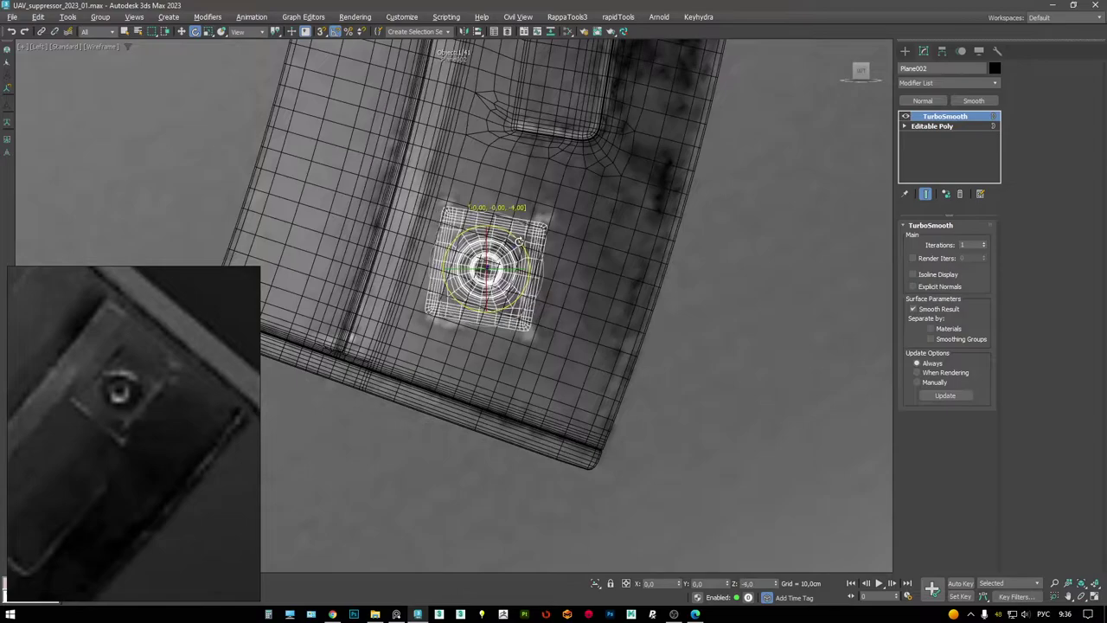
- Zoom the perspective view in on the square plate and select the magazine body Box001
scroll(519, 259, "down", 3)
key("w")
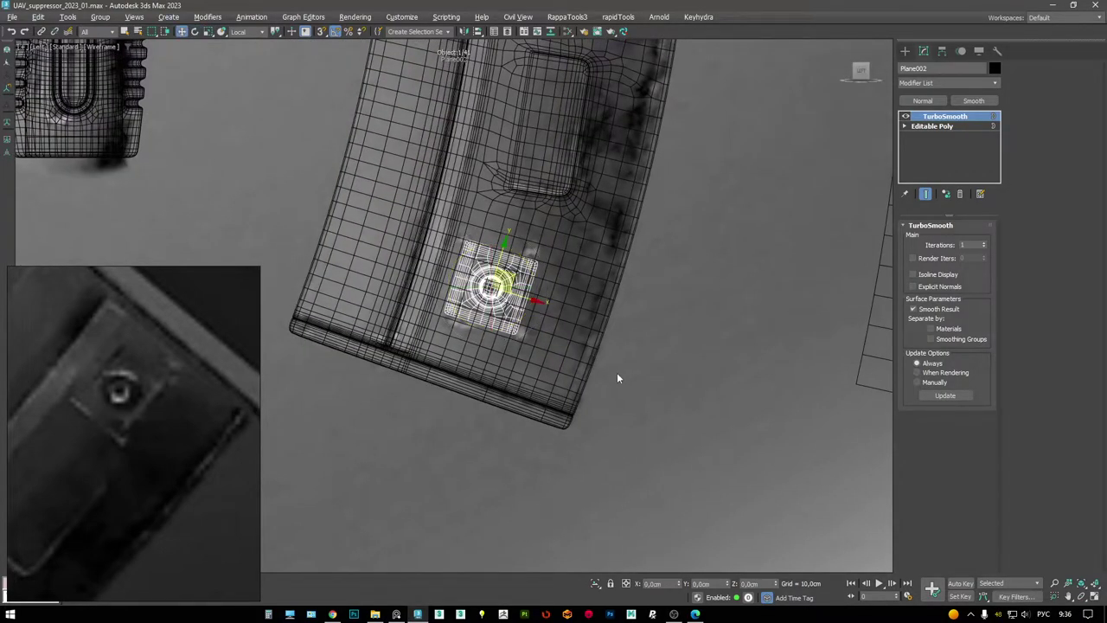
key("alt+w")
key("alt+w")
mouse_move(519, 364)
middle_mouse_down("alt")
mouse_move(484, 384)
mouse_move(557, 236)
mouse_move(589, 252)
mouse_move(526, 248)
mouse_move(878, 163)
middle_mouse_up("alt")
key("F4")
scroll(486, 384, "down", 5)
scroll(556, 235, "up", 3)
key("F4")
scroll(555, 235, "up", 5)
key("F4")
left_click(526, 248)
key("F4")
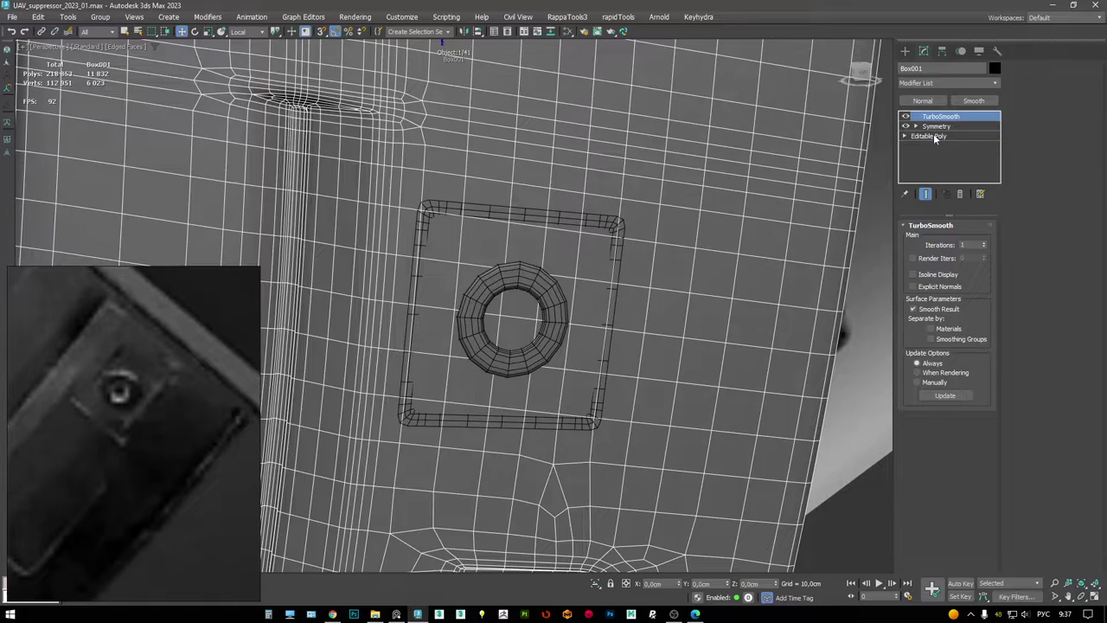
- At Box001's Editable Poly polygon level, select the first polygons under the square plate
left_click(933, 135)
key("F3")
key("4")
left_click(542, 231)
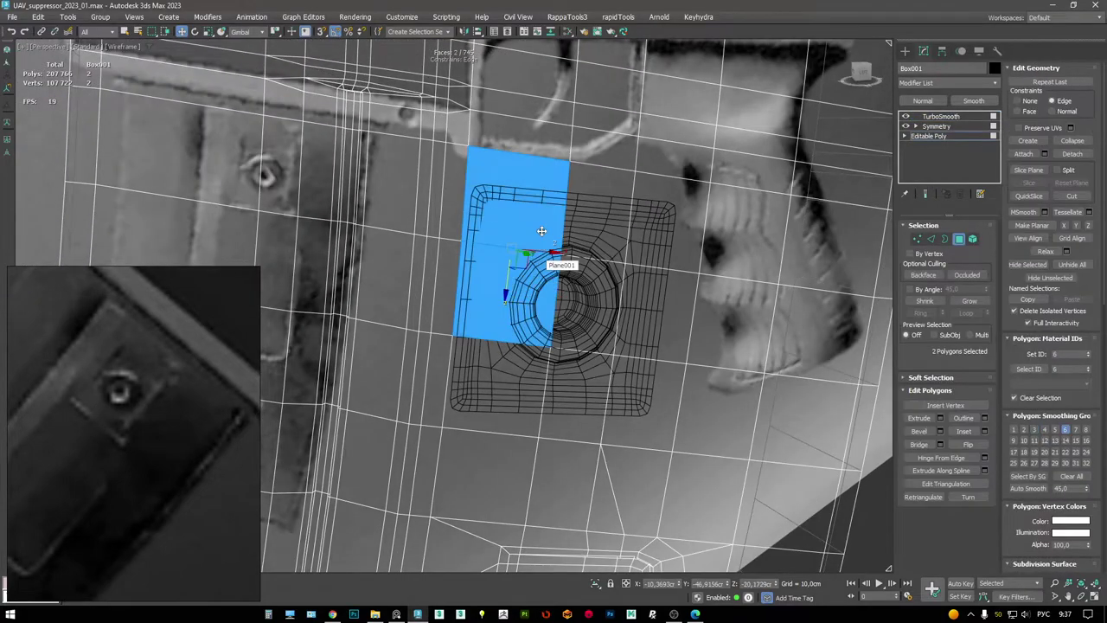
left_click(632, 207, "ctrl")
left_click(645, 311, "ctrl")
left_click(571, 397, "ctrl")
left_click(493, 389, "ctrl")
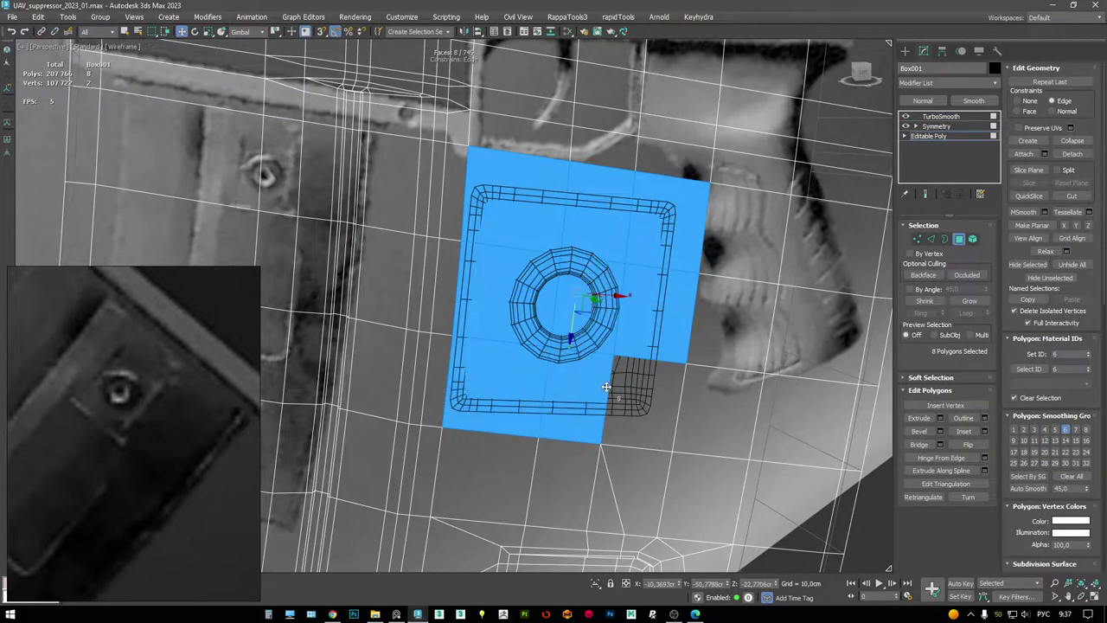
left_click(619, 394, "ctrl")
scroll(605, 387, "down", 3)
key("F3")
middle_click_drag(605, 387, 589, 381, "alt")
scroll(587, 379, "up", 5)
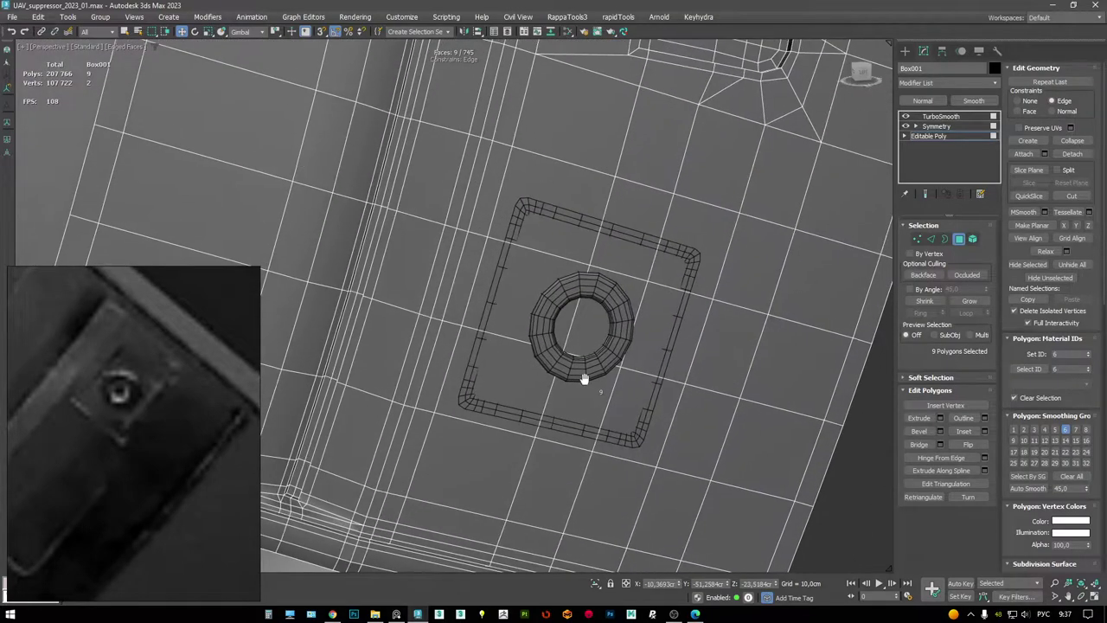
- Add the remaining polygons around the ring and delete the plate's faces
left_click(557, 195, "ctrl")
left_click(532, 285, "ctrl")
left_click(497, 365, "ctrl")
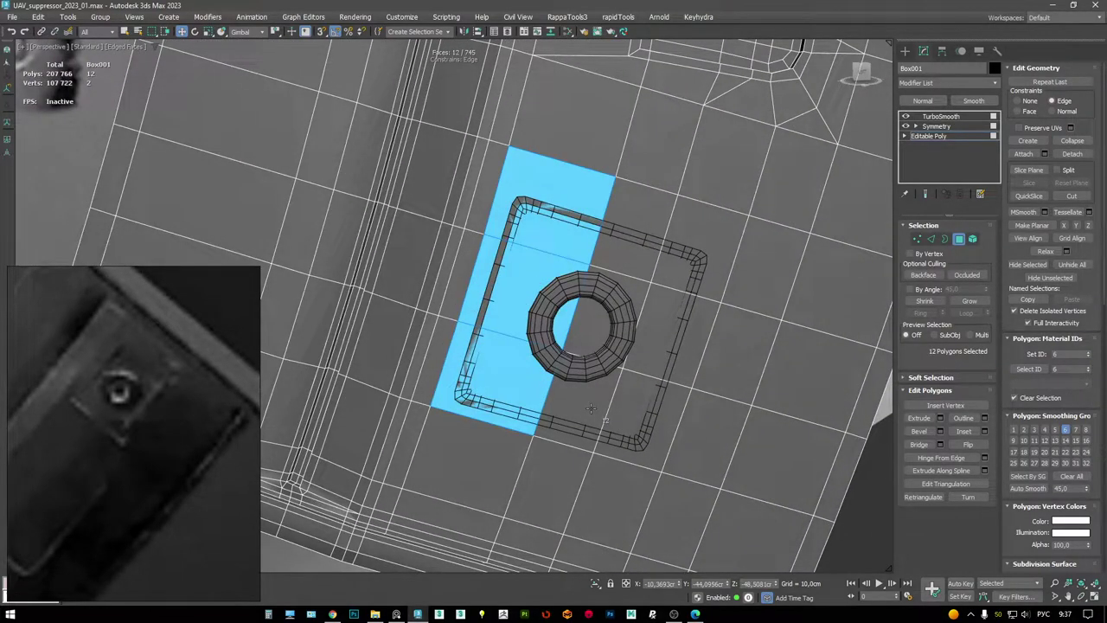
left_click(647, 329, "ctrl")
left_click(597, 402, "ctrl")
left_click(672, 255, "ctrl")
left_click(636, 246, "ctrl")
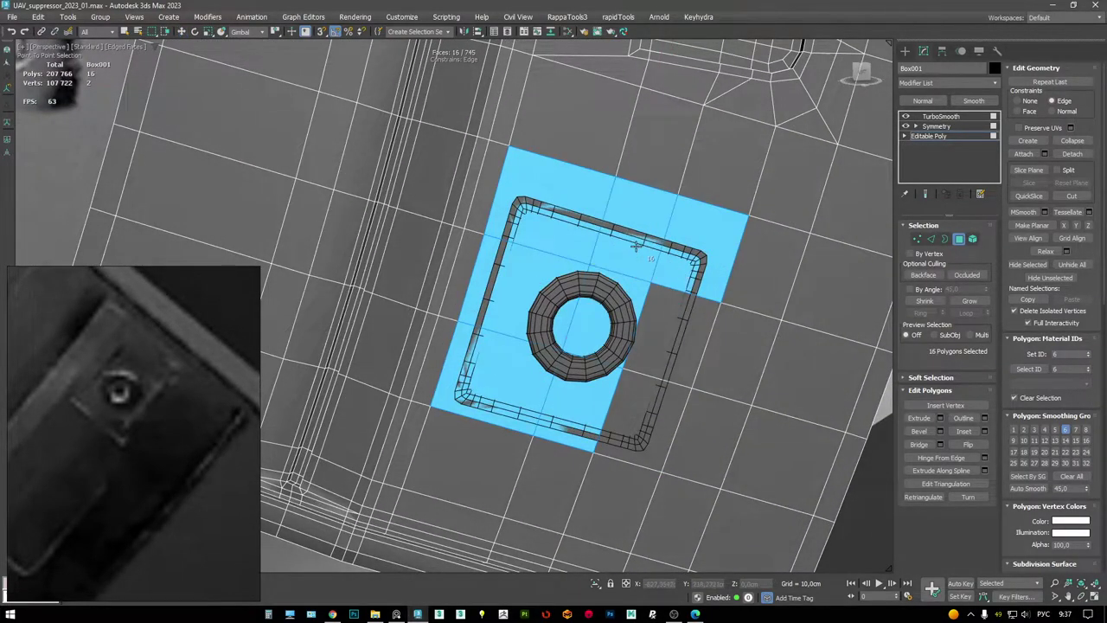
left_click(659, 316, "ctrl")
left_click(640, 421, "ctrl")
key("Delete")
- Turn off Plane001's TurboSmooth and attach the ring insert to Box001
middle_click_drag(755, 275, 747, 269, "alt")
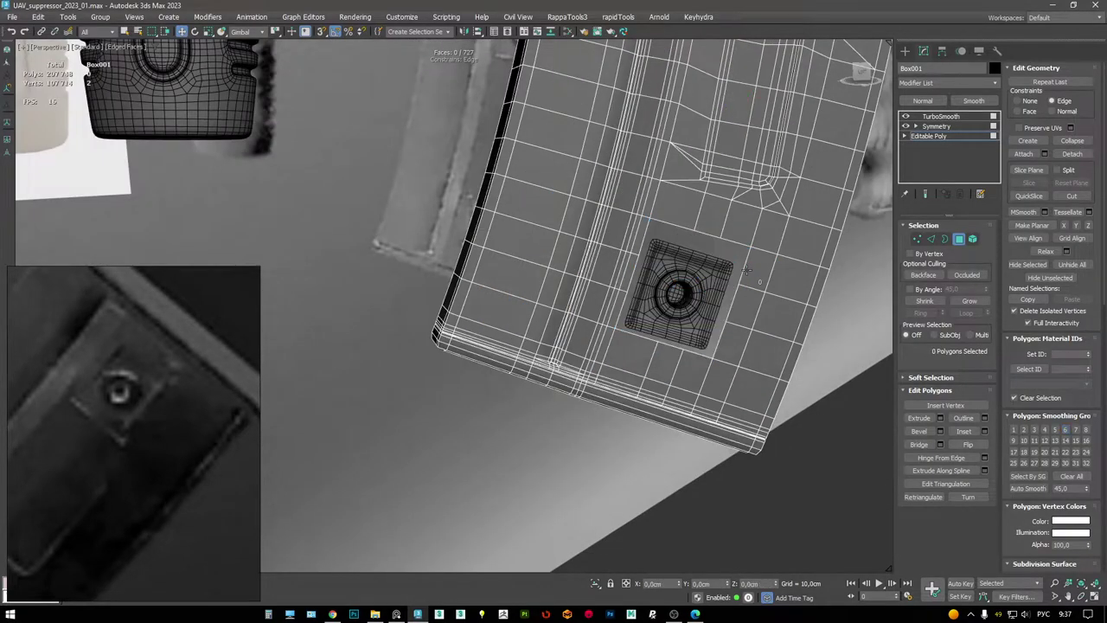
key("shift+z")
key("shift+z")
left_click(606, 322)
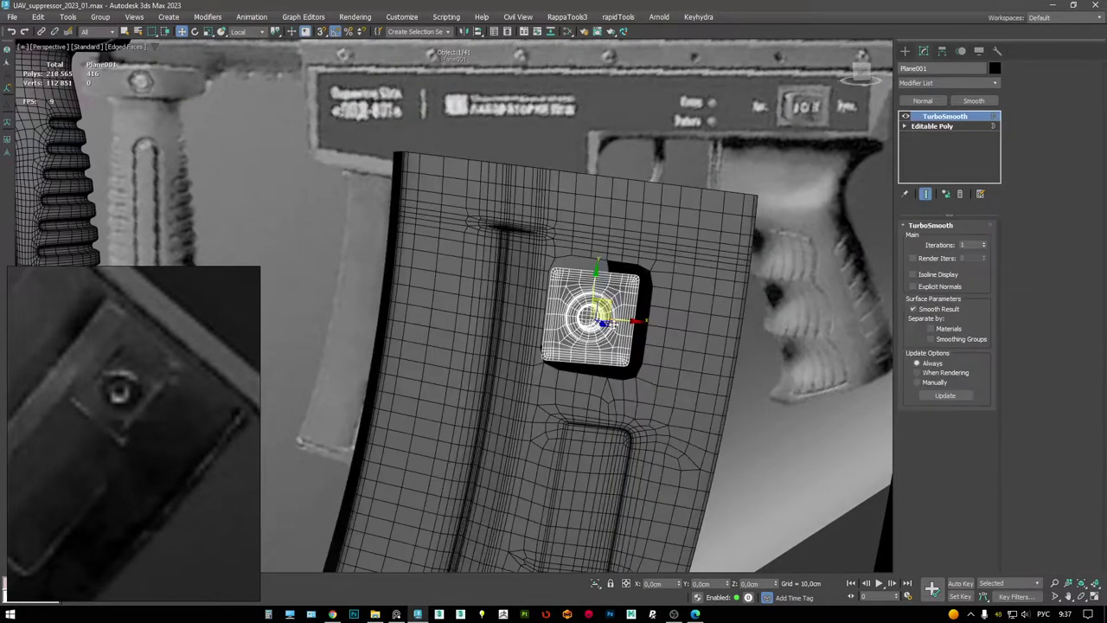
left_click(905, 116)
key("Page_Up")
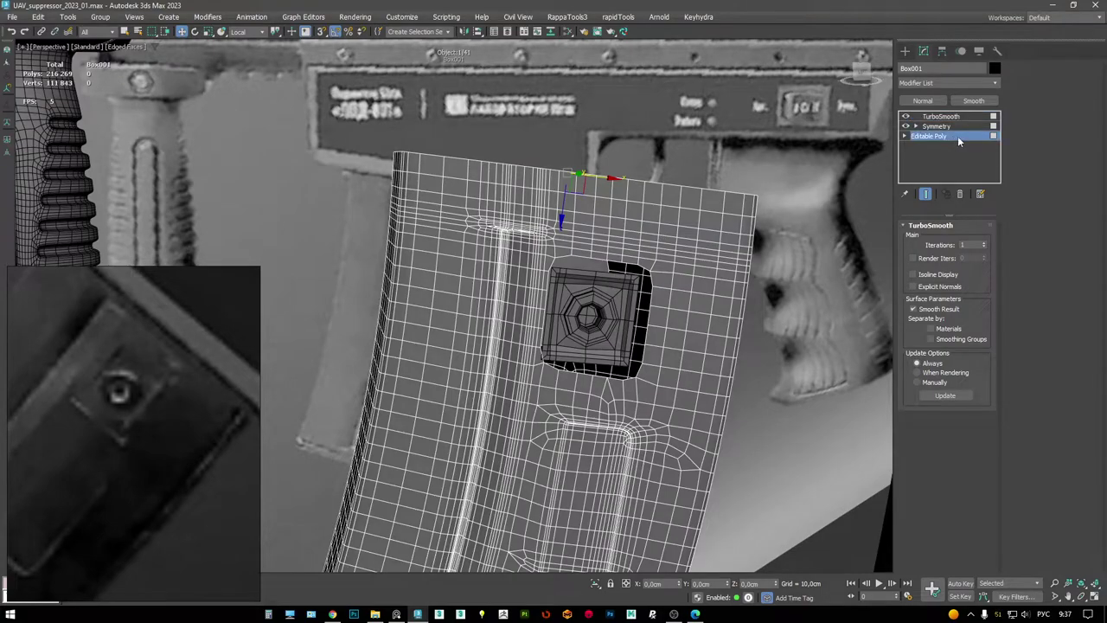
left_click(930, 136)
key("4")
left_click(580, 299)
key("z")
middle_click_drag(596, 270, 655, 299, "alt")
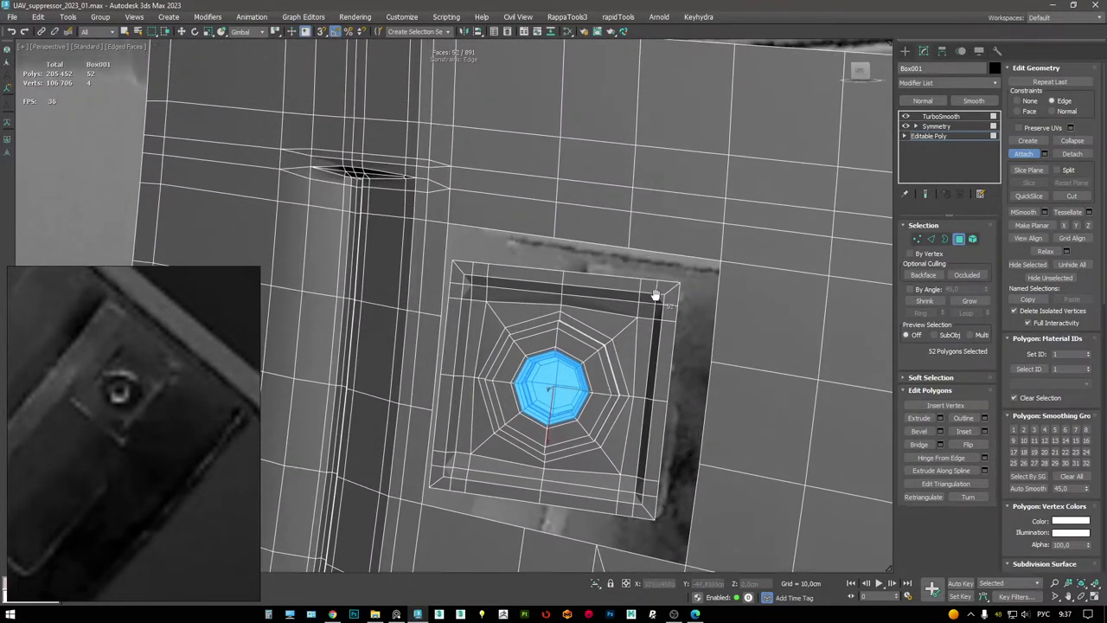
- End Attach and slide the edges above the recess to the right
right_click(652, 247)
key("w")
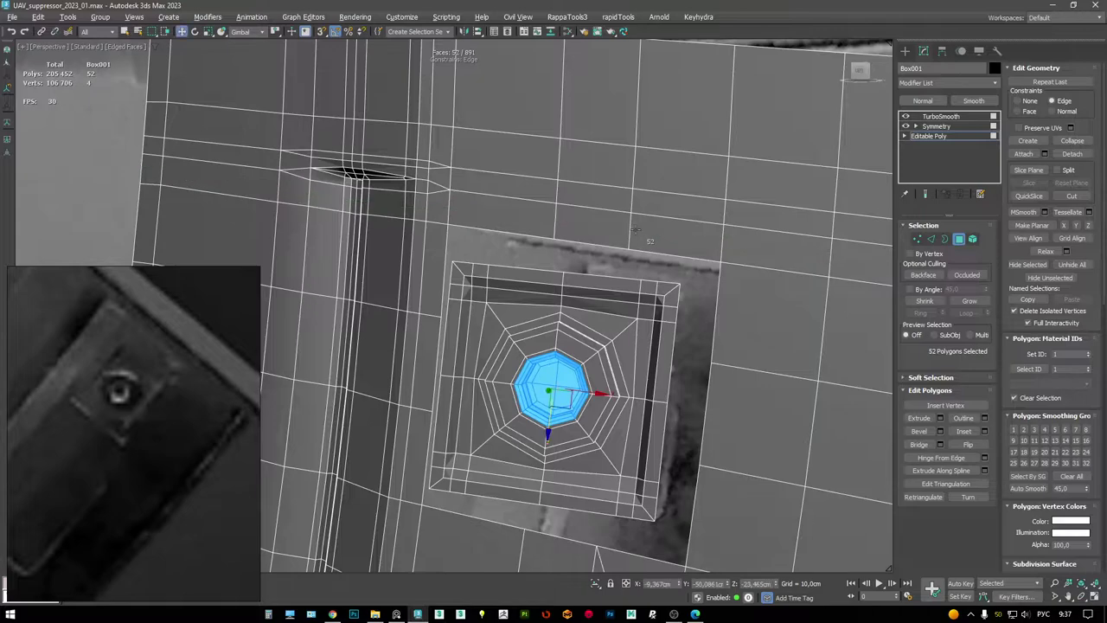
left_click(632, 228)
key("2")
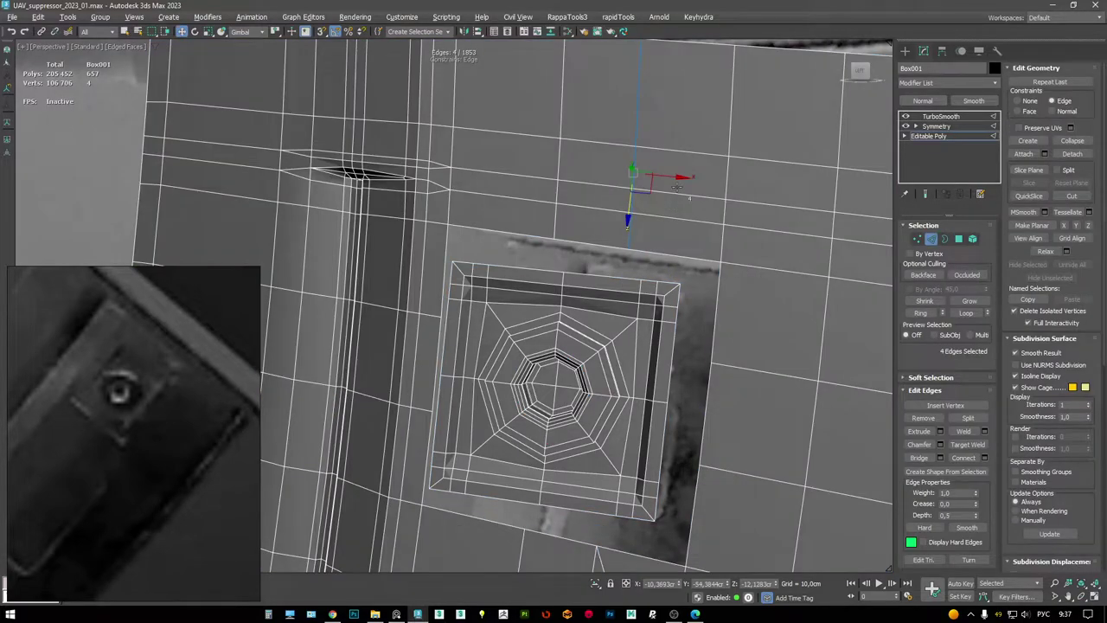
left_click_drag(692, 179, 716, 180)
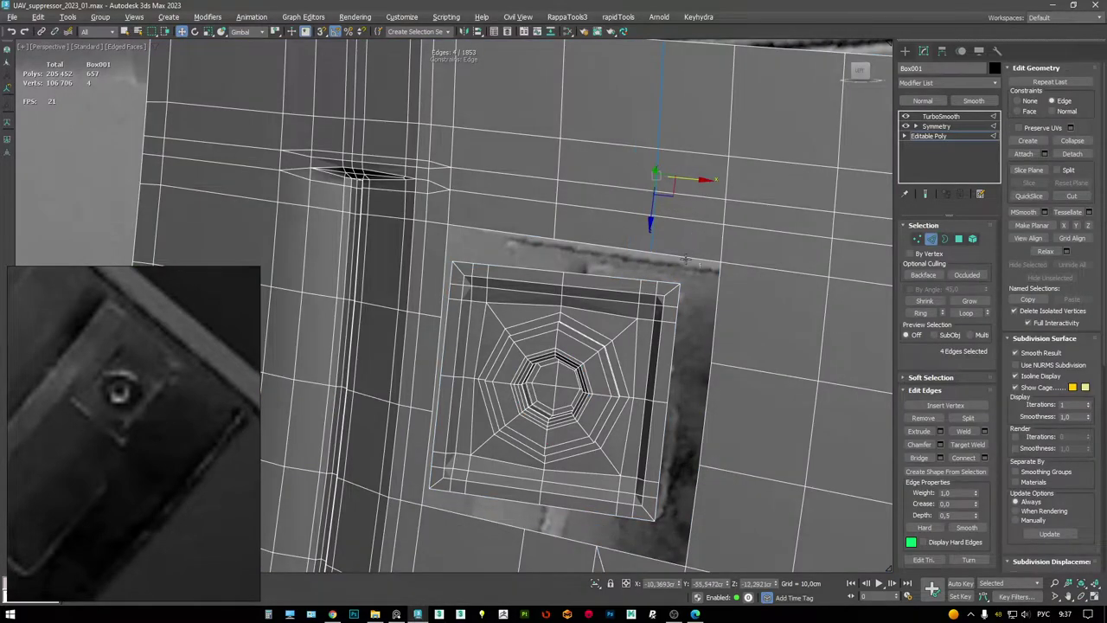
key("q")
middle_click_drag(722, 321, 611, 297, "alt")
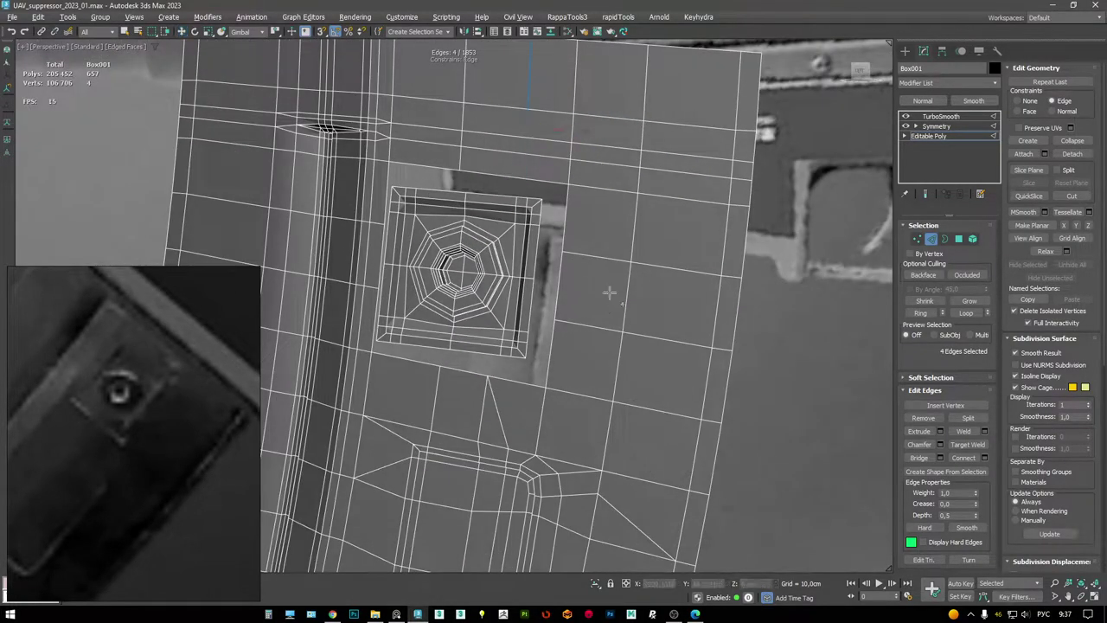
- Cut a new edge from the lower vertex and remove the unwanted diagonal edge
key("w")
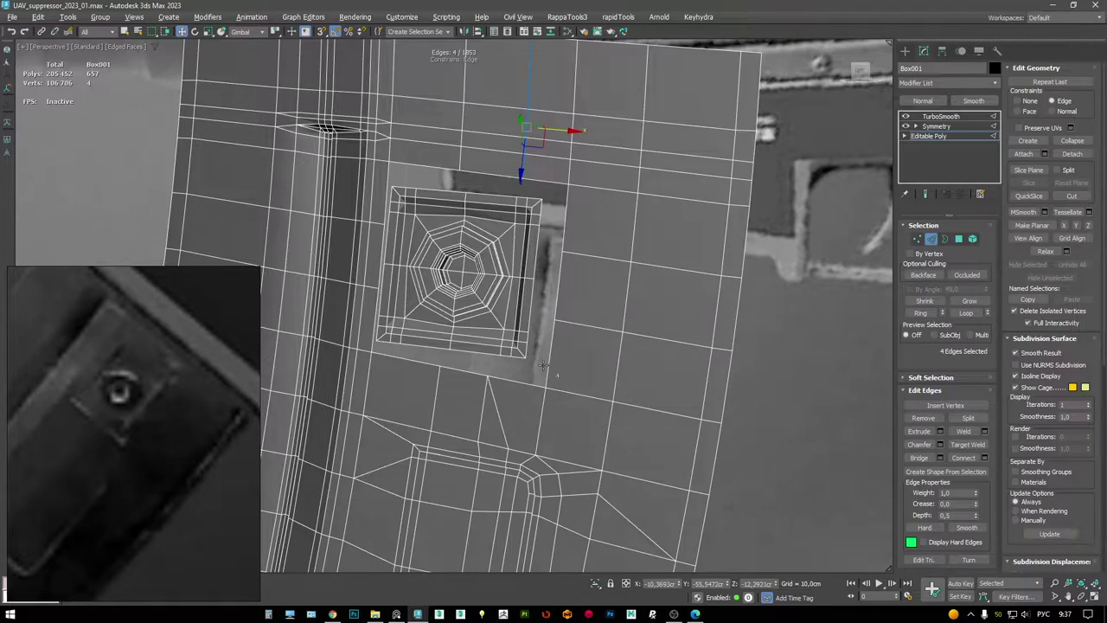
scroll(495, 382, "up", 3)
key("1")
key("alt+c")
left_click(562, 467)
key("2")
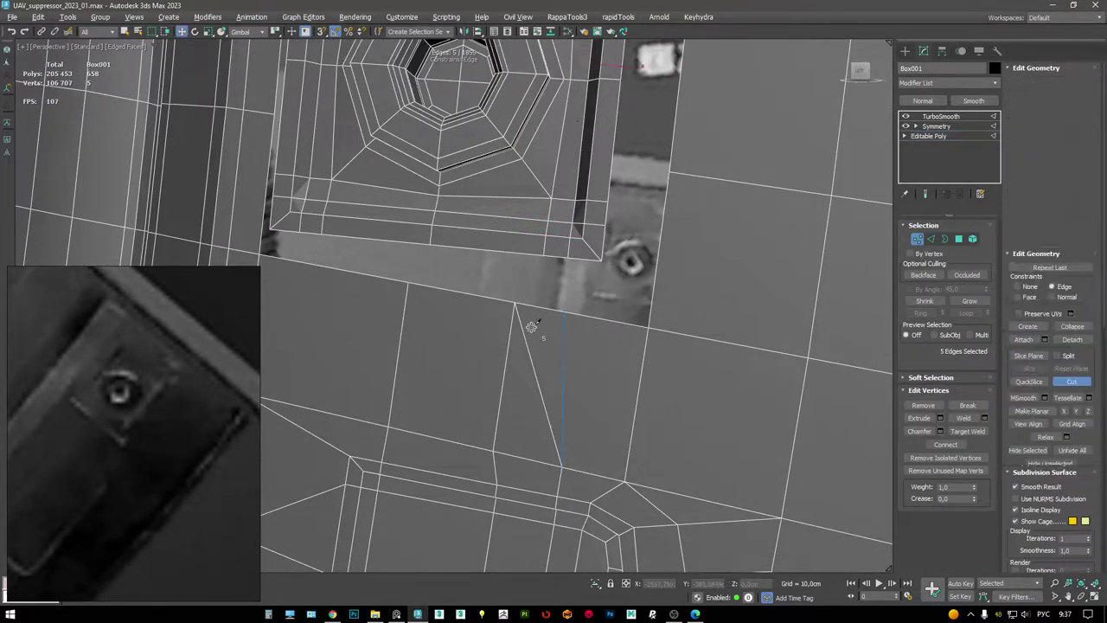
left_click(524, 316)
key("BackSpace")
- Insert a Swift Loop edge loop across the strip right of the recess
middle_click_drag(693, 251, 542, 324)
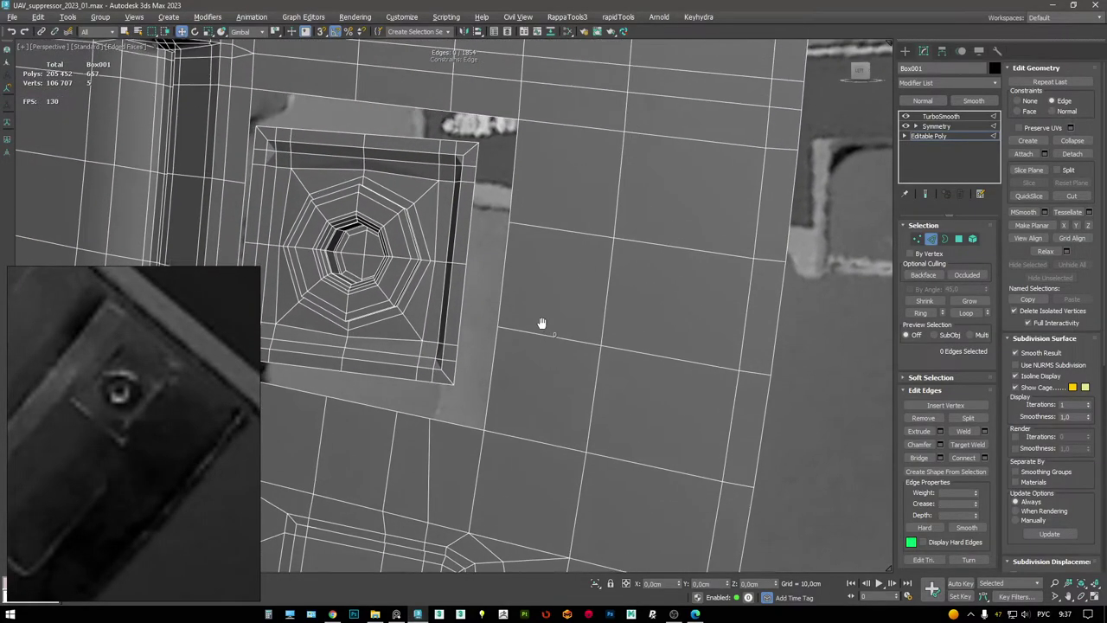
key("shift+alt+w")
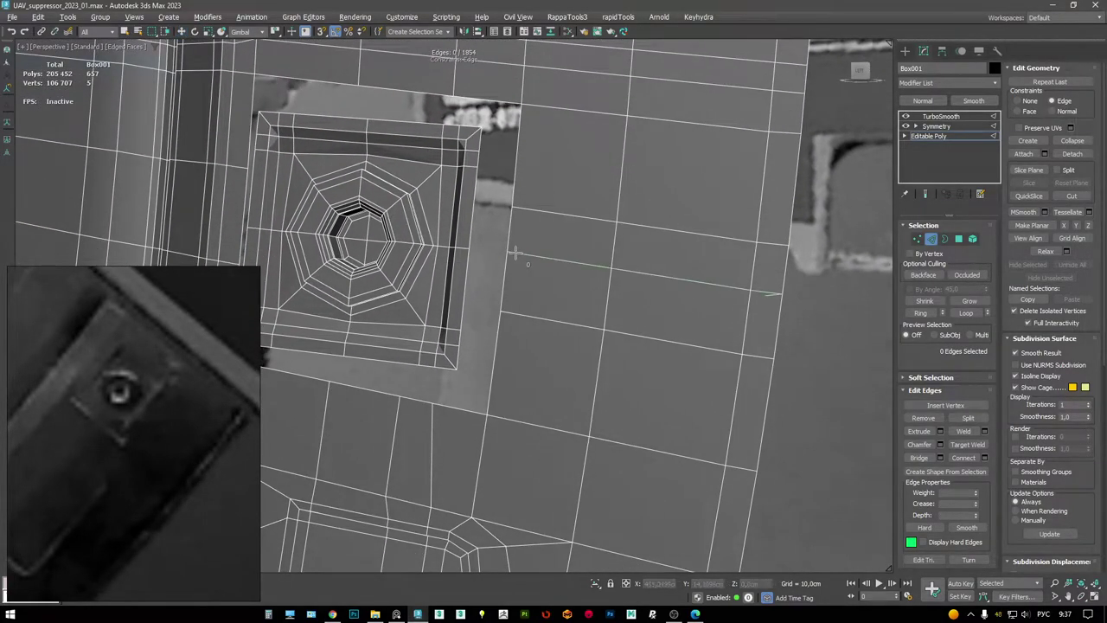
left_click(541, 255)
key("w")
- Nudge the vertex beside the recess's right side slightly along Z
key("1")
key("alt+c")
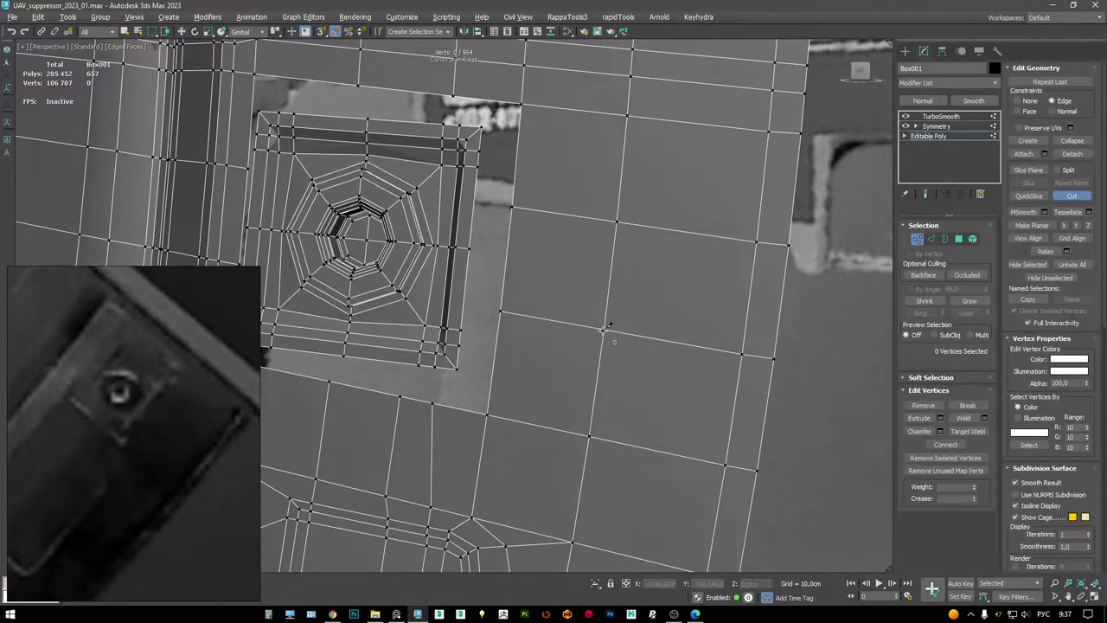
middle_click_drag(540, 335, 561, 396)
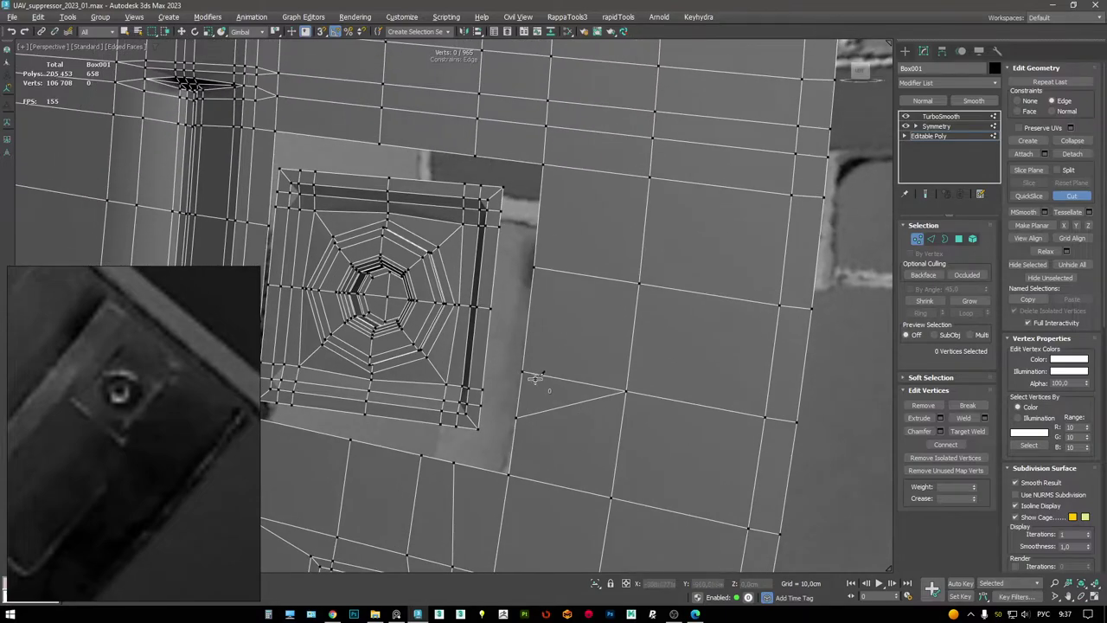
right_click(528, 370)
left_click(528, 371)
left_click_drag(515, 408, 524, 426)
- Cut a new edge from vertex 736 to the recess edge
middle_click_drag(538, 285, 558, 325)
key("alt+c")
left_click(632, 342)
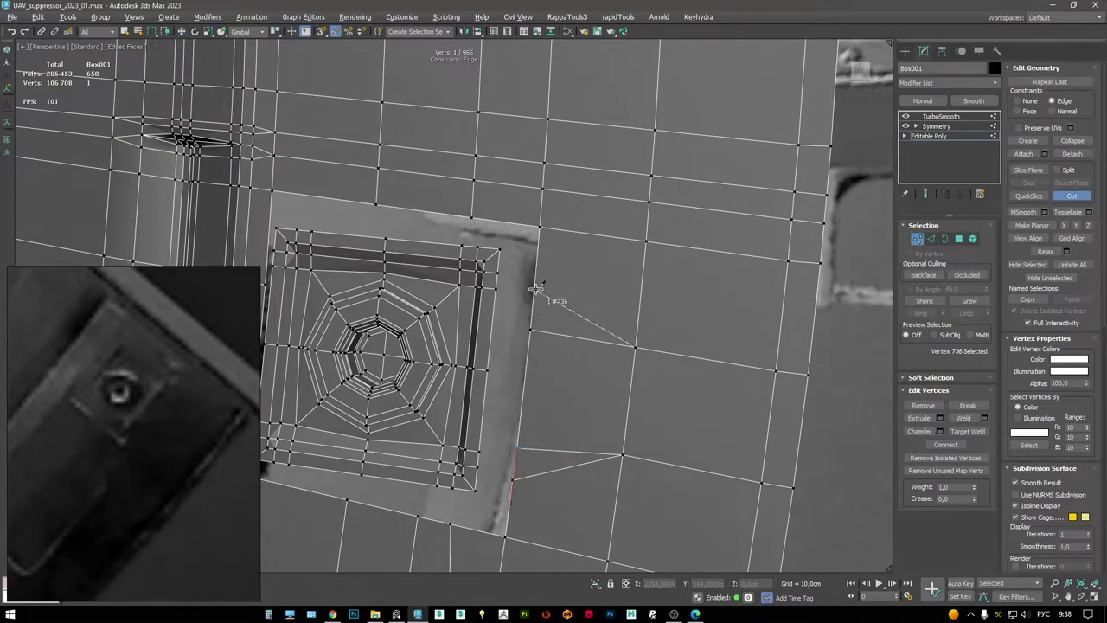
left_click(535, 330)
key("w")
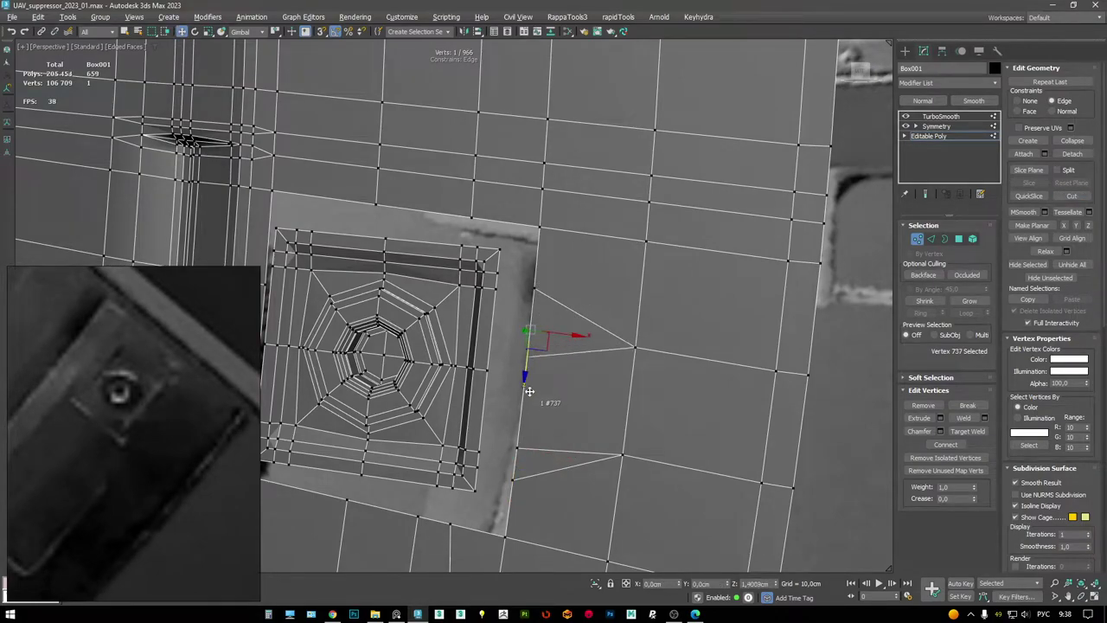
- Select the recess's outer border edges and Shift-drag them into new polygon strips
middle_click_drag(608, 304, 693, 253)
key("2")
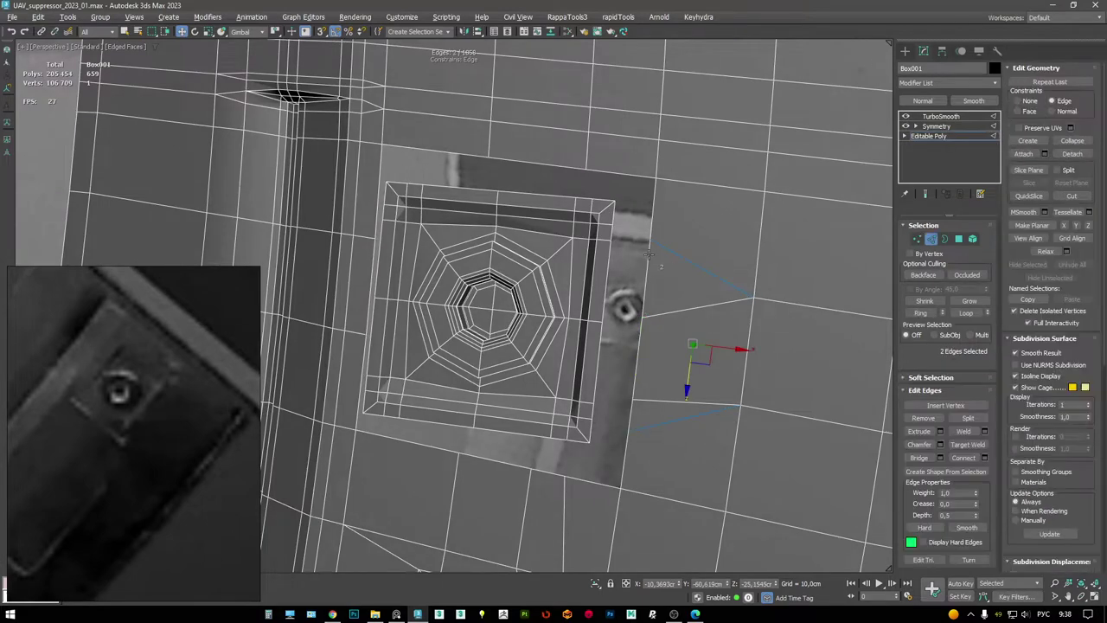
left_click(605, 195)
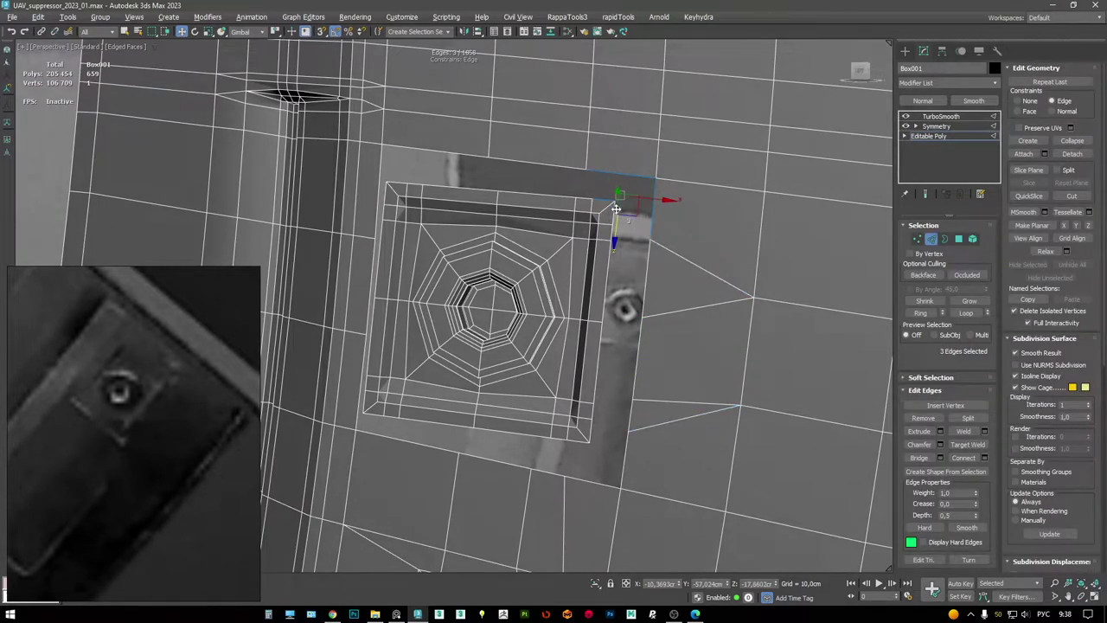
left_click(646, 262)
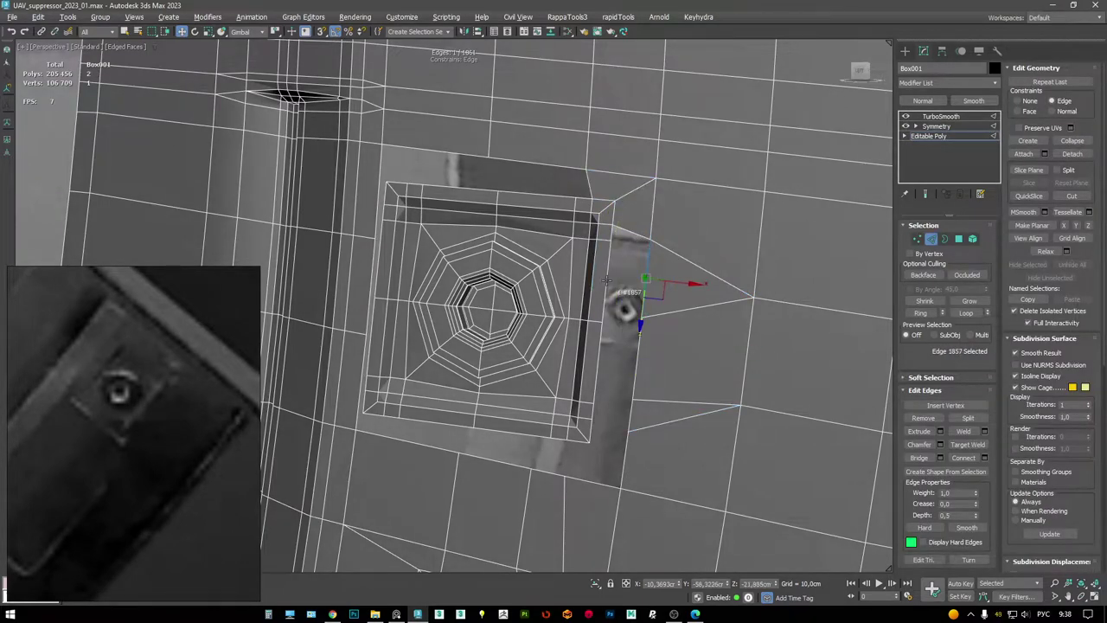
left_click(610, 341, "ctrl")
scroll(609, 341, "up", 5)
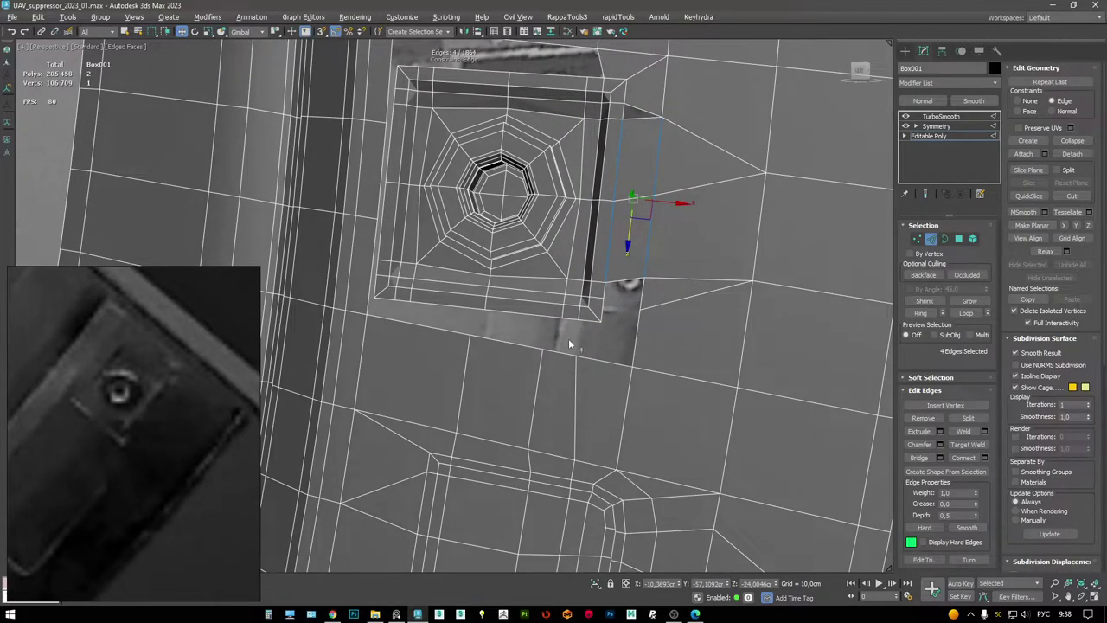
left_click(619, 306)
left_click(633, 378, "ctrl")
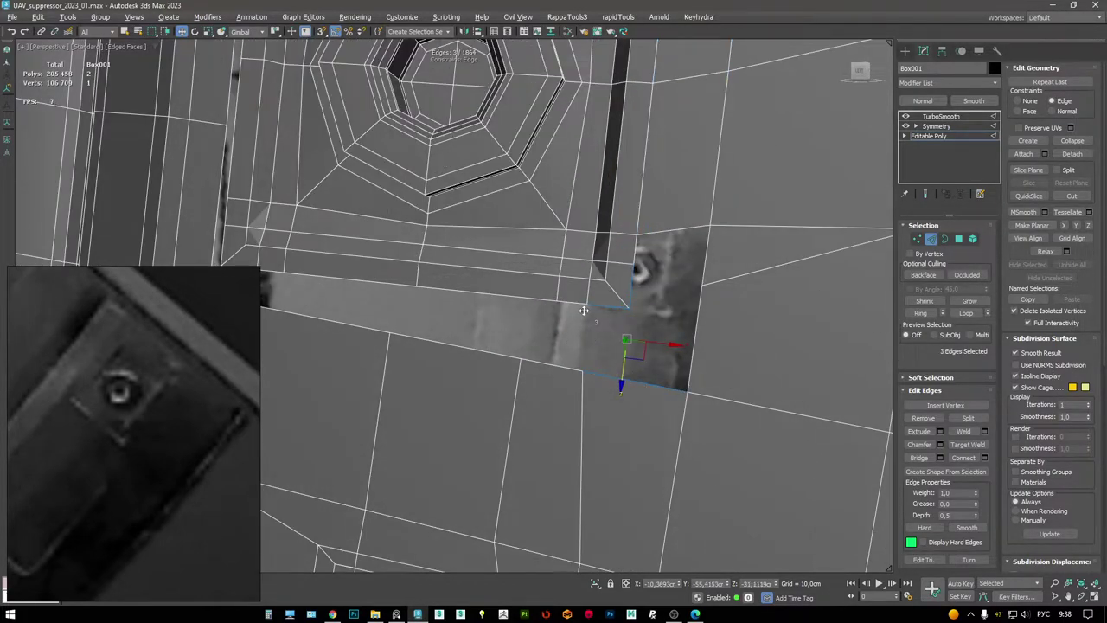
left_click(489, 296, "ctrl")
left_click_drag(420, 334, 711, 306, "shift")
- Select the open border of the notch gap and the notch's top edge
key("3")
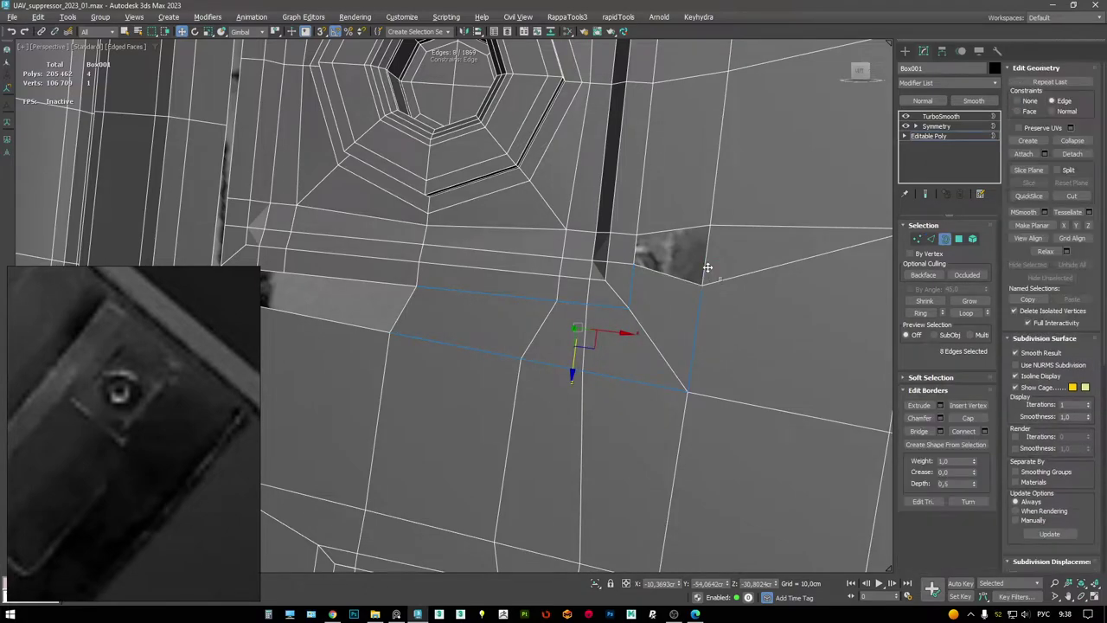
middle_click_drag(711, 307, 672, 262, "alt")
left_click(666, 291, "ctrl")
key("2")
left_click(598, 249)
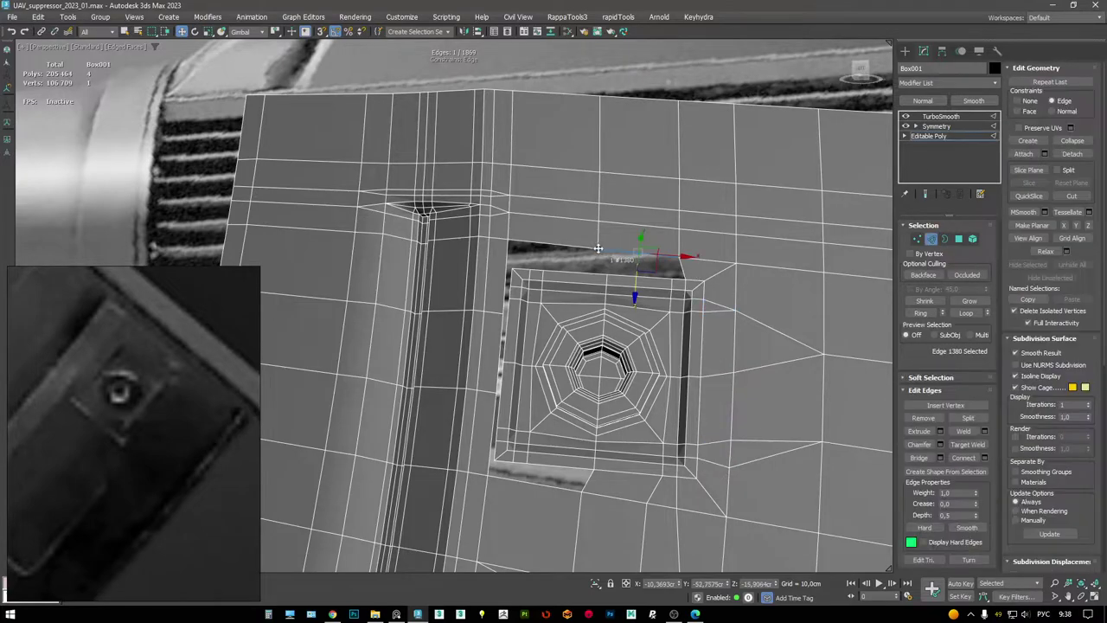
scroll(555, 234, "up", 3)
middle_click_drag(541, 282, 677, 301, "alt")
scroll(608, 319, "up", 4)
- Select three edges of the vertical strip beside the hole frame, checking against the reference in wireframe
key("1")
left_click(618, 309)
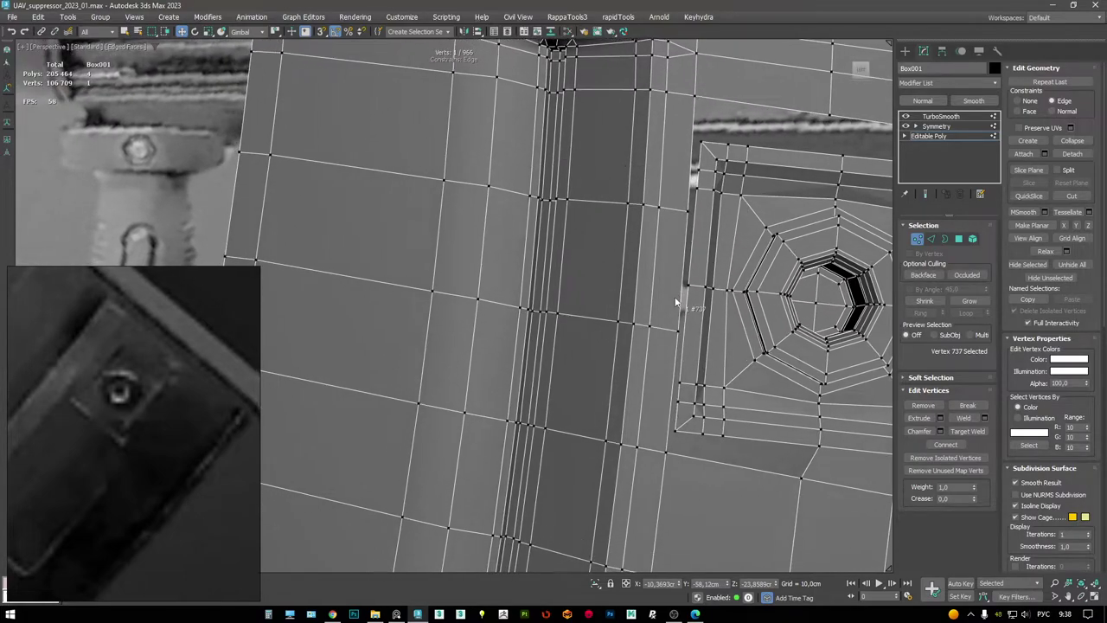
middle_click_drag(651, 343, 669, 386, "alt")
key("2")
key("F3")
left_click_drag(560, 367, 682, 415)
key("F3")
middle_click_drag(681, 416, 535, 324, "alt")
key("F3")
left_click(551, 287)
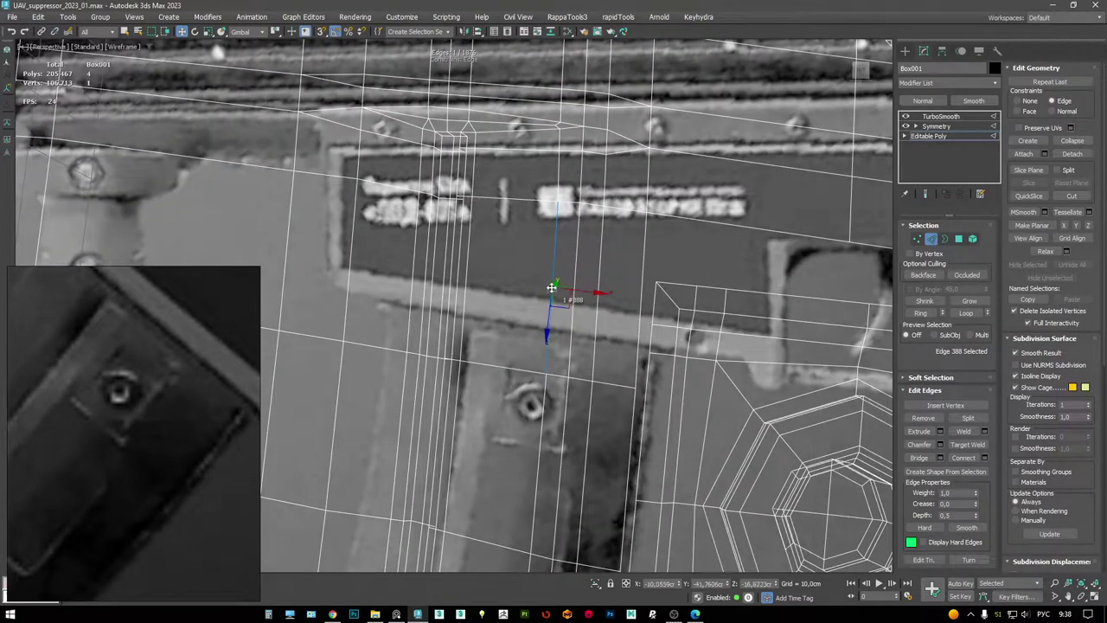
key("ctrl+z")
key("F3")
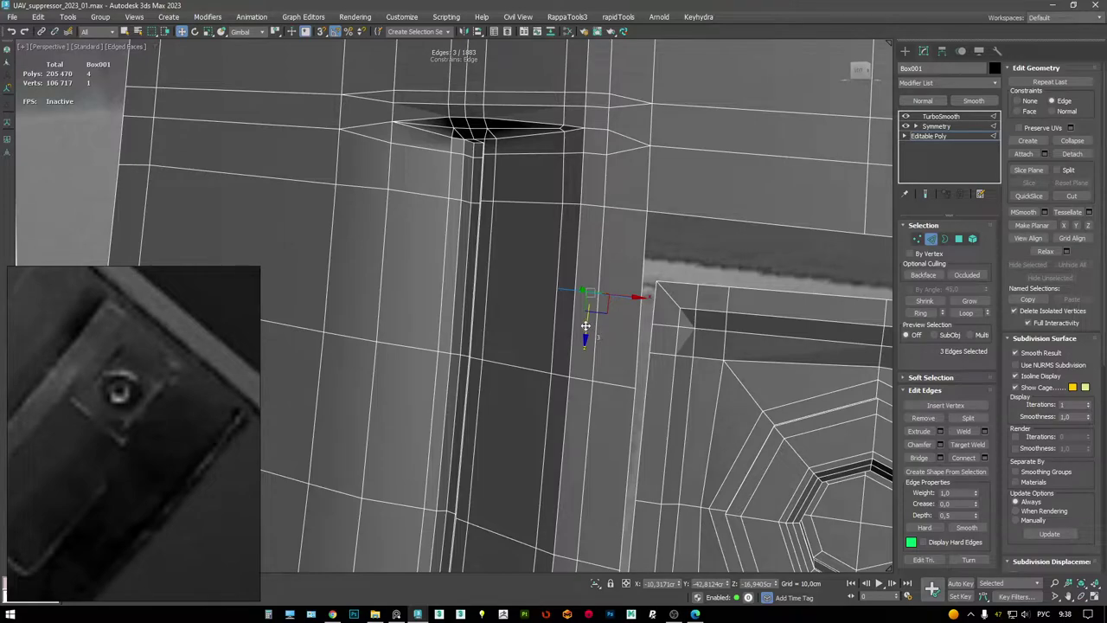
- Raise the four vertices near the hole frame to align the row
middle_click_drag(597, 360, 658, 173)
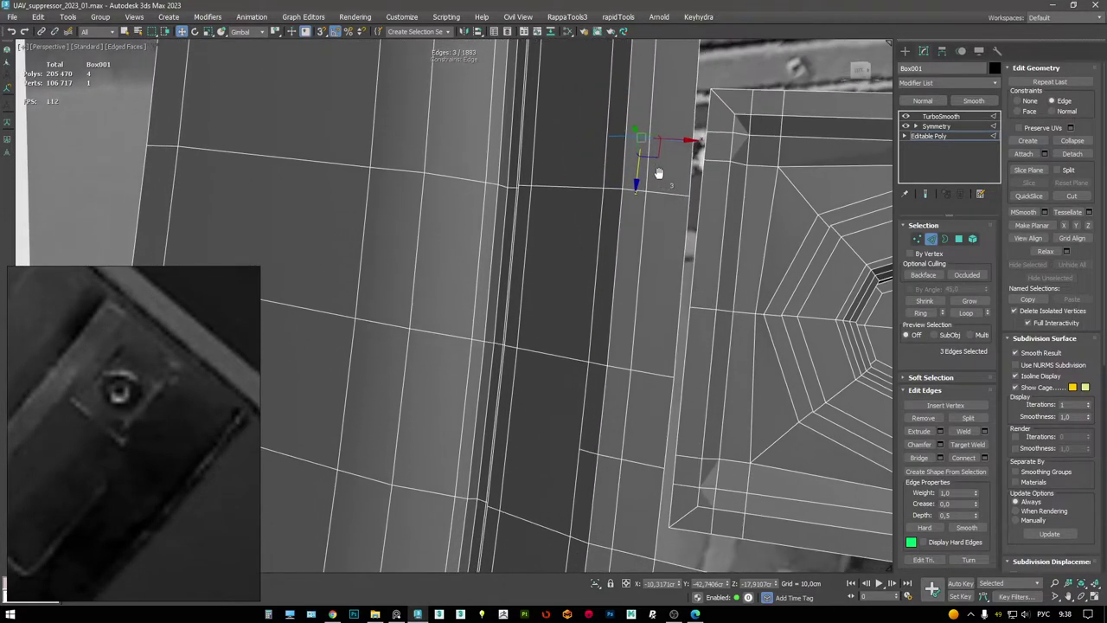
scroll(655, 361, "up", 1)
key("1")
key("F3")
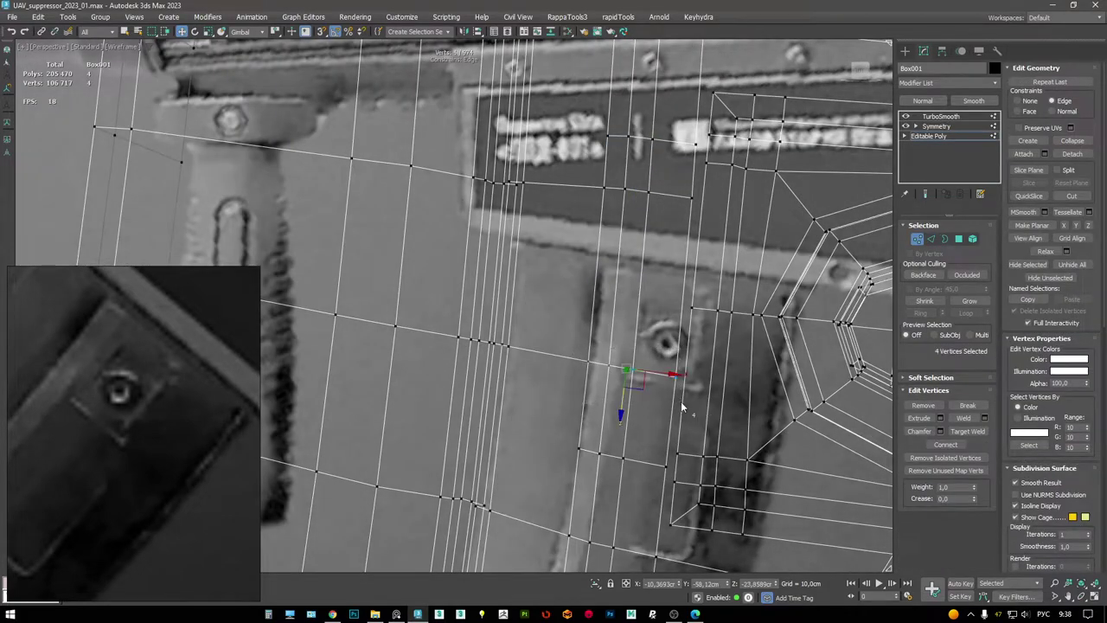
key("F3")
left_click_drag(627, 372, 632, 333)
key("e")
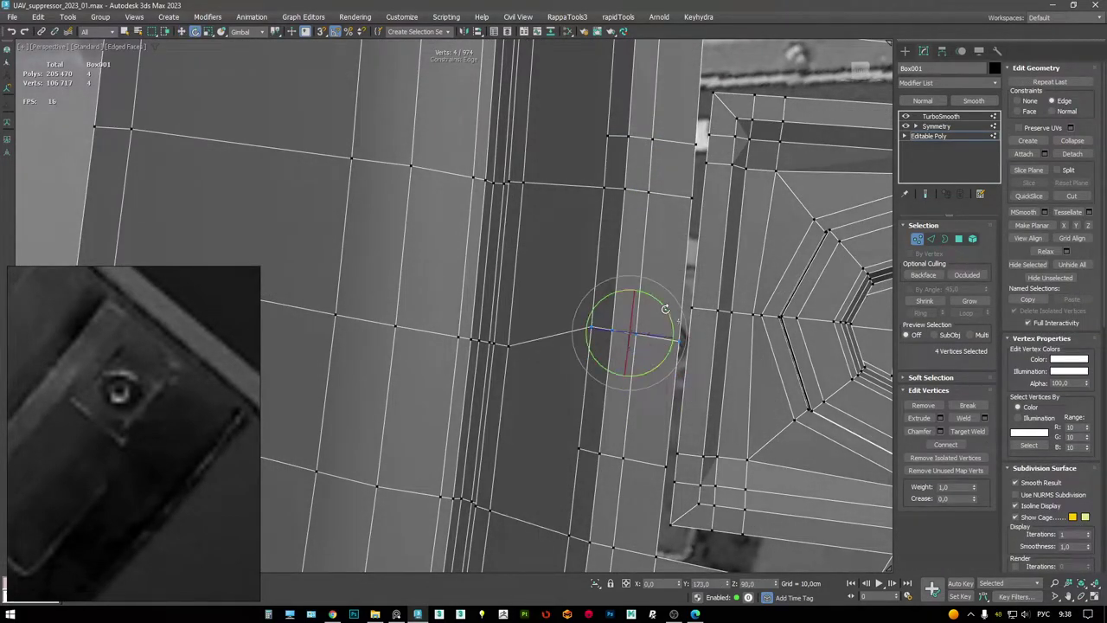
key("w")
left_click_drag(625, 366, 626, 344)
- Connect vertex pairs below the strip with new edges, including a diagonal
left_click(576, 437)
left_click(578, 448)
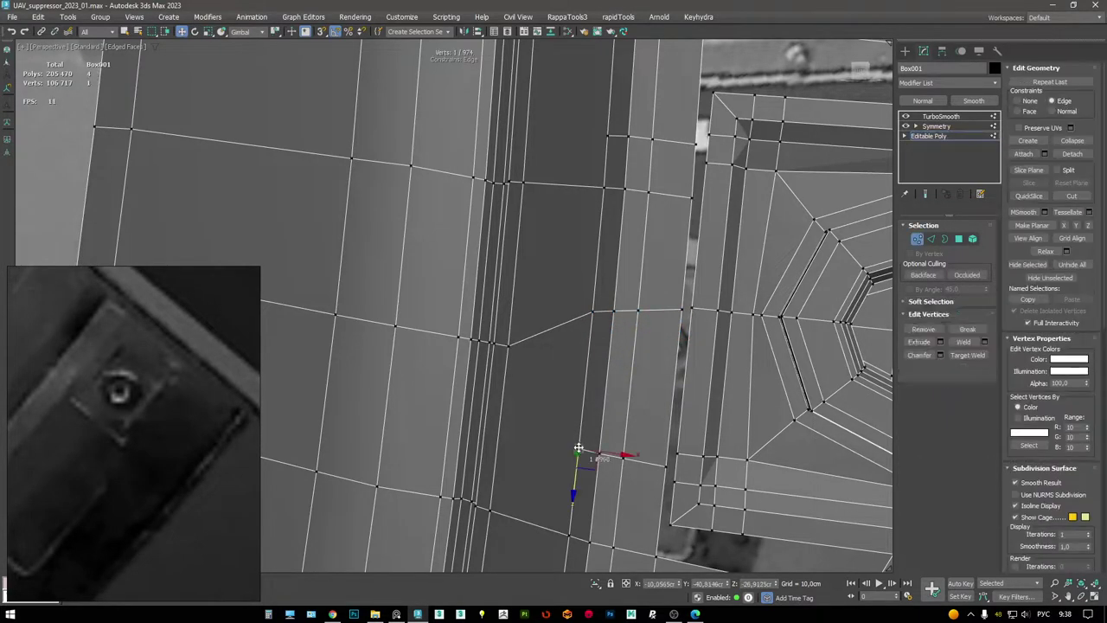
left_click(515, 350, "ctrl")
key("ctrl+shift+e")
middle_click_drag(580, 447, 619, 372, "alt")
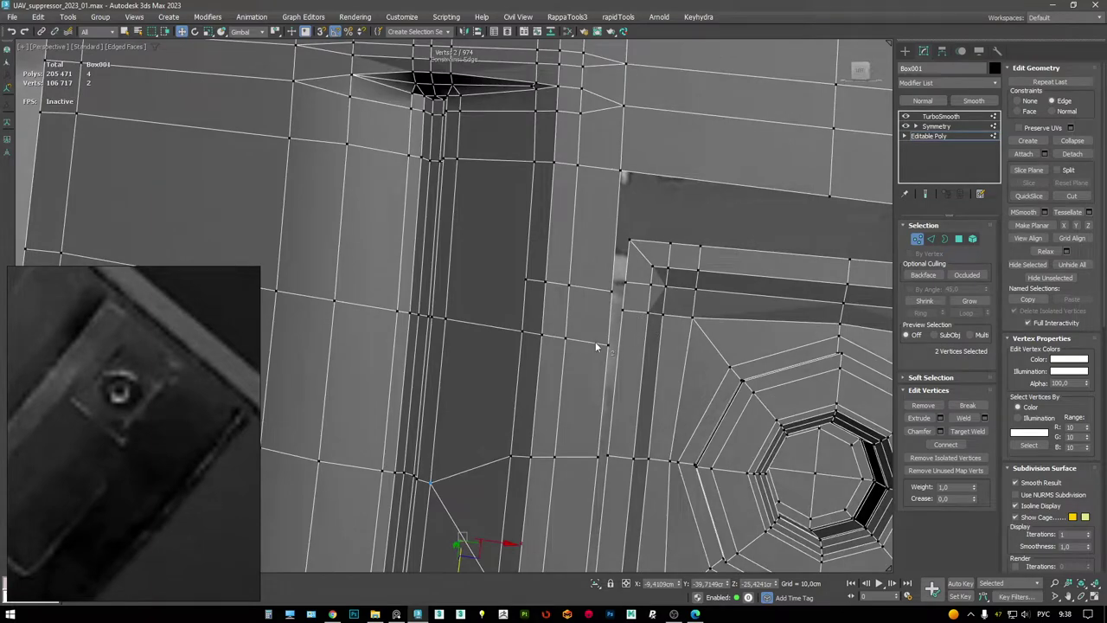
key("2")
key("1")
left_click(526, 279, "ctrl")
key("ctrl+shift+e")
- Shift-move two corner edges outward to fill and close the gap
key("2")
left_click(553, 336)
left_click(616, 229)
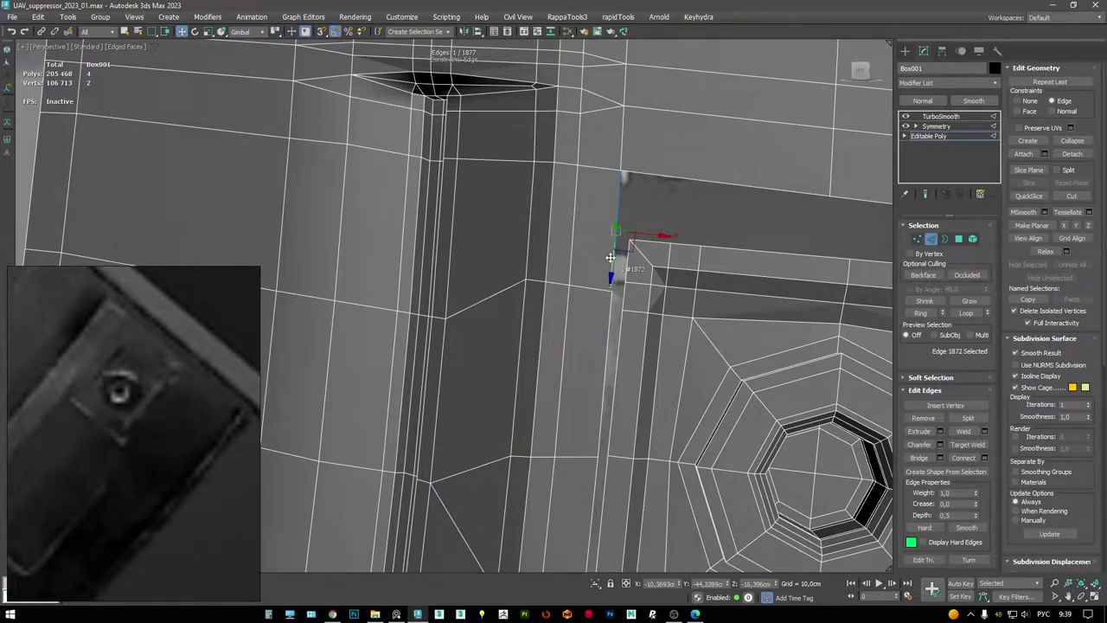
left_click(631, 292, "ctrl")
middle_click_drag(637, 296, 563, 320)
key("w")
left_click_drag(563, 320, 563, 356, "shift")
left_click_drag(622, 326, 698, 381, "shift")
- Cut a new vertical edge line and select the edges along it
key("1")
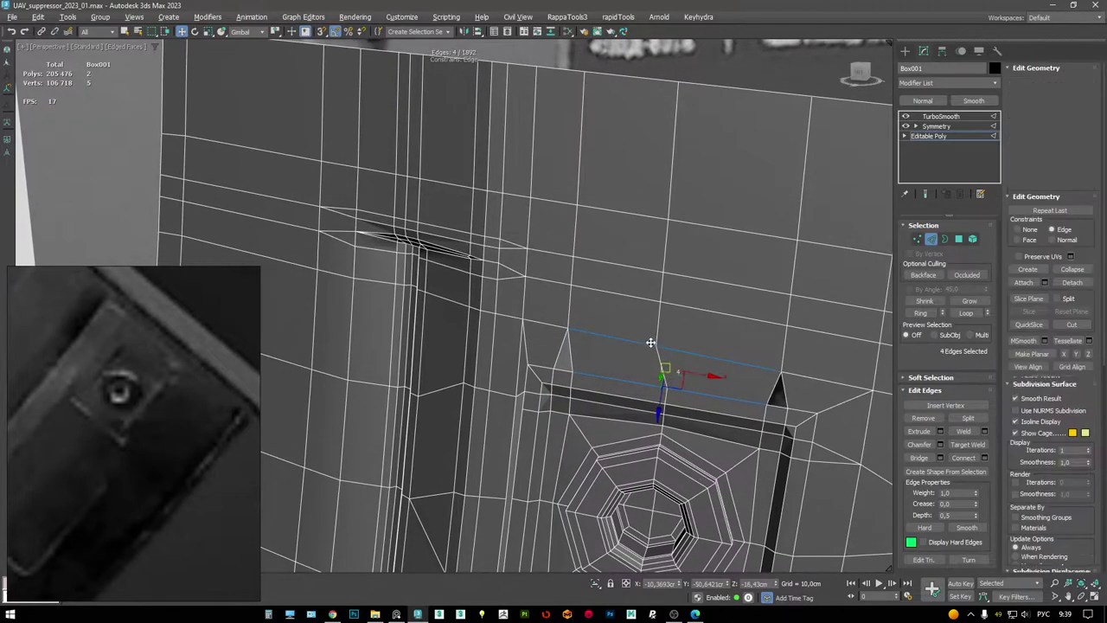
middle_click_drag(662, 336, 650, 354)
key("alt+c")
left_click(665, 387)
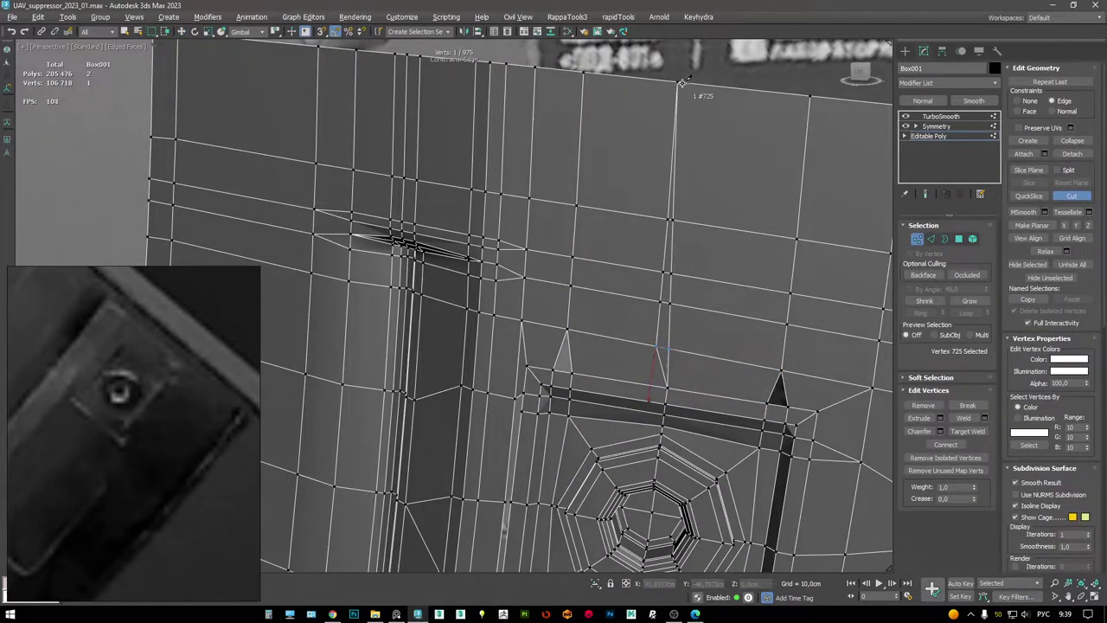
key("2")
key("w")
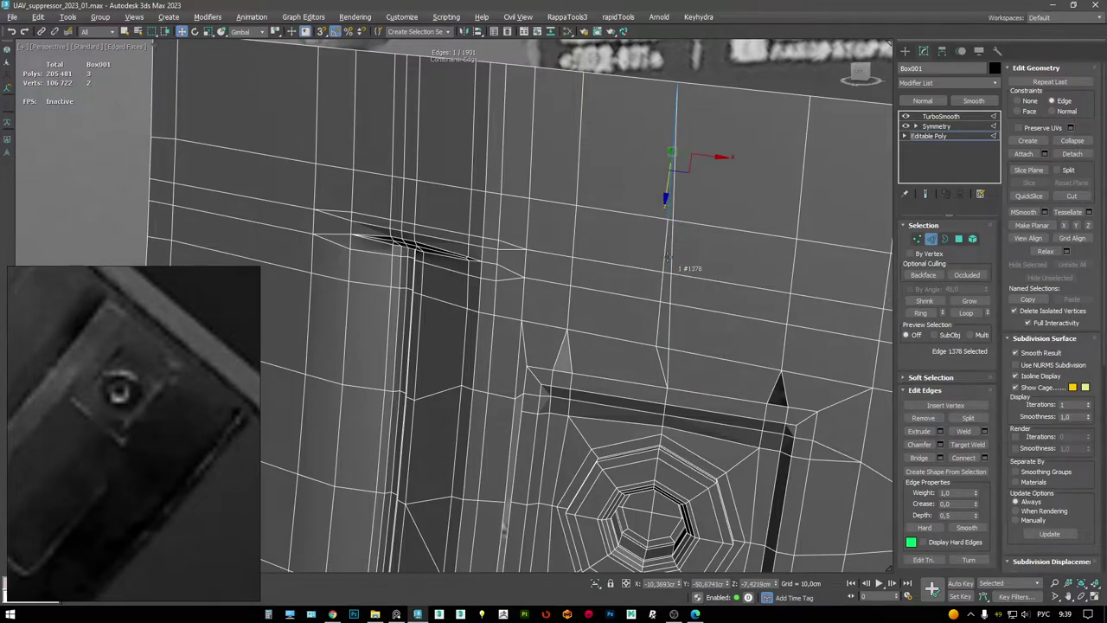
left_click(662, 285, "ctrl")
left_click(661, 355, "ctrl")
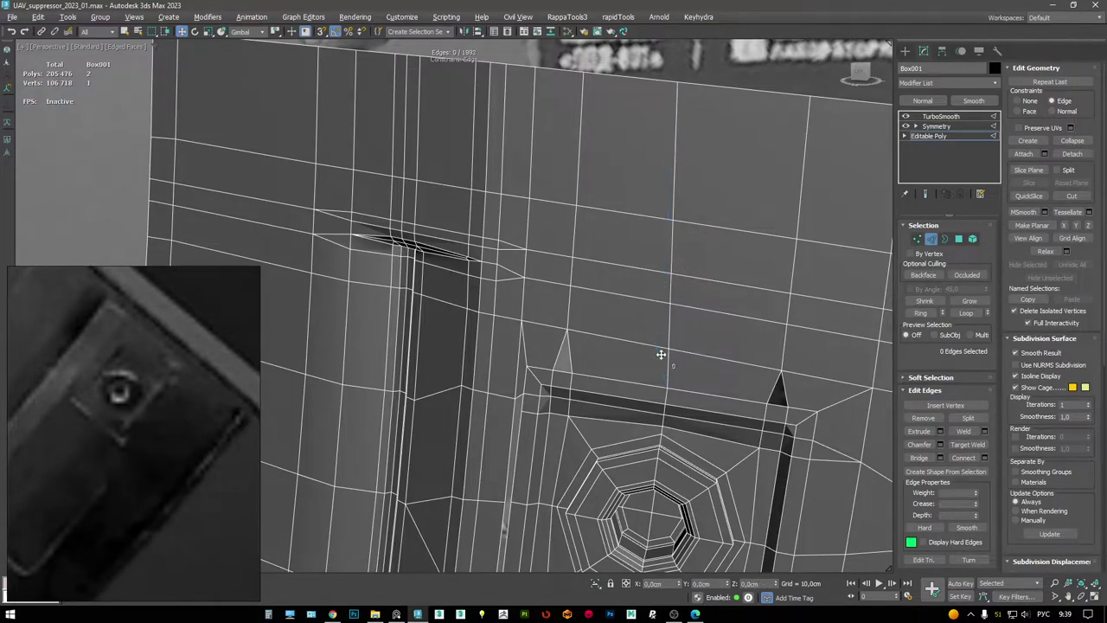
middle_click_drag(660, 355, 744, 355, "alt")
- Select the two small hole borders and the long border strip
key("3")
left_click(781, 371)
left_click(565, 335, "ctrl")
middle_click_drag(568, 335, 603, 370, "alt")
scroll(779, 389, "up", 3)
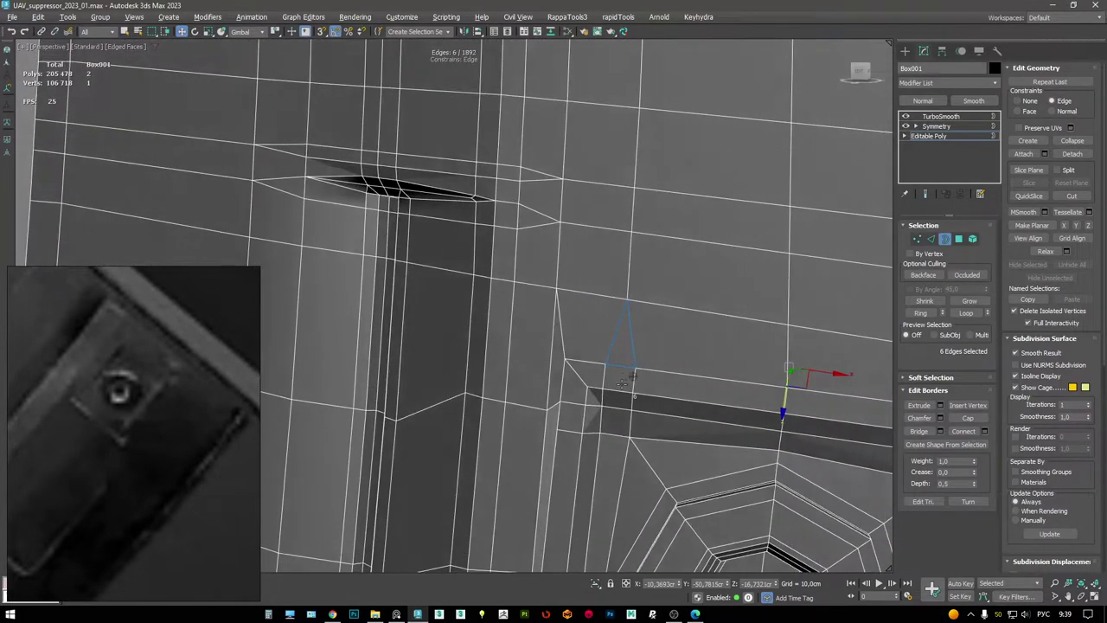
mouse_move(722, 275)
middle_mouse_down("alt")
mouse_move(713, 264)
mouse_move(726, 247)
mouse_move(730, 267)
middle_mouse_up("alt")
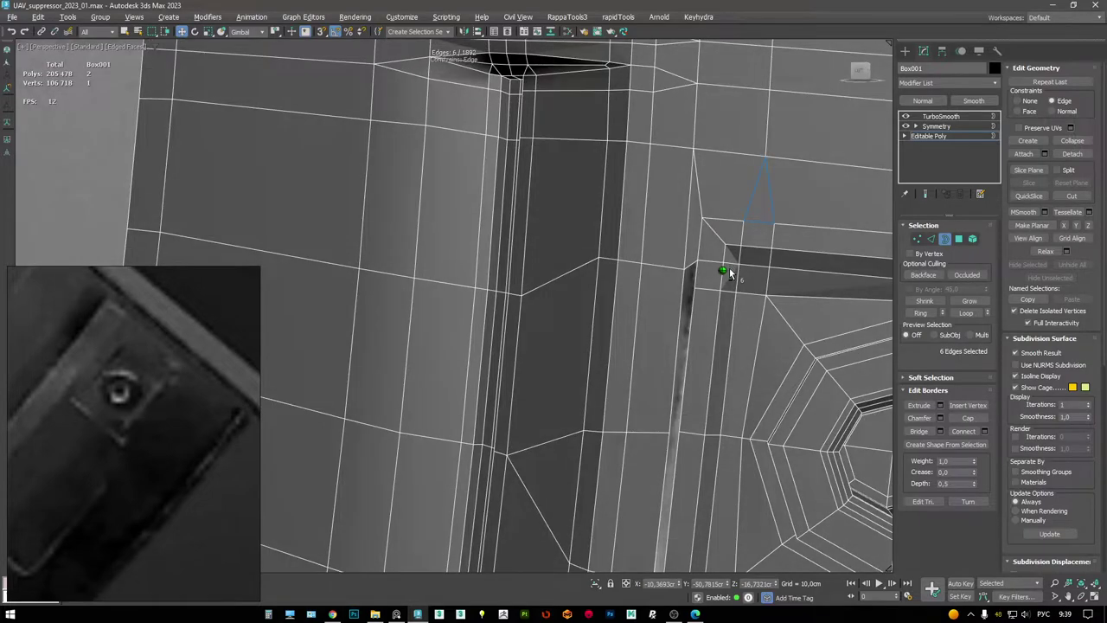
middle_click_drag(701, 316, 671, 324, "alt")
left_click(692, 303, "ctrl")
- Select the vertical frame edges and the edge beside the lower recess, then begin a new Cut
key("2")
left_click(692, 303)
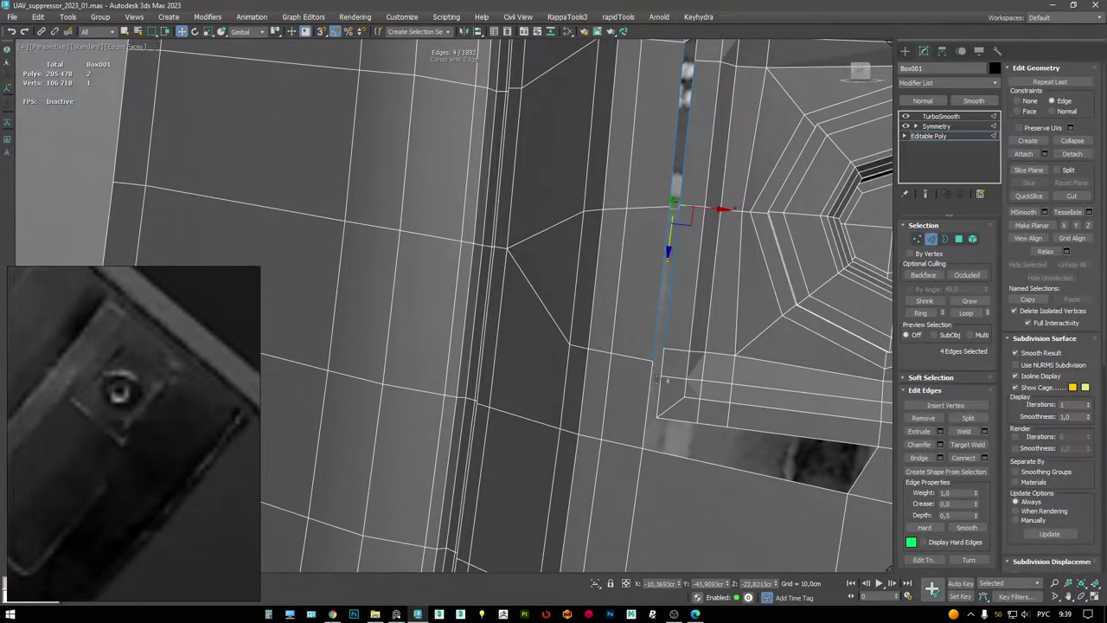
left_click(655, 414)
left_click(653, 406)
mouse_move(657, 415)
middle_mouse_down()
mouse_move(692, 294)
mouse_move(685, 249)
mouse_move(692, 303)
mouse_move(666, 407)
middle_mouse_up()
scroll(685, 251, "down", 4)
scroll(657, 514, "up", 2)
key("alt+c")
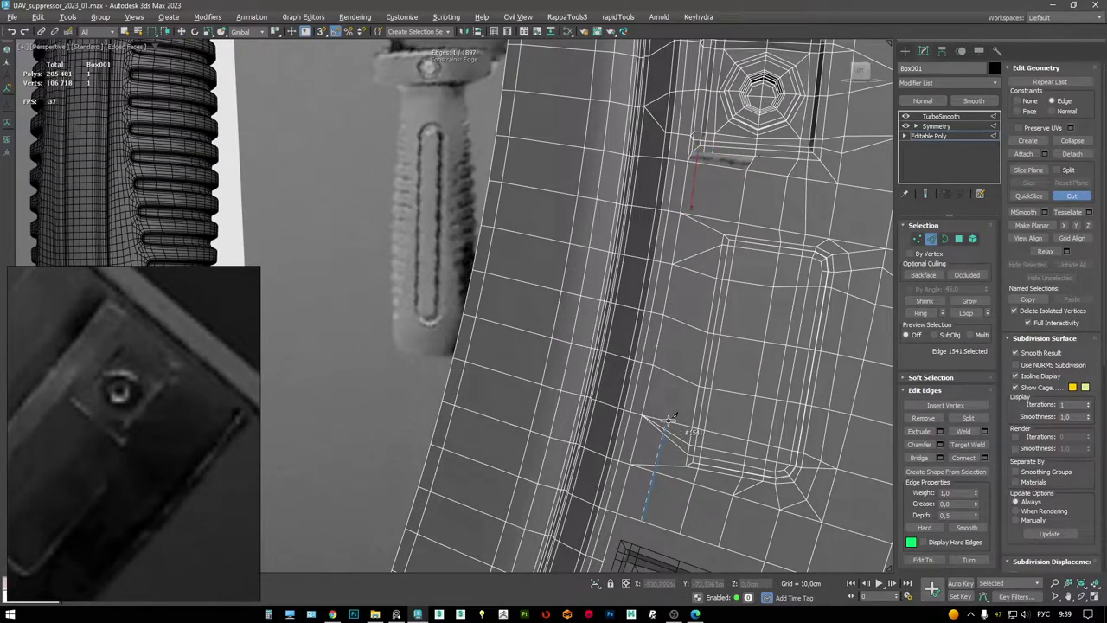
- Finish the cut on the target vertex and slide the two new vertices sideways
key("1")
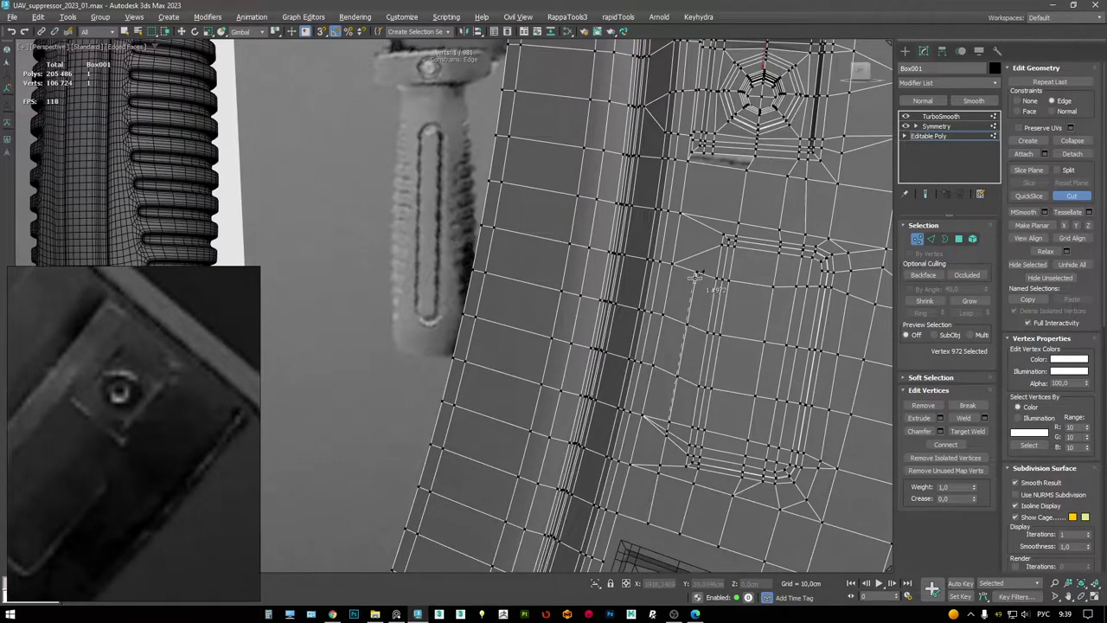
left_click(722, 167)
right_click(722, 167)
scroll(698, 240, "up", 5)
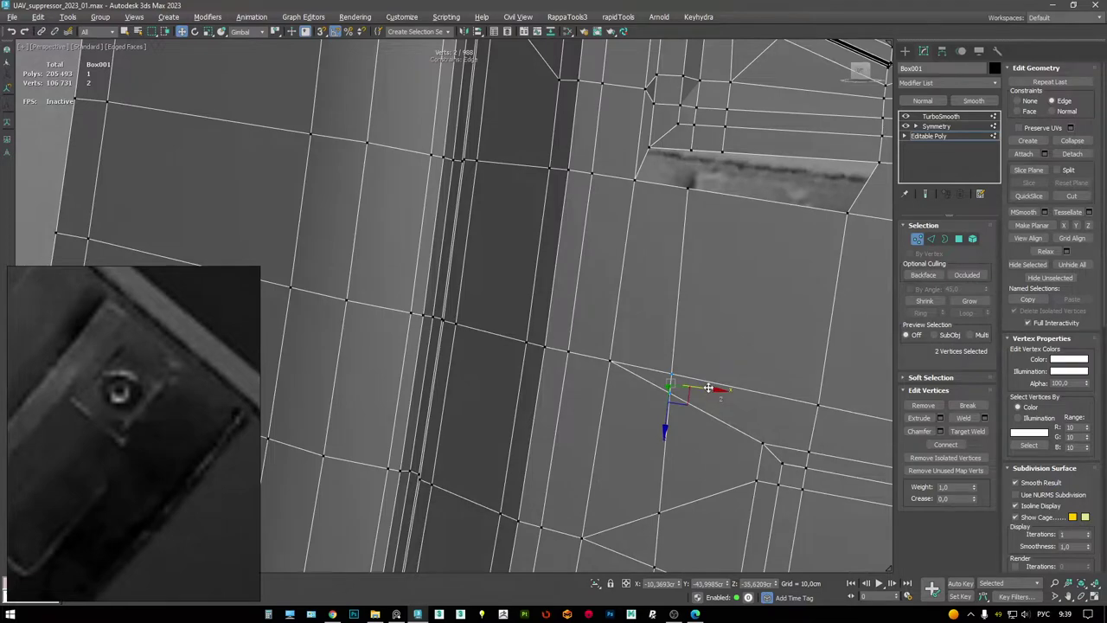
scroll(708, 387, "up", 2)
left_click_drag(699, 389, 709, 388)
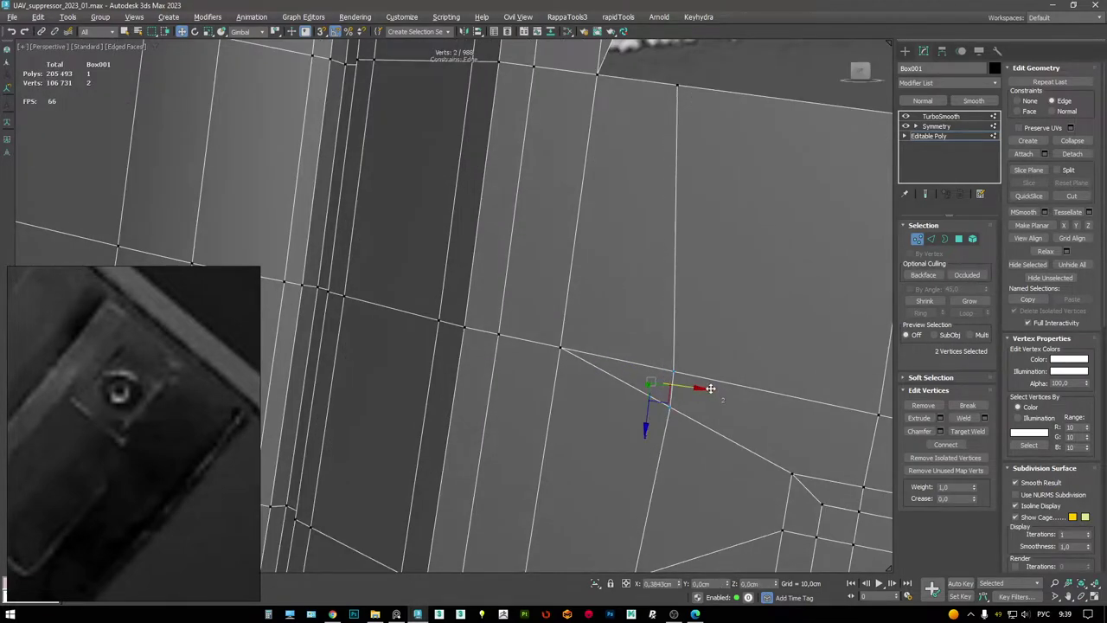
scroll(709, 388, "down", 3)
- Select the slot-corner vertex and two edges of the small slot
left_click(649, 329)
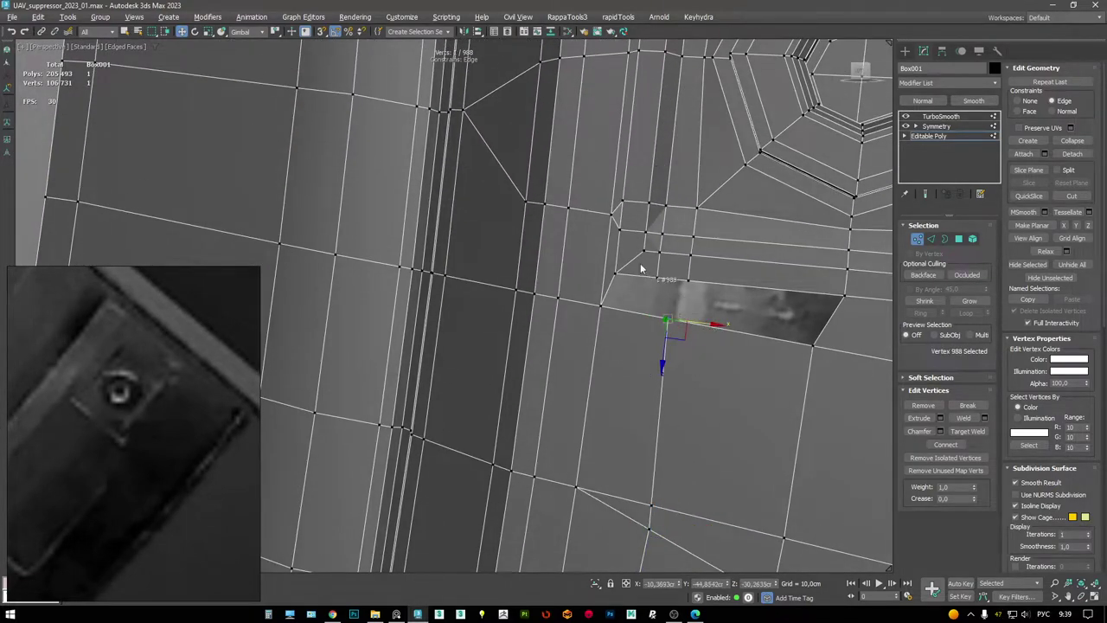
key("2")
left_click(632, 309)
left_click(711, 322, "ctrl")
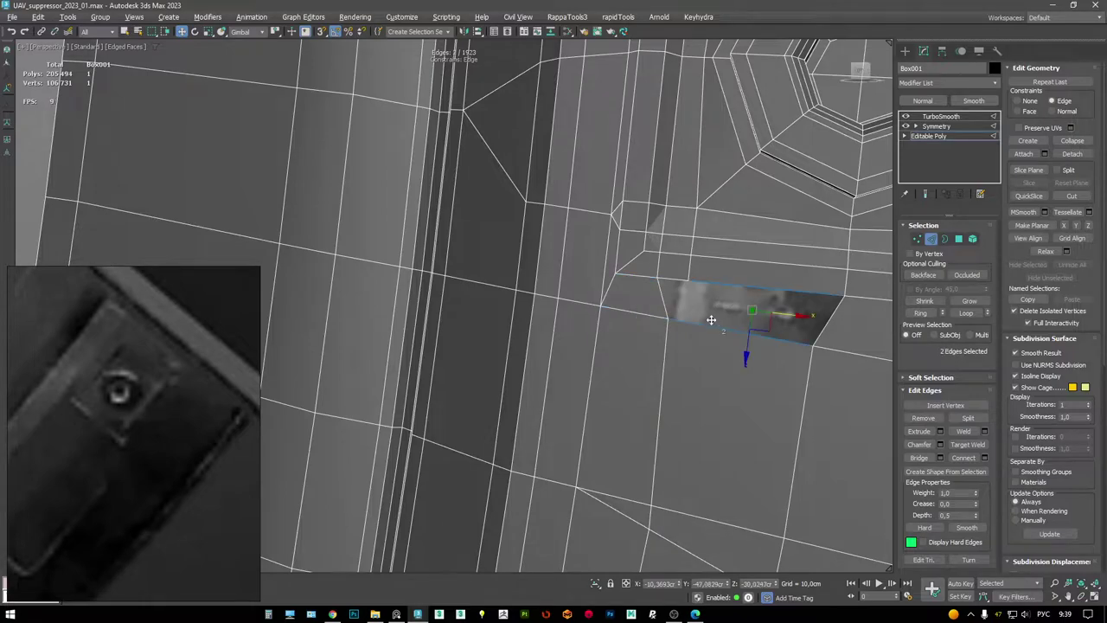
key("1")
scroll(703, 330, "down", 2)
middle_click_drag(703, 329, 679, 307)
scroll(679, 304, "up", 3)
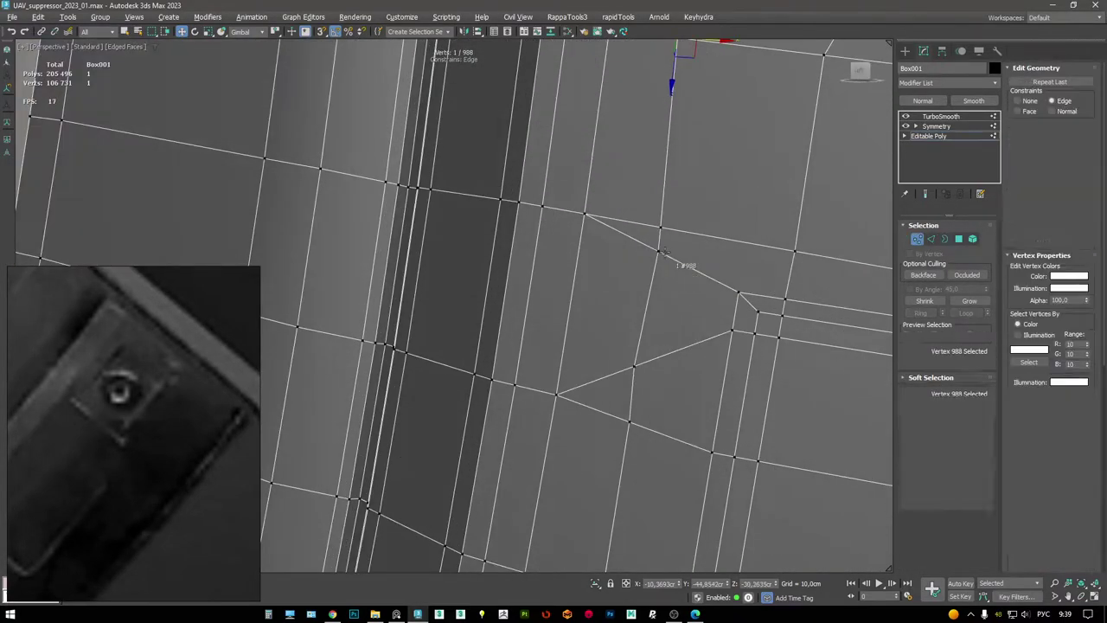
- Target Weld the first stray vertex onto its neighbouring vertex
key("ctrl+shift+w")
left_click(660, 251)
left_click(660, 226)
middle_click_drag(680, 351, 665, 255, "alt")
right_click(664, 256)
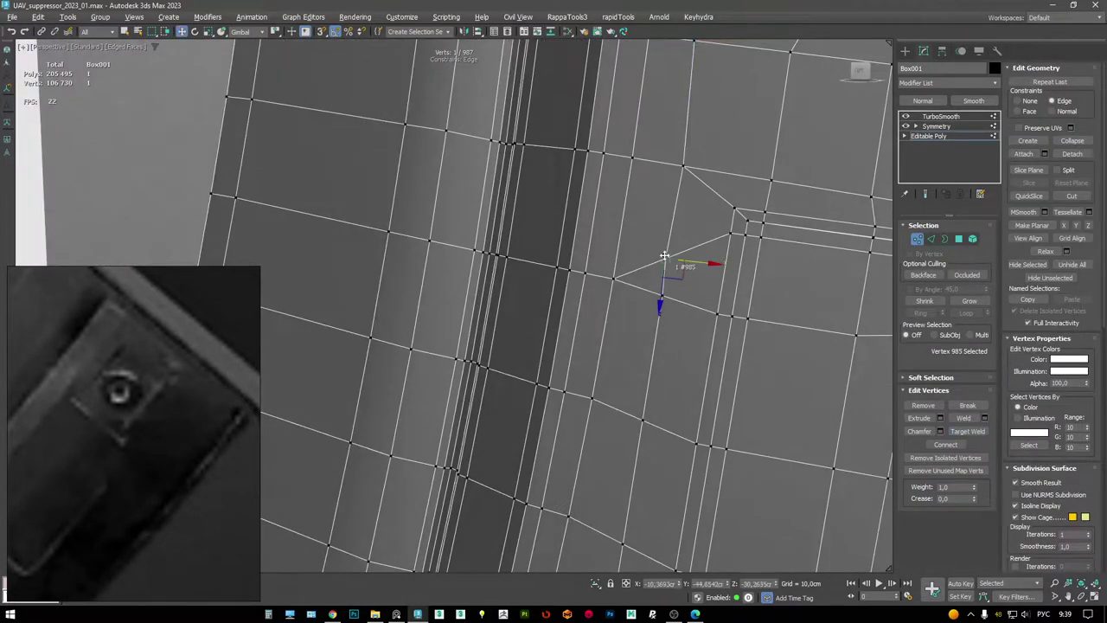
scroll(665, 255, "down", 2)
middle_click_drag(699, 218, 679, 353, "alt")
scroll(678, 353, "up", 2)
mouse_move(697, 313)
middle_mouse_down("alt")
mouse_move(677, 321)
mouse_move(689, 308)
middle_mouse_up("alt")
- Target Weld a second stray vertex, then move the vertex below it down to straighten edges
key("ctrl+shift+w")
left_click(677, 258)
left_click(716, 293)
key("w")
left_click(664, 280)
left_click_drag(656, 321, 644, 377)
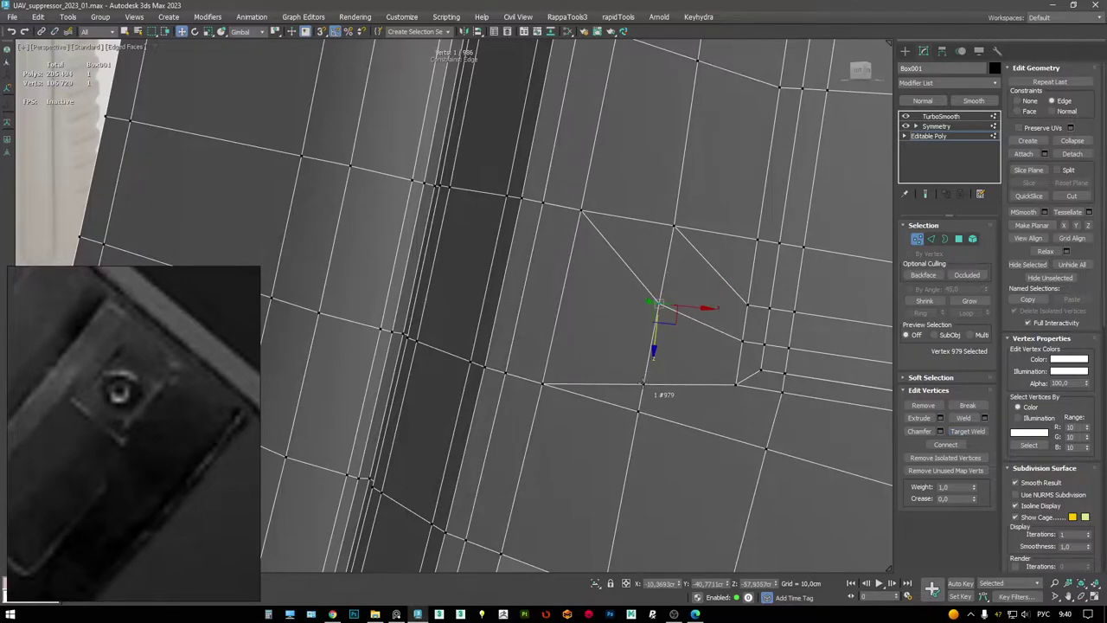
- Weld the lower vertex onto its neighbour and view the hole without edged faces
key("ctrl+shift+w")
left_click(642, 381)
left_click(639, 411)
scroll(673, 314, "down", 3)
mouse_move(672, 314)
middle_mouse_down()
mouse_move(629, 168)
mouse_move(686, 156)
mouse_move(623, 286)
mouse_move(581, 425)
middle_mouse_up()
scroll(687, 156, "down", 5)
scroll(580, 425, "up", 6)
key("F4")
middle_click_drag(642, 272, 683, 286, "alt")
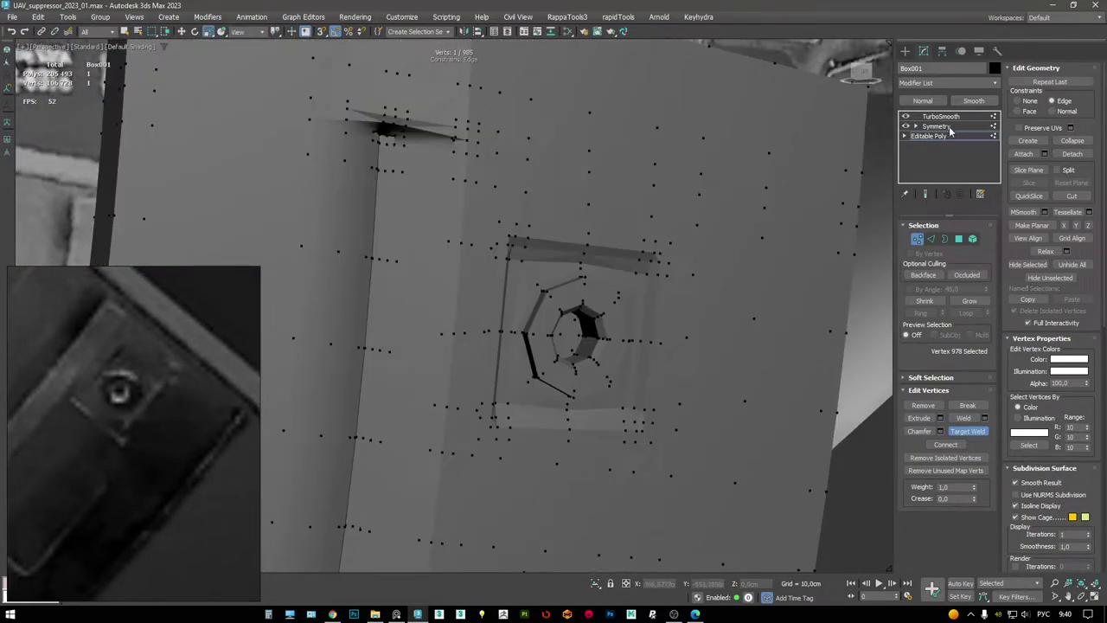
- Preview TurboSmooth, then back in Editable Poly select more edges at the recess corner
left_click(942, 116)
scroll(591, 255, "down", 3)
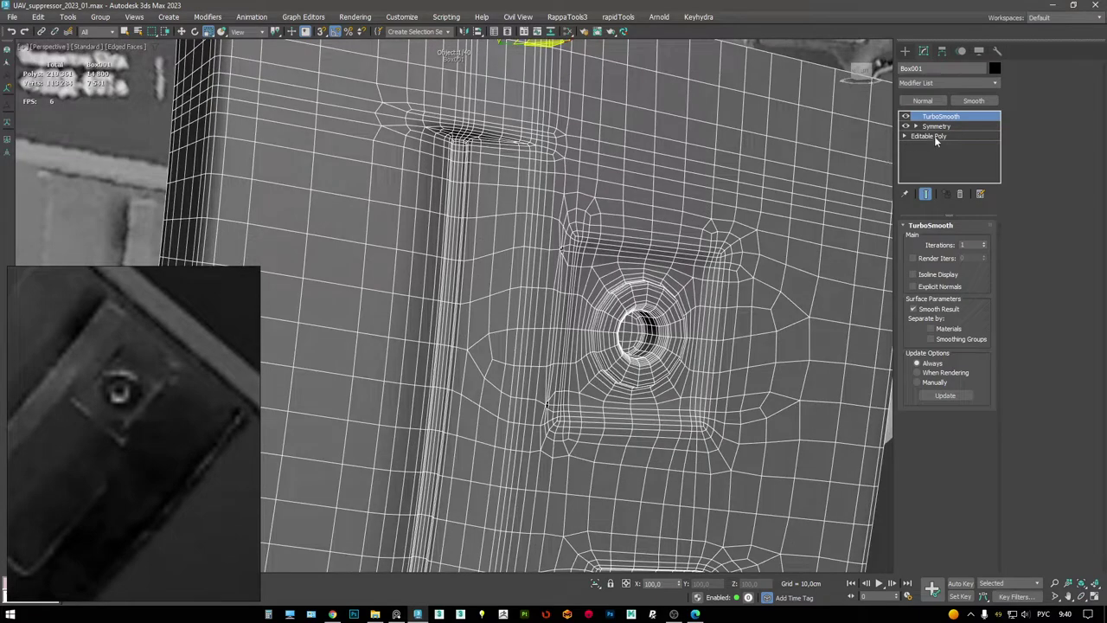
left_click(928, 136)
middle_click_drag(695, 217, 554, 248, "alt")
scroll(558, 248, "up", 2)
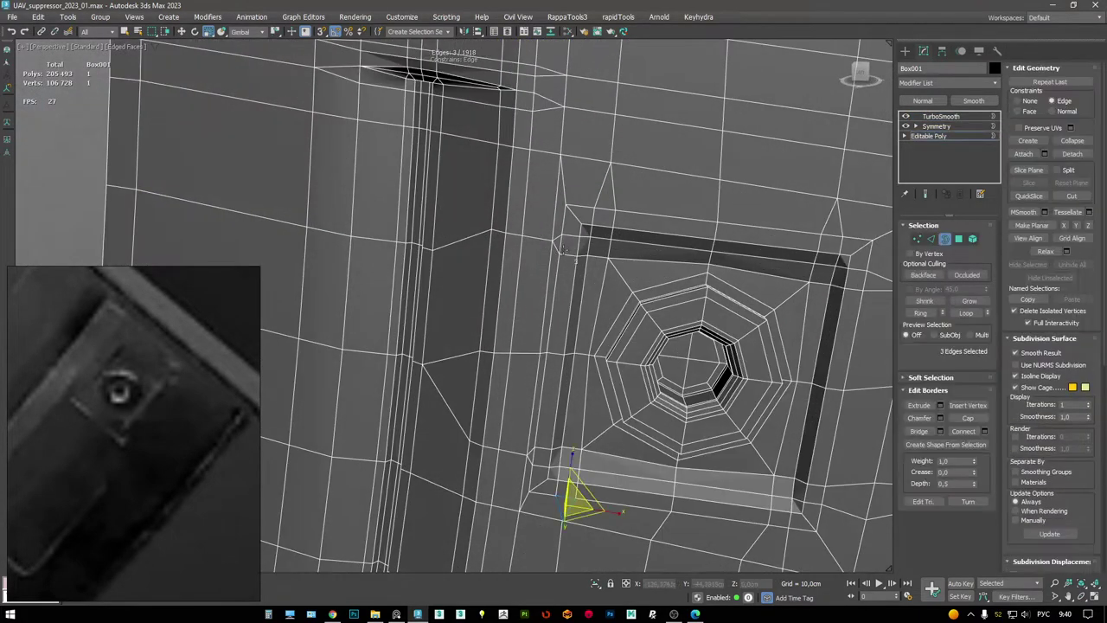
left_click(542, 447, "ctrl")
middle_click_drag(548, 441, 557, 424, "alt")
key("2")
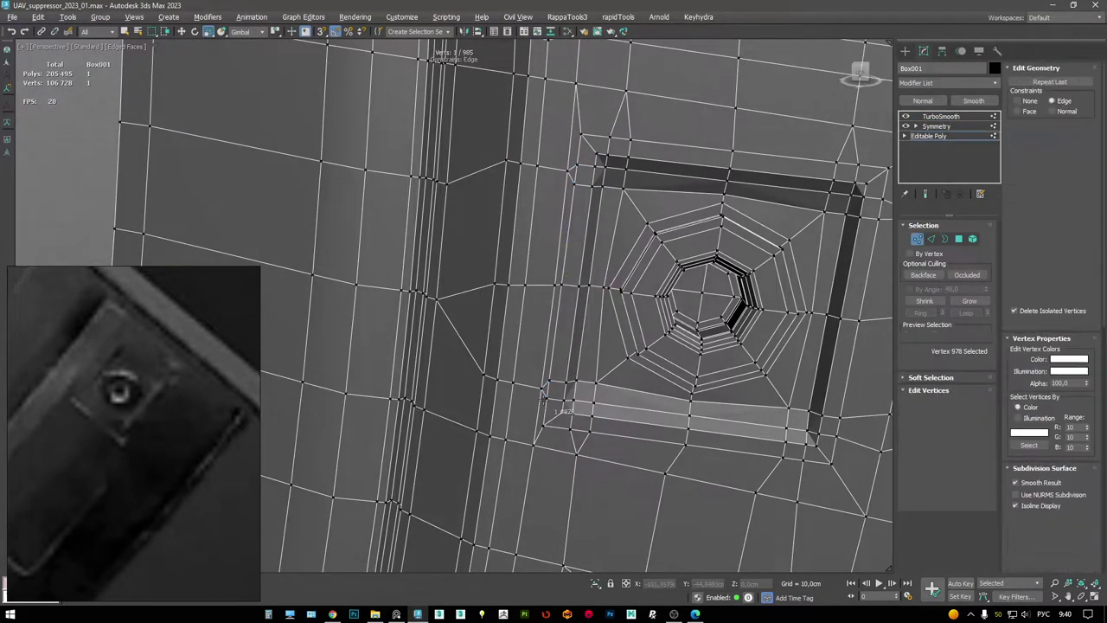
key("w")
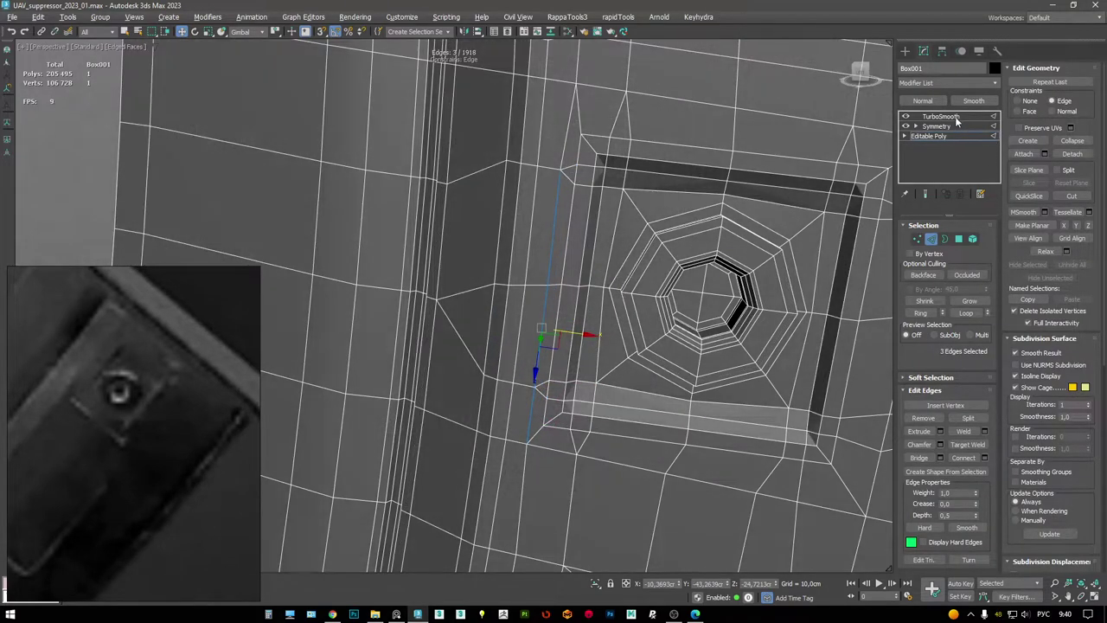
- Inspect the TurboSmooth result across the whole magazine with edged faces toggled, then return to Editable Poly
left_click(940, 116)
key("F4")
scroll(615, 230, "down", 5)
mouse_move(642, 227)
middle_mouse_down("alt")
mouse_move(633, 253)
mouse_move(644, 226)
mouse_move(559, 242)
mouse_move(630, 238)
mouse_move(623, 219)
middle_mouse_up("alt")
key("F4")
scroll(618, 363, "up", 8)
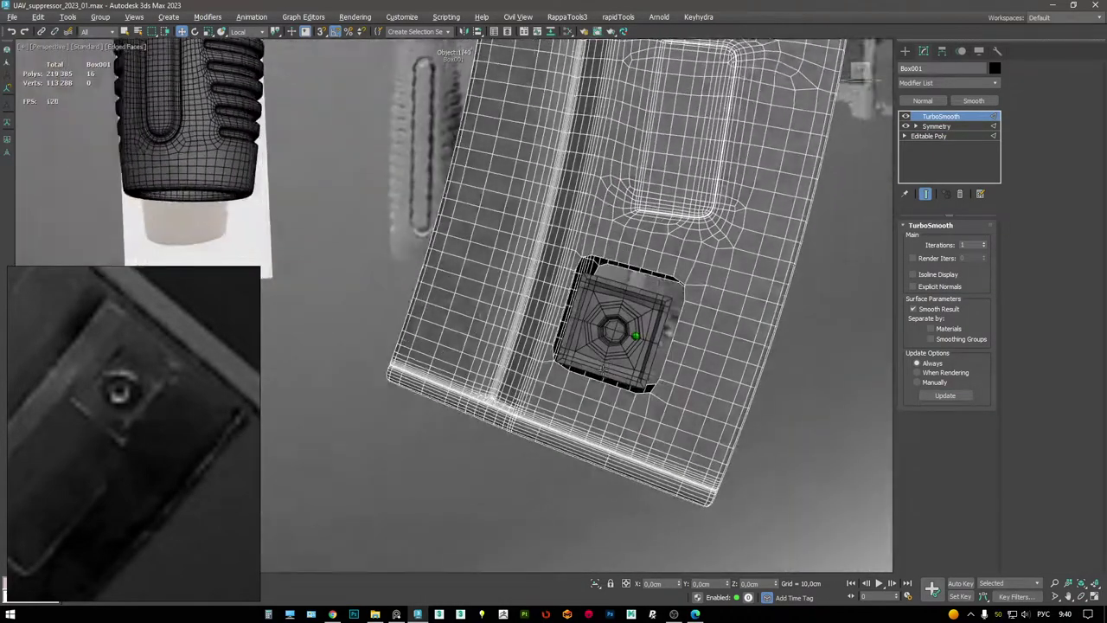
left_click(943, 136)
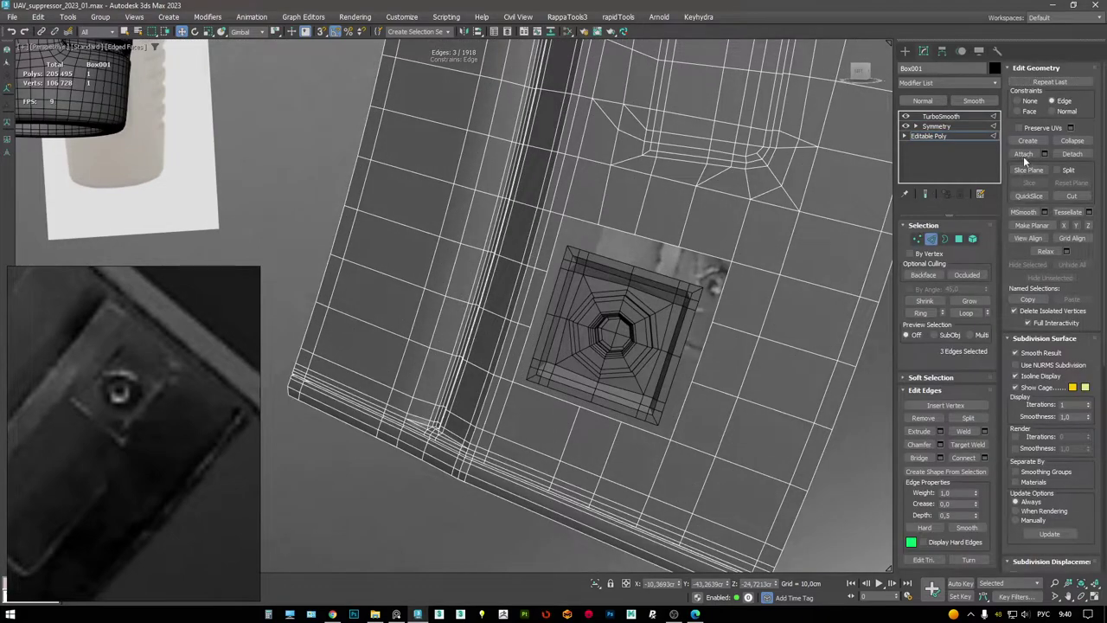
- Select the edge loop around the square recess and cut a new edge outward from its corner
double_click(699, 293)
key("w")
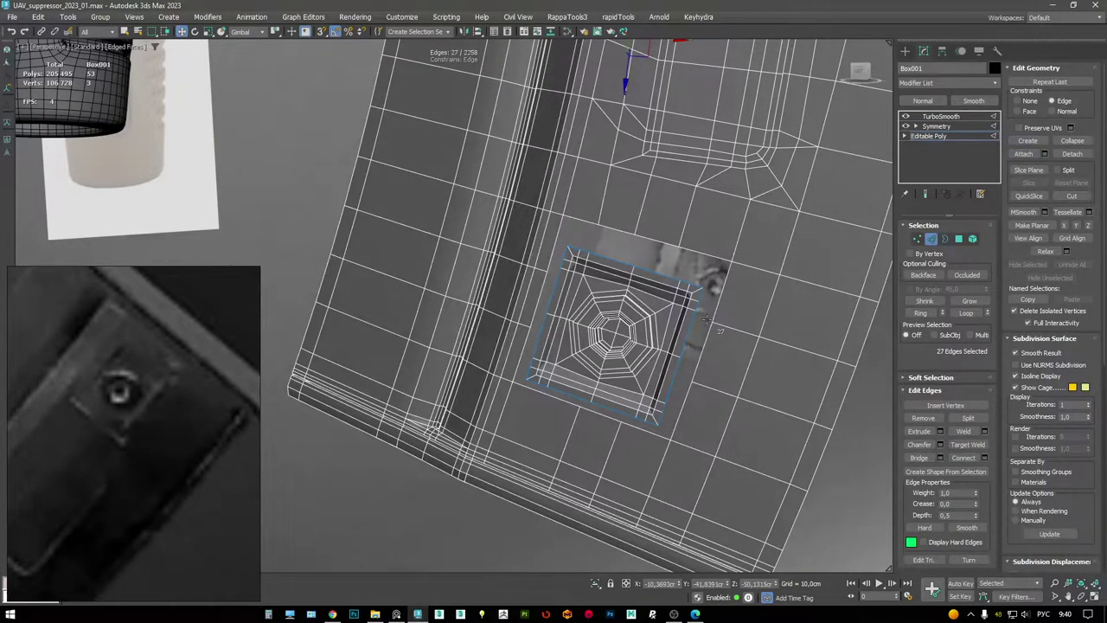
scroll(720, 296, "up", 3)
middle_click_drag(719, 296, 638, 297, "alt")
scroll(644, 285, "down", 2)
key("1")
key("alt+c")
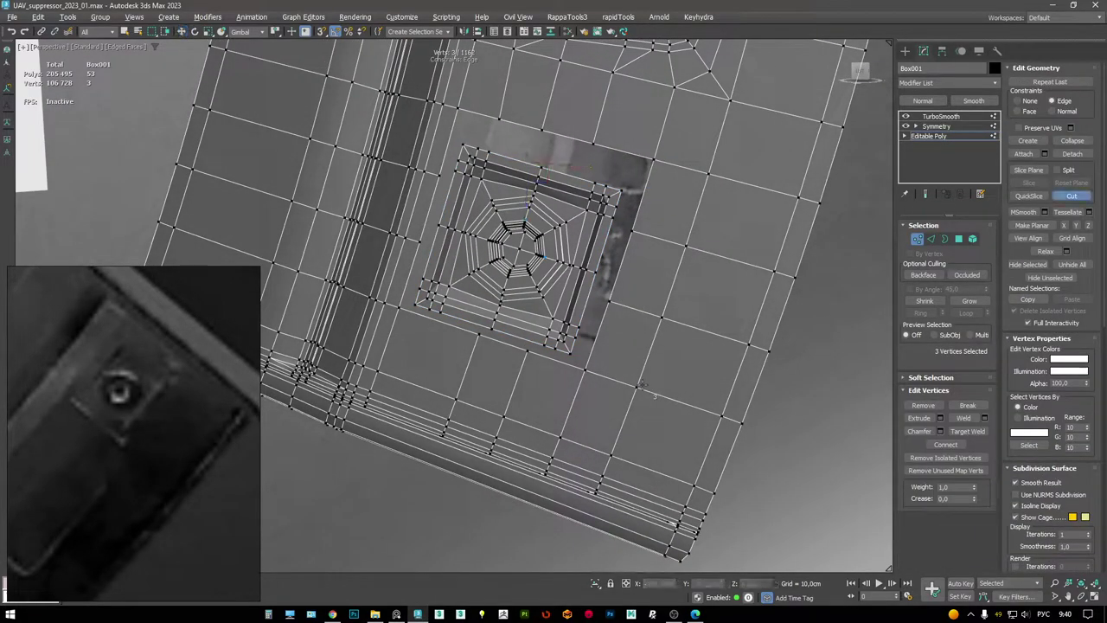
right_click(611, 305)
left_click(609, 303)
- Select the edges beside the recess corner and pick the vertex next to it
middle_click_drag(610, 326, 614, 289, "alt")
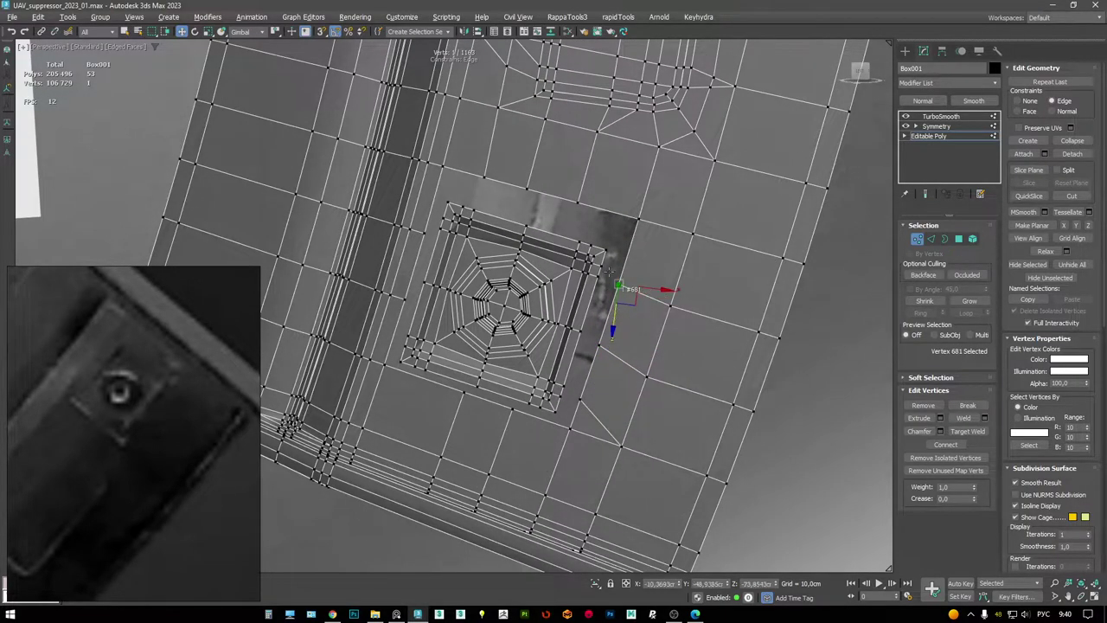
key("2")
left_click(624, 295, "ctrl")
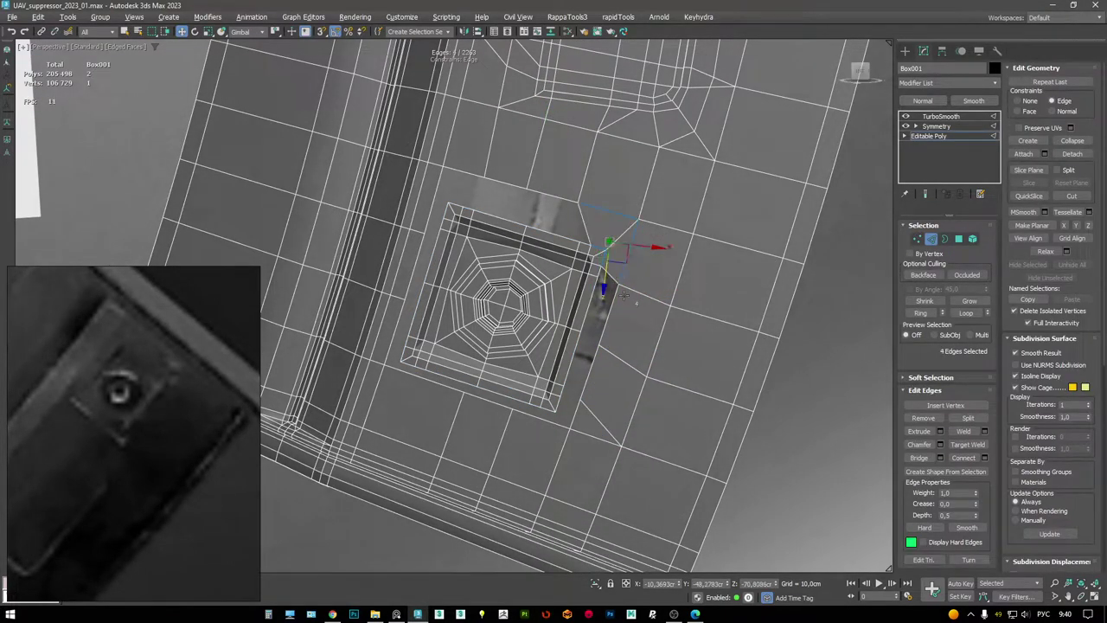
left_click(591, 343)
left_click(589, 365, "ctrl")
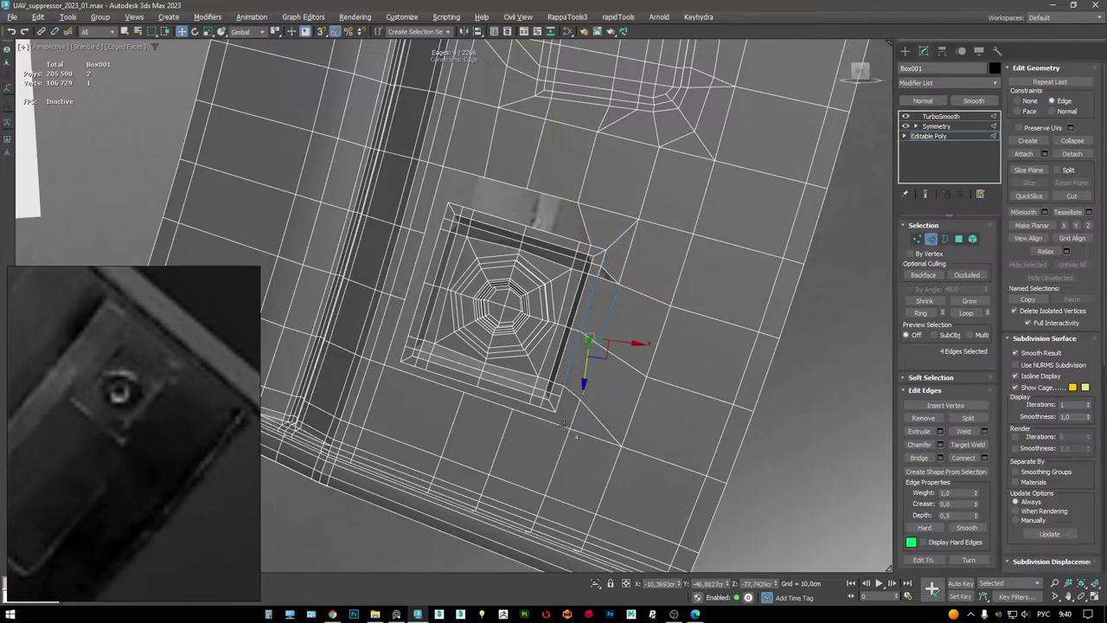
scroll(533, 325, "up", 5)
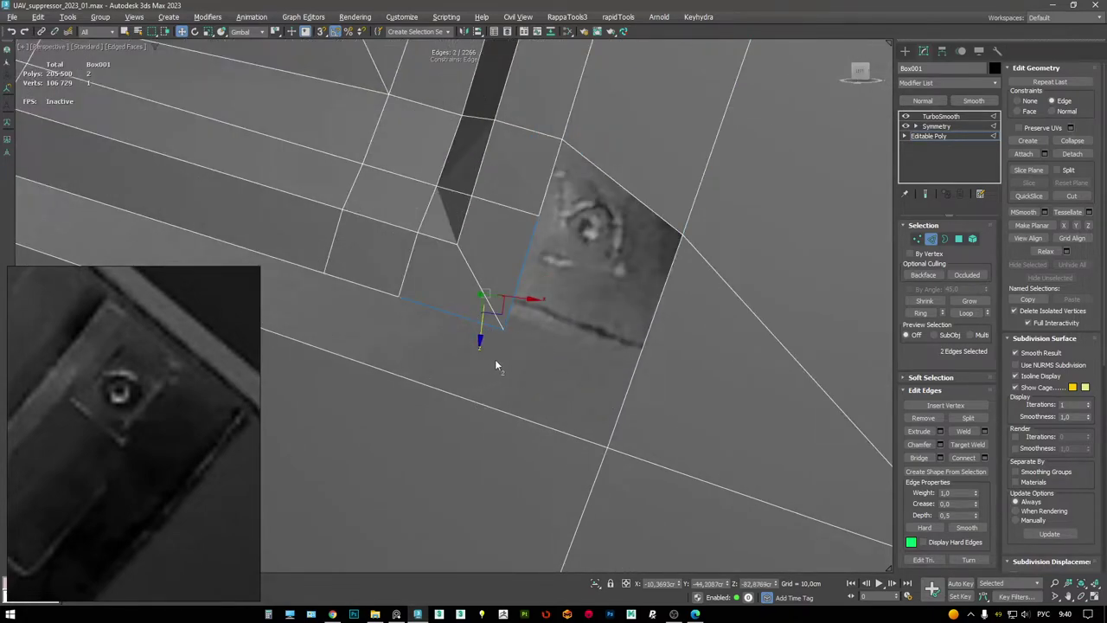
scroll(614, 267, "down", 5)
middle_click_drag(613, 268, 591, 222, "alt")
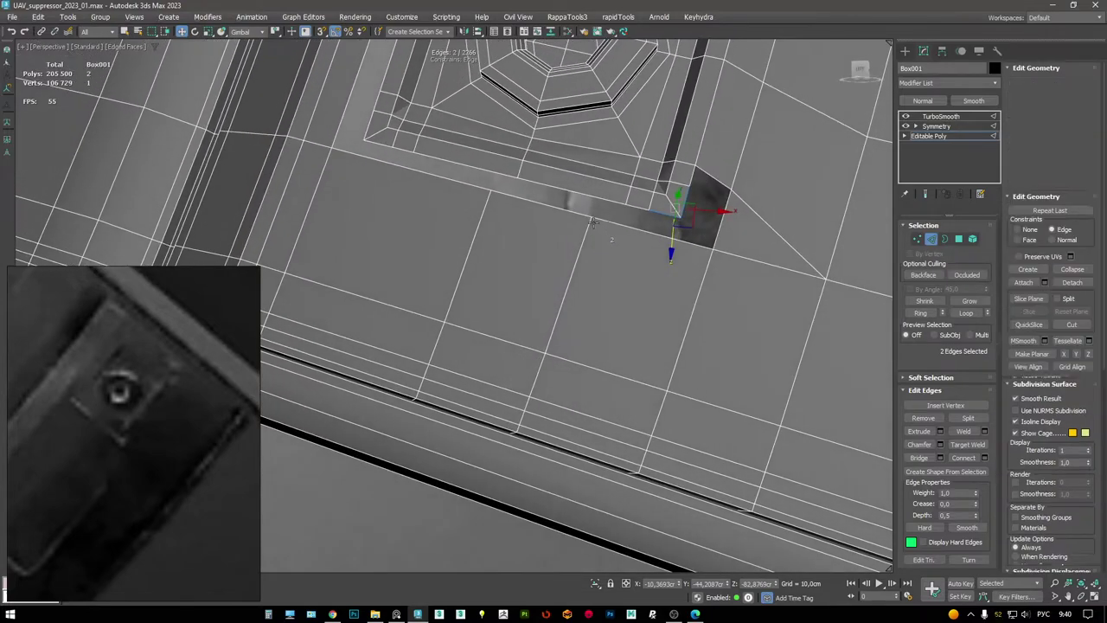
key("1")
left_click(592, 219)
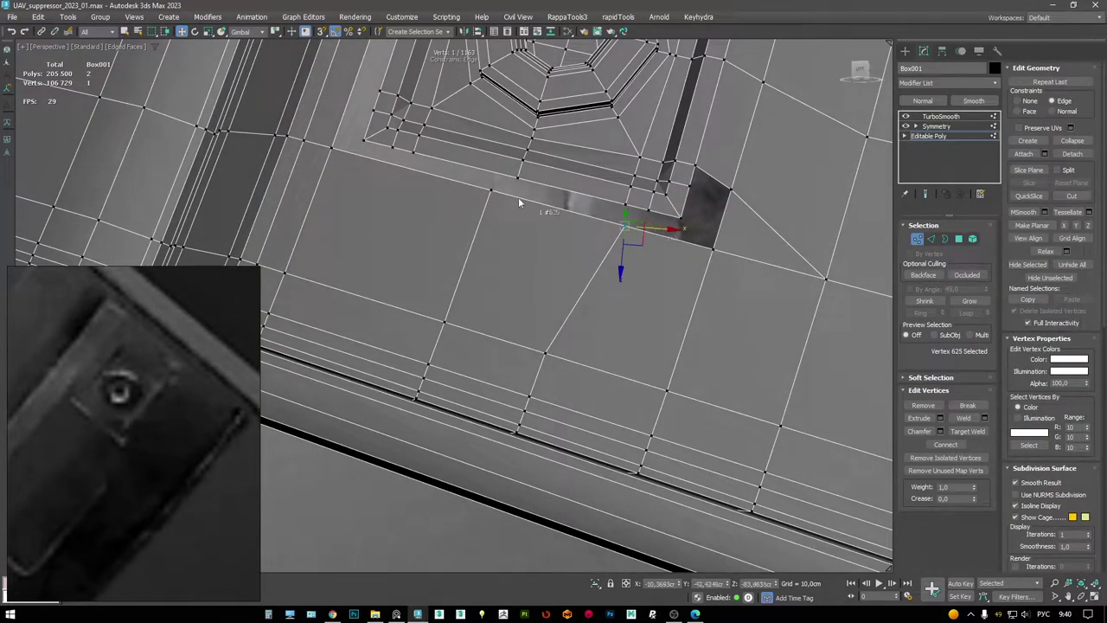
- Select edges below the recess and cut a new edge across the face to the neighbouring edge
middle_click_drag(622, 285, 545, 284, "alt")
key("2")
left_click(609, 280)
left_click(606, 268, "ctrl")
key("alt+c")
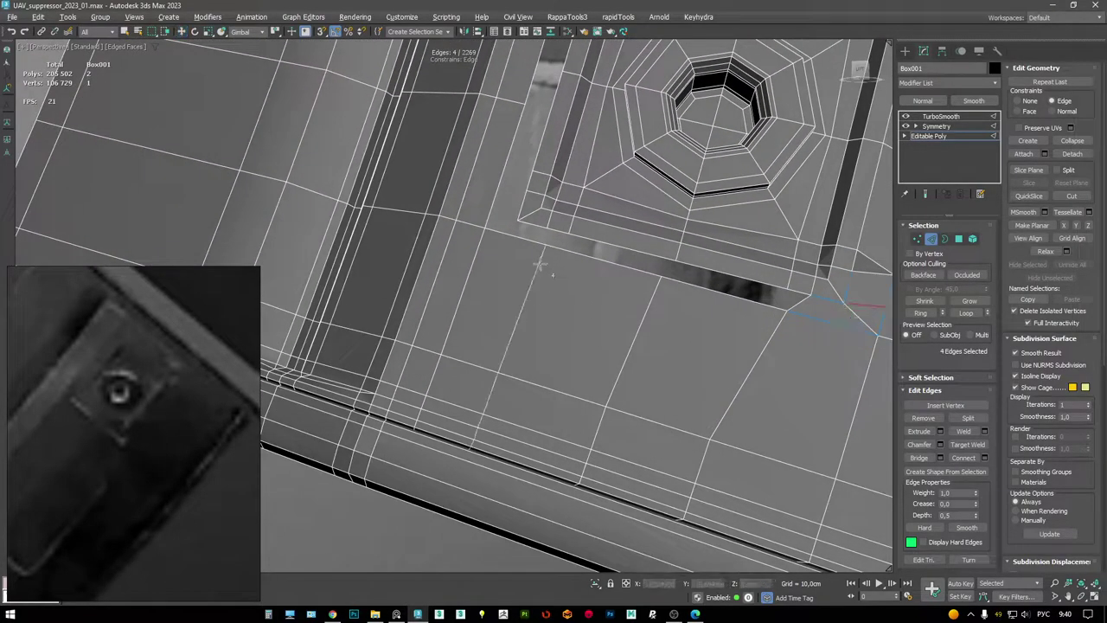
left_click(543, 265)
left_click(610, 275)
right_click(610, 274)
- Select an edge near the recess and begin another cut at vertex level
key("w")
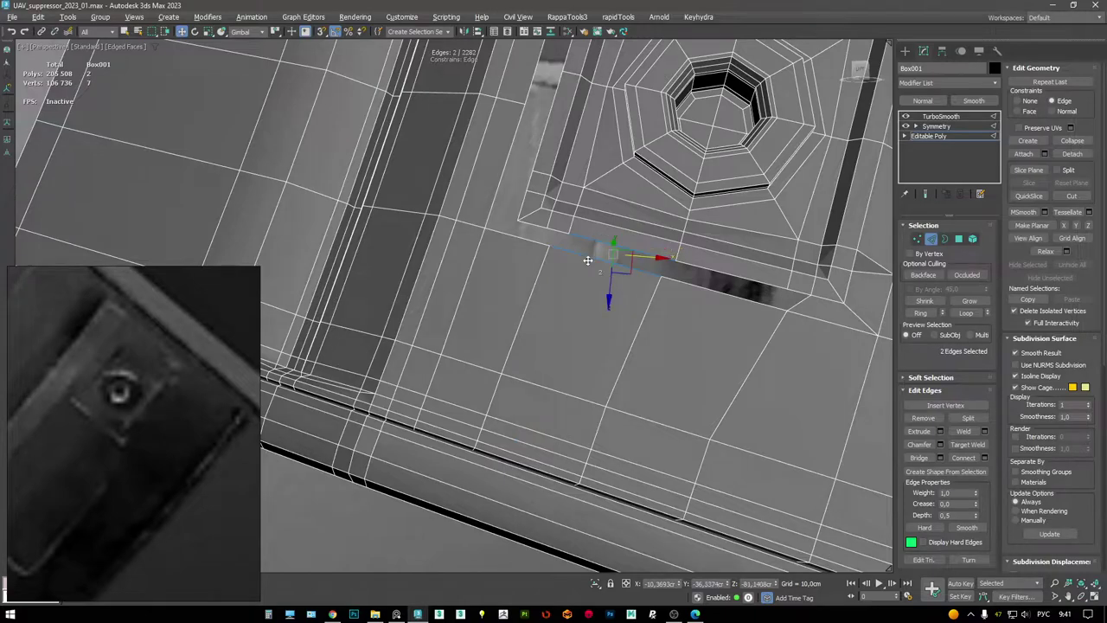
middle_click_drag(693, 288, 448, 181, "alt")
left_click(543, 306)
key("1")
key("alt+c")
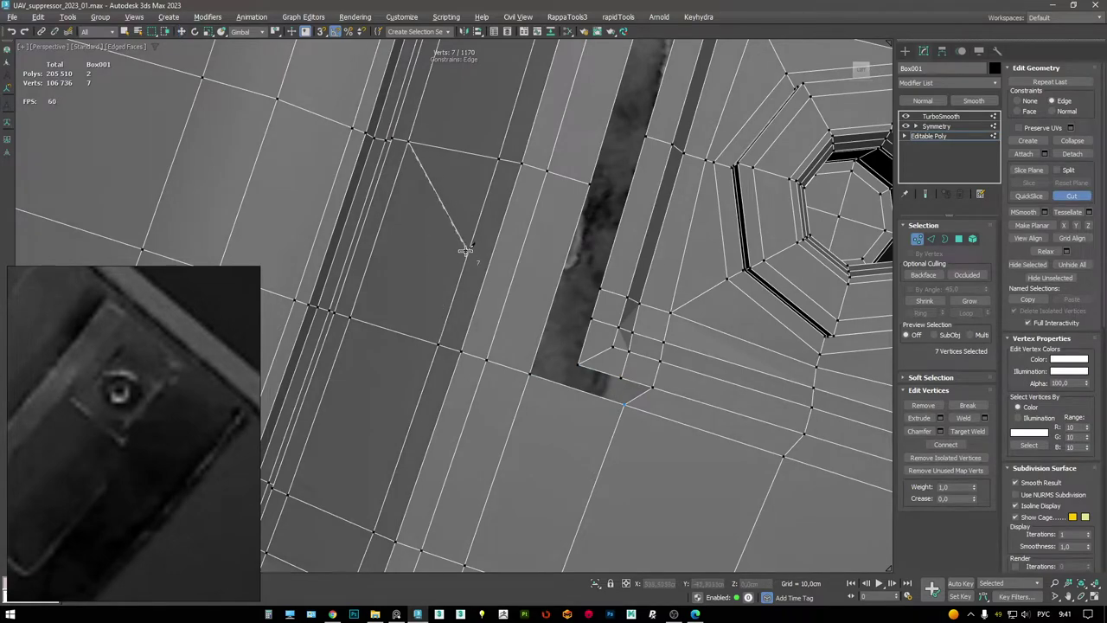
- Exit cutting and select the edges beside the dark strip
right_click(558, 288)
key("2")
key("w")
left_click(546, 346)
left_click(571, 389, "ctrl")
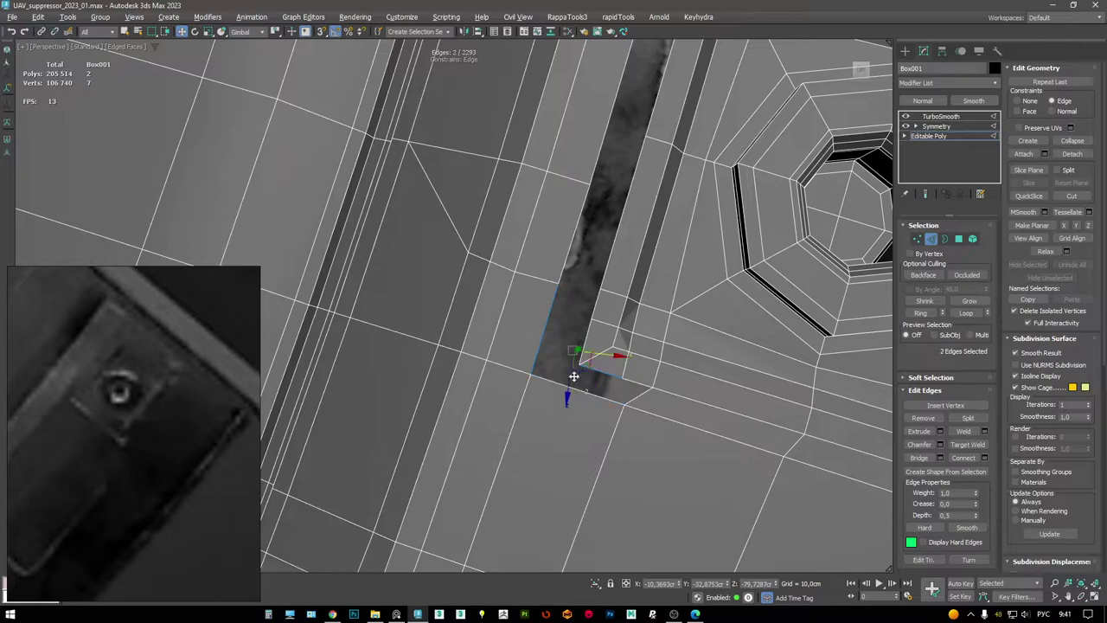
- Select the vertices next to the dark strip and rotate them into alignment
middle_click_drag(648, 291, 474, 349, "alt")
key("1")
left_click_drag(523, 385, 463, 348)
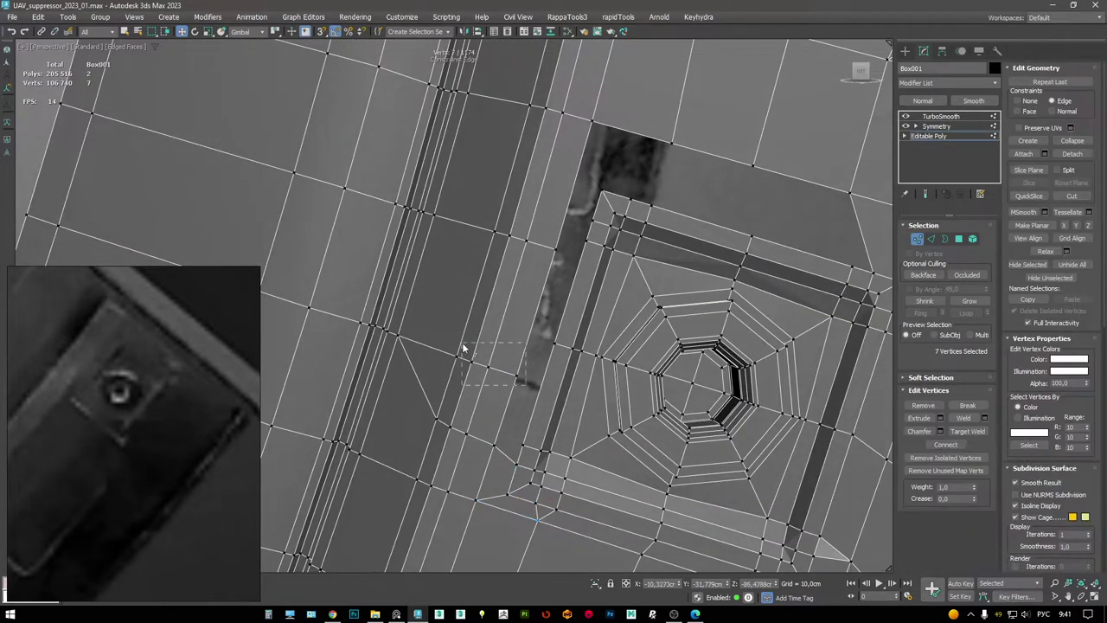
key("e")
key("w")
middle_click_drag(534, 270, 513, 313)
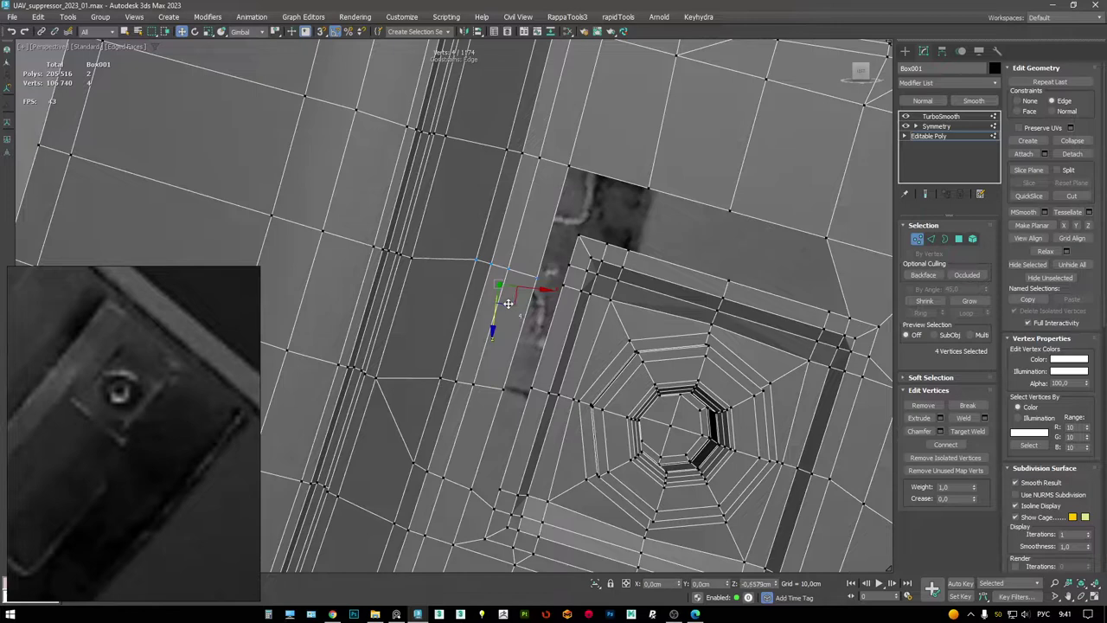
key("e")
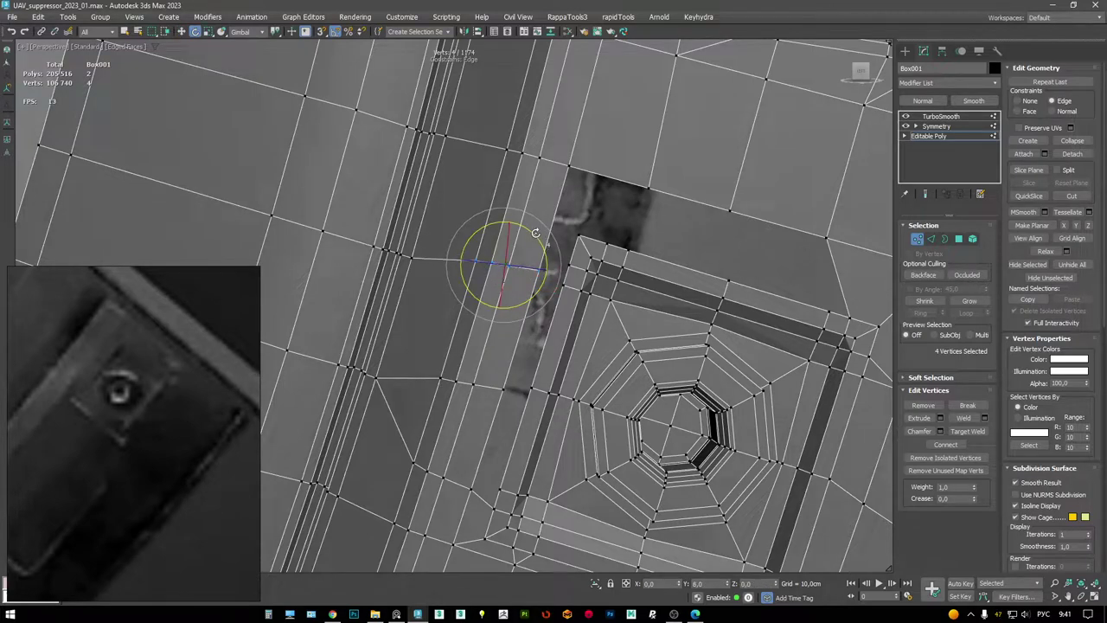
middle_click_drag(579, 233, 542, 261)
- Select the open hole's rim edge above the recess and Cap the hole
key("2")
key("w")
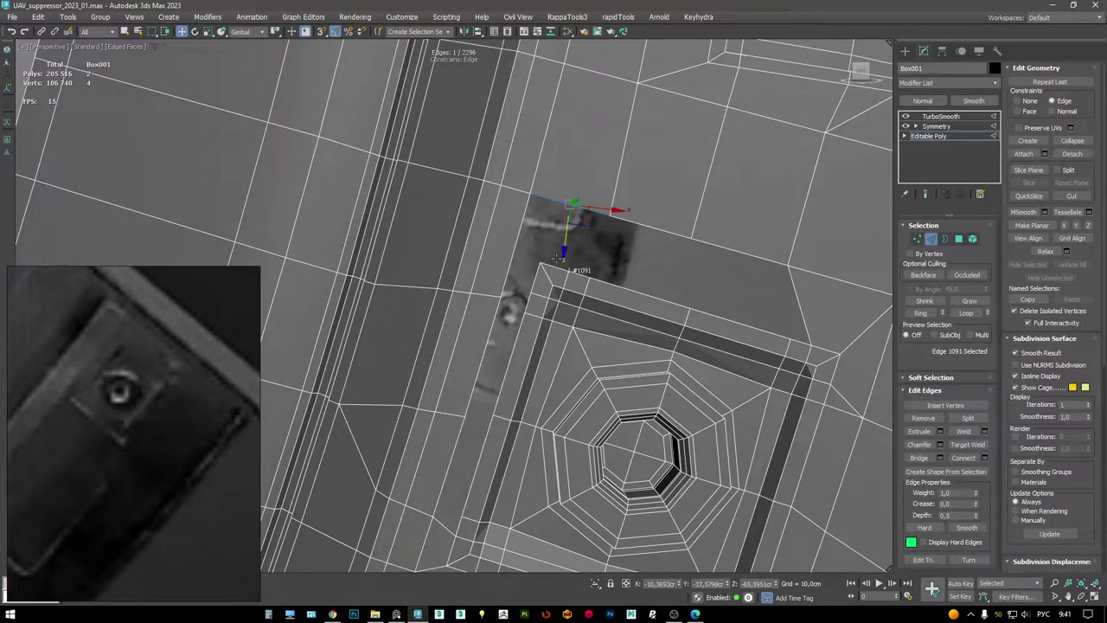
left_click(491, 342)
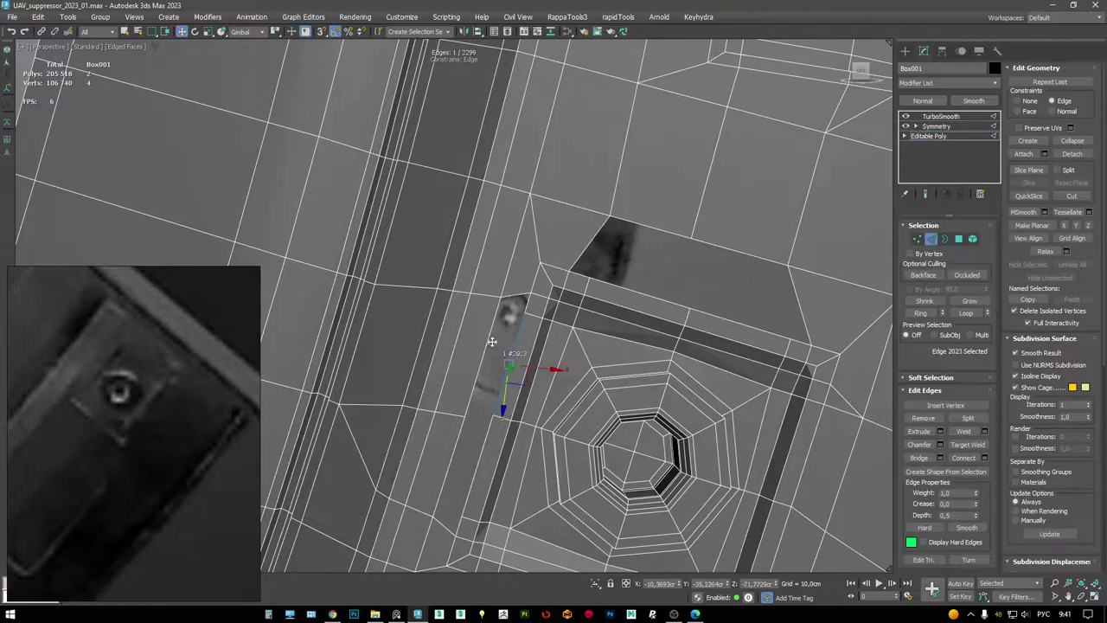
middle_click_drag(618, 338, 519, 257)
left_click(513, 223)
key("alt+p")
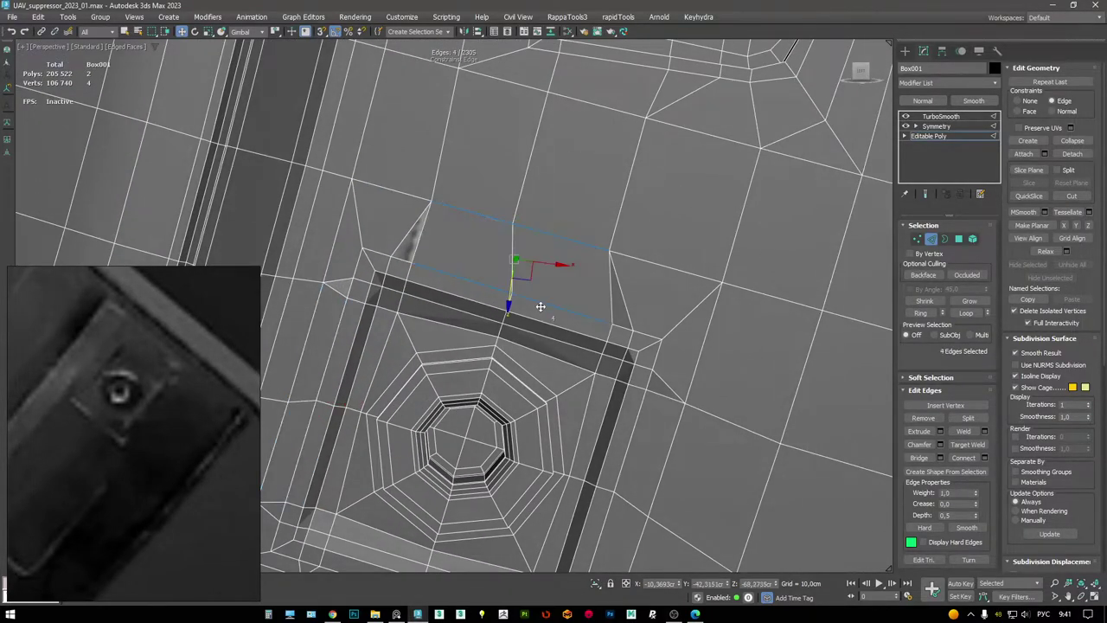
- Check the vertices beside the filled hole at Border level in wireframe
key("1")
left_click(514, 225)
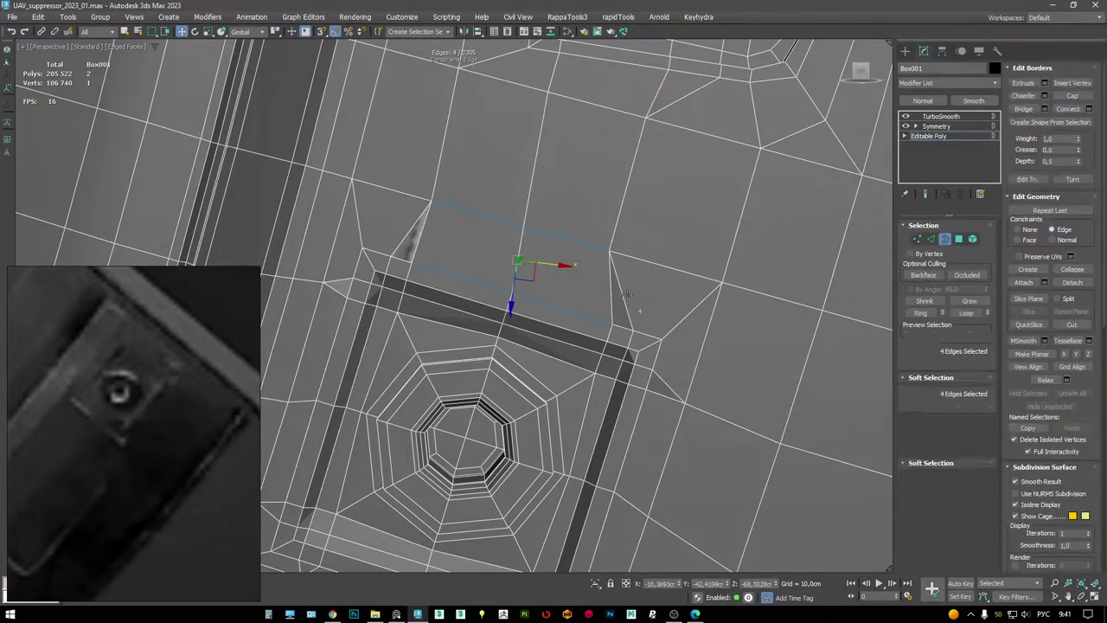
left_click(612, 251)
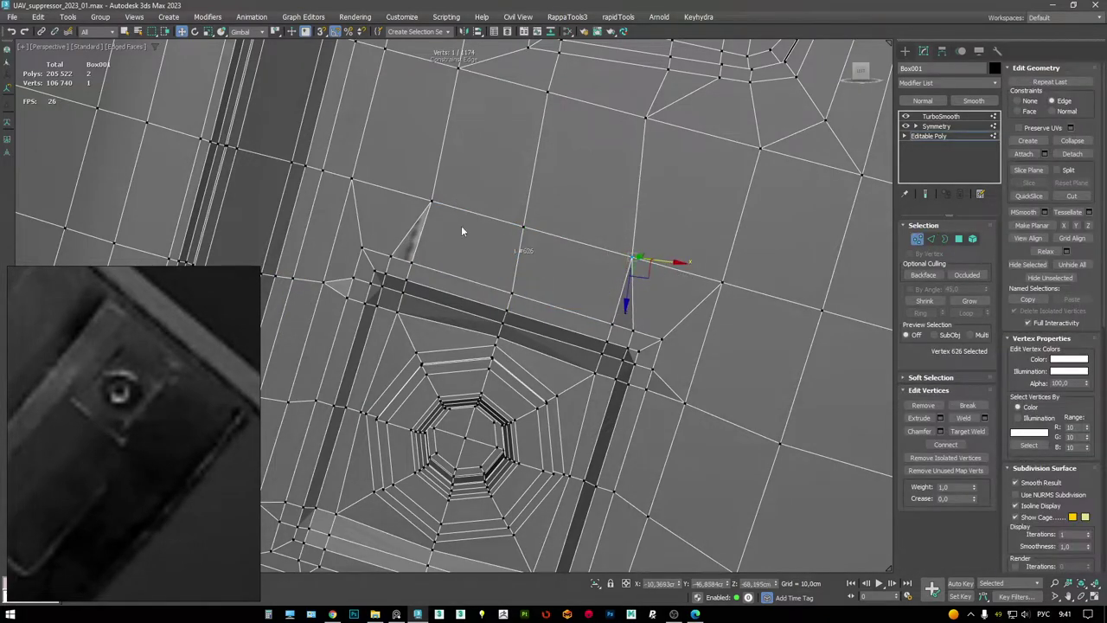
key("3")
key("F3")
scroll(593, 300, "down", 3)
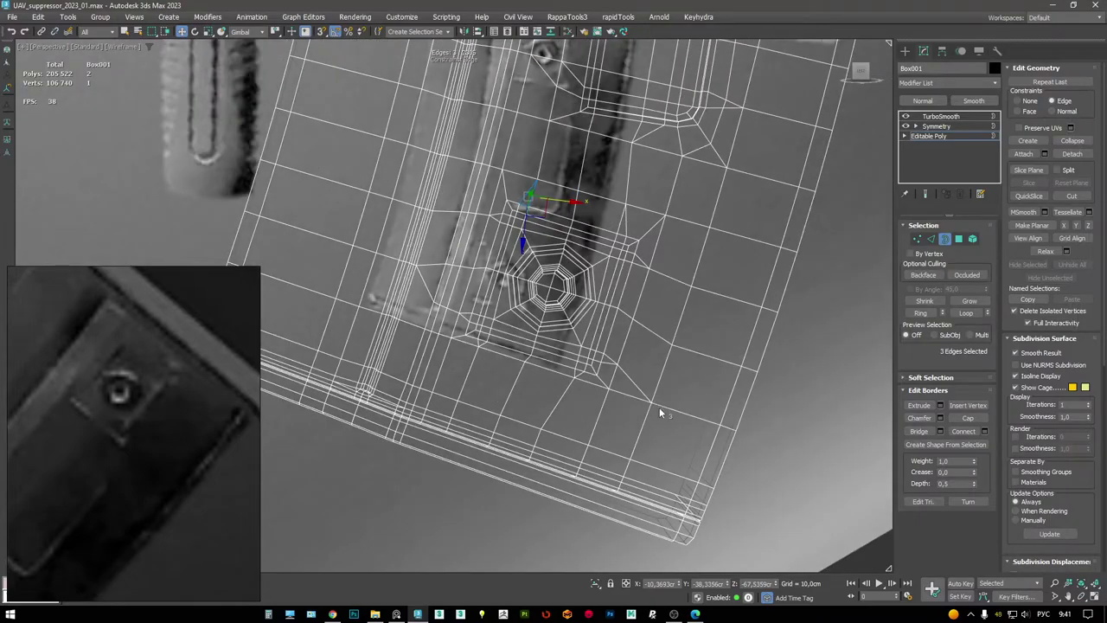
- Preview the TurboSmooth result and orbit around the smoothed recess and whole magazine
key("F3")
mouse_move(445, 182)
middle_mouse_down("alt")
mouse_move(475, 292)
mouse_move(658, 217)
middle_mouse_up("alt")
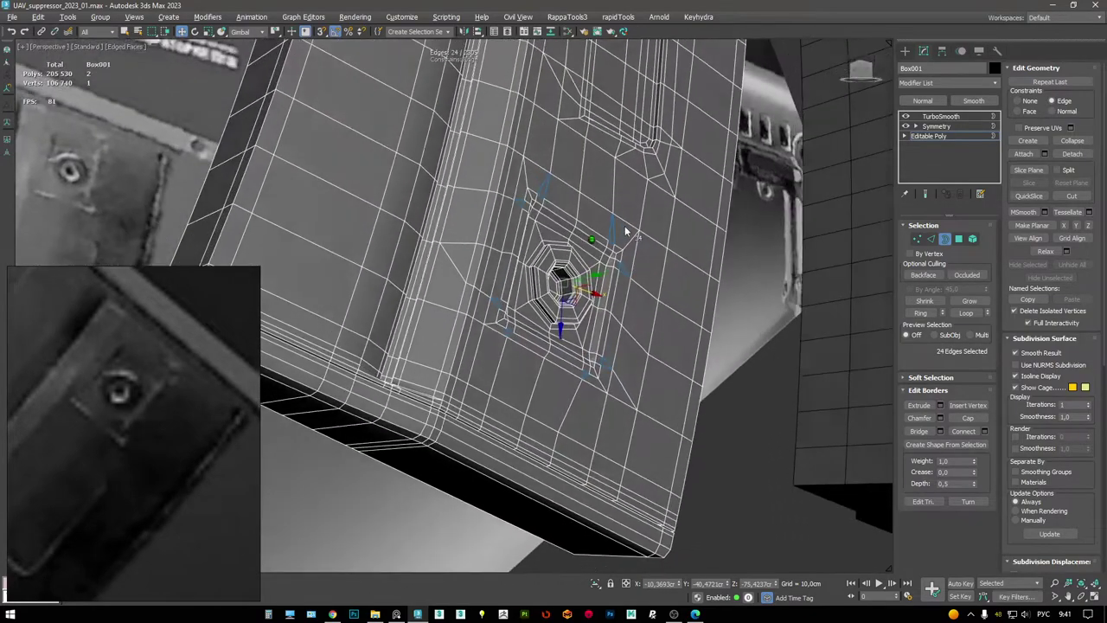
left_click(929, 135)
left_click(940, 116)
key("F4")
middle_click_drag(605, 285, 604, 188)
scroll(605, 188, "down", 5)
mouse_move(519, 215)
middle_mouse_down("alt")
mouse_move(526, 314)
mouse_move(553, 363)
mouse_move(545, 355)
mouse_move(515, 368)
mouse_move(589, 395)
mouse_move(697, 373)
mouse_move(621, 387)
mouse_move(593, 438)
mouse_move(565, 311)
mouse_move(532, 231)
mouse_move(442, 343)
middle_mouse_up("alt")
key("F4")
key("F4")
scroll(484, 294, "down", 5)
scroll(442, 344, "up", 2)
- Maximize the side view from the four-view layout and compare wireframe and shaded display
key("alt+w")
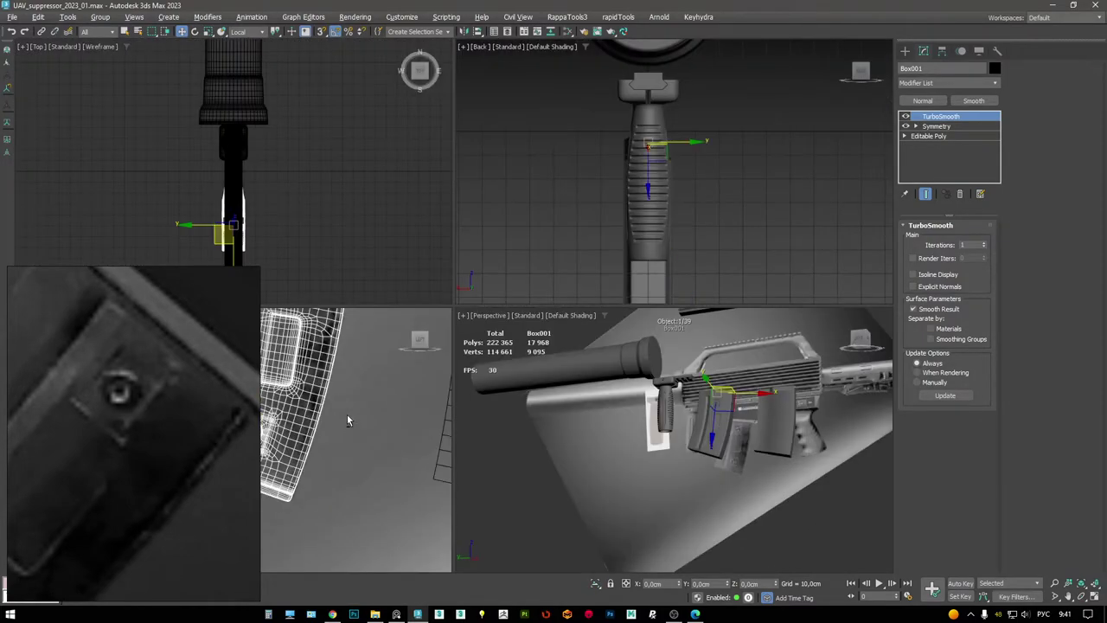
key("alt+w")
scroll(515, 284, "up", 6)
key("F3")
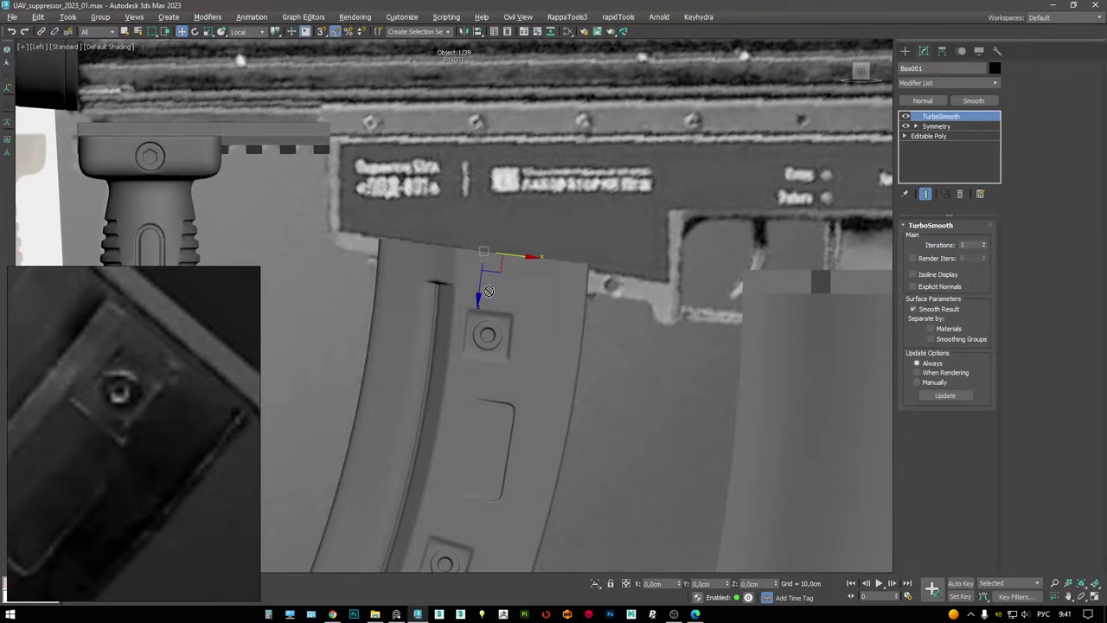
scroll(497, 318, "down", 6)
key("F3")
scroll(486, 264, "up", 6)
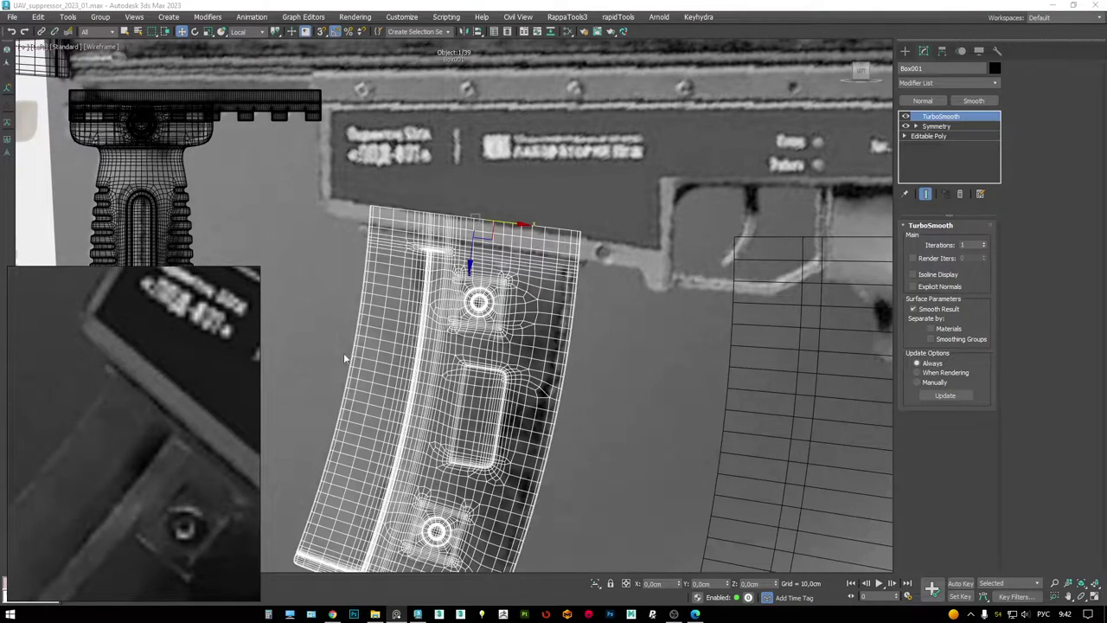
scroll(405, 218, "up", 5)
key("F3")
key("F3")
key("F3")
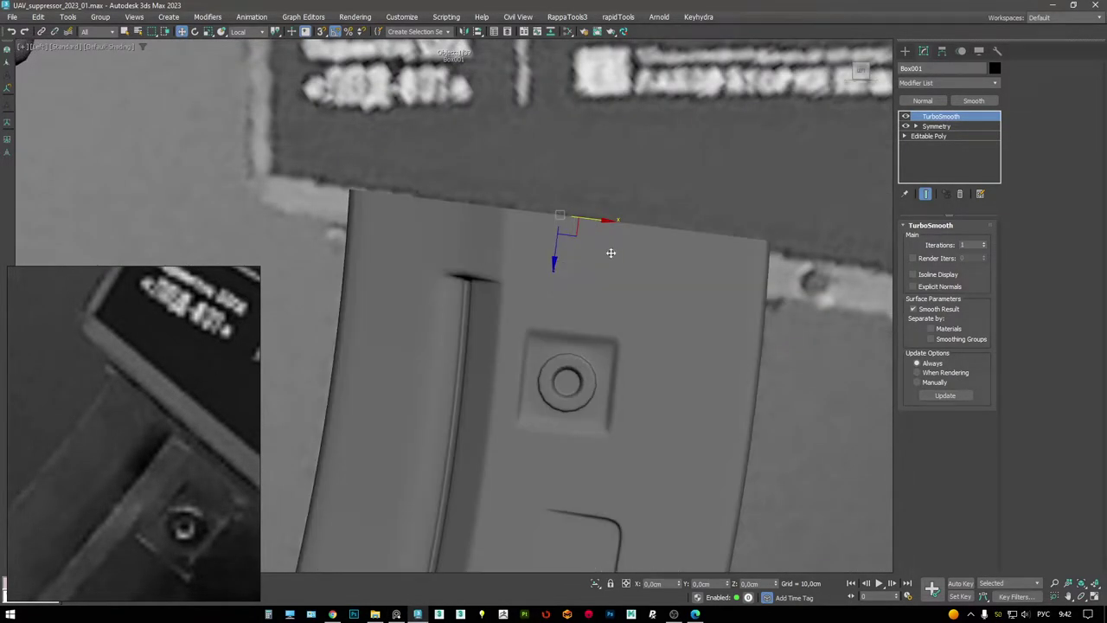
- Return to the Editable Poly base mesh in wireframe Perspective view, framing the box's top corner
left_click(930, 136)
key("F3")
scroll(374, 259, "up", 3)
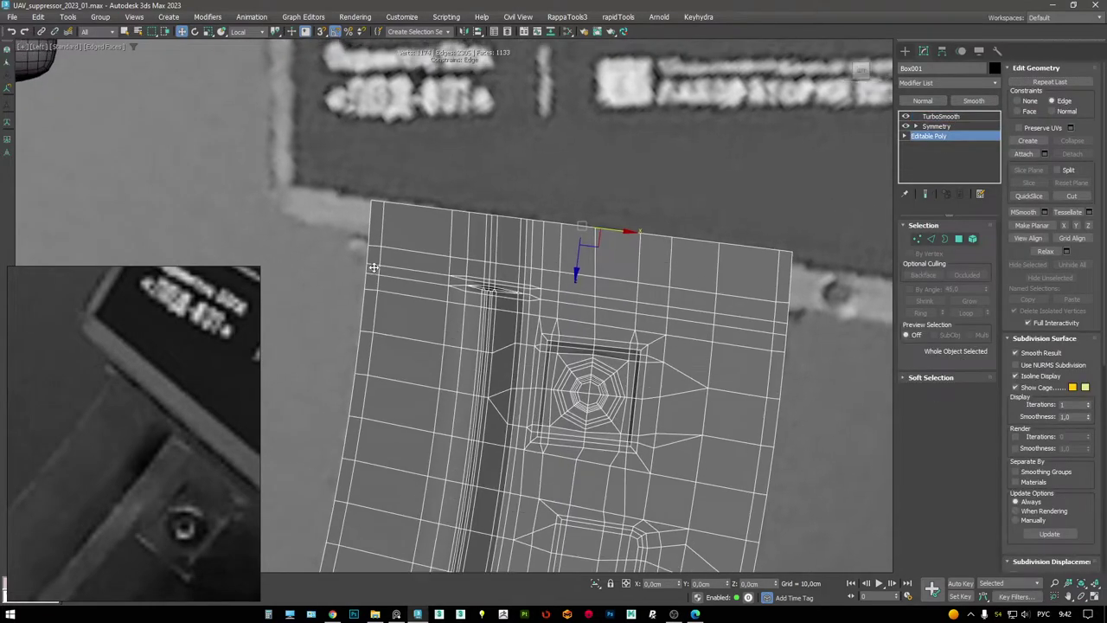
key("p")
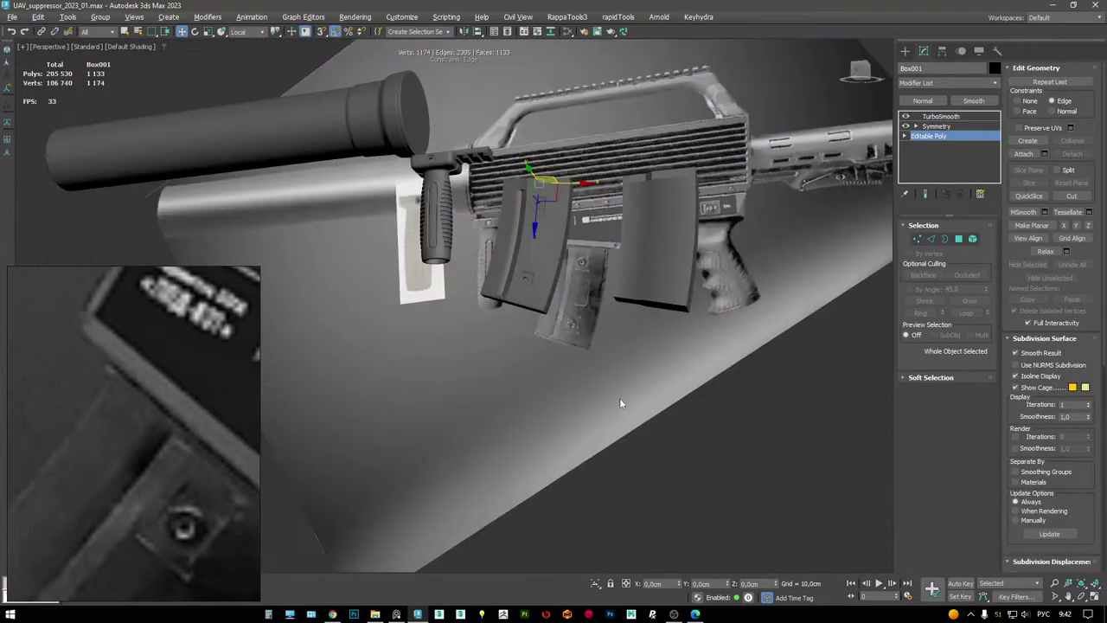
scroll(562, 225, "up", 8)
middle_click_drag(559, 176, 502, 302, "alt")
- Extrude the narrow strip of top faces upward into a ledge and nudge its corner edges
key("4")
left_click(482, 360)
left_click(465, 377, "ctrl")
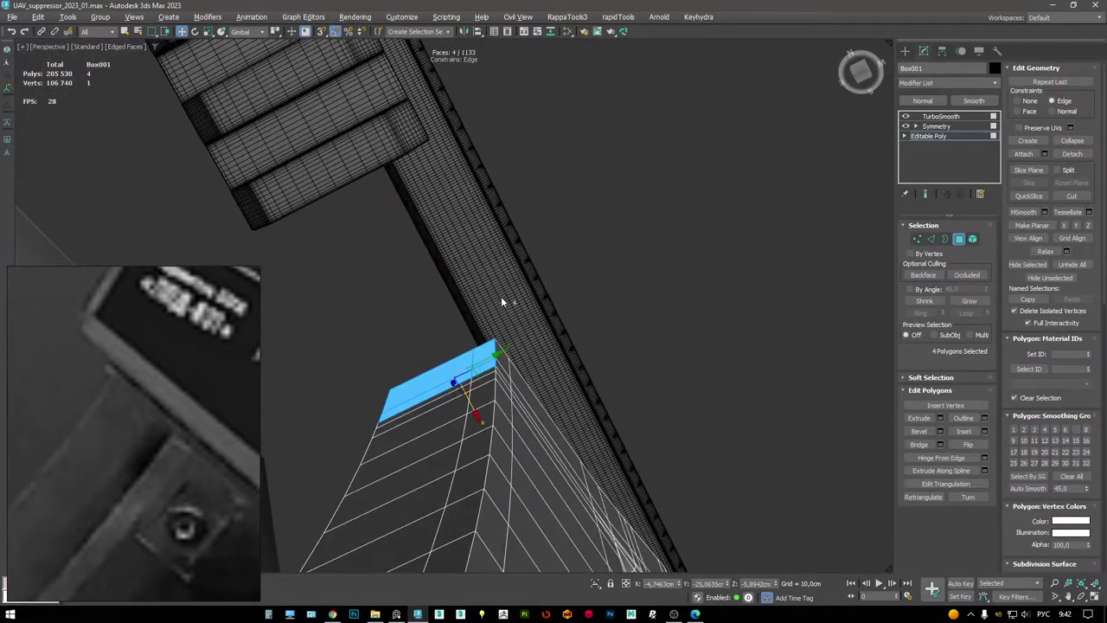
left_click_drag(472, 415, 465, 402, "shift")
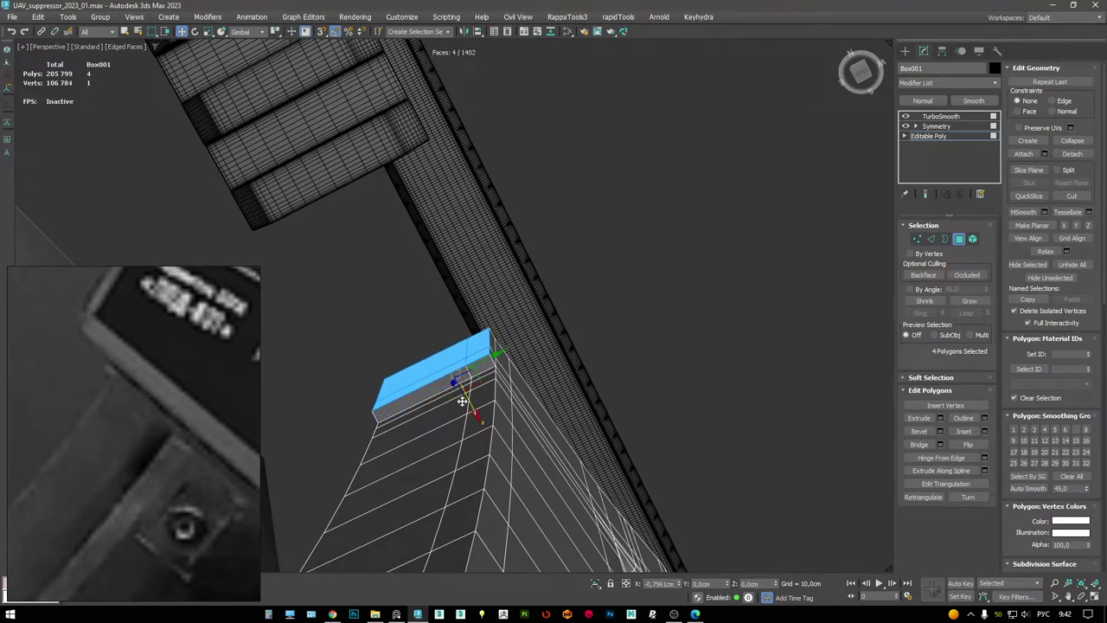
scroll(485, 365, "up", 5)
key("2")
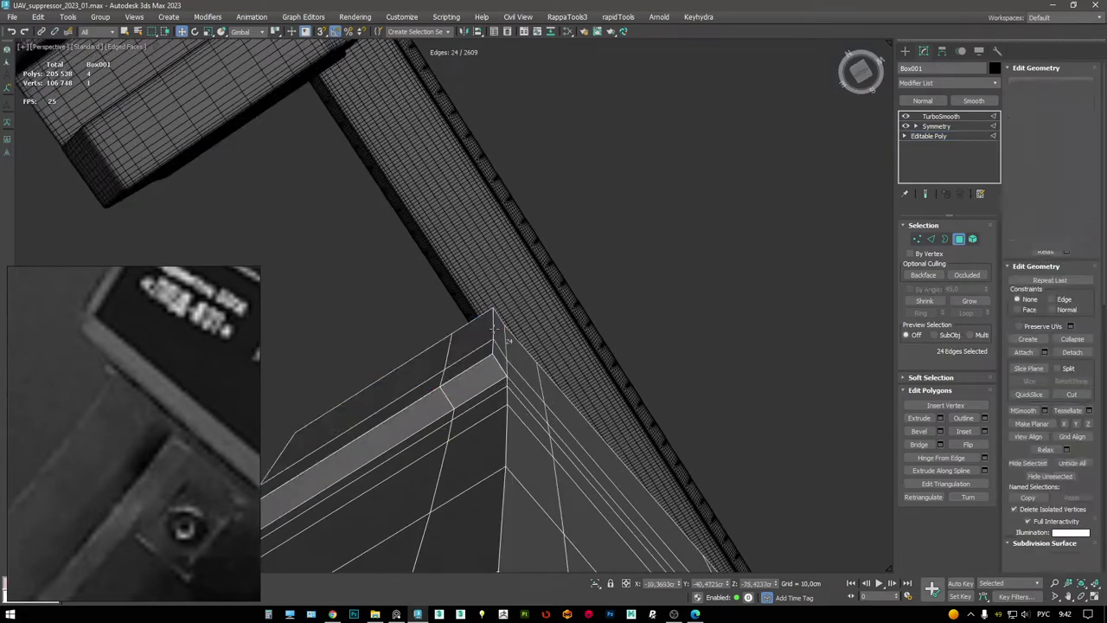
left_click(518, 345)
scroll(521, 340, "up", 3)
key("F3")
left_click_drag(528, 331, 523, 330)
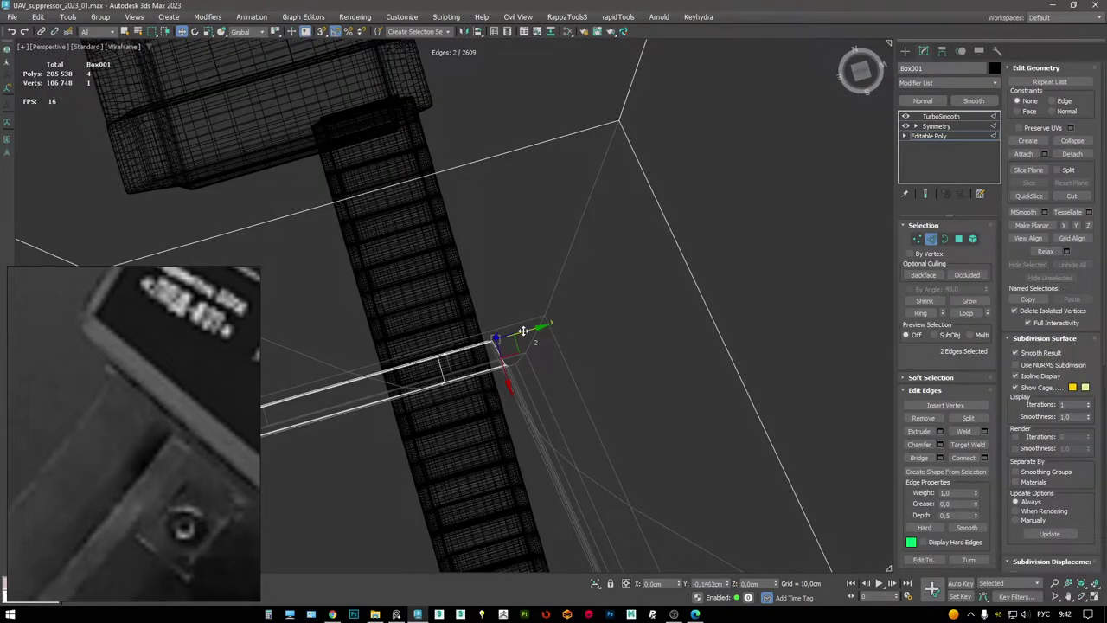
key("F3")
scroll(524, 331, "down", 5)
middle_click_drag(606, 390, 658, 364, "alt")
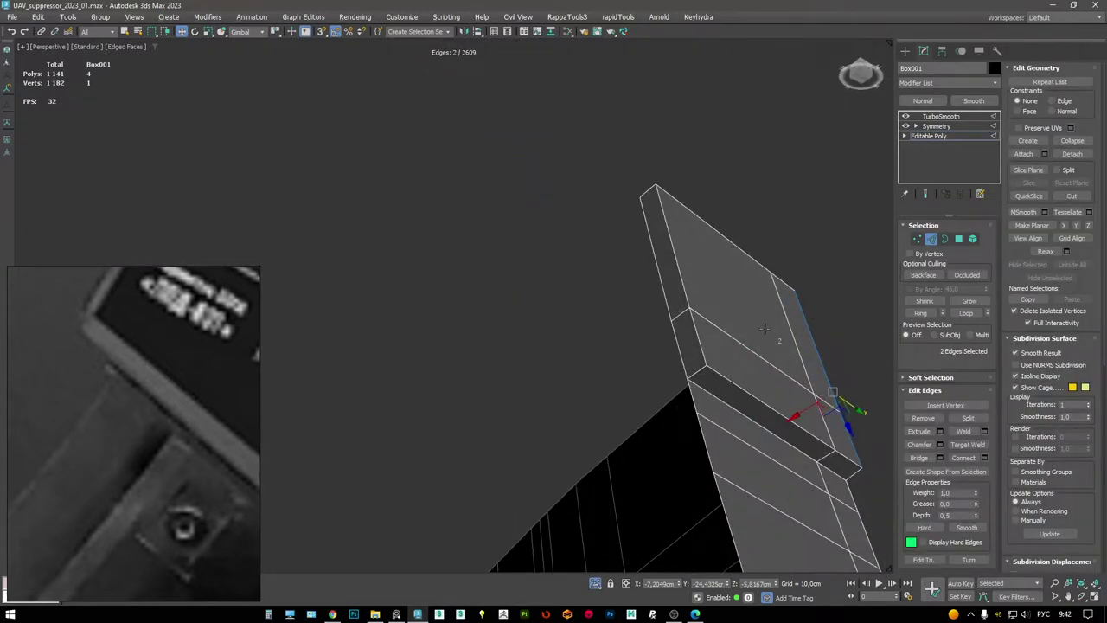
- Delete the two stray side faces and insert a support loop just below the ledge
key("4")
middle_click_drag(727, 335, 528, 287, "alt")
key("Delete")
scroll(508, 277, "up", 3)
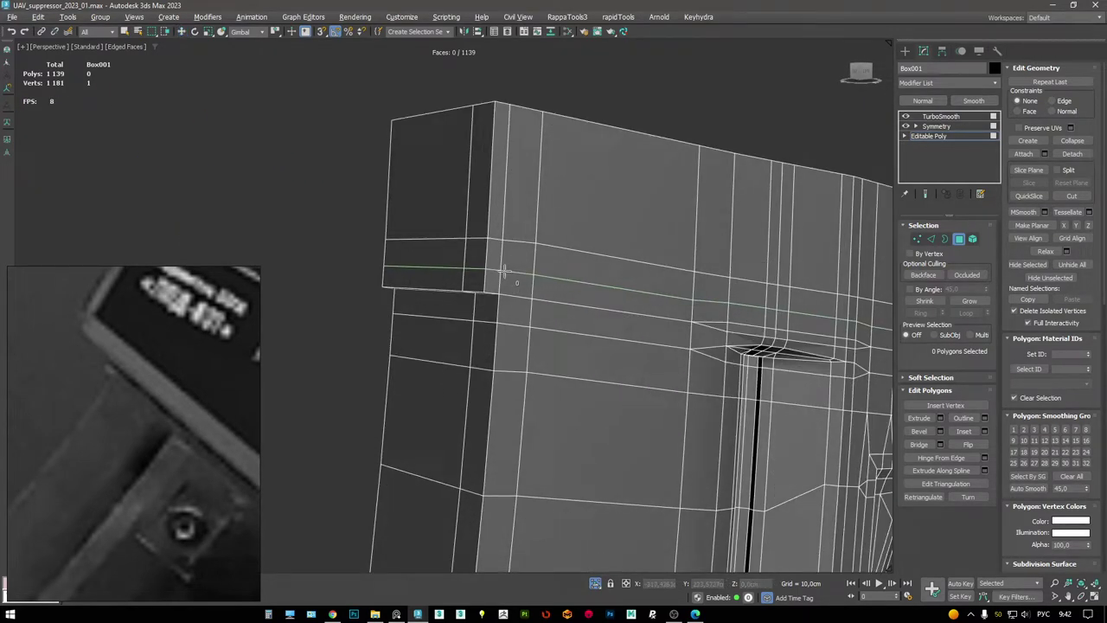
scroll(505, 270, "down", 4)
key("w")
middle_click_drag(507, 259, 441, 243, "alt")
- Select the edge loop along the top band and inspect the panel's lower edge
scroll(525, 259, "up", 2)
key("2")
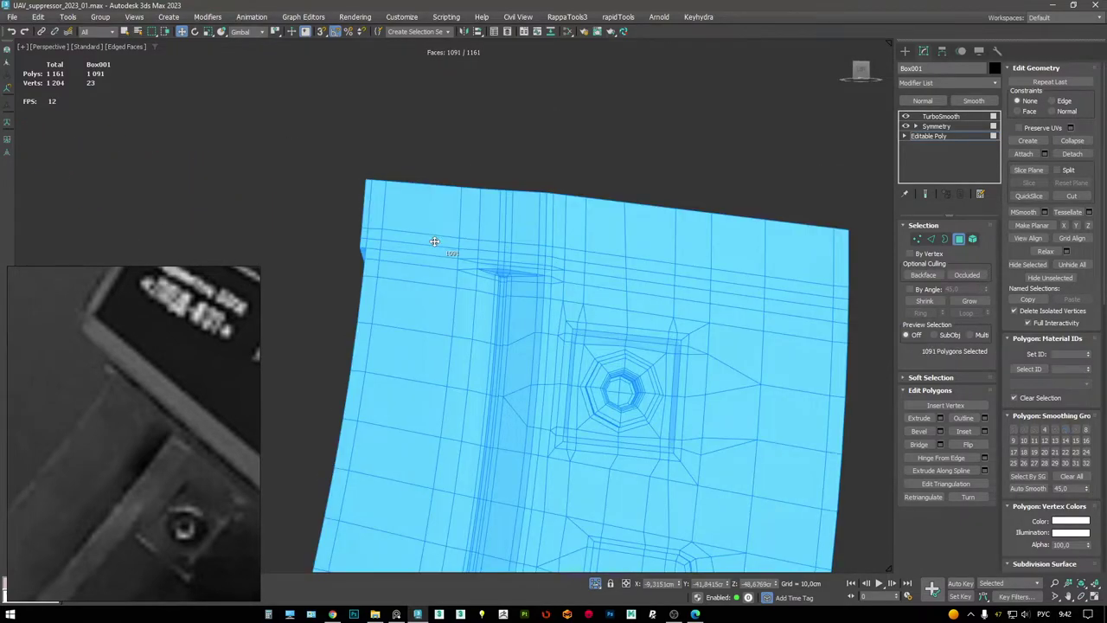
double_click(435, 238)
scroll(568, 298, "down", 6)
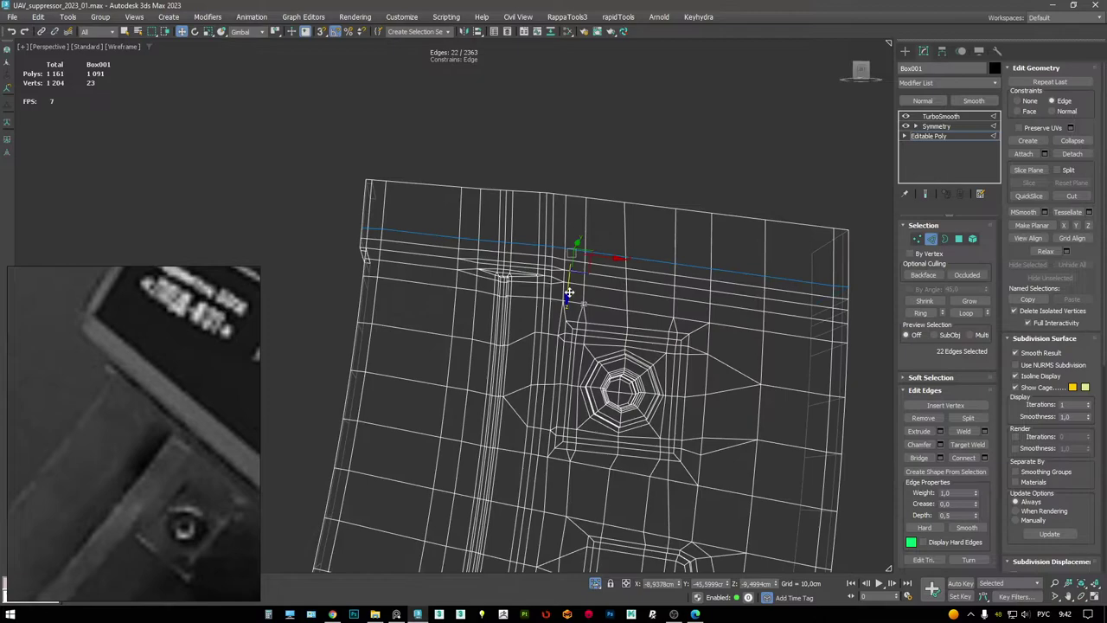
scroll(550, 277, "up", 5)
middle_click_drag(549, 276, 356, 419, "alt")
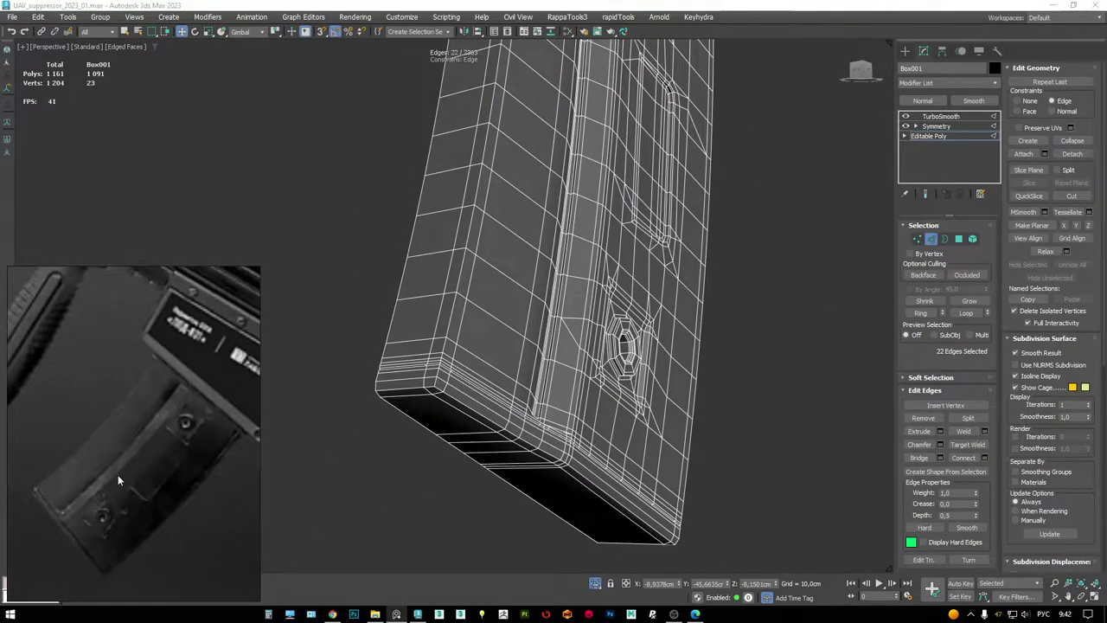
scroll(605, 346, "up", 4)
middle_click_drag(605, 346, 816, 331, "alt")
scroll(693, 338, "up", 2)
- Select several faces on the box's end and test pulling them outward
key("4")
left_click(789, 325)
left_click(830, 329, "ctrl")
left_click(809, 303, "ctrl")
middle_click_drag(801, 294, 685, 289, "alt")
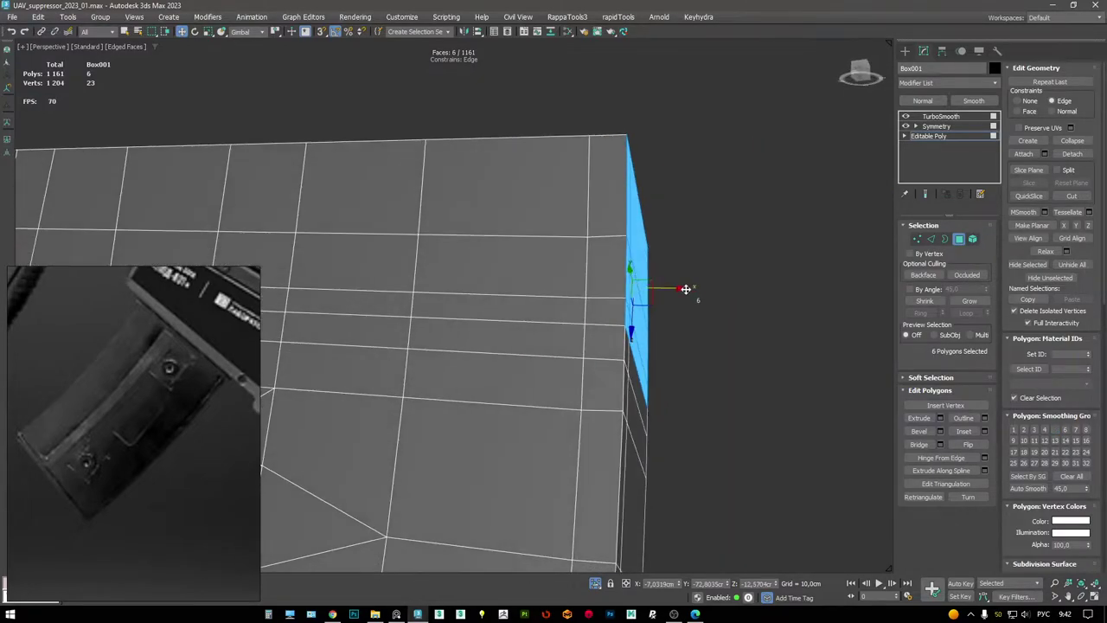
mouse_move(683, 286)
left_mouse_down()
mouse_move(700, 294)
mouse_move(668, 309)
mouse_move(694, 292)
left_mouse_up()
middle_click_drag(694, 293, 733, 358, "alt")
- Reselect just the narrow vertical strip of end faces
left_click(758, 350)
left_click(733, 358)
left_click(728, 312, "ctrl")
left_click(724, 256, "ctrl")
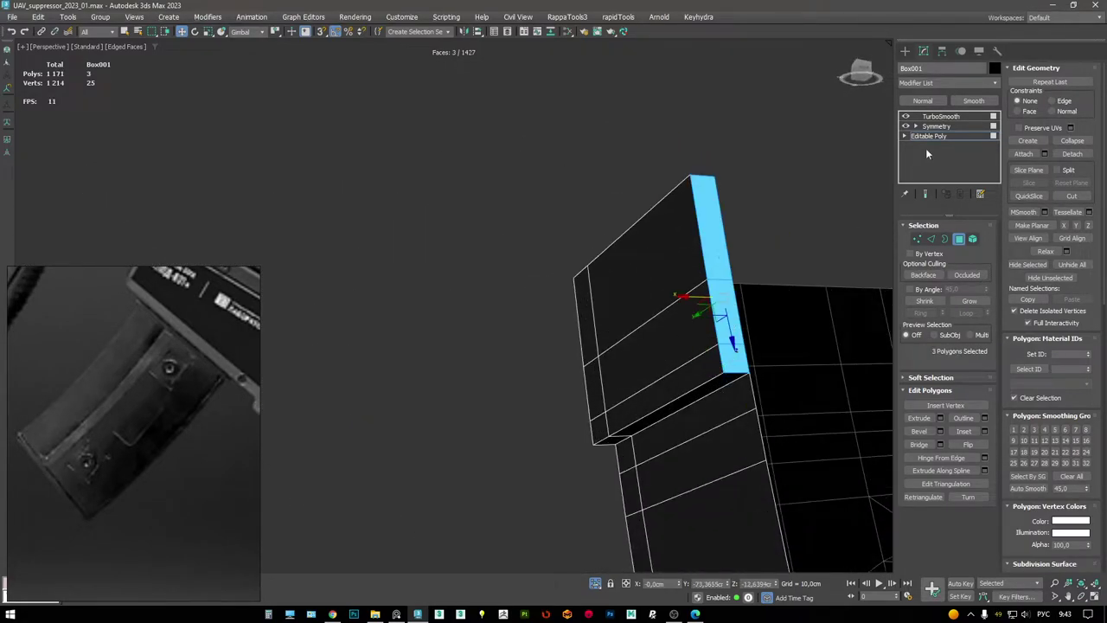
key("2")
middle_click_drag(672, 223, 498, 177, "alt")
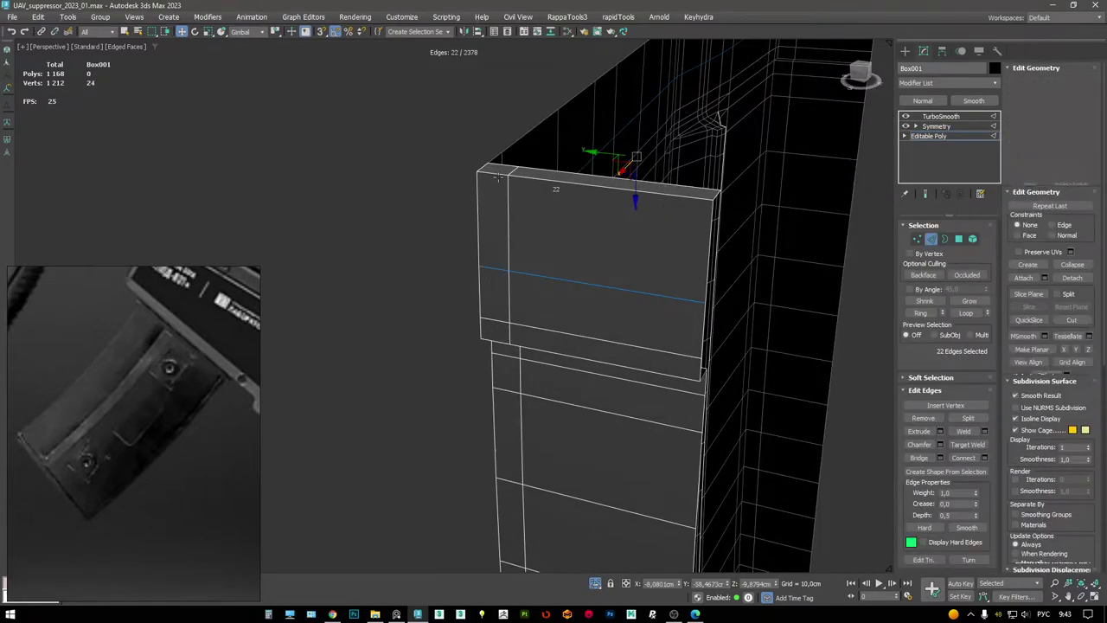
- Delete two faces on top of the ledge
key("4")
left_click(498, 178)
left_click(606, 180, "ctrl")
middle_click_drag(606, 180, 705, 295, "alt")
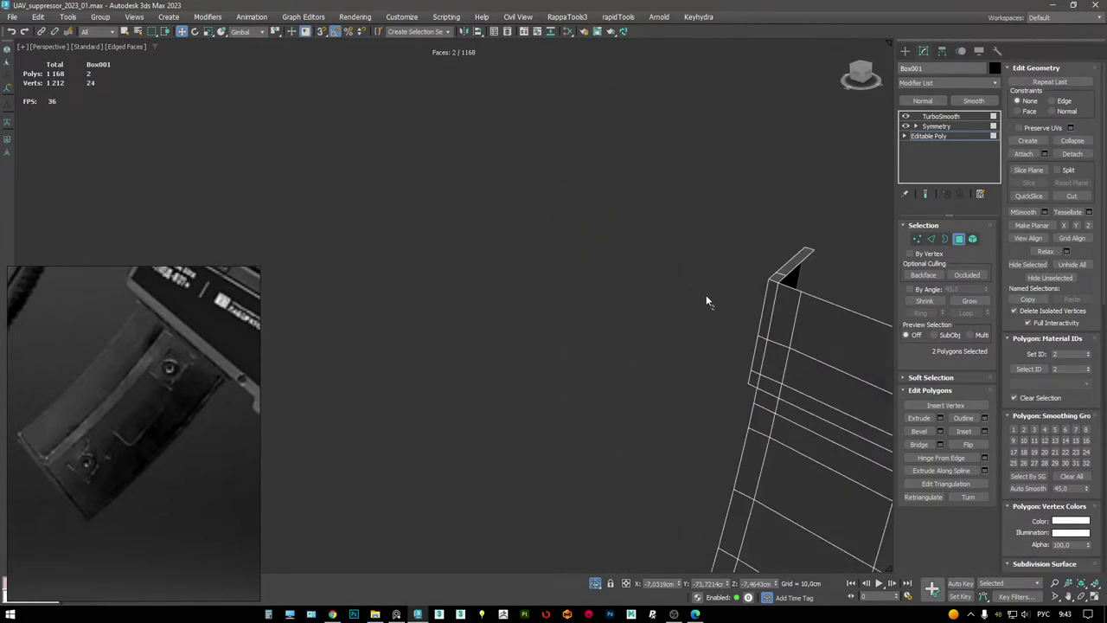
scroll(706, 298, "up", 3)
middle_click_drag(862, 228, 890, 159, "alt")
key("Delete")
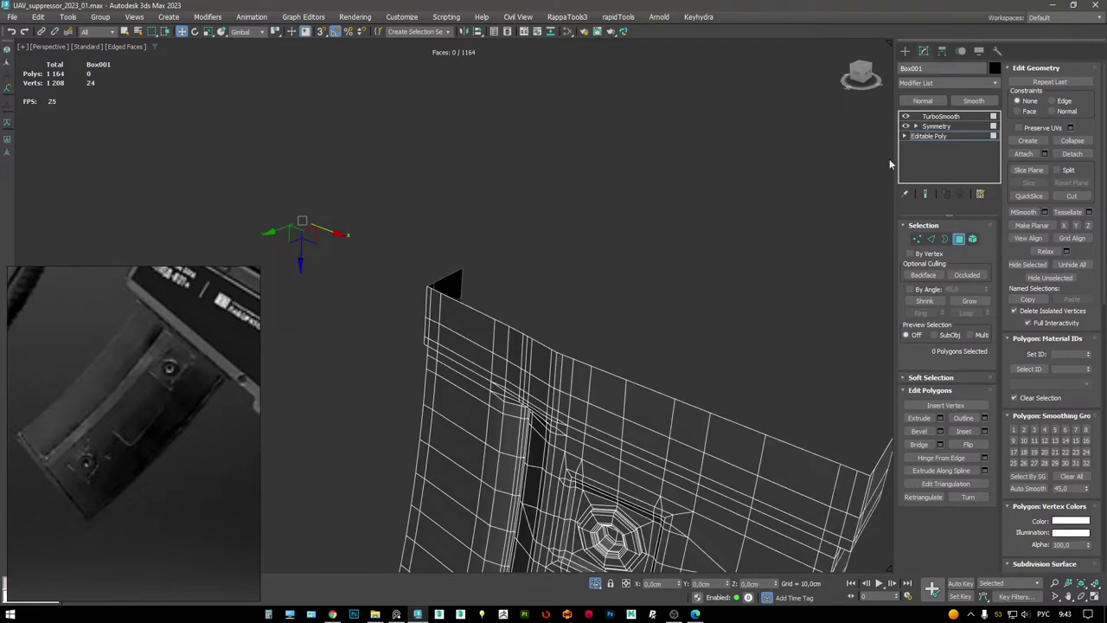
- Preview the smoothed magazine, then go back to the low-poly cage
left_click(941, 116)
key("F4")
scroll(606, 207, "down", 4)
middle_click_drag(606, 207, 574, 268, "alt")
key("F4")
key("F4")
key("F4")
scroll(549, 251, "up", 5)
left_click(928, 136)
scroll(487, 247, "up", 6)
- Nudge the corner block's edges slightly sideways in wireframe view
mouse_move(574, 268)
left_mouse_down()
mouse_move(567, 233)
mouse_move(519, 225)
mouse_move(537, 279)
left_mouse_up()
middle_click_drag(541, 288, 556, 253, "alt")
left_click(552, 277, "ctrl")
key("2")
left_click(548, 233)
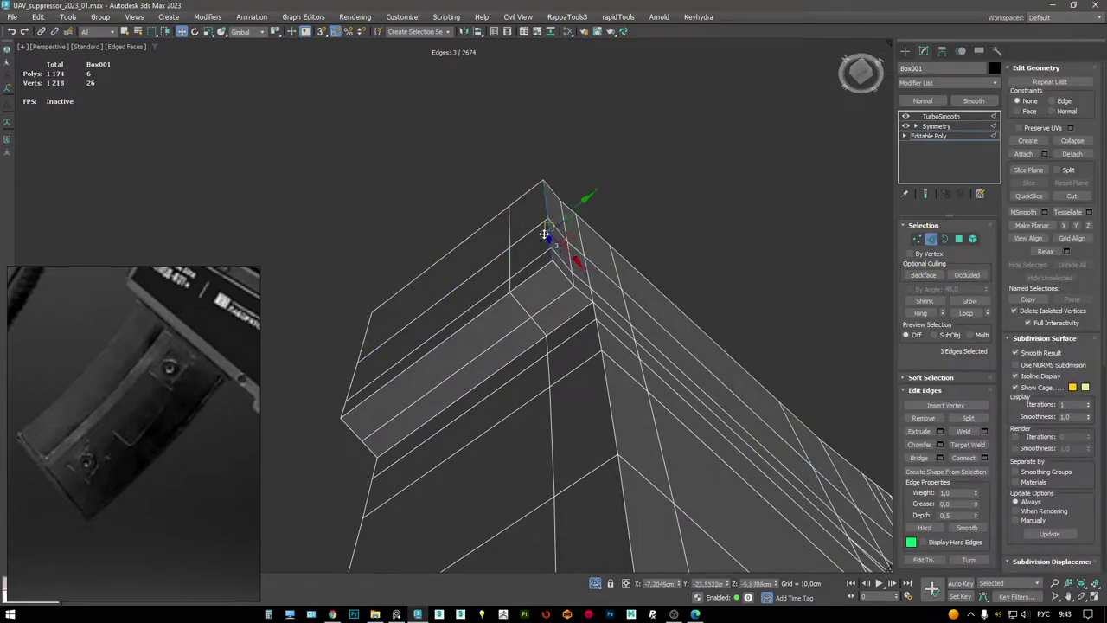
key("F3")
left_click_drag(577, 206, 573, 207)
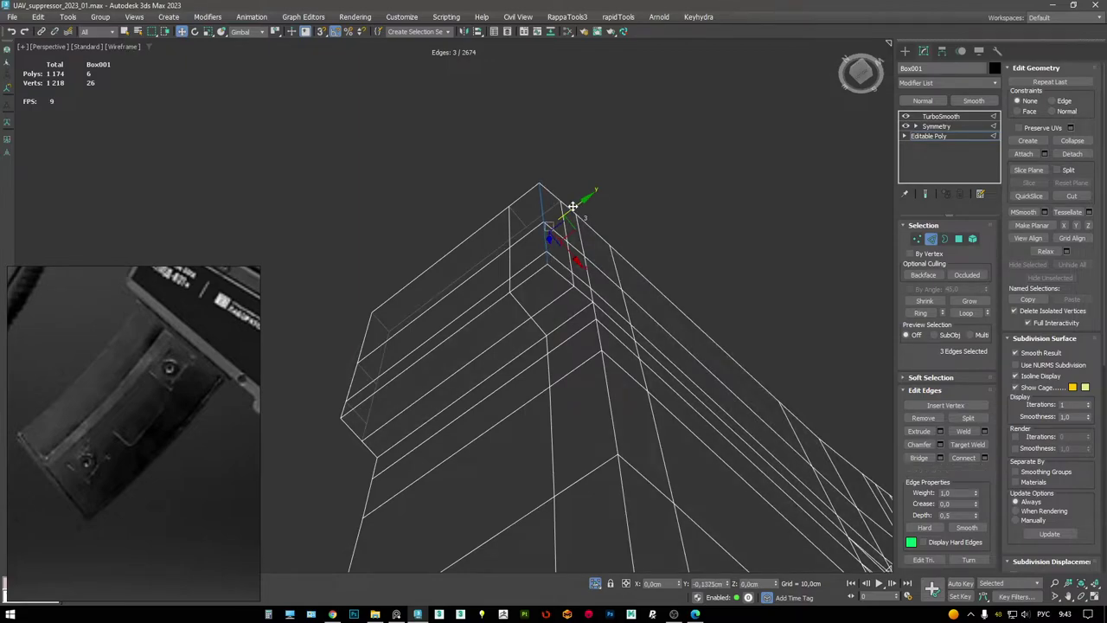
key("F3")
middle_click_drag(551, 254, 541, 234, "alt")
- Delete the corner block's top face and the front column of faces
key("4")
left_click(562, 210)
left_click(509, 403, "shift")
middle_click_drag(509, 403, 562, 323, "alt")
key("Delete")
- Shift-extrude the six end faces of the ledge outward along X
key("4")
key("4")
left_click(547, 317)
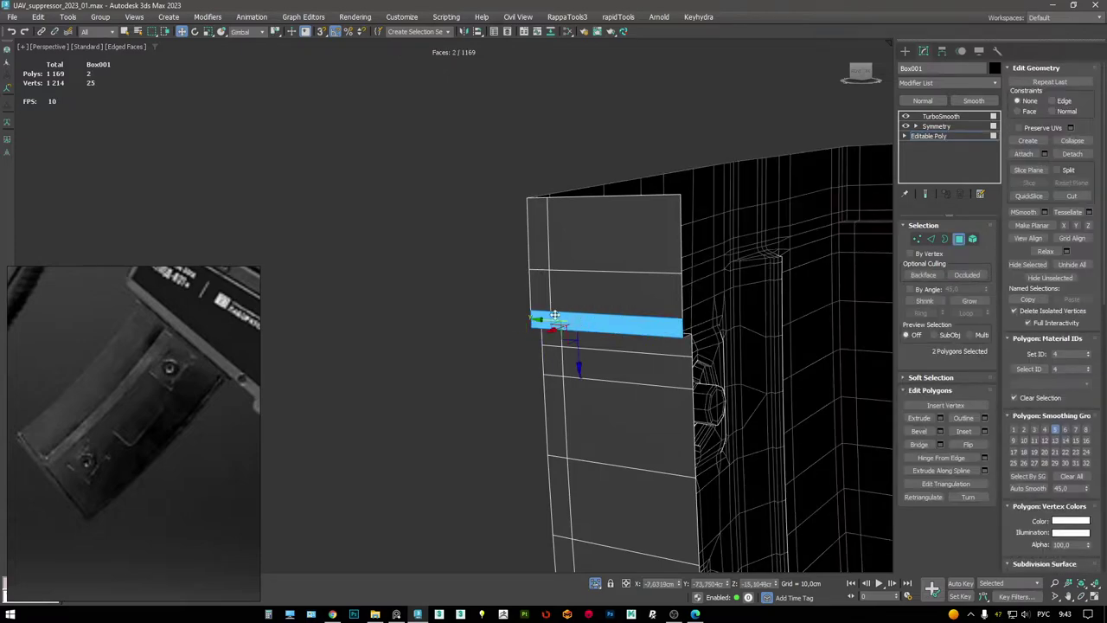
left_click(551, 298, "ctrl")
left_click(534, 247, "ctrl")
left_click(565, 241, "ctrl")
middle_click_drag(564, 241, 610, 271, "alt")
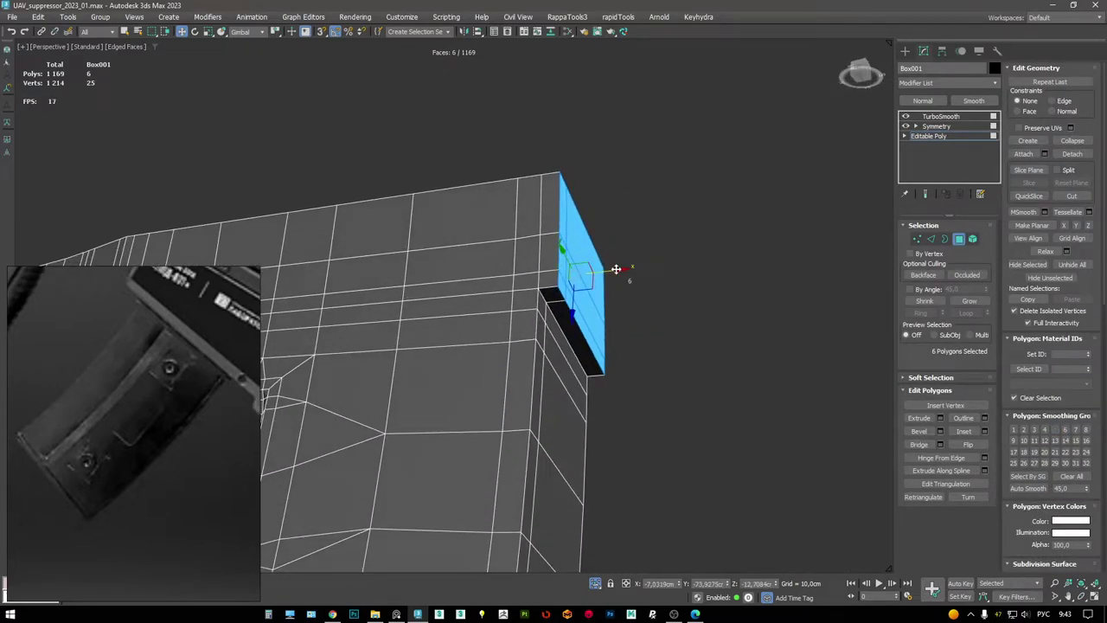
left_click_drag(602, 273, 632, 271, "shift")
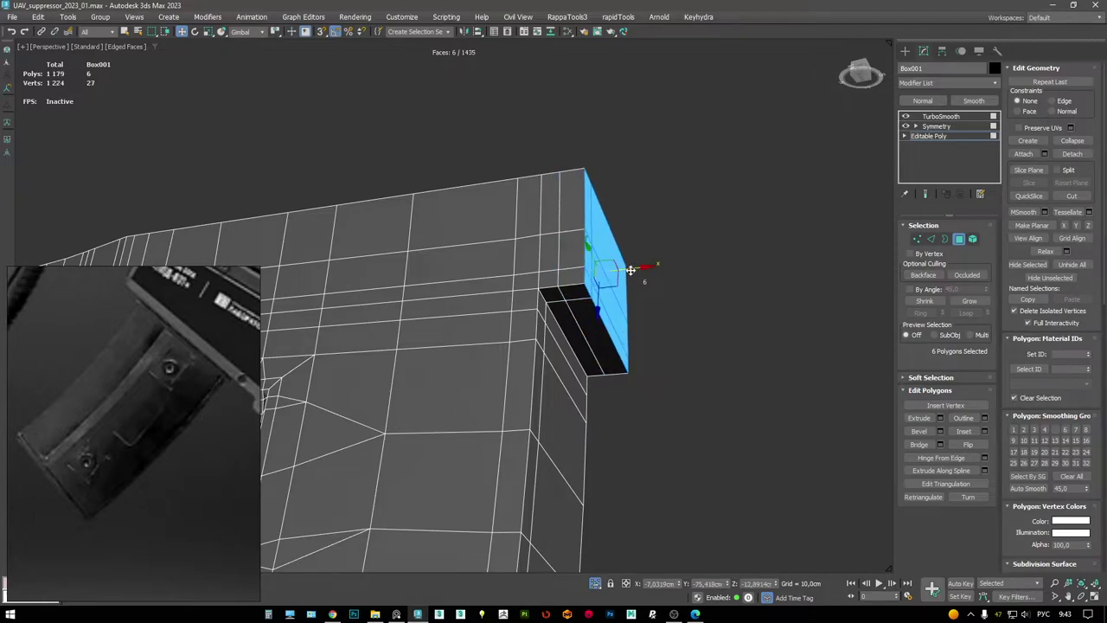
middle_click_drag(629, 267, 538, 286, "alt")
- Delete the leftover internal faces of the extrusion, including the side strip and top corner
left_click(672, 325)
left_click(666, 275, "ctrl")
middle_click_drag(666, 275, 588, 277, "alt")
left_click(527, 182, "ctrl")
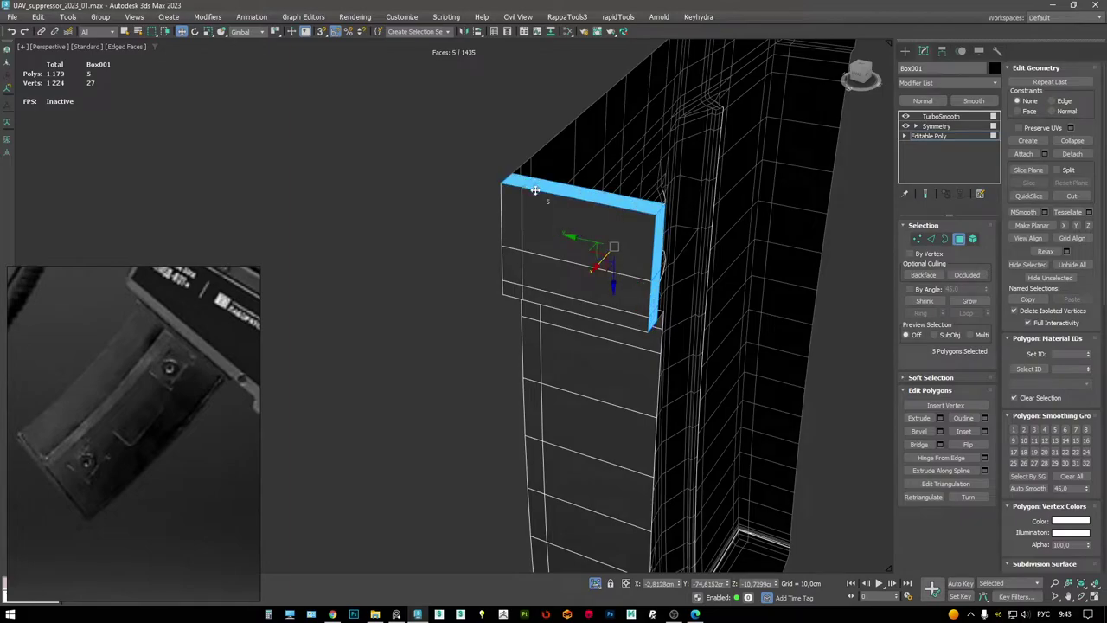
key("Delete")
key("1")
middle_click_drag(722, 183, 637, 248, "alt")
- Target Weld four loose vertices at the ledge corner onto their neighbours
scroll(706, 197, "up", 3)
scroll(709, 201, "down", 3)
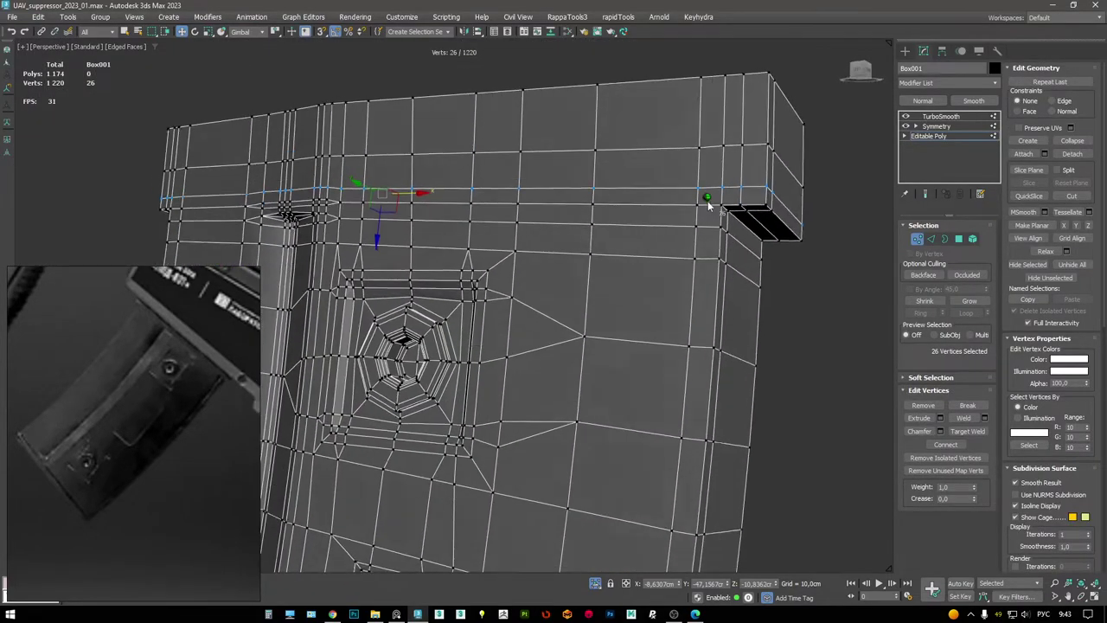
scroll(709, 194, "up", 3)
key("ctrl+shift+w")
left_click(696, 207)
left_click(696, 184)
left_click(730, 208)
left_click(731, 184)
middle_click_drag(724, 195, 638, 215, "alt")
- Target Weld the top-left corner vertices together
scroll(465, 210, "up", 3)
left_click(459, 190)
left_click(493, 191)
left_click(493, 191)
left_click(490, 221)
- Remove the four extra edges beneath the top ledge
key("2")
key("w")
left_click(478, 182, "alt")
left_click(644, 217, "ctrl")
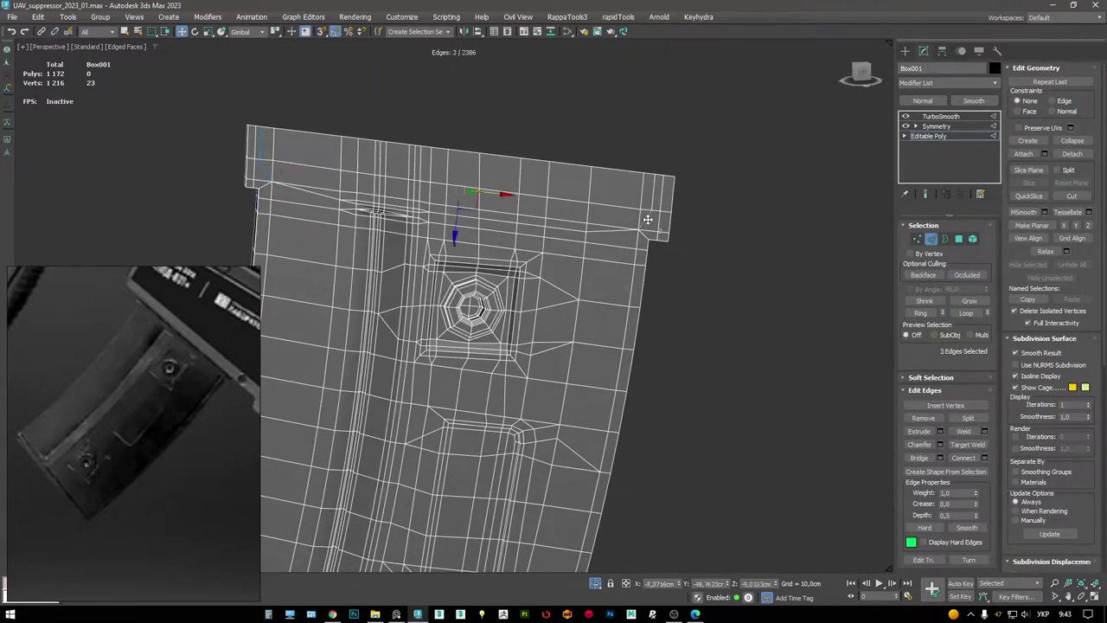
key("ctrl+BackSpace")
middle_click_drag(537, 208, 512, 252, "alt")
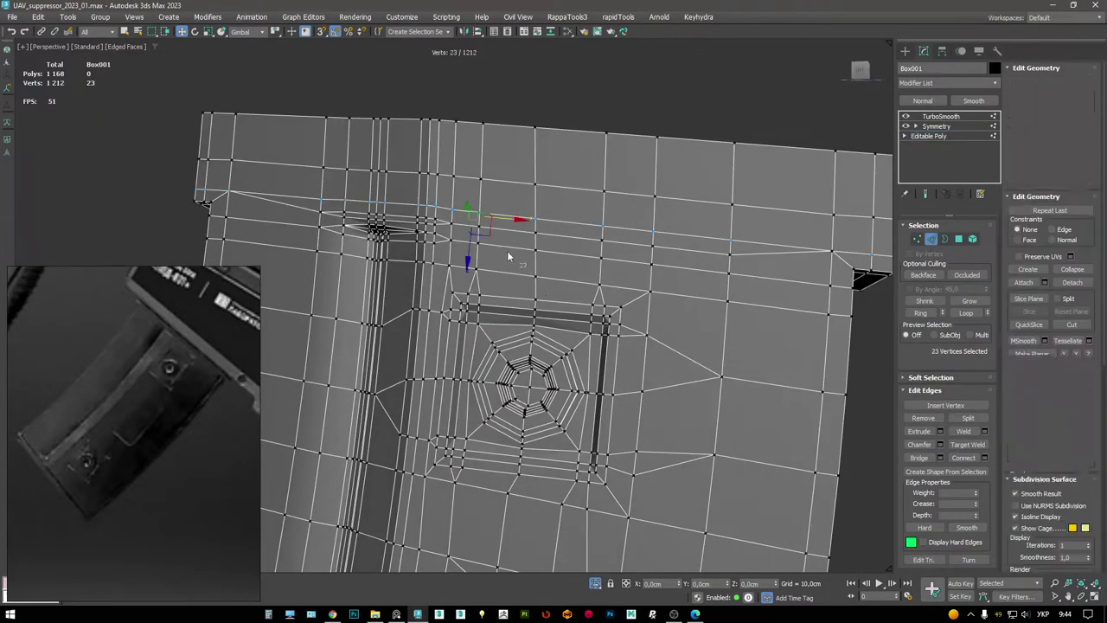
- Weld one more stray vertex onto its target and switch to plain shaded display
key("1")
key("ctrl+shift+w")
left_click(478, 212)
left_click(581, 234)
key("w")
key("2")
left_click(581, 236)
middle_click_drag(580, 239, 531, 225, "alt")
key("F4")
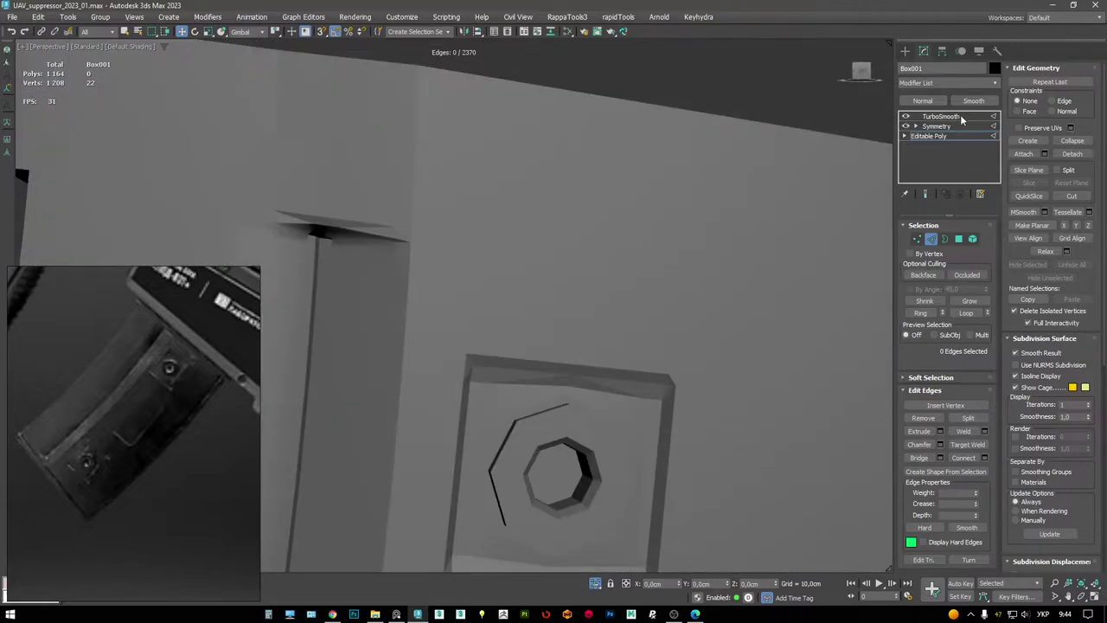
left_click(941, 115)
scroll(528, 177, "down", 3)
key("F4")
key("F4")
scroll(605, 240, "down", 3)
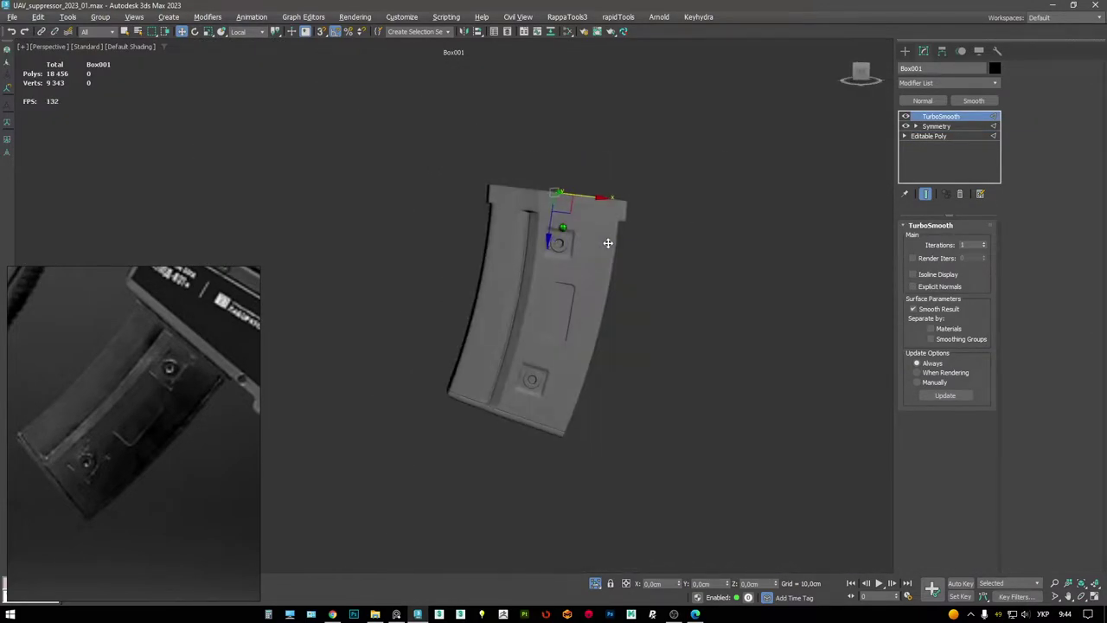
key("alt+q")
middle_click_drag(632, 225, 603, 223, "alt")
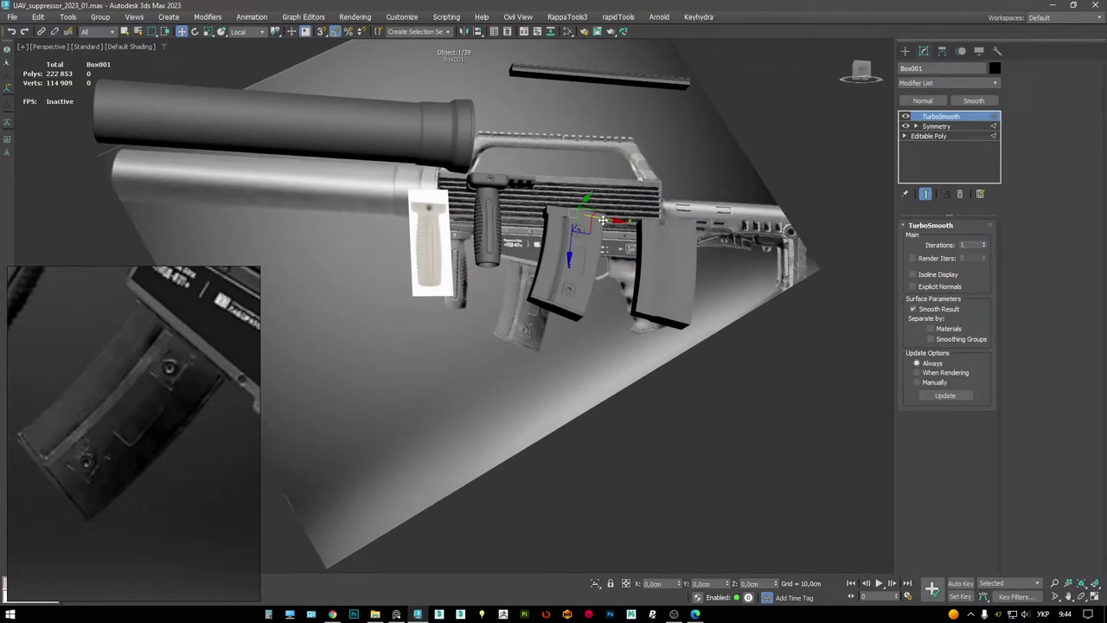
middle_click_drag(603, 223, 557, 268, "alt")
key("alt+w")
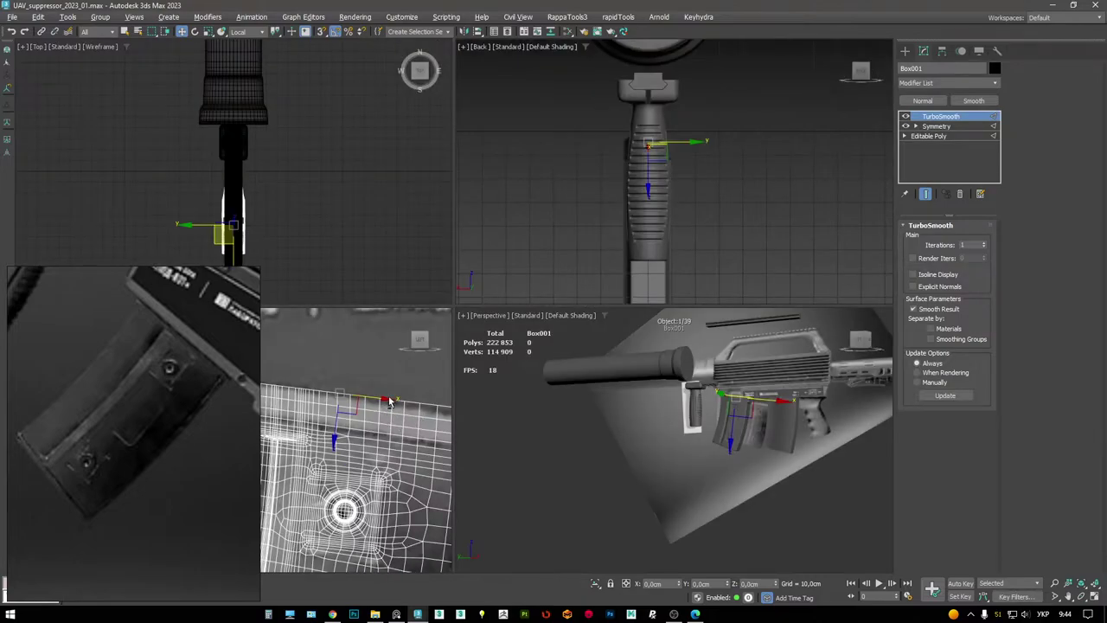
key("alt+w")
scroll(563, 298, "down", 3)
scroll(563, 298, "up", 3)
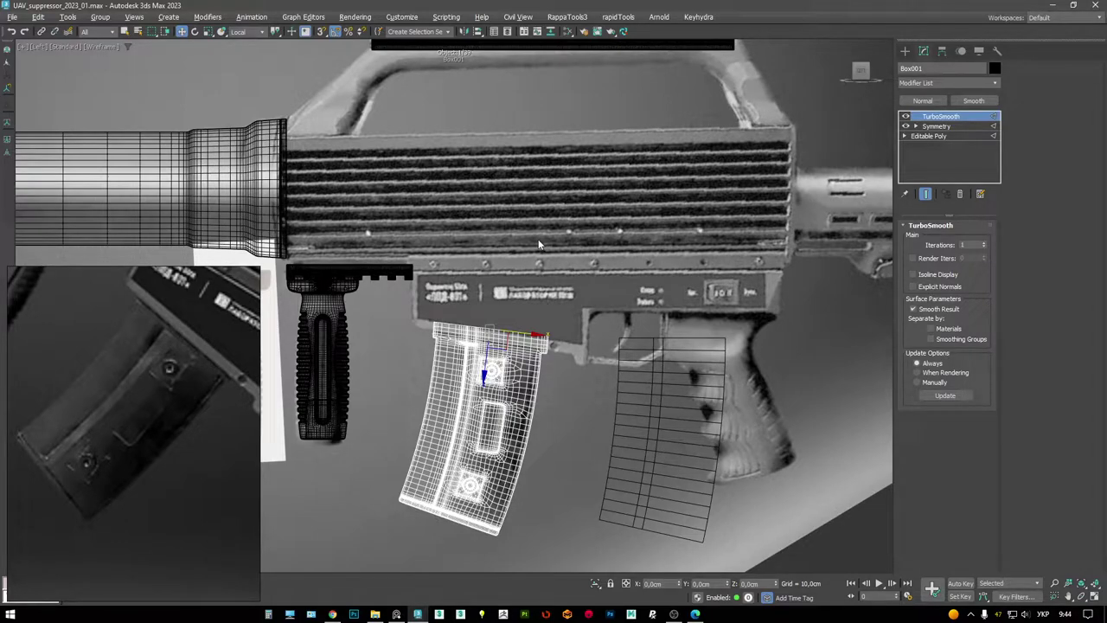
scroll(96, 459, "down", 6)
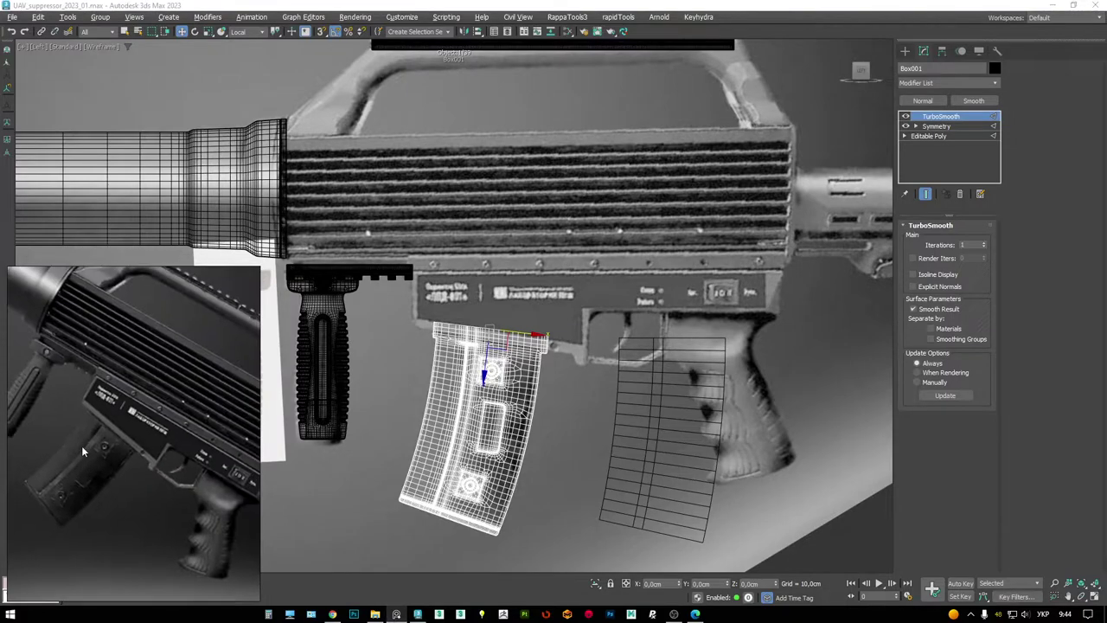
scroll(153, 410, "up", 2)
middle_click_drag(560, 193, 563, 260)
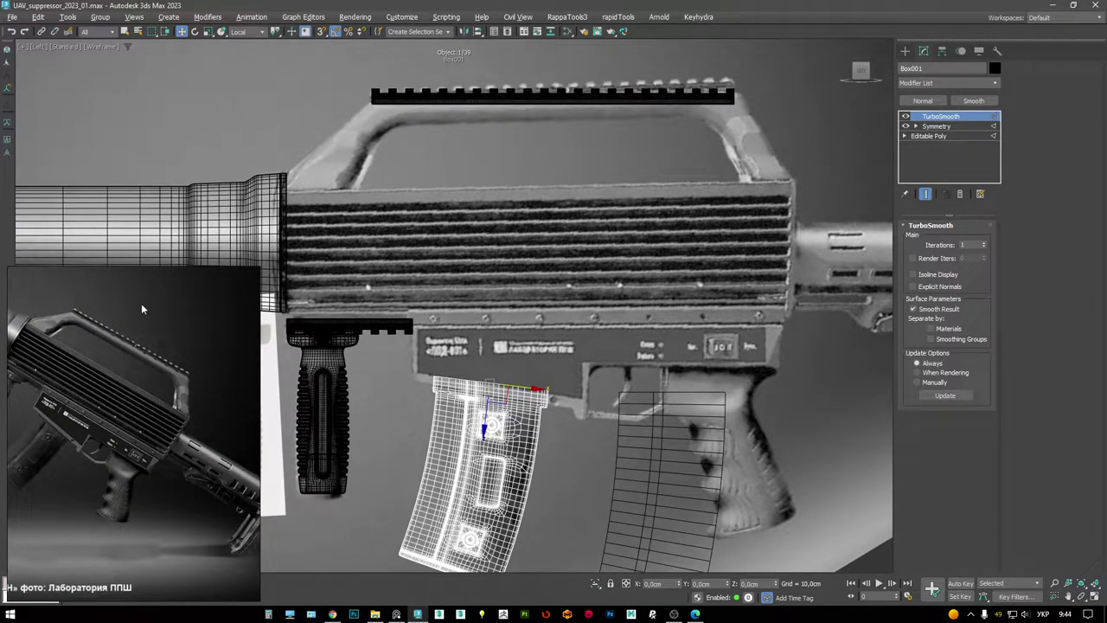
scroll(31, 334, "up", 4)
middle_click_drag(68, 323, 86, 348)
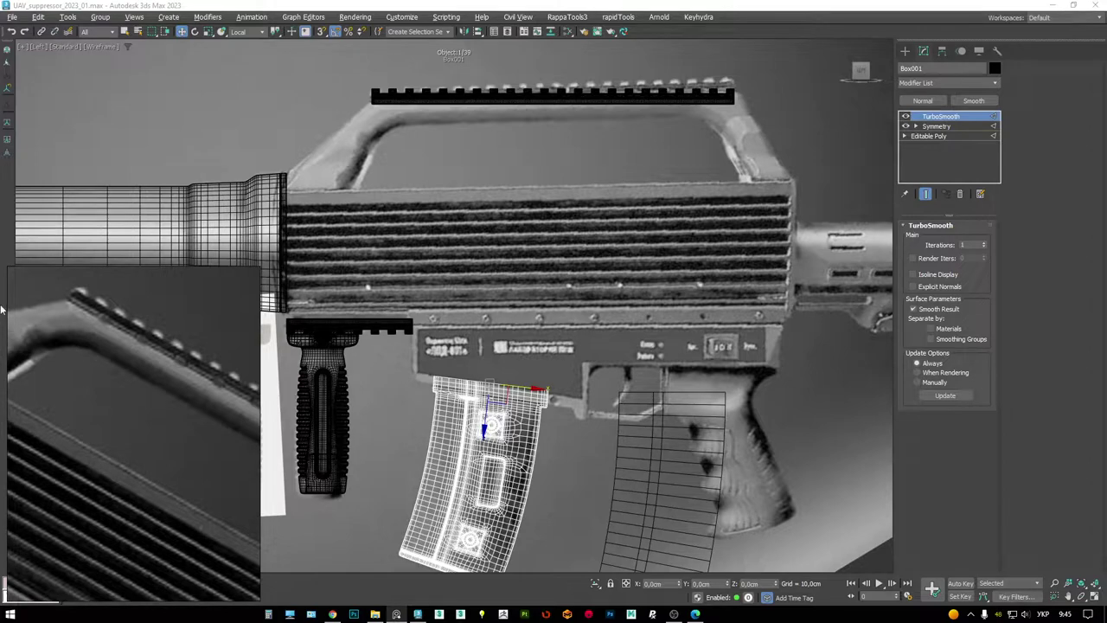
- Draw a new box, Box003, over the receiver in the Left view
scroll(373, 314, "down", 3)
scroll(644, 230, "up", 4)
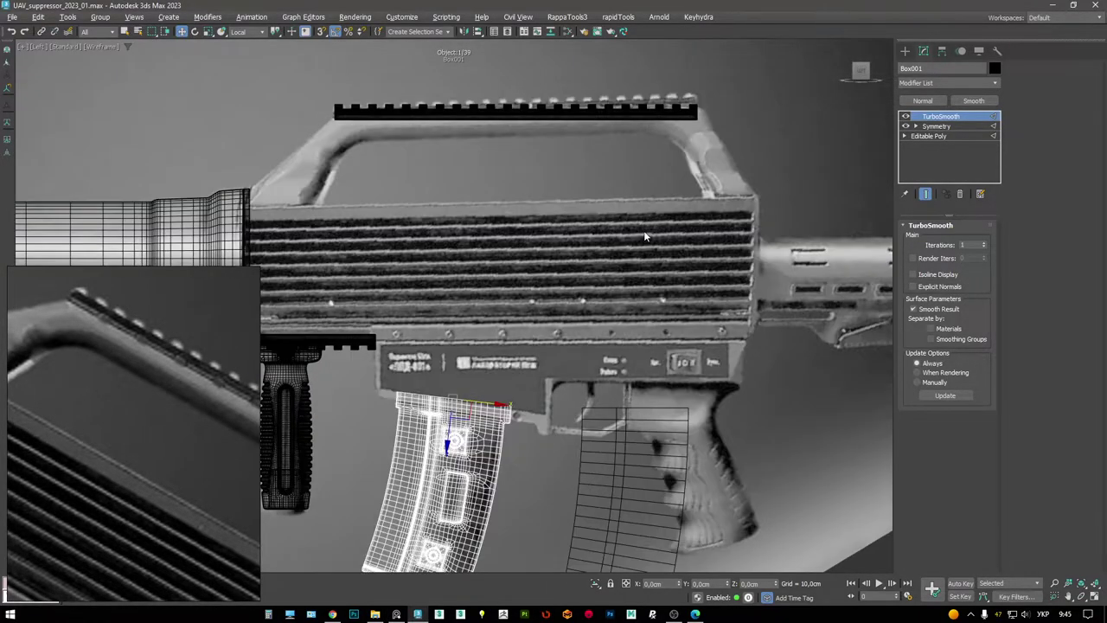
scroll(715, 190, "down", 1)
middle_click_drag(715, 189, 685, 185)
right_click(685, 183)
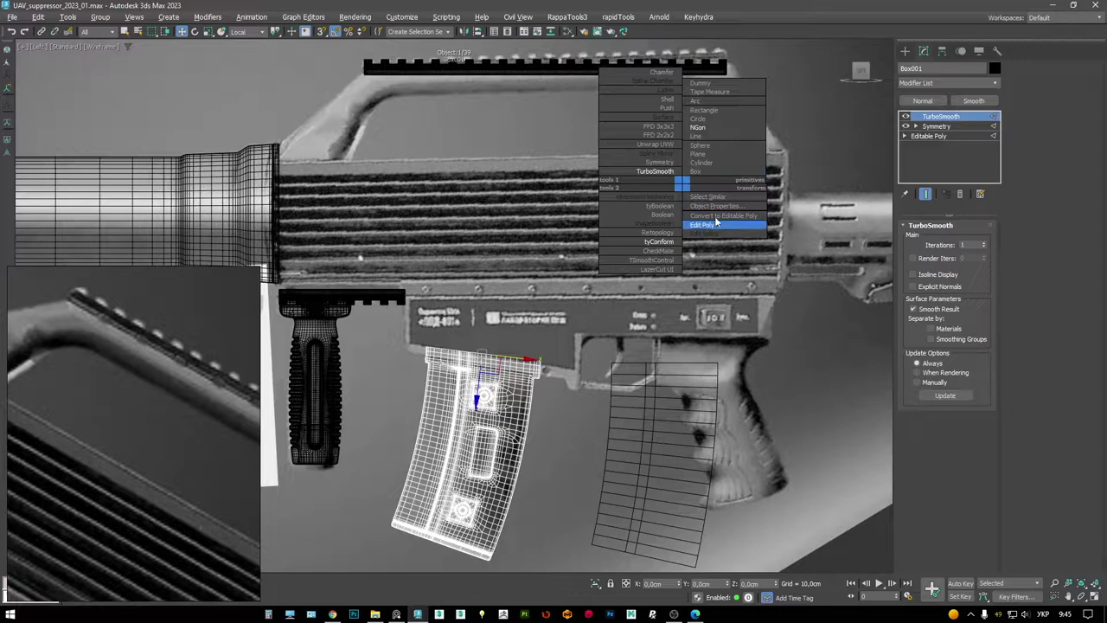
left_click(705, 173)
middle_click_drag(786, 152, 829, 101)
left_click_drag(830, 101, 319, 245)
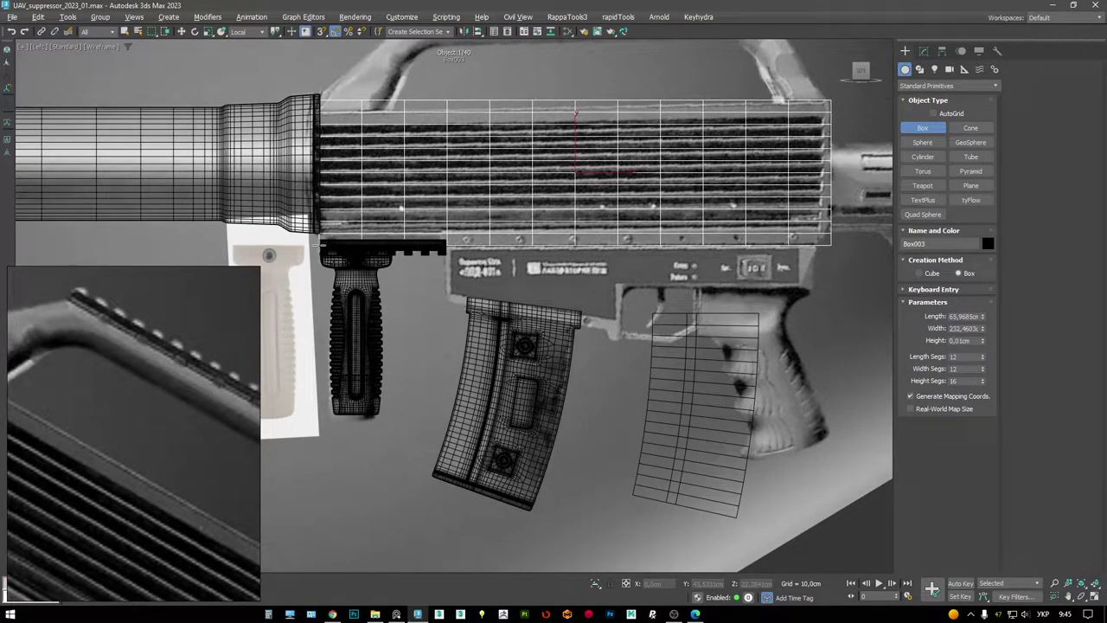
left_click_drag(317, 244, 319, 245)
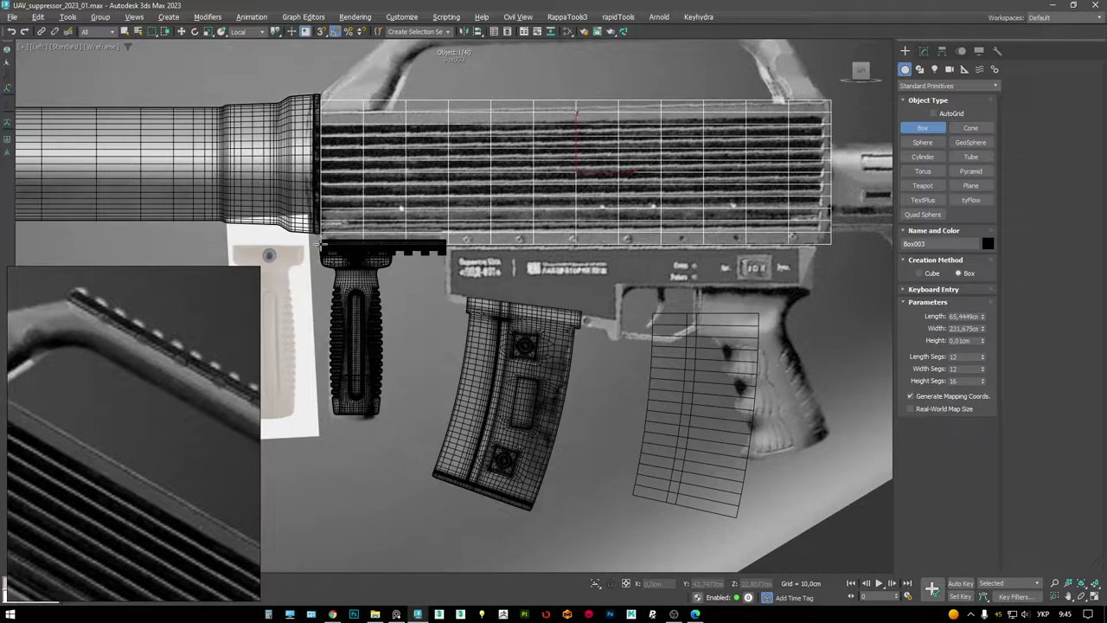
right_click(319, 244)
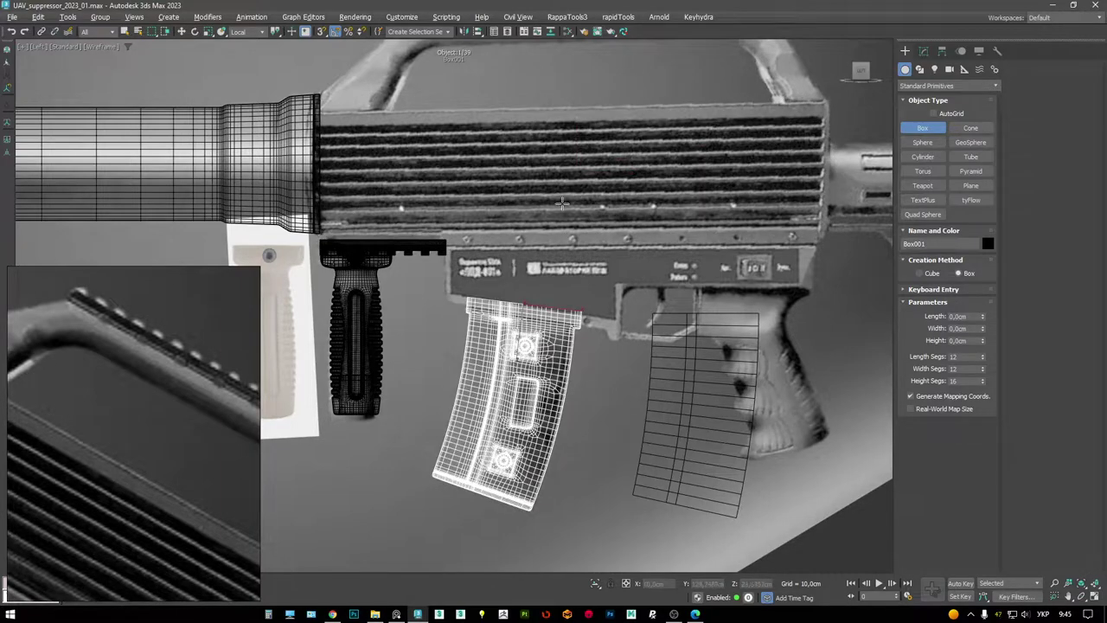
left_click_drag(831, 100, 321, 246)
key("w")
- Set the box's length, width and height segments to 1 and convert it to Editable Poly
middle_click_drag(616, 397, 567, 264)
key("alt+w")
key("alt+w")
left_click(924, 50)
right_click(984, 279)
right_click(982, 295)
key("Escape")
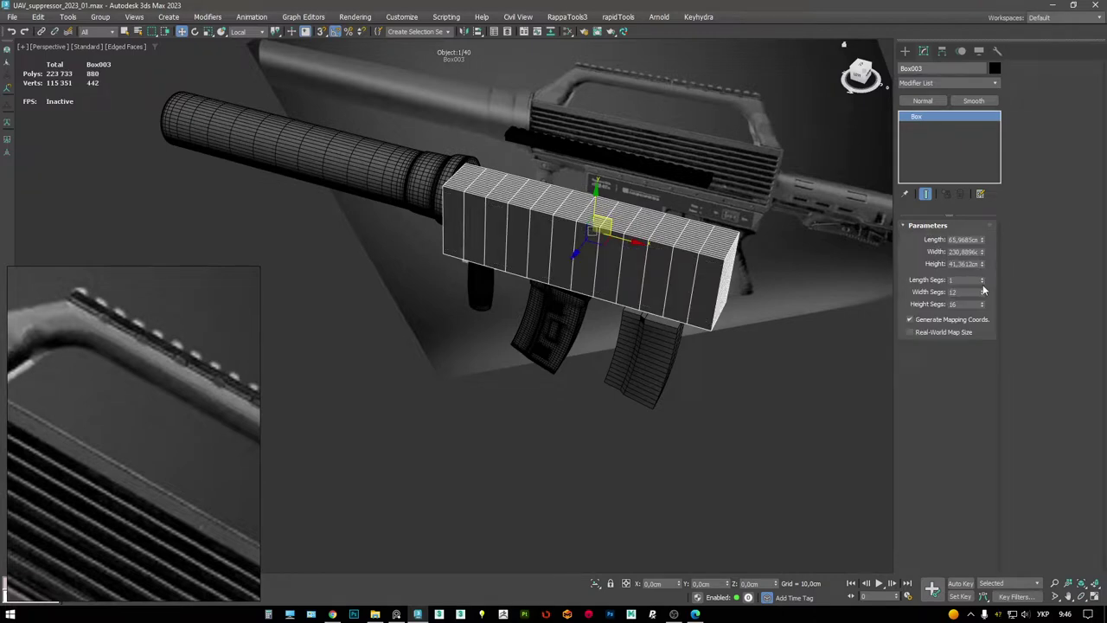
right_click(983, 291)
right_click(982, 304)
middle_click_drag(657, 260, 556, 206, "alt")
key("ctrl+e")
- Shorten the box by moving its end polygon
scroll(559, 201, "up", 2)
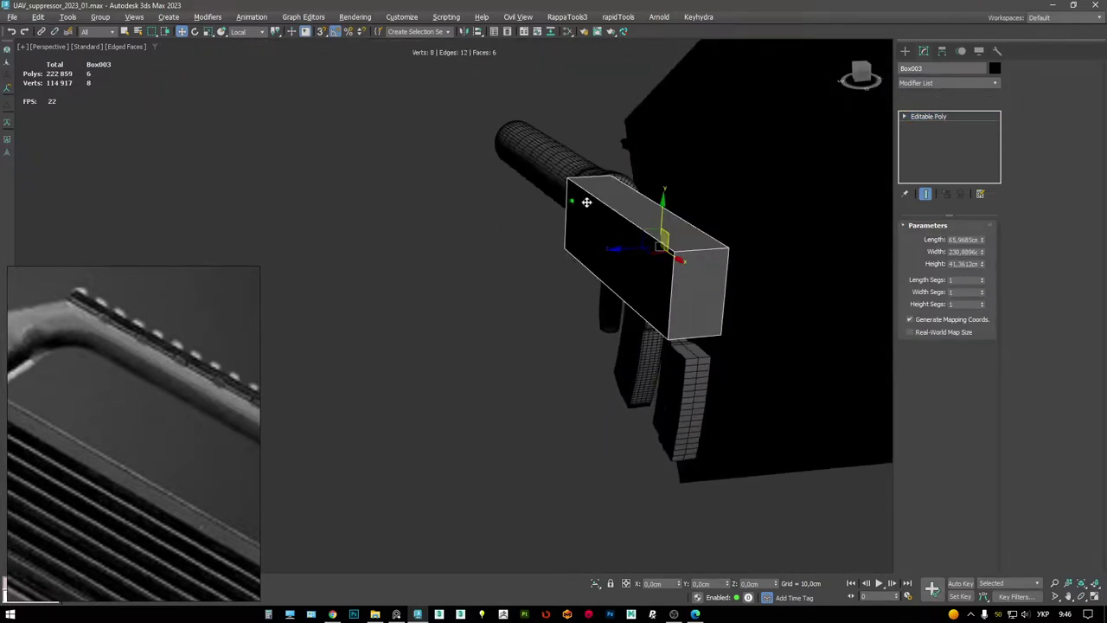
key("4")
left_click(605, 242)
scroll(608, 210, "up", 5)
left_click_drag(532, 243, 581, 244)
left_click(188, 332)
scroll(123, 352, "up", 5)
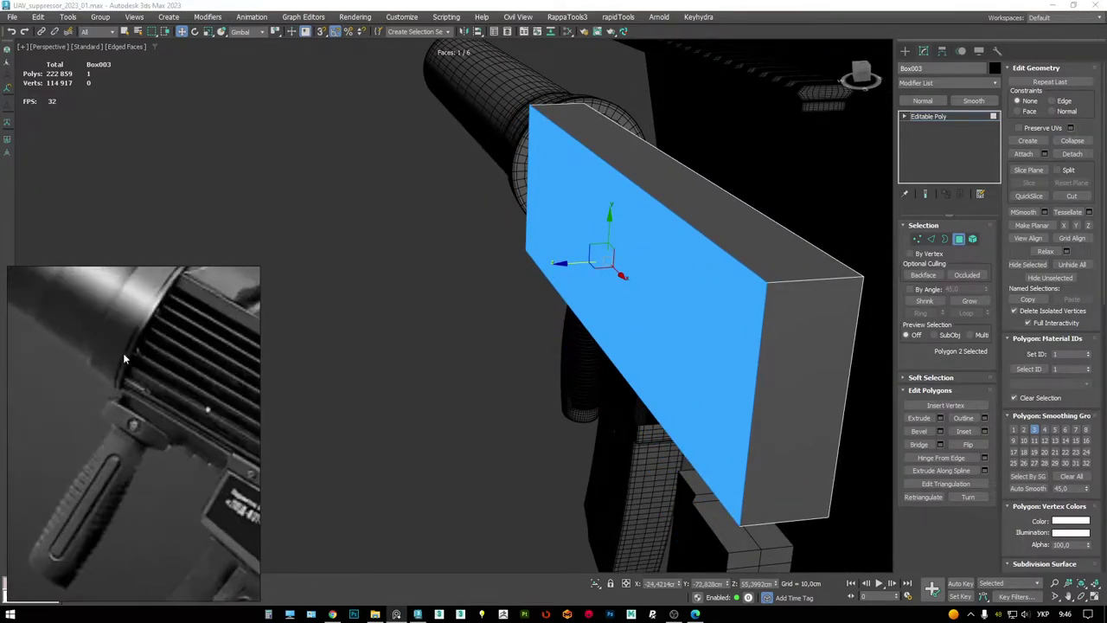
middle_click_drag(528, 285, 533, 243, "alt")
- Raise the whole box in the side view to line up with the receiver's top
key("alt+w")
middle_click_drag(372, 415, 384, 424)
key("alt+w")
scroll(465, 271, "up", 2)
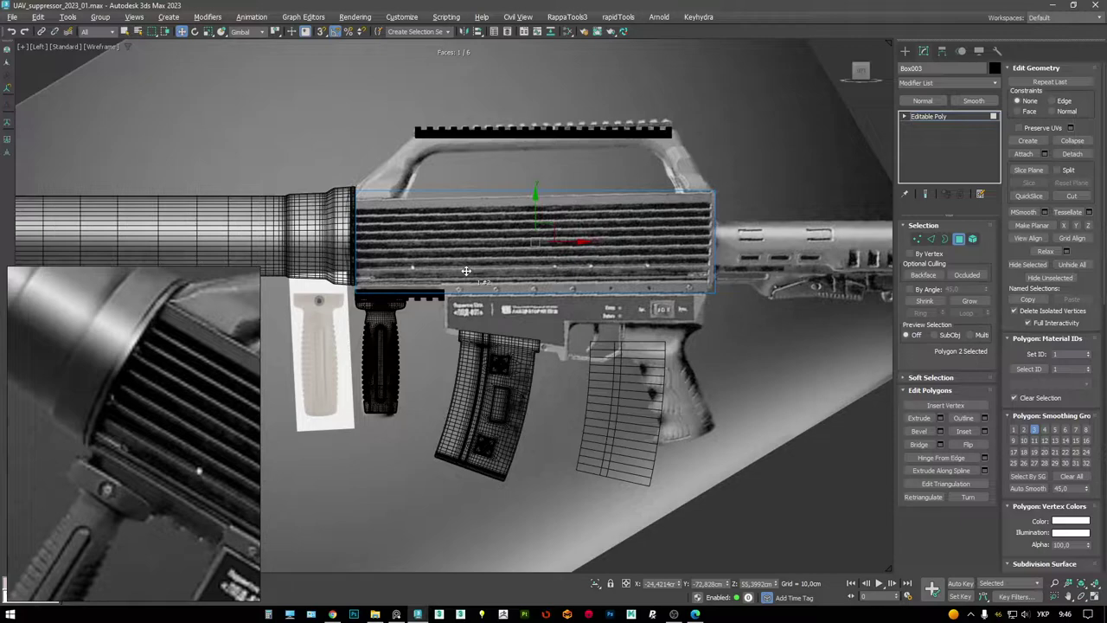
middle_click_drag(465, 271, 649, 235)
scroll(649, 236, "up", 4)
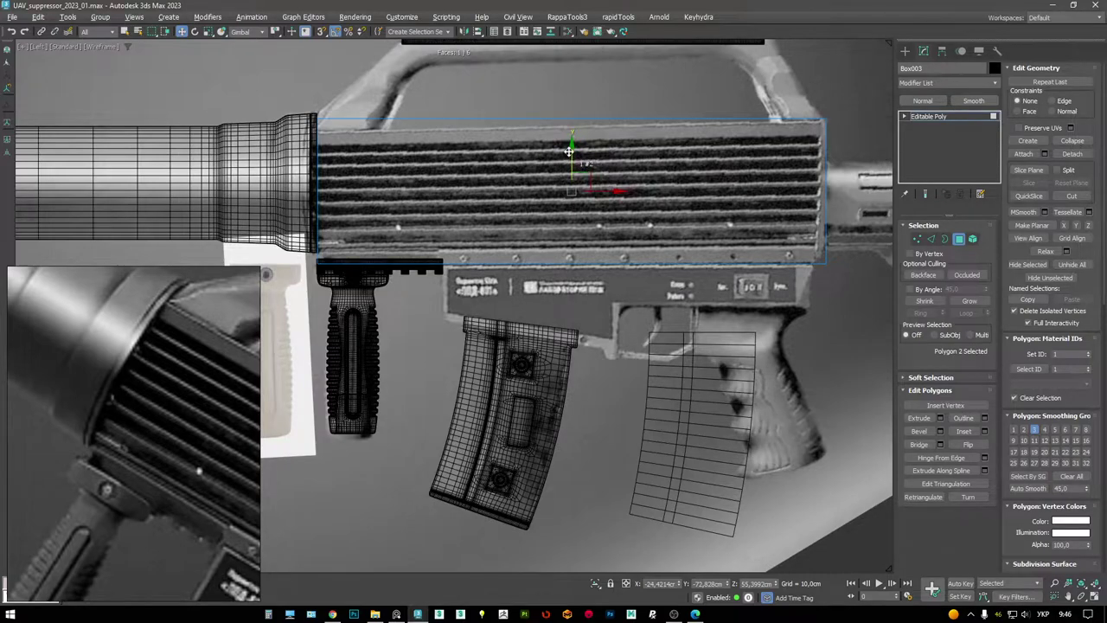
scroll(118, 319, "down", 3)
scroll(119, 319, "down", 1)
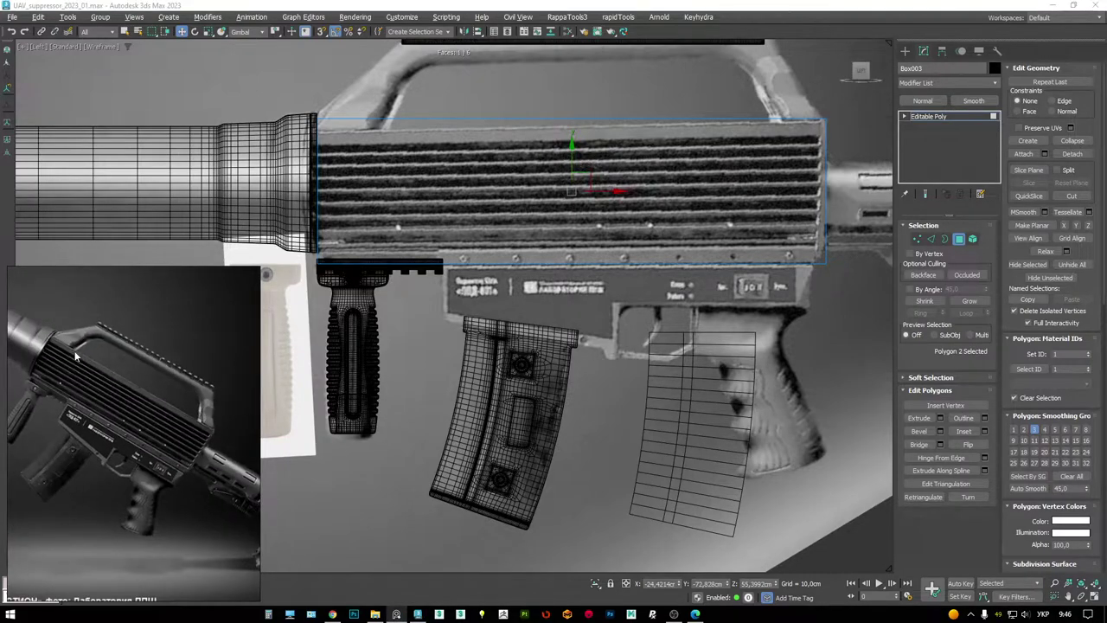
scroll(165, 415, "down", 1)
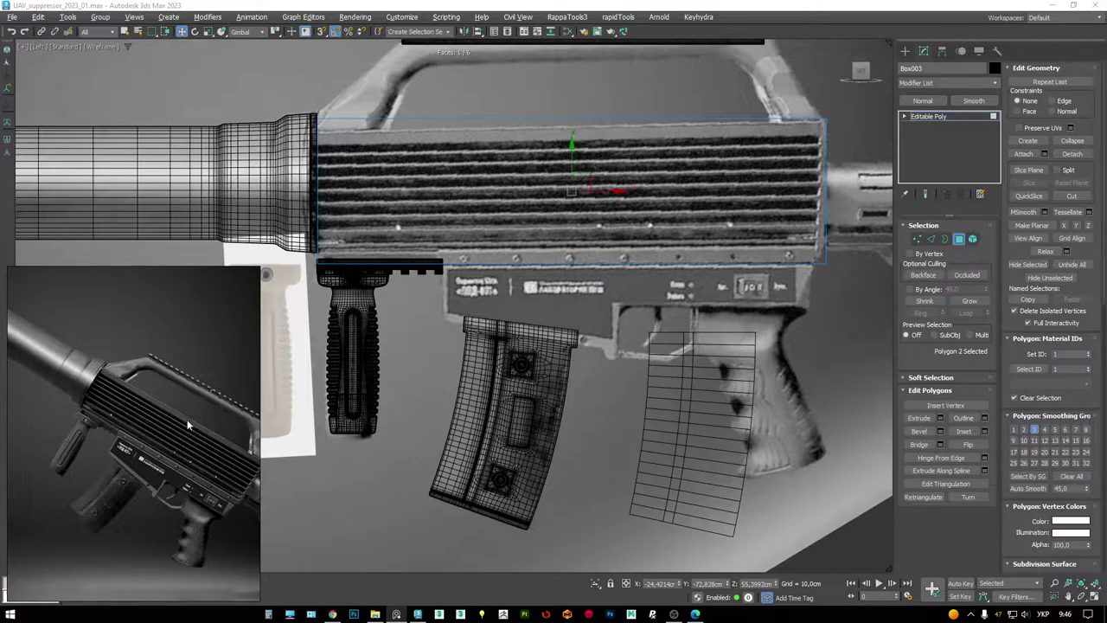
scroll(187, 420, "down", 1)
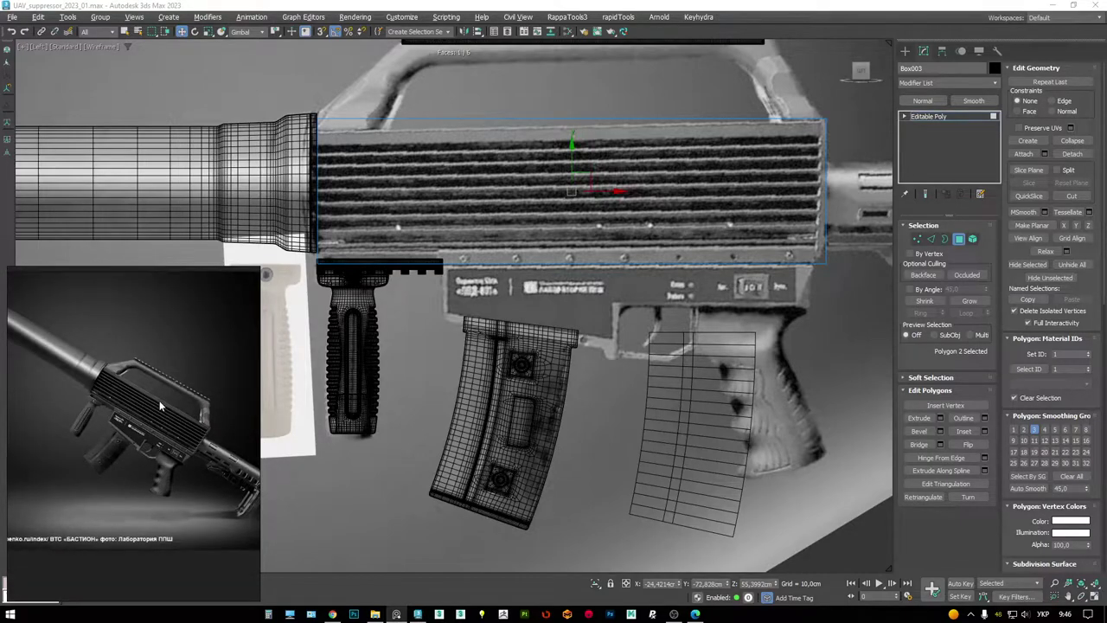
middle_click_drag(675, 107, 677, 116)
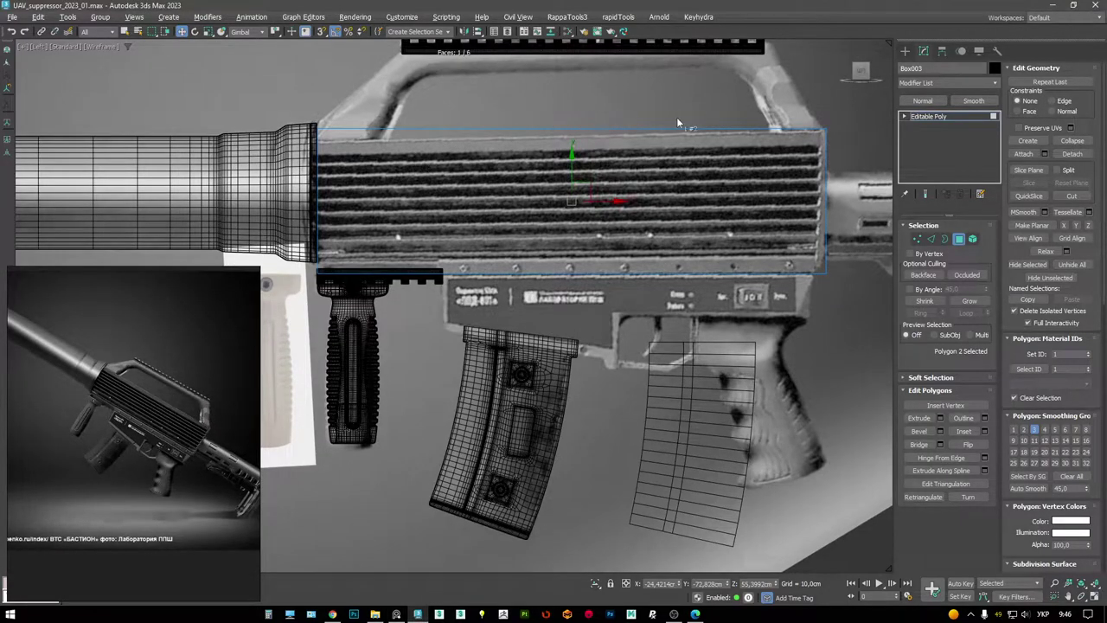
left_click(919, 116)
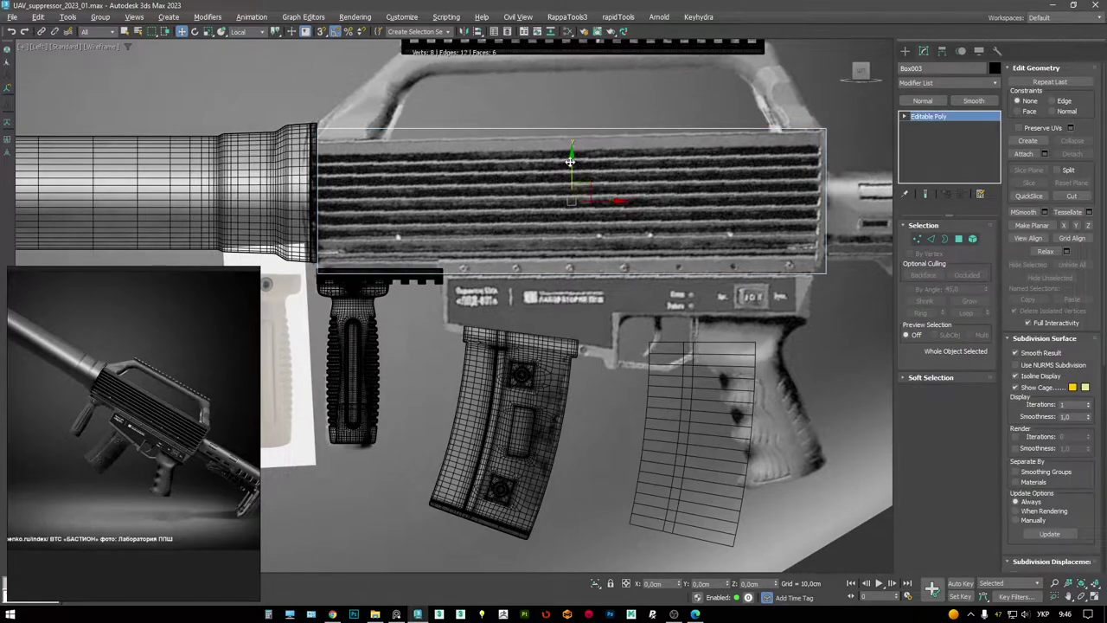
left_click_drag(568, 174, 566, 173)
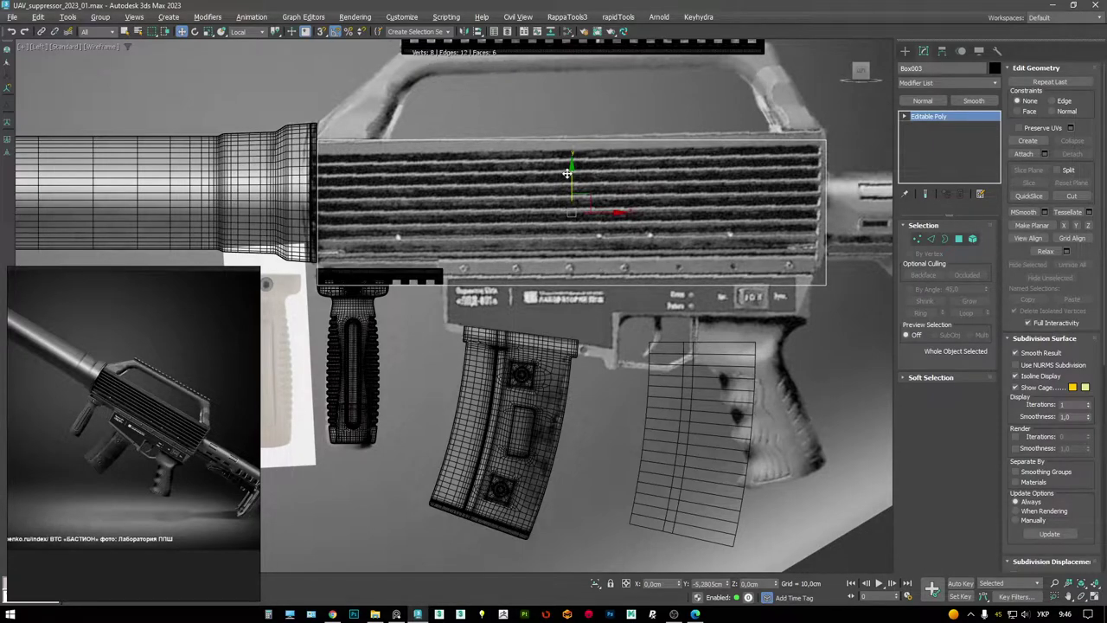
left_click_drag(567, 173, 566, 163)
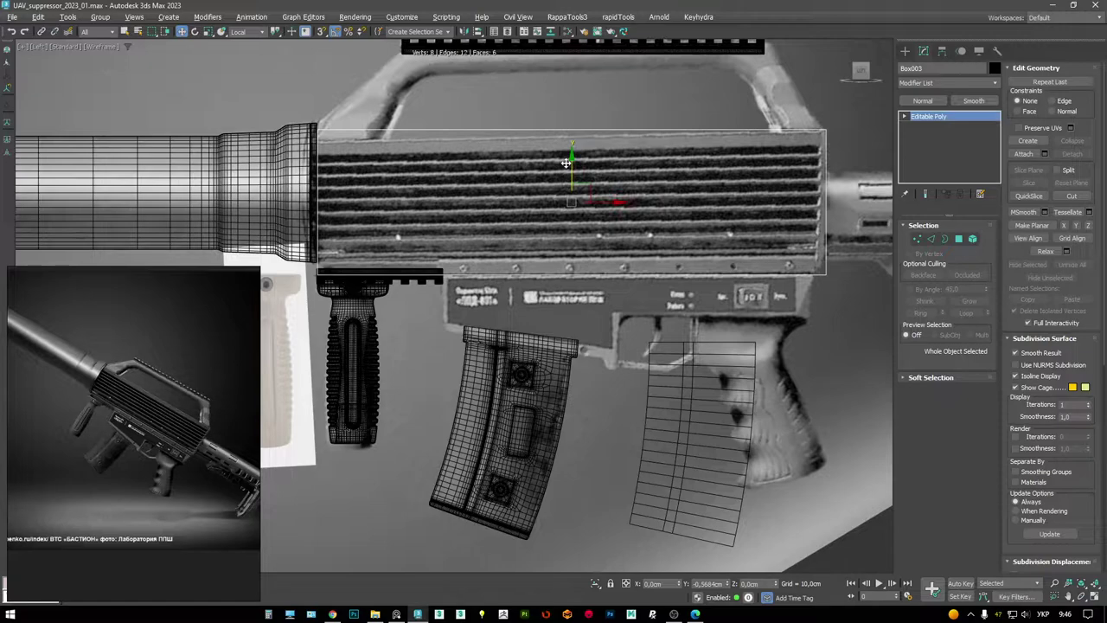
left_click_drag(566, 162, 566, 162)
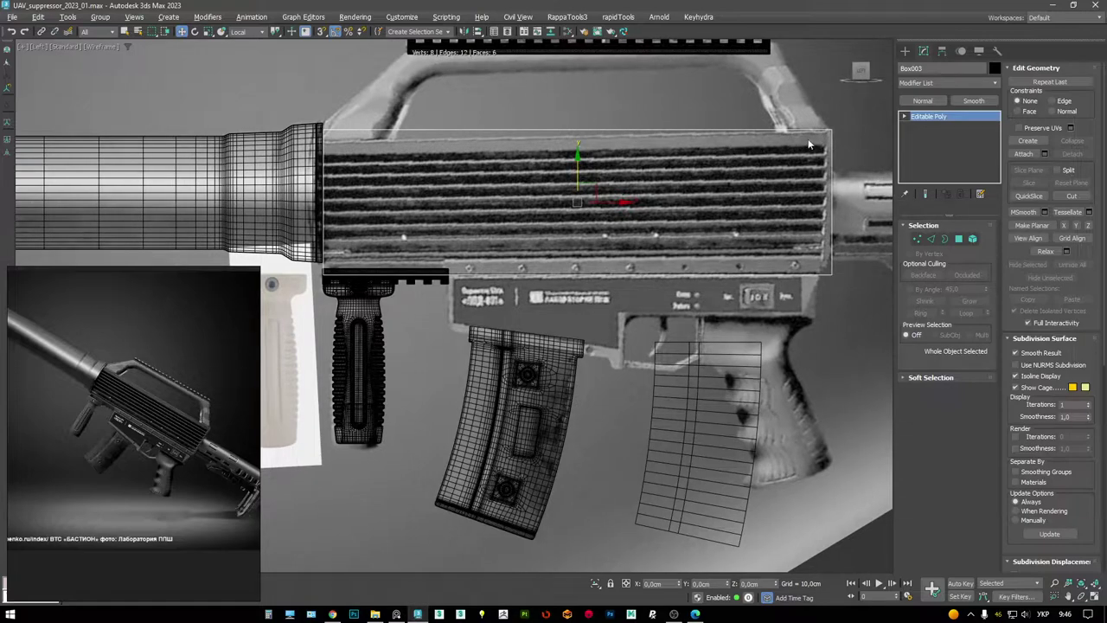
key("1")
left_click_drag(852, 148, 852, 149)
- Tilt Box003 by 1 degree around Z in the Transform Type-In, then close it
key("e")
left_click(922, 116)
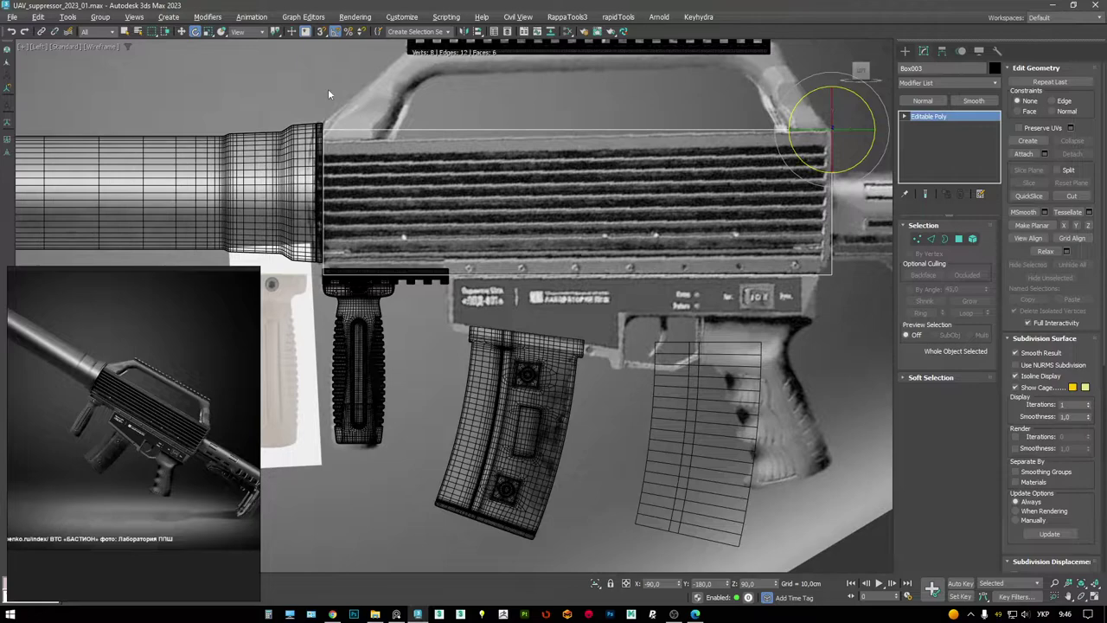
key("F12")
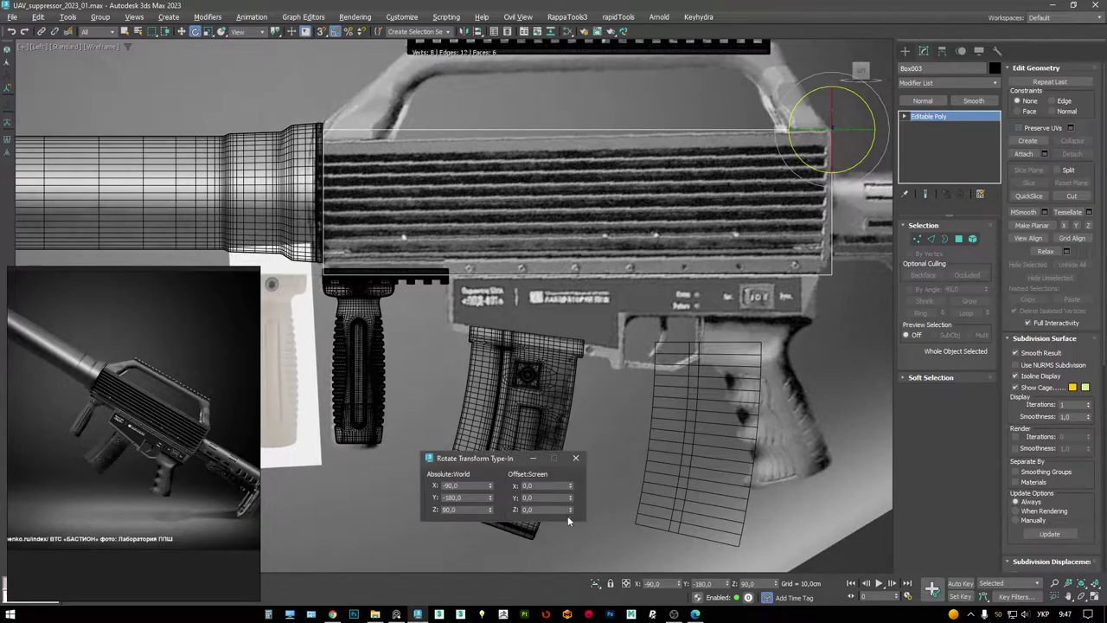
left_click_drag(571, 513, 571, 500)
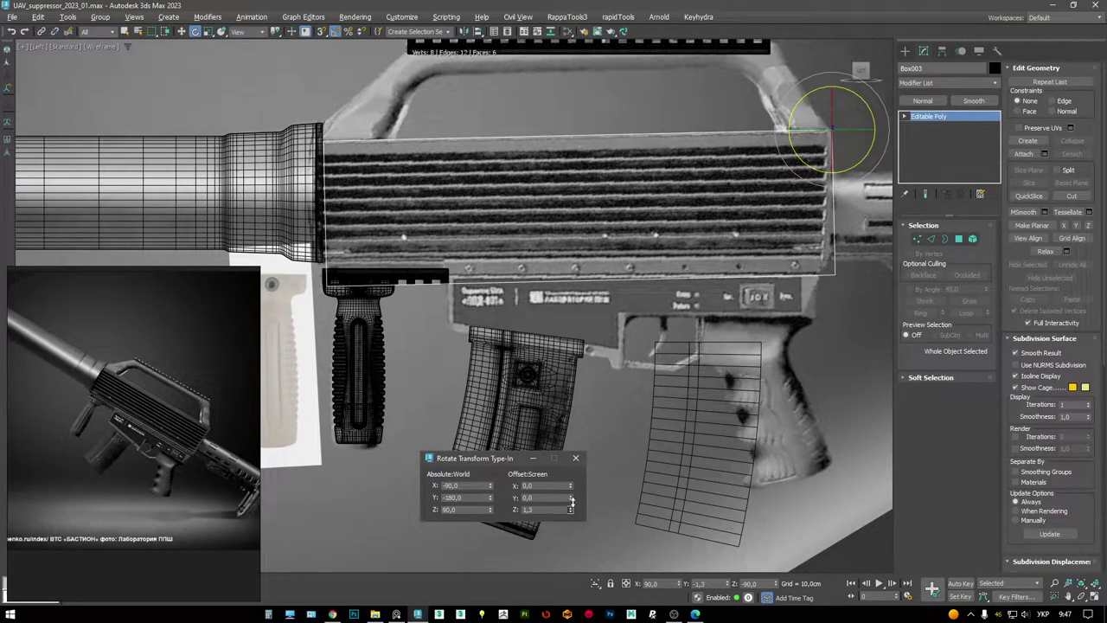
left_click_drag(571, 500, 569, 513)
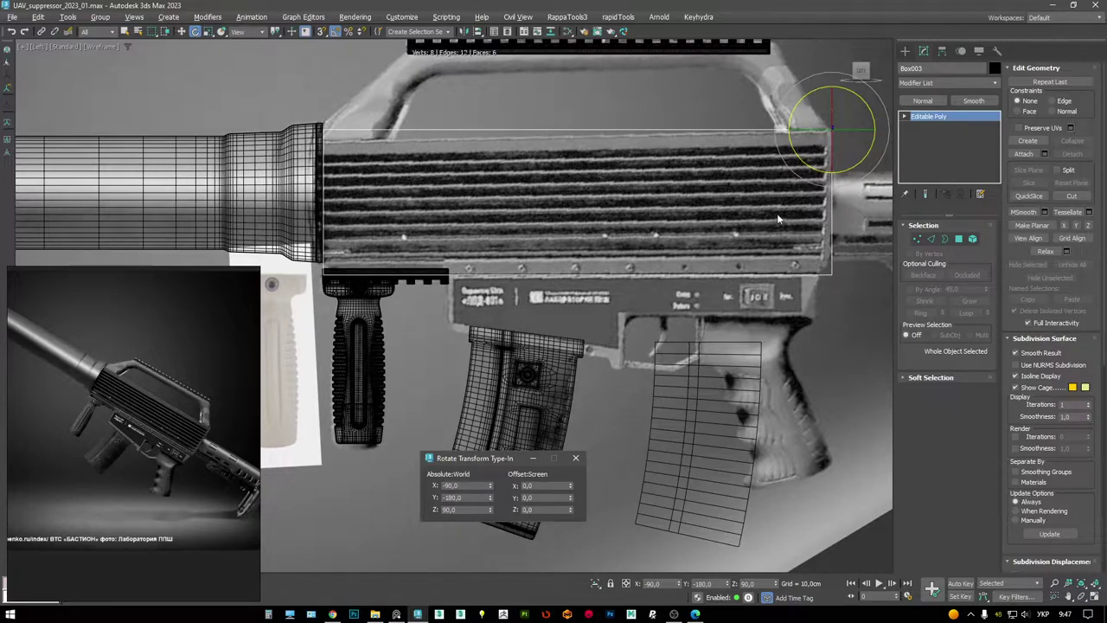
middle_click_drag(741, 203, 752, 193)
key("w")
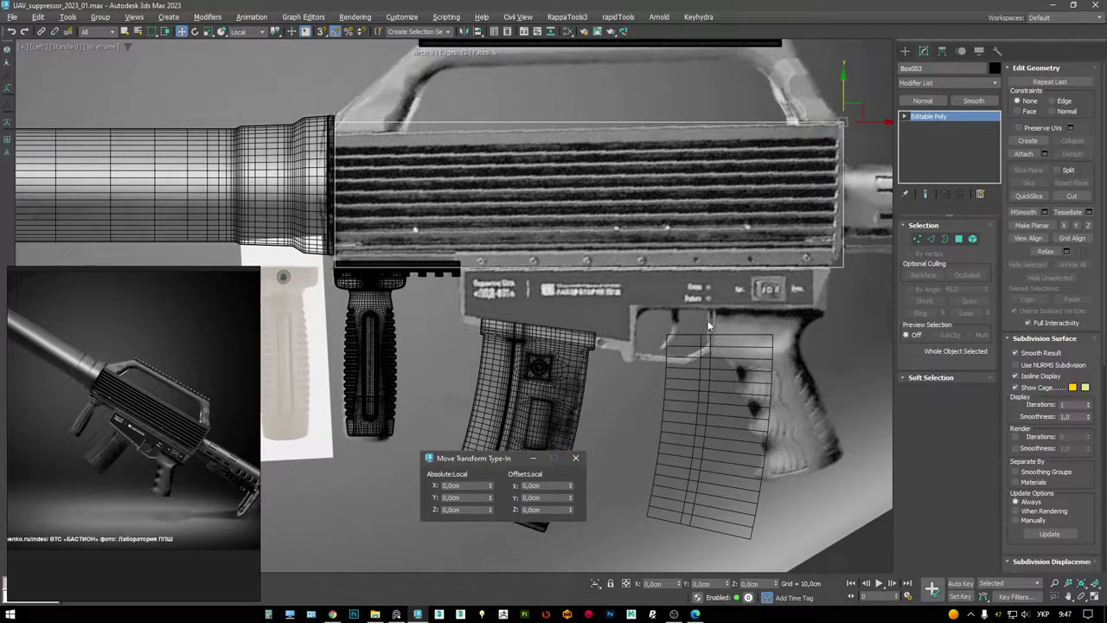
key("F12")
scroll(856, 147, "up", 3)
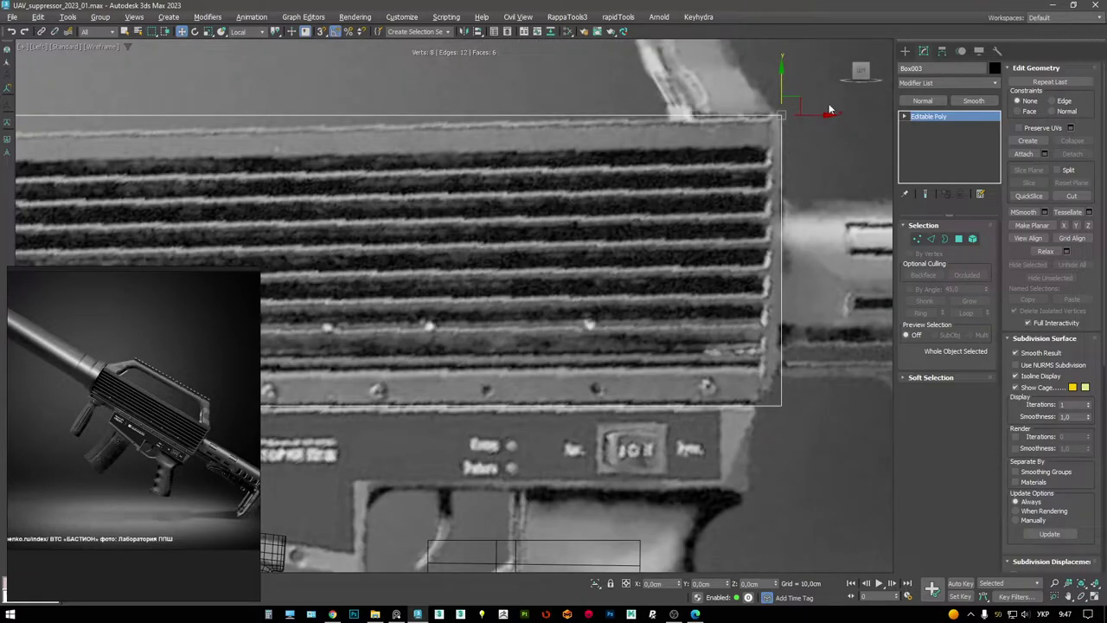
scroll(829, 110, "down", 3)
- In Vertex mode, nudge the box's bottom-edge vertices slightly along Y
key("1")
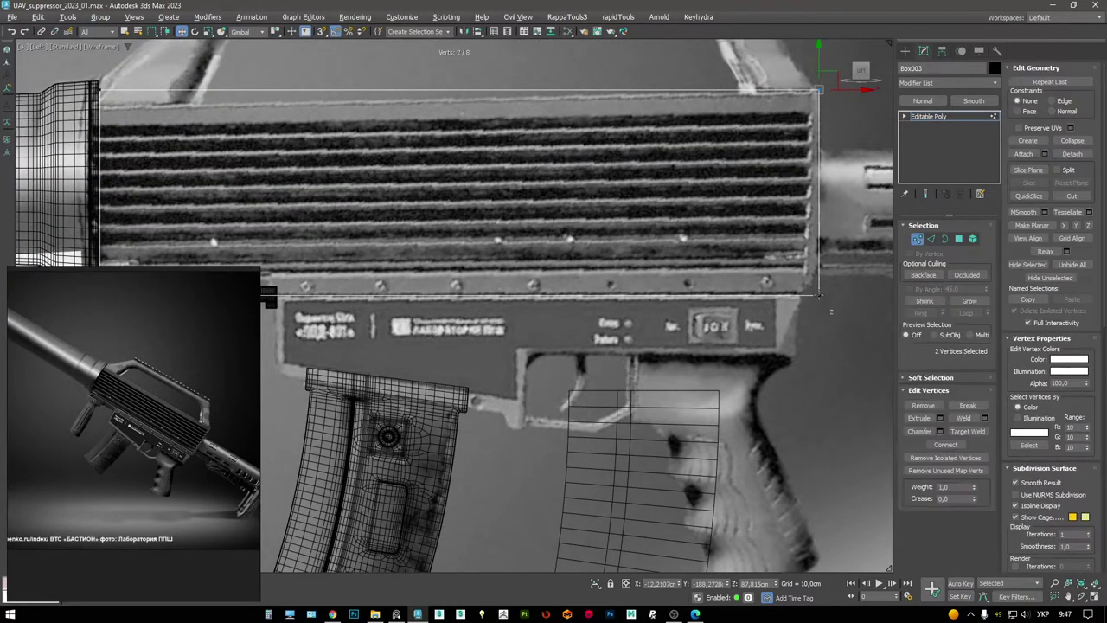
scroll(819, 294, "down", 4)
scroll(625, 227, "up", 4)
left_click(413, 223, "ctrl")
left_click_drag(413, 222, 414, 214)
middle_click_drag(646, 183, 701, 208)
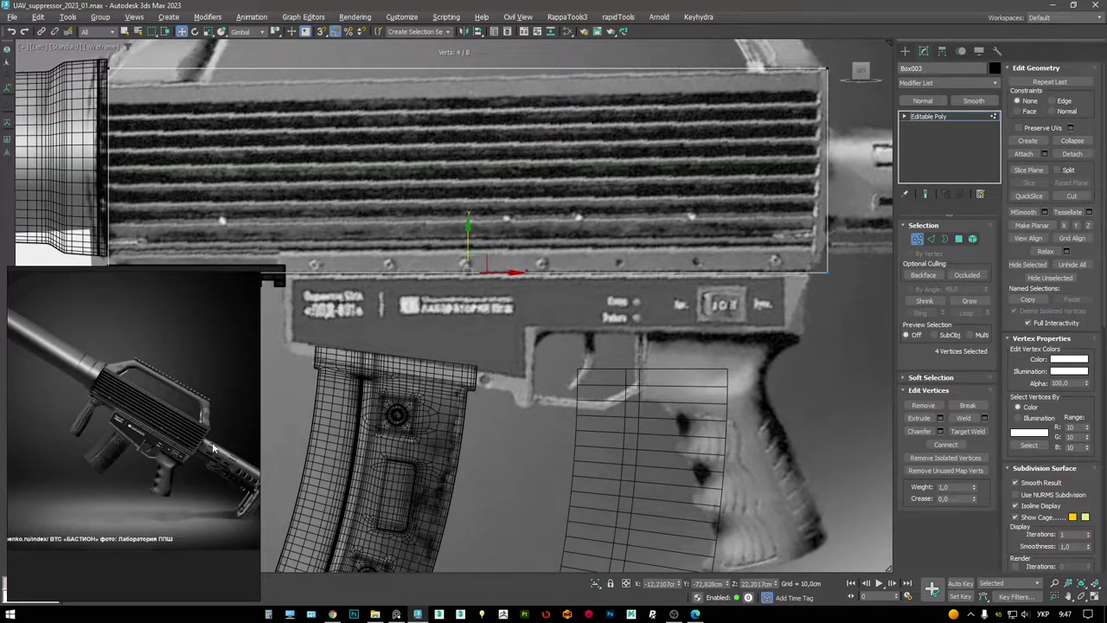
scroll(213, 447, "up", 5)
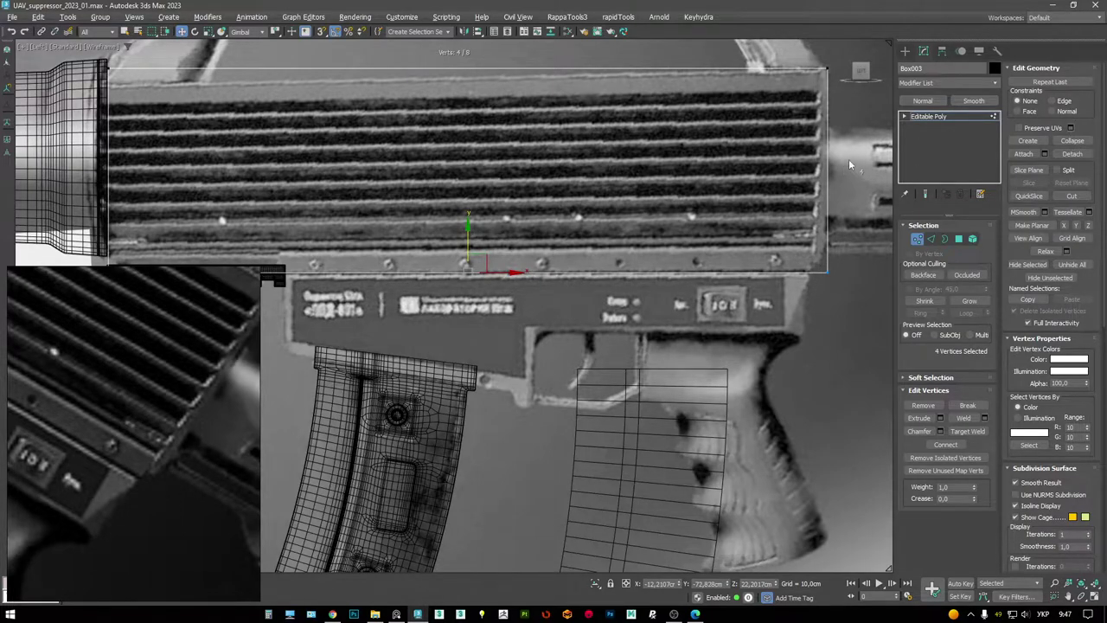
scroll(831, 170, "up", 4)
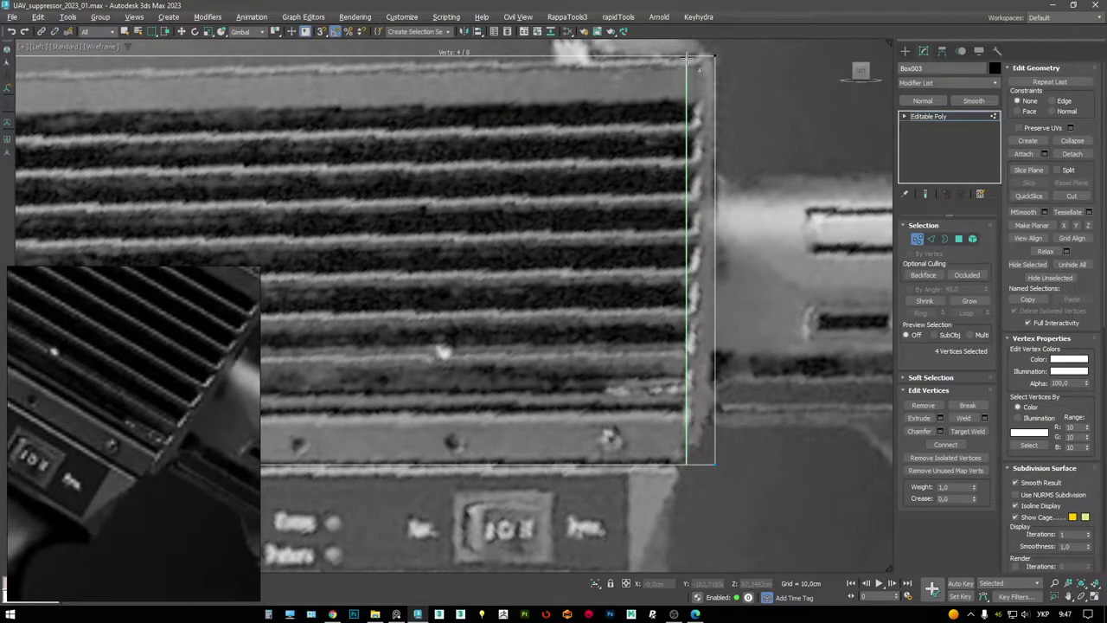
- Add a Swift Loop near the right end and raise the bottom-right vertices into a slant
left_click(686, 61)
key("w")
left_click(714, 463)
left_click_drag(715, 438, 707, 377)
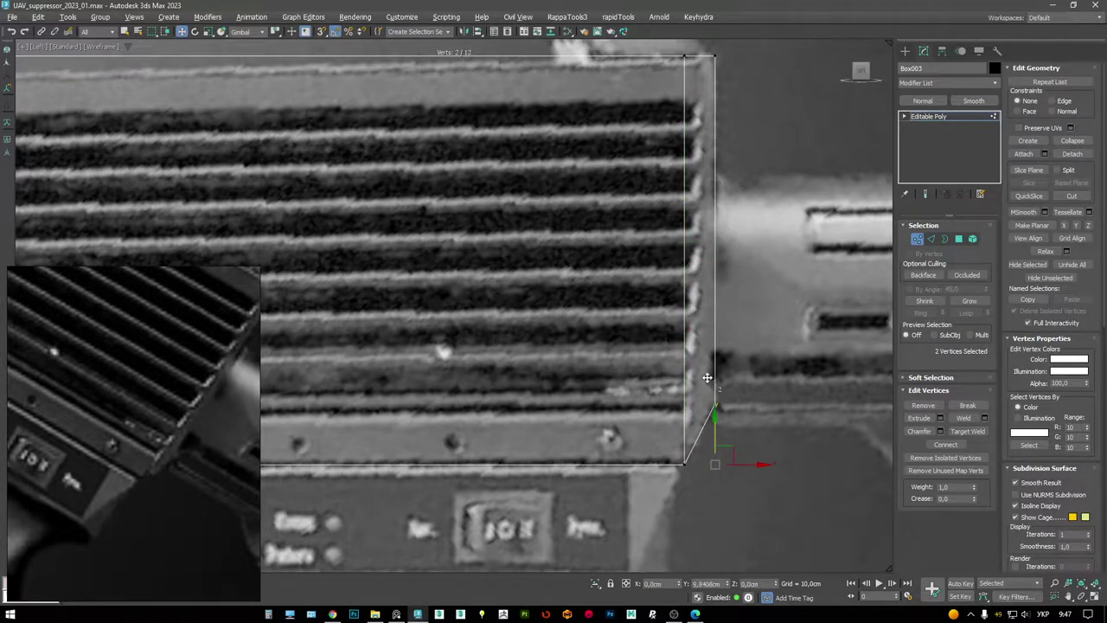
scroll(706, 378, "down", 5)
scroll(755, 263, "up", 5)
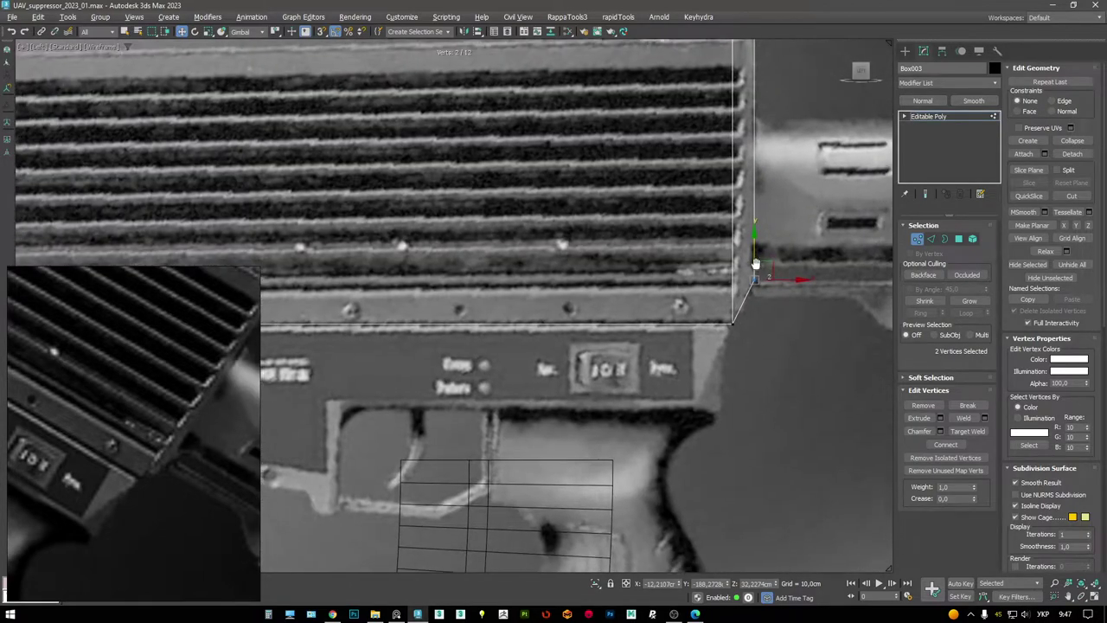
scroll(751, 278, "down", 3)
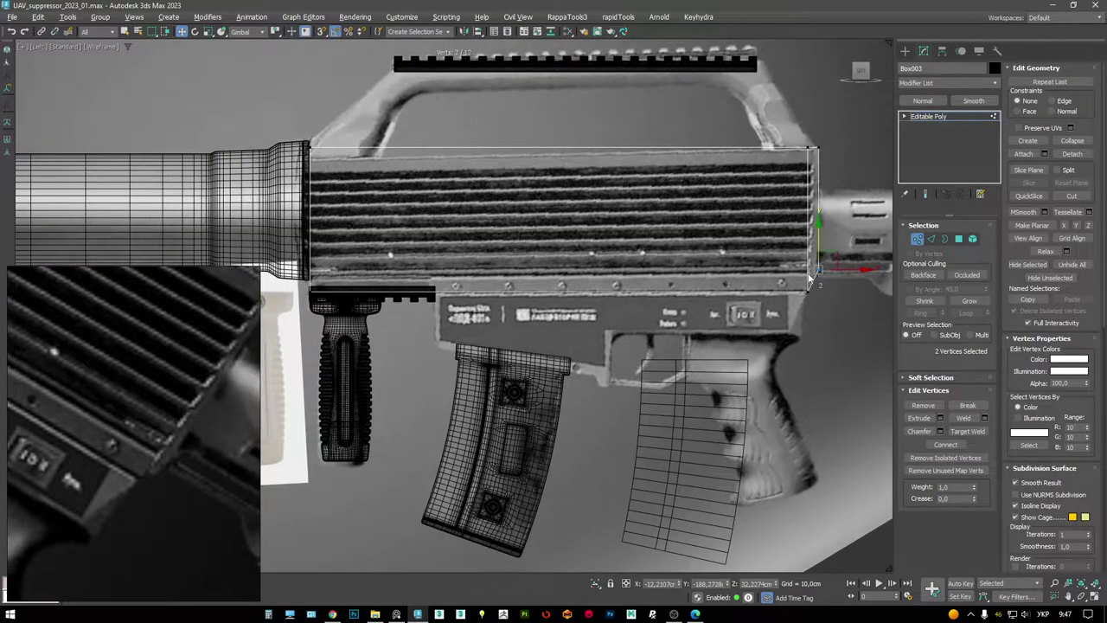
scroll(808, 278, "up", 3)
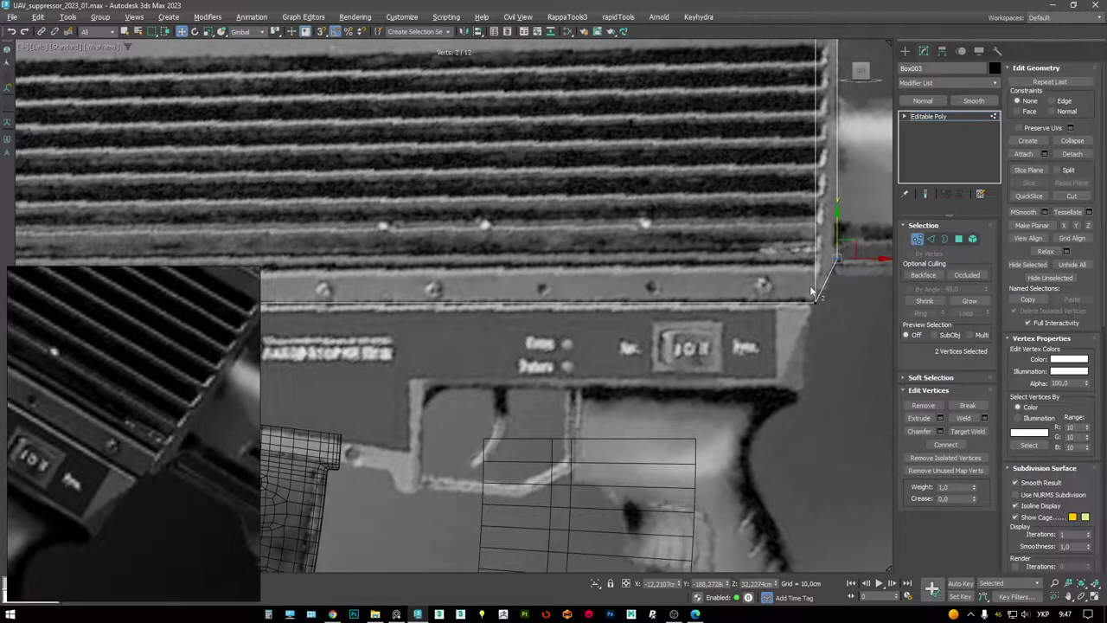
scroll(810, 285, "down", 3)
middle_click_drag(748, 305, 623, 297)
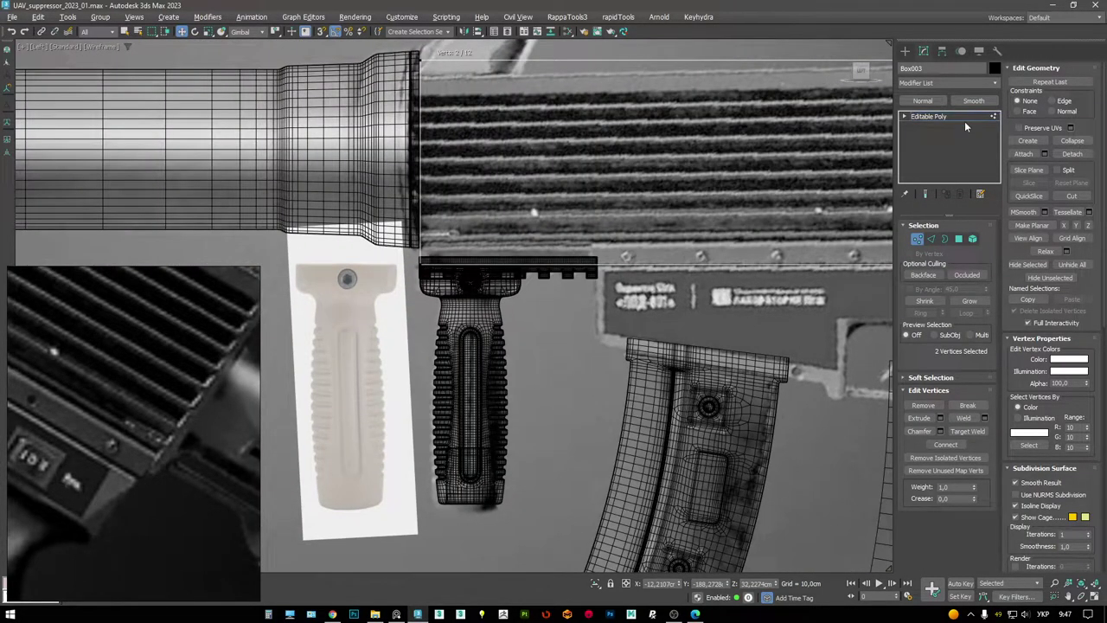
- Select the foregrip and its mounting rail pieces and hide them with Alt+H
left_click(964, 119)
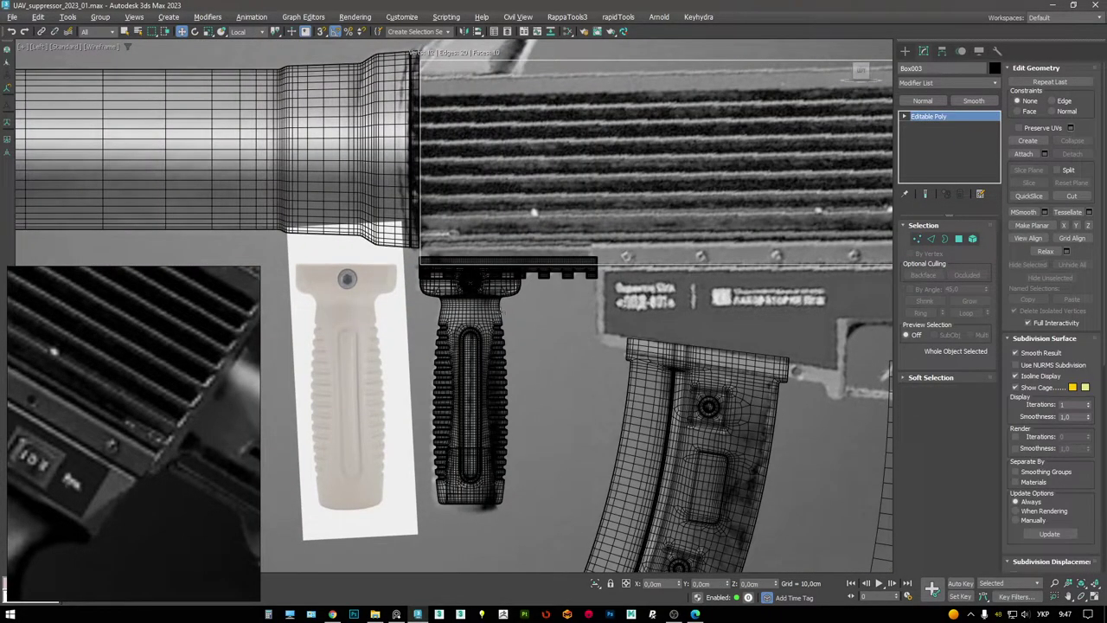
left_click(539, 263, "ctrl")
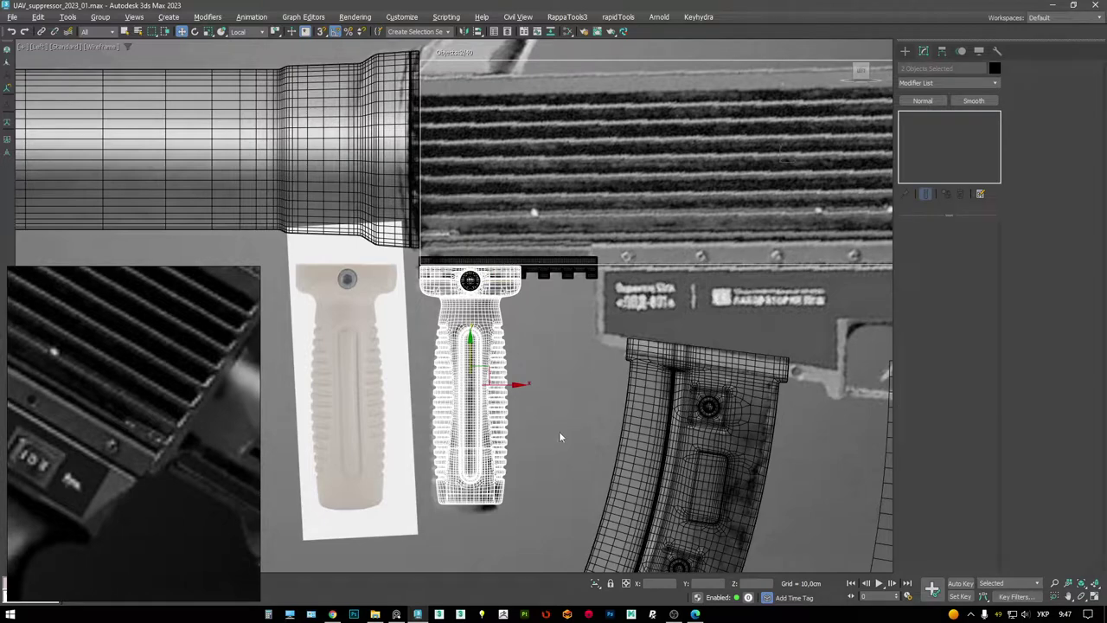
left_click(564, 545)
left_click_drag(396, 252, 395, 251)
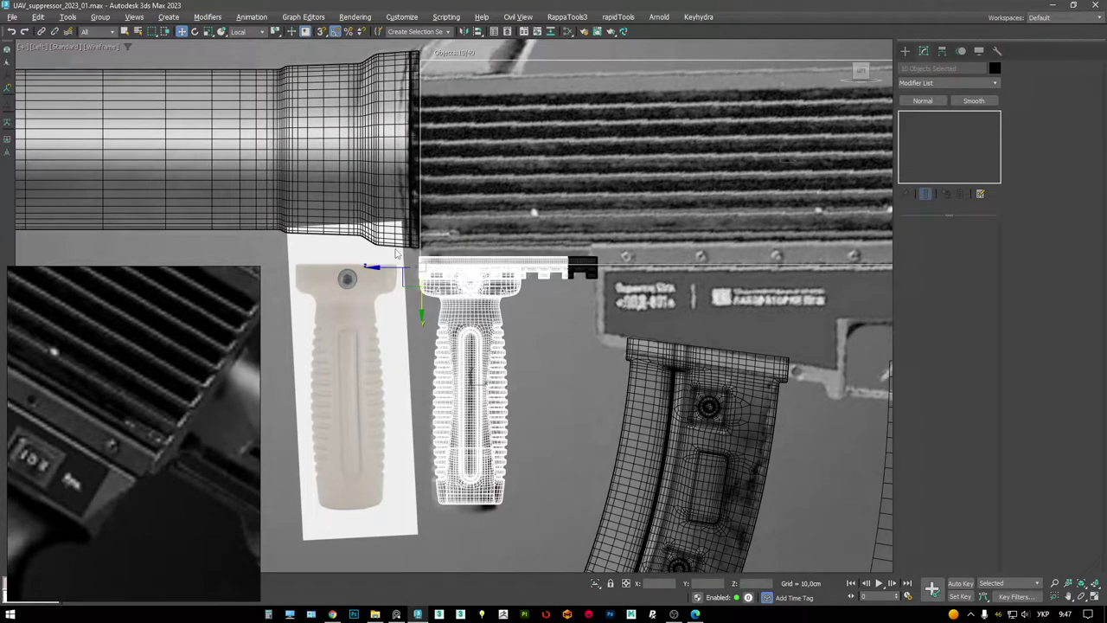
left_click(592, 275, "ctrl")
left_click(596, 273, "ctrl")
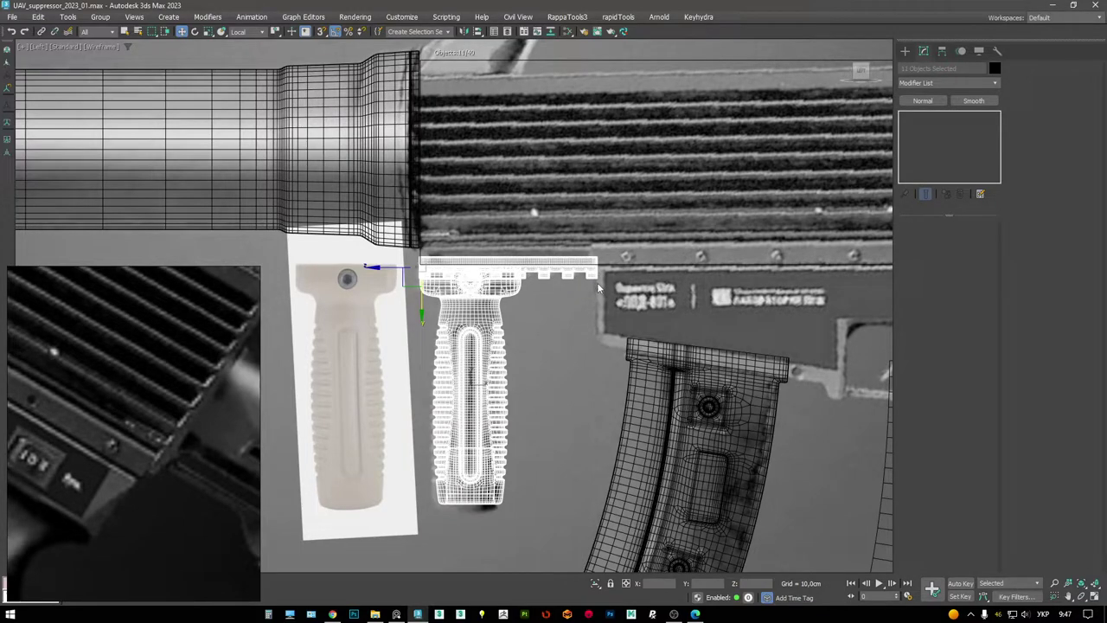
key("alt+h")
- Select the ribbed receiver box Box003 again
scroll(596, 282, "up", 3)
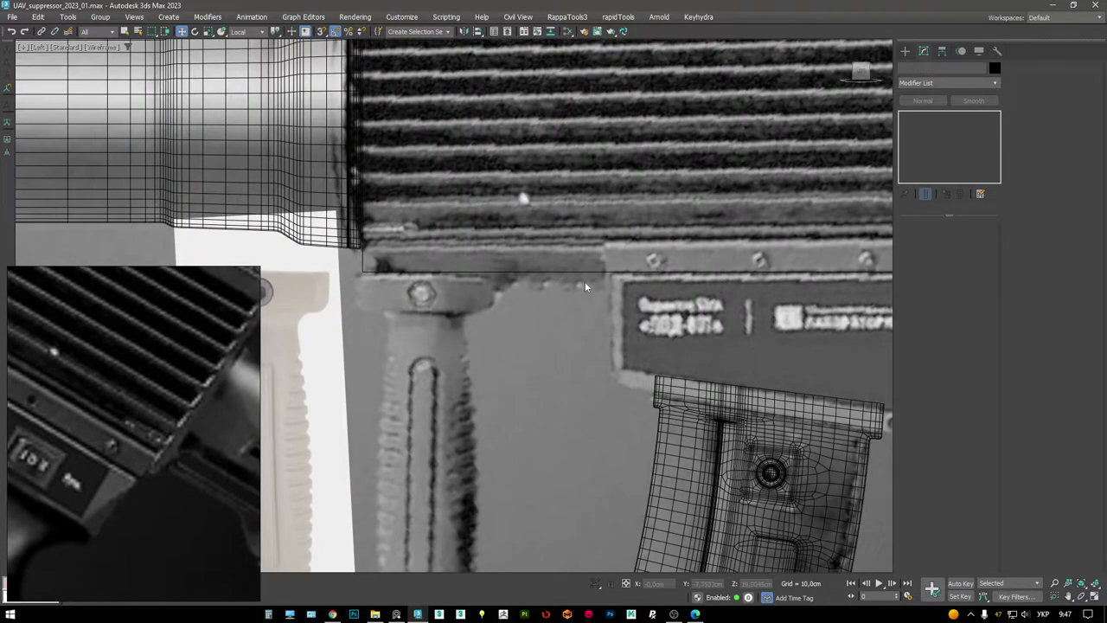
scroll(470, 351, "down", 4)
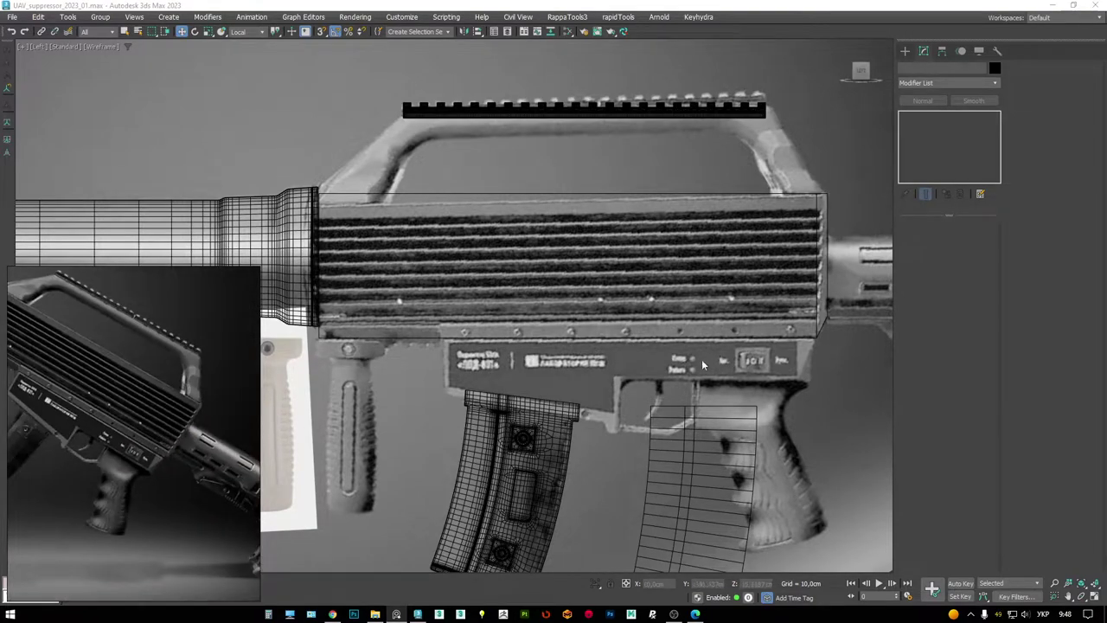
scroll(828, 327, "up", 4)
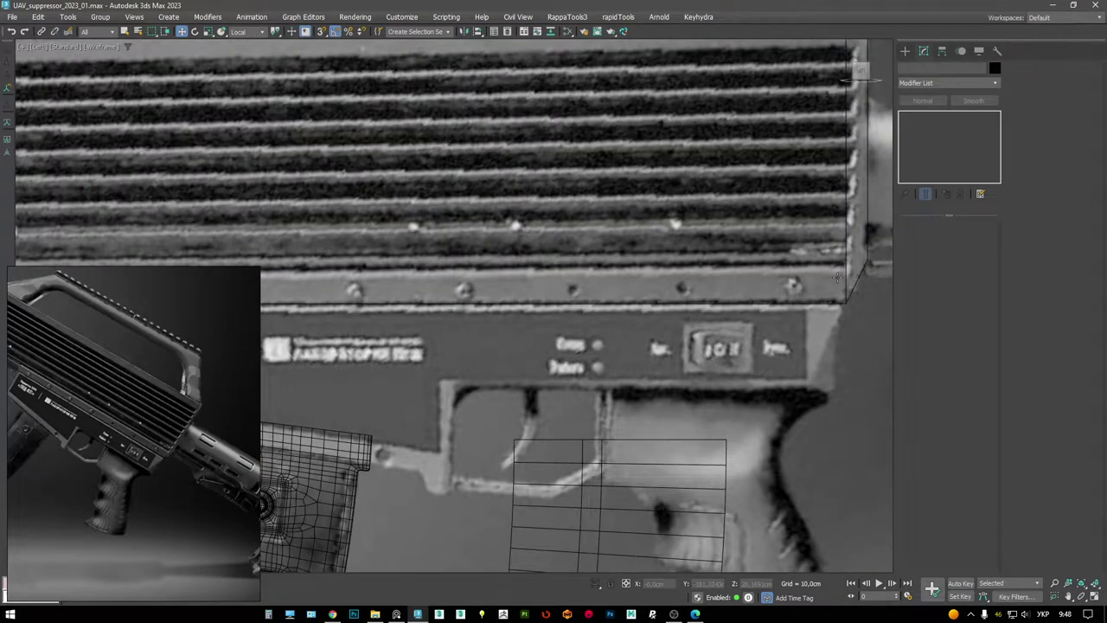
middle_click_drag(837, 277, 774, 270)
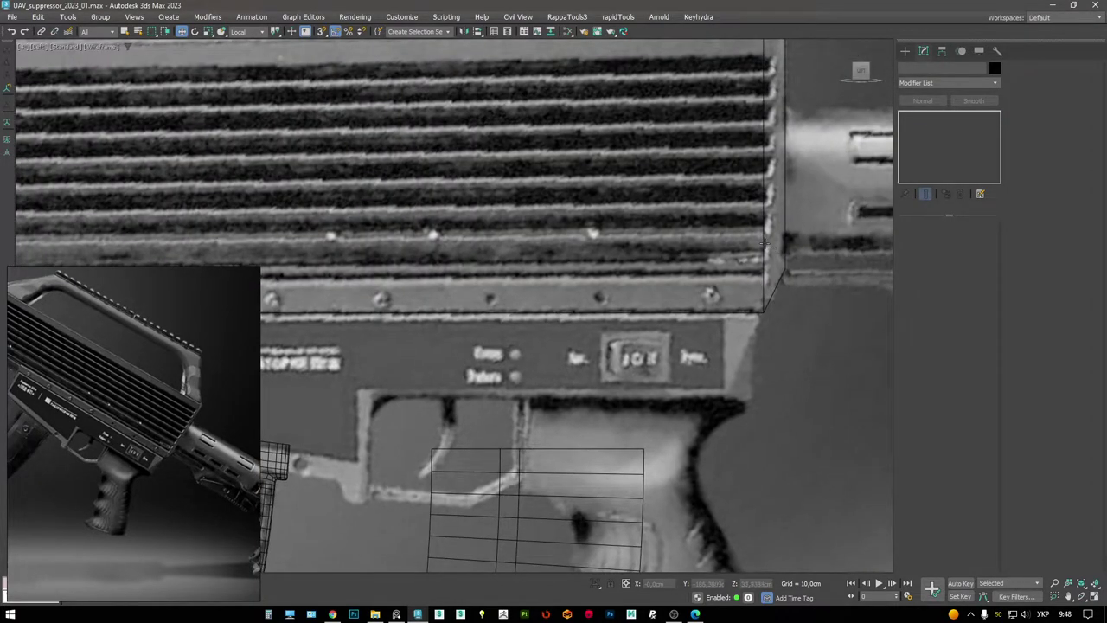
left_click(765, 245)
scroll(764, 245, "down", 4)
scroll(692, 238, "up", 1)
middle_click_drag(666, 239, 713, 235)
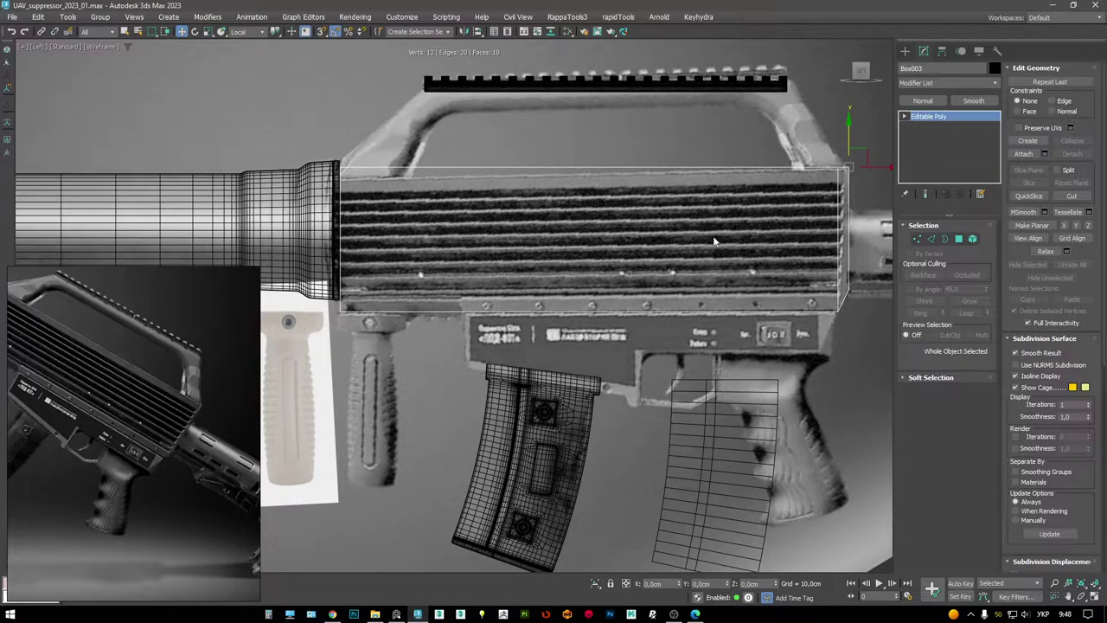
- Select the box's front-end vertices in wireframe and switch the reference image angle
scroll(701, 264, "up", 3)
key("1")
left_click_drag(562, 191, 610, 328)
scroll(615, 298, "up", 5)
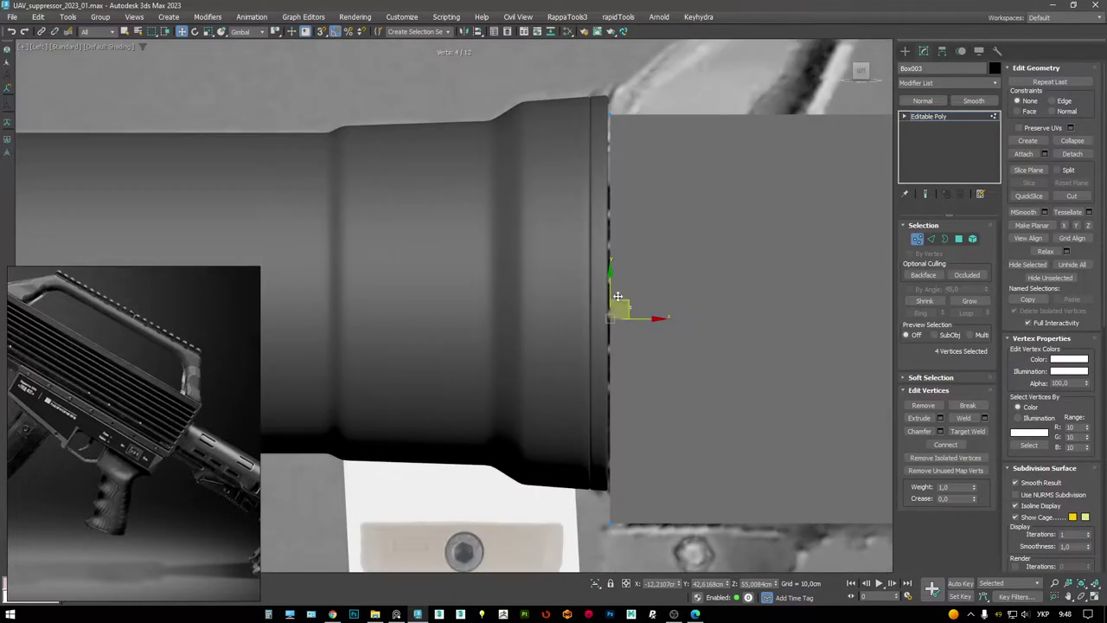
key("F3")
left_click(237, 365)
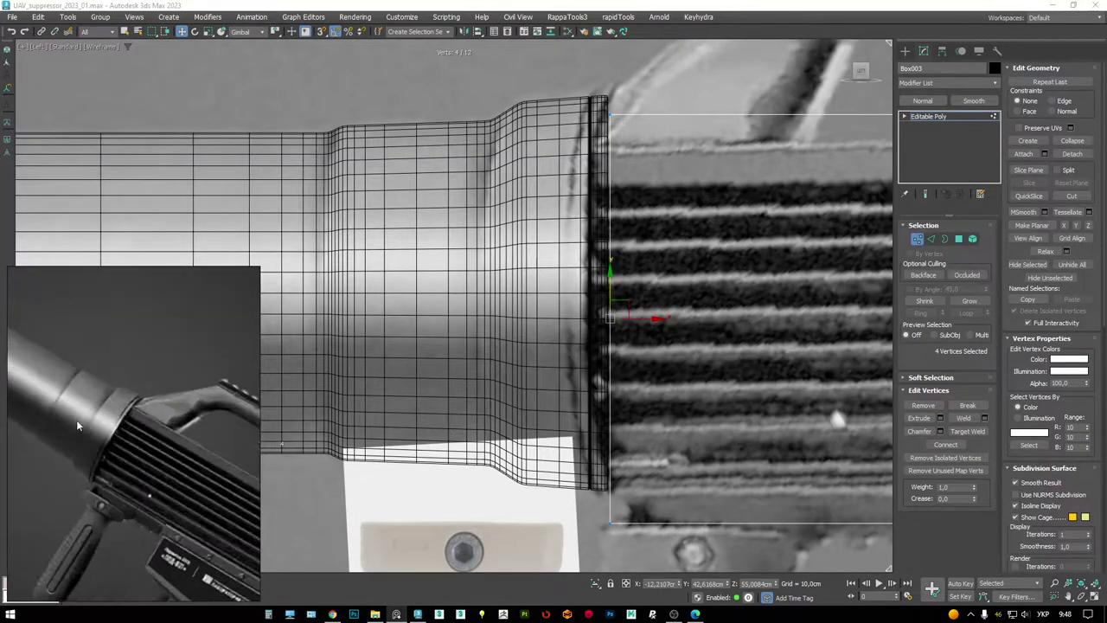
scroll(76, 424, "up", 2)
middle_click_drag(519, 363, 516, 350)
scroll(640, 308, "down", 2)
scroll(641, 307, "down", 5)
- Maximize the Perspective view and orbit to check the box against the suppressor
key("alt+w")
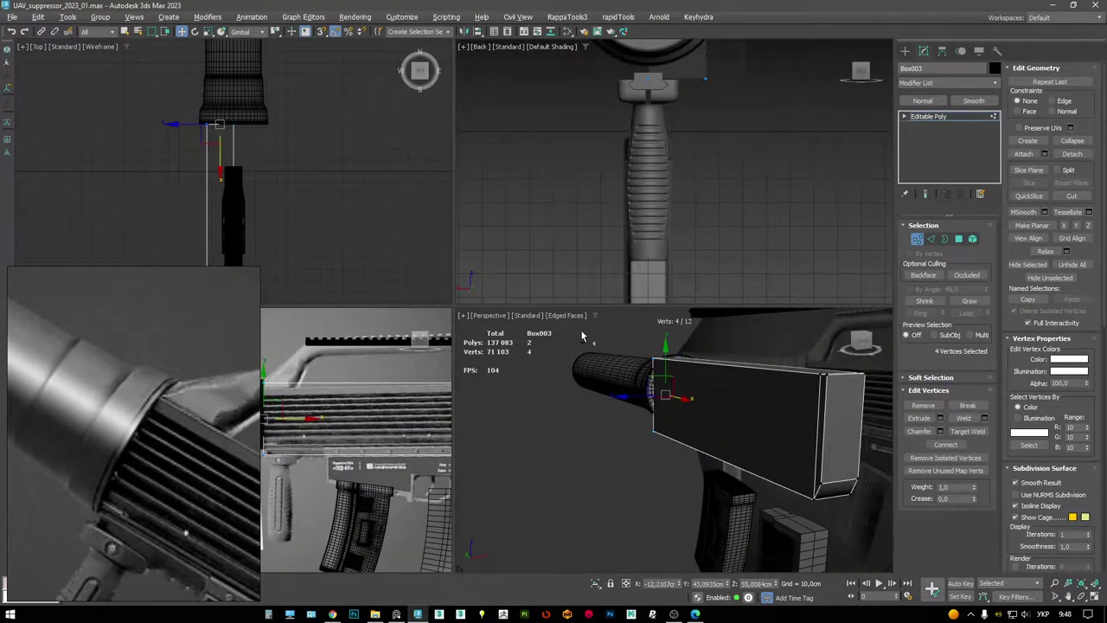
key("alt+w")
scroll(605, 248, "down", 2)
left_click(938, 117)
middle_click_drag(554, 208, 563, 173, "alt")
scroll(563, 178, "up", 3)
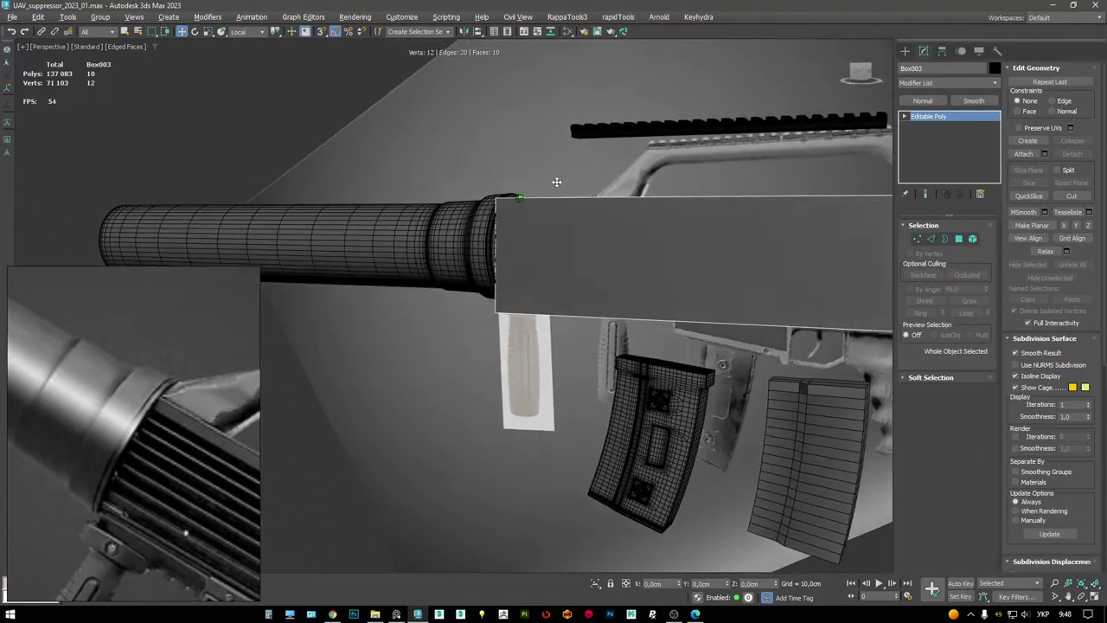
- Return to a maximized Left view and select the suppressor Line001
key("alt+w")
right_click(354, 433)
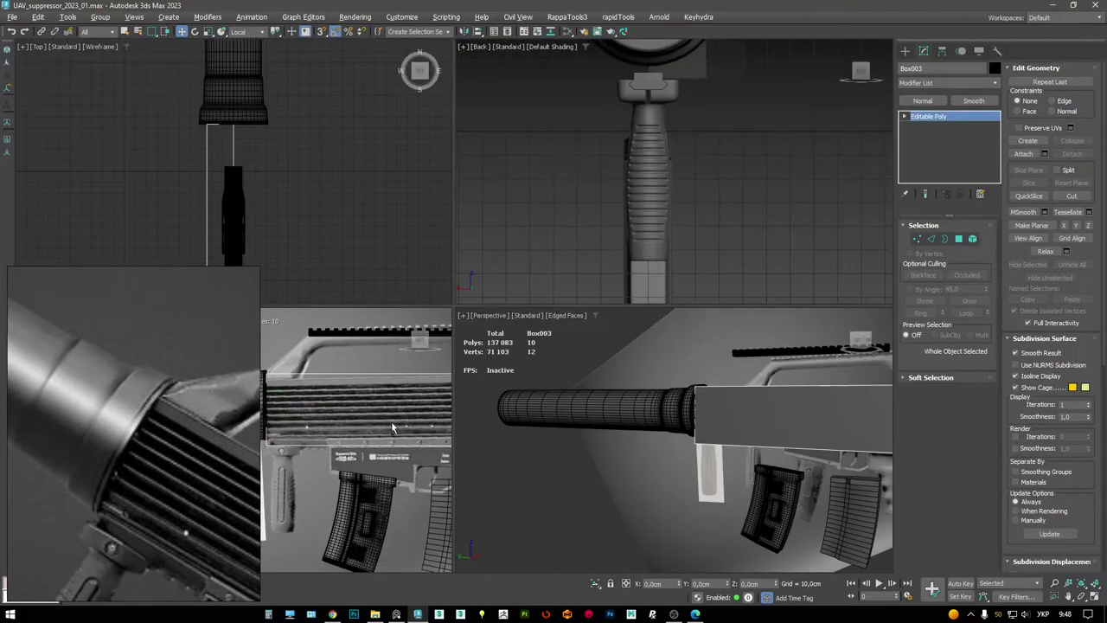
key("alt+w")
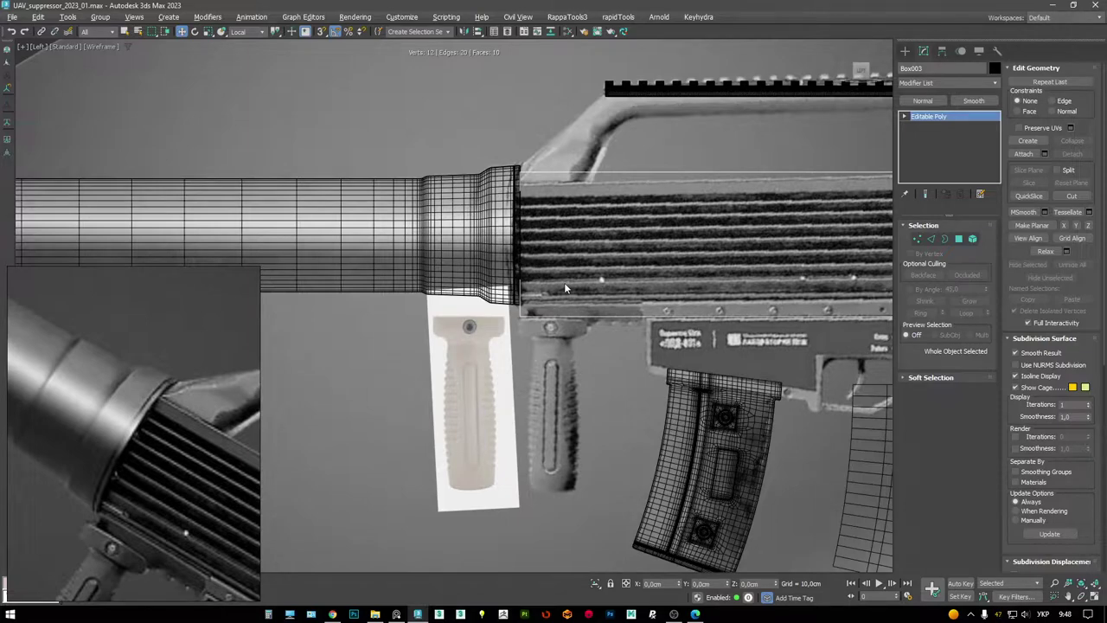
scroll(522, 237, "up", 4)
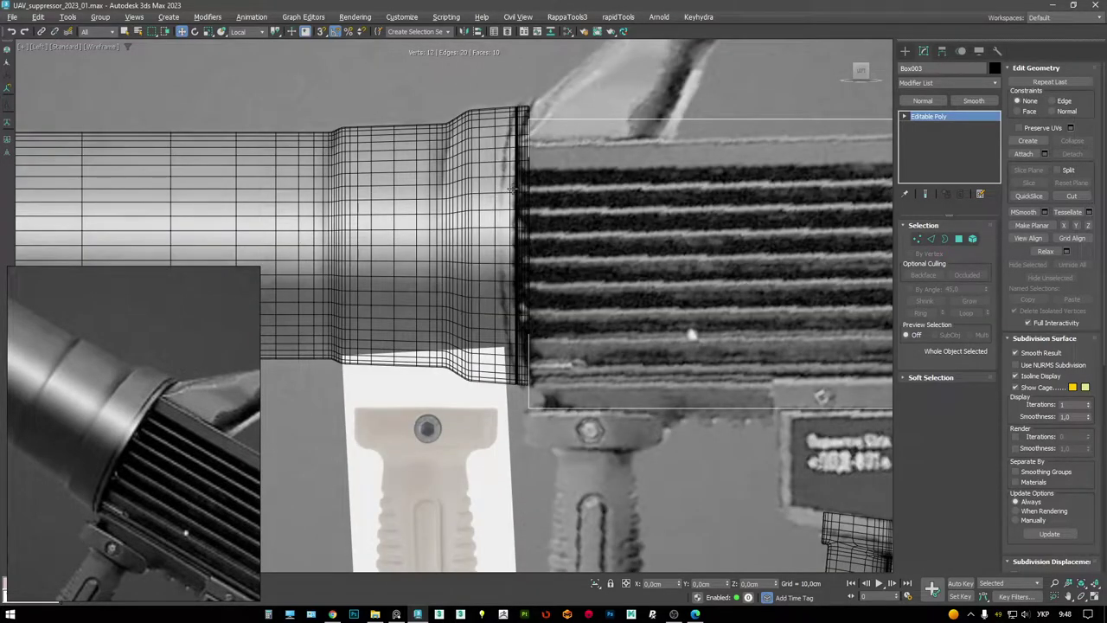
left_click(519, 211)
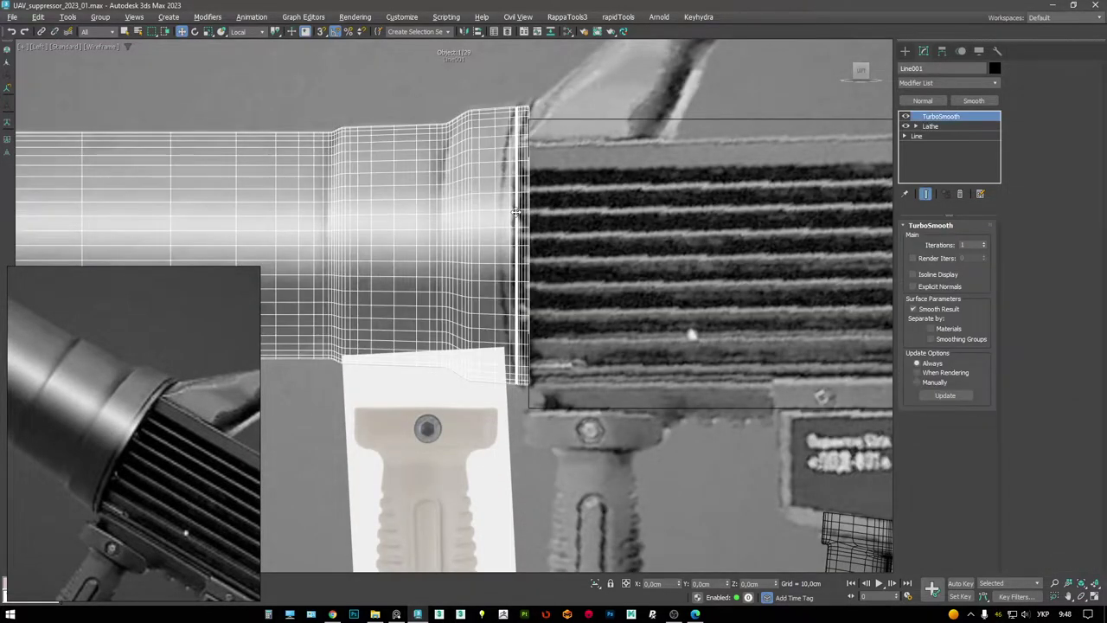
scroll(519, 211, "down", 3)
scroll(434, 269, "up", 4)
scroll(434, 268, "up", 2)
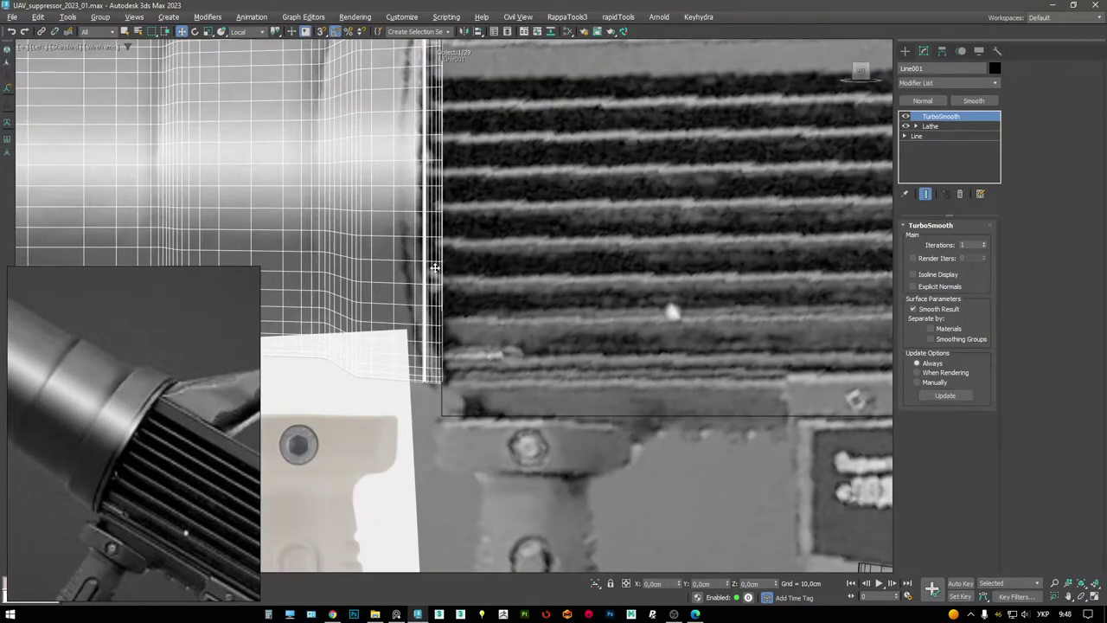
scroll(434, 268, "down", 5)
- Select Line001's profile vertices, enable Show End Result, and raise them slightly along Y
scroll(503, 225, "up", 3)
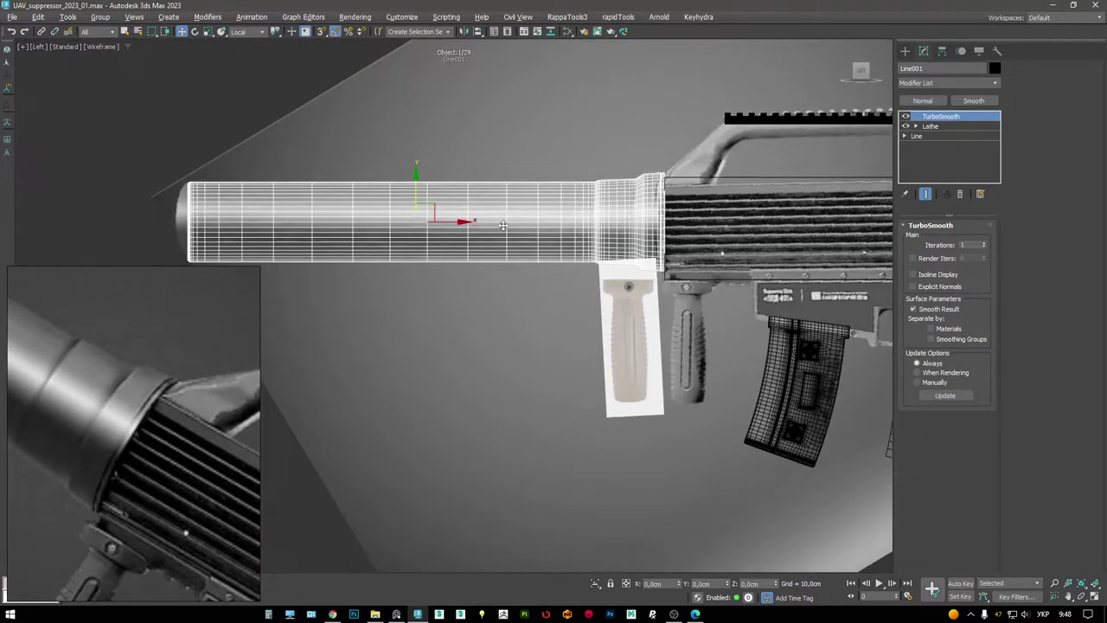
left_click(917, 135)
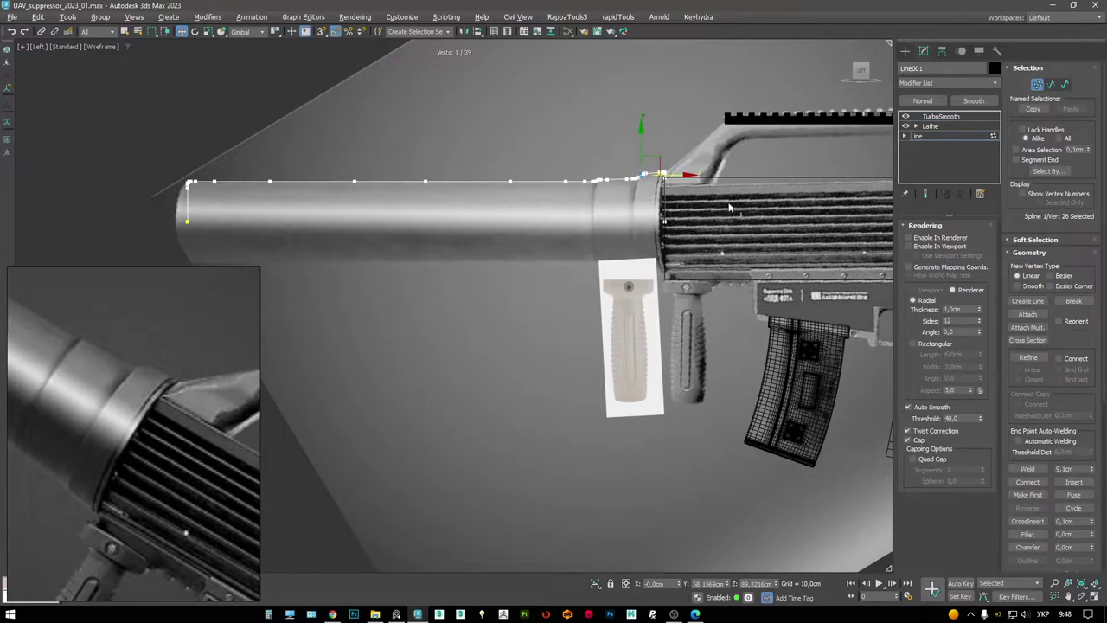
left_click_drag(113, 102, 113, 103)
scroll(371, 180, "up", 2)
key("ctrl+e")
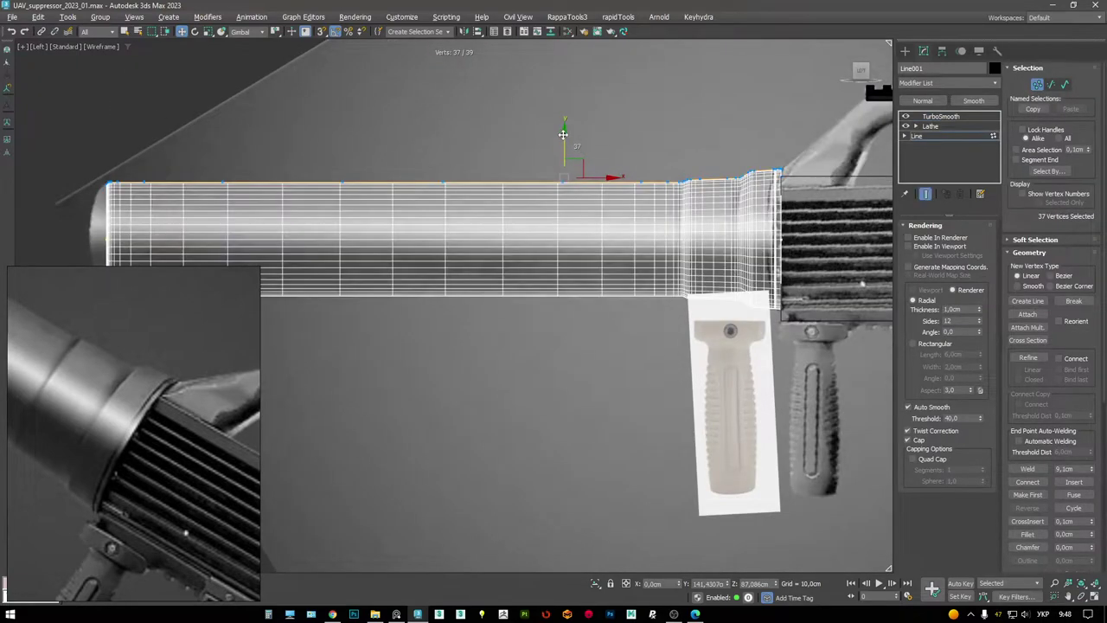
left_click_drag(560, 133, 559, 129)
scroll(782, 186, "up", 3)
middle_click_drag(516, 171, 469, 167)
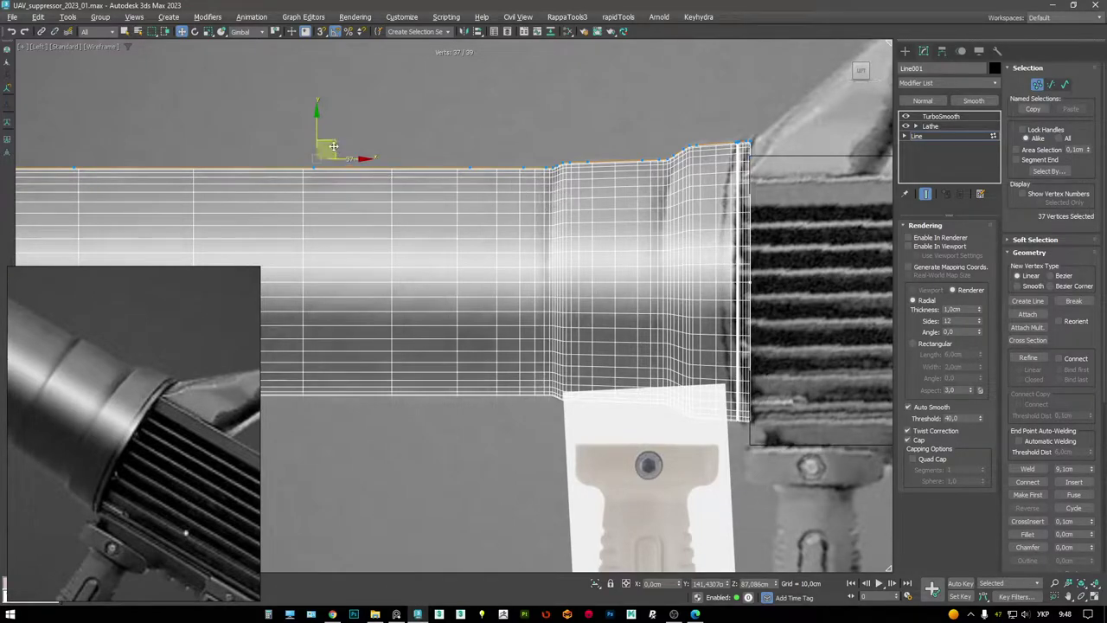
mouse_move(313, 133)
left_mouse_down()
mouse_move(308, 120)
mouse_move(315, 137)
mouse_move(321, 117)
left_mouse_up()
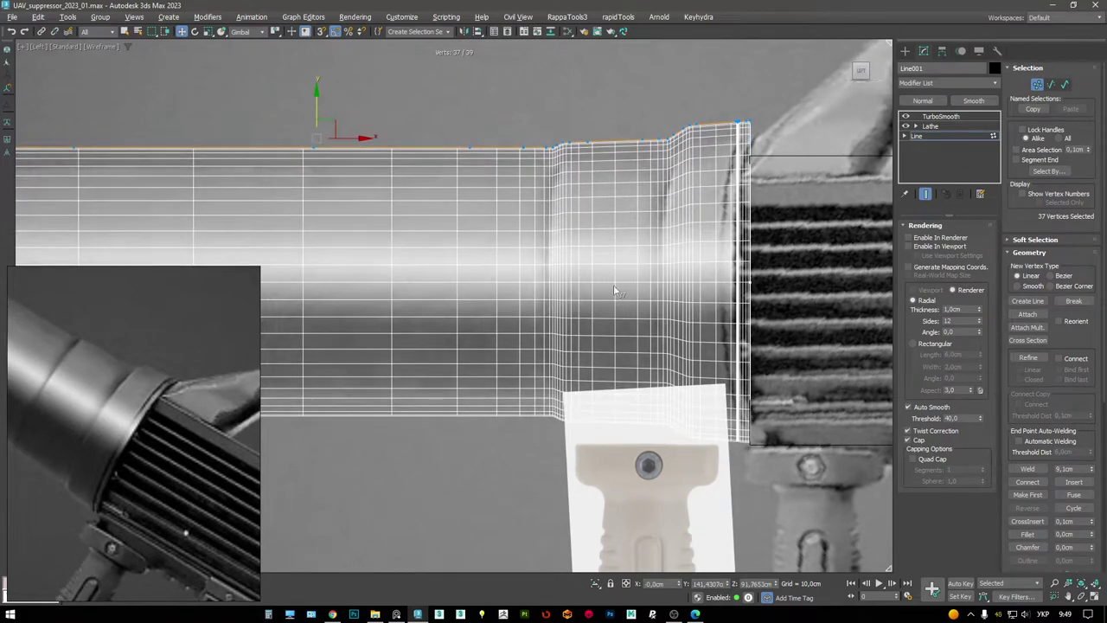
- Check the barrel and box in Perspective and return to the top of the barrel's stack
key("alt+w")
key("alt+w")
scroll(613, 340, "up", 3)
key("F4")
middle_click_drag(612, 340, 556, 205)
left_click(945, 115)
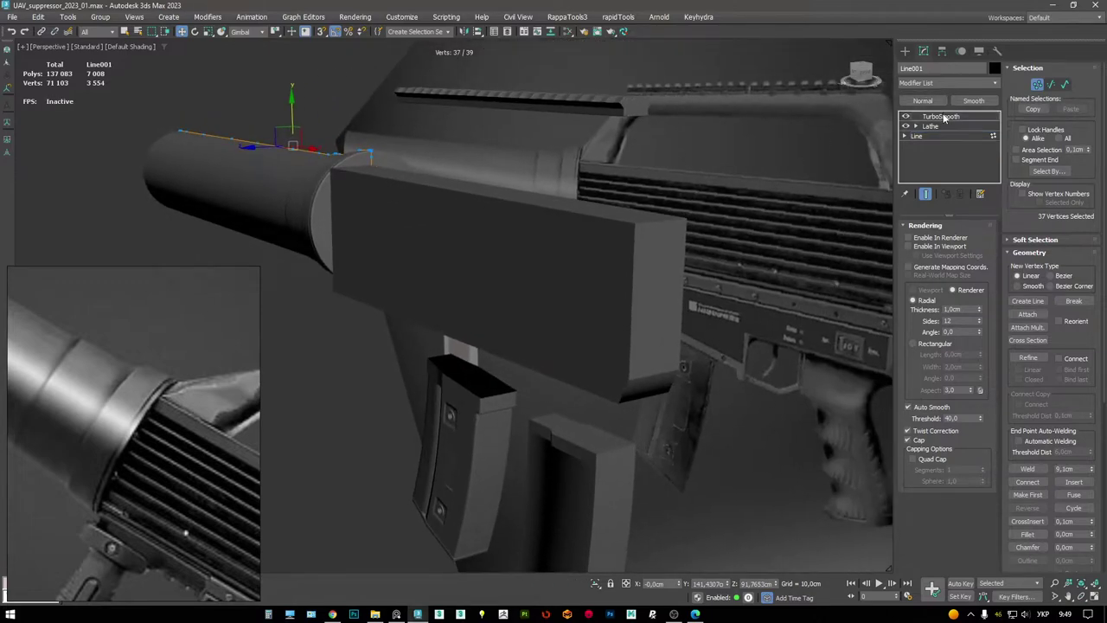
- Select the receiver box and maximize the side view over the suppressor barrel
left_click(460, 209)
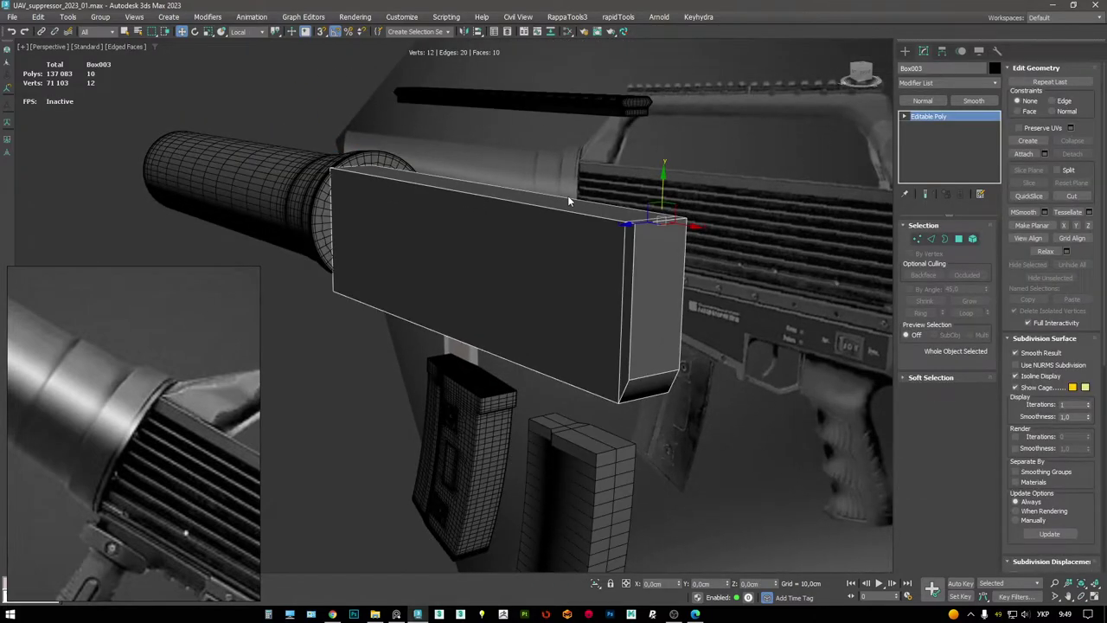
scroll(567, 195, "down", 6)
scroll(156, 360, "down", 3)
scroll(156, 359, "down", 2)
middle_click_drag(336, 237, 425, 228, "alt")
key("alt+w")
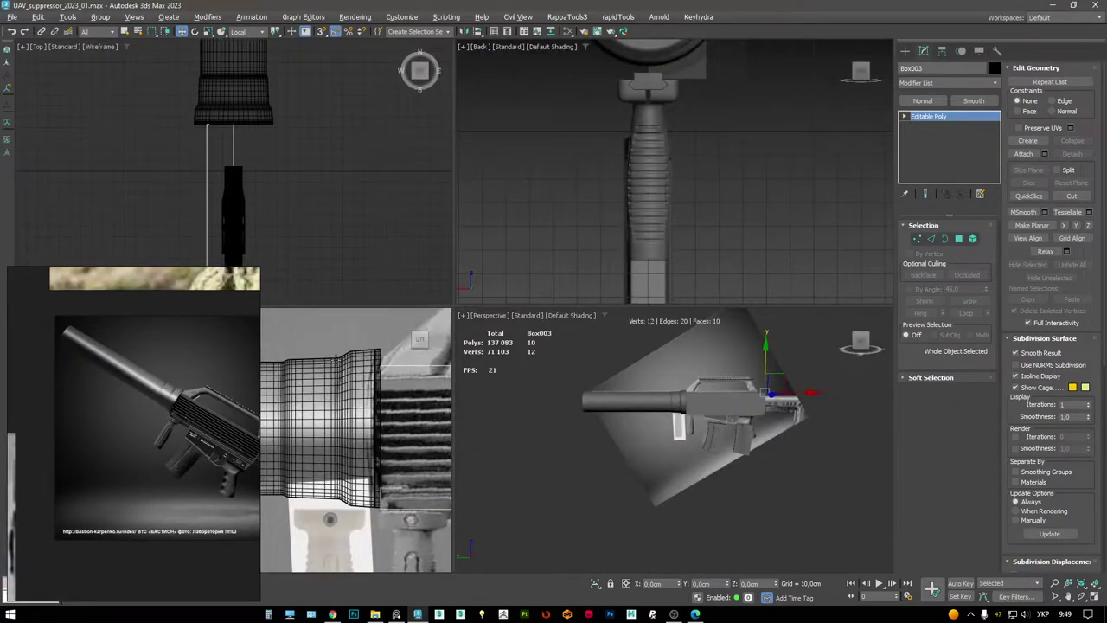
scroll(425, 309, "up", 3)
key("alt+w")
middle_click_drag(424, 309, 803, 218)
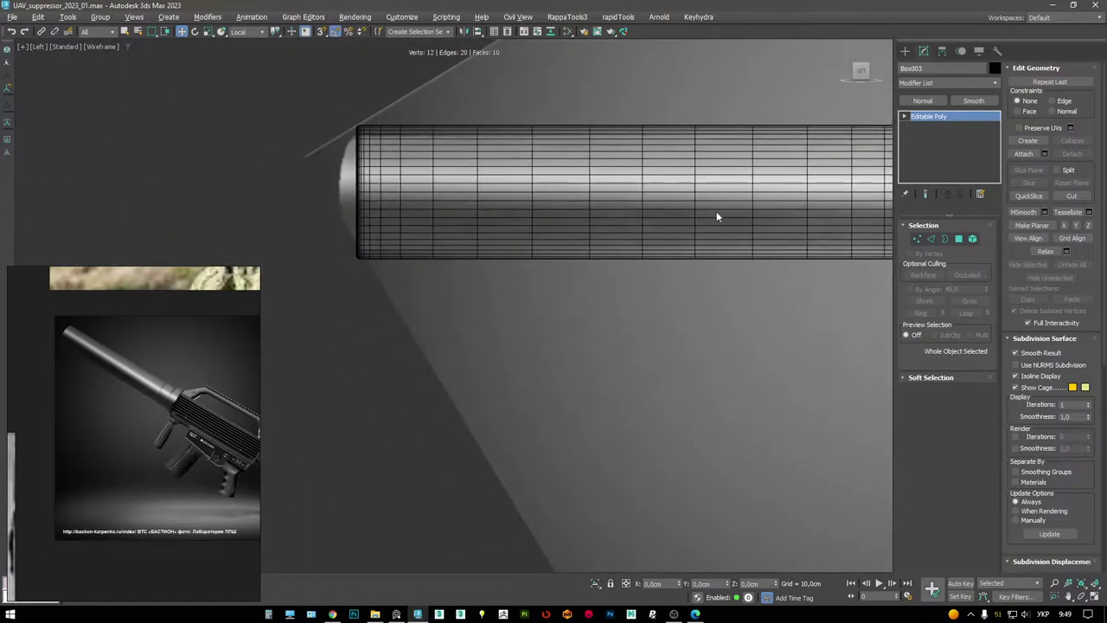
- Select the suppressor barrel's outer profile vertices and lower them slightly
scroll(458, 248, "up", 3)
scroll(407, 341, "down", 2)
scroll(567, 259, "down", 3)
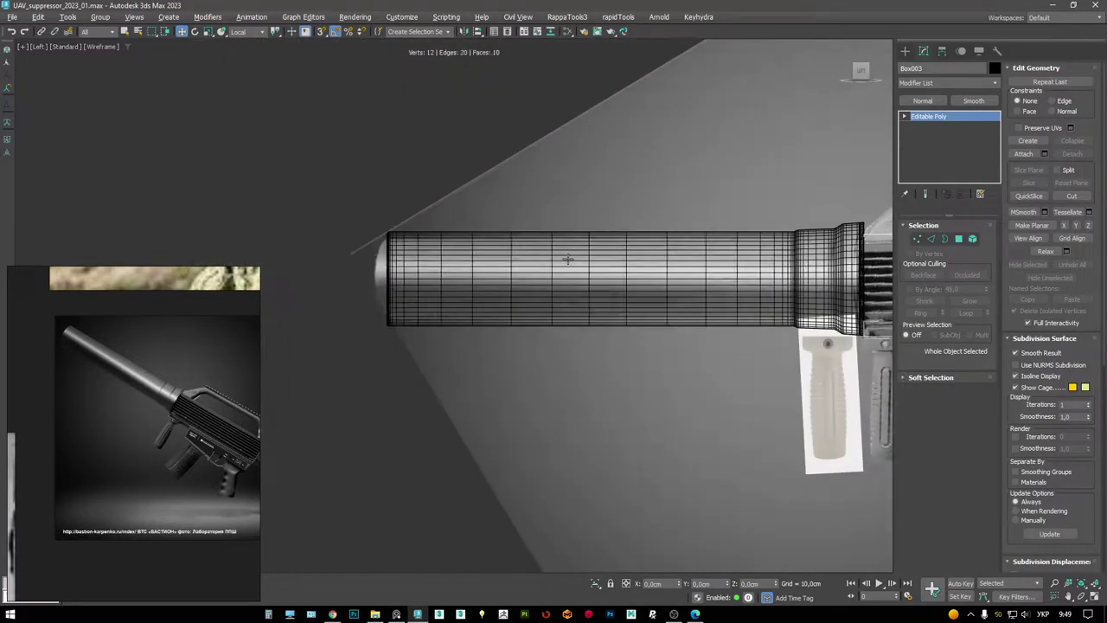
scroll(568, 258, "down", 2)
scroll(568, 259, "up", 4)
middle_click_drag(569, 259, 553, 208)
scroll(554, 208, "down", 1)
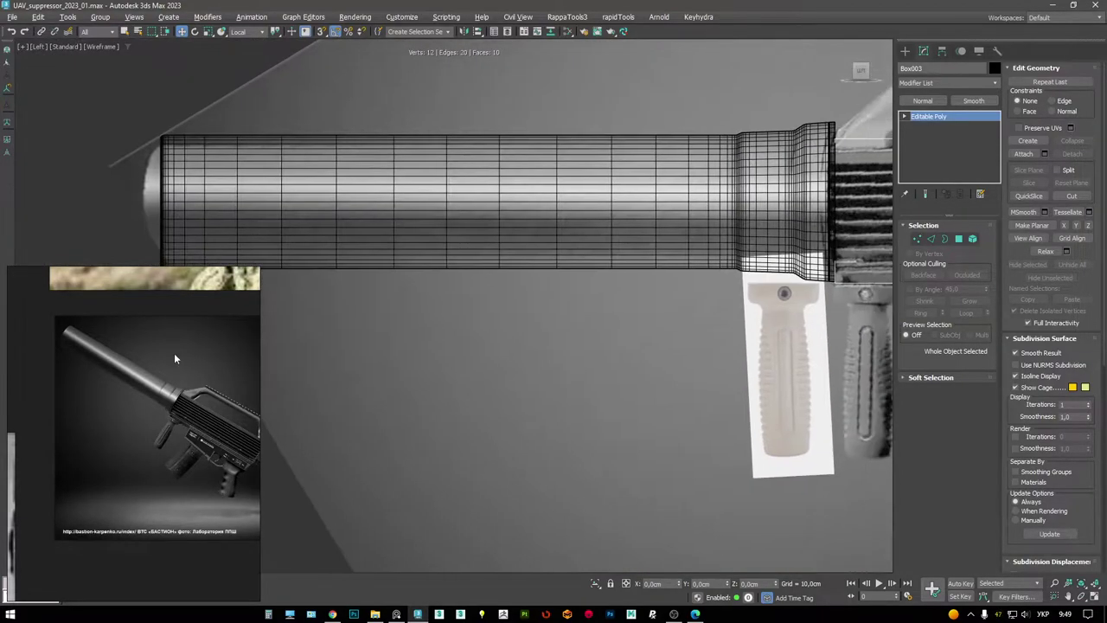
scroll(159, 351, "up", 2)
scroll(210, 369, "up", 2)
middle_click_drag(643, 259, 570, 190)
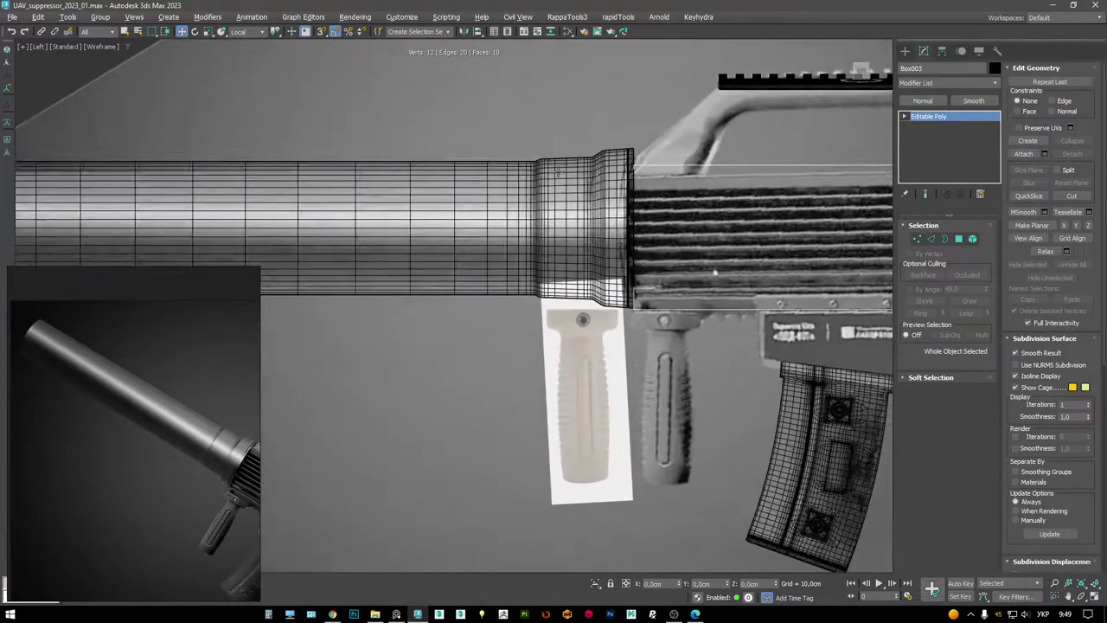
scroll(569, 190, "up", 2)
left_click(567, 195)
left_click(917, 136)
key("1")
middle_click_drag(659, 144, 688, 145)
left_click_drag(385, 111, 385, 114)
left_click(941, 116)
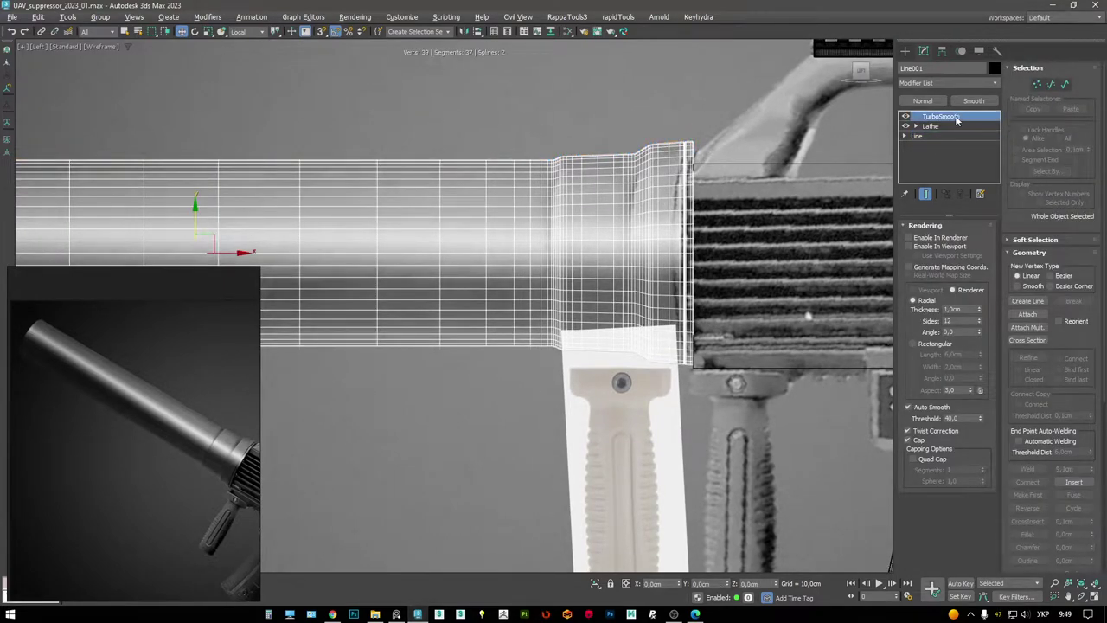
- Inspect the gun side-on in a maximized Perspective view with edged faces
key("alt+w")
key("alt+w")
scroll(412, 231, "up", 4)
key("F4")
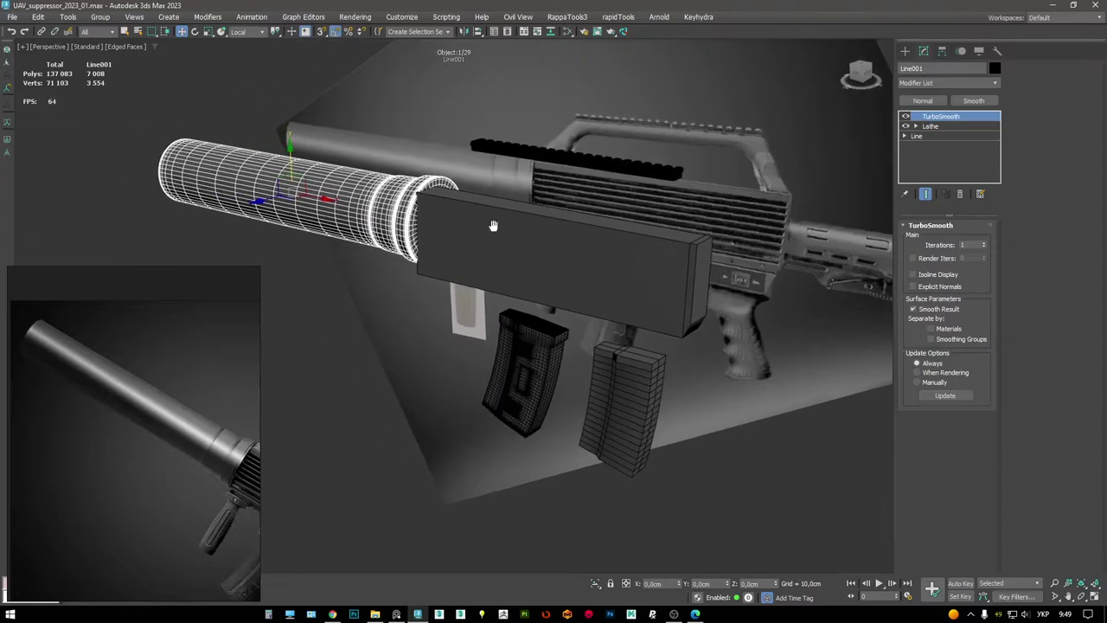
left_click(605, 251)
middle_click_drag(605, 251, 635, 247, "alt")
left_click(635, 246)
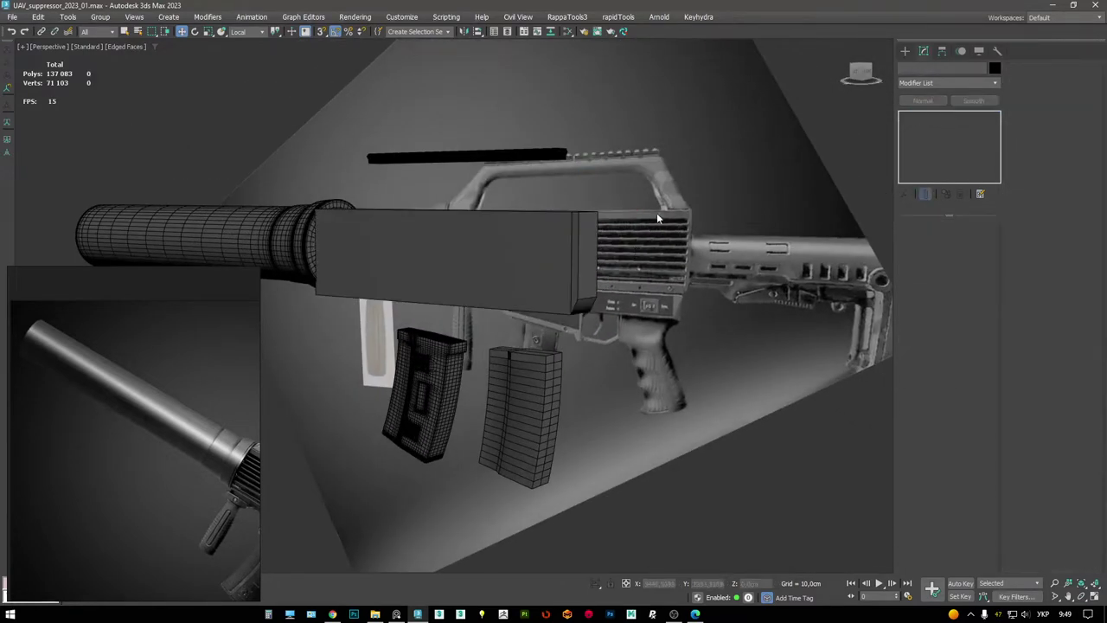
scroll(630, 296, "down", 5)
middle_click_drag(629, 296, 670, 288, "alt")
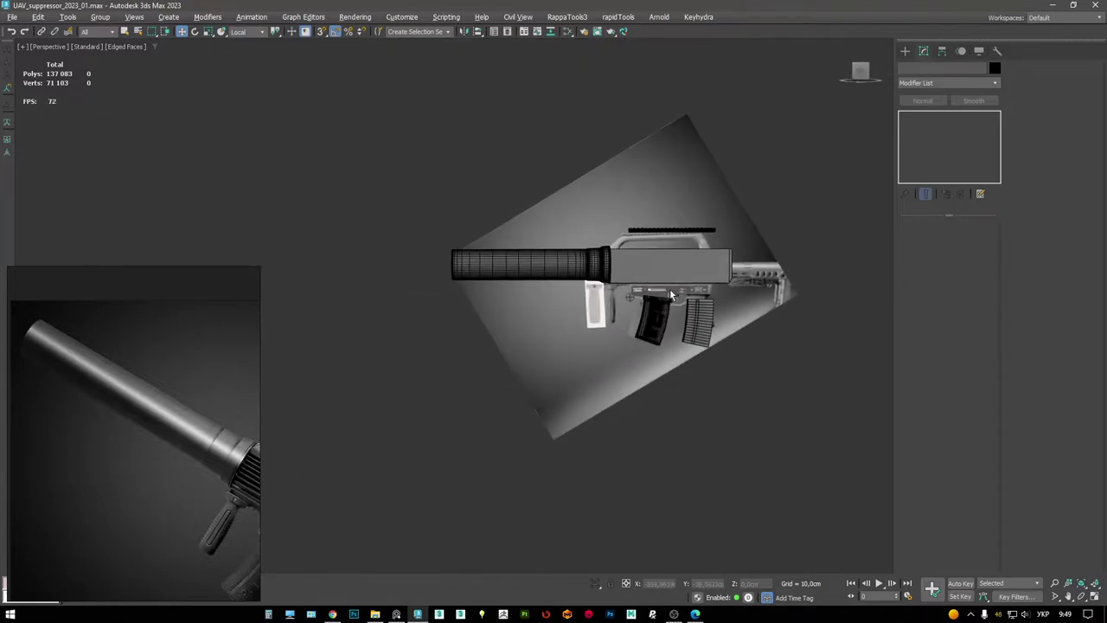
scroll(552, 290, "up", 3)
middle_click_drag(552, 291, 517, 239, "alt")
scroll(518, 237, "up", 4)
- Select Box003 in the maximized Left view and drag its bottom-edge vertices down along Y
key("alt+w")
left_click(329, 395)
key("alt+w")
scroll(575, 285, "up", 4)
scroll(690, 243, "up", 3)
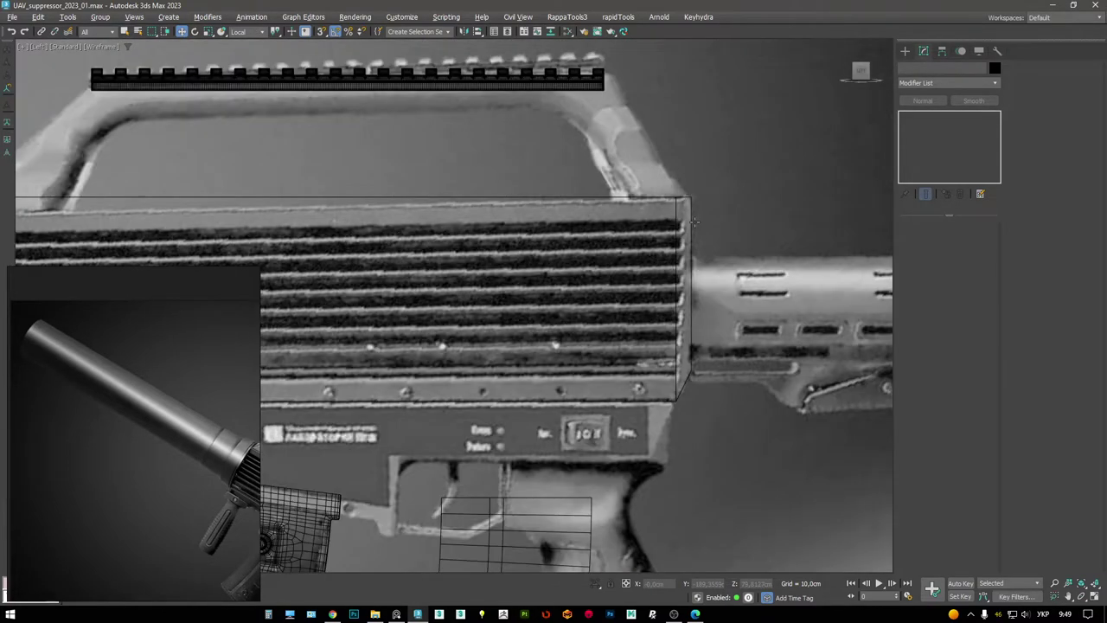
left_click(692, 223)
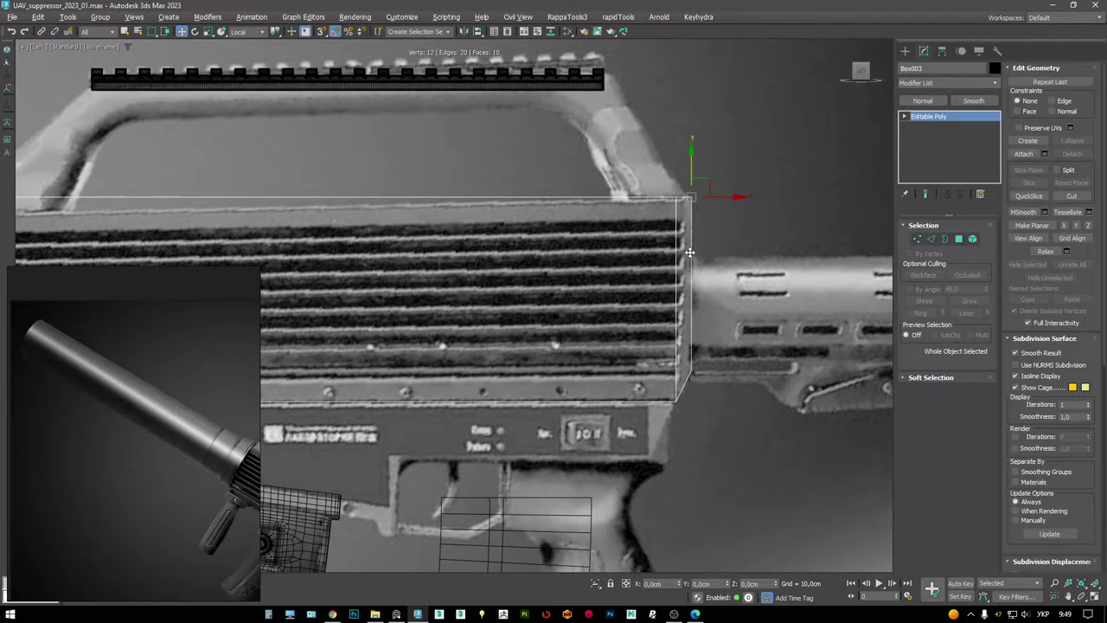
scroll(738, 232, "down", 3)
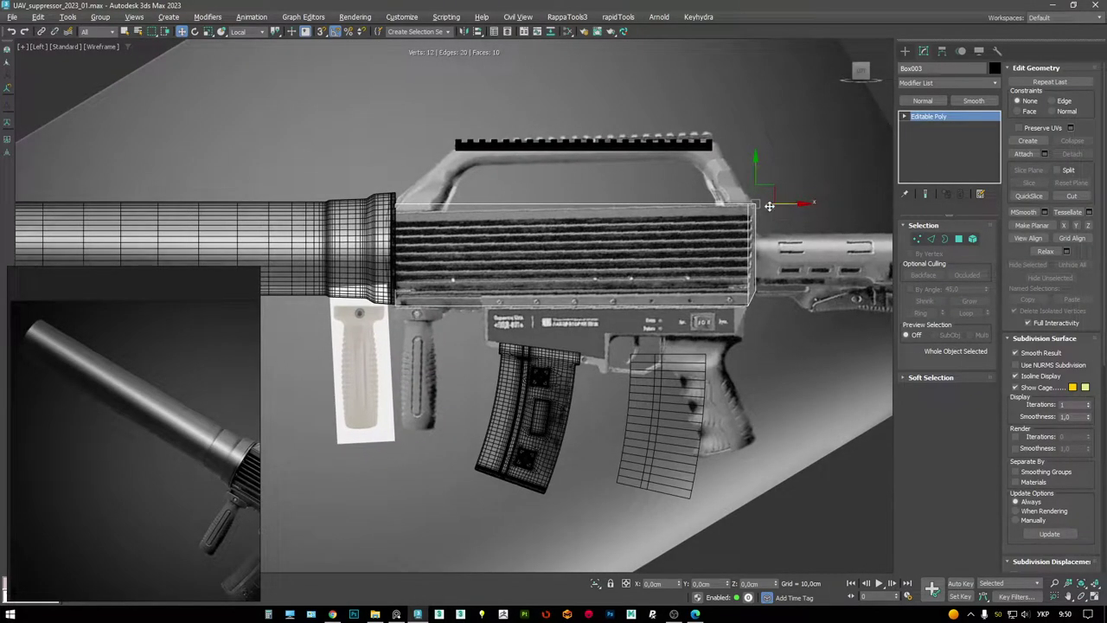
scroll(761, 203, "up", 5)
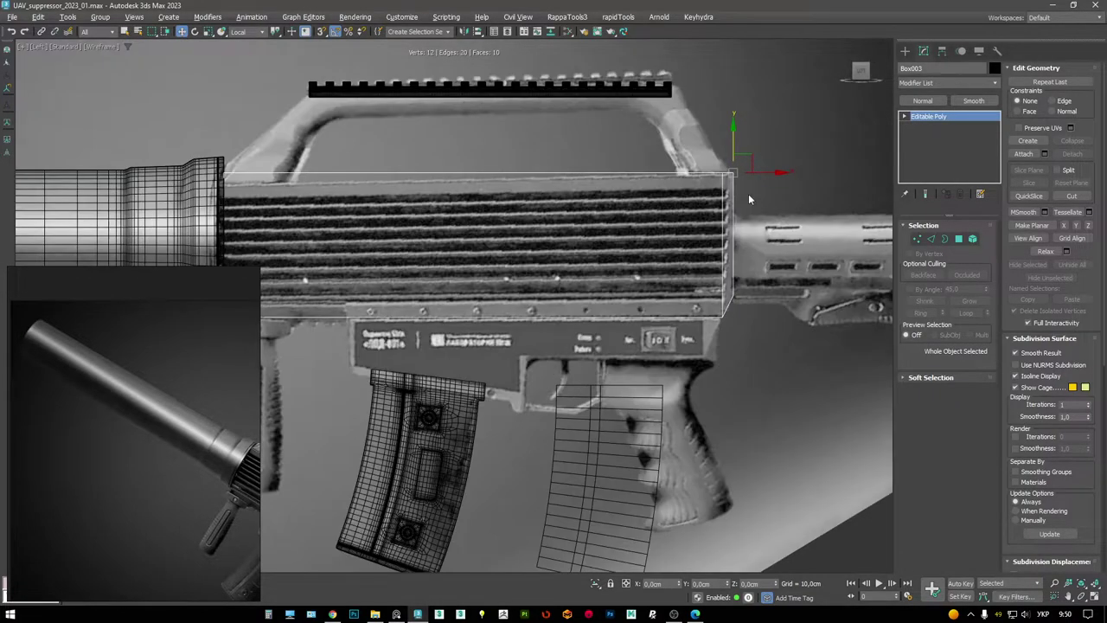
scroll(788, 197, "up", 5)
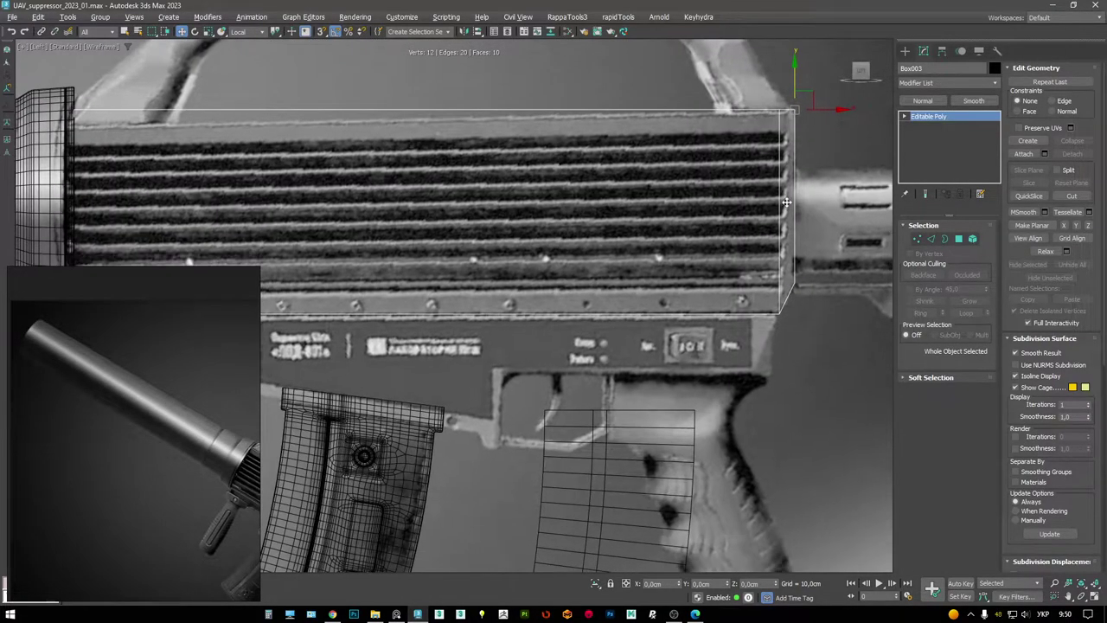
key("1")
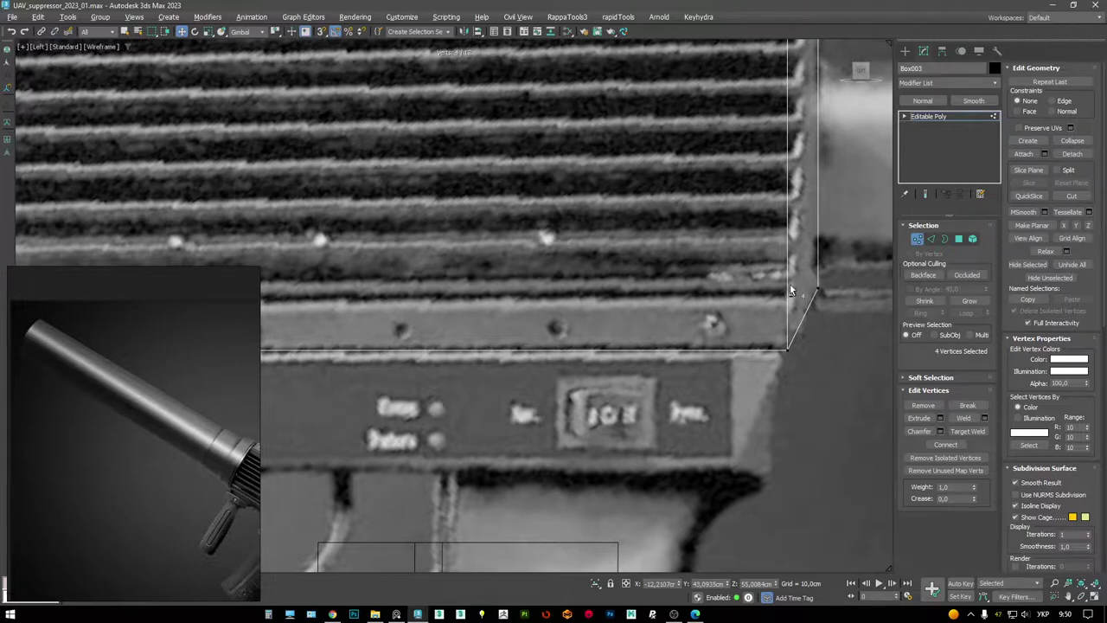
left_click_drag(790, 291, 791, 300)
- Target Weld the stray vertex onto the box's chamfered front corner
key("w")
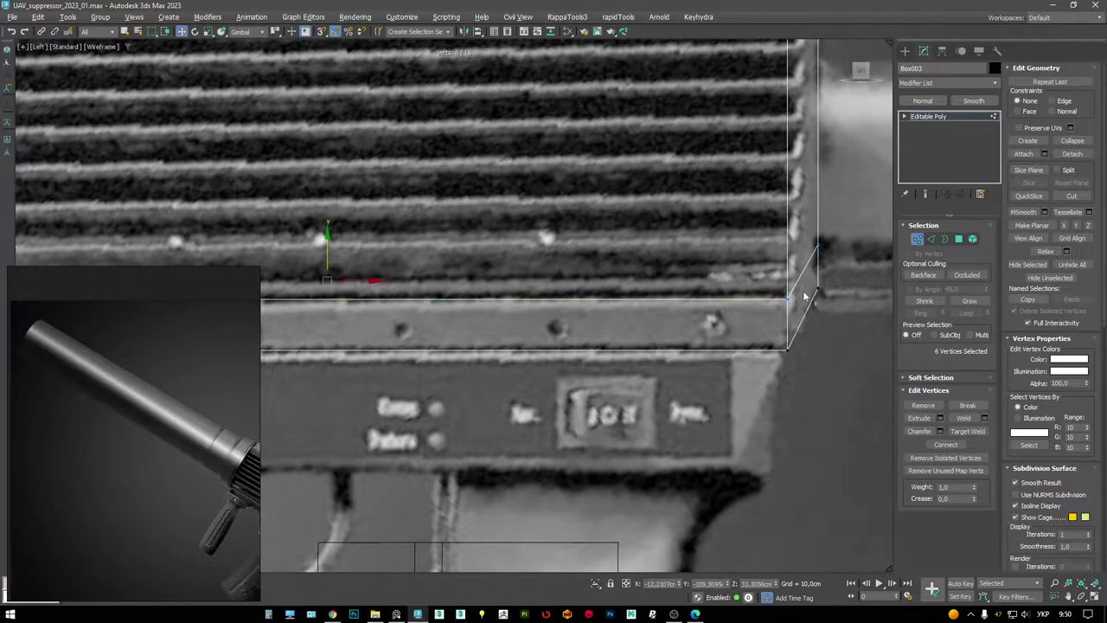
scroll(450, 303, "down", 3)
scroll(450, 303, "up", 3)
key("alt+w")
key("alt+w")
scroll(821, 388, "up", 8)
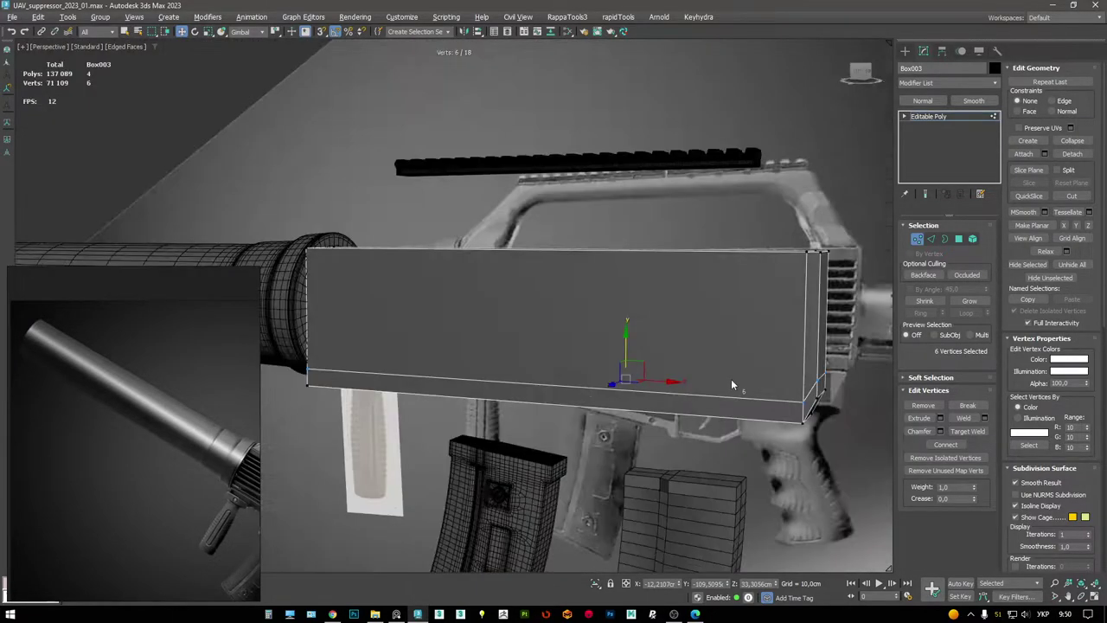
key("ctrl+w")
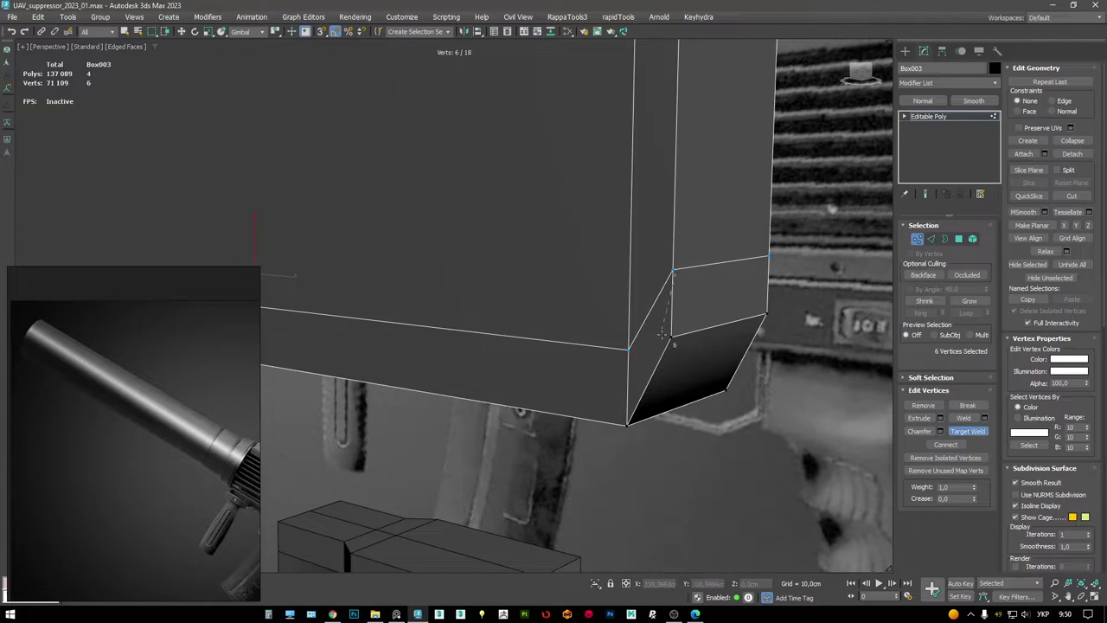
left_click(769, 313)
- Add a Swift Loop edge loop near the box's top edge in the maximized side view
scroll(768, 313, "down", 10)
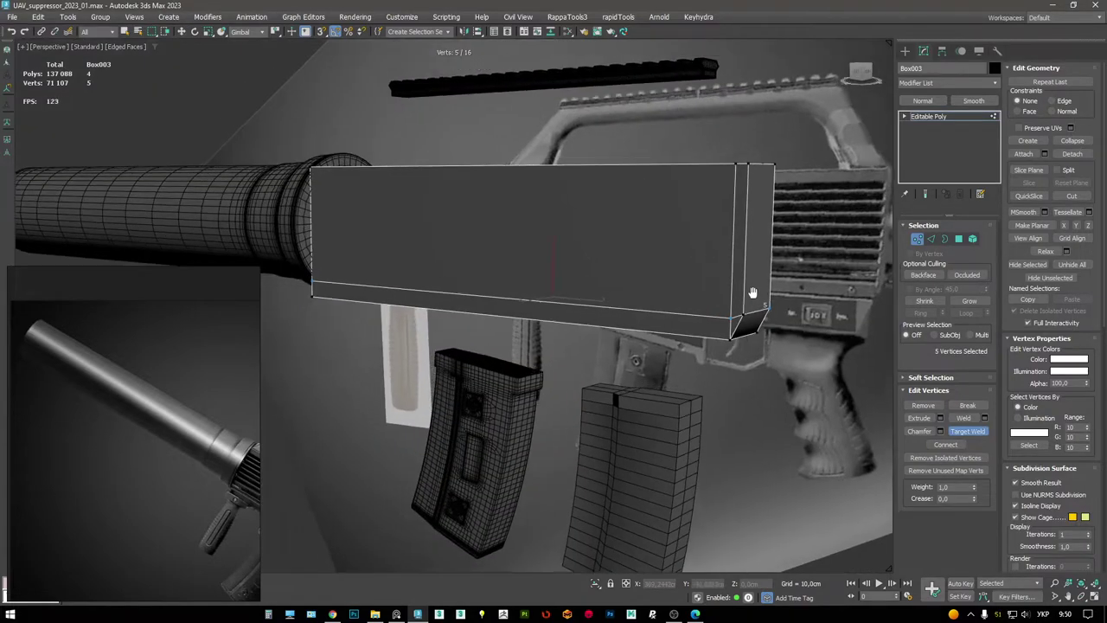
key("alt+w")
scroll(413, 439, "up", 1)
key("alt+w")
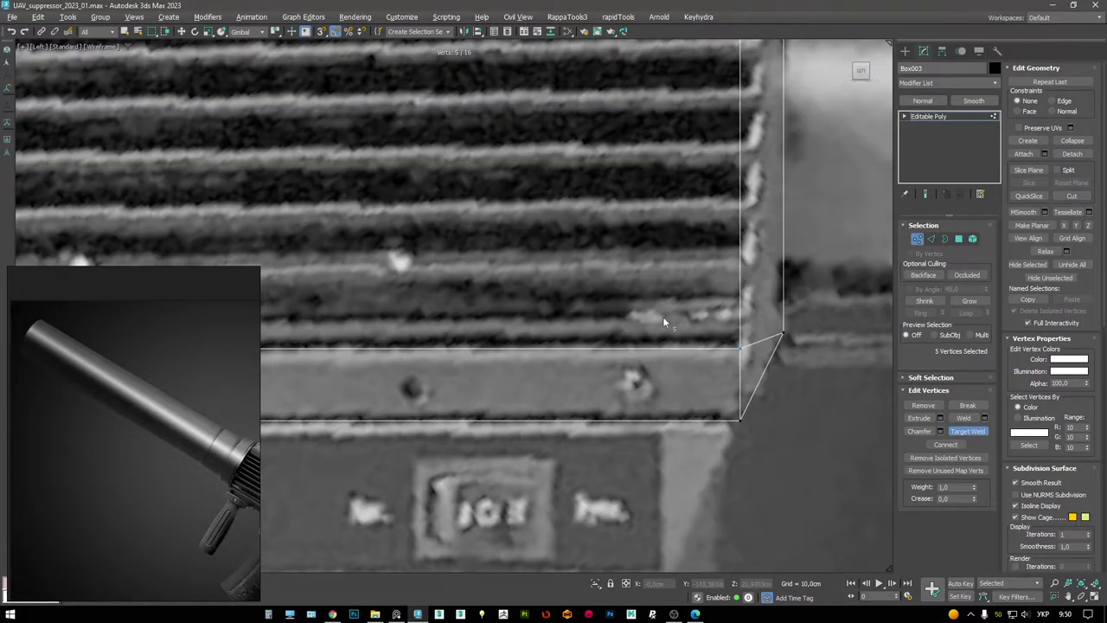
scroll(750, 297, "down", 6)
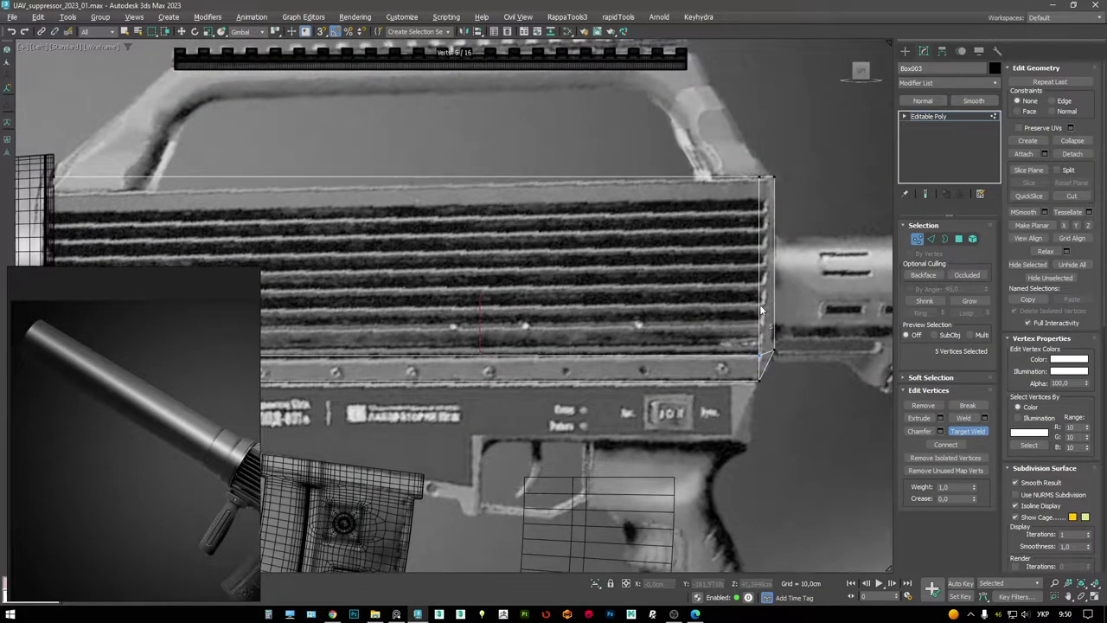
scroll(761, 311, "up", 1)
scroll(774, 268, "up", 1)
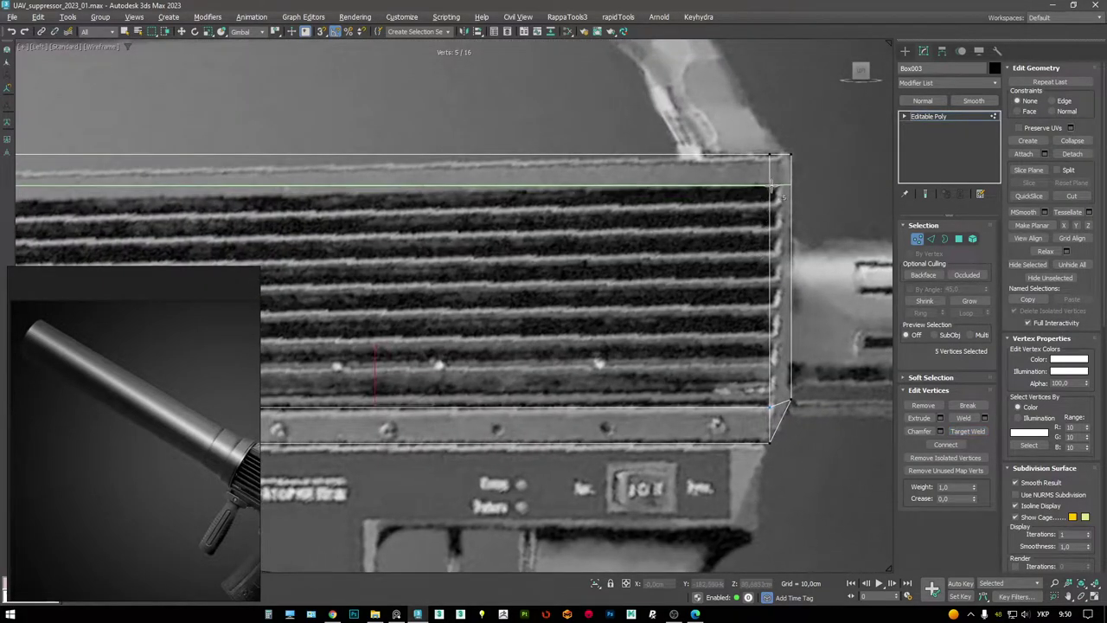
left_click(772, 188)
- Pan the viewport and reference photo over to the receiver and grip area
key("w")
scroll(809, 197, "down", 3)
middle_click_drag(722, 327, 842, 282)
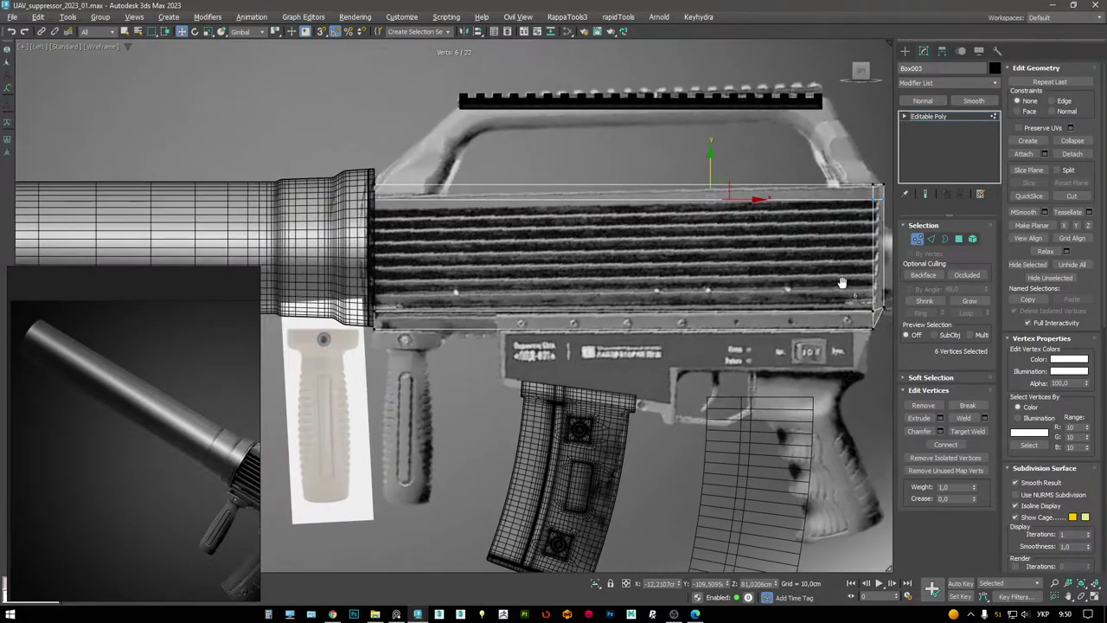
scroll(485, 330, "up", 1)
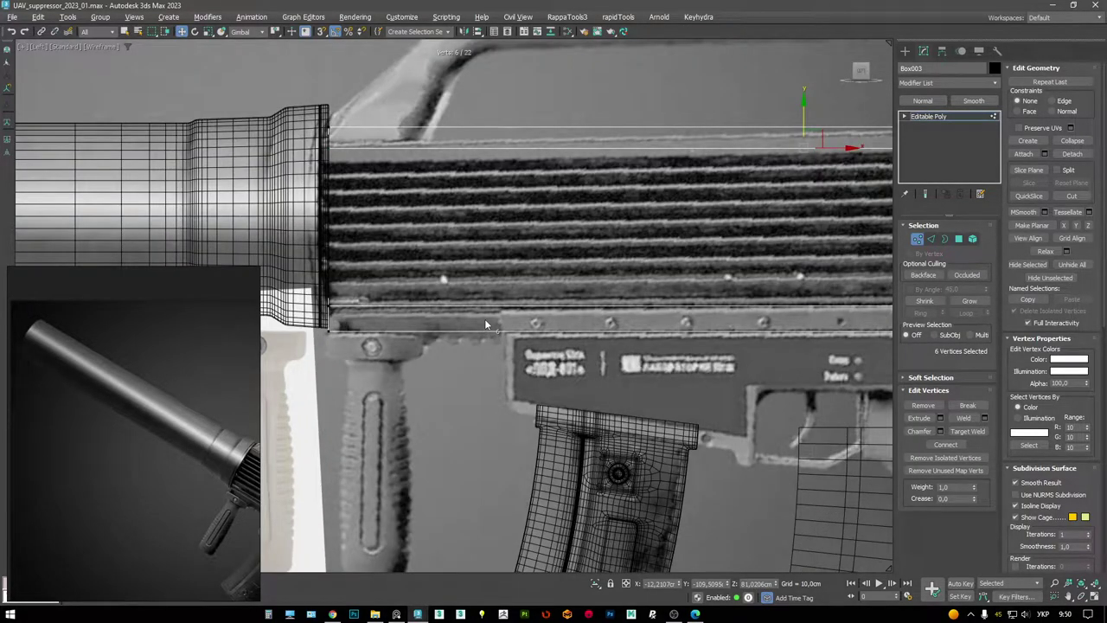
scroll(185, 476, "up", 3)
middle_click_drag(185, 476, 65, 389)
scroll(110, 406, "down", 1)
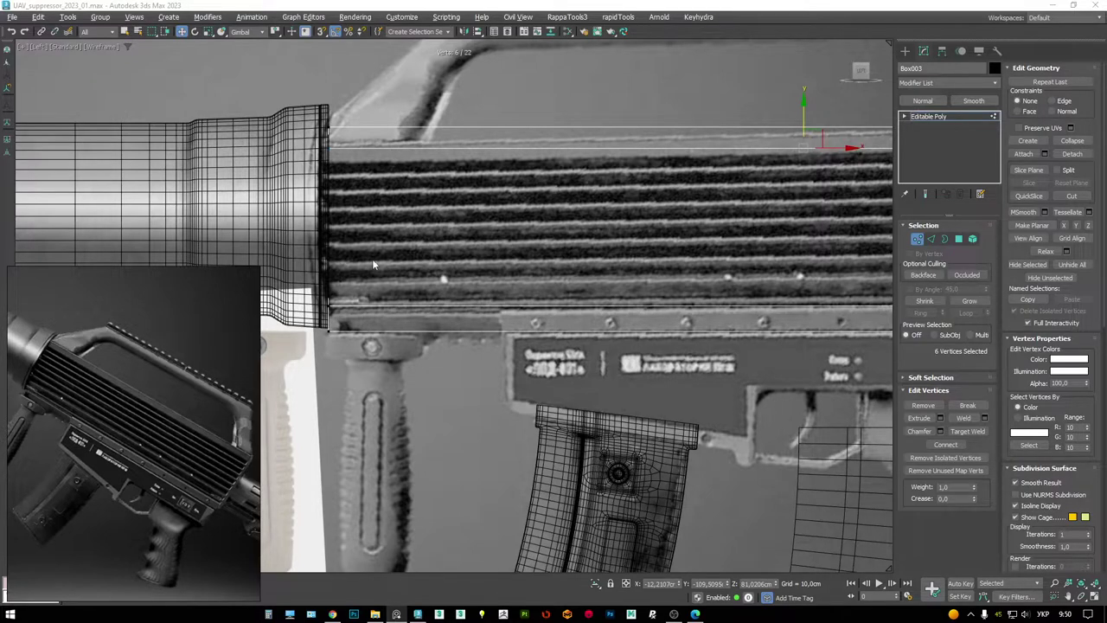
- In the maximized Left wireframe view, slide the vertex row down onto a groove line
key("alt+w")
middle_click(582, 399)
key("alt+w")
middle_click_drag(173, 390, 220, 439)
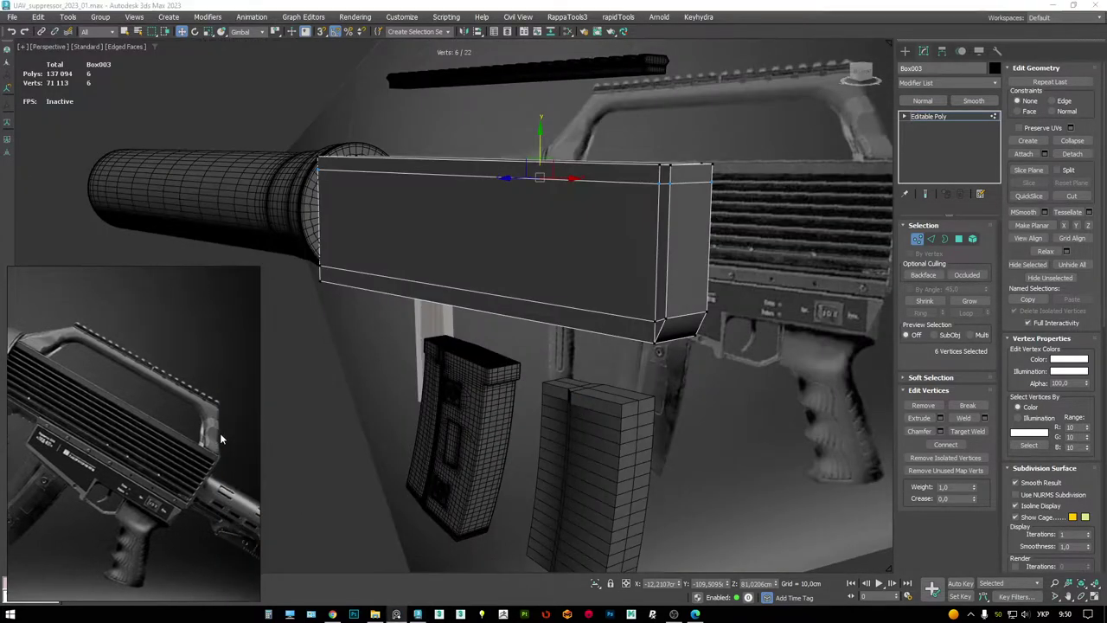
scroll(125, 451, "up", 1)
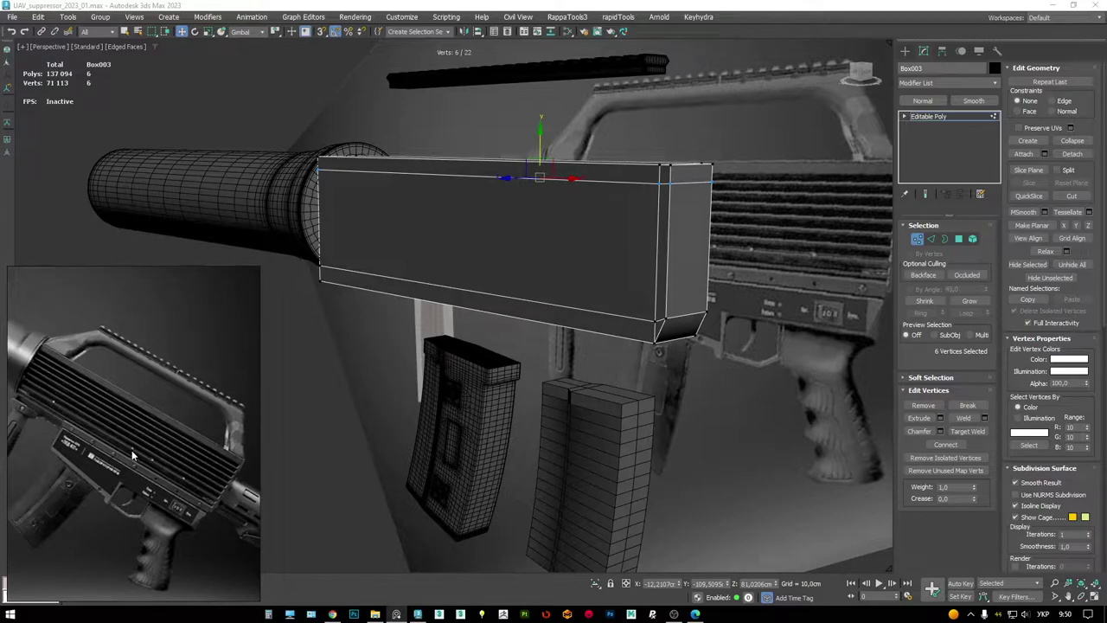
middle_click_drag(535, 242, 509, 257, "alt")
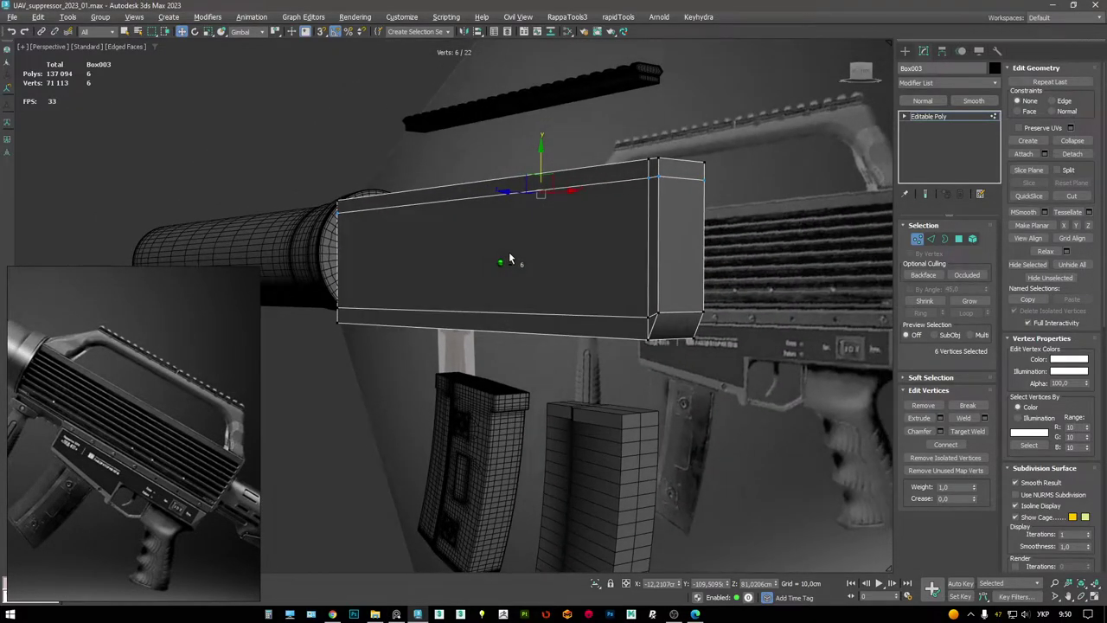
key("alt+w")
right_click(355, 390)
key("alt+w")
middle_click_drag(715, 266, 703, 269)
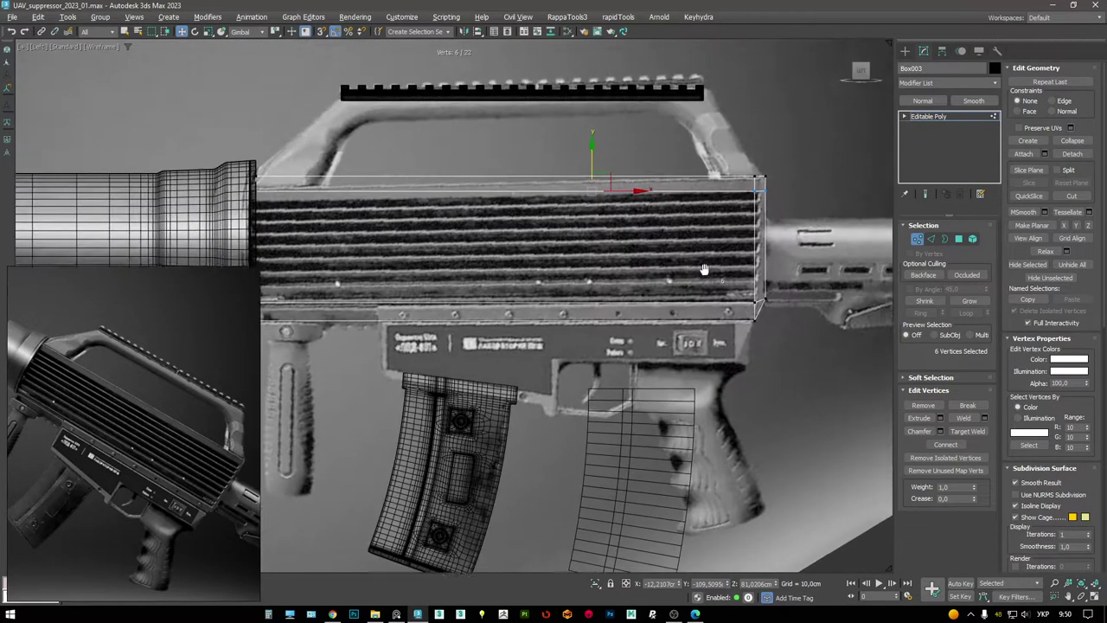
scroll(704, 269, "up", 3)
middle_click_drag(721, 312, 731, 357)
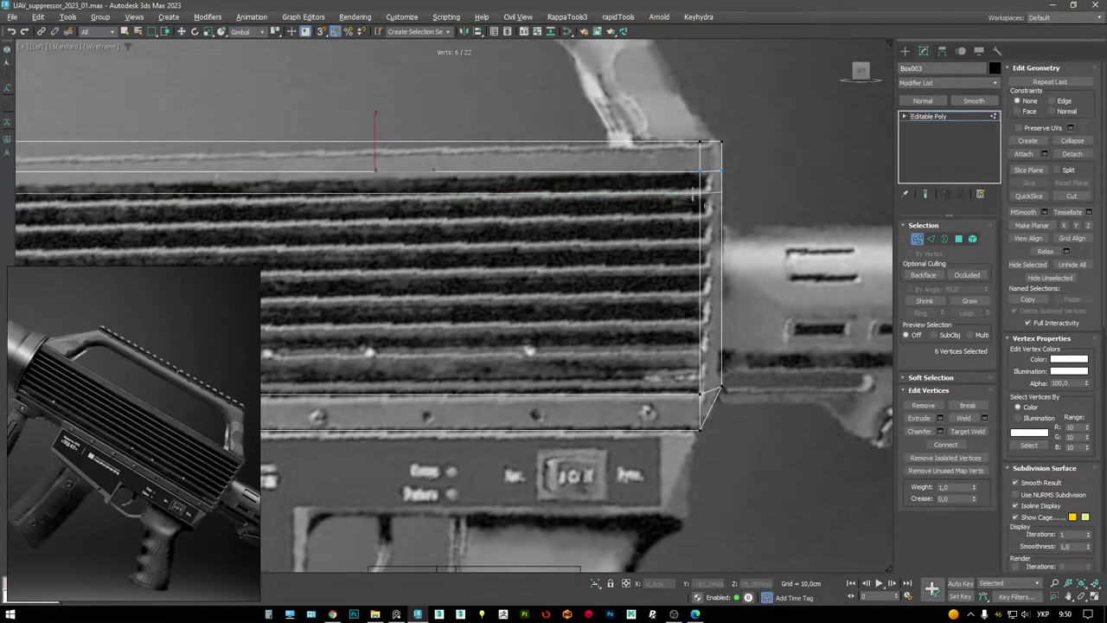
left_click_drag(702, 196, 700, 262, "shift")
- Undo the two trial edge loops and Swift Loop a new loop along the lowest rib line
scroll(713, 289, "up", 2)
key("ctrl+z")
key("ctrl+z")
key("ctrl+z")
key("ctrl+z")
key("ctrl+z")
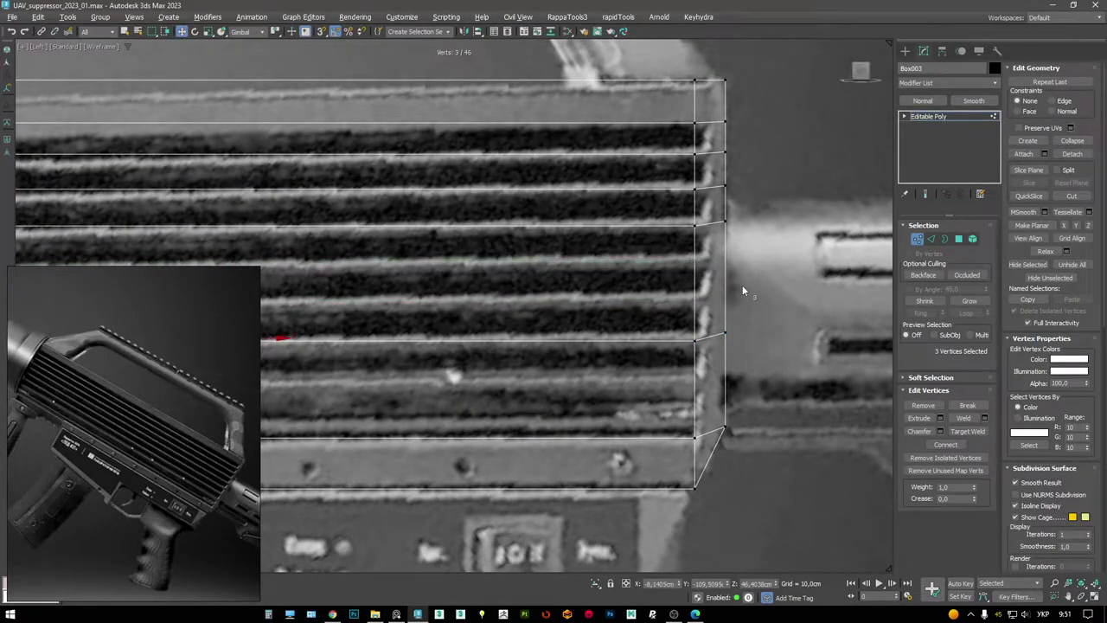
key("ctrl+z")
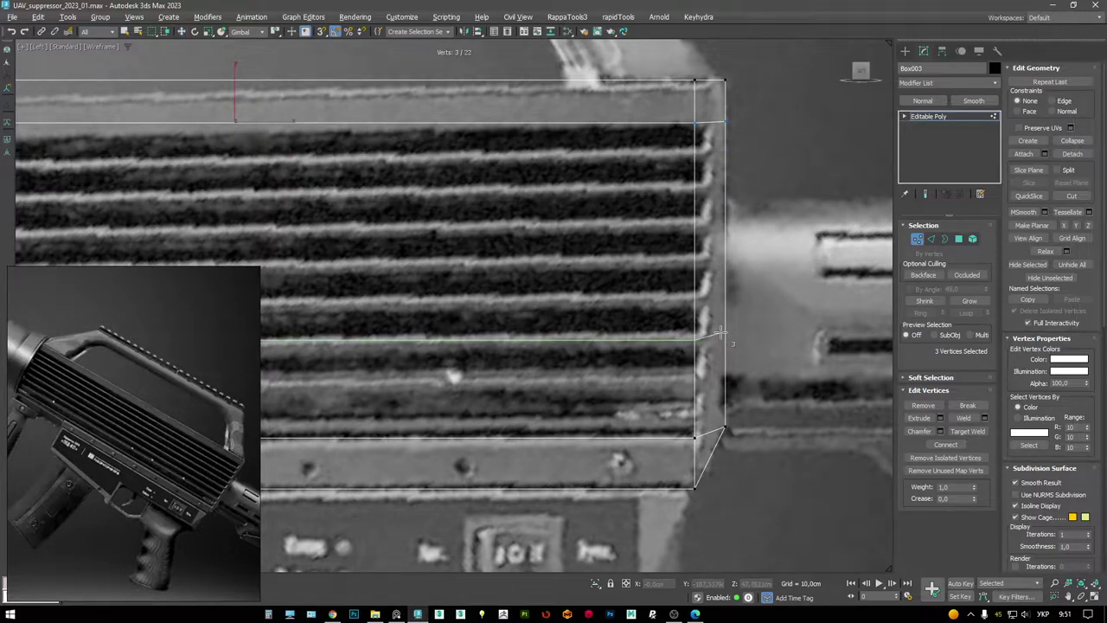
left_click(716, 376)
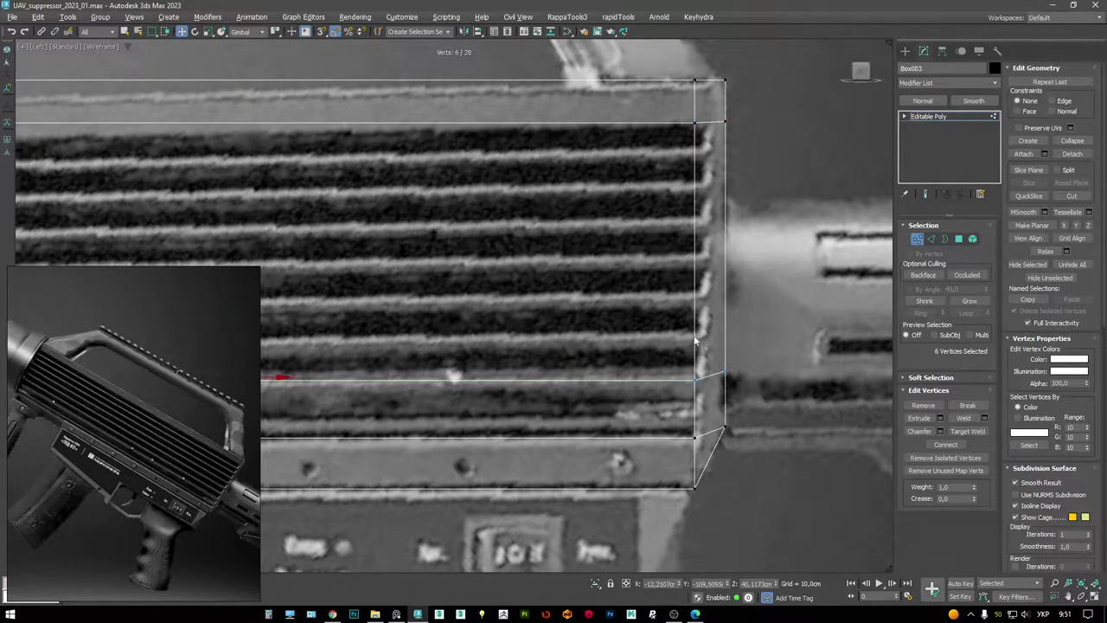
- At Edge level, Connect the selected edges with 6 segments and nudge the new loops upward
key("2")
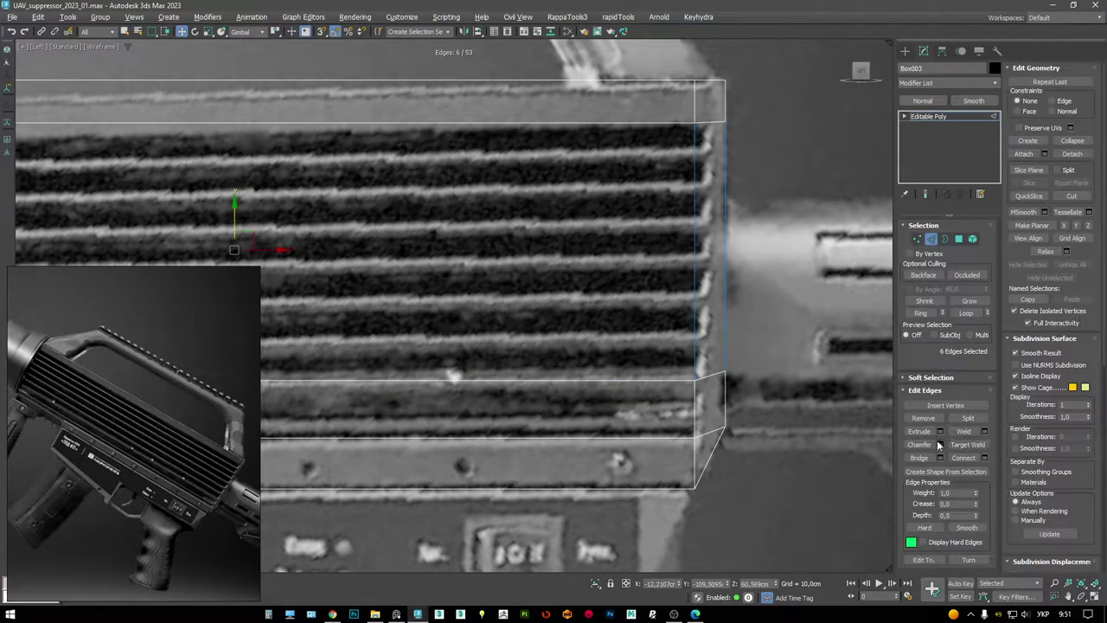
key("ctrl+shift+e")
left_click_drag(462, 313, 461, 295)
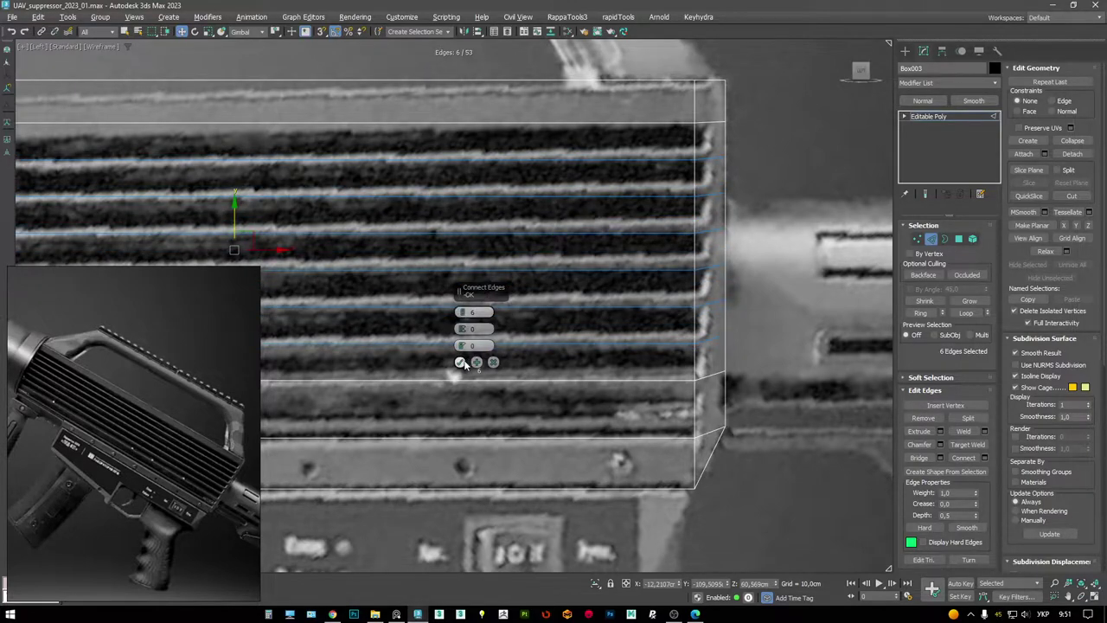
left_click(460, 362)
scroll(522, 265, "up", 2)
left_click_drag(283, 184, 277, 178)
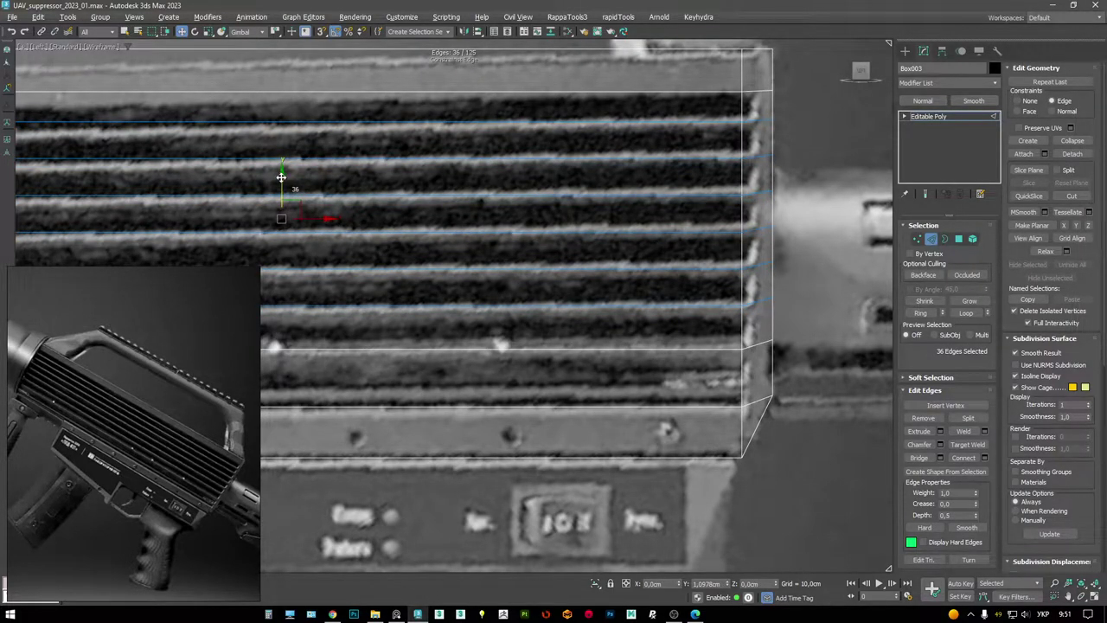
- Select the upper horizontal edge loops in the perspective view
double_click(734, 349)
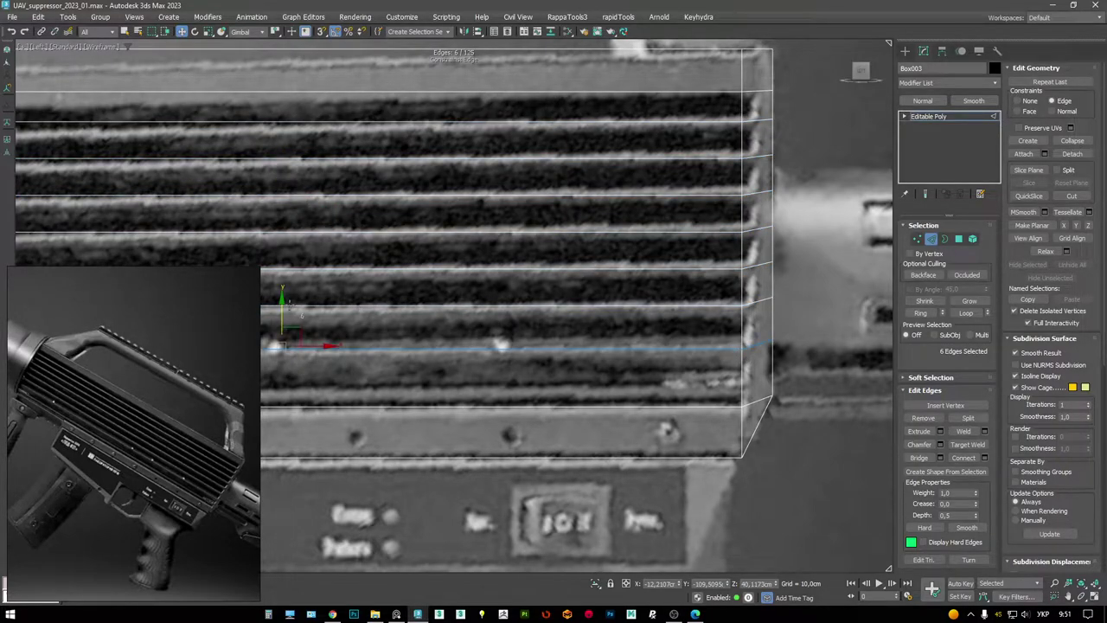
key("alt+w")
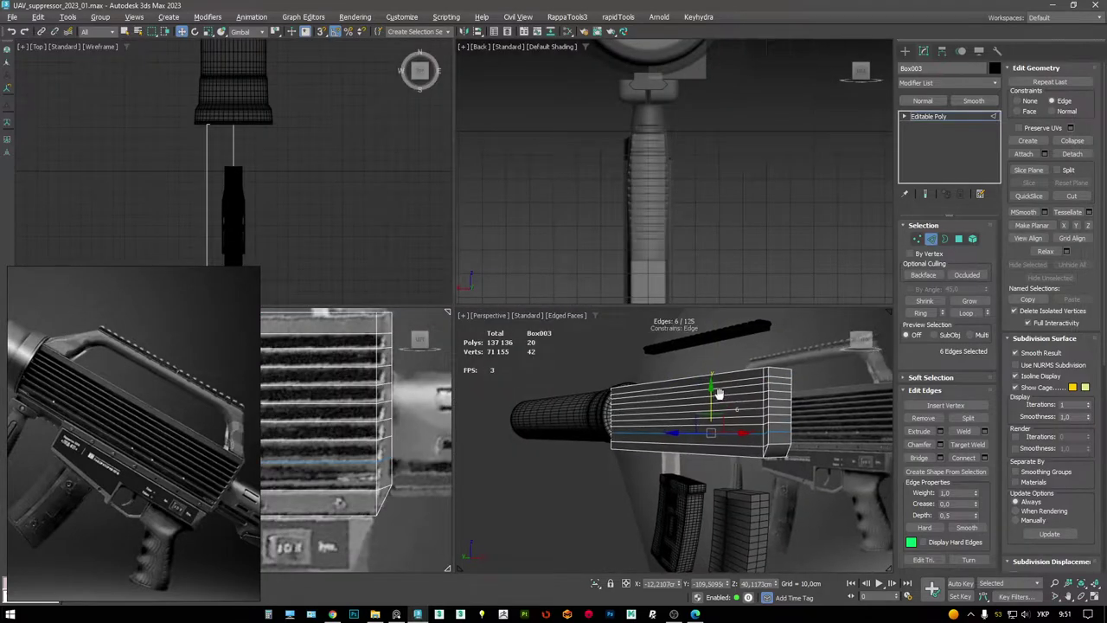
key("alt+w")
middle_click_drag(657, 286, 688, 181, "alt")
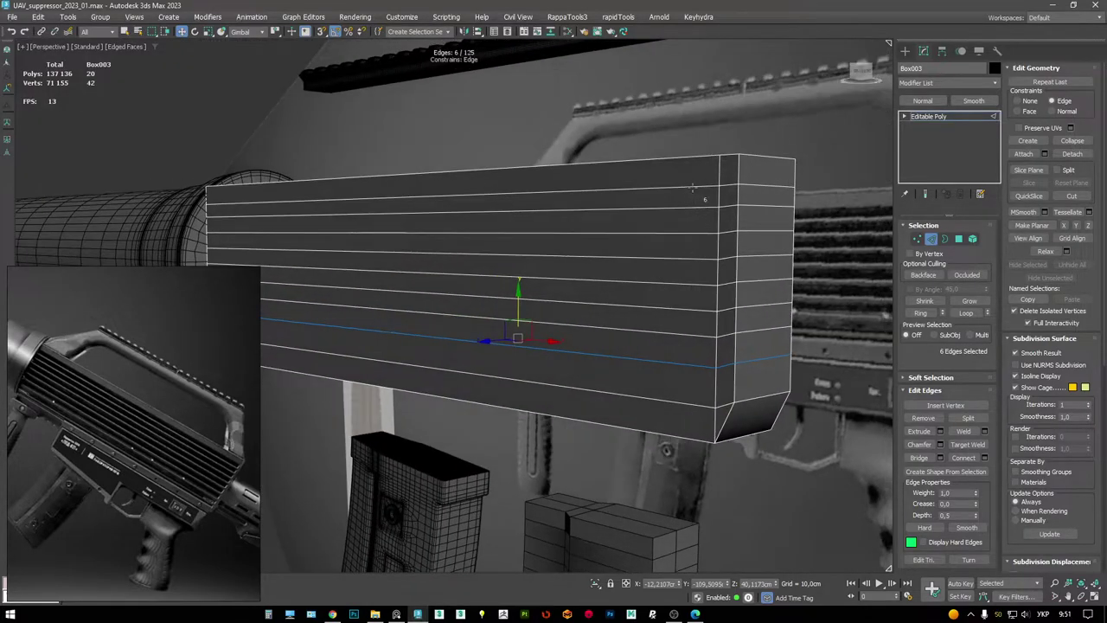
double_click(688, 184)
double_click(682, 206, "ctrl")
double_click(674, 233, "ctrl")
- Select the six rib loops in the side view and extrude them at Height 0, about 1.08 cm width
key("alt+w")
right_click(383, 416)
key("alt+w")
double_click(704, 168)
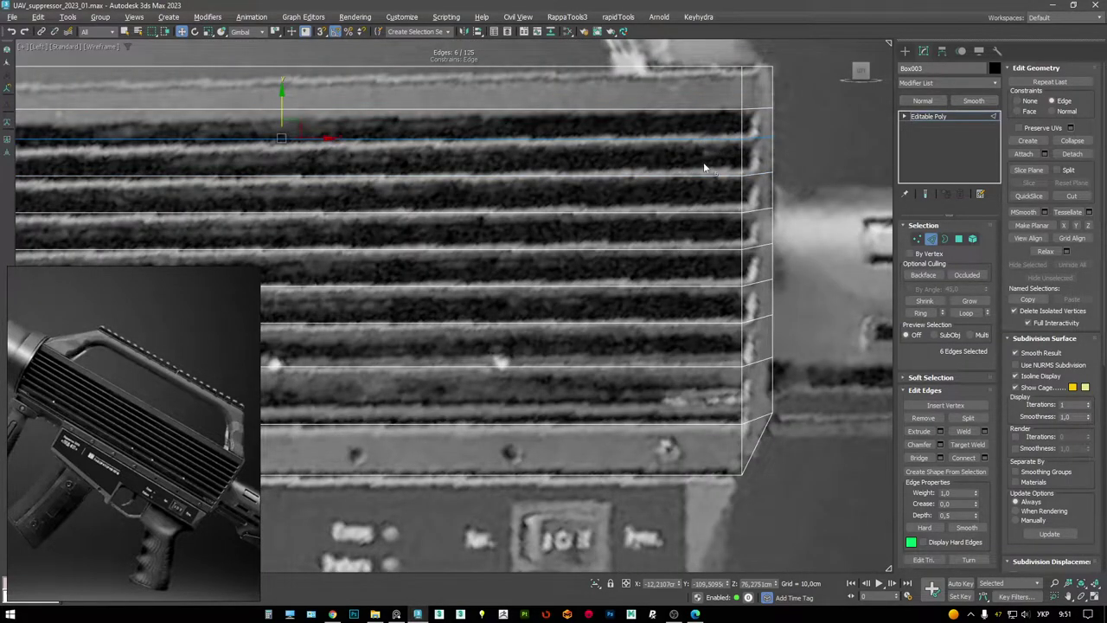
double_click(688, 209, "ctrl")
double_click(681, 247, "ctrl")
double_click(666, 285, "ctrl")
double_click(665, 327, "ctrl")
double_click(712, 339, "ctrl")
key("shift+e")
right_click(461, 311)
left_click_drag(461, 329, 447, 256)
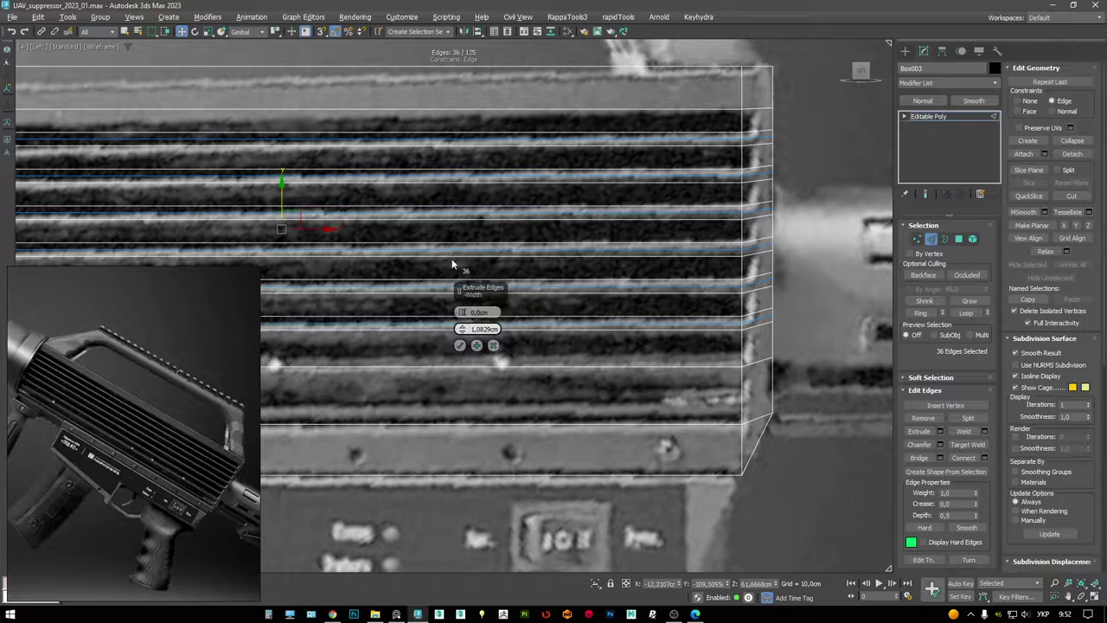
- Confirm the edge extrude, then select the six narrow rib strips at Polygon level
left_click(460, 345)
key("alt+w")
middle_click(664, 316)
key("alt+w")
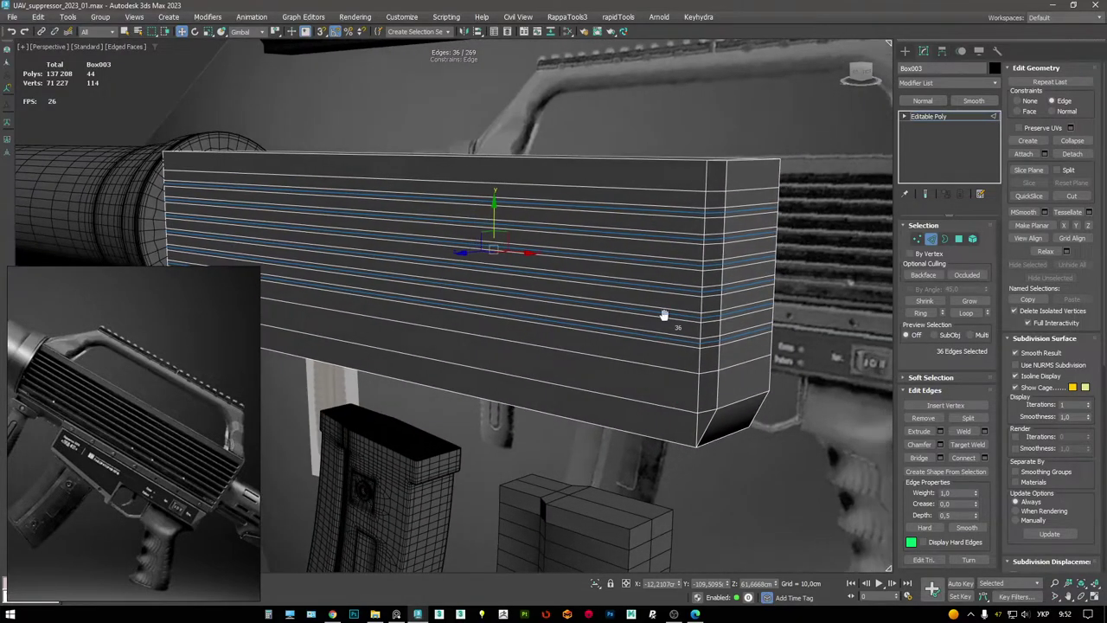
middle_click_drag(663, 315, 699, 303)
key("4")
left_click(675, 317)
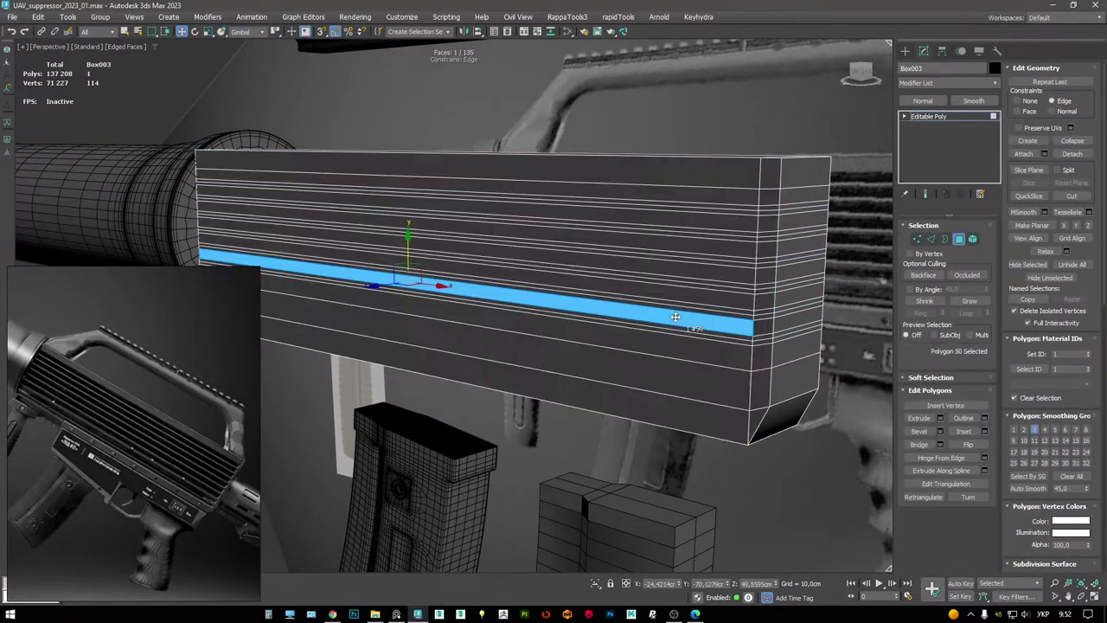
left_click(695, 287, "ctrl")
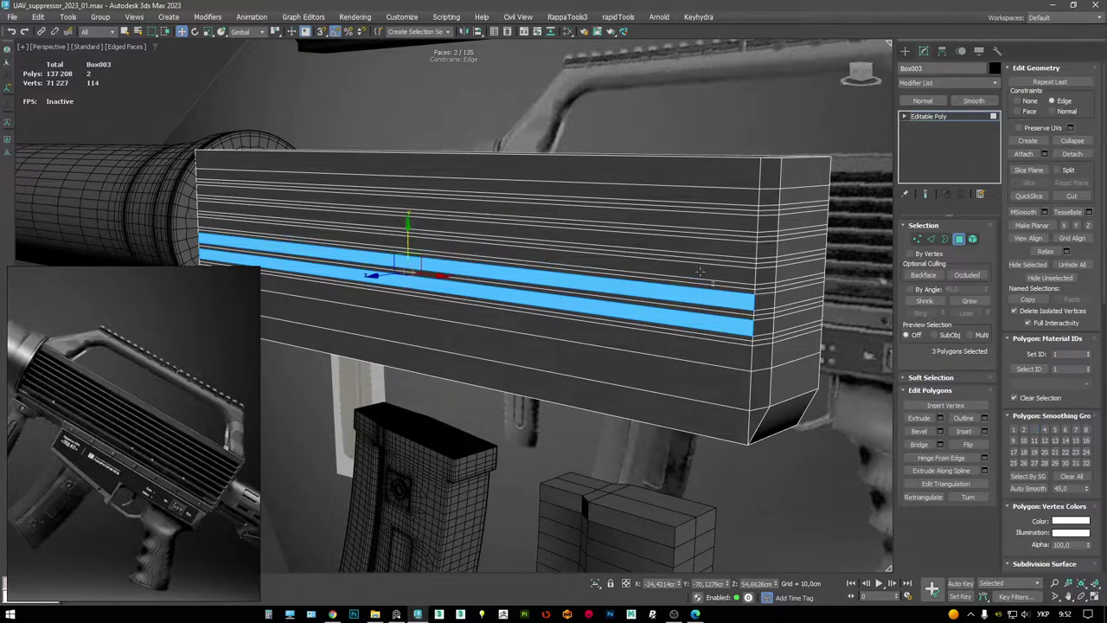
left_click(700, 264, "ctrl")
left_click(697, 247, "ctrl")
left_click(692, 230, "ctrl")
left_click(690, 212, "ctrl")
- Shift-drag the six strips inward to about -1.6 cm to form recessed rib grooves
middle_click_drag(623, 208, 755, 226, "alt")
key("alt+w")
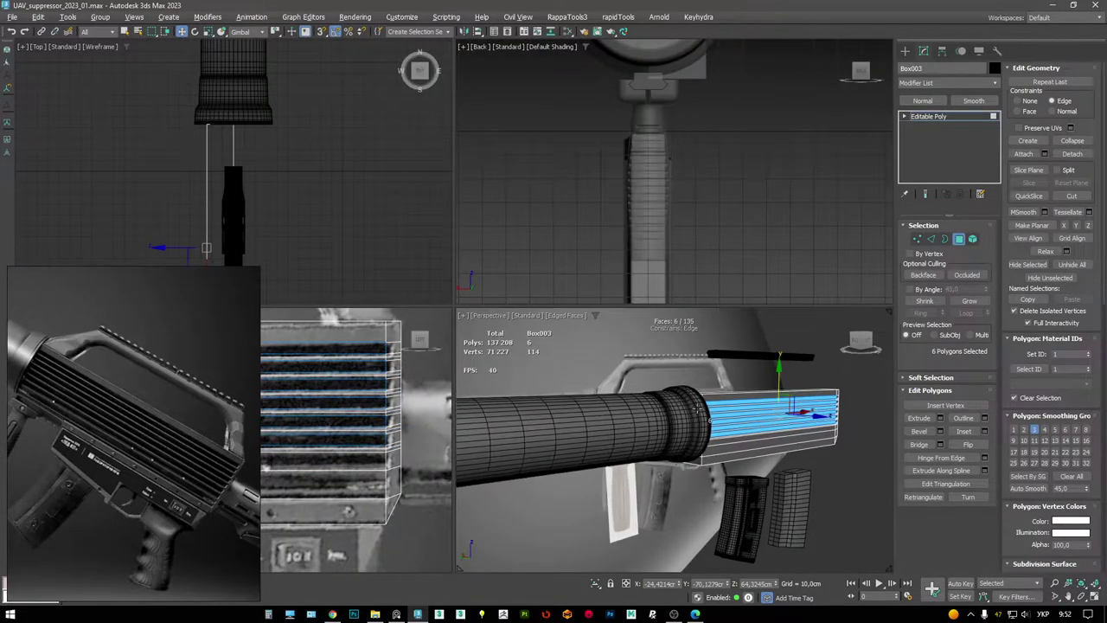
key("alt+w")
key("F3")
scroll(542, 252, "up", 3)
key("F3")
key("F3")
mouse_move(542, 252)
middle_mouse_down("alt")
mouse_move(655, 238)
mouse_move(668, 271)
middle_mouse_up("alt")
key("F3")
left_click_drag(688, 271, 661, 270, "shift")
key("F3")
key("F3")
- Inspect the grooved panel in perspective and Left views with wireframe and edged-faces shading
mouse_move(661, 270)
middle_mouse_down("alt")
mouse_move(641, 260)
mouse_move(493, 258)
middle_mouse_up("alt")
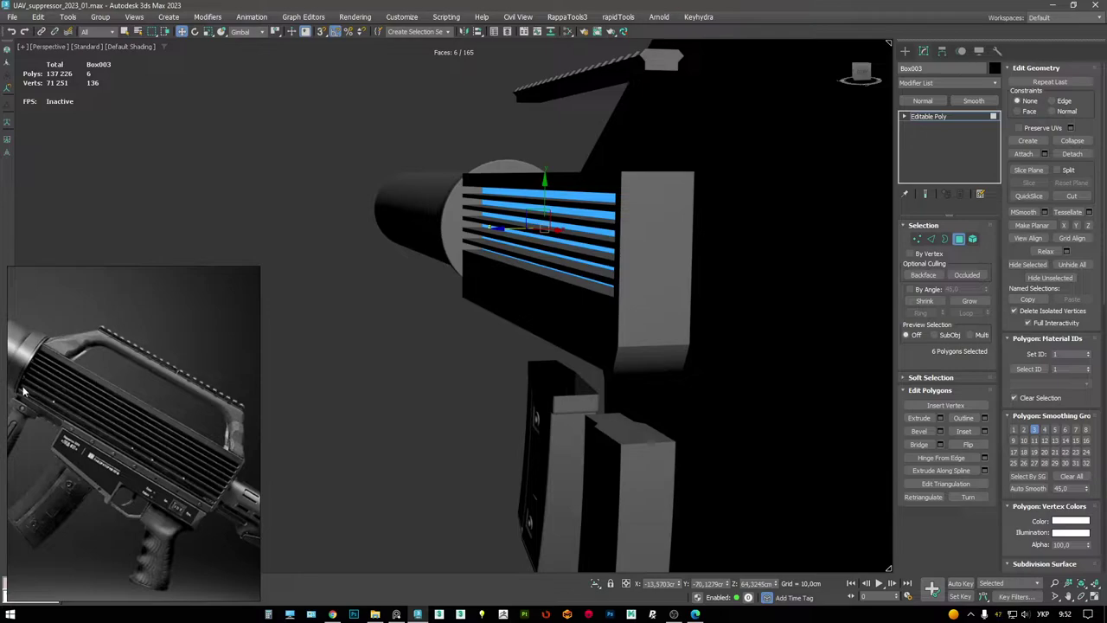
scroll(23, 392, "up", 2)
middle_click_drag(490, 211, 467, 226, "alt")
scroll(156, 385, "up", 2)
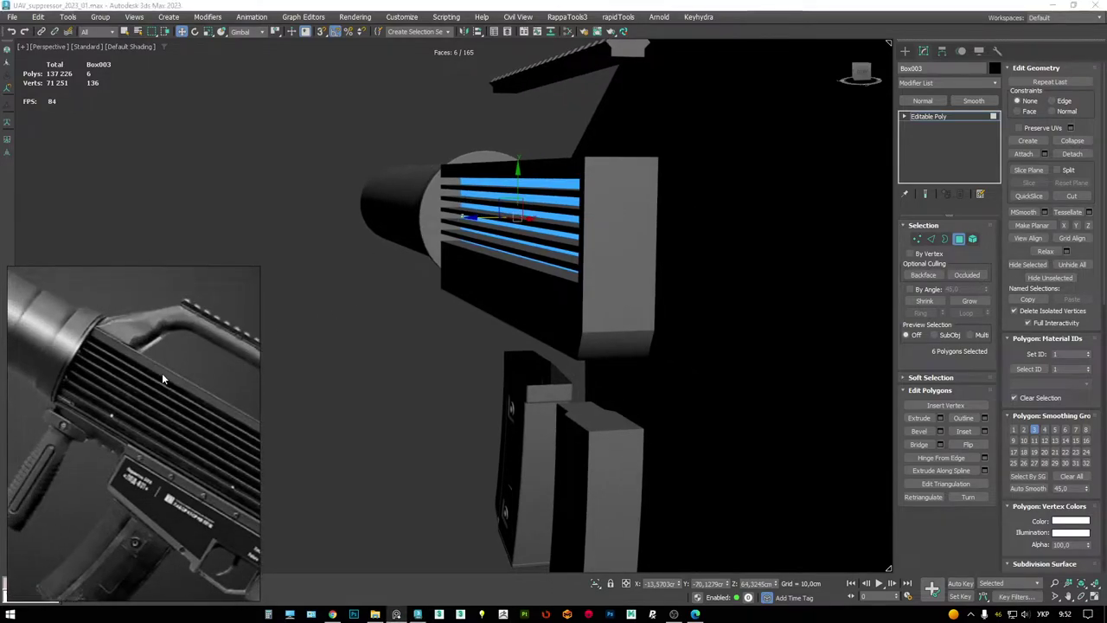
scroll(511, 267, "up", 2)
key("l")
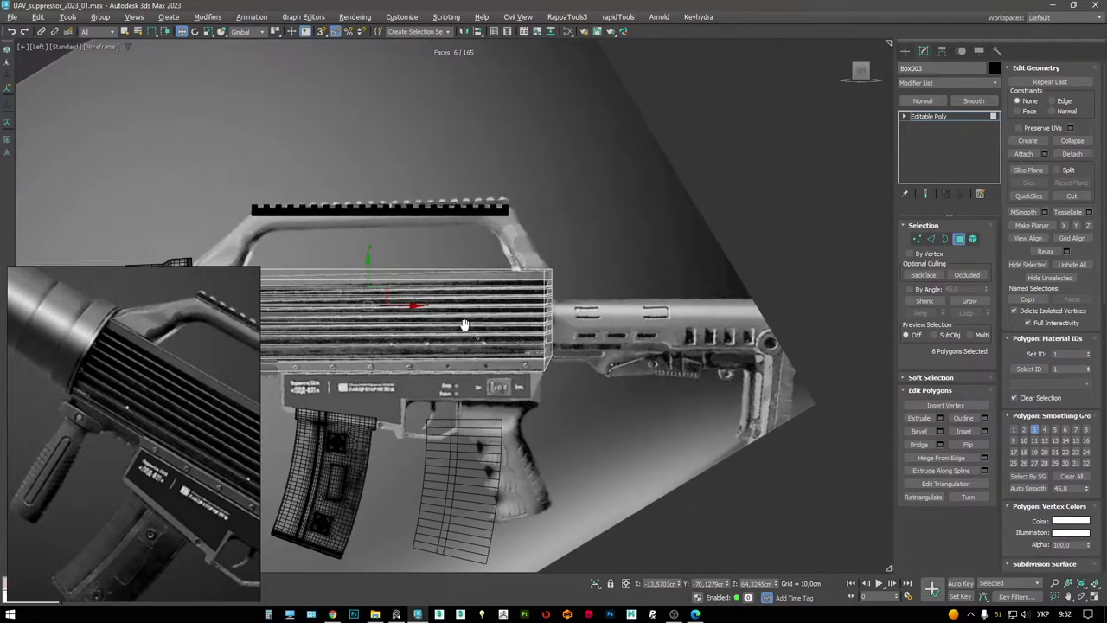
scroll(441, 283, "up", 3)
key("F3")
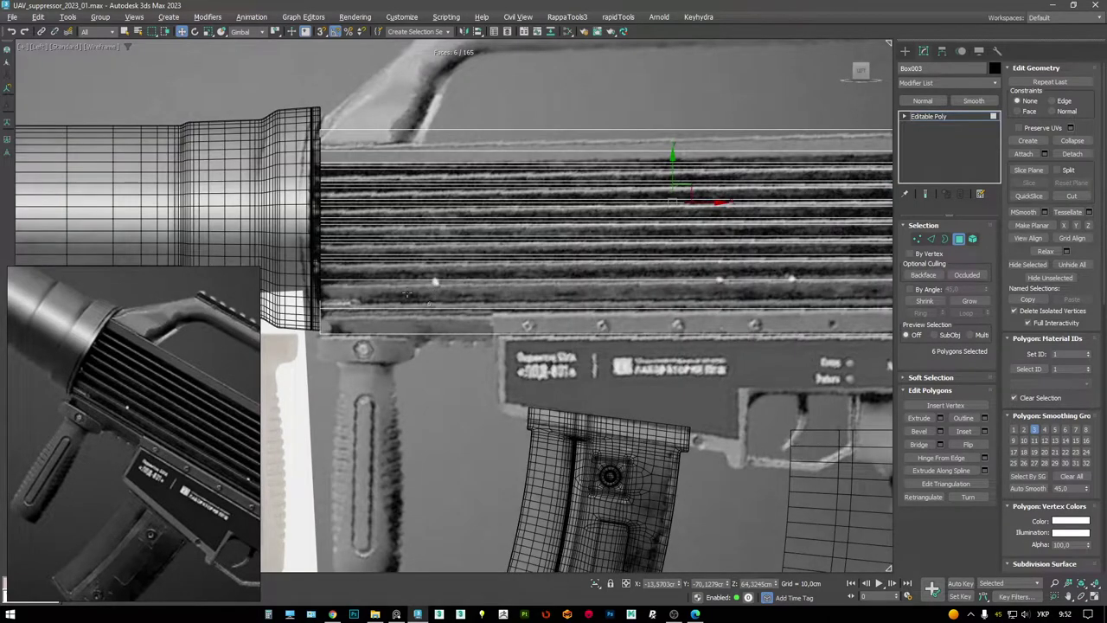
key("F3")
scroll(87, 394, "up", 2)
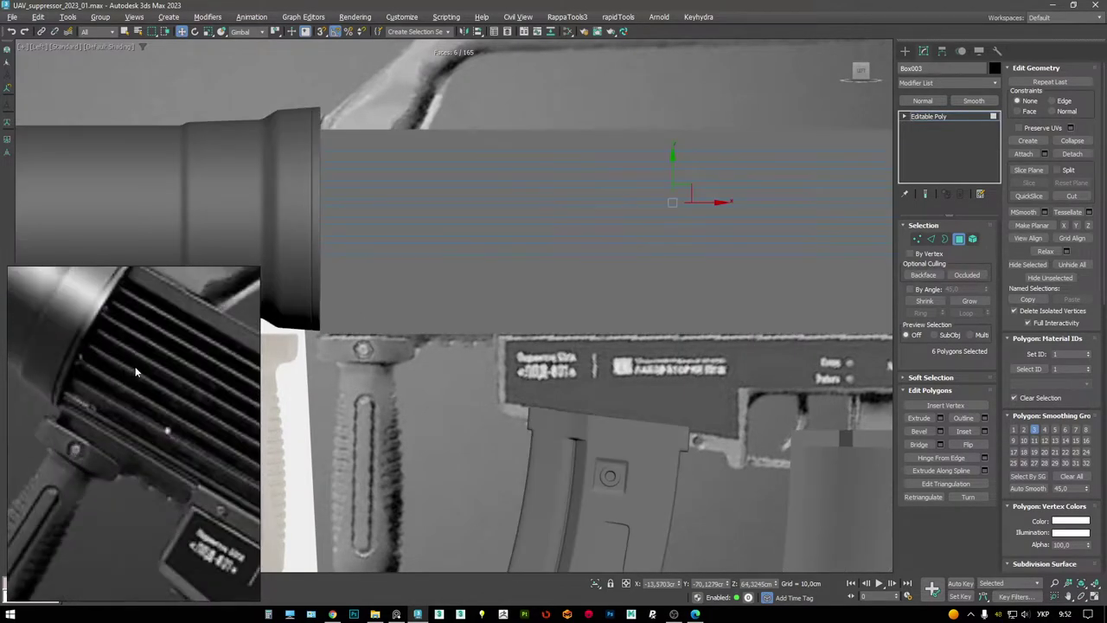
key("F4")
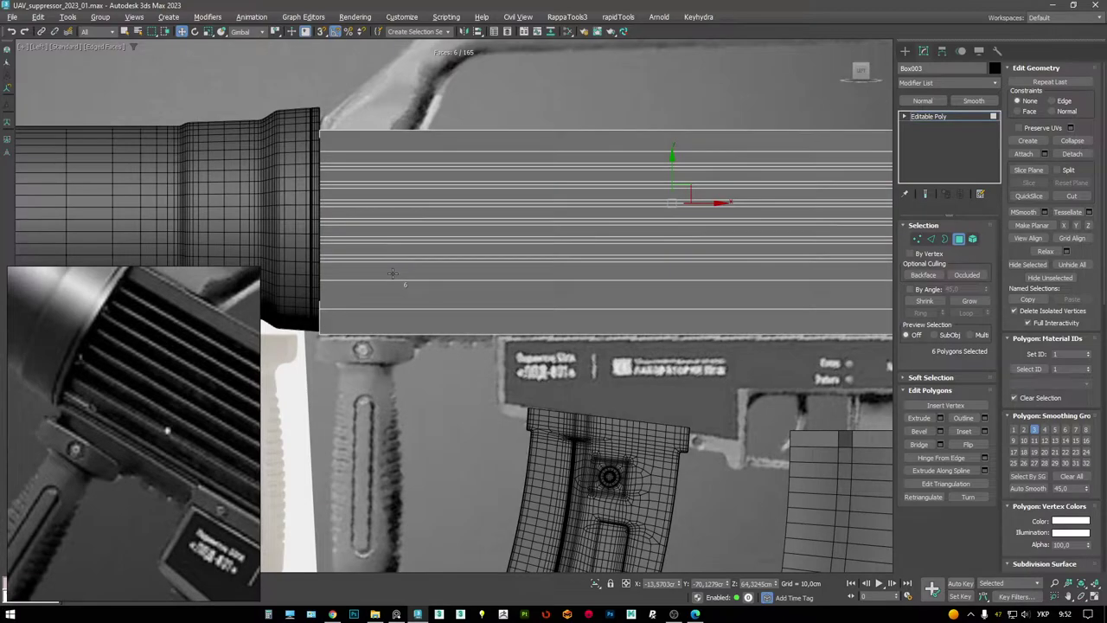
key("alt+w")
key("alt+w")
scroll(378, 286, "up", 5)
key("F4")
mouse_move(378, 286)
middle_mouse_down("alt")
mouse_move(379, 266)
mouse_move(355, 250)
mouse_move(467, 275)
mouse_move(504, 227)
middle_mouse_up("alt")
scroll(374, 265, "up", 2)
key("F3")
- Nudge the selected vertices slightly along X and check the slats from several angles
key("F3")
key("1")
key("F3")
key("F3")
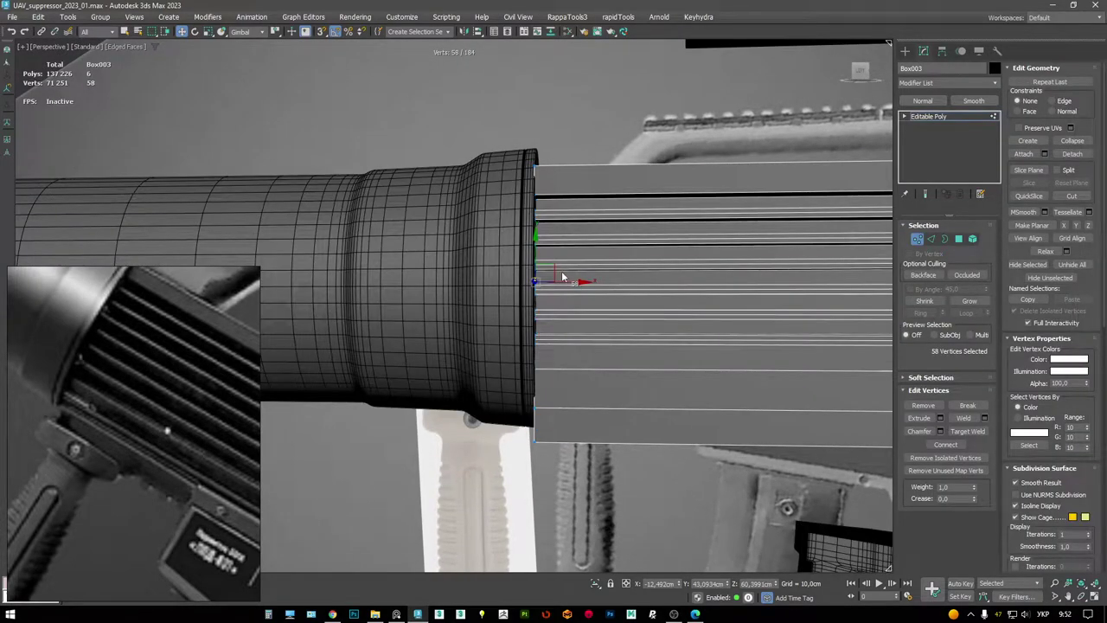
left_click_drag(562, 281, 563, 281)
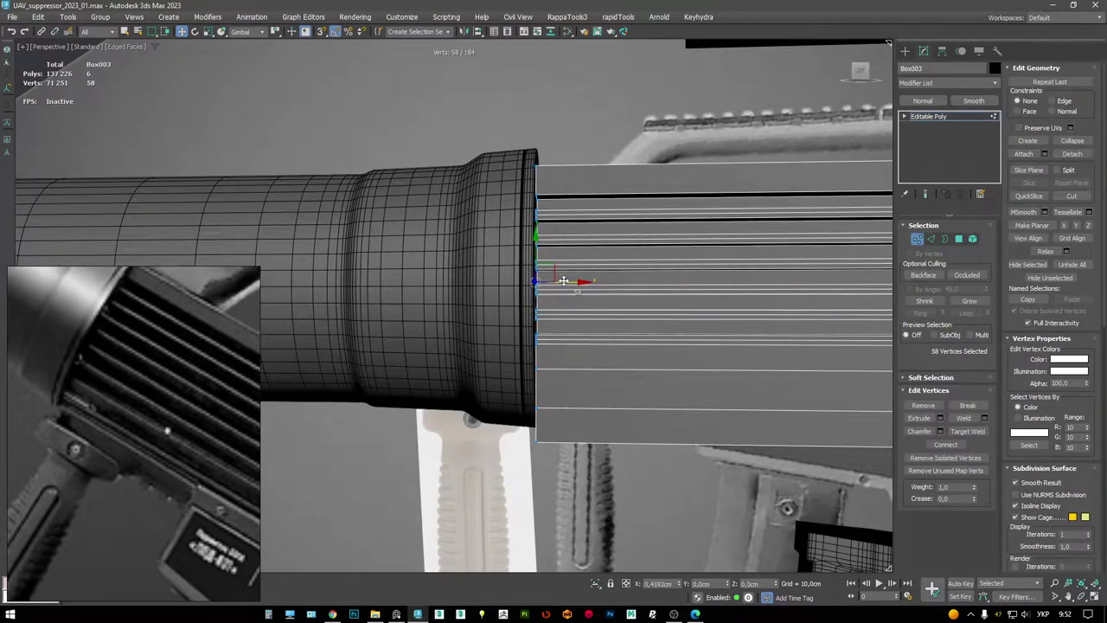
key("F4")
mouse_move(558, 278)
middle_mouse_down("alt")
mouse_move(471, 285)
mouse_move(478, 346)
mouse_move(531, 284)
middle_mouse_up("alt")
key("F4")
scroll(531, 283, "up", 2)
scroll(630, 274, "up", 3)
middle_click_drag(630, 274, 586, 277, "alt")
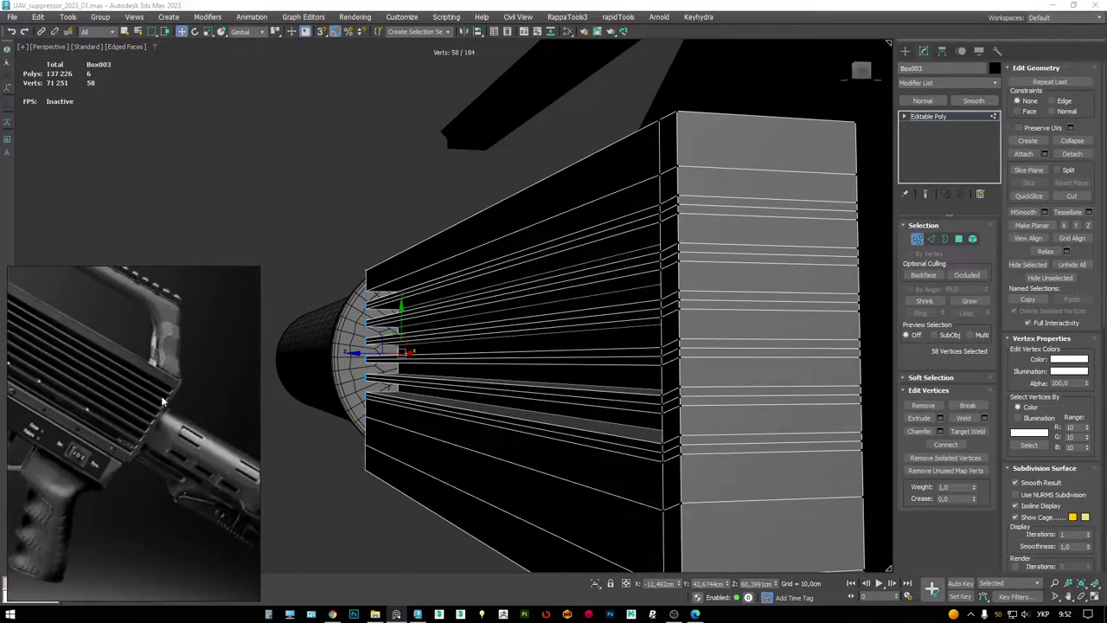
middle_click_drag(679, 255, 548, 292, "alt")
- Isolate the receiver box and delete its end-cap polygons
key("w")
key("alt+q")
key("4")
left_click_drag(476, 104, 593, 353)
mouse_move(594, 354)
middle_mouse_down("alt")
mouse_move(655, 474)
mouse_move(626, 174)
mouse_move(609, 185)
mouse_move(667, 217)
mouse_move(585, 184)
middle_mouse_up("alt")
key("Delete")
key("F3")
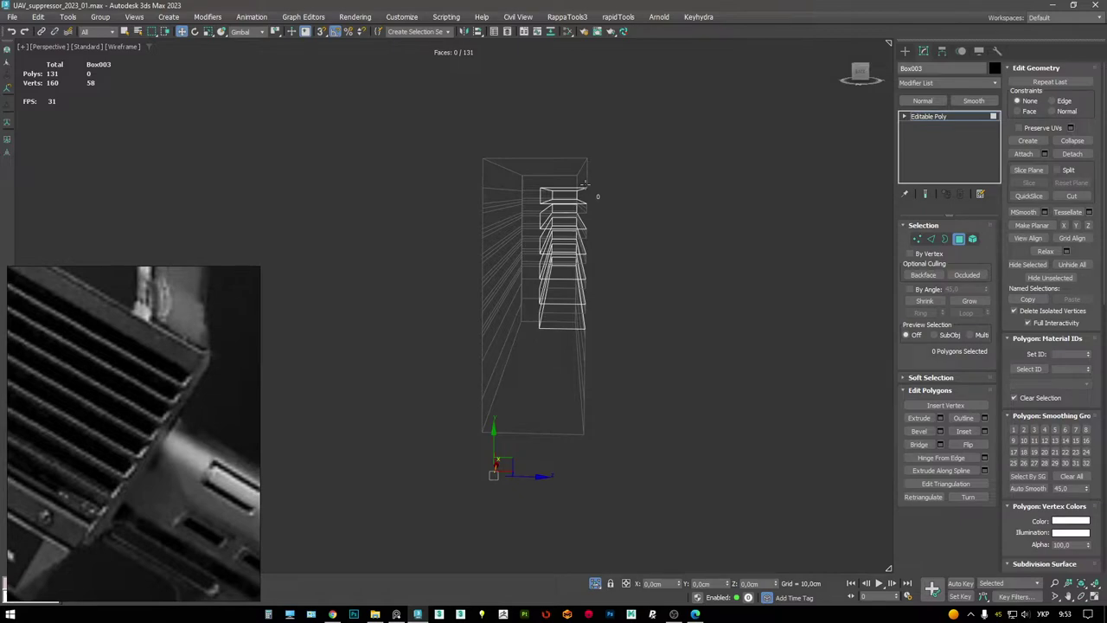
key("F3")
- Try a Slice Plane across the box, sliding it along the length, then exit slice mode
left_click(1029, 170)
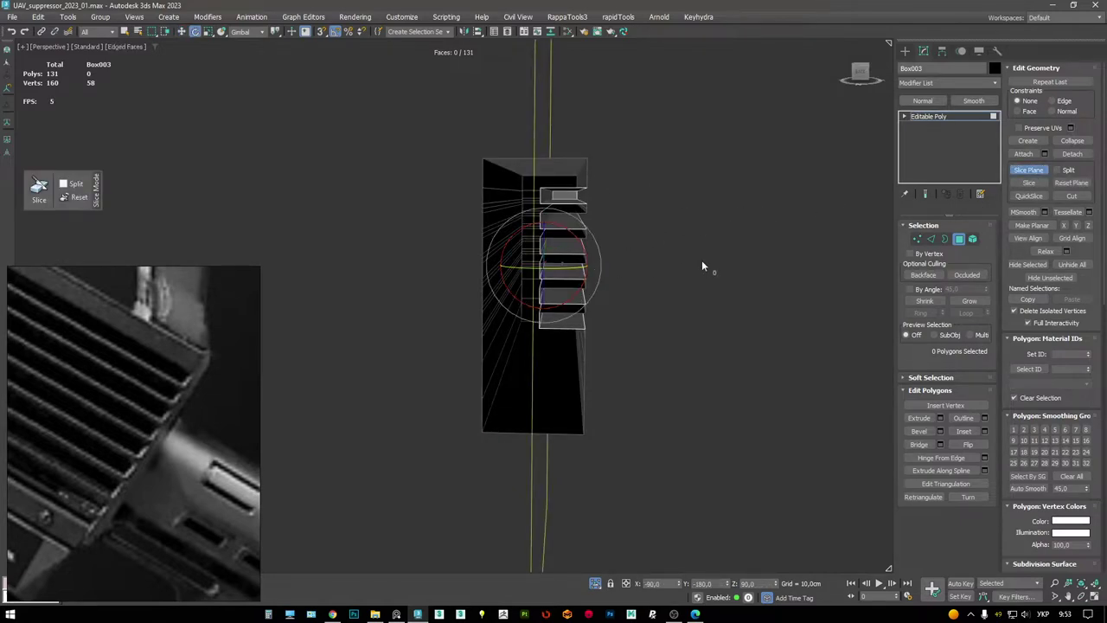
key("1")
left_click(1029, 171)
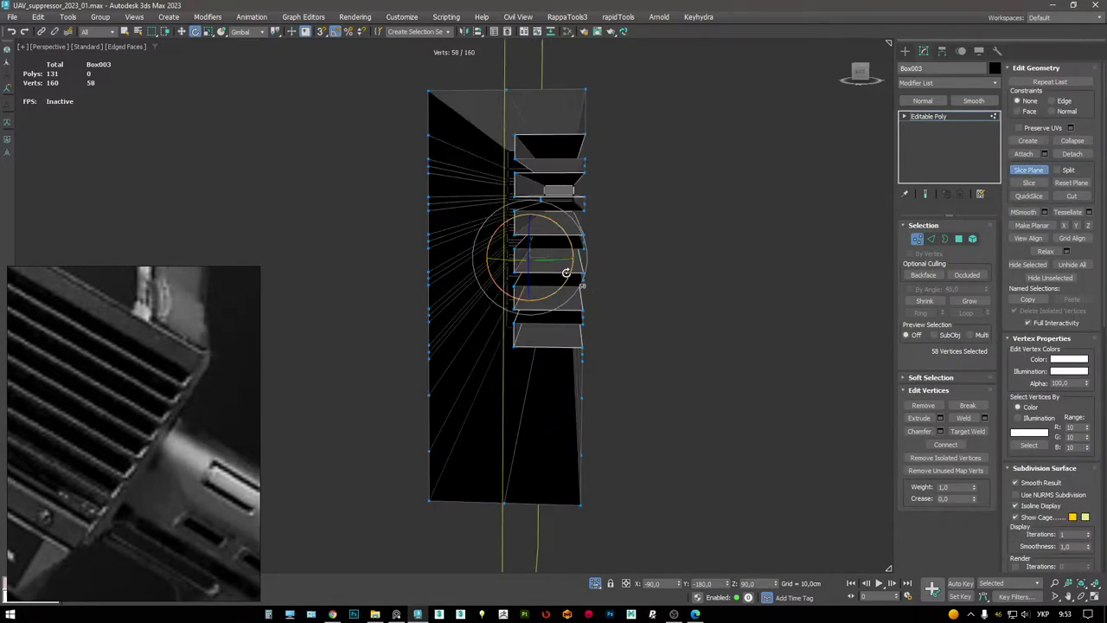
left_click_drag(563, 257, 601, 257)
mouse_move(601, 257)
middle_mouse_down("alt")
mouse_move(576, 237)
mouse_move(575, 221)
mouse_move(539, 255)
mouse_move(554, 242)
middle_mouse_up("alt")
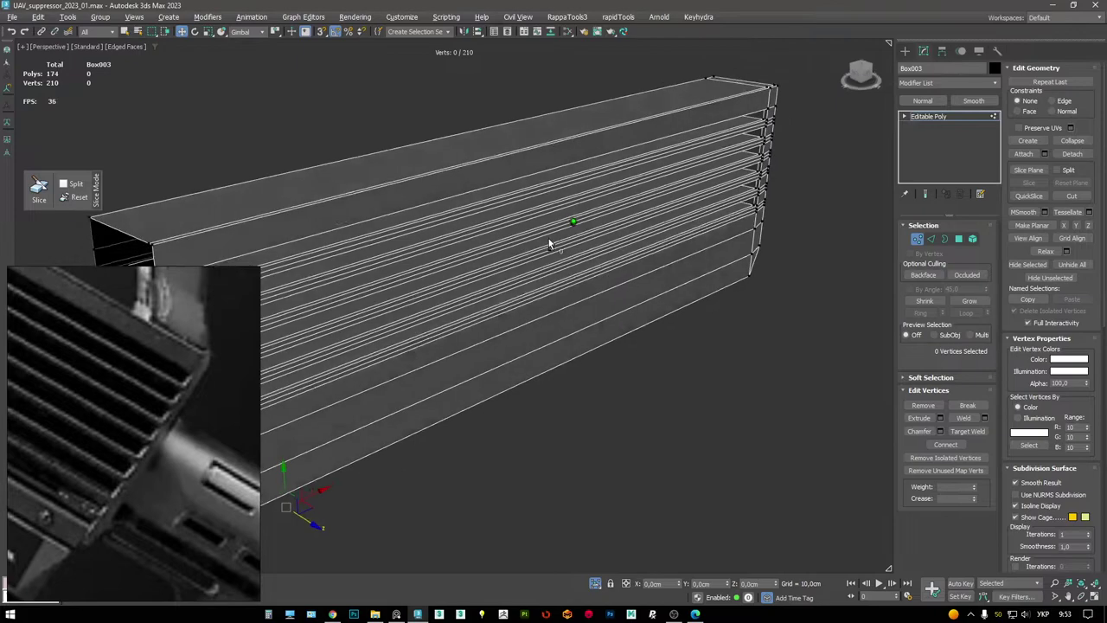
scroll(732, 153, "up", 5)
right_click(733, 154)
key("F4")
key("F4")
scroll(733, 154, "down", 5)
middle_click_drag(687, 217, 749, 271, "alt")
- Remove the 44 selected edges and their vertices with Ctrl+Backspace
key("2")
key("ctrl+BackSpace")
scroll(722, 305, "up", 4)
- Select slat face polygons, including polygon 39, on the grille in a full-size Left view
key("4")
left_click(749, 273)
left_click(769, 286, "ctrl")
scroll(689, 285, "down", 3)
key("alt+w")
key("alt+w")
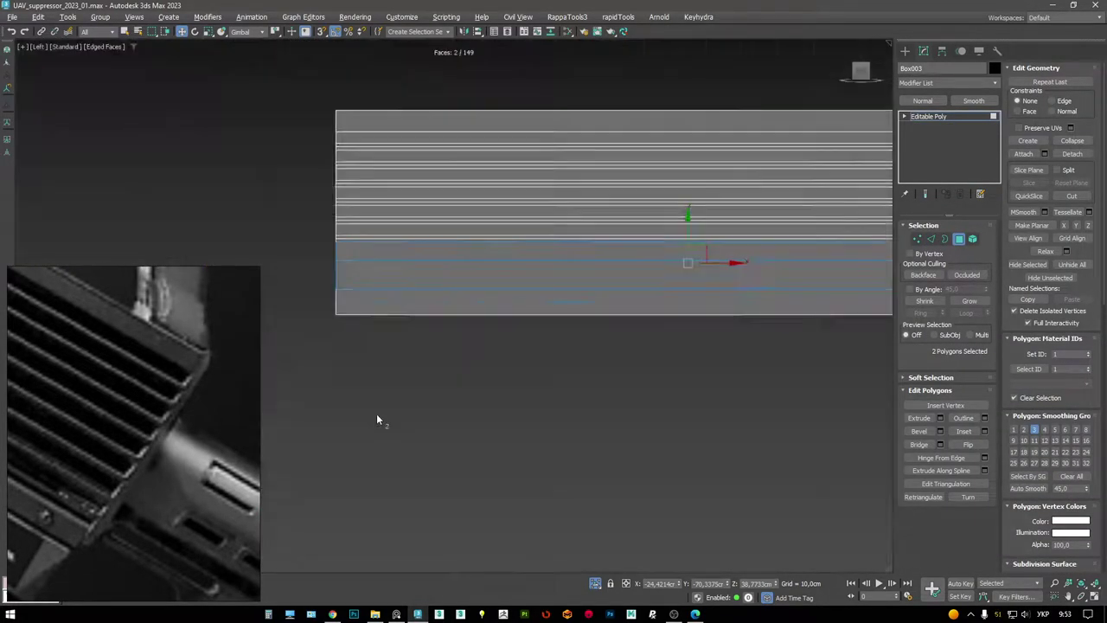
key("F3")
scroll(663, 228, "up", 3)
left_click(662, 234)
scroll(648, 259, "up", 2)
scroll(645, 264, "down", 5)
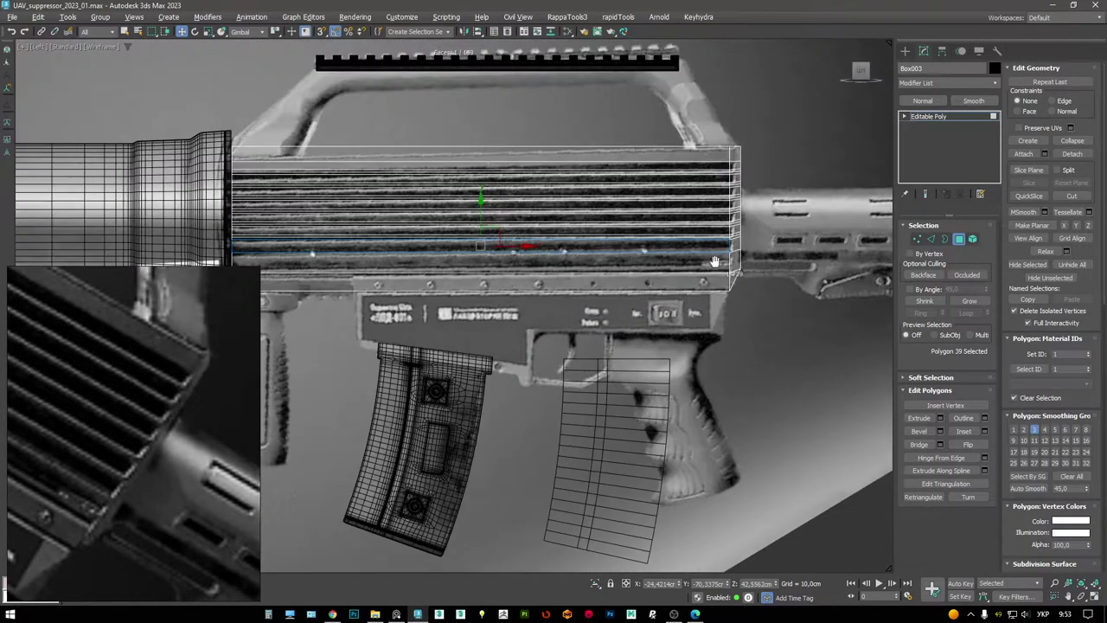
scroll(754, 266, "up", 5)
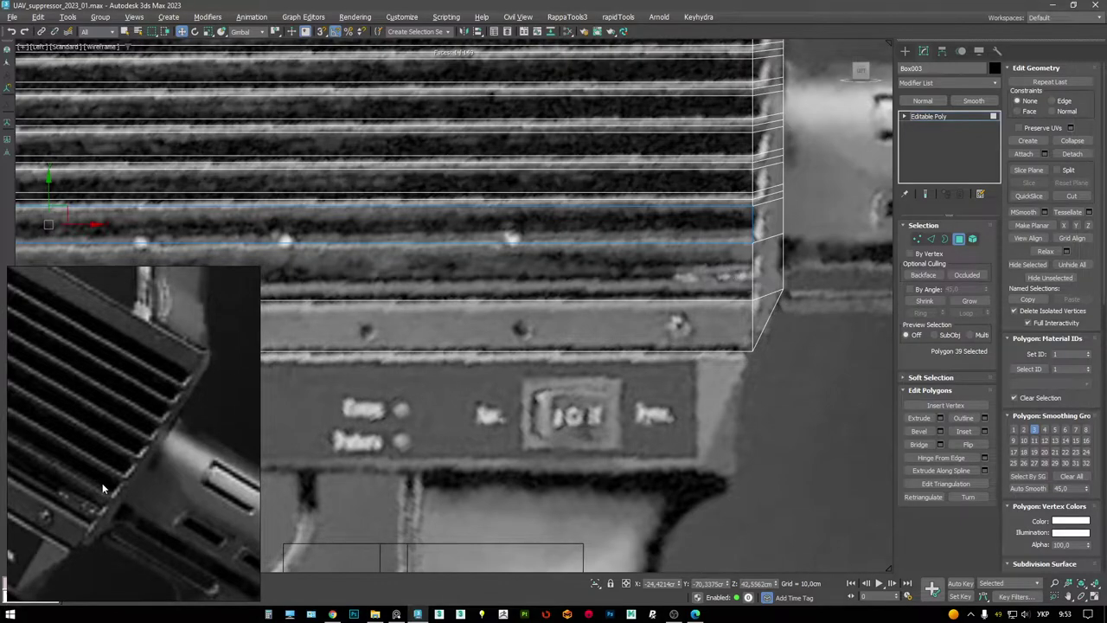
scroll(672, 247, "up", 1)
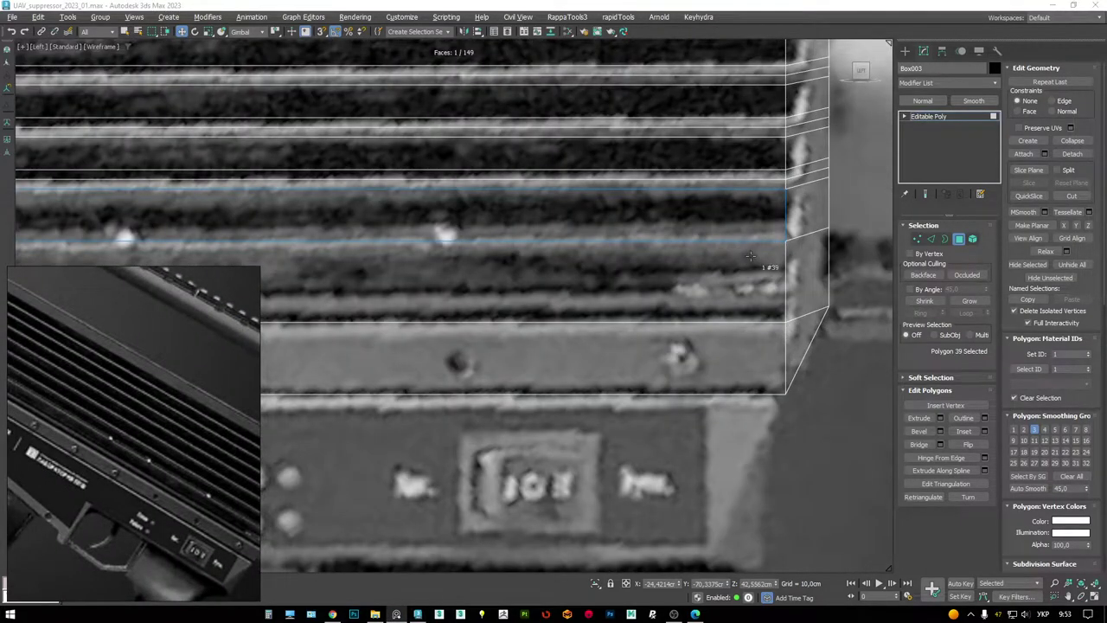
key("F3")
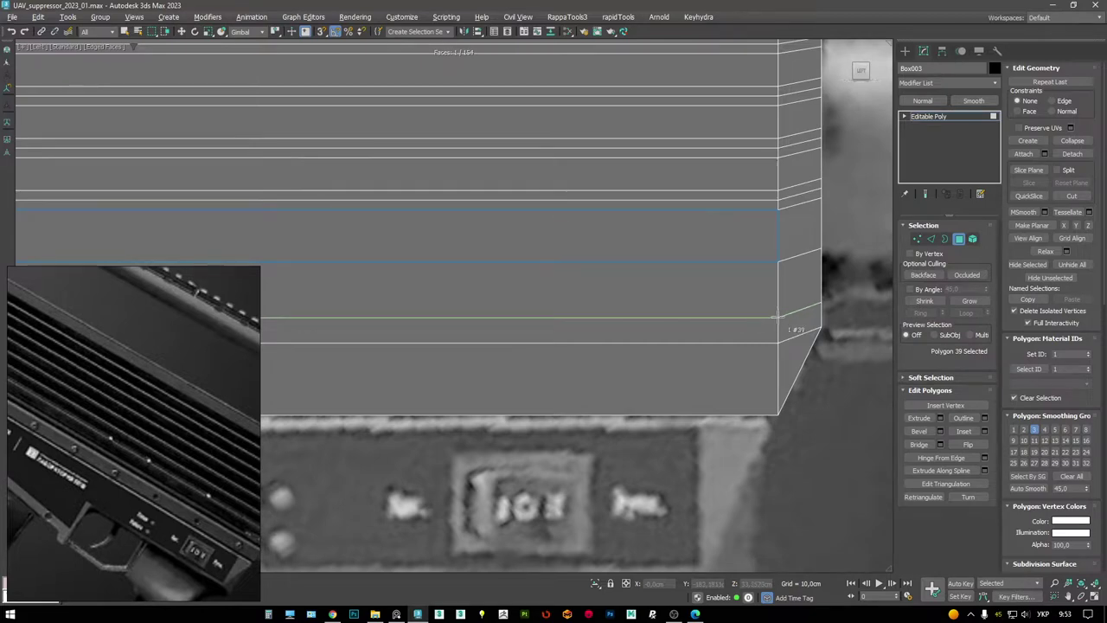
- Extrude the two edge loops running along the lower groove
key("w")
key("F3")
key("F3")
key("F3")
key("2")
key("6")
key("2")
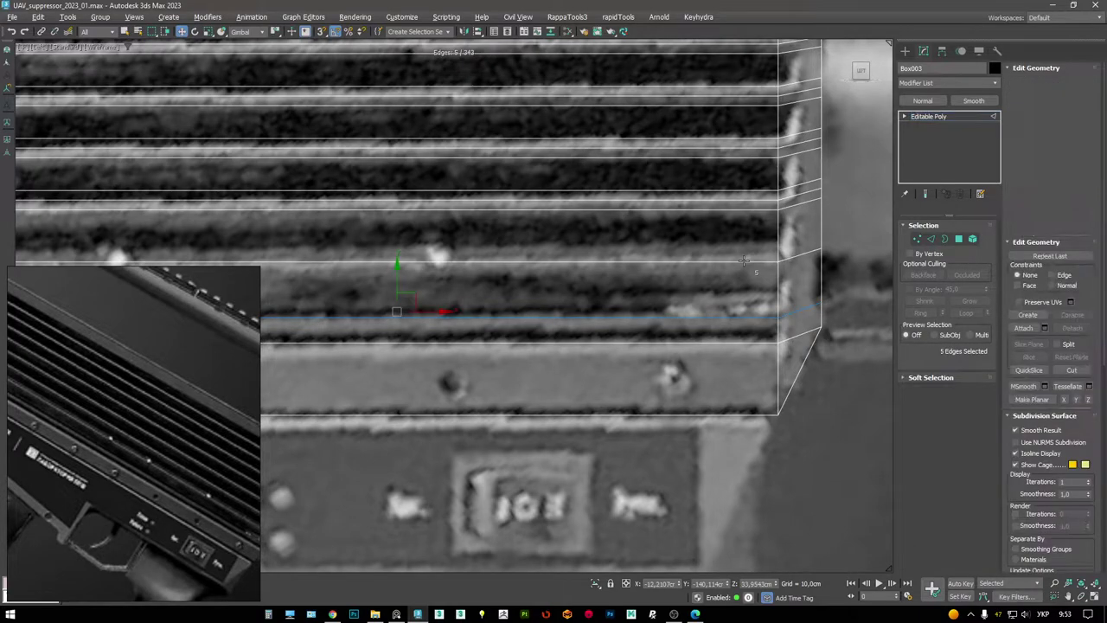
left_click(744, 259)
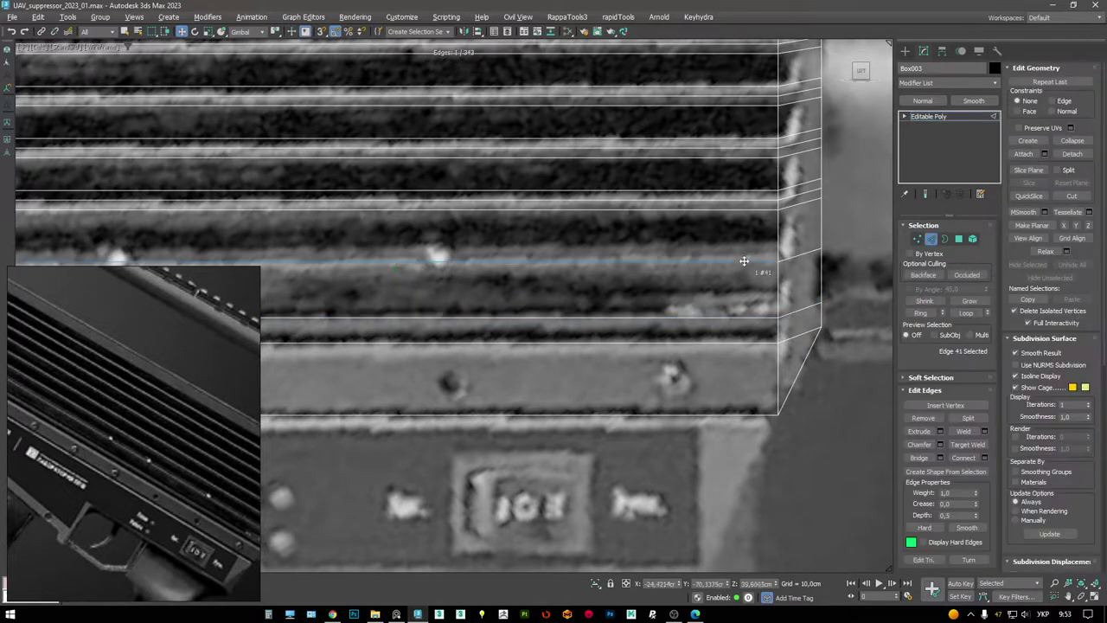
double_click(688, 320, "ctrl")
key("shift+e")
left_click(459, 346)
- Select three face strips along the slats and nudge them slightly sideways
key("alt+w")
key("alt+w")
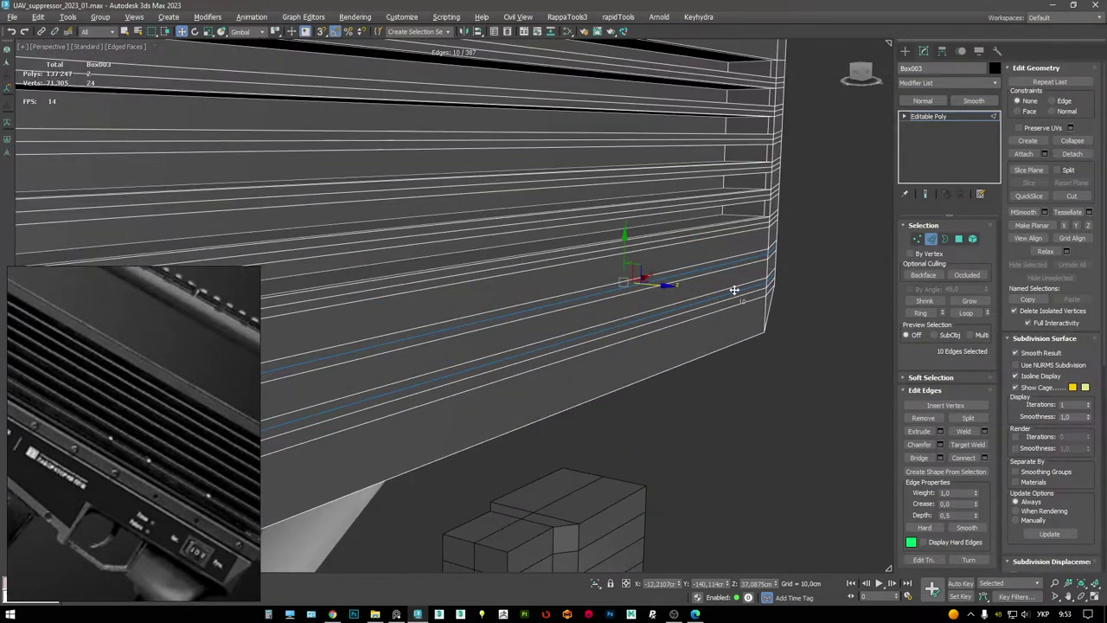
key("4")
left_click(738, 259)
left_click(743, 290, "ctrl")
middle_click_drag(744, 290, 703, 308, "alt")
left_click(710, 314, "ctrl")
scroll(708, 308, "up", 1)
left_click(703, 307, "alt")
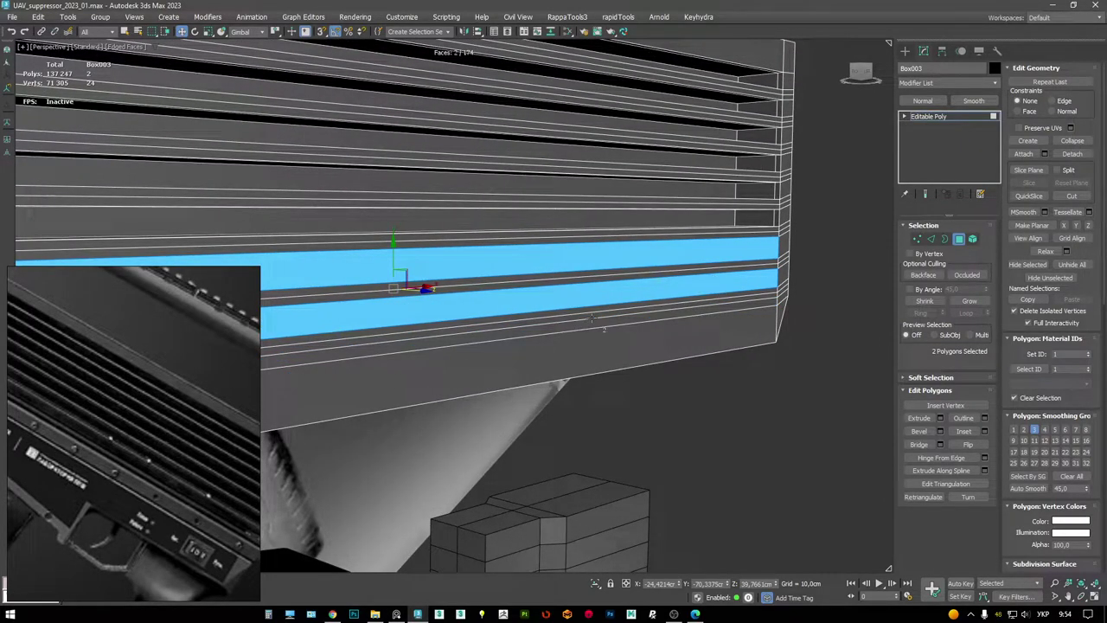
middle_click_drag(679, 364, 714, 317, "alt")
scroll(768, 297, "down", 1)
left_click(768, 301, "ctrl")
key("F3")
left_click_drag(747, 307, 421, 278)
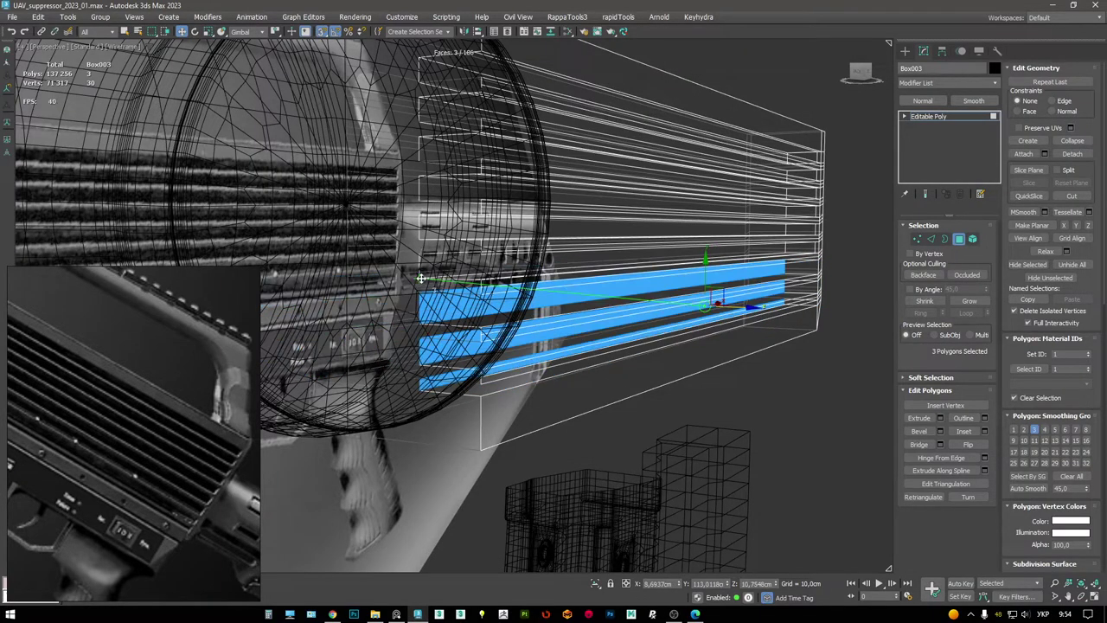
key("F3")
- Connect the fin-end edges with a single segment across each fin
mouse_move(660, 316)
middle_mouse_down("alt")
mouse_move(666, 303)
mouse_move(669, 313)
mouse_move(650, 314)
mouse_move(781, 277)
mouse_move(709, 228)
mouse_move(570, 350)
mouse_move(598, 381)
middle_mouse_up("alt")
key("F4")
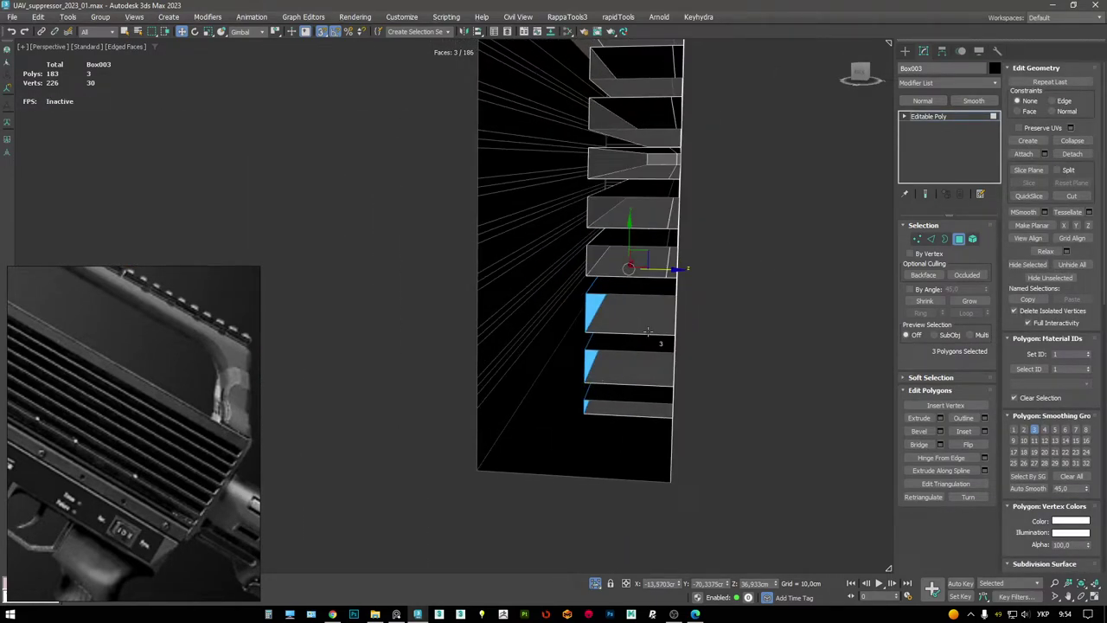
middle_click_drag(648, 331, 651, 339, "alt")
key("2")
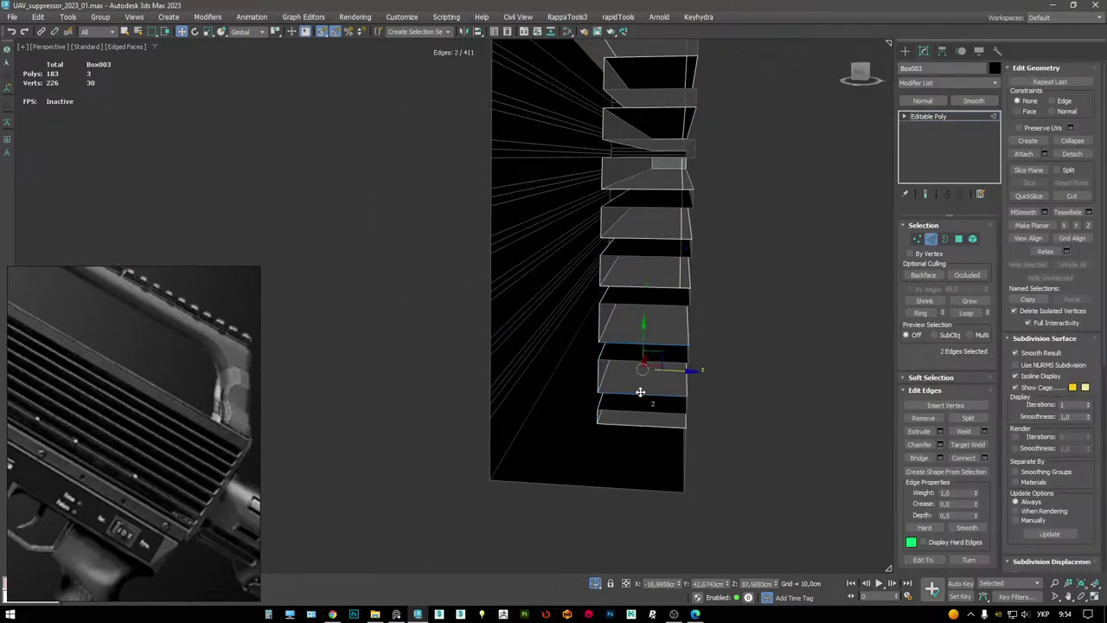
middle_click_drag(637, 418, 699, 394, "alt")
key("ctrl+shift+e")
key("ctrl+z")
key("ctrl+shift+e")
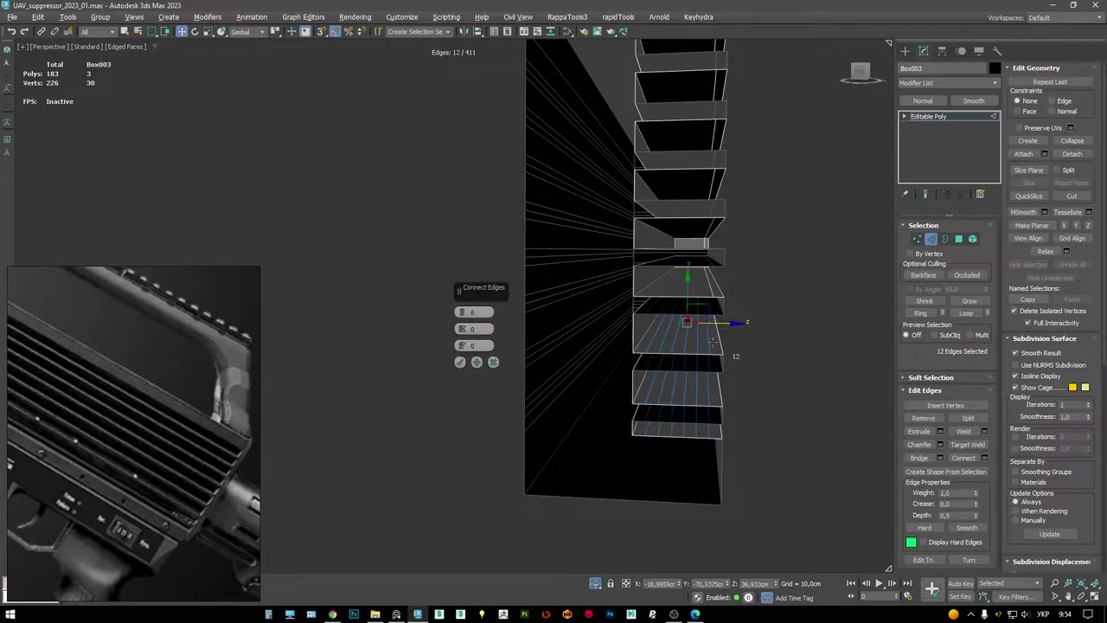
right_click(458, 354)
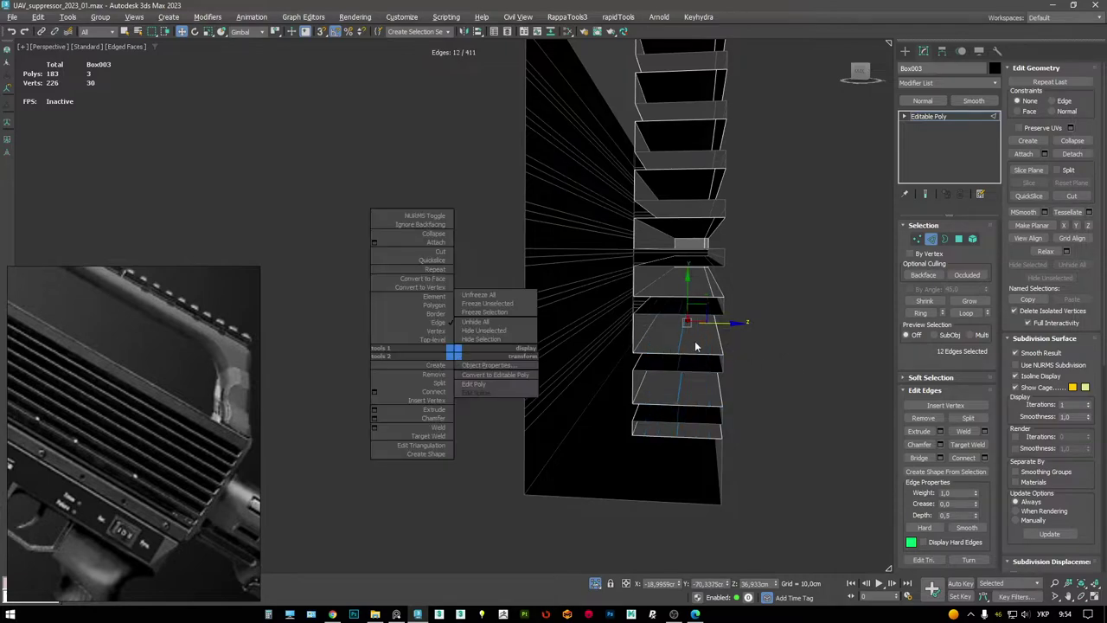
left_click(373, 391)
left_click(460, 362)
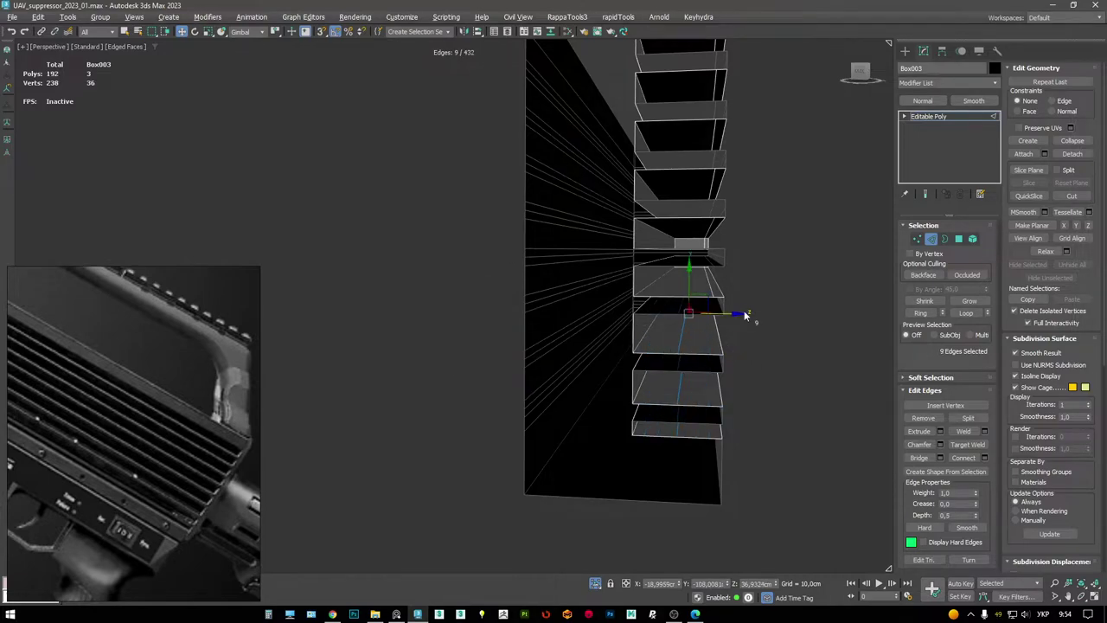
- Exit edge editing and orbit around the 192-polygon box to check it
middle_click_drag(707, 331, 579, 323, "alt")
key("F4")
scroll(580, 329, "up", 3)
left_click(930, 116)
mouse_move(588, 243)
middle_mouse_down("alt")
mouse_move(717, 225)
mouse_move(606, 259)
mouse_move(594, 274)
mouse_move(675, 295)
mouse_move(563, 297)
mouse_move(605, 290)
middle_mouse_up("alt")
- Add TurboSmooth to Box003 and preview the smoothed slatted box without edges
right_click(684, 239)
left_click(656, 227)
key("F4")
key("F4")
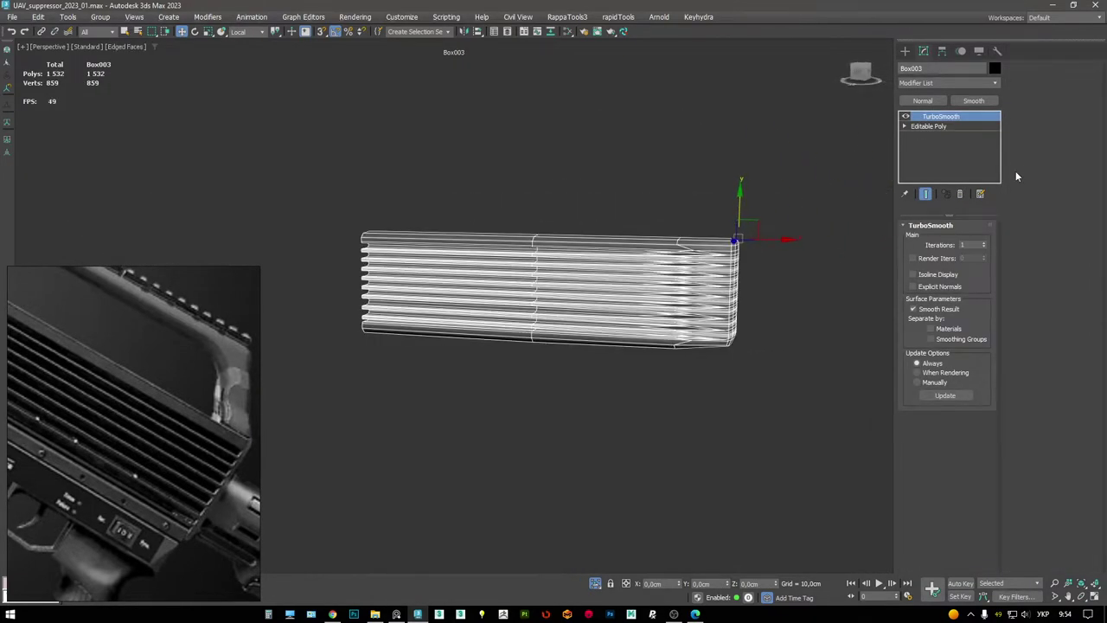
scroll(672, 252, "up", 6)
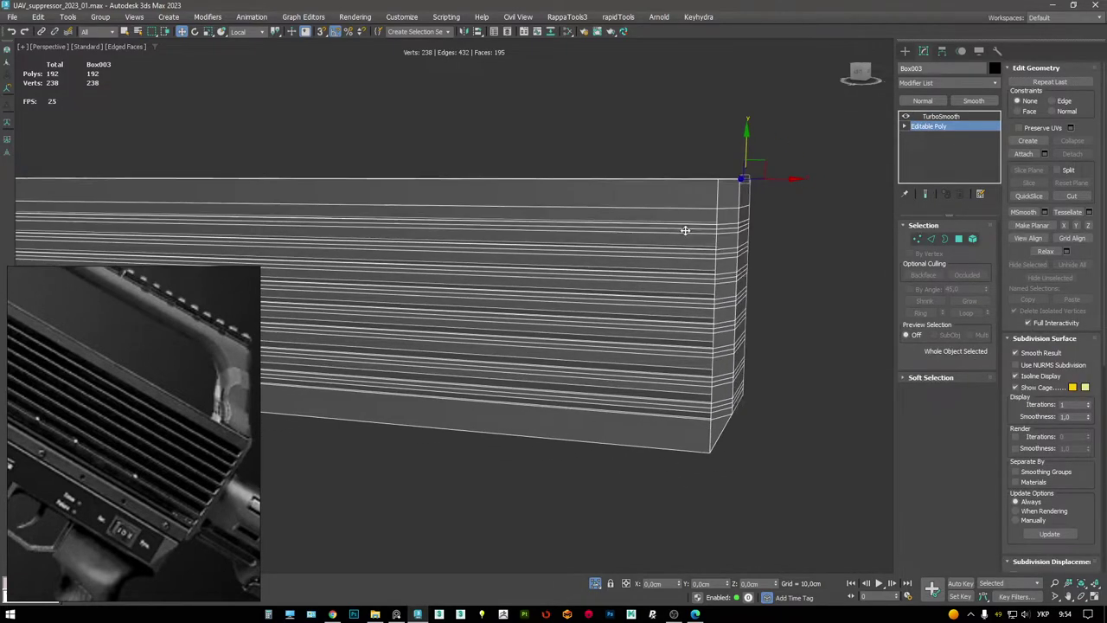
middle_click_drag(731, 229, 655, 248)
scroll(655, 346, "up", 2)
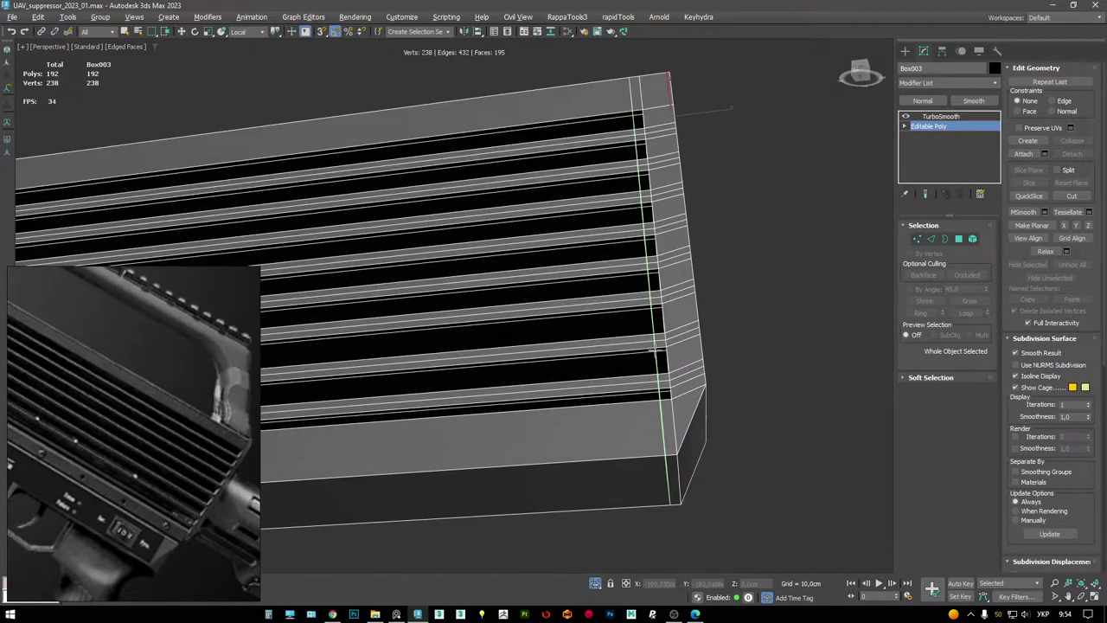
- Insert two Swift Loop support edges near the front chamfered corner
left_click(656, 348)
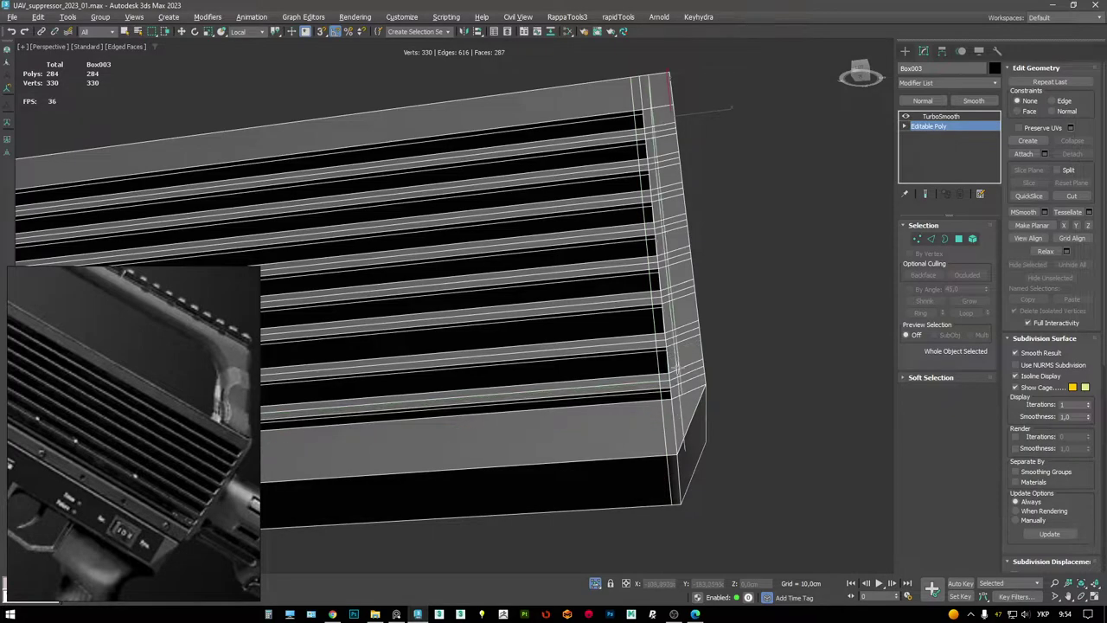
key("w")
middle_click_drag(670, 364, 637, 376, "alt")
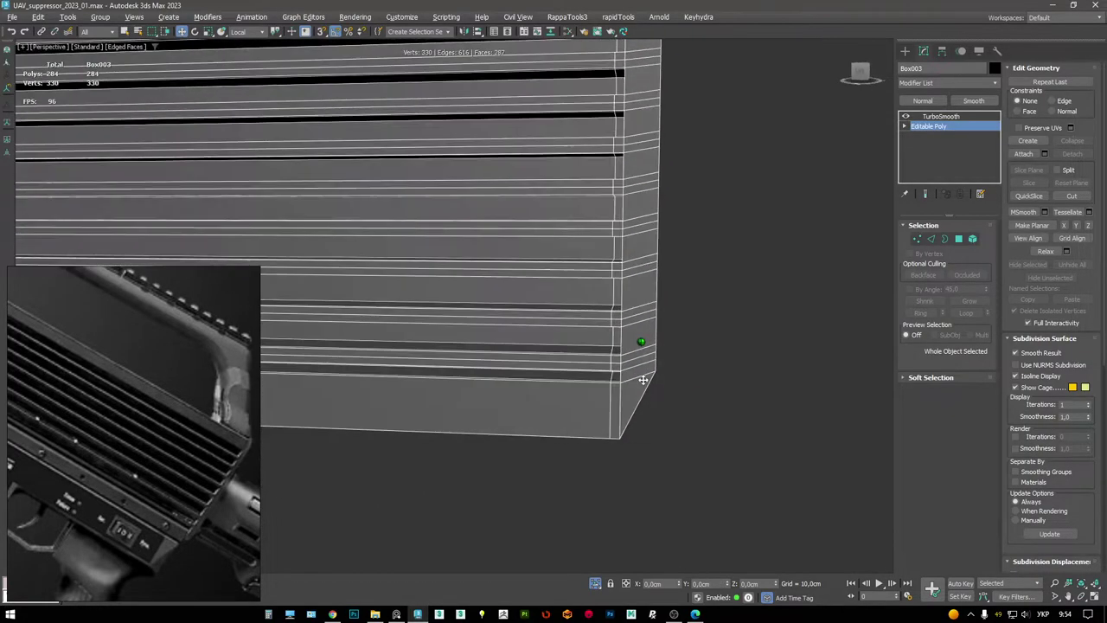
scroll(636, 395, "down", 3)
scroll(622, 361, "up", 4)
middle_click_drag(637, 317, 648, 279, "alt")
key("shift+x")
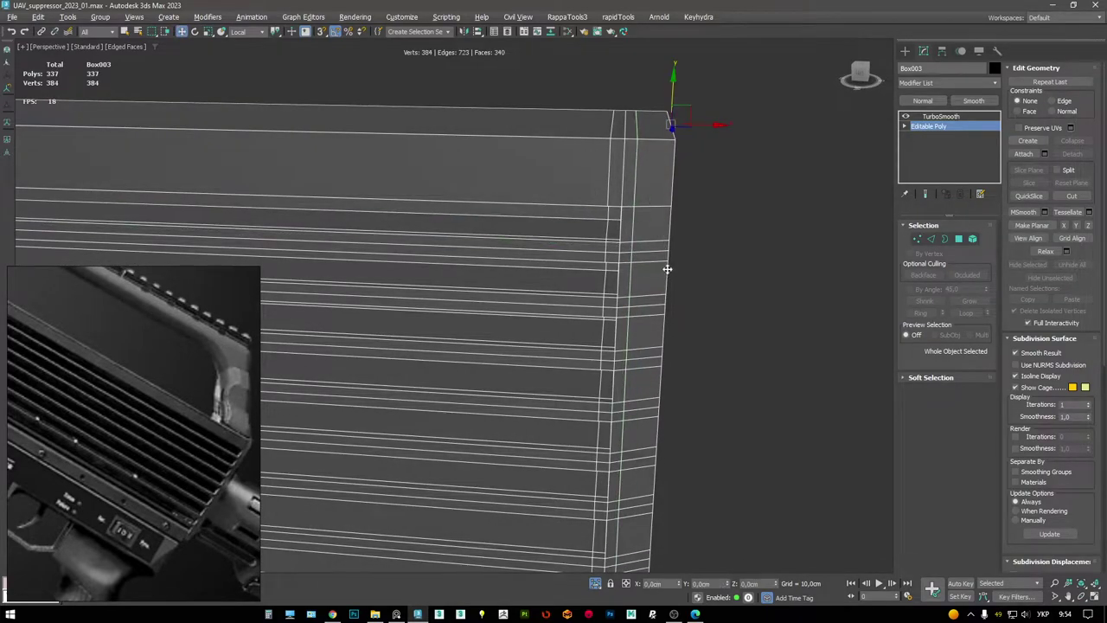
left_click(668, 251)
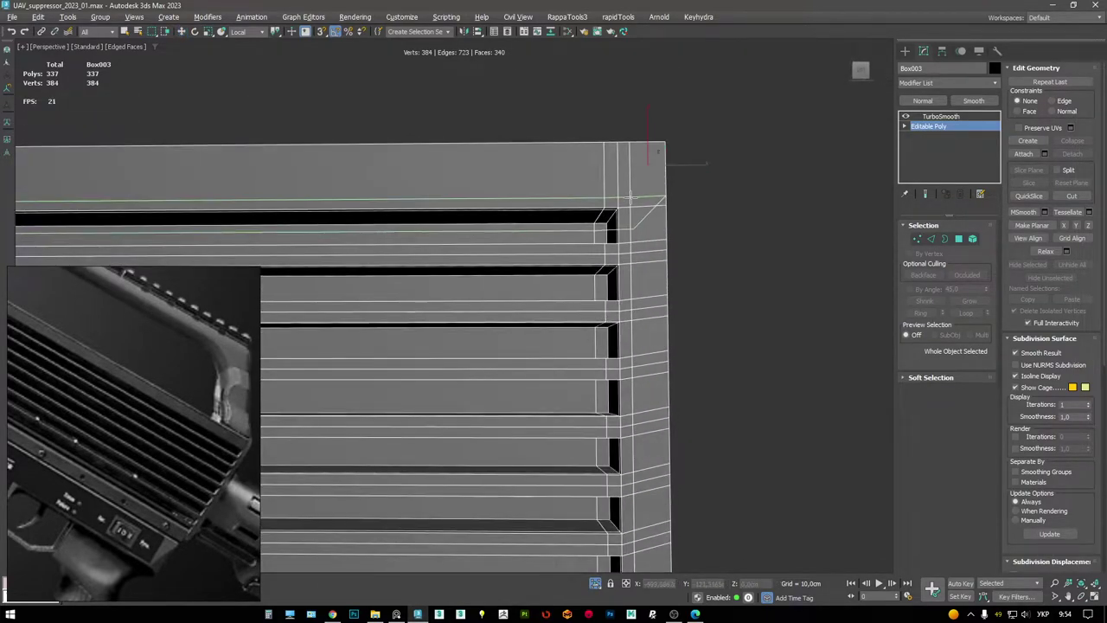
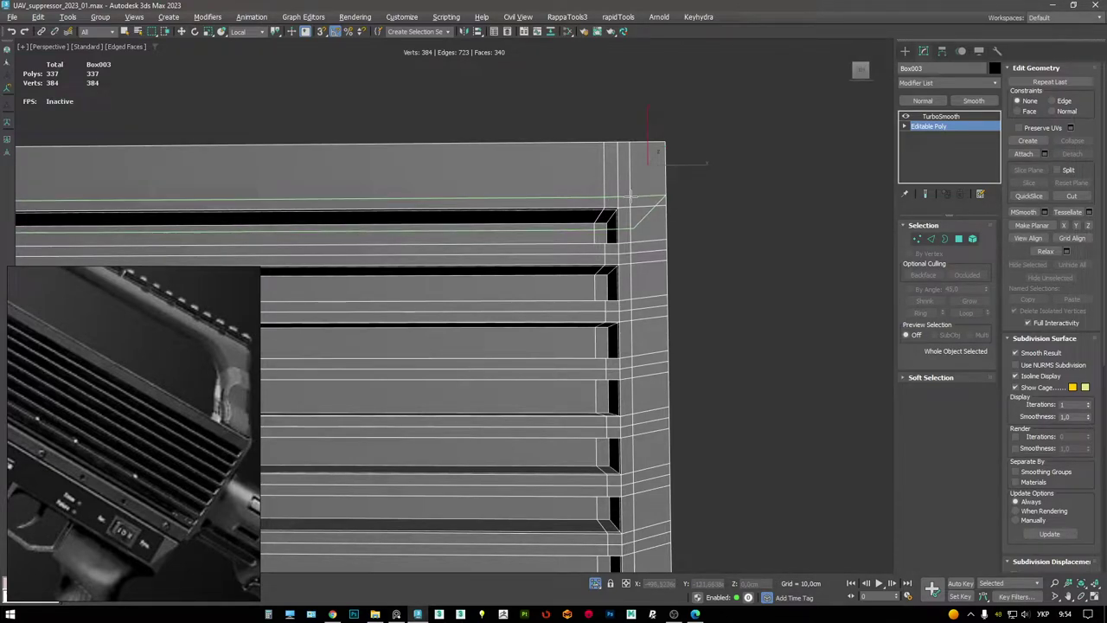
- Insert a support edge loop across the finned box close to its slanted end
left_click(631, 197)
scroll(632, 197, "up", 2)
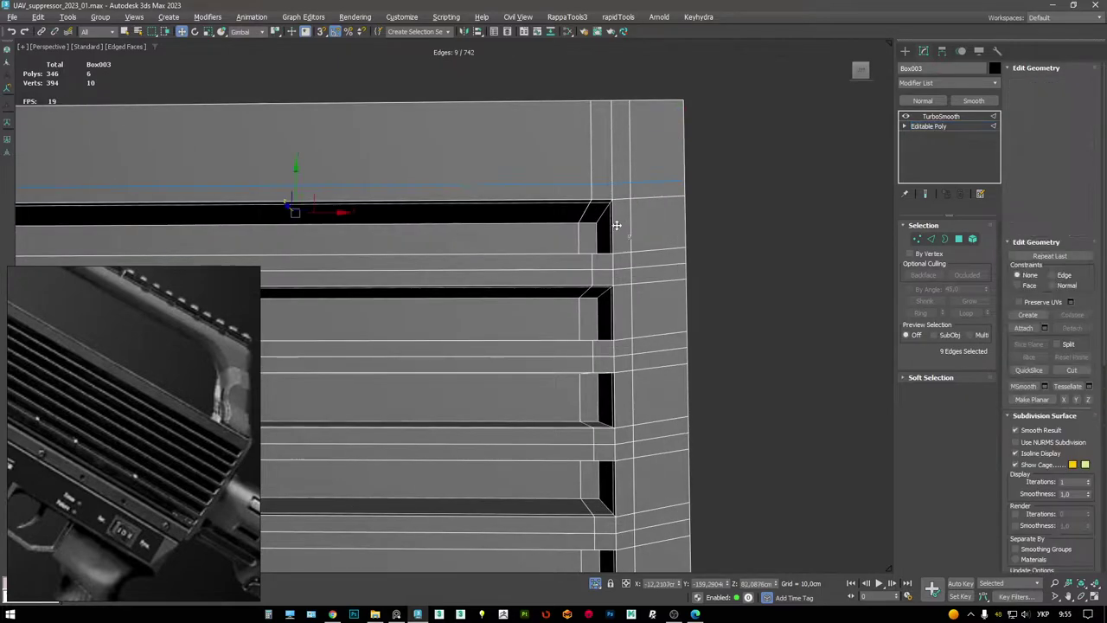
middle_click_drag(612, 482, 629, 317)
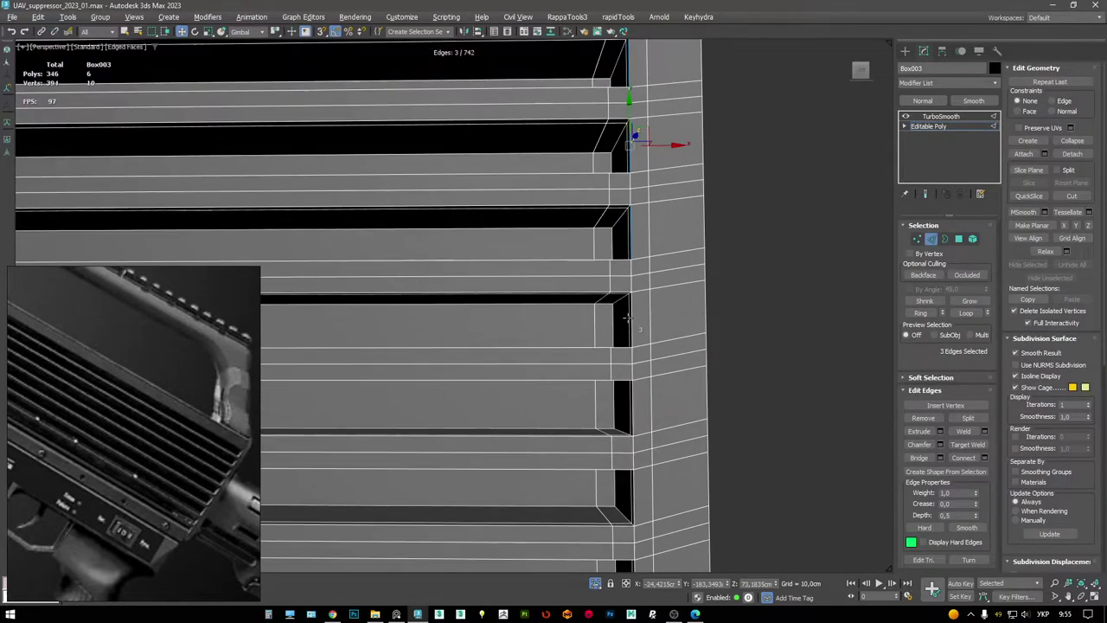
middle_click_drag(624, 398, 635, 297)
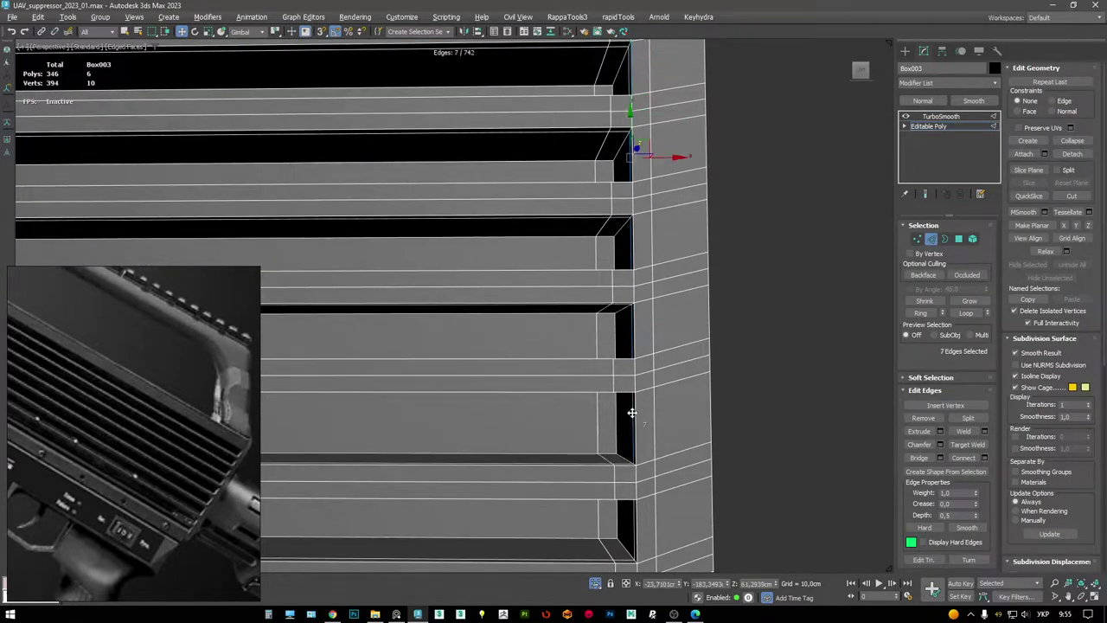
scroll(631, 413, "down", 5)
middle_click_drag(632, 412, 734, 272, "alt")
scroll(622, 320, "up", 4)
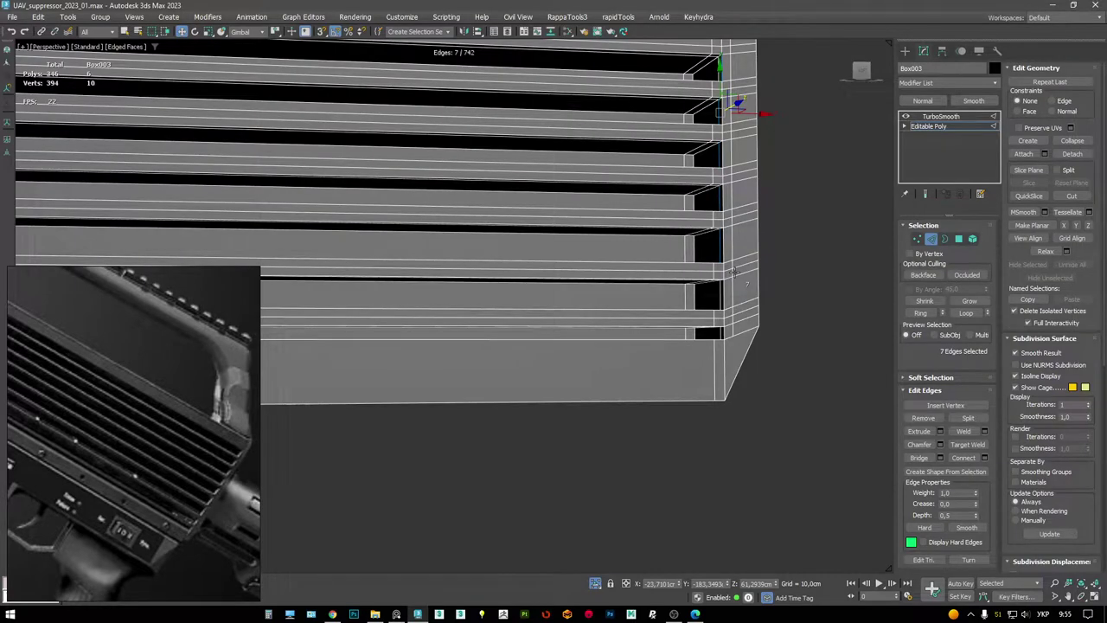
scroll(398, 476, "down", 2)
key("alt+w")
- Maximize the Left view at vertex level with wireframe display
key("l")
key("alt+w")
key("1")
scroll(658, 346, "down", 3)
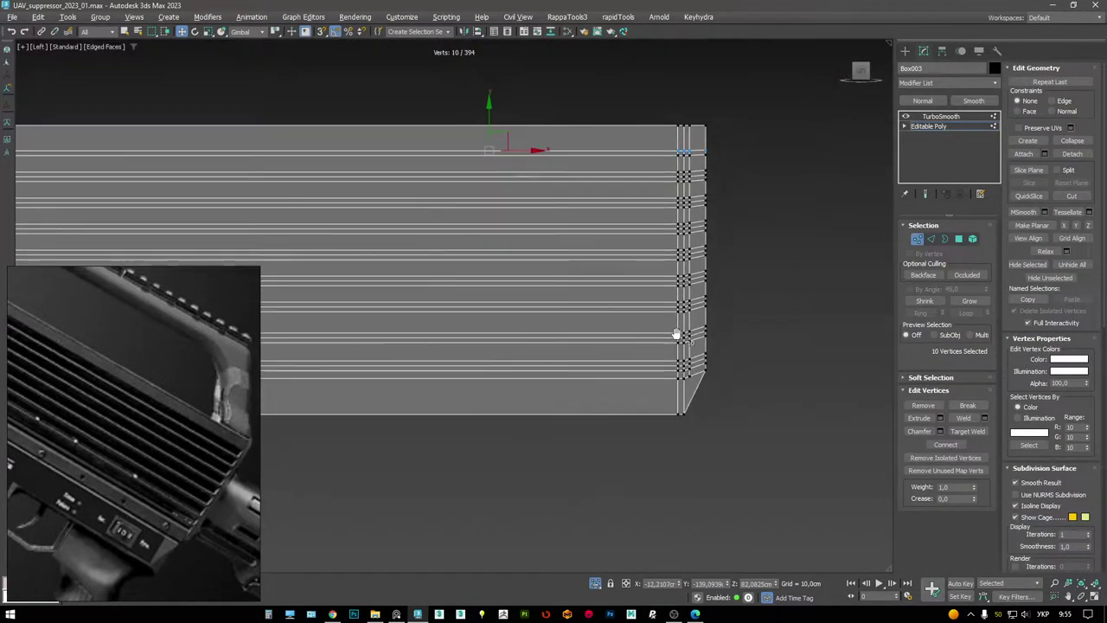
scroll(673, 337, "up", 2)
scroll(684, 346, "up", 2)
key("F3")
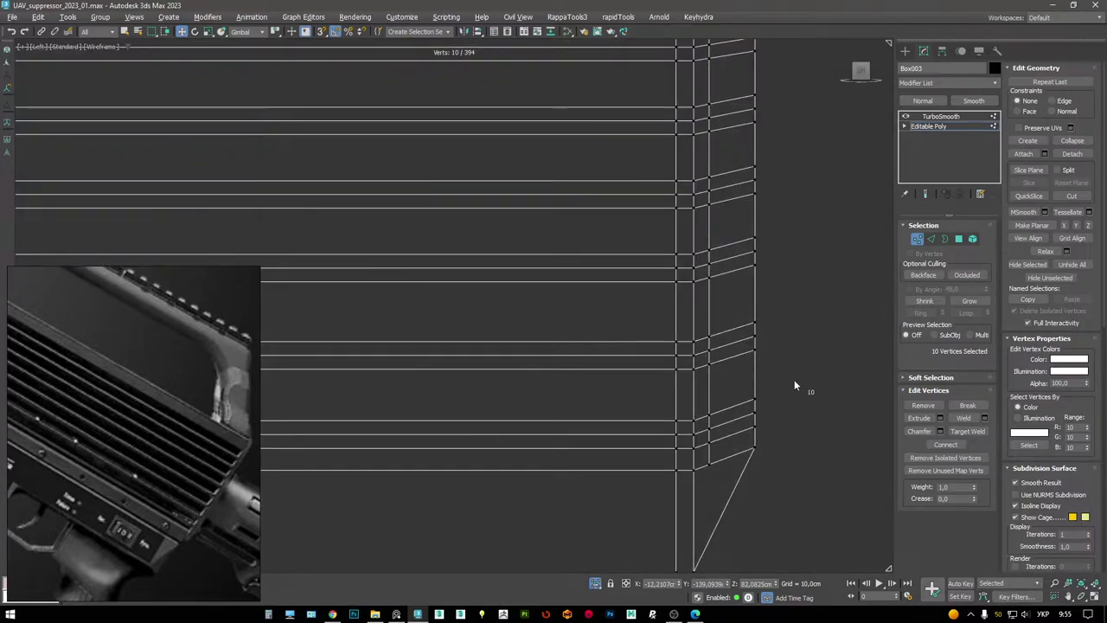
- Box-select the rows of end vertices near the lower fins
left_click_drag(654, 333, 655, 331)
scroll(669, 312, "down", 2)
scroll(757, 389, "up", 2)
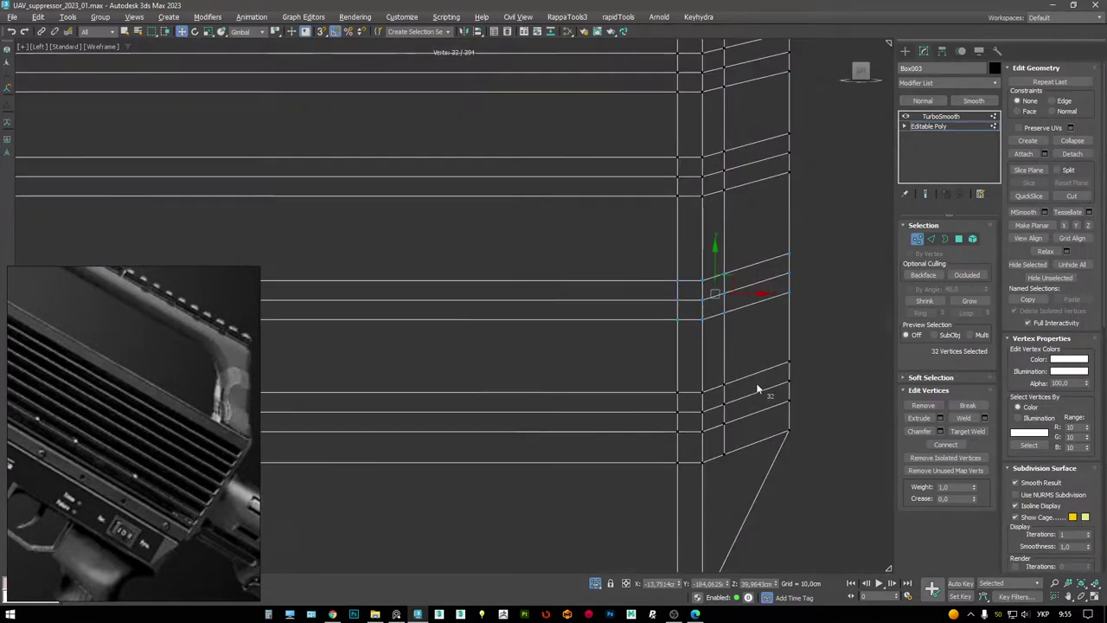
left_click_drag(644, 377, 643, 377)
scroll(644, 377, "up", 3)
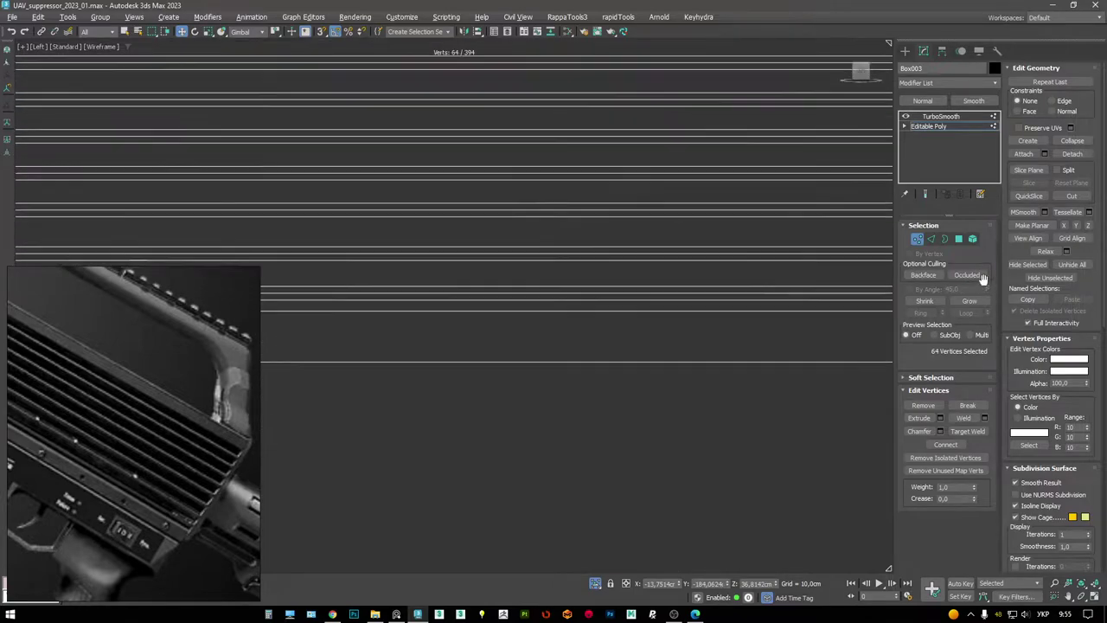
scroll(519, 329, "down", 1)
left_click_drag(333, 300, 367, 320)
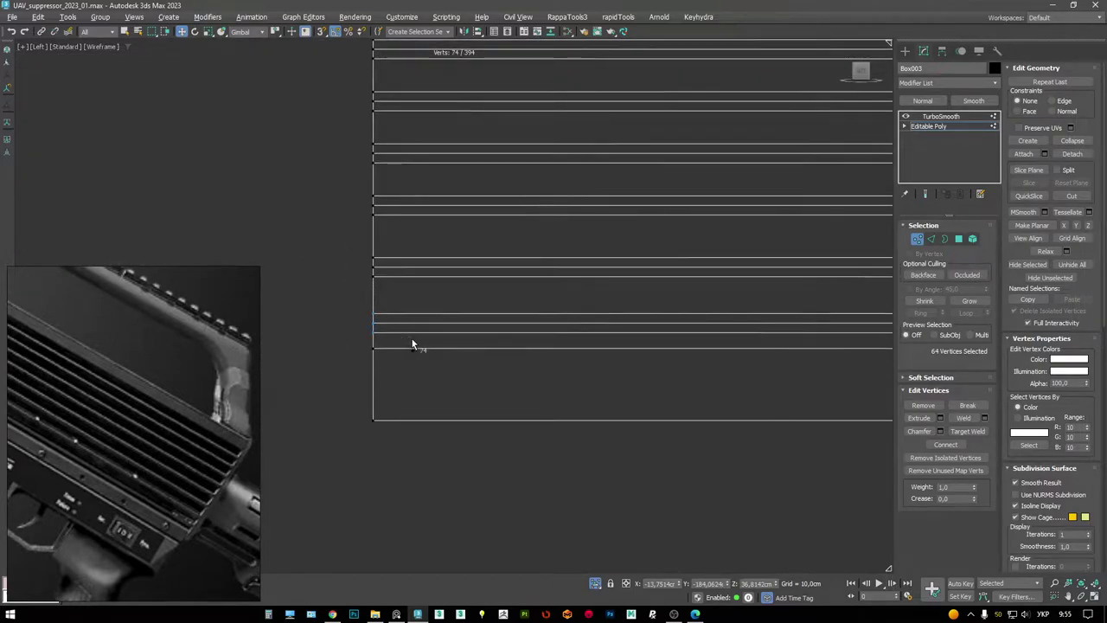
- Move the selected vertex rows slightly up on Y, back in shaded Perspective view
key("F3")
scroll(519, 279, "down", 2)
scroll(549, 243, "up", 1)
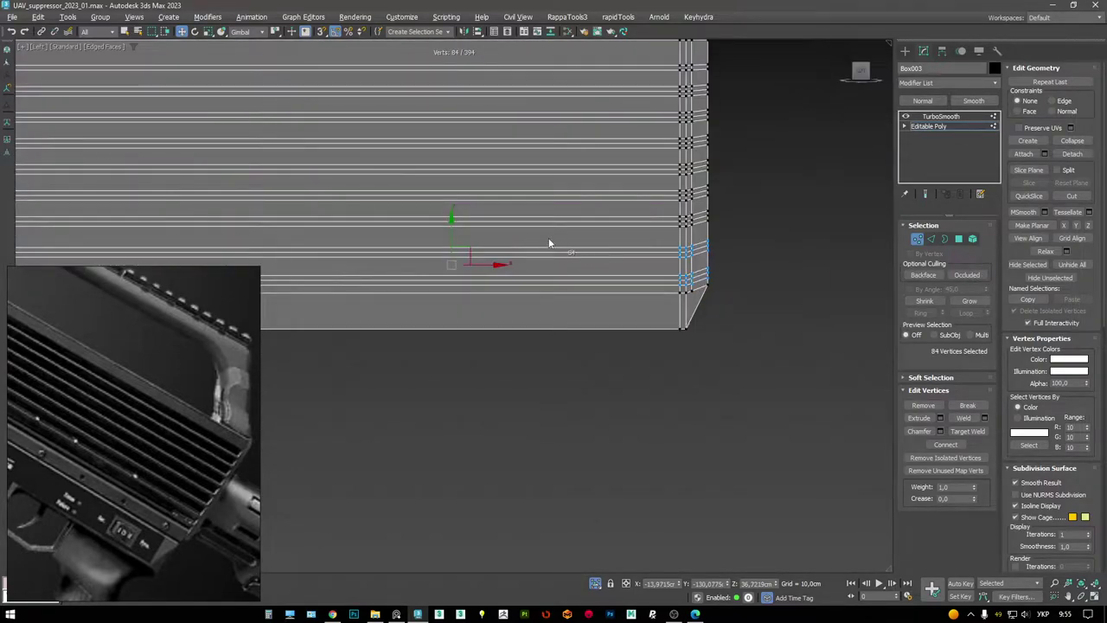
left_click_drag(448, 222, 443, 219)
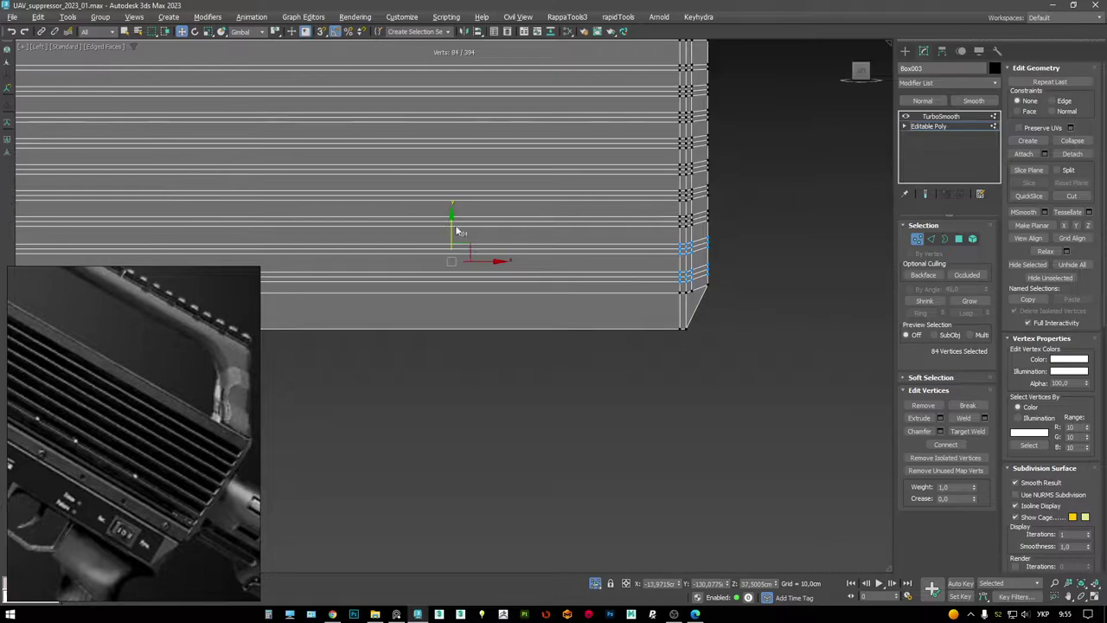
key("alt+w")
key("alt+w")
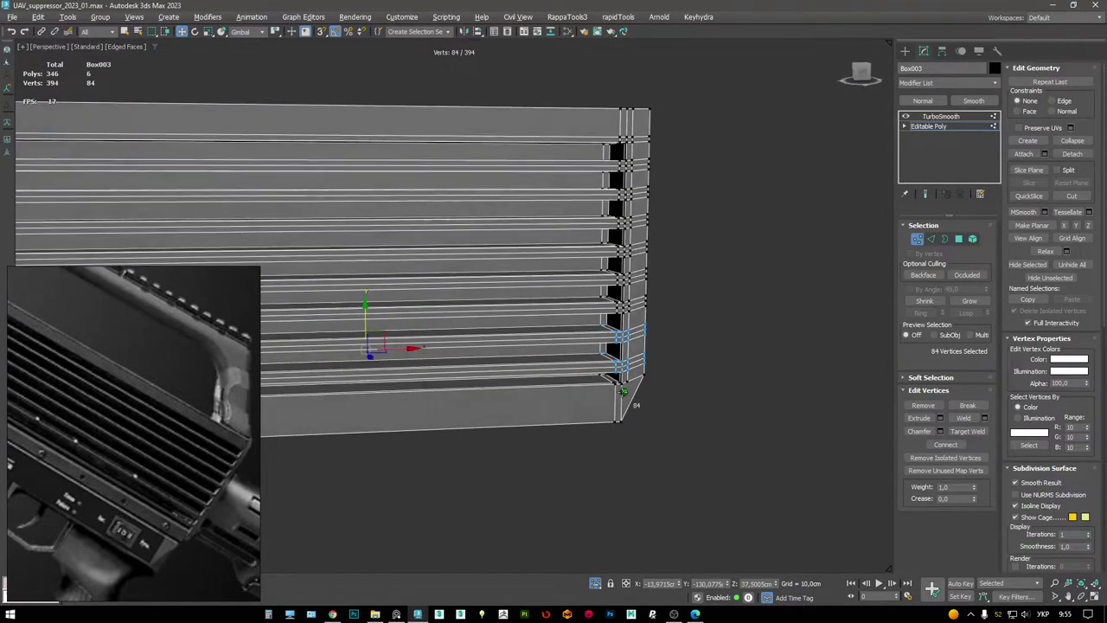
scroll(623, 391, "up", 4)
- Cut a new edge across the angled bottom corner of the box
middle_click_drag(625, 374, 644, 232, "alt")
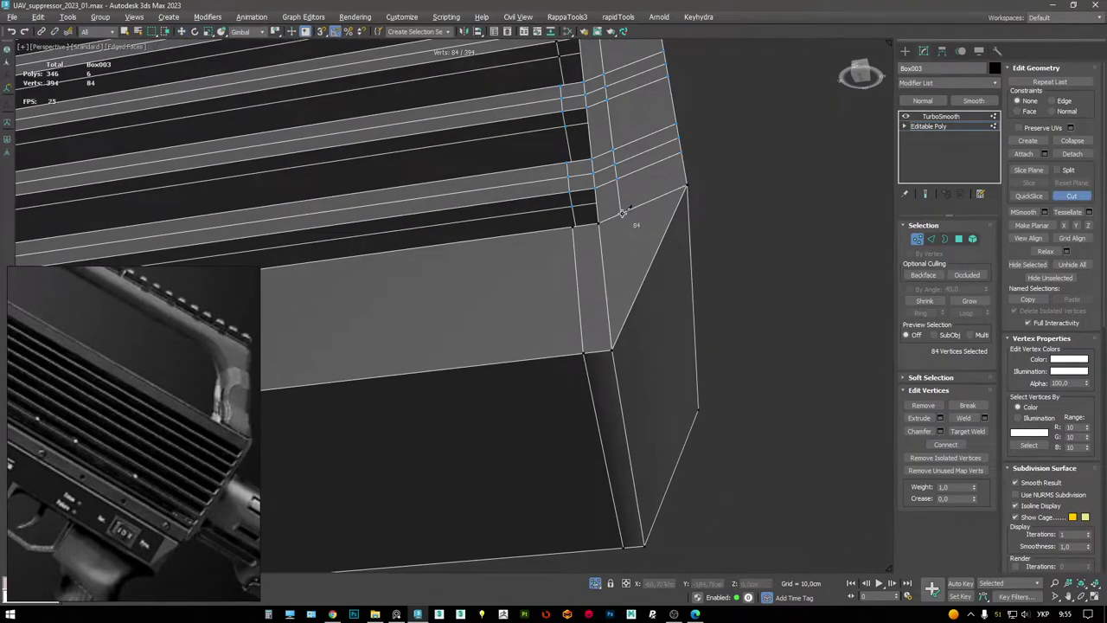
left_click(620, 213)
middle_click_drag(672, 483, 700, 455, "alt")
left_click(718, 456)
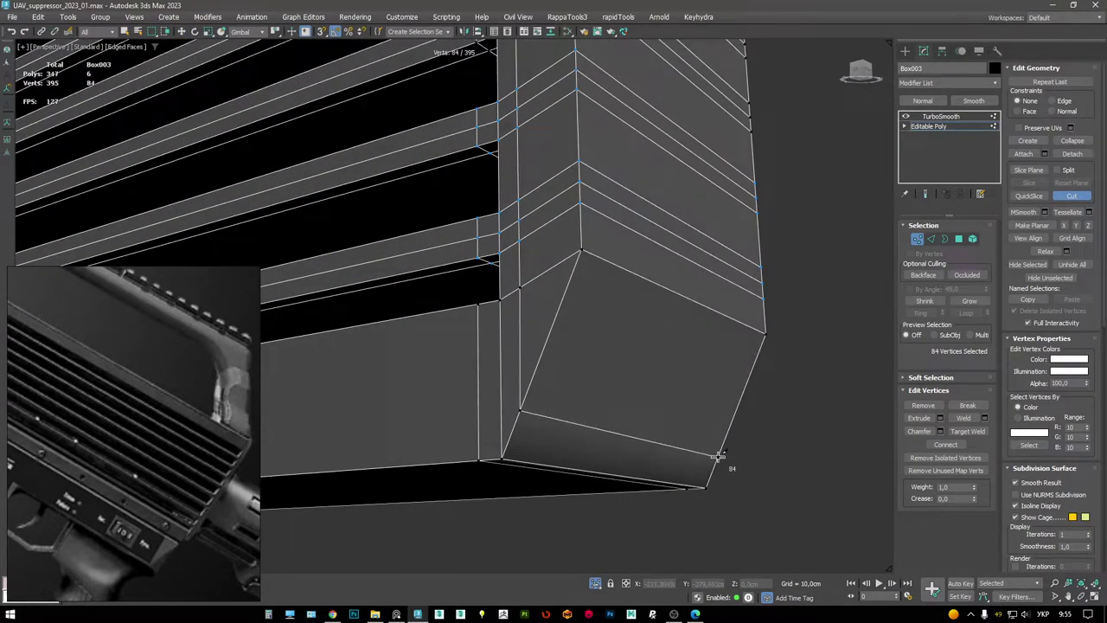
middle_click_drag(570, 349, 642, 296, "alt")
right_click(643, 296)
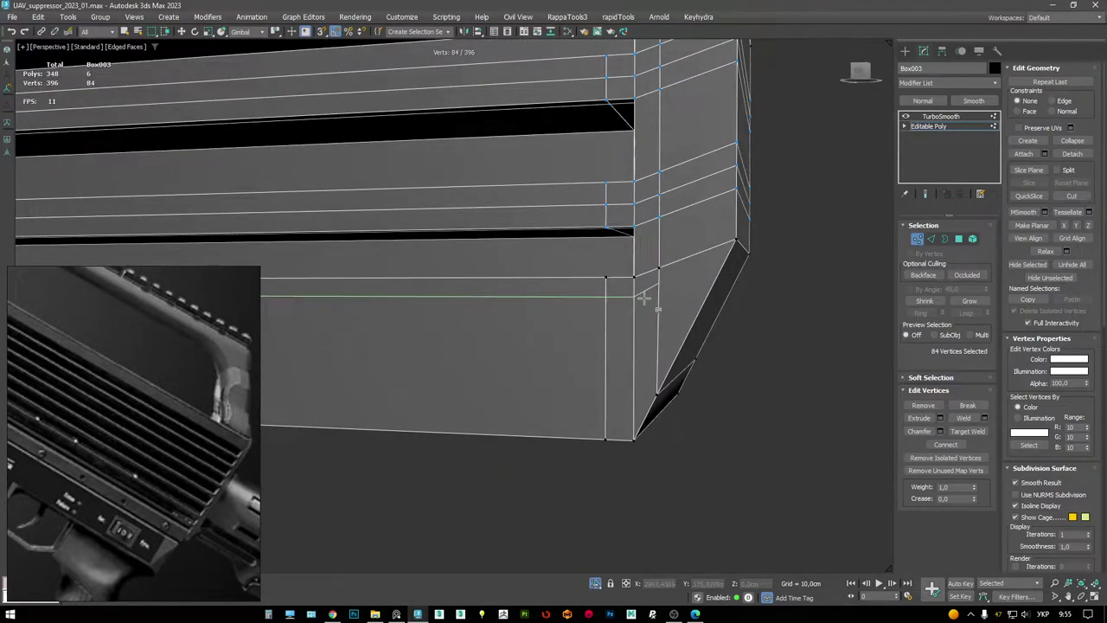
- Insert an extra edge loop on the box
left_click(644, 298)
key("w")
middle_click_drag(659, 286, 708, 296, "alt")
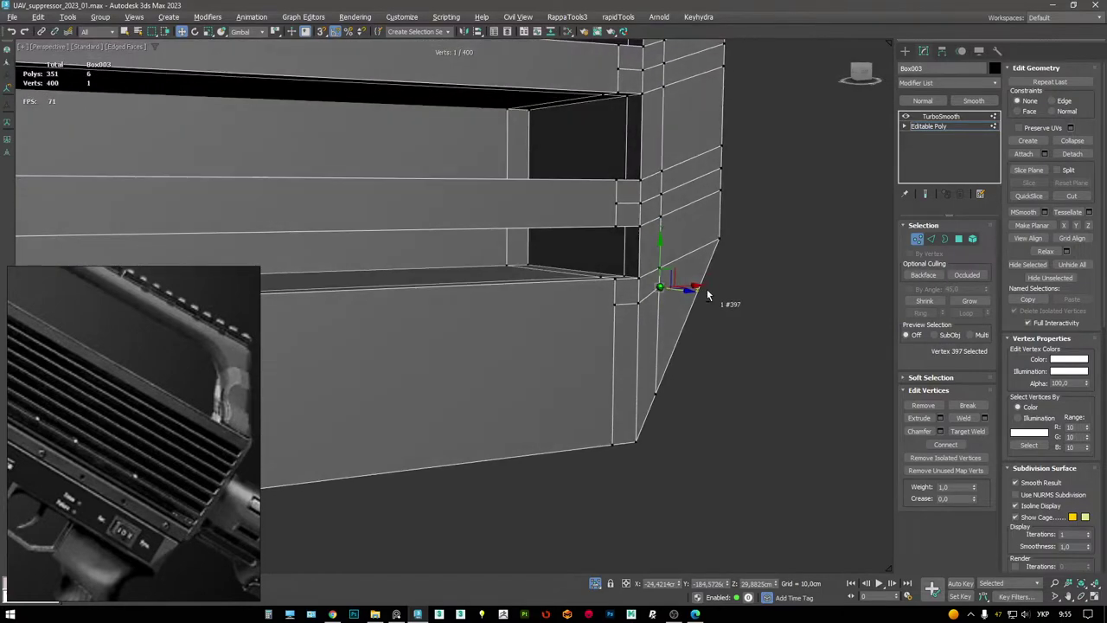
key("2")
middle_click_drag(632, 242, 647, 260, "alt")
scroll(640, 260, "up", 2)
scroll(640, 263, "down", 3)
- Select the slot-end edge loop and preview Connect edges across it
left_click(647, 260)
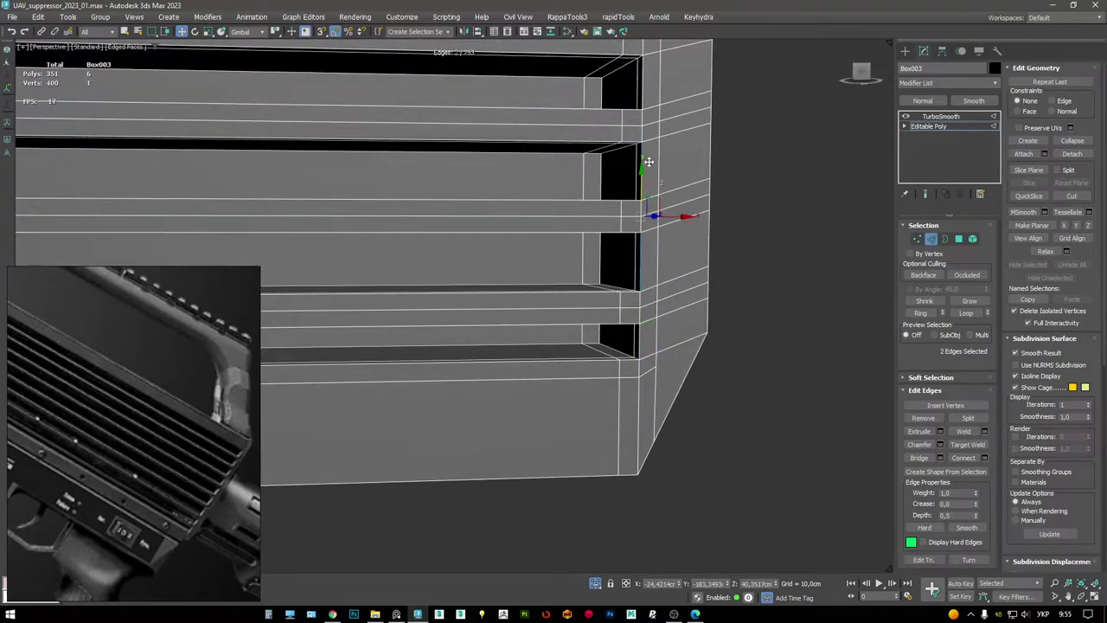
middle_click_drag(649, 161, 630, 216, "alt")
middle_click_drag(638, 109, 630, 262, "alt")
left_click(630, 261, "ctrl")
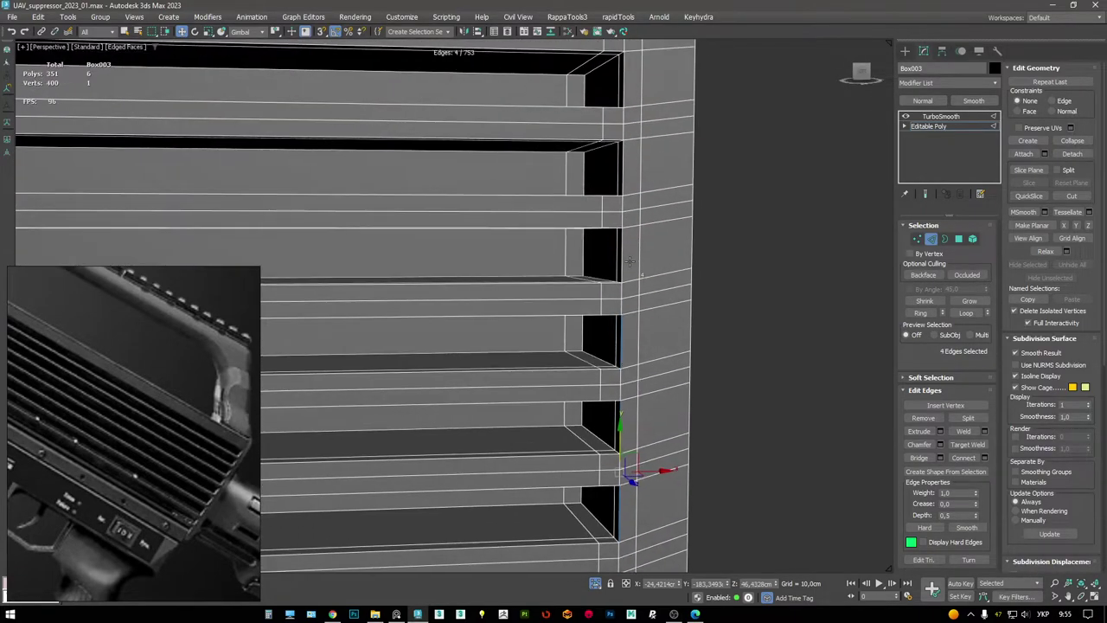
middle_click_drag(622, 84, 628, 198, "alt")
double_click(627, 198)
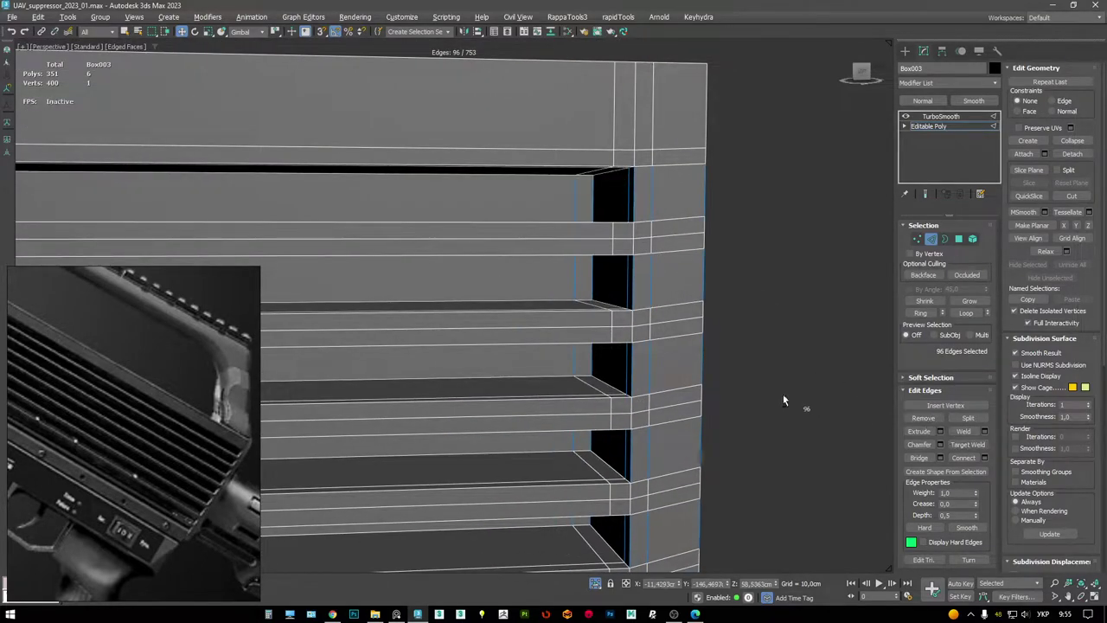
key("ctrl+shift+e")
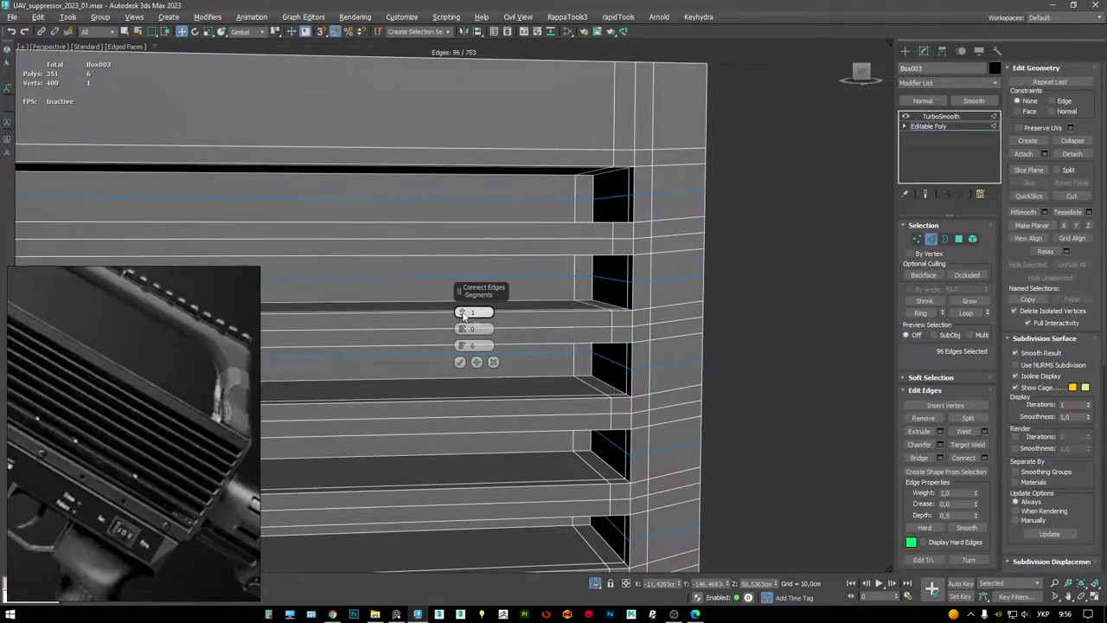
- Confirm the connecting edges across the fin slot ends
left_click(460, 361)
scroll(648, 420, "down", 3)
middle_click_drag(648, 420, 645, 381, "alt")
scroll(643, 389, "up", 4)
- Add another edge loop along the finned box with SwiftLoop and select it
key("shift+alt+w")
left_click(665, 448)
middle_click_drag(724, 419, 694, 306)
key("1")
key("2")
double_click(707, 224)
scroll(605, 268, "down", 10)
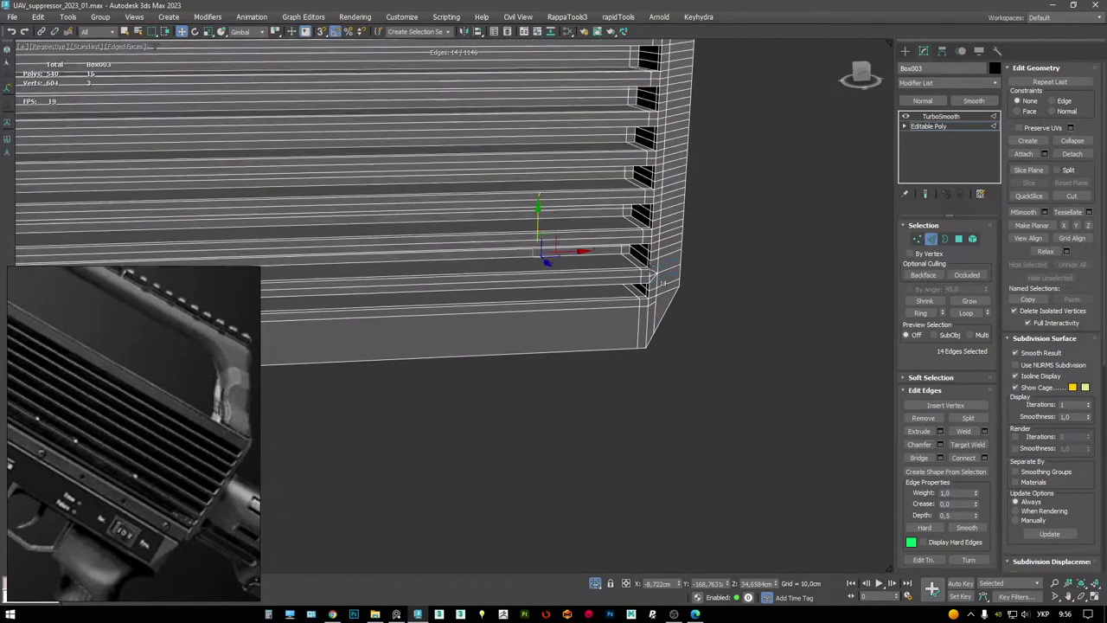
mouse_move(586, 252)
middle_mouse_down("alt")
mouse_move(667, 230)
mouse_move(689, 240)
mouse_move(579, 259)
middle_mouse_up("alt")
- Select the end polygons of the ribbed part at Polygon level
key("4")
left_click_drag(457, 119, 575, 446)
left_click_drag(519, 161, 518, 187, "alt")
middle_click_drag(530, 216, 692, 243, "alt")
right_click(704, 244)
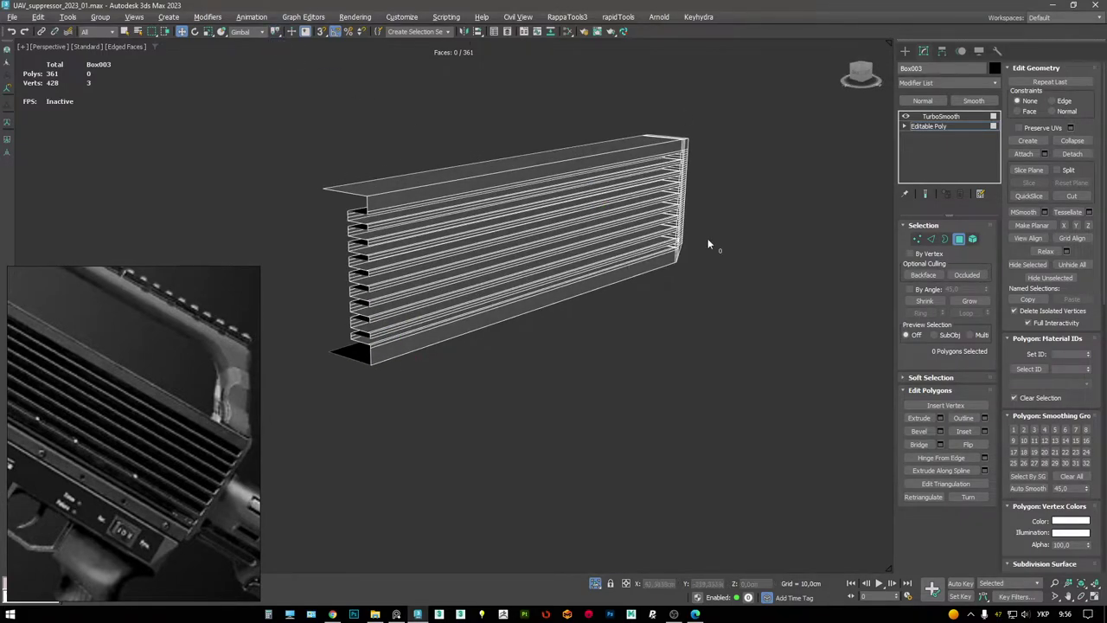
- Select the corner edge loops around the slatted box's end
scroll(708, 238, "up", 5)
scroll(744, 255, "down", 2)
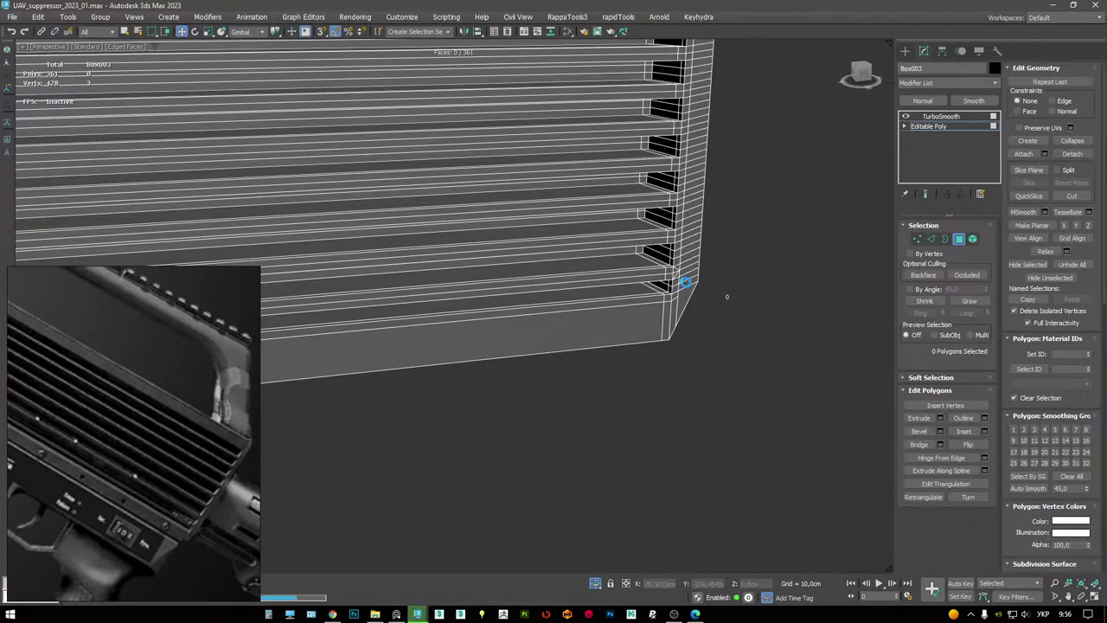
scroll(716, 288, "up", 4)
key("2")
double_click(717, 258)
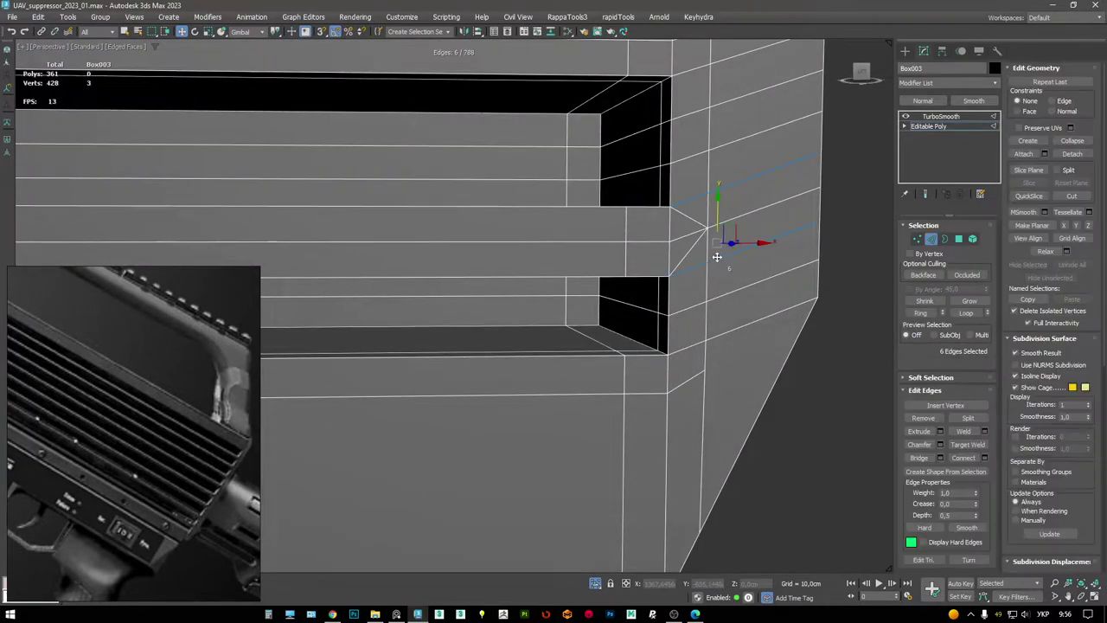
key("1")
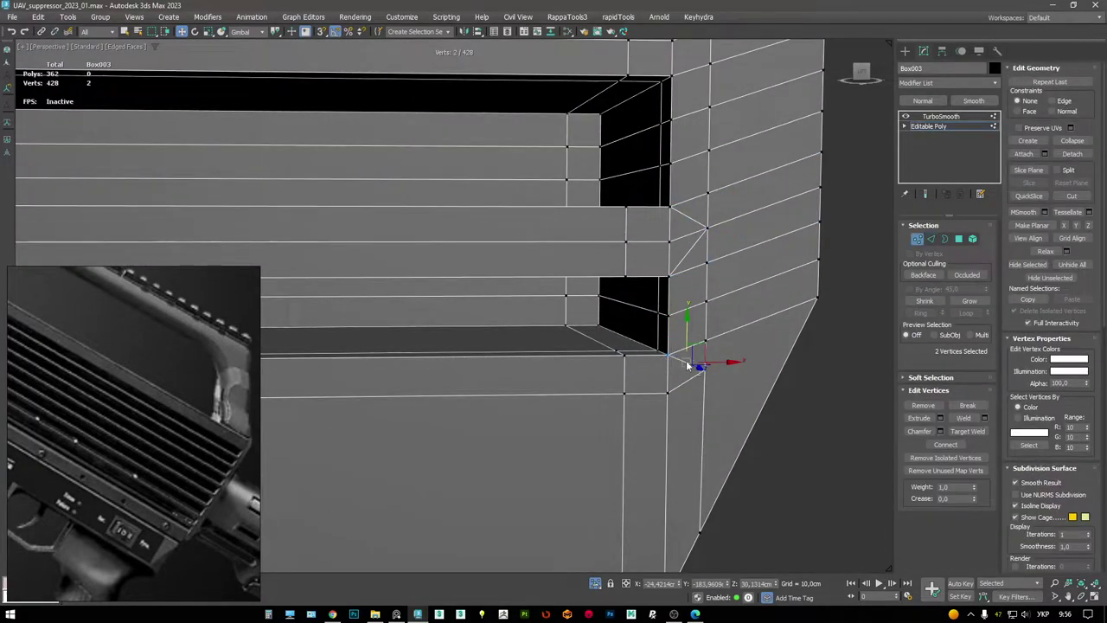
middle_click_drag(688, 366, 699, 179, "alt")
key("2")
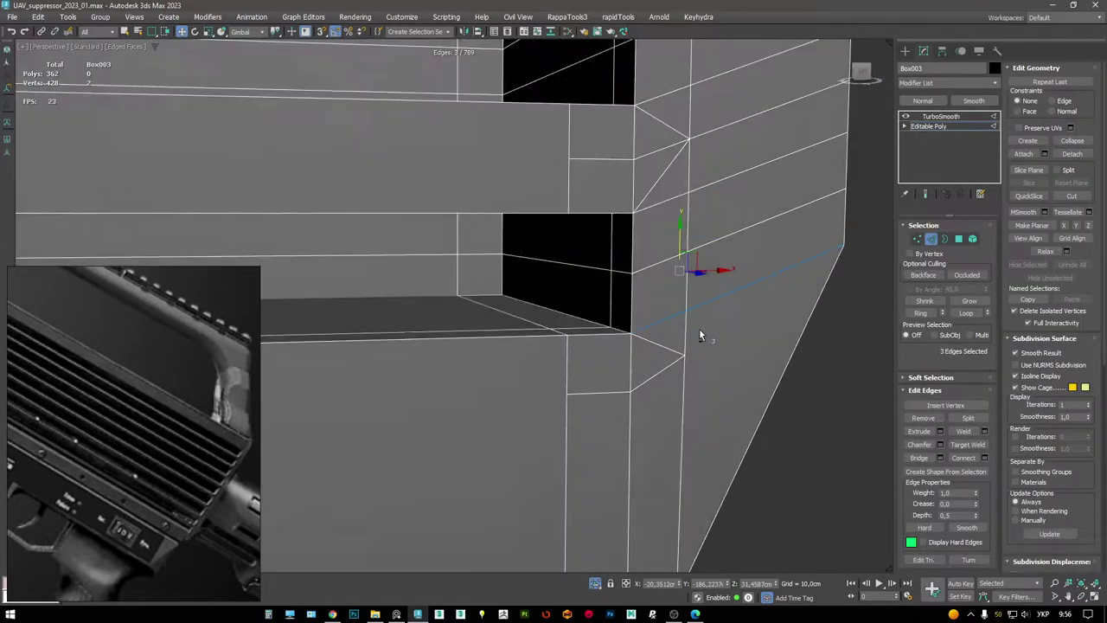
middle_click_drag(700, 336, 632, 357, "alt")
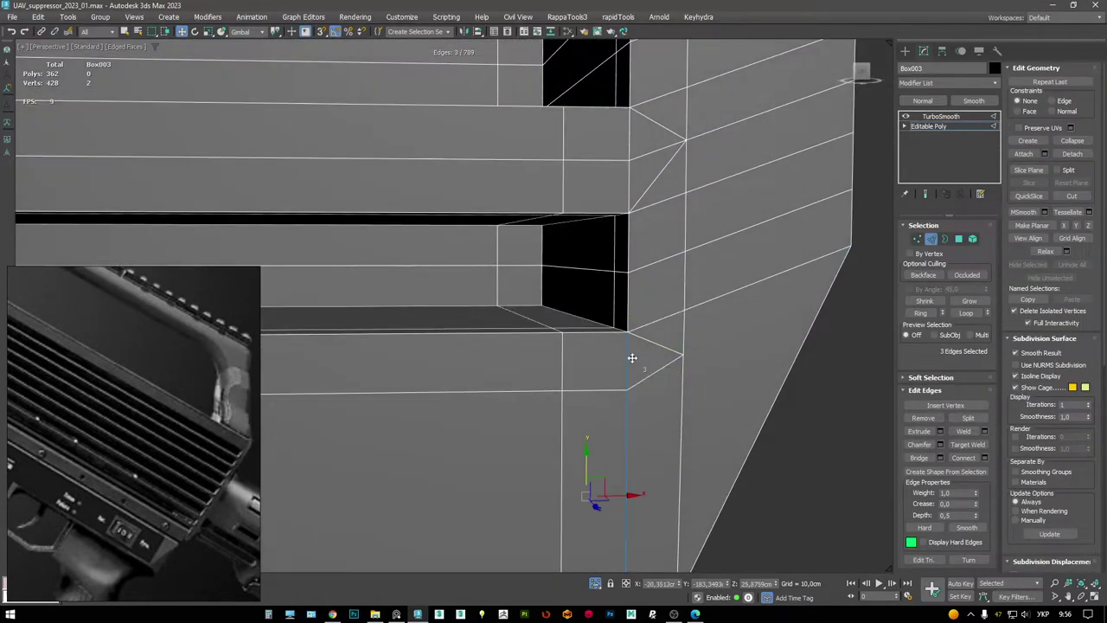
scroll(632, 357, "down", 3)
middle_click_drag(635, 317, 406, 409, "alt")
double_click(692, 333)
- Extrude the selected corner edges
scroll(679, 320, "down", 5)
scroll(567, 334, "up", 3)
key("shift+e")
scroll(484, 344, "up", 1)
left_click(460, 346)
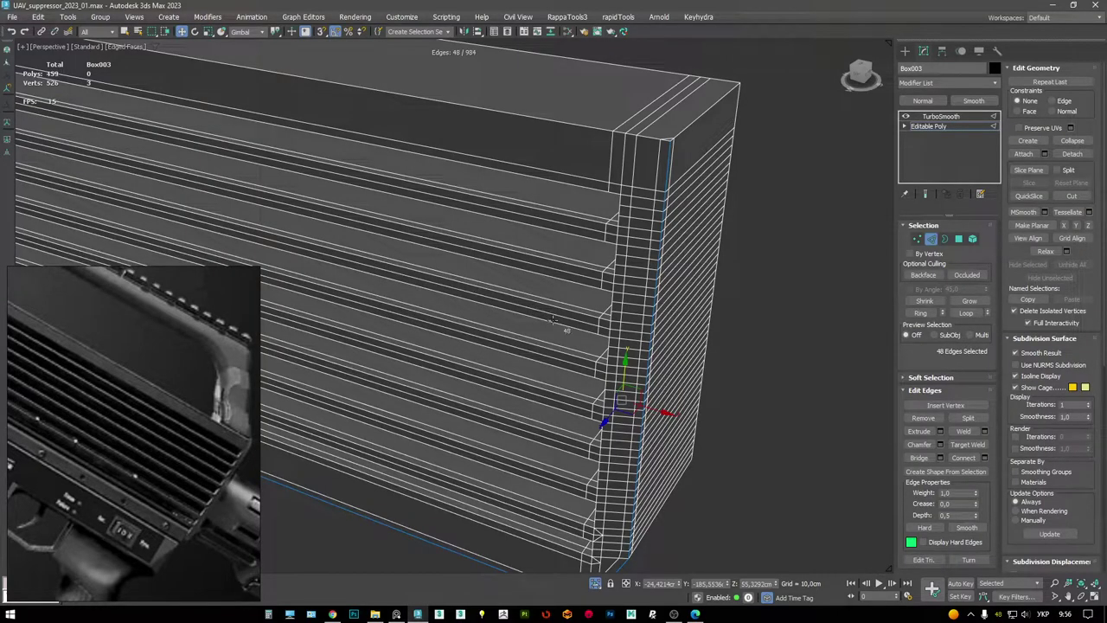
- Add the long top edge and an end-face edge to the selection
double_click(657, 137, "ctrl")
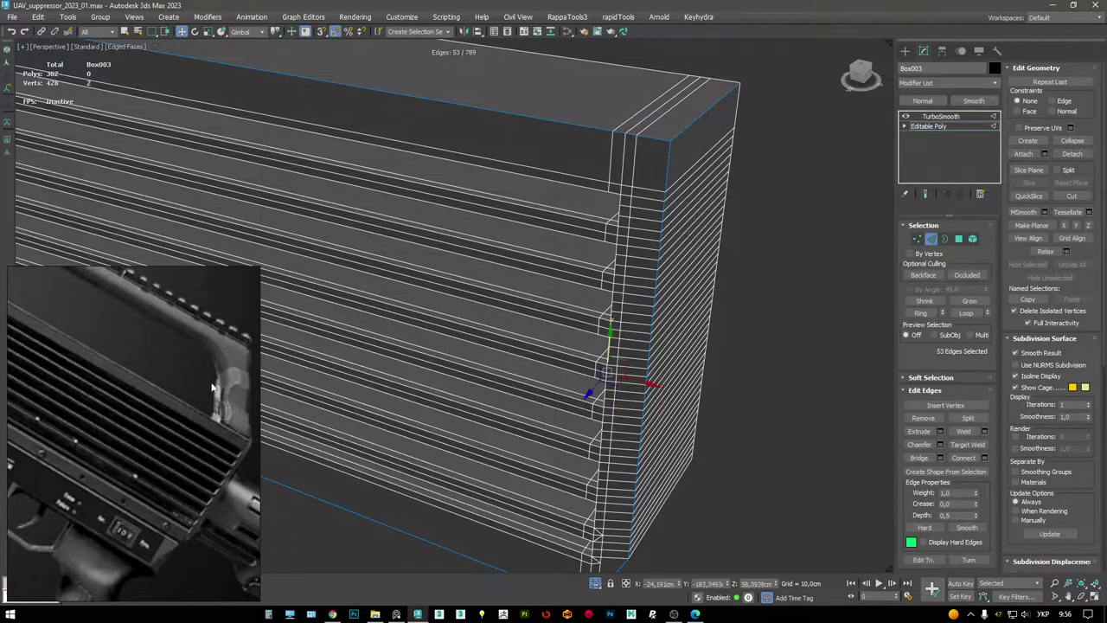
mouse_move(615, 287)
middle_mouse_down("alt")
mouse_move(619, 258)
mouse_move(606, 277)
middle_mouse_up("alt")
scroll(621, 384, "up", 2)
left_click(672, 330, "ctrl")
middle_click_drag(655, 341, 485, 285, "alt")
- Chamfer the selected edges by 1.4575 cm and preview them under TurboSmooth
key("ctrl+shift+c")
left_click_drag(462, 363, 471, 257)
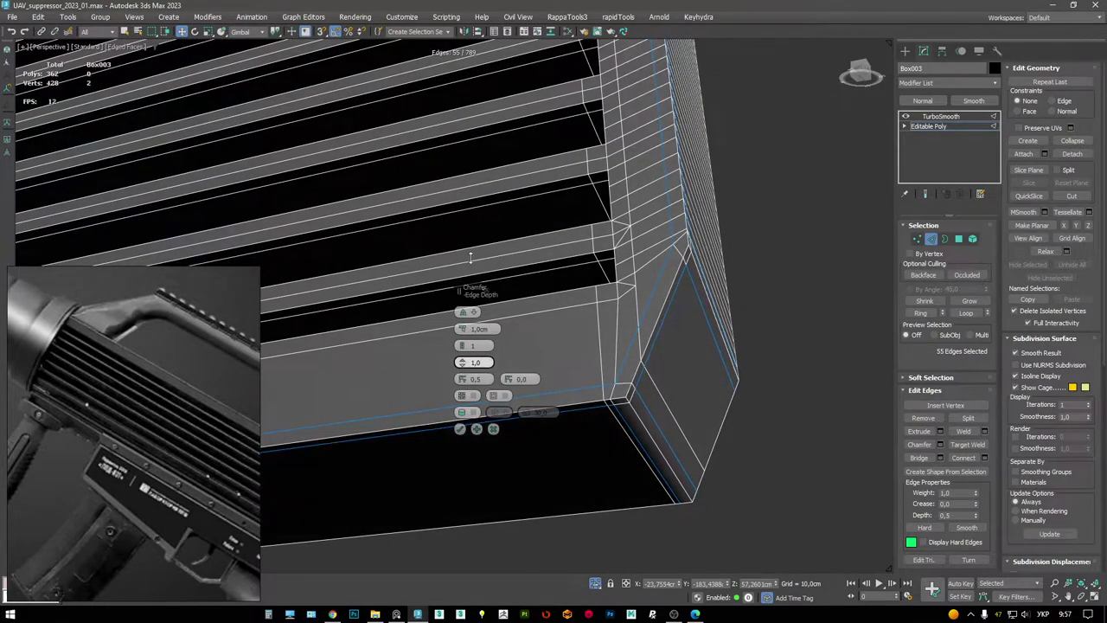
left_click_drag(468, 333, 461, 312)
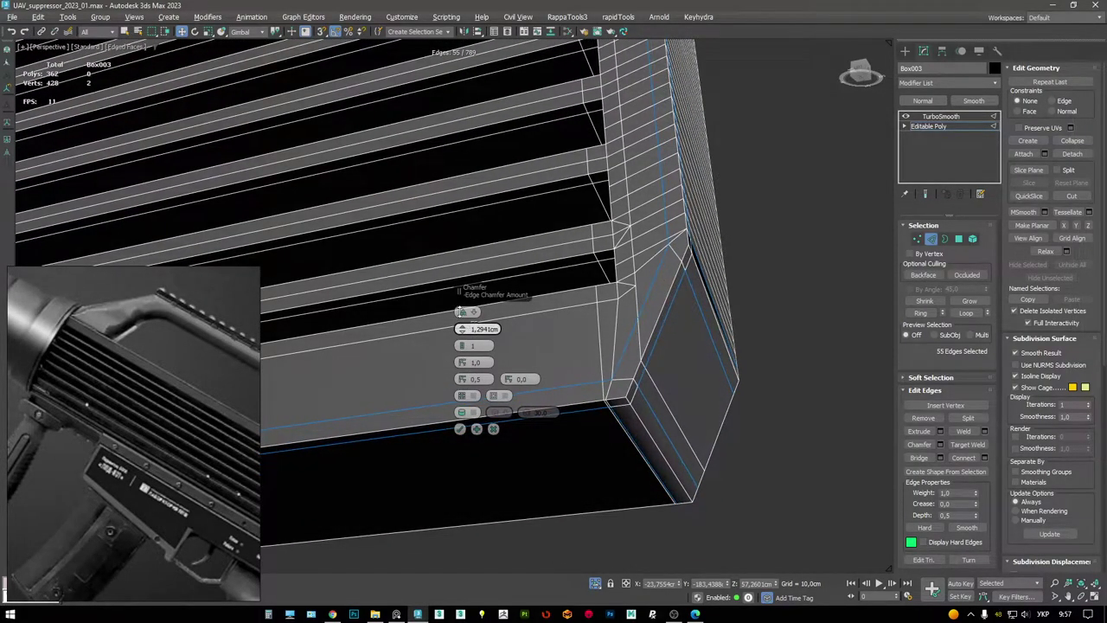
scroll(485, 298, "down", 5)
middle_click_drag(484, 298, 596, 242, "alt")
scroll(588, 216, "up", 6)
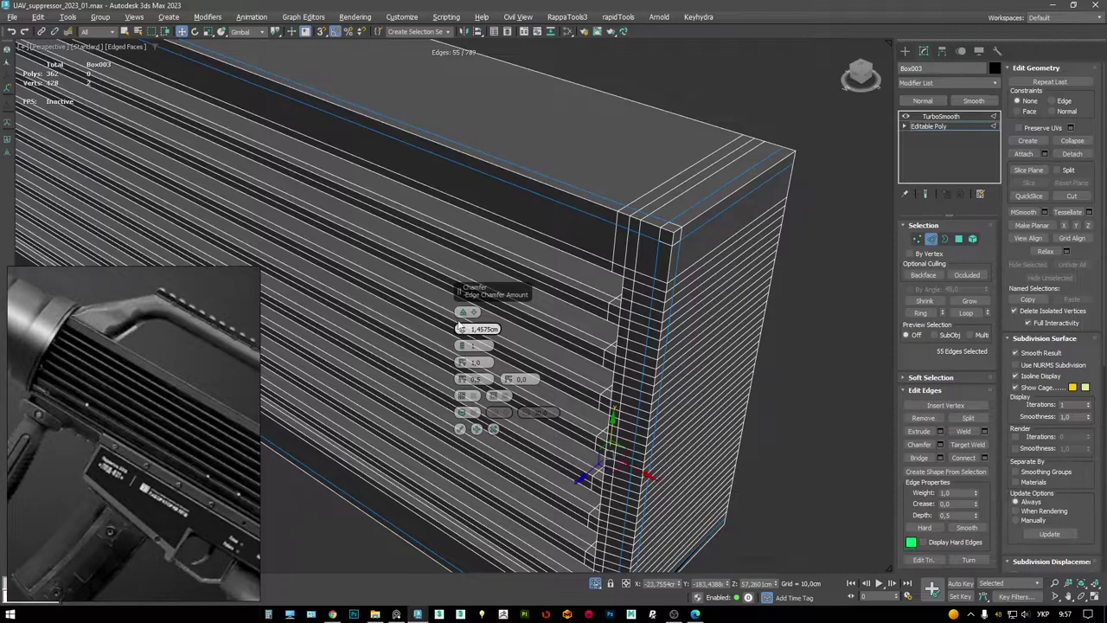
left_click(466, 429)
left_click(930, 119)
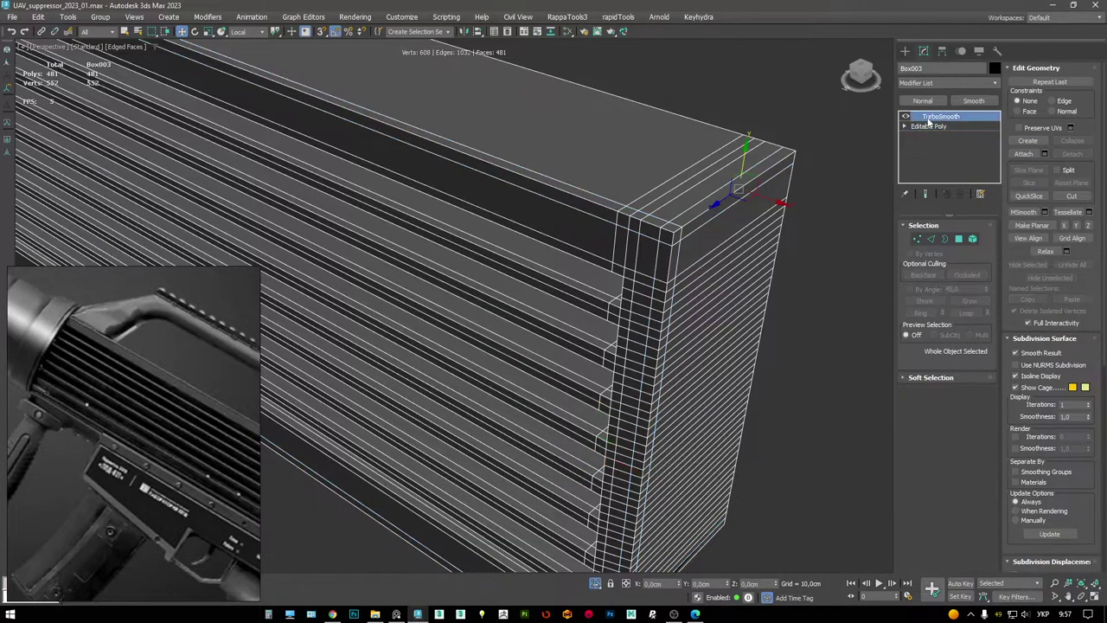
- Check the smoothed box end with edged faces toggled, then return to the base Editable Poly level
scroll(640, 200, "down", 5)
mouse_move(640, 200)
middle_mouse_down("alt")
mouse_move(675, 199)
mouse_move(677, 270)
mouse_move(677, 252)
middle_mouse_up("alt")
key("F4")
scroll(676, 252, "up", 8)
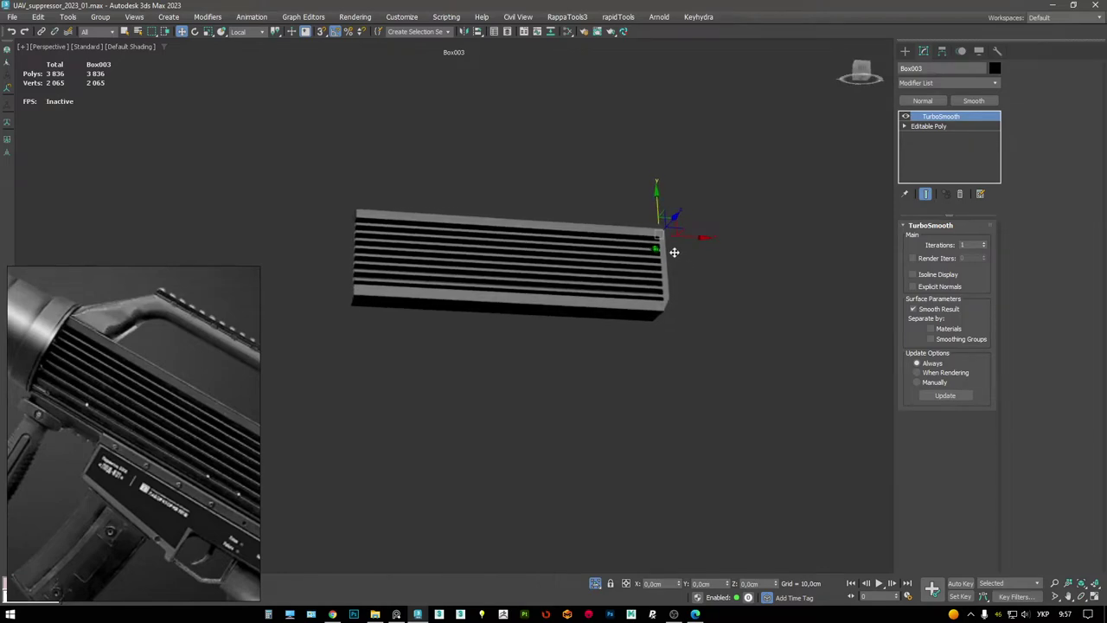
key("F4")
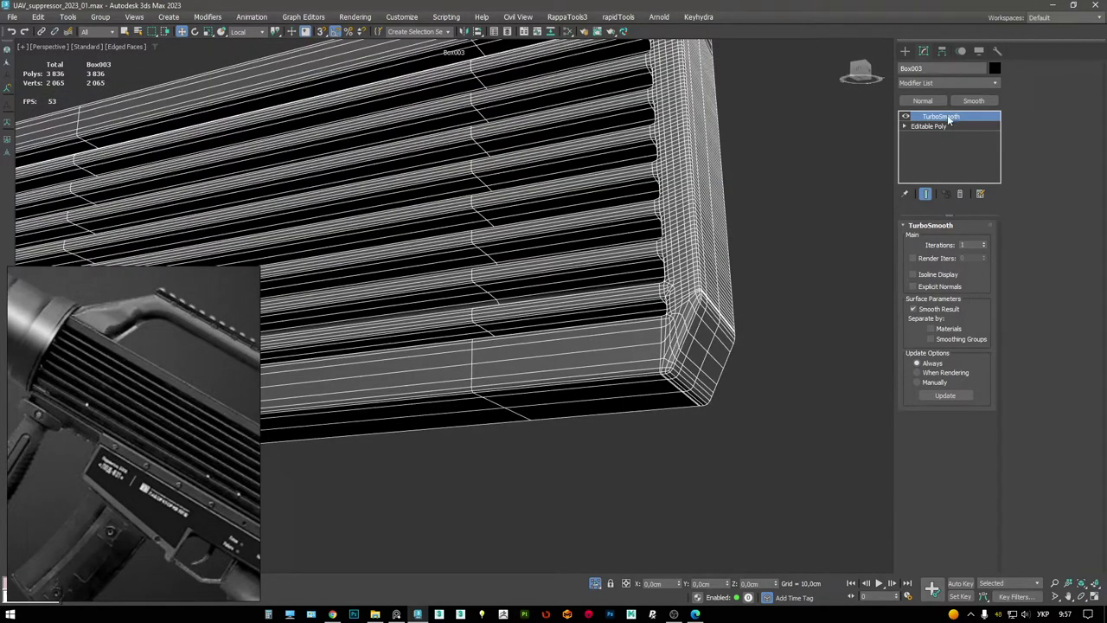
left_click(943, 127)
scroll(672, 321, "up", 8)
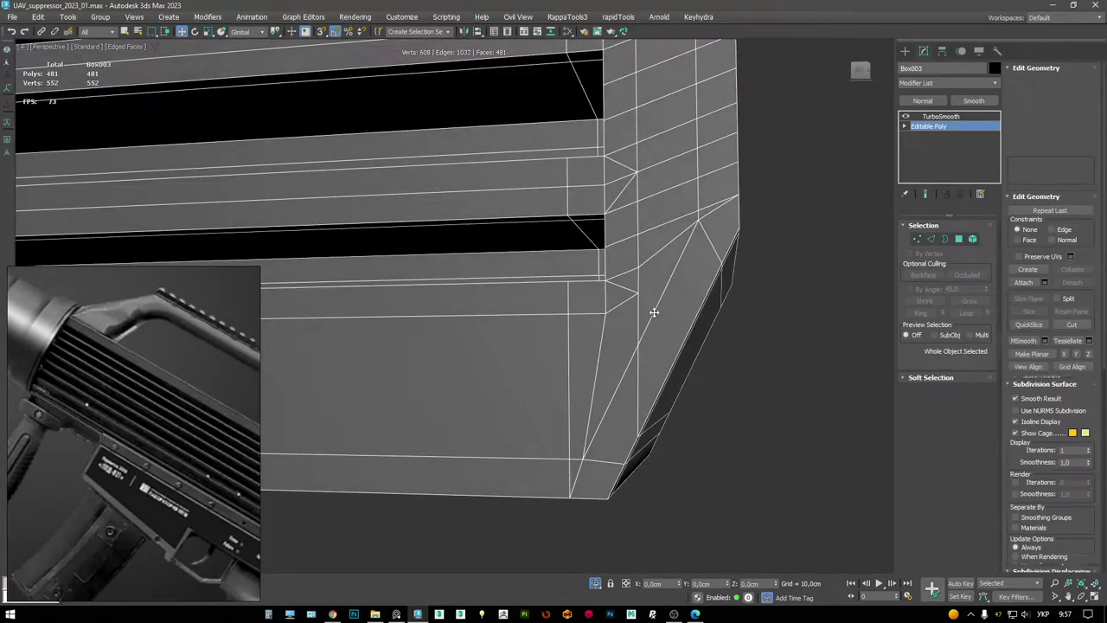
- Remove the two surplus edge loops running into the box end
key("1")
left_click(647, 305)
middle_click_drag(647, 305, 632, 281, "alt")
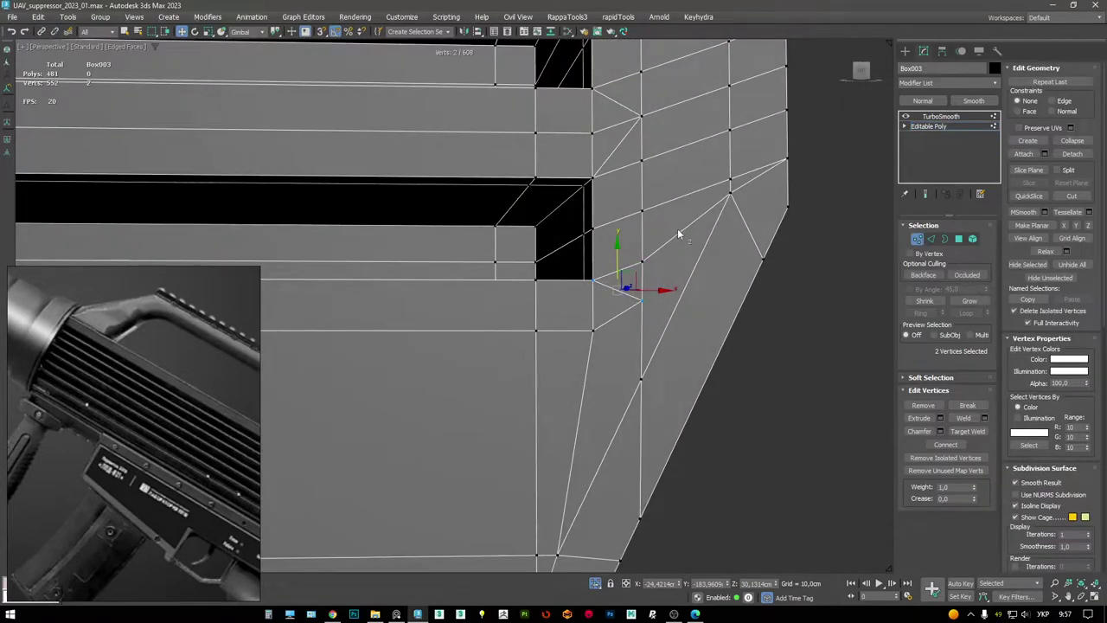
middle_click_drag(677, 228, 637, 269, "alt")
key("2")
double_click(632, 208, "ctrl")
key("ctrl+BackSpace")
scroll(637, 269, "down", 6)
- Connect the slat inset's corner vertex, trial-remove five edges, then undo both changes
middle_click_drag(667, 271, 676, 293, "alt")
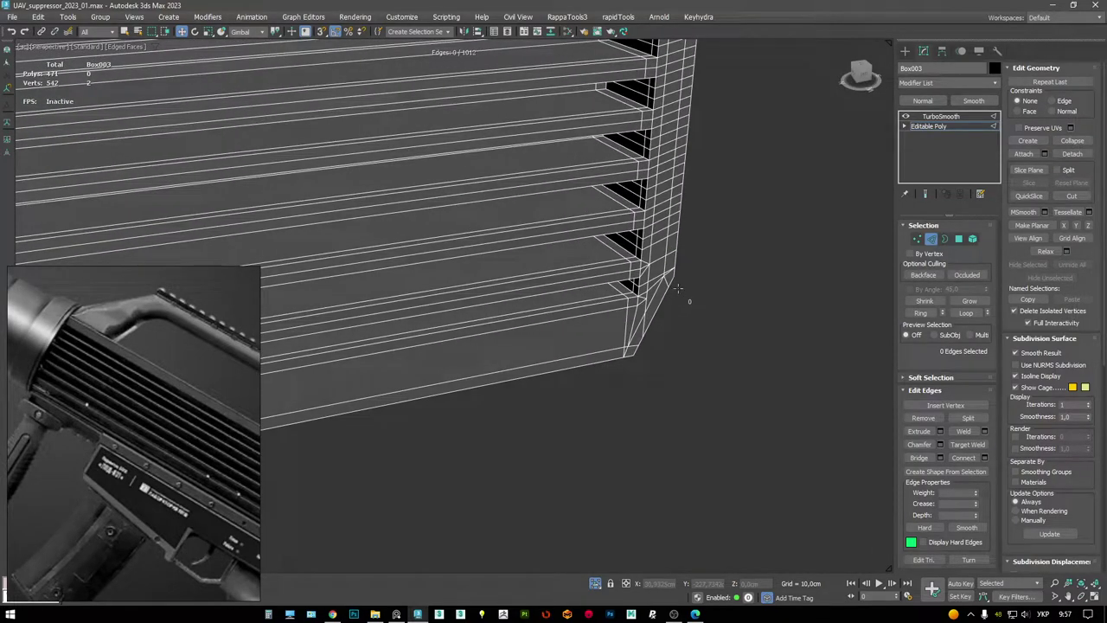
scroll(659, 268, "up", 8)
middle_click_drag(641, 241, 616, 252, "alt")
key("1")
left_click(615, 251)
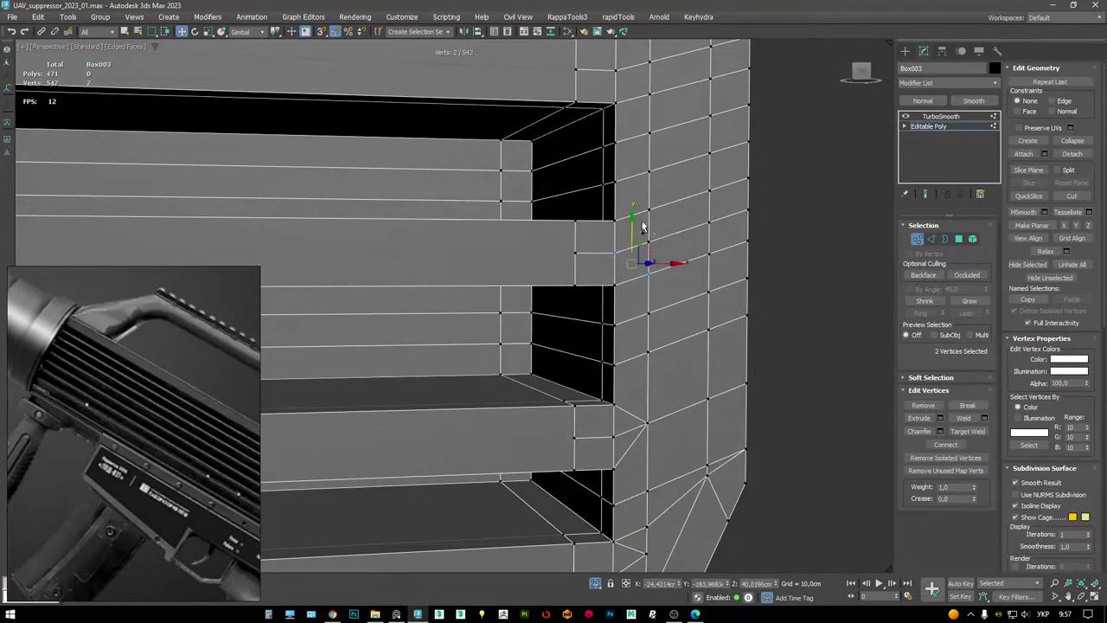
key("ctrl+shift+e")
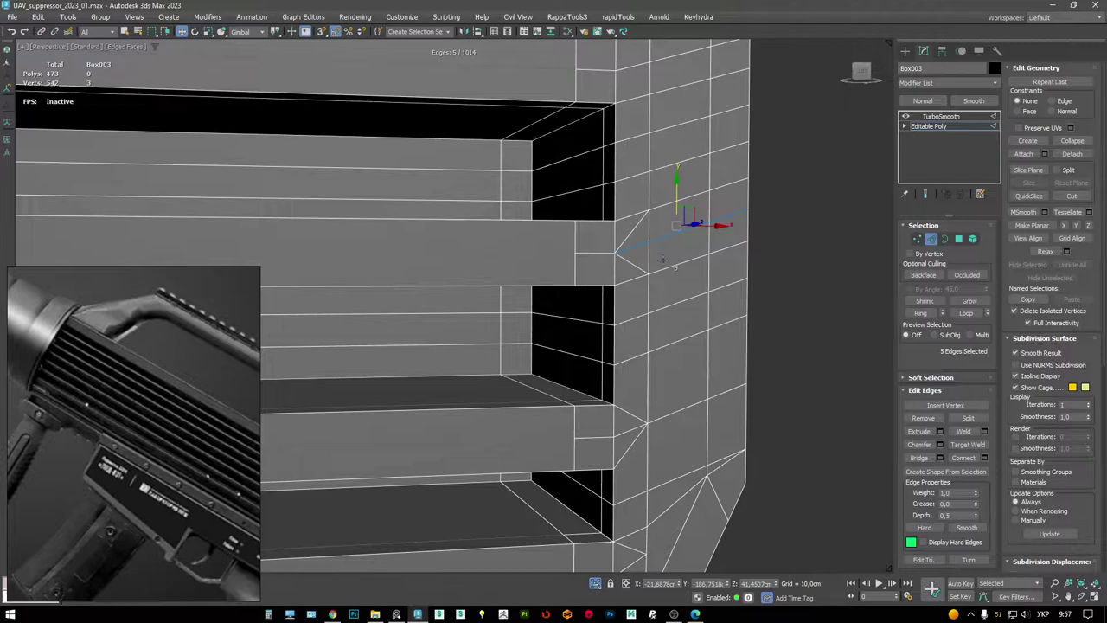
middle_click_drag(647, 293, 648, 373, "alt")
key("ctrl+BackSpace")
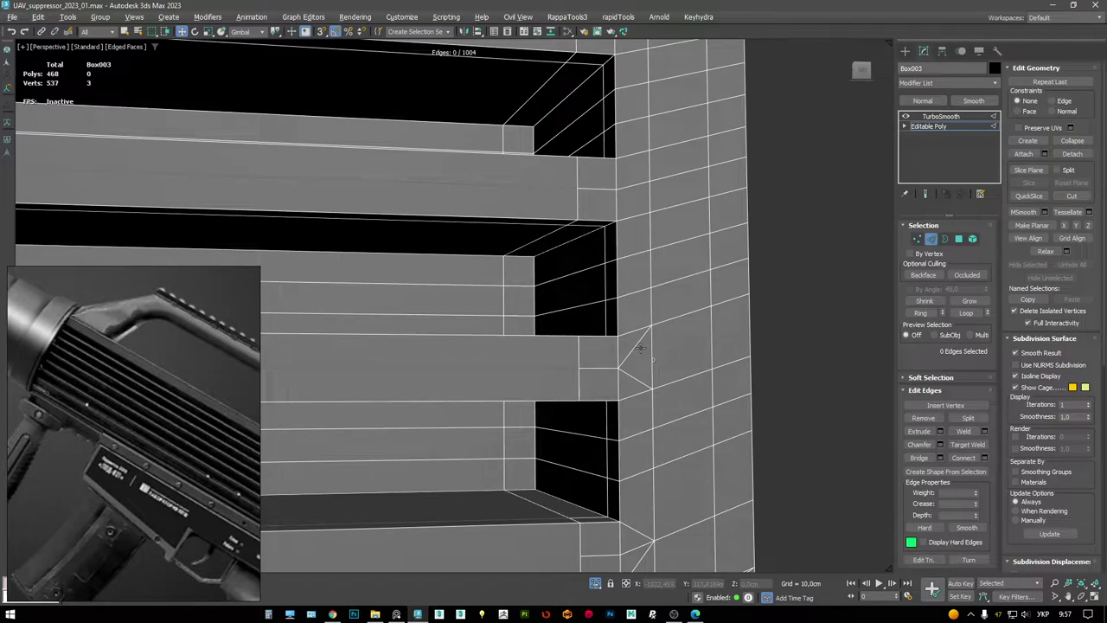
key("ctrl+z")
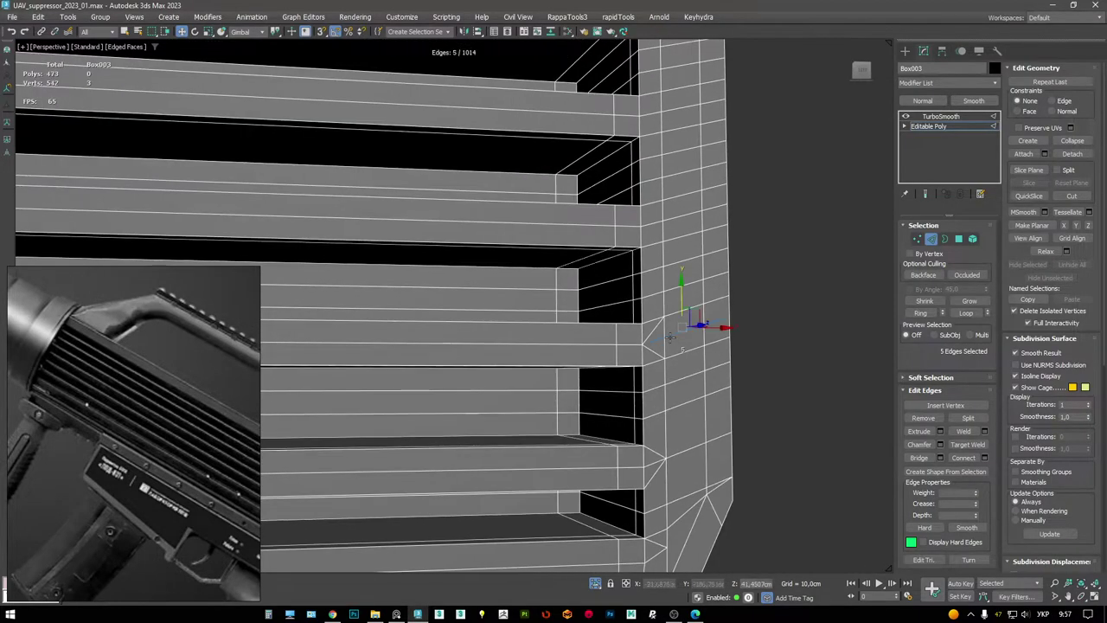
key("ctrl+z")
- Connect two vertices at the inset corner with a new edge and loop-select the resulting edges
key("1")
left_click_drag(645, 336, 682, 316)
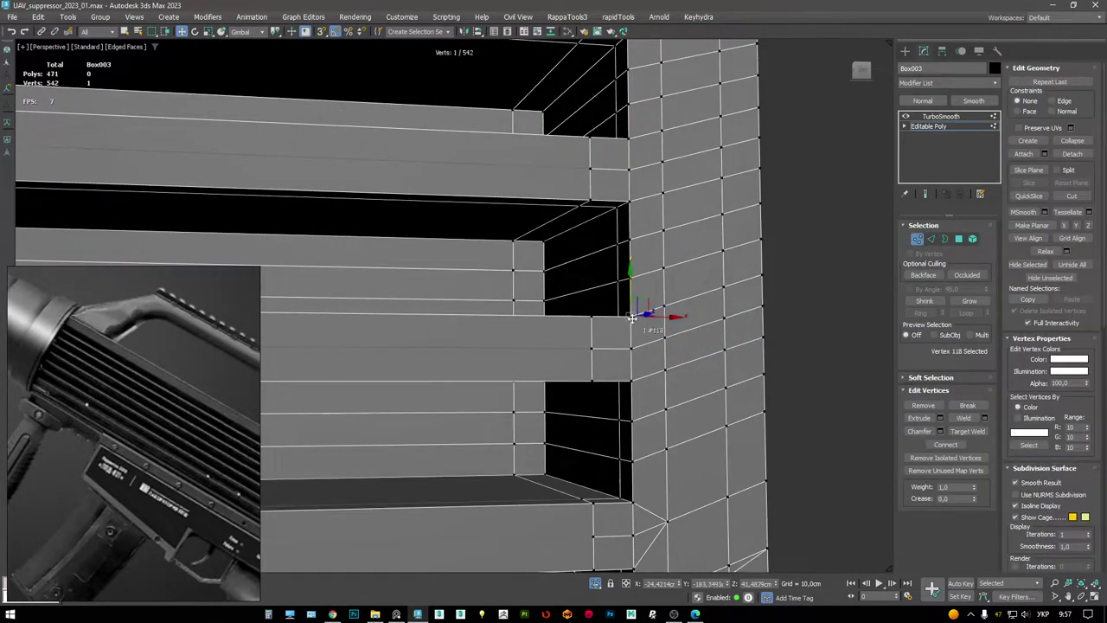
key("ctrl+shift+e")
key("2")
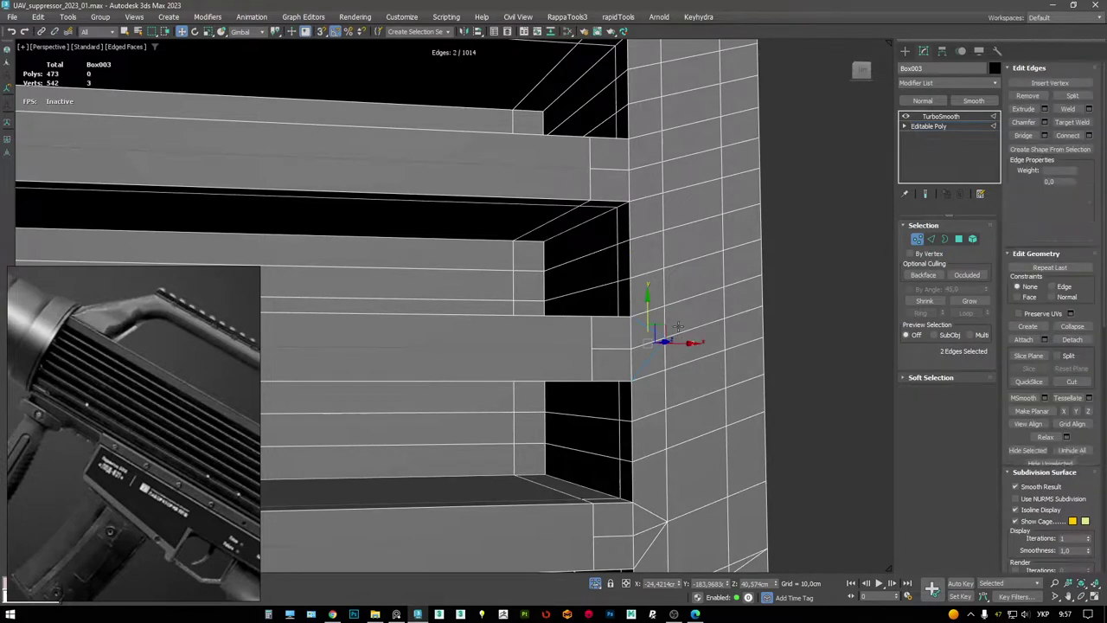
key("alt+l")
key("F3")
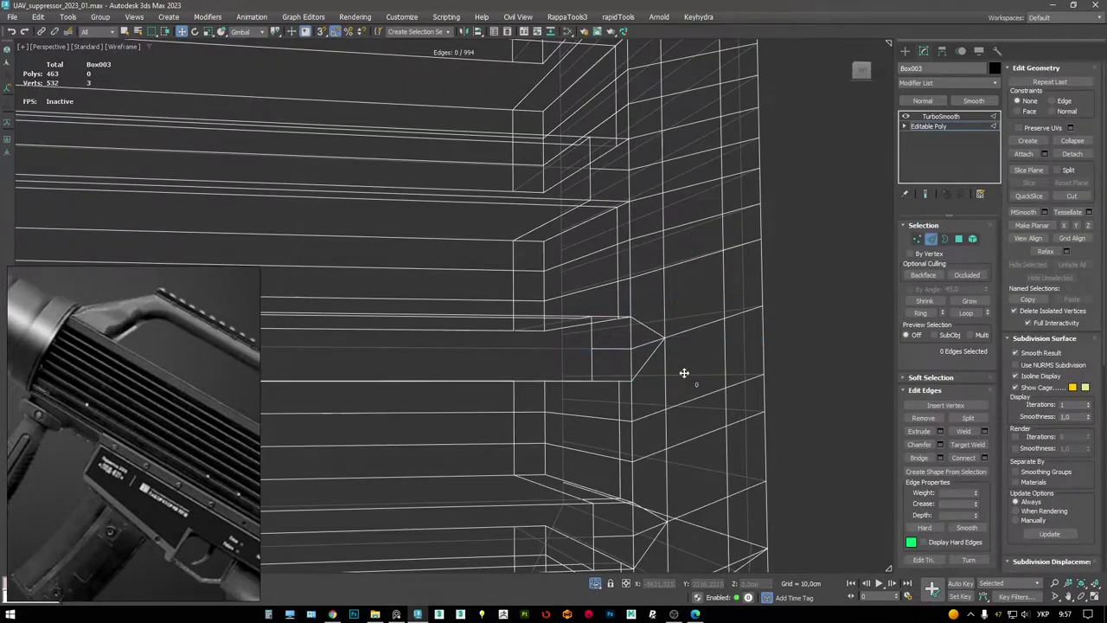
key("F3")
middle_click_drag(709, 326, 640, 313, "alt")
- Remove the surplus edges at the slat inset corner along with their vertices
key("1")
left_click(628, 313)
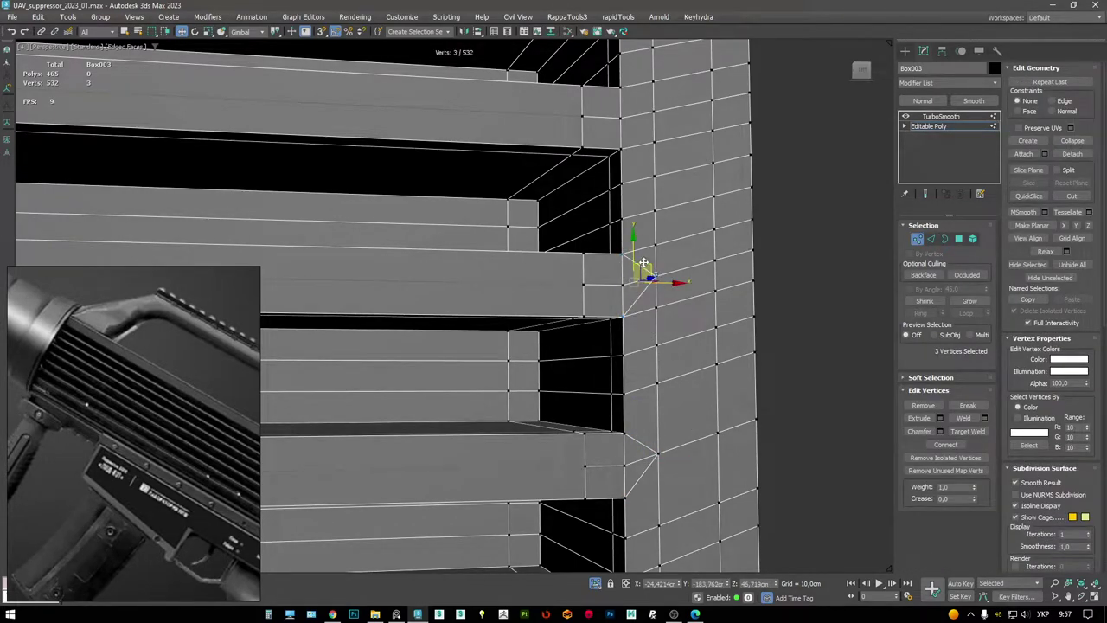
key("2")
left_click(630, 265, "ctrl")
left_click(628, 294, "ctrl")
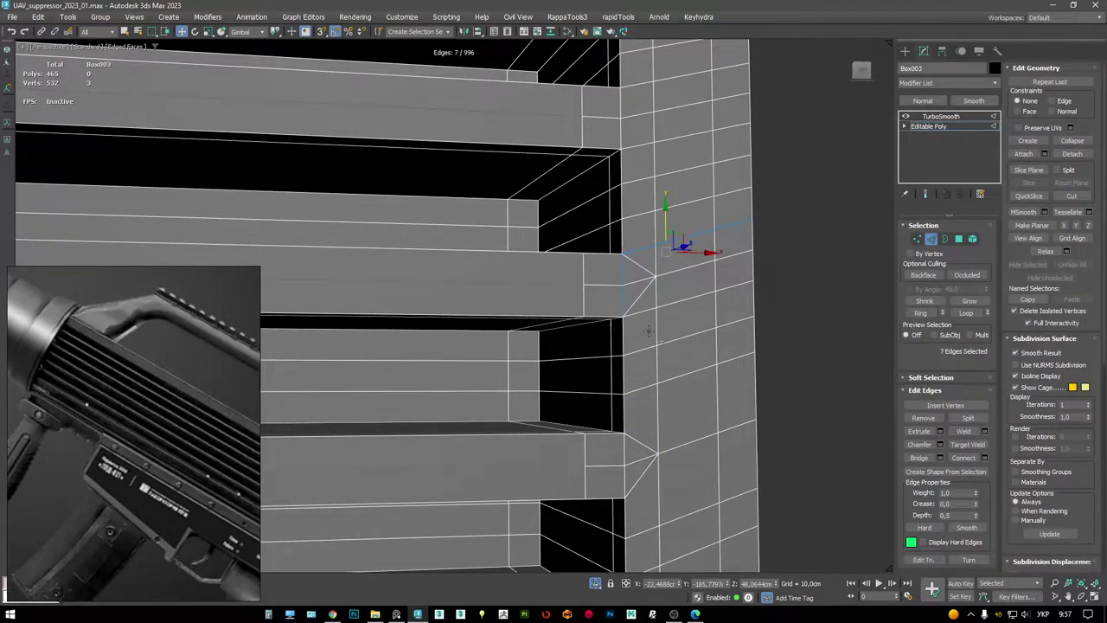
left_click(651, 310, "ctrl")
middle_click_drag(650, 310, 595, 290, "alt")
key("ctrl+BackSpace")
- Remove two more stray edge pairs at the inset and the chamfered corner
middle_click_drag(667, 252, 655, 298, "alt")
left_click(615, 307)
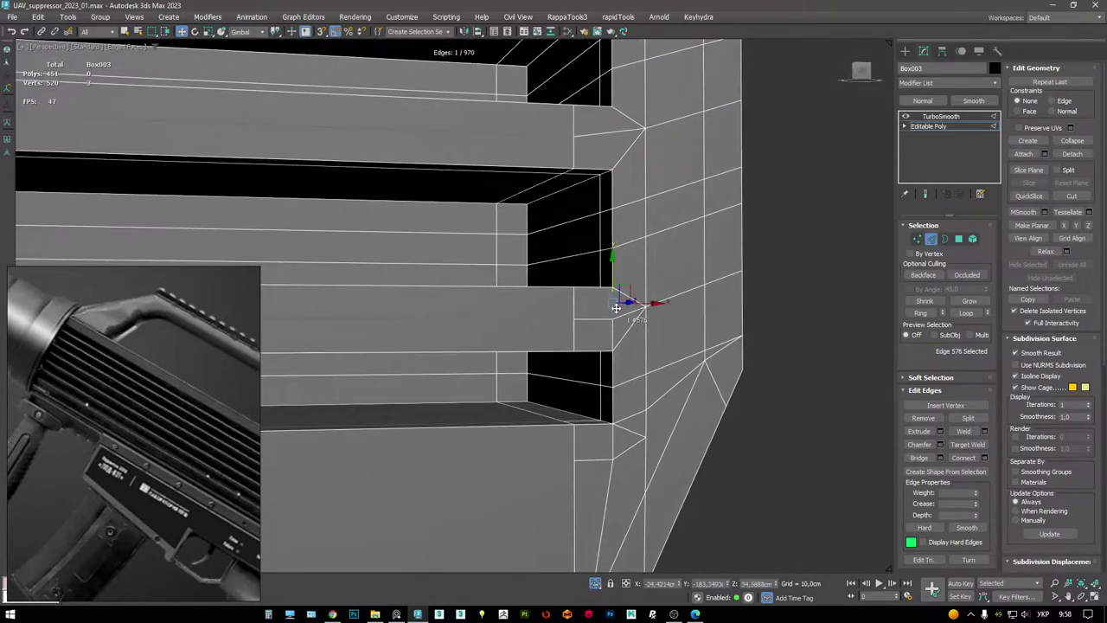
key("ctrl+BackSpace")
middle_click_drag(753, 326, 661, 223, "alt")
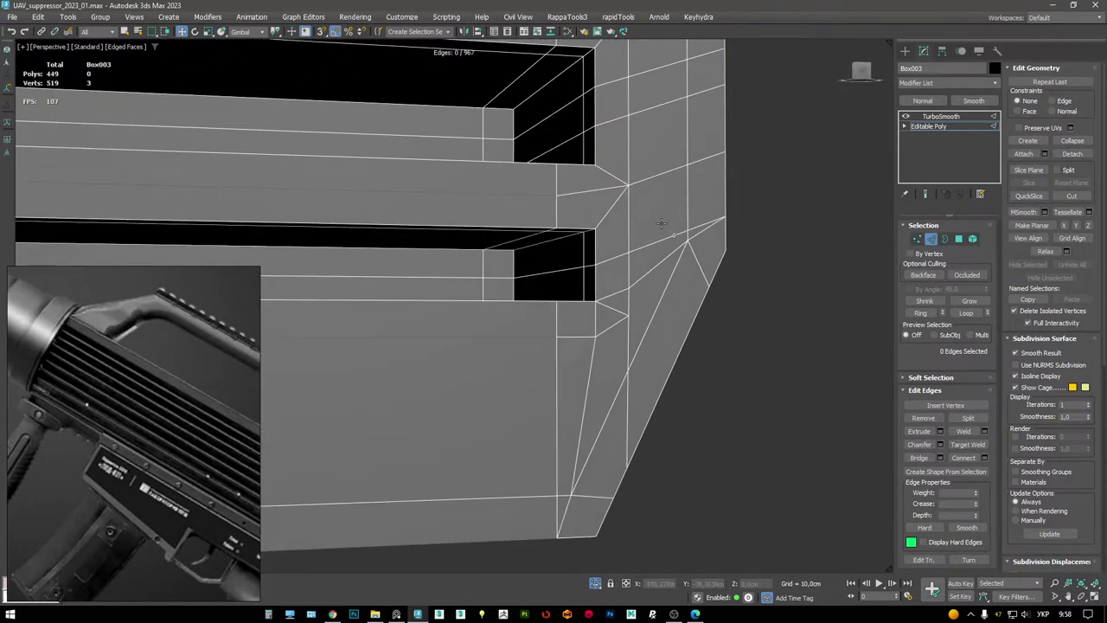
middle_click_drag(609, 315, 643, 314, "alt")
left_click(609, 329)
key("ctrl+BackSpace")
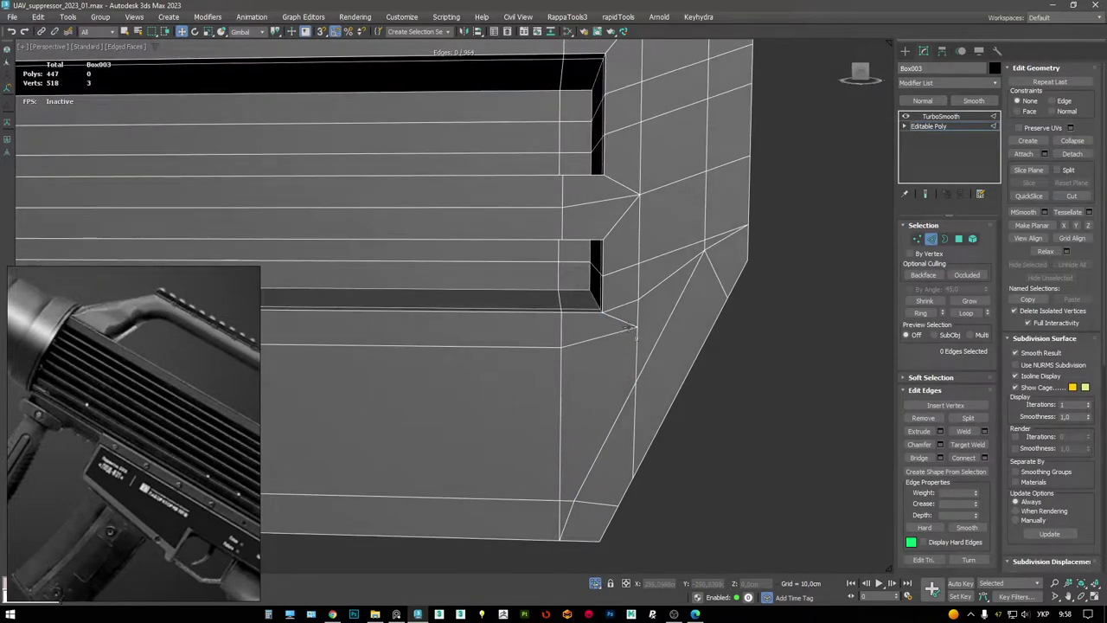
- Try a diagonal cut and vertex connection across the chamfered corner face, then undo them
key("1")
key("ctrl+w")
scroll(694, 253, "up", 3)
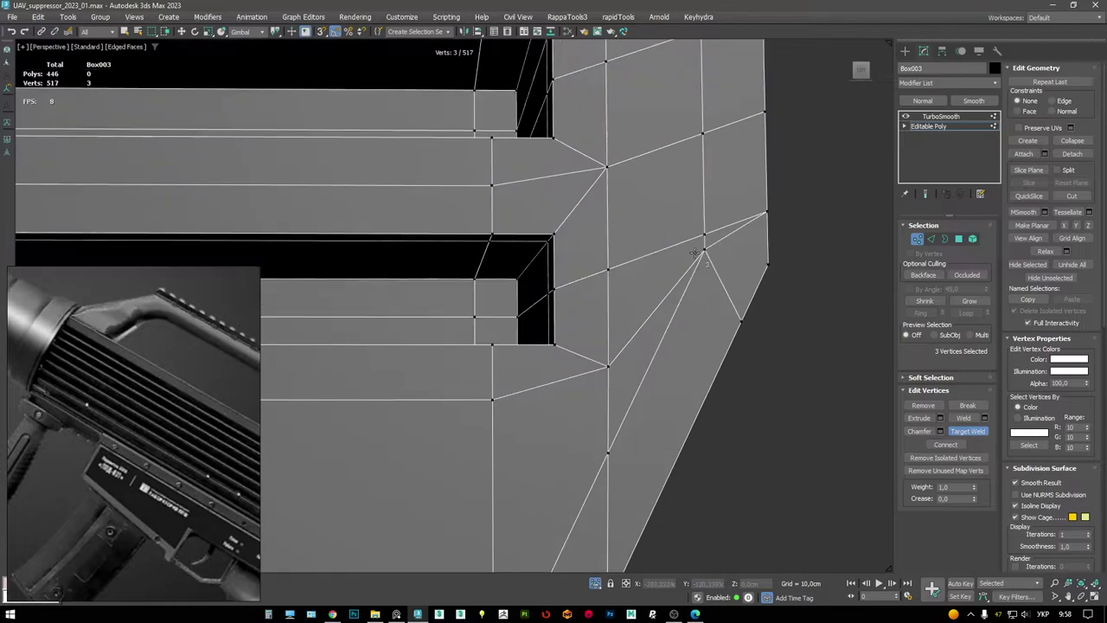
middle_click_drag(705, 251, 536, 266, "alt")
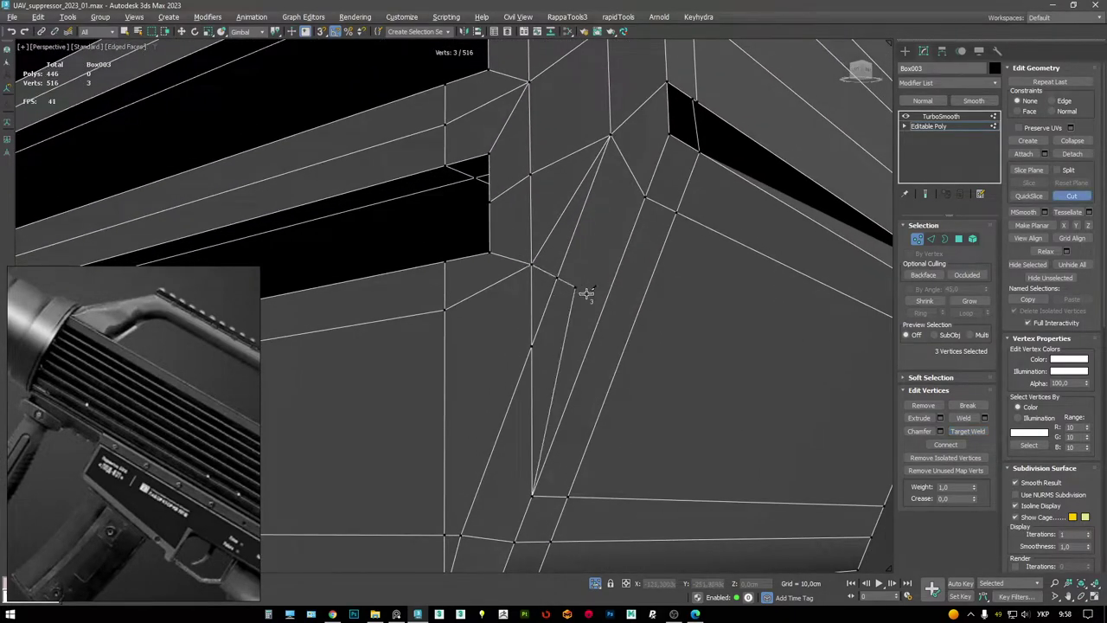
left_click(665, 305)
right_click(665, 306)
middle_click_drag(666, 305, 637, 280, "alt")
key("w")
key("ctrl+shift+e")
key("ctrl+z")
key("ctrl+z")
key("ctrl+z")
- Remove an edge on the chamfered face and target-weld the stray corner vertices together
left_click(644, 235)
key("BackSpace")
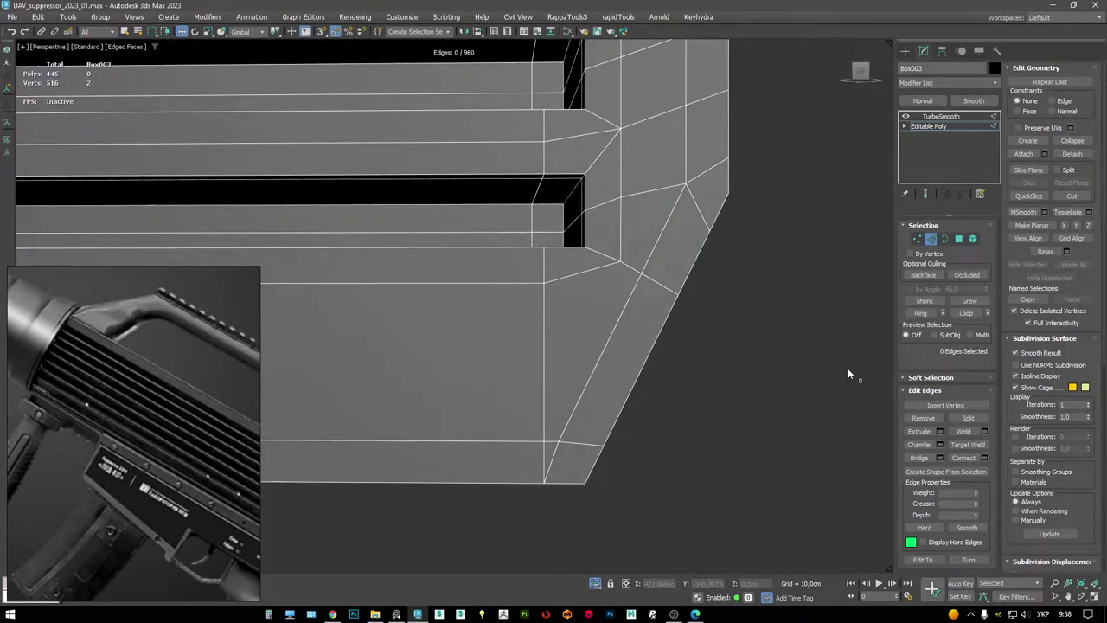
mouse_move(698, 392)
middle_mouse_down("alt")
mouse_move(580, 330)
mouse_move(597, 346)
mouse_move(586, 369)
mouse_move(611, 319)
mouse_move(568, 388)
middle_mouse_up("alt")
key("1")
key("ctrl+shift+w")
scroll(568, 389, "down", 5)
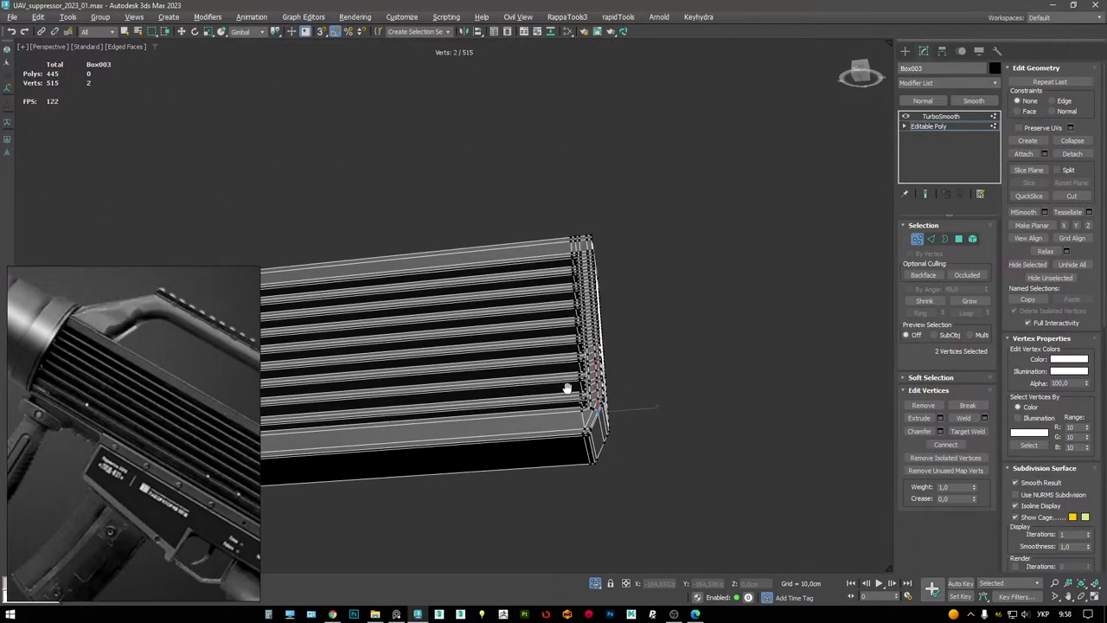
- Remove the extra edge loop along the side of the vent
scroll(580, 447, "up", 5)
scroll(581, 447, "down", 3)
key("w")
scroll(551, 302, "down", 3)
middle_click_drag(551, 302, 527, 321, "alt")
scroll(692, 279, "down", 4)
middle_click_drag(692, 279, 648, 240, "alt")
scroll(648, 240, "up", 8)
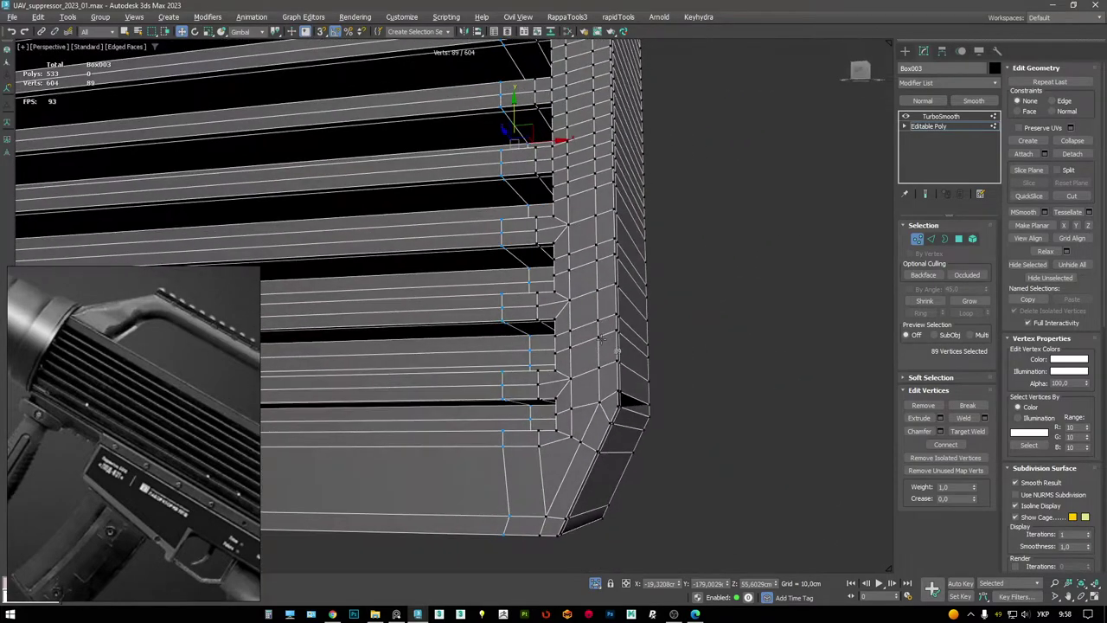
mouse_move(616, 353)
middle_mouse_down("alt")
mouse_move(637, 366)
mouse_move(627, 353)
middle_mouse_up("alt")
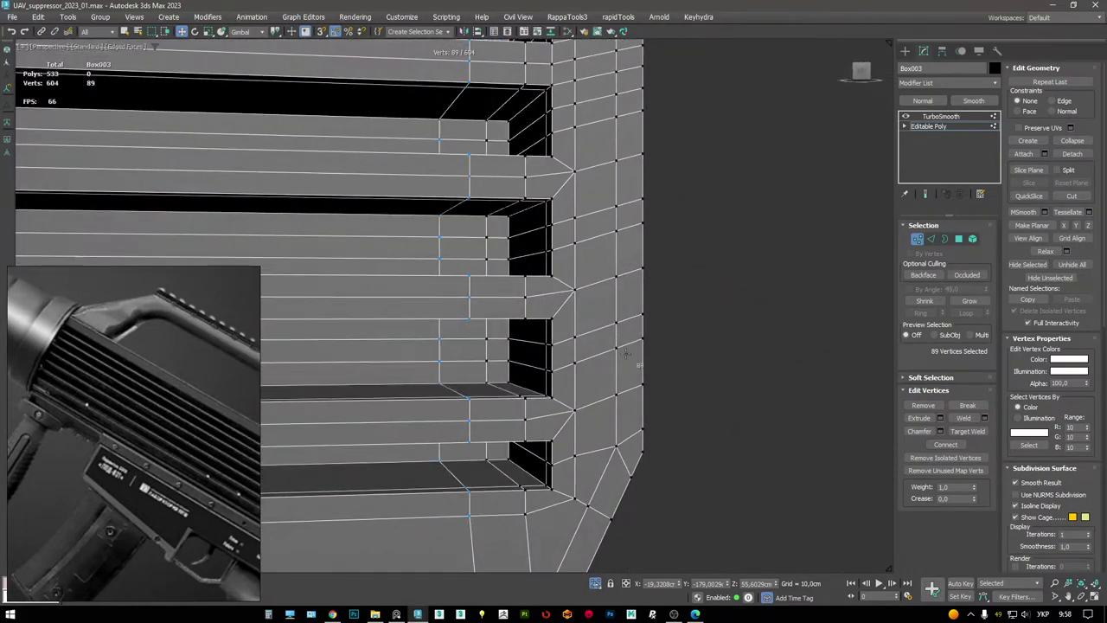
key("2")
key("ctrl+d")
scroll(584, 271, "up", 3)
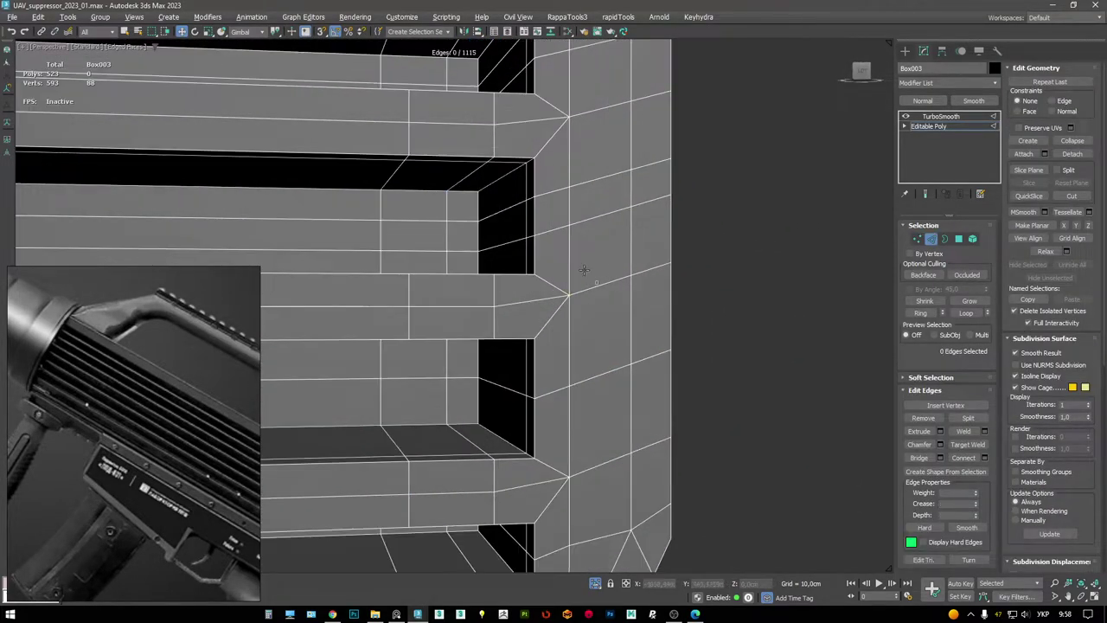
scroll(567, 197, "down", 4)
double_click(580, 285)
key("ctrl+BackSpace")
- Select the corner vertex pairs at the upper and lower slat insets and close the upper opening
left_click(581, 277)
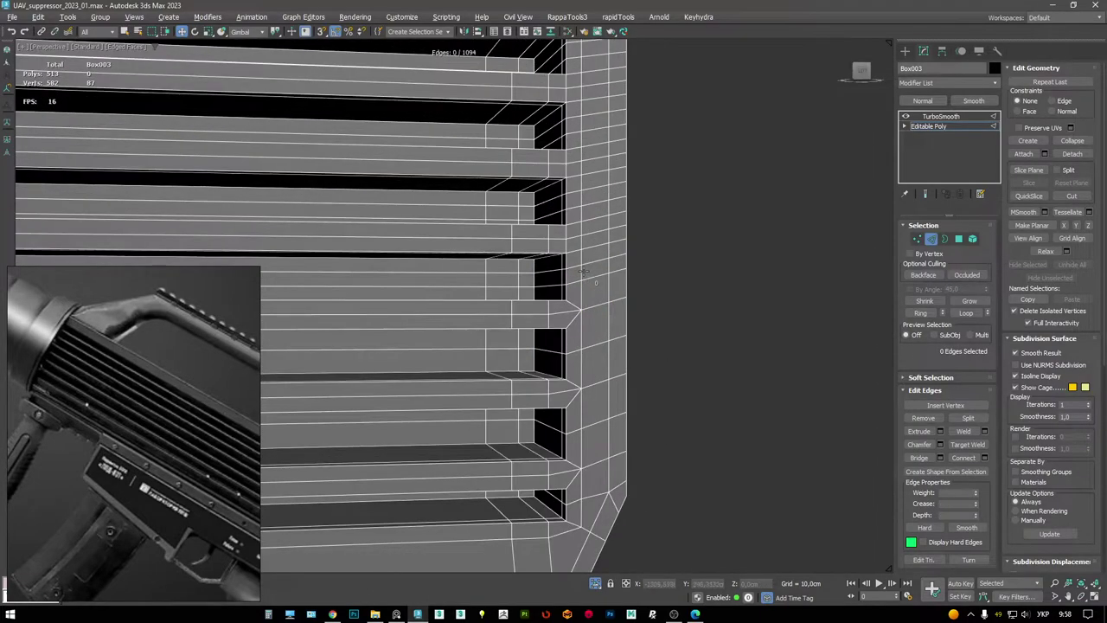
scroll(579, 246, "up", 4)
key("1")
left_click(538, 171)
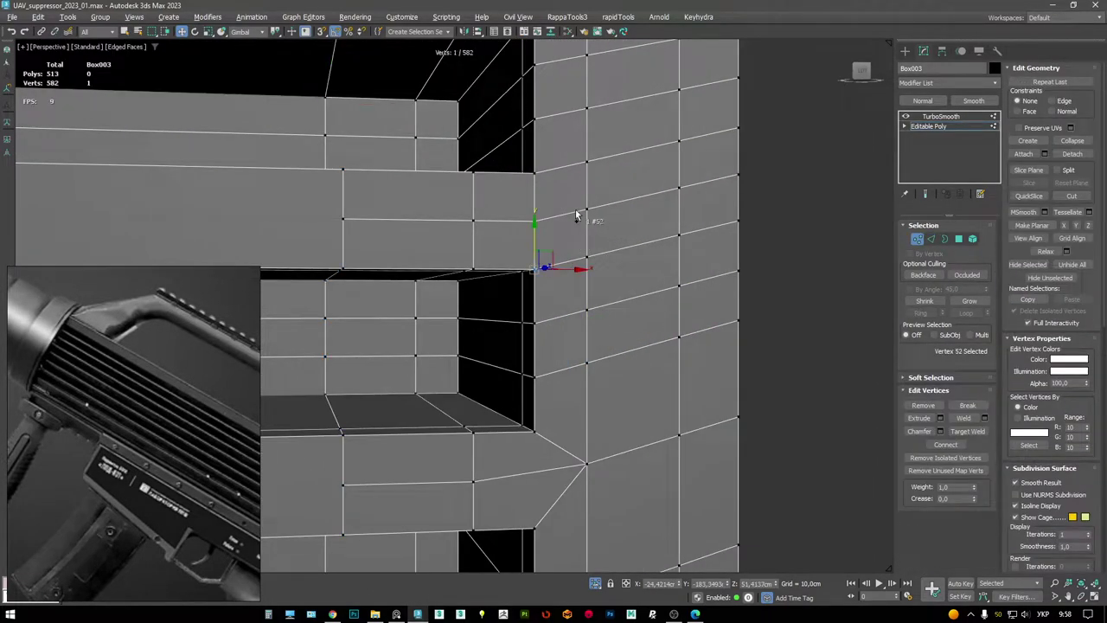
middle_click_drag(572, 186, 597, 404)
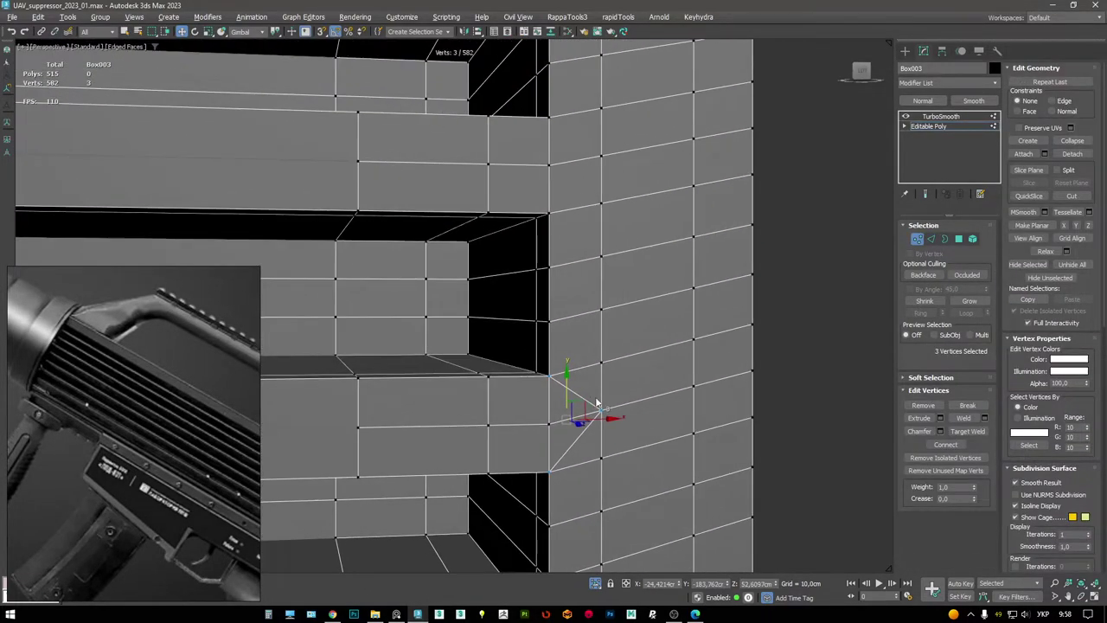
left_click(552, 208)
left_click(550, 163)
middle_click_drag(625, 166, 710, 523)
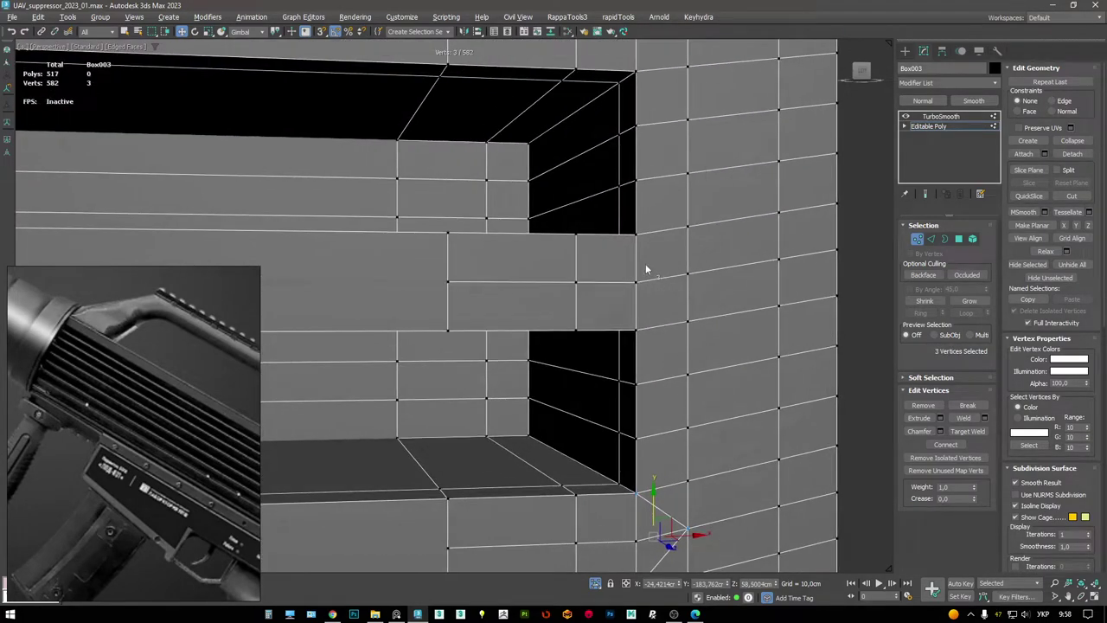
middle_click_drag(683, 273, 673, 450)
left_click(649, 221)
left_click(675, 187, "ctrl")
mouse_move(658, 219)
middle_mouse_down("alt")
mouse_move(646, 272)
mouse_move(646, 228)
middle_mouse_up("alt")
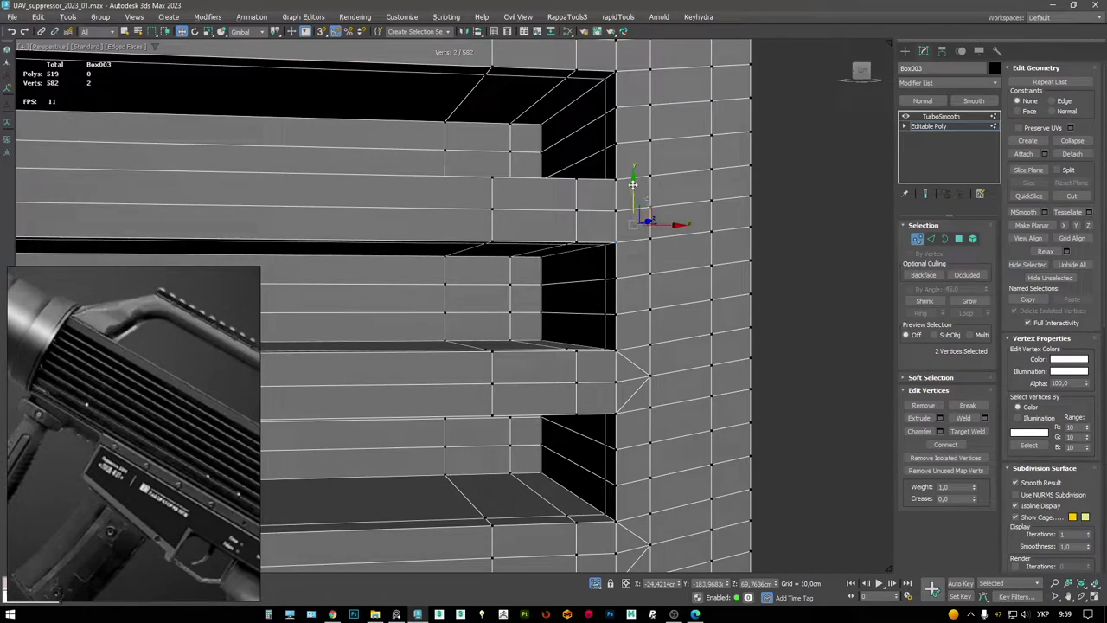
middle_click_drag(641, 173, 639, 389)
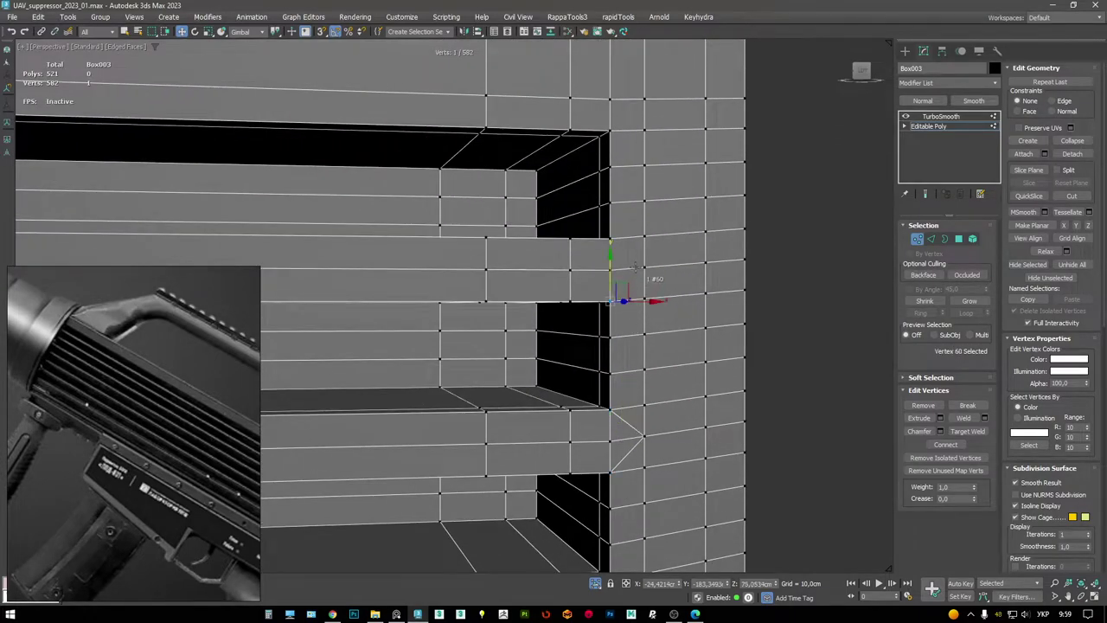
key("ctrl+z")
- Select the redundant edge loops at each slat end and remove them with Ctrl+Backspace
left_click(617, 308)
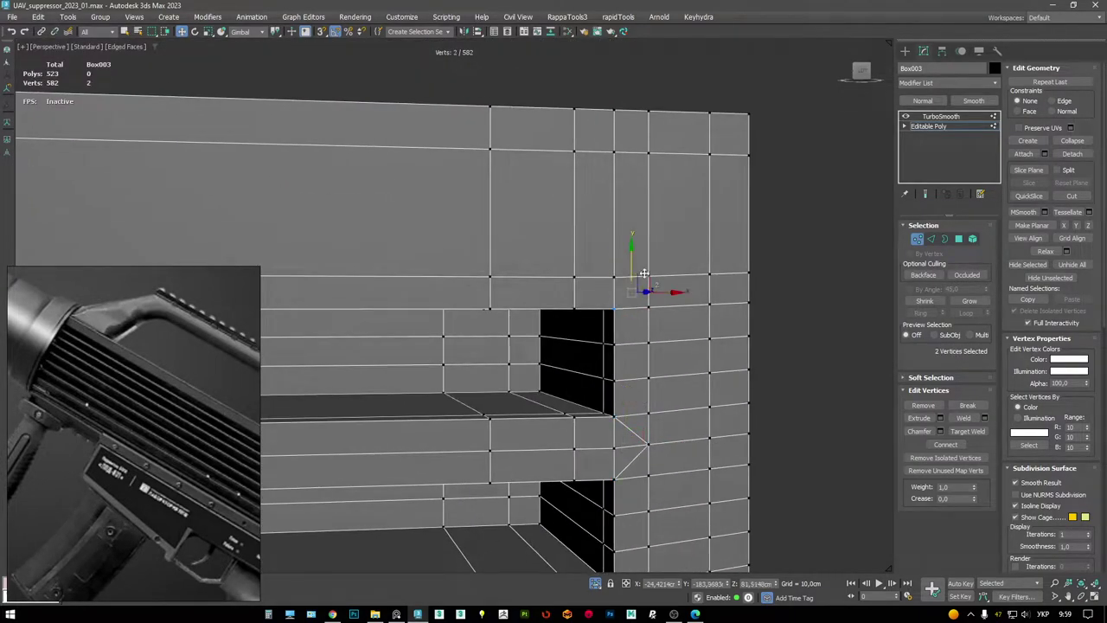
key("2")
double_click(619, 364)
middle_click_drag(628, 366, 626, 232)
double_click(620, 278, "ctrl")
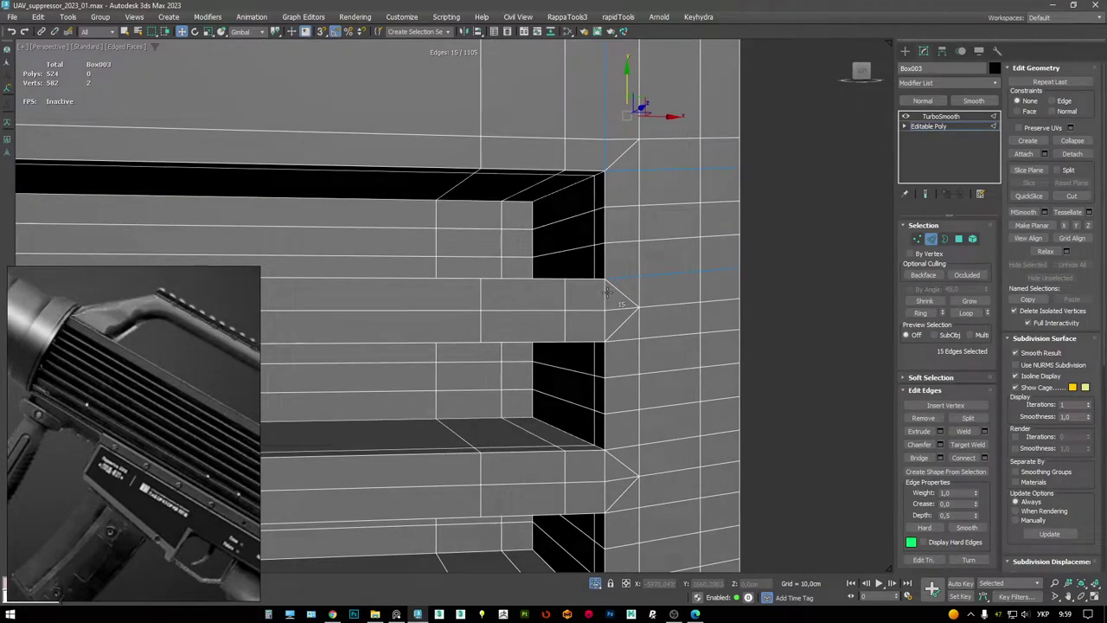
double_click(656, 335, "ctrl")
middle_click_drag(656, 334, 610, 278)
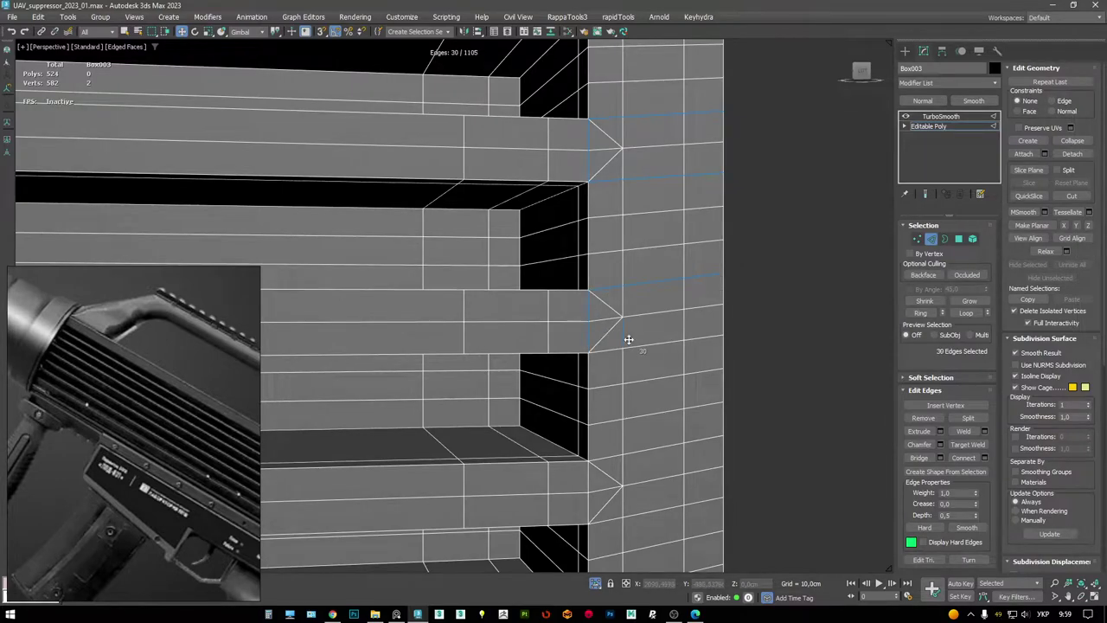
middle_click_drag(634, 438, 606, 247)
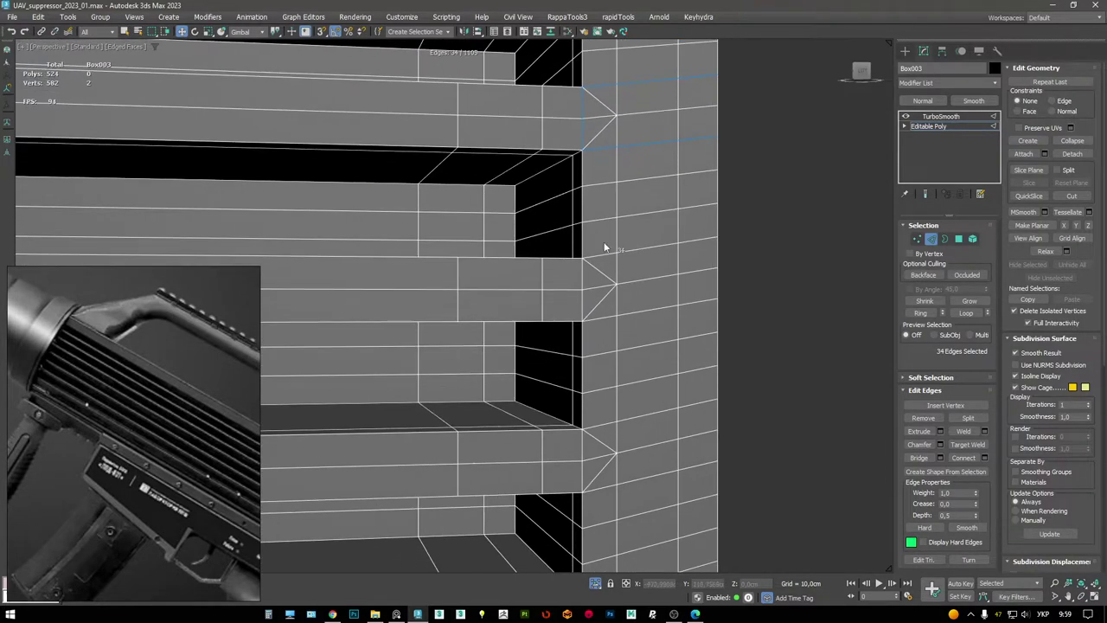
middle_click_drag(630, 309, 616, 199)
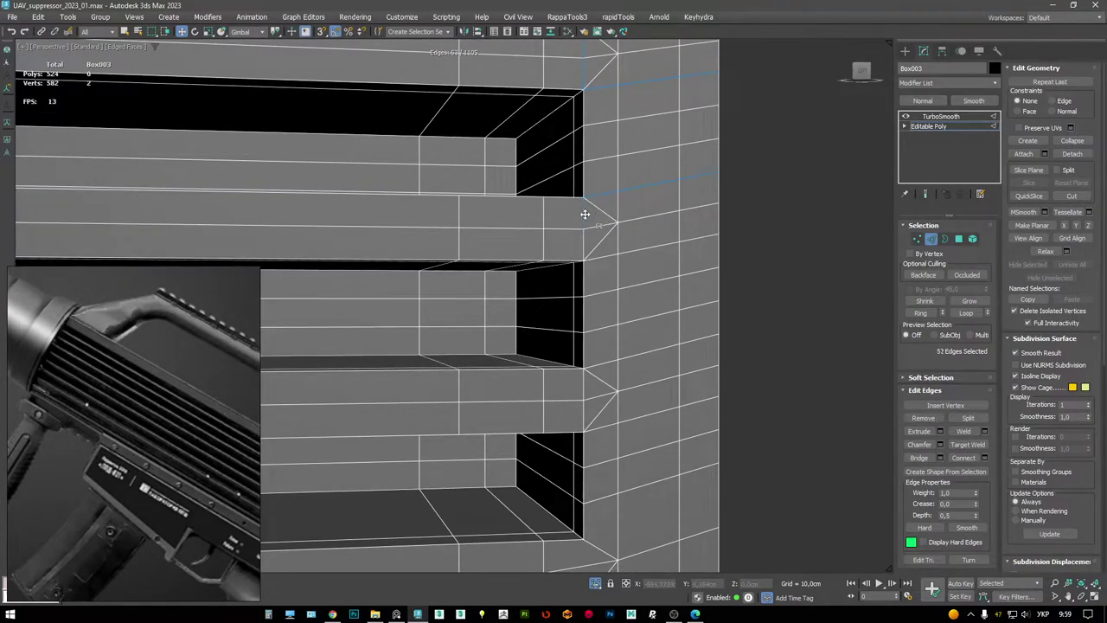
double_click(636, 253, "ctrl")
middle_click_drag(635, 253, 622, 225)
left_click(613, 227)
left_click(582, 256, "ctrl")
double_click(625, 287, "ctrl")
key("ctrl+BackSpace")
- Leave edge editing and preview the TurboSmoothed slat ends from the front
middle_click_drag(631, 289, 597, 320, "alt")
scroll(596, 319, "up", 10)
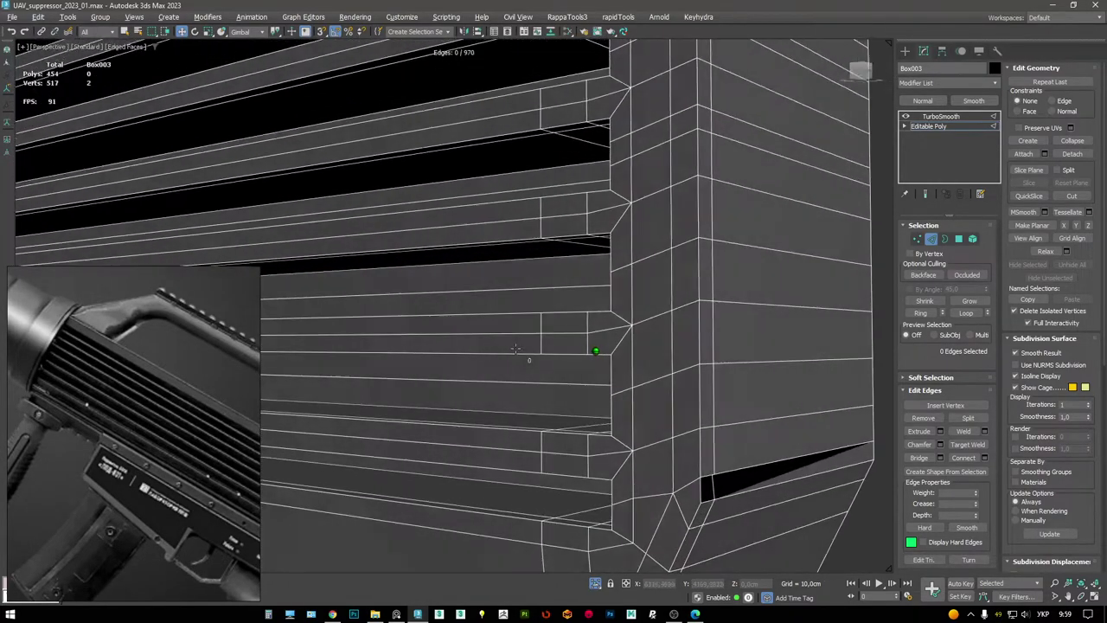
scroll(515, 348, "down", 5)
middle_click_drag(515, 349, 573, 308, "alt")
key("2")
key("2")
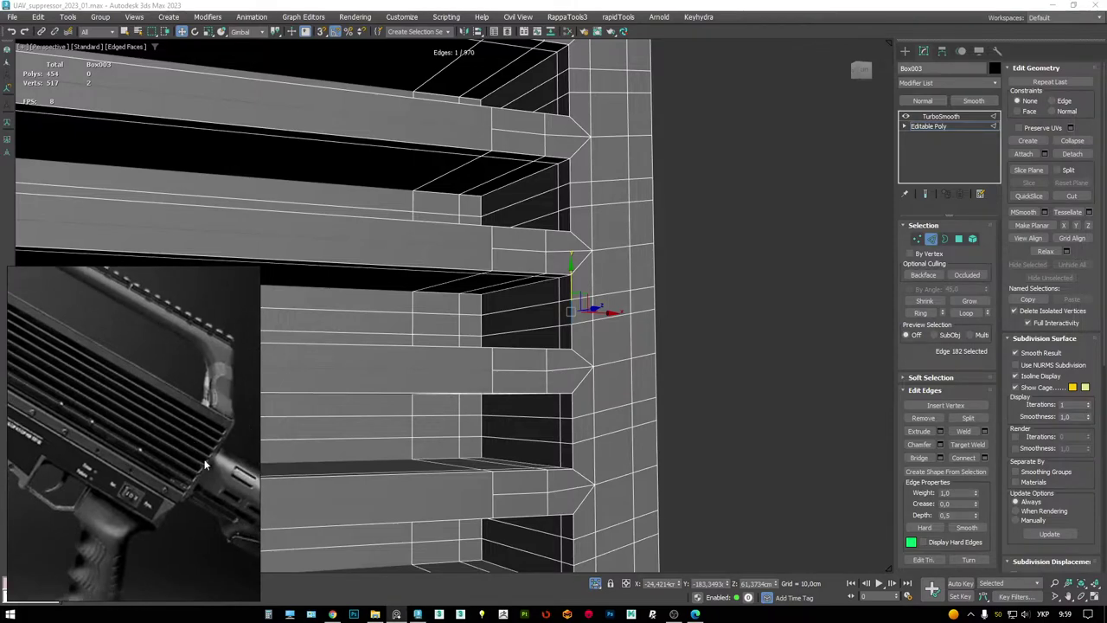
middle_click_drag(585, 302, 589, 316, "alt")
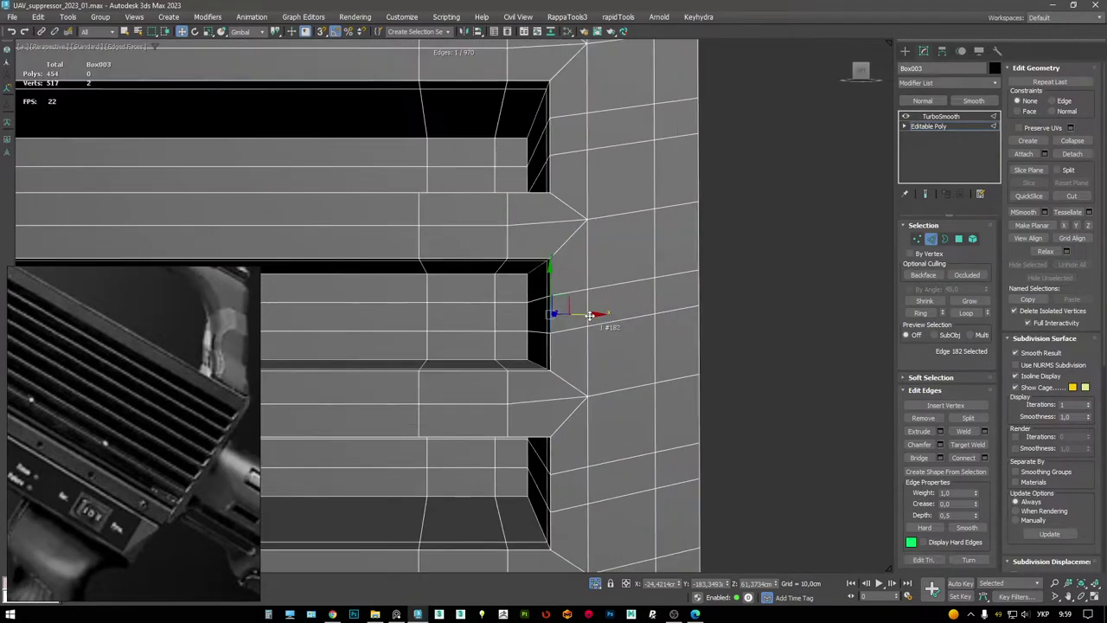
key("Page_Up")
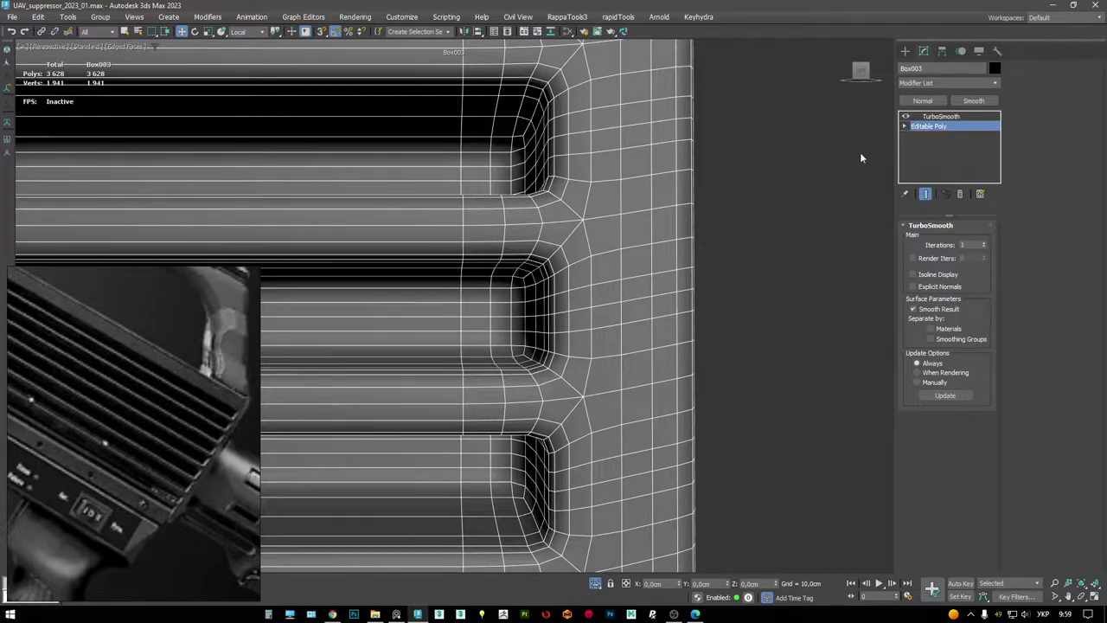
- Remove the edge loop running across a slat at the fin ends
left_click(624, 308, "ctrl")
middle_click_drag(593, 490, 600, 315)
left_click(598, 329, "ctrl")
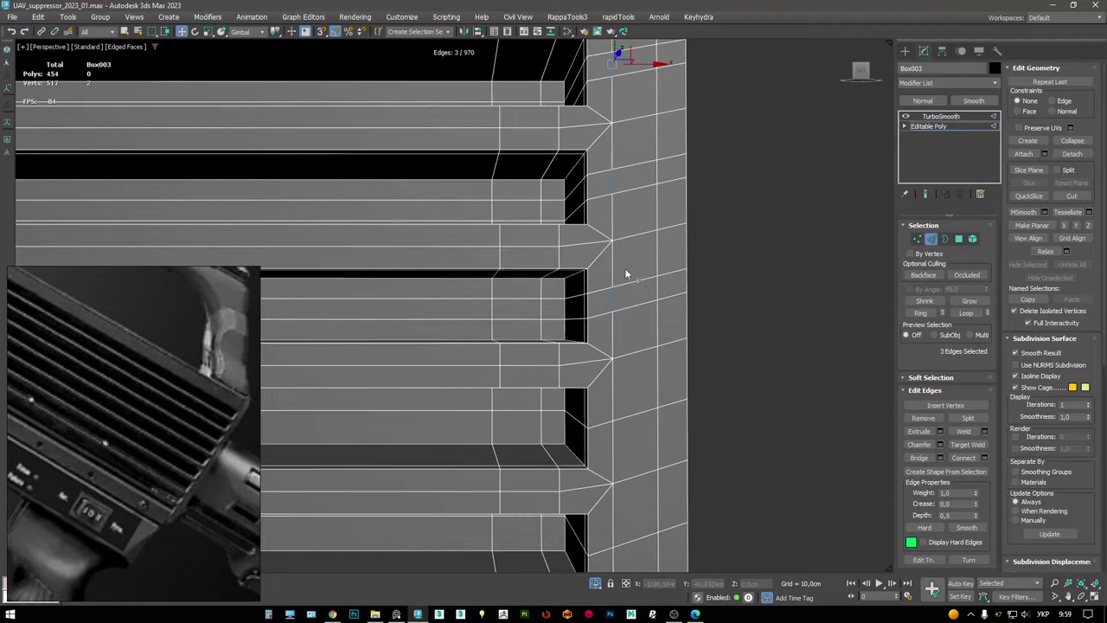
middle_click_drag(625, 273, 601, 259, "alt")
scroll(598, 369, "up", 2)
double_click(598, 370)
key("ctrl+BackSpace")
- Connect the edge loop across the fin with two new edges
double_click(583, 355)
middle_click_drag(583, 356, 614, 360, "alt")
key("ctrl+shift+e")
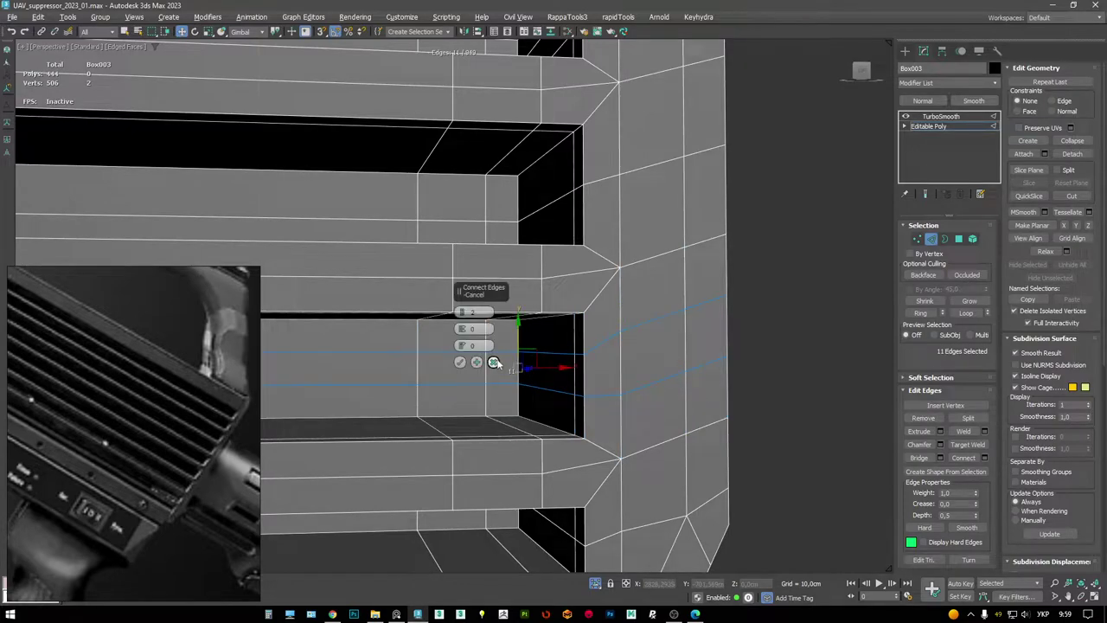
left_click(493, 362)
middle_click_drag(556, 338, 586, 322, "alt")
left_click(587, 322)
- Remove the stray edges near the slot
double_click(644, 293)
key("ctrl+BackSpace")
middle_click_drag(647, 291, 583, 292, "alt")
middle_click_drag(555, 340, 530, 354, "alt")
- Extrude the two border edge loops around the slot opening
double_click(526, 362)
key("shift+e")
left_click(493, 345)
double_click(565, 355)
key("shift+e")
left_click_drag(462, 329, 464, 329)
left_click(460, 345)
- Remove the leftover stray edges around the extrusion one by one
key("ctrl+BackSpace")
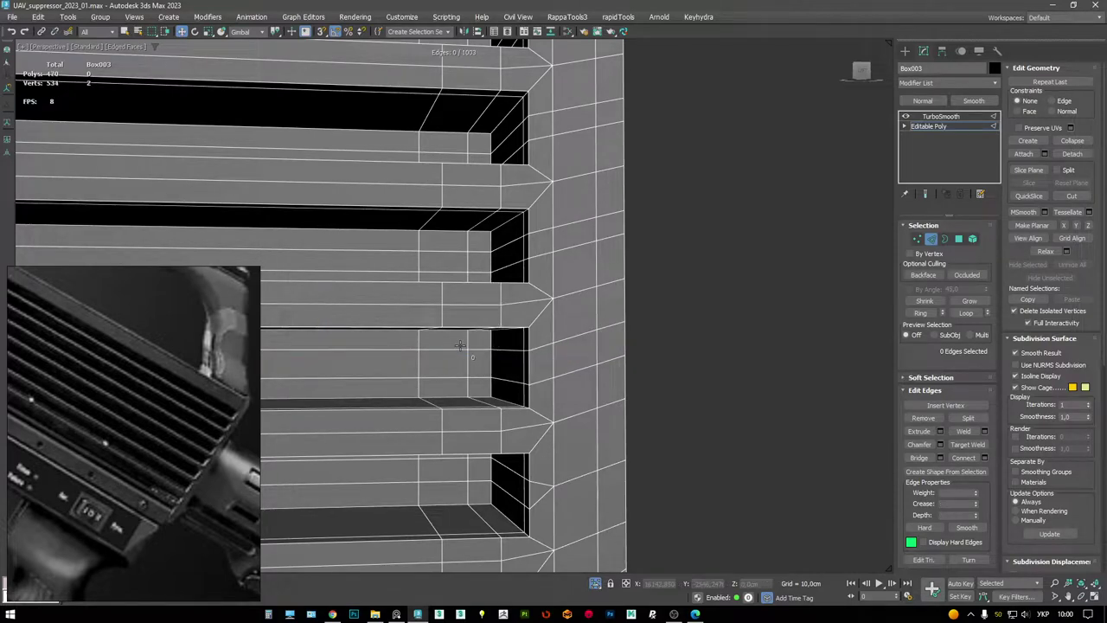
left_click(554, 356)
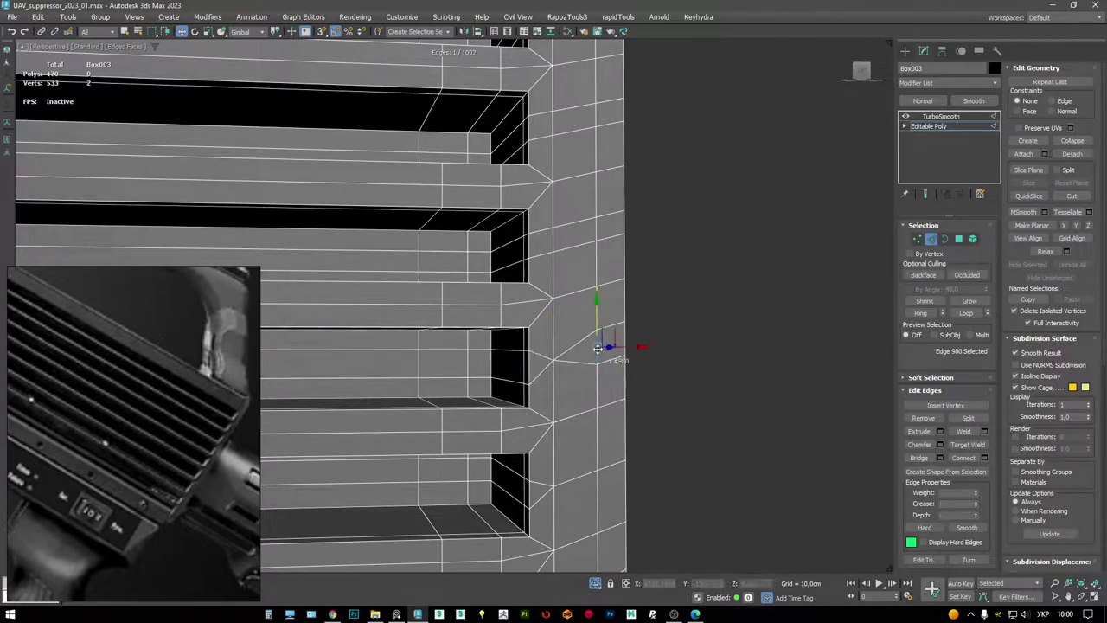
key("ctrl+BackSpace")
left_click(605, 204)
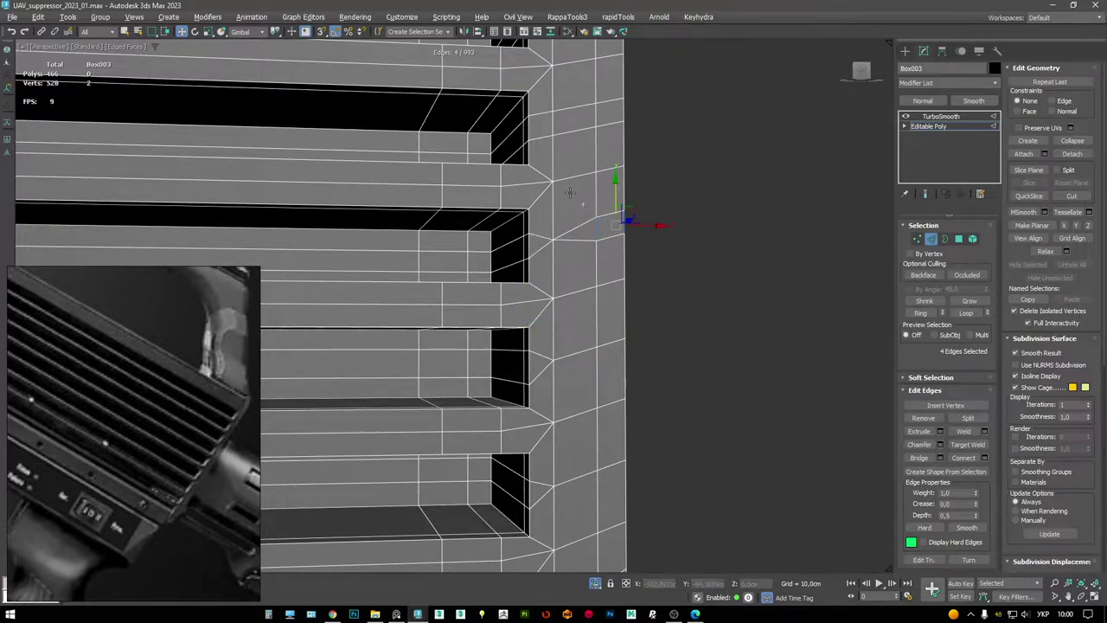
key("ctrl+BackSpace")
middle_click_drag(597, 450, 597, 403)
key("ctrl+BackSpace")
key("ctrl+BackSpace")
left_click(561, 194)
key("ctrl+BackSpace")
left_click(601, 183)
key("ctrl+BackSpace")
middle_click_drag(561, 291, 545, 265)
left_click(541, 242)
key("ctrl+BackSpace")
key("ctrl+BackSpace")
- Zoom out to inspect the whole vented block
middle_click_drag(560, 194, 529, 315)
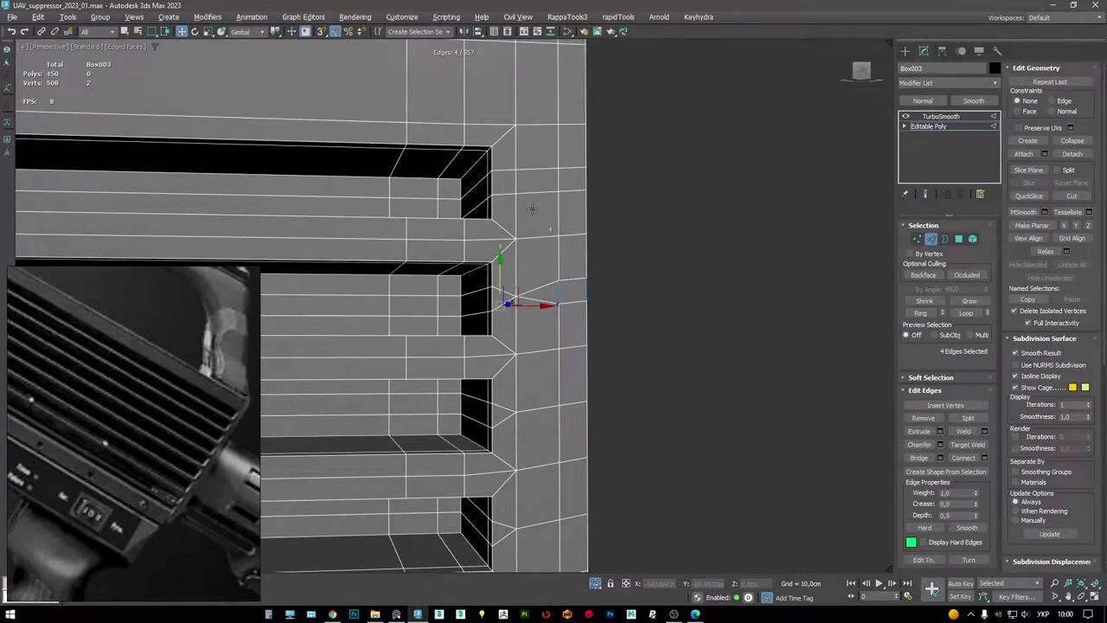
middle_click_drag(536, 229, 522, 276, "alt")
scroll(502, 225, "down", 3)
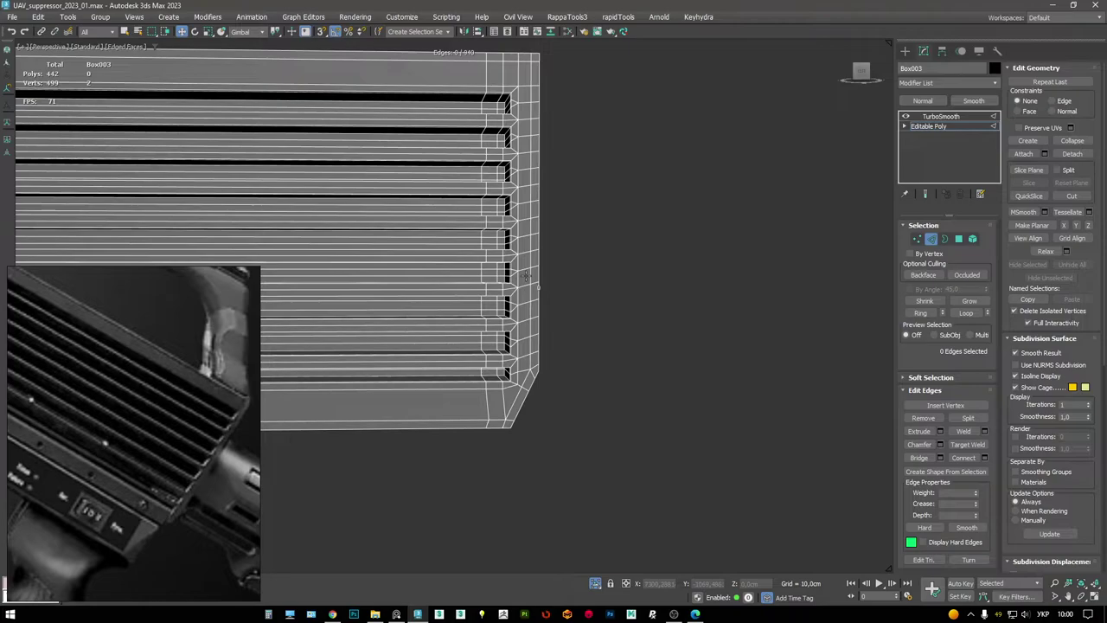
scroll(497, 348, "up", 3)
middle_click_drag(498, 348, 528, 294, "alt")
scroll(532, 266, "down", 2)
scroll(532, 267, "down", 6)
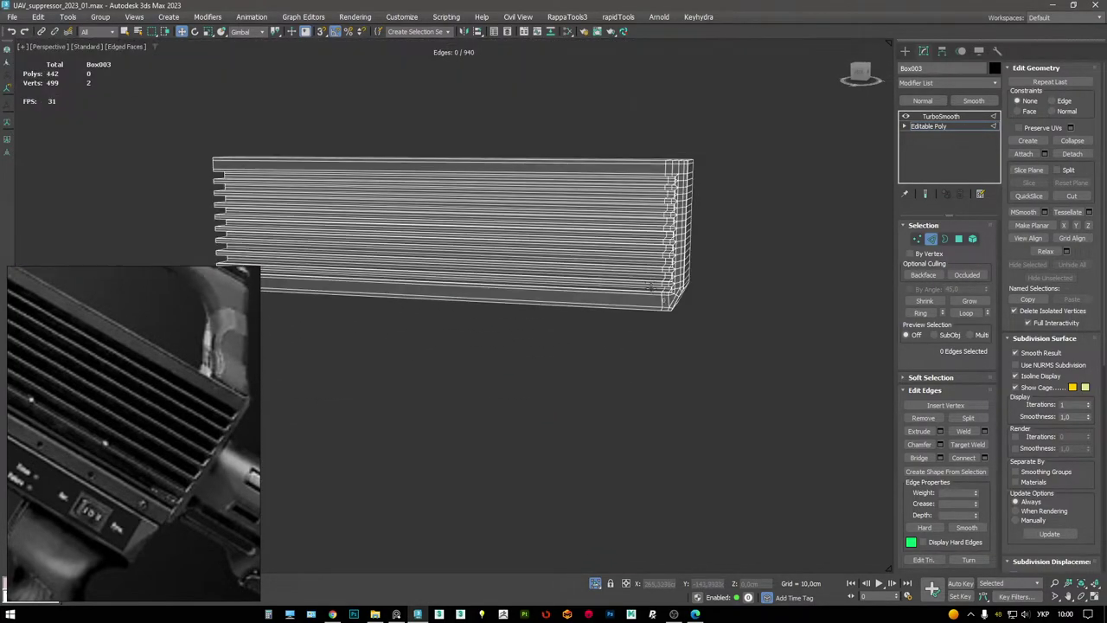
- Add a Z-axis Symmetry modifier under TurboSmooth on Box003, then exit isolation
key("F4")
left_click(958, 116)
middle_click_drag(609, 190, 600, 217, "alt")
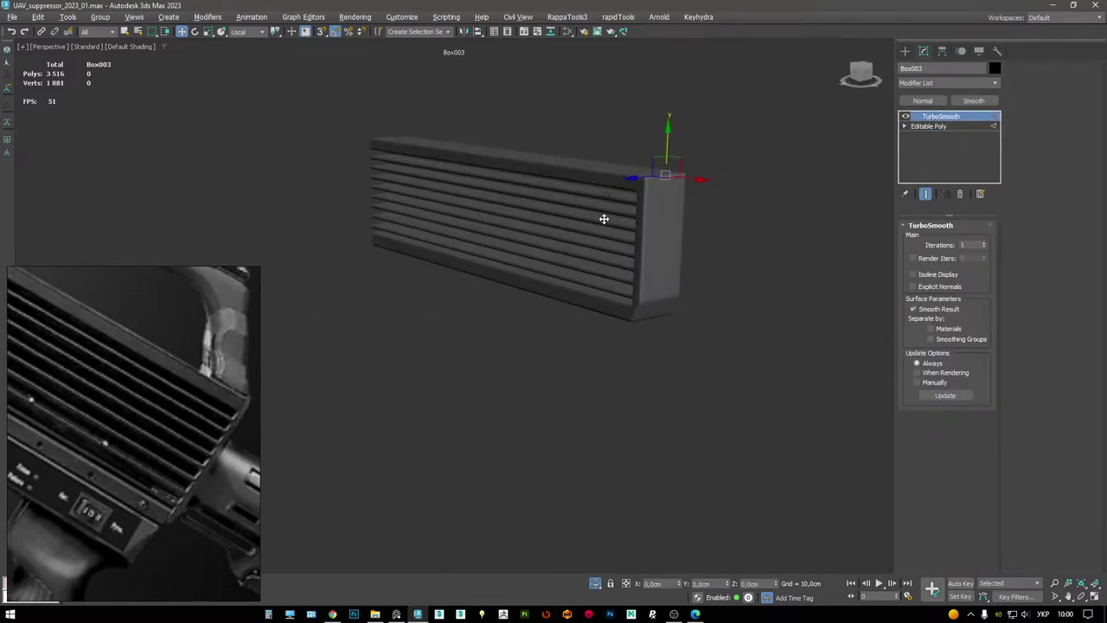
key("F3")
key("F3")
right_click(666, 191)
left_click(640, 196)
key("F3")
mouse_move(640, 196)
middle_mouse_down("alt")
mouse_move(712, 272)
mouse_move(606, 250)
mouse_move(630, 211)
mouse_move(702, 200)
mouse_move(531, 265)
mouse_move(539, 227)
mouse_move(433, 262)
mouse_move(126, 418)
middle_mouse_up("alt")
key("F3")
key("alt+q")
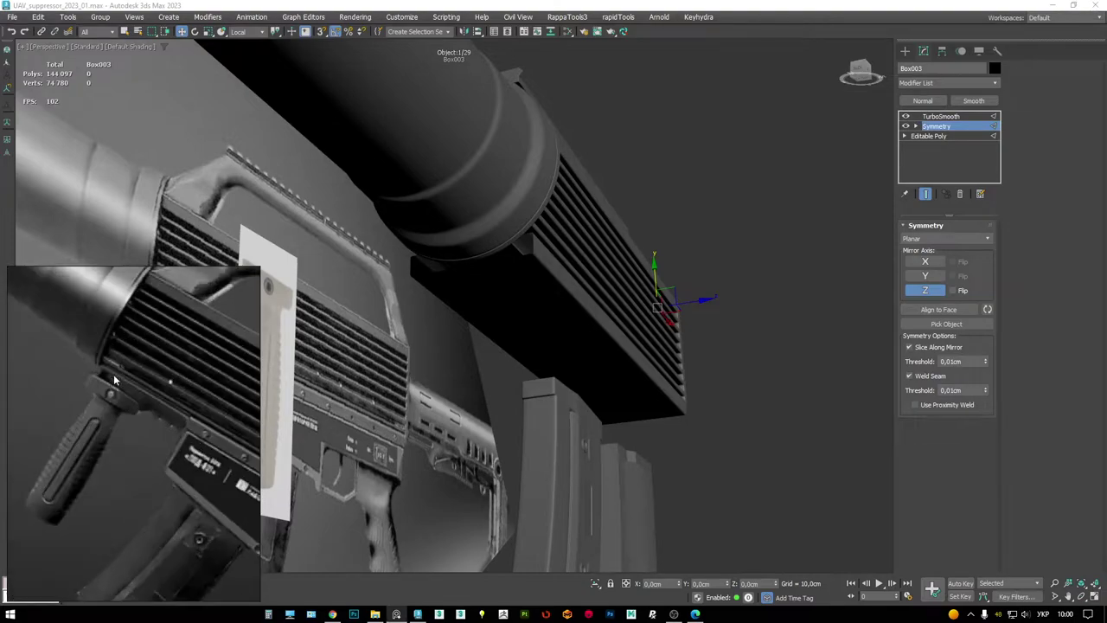
middle_click_drag(97, 365, 385, 272, "alt")
- Restore four viewports, maximize the Left view and enter Editable Poly edge mode
key("alt+w")
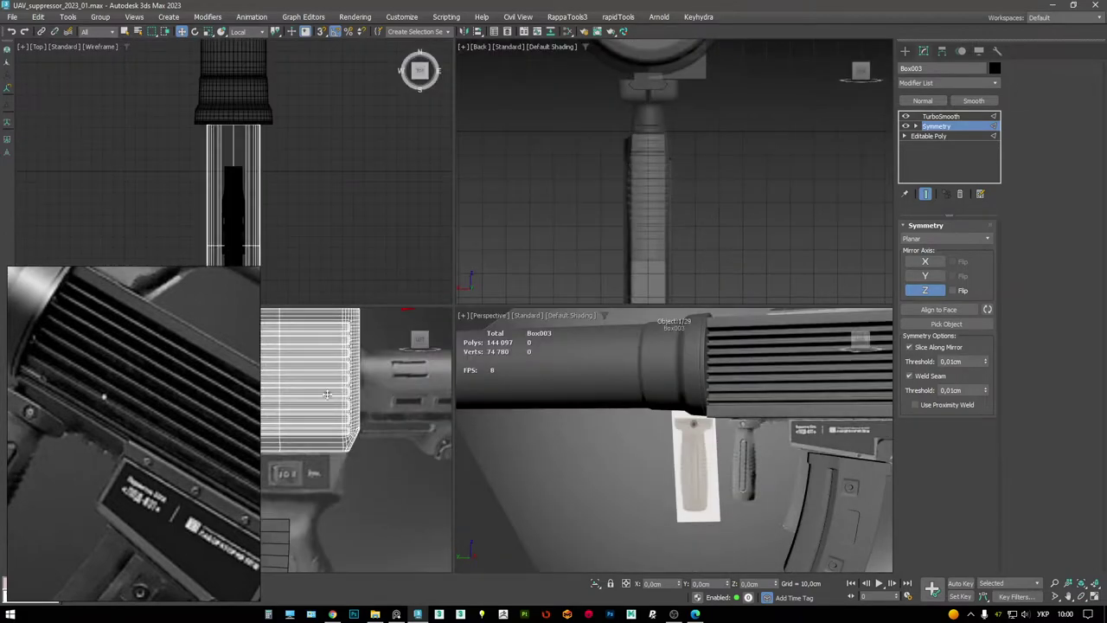
key("alt+w")
scroll(554, 268, "up", 6)
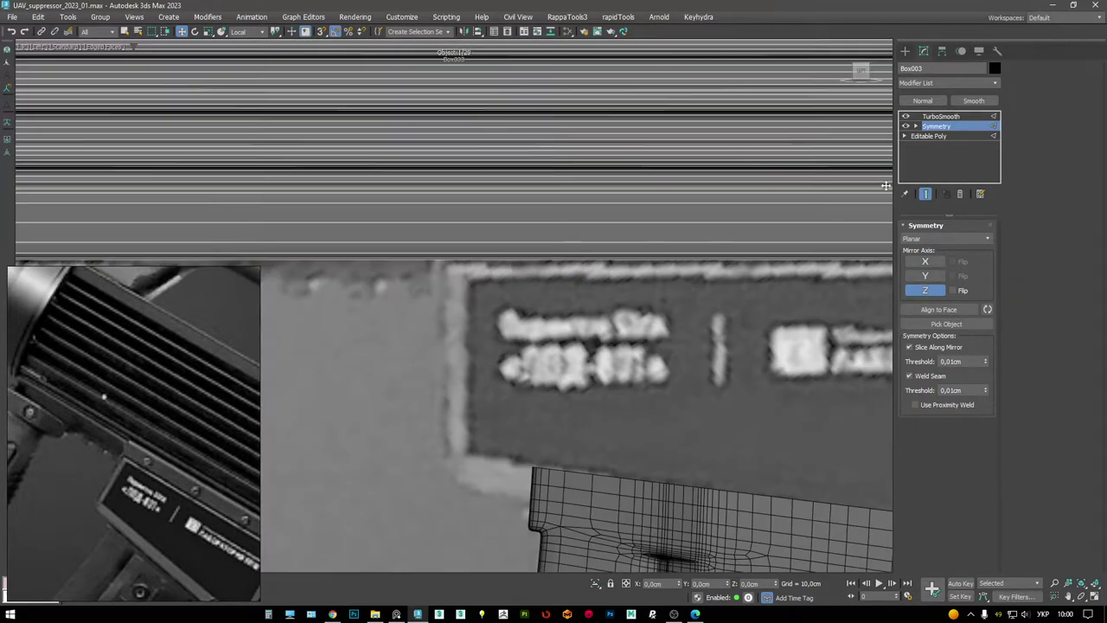
key("2")
scroll(581, 257, "down", 3)
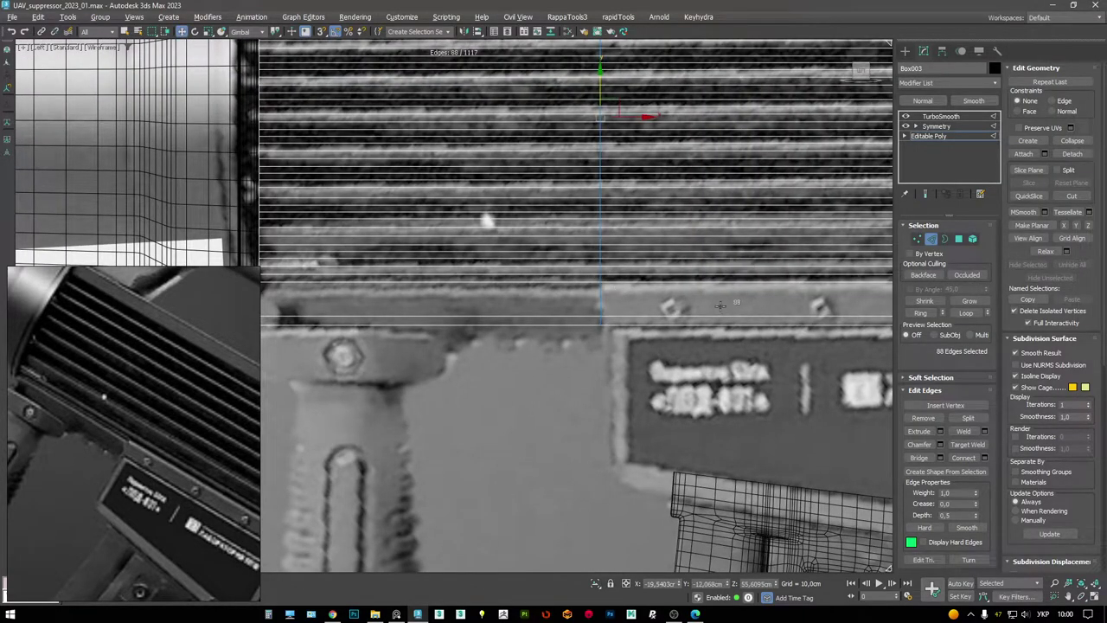
- Orbit the Perspective view around the rifle, then select TurboSmooth and choose Unhide All
key("p")
middle_click_drag(720, 305, 640, 332, "alt")
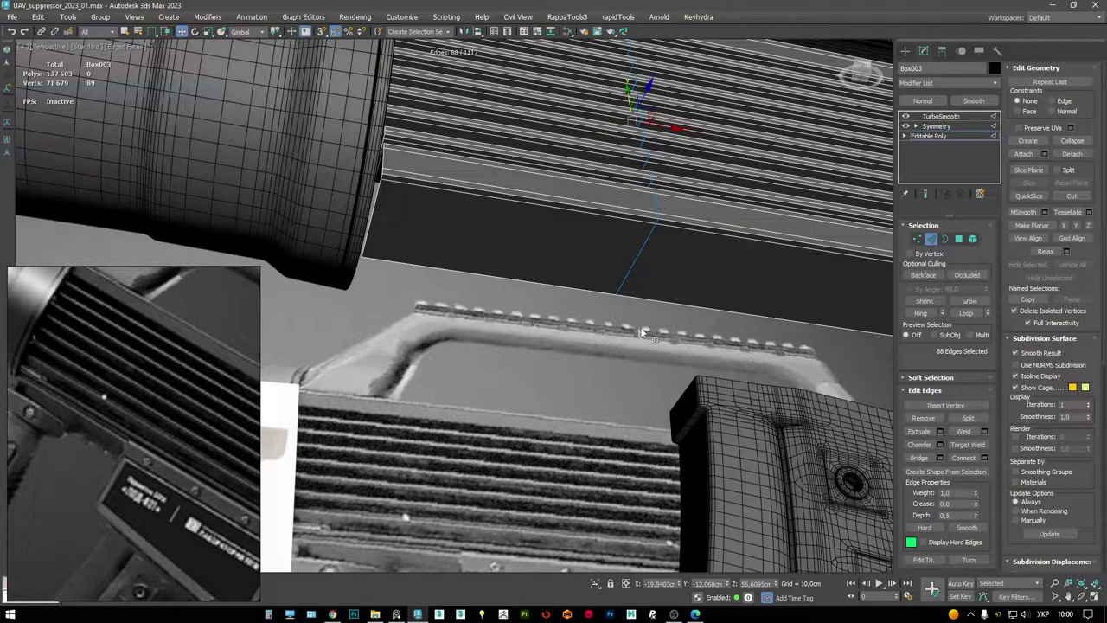
middle_click_drag(554, 263, 589, 310, "alt")
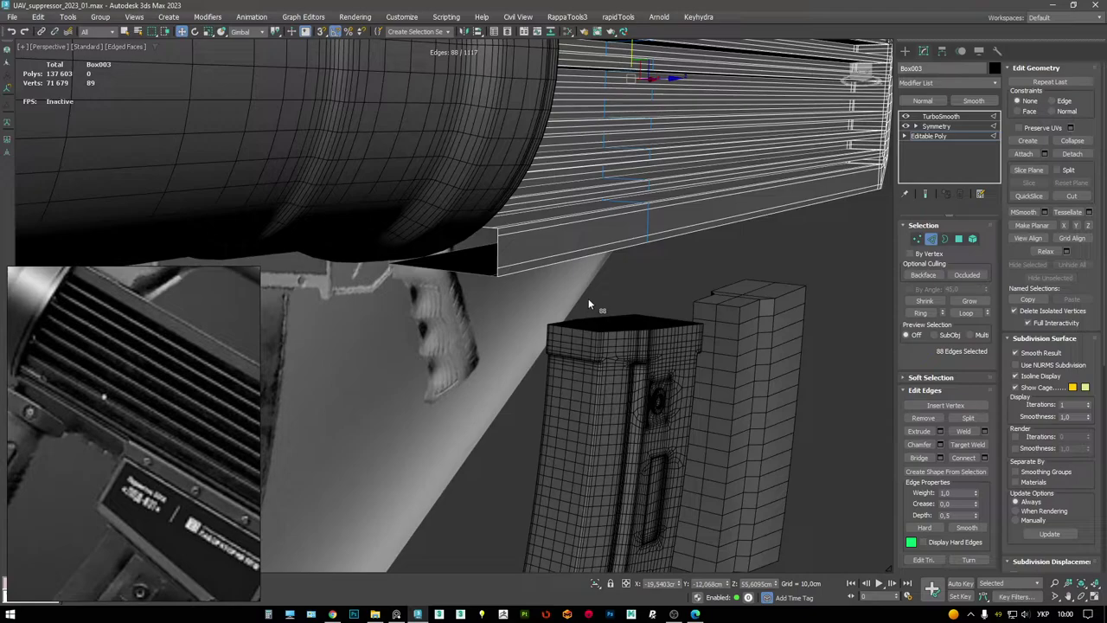
middle_click_drag(588, 299, 566, 178, "alt")
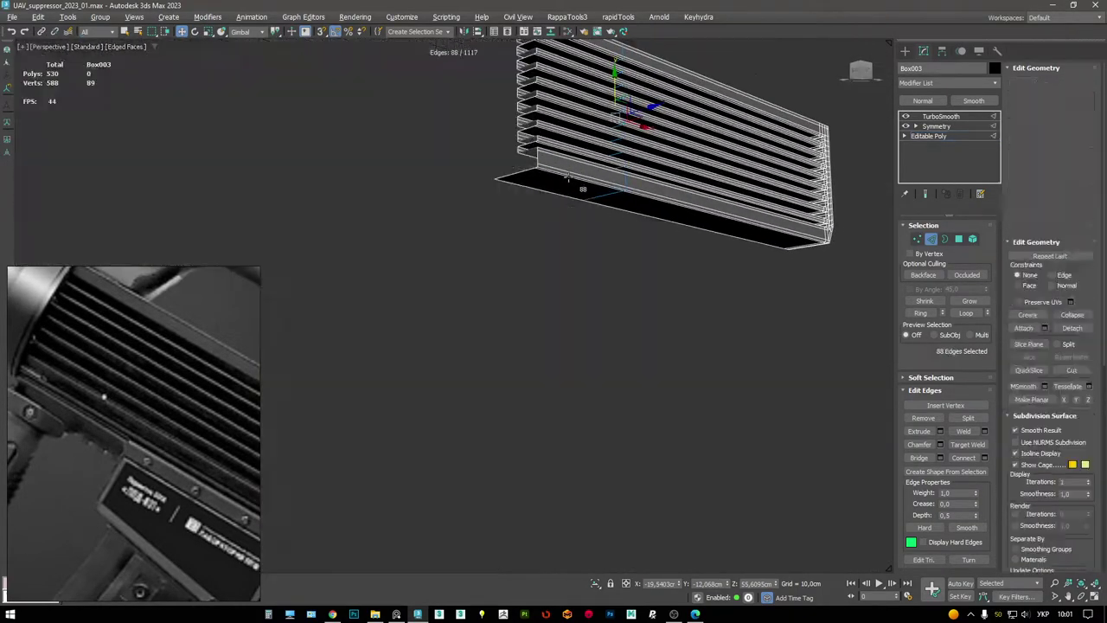
left_click(941, 116)
middle_click_drag(675, 191, 653, 218)
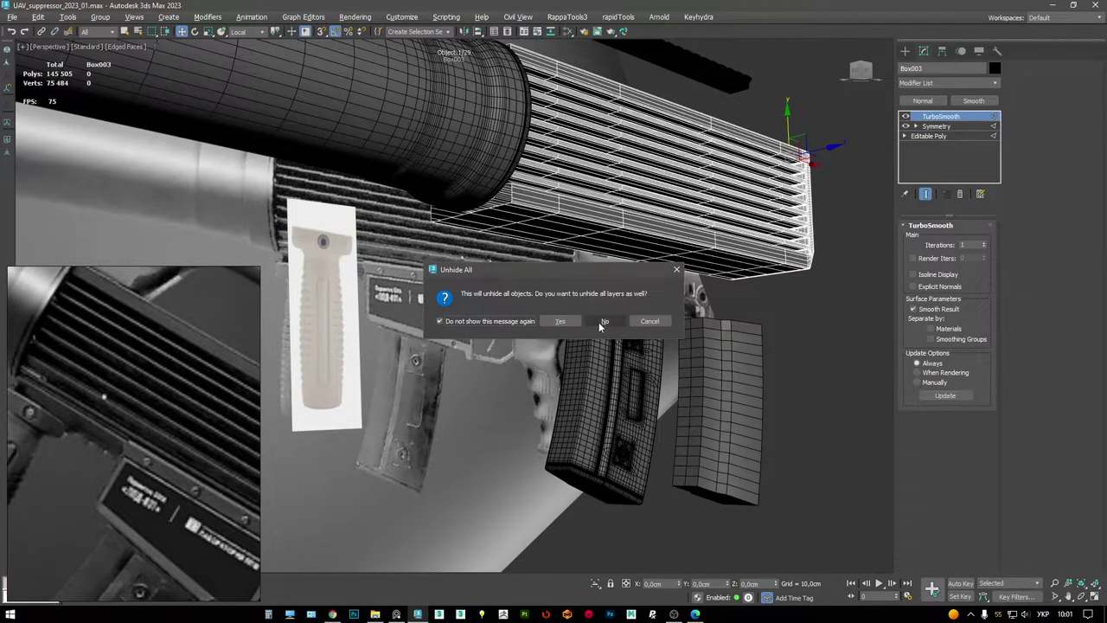
- Answer No to unhiding layers, then inspect Rectangle030 beside the grip
left_click(604, 321)
scroll(570, 268, "up", 5)
key("F4")
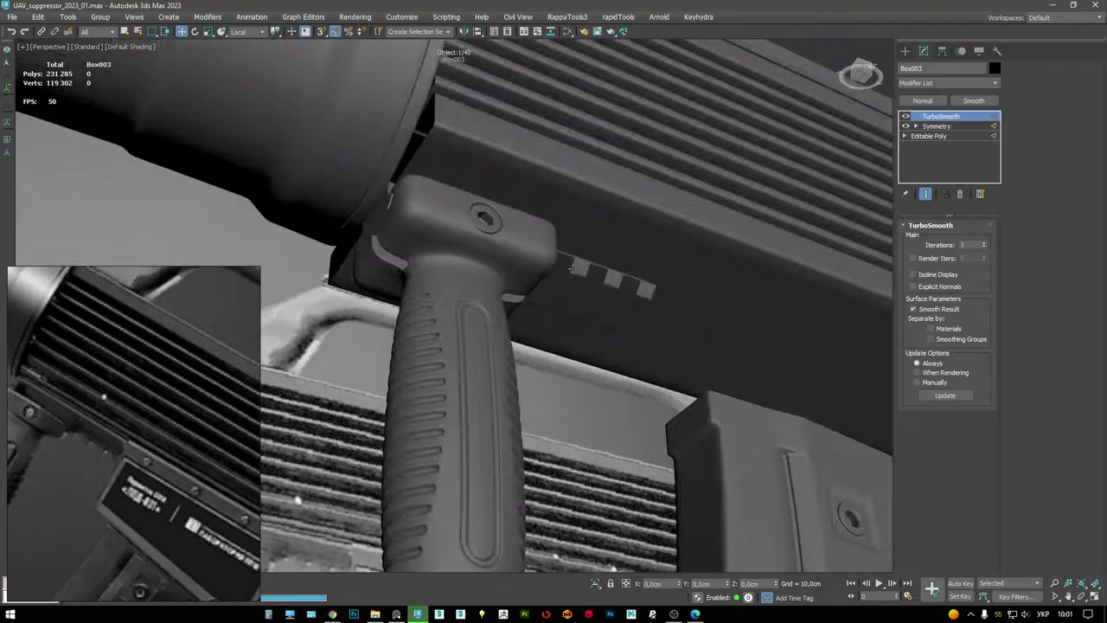
key("F4")
left_click(571, 269)
middle_click_drag(571, 269, 513, 267, "alt")
scroll(68, 449, "up", 3)
scroll(68, 443, "down", 3)
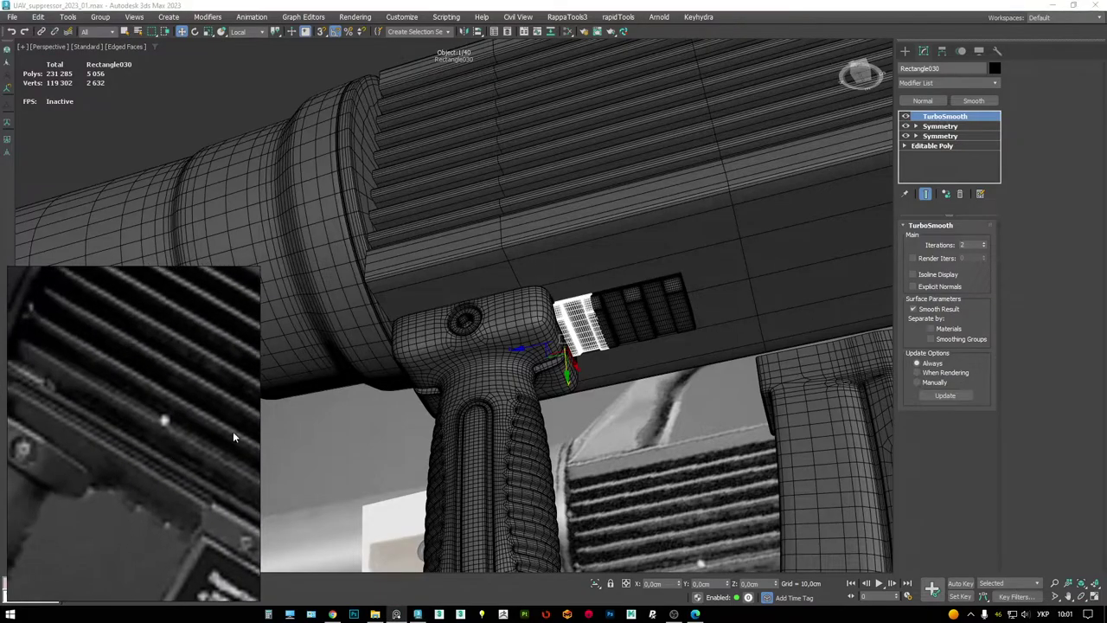
mouse_move(490, 313)
middle_mouse_down("alt")
mouse_move(483, 291)
mouse_move(421, 344)
mouse_move(419, 363)
middle_mouse_up("alt")
key("F4")
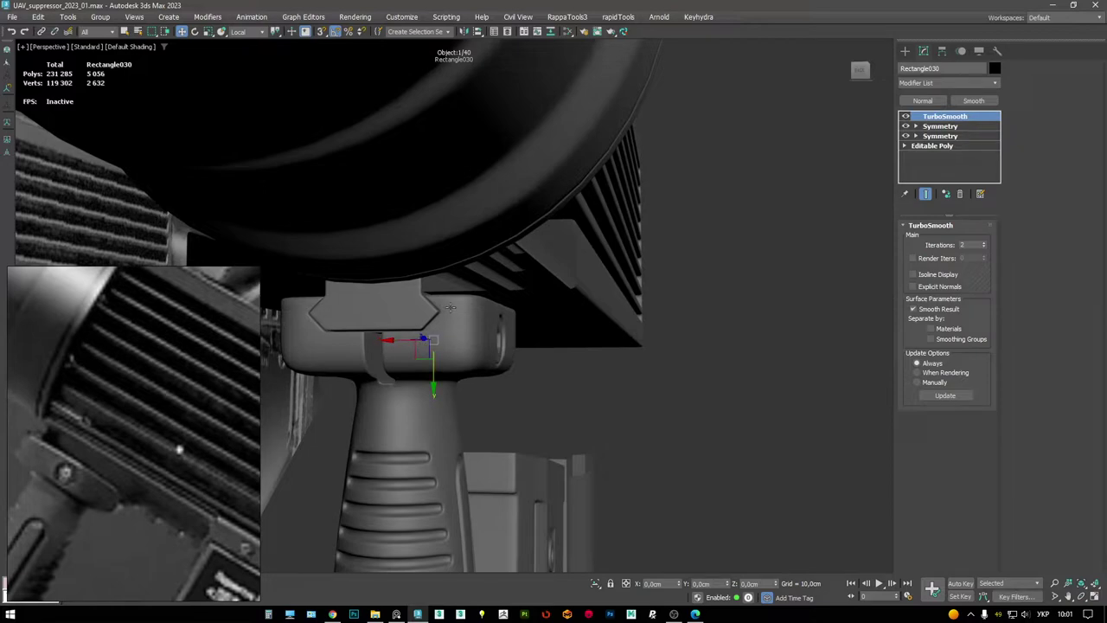
middle_click_drag(525, 253, 582, 285)
key("F4")
- Select Box003 and return to its Editable Poly edge level
left_click(614, 299)
left_click(952, 136)
key("2")
scroll(582, 286, "up", 2)
key("alt+w")
scroll(420, 340, "up", 3)
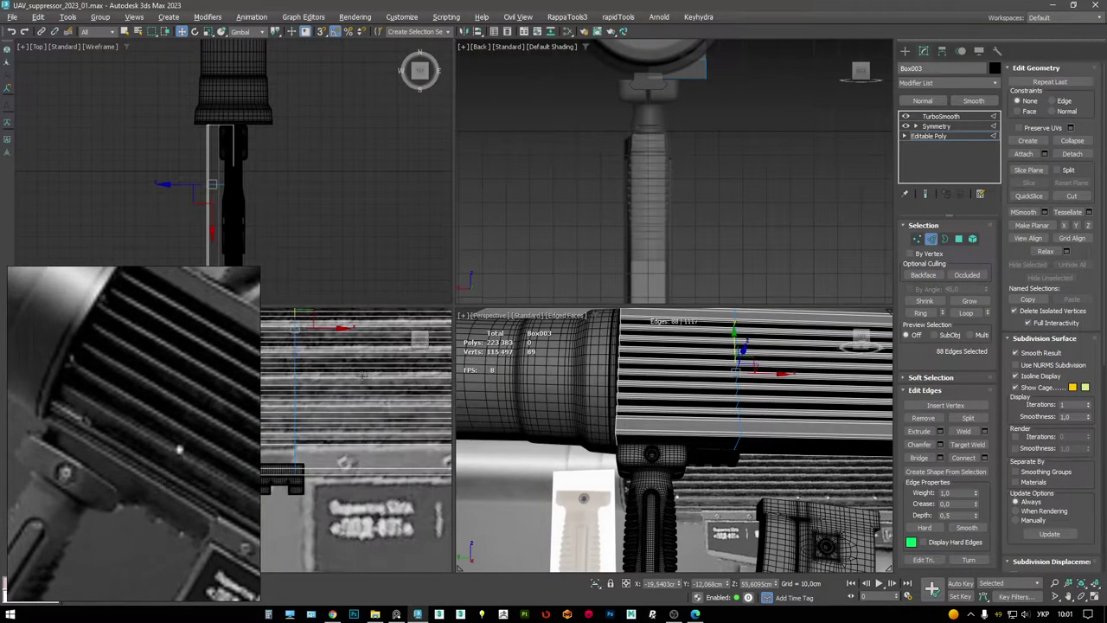
- Check the grip and magazine beneath the fins in the maximized Left view
key("alt+w")
middle_click_drag(509, 320, 570, 285)
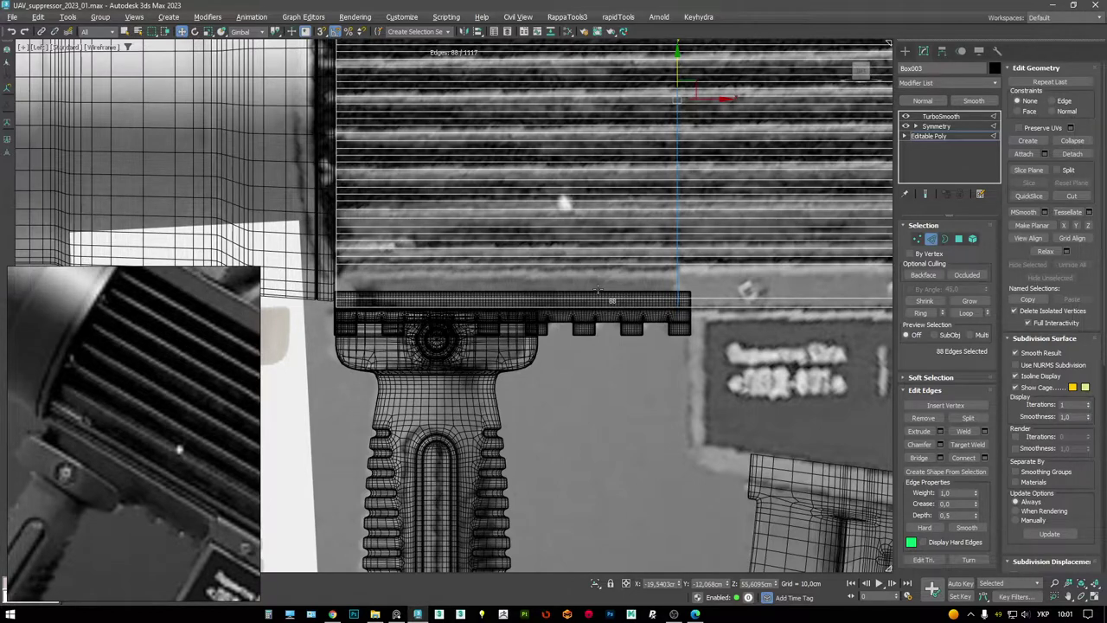
scroll(667, 294, "up", 3)
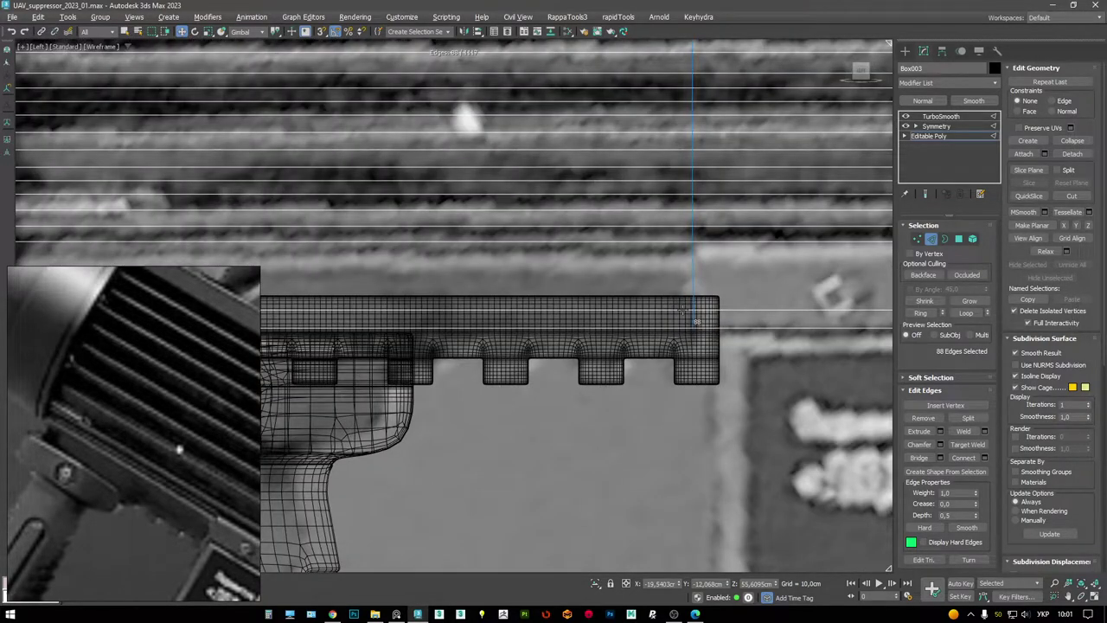
middle_click_drag(645, 363, 562, 298)
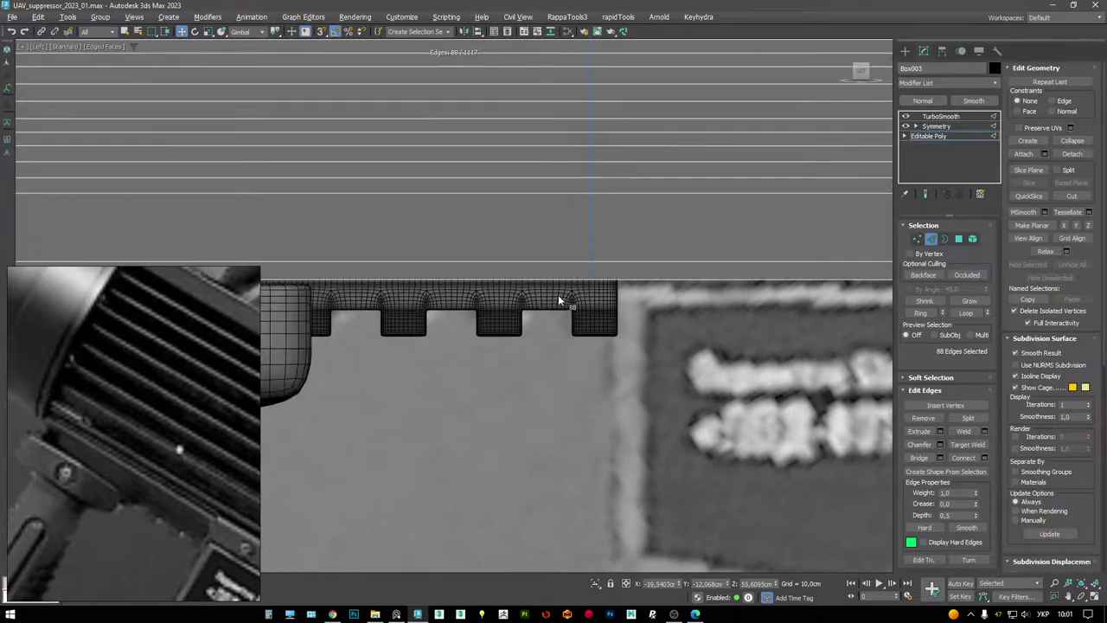
scroll(485, 285, "down", 3)
scroll(488, 277, "down", 4)
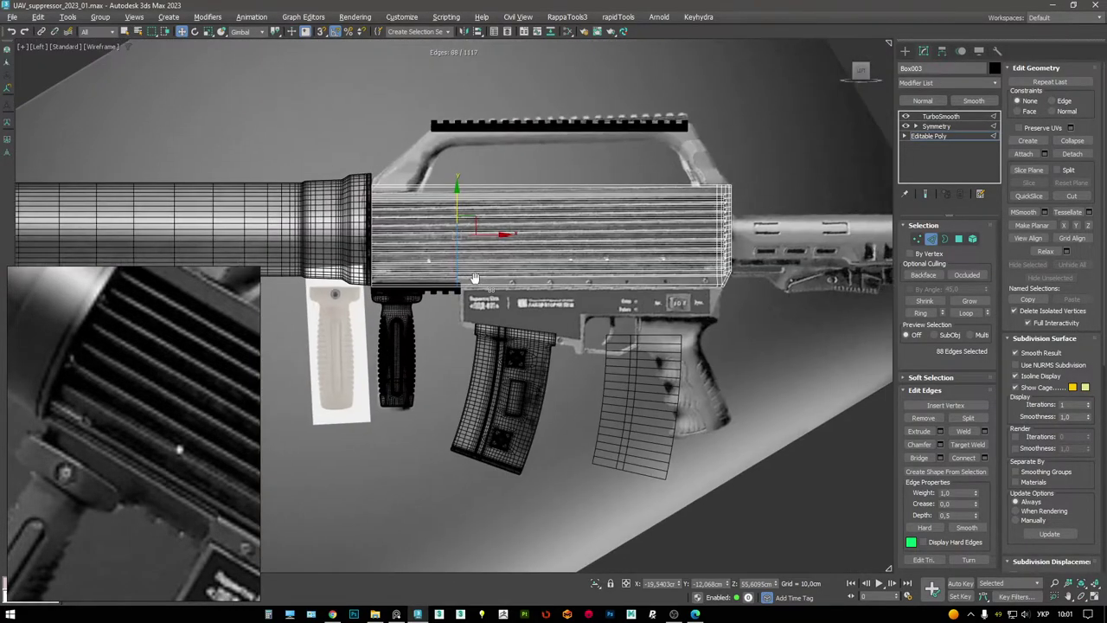
scroll(518, 202, "up", 6)
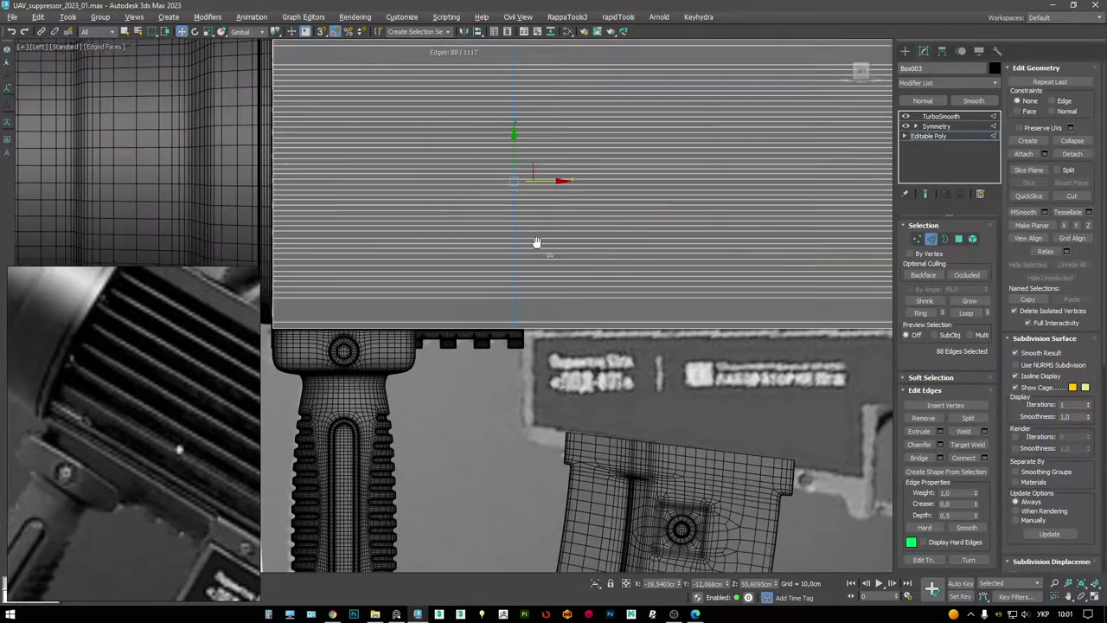
- Turn on Edged Faces and select the bottom strip's top face at Polygon level
key("alt+w")
key("alt+w")
middle_click_drag(647, 390, 463, 322, "alt")
key("F4")
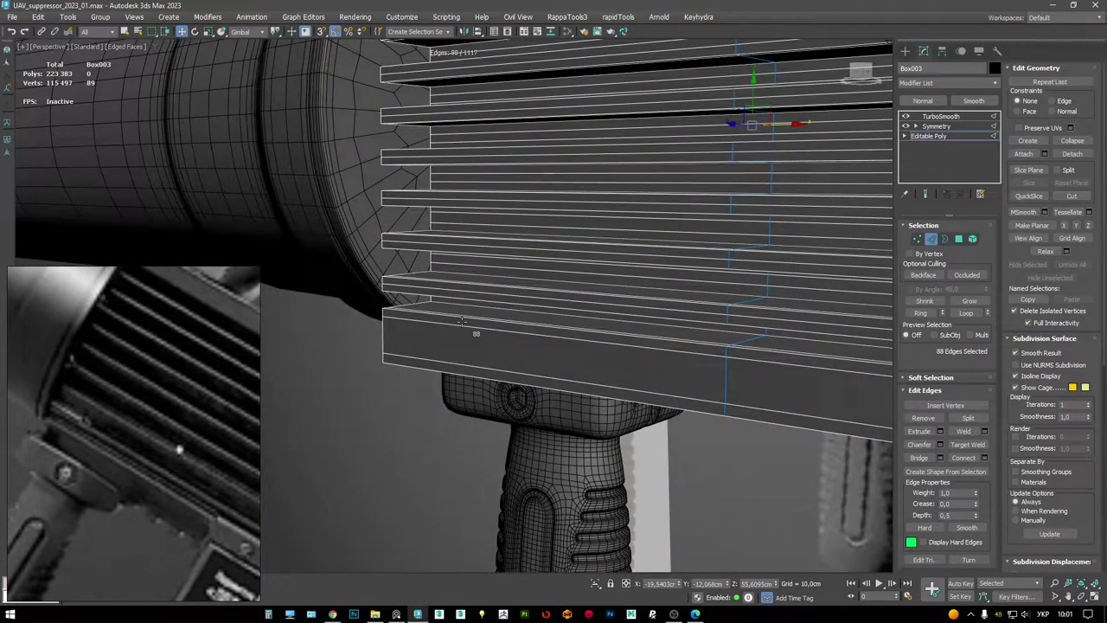
scroll(472, 320, "up", 4)
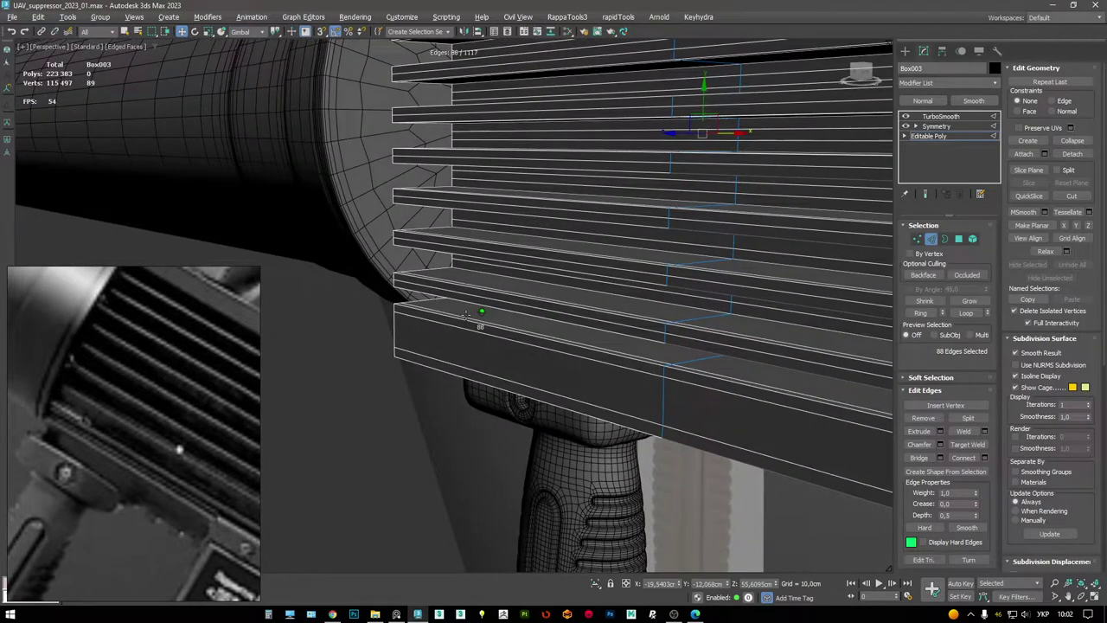
key("4")
left_click(584, 333)
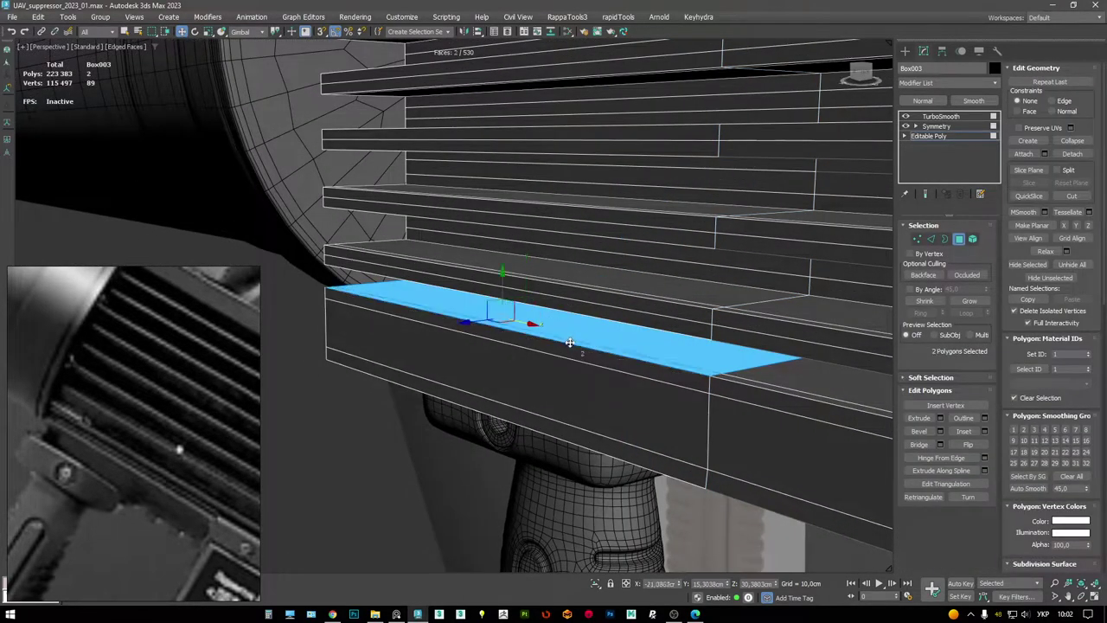
- Add the strip's front and remaining faces to the polygon selection
left_click(567, 371, "ctrl")
left_click(584, 353, "ctrl")
mouse_move(584, 352)
middle_mouse_down("alt")
mouse_move(605, 317)
mouse_move(519, 378)
mouse_move(625, 471)
middle_mouse_up("alt")
key("F3")
key("F3")
mouse_move(570, 399)
middle_mouse_down("alt")
mouse_move(536, 372)
mouse_move(591, 364)
middle_mouse_up("alt")
left_click(590, 364, "ctrl")
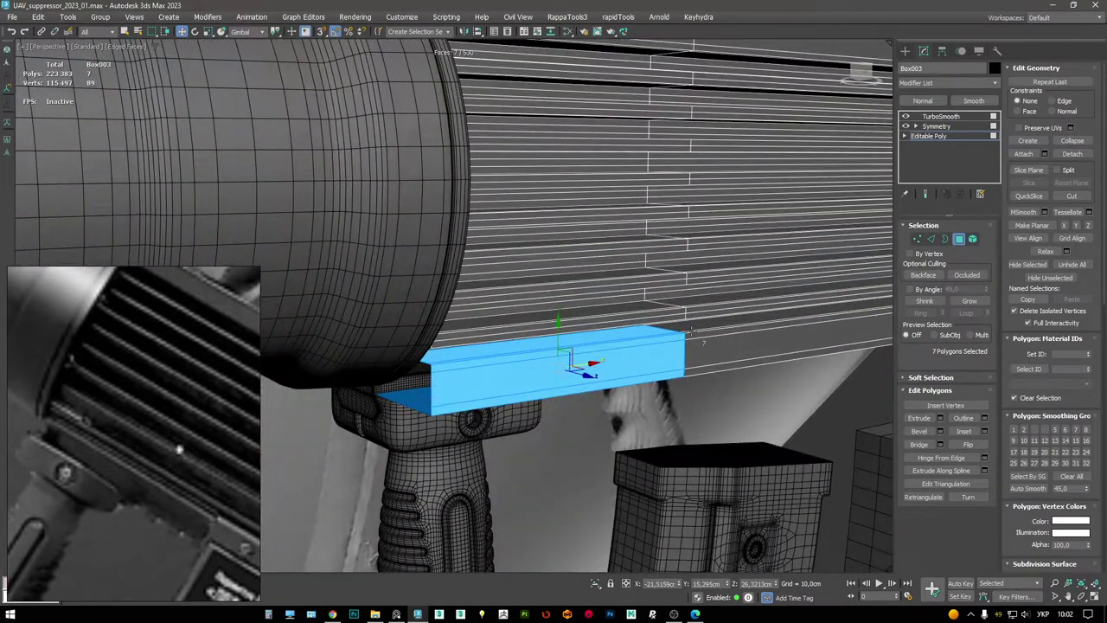
middle_click_drag(727, 338, 517, 307, "alt")
scroll(679, 277, "up", 2)
- Select the strip's lower edge at Edge level
key("2")
double_click(667, 277)
scroll(536, 298, "up", 3)
left_click(517, 305)
scroll(518, 306, "down", 2)
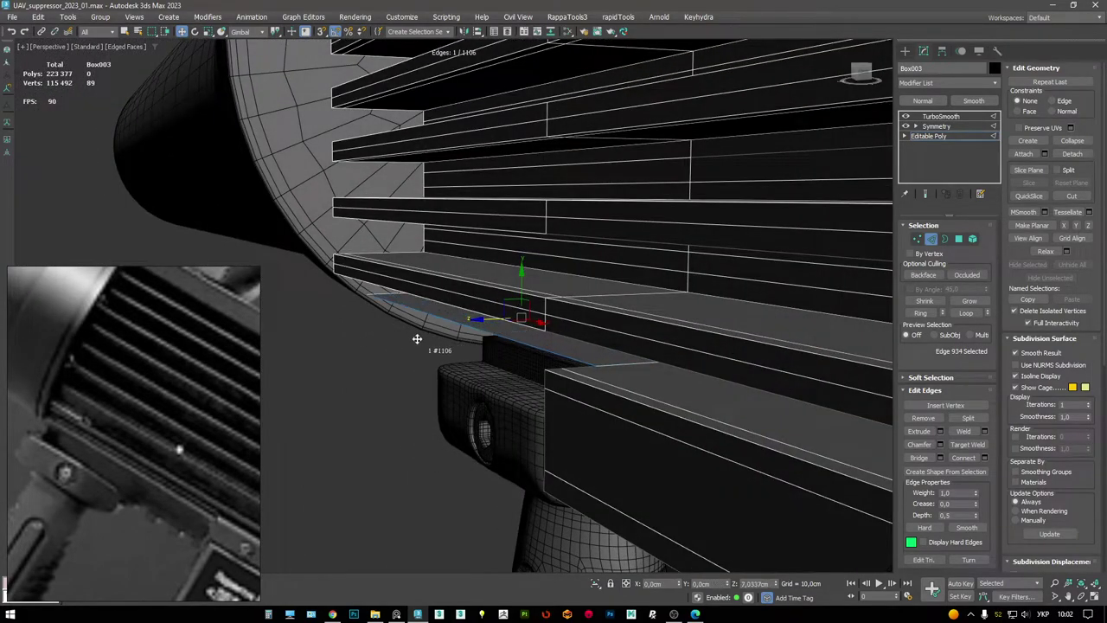
middle_click_drag(418, 339, 439, 272, "alt")
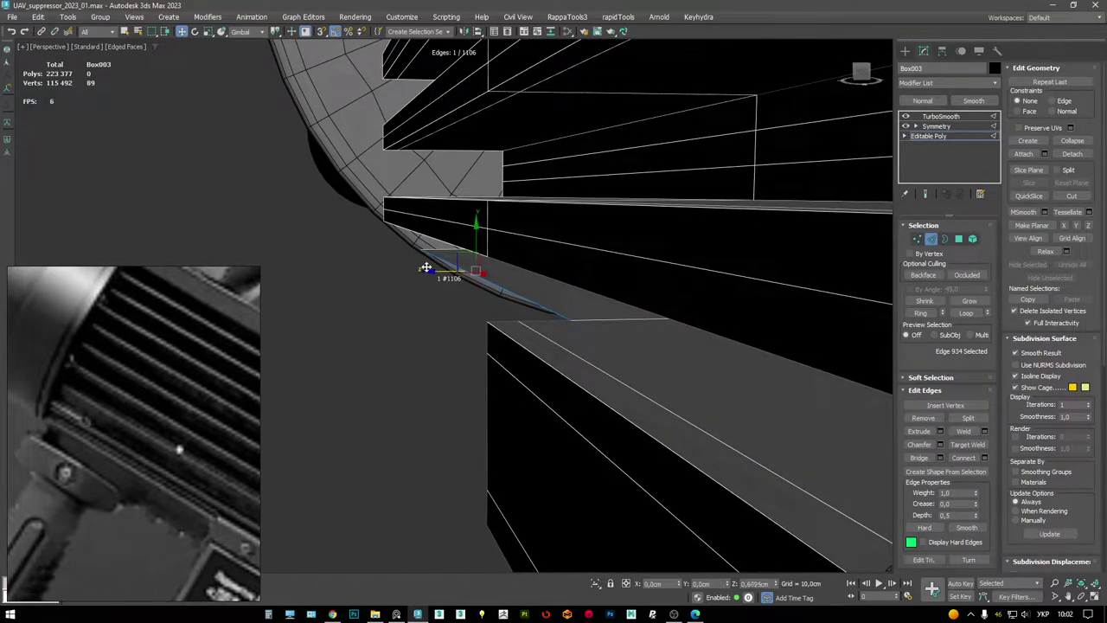
- Shift-drag the edge twice to pull out an angled flap above the grip
middle_click_drag(422, 268, 437, 240, "alt")
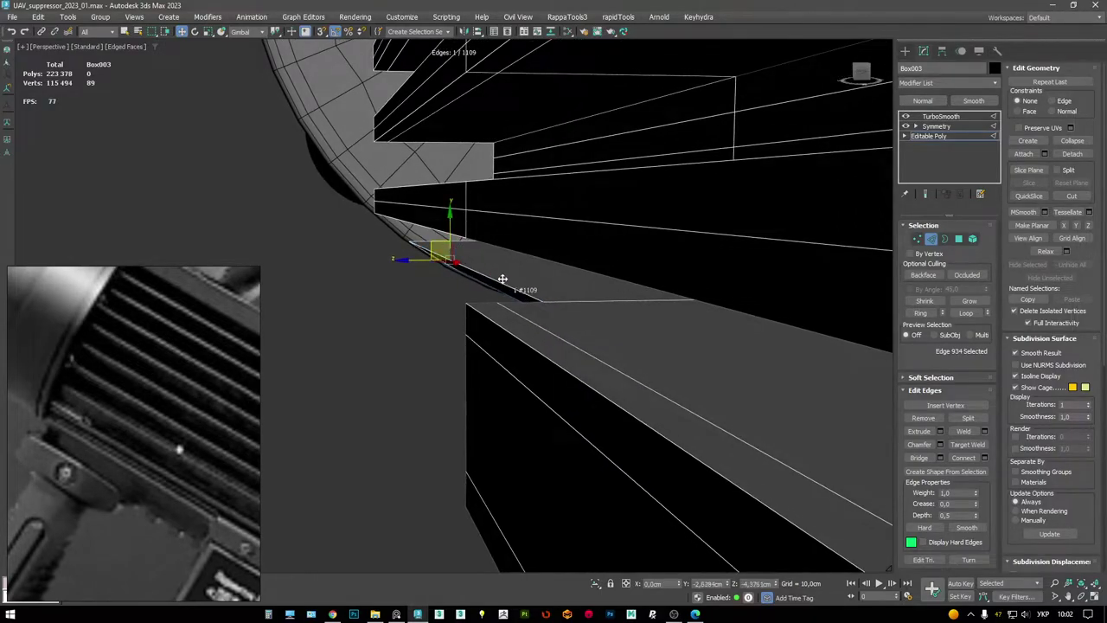
mouse_move(501, 271)
middle_mouse_down()
mouse_move(604, 270)
mouse_move(581, 269)
mouse_move(457, 333)
mouse_move(427, 330)
mouse_move(461, 314)
middle_mouse_up()
key("F4")
key("F4")
key("F4")
key("F4")
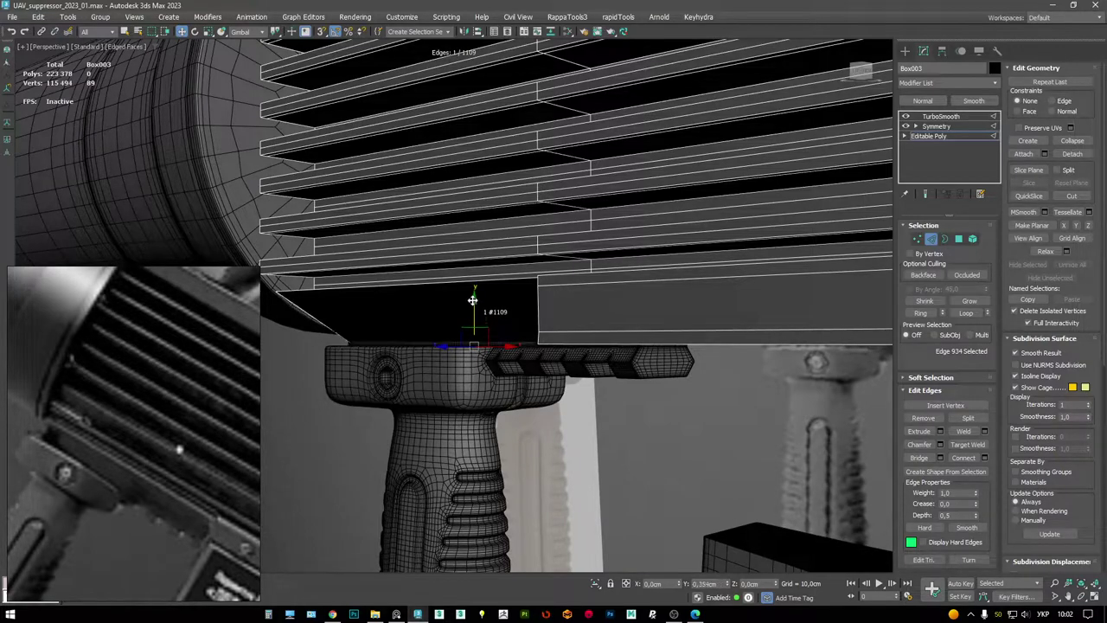
middle_click_drag(476, 318, 563, 322, "alt")
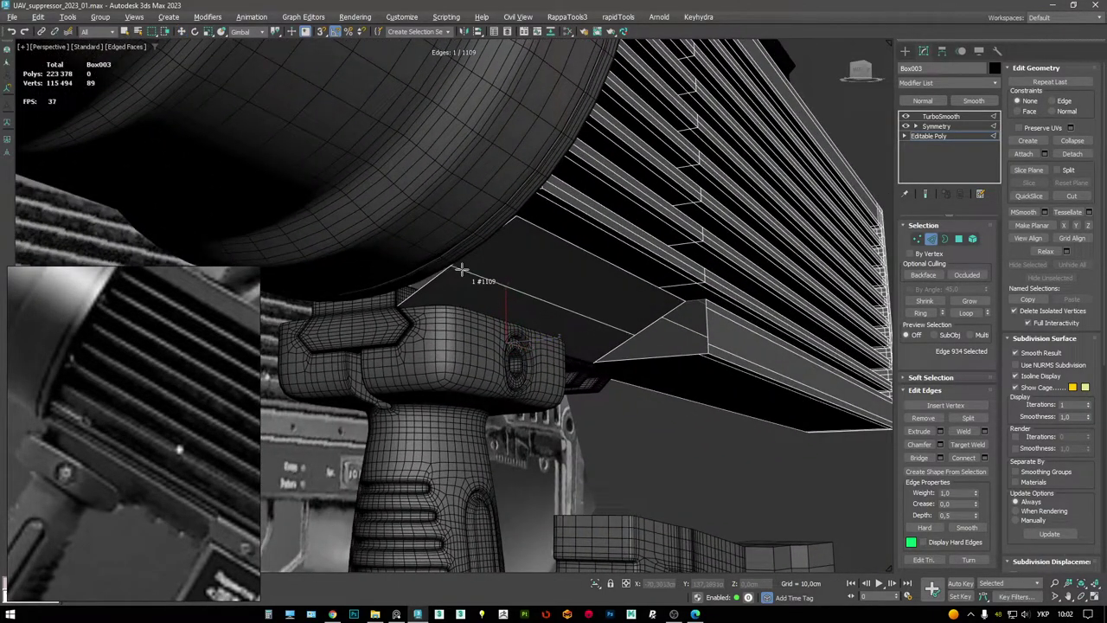
left_click_drag(463, 268, 472, 272, "shift")
middle_click_drag(471, 271, 621, 252, "alt")
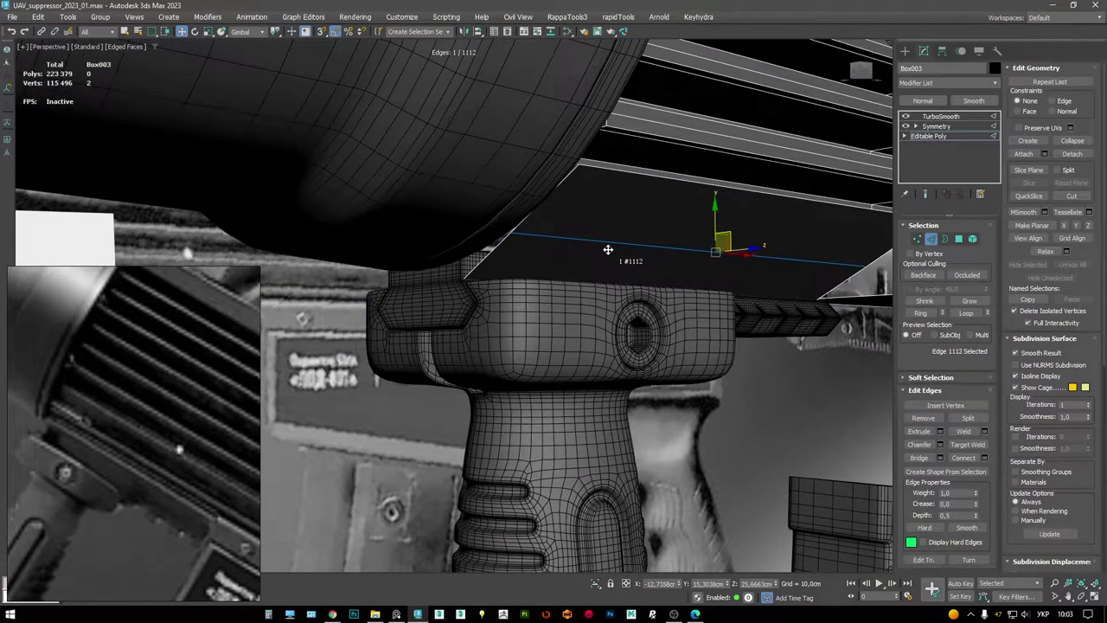
key("F3")
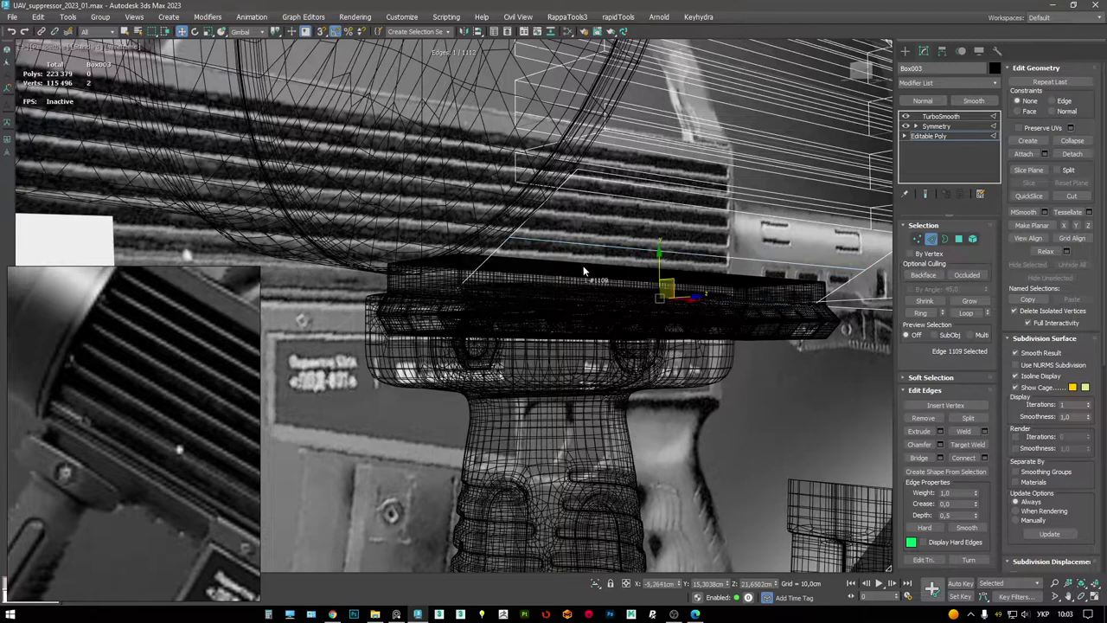
- Return to shaded display and isolate Box003 with Alt+Q
key("F3")
key("F4")
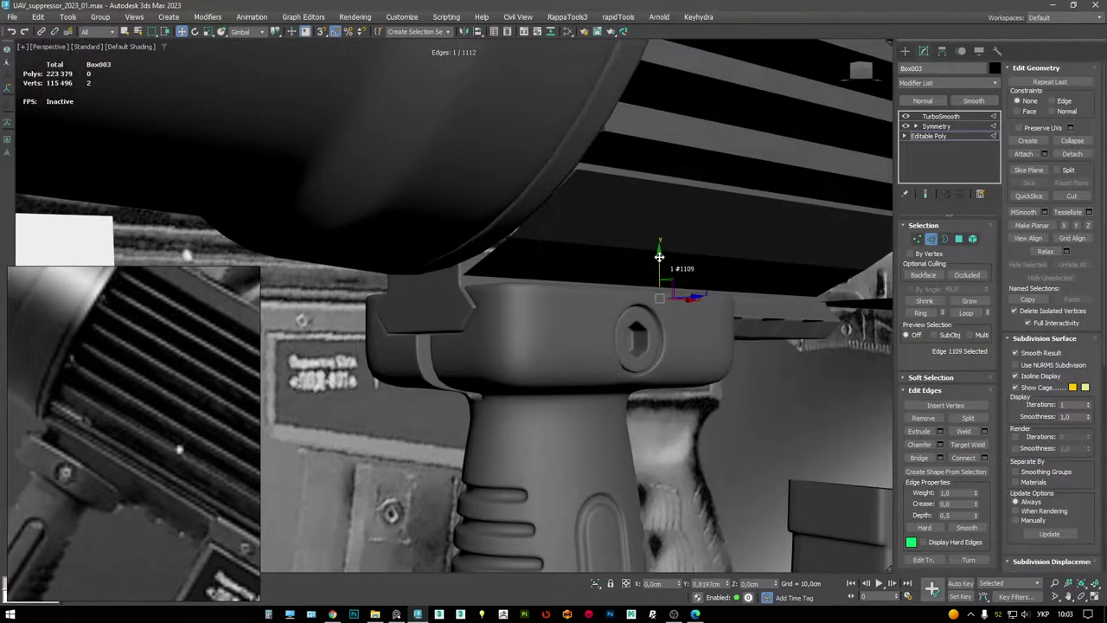
key("F4")
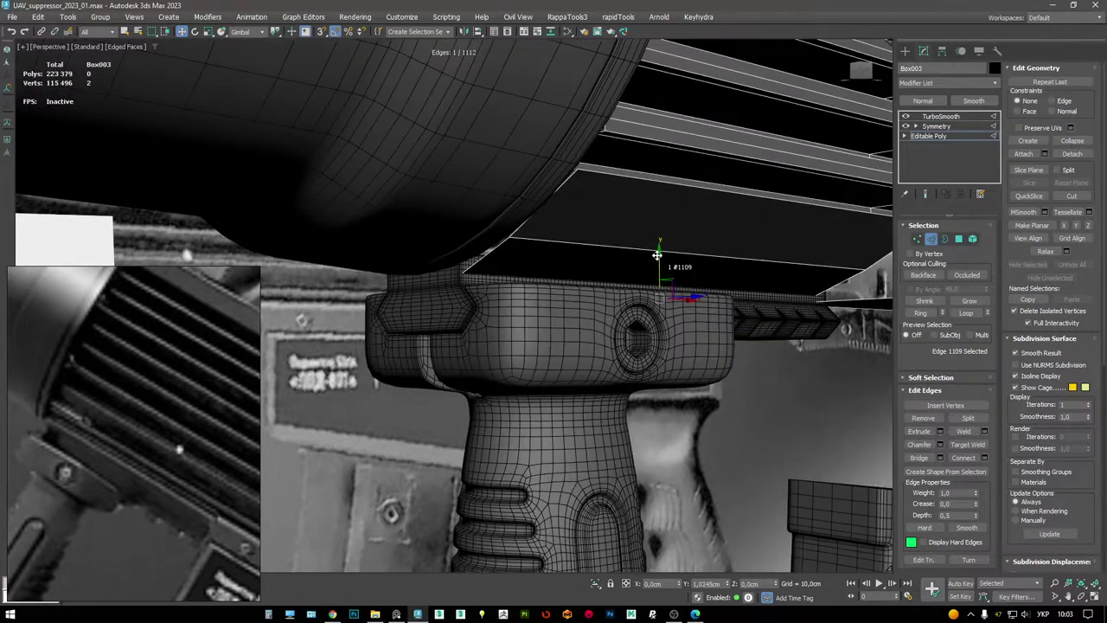
key("F4")
mouse_move(653, 250)
middle_mouse_down("alt")
mouse_move(557, 248)
mouse_move(478, 274)
mouse_move(516, 274)
mouse_move(469, 256)
mouse_move(452, 270)
mouse_move(582, 250)
mouse_move(637, 260)
mouse_move(619, 282)
middle_mouse_up("alt")
key("F4")
key("F4")
key("F4")
scroll(582, 251, "down", 3)
key("alt+q")
scroll(645, 245, "up", 8)
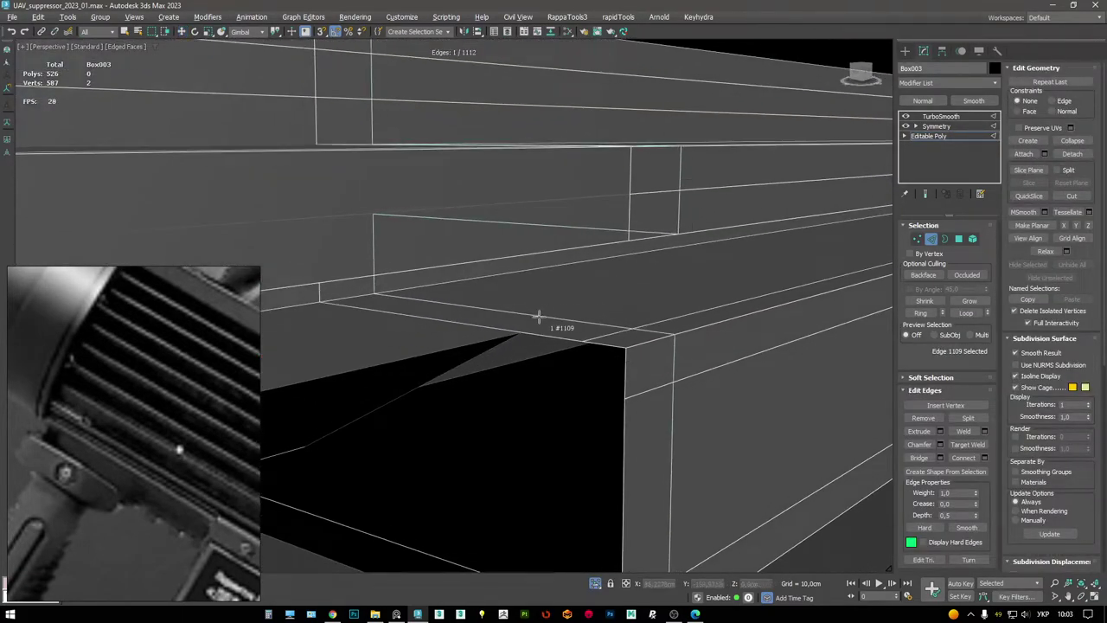
- Select the flap's corner vertex at Vertex level and check it from several angles
key("1")
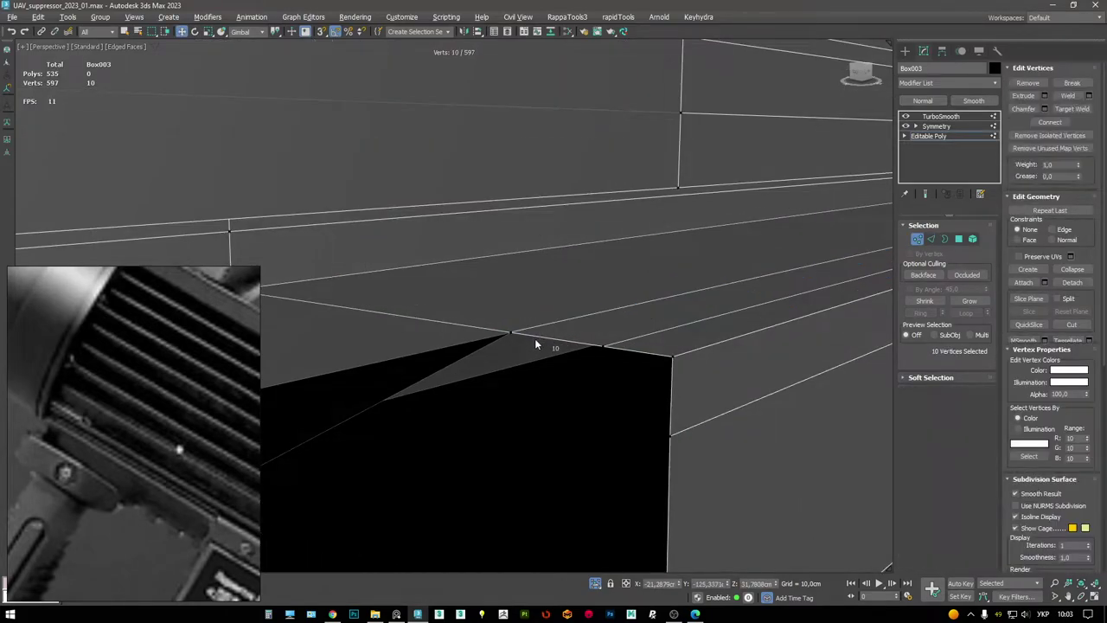
left_click(517, 332)
mouse_move(595, 331)
middle_mouse_down("alt")
mouse_move(585, 260)
mouse_move(516, 254)
mouse_move(517, 297)
middle_mouse_up("alt")
scroll(585, 259, "down", 3)
key("F4")
key("F4")
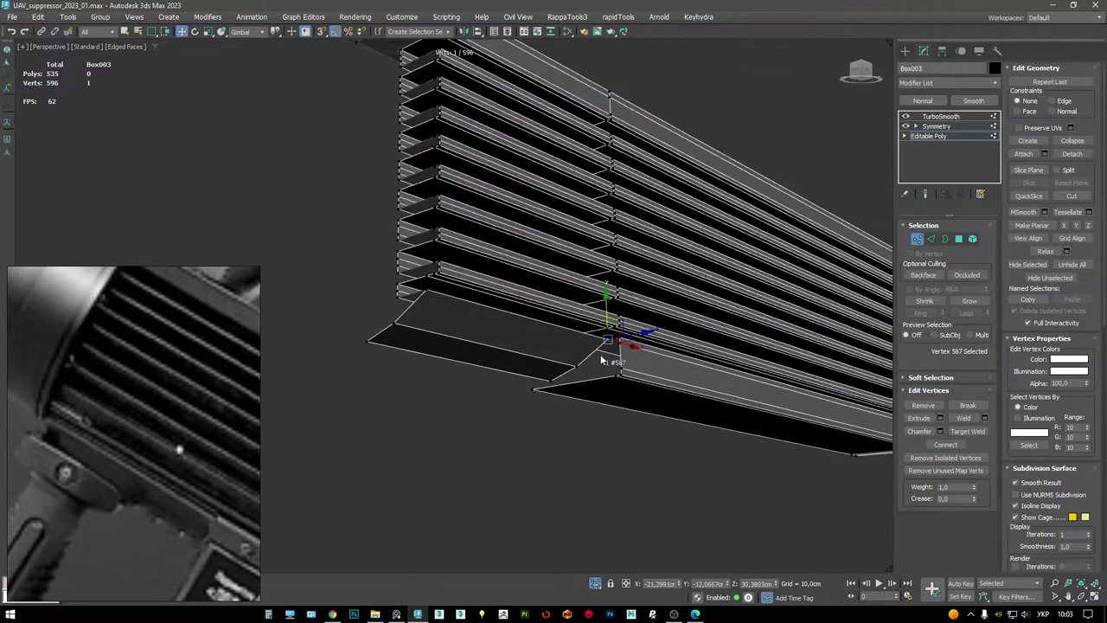
scroll(633, 355, "up", 5)
middle_click_drag(714, 306, 620, 212, "alt")
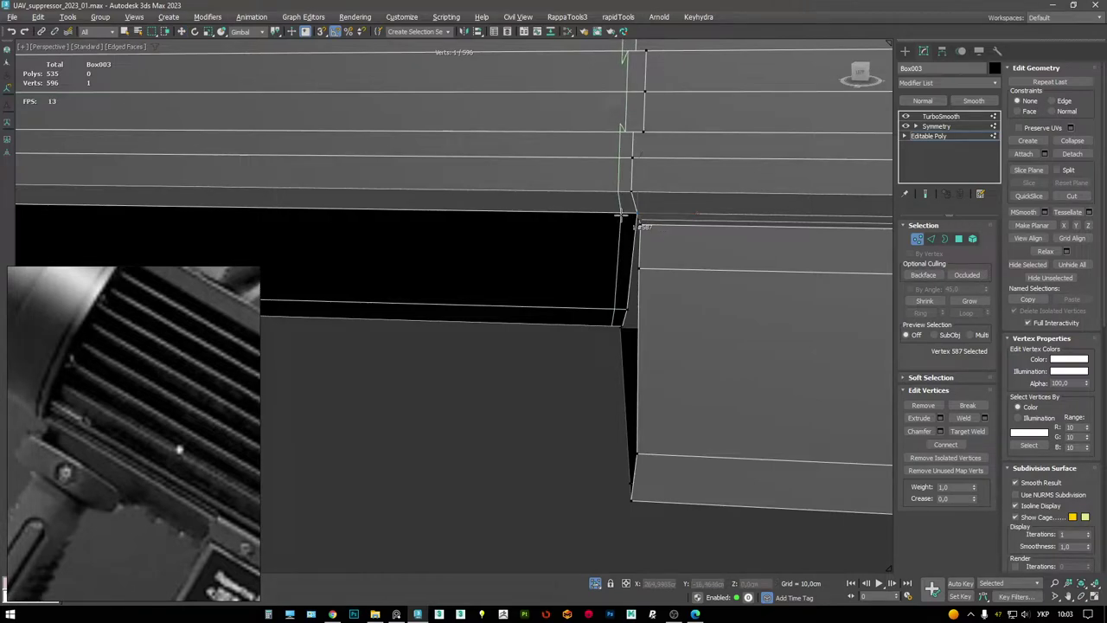
middle_click_drag(678, 221, 585, 236, "alt")
key("4")
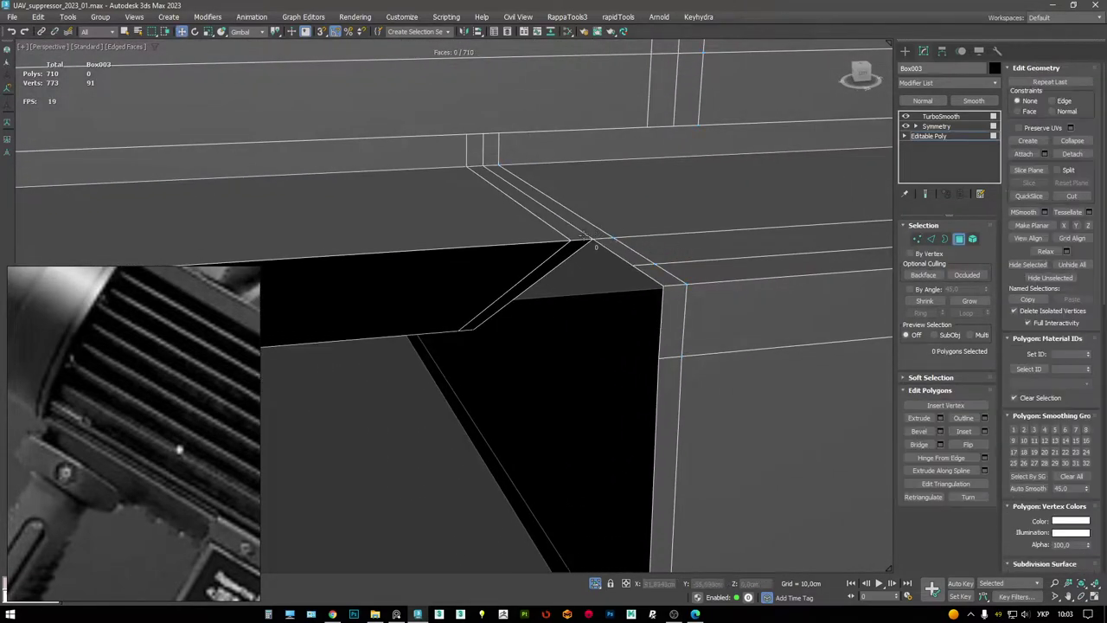
mouse_move(673, 217)
middle_mouse_down("alt")
mouse_move(492, 203)
mouse_move(652, 240)
mouse_move(766, 217)
mouse_move(722, 200)
mouse_move(667, 216)
middle_mouse_up("alt")
key("2")
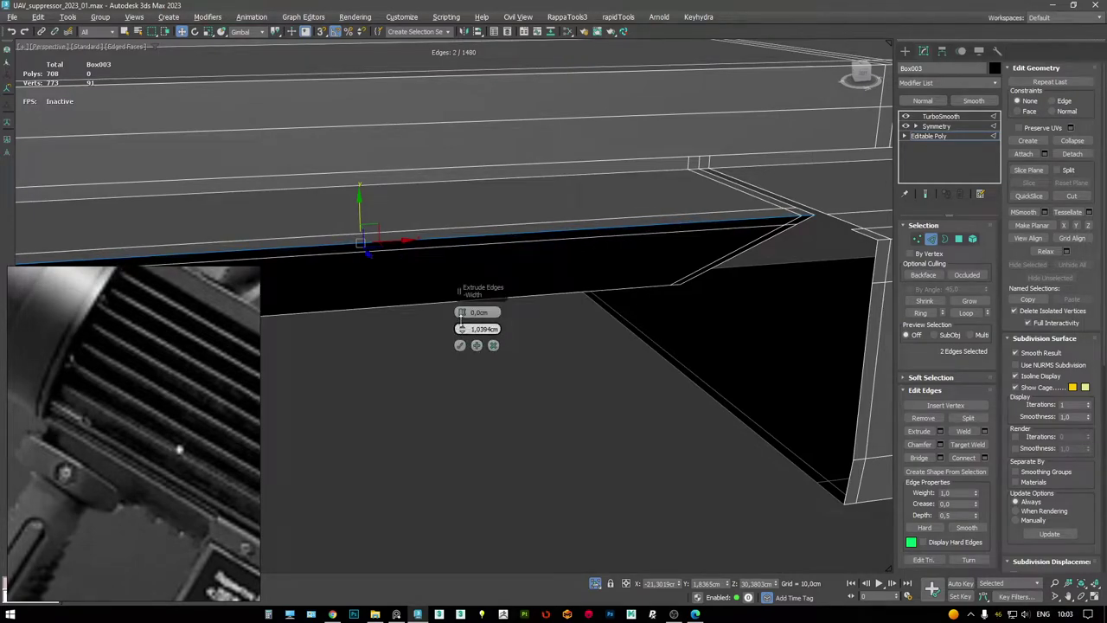
- Confirm the Extrude Edges operation and inspect the new thin lip on the strip
left_click(460, 346)
middle_click_drag(460, 346, 592, 260, "alt")
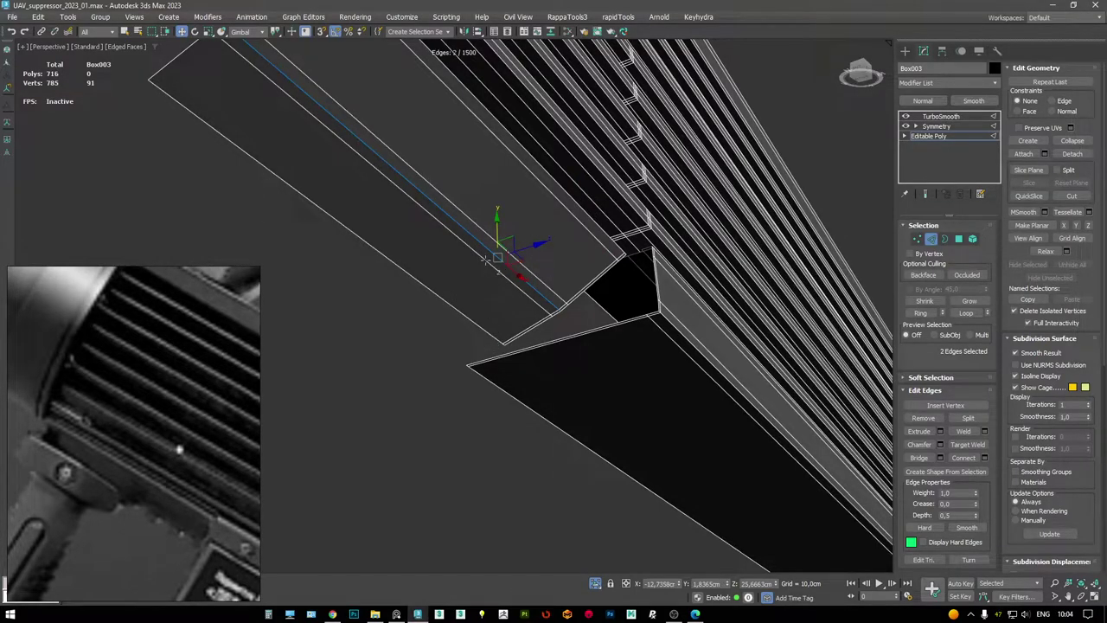
middle_click_drag(489, 252, 534, 250, "alt")
left_click(568, 253)
- Bring the box beside the grip into view and open the Symmetry modifier settings
middle_click_drag(595, 200, 527, 136, "alt")
mouse_move(614, 135)
middle_mouse_down("alt")
mouse_move(574, 170)
mouse_move(558, 211)
mouse_move(598, 190)
mouse_move(583, 236)
mouse_move(596, 206)
mouse_move(600, 223)
mouse_move(545, 238)
mouse_move(535, 256)
middle_mouse_up("alt")
scroll(599, 199, "up", 5)
left_click(936, 126)
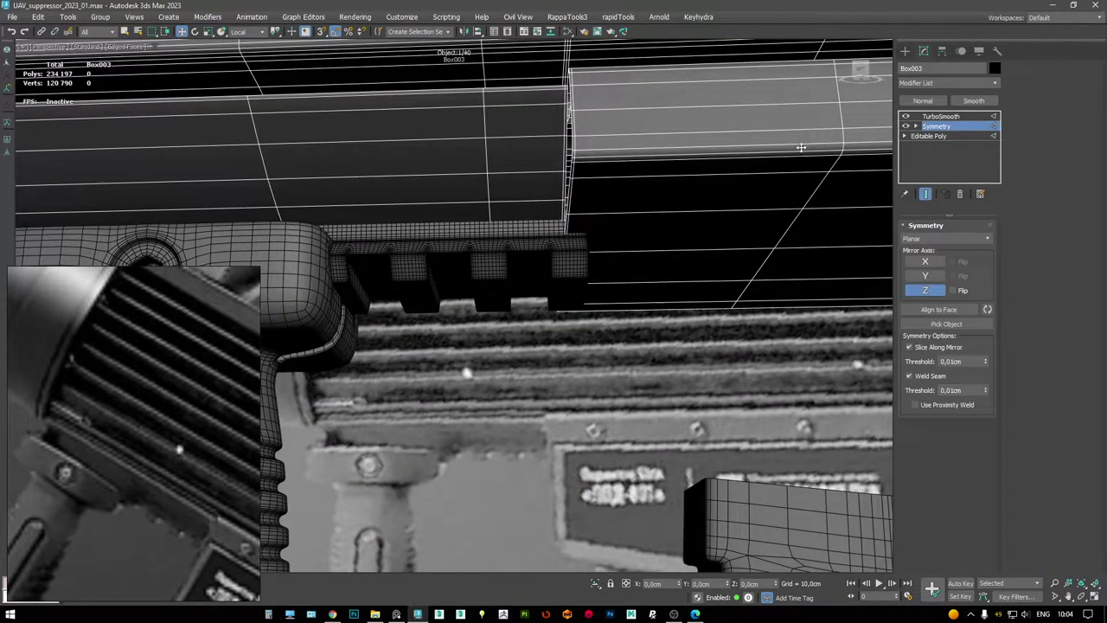
left_click(538, 234)
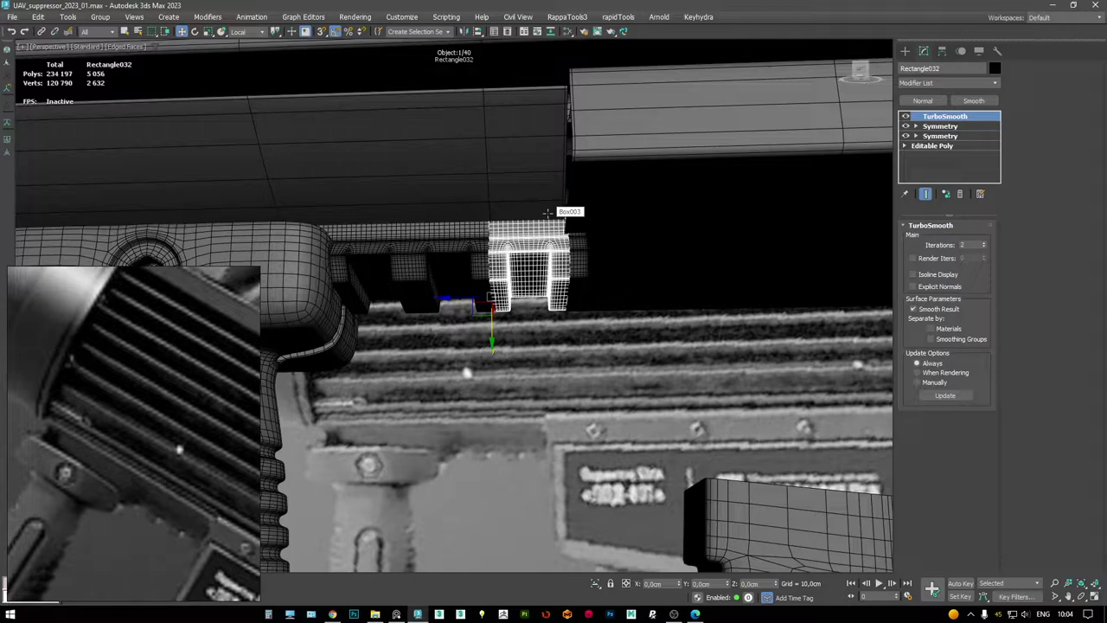
middle_click_drag(558, 235, 614, 193, "alt")
left_click(572, 254)
left_click(596, 178)
key("ctrl+z")
key("ctrl+z")
left_click(906, 116)
mouse_move(519, 285)
middle_mouse_down("alt")
mouse_move(403, 253)
mouse_move(436, 247)
mouse_move(399, 228)
mouse_move(387, 329)
mouse_move(462, 257)
mouse_move(505, 250)
mouse_move(464, 251)
middle_mouse_up("alt")
key("F4")
key("F4")
left_click(464, 252, "ctrl")
key("alt+q")
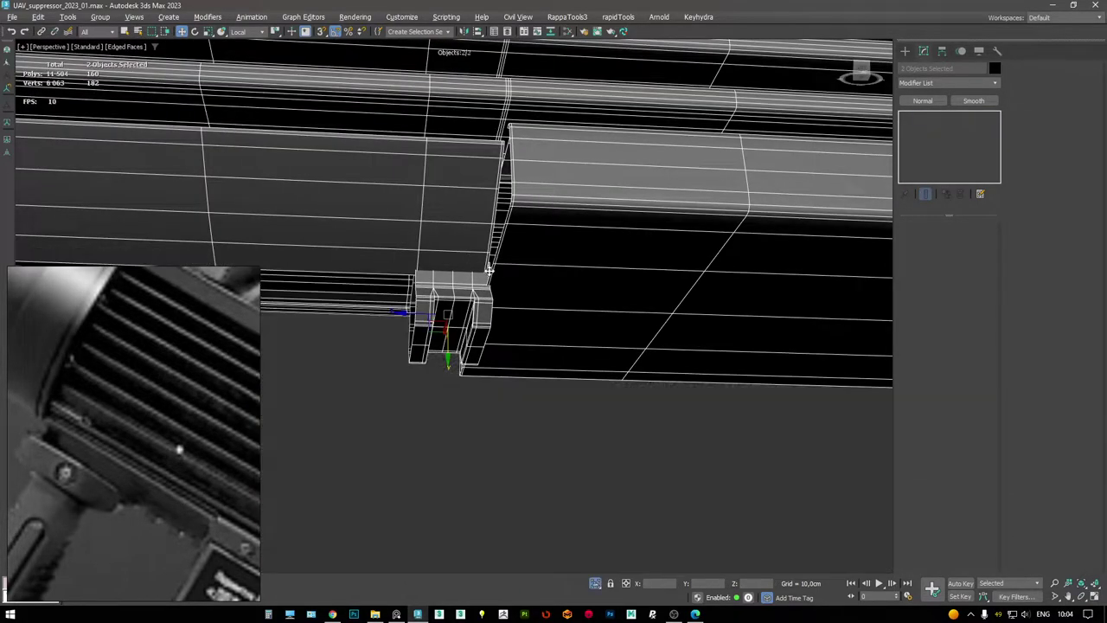
left_click(476, 223)
key("F3")
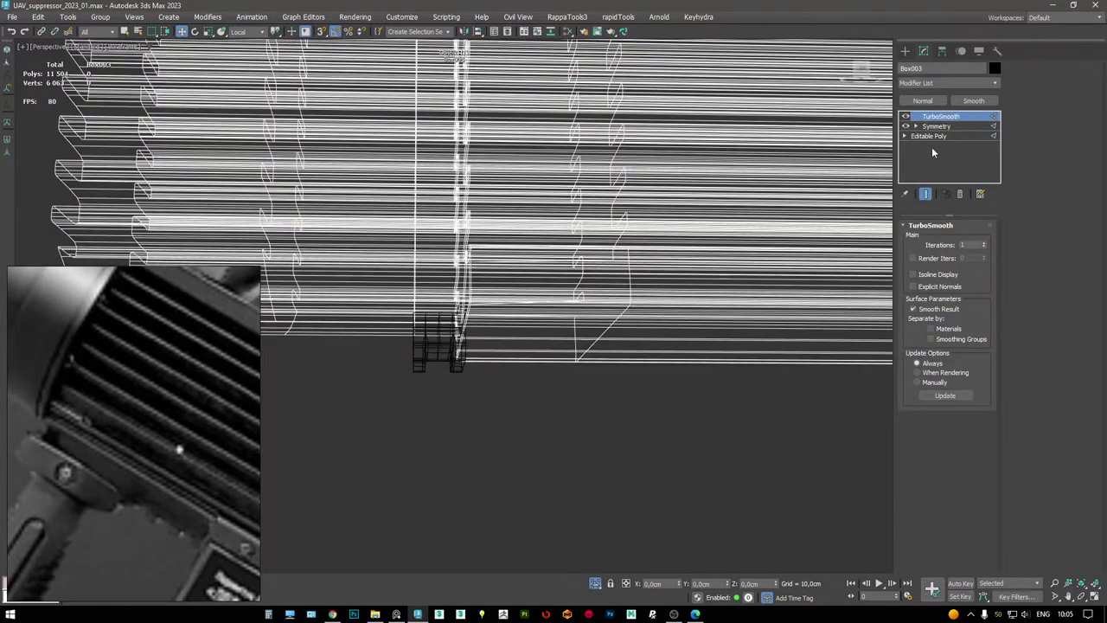
key("F3")
key("1")
scroll(537, 368, "down", 3)
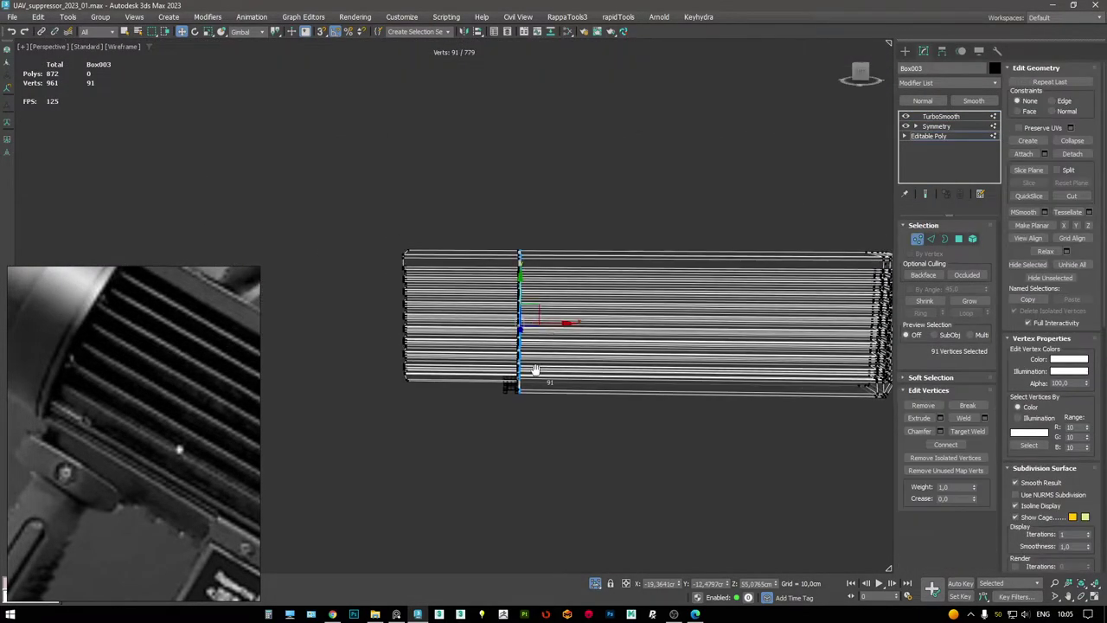
key("F3")
scroll(536, 373, "up", 4)
mouse_move(528, 382)
middle_mouse_down("alt")
mouse_move(455, 358)
mouse_move(412, 378)
mouse_move(496, 320)
middle_mouse_up("alt")
key("F3")
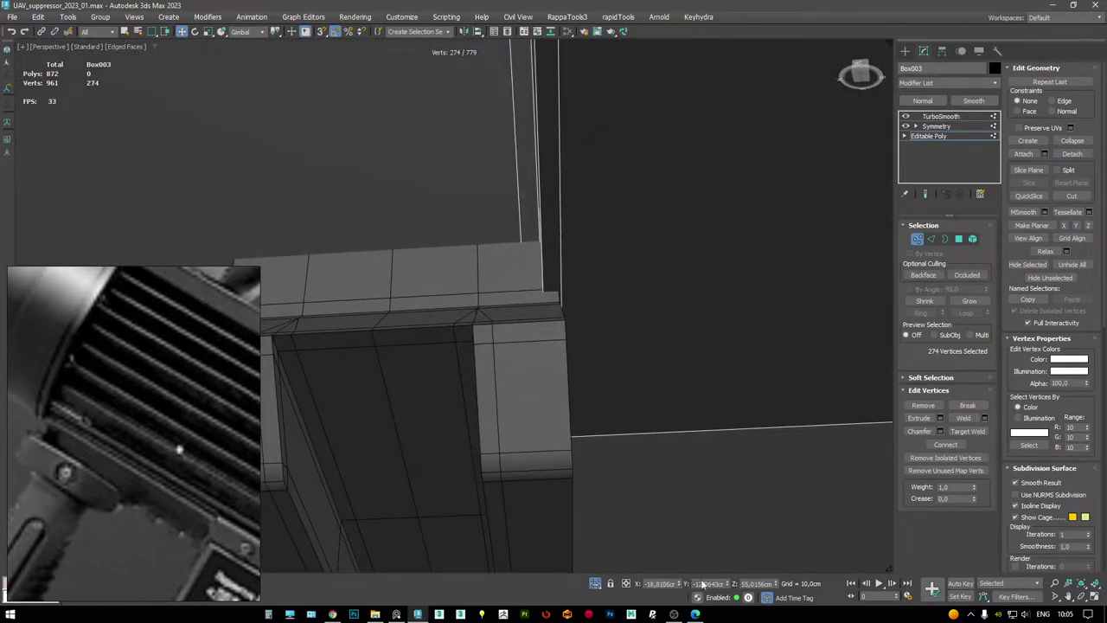
left_click_drag(732, 587, 734, 586)
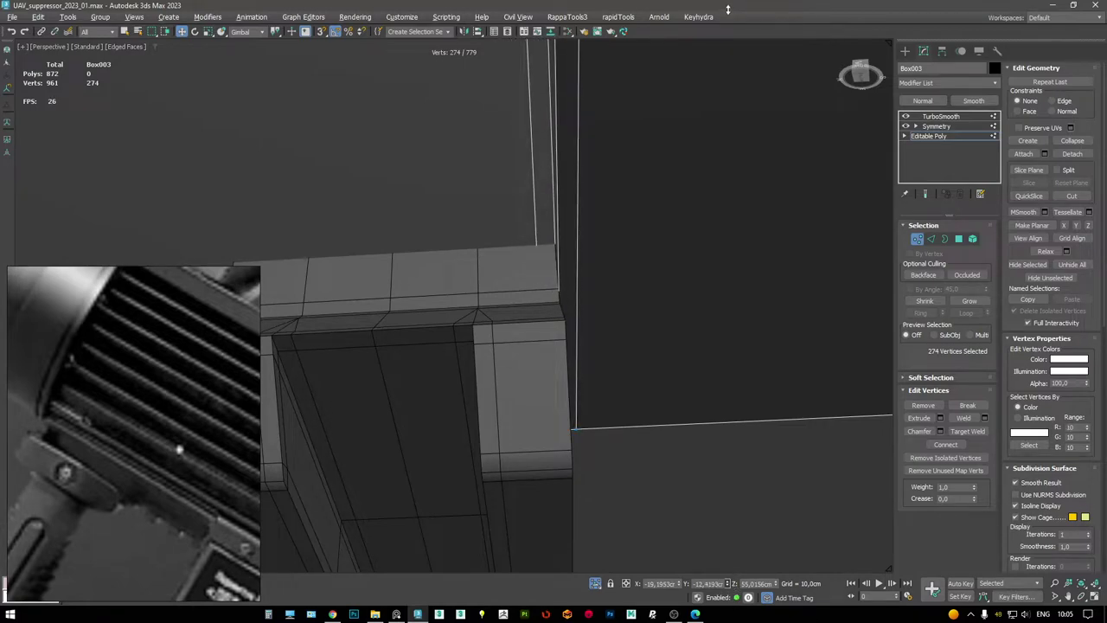
middle_click_drag(522, 456, 502, 390, "alt")
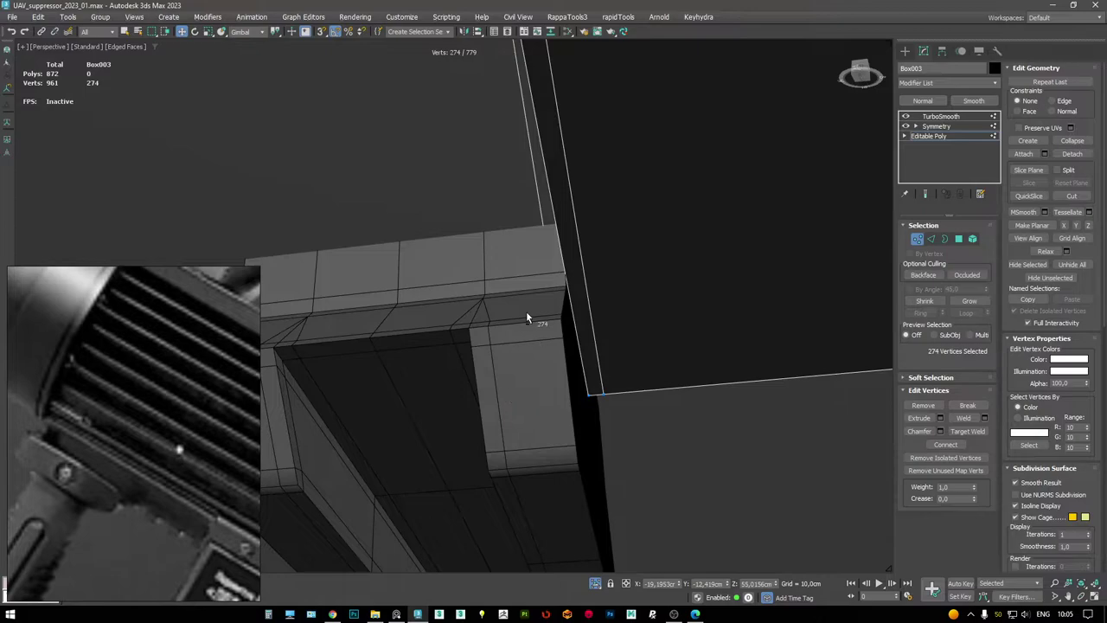
middle_click_drag(525, 310, 514, 331, "alt")
middle_click_drag(290, 402, 655, 247, "alt")
scroll(498, 277, "up", 5)
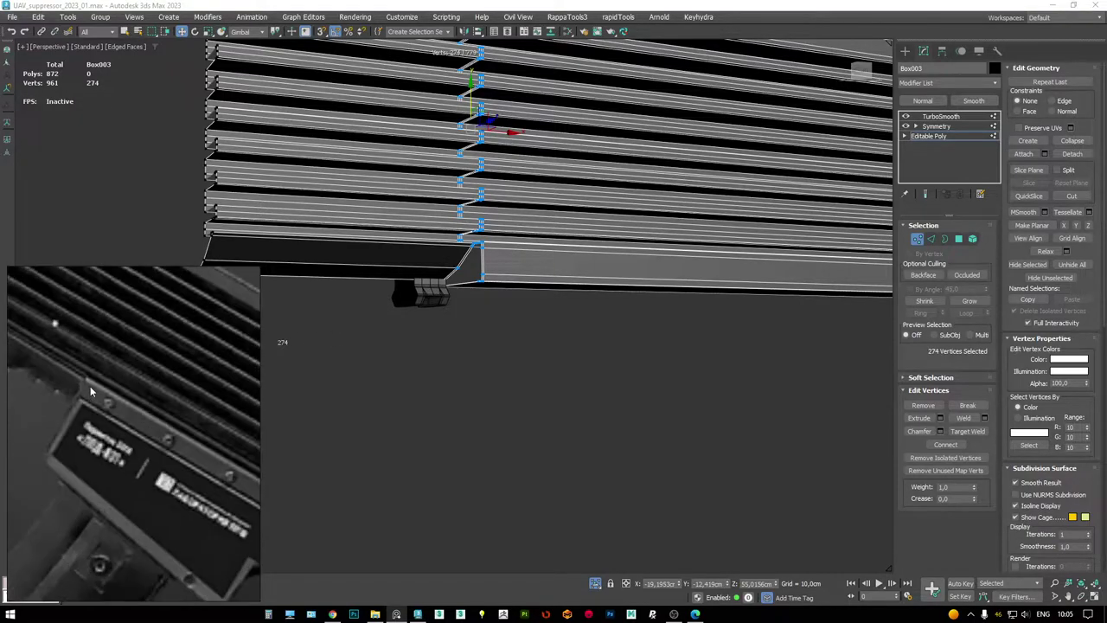
scroll(526, 241, "up", 3)
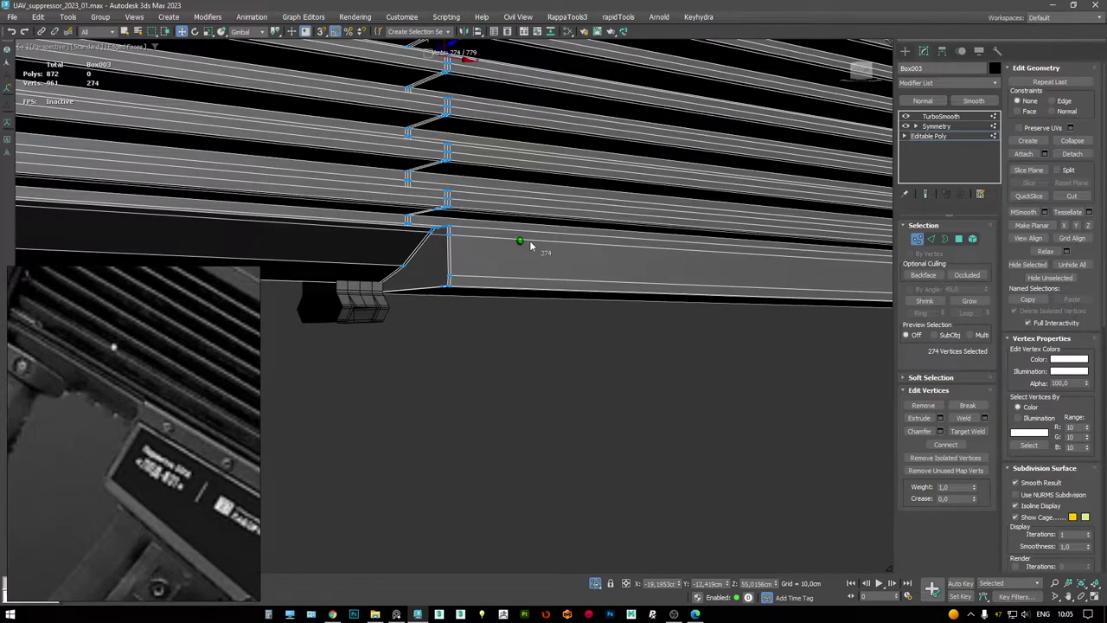
middle_click_drag(529, 241, 523, 237, "alt")
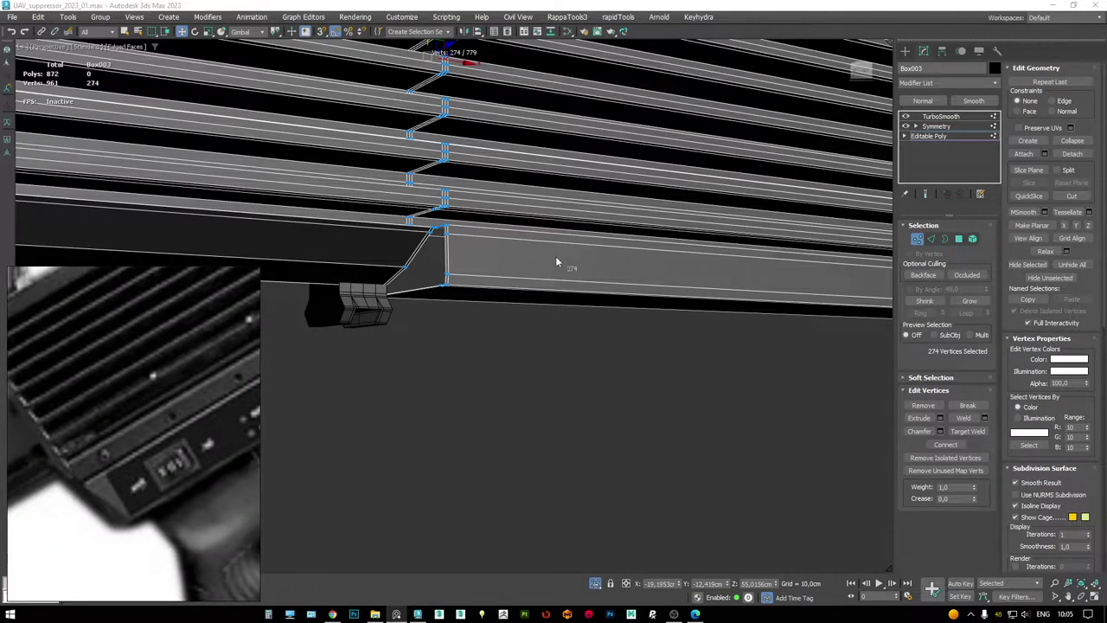
key("z")
middle_click_drag(555, 256, 531, 248, "alt")
scroll(594, 289, "up", 5)
middle_click_drag(678, 304, 675, 289, "alt")
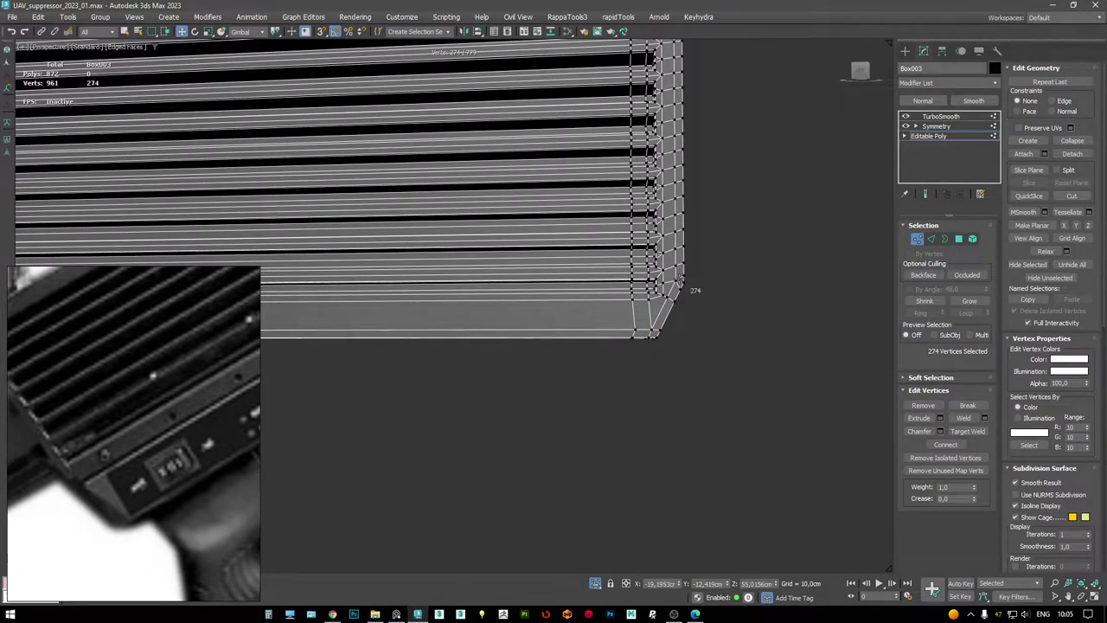
- Check the grille corner in the Left view in wireframe, then maximize Perspective again
middle_click_drag(640, 252, 617, 266, "alt")
key("alt+w")
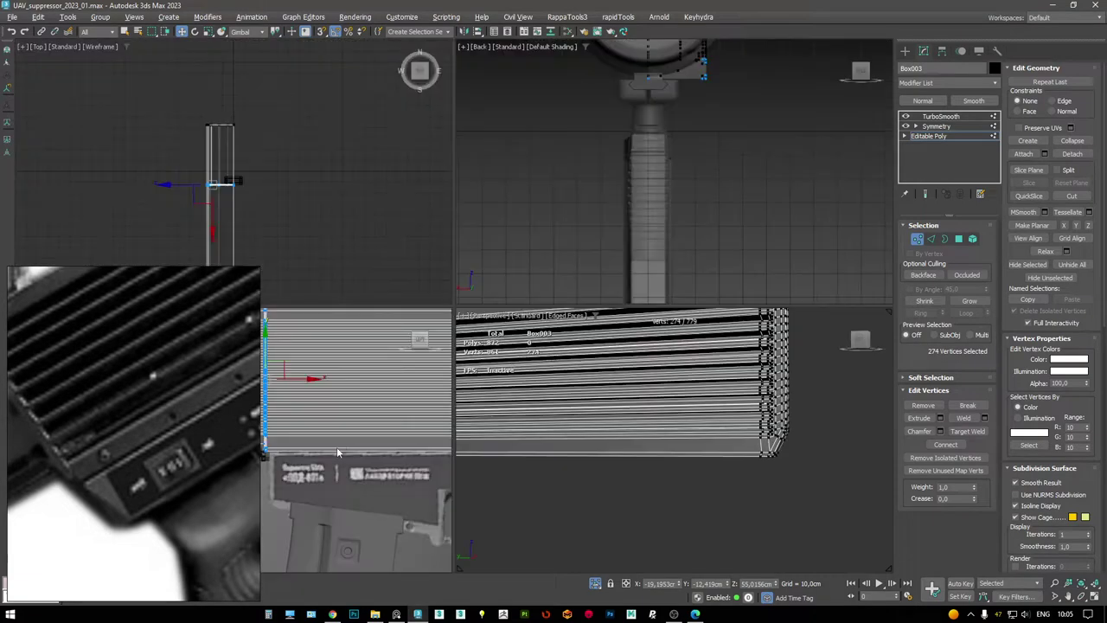
key("alt+w")
scroll(688, 331, "up", 8)
key("F3")
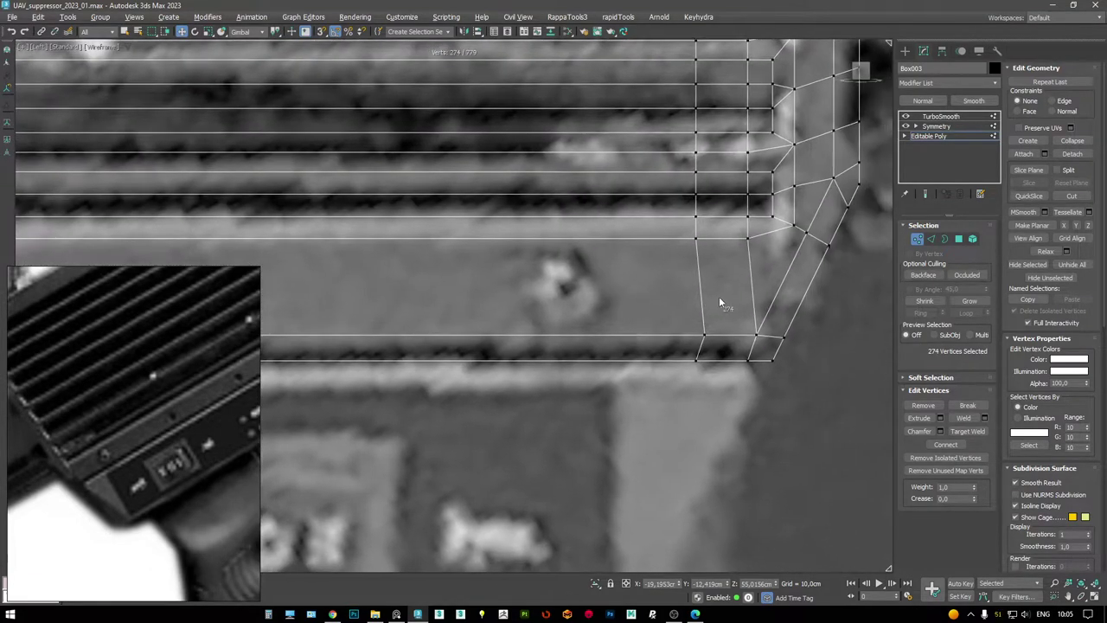
middle_click_drag(718, 300, 645, 305)
key("F3")
key("alt+w")
middle_click(706, 386)
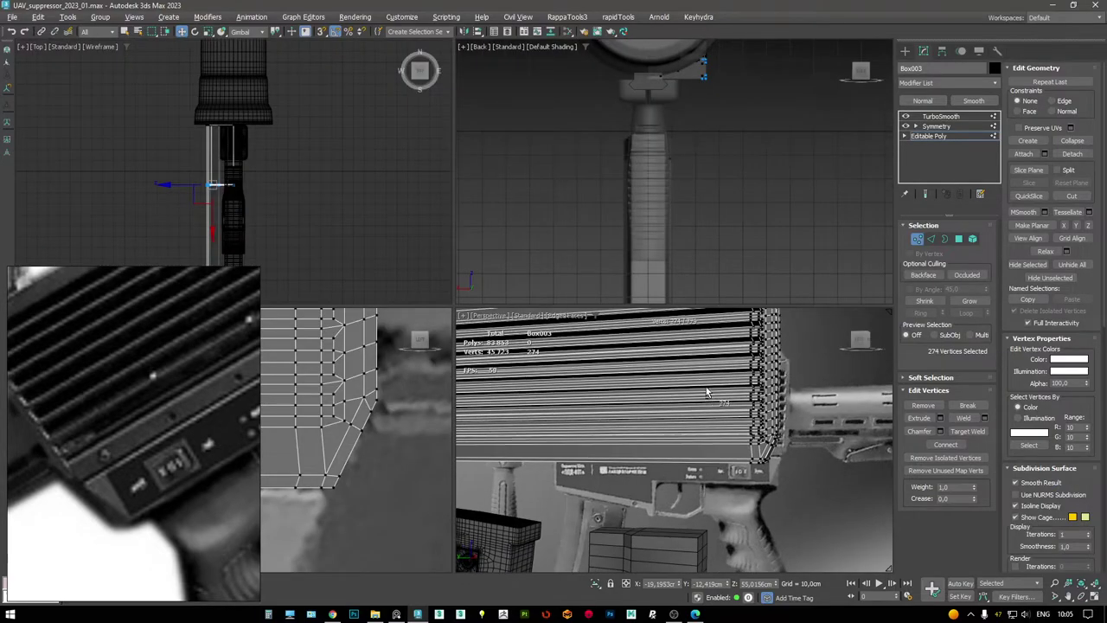
key("alt+w")
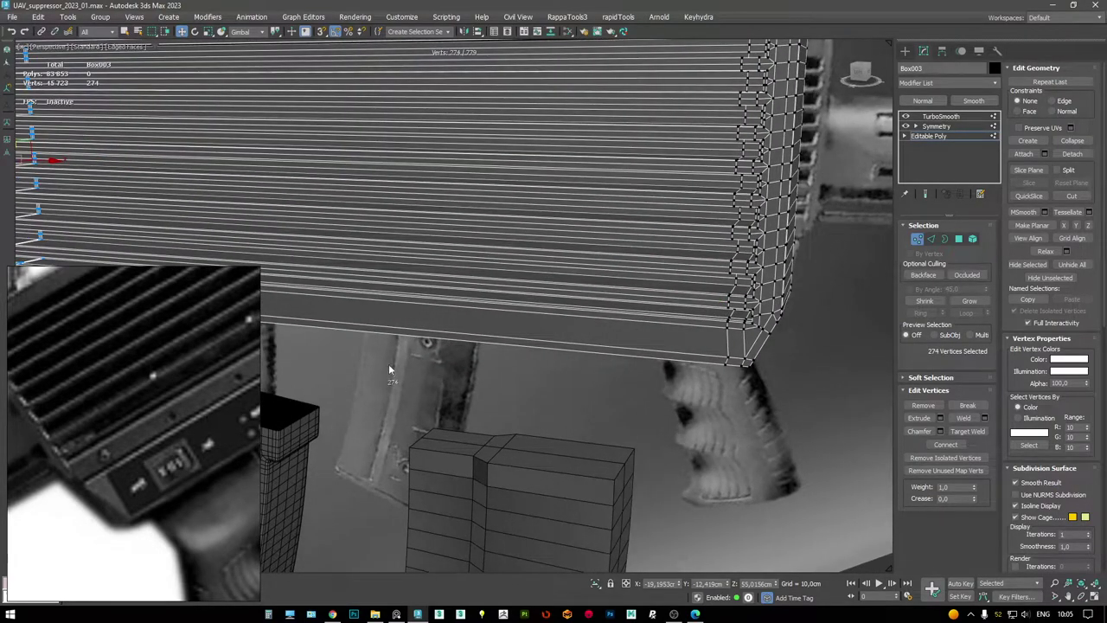
- Orbit to the grille, turn on edged faces, and isolate the finned body with Alt+Q
middle_click_drag(435, 340, 761, 223, "alt")
scroll(617, 253, "up", 5)
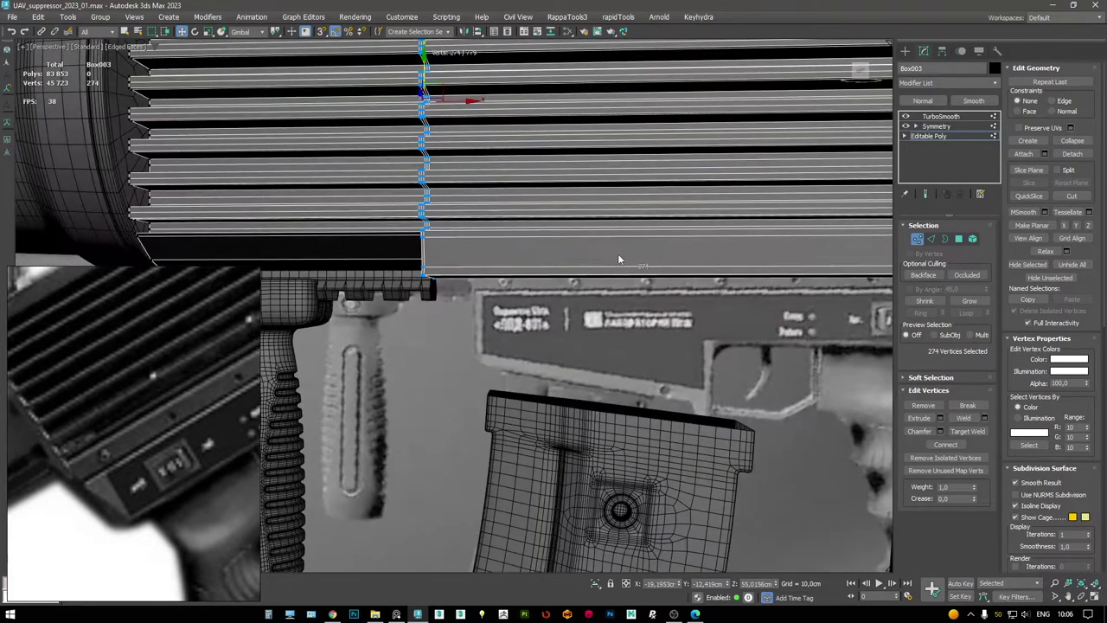
middle_click_drag(662, 262, 666, 270, "alt")
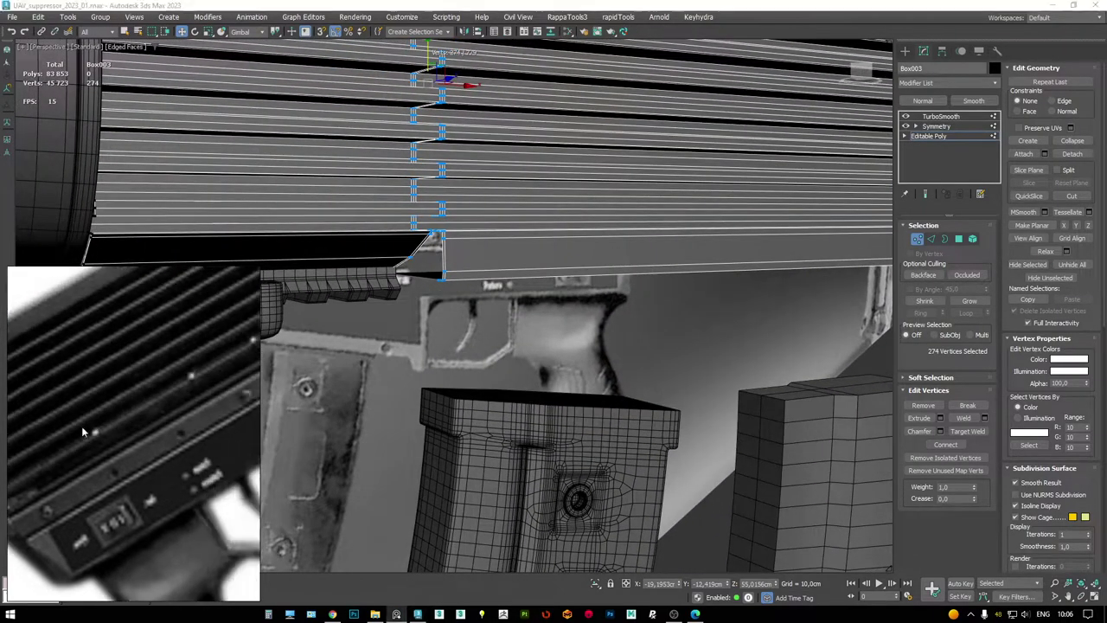
scroll(130, 407, "up", 2)
middle_click_drag(498, 246, 495, 226, "alt")
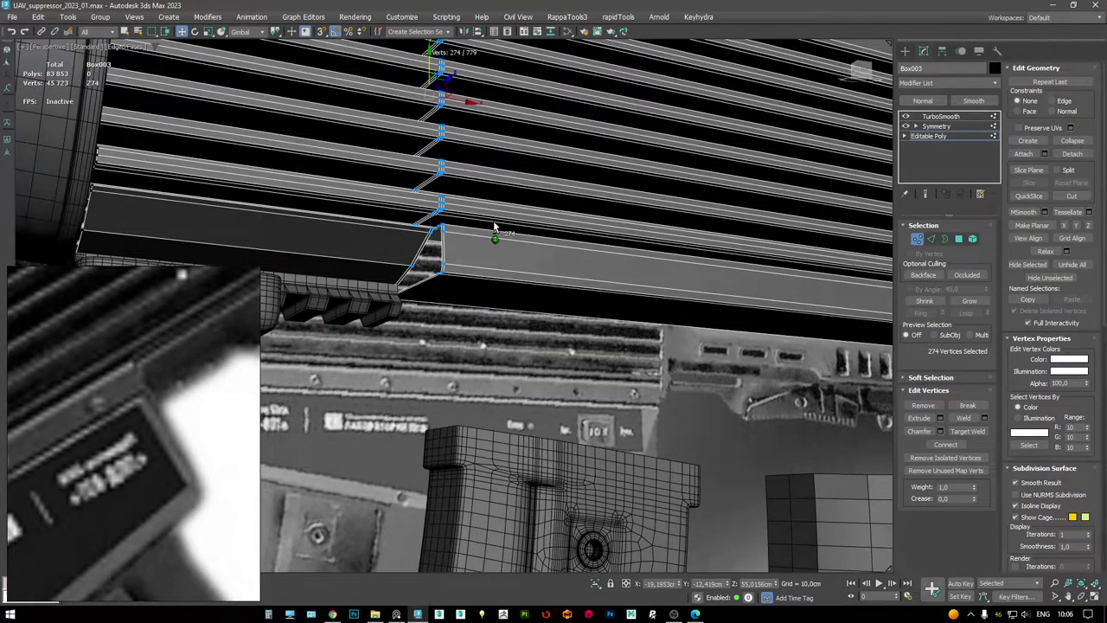
middle_click_drag(494, 227, 556, 283, "alt")
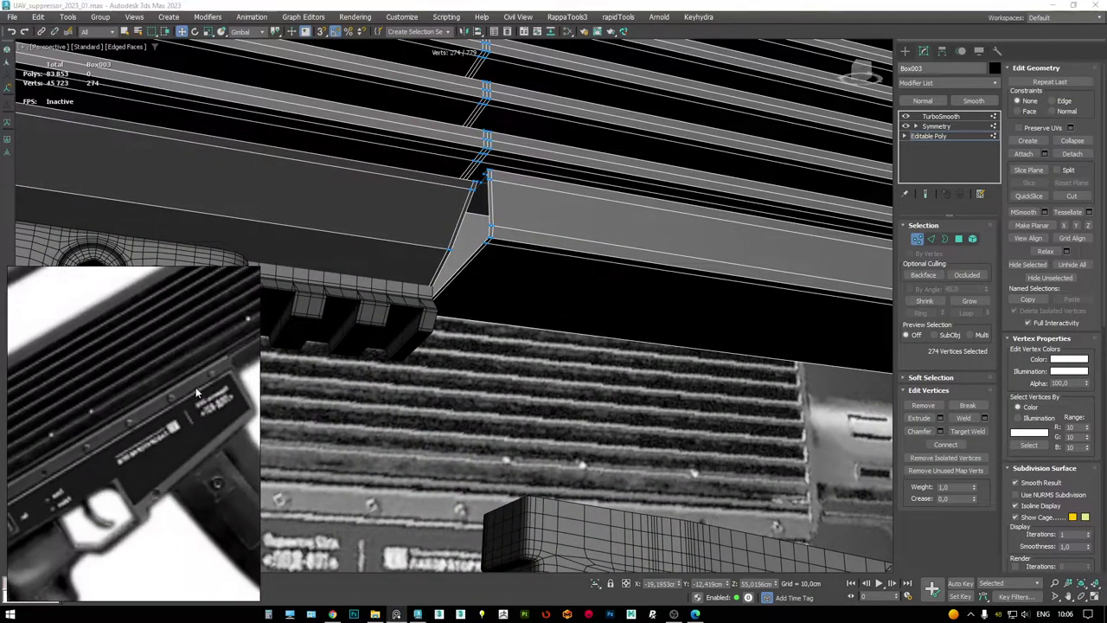
mouse_move(490, 251)
middle_mouse_down("alt")
mouse_move(489, 263)
mouse_move(484, 217)
mouse_move(467, 242)
mouse_move(559, 254)
mouse_move(383, 250)
mouse_move(362, 239)
mouse_move(396, 276)
mouse_move(459, 238)
middle_mouse_up("alt")
scroll(361, 239, "down", 5)
scroll(427, 248, "up", 5)
key("F4")
scroll(159, 370, "up", 5)
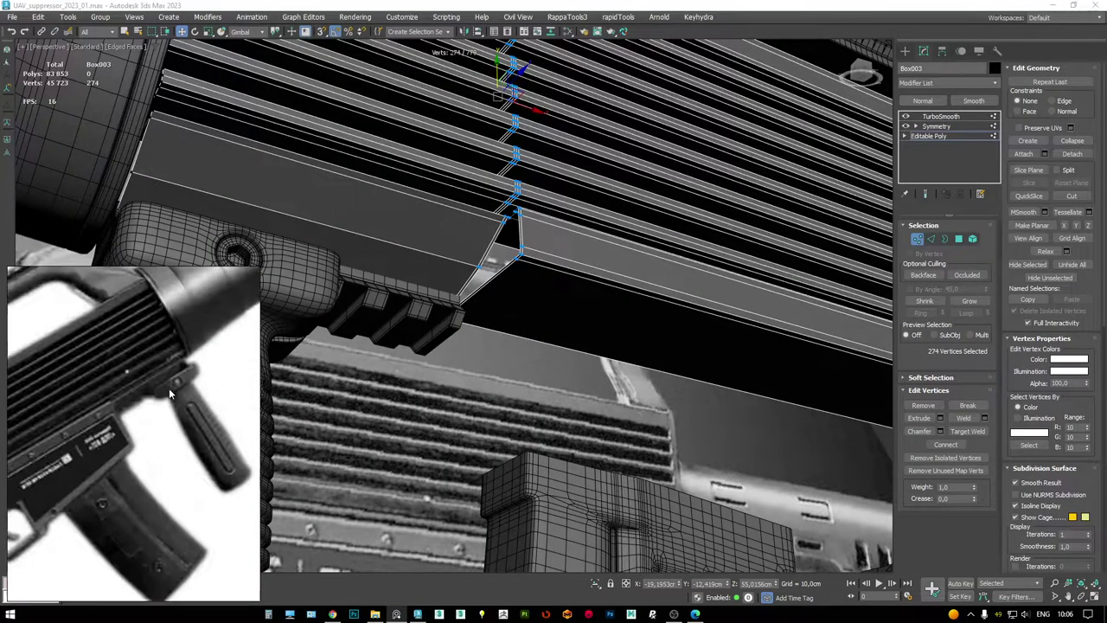
key("alt+q")
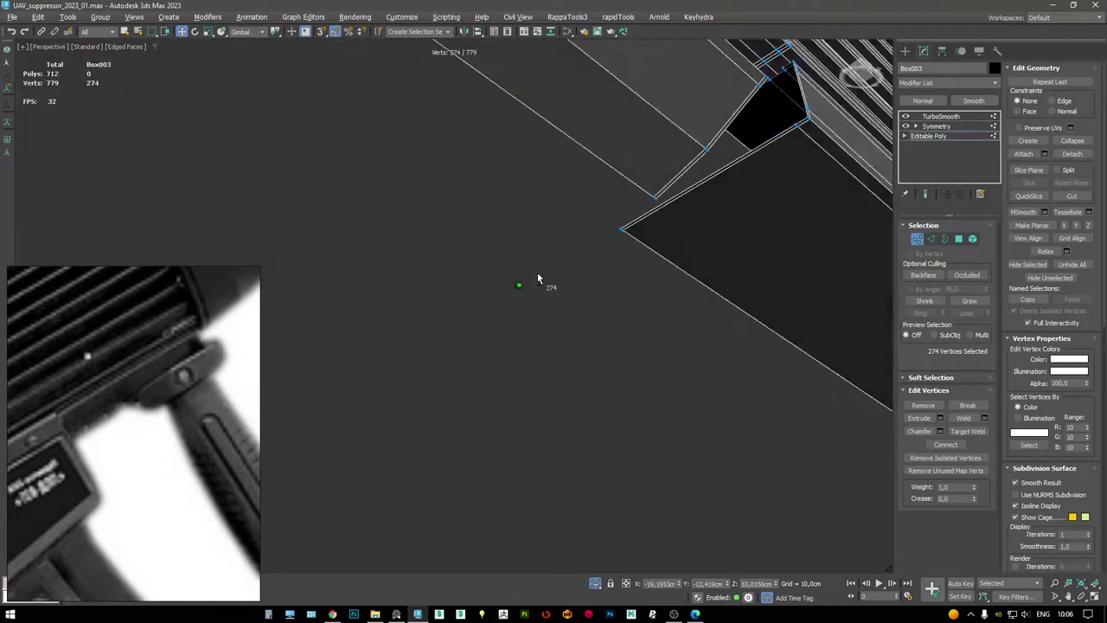
middle_click_drag(537, 279, 633, 268, "alt")
scroll(554, 220, "up", 2)
- Select an edge at the body's lower corner and add a new edge loop around the body
key("2")
left_click(593, 234)
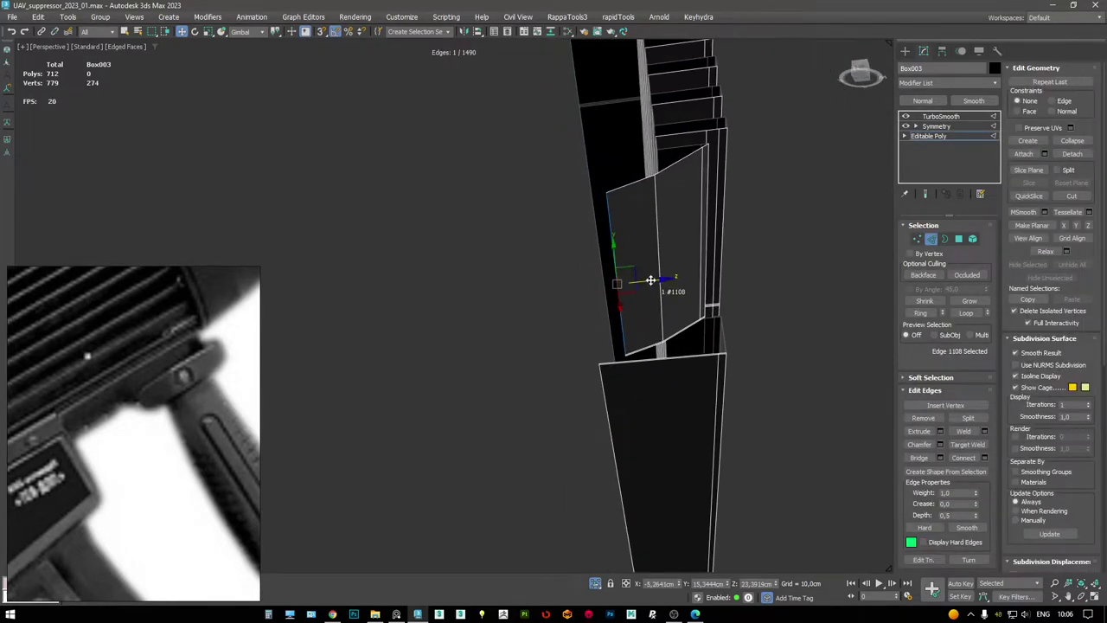
middle_click_drag(612, 314, 717, 307, "alt")
scroll(717, 303, "up", 2)
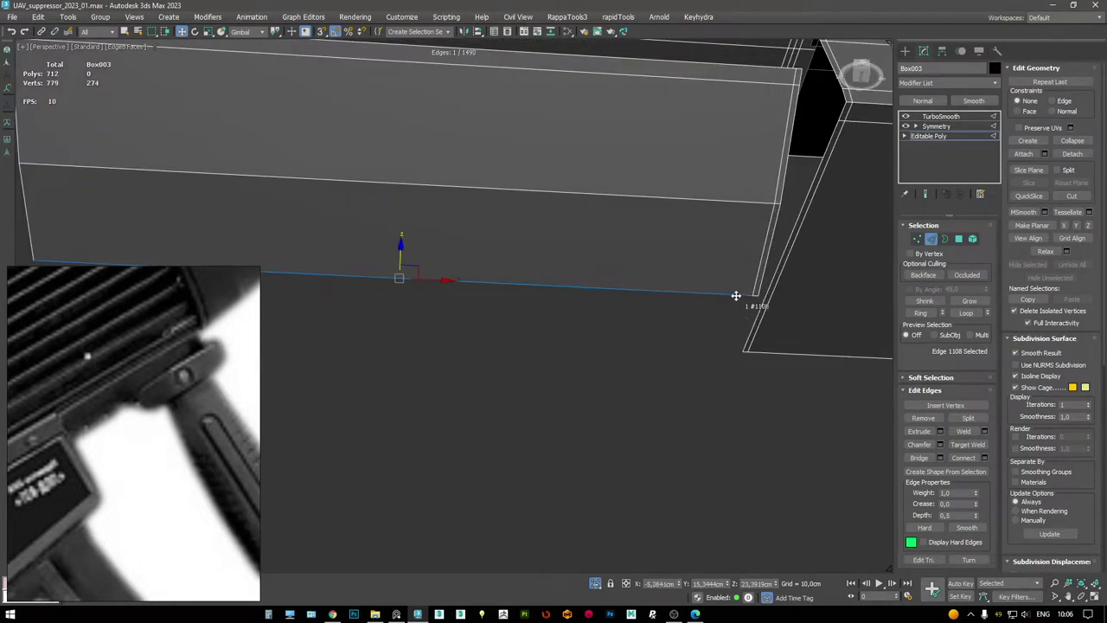
middle_click_drag(640, 268, 632, 245, "alt")
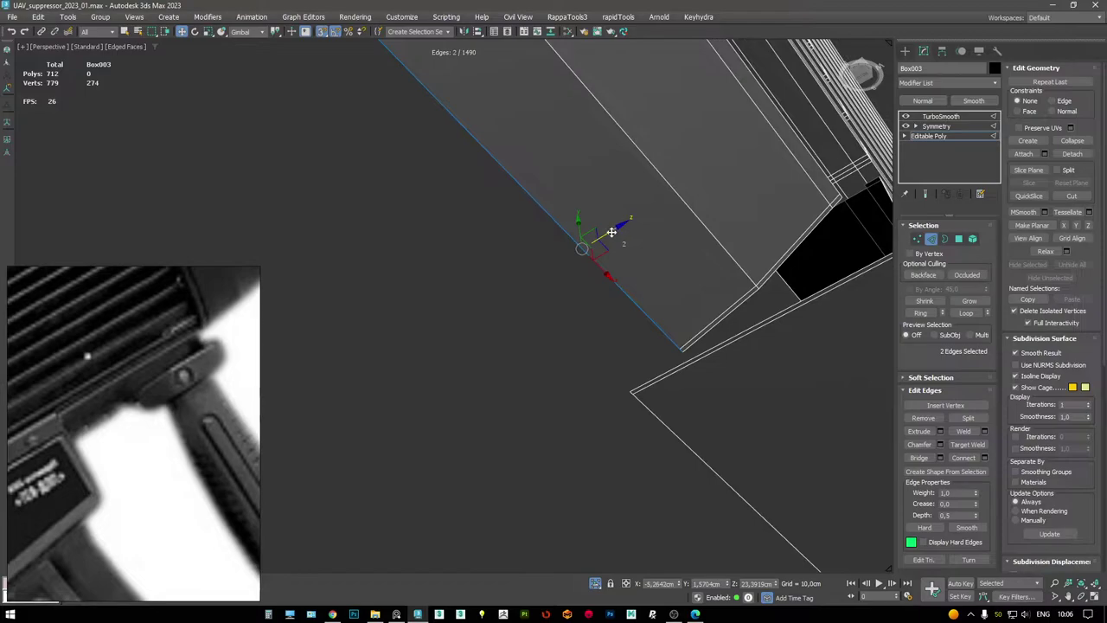
scroll(537, 303, "down", 6)
middle_click_drag(537, 303, 790, 304, "alt")
scroll(615, 146, "up", 8)
middle_click_drag(616, 146, 655, 188, "alt")
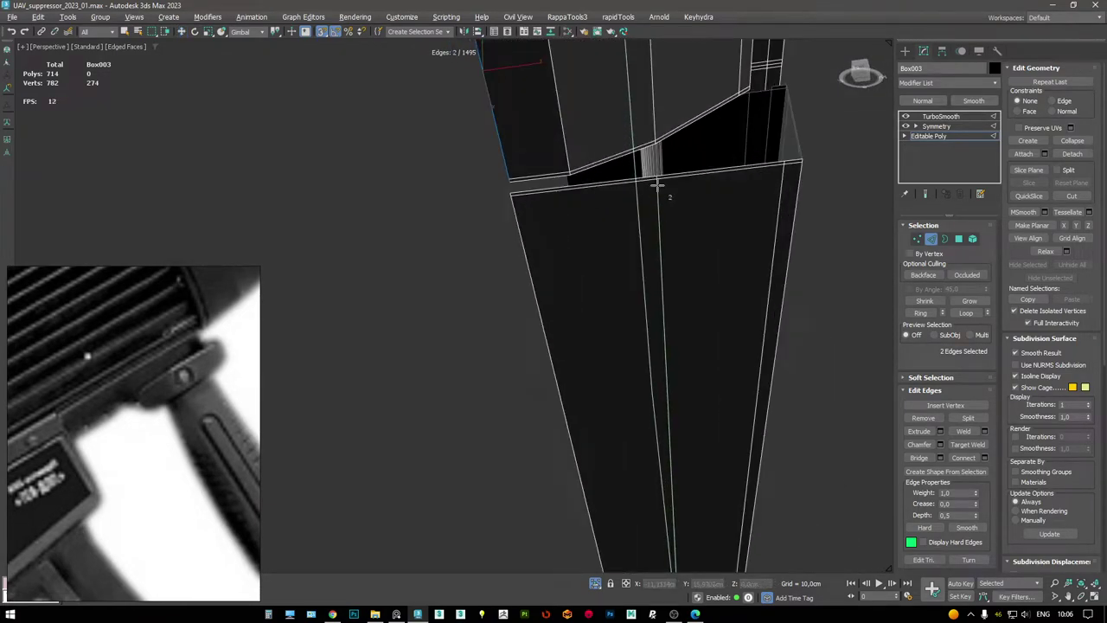
key("ctrl+shift+e")
middle_click_drag(659, 184, 513, 261, "alt")
- Shift-drag the strip's corner edge to extrude a new strip section
key("w")
scroll(556, 309, "up", 2)
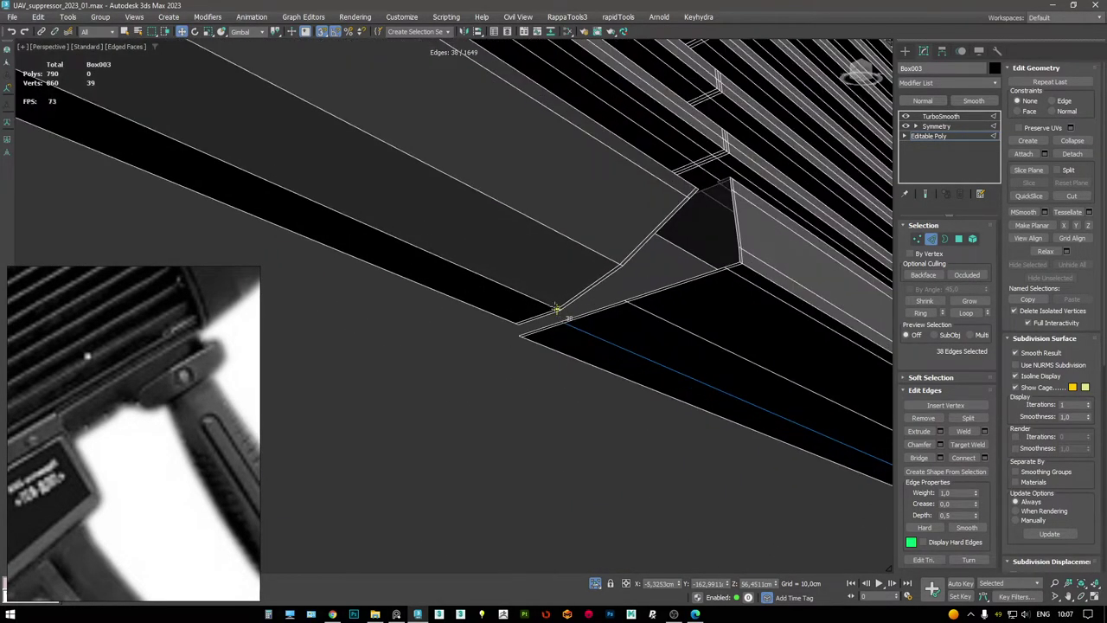
scroll(550, 318, "up", 3)
scroll(546, 321, "down", 2)
left_click(549, 334)
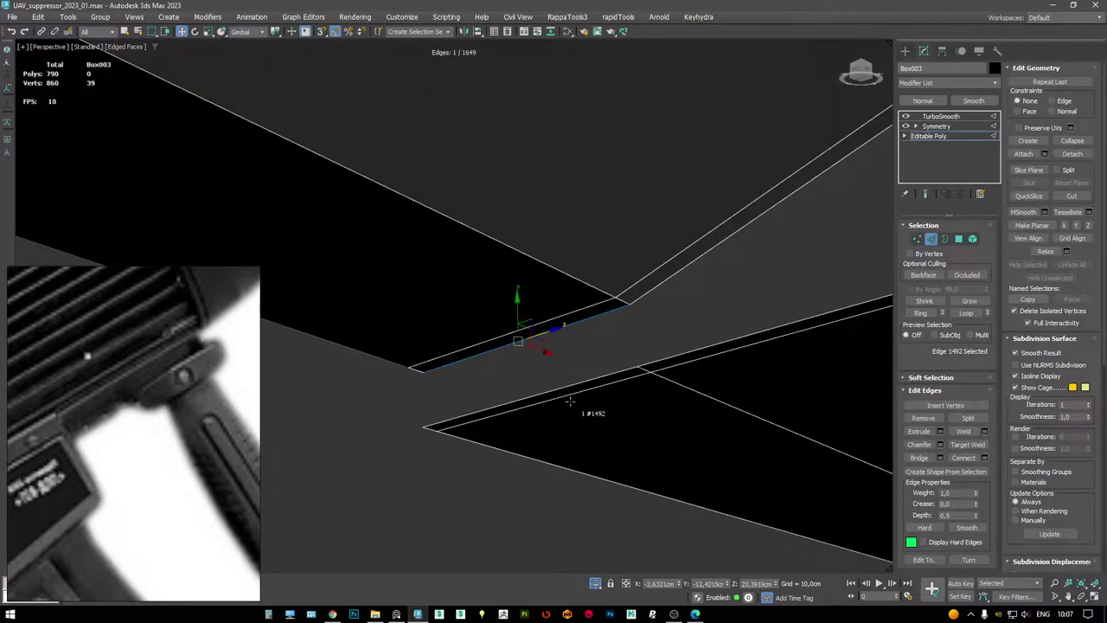
middle_click_drag(651, 285, 637, 196, "alt")
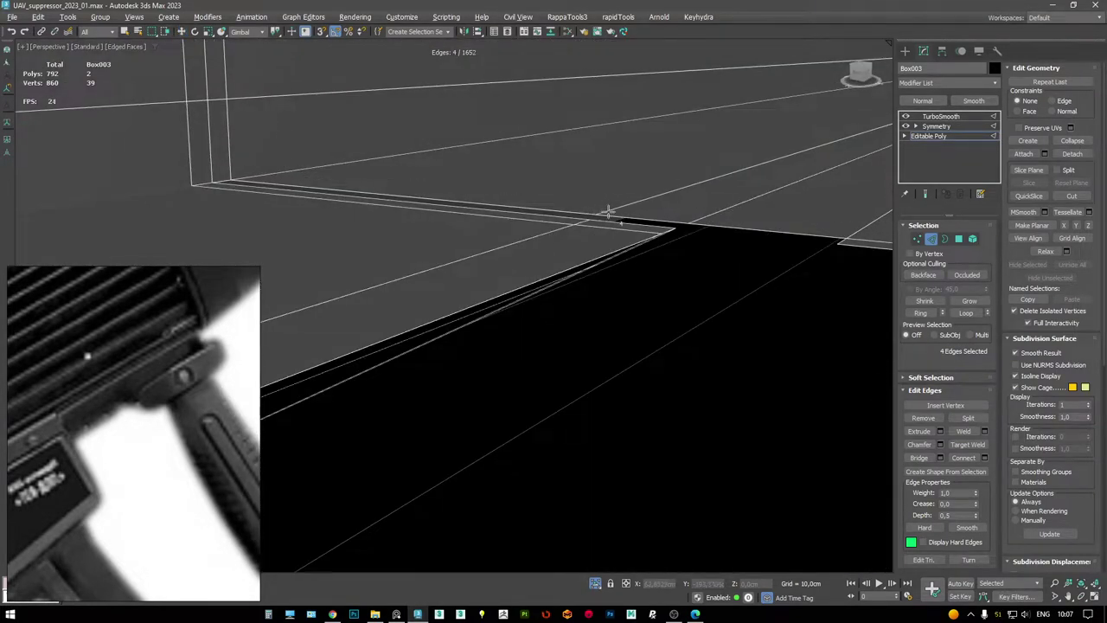
key("w")
left_click_drag(608, 211, 643, 198, "shift")
middle_click_drag(643, 199, 533, 268, "alt")
- Slide the two new strip edges toward the front corner and preview the TurboSmooth result
left_click(523, 299)
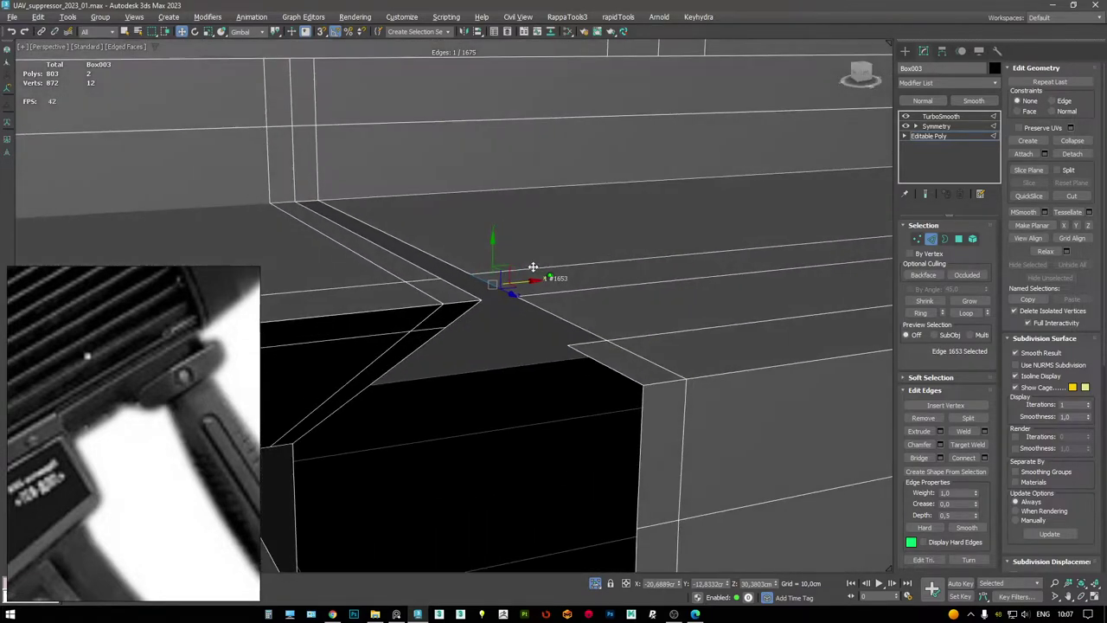
left_click(474, 291, "ctrl")
left_click_drag(508, 303, 577, 329)
middle_click_drag(463, 275, 625, 234, "alt")
key("2")
left_click(951, 116)
key("1")
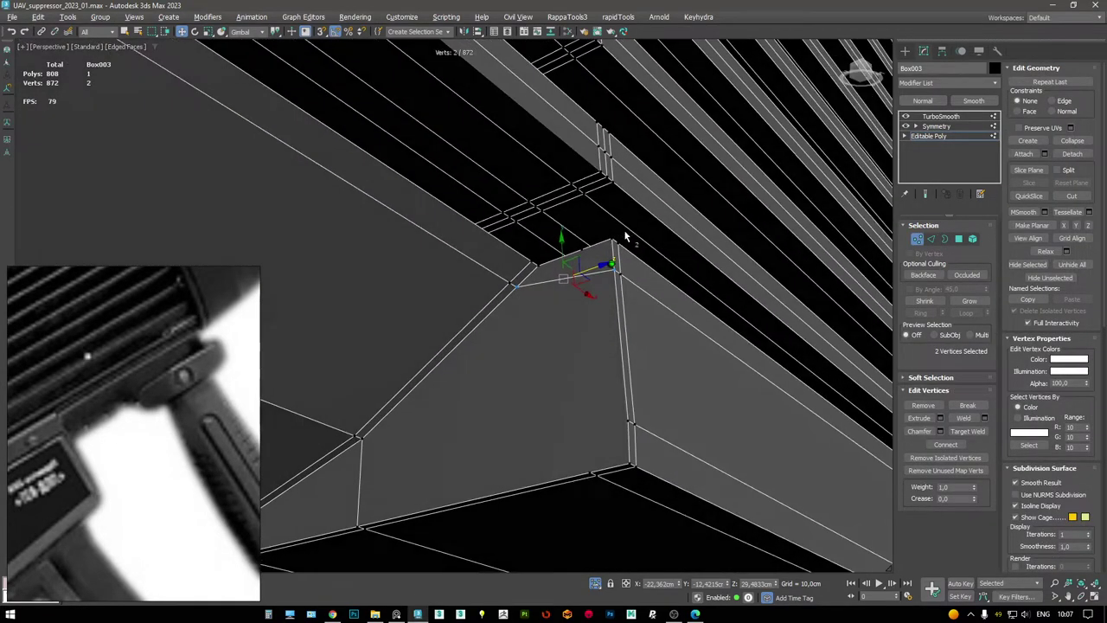
- Cut new edges across the strip's end on the box's underside
middle_click_drag(597, 449, 697, 249, "alt")
middle_click_drag(548, 240, 470, 326, "alt")
left_click(459, 325)
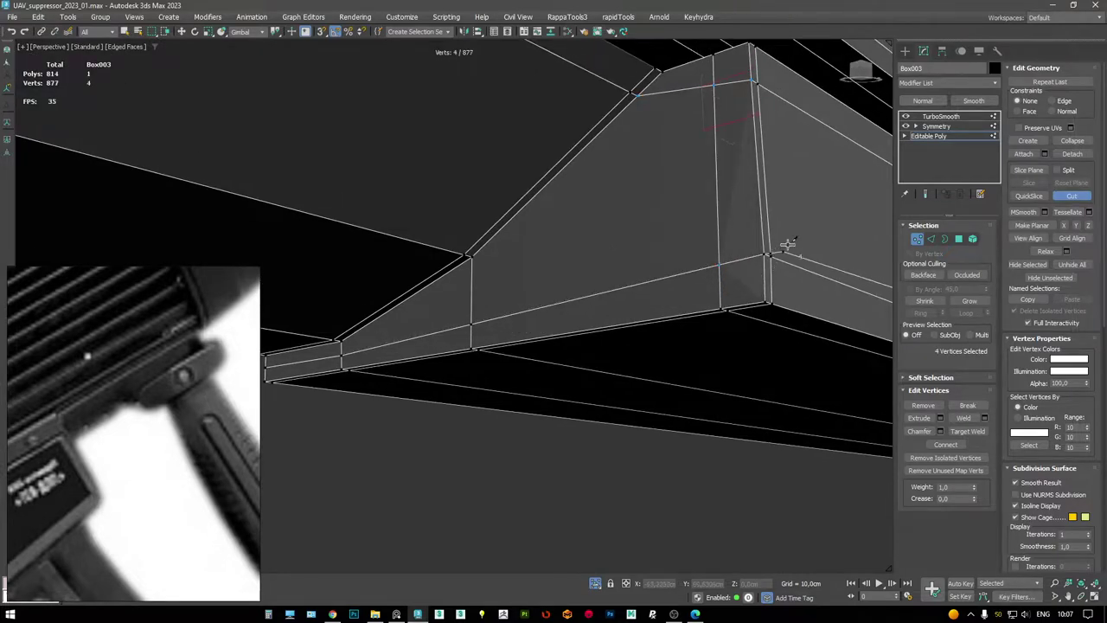
middle_click_drag(787, 245, 675, 248, "alt")
mouse_move(595, 251)
middle_mouse_down("alt")
mouse_move(593, 319)
mouse_move(637, 287)
mouse_move(626, 316)
mouse_move(657, 278)
middle_mouse_up("alt")
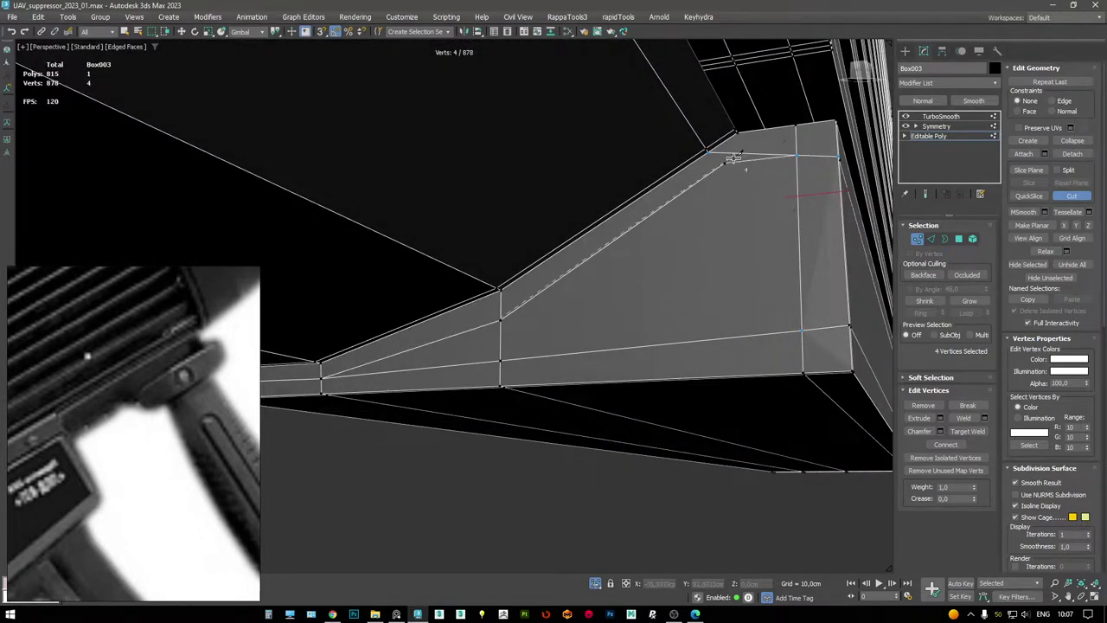
middle_click_drag(775, 165, 722, 166, "alt")
scroll(725, 166, "up", 3)
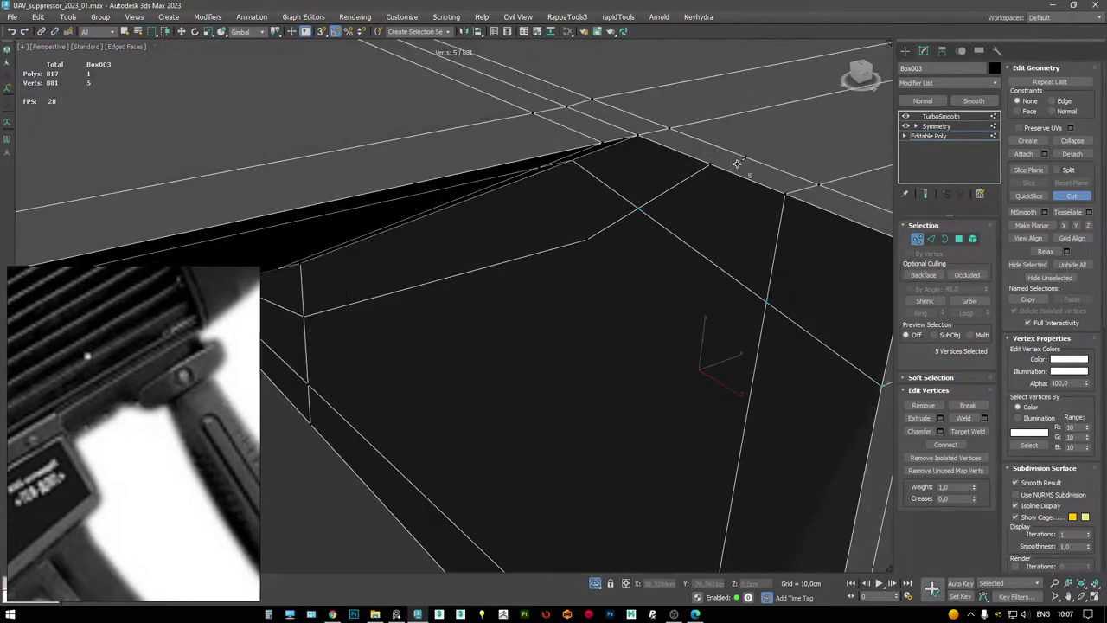
left_click(715, 166)
- Connect the selected vertices with a new edge and slide a corner vertex up along its edge
key("w")
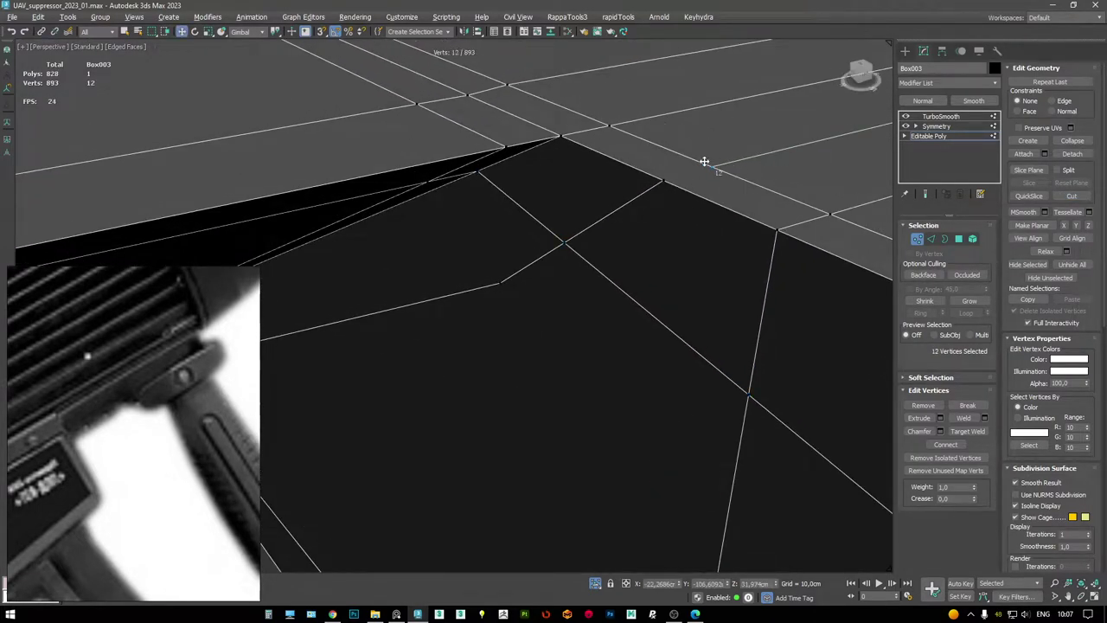
key("ctrl+shift+e")
mouse_move(668, 185)
middle_mouse_down("alt")
mouse_move(673, 173)
mouse_move(634, 223)
mouse_move(657, 201)
middle_mouse_up("alt")
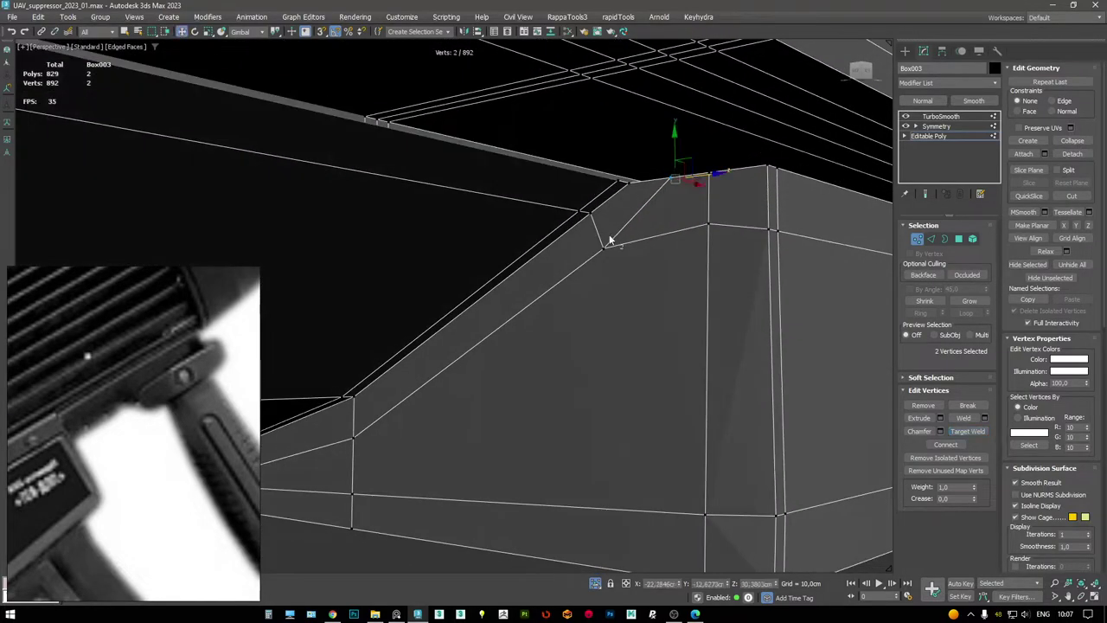
middle_click_drag(606, 249, 630, 241, "alt")
key("shift+x")
left_click_drag(620, 228, 640, 196)
middle_click_drag(643, 189, 595, 164, "alt")
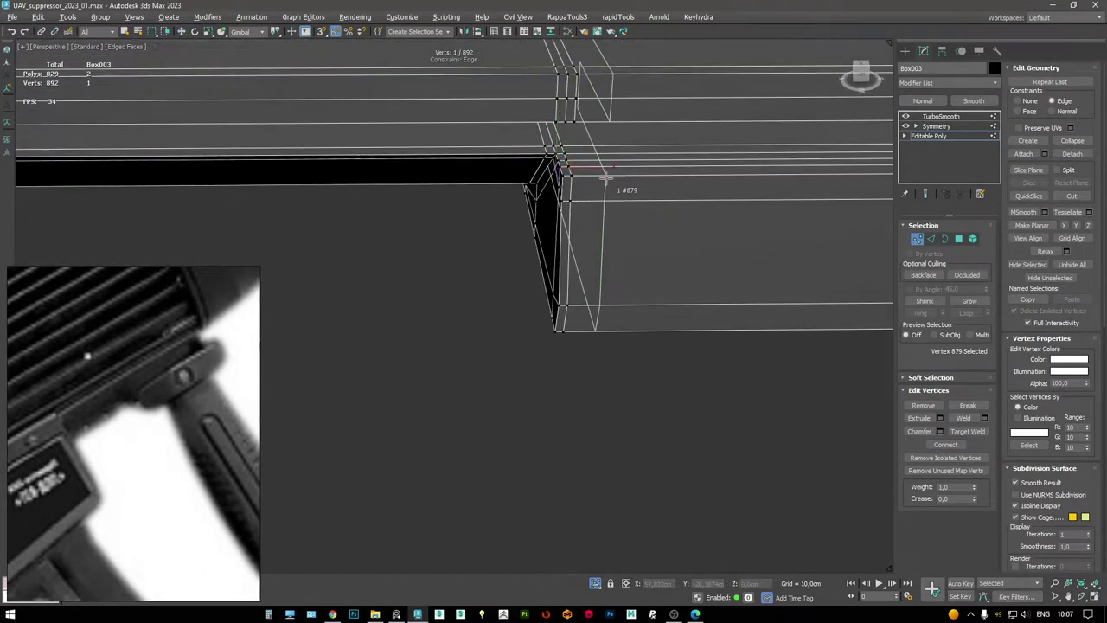
- Insert two edge loops along the box and reselect the corner edges and vertex
left_click(595, 163)
left_click(506, 160)
middle_click_drag(506, 161, 545, 136, "alt")
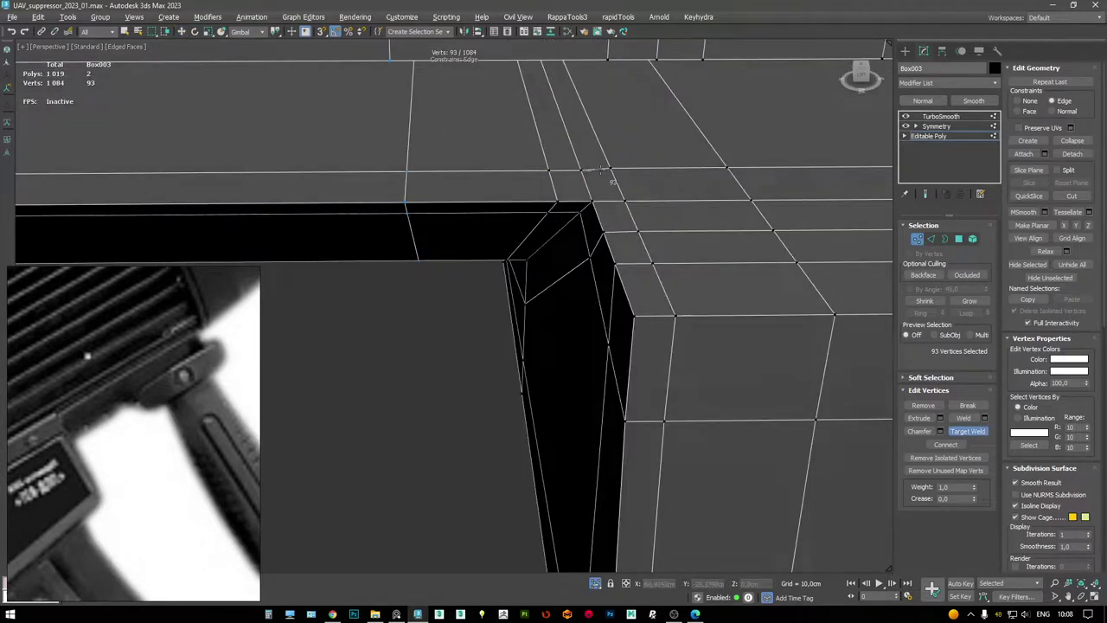
middle_click_drag(611, 173, 603, 168, "alt")
key("2")
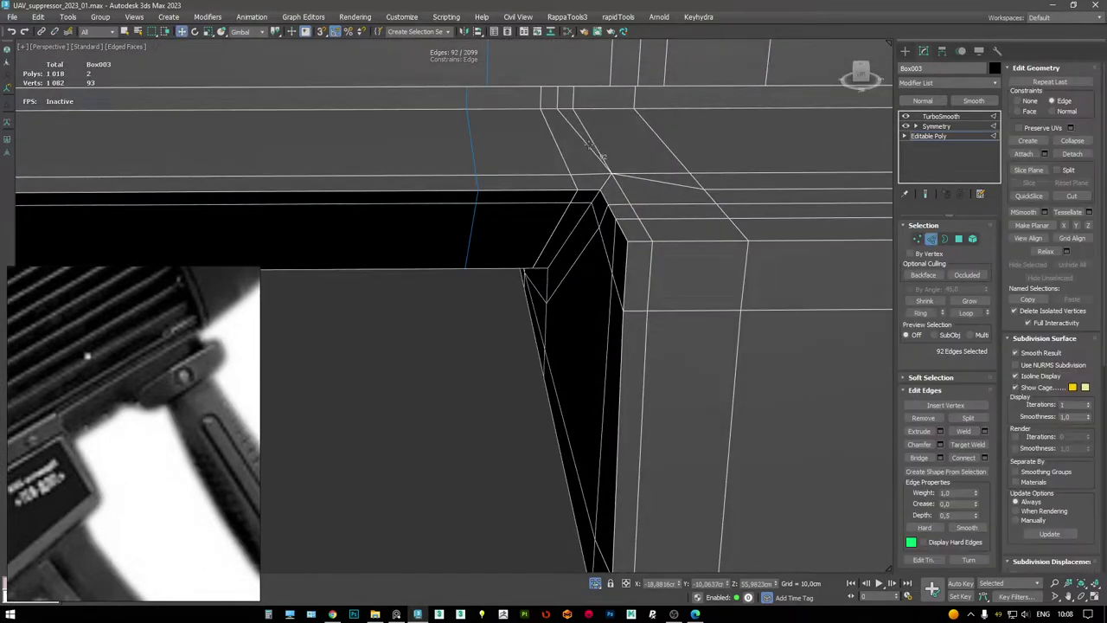
middle_click_drag(649, 179, 629, 280, "alt")
left_click(649, 163, "ctrl")
scroll(650, 208, "up", 3)
key("1")
key("w")
left_click(629, 281)
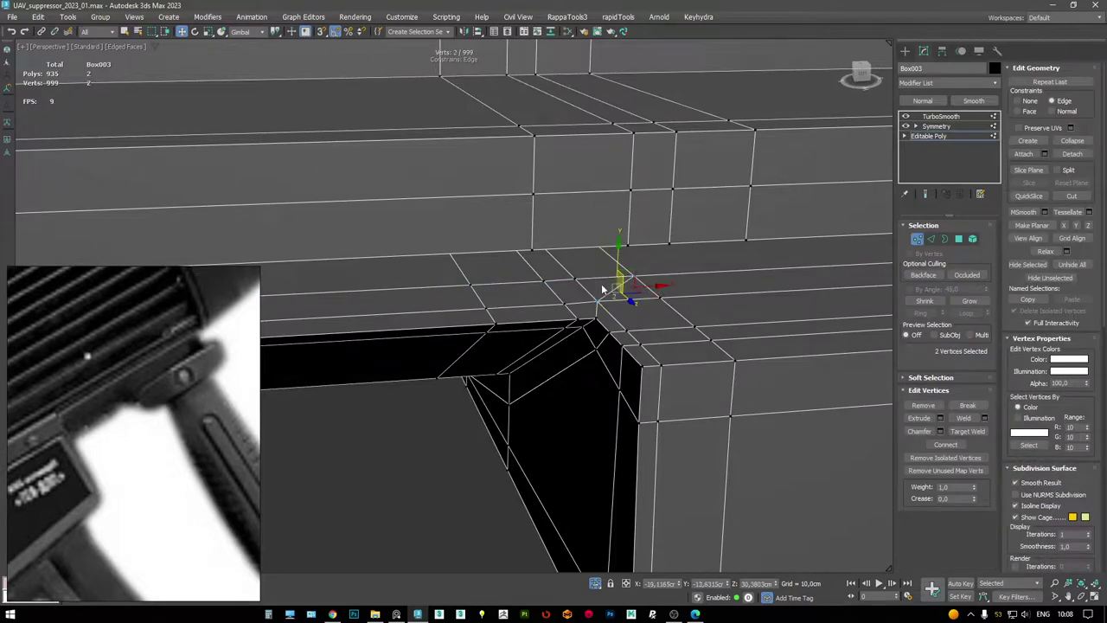
key("2")
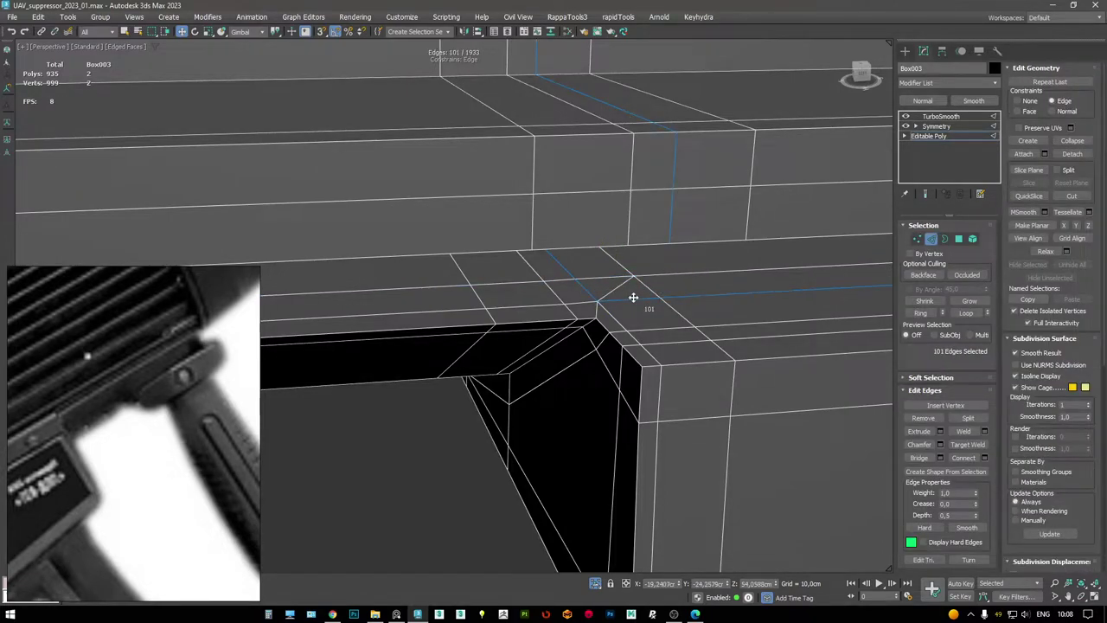
- Insert an edge loop across the fins from a front view
middle_click_drag(633, 297, 598, 239, "alt")
scroll(599, 239, "down", 5)
scroll(533, 257, "up", 5)
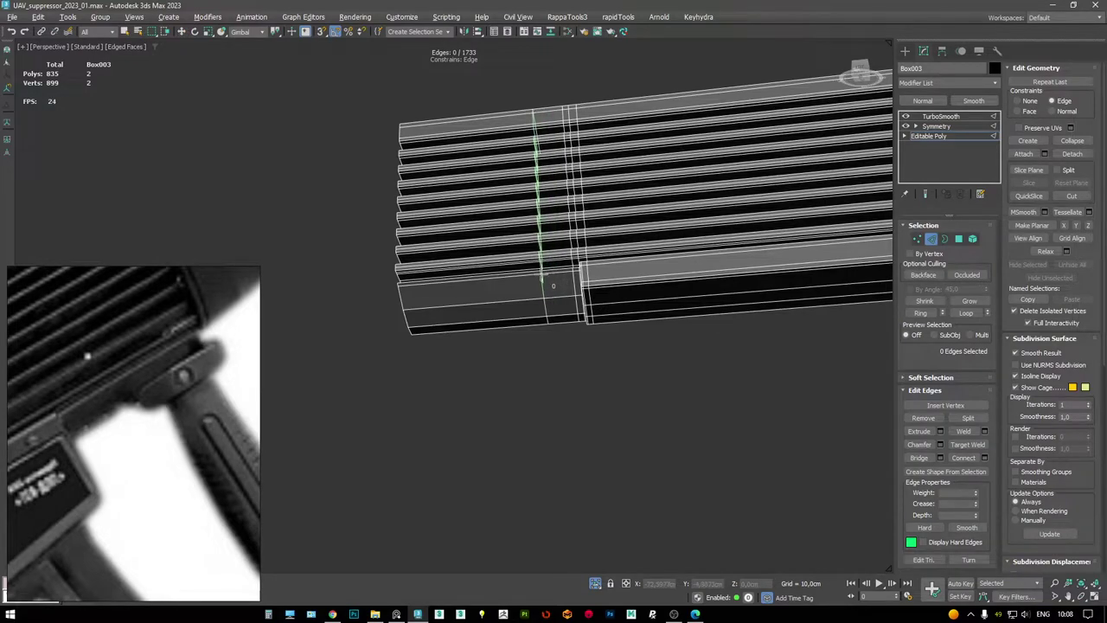
left_click(484, 269)
scroll(467, 302, "down", 3)
middle_click_drag(460, 327, 539, 309, "alt")
scroll(519, 311, "up", 3)
scroll(425, 286, "down", 3)
scroll(424, 286, "up", 3)
scroll(519, 363, "down", 5)
key("F3")
- Connect the selected edges with 2 segments, redo the connect, and slide the new loop along the body
left_click(582, 253)
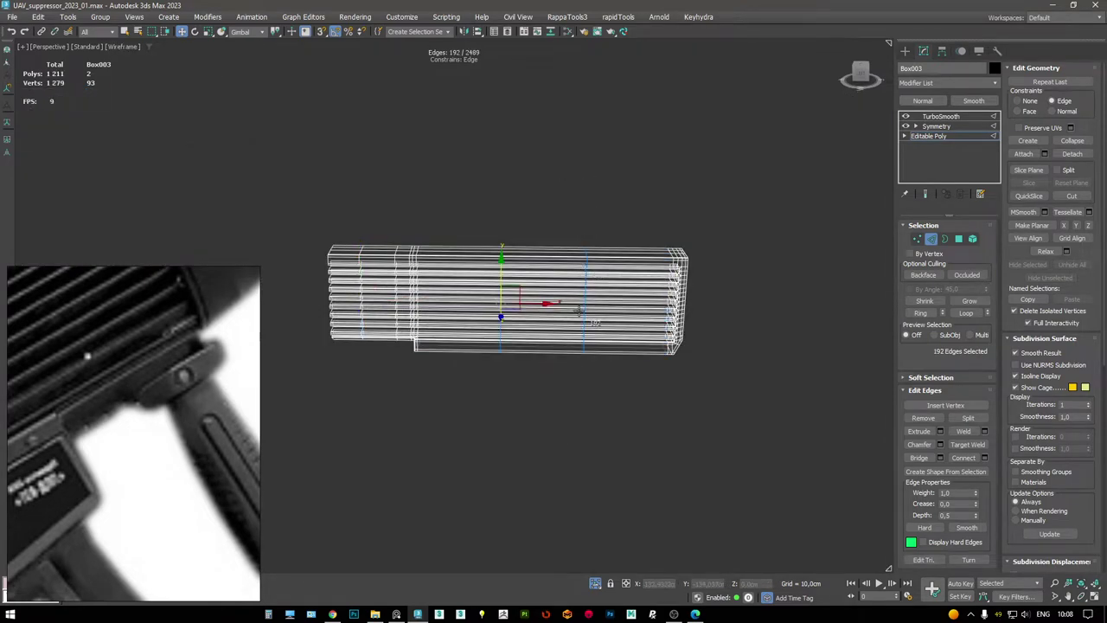
key("ctrl+z")
key("ctrl+shift+e")
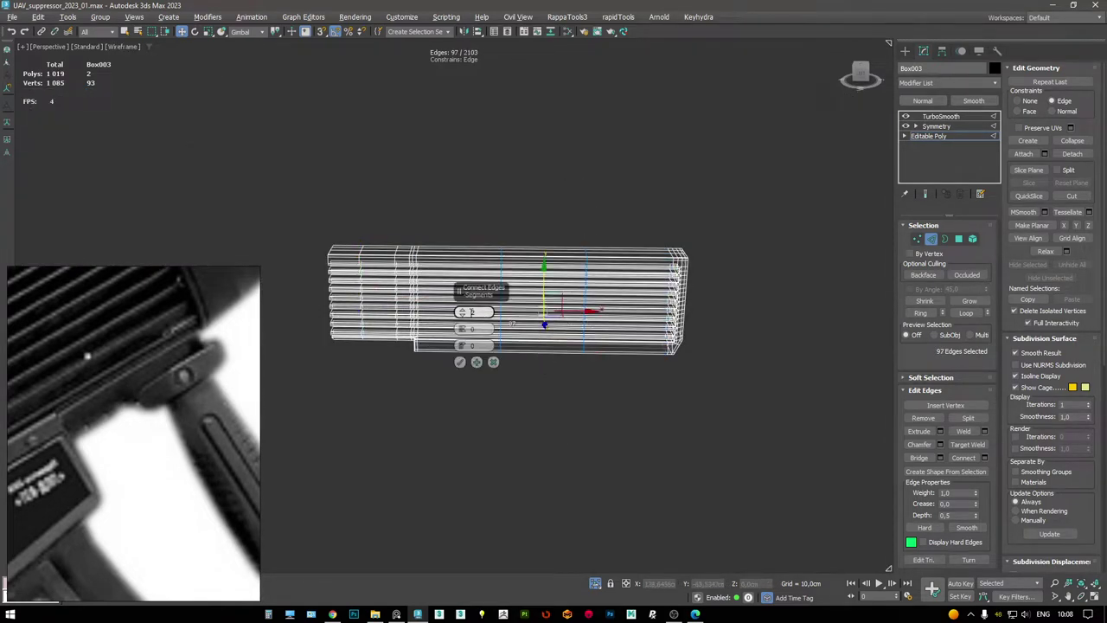
left_click(458, 361)
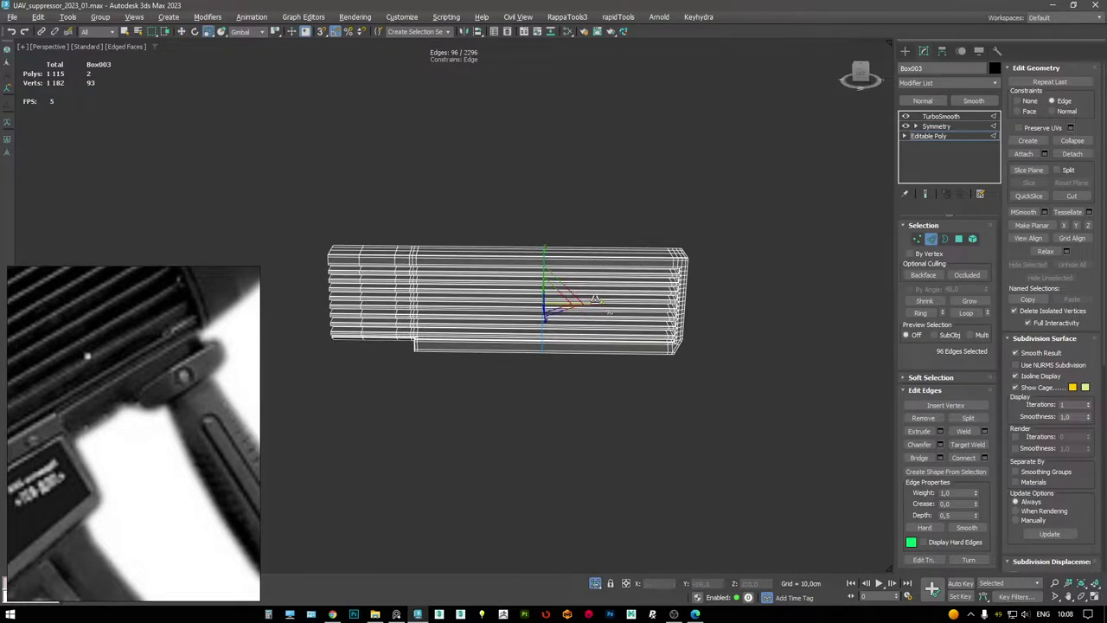
key("F3")
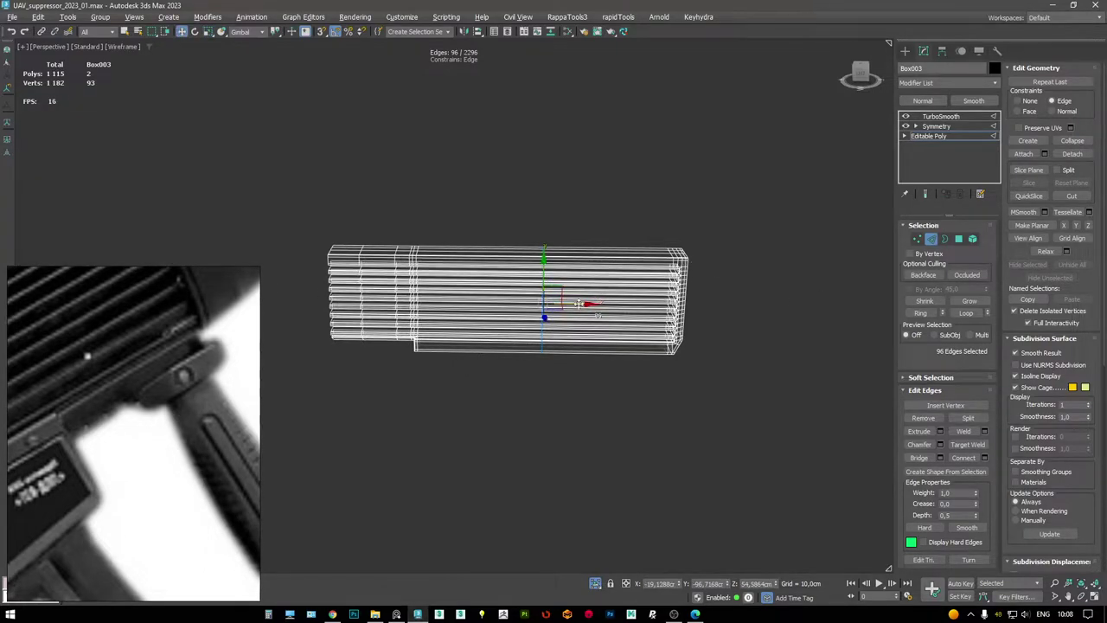
left_click_drag(638, 302, 676, 303)
key("F3")
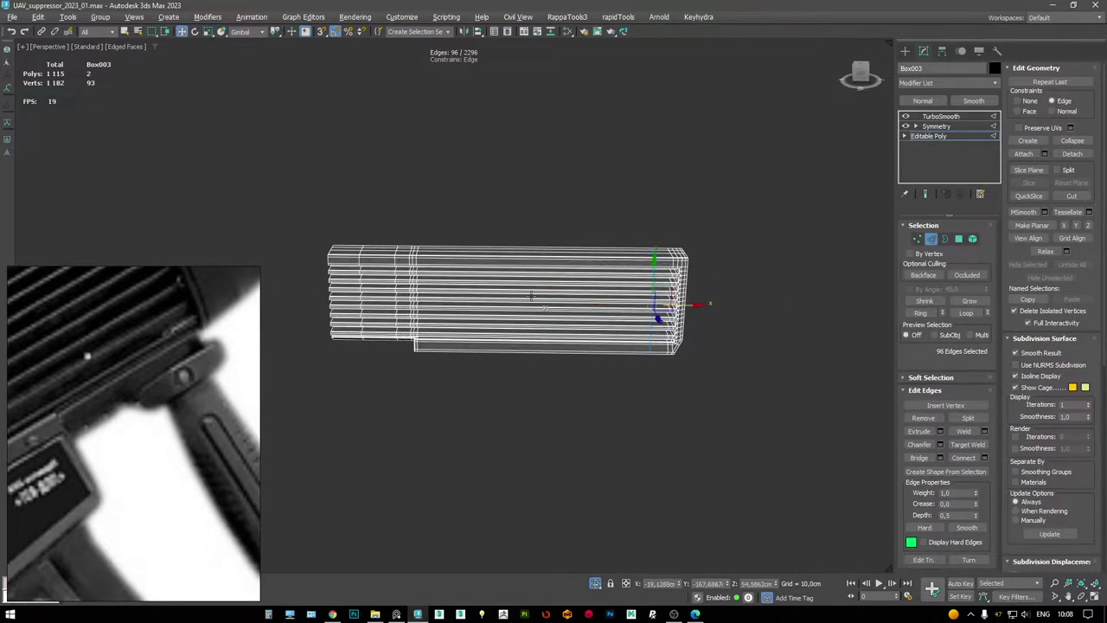
scroll(478, 301, "up", 5)
- Add three more edge loops further along the body with Swift Loop
left_click(420, 320)
key("F3")
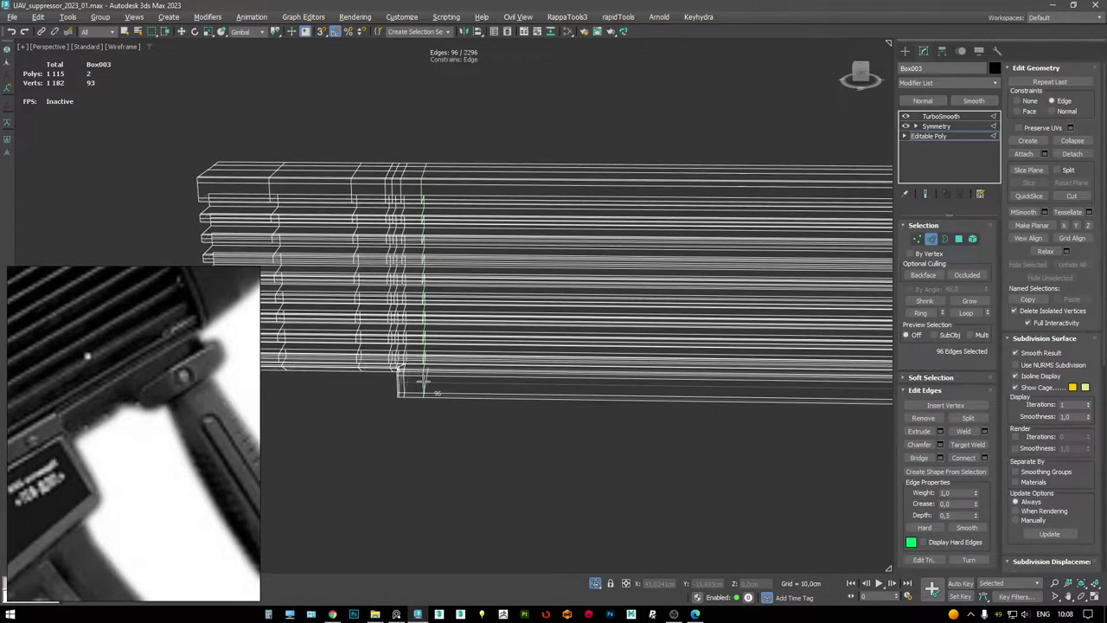
left_click(505, 383)
scroll(474, 330, "down", 3)
key("F3")
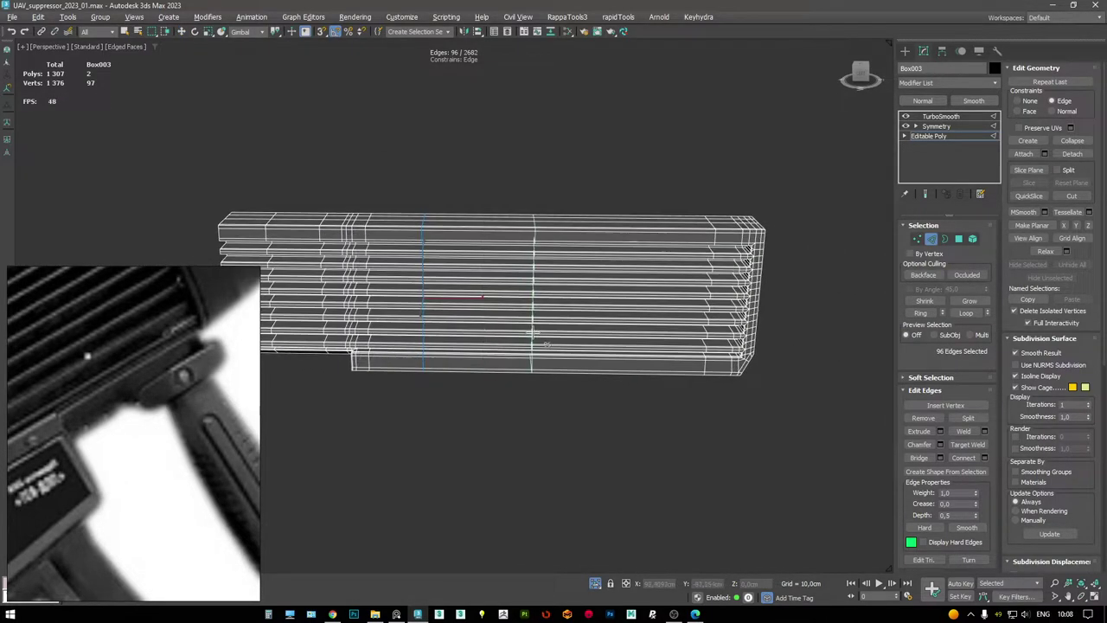
left_click(620, 332)
key("w")
middle_click_drag(619, 331, 736, 277, "alt")
- Preview the body with TurboSmooth, then show the whole rifle scene again
left_click(929, 136)
left_click(941, 116)
key("F4")
scroll(559, 284, "down", 3)
mouse_move(559, 284)
middle_mouse_down("alt")
mouse_move(555, 297)
mouse_move(588, 240)
mouse_move(631, 277)
mouse_move(660, 285)
mouse_move(462, 294)
middle_mouse_up("alt")
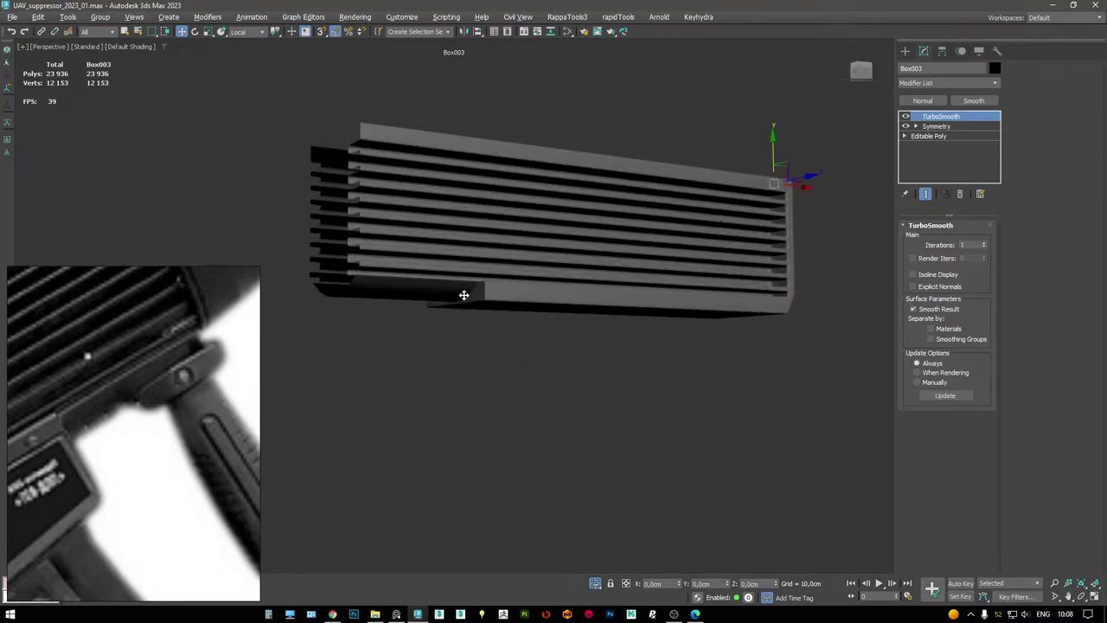
key("alt+q")
scroll(519, 289, "up", 5)
key("F4")
middle_click_drag(538, 321, 603, 380, "alt")
- Shift-drag the top rail Rectangle002 down to the grip as an instanced copy
left_click(589, 305)
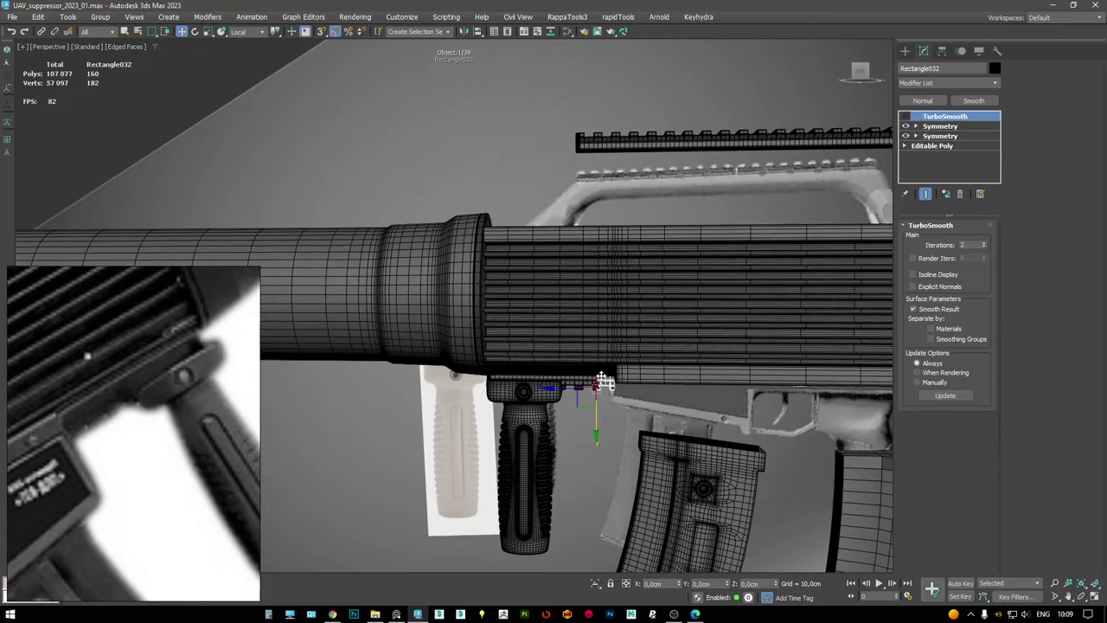
left_click(577, 147)
middle_click_drag(577, 147, 509, 182, "alt")
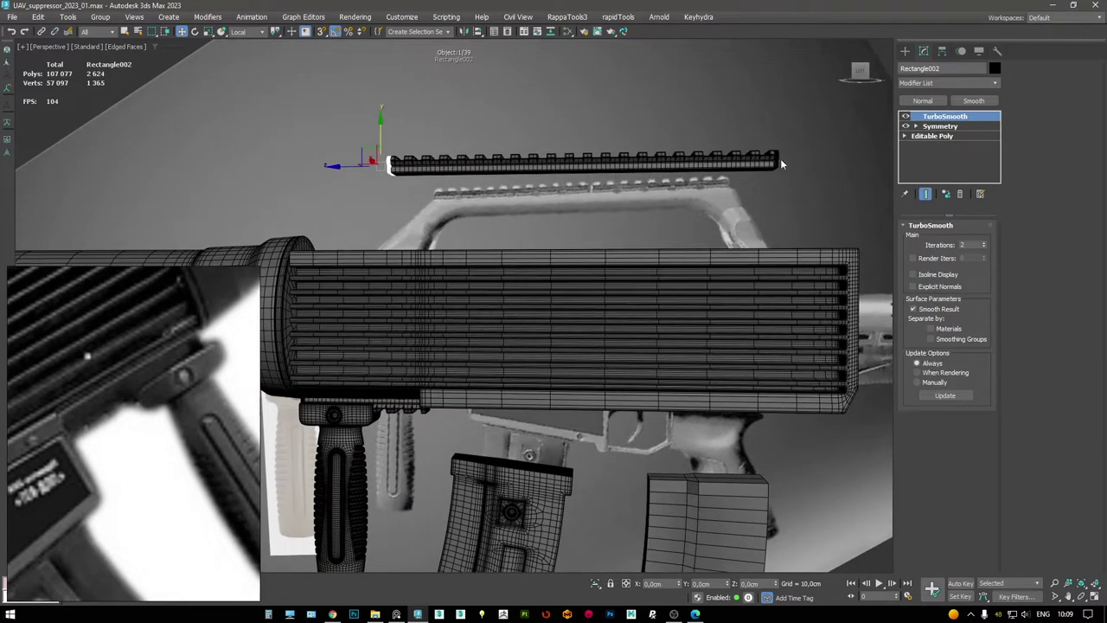
middle_click_drag(780, 158, 795, 151)
mouse_move(795, 152)
left_mouse_down("shift")
mouse_move(510, 332)
mouse_move(498, 401)
left_mouse_up("shift")
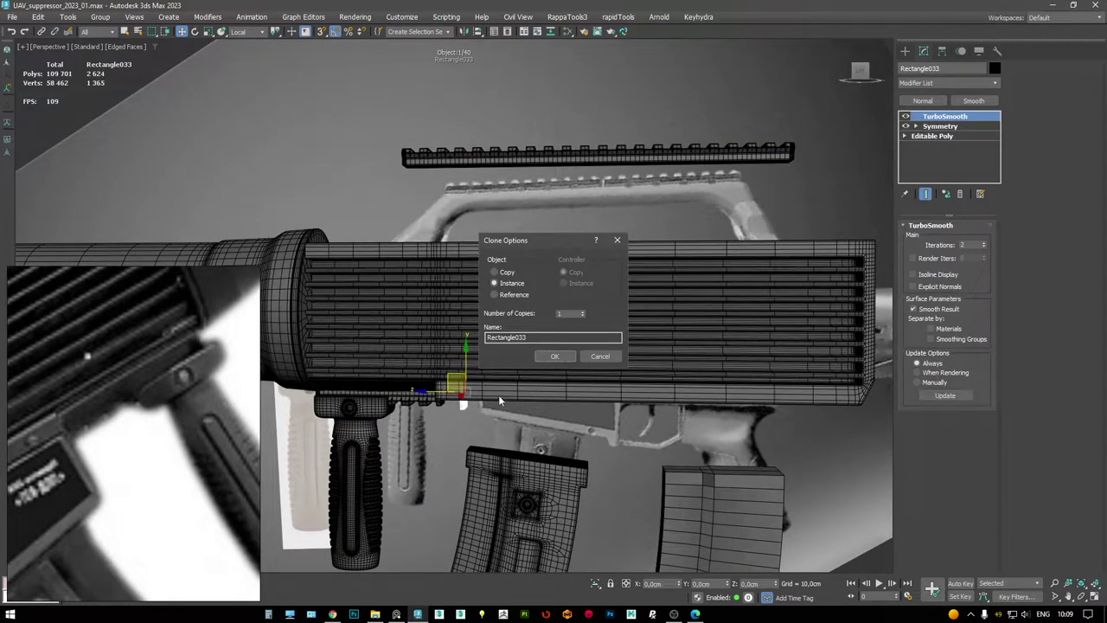
left_click(555, 356)
- Select the lower rail pieces and end cap and isolate them with Alt+Q
scroll(644, 294, "up", 10)
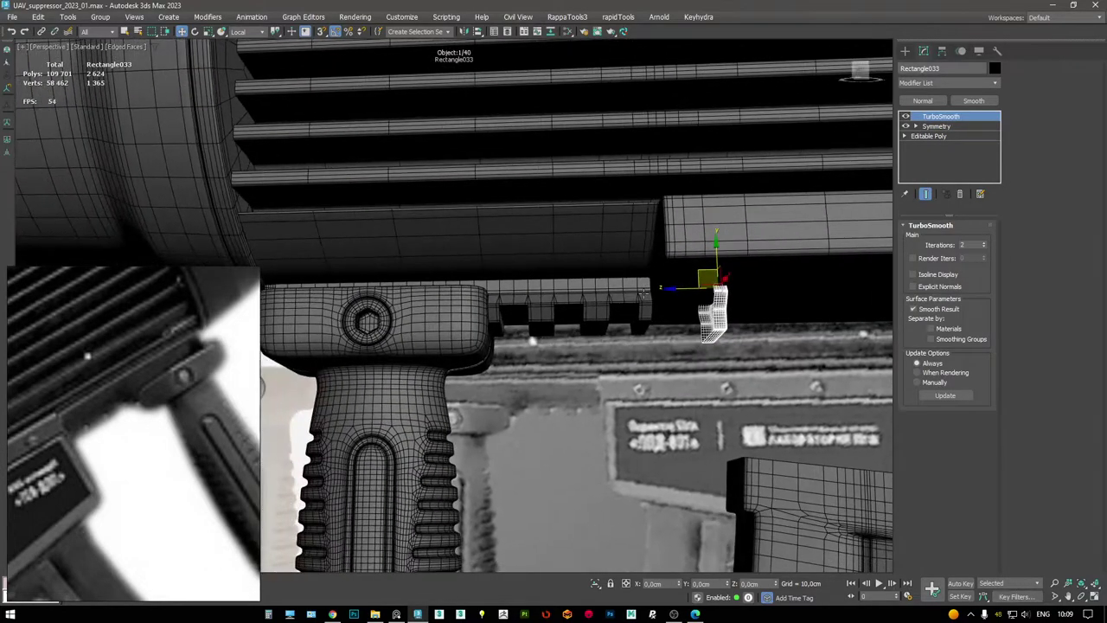
left_click_drag(704, 334, 540, 285)
middle_click_drag(540, 285, 633, 295)
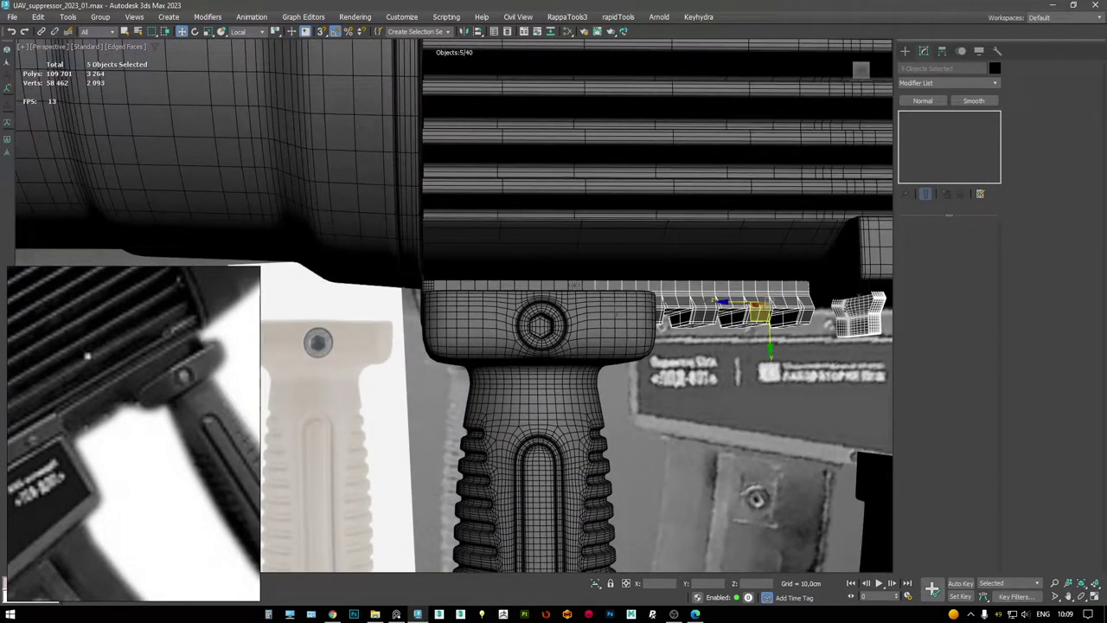
left_click(857, 310, "ctrl")
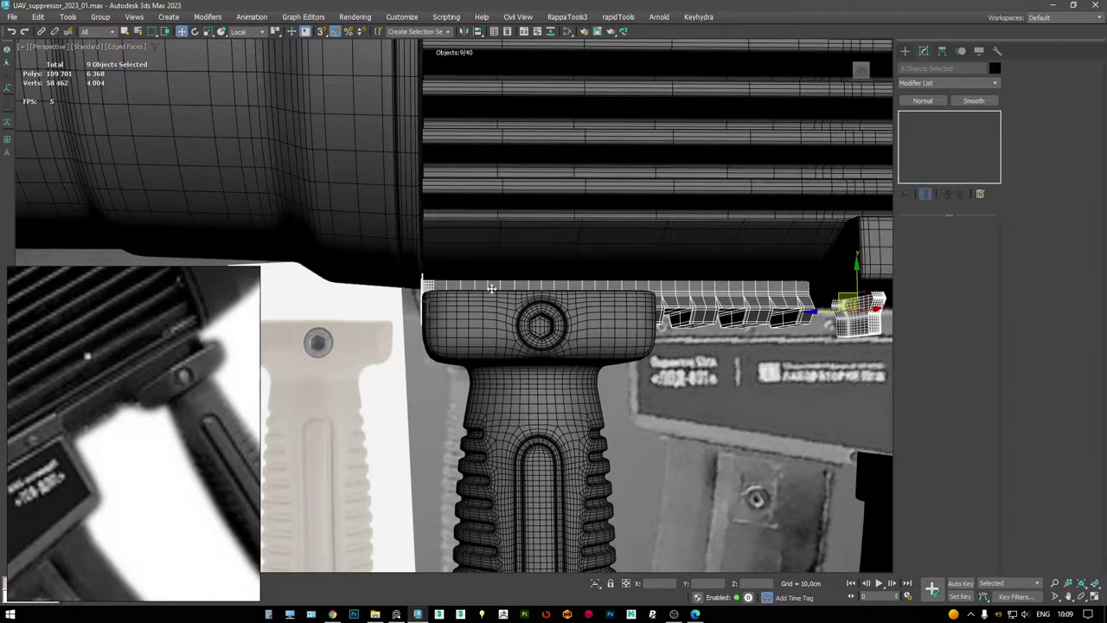
key("alt+q")
left_click(770, 294)
scroll(774, 286, "up", 2)
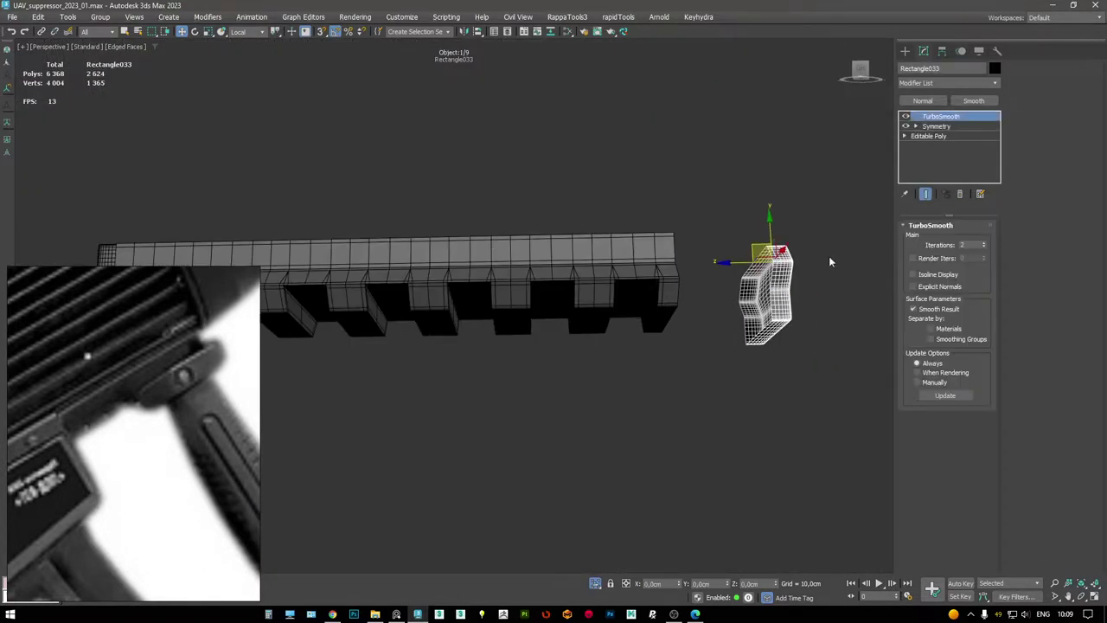
- Turn off TurboSmooth on Rectangle033, move it to the rail end and flip it 180°
left_click(906, 117)
mouse_move(703, 274)
middle_mouse_down("alt")
mouse_move(649, 327)
mouse_move(677, 321)
middle_mouse_up("alt")
left_click_drag(713, 327, 610, 276)
middle_click_drag(613, 287, 667, 277, "alt")
key("F3")
key("F3")
key("e")
left_click_drag(683, 249, 774, 322)
- Lower the flipped piece into the slot and seat it on the lower rail's end
key("w")
middle_click_drag(775, 323, 724, 245, "alt")
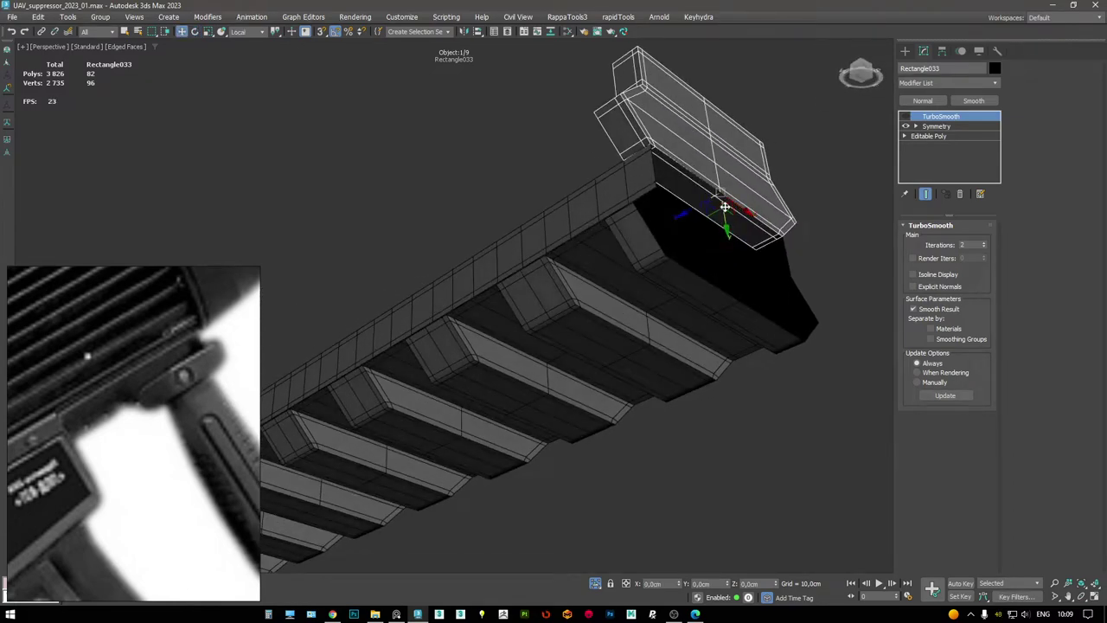
left_click_drag(727, 188, 735, 295)
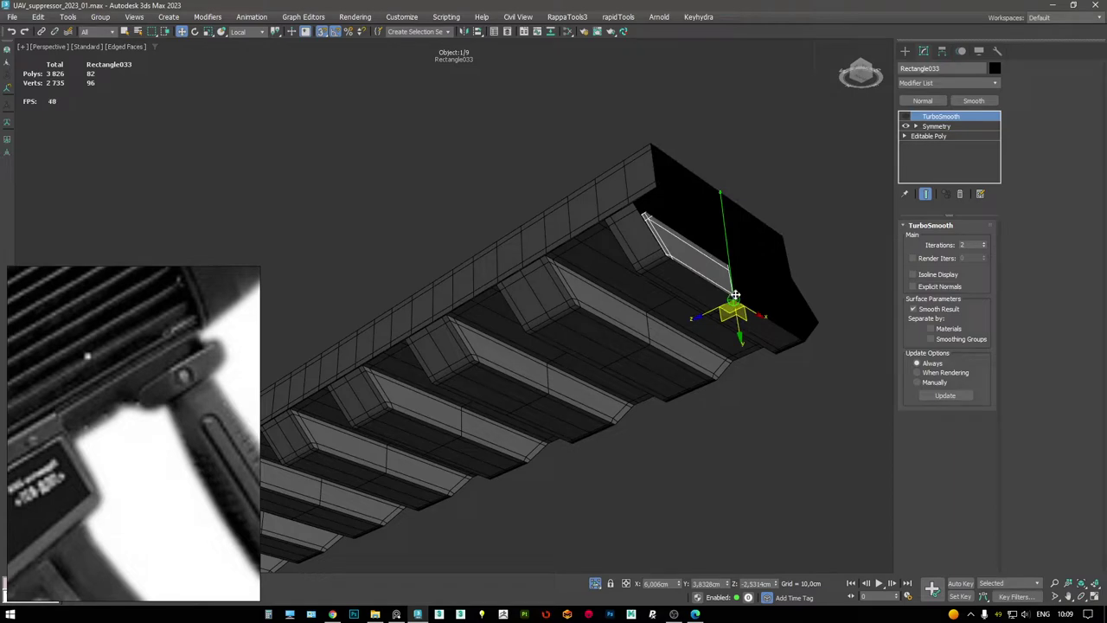
middle_click_drag(722, 283, 642, 232, "alt")
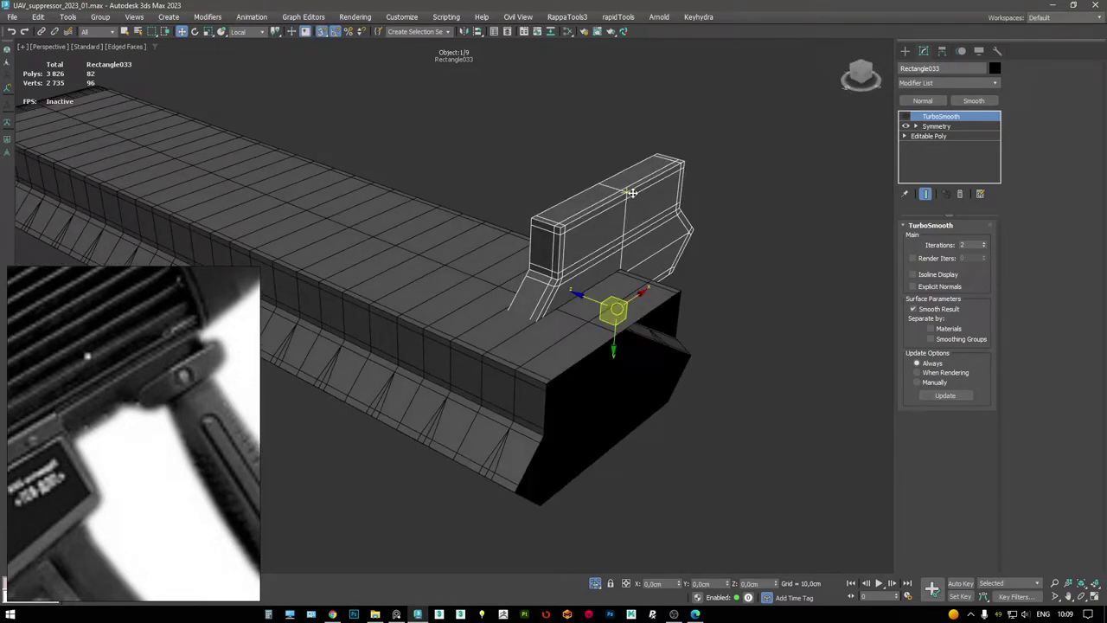
left_click_drag(632, 193, 629, 238)
left_click_drag(619, 334, 629, 354)
middle_click_drag(622, 422, 793, 212, "alt")
- Toggle Symmetry to check the mirrored half, then select the vertices at the piece's end
key("F3")
left_click(906, 127)
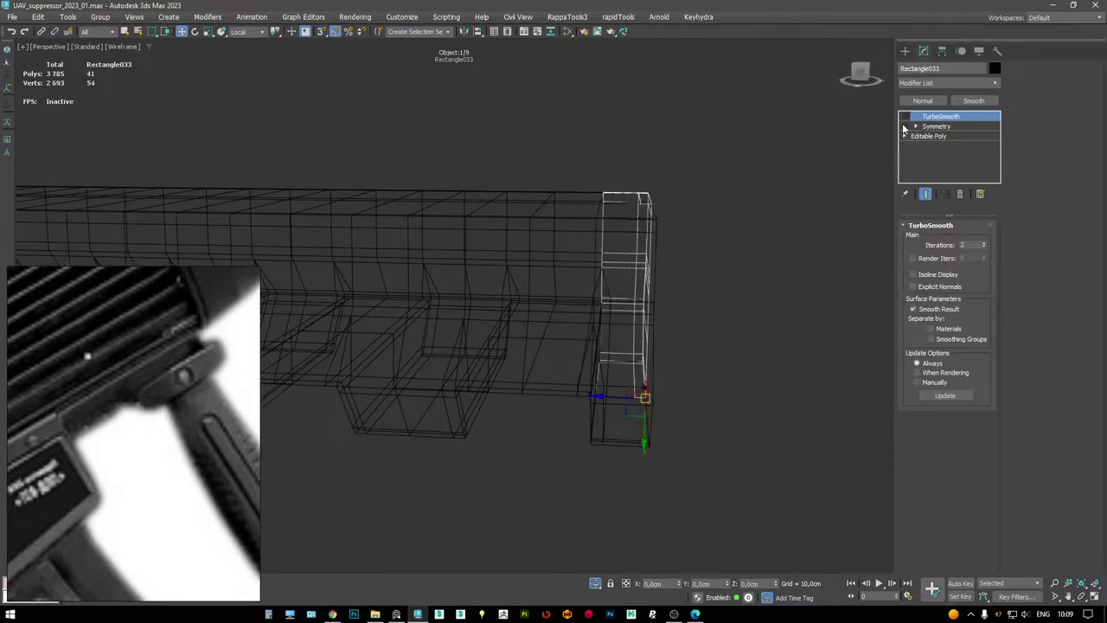
left_click(906, 126)
key("1")
left_click_drag(549, 141, 616, 490)
mouse_move(599, 286)
left_mouse_down("alt")
mouse_move(457, 291)
mouse_move(536, 238)
left_mouse_up("alt")
key("F3")
- Compare the mesh with Symmetry toggled and delete the surplus end vertices at the joint
key("1")
left_click(558, 231)
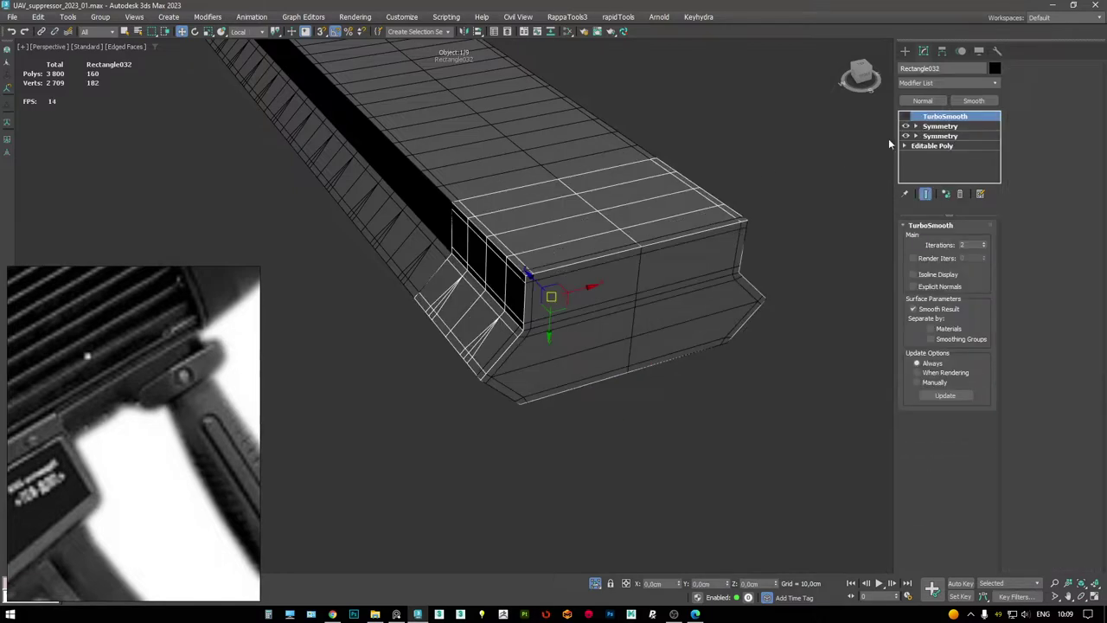
left_click(906, 126)
left_click(906, 126)
left_click(905, 126)
left_click(906, 126)
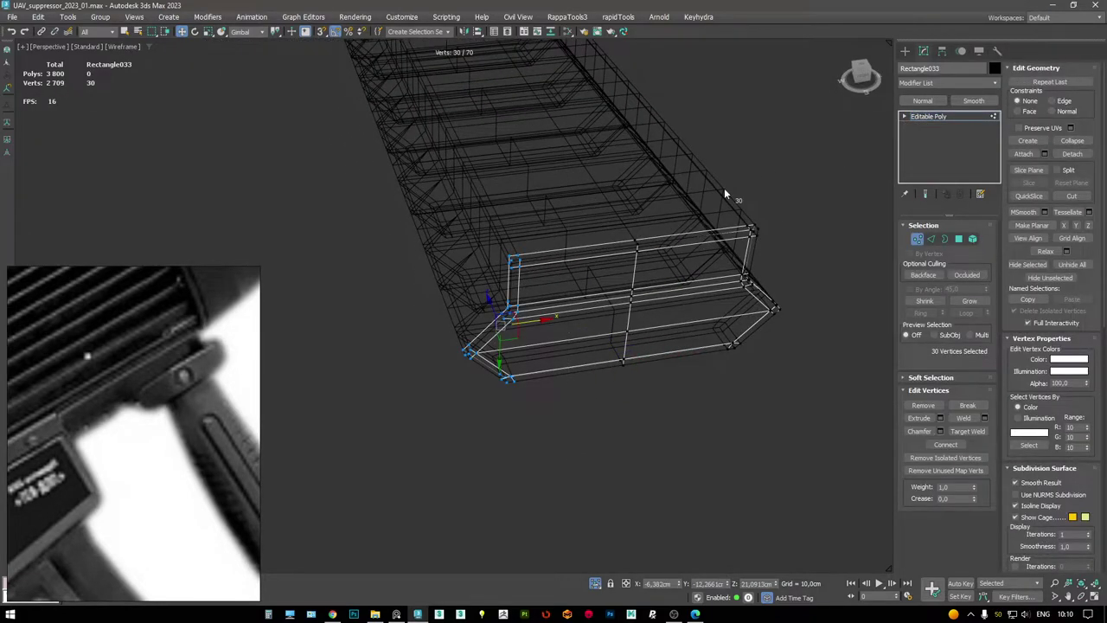
key("Delete")
key("F3")
middle_click_drag(724, 187, 730, 213, "alt")
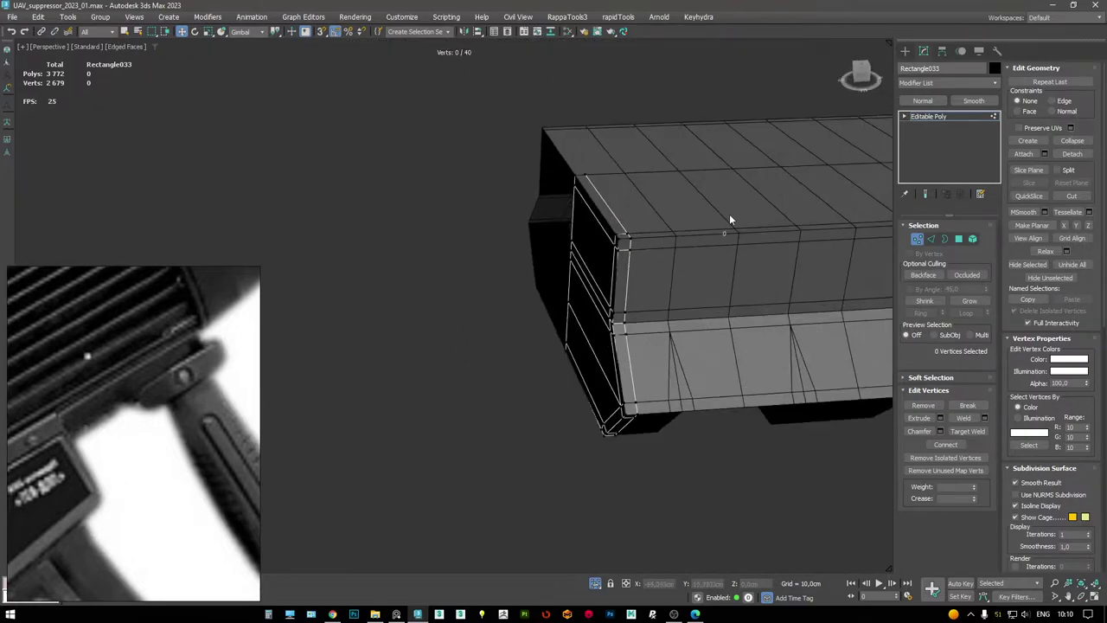
- Exit isolation with Alt+Q to bring the full rifle scene back around Rectangle032
left_click(649, 230)
middle_click_drag(649, 230, 765, 164, "alt")
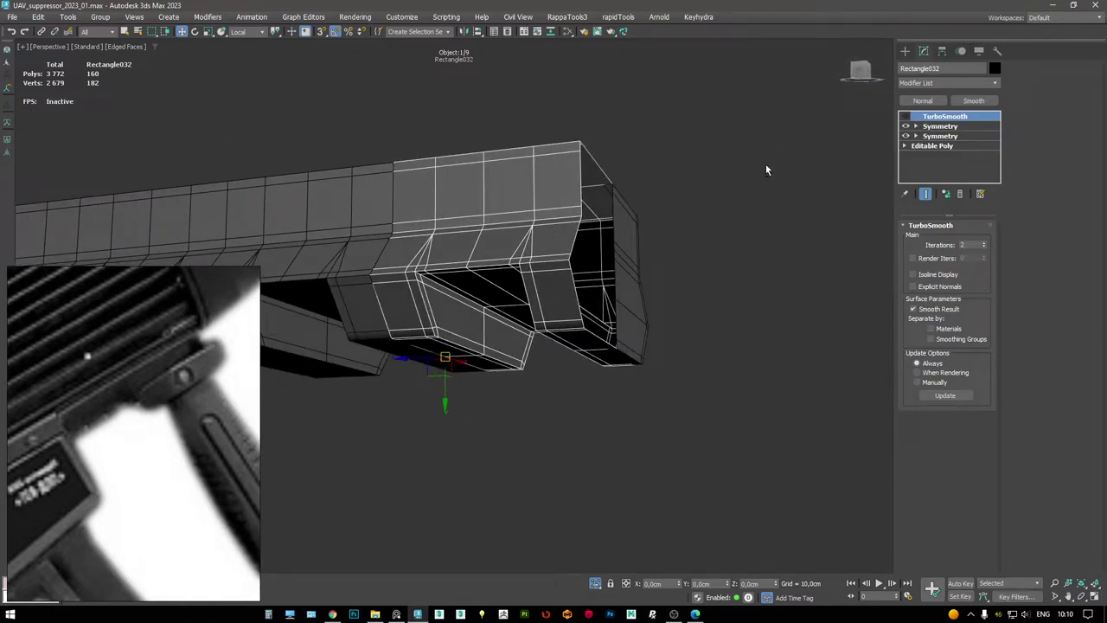
middle_click_drag(729, 168, 653, 203, "alt")
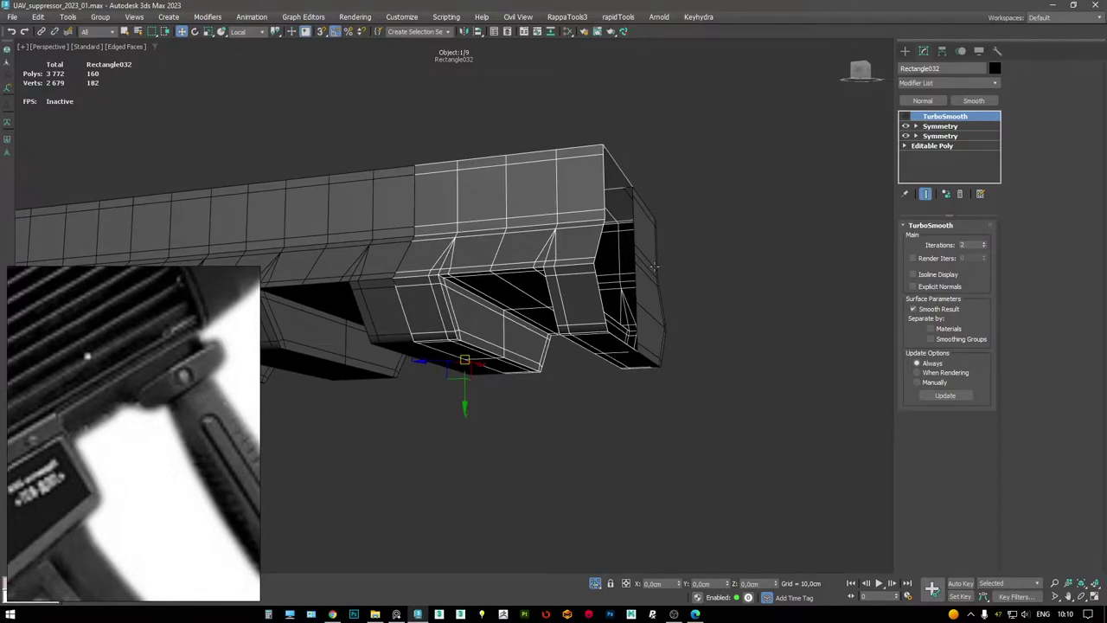
key("alt+q")
middle_click_drag(655, 266, 654, 243, "alt")
middle_click_drag(646, 224, 596, 223, "alt")
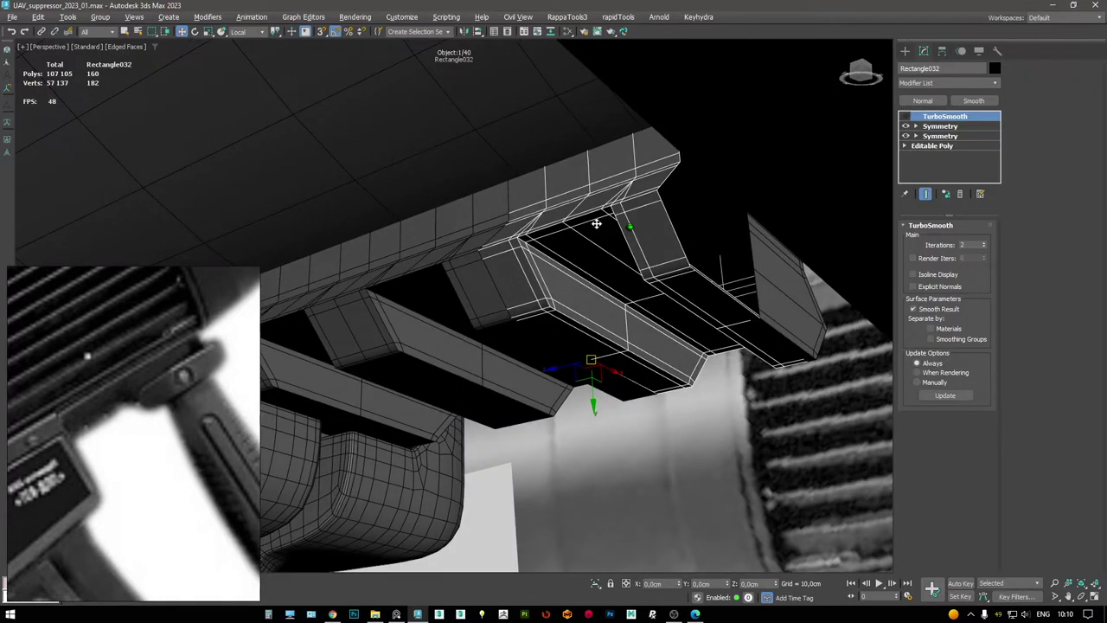
- Select Rectangle032 and use Select Instances from the quad menu to pick all its copies
left_click(753, 265)
left_click(676, 233)
middle_click_drag(677, 233, 608, 237, "alt")
left_click(667, 233)
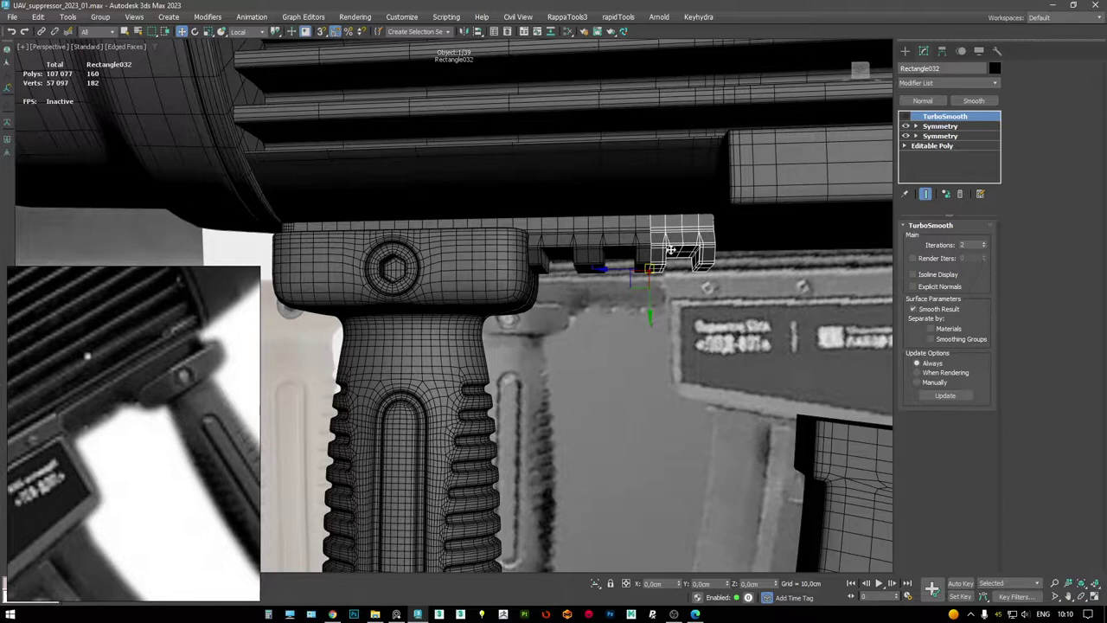
right_click(673, 252)
left_click(715, 286)
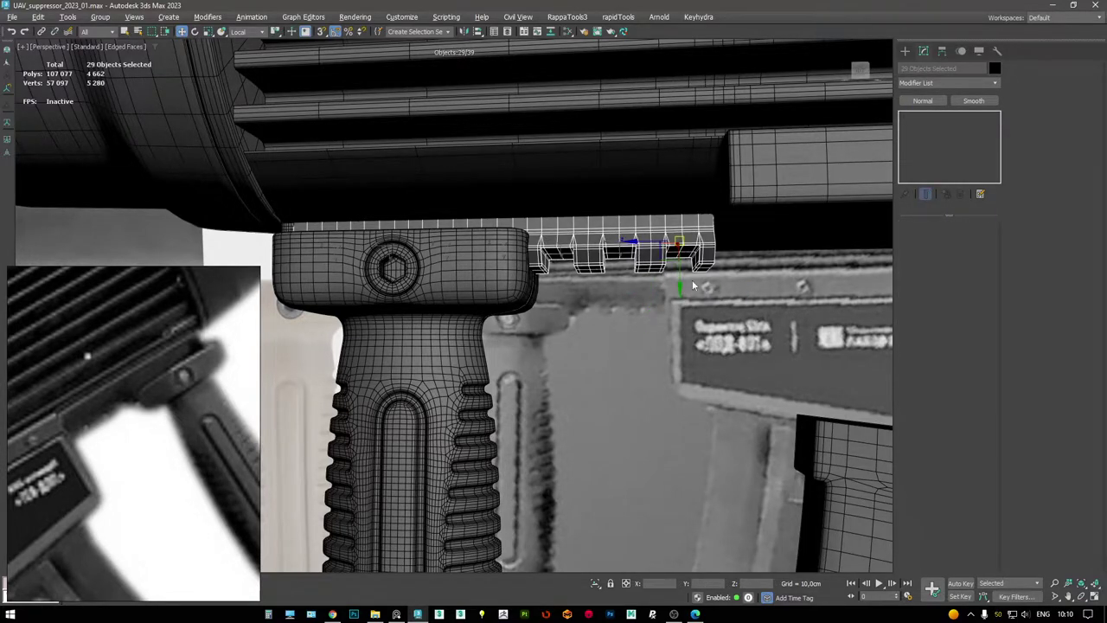
- Swap the grip wireframe out for the rail in the selection and isolate it
scroll(537, 273, "down", 8)
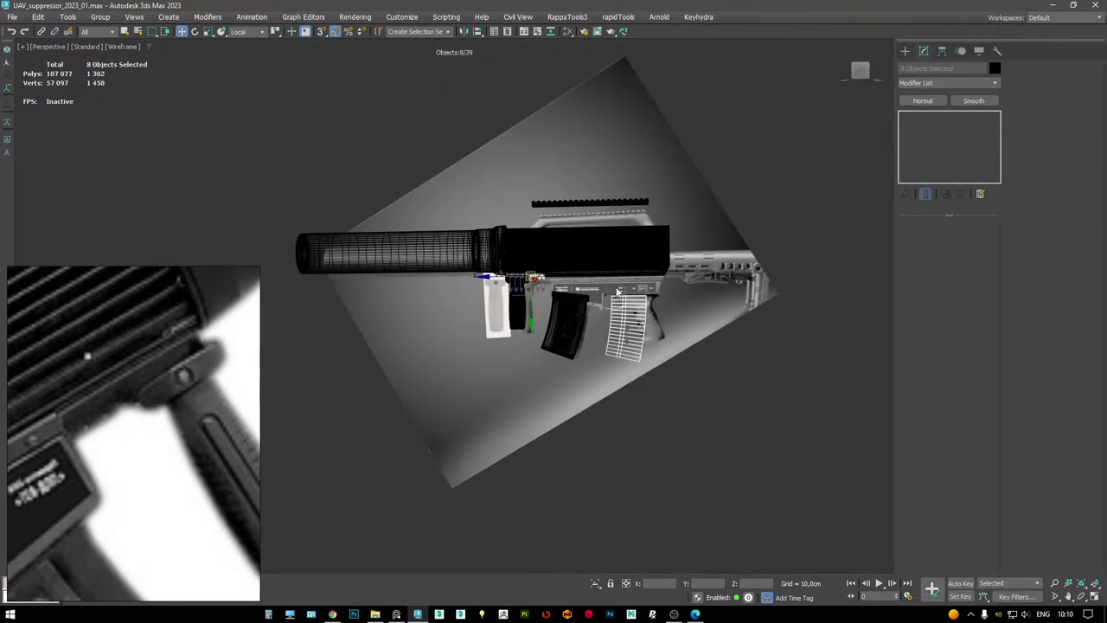
scroll(606, 303, "up", 3)
left_click(595, 315, "alt")
scroll(467, 273, "up", 6)
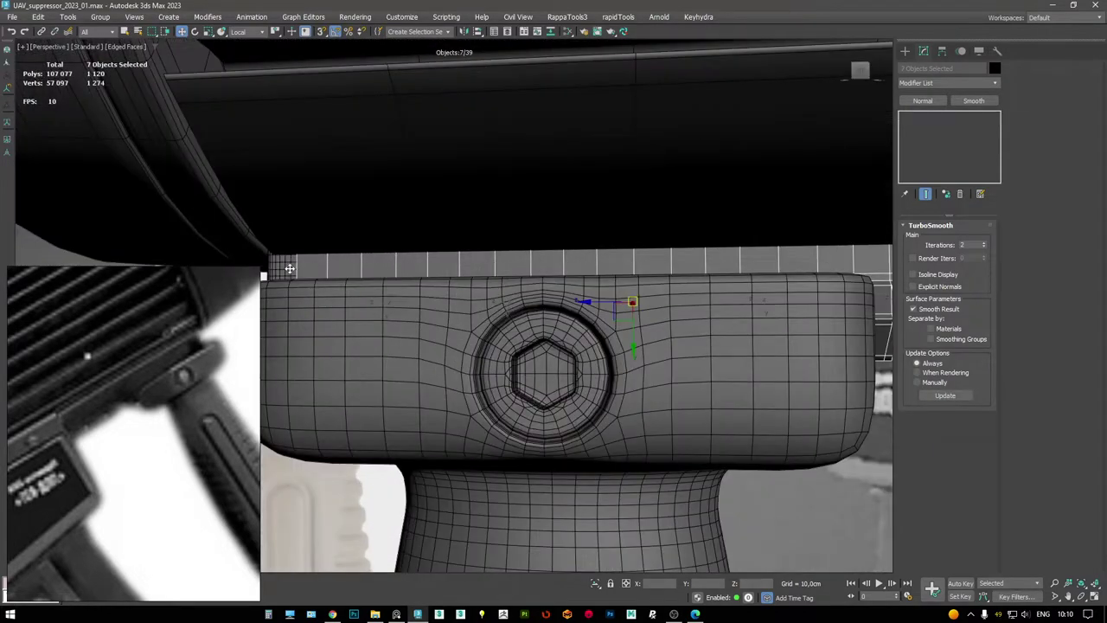
left_click(289, 268, "ctrl")
scroll(290, 268, "down", 5)
key("alt+q")
- Inspect the isolated rail, select all eight rail objects and restore the hidden scene
scroll(467, 271, "down", 4)
scroll(493, 271, "up", 6)
scroll(493, 272, "down", 6)
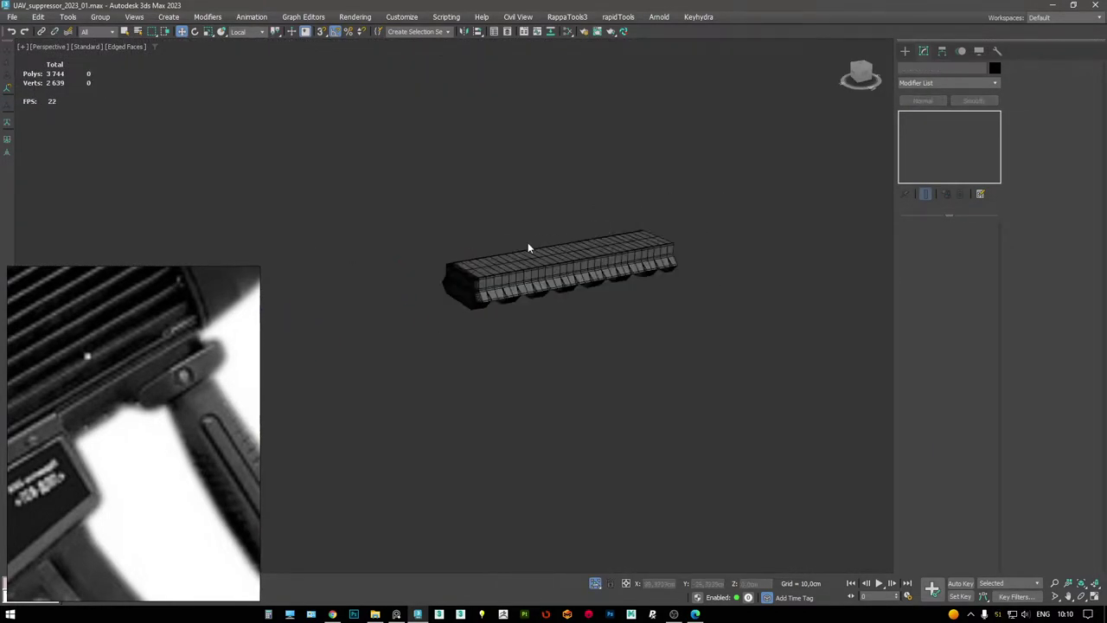
middle_click_drag(529, 249, 491, 260, "alt")
left_click_drag(368, 195, 368, 196)
middle_click_drag(368, 196, 443, 161, "alt")
key("alt+q")
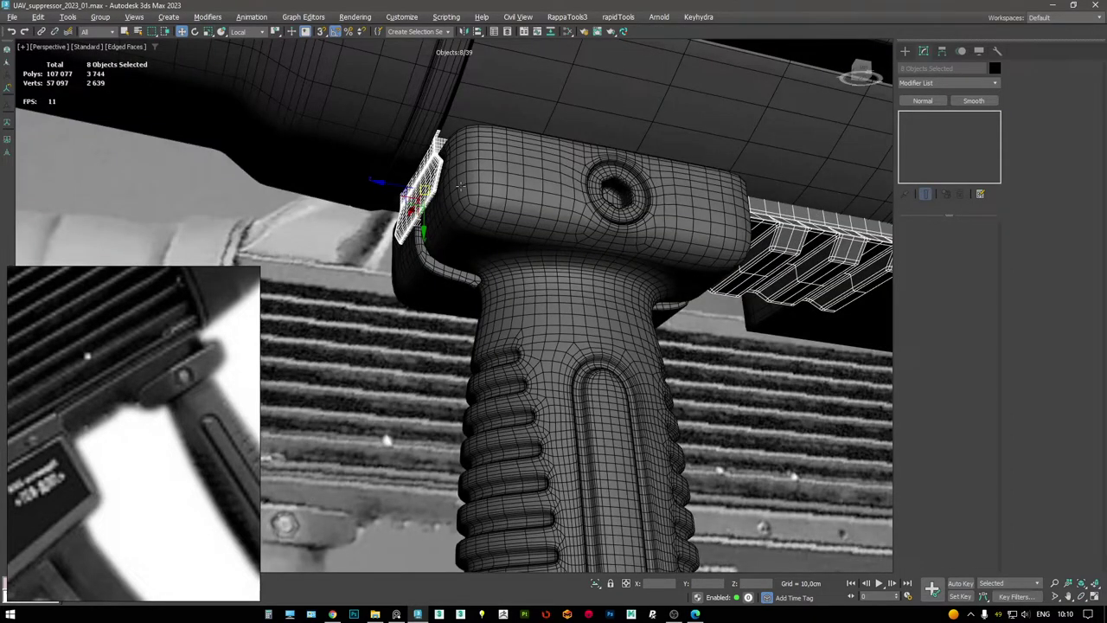
- Add the grip to the selection and nudge the grip and rail assembly slightly along Y
scroll(519, 247, "up", 10)
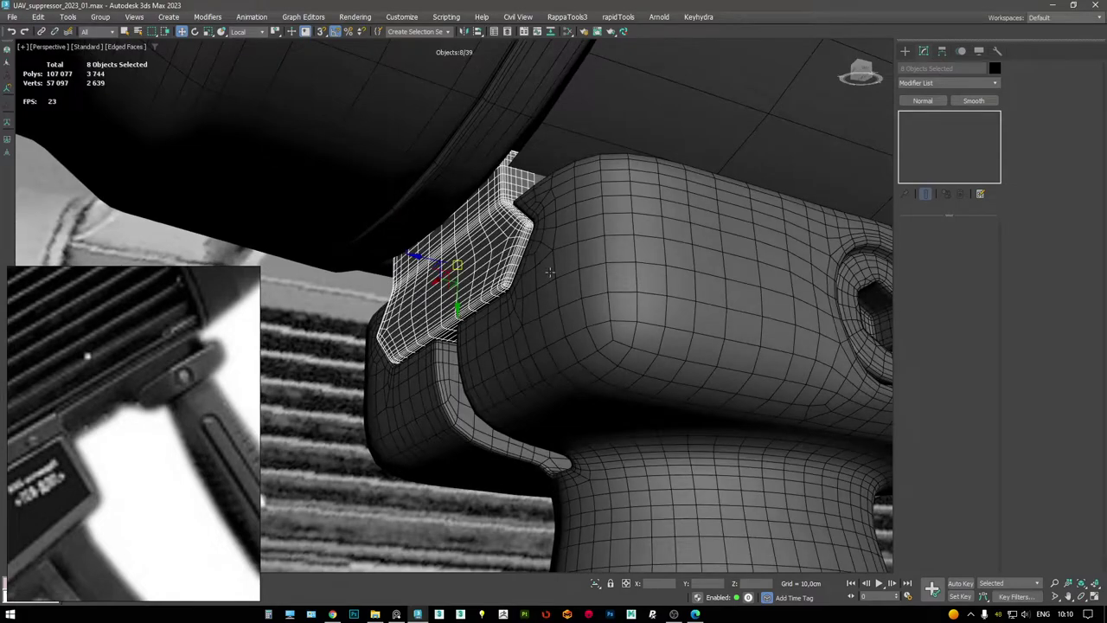
left_click(550, 273, "ctrl")
key("z")
mouse_move(542, 219)
middle_mouse_down("alt")
mouse_move(684, 228)
mouse_move(563, 228)
middle_mouse_up("alt")
scroll(558, 228, "up", 5)
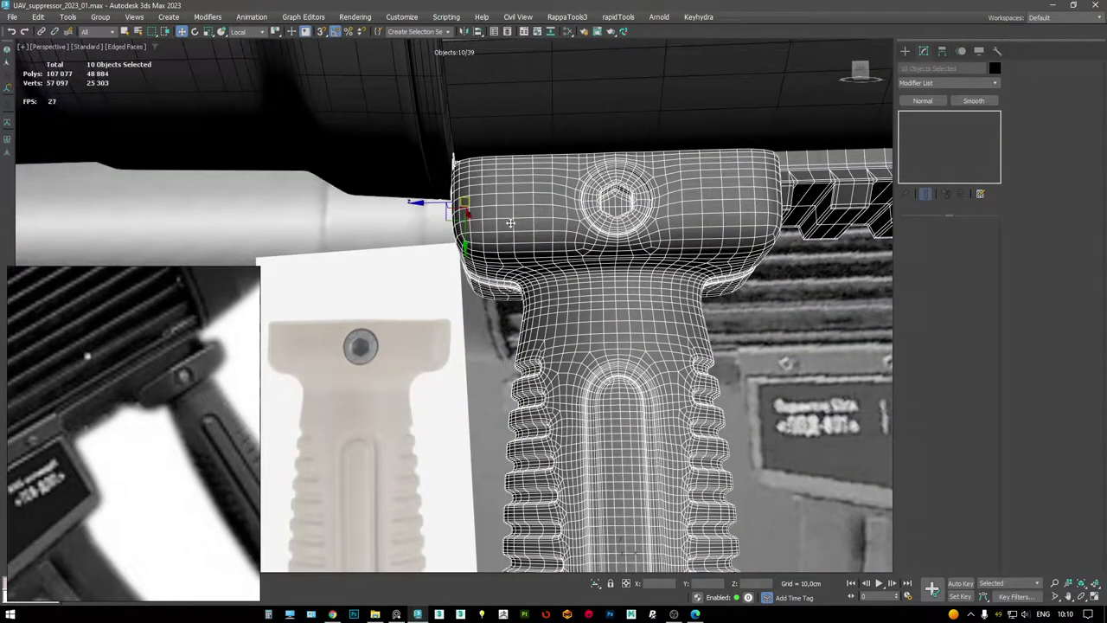
scroll(464, 239, "up", 4)
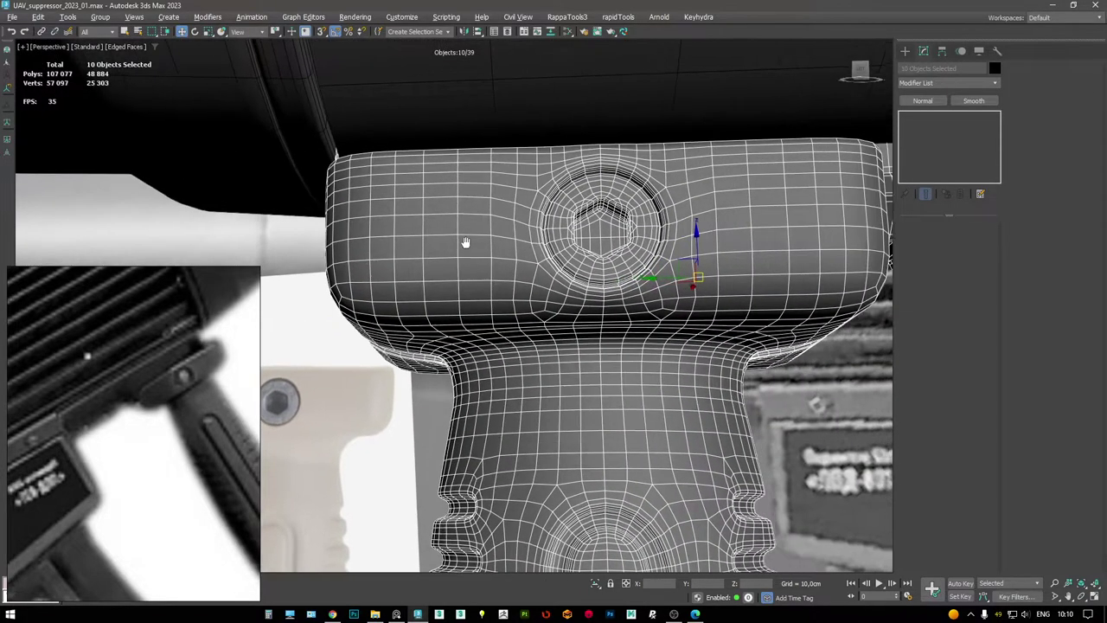
key("F4")
middle_click_drag(655, 277, 564, 254, "alt")
left_click_drag(557, 285, 558, 288)
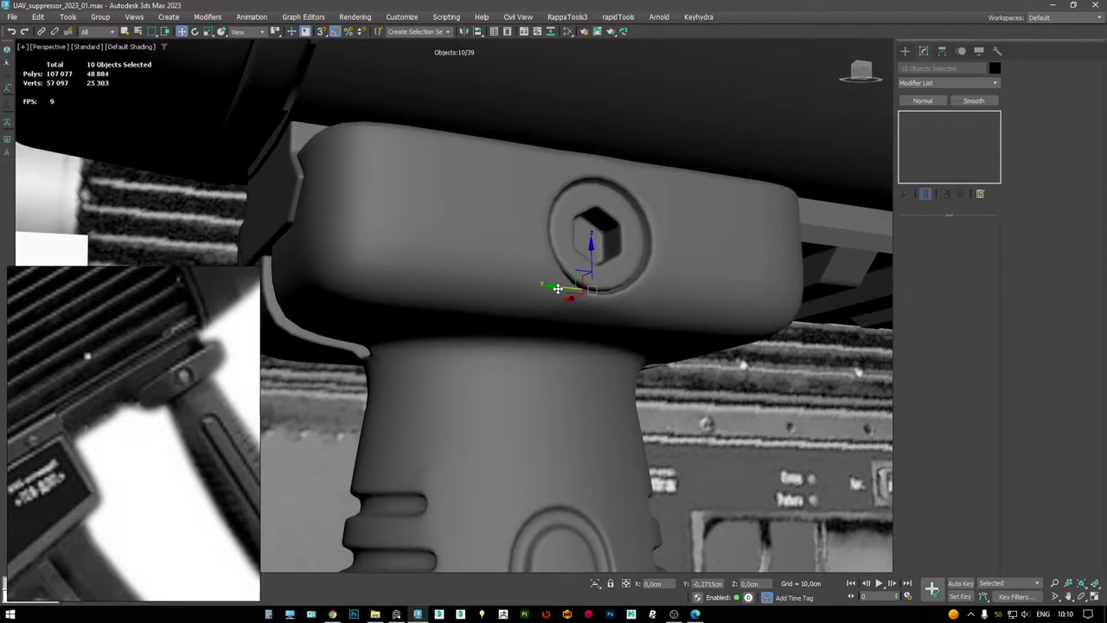
- Check the grip against the rail underside and select the finned body Box003
scroll(558, 288, "down", 8)
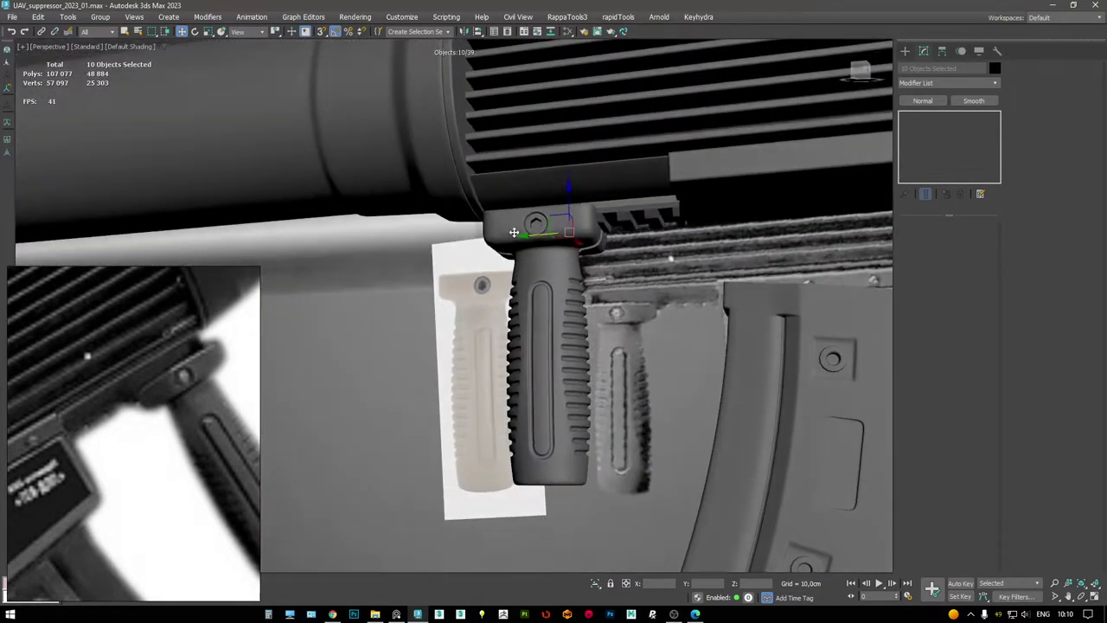
middle_click_drag(514, 232, 510, 259, "alt")
scroll(532, 300, "up", 4)
left_click(478, 229)
key("F4")
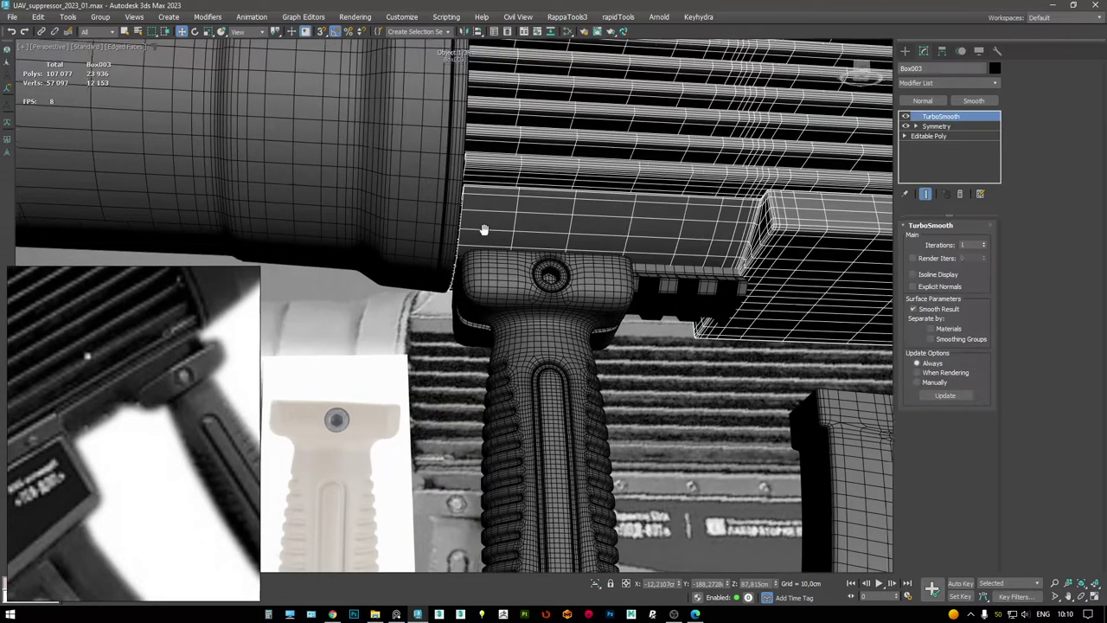
scroll(485, 229, "down", 8)
key("F4")
middle_click_drag(483, 261, 598, 250, "alt")
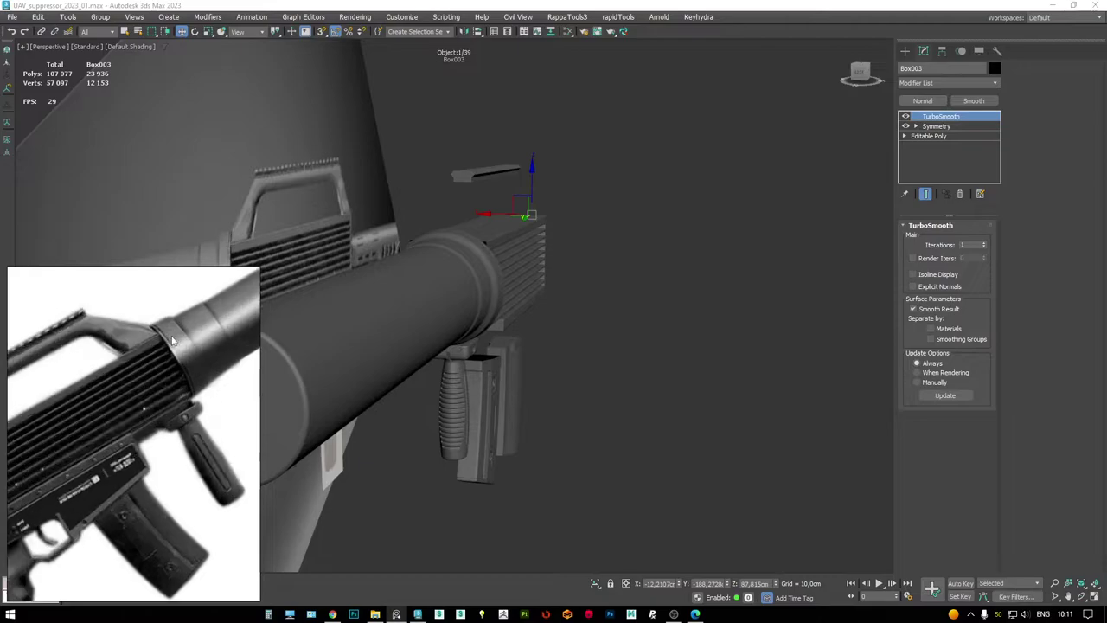
scroll(171, 335, "up", 3)
scroll(492, 239, "up", 5)
mouse_move(492, 240)
middle_mouse_down("alt")
mouse_move(382, 263)
mouse_move(388, 253)
mouse_move(336, 316)
middle_mouse_up("alt")
scroll(383, 263, "down", 4)
key("F4")
key("F4")
scroll(377, 260, "up", 3)
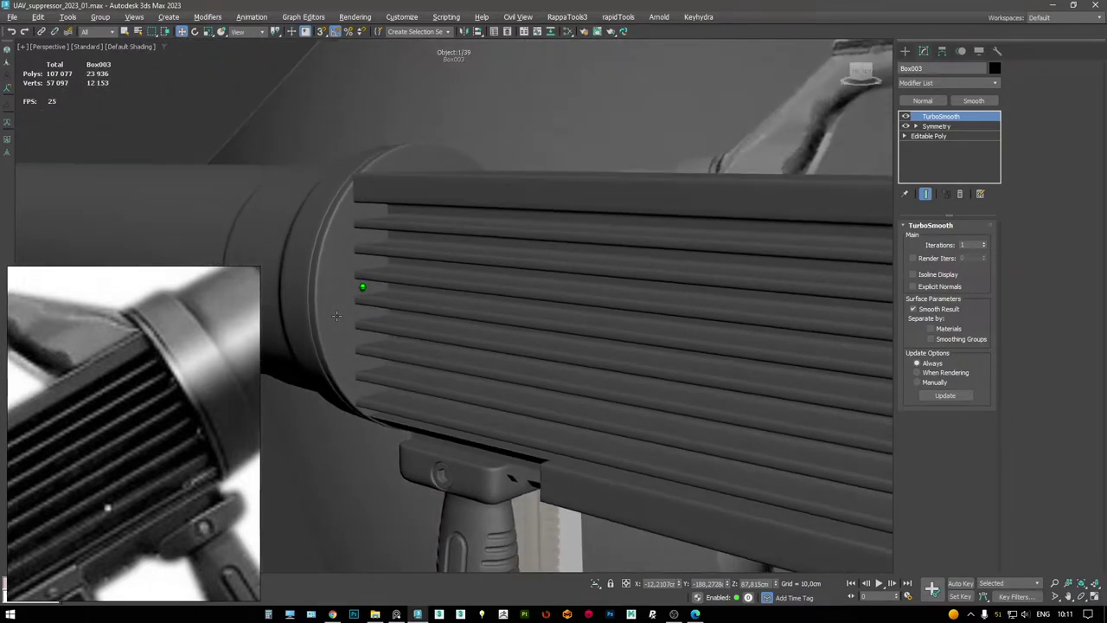
scroll(381, 179, "down", 5)
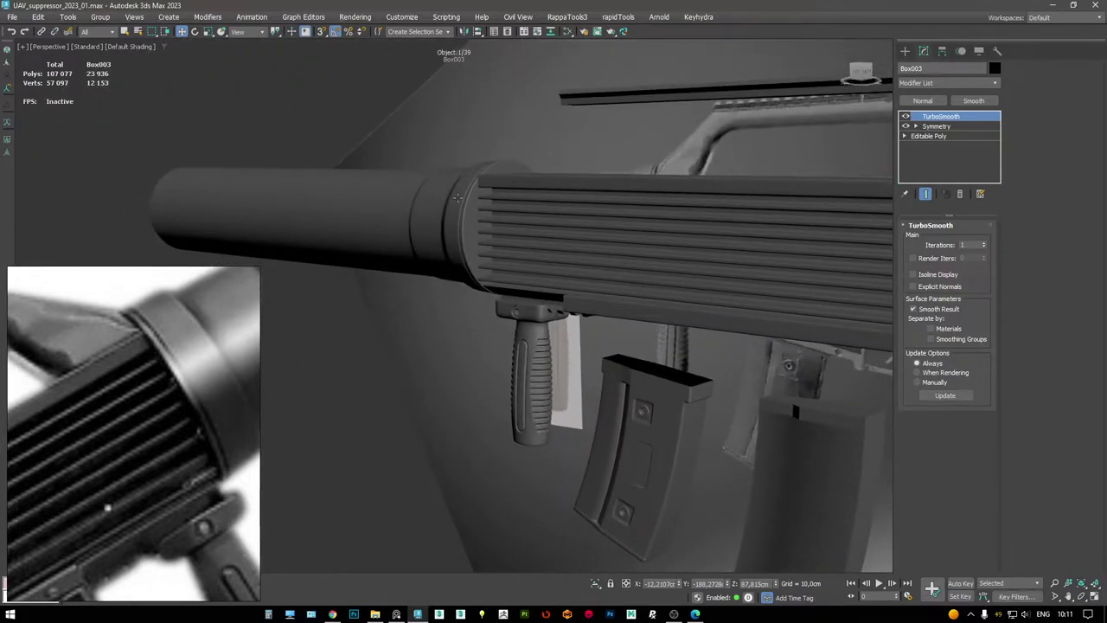
scroll(454, 199, "down", 5)
mouse_move(454, 200)
middle_mouse_down("alt")
mouse_move(387, 242)
mouse_move(414, 239)
mouse_move(440, 234)
mouse_move(389, 213)
mouse_move(393, 256)
middle_mouse_up("alt")
scroll(455, 199, "up", 6)
key("F4")
left_click(363, 216)
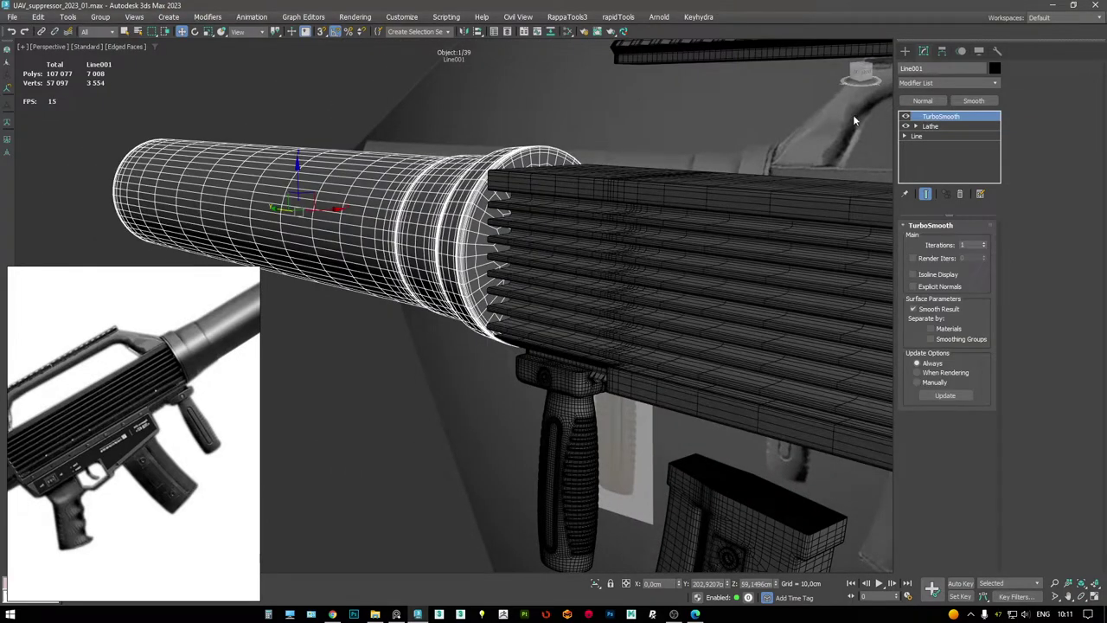
left_click(916, 136)
middle_click_drag(606, 225, 560, 170, "alt")
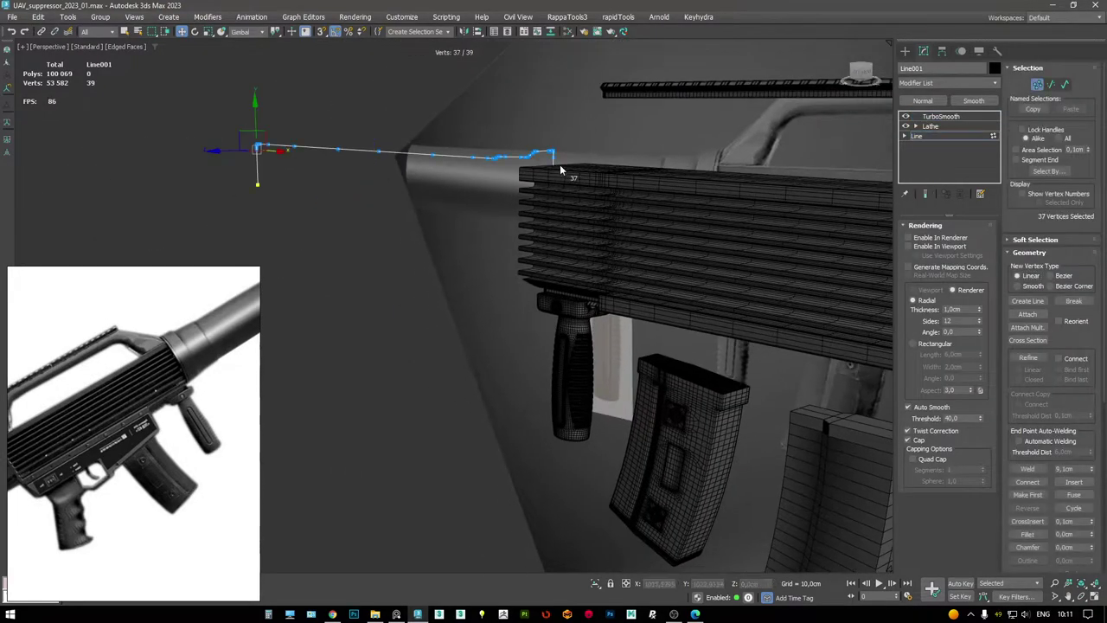
key("F4")
left_click(925, 194)
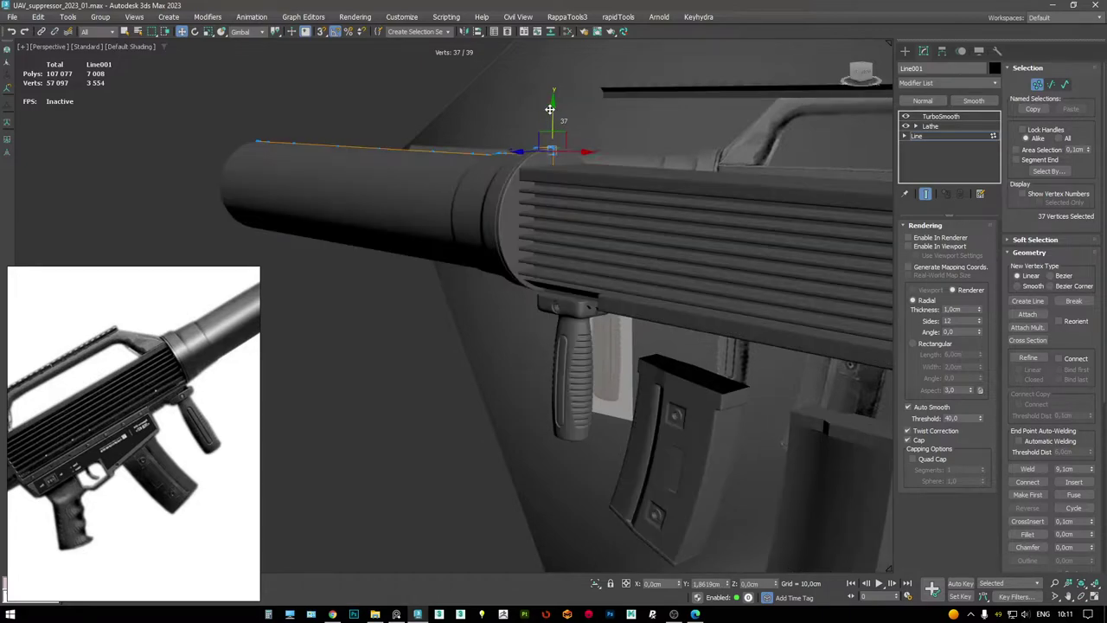
scroll(550, 109, "up", 5)
scroll(536, 176, "down", 3)
scroll(533, 201, "up", 3)
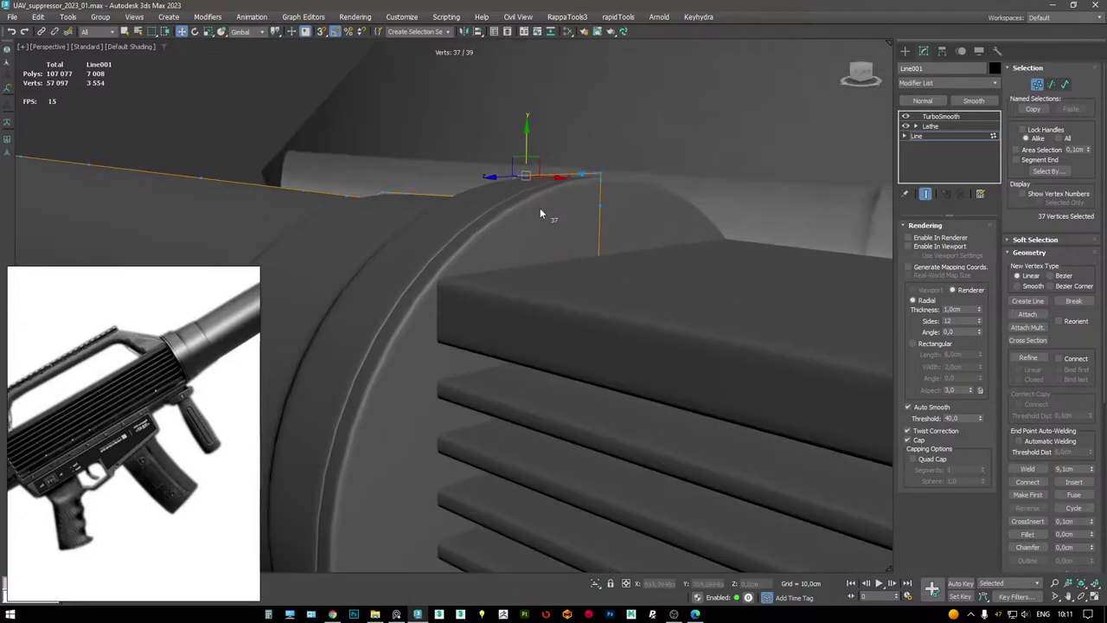
scroll(531, 149, "up", 6)
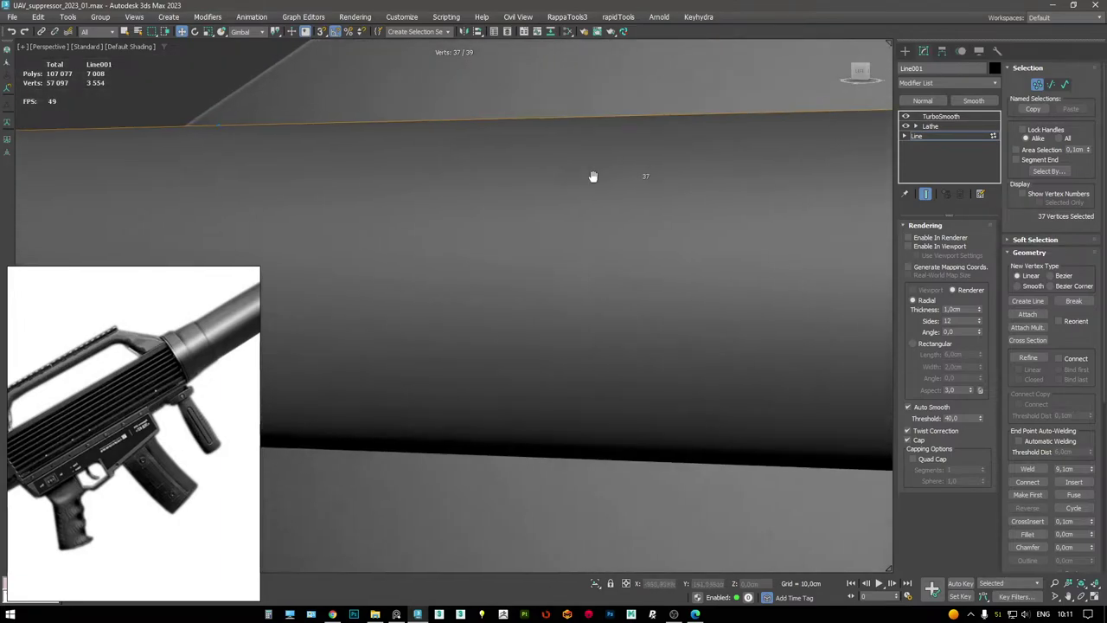
scroll(593, 173, "down", 5)
middle_click_drag(678, 203, 794, 217, "alt")
scroll(571, 222, "down", 3)
mouse_move(571, 222)
middle_mouse_down()
mouse_move(638, 213)
mouse_move(605, 208)
middle_mouse_up()
key("F3")
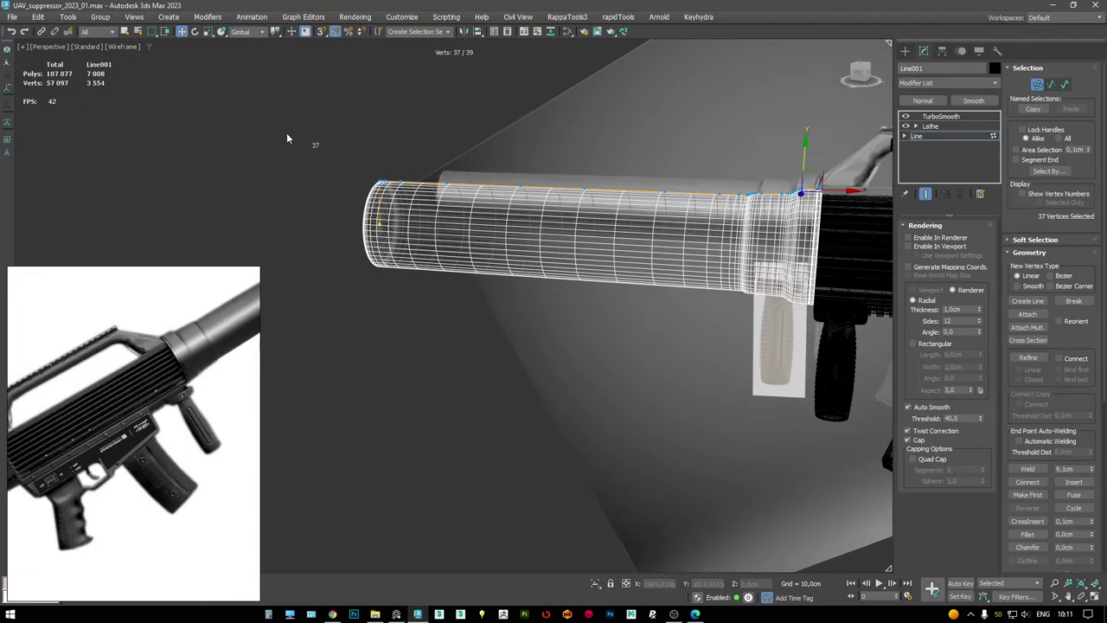
left_click_drag(557, 280, 527, 230)
key("F3")
key("F3")
key("F3")
middle_click_drag(397, 216, 519, 216, "alt")
left_click(952, 118)
middle_click_drag(590, 224, 505, 235, "alt")
key("ctrl+d")
scroll(631, 240, "up", 5)
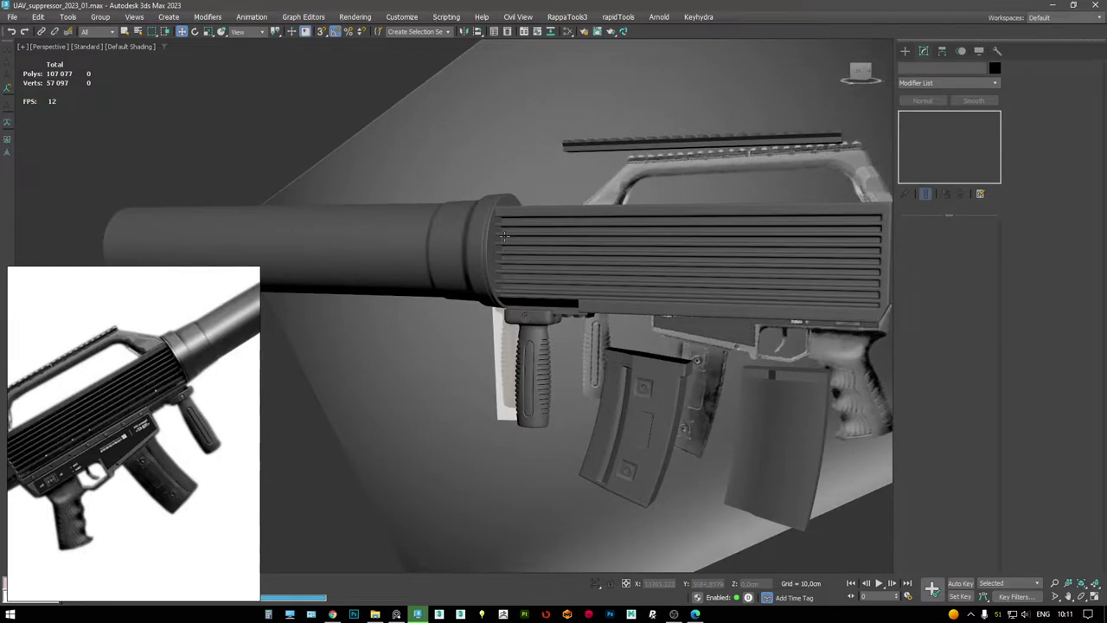
middle_click_drag(588, 227, 693, 254, "alt")
scroll(640, 245, "up", 3)
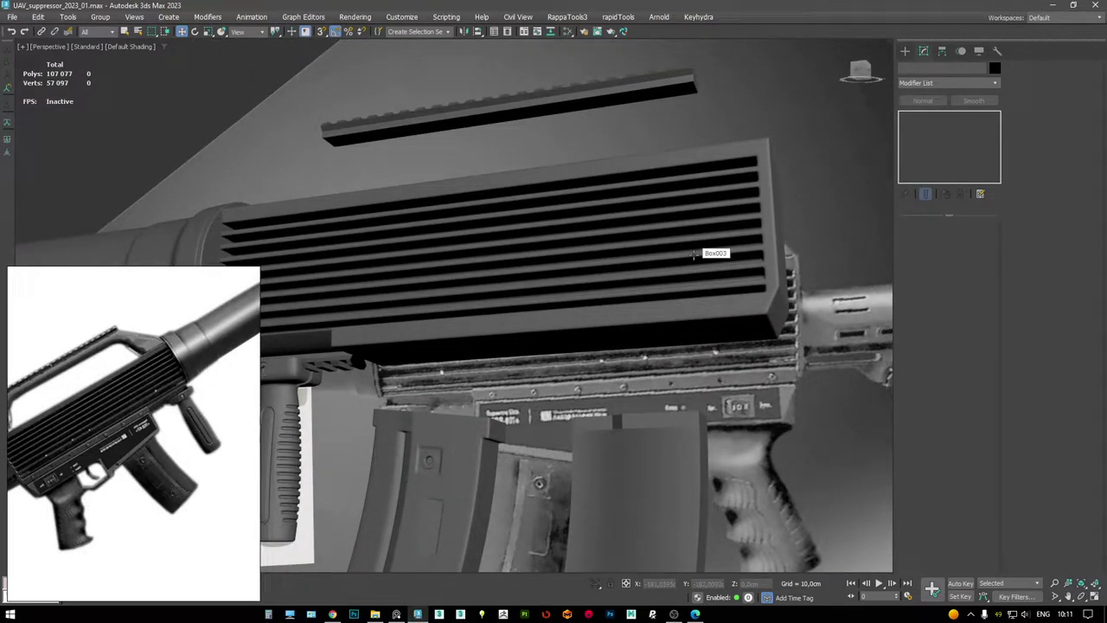
- Select the face strip on Box003's underside at its Editable Poly polygon level
mouse_move(681, 258)
middle_mouse_down("alt")
mouse_move(667, 252)
mouse_move(698, 307)
middle_mouse_up("alt")
key("F4")
left_click(698, 307)
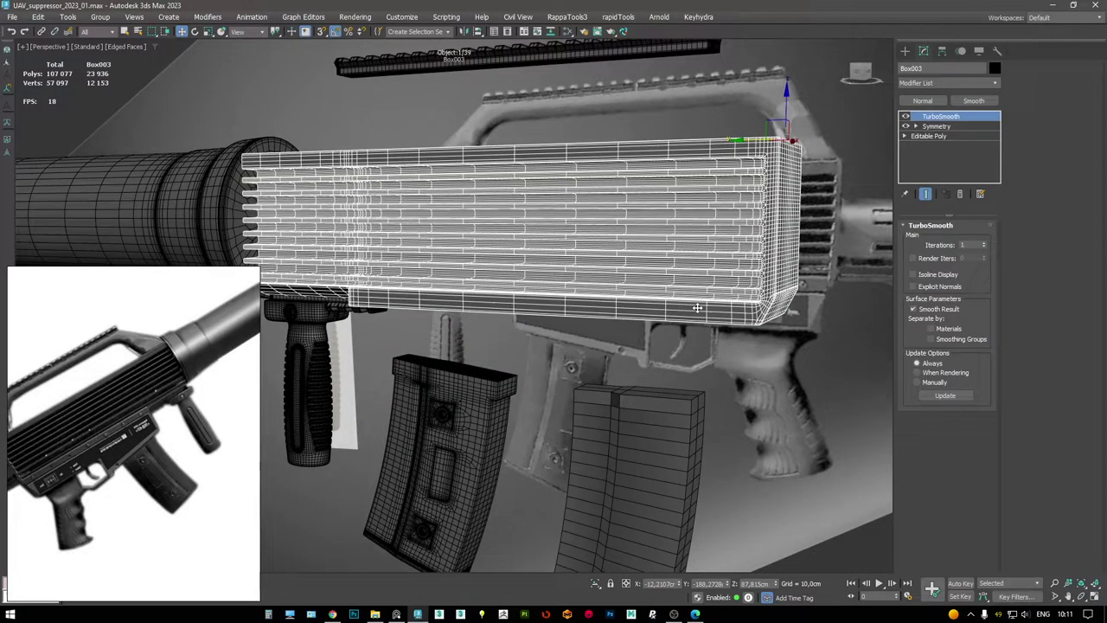
left_click(933, 137)
scroll(456, 271, "up", 10)
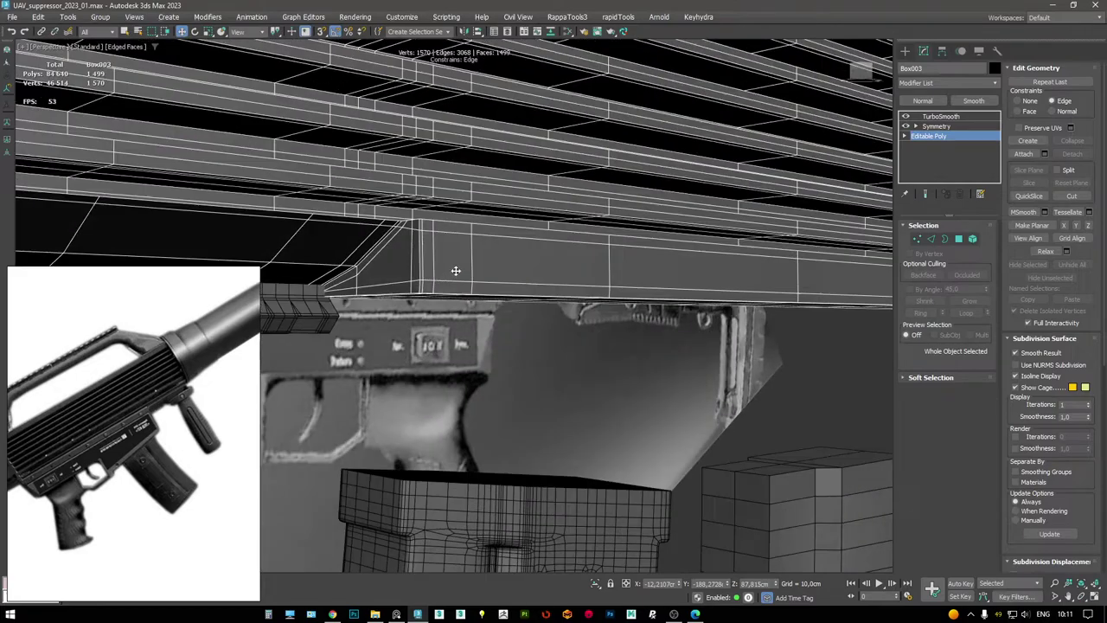
key("4")
left_click(467, 262)
scroll(513, 263, "down", 5)
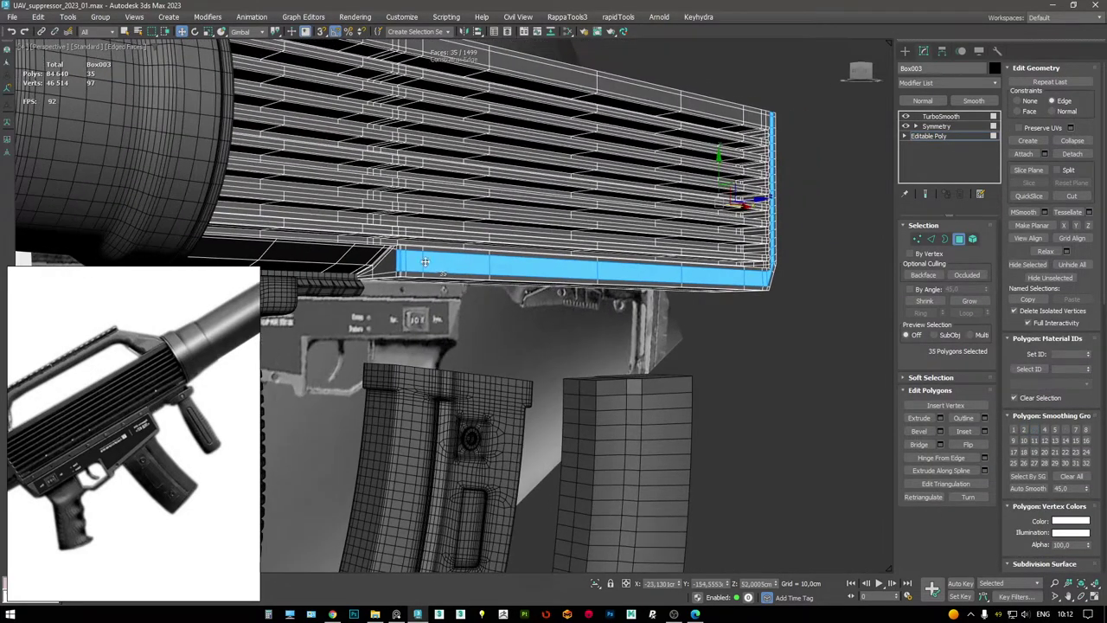
scroll(397, 260, "up", 5)
scroll(433, 267, "down", 5)
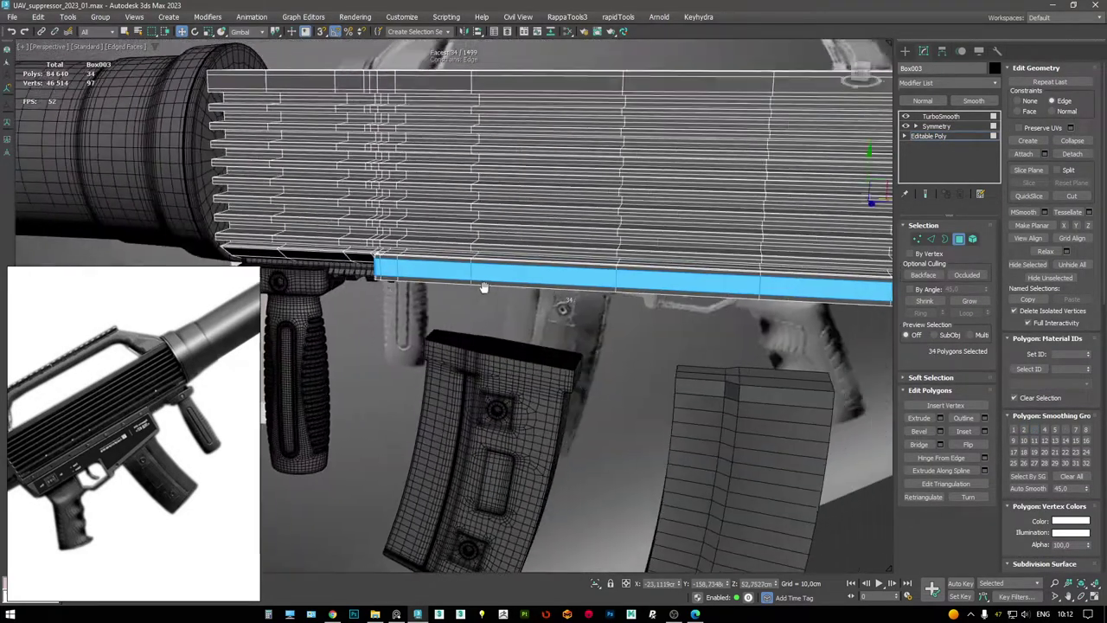
middle_click_drag(485, 285, 603, 309, "alt")
middle_click_drag(623, 138, 484, 199, "alt")
scroll(484, 199, "up", 2)
- Detach the selected strip as Object003 and return Box003 to the TurboSmooth level
left_click(1072, 153)
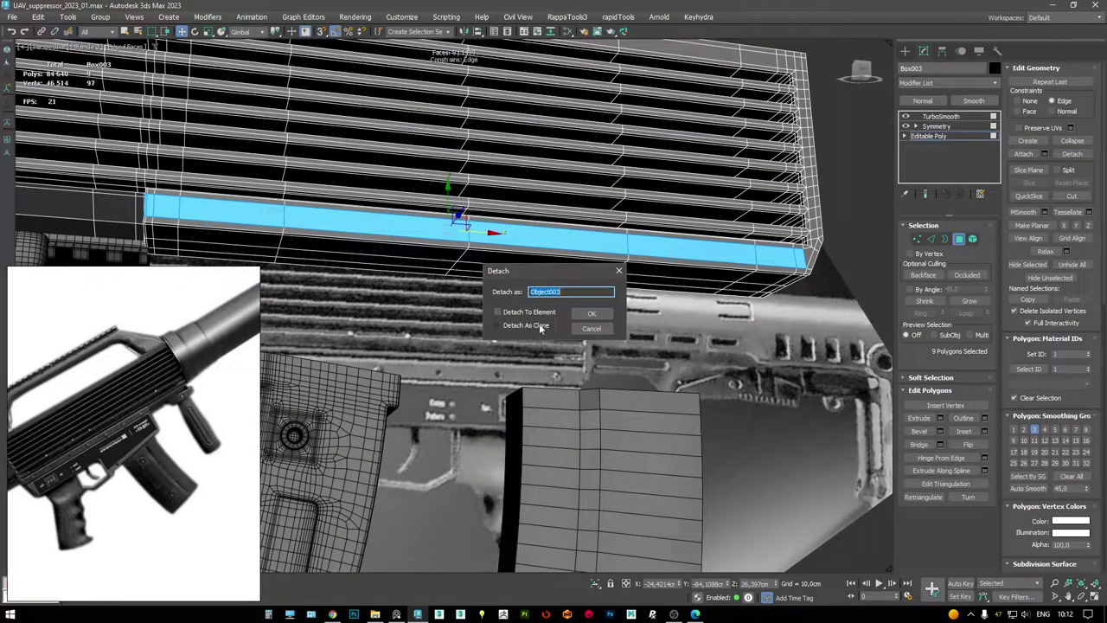
left_click(593, 313)
left_click(940, 118)
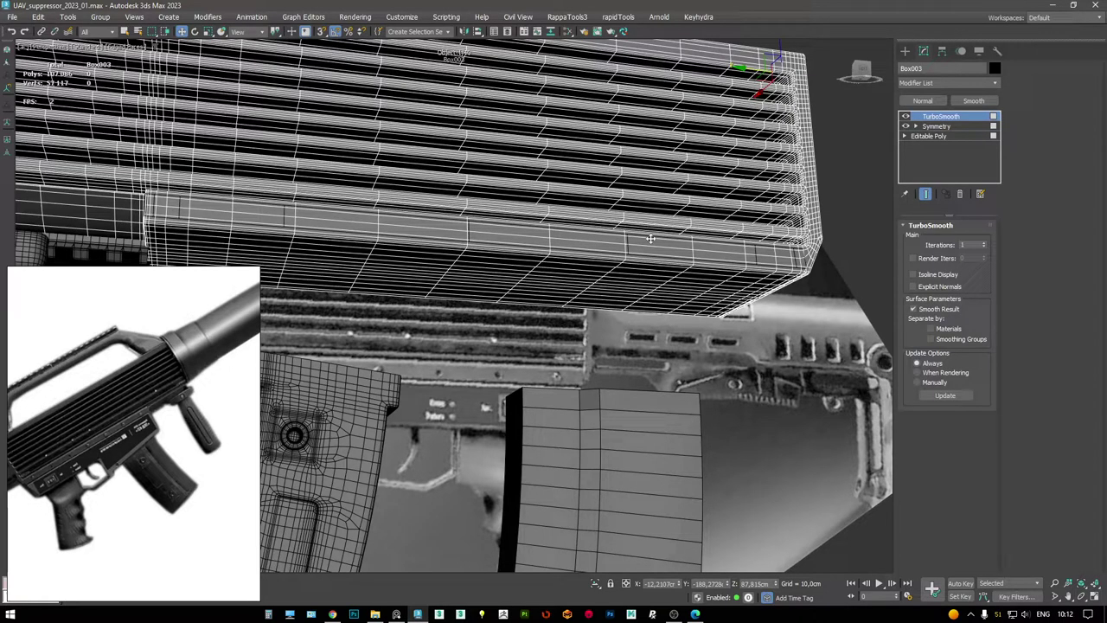
left_click(650, 239)
key("alt+q")
- Clear the inner edges of isolated Object003 so it becomes one four-sided face, then unisolate
middle_click_drag(632, 260, 786, 259, "alt")
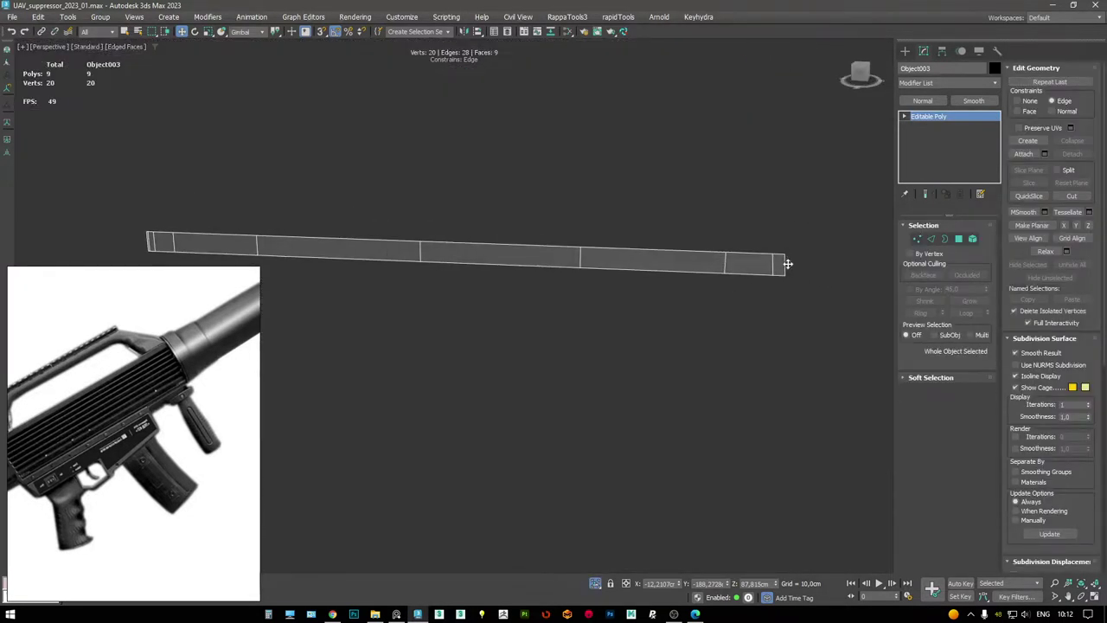
key("2")
left_click(787, 265)
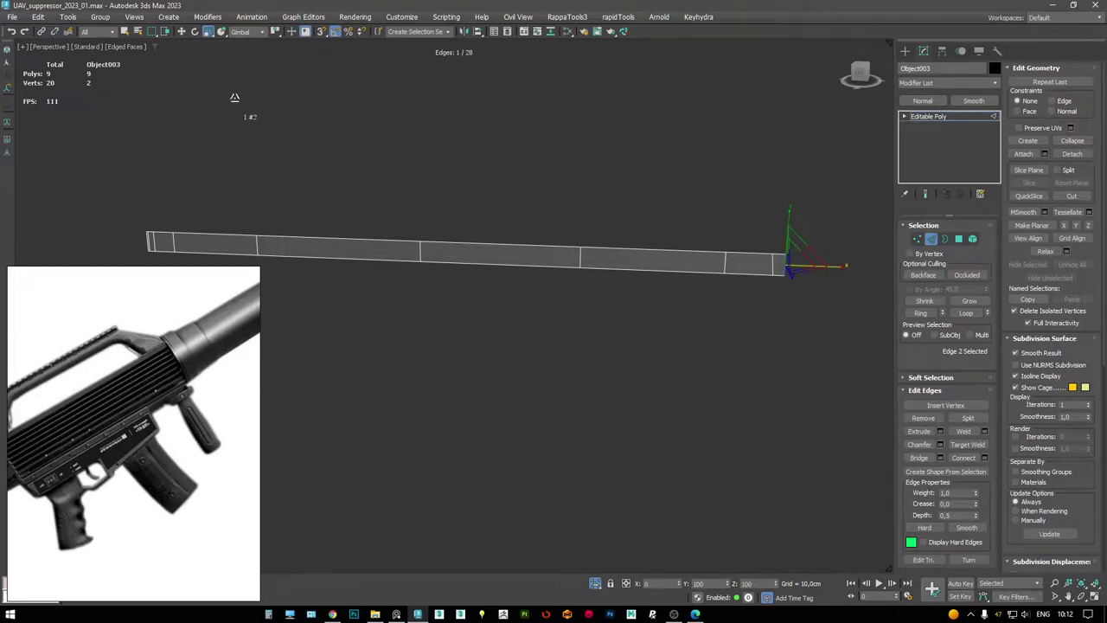
scroll(397, 218, "up", 6)
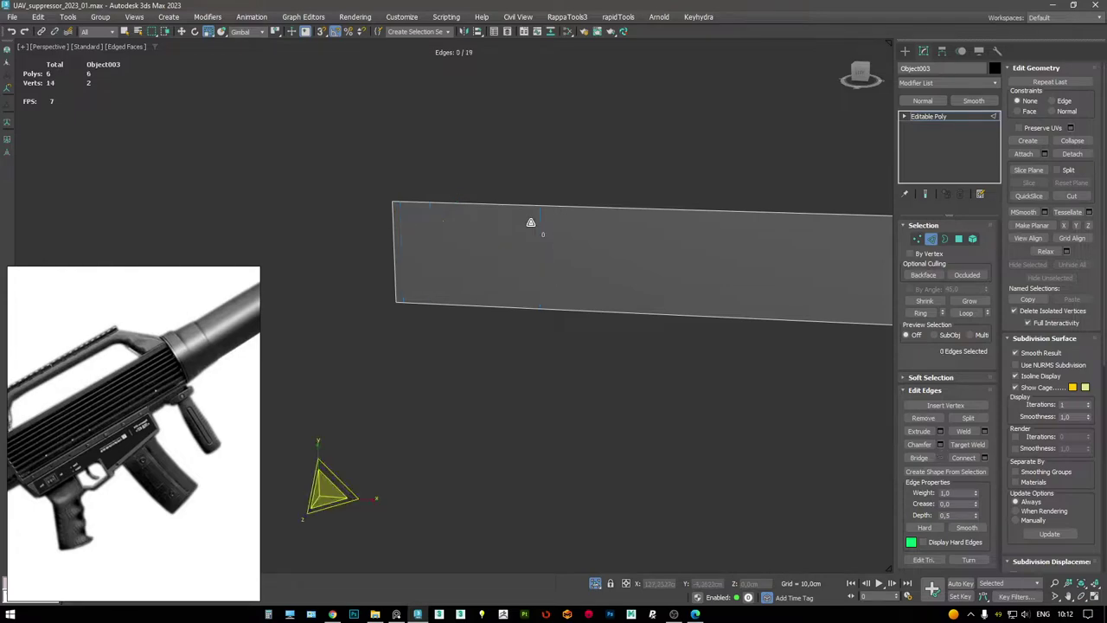
key("F3")
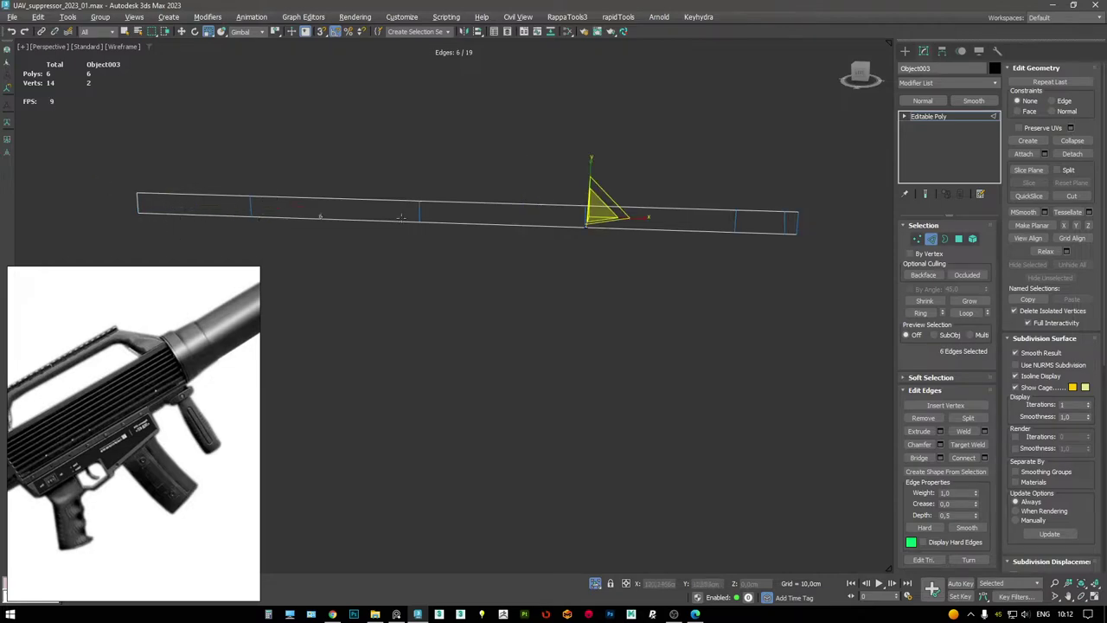
left_click(795, 223, "alt")
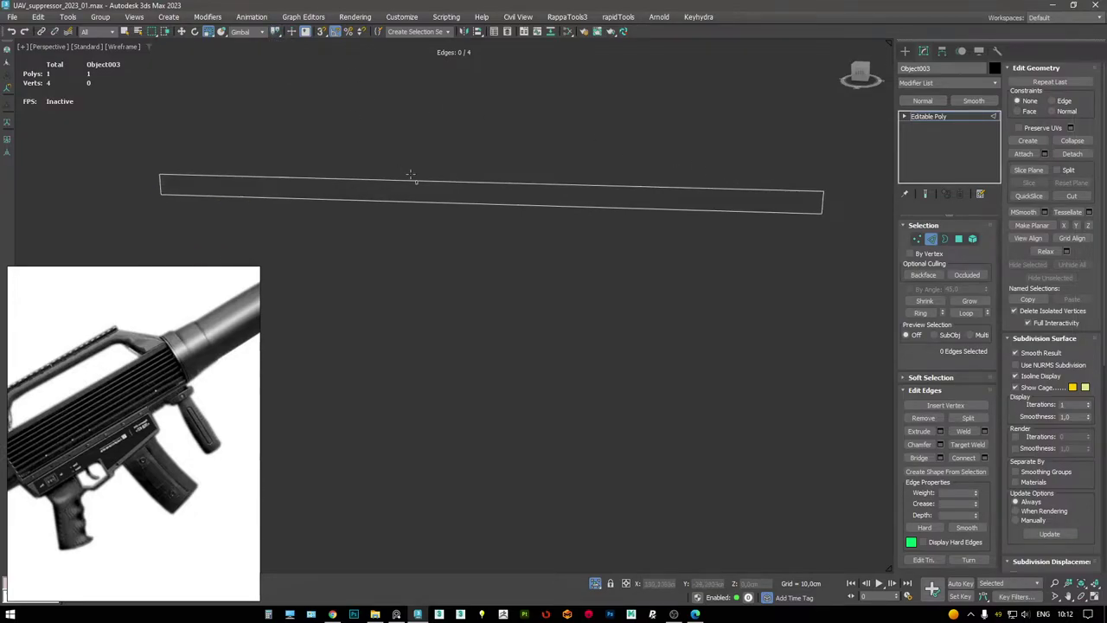
key("F3")
key("alt+q")
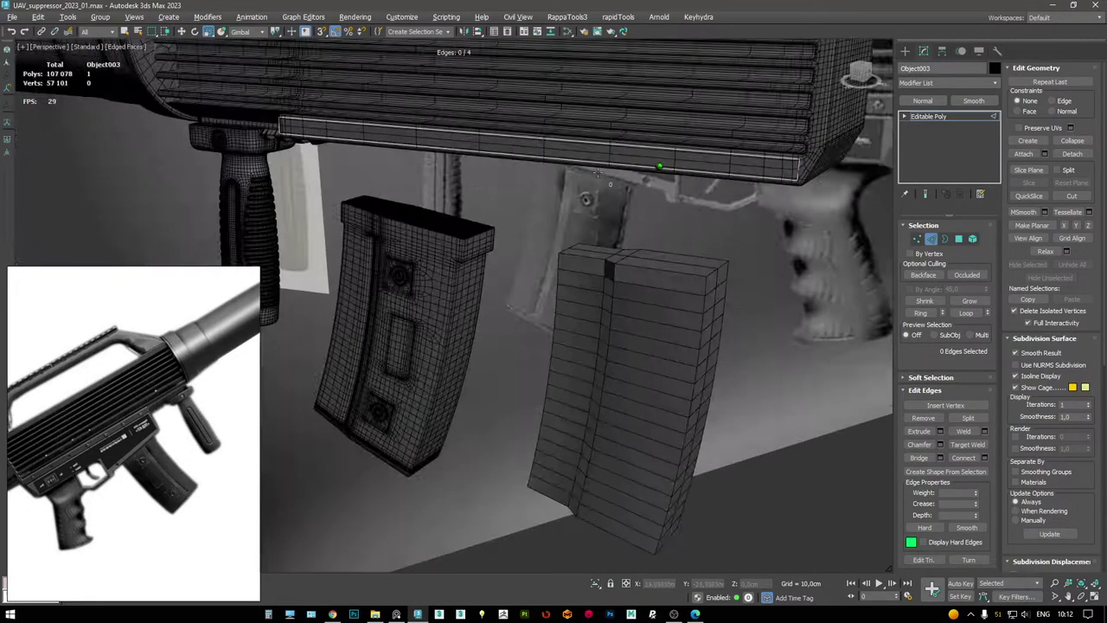
- Select the two vertices at the strip's end and inspect its chamfered end from below
scroll(597, 173, "up", 3)
scroll(805, 173, "up", 2)
scroll(761, 177, "up", 1)
middle_click_drag(762, 177, 590, 179, "alt")
scroll(456, 137, "up", 5)
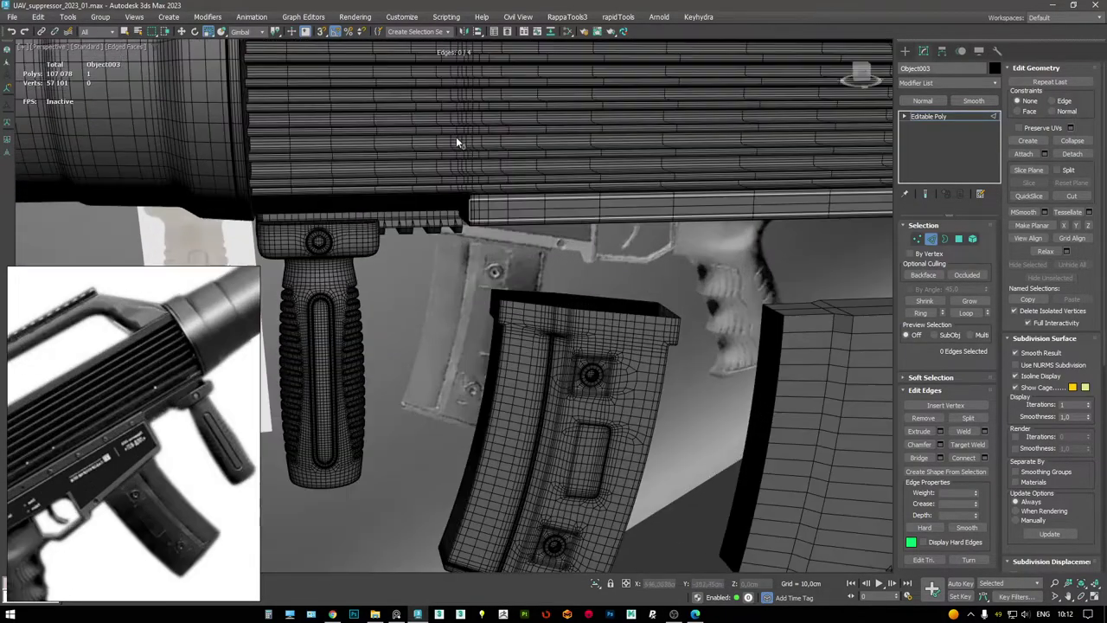
key("1")
left_click_drag(463, 225, 477, 310)
scroll(104, 439, "up", 3)
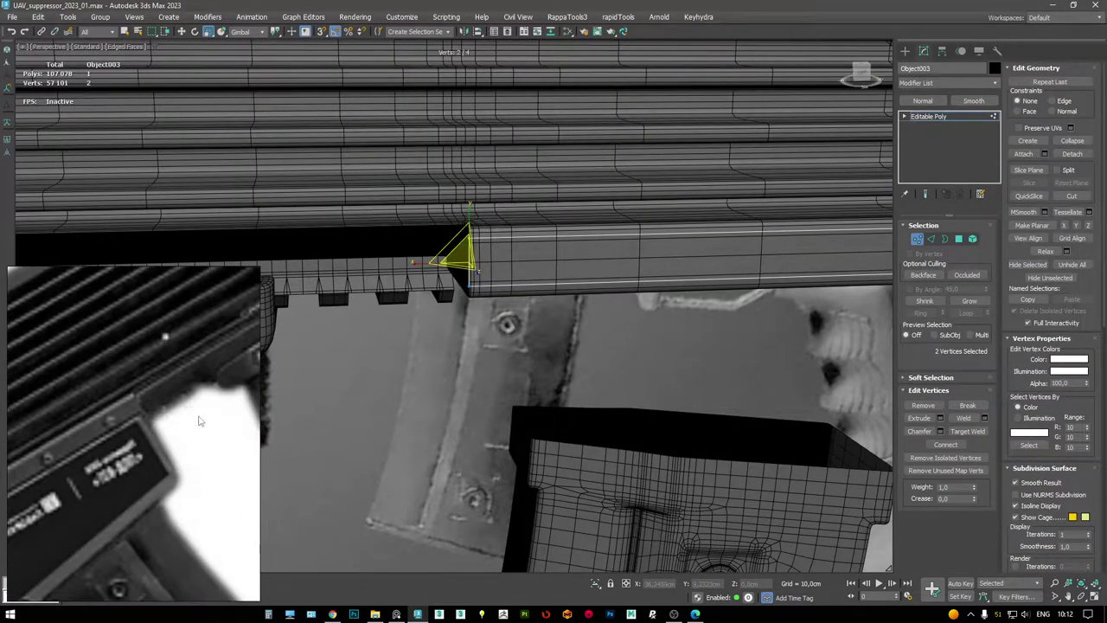
scroll(504, 245, "up", 3)
middle_click_drag(465, 242, 461, 279, "alt")
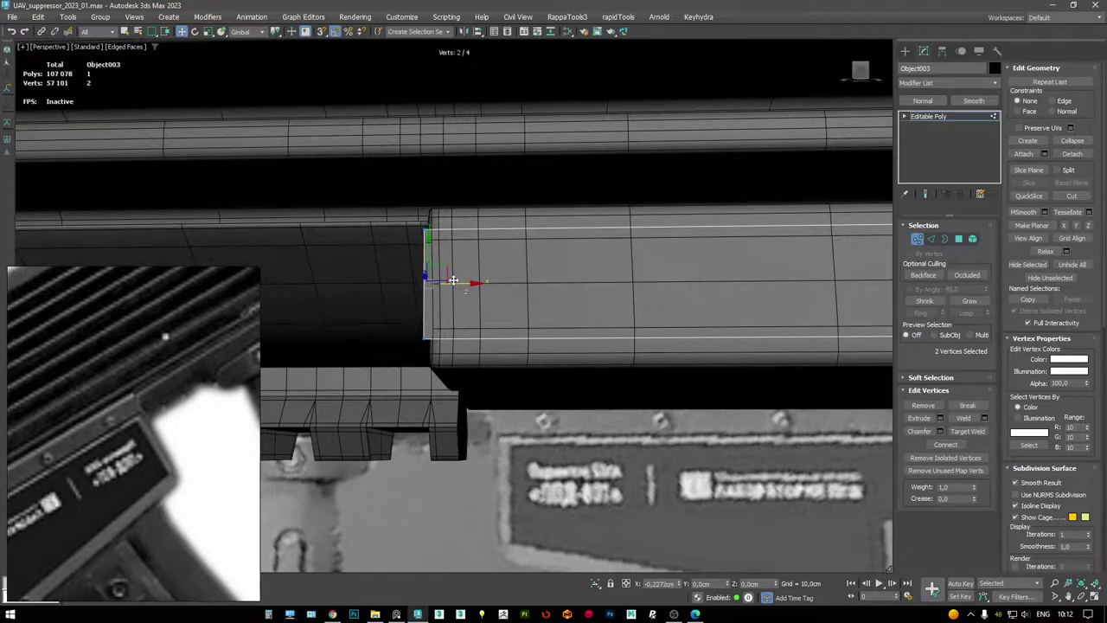
middle_click_drag(452, 281, 505, 292, "alt")
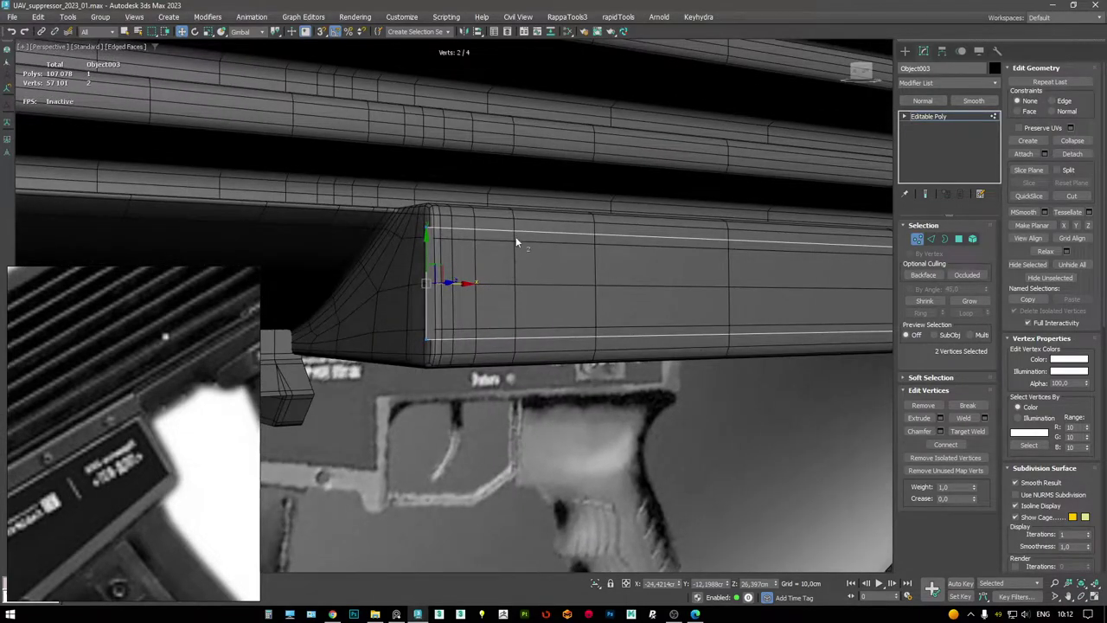
- Nudge the strip's end face slightly at polygon level
key("2")
middle_click_drag(514, 230, 813, 278, "alt")
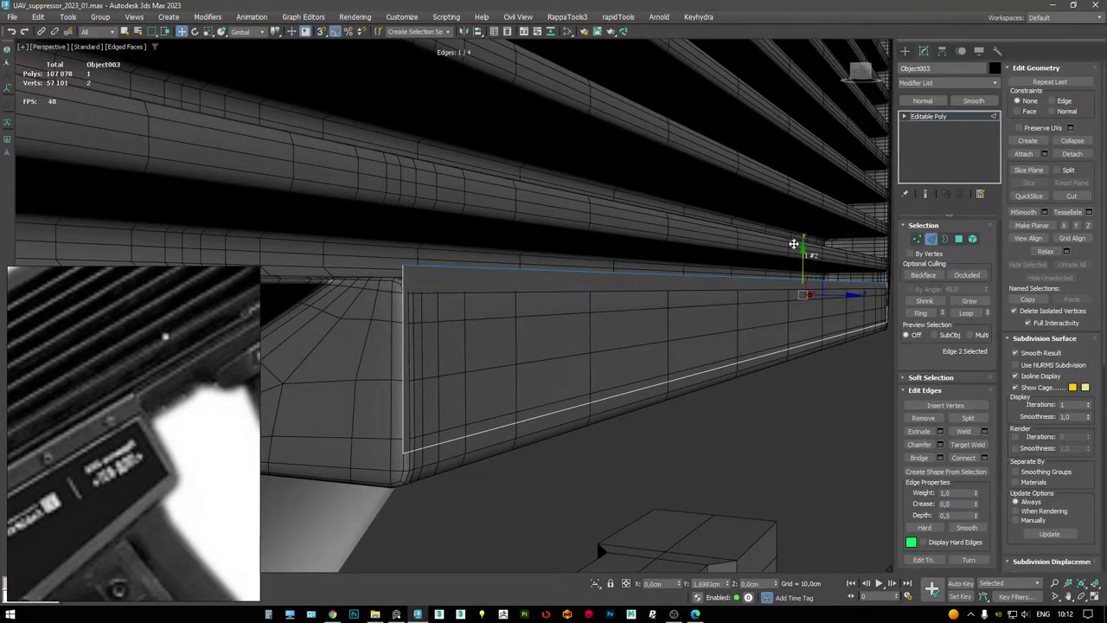
key("4")
middle_click_drag(760, 271, 782, 315, "alt")
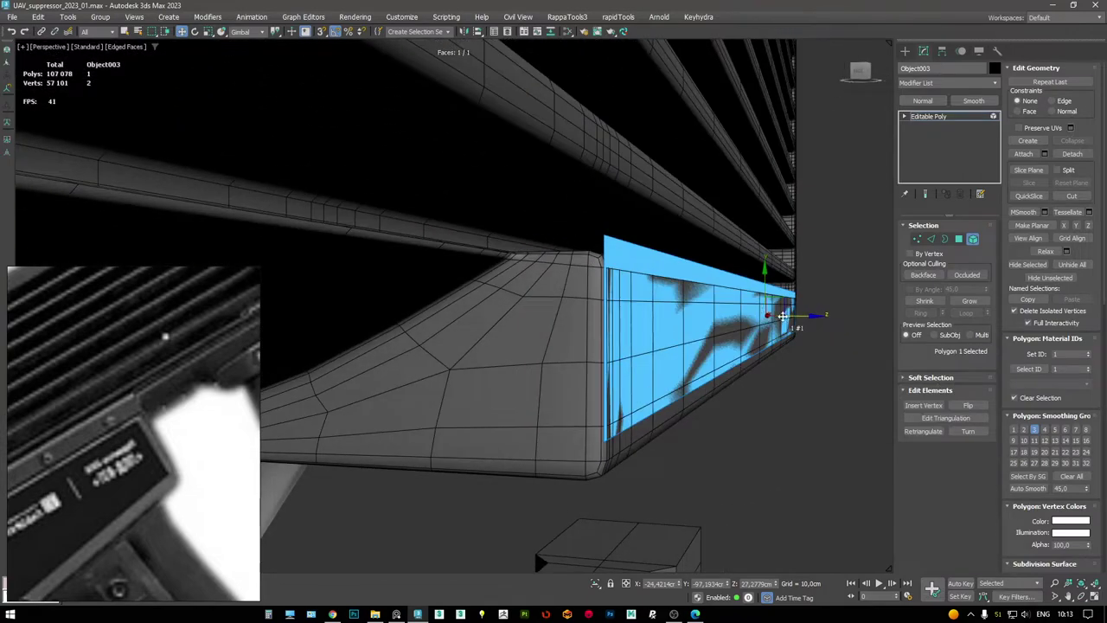
left_click_drag(789, 313, 789, 314)
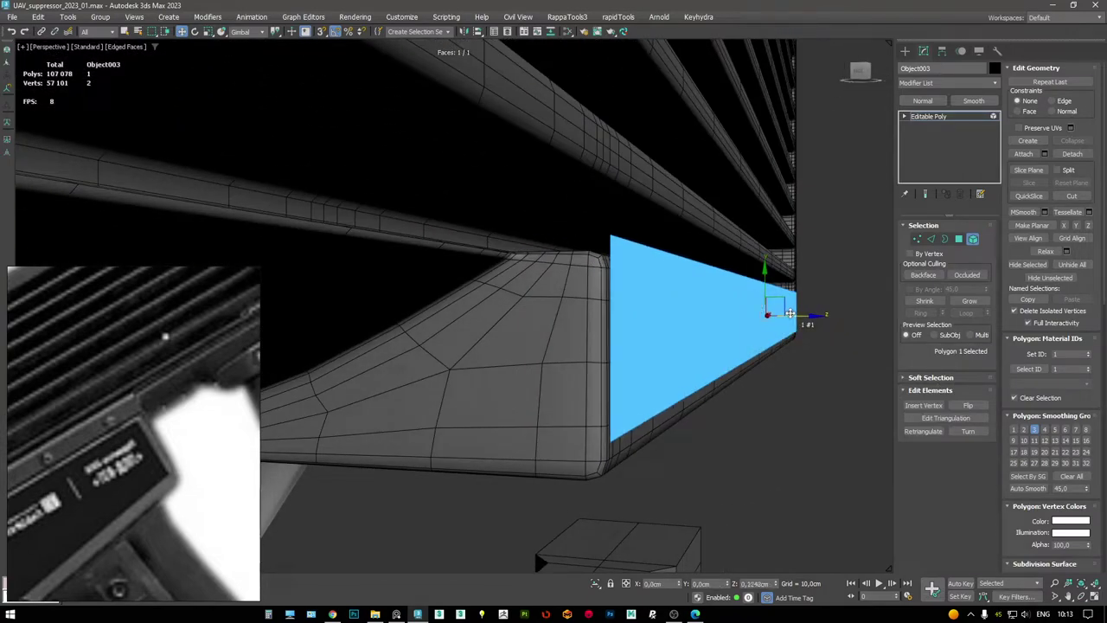
key("2")
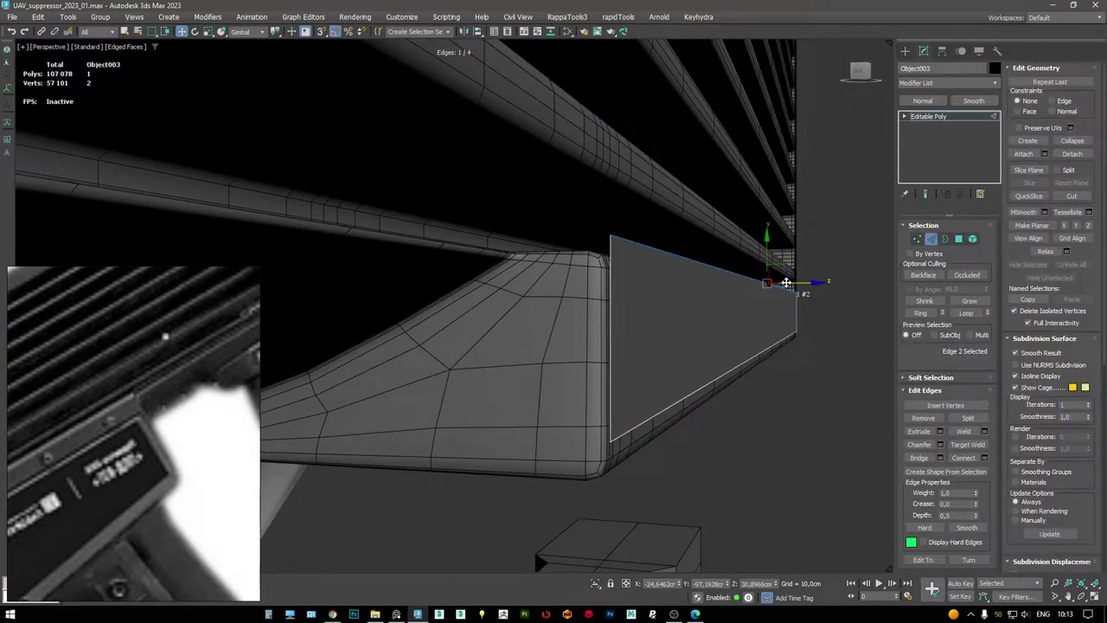
scroll(757, 279, "down", 10)
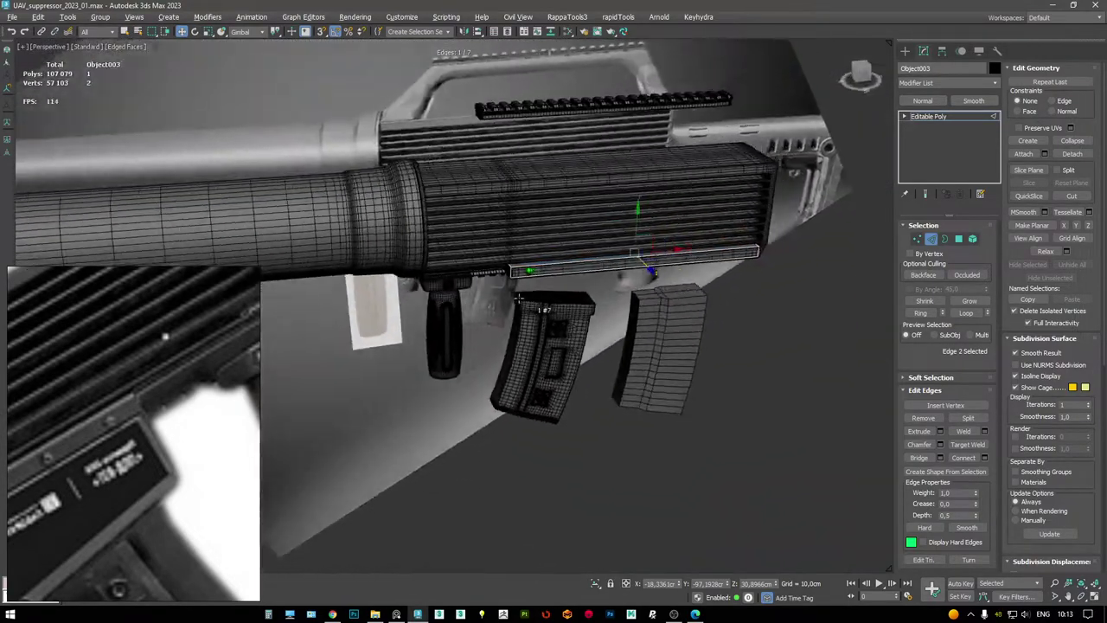
middle_click_drag(519, 298, 450, 338, "alt")
- In the enlarged side view, lower the strip's end vertices about 1.45 cm to meet the body
key("alt+w")
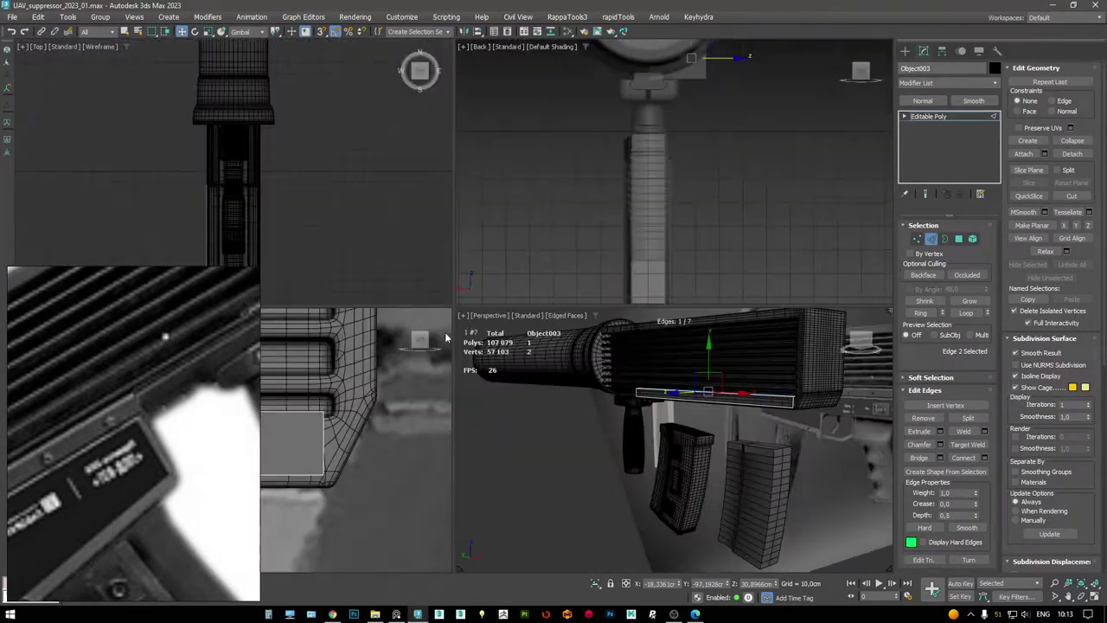
scroll(382, 356, "up", 8)
key("alt+w")
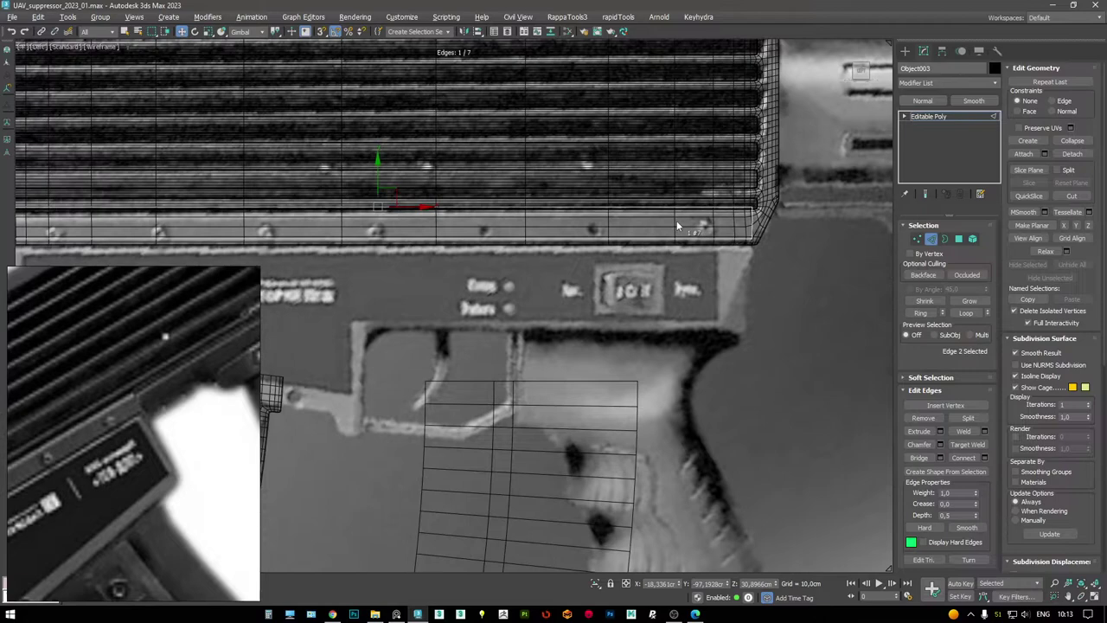
key("F3")
scroll(731, 204, "up", 4)
scroll(612, 218, "down", 6)
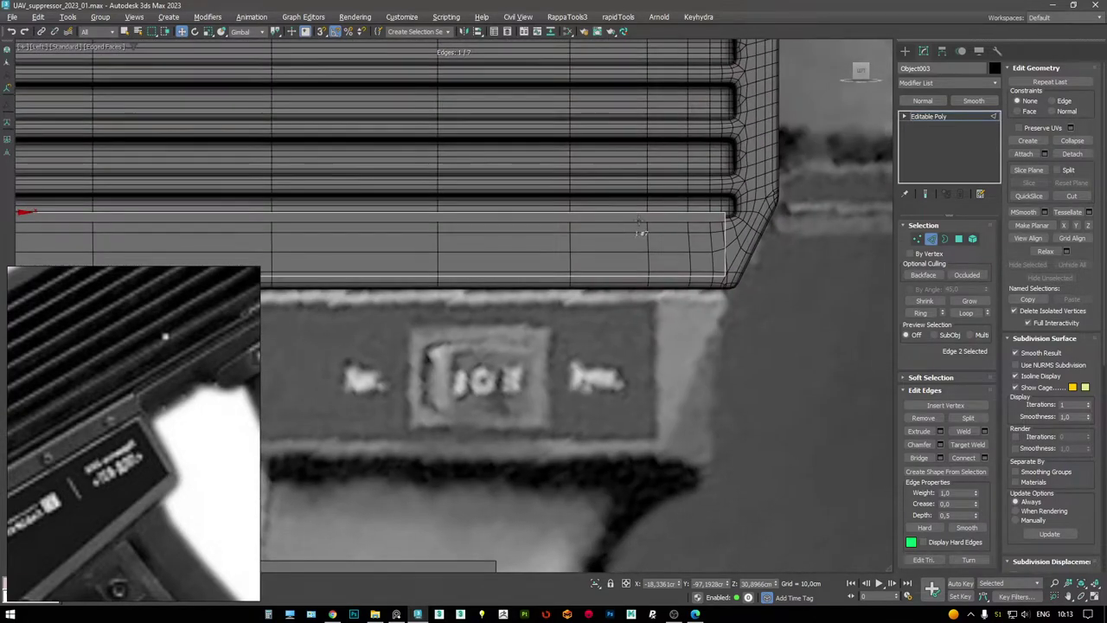
key("1")
middle_click_drag(114, 173, 205, 208)
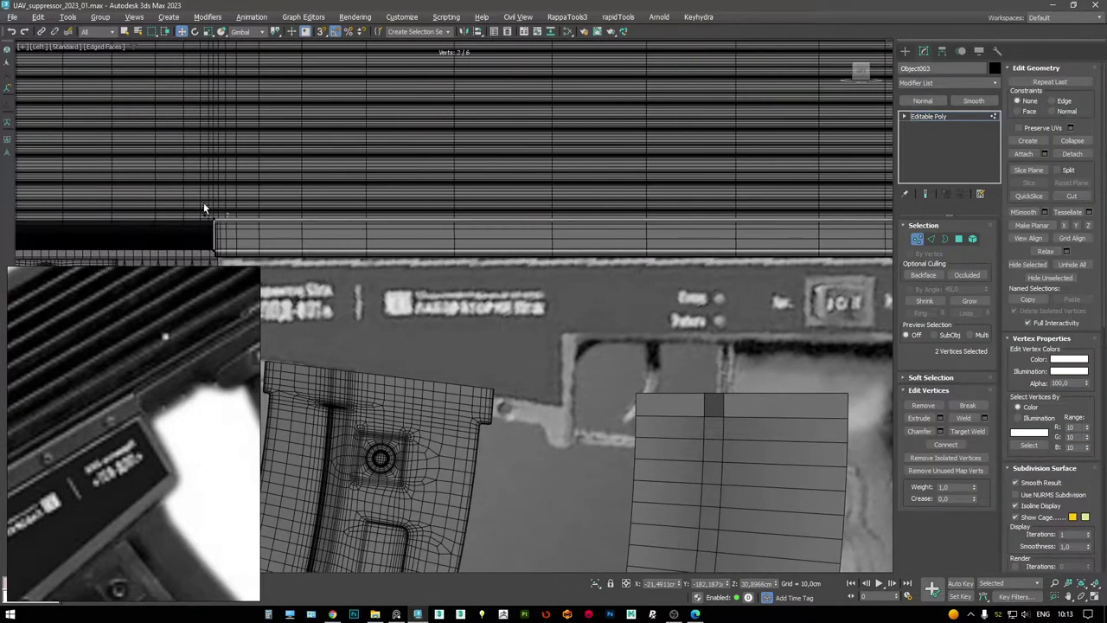
key("F3")
scroll(494, 202, "up", 4)
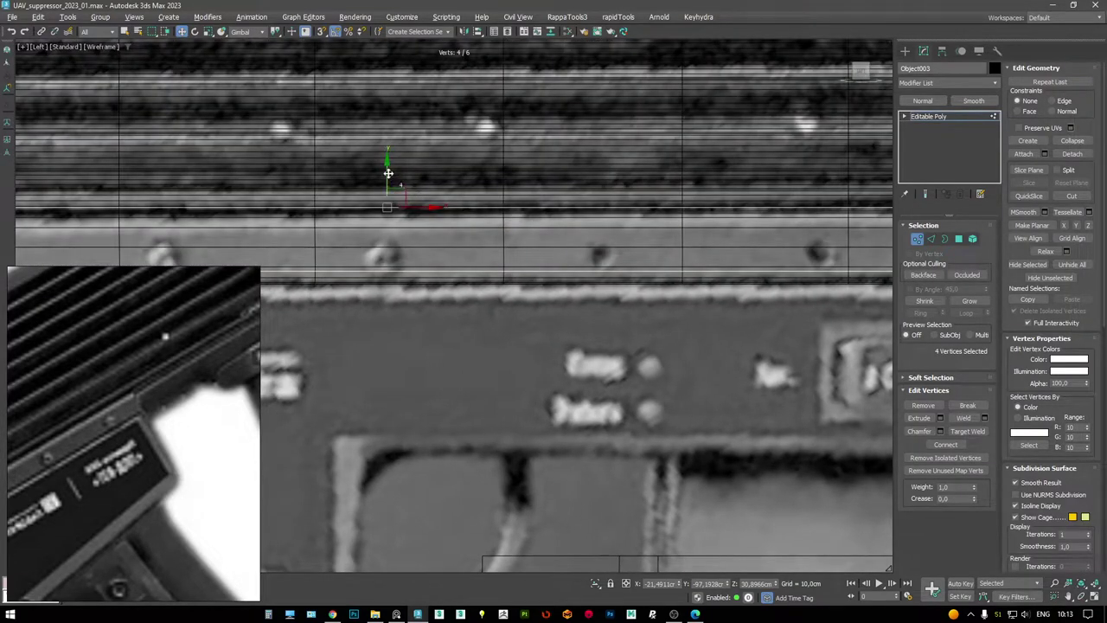
key("F3")
left_click_drag(388, 173, 396, 186)
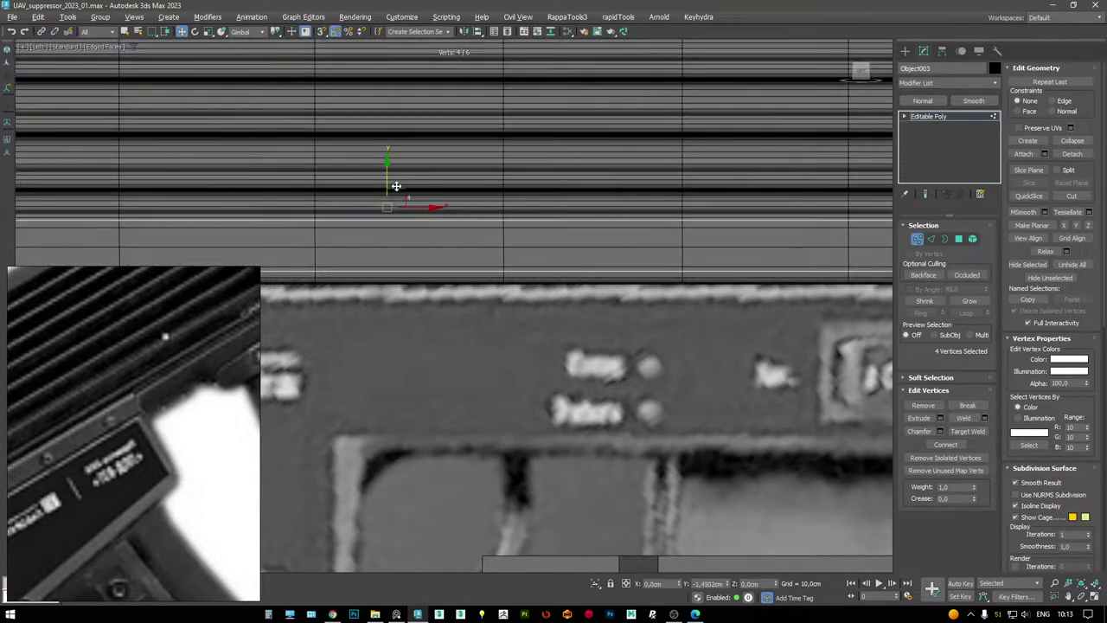
- Return to the perspective view and restore the four-viewport layout
key("p")
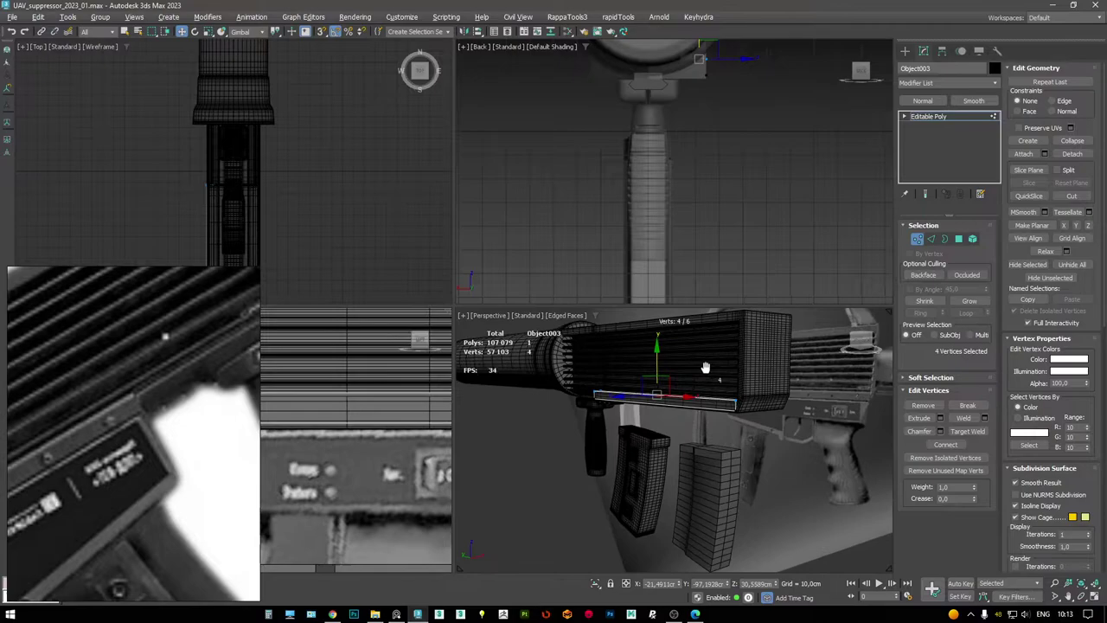
scroll(583, 312, "up", 8)
scroll(553, 181, "down", 8)
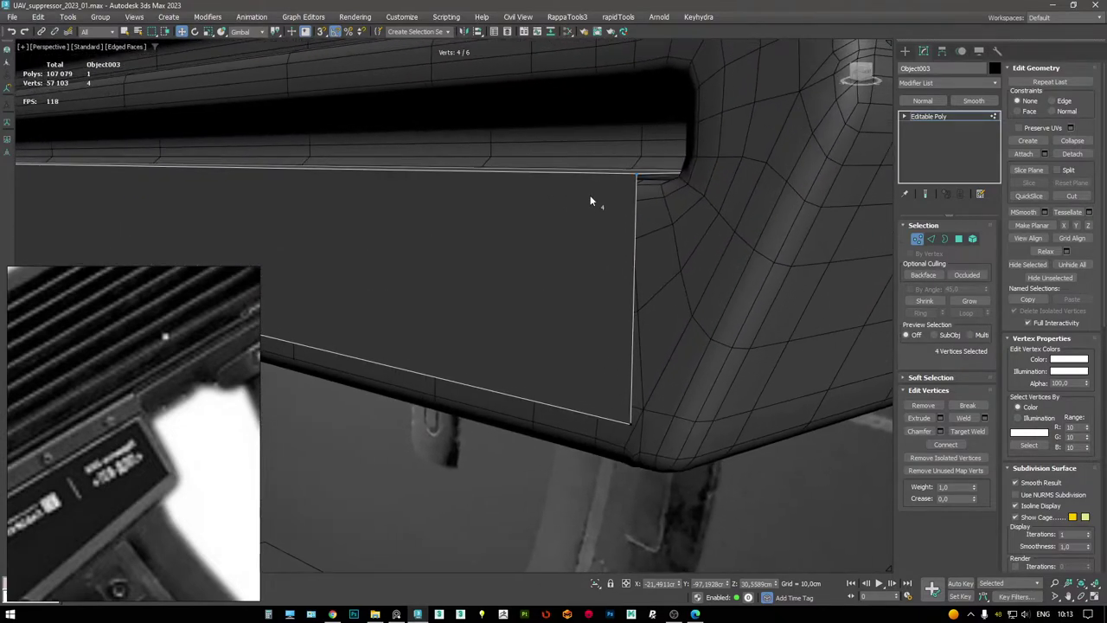
key("2")
key("alt+w")
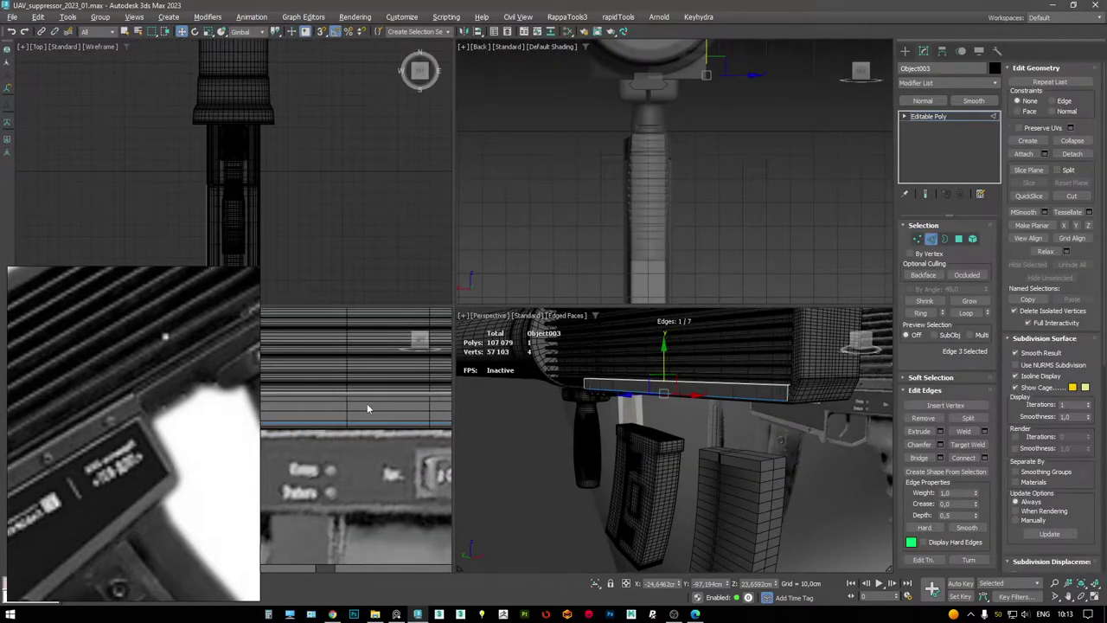
- Extrude the strip's lower edge downward into a new plate section over the receiver
key("alt+w")
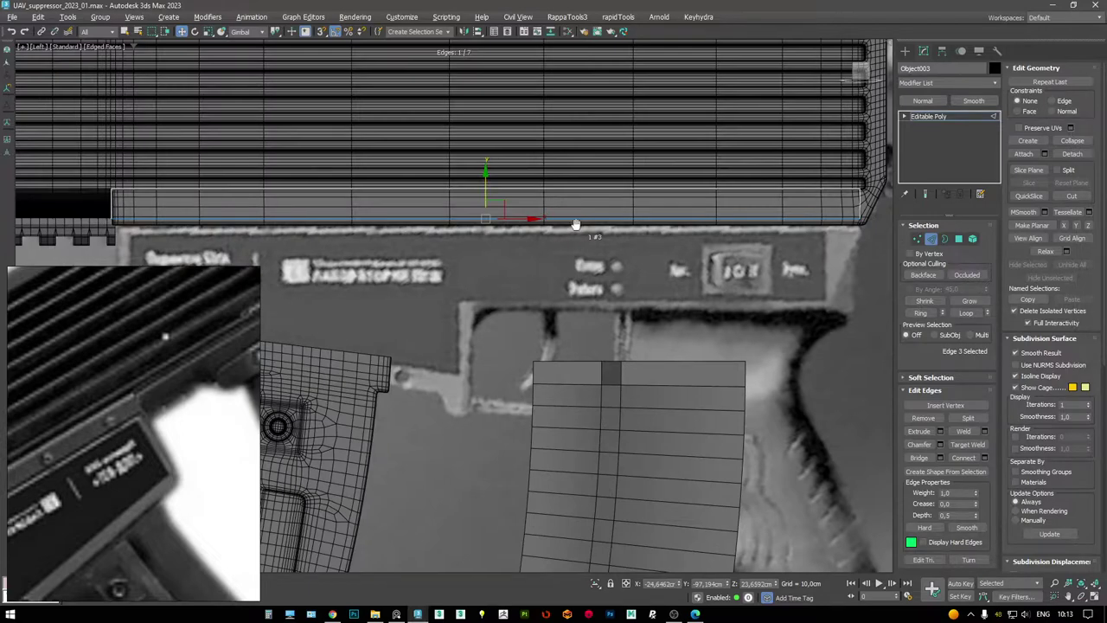
middle_click_drag(575, 224, 567, 223)
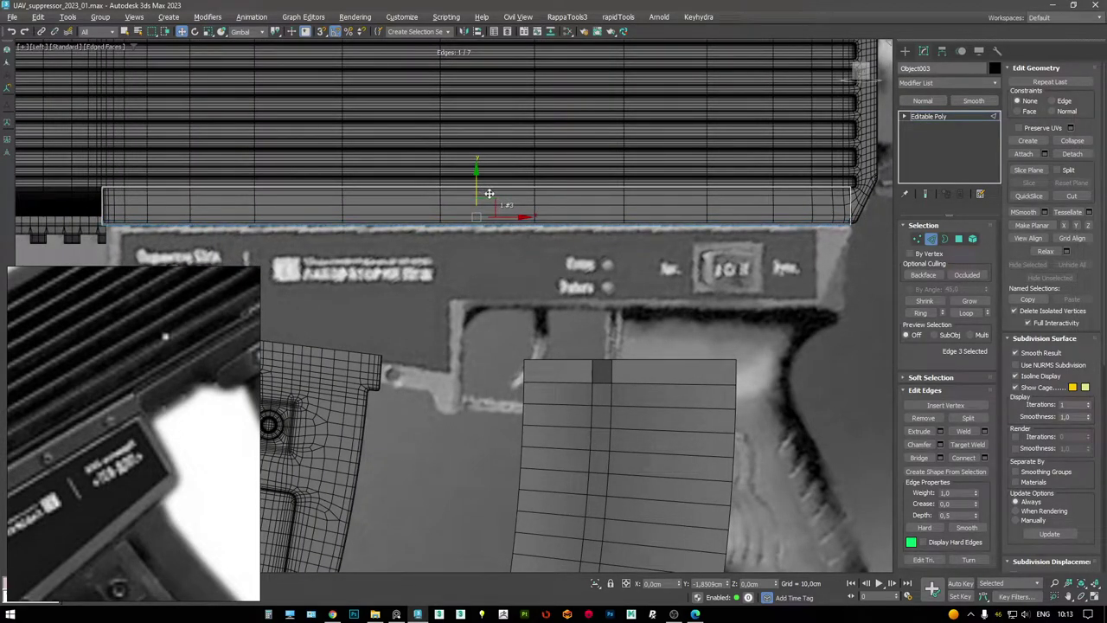
middle_click_drag(491, 194, 527, 143)
mouse_move(516, 142)
left_mouse_down("shift")
mouse_move(522, 208)
mouse_move(520, 158)
left_mouse_up("shift")
left_click_drag(520, 159, 534, 334)
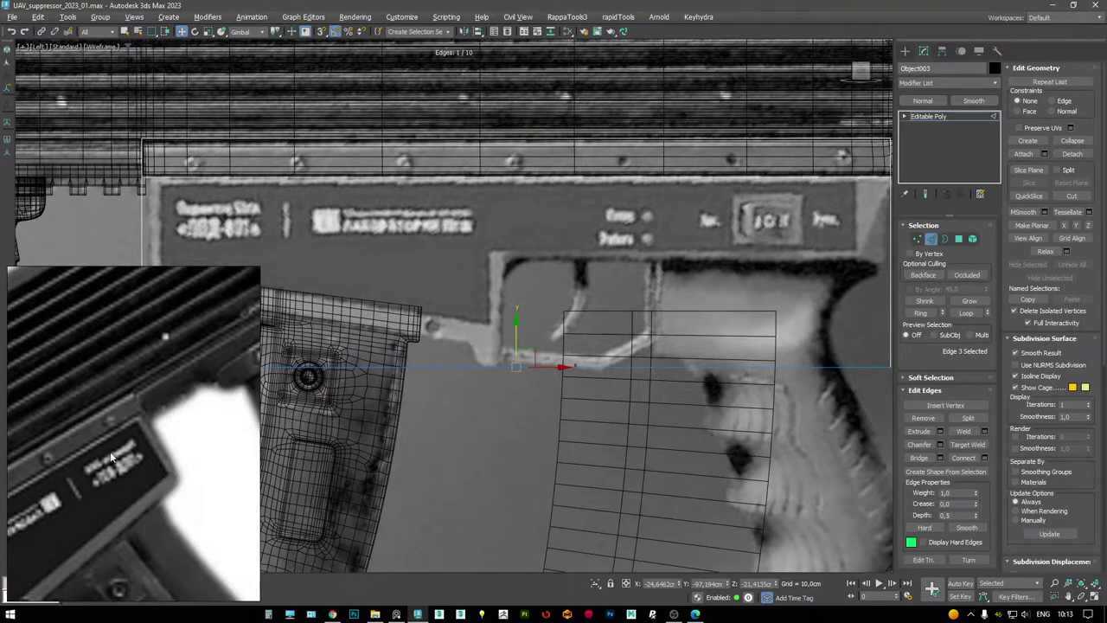
scroll(111, 459, "down", 3)
scroll(143, 464, "up", 2)
- Shift the reference photo to show the grip, then select the plate's lower rear corner vertices
middle_click_drag(97, 493, 143, 500)
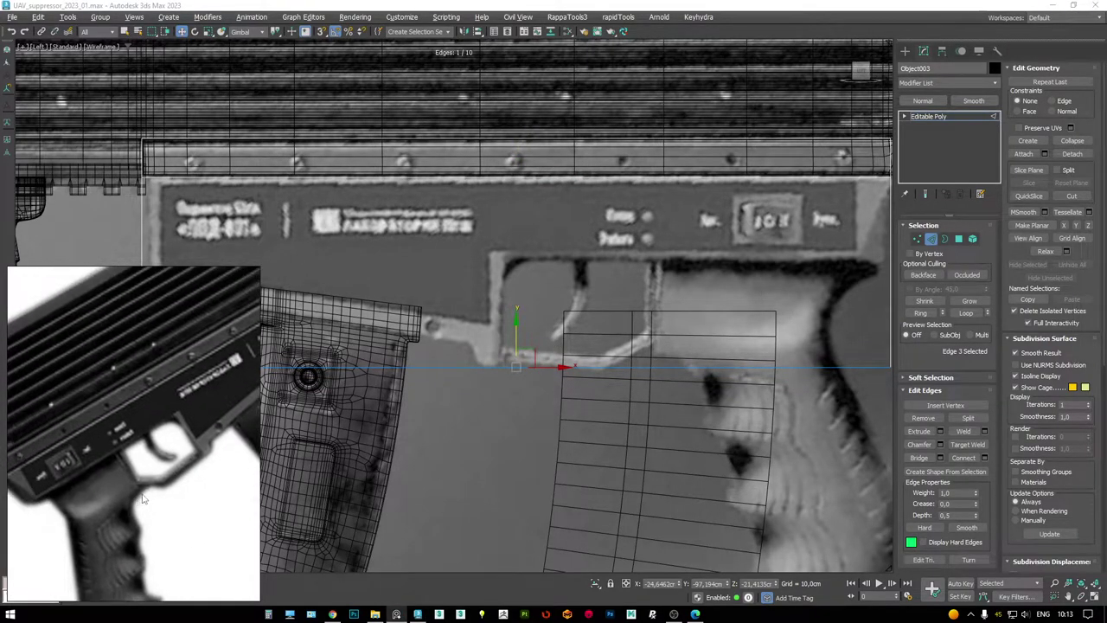
scroll(566, 268, "down", 3)
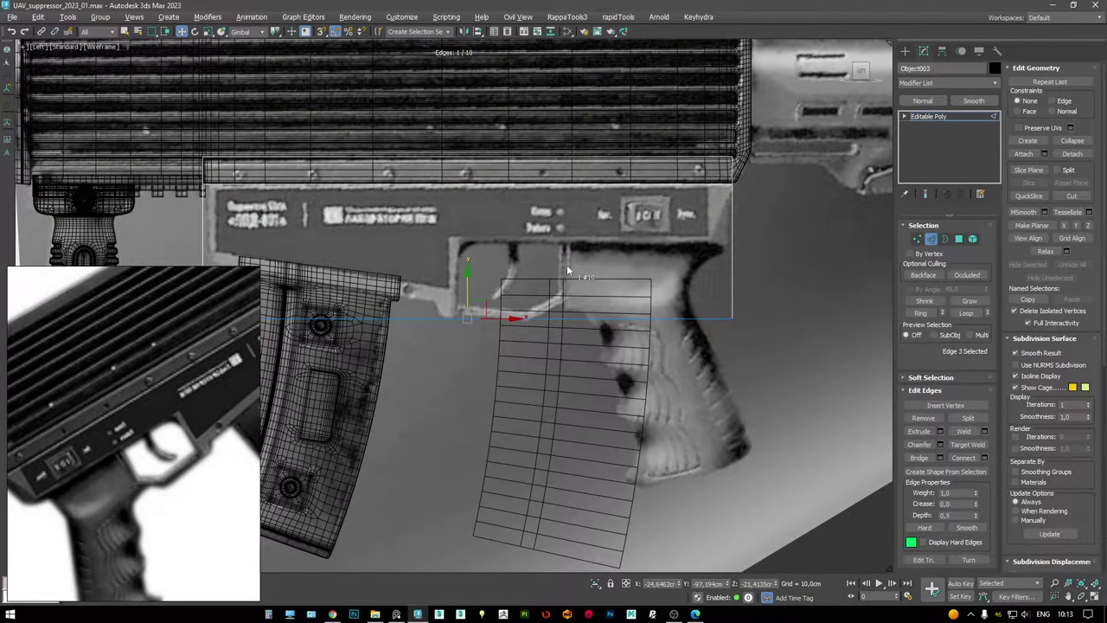
scroll(788, 218, "up", 5)
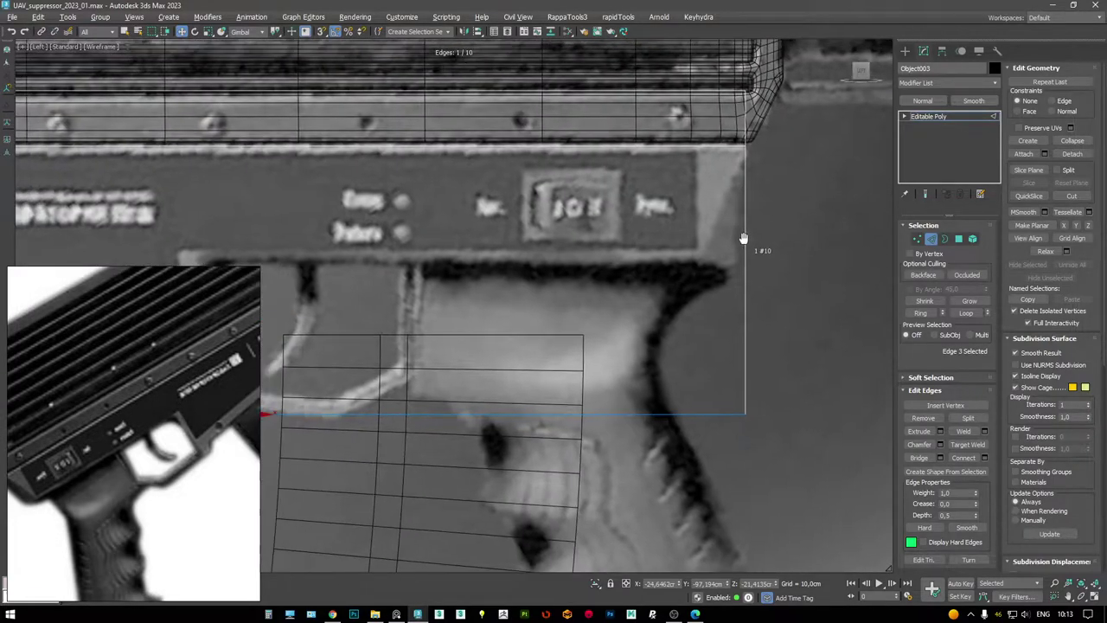
scroll(740, 184, "down", 2)
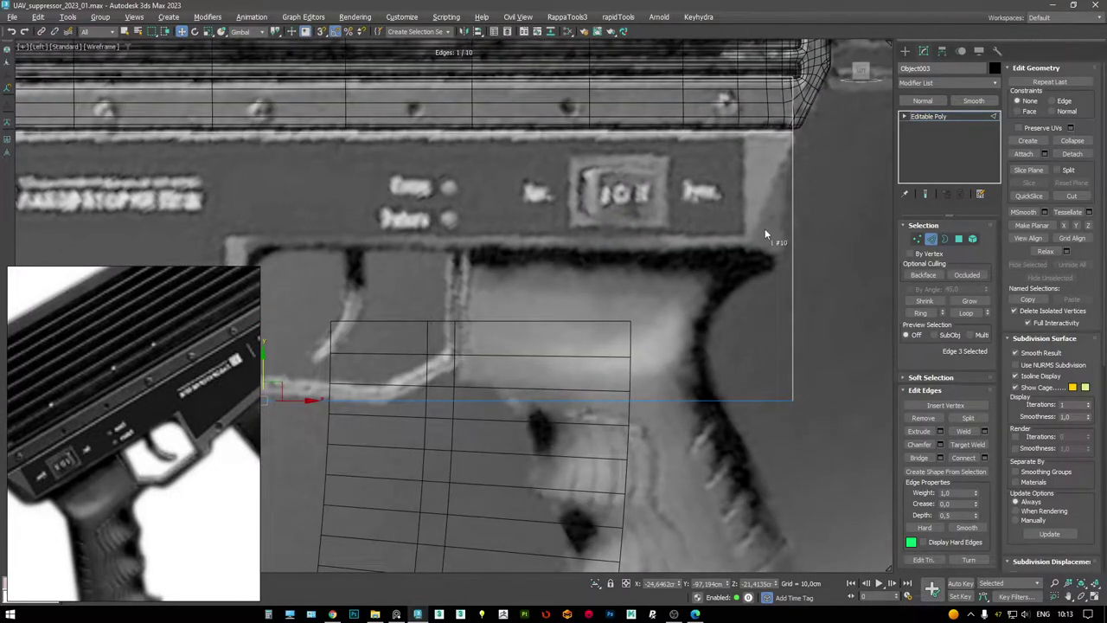
middle_click_drag(764, 234, 782, 239)
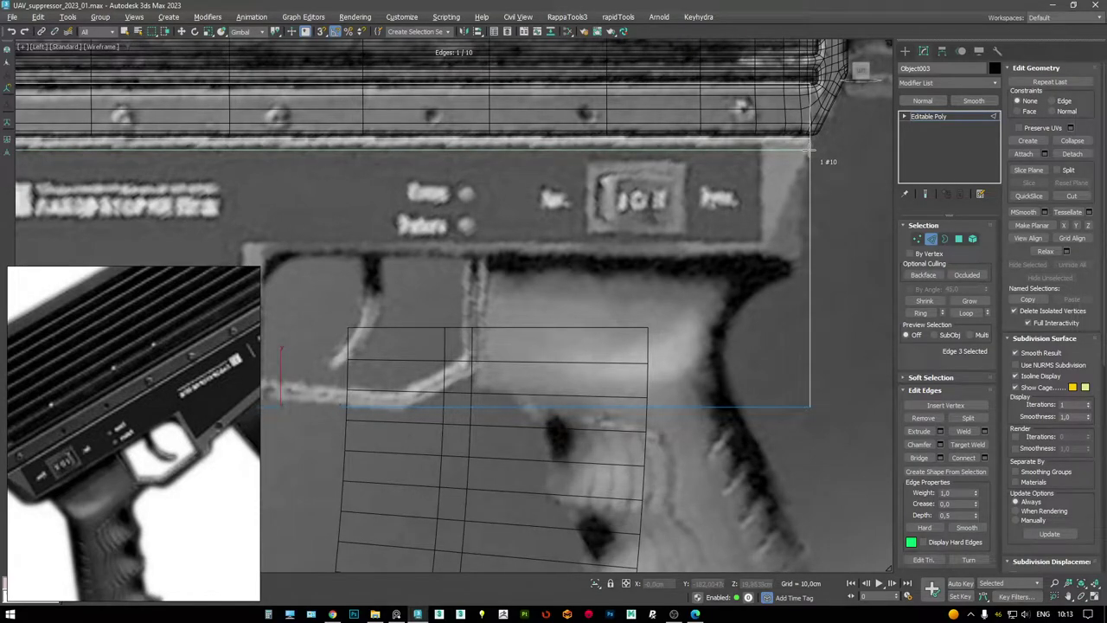
left_click(809, 149)
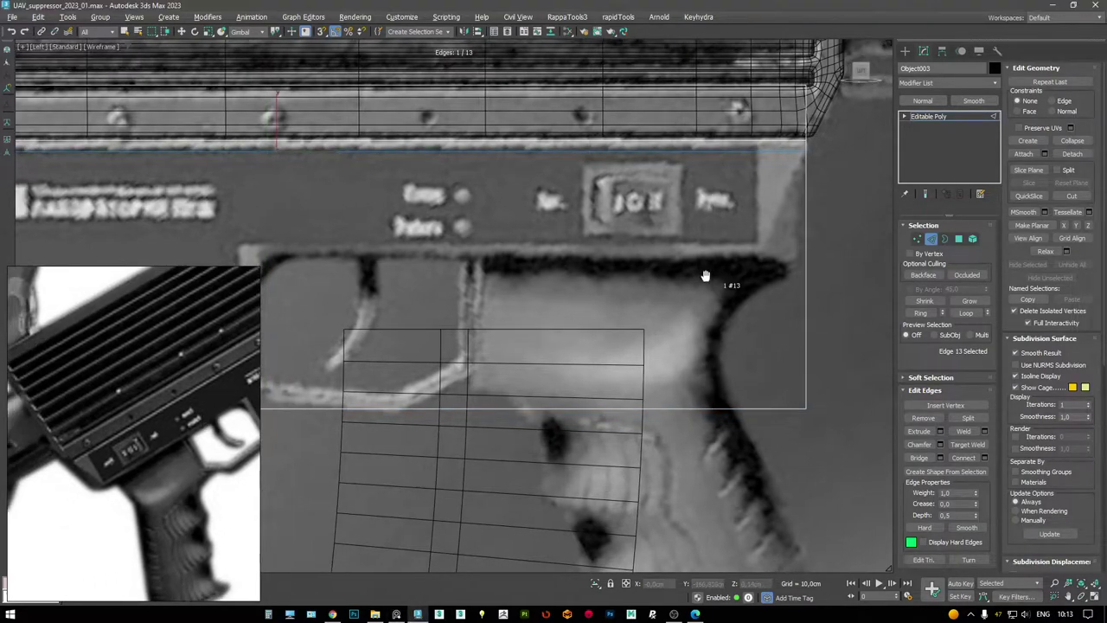
middle_click_drag(800, 248, 761, 261)
key("1")
left_click_drag(712, 350, 808, 424)
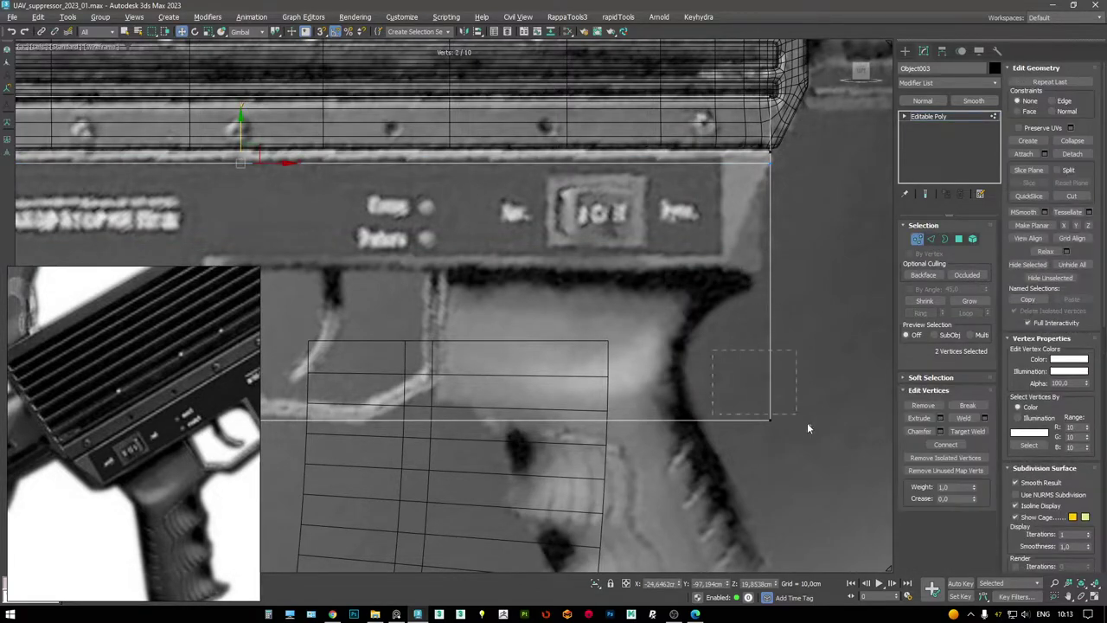
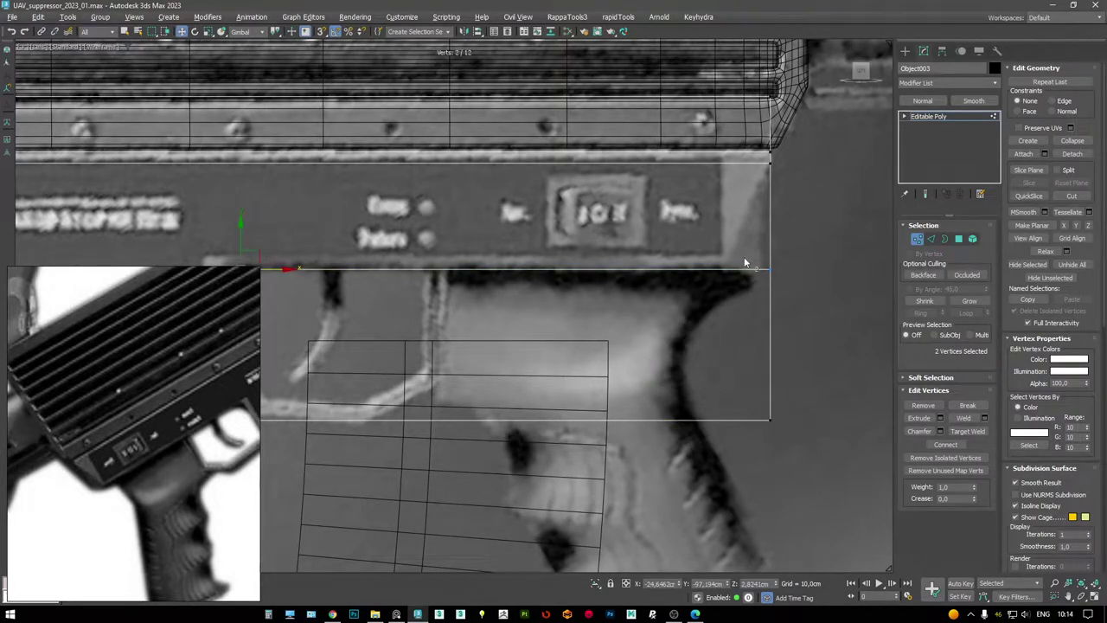
- Frame the lower receiver block in perspective and select its top edges
scroll(769, 192, "up", 2)
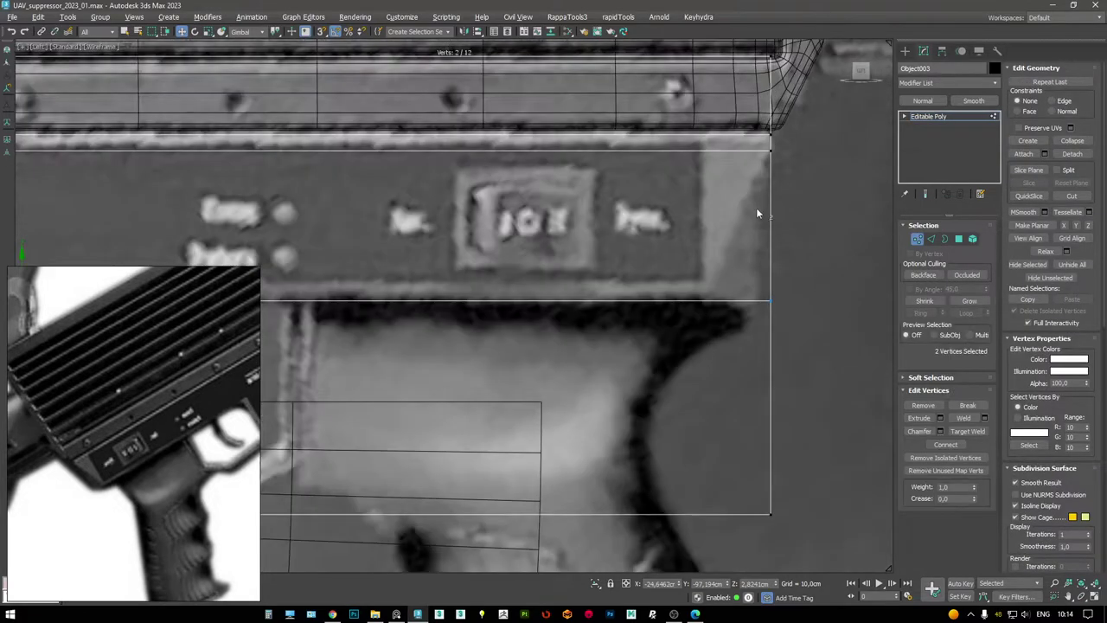
middle_click_drag(736, 278, 752, 251)
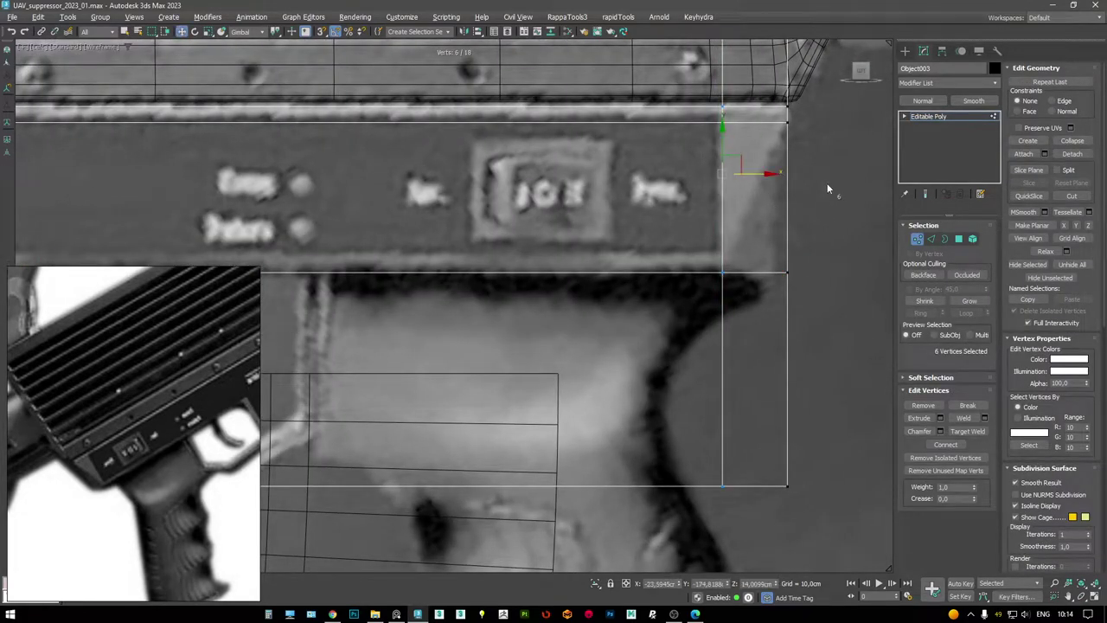
key("p")
middle_click_drag(761, 346, 611, 230, "alt")
key("2")
left_click(645, 212)
key("F3")
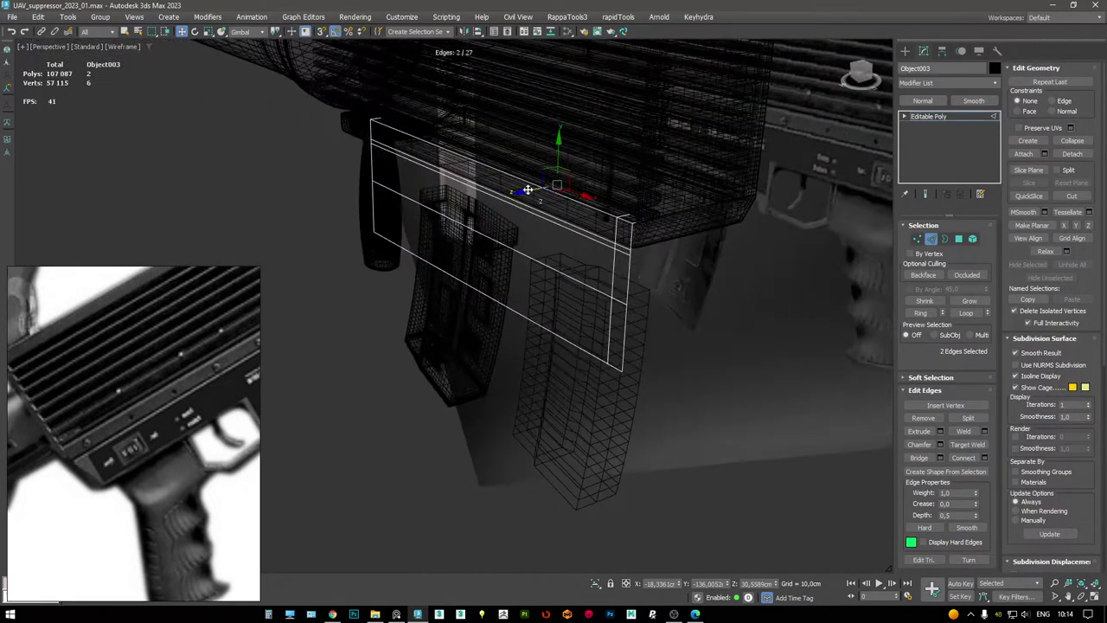
key("F3")
- Isolate the receiver block and select its end edges
key("alt+q")
scroll(597, 264, "up", 2)
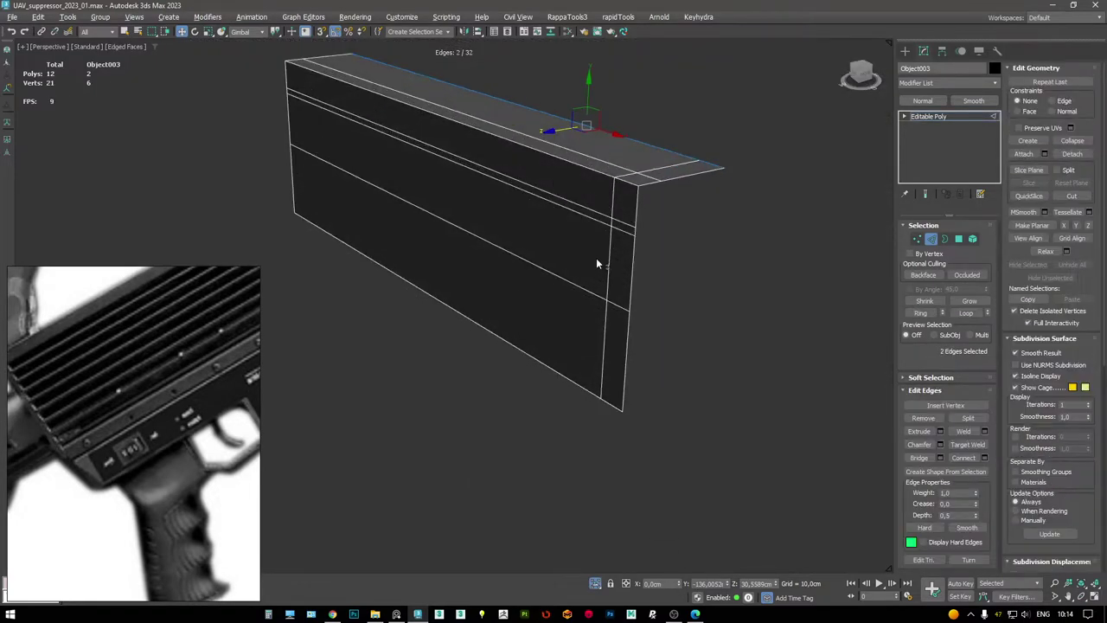
middle_click_drag(597, 264, 593, 280, "alt")
left_click_drag(498, 80, 498, 81, "alt")
middle_click_drag(554, 199, 588, 232, "alt")
- Extrude a strip of faces from the end edges and target-weld its loose corner vertex
left_click_drag(567, 307, 621, 199, "shift")
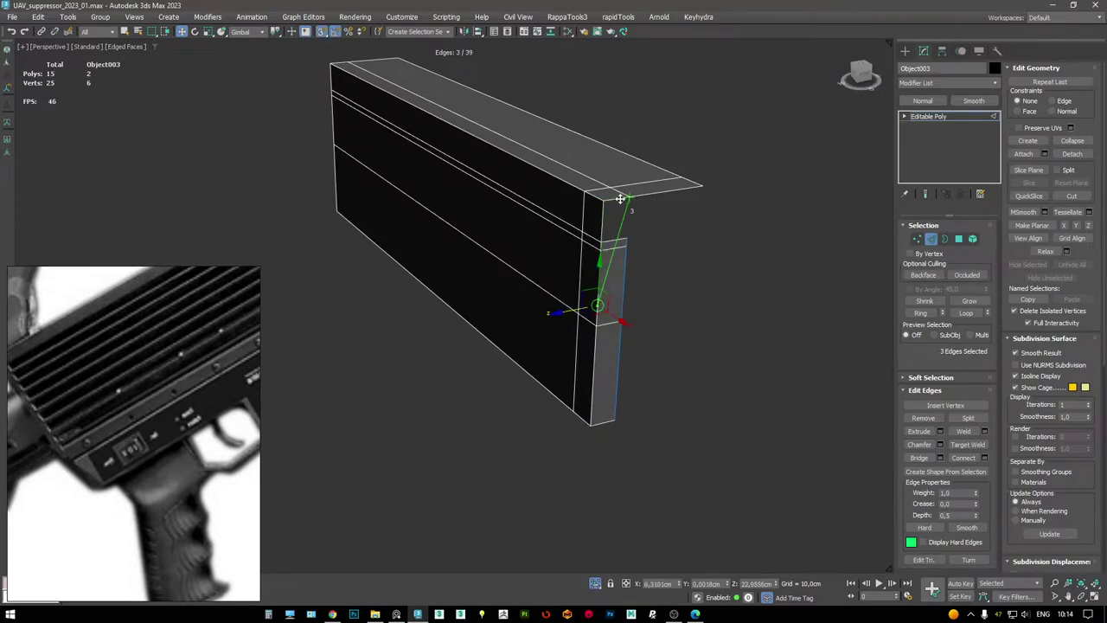
left_click_drag(588, 309, 686, 180, "shift")
middle_click_drag(700, 185, 606, 286, "alt")
scroll(601, 353, "up", 2)
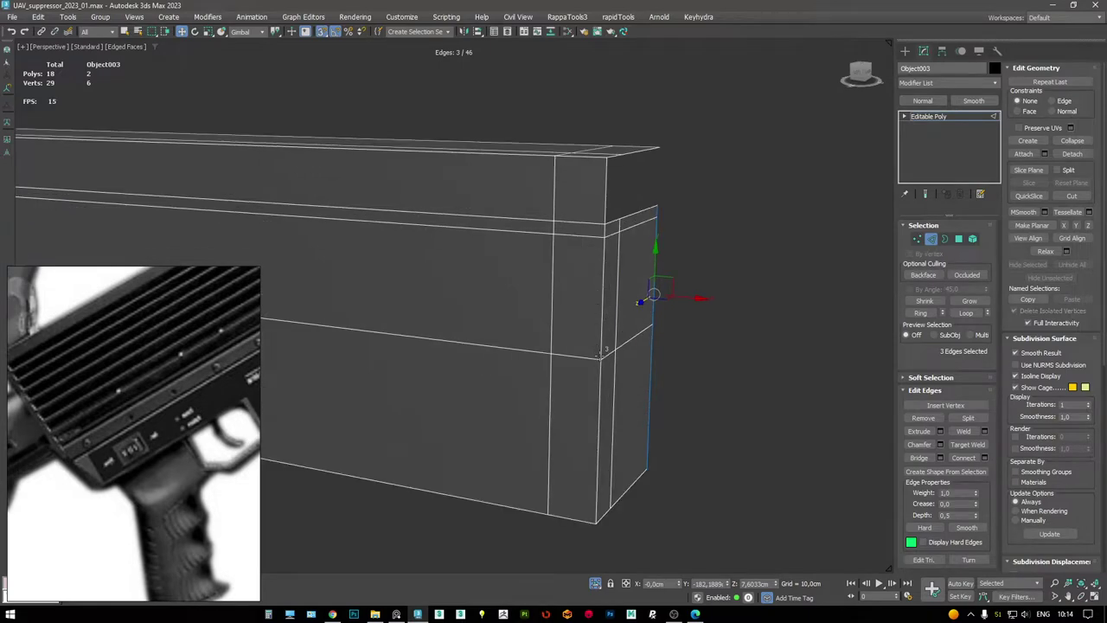
key("1")
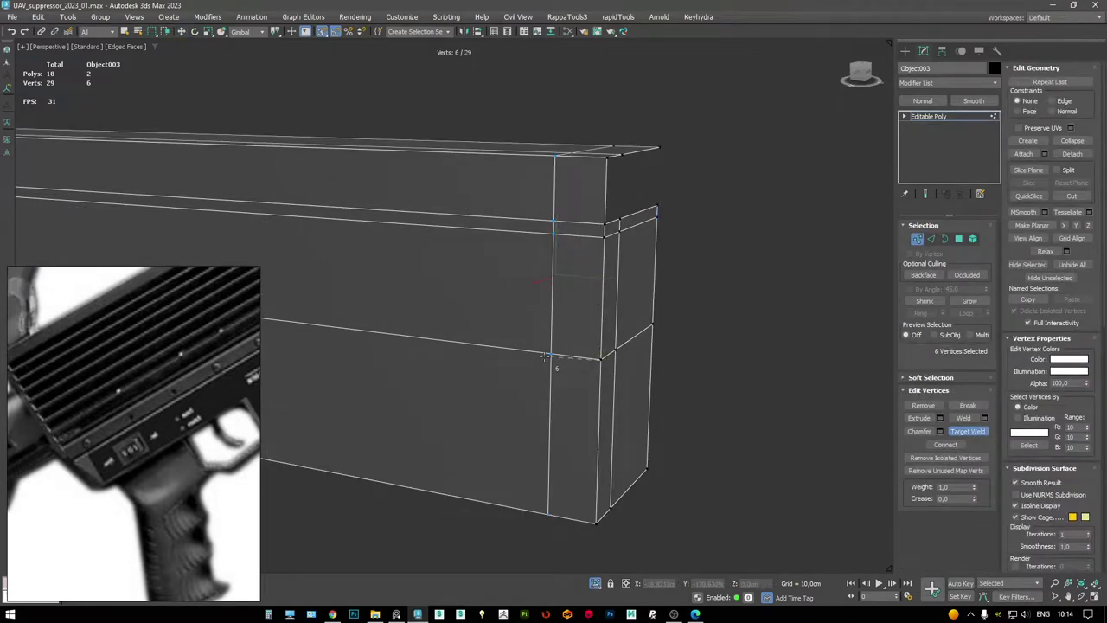
left_click(546, 355)
- Check the new edge against the trigger-guard opening in the side reference view
key("alt+w")
key("alt+w")
scroll(493, 401, "up", 1)
middle_click_drag(645, 328, 670, 271)
key("alt+w")
key("alt+w")
key("alt+w")
key("alt+w")
middle_click_drag(566, 363, 518, 299)
scroll(519, 298, "up", 4)
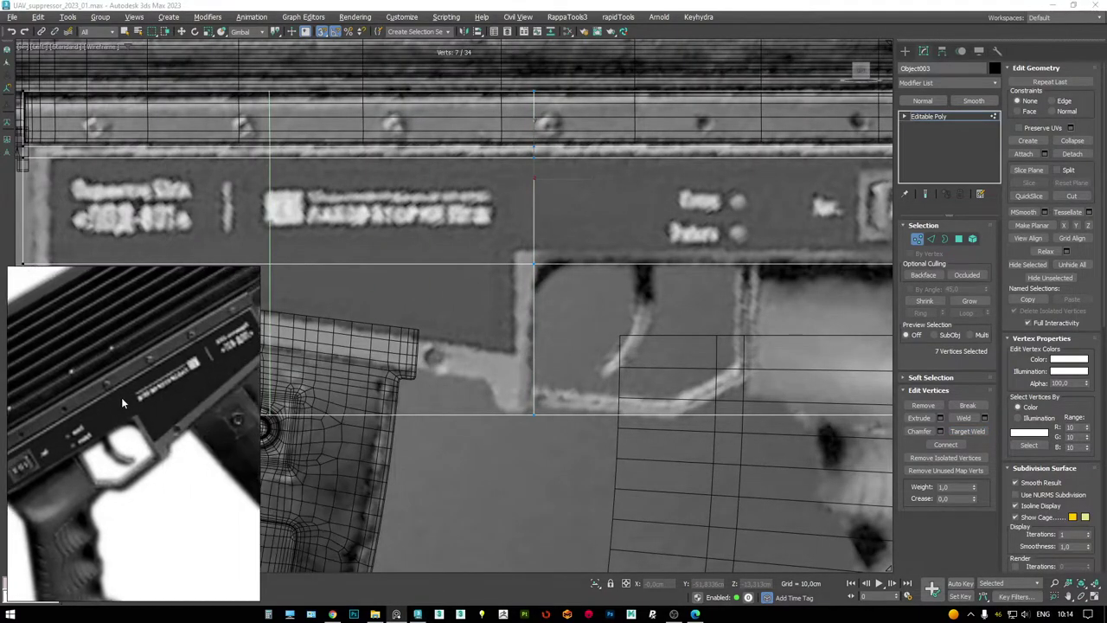
middle_click_drag(437, 338, 439, 341)
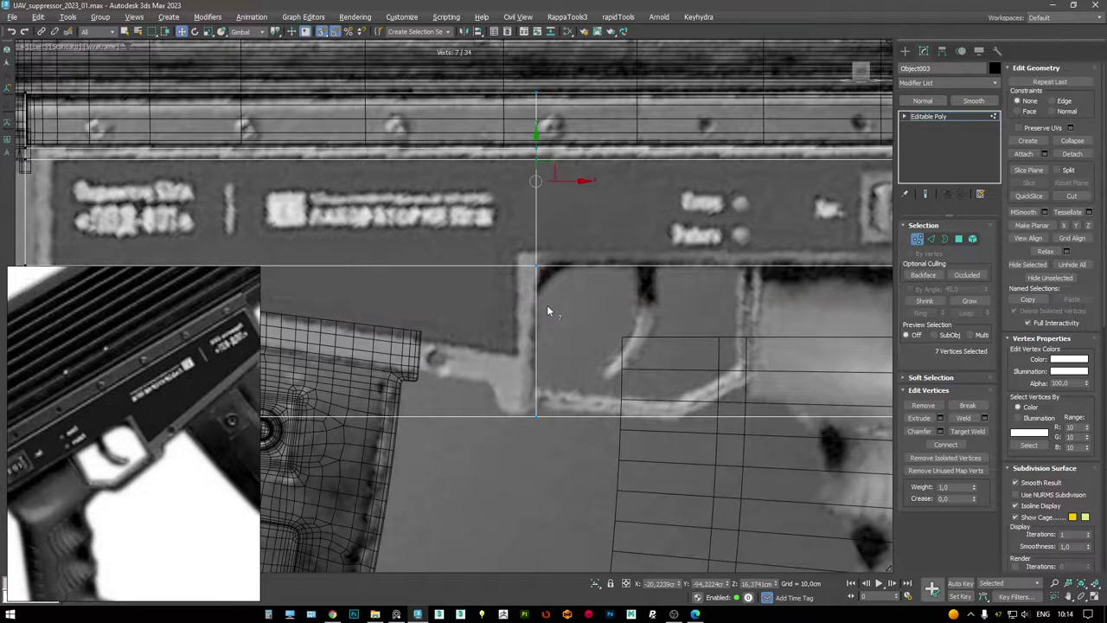
scroll(563, 303, "down", 4)
- Select the block's side, front and right end faces in Polygon mode
key("4")
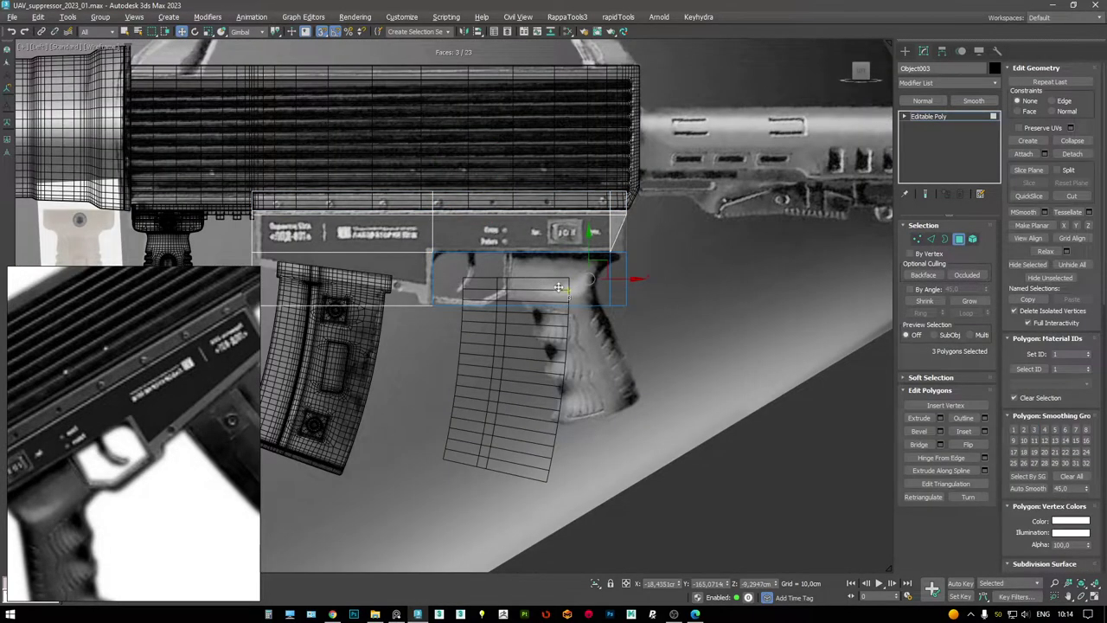
key("alt+w")
middle_click_drag(572, 368, 513, 351, "alt")
key("alt+w")
middle_click_drag(456, 313, 467, 277, "alt")
left_click(463, 276)
left_click(372, 277, "ctrl")
middle_click_drag(372, 276, 491, 273, "alt")
left_click(497, 239, "ctrl")
- Extrude the selected faces outward to the right to extend the block
key("F3")
key("F3")
left_click_drag(455, 273, 621, 263, "shift")
key("ctrl+d")
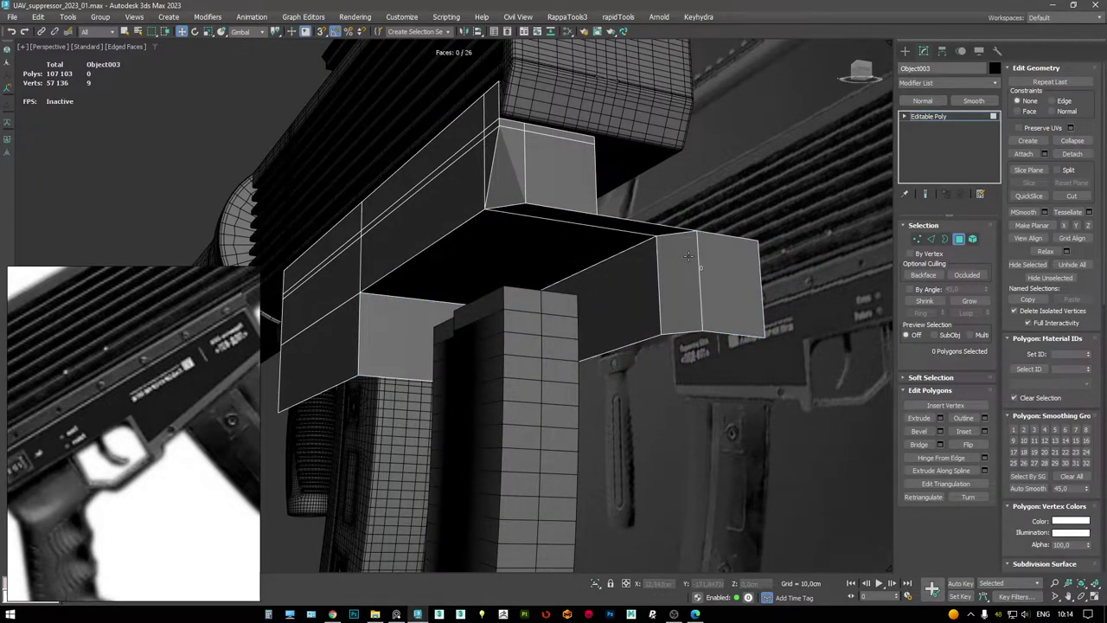
key("F3")
- Scale the extension's end vertices flat into a thin sliver and weld them
key("1")
left_click_drag(819, 443, 600, 198)
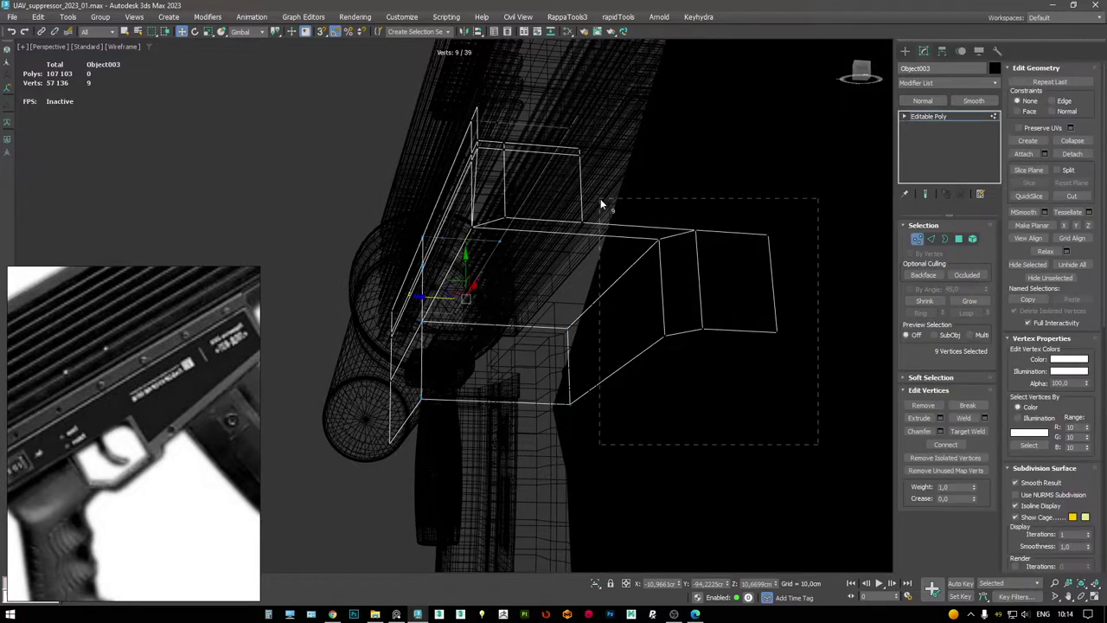
key("r")
key("F3")
left_click_drag(668, 322, 668, 354)
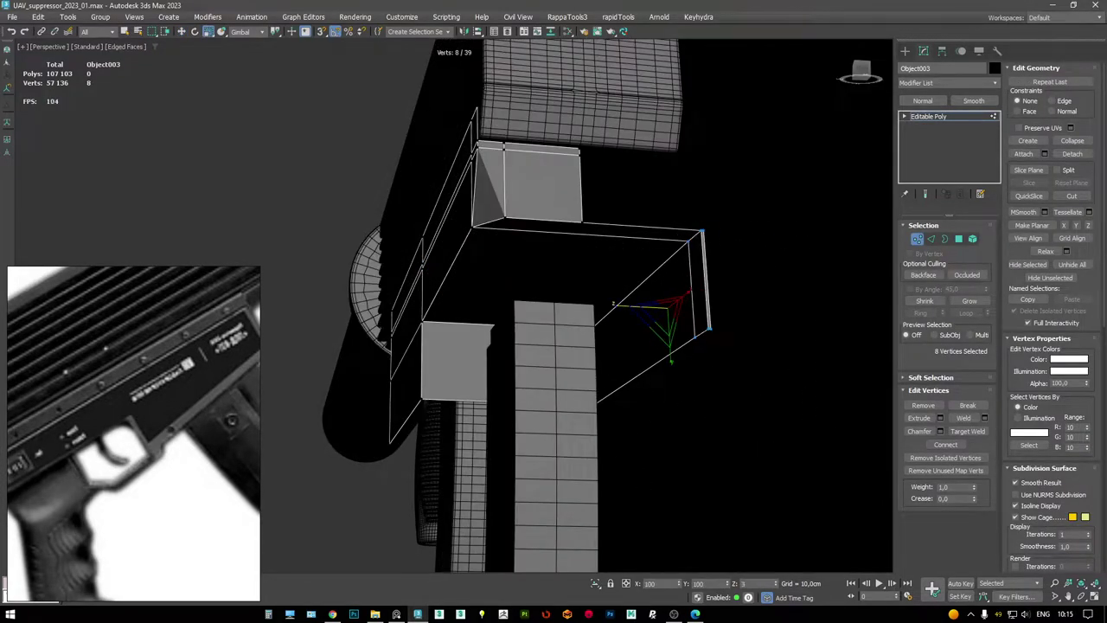
key("ctrl+w")
- Select and frame the extension's end faces to inspect the result
key("4")
left_click(708, 256)
left_click(667, 320)
key("F3")
left_click(588, 306, "ctrl")
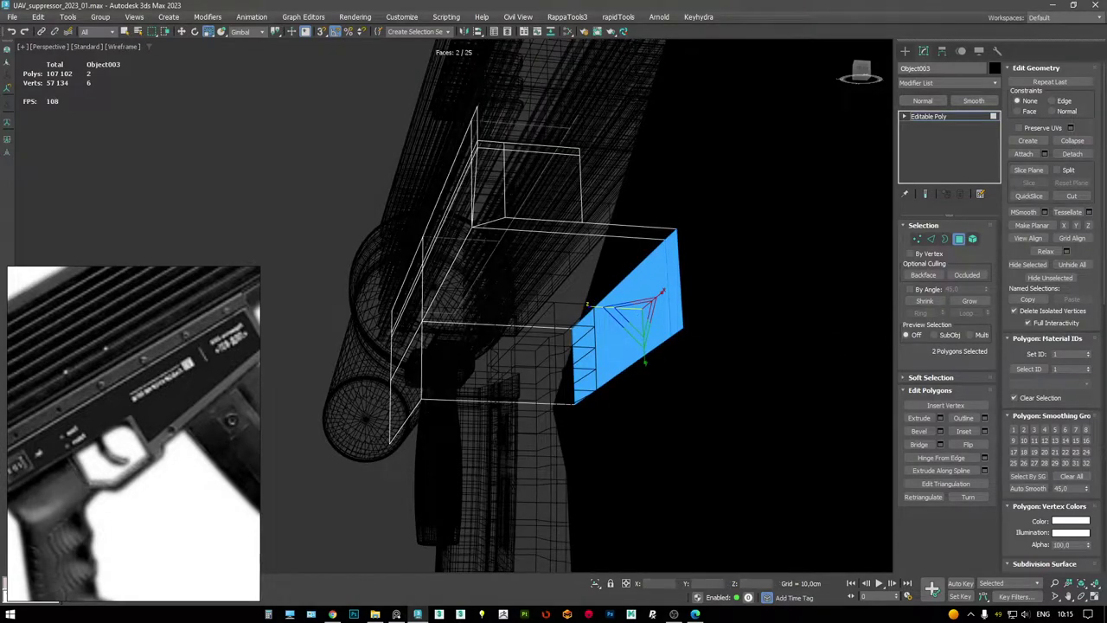
key("F3")
key("F3")
key("z")
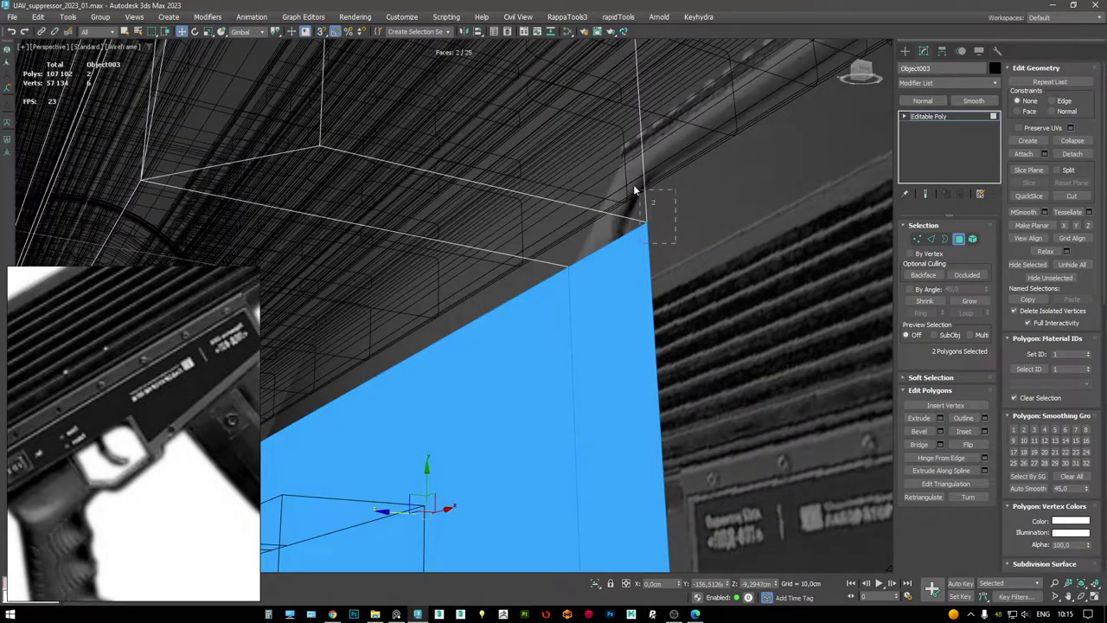
mouse_move(634, 190)
middle_mouse_down("alt")
mouse_move(663, 234)
mouse_move(660, 185)
mouse_move(632, 190)
mouse_move(673, 167)
mouse_move(622, 199)
middle_mouse_up("alt")
left_click(654, 247)
key("F3")
key("ctrl+d")
key("F4")
- Select the box's top corner vertex and a second vertex
scroll(167, 418, "up", 2)
scroll(73, 467, "up", 2)
middle_click_drag(663, 153, 662, 97, "alt")
key("1")
left_click(662, 80)
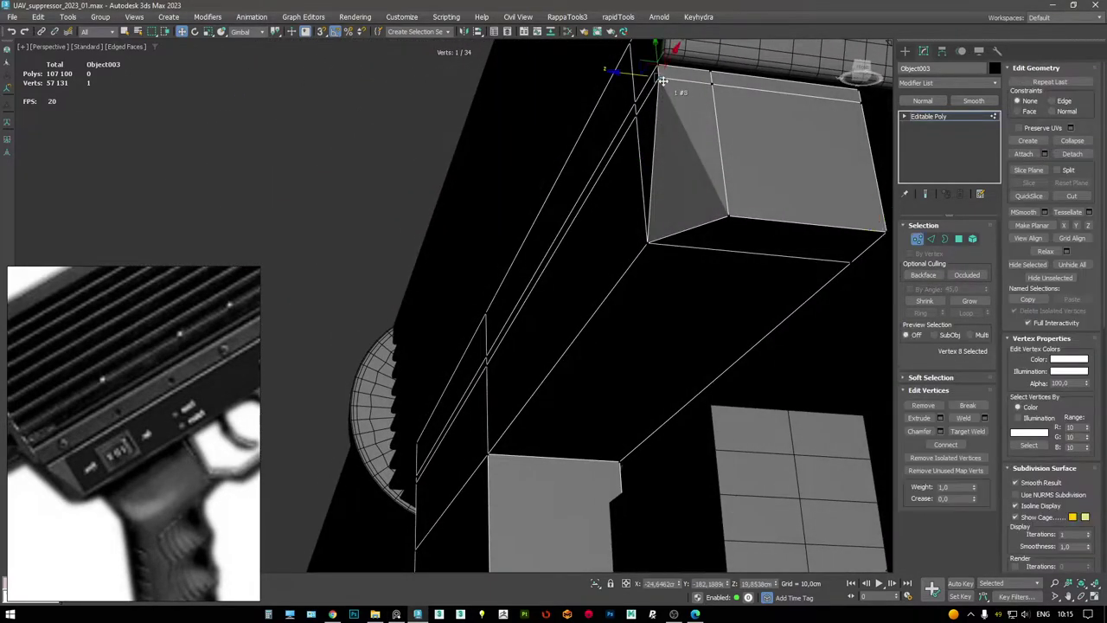
left_click(729, 210, "ctrl")
mouse_move(728, 210)
middle_mouse_down("alt")
mouse_move(712, 156)
mouse_move(562, 277)
mouse_move(556, 258)
mouse_move(611, 308)
mouse_move(601, 241)
mouse_move(589, 321)
mouse_move(570, 337)
middle_mouse_up("alt")
- Connect the two selected vertices with a new edge
key("ctrl+shift+e")
key("F4")
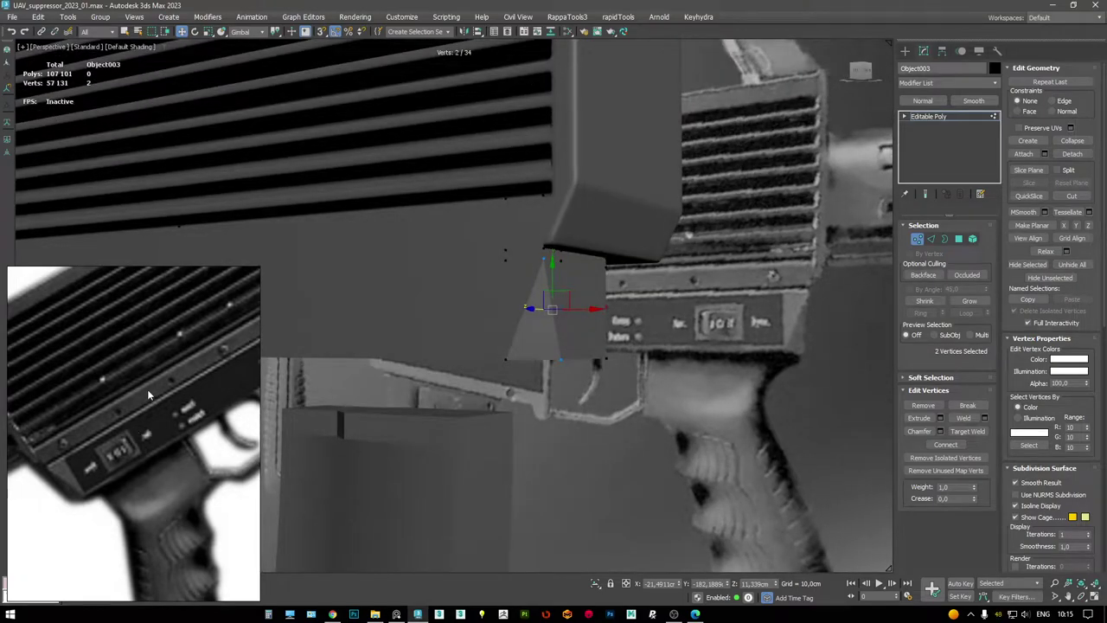
middle_click_drag(511, 314, 650, 226, "alt")
key("alt+w")
key("alt+w")
scroll(848, 247, "up", 5)
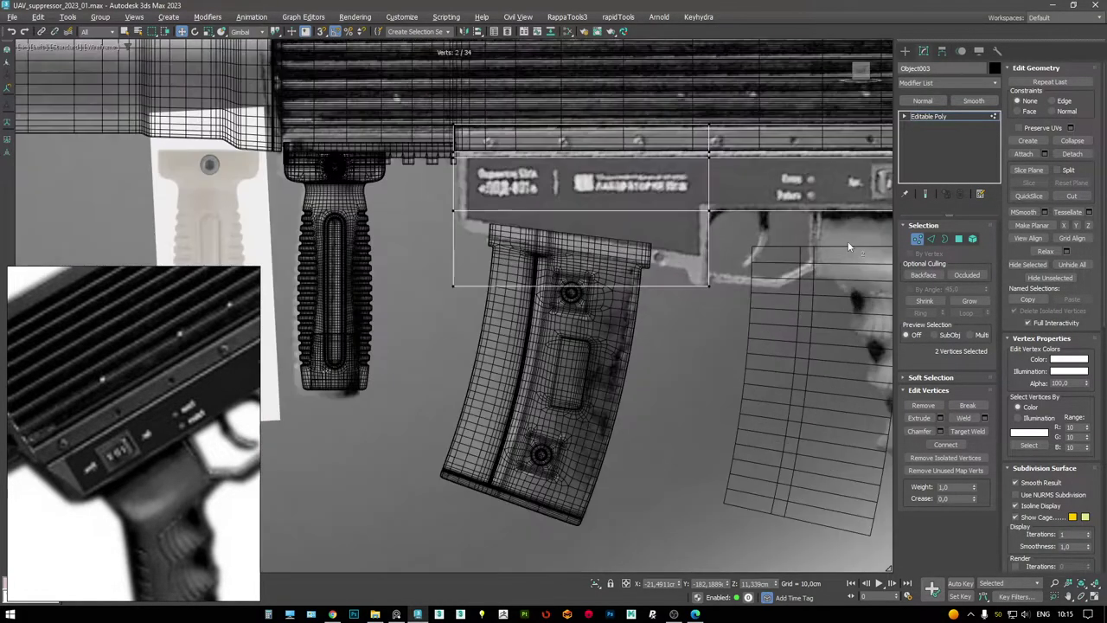
scroll(742, 240, "up", 4)
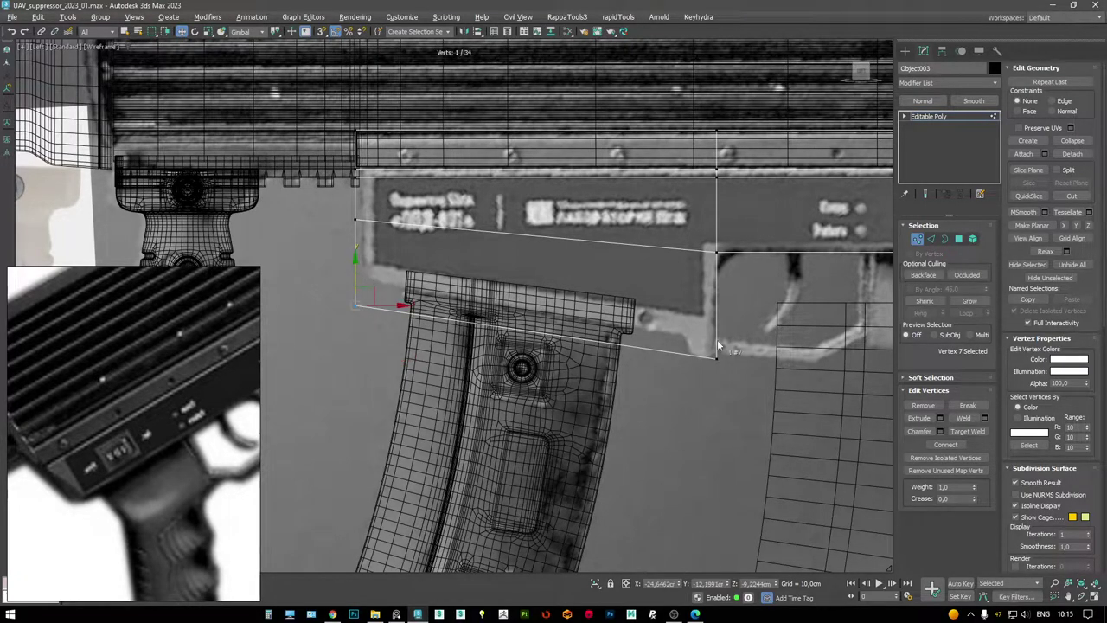
scroll(685, 347, "up", 6)
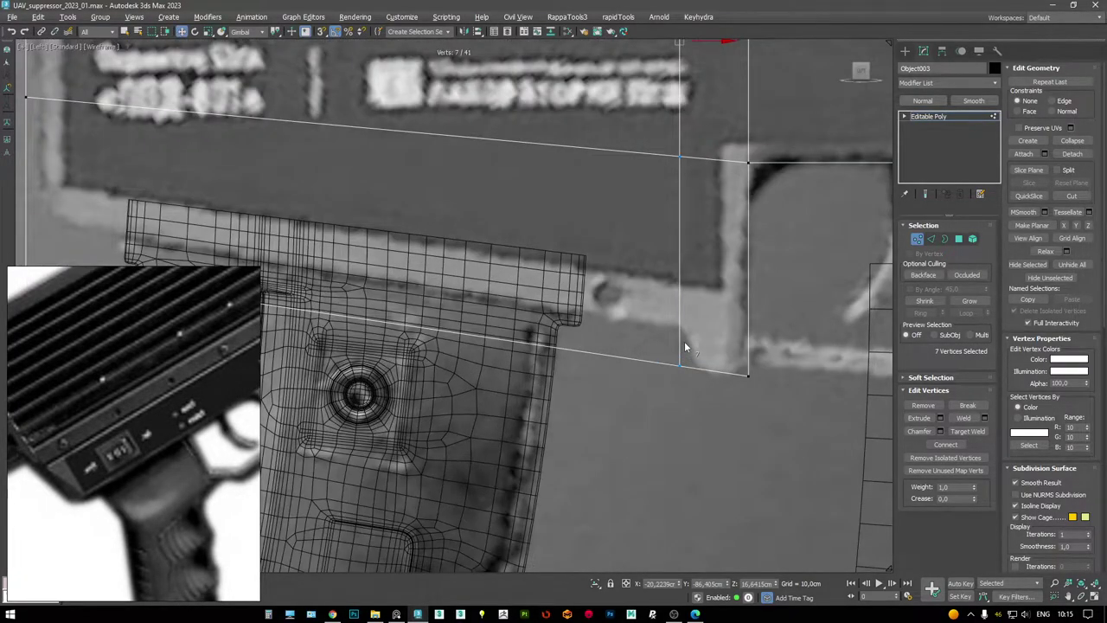
- Adjust the lower edge vertices and lower corner vertex to match the reference label plate
key("1")
scroll(684, 368, "down", 4)
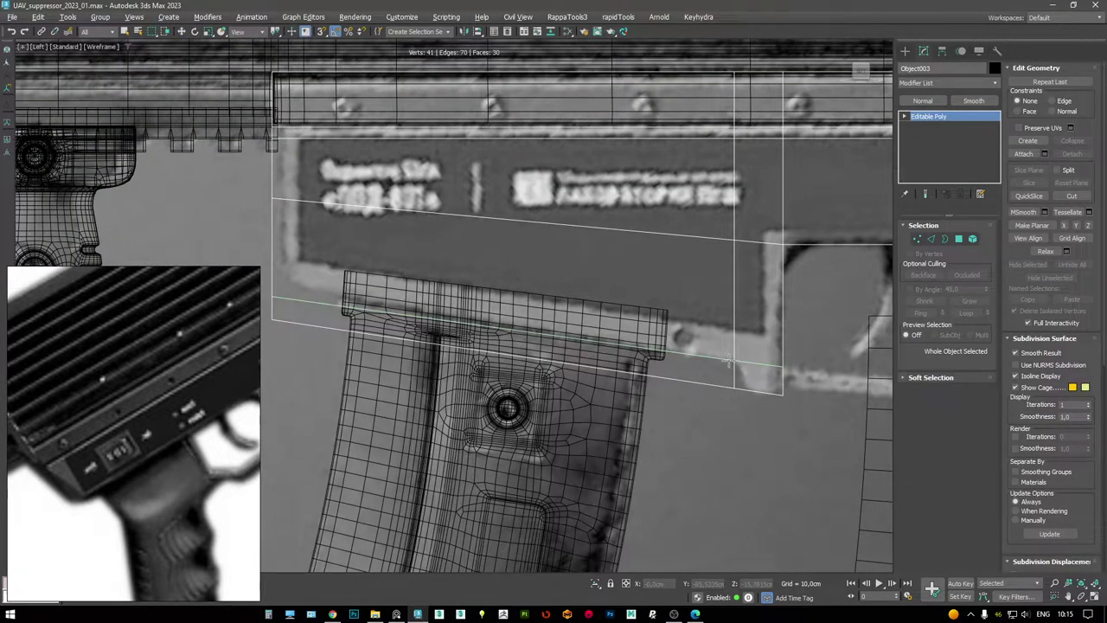
key("1")
left_click_drag(407, 361, 272, 273)
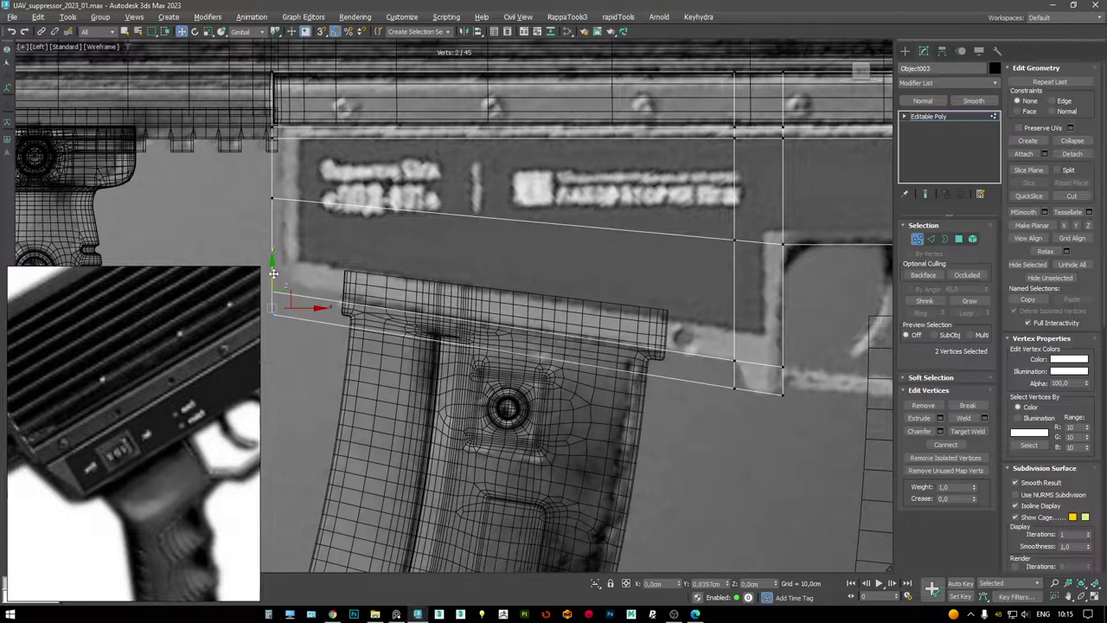
left_click_drag(713, 376, 758, 403)
- Select the thin sloped face on the block's underside
key("4")
left_click(601, 343)
key("F3")
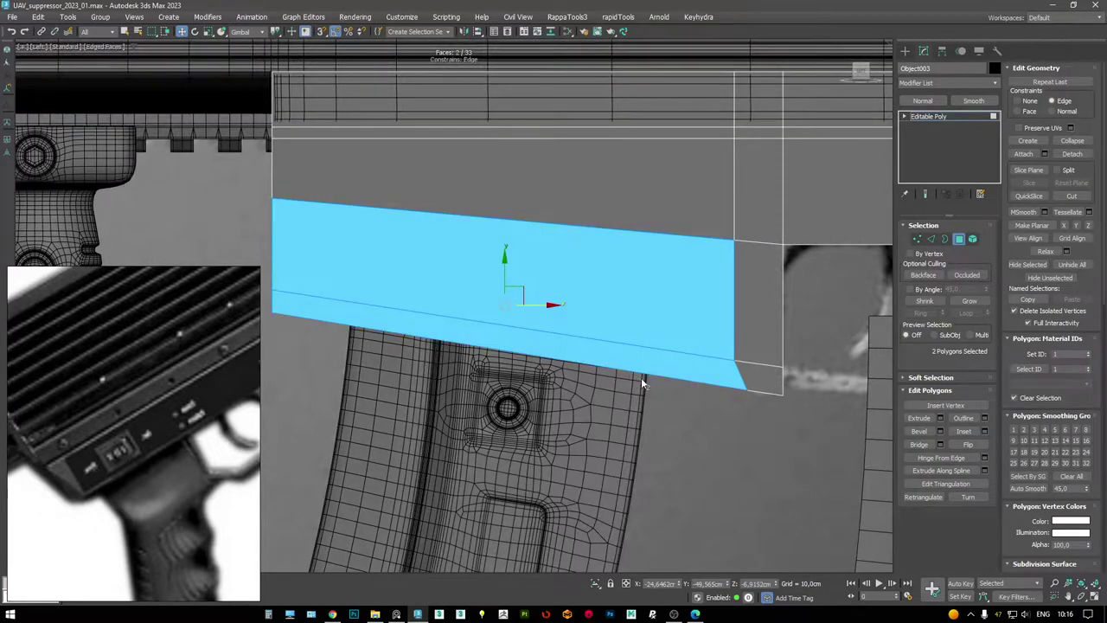
key("alt+w")
key("alt+w")
middle_click_drag(619, 314, 548, 240, "alt")
left_click(547, 240, "alt")
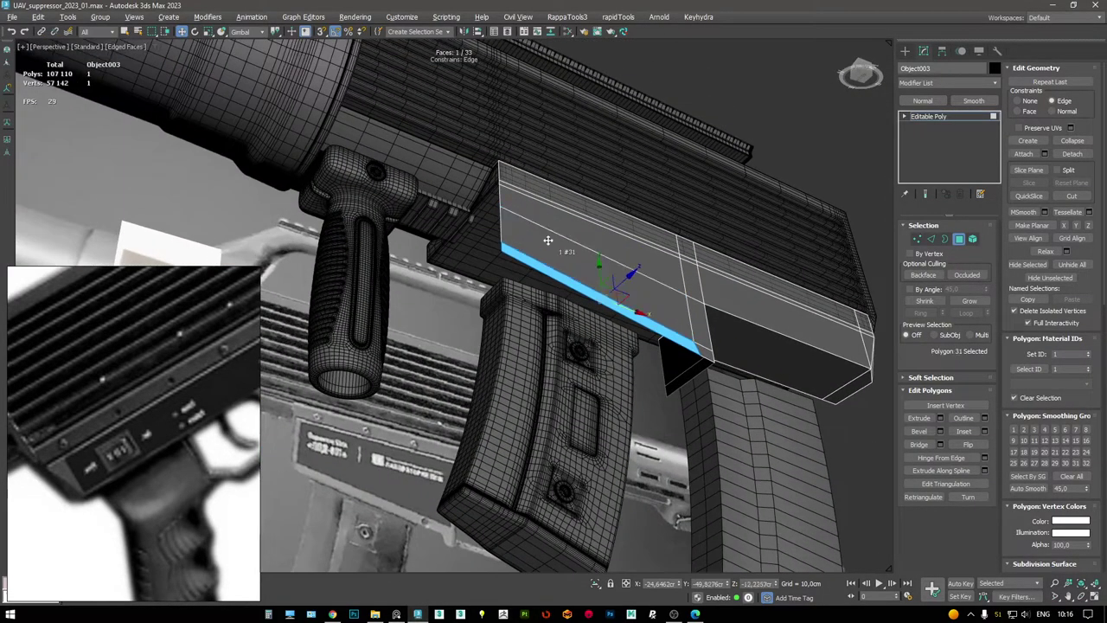
- Snap the narrow sloped face to the lower corner vertex and delete it
key("z")
key("alt+q")
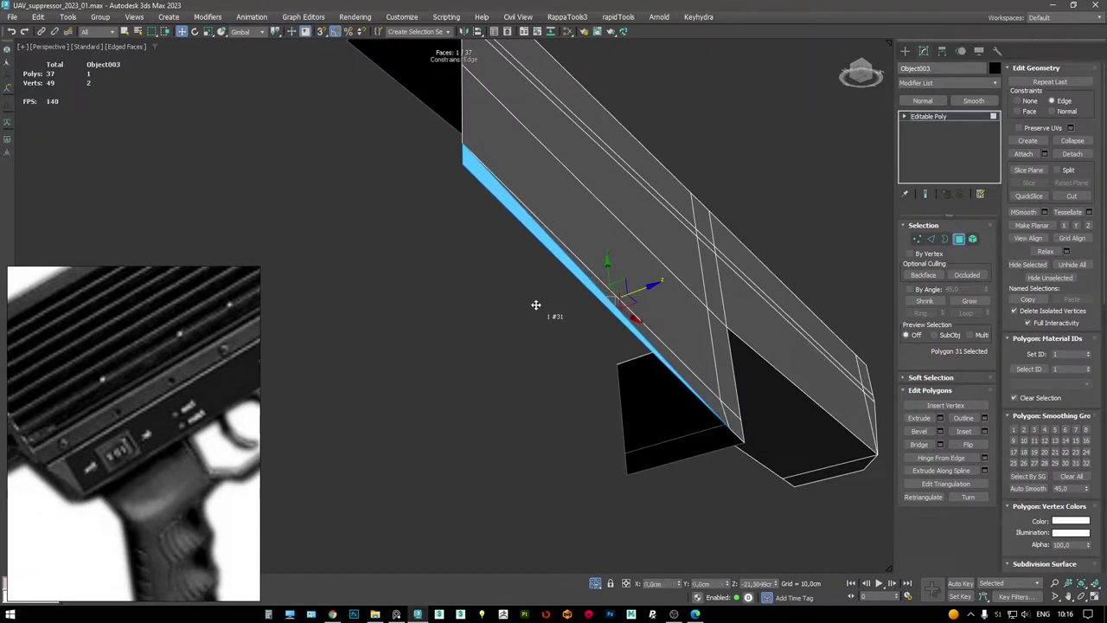
key("shift+x")
middle_click_drag(623, 289, 563, 311, "alt")
key("s")
left_click_drag(530, 342, 667, 494)
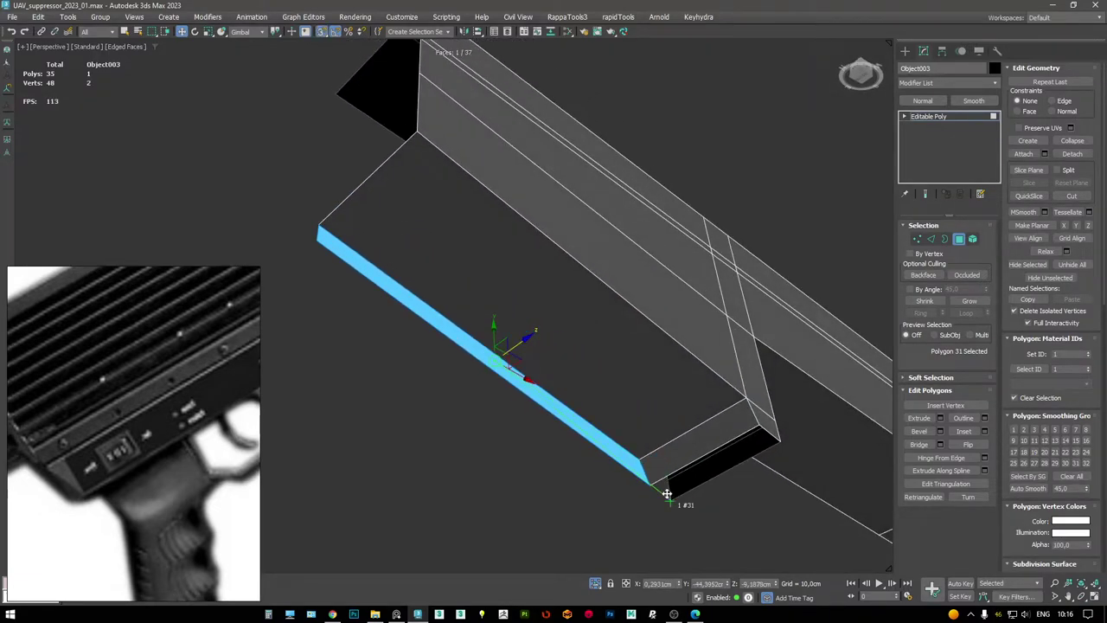
left_click_drag(621, 449, 606, 407)
key("Delete")
- Frame the block and exit isolation to show the rest of the weapon
key("z")
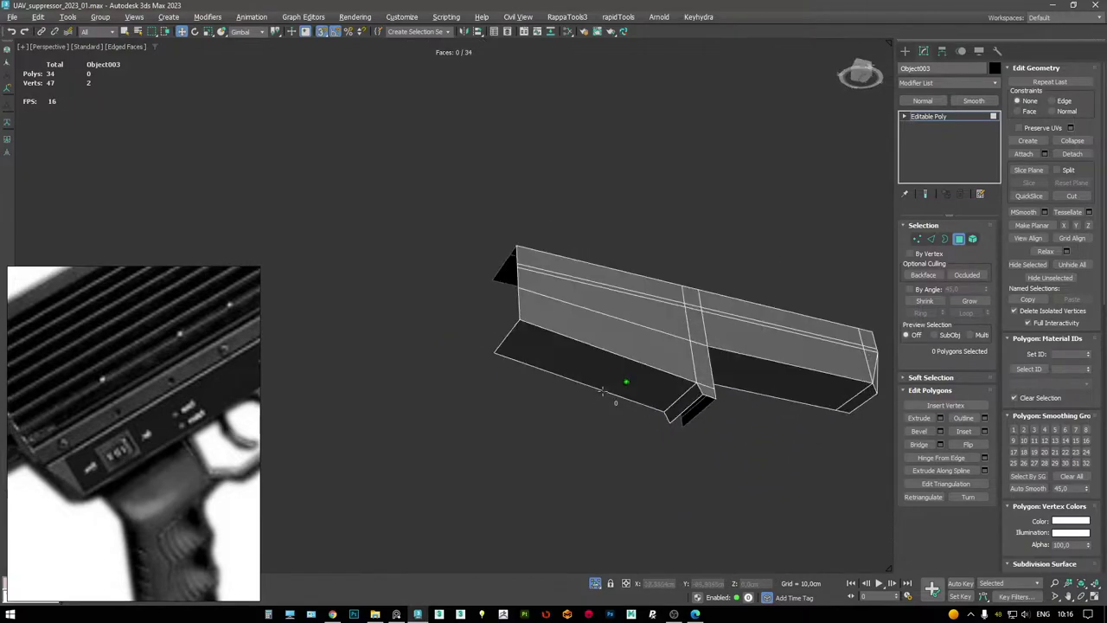
middle_click_drag(641, 384, 600, 352, "alt")
key("alt+q")
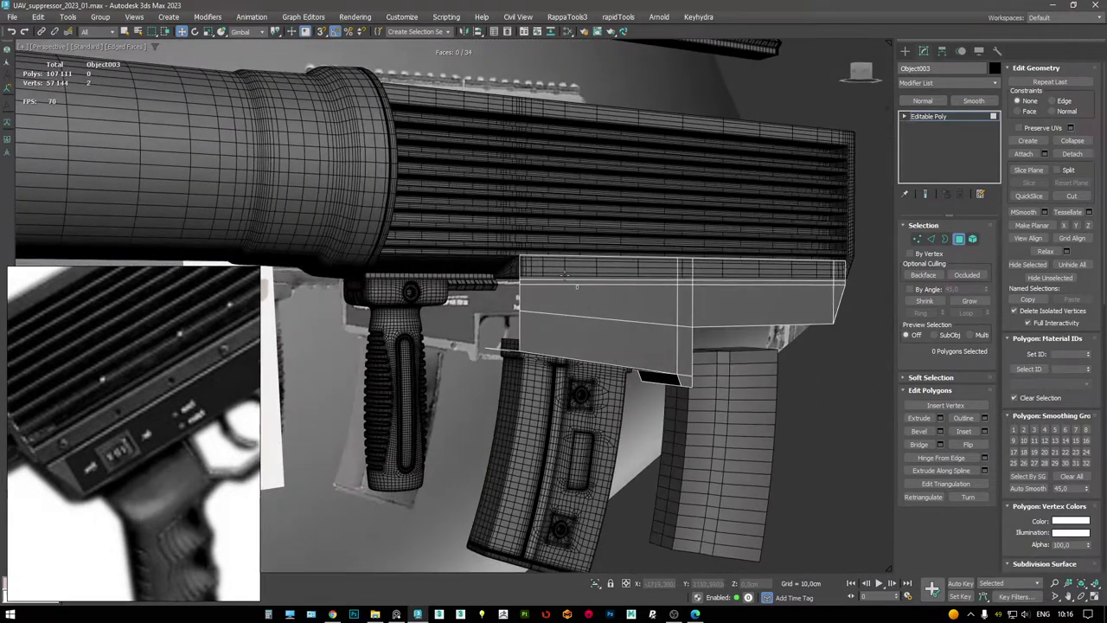
scroll(564, 275, "up", 6)
mouse_move(563, 272)
middle_mouse_down("alt")
mouse_move(548, 267)
mouse_move(568, 259)
mouse_move(593, 366)
mouse_move(571, 311)
mouse_move(458, 227)
mouse_move(688, 229)
mouse_move(556, 271)
middle_mouse_up("alt")
- Select most of the block's vertices from below in wireframe
key("F3")
key("1")
mouse_move(590, 339)
left_mouse_down()
mouse_move(609, 366)
mouse_move(554, 286)
left_mouse_up()
mouse_move(554, 286)
middle_mouse_down("alt")
mouse_move(545, 201)
mouse_move(717, 207)
mouse_move(708, 198)
mouse_move(751, 190)
mouse_move(631, 381)
middle_mouse_up("alt")
key("F3")
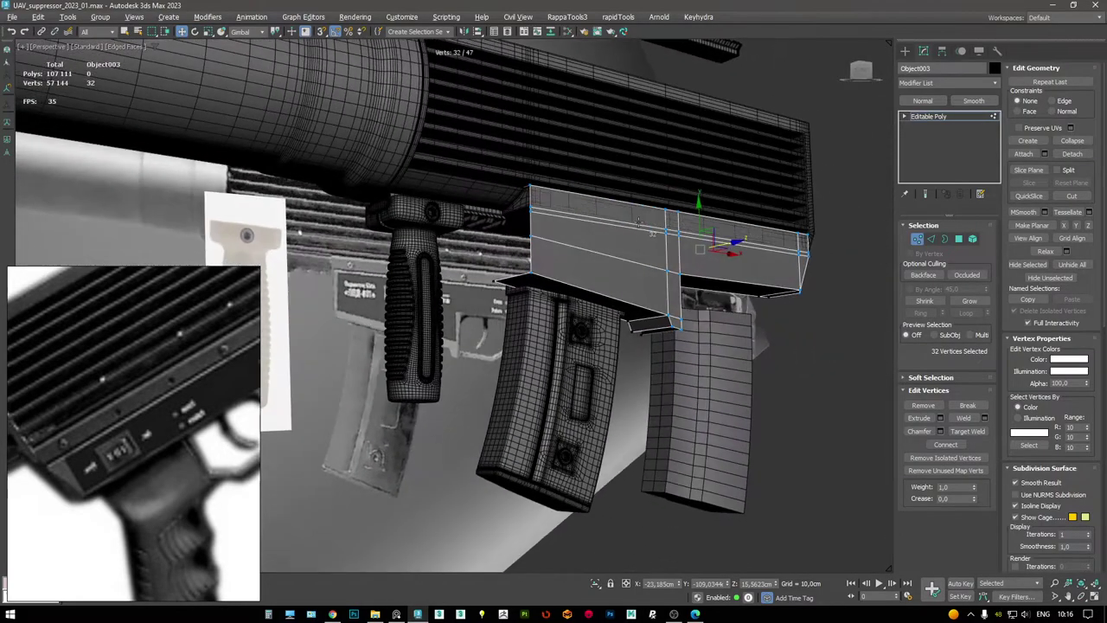
- Inspect the grip and block from below, then isolate the block again
key("alt+w")
scroll(622, 392, "up", 3)
key("alt+w")
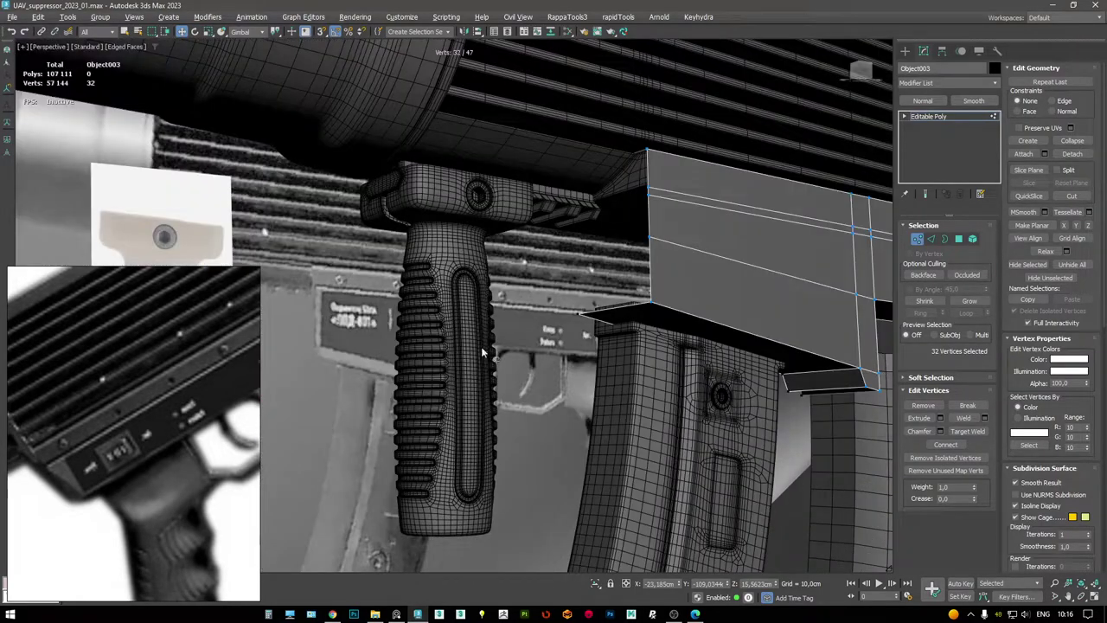
scroll(119, 413, "down", 3)
scroll(119, 413, "up", 4)
middle_click_drag(683, 250, 712, 215, "alt")
key("alt+q")
- Select two edges of the block with the Move tool active
key("2")
left_click(613, 163)
mouse_move(711, 254)
middle_mouse_down("alt")
mouse_move(727, 231)
mouse_move(593, 235)
mouse_move(627, 257)
mouse_move(684, 268)
mouse_move(598, 290)
mouse_move(433, 292)
mouse_move(543, 378)
middle_mouse_up("alt")
key("F3")
key("F3")
key("F3")
key("F3")
key("w")
left_click(570, 437, "ctrl")
scroll(580, 443, "up", 5)
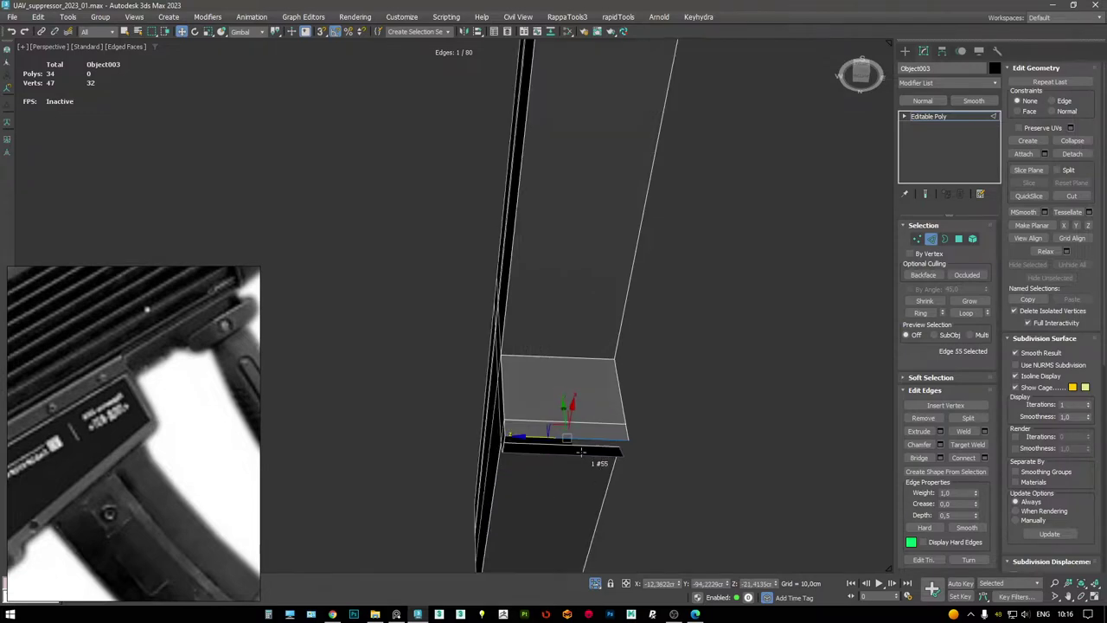
- Face the block's vertical part and select all of its vertices in vertex mode
scroll(594, 447, "down", 4)
middle_click_drag(593, 446, 546, 372, "alt")
key("w")
middle_click_drag(528, 430, 545, 225, "alt")
scroll(543, 222, "up", 6)
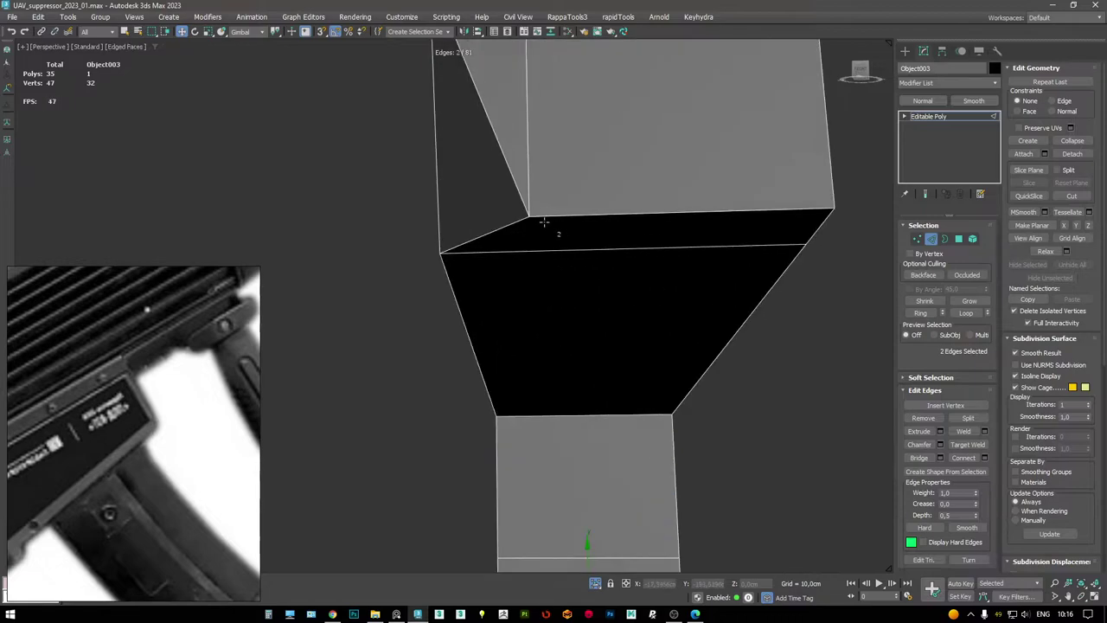
key("1")
key("ctrl+a")
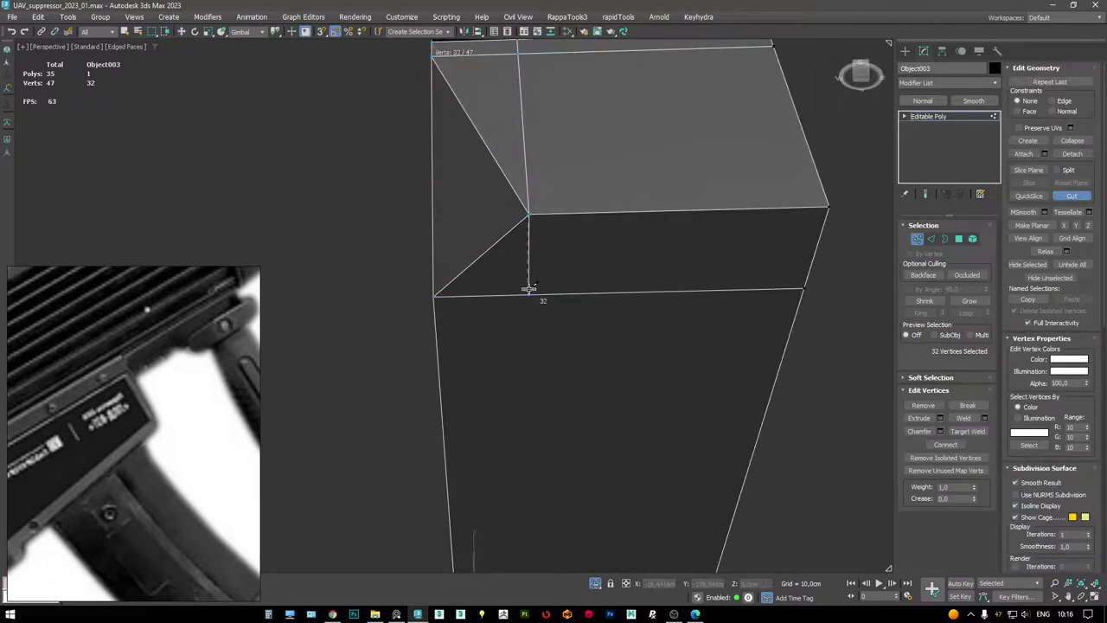
- Close in on the block's end and select a single corner vertex
key("w")
scroll(536, 283, "down", 2)
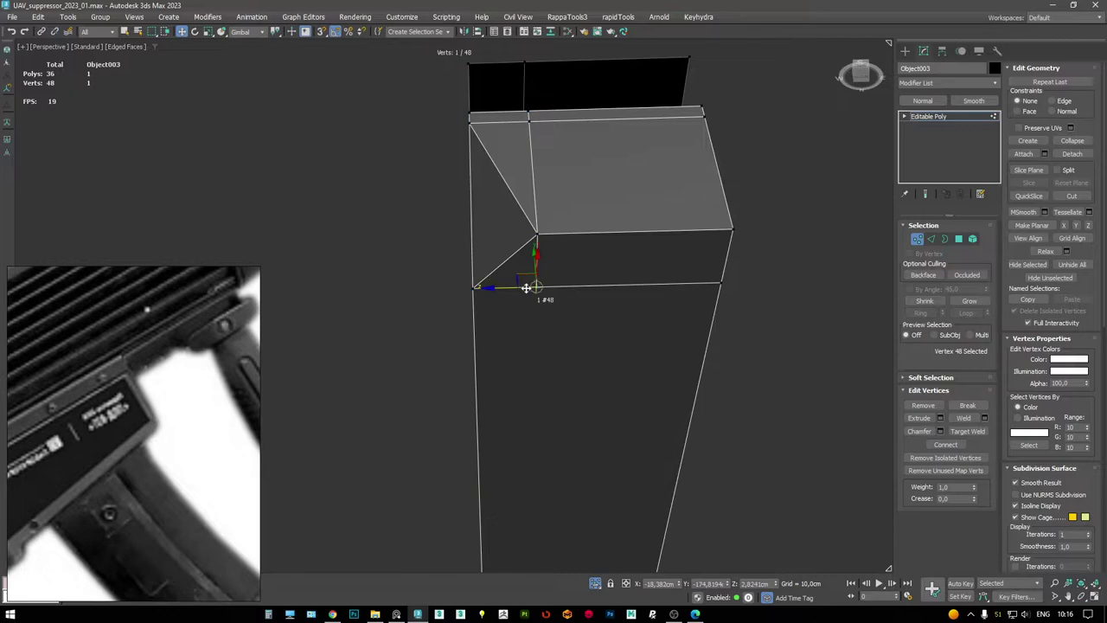
middle_click_drag(538, 243, 534, 269, "alt")
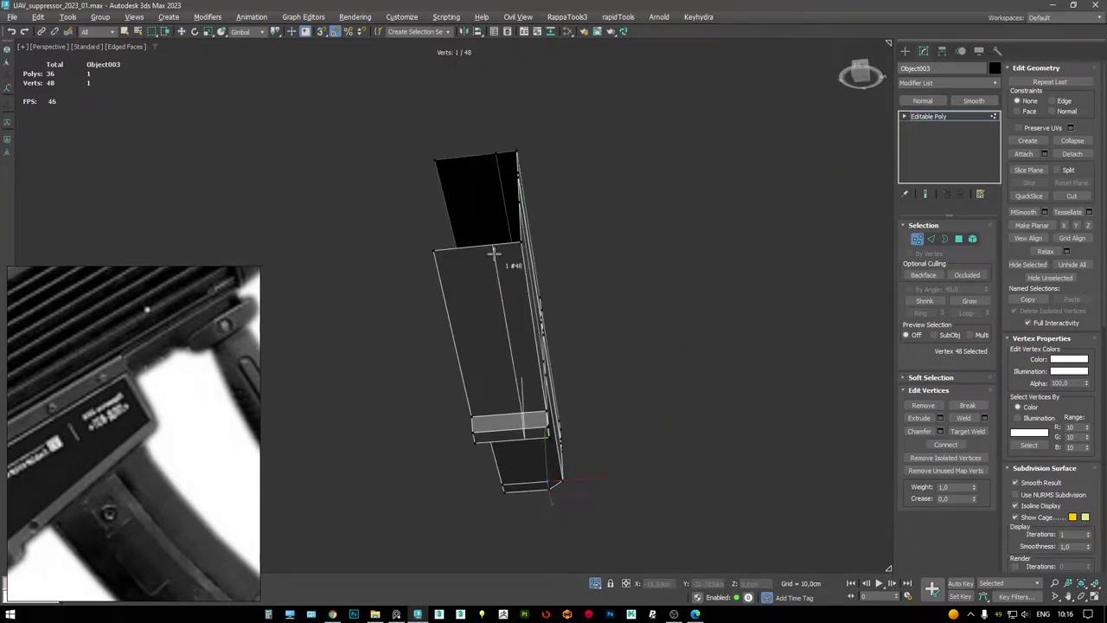
middle_click_drag(500, 157, 406, 194, "alt")
scroll(587, 336, "up", 5)
left_click(588, 337)
scroll(638, 144, "down", 5)
scroll(530, 226, "up", 5)
- Re-isolate the block and inspect it from above and below to find the open gap
key("alt+q")
scroll(529, 172, "up", 3)
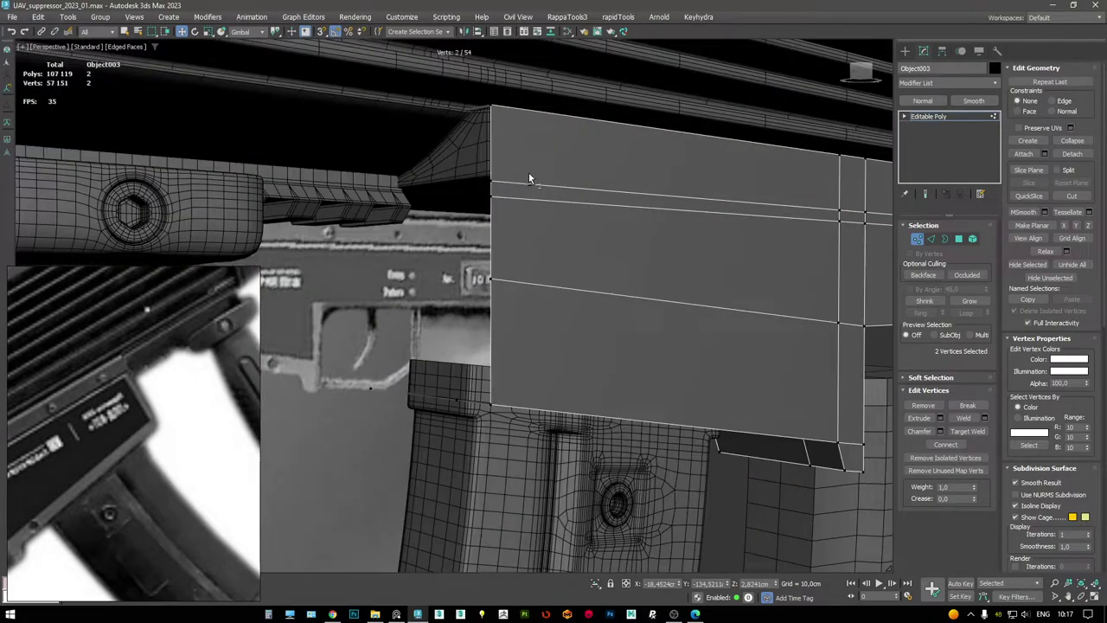
key("alt+q")
middle_click_drag(530, 170, 569, 216, "alt")
key("F3")
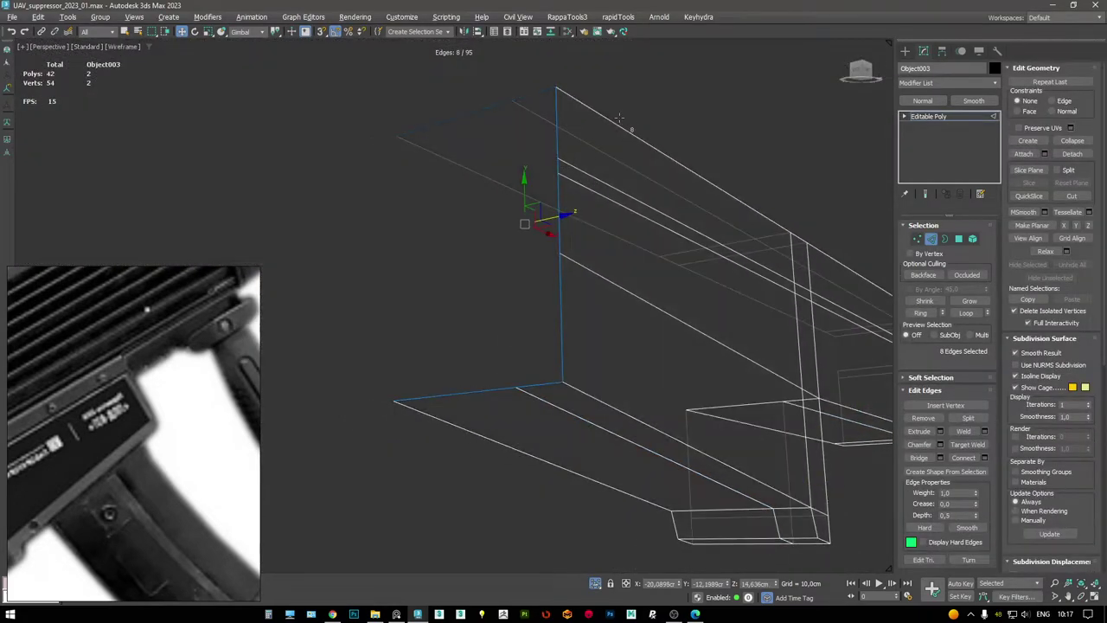
key("F3")
mouse_move(328, 374)
middle_mouse_down("alt")
mouse_move(566, 234)
mouse_move(566, 296)
mouse_move(588, 269)
mouse_move(601, 212)
middle_mouse_up("alt")
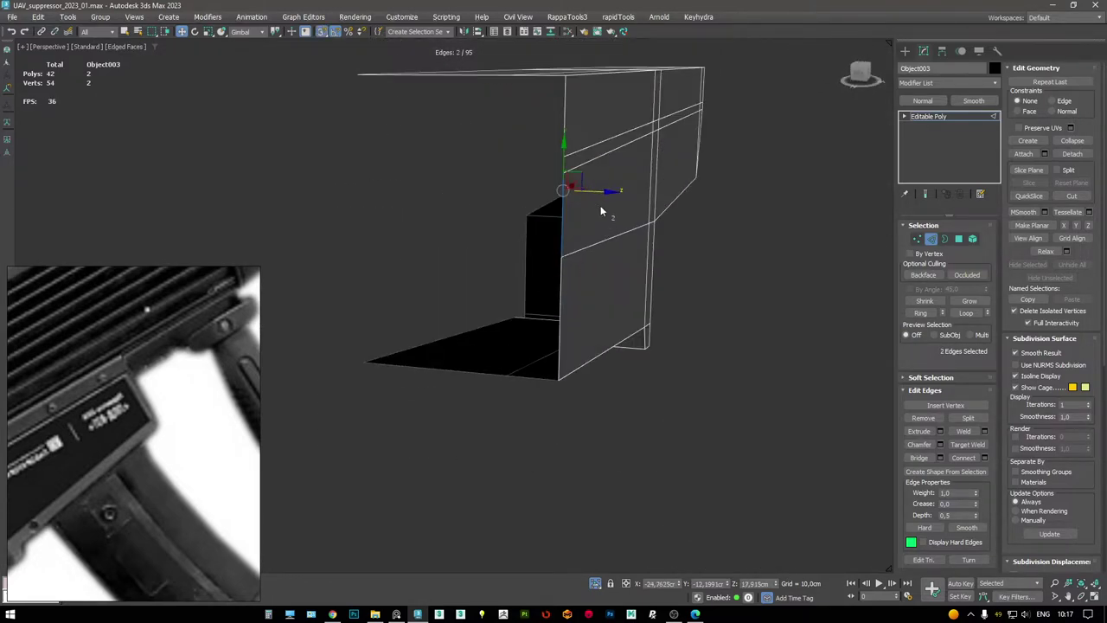
middle_click_drag(520, 92, 564, 435, "alt")
middle_click_drag(414, 349, 577, 238, "alt")
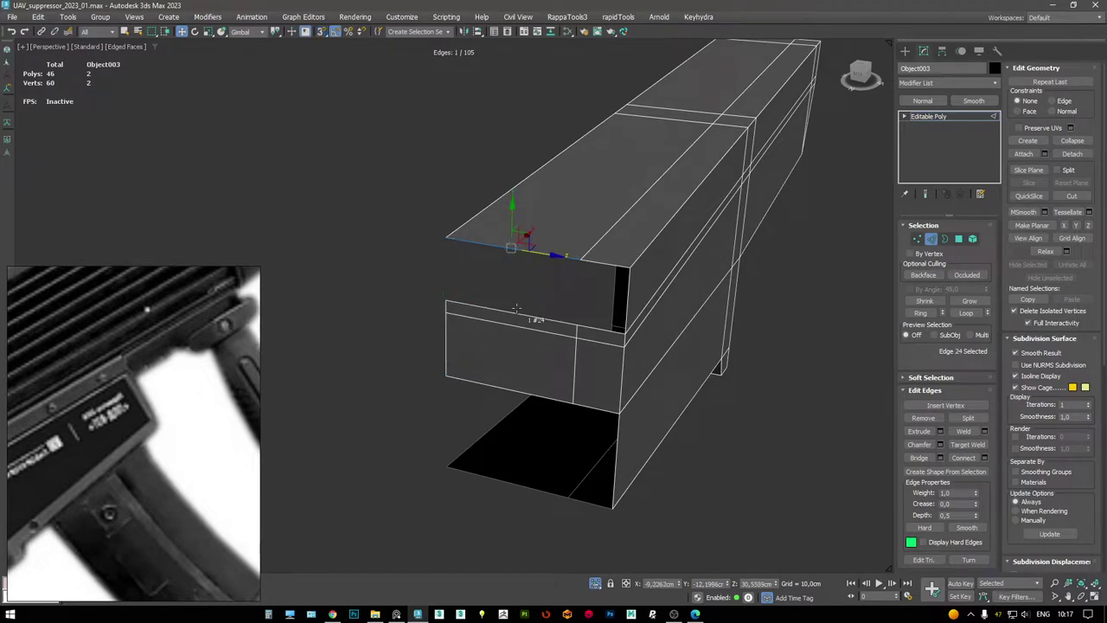
middle_click_drag(622, 290, 610, 220, "alt")
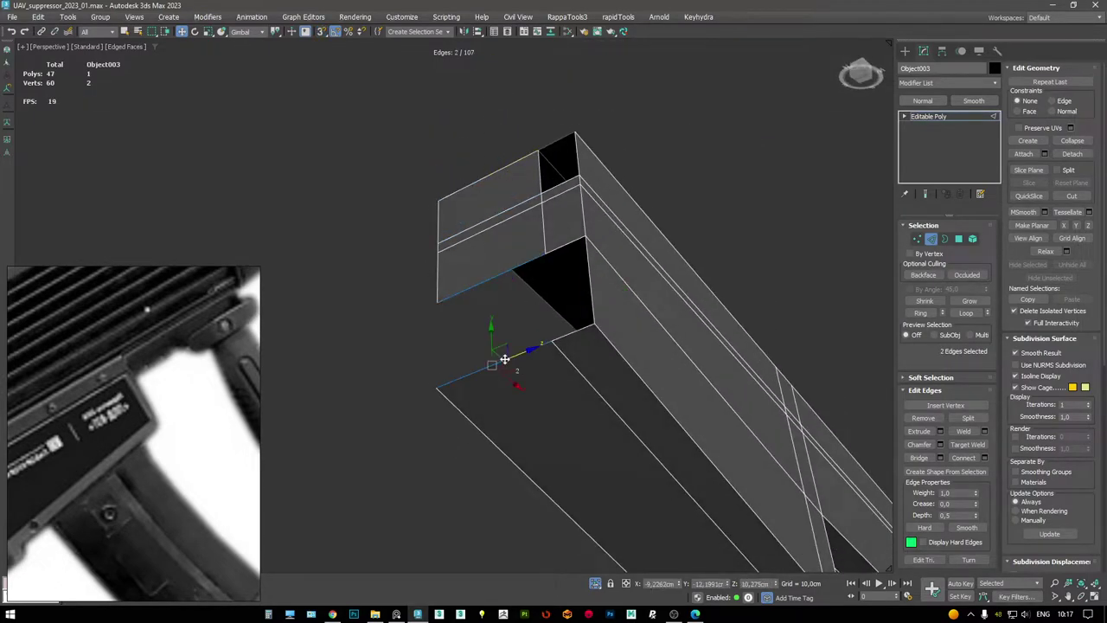
- Bridge the two open edges, return to the Editable Poly object level and end isolation
key("shift+b")
key("3")
middle_click_drag(604, 231, 519, 230, "alt")
left_click(952, 116)
key("F4")
middle_click_drag(588, 216, 368, 253, "alt")
key("alt+q")
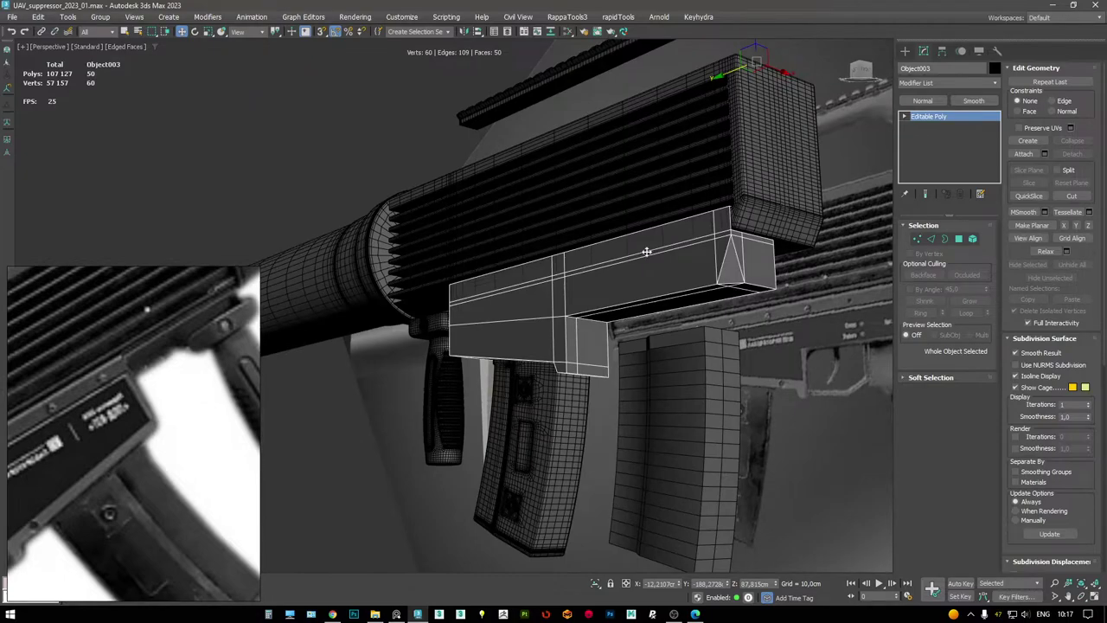
- Add a Symmetry modifier to the block, mirroring it across the Z axis
right_click(646, 251)
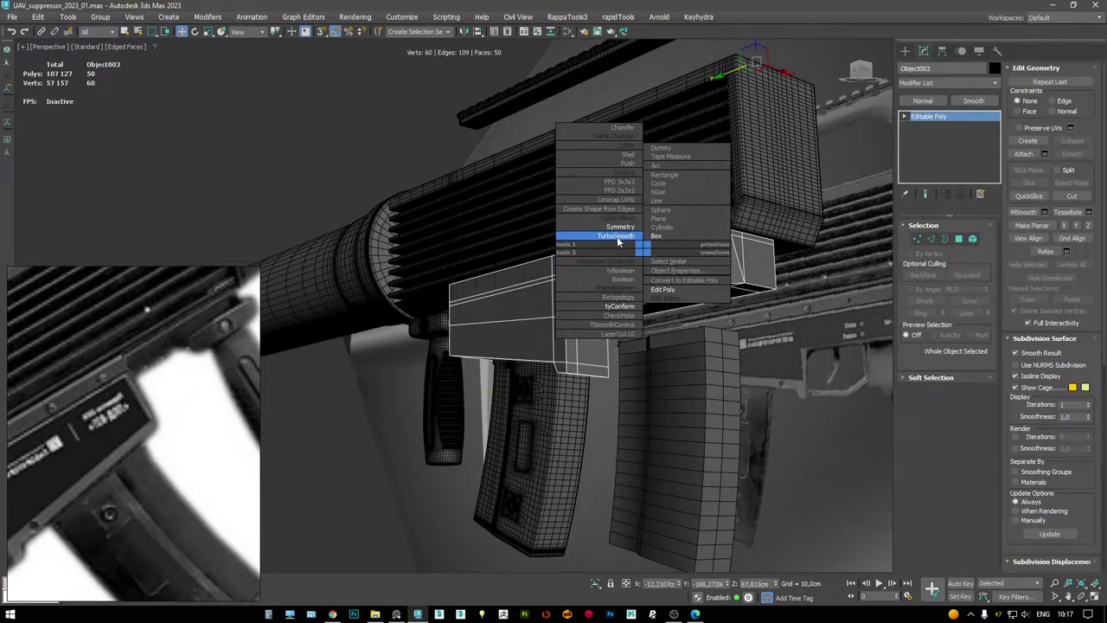
left_click(628, 239)
middle_click_drag(628, 240, 526, 254, "alt")
key("F3")
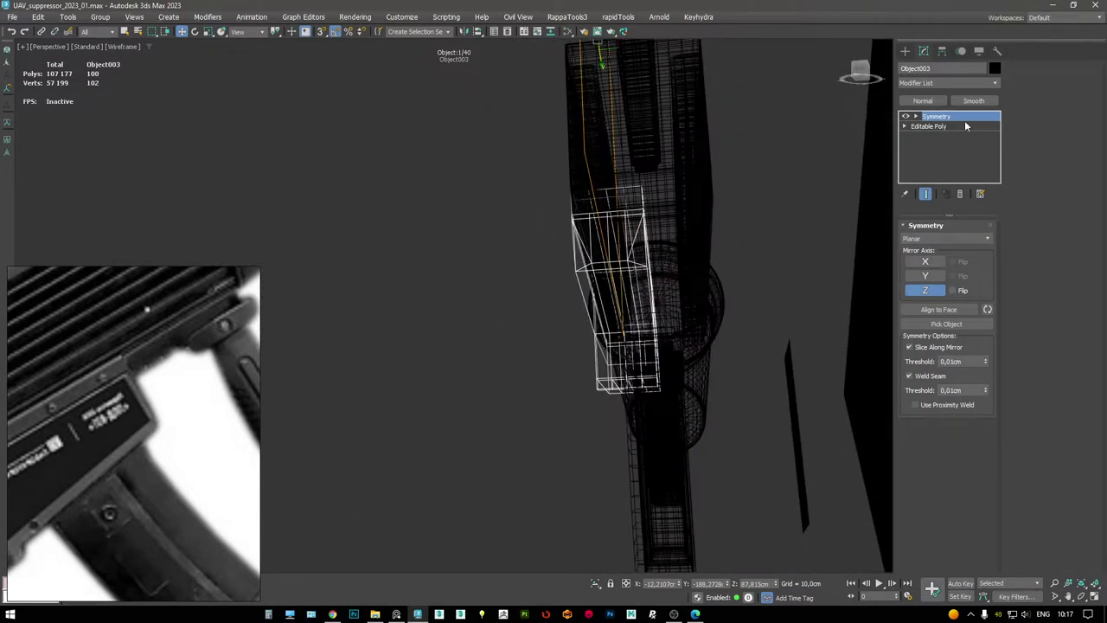
key("F3")
mouse_move(682, 482)
middle_mouse_down("alt")
mouse_move(637, 272)
mouse_move(677, 266)
mouse_move(679, 313)
mouse_move(611, 254)
mouse_move(487, 245)
mouse_move(694, 215)
mouse_move(609, 200)
mouse_move(586, 216)
middle_mouse_up("alt")
scroll(213, 416, "down", 5)
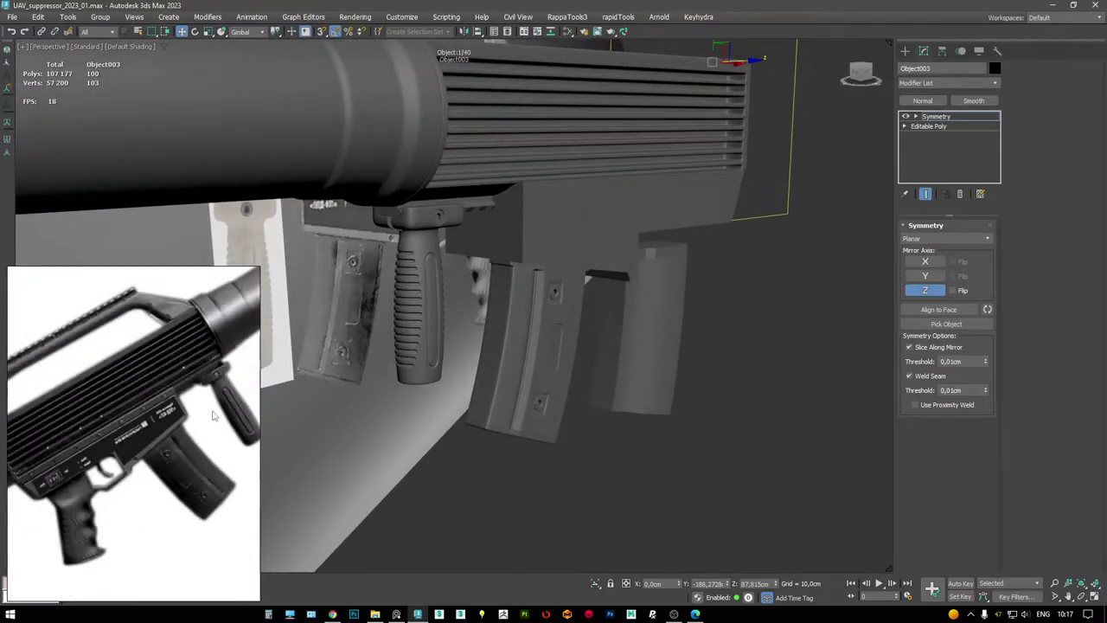
mouse_move(363, 329)
middle_mouse_down("alt")
mouse_move(484, 264)
mouse_move(479, 329)
mouse_move(509, 364)
mouse_move(355, 335)
mouse_move(337, 294)
mouse_move(316, 288)
mouse_move(533, 279)
middle_mouse_up("alt")
- Select the bent magazine Box002 and open the Layer Explorer
key("F4")
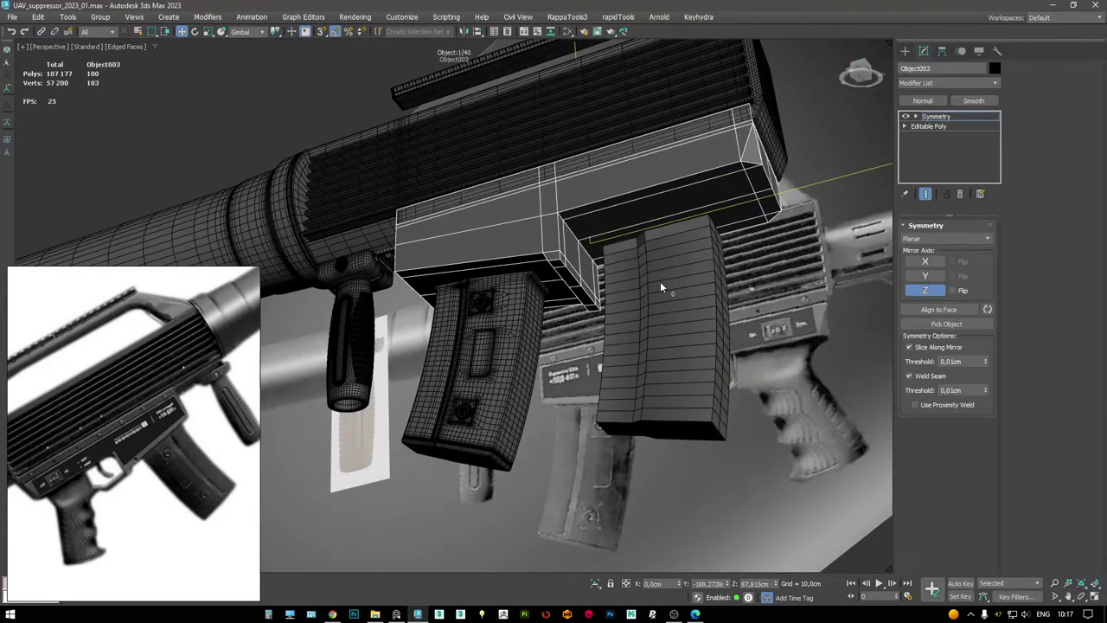
left_click(677, 298)
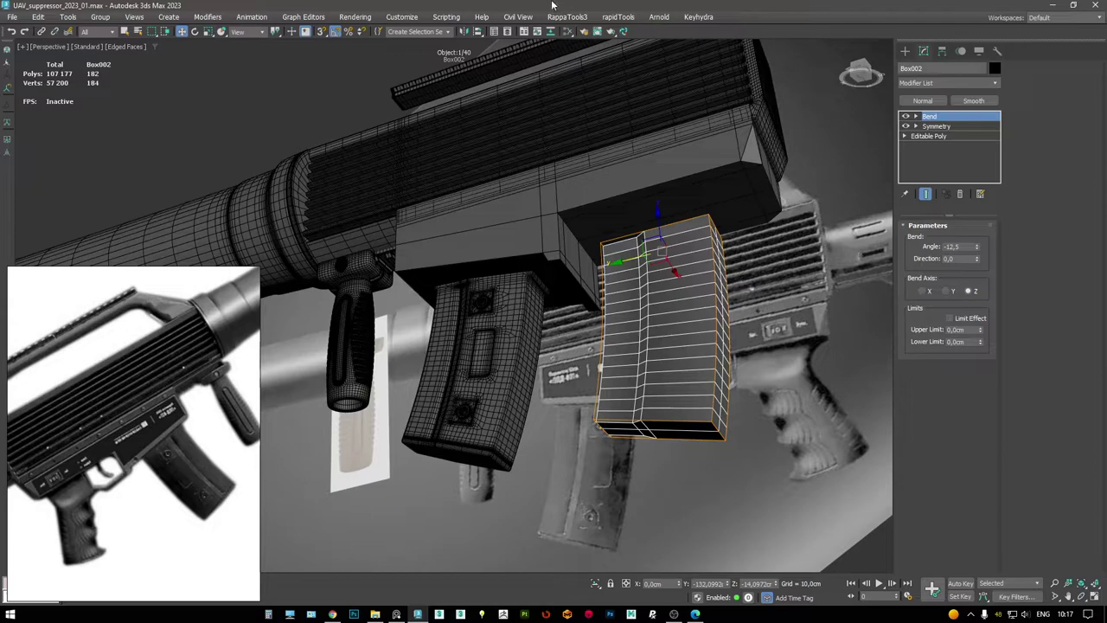
left_click(506, 32)
left_click_drag(348, 362, 242, 70)
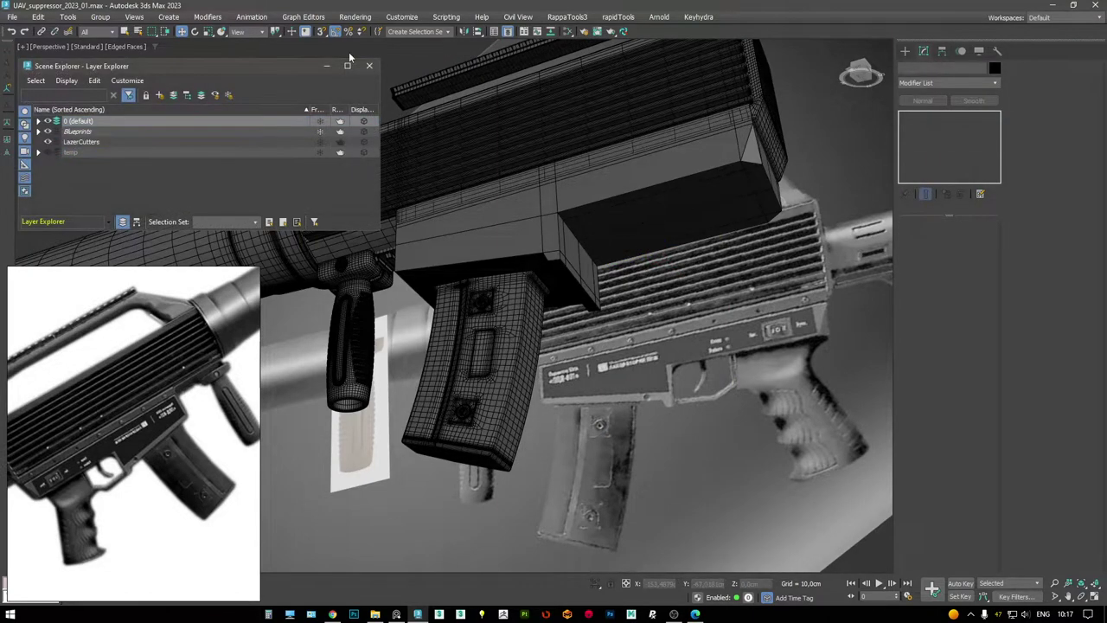
- Close the Layer Explorer and restore edge display on the shaded view
left_click(369, 73)
mouse_move(484, 225)
middle_mouse_down("alt")
mouse_move(599, 267)
mouse_move(564, 306)
mouse_move(554, 289)
mouse_move(596, 222)
mouse_move(533, 290)
mouse_move(584, 268)
mouse_move(578, 257)
middle_mouse_up("alt")
key("F4")
key("F4")
scroll(148, 417, "up", 2)
key("F4")
- Pan through the PureRef rifle photos while orbiting the gun model
left_click_drag(167, 453, 230, 424)
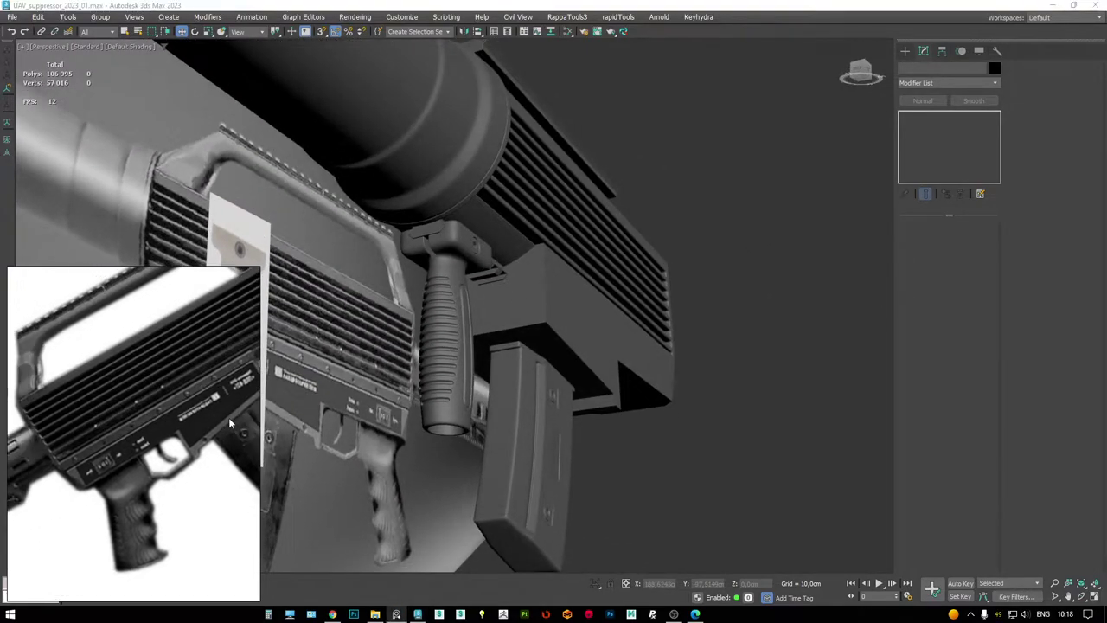
middle_click_drag(609, 327, 603, 295, "alt")
scroll(190, 385, "down", 6)
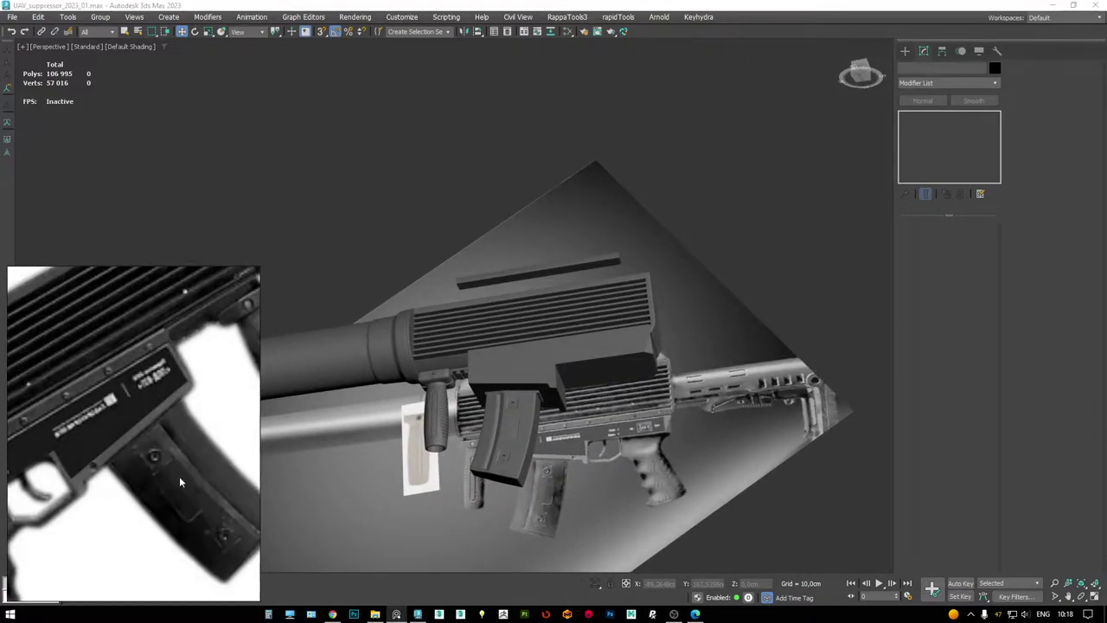
scroll(138, 457, "up", 8)
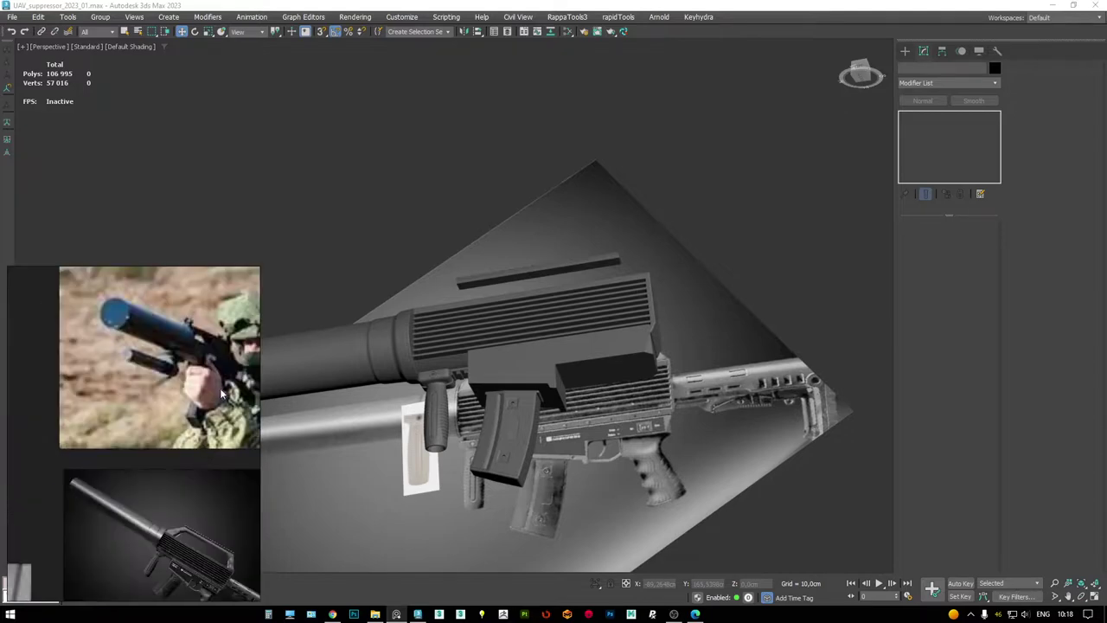
scroll(139, 457, "down", 6)
scroll(145, 388, "up", 7)
scroll(205, 423, "up", 2)
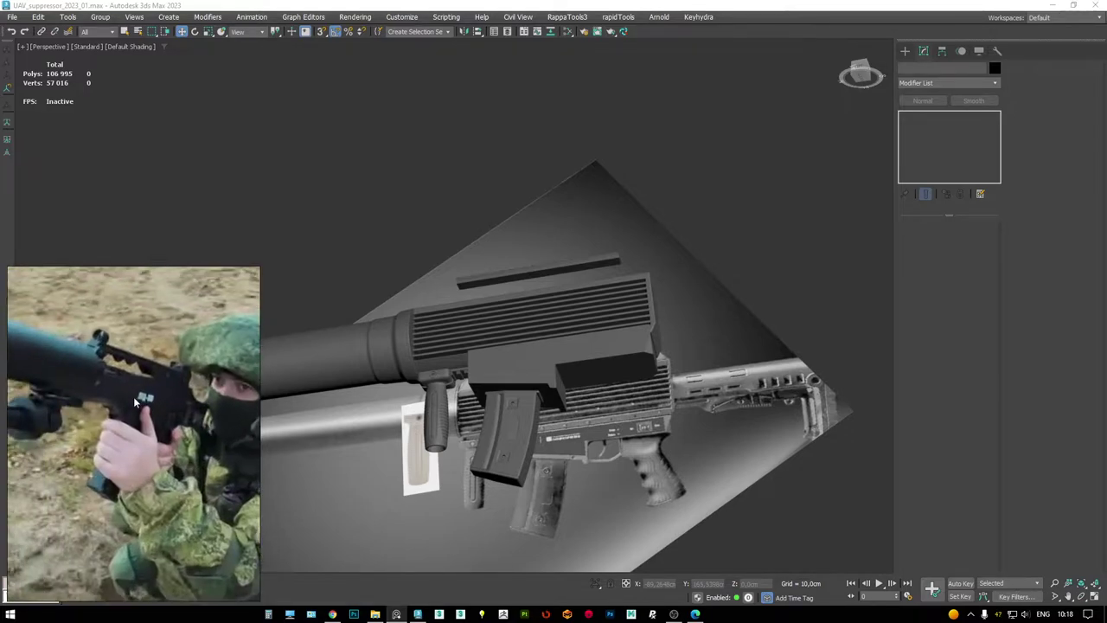
scroll(136, 400, "down", 6)
scroll(60, 450, "up", 6)
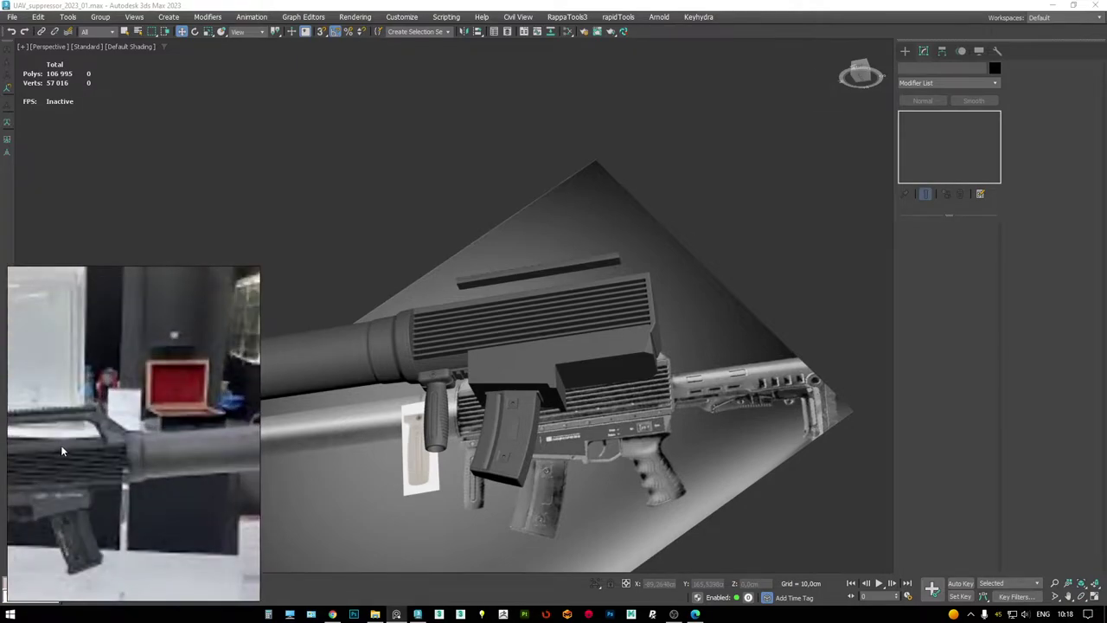
middle_click_drag(61, 450, 151, 441)
scroll(519, 389, "up", 3)
mouse_move(480, 379)
middle_mouse_down("alt")
mouse_move(577, 424)
mouse_move(568, 443)
mouse_move(489, 304)
mouse_move(444, 286)
mouse_move(485, 274)
mouse_move(497, 298)
mouse_move(453, 272)
mouse_move(444, 250)
middle_mouse_up("alt")
key("F4")
- Select Object003 and compare it against the reference from a side view
left_click(498, 299)
middle_click_drag(750, 176, 288, 382, "alt")
scroll(89, 490, "down", 10)
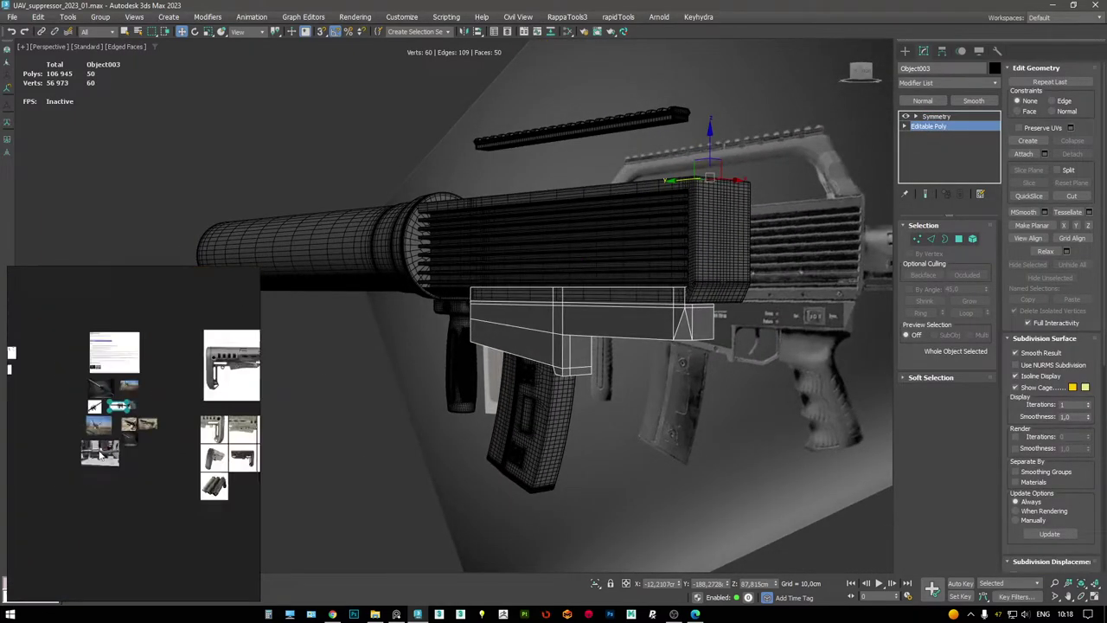
scroll(165, 402, "up", 5)
scroll(164, 457, "down", 5)
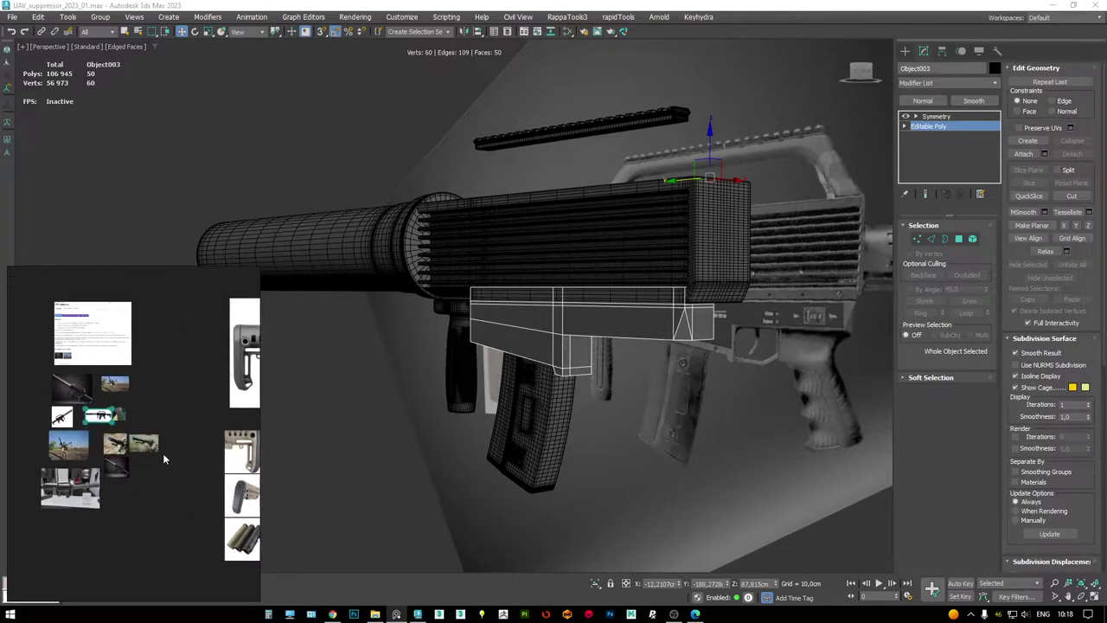
scroll(209, 430, "up", 5)
scroll(210, 430, "up", 10)
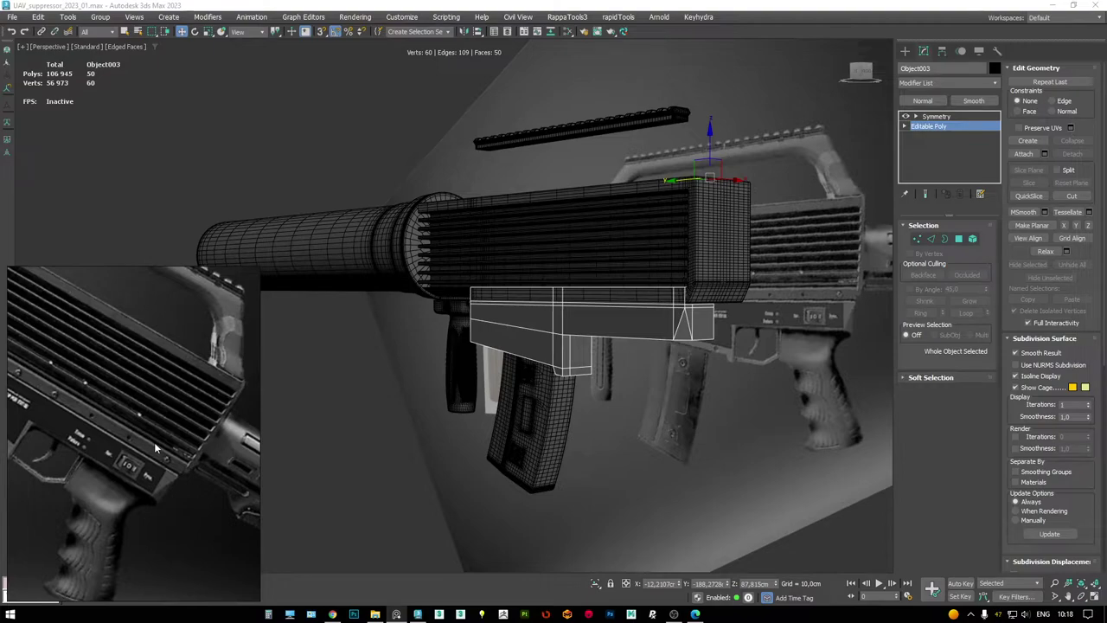
scroll(163, 431, "down", 5)
scroll(62, 394, "up", 5)
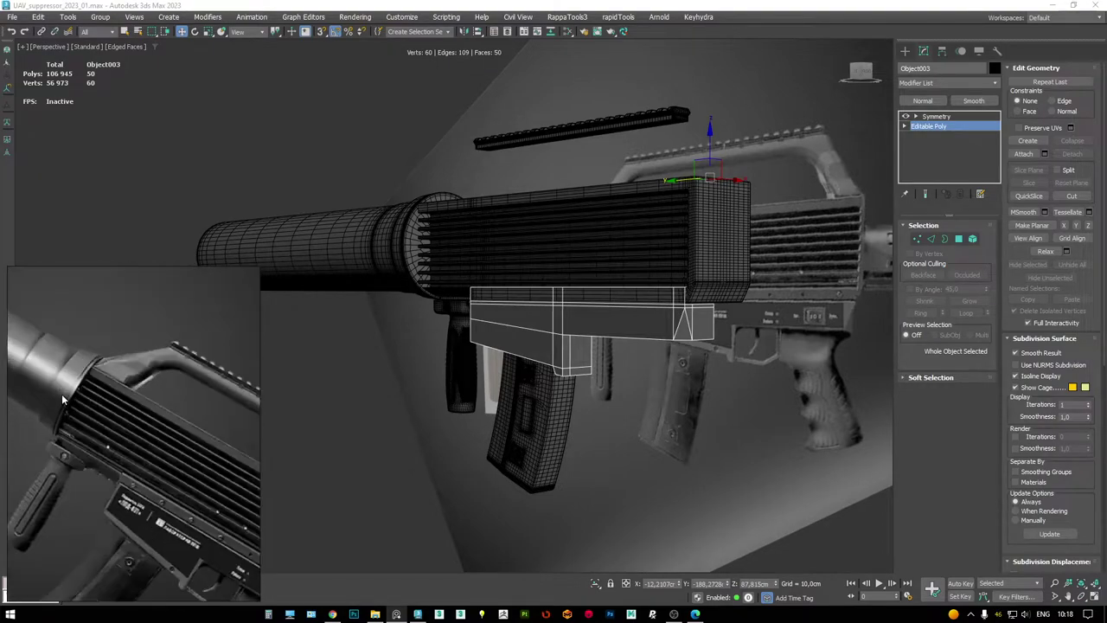
scroll(103, 391, "up", 3)
scroll(126, 390, "down", 2)
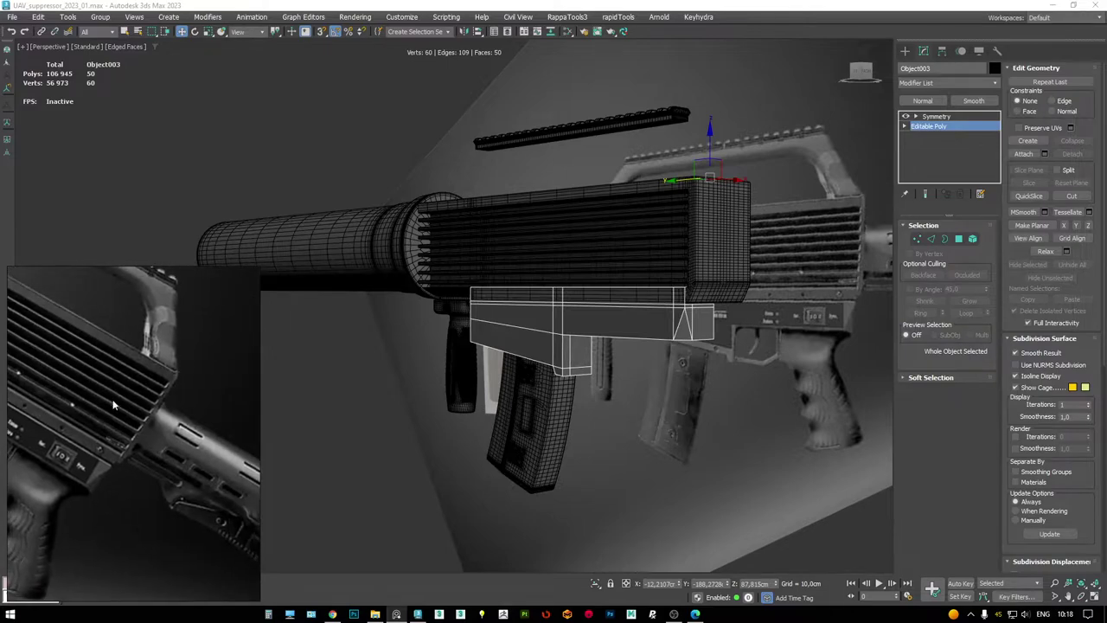
scroll(121, 450, "down", 3)
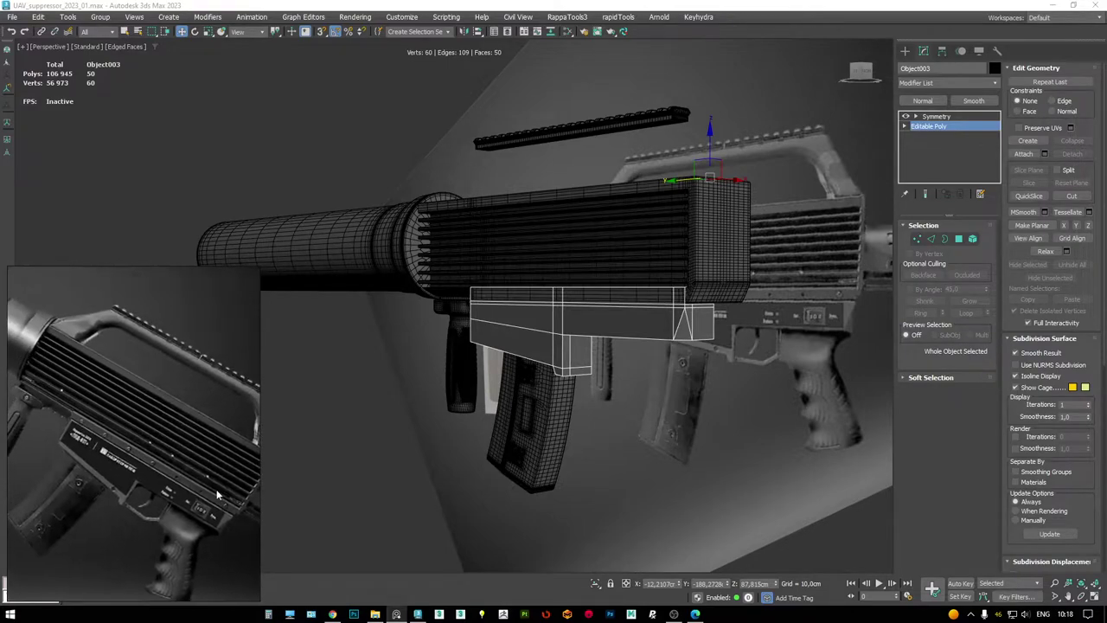
scroll(212, 492, "down", 5)
scroll(164, 390, "up", 3)
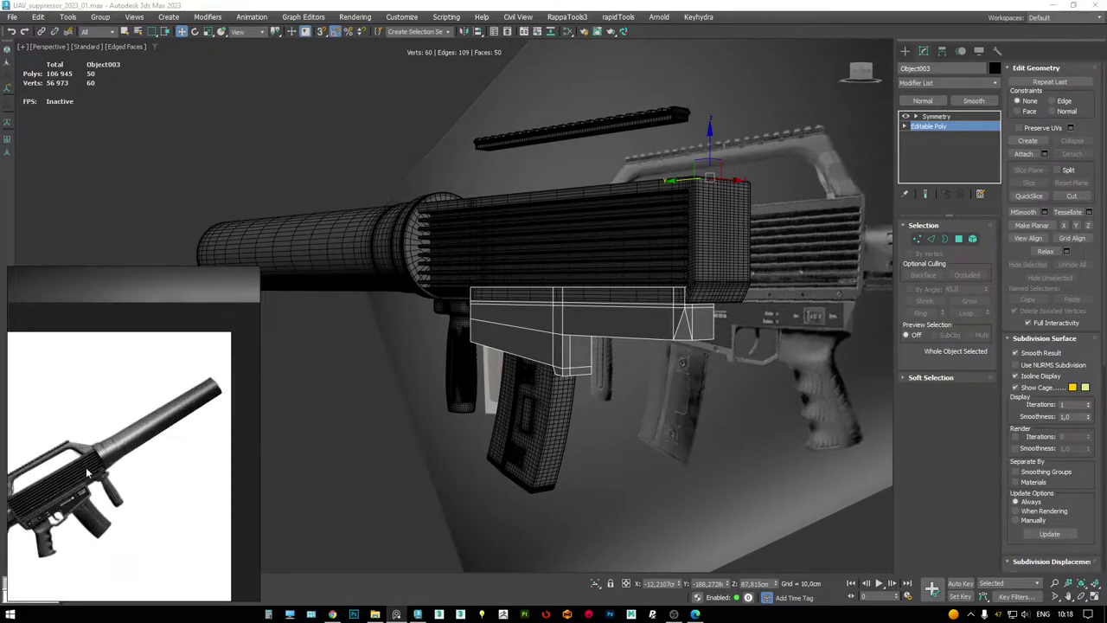
scroll(195, 493, "up", 5)
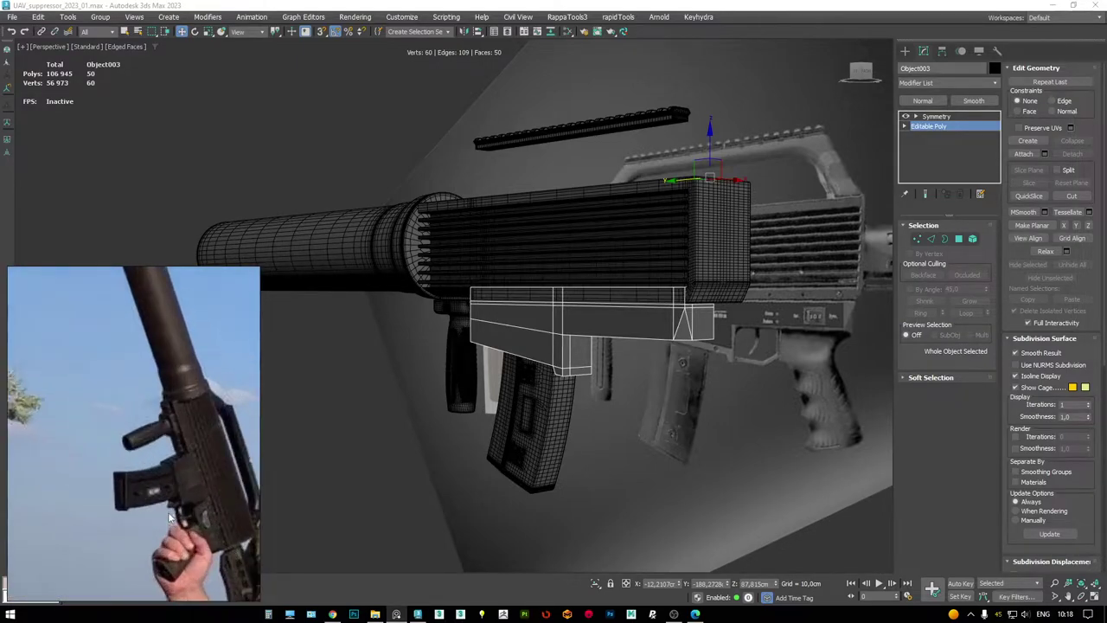
scroll(173, 508, "up", 2)
- Marquee-select the lower block's 42 vertices on Object003's Editable Poly
middle_click_drag(265, 453, 618, 249, "alt")
middle_click_drag(488, 297, 464, 281, "alt")
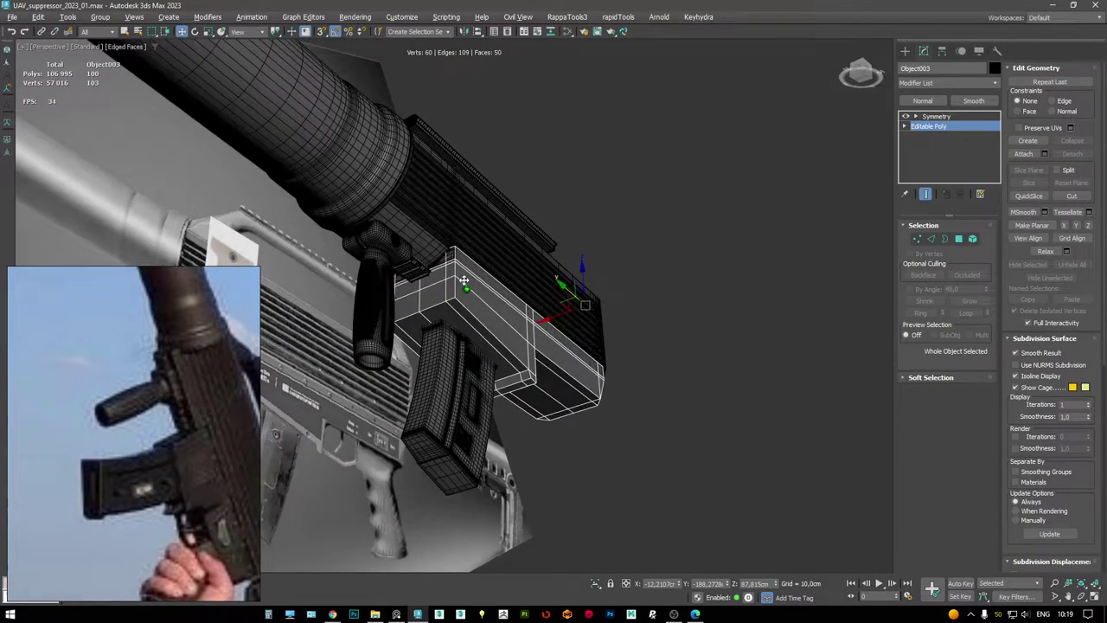
scroll(464, 280, "up", 3)
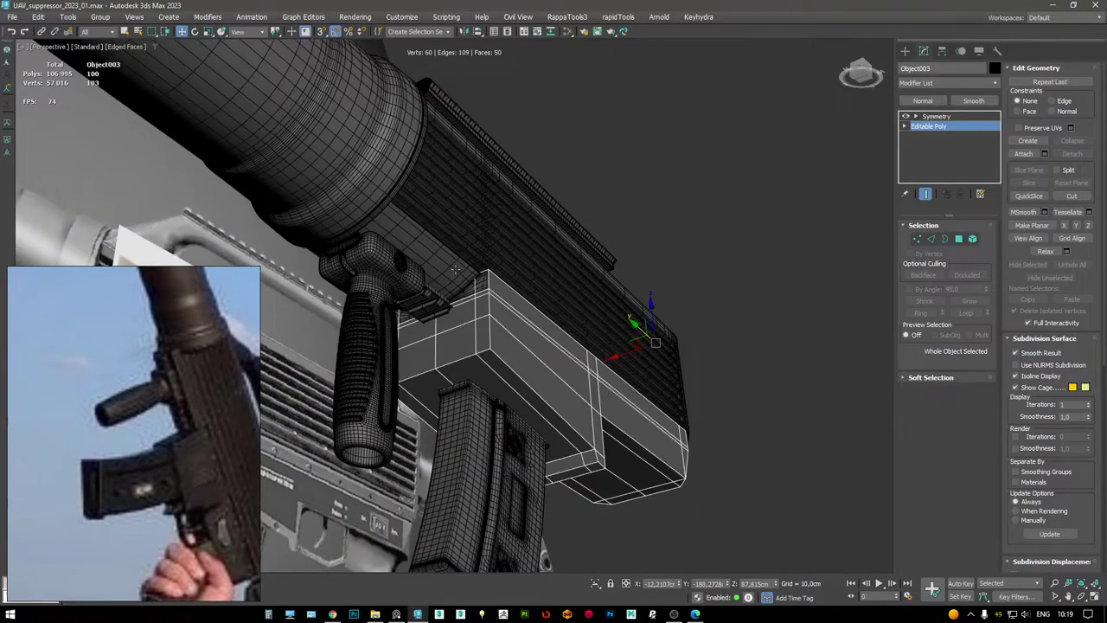
middle_click_drag(853, 147, 467, 229, "alt")
key("F3")
key("1")
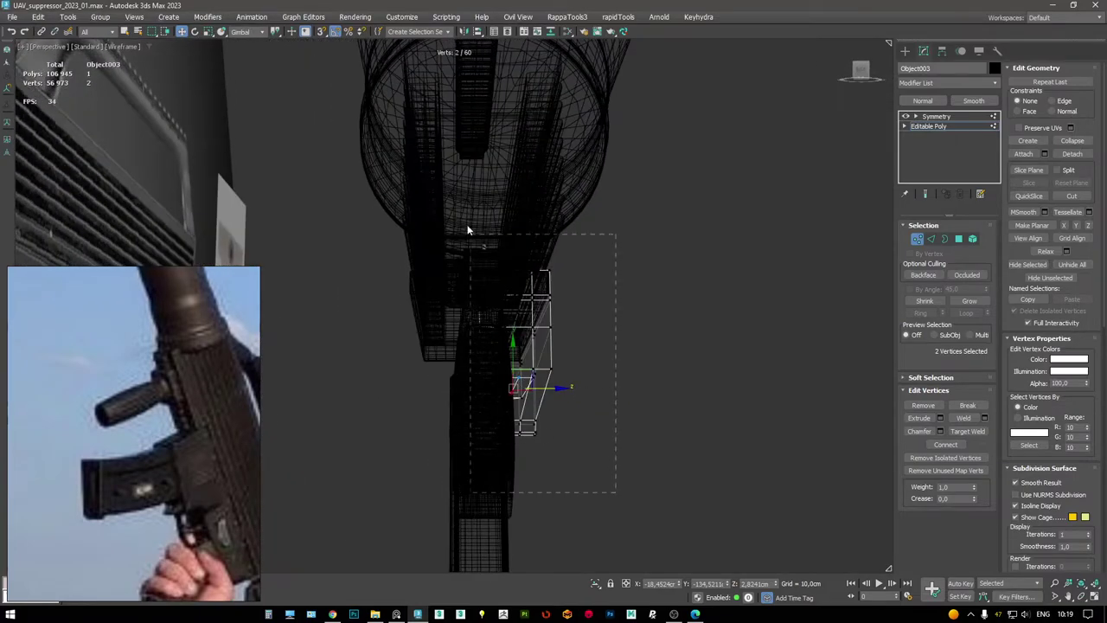
left_click_drag(616, 493, 495, 216)
middle_click_drag(495, 217, 571, 300, "alt")
key("F3")
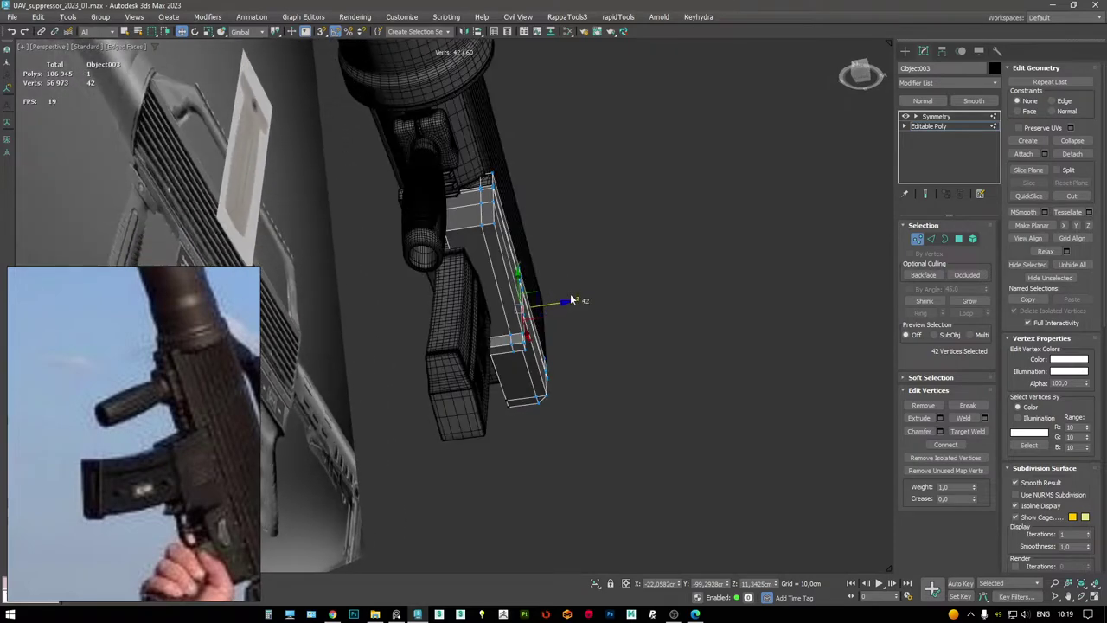
- Raise the selected vertices slightly in Z so the block meets the finned housing
left_click_drag(551, 304, 549, 304)
middle_click_drag(548, 305, 581, 279, "alt")
left_click_drag(578, 274, 581, 274)
key("F4")
key("F4")
key("F4")
key("F4")
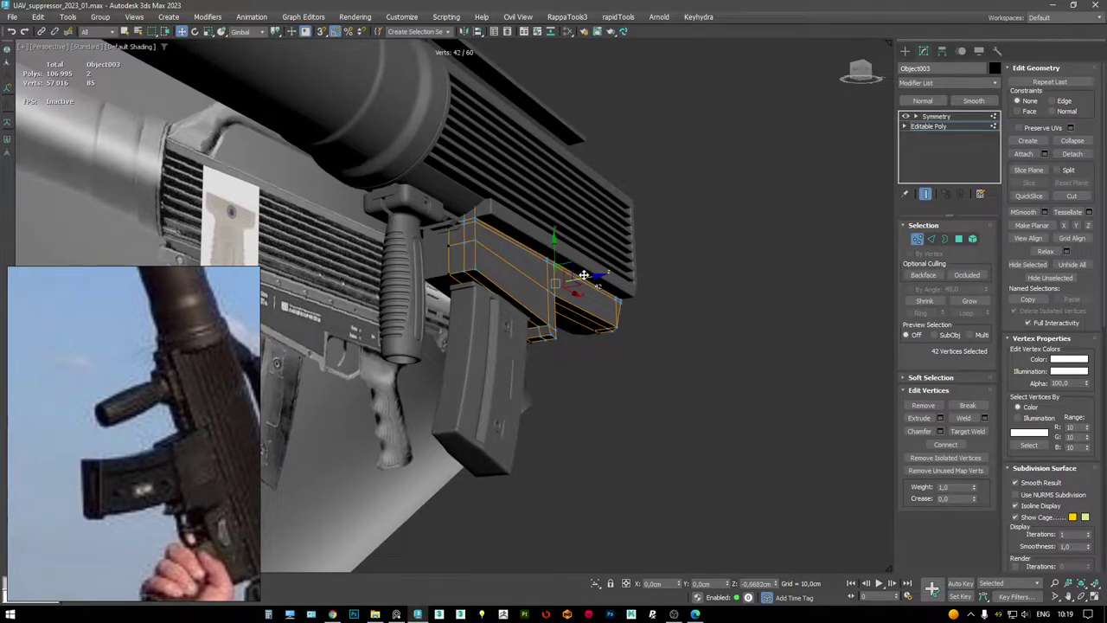
middle_click_drag(584, 274, 556, 249, "alt")
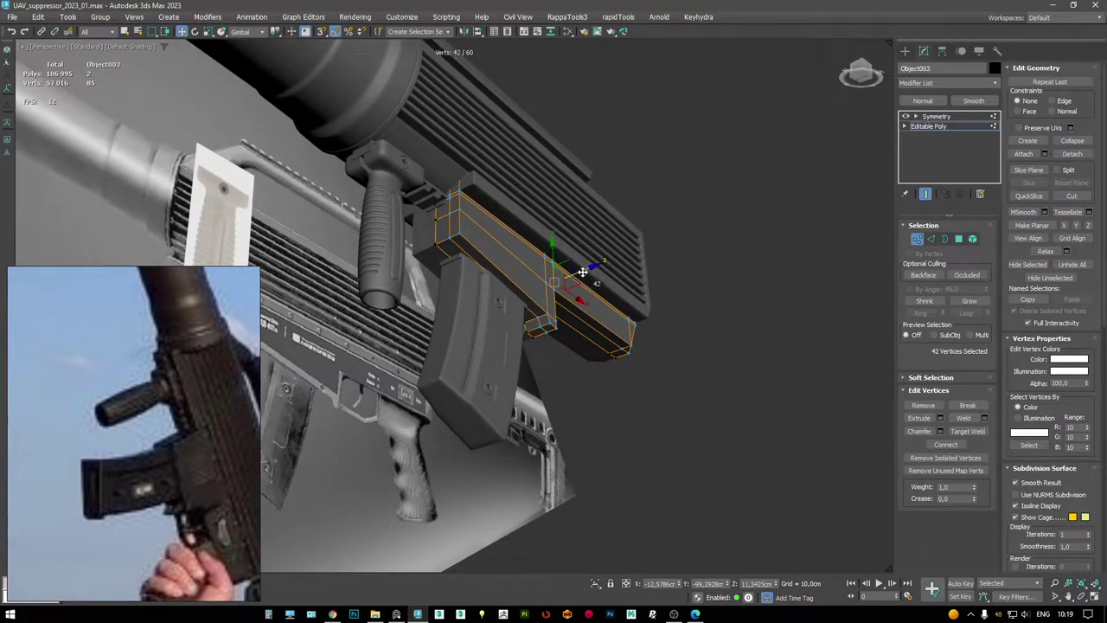
middle_click_drag(584, 270, 619, 265, "alt")
- Select the finned housing Box003 and go to its base Editable Poly level
left_click(929, 117)
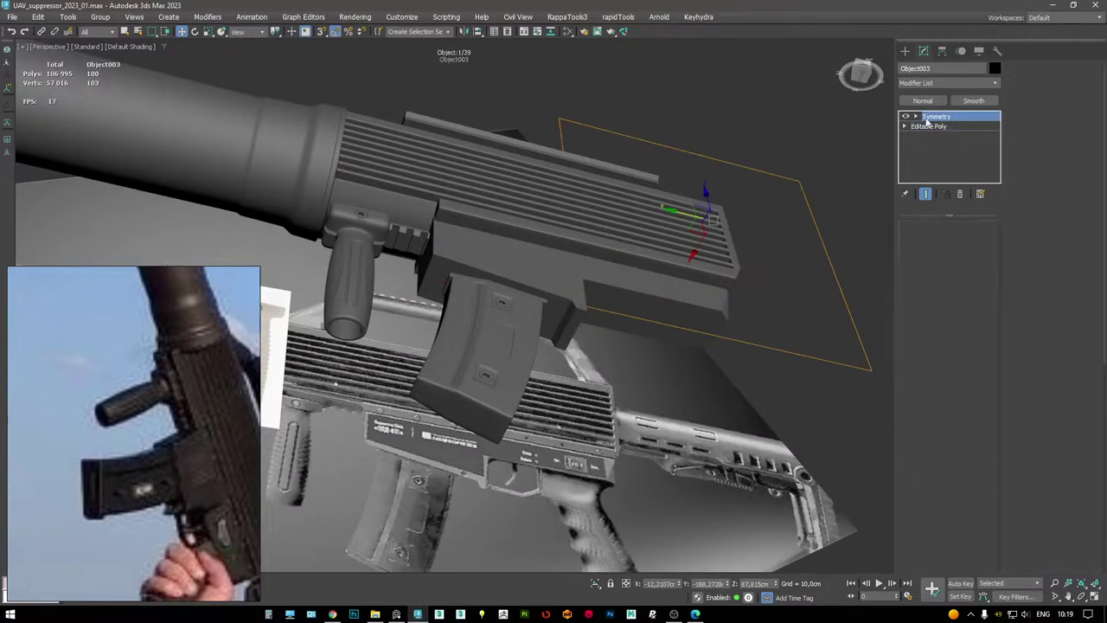
mouse_move(572, 235)
middle_mouse_down("alt")
mouse_move(648, 257)
mouse_move(426, 205)
mouse_move(470, 247)
mouse_move(582, 216)
mouse_move(815, 185)
middle_mouse_up("alt")
key("F4")
left_click(427, 198)
key("F4")
key("F4")
left_click(959, 141)
middle_click_drag(690, 165, 611, 164, "alt")
- Hide the smoothing and inspect a corner vertex of the housing's base mesh in wireframe
scroll(606, 167, "up", 6)
left_click(924, 194)
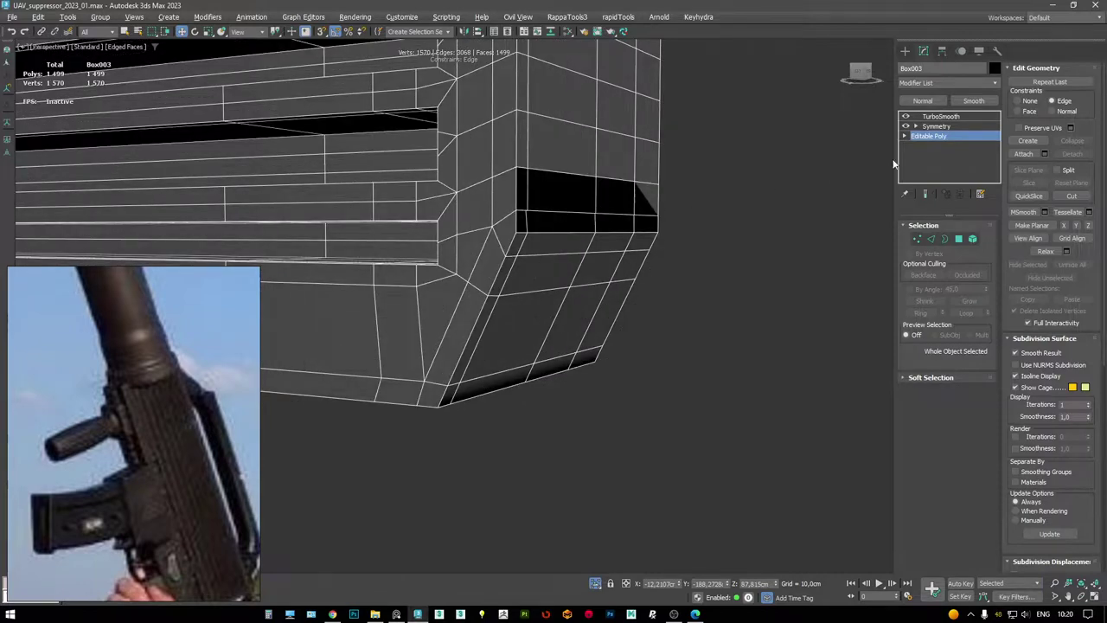
scroll(606, 216, "up", 4)
key("F3")
key("1")
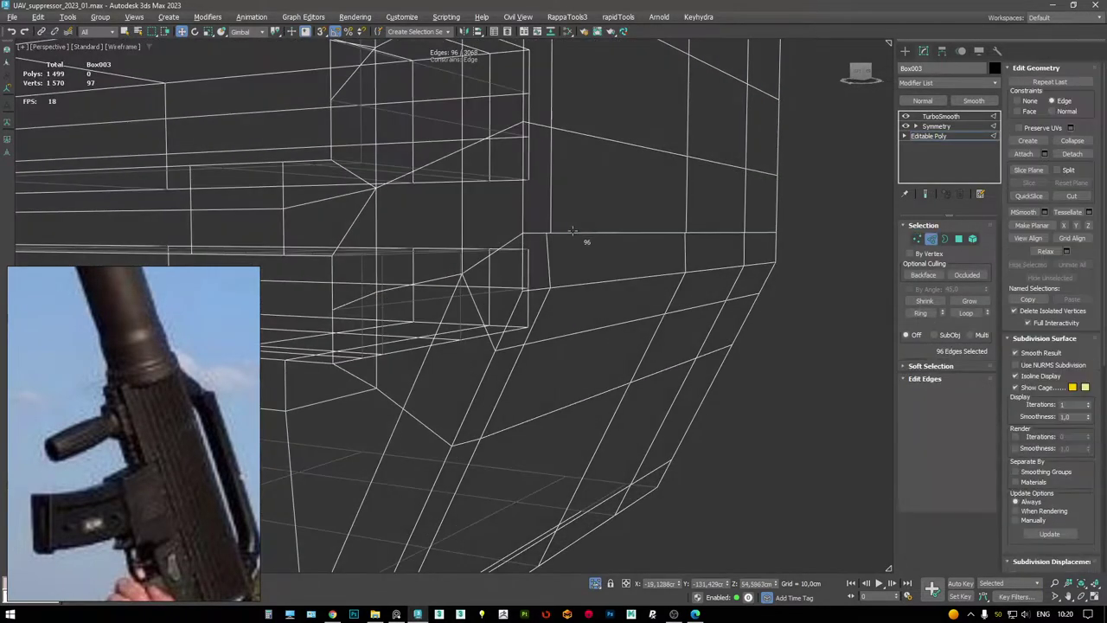
key("F3")
mouse_move(579, 230)
middle_mouse_down("alt")
mouse_move(596, 211)
mouse_move(562, 233)
mouse_move(597, 223)
mouse_move(717, 238)
middle_mouse_up("alt")
key("F3")
key("1")
left_click(702, 224)
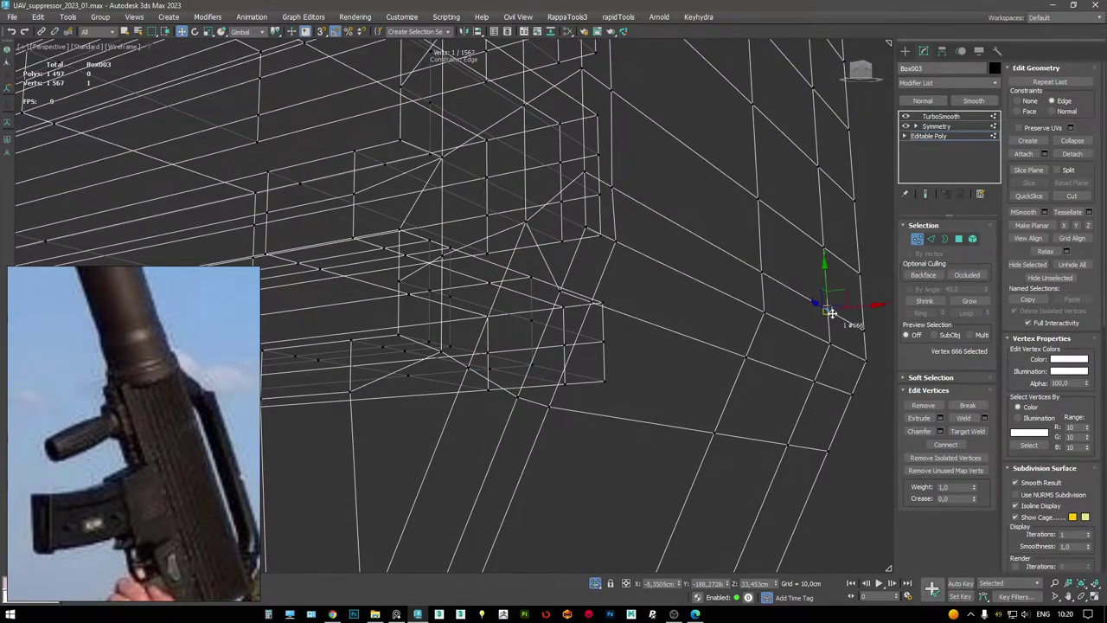
middle_click_drag(830, 313, 782, 285, "alt")
scroll(675, 242, "up", 2)
key("F3")
key("F3")
key("F3")
- Preview the TurboSmoothed housing from distant, underside and end views
left_click(943, 116)
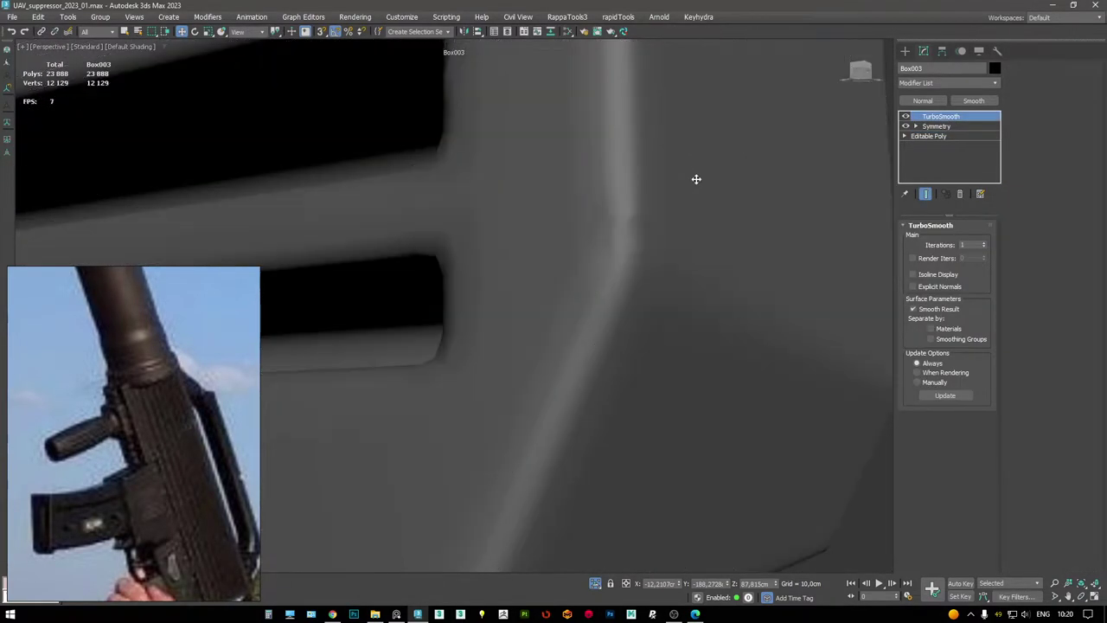
left_click(973, 136)
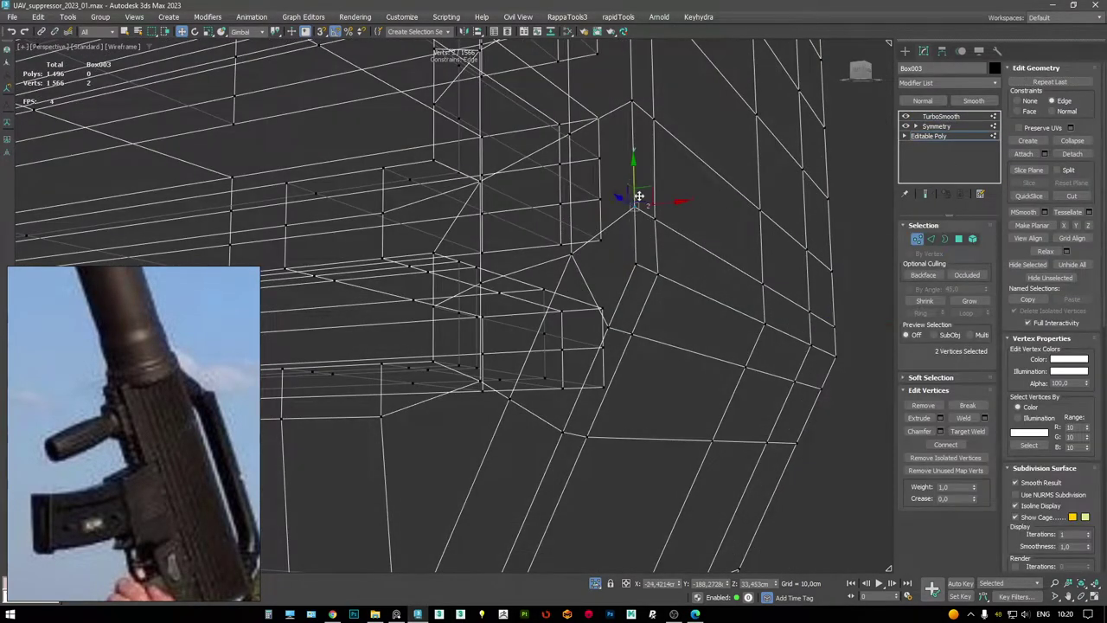
key("F3")
key("Page_Up")
key("F4")
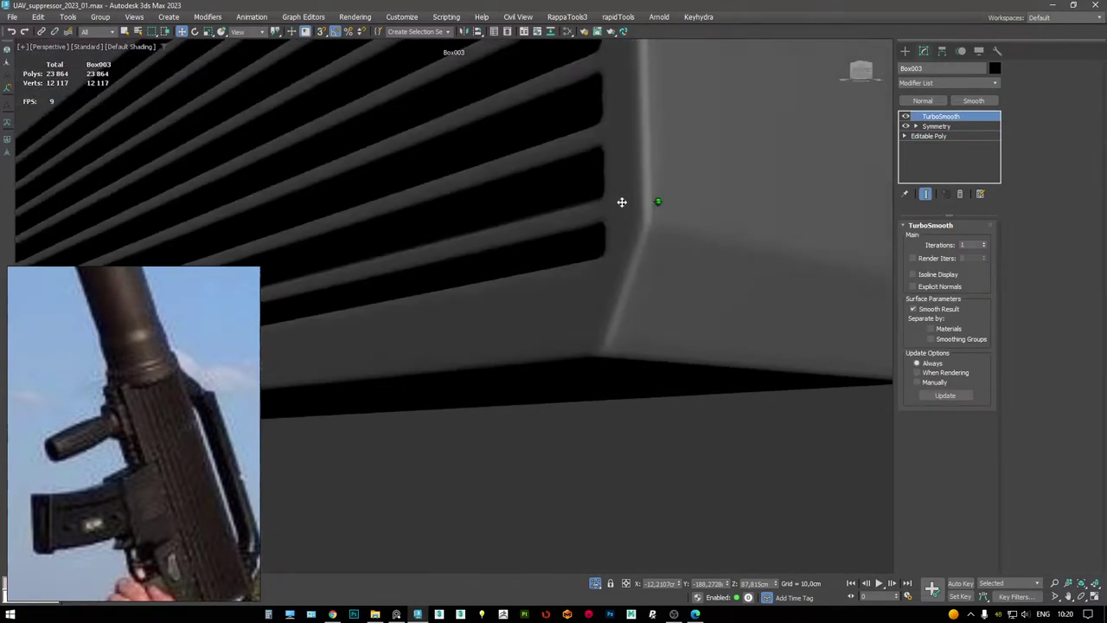
scroll(621, 202, "down", 5)
mouse_move(623, 205)
middle_mouse_down("alt")
mouse_move(817, 200)
mouse_move(887, 217)
mouse_move(867, 167)
middle_mouse_up("alt")
scroll(591, 217, "up", 6)
key("F4")
mouse_move(591, 216)
middle_mouse_down("alt")
mouse_move(583, 188)
mouse_move(565, 239)
mouse_move(574, 254)
mouse_move(529, 256)
middle_mouse_up("alt")
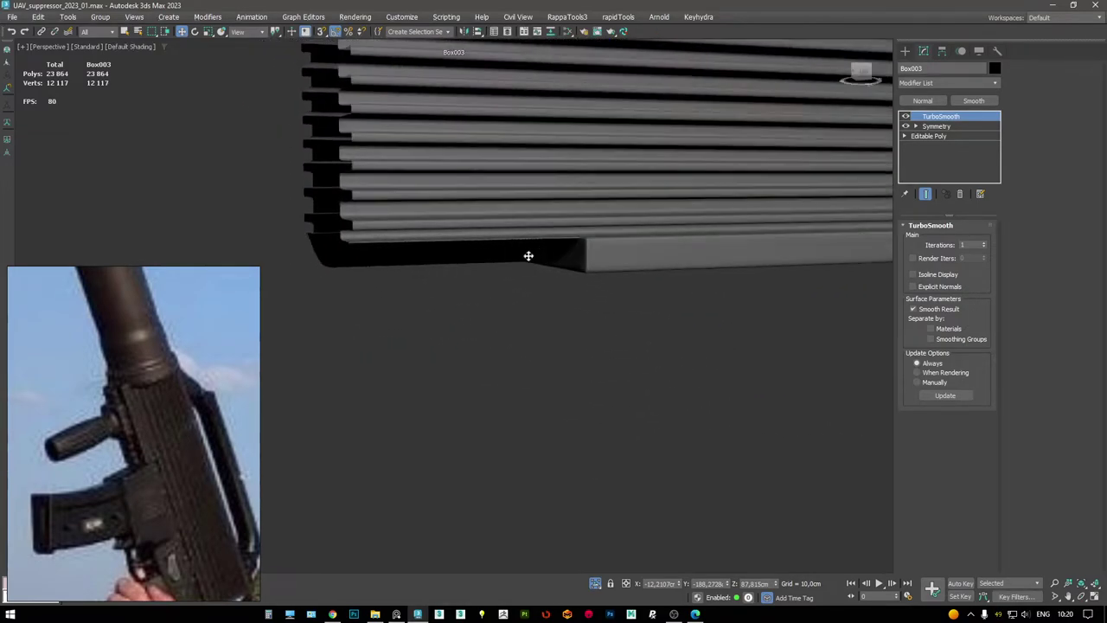
scroll(529, 256, "down", 5)
middle_click_drag(524, 207, 529, 218, "alt")
- Back on the Editable Poly, select the housing's lower-corner vertices from the Left view
left_click(952, 135)
key("F3")
middle_click_drag(660, 185, 559, 195, "alt")
key("1")
left_click(517, 238)
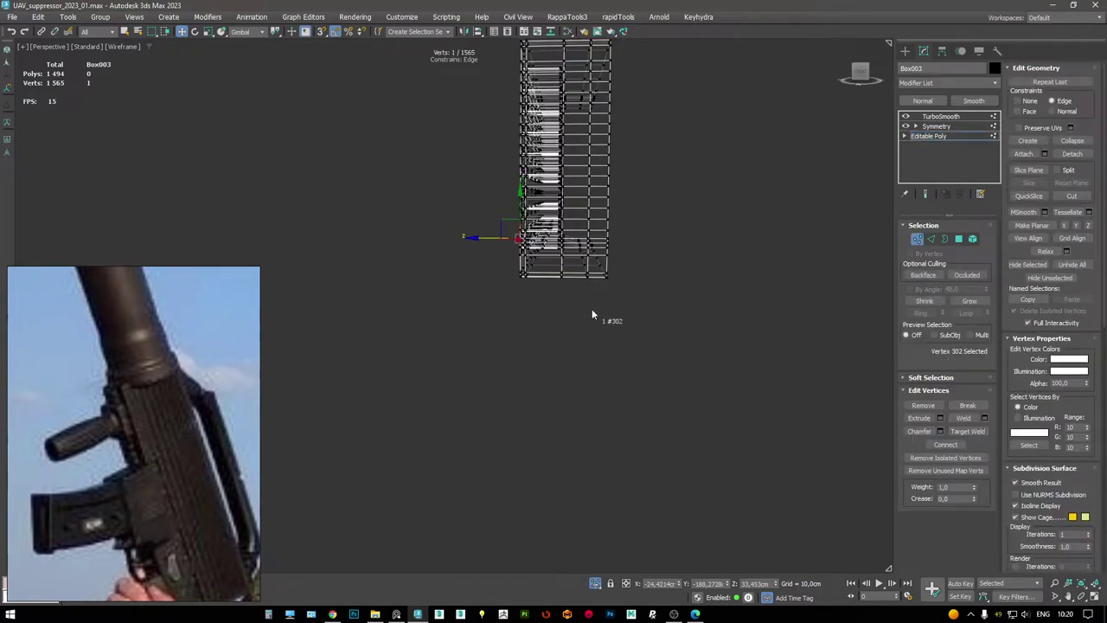
key("F3")
middle_click_drag(544, 189, 679, 157, "alt")
key("alt+w")
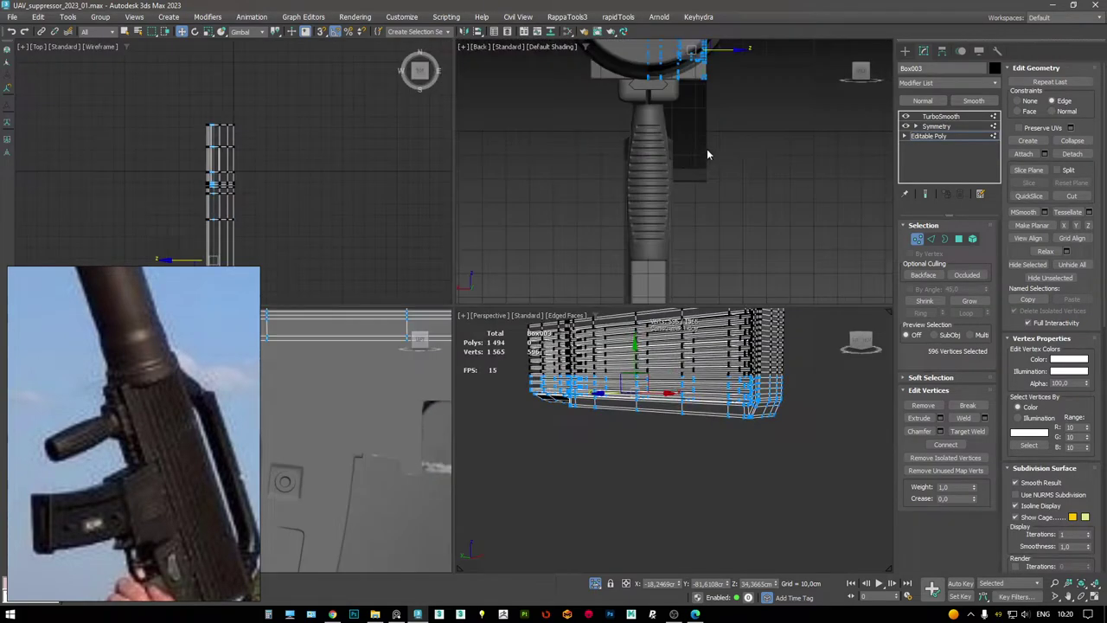
middle_click(450, 320)
key("alt+w")
middle_click_drag(816, 193, 683, 218)
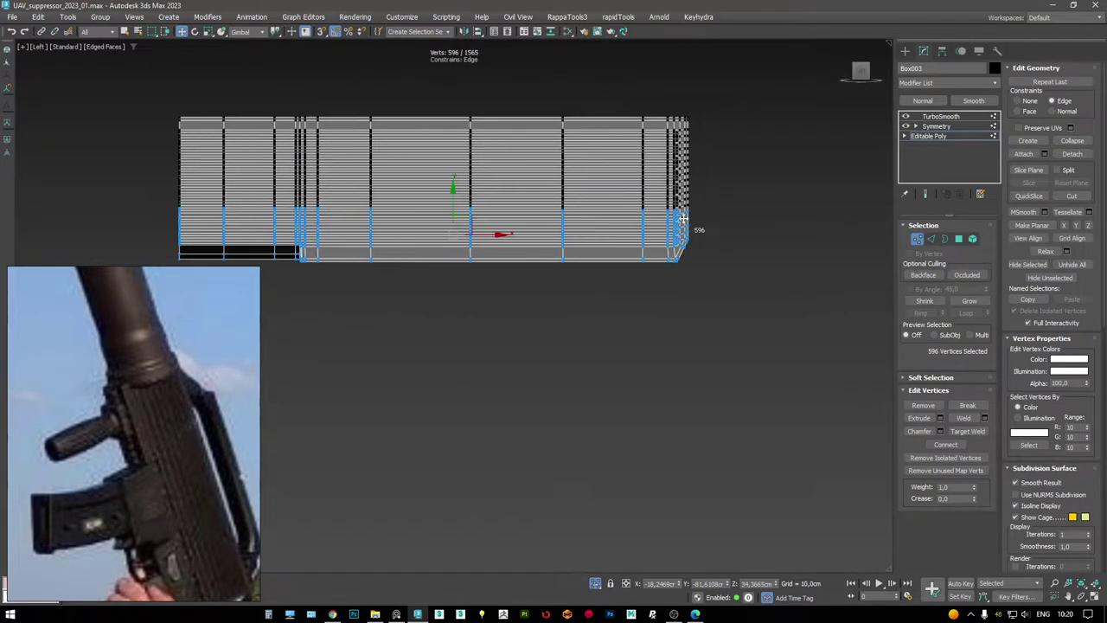
left_click_drag(98, 211, 98, 205)
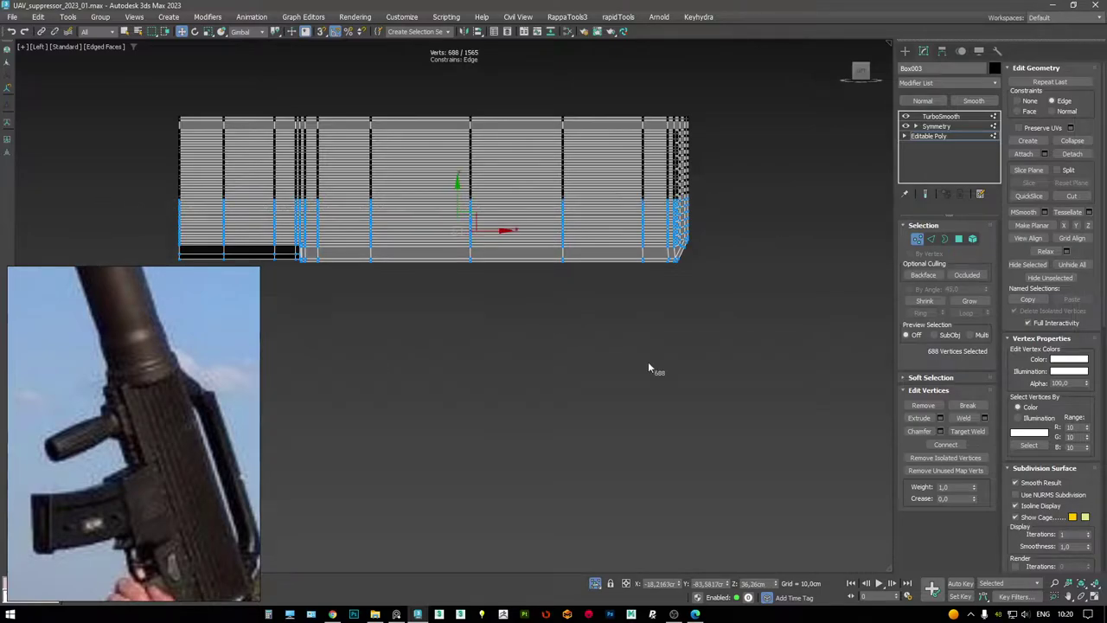
- Add the housing's front-corner vertices to the selection in the Perspective view
key("alt+w")
middle_click(655, 371)
key("alt+w")
mouse_move(606, 301)
middle_mouse_down("alt")
mouse_move(576, 217)
mouse_move(519, 212)
mouse_move(648, 207)
middle_mouse_up("alt")
key("F4")
left_click_drag(792, 322, 462, 216)
middle_click_drag(163, 156, 726, 431, "alt")
scroll(617, 168, "up", 3)
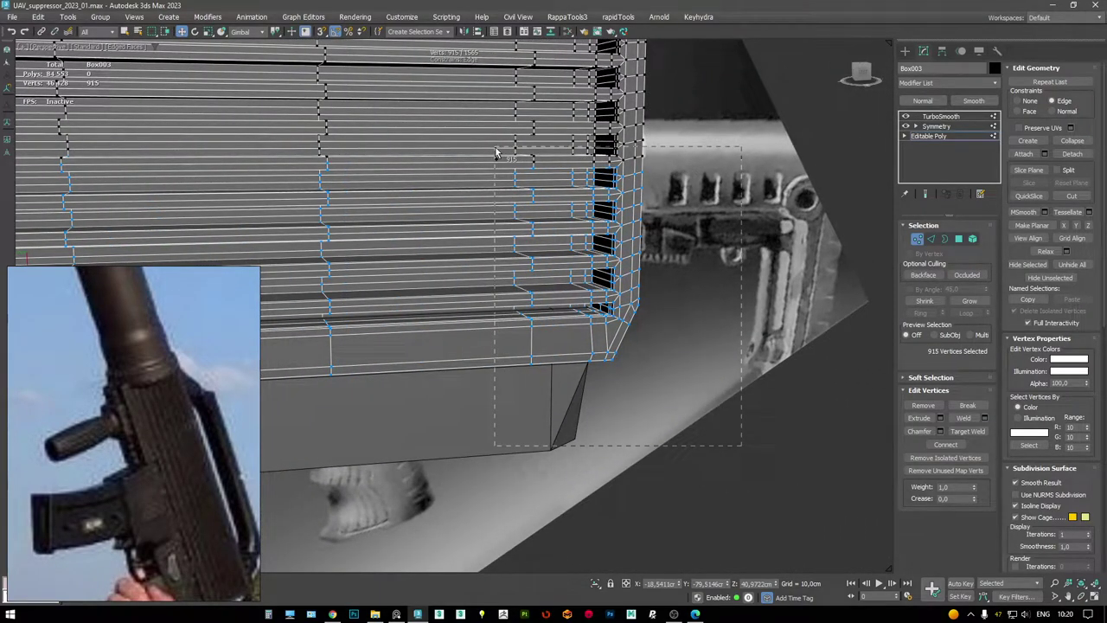
- In the Left view, marquee-select the lower band of housing polygons in Polygon mode
key("l")
key("alt+w")
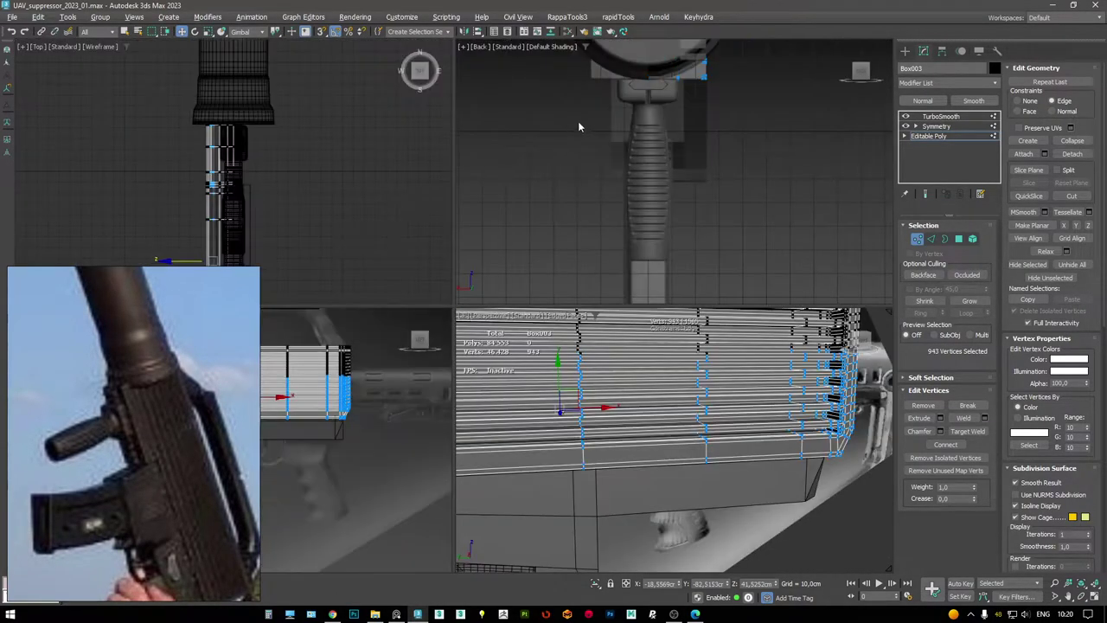
key("alt+w")
scroll(606, 264, "up", 4)
mouse_move(773, 142)
middle_mouse_down()
mouse_move(782, 133)
mouse_move(770, 164)
middle_mouse_up()
scroll(782, 133, "down", 4)
scroll(782, 133, "up", 3)
key("F4")
key("4")
left_click_drag(837, 351, 23, 152)
- Add the missed polygon strips along the housing to complete the 904-polygon selection
key("p")
middle_click_drag(552, 266, 769, 200, "alt")
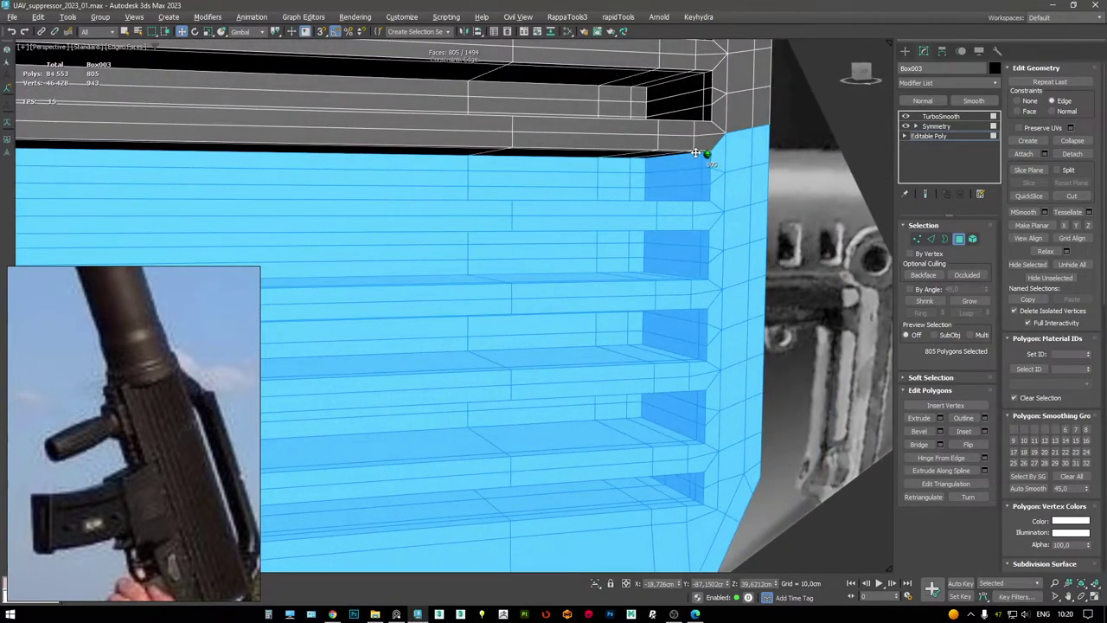
scroll(769, 200, "down", 4)
scroll(769, 199, "up", 4)
scroll(781, 184, "down", 4)
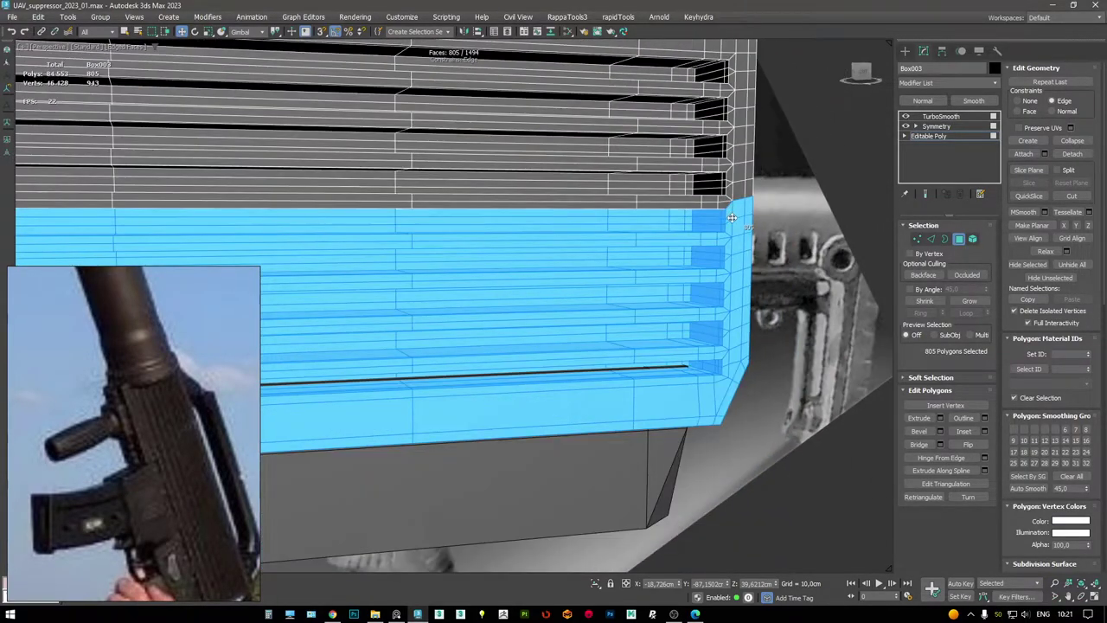
middle_click_drag(744, 251, 723, 279)
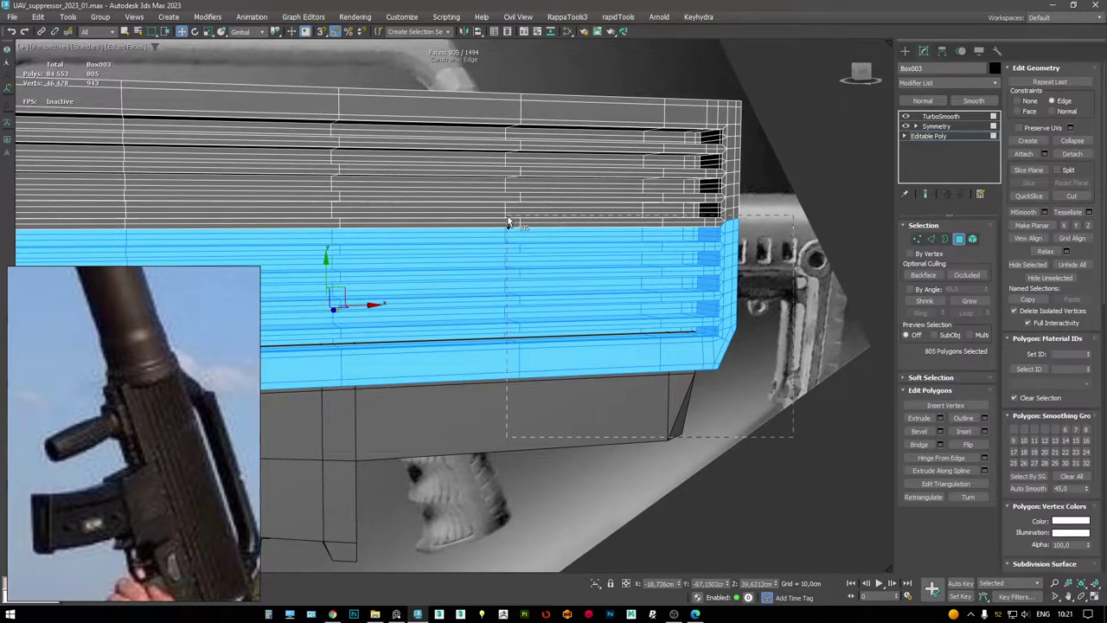
left_click(169, 226, "ctrl")
scroll(371, 215, "up", 3)
middle_click_drag(672, 305, 766, 277)
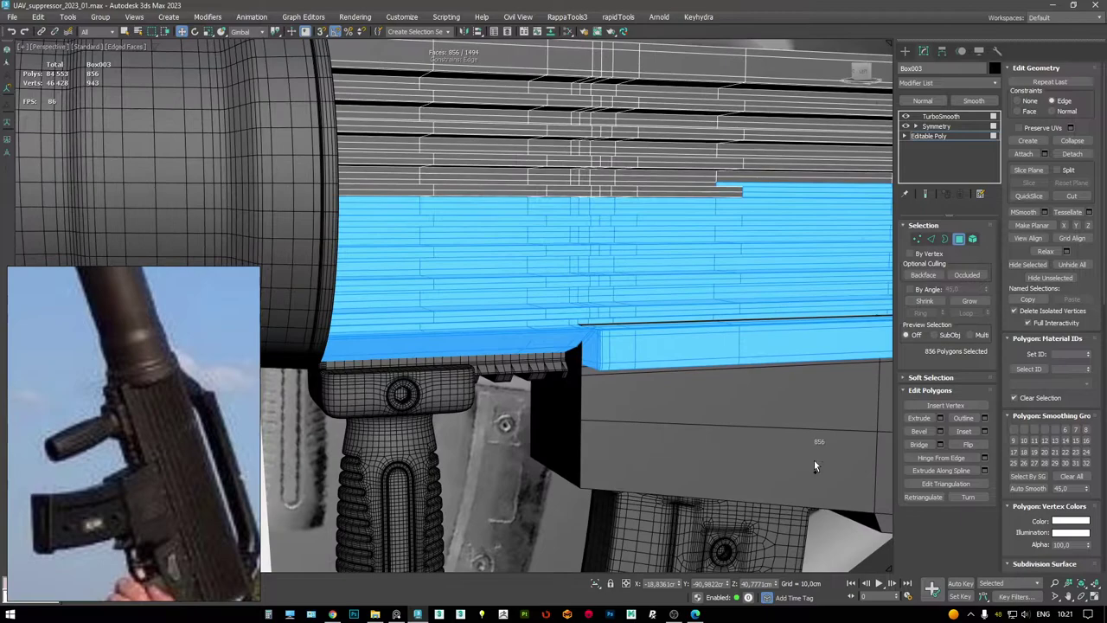
left_click_drag(127, 185, 126, 184, "ctrl")
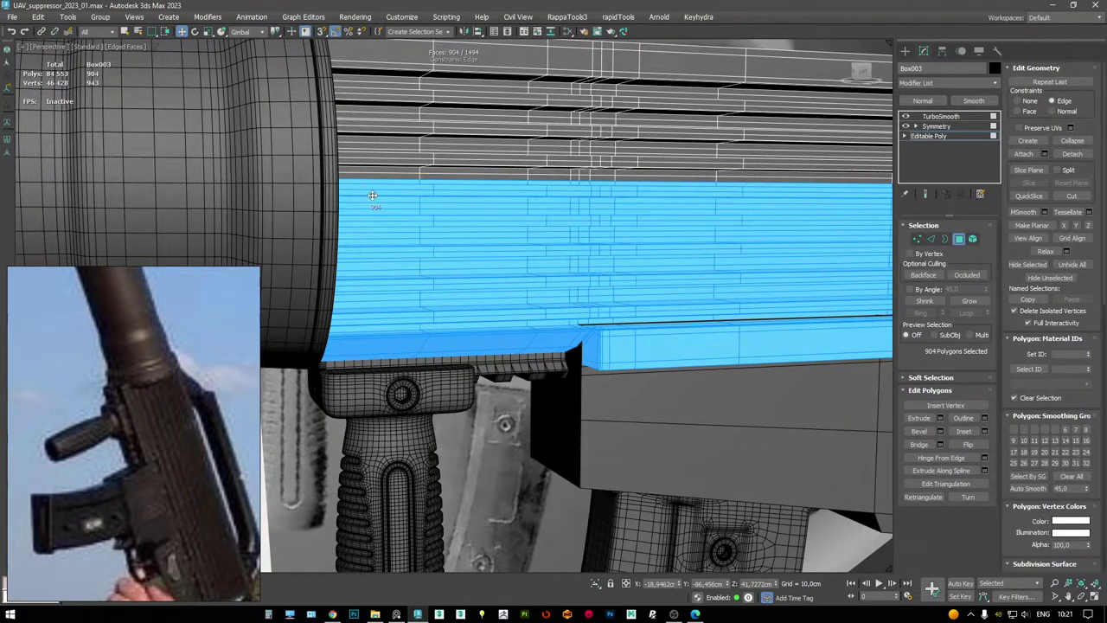
scroll(291, 183, "down", 6)
- Review the selected lower band in wireframe from end-on and three-quarter views
key("F3")
key("F3")
scroll(290, 184, "up", 8)
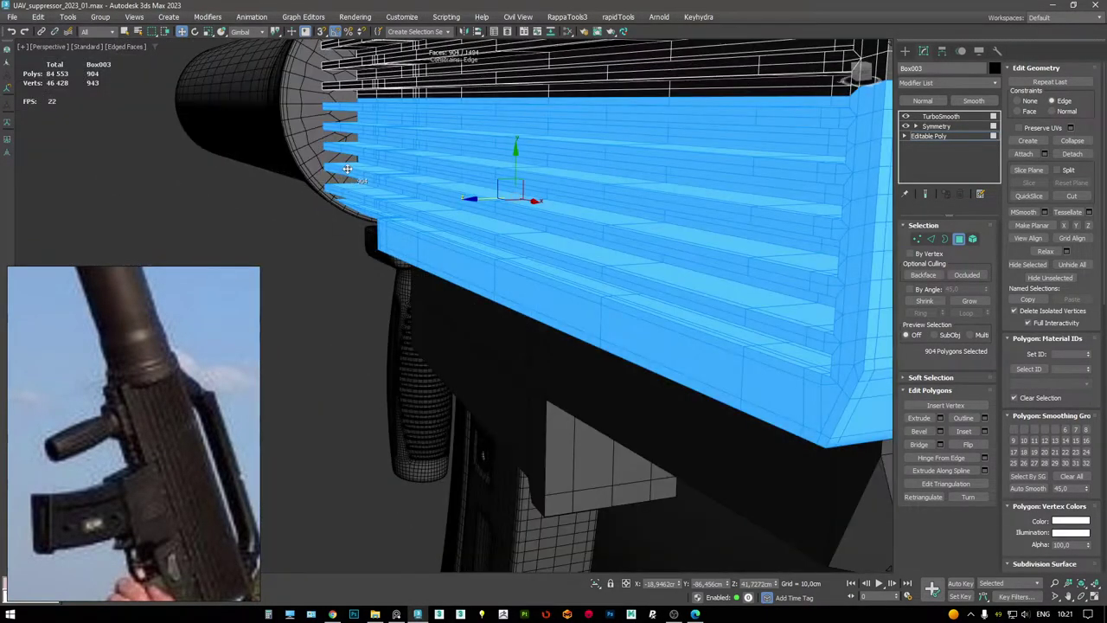
scroll(321, 173, "down", 6)
middle_click_drag(321, 173, 446, 176, "alt")
middle_click_drag(450, 129, 642, 217, "alt")
right_click(620, 210)
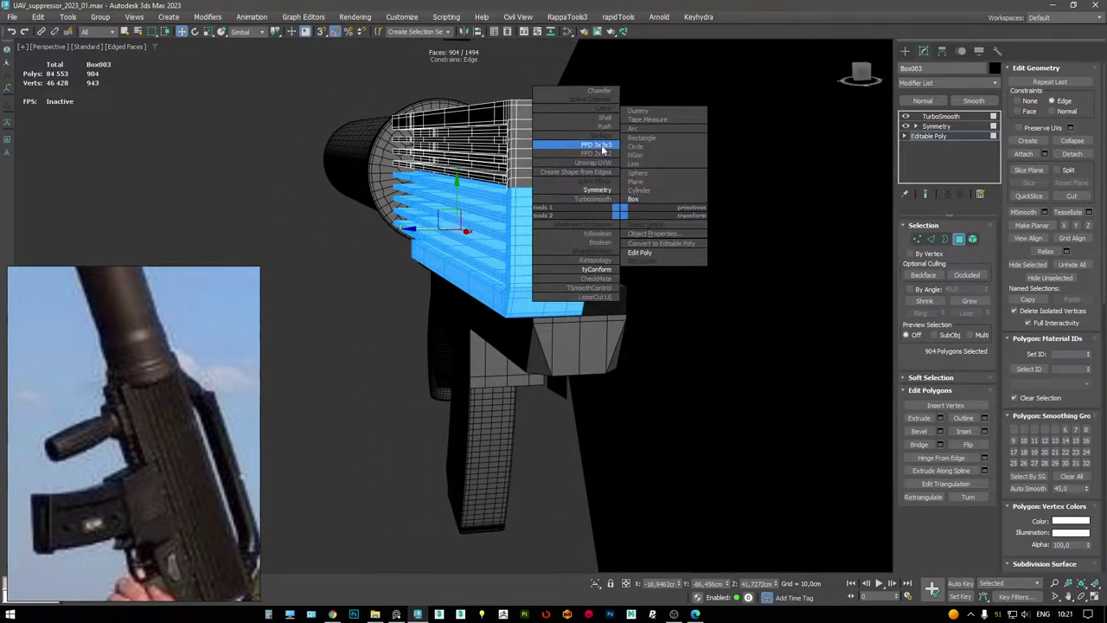
- Add an FFD 3x3x3 lattice and move its lower-left control points to reshape the band
left_click(603, 150)
middle_click_drag(603, 150, 533, 226, "alt")
key("F3")
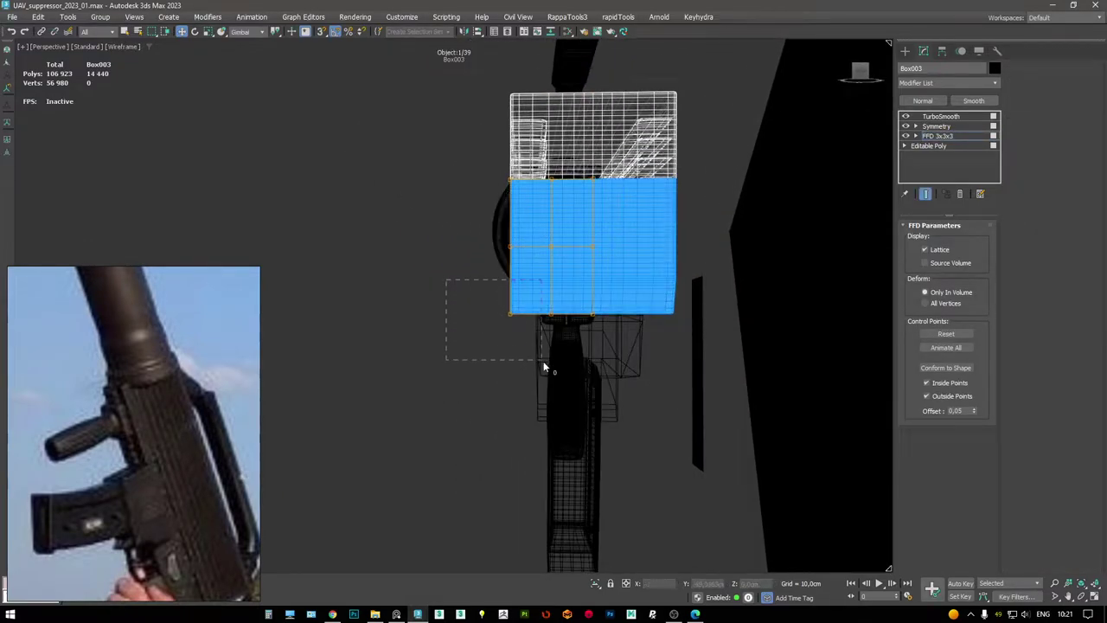
left_click_drag(543, 361, 542, 359)
middle_click_drag(541, 359, 474, 256, "alt")
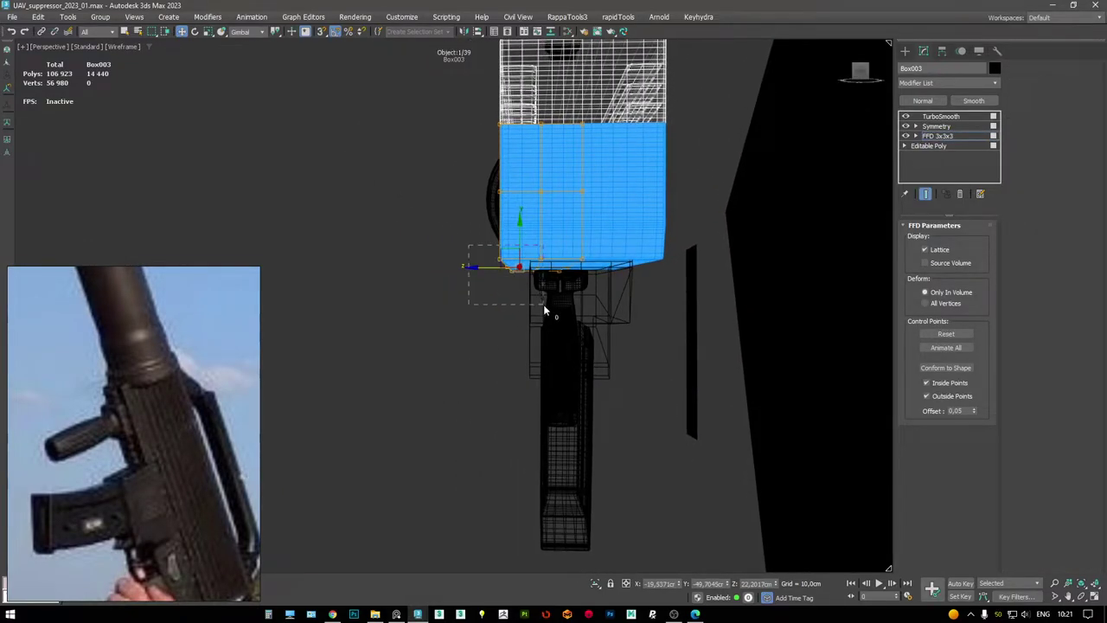
key("F3")
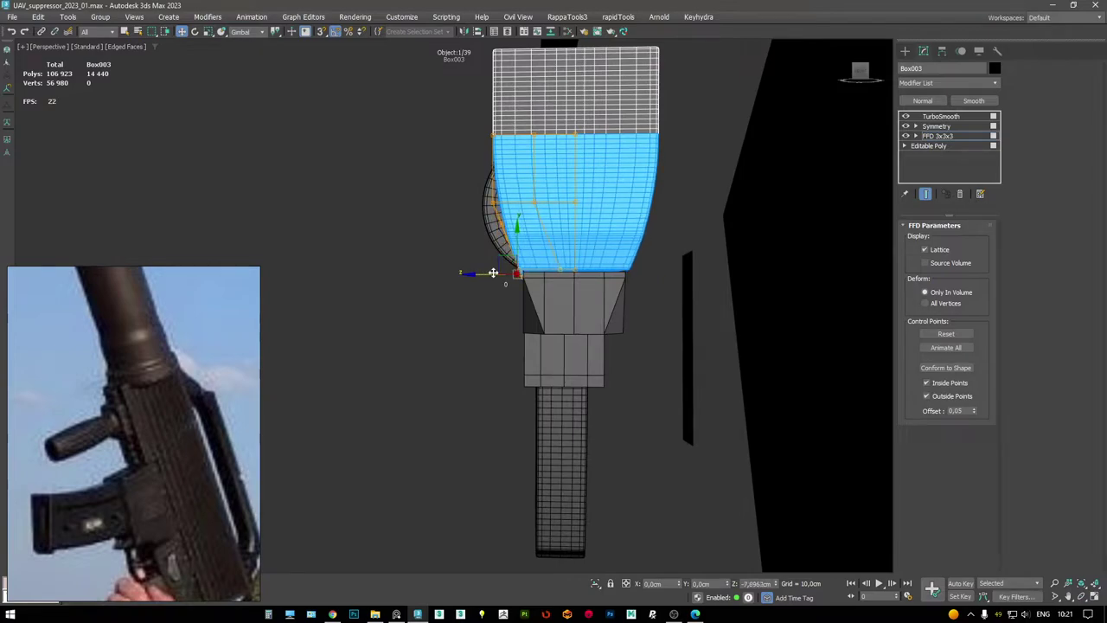
middle_click_drag(496, 272, 523, 443, "alt")
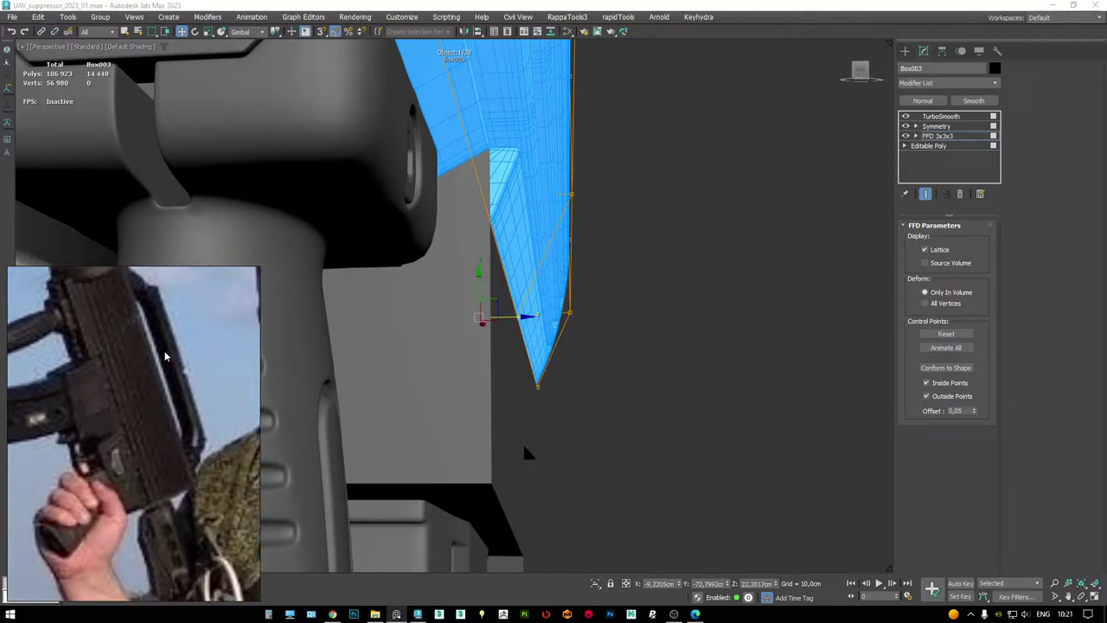
middle_click_drag(523, 442, 513, 229, "alt")
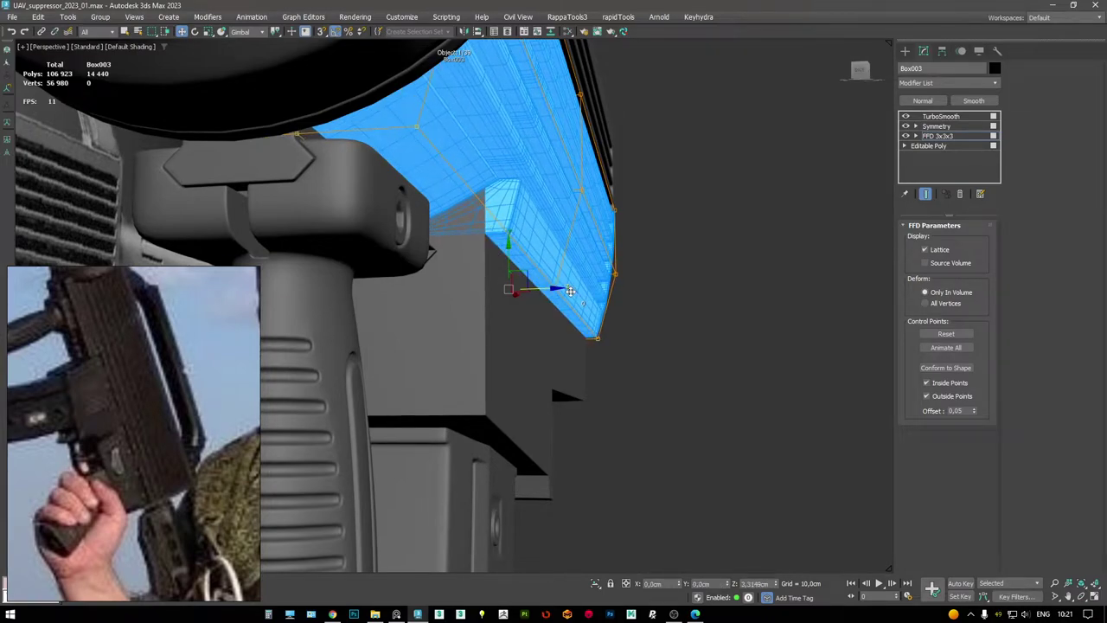
mouse_move(570, 292)
middle_mouse_down("alt")
mouse_move(418, 242)
mouse_move(358, 239)
mouse_move(318, 274)
mouse_move(381, 294)
mouse_move(363, 274)
mouse_move(484, 251)
middle_mouse_up("alt")
key("F4")
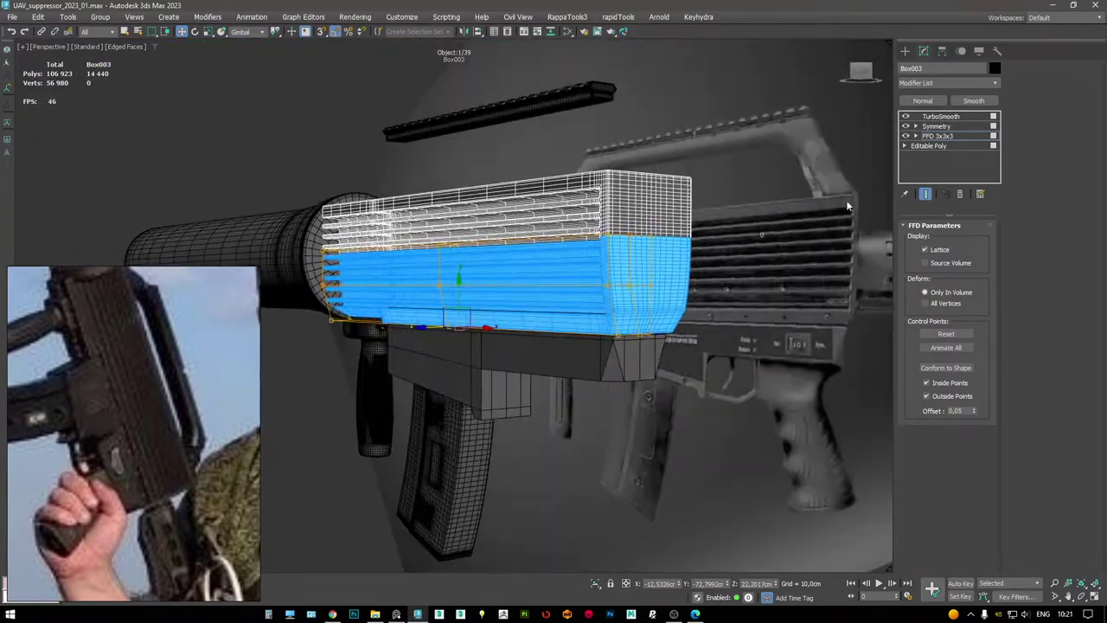
- Return to TurboSmooth, clear the selection and view the receiver from the front
left_click(940, 116)
key("F4")
mouse_move(729, 228)
middle_mouse_down("alt")
mouse_move(538, 498)
mouse_move(528, 281)
mouse_move(688, 297)
mouse_move(519, 293)
middle_mouse_up("alt")
key("ctrl+d")
- Select the suppressor tube's Line001 profile from a three-quarter front-left view
scroll(377, 294, "up", 5)
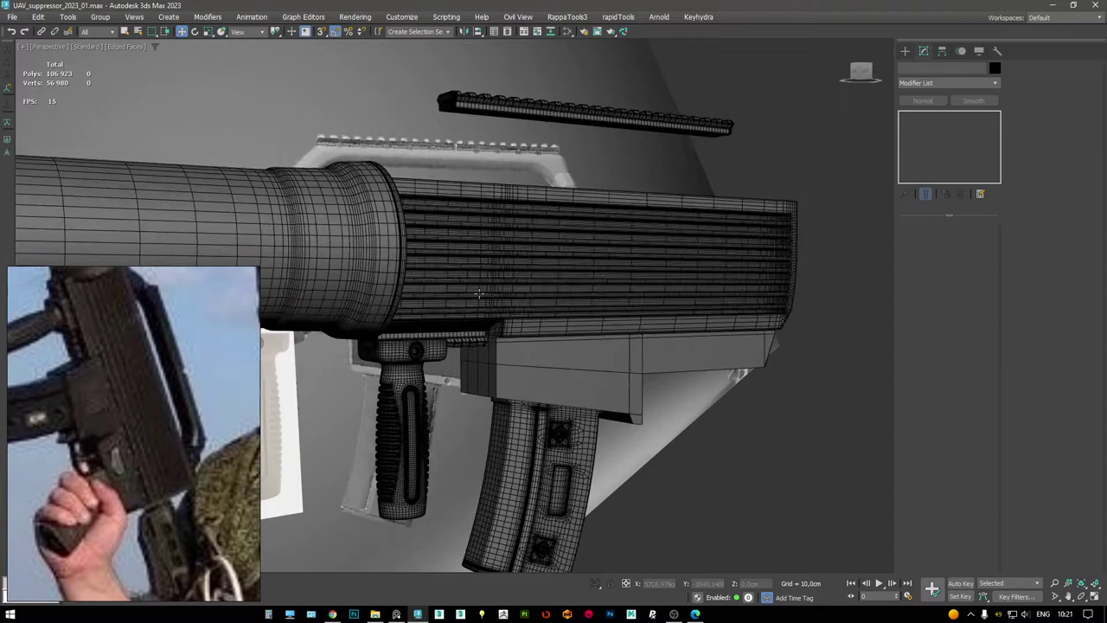
middle_click_drag(393, 288, 549, 283)
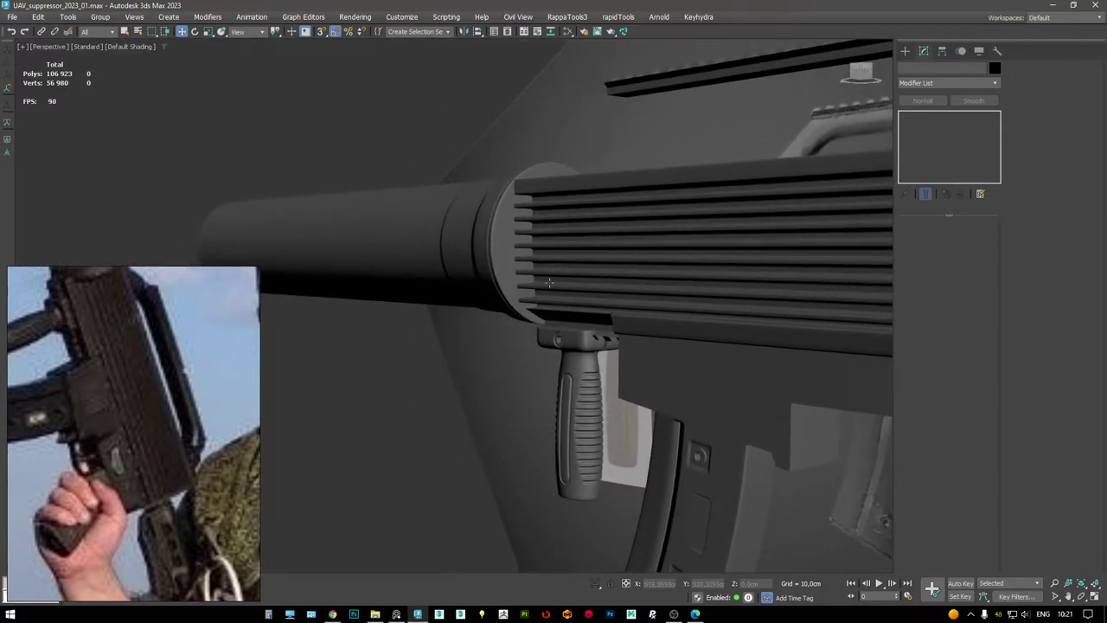
middle_click_drag(616, 291, 701, 279, "alt")
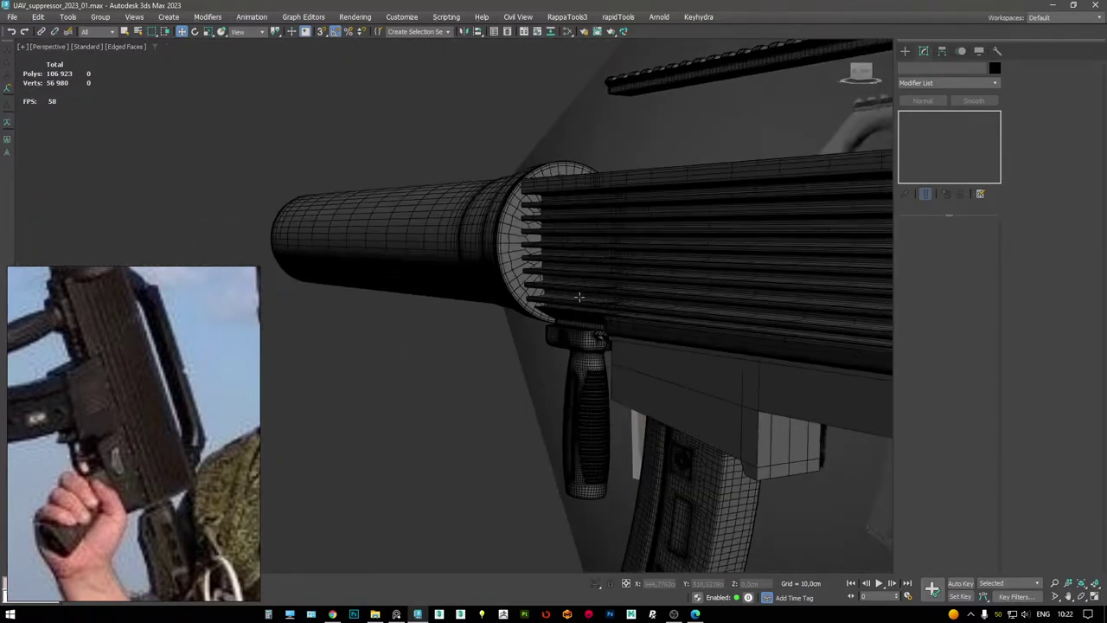
middle_click_drag(662, 247, 681, 243, "alt")
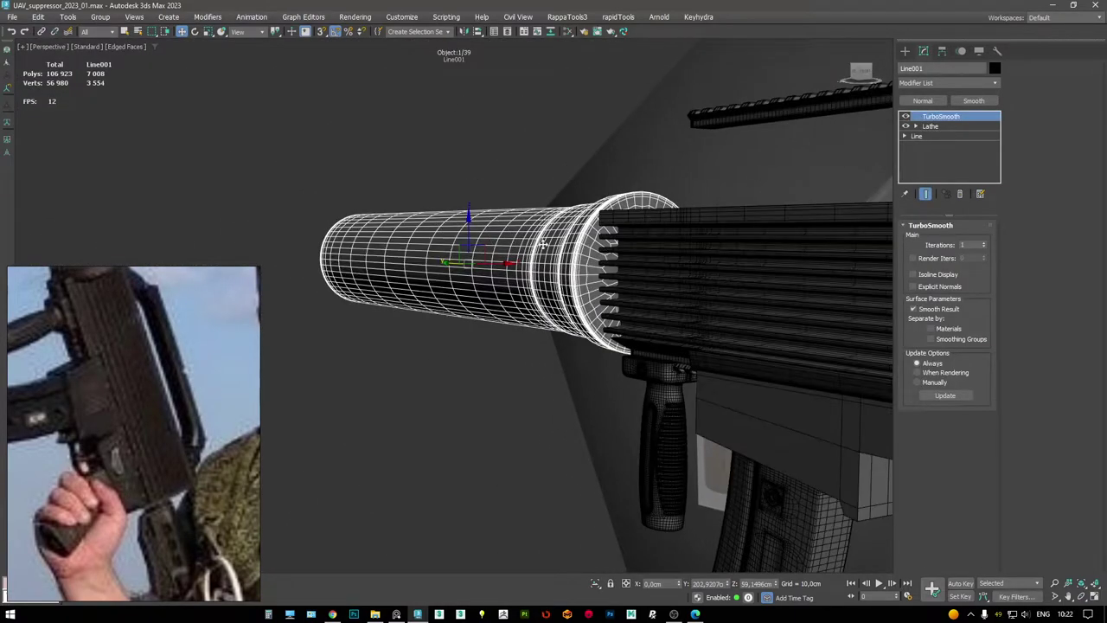
scroll(543, 245, "up", 2)
key("F4")
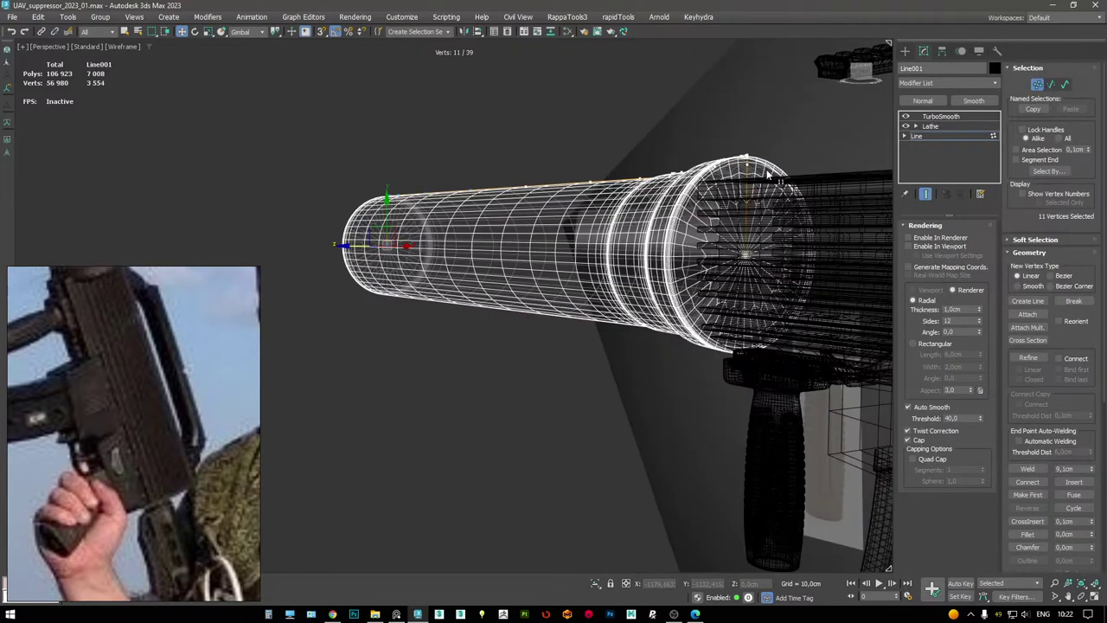
key("F3")
- Window-select and adjust the profile vertices at the suppressor tube's end
left_click_drag(422, 141, 568, 168)
middle_click_drag(568, 168, 358, 172, "alt")
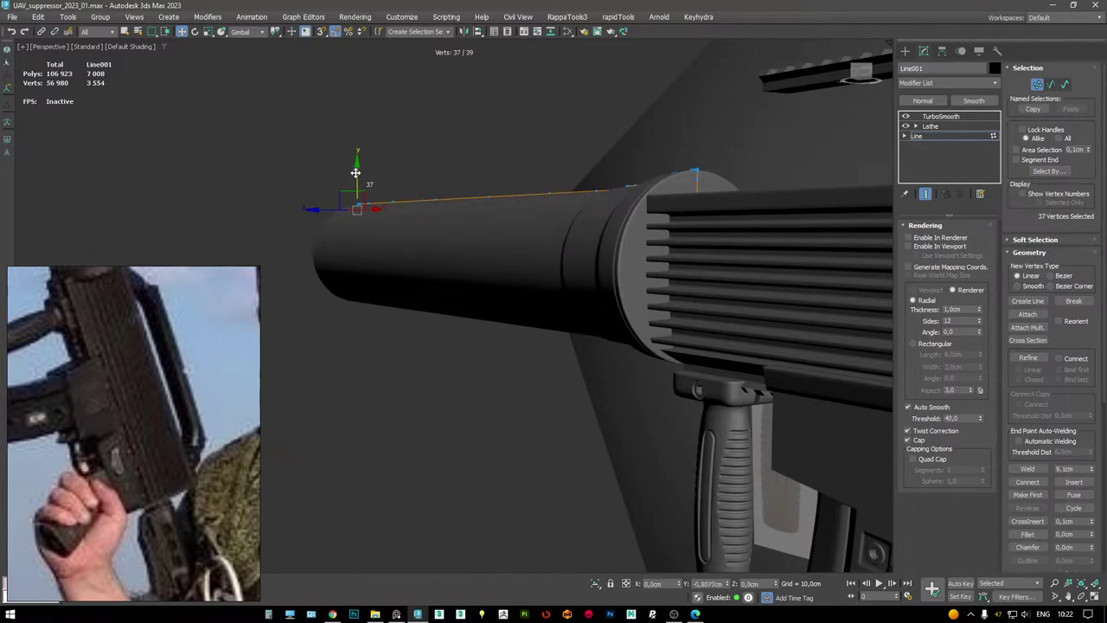
mouse_move(369, 183)
middle_mouse_down("alt")
mouse_move(665, 201)
mouse_move(413, 304)
middle_mouse_up("alt")
key("F3")
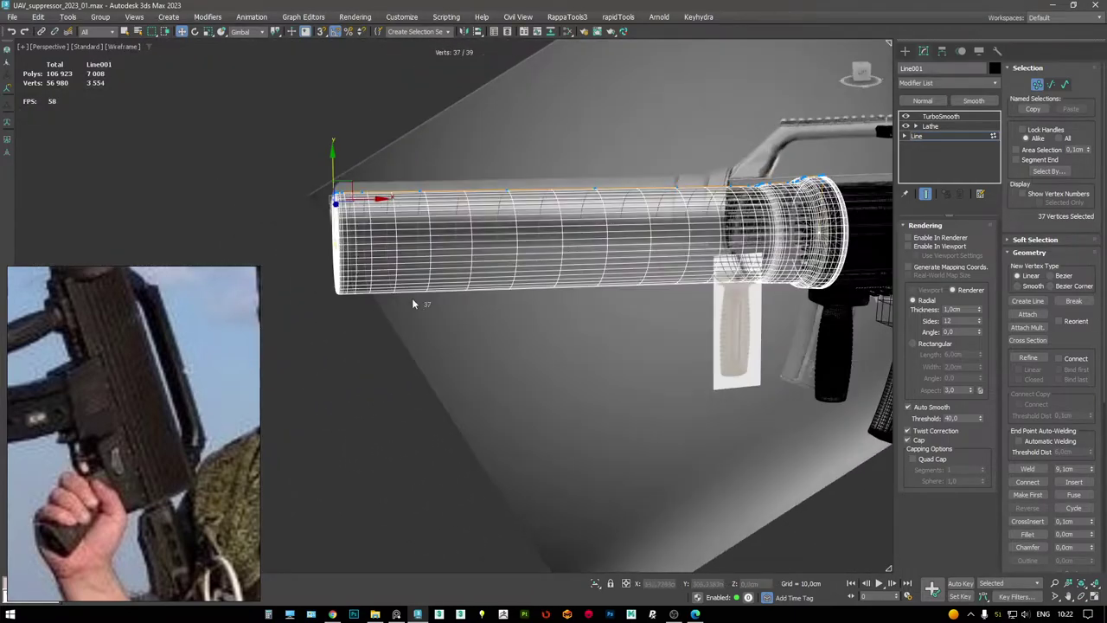
left_click_drag(539, 404, 538, 404)
key("F3")
scroll(458, 235, "up", 2)
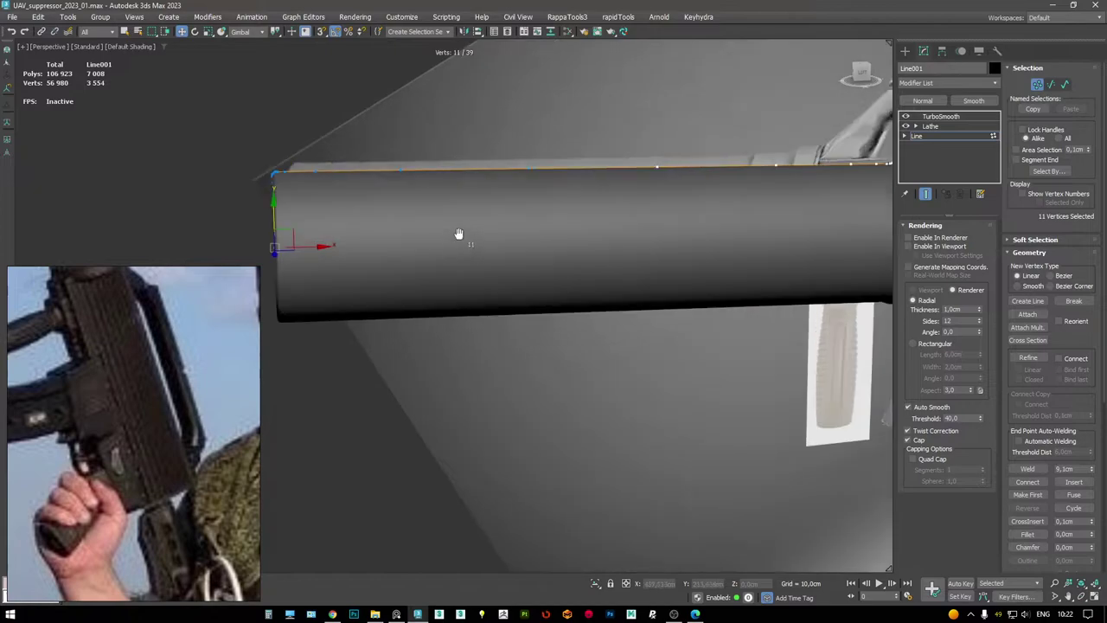
- Return to TurboSmooth, clear the selection and review the smoothed suppressor on the gun
left_click(940, 116)
scroll(536, 208, "down", 5)
mouse_move(536, 208)
middle_mouse_down("alt")
mouse_move(491, 277)
mouse_move(676, 279)
mouse_move(718, 242)
middle_mouse_up("alt")
key("ctrl+d")
scroll(530, 216, "up", 6)
scroll(491, 277, "up", 4)
scroll(492, 277, "down", 4)
scroll(741, 228, "up", 4)
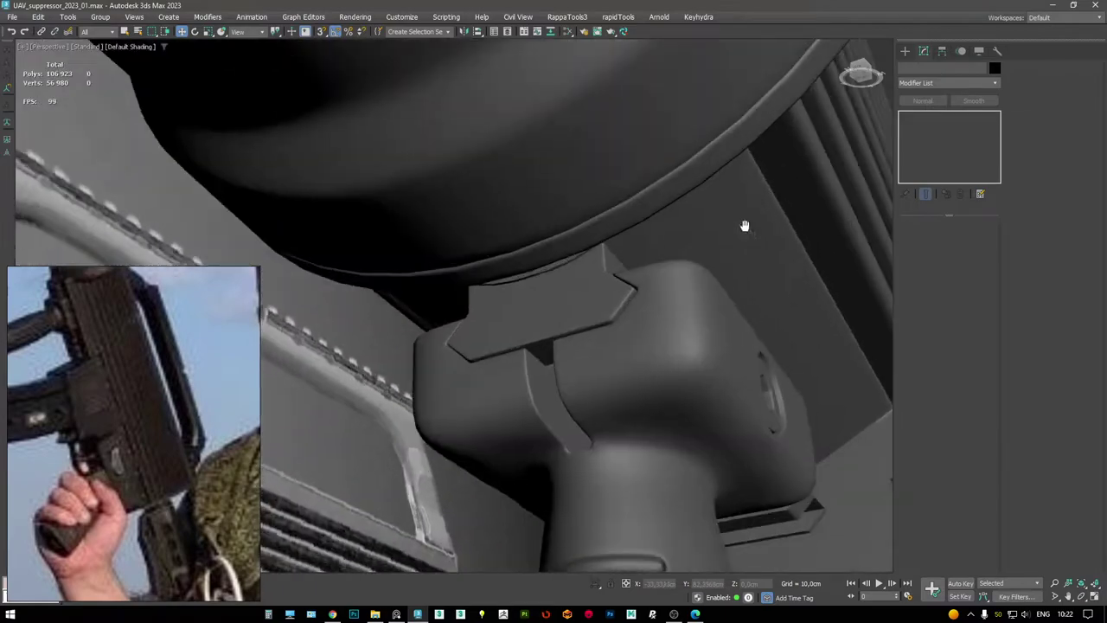
- Select the upper receiver box and view the grip area from the side
key("F4")
left_click(529, 279)
mouse_move(529, 278)
middle_mouse_down("alt")
mouse_move(470, 304)
mouse_move(572, 261)
mouse_move(563, 277)
mouse_move(475, 314)
mouse_move(705, 237)
mouse_move(718, 225)
mouse_move(682, 210)
mouse_move(667, 173)
mouse_move(669, 223)
mouse_move(632, 248)
mouse_move(682, 285)
mouse_move(677, 249)
middle_mouse_up("alt")
scroll(572, 261, "down", 4)
key("F4")
scroll(550, 294, "down", 3)
scroll(576, 259, "up", 6)
key("F4")
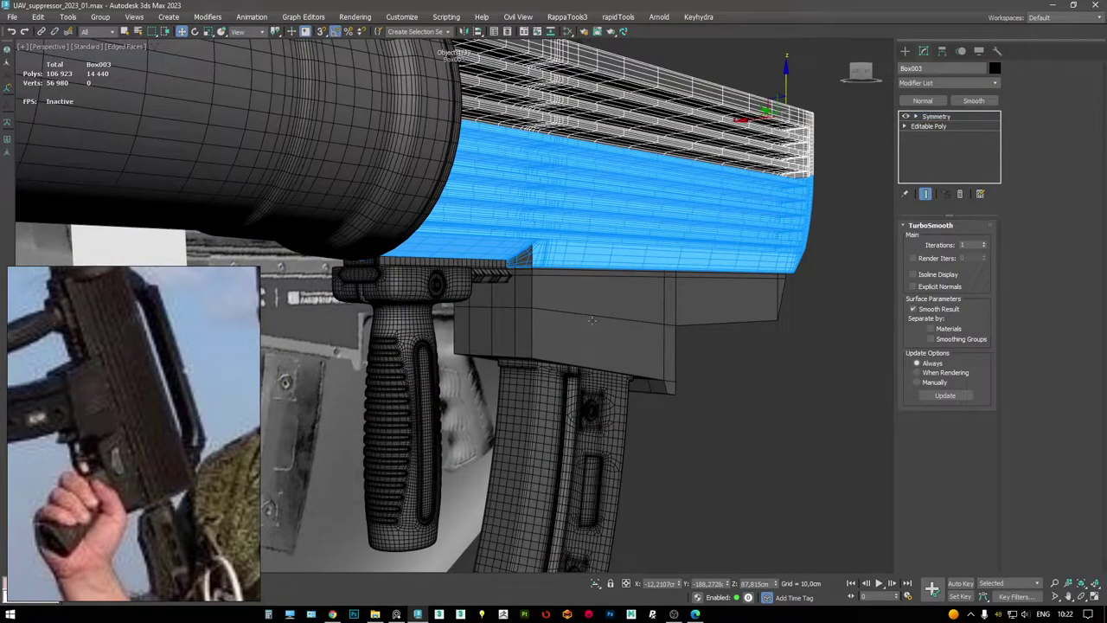
- Select Object003 beneath the receiver, frame it and pick its vertices
left_click(592, 320)
key("z")
key("F3")
middle_click_drag(692, 363, 717, 354, "alt")
key("1")
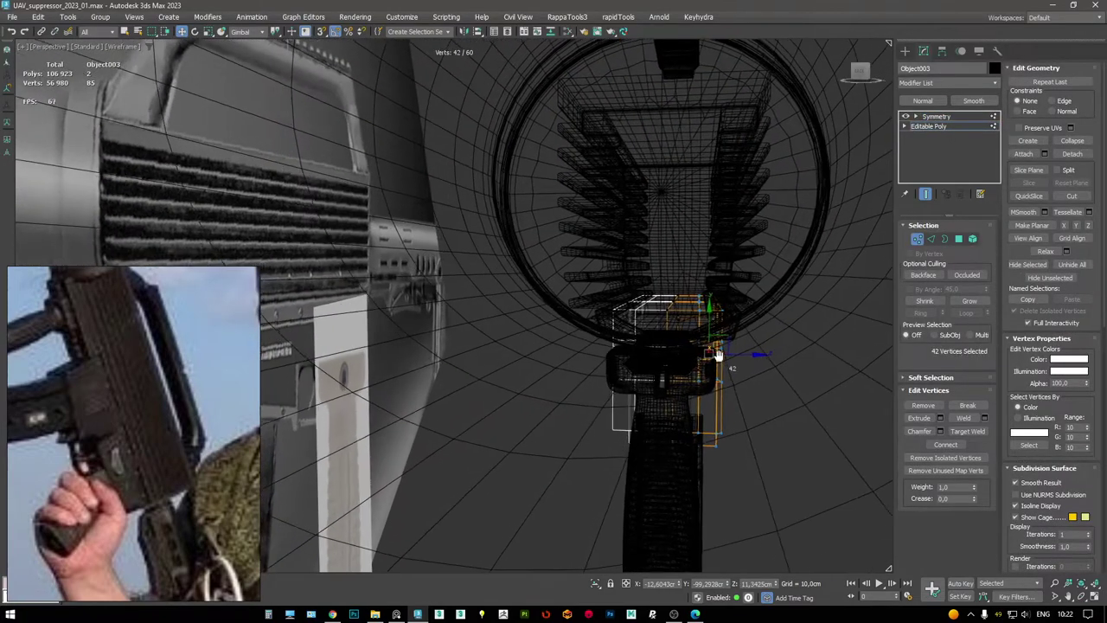
key("F3")
mouse_move(691, 260)
middle_mouse_down("alt")
mouse_move(576, 276)
mouse_move(548, 267)
middle_mouse_up("alt")
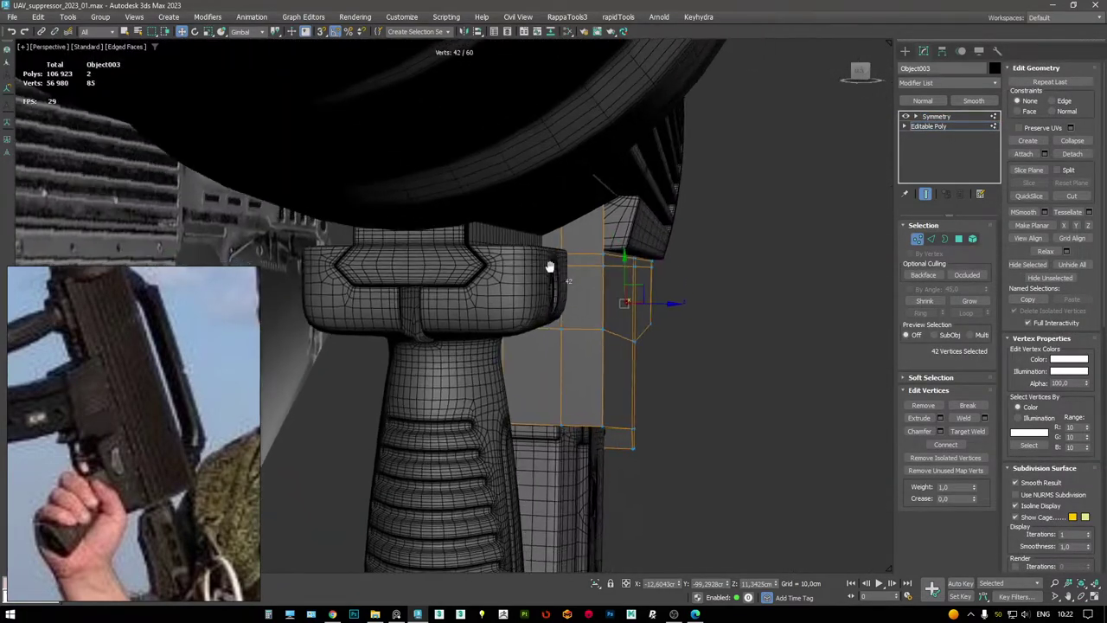
scroll(558, 269, "up", 3)
- Add an FFD 2x2x2 from the quad menu and pull a lattice corner to taper the block
right_click(734, 294)
left_click(721, 230)
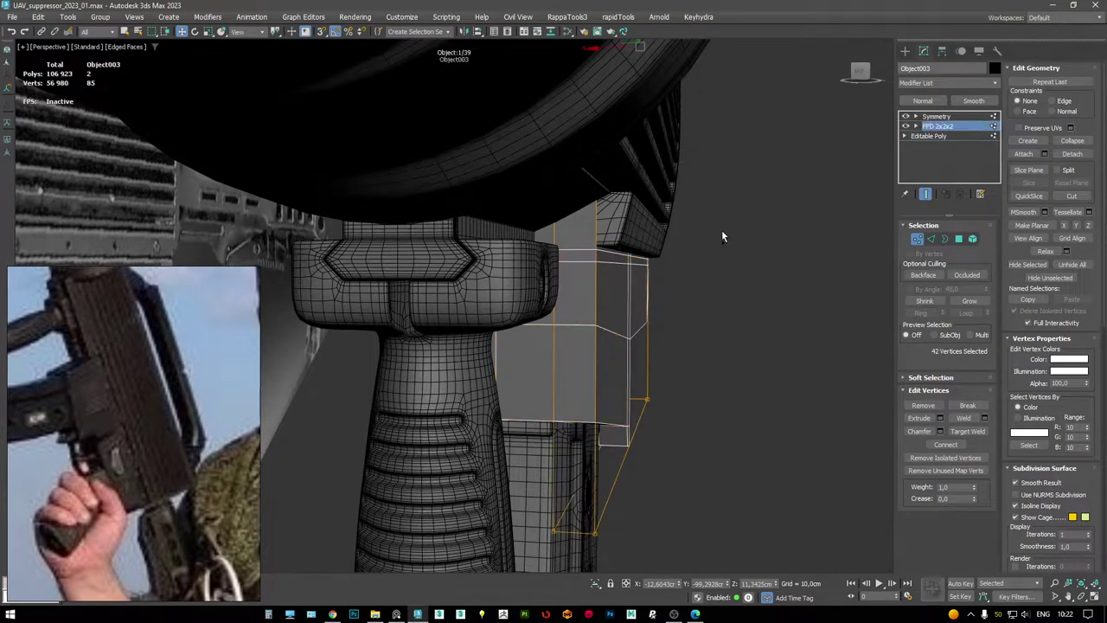
key("F3")
key("F3")
scroll(666, 244, "up", 5)
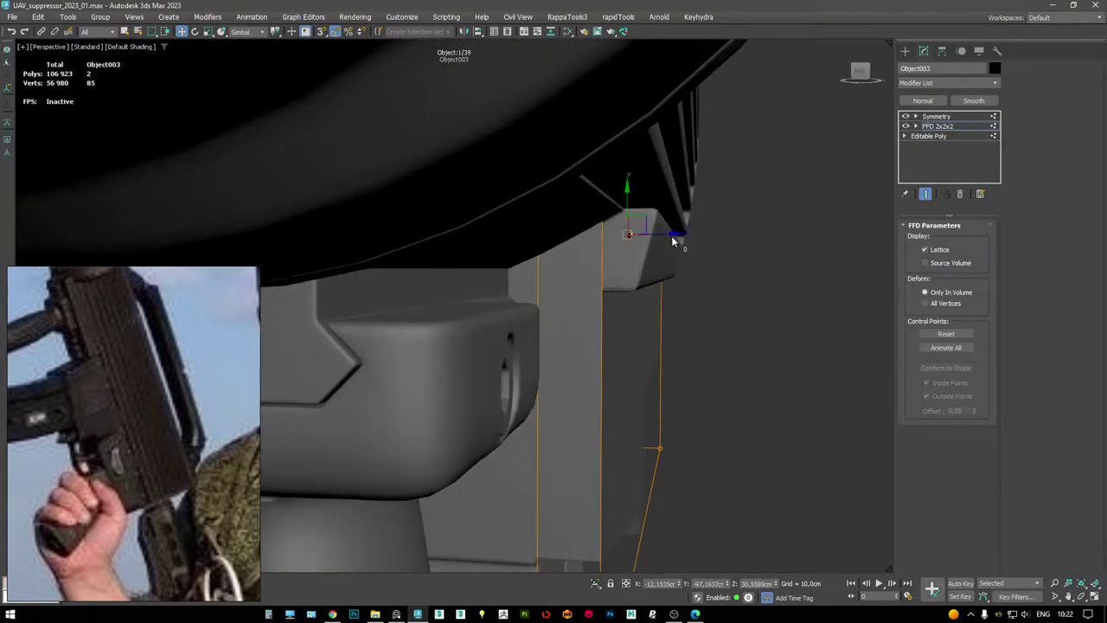
left_click_drag(696, 237, 700, 237)
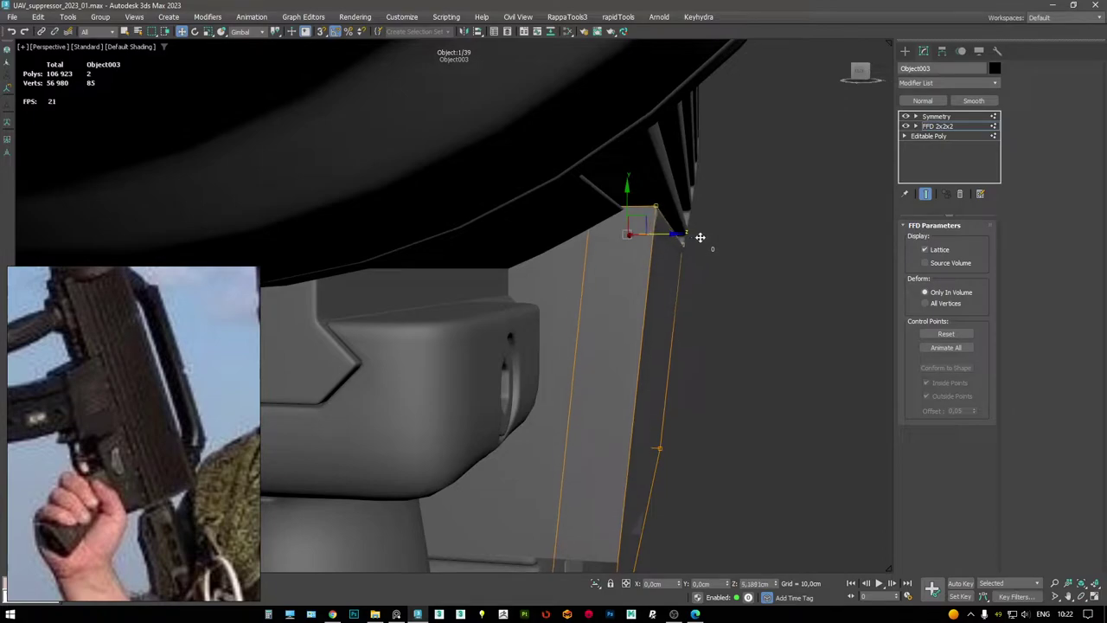
scroll(703, 239, "down", 10)
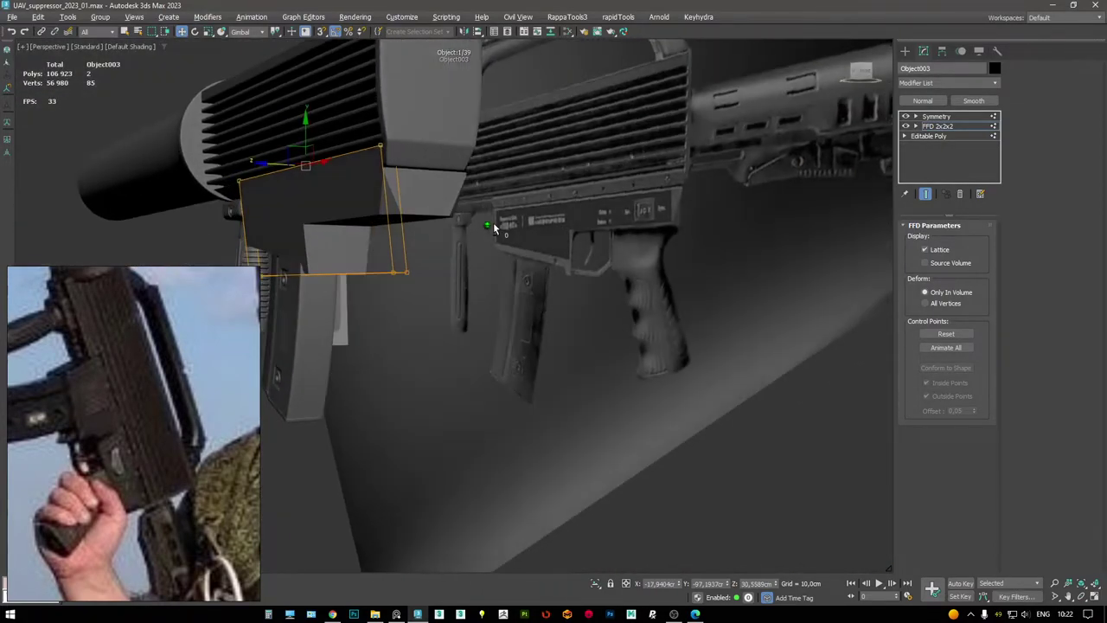
mouse_move(493, 222)
middle_mouse_down("alt")
mouse_move(517, 223)
mouse_move(580, 171)
mouse_move(571, 176)
mouse_move(594, 186)
mouse_move(497, 173)
mouse_move(520, 208)
middle_mouse_up("alt")
key("F4")
scroll(571, 169, "up", 6)
key("F3")
key("F3")
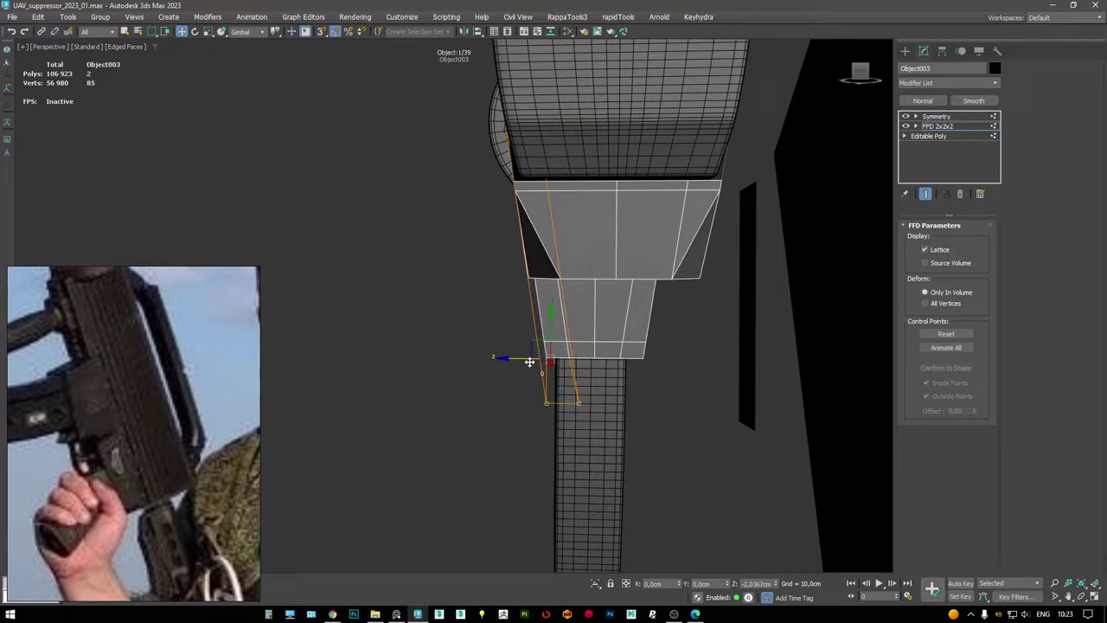
middle_click_drag(531, 329, 587, 266, "alt")
- Select the upper receiver box and inspect its 3x3x3 FFD lattice from below
left_click(803, 141)
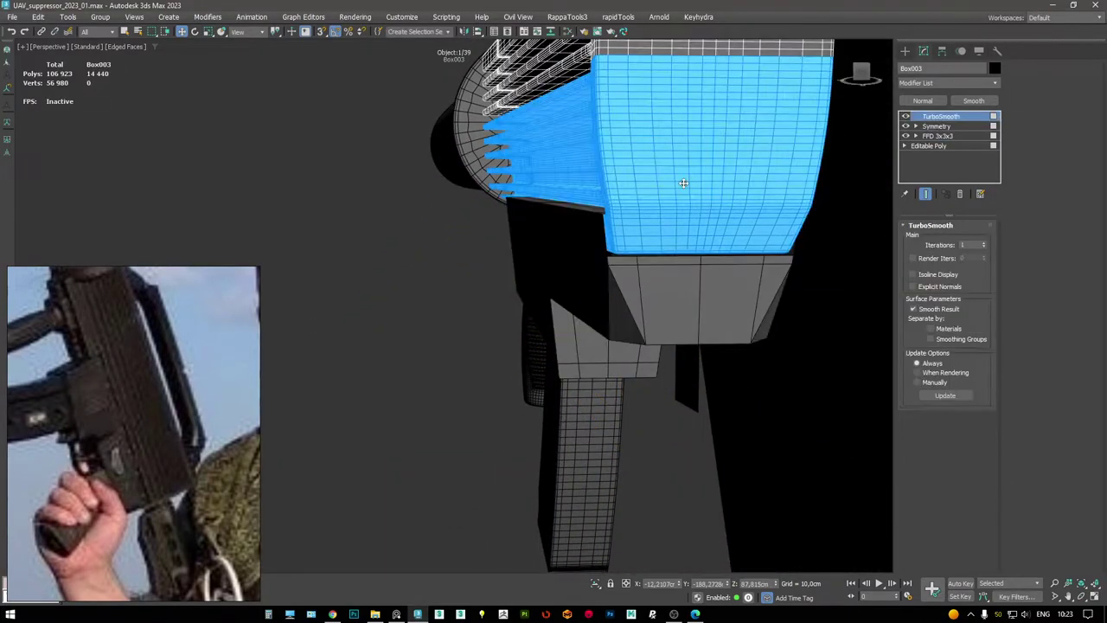
left_click(937, 137)
middle_click_drag(657, 199, 606, 274, "alt")
key("F3")
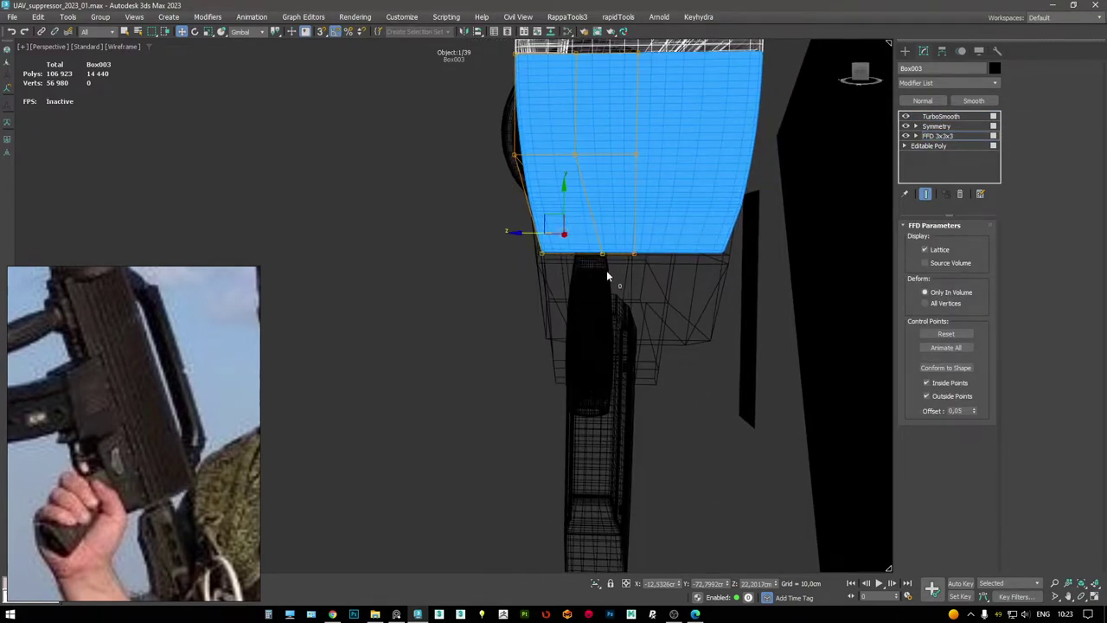
key("F3")
scroll(527, 235, "up", 5)
mouse_move(536, 234)
middle_mouse_down("alt")
mouse_move(563, 218)
mouse_move(496, 283)
middle_mouse_up("alt")
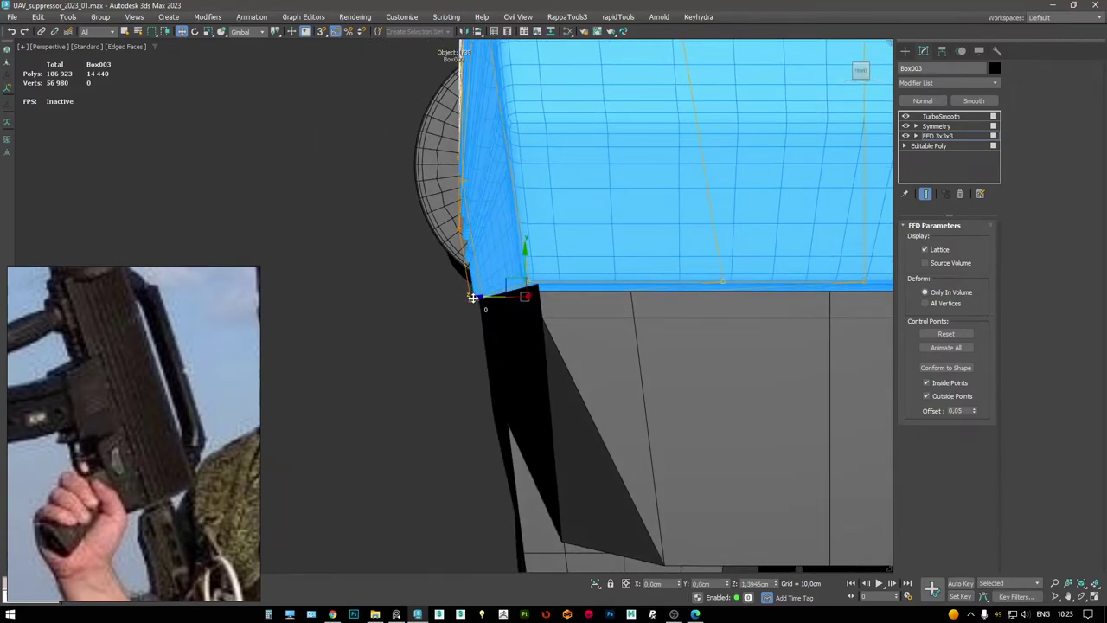
scroll(474, 298, "down", 4)
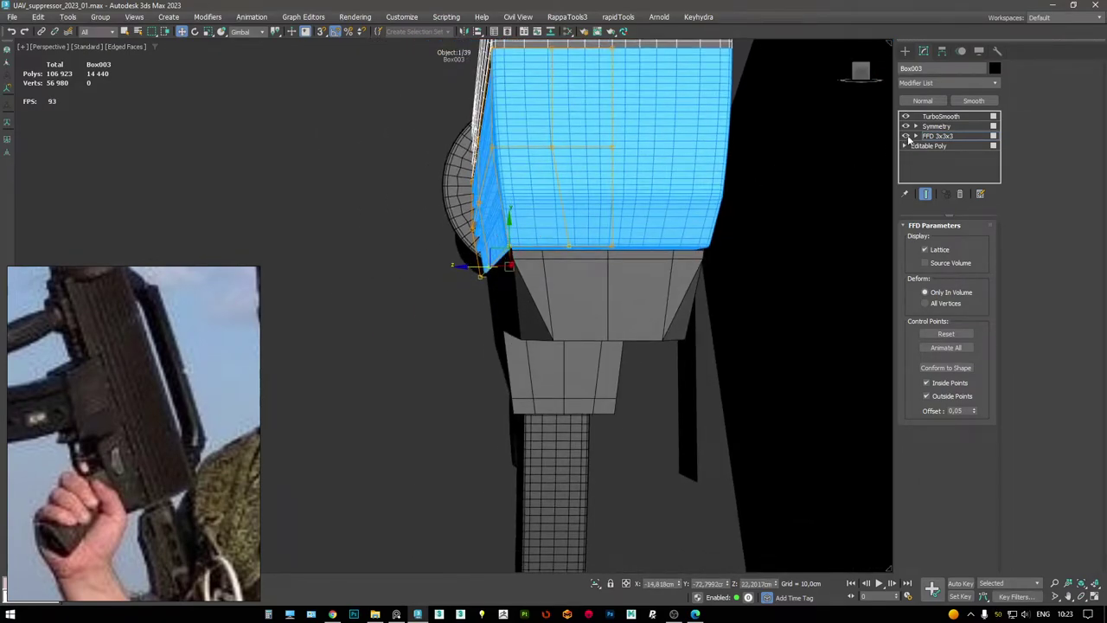
- Select the lower block beneath the receiver and show its FFD 2x2x2 control points
left_click(515, 297)
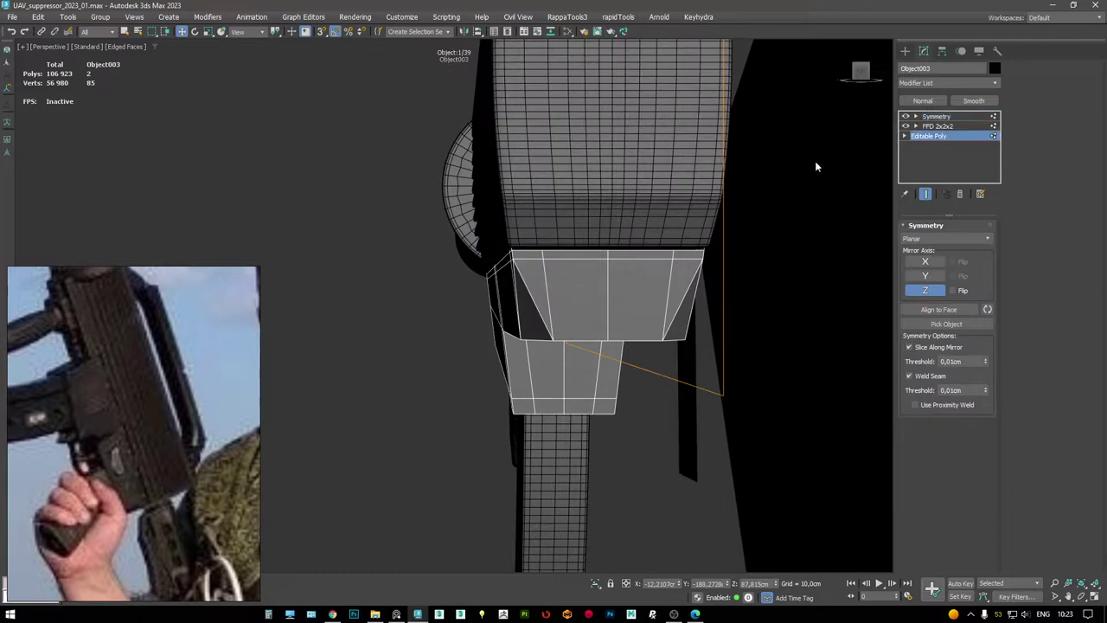
key("z")
key("F3")
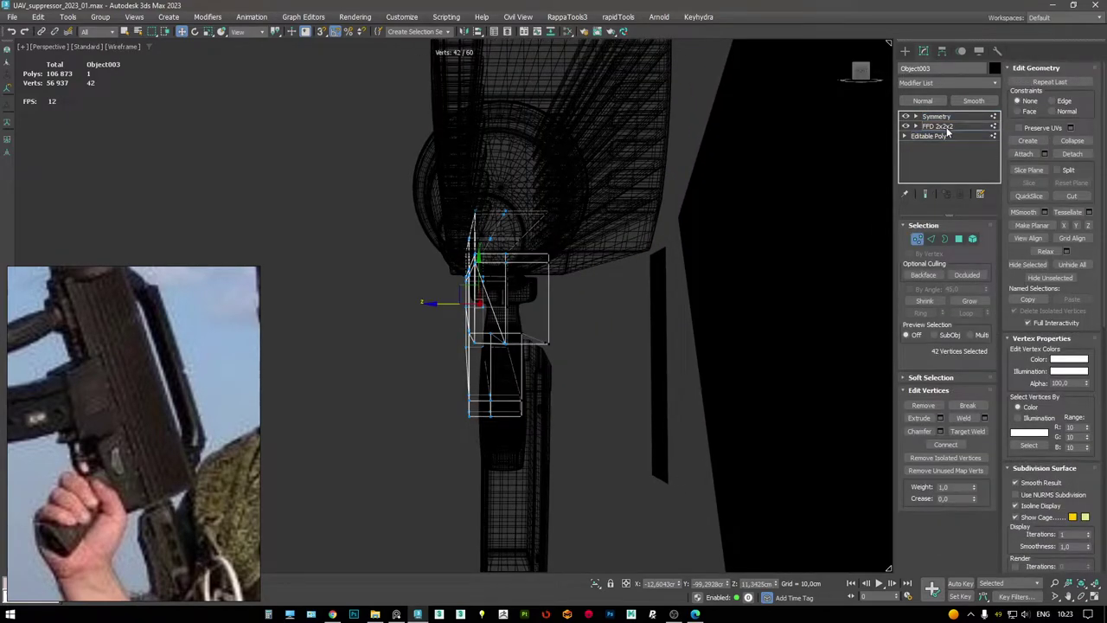
left_click(938, 126)
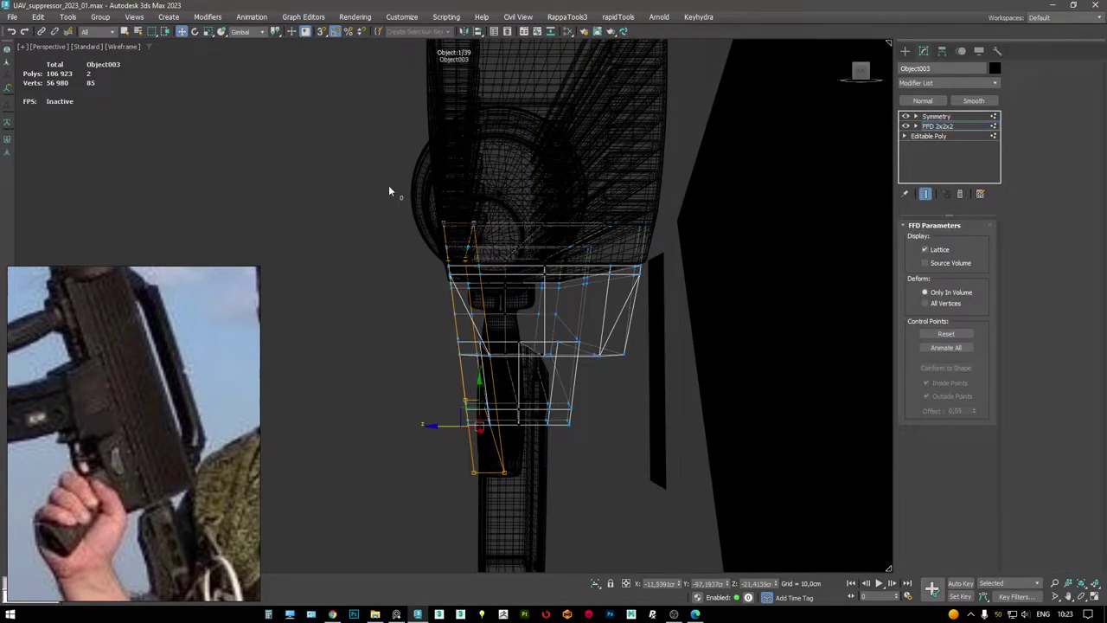
left_click_drag(388, 185, 513, 307)
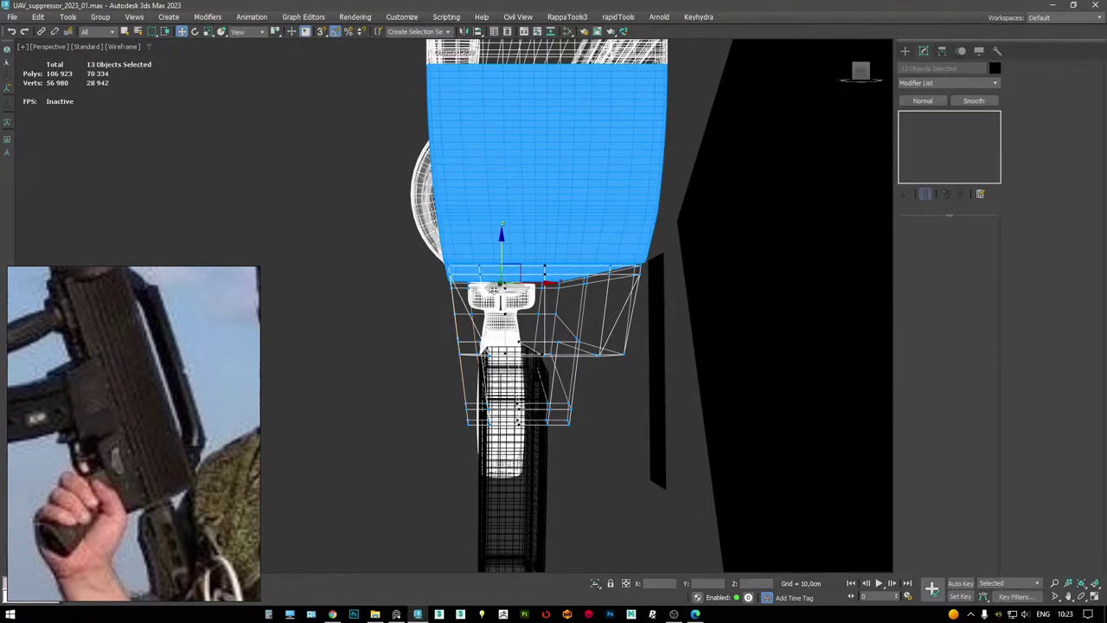
left_click(494, 290)
left_click(938, 126)
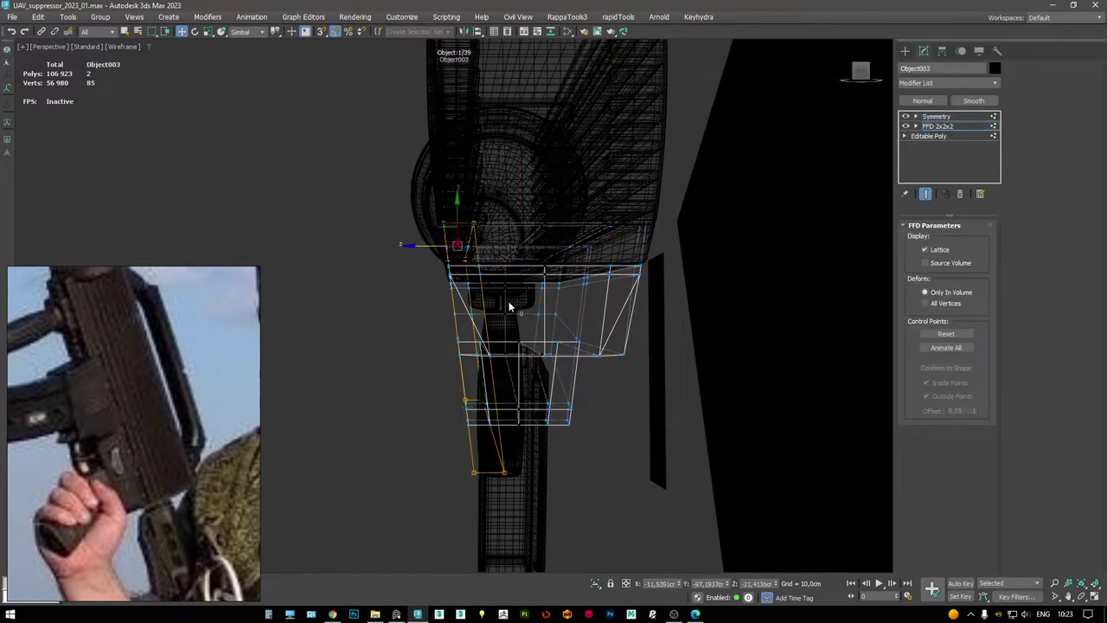
- Shift the chosen corner lattice points slightly left, then go back to the Symmetry modifier
key("F3")
mouse_move(442, 259)
middle_mouse_down("alt")
mouse_move(487, 246)
mouse_move(643, 247)
middle_mouse_up("alt")
scroll(460, 247, "up", 3)
scroll(554, 228, "up", 2)
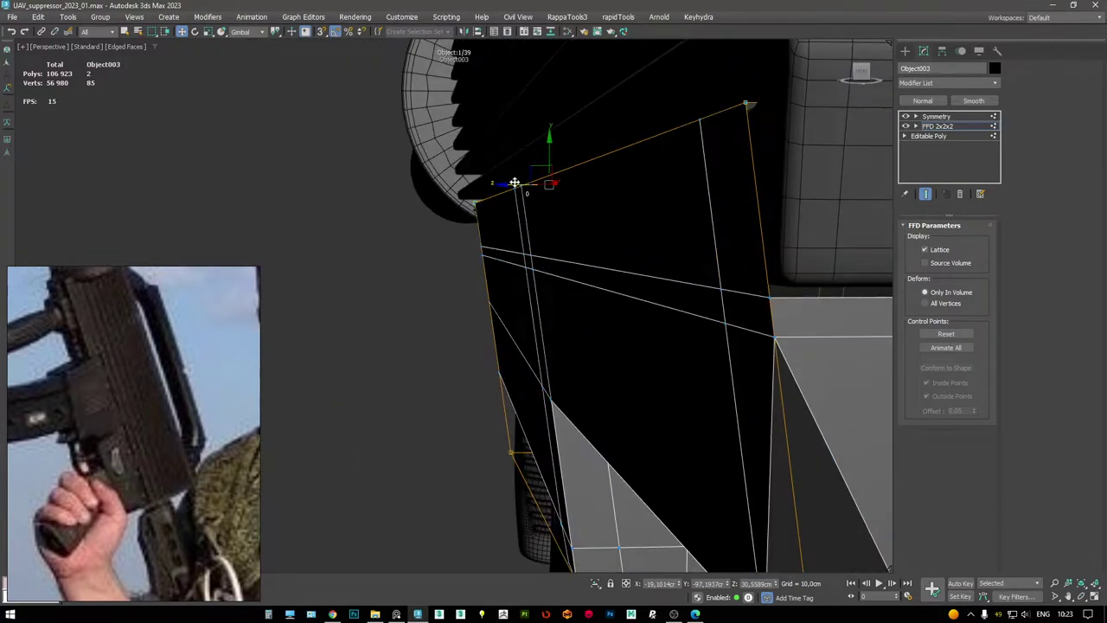
mouse_move(527, 183)
middle_mouse_down("alt")
mouse_move(627, 192)
mouse_move(769, 235)
mouse_move(557, 257)
mouse_move(552, 181)
mouse_move(588, 367)
middle_mouse_up("alt")
scroll(717, 225, "down", 5)
key("F4")
scroll(519, 316, "up", 3)
left_click_drag(601, 345, 598, 345)
scroll(597, 345, "down", 3)
middle_click_drag(598, 344, 533, 259, "alt")
left_click(936, 116)
- Orbit around the rifle and select the lower block beneath the receiver
left_click(733, 308)
middle_click_drag(733, 307, 649, 301, "alt")
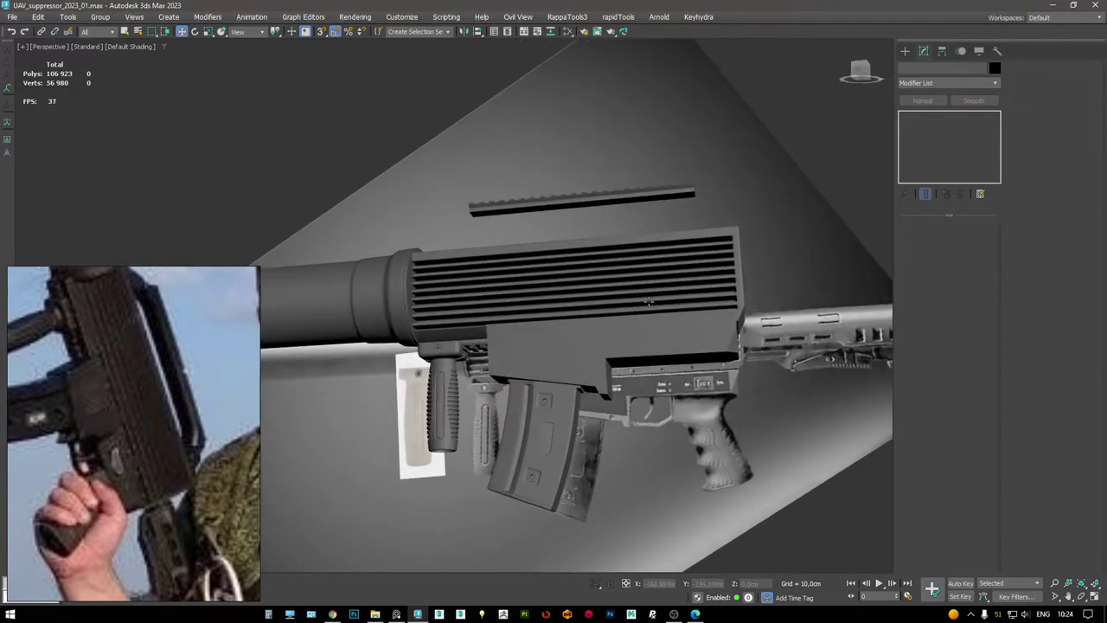
middle_click_drag(450, 305, 529, 364, "alt")
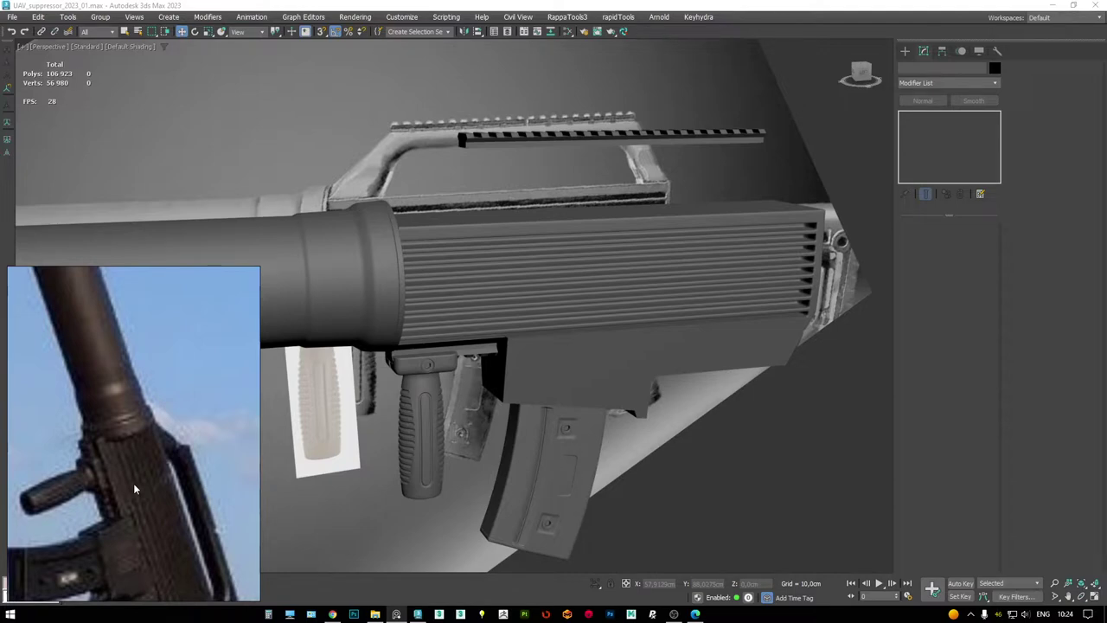
middle_click_drag(559, 245, 632, 272)
left_click(635, 272)
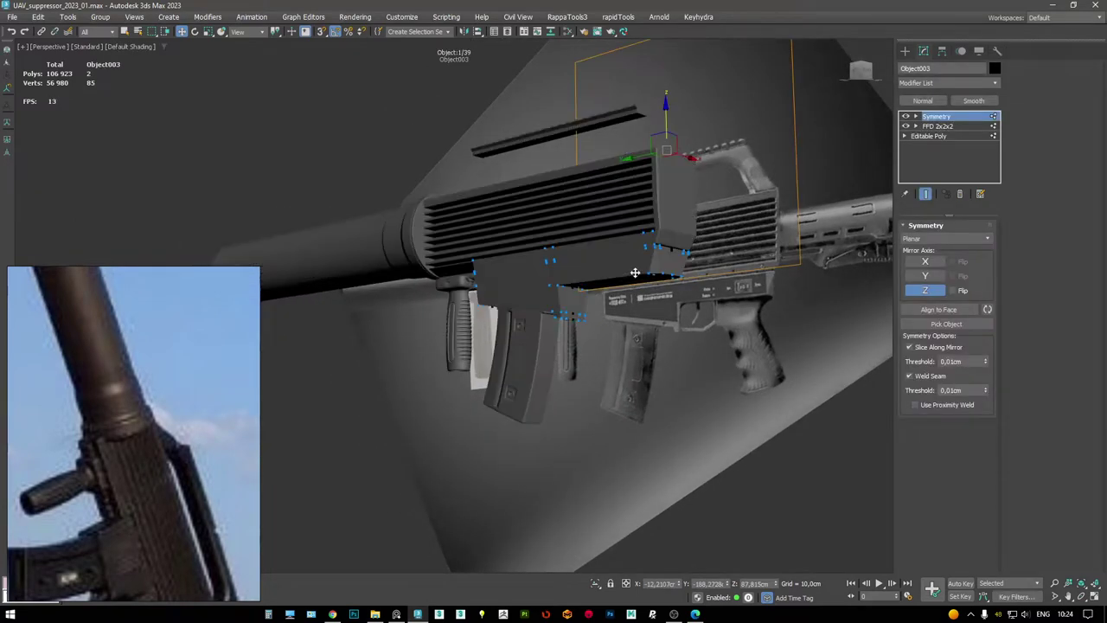
scroll(606, 276, "up", 2)
middle_click_drag(612, 283, 676, 310, "alt")
key("F4")
- Add a Chamfer to the block, then delete the Chamfer modifier from the stack
right_click(676, 310)
left_click(655, 201)
middle_click_drag(606, 294, 710, 329, "alt")
right_click(947, 118)
left_click(969, 133)
middle_click_drag(613, 202, 703, 197)
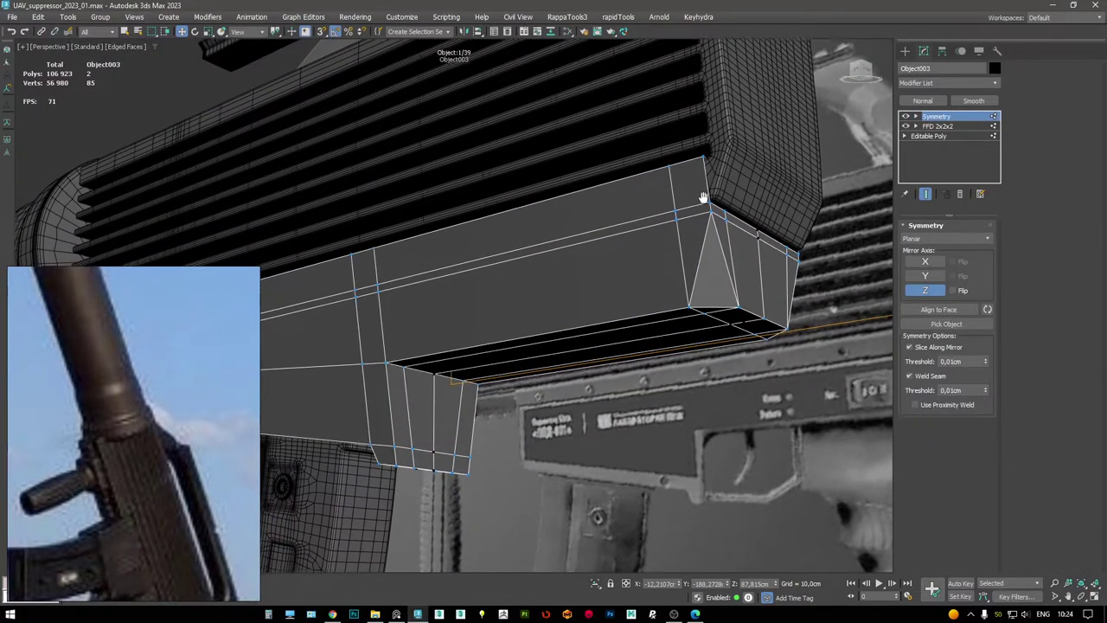
- Add an Edit Poly modifier on top of the block's stack
scroll(703, 198, "down", 2)
right_click(779, 282)
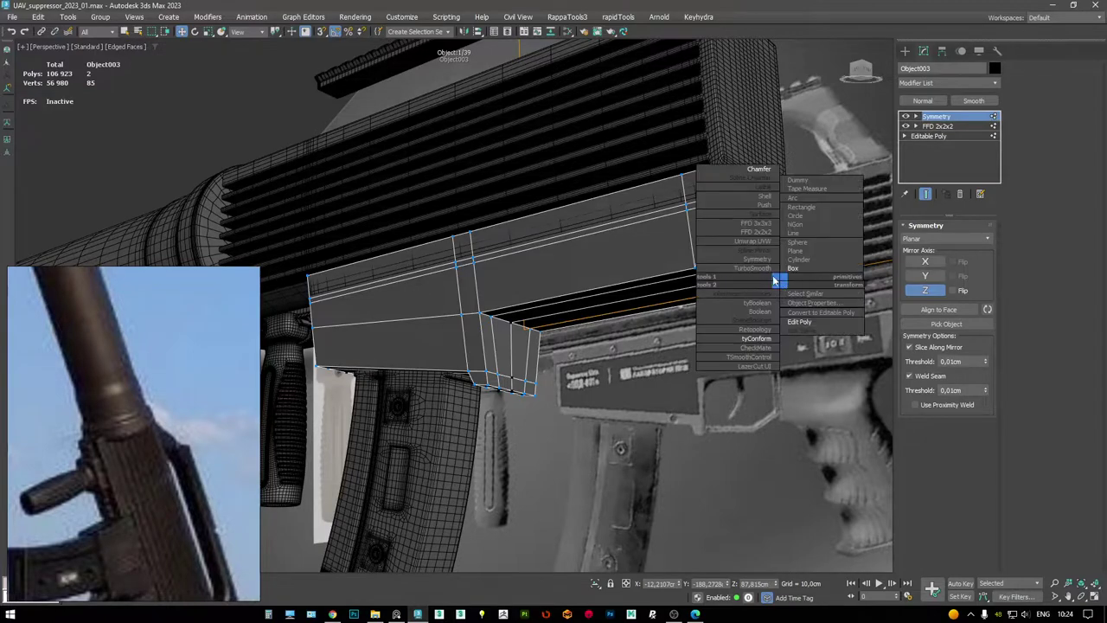
left_click(803, 322)
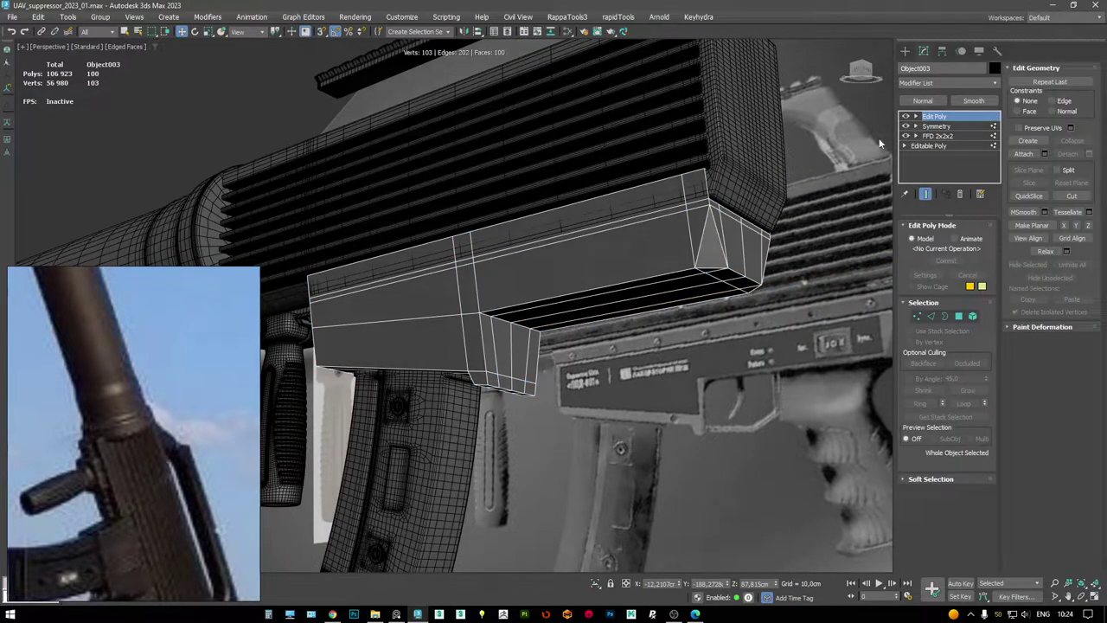
- Add a Chamfer modifier to the block and reduce its amount to about 1,08cm
right_click(704, 161)
left_click(675, 123)
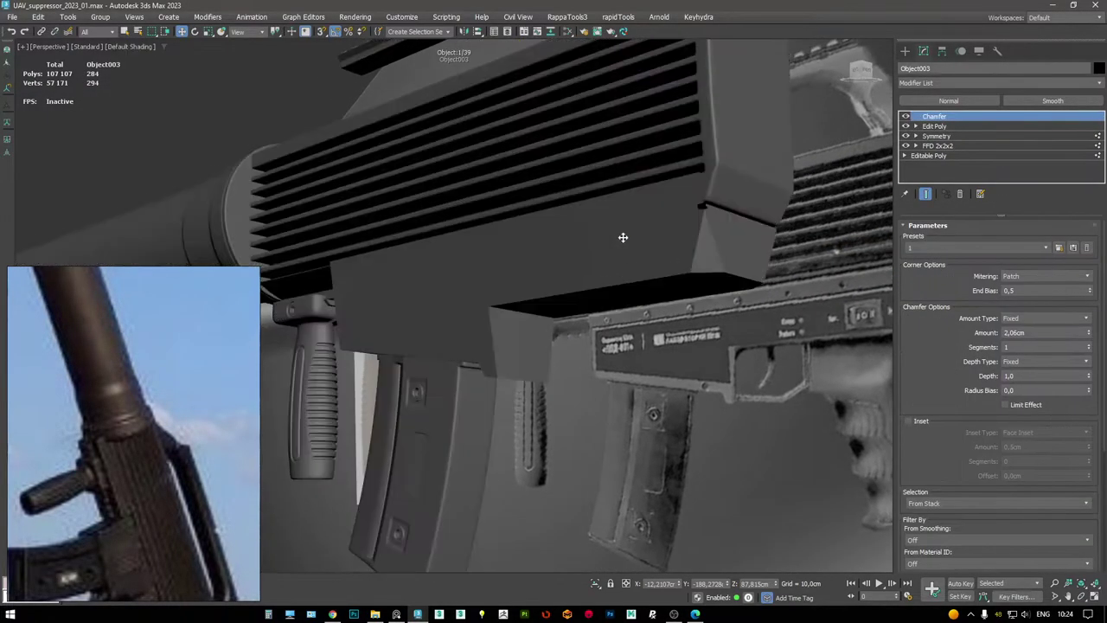
middle_click_drag(623, 237, 642, 225, "alt")
key("F4")
left_click_drag(1091, 378, 1002, 71)
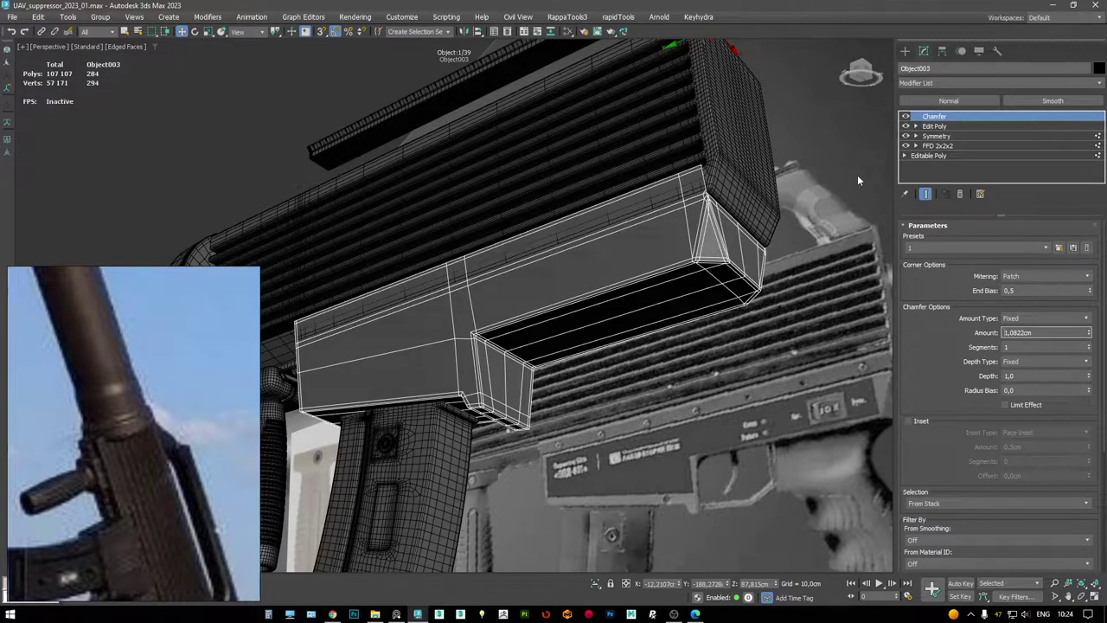
- Add TurboSmooth to round the block, hide edged faces and deselect to judge the result
right_click(658, 234)
left_click(606, 240)
key("F4")
scroll(629, 252, "up", 2)
mouse_move(629, 251)
middle_mouse_down("alt")
mouse_move(675, 246)
mouse_move(761, 349)
mouse_move(562, 252)
mouse_move(407, 295)
mouse_move(447, 251)
middle_mouse_up("alt")
scroll(682, 227, "down", 3)
left_click(762, 349)
scroll(562, 253, "up", 3)
scroll(562, 252, "down", 4)
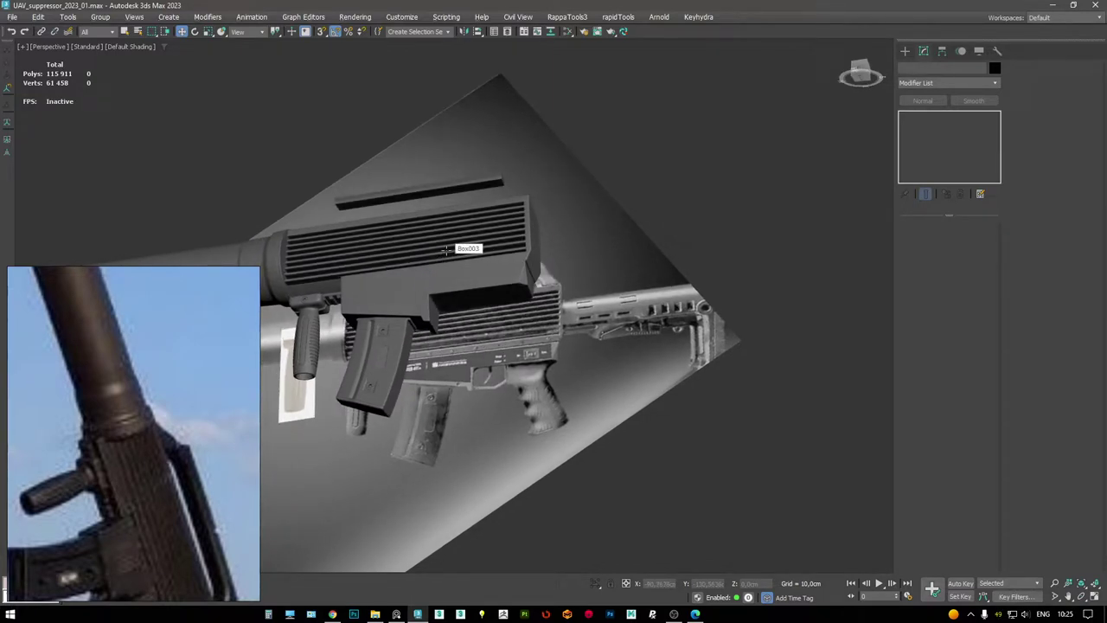
- Maximize the Left view and pan to centre the whole gun in side view
middle_click_drag(487, 250, 485, 320, "alt")
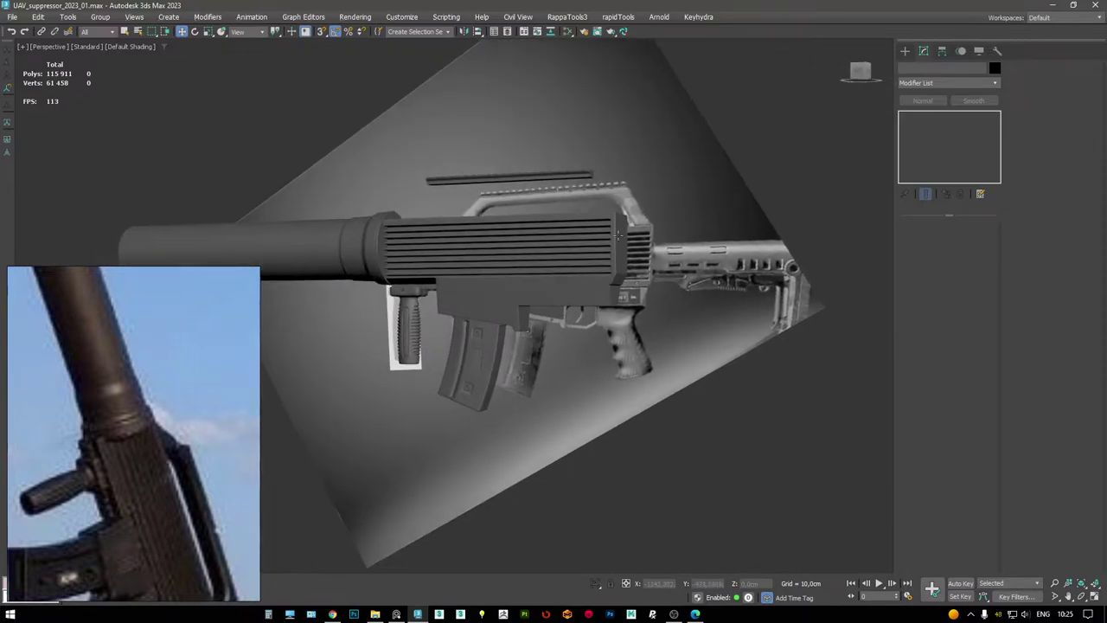
key("alt+w")
left_click(444, 356)
key("alt+w")
scroll(541, 287, "down", 3)
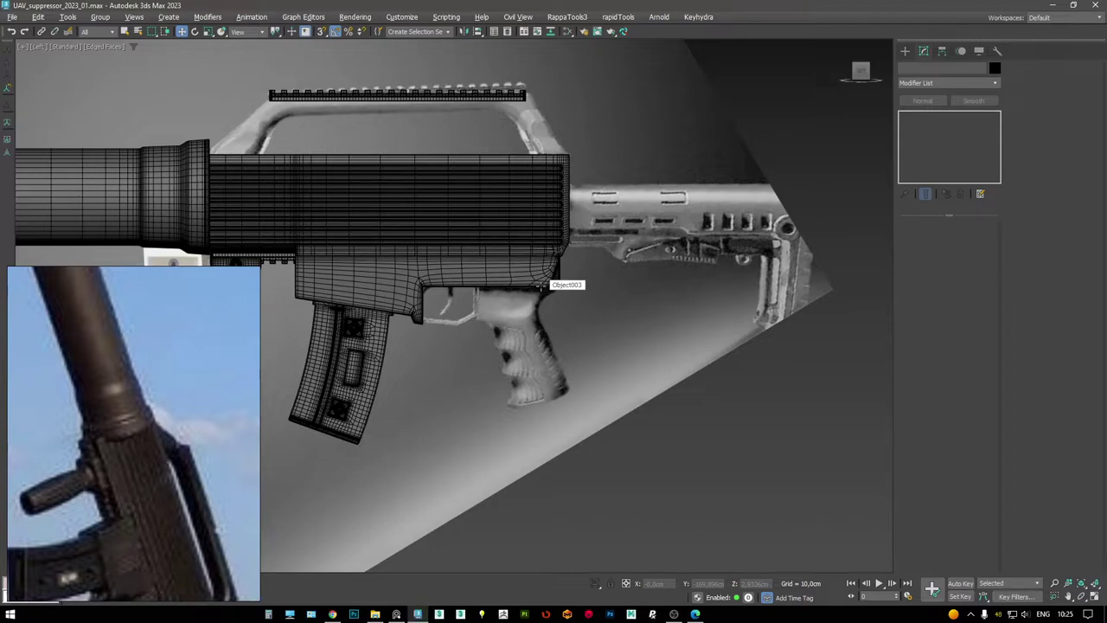
scroll(540, 285, "down", 5)
middle_click_drag(494, 205, 572, 244)
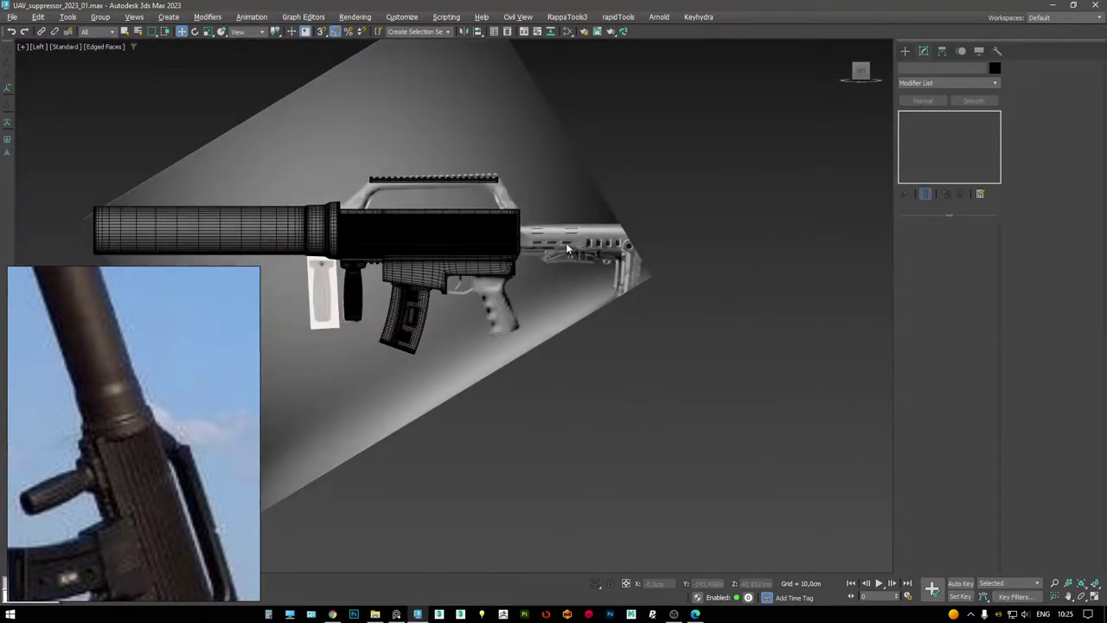
key("alt+w")
key("alt+w")
scroll(498, 382, "down", 3)
scroll(498, 381, "up", 6)
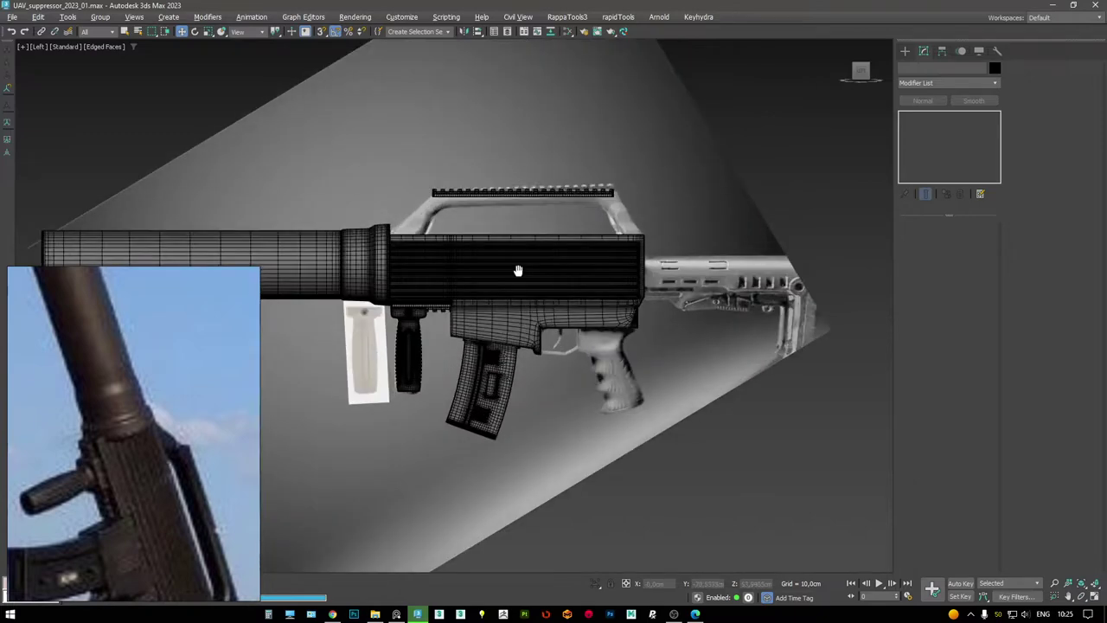
middle_click_drag(517, 271, 507, 259)
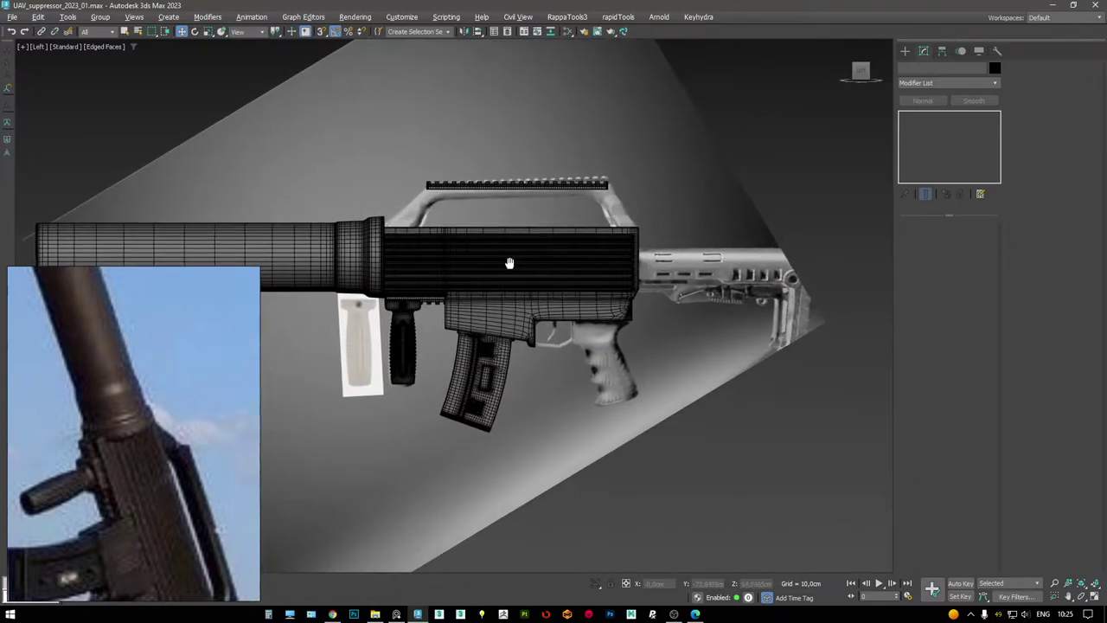
scroll(26, 441, "down", 5)
- Move and zoom the reference board to show the buttstock photos
middle_click_drag(28, 457, 147, 427)
scroll(34, 423, "up", 5)
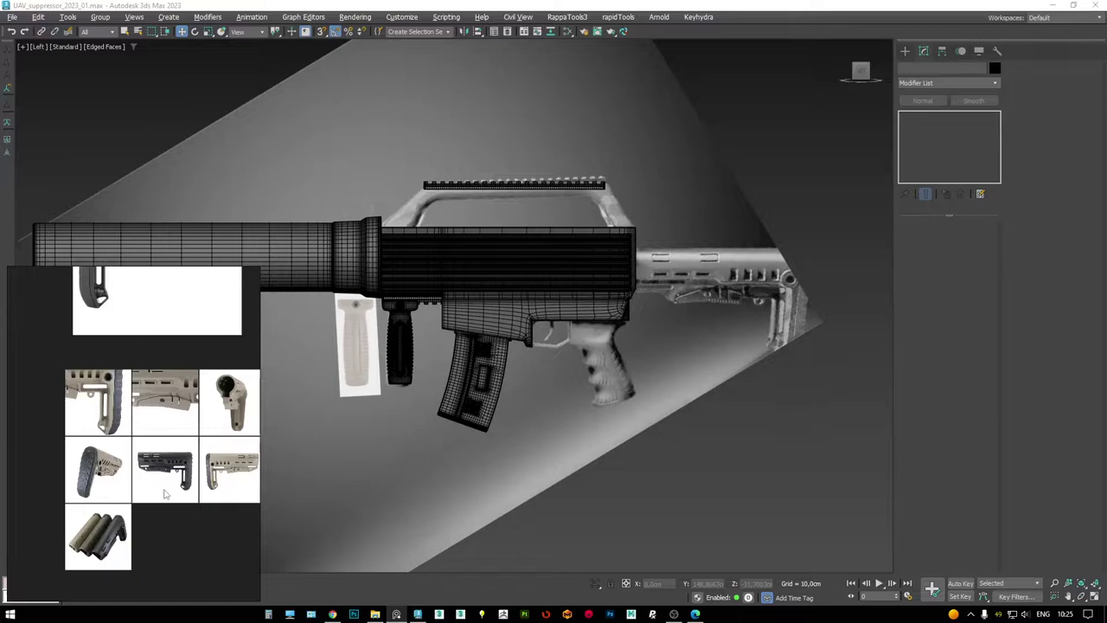
scroll(133, 390, "up", 4)
scroll(134, 372, "down", 4)
scroll(130, 329, "up", 1)
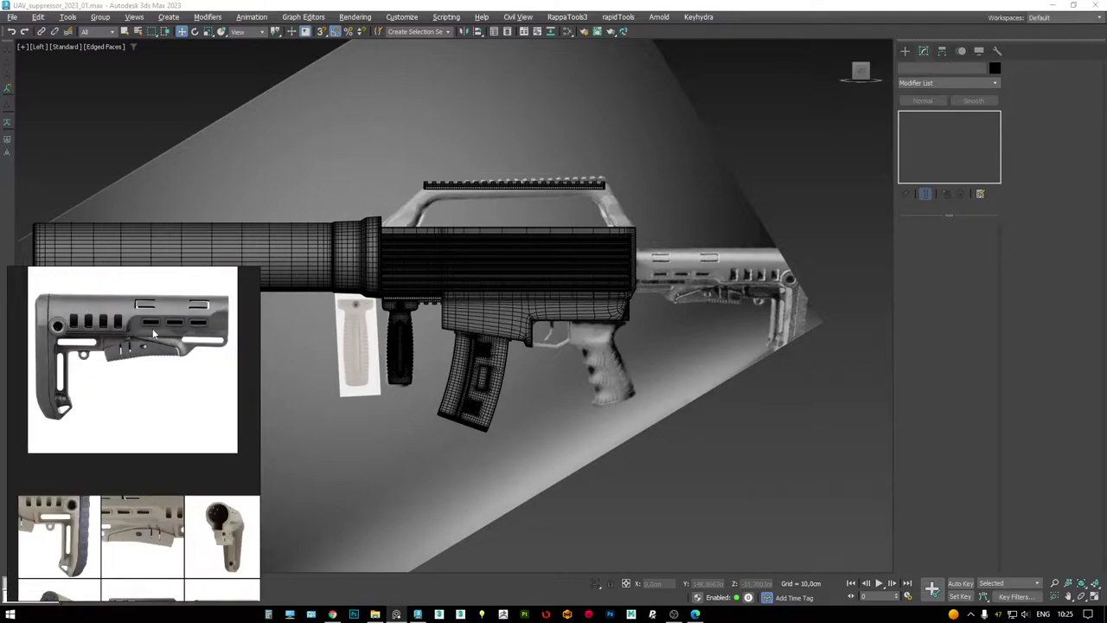
scroll(173, 334, "up", 1)
scroll(140, 343, "down", 2)
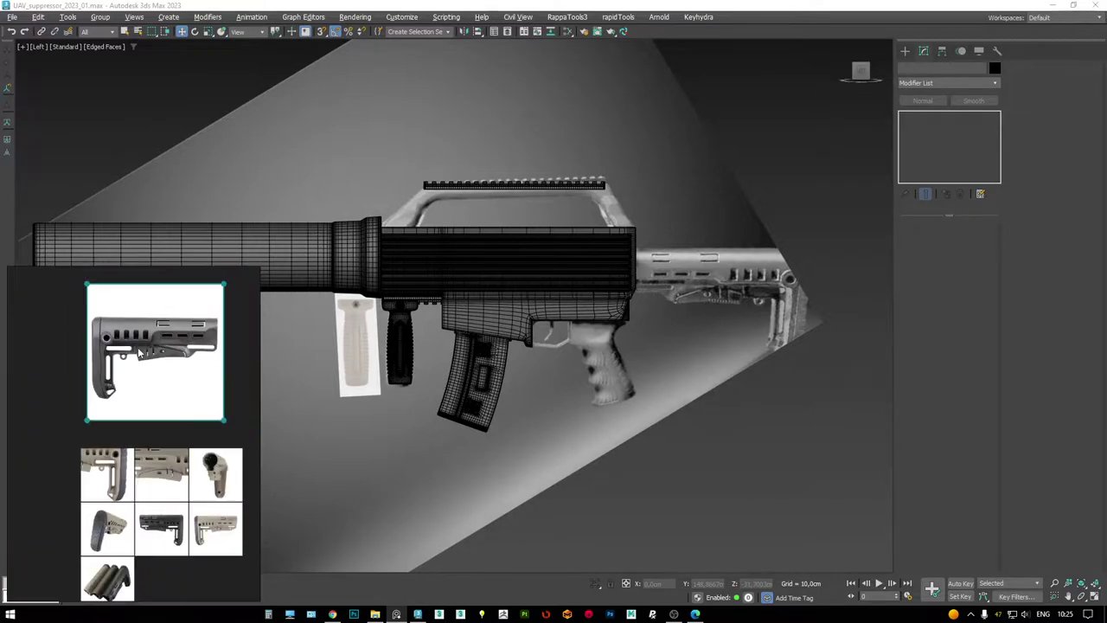
scroll(147, 345, "up", 2)
scroll(151, 346, "down", 6)
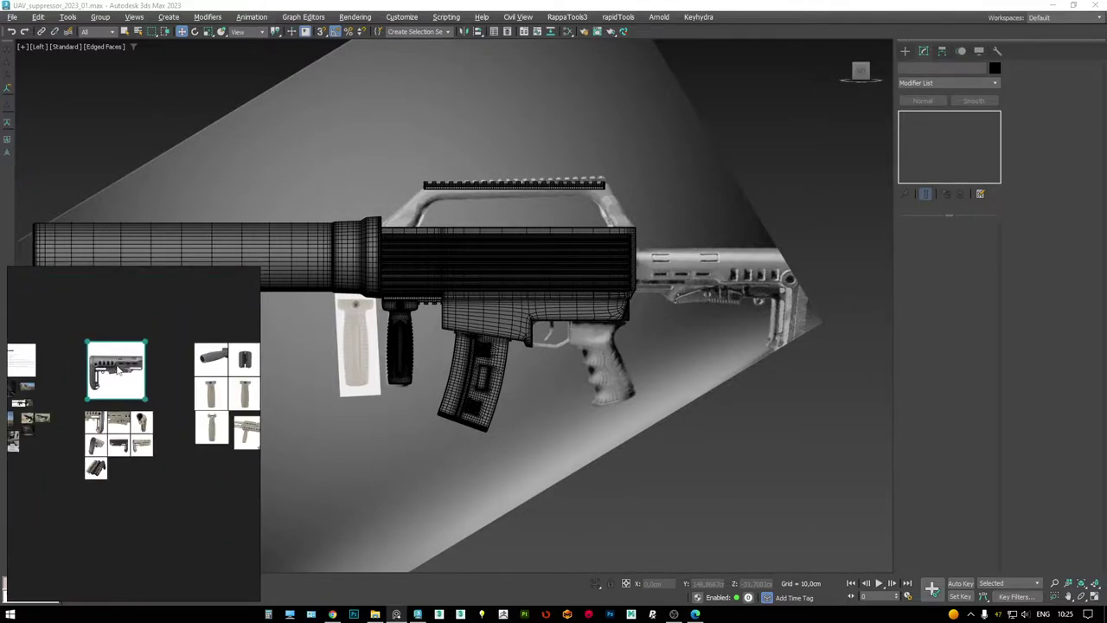
middle_click_drag(543, 175, 544, 192)
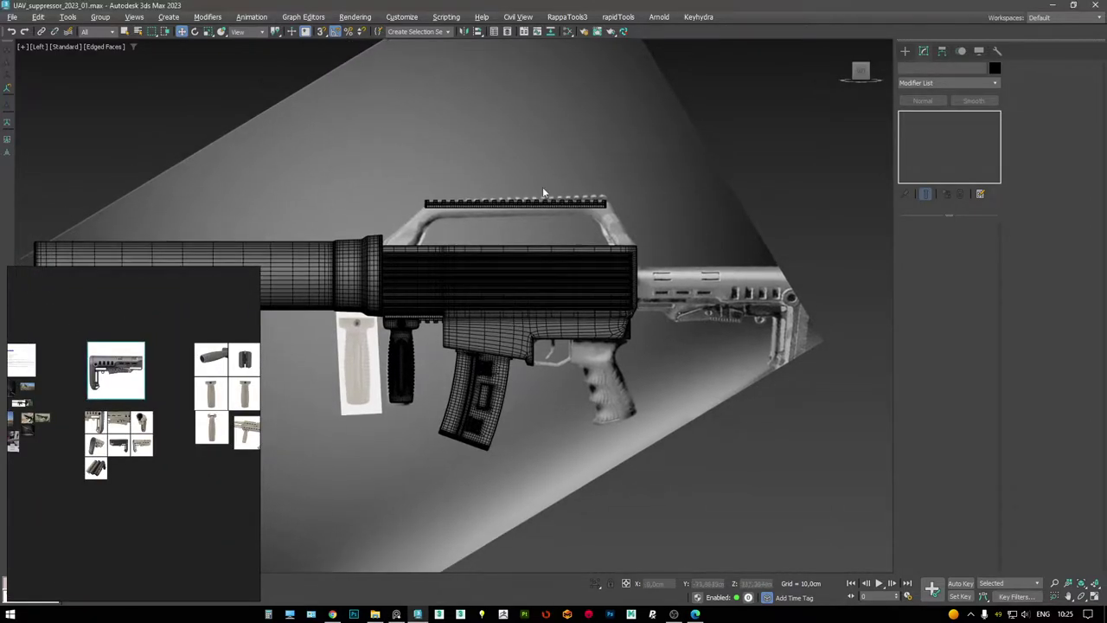
- Create a view blueprint plane from the copied stock photo with RappaTools3
left_click(564, 19)
left_click(608, 192)
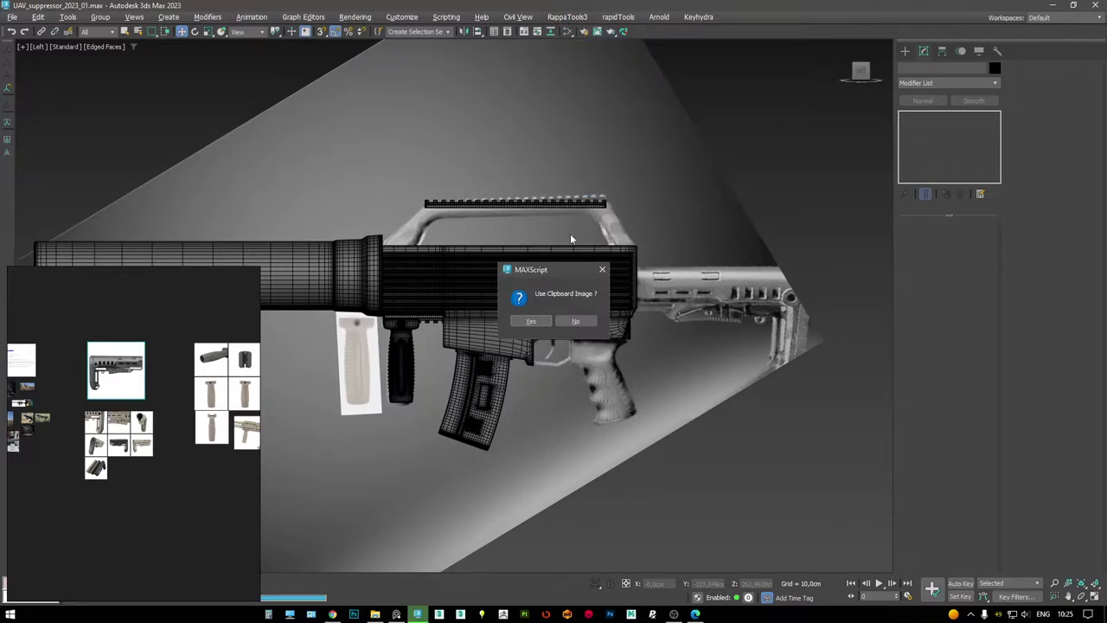
left_click(532, 322)
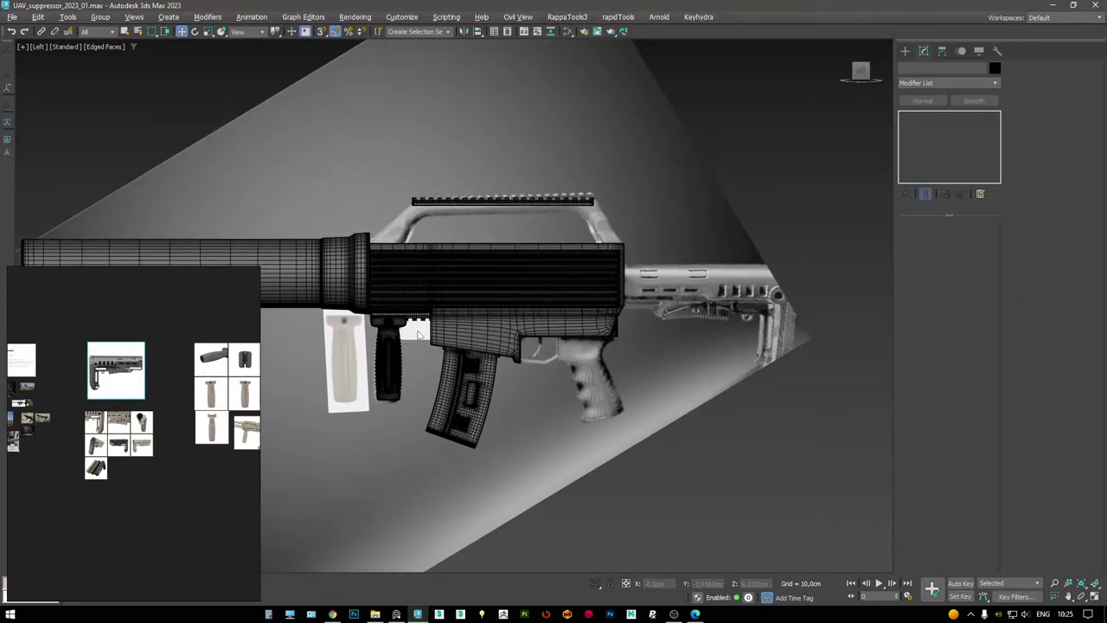
- Select the blueprint plane, mirror it on X, and move it behind the gun
left_click(508, 32)
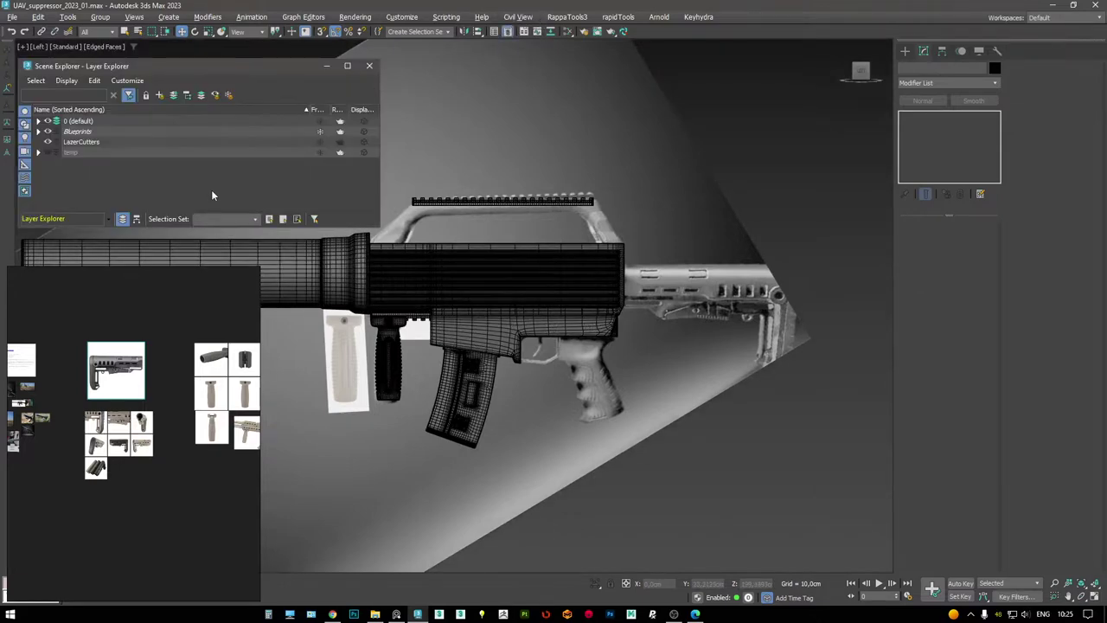
left_click(417, 335)
left_click_drag(416, 334, 731, 338)
scroll(731, 337, "up", 3)
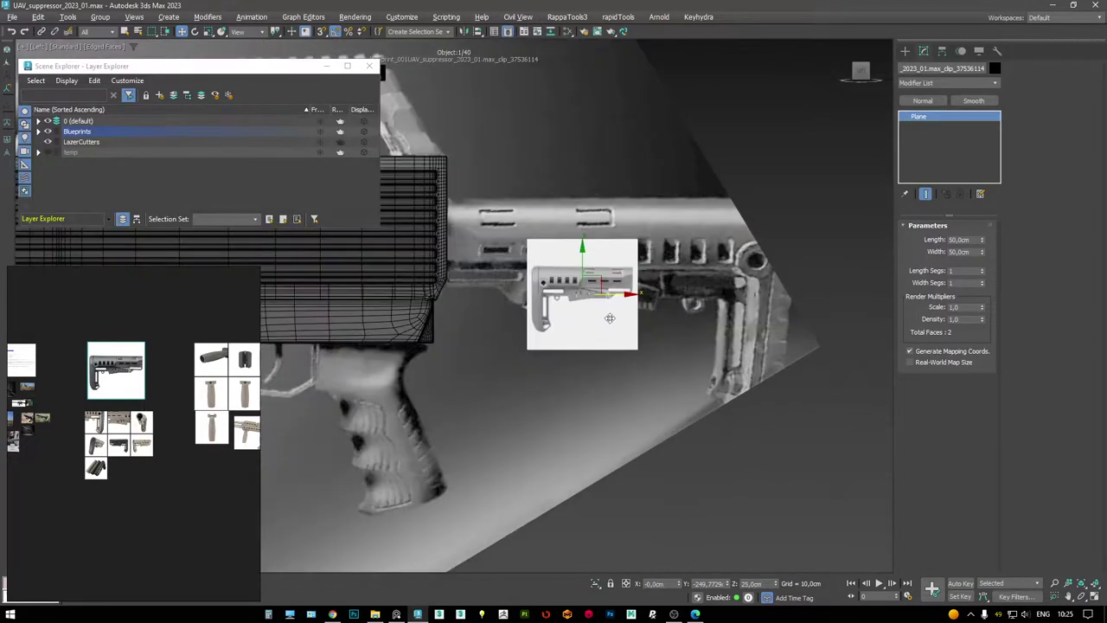
left_click(465, 31)
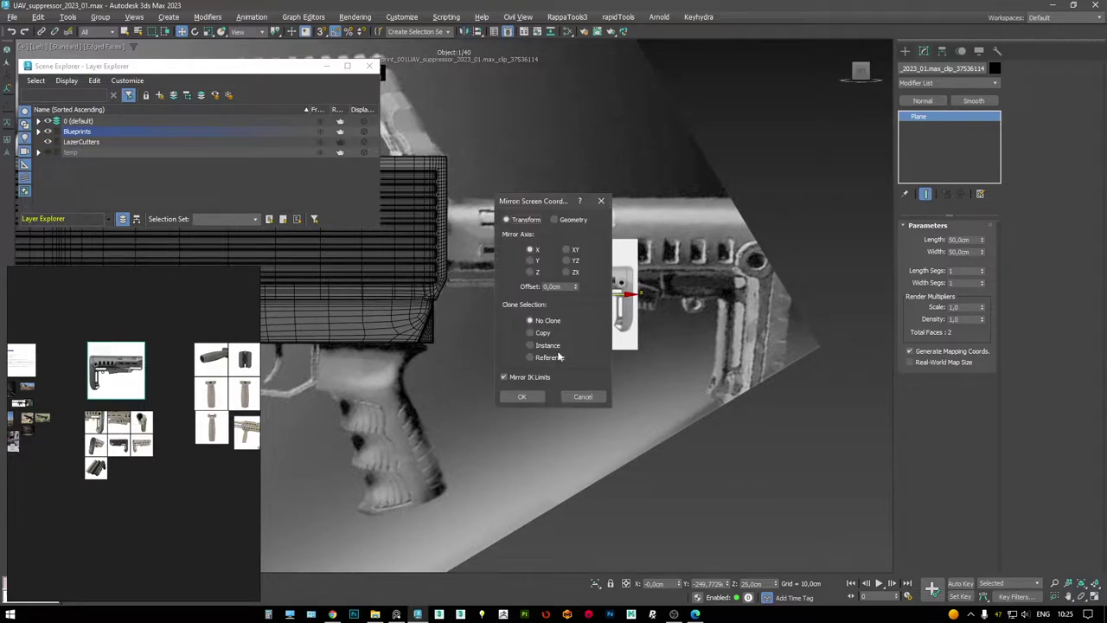
left_click_drag(510, 201, 766, 352)
left_click(761, 551)
middle_click_drag(603, 280, 568, 261)
scroll(564, 261, "up", 10)
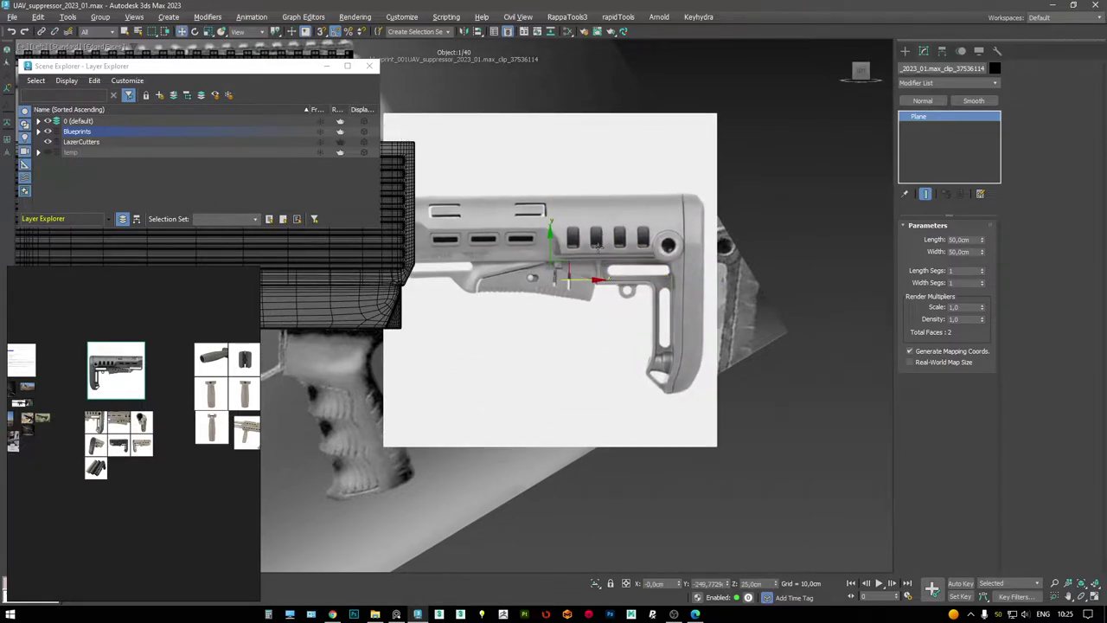
left_click_drag(572, 272, 589, 322)
middle_click_drag(670, 331, 658, 271)
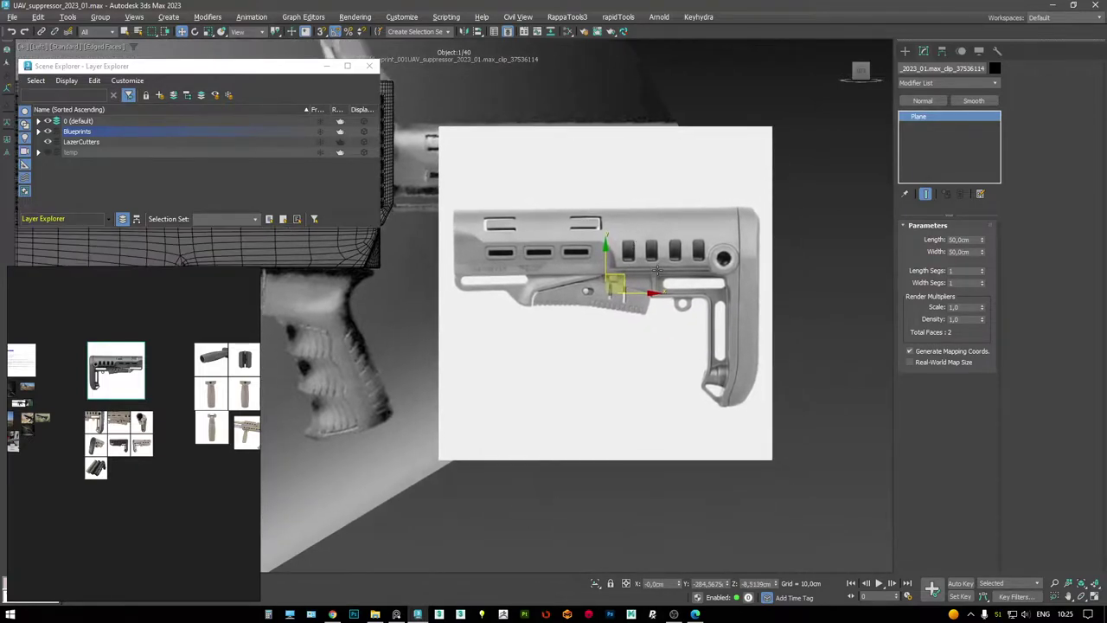
- Enter Vertex mode and select the plane's top two corners
key("1")
key("F3")
left_click_drag(807, 217, 426, 48)
left_click(1031, 140)
key("F3")
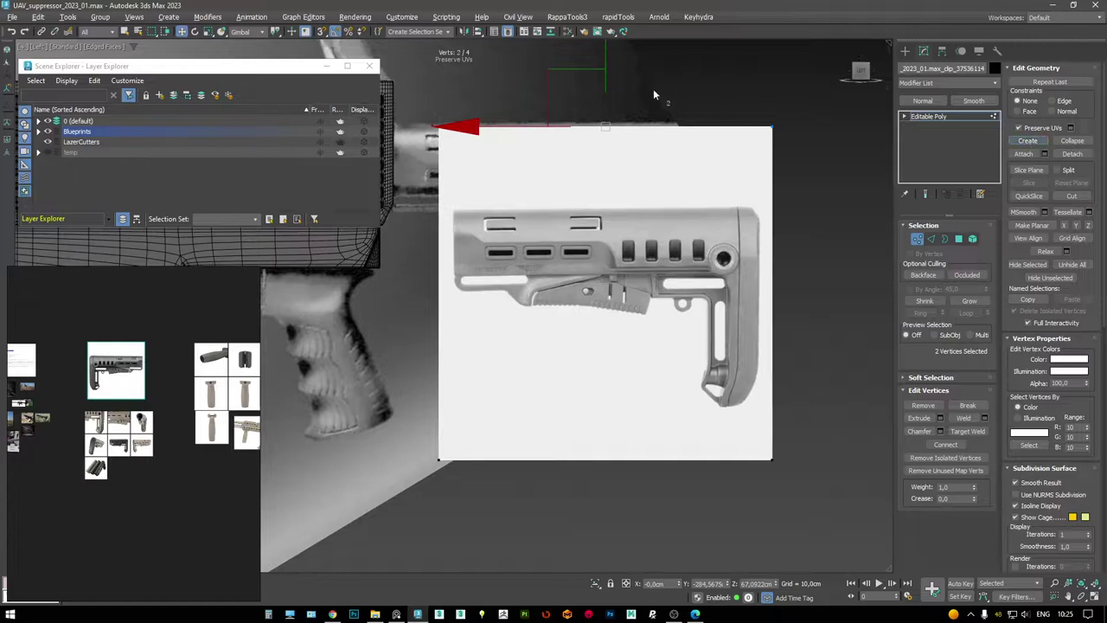
- Crop the stock image plane by pulling in its top, bottom, right and left edges
left_click_drag(607, 57, 627, 134)
left_click_drag(783, 480, 428, 445)
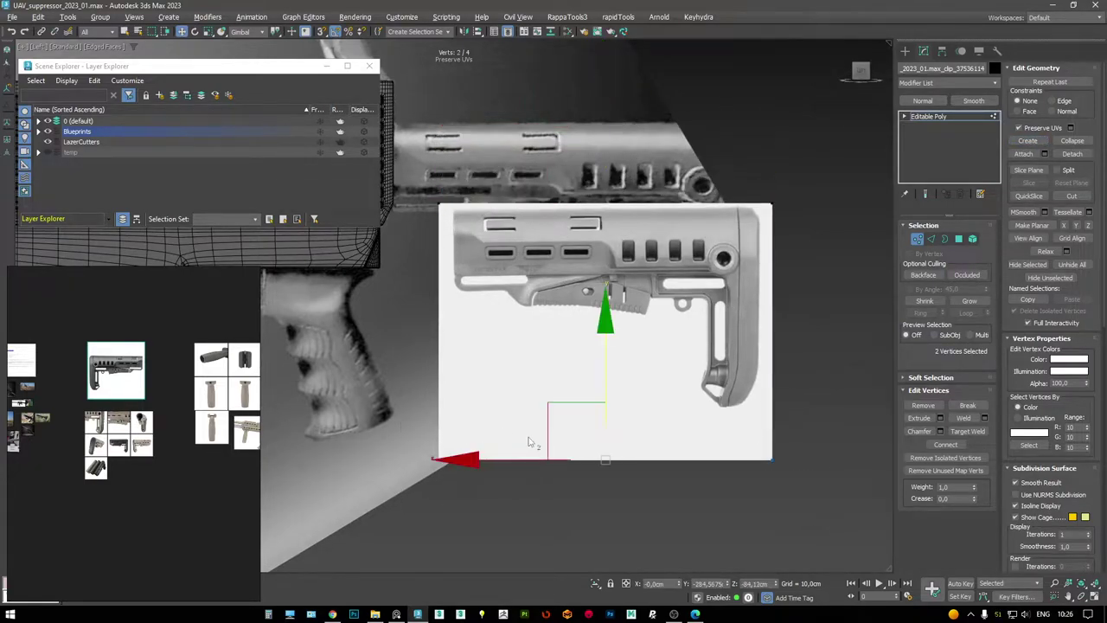
left_click_drag(617, 390, 600, 323)
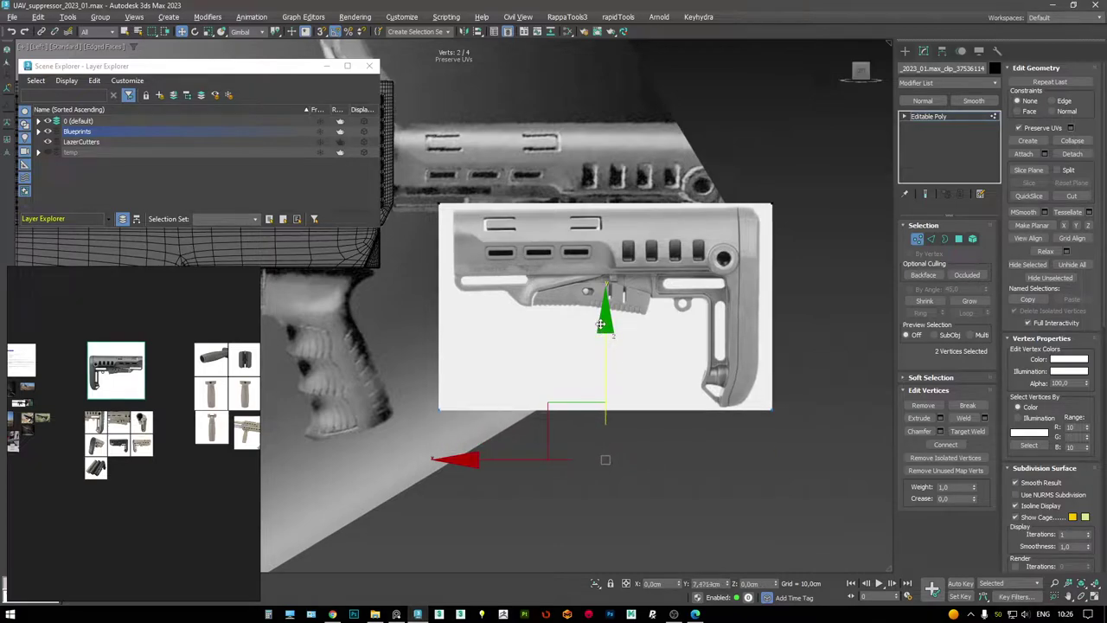
left_click_drag(757, 184, 797, 433)
left_click_drag(698, 304, 688, 305)
left_click_drag(463, 432, 415, 186)
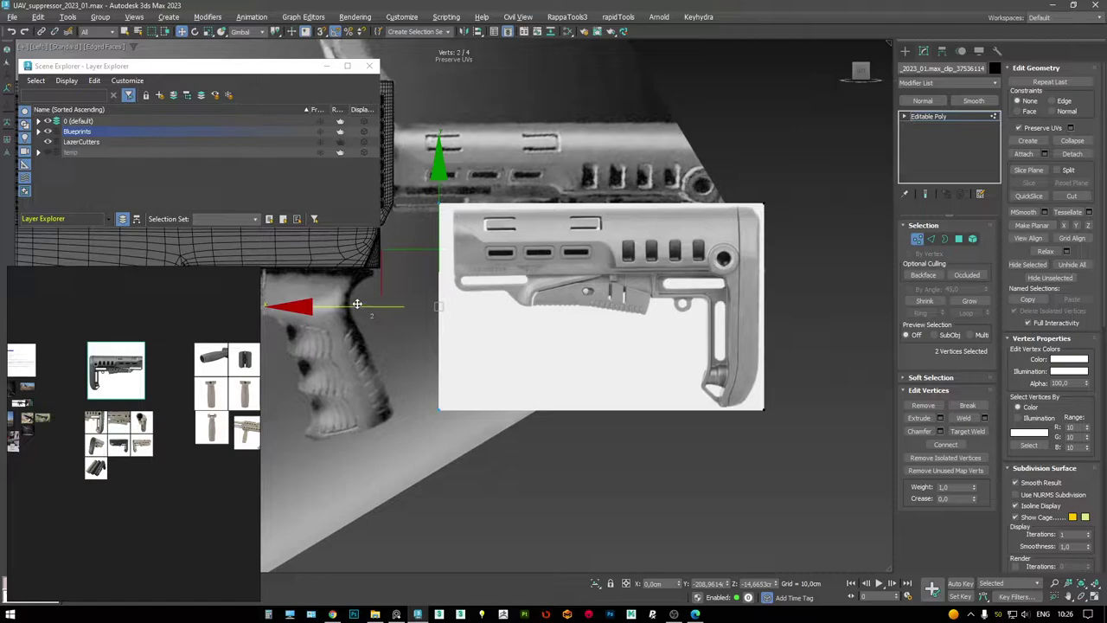
left_click_drag(356, 304, 364, 303)
left_click(928, 116)
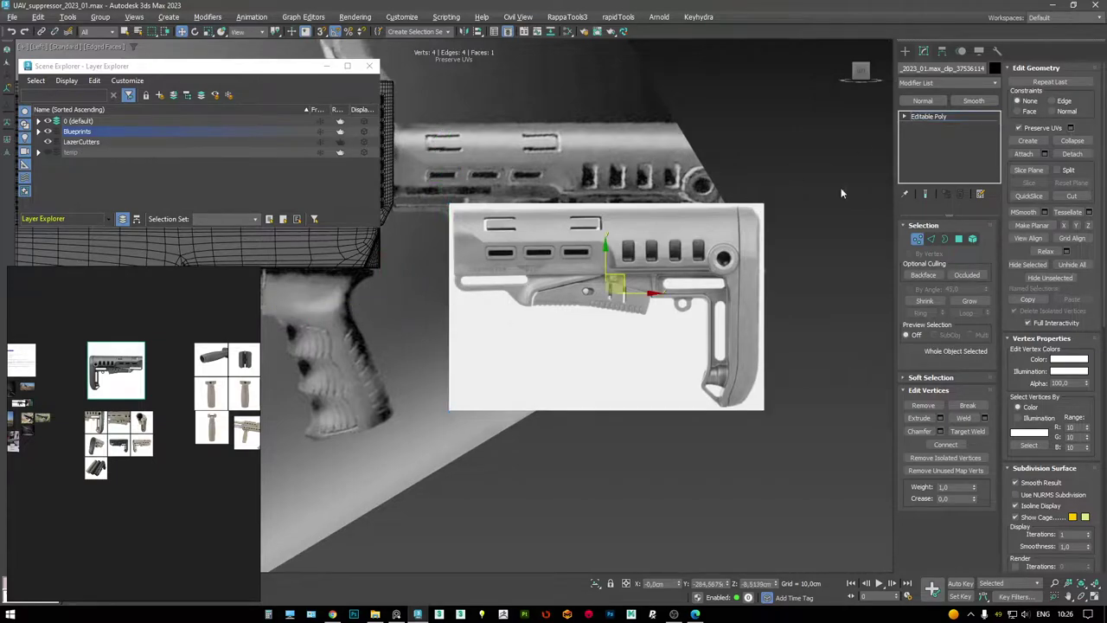
- Move the stock image plane up and left, aligning it on the stock's round hole
middle_click_drag(613, 233, 611, 239)
key("alt+w")
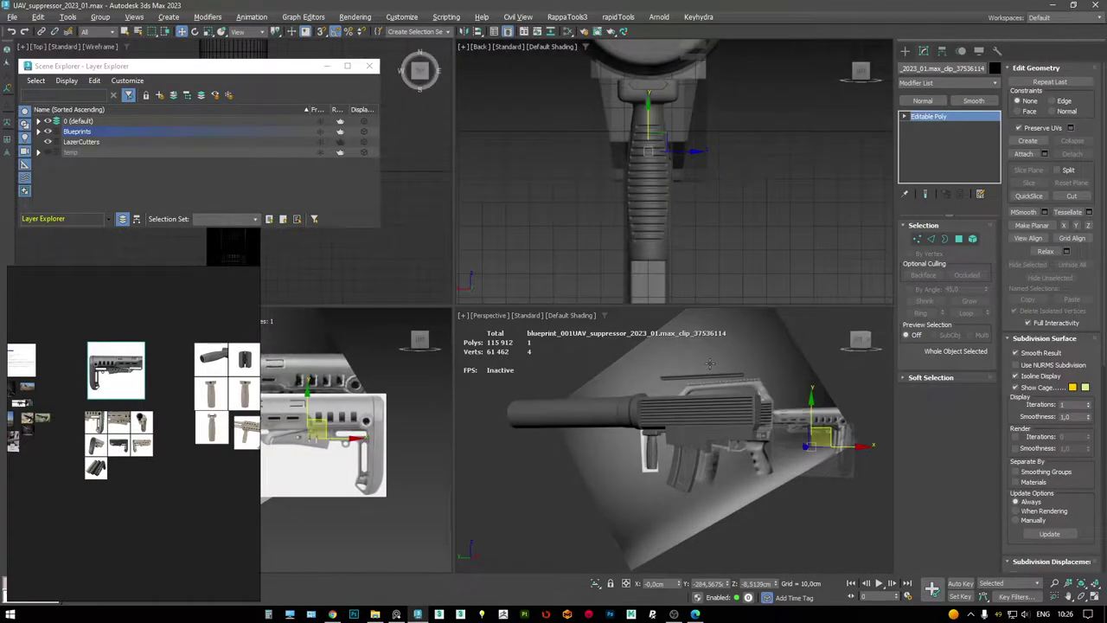
key("alt+w")
key("alt+w")
key("alt+w")
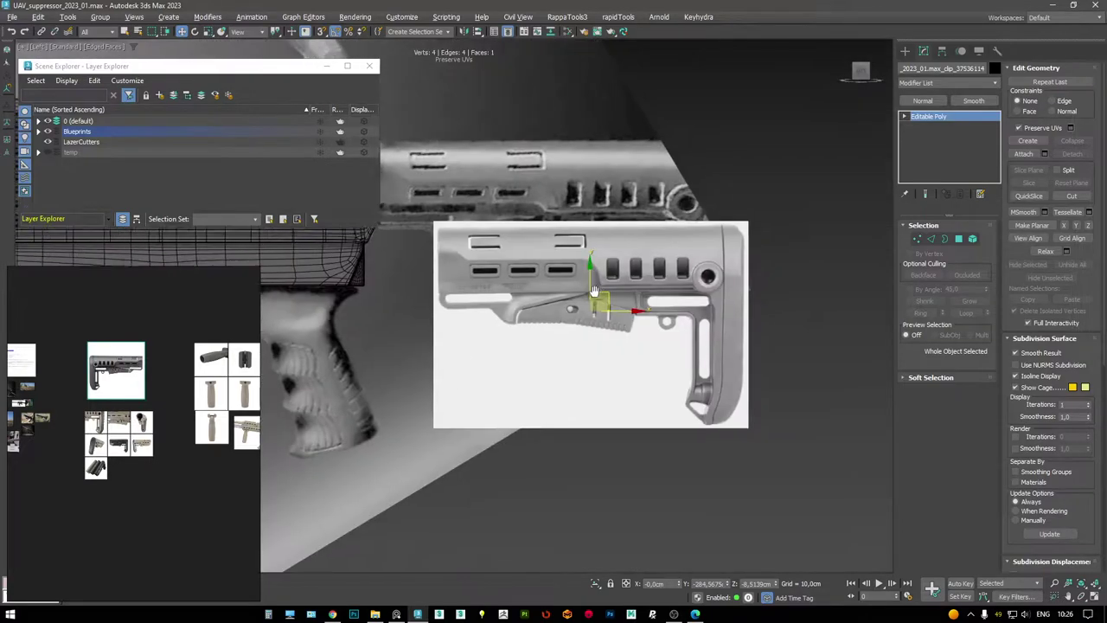
key("F3")
mouse_move(596, 298)
left_mouse_down()
mouse_move(588, 274)
mouse_move(549, 282)
mouse_move(558, 282)
mouse_move(566, 209)
mouse_move(634, 207)
mouse_move(611, 216)
mouse_move(630, 213)
mouse_move(662, 244)
mouse_move(563, 308)
mouse_move(568, 297)
left_mouse_up()
key("w")
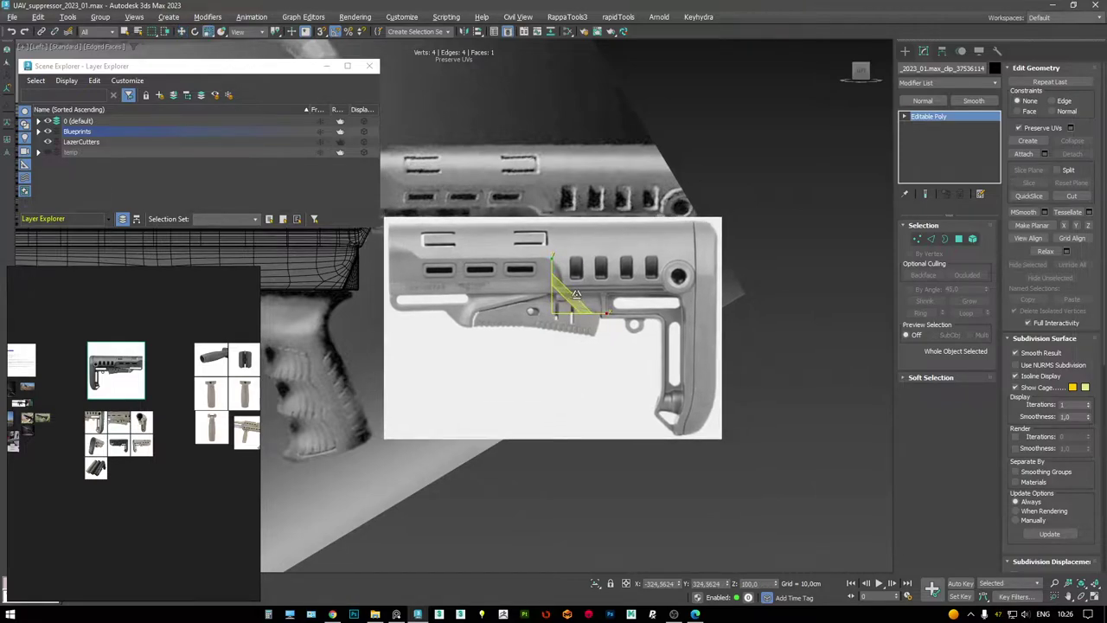
left_click_drag(564, 296, 693, 259)
scroll(691, 271, "up", 10)
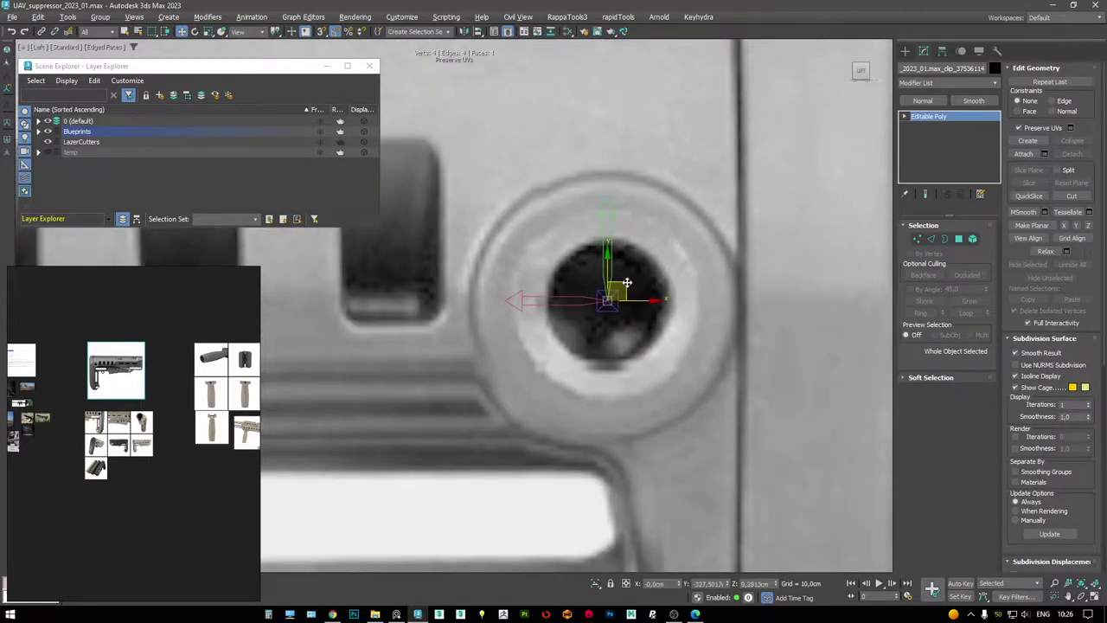
scroll(627, 283, "down", 8)
middle_click_drag(683, 279, 629, 207)
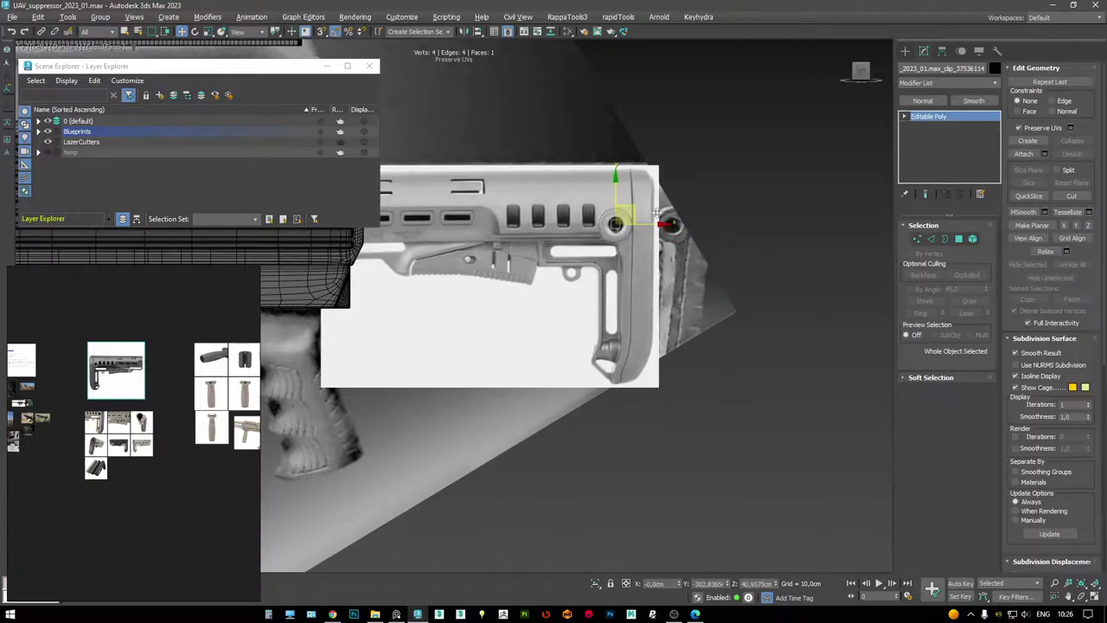
scroll(645, 223, "up", 5)
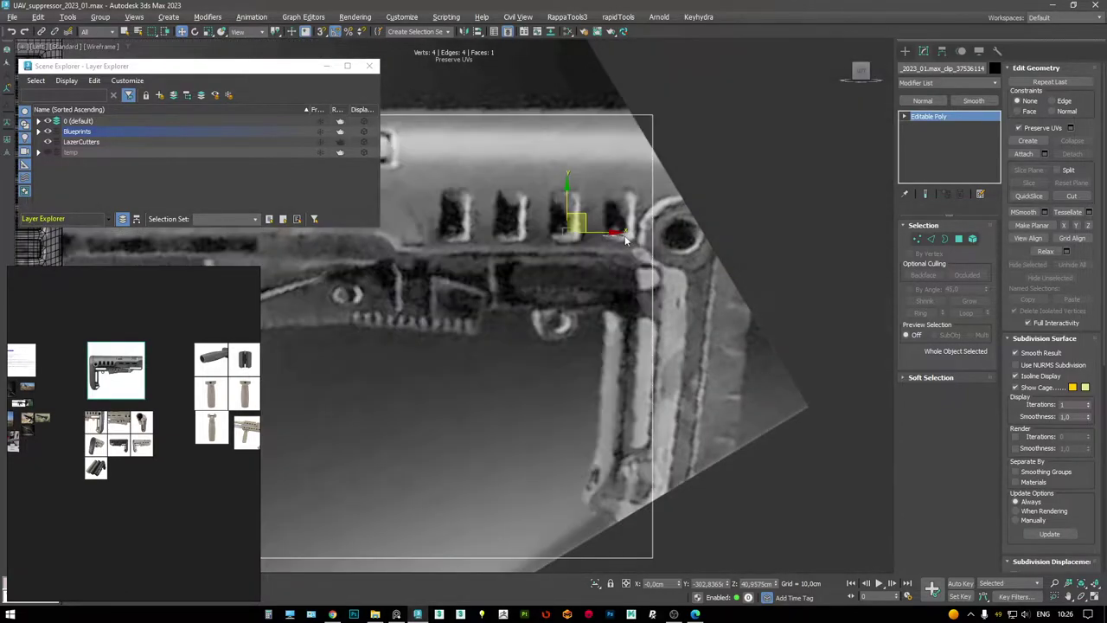
middle_click_drag(615, 233, 721, 232)
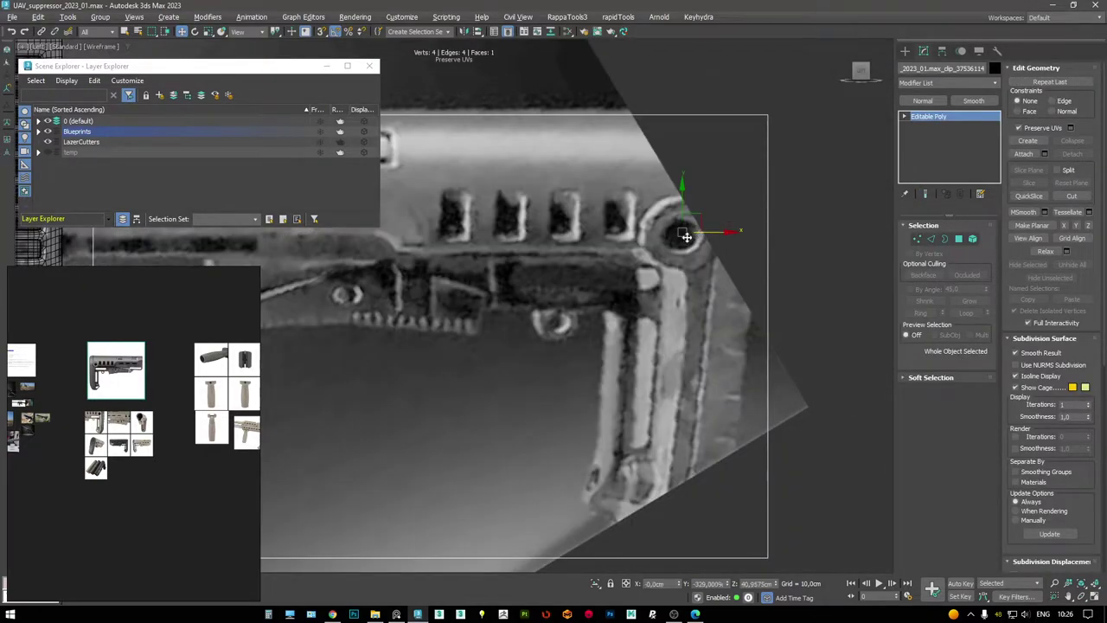
scroll(733, 244, "down", 5)
- Scale the stock reference plane up to about 107%, checking it in see-through mode
key("r")
left_click_drag(744, 237, 760, 229)
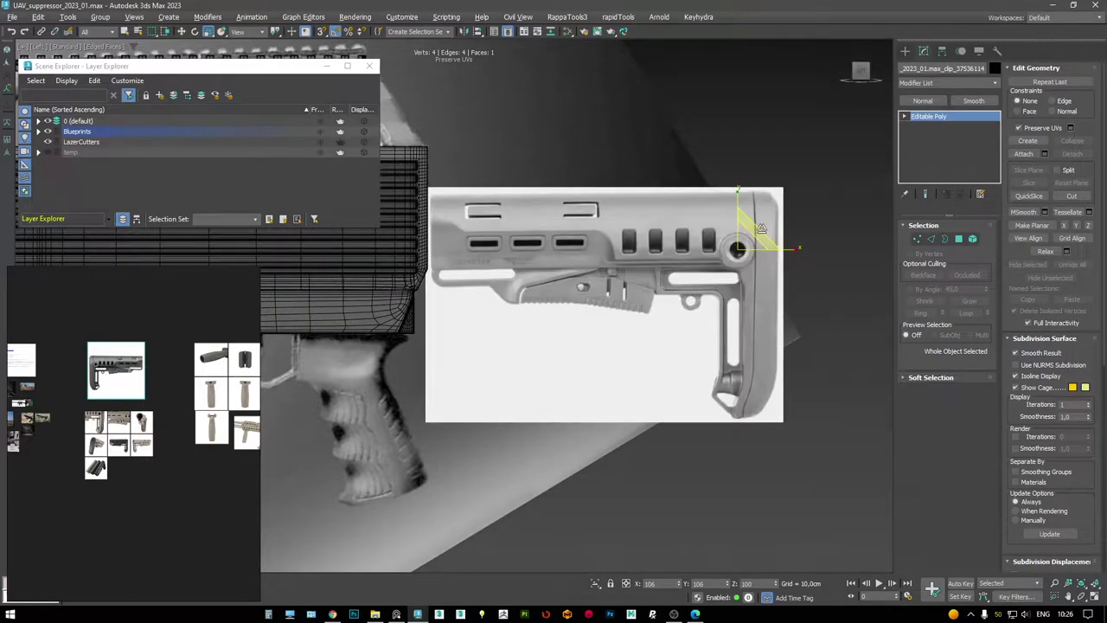
left_click_drag(761, 227, 761, 228)
key("alt+x")
key("alt+x")
key("alt+x")
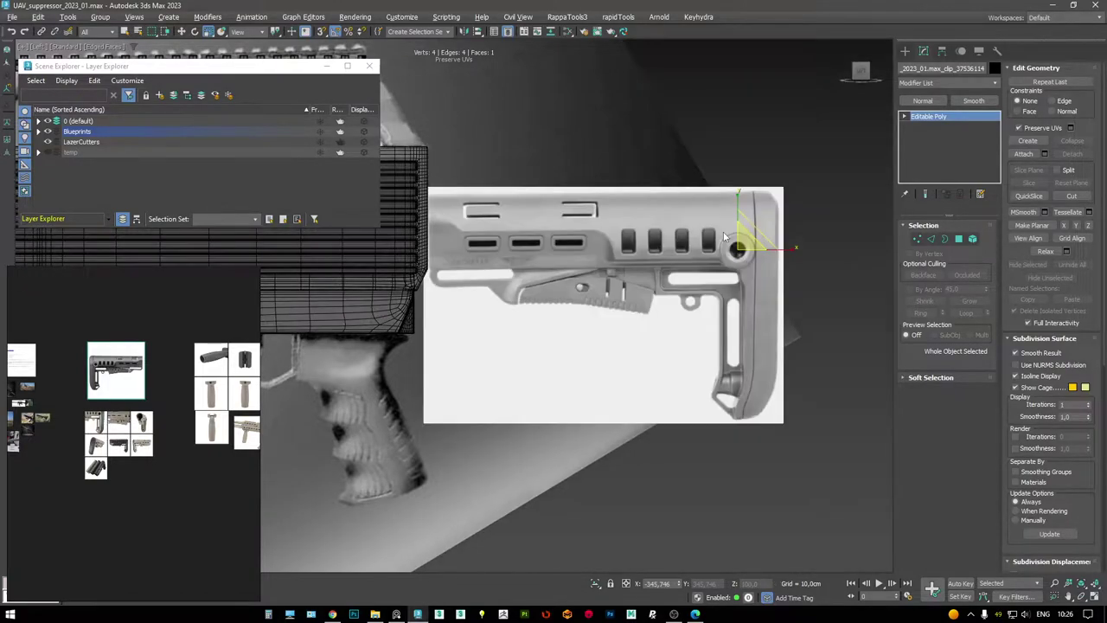
key("alt+x")
key("alt+w")
key("alt+w")
middle_click_drag(735, 294, 681, 251, "alt")
key("alt+w")
key("alt+w")
scroll(682, 233, "up", 5)
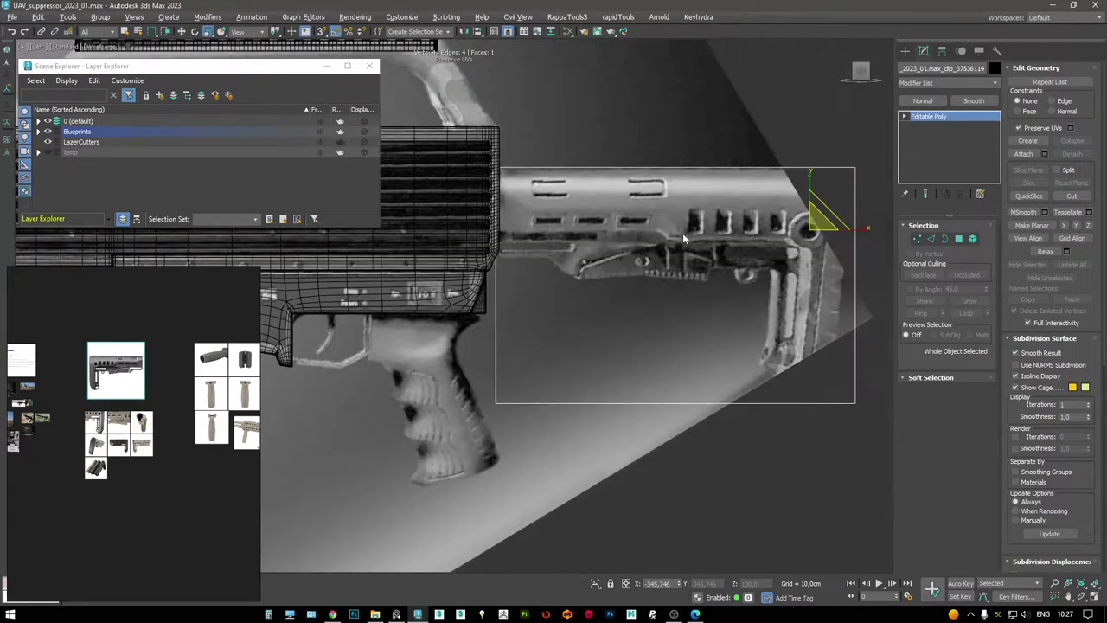
scroll(690, 226, "down", 3)
- Nudge the reference plane slightly upward, toggling see-through to check alignment
key("alt+x")
key("w")
key("alt+x")
key("alt+x")
left_click_drag(793, 178, 789, 172)
key("alt+x")
key("alt+x")
key("alt+x")
key("alt+x")
key("alt+x")
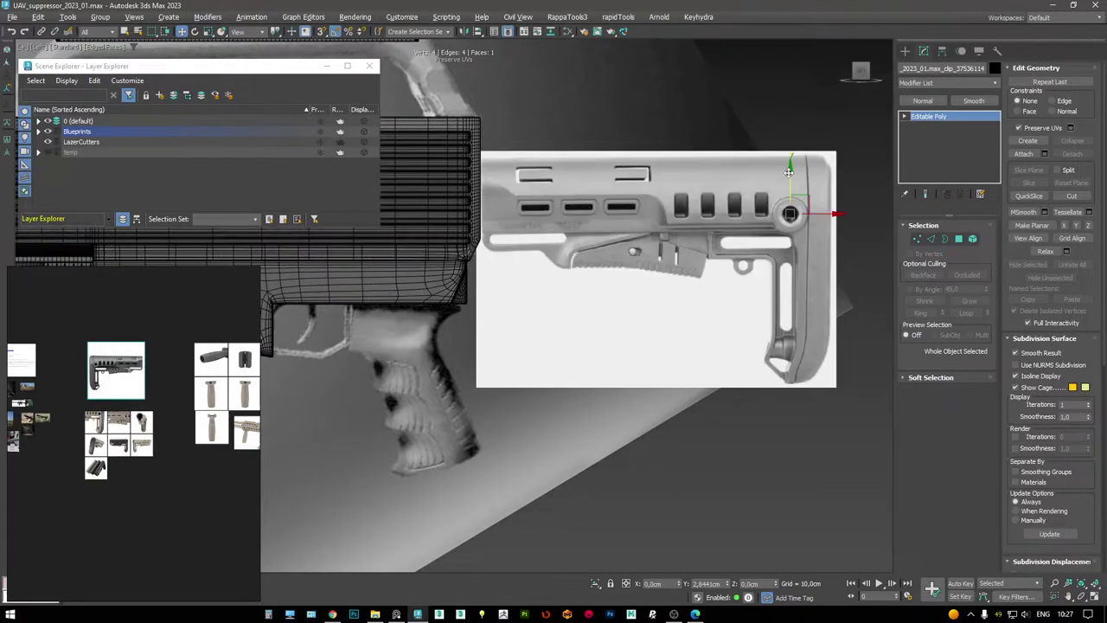
key("alt+x")
key("alt+x")
key("alt+x")
key("alt+x")
key("alt+x")
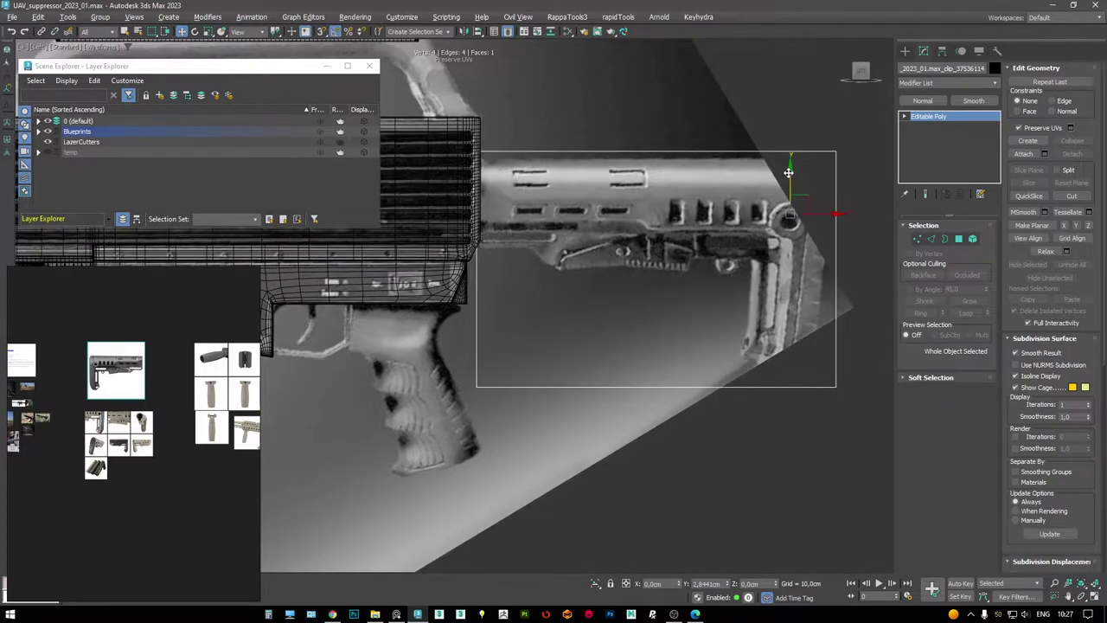
key("alt+x")
key("alt+x")
scroll(659, 257, "down", 6)
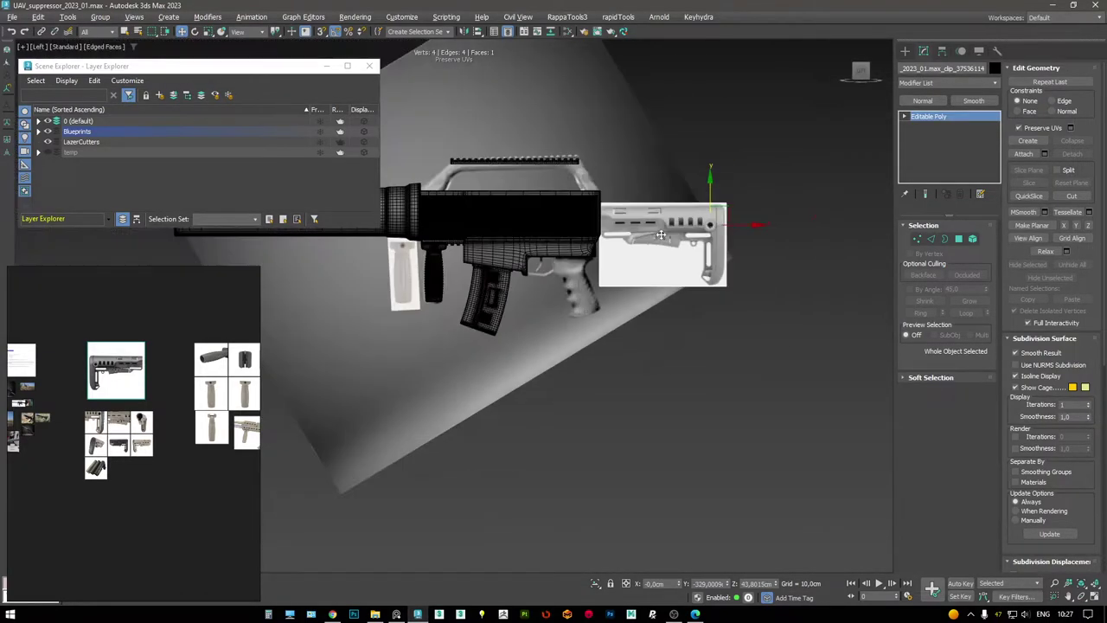
key("alt+w")
key("alt+w")
scroll(621, 358, "down", 4)
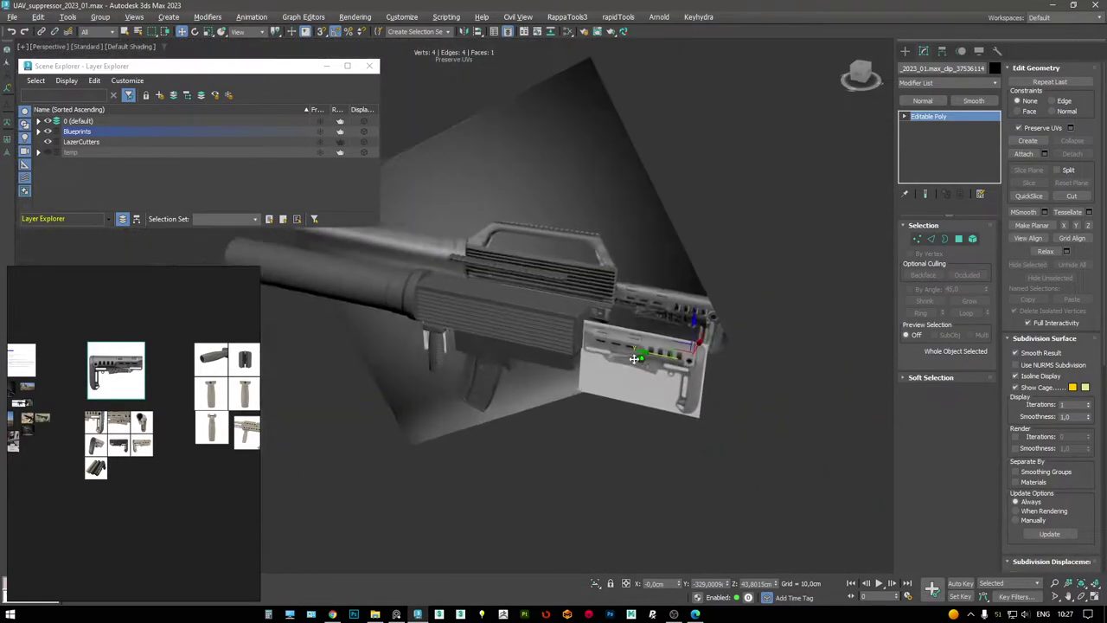
middle_click_drag(620, 358, 622, 331, "alt")
scroll(621, 343, "up", 3)
scroll(200, 378, "up", 8)
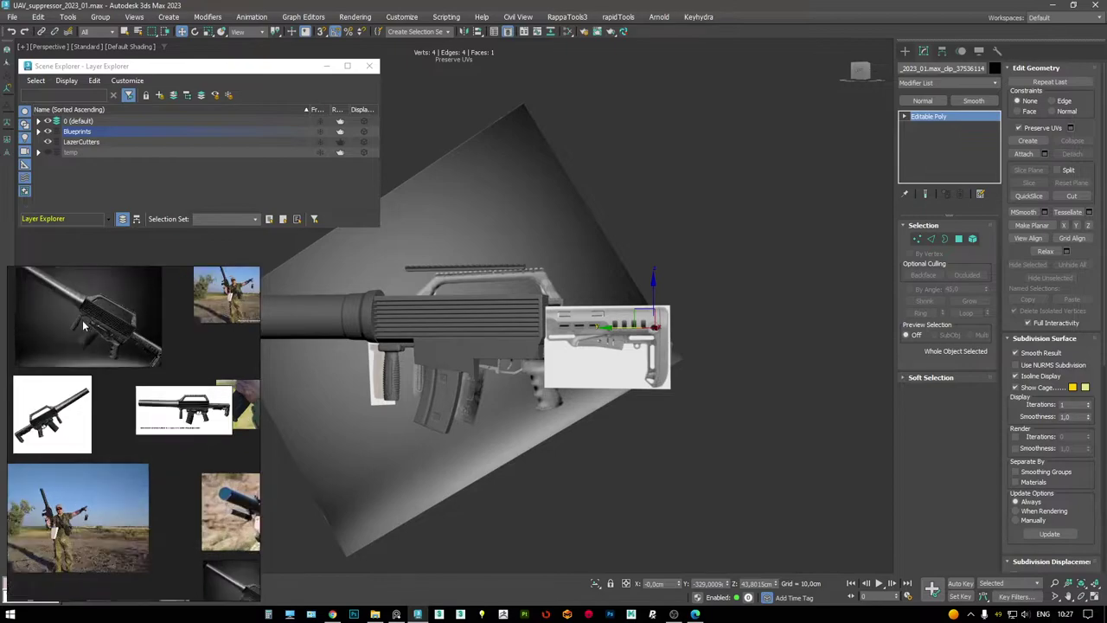
scroll(153, 333, "up", 2)
middle_click_drag(433, 312, 521, 336, "alt")
scroll(504, 340, "up", 5)
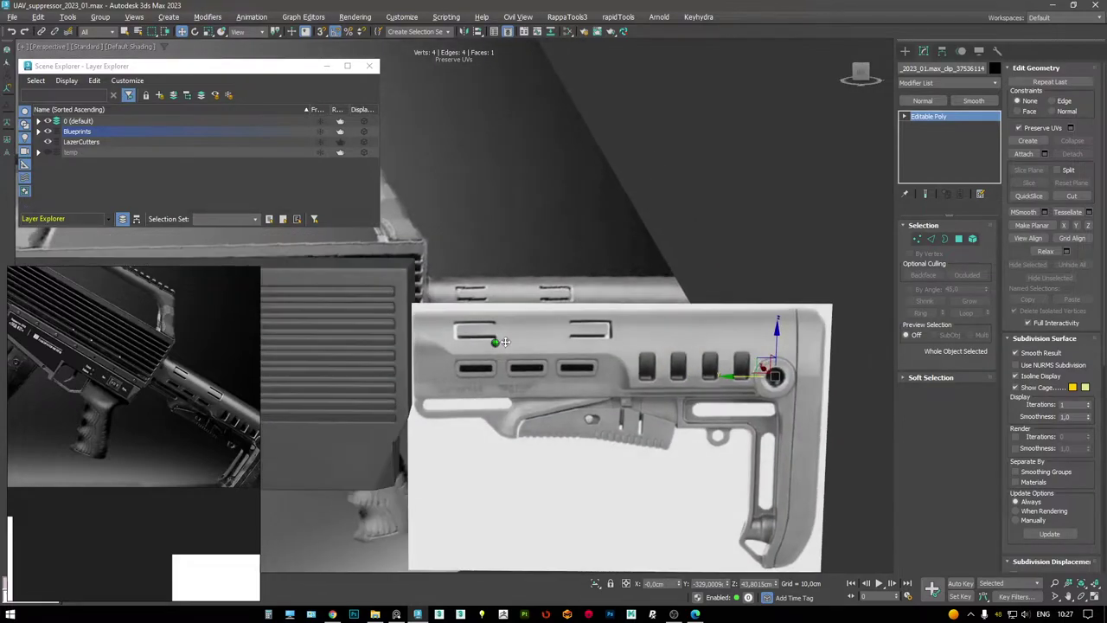
scroll(160, 391, "up", 2)
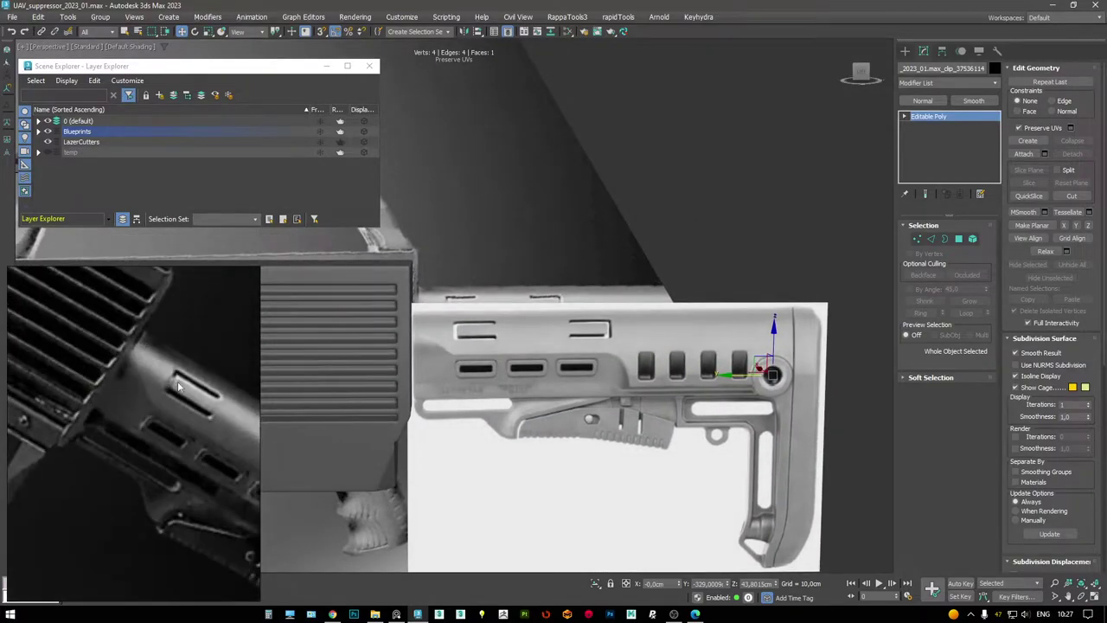
middle_click_drag(585, 338, 608, 298)
scroll(670, 275, "down", 8)
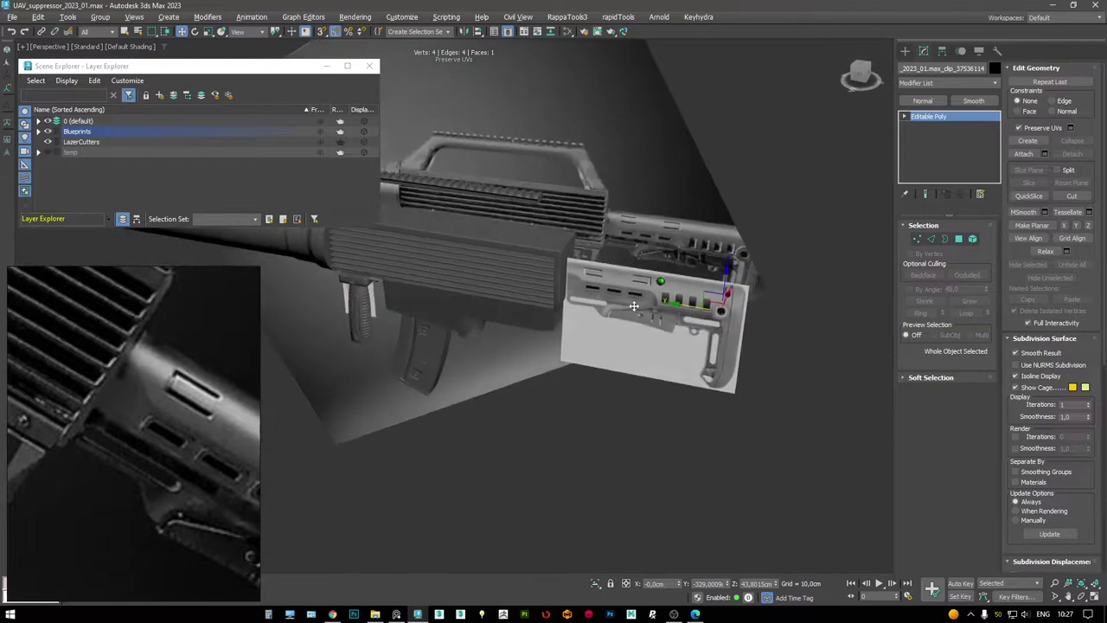
middle_click_drag(683, 337, 663, 413, "alt")
key("alt+w")
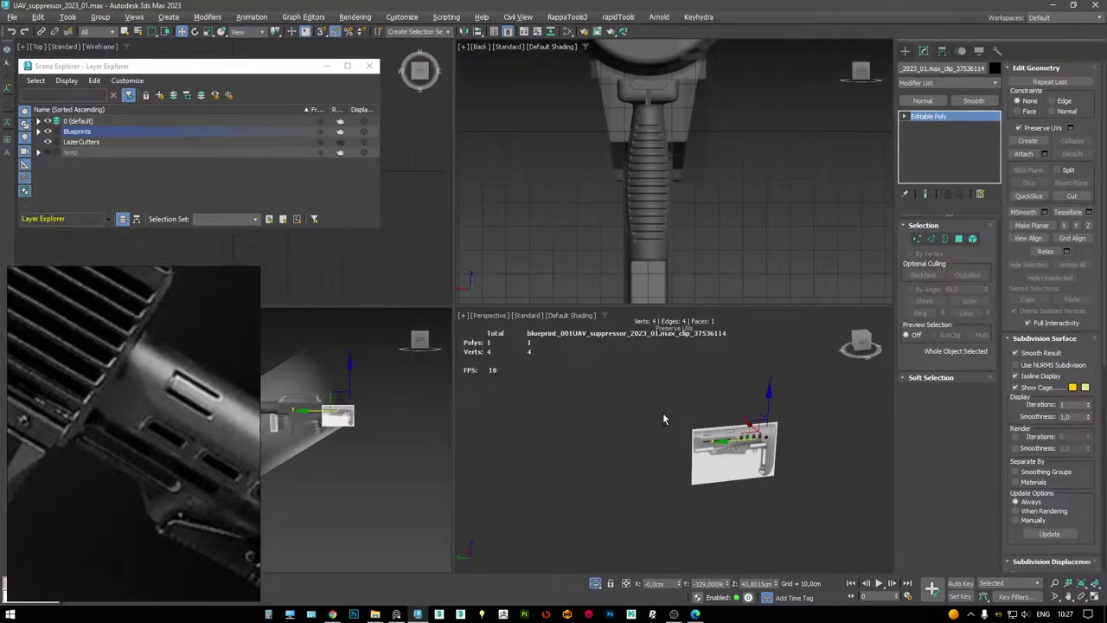
key("alt+w")
middle_click_drag(619, 310, 589, 275, "alt")
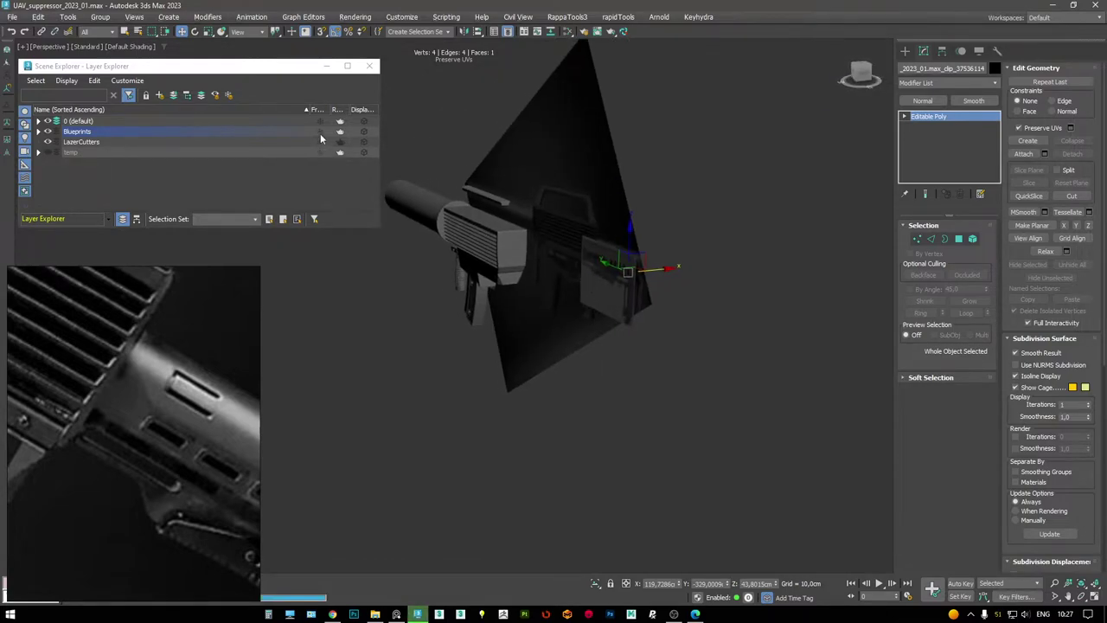
- Freeze the Blueprints layer so the reference plane can't be picked, and close the Layer Explorer
right_click(639, 258)
left_click(666, 271)
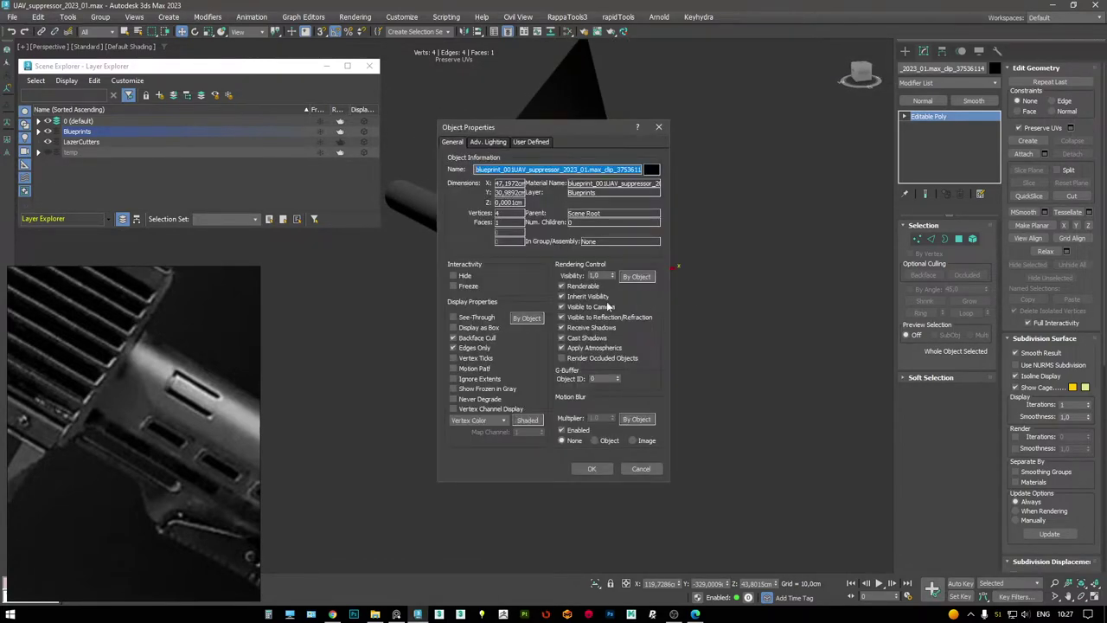
left_click(591, 468)
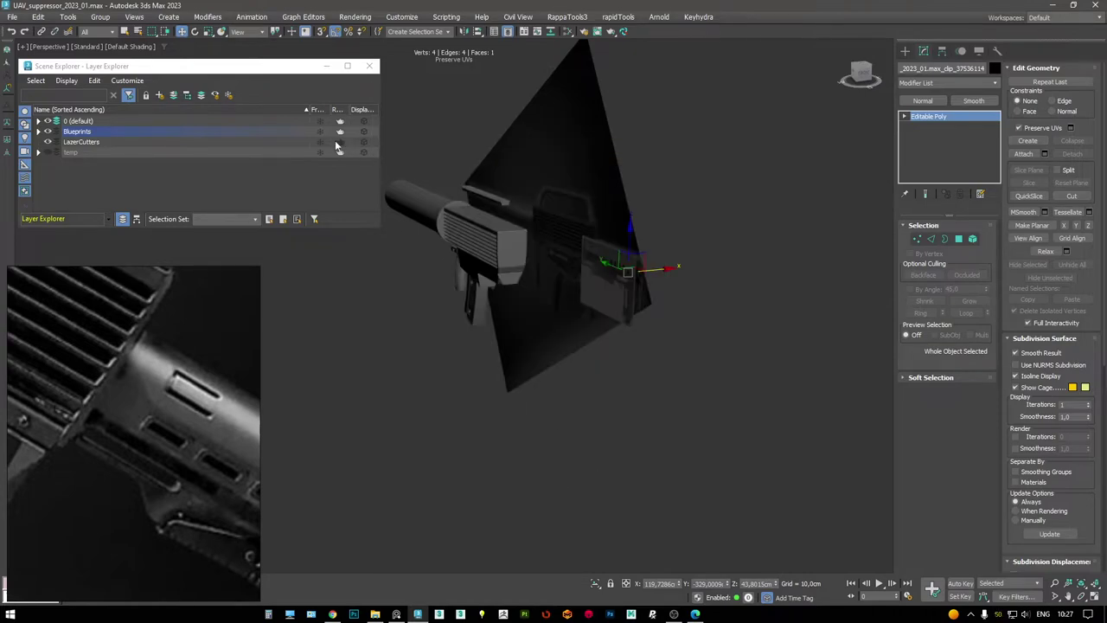
left_click(318, 134)
left_click(369, 67)
- Maximize the Left viewport and frame the buttstock reference with edged faces turned off
middle_click_drag(522, 190, 505, 228, "alt")
key("alt+w")
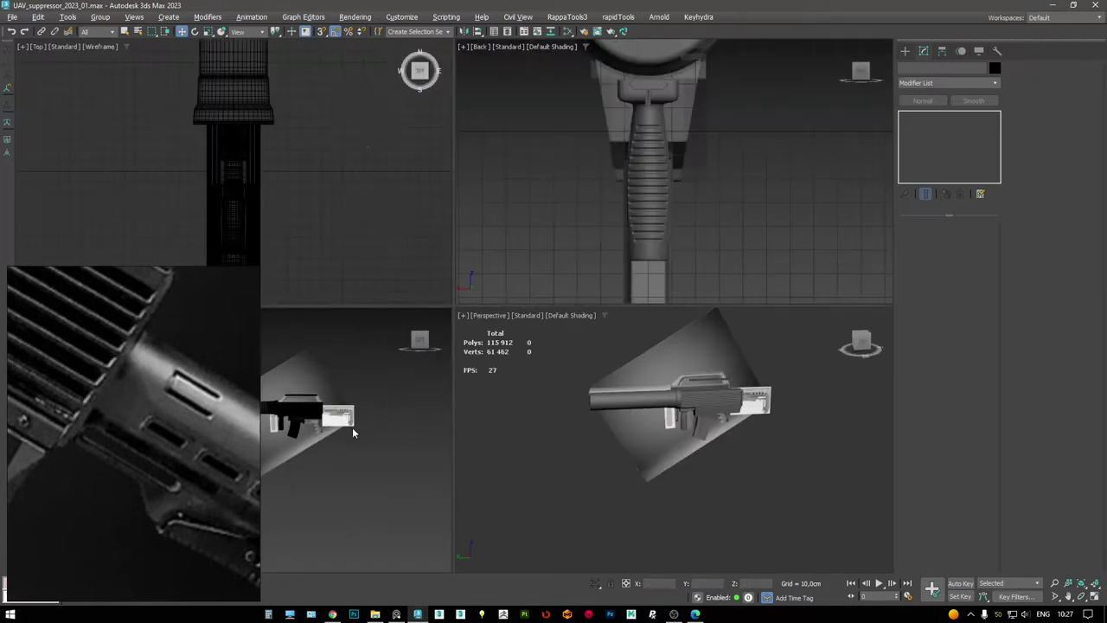
left_click(352, 427)
key("alt+w")
scroll(660, 197, "up", 3)
middle_click_drag(660, 198, 482, 223)
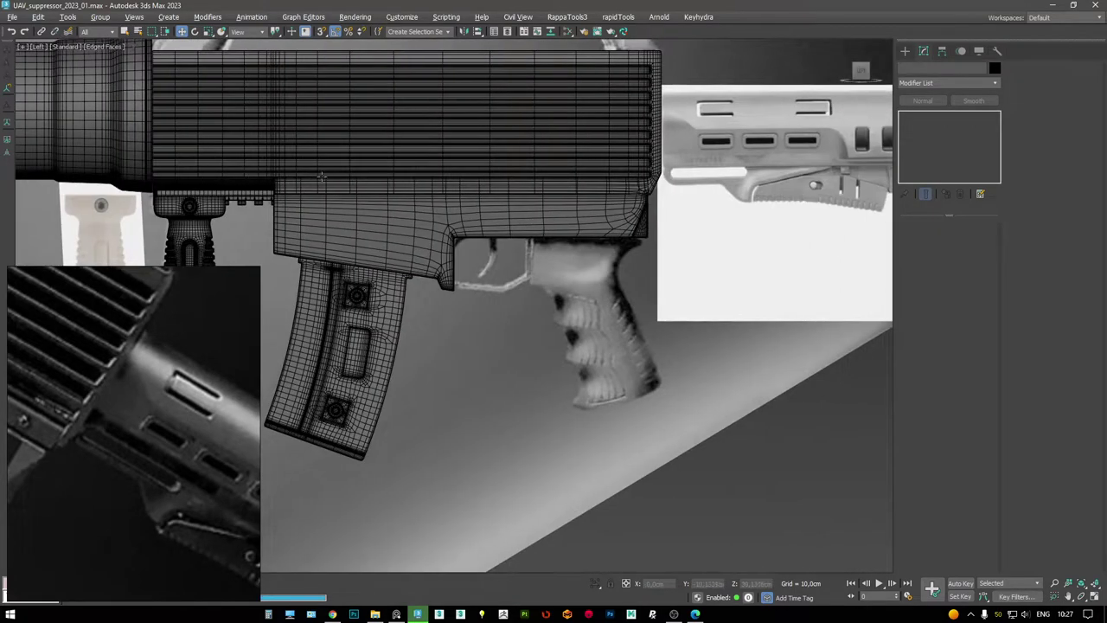
scroll(482, 223, "down", 3)
scroll(481, 223, "up", 4)
key("F4")
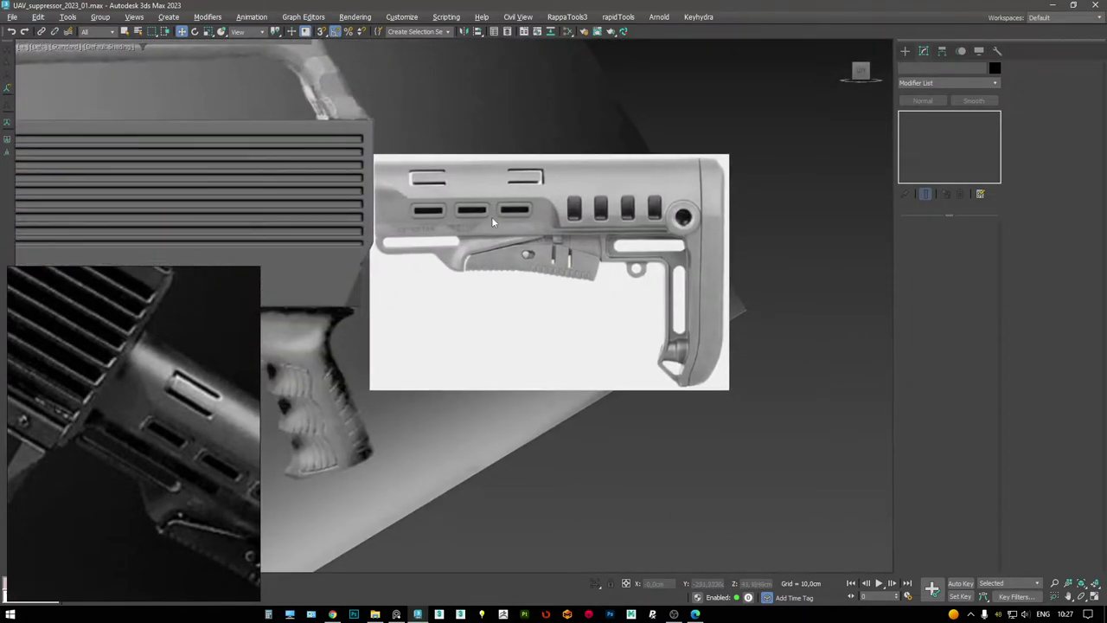
scroll(491, 220, "up", 2)
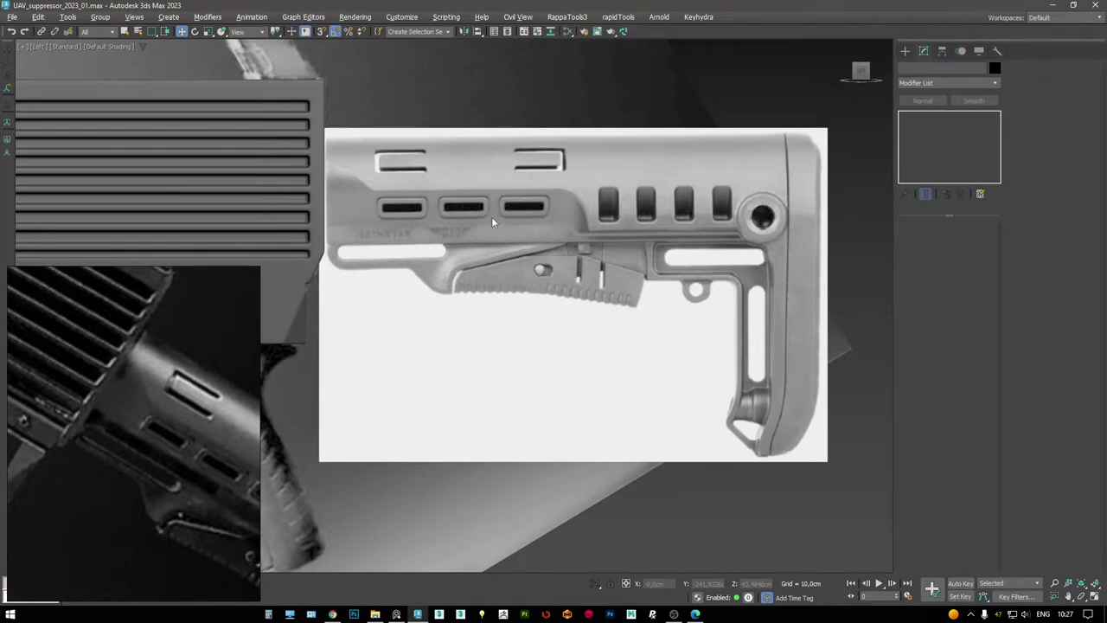
scroll(149, 394, "down", 8)
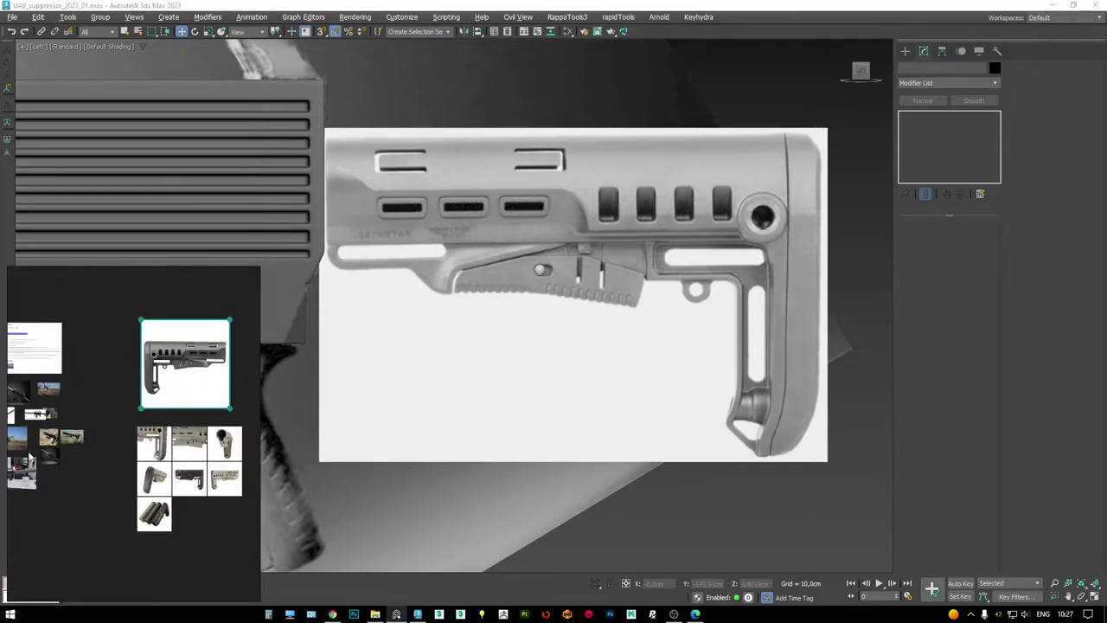
scroll(106, 403, "up", 8)
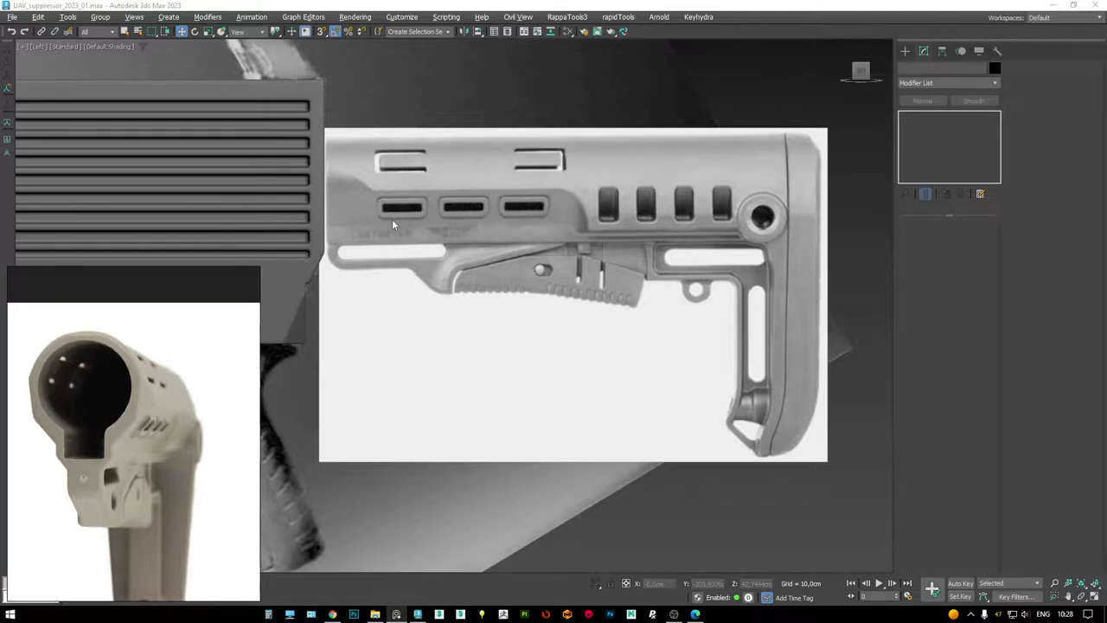
- Create a cylinder in the Left view, rotate it 90 degrees, and move it over the stock's tube
middle_click_drag(395, 224, 404, 278)
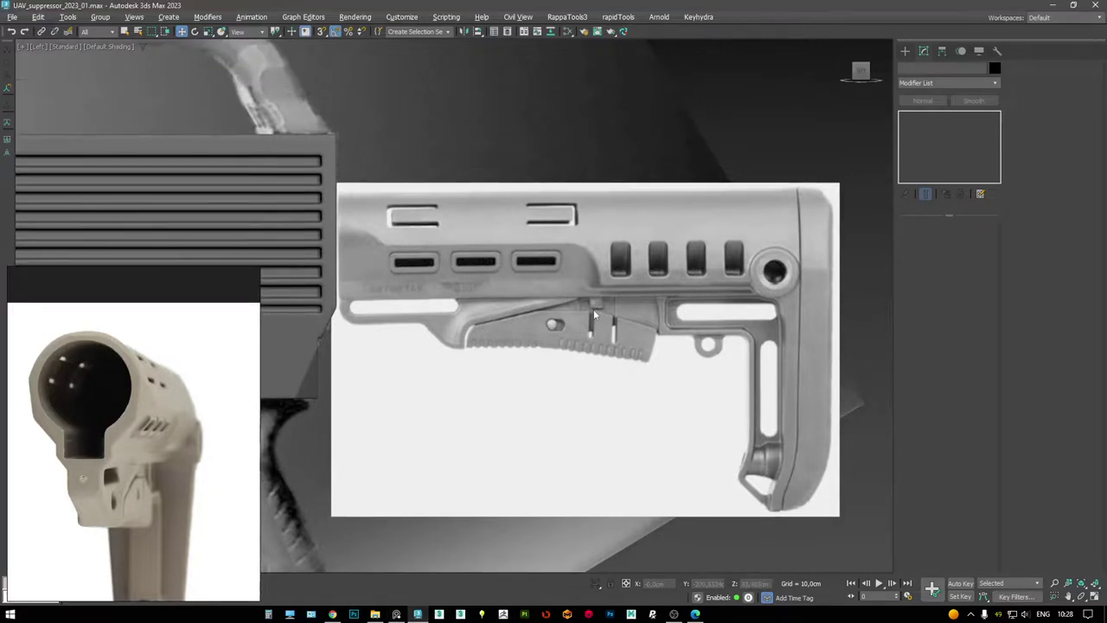
right_click(590, 307)
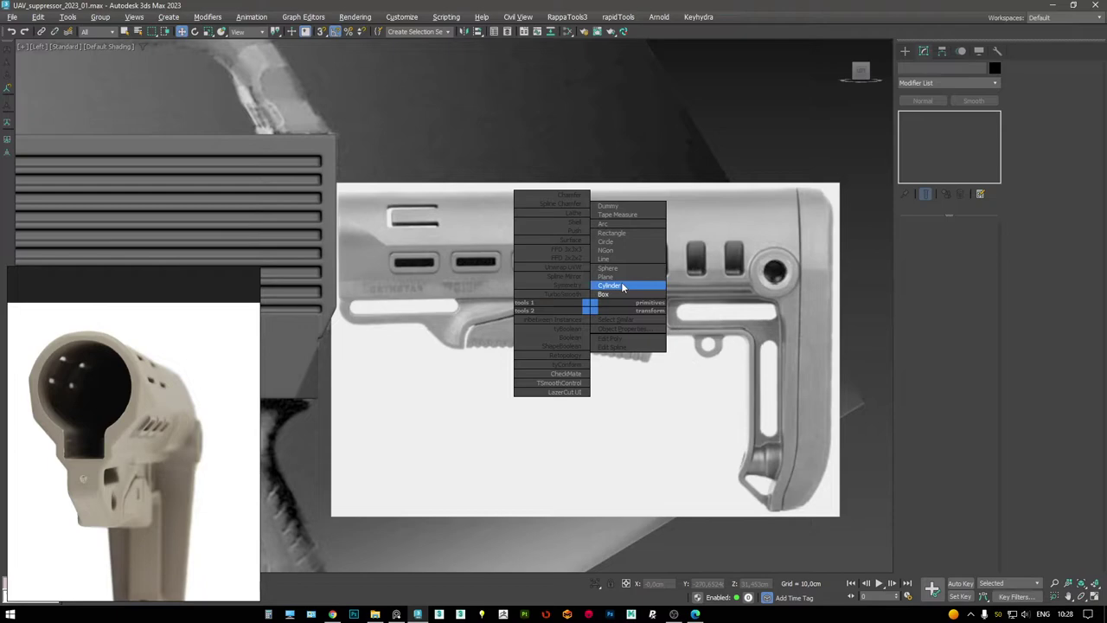
left_click(622, 286)
left_click_drag(488, 219, 617, 228)
left_click(521, 92)
key("e")
middle_click_drag(580, 223, 617, 226)
key("w")
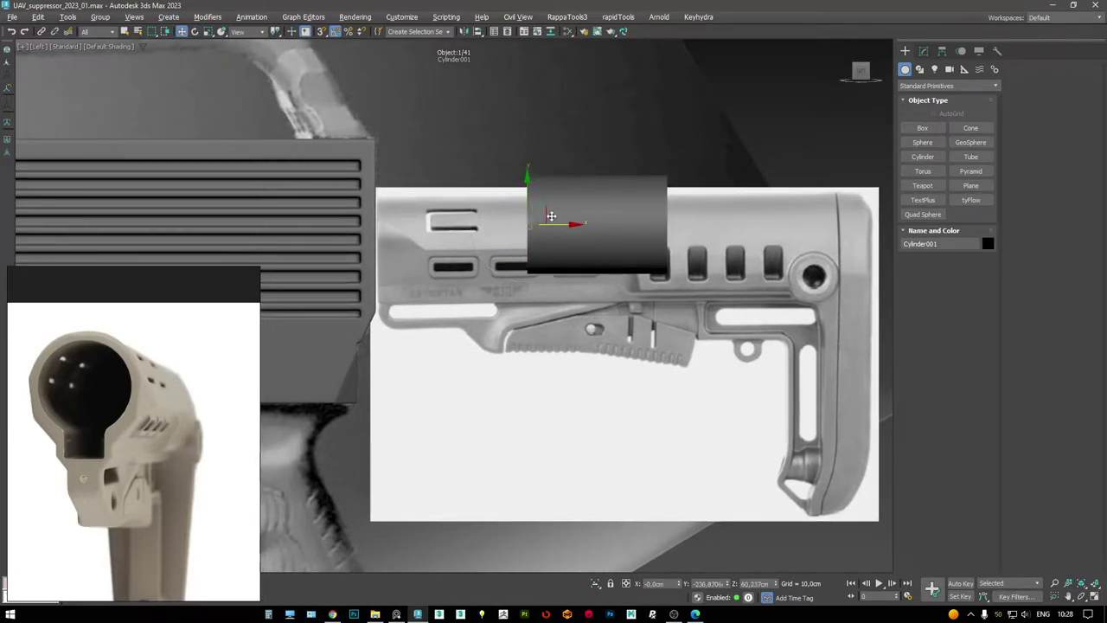
left_click_drag(544, 209, 458, 227)
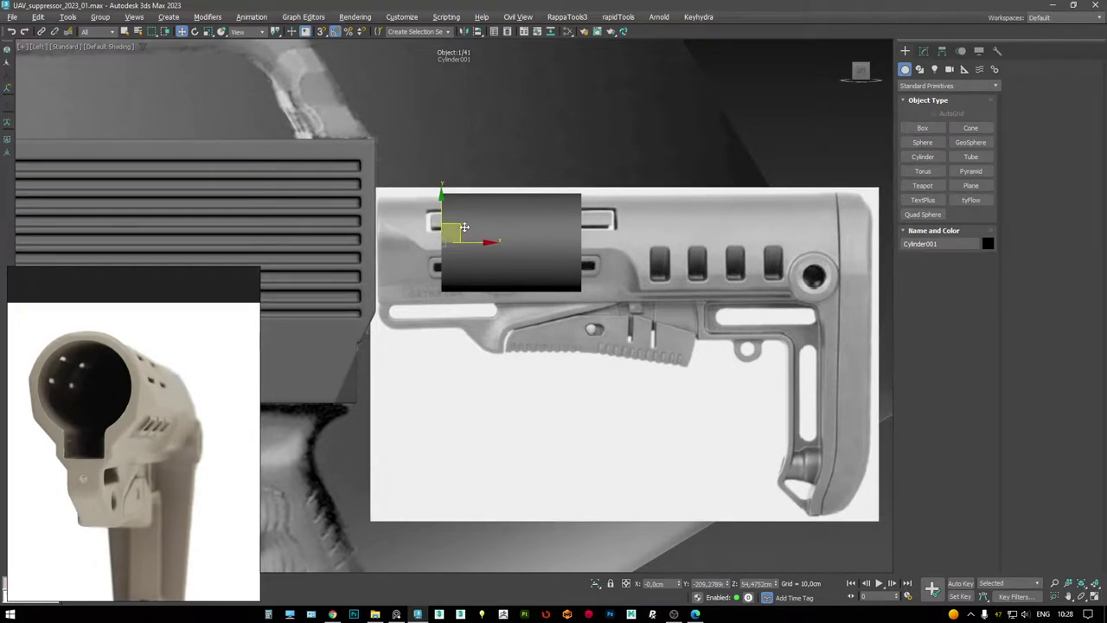
middle_click_drag(458, 226, 546, 249)
- Tune the cylinder radius to about 14.39 cm and align it with the tube
left_click(924, 50)
left_click_drag(988, 241, 988, 264)
scroll(538, 290, "up", 2)
left_click_drag(537, 234, 536, 228)
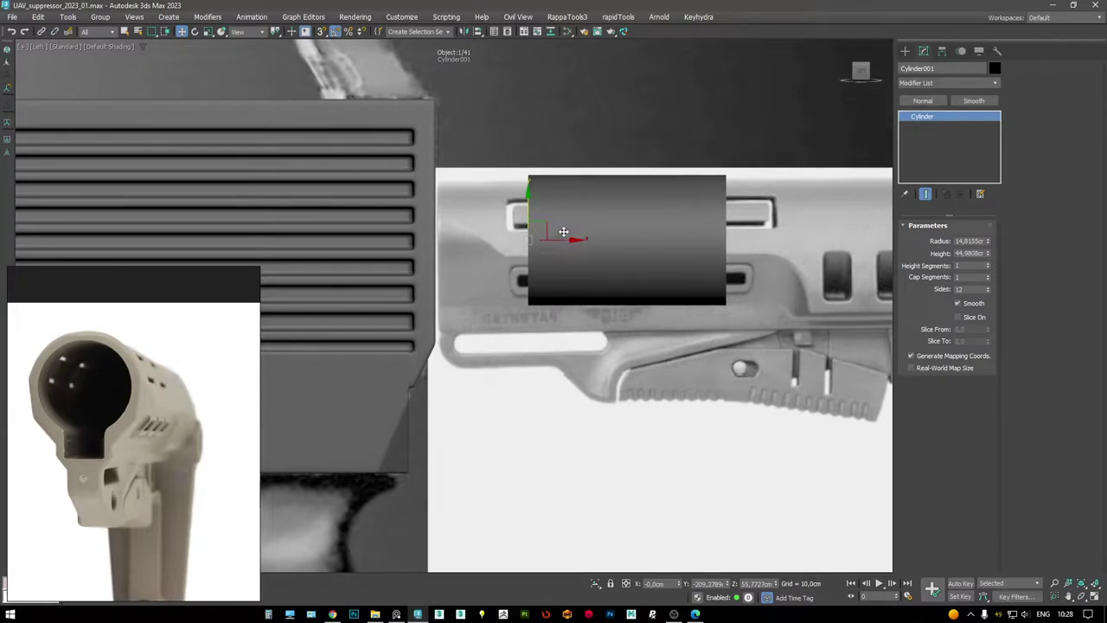
left_click_drag(530, 202, 529, 207)
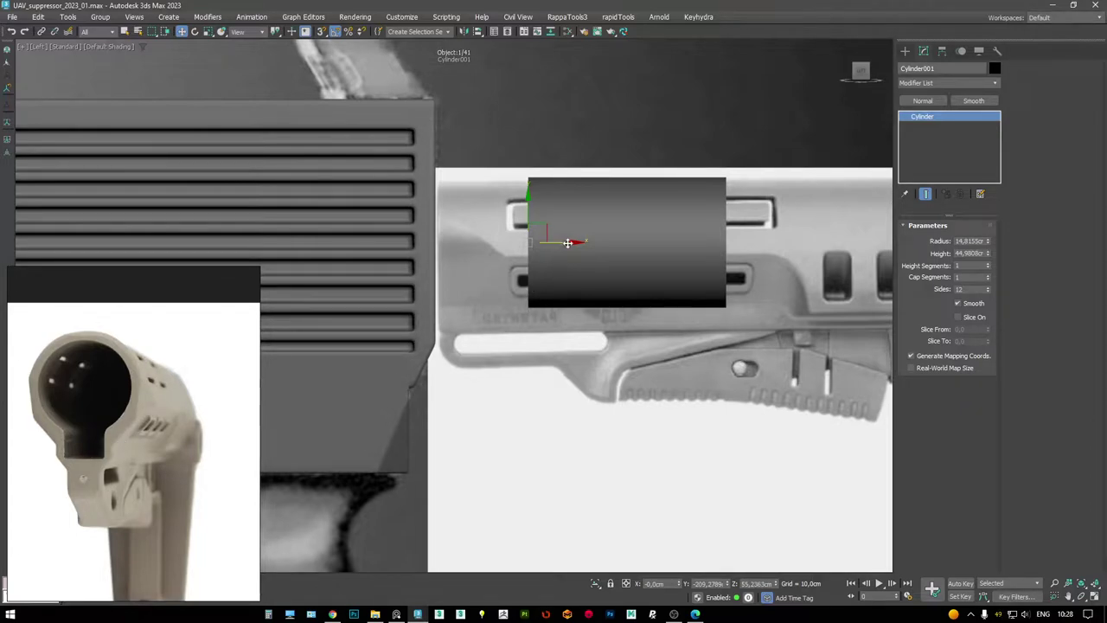
left_click_drag(989, 241, 990, 252)
middle_click_drag(571, 255, 556, 270)
left_click_drag(556, 270, 462, 260)
- Raise the cylinder height from 44.68 to about 159.1 so it reaches the stock's end
left_click_drag(987, 255, 989, 235)
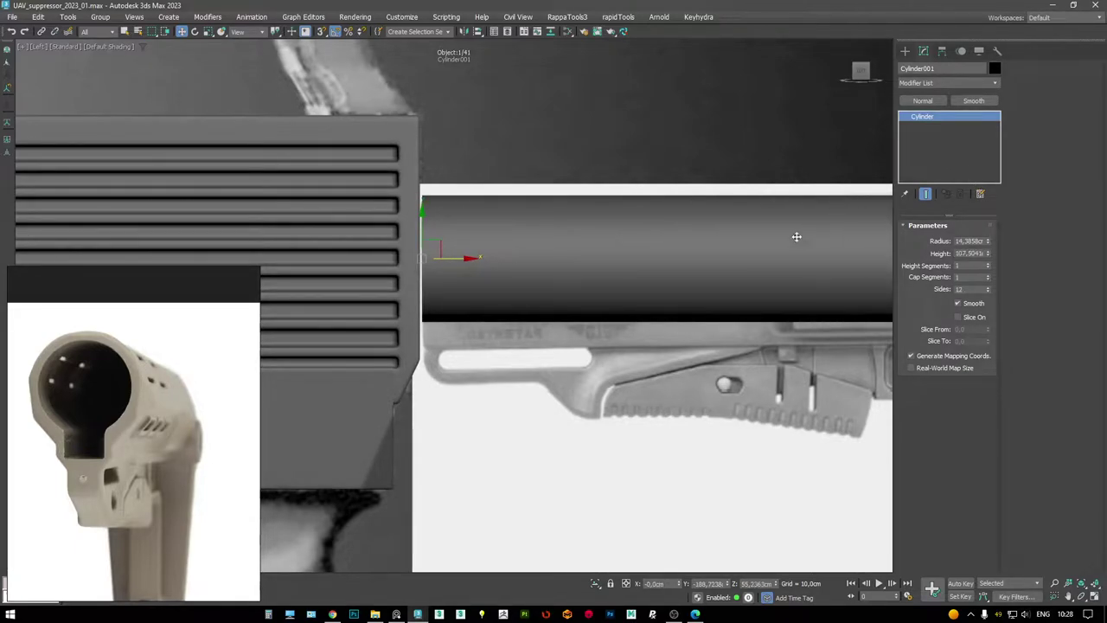
middle_click_drag(796, 237, 801, 297)
left_click_drag(987, 257, 983, 224)
key("alt+w")
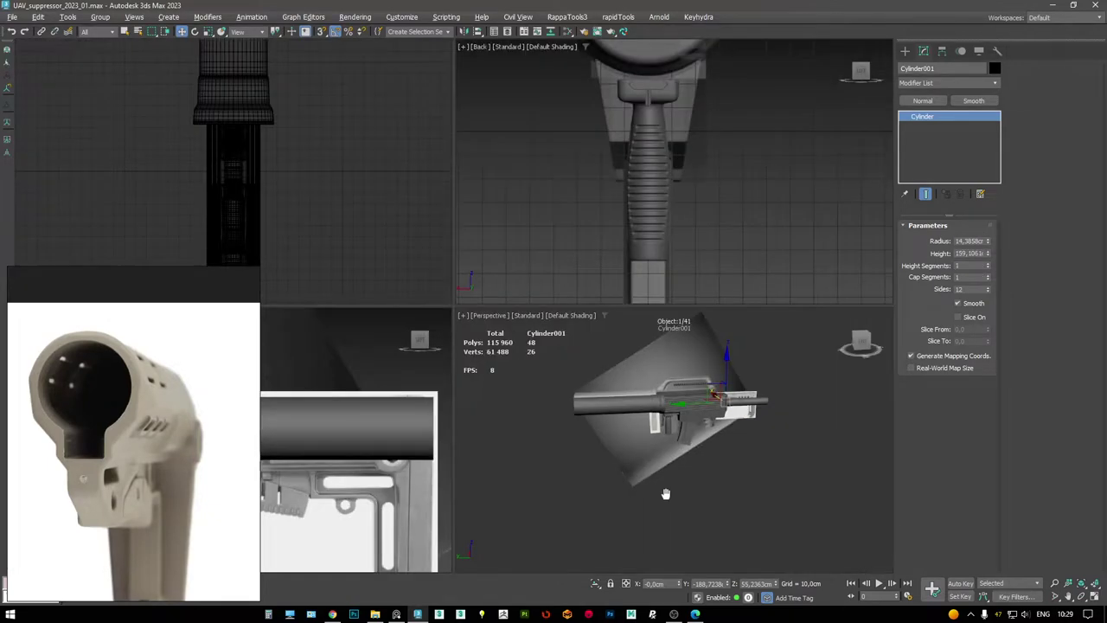
- Increase the cylinder's Sides from 12 to 36 in the maximized Perspective view
key("alt+w")
scroll(674, 289, "up", 3)
middle_click_drag(540, 269, 887, 282)
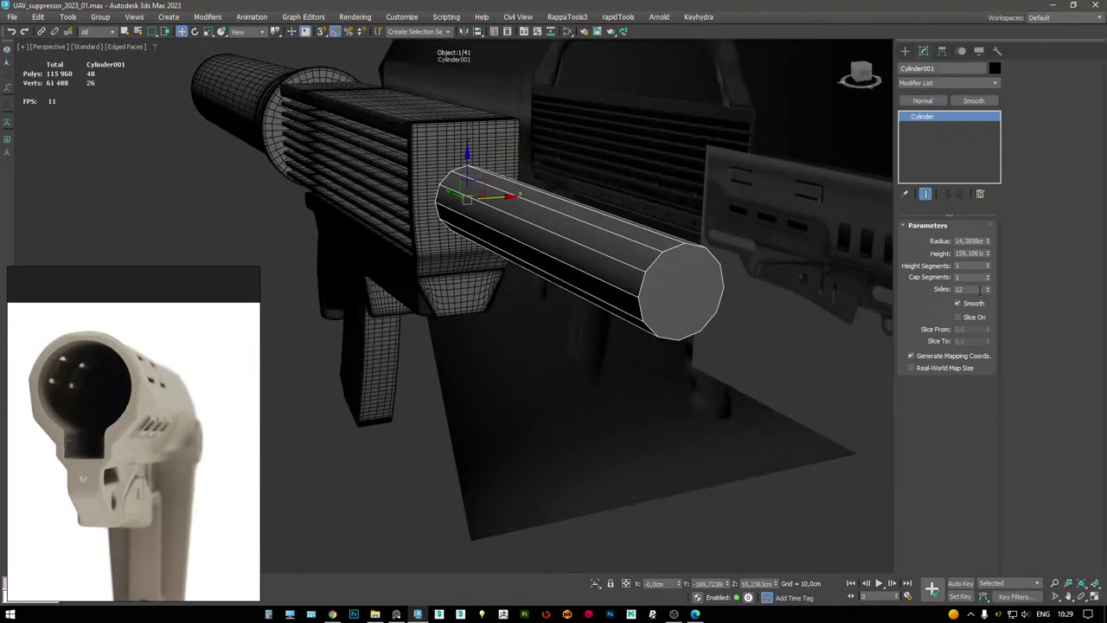
key("Return")
middle_click_drag(618, 302, 632, 305, "alt")
key("F4")
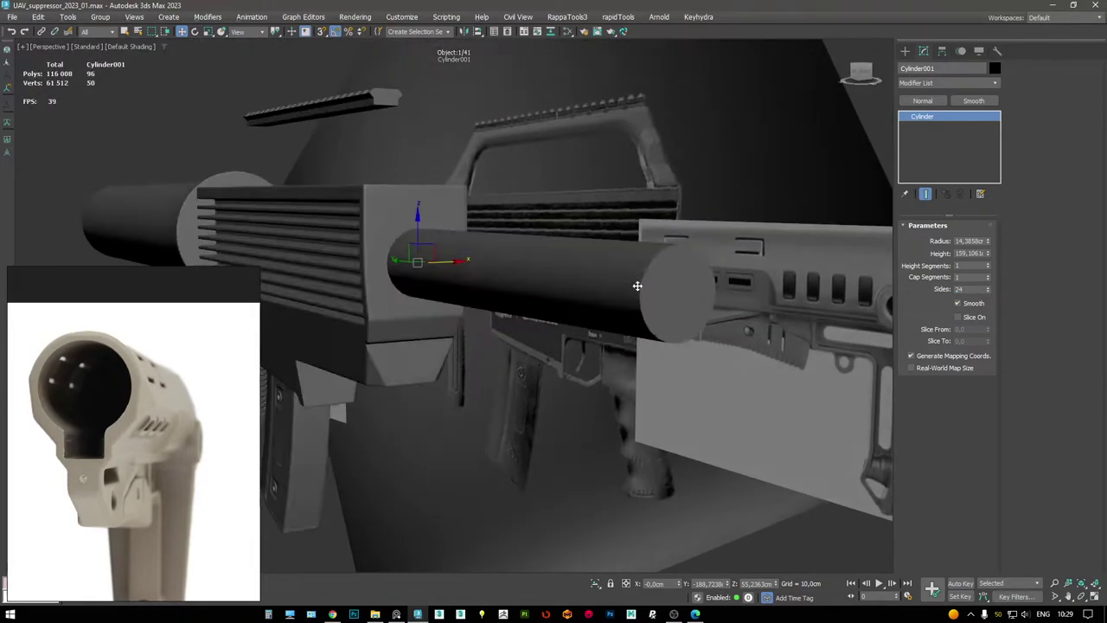
key("alt+w")
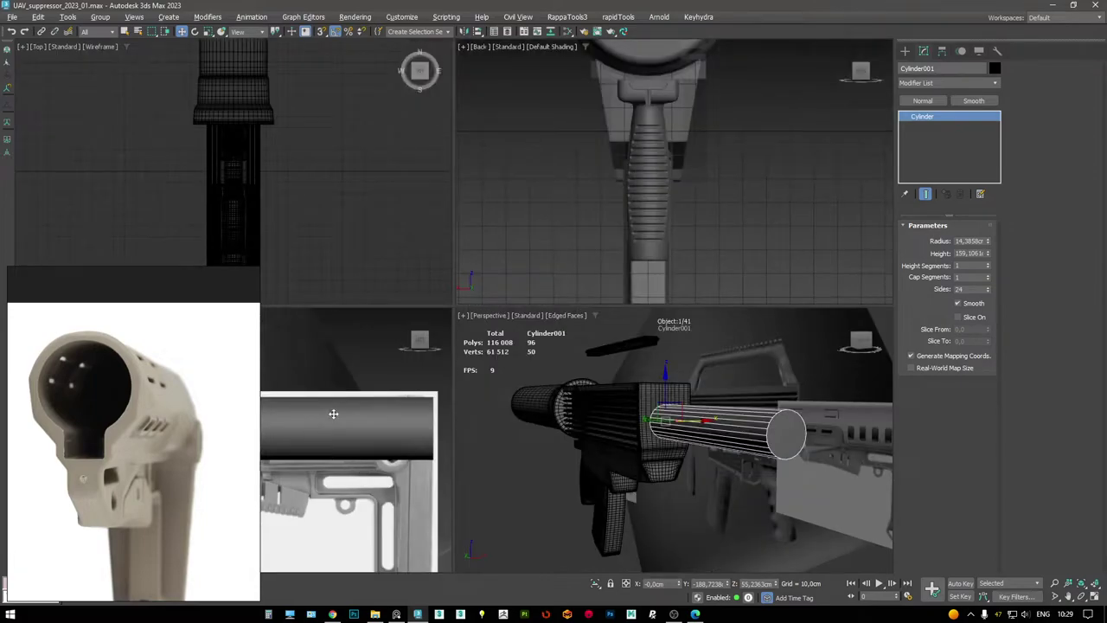
- Inspect the rounder cylinder in the side and Perspective views
key("alt+w")
scroll(447, 274, "up", 5)
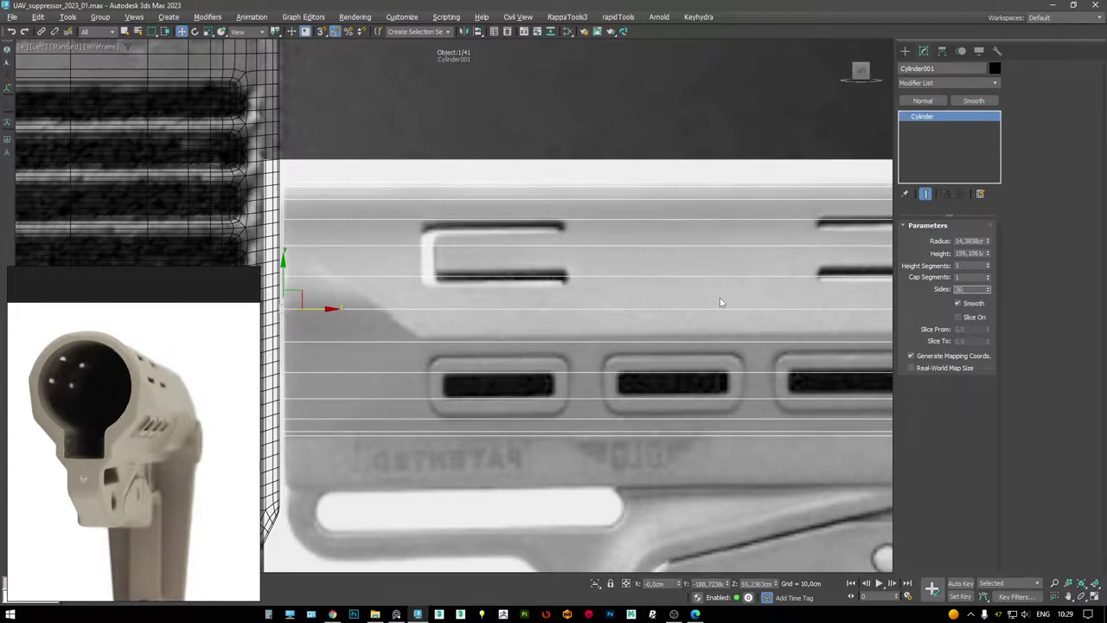
key("alt+w")
key("alt+w")
middle_click_drag(655, 346, 519, 271)
scroll(585, 262, "up", 3)
mouse_move(585, 262)
middle_mouse_down("alt")
mouse_move(638, 227)
mouse_move(591, 272)
mouse_move(563, 272)
mouse_move(608, 272)
mouse_move(585, 254)
middle_mouse_up("alt")
key("alt+w")
middle_click(476, 317)
key("alt+w")
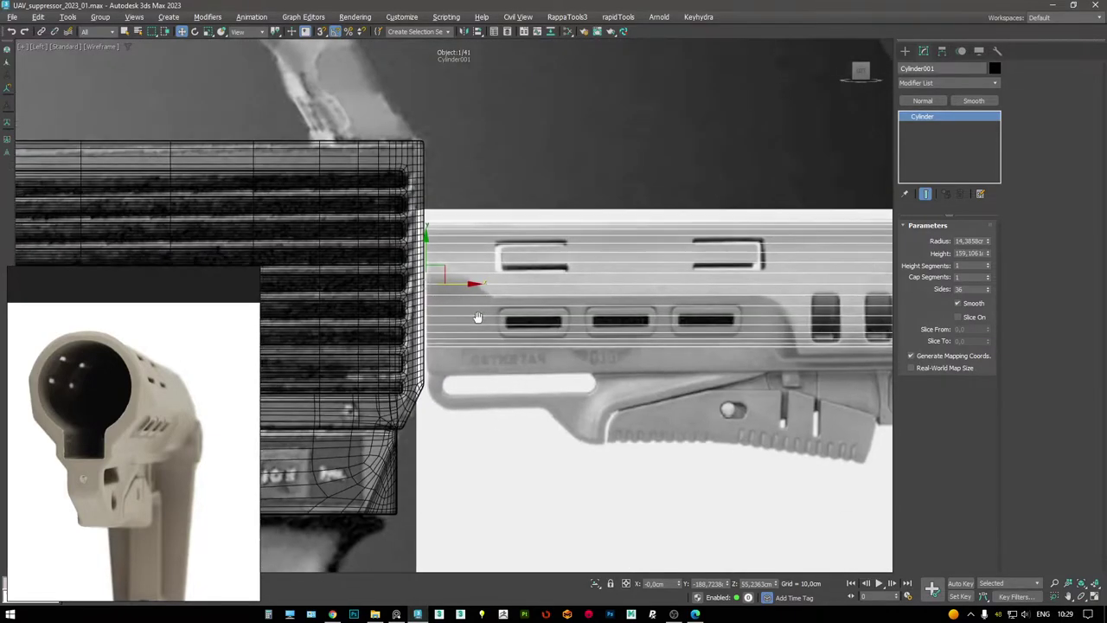
- Zoom the reference images to the side-view stock photo and frame the slot below the tube
scroll(574, 323, "up", 5)
scroll(240, 510, "down", 10)
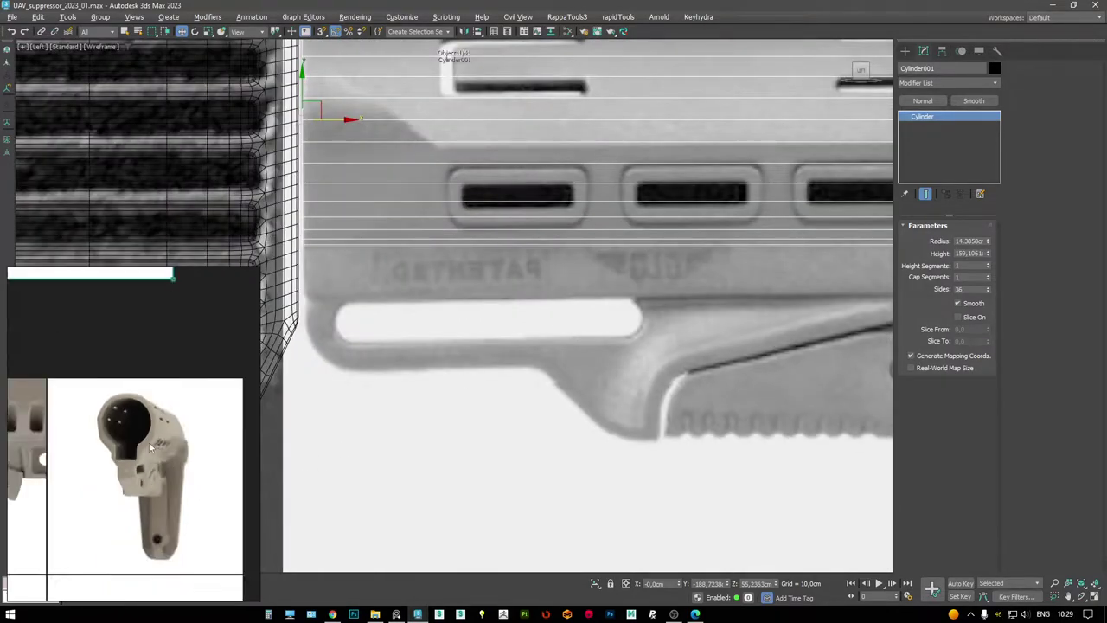
scroll(125, 450, "up", 3)
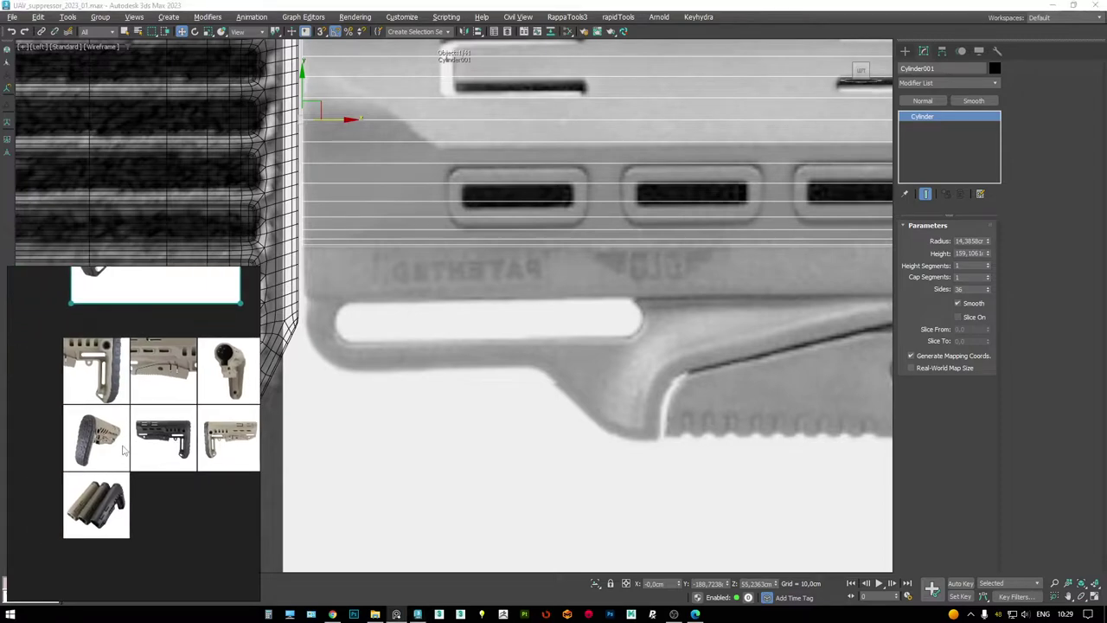
scroll(133, 407, "up", 5)
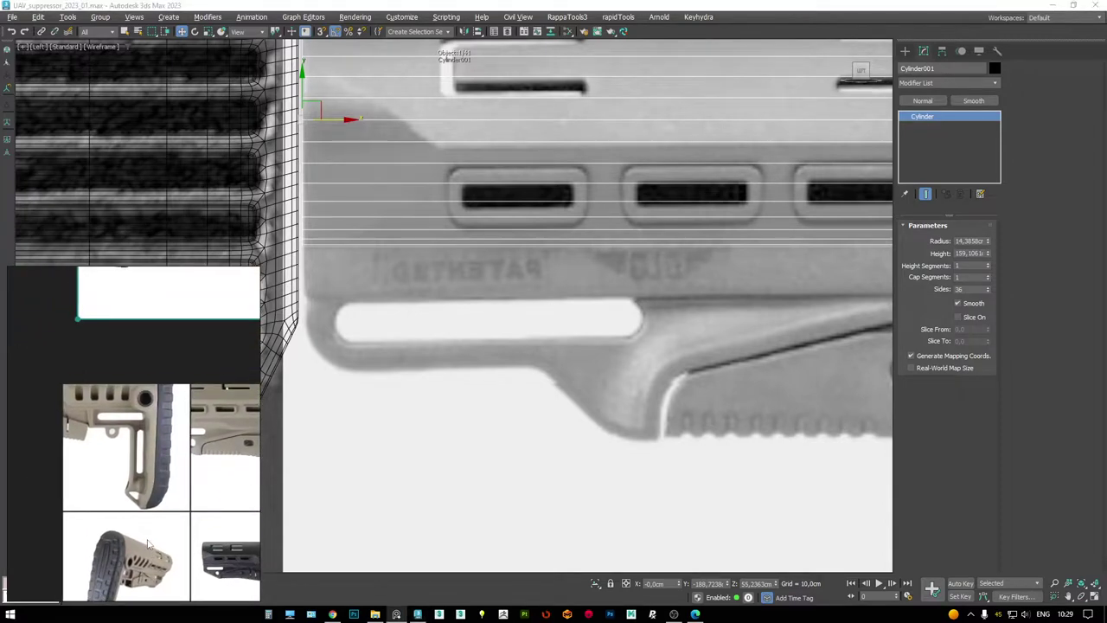
middle_click_drag(84, 427, 51, 412)
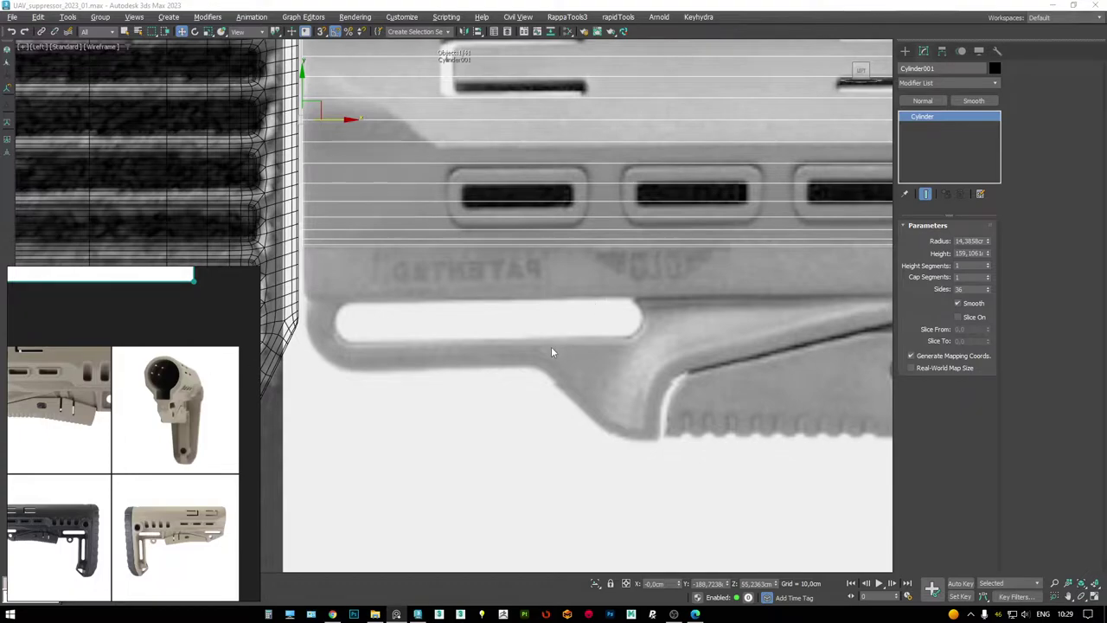
scroll(216, 413, "up", 5)
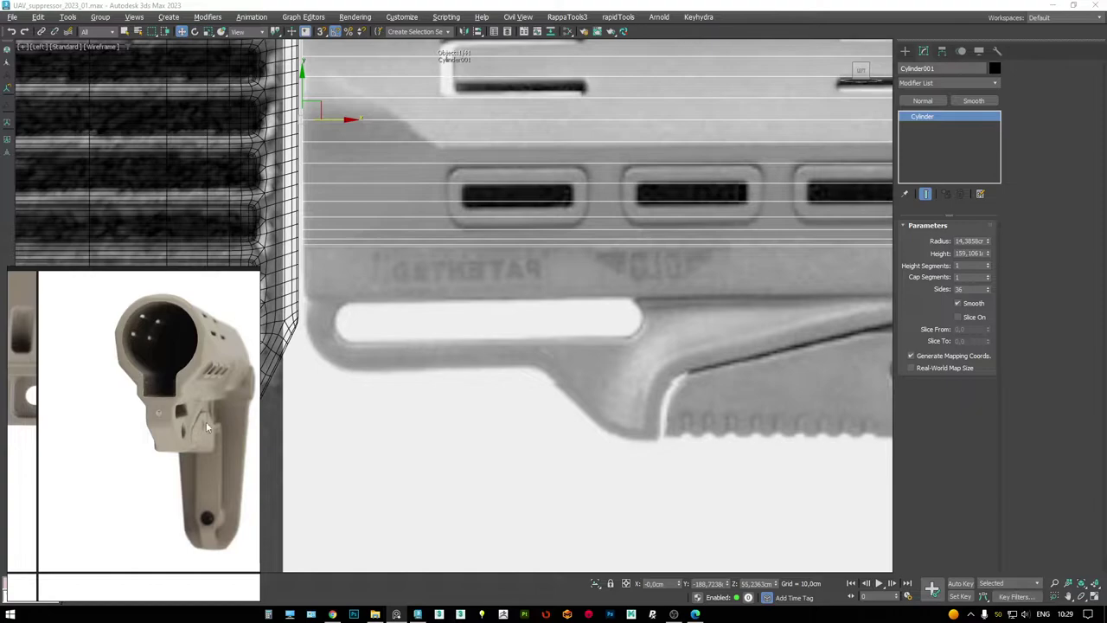
scroll(206, 421, "down", 5)
scroll(141, 367, "up", 5)
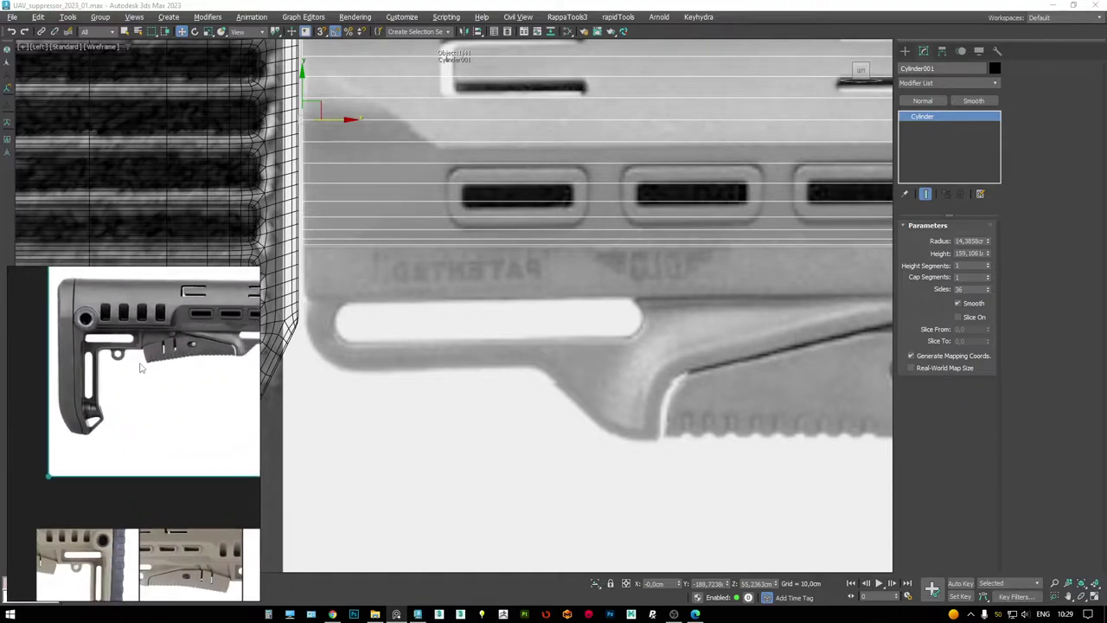
middle_click_drag(178, 405, 151, 343)
scroll(151, 344, "down", 3)
scroll(151, 482, "up", 5)
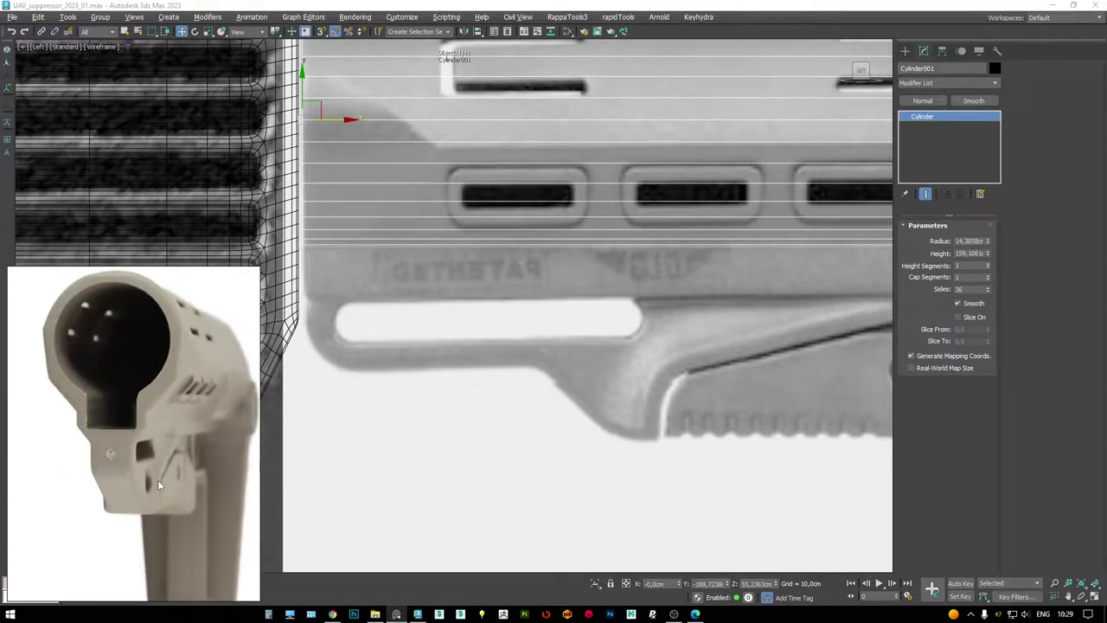
middle_click_drag(528, 283, 665, 272)
- Draw a rounded rectangle over the slot, rendered in viewport with a 7.2 cm rectangular section
right_click(664, 273)
left_click(685, 196)
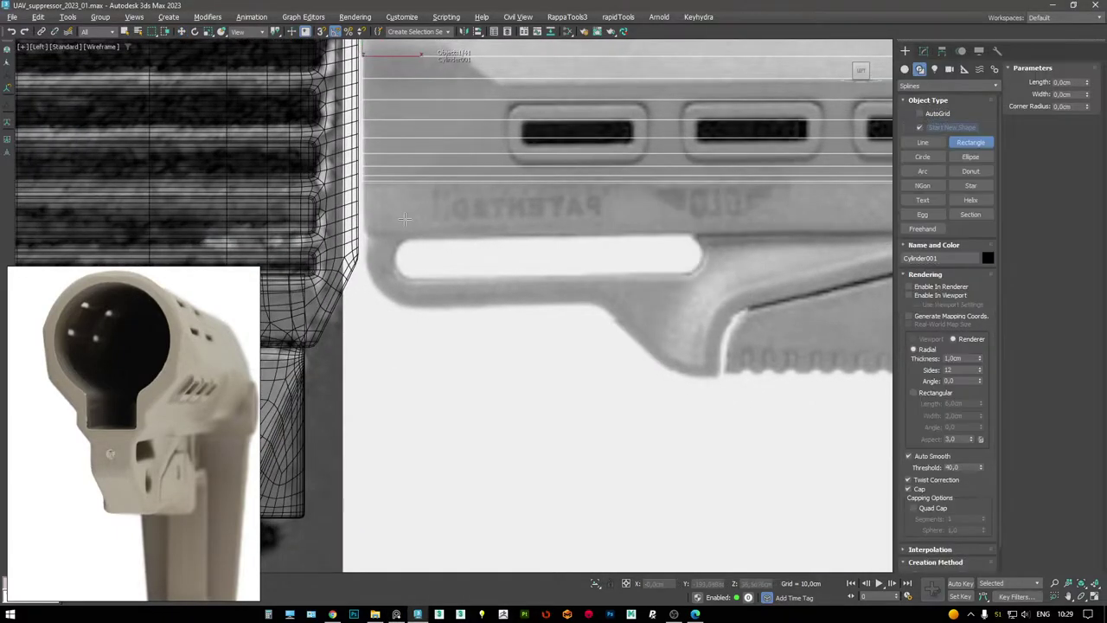
left_click_drag(365, 209, 730, 292)
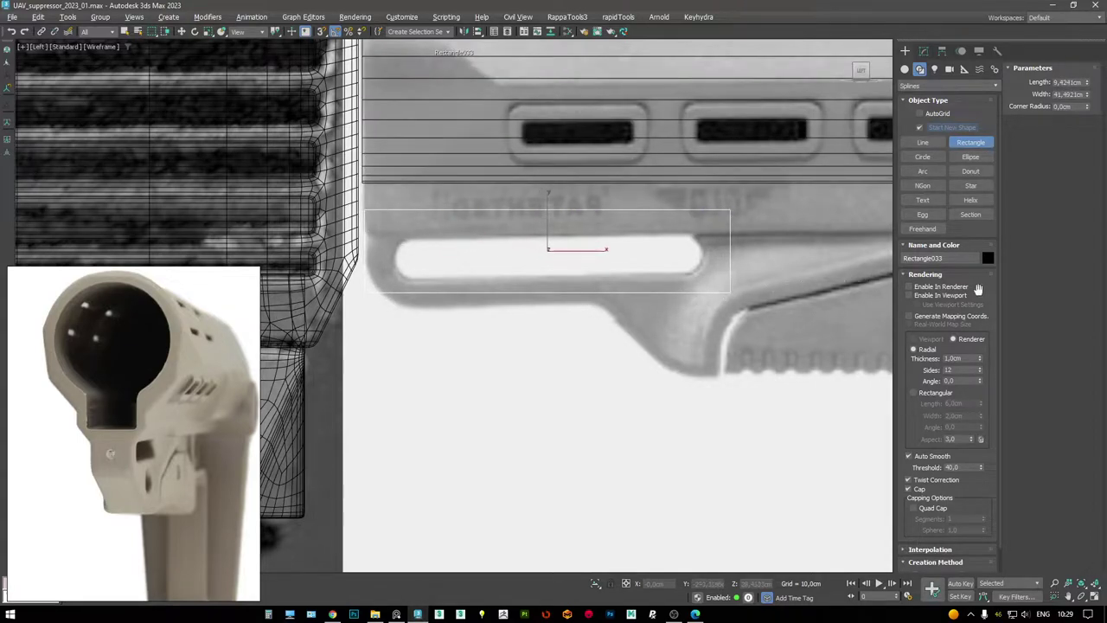
left_click_drag(1089, 107, 1088, 91)
left_click(910, 295)
middle_click_drag(706, 270, 740, 275)
left_click(936, 392)
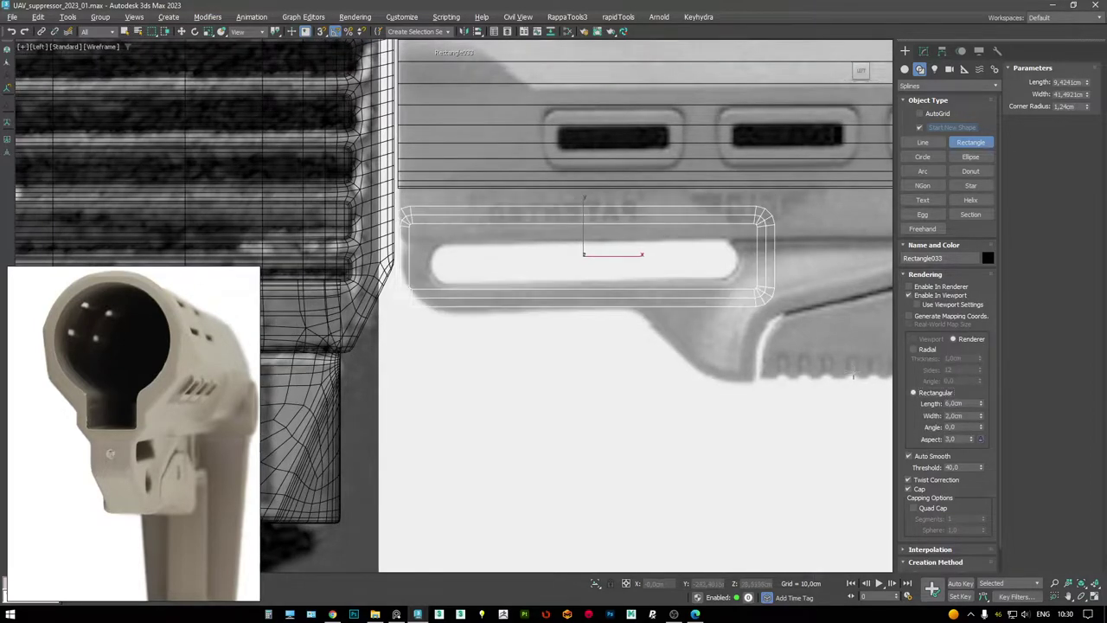
left_click_drag(983, 403, 974, 380)
- Set the corner radius to about 4.74 cm and the length to about 8.37 cm
left_click_drag(1087, 105, 1034, 541)
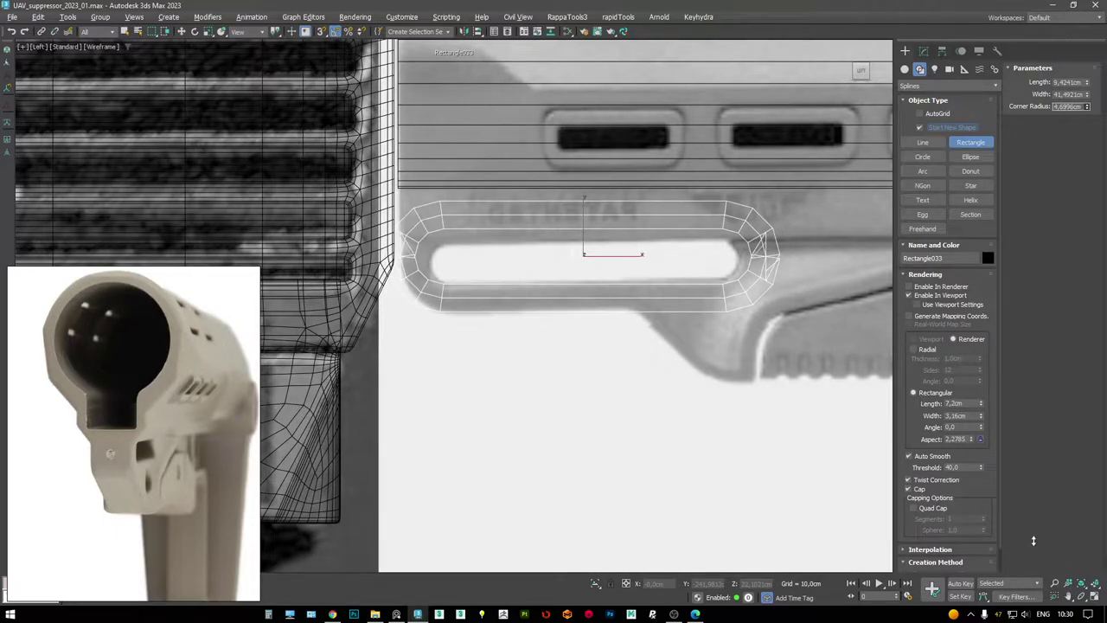
left_click_drag(1032, 541, 994, 560)
middle_click_drag(542, 301, 549, 323)
left_click_drag(1088, 81, 1088, 104)
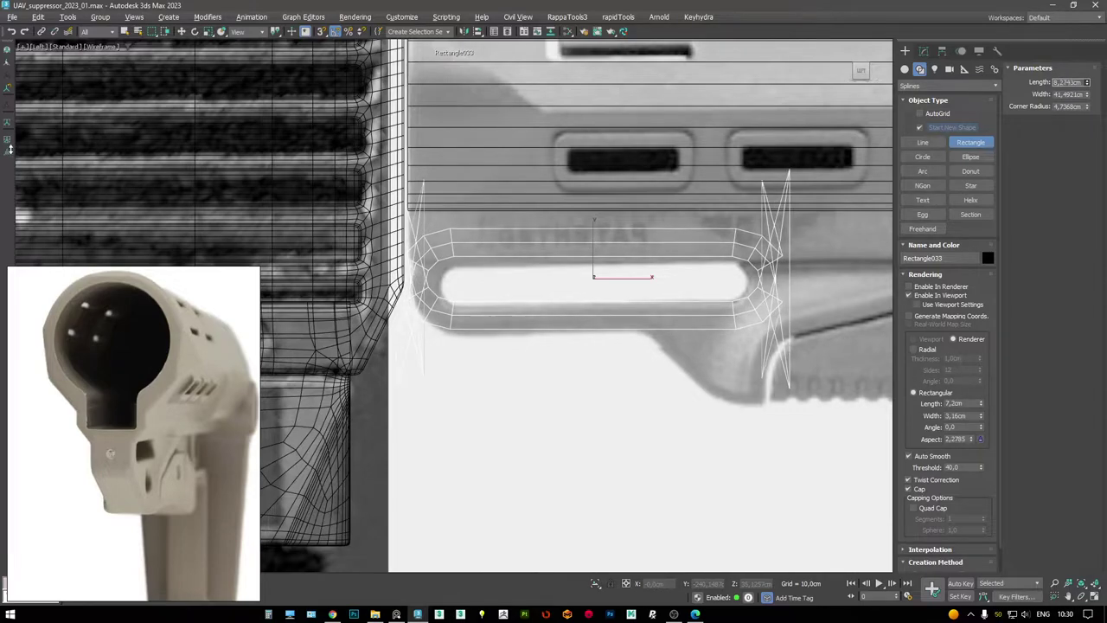
right_click(487, 294)
left_click_drag(594, 241, 593, 244)
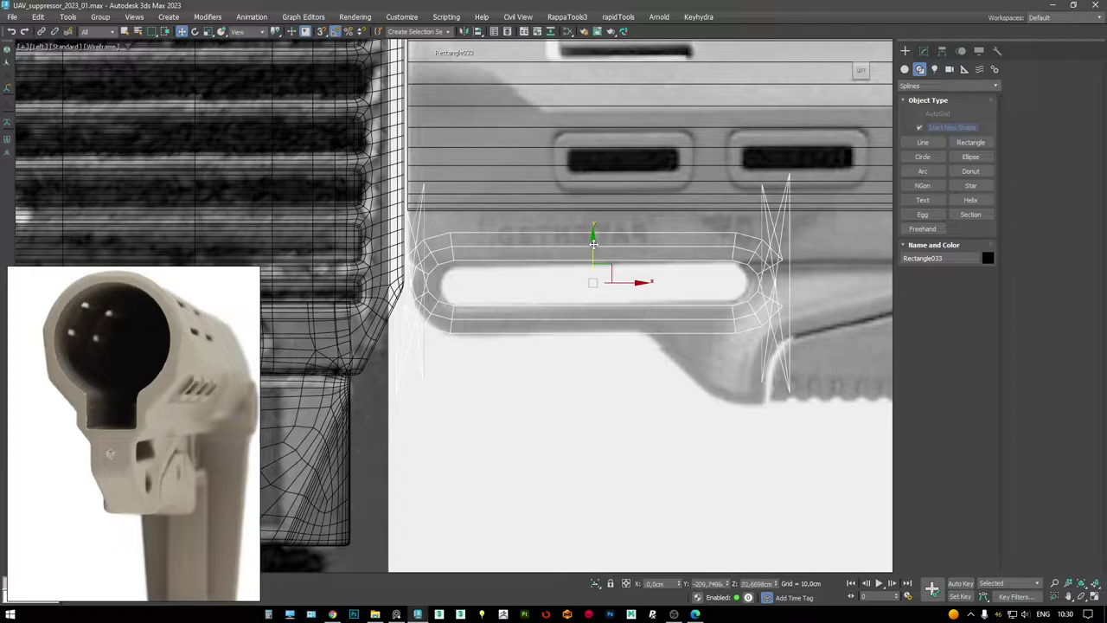
- Shorten the rectangle, refit its corner radius from 3.8842 cm, and position it on the slot
left_click(923, 52)
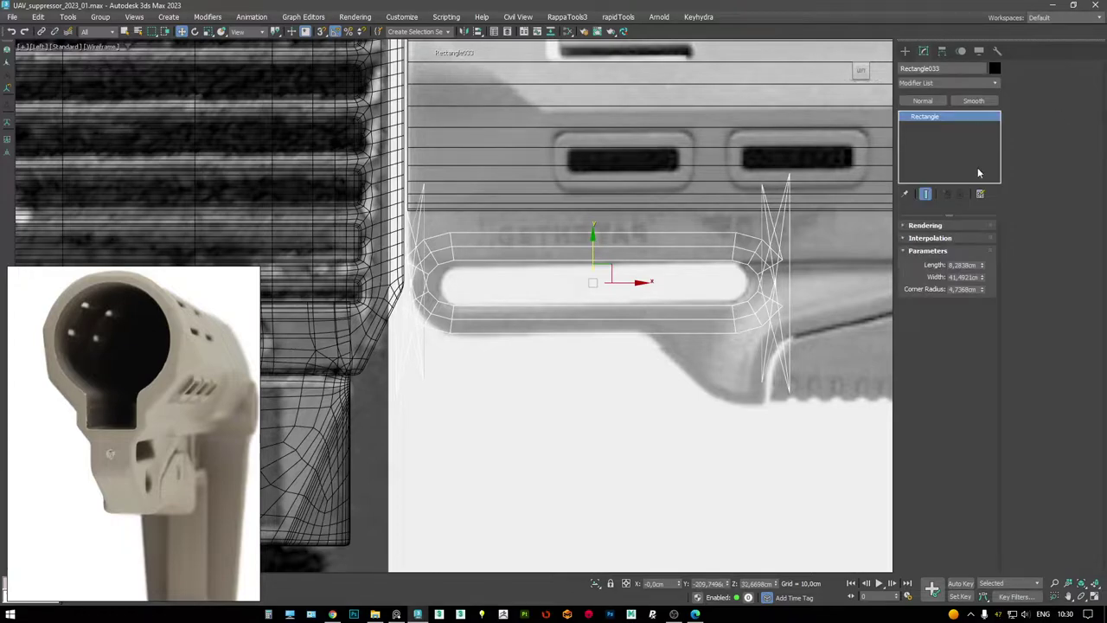
left_click_drag(983, 266, 988, 289)
left_click_drag(596, 245, 597, 247)
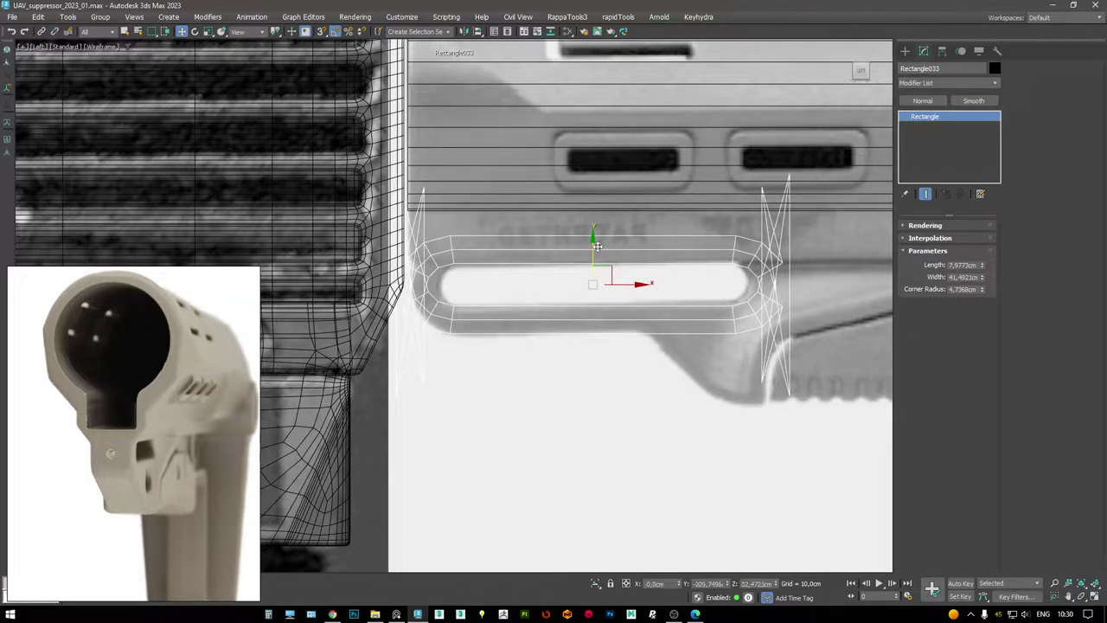
left_click_drag(985, 291, 982, 297)
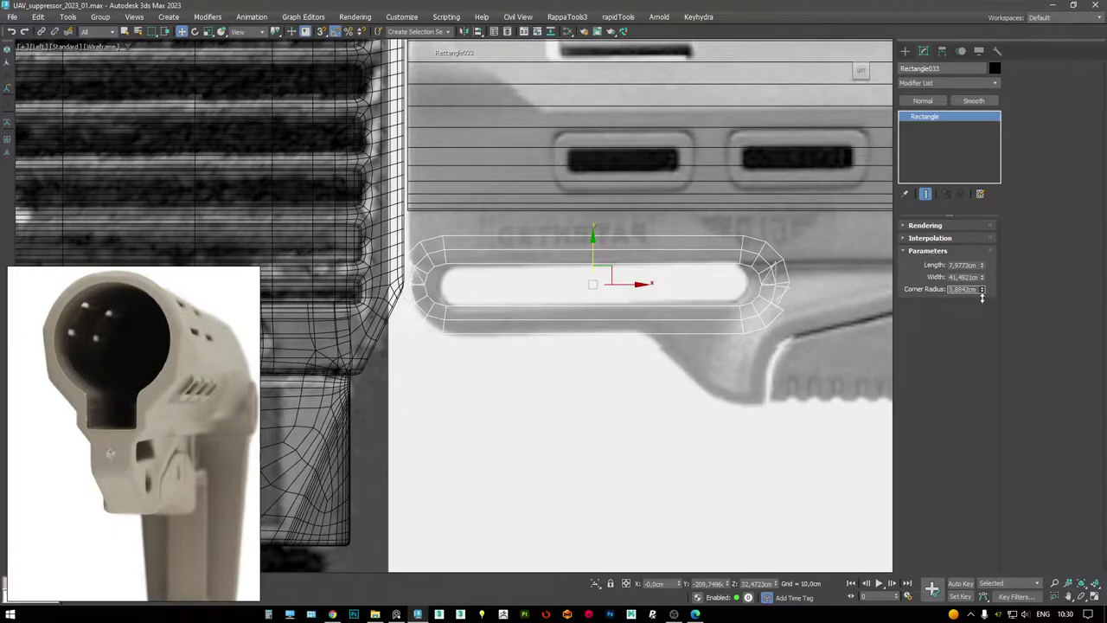
left_click(926, 225)
scroll(406, 307, "up", 6)
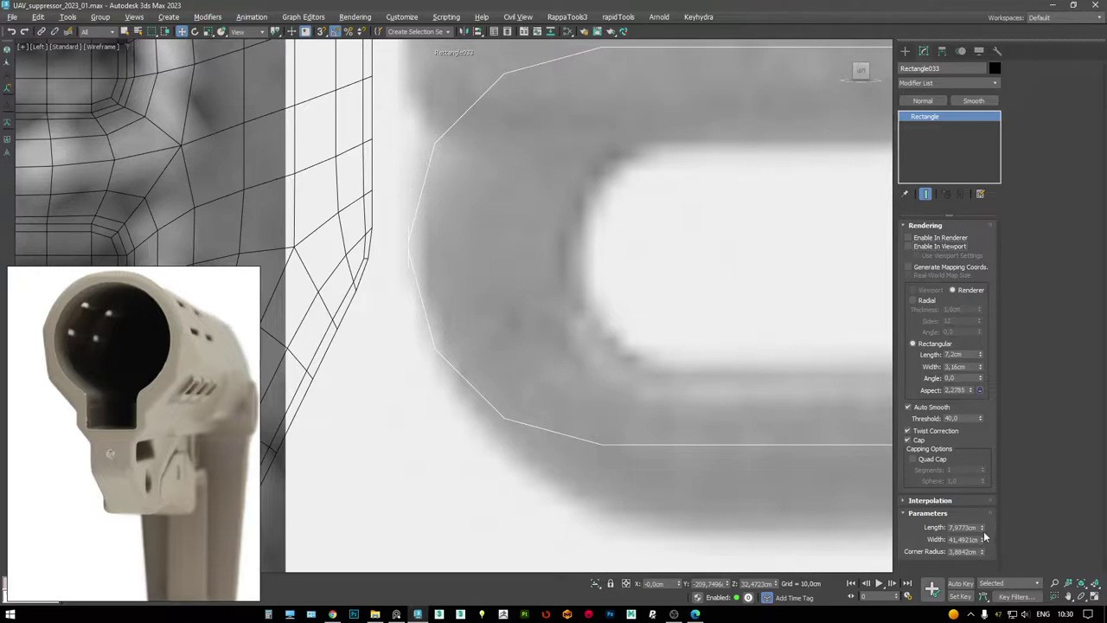
left_click_drag(982, 547, 975, 524)
scroll(568, 257, "down", 7)
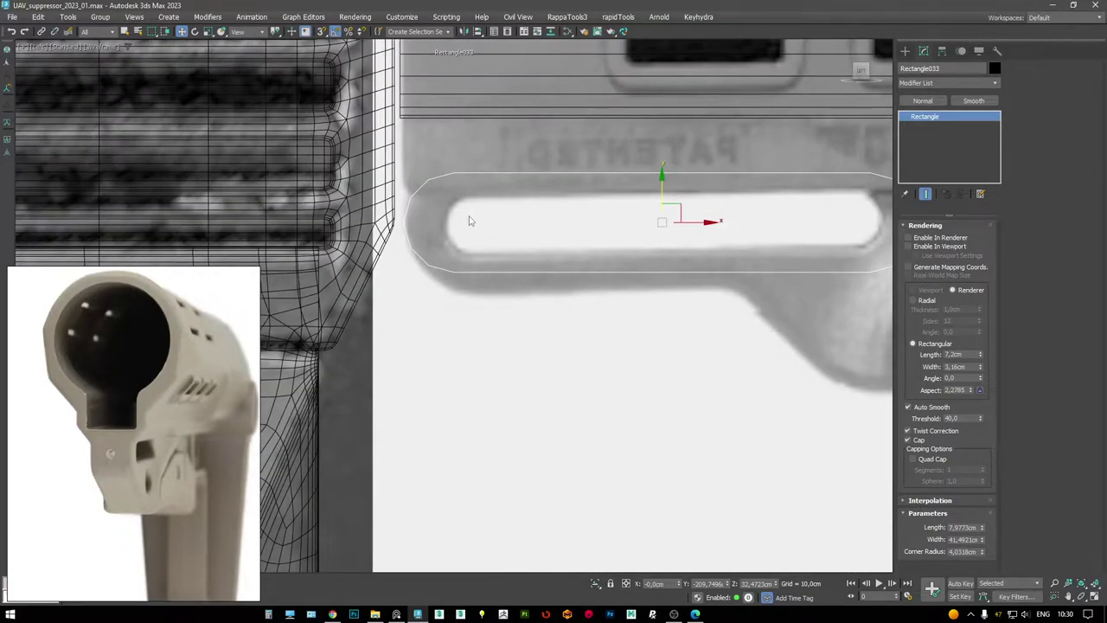
middle_click_drag(470, 217, 471, 228)
left_click_drag(692, 235, 692, 231)
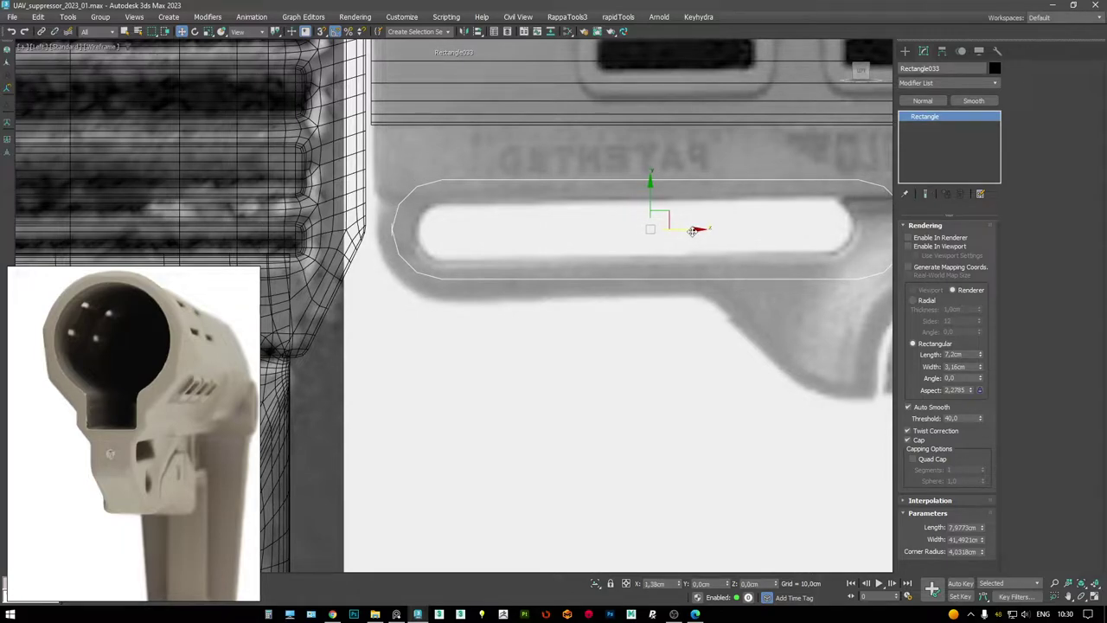
- Enable in-viewport rendering and compare the slot band in shaded and wireframe display
left_click(919, 247)
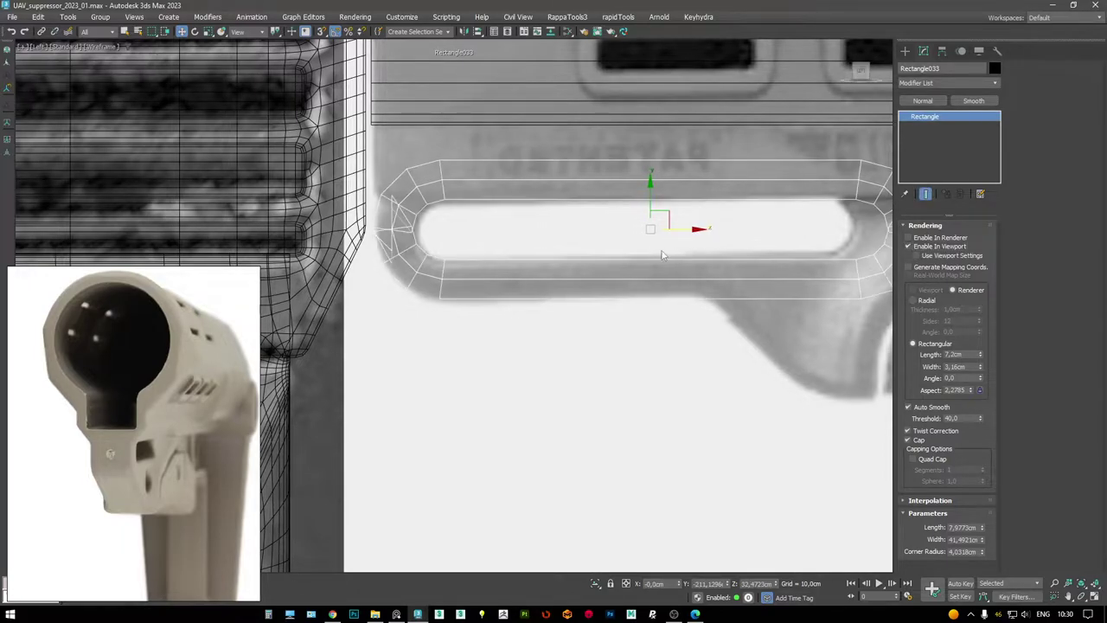
middle_click_drag(687, 229, 667, 229)
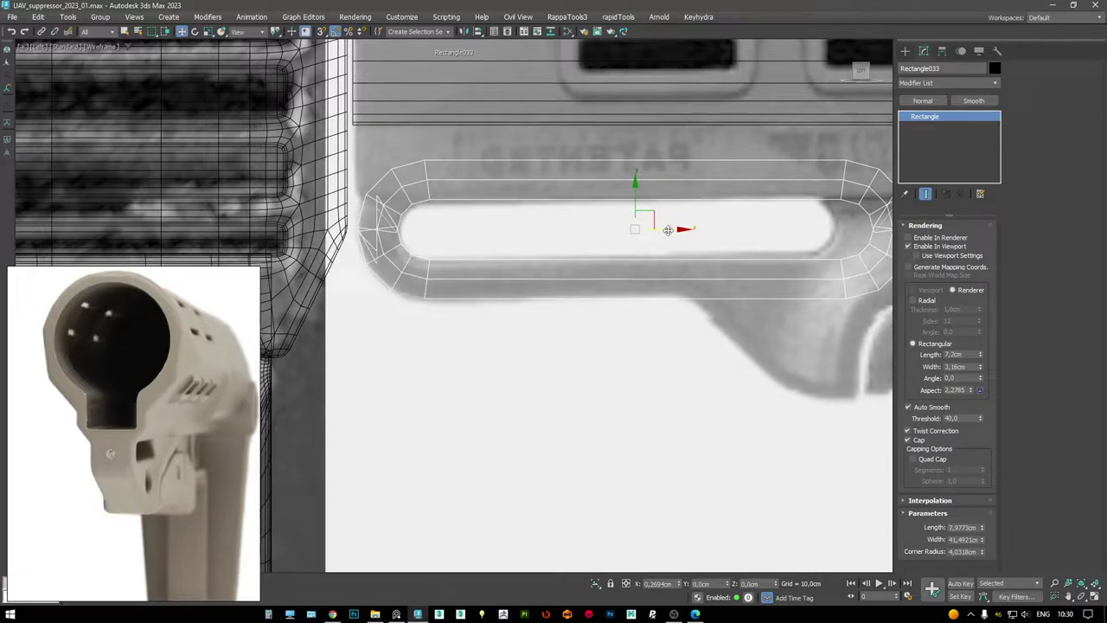
scroll(554, 229, "down", 3)
key("F3")
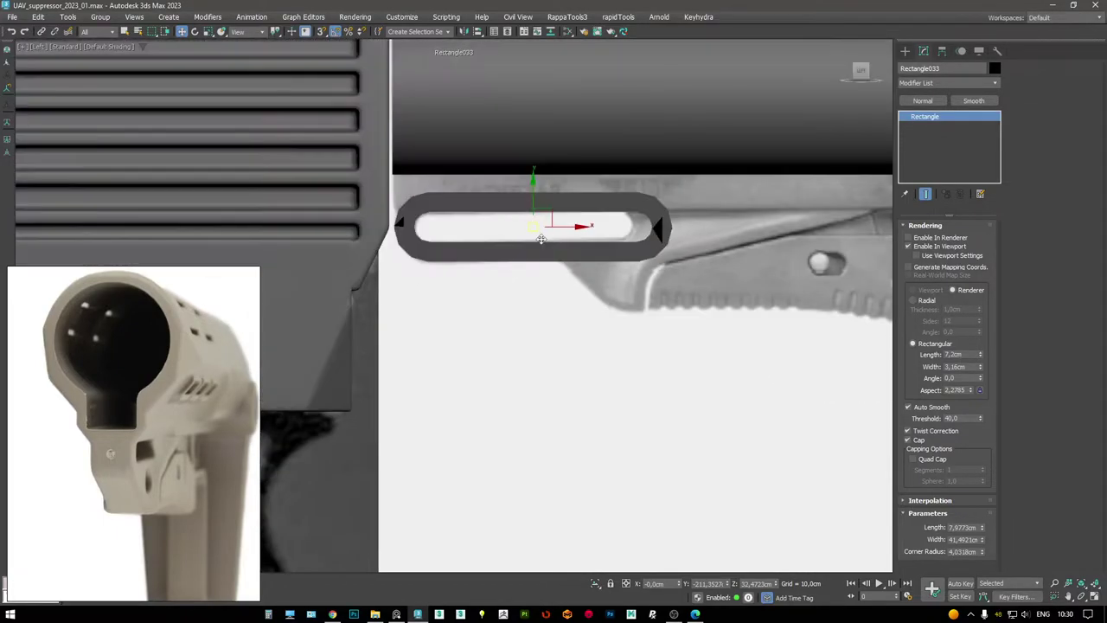
scroll(556, 235, "up", 2)
key("F3")
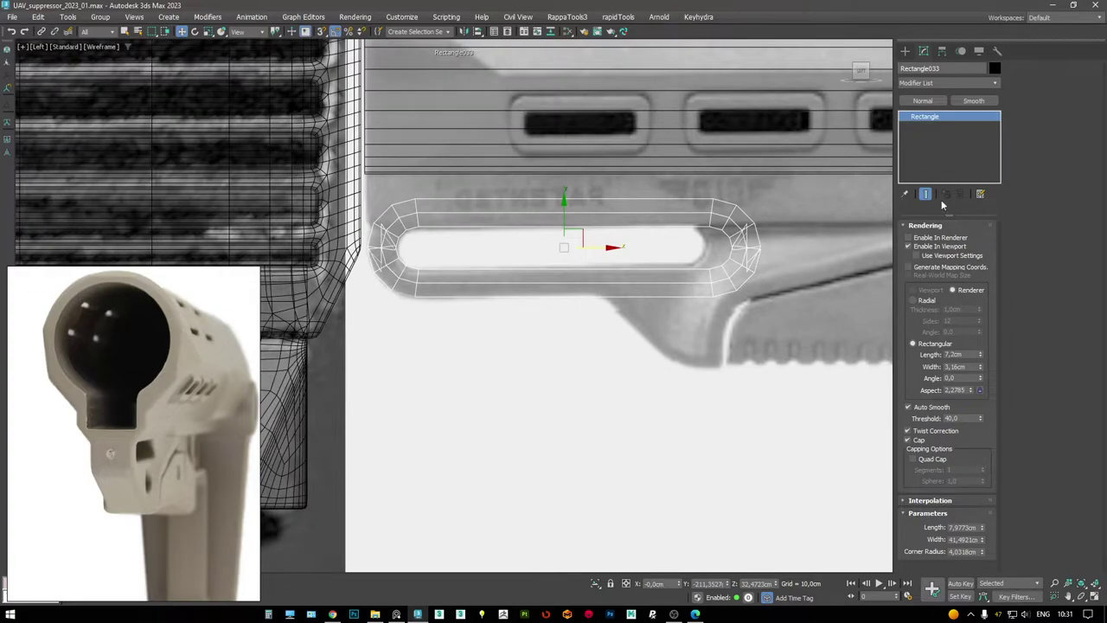
right_click(775, 256)
- Convert the rectangle to an editable spline, weld each end's vertices, and move the right end left
left_click(850, 282)
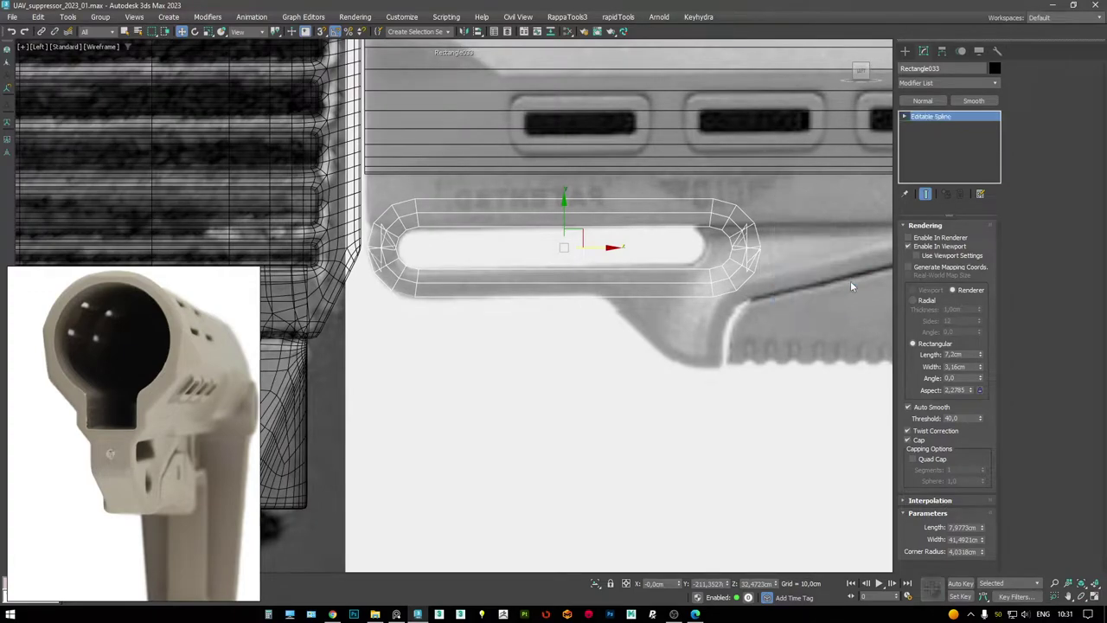
left_click_drag(701, 178, 715, 192)
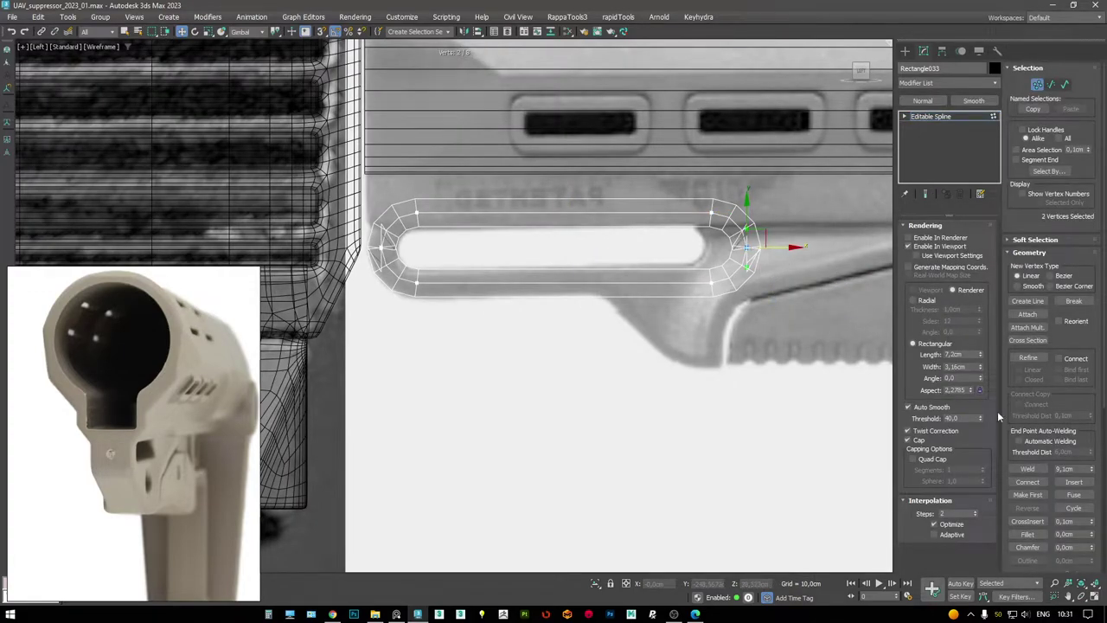
left_click(1028, 469)
left_click_drag(406, 264, 370, 237)
left_click(1031, 468)
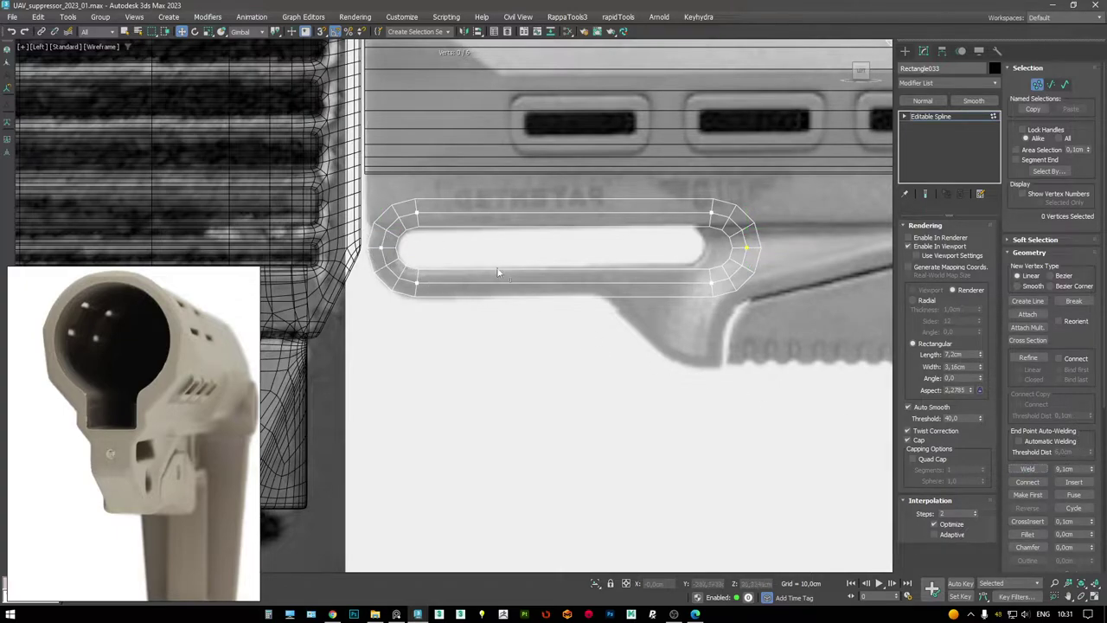
left_click_drag(692, 194, 786, 294)
left_click_drag(784, 248, 757, 244)
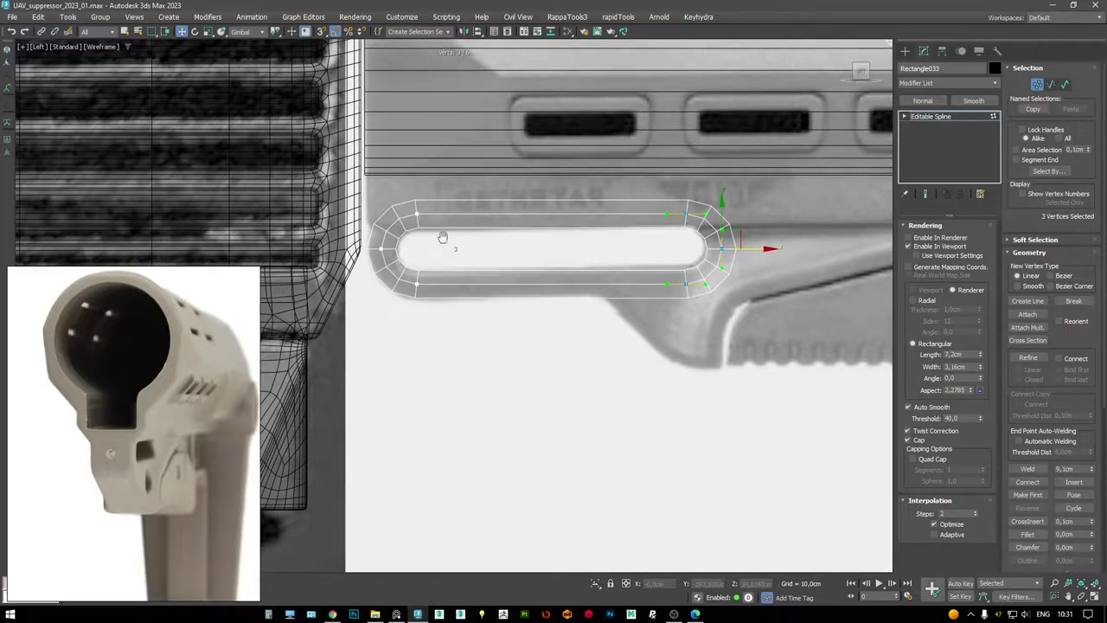
- Maximize Perspective and raise the loop's rendered rectangular length to about 12.312 cm
key("F3")
key("F3")
key("F3")
key("alt+w")
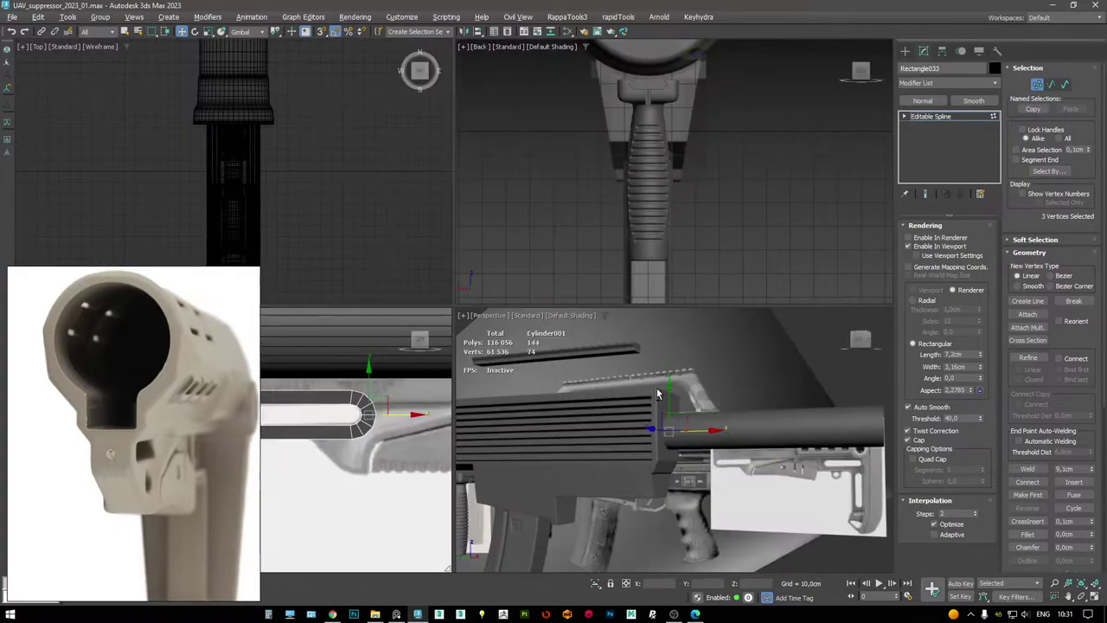
key("alt+w")
scroll(636, 302, "up", 5)
middle_click_drag(636, 302, 596, 260, "alt")
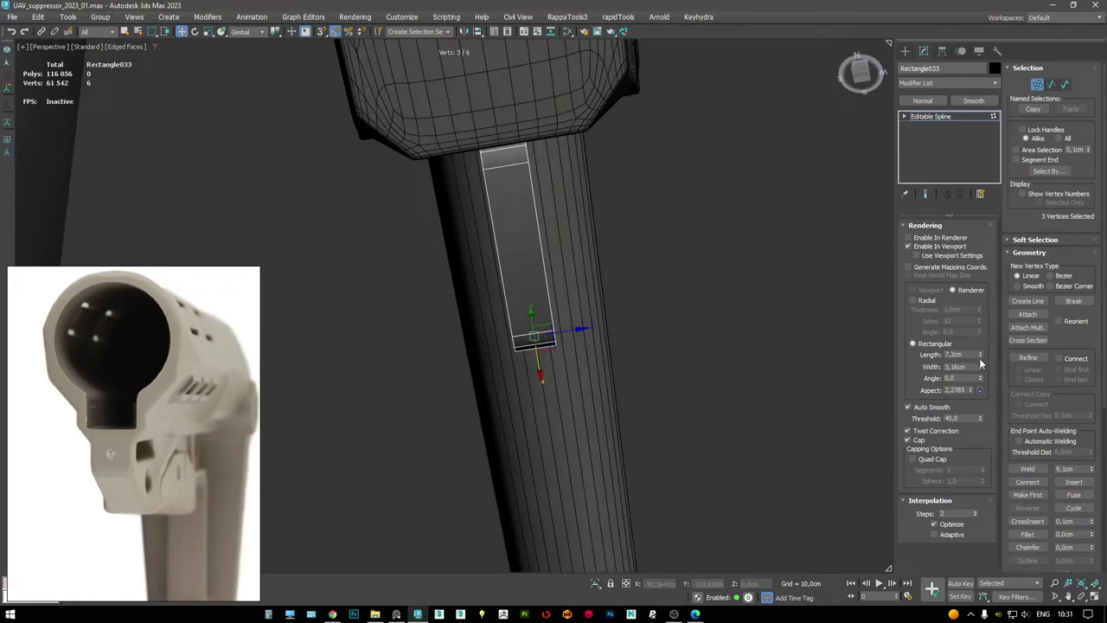
left_click_drag(980, 355, 980, 328)
middle_click_drag(658, 286, 602, 284, "alt")
- Isolate the cylinder together with the slot loop and view them end-on
left_click(972, 120)
left_click(696, 259, "ctrl")
key("alt+q")
key("F4")
scroll(683, 279, "down", 2)
mouse_move(683, 279)
middle_mouse_down("alt")
mouse_move(631, 259)
mouse_move(596, 279)
middle_mouse_up("alt")
- Set Rectangle033's rendered length to 10.576 cm, then select Cylinder001
left_click(507, 336)
key("F4")
left_click_drag(981, 355, 979, 431)
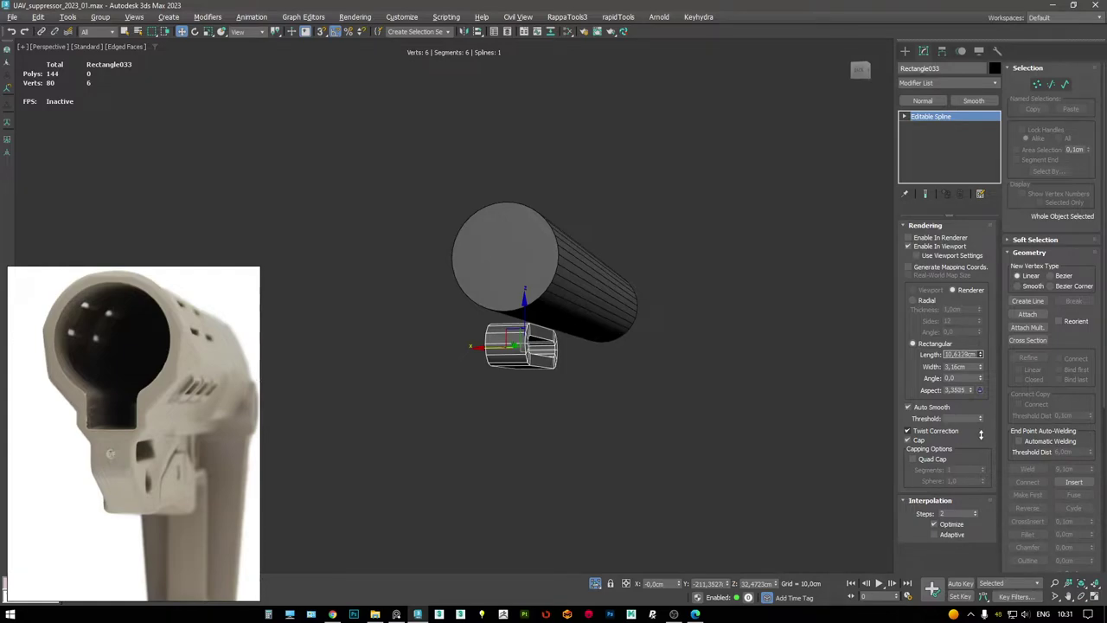
left_click_drag(980, 435, 980, 437)
middle_click_drag(526, 318, 506, 322, "alt")
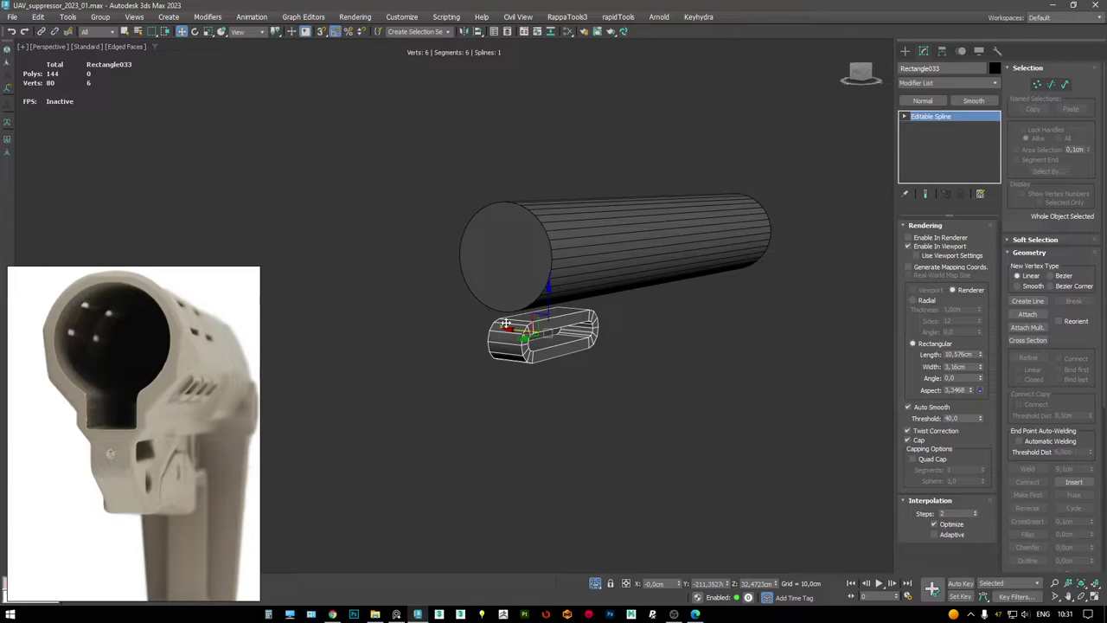
left_click(532, 260)
- Clone Cylinder001 as Cylinder002 and reduce its radius to about 11.7 cm
key("z")
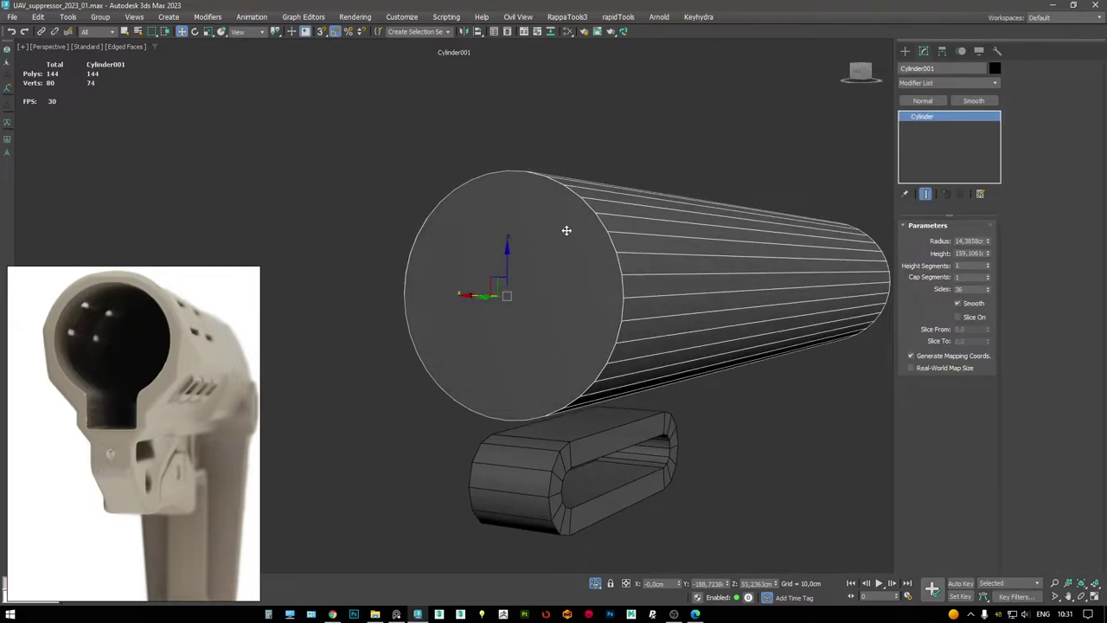
key("ctrl+v")
left_click(524, 348)
middle_click_drag(524, 349, 559, 279, "alt")
left_click_drag(988, 243, 1001, 335)
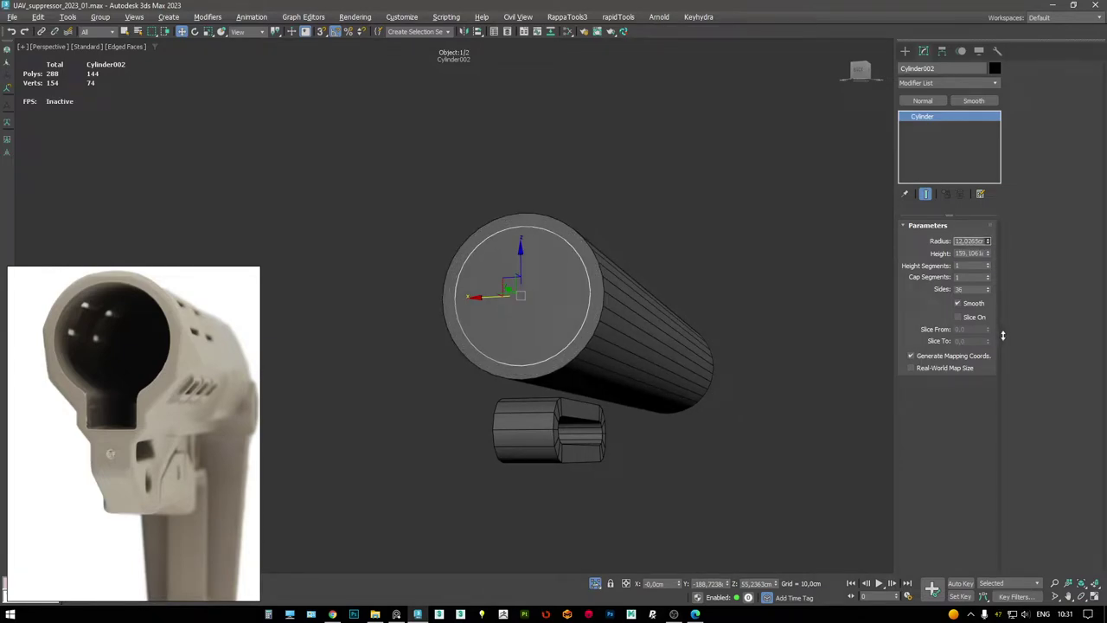
left_click_drag(1003, 335, 1007, 347)
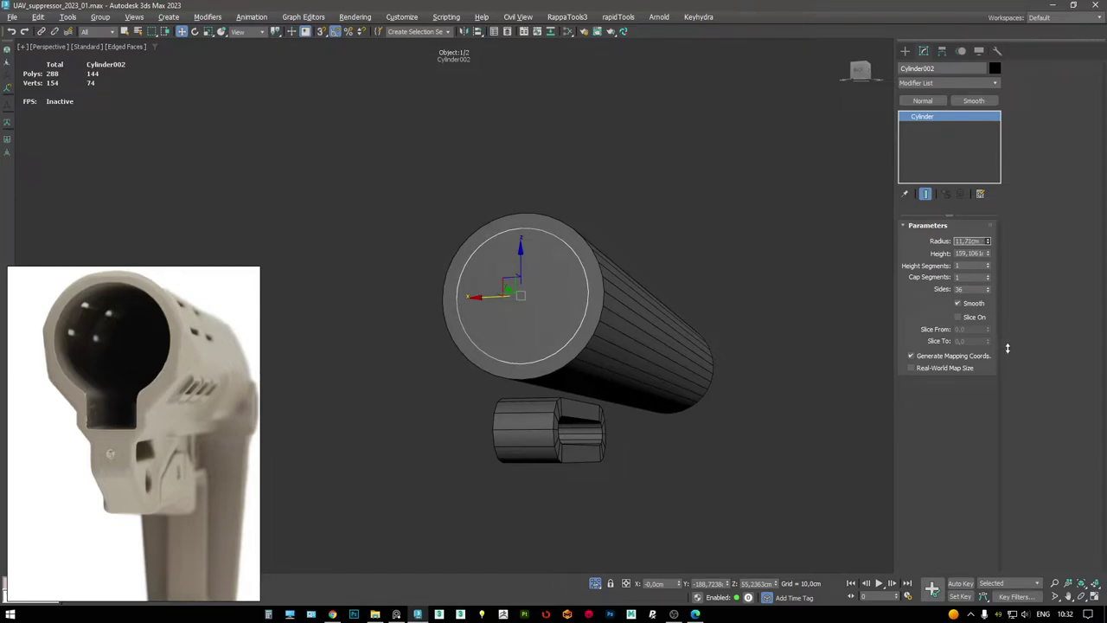
middle_click_drag(683, 333, 578, 279, "alt")
- Create a temporary box aligned to the cylinder end, rotate it, then delete it
right_click(754, 313)
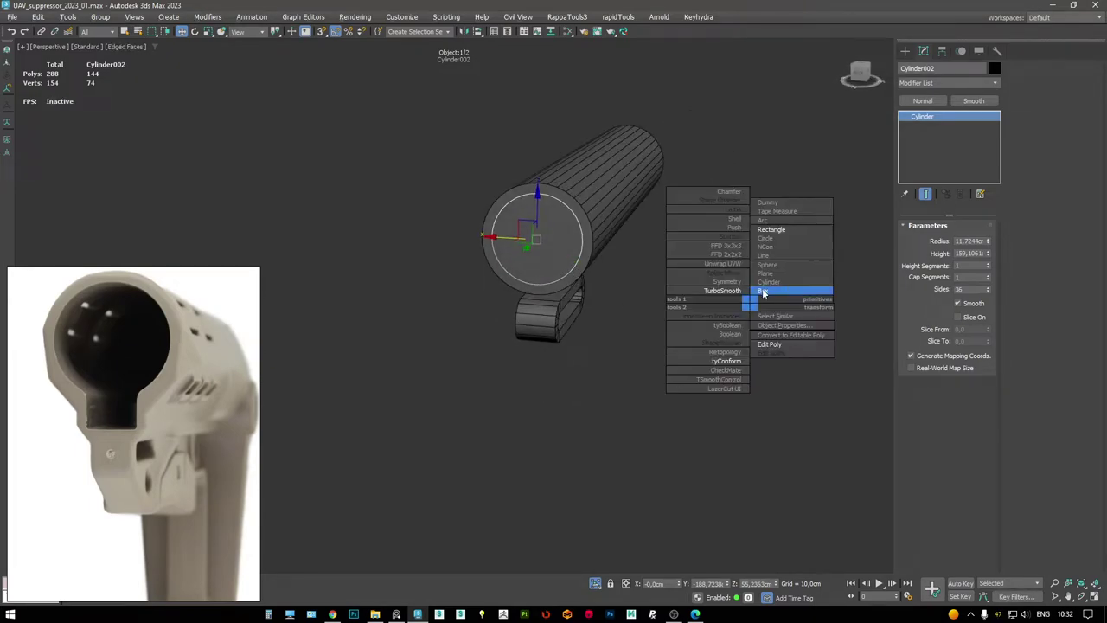
left_click(767, 291)
left_click_drag(766, 288, 620, 256)
left_click(784, 373)
scroll(579, 229, "up", 5)
key("e")
key("Delete")
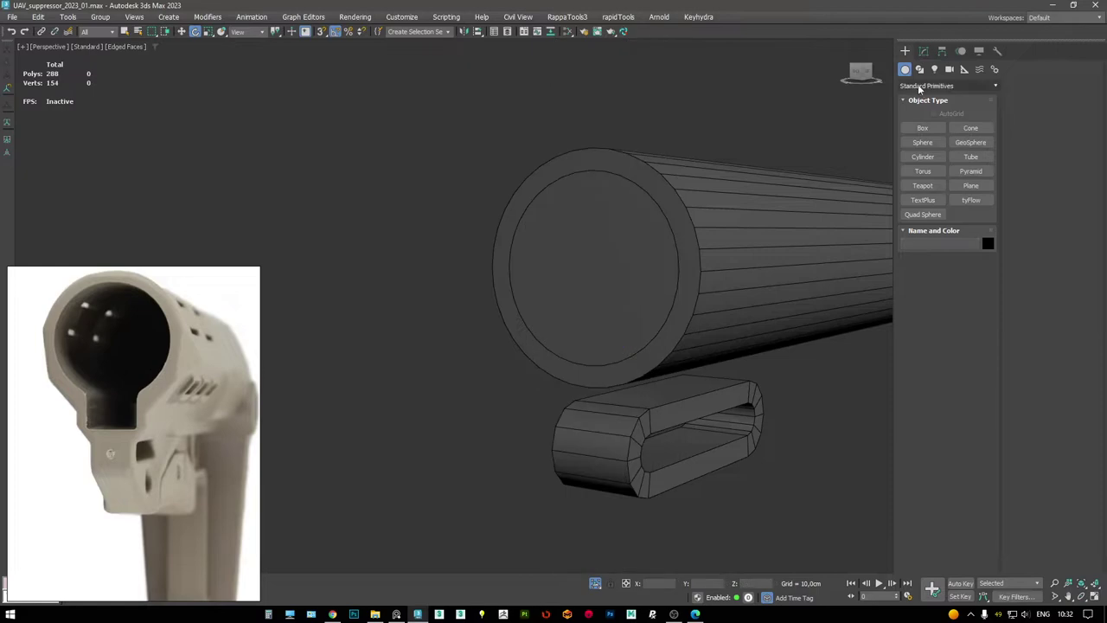
- Draw a new small Rectangle spline on the grid
left_click(920, 69)
left_click(970, 142)
scroll(672, 216, "down", 3)
middle_click_drag(672, 215, 724, 285, "alt")
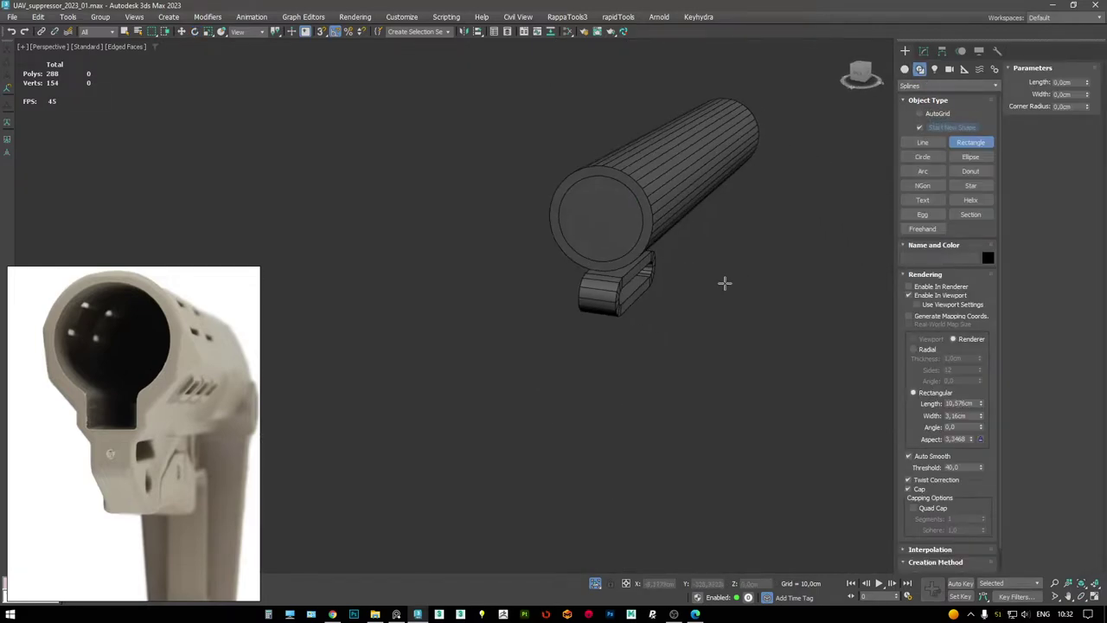
left_click_drag(742, 269, 770, 350)
- Disable the rectangle's viewport rendering, align it to the cylinder's centre, and rotate it -90° on X
left_click(937, 299)
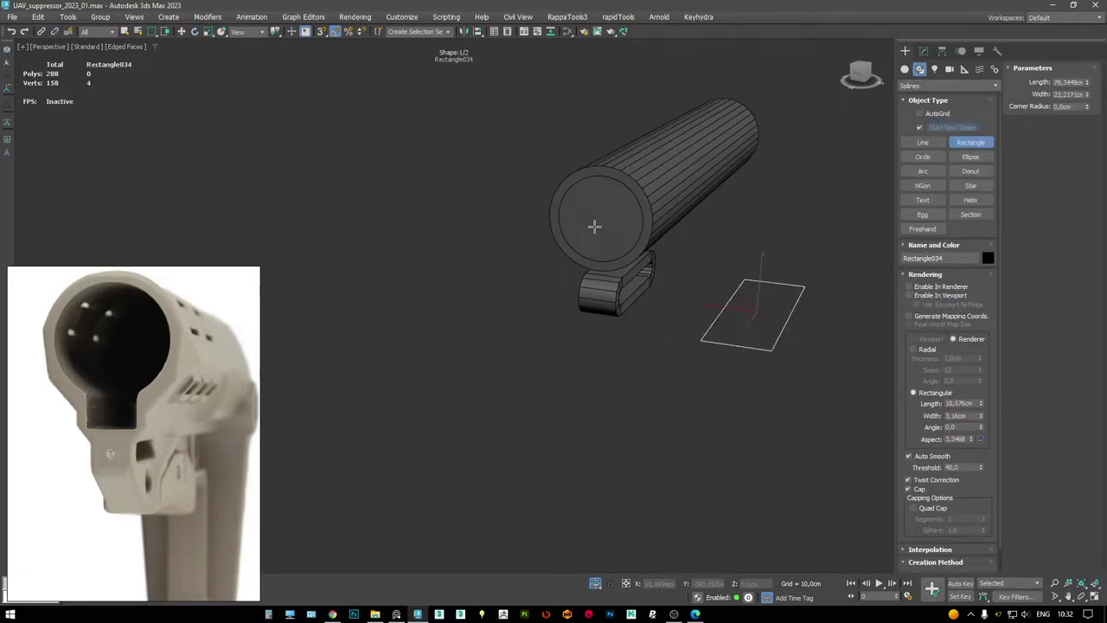
key("shift+a")
left_click(606, 217)
scroll(593, 227, "up", 4)
key("e")
left_click_drag(575, 201, 448, 417)
- Convert the rectangle to an Editable Spline
key("w")
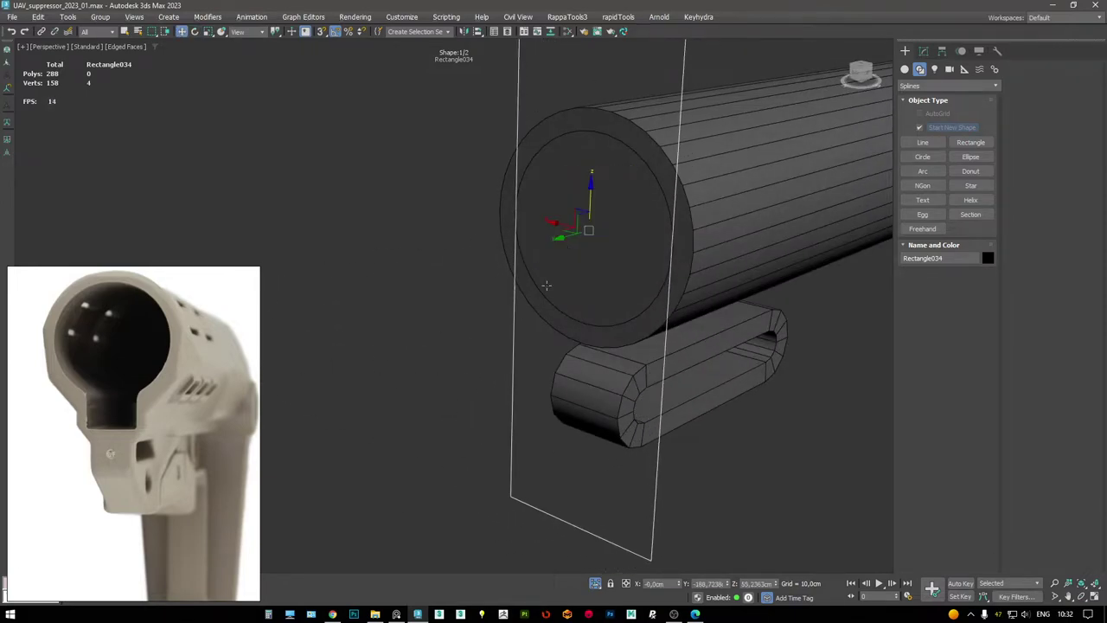
scroll(605, 260, "down", 2)
middle_click_drag(606, 260, 634, 257, "alt")
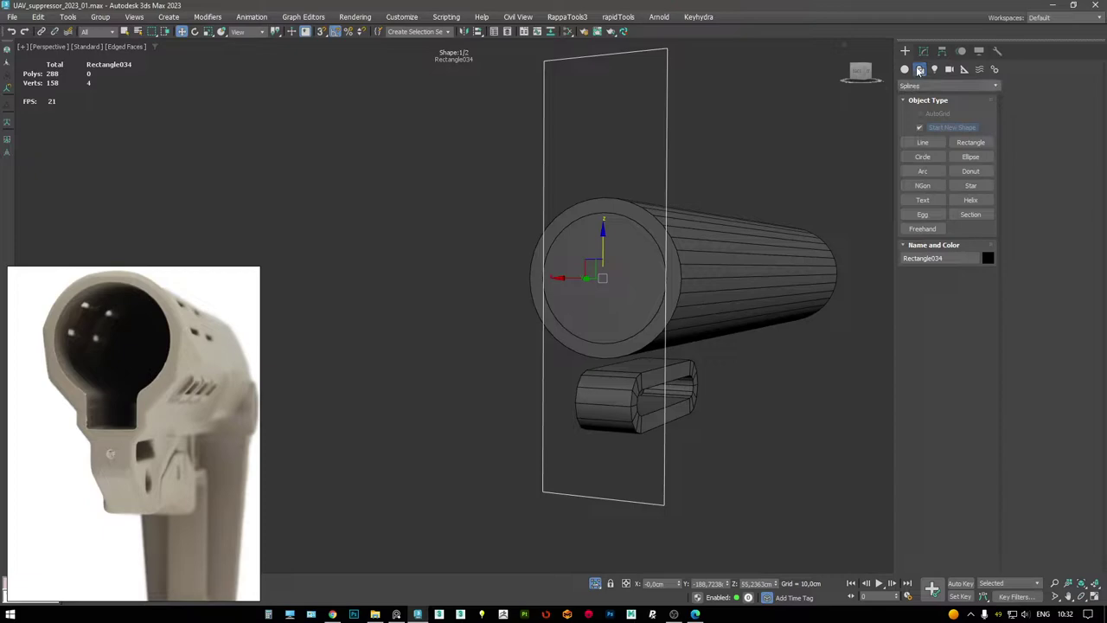
left_click(924, 50)
right_click(679, 271)
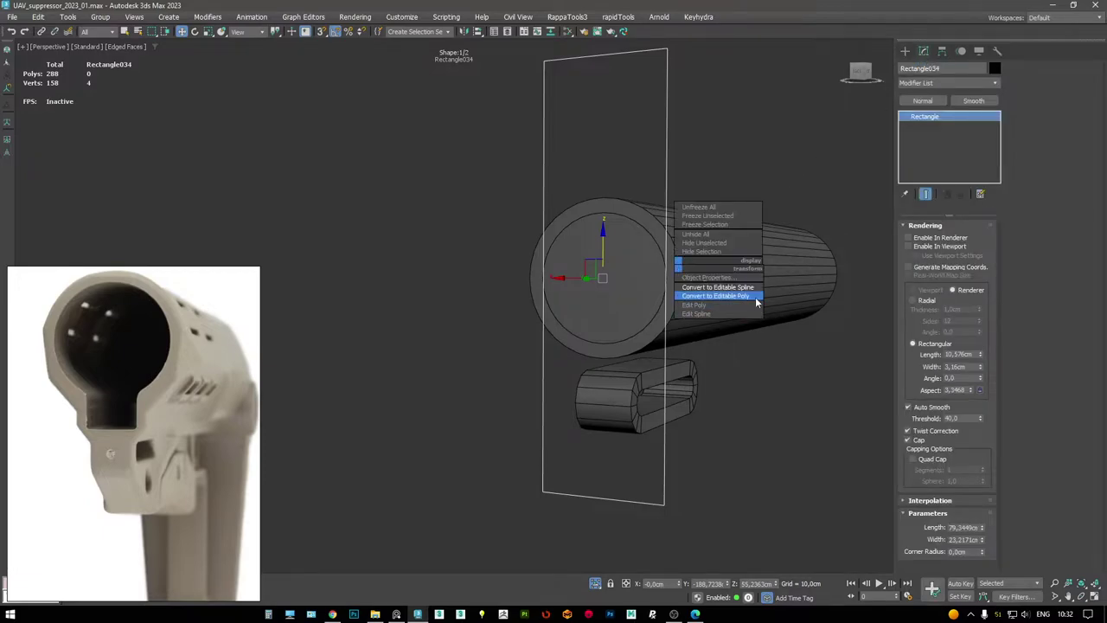
left_click(717, 287)
- Scale the rectangle spline narrower horizontally
key("3")
key("r")
left_click_drag(647, 276, 564, 270)
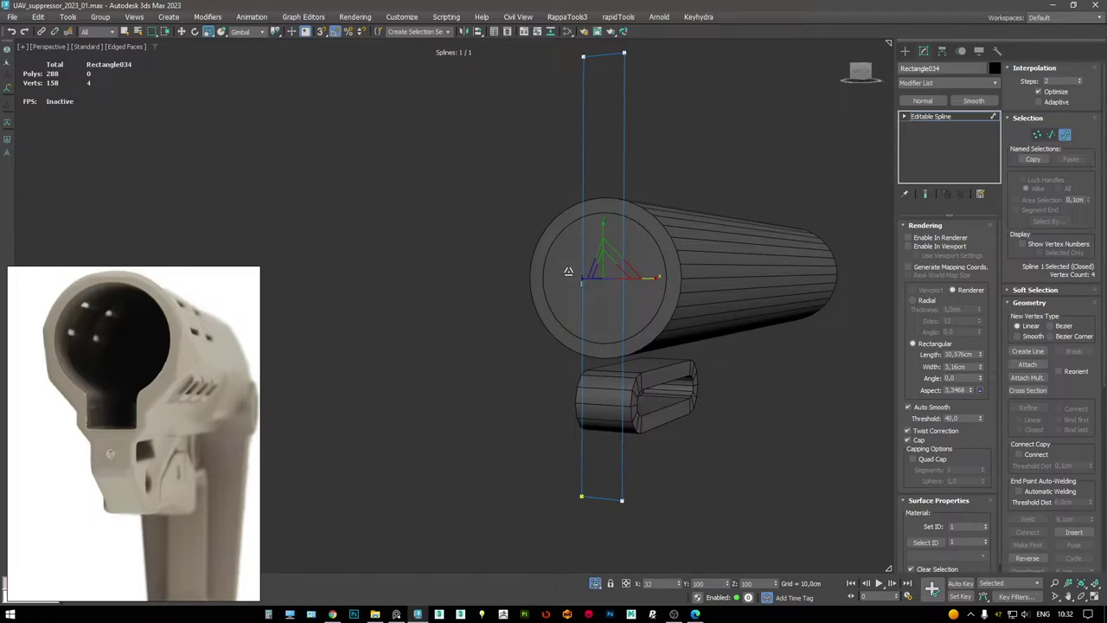
key("q")
left_click(608, 59)
left_click(608, 57)
- Move the top segment down to the tube's bottom and raise the bottom segment toward the slot loop
key("2")
left_click(603, 57)
left_click_drag(602, 57, 640, 420)
middle_click_drag(640, 421, 637, 327)
left_click(600, 443)
left_click(600, 443)
left_click_drag(601, 471, 621, 357)
- Reshape all four vertices, nudge the upper two up to the tube, and bring back the reference viewer
key("1")
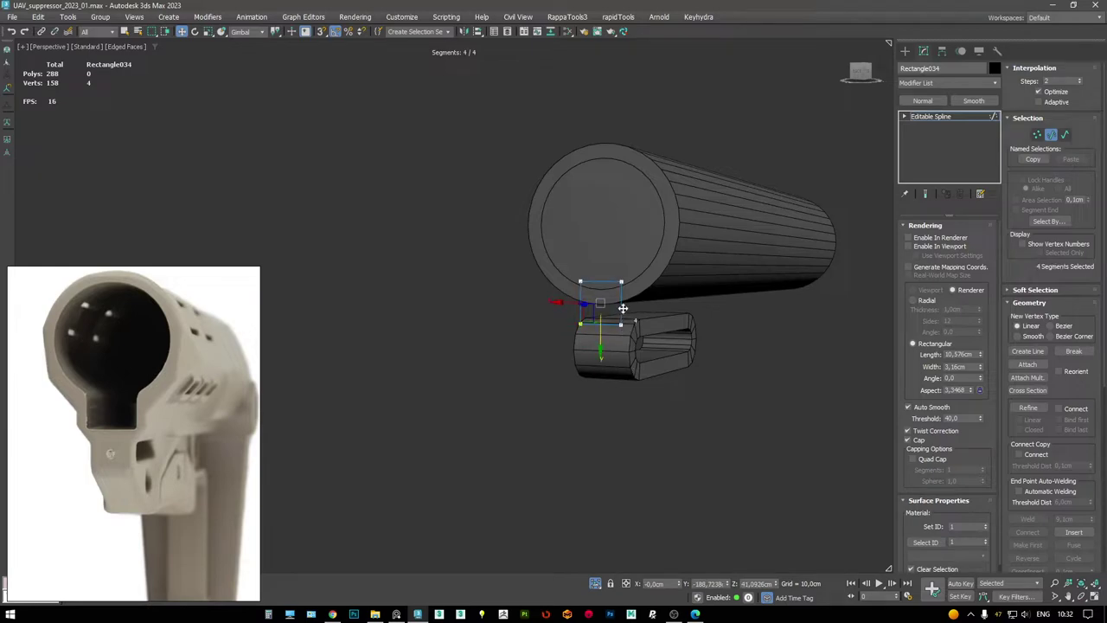
key("ctrl+a")
right_click(629, 304)
left_click(611, 240)
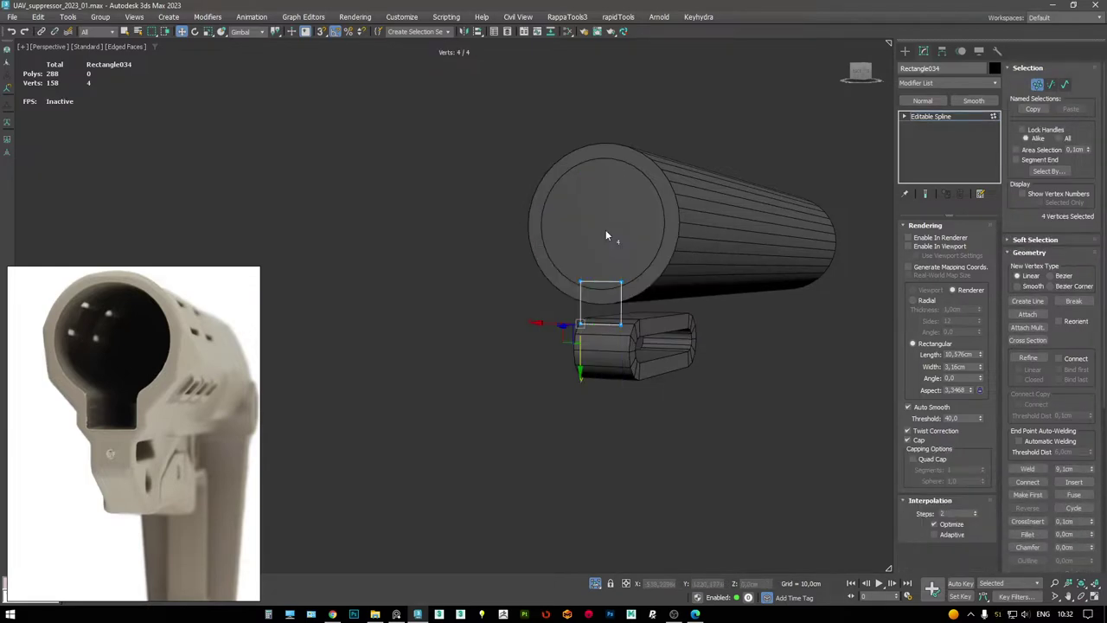
scroll(605, 303, "up", 2)
middle_click_drag(684, 370, 597, 323, "alt")
left_click_drag(552, 385, 550, 377)
scroll(586, 292, "down", 1)
middle_click_drag(586, 293, 289, 337, "alt")
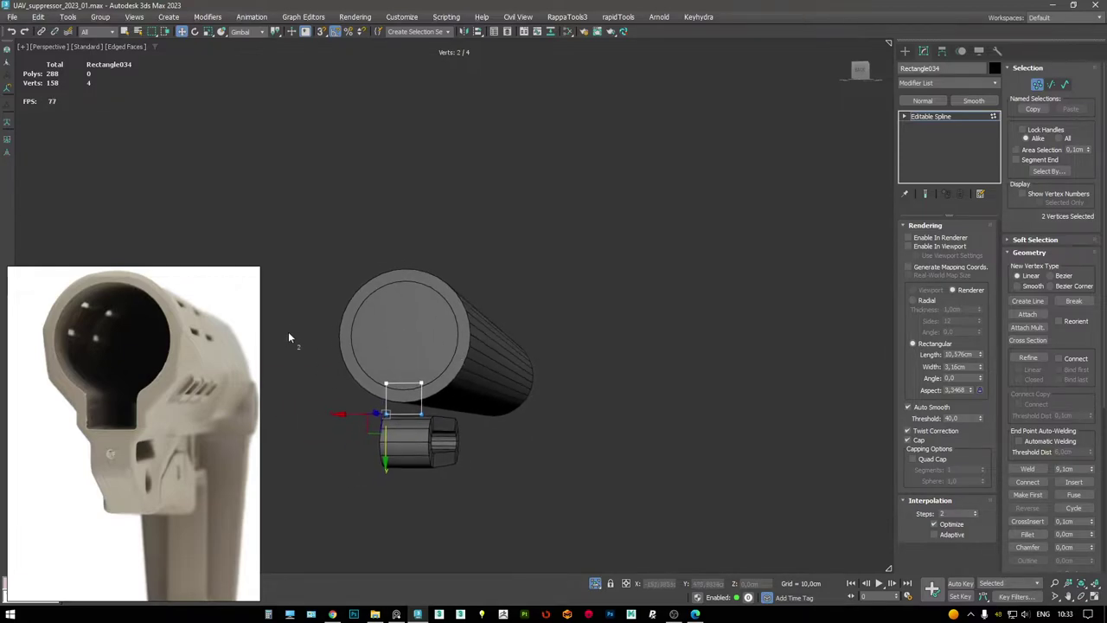
left_click(949, 116)
left_click(397, 615)
left_click(397, 614)
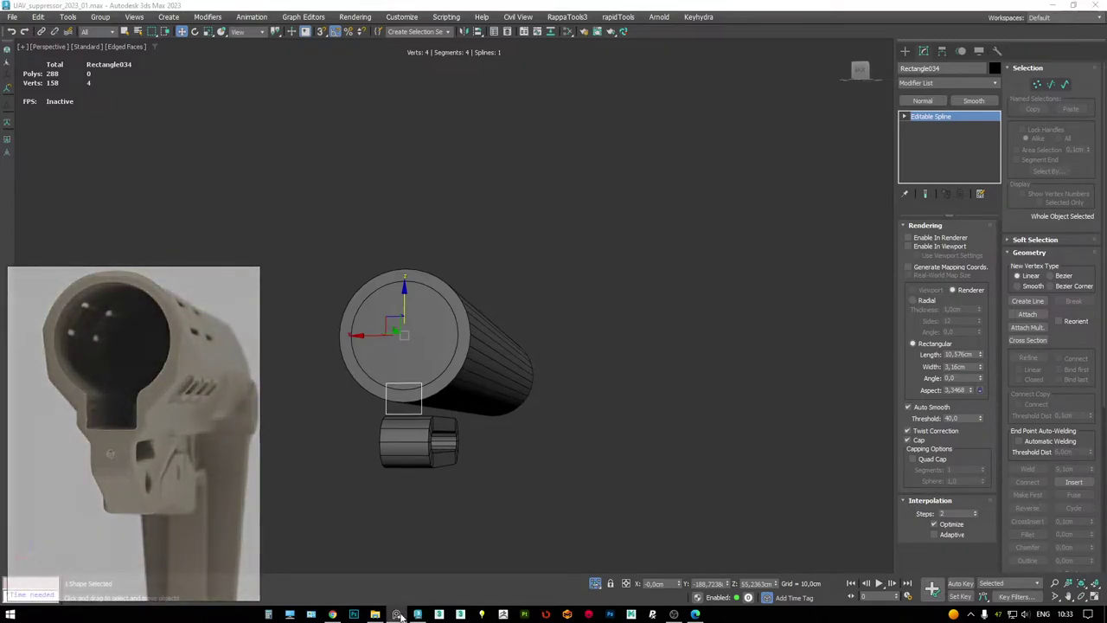
- Overlay the click-through reference image on the viewport and line the view up with it
mouse_move(181, 437)
left_mouse_down()
mouse_move(471, 377)
mouse_move(507, 317)
mouse_move(488, 286)
left_mouse_up()
key("ctrl+t")
middle_click_drag(488, 286, 484, 292)
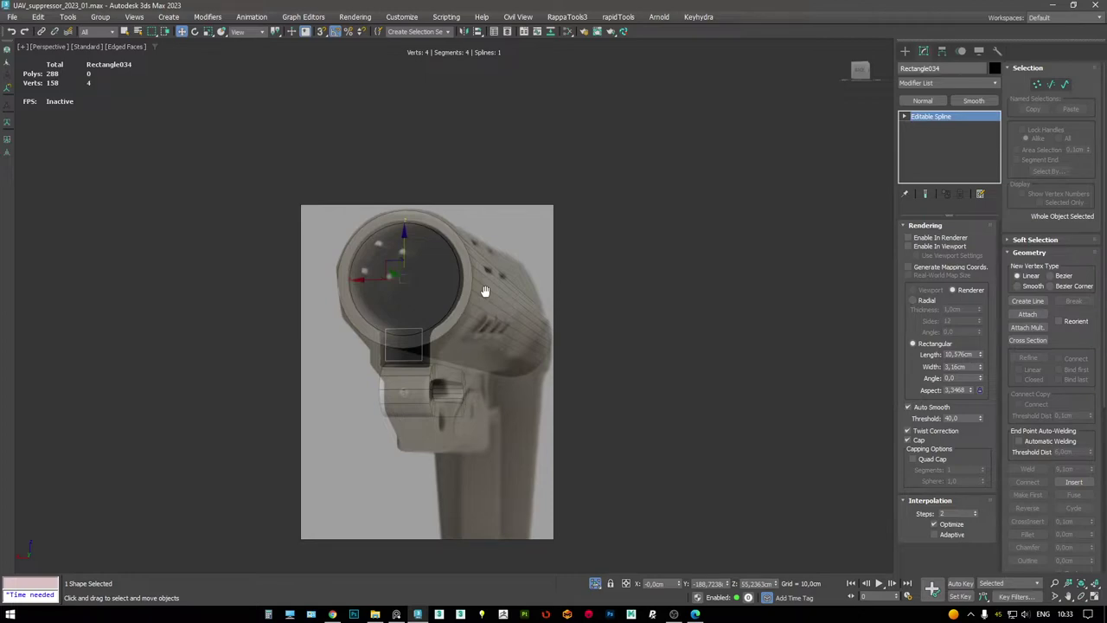
middle_click_drag(485, 290, 482, 291)
left_click_drag(482, 290, 481, 287)
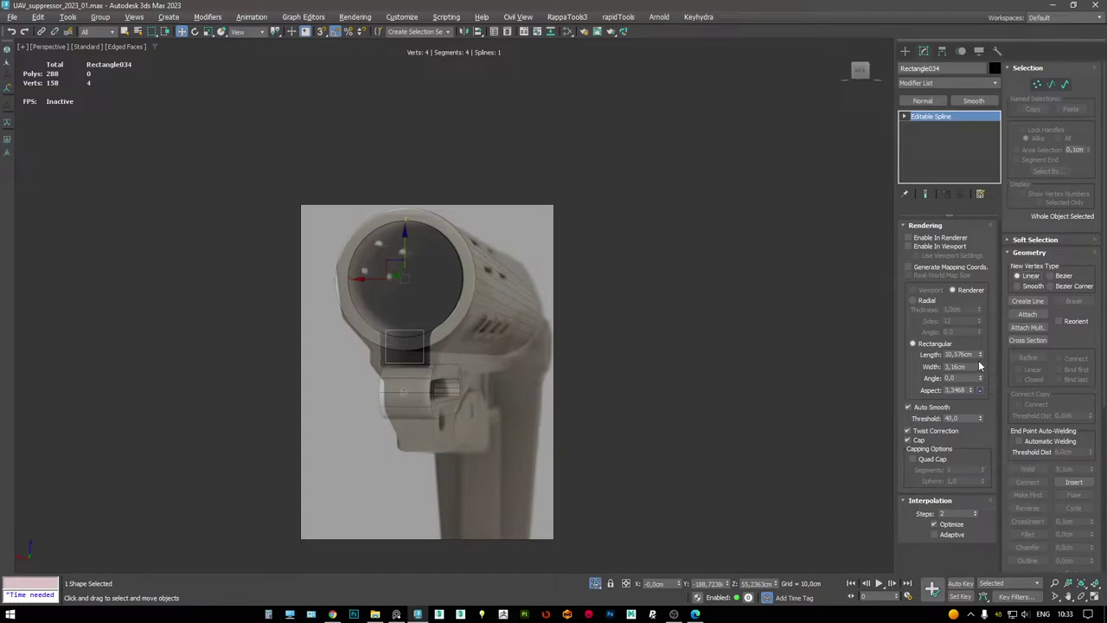
- Widen the rectangle spline to 129% and move a segment to match the reference
key("3")
left_click_drag(455, 345, 466, 344)
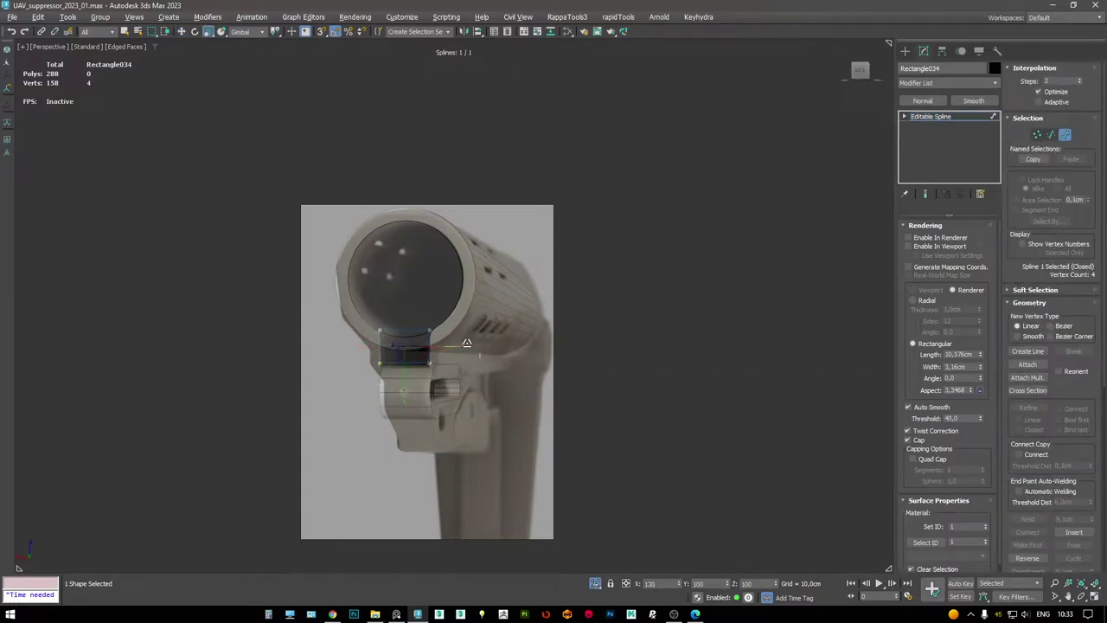
key("2")
key("w")
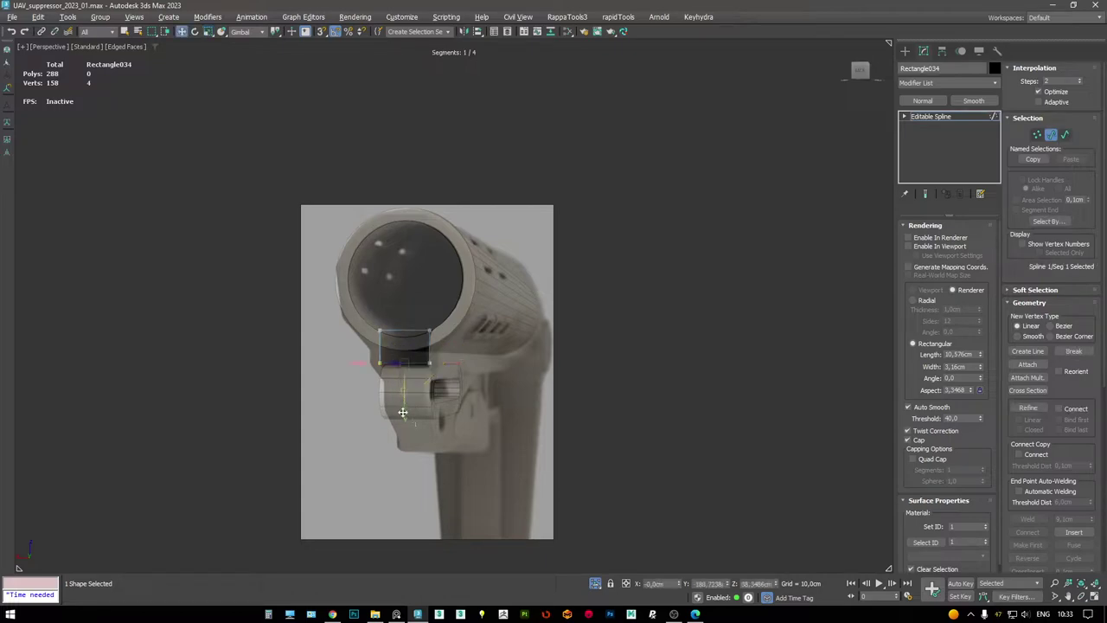
left_click_drag(402, 411, 420, 381)
- Widen the rectangle spline slightly further to 104%
key("3")
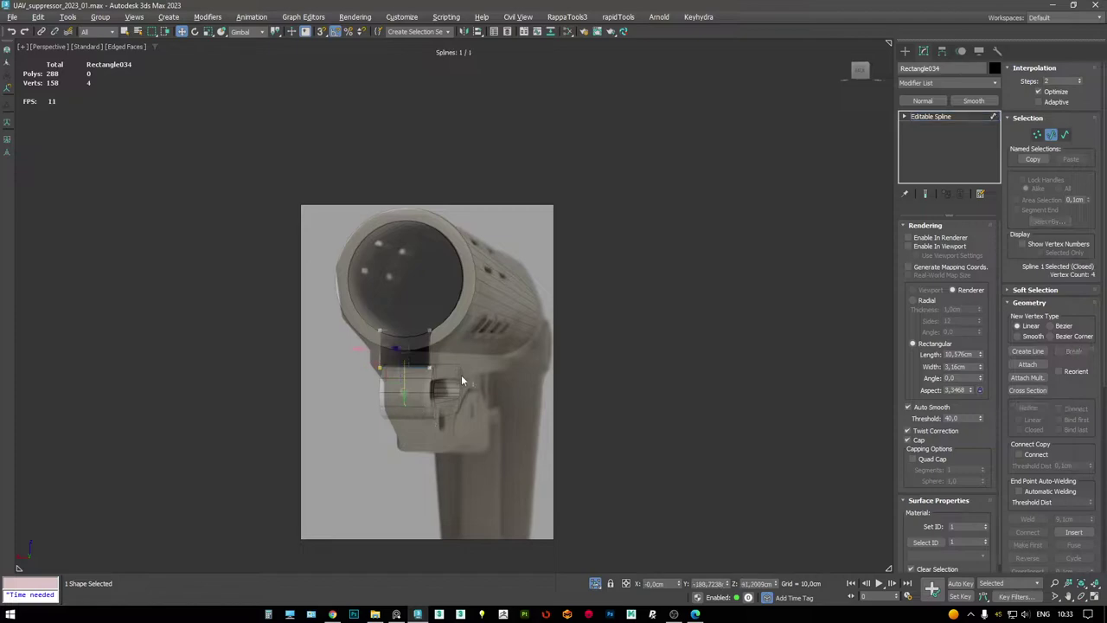
left_click(416, 362)
left_click(401, 367)
key("r")
left_click_drag(454, 349, 458, 347)
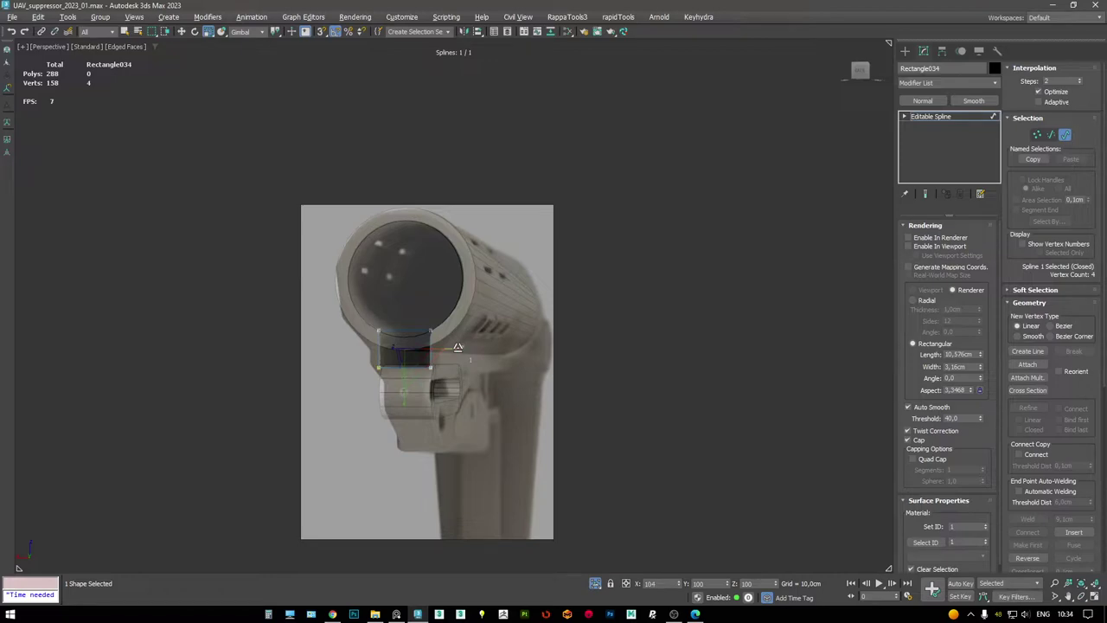
key("w")
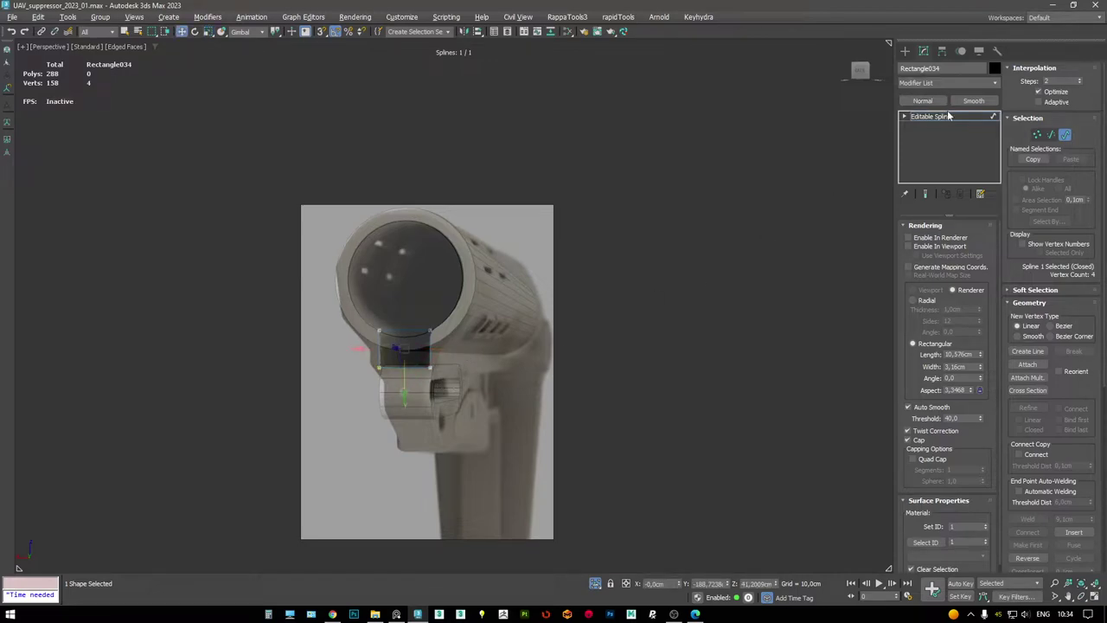
- Lower the slot loop Rectangle033's rendered Length to 8.7358 cm
left_click(948, 116)
left_click(428, 397)
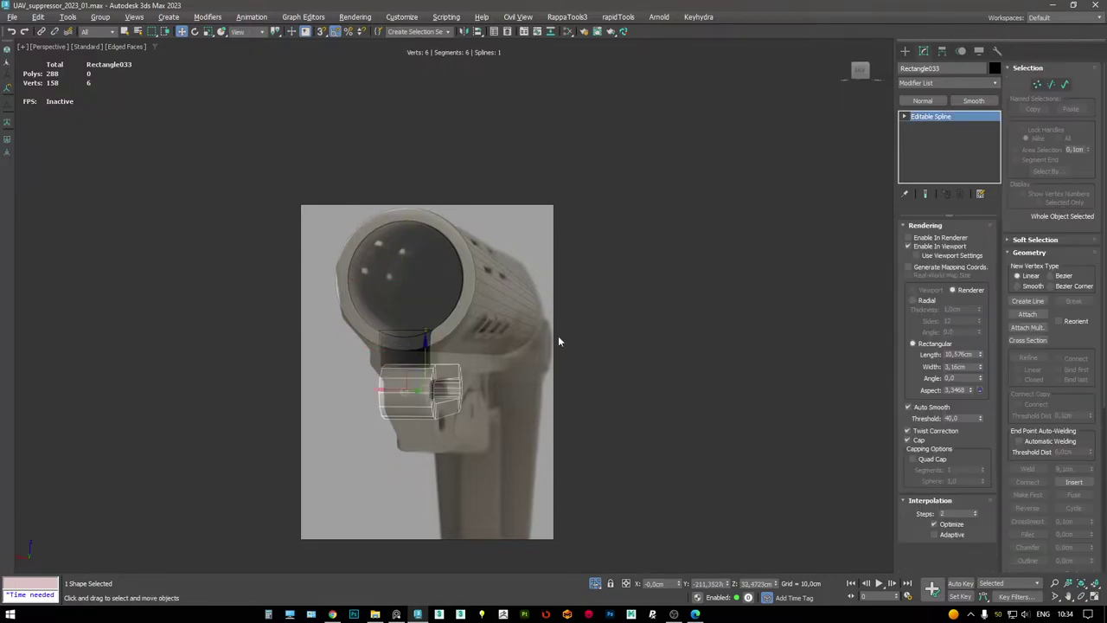
left_click_drag(980, 355, 943, 450)
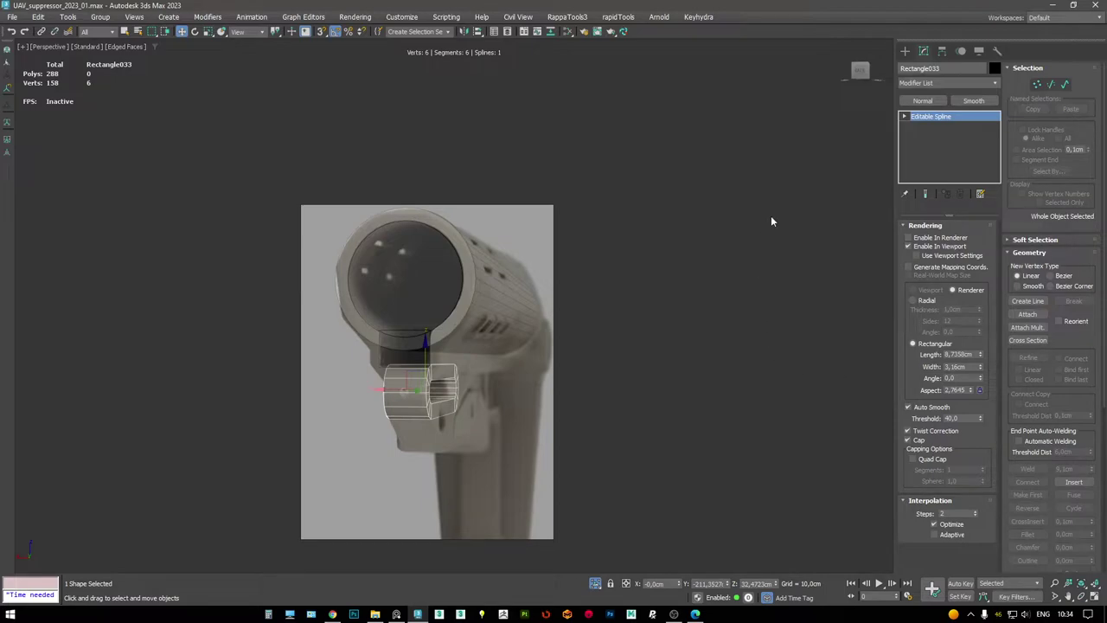
- Bring up the PureRef stock reference photo and move it to the lower left of the screen
left_click(396, 614)
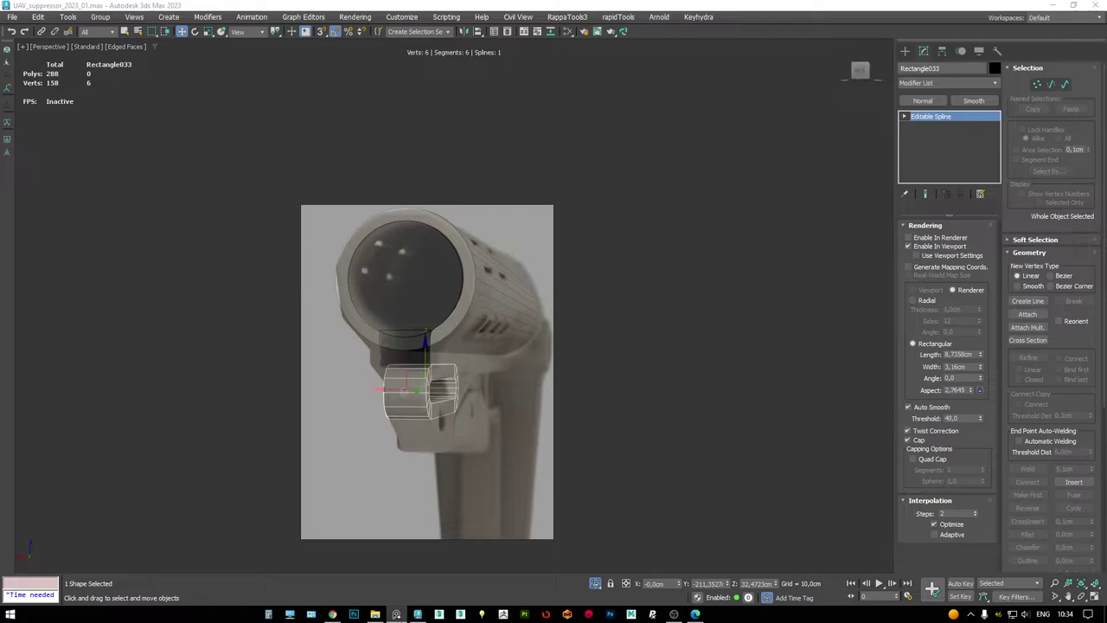
key("ctrl+t")
left_click_drag(462, 372, 193, 415)
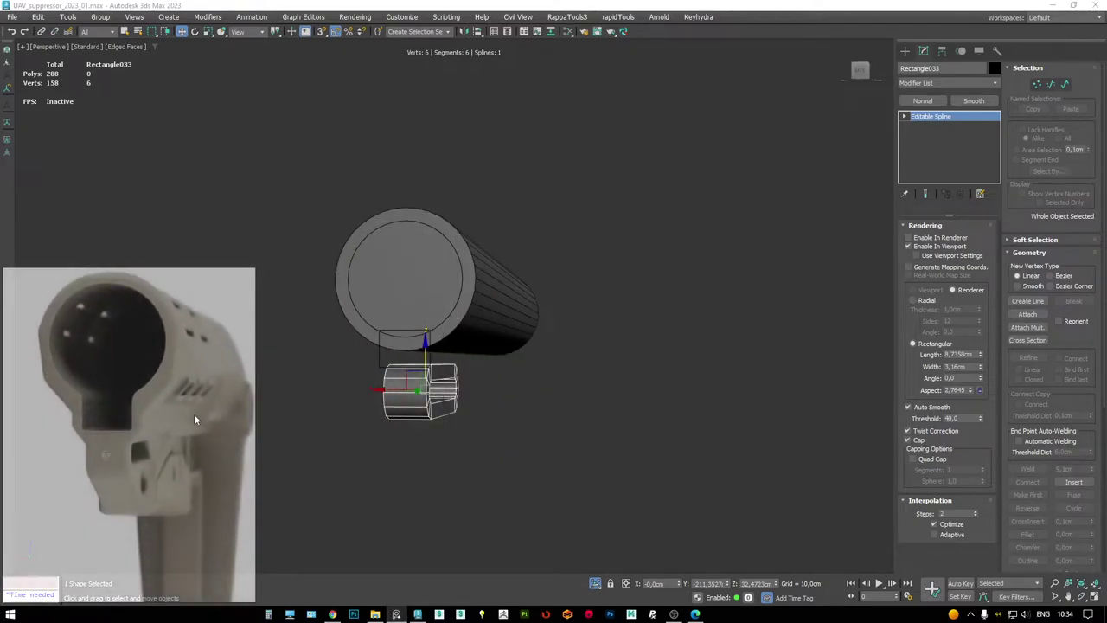
- Orbit and zoom the Perspective view to inspect the slot outline, then return to four views
middle_click_drag(687, 450, 541, 305, "alt")
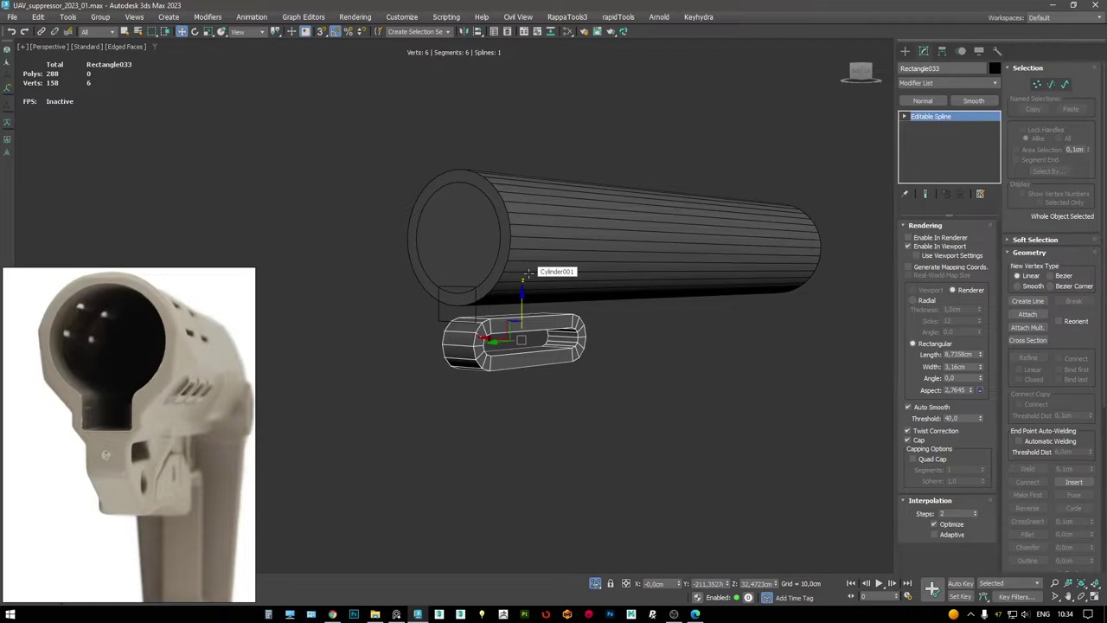
scroll(420, 244, "up", 3)
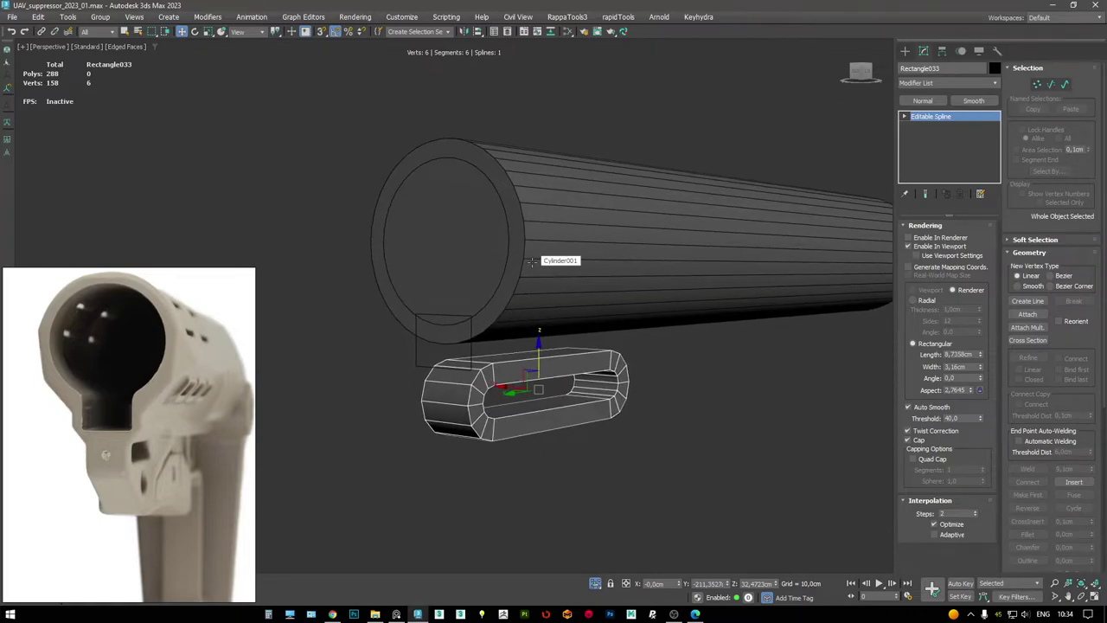
key("alt+w")
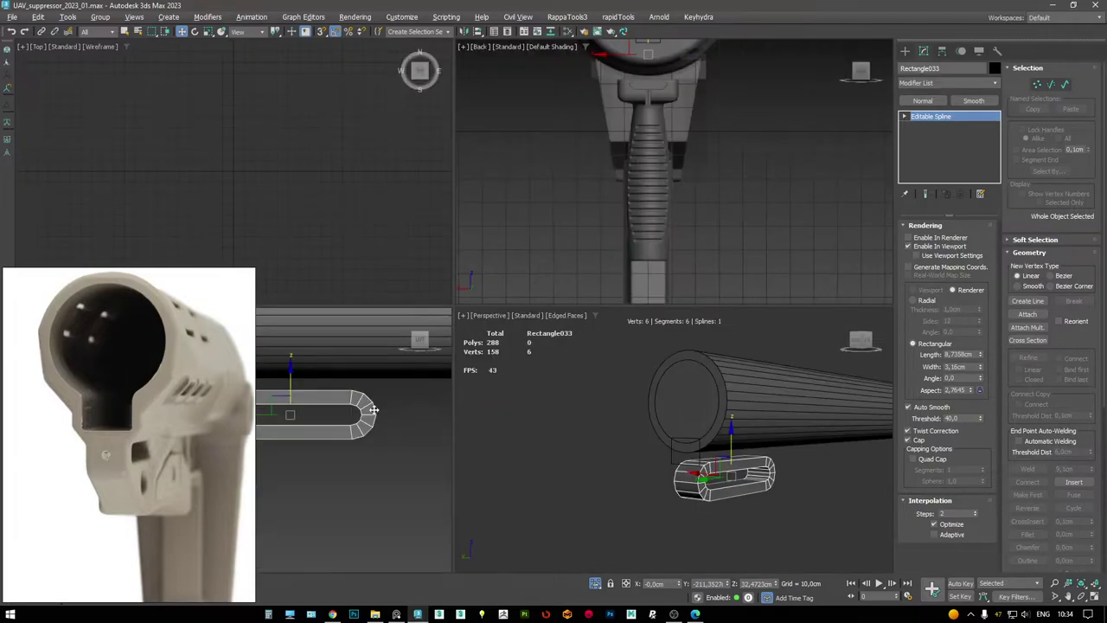
- Maximize the shaded Left view and frame the slot outline against the blueprint
right_click(413, 337)
key("alt+w")
key("F3")
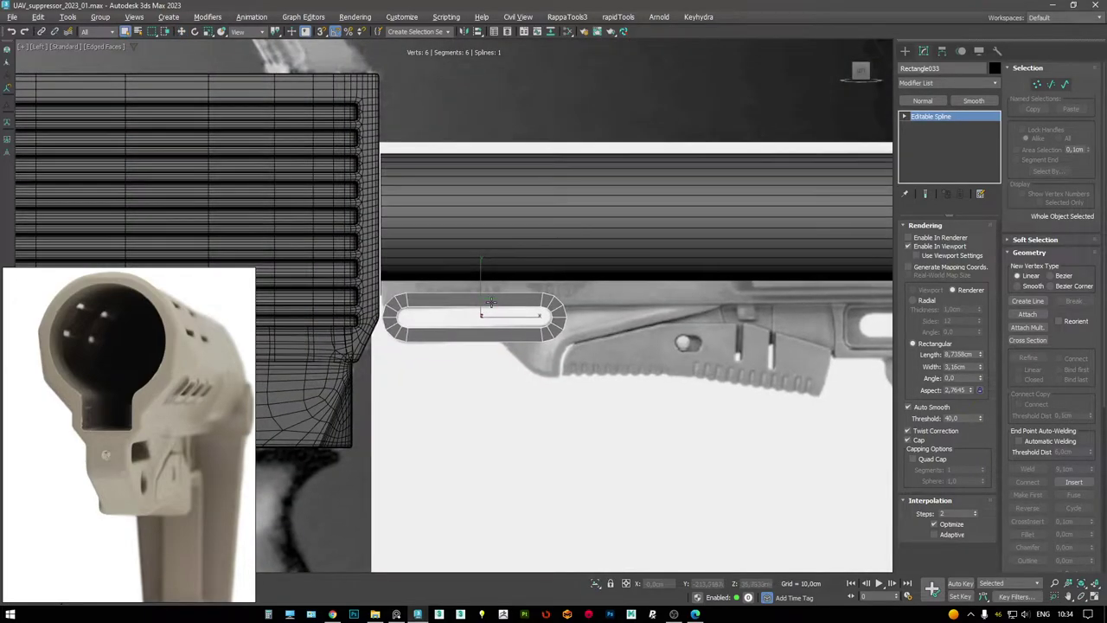
key("w")
scroll(507, 300, "down", 2)
scroll(507, 299, "up", 2)
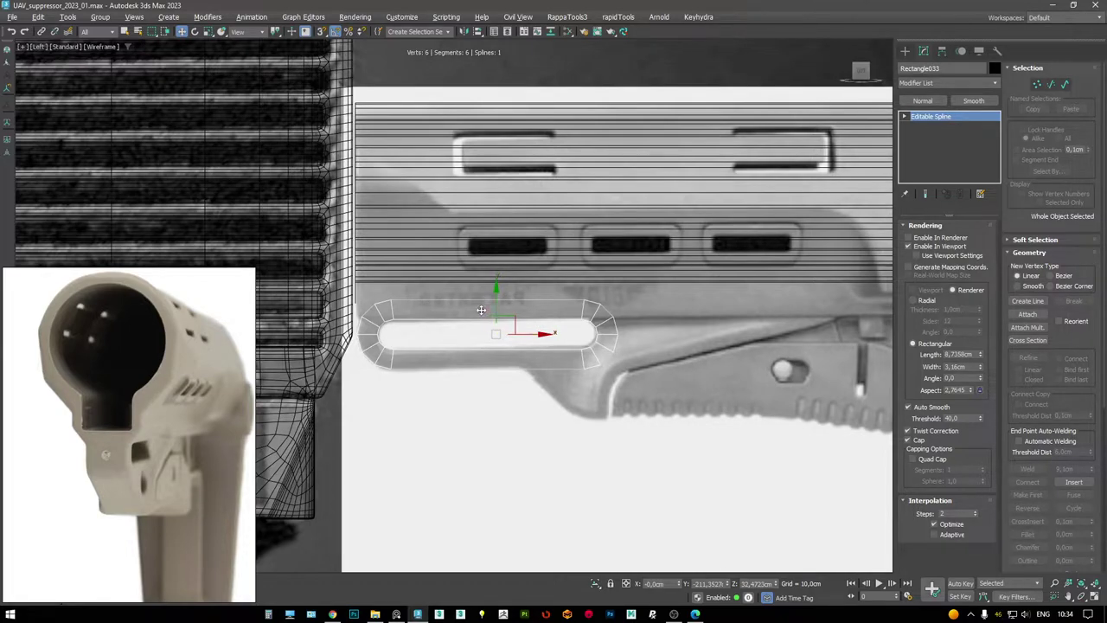
scroll(173, 380, "down", 5)
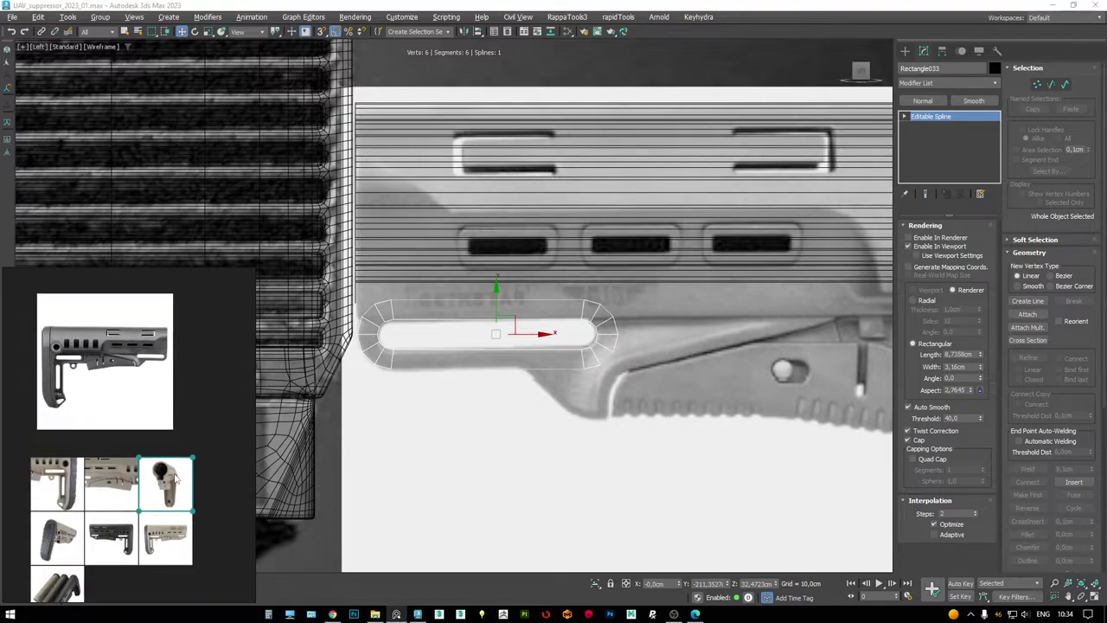
scroll(164, 400, "up", 4)
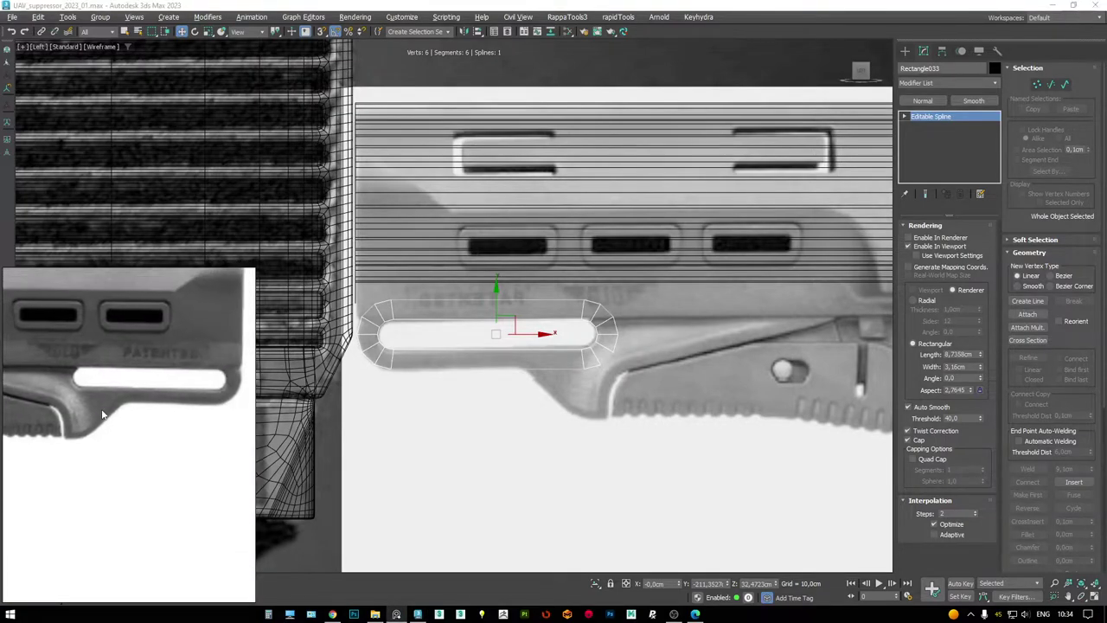
middle_click_drag(459, 347, 485, 344)
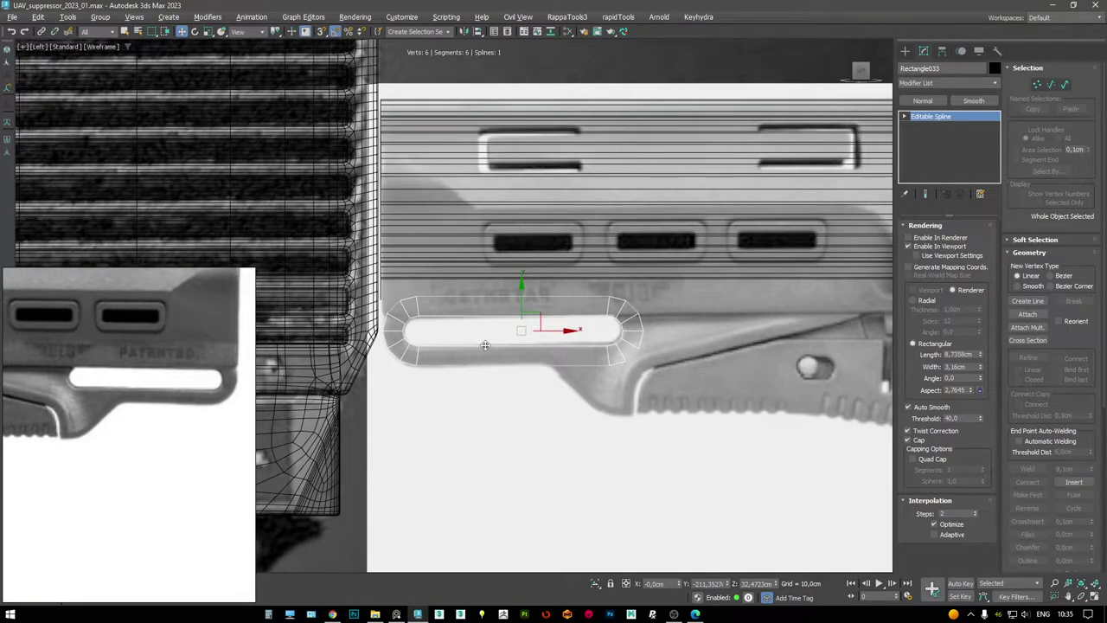
scroll(417, 312, "up", 4)
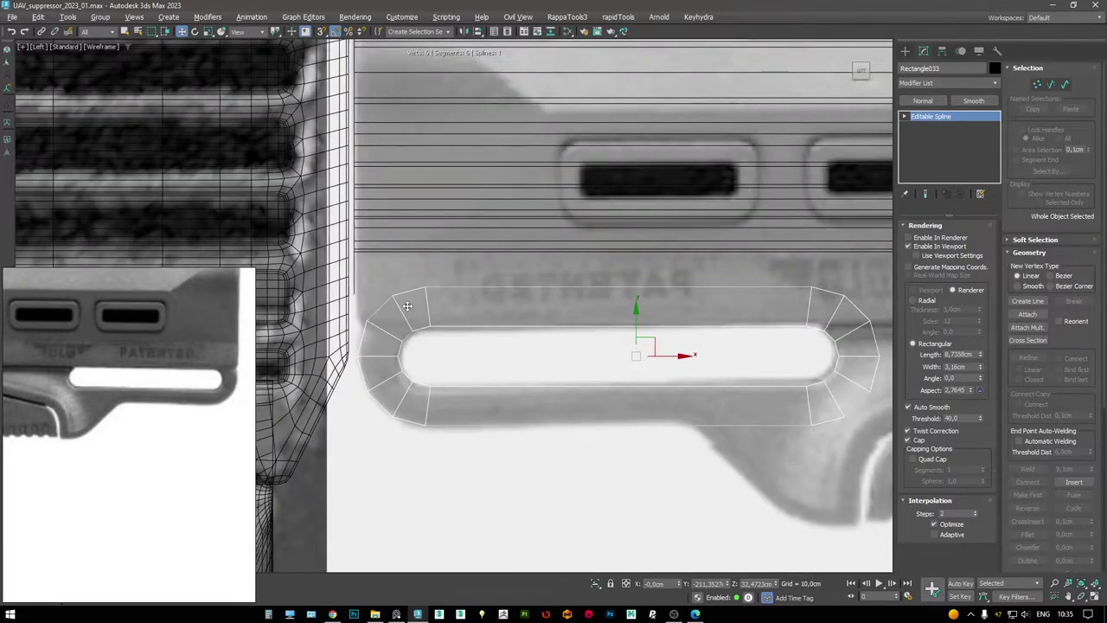
middle_click_drag(526, 341, 443, 275)
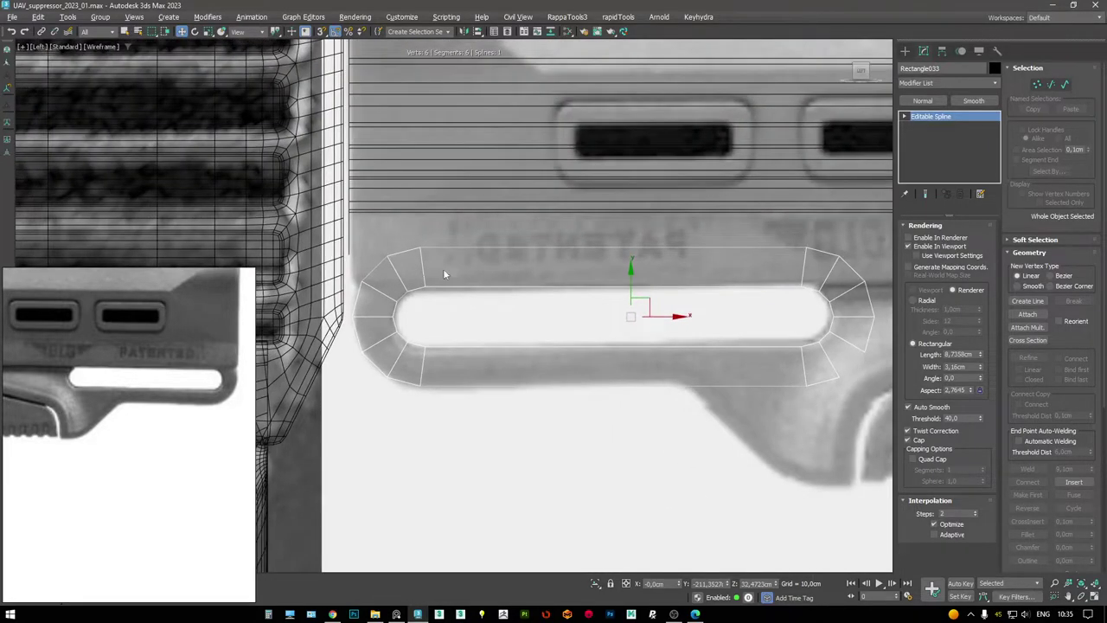
- In the maximized Perspective view, raise the slot outline's rendering width to 3.2042cm
key("alt+w")
middle_click(656, 378)
key("alt+w")
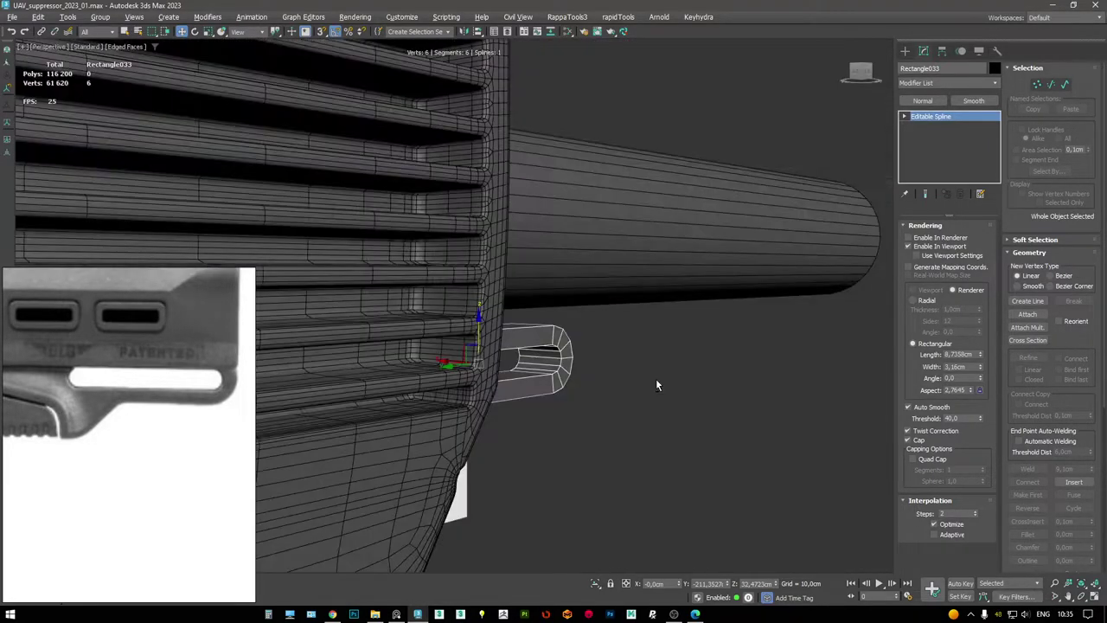
middle_click_drag(544, 348, 576, 313, "alt")
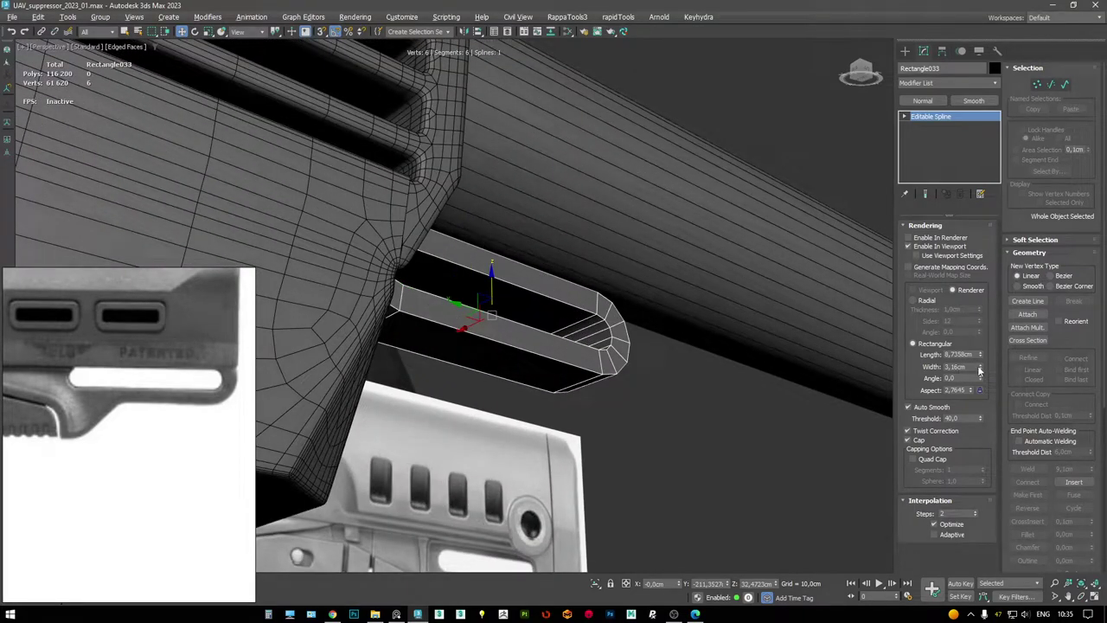
left_click_drag(980, 366, 980, 361)
middle_click_drag(519, 311, 589, 398, "alt")
- Select the tube's lengthwise edges and connect them to add a new edge loop
key("F3")
key("2")
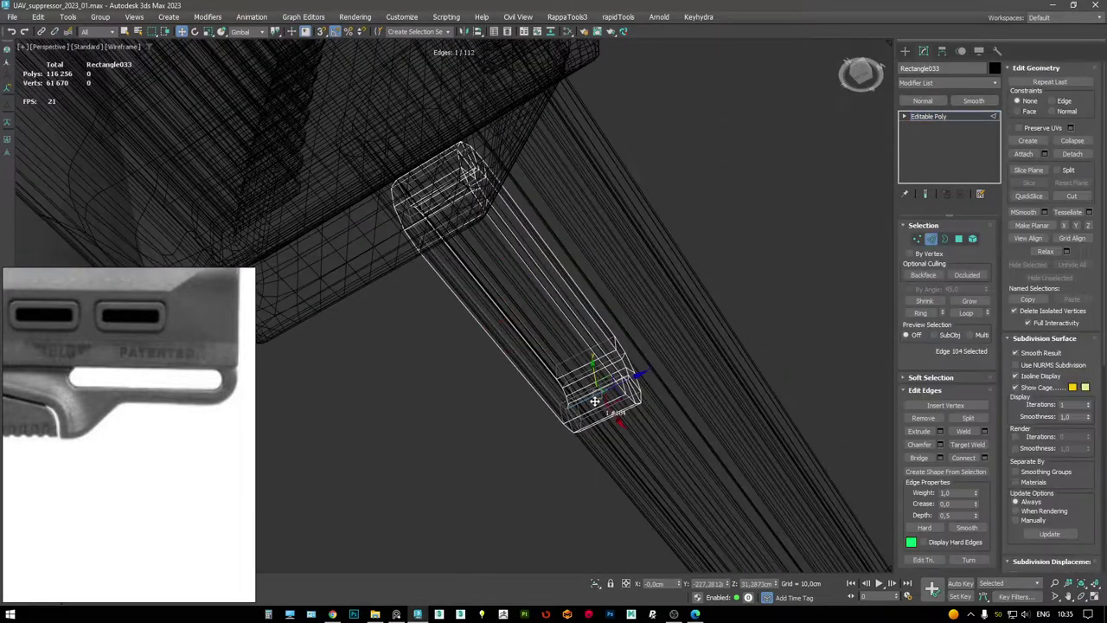
double_click(595, 403)
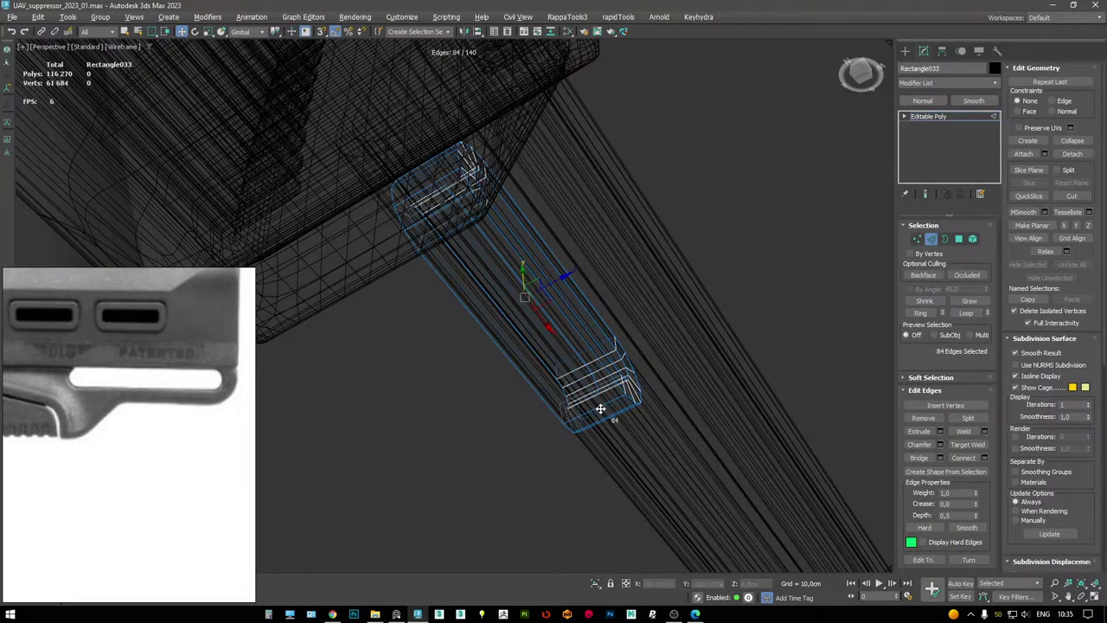
double_click(575, 366)
middle_click_drag(571, 358, 559, 307, "alt")
double_click(554, 389)
key("ctrl+shift+e")
- Region-select a group of the tube's vertices, then exit sub-object editing
key("1")
left_click_drag(433, 67, 525, 478)
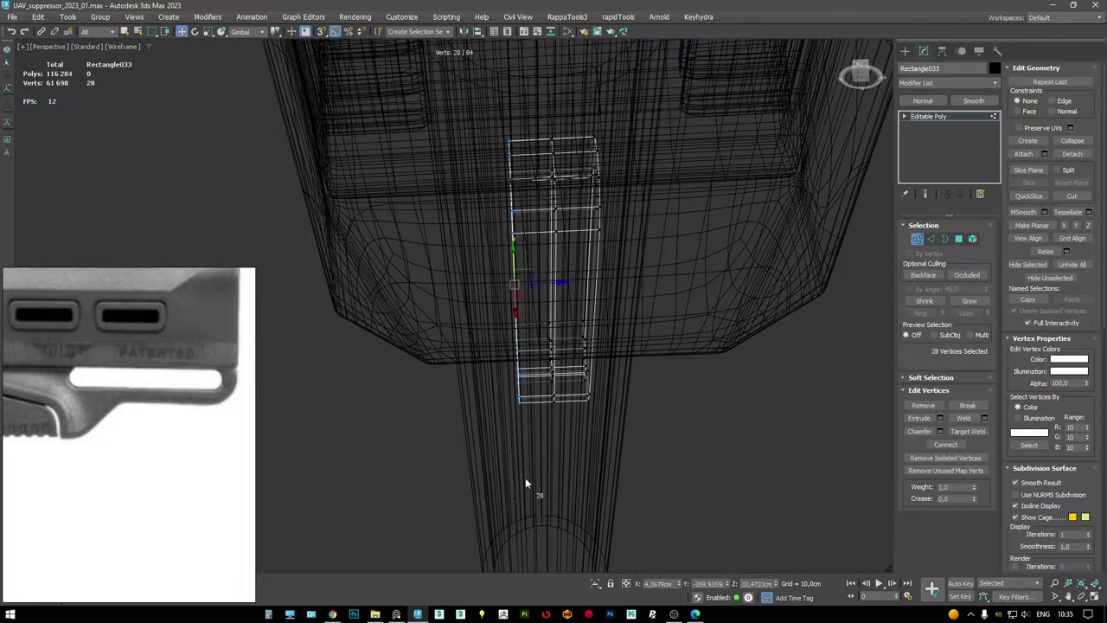
key("z")
left_click(934, 116)
key("F3")
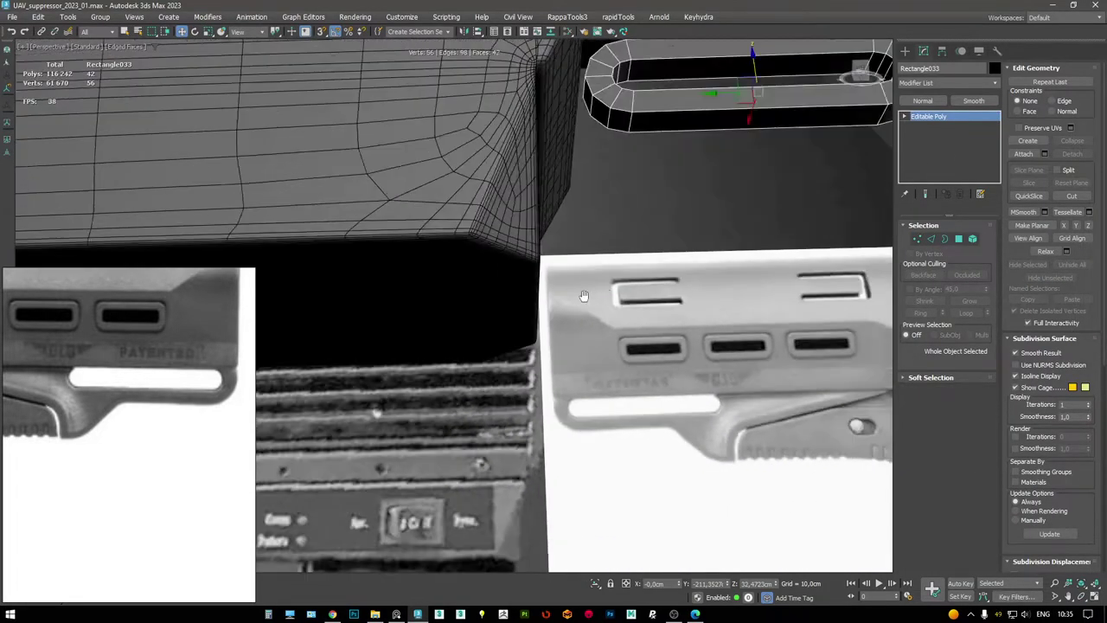
scroll(573, 178, "down", 2)
scroll(573, 178, "up", 3)
- Check the new edge loop around the tube, then return to four views with the Left view shaded
key("2")
double_click(534, 188)
middle_click_drag(527, 185, 445, 238, "alt")
scroll(451, 240, "up", 3)
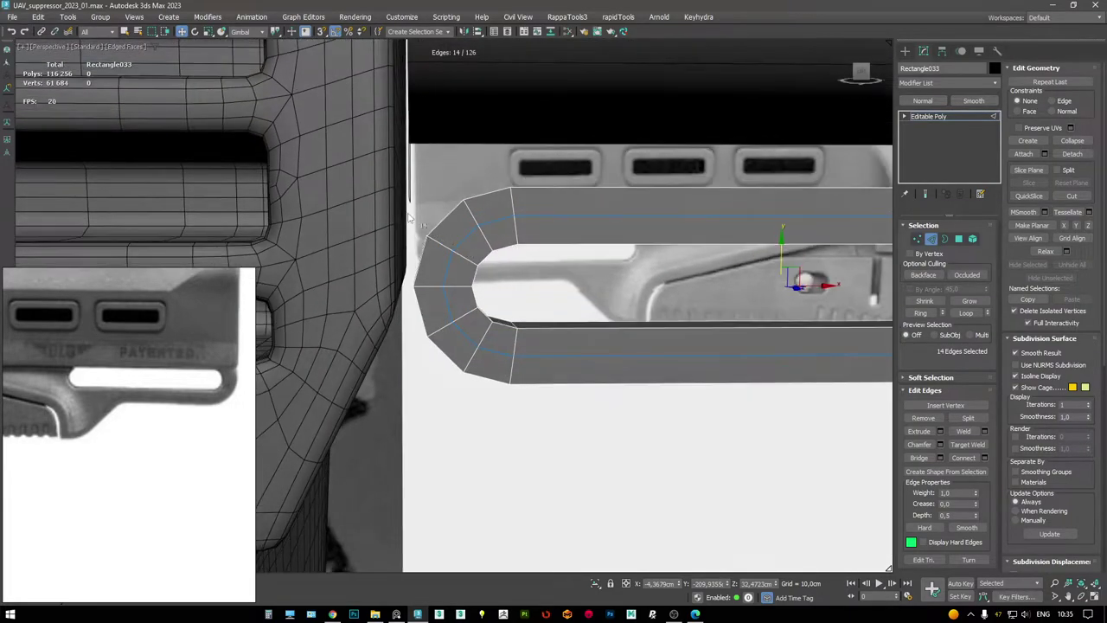
key("1")
key("F3")
scroll(507, 210, "down", 2)
key("F3")
middle_click_drag(507, 211, 432, 259, "alt")
key("alt+w")
key("alt+w")
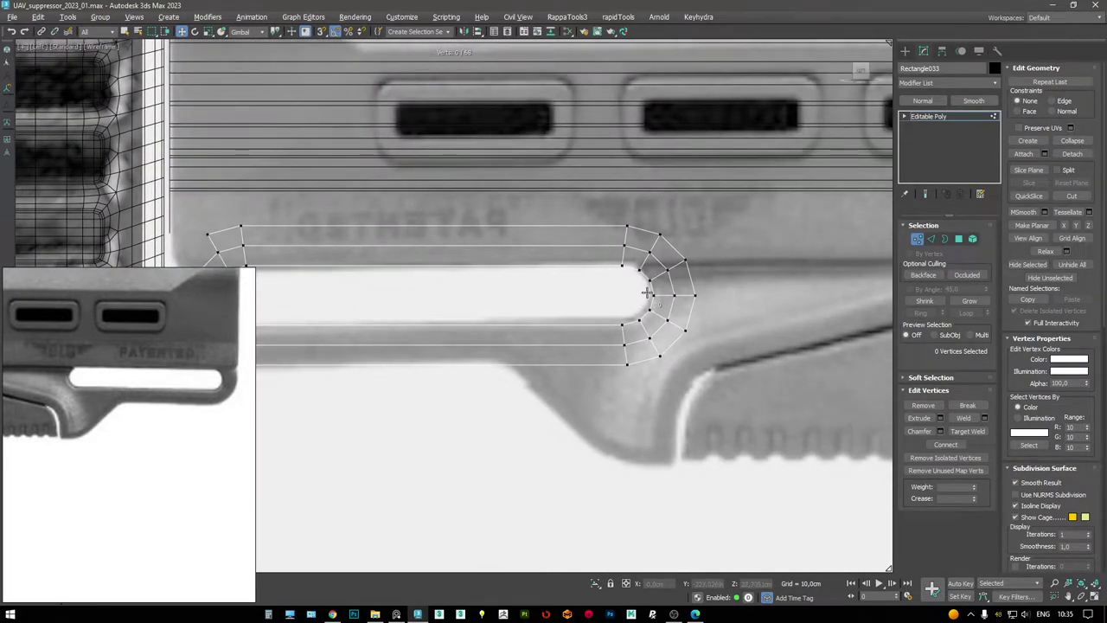
key("F3")
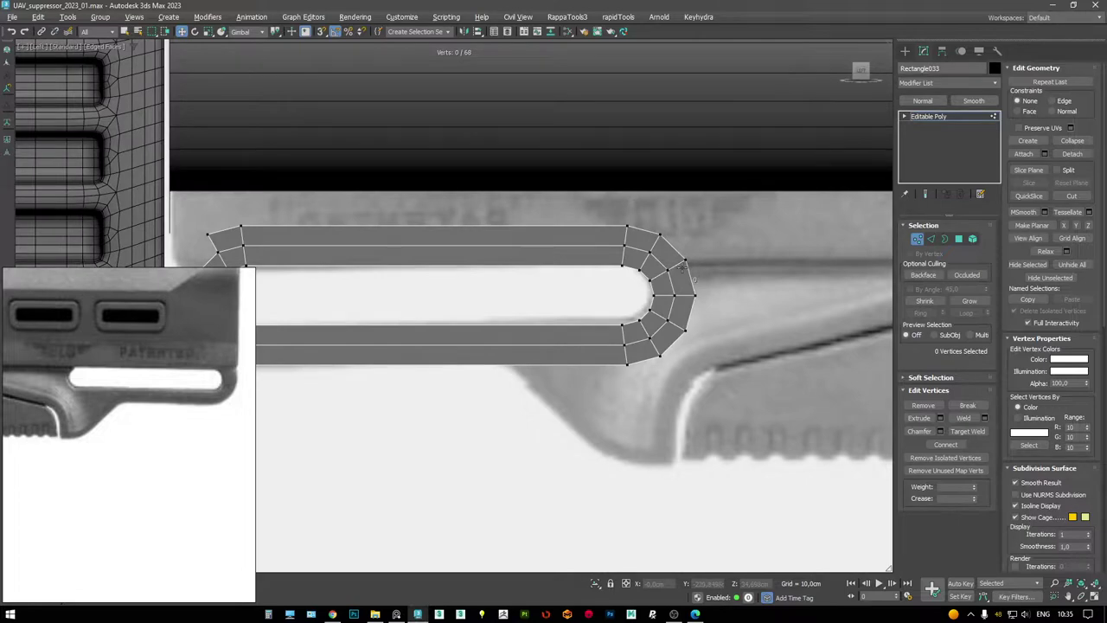
- Select the slot tube's top row of vertices and move them down
scroll(684, 263, "up", 3)
left_click_drag(706, 261, 680, 237)
left_click_drag(621, 172, 621, 171, "ctrl")
left_click_drag(563, 162, 605, 202, "ctrl")
scroll(606, 202, "down", 3)
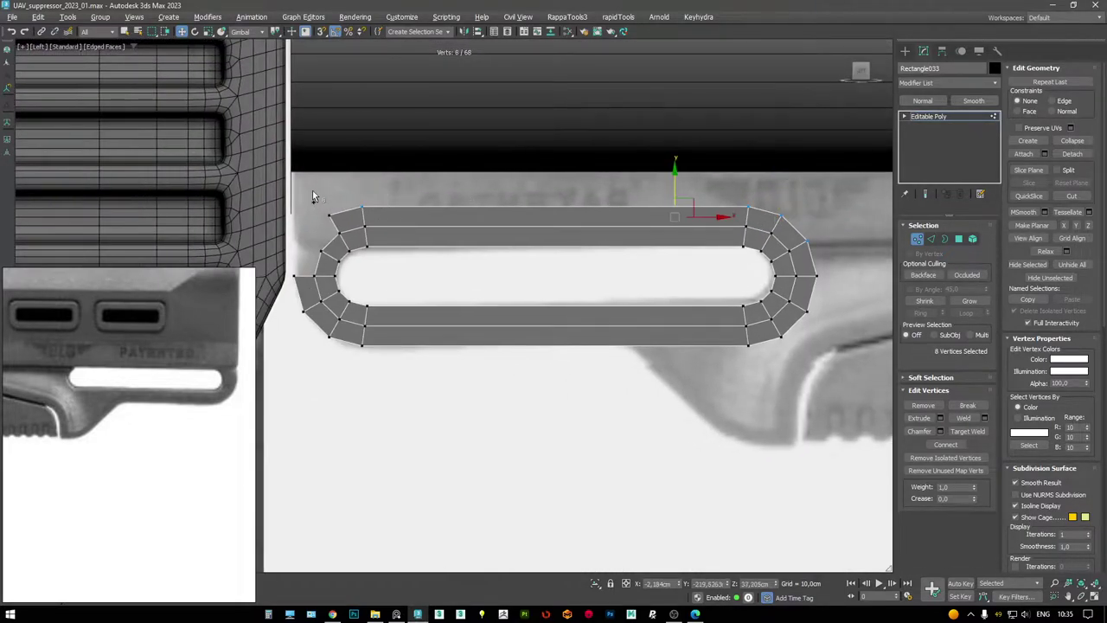
left_click_drag(674, 194, 675, 214)
- Select the slot's upper edges, nudge them upward, and undo the unwanted extrusion
key("3")
left_click(798, 269)
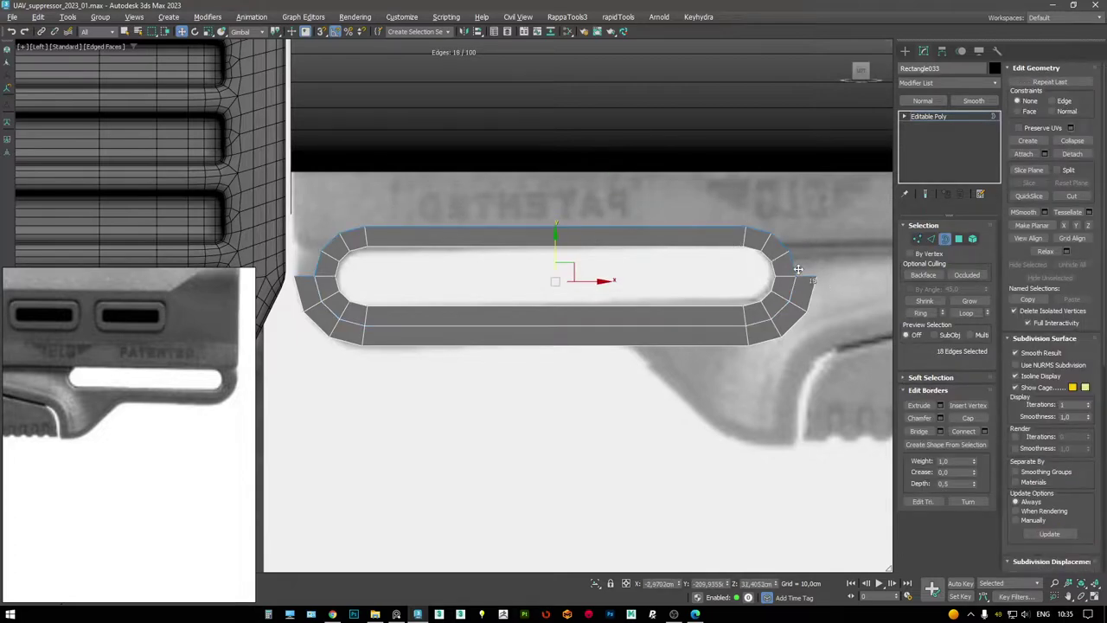
key("2")
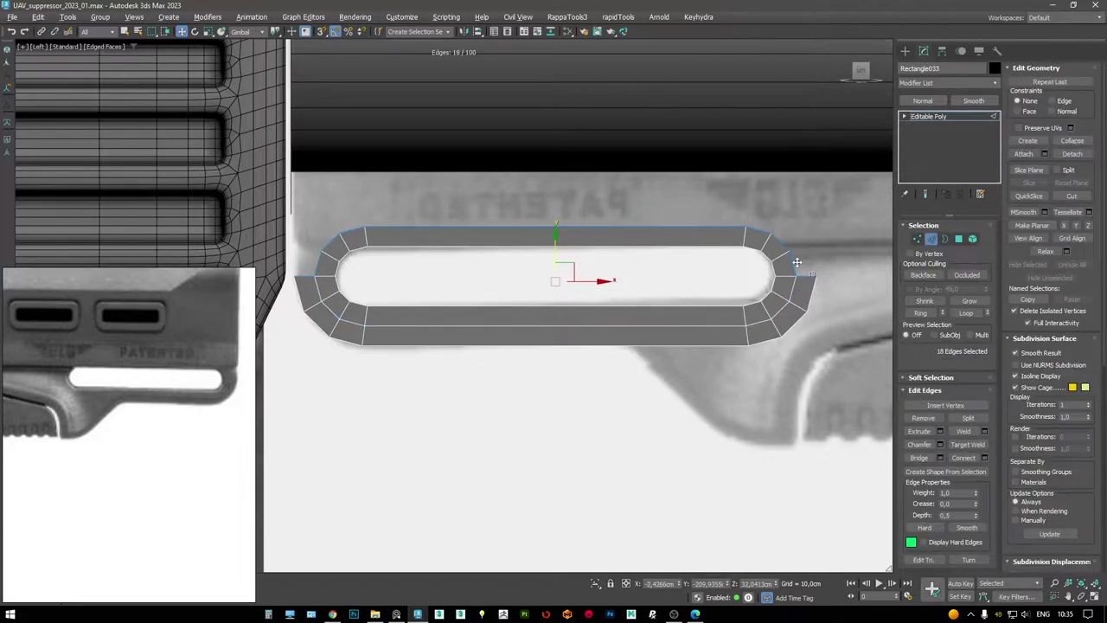
key("F3")
left_click_drag(377, 181, 377, 184)
key("F3")
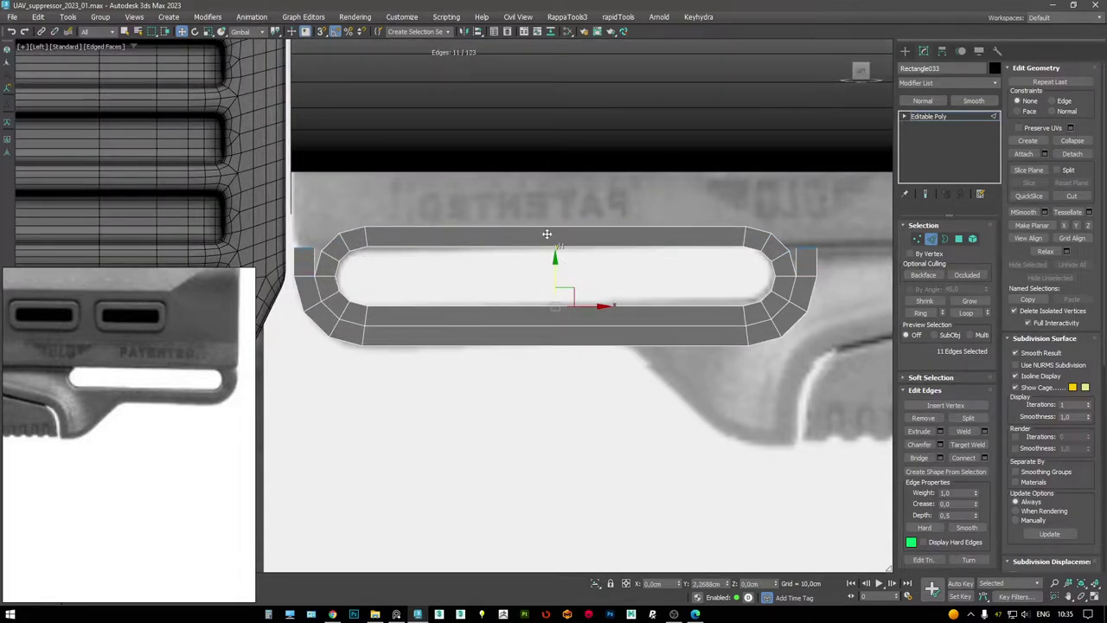
left_click_drag(545, 234, 553, 188)
key("ctrl+z")
- In the maximized Perspective view, undo the last extrusion and select the tube's end edges
key("alt+w")
right_click(666, 343)
key("alt+w")
middle_click_drag(667, 343, 563, 271, "alt")
key("ctrl+z")
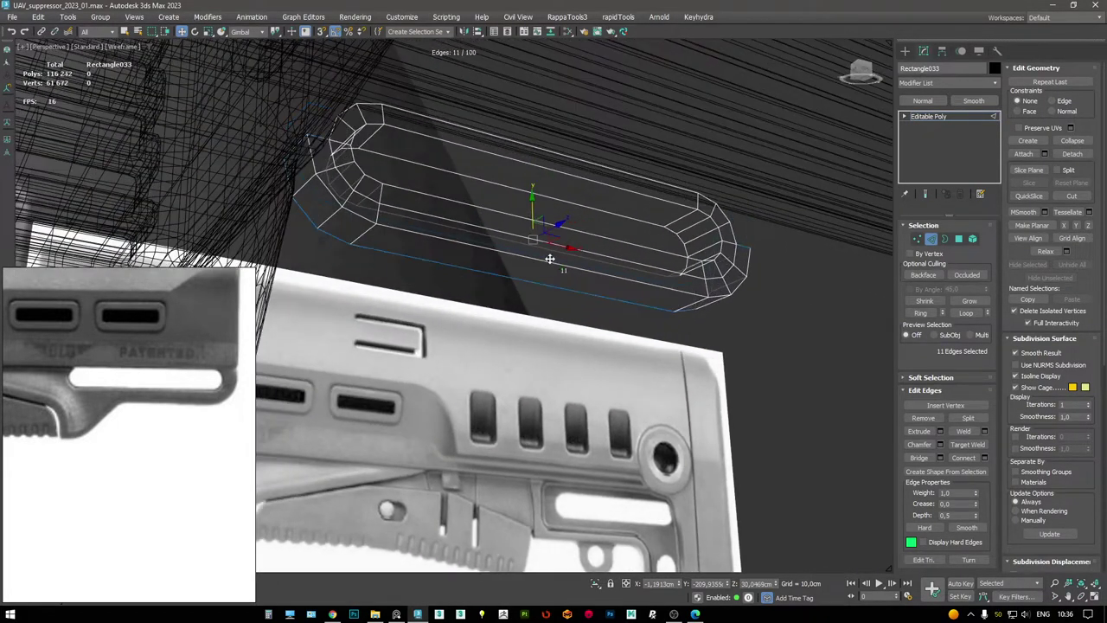
left_click(311, 138)
middle_click_drag(339, 147, 706, 262, "alt")
left_click(707, 262, "ctrl")
scroll(703, 258, "up", 4)
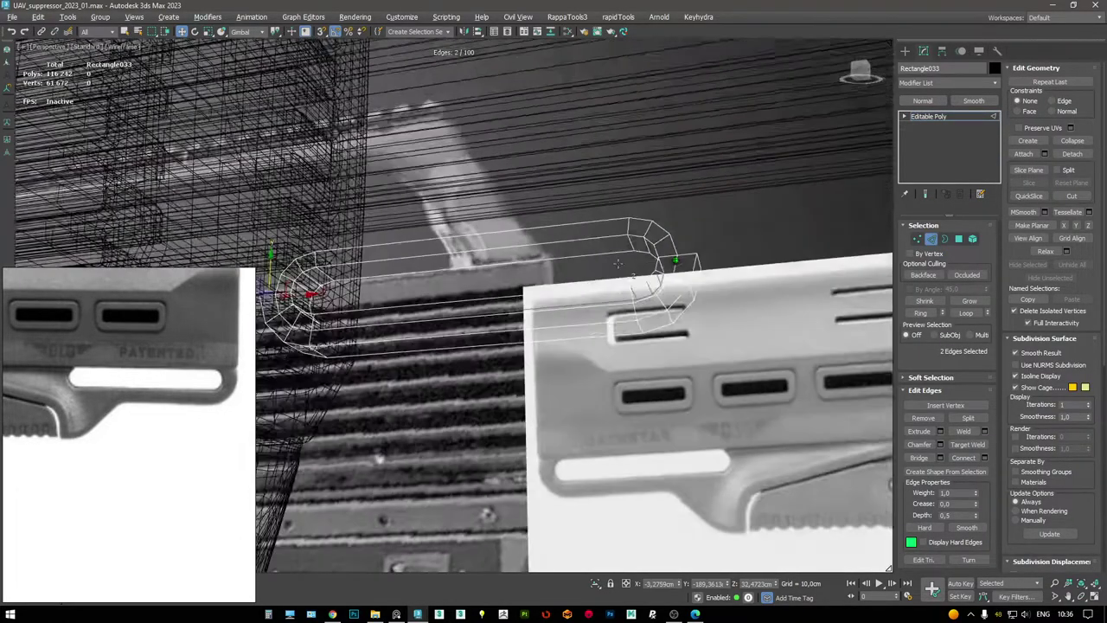
left_click(704, 260, "ctrl")
key("alt+w")
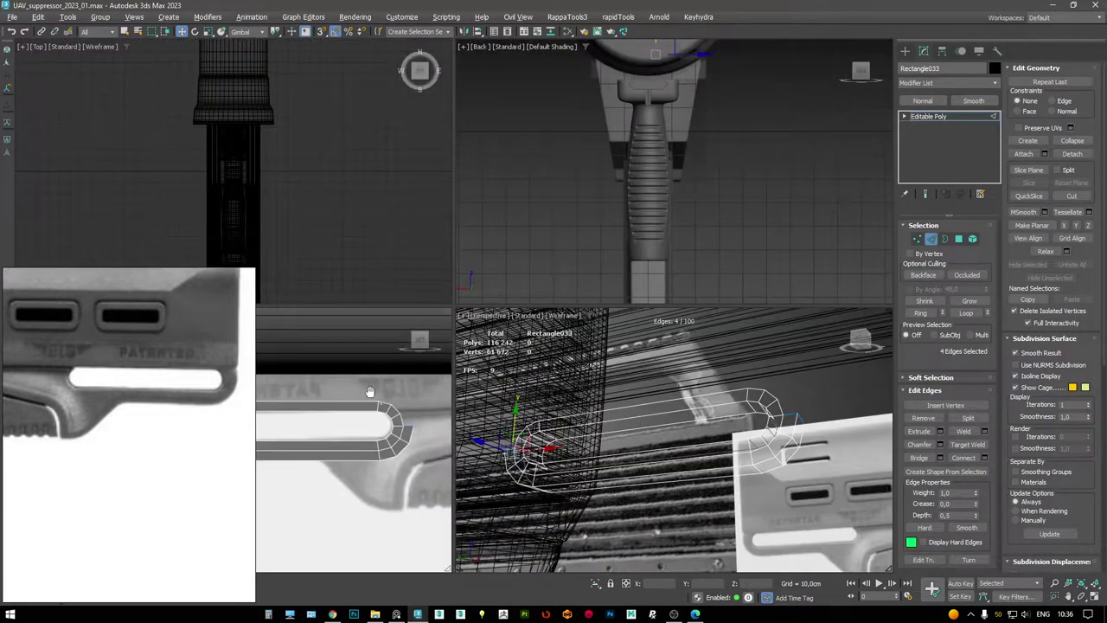
key("alt+w")
middle_click_drag(606, 303, 599, 310)
left_click_drag(308, 252, 317, 148, "shift")
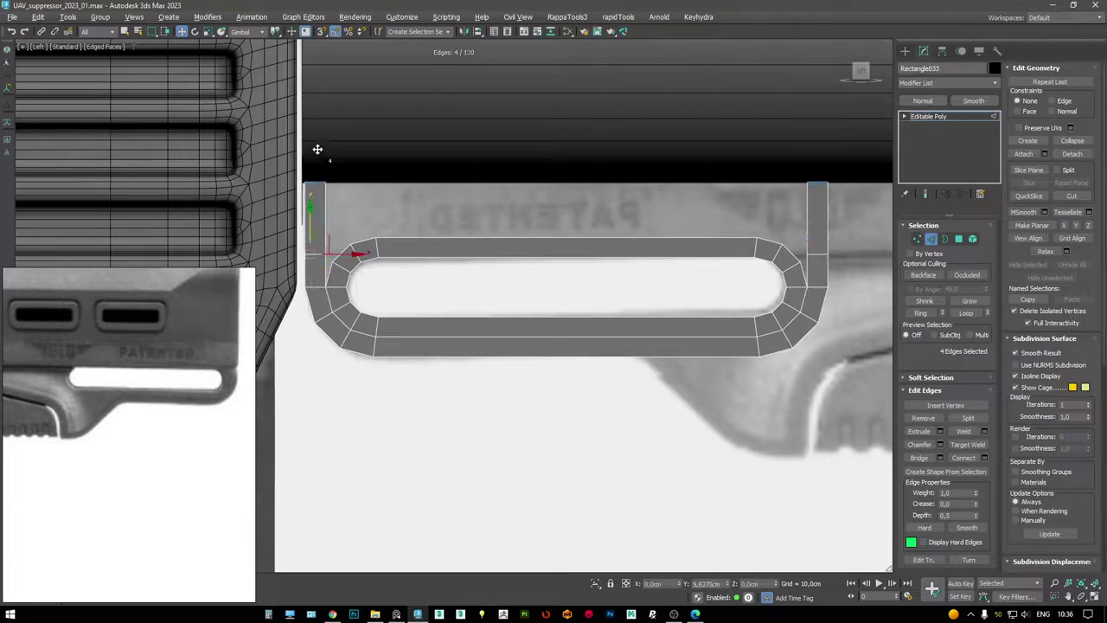
key("alt+w")
key("alt+w")
middle_click_drag(554, 311, 490, 283, "alt")
scroll(489, 283, "down", 3)
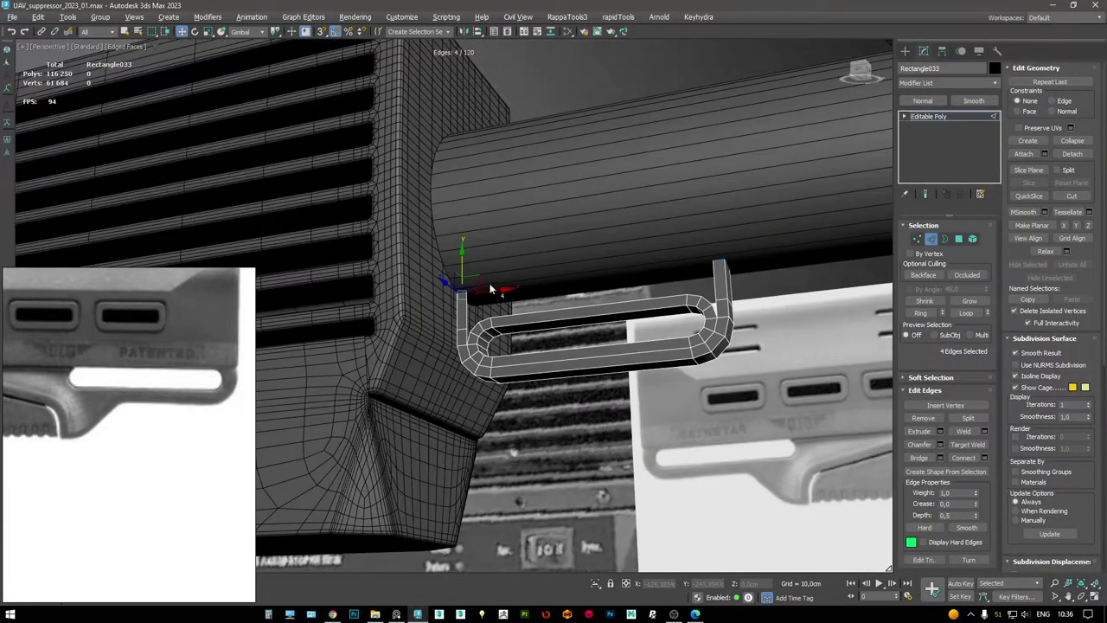
scroll(508, 275, "up", 3)
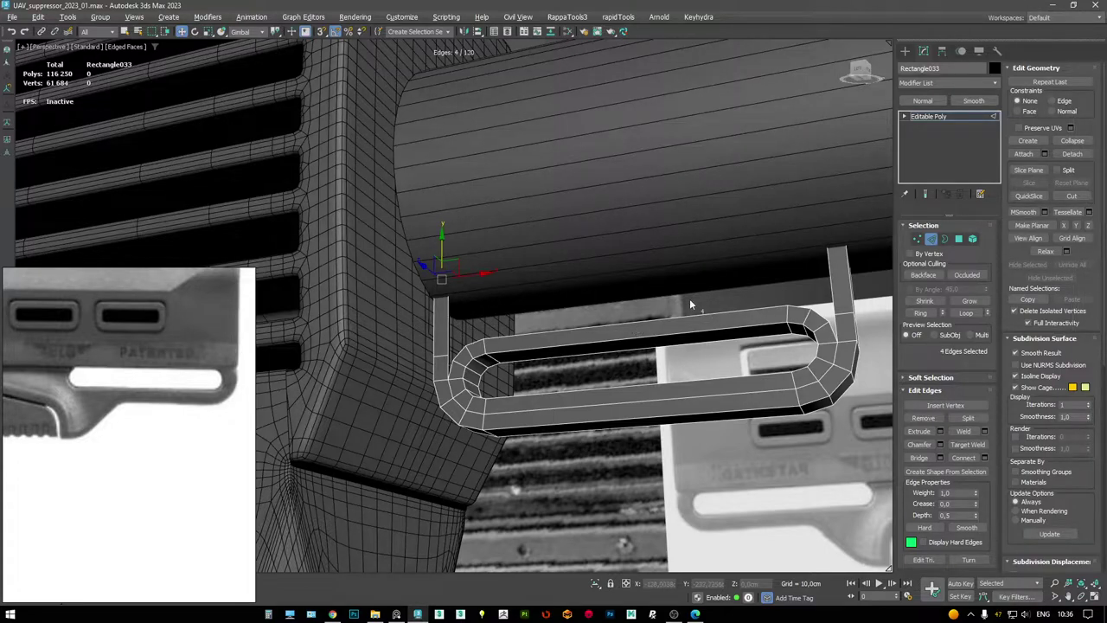
middle_click_drag(706, 295, 590, 295, "alt")
key("6")
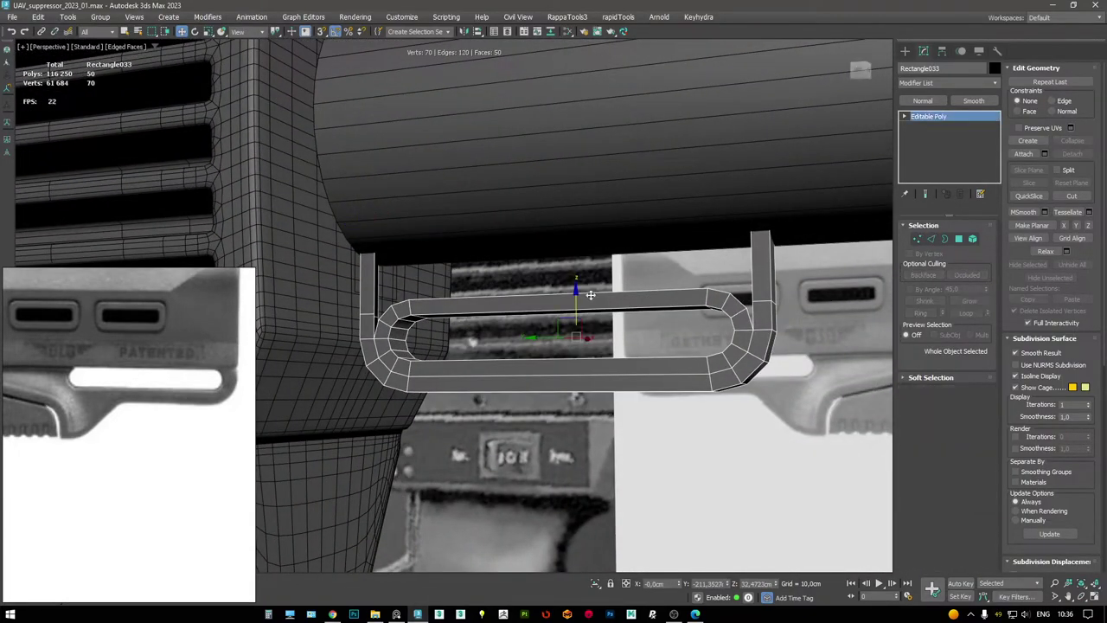
key("2")
left_click(369, 313)
left_click(766, 300)
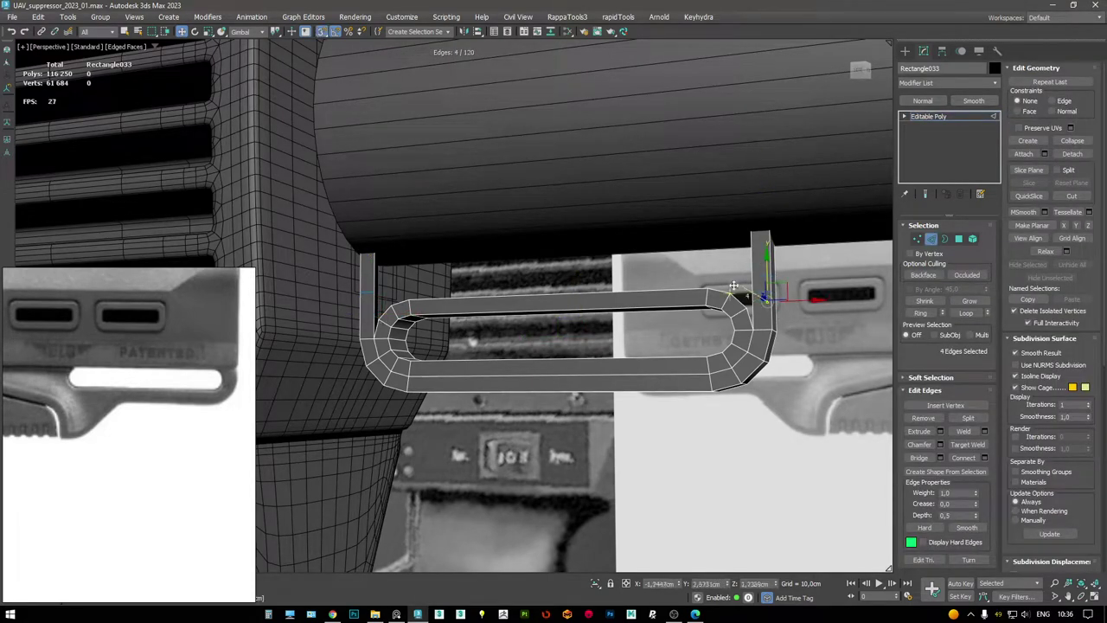
middle_click_drag(732, 300, 745, 275, "alt")
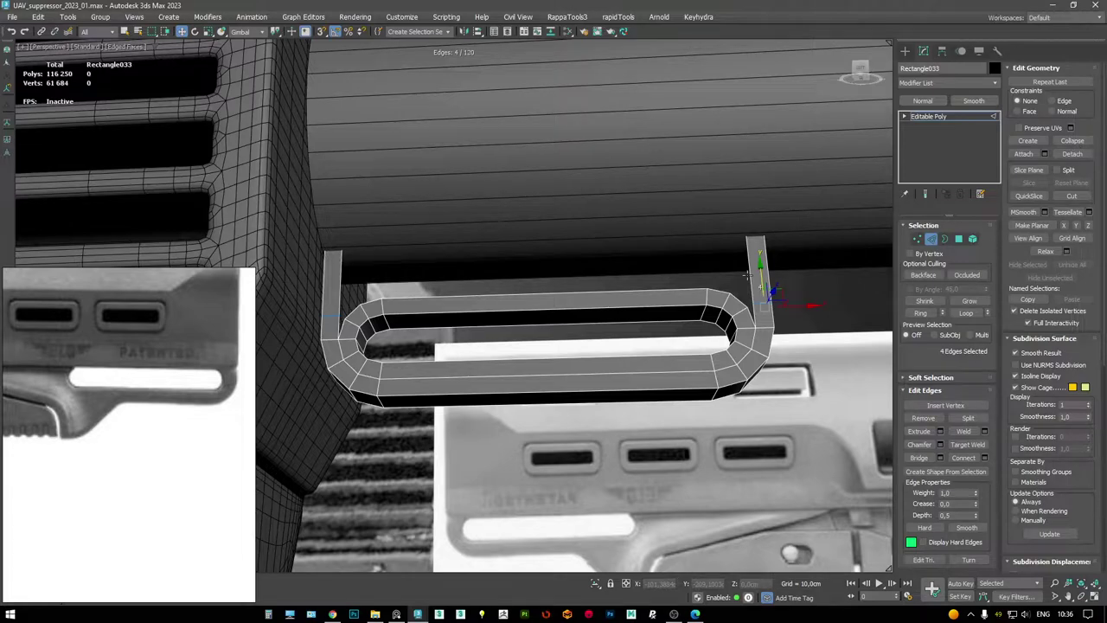
key("shift+z")
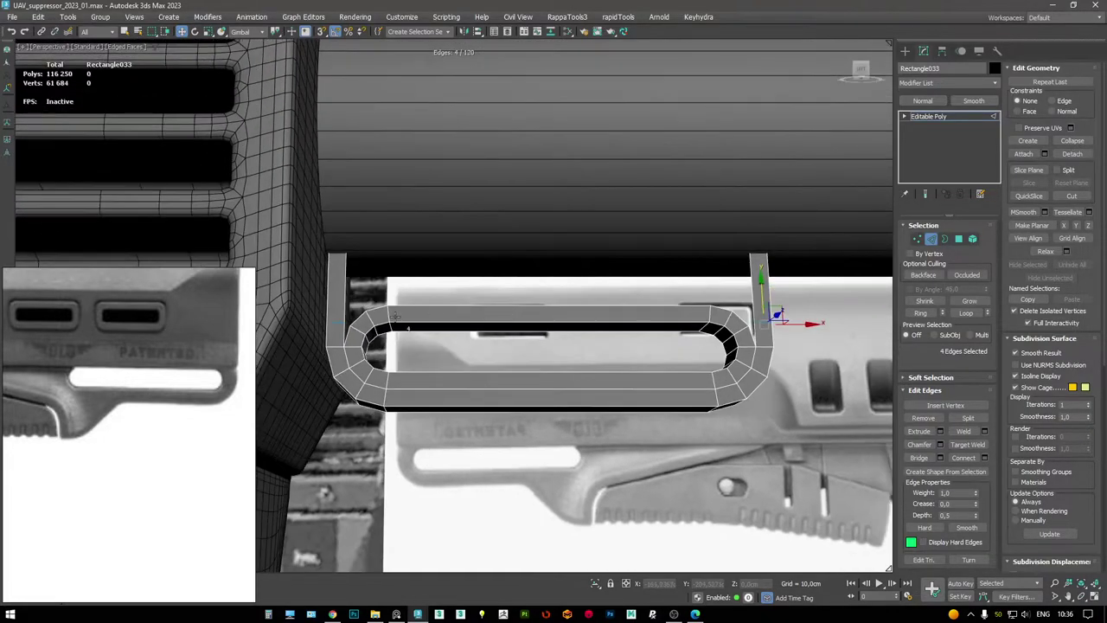
key("shift+z")
key("alt+w")
scroll(406, 415, "up", 1)
key("alt+w")
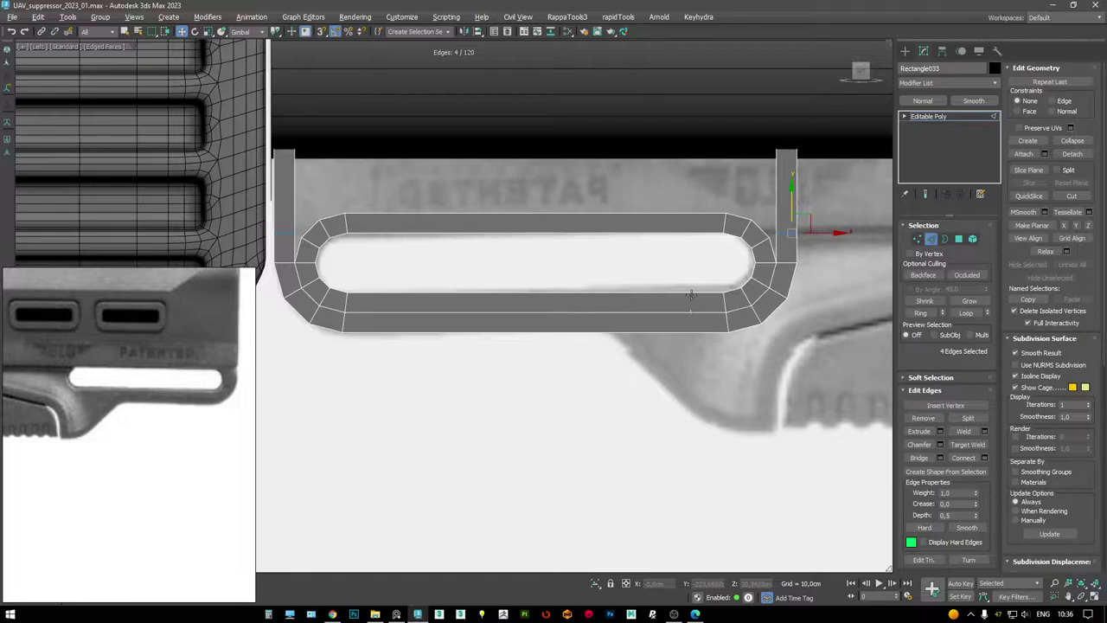
scroll(753, 254, "up", 4)
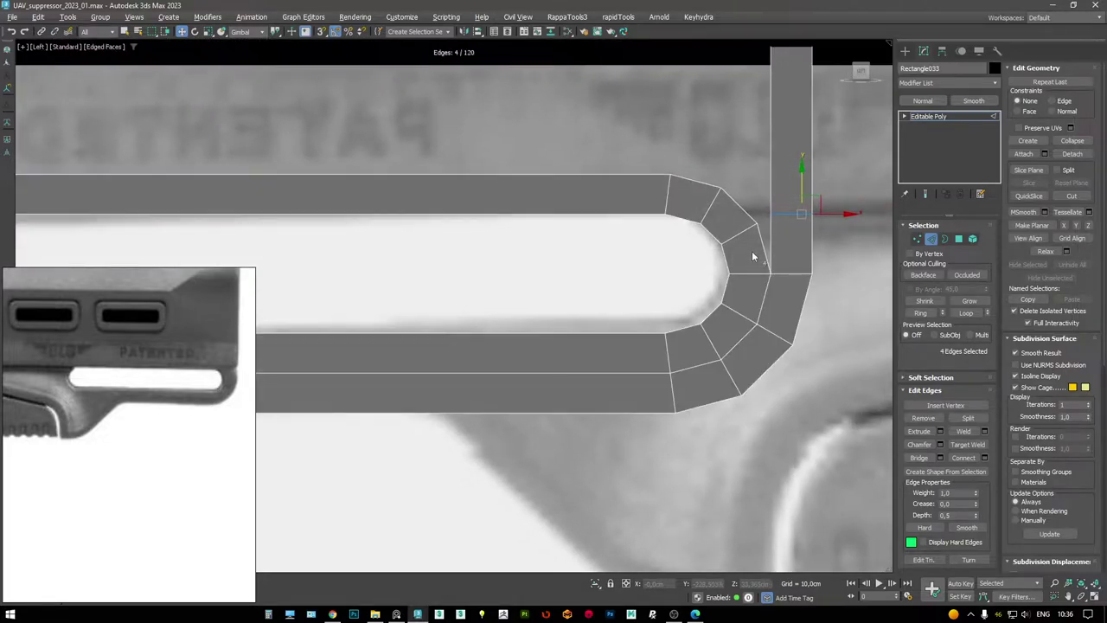
key("alt+w")
key("alt+w")
key("shift+z")
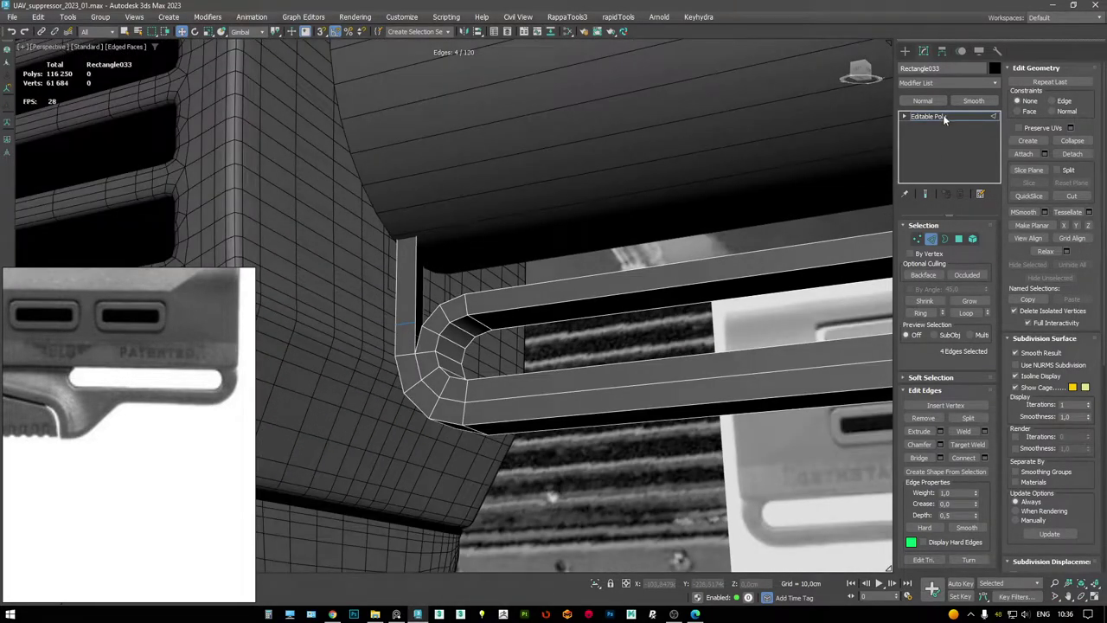
- Add a Symmetry modifier to Rectangle033 mirroring across the Z axis
left_click(934, 116)
right_click(643, 229)
mouse_move(532, 240)
middle_mouse_down()
mouse_move(485, 255)
mouse_move(511, 273)
mouse_move(588, 287)
mouse_move(597, 267)
mouse_move(666, 242)
mouse_move(662, 251)
middle_mouse_up()
key("F4")
key("F4")
scroll(606, 277, "up", 5)
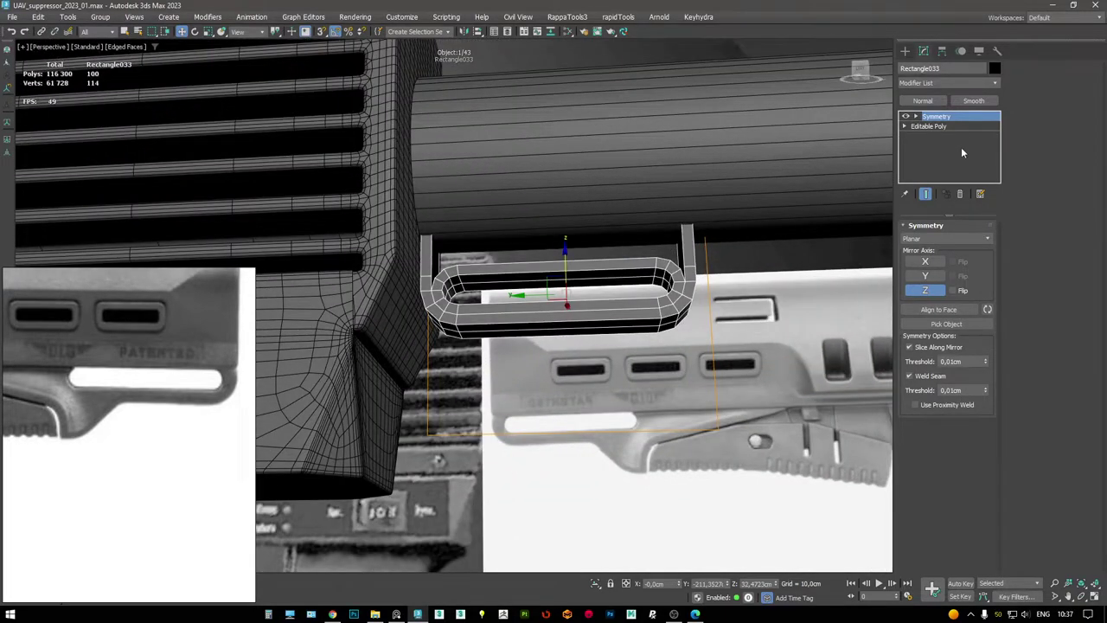
- Add the right vertical edge to the selection at the polygon level, then return to the Symmetry settings
left_click(962, 128)
key("2")
left_click(805, 242, "ctrl")
middle_click_drag(849, 227, 799, 217, "alt")
key("F4")
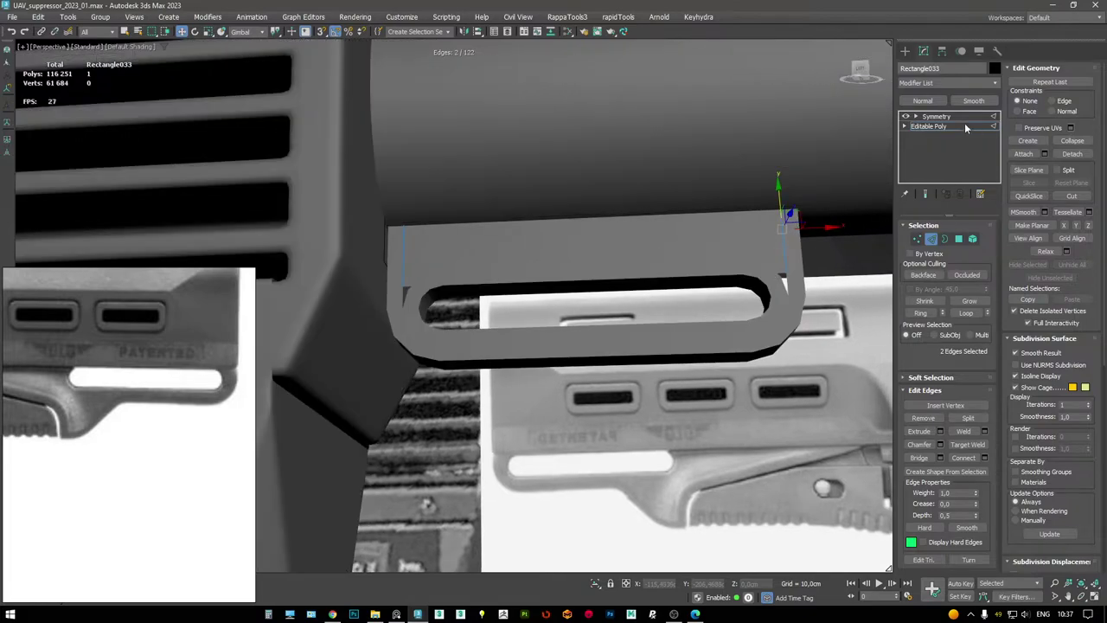
left_click(934, 116)
- Compare the mirrored part with the stock photo and frame the Left view on the stock blueprint
middle_click_drag(662, 260, 683, 221, "alt")
scroll(74, 415, "down", 3)
left_click(112, 419)
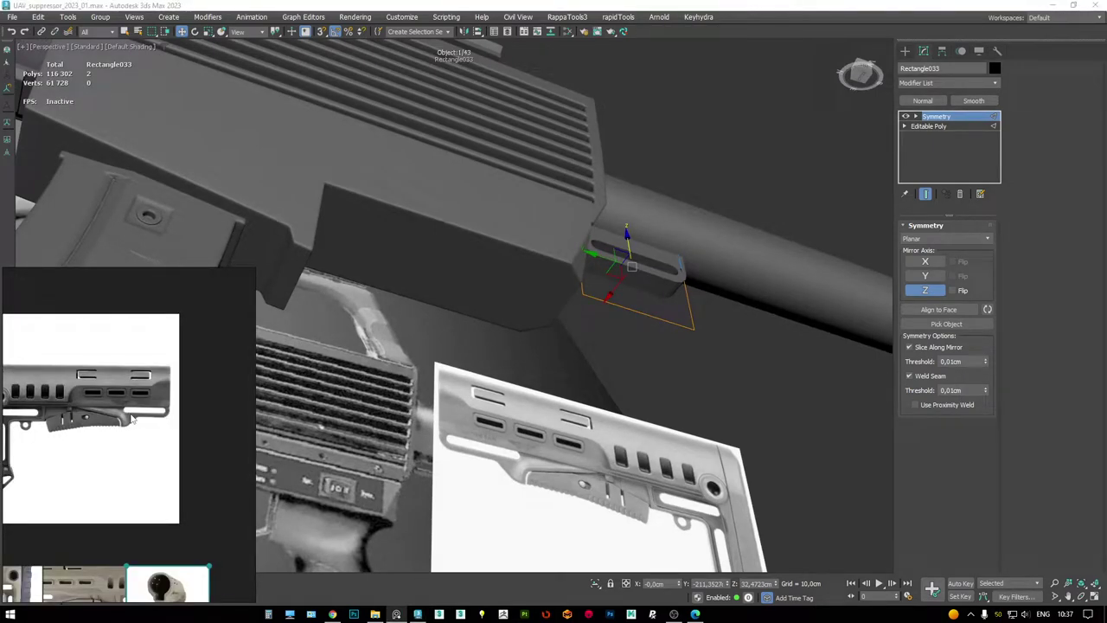
scroll(131, 418, "up", 5)
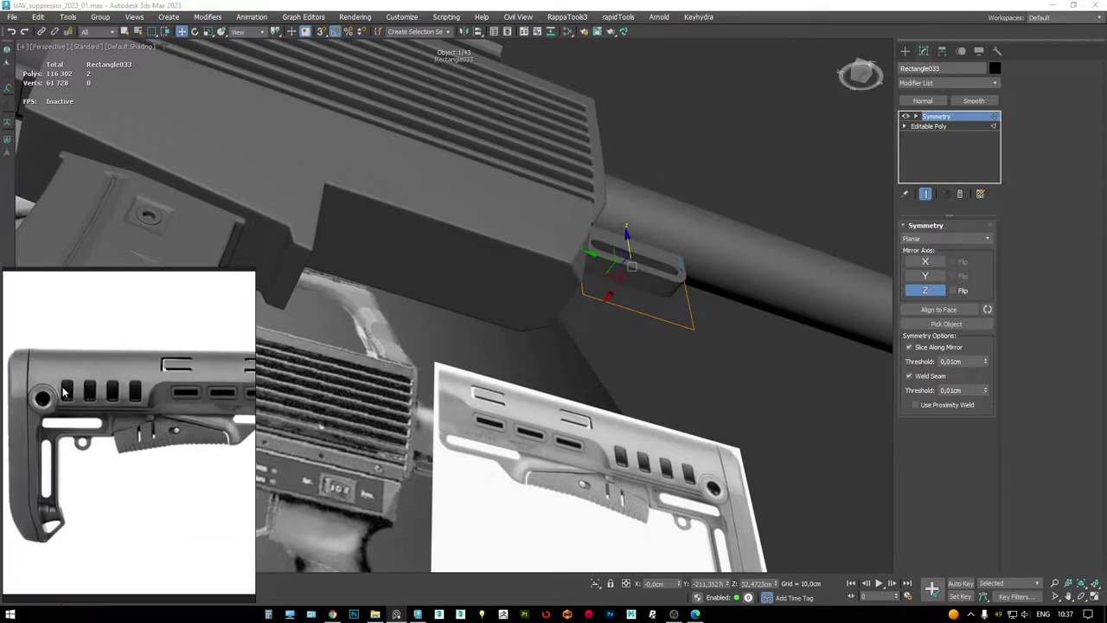
key("alt+w")
key("alt+w")
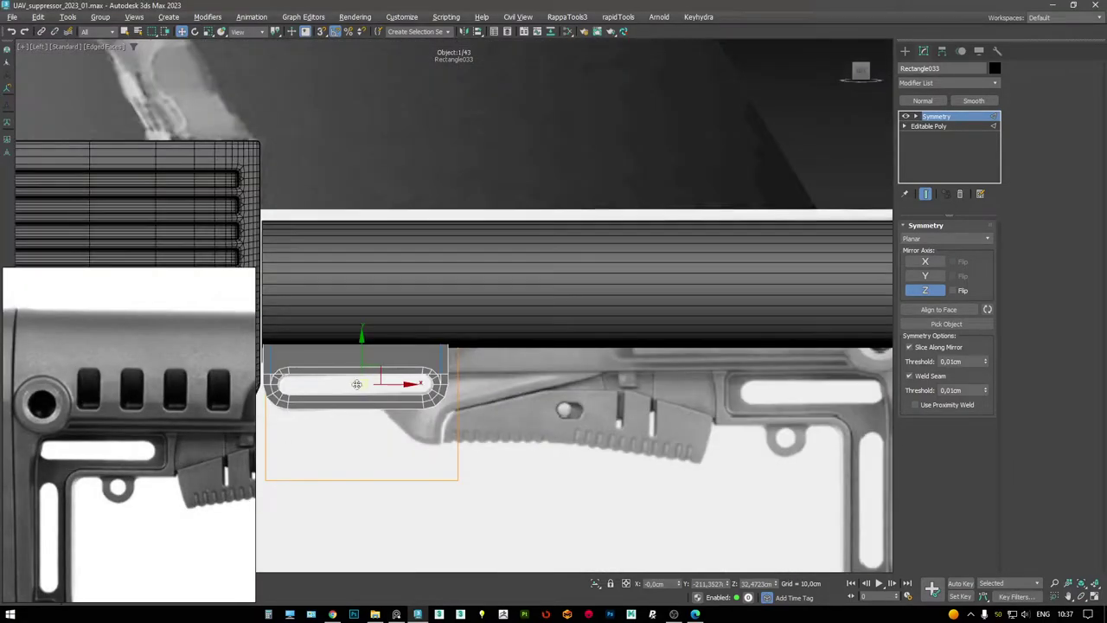
middle_click_drag(397, 296, 404, 302)
scroll(563, 277, "up", 5)
- Draw a cylinder over the stock's round hole in the Left view
right_click(685, 308)
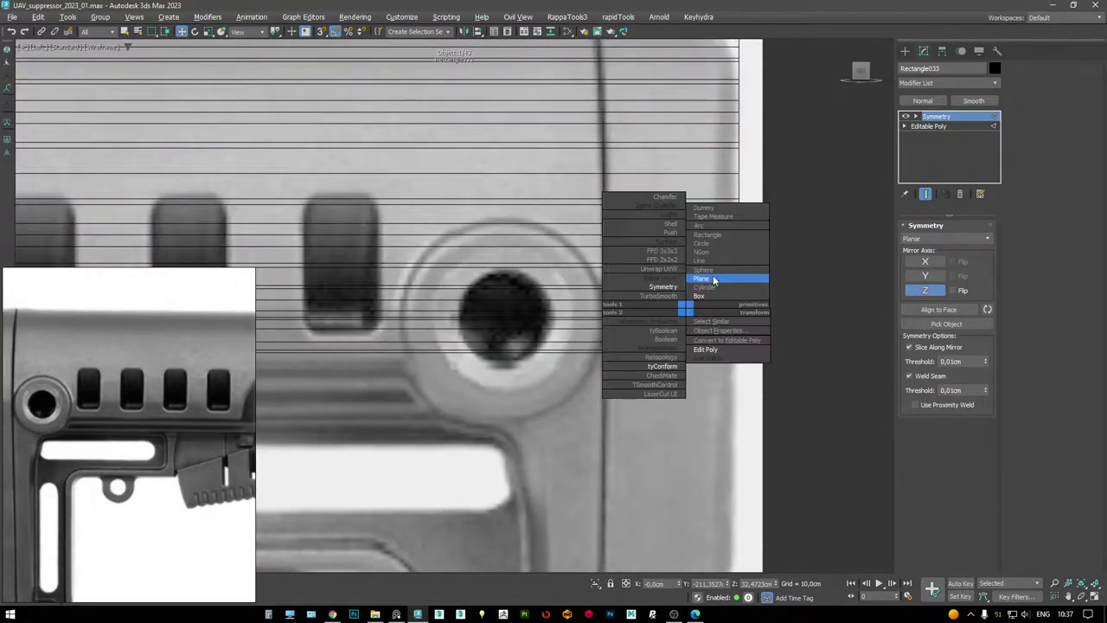
left_click(709, 253)
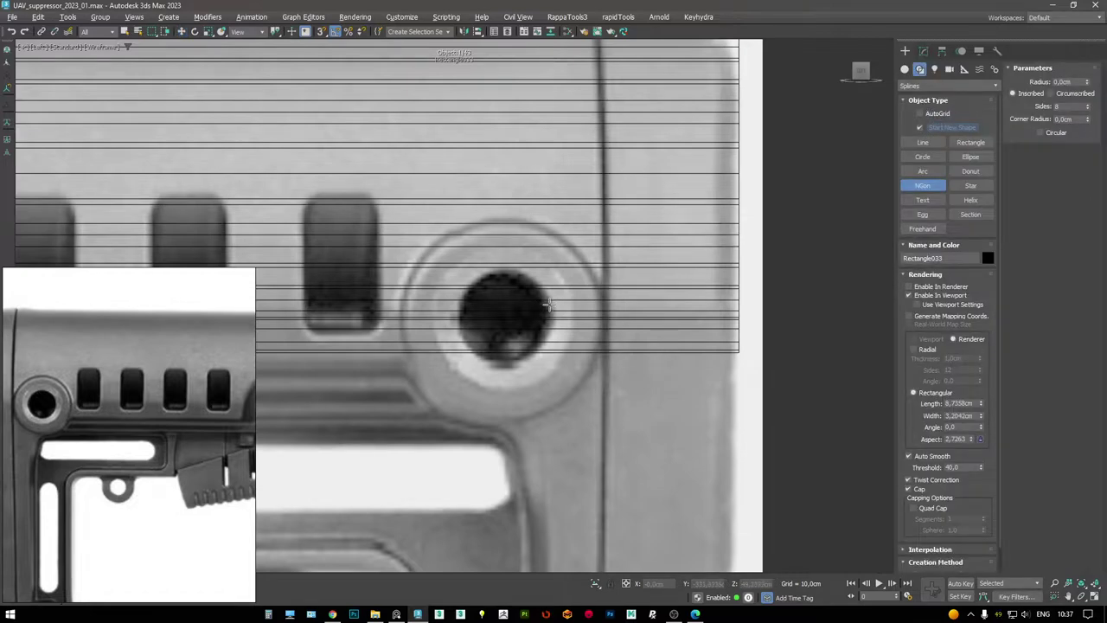
left_click(956, 144)
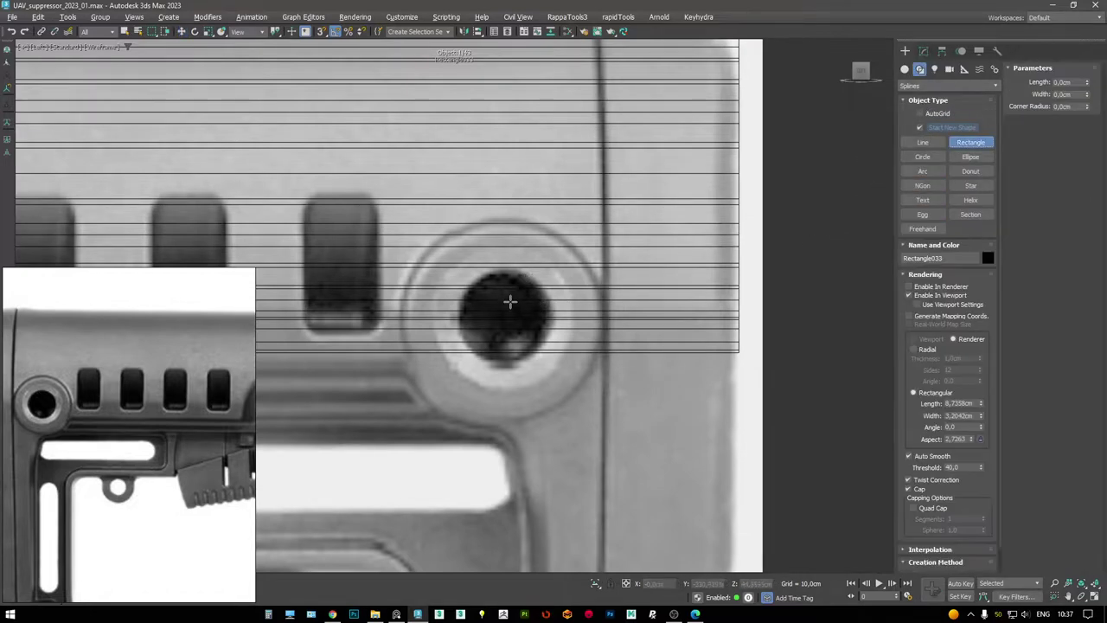
right_click(626, 287)
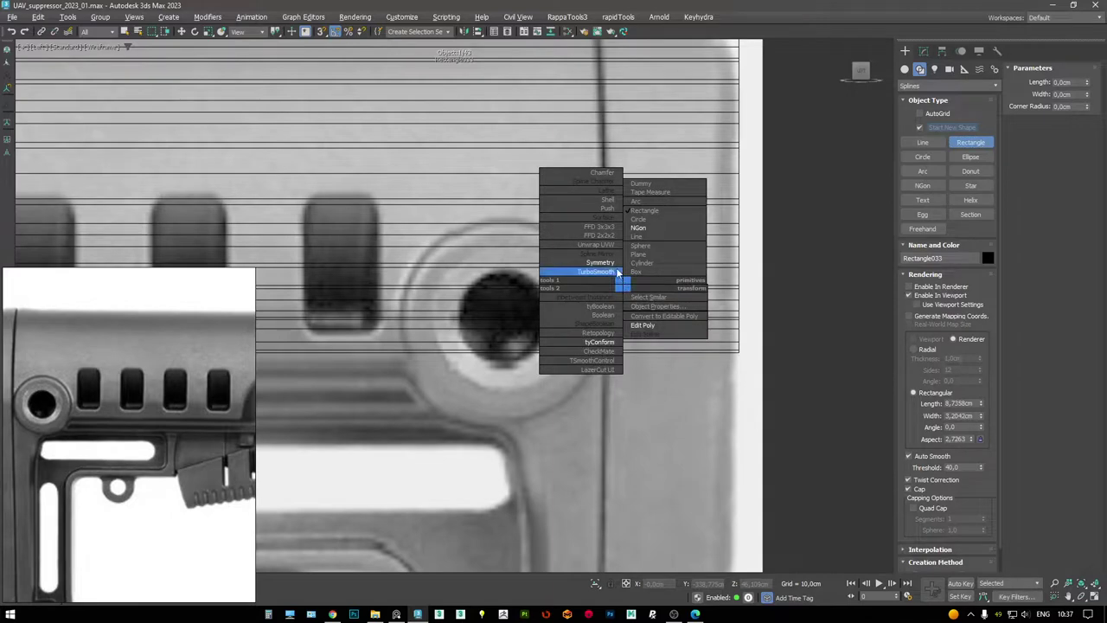
left_click(650, 266)
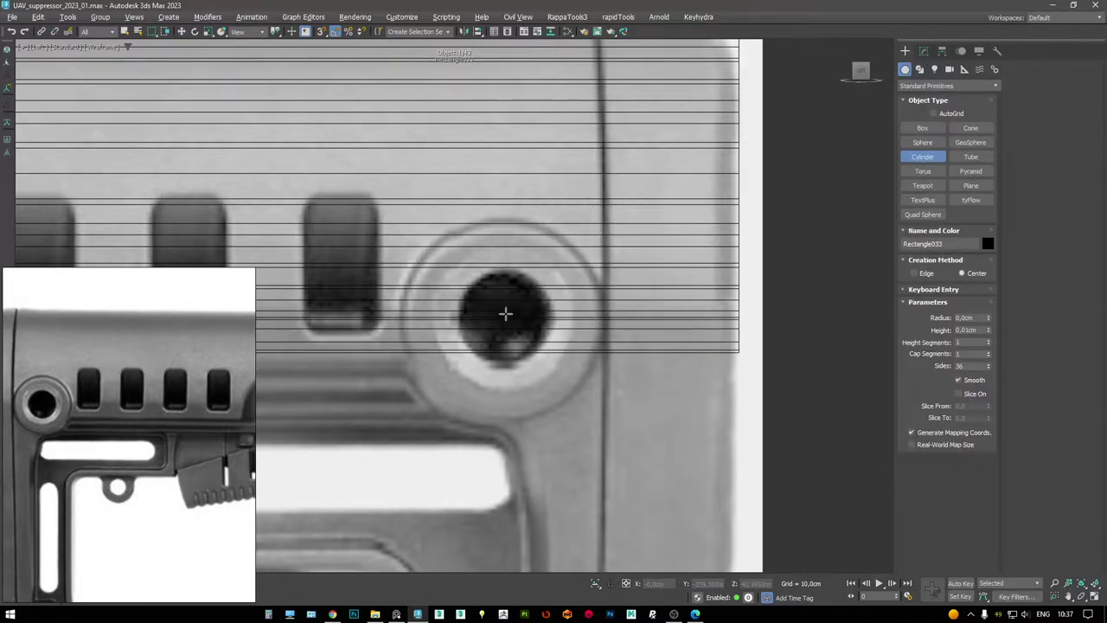
left_click_drag(502, 315, 596, 357)
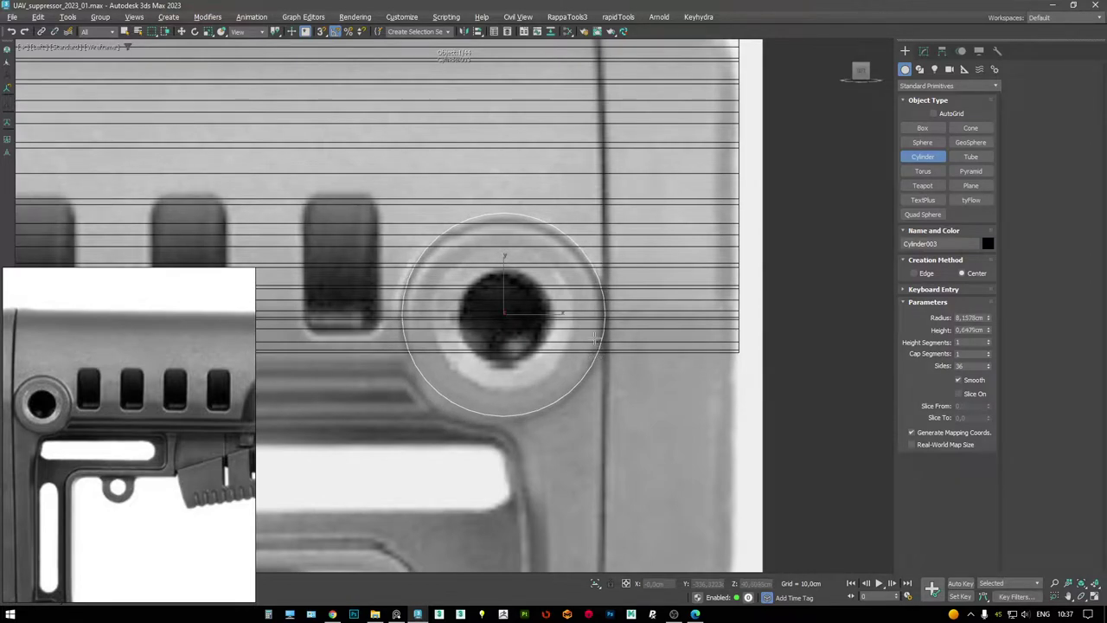
left_click(596, 339)
- Centre the cylinder on the hole, give it 16 sides and shrink its radius to 7.9212cm
key("w")
left_click_drag(517, 305, 519, 308)
left_click(924, 50)
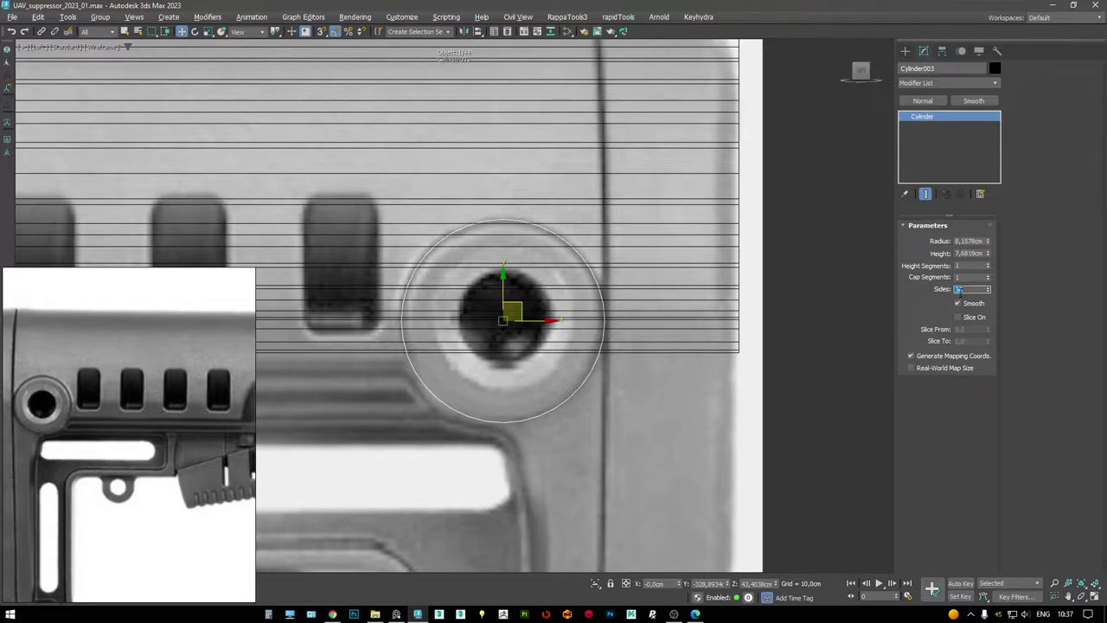
key("Return")
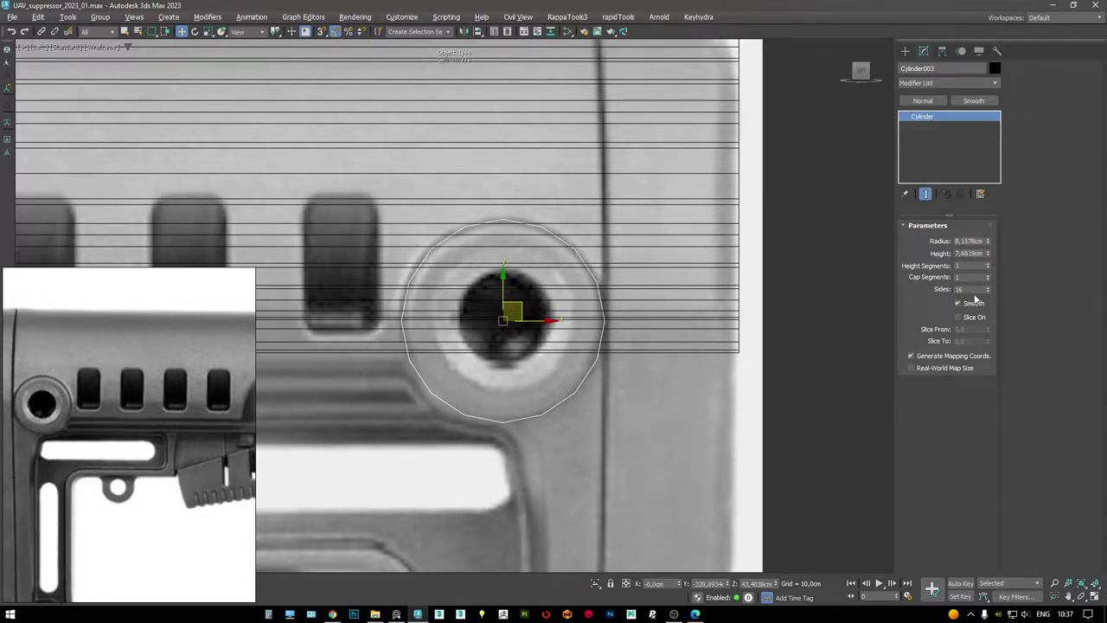
left_click_drag(989, 240, 988, 256)
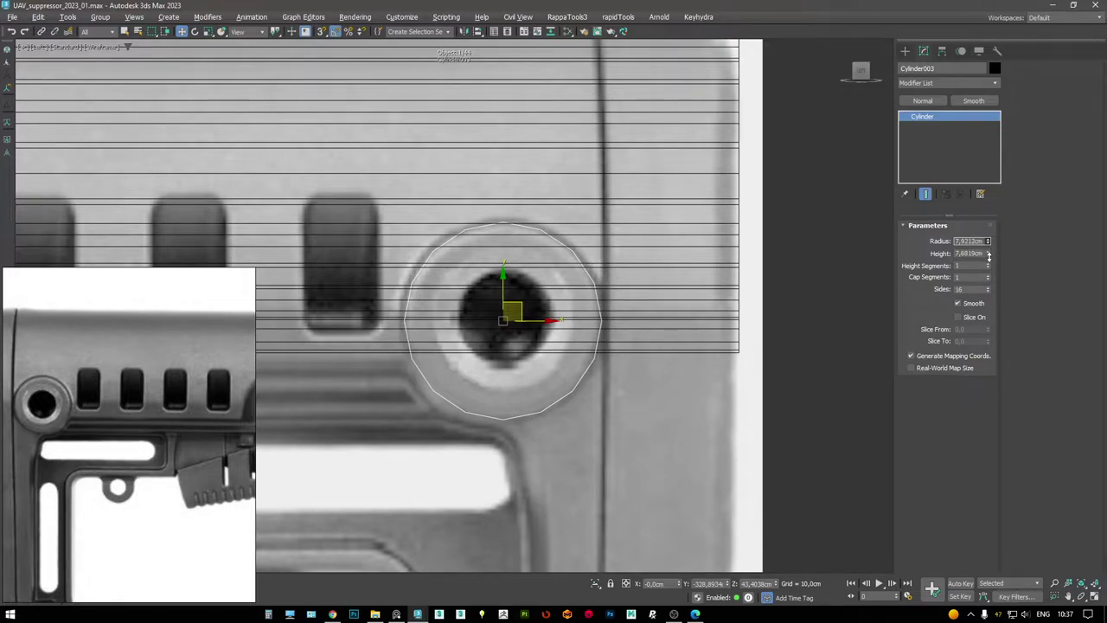
- Convert the cylinder to Editable Poly and delete its end cap polygon
key("alt+w")
key("p")
key("alt+w")
middle_click_drag(588, 370, 610, 316, "alt")
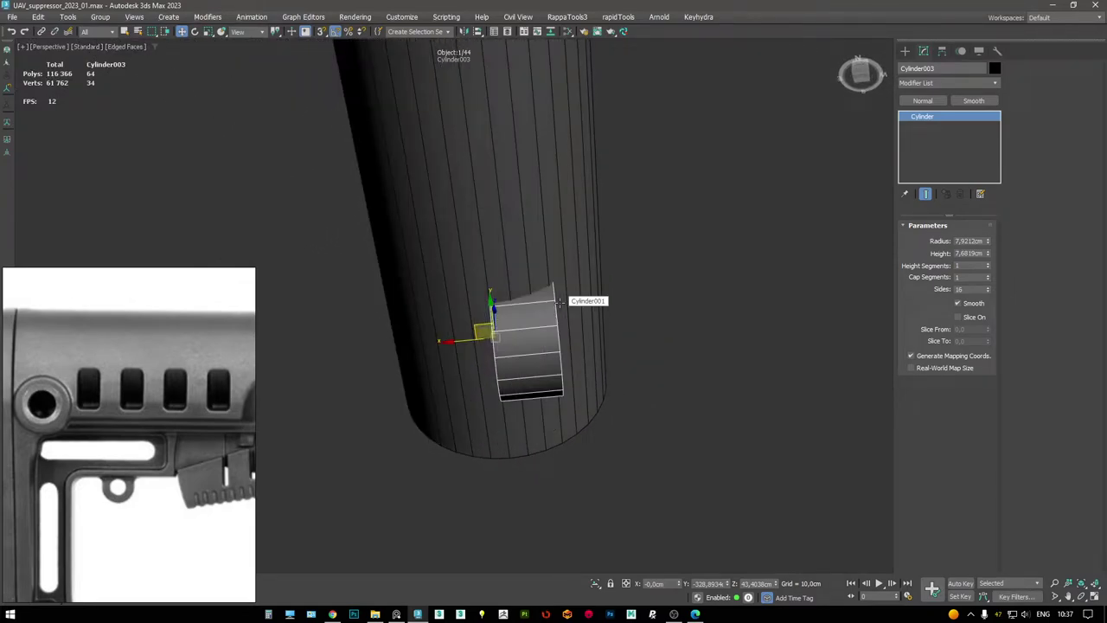
middle_click_drag(559, 301, 543, 333, "alt")
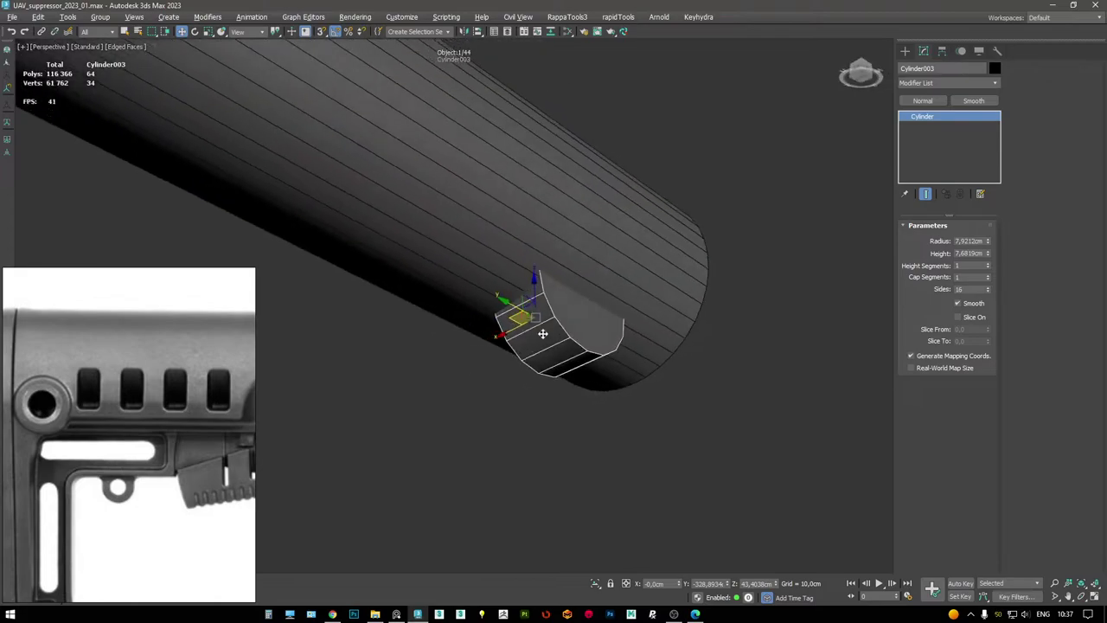
key("4")
left_click(588, 311)
key("Delete")
- Create the linear spline Shape006 from the selected cylinder edges
middle_click_drag(591, 308, 606, 310, "alt")
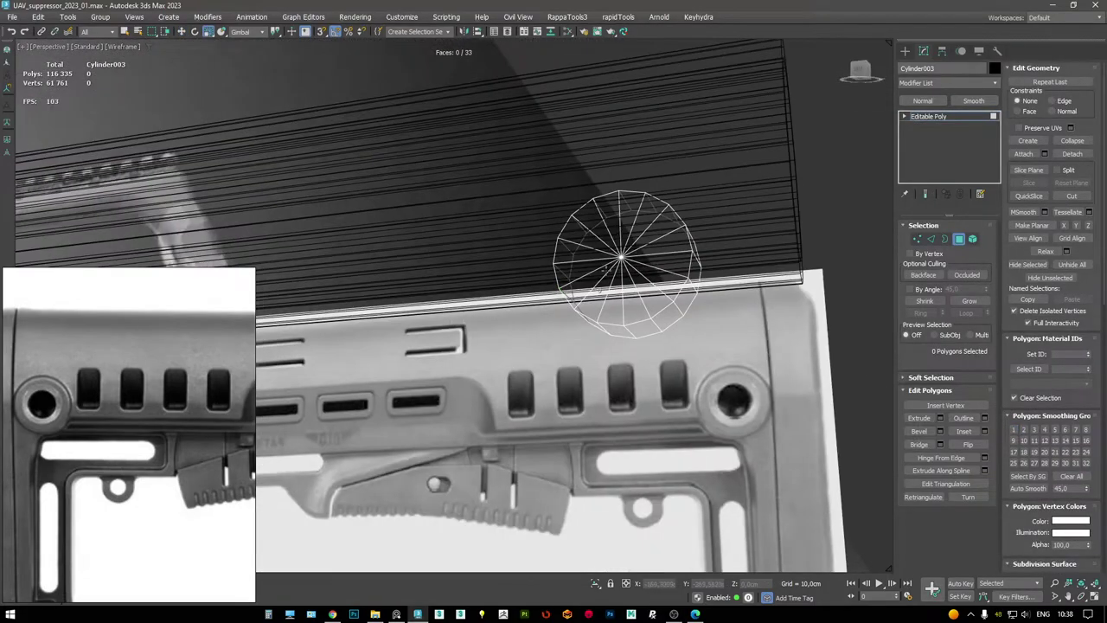
key("2")
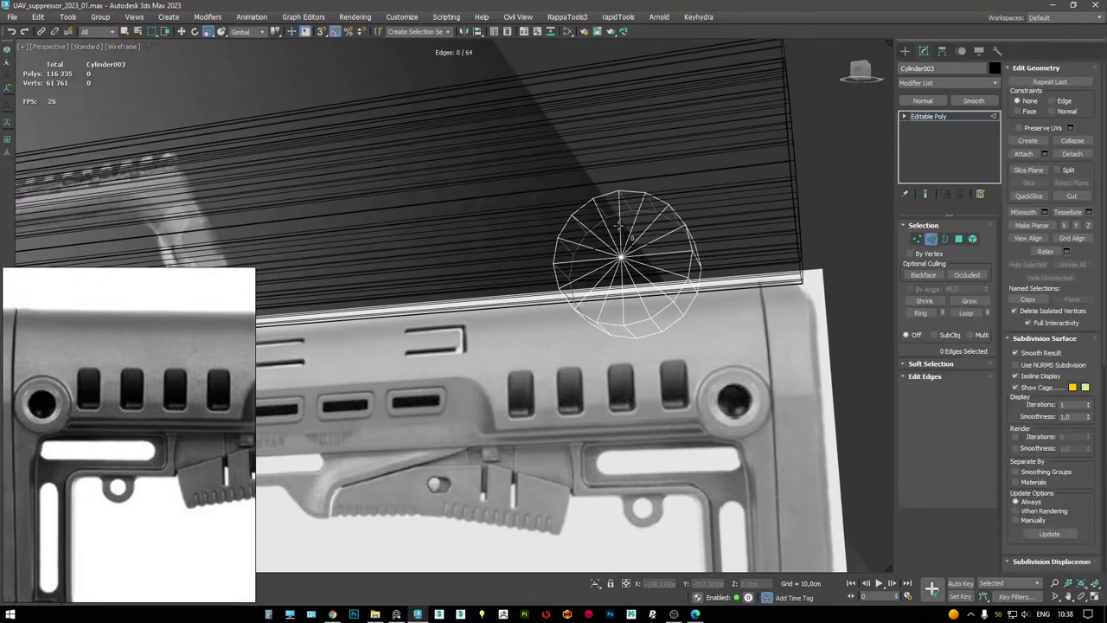
scroll(670, 257, "up", 3)
middle_click_drag(670, 257, 689, 254, "alt")
key("F3")
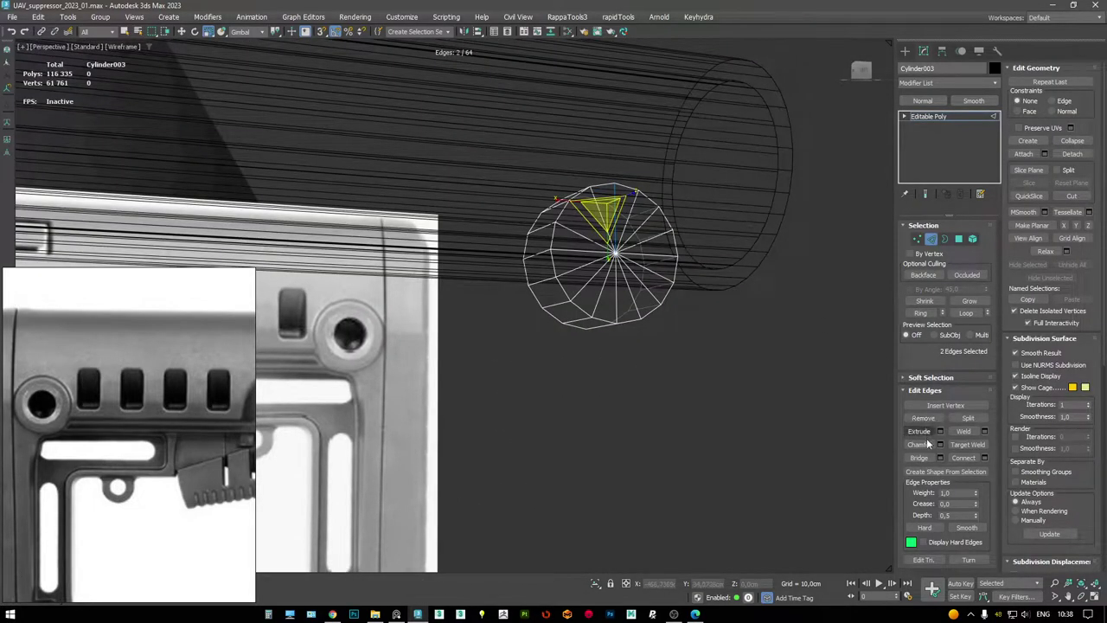
left_click(926, 469)
left_click(572, 308)
left_click(532, 324)
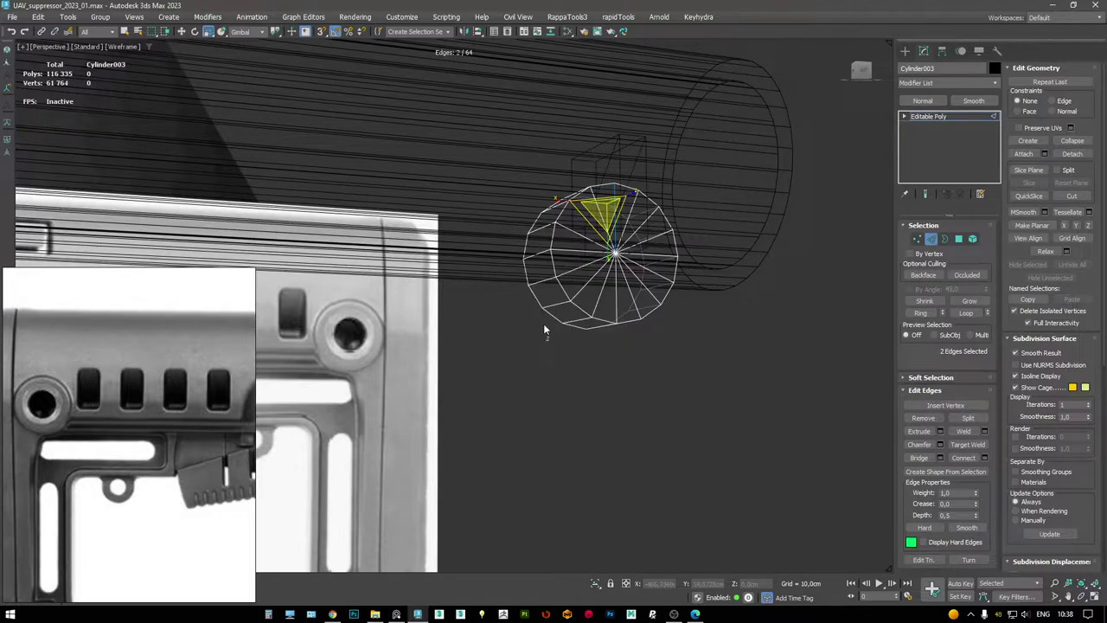
- Delete the helper cylinder and select the new triangular spline Shape006
left_click(915, 119)
key("Delete")
left_click(617, 178)
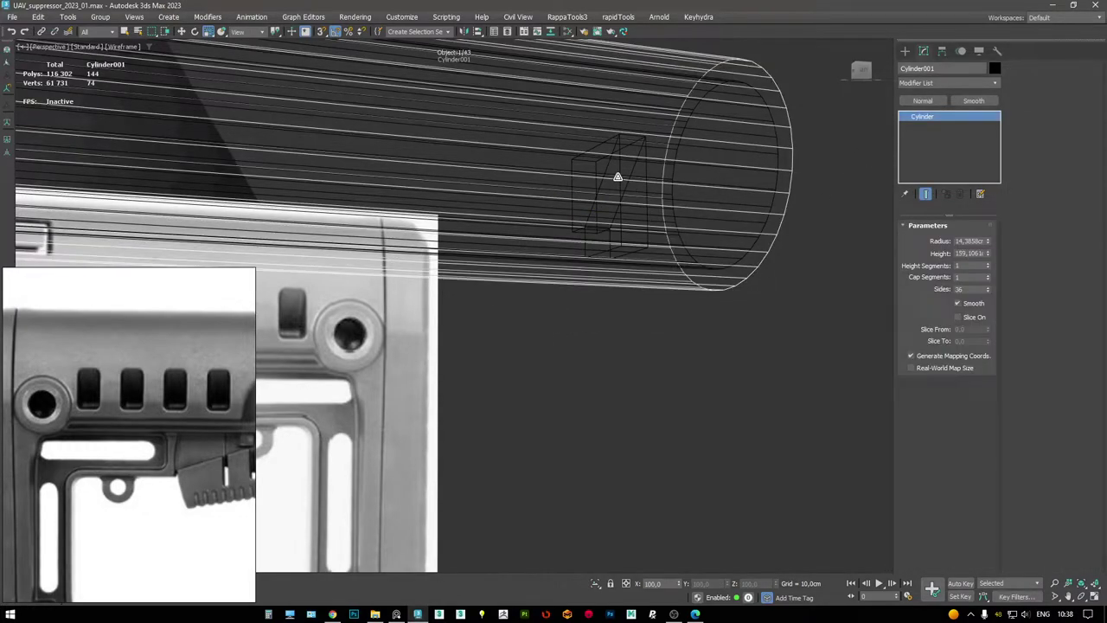
left_click(581, 264)
- Lathe the triangle spline around the Z axis with Weld Core and Flip Normals enabled
left_click(926, 247)
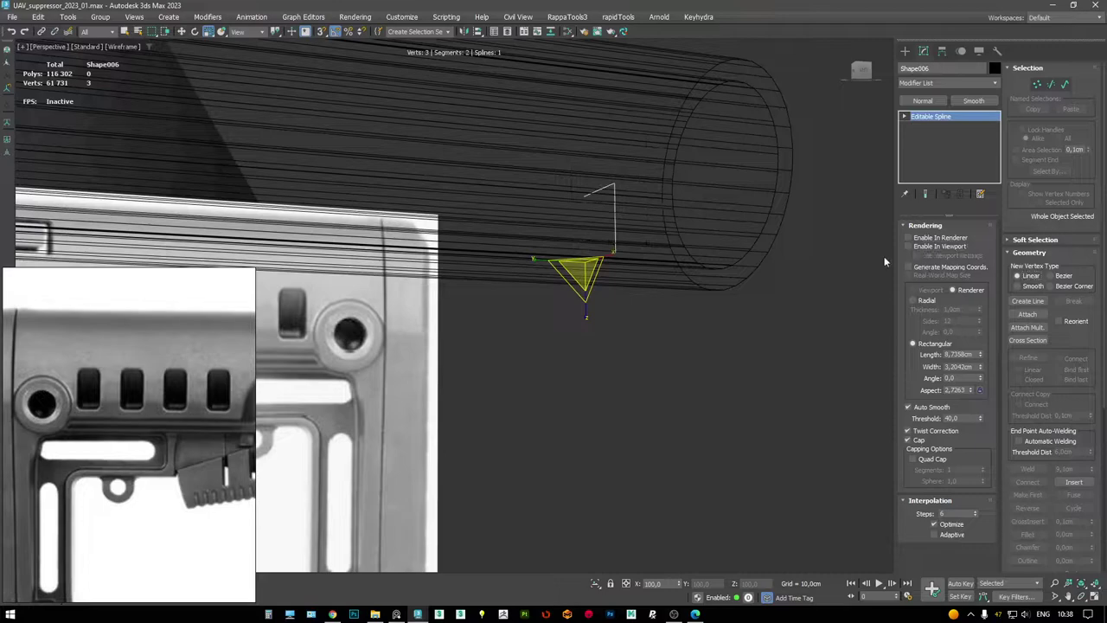
right_click(755, 254)
scroll(754, 254, "down", 2)
left_click(745, 240)
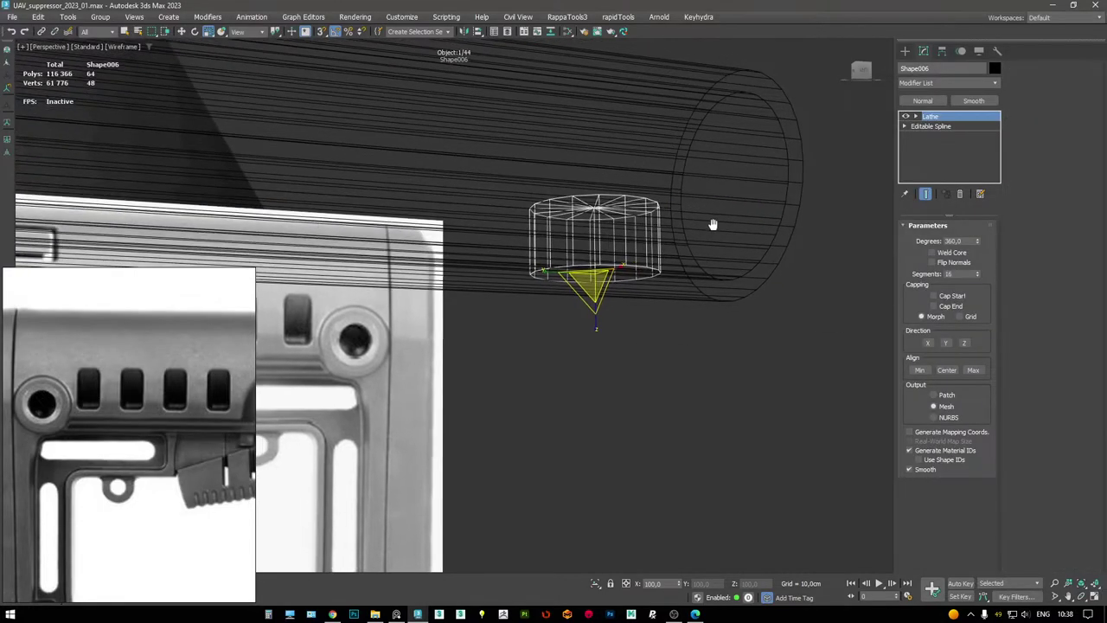
left_click(964, 342)
key("F3")
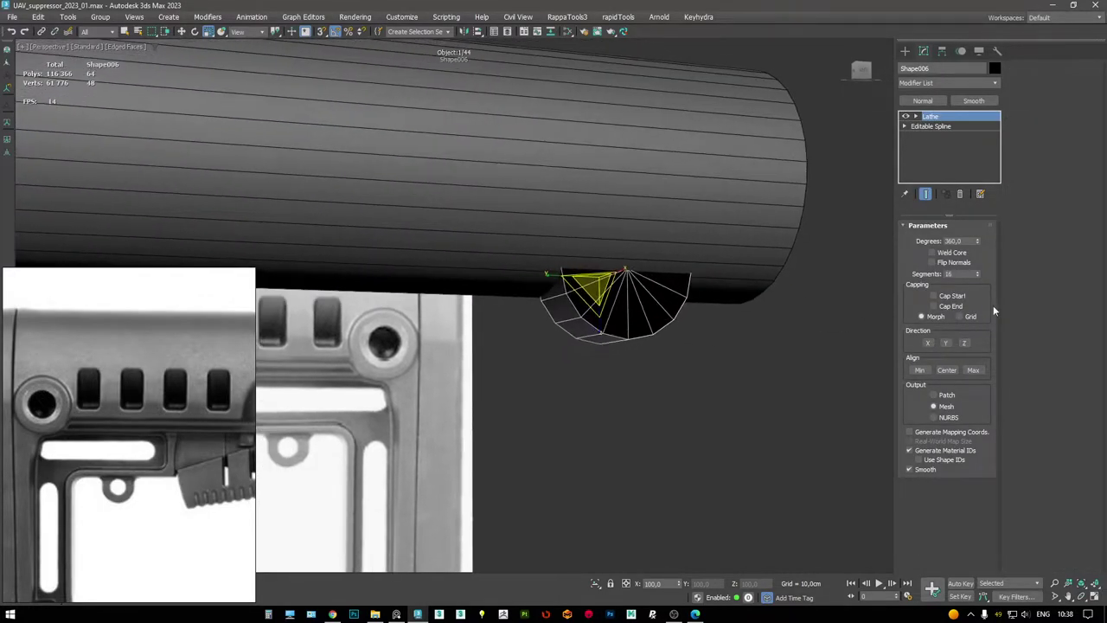
left_click(943, 253)
left_click(943, 262)
middle_click_drag(692, 269, 785, 211, "alt")
key("F3")
- Move two profile spline vertices while showing the lathed result, then return to Lathe
left_click(931, 126)
middle_click_drag(744, 286, 705, 314, "alt")
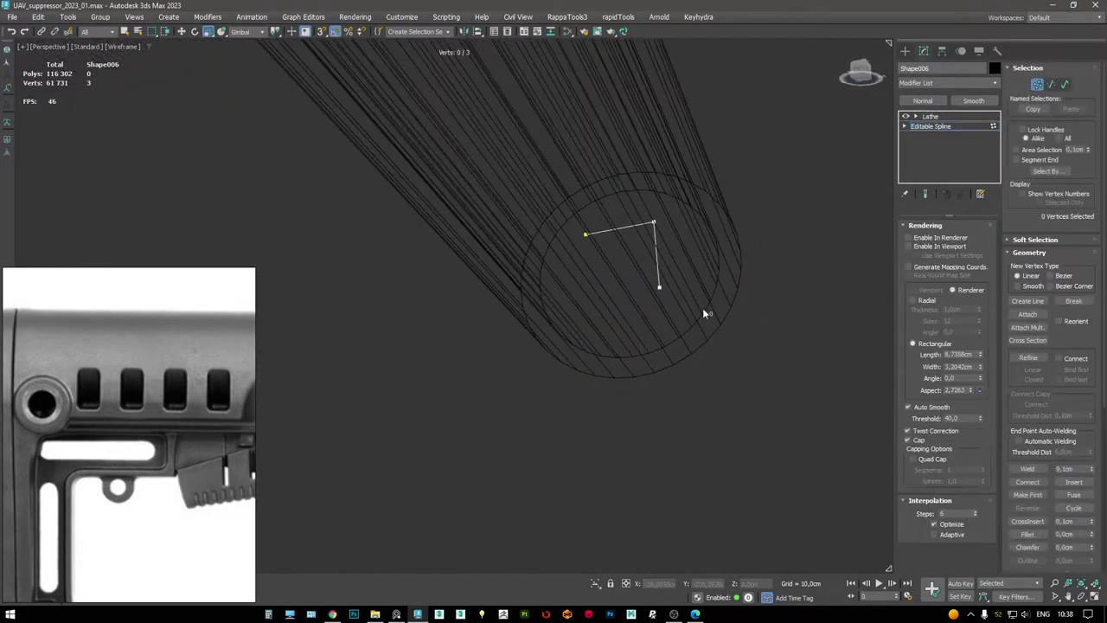
left_click_drag(643, 205, 644, 206)
key("F3")
key("w")
key("F3")
key("F3")
key("ctrl+e")
middle_click_drag(769, 215, 581, 218, "alt")
key("F4")
left_click(931, 116)
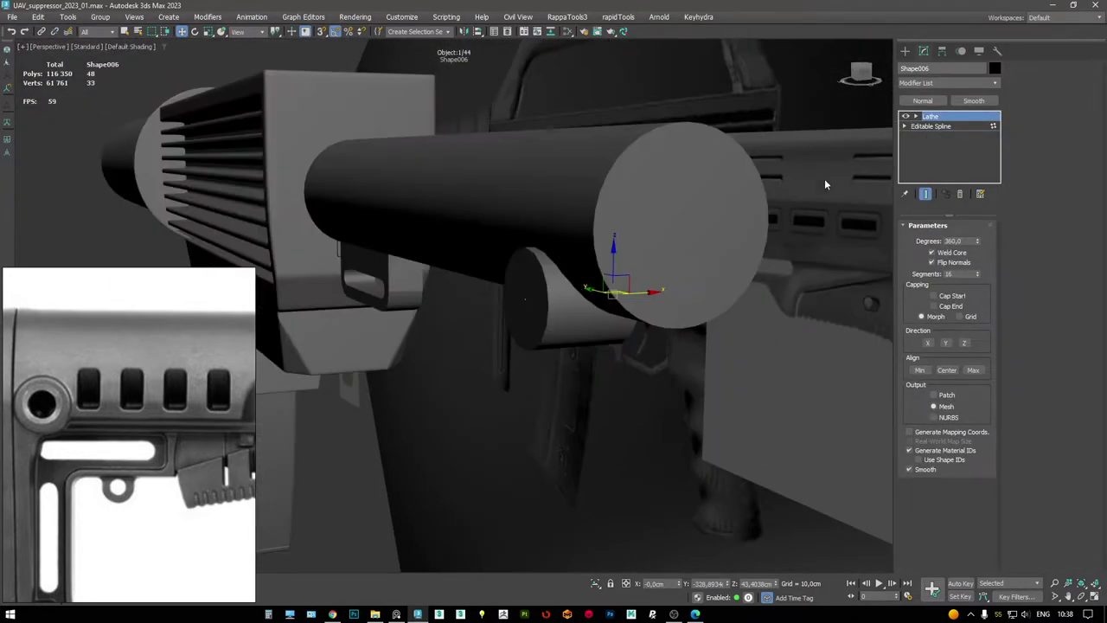
- Add Symmetry and then Chamfer modifiers to the lathed part
right_click(827, 217)
left_click(814, 199)
key("F3")
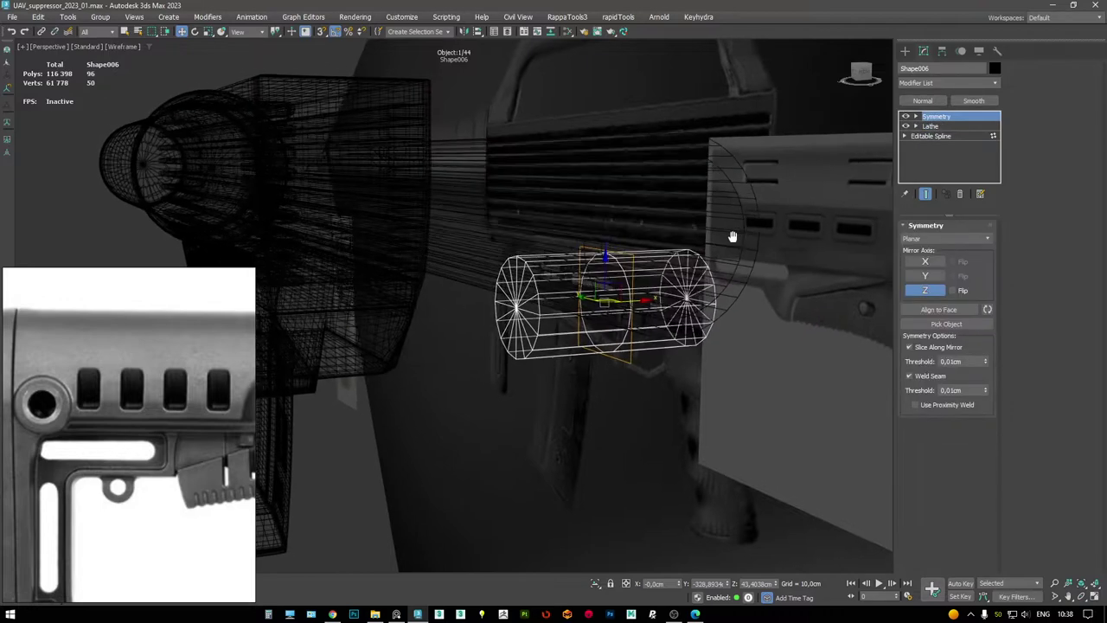
right_click(719, 238)
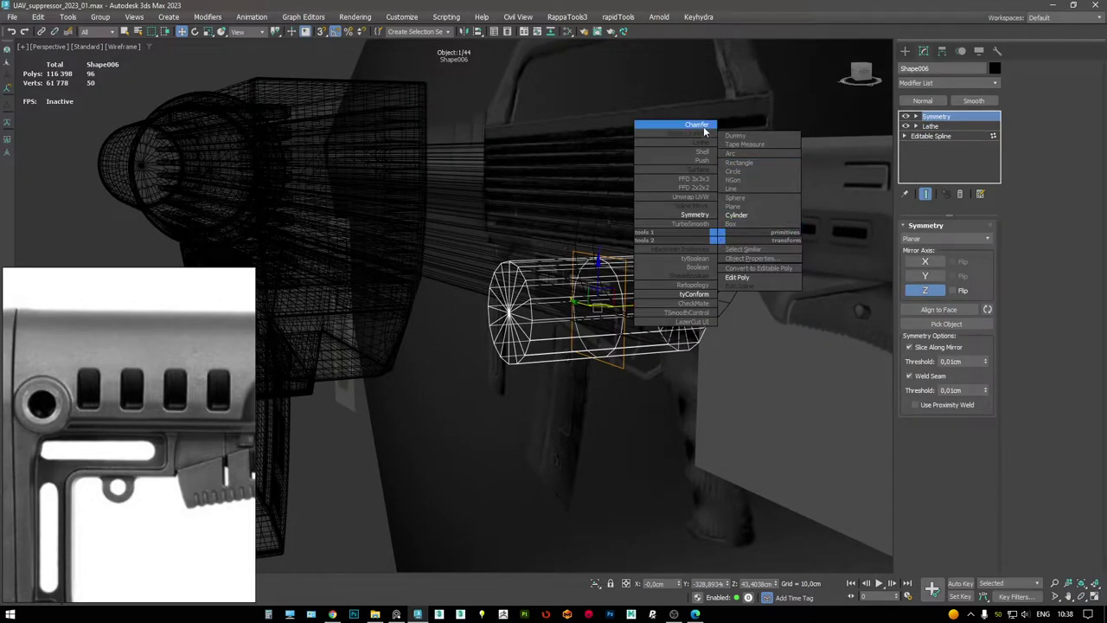
left_click(696, 125)
key("F3")
middle_click_drag(655, 197, 659, 256, "alt")
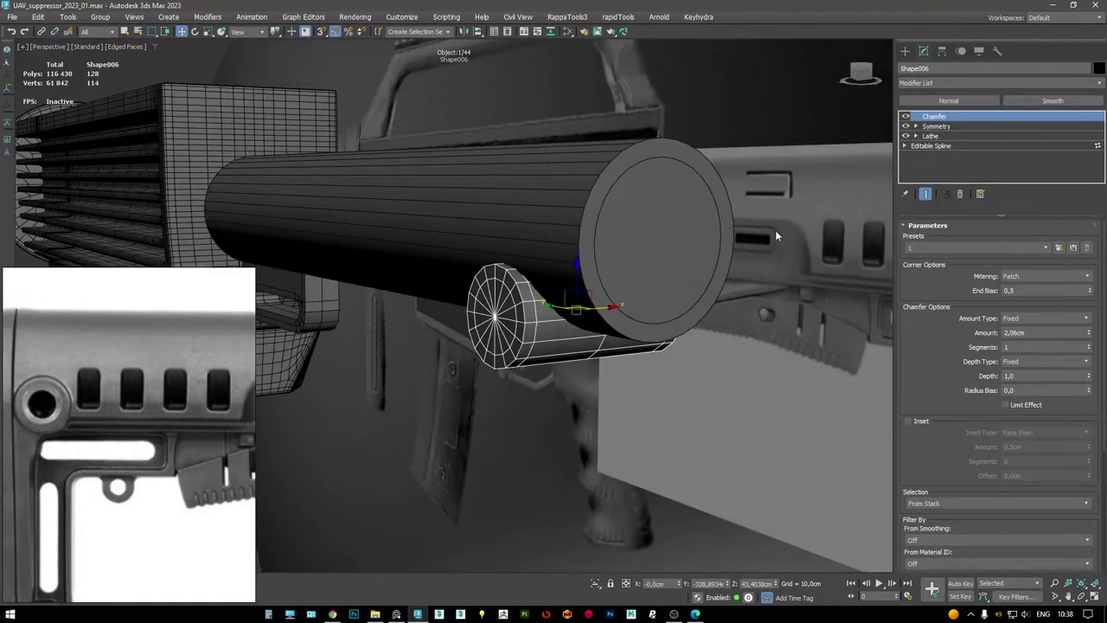
- Add a TurboSmooth modifier on top of the Chamfer
right_click(734, 250)
left_click(705, 227)
mouse_move(705, 226)
middle_mouse_down("alt")
mouse_move(792, 227)
mouse_move(639, 273)
middle_mouse_up("alt")
key("F4")
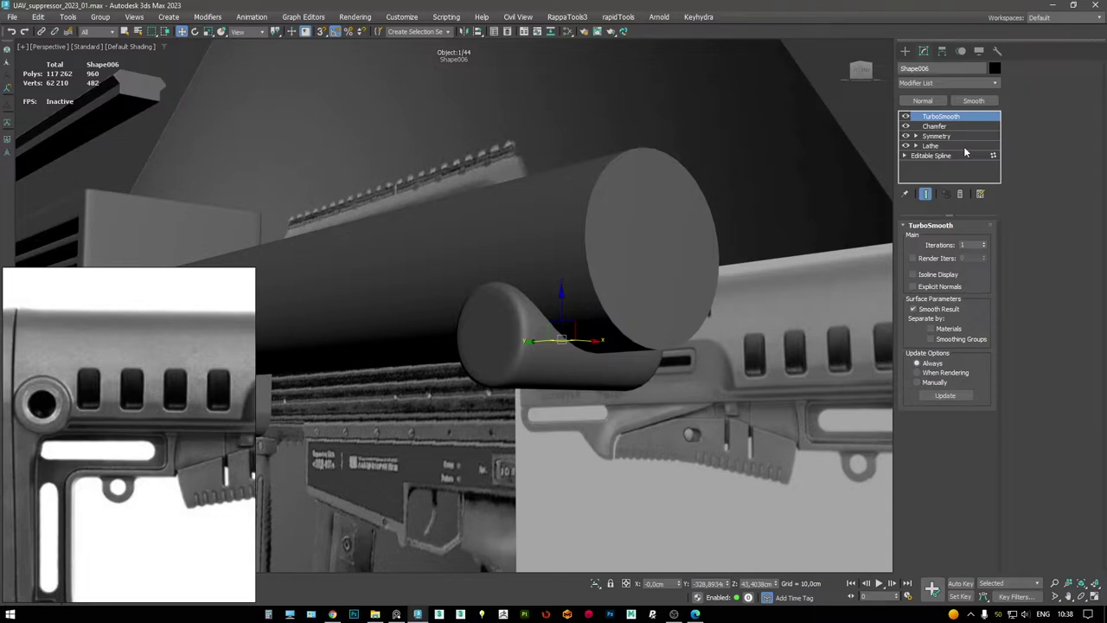
- Lower the Chamfer Amount to about 1,56cm
left_click(932, 126)
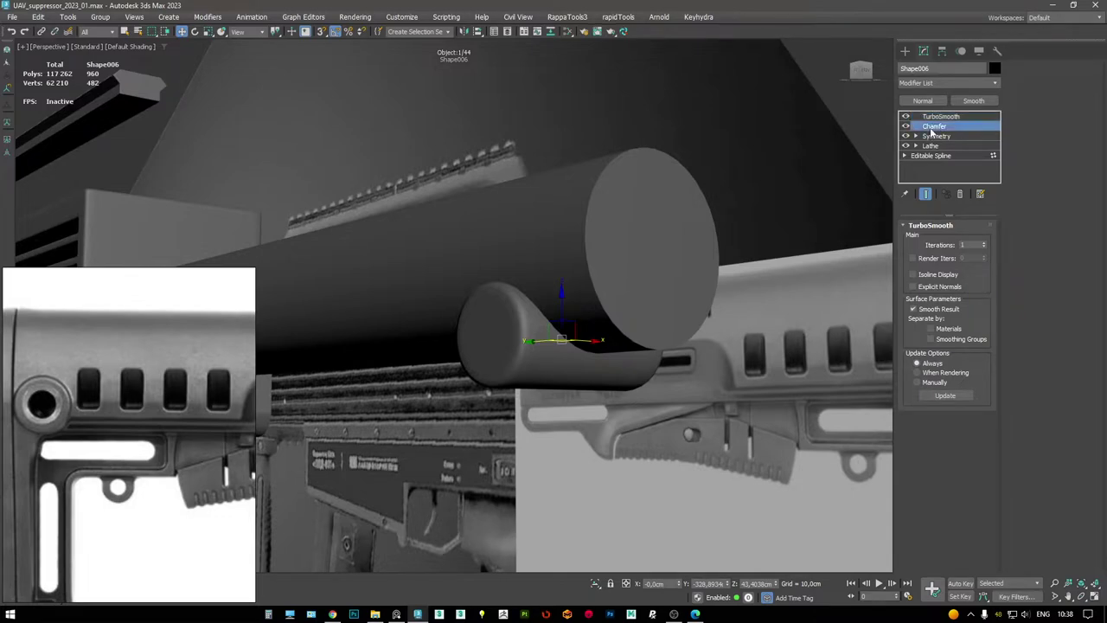
left_click_drag(1089, 333, 1089, 354)
left_click_drag(1082, 504, 1082, 498)
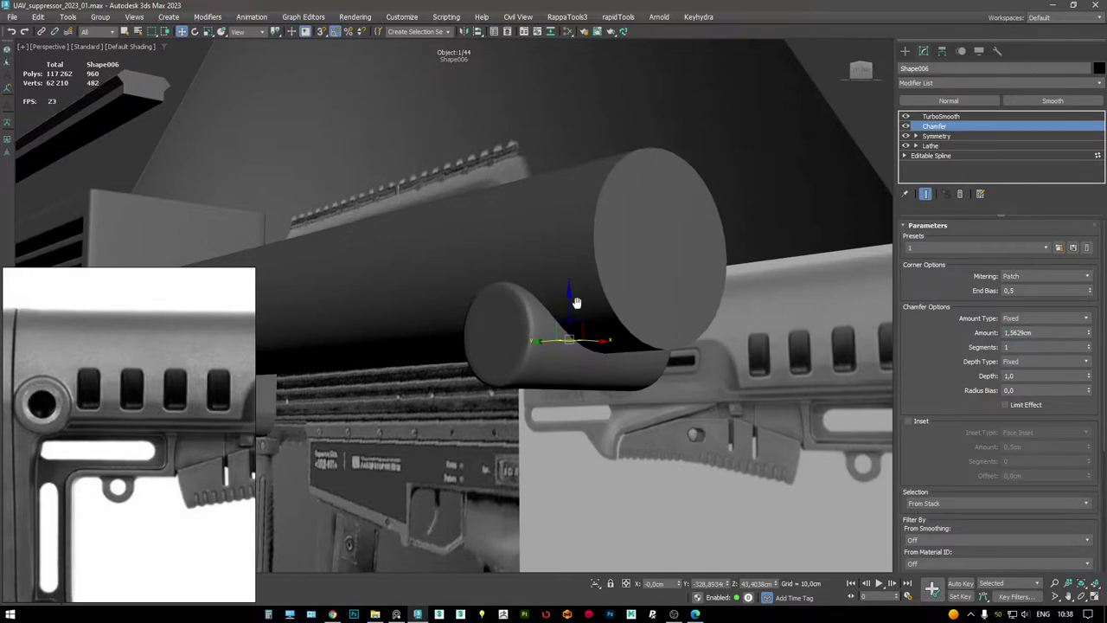
key("F4")
key("alt+w")
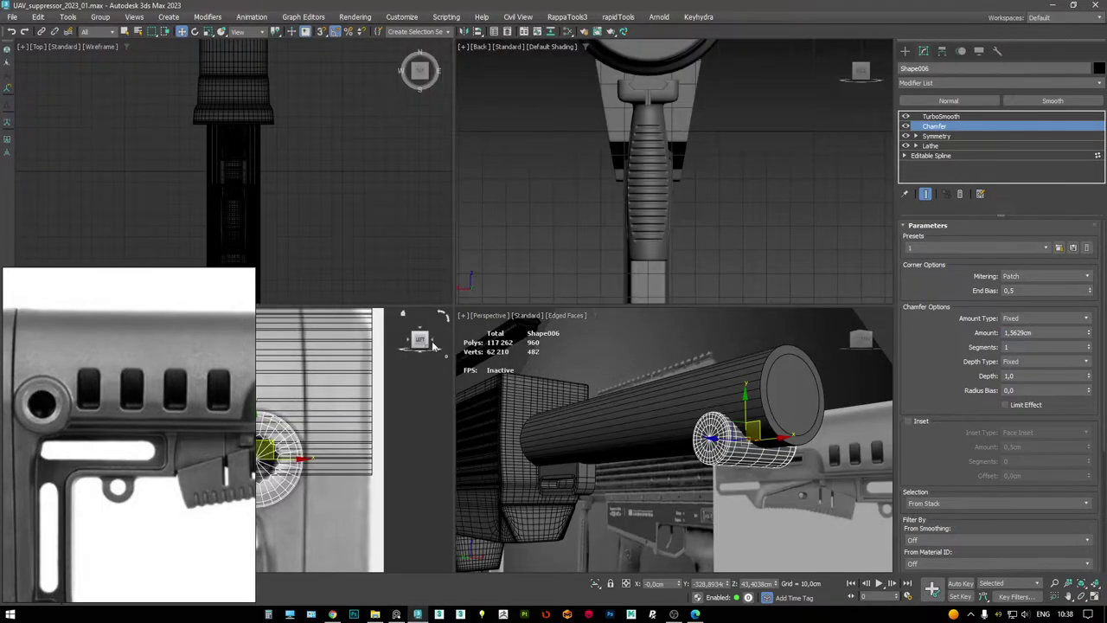
- Refine a new vertex onto the profile's vertical line and set the vertices to Corner
scroll(379, 421, "up", 2)
key("alt+w")
scroll(570, 321, "up", 3)
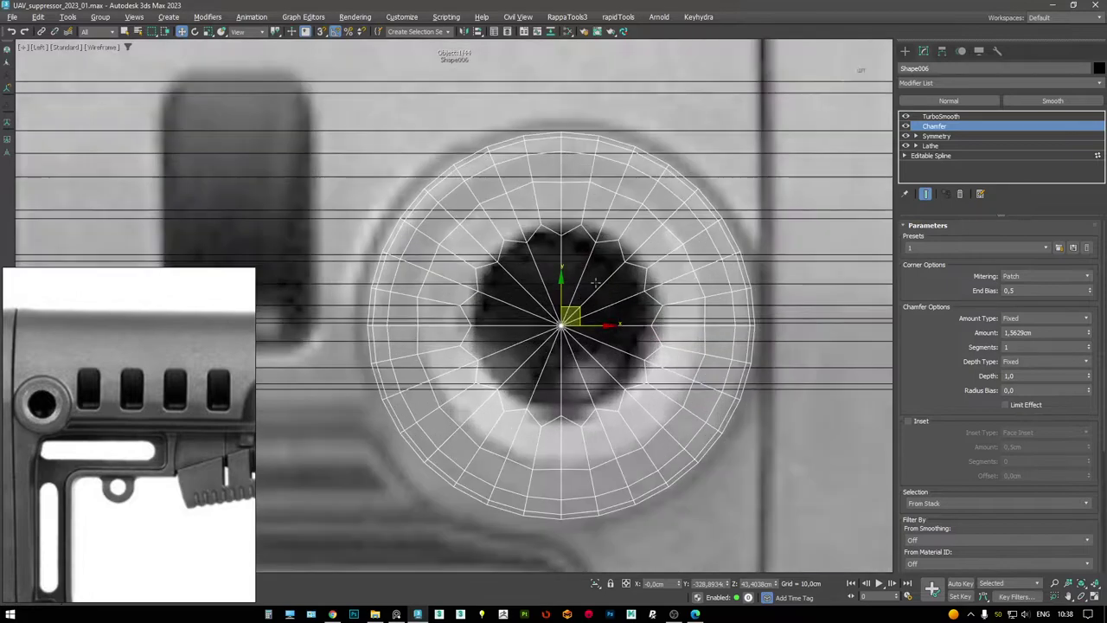
scroll(49, 397, "up", 2)
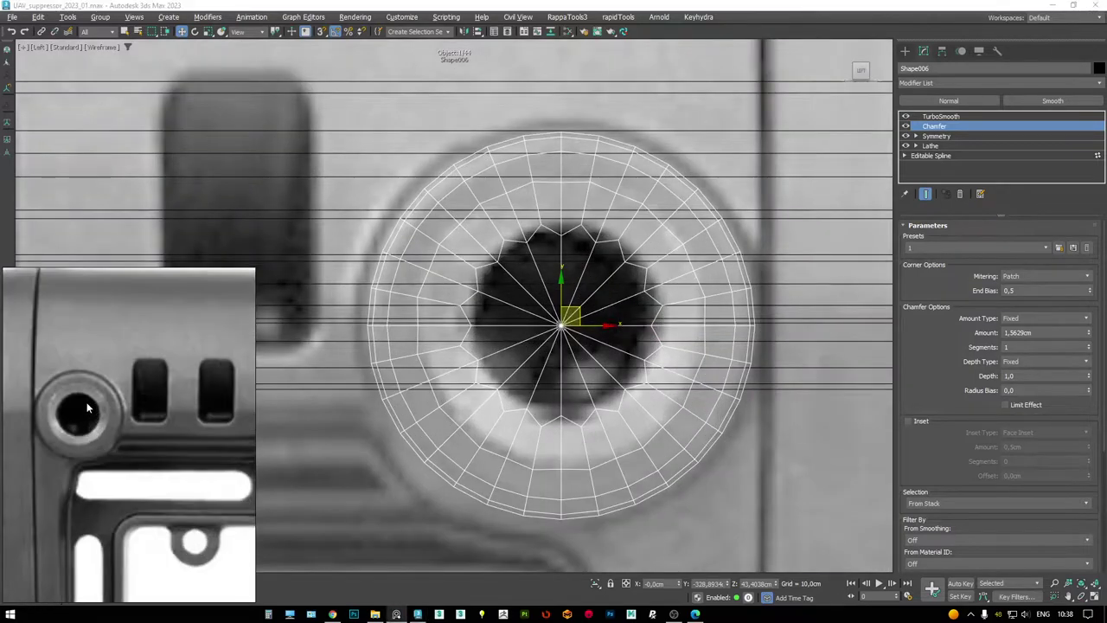
left_click(935, 156)
key("1")
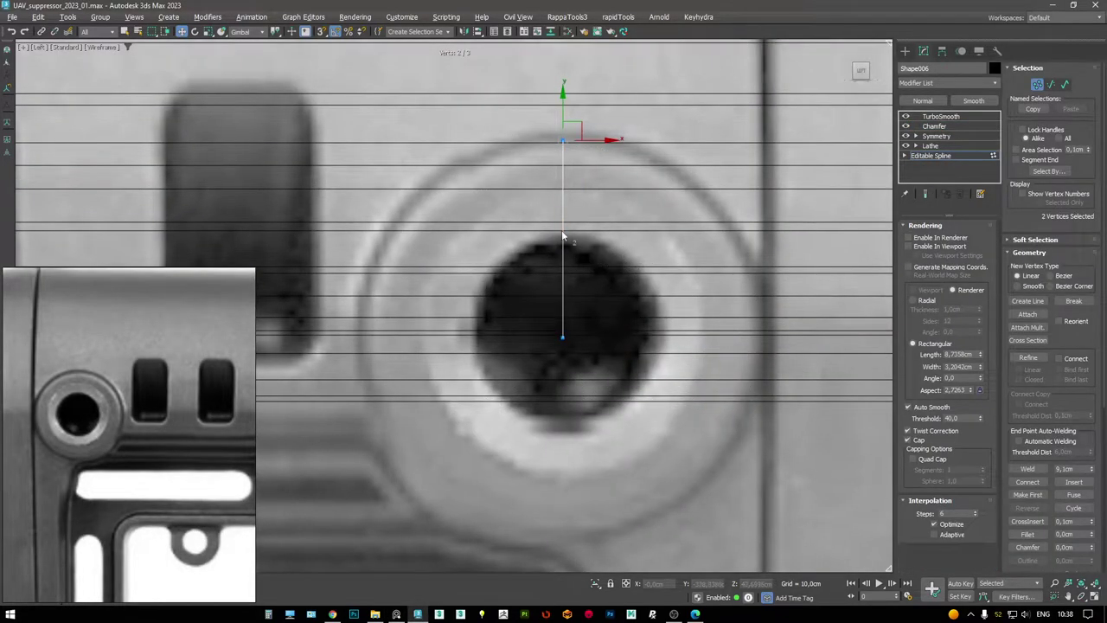
scroll(562, 231, "up", 2)
key("r")
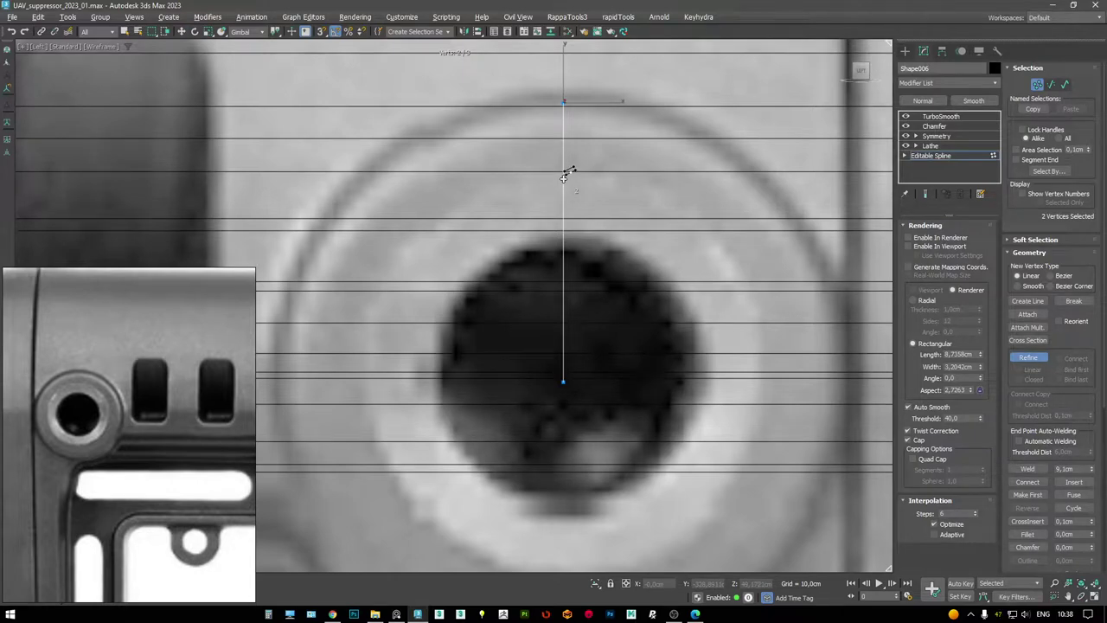
scroll(563, 176, "down", 2)
left_click(567, 181)
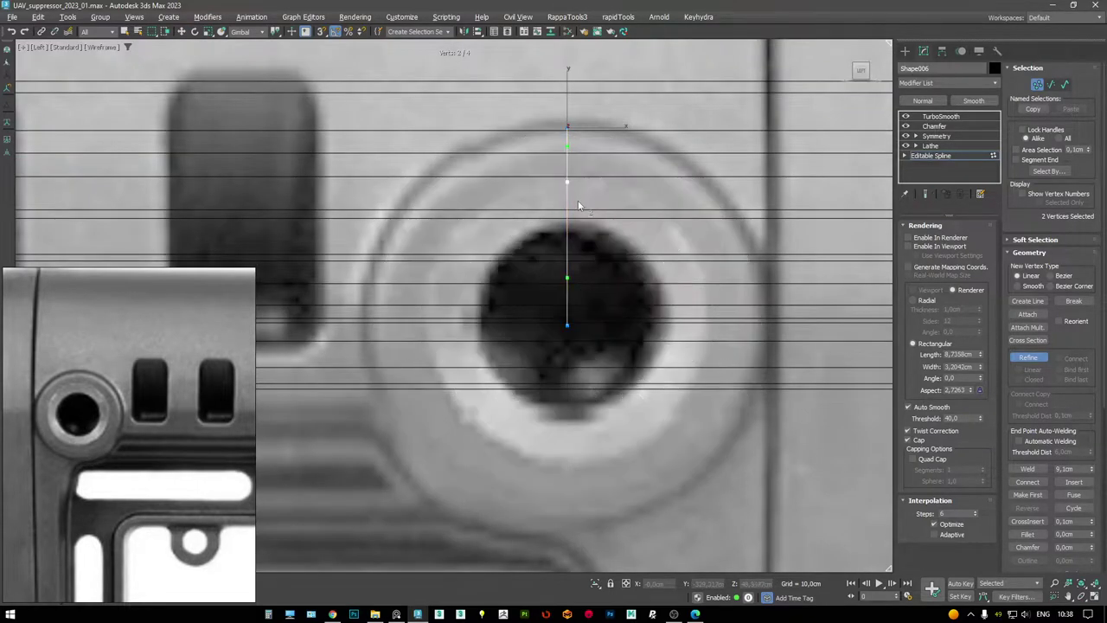
right_click(580, 211)
right_click(586, 167)
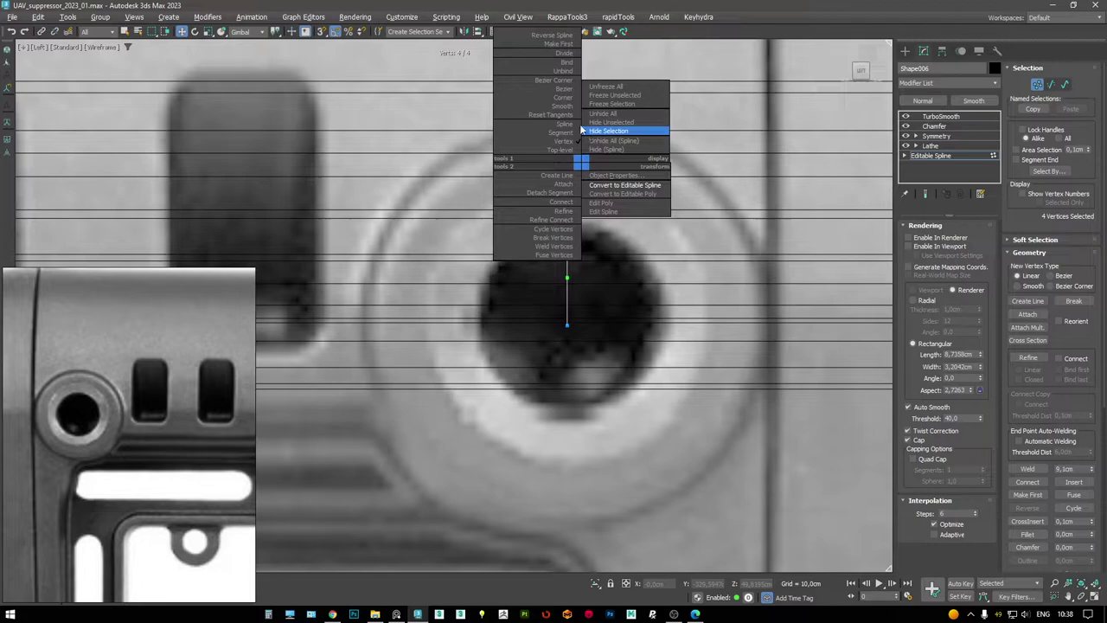
left_click(564, 99)
- Nudge the upper vertices into place with TurboSmooth, Chamfer and Symmetry switched off
left_click(567, 183)
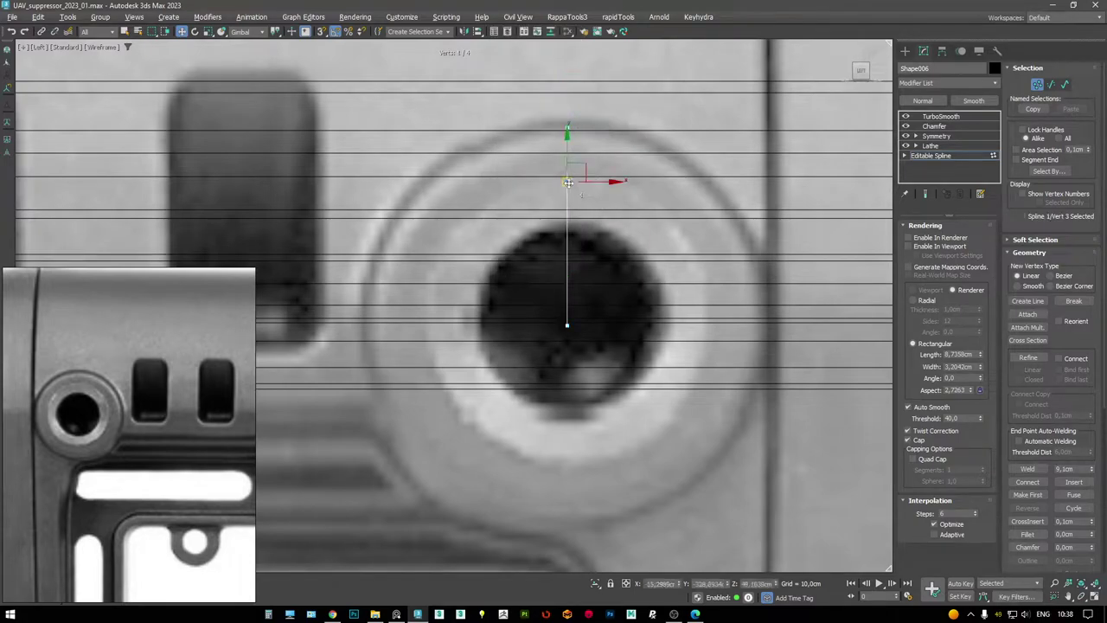
left_click_drag(568, 160, 569, 162)
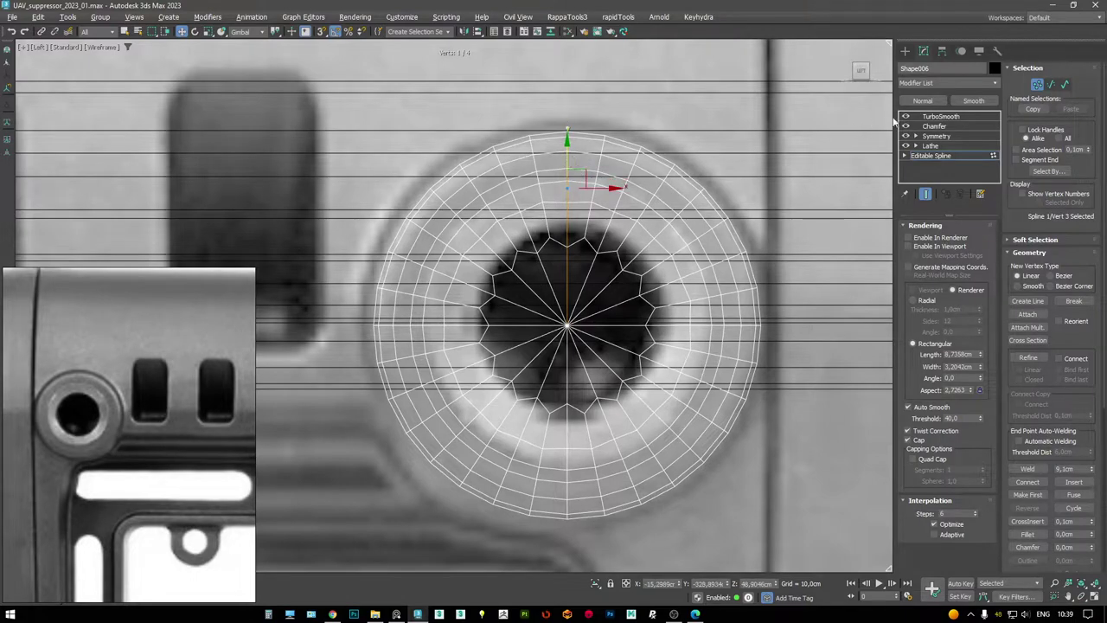
left_click(905, 116)
left_click_drag(571, 147, 570, 147)
key("p")
middle_click_drag(594, 247, 607, 290, "alt")
left_click(904, 127)
left_click(906, 136)
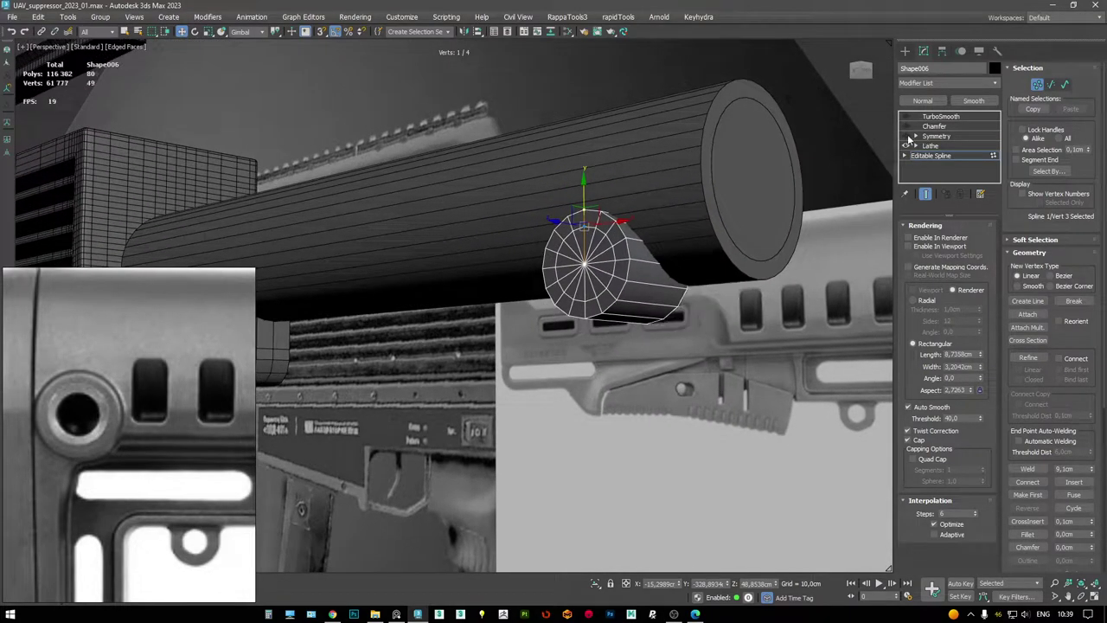
key("alt+w")
key("alt+w")
key("z")
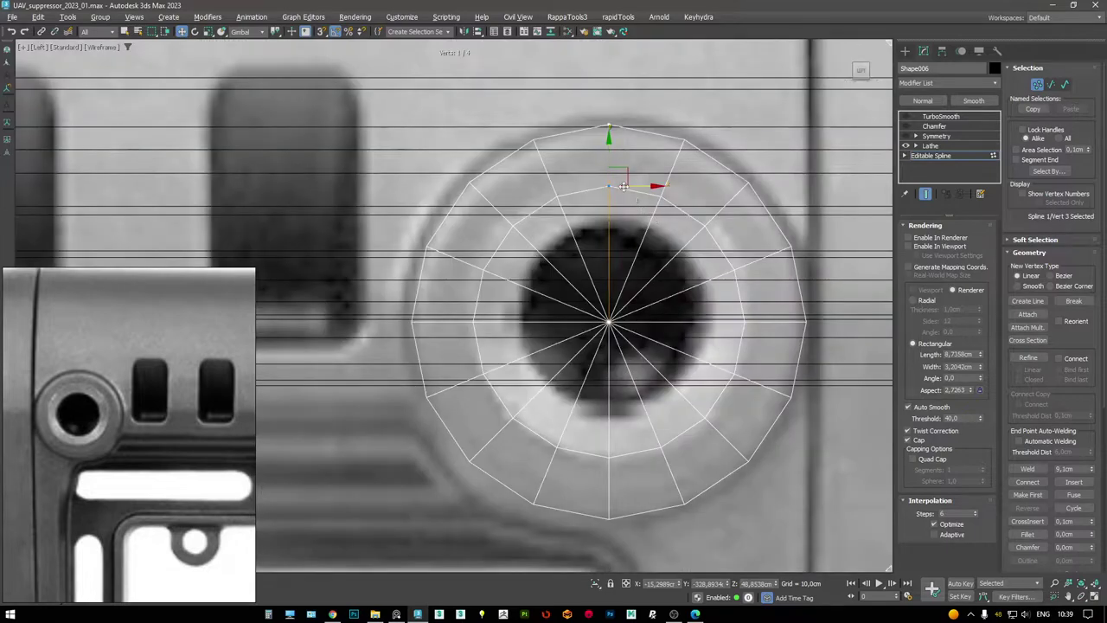
left_click_drag(612, 154, 609, 145)
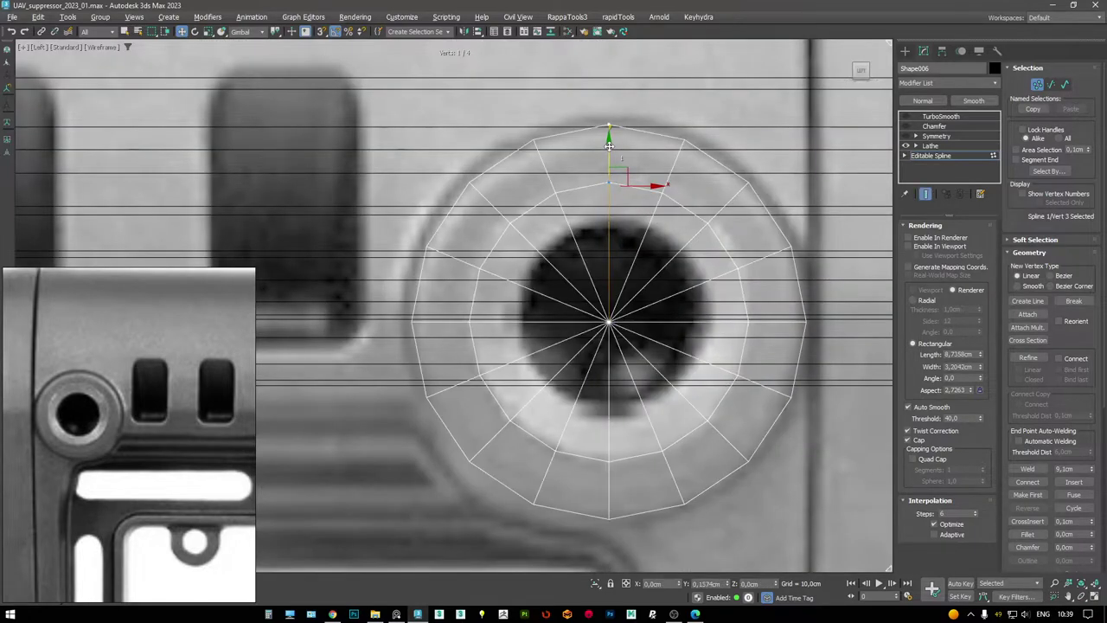
- Refine another vertex on the vertical segment and nudge it slightly down
key("r")
left_click(609, 219)
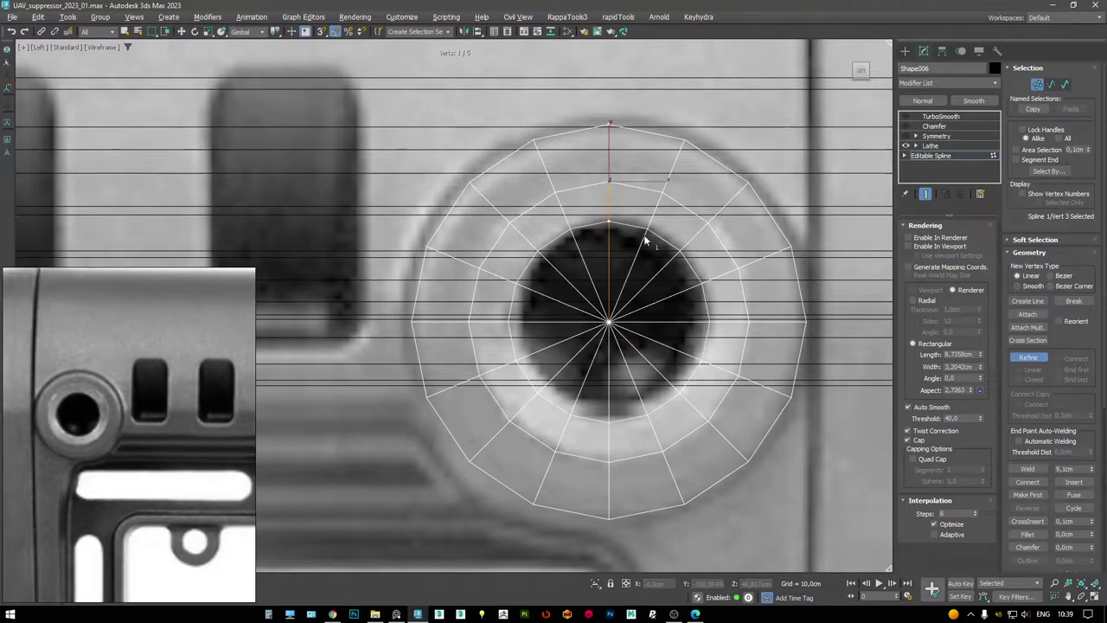
key("w")
left_click(612, 220)
left_click_drag(613, 194, 612, 194)
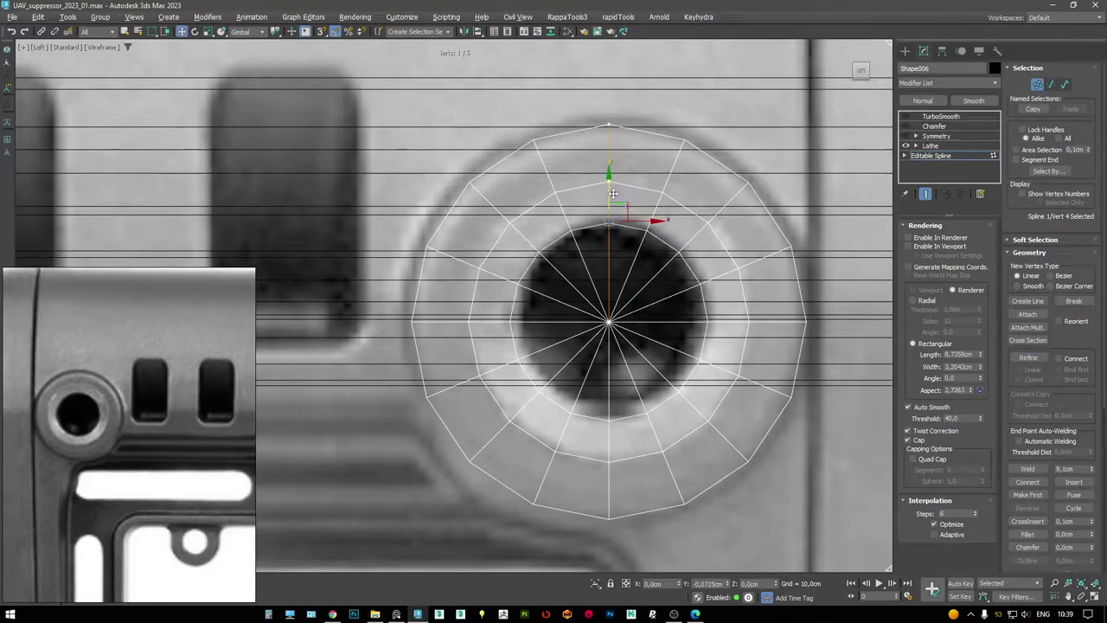
scroll(624, 245, "down", 2)
- Shift-copy a segment outward to extend the outer edge and delete the bottom segment
key("alt+w")
key("alt+w")
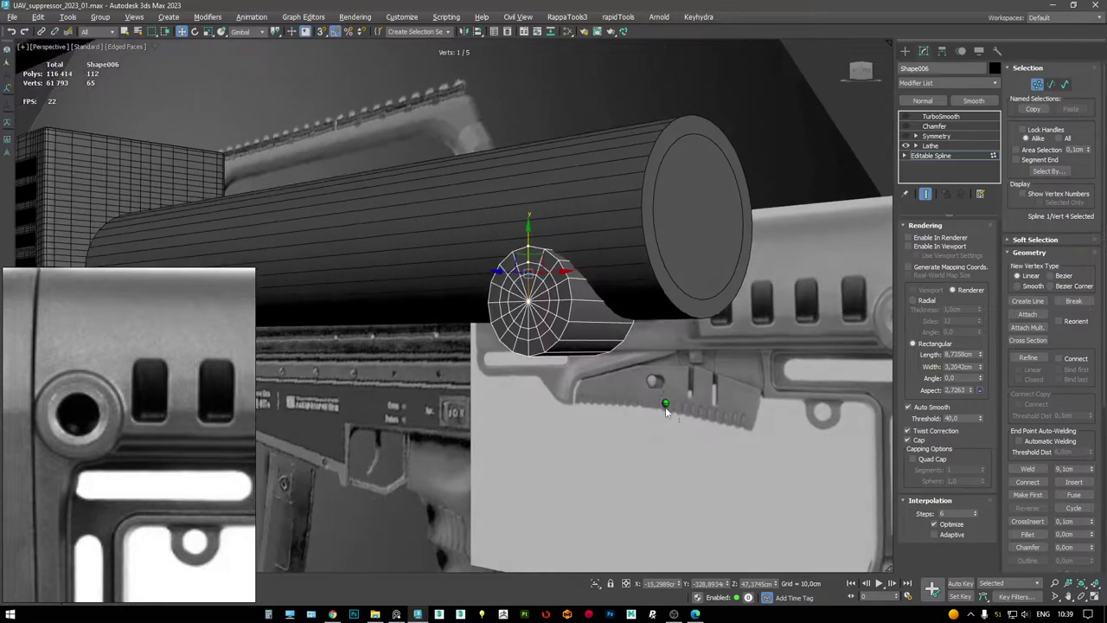
middle_click_drag(648, 454, 624, 370)
scroll(624, 371, "up", 2)
left_click(925, 194)
middle_click_drag(464, 219, 329, 256, "alt")
key("2")
left_click_drag(322, 255, 453, 259)
key("F3")
left_click(450, 218)
left_click(439, 289)
key("Delete")
middle_click_drag(412, 239, 476, 257, "alt")
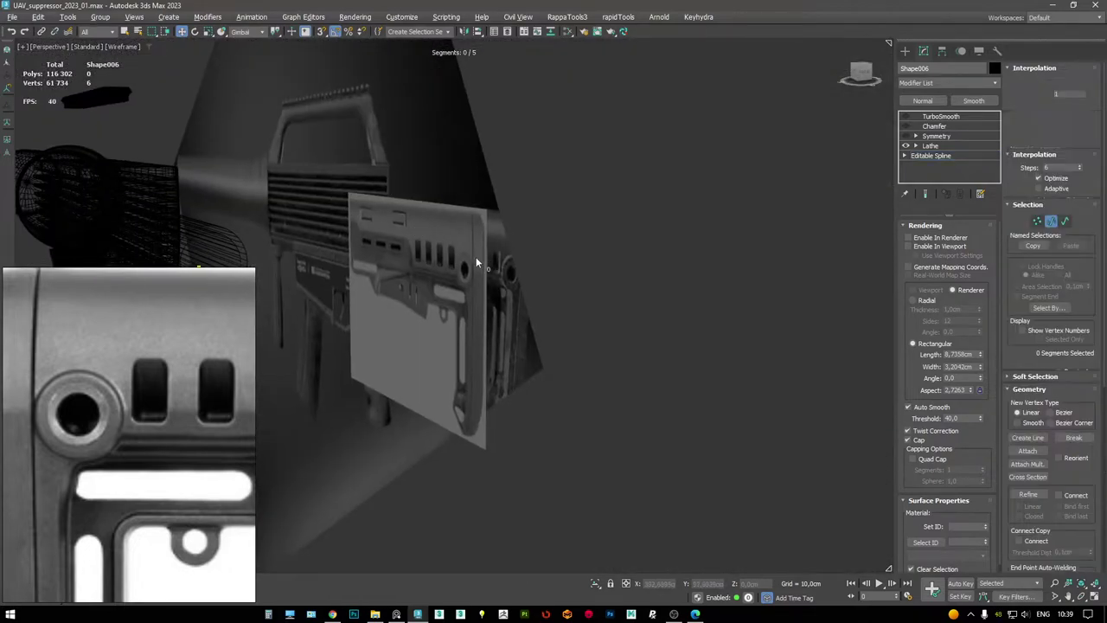
- Isolate the spline, set all its vertices to Smooth, and delete the Chamfer modifier
key("alt+q")
scroll(466, 264, "up", 5)
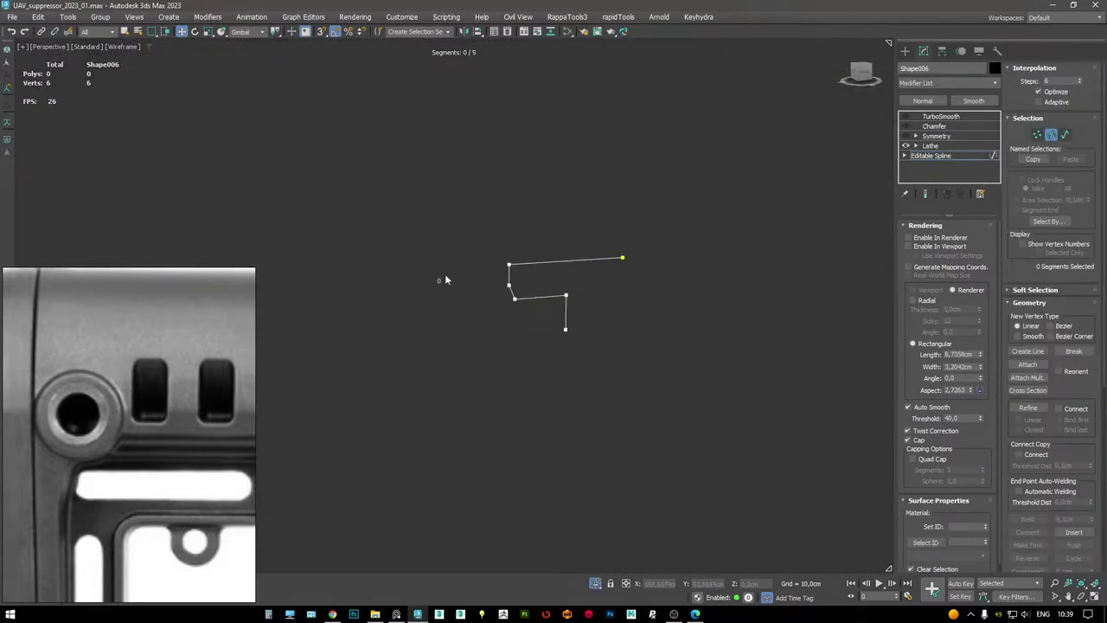
left_click_drag(522, 299, 432, 275)
scroll(437, 281, "up", 4)
scroll(467, 276, "down", 5)
key("1")
key("ctrl+a")
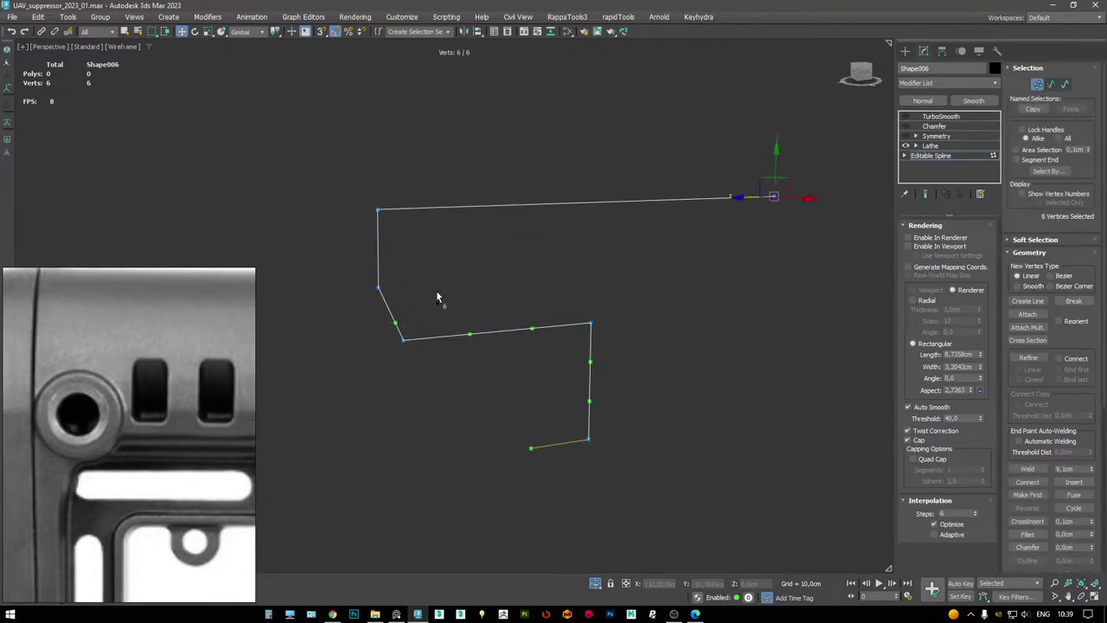
right_click(444, 278)
left_click(427, 222)
middle_click_drag(407, 247, 401, 240)
right_click(930, 127)
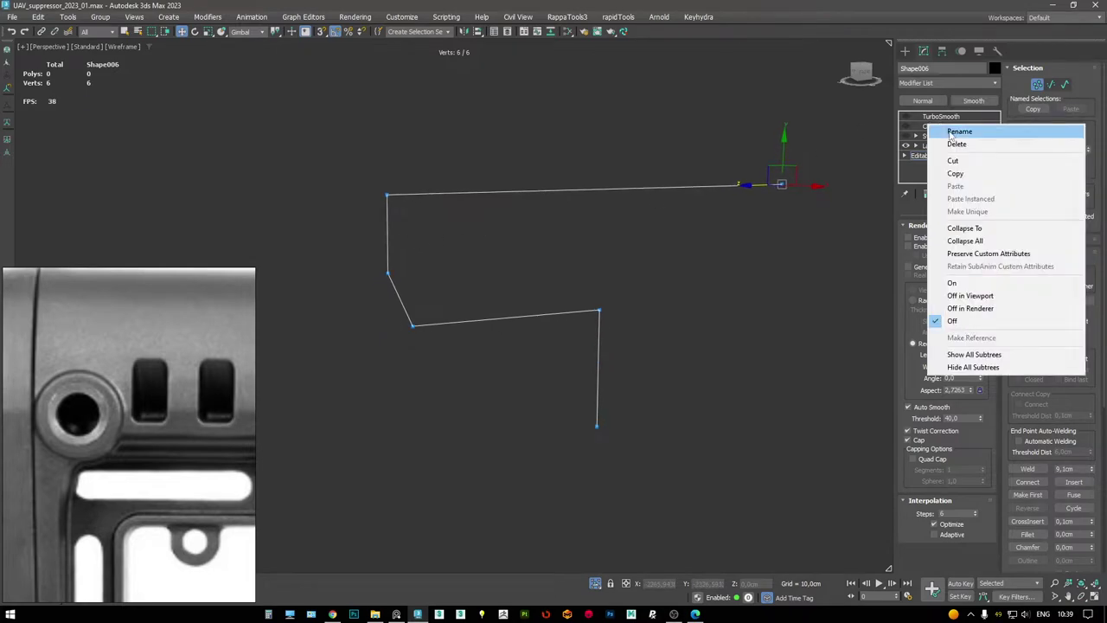
left_click(956, 145)
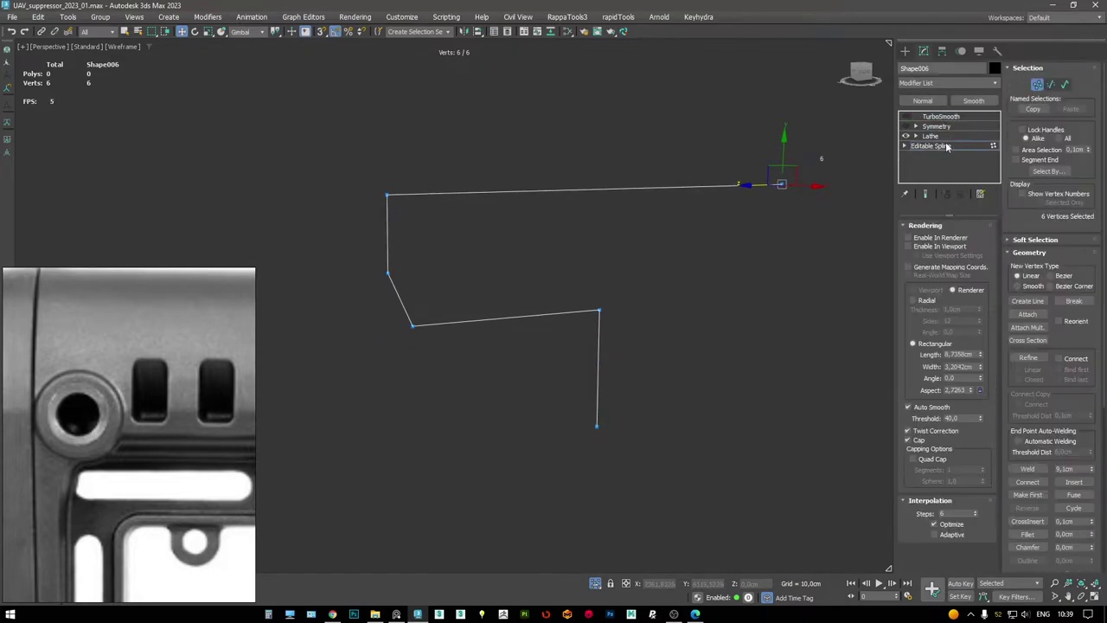
- Refine vertices onto the left, diagonal and vertical segments, then slide one slightly right
key("r")
left_click(388, 211)
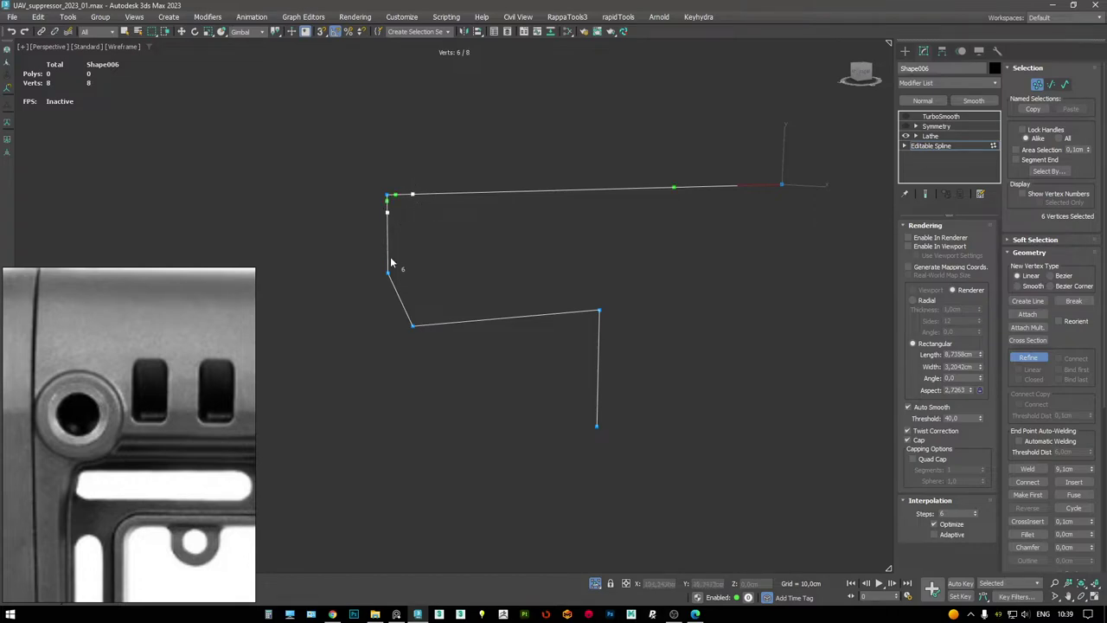
left_click(394, 287)
left_click(598, 346)
key("w")
left_click(574, 311)
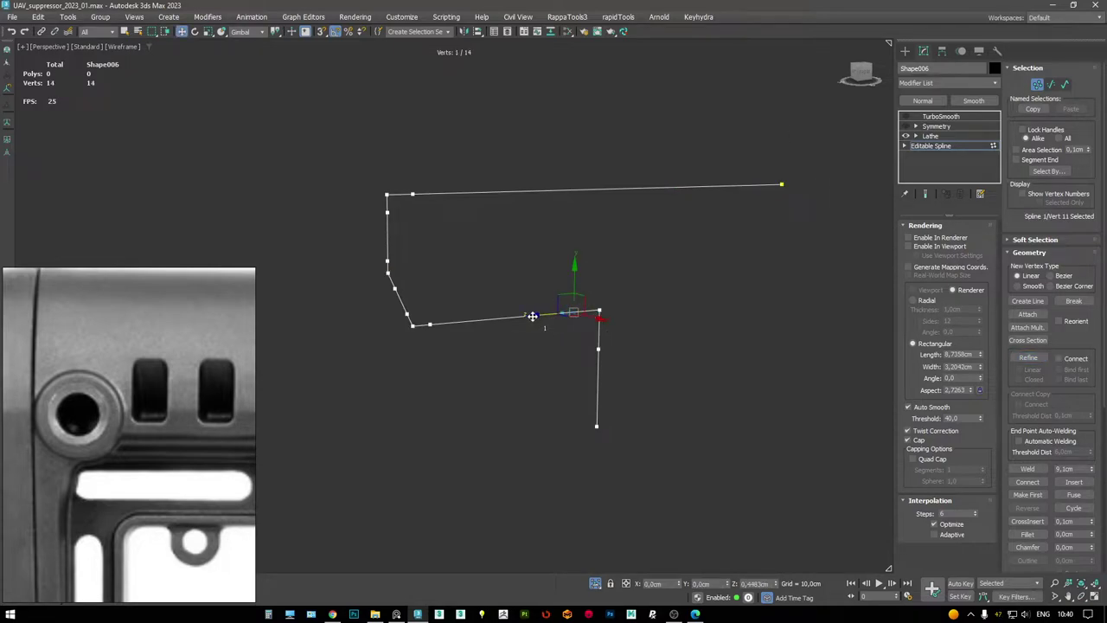
middle_click_drag(554, 314, 519, 268, "alt")
left_click_drag(506, 271, 513, 269)
- Change all vertices' type, then refine a vertex onto the top segment and return to Editable Spline
key("ctrl+alt+r")
right_click(453, 296)
middle_click_drag(453, 296, 486, 323)
key("ctrl+a")
right_click(437, 237)
left_click(415, 178)
left_click(384, 216)
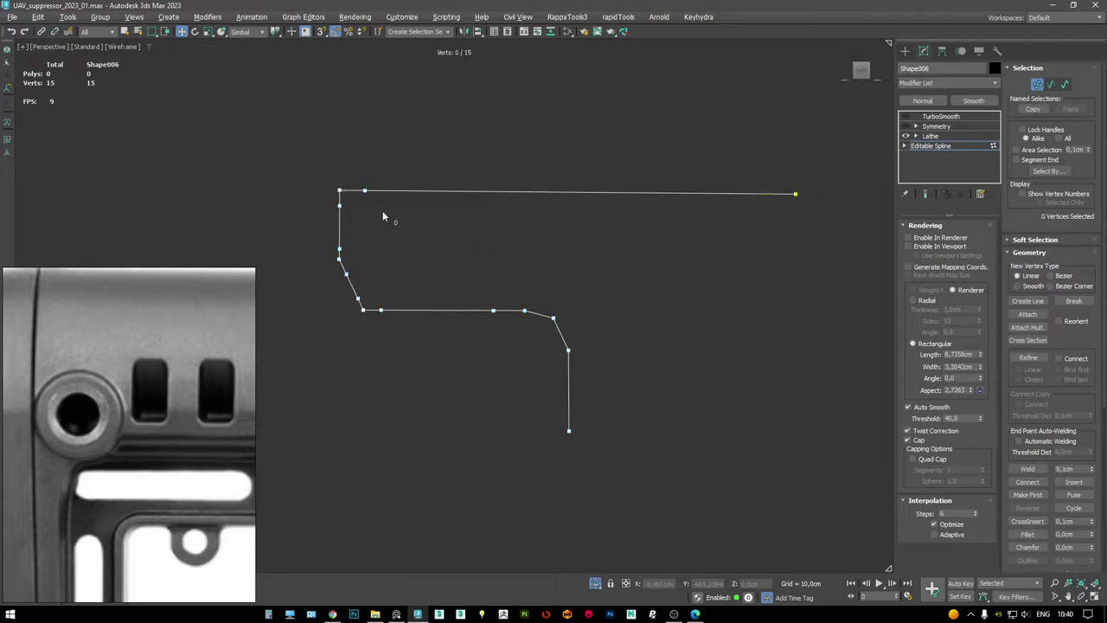
left_click(364, 191)
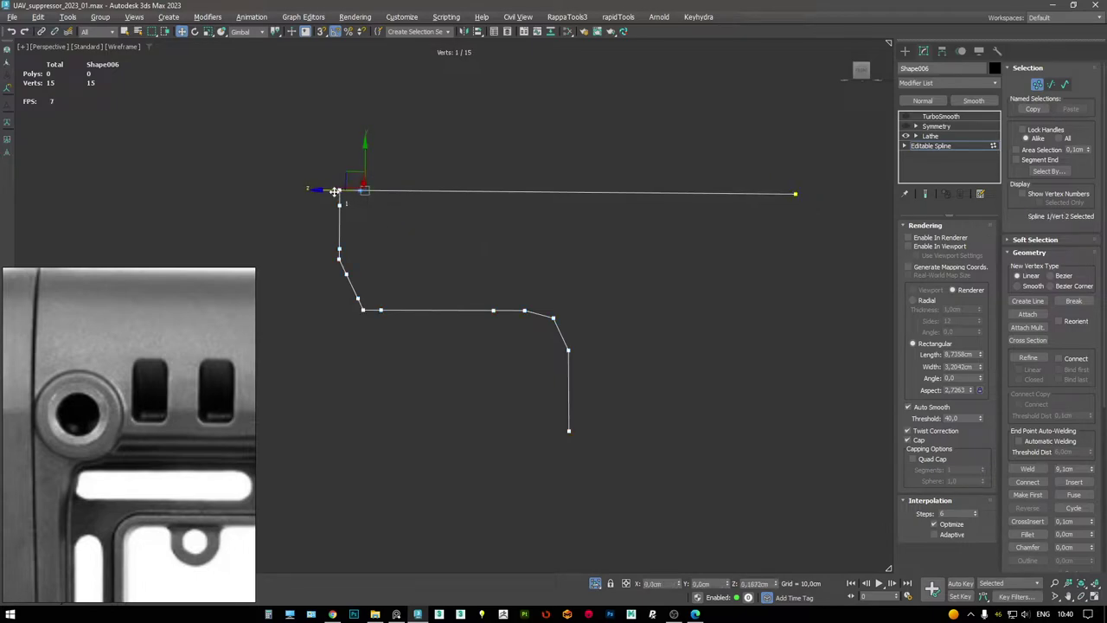
left_click(443, 190)
right_click(504, 213)
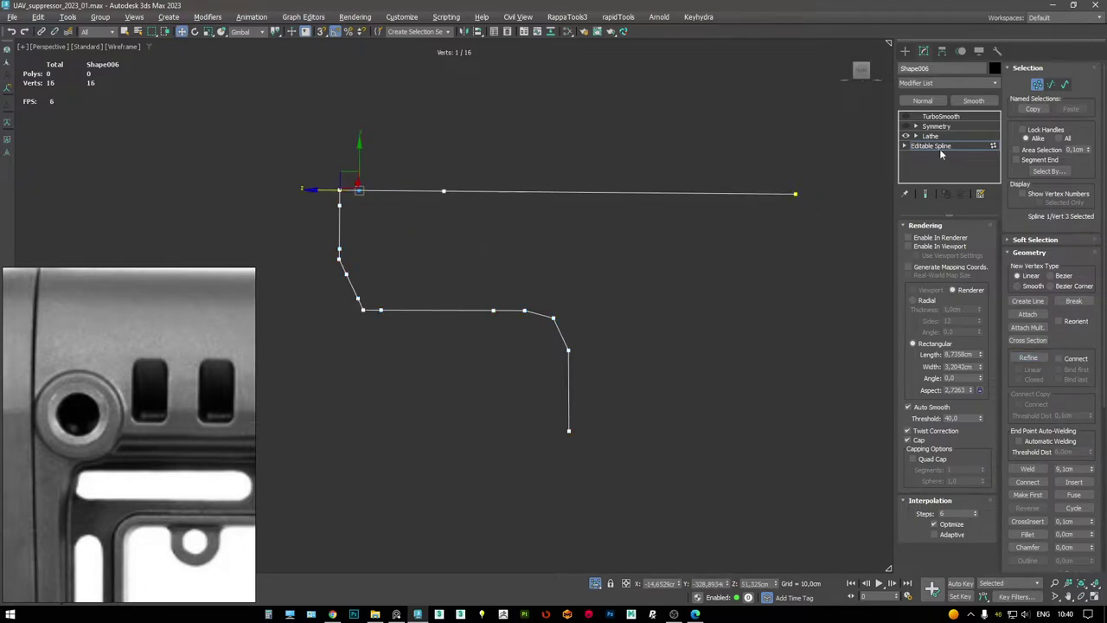
left_click(943, 146)
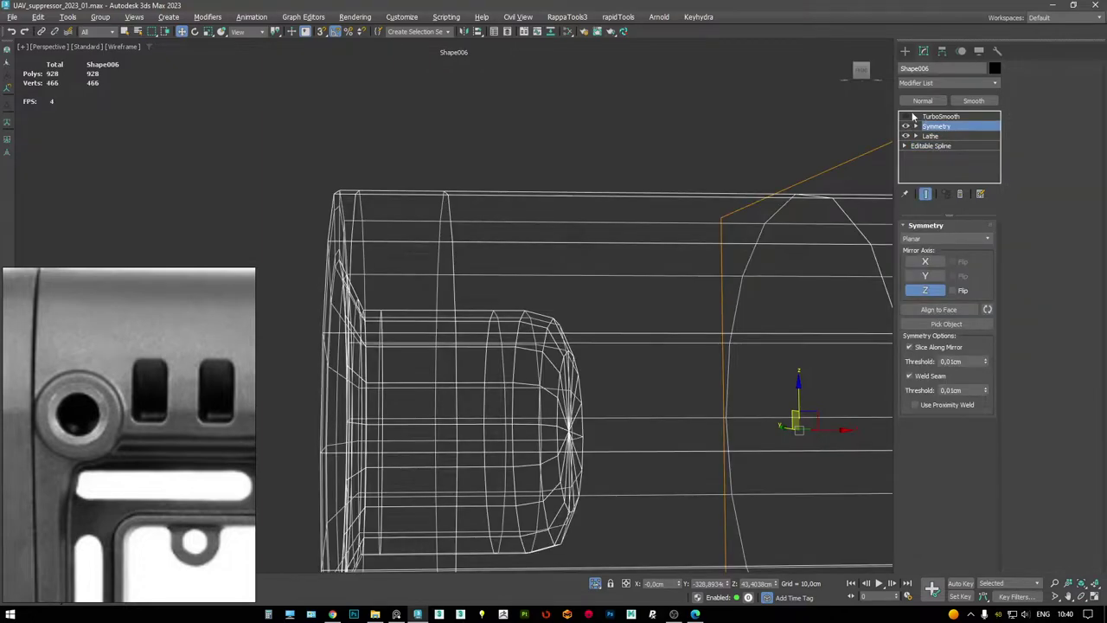
- Enable TurboSmooth on Shape006 and end isolation so the stock and barrel reappear
left_click(940, 115)
left_click(906, 116)
key("F3")
scroll(578, 238, "down", 3)
scroll(578, 238, "down", 3)
mouse_move(578, 238)
middle_mouse_down("alt")
mouse_move(611, 235)
mouse_move(552, 258)
mouse_move(559, 314)
mouse_move(528, 298)
mouse_move(553, 302)
mouse_move(336, 270)
middle_mouse_up("alt")
key("F4")
key("alt+q")
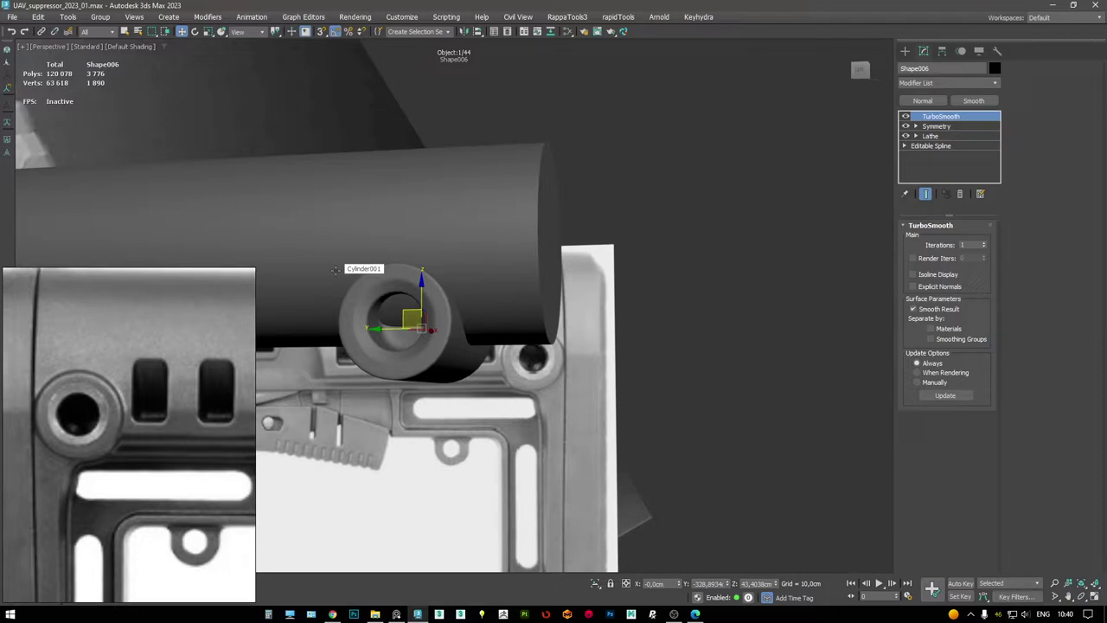
- Maximize the Left viewport and pan to frame the stock blueprint
middle_click_drag(452, 229, 618, 217, "alt")
key("alt+w")
scroll(320, 406, "down", 2)
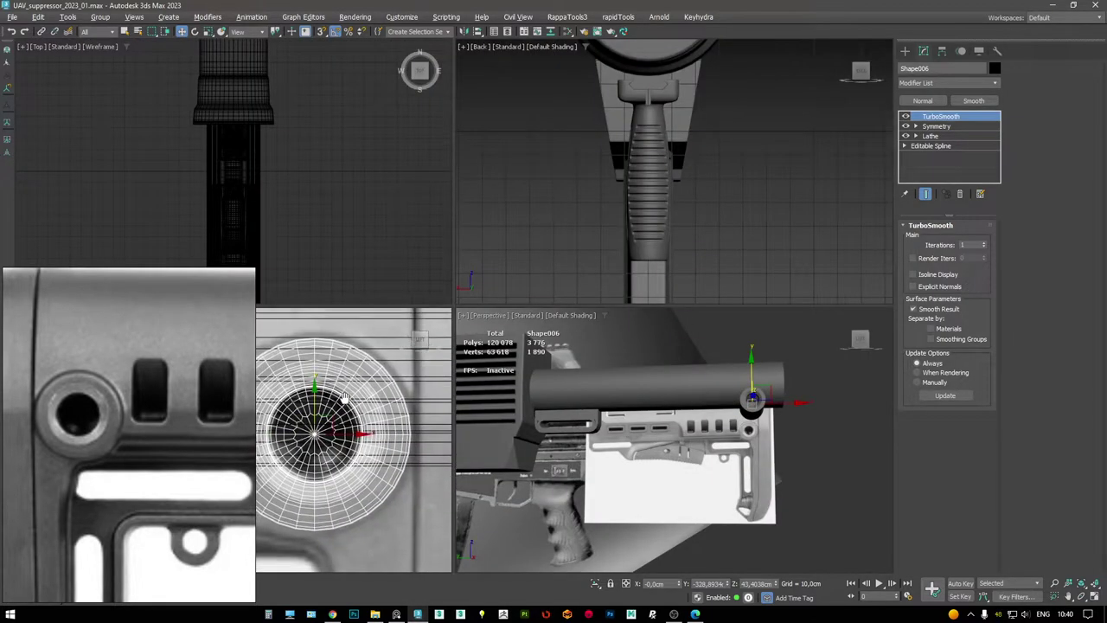
key("alt+w")
scroll(717, 241, "up", 2)
middle_click_drag(716, 241, 817, 232)
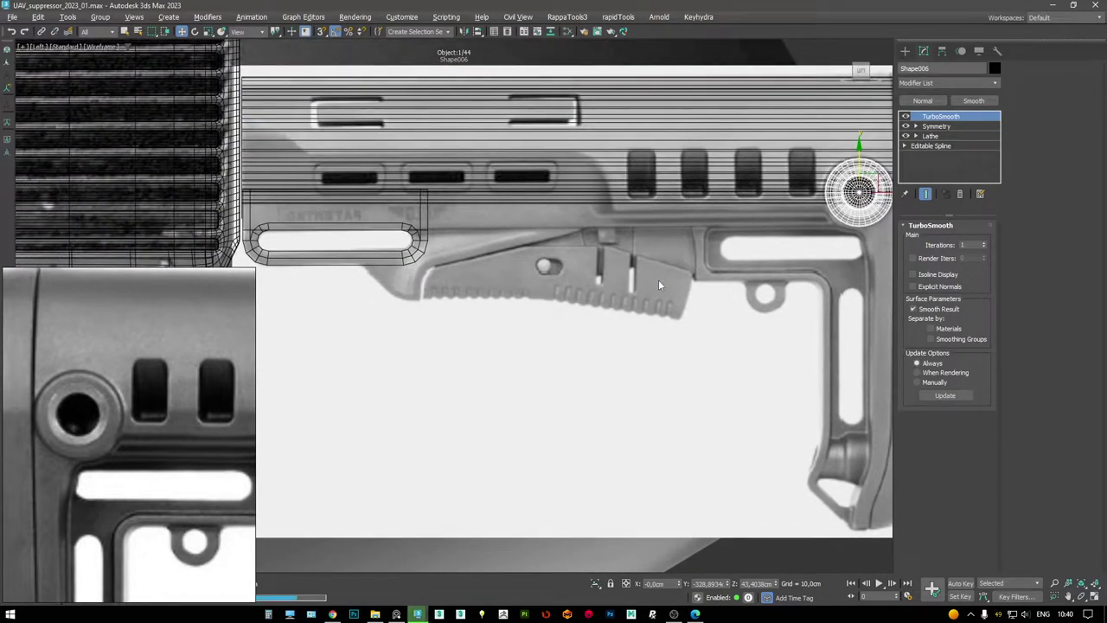
- Compare the stock and grip reference photos, then restore the quad viewport layout with Alt+W
middle_click_drag(527, 282, 564, 294)
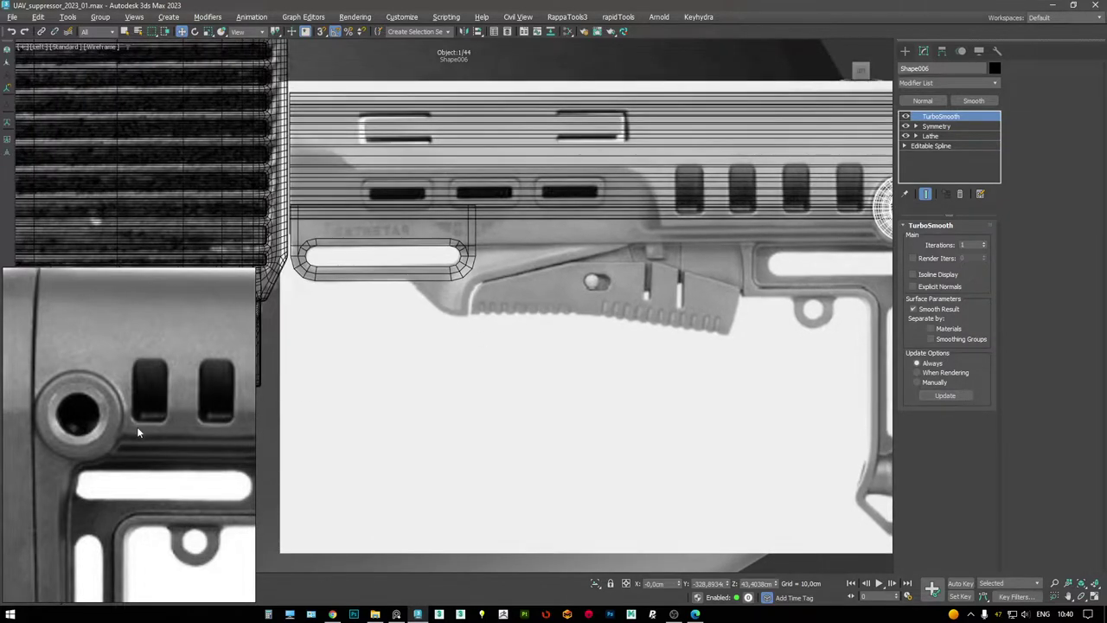
scroll(136, 426, "down", 3)
scroll(189, 405, "up", 4)
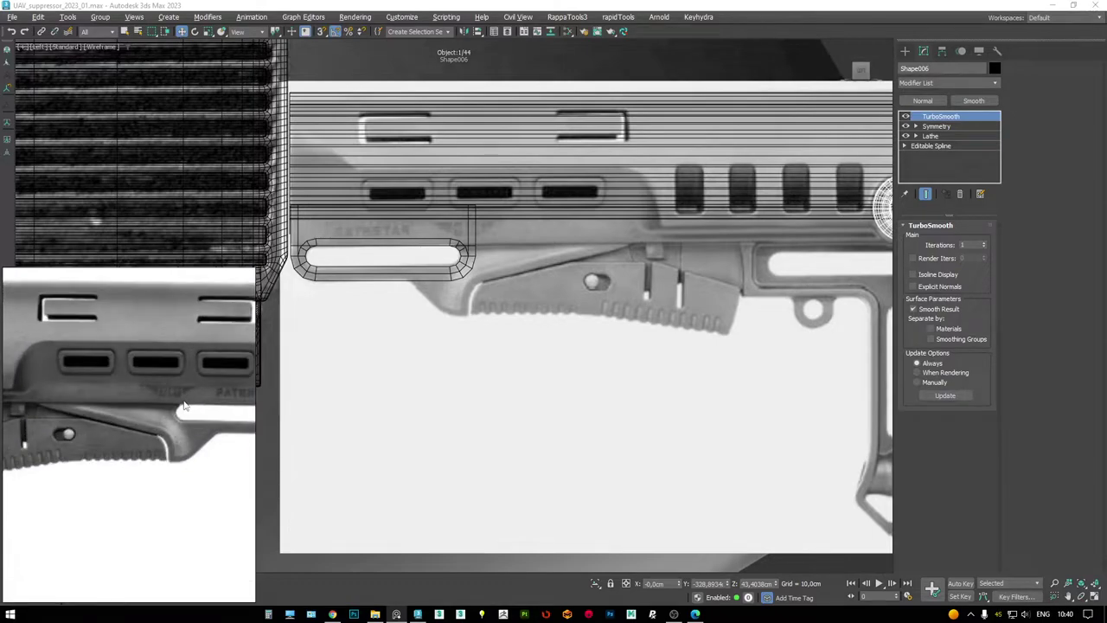
scroll(183, 406, "down", 4)
scroll(194, 426, "up", 6)
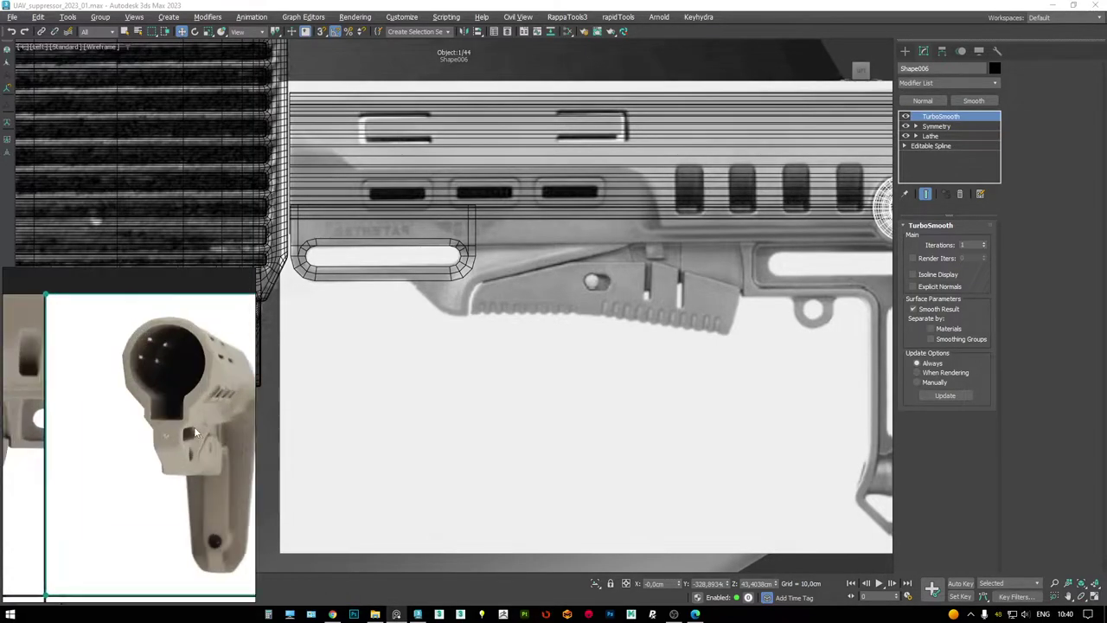
scroll(86, 337, "down", 5)
scroll(53, 460, "up", 6)
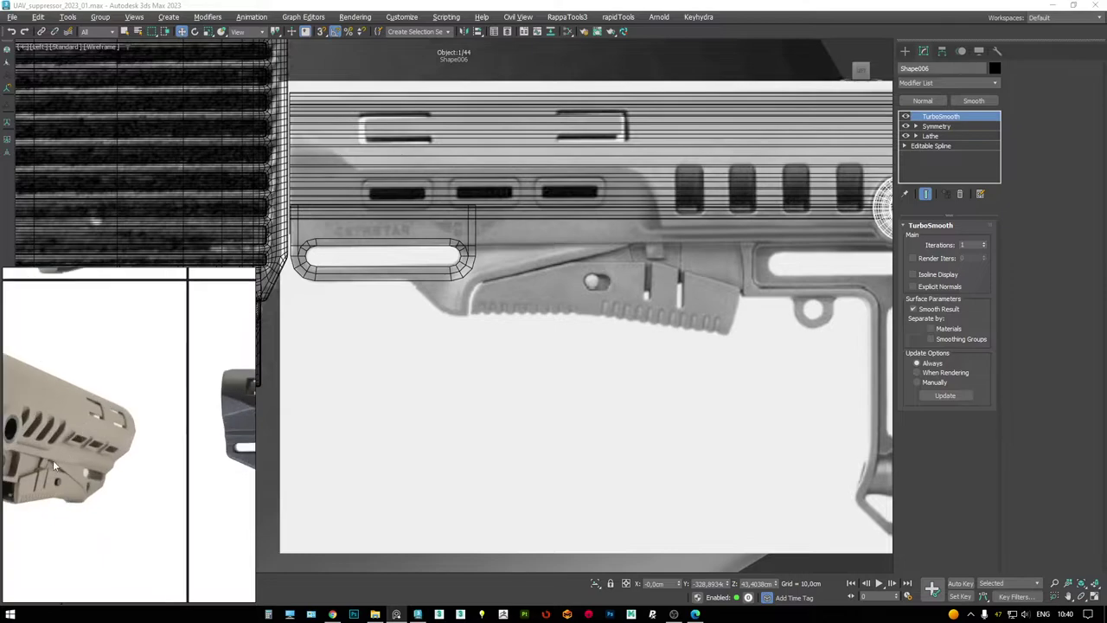
scroll(146, 467, "up", 3)
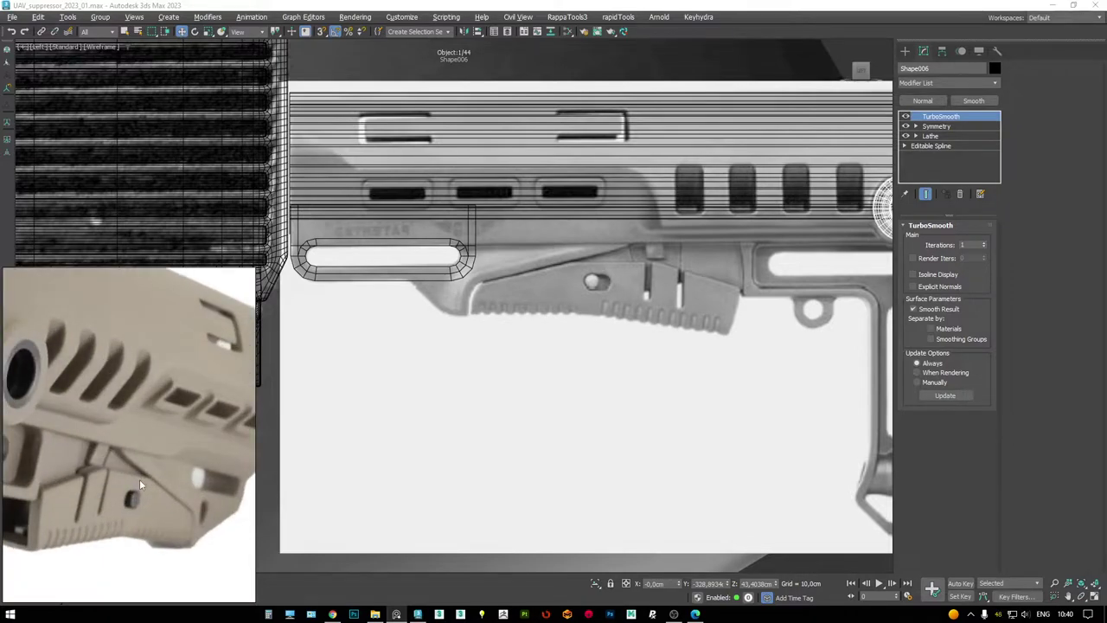
left_click_drag(140, 479, 56, 432)
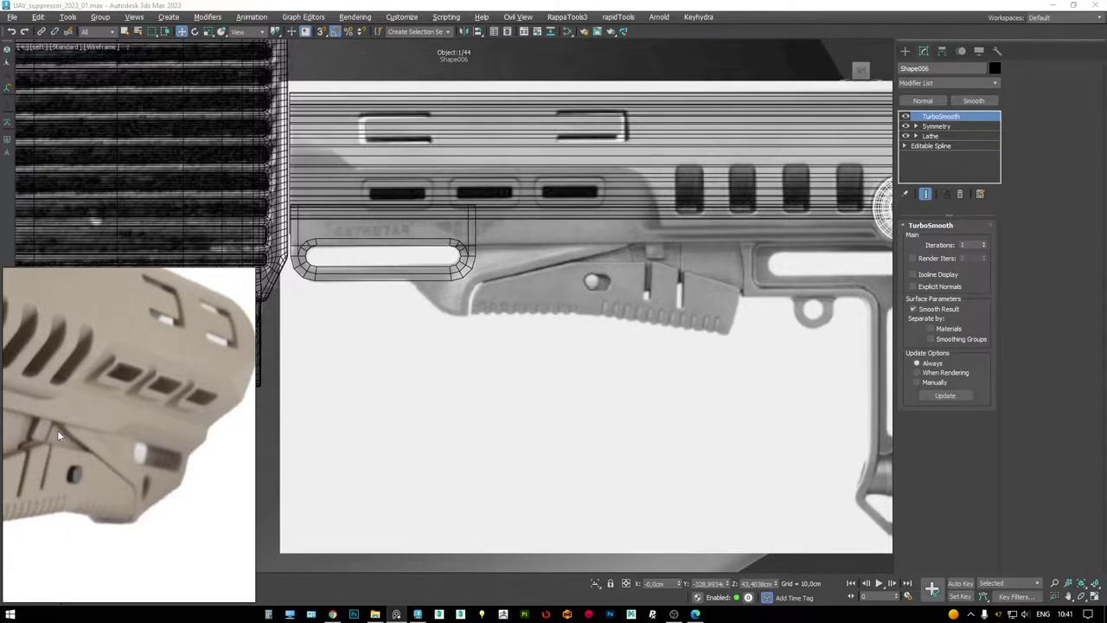
scroll(57, 430, "down", 6)
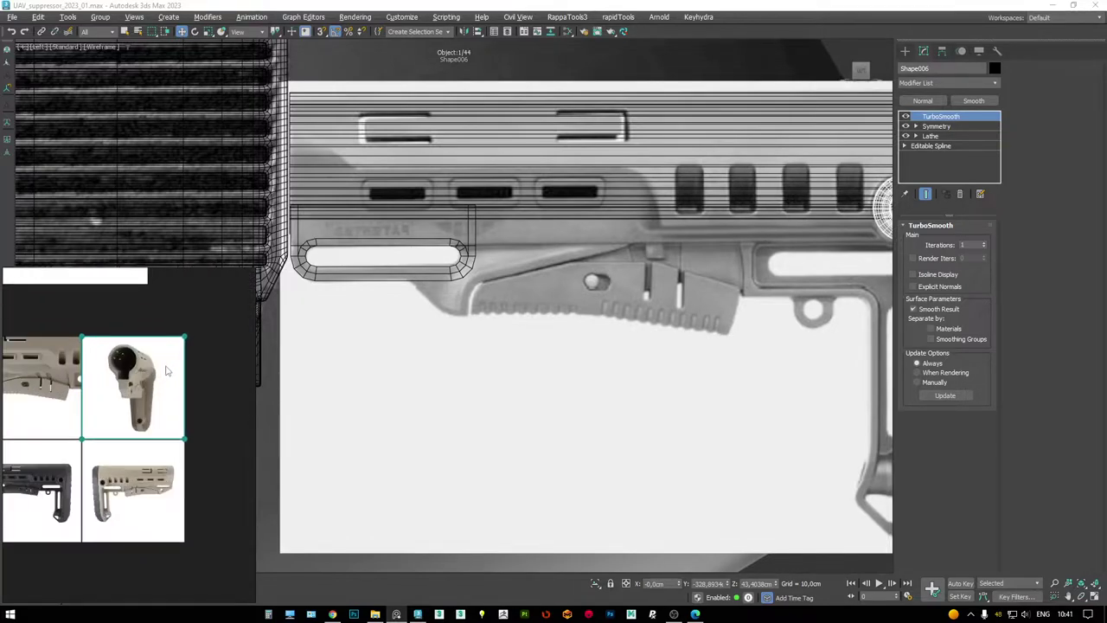
scroll(135, 386, "up", 4)
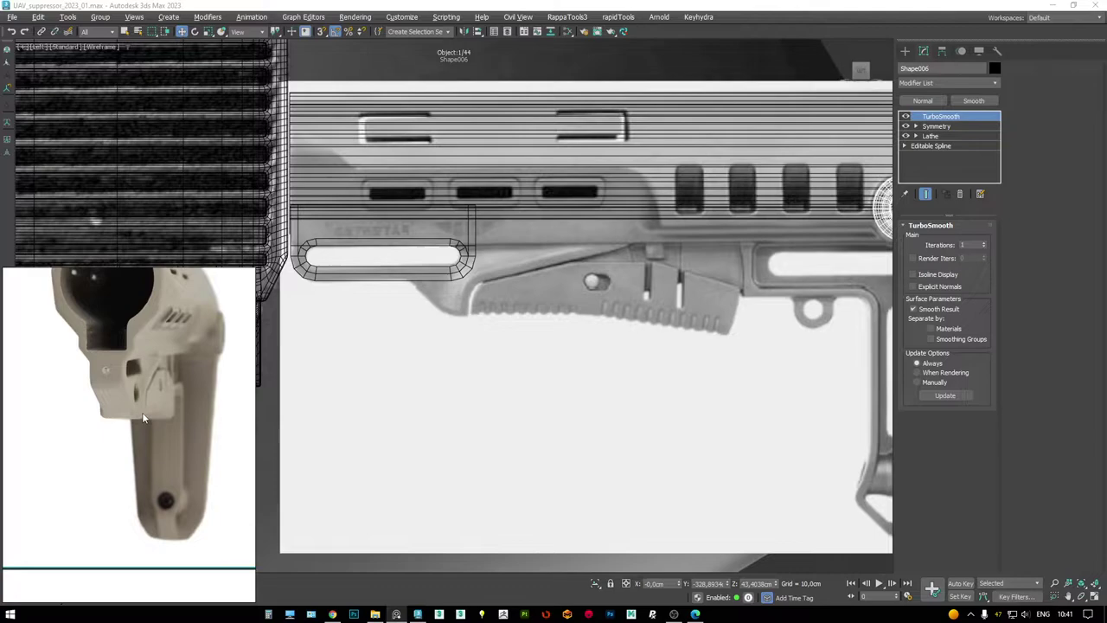
scroll(142, 412, "down", 5)
scroll(182, 380, "up", 5)
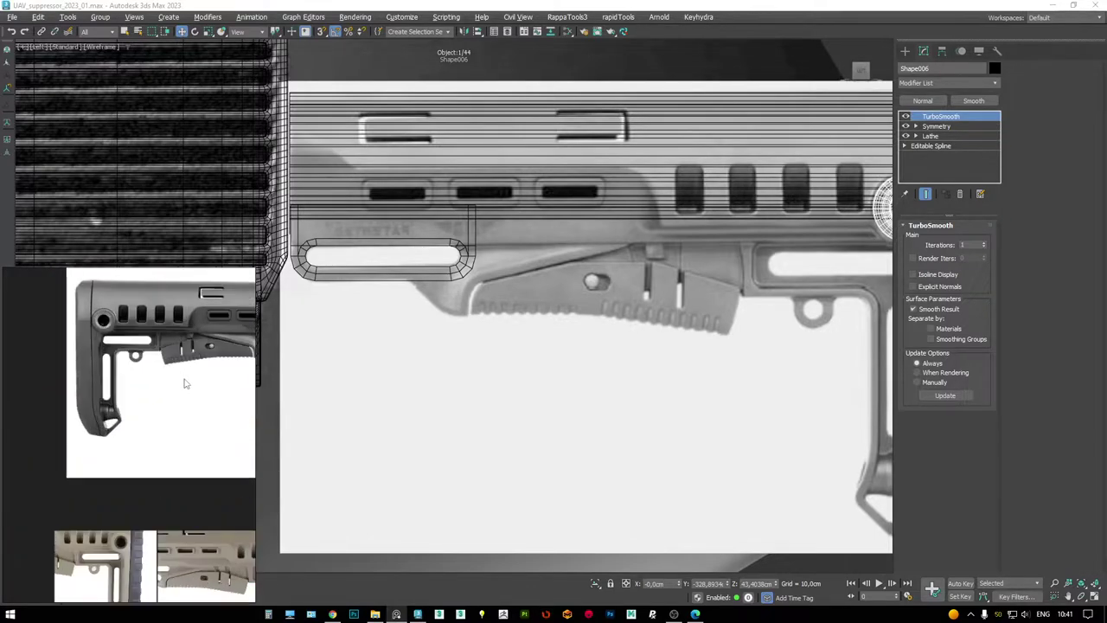
scroll(169, 373, "up", 3)
left_click_drag(183, 374, 183, 398)
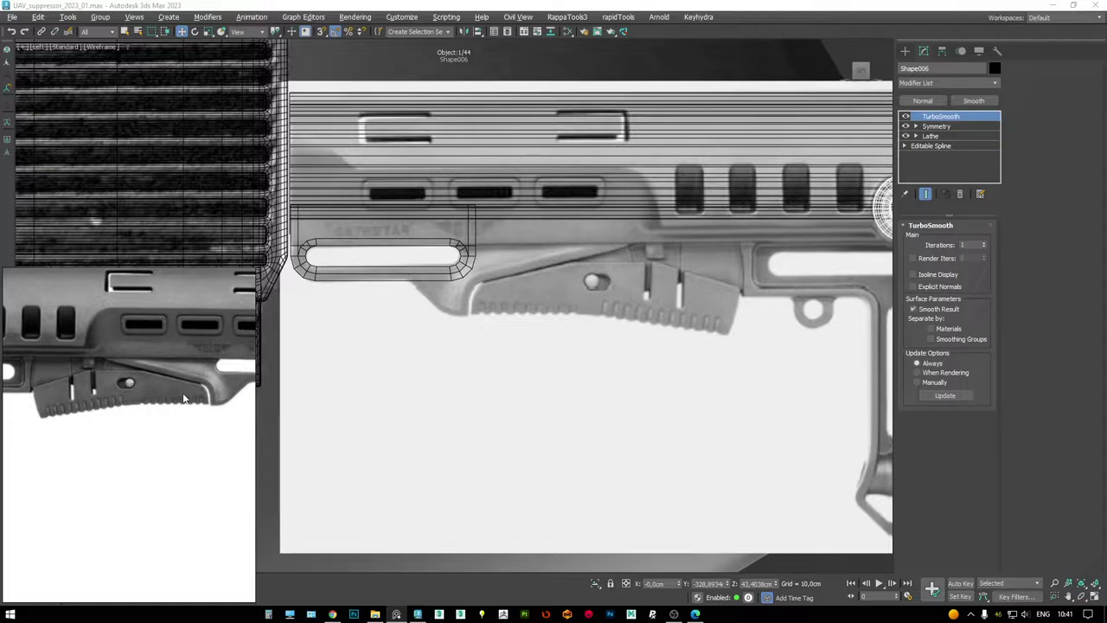
scroll(174, 338, "down", 2)
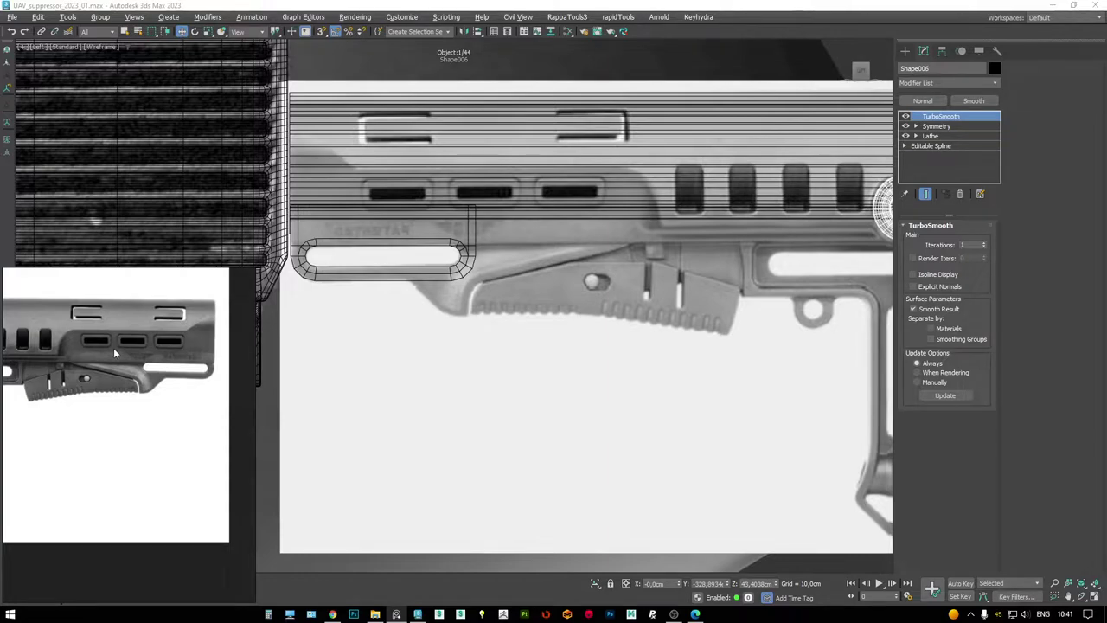
scroll(578, 267, "down", 2)
key("alt+w")
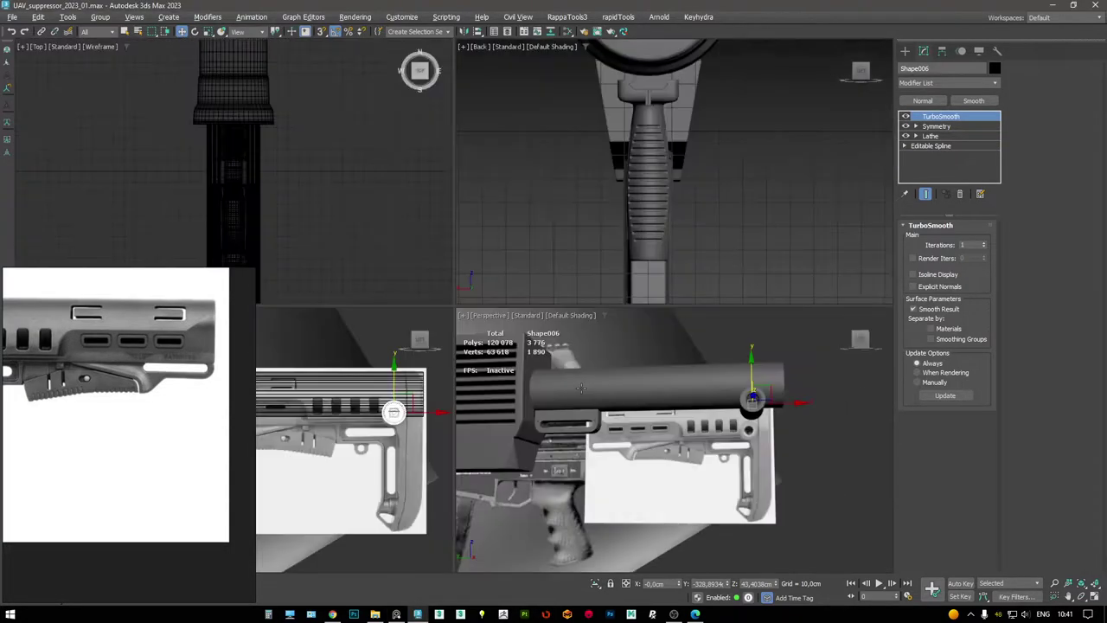
- Maximize the Perspective view, orbit along the suppressor, and select the four stock-part objects
key("alt+w")
middle_click_drag(519, 346, 571, 329, "alt")
mouse_move(554, 224)
middle_mouse_down("alt")
mouse_move(627, 214)
mouse_move(557, 274)
mouse_move(563, 298)
mouse_move(720, 372)
middle_mouse_up("alt")
left_click_drag(720, 372, 511, 253)
mouse_move(472, 262)
middle_mouse_down("alt")
mouse_move(489, 125)
mouse_move(475, 247)
middle_mouse_up("alt")
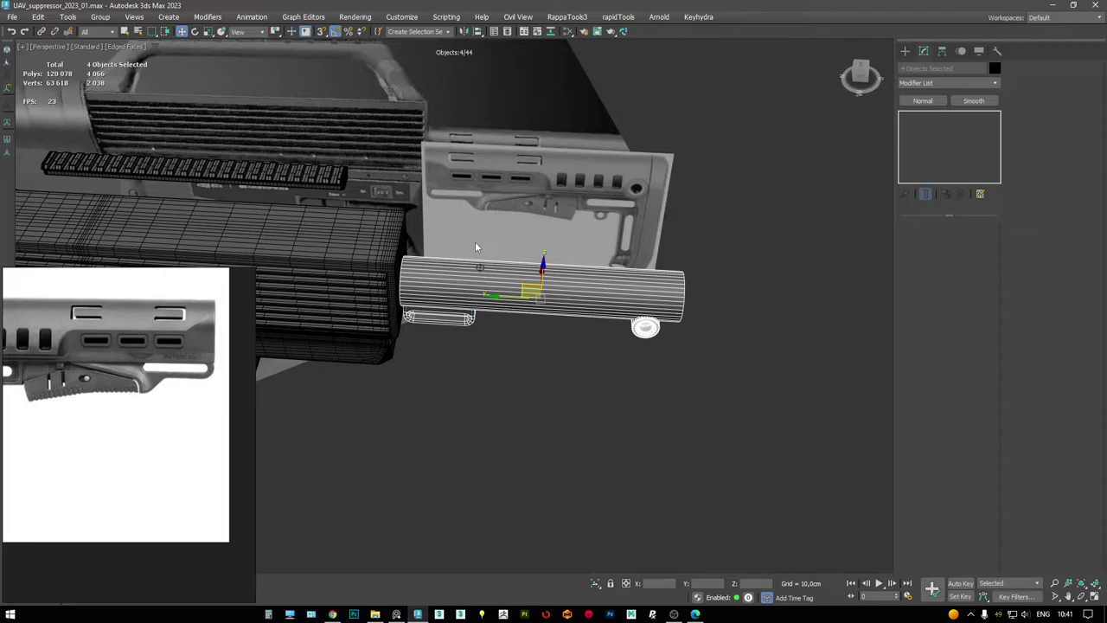
- Put the selection on new Layer001, add the stock blueprint plane, and hide the Blueprints and 0 layers
left_click(509, 32)
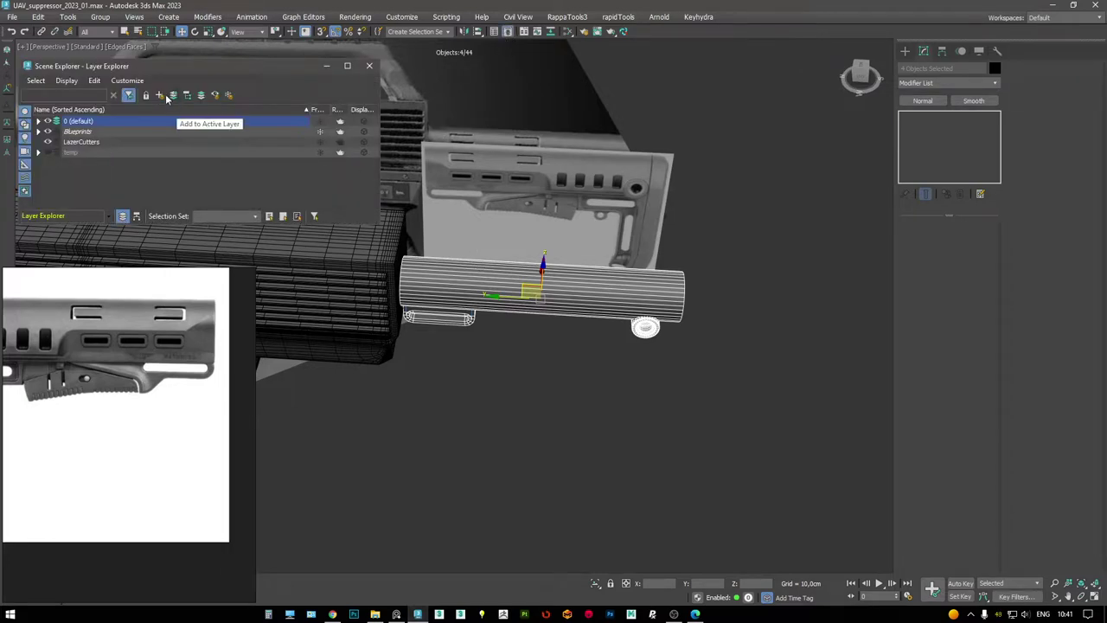
left_click(160, 96)
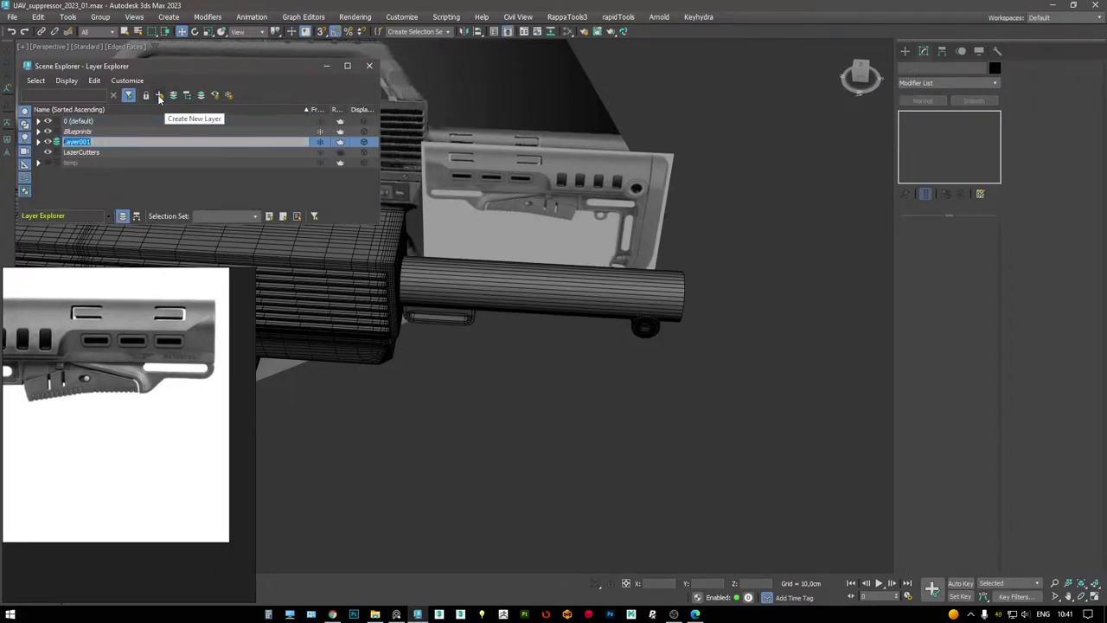
left_click(38, 132)
left_click(121, 143)
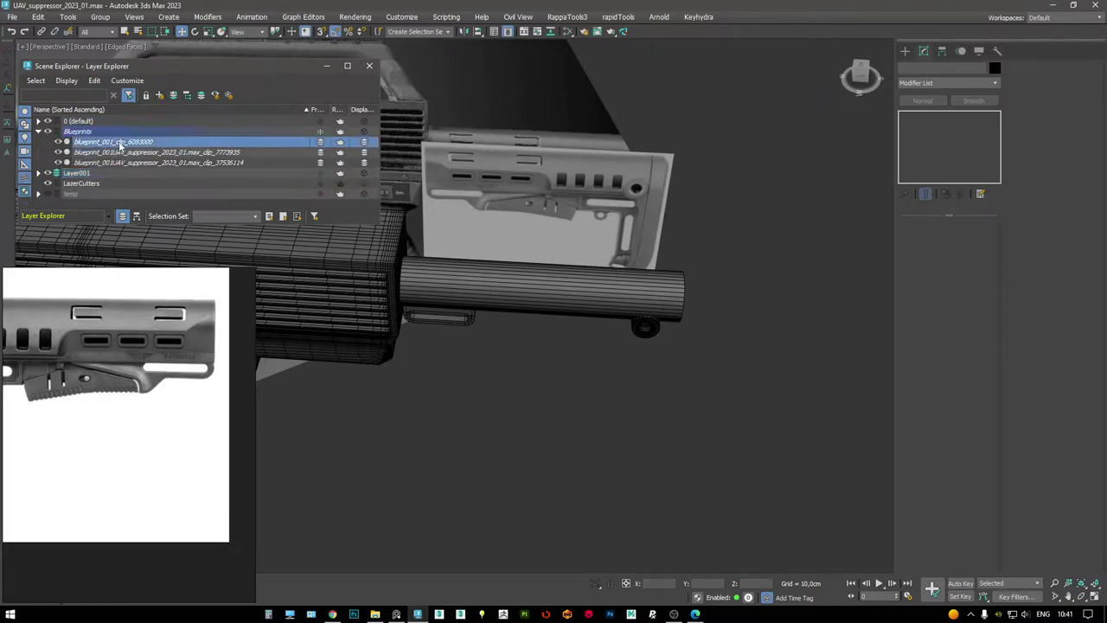
left_click(510, 180)
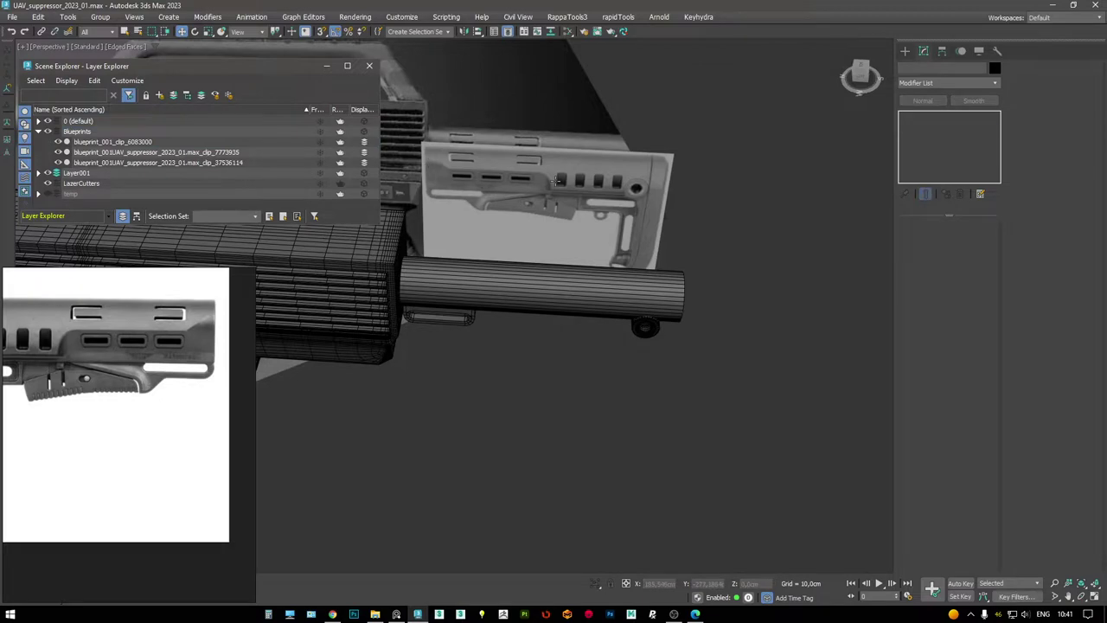
left_click(172, 96)
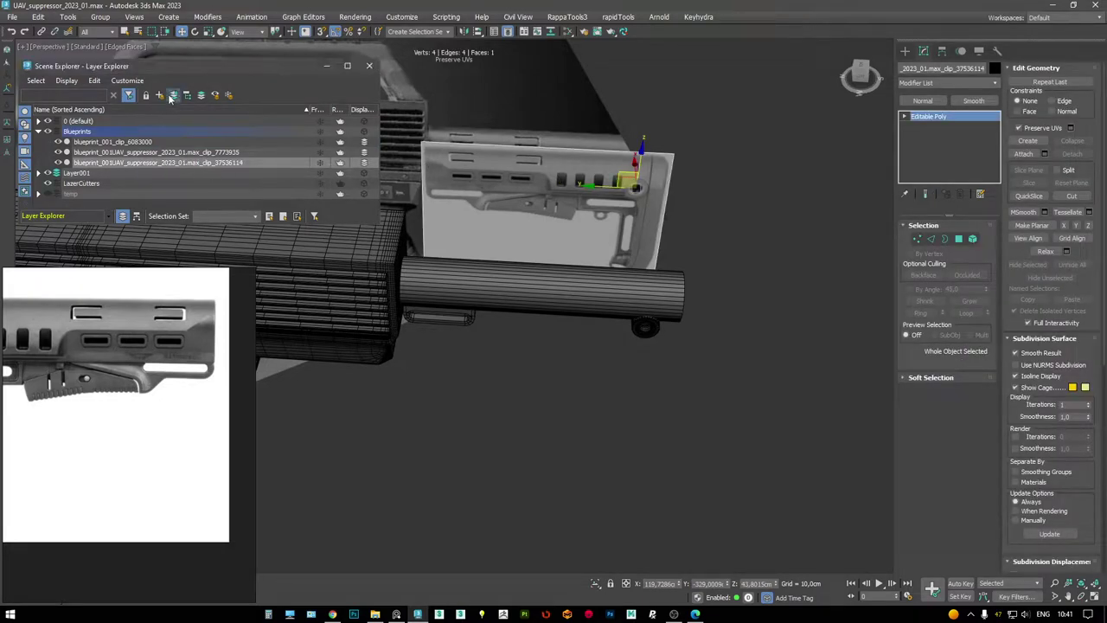
left_click(38, 132)
left_click(48, 131)
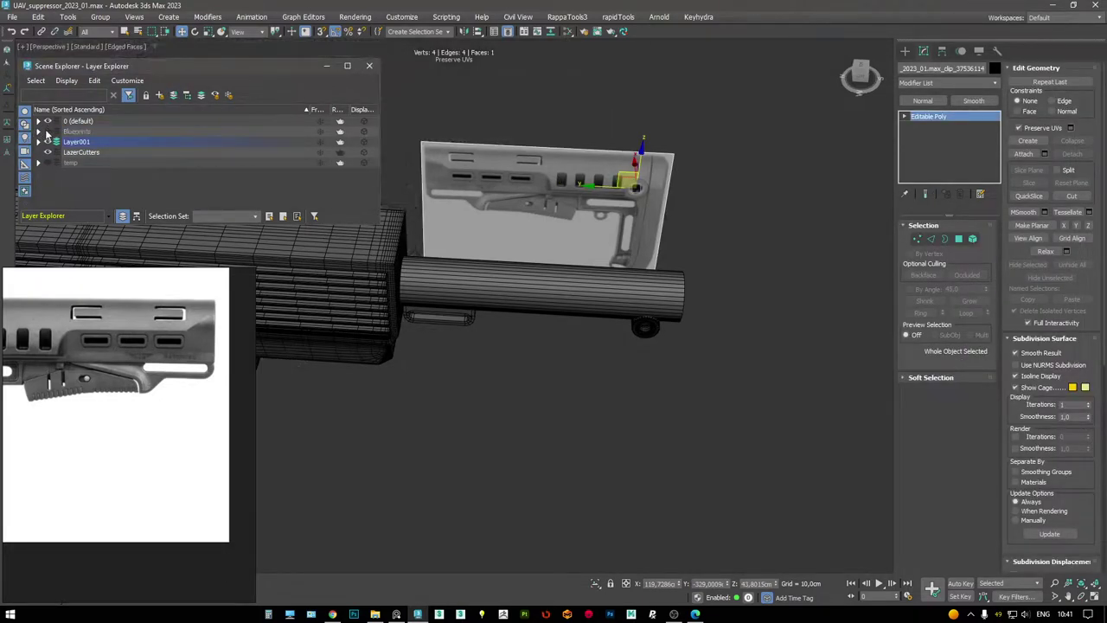
left_click(47, 122)
- Move the four stock objects onto a new Layer002 nested under Layer001
middle_click_drag(519, 260, 550, 258, "alt")
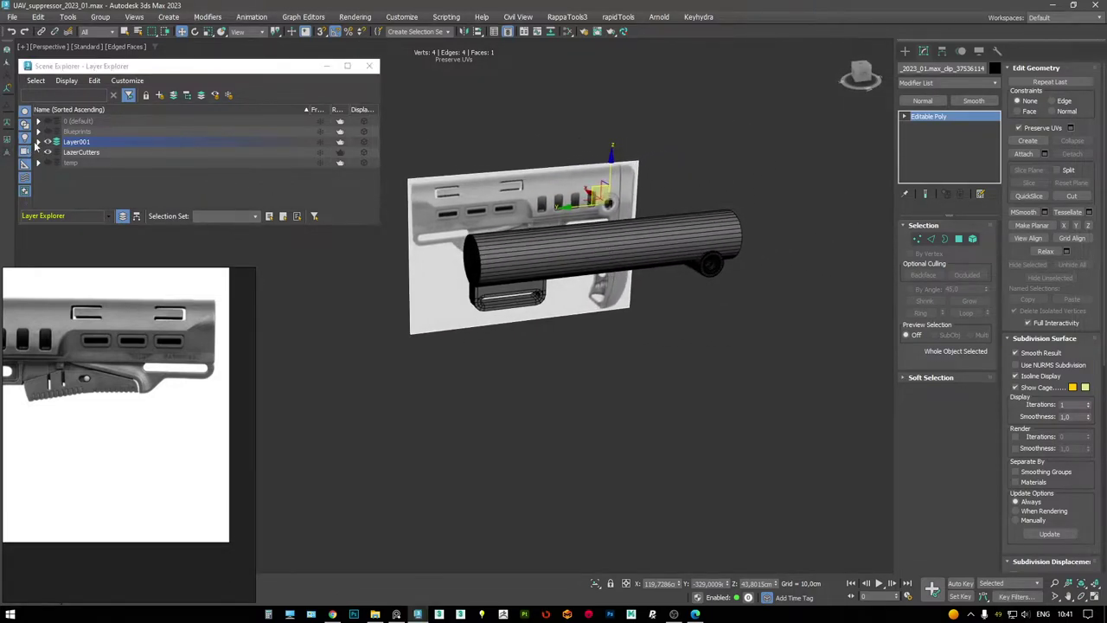
left_click(37, 142)
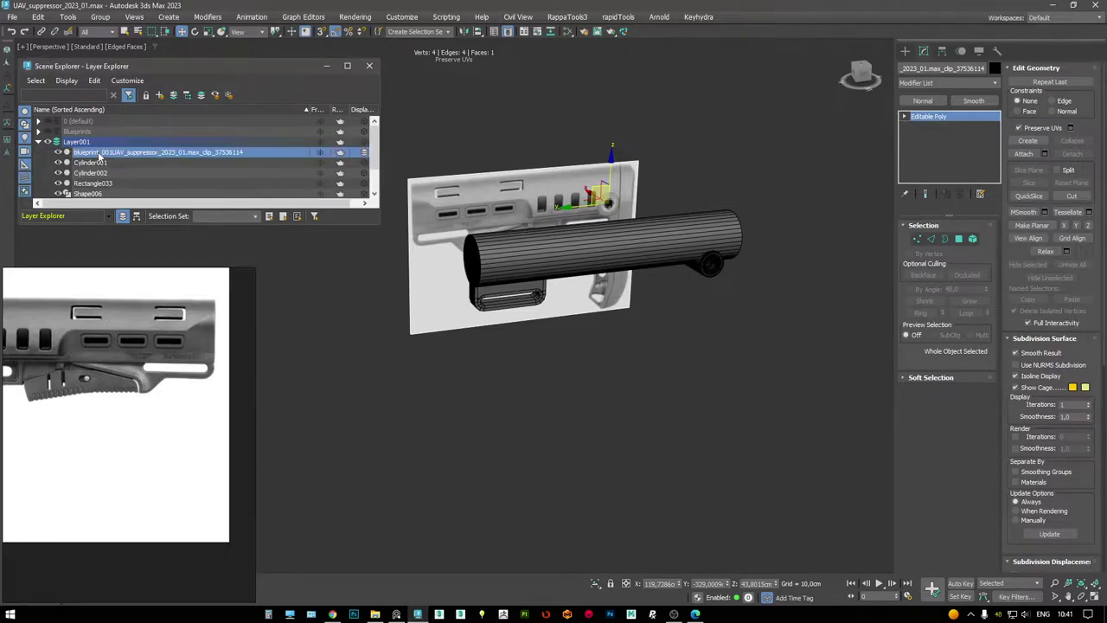
left_click(158, 96)
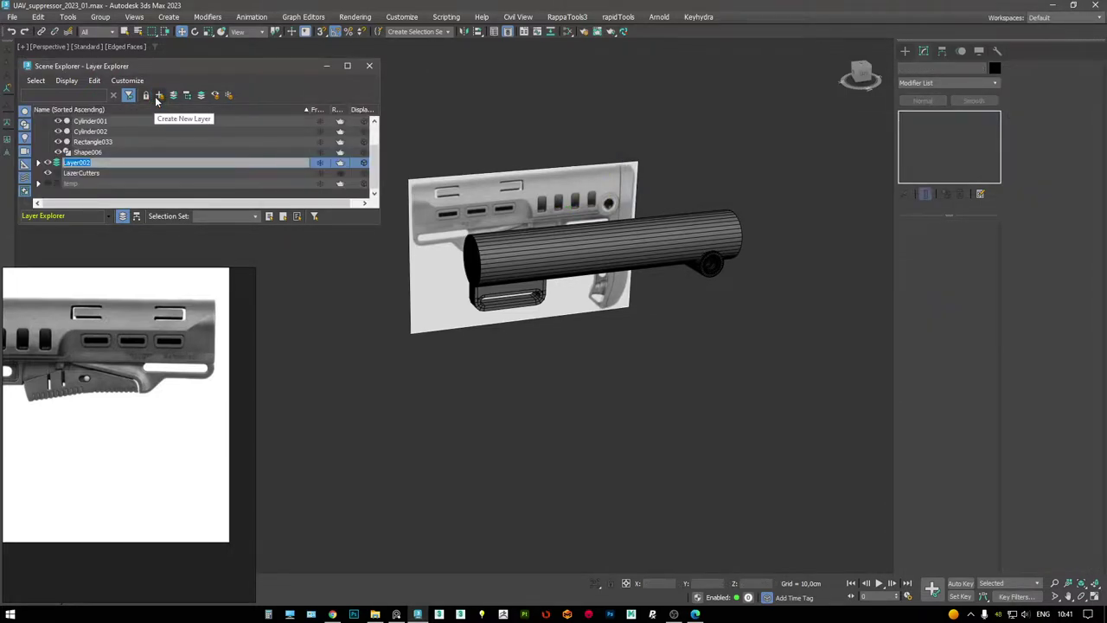
key("ctrl+z")
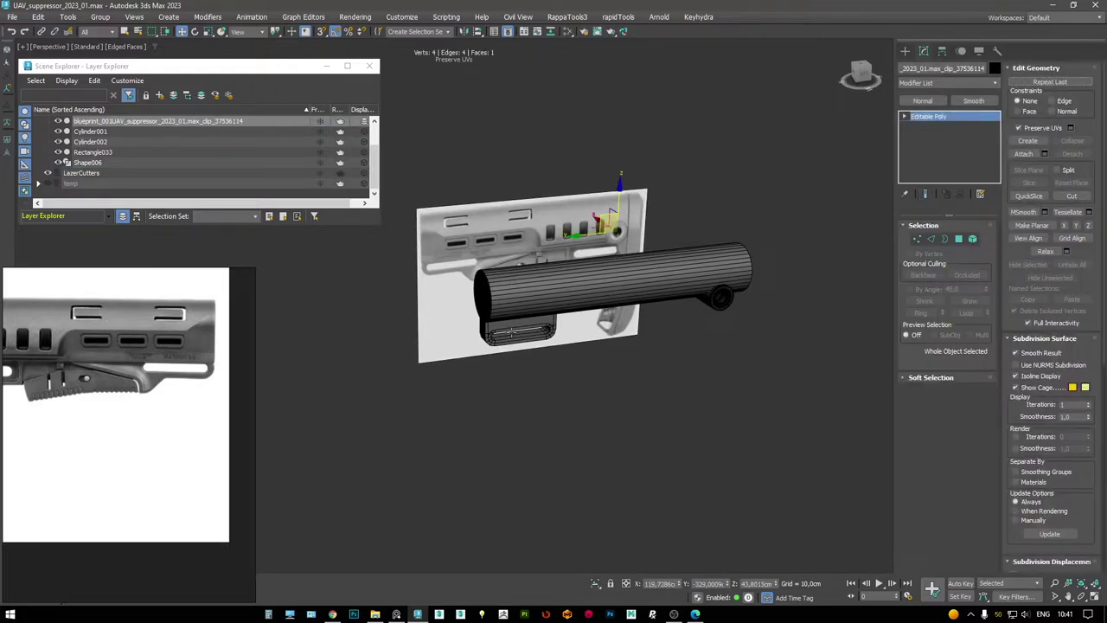
key("ctrl+z")
key("ctrl+z")
key("ctrl+z")
key("ctrl+z")
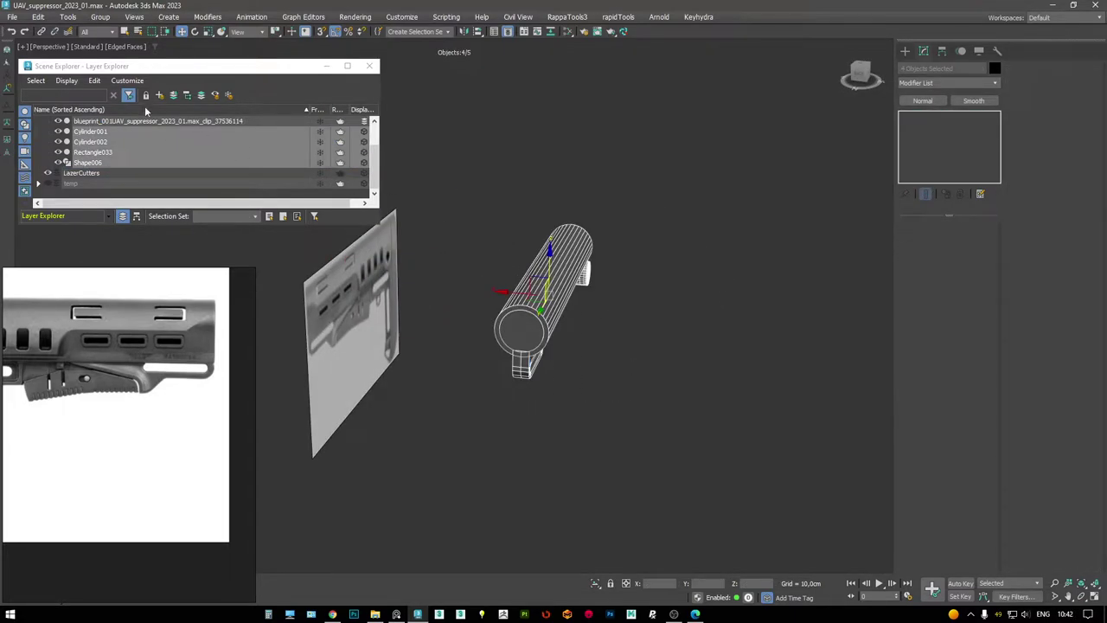
left_click(159, 95)
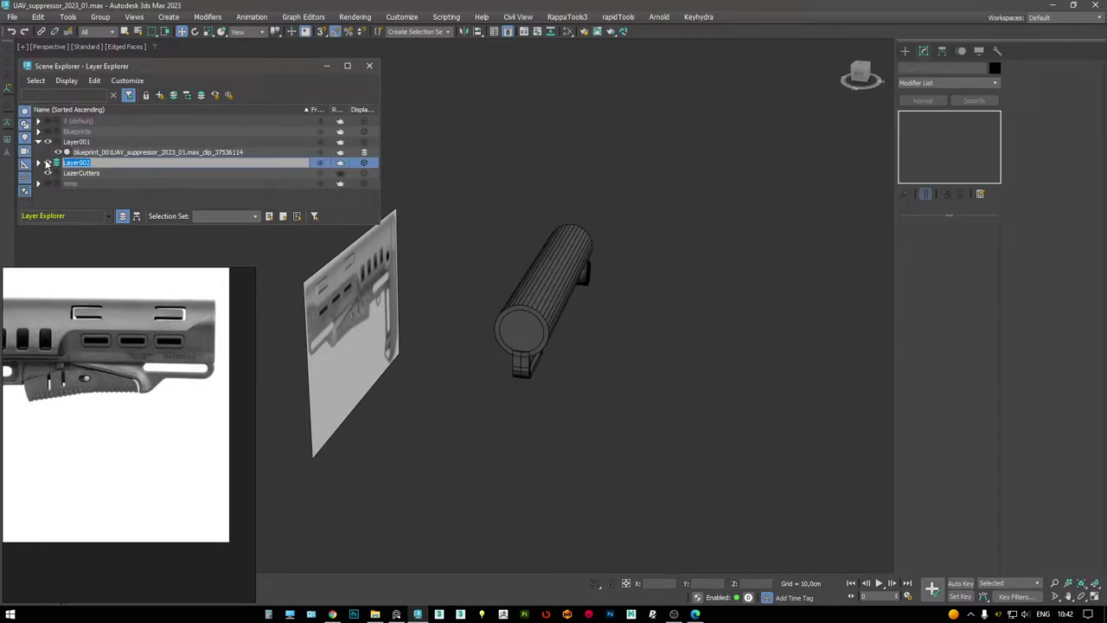
left_click_drag(76, 162, 79, 142)
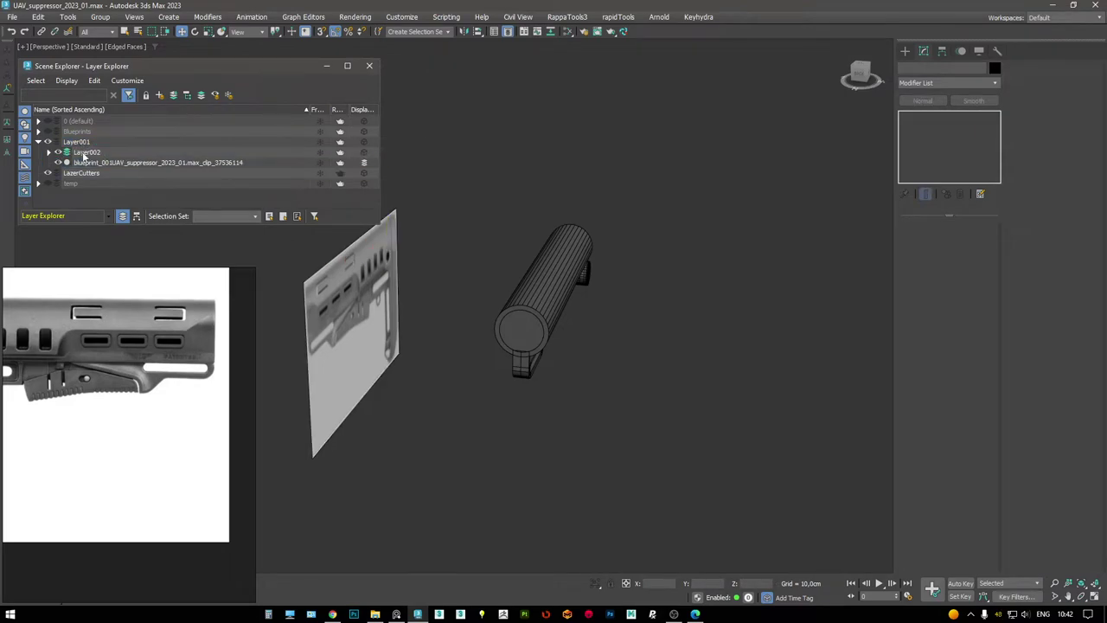
- Give the blueprint its own layer under Layer001 named ref, and rename Layer002 to model
left_click(96, 163)
left_click(159, 95)
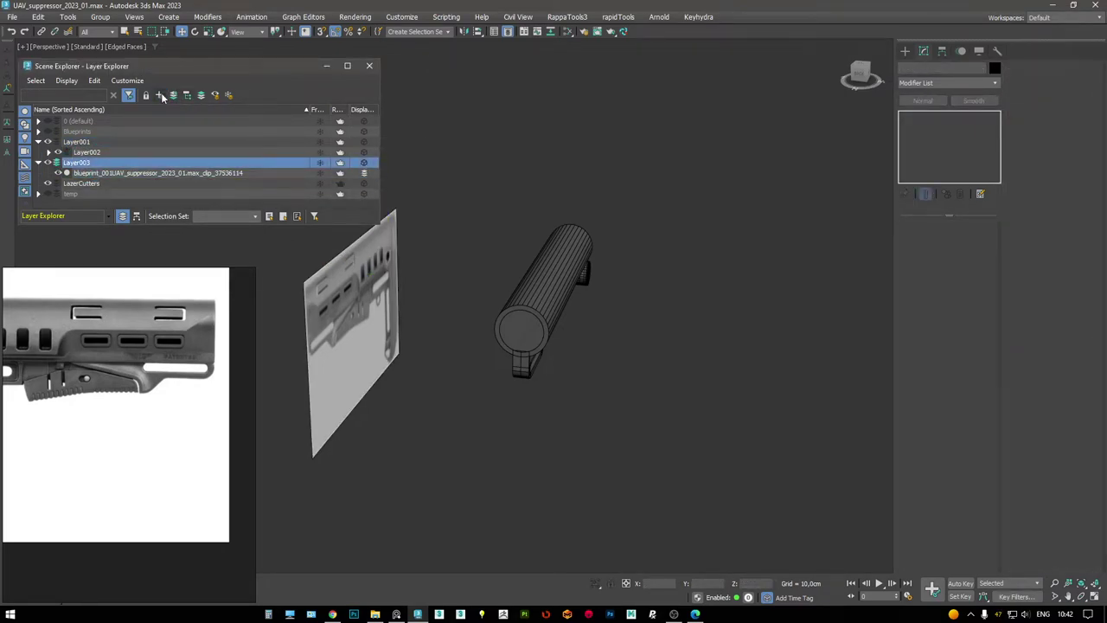
left_click_drag(76, 165, 79, 142)
left_click(82, 164)
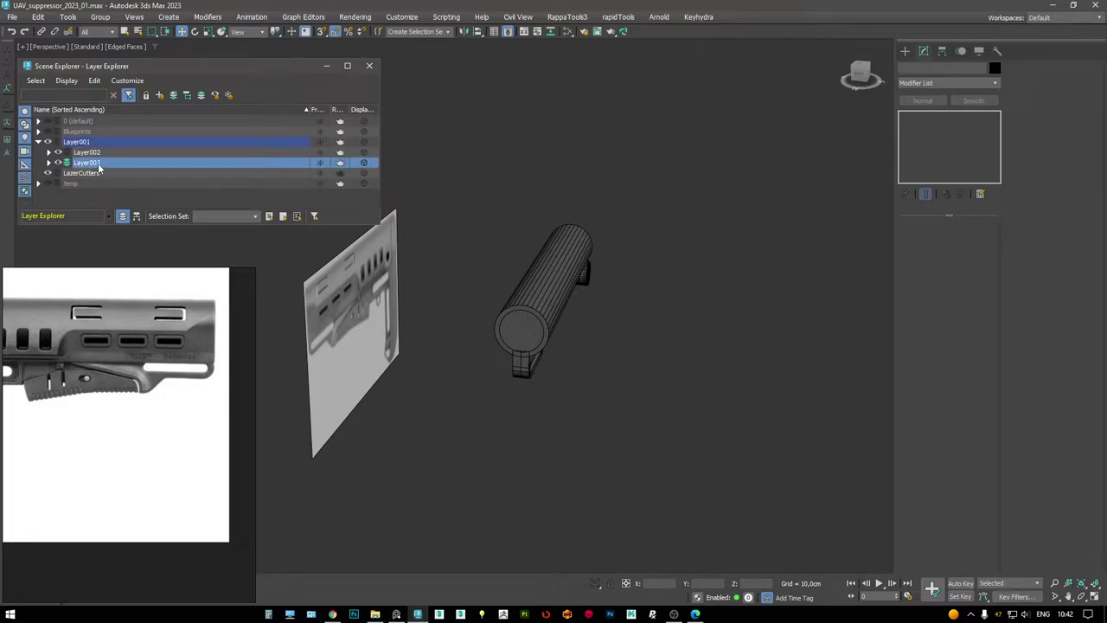
left_click(86, 163)
left_click(96, 153)
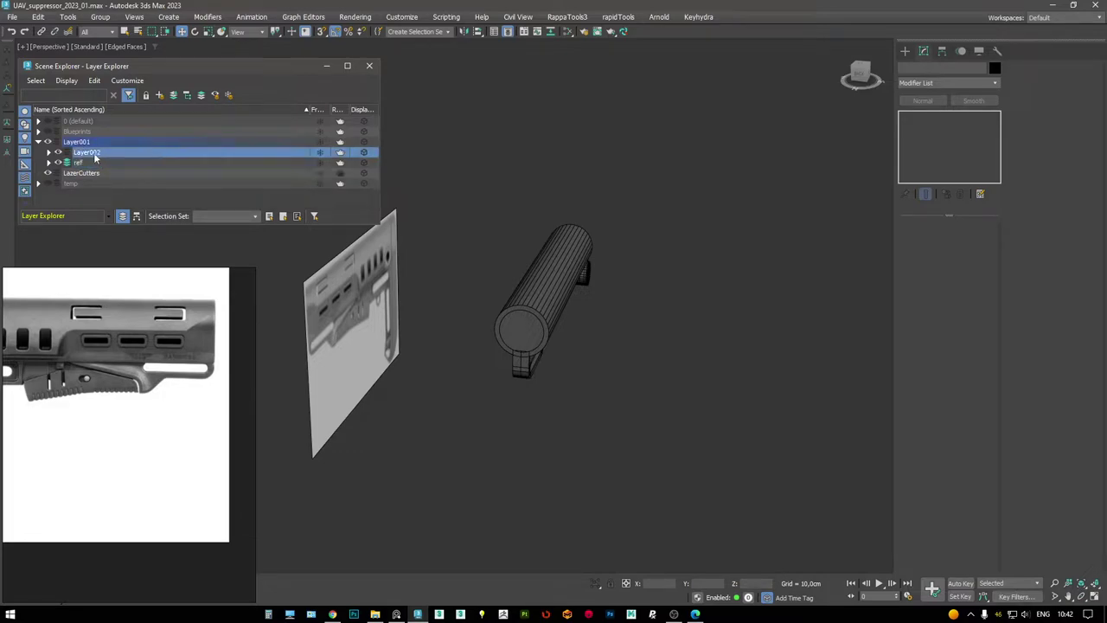
left_click(91, 153)
type("sod")
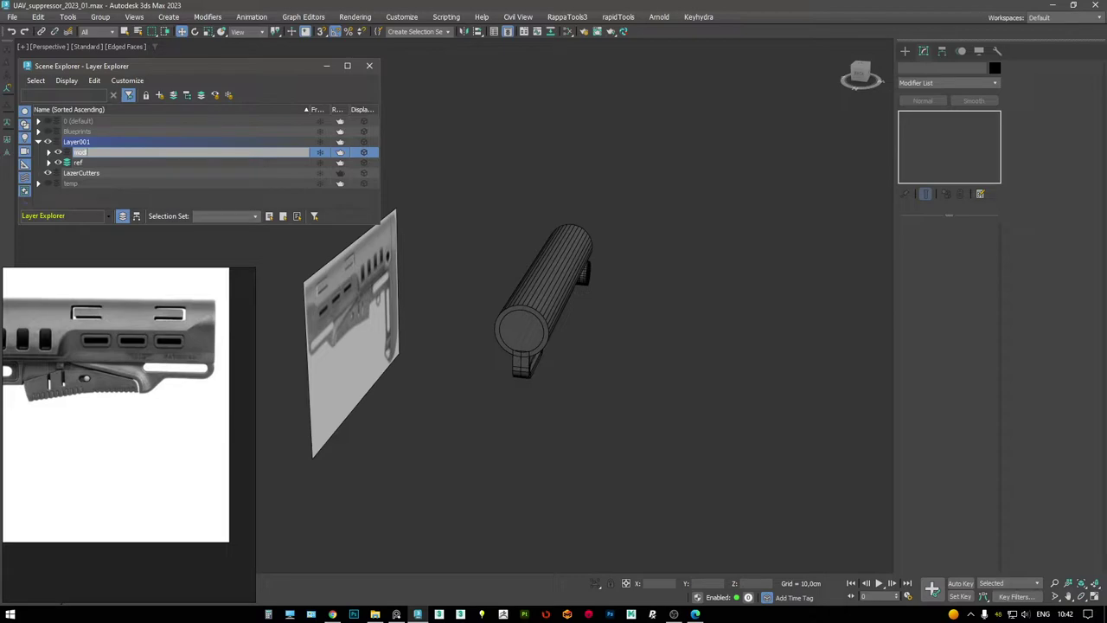
type("l")
key("Return")
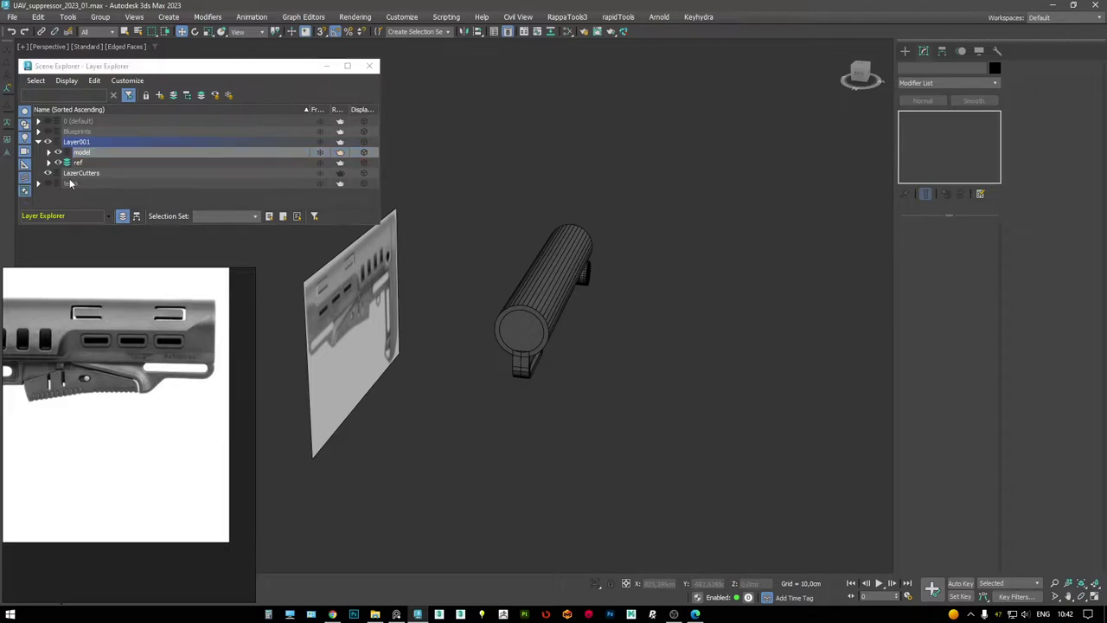
- Set the ref layer's display to Shaded, make model the current layer, and freeze ref
left_click(92, 163)
right_click(121, 163)
left_click(160, 242)
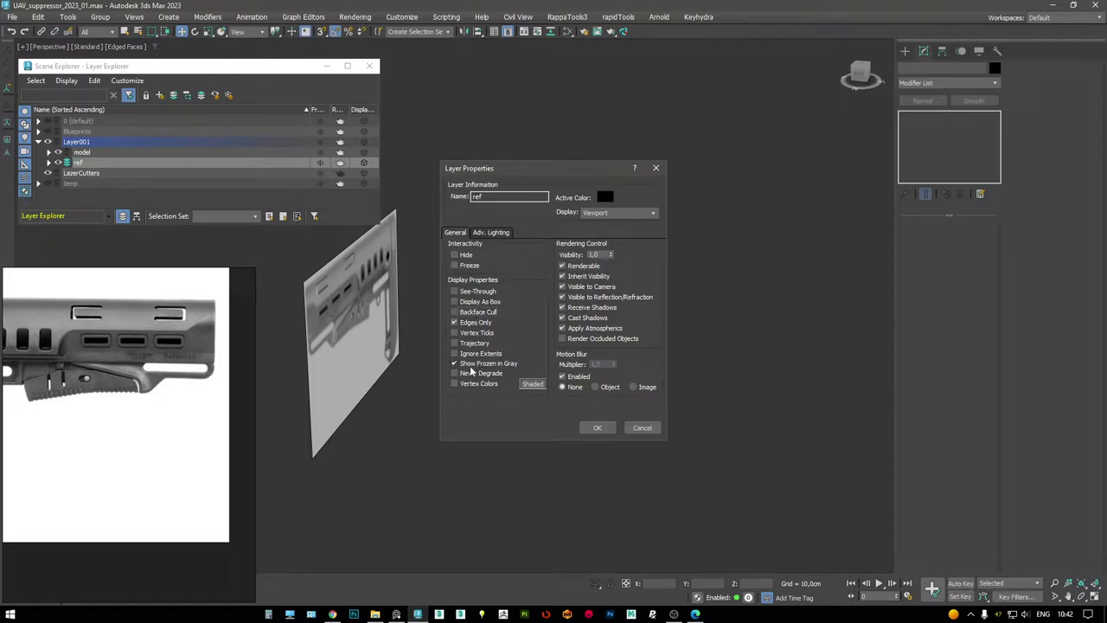
left_click(655, 212)
left_click(637, 245)
left_click(597, 427)
middle_click_drag(540, 291, 506, 300, "alt")
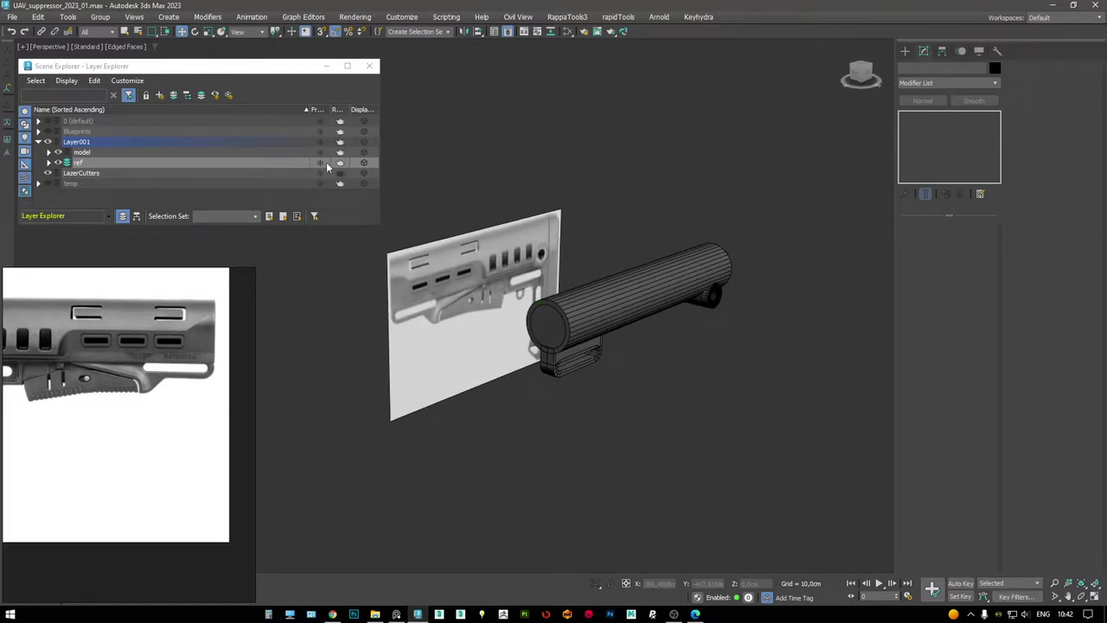
left_click(68, 152)
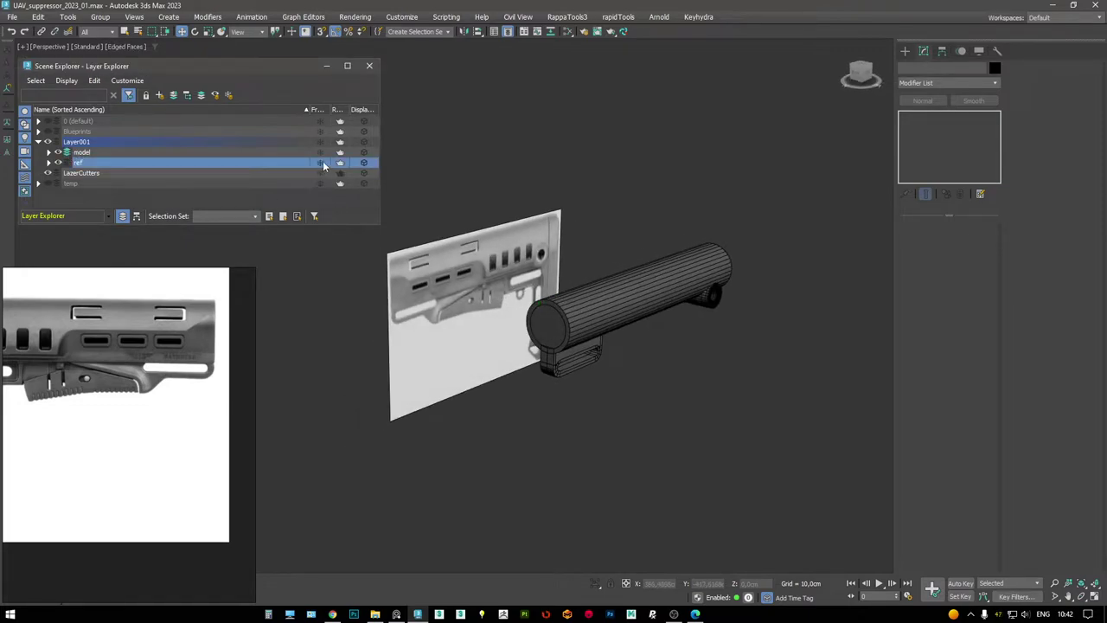
left_click(321, 163)
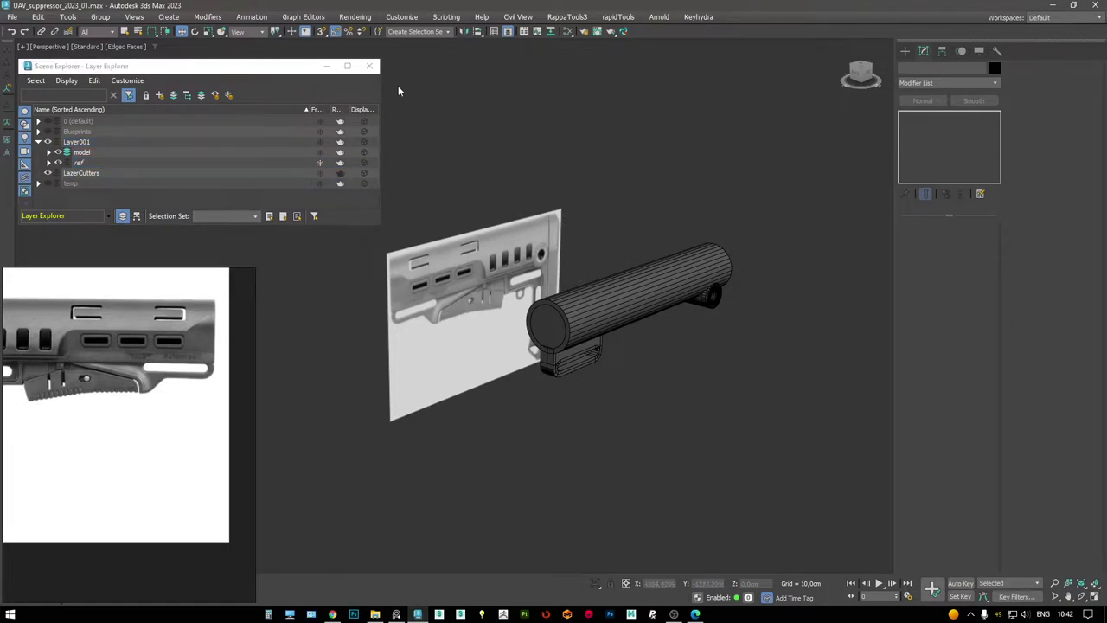
- Orbit around the suppressor, then reopen the Layer Explorer and select Layer001
left_click(370, 66)
scroll(551, 284, "up", 4)
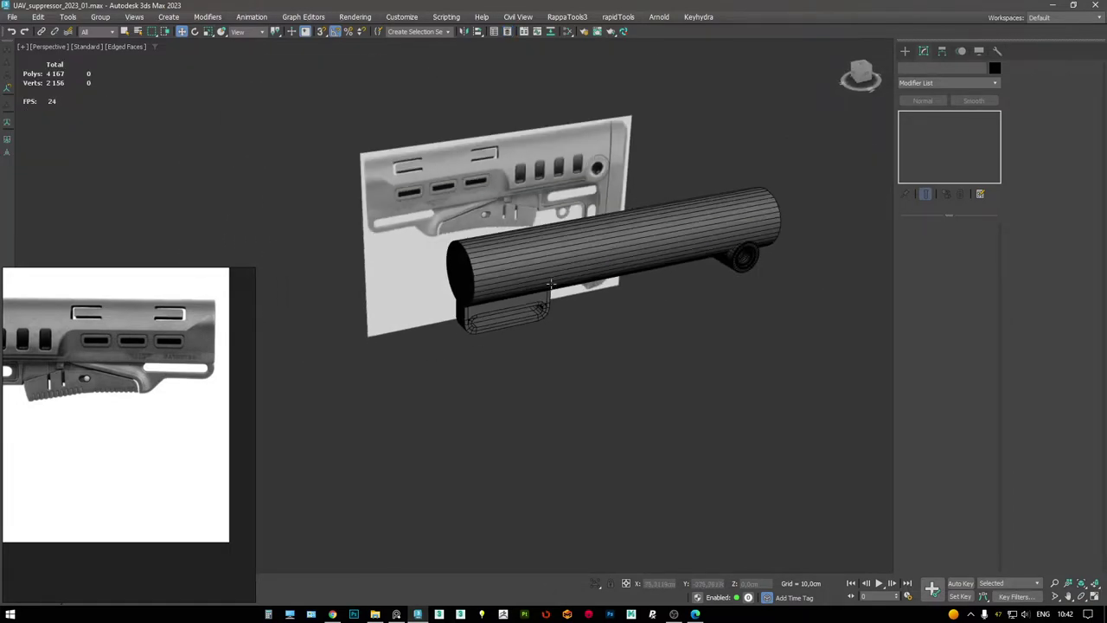
scroll(585, 285, "down", 4)
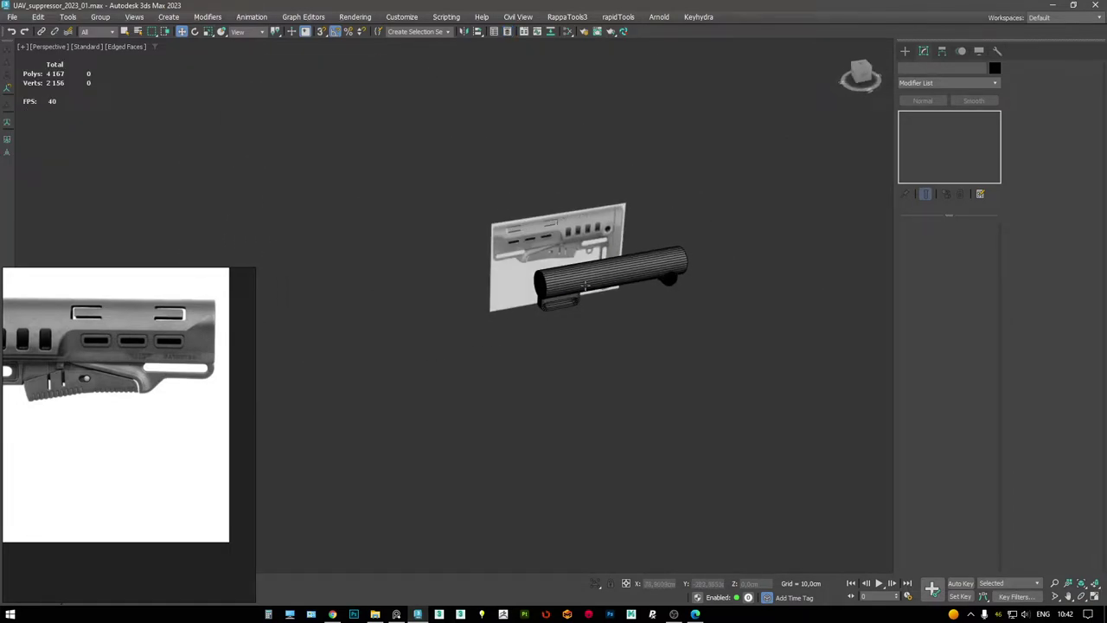
scroll(614, 287, "up", 5)
middle_click_drag(614, 279, 533, 81, "alt")
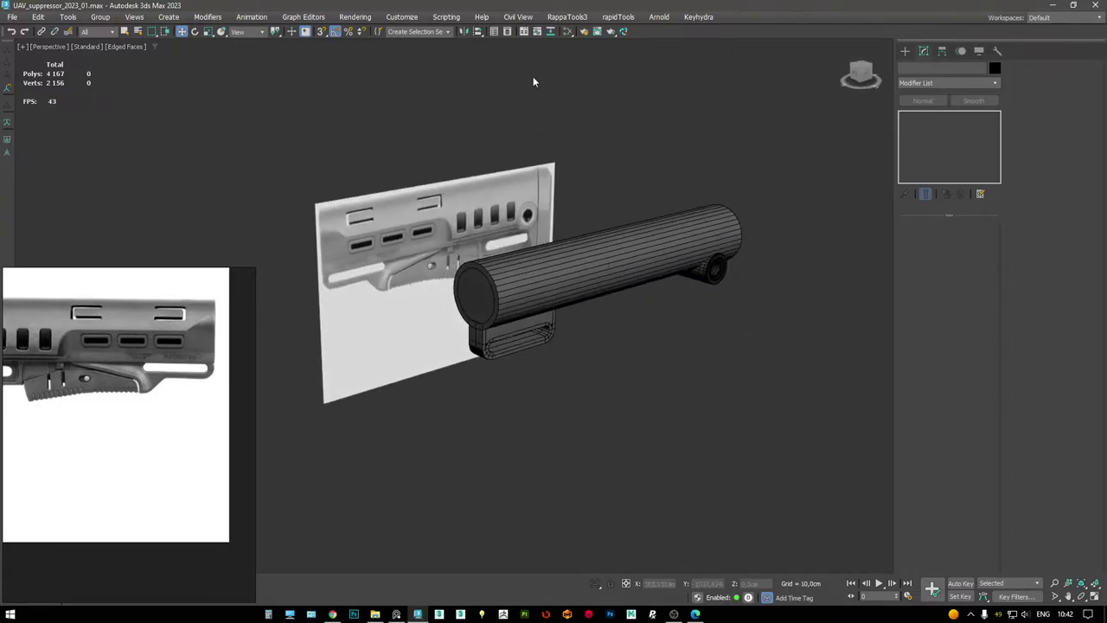
left_click(510, 33)
left_click(38, 142)
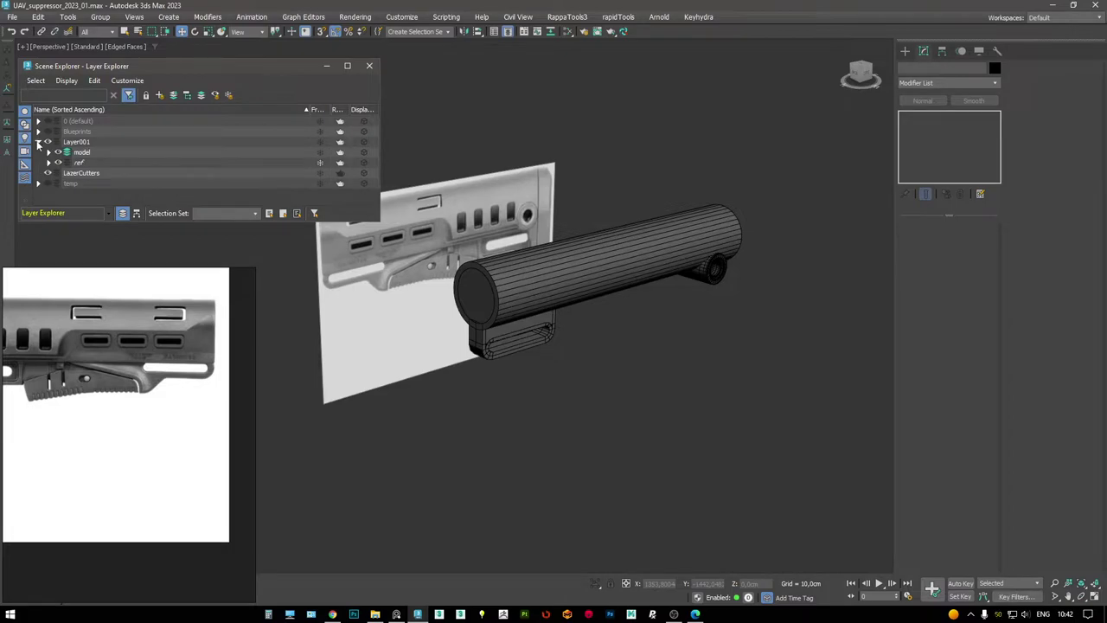
left_click(37, 142)
left_click(77, 142)
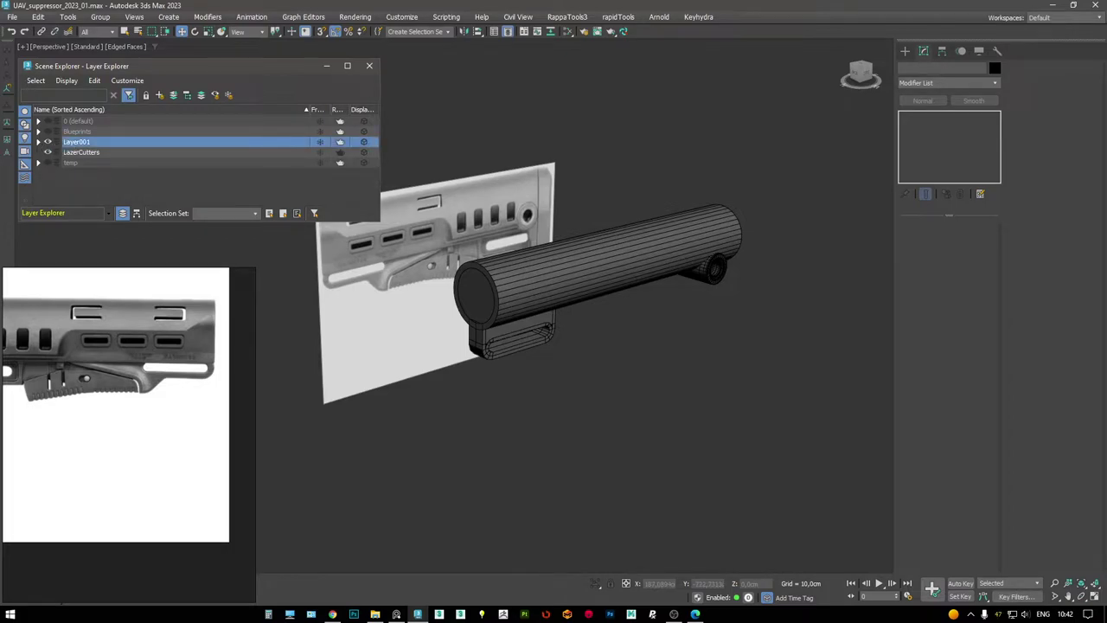
- Browse the large stock reference image, recheck Layer001's model and ref sub-layers, and close the explorer
scroll(122, 380, "down", 5)
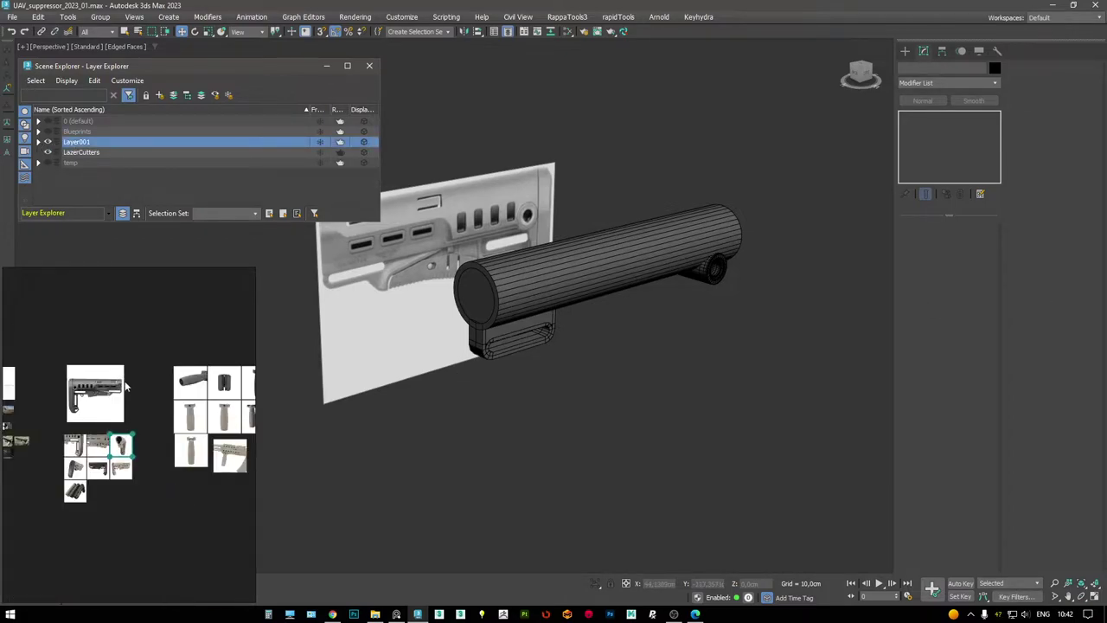
left_click(104, 393)
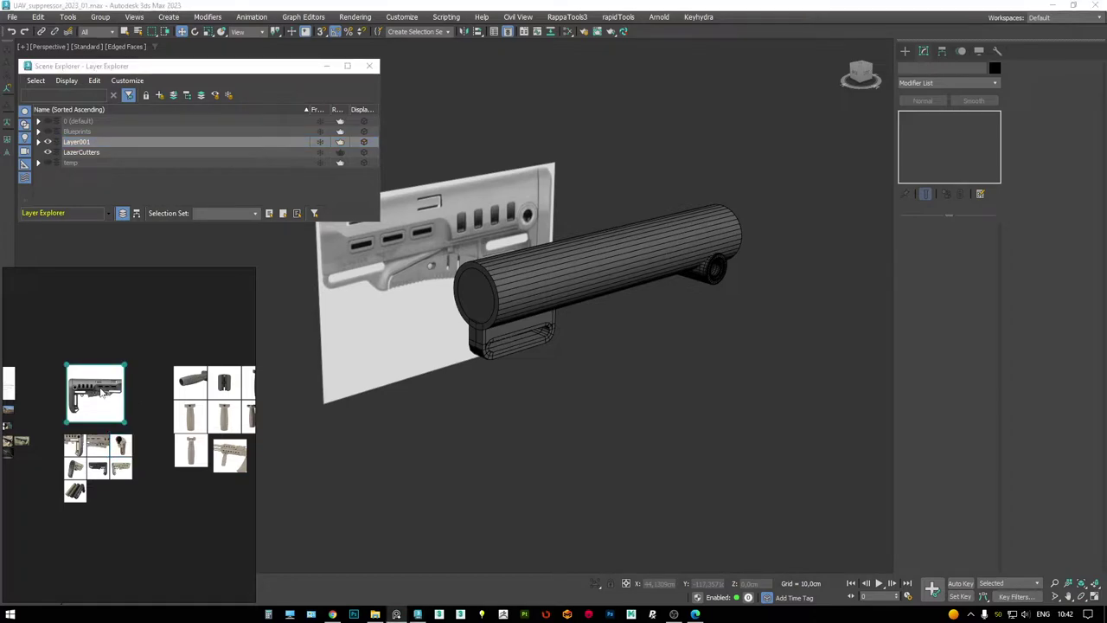
scroll(103, 391, "up", 6)
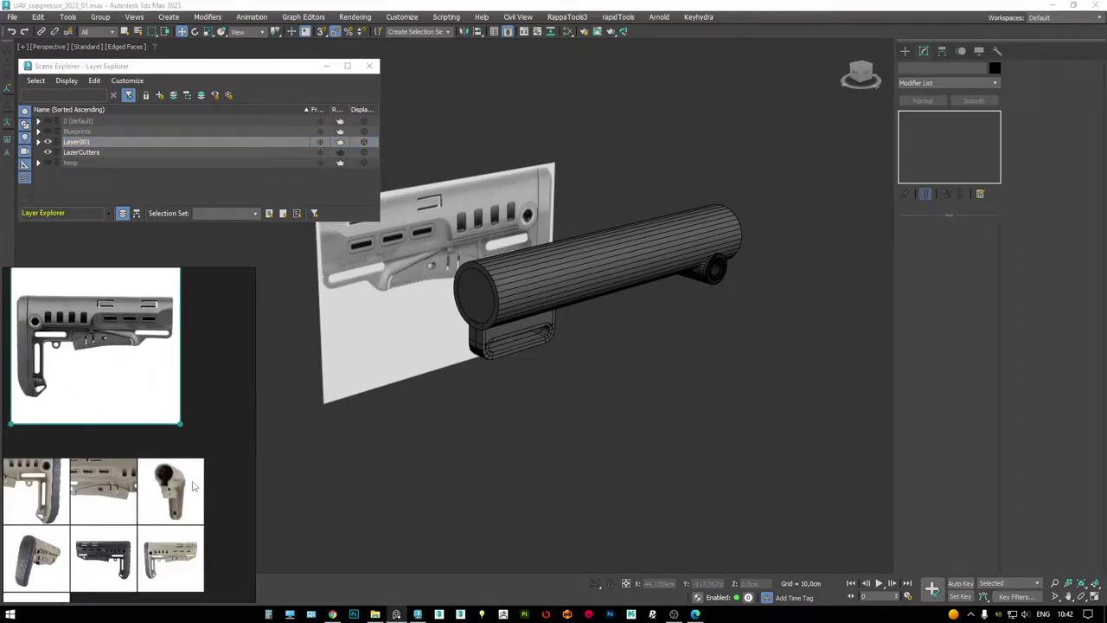
left_click_drag(59, 471, 93, 474)
scroll(91, 424, "down", 3)
scroll(92, 424, "up", 1)
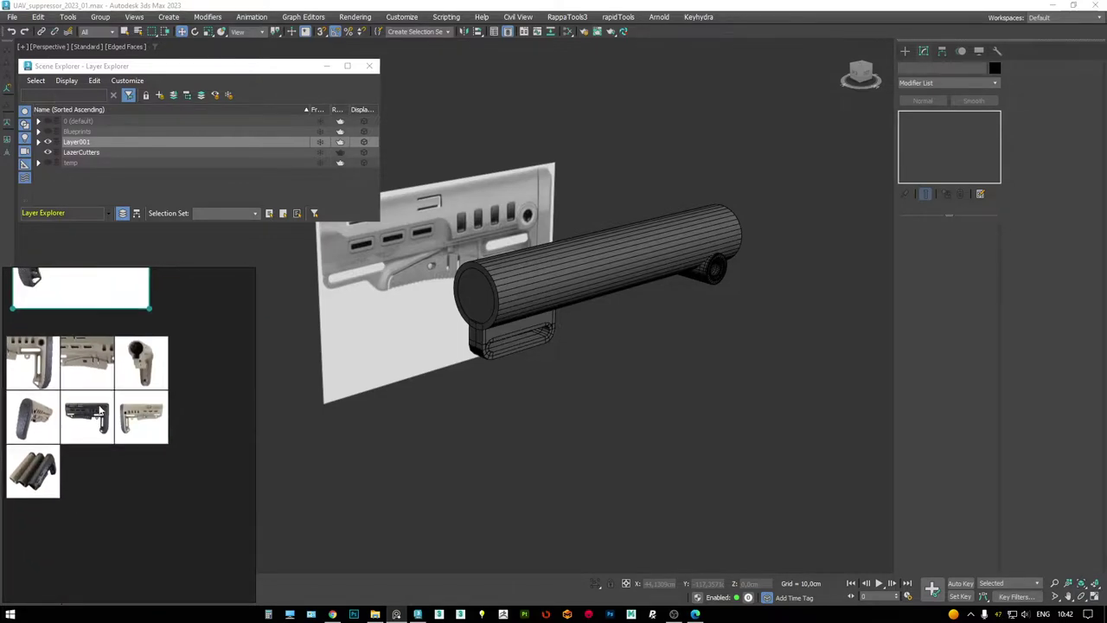
left_click_drag(92, 424, 123, 588)
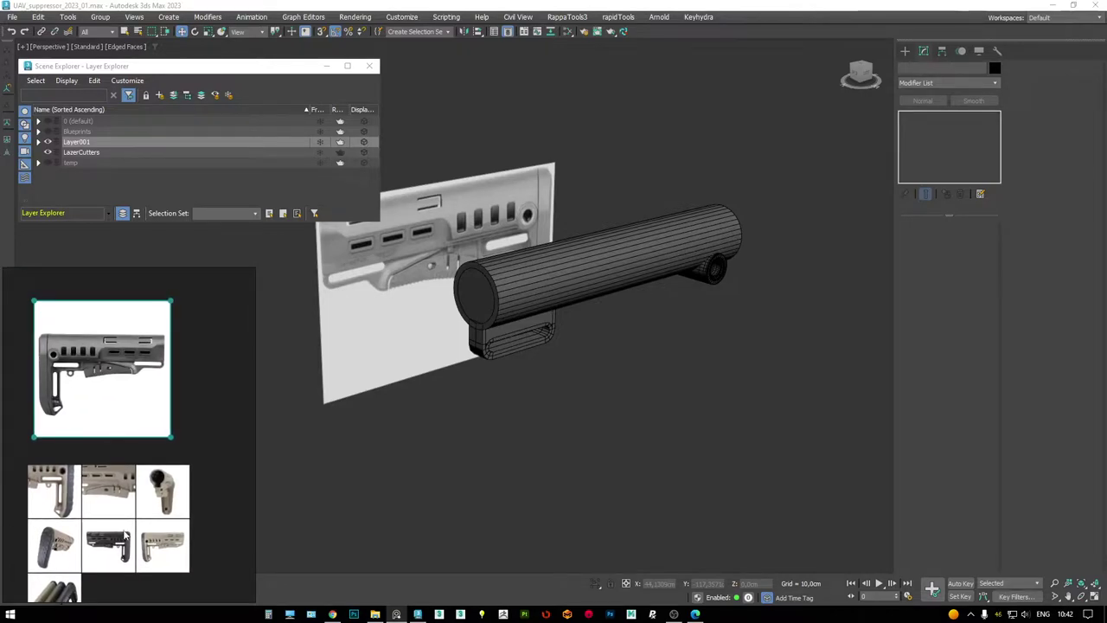
scroll(61, 349, "up", 2)
scroll(60, 349, "up", 1)
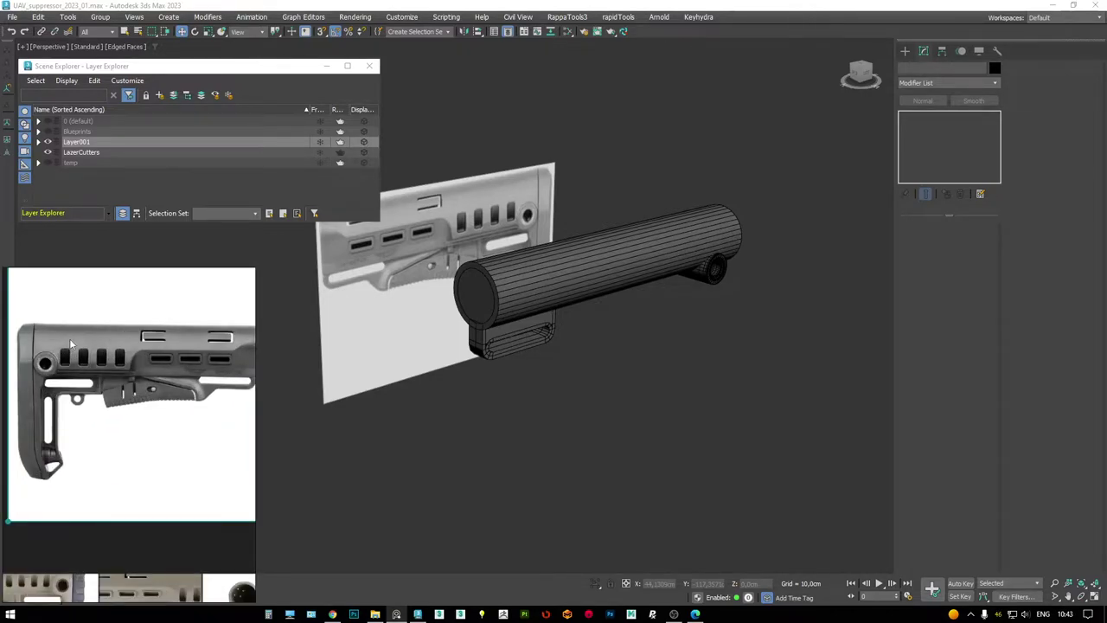
scroll(70, 345, "down", 3)
scroll(148, 353, "up", 5)
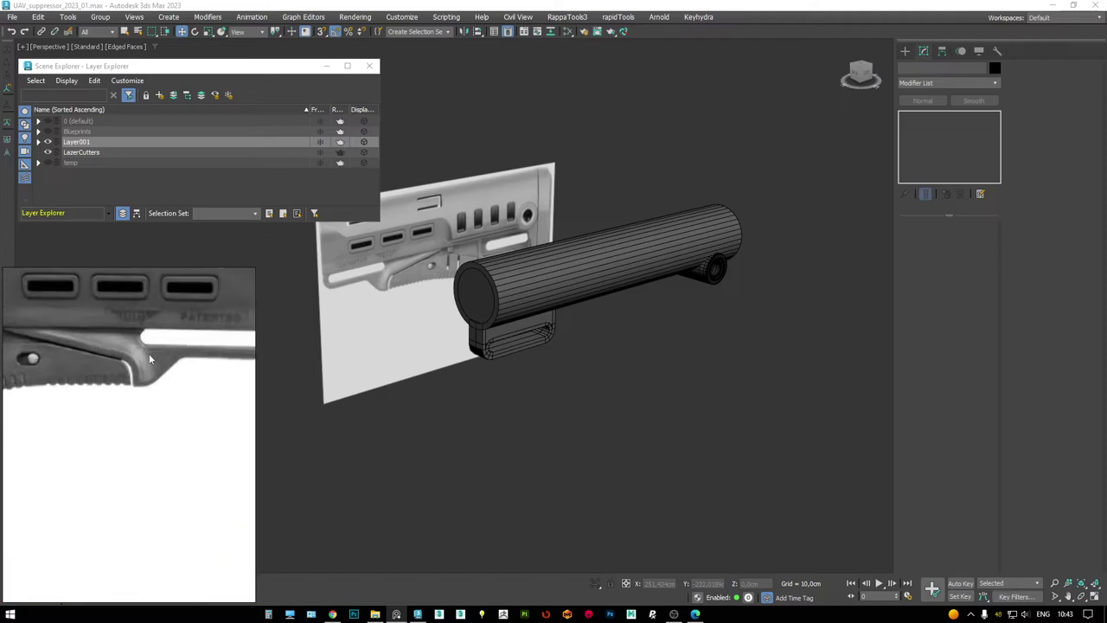
scroll(140, 374, "down", 4)
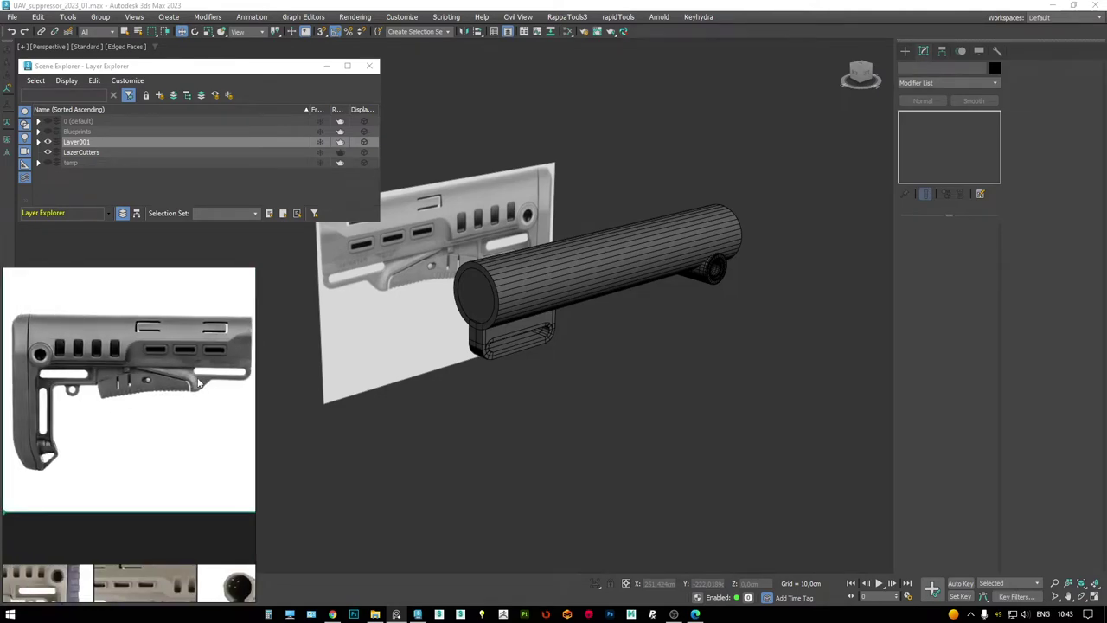
scroll(178, 385, "down", 1)
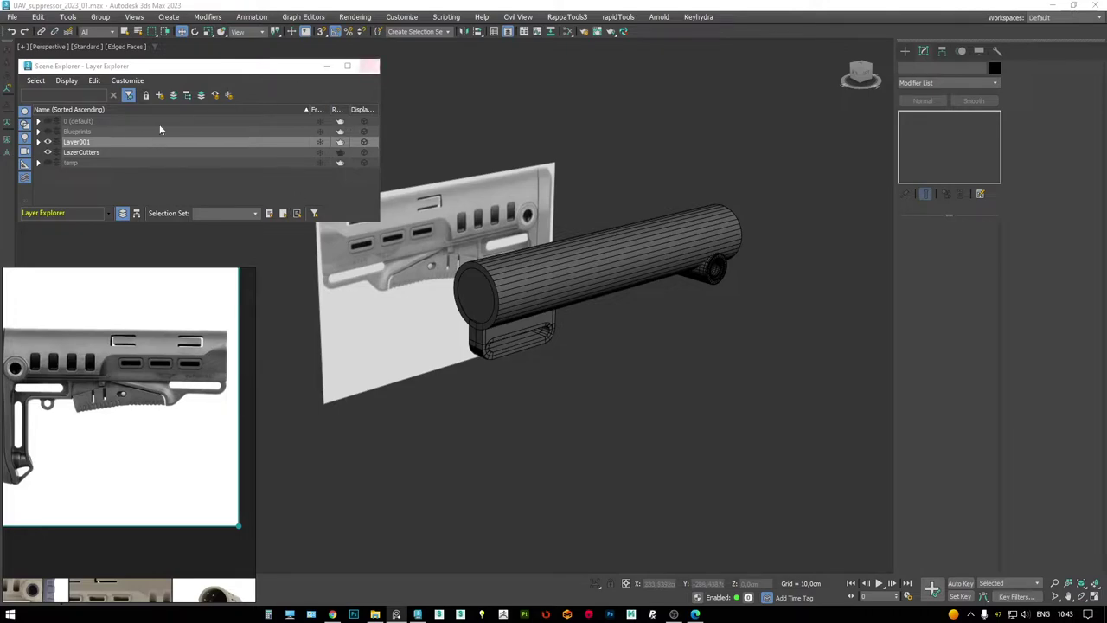
left_click(37, 141)
left_click(370, 65)
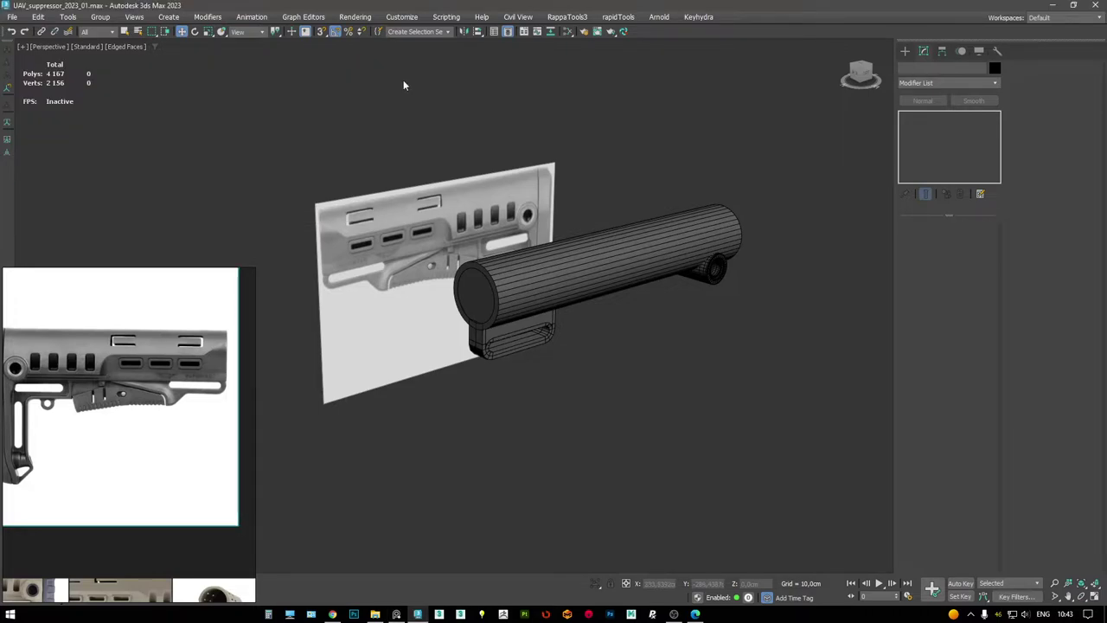
scroll(535, 282, "up", 4)
scroll(535, 282, "down", 4)
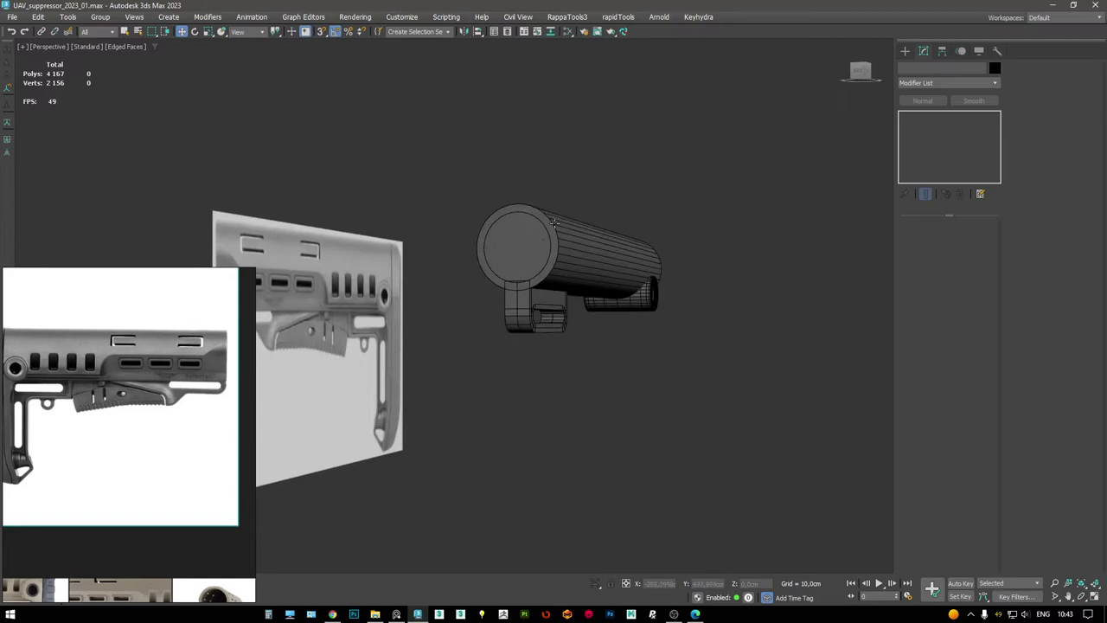
scroll(153, 419, "down", 4)
scroll(153, 418, "up", 2)
scroll(154, 418, "up", 6)
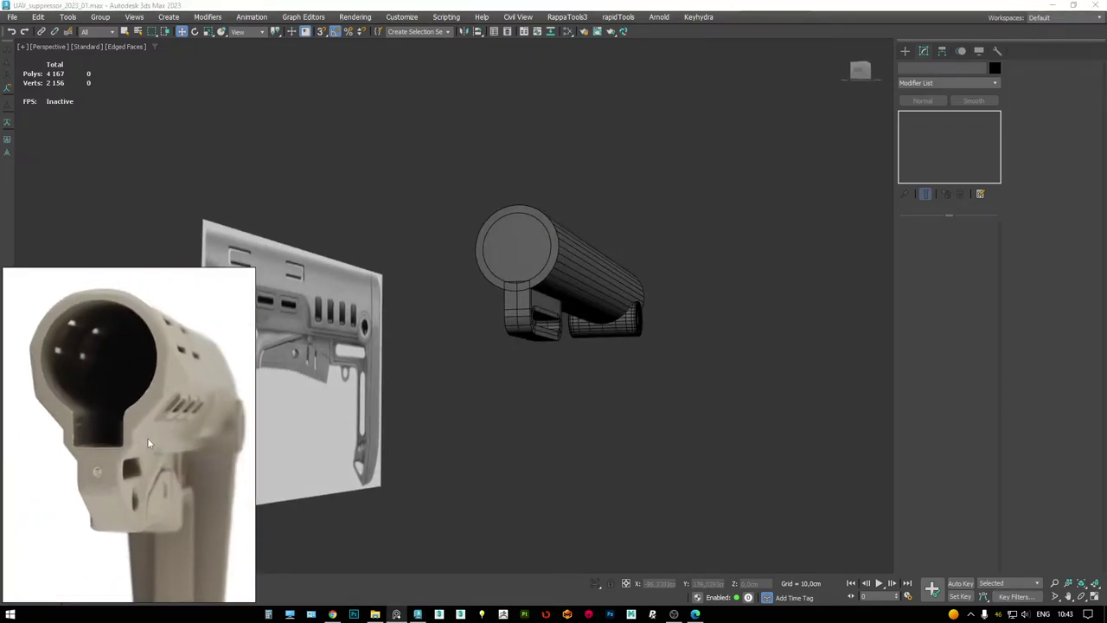
left_click(573, 292)
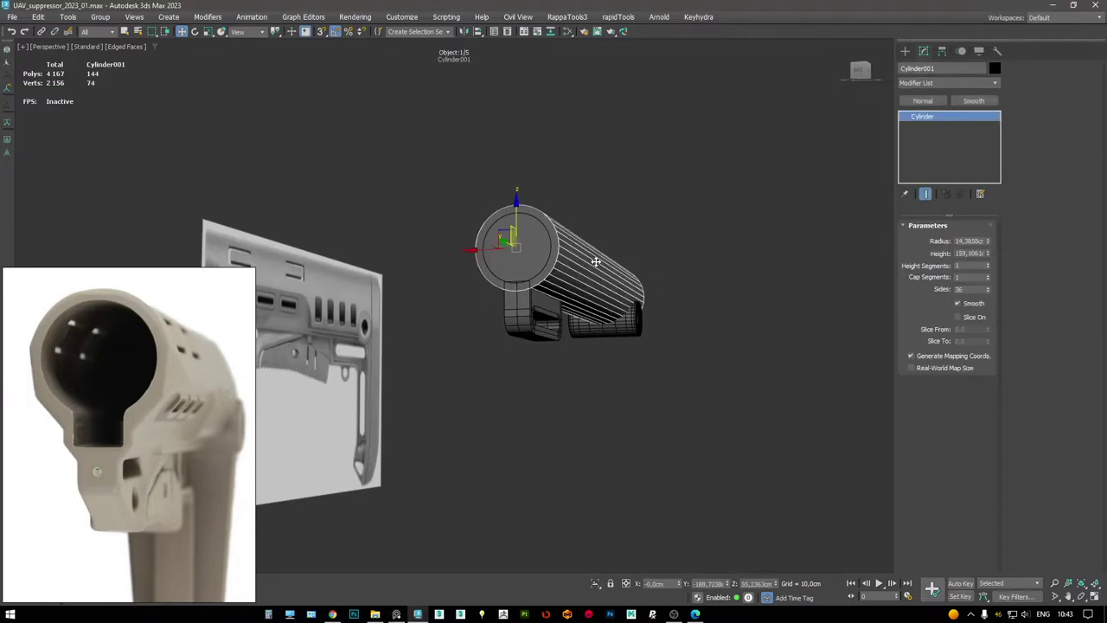
scroll(572, 292, "up", 3)
middle_click_drag(573, 292, 569, 313, "alt")
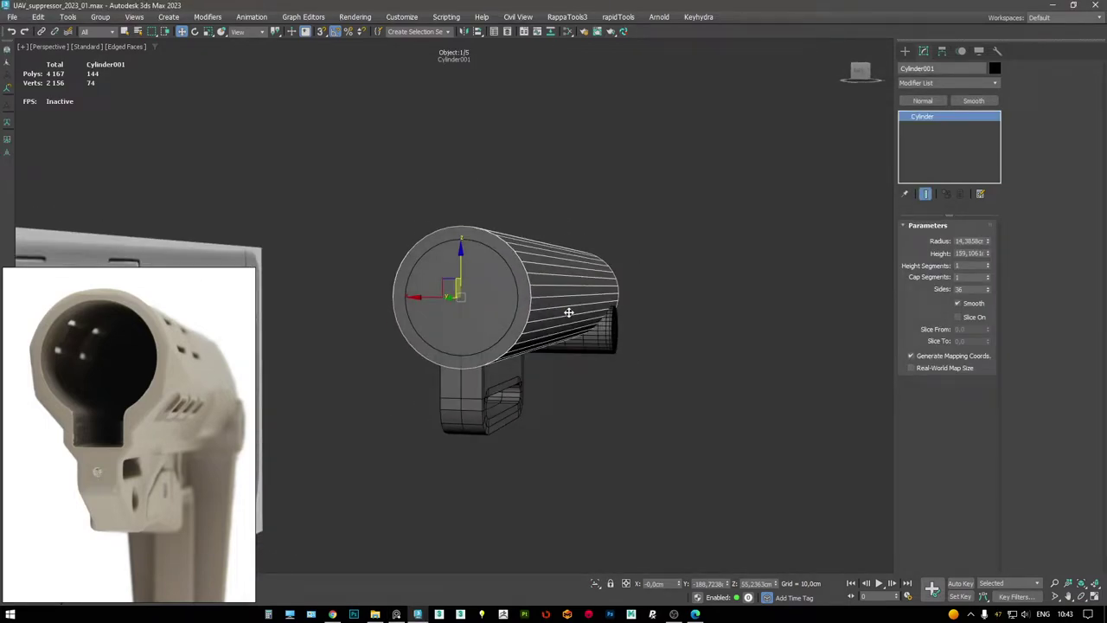
scroll(568, 312, "down", 3)
key("alt+w")
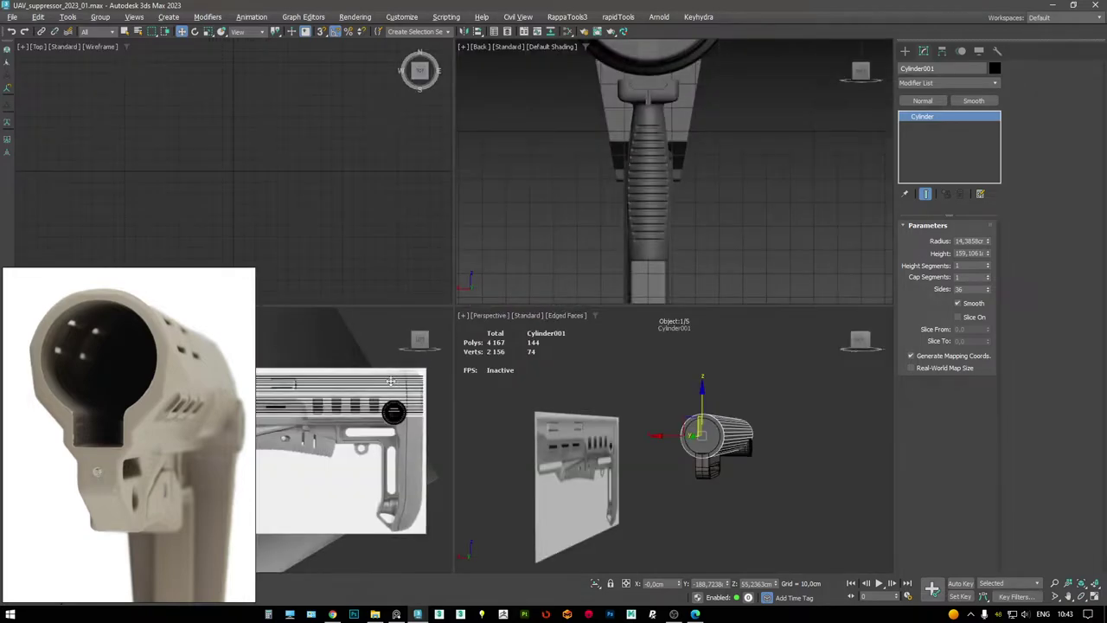
key("alt+w")
scroll(514, 299, "up", 5)
scroll(514, 300, "up", 3)
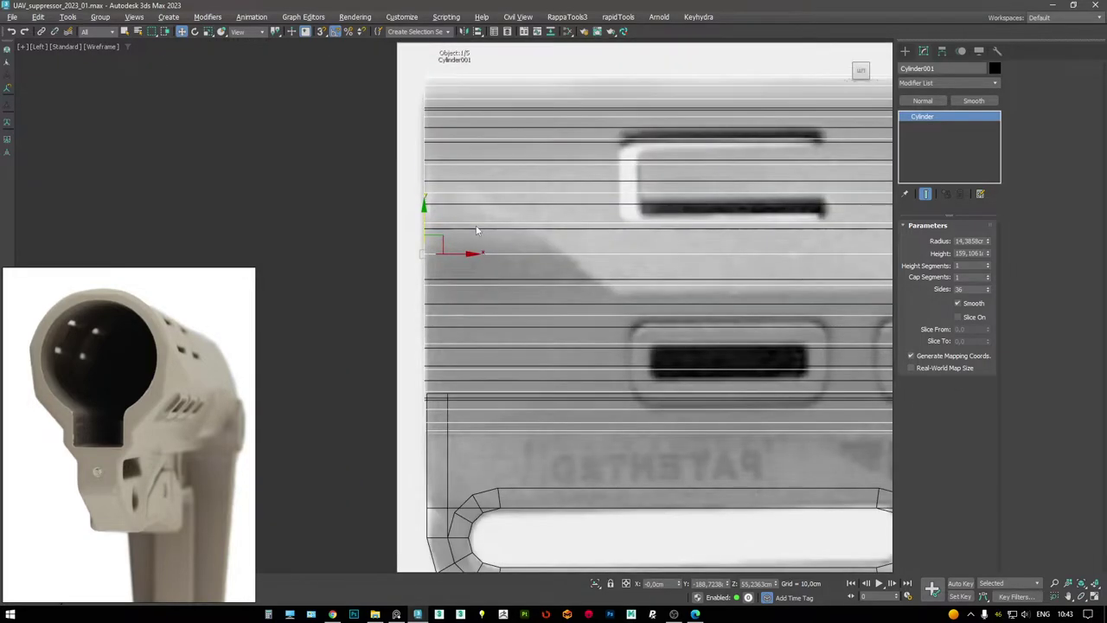
scroll(476, 230, "up", 2)
scroll(197, 346, "down", 3)
scroll(197, 346, "down", 2)
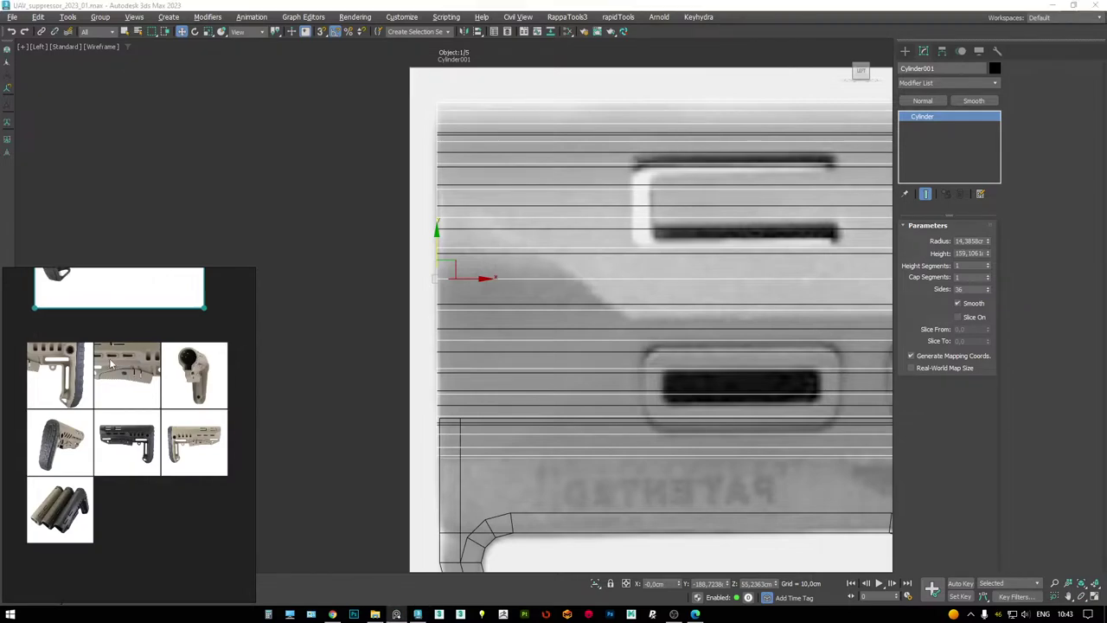
scroll(165, 456, "up", 5)
scroll(164, 456, "down", 2)
scroll(50, 443, "up", 2)
scroll(49, 443, "down", 3)
scroll(50, 437, "up", 4)
scroll(50, 437, "down", 3)
scroll(164, 380, "up", 4)
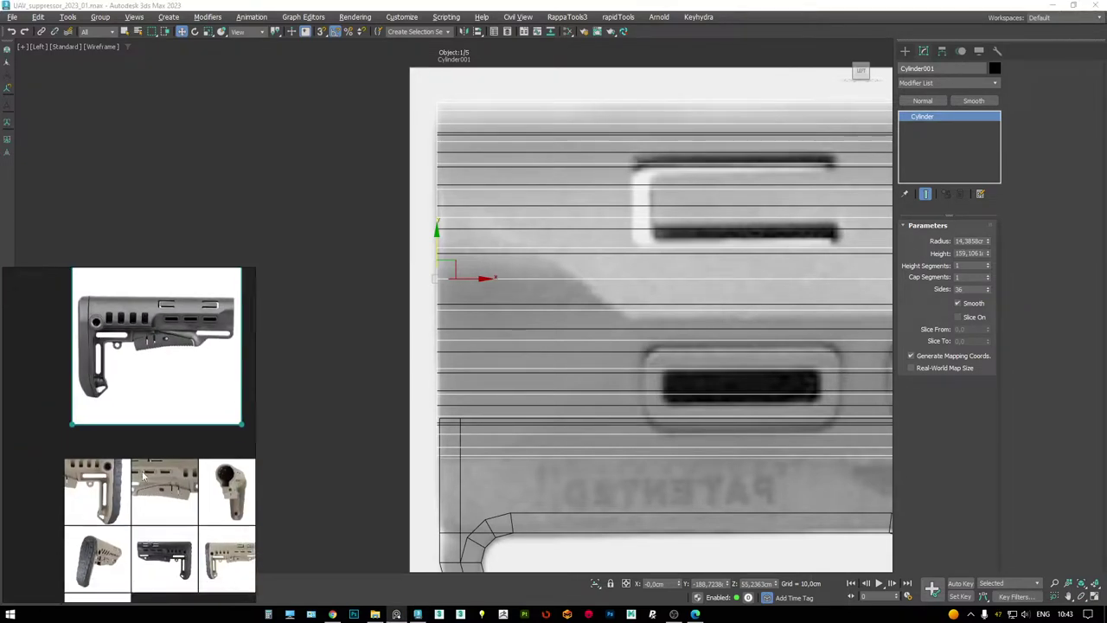
scroll(193, 390, "up", 2)
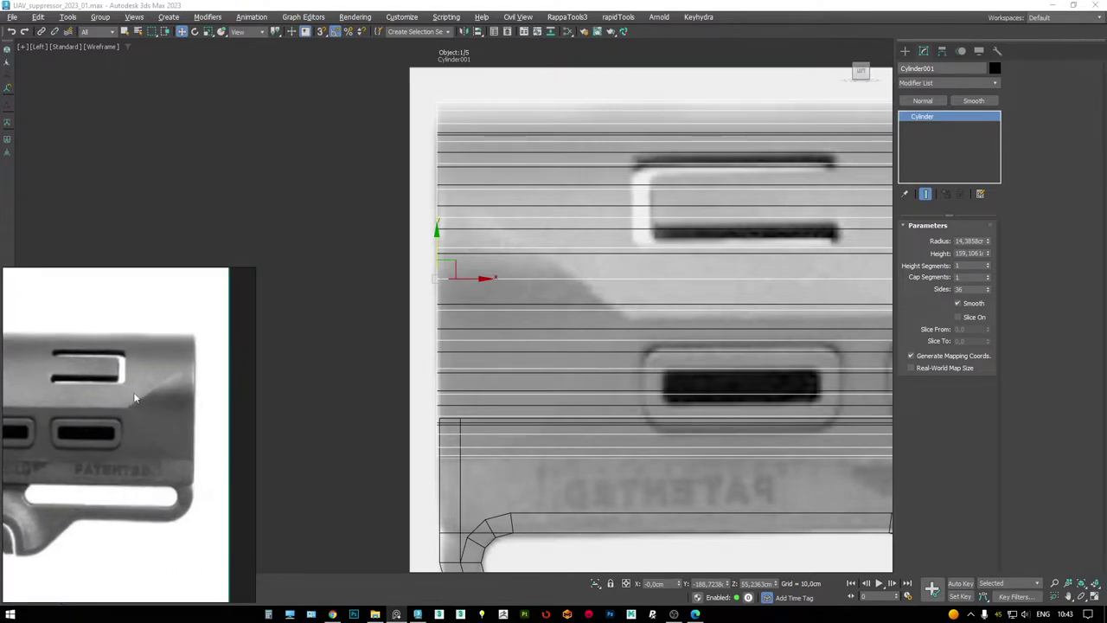
scroll(170, 393, "down", 5)
scroll(84, 450, "up", 3)
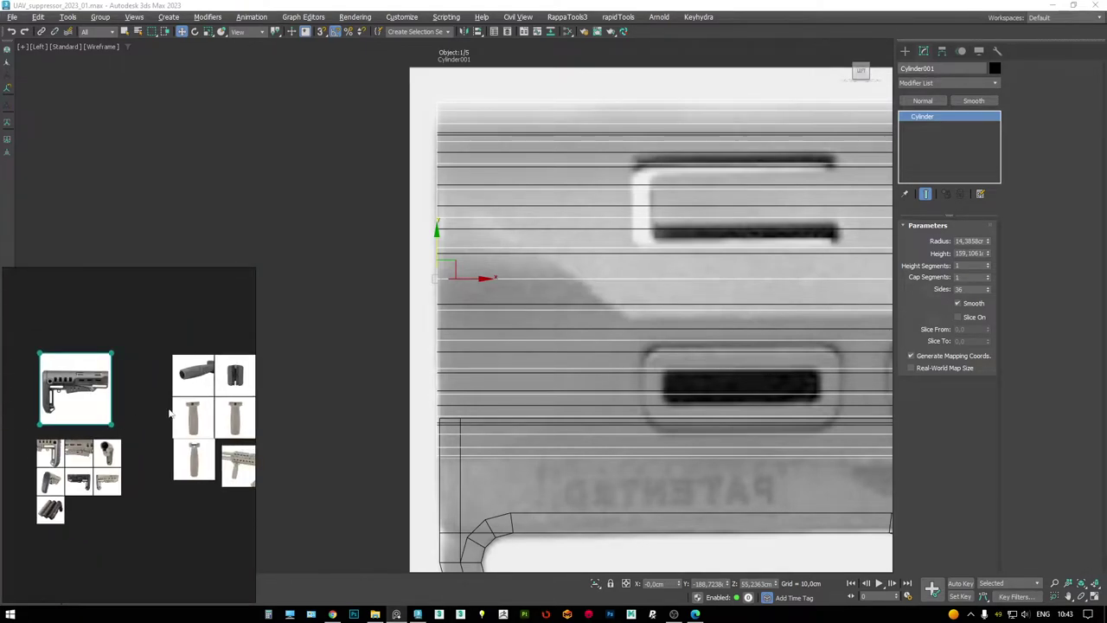
scroll(182, 435, "up", 5)
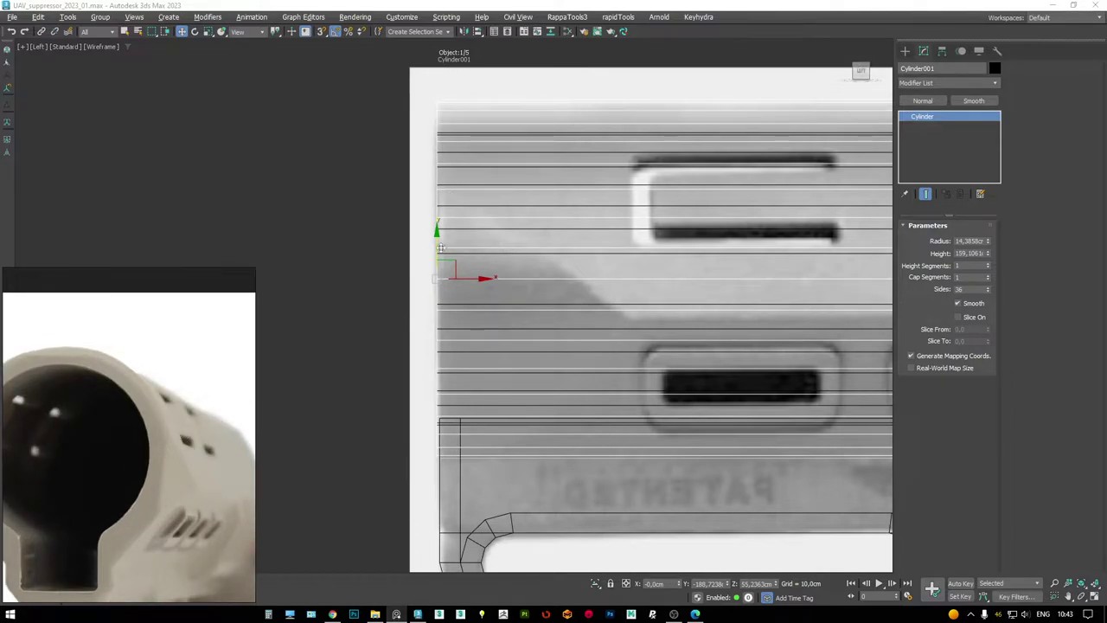
scroll(494, 257, "down", 2)
scroll(569, 250, "up", 1)
key("F3")
scroll(606, 346, "up", 2)
key("F3")
key("F3")
key("p")
scroll(561, 343, "down", 1)
scroll(507, 296, "up", 5)
key("alt+w")
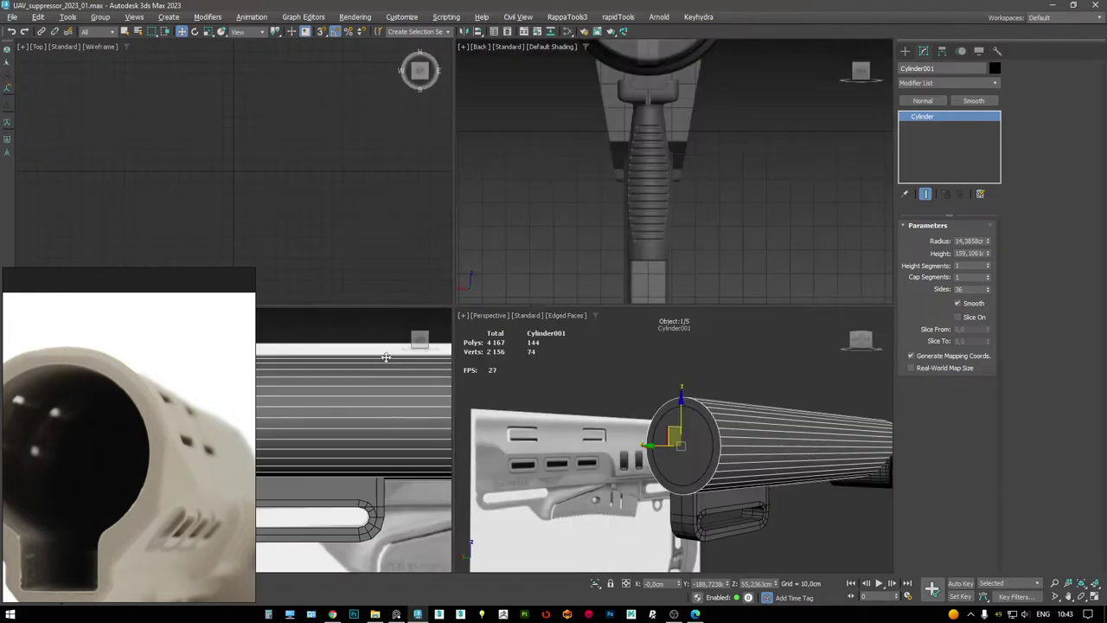
key("l")
key("F3")
key("alt+w")
middle_click_drag(547, 301, 553, 305)
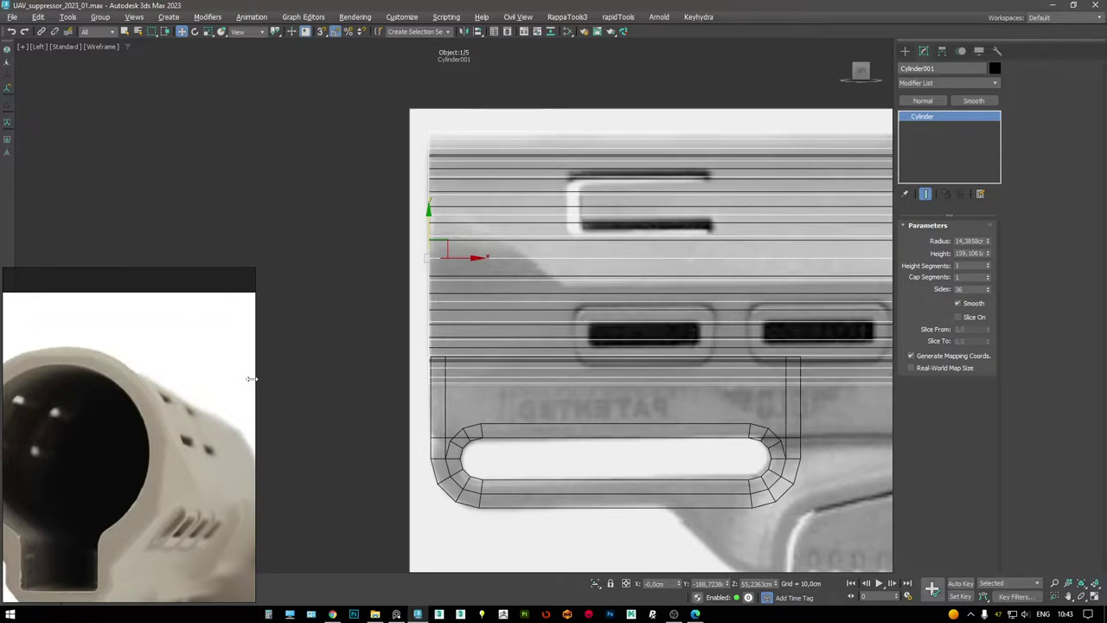
scroll(172, 240, "down", 10)
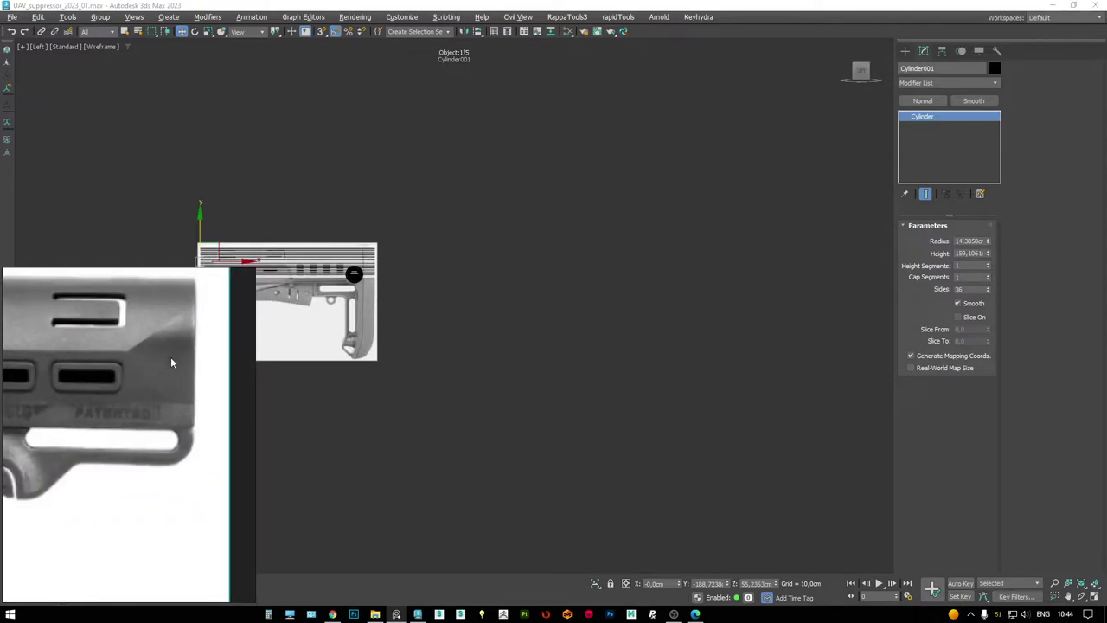
middle_click_drag(354, 314, 464, 344)
scroll(463, 344, "up", 8)
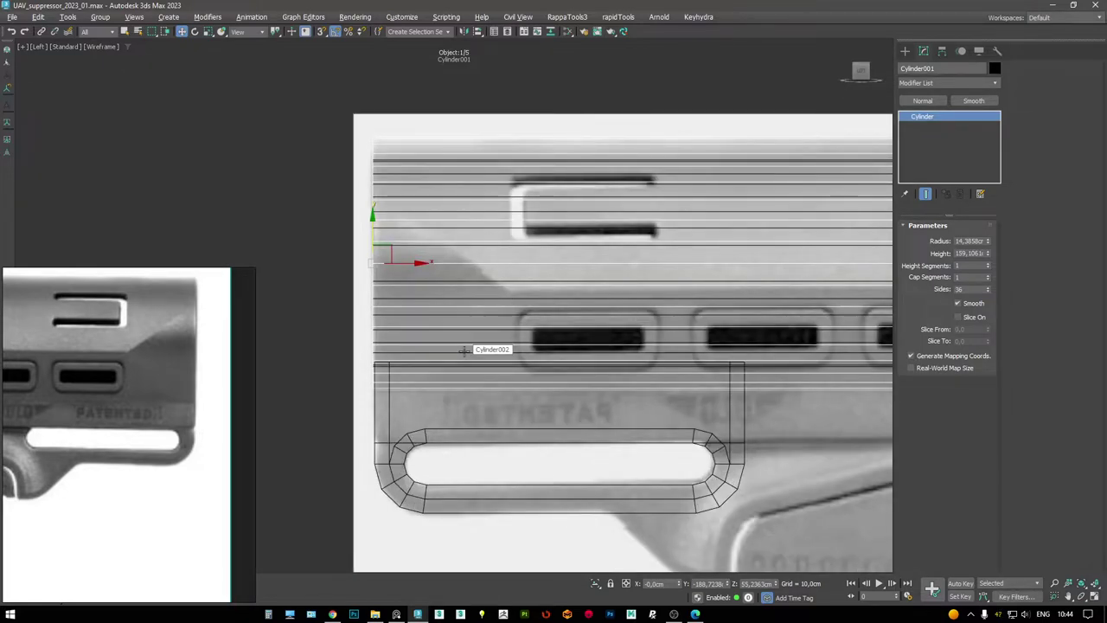
scroll(463, 344, "down", 3)
- Deselect everything and bring the front of the stock blueprint into view
left_click_drag(481, 478, 389, 217)
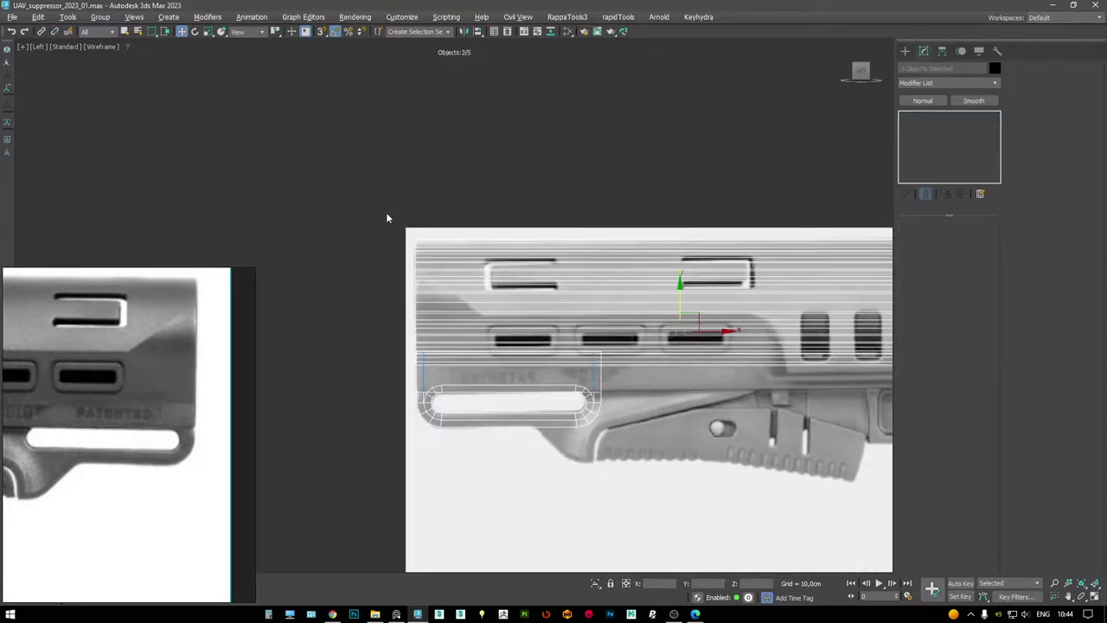
left_click(452, 240)
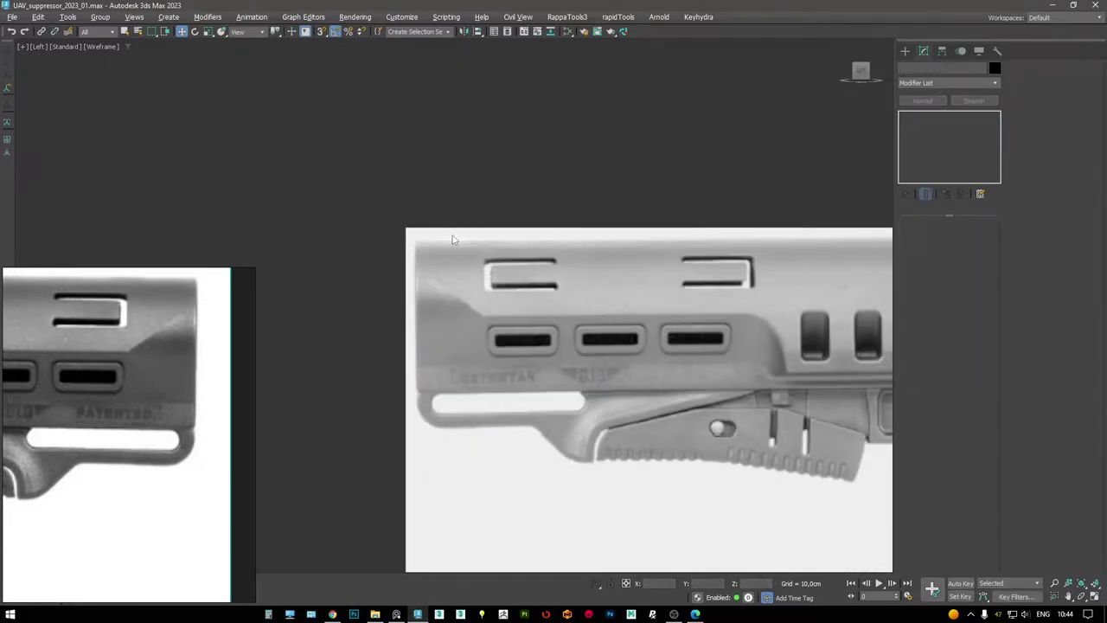
scroll(459, 321, "up", 4)
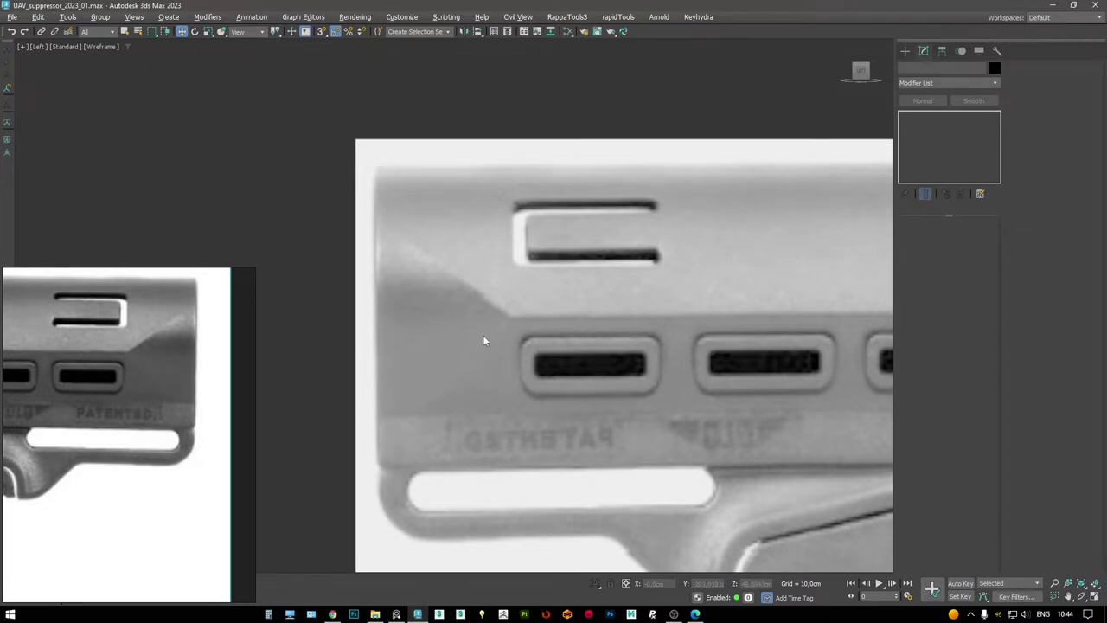
middle_click_drag(496, 331, 512, 314)
- Draw a Line from the stock's top-left along the slope and top edge, down the front edge
right_click(647, 312)
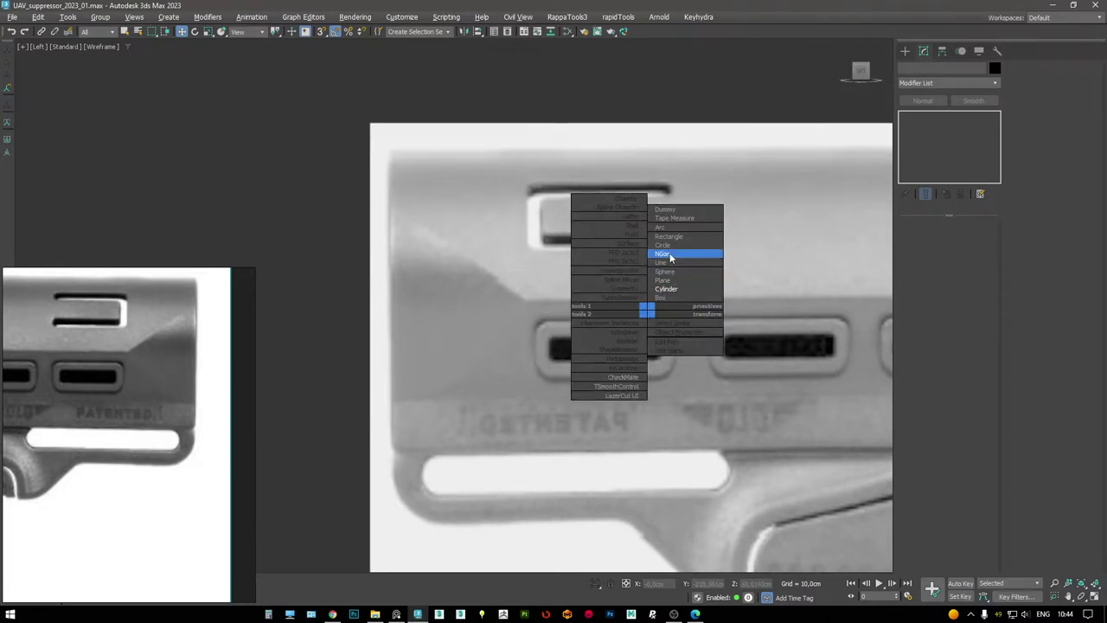
left_click(665, 262)
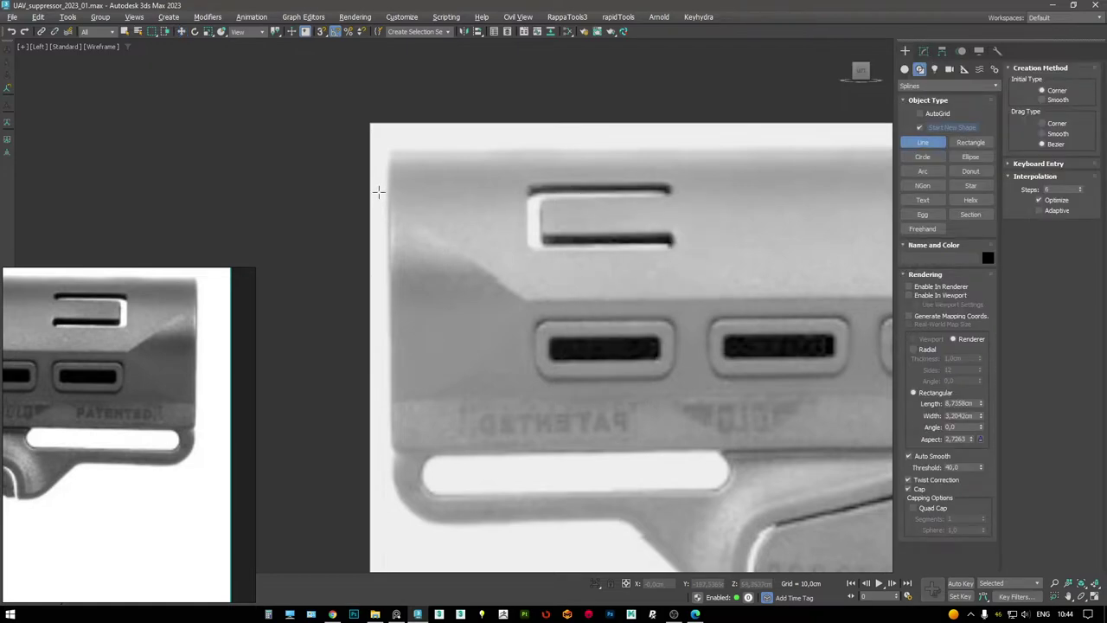
left_click(378, 191)
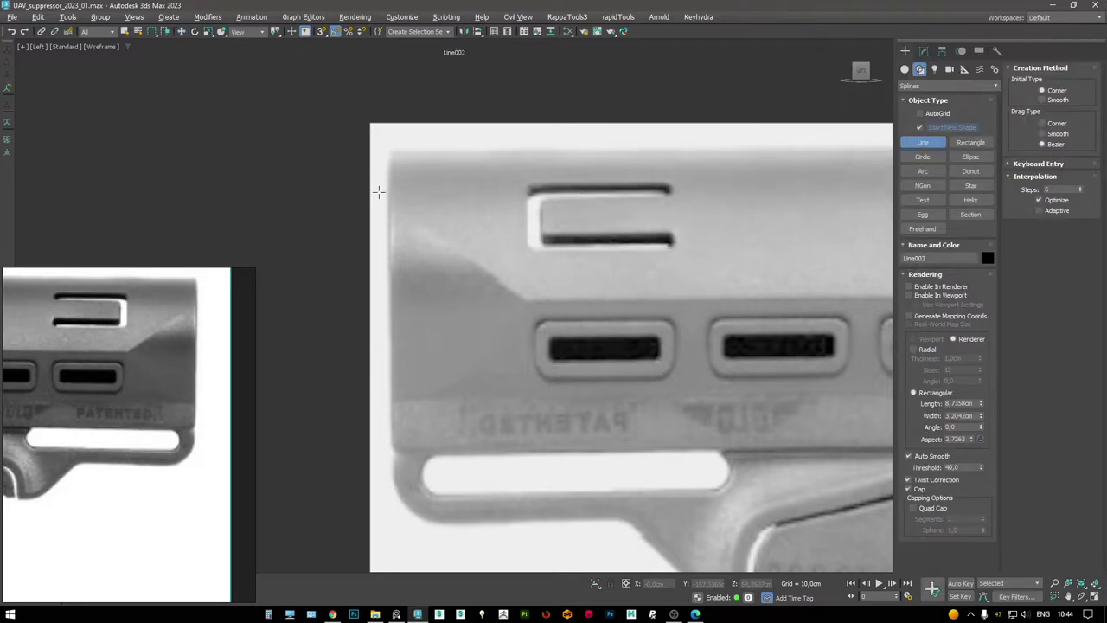
left_click(527, 300)
scroll(527, 300, "down", 3)
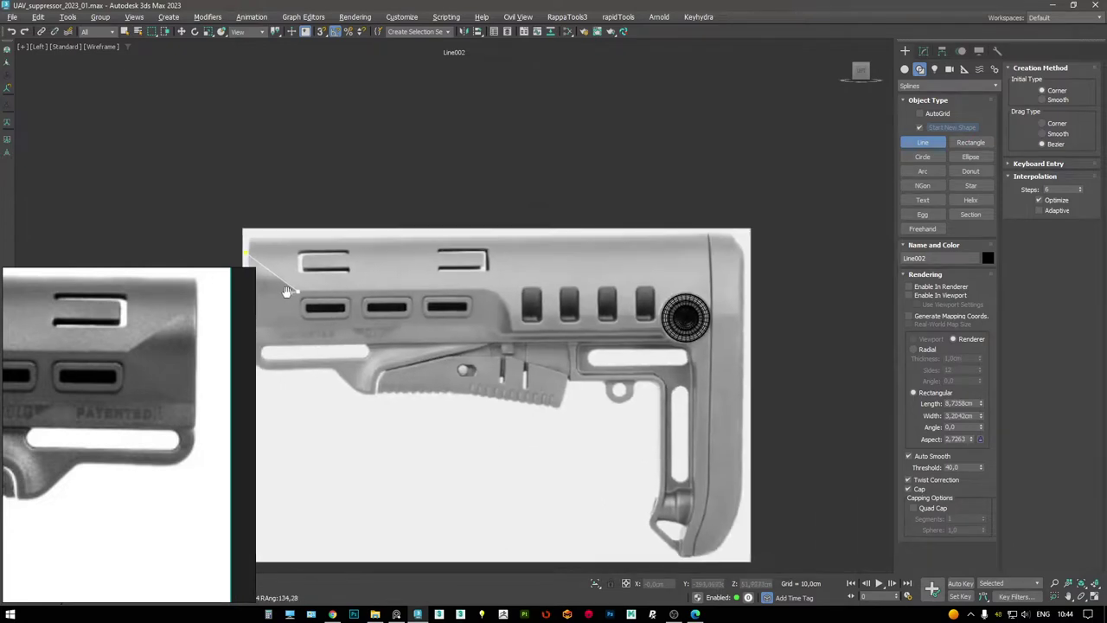
scroll(492, 290, "up", 3)
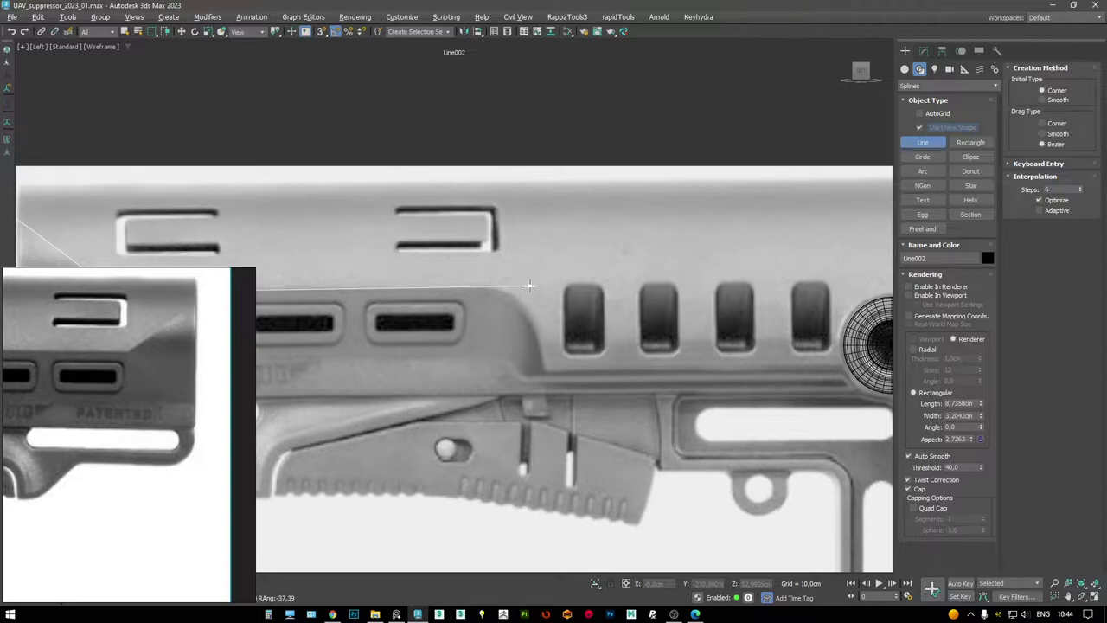
left_click(528, 284)
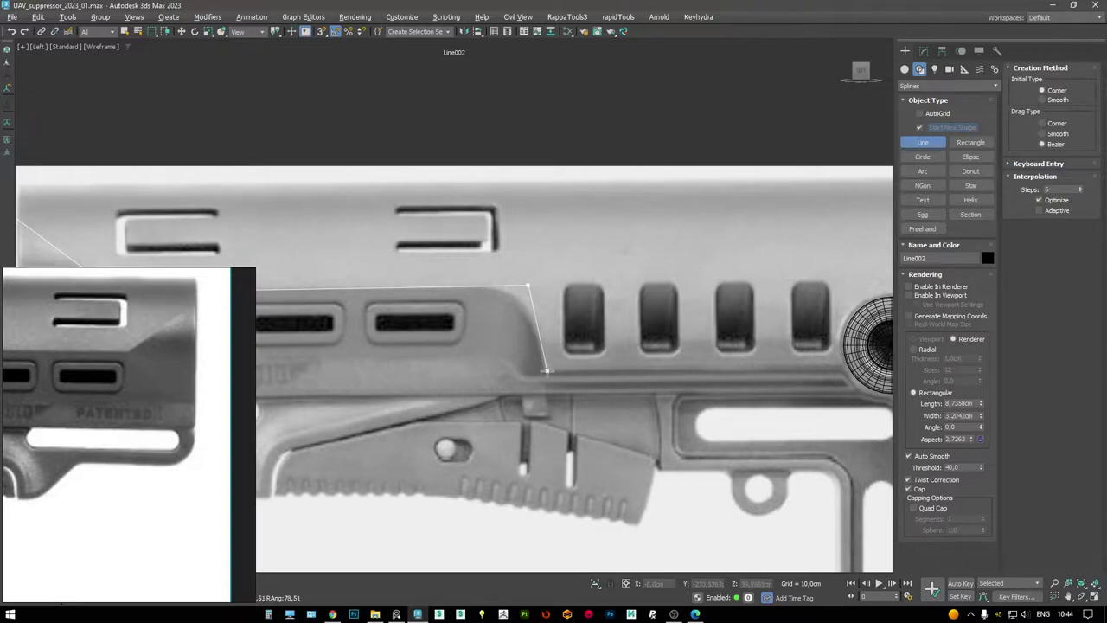
left_click(554, 422)
right_click(554, 421)
scroll(555, 421, "up", 3)
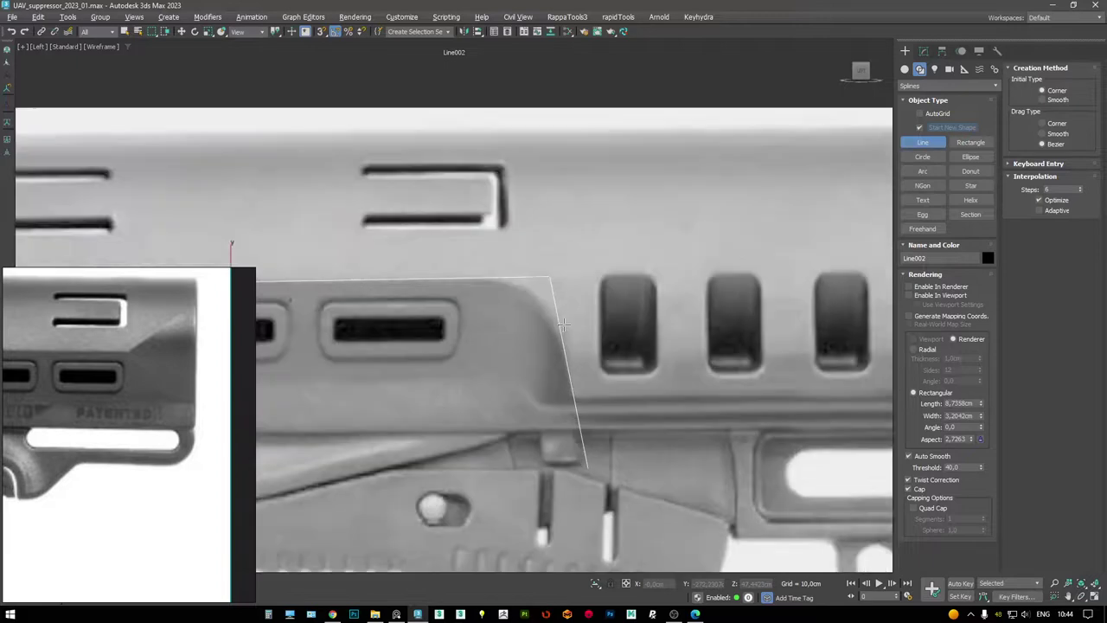
- Fillet the line's lower front corner vertex in Vertex mode
left_click(924, 51)
key("1")
scroll(786, 316, "down", 2)
left_click(664, 286)
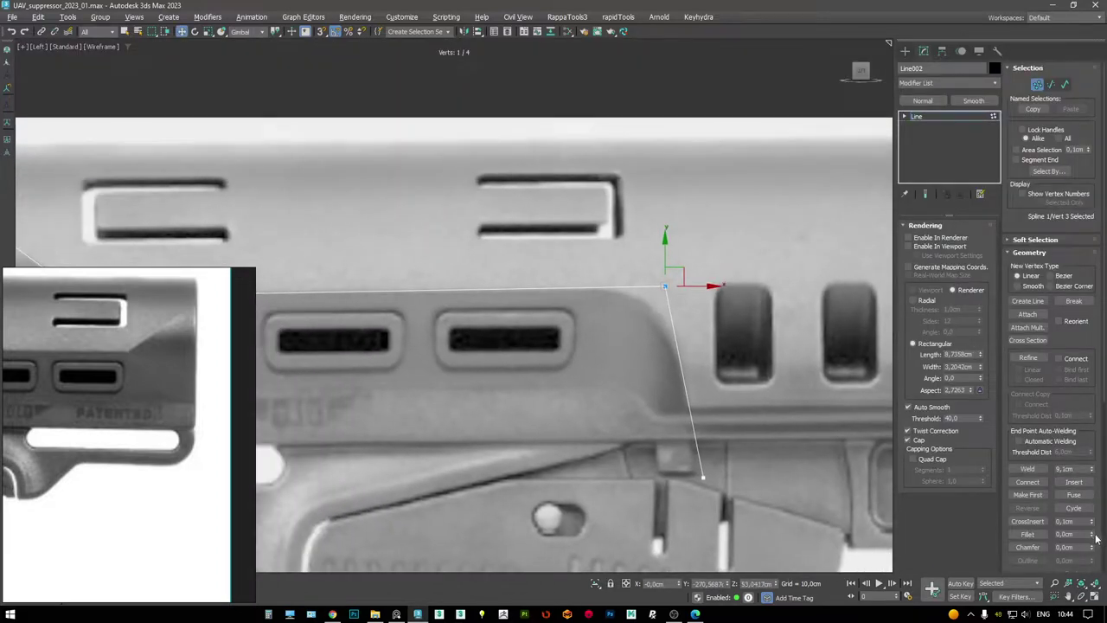
left_click_drag(1093, 538, 1058, 487)
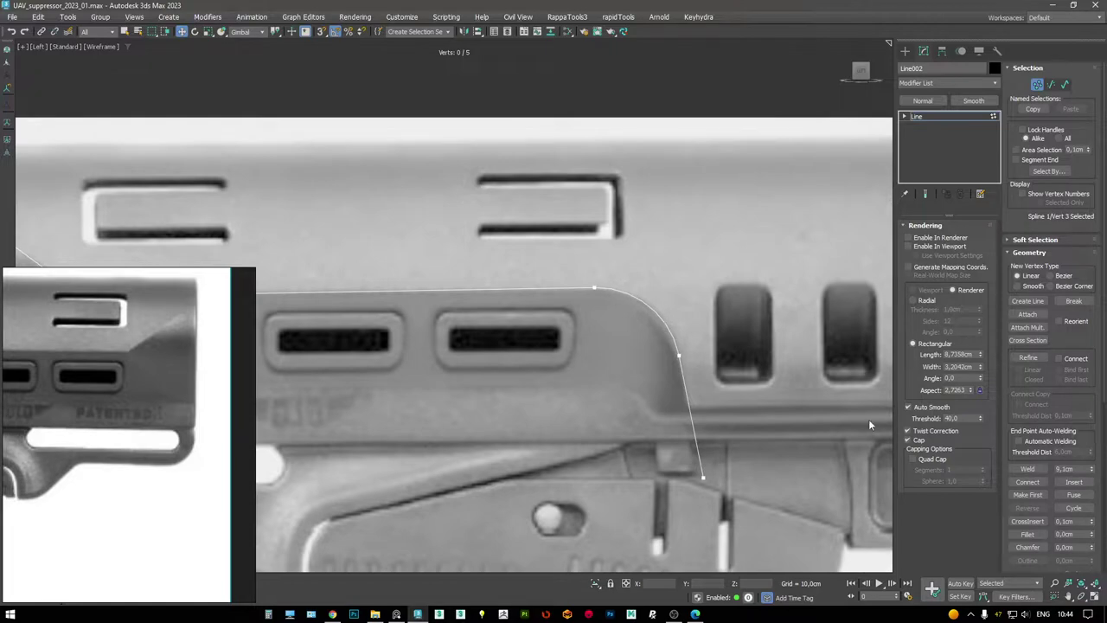
- With snapping on, extend a new segment down-left from the line's left corner vertex
middle_click_drag(260, 285, 469, 279)
scroll(470, 279, "up", 3)
middle_click_drag(616, 316, 630, 292)
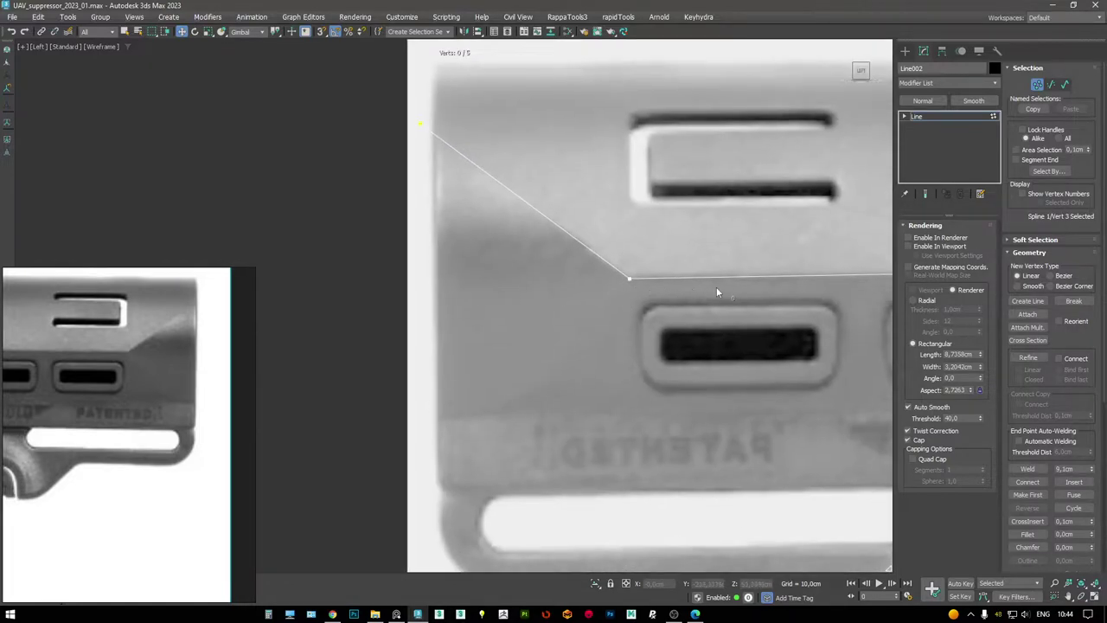
left_click(628, 278)
key("s")
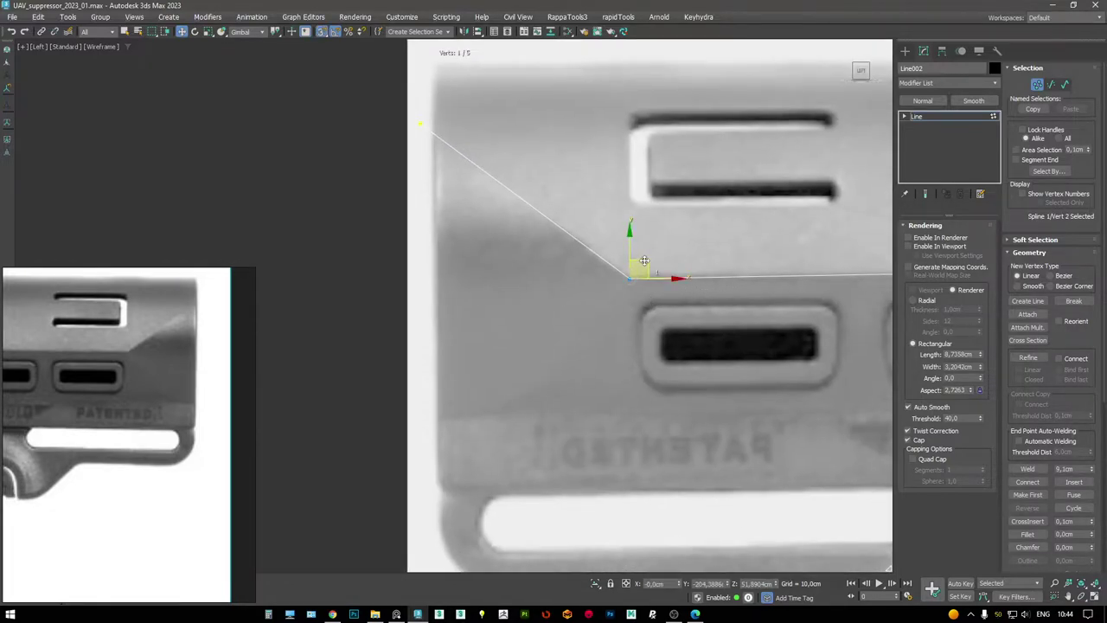
left_click_drag(614, 304, 454, 394)
left_click(517, 406)
left_click_drag(527, 398, 521, 402)
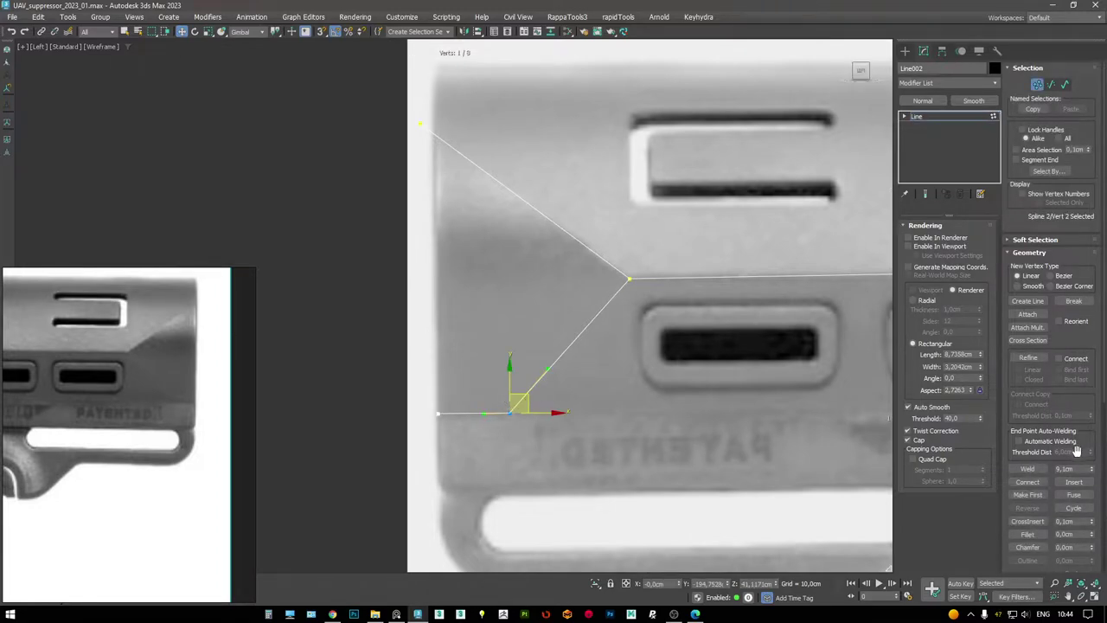
- Fillet the new branch's corner into a curve and return to Line level
left_click_drag(1092, 535, 1087, 514)
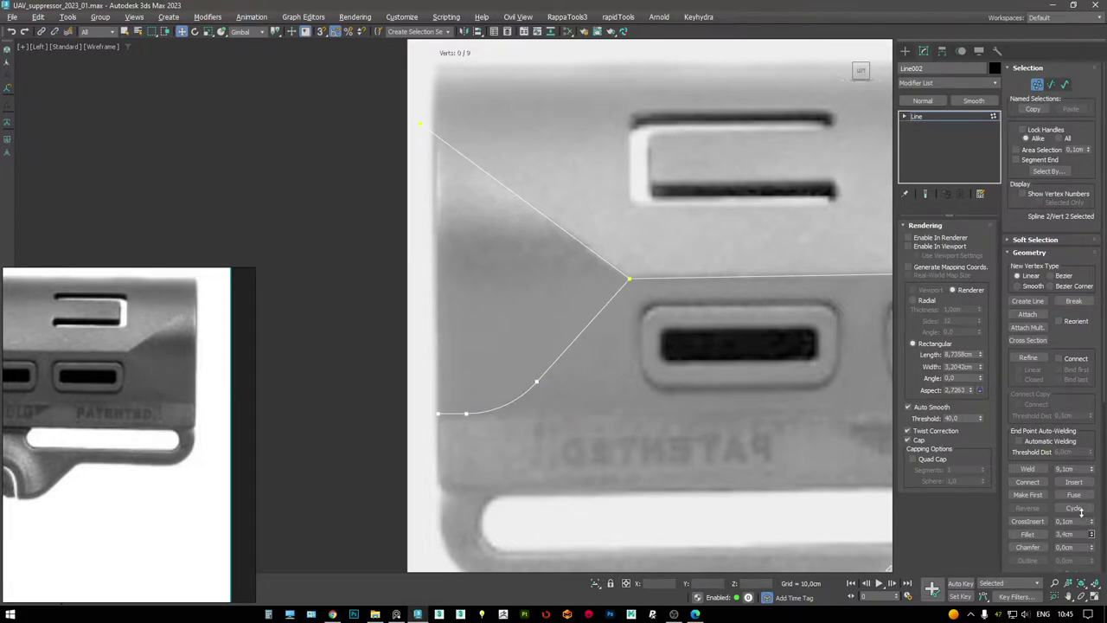
left_click_drag(1080, 514, 1081, 514)
left_click_drag(453, 353, 453, 353)
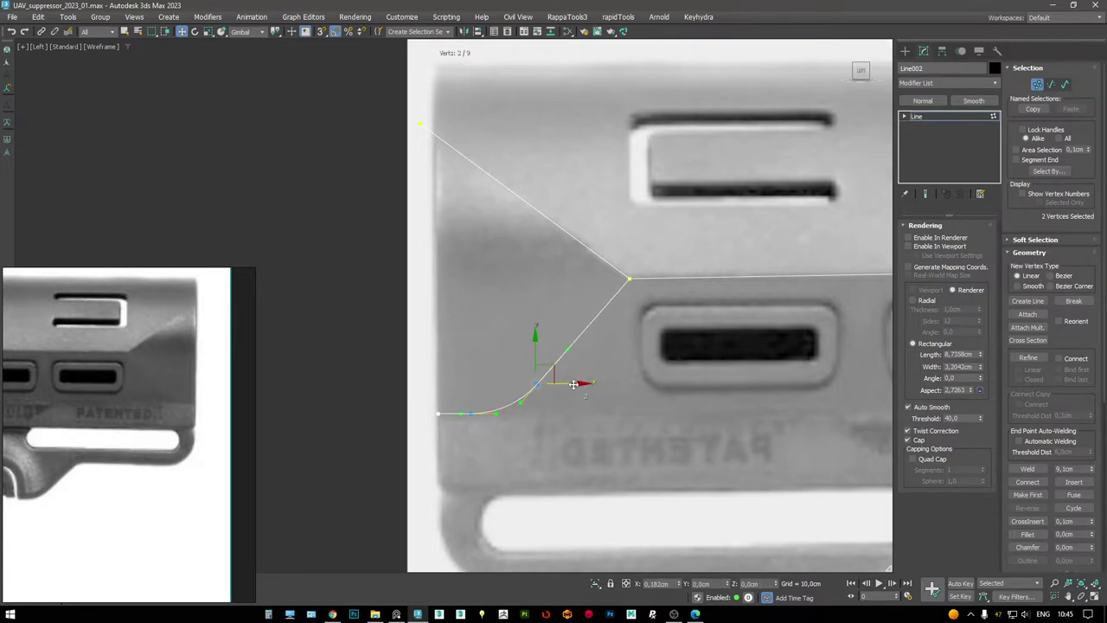
scroll(573, 384, "down", 4)
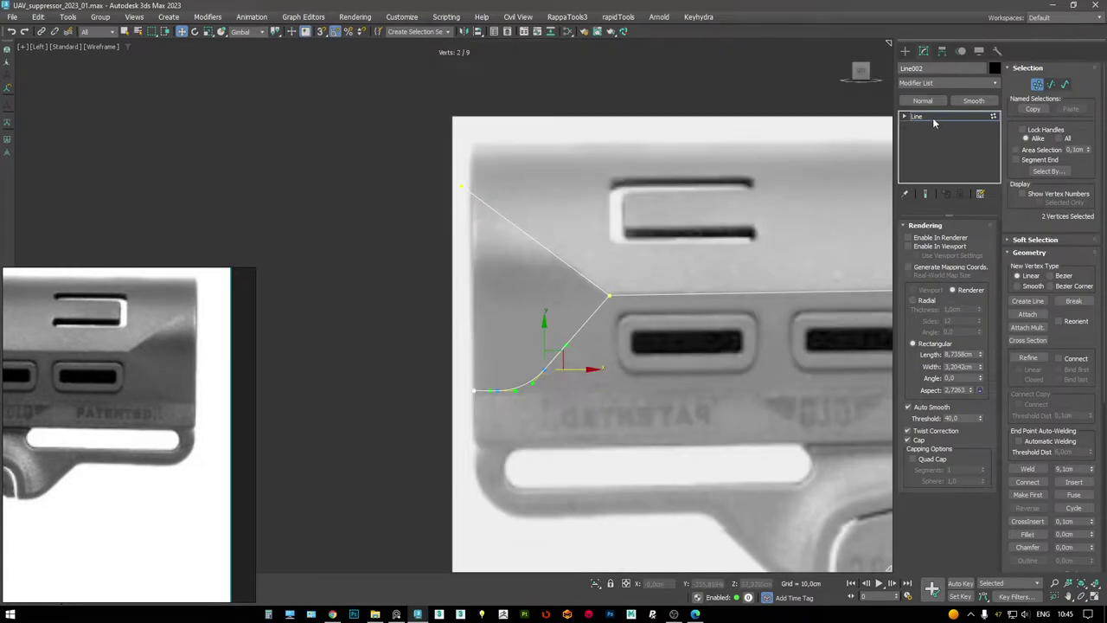
left_click(935, 119)
scroll(606, 248, "down", 2)
middle_click_drag(787, 298, 558, 299)
middle_click_drag(612, 259, 566, 254)
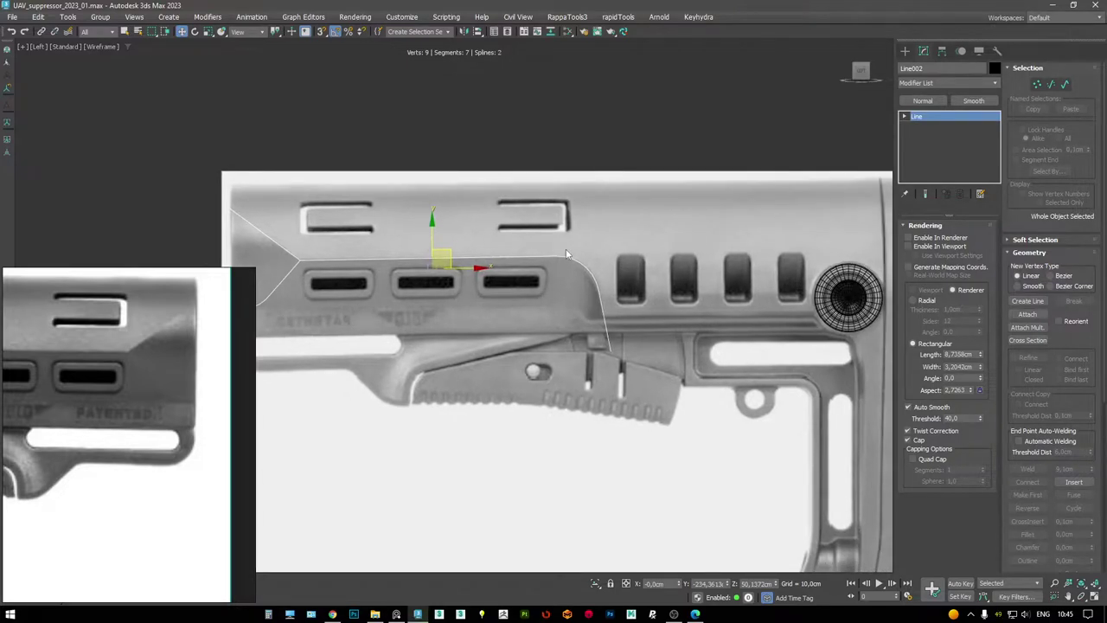
- Zoom around the references, re-centre the stock in the Left view, and open the quad menu
scroll(566, 254, "down", 2)
scroll(107, 372, "down", 10)
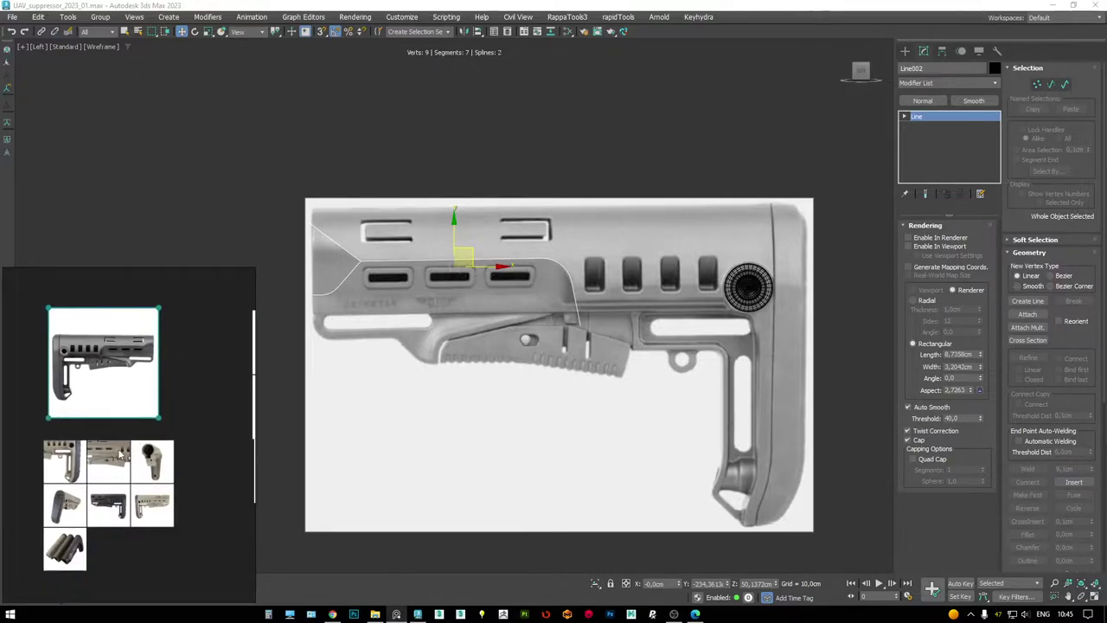
scroll(119, 451, "up", 8)
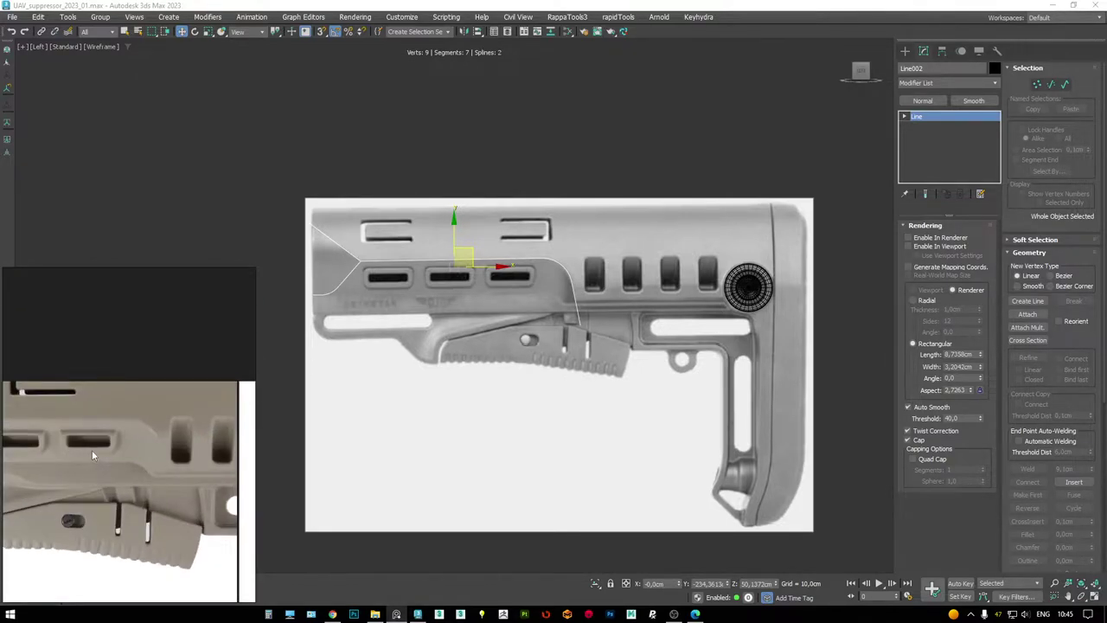
scroll(95, 456, "down", 10)
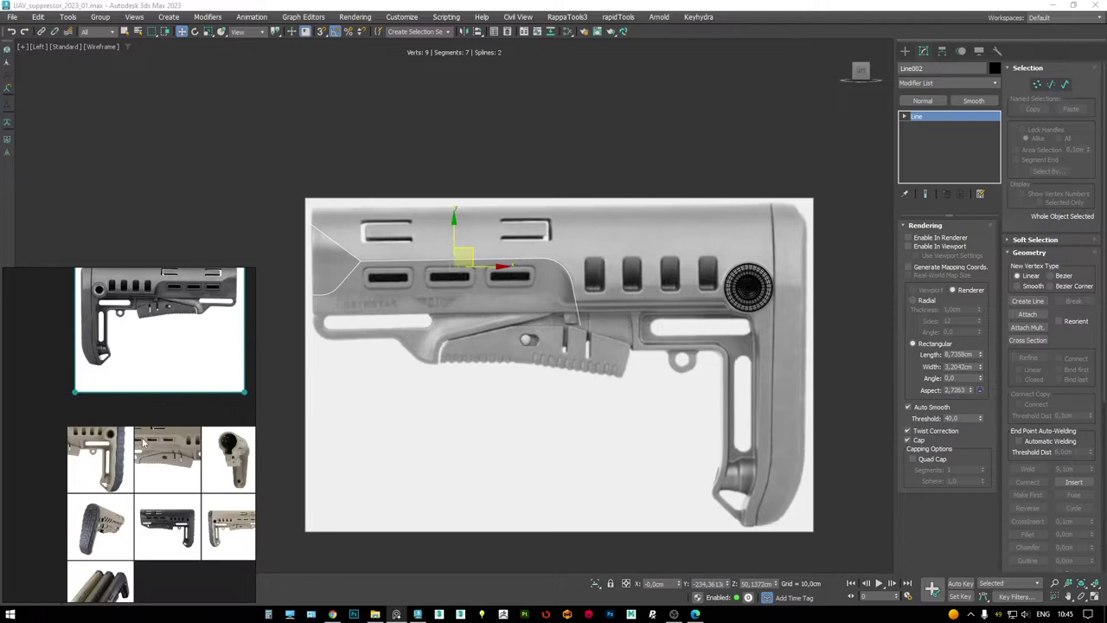
scroll(83, 459, "up", 10)
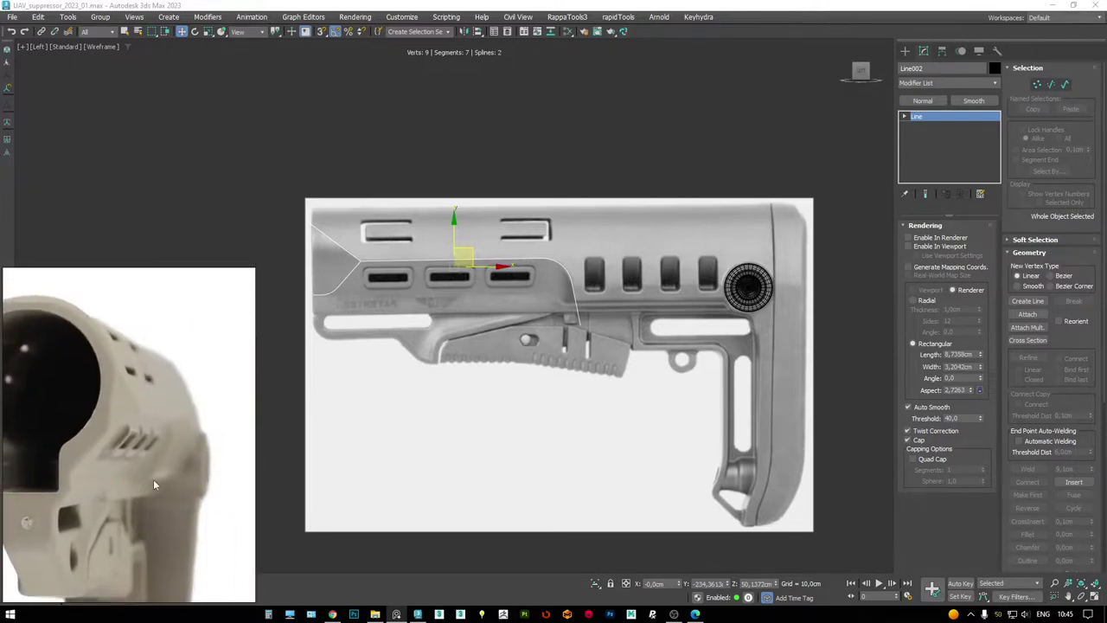
scroll(161, 488, "down", 2)
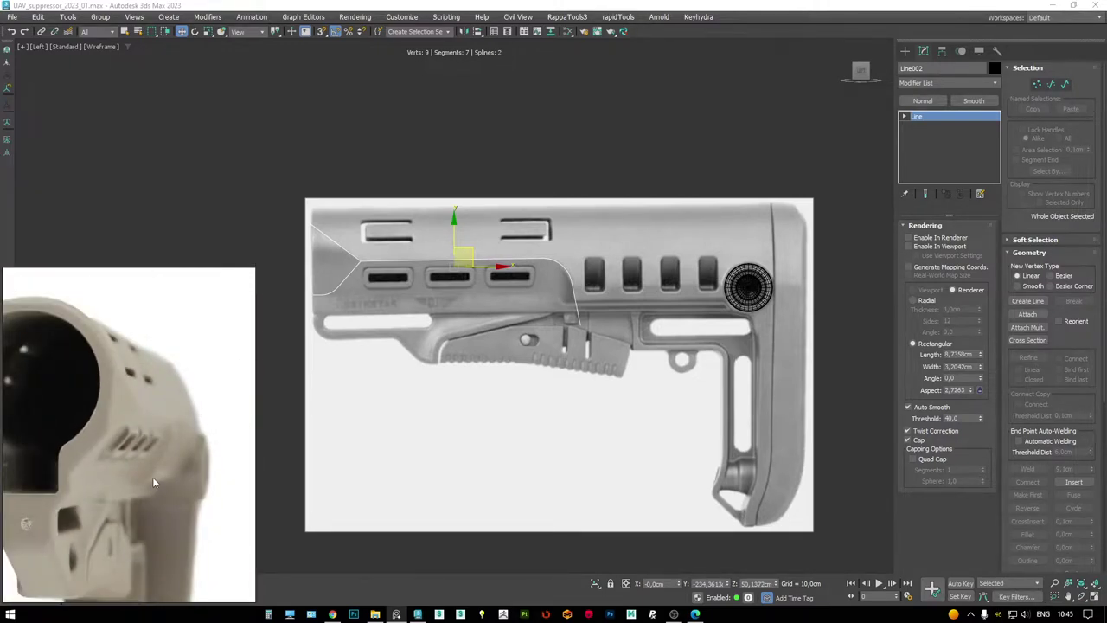
scroll(154, 483, "down", 5)
scroll(149, 363, "up", 8)
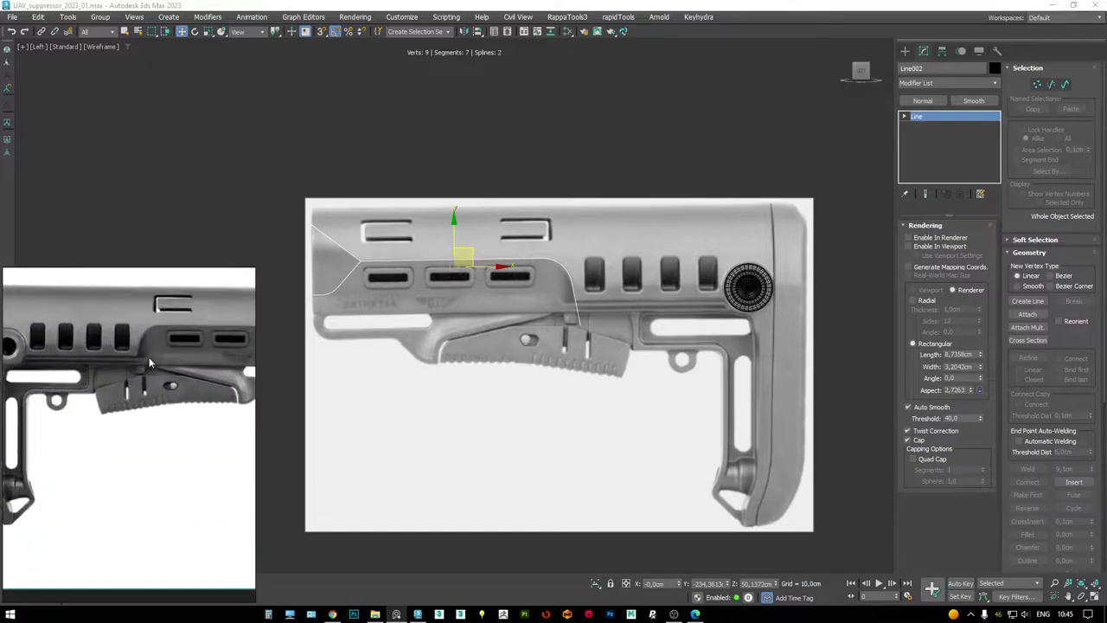
scroll(149, 363, "up", 2)
middle_click_drag(349, 384, 495, 355)
scroll(87, 371, "down", 2)
scroll(184, 382, "up", 3)
scroll(183, 383, "up", 2)
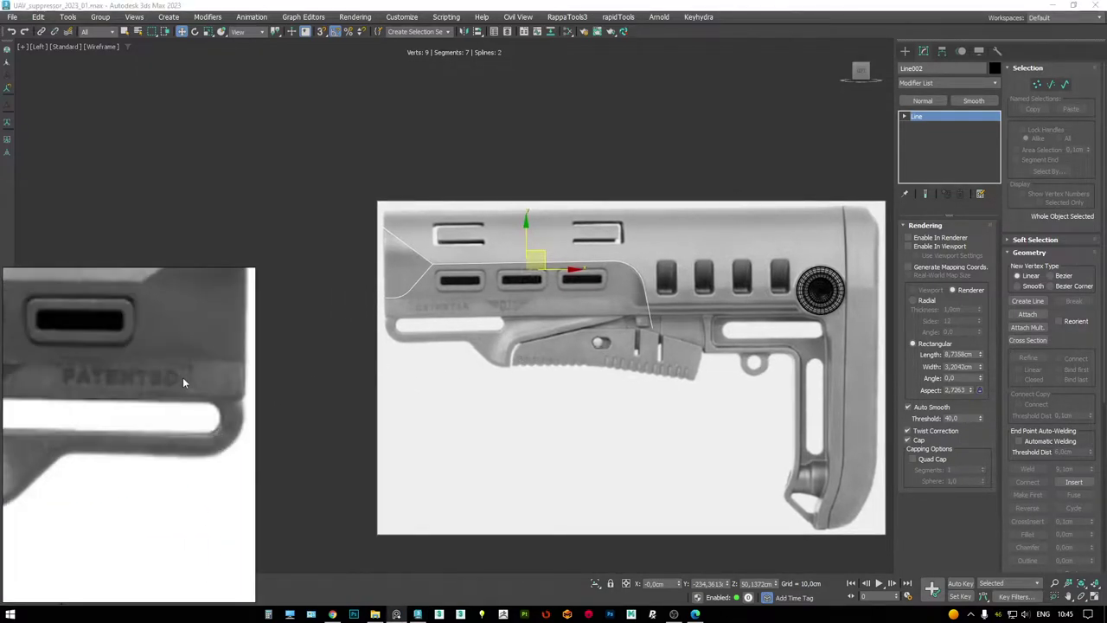
scroll(149, 355, "down", 3)
scroll(71, 346, "up", 2)
scroll(71, 346, "up", 2)
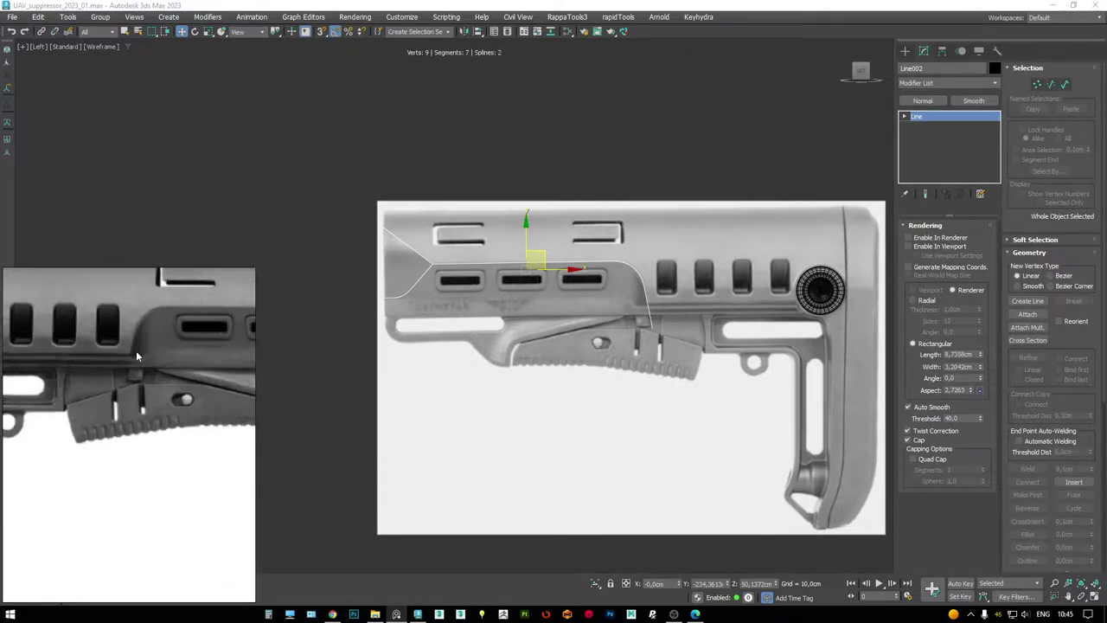
scroll(607, 323, "up", 3)
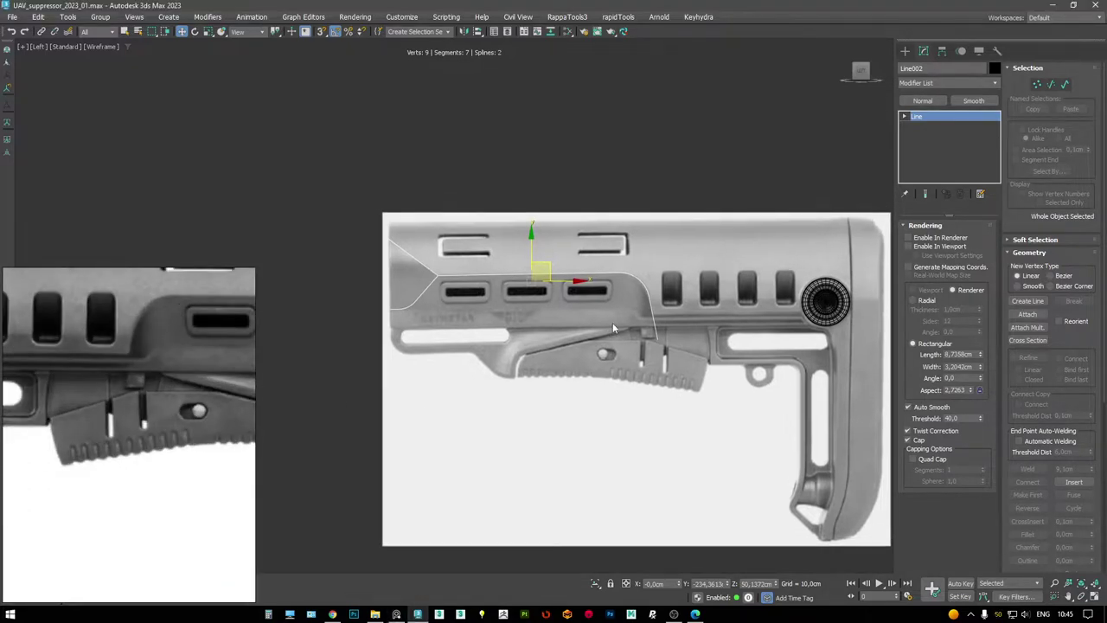
right_click(680, 323)
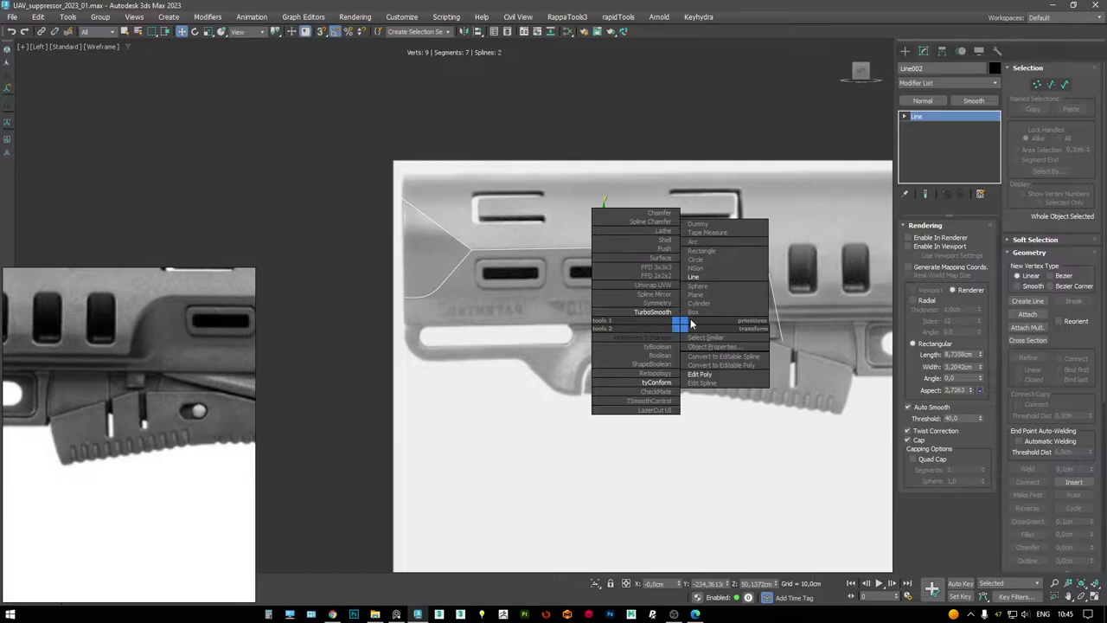
- Draw a new box, Box004, over the stock's lower body on the blueprint
left_click(695, 312)
scroll(606, 346, "down", 3)
left_click_drag(514, 275, 572, 331)
left_click_drag(505, 333, 652, 410)
- Move Box004 up and left into place beneath the top tube
scroll(614, 339, "up", 2)
key("w")
left_click_drag(587, 371, 550, 340)
scroll(554, 337, "up", 2)
scroll(573, 328, "down", 3)
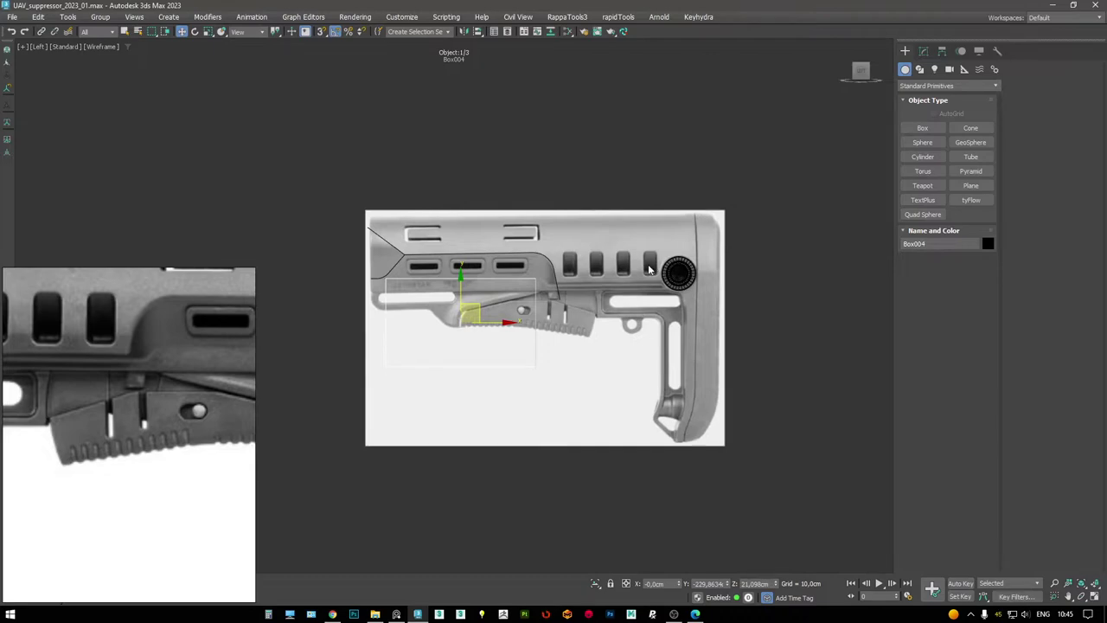
- Pan around the stock and toggle shaded view to check Box004 against the rounded slot
middle_click_drag(651, 274, 672, 269)
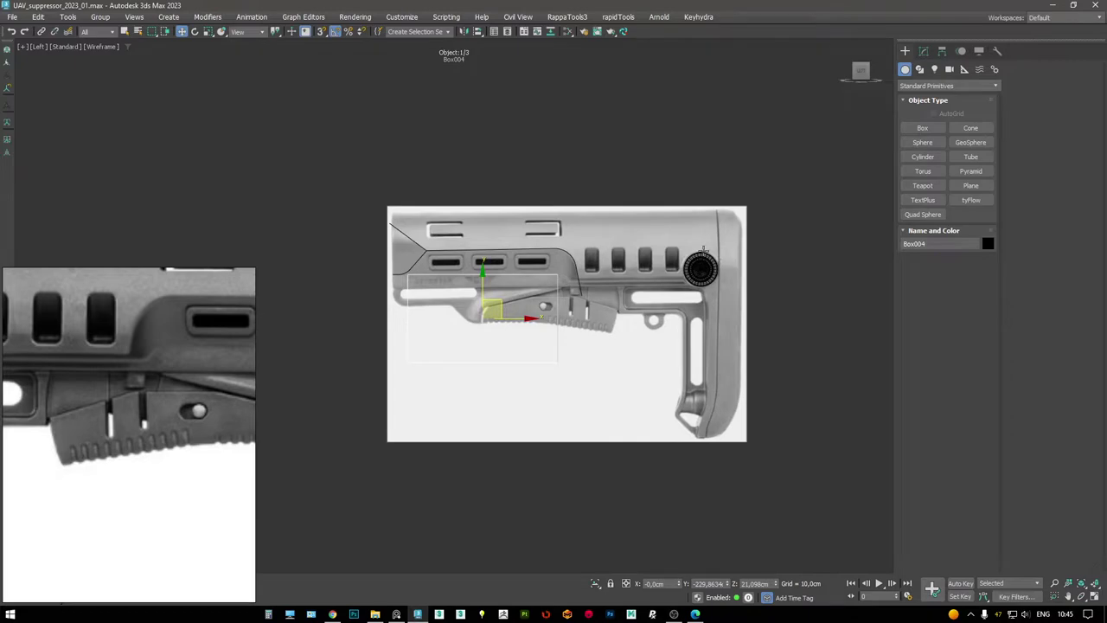
middle_click_drag(603, 275, 604, 273)
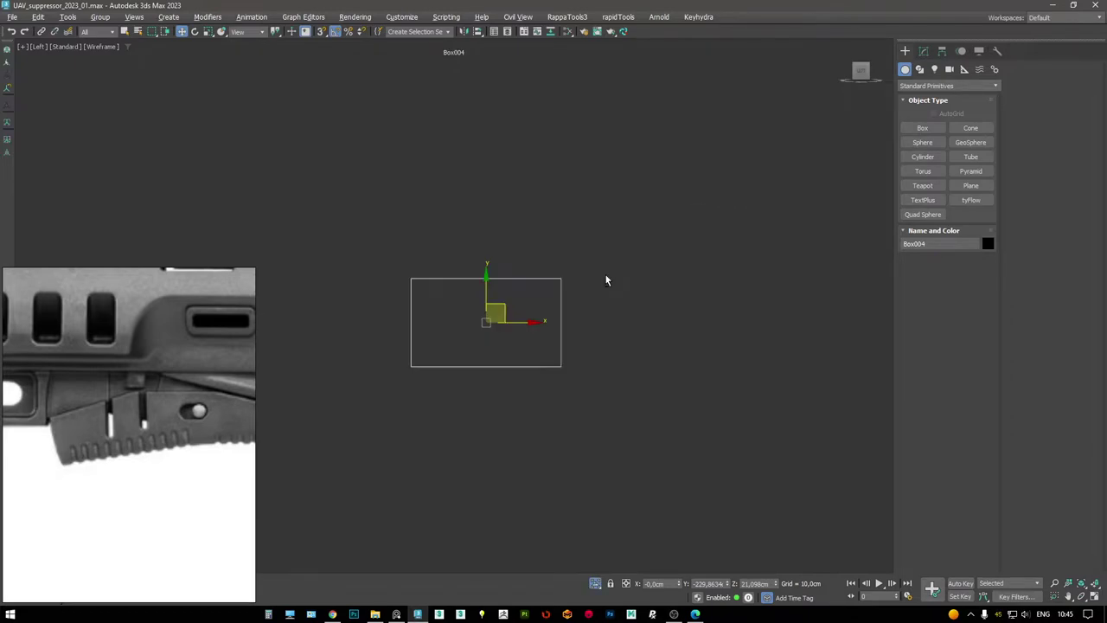
middle_click_drag(502, 275, 450, 285)
scroll(555, 285, "up", 2)
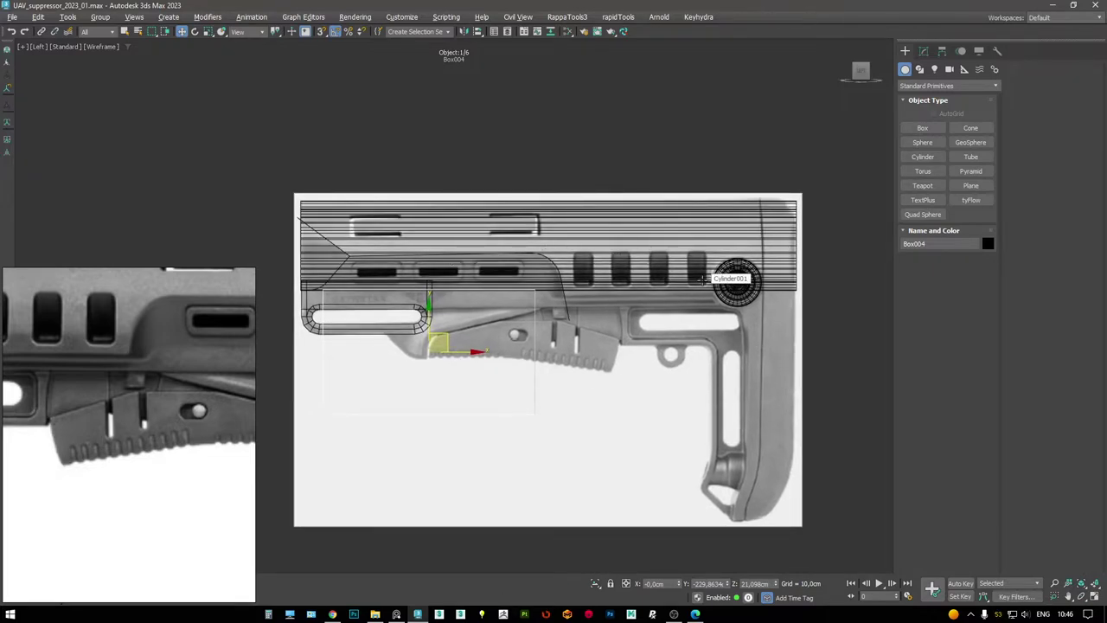
middle_click_drag(730, 288, 738, 298)
key("F3")
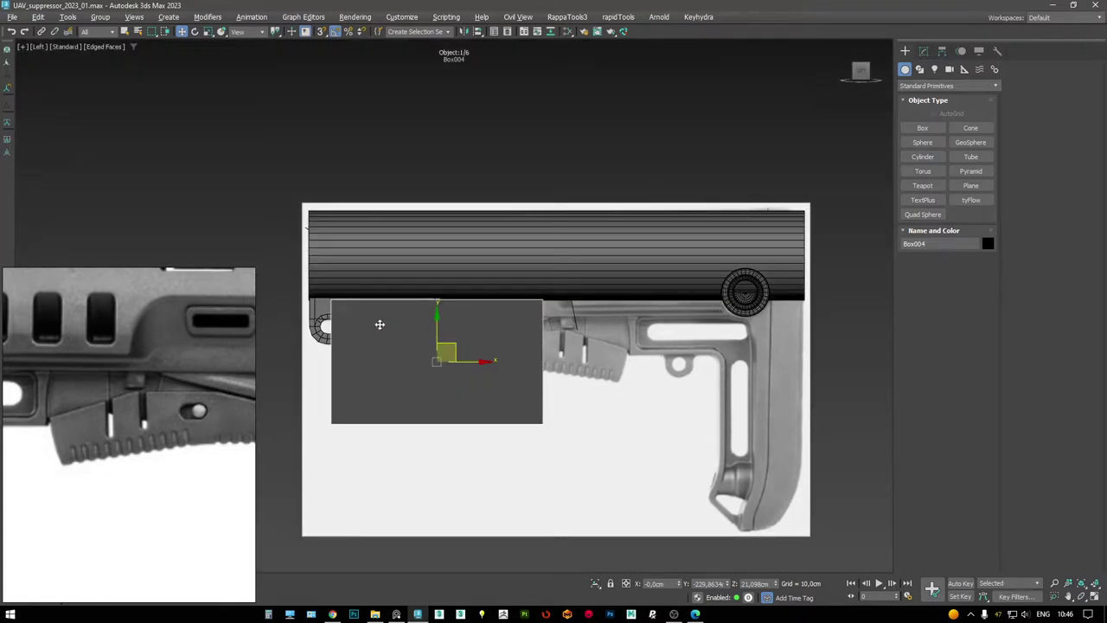
key("F3")
scroll(364, 331, "up", 5)
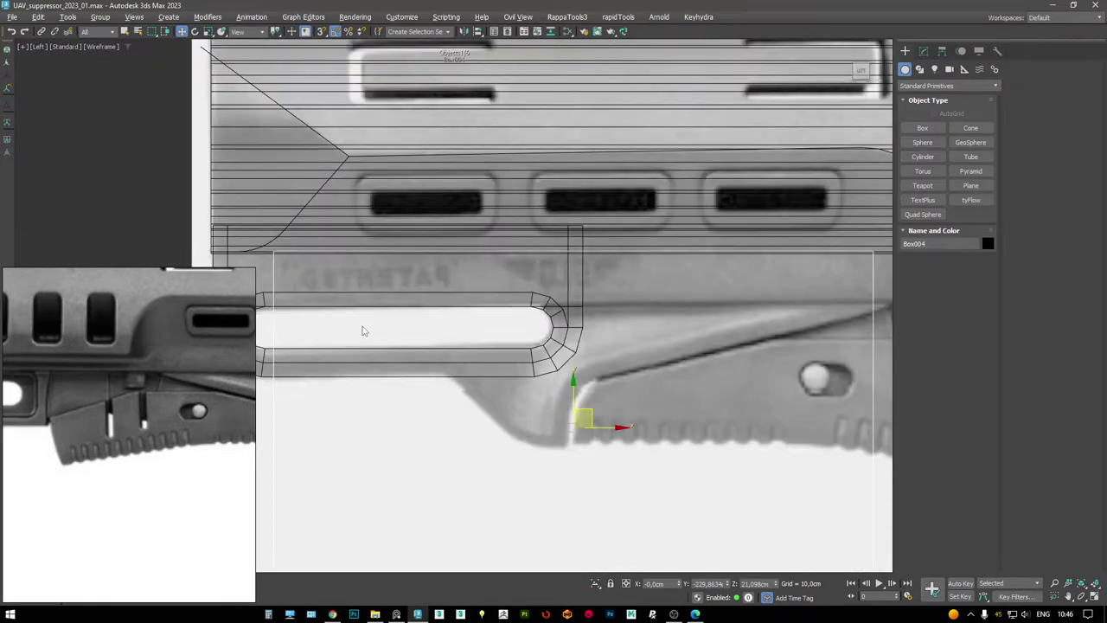
middle_click_drag(548, 332, 625, 298)
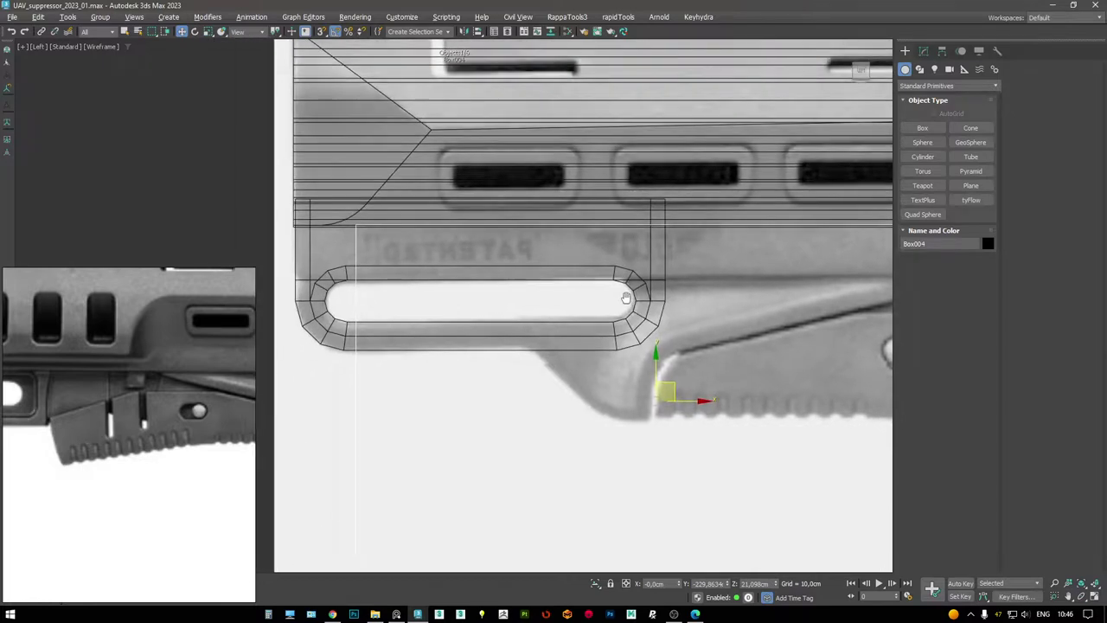
scroll(628, 302, "down", 8)
scroll(640, 285, "up", 2)
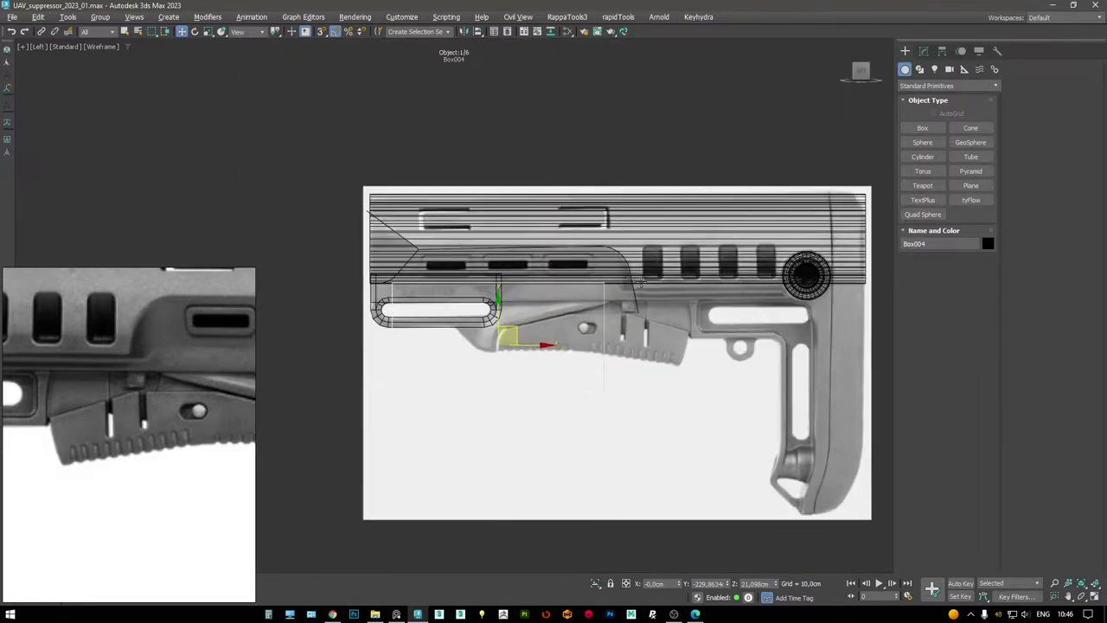
- Expand Layer001 and its ref layer in the Layer Explorer, then select and frame the blueprint plane
left_click(507, 31)
left_click(38, 142)
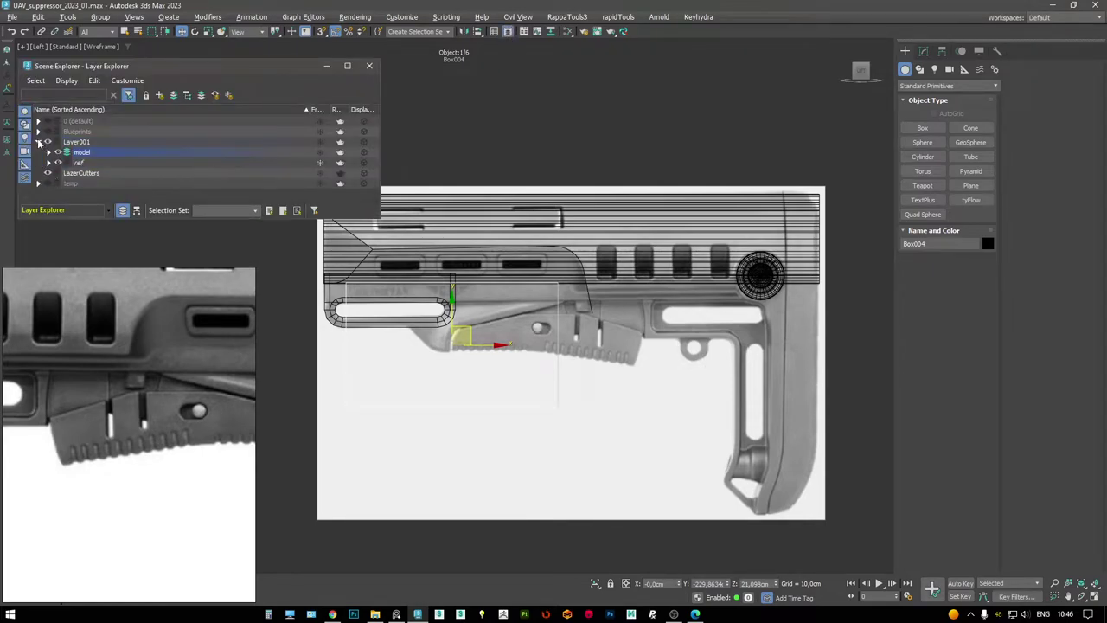
left_click(48, 163)
left_click(95, 173)
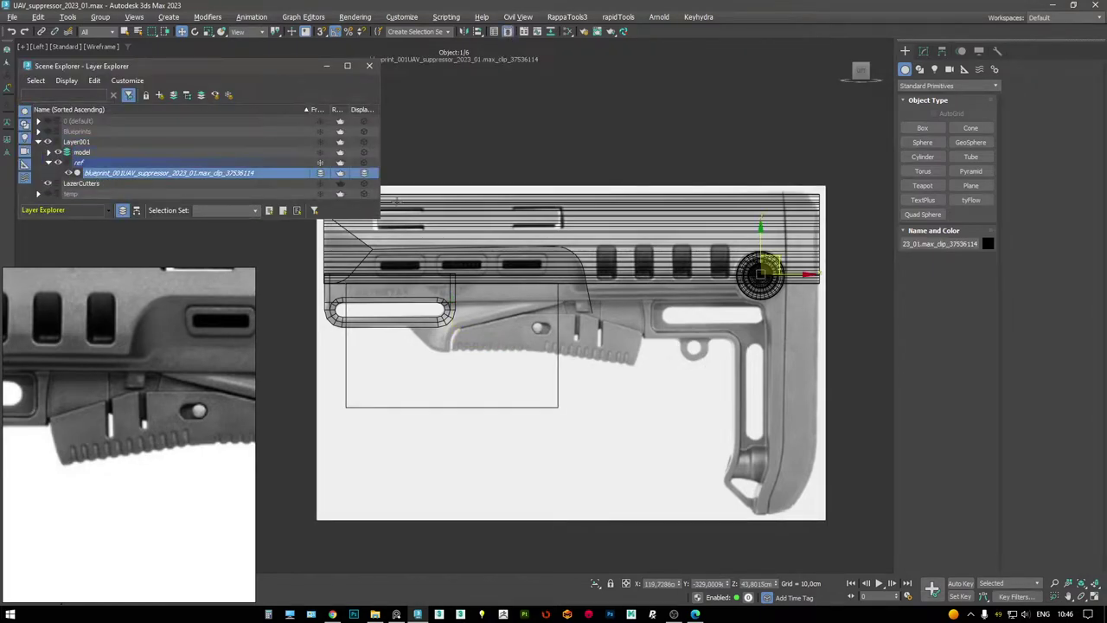
key("z")
- Select Box004, the outline spline and the cylinder together and view them shaded with edges
left_click(431, 214)
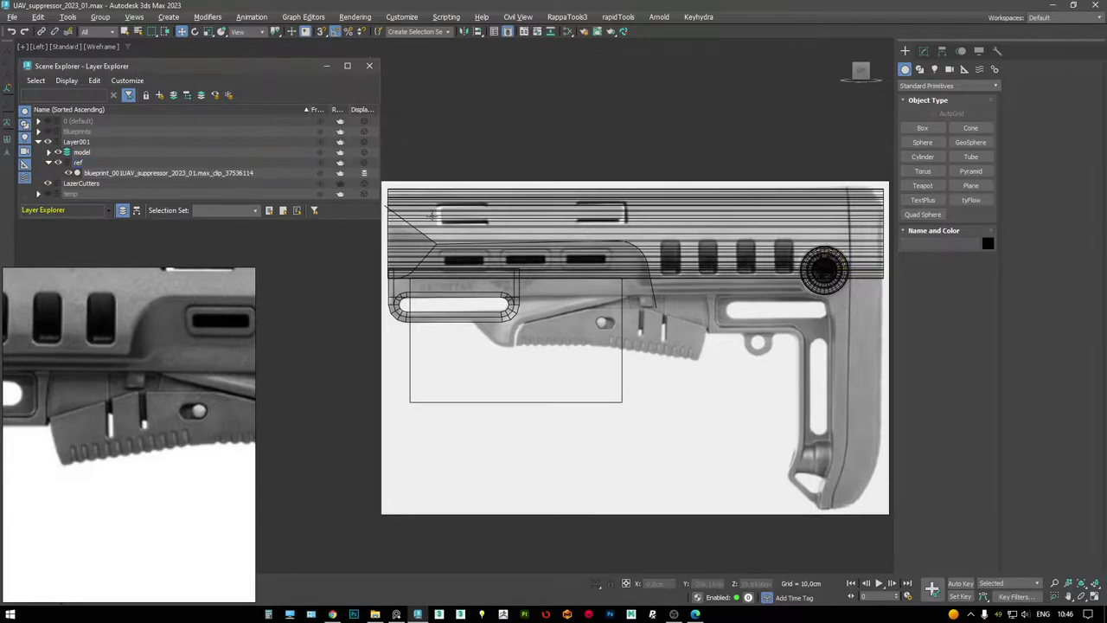
left_click(620, 307)
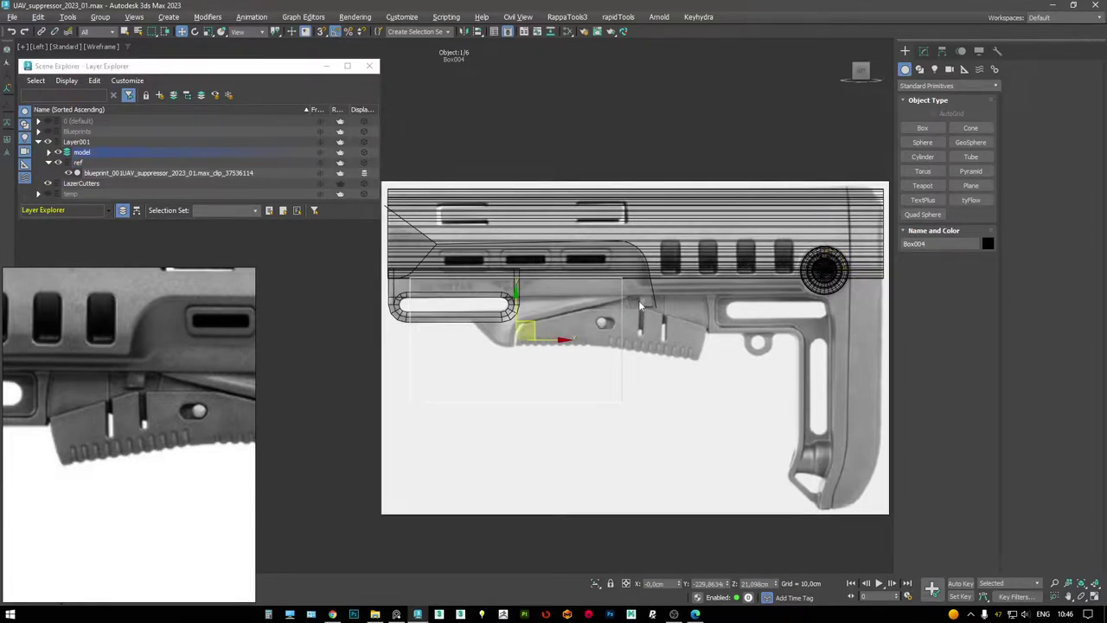
left_click(655, 295, "ctrl")
left_click(622, 231, "ctrl")
key("F3")
key("F3")
- Select the blueprint plane and raise it slightly along Z
middle_click_drag(633, 241, 664, 236)
left_click(737, 308)
middle_click_drag(844, 287, 796, 289)
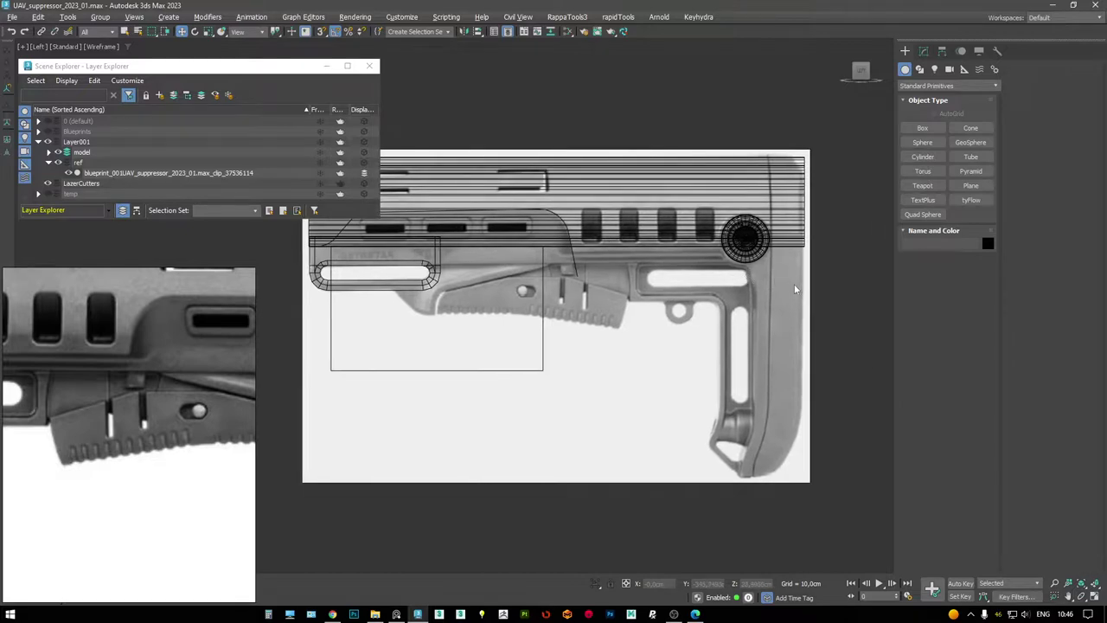
left_click(808, 286)
key("e")
middle_click_drag(706, 489, 706, 527)
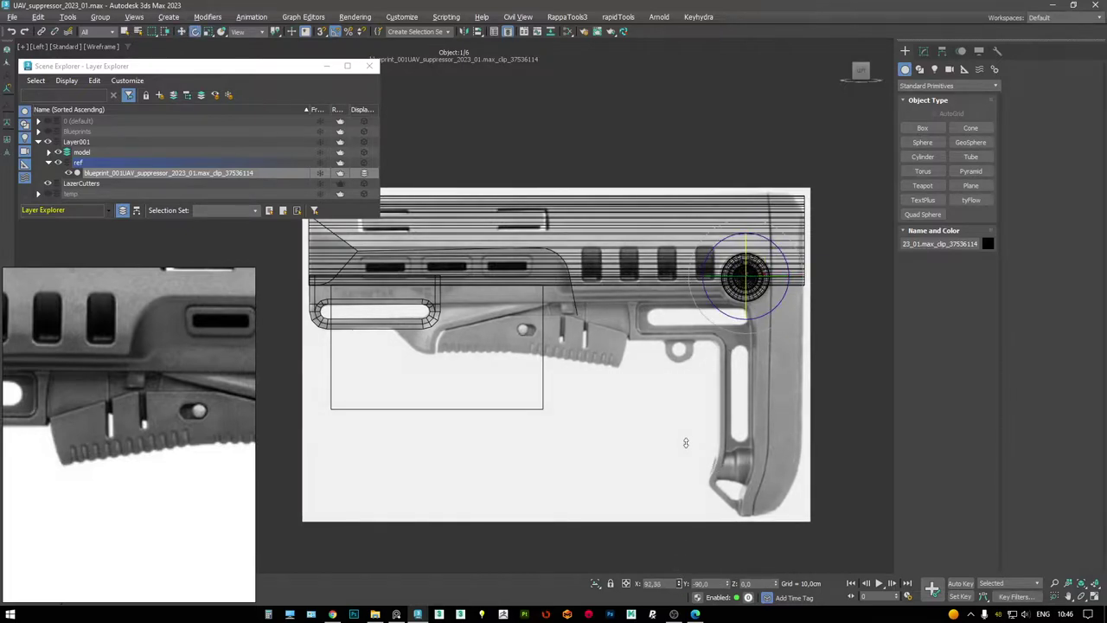
key("w")
key("F3")
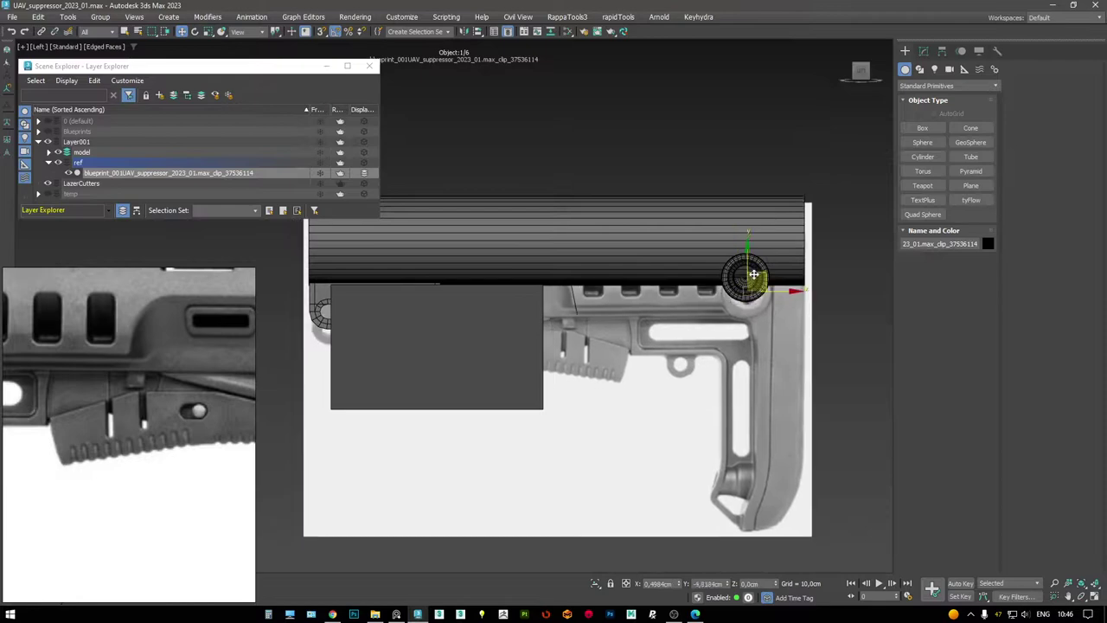
key("F3")
mouse_move(777, 584)
left_mouse_down()
mouse_move(784, 527)
mouse_move(779, 587)
left_mouse_up()
- Try rotating the blueprint about X, Y and Z, resetting each attempt to its original values
key("e")
left_click_drag(680, 584, 657, 571)
mouse_move(777, 587)
left_mouse_down()
mouse_move(777, 566)
mouse_move(777, 587)
left_mouse_up()
right_click(707, 372)
left_click_drag(774, 248, 799, 445)
right_click(799, 445)
left_click_drag(776, 586, 637, 524)
right_click(637, 524)
left_click_drag(716, 583, 687, 437)
right_click(687, 437)
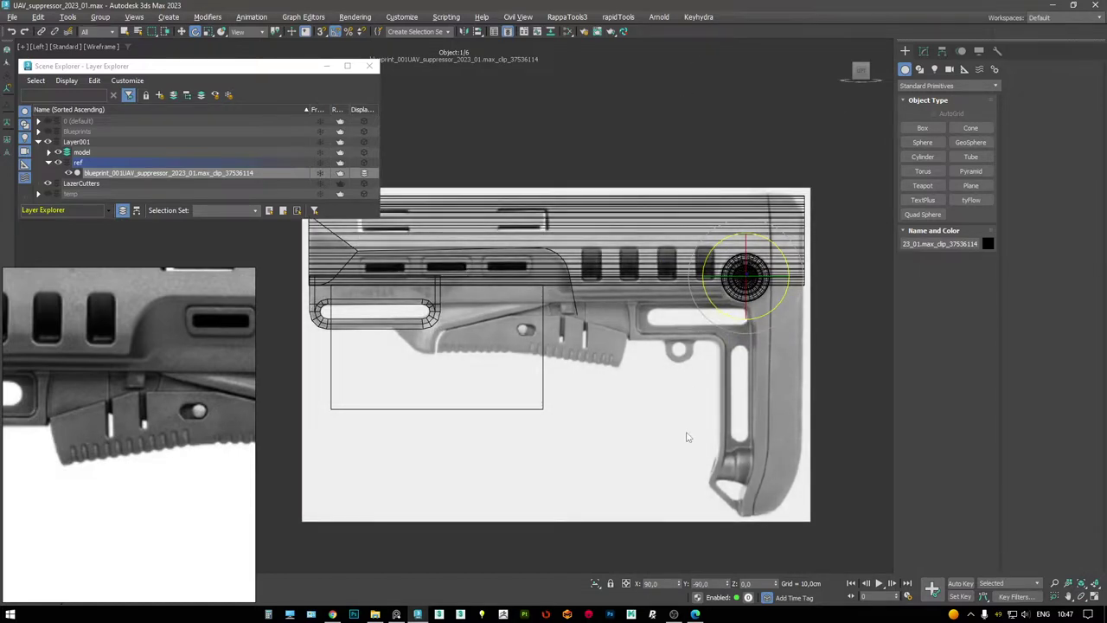
left_click_drag(682, 588, 773, 449)
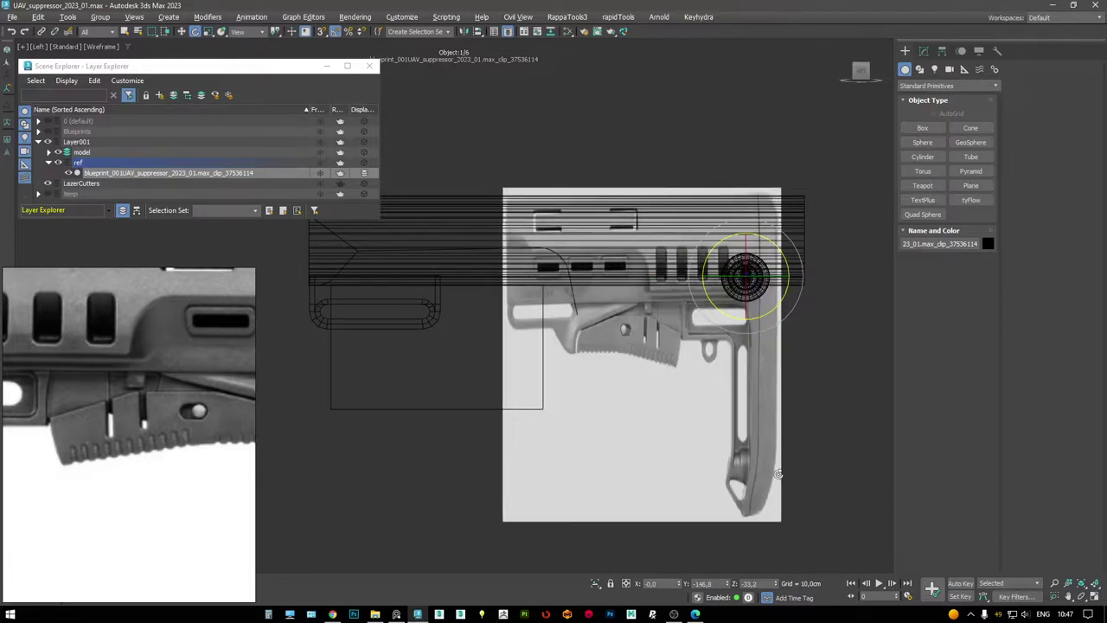
right_click(773, 449)
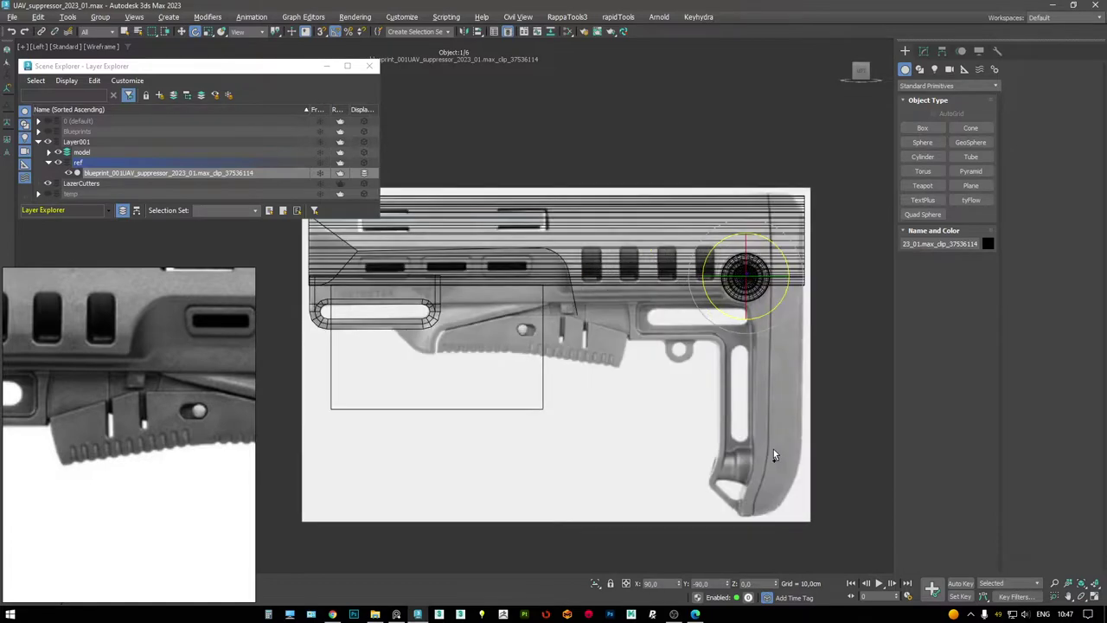
- Switch to the Local coordinate system and tilt the blueprint slightly within its own plane
right_click(662, 289)
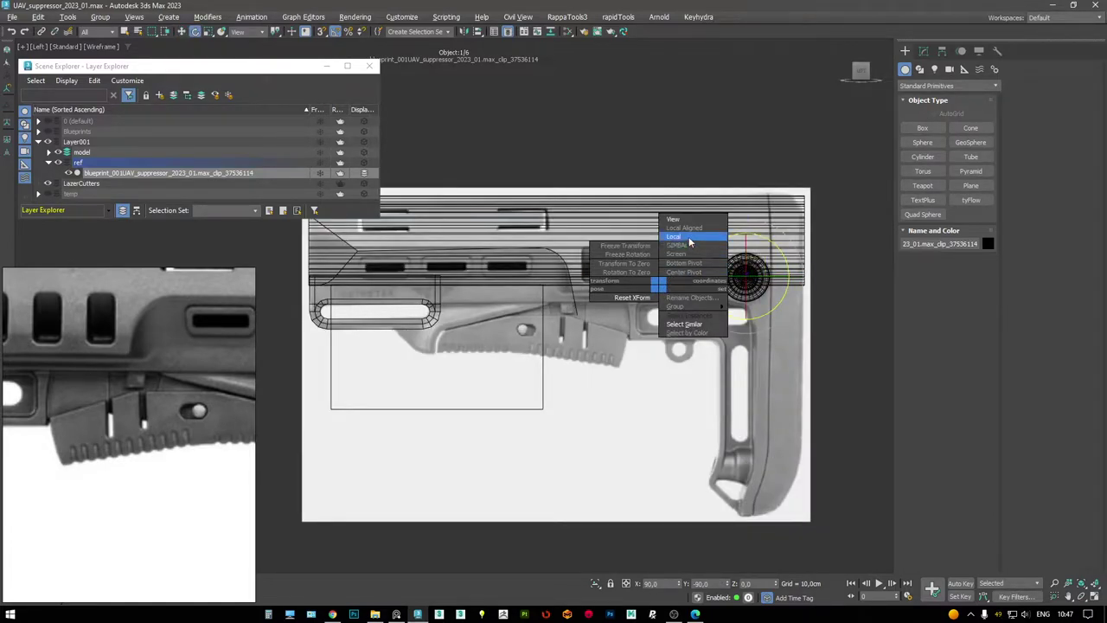
left_click(692, 238)
mouse_move(777, 585)
left_mouse_down()
mouse_move(776, 566)
mouse_move(796, 584)
left_mouse_up()
right_click(777, 584)
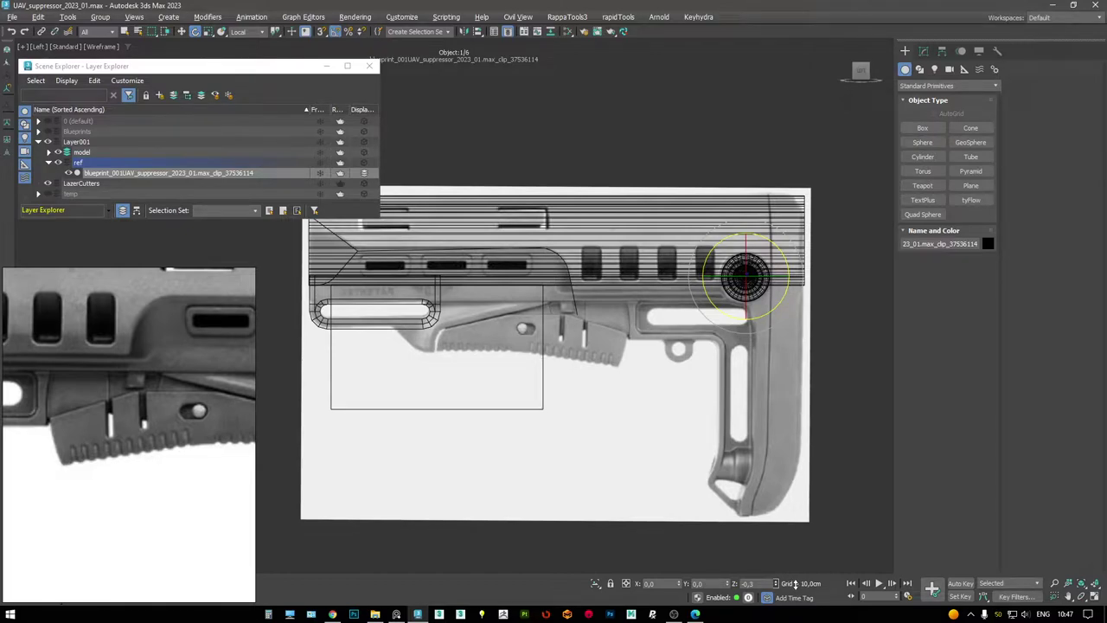
left_click_drag(795, 584, 782, 578)
- Select the stock outline curve and rectangle outline, then switch to the Select and Link tool
scroll(641, 321, "up", 5)
key("w")
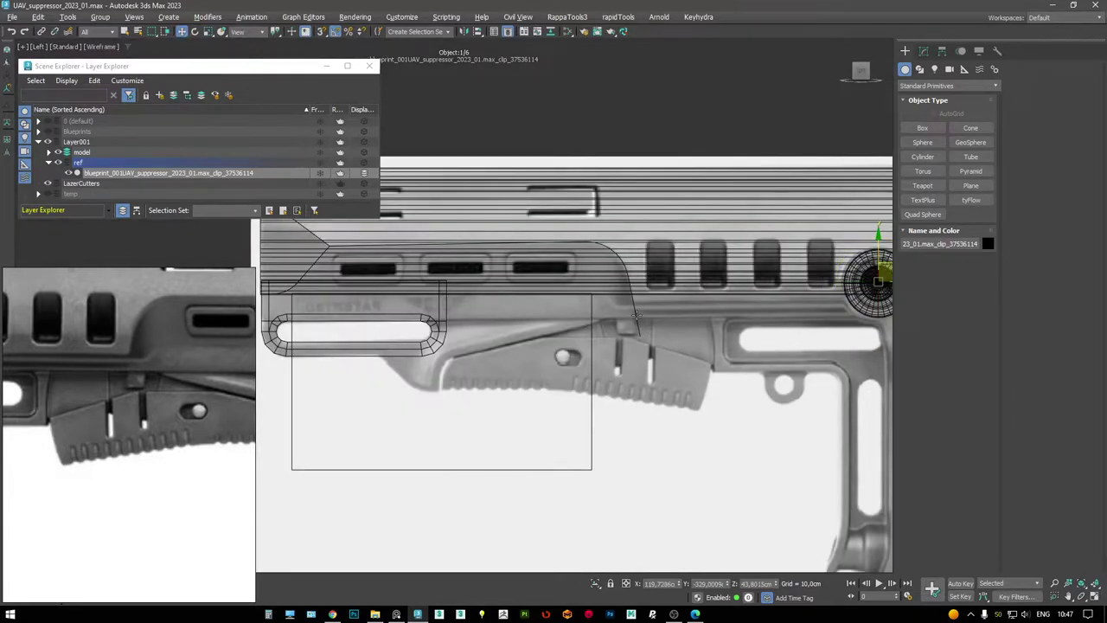
left_click(636, 316)
middle_click_drag(616, 320, 666, 324)
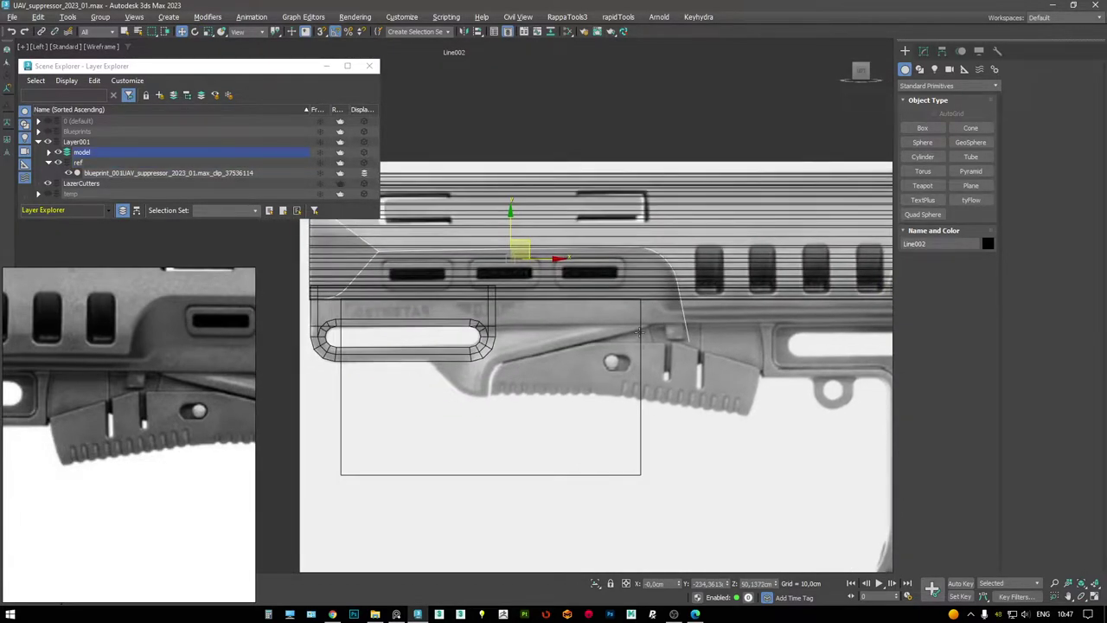
left_click(639, 331, "ctrl")
scroll(639, 332, "down", 3)
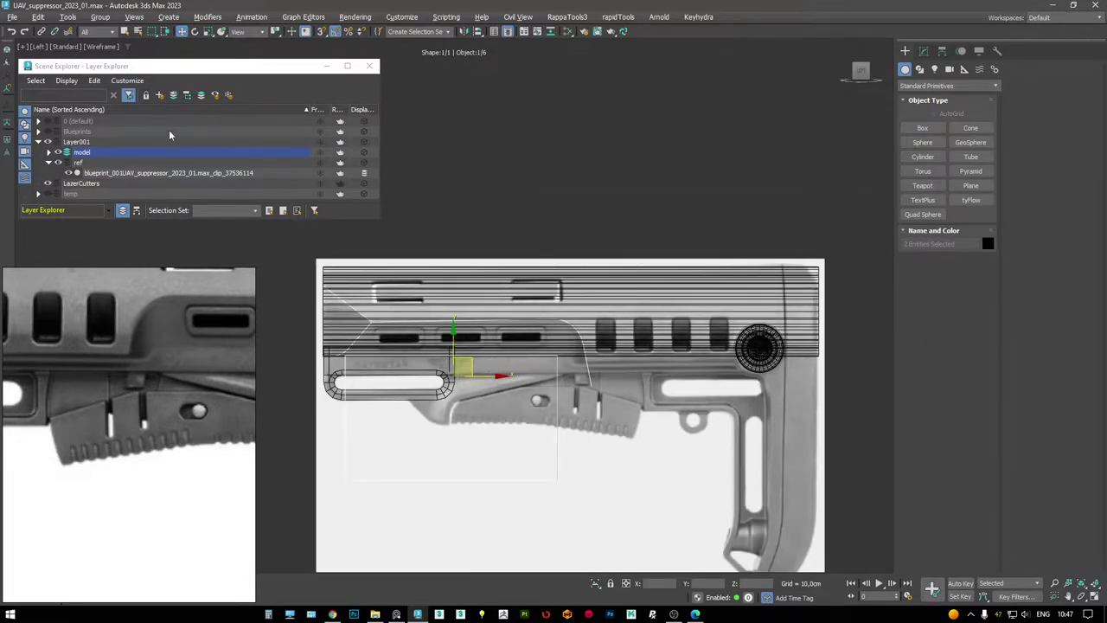
left_click(41, 31)
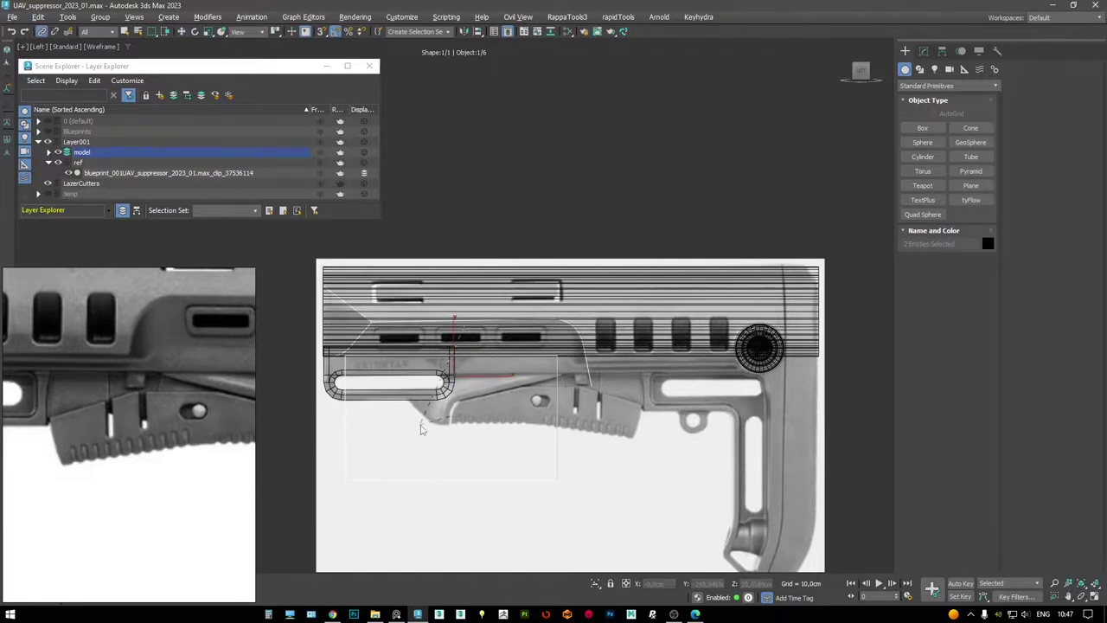
left_click_drag(323, 451, 454, 445)
middle_click_drag(454, 446, 448, 416)
- Rotate the blueprint plane about Z to roughly -0.7 degrees
key("w")
left_click(786, 379)
key("e")
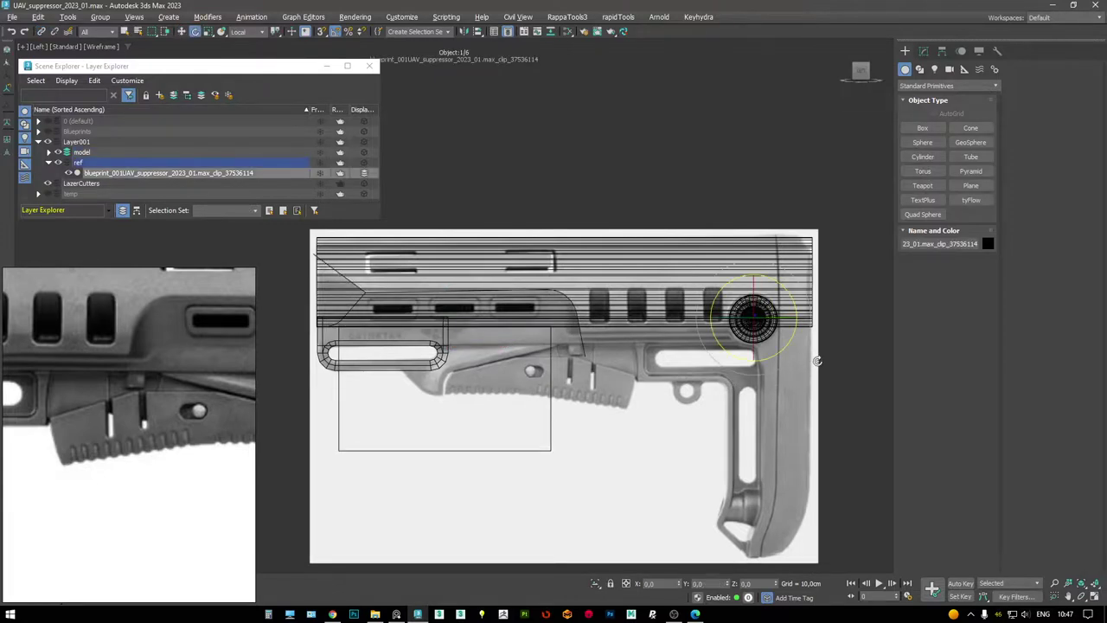
left_click_drag(776, 588, 776, 587)
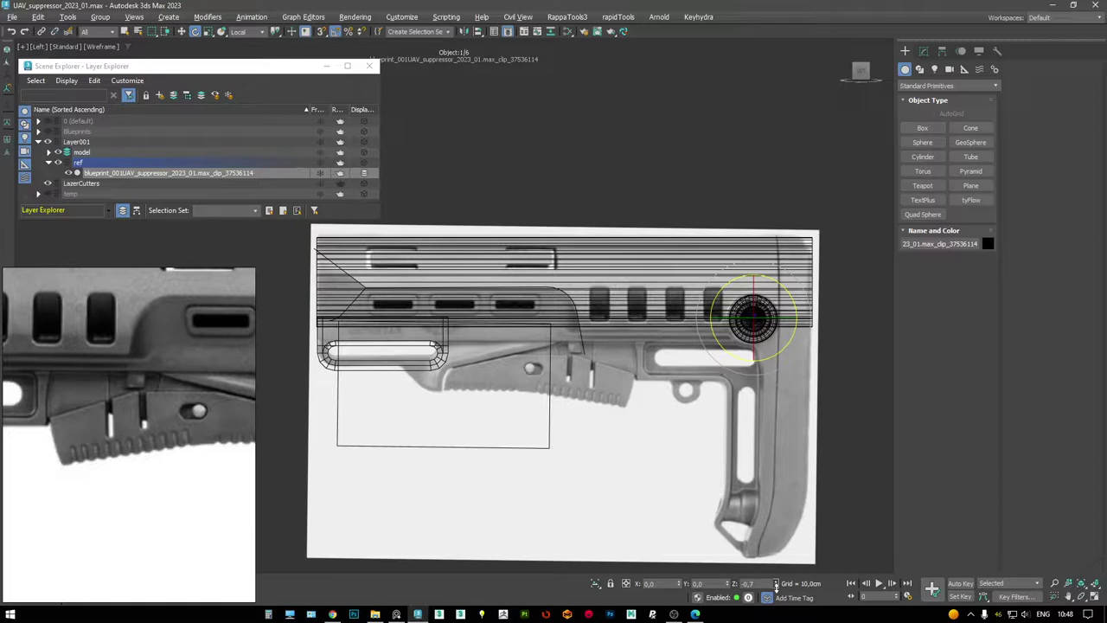
- Raise the suppressor cylinder and rounded slot spline slightly, lifting the cylinder out of the box
key("w")
left_click(753, 319)
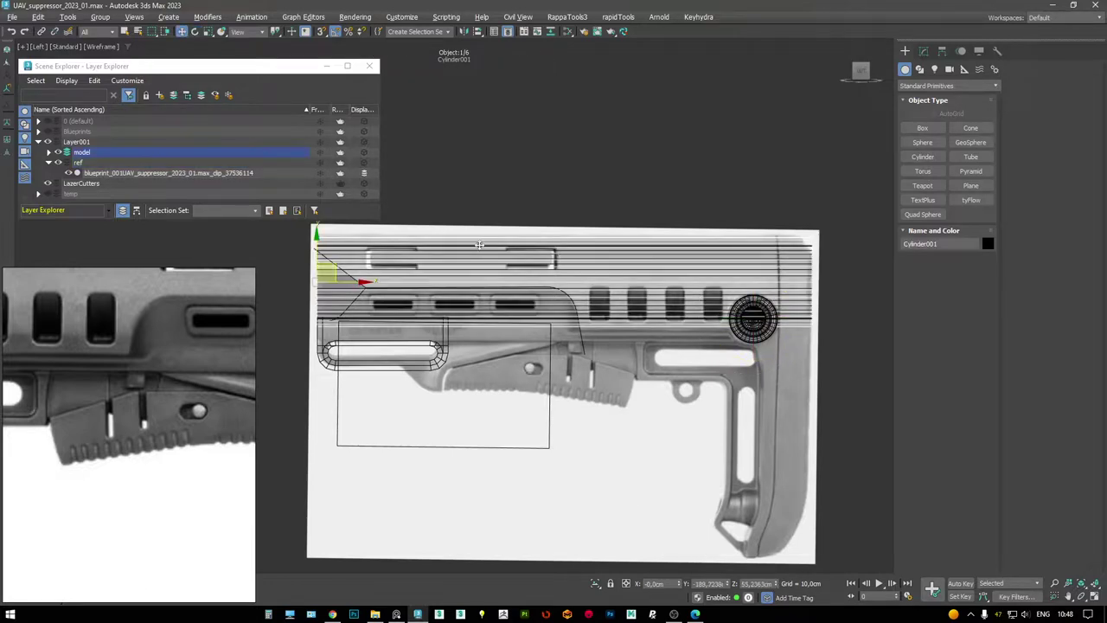
left_click(381, 363, "ctrl")
scroll(381, 363, "up", 4)
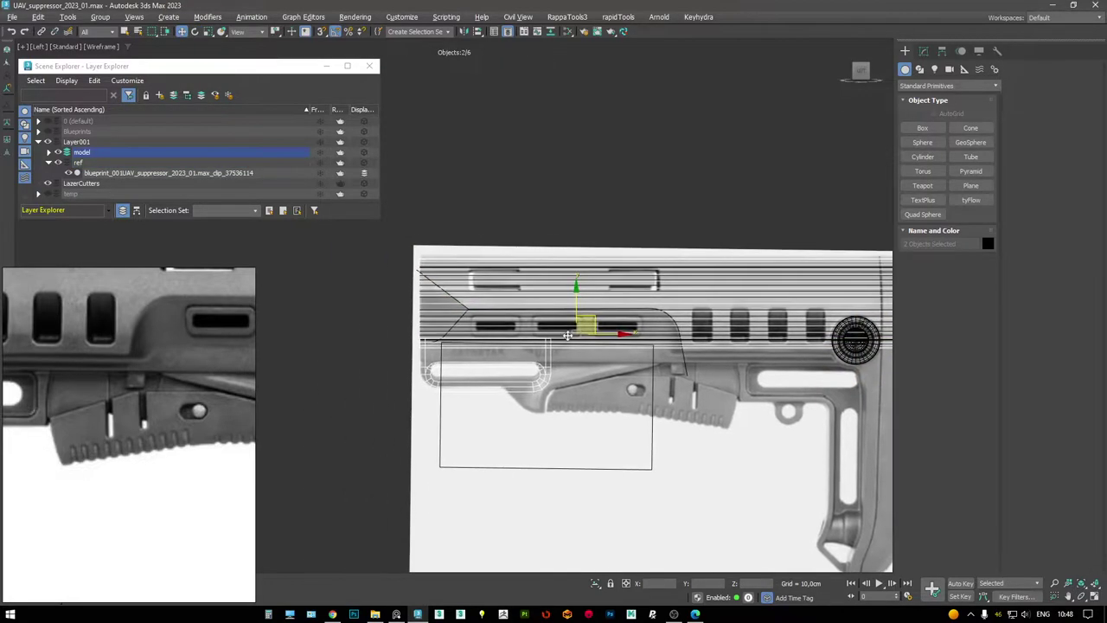
left_click_drag(648, 321, 649, 306)
key("alt+w")
key("alt+w")
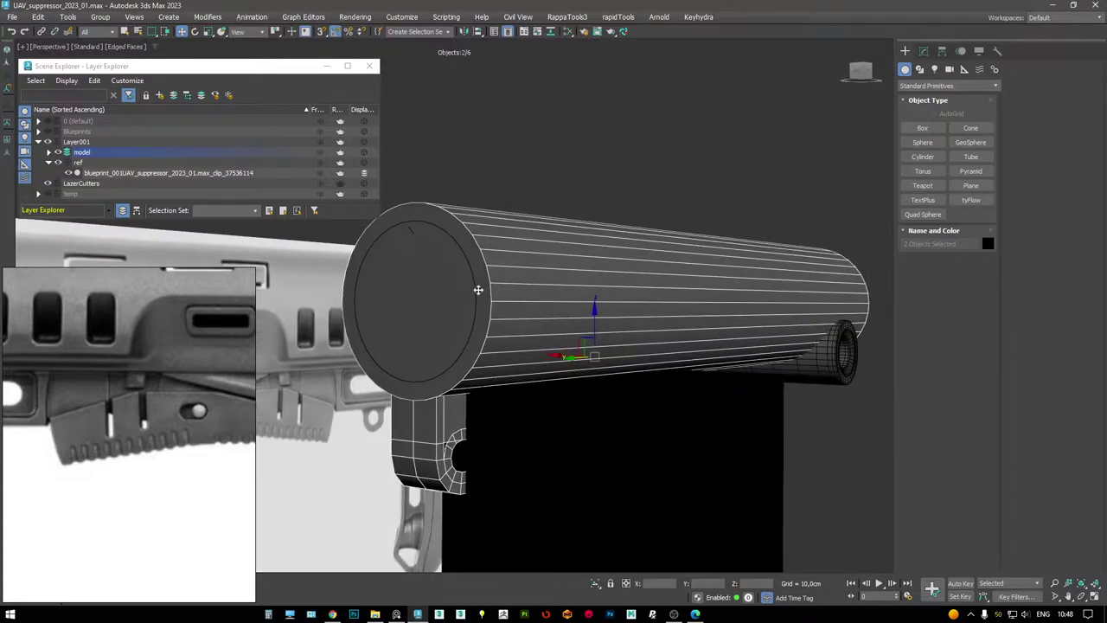
key("F3")
middle_click_drag(472, 282, 578, 311, "alt")
mouse_move(658, 294)
middle_mouse_down("alt")
mouse_move(675, 242)
mouse_move(658, 294)
middle_mouse_up("alt")
scroll(606, 390, "down", 5)
left_click_drag(586, 439, 586, 391)
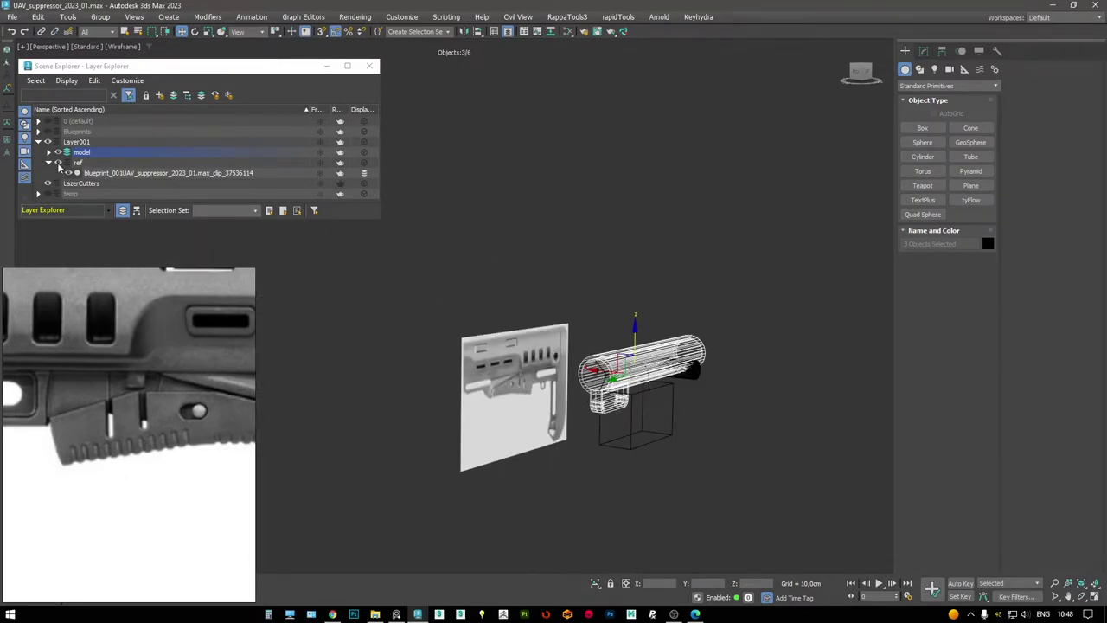
- Unhide the 0 (default) layer's reference gun to compare, then hide it again
left_click(48, 121)
scroll(554, 389, "up", 5)
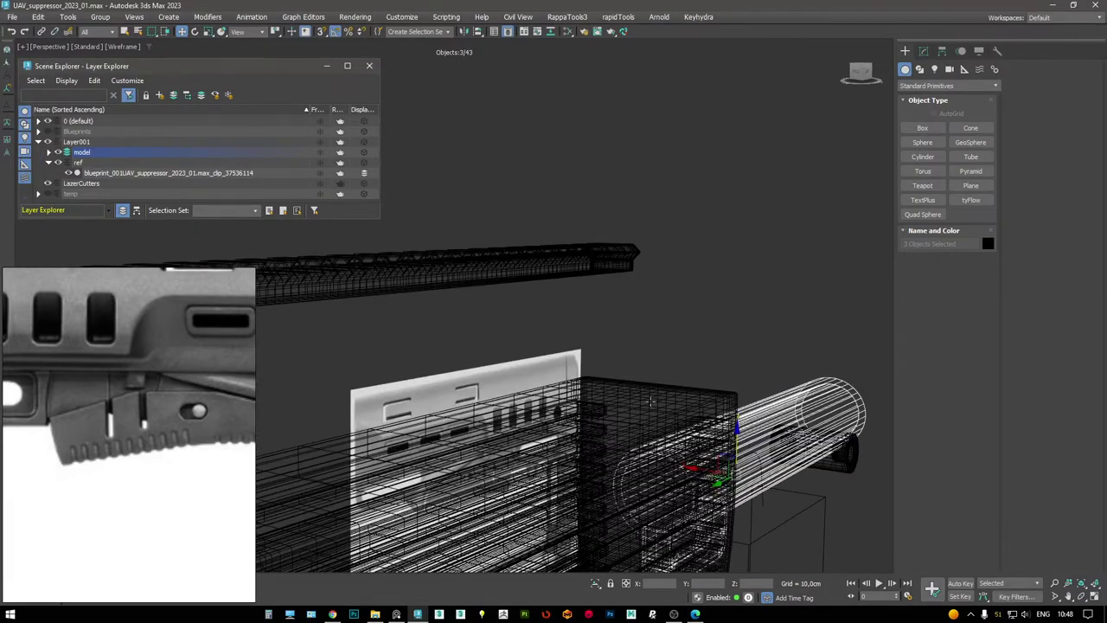
middle_click_drag(571, 328, 547, 313, "alt")
key("F3")
right_click(545, 285)
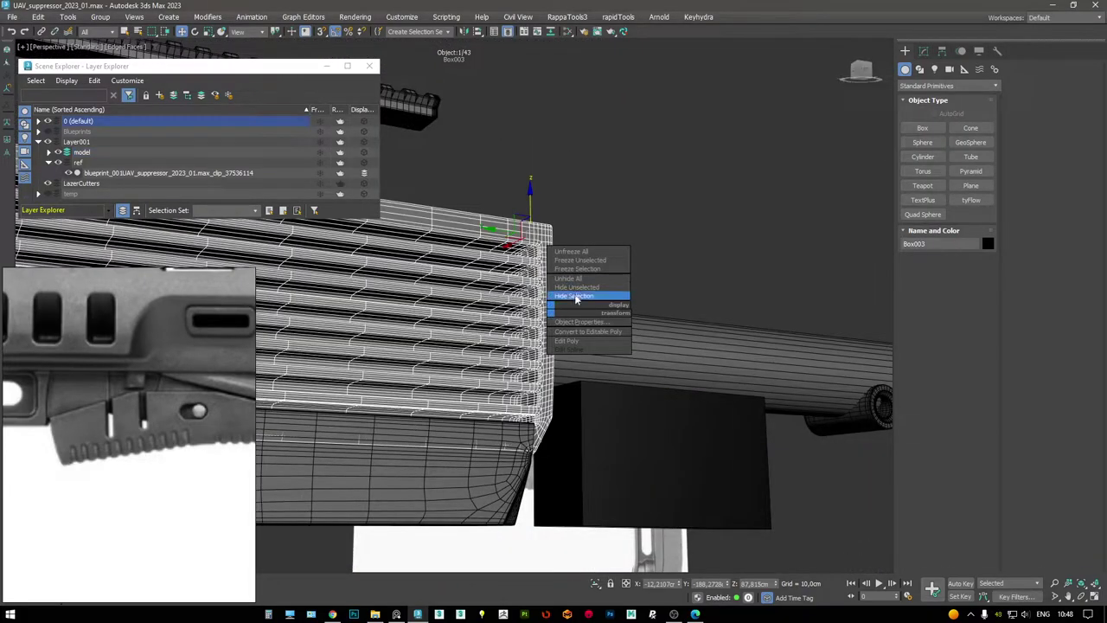
left_click(588, 292)
scroll(545, 421, "up", 2)
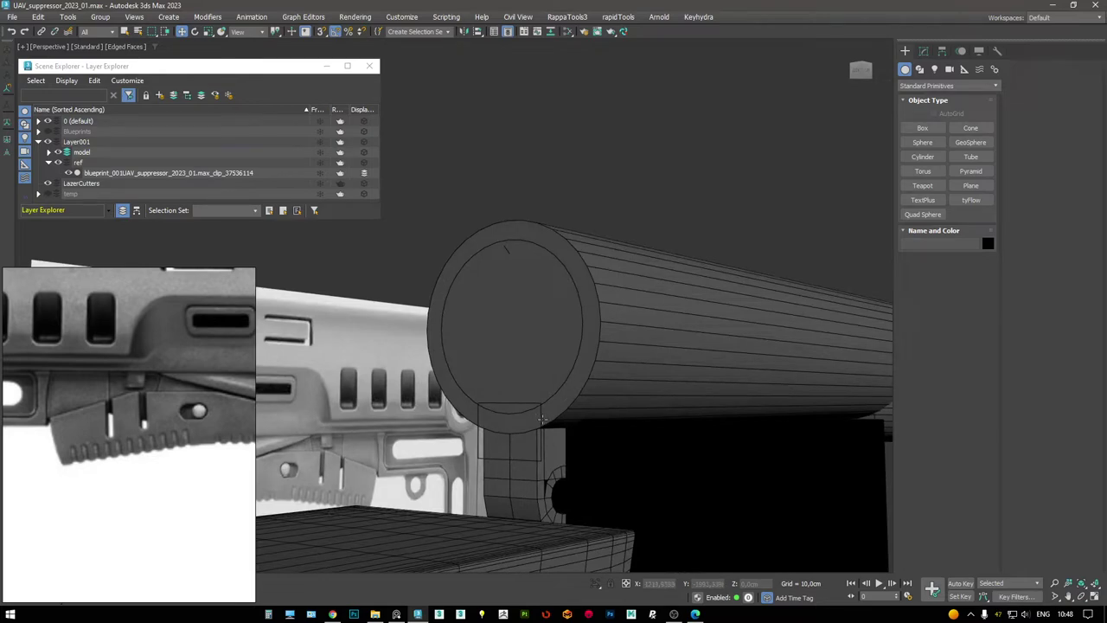
- Select Rectangle034 with the suppressor cylinder and nudge them slightly along Y in the Left view
left_click(542, 420)
left_click(540, 417)
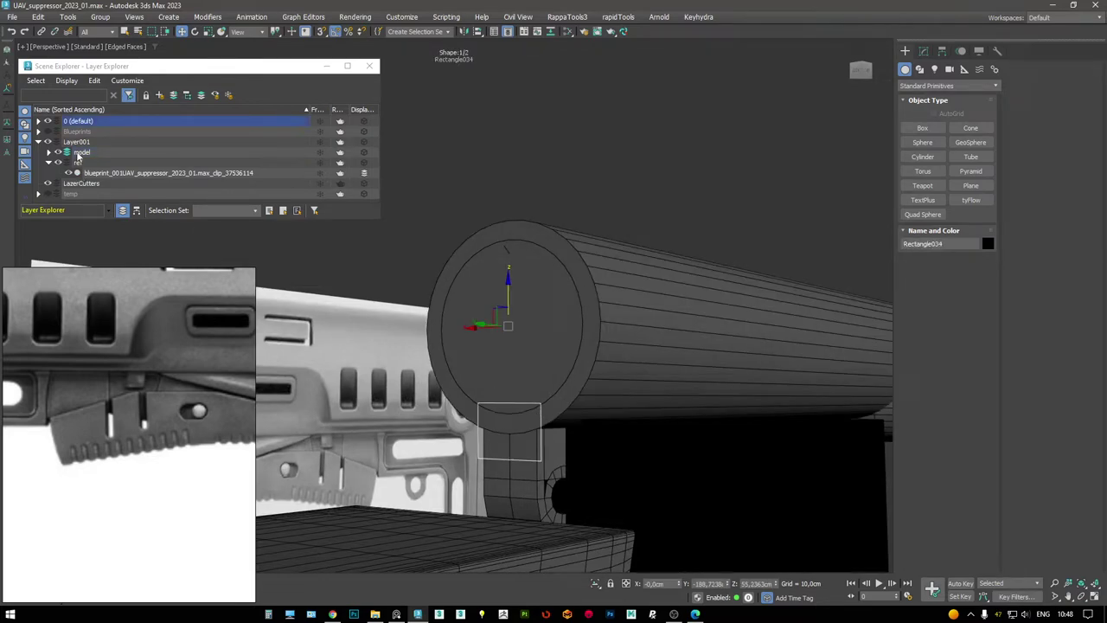
left_click(175, 97)
middle_click_drag(605, 211, 563, 259, "alt")
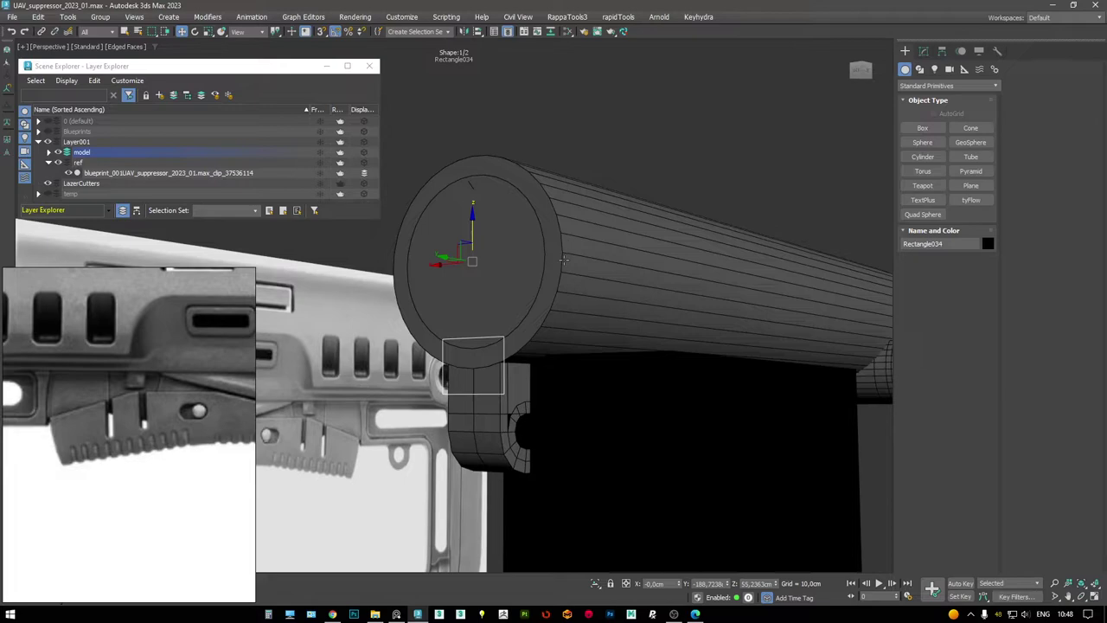
left_click(523, 318, "ctrl")
middle_click_drag(522, 318, 546, 287, "alt")
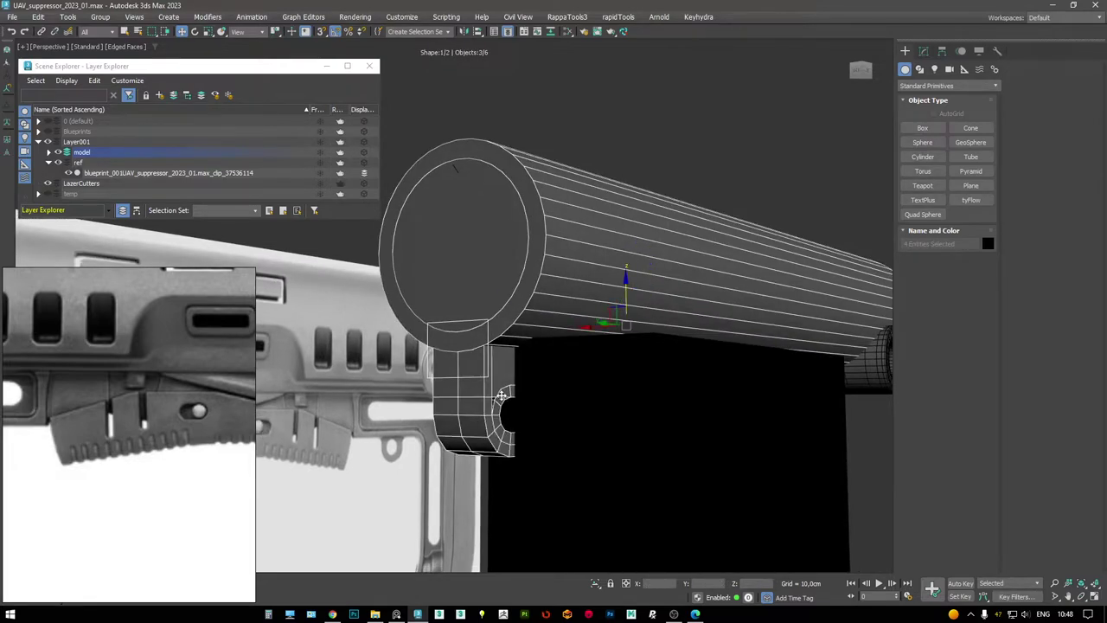
key("alt+w")
middle_click_drag(372, 424, 403, 405)
key("alt+w")
middle_click_drag(645, 308, 664, 296)
left_click_drag(705, 246, 697, 236)
- Frame the gun stock in the Left view, then select Box004 in the perspective view
middle_click_drag(673, 250, 620, 256)
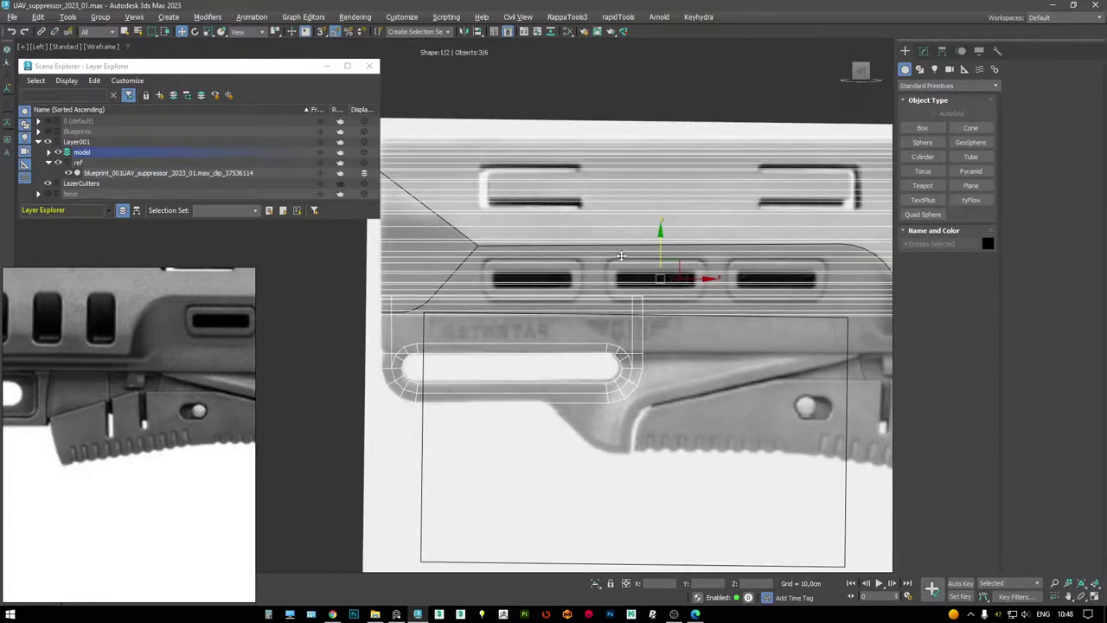
middle_click_drag(513, 257, 442, 259)
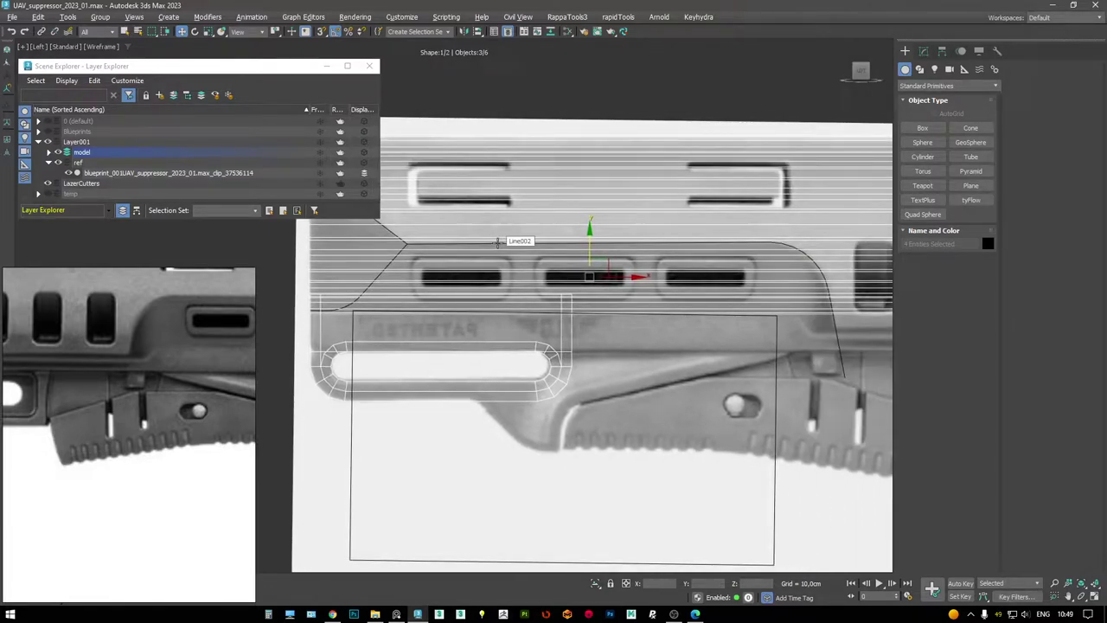
scroll(610, 263, "down", 4)
scroll(675, 255, "up", 4)
middle_click_drag(566, 217, 662, 235)
key("alt+w")
left_click(665, 322)
key("alt+w")
middle_click_drag(665, 323, 635, 344, "alt")
left_click(659, 327)
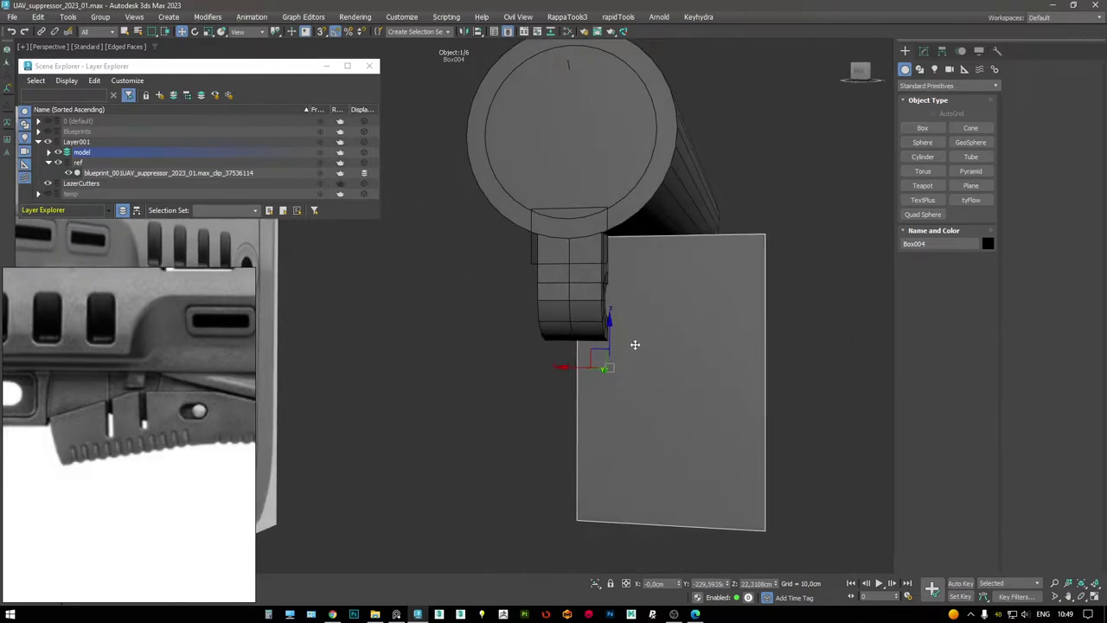
- Rotate Box004 -180 degrees about Y using the View coordinate system
key("alt+w")
scroll(348, 443, "up", 3)
key("alt+w")
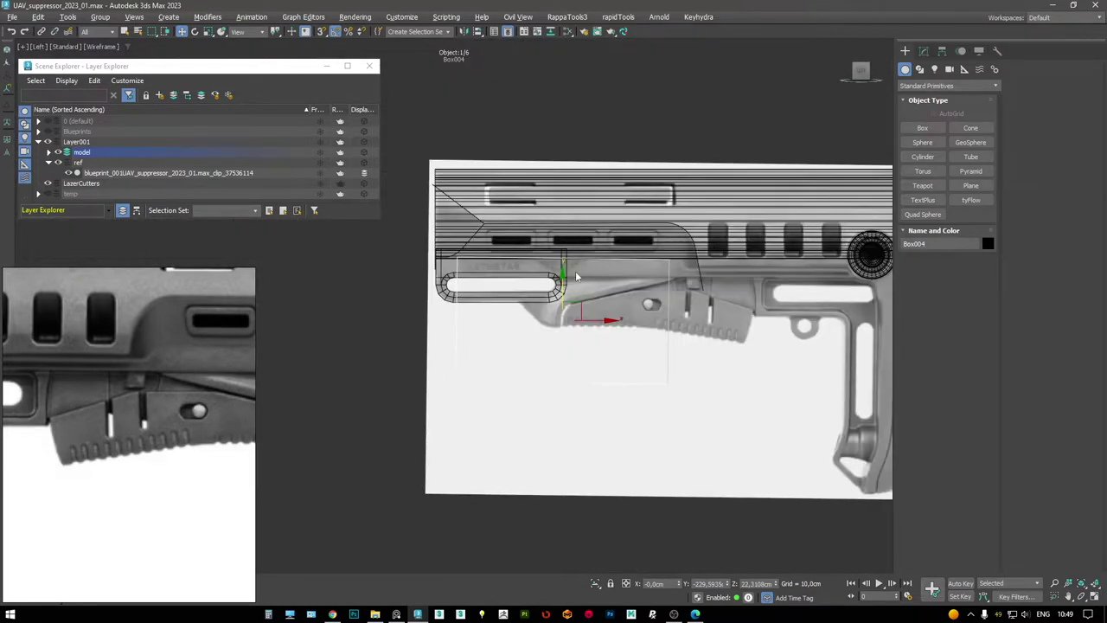
scroll(577, 271, "up", 3)
key("e")
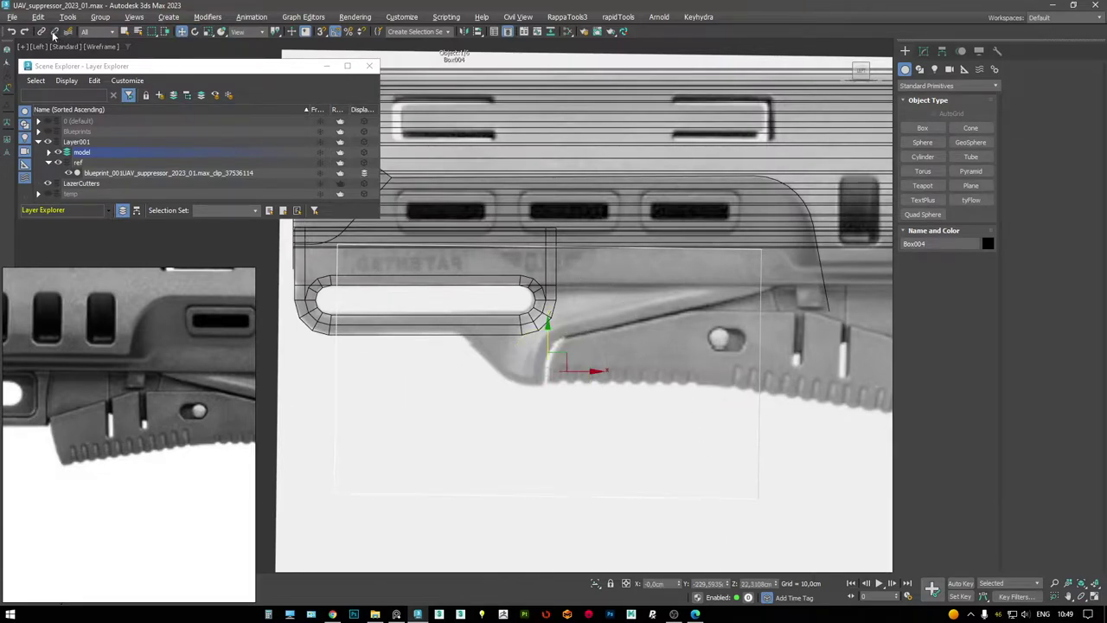
right_click(803, 482, "alt")
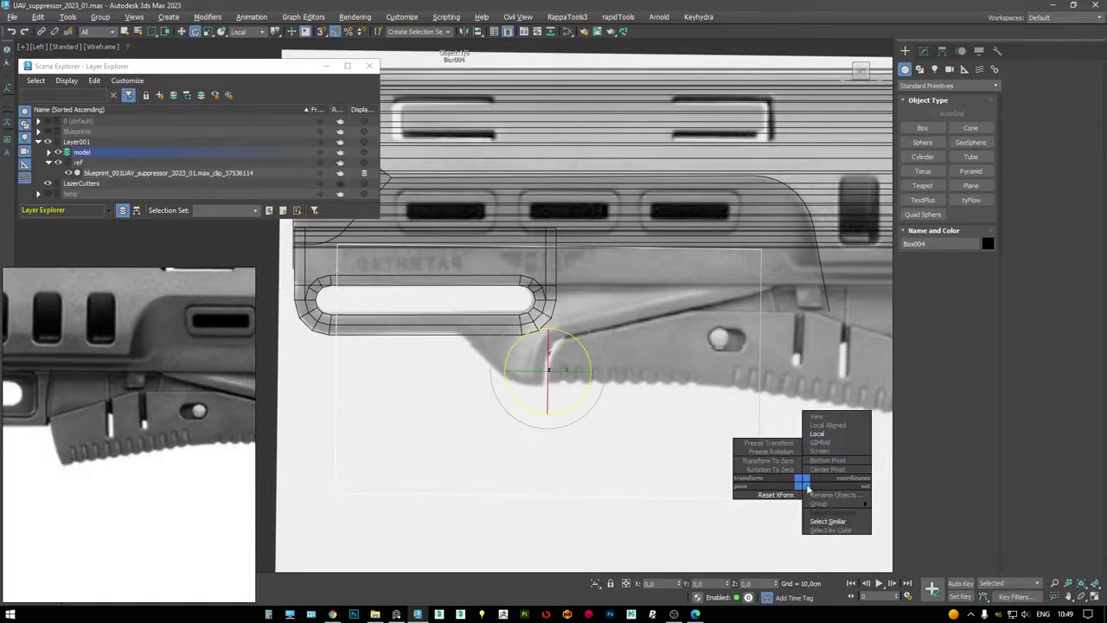
left_click(829, 427)
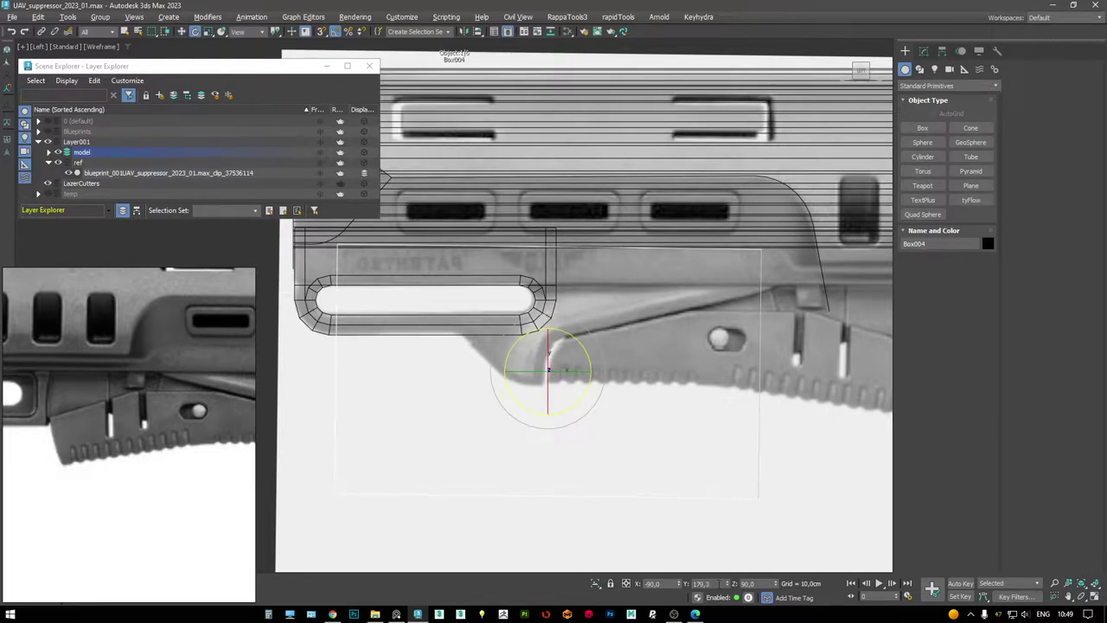
key("Return")
middle_click_drag(624, 336, 599, 300)
key("w")
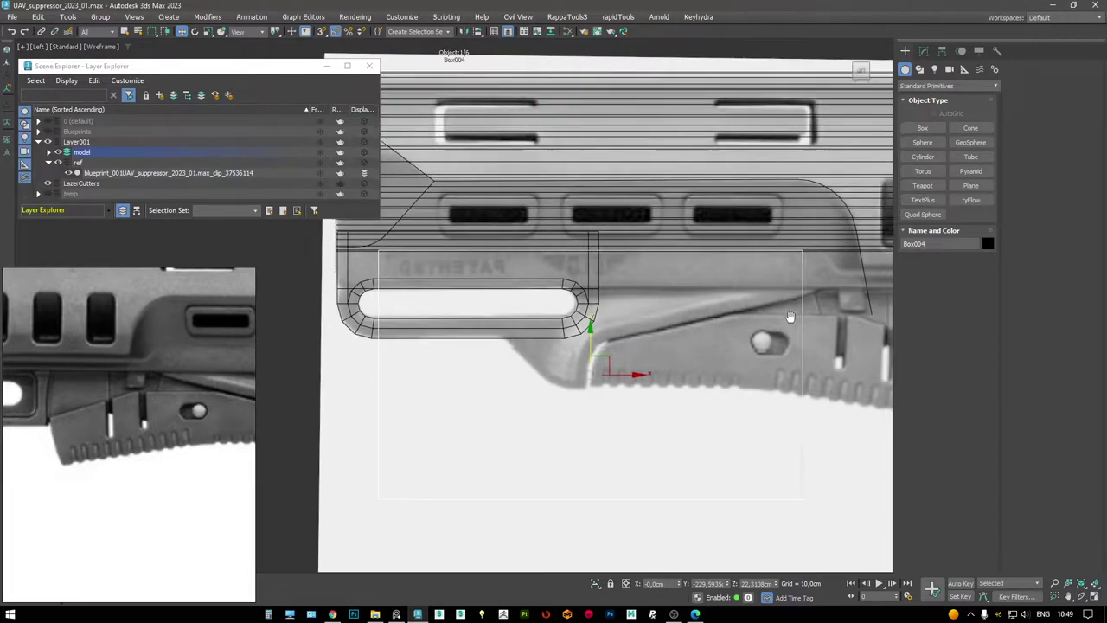
- Move Box004 up and left so it sits snugly beneath the suppressor cylinder
key("alt+w")
key("alt+w")
scroll(671, 368, "up", 2)
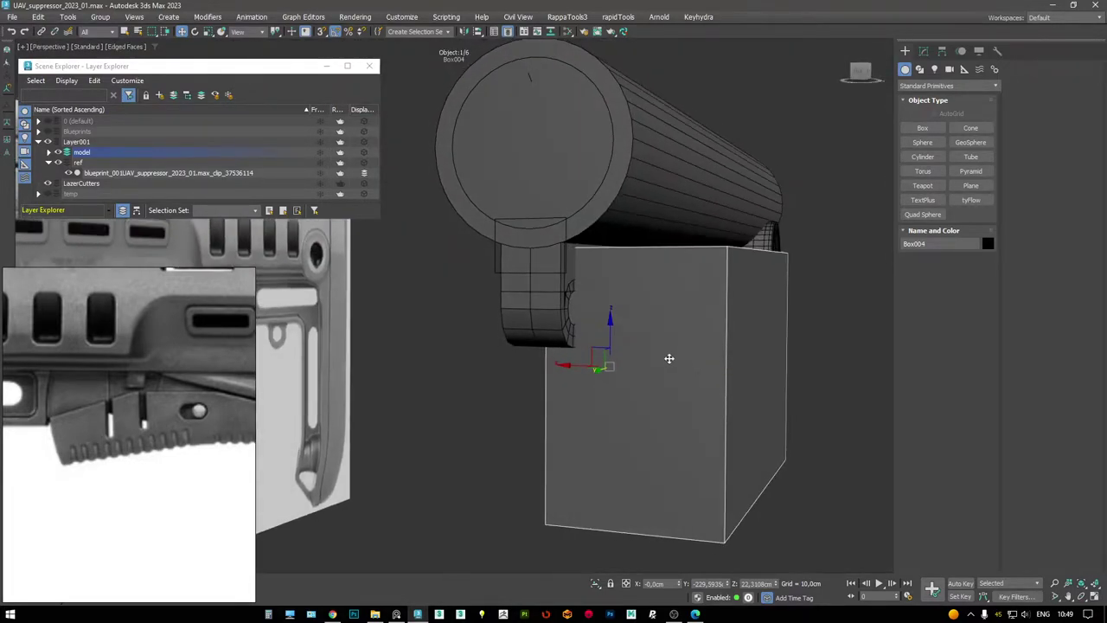
scroll(138, 410, "down", 5)
scroll(160, 428, "up", 6)
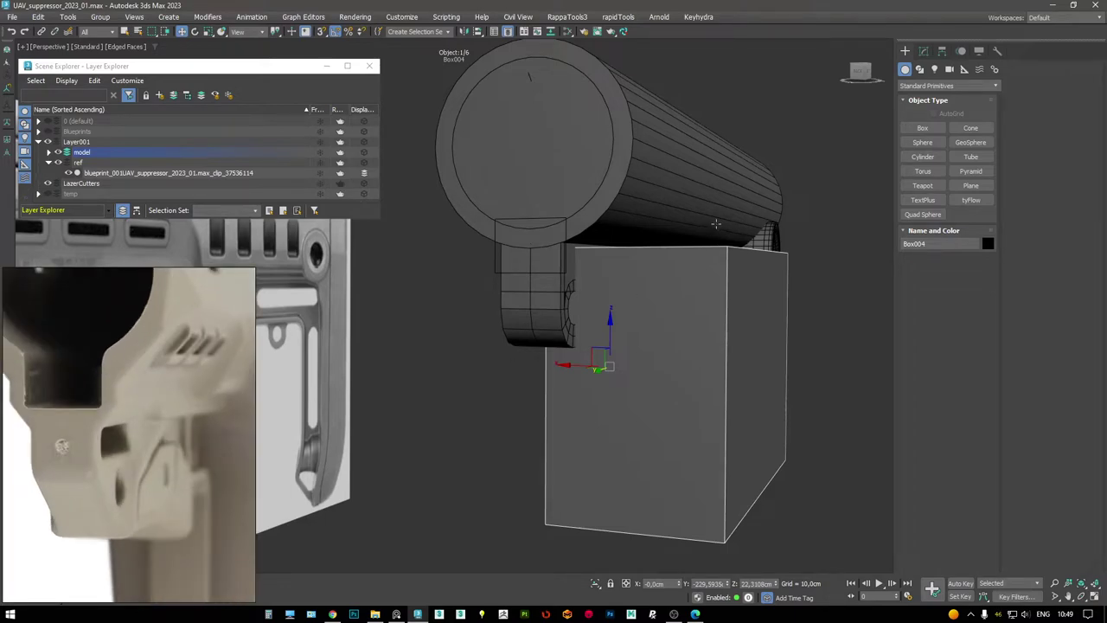
middle_click_drag(604, 320, 573, 295)
left_click_drag(617, 340, 587, 325)
middle_click_drag(588, 325, 554, 235, "alt")
left_click(924, 51)
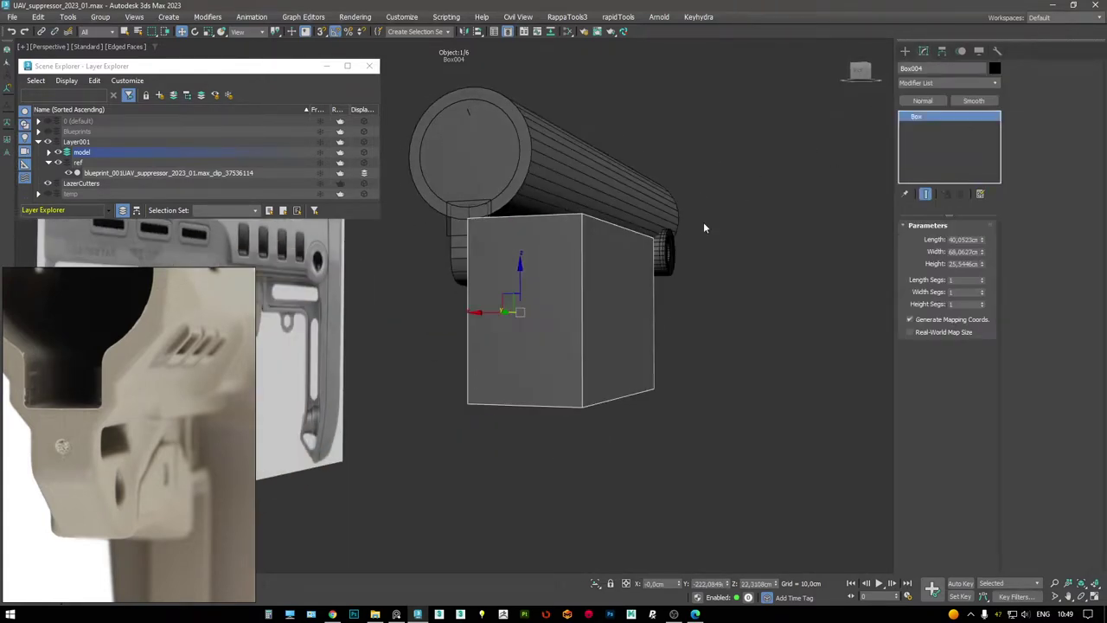
- Convert Box004 to Editable Poly and drag its side face to adjust the box's thickness
key("4")
left_click(623, 300)
left_click_drag(654, 311, 583, 315)
middle_click_drag(583, 315, 549, 287, "alt")
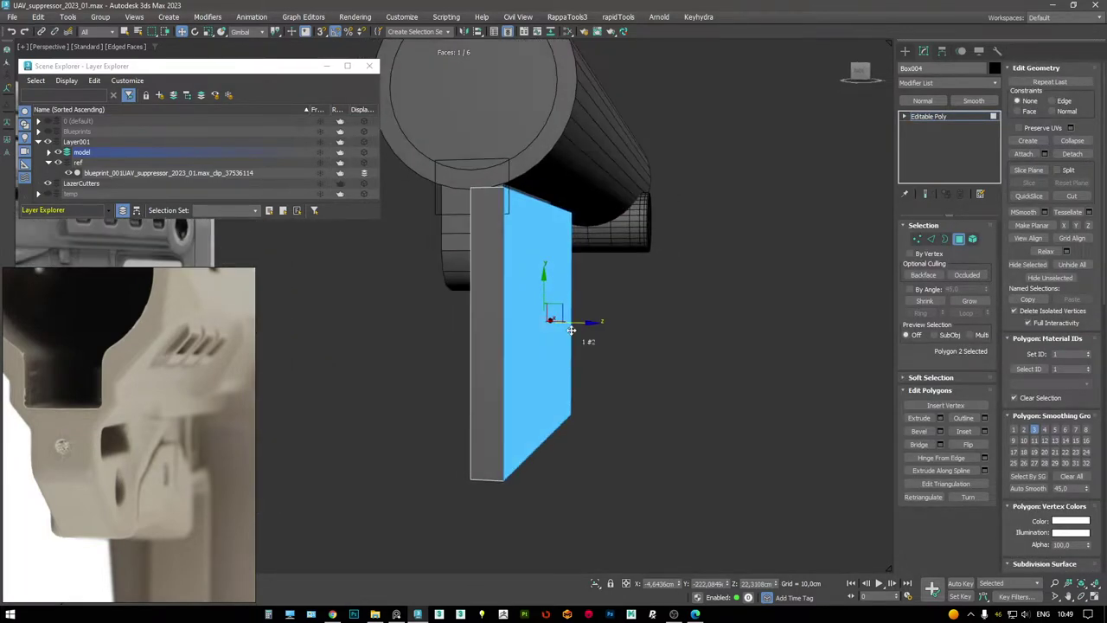
left_click_drag(585, 323, 596, 323)
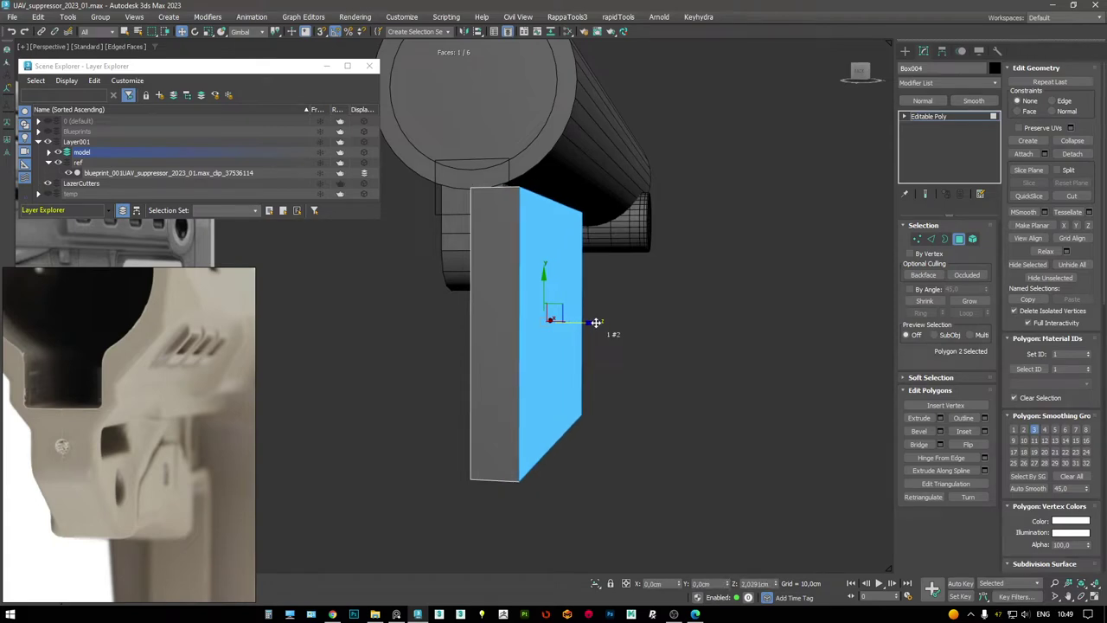
- Reselect the box's wide side face and nudge it slightly outward
middle_click_drag(573, 317, 544, 340, "alt")
left_click(394, 264)
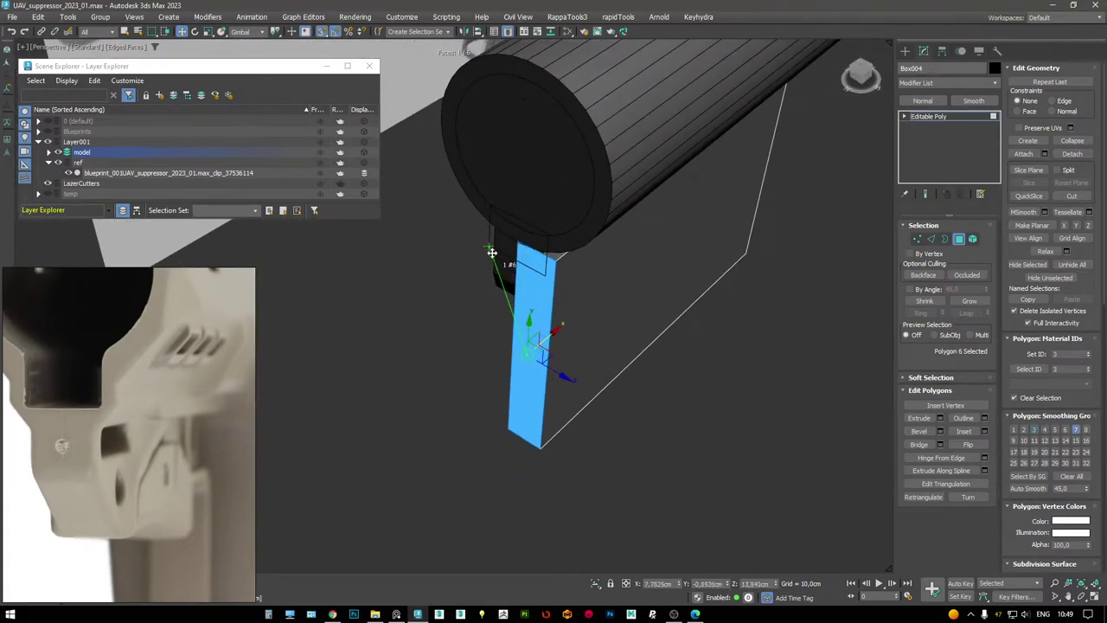
middle_click_drag(527, 277, 622, 346, "alt")
left_click(585, 324)
left_click_drag(628, 344, 636, 343)
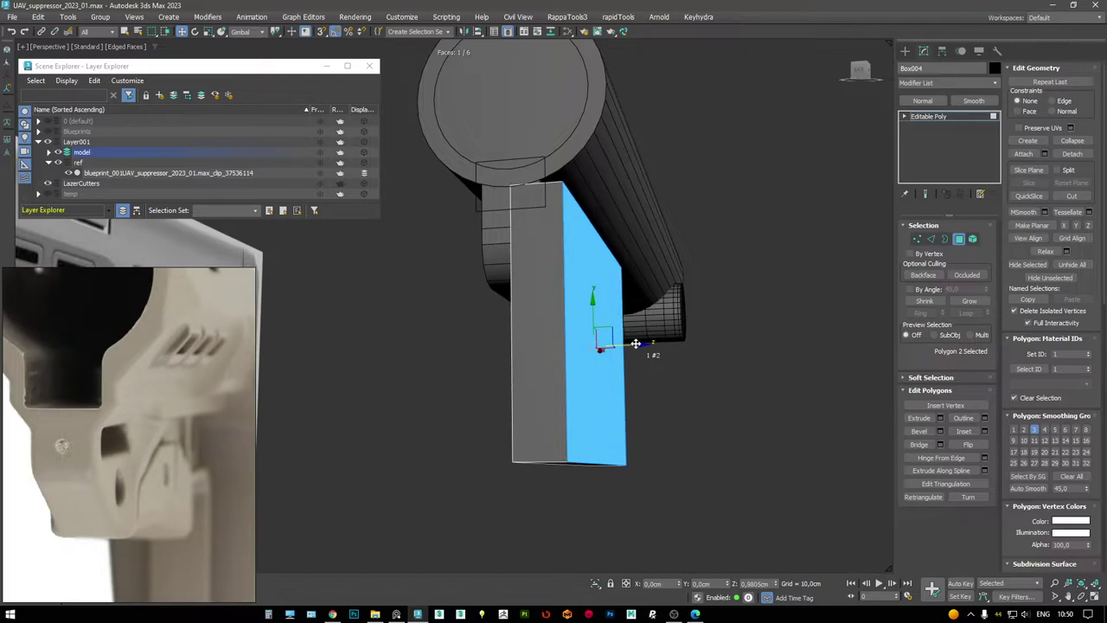
- Select the box's thin top face under the cylinder, then clear the selection and hide edged faces
middle_click_drag(596, 311, 551, 281, "alt")
left_click(548, 282)
scroll(532, 266, "up", 4)
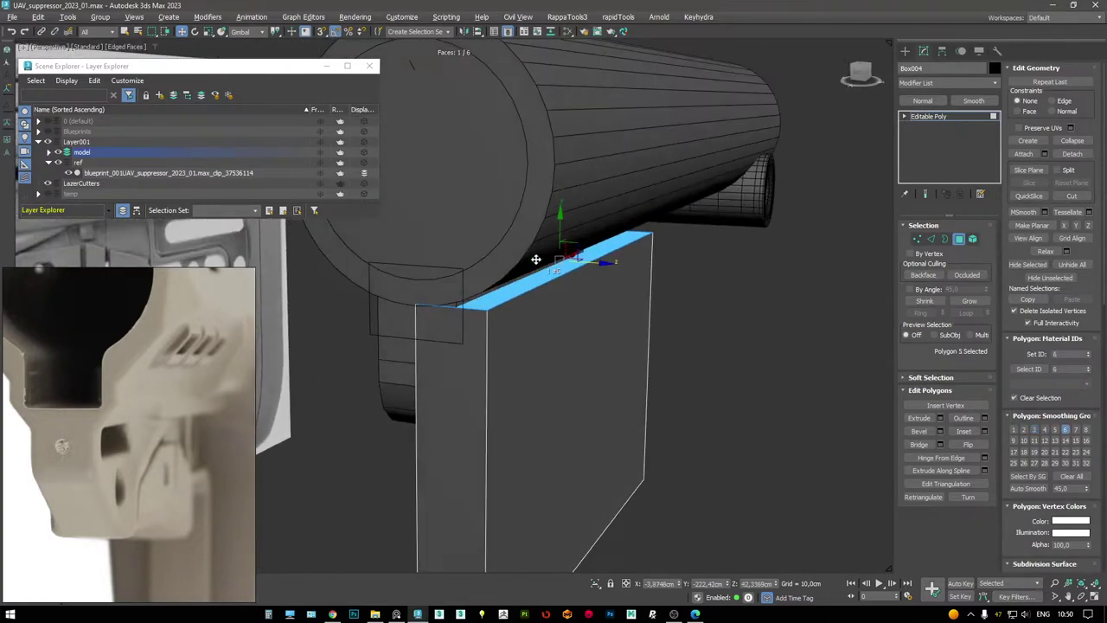
key("F2")
middle_click_drag(586, 240, 564, 249, "alt")
key("F4")
key("F4")
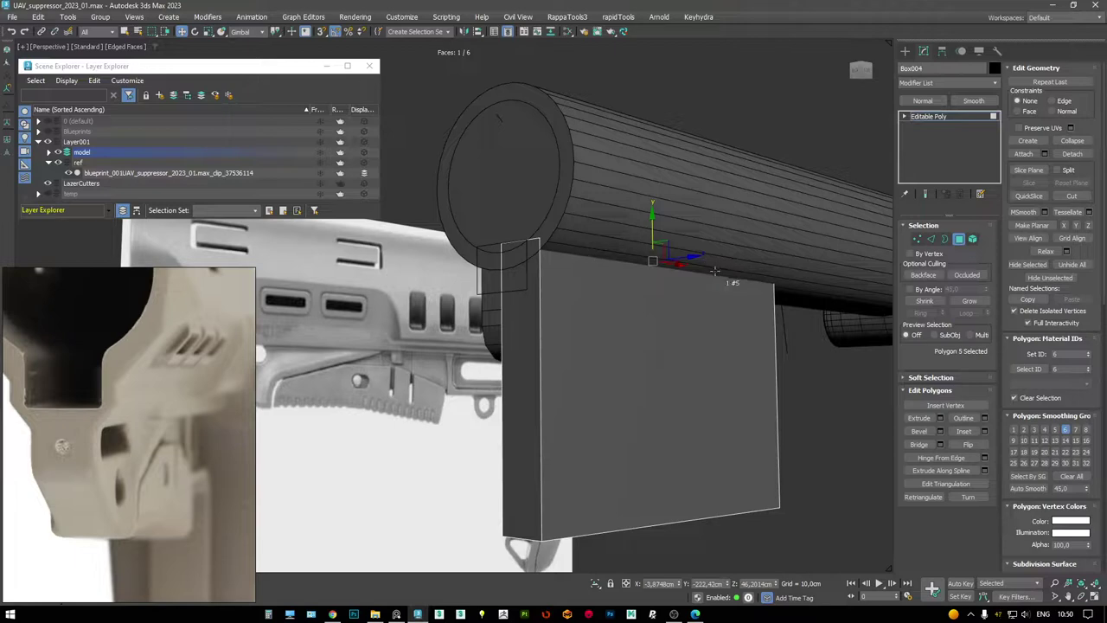
- Select Box004's bottom face from below and try a small shift, then pick a side face
middle_click_drag(715, 271, 615, 302, "alt")
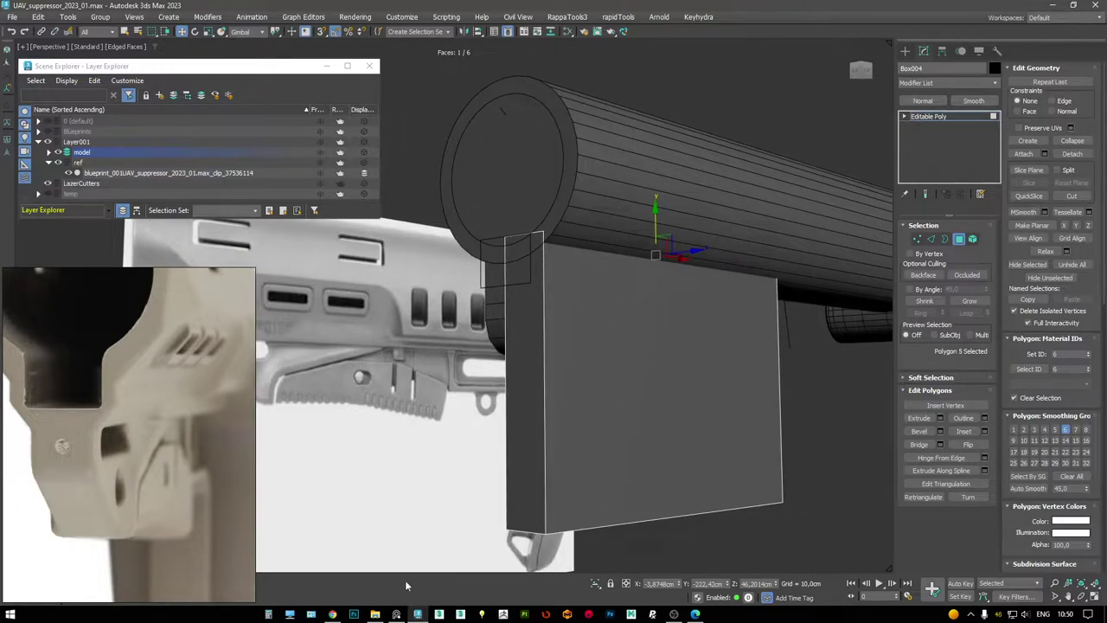
left_click(332, 614)
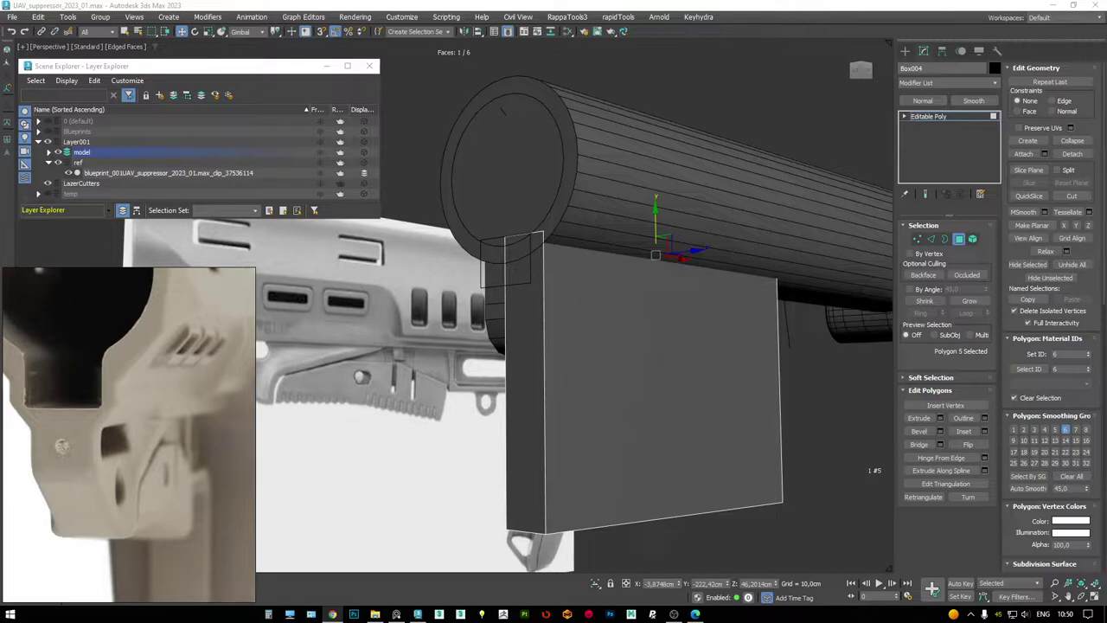
middle_click_drag(636, 324, 658, 300, "alt")
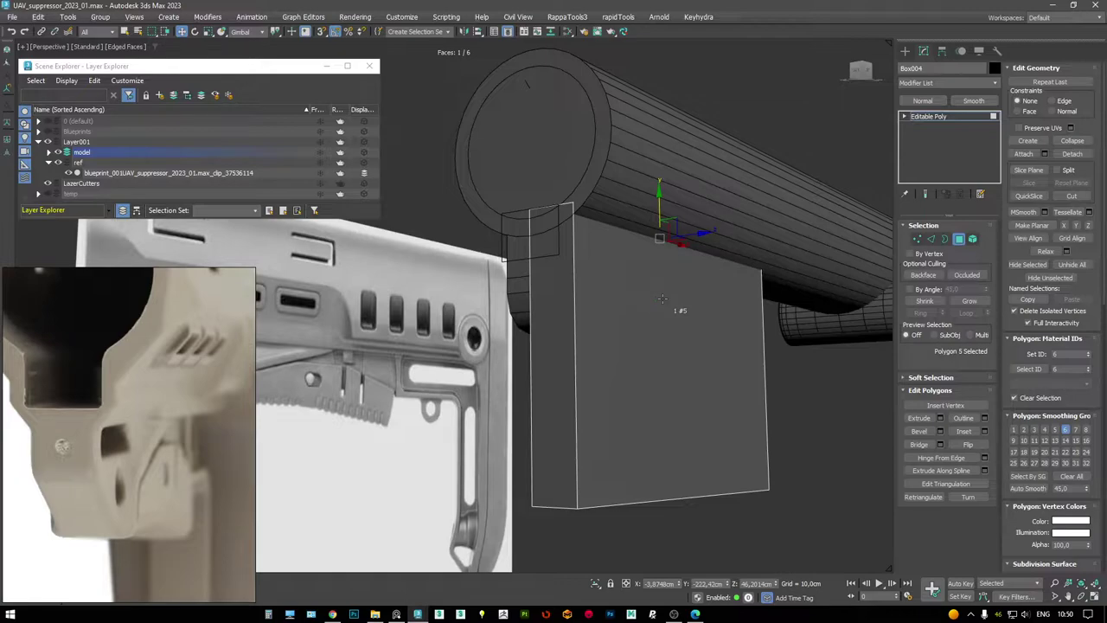
middle_click_drag(613, 488, 644, 306, "alt")
left_click(603, 509)
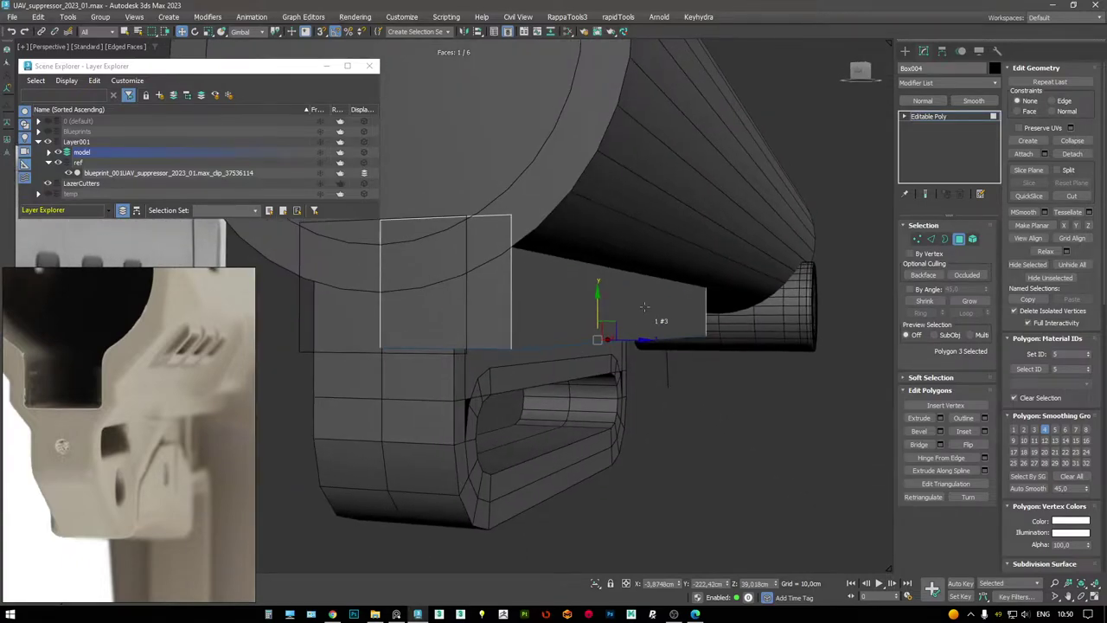
left_click_drag(597, 299, 598, 297)
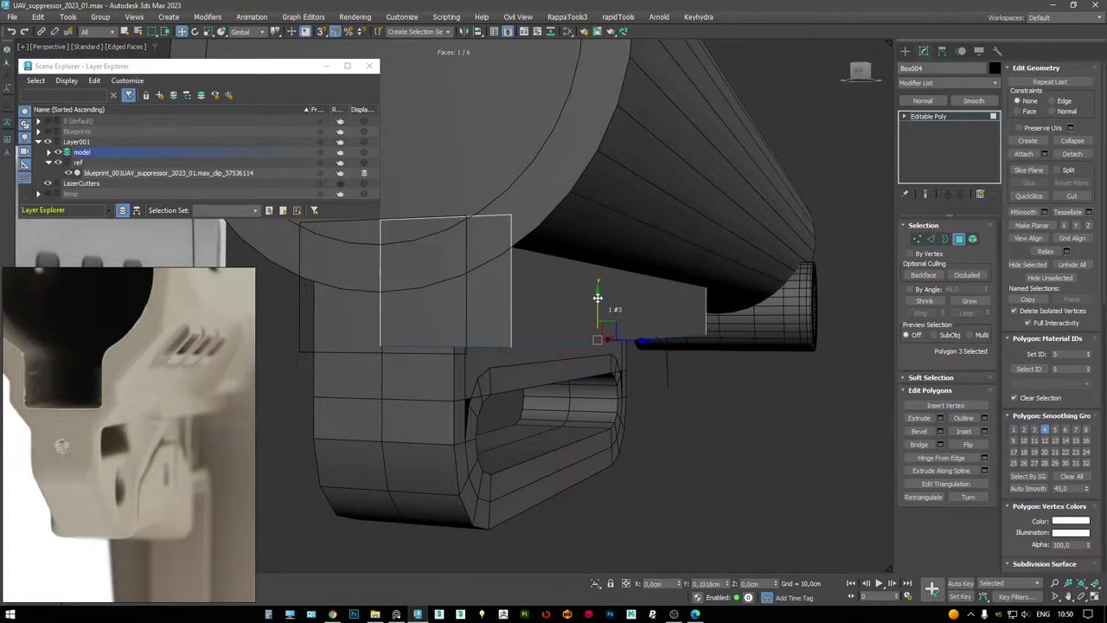
scroll(597, 298, "down", 5)
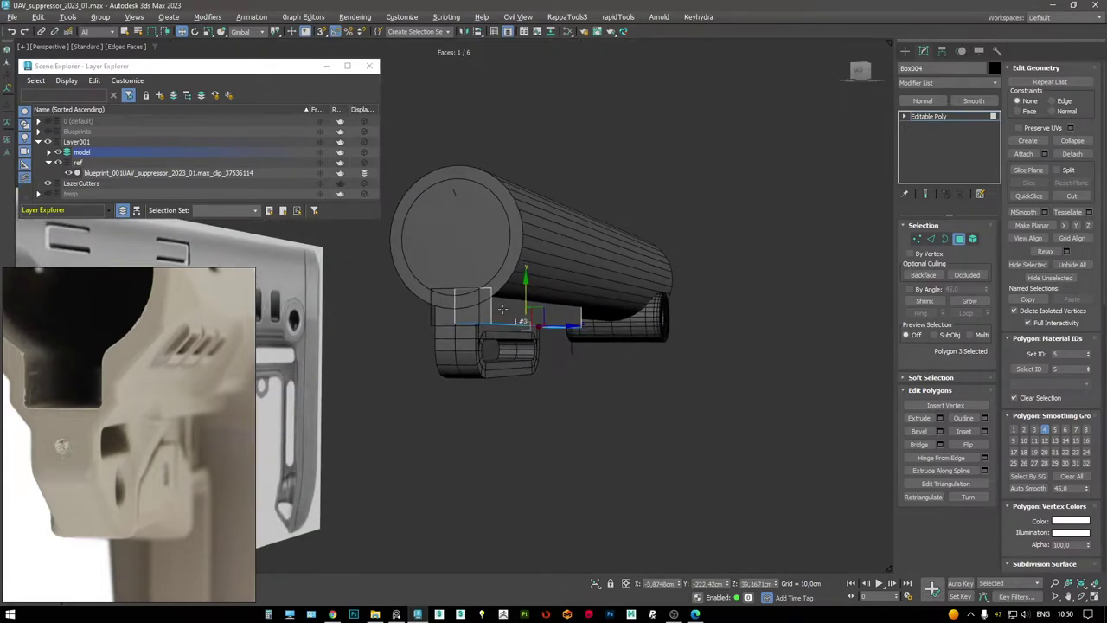
left_click(505, 312)
scroll(505, 312, "up", 4)
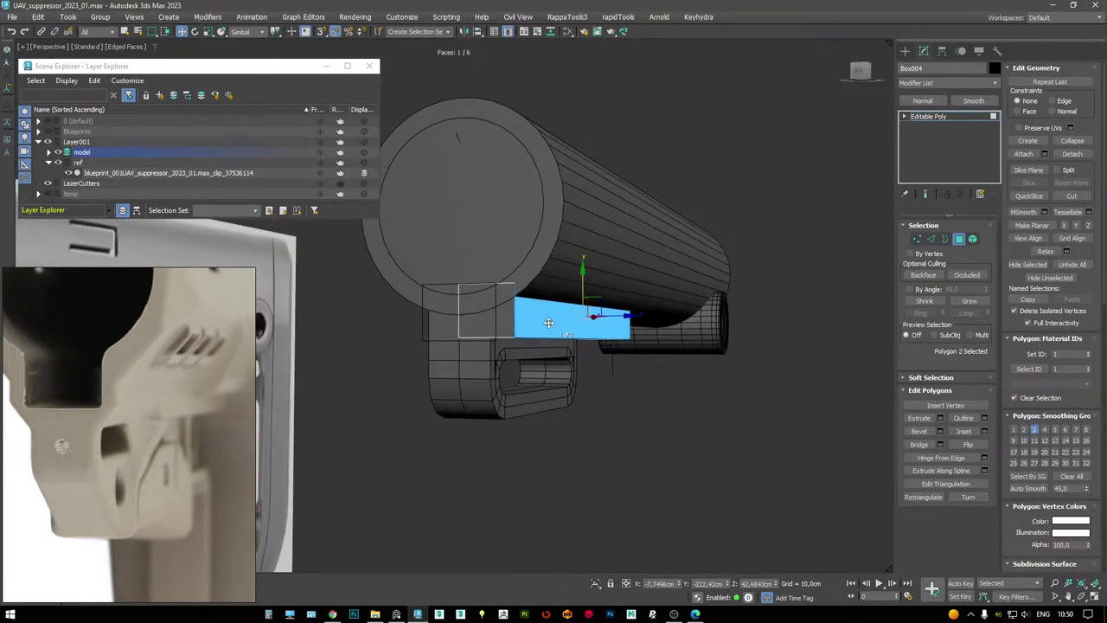
- Nudge the selected side face of Box004 slightly inward, then pick other faces in wireframe
middle_click_drag(549, 322, 558, 322, "alt")
left_click_drag(601, 319, 598, 316)
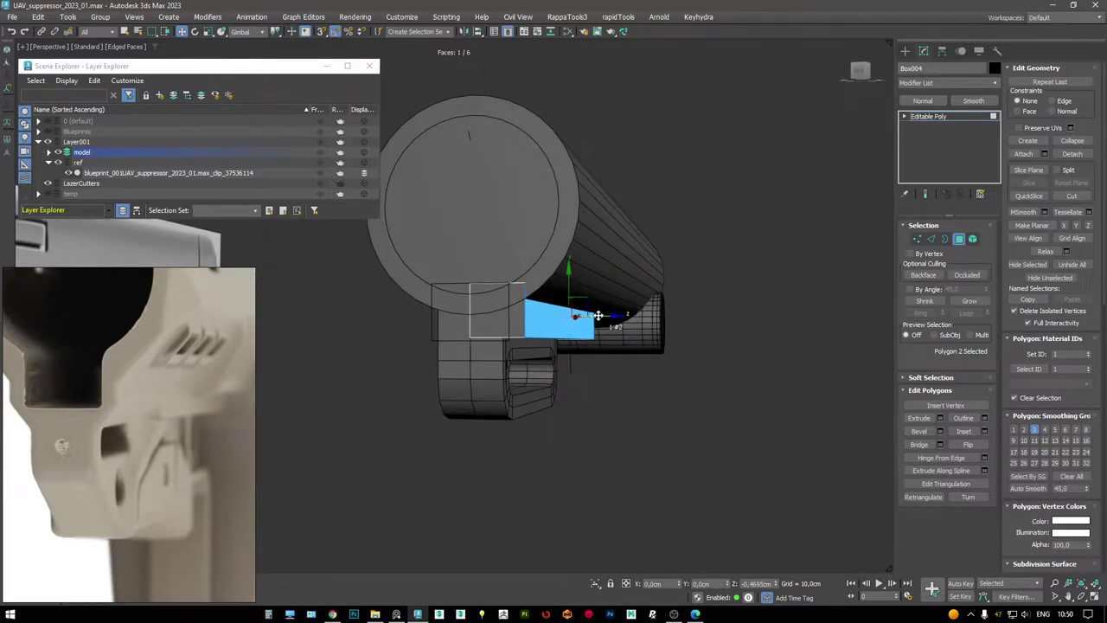
middle_click_drag(598, 316, 532, 320, "alt")
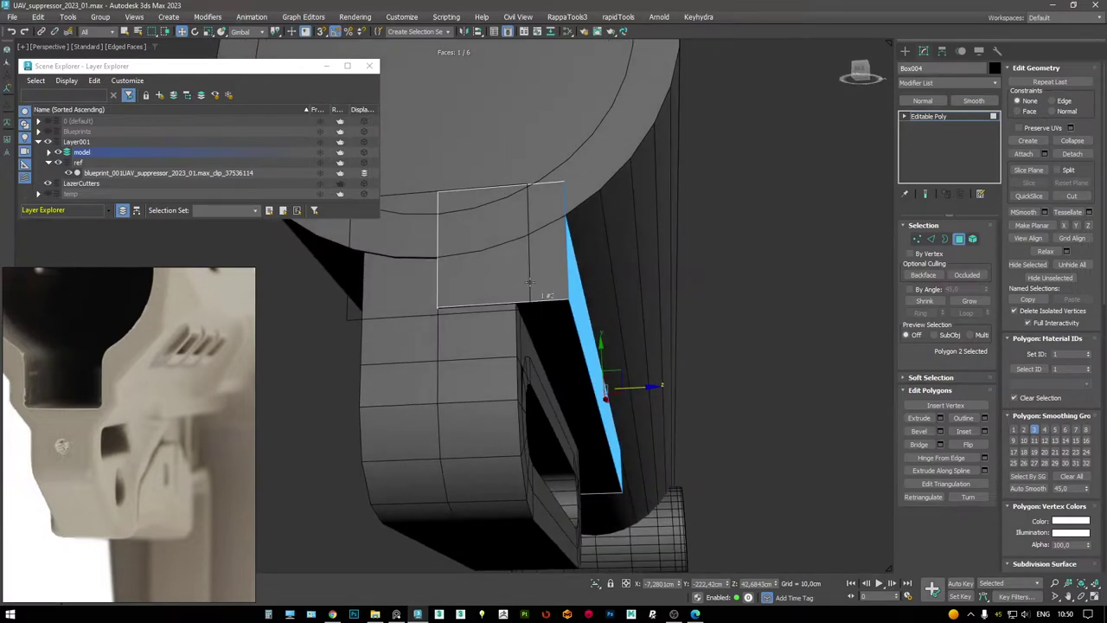
middle_click_drag(528, 274, 513, 336, "alt")
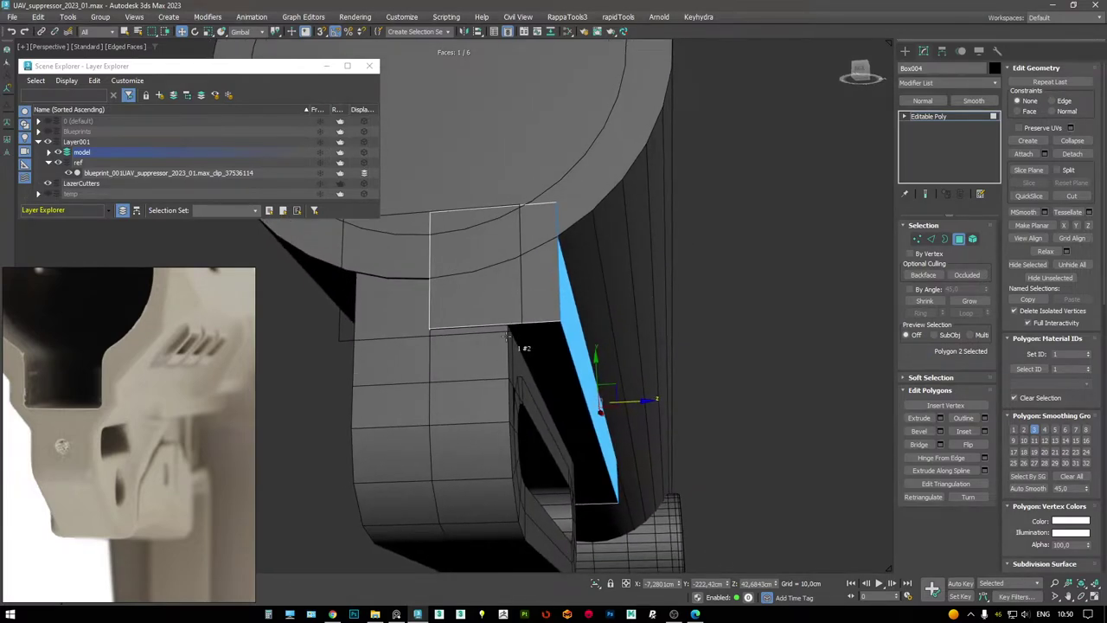
key("F3")
mouse_move(462, 310)
middle_mouse_down("alt")
mouse_move(474, 285)
mouse_move(485, 319)
mouse_move(513, 346)
mouse_move(531, 300)
mouse_move(553, 317)
mouse_move(537, 322)
mouse_move(610, 283)
middle_mouse_up("alt")
left_click(484, 319)
key("F3")
left_click(513, 346)
key("F3")
- In Edge mode, move Box004's bottom edge down-left to slant its lower face
key("F3")
key("F3")
key("2")
left_click(550, 308)
key("F3")
mouse_move(598, 301)
left_mouse_down()
mouse_move(504, 329)
mouse_move(519, 337)
left_mouse_up()
key("F4")
mouse_move(519, 337)
middle_mouse_down("alt")
mouse_move(507, 354)
mouse_move(508, 343)
mouse_move(483, 337)
middle_mouse_up("alt")
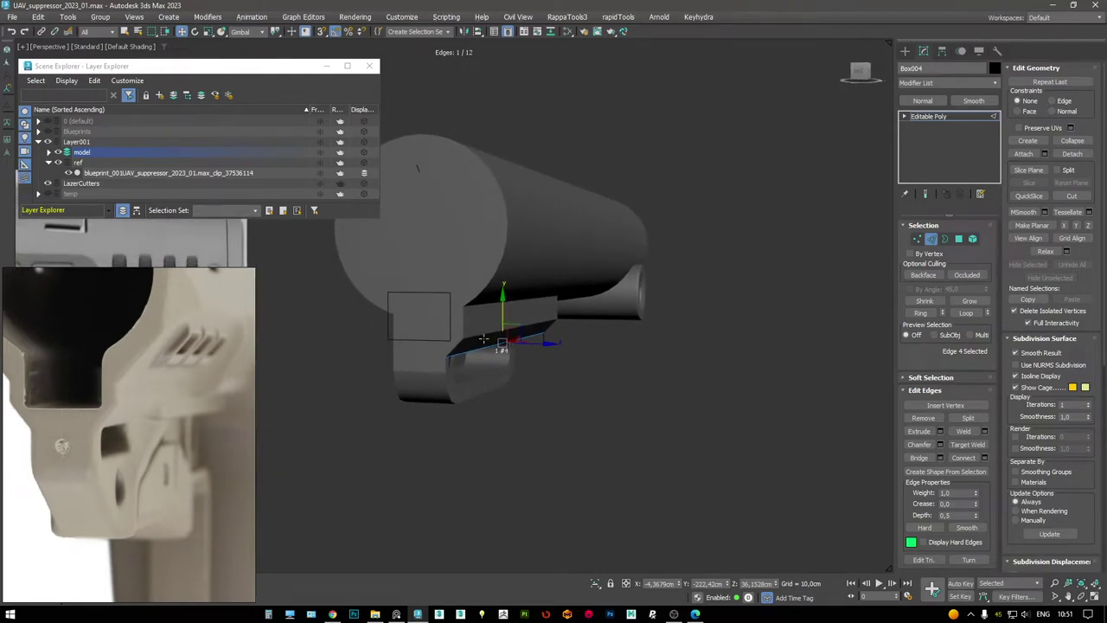
- Delete the end polygon of Box004 to open that end of the block
middle_click_drag(483, 338, 511, 312, "alt")
key("F3")
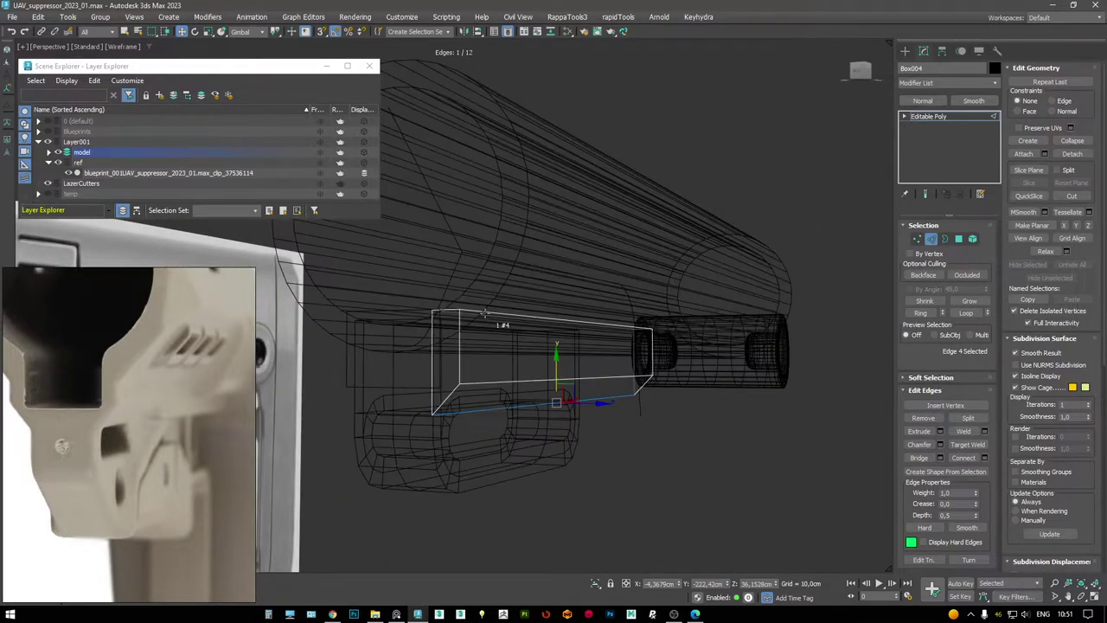
key("4")
key("ctrl+i")
left_click_drag(381, 277, 581, 443, "alt")
middle_click_drag(621, 391, 658, 355, "alt")
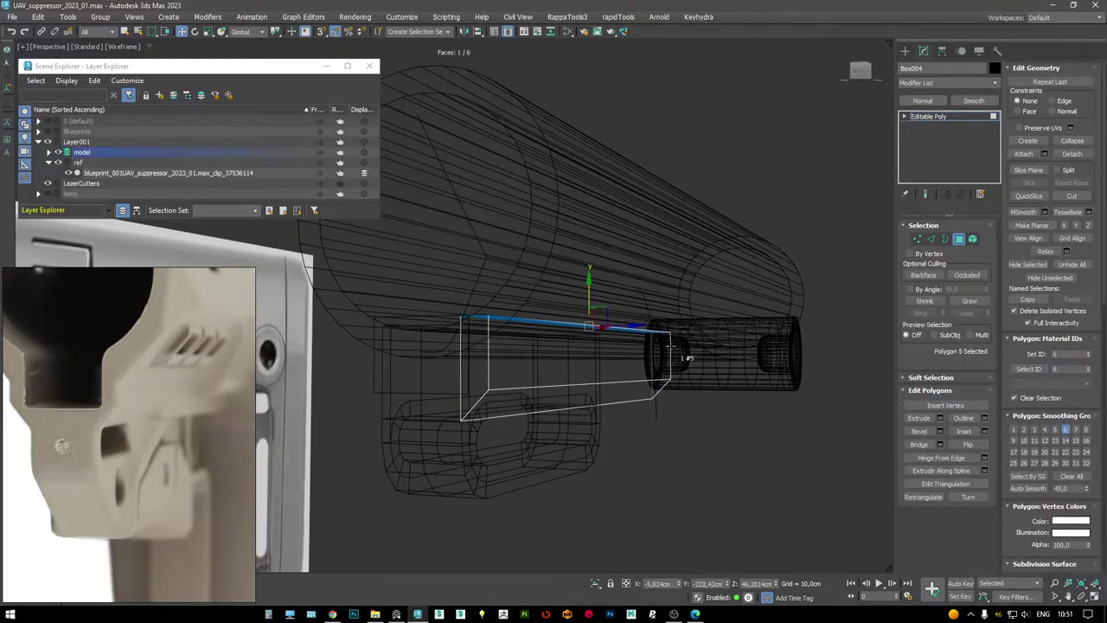
left_click(663, 349)
key("2")
key("F3")
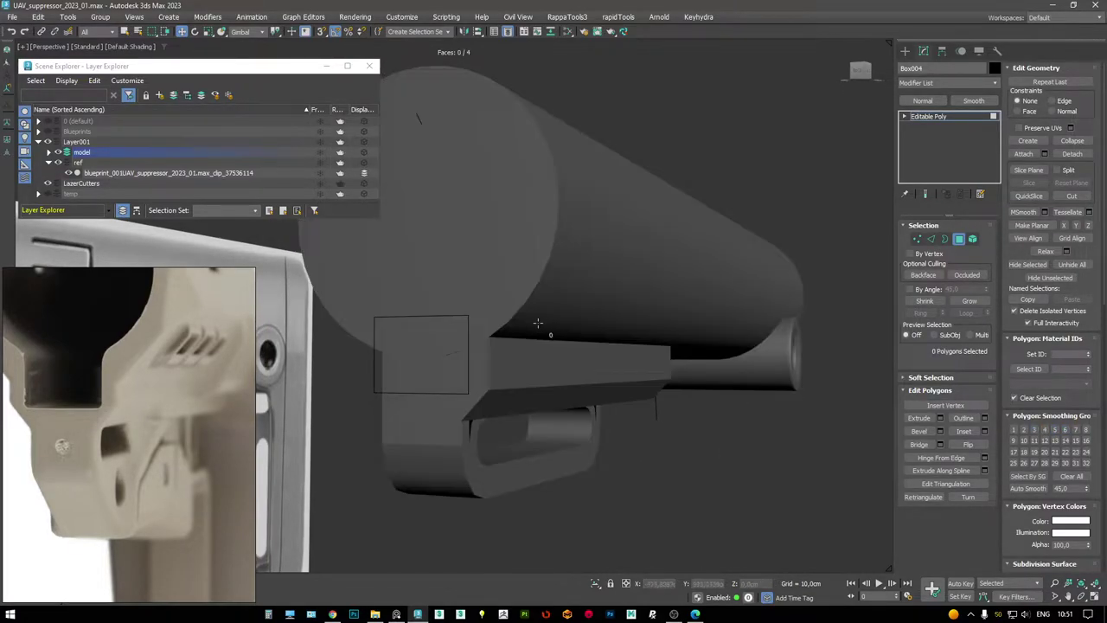
key("F3")
mouse_move(532, 325)
middle_mouse_down("alt")
mouse_move(555, 350)
mouse_move(639, 308)
mouse_move(571, 247)
middle_mouse_up("alt")
left_click(555, 351)
key("4")
left_click(643, 312)
key("Delete")
- Lower the block's three top vertices by about 3.3 cm
key("1")
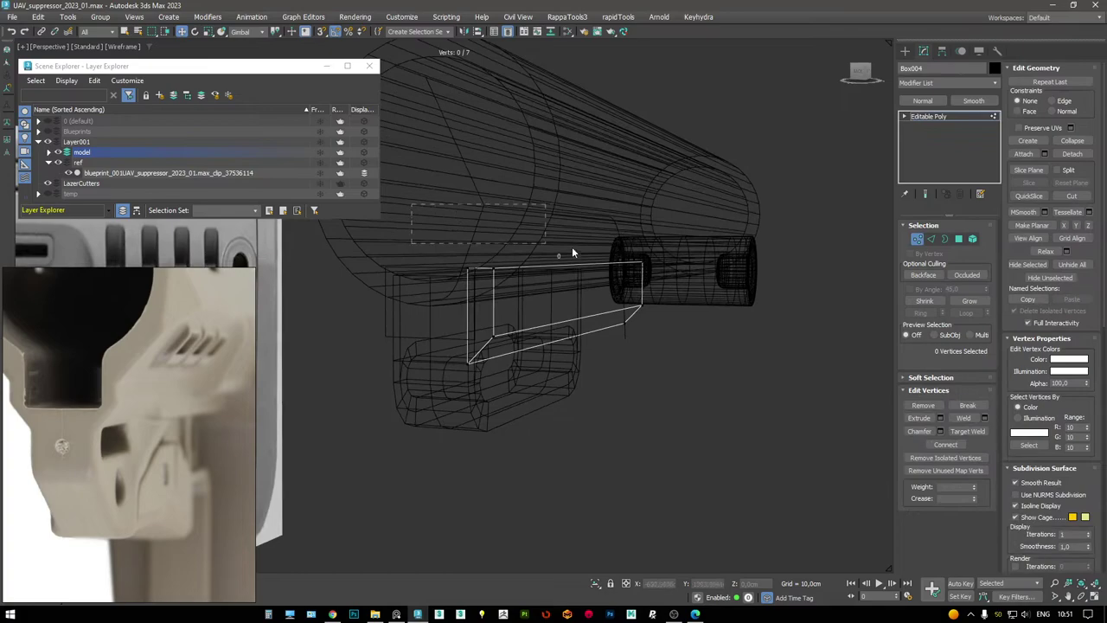
key("F3")
mouse_move(673, 289)
middle_mouse_down("alt")
mouse_move(572, 288)
mouse_move(590, 336)
middle_mouse_up("alt")
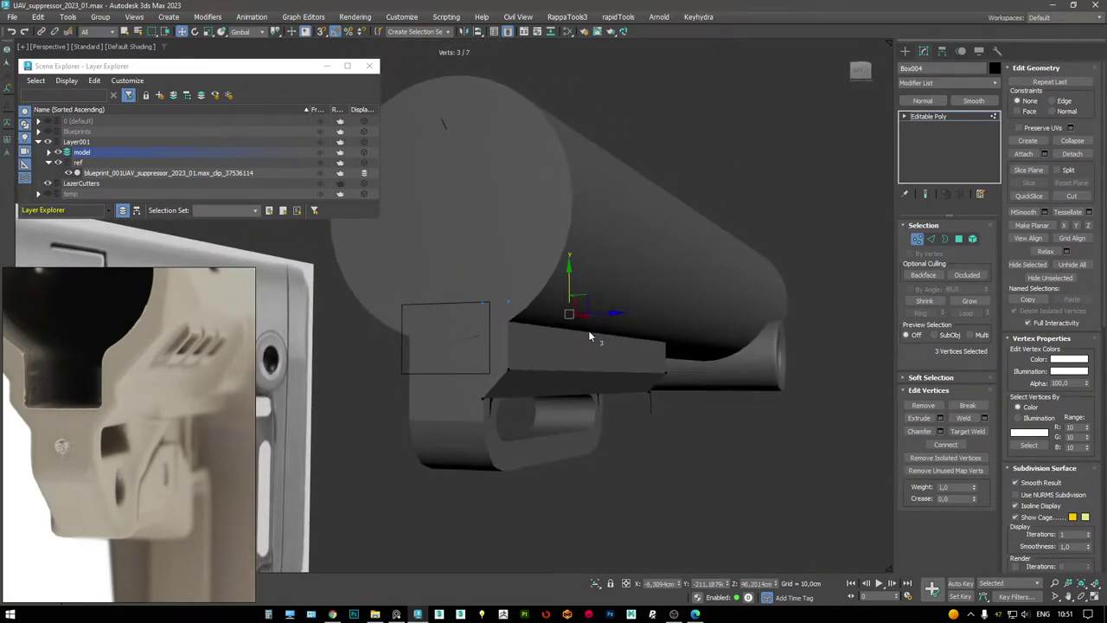
left_click_drag(567, 271, 583, 303)
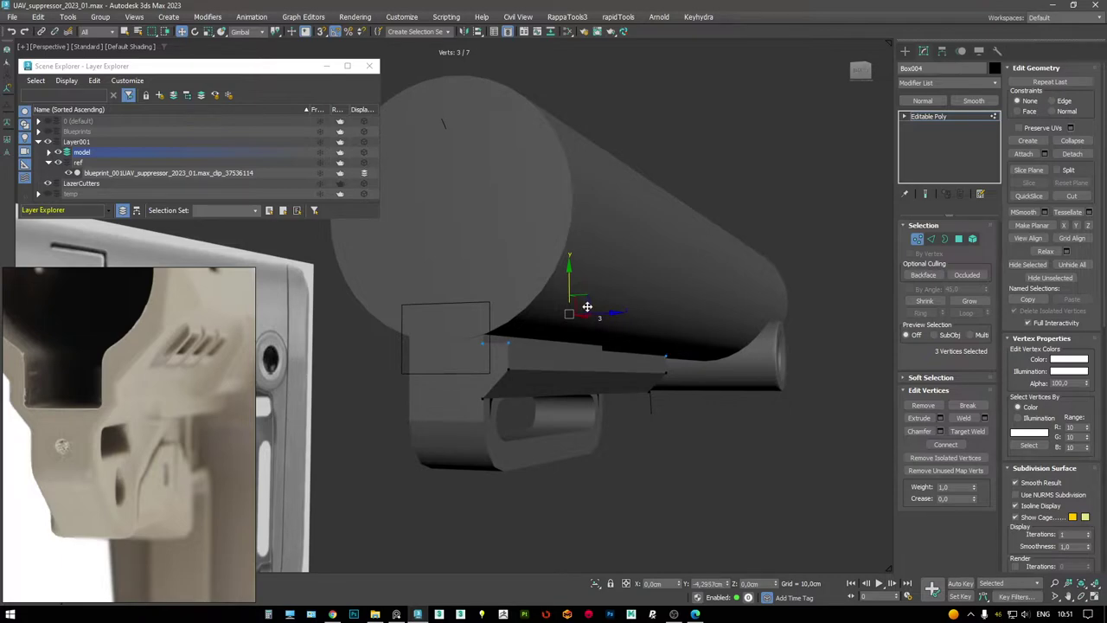
- Switch the reference photo to another stock view and maximize the Left view
middle_click_drag(587, 306, 527, 292, "alt")
key("F4")
scroll(474, 286, "up", 1)
left_click(121, 413)
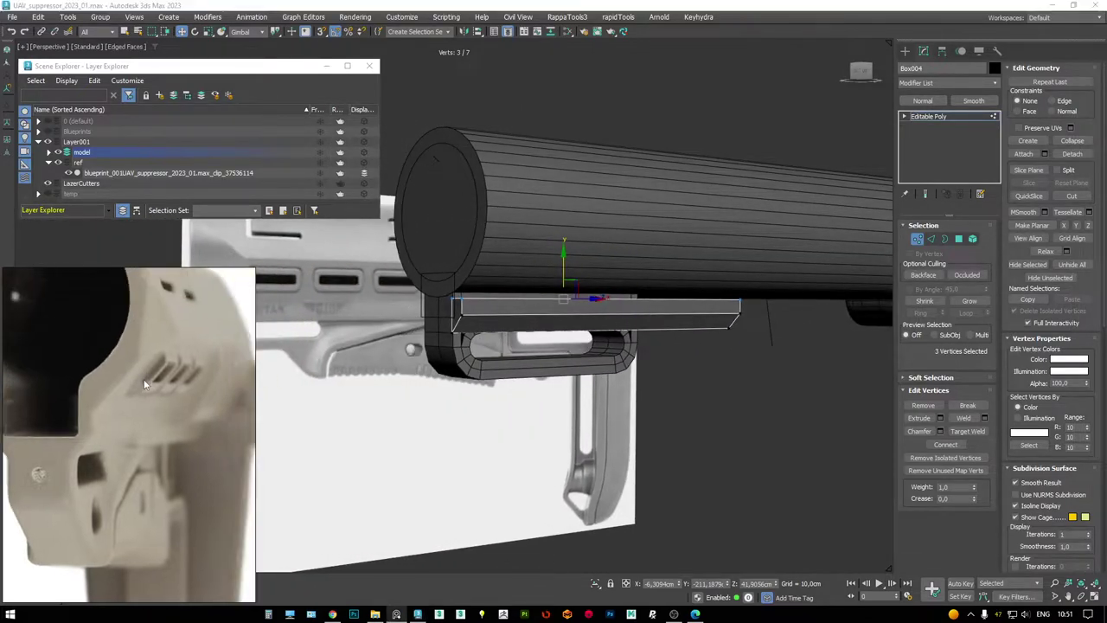
middle_click_drag(330, 371, 564, 367, "alt")
key("alt+w")
key("7")
scroll(420, 427, "up", 2)
key("alt+w")
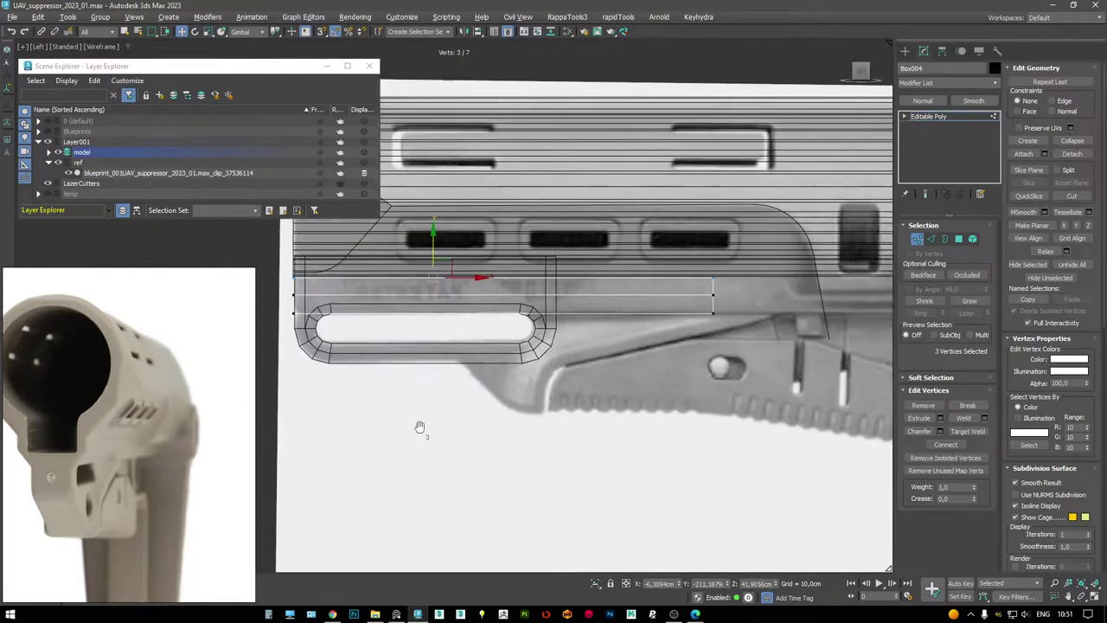
scroll(420, 428, "up", 2)
- With Snaps on, move the block's top edge up to the blueprint's angled line
key("2")
left_click(491, 308)
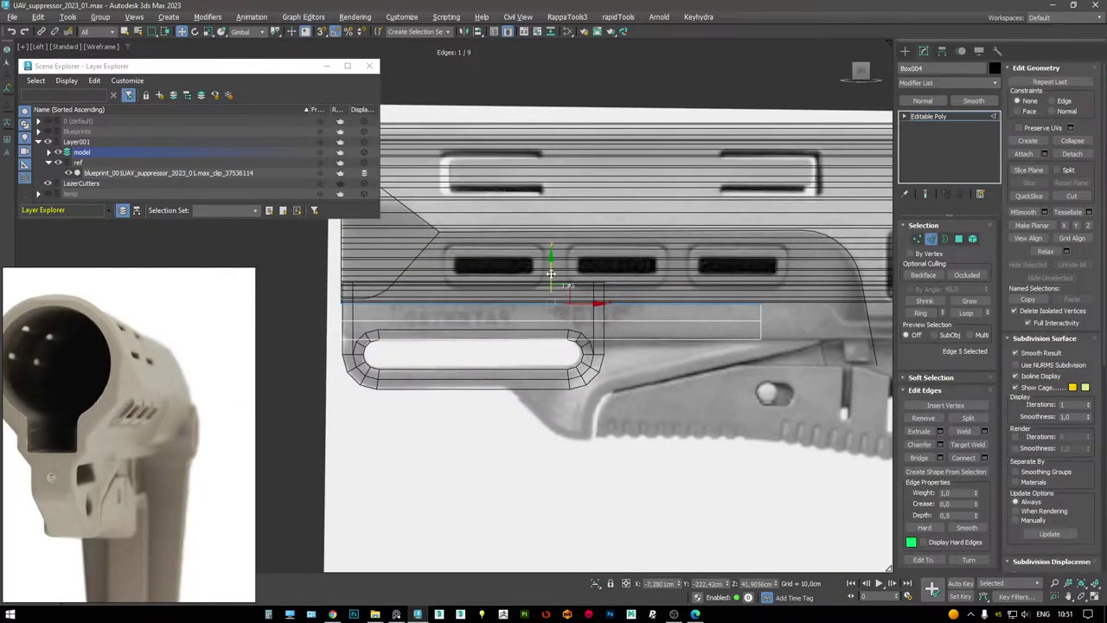
scroll(550, 271, "up", 2)
middle_click_drag(586, 279, 601, 309)
key("s")
left_click_drag(613, 318, 614, 216)
key("alt+w")
right_click(632, 385)
key("alt+w")
key("z")
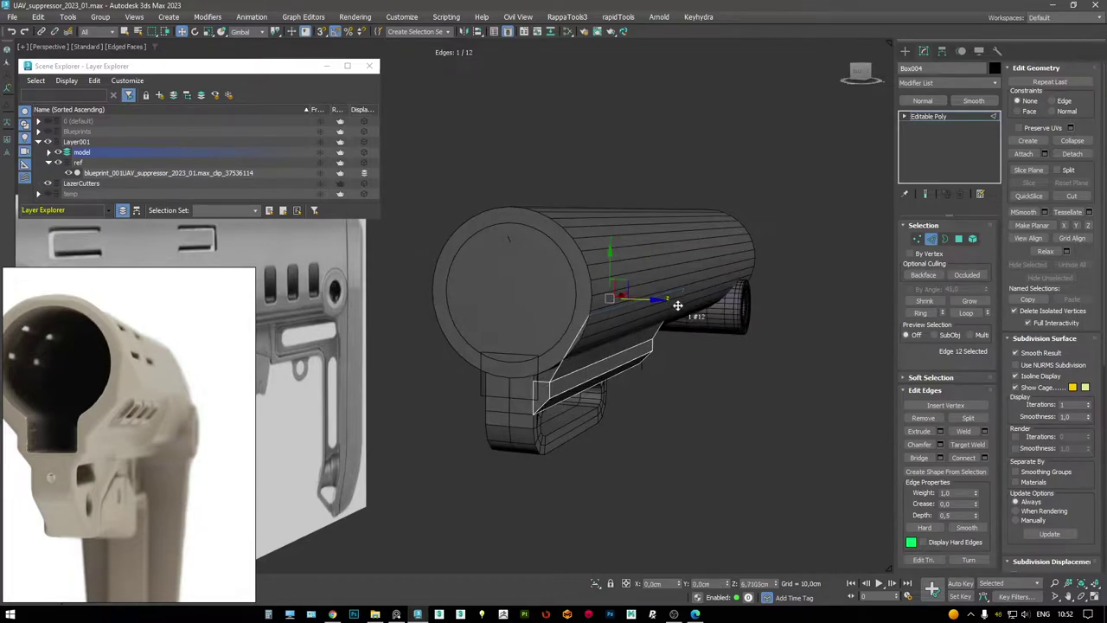
- Shift-drag Box004's top edge upward to extrude a face reaching the tube, then check it in wireframe
key("F4")
mouse_move(676, 305)
middle_mouse_down("alt")
mouse_move(606, 298)
mouse_move(631, 293)
middle_mouse_up("alt")
key("F4")
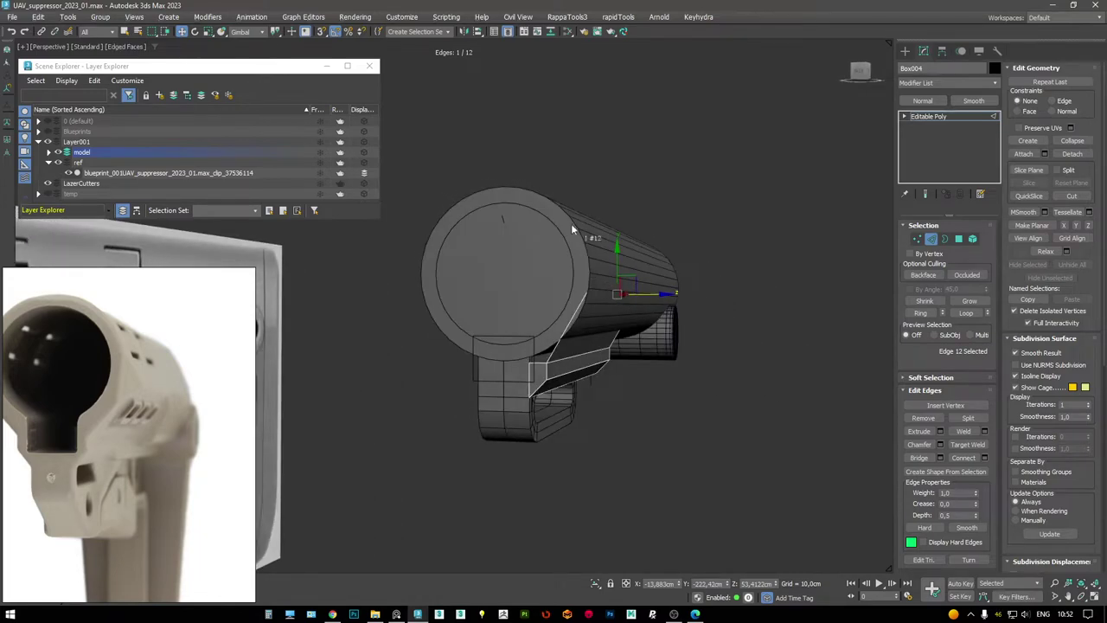
left_click_drag(661, 296, 663, 297, "shift")
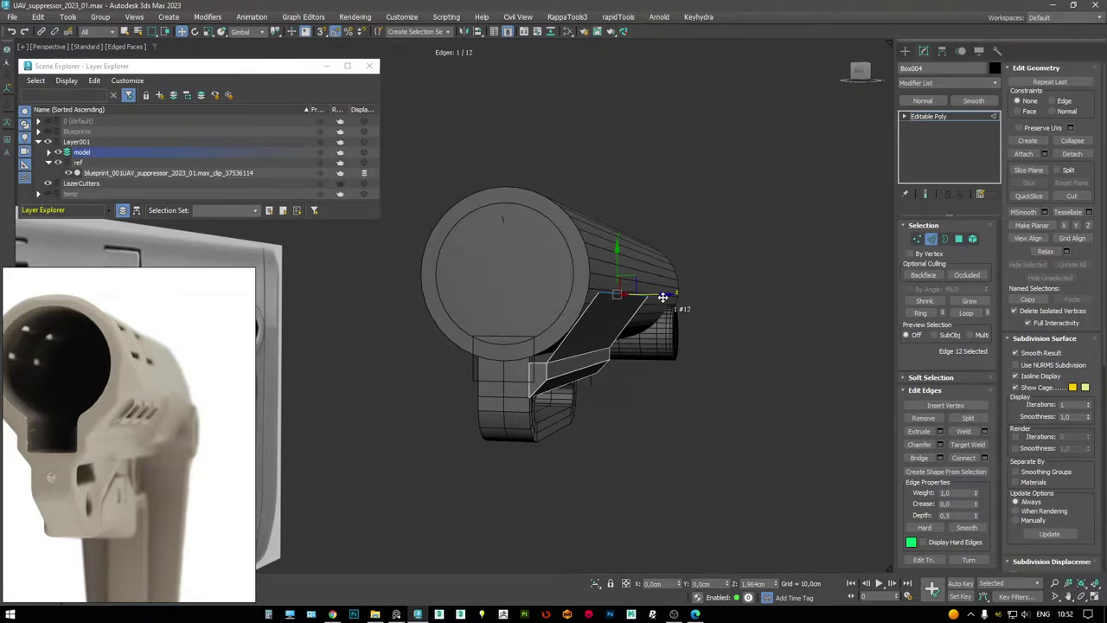
left_click_drag(663, 296, 668, 300, "shift")
middle_click_drag(669, 299, 584, 316, "alt")
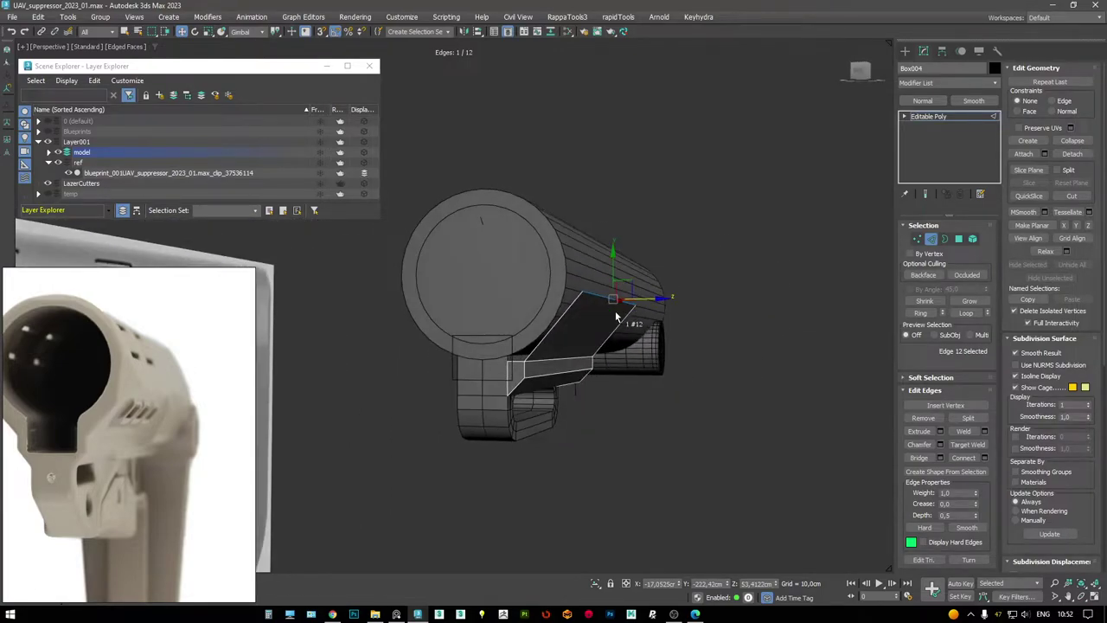
key("alt+w")
key("alt+w")
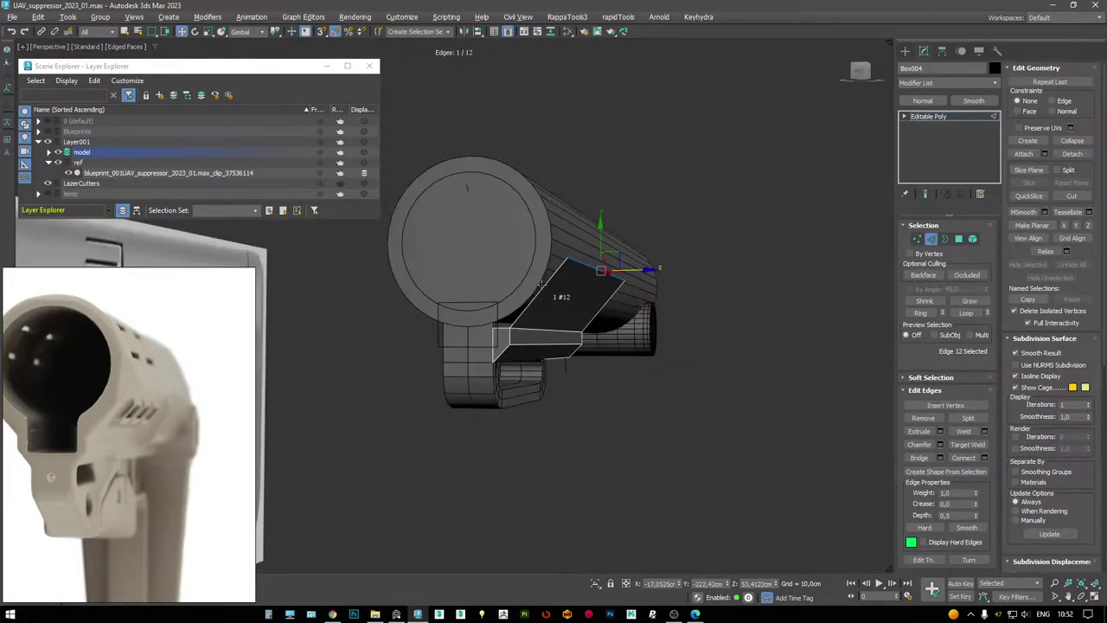
key("F3")
scroll(625, 316, "up", 5)
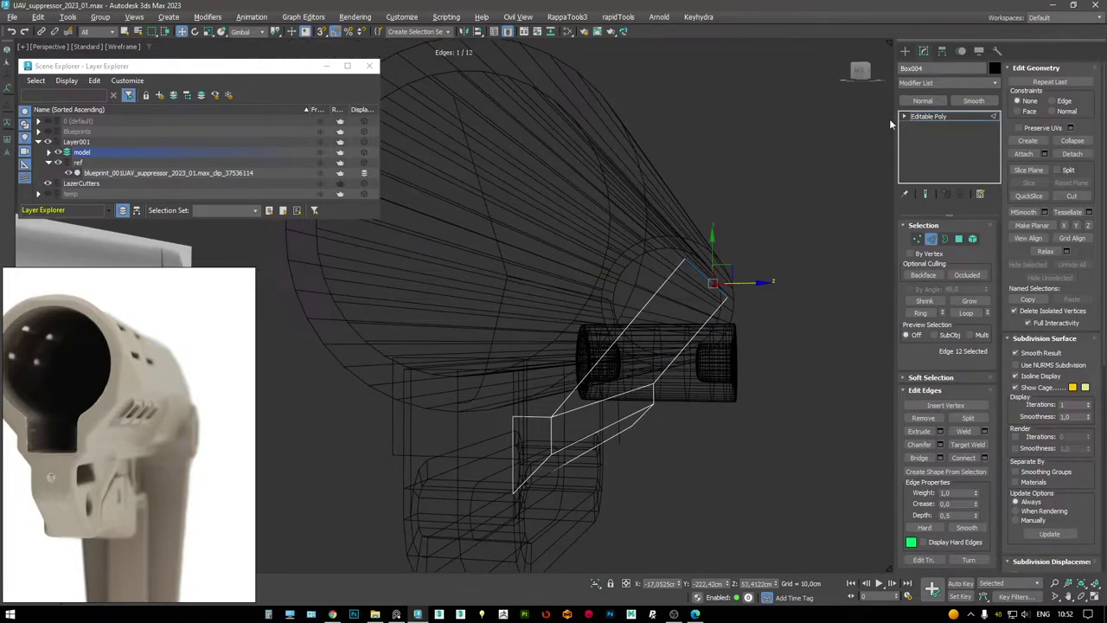
- Snap the profile line Line002 into place and slide one vertex back along the tube
left_click(502, 268)
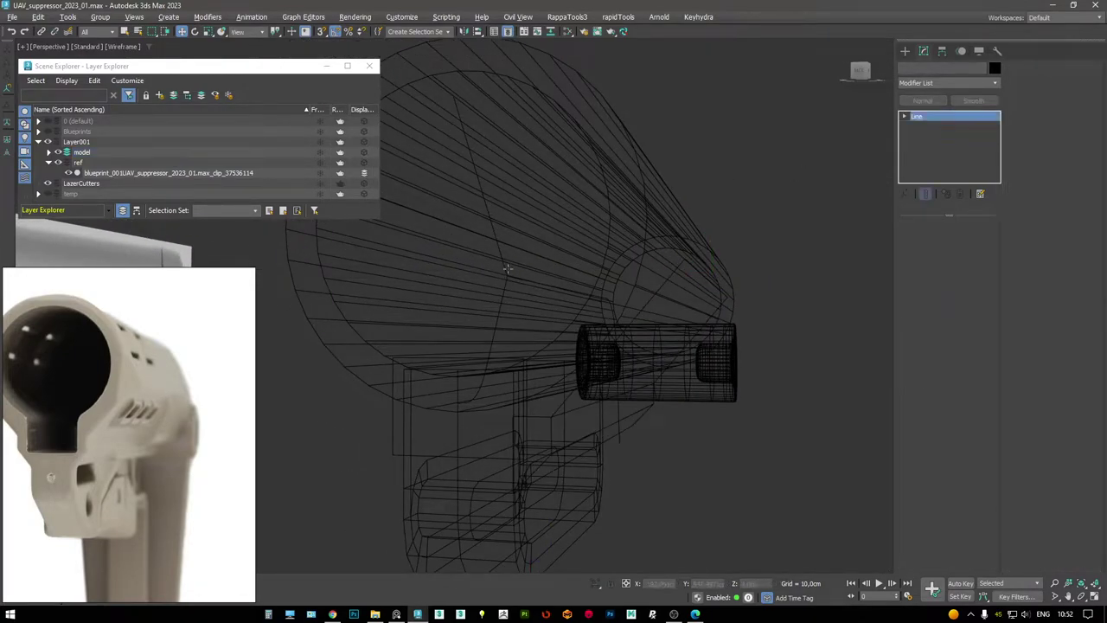
key("s")
key("F3")
left_click_drag(567, 308, 683, 260)
middle_click_drag(683, 260, 632, 272, "alt")
scroll(641, 294, "up", 2)
key("1")
left_click(657, 258)
scroll(130, 398, "down", 4)
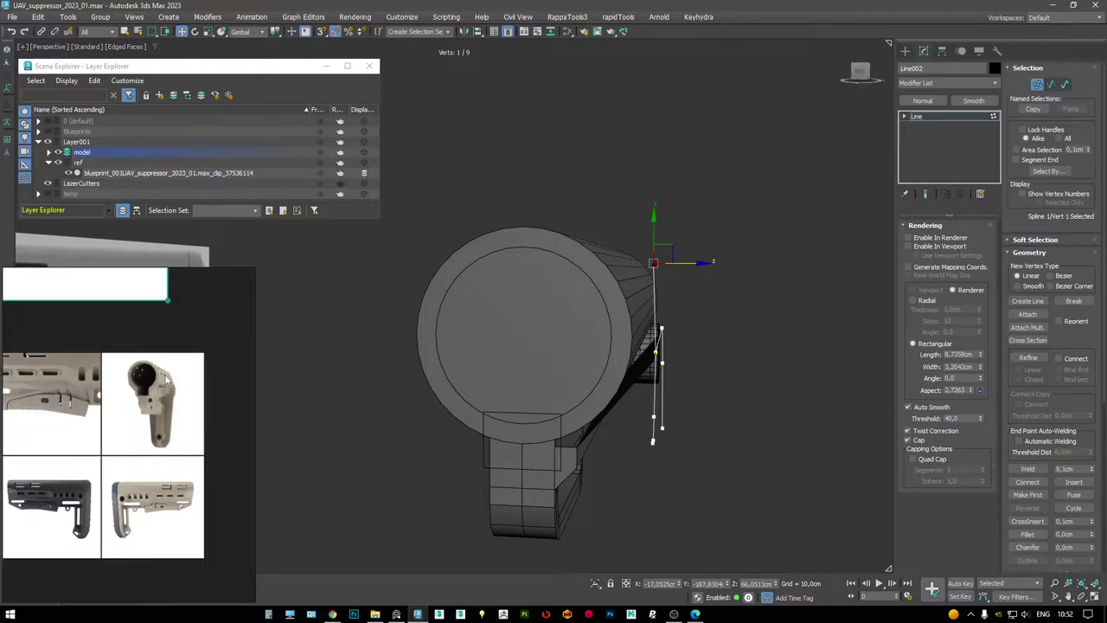
scroll(182, 396, "up", 10)
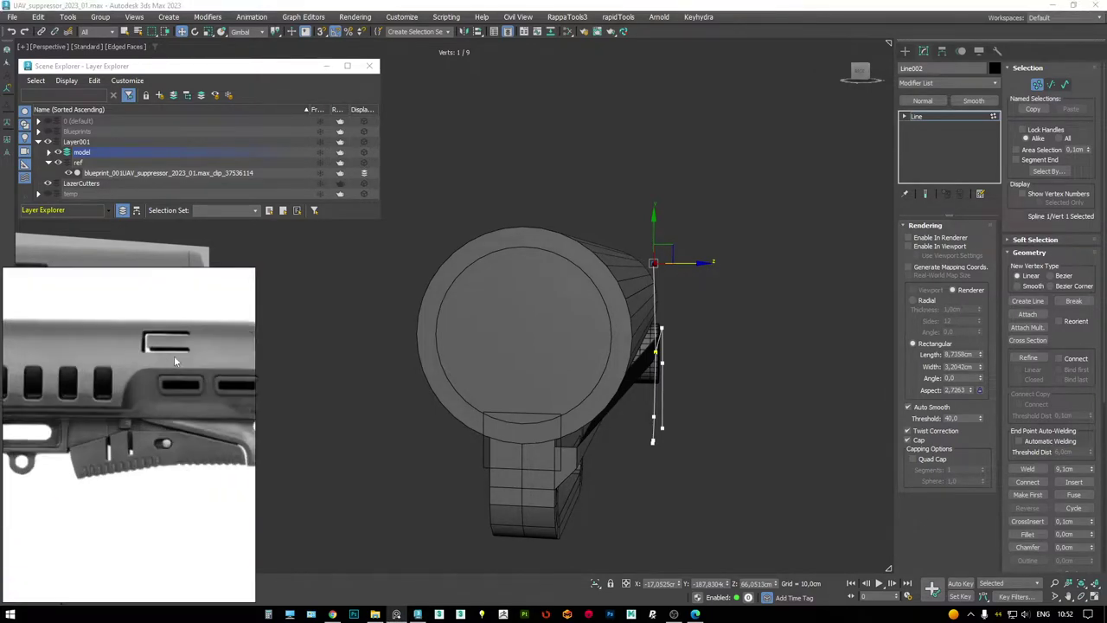
scroll(207, 374, "up", 2)
scroll(572, 301, "up", 2)
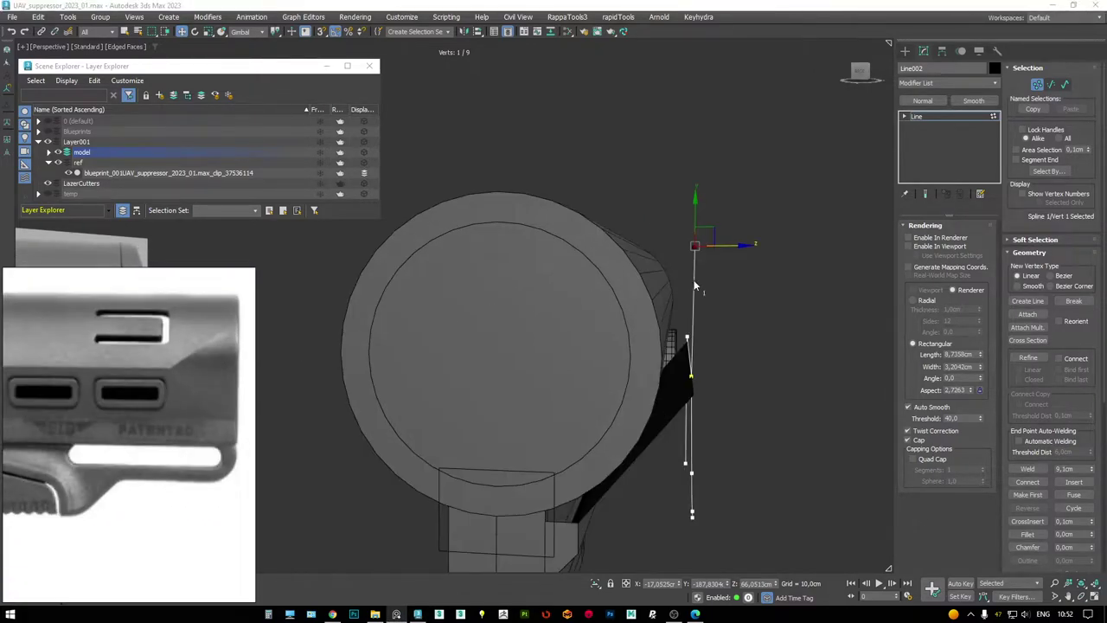
left_click_drag(736, 244, 662, 249)
- In the full Left view over the blueprint, nudge the spline's top-left vertex slightly right
middle_click_drag(662, 249, 490, 277, "alt")
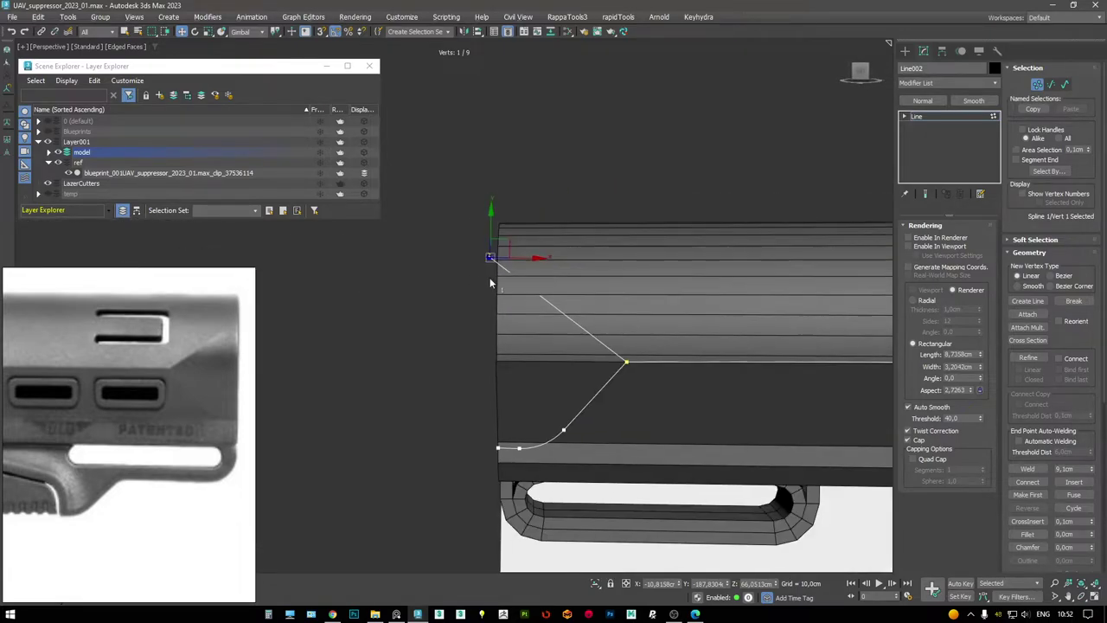
key("alt+w")
key("alt+w")
middle_click_drag(477, 326, 492, 345)
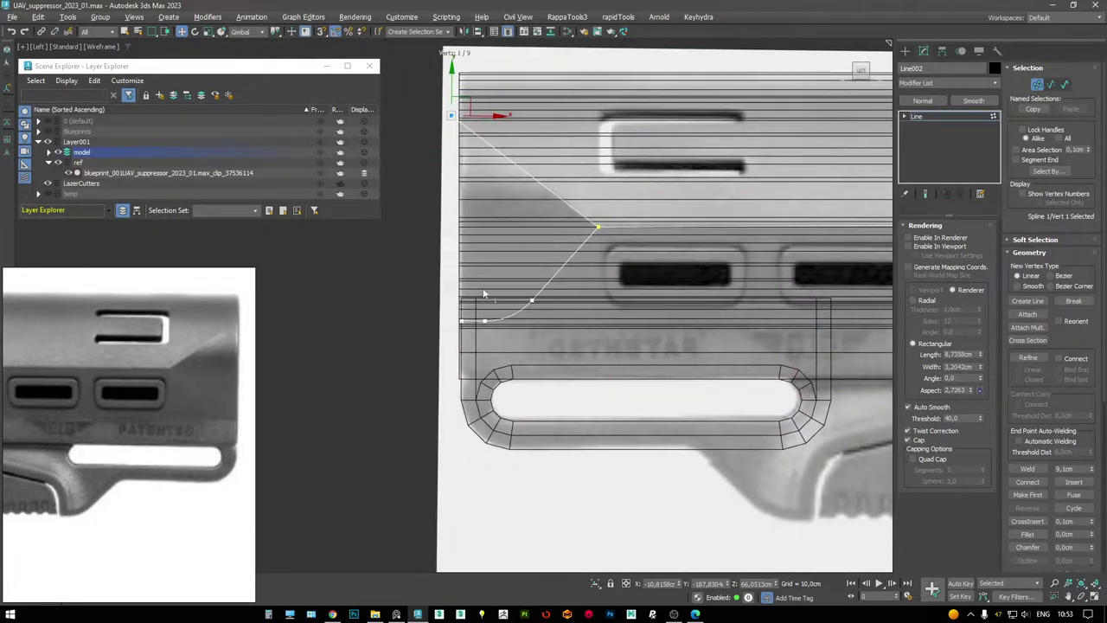
scroll(485, 229, "up", 5)
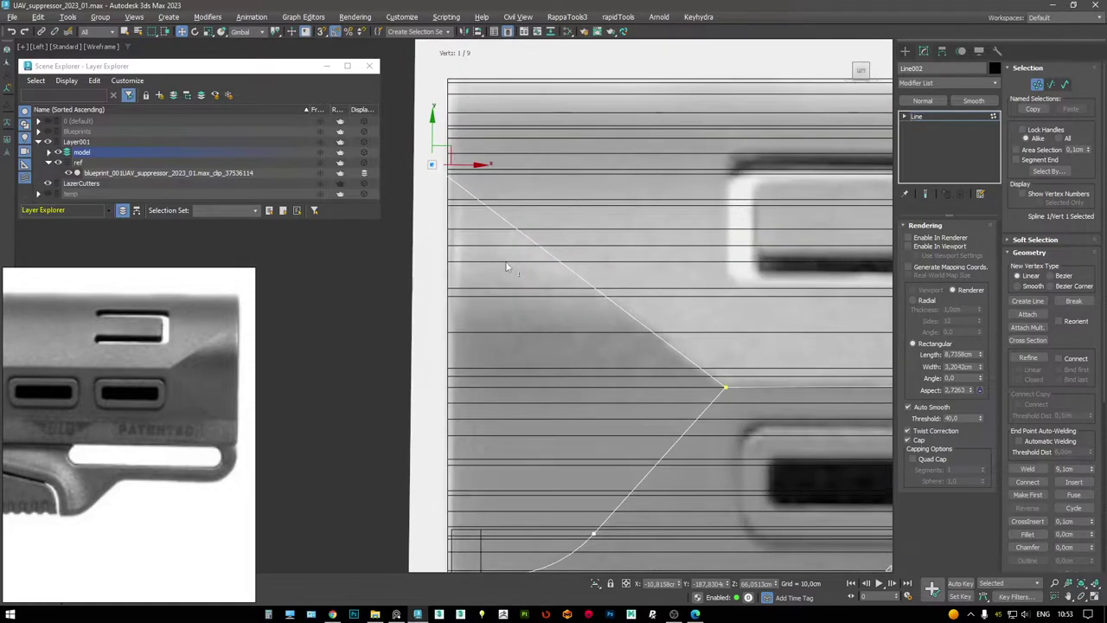
scroll(510, 259, "down", 2)
left_click(915, 116)
left_click(690, 183)
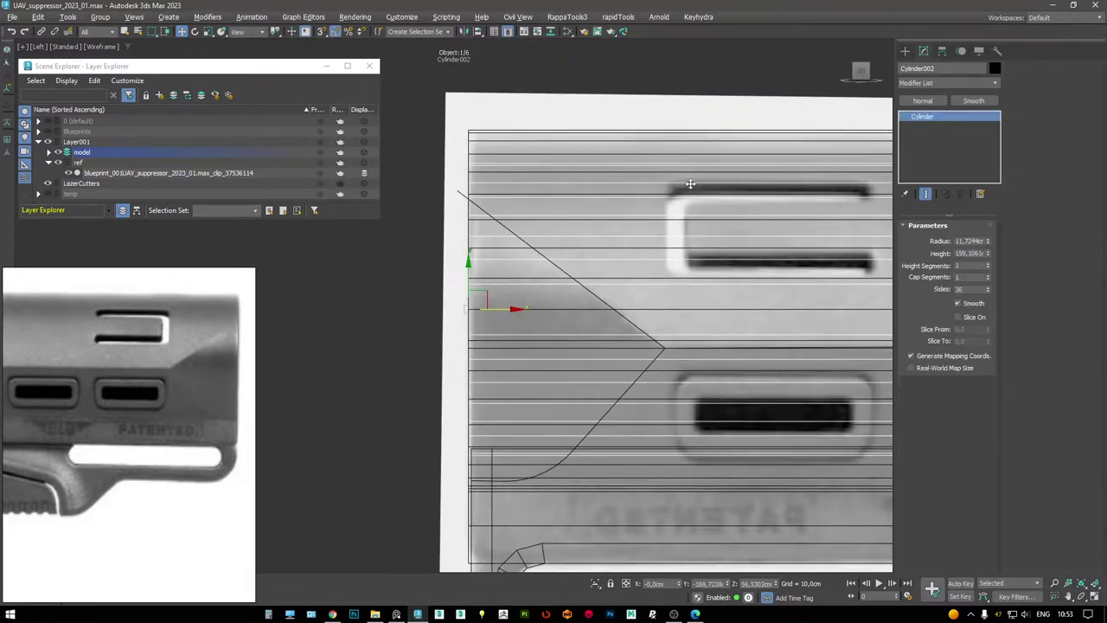
left_click(612, 198)
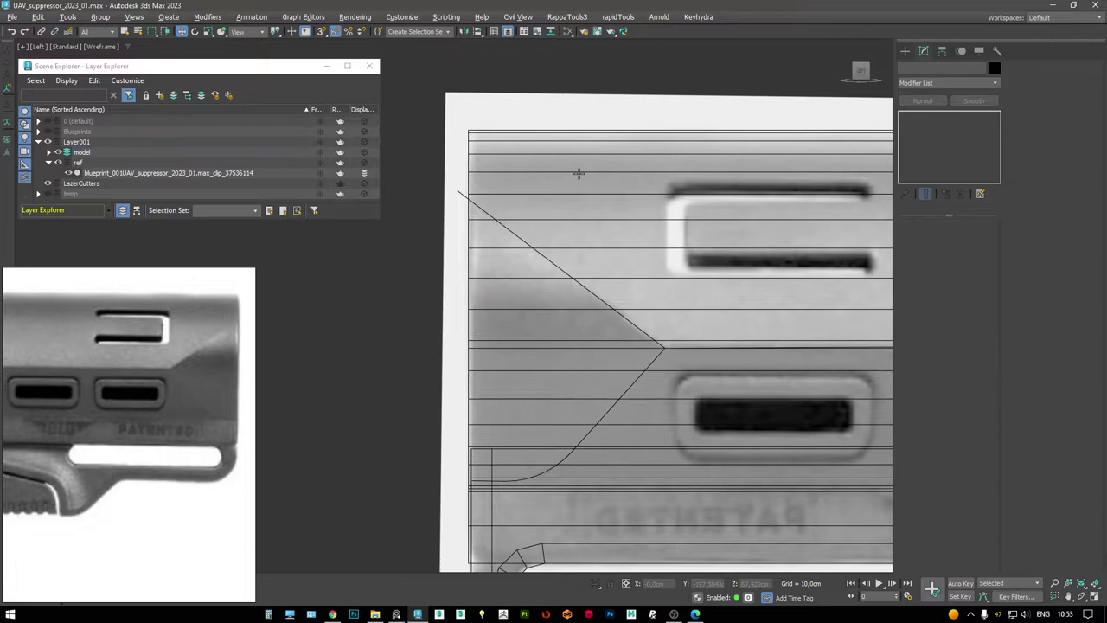
left_click(456, 190)
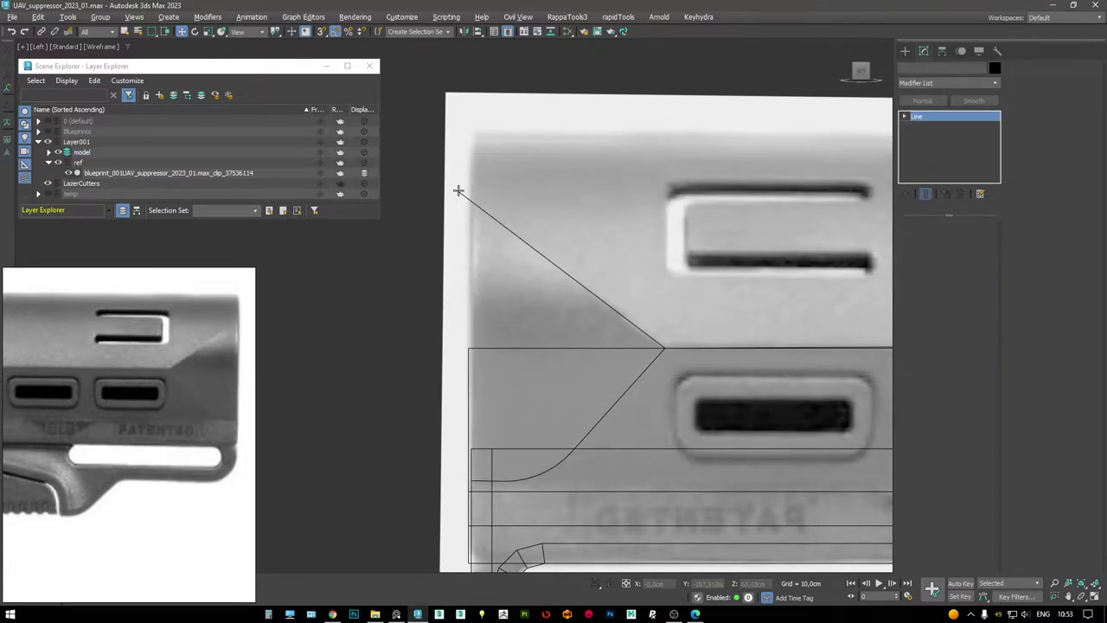
key("1")
left_click(456, 190)
mouse_move(489, 192)
left_mouse_down()
mouse_move(568, 187)
mouse_move(492, 188)
left_mouse_up()
- Briefly isolate the profile line, then inspect the adjusted vertex around the tube in Perspective
key("alt+w")
key("alt+w")
scroll(661, 349, "down", 2)
scroll(661, 349, "up", 3)
key("alt+q")
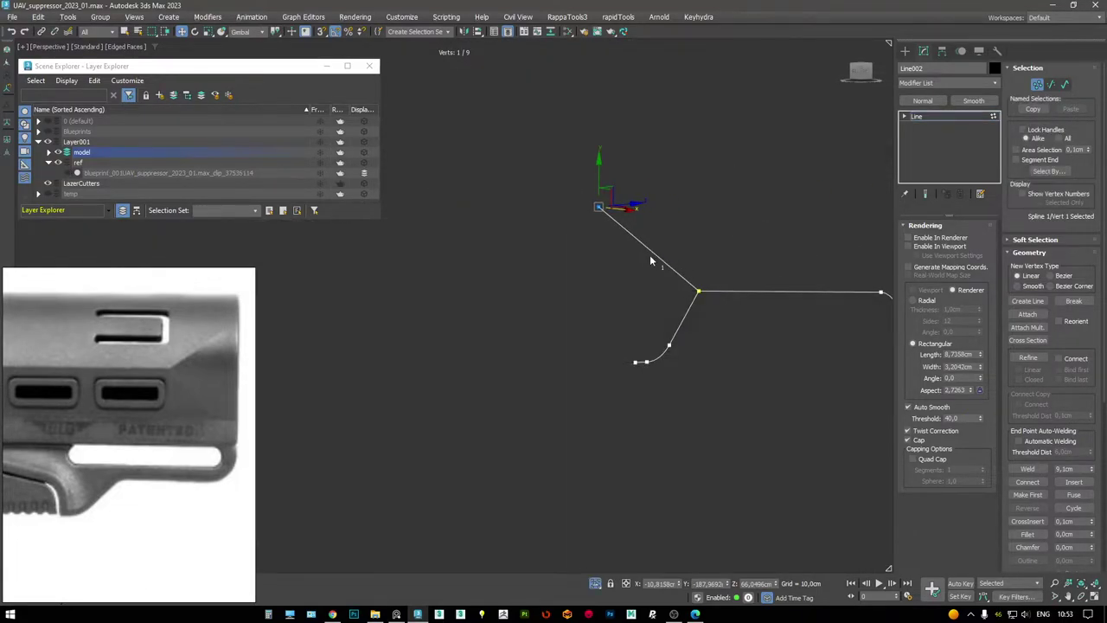
key("alt+q")
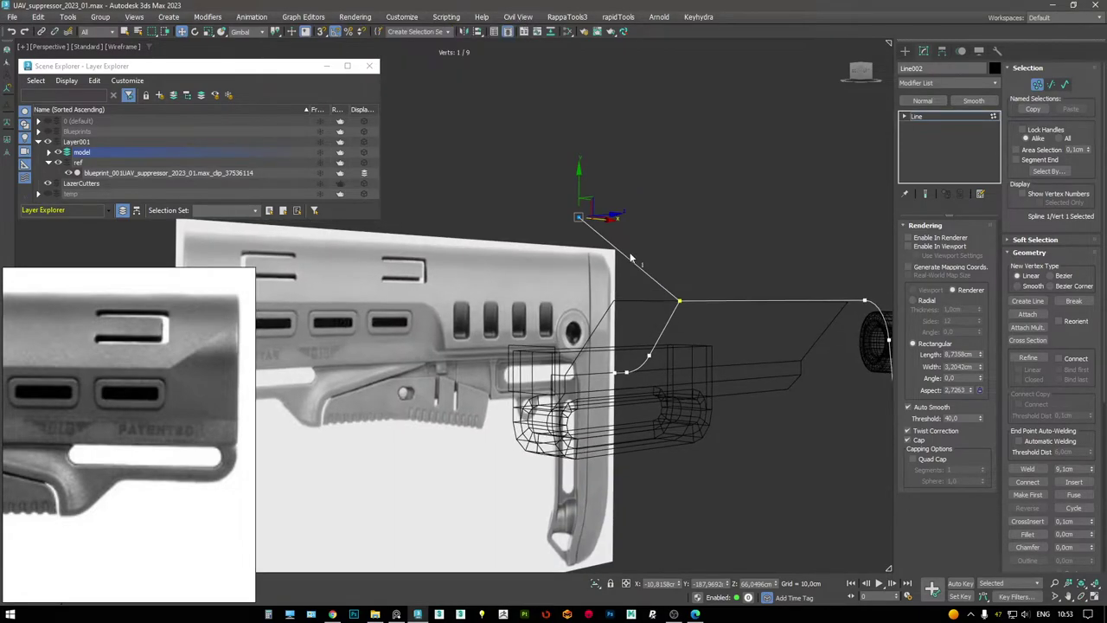
scroll(632, 258, "up", 6)
key("F3")
mouse_move(578, 263)
middle_mouse_down("alt")
mouse_move(524, 245)
mouse_move(558, 263)
mouse_move(524, 274)
mouse_move(544, 260)
mouse_move(615, 274)
mouse_move(607, 269)
mouse_move(627, 258)
mouse_move(605, 264)
mouse_move(565, 248)
mouse_move(596, 261)
middle_mouse_up("alt")
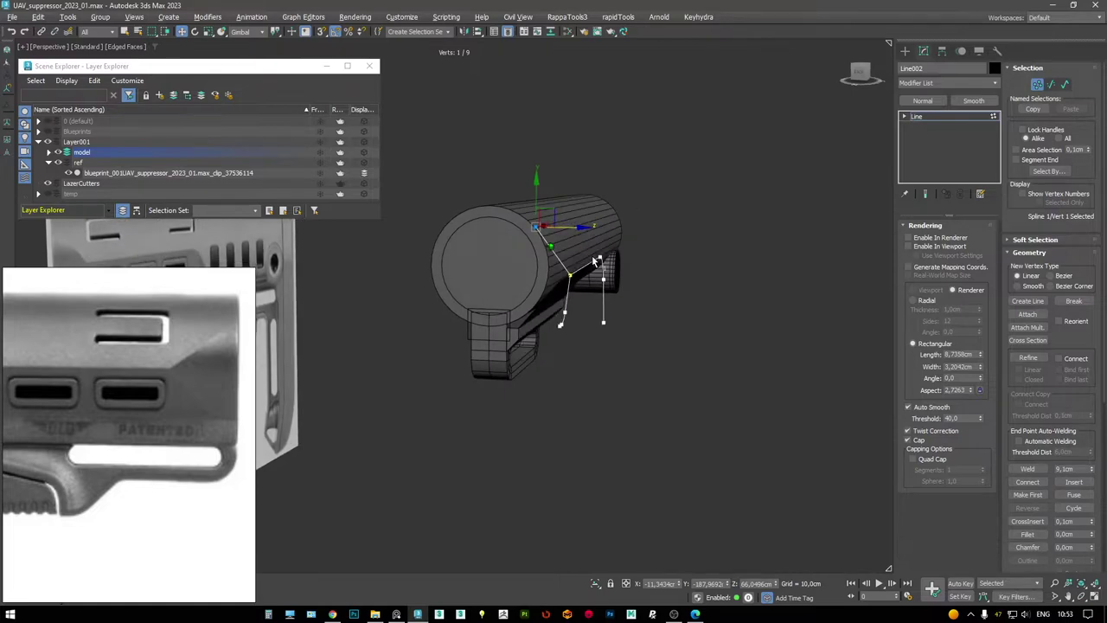
middle_click_drag(596, 253, 618, 221, "alt")
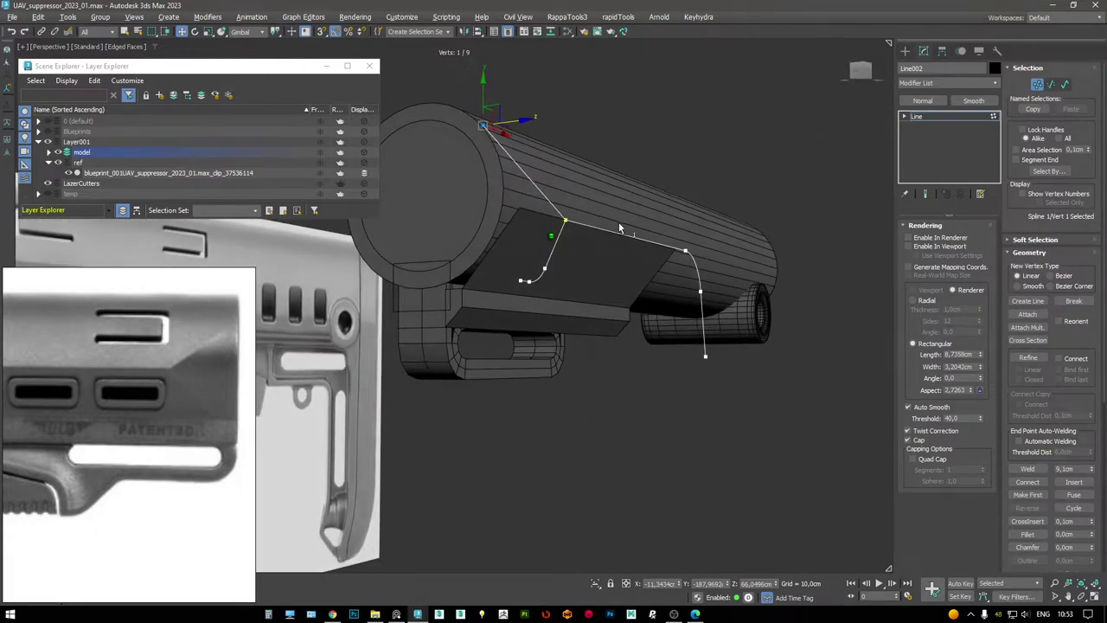
scroll(164, 425, "up", 2)
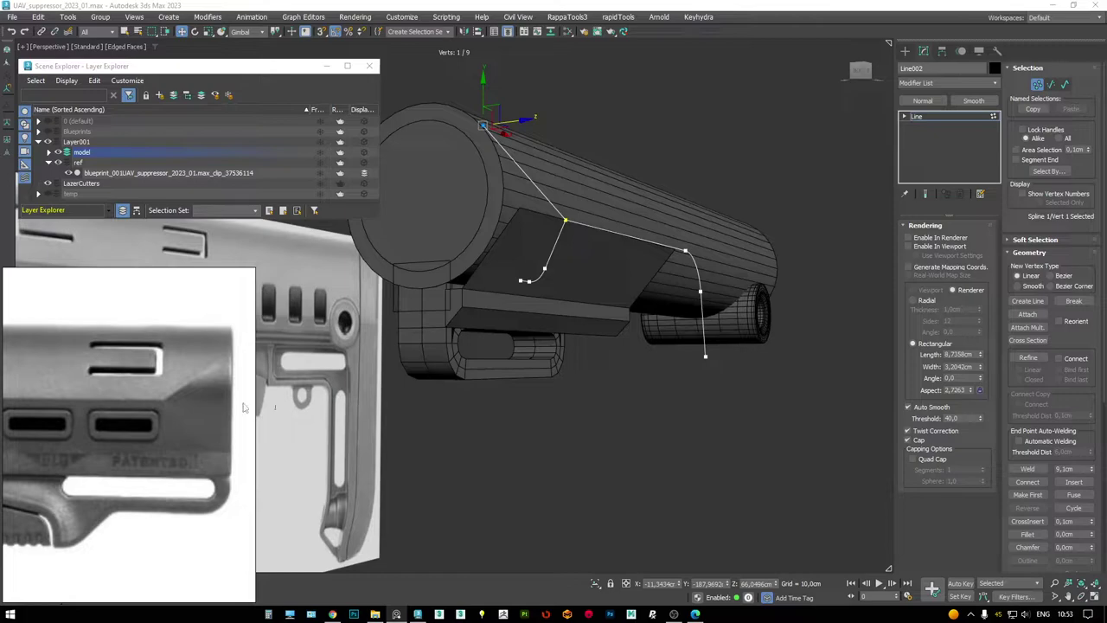
scroll(206, 439, "up", 1)
scroll(511, 292, "up", 8)
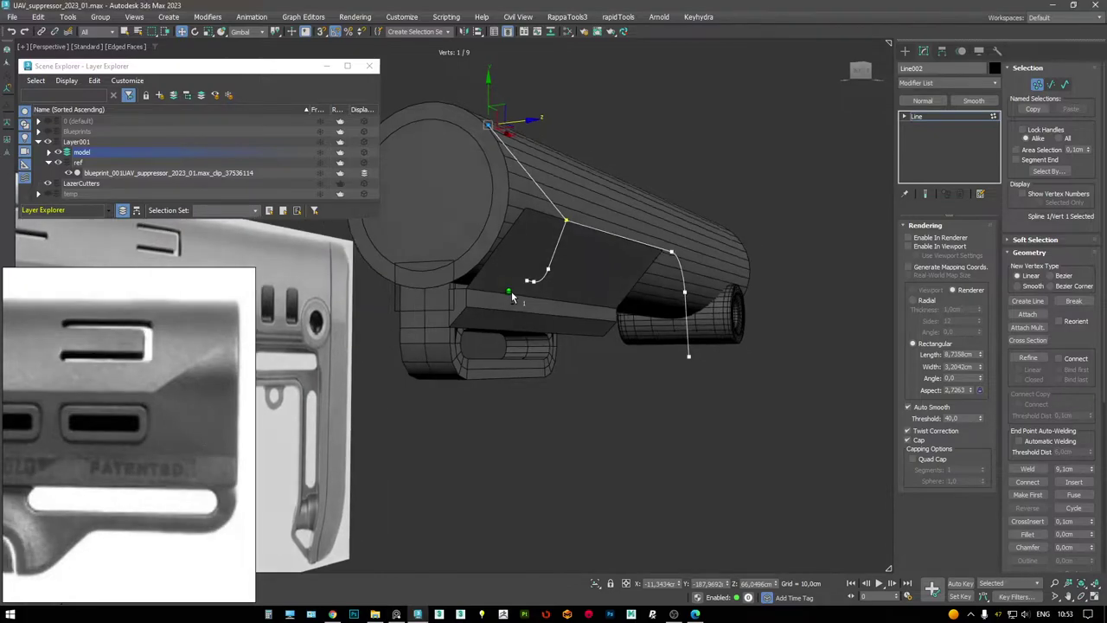
scroll(428, 276, "down", 5)
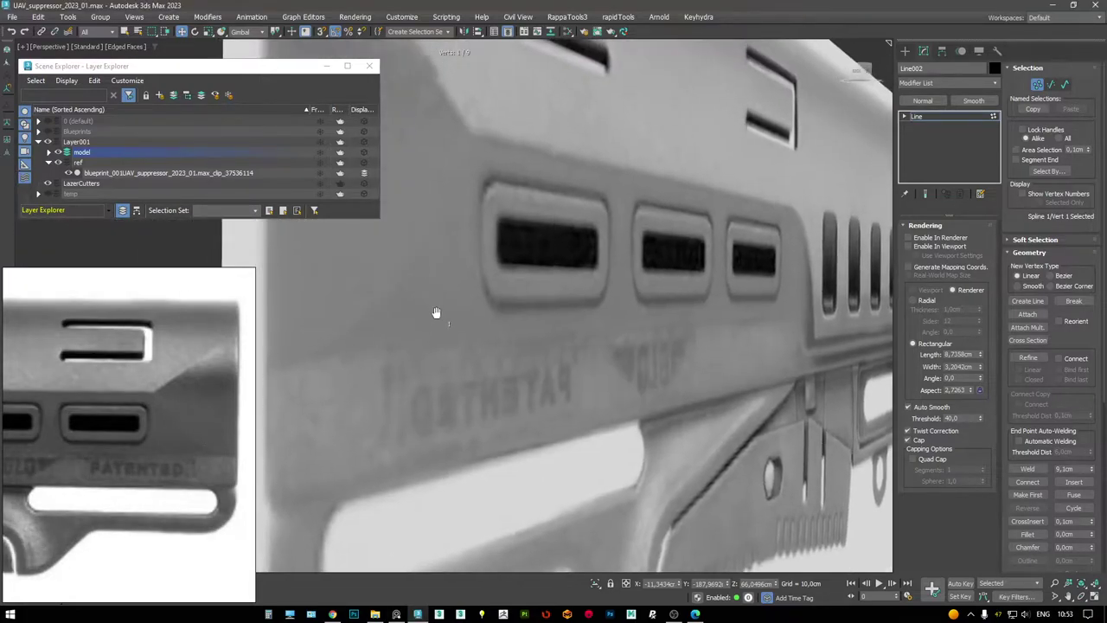
scroll(206, 401, "down", 2)
scroll(207, 398, "down", 4)
scroll(231, 414, "up", 6)
scroll(179, 432, "up", 3)
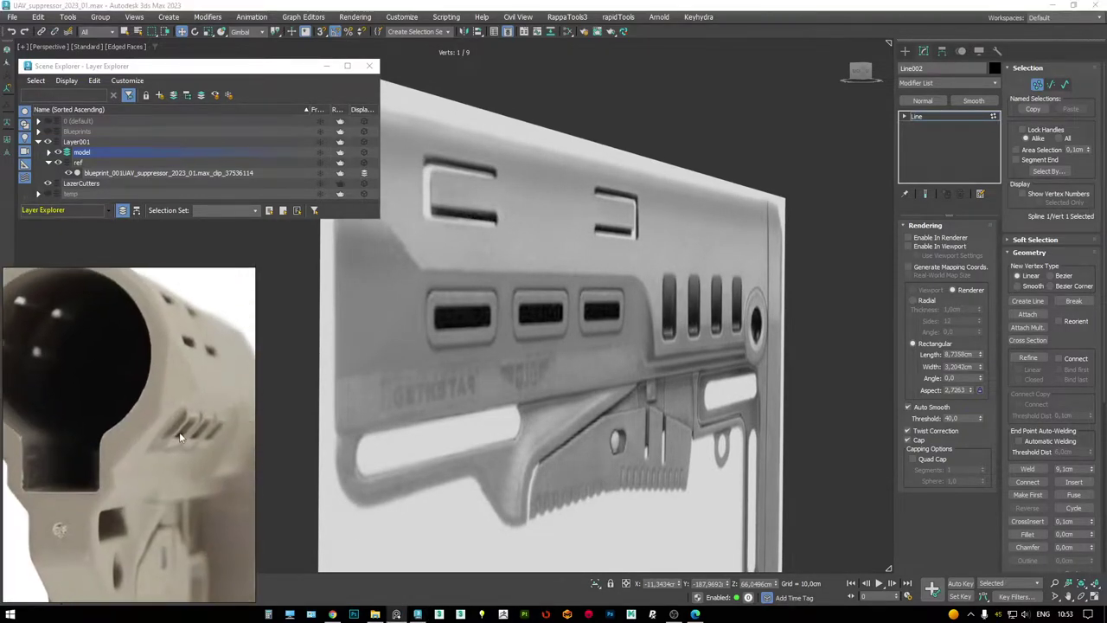
scroll(456, 303, "down", 6)
scroll(697, 301, "up", 4)
middle_click_drag(697, 302, 645, 321, "alt")
- Hide the upper spline piece to check the profile, unhide all, and return to Vertex level
key("F3")
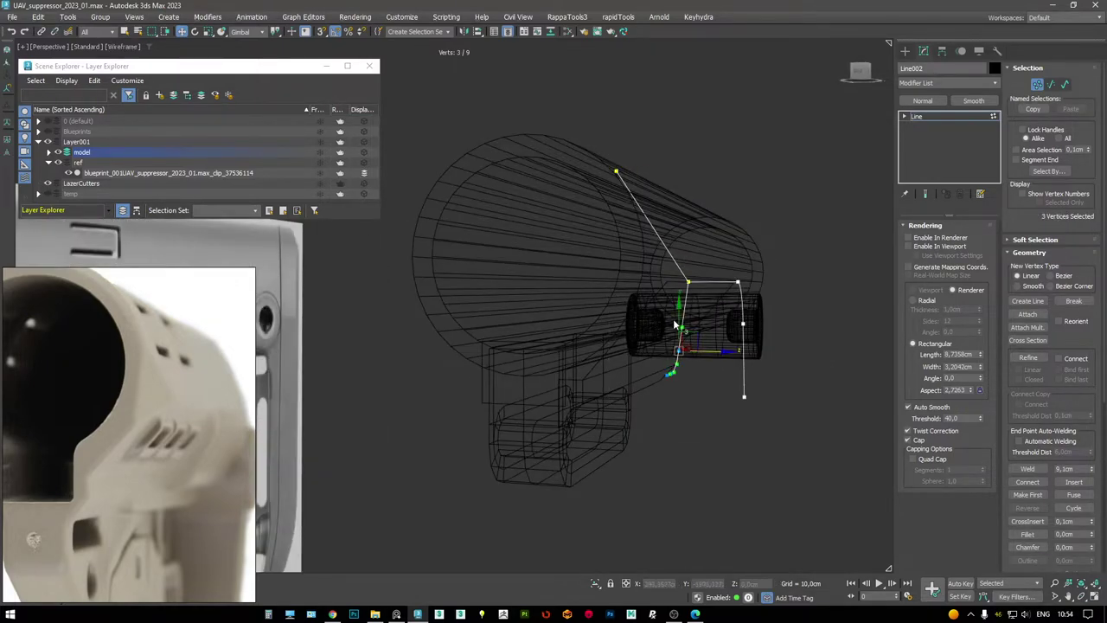
key("2")
key("3")
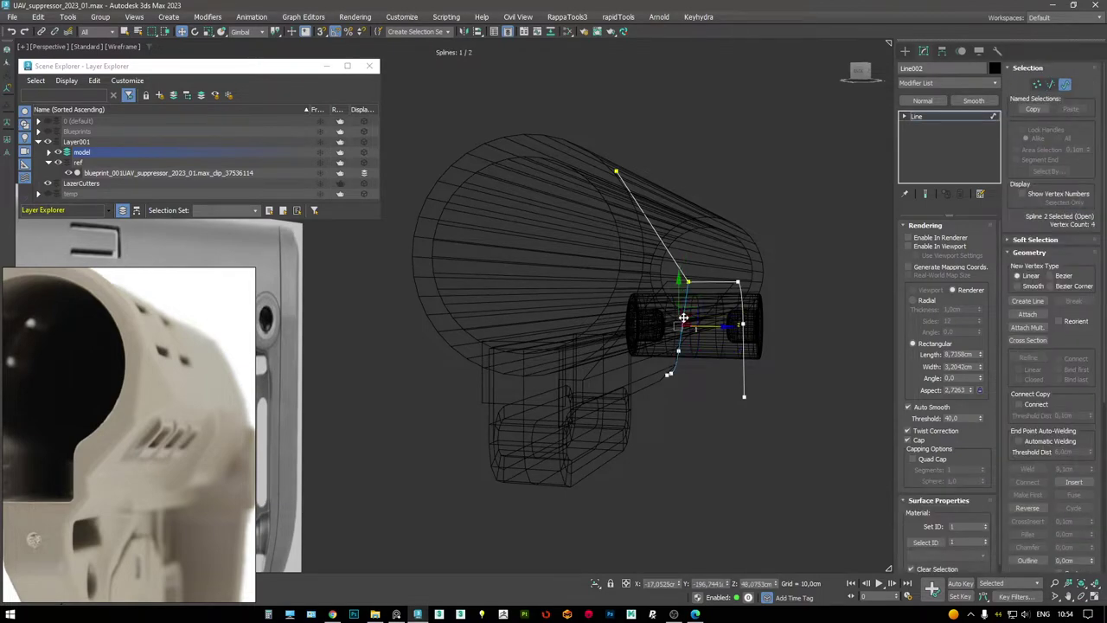
scroll(689, 298, "up", 6)
key("F3")
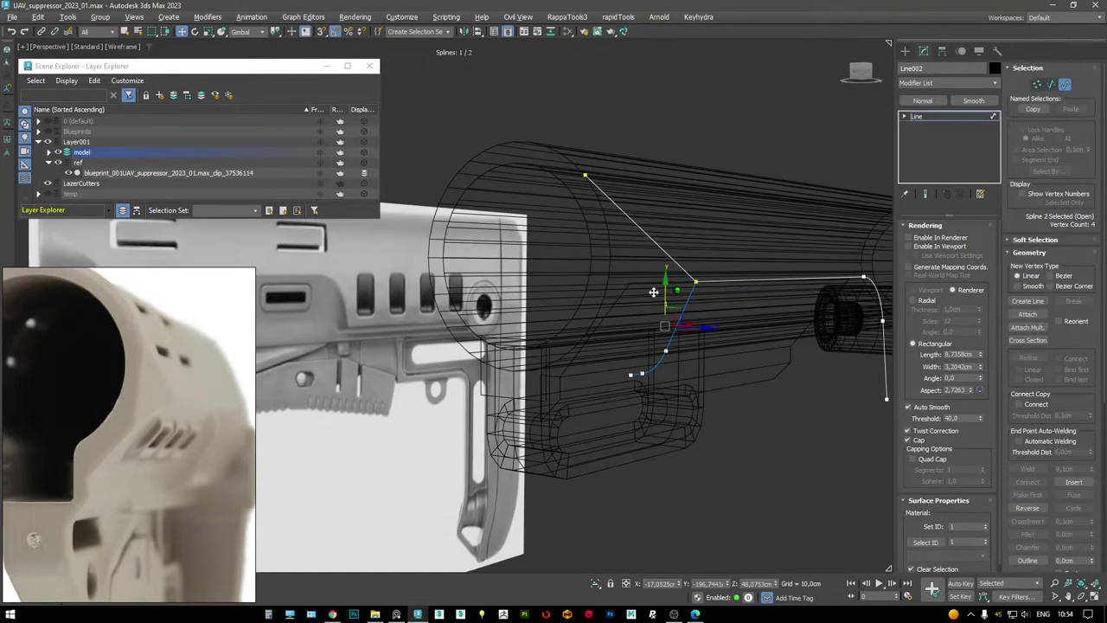
scroll(685, 309, "down", 2)
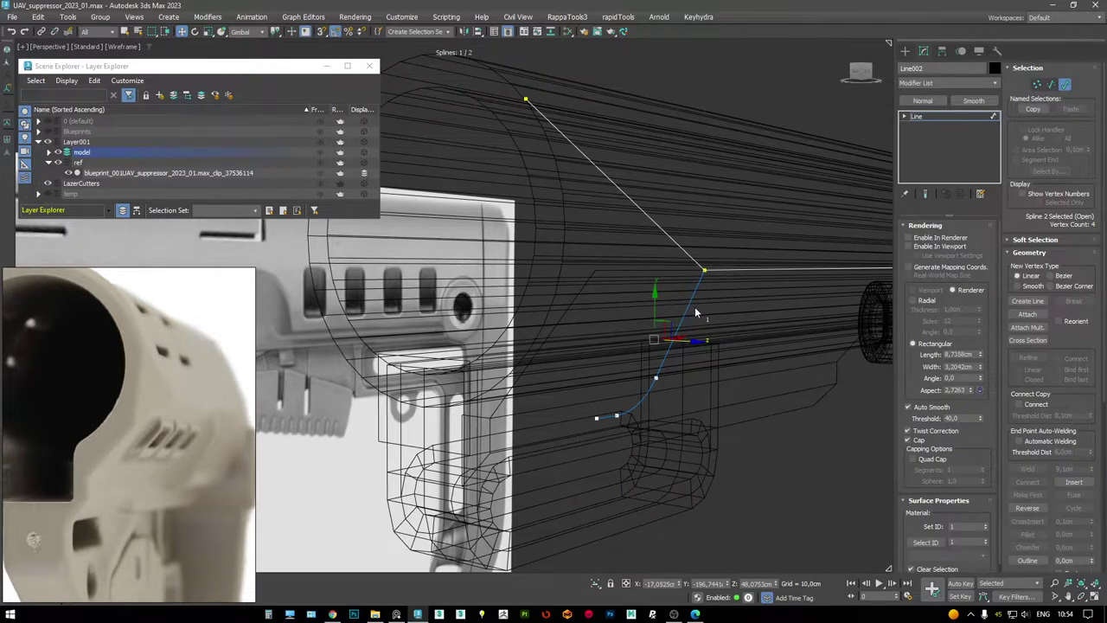
left_click_drag(1024, 360, 1060, 172)
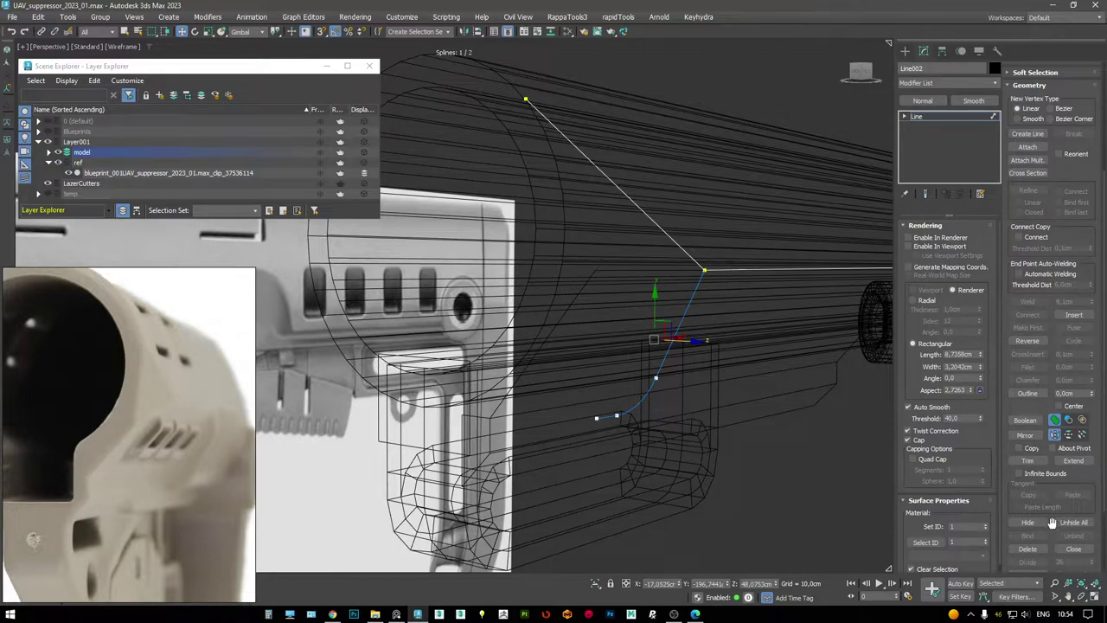
left_click(751, 269)
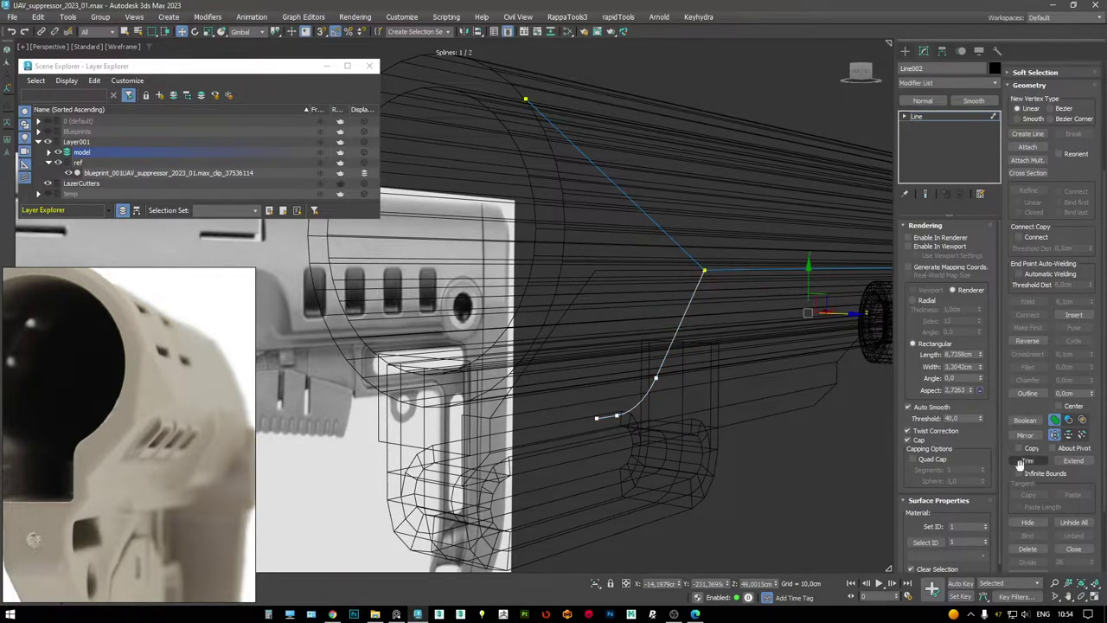
left_click(1026, 524)
key("1")
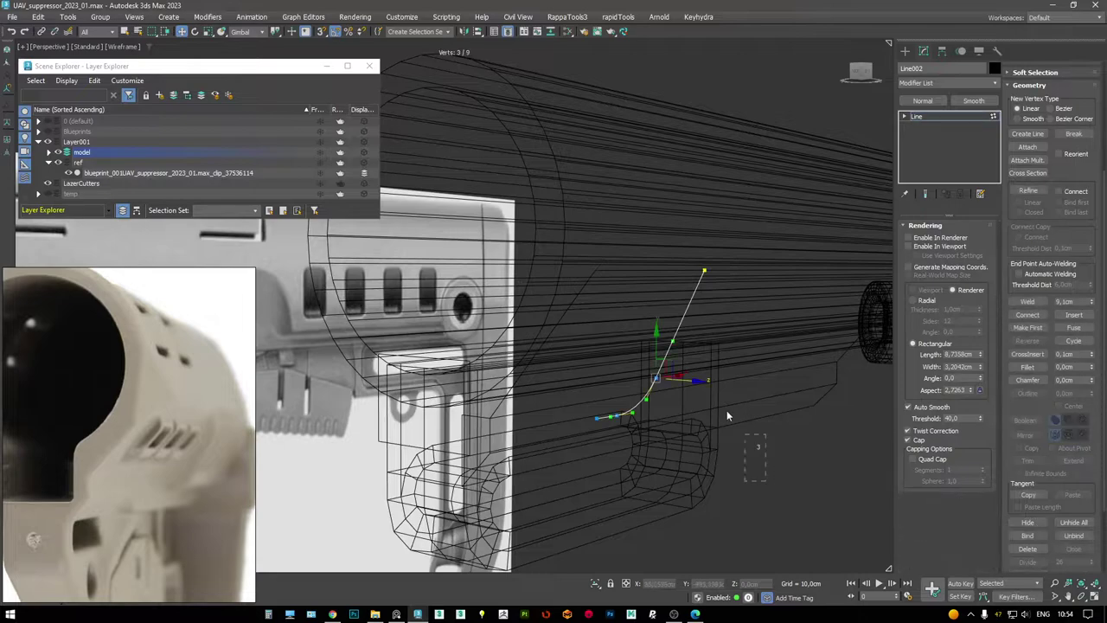
key("2")
left_click(1073, 523)
key("1")
mouse_move(683, 263)
middle_mouse_down("alt")
mouse_move(715, 285)
mouse_move(680, 277)
mouse_move(684, 292)
mouse_move(704, 286)
middle_mouse_up("alt")
key("F3")
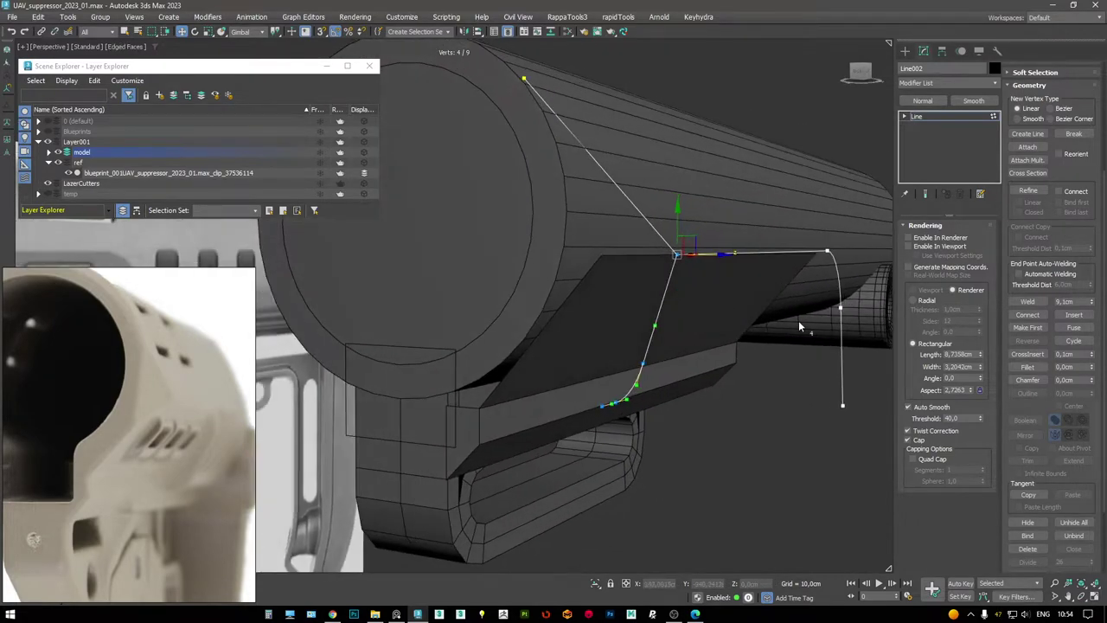
- Apply an FFD 2x2x2 to the profile spline and shift its bottom lattice points left
right_click(704, 286)
left_click(761, 267)
left_click_drag(571, 372, 724, 459)
key("F3")
key("F3")
left_click_drag(684, 395, 567, 379)
- Move the lattice points down to bend the spline's lower curved section
middle_click_drag(568, 379, 585, 347, "alt")
scroll(209, 426, "down", 5)
scroll(208, 427, "up", 8)
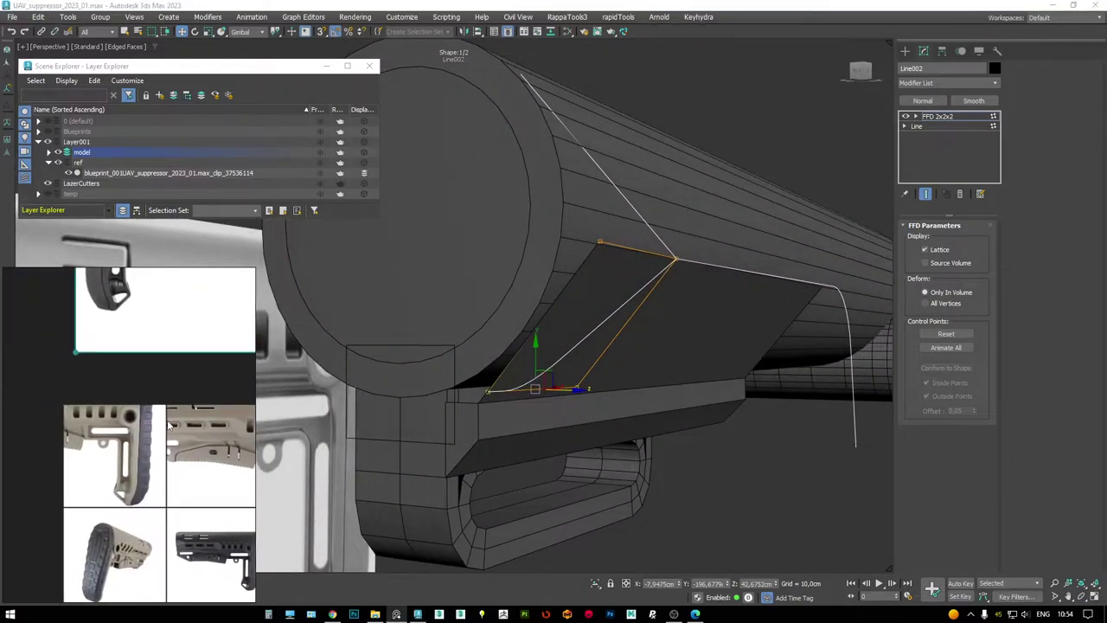
scroll(205, 362, "up", 3)
mouse_move(554, 348)
middle_mouse_down("alt")
mouse_move(585, 351)
mouse_move(517, 342)
mouse_move(403, 356)
mouse_move(590, 357)
mouse_move(570, 331)
mouse_move(590, 343)
mouse_move(531, 341)
mouse_move(570, 346)
middle_mouse_up("alt")
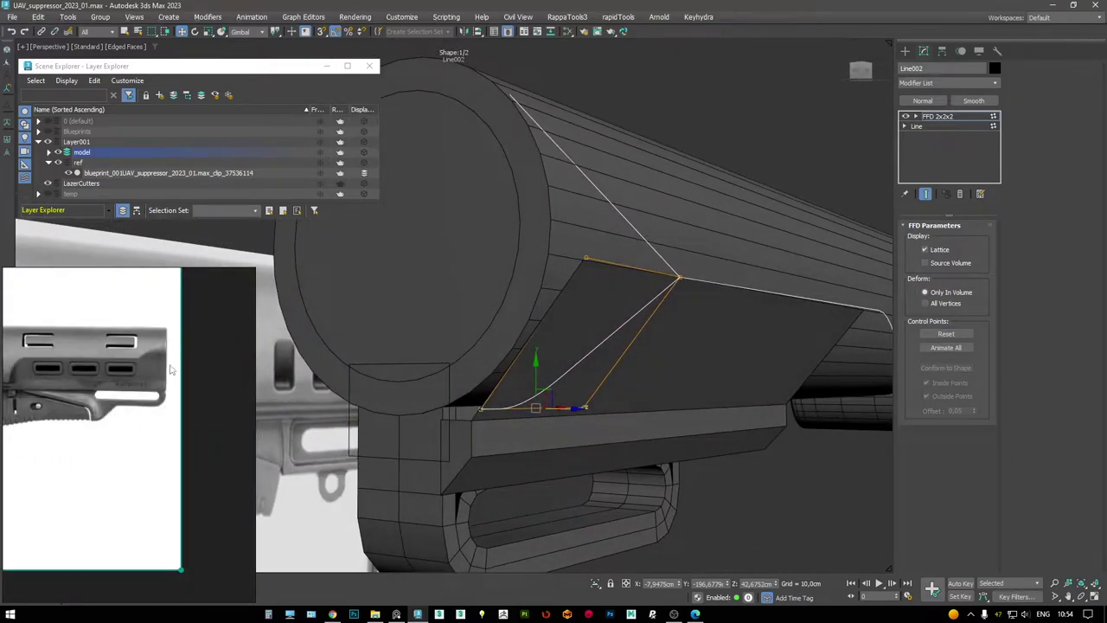
scroll(129, 372, "down", 5)
scroll(227, 368, "up", 6)
scroll(228, 368, "down", 4)
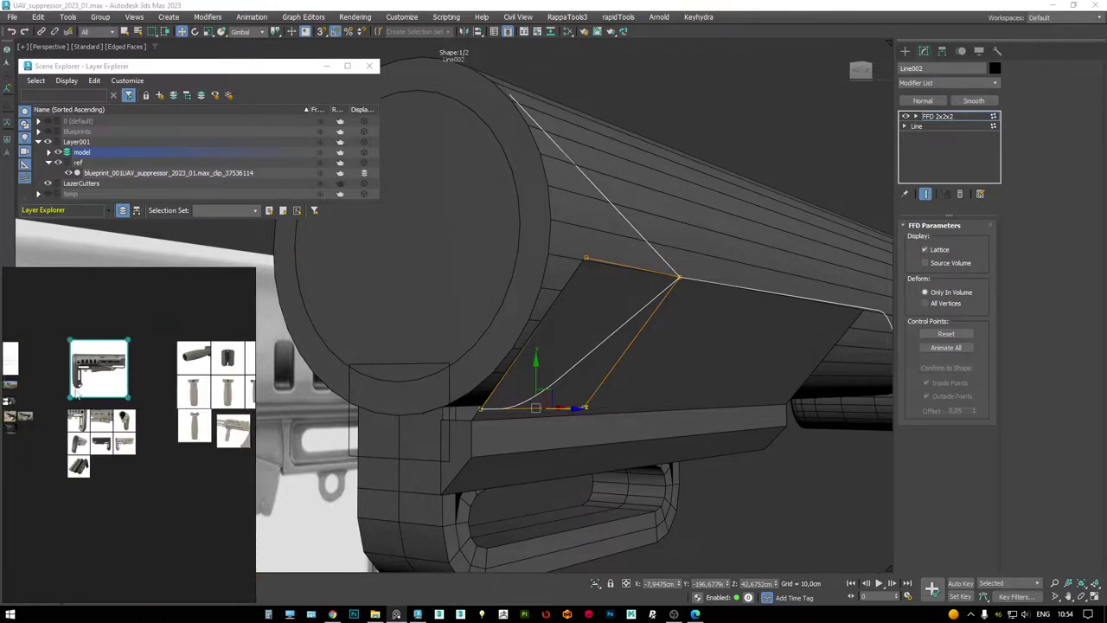
scroll(191, 417, "up", 6)
scroll(191, 417, "up", 3)
middle_click_drag(510, 327, 519, 395, "alt")
left_click_drag(547, 402, 534, 420)
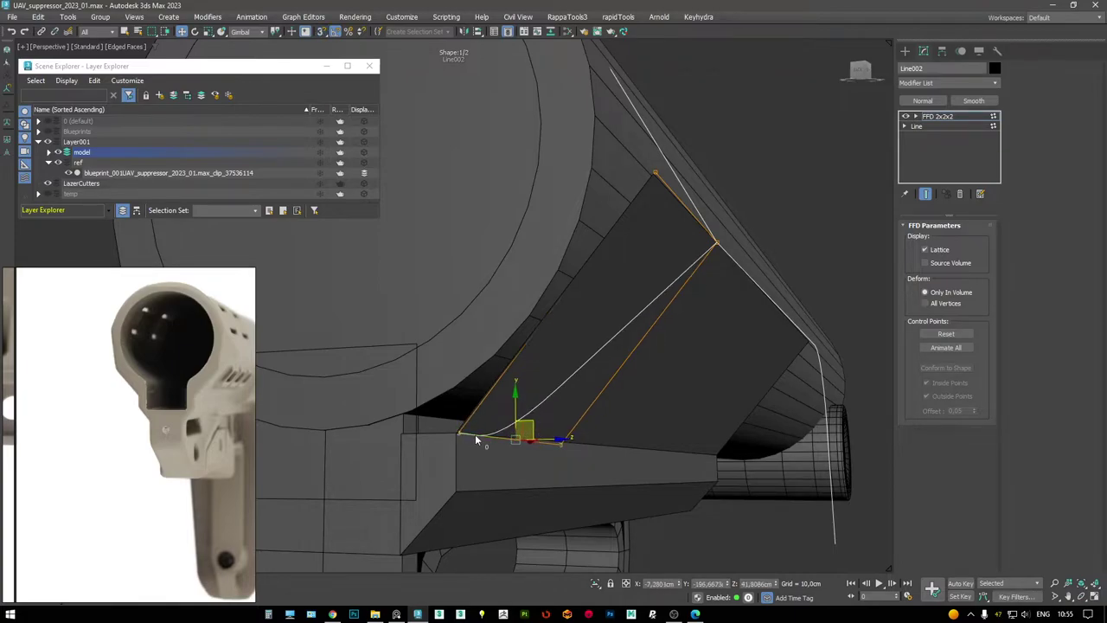
- Check the bent curve against another stock reference angle and select the FFD 2x2x2 modifier
scroll(447, 412, "up", 2)
middle_click_drag(446, 412, 585, 336, "alt")
scroll(458, 404, "down", 3)
scroll(583, 346, "down", 3)
left_click(132, 403)
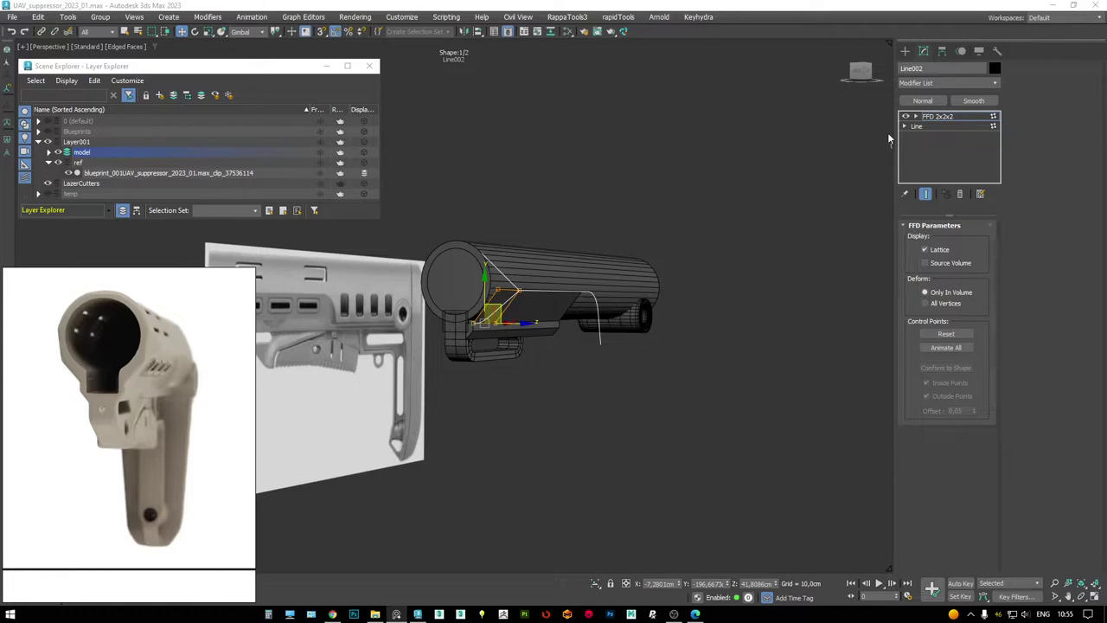
left_click(939, 116)
scroll(567, 298, "up", 6)
right_click(534, 300)
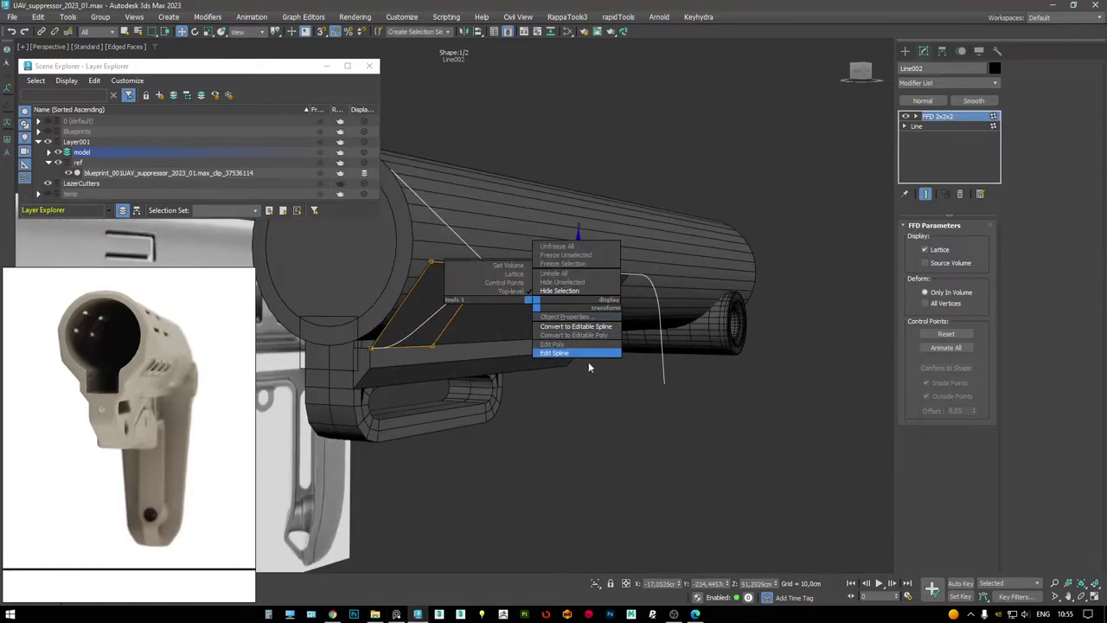
- Collapse the FFD into an editable spline and maximize the side view framed on it
left_click(576, 326)
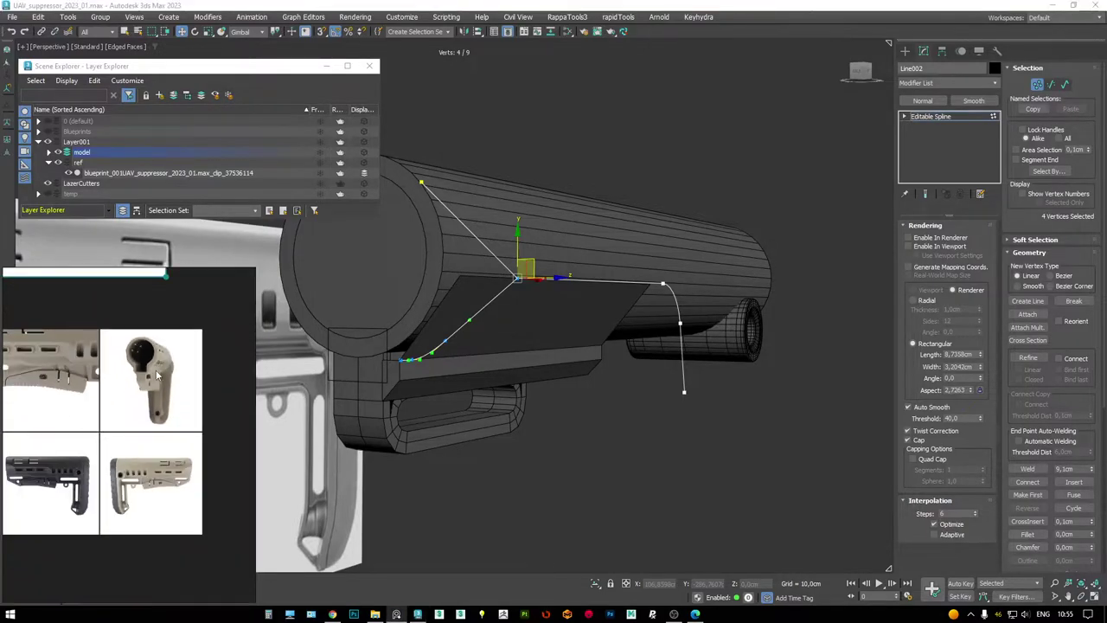
key("alt+w")
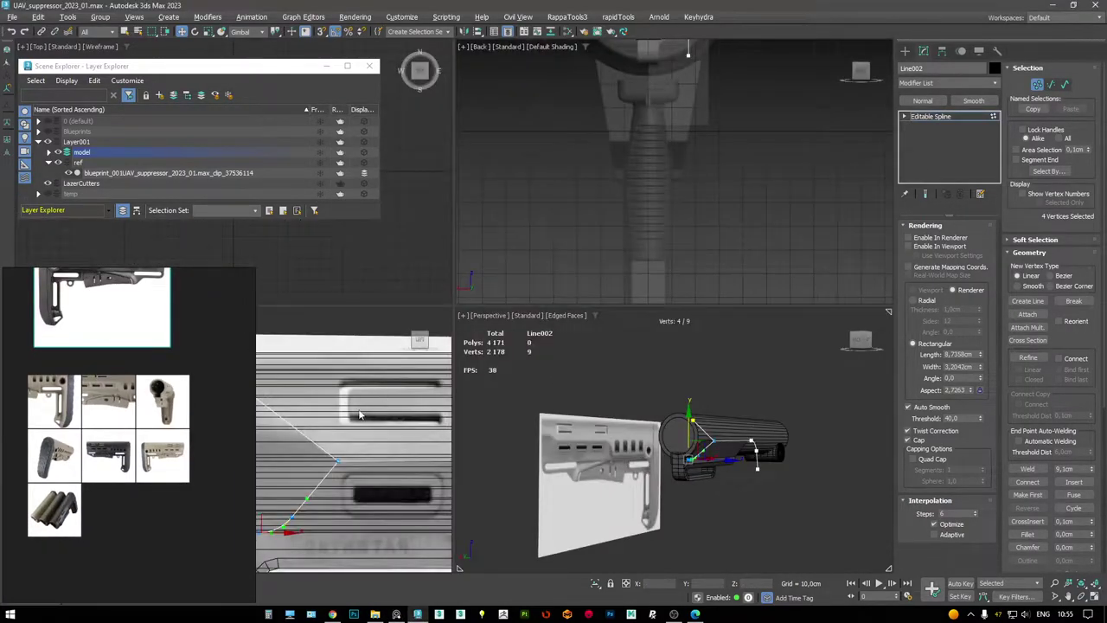
key("alt+w")
scroll(392, 424, "down", 3)
scroll(562, 360, "up", 5)
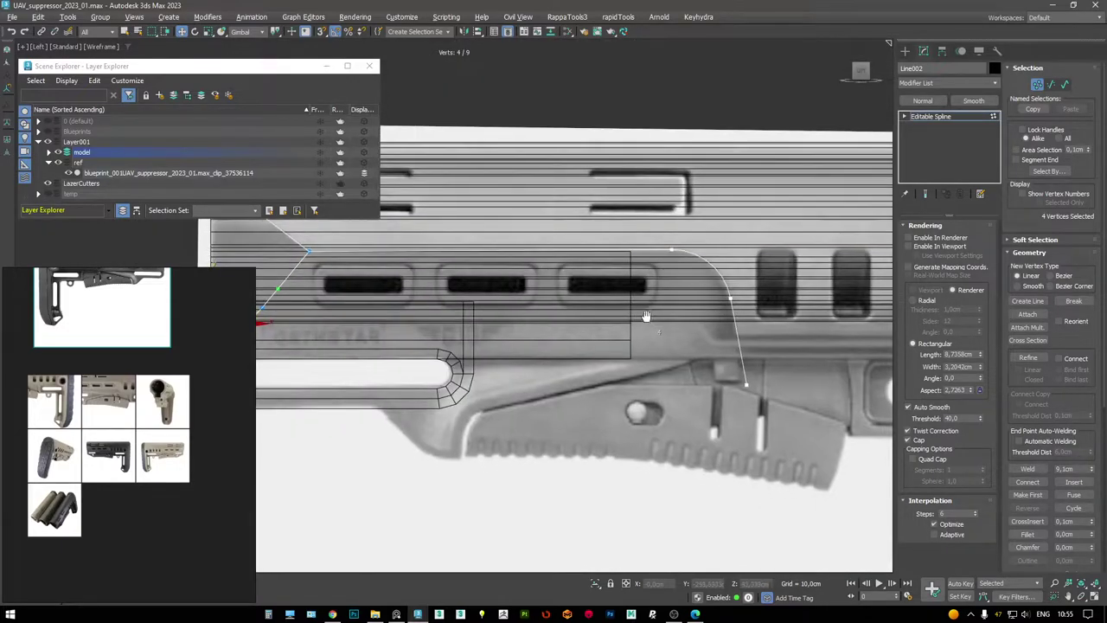
key("F4")
key("shift+z")
- Zoom into the wireframe side view against the reference, then exit vertex editing
scroll(664, 273, "up", 2)
key("F3")
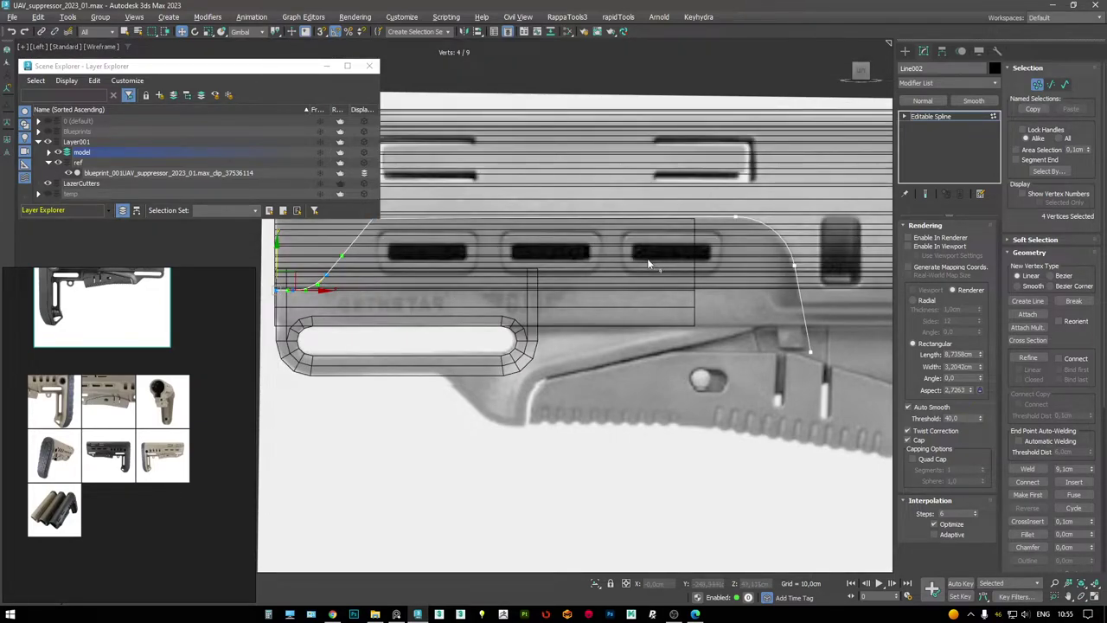
scroll(156, 386, "up", 5)
scroll(75, 418, "up", 1)
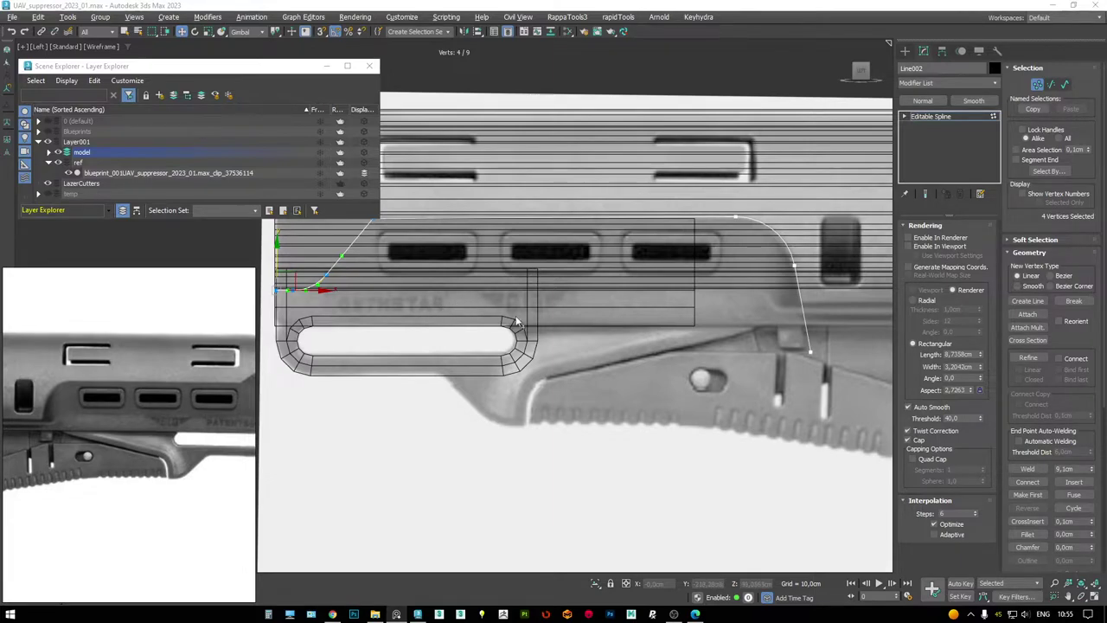
left_click(946, 116)
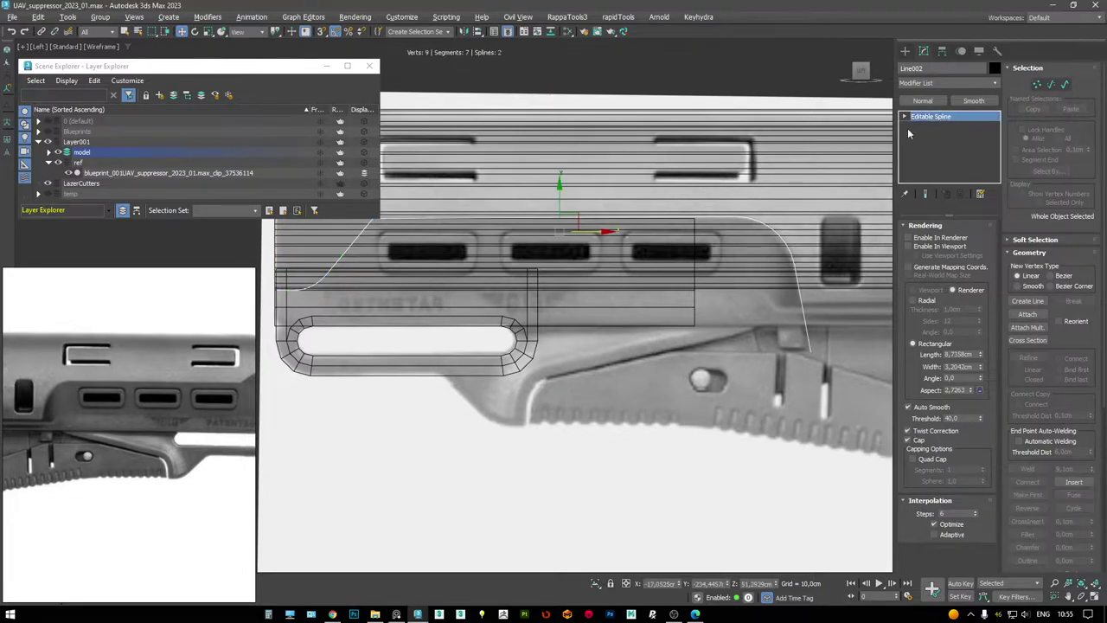
- Select Box004 and raise its three top vertices slightly under the tube
left_click(511, 308)
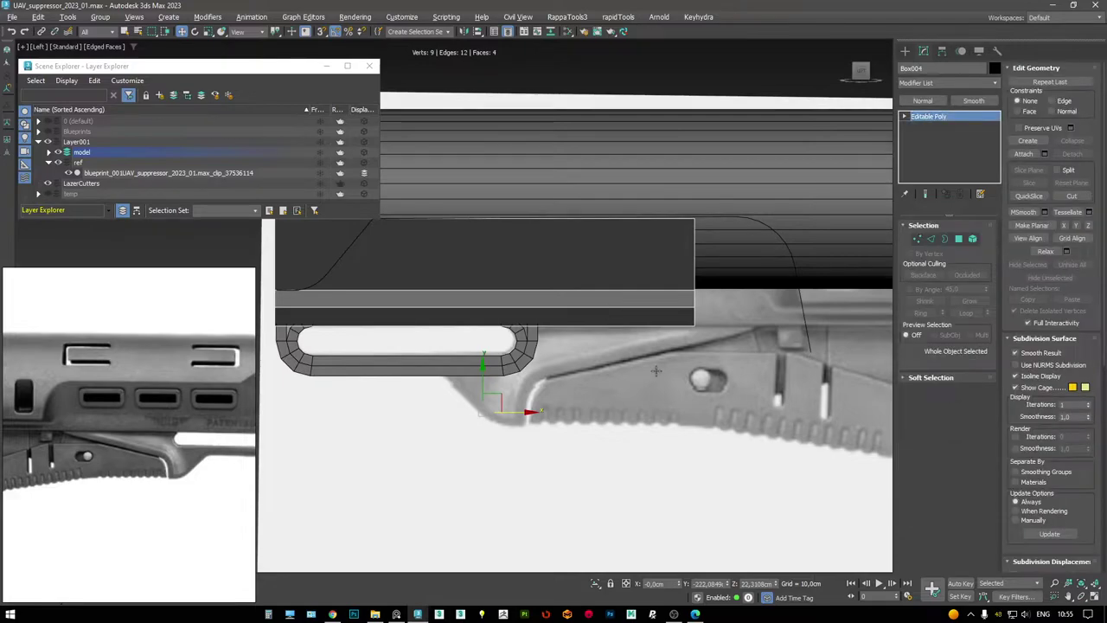
key("p")
mouse_move(652, 390)
middle_mouse_down("alt")
mouse_move(518, 339)
mouse_move(599, 306)
middle_mouse_up("alt")
key("2")
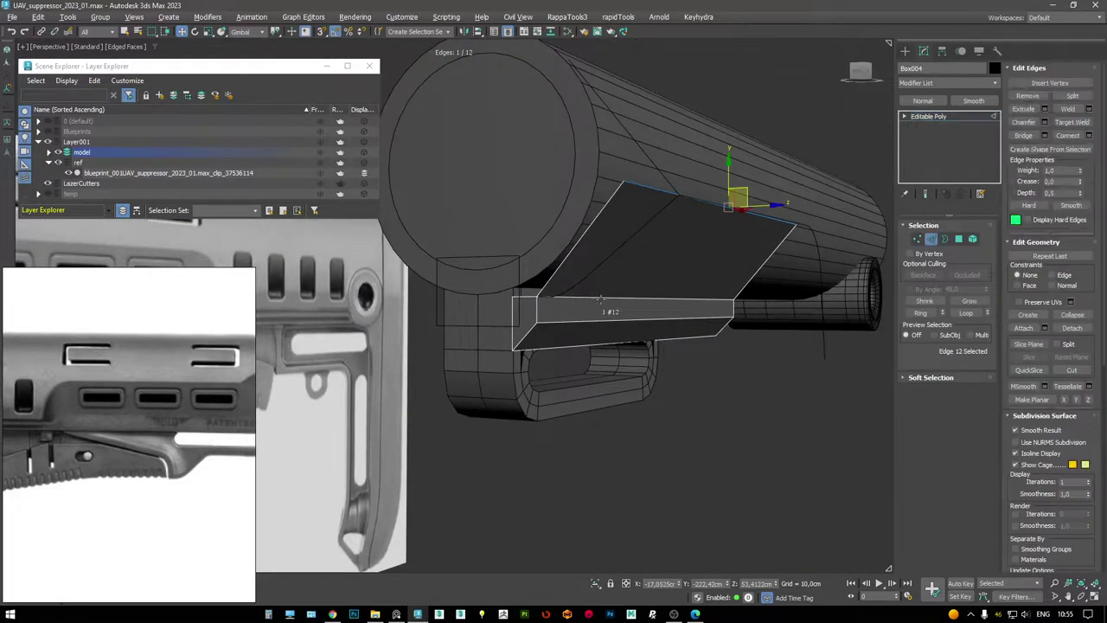
left_click(605, 299)
key("F3")
key("1")
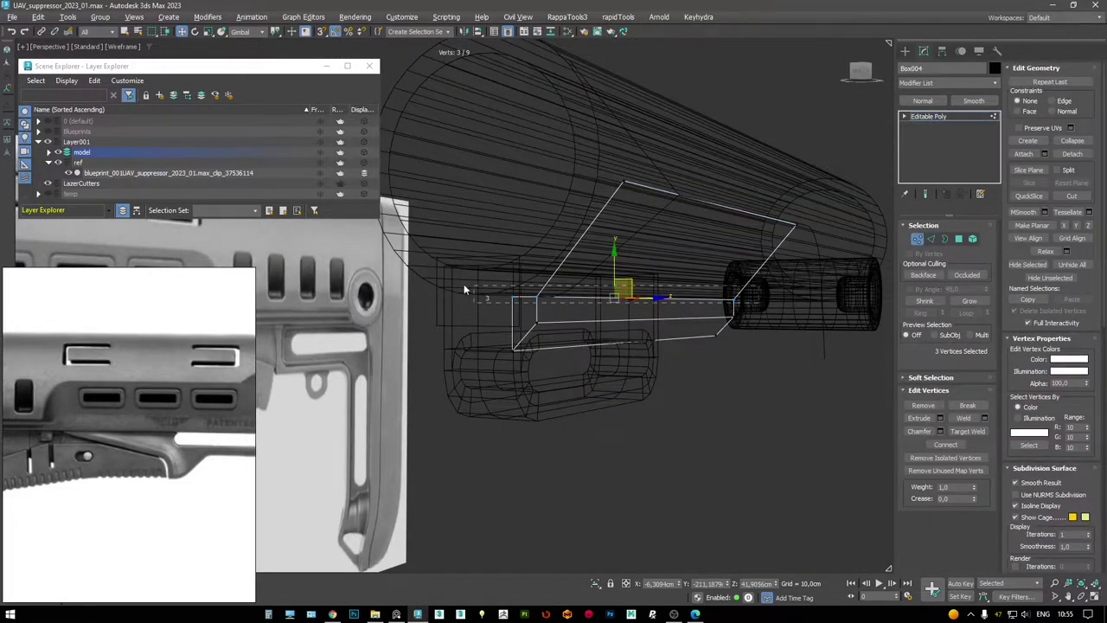
key("F3")
left_click_drag(613, 266, 611, 254)
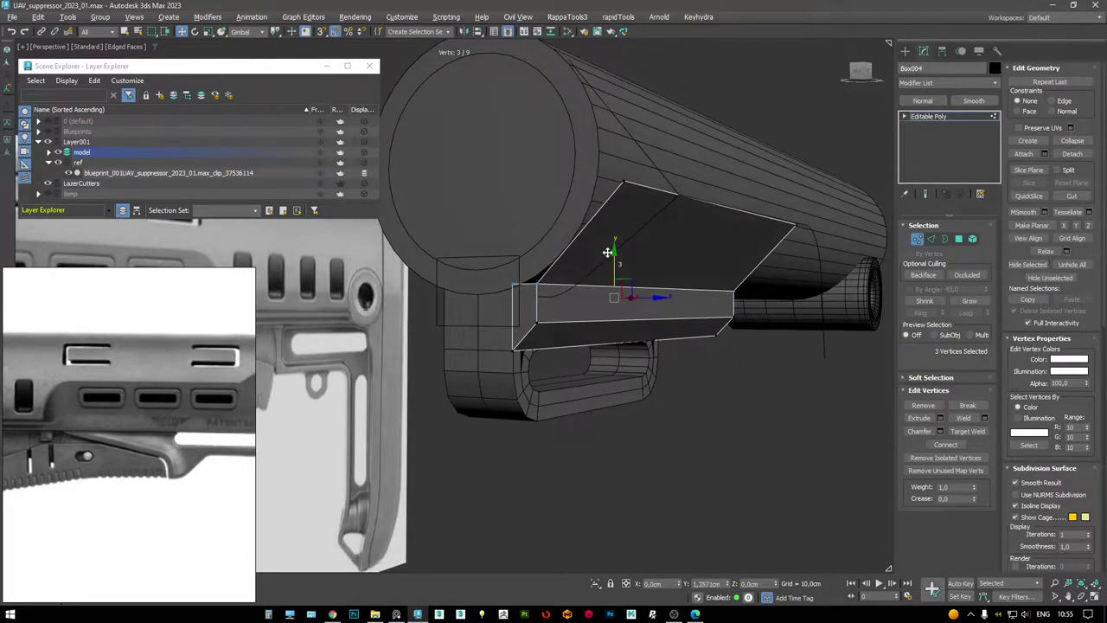
- With snapping on, move a Box004 edge down onto a lower snap point
key("alt+w")
middle_click(350, 429)
key("alt+w")
key("alt+w")
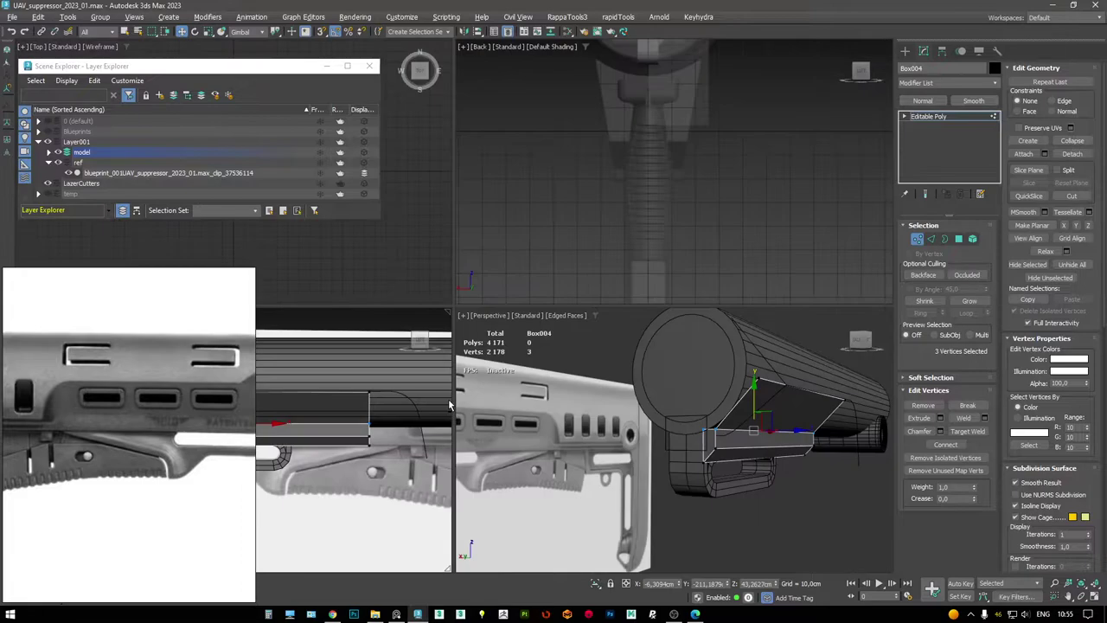
scroll(237, 464, "up", 4)
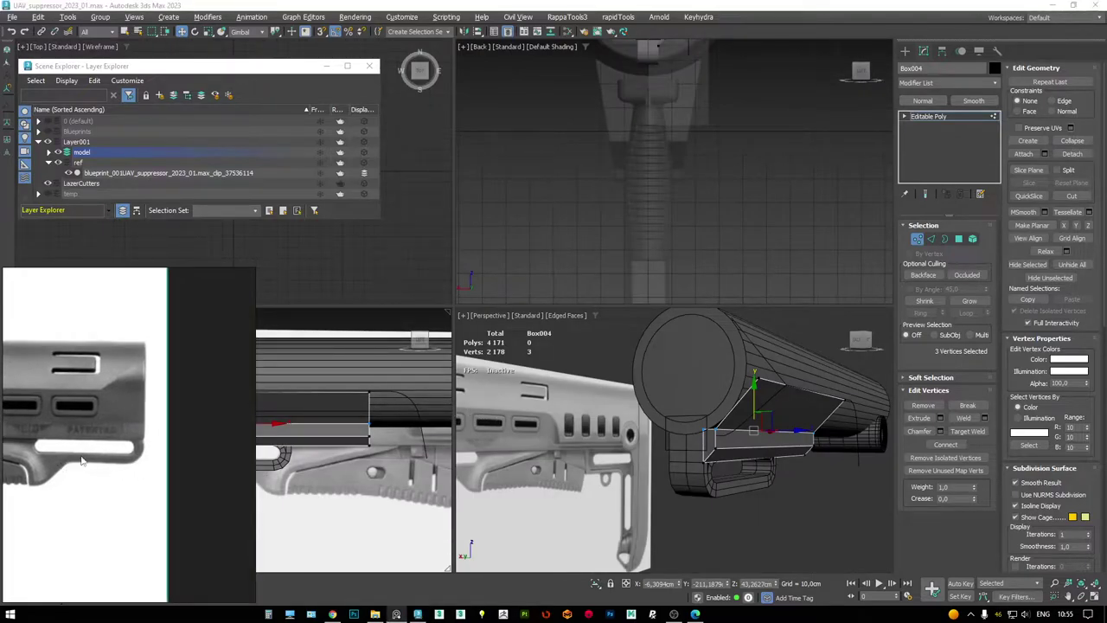
middle_click_drag(484, 420, 754, 397, "alt")
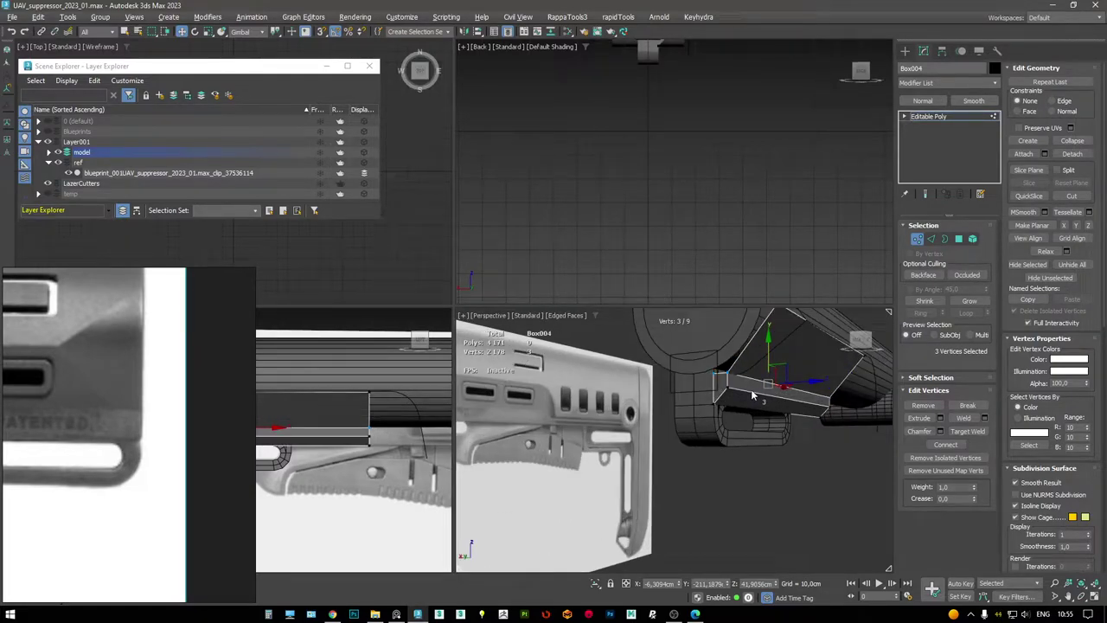
key("2")
left_click(751, 390)
middle_click_drag(586, 412, 685, 378, "alt")
key("s")
left_click_drag(686, 378, 740, 407)
middle_click_drag(739, 406, 657, 432, "alt")
- Drag the four rear vertices right to stretch Box004 back to the stock's rear end
key("alt+w")
key("alt+w")
key("alt+w")
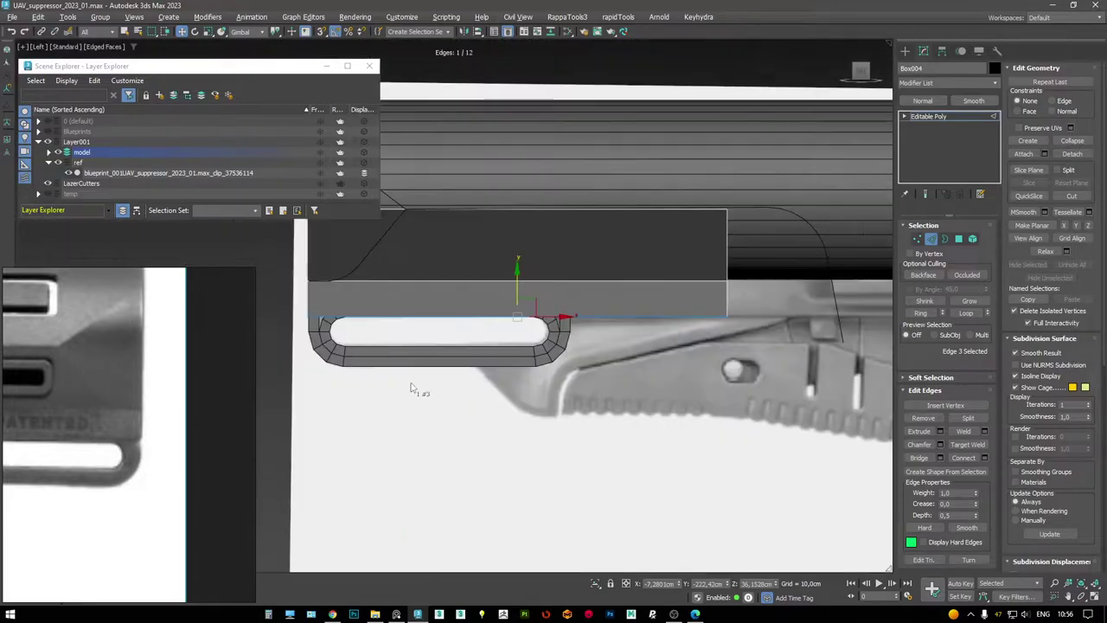
middle_click_drag(731, 314, 670, 306)
key("1")
key("F3")
key("F3")
mouse_move(680, 294)
left_mouse_down()
mouse_move(828, 308)
mouse_move(785, 310)
left_mouse_up()
key("F3")
key("F3")
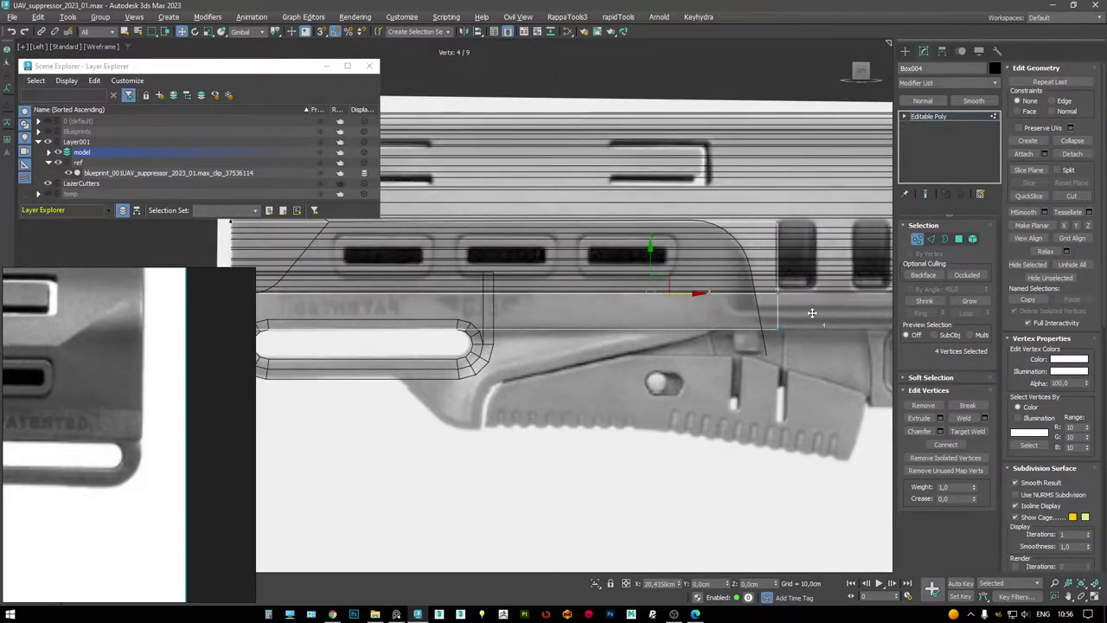
scroll(567, 255, "down", 3)
left_click_drag(595, 257, 724, 254)
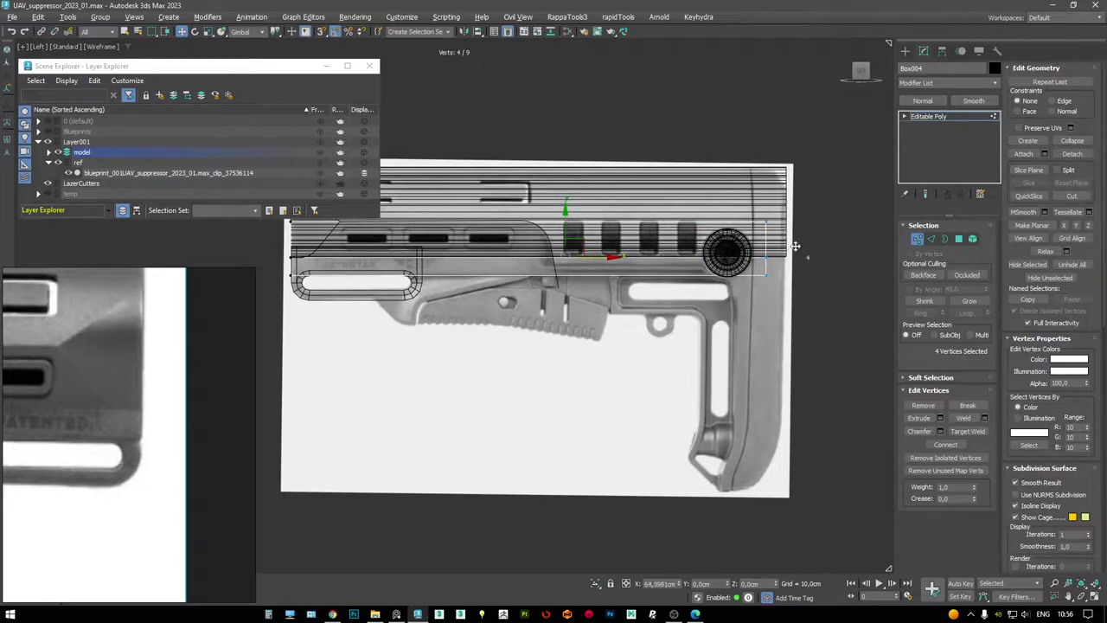
- Inspect the stretched box in perspective, then return to a zoomed-in maximized side view
key("alt+w")
key("alt+w")
middle_click_drag(598, 329, 630, 299, "alt")
scroll(170, 395, "down", 4)
scroll(171, 394, "down", 3)
scroll(130, 410, "down", 3)
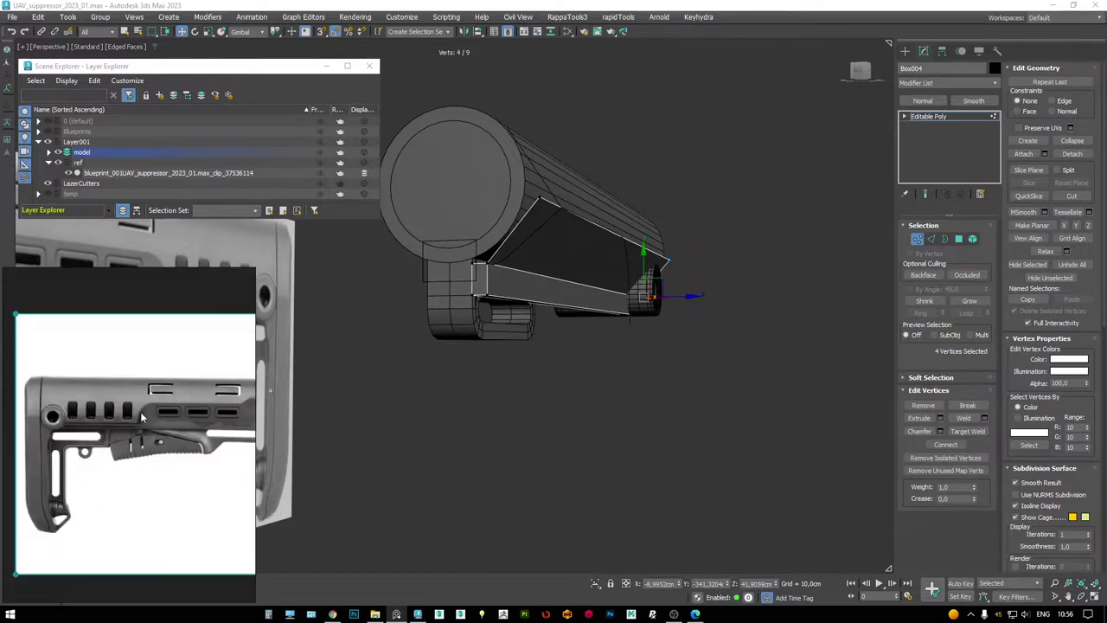
scroll(140, 411, "down", 4)
scroll(196, 499, "up", 6)
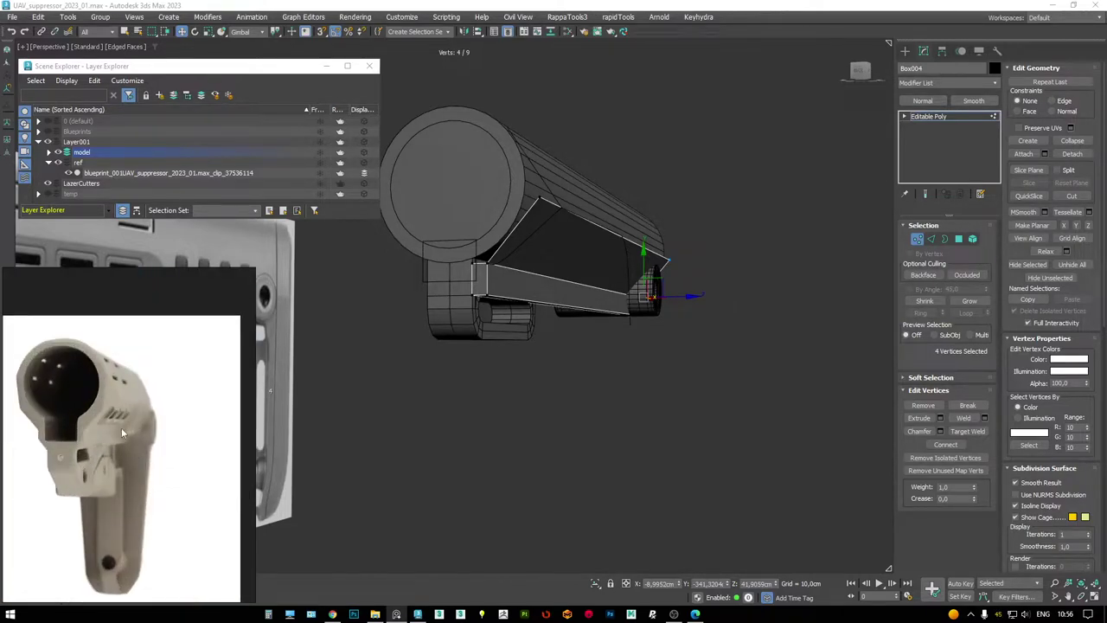
scroll(121, 428, "up", 5)
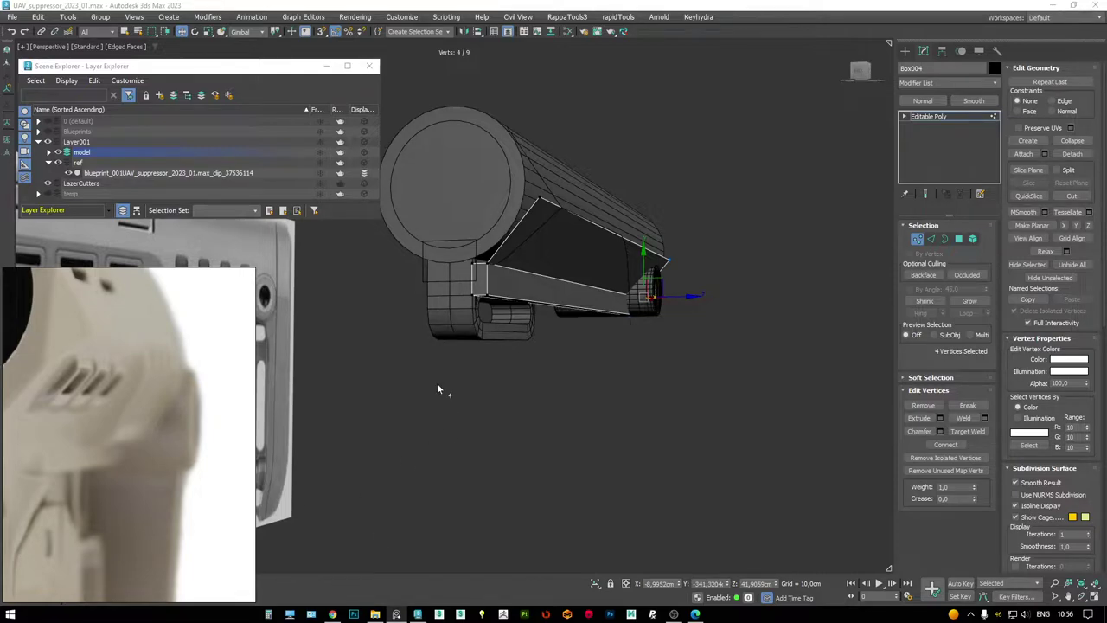
scroll(109, 360, "down", 5)
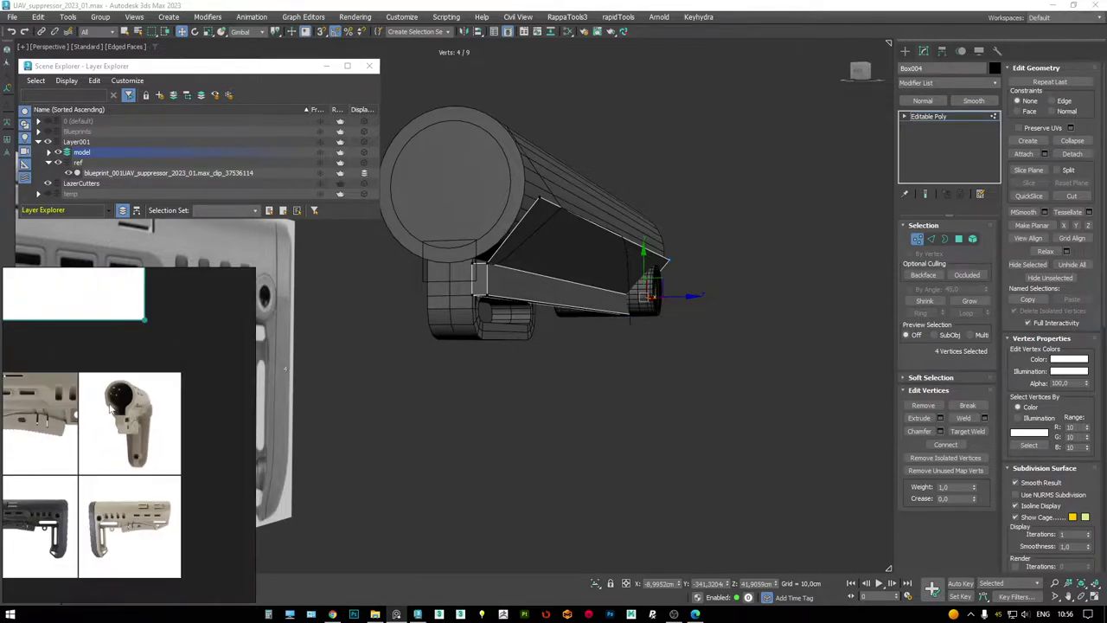
scroll(153, 449, "up", 3)
scroll(219, 461, "up", 6)
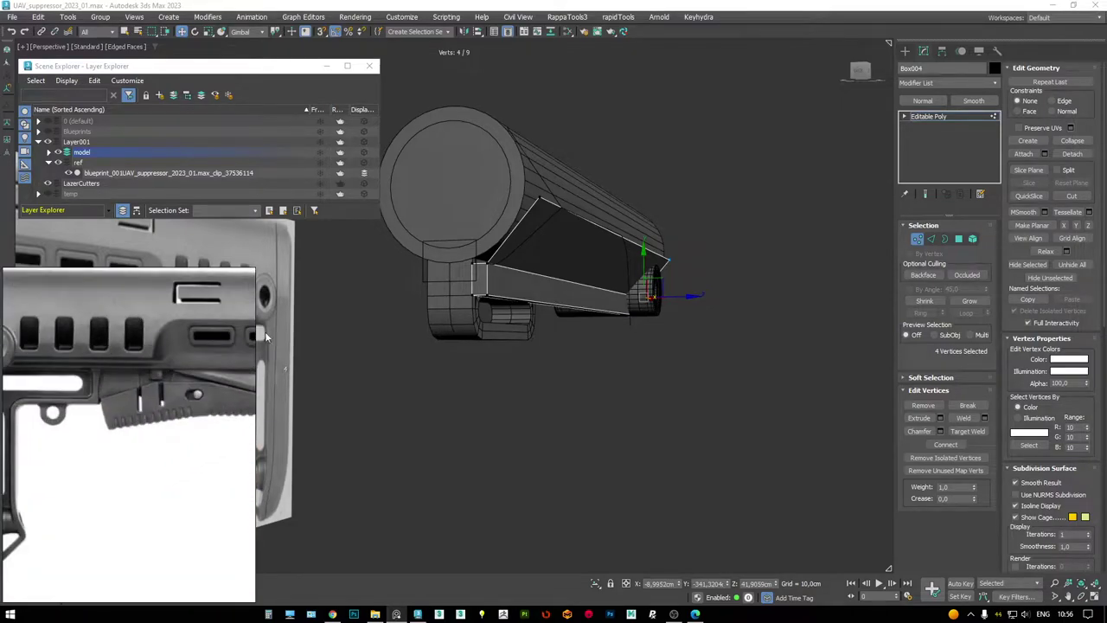
key("alt+w")
middle_click(381, 415)
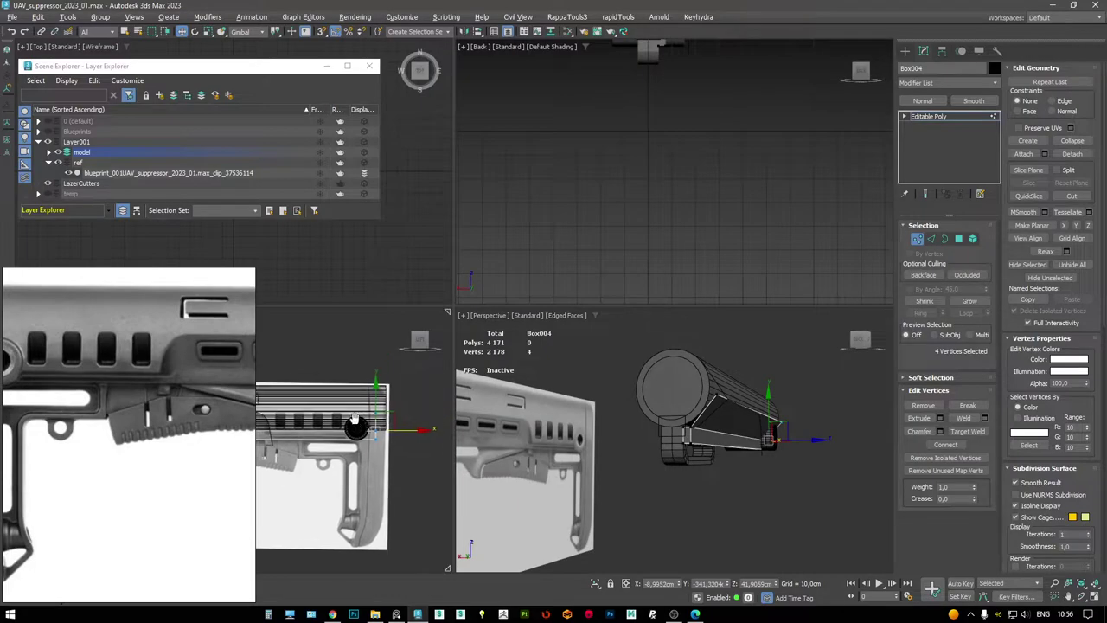
key("alt+w")
scroll(640, 239, "up", 5)
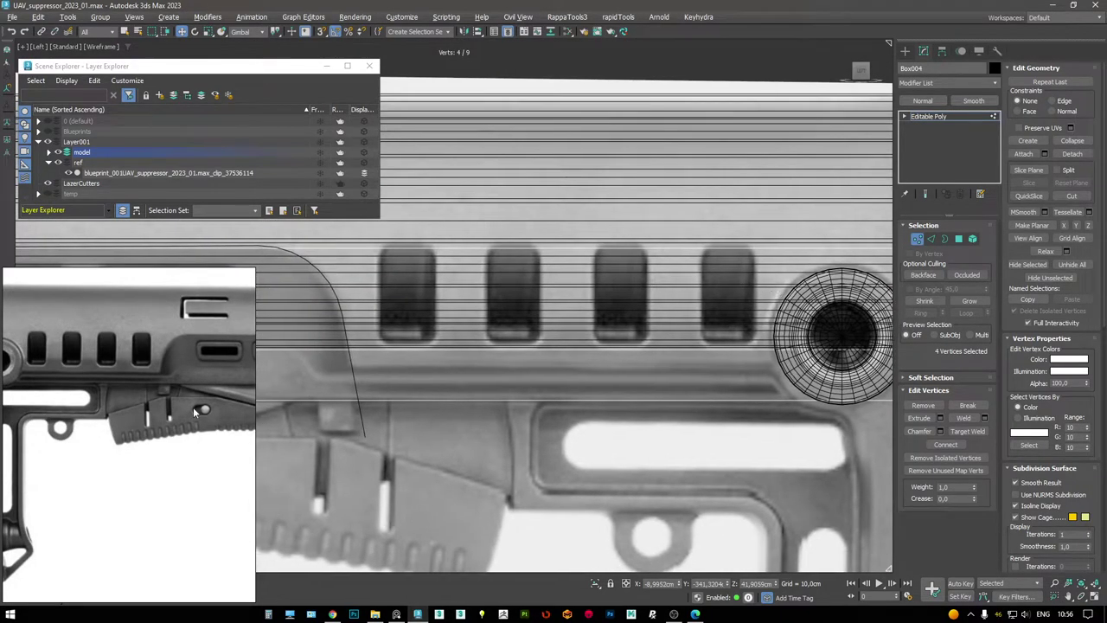
scroll(122, 362, "up", 2)
scroll(122, 361, "up", 2)
scroll(664, 325, "up", 4)
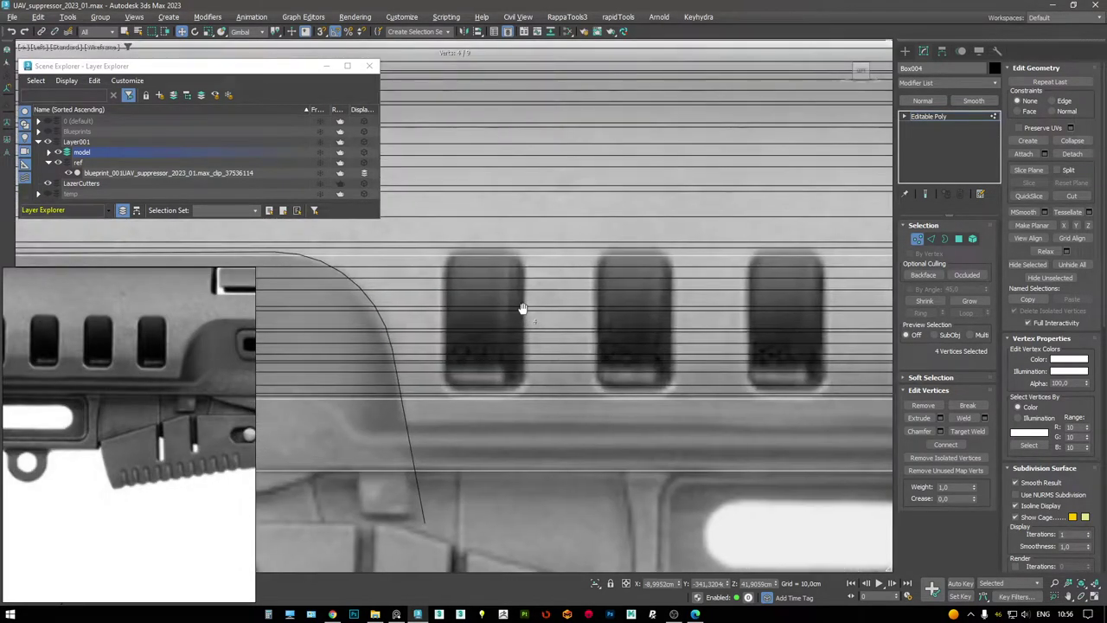
- Draw a rectangle over the first vent slot and nudge it into place
right_click(570, 310)
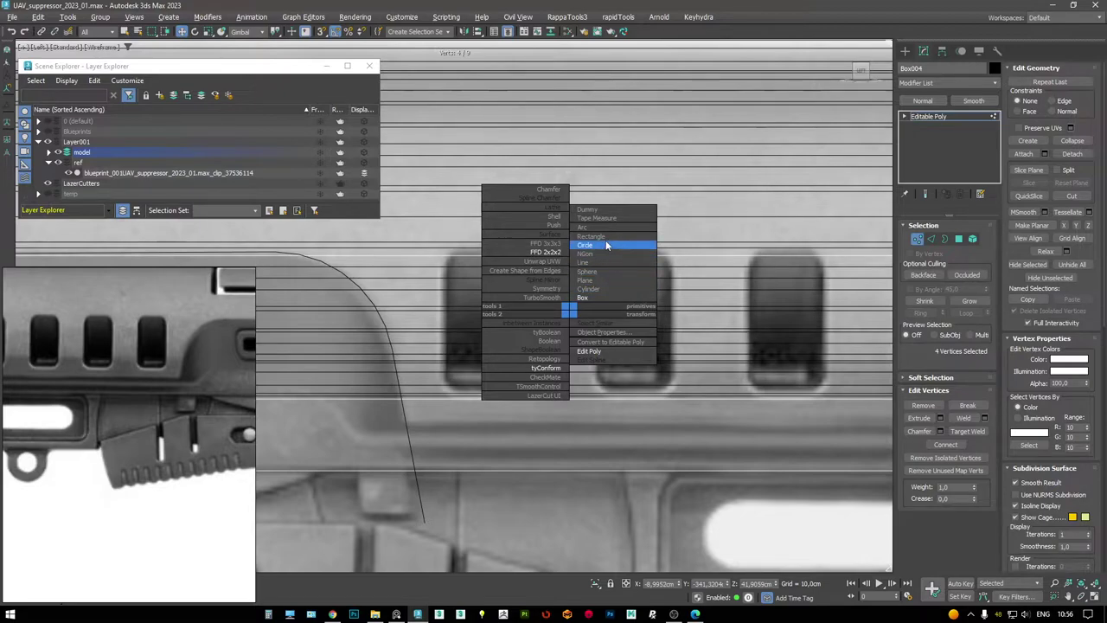
left_click(605, 244)
left_click(971, 142)
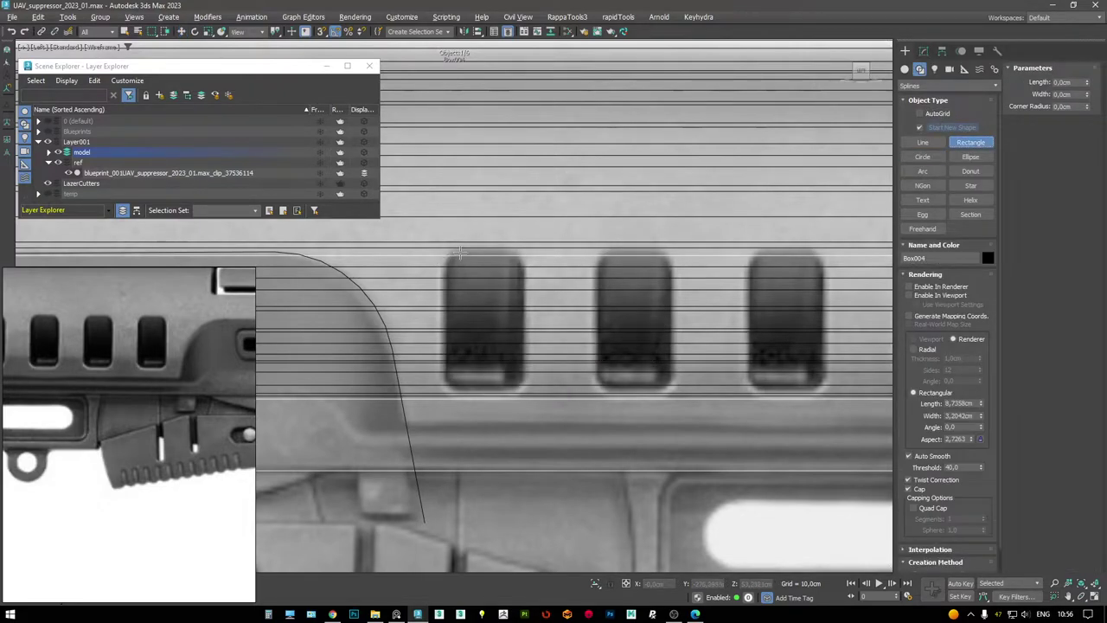
mouse_move(441, 247)
left_mouse_down()
mouse_move(476, 282)
mouse_move(530, 394)
left_mouse_up()
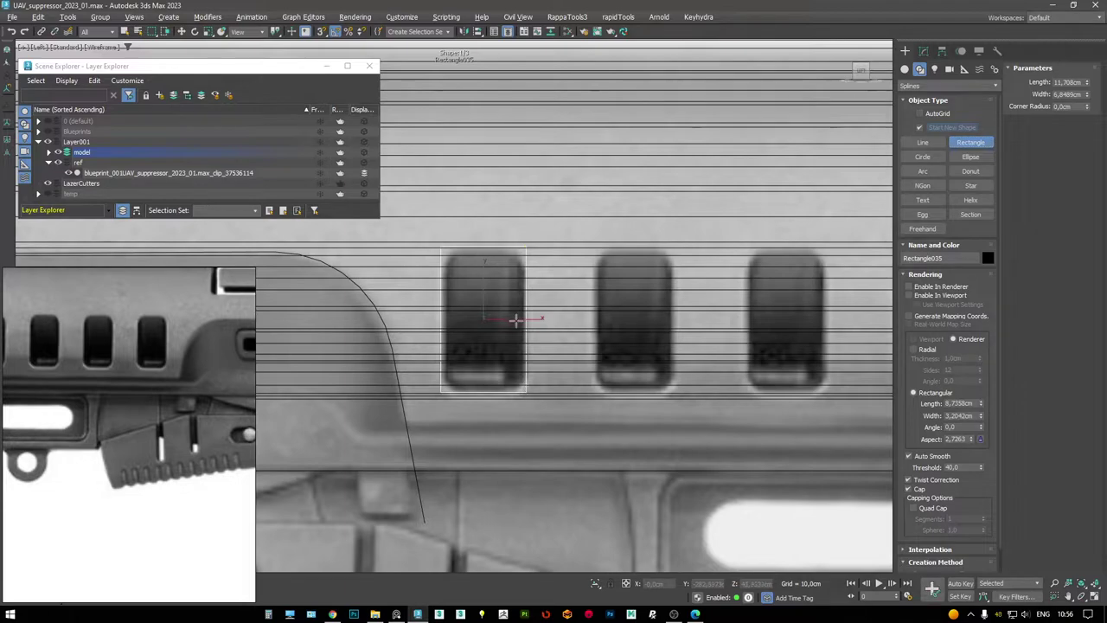
key("w")
left_click_drag(499, 306, 498, 305)
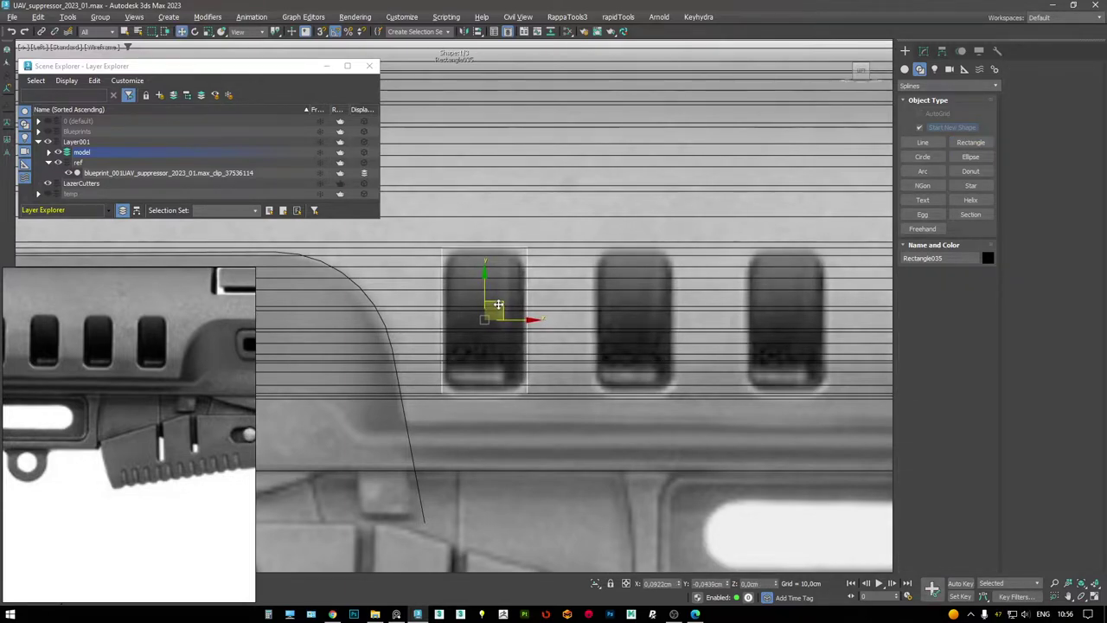
- Narrow the rectangle slightly, align it over the slot, and round its corners
scroll(498, 305, "up", 2)
left_click(926, 53)
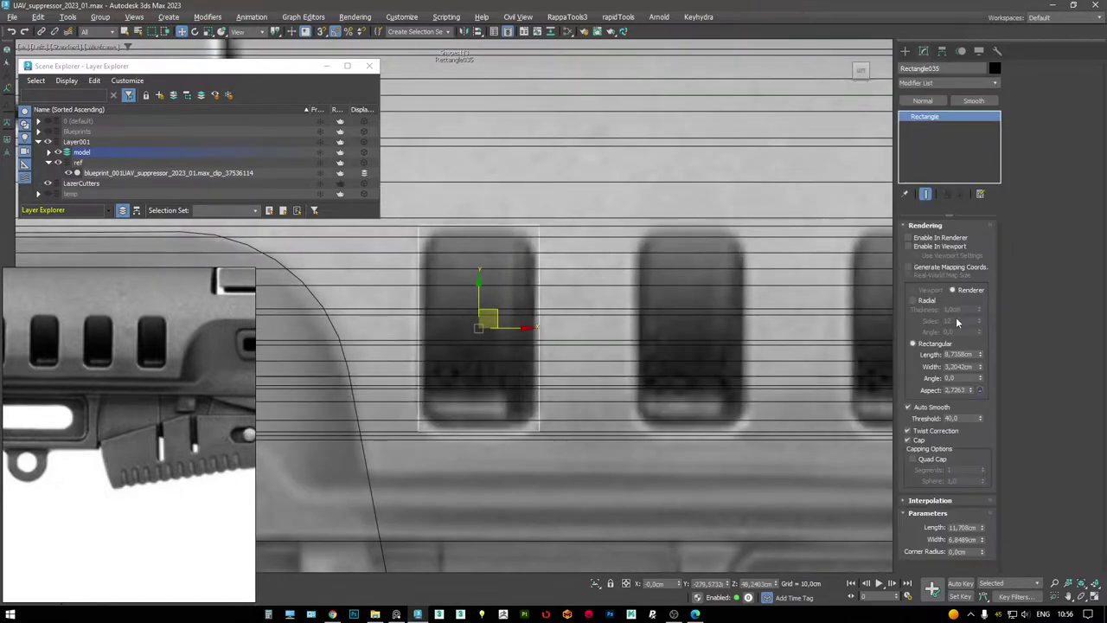
left_click_drag(980, 365, 981, 350)
key("ctrl+z")
left_click_drag(983, 541, 981, 550)
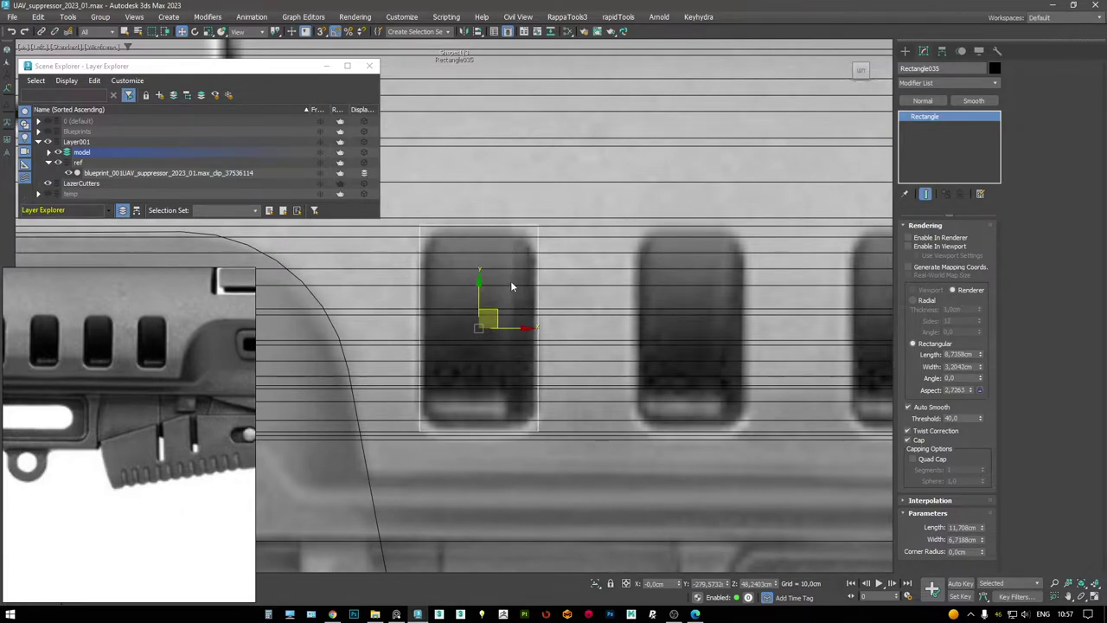
left_click_drag(478, 289, 480, 293)
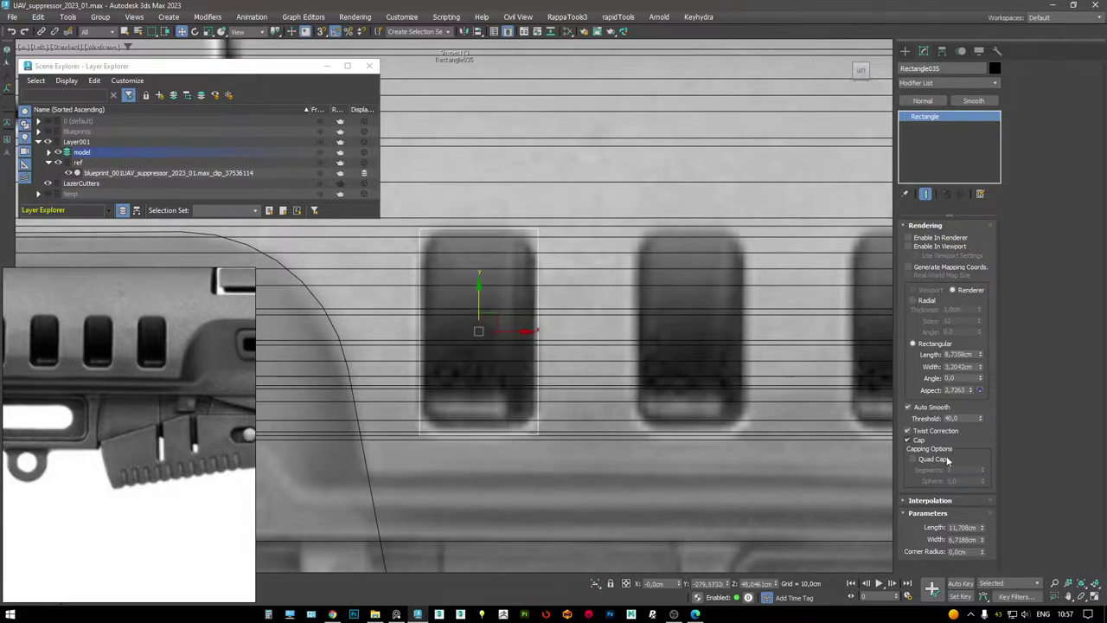
left_click_drag(981, 551, 943, 460)
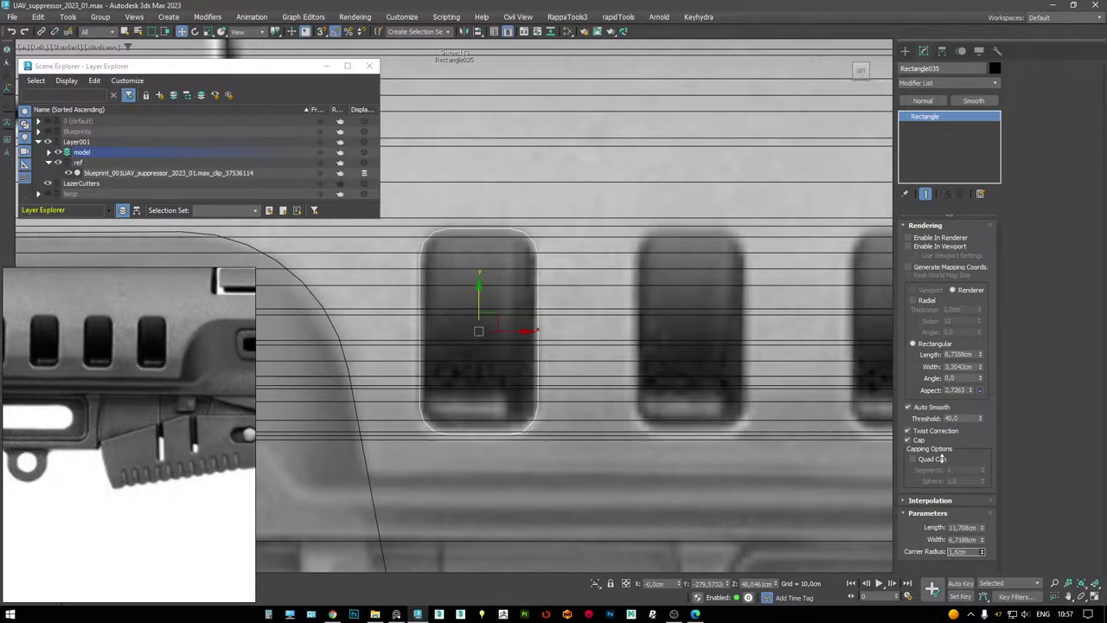
- Shift-drag the rounded rectangle along X to make 3 copies over the next slots
scroll(418, 380, "down", 5)
left_click_drag(430, 319, 532, 321, "shift")
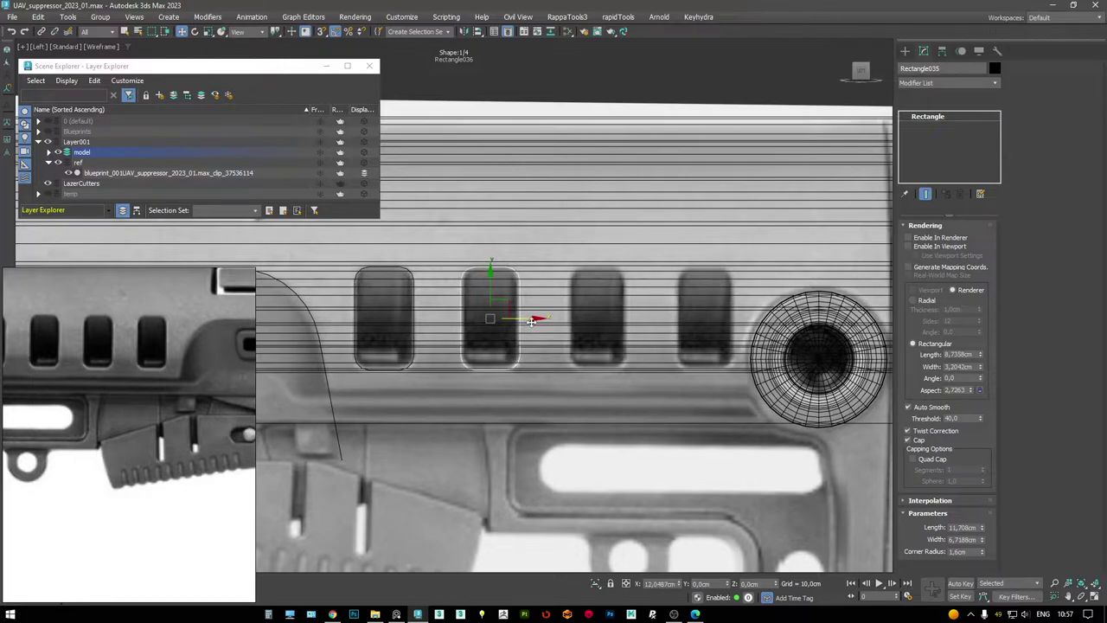
left_click_drag(531, 321, 530, 321, "shift")
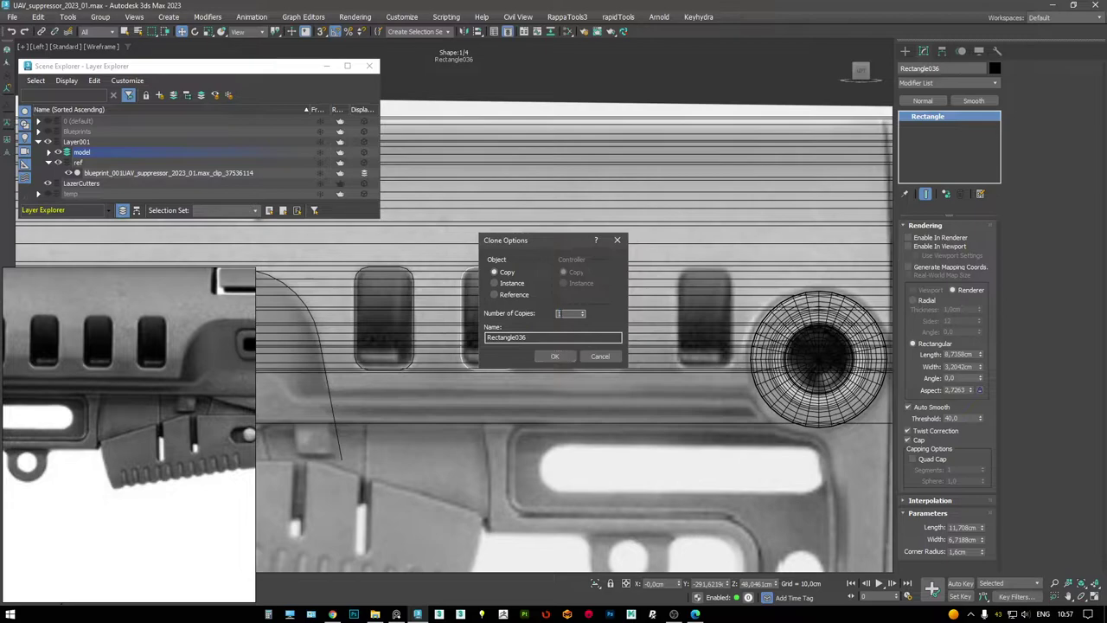
left_click(554, 355)
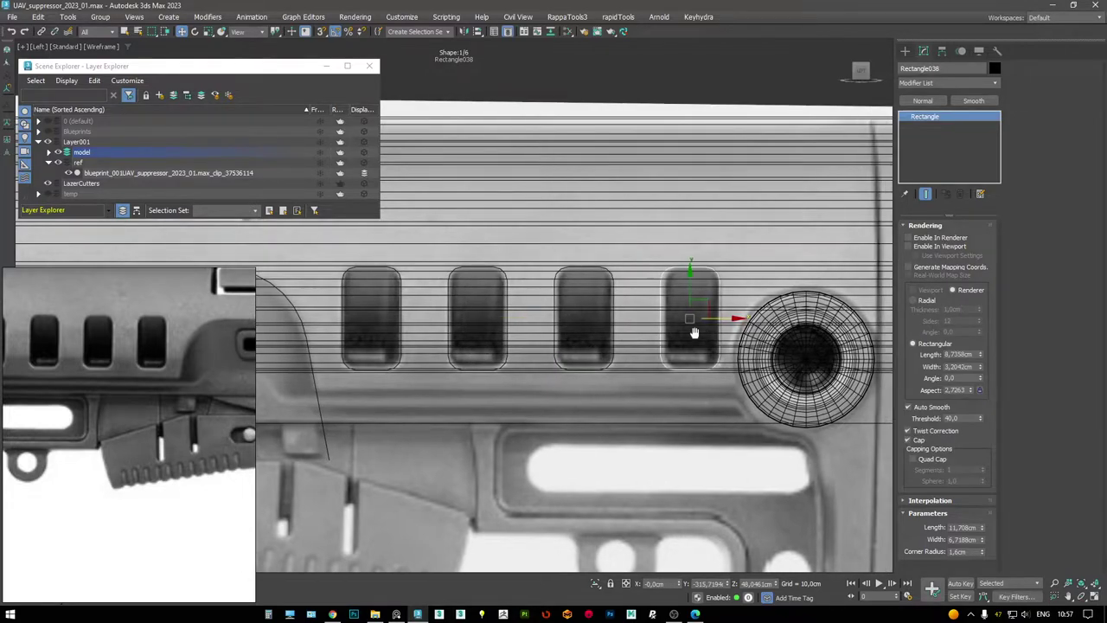
scroll(697, 326, "up", 3)
- Nudge the last, middle and second rectangles into line with their slots
left_click_drag(638, 289, 642, 289)
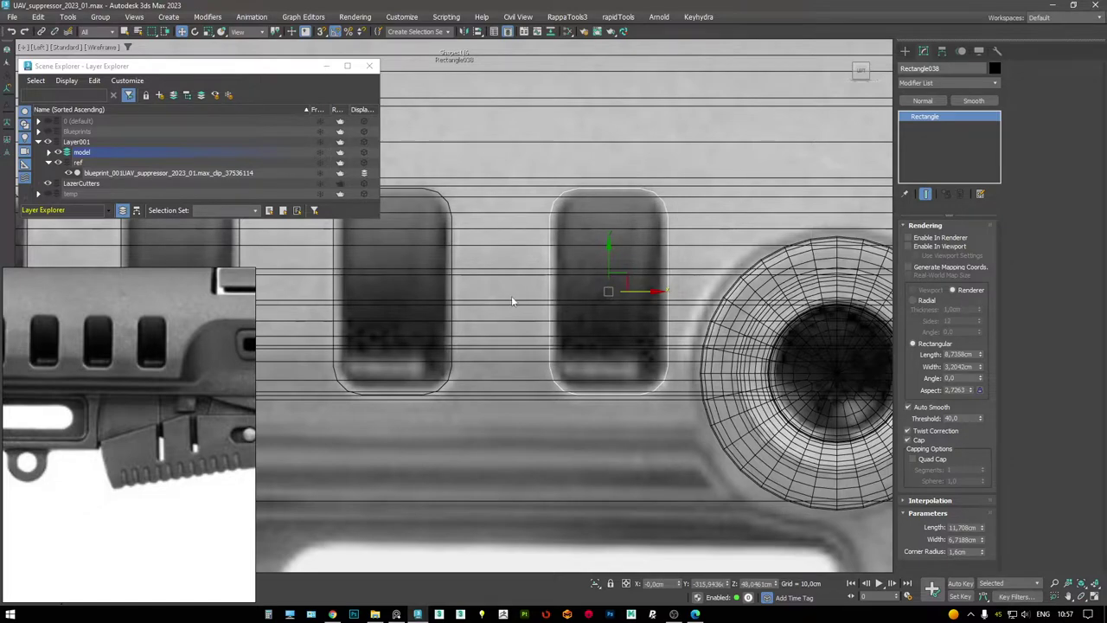
middle_click_drag(439, 258, 614, 297)
left_click(627, 288)
left_click_drag(610, 327, 609, 327)
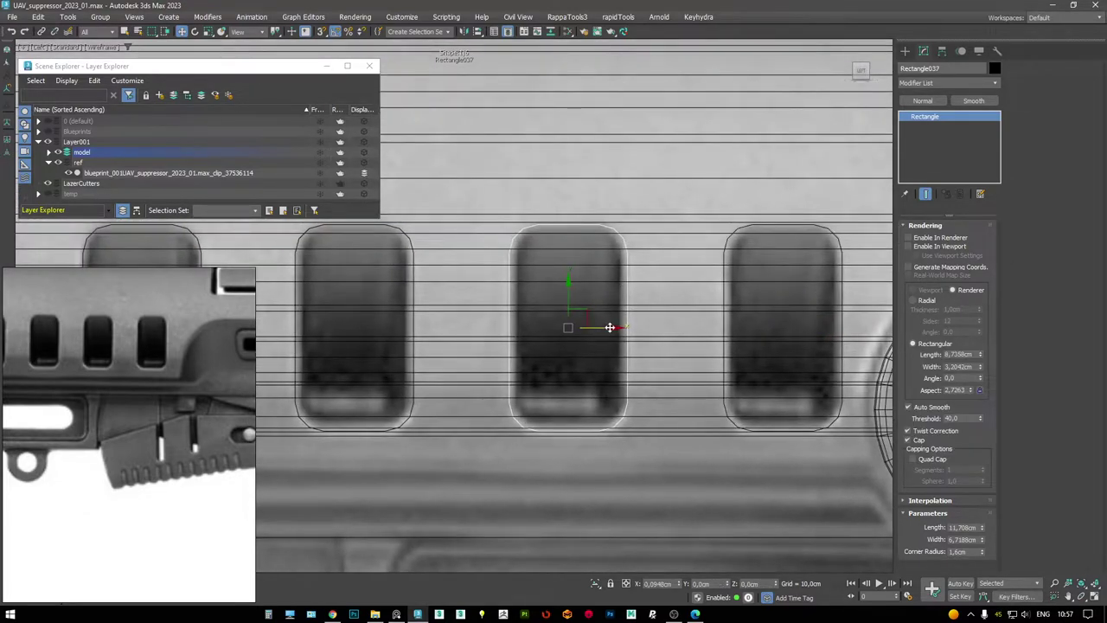
scroll(610, 327, "down", 5)
scroll(522, 300, "up", 2)
left_click(519, 299)
left_click_drag(530, 324, 529, 324)
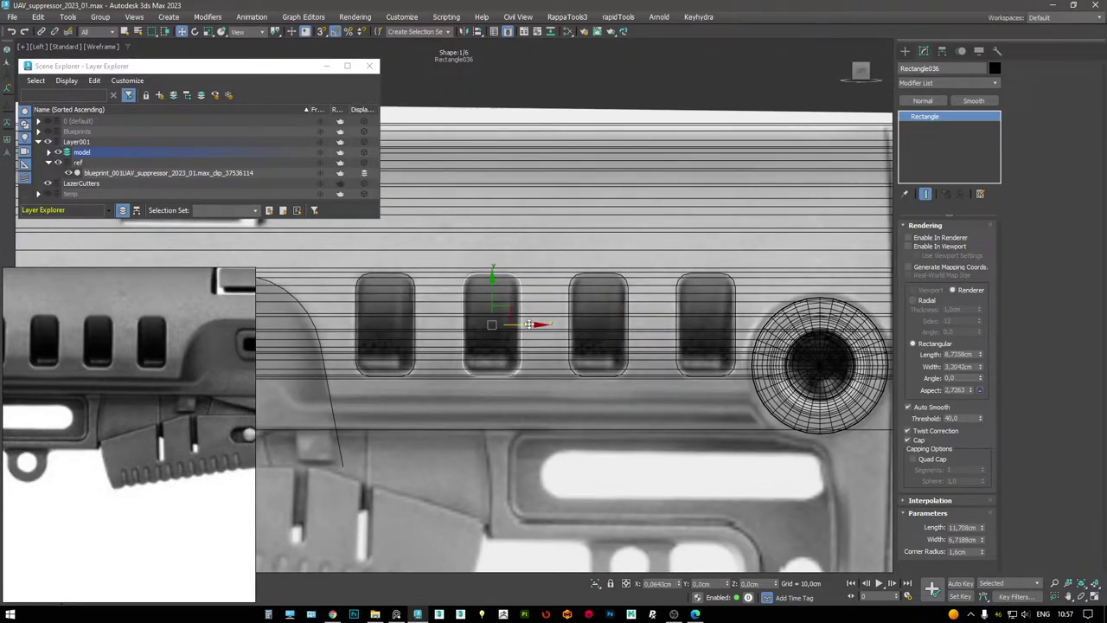
key("alt+w")
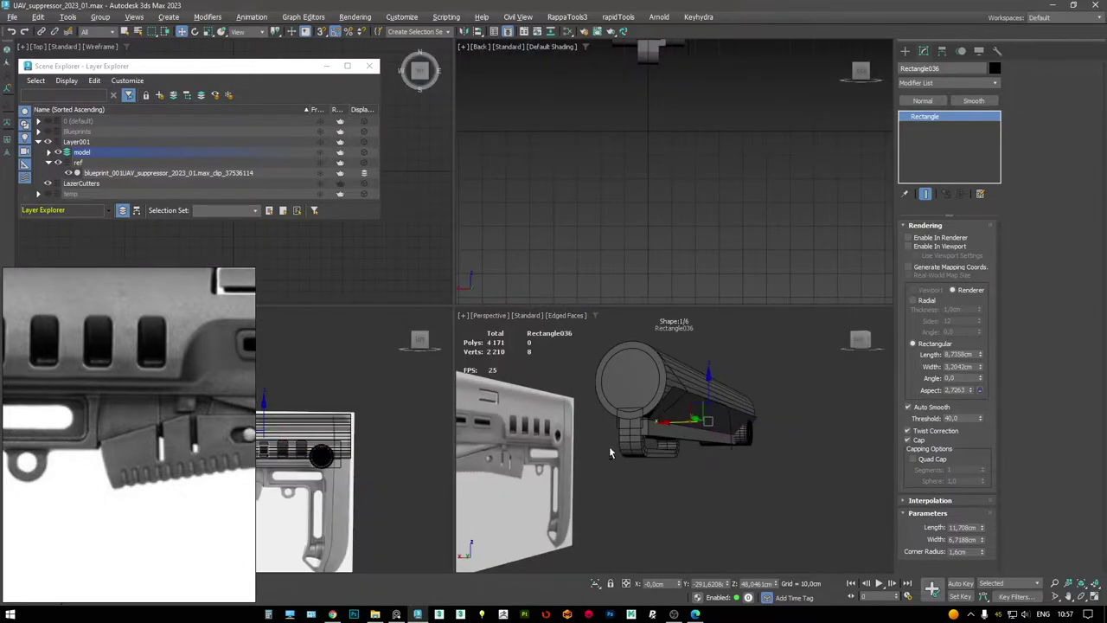
- Freeze the ref layer with its blueprint in a maximized wireframe perspective view
key("alt+w")
scroll(610, 450, "up", 5)
mouse_move(553, 315)
middle_mouse_down("alt")
mouse_move(504, 171)
mouse_move(613, 381)
mouse_move(573, 388)
mouse_move(584, 386)
middle_mouse_up("alt")
key("F3")
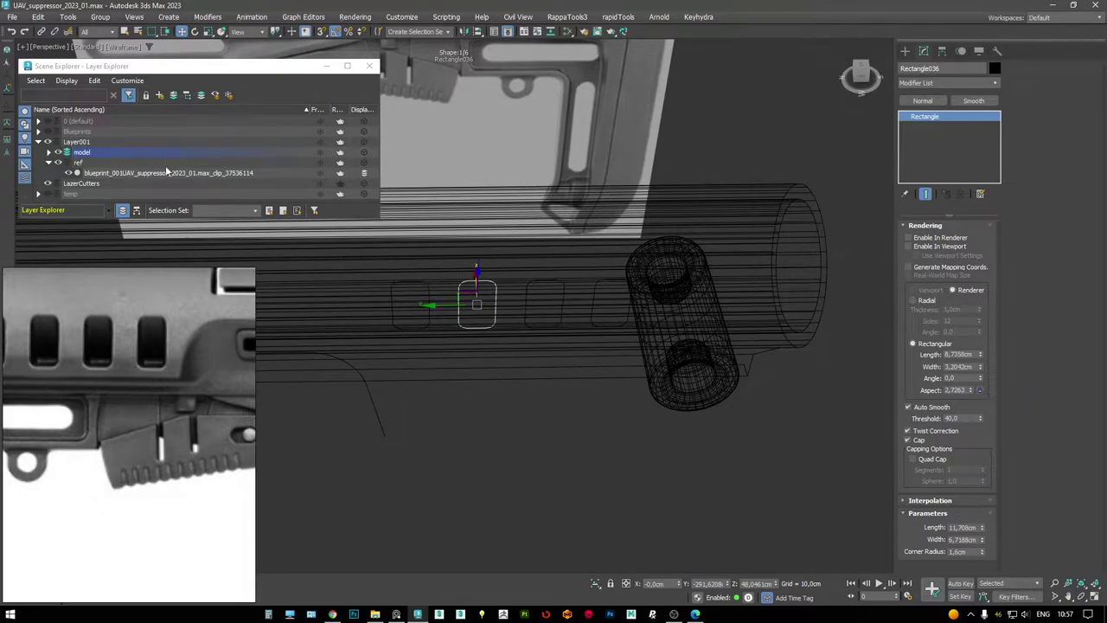
left_click(319, 164)
left_click(369, 65)
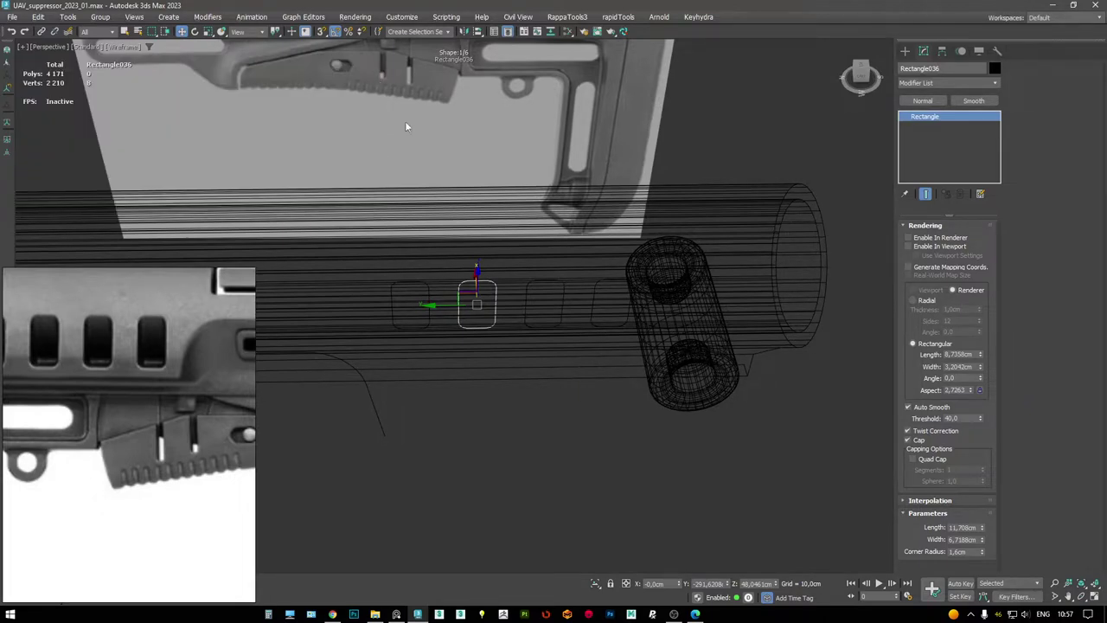
- Select the four slot outlines and move them out onto the tube surface
left_click(608, 424)
left_click_drag(434, 311, 423, 309)
mouse_move(424, 310)
middle_mouse_down("alt")
mouse_move(579, 280)
mouse_move(423, 287)
middle_mouse_up("alt")
left_click_drag(423, 286, 532, 304)
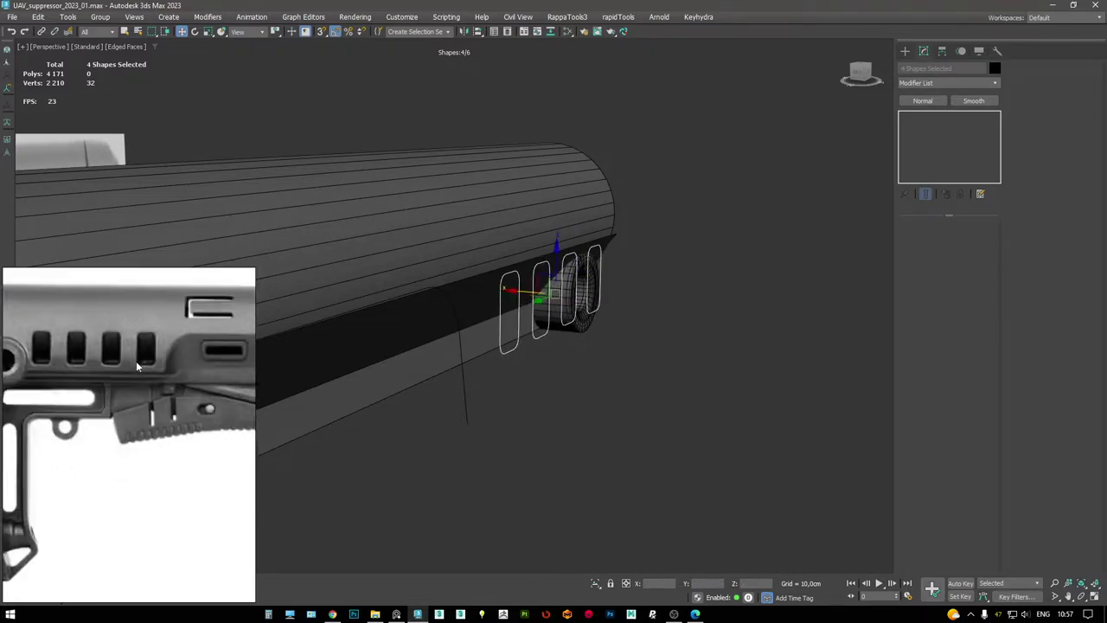
middle_click_drag(600, 257, 657, 261, "alt")
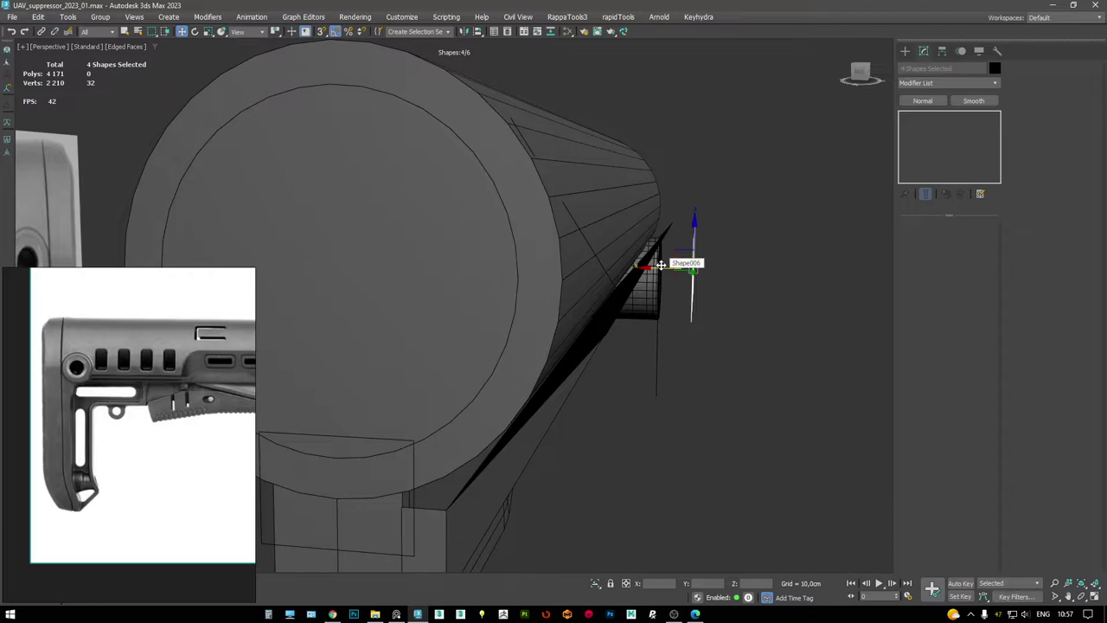
- Orbit around the stock to inspect the slot outlines from the side, then select Box004
middle_click_drag(574, 255, 550, 330, "alt")
scroll(550, 330, "up", 5)
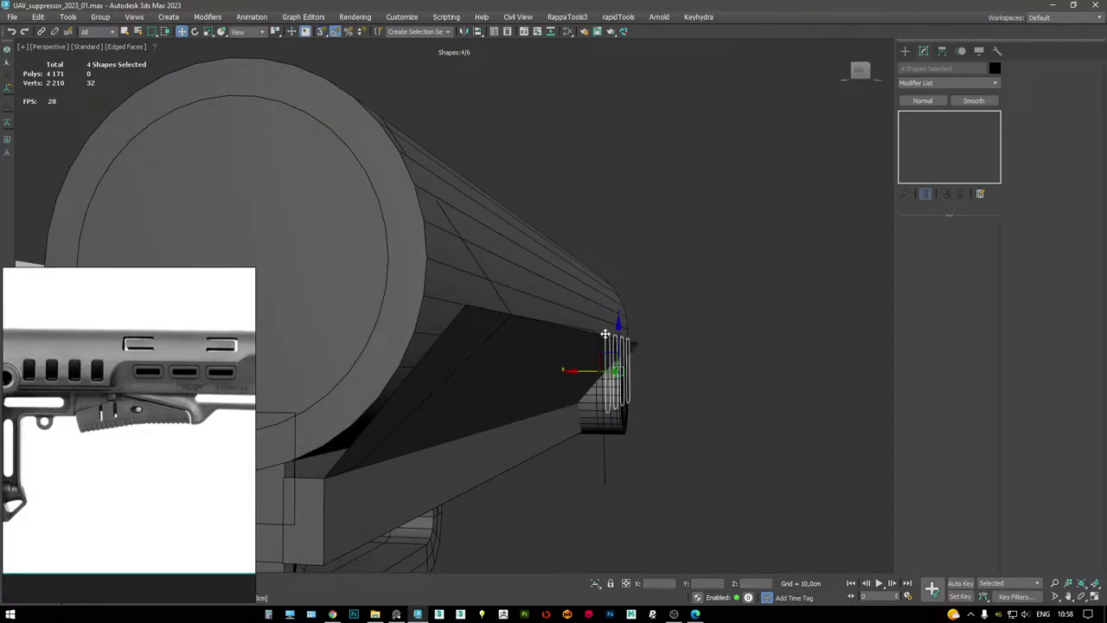
scroll(85, 344, "up", 3)
middle_click_drag(455, 346, 640, 309, "alt")
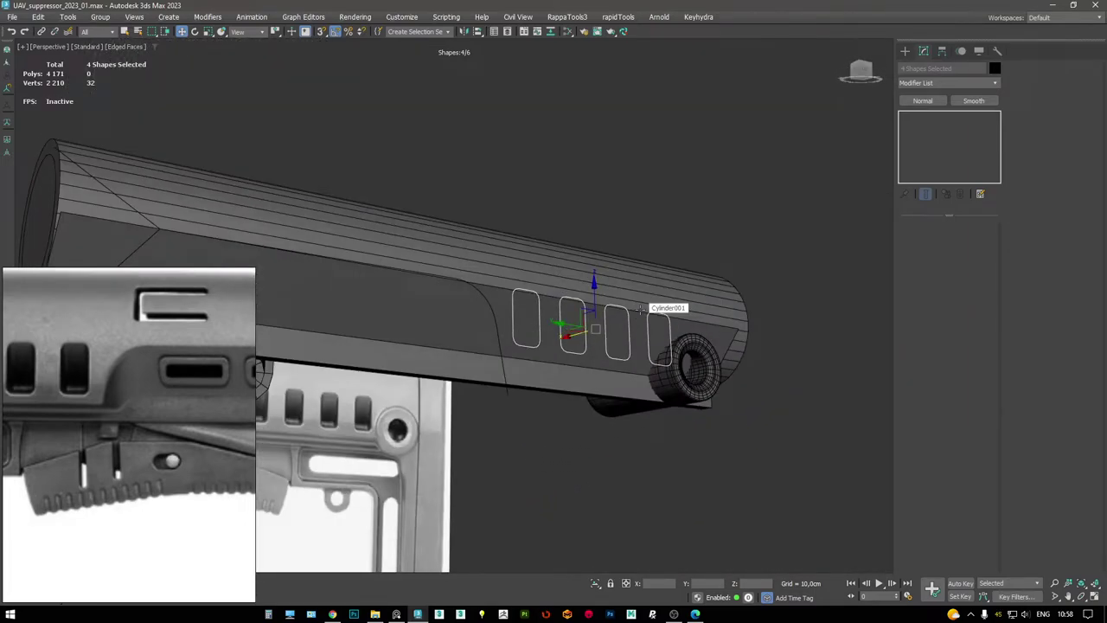
scroll(130, 433, "down", 5)
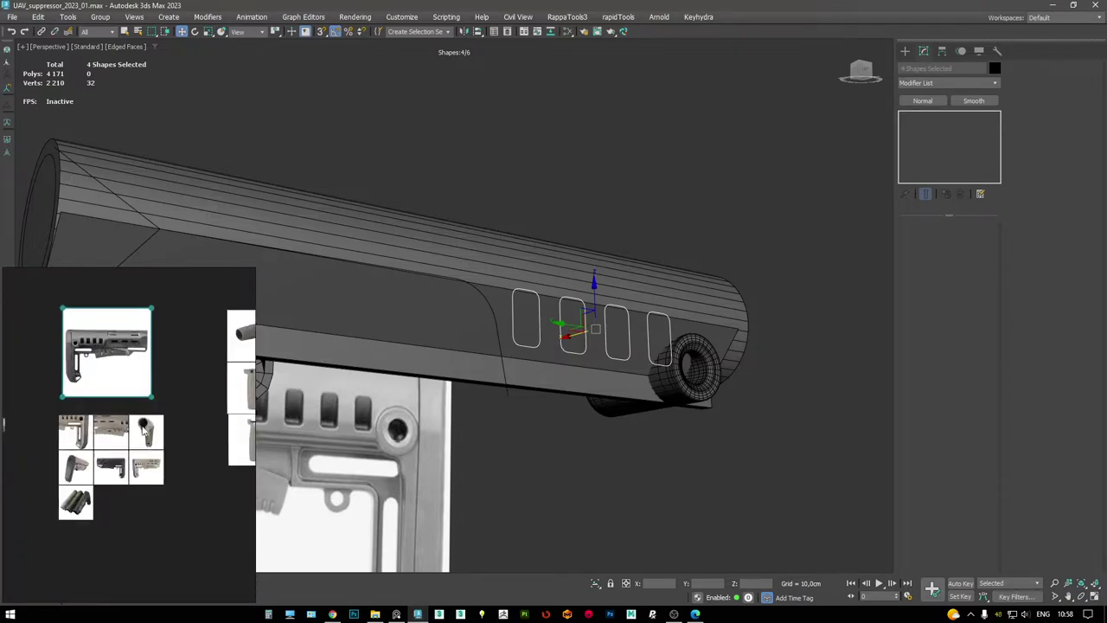
scroll(178, 456, "up", 5)
scroll(178, 456, "down", 5)
scroll(101, 497, "up", 8)
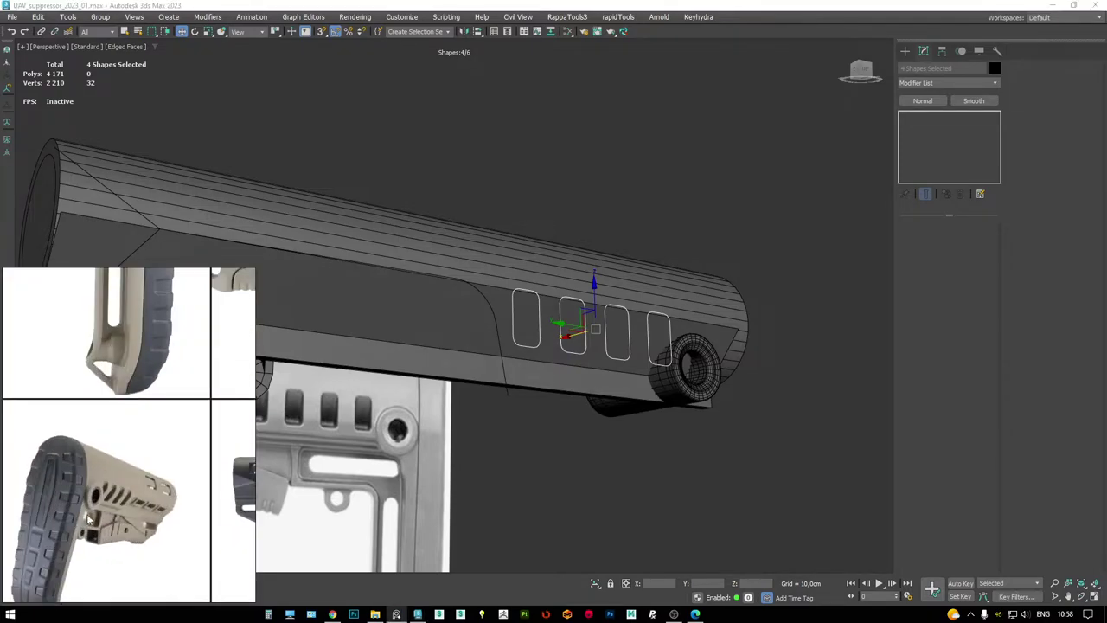
scroll(111, 514, "up", 3)
middle_click_drag(586, 304, 562, 322, "alt")
left_click(448, 326)
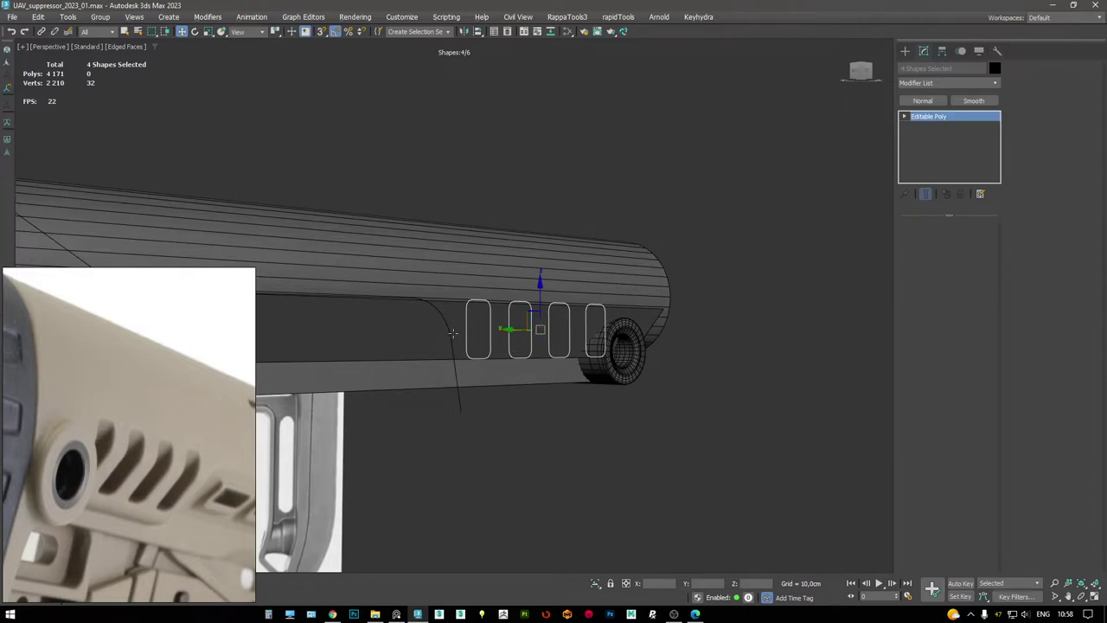
- Select the stock profile spline, maximize the Left view and pan along the profile
left_click(448, 326)
key("alt+w")
key("alt+w")
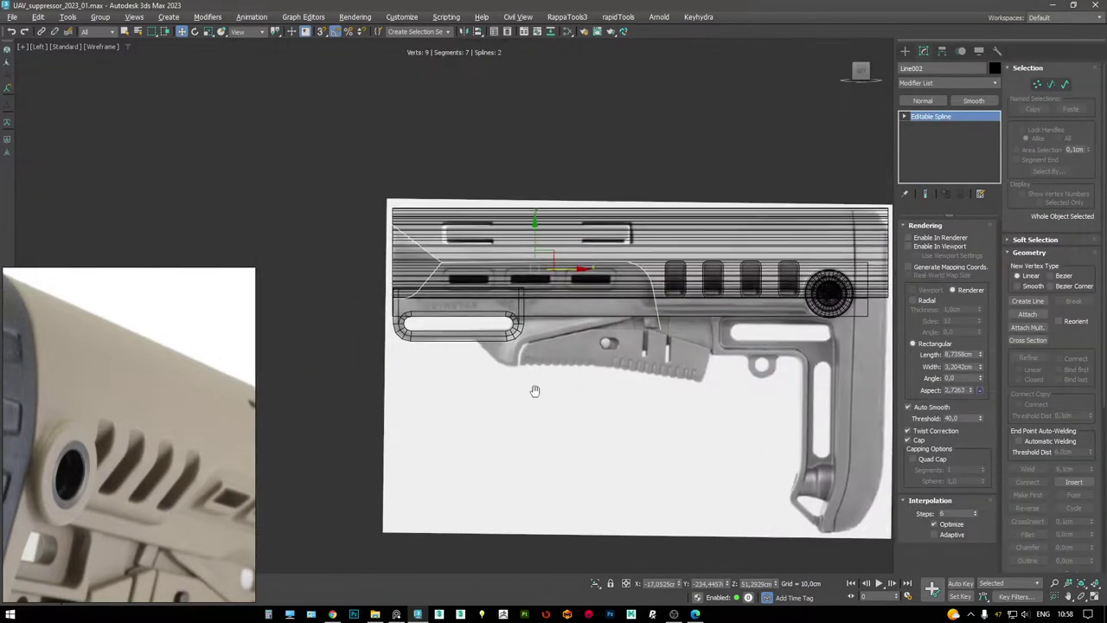
scroll(666, 252, "up", 3)
scroll(666, 252, "up", 3)
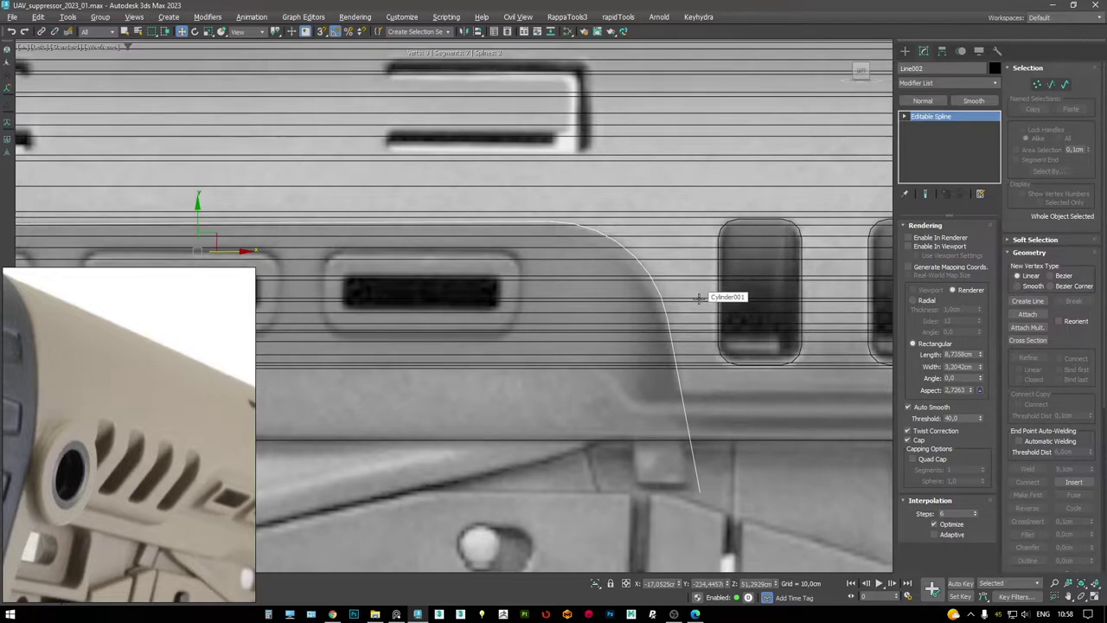
middle_click_drag(698, 298, 606, 292)
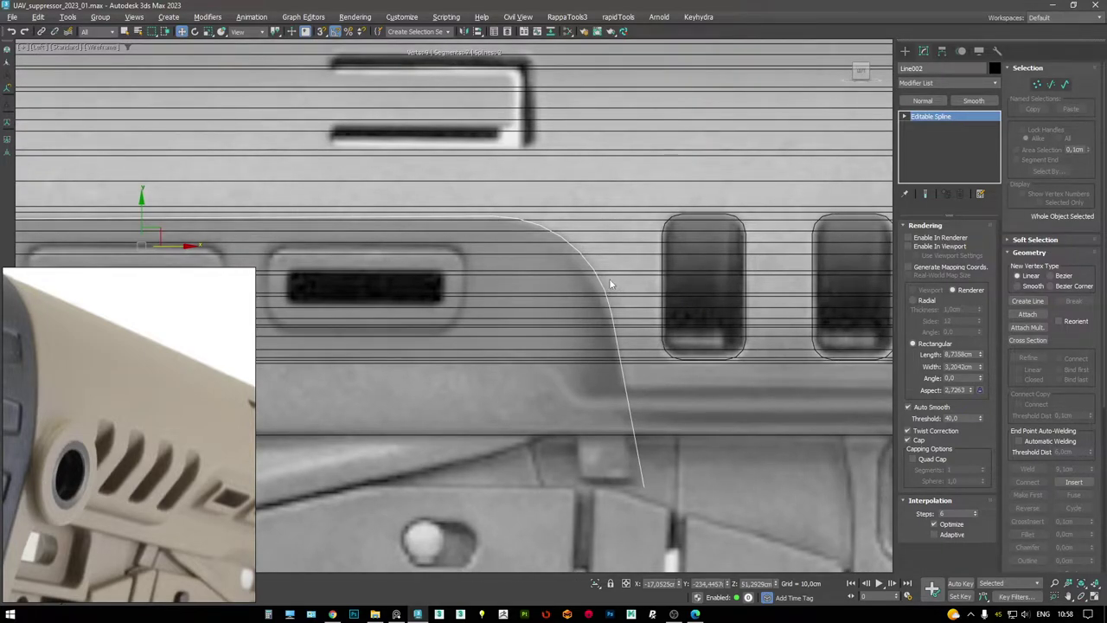
middle_click_drag(658, 266, 640, 266)
scroll(641, 267, "down", 6)
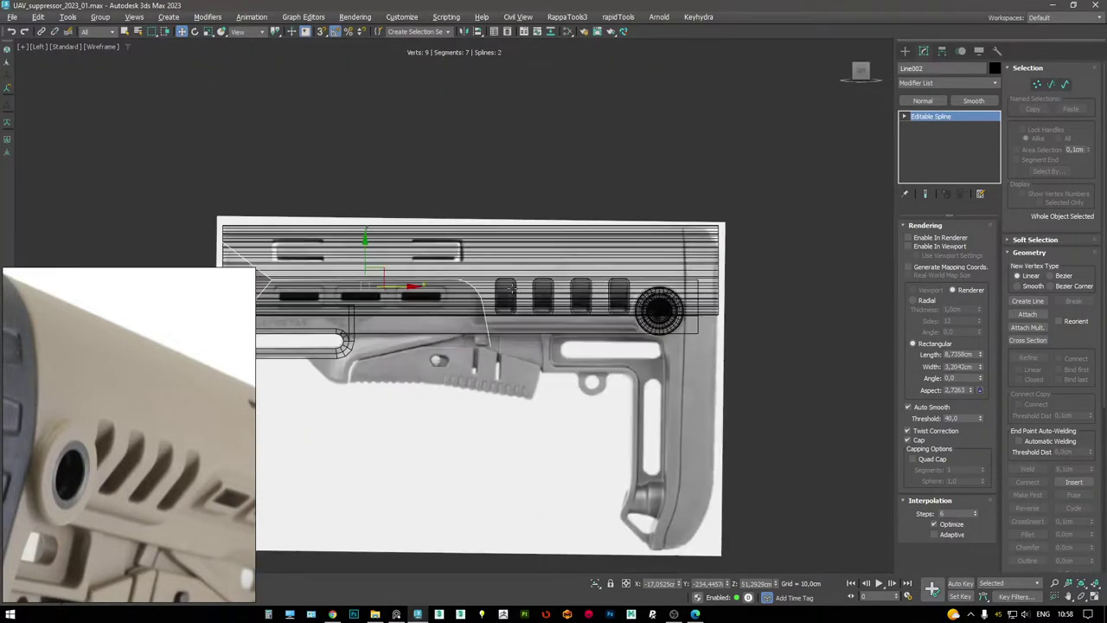
- Box-select the three unneeded shape outlines and delete them from the quad menu
left_click(597, 424)
left_click_drag(603, 439, 499, 167)
scroll(520, 298, "up", 2)
right_click(540, 307)
left_click(581, 288)
scroll(507, 302, "up", 4)
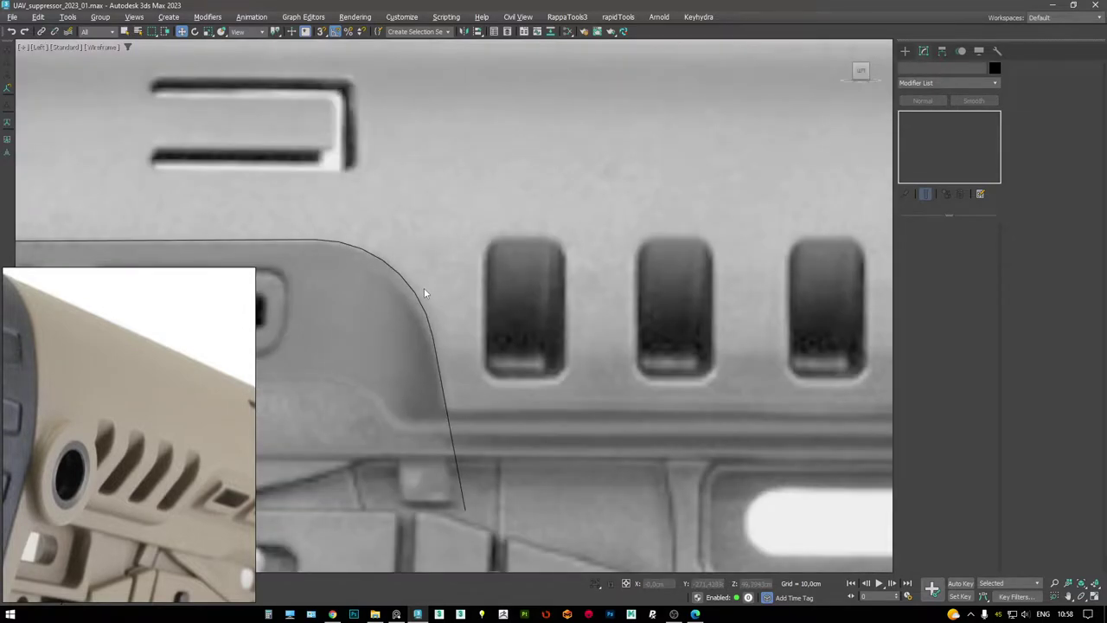
- Open the stock photo full size in the reference viewer, then maximize the Perspective view
left_click(78, 382)
left_click(77, 381)
scroll(185, 361, "up", 5)
scroll(197, 384, "down", 5)
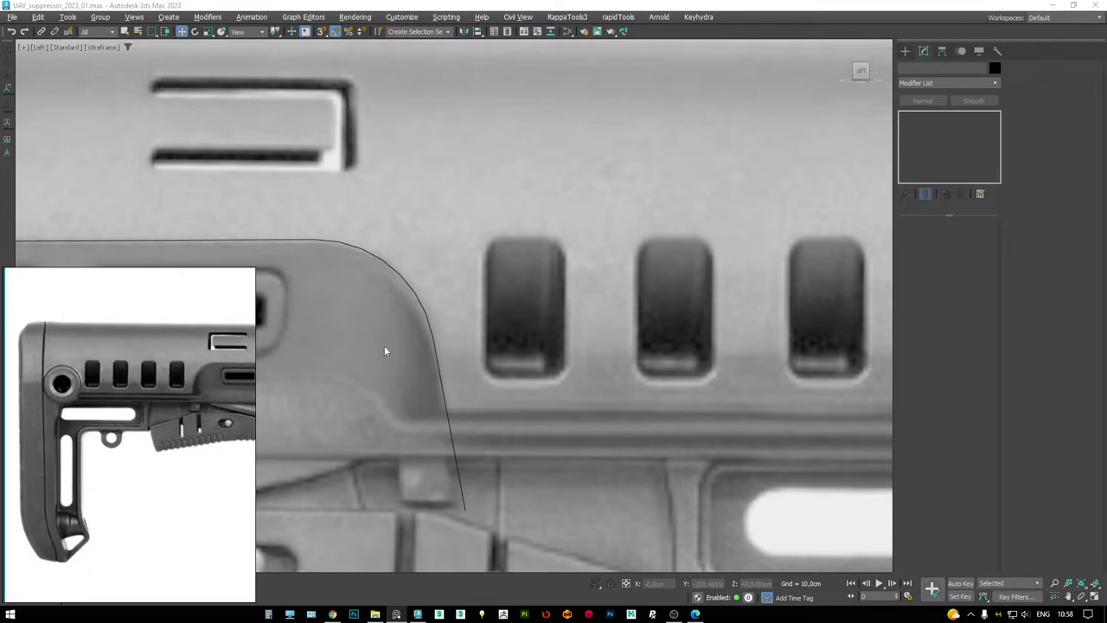
key("alt+w")
middle_click(688, 443)
key("alt+w")
scroll(655, 398, "down", 3)
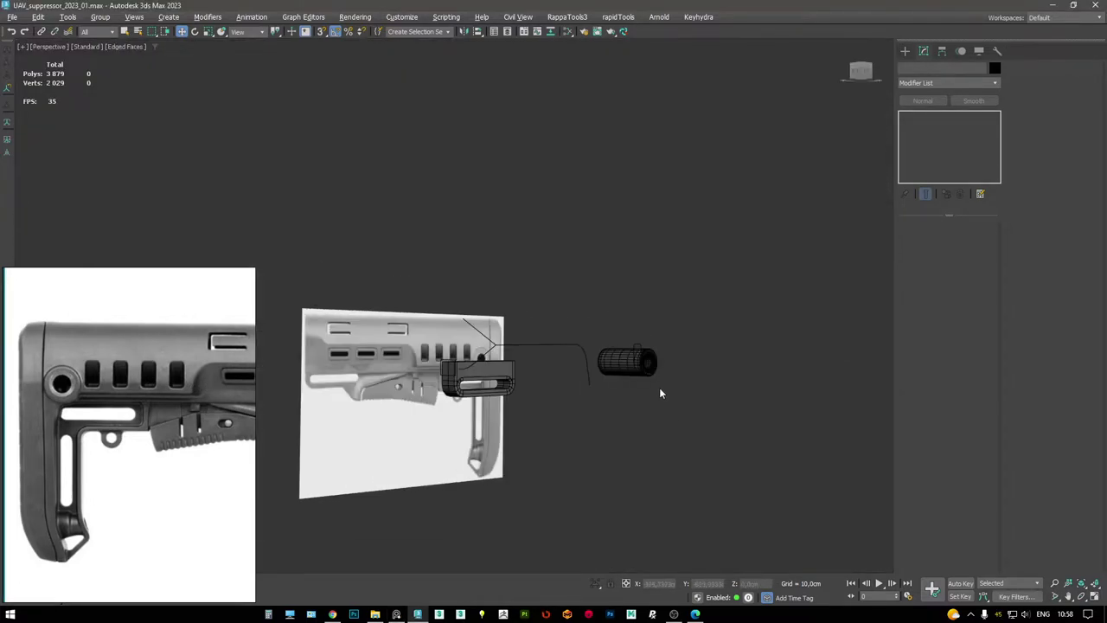
- Orbit the perspective view to show the stock's lower block and the tube's side
scroll(605, 355, "up", 4)
middle_click_drag(584, 348, 652, 310, "alt")
scroll(611, 339, "up", 5)
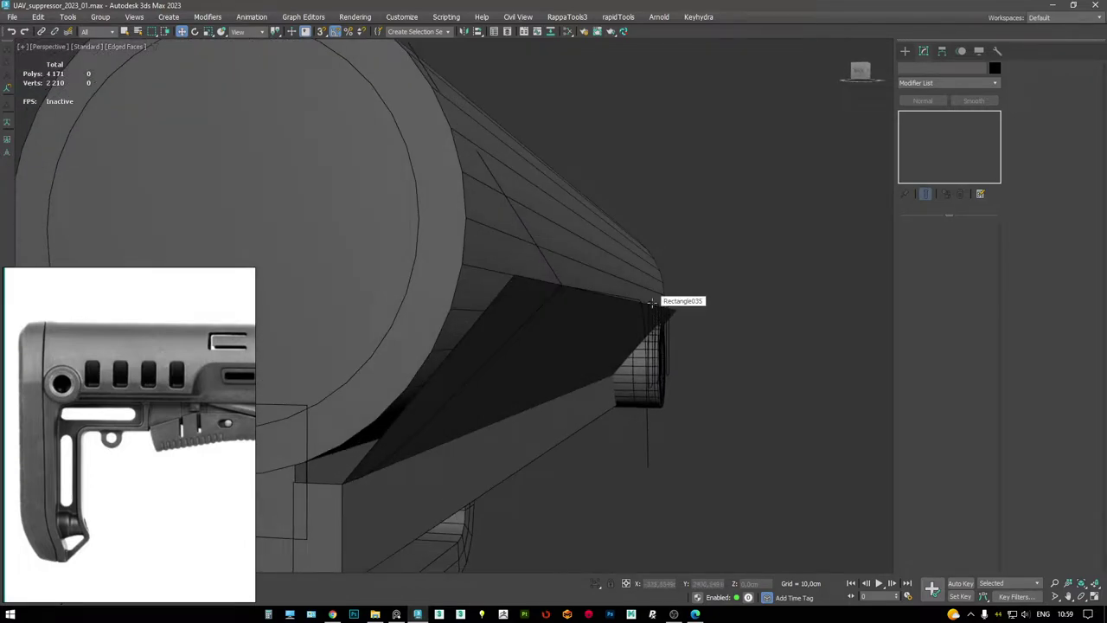
middle_click_drag(543, 290, 530, 292, "alt")
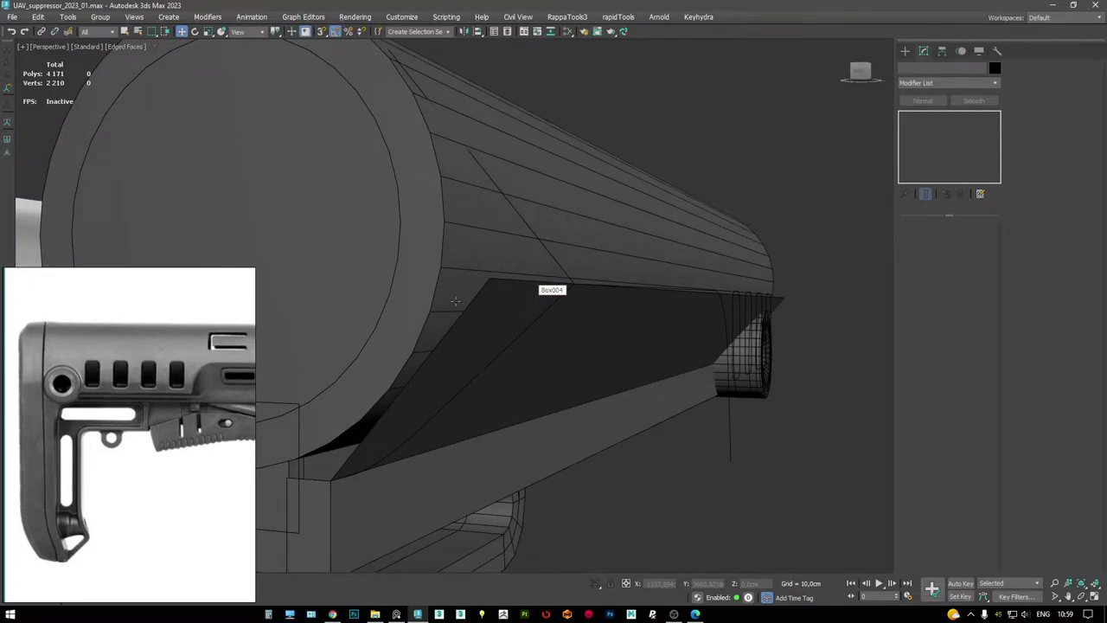
- Pan and zoom the reference board to a close-up of the beige stock's angled slots
scroll(130, 416, "down", 4)
scroll(147, 430, "up", 4)
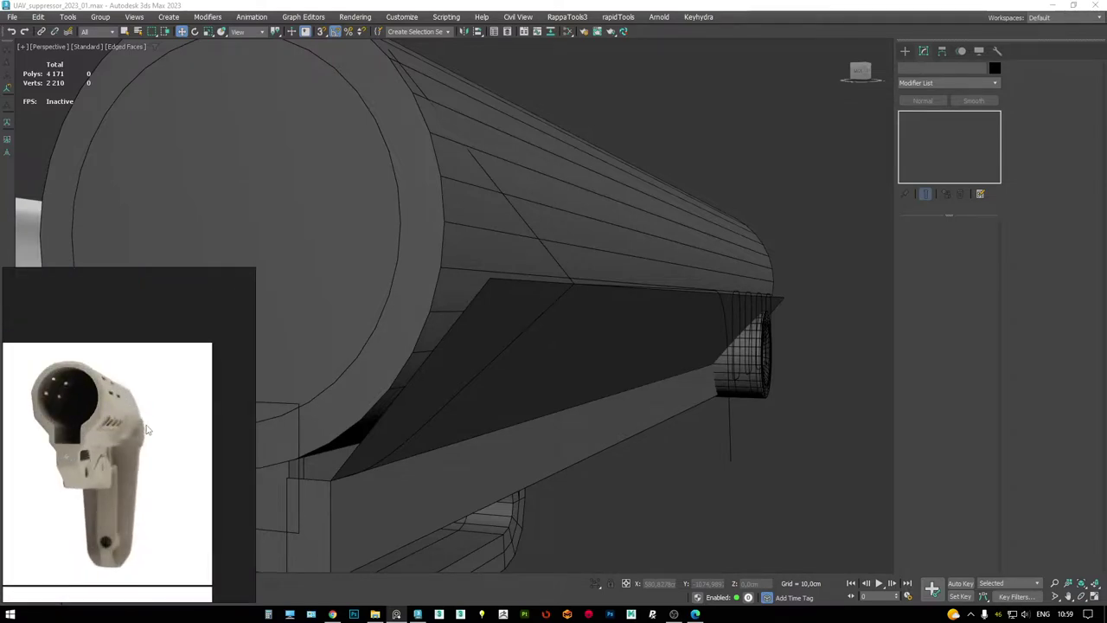
scroll(147, 430, "up", 3)
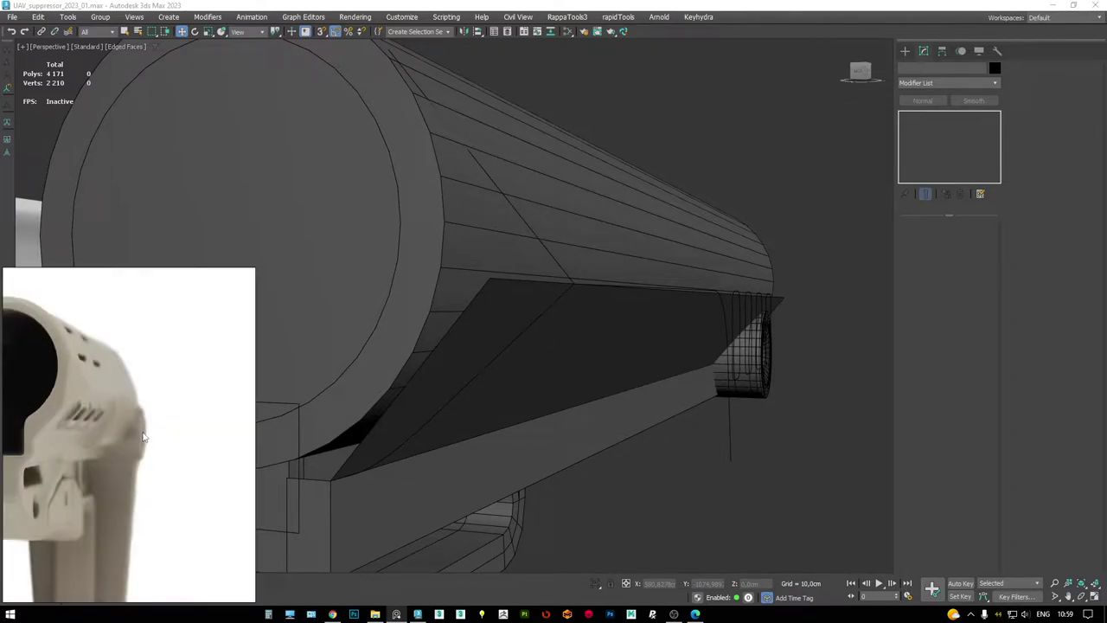
scroll(143, 437, "down", 5)
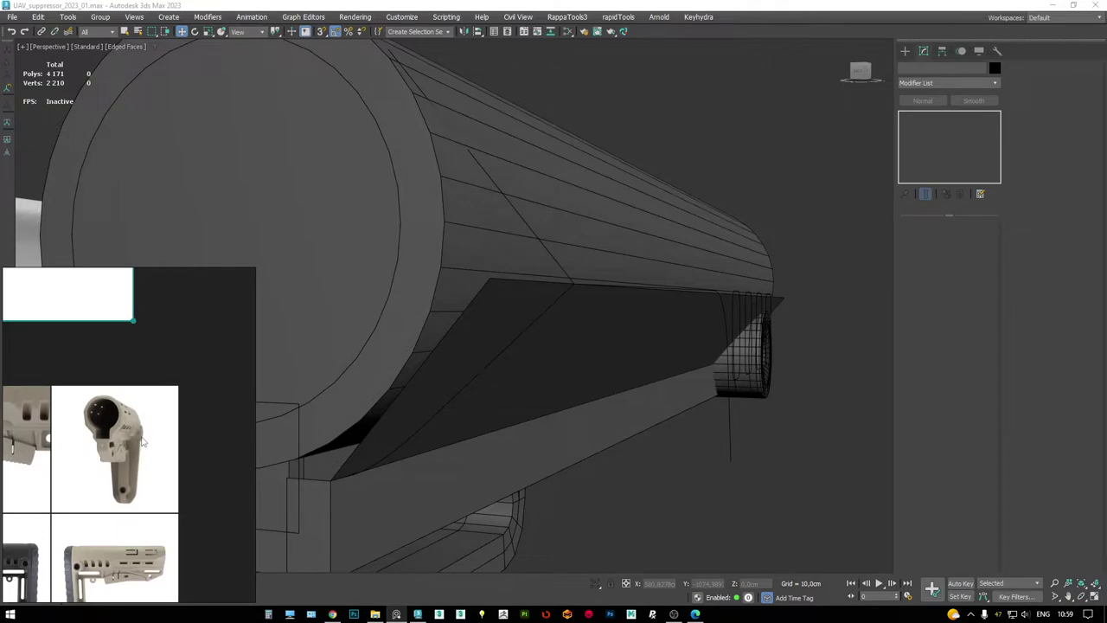
scroll(157, 471, "up", 2)
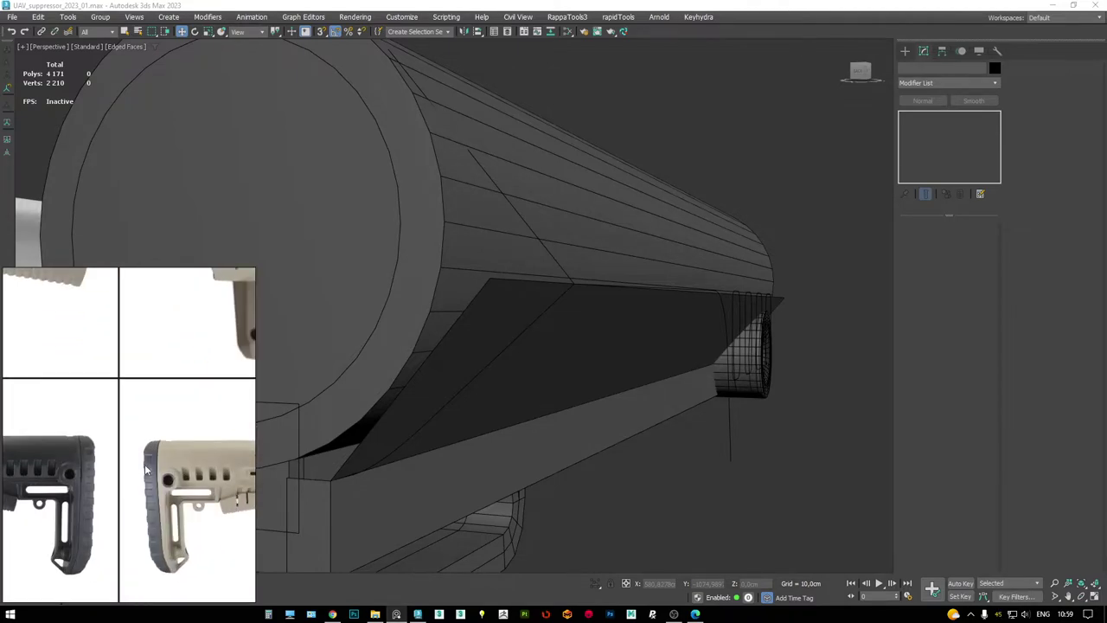
scroll(64, 463, "up", 4)
middle_click_drag(64, 457, 201, 473)
scroll(137, 465, "up", 1)
scroll(136, 468, "down", 4)
middle_click_drag(116, 433, 138, 469)
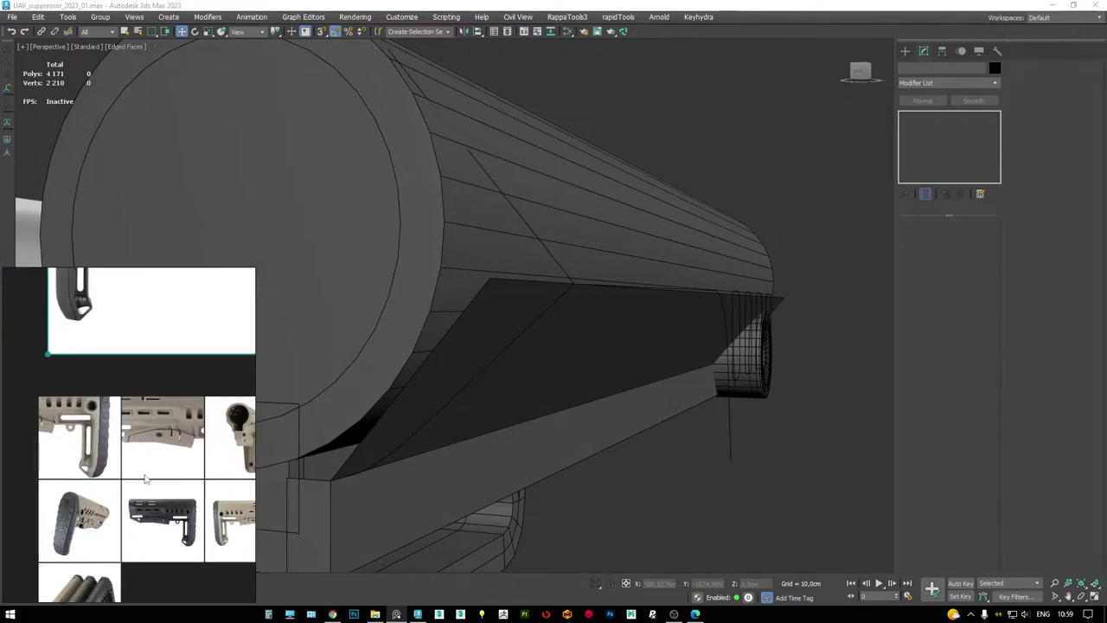
scroll(139, 471, "up", 3)
scroll(78, 544, "up", 3)
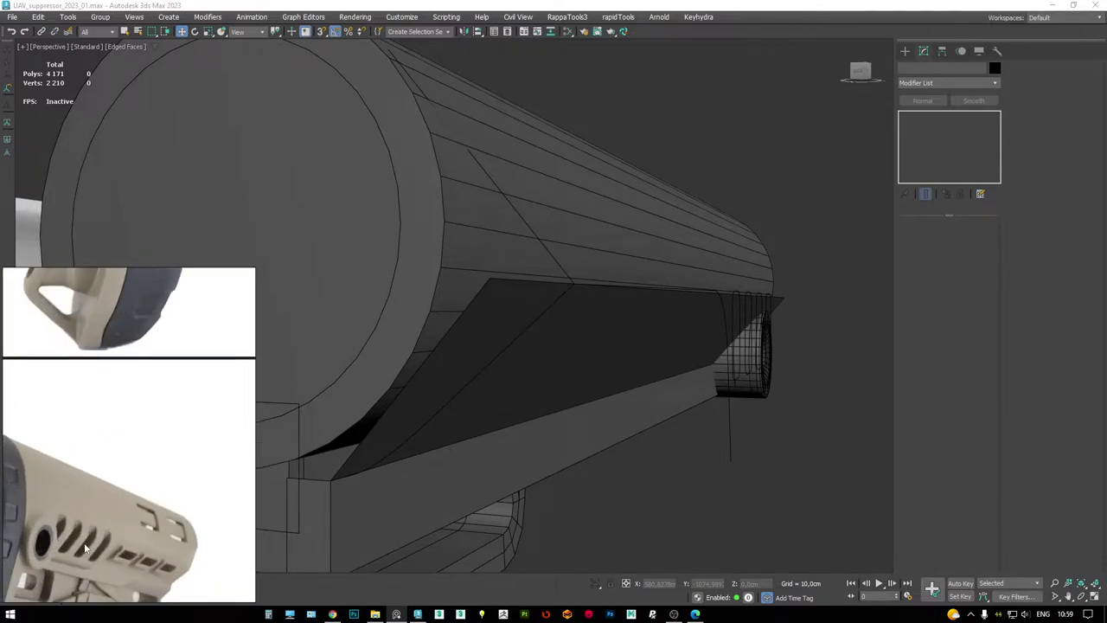
scroll(130, 498, "up", 2)
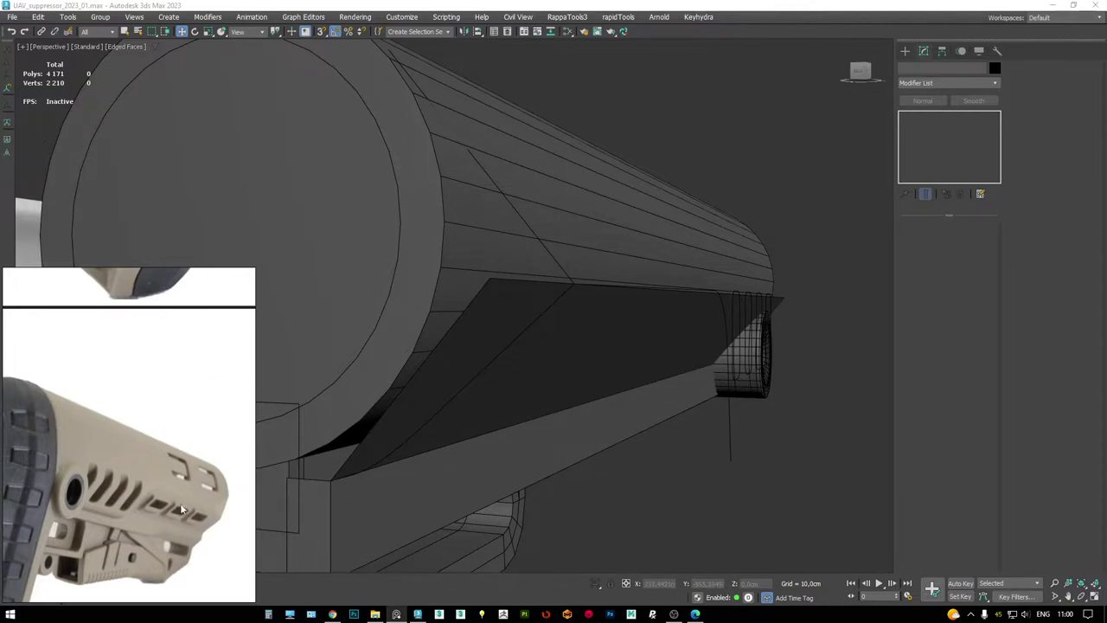
- Pan and zoom the reference board across the stock's slot details
right_click_drag(182, 509, 173, 465)
scroll(173, 459, "up", 3)
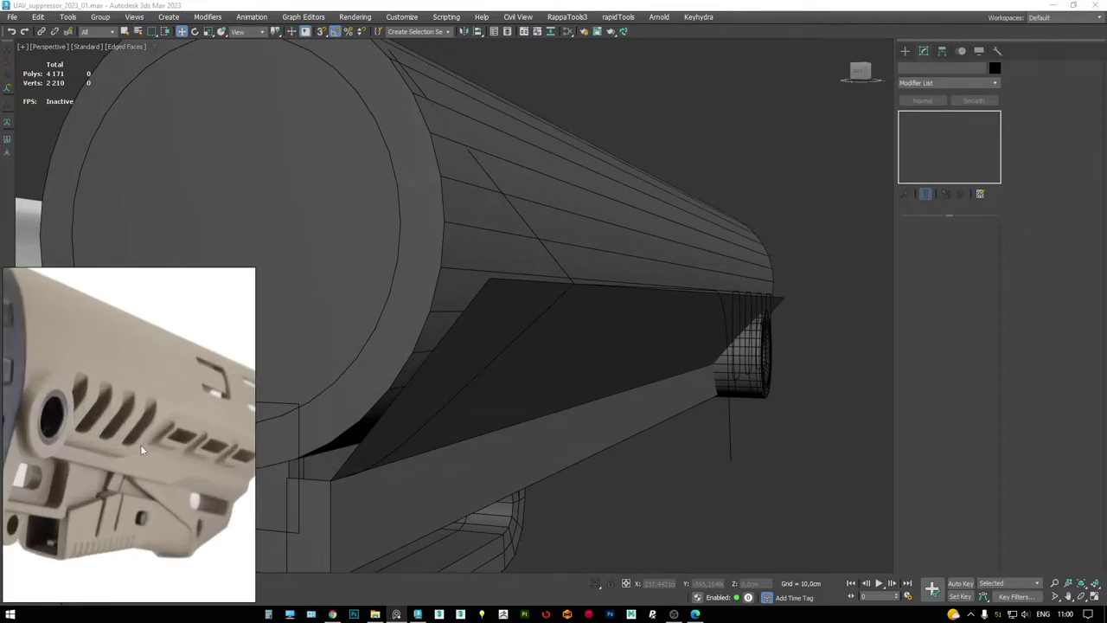
scroll(153, 460, "down", 3)
scroll(152, 461, "down", 3)
scroll(120, 362, "up", 6)
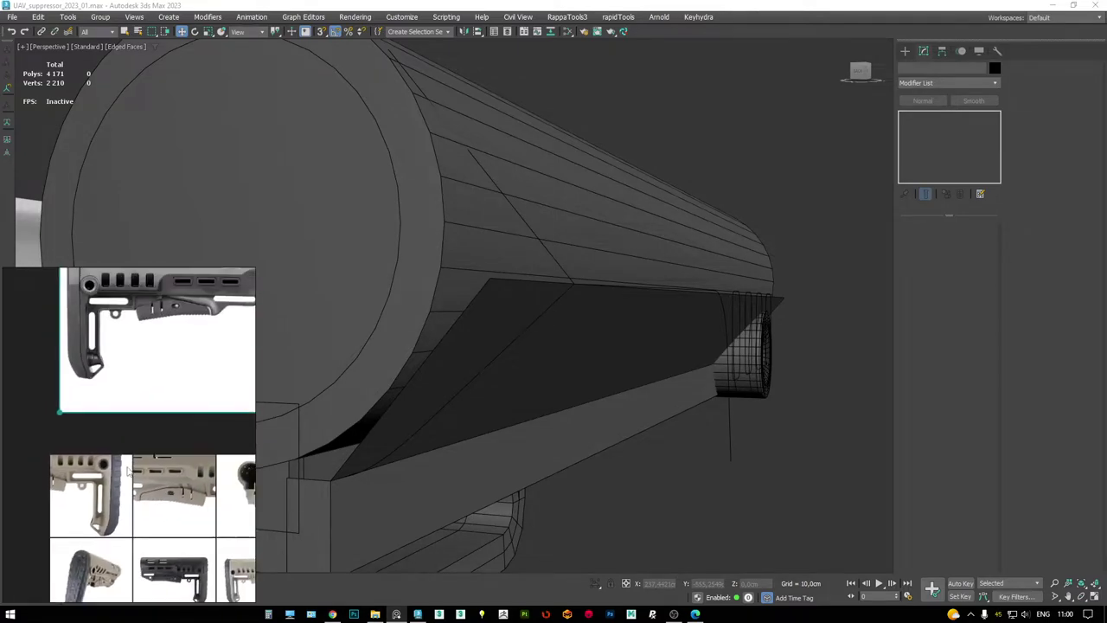
right_click_drag(120, 363, 96, 393)
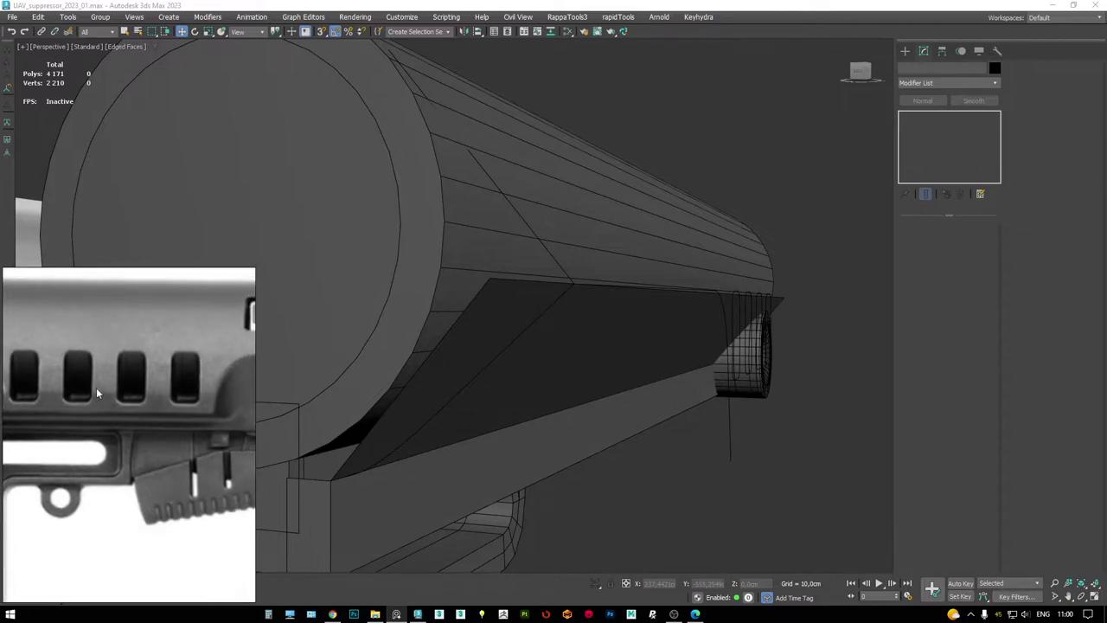
scroll(67, 369, "down", 7)
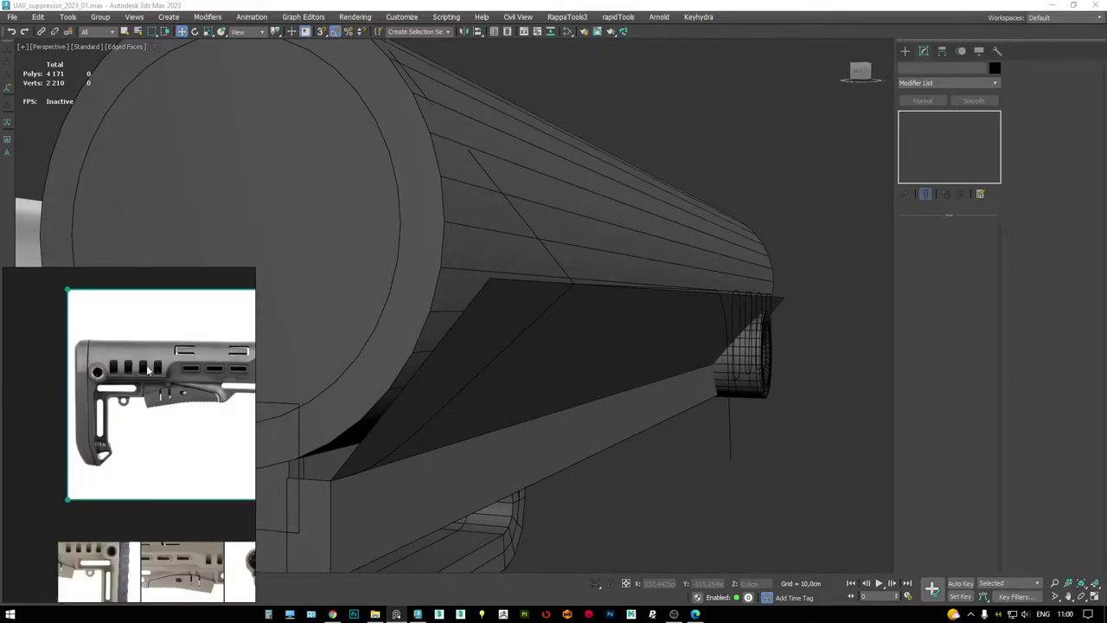
scroll(76, 372, "up", 3)
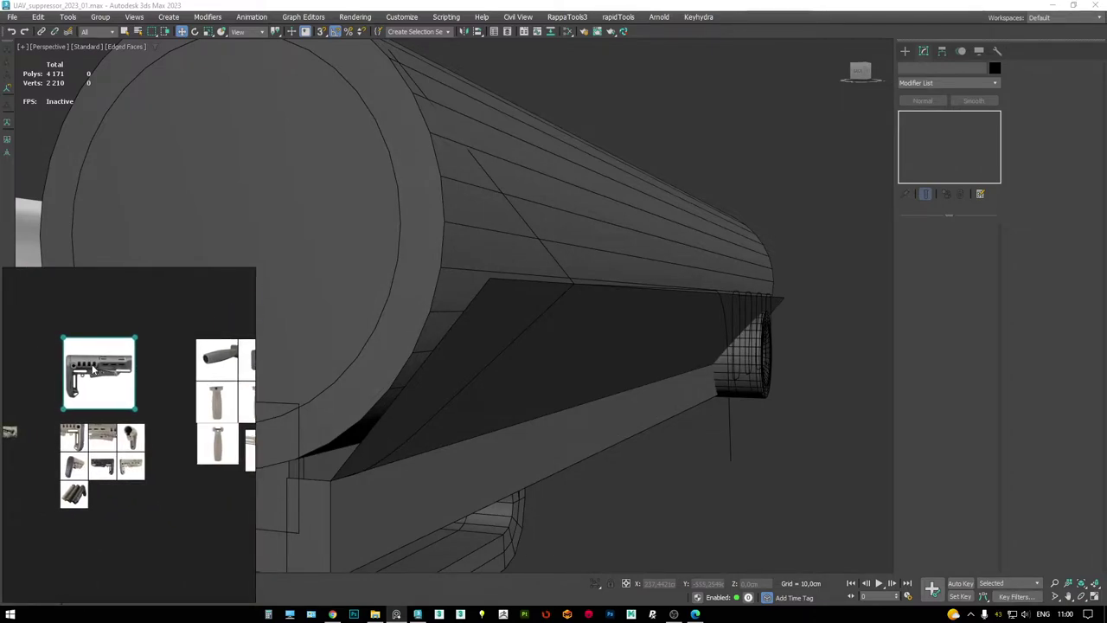
- In the project folder, open refs\01, select DLG TACTICAL DLG-053.jpg and copy its file name
mouse_move(374, 613)
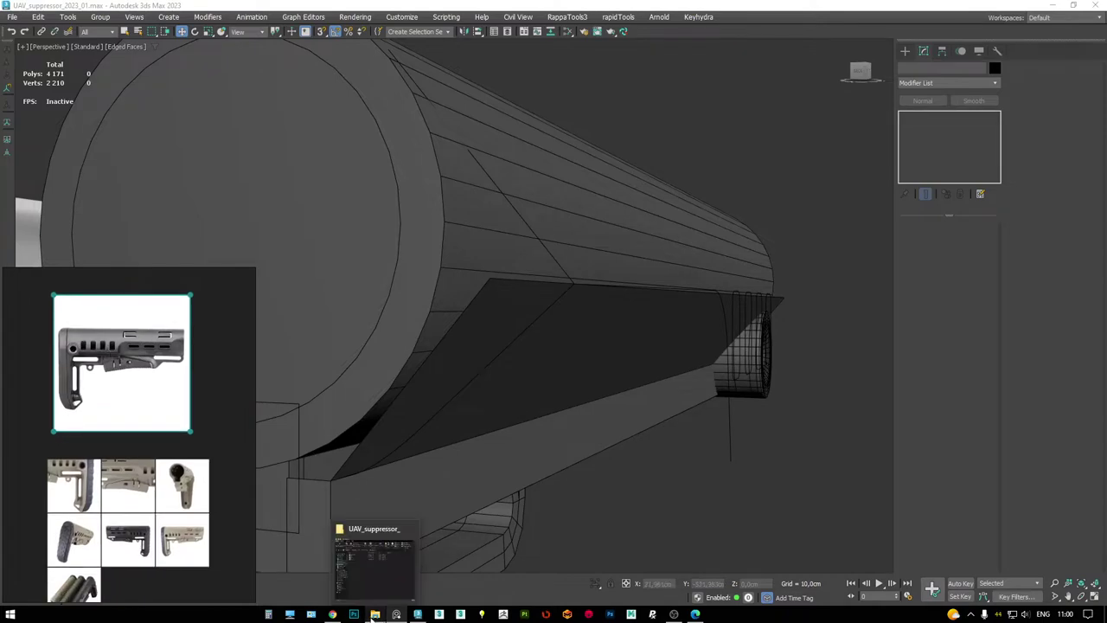
left_click(361, 571)
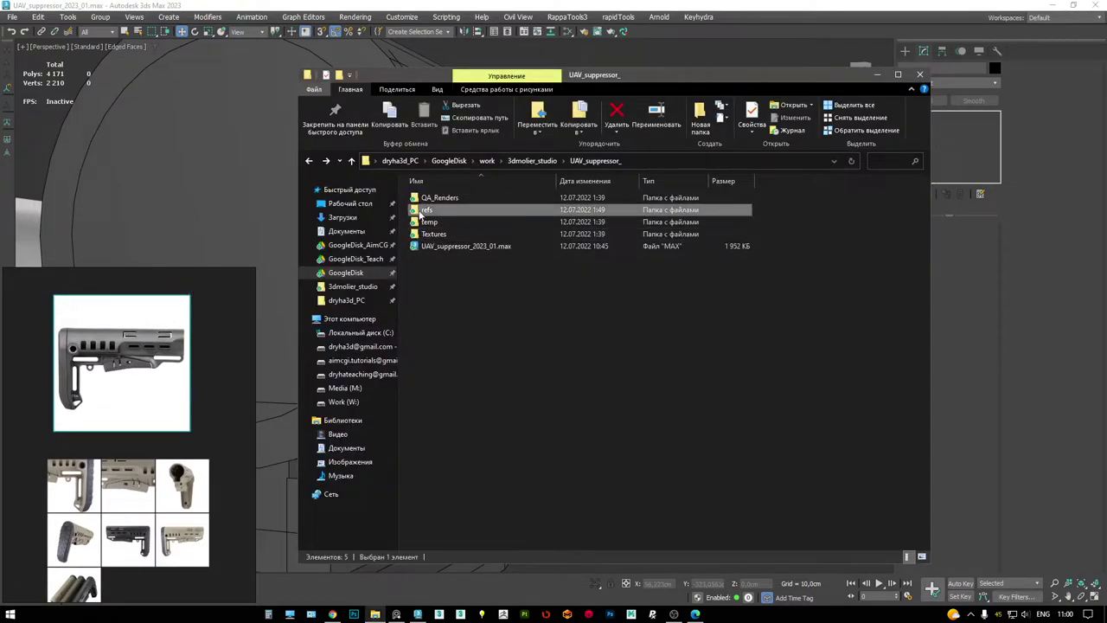
double_click(427, 209)
double_click(437, 212)
left_click(697, 212)
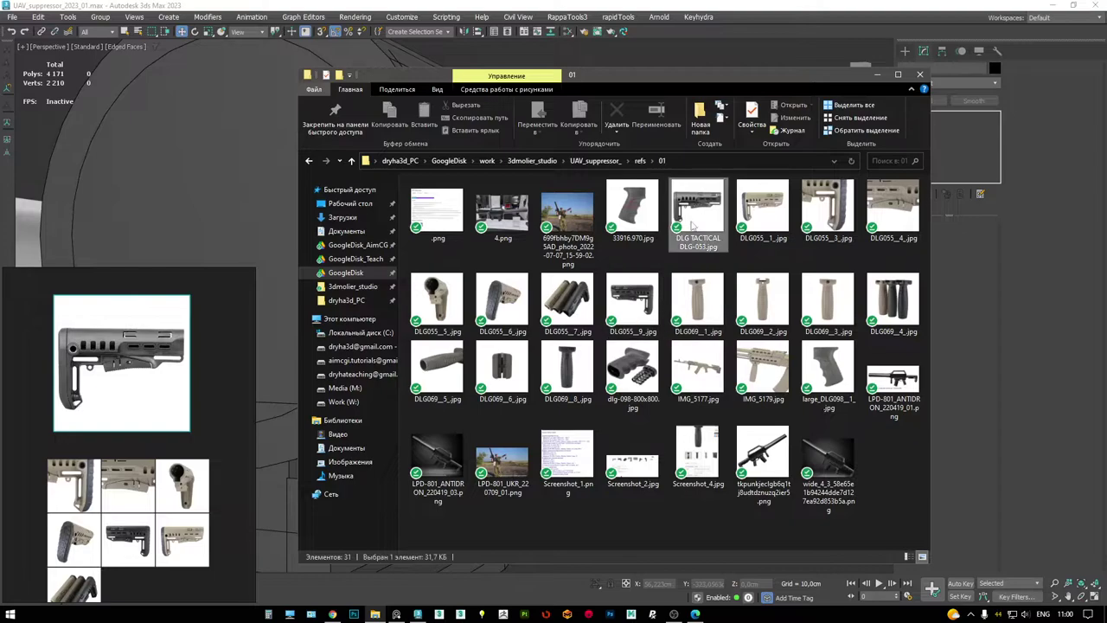
key("F2")
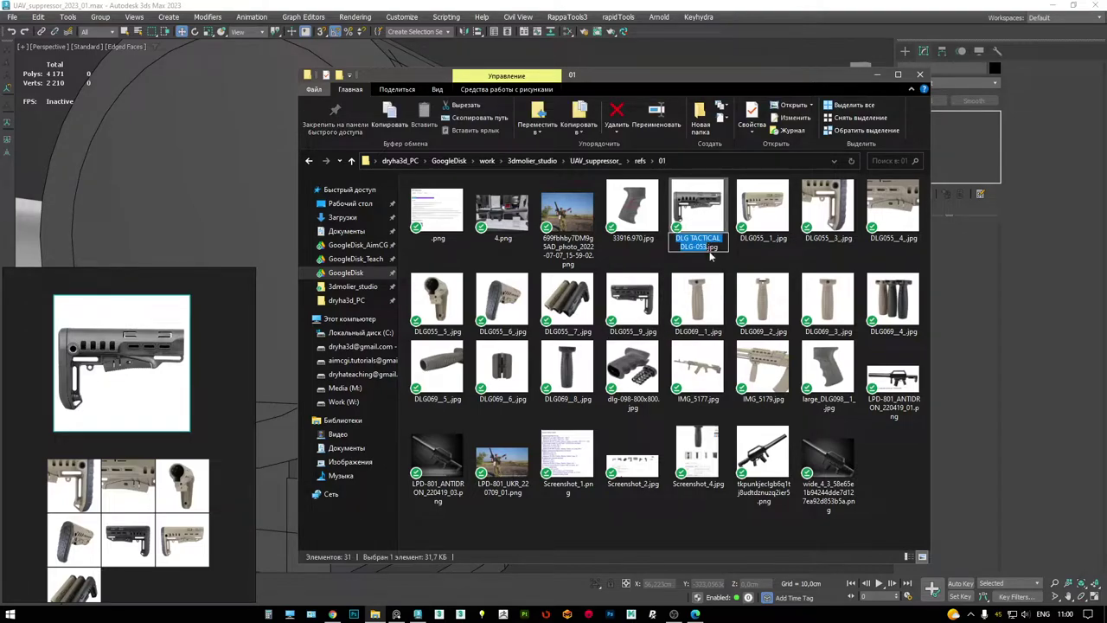
left_click(10, 613)
- Search Google Images for 'DLG TACTICAL DLG-053' in a new browser tab
left_click(695, 613)
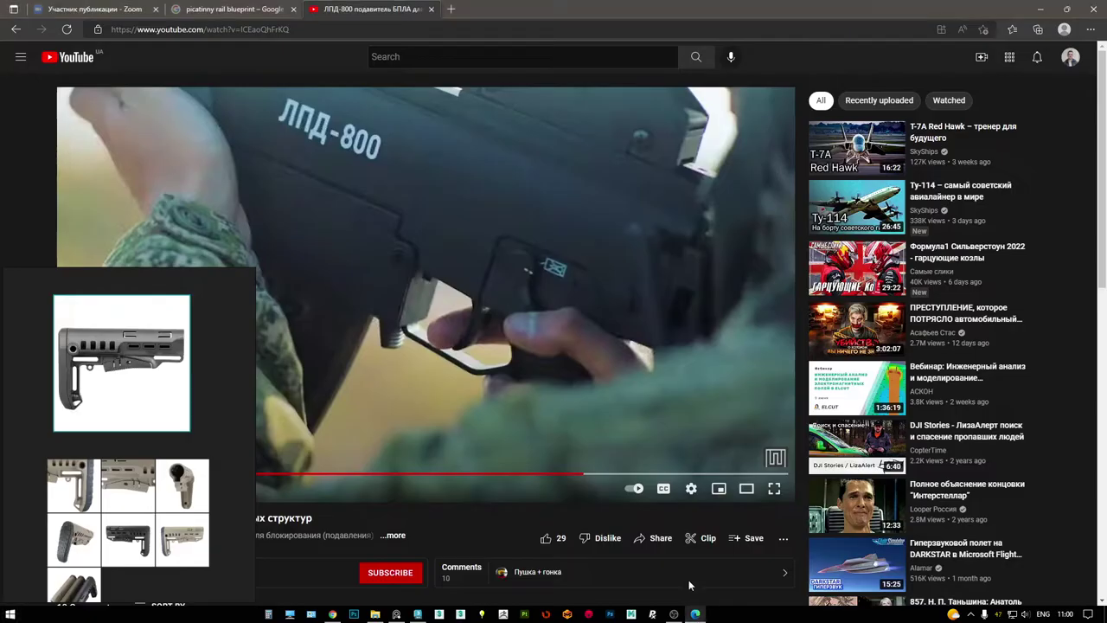
left_click(451, 8)
key("ctrl+v")
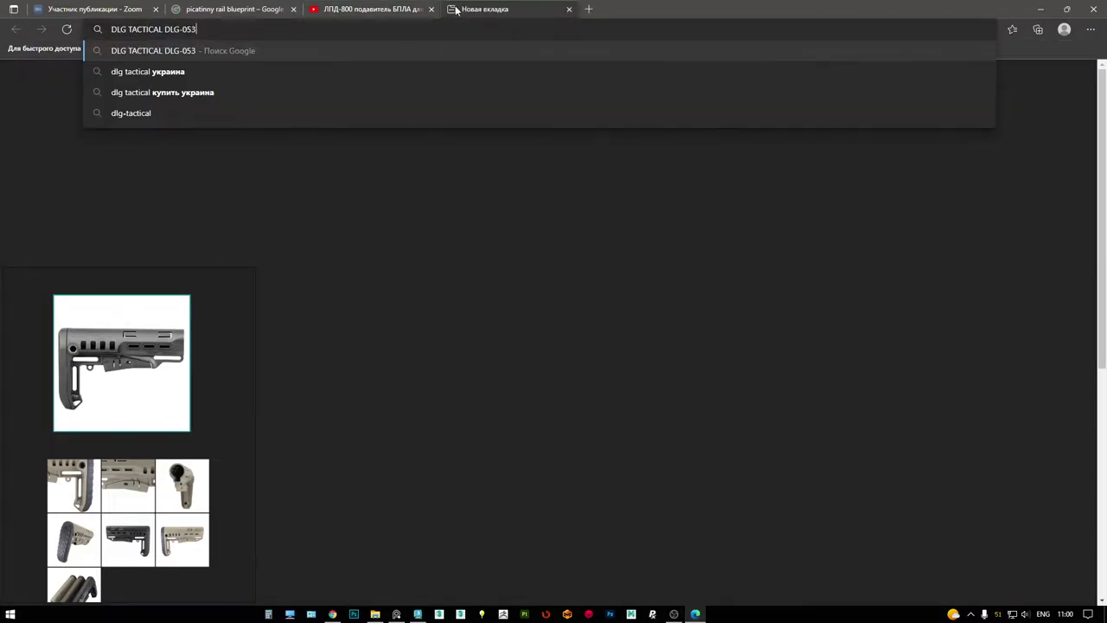
key("Return")
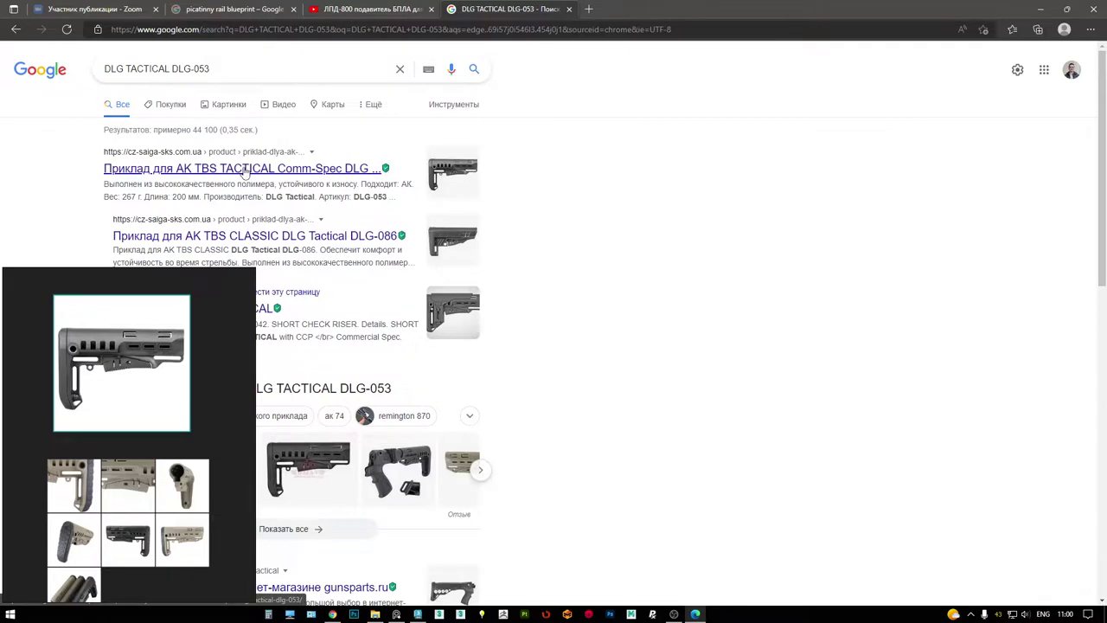
left_click(223, 105)
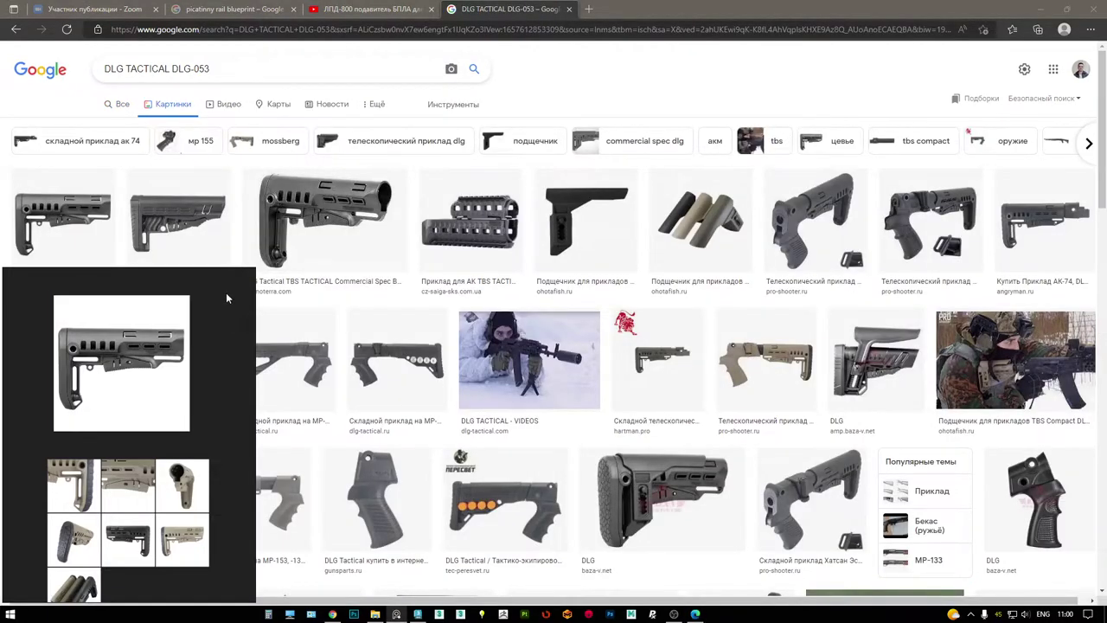
- Unpin the reference board, preview the TBS TACTICAL Commercial Spec buttstock image and drag it onto the board
key("ctrl+shift+a")
left_click(617, 106)
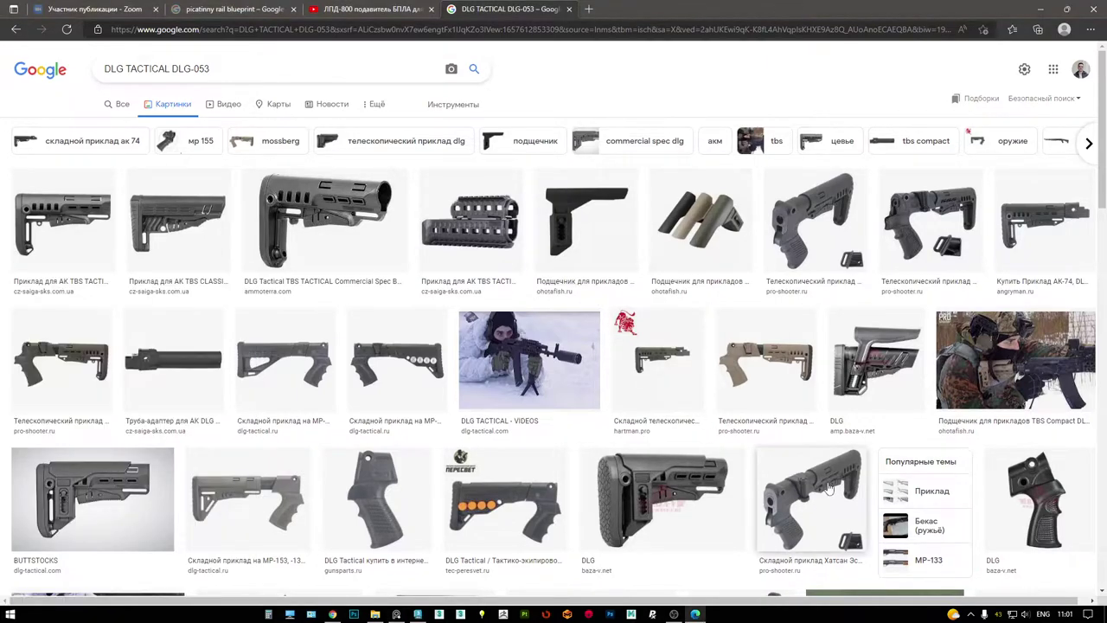
left_click(835, 488)
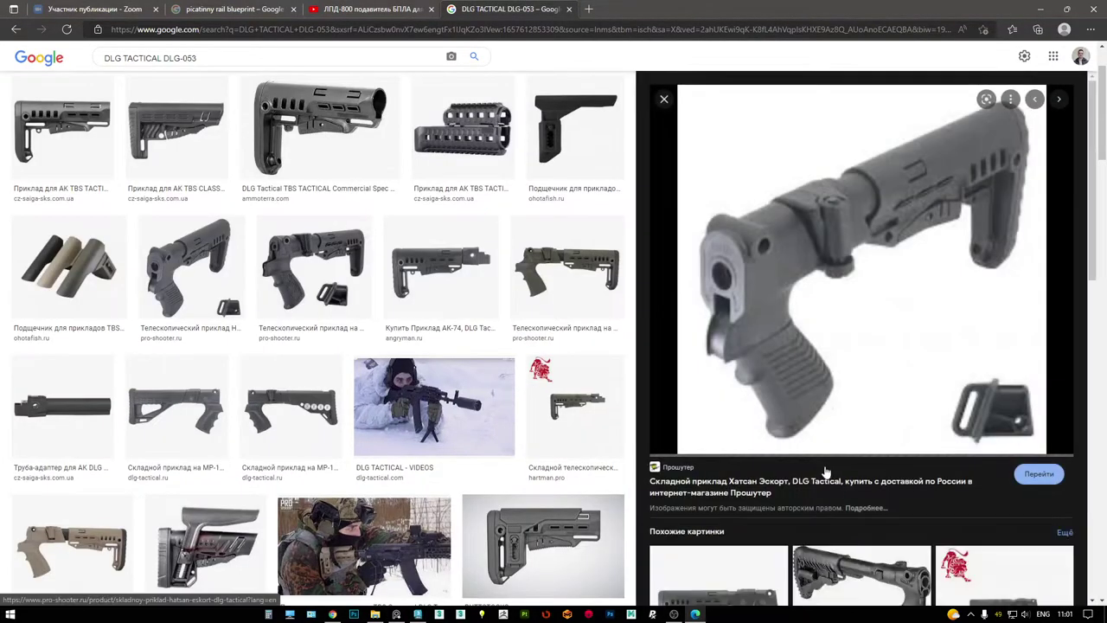
scroll(826, 469, "down", 5)
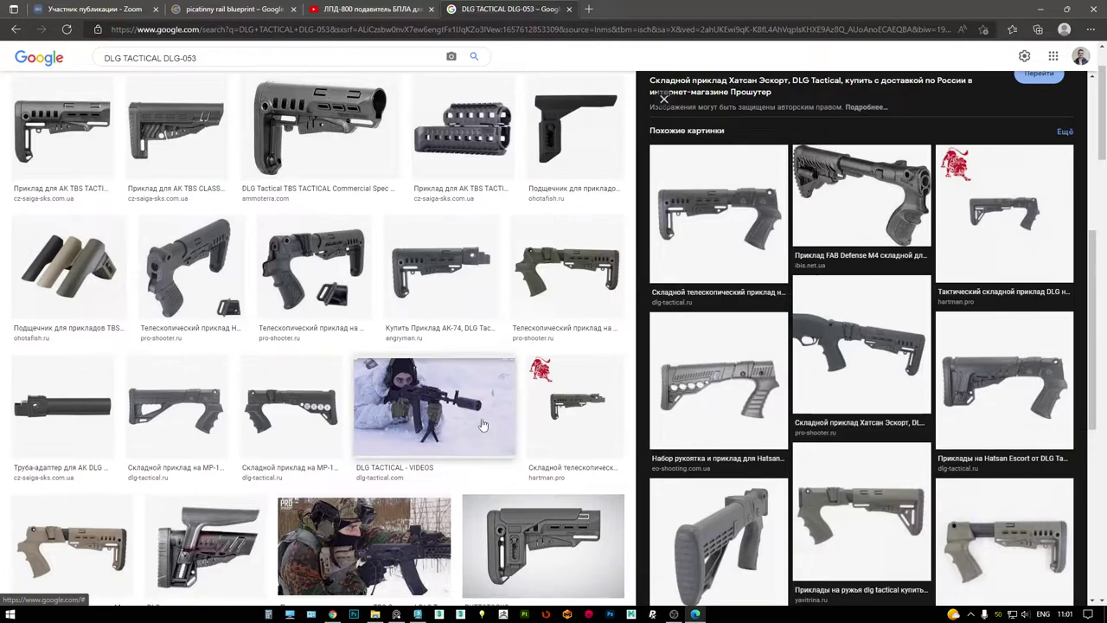
scroll(386, 357, "up", 1)
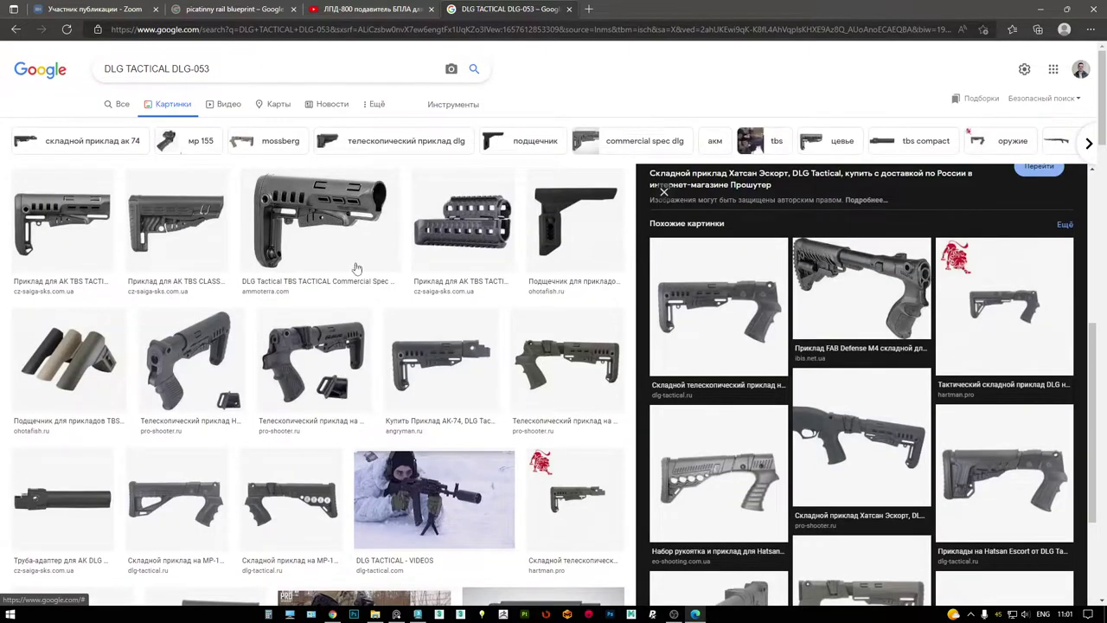
left_click(334, 232)
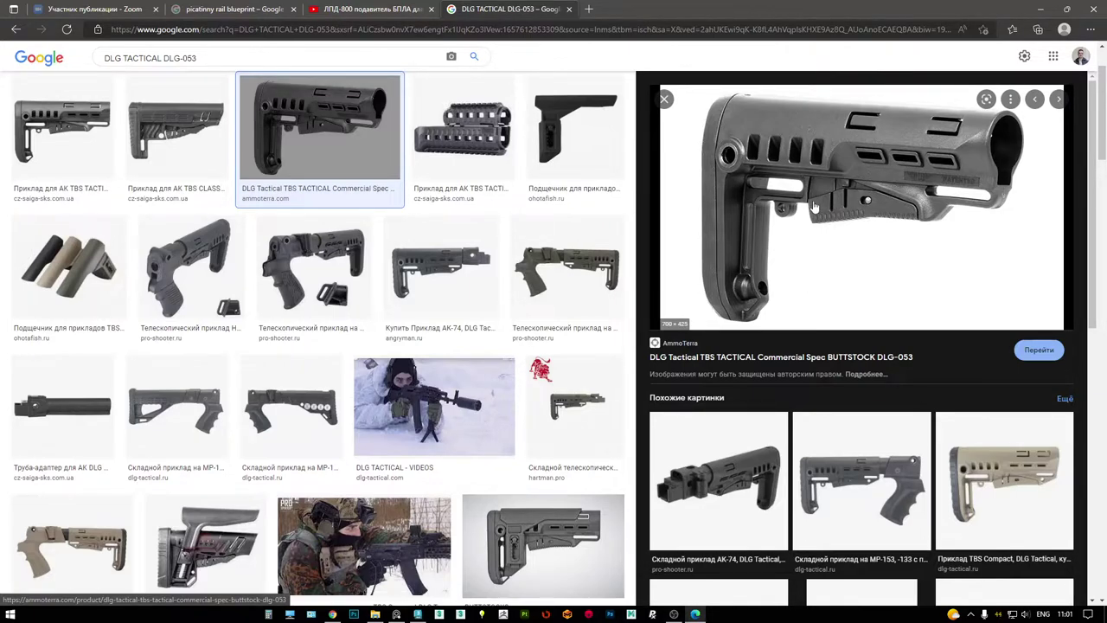
right_click(814, 207)
left_click(768, 199)
left_click_drag(768, 199, 193, 381)
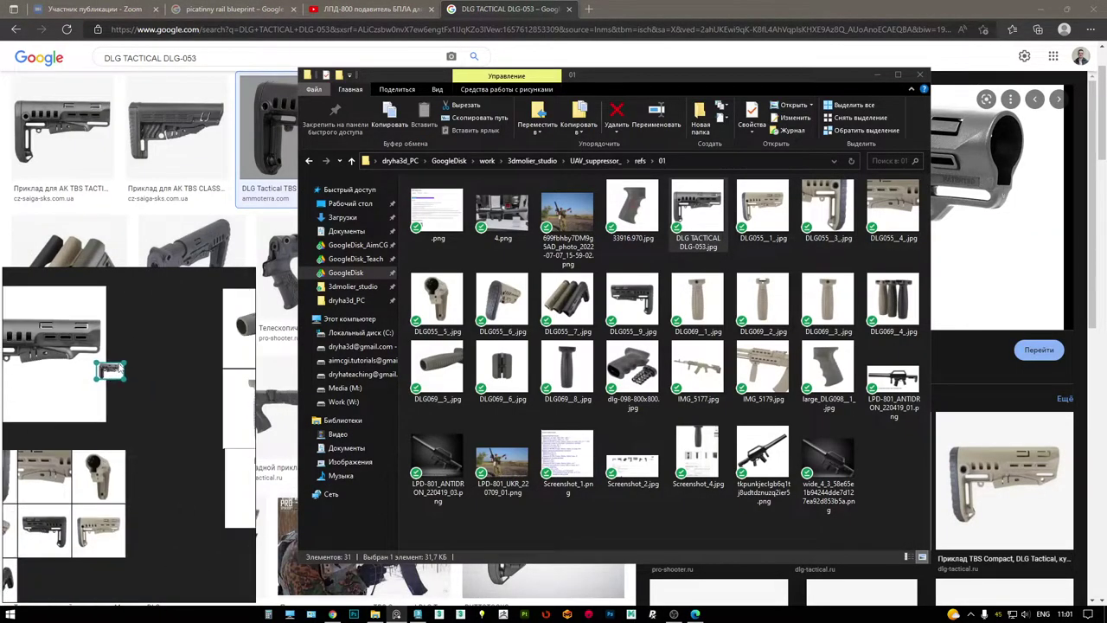
- Enlarge and reposition the DLG-053 buttstock photo on the board, then minimize the refs folder window
left_click_drag(124, 364, 211, 338)
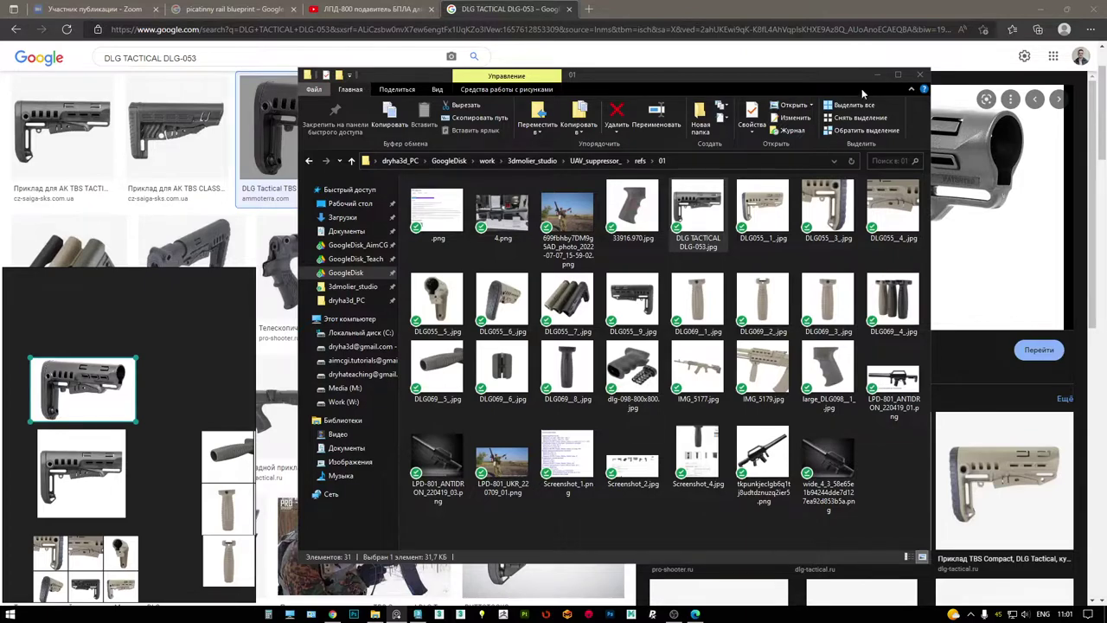
left_click(877, 74)
scroll(838, 349, "down", 3)
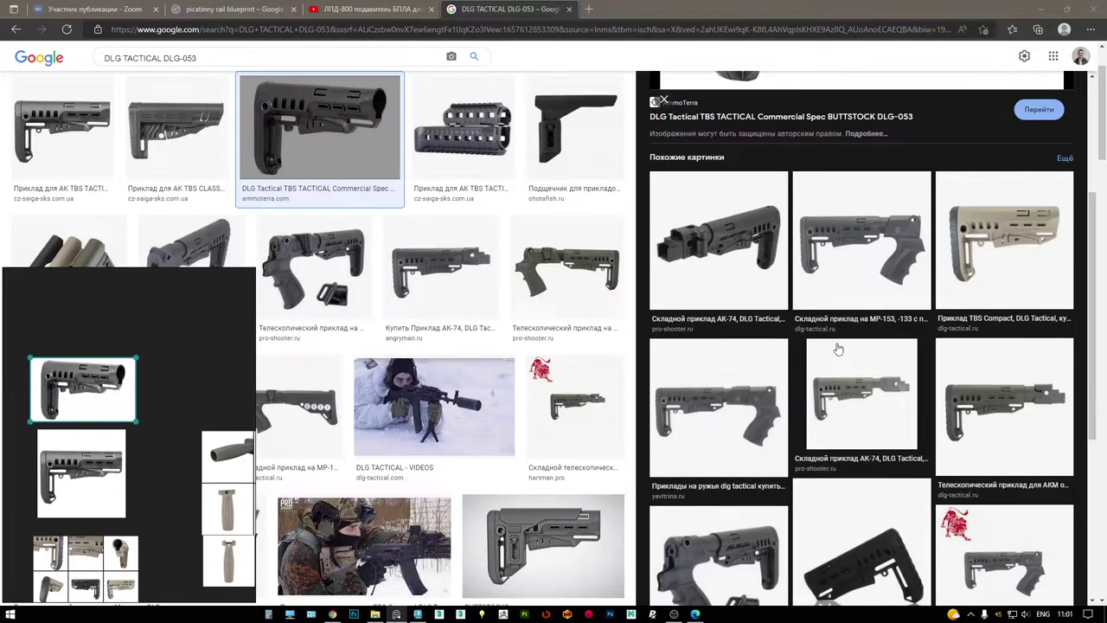
- Browse the TBS TACTICAL results and open the buttstock image's large preview
scroll(837, 349, "up", 3)
left_click_drag(166, 349, 181, 331)
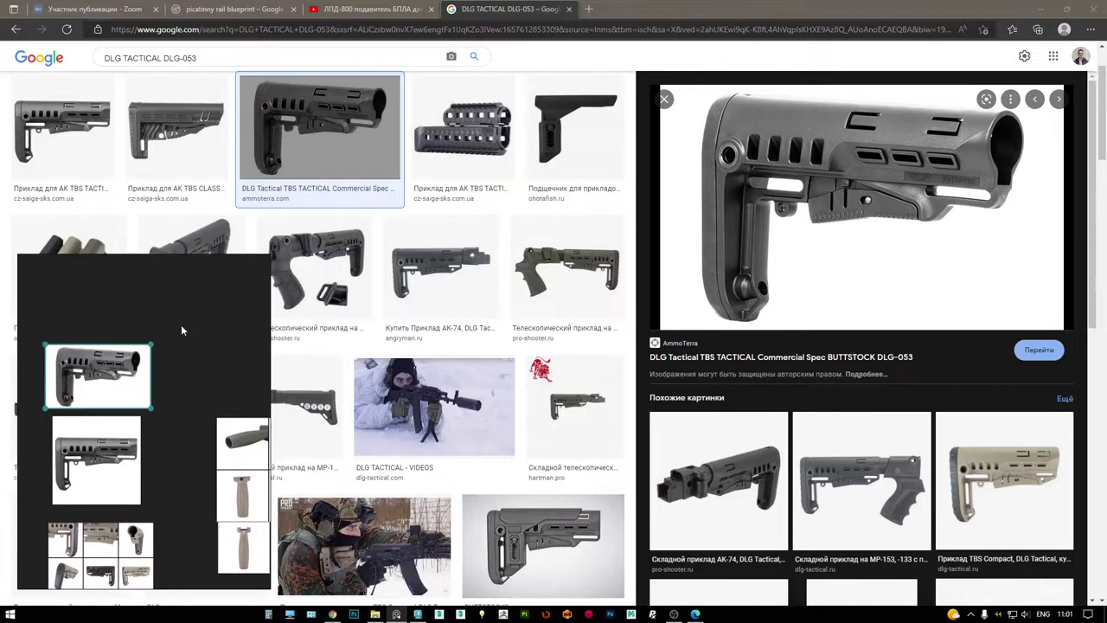
left_click(62, 129)
scroll(861, 334, "down", 1)
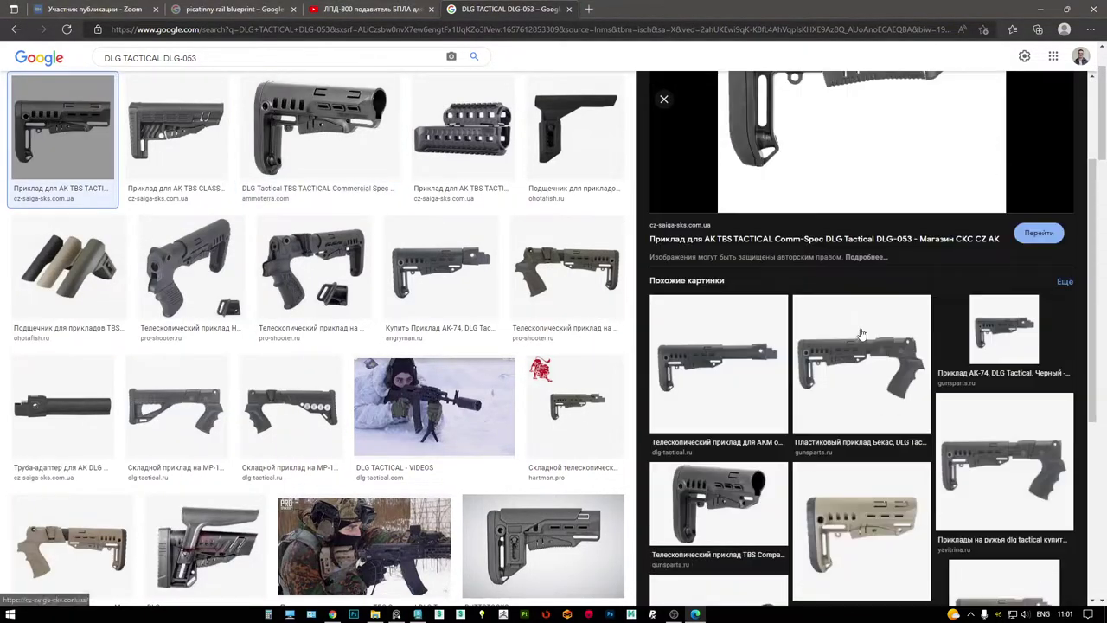
scroll(861, 336, "down", 2)
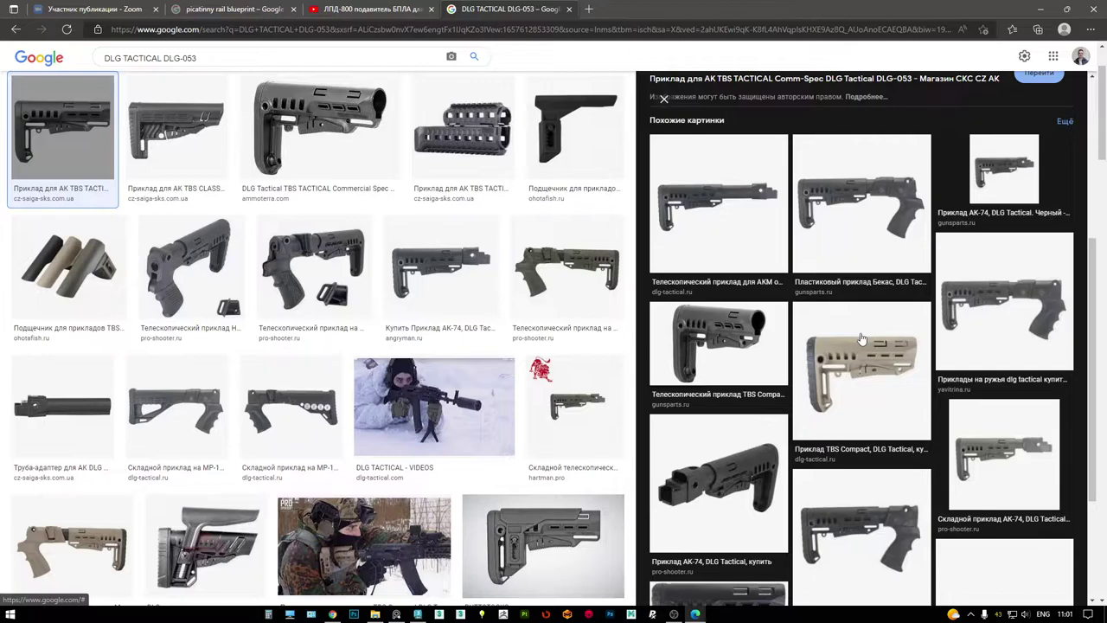
scroll(862, 339, "down", 2)
scroll(854, 341, "down", 6)
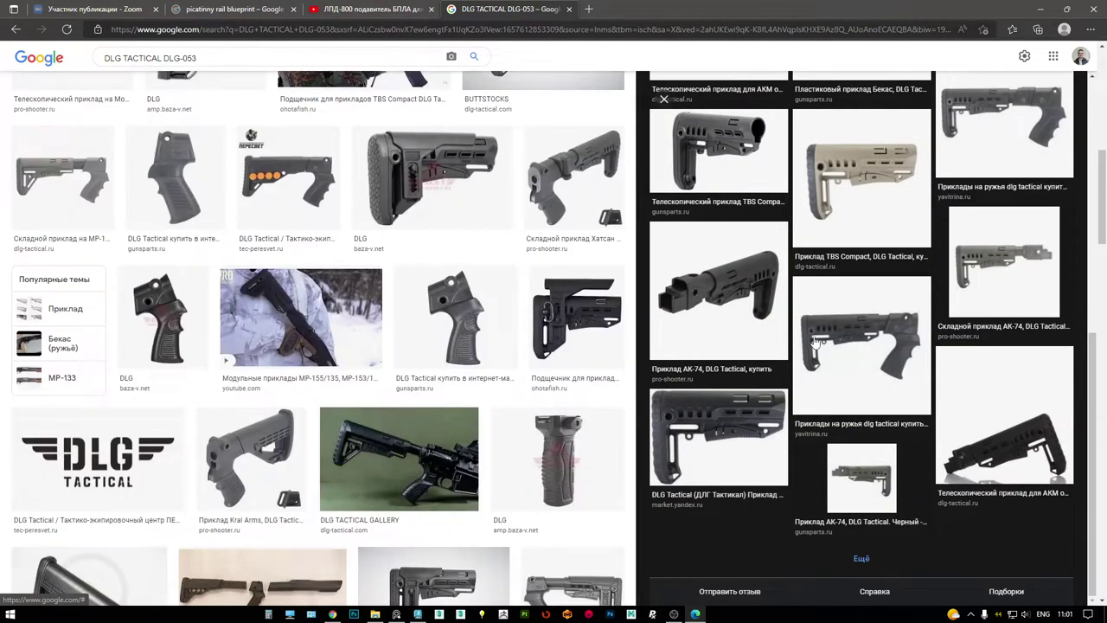
scroll(814, 342, "down", 3)
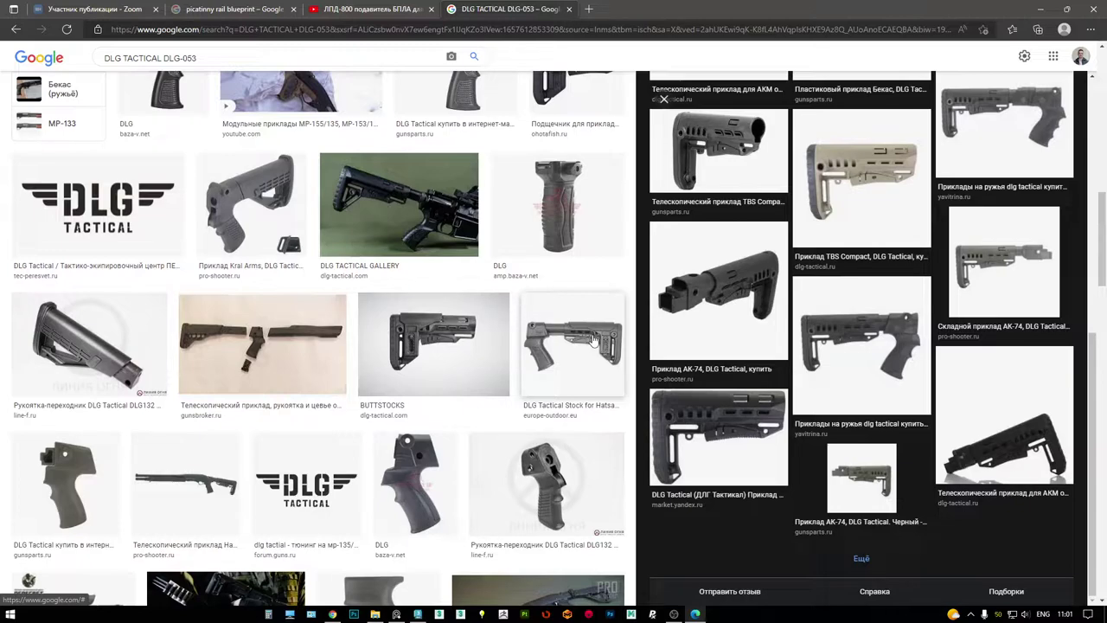
scroll(594, 340, "down", 3)
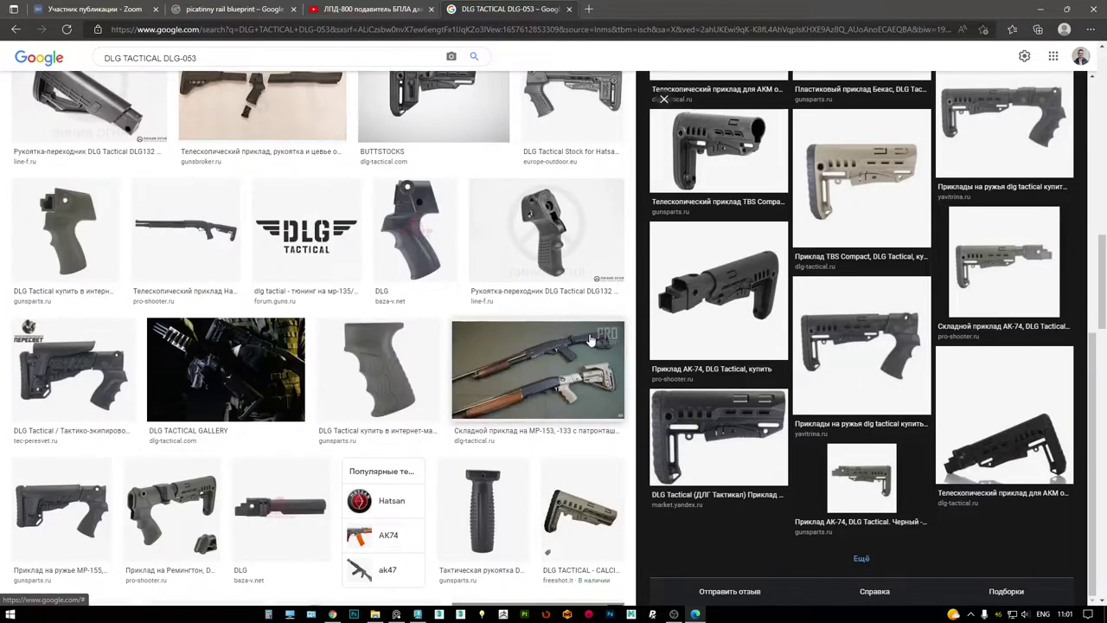
scroll(591, 340, "down", 5)
scroll(589, 340, "down", 4)
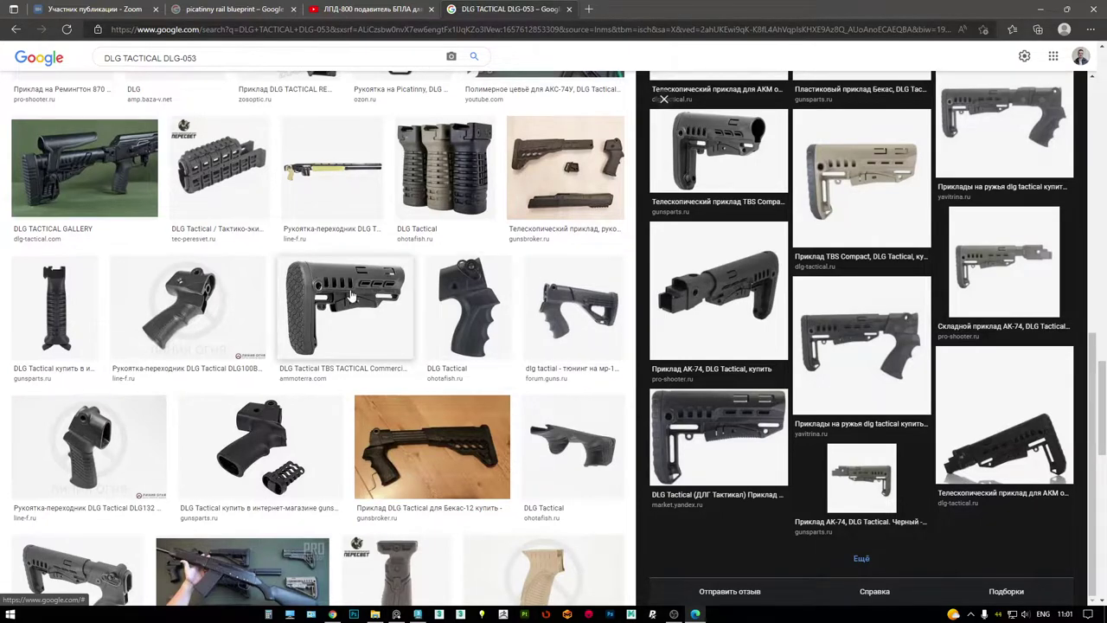
left_click(353, 296)
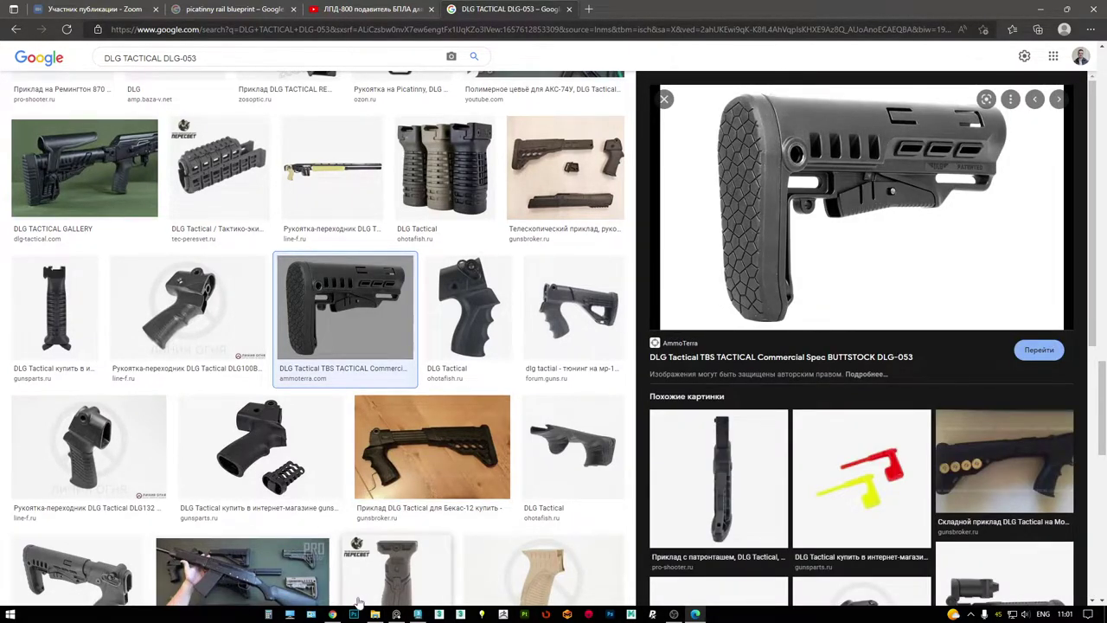
- Drop the TBS buttstock photo onto the reference board, position and deselect it, then close the browser
left_click(396, 614)
left_click_drag(104, 376, 200, 382)
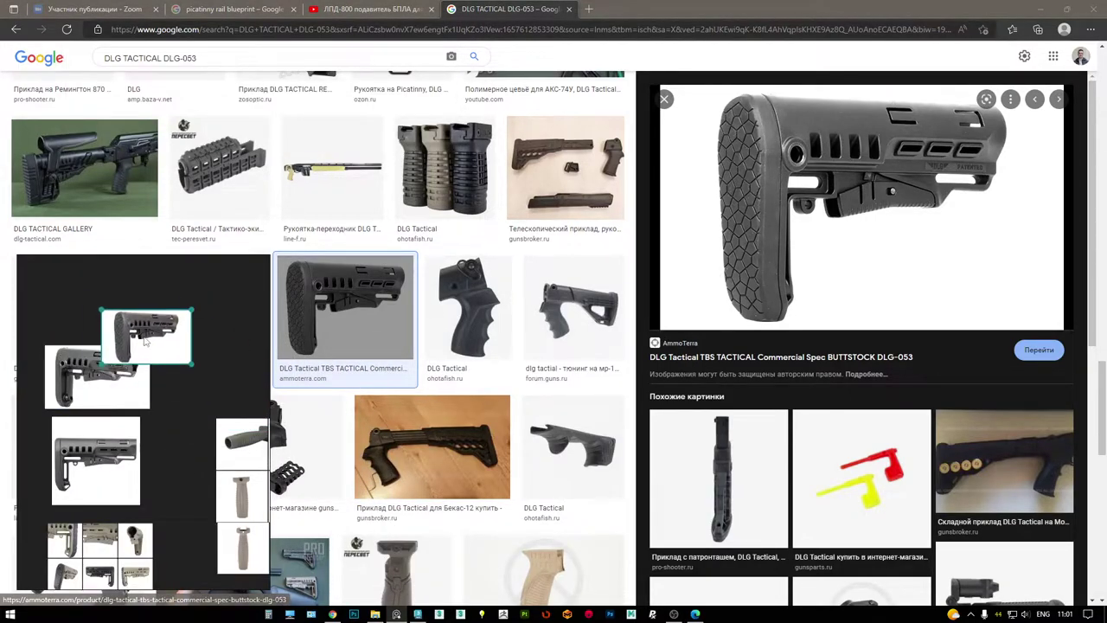
left_click_drag(100, 316, 96, 316)
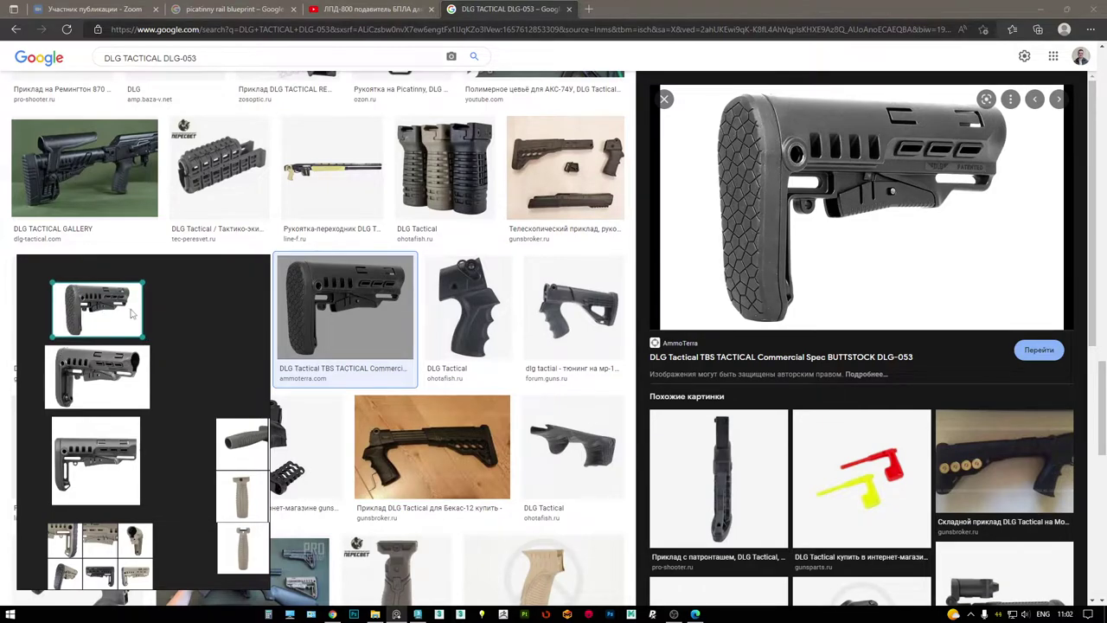
left_click(205, 325)
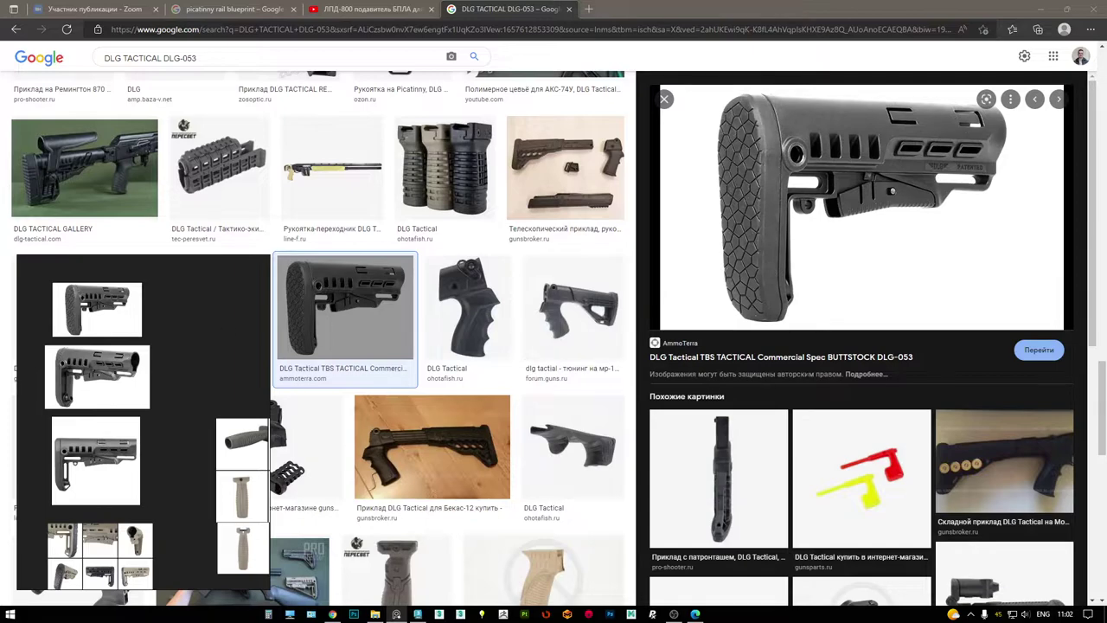
scroll(835, 376, "down", 4)
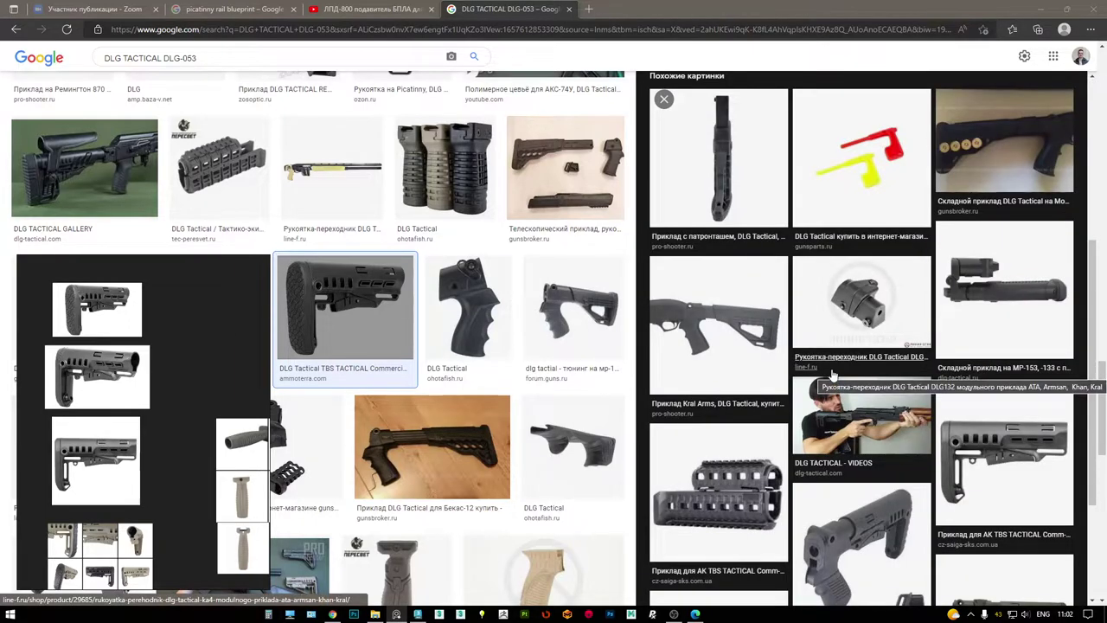
scroll(833, 375, "down", 3)
scroll(417, 327, "down", 5)
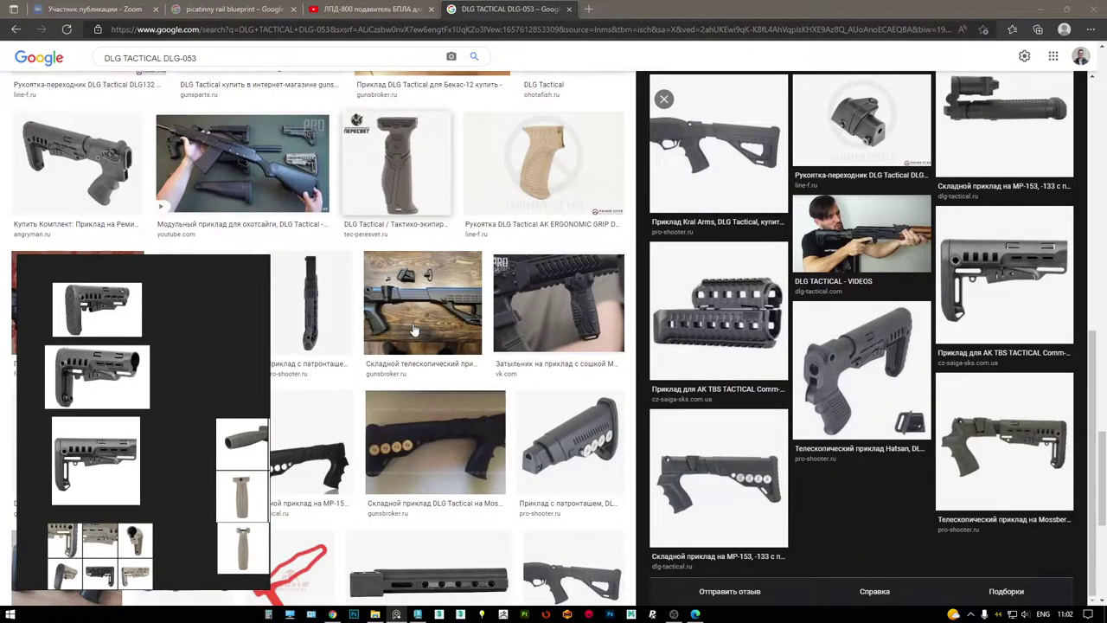
scroll(414, 330, "up", 10)
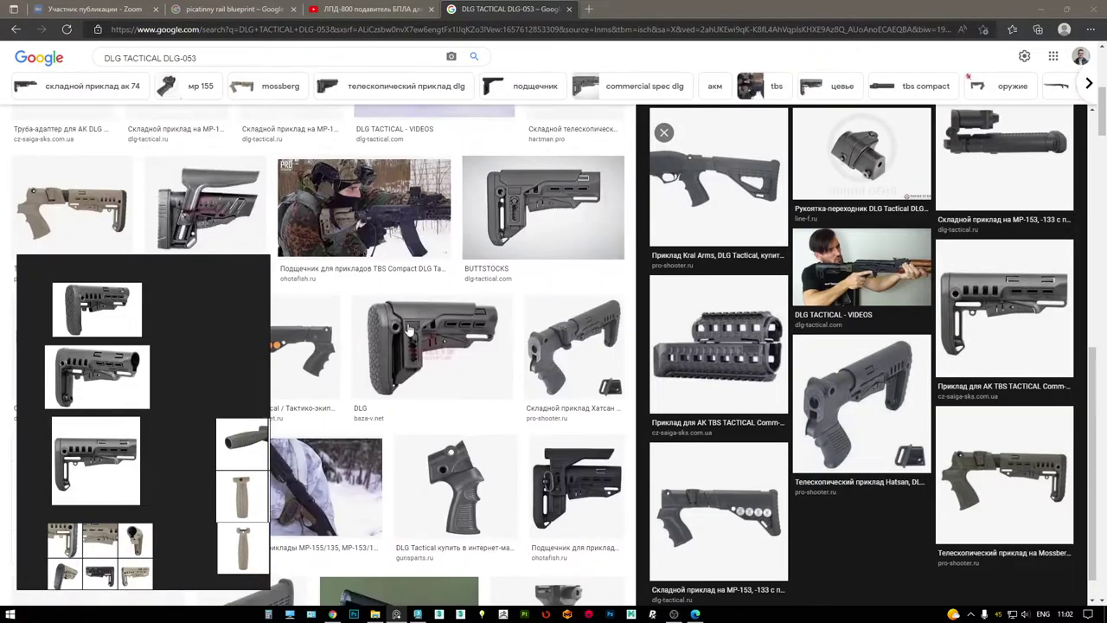
left_click(1097, 6)
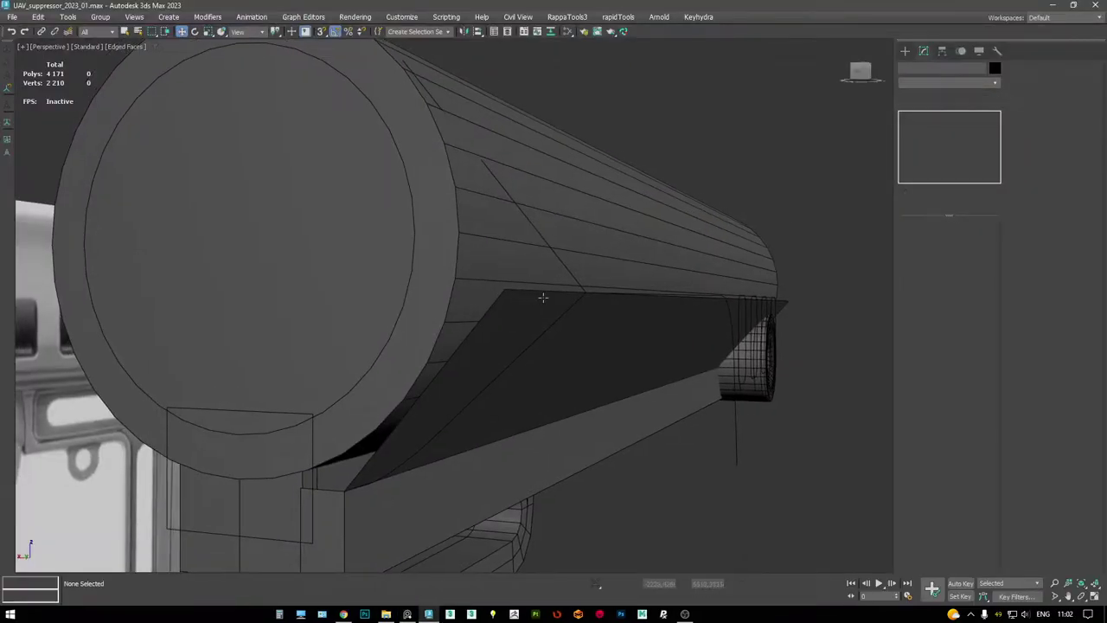
- Bring the reference board to the front and set it always on top
left_click(406, 615)
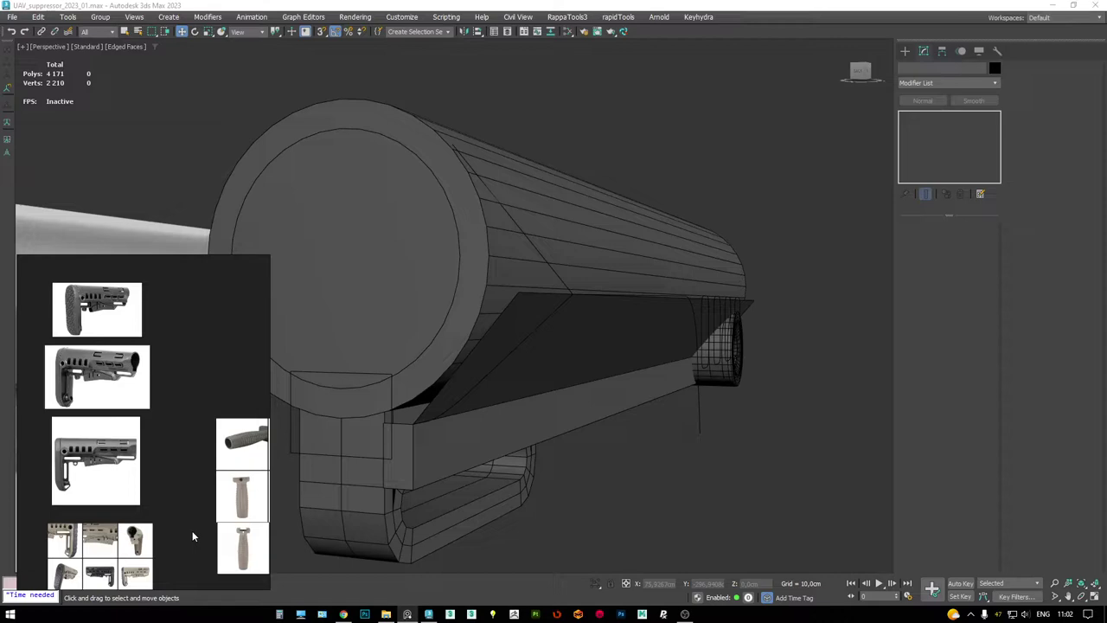
key("ctrl+shift+a")
scroll(124, 365, "up", 5)
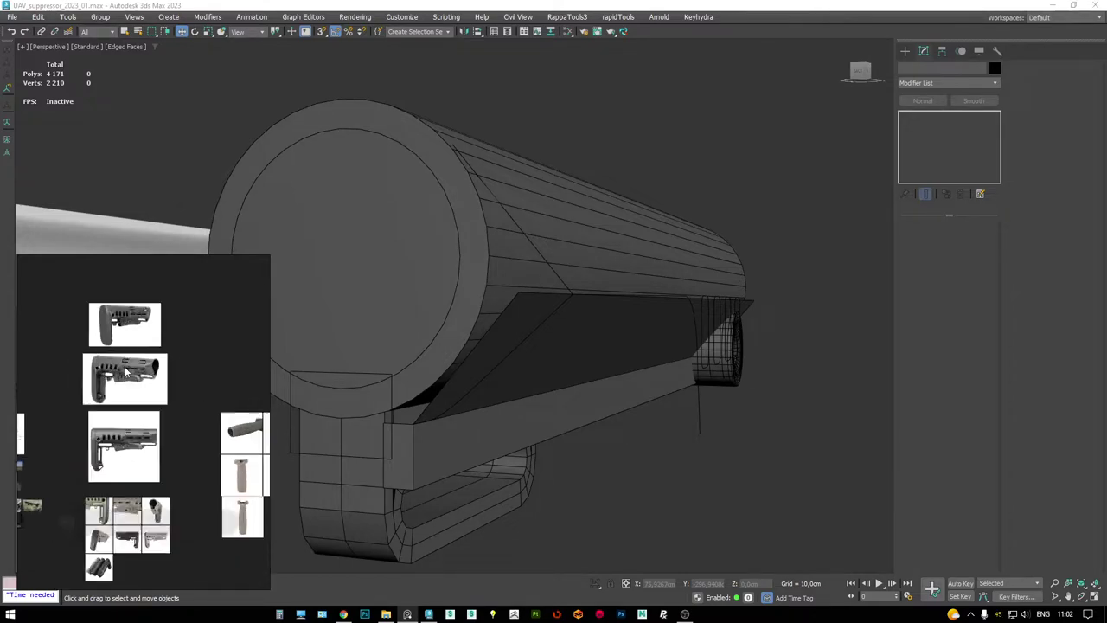
scroll(124, 326, "up", 2)
- Orbit and zoom the perspective view to an end-on look at the suppressor
mouse_move(484, 259)
middle_mouse_down("alt")
mouse_move(336, 266)
mouse_move(372, 264)
mouse_move(328, 257)
mouse_move(706, 280)
mouse_move(490, 275)
middle_mouse_up("alt")
middle_click_drag(663, 277, 484, 285)
scroll(109, 397, "up", 3)
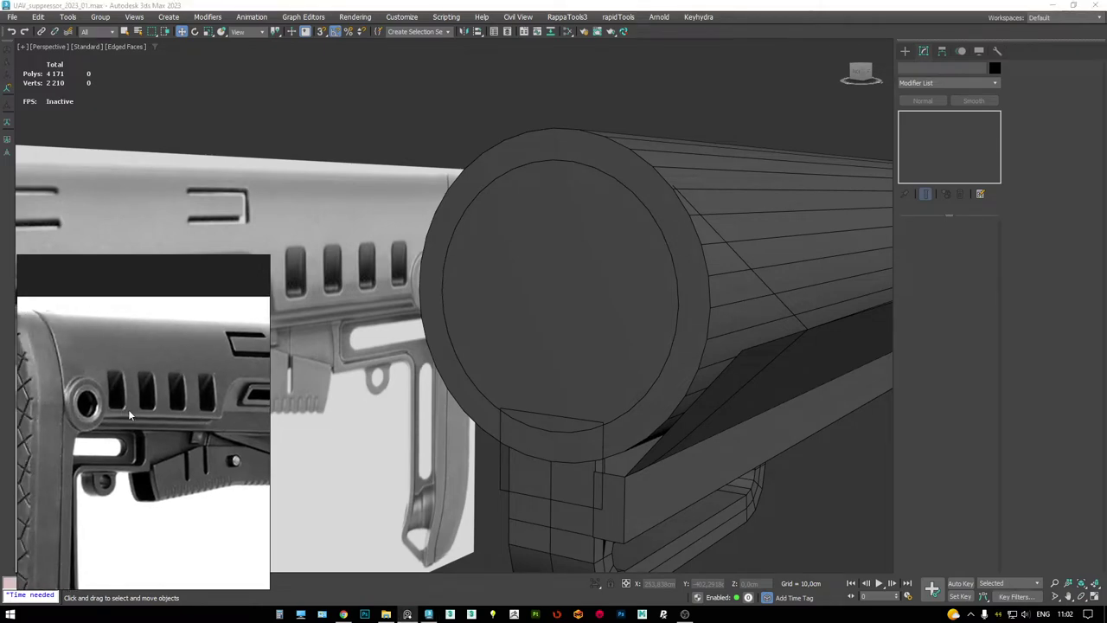
scroll(128, 416, "down", 3)
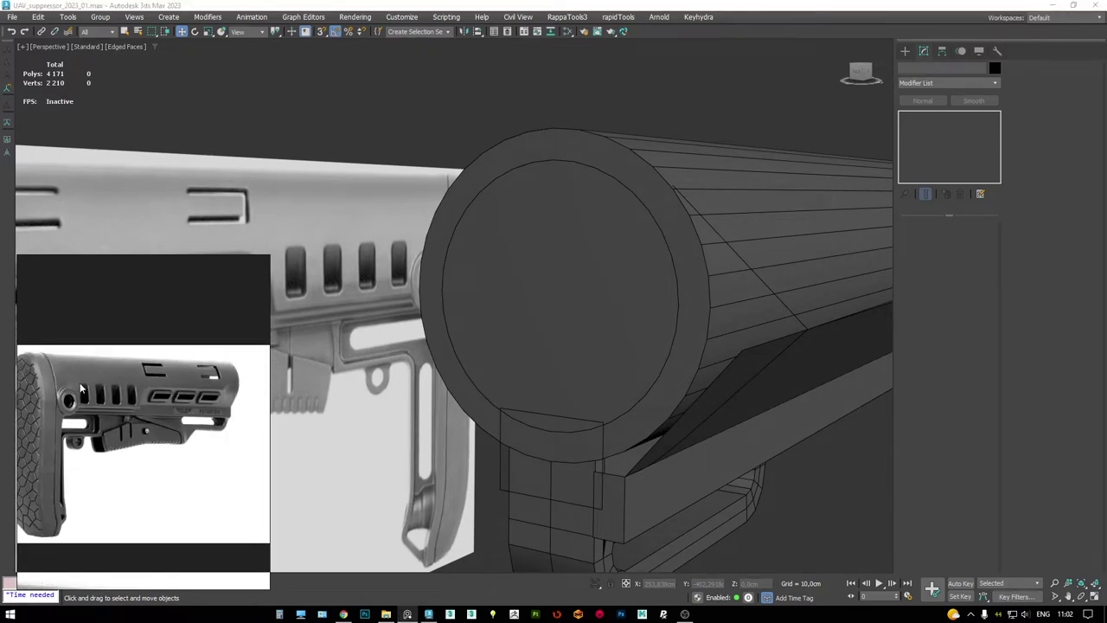
scroll(241, 389, "up", 4)
scroll(240, 390, "up", 2)
scroll(234, 413, "down", 3)
scroll(200, 424, "up", 3)
scroll(165, 424, "down", 2)
scroll(161, 432, "up", 3)
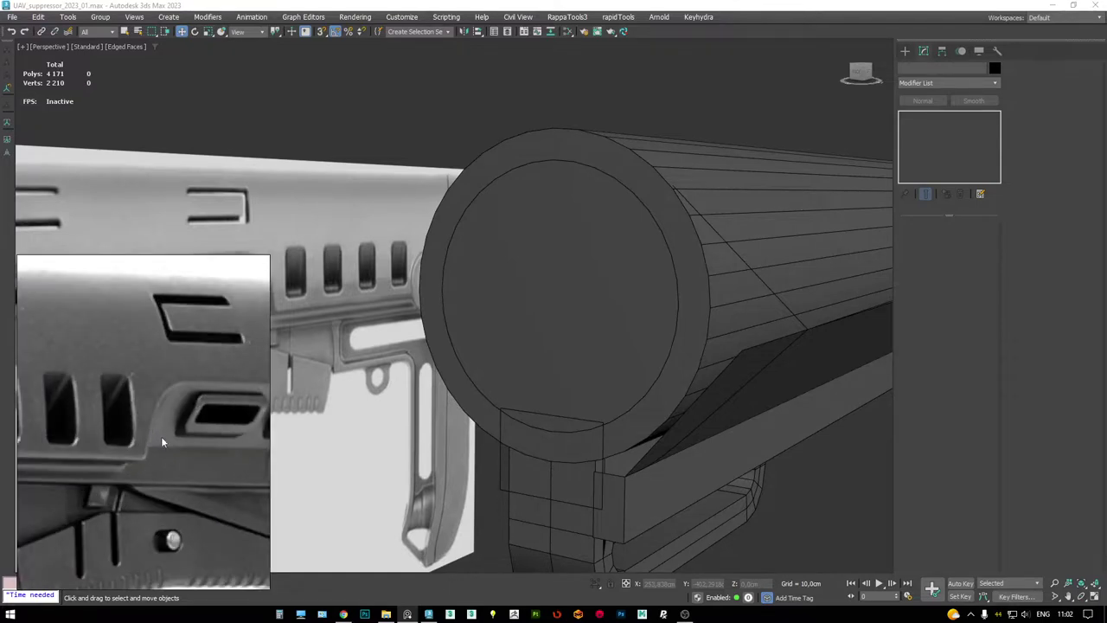
scroll(147, 431, "down", 3)
scroll(152, 430, "up", 2)
- Maximize the Left view and zoom in on the stock profile spline over the blueprint
middle_click_drag(450, 363, 550, 282, "alt")
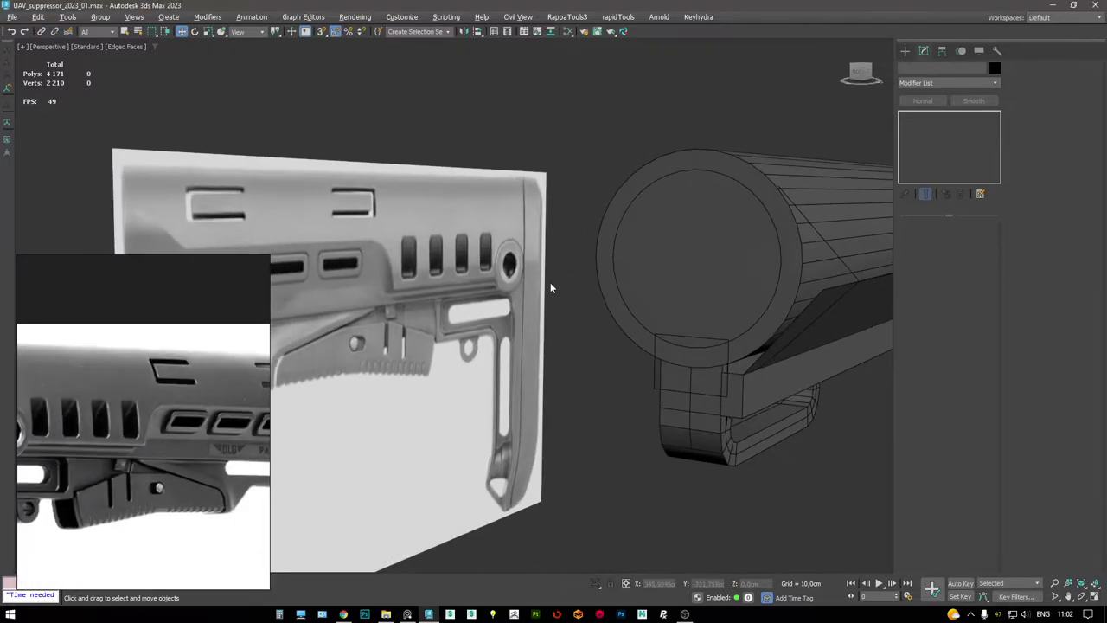
key("alt+w")
key("alt+w")
scroll(475, 339, "up", 3)
scroll(475, 346, "up", 1)
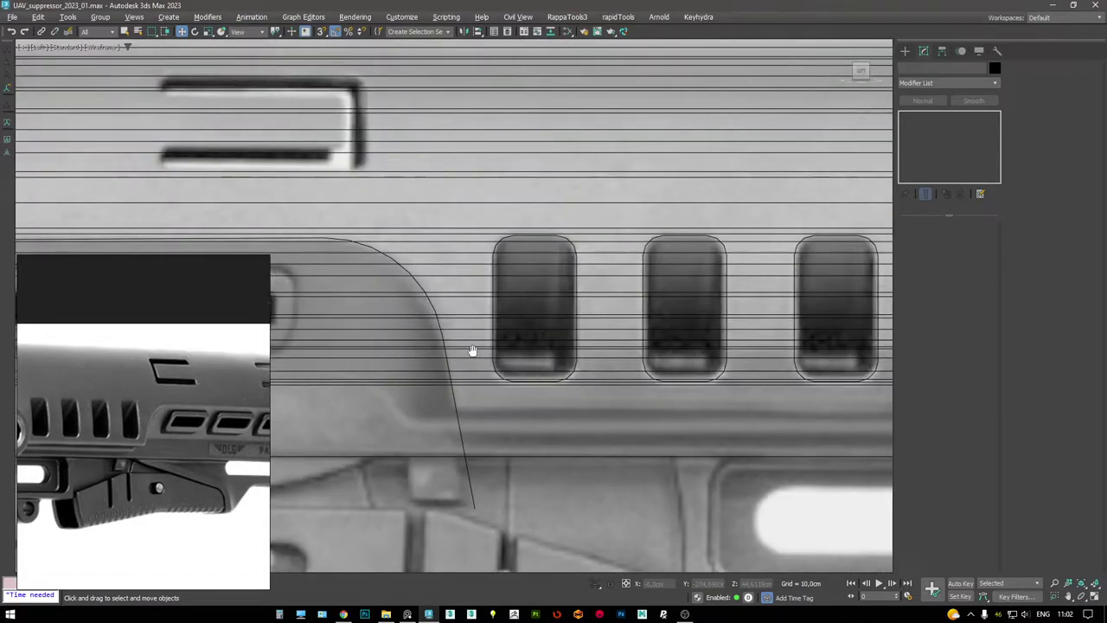
scroll(439, 354, "up", 2)
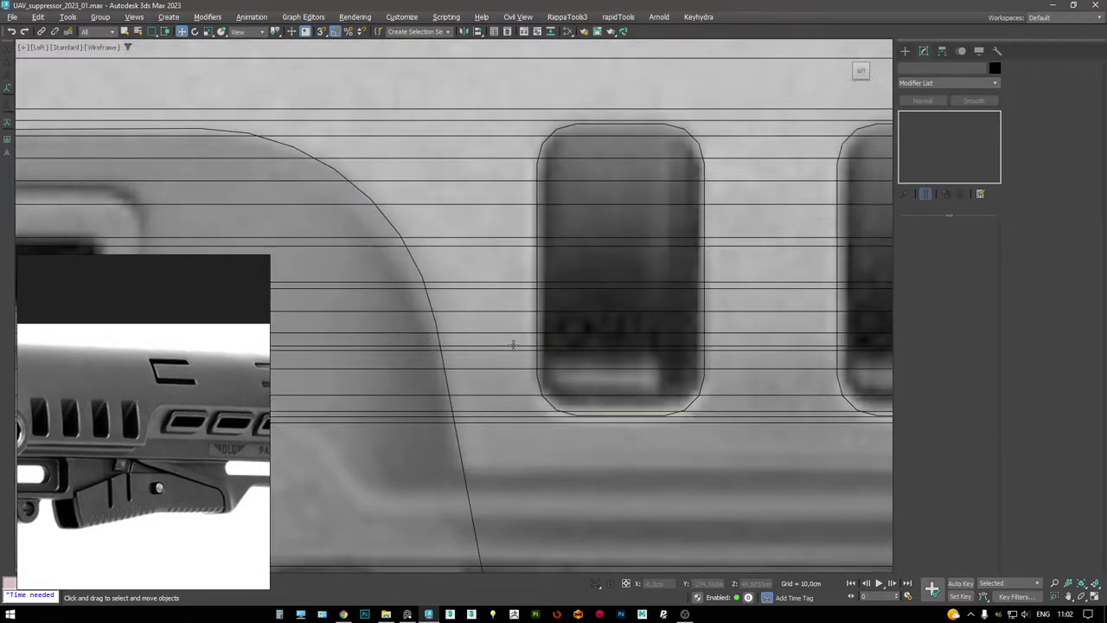
- Use Refine on Line002 to insert a new vertex along the spline's curve
left_click(442, 360)
middle_click_drag(478, 358, 518, 338)
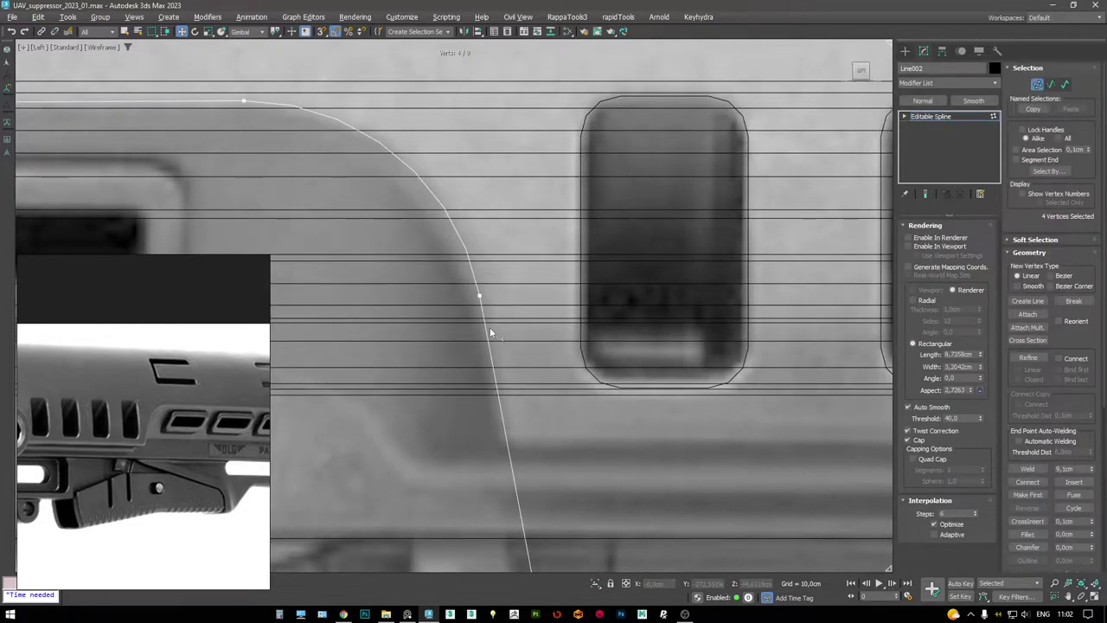
key("ctrl+alt+r")
left_click(487, 332)
scroll(570, 354, "down", 4)
right_click(545, 353)
- In a maximized Perspective view, box-select the spline's three end vertices and open the quad menu
key("alt+w")
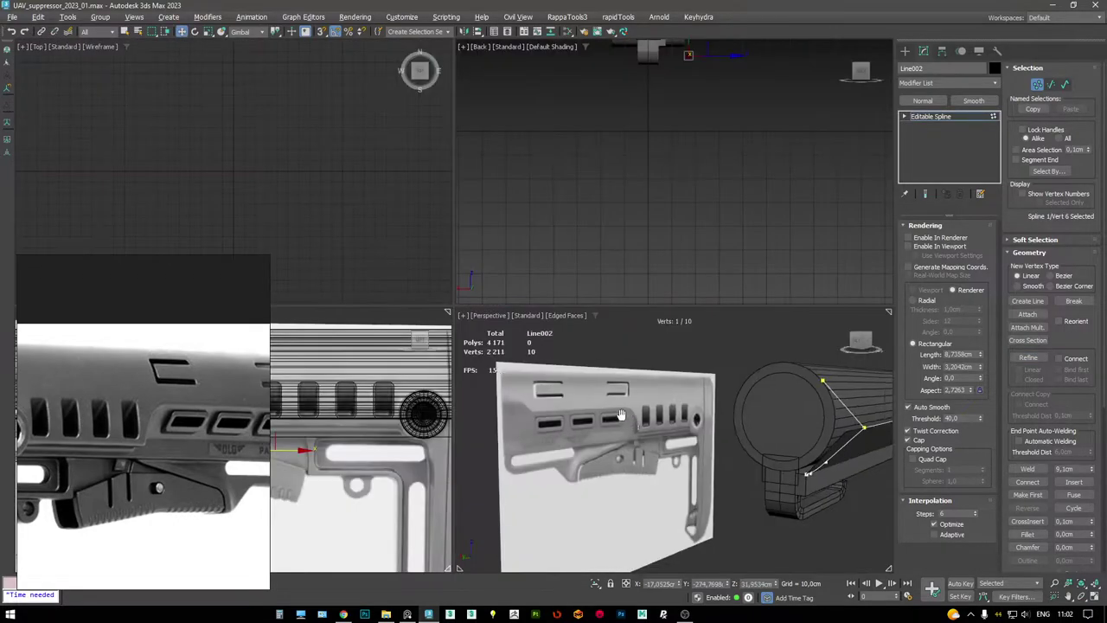
key("alt+w")
middle_click_drag(683, 348, 570, 297, "alt")
scroll(172, 387, "up", 3)
scroll(144, 422, "up", 3)
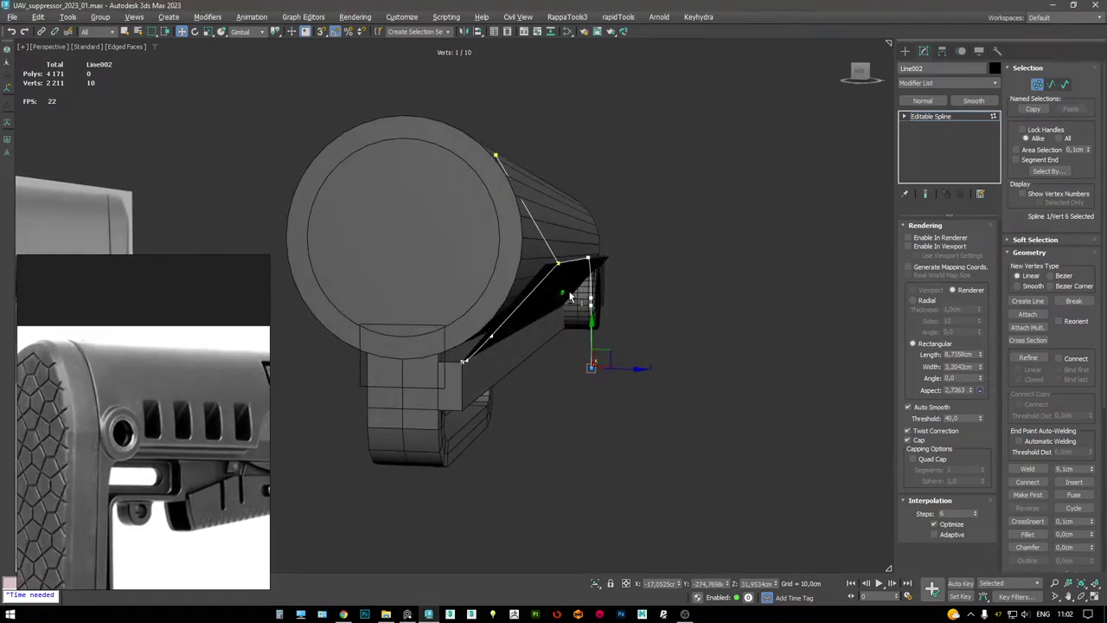
left_click(641, 373)
scroll(584, 272, "up", 5)
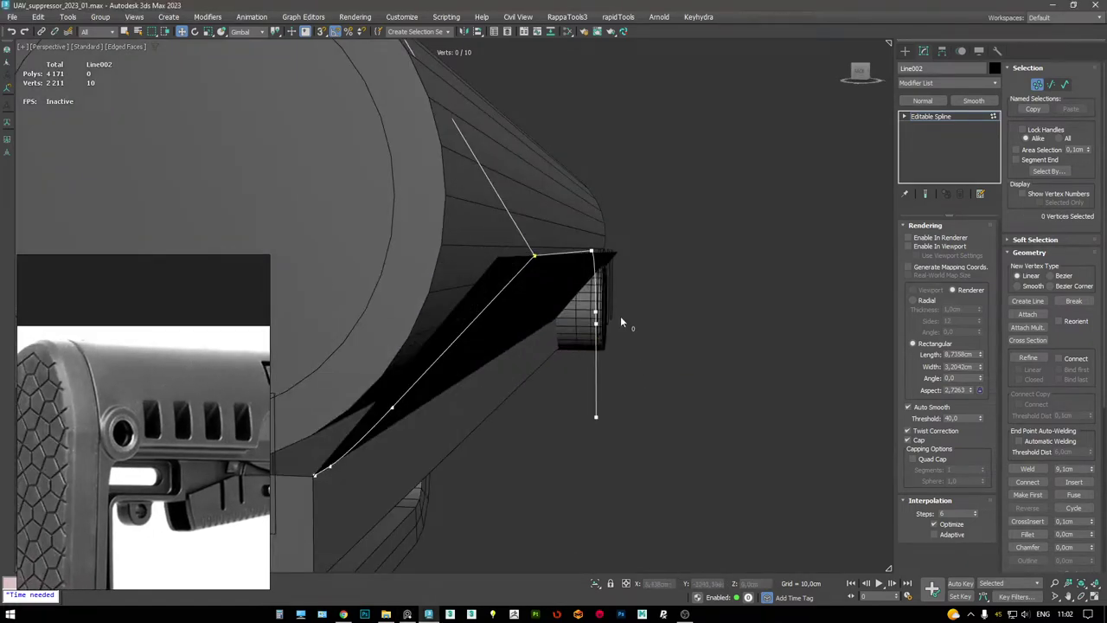
left_click_drag(625, 334, 587, 224)
middle_click_drag(601, 251, 638, 278, "alt")
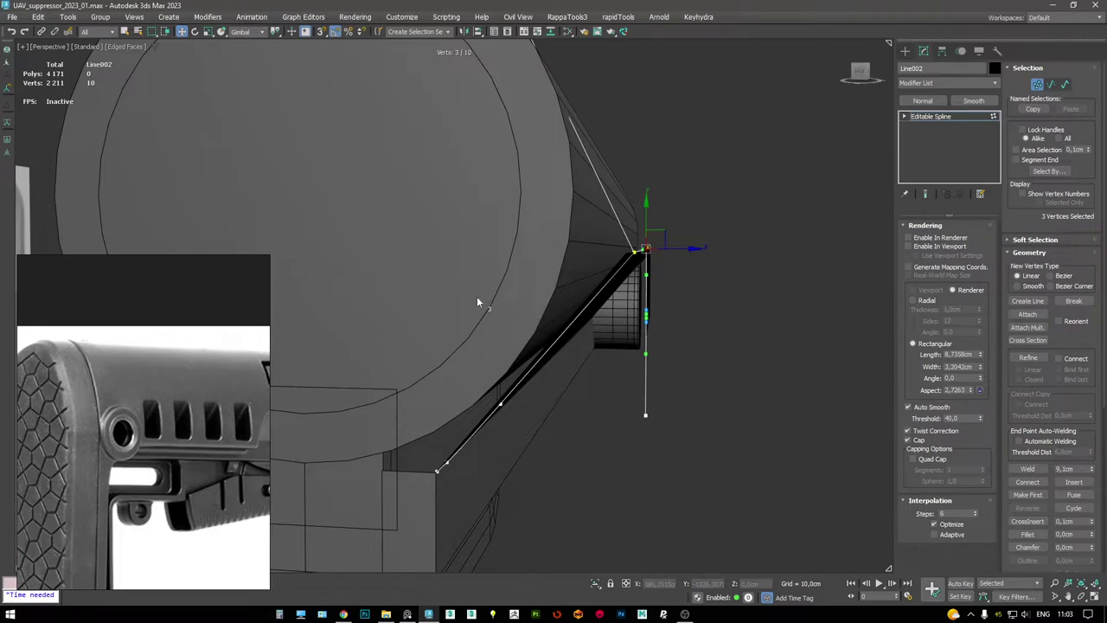
middle_click_drag(627, 247, 610, 248, "alt")
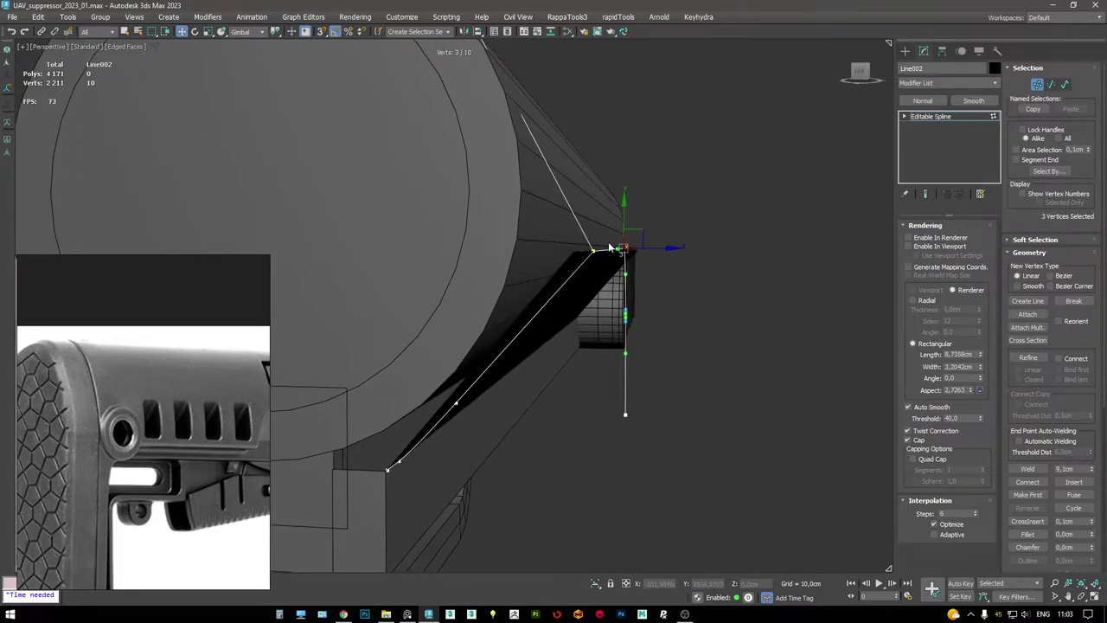
right_click(659, 263)
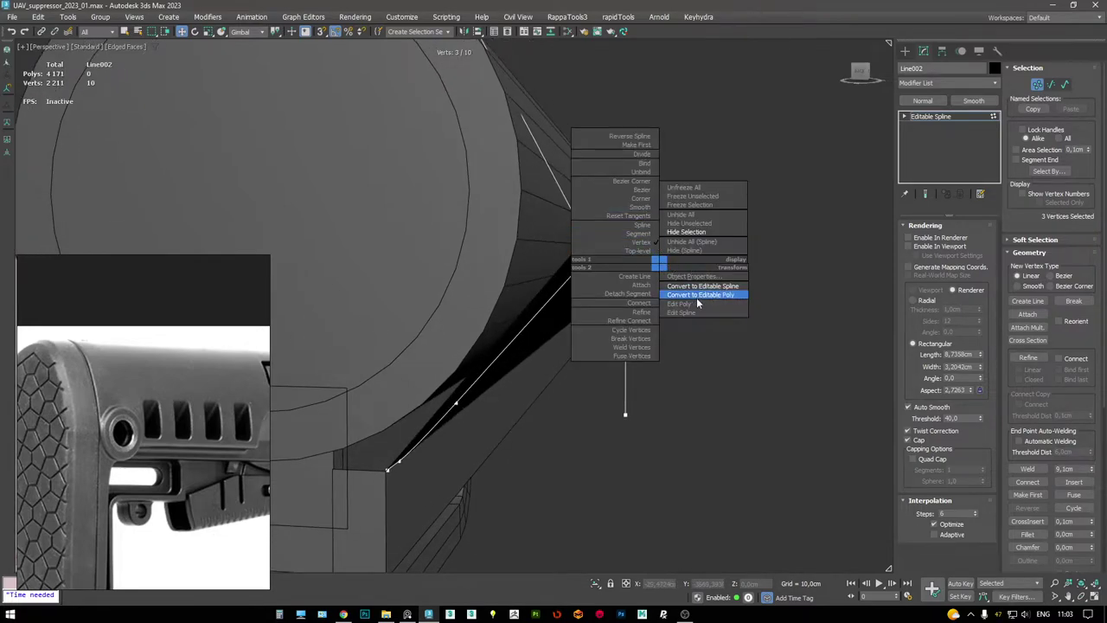
- Try a 3x3x3 lattice deformer on the spline, test-move its points, then remove it
right_click(697, 172)
left_click(673, 114)
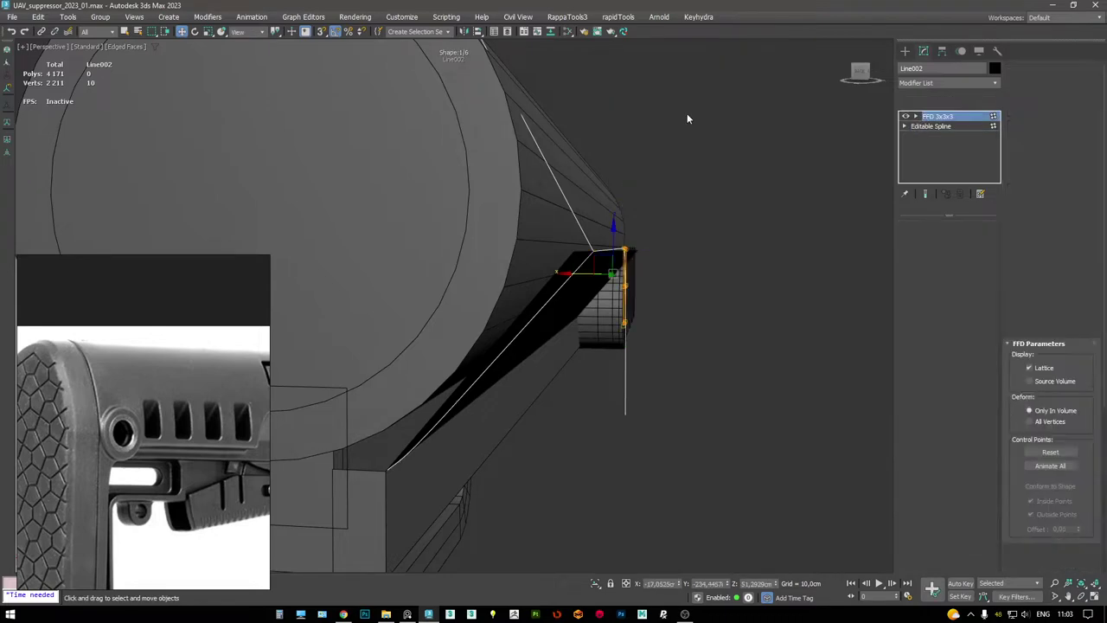
middle_click_drag(667, 224, 658, 234, "alt")
left_click_drag(591, 260, 668, 288)
middle_click_drag(629, 279, 463, 295, "alt")
left_click_drag(397, 289, 547, 262)
middle_click_drag(548, 261, 627, 407, "alt")
right_click(969, 122)
left_click(978, 138)
- In spline Vertex mode, select the three vertices at the spline's end
key("1")
left_click(627, 395)
mouse_move(564, 265)
middle_mouse_down("alt")
mouse_move(574, 256)
mouse_move(583, 275)
middle_mouse_up("alt")
left_click_drag(583, 275, 650, 490)
scroll(566, 363, "up", 8)
middle_click_drag(565, 362, 606, 173, "alt")
scroll(616, 272, "down", 6)
scroll(570, 225, "up", 6)
- Push the three end vertices slightly sideways to bend the spline
left_click_drag(524, 251, 504, 250)
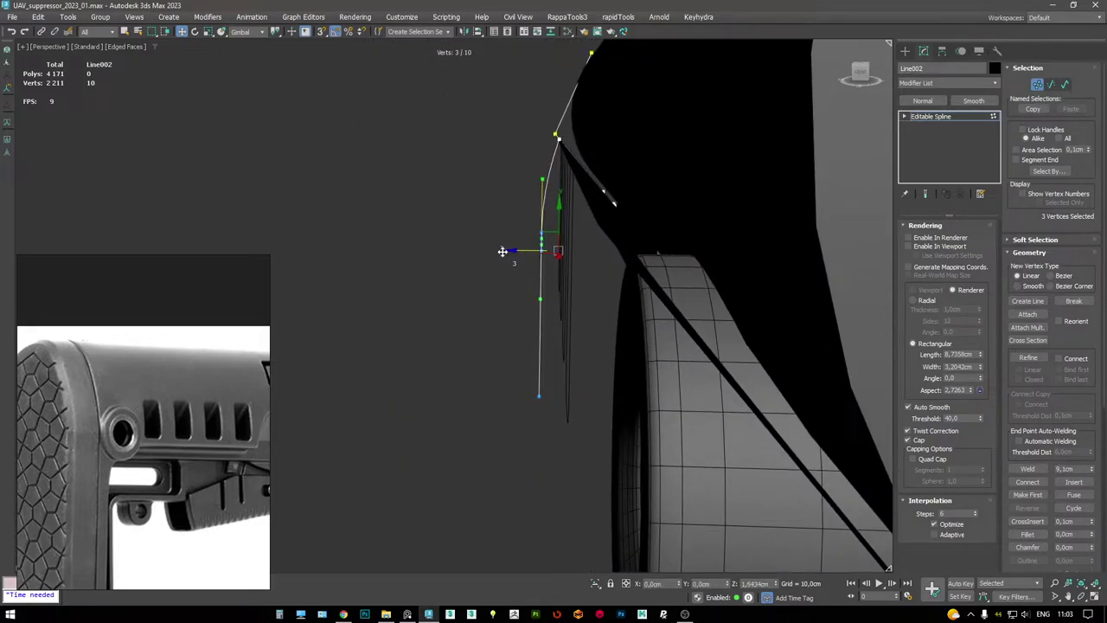
mouse_move(524, 243)
middle_mouse_down("alt")
mouse_move(537, 225)
mouse_move(523, 235)
middle_mouse_up("alt")
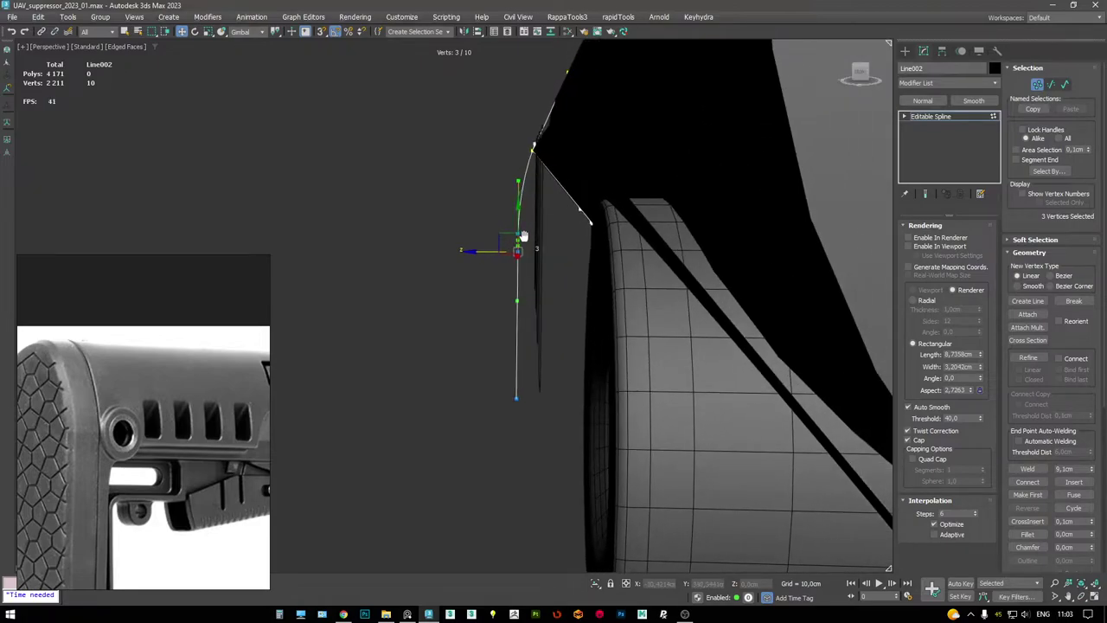
middle_click_drag(537, 245, 588, 228, "alt")
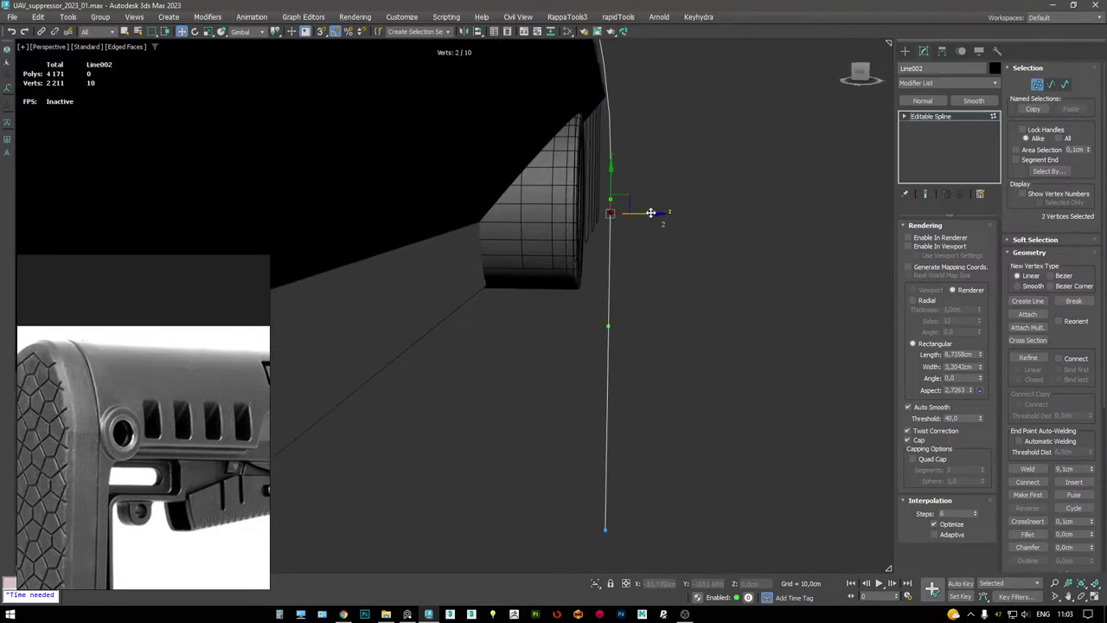
left_click_drag(651, 214, 653, 215)
right_click(646, 213)
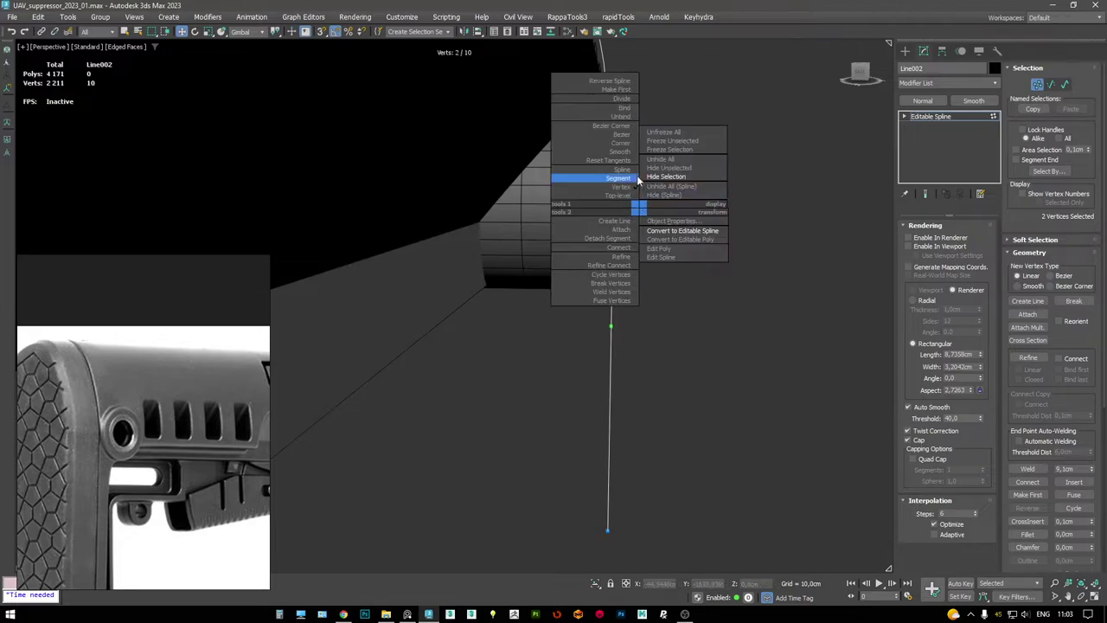
left_click(623, 144)
scroll(367, 201, "down", 10)
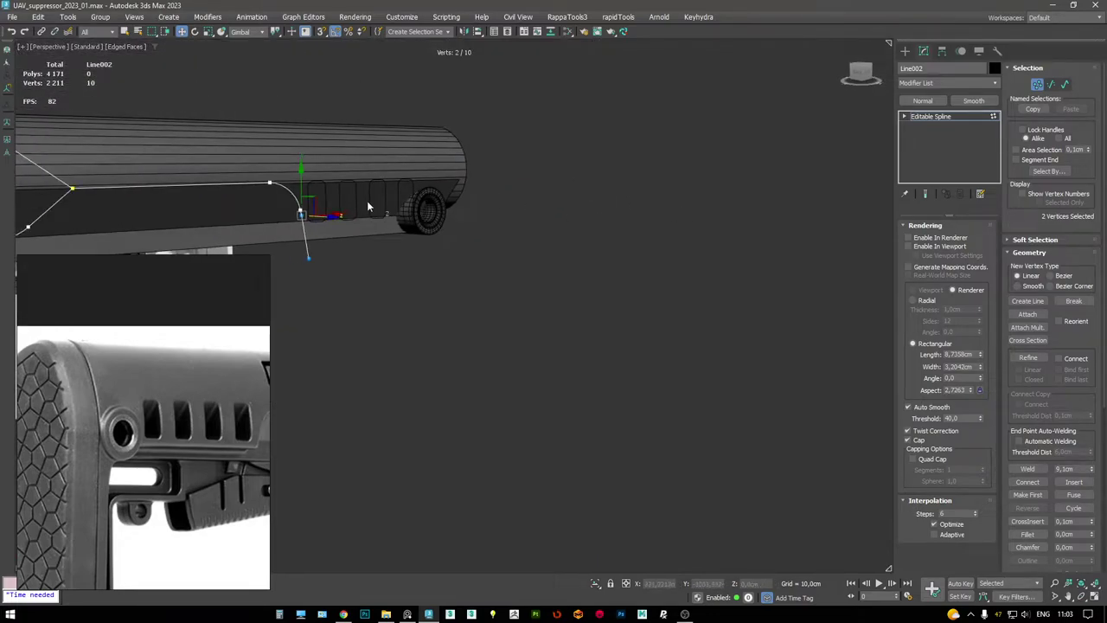
middle_click_drag(273, 200, 482, 217, "alt")
- Nudge a single upper spline vertex slightly right along X to refine the curve
left_click(536, 221)
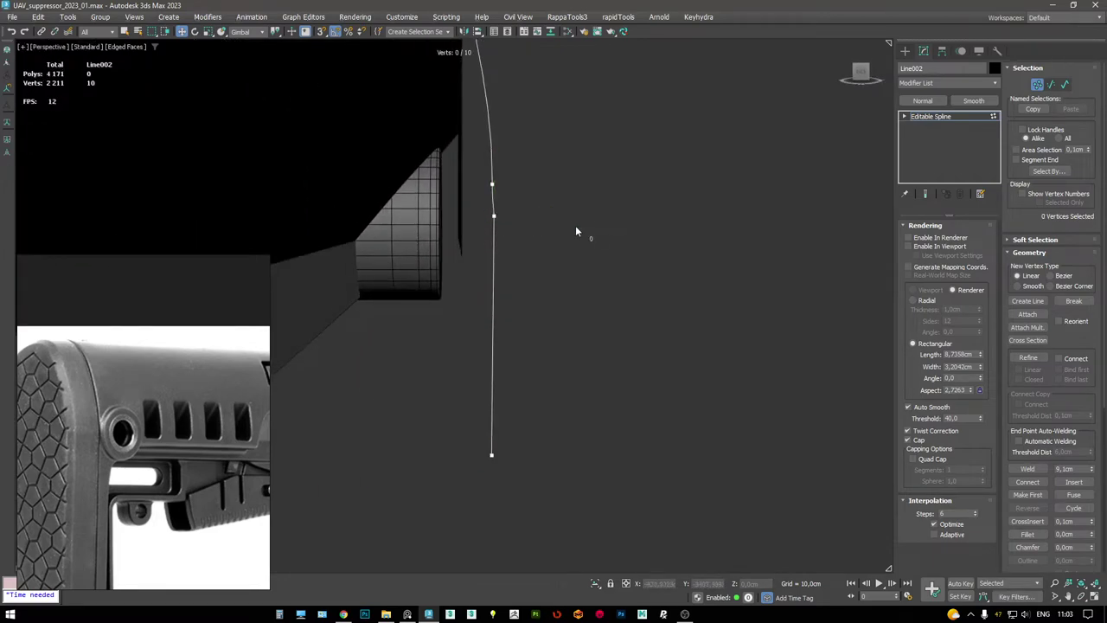
middle_click_drag(575, 227, 554, 242)
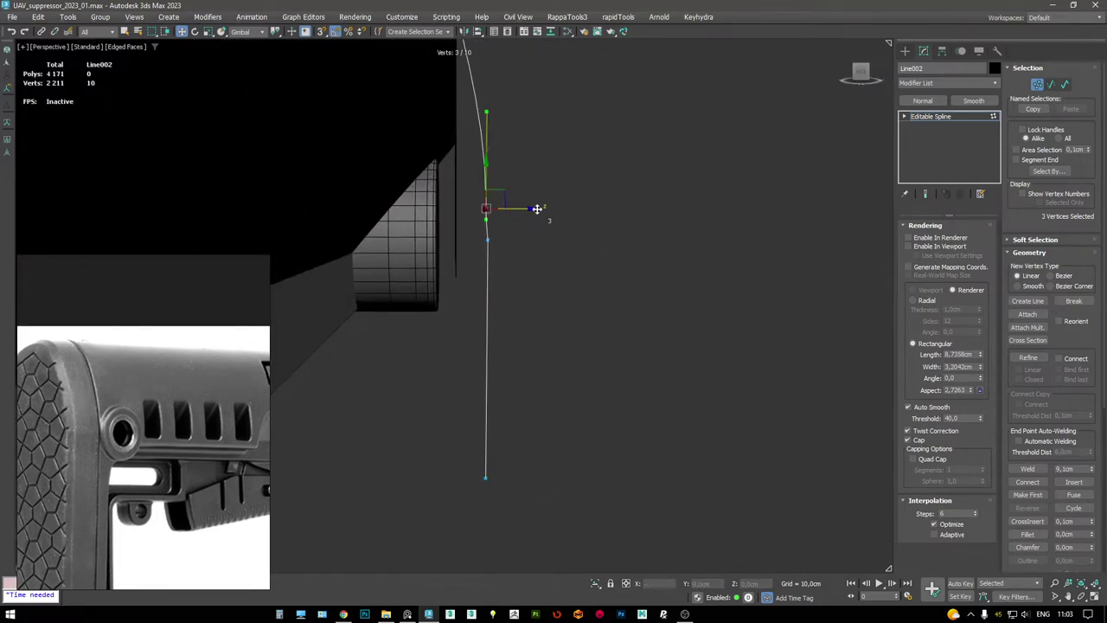
left_click_drag(522, 209, 523, 207)
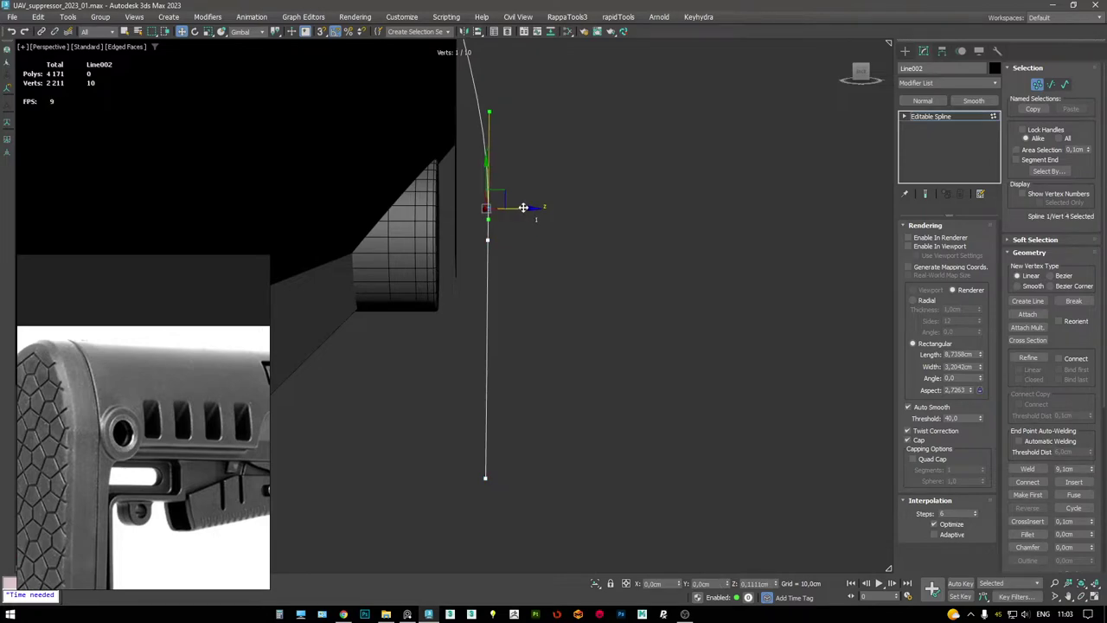
key("e")
key("w")
left_click(556, 230)
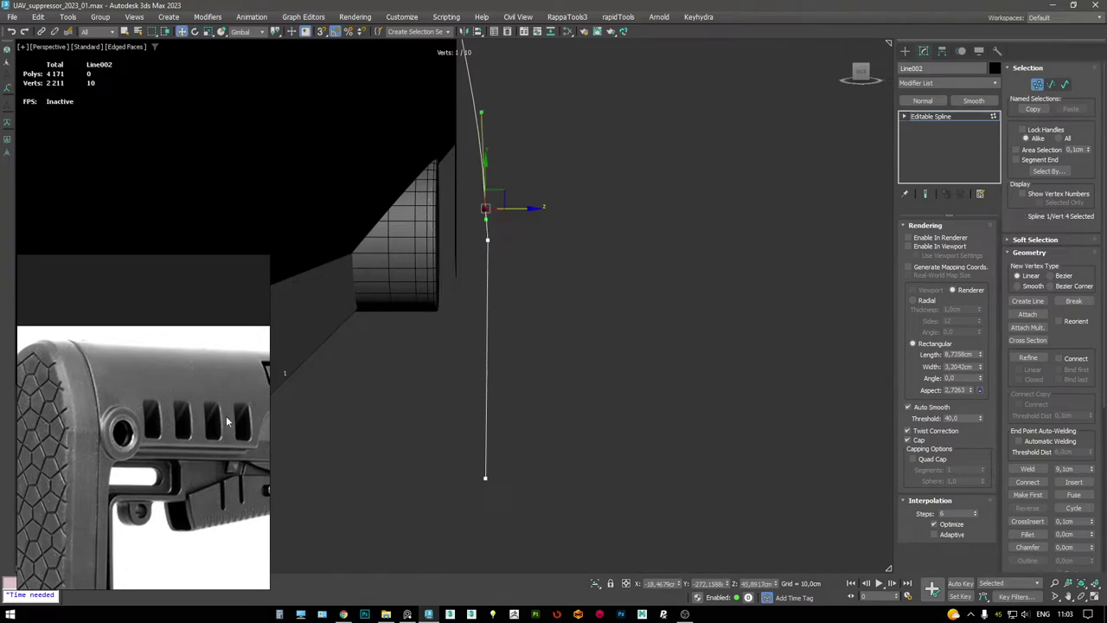
left_click_drag(532, 208, 533, 206)
middle_click_drag(503, 211, 547, 219, "alt")
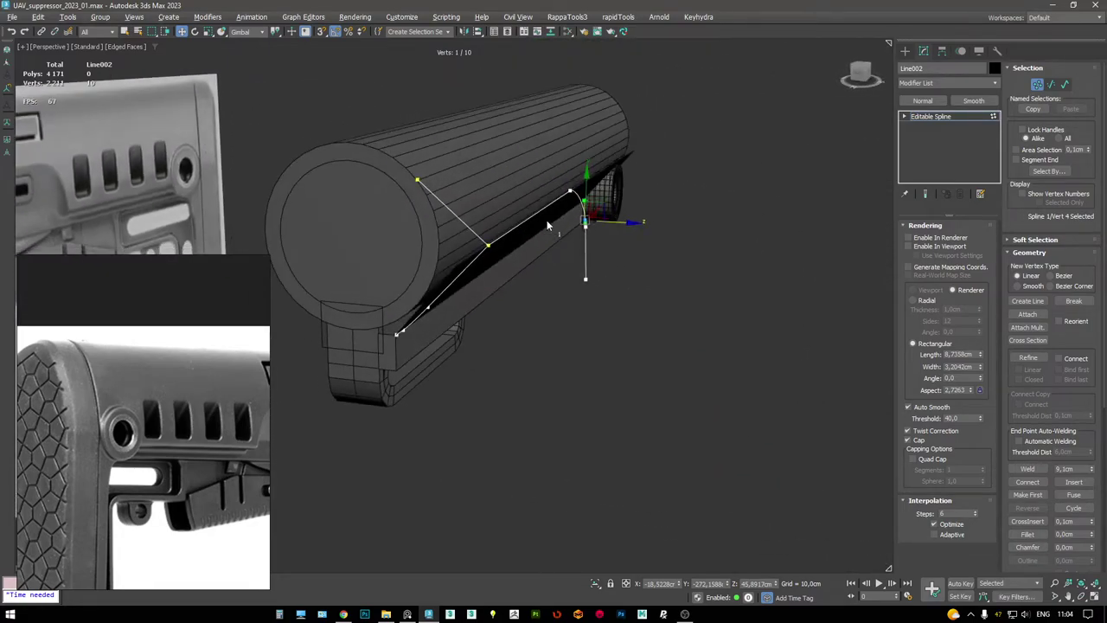
- Leave vertex editing and select the suppressor cylinder Cylinder001
left_click(934, 122)
left_click(485, 198)
middle_click_drag(484, 198, 640, 225, "alt")
- Copy Cylinder001 as Cylinder003 and check the model layer under Layer001 in the Layer Explorer
key("ctrl+v")
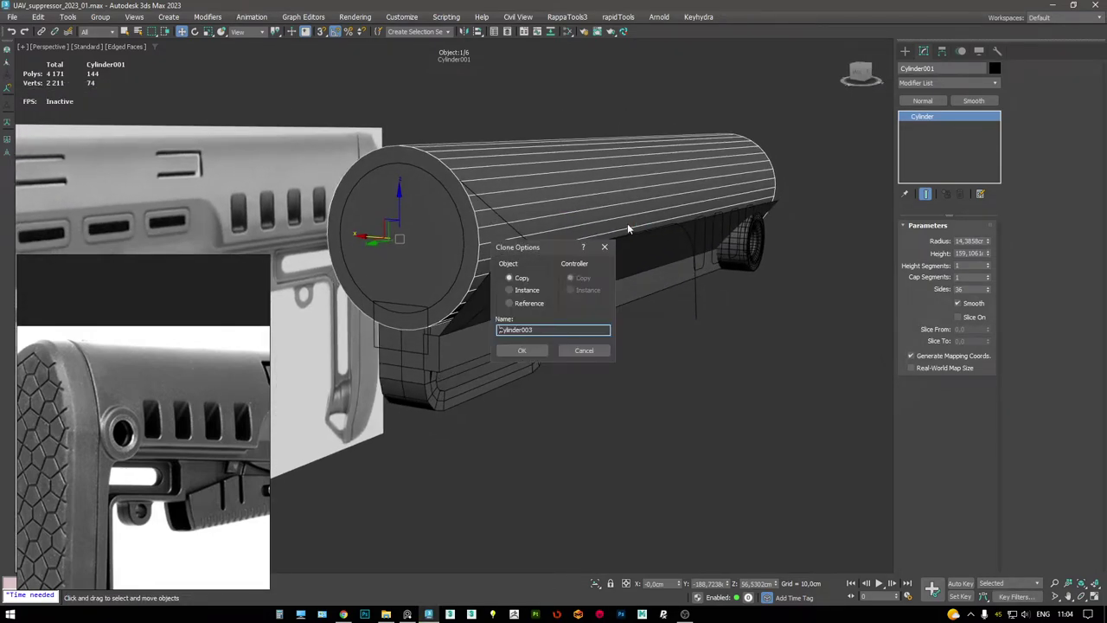
left_click(523, 350)
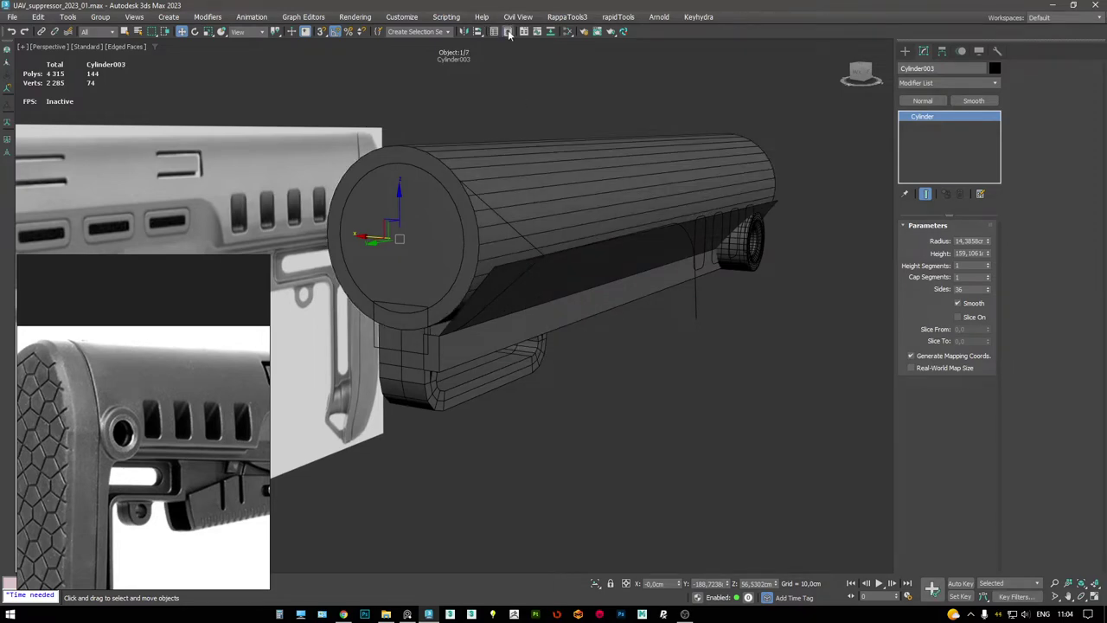
left_click(508, 32)
left_click(39, 142)
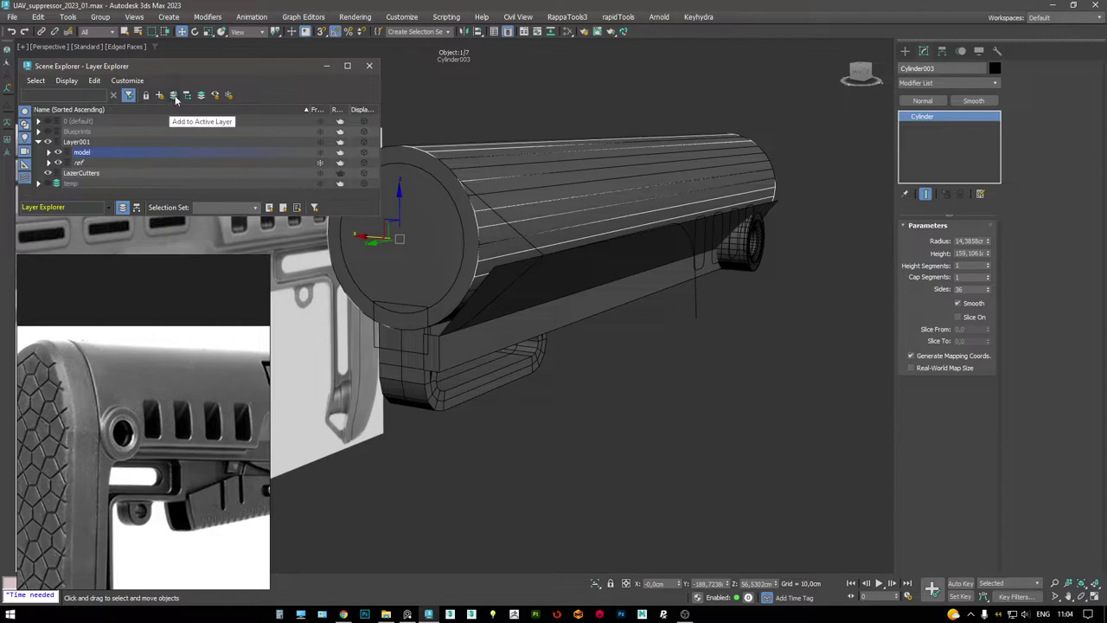
left_click(81, 152)
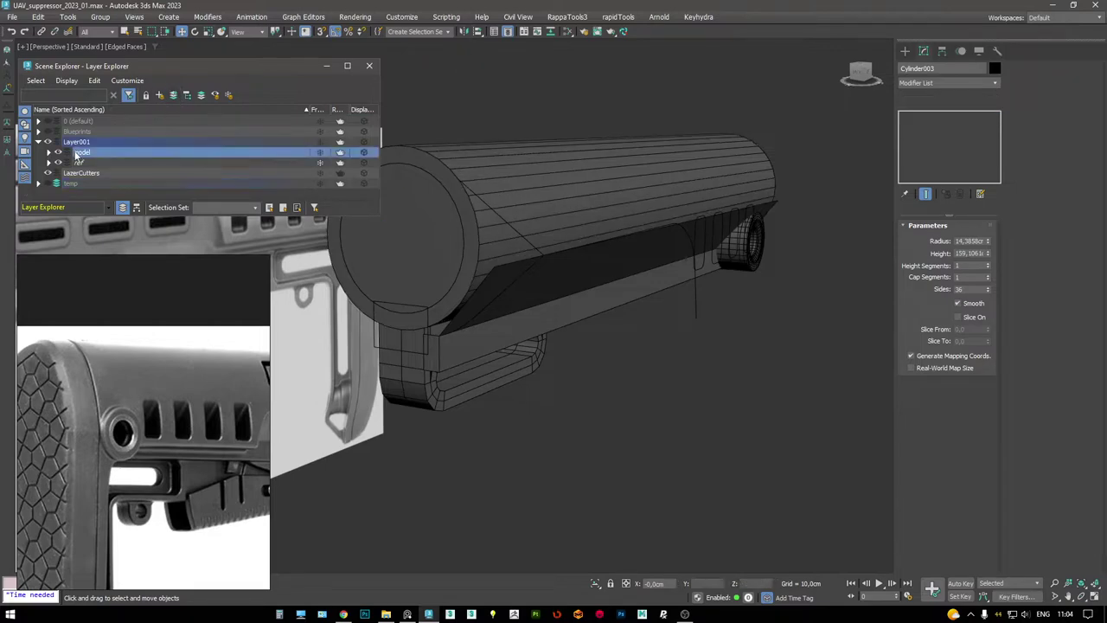
left_click(371, 66)
- Convert Cylinder001 to an Editable Poly and select both end cap polygons
left_click(592, 187)
key("z")
middle_click_drag(608, 189, 437, 161, "alt")
key("ctrl+shift+e")
key("4")
left_click(632, 178)
left_click(410, 127, "ctrl")
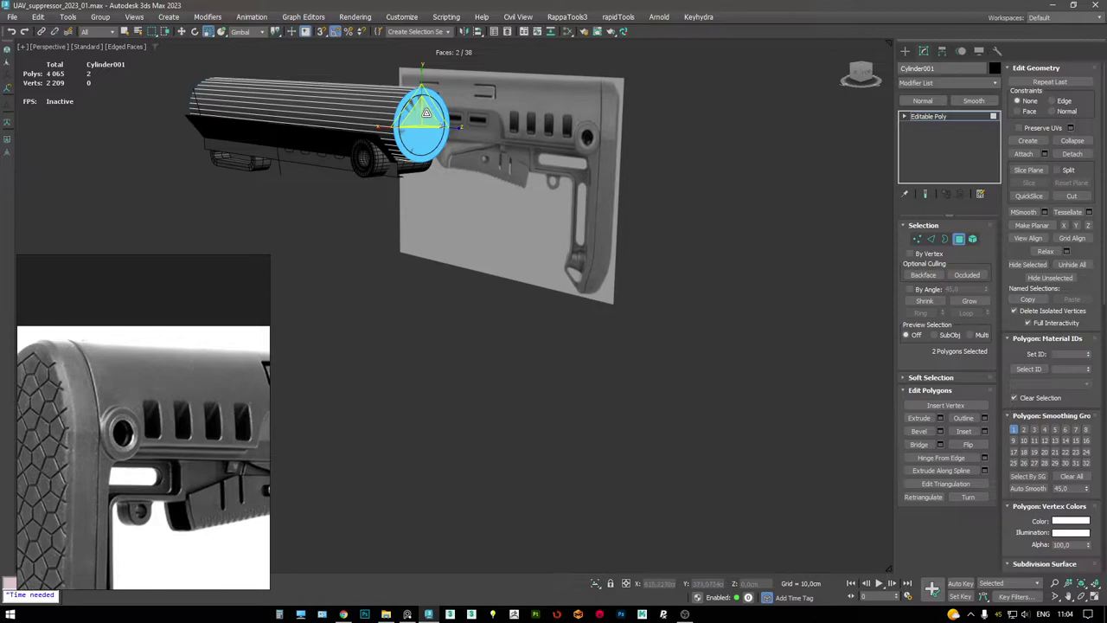
- Tessellate the end caps and delete the vertices on the cap's left half
left_click(1067, 212)
middle_click_drag(485, 129, 710, 153, "alt")
key("1")
key("F3")
mouse_move(615, 134)
middle_mouse_down("alt")
mouse_move(579, 139)
mouse_move(595, 144)
middle_mouse_up("alt")
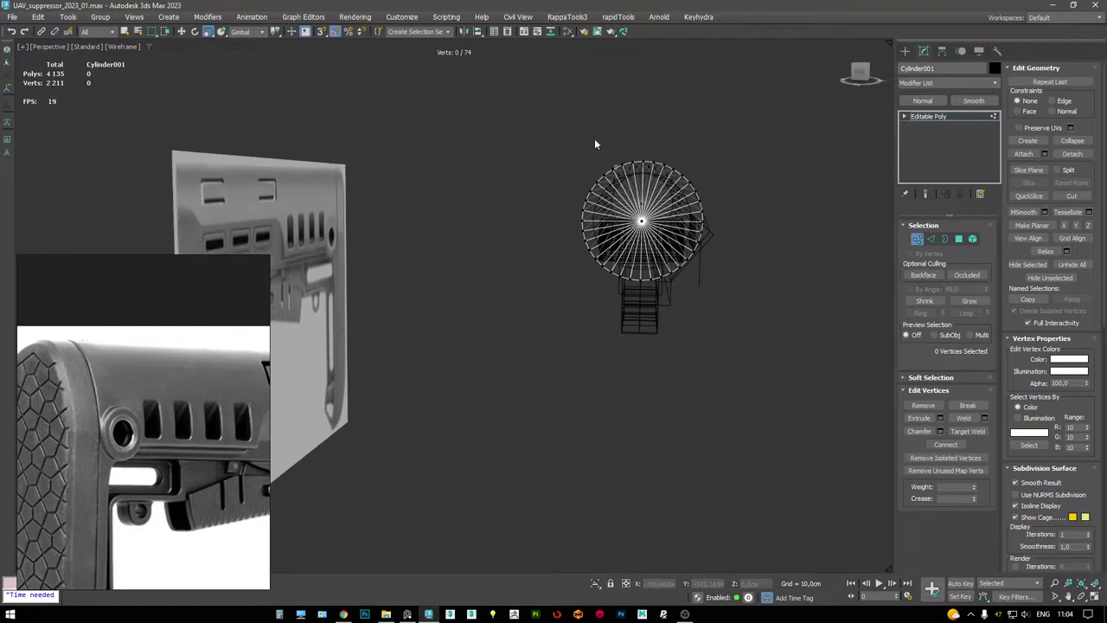
left_click_drag(640, 362, 640, 362)
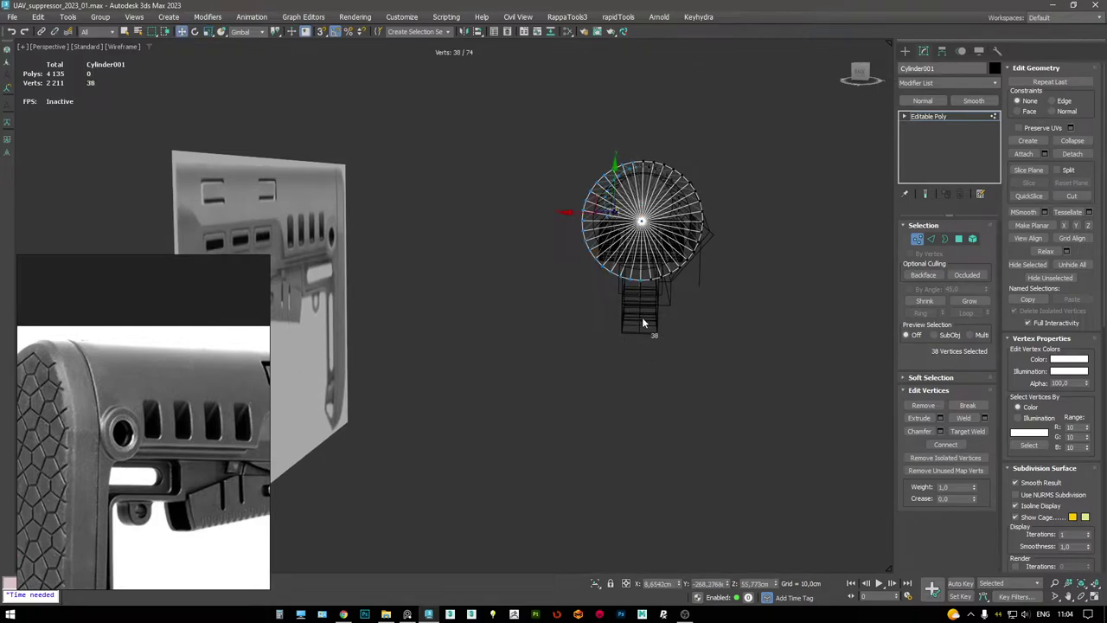
scroll(642, 316, "up", 2)
mouse_move(643, 232)
middle_mouse_down("alt")
mouse_move(653, 257)
mouse_move(672, 257)
mouse_move(664, 268)
mouse_move(689, 237)
mouse_move(673, 250)
mouse_move(659, 211)
mouse_move(675, 222)
mouse_move(666, 232)
mouse_move(599, 229)
middle_mouse_up("alt")
key("BackSpace")
key("F3")
- Retry the cap vertex deletion, then undo all cap edits back to the Cylinder primitive
key("ctrl+z")
key("F3")
key("F3")
key("BackSpace")
scroll(598, 228, "up", 2)
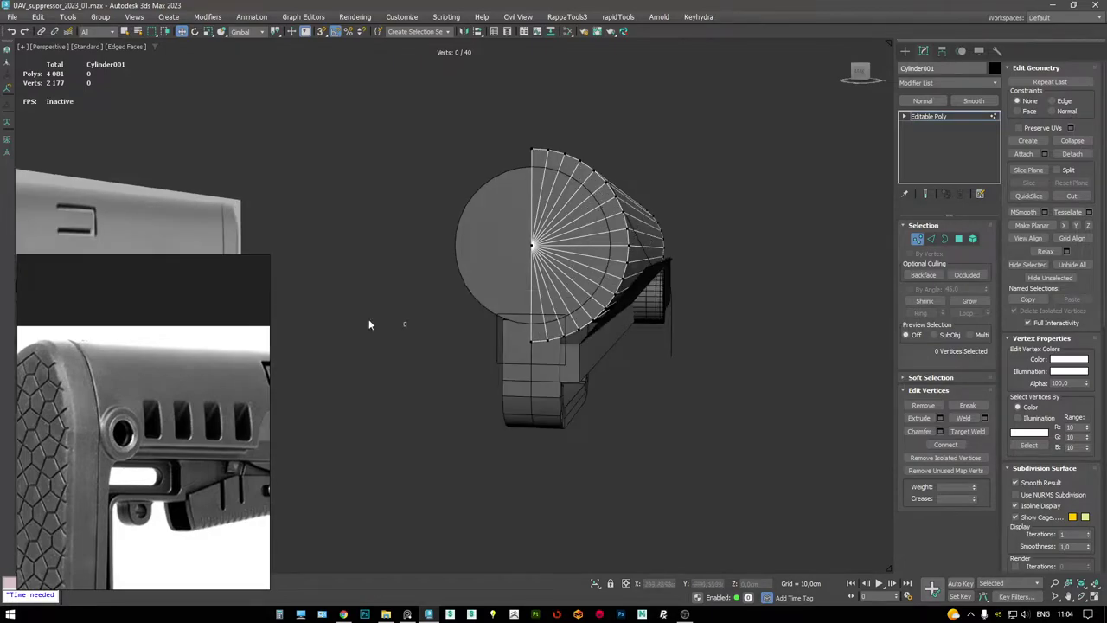
middle_click_drag(571, 273, 539, 267, "alt")
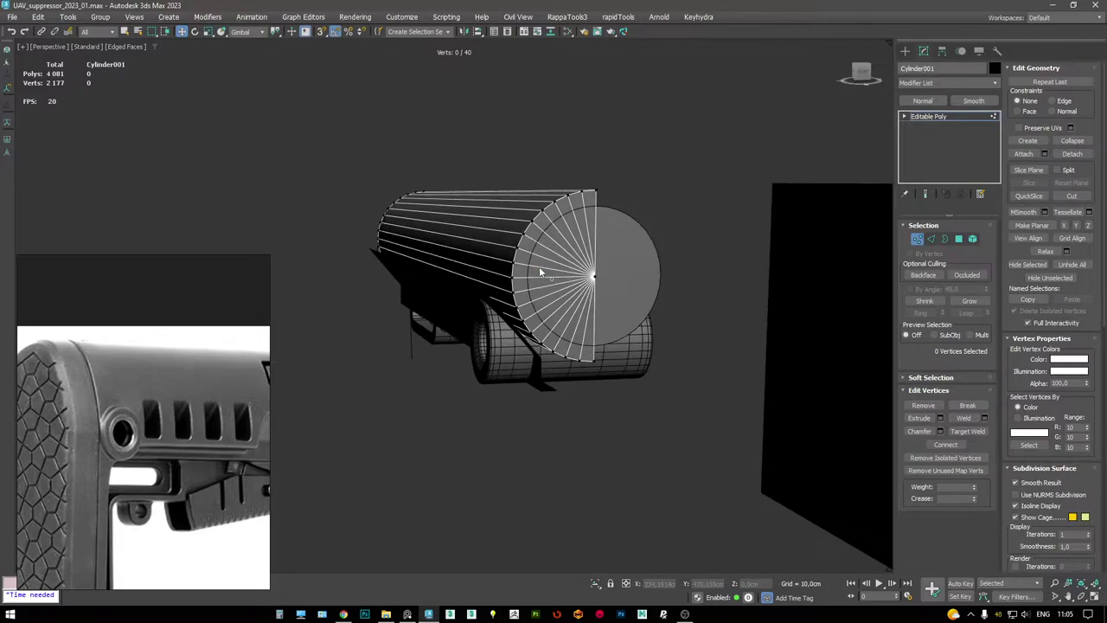
key("ctrl+BackSpace")
- Set Cylinder003's side count to 24
key("1")
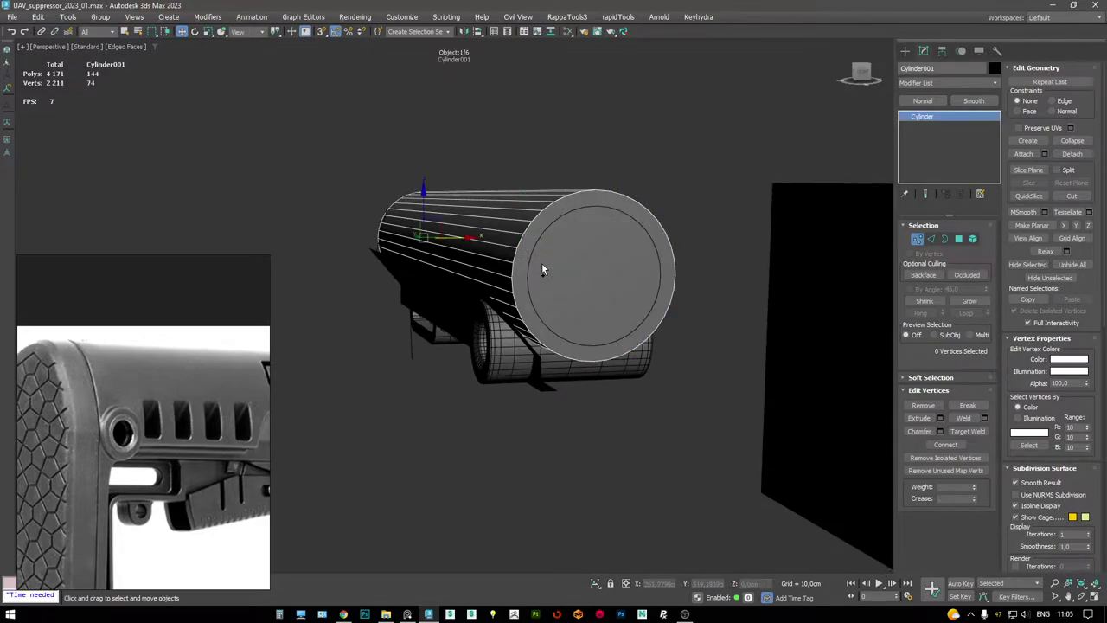
left_click(542, 262)
middle_click_drag(542, 262, 706, 277, "alt")
type("24")
key("Return")
- In wireframe Polygon mode, box-select one half of the cylinder plus caps and delete them
key("F3")
middle_click_drag(635, 292, 666, 251, "alt")
key("4")
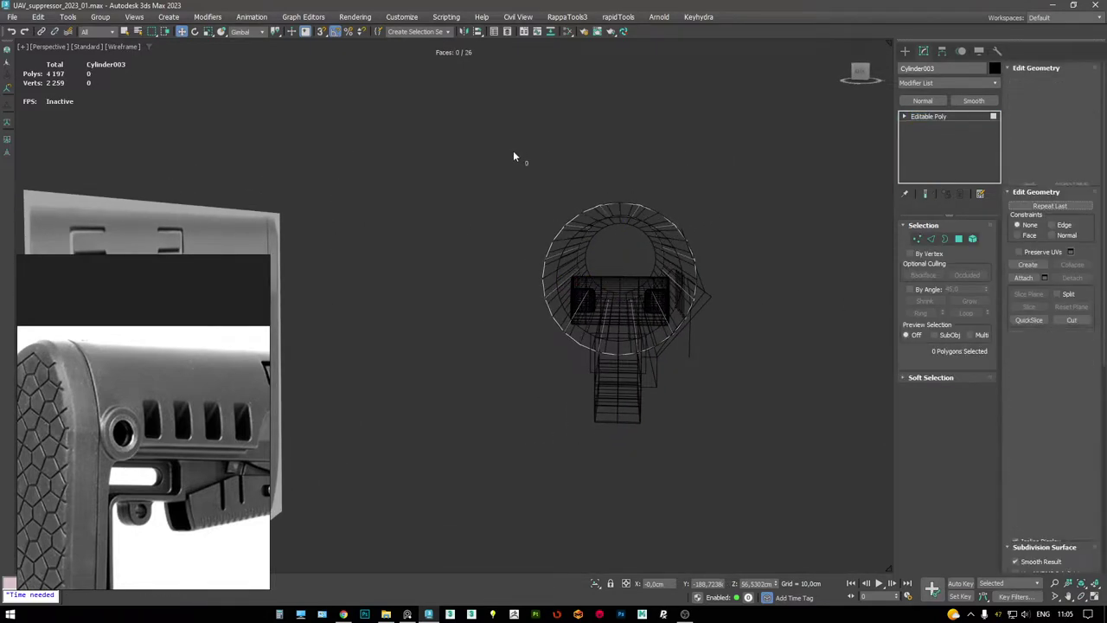
left_click_drag(494, 146, 612, 355)
left_click_drag(618, 397, 616, 396)
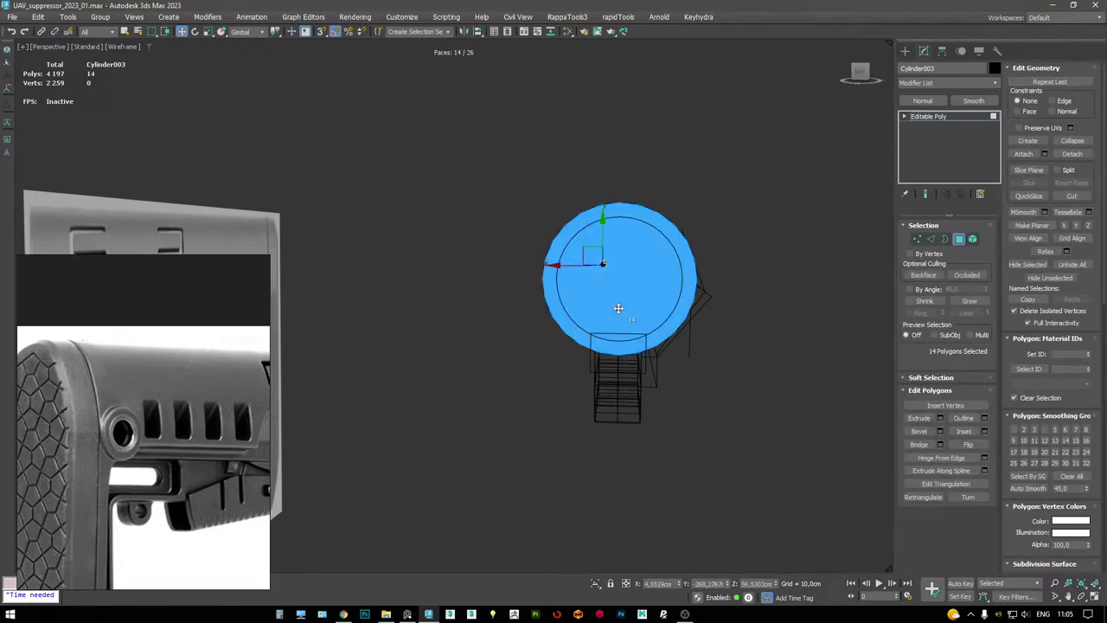
key("Delete")
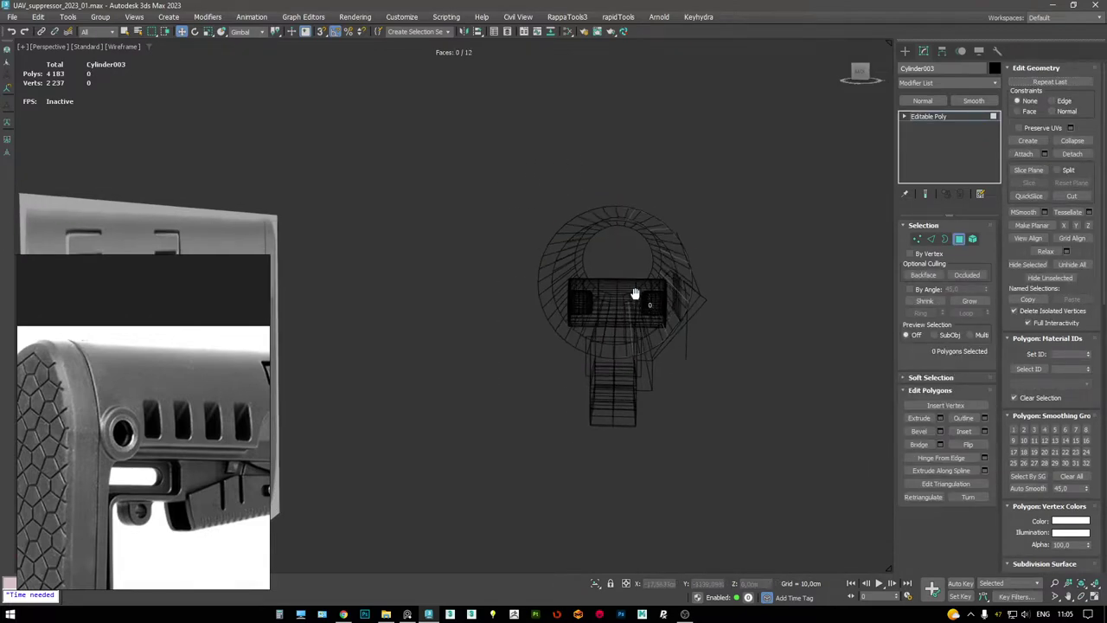
- Inspect the remaining 12-face half shell and select one of its faces
key("F3")
mouse_move(614, 309)
middle_mouse_down("alt")
mouse_move(612, 294)
mouse_move(692, 294)
mouse_move(603, 273)
mouse_move(618, 298)
mouse_move(635, 288)
mouse_move(580, 286)
middle_mouse_up("alt")
scroll(604, 273, "up", 2)
key("F3")
left_click(618, 298)
key("F3")
scroll(604, 283, "up", 5)
scroll(578, 282, "down", 8)
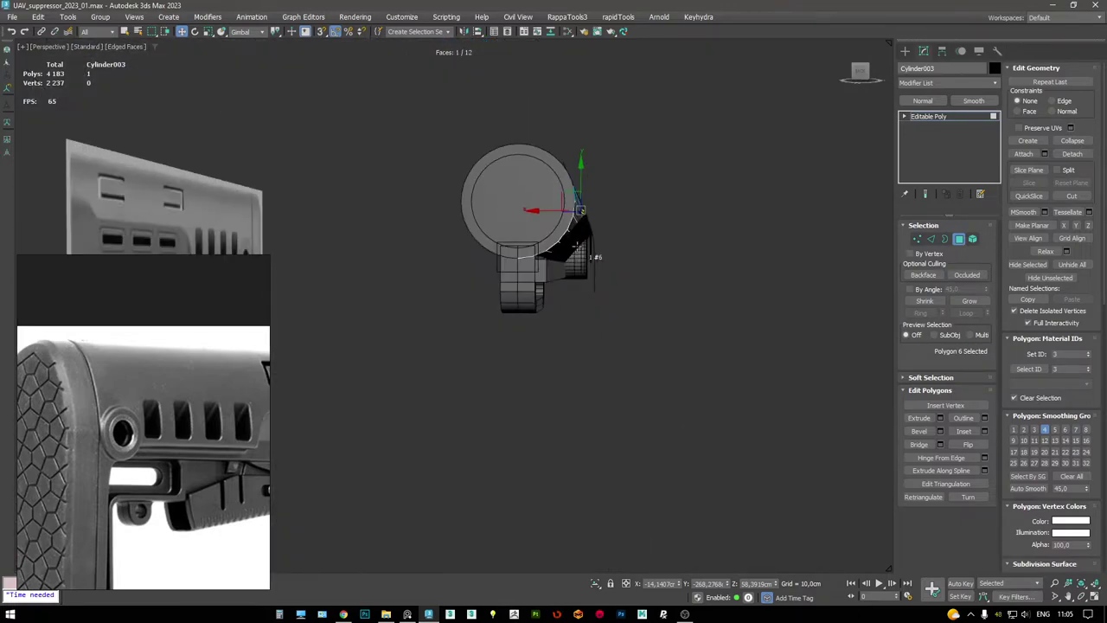
scroll(572, 302, "up", 3)
- In Edge mode, slide shell edges along X to collapse the thin spike
scroll(574, 299, "up", 5)
key("2")
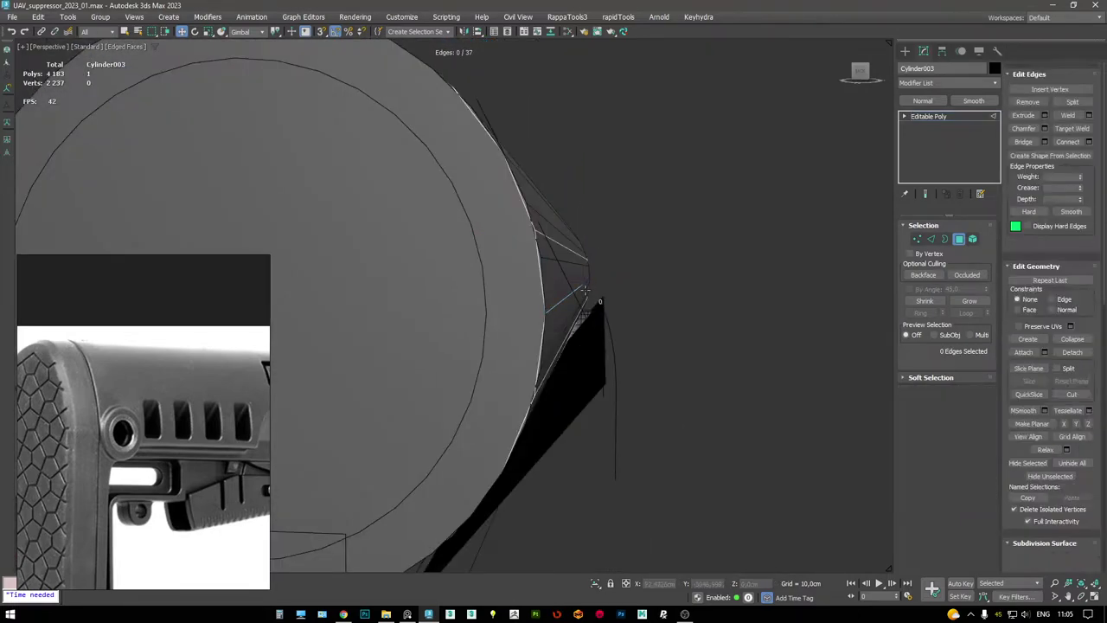
left_click_drag(552, 287, 566, 286)
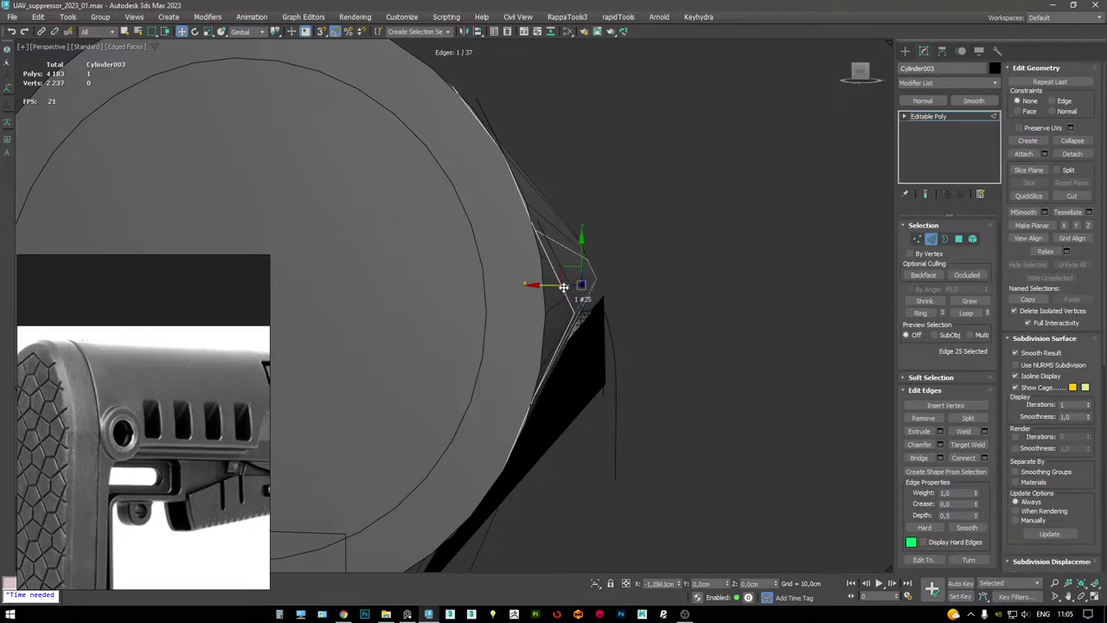
scroll(565, 286, "down", 3)
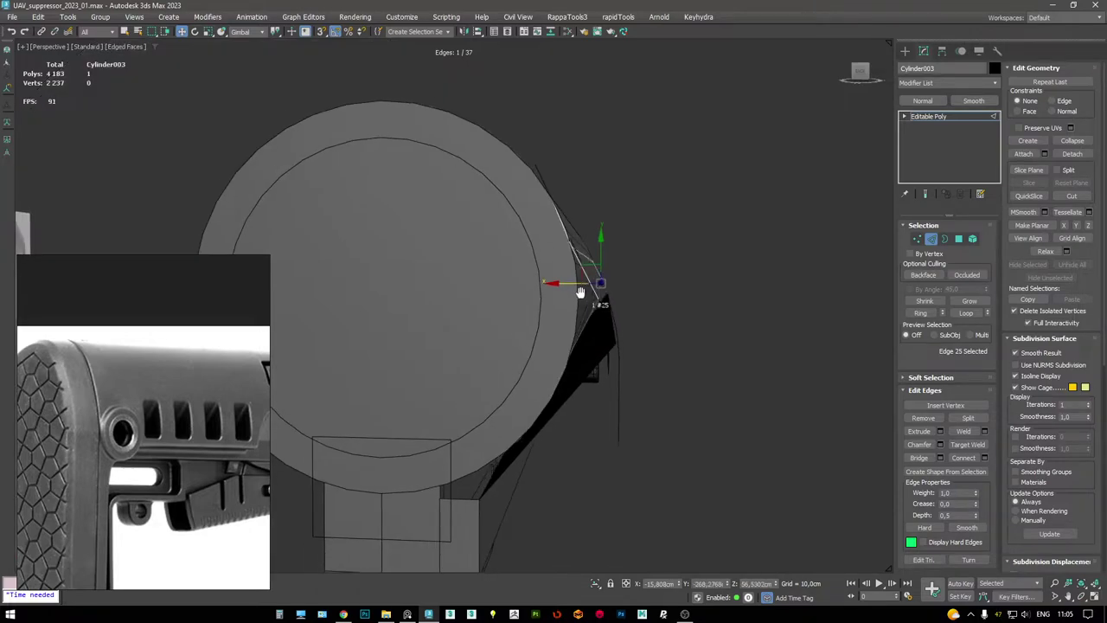
left_click(584, 254)
scroll(564, 261, "up", 2)
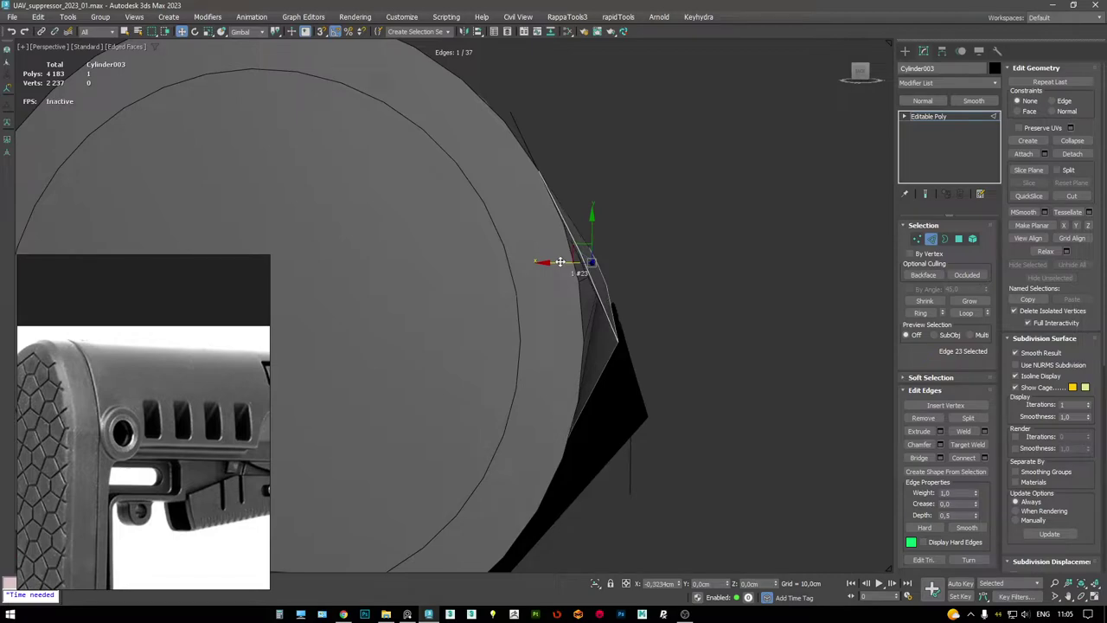
scroll(560, 261, "down", 3)
key("F3")
middle_click_drag(553, 285, 591, 254, "alt")
scroll(593, 227, "up", 3)
key("F3")
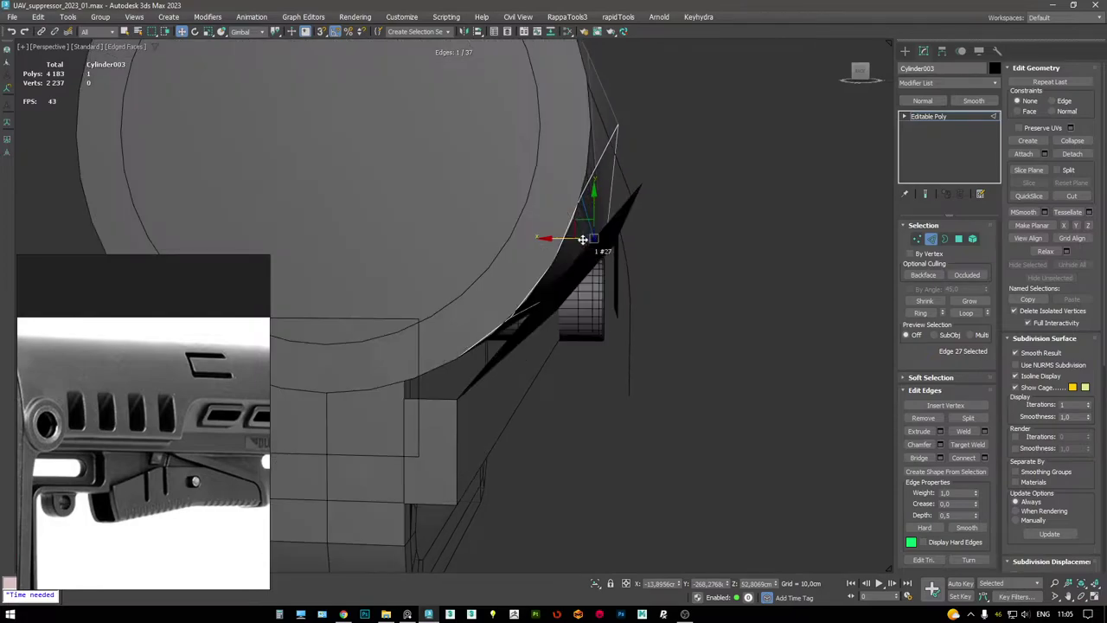
left_click_drag(563, 240, 585, 242)
- Slide further edges toward the stock profile line, checking them from several angles
middle_click_drag(583, 243, 553, 283, "alt")
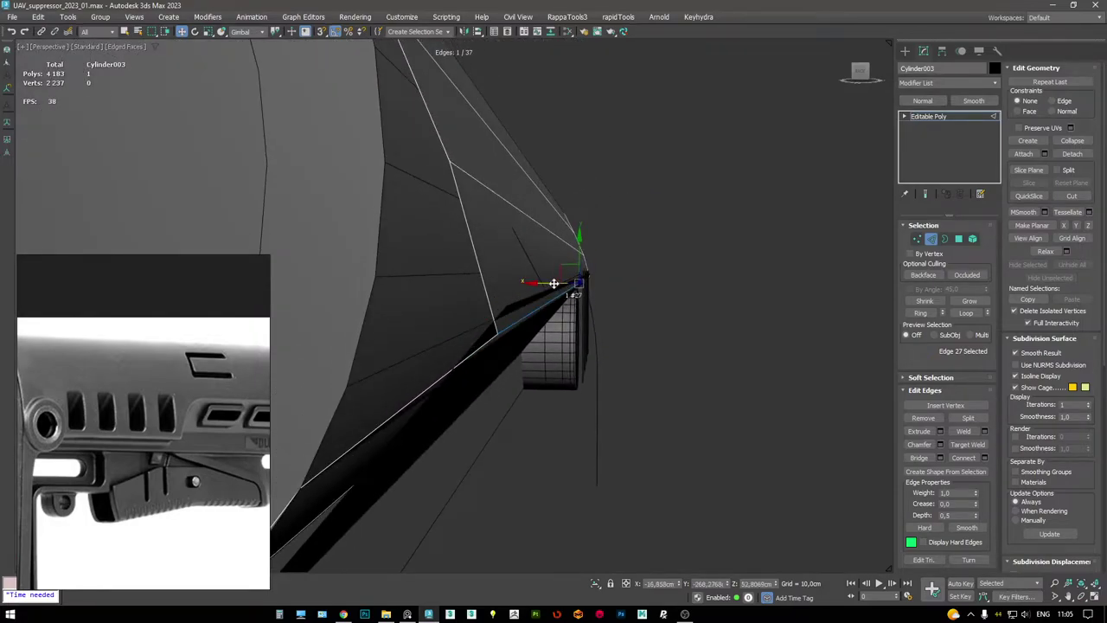
left_click_drag(544, 284, 543, 283)
middle_click_drag(544, 283, 523, 260, "alt")
key("F3")
key("F3")
left_click_drag(497, 268, 551, 278)
key("F3")
left_click(528, 242)
key("F3")
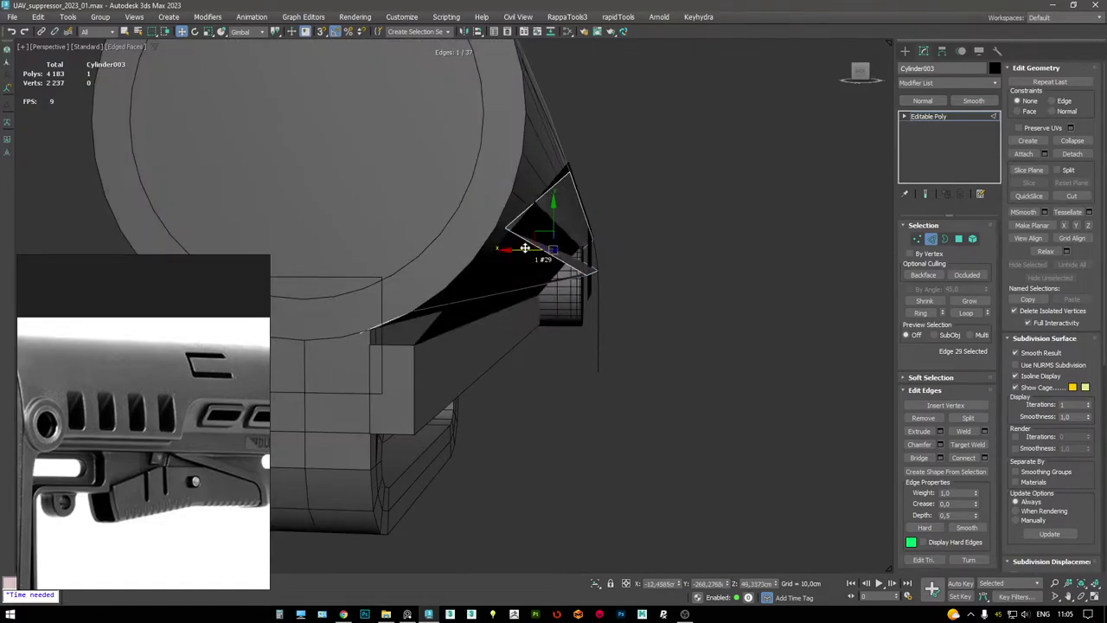
middle_click_drag(595, 253, 444, 269, "alt")
scroll(476, 267, "up", 5)
middle_click_drag(512, 265, 519, 325, "alt")
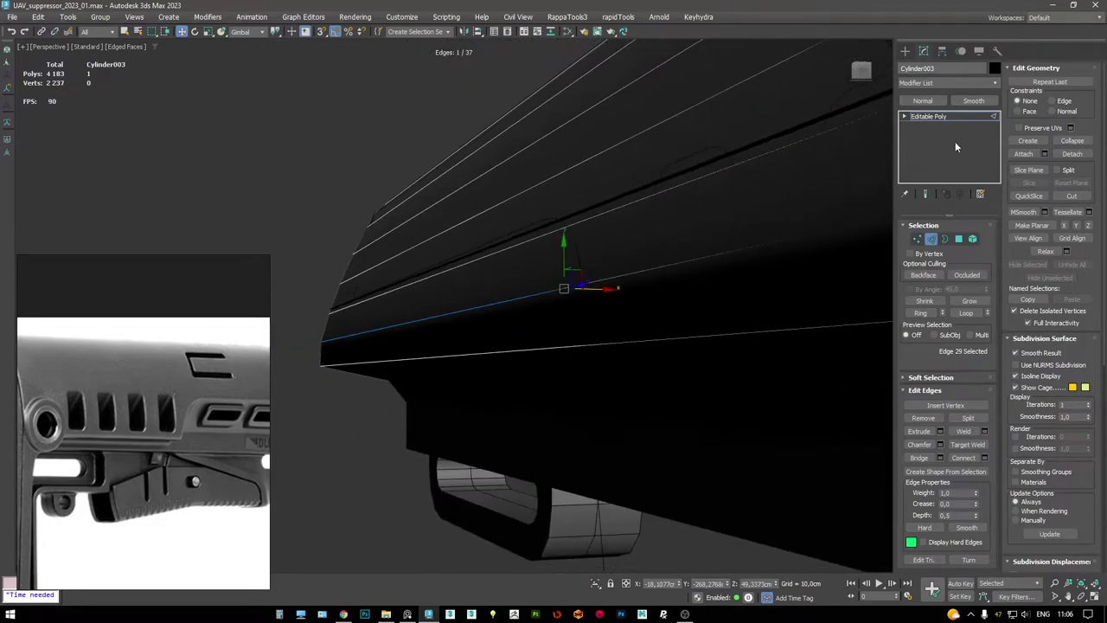
- Isolate the half shell with Alt+Q, pick its corner edge, and restore four viewports
left_click(937, 118)
middle_click_drag(578, 243, 470, 267, "alt")
key("alt+q")
key("2")
left_click(593, 257)
key("alt+w")
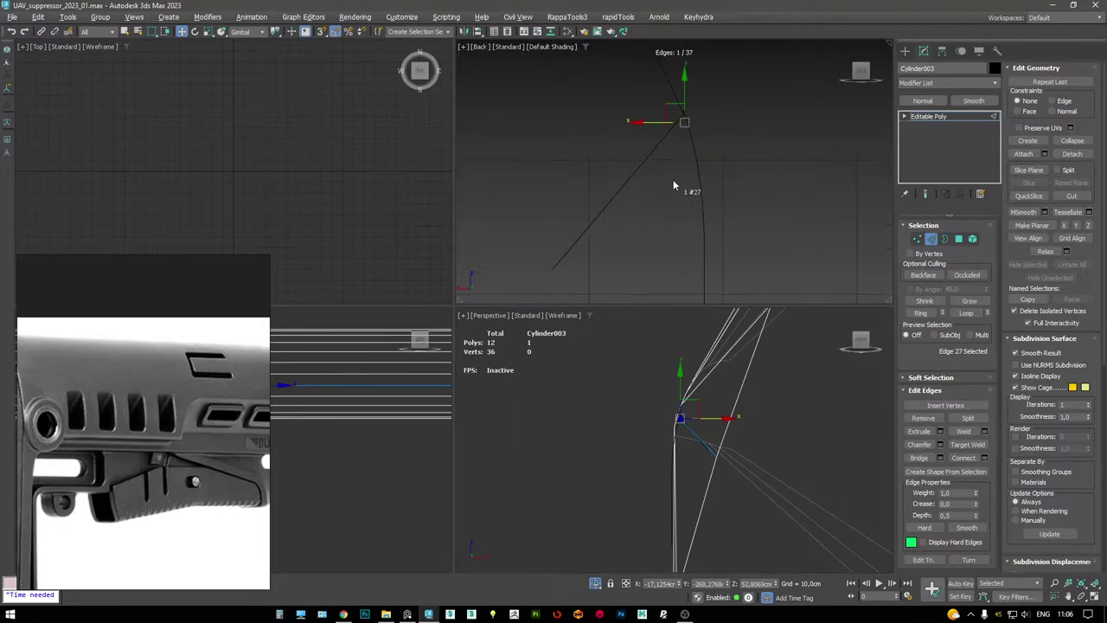
- Maximize the Back view in wireframe and slide the corner edge slightly sideways
key("alt+w")
middle_click_drag(709, 215, 561, 260)
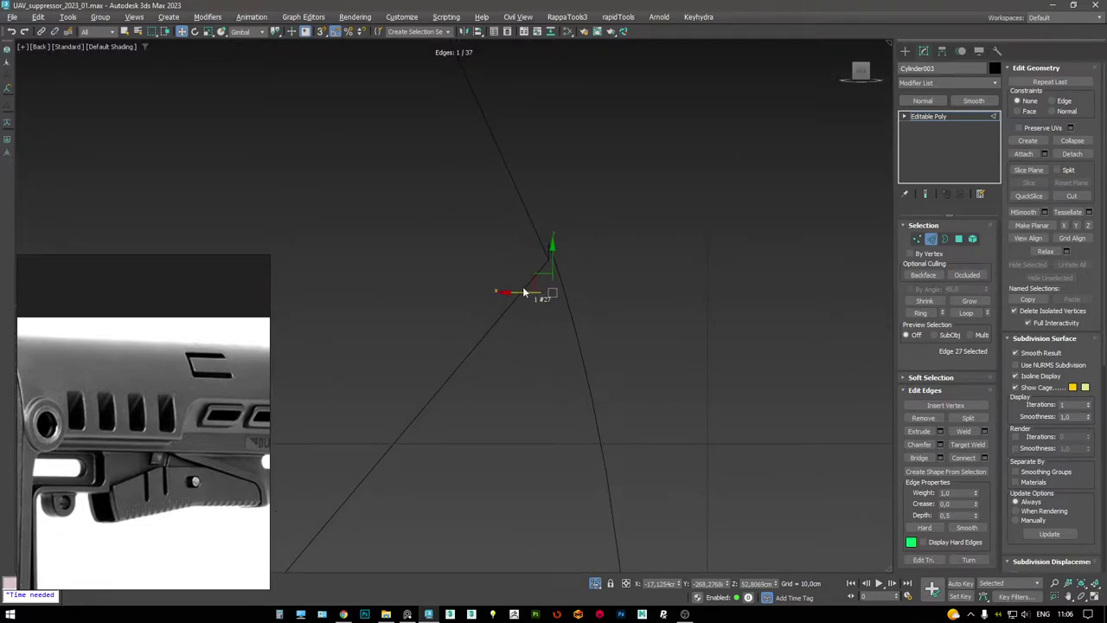
key("F3")
left_click_drag(504, 299, 520, 296)
scroll(522, 288, "down", 2)
middle_click_drag(562, 357, 586, 255)
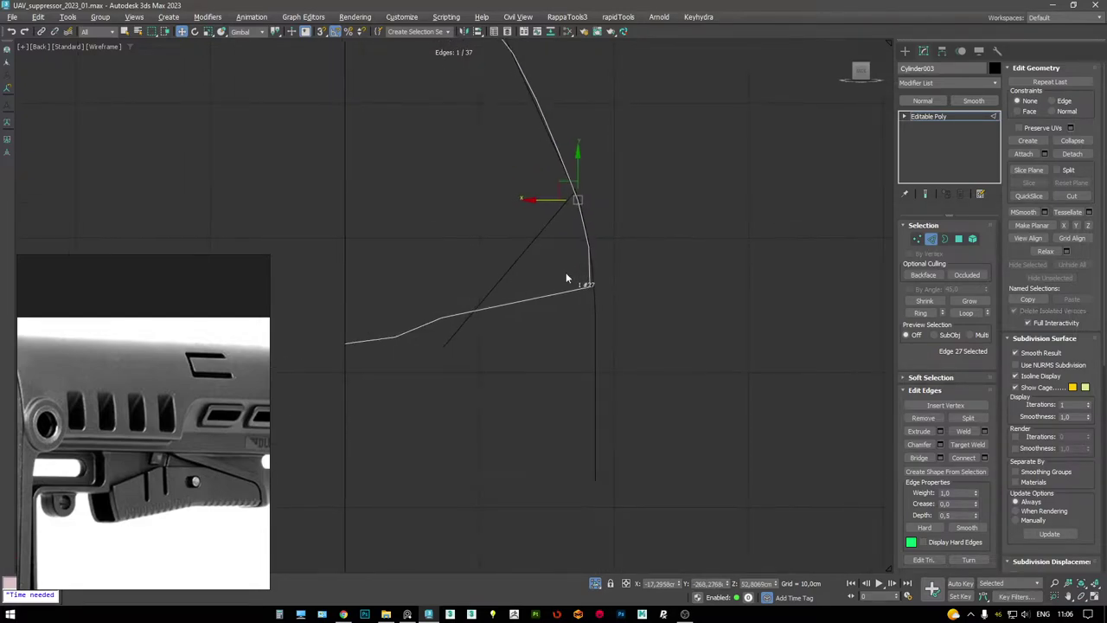
- Move the border vertex right along the profile and select the upper corner vertex
key("1")
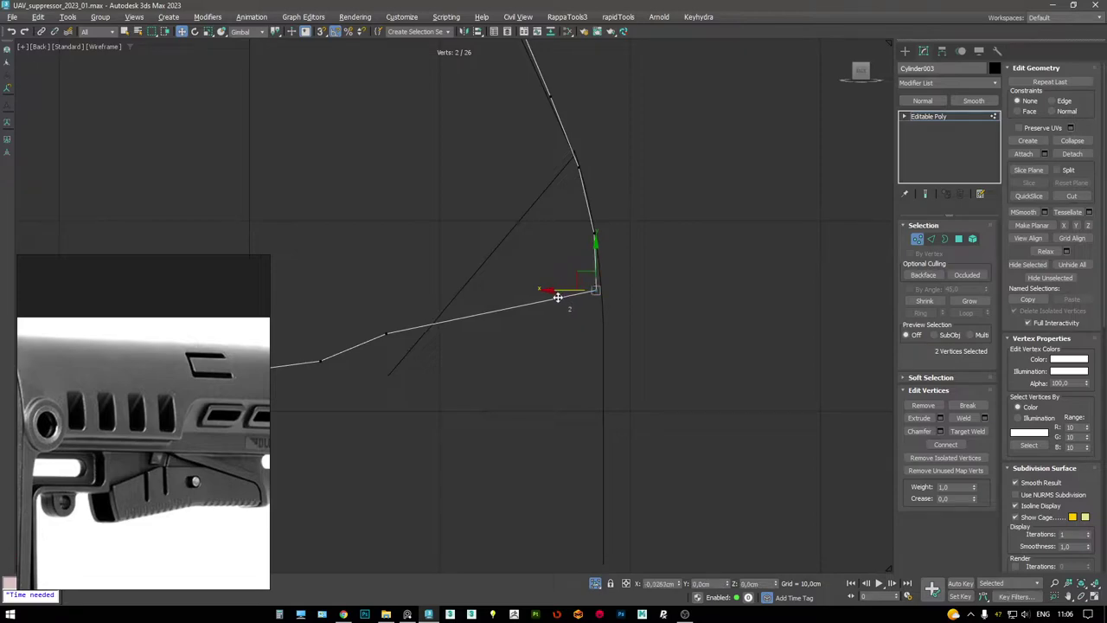
middle_click_drag(563, 300, 655, 245)
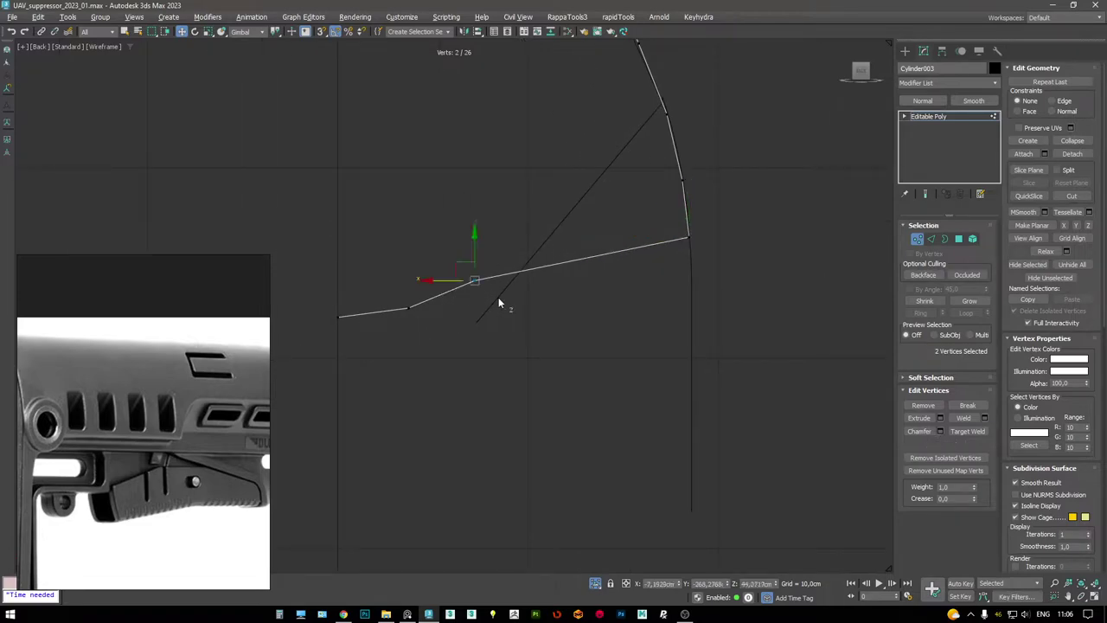
left_click_drag(471, 281, 662, 309)
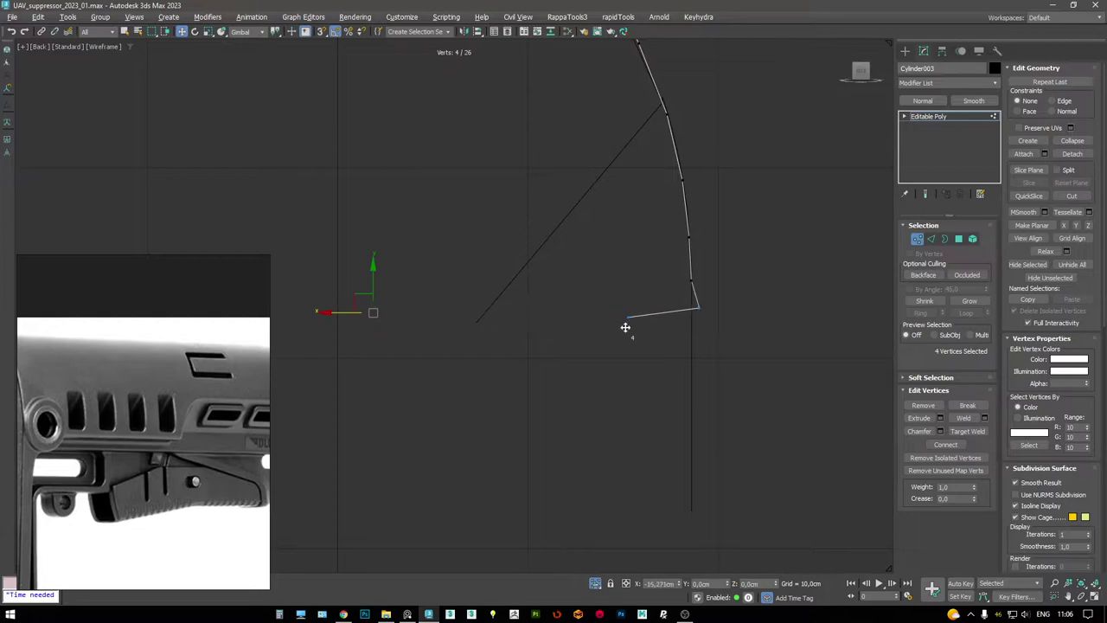
scroll(685, 290, "up", 3)
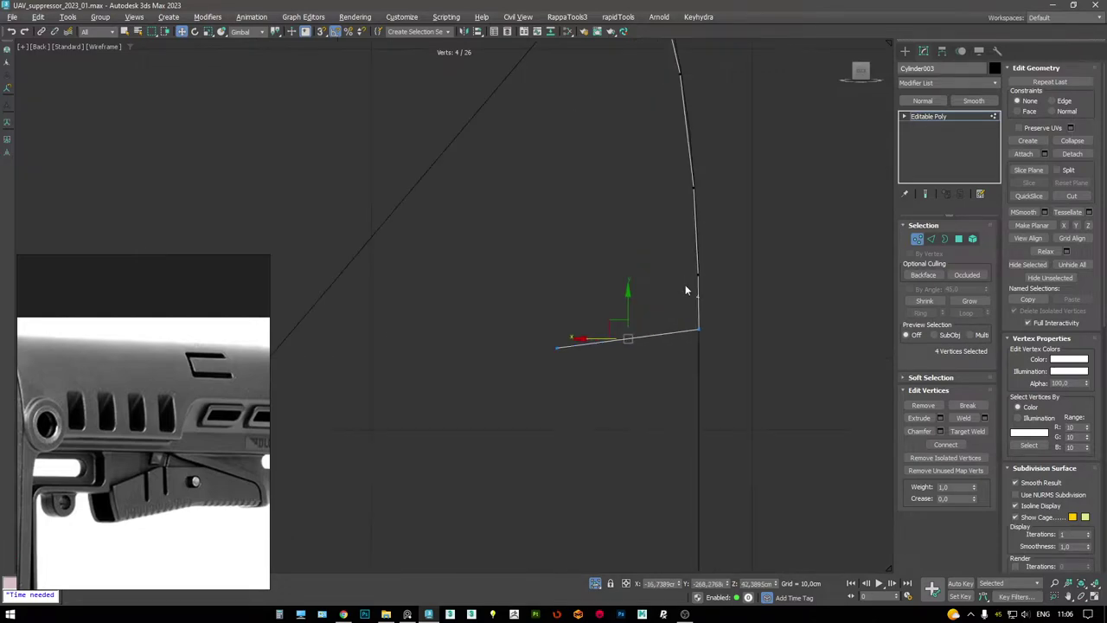
scroll(707, 326, "up", 2)
left_click_drag(666, 297, 719, 341)
- With Snaps on, snap Edge 37 onto the line's end, turn Snaps off, and delete the extra edge
key("s")
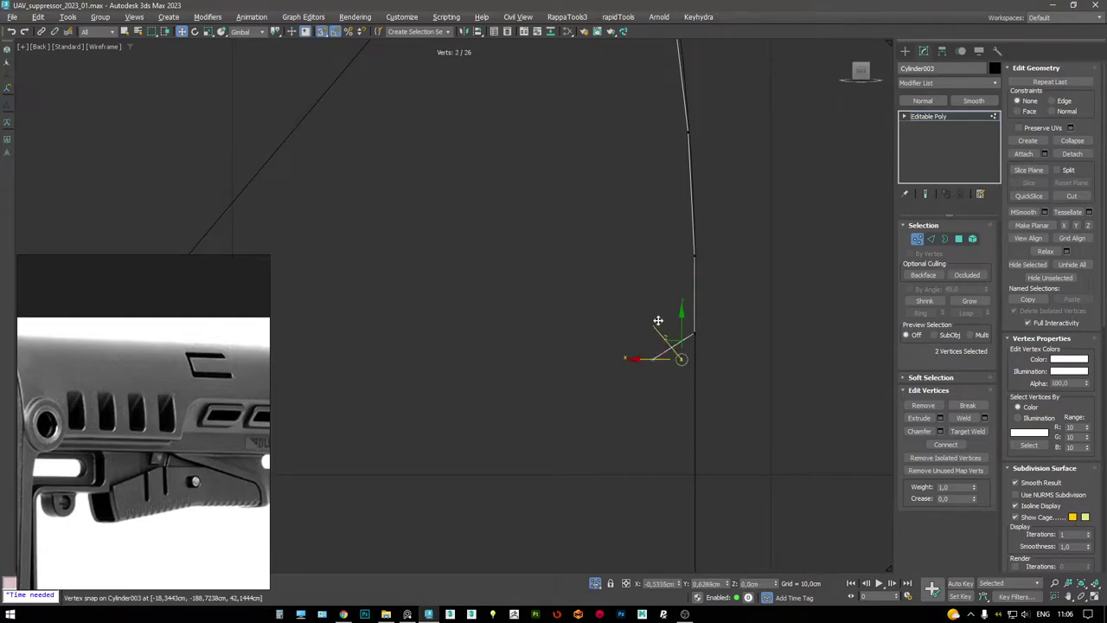
key("p")
middle_click_drag(697, 371, 664, 279, "alt")
scroll(640, 275, "up", 3)
scroll(671, 262, "down", 3)
key("2")
left_click_drag(627, 260, 648, 352)
key("s")
middle_click_drag(648, 352, 679, 281, "alt")
key("ctrl+BackSpace")
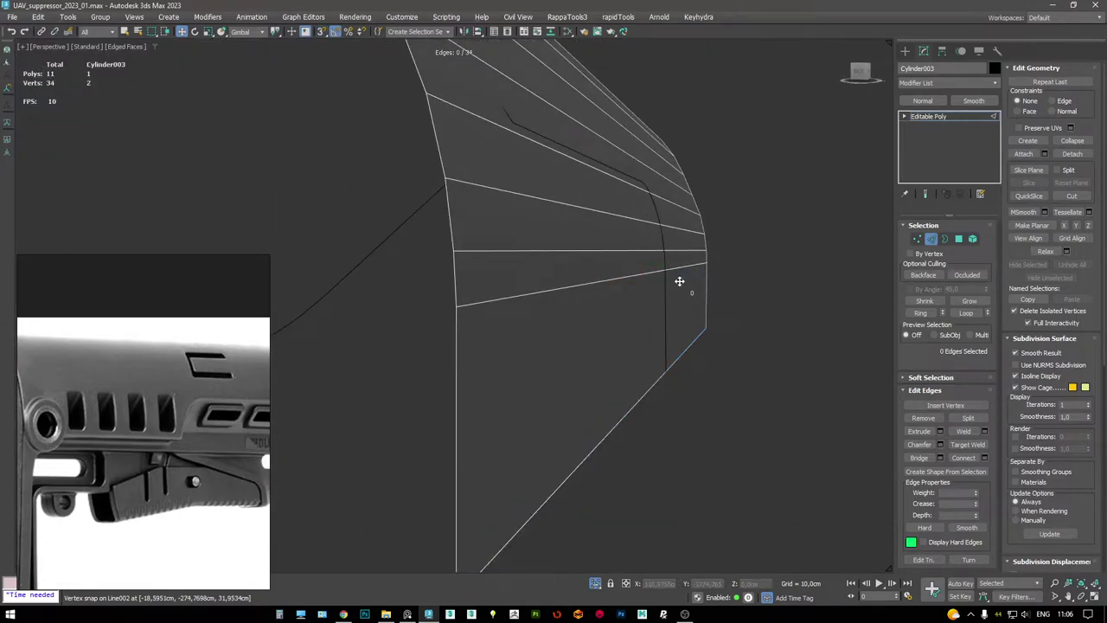
- Exit isolation to show the whole stock model and orbit around the cylinder
scroll(547, 260, "down", 10)
key("F4")
key("alt+q")
scroll(627, 233, "up", 10)
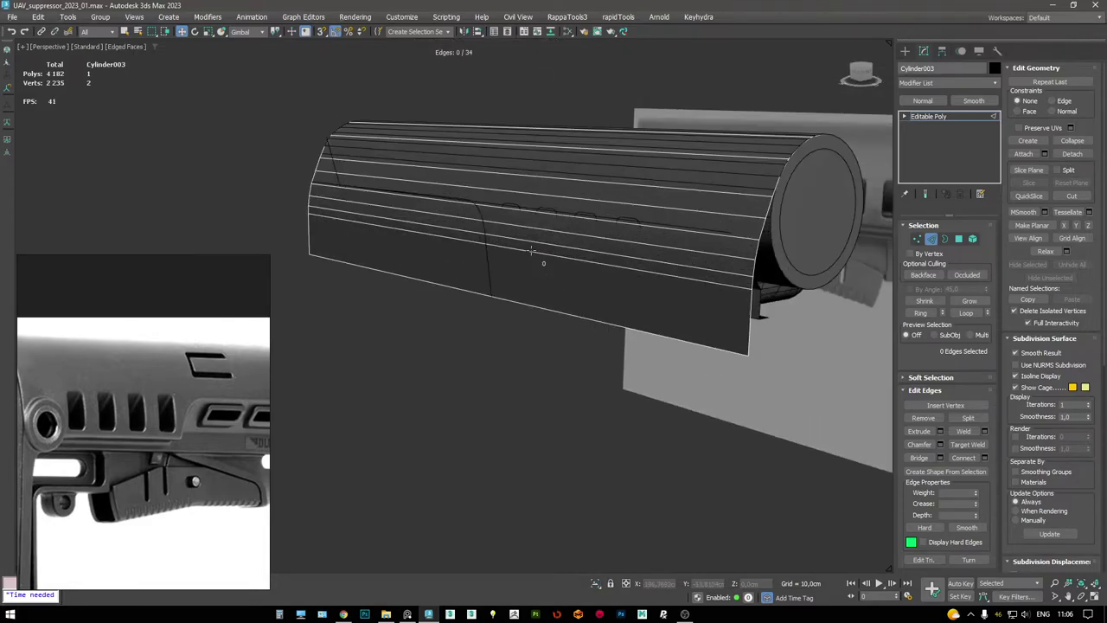
key("F4")
middle_click_drag(626, 234, 616, 249, "alt")
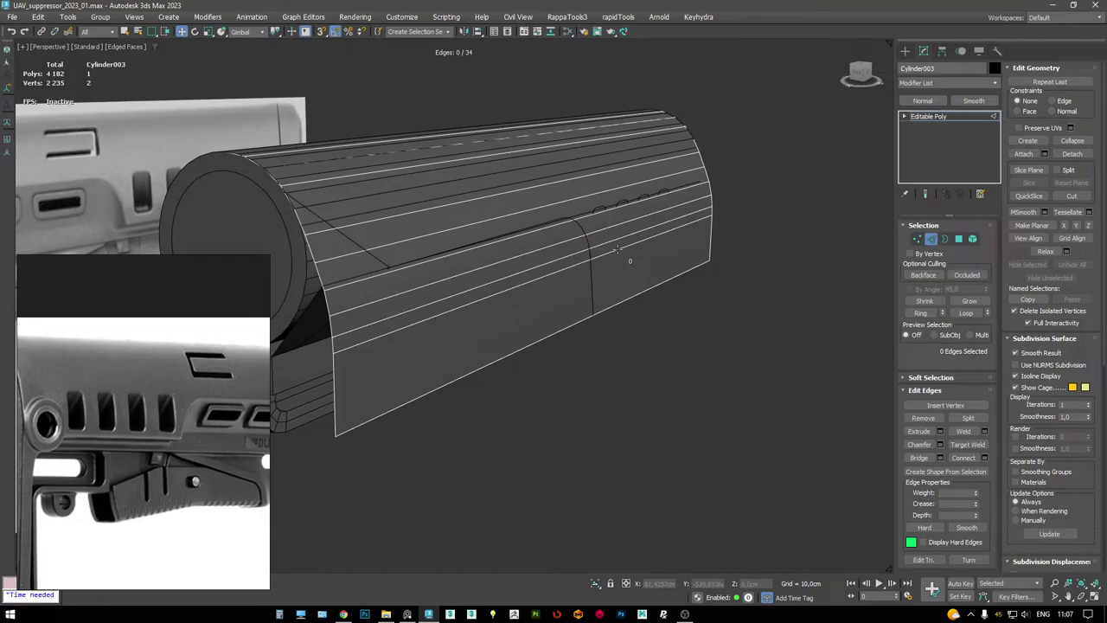
middle_click_drag(642, 271, 573, 275, "alt")
key("alt+w")
key("alt+w")
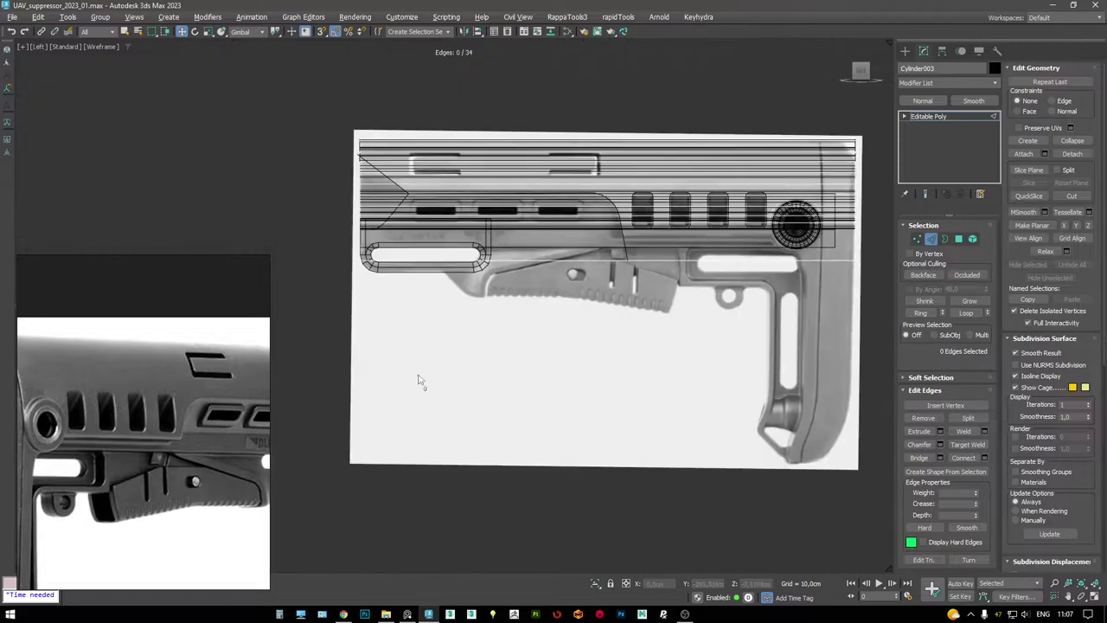
scroll(625, 230, "up", 8)
scroll(635, 223, "down", 5)
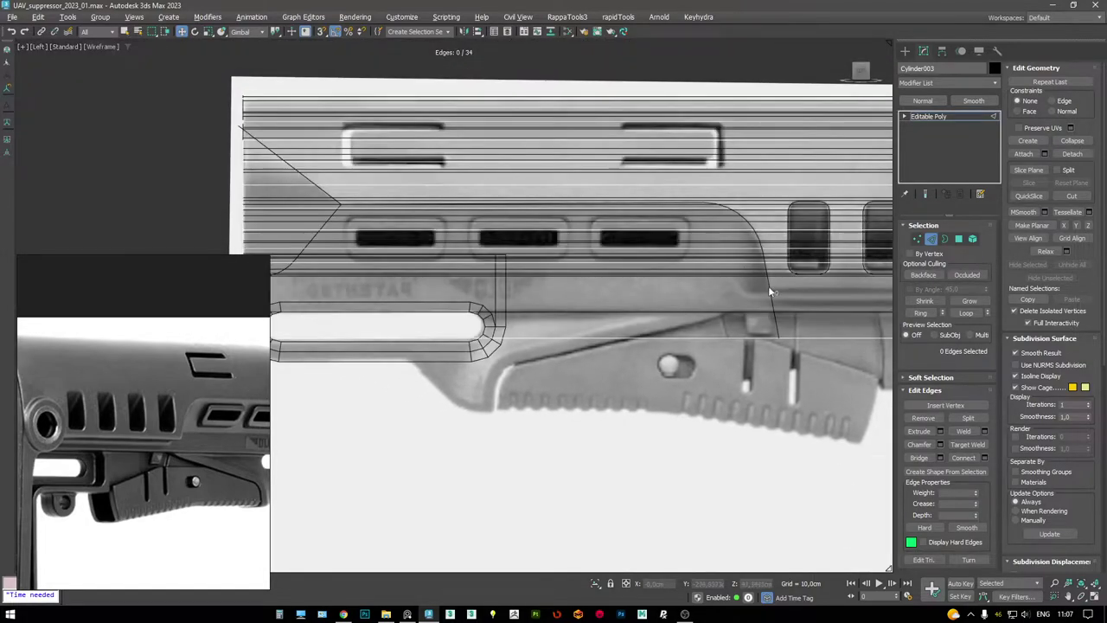
key("alt+w")
key("alt+w")
middle_click_drag(719, 324, 736, 269, "alt")
scroll(736, 269, "up", 5)
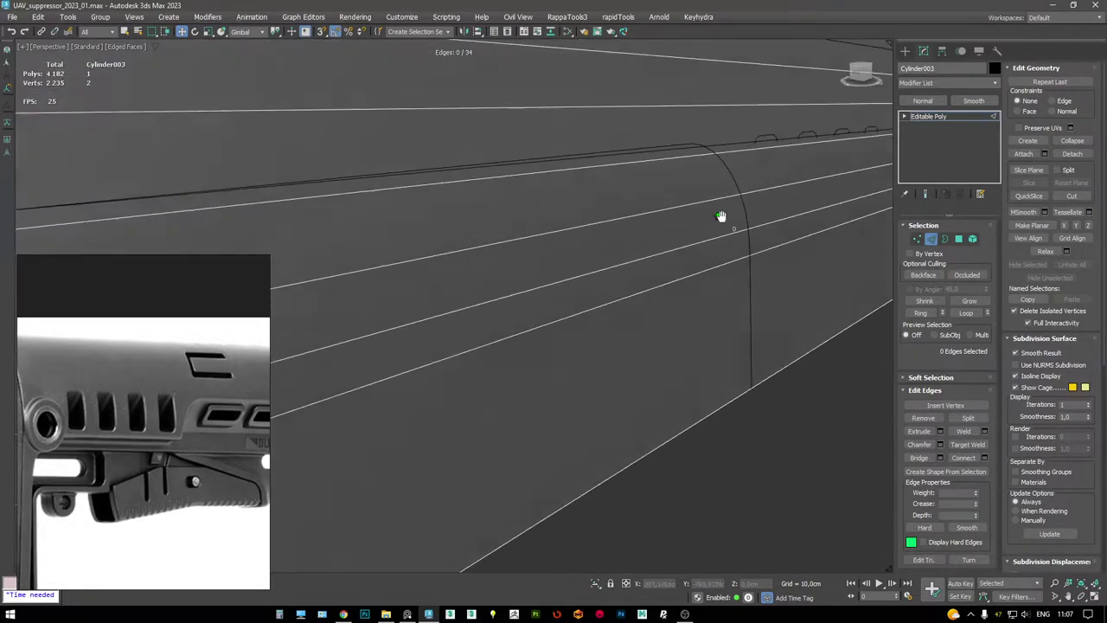
scroll(724, 217, "down", 6)
middle_click_drag(724, 218, 701, 205, "alt")
scroll(724, 219, "up", 5)
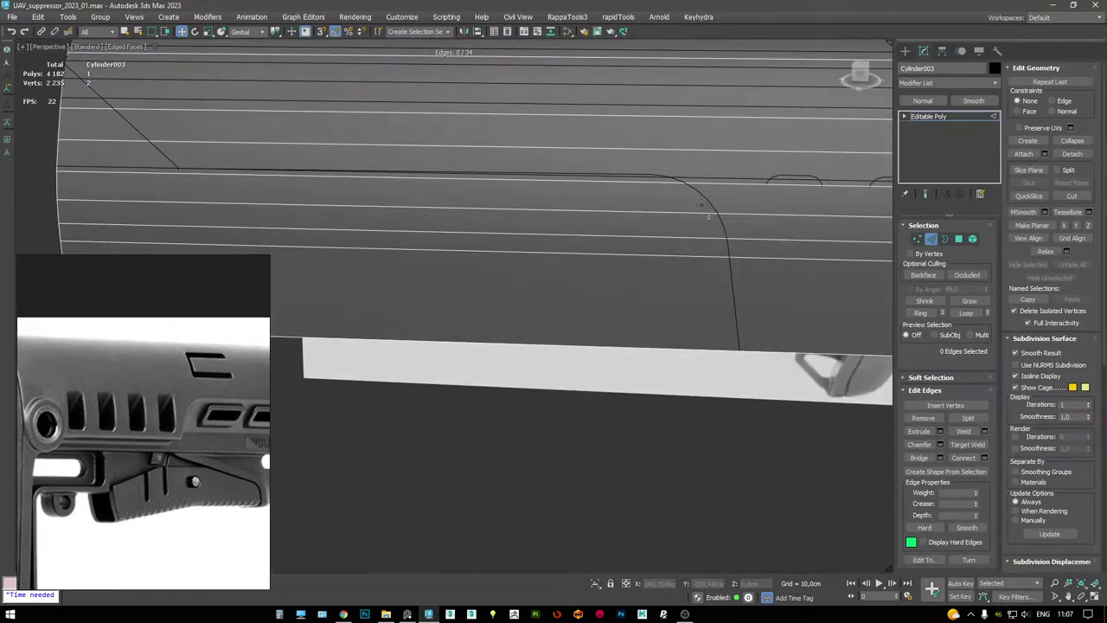
- Select the profile spline Line002 and raise its Interpolation Steps to 3
left_click(935, 120)
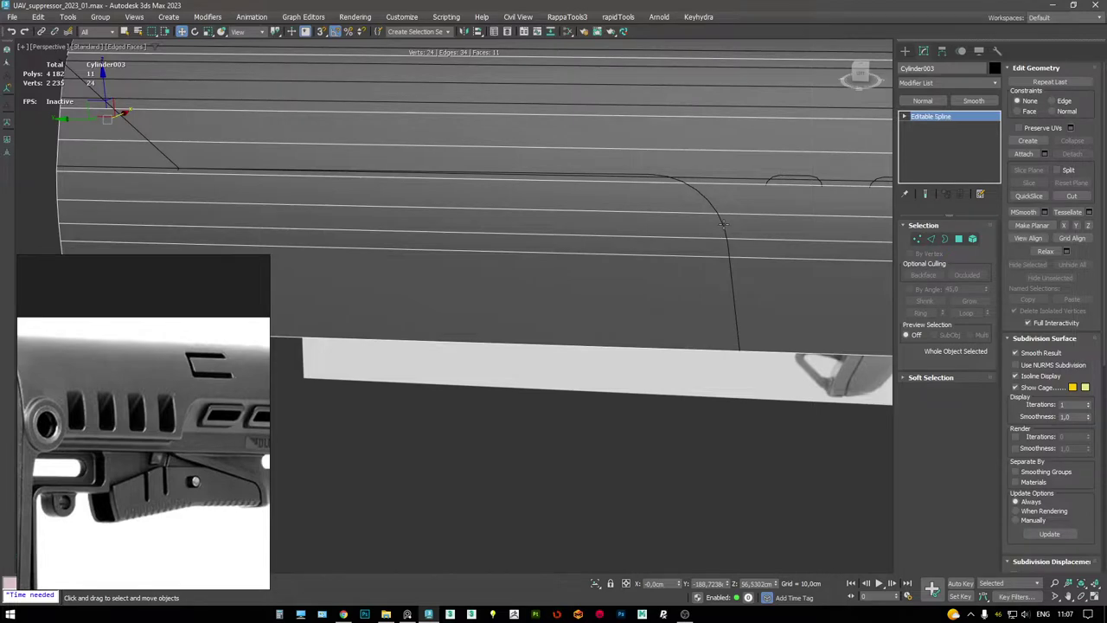
left_click(724, 224)
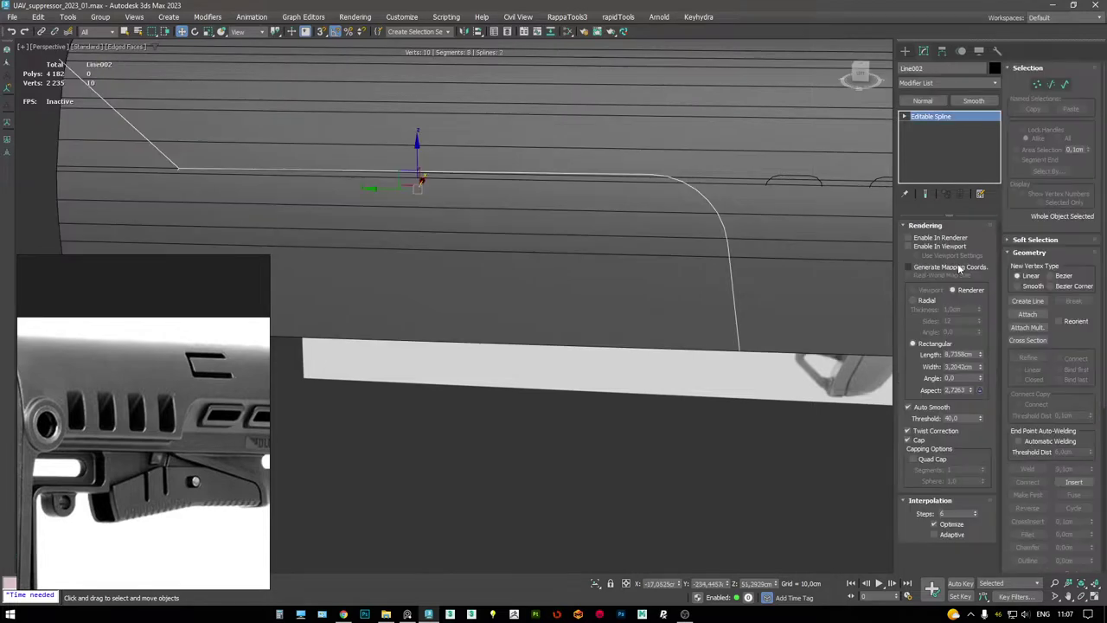
left_click(974, 513)
middle_click_drag(755, 198, 633, 213)
- Select Cylinder003 together with the profile spline and isolate them
left_click(725, 186)
key("alt+w")
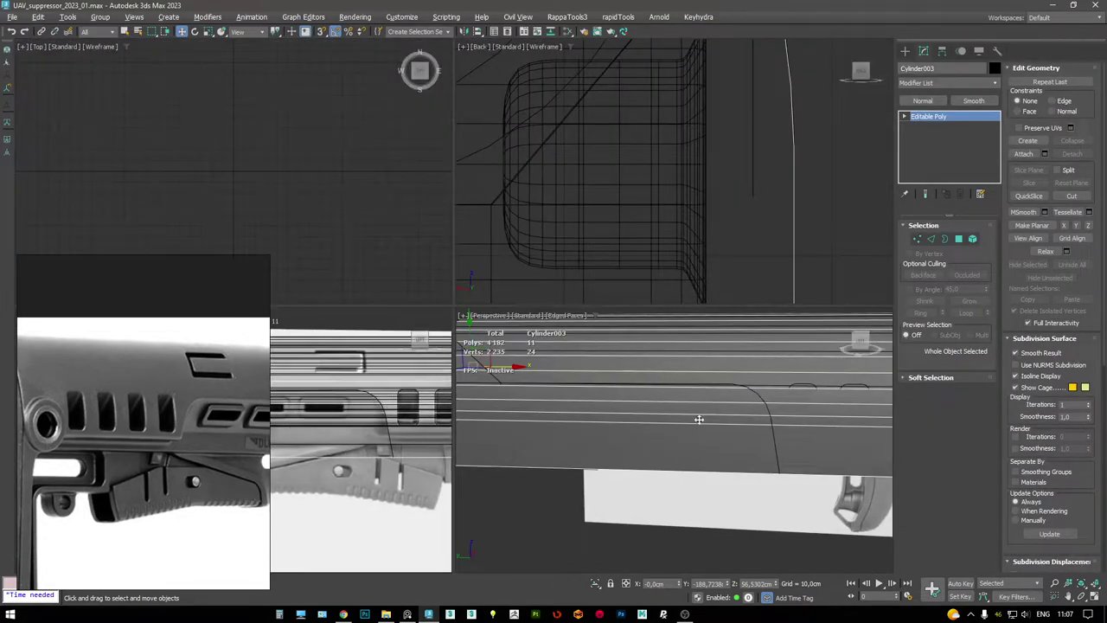
left_click(770, 433)
key("alt+w")
key("alt+q")
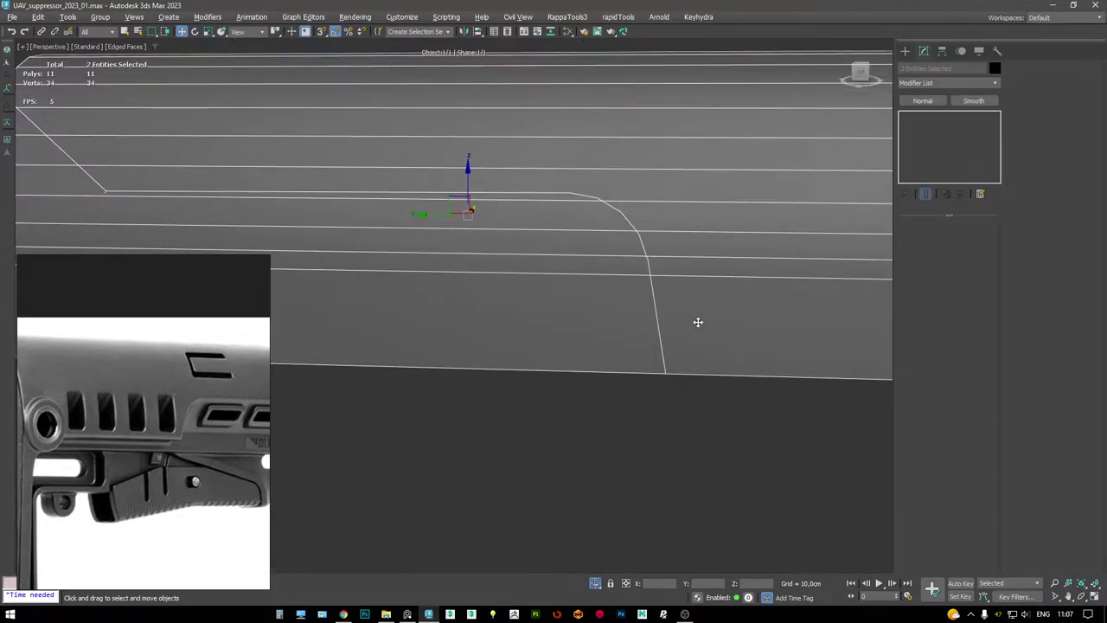
key("alt+w")
key("alt+w")
scroll(655, 259, "up", 4)
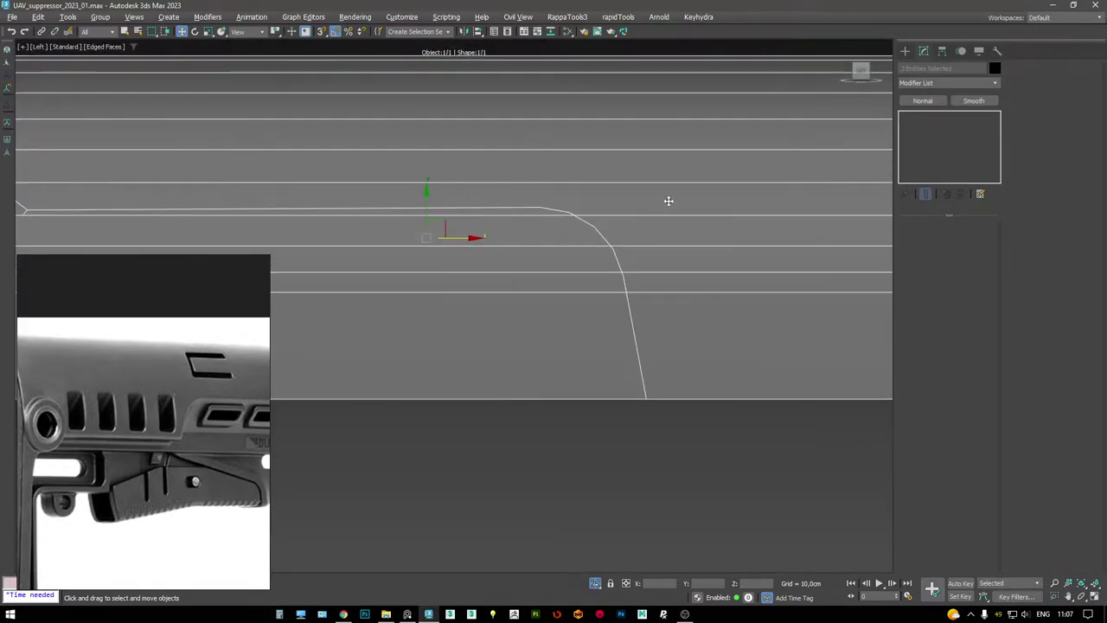
- Select the Cylinder003 shell, enter Vertex mode and activate Cut
left_click(661, 208)
scroll(736, 210, "down", 5)
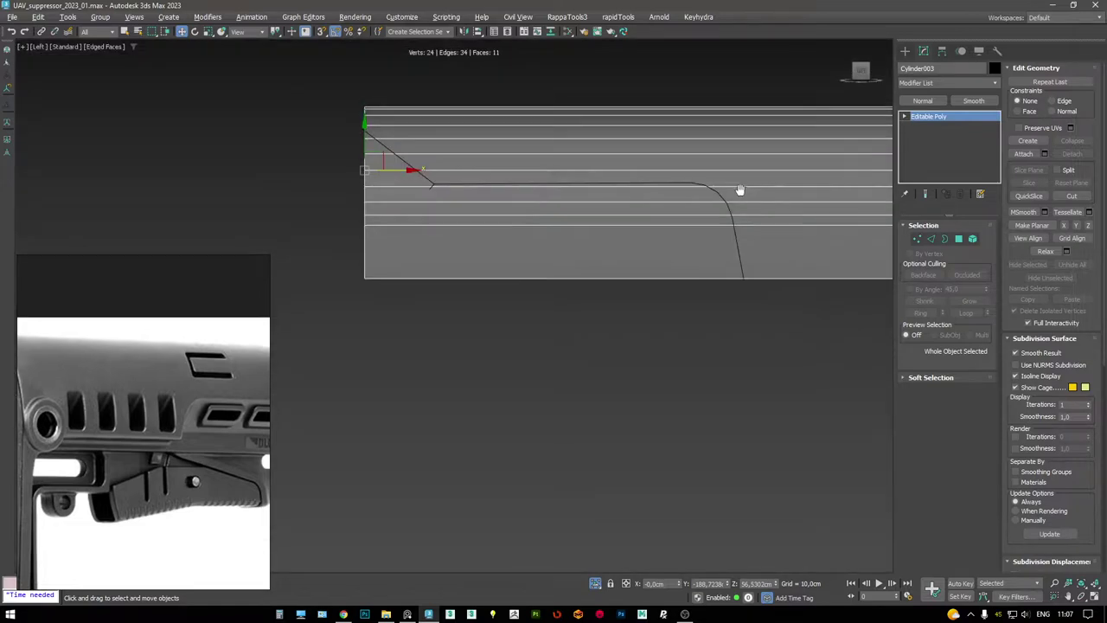
scroll(605, 268, "up", 4)
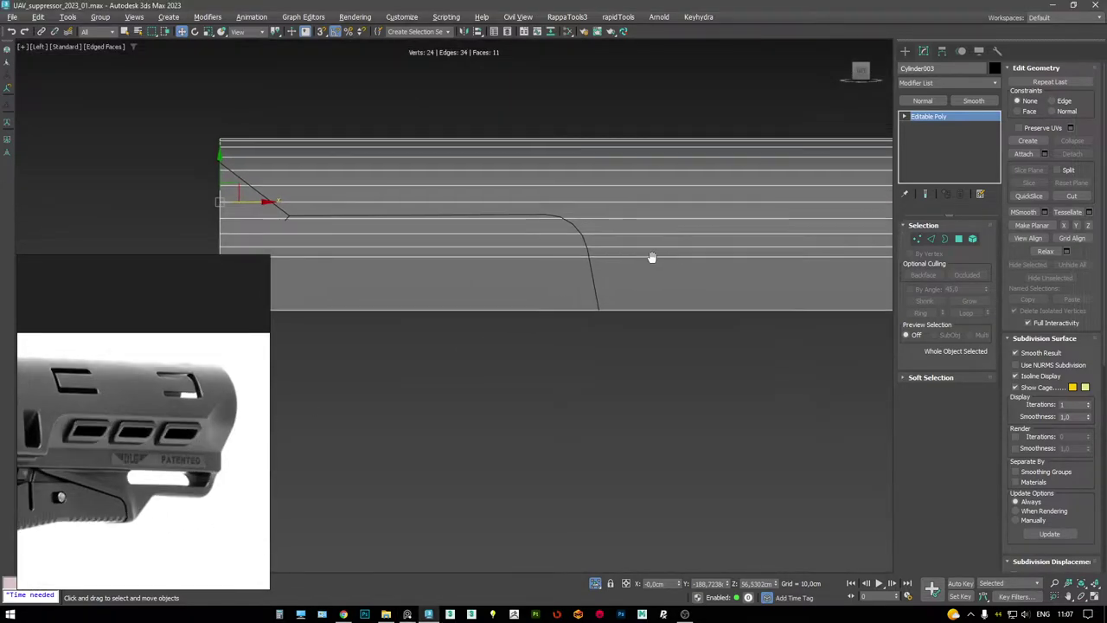
key("1")
scroll(596, 372, "up", 4)
key("alt+c")
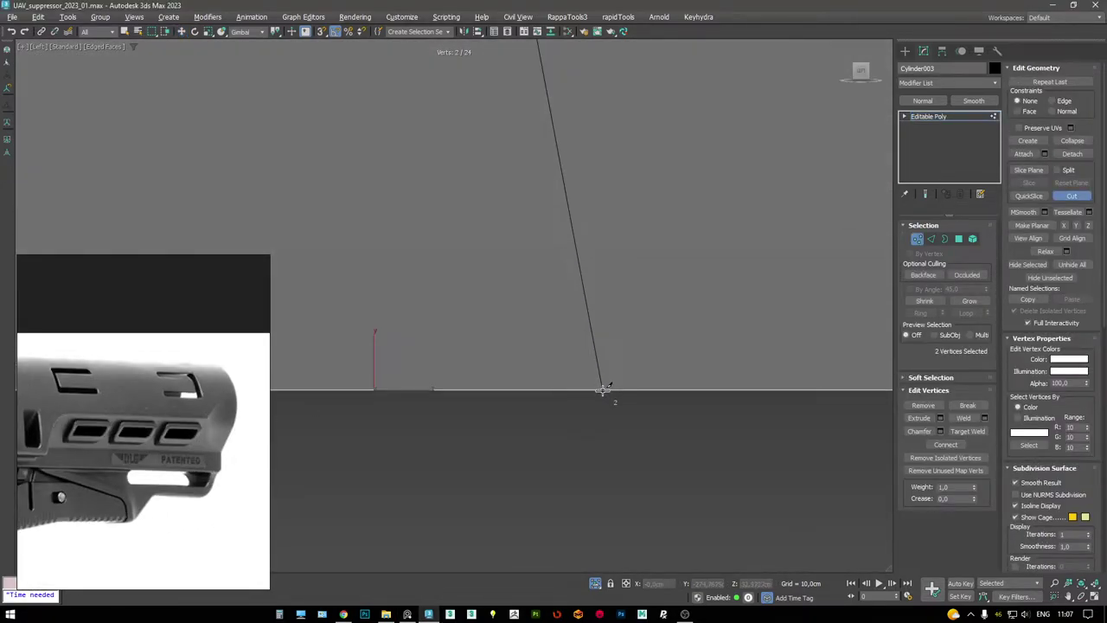
- Cut the shell along the spline, placing points down the profile and around its curved corner
scroll(600, 398, "down", 4)
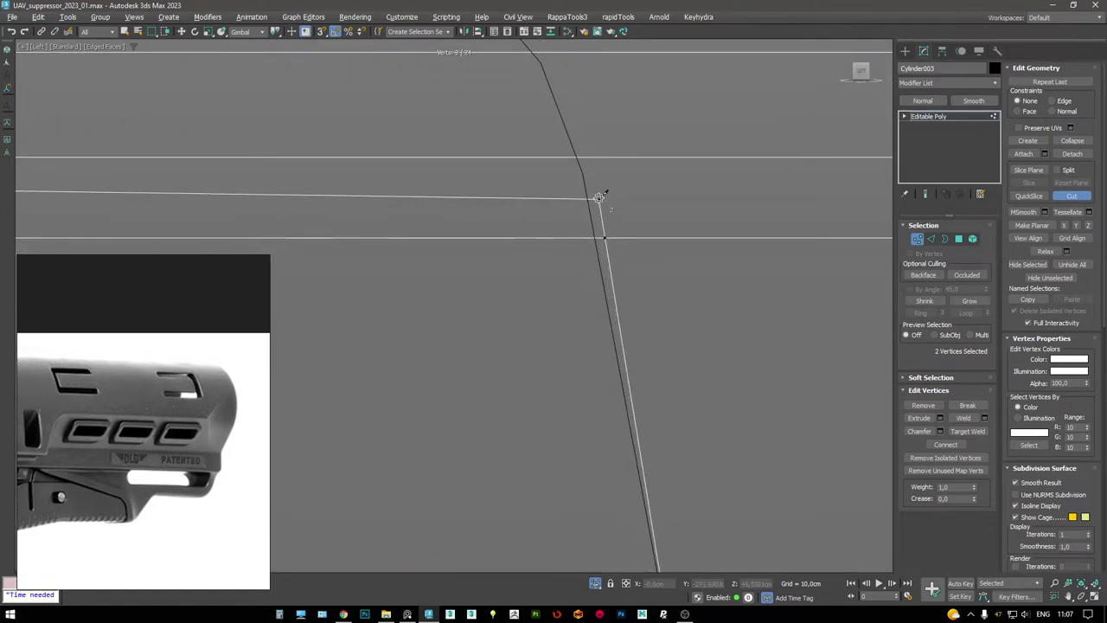
middle_click_drag(597, 222, 598, 277)
left_click(599, 283)
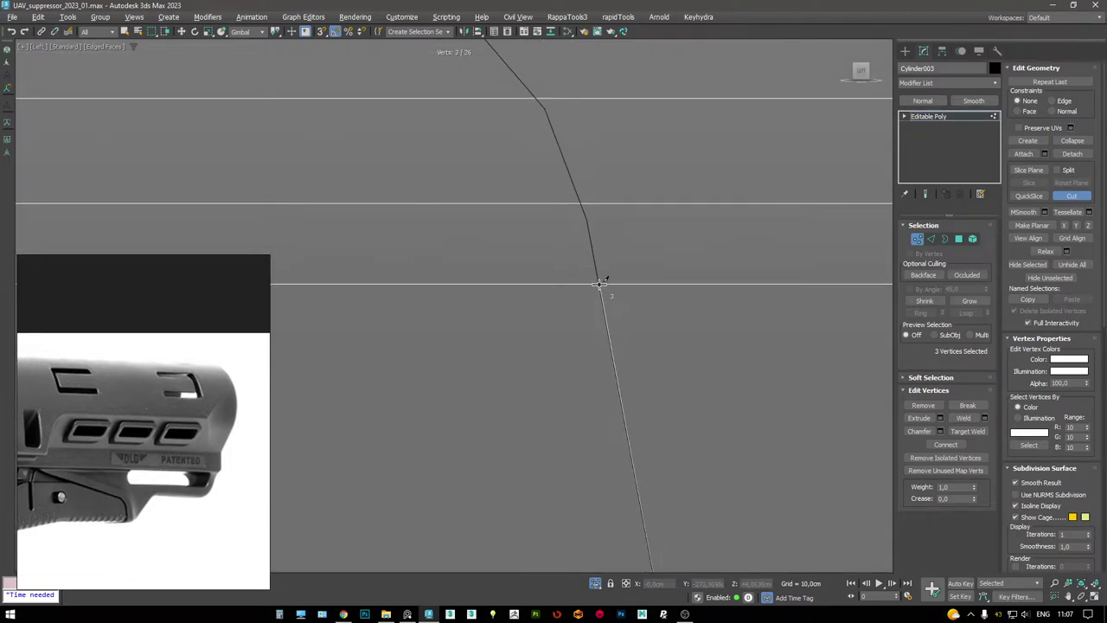
left_click(584, 203)
middle_click_drag(588, 168, 618, 292)
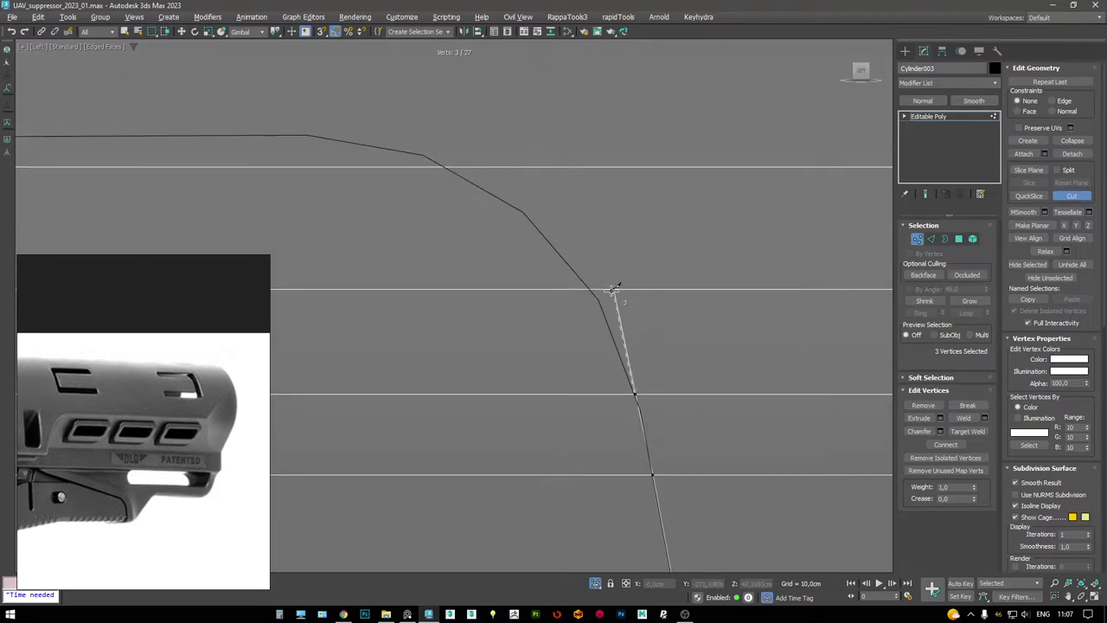
left_click(597, 288)
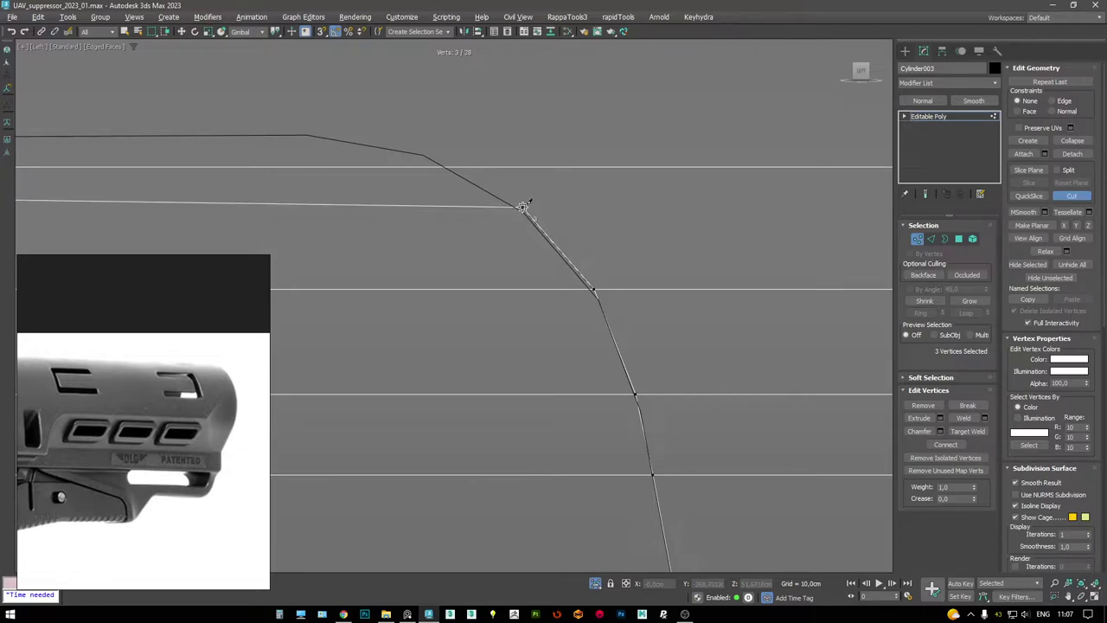
left_click(522, 207)
left_click(424, 154)
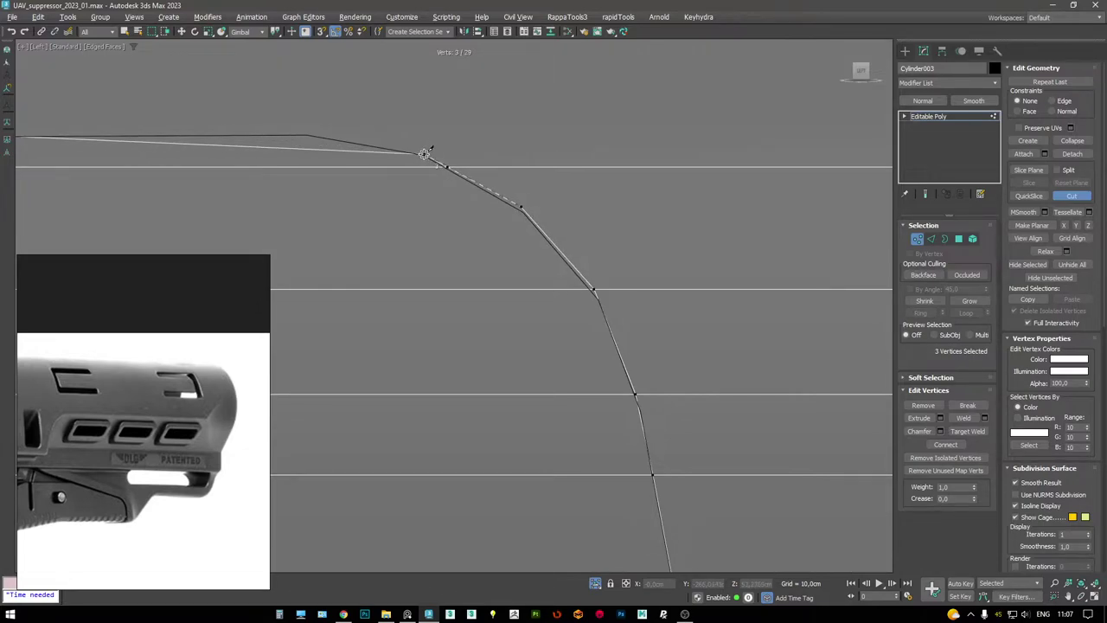
- Carry the cut along the top edge, then inspect it in the maximized Perspective view and finish
middle_click_drag(295, 117, 538, 167)
scroll(538, 174, "up", 2)
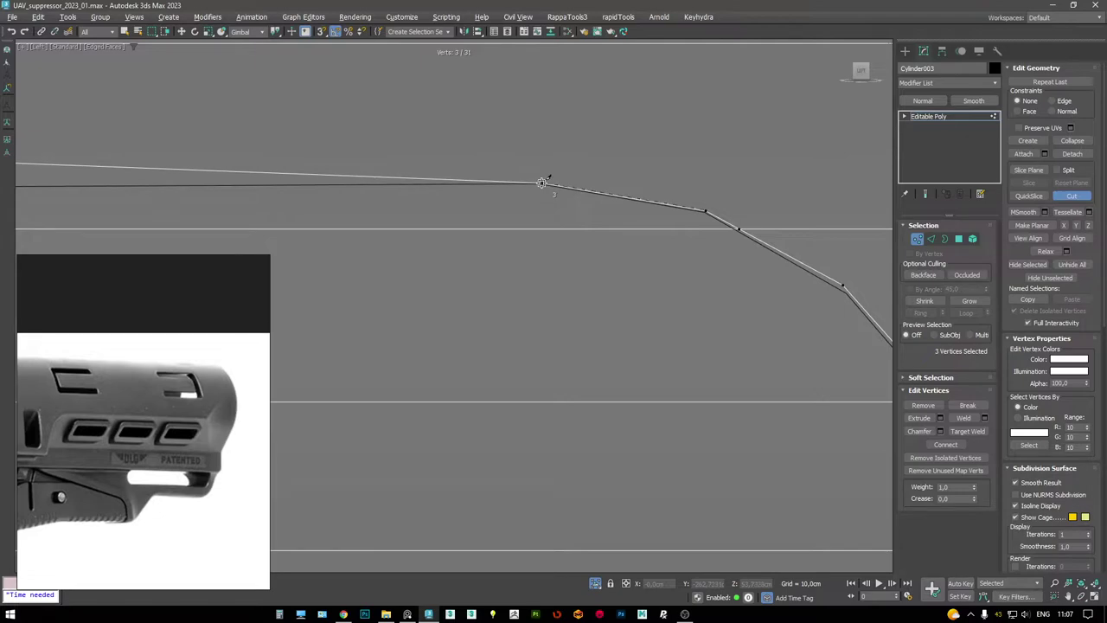
left_click(540, 182)
scroll(543, 177, "down", 3)
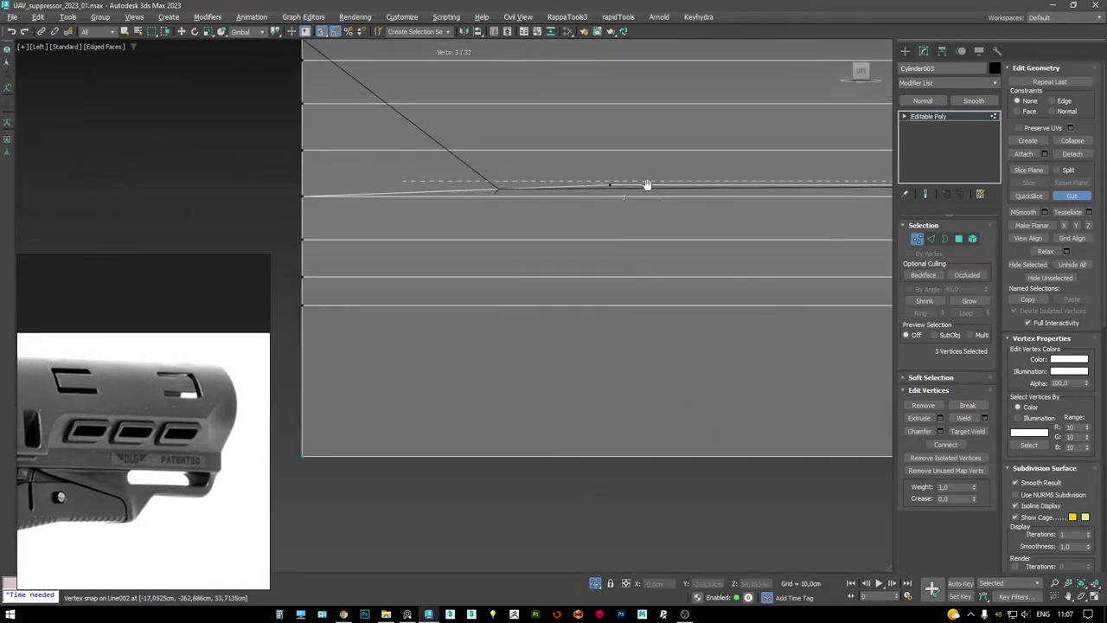
left_click(543, 178)
scroll(571, 260, "up", 4)
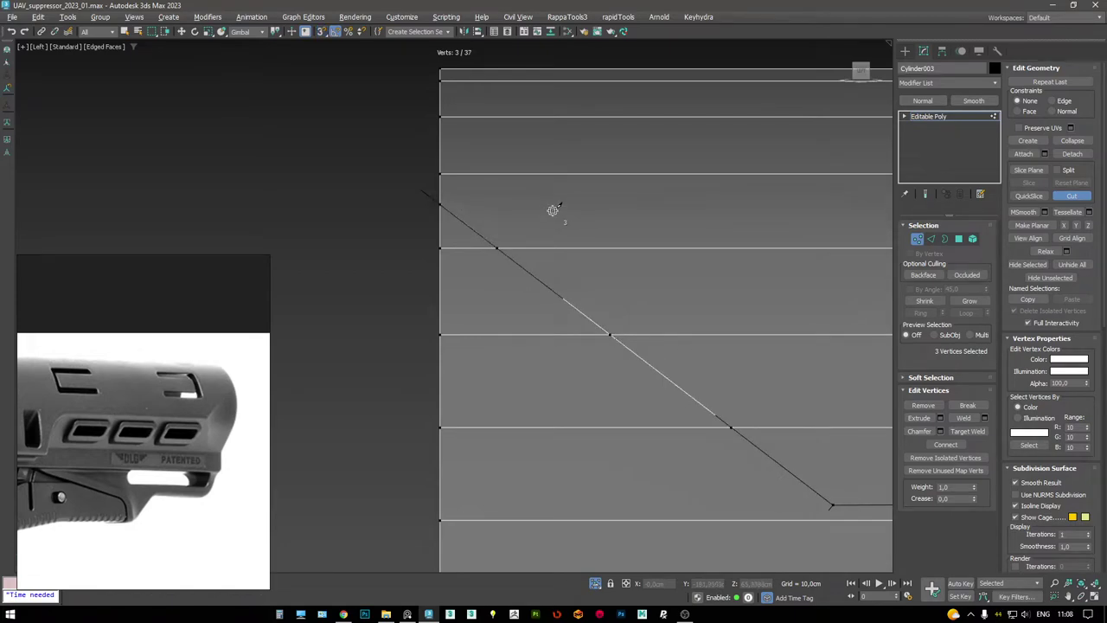
scroll(553, 210, "down", 3)
key("alt+w")
key("alt+w")
middle_click_drag(687, 371, 610, 320, "alt")
scroll(562, 325, "up", 2)
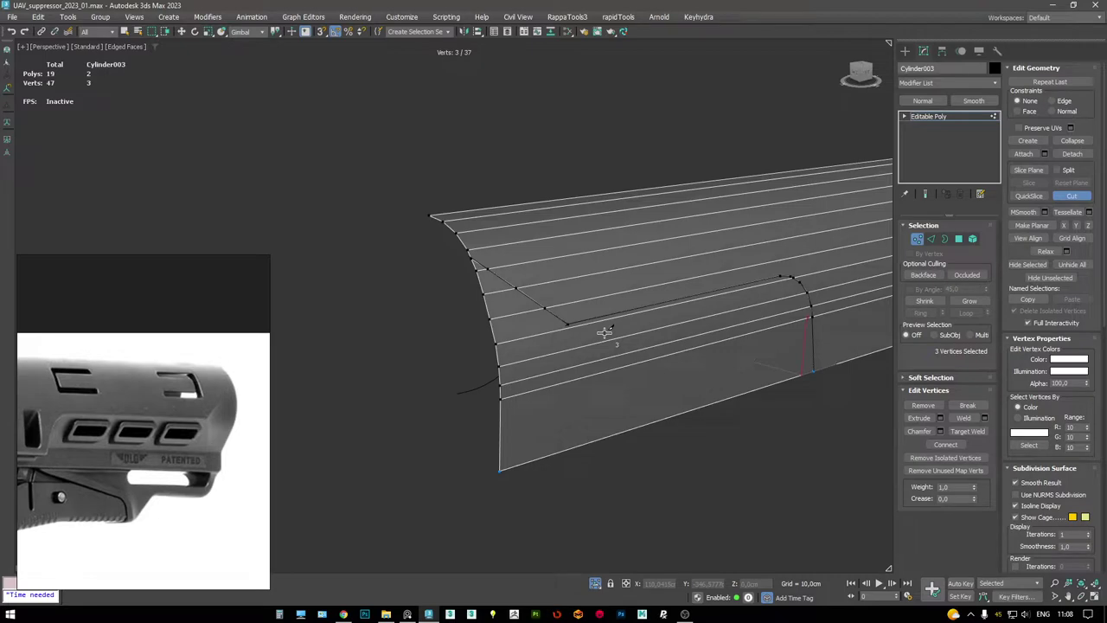
middle_click_drag(604, 331, 596, 326, "alt")
right_click(630, 354)
- Select the shell faces below the cut line in Polygon mode
key("4")
left_click_drag(600, 517, 501, 332)
left_click(522, 300, "ctrl")
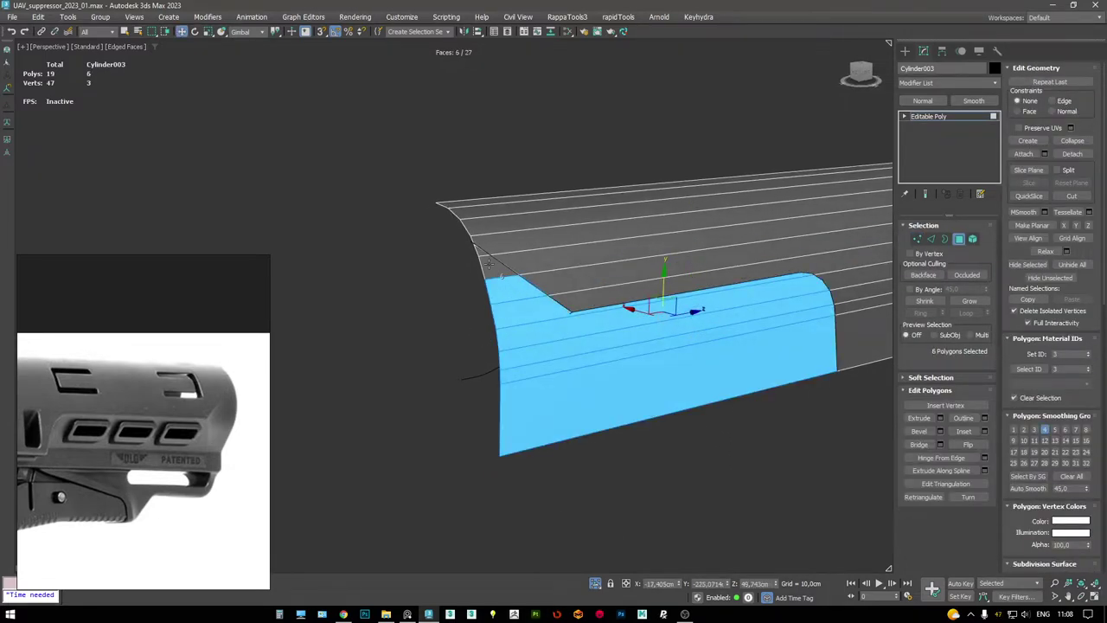
middle_click_drag(528, 298, 605, 290, "alt")
scroll(757, 281, "up", 3)
middle_click_drag(757, 281, 701, 313, "alt")
- Select the curved-corner vertices, make a short extra cut, and orbit along the shell
key("1")
left_click(736, 277)
scroll(743, 260, "up", 4)
key("alt+c")
left_click(569, 233)
right_click(623, 315)
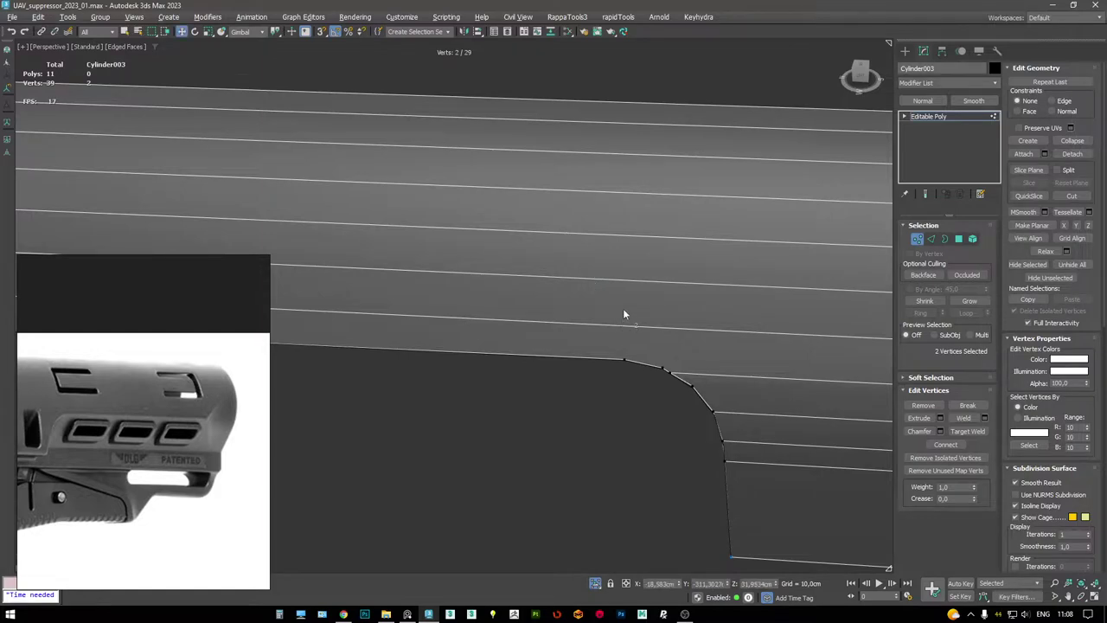
scroll(618, 311, "down", 3)
middle_click_drag(611, 312, 629, 301, "alt")
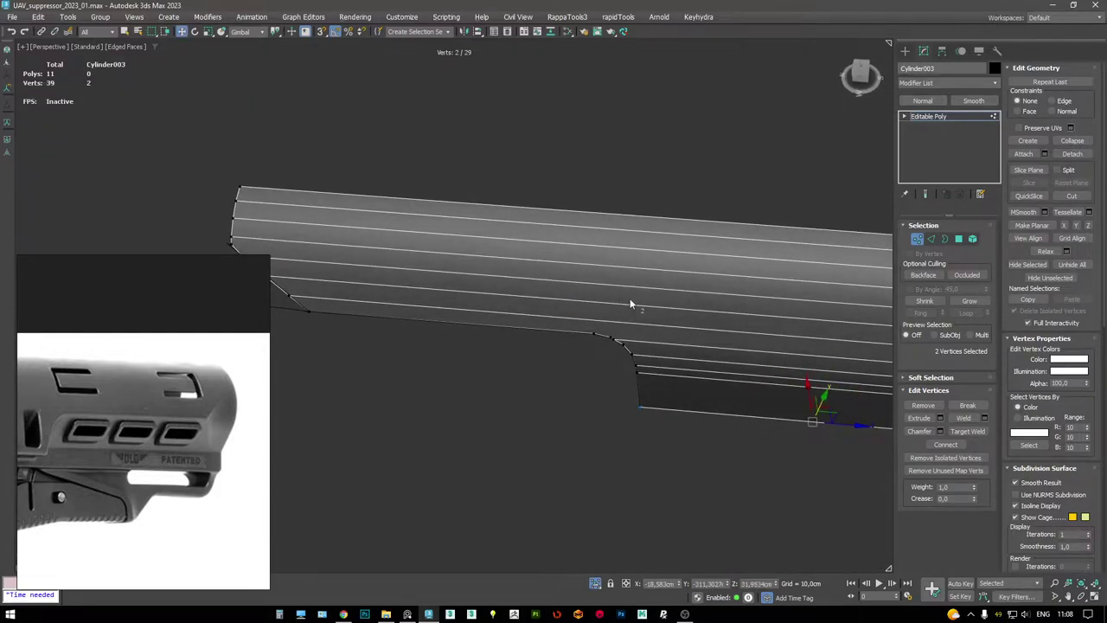
- Select the longitudinal edge ring and Connect it to add a vertical edge loop
key("4")
key("2")
key("alt+r")
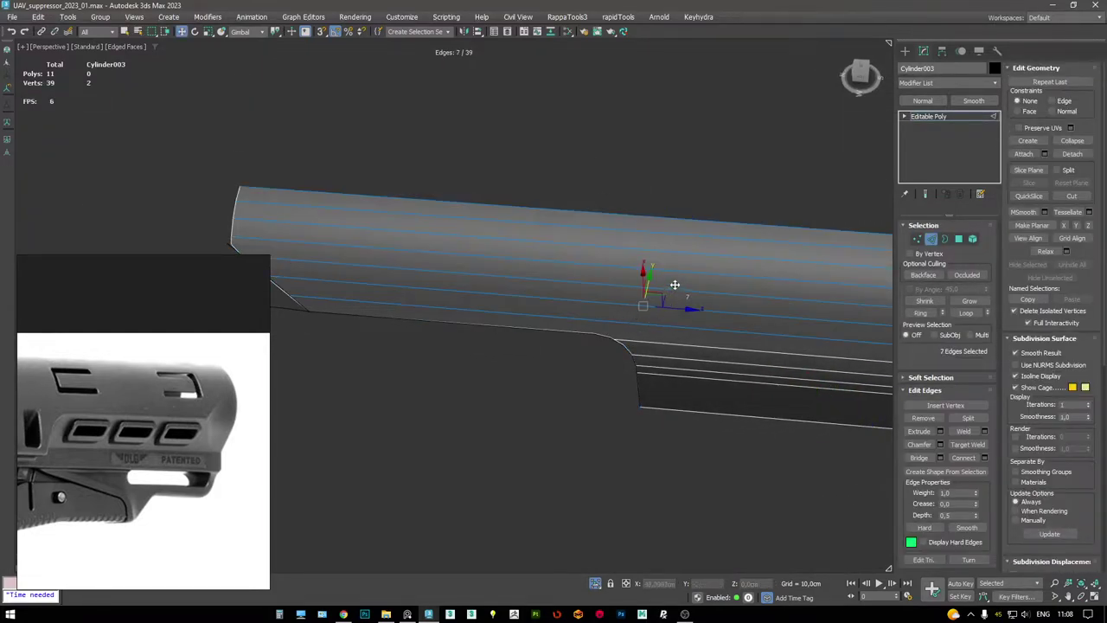
key("ctrl+shift+e")
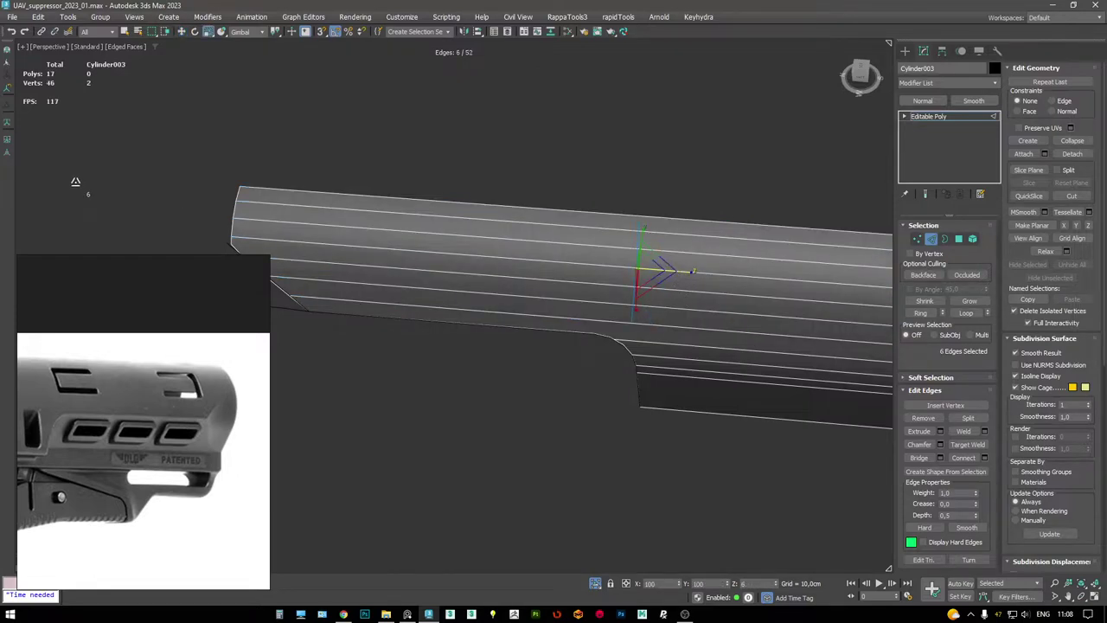
key("w")
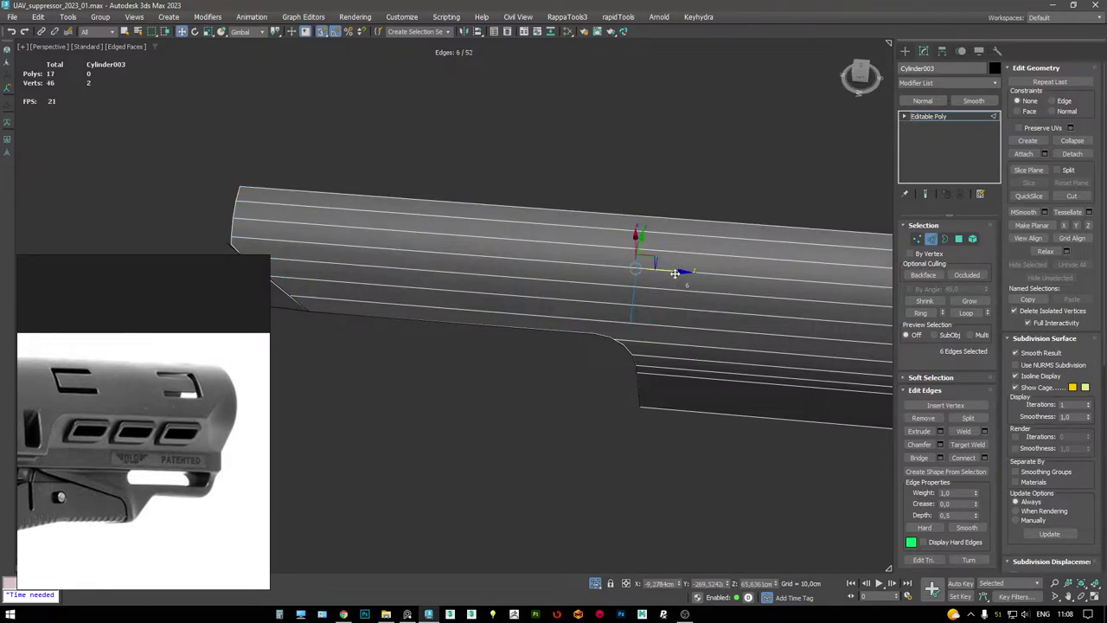
scroll(598, 329, "up", 2)
key("1")
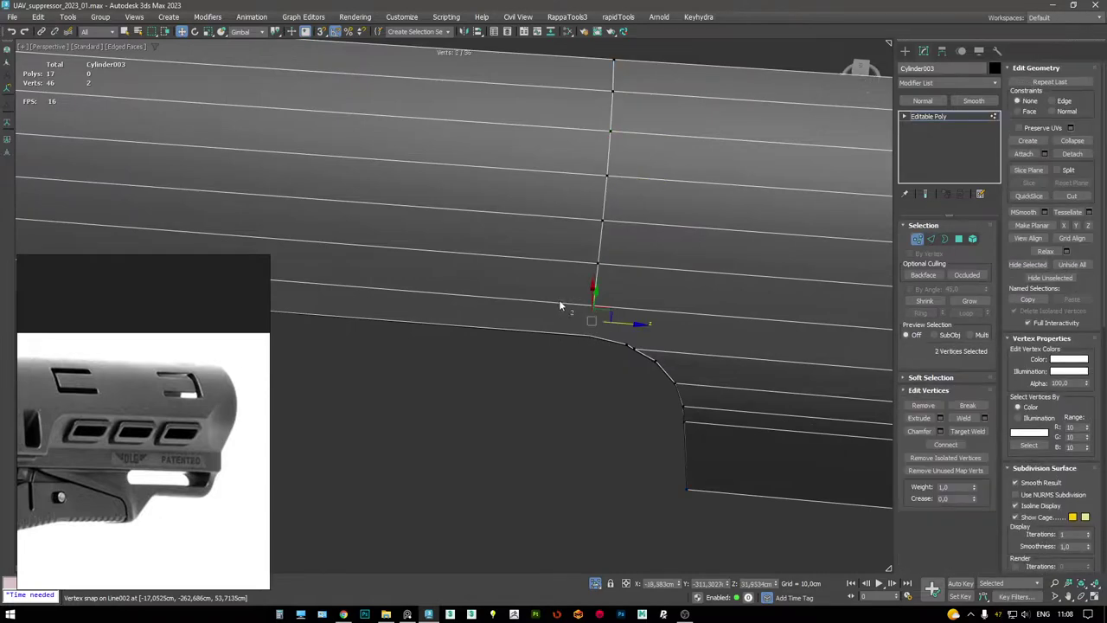
scroll(609, 377, "down", 3)
scroll(610, 377, "up", 3)
middle_click_drag(650, 303, 746, 334)
left_click(485, 329)
- Extrude the shell's border edges into new faces, bringing it to 29 polygons
key("2")
key("shift+e")
right_click(462, 329)
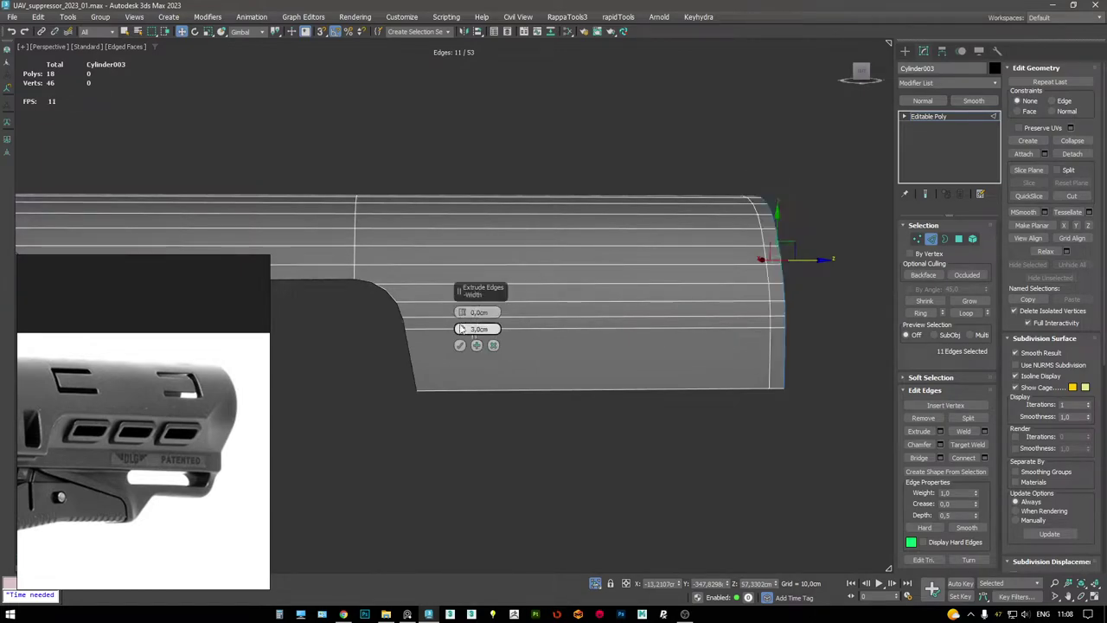
left_click_drag(463, 329, 437, 616)
key("Return")
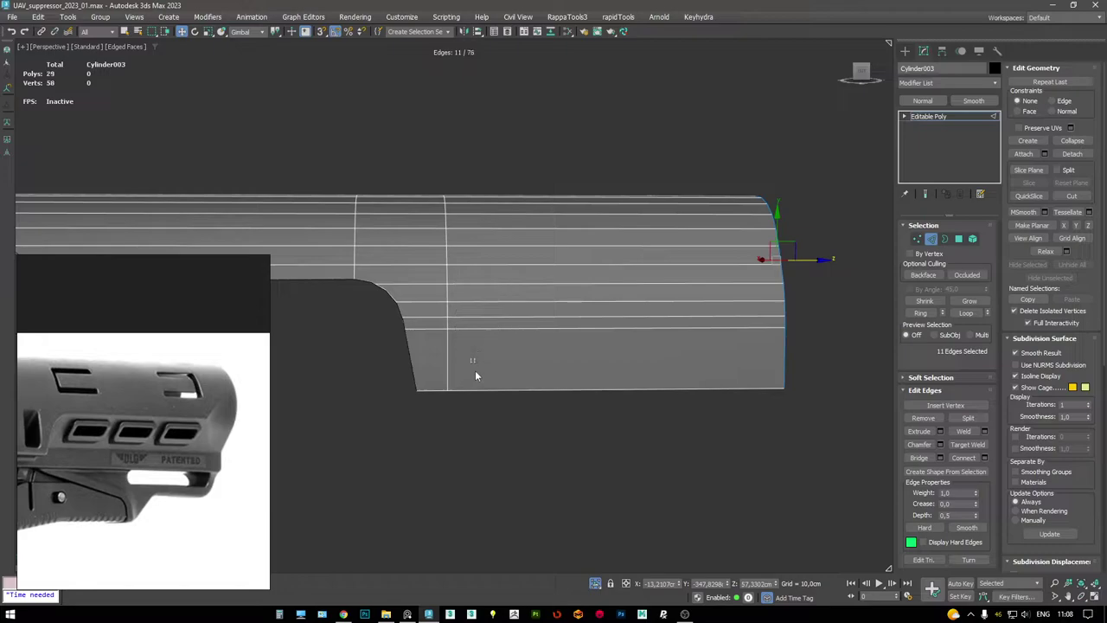
key("1")
scroll(526, 285, "up", 5)
middle_click_drag(538, 304, 501, 291, "alt")
scroll(524, 273, "up", 2)
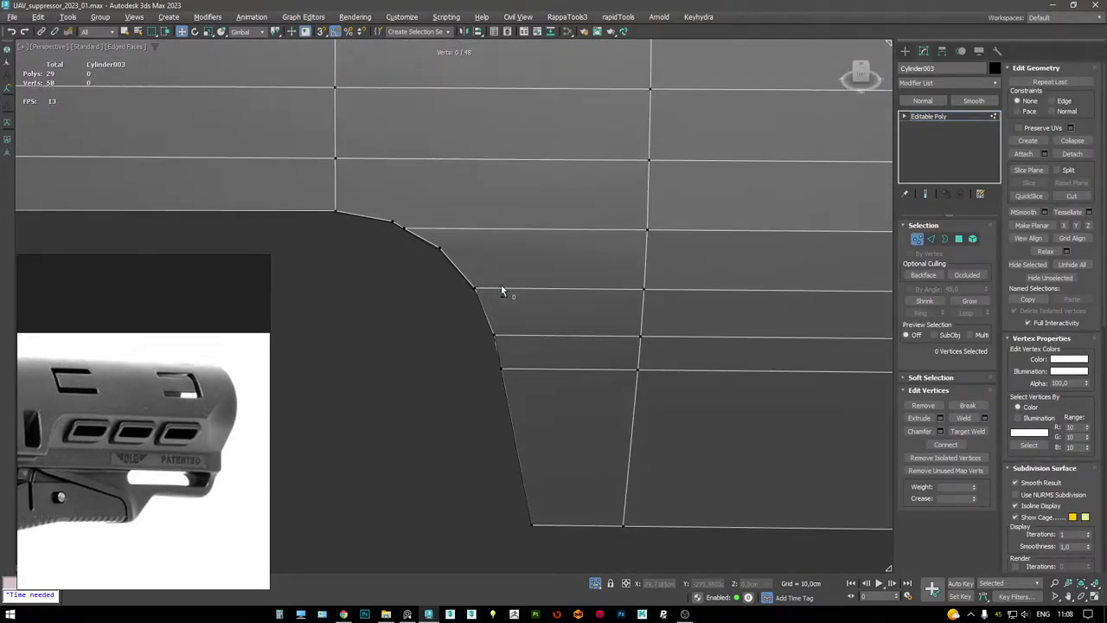
- Cut new edges from the shell's bottom edge around the notch corner
key("alt+c")
key("F3")
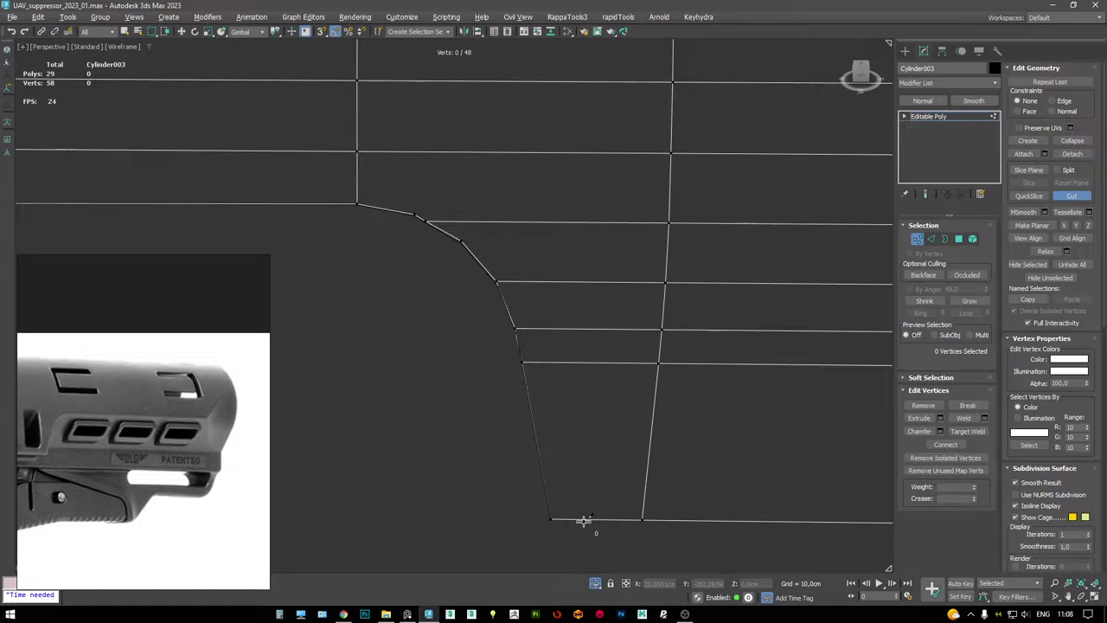
key("F3")
left_click(583, 520)
scroll(549, 334, "up", 2)
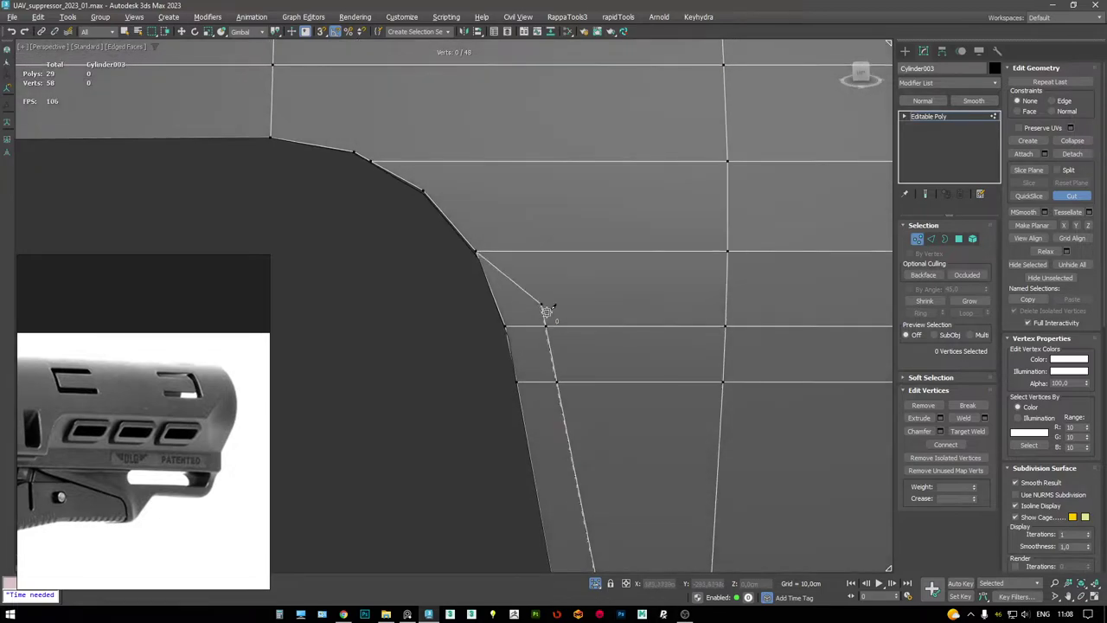
key("F3")
left_click(523, 251)
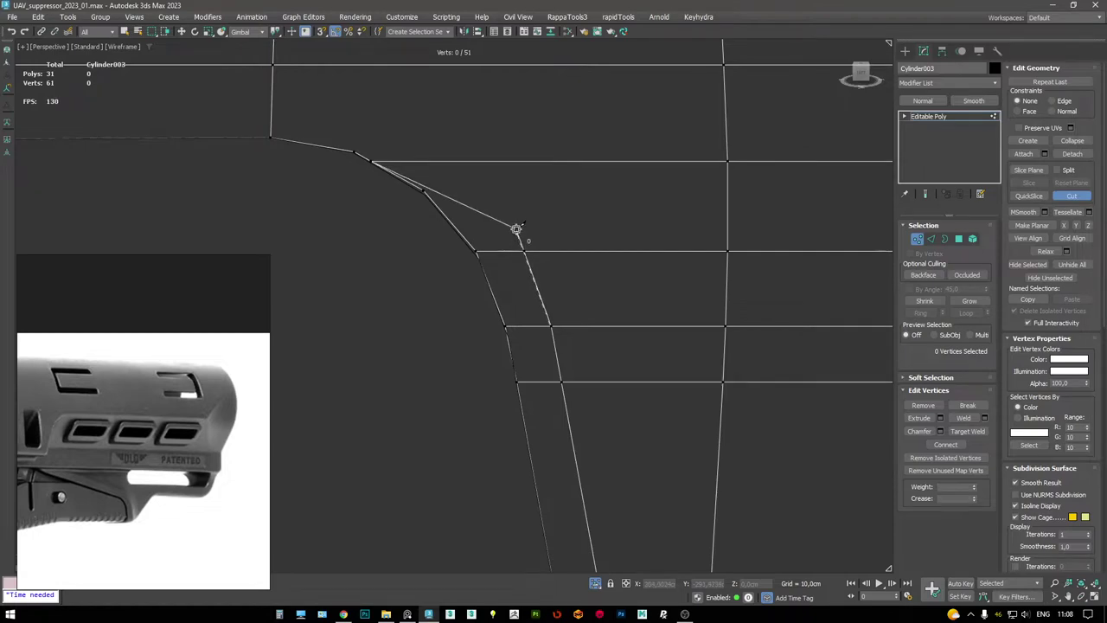
middle_click_drag(515, 230, 542, 289)
left_click(536, 285)
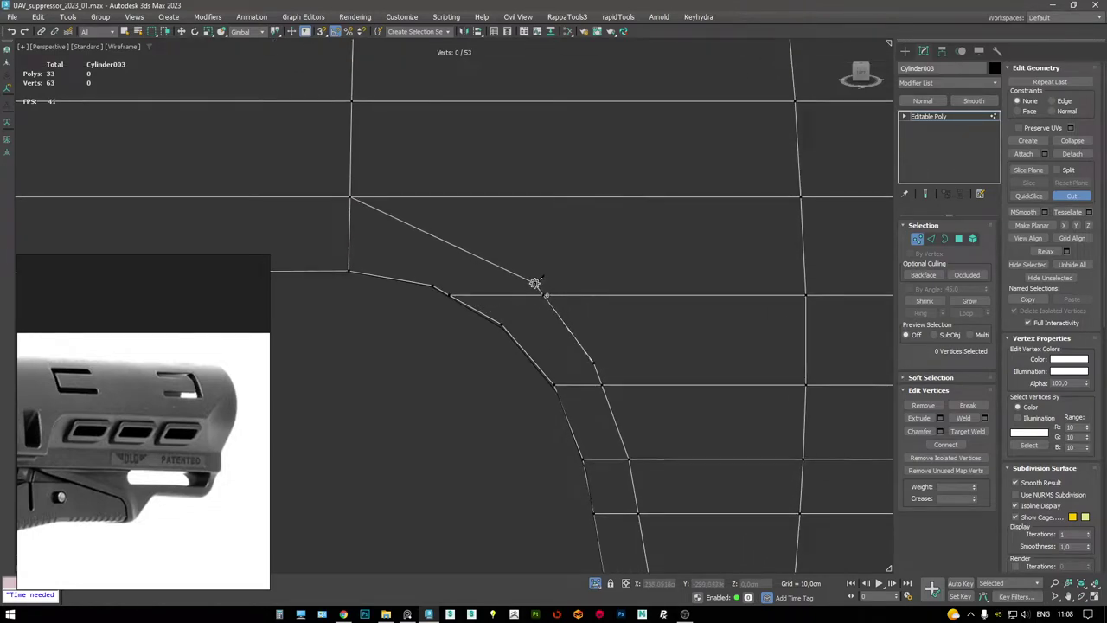
key("F3")
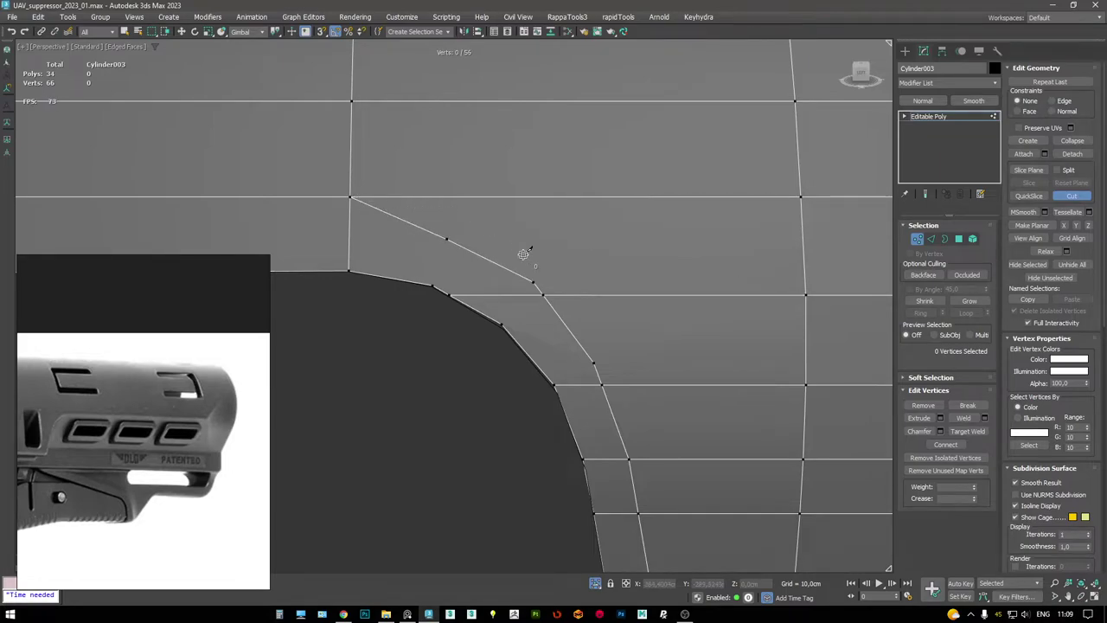
scroll(523, 253, "down", 3)
middle_click_drag(519, 264, 564, 242, "alt")
scroll(524, 265, "up", 3)
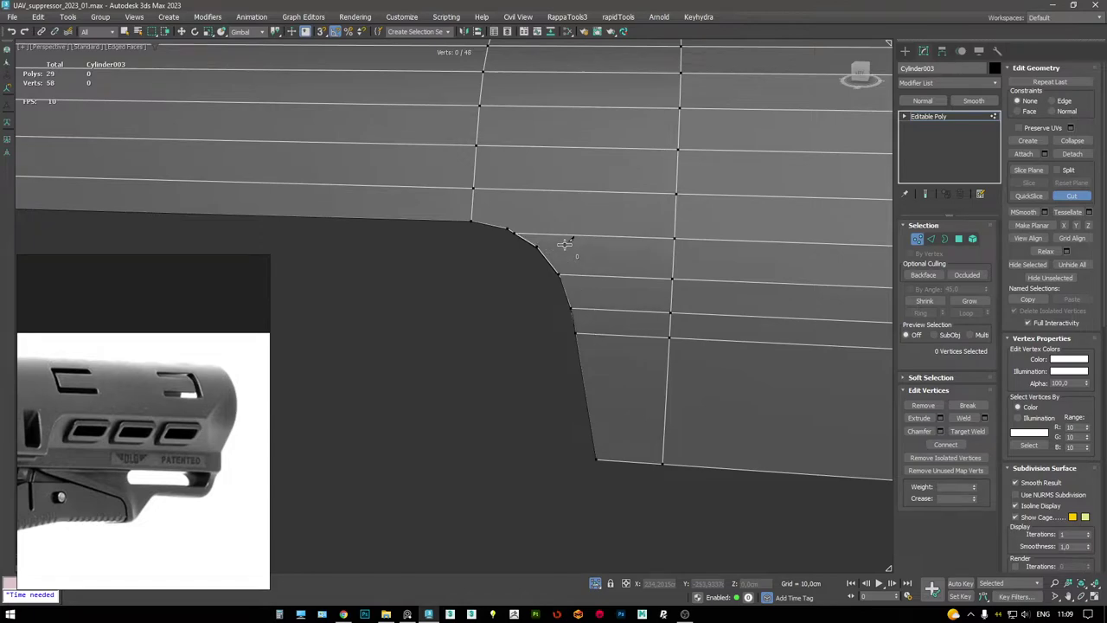
right_click(549, 253)
- Select the edge at the notch corner in Edge mode
key("2")
key("F3")
key("w")
left_click(606, 223)
middle_click_drag(618, 234, 574, 226, "alt")
- Cut a second line from the vertical edge above the corner down to the lower edge
key("1")
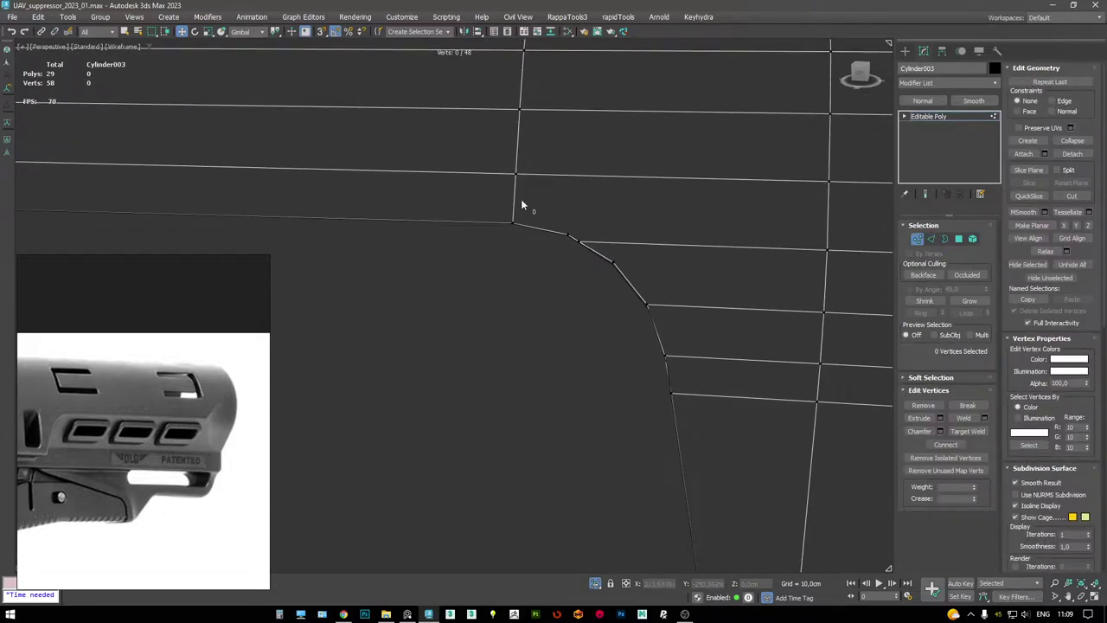
key("alt+c")
left_click(515, 197)
key("F3")
left_click(576, 208)
left_click(637, 244)
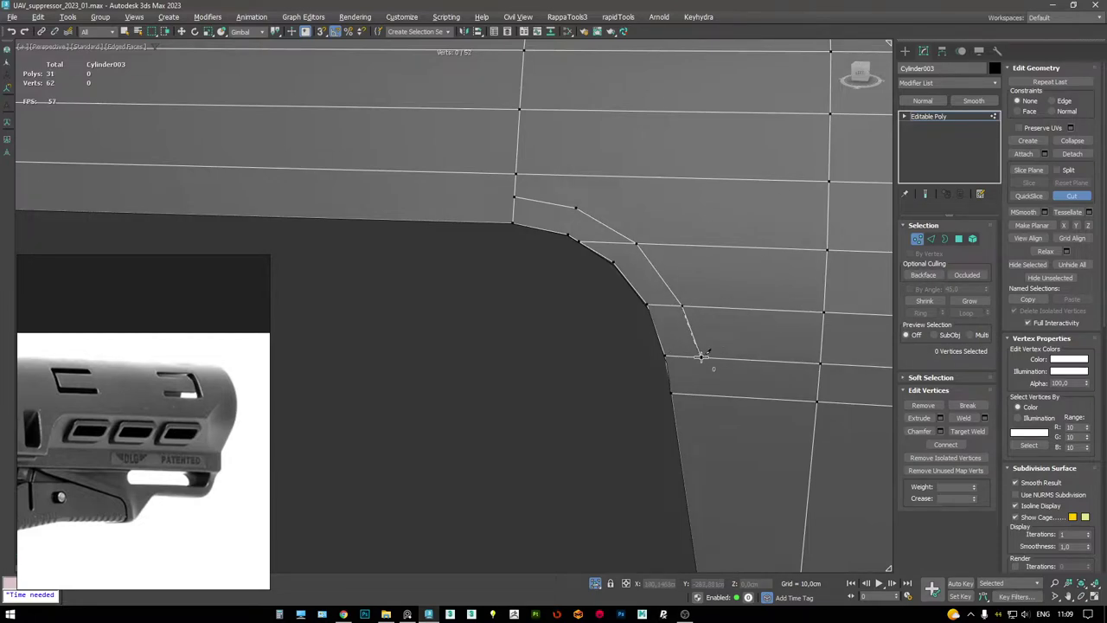
middle_click_drag(702, 362, 684, 192)
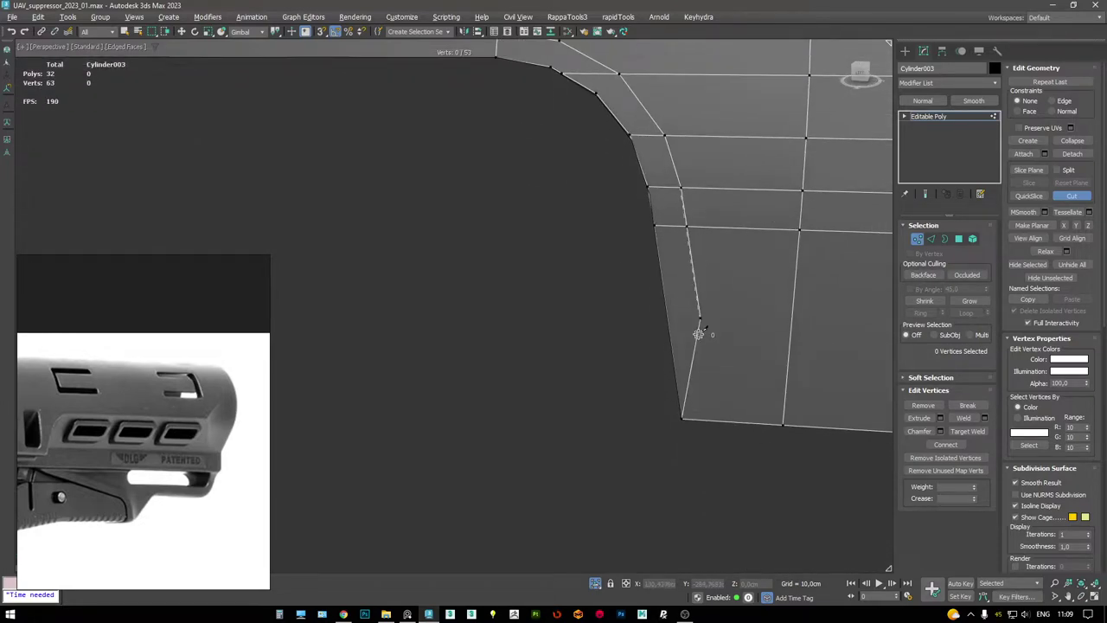
left_click(717, 422)
right_click(724, 400)
scroll(725, 400, "up", 2)
middle_click_drag(724, 401, 701, 346)
- Remove the extra corner edge, then open Telegram from the hidden taskbar icons
key("F3")
left_click(631, 248)
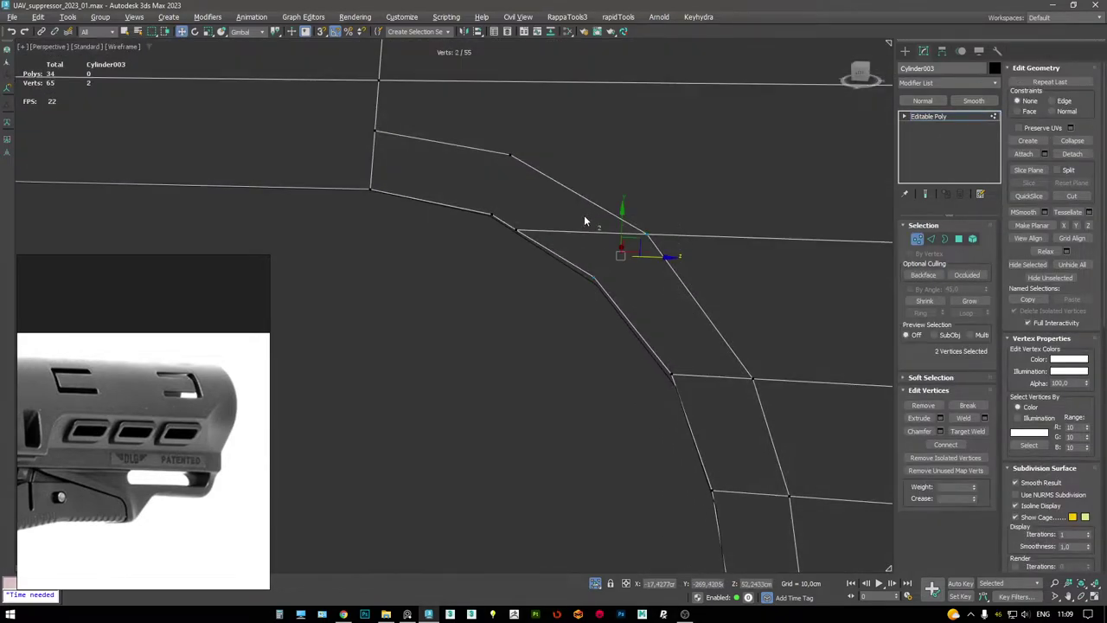
left_click(581, 249, "ctrl")
key("2")
left_click(631, 327)
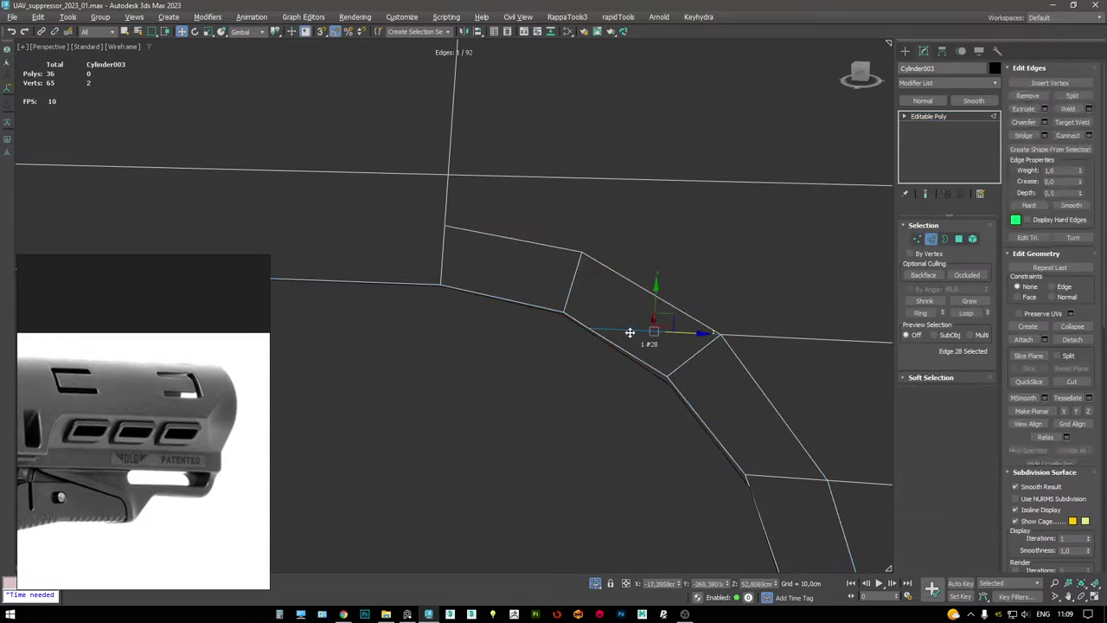
key("F3")
scroll(632, 306, "up", 4)
scroll(528, 284, "up", 4)
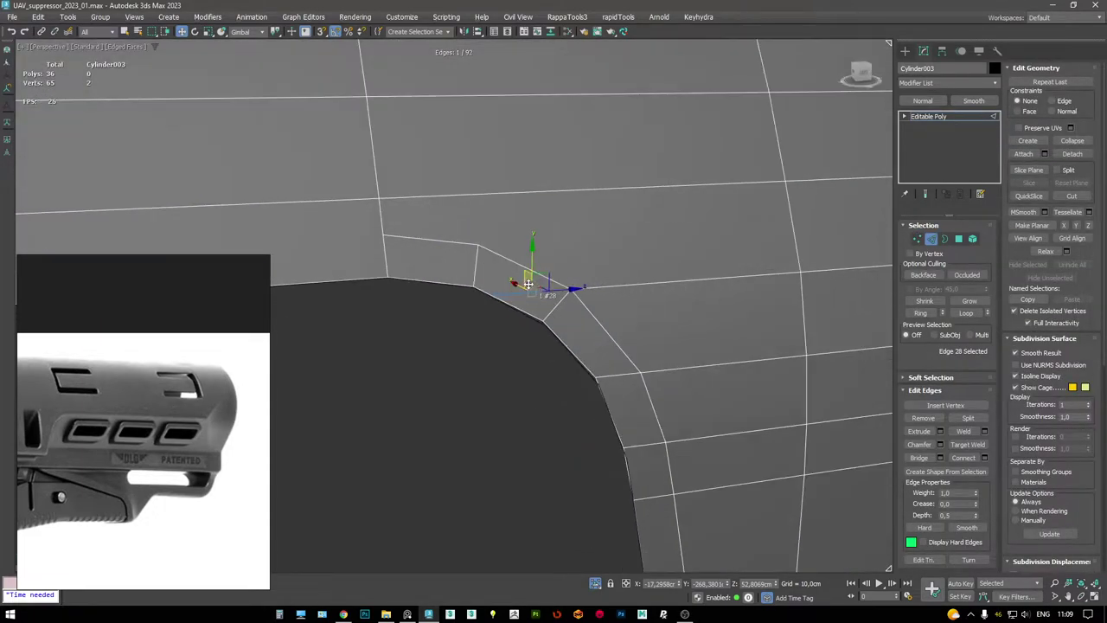
key("ctrl+BackSpace")
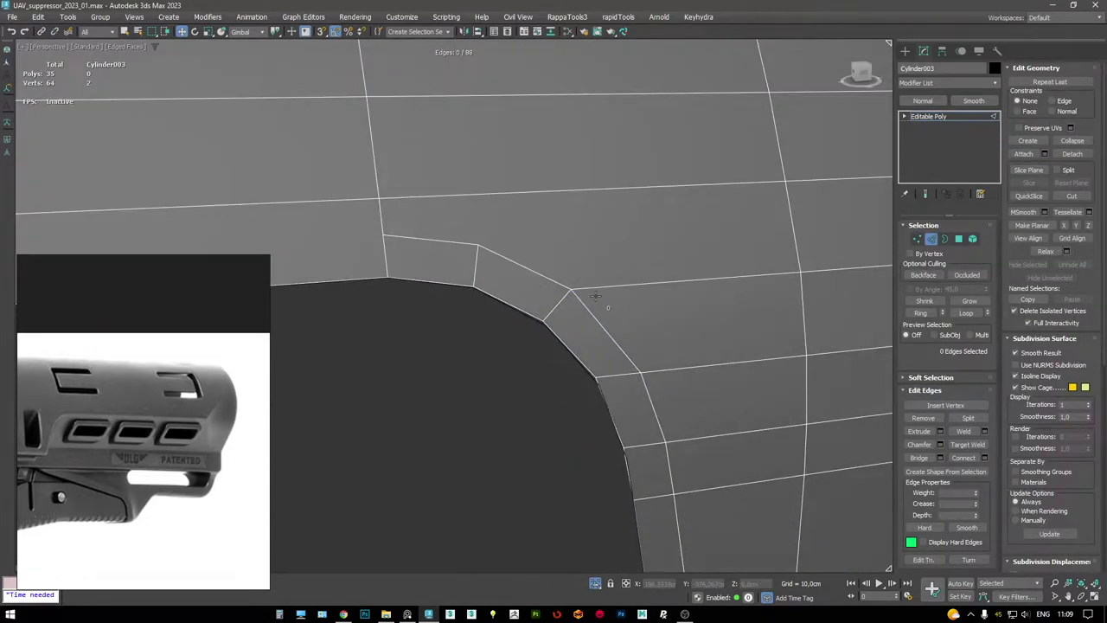
middle_click_drag(595, 296, 568, 291, "alt")
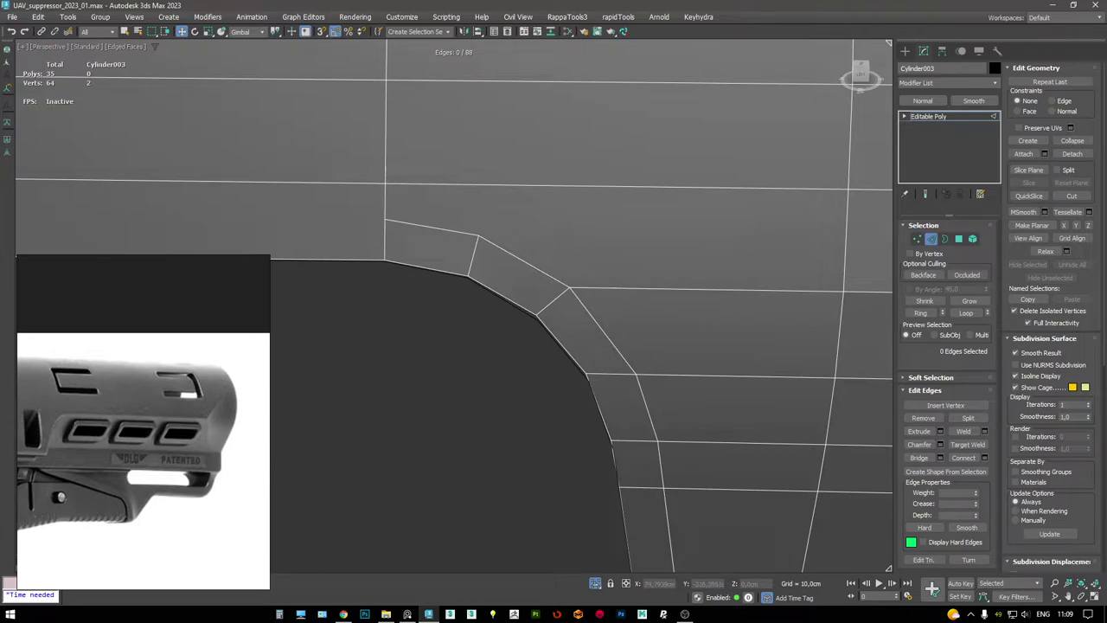
left_click(971, 615)
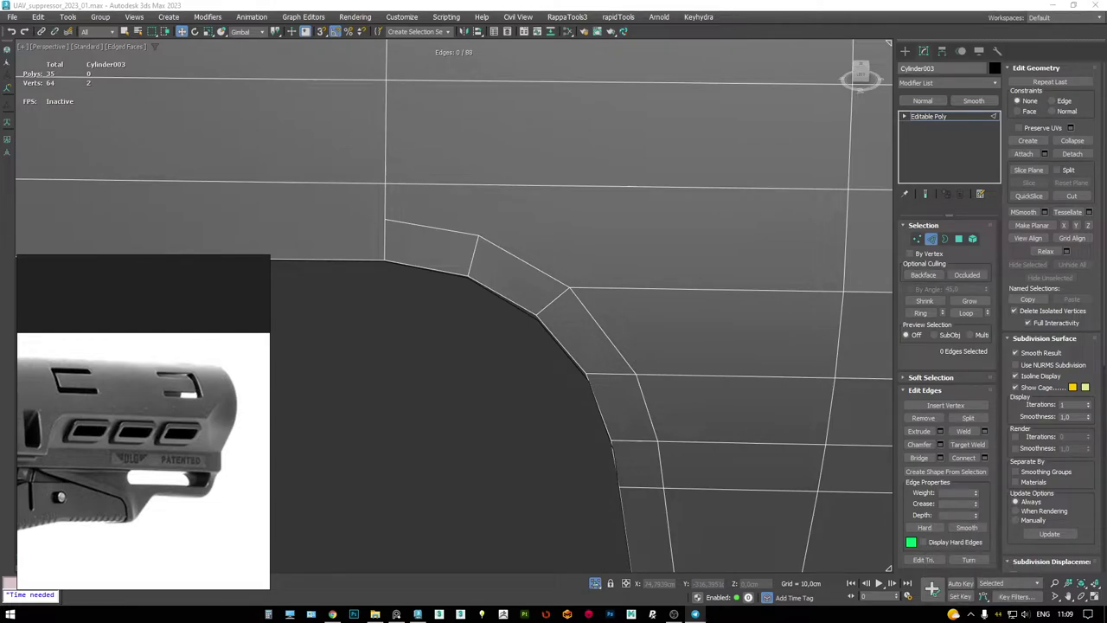
scroll(596, 390, "down", 10)
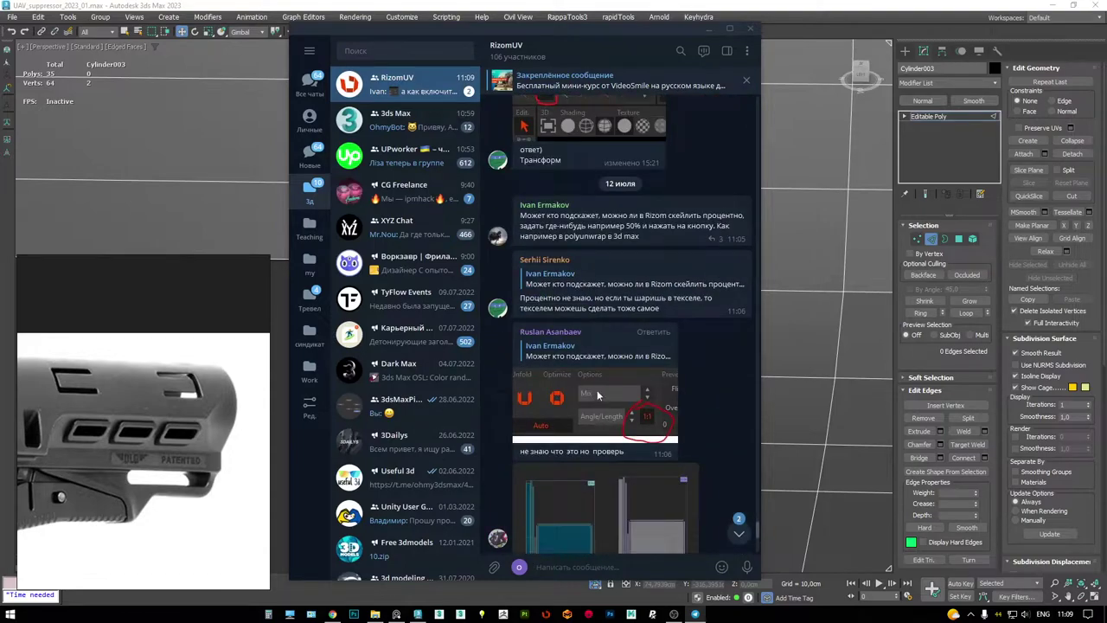
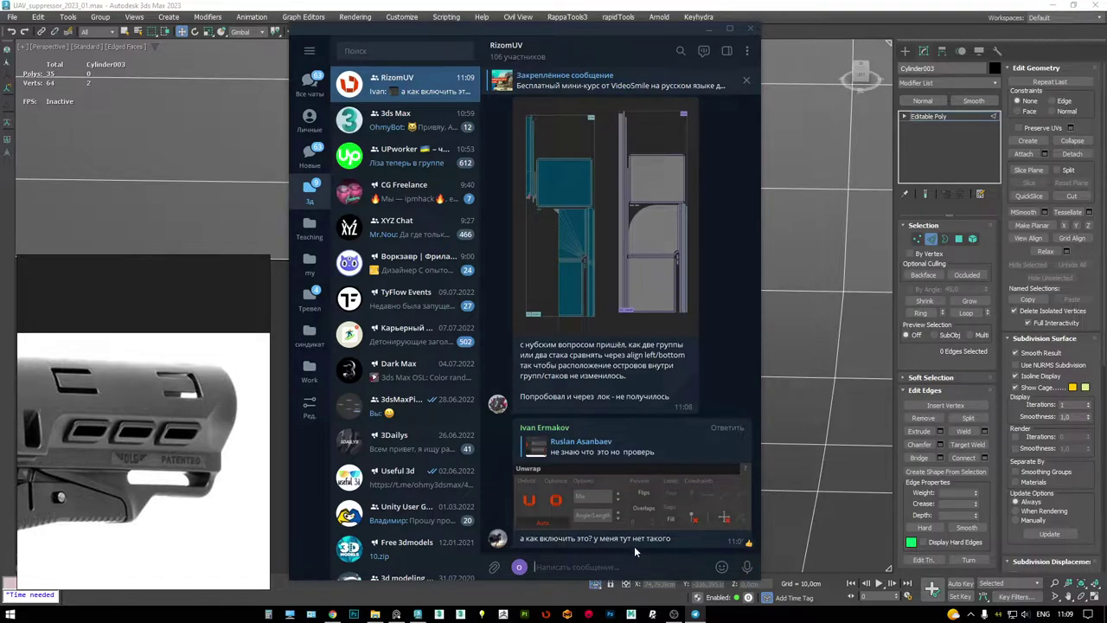
- Drag the Telegram RizomUV chat off screen to reveal the 3ds Max viewport with Cylinder003
left_click_drag(599, 45, 1106, 44)
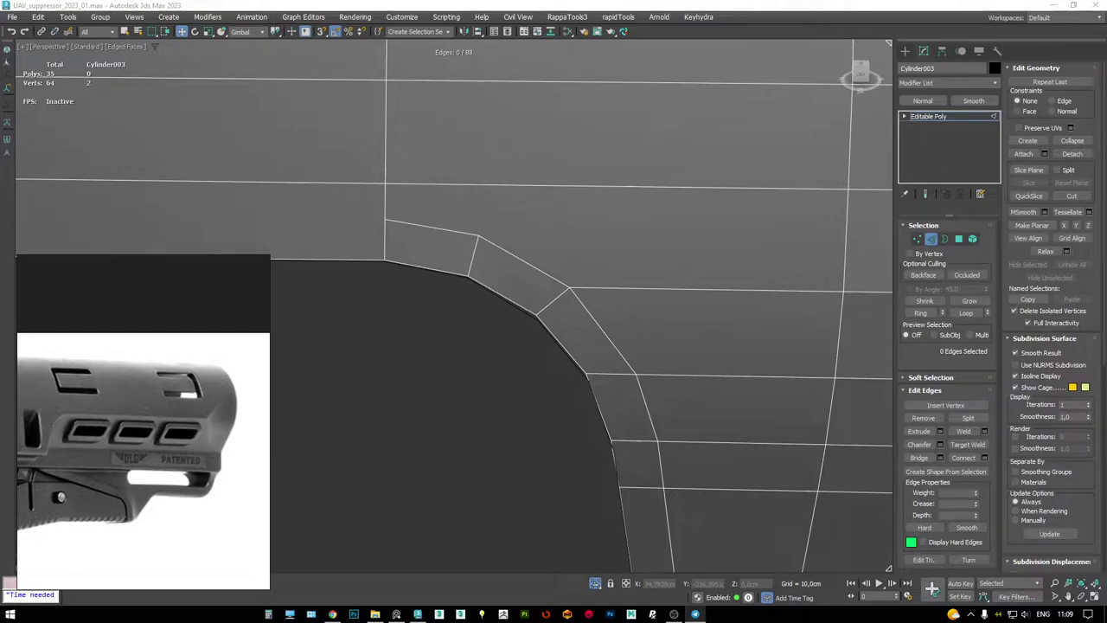
- Finish the current cut, select two corner vertices and cut a new edge down to the bottom edge
key("alt+Tab")
scroll(699, 307, "down", 4)
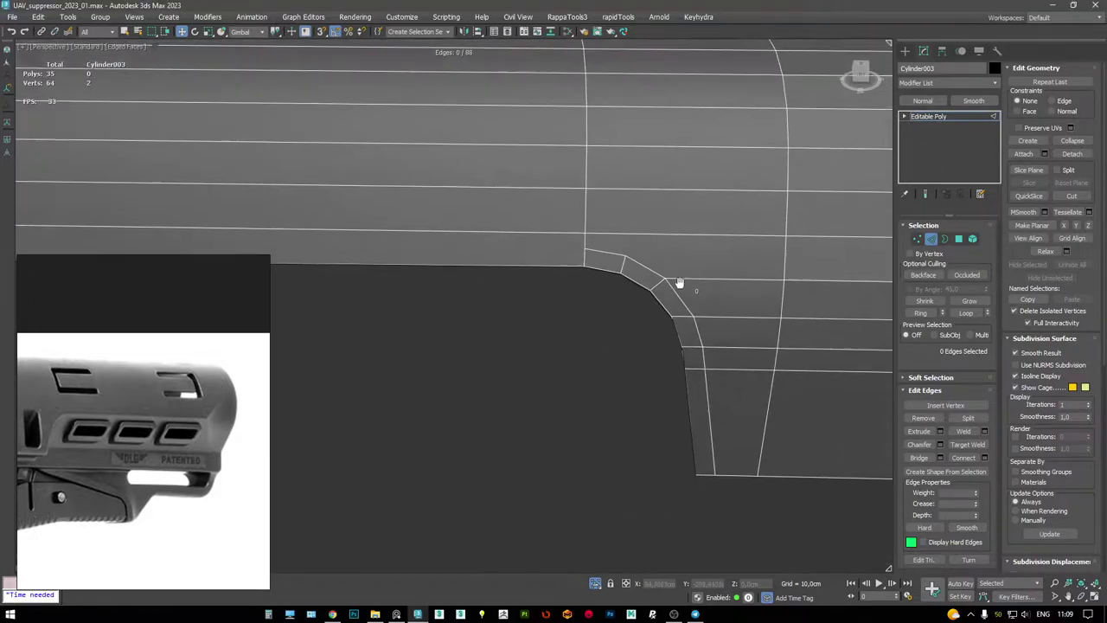
scroll(598, 272, "up", 4)
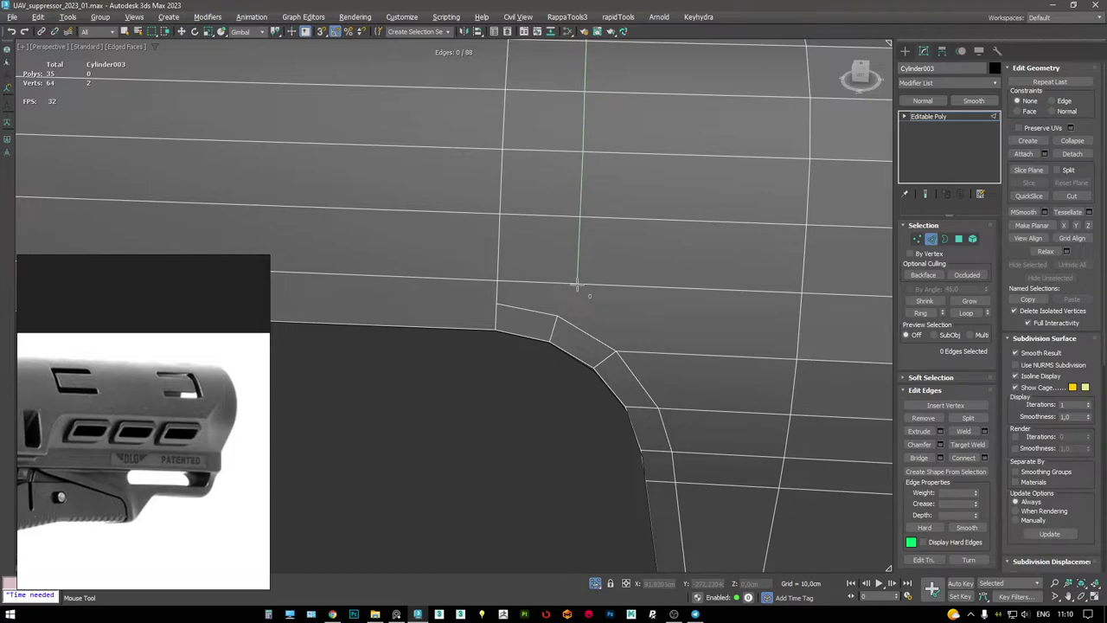
left_click(578, 283)
key("1")
left_click_drag(597, 307, 541, 271)
middle_click_drag(655, 316, 660, 274)
key("alt+c")
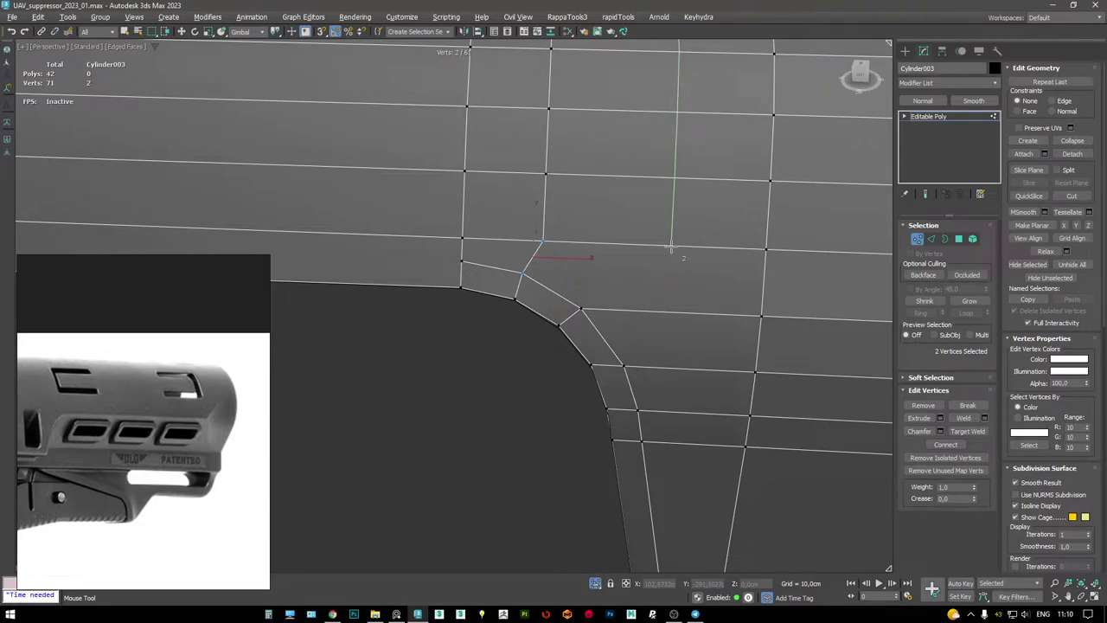
left_click(671, 247)
right_click(672, 248)
key("w")
- Inspect the corner in wireframe, selecting the seven-vertex column and checking the tube's far end
scroll(668, 308, "down", 4)
middle_click_drag(668, 308, 556, 138, "alt")
key("F3")
left_click_drag(611, 413, 610, 412)
key("F3")
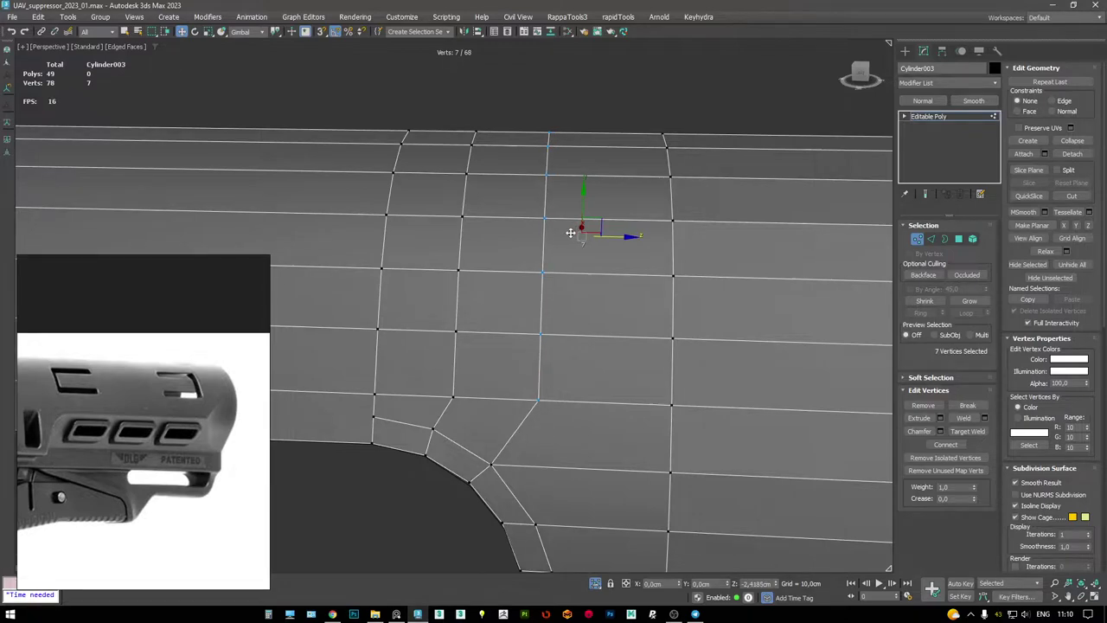
scroll(578, 244, "down", 3)
middle_click_drag(585, 257, 793, 238, "alt")
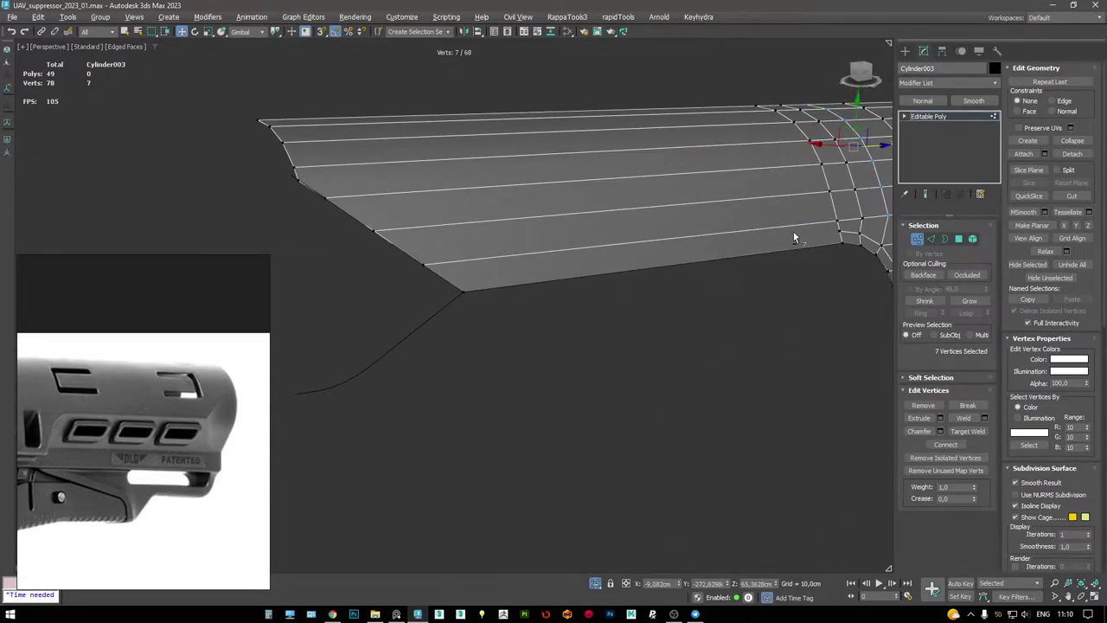
key("alt+c")
key("F3")
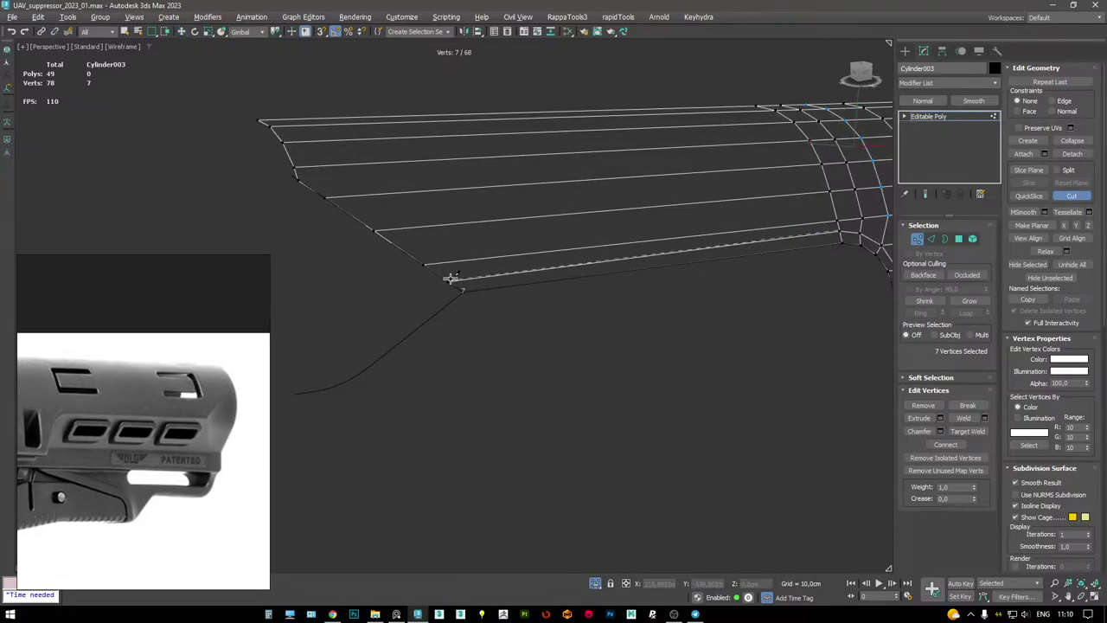
key("F3")
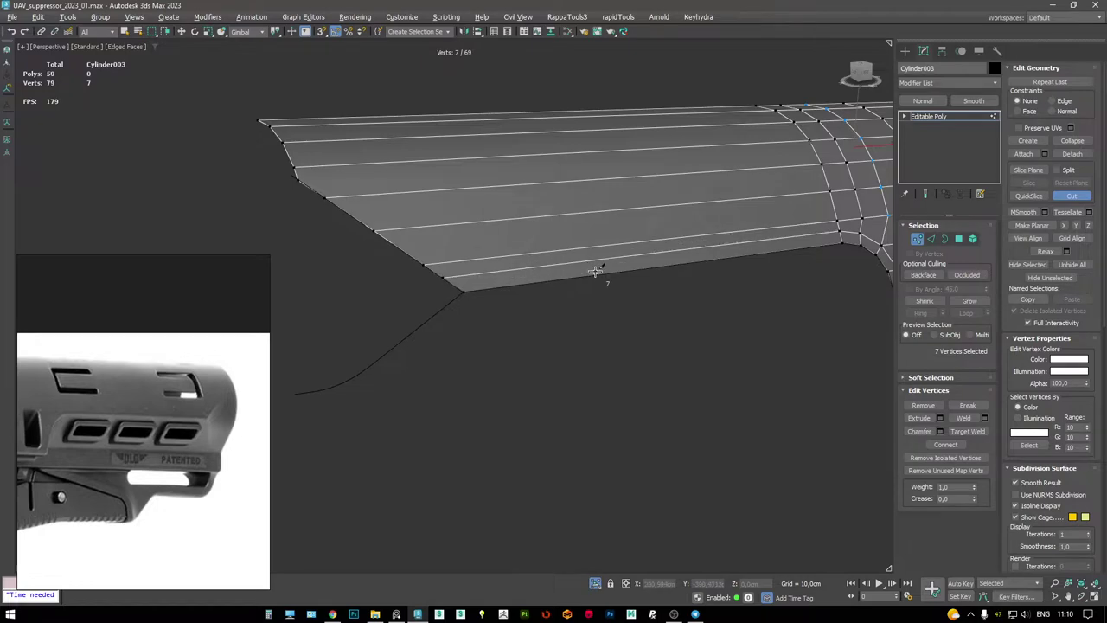
key("w")
scroll(596, 271, "down", 5)
scroll(657, 259, "up", 6)
middle_click_drag(647, 317, 718, 308, "alt")
- Return to object level and apply TurboSmooth to Cylinder003 from the quad menu
left_click(915, 127)
middle_click_drag(675, 216, 522, 271, "alt")
mouse_move(705, 281)
middle_mouse_down("alt")
mouse_move(714, 286)
mouse_move(622, 308)
mouse_move(620, 262)
mouse_move(699, 289)
middle_mouse_up("alt")
right_click(715, 287)
left_click(714, 289)
- Review the smoothed tube, bring back the hidden scene objects and select Cylinder001
key("F4")
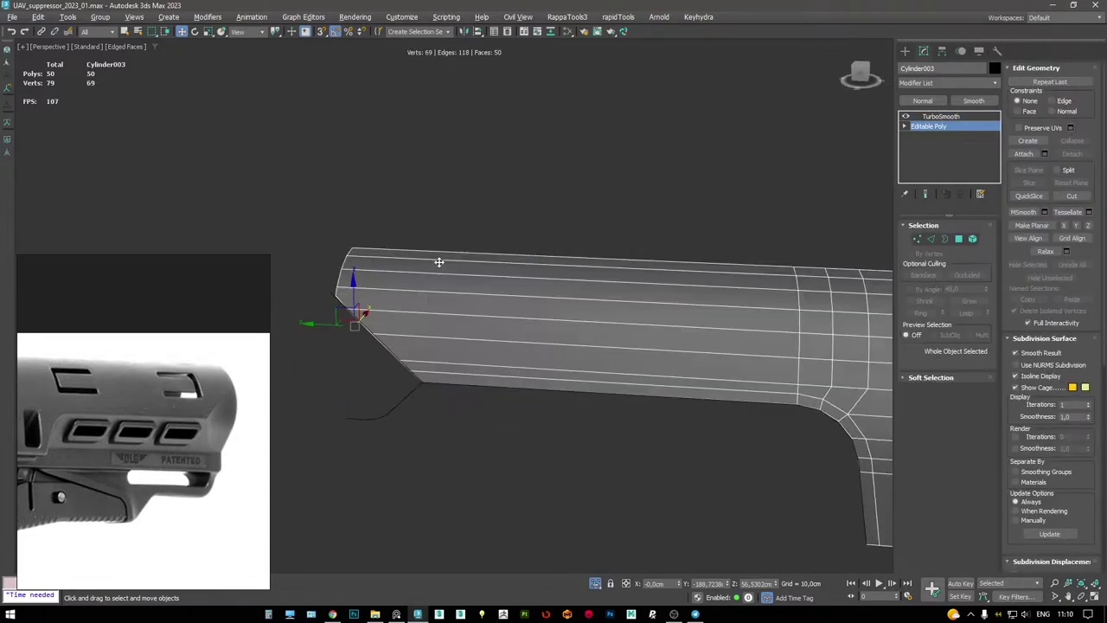
mouse_move(470, 303)
middle_mouse_down()
mouse_move(637, 309)
mouse_move(579, 329)
mouse_move(566, 291)
mouse_move(595, 292)
mouse_move(577, 329)
mouse_move(635, 306)
mouse_move(624, 244)
mouse_move(617, 253)
middle_mouse_up()
key("alt+q")
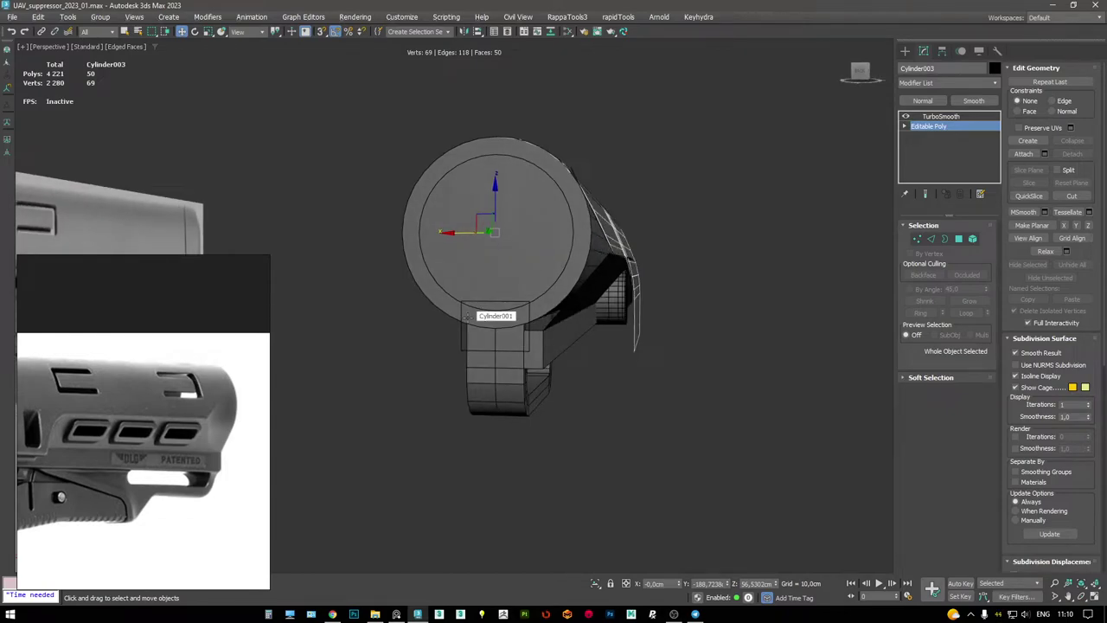
middle_click_drag(467, 318, 474, 320, "alt")
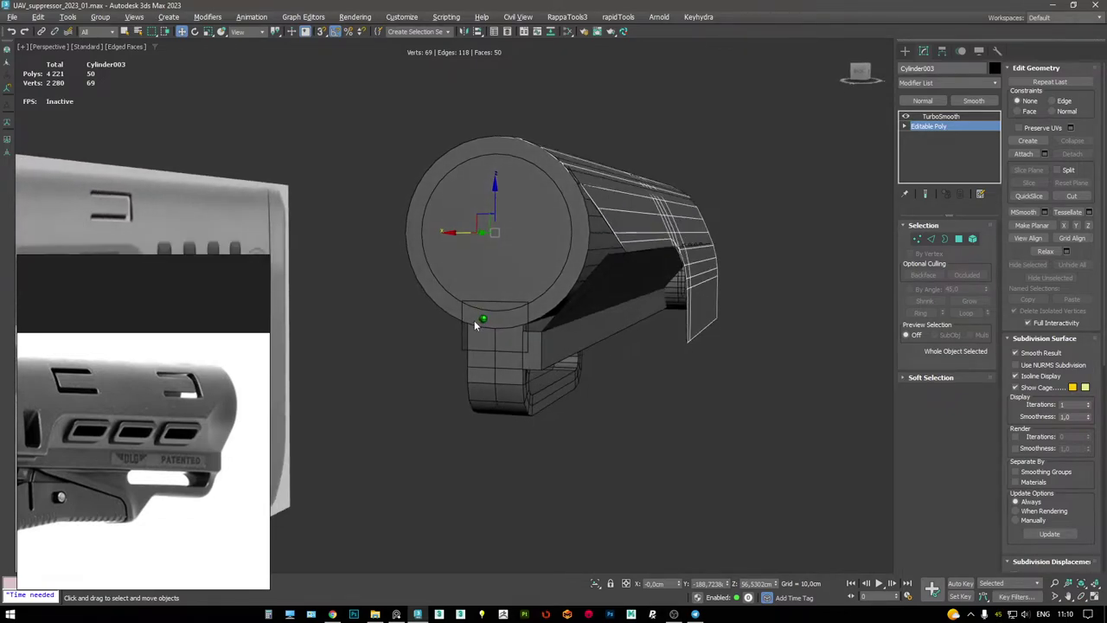
scroll(474, 320, "up", 6)
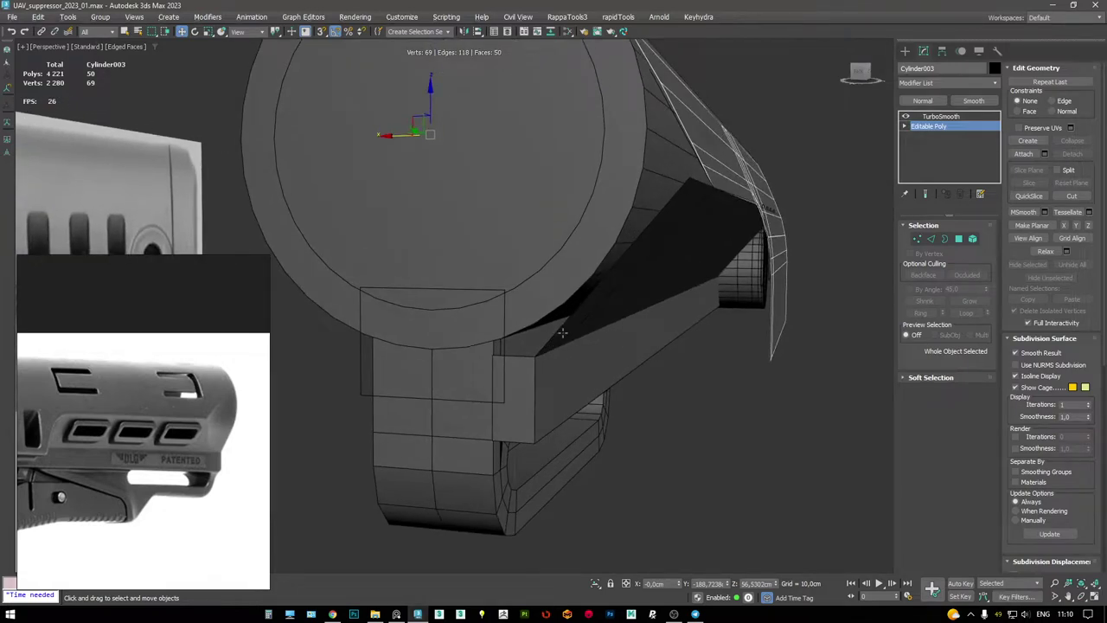
left_click(582, 237)
scroll(586, 285, "down", 5)
middle_click_drag(585, 285, 571, 307, "alt")
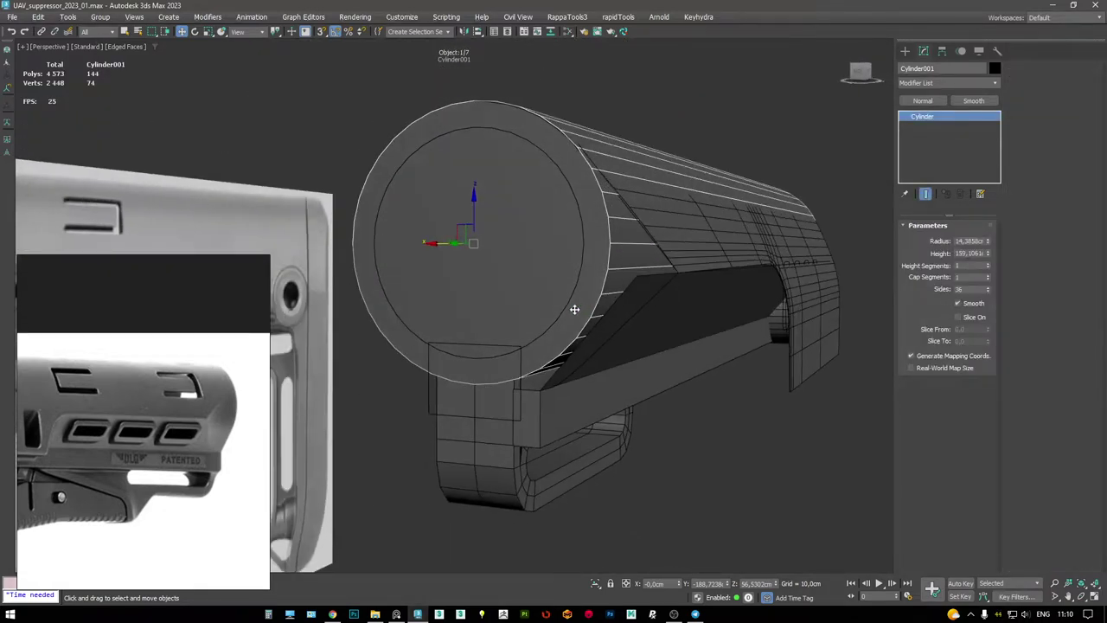
- Clone Cylinder001 as Cylinder004 and isolate it with the curved shell, then select only the copy
key("ctrl+v")
left_click(706, 250)
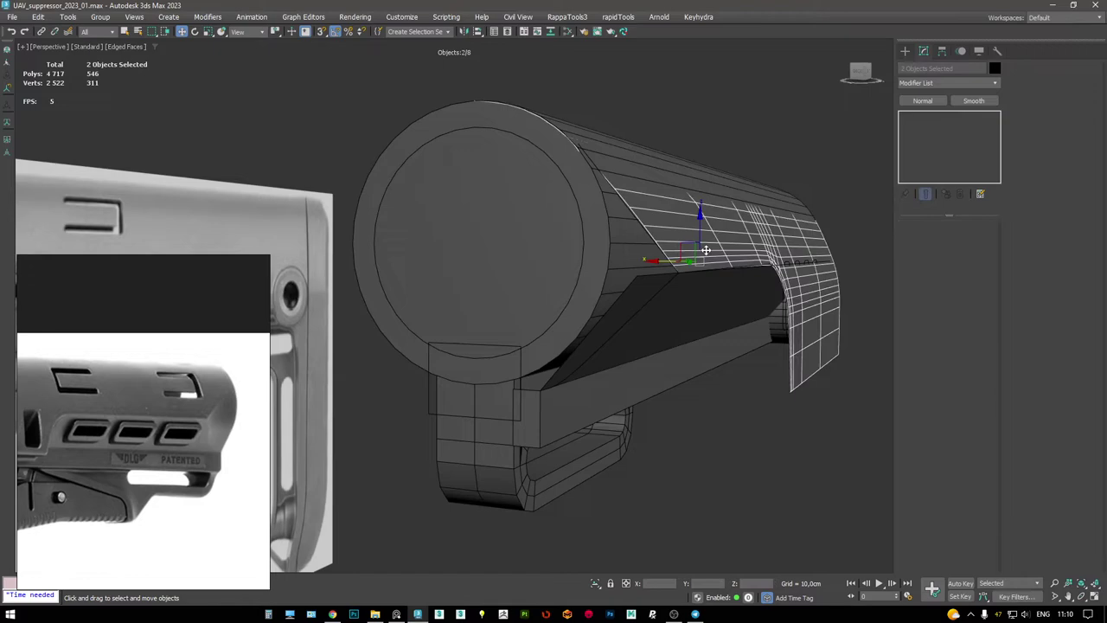
key("alt+q")
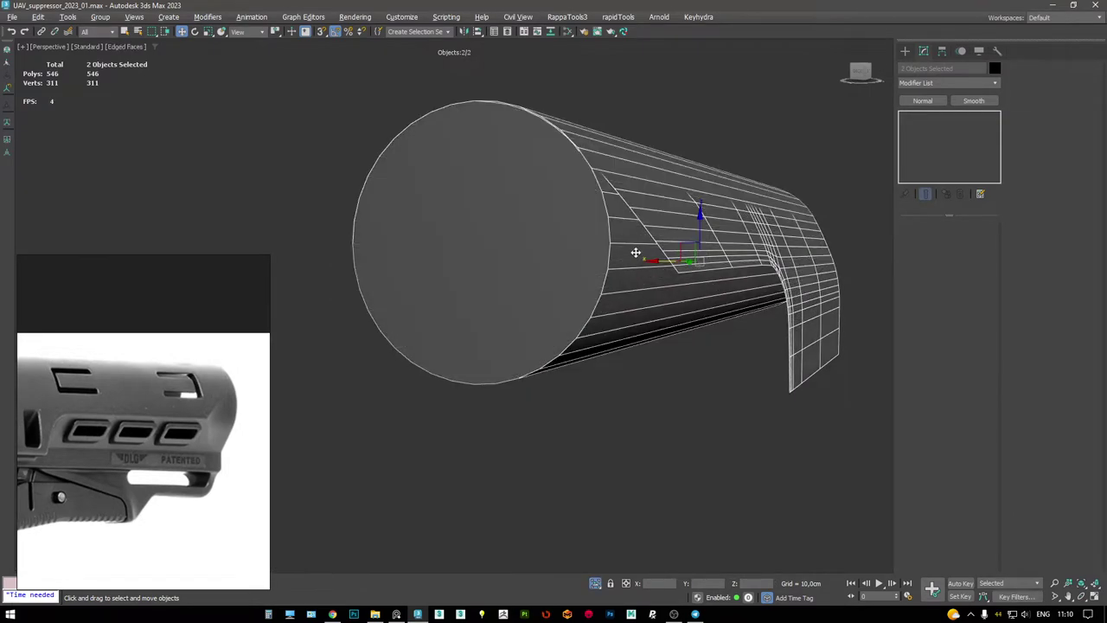
key("alt+q")
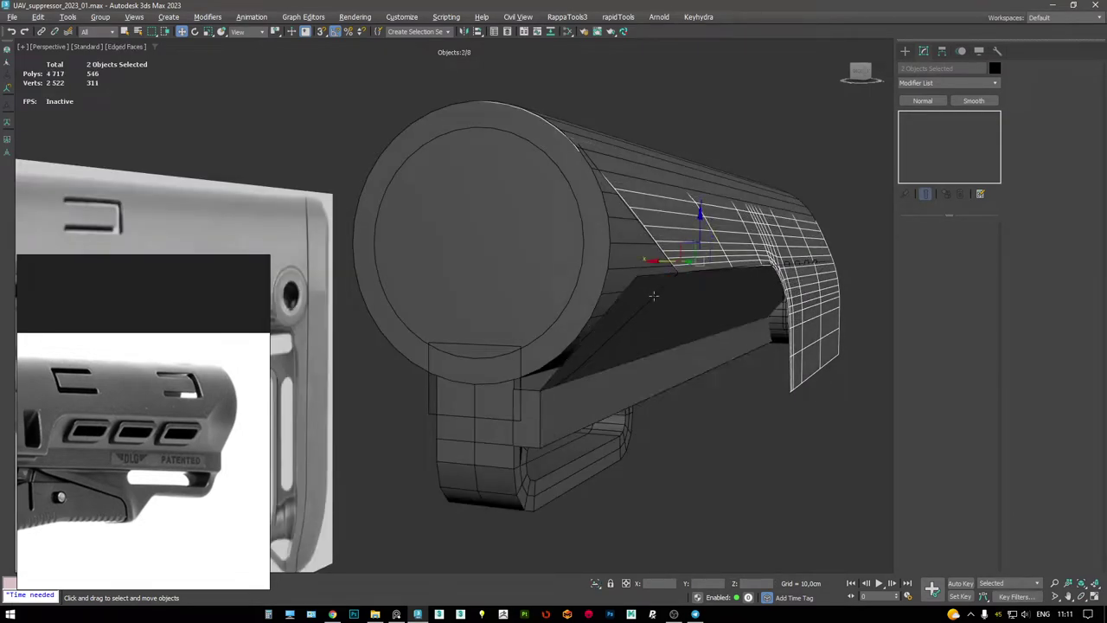
key("F3")
scroll(610, 337, "up", 3)
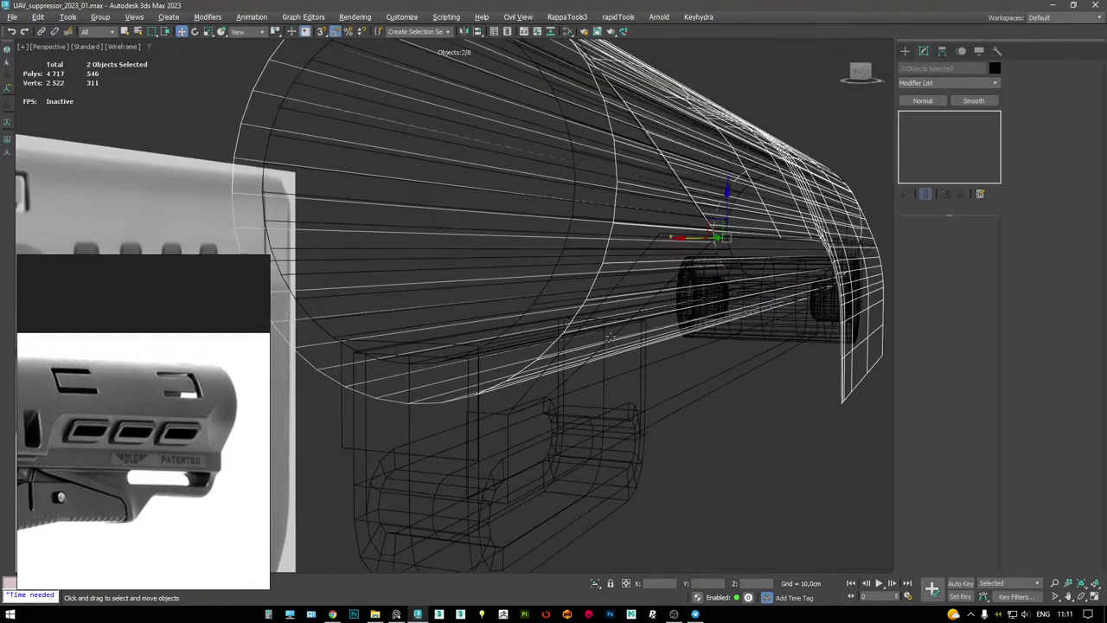
key("alt+q")
key("F3")
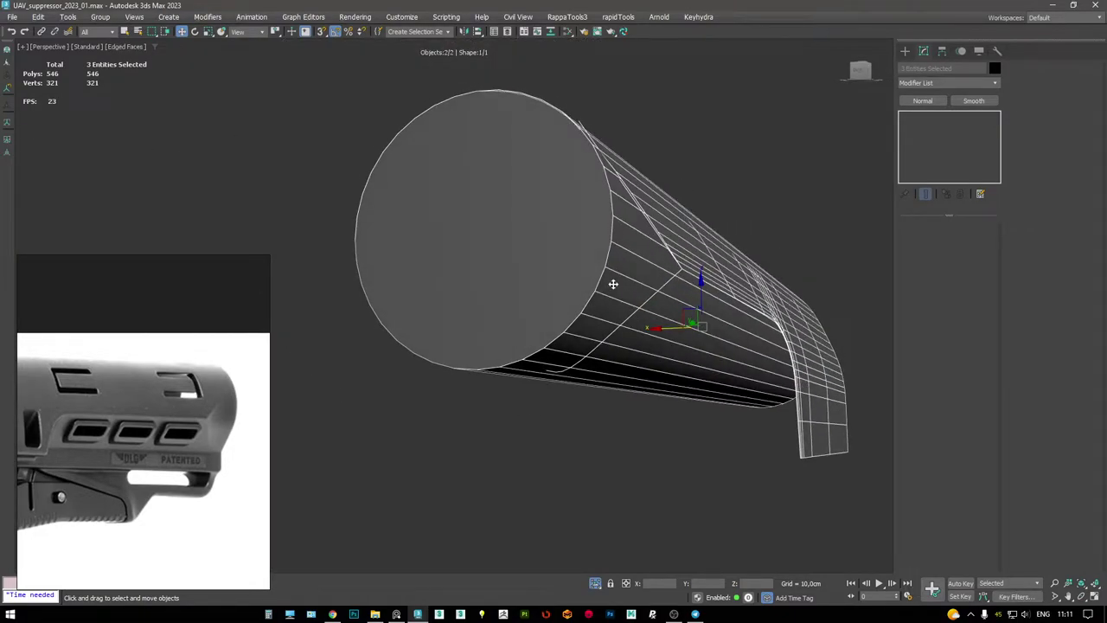
left_click(617, 312)
middle_click_drag(618, 313, 868, 295, "alt")
- Set the copied cylinder's Sides to 36 and reselect Cylinder004
middle_click_drag(695, 270, 639, 211, "alt")
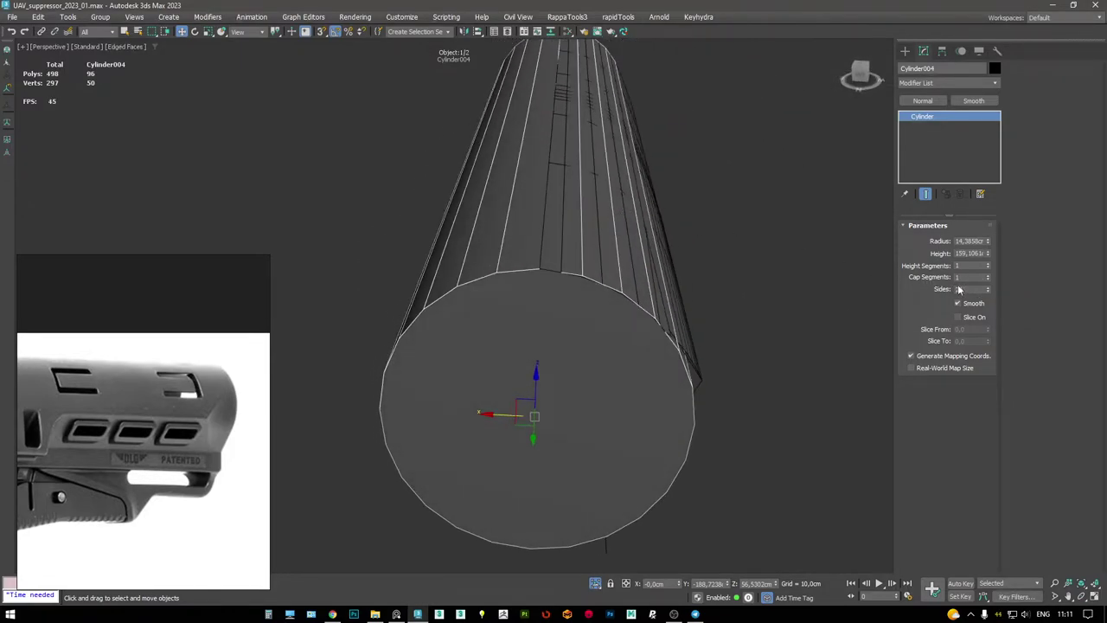
type("6")
key("Return")
mouse_move(635, 248)
middle_mouse_down("alt")
mouse_move(608, 240)
mouse_move(649, 239)
middle_mouse_up("alt")
key("F3")
key("F3")
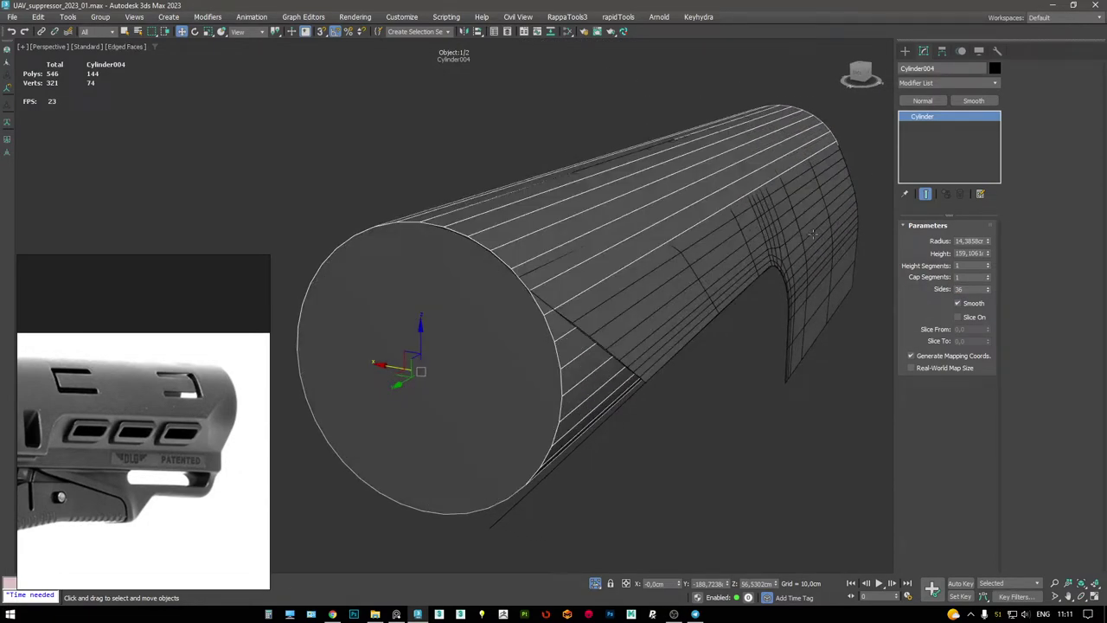
left_click(650, 240)
left_click(609, 310)
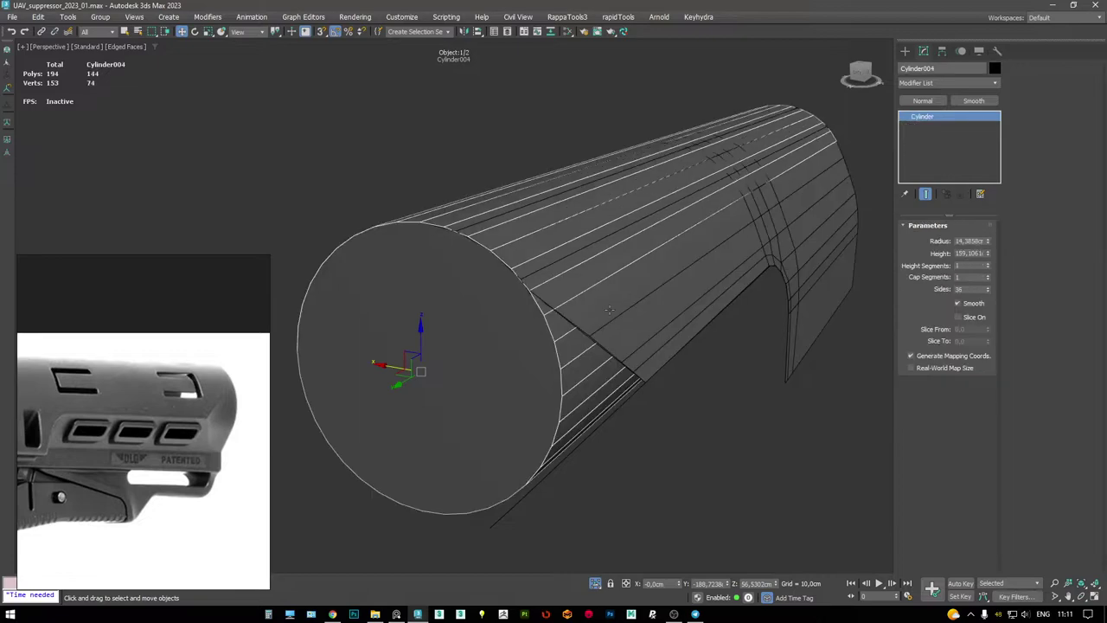
middle_click_drag(682, 292, 659, 228, "alt")
mouse_move(638, 272)
middle_mouse_down()
mouse_move(645, 257)
mouse_move(620, 262)
mouse_move(623, 240)
mouse_move(648, 245)
mouse_move(564, 227)
mouse_move(576, 241)
mouse_move(506, 236)
middle_mouse_up()
- Convert Cylinder004 to Editable Poly and insert a centre vertex on its end cap
key("alt+c")
scroll(641, 261, "down", 2)
key("4")
left_click(610, 248)
scroll(610, 247, "down", 3)
scroll(572, 208, "up", 3)
left_click(554, 209)
key("F3")
key("F3")
scroll(576, 241, "up", 2)
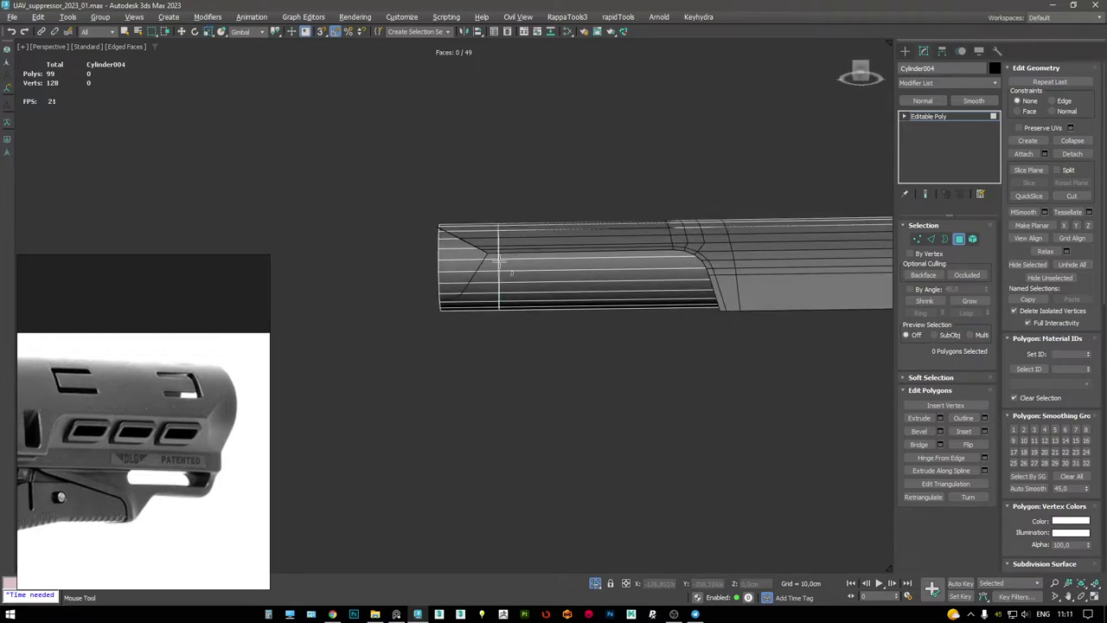
- Box-select and delete 24 vertices from the cylinder body
key("w")
scroll(561, 268, "up", 2)
key("1")
key("F3")
scroll(756, 332, "down", 4)
left_click_drag(865, 457, 729, 178)
scroll(649, 290, "up", 4)
key("Delete")
mouse_move(649, 291)
middle_mouse_down("alt")
mouse_move(655, 311)
mouse_move(652, 299)
middle_mouse_up("alt")
key("F3")
- Delete 37 cap vertices, leaving a small curved five-face rim strip
key("F3")
left_click_drag(678, 290, 386, 182)
left_click_drag(288, 151, 288, 151)
key("F3")
mouse_move(295, 156)
middle_mouse_down("alt")
mouse_move(358, 188)
mouse_move(395, 188)
middle_mouse_up("alt")
key("F3")
left_click_drag(358, 163, 513, 423)
key("Delete")
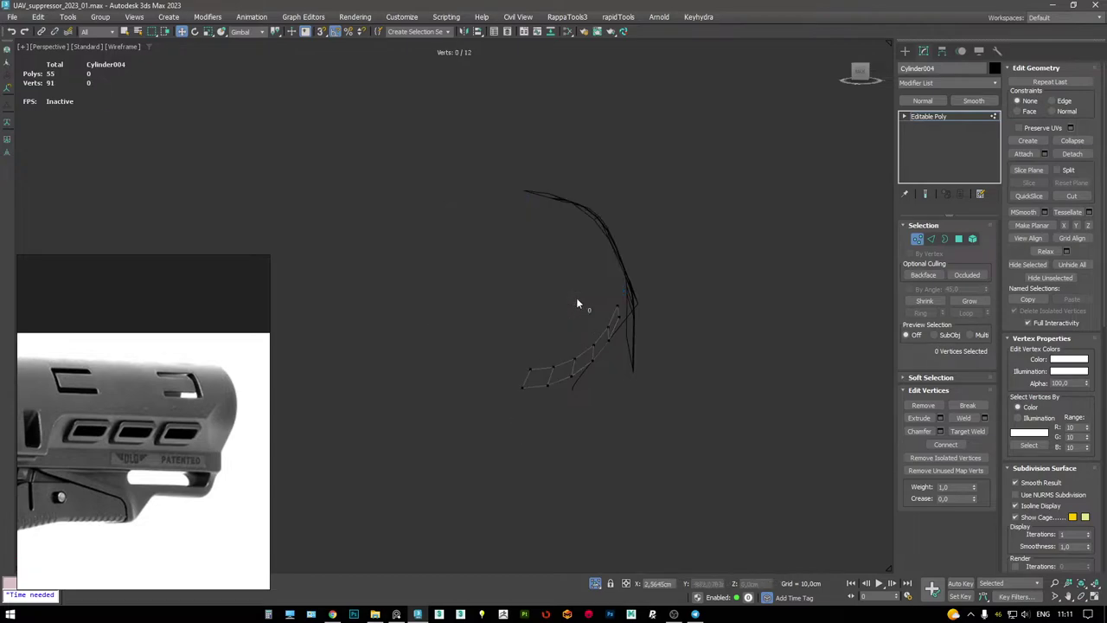
key("F3")
middle_click_drag(558, 288, 524, 348, "alt")
key("4")
left_click(529, 348)
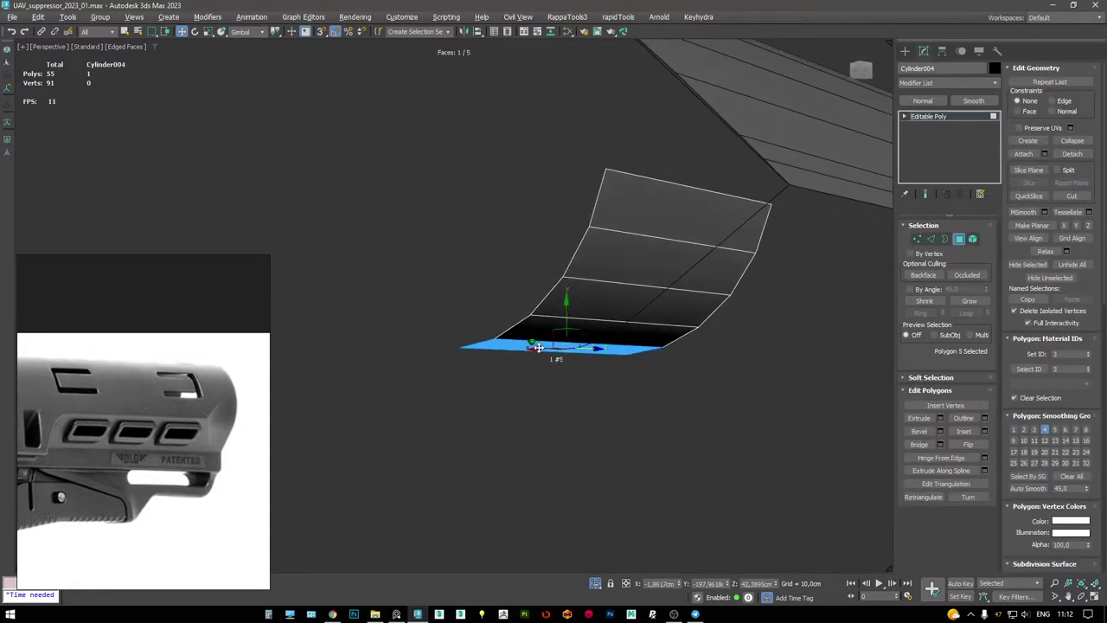
left_click_drag(568, 315, 548, 346)
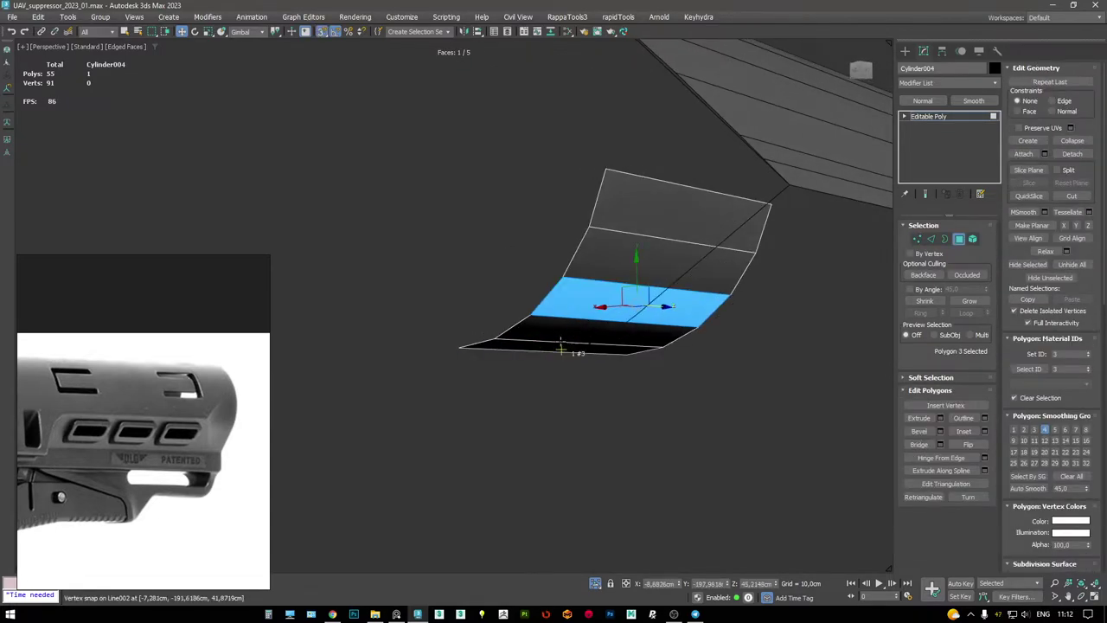
middle_click_drag(544, 354, 432, 363, "alt")
key("ctrl+z")
key("2")
key("4")
left_click(545, 406)
key("F3")
key("1")
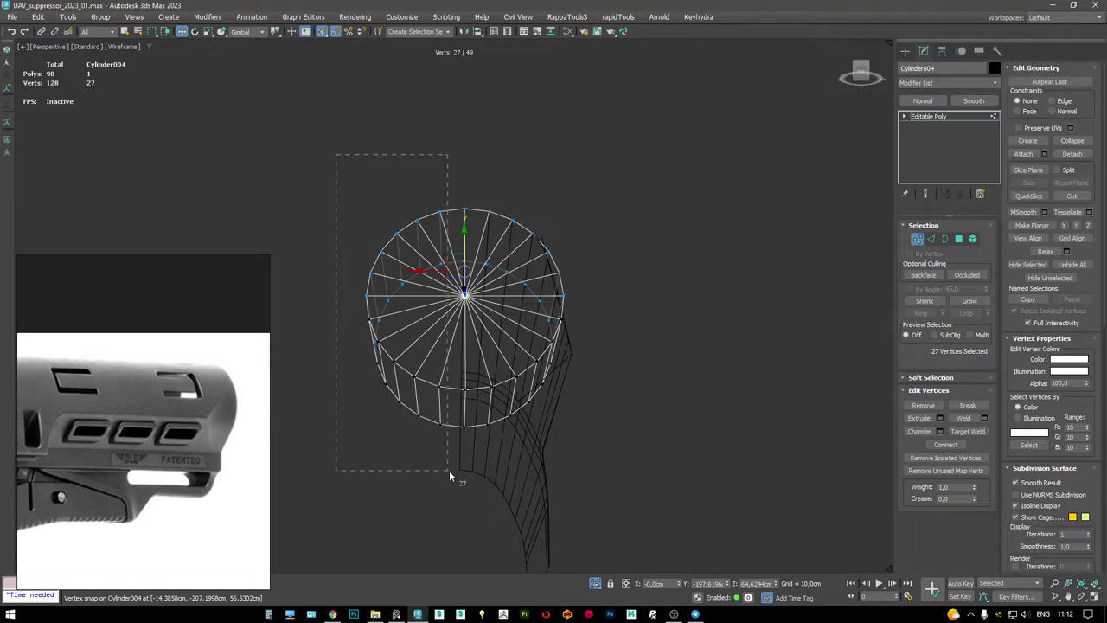
key("Delete")
key("F3")
middle_click_drag(522, 321, 462, 358, "alt")
scroll(462, 358, "up", 5)
middle_click_drag(619, 274, 643, 289)
scroll(709, 298, "down", 5)
scroll(559, 378, "up", 3)
mouse_move(559, 378)
middle_mouse_down("alt")
mouse_move(550, 355)
mouse_move(554, 372)
middle_mouse_up("alt")
key("4")
left_click(536, 519)
middle_click_drag(536, 519, 534, 419, "alt")
scroll(551, 388, "up", 3)
key("2")
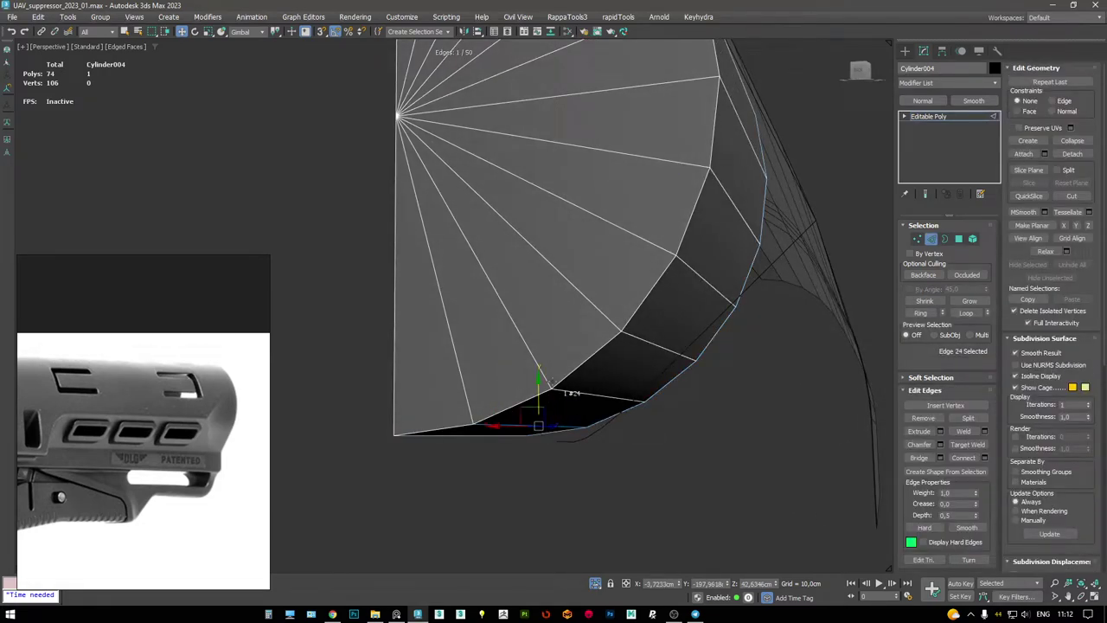
scroll(552, 387, "down", 3)
middle_click_drag(552, 387, 520, 397, "alt")
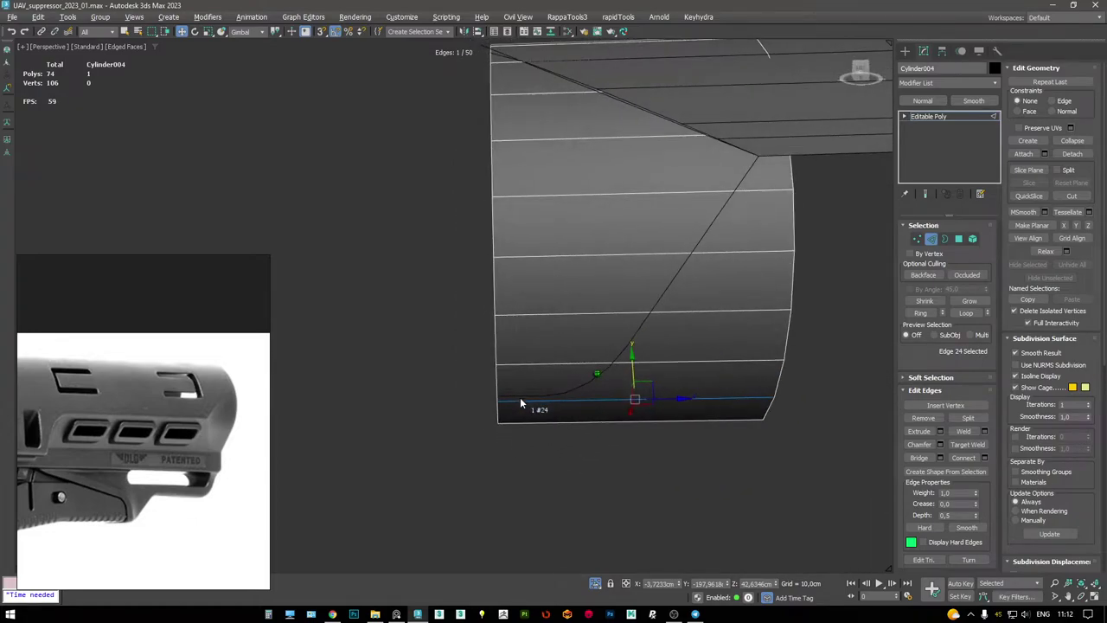
key("alt+w")
key("alt+w")
scroll(456, 334, "up", 6)
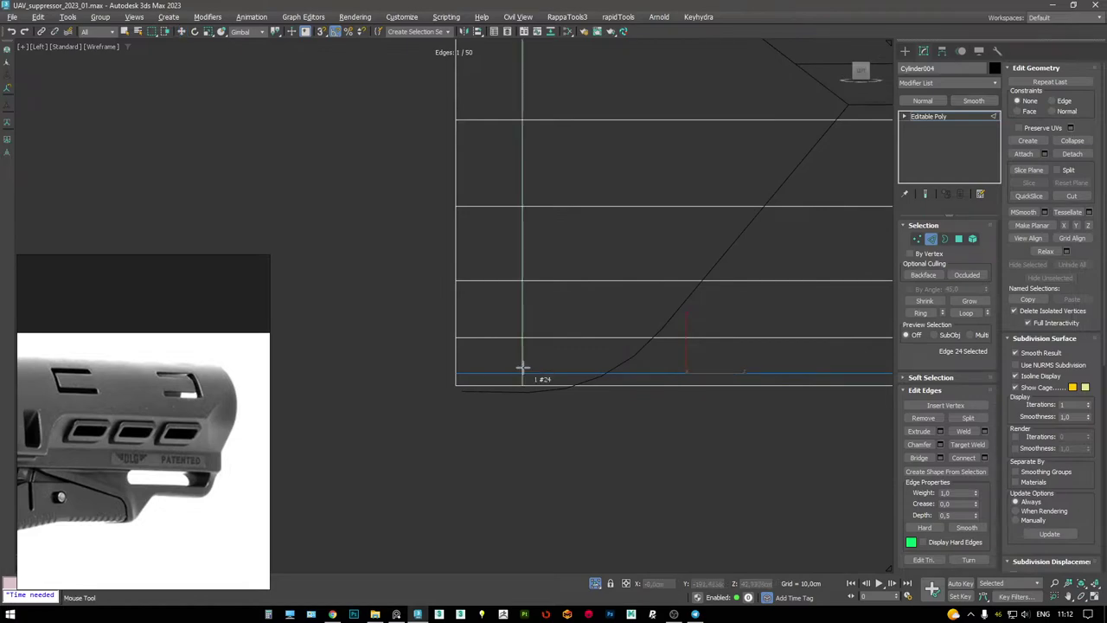
key("alt+w")
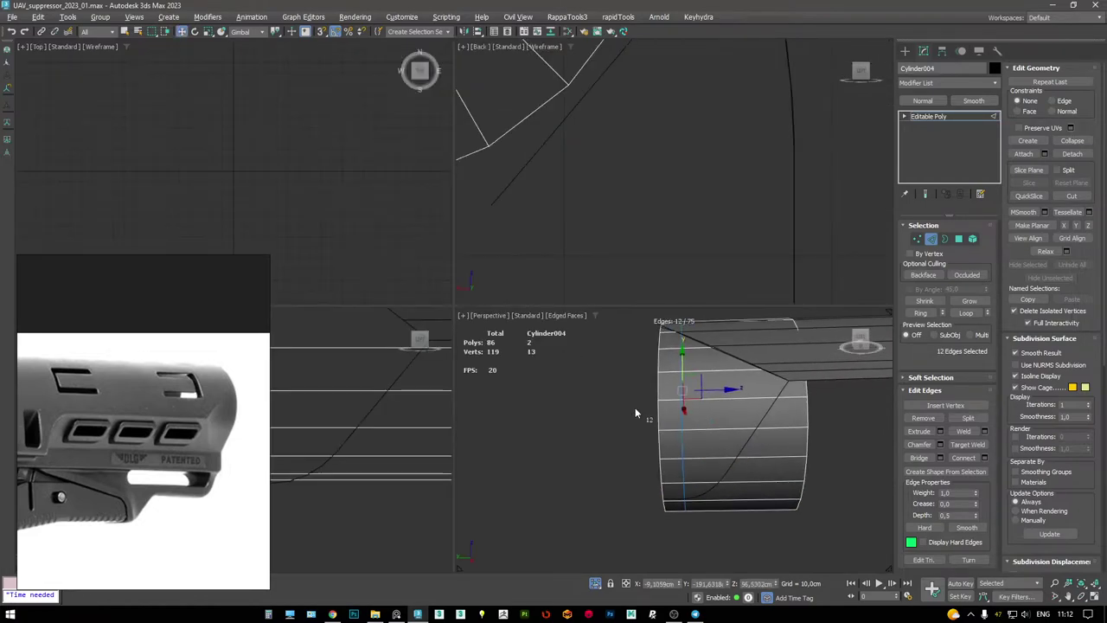
key("alt+w")
middle_click_drag(635, 407, 624, 321, "alt")
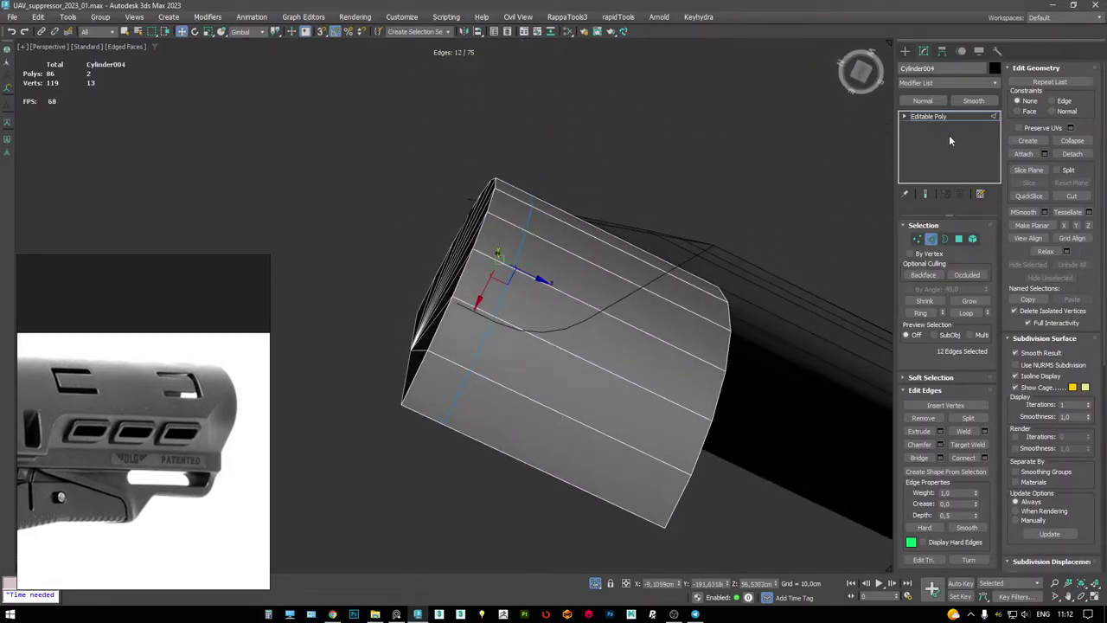
left_click(957, 101)
key("Delete")
scroll(156, 432, "down", 3)
scroll(194, 465, "up", 6)
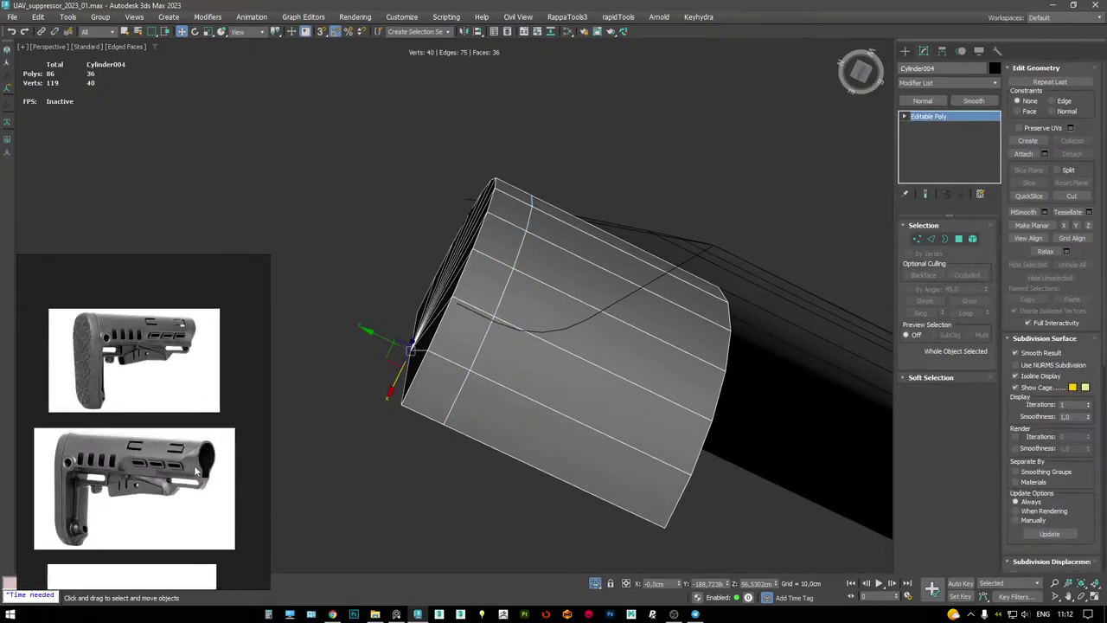
- Delete the selected corner polygons of the tube near the end cap
mouse_move(486, 340)
middle_mouse_down("alt")
mouse_move(539, 378)
mouse_move(527, 306)
mouse_move(491, 356)
middle_mouse_up("alt")
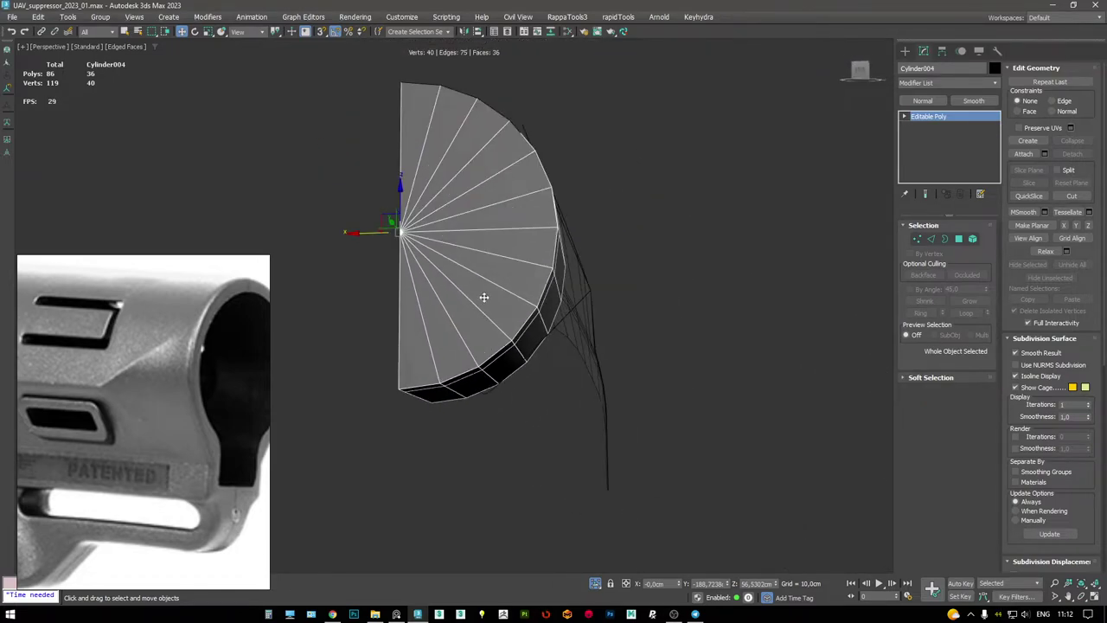
mouse_move(518, 301)
middle_mouse_down("alt")
mouse_move(503, 354)
mouse_move(504, 340)
middle_mouse_up("alt")
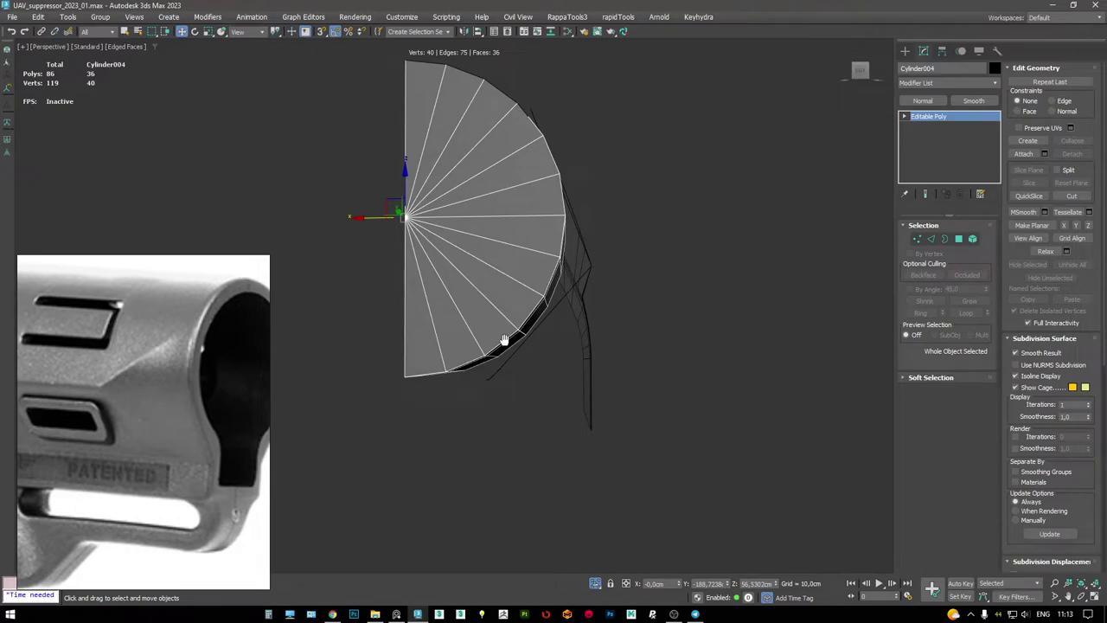
middle_click_drag(500, 337, 485, 303, "alt")
middle_click_drag(583, 210, 584, 358)
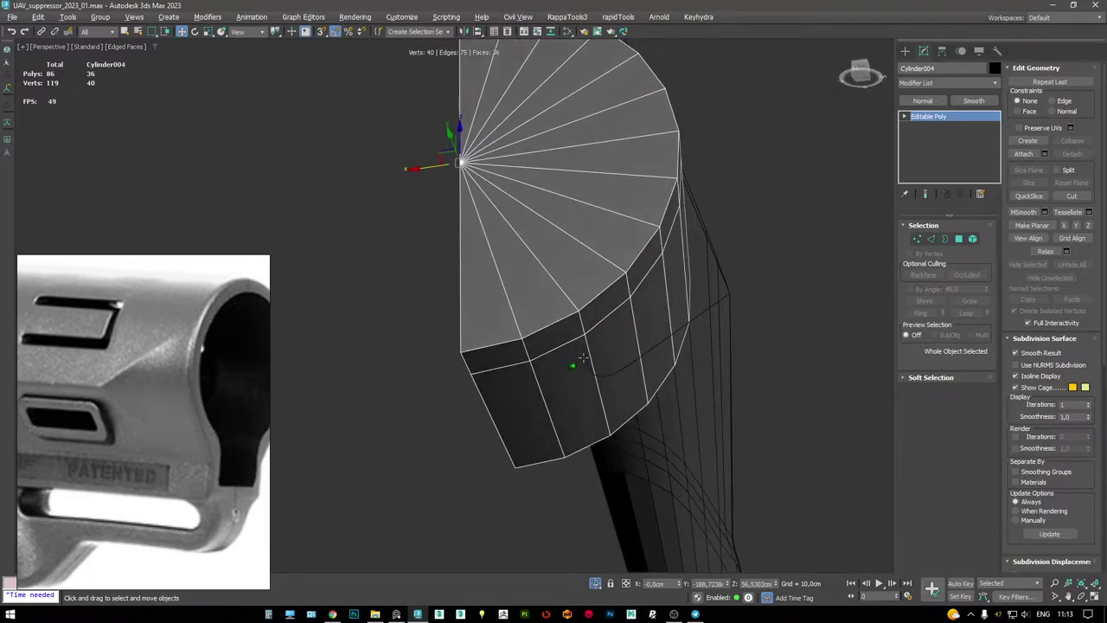
key("4")
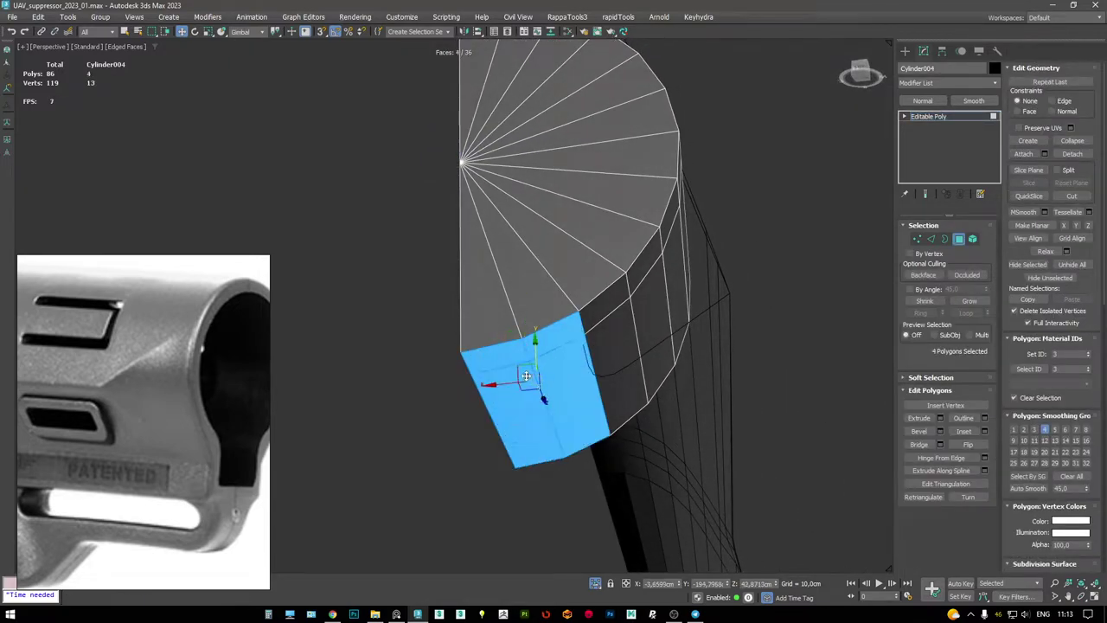
key("Delete")
mouse_move(571, 331)
middle_mouse_down("alt")
mouse_move(589, 373)
mouse_move(567, 357)
mouse_move(592, 337)
middle_mouse_up("alt")
- Inspect the new opening in wireframe, selecting its edge and corner vertices
key("2")
left_click(592, 335)
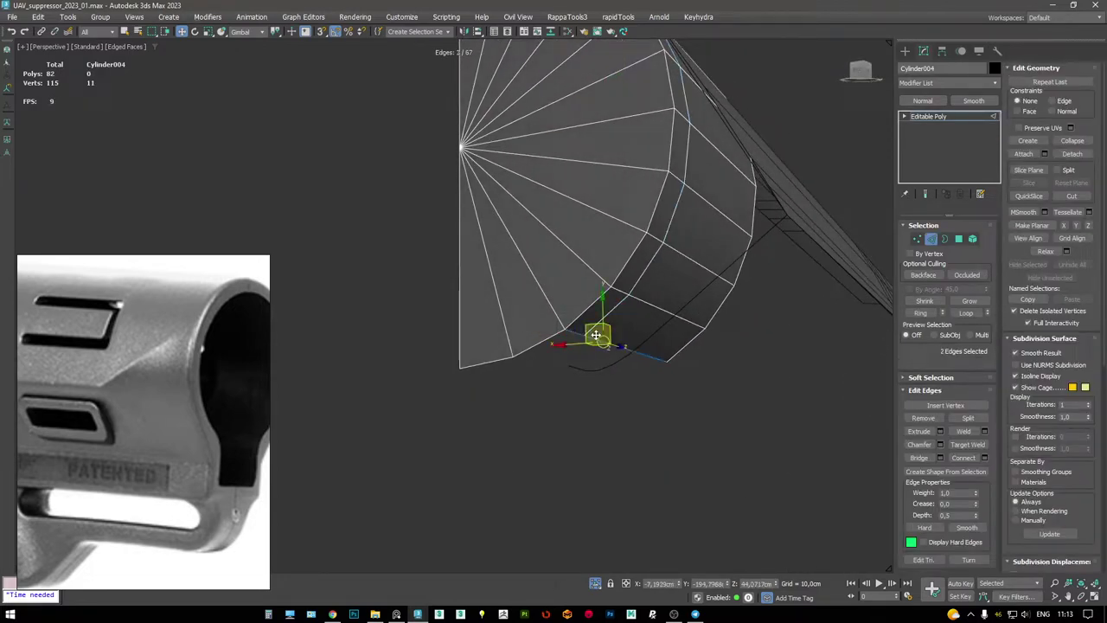
mouse_move(568, 368)
middle_mouse_down("alt")
mouse_move(593, 366)
mouse_move(618, 338)
middle_mouse_up("alt")
key("1")
key("F3")
left_click(618, 283)
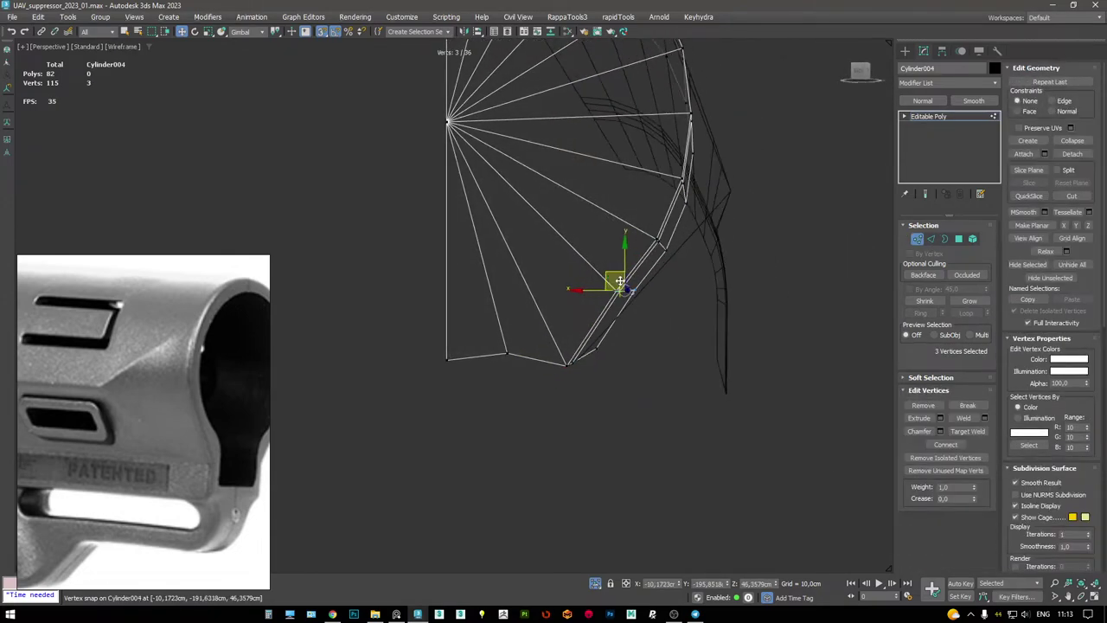
middle_click_drag(616, 285, 593, 267, "alt")
key("2")
left_click(609, 281)
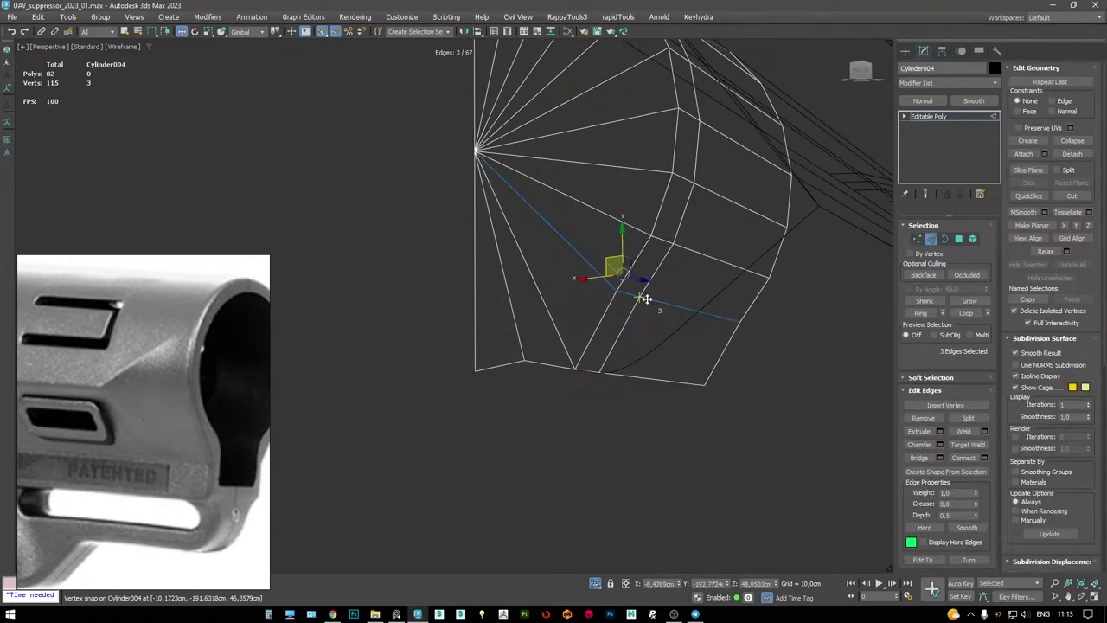
- Delete the leftover polygon at the cut corner
middle_click_drag(687, 314, 611, 345, "alt")
key("4")
mouse_move(431, 305)
left_mouse_down()
mouse_move(609, 385)
mouse_move(625, 437)
left_mouse_up()
key("Delete")
key("F3")
mouse_move(650, 358)
middle_mouse_down("alt")
mouse_move(626, 334)
mouse_move(594, 338)
mouse_move(631, 324)
mouse_move(580, 379)
middle_mouse_up("alt")
- Scale the open corner edge flat to zero and move it to X 0 at the cap centre
key("2")
left_click(583, 372)
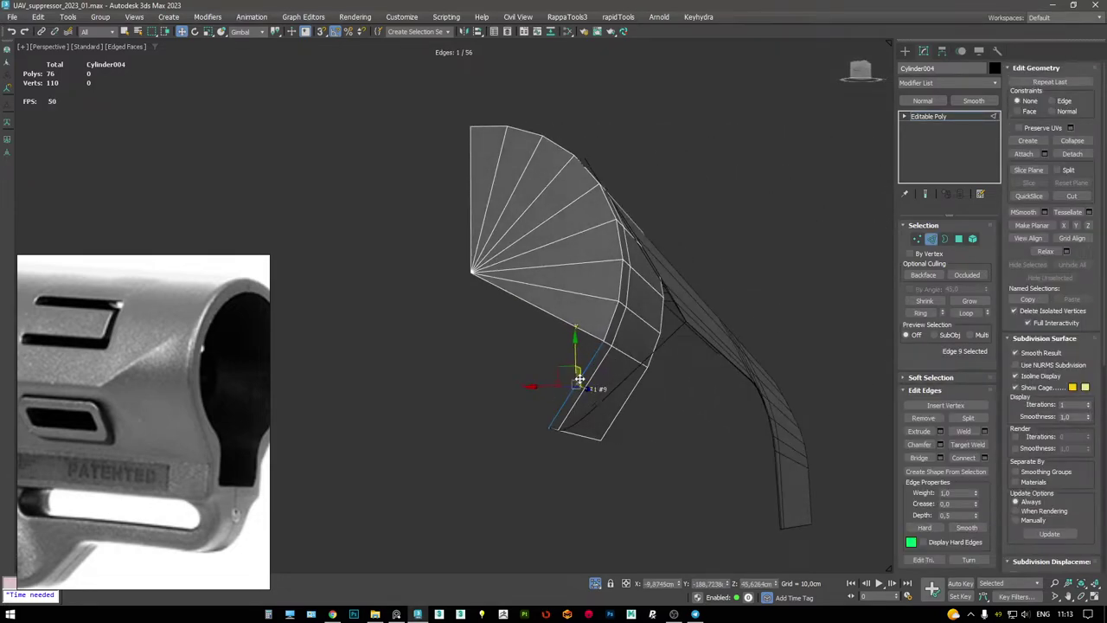
key("r")
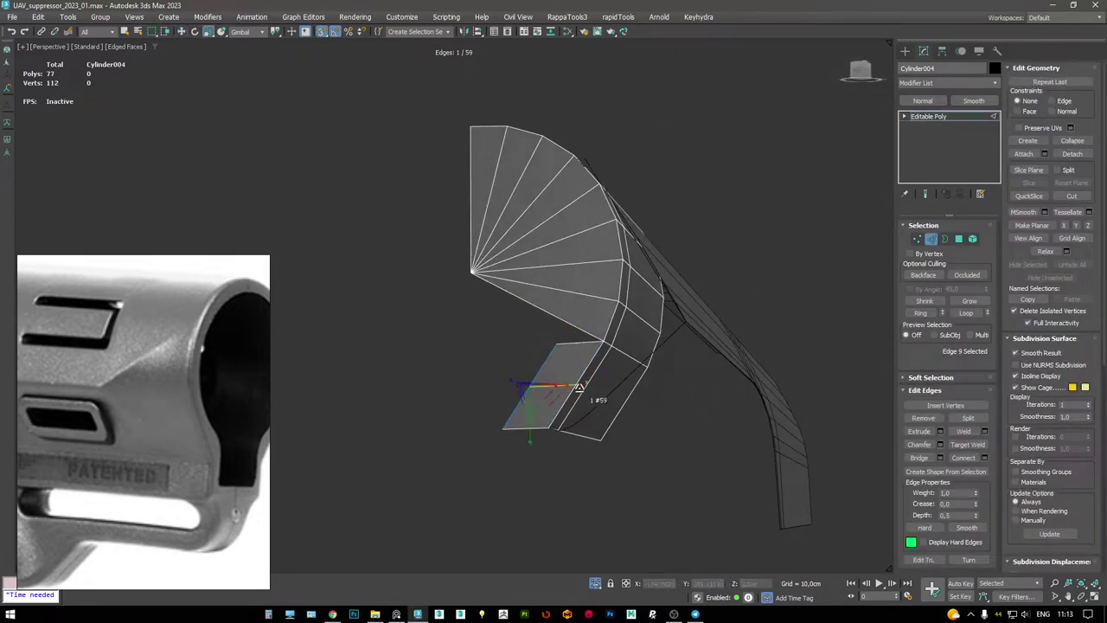
left_click_drag(559, 380, 258, 349)
key("w")
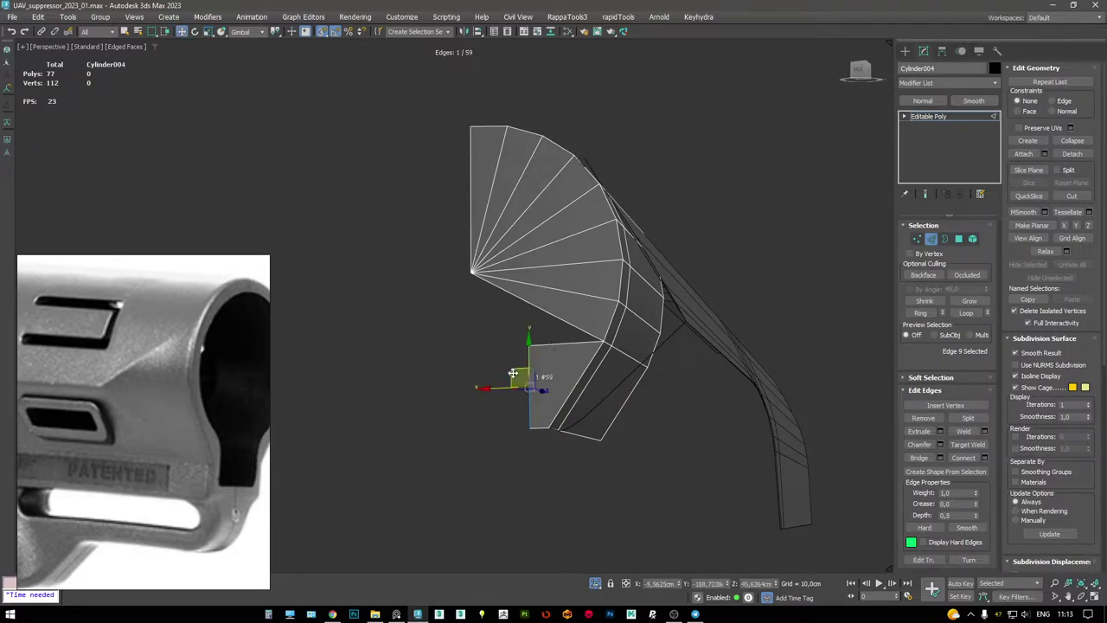
left_click_drag(493, 391, 471, 270)
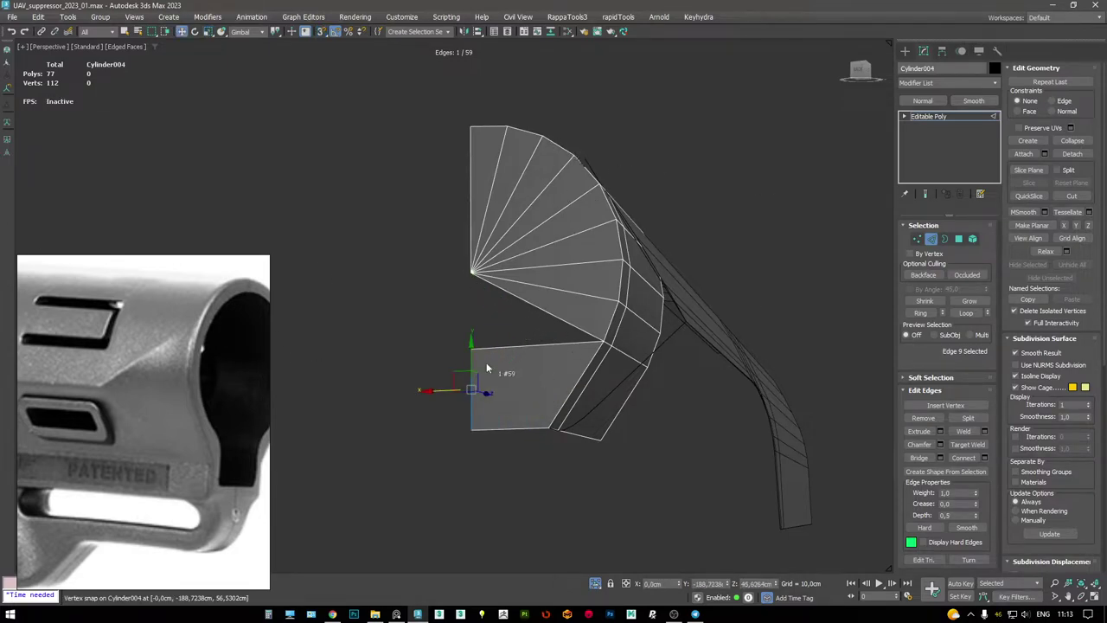
- Target Weld the lower vertex into the end-cap fan centre
key("1")
left_click(472, 284)
right_click(472, 286)
mouse_move(581, 254)
middle_mouse_down("alt")
mouse_move(615, 304)
mouse_move(594, 317)
mouse_move(632, 229)
mouse_move(610, 331)
mouse_move(644, 348)
mouse_move(690, 347)
mouse_move(653, 353)
mouse_move(600, 334)
mouse_move(613, 286)
mouse_move(635, 277)
mouse_move(637, 346)
mouse_move(603, 292)
mouse_move(570, 280)
mouse_move(628, 234)
mouse_move(645, 277)
mouse_move(658, 239)
mouse_move(623, 204)
mouse_move(548, 211)
mouse_move(593, 215)
mouse_move(646, 198)
mouse_move(636, 197)
mouse_move(663, 247)
mouse_move(614, 181)
mouse_move(592, 196)
middle_mouse_up("alt")
key("2")
key("F3")
key("F3")
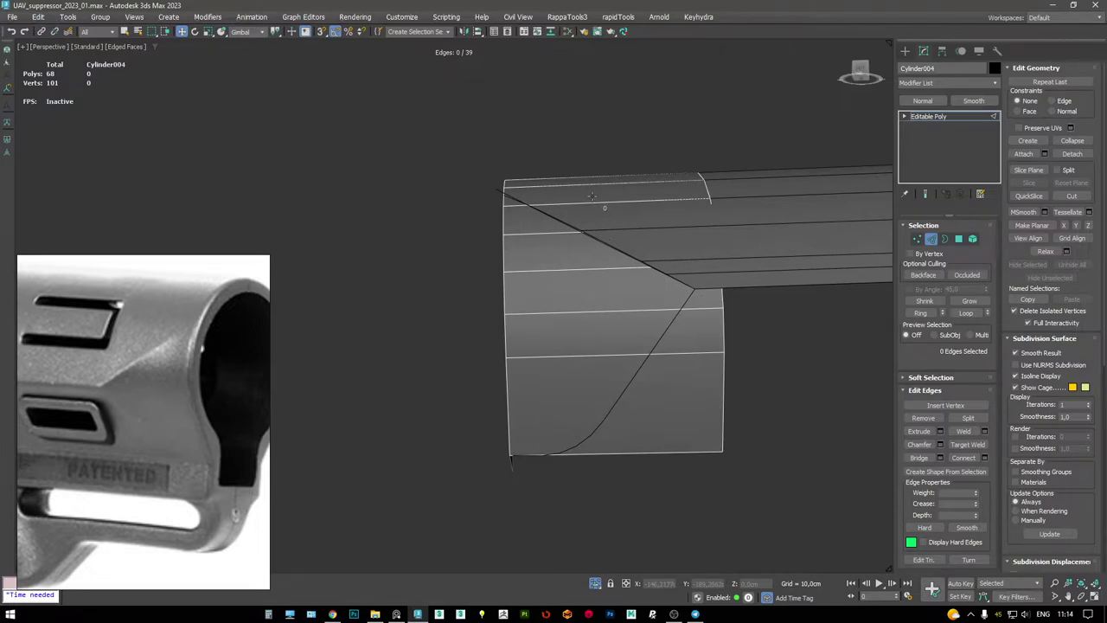
- Connect the edges crossing Cylinder004's cut corner with a new edge
middle_click_drag(592, 196, 592, 199, "alt")
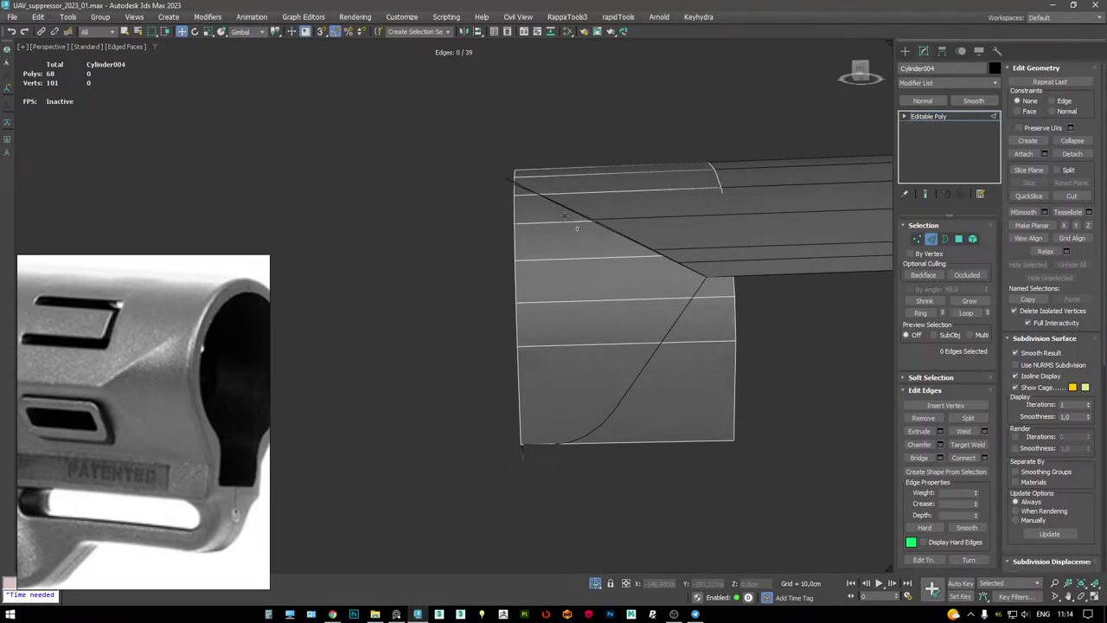
key("alt+w")
key("alt+w")
key("1")
scroll(554, 337, "up", 3)
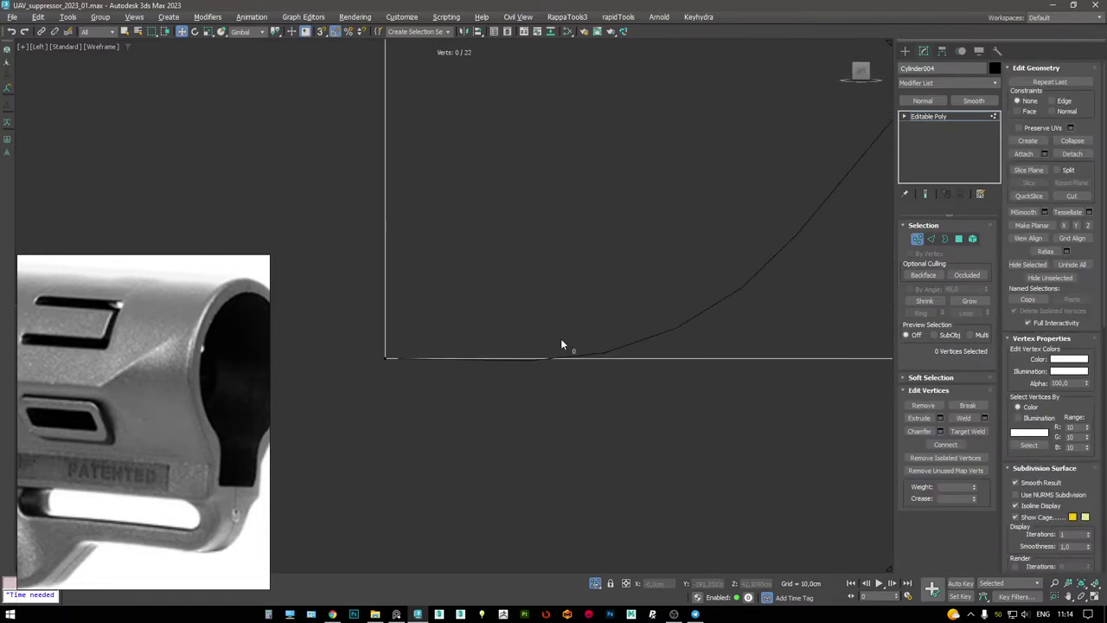
key("F3")
scroll(660, 333, "down", 4)
scroll(714, 237, "up", 2)
key("F3")
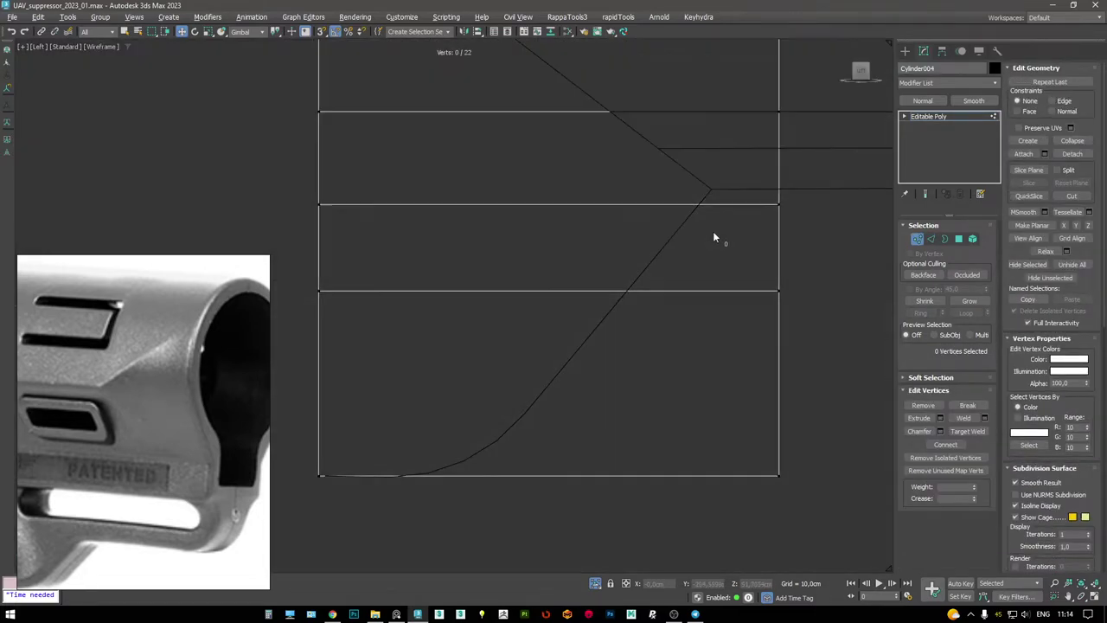
key("F3")
key("alt+w")
key("alt+w")
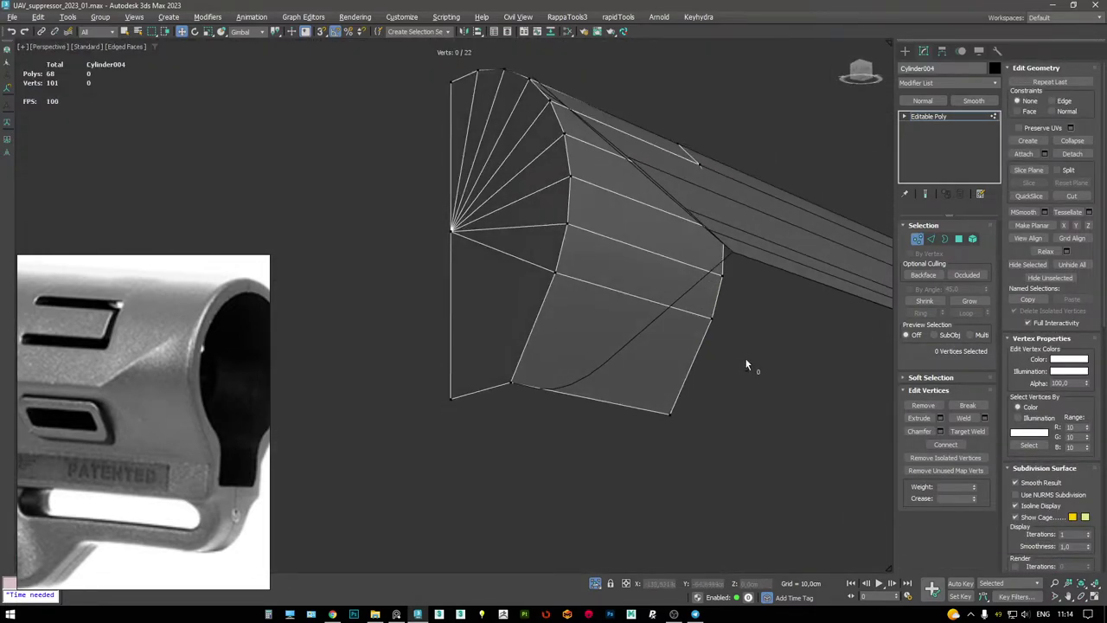
key("2")
left_click(543, 316)
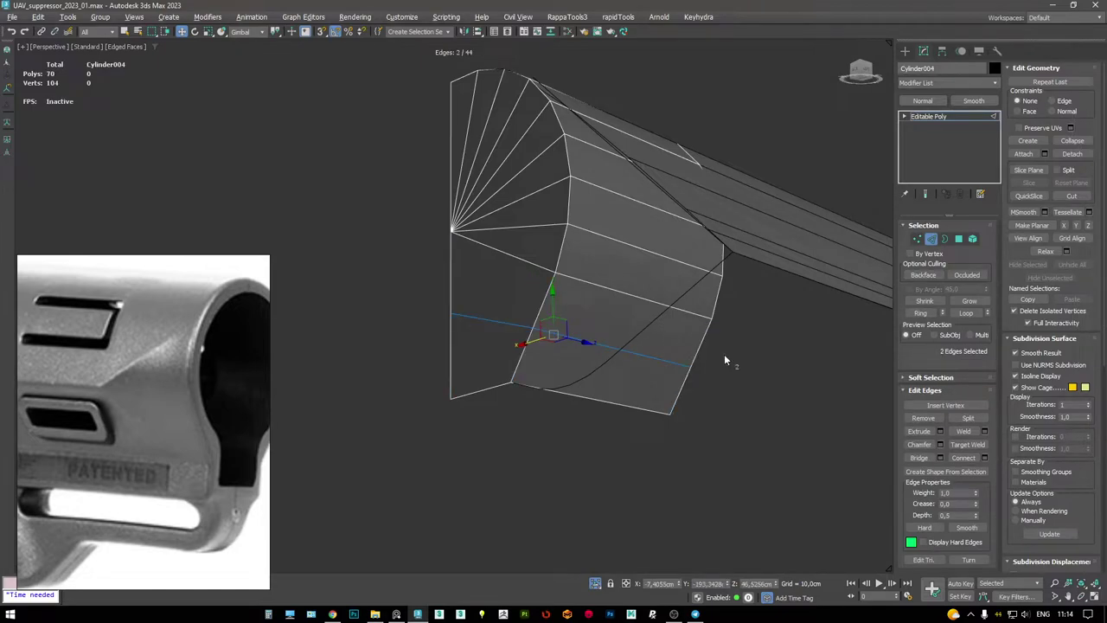
key("ctrl+shift+e")
left_click(679, 462)
- Set up a maximized wireframe side view of Cylinder004's corner
middle_click_drag(679, 462, 521, 404, "alt")
key("alt+w")
key("alt+w")
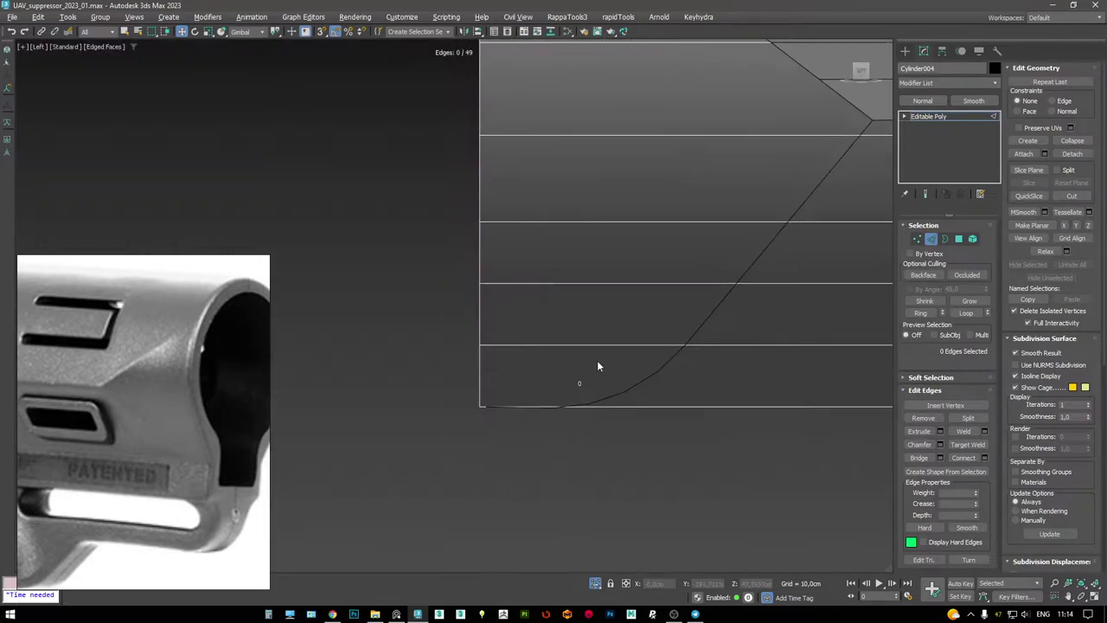
scroll(586, 375, "up", 2)
key("1")
mouse_move(773, 210)
middle_mouse_down()
mouse_move(653, 314)
mouse_move(651, 346)
middle_mouse_up()
scroll(652, 346, "down", 2)
key("F3")
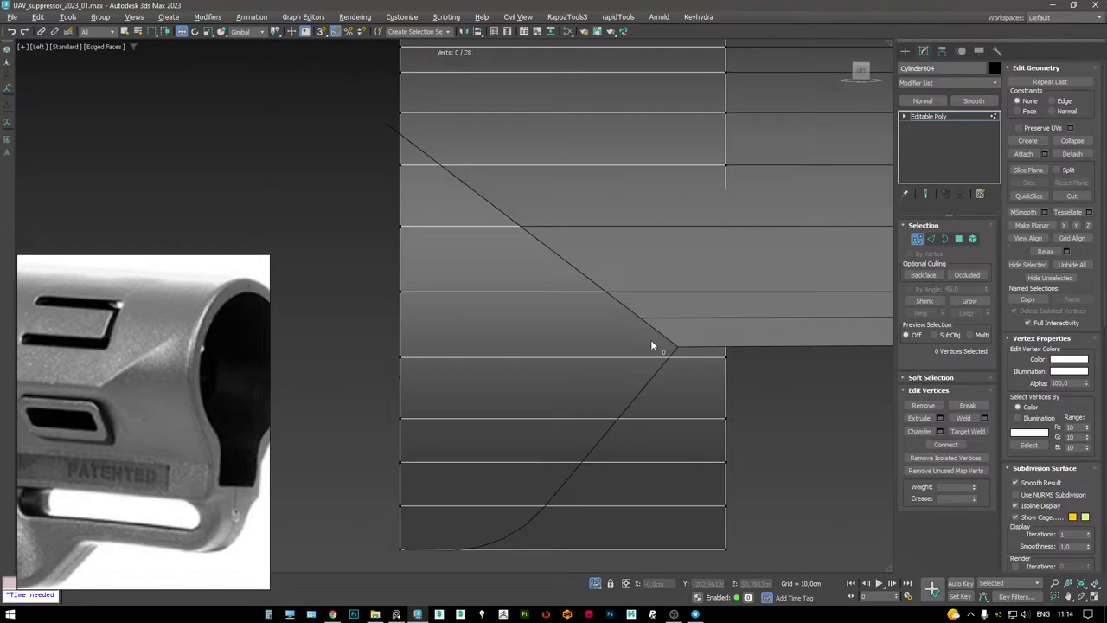
key("alt+w")
middle_click_drag(654, 346, 603, 340, "alt")
key("alt+w")
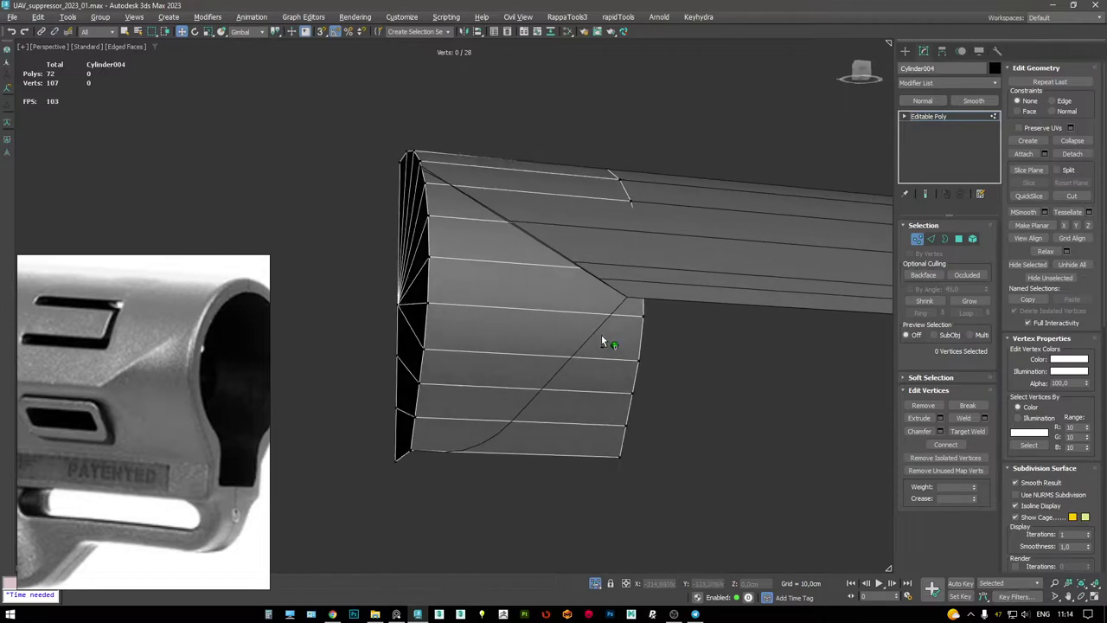
key("alt+w")
middle_click(396, 439)
key("alt+w")
scroll(785, 294, "up", 2)
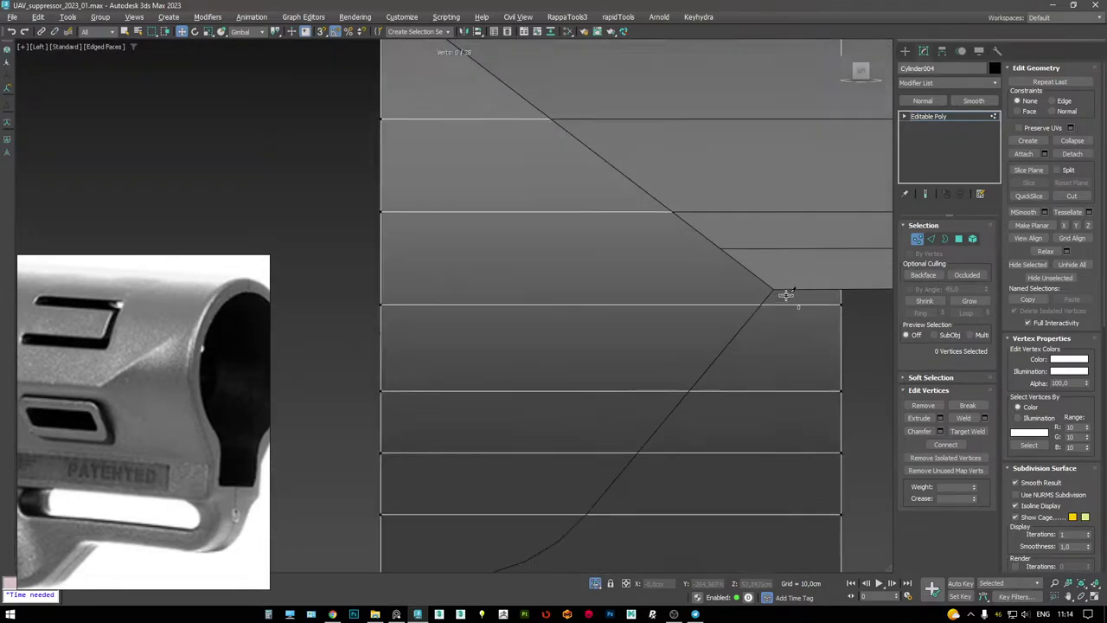
scroll(786, 294, "up", 1)
key("F3")
- Cut new edges along the diagonal corner with the Cut tool, checking them shaded
key("alt+c")
scroll(770, 286, "up", 2)
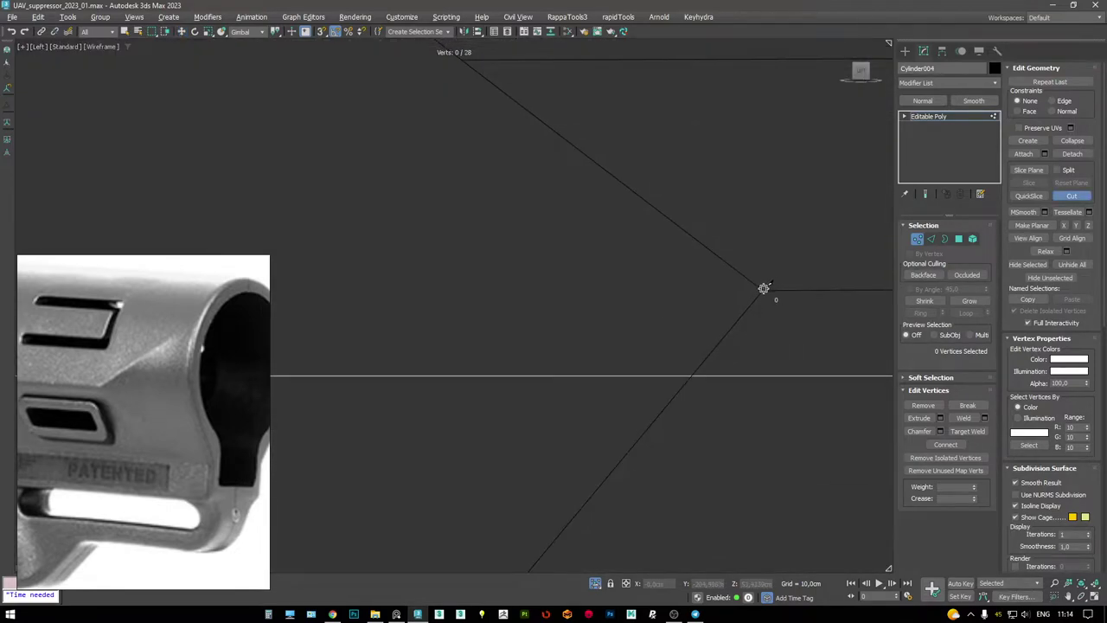
scroll(762, 289, "down", 4)
scroll(707, 310, "up", 1)
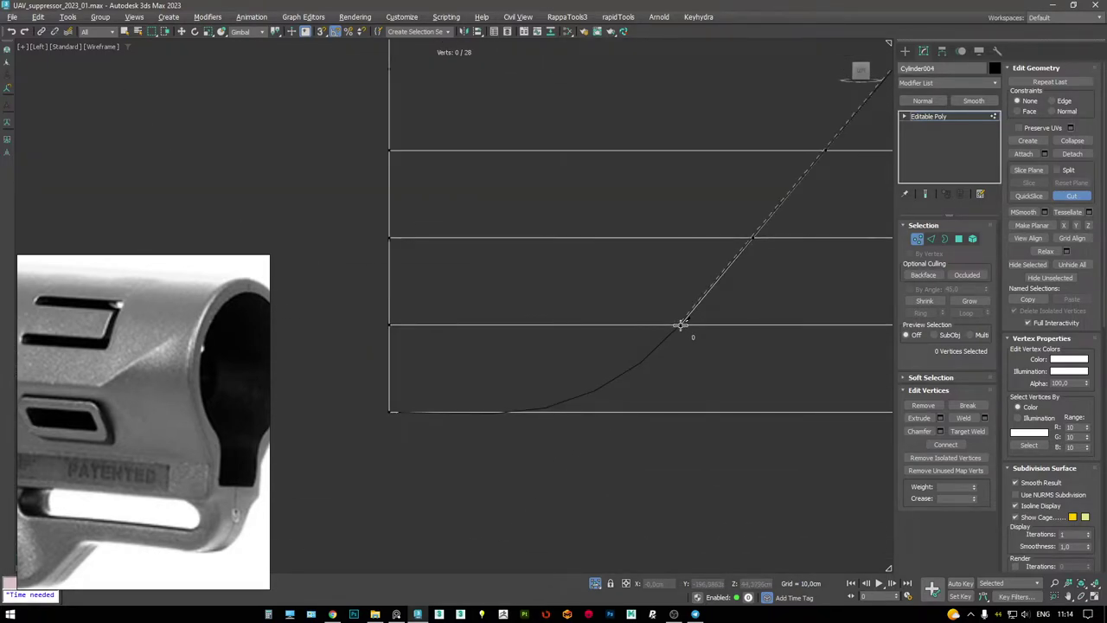
key("F4")
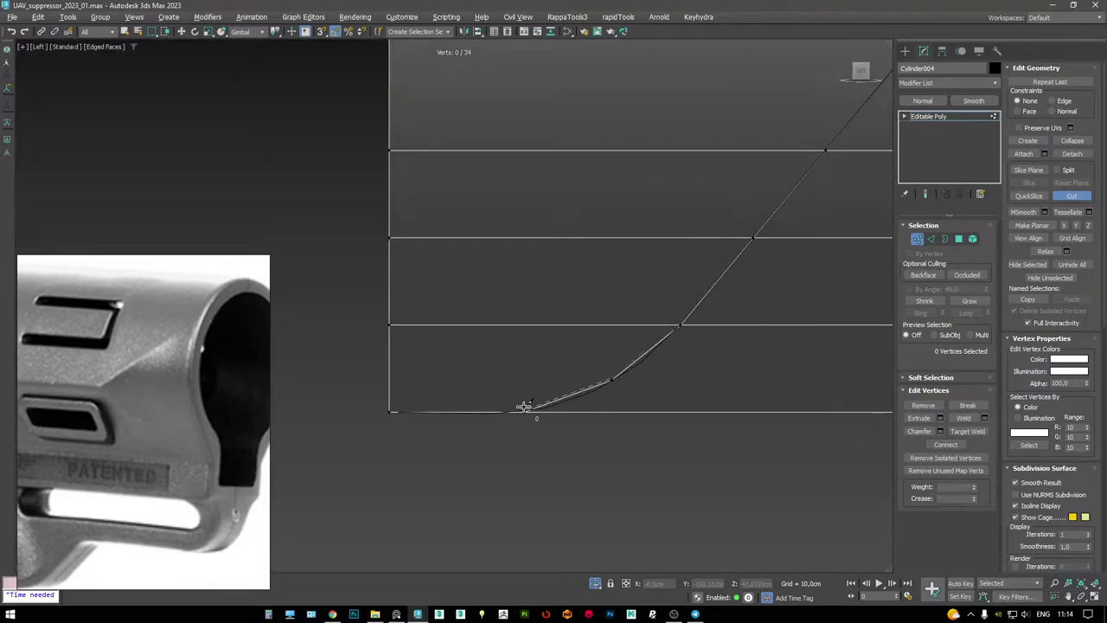
key("F4")
scroll(662, 402, "down", 4)
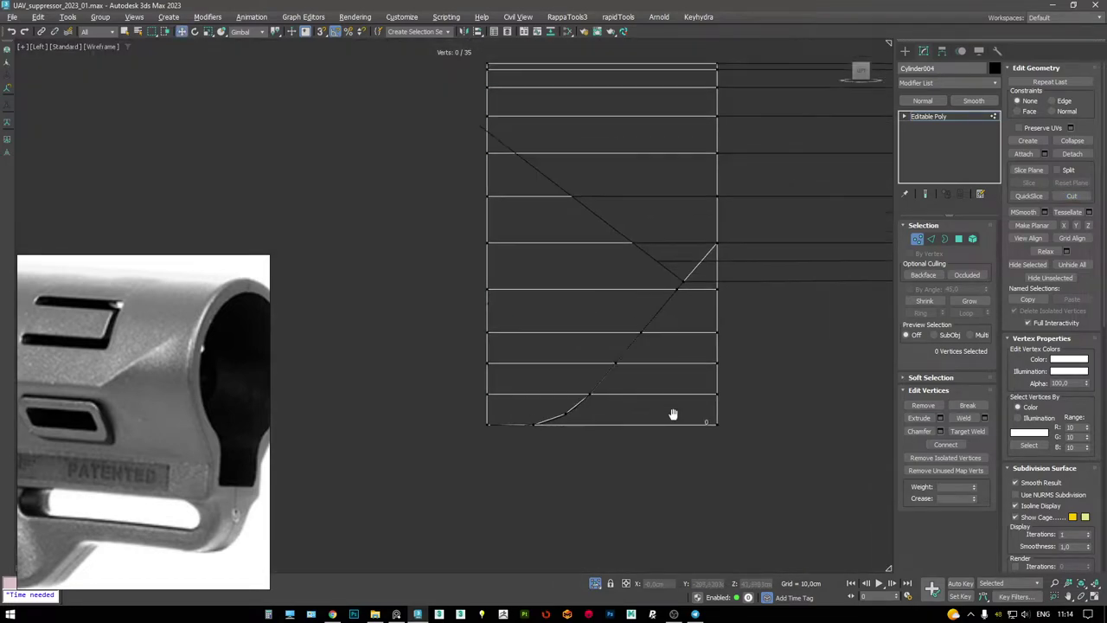
- Select the polygons below the diagonal cut, deselecting extras to leave five faces
key("4")
key("w")
left_click_drag(652, 305, 677, 291)
key("F4")
scroll(666, 303, "up", 3)
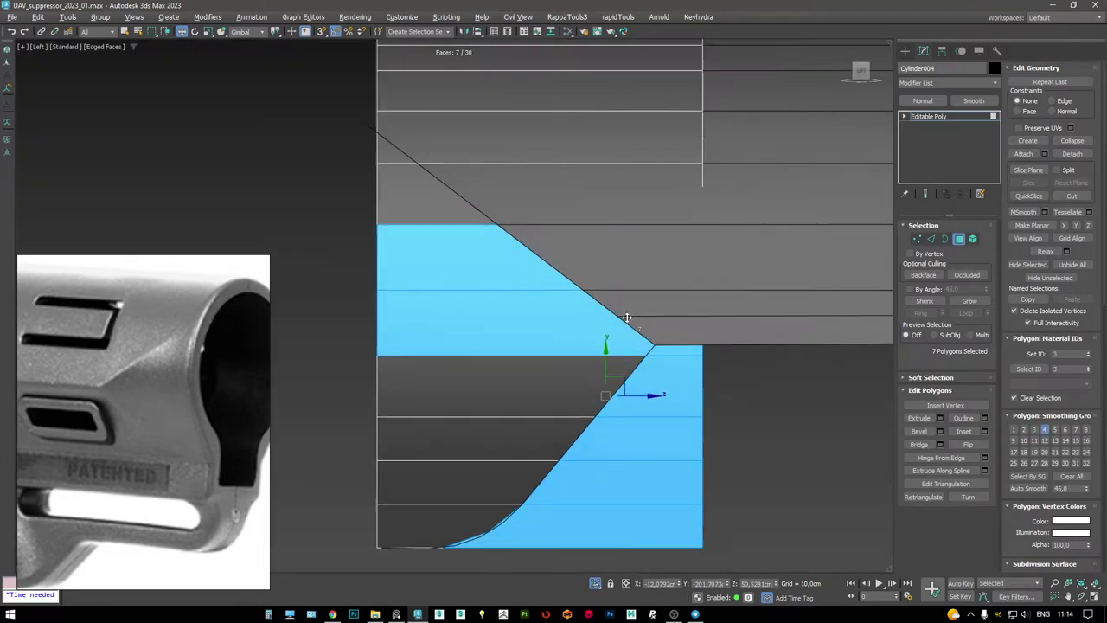
key("1")
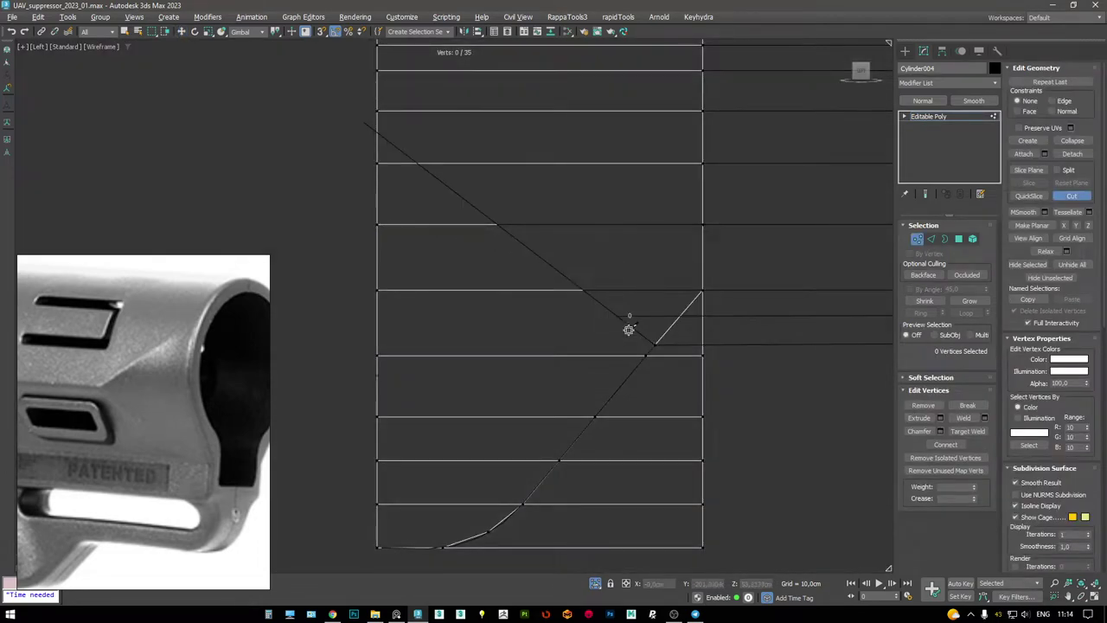
key("p")
middle_click_drag(628, 326, 584, 294, "alt")
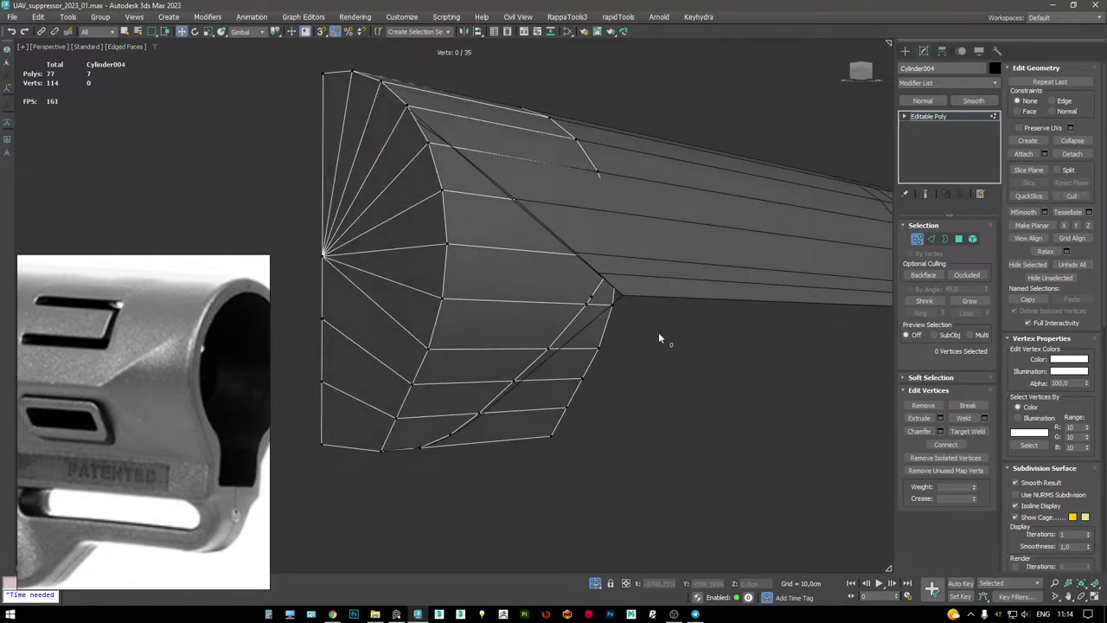
key("F3")
scroll(610, 378, "up", 4)
key("4")
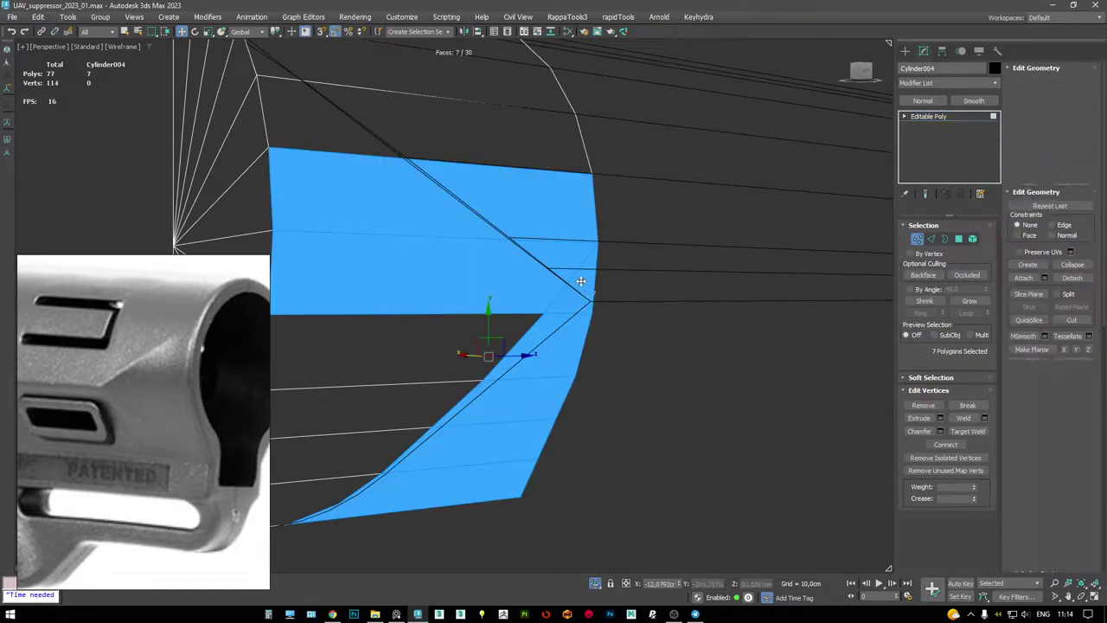
left_click(528, 286, "alt")
left_click(502, 219, "alt")
key("F3")
scroll(519, 251, "down", 2)
- Delete the five selected faces and snap the corner vertex onto the cut corner
key("Delete")
middle_click_drag(564, 253, 629, 313, "alt")
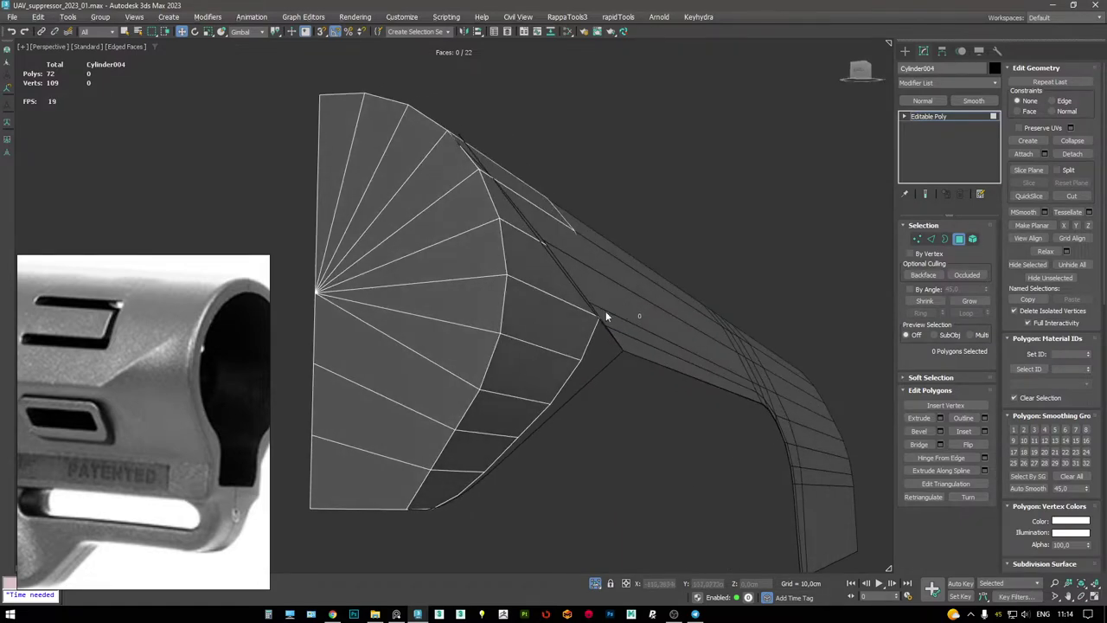
key("1")
scroll(563, 356, "up", 2)
left_click(604, 358)
left_click_drag(605, 359, 659, 352)
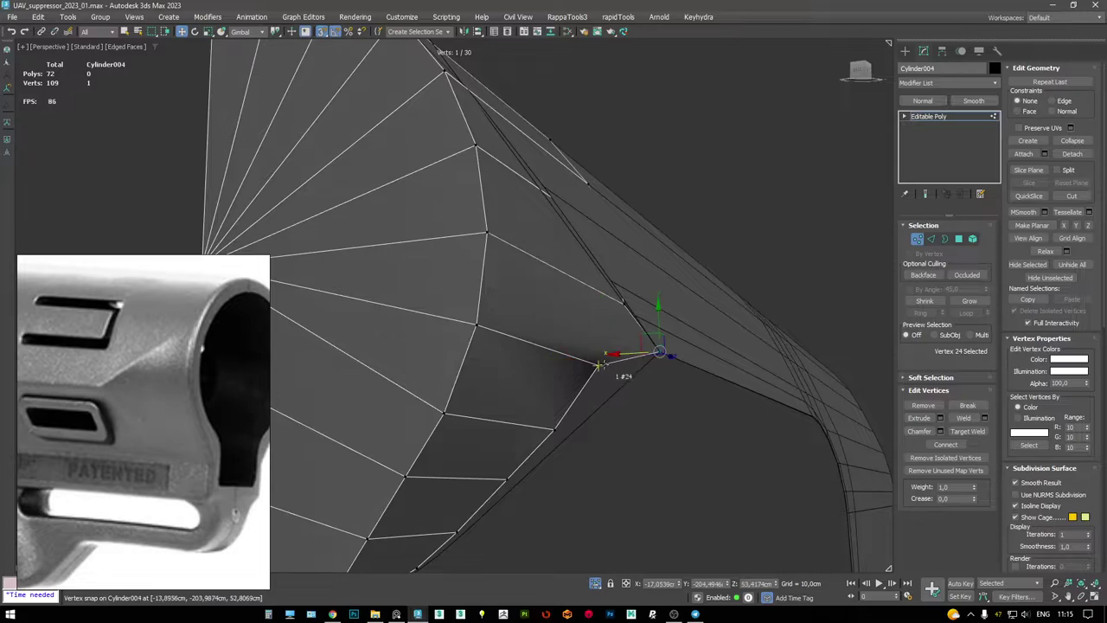
middle_click_drag(599, 365, 603, 337, "alt")
left_click_drag(603, 338, 633, 346)
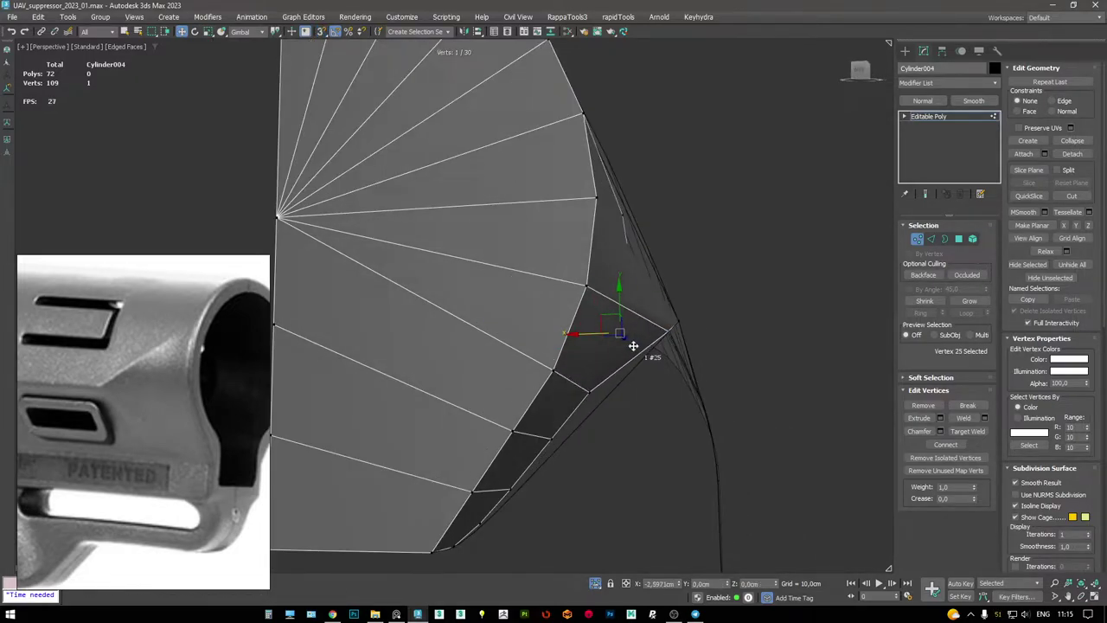
middle_click_drag(628, 347, 584, 343, "alt")
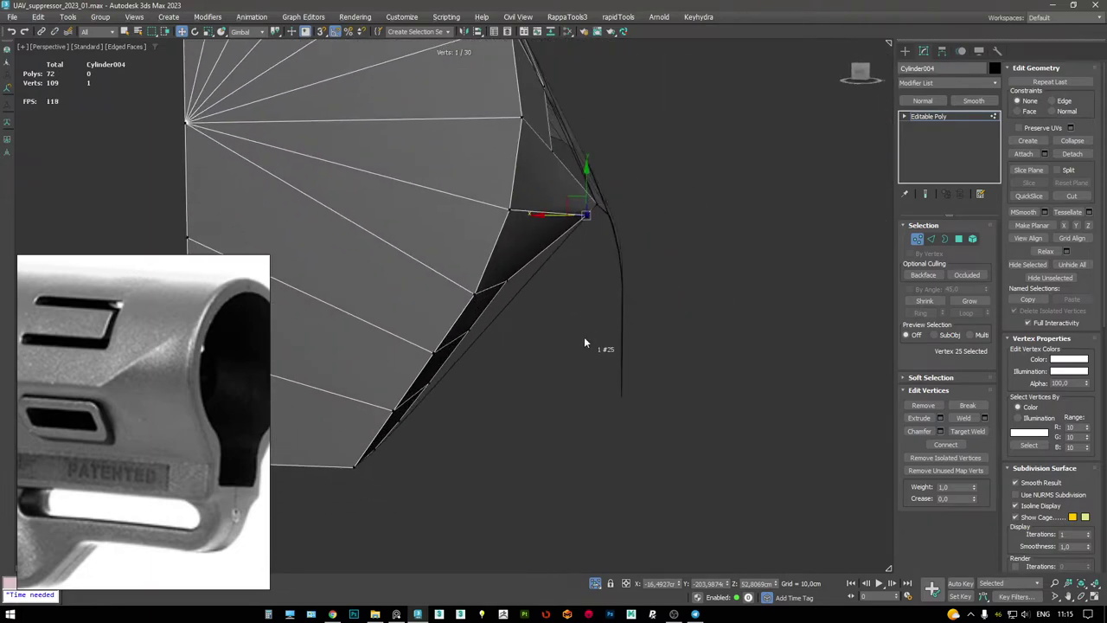
- Move vertices 27, 28 and 29 into line with the diagonal cut
left_click_drag(487, 283, 494, 281)
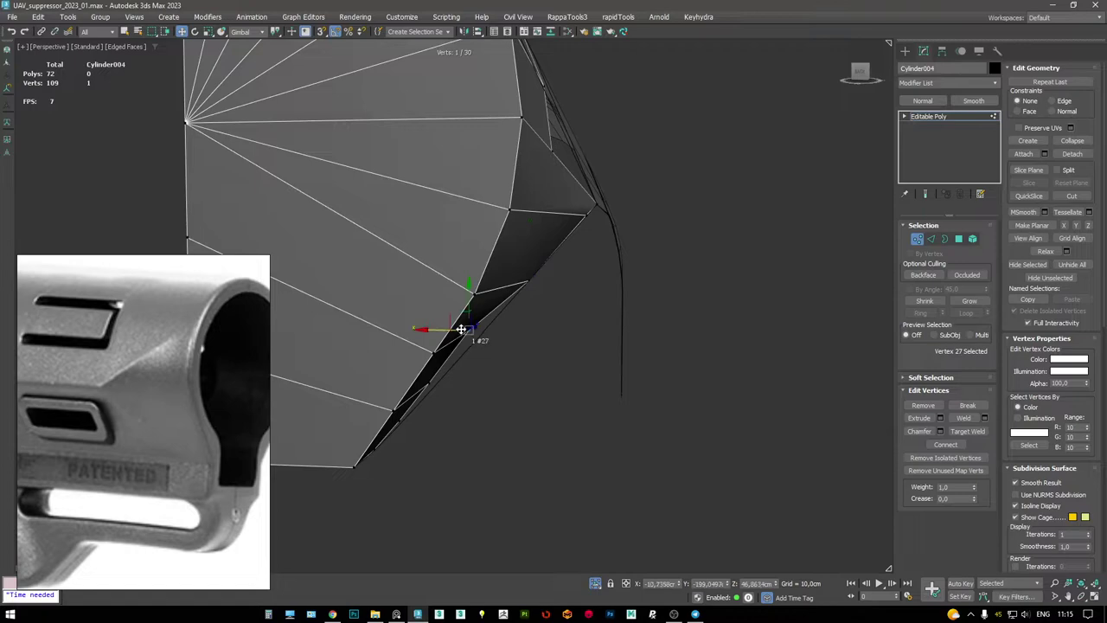
left_click_drag(448, 332, 461, 334)
middle_click_drag(461, 334, 472, 338, "alt")
left_click_drag(436, 337, 446, 338)
left_click(435, 365)
mouse_move(435, 365)
middle_mouse_down("alt")
mouse_move(439, 381)
mouse_move(445, 372)
mouse_move(427, 361)
middle_mouse_up("alt")
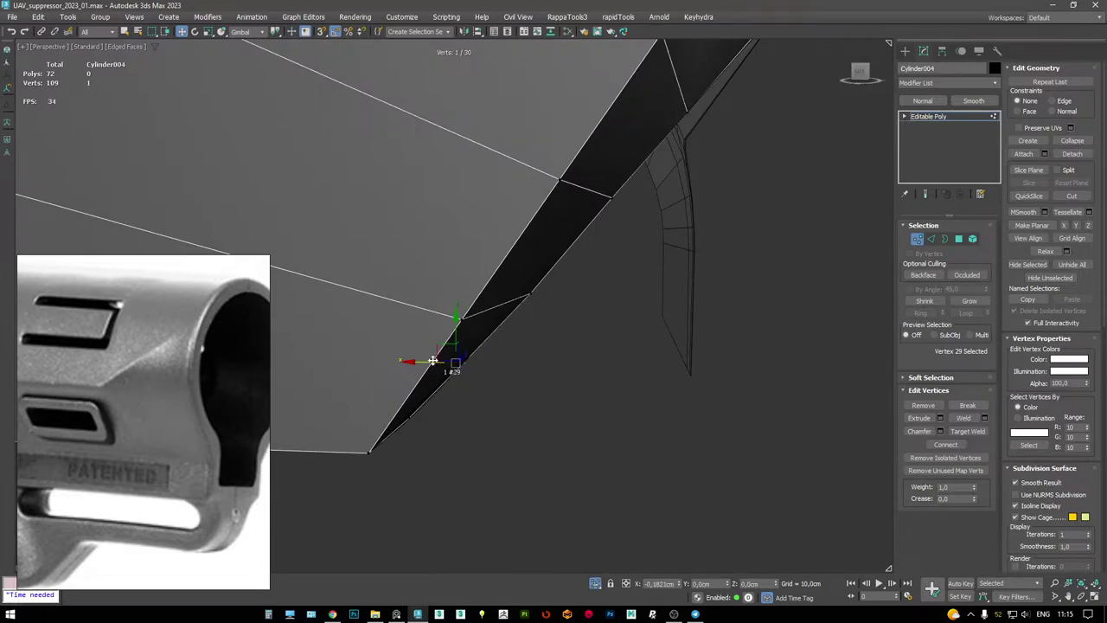
left_click_drag(432, 360, 435, 359)
middle_click_drag(435, 359, 588, 346, "alt")
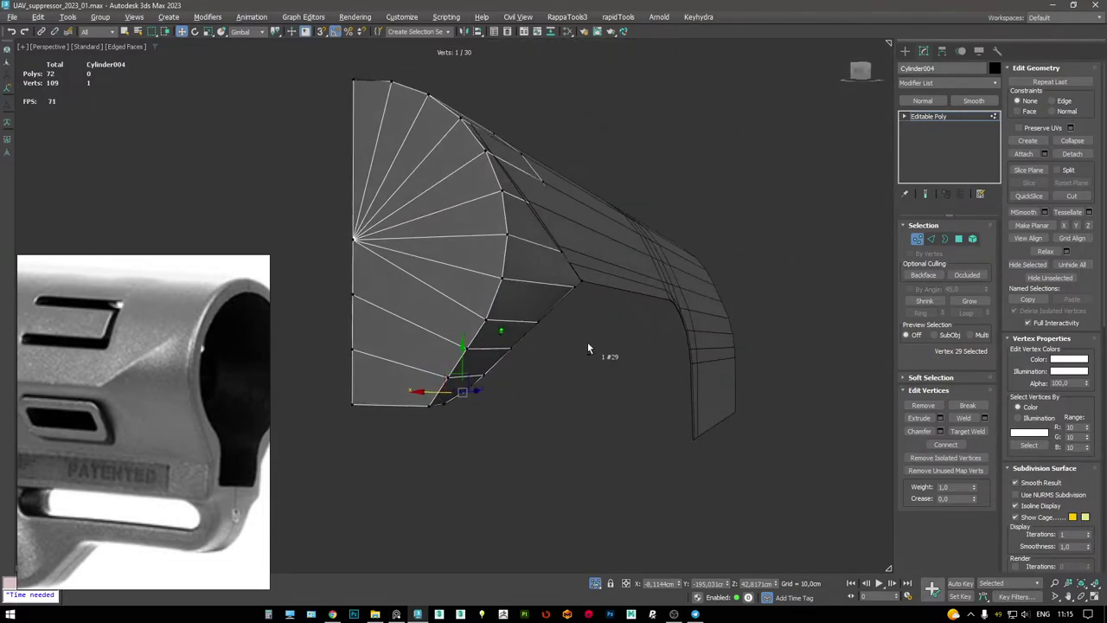
scroll(571, 311, "up", 5)
scroll(554, 277, "down", 3)
middle_click_drag(555, 277, 505, 314, "alt")
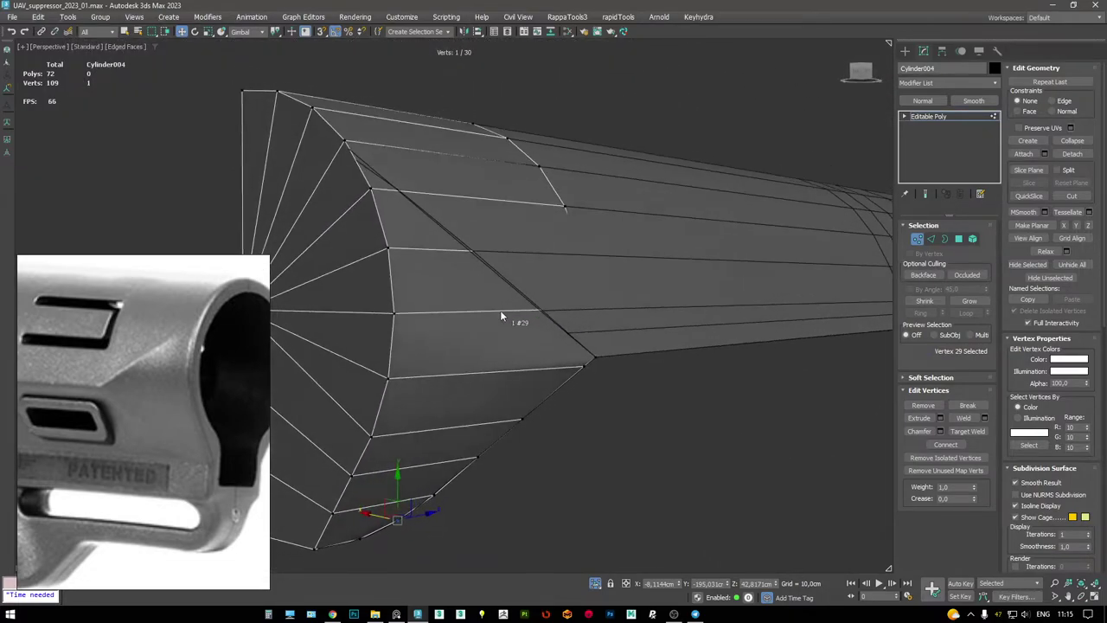
- Select the strip of seven faces along the corner and delete them
key("4")
key("F3")
left_click(512, 313)
left_click(472, 285, "ctrl")
left_click(467, 227, "ctrl")
middle_click_drag(467, 227, 634, 278, "alt")
left_click(490, 198, "ctrl")
key("F3")
mouse_move(489, 198)
middle_mouse_down("alt")
mouse_move(510, 207)
mouse_move(481, 190)
mouse_move(568, 239)
mouse_move(605, 171)
middle_mouse_up("alt")
left_click(456, 175, "ctrl")
key("Delete")
key("F3")
key("F3")
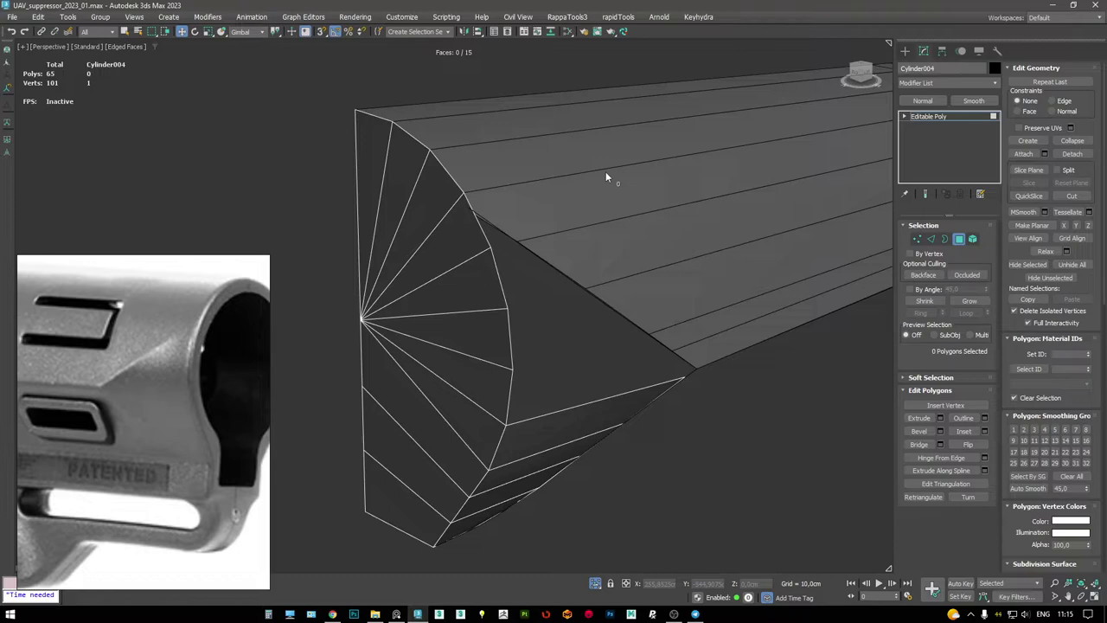
- Attach the trimmed cylinder to Cylinder003's Editable Poly below TurboSmooth
left_click(960, 119)
middle_click_drag(779, 242, 688, 219, "alt")
left_click(634, 245)
middle_click_drag(634, 244, 717, 292, "alt")
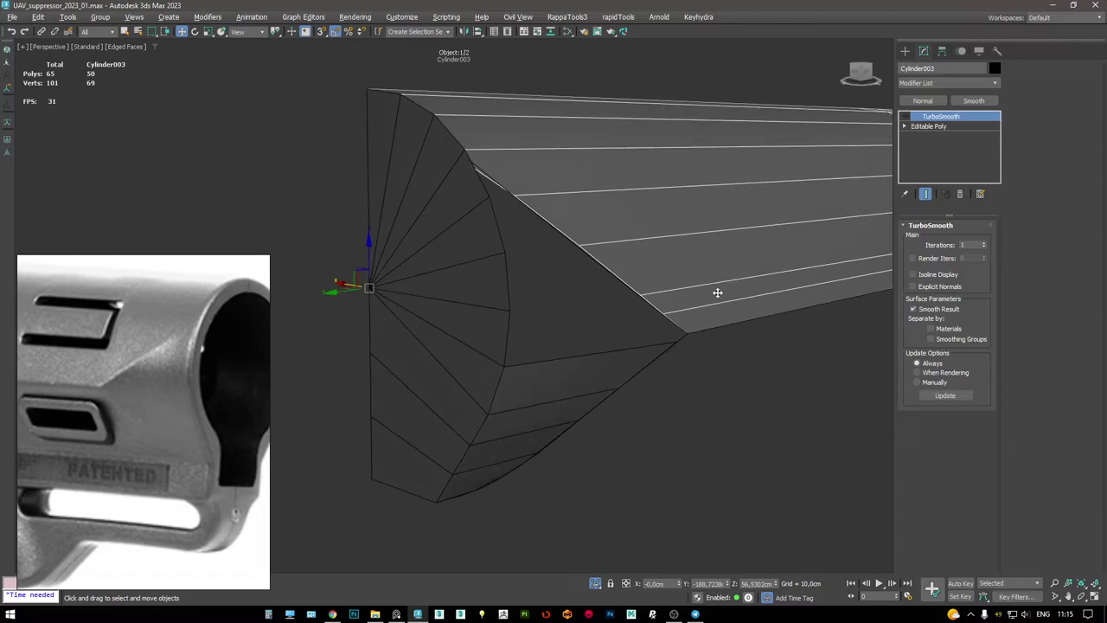
left_click(935, 130)
left_click(1022, 154)
left_click(586, 212)
- Extrude the diagonal cut edges into a narrow strip about 0.77cm wide
mouse_move(600, 239)
middle_mouse_down("alt")
mouse_move(530, 247)
mouse_move(563, 280)
mouse_move(601, 212)
middle_mouse_up("alt")
key("F3")
key("2")
key("w")
key("F3")
key("shift+e")
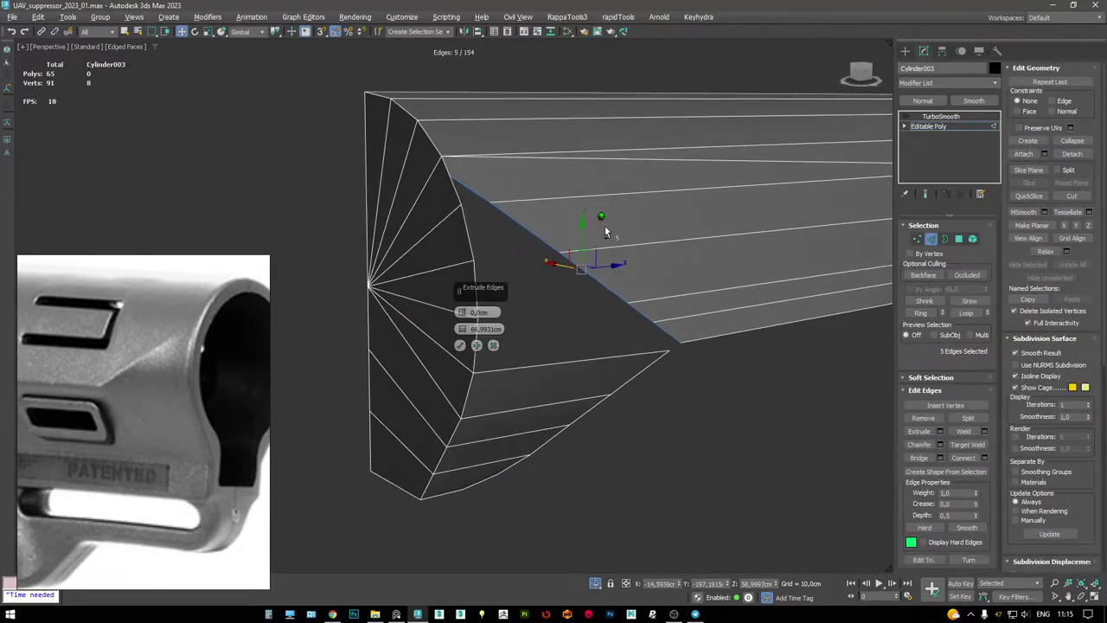
left_click_drag(461, 329, 461, 339)
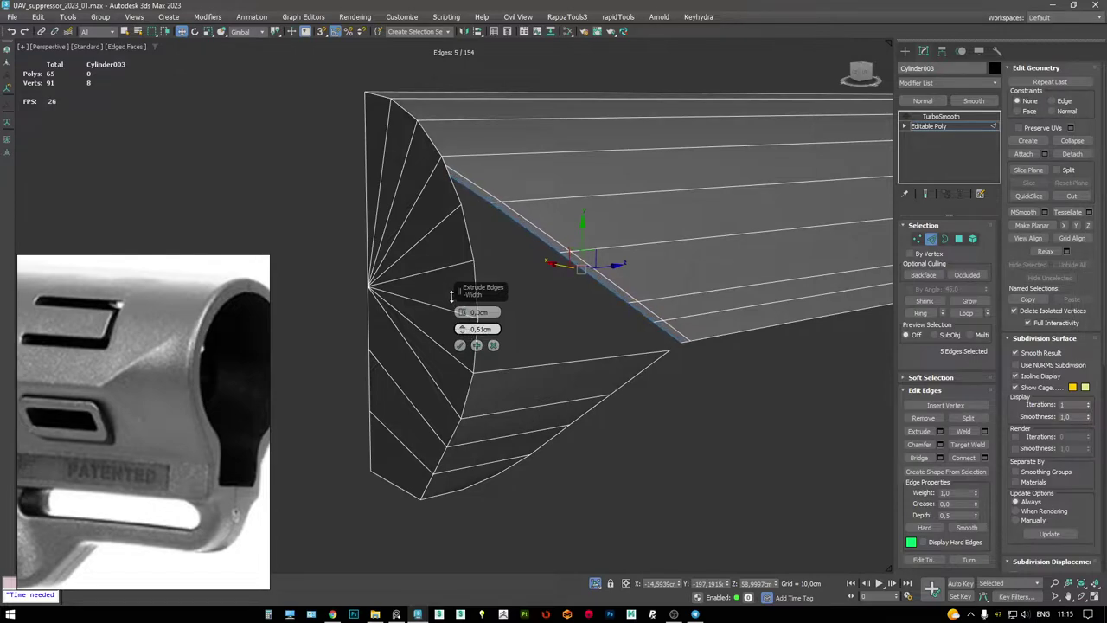
left_click_drag(449, 294, 449, 296)
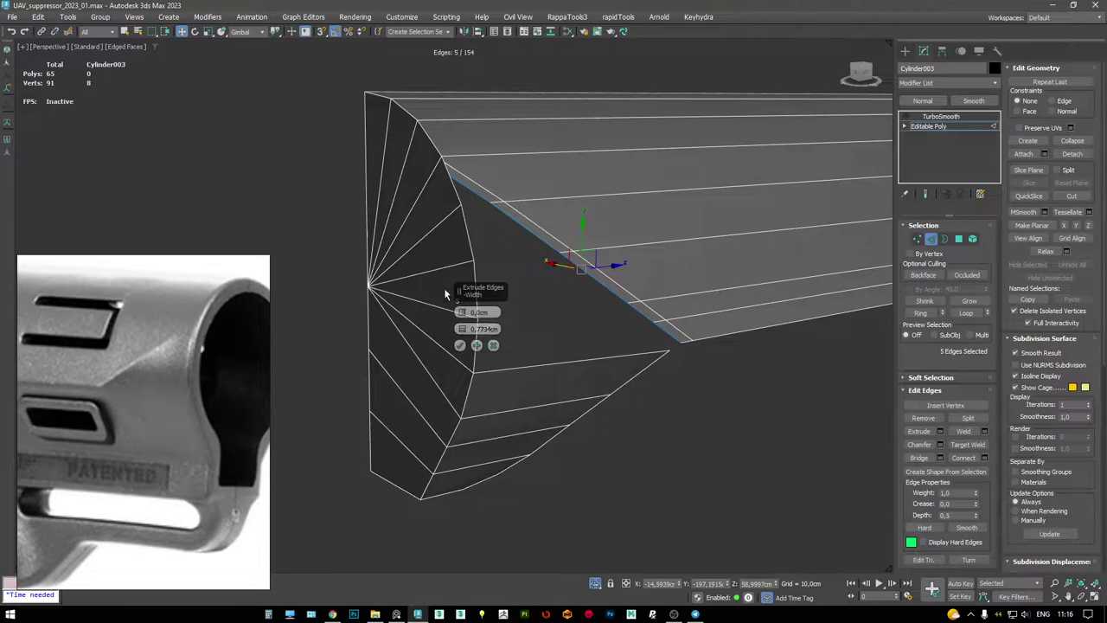
left_click(494, 346)
- Extrude the eight edges along the cut into a further border strip
key("1")
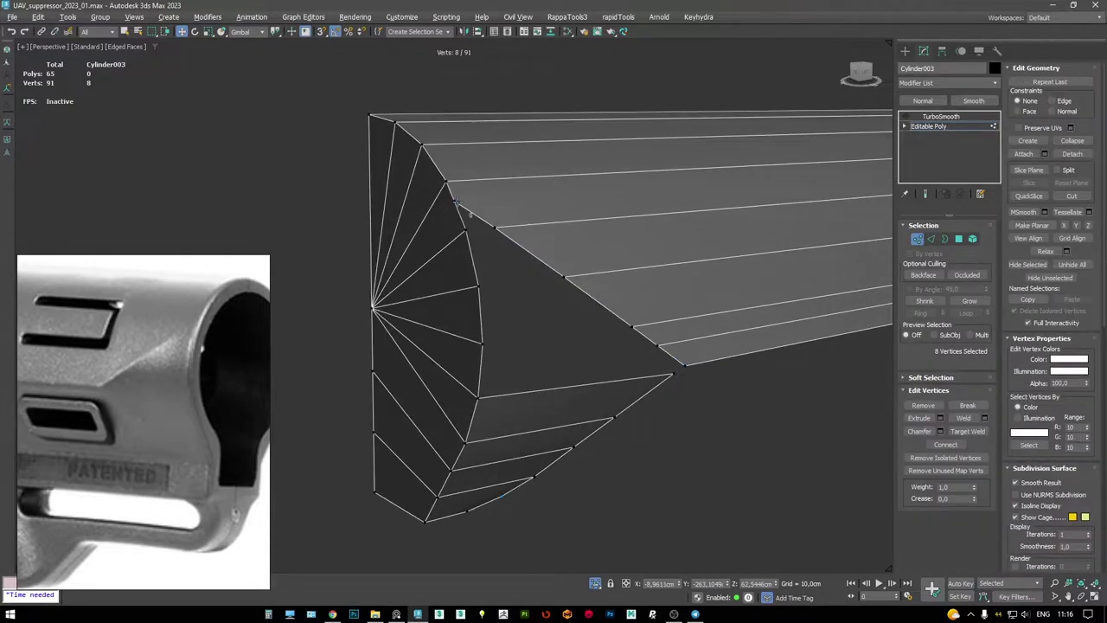
middle_click_drag(457, 201, 513, 222, "alt")
key("2")
key("shift+e")
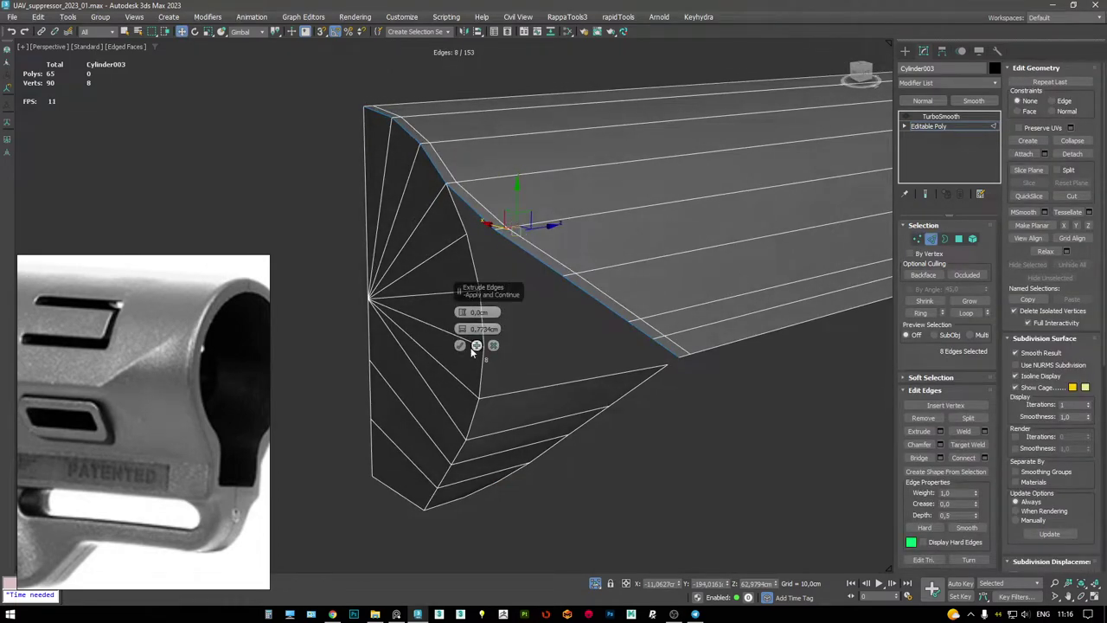
left_click(473, 347)
- Extrude the front rim edge loop into a narrow border strip
middle_click_drag(512, 321, 648, 223, "alt")
double_click(467, 256)
middle_click_drag(522, 161, 476, 183)
double_click(477, 182, "alt")
key("ctrl+z")
key("shift+e")
left_click_drag(468, 331, 461, 276)
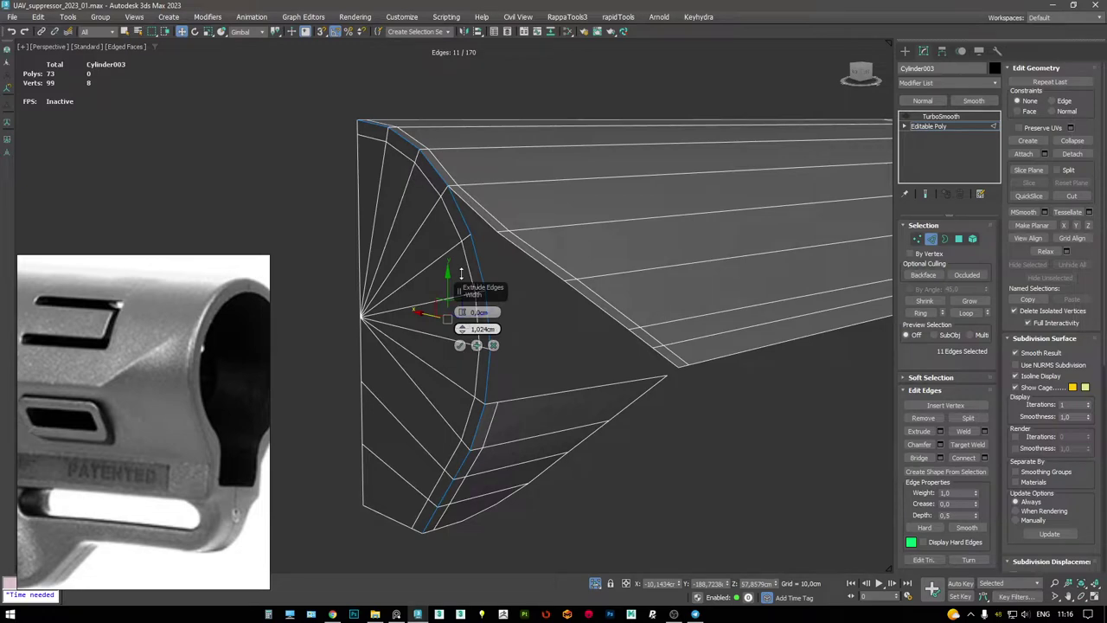
left_click(461, 346)
scroll(460, 346, "up", 5)
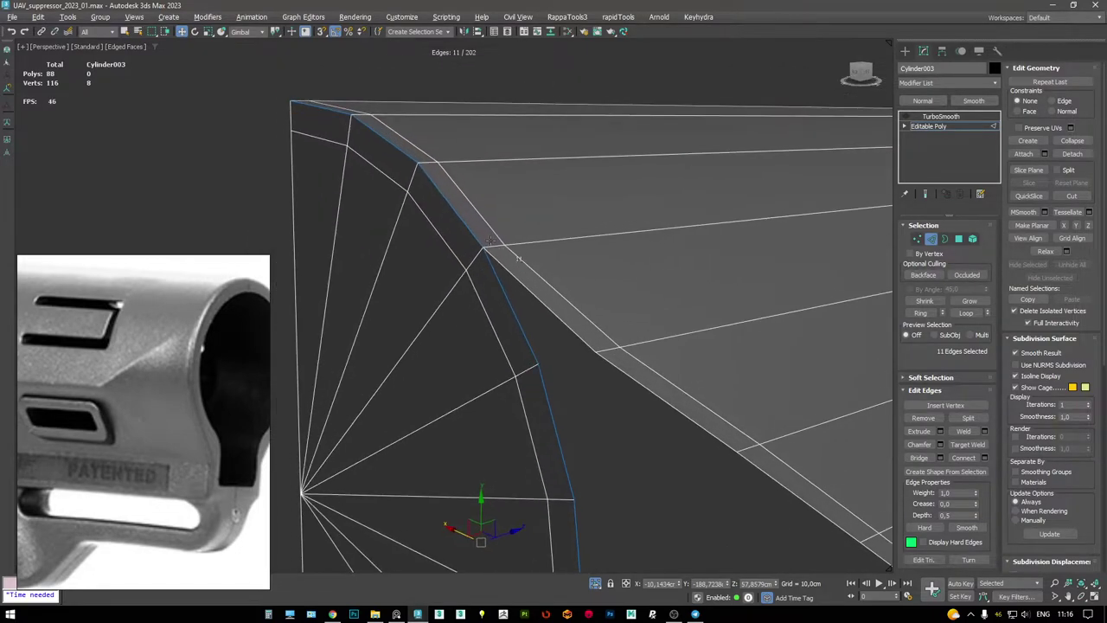
- Merge the two vertices at the cut-out corner into one vertex
key("F3")
key("1")
left_click_drag(475, 241, 499, 263)
middle_click_drag(485, 189, 502, 249)
left_click_drag(404, 171, 437, 208)
middle_click_drag(436, 208, 490, 296)
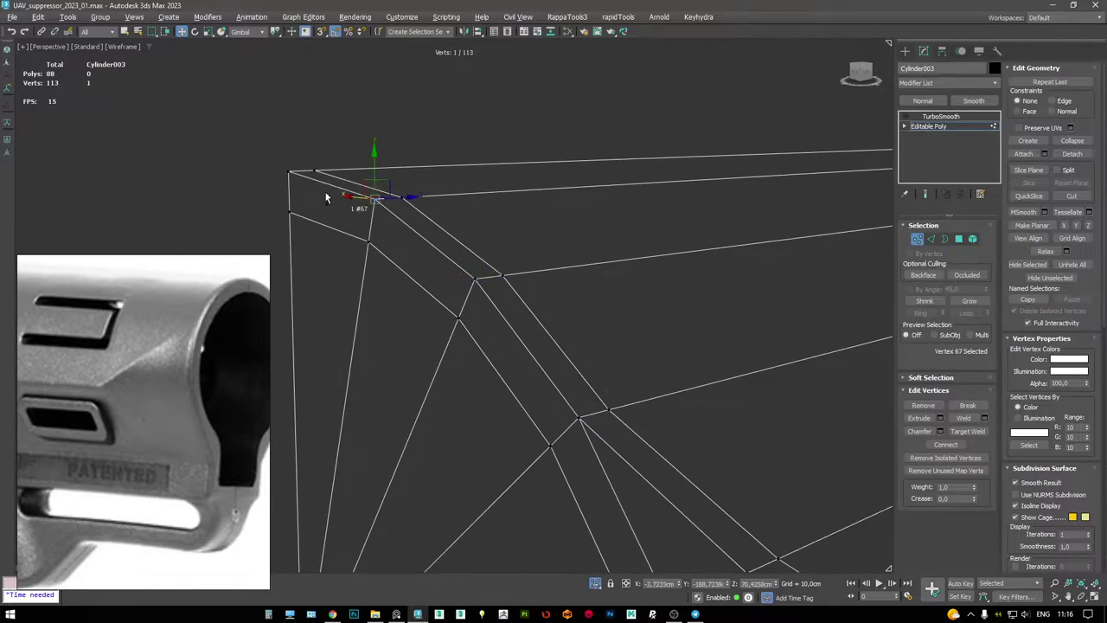
key("ctrl+alt+c")
middle_click_drag(266, 161, 519, 177, "alt")
key("F3")
- Fill the open front gap with faces and add a vertical edge loop snapped onto the corner vertex
key("2")
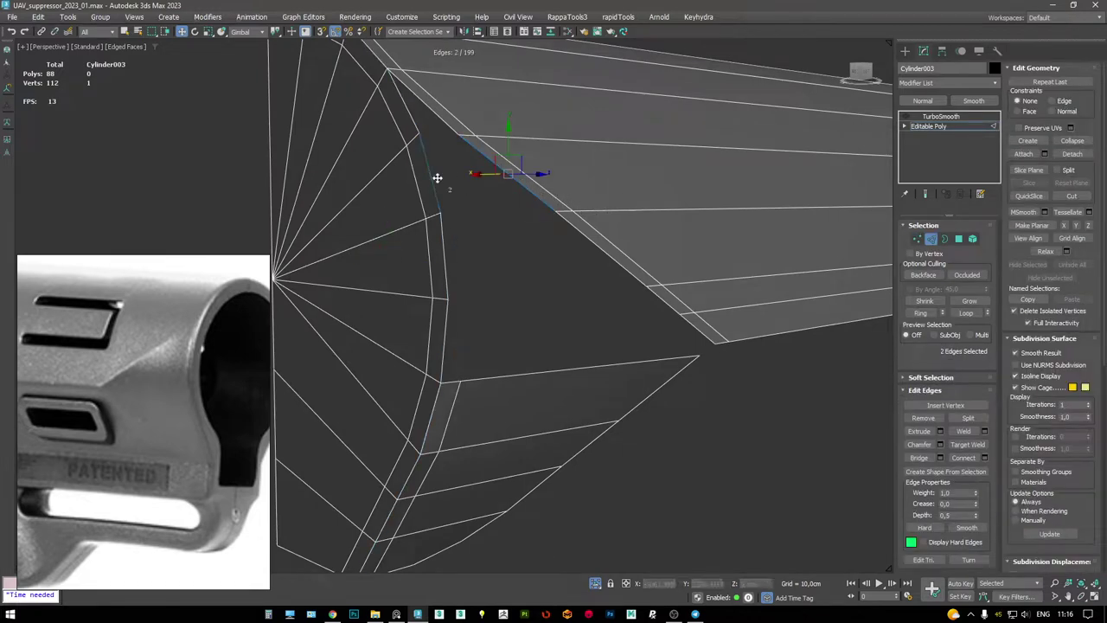
middle_click_drag(695, 279, 626, 254, "alt")
key("ctrl+shift+b")
key("alt+shift+w")
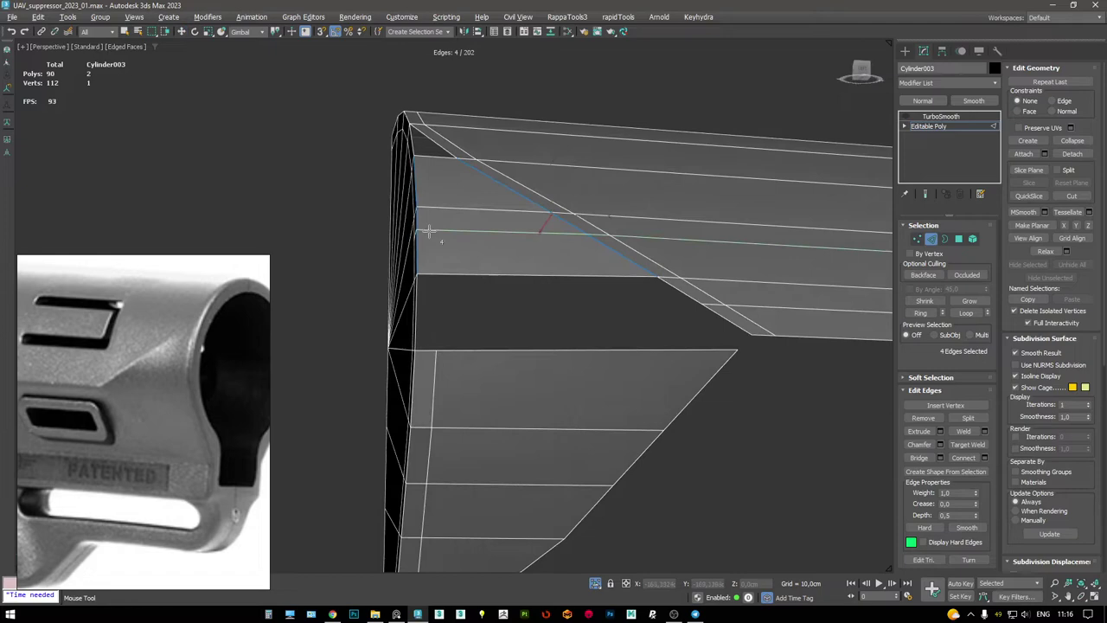
left_click(437, 226)
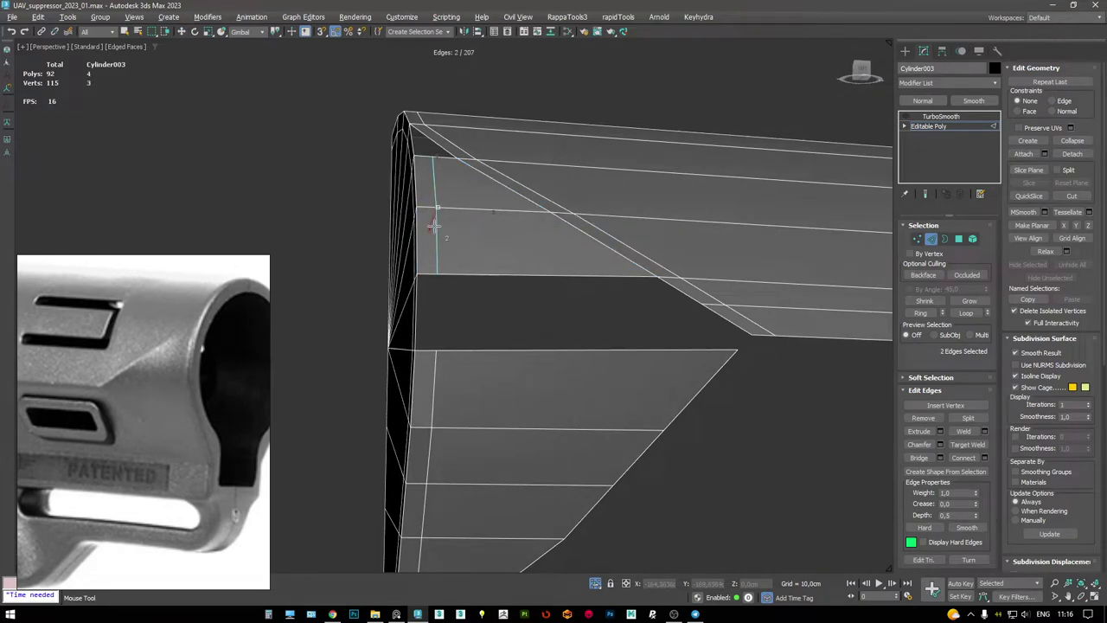
key("w")
key("s")
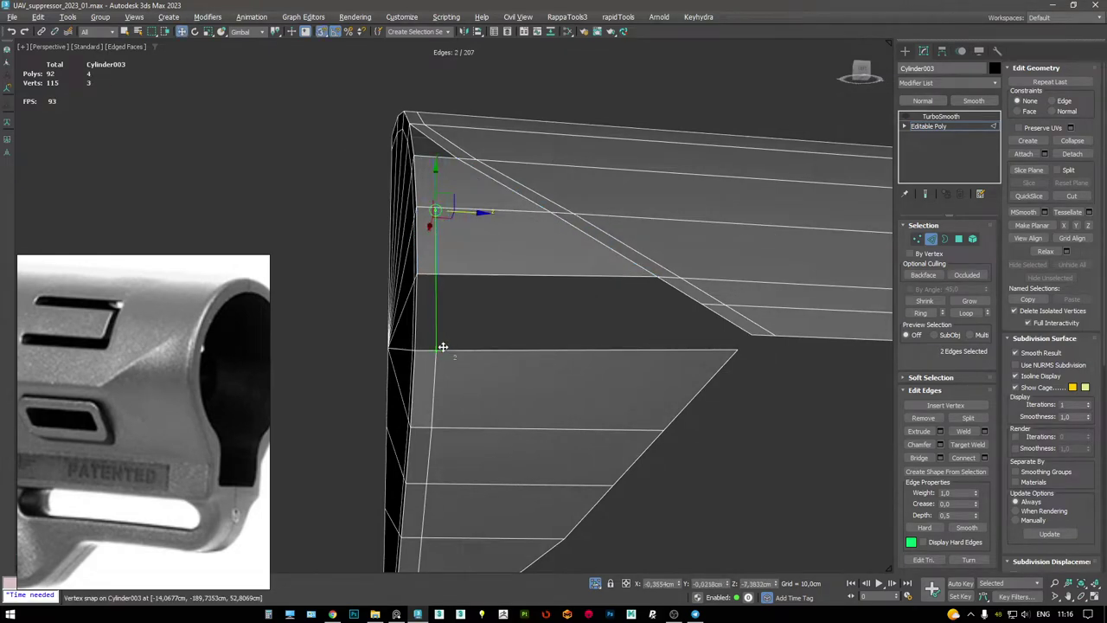
left_click_drag(430, 343, 424, 346, "shift")
middle_click_drag(424, 346, 487, 224, "alt")
- Cut a new edge across the filled corner polygon, undoing a stray edge selection
left_click(489, 238)
key("1")
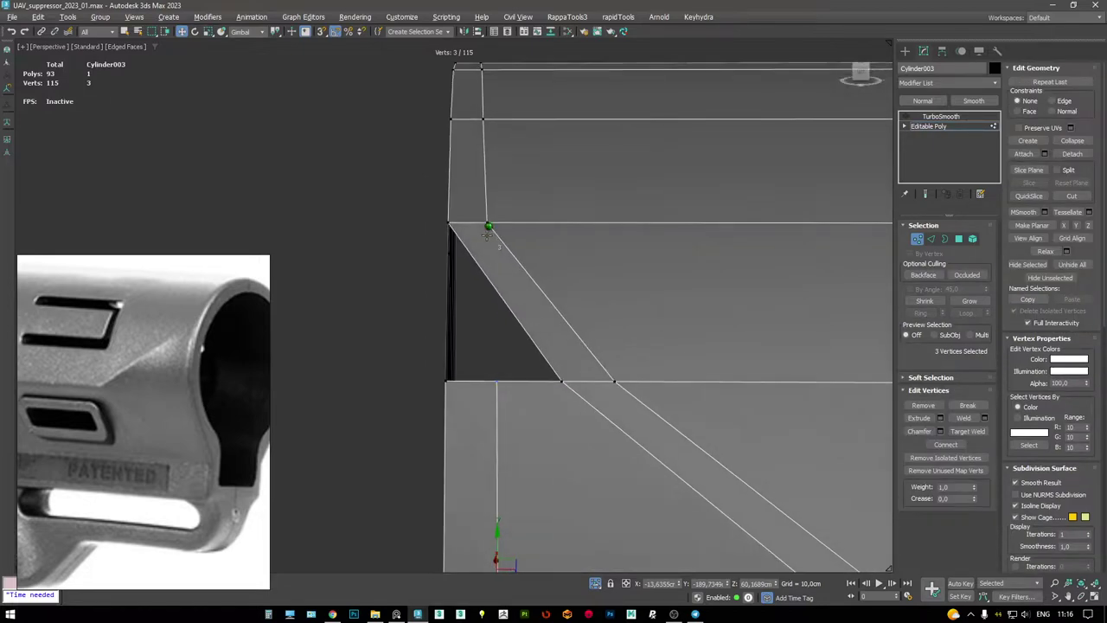
key("alt+c")
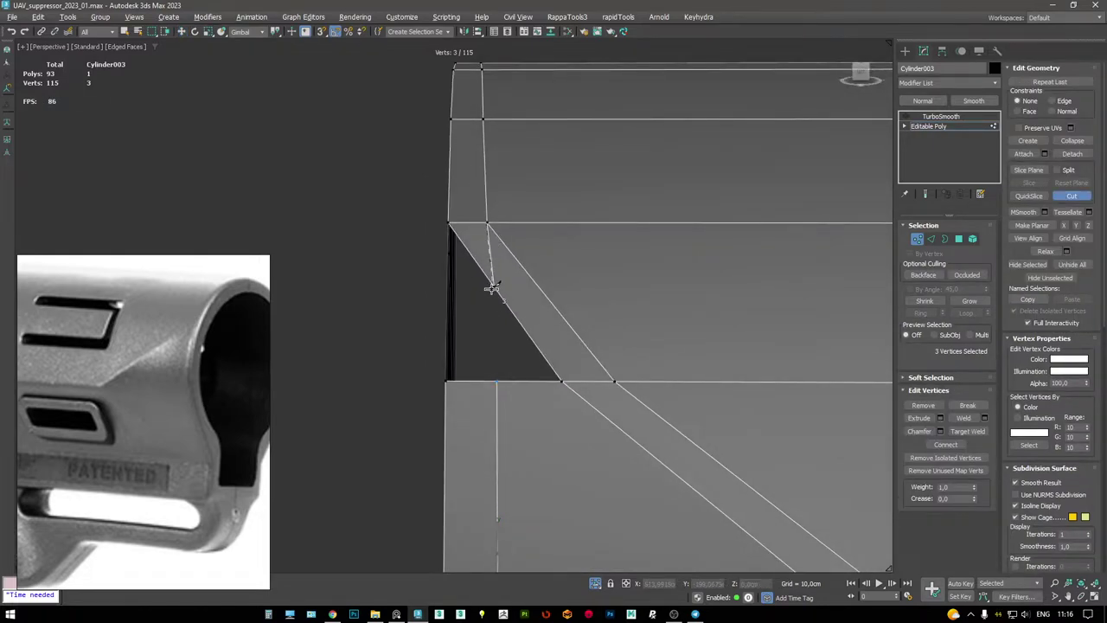
left_click(491, 288)
middle_click_drag(537, 280, 516, 286, "alt")
key("w")
key("4")
left_click(497, 265)
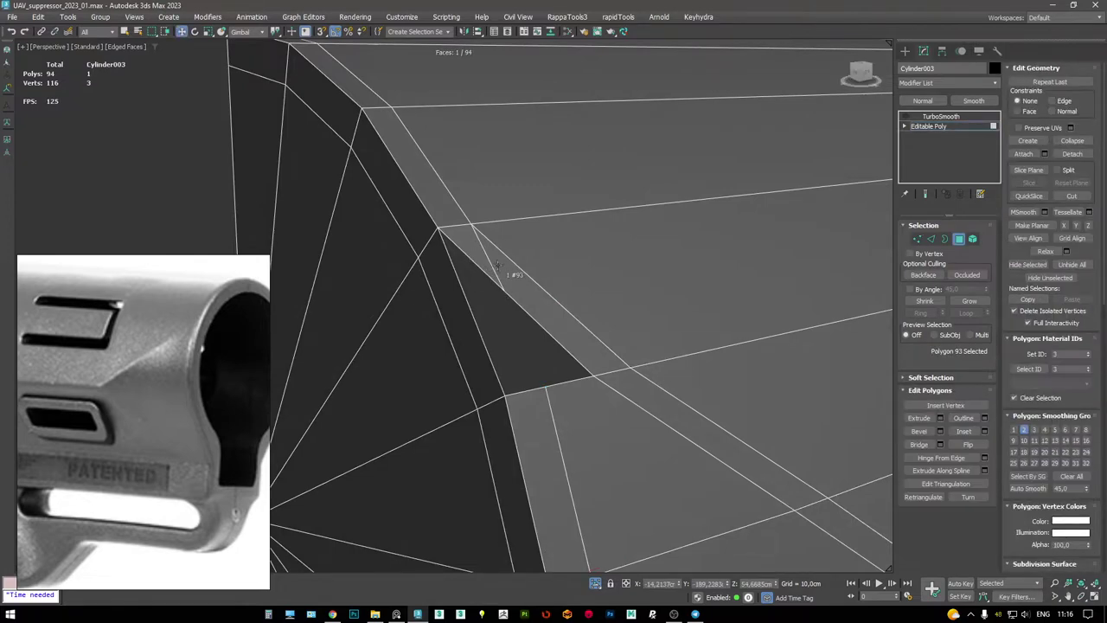
key("1")
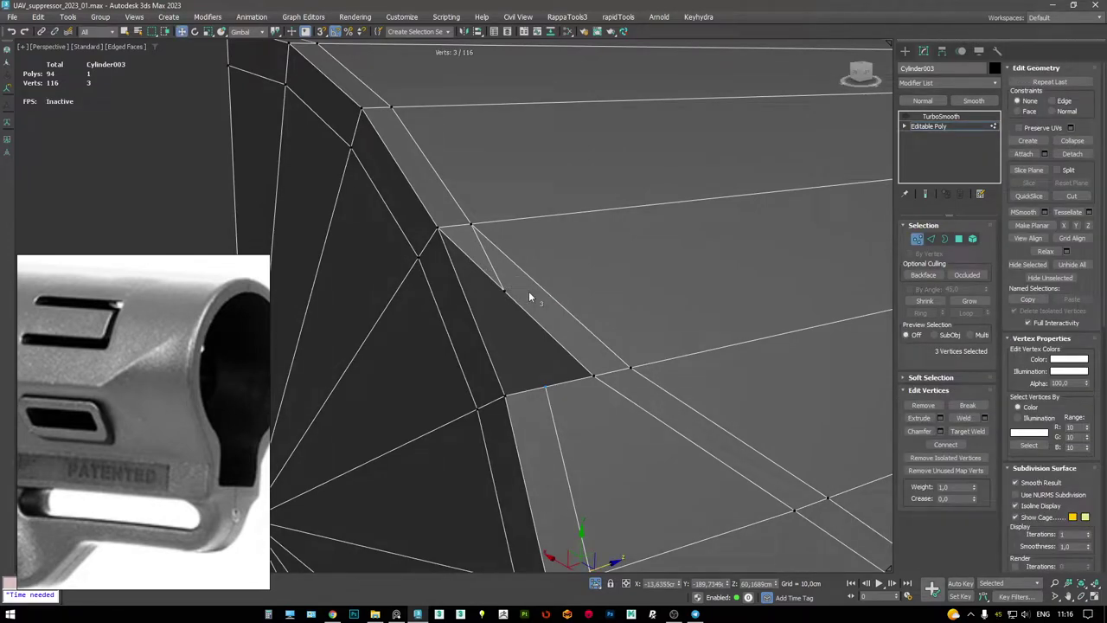
key("2")
left_click(485, 275)
key("ctrl+z")
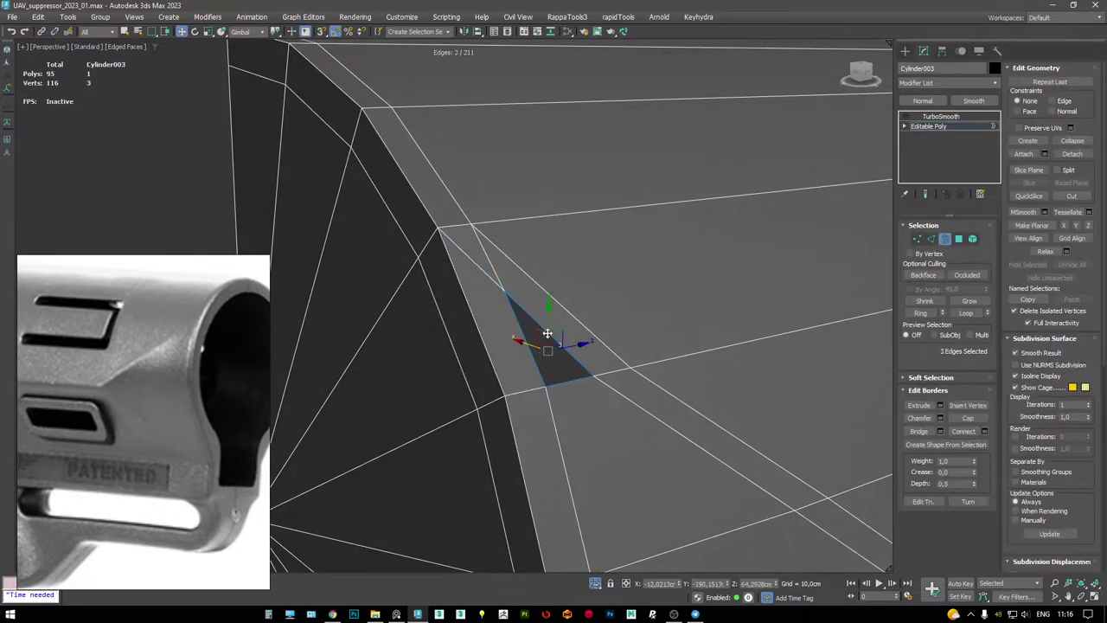
middle_click_drag(551, 334, 533, 255, "alt")
middle_click_drag(339, 232, 440, 248, "alt")
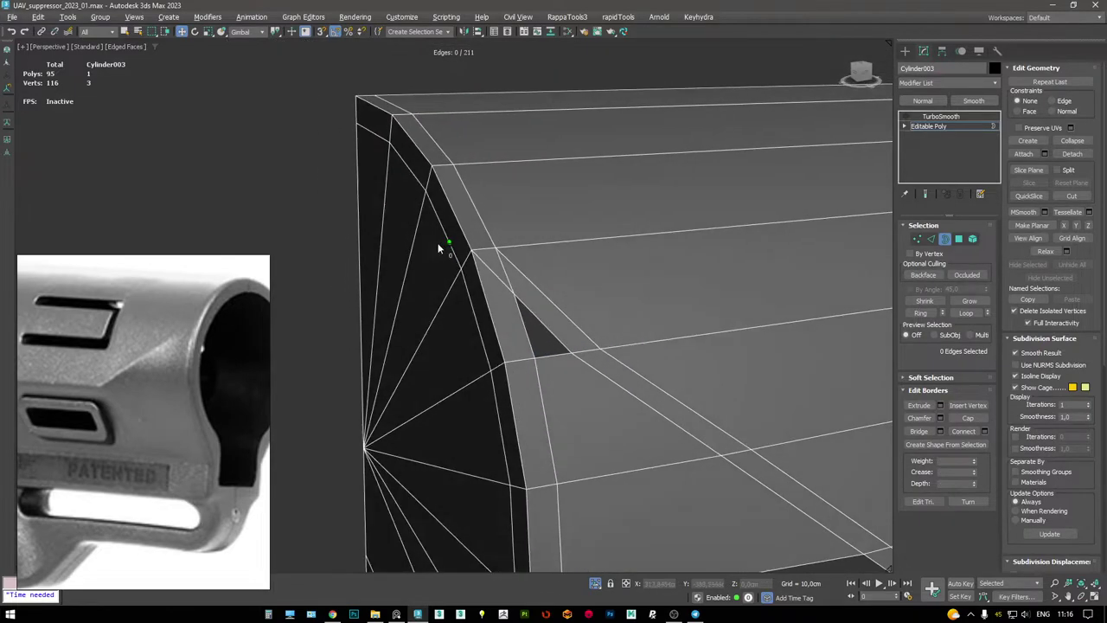
- Inspect the corner under TurboSmooth, then return to the Editable Poly base mesh
left_click(930, 117)
left_click(906, 116)
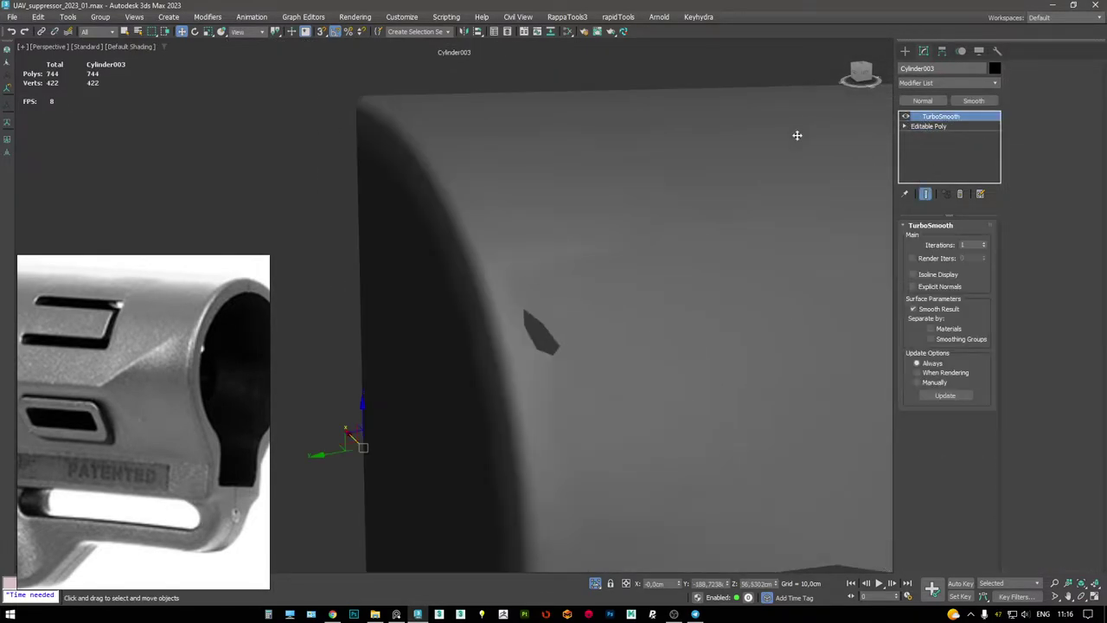
scroll(455, 225, "down", 3)
middle_click_drag(455, 225, 442, 225, "alt")
key("F4")
scroll(530, 253, "up", 4)
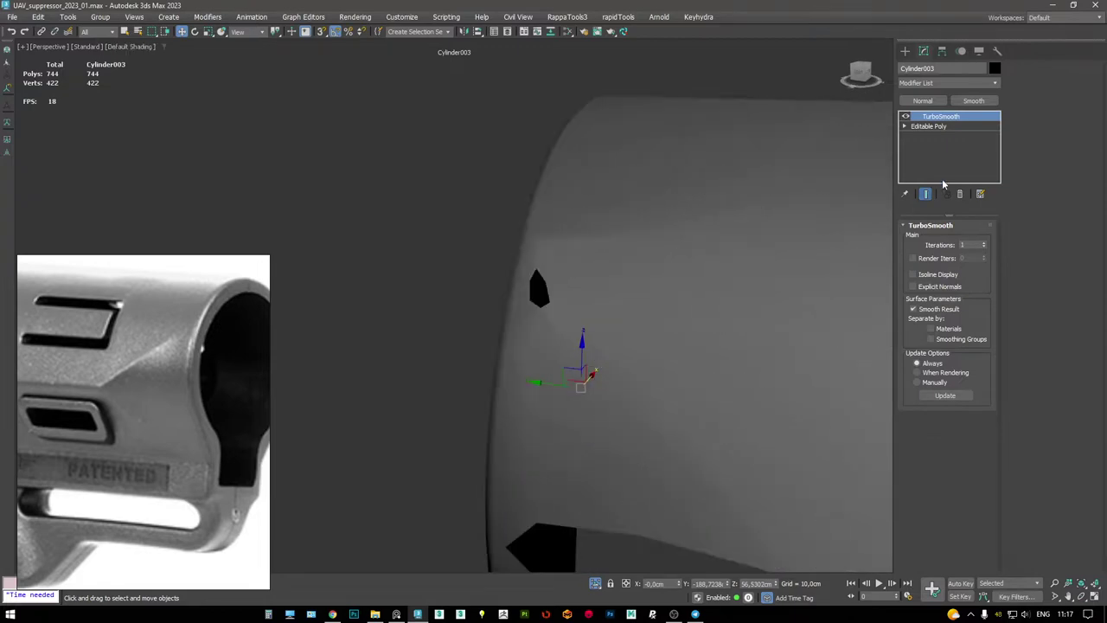
left_click(928, 126)
scroll(462, 223, "up", 5)
middle_click_drag(479, 245, 516, 392, "alt")
- Pick the diagonal corner edge and recheck its smoothing before returning to the low-poly cage
key("1")
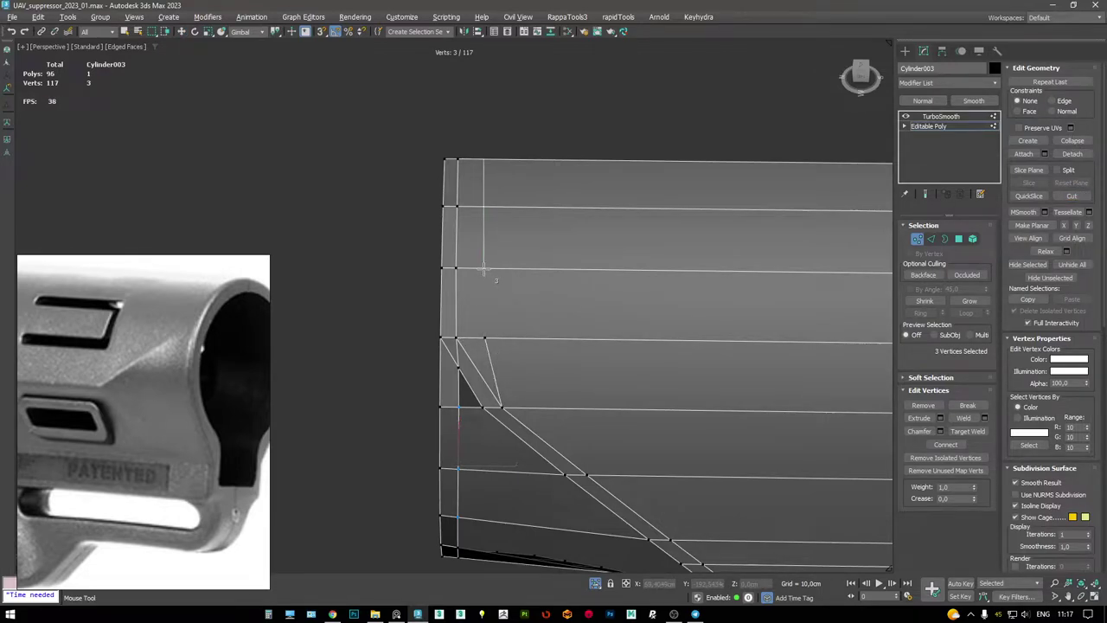
middle_click_drag(486, 333, 482, 310, "alt")
middle_click_drag(471, 271, 502, 306, "alt")
key("2")
left_click(502, 307)
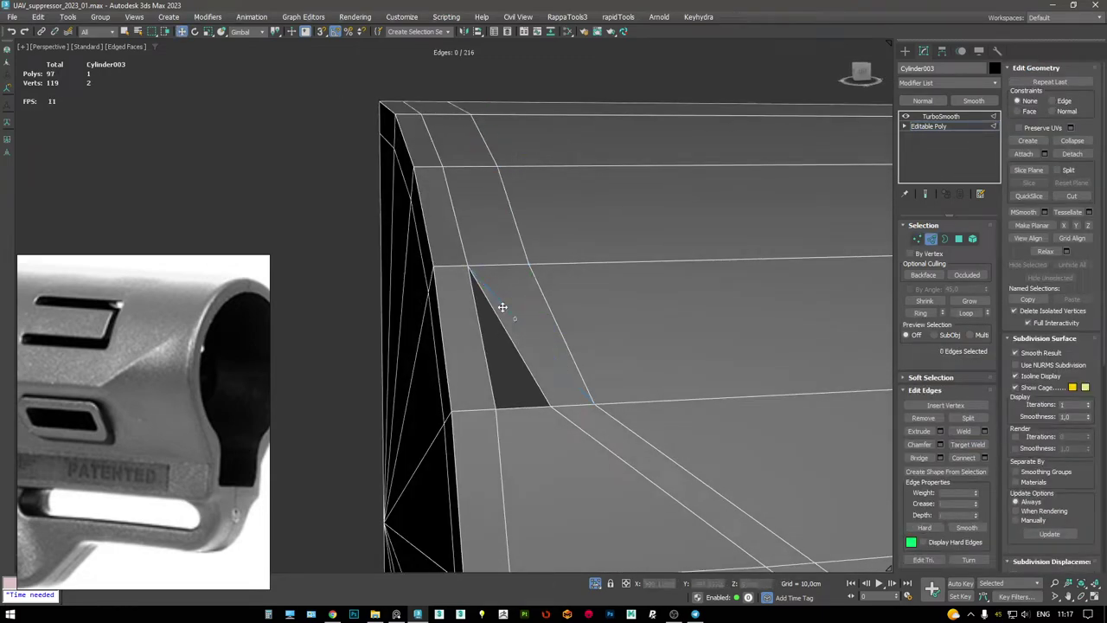
left_click(936, 118)
scroll(549, 222, "down", 5)
middle_click_drag(549, 223, 622, 294, "alt")
key("F4")
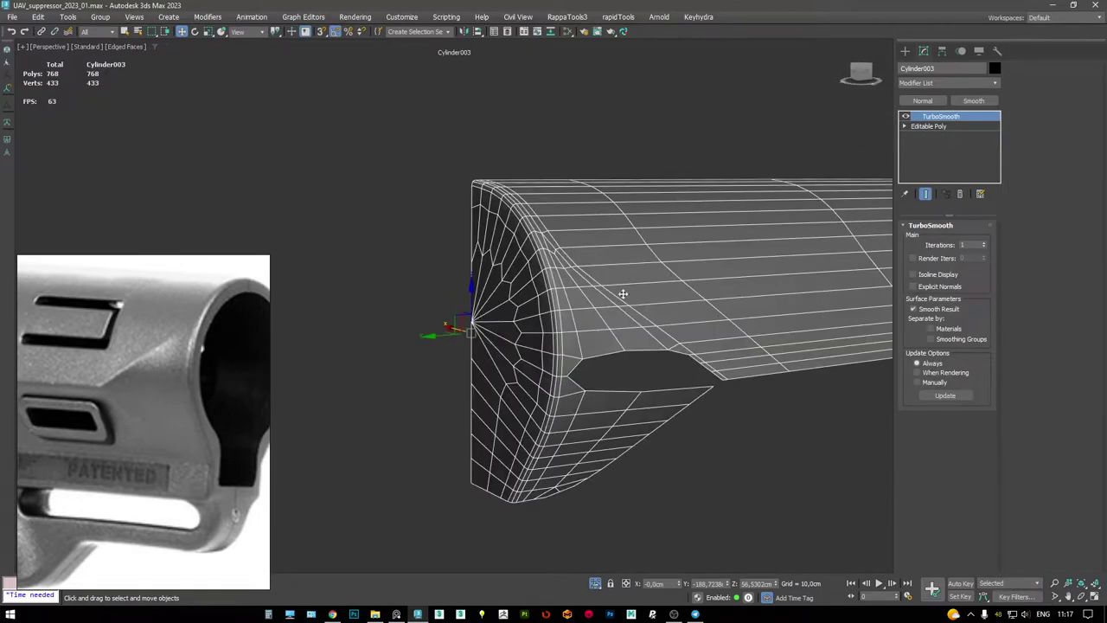
left_click(929, 126)
scroll(702, 251, "up", 5)
mouse_move(702, 252)
middle_mouse_down("alt")
mouse_move(743, 265)
mouse_move(568, 216)
mouse_move(606, 211)
mouse_move(547, 203)
mouse_move(534, 173)
mouse_move(752, 239)
mouse_move(702, 243)
mouse_move(732, 225)
mouse_move(767, 229)
middle_mouse_up("alt")
scroll(742, 266, "down", 5)
scroll(546, 202, "up", 5)
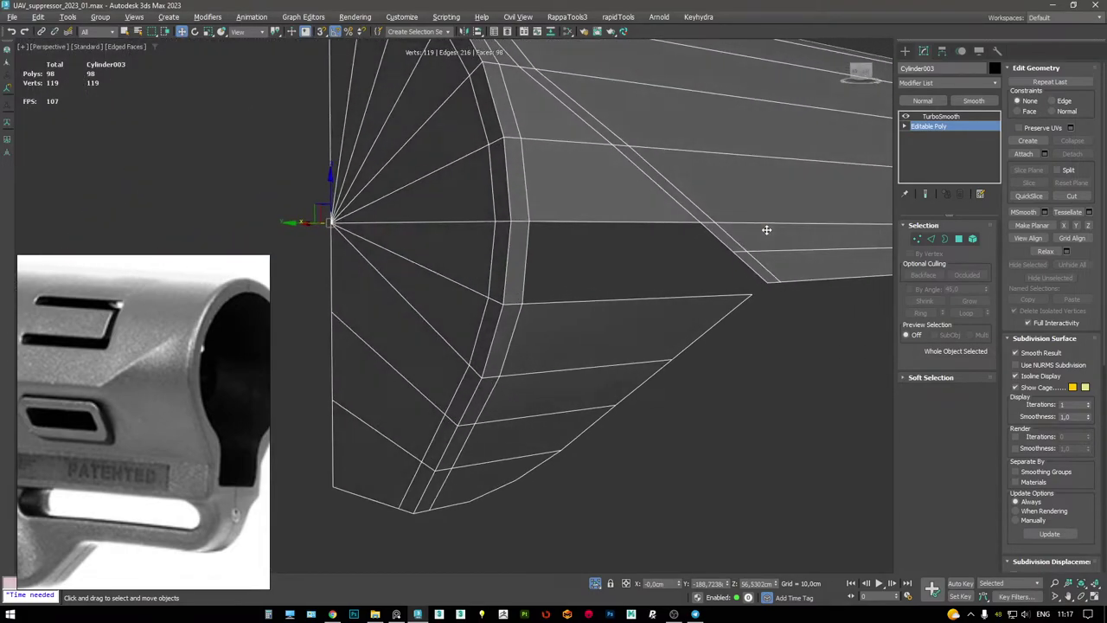
- Cap the triangular border hole at the corner with a polygon
key("2")
left_click(746, 267)
middle_click_drag(677, 306, 702, 314, "alt")
middle_click_drag(649, 225, 729, 230, "alt")
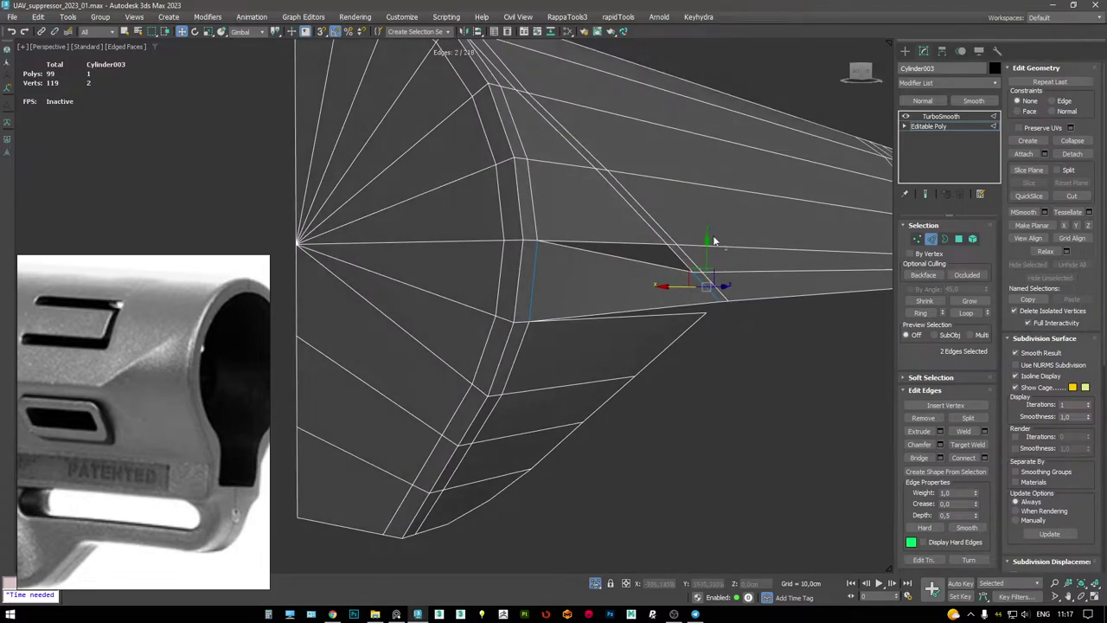
key("3")
left_click(684, 267)
key("alt+p")
- Cut new edges into the capped corner to reroute its topology
middle_click_drag(691, 267, 469, 222, "alt")
key("1")
key("alt+c")
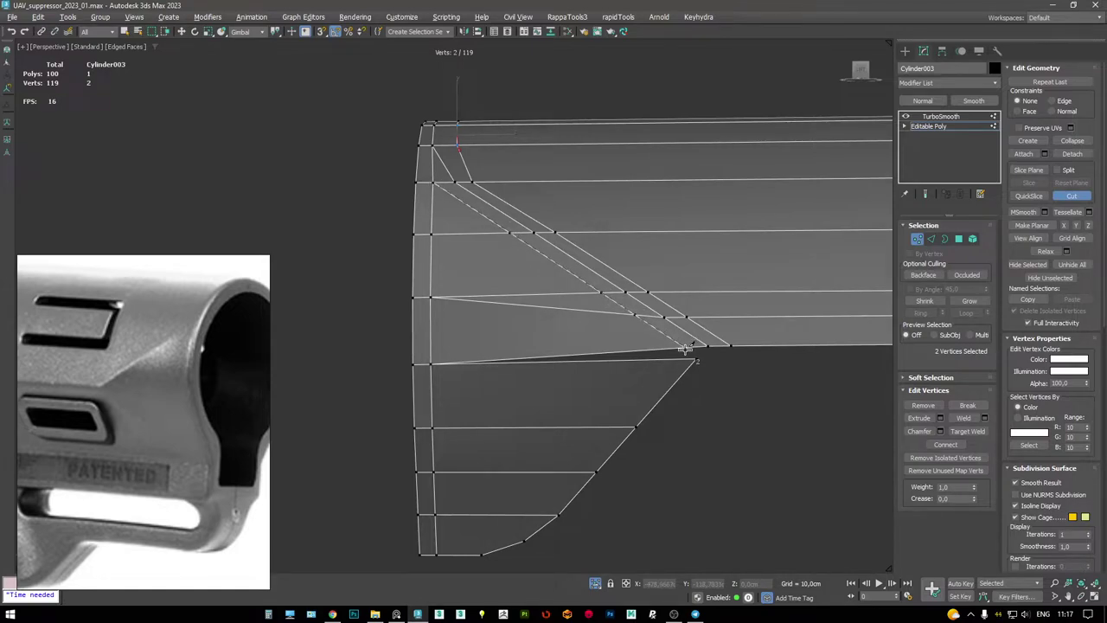
right_click(711, 327)
middle_click_drag(711, 326, 779, 251, "alt")
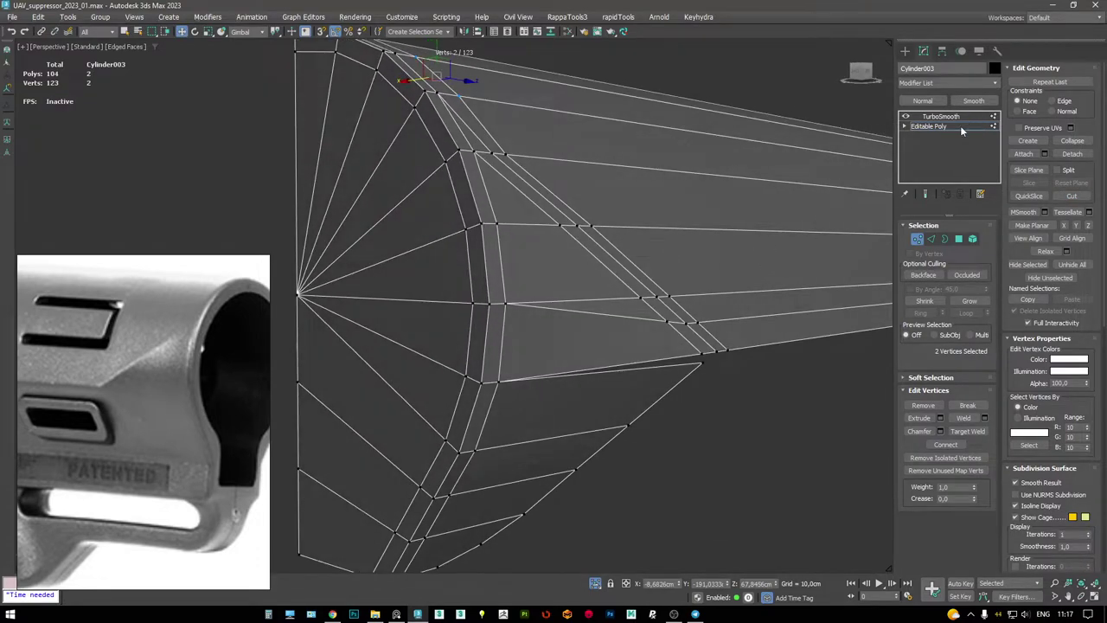
- Review the capped corner smoothed by TurboSmooth, now 812 polys from a 104-poly base
left_click(941, 116)
key("F4")
mouse_move(663, 208)
middle_mouse_down("alt")
mouse_move(690, 244)
mouse_move(633, 254)
mouse_move(561, 209)
mouse_move(581, 228)
mouse_move(660, 225)
mouse_move(566, 242)
mouse_move(487, 235)
mouse_move(507, 185)
mouse_move(566, 257)
mouse_move(687, 283)
mouse_move(701, 275)
mouse_move(682, 225)
mouse_move(554, 286)
mouse_move(496, 285)
mouse_move(601, 262)
mouse_move(495, 247)
middle_mouse_up("alt")
key("F4")
scroll(555, 286, "up", 1)
scroll(555, 294, "down", 2)
key("Page_Up")
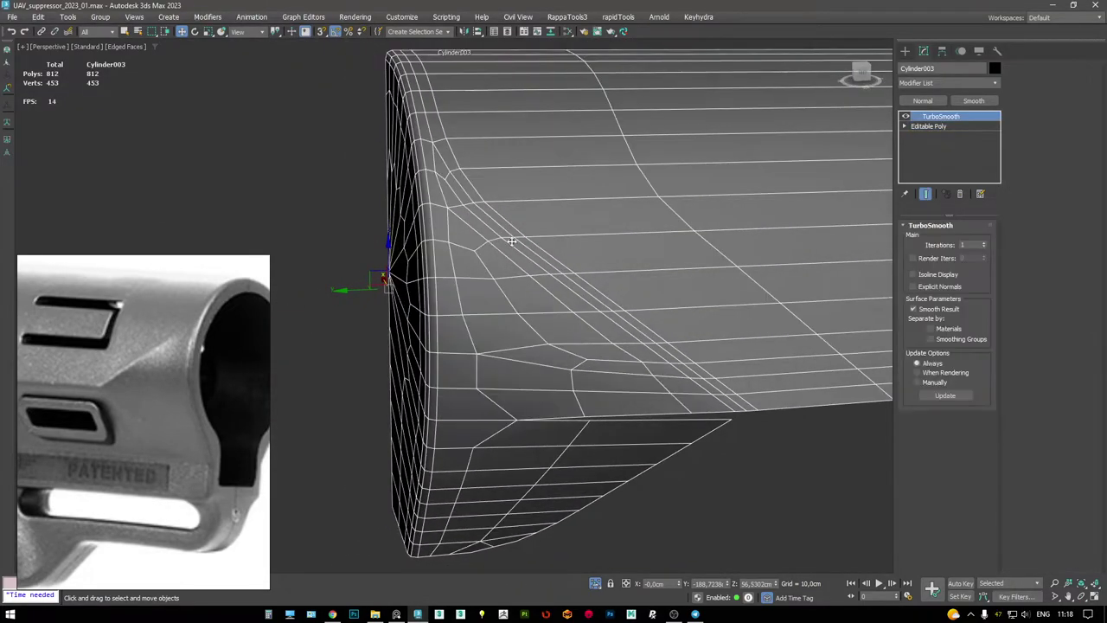
- Extrude the diagonal corner edge to add supporting geometry beside it
left_click(934, 126)
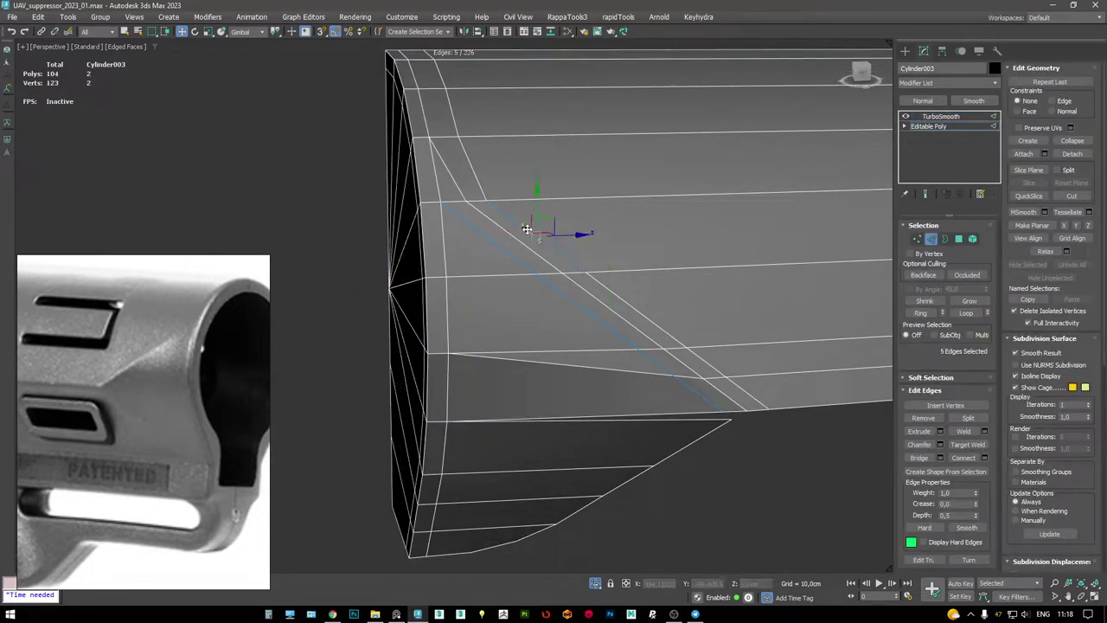
middle_click_drag(473, 205, 487, 250)
left_click(559, 304)
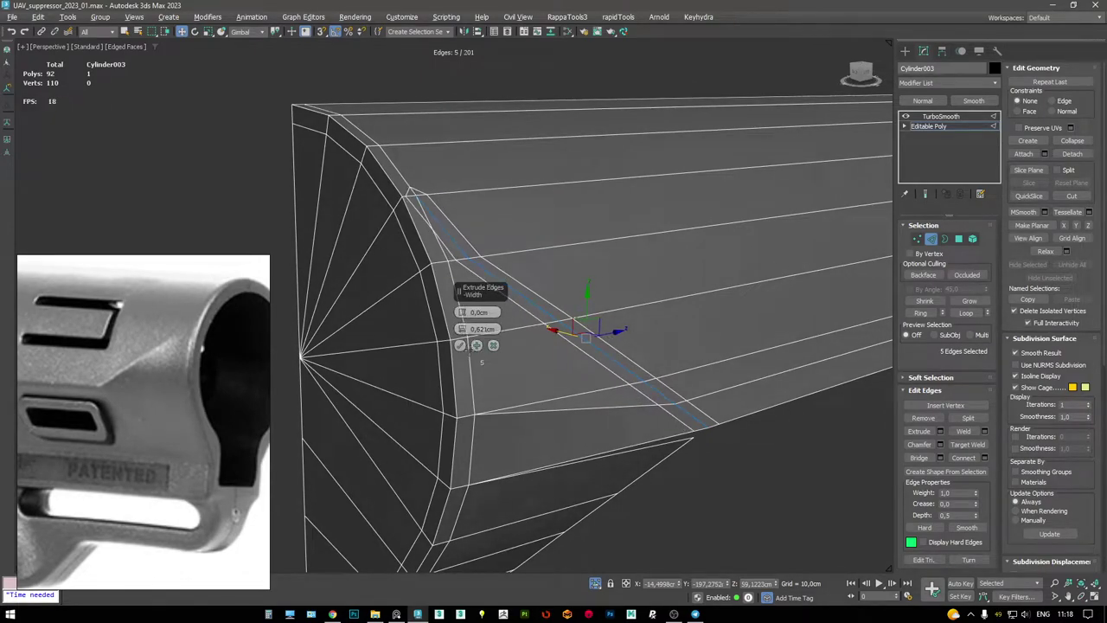
middle_click_drag(461, 355, 426, 278, "alt")
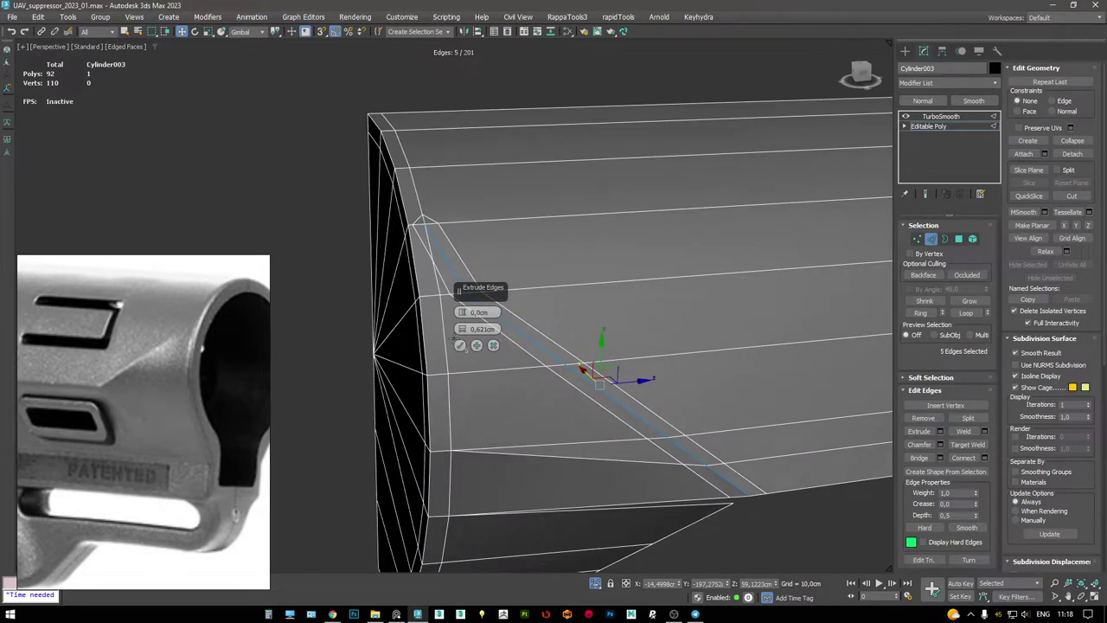
key("1")
middle_click_drag(458, 348, 481, 308, "alt")
scroll(437, 234, "up", 2)
scroll(445, 238, "down", 2)
scroll(451, 242, "up", 2)
- Cut new edges at the corner and remove the two stray edges on the tube's end face
key("alt+c")
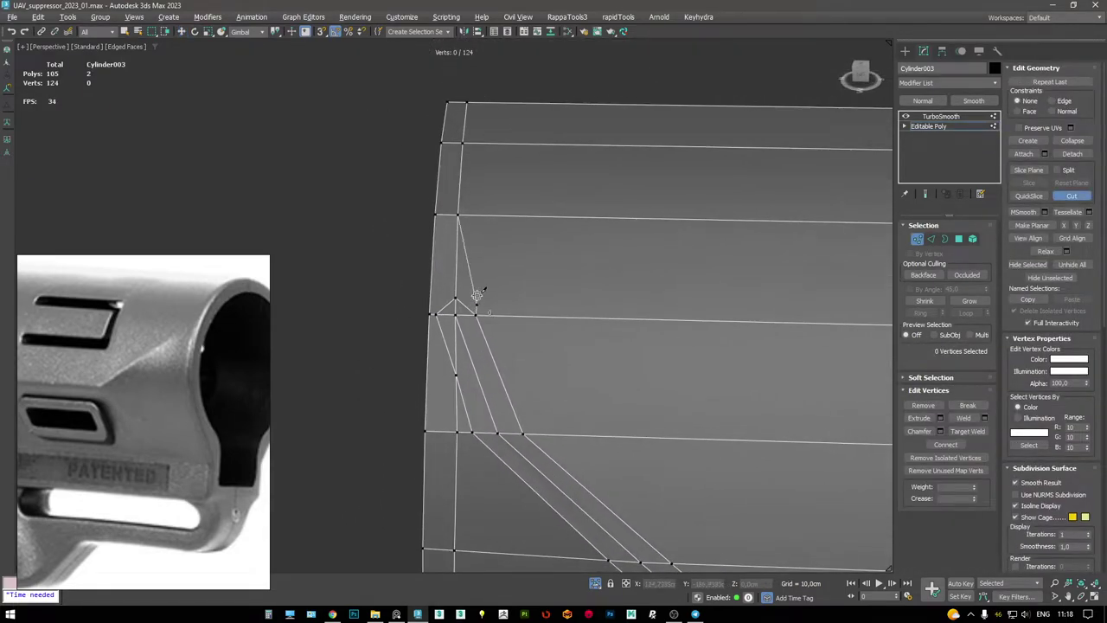
mouse_move(489, 132)
middle_mouse_down("alt")
mouse_move(489, 160)
mouse_move(494, 111)
middle_mouse_up("alt")
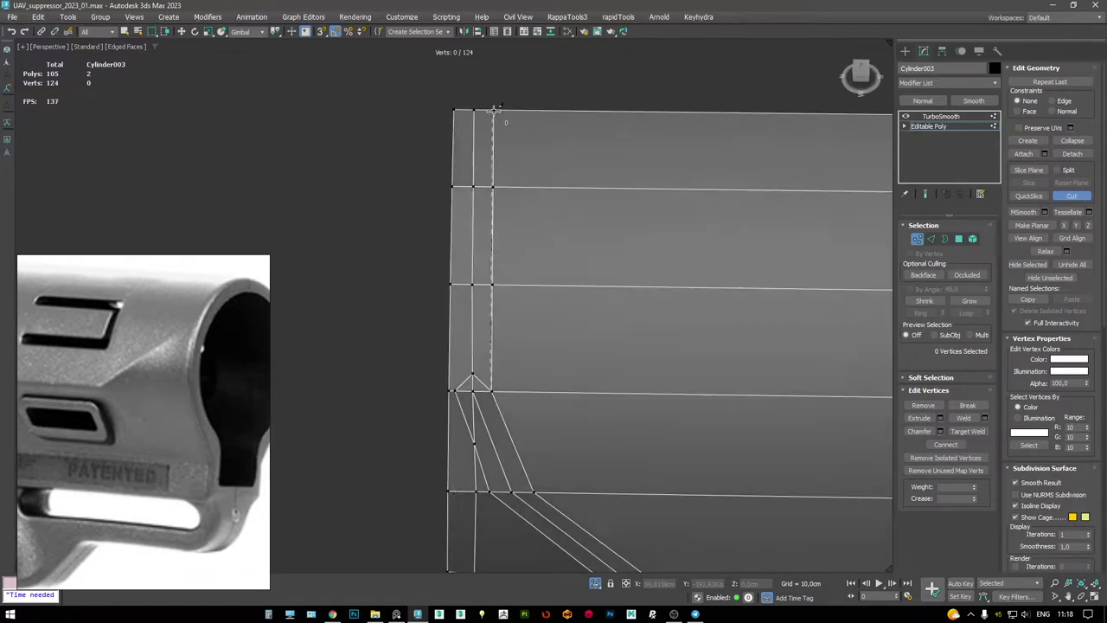
middle_click_drag(509, 147, 514, 255, "alt")
key("2")
key("ctrl+BackSpace")
scroll(516, 250, "down", 5)
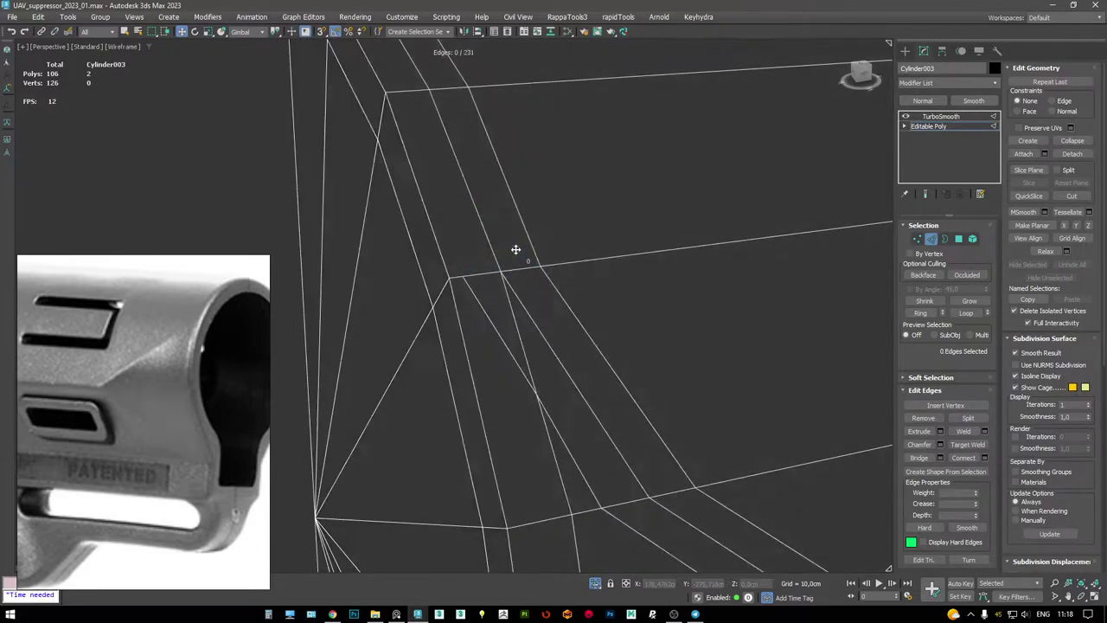
scroll(525, 314, "up", 2)
key("1")
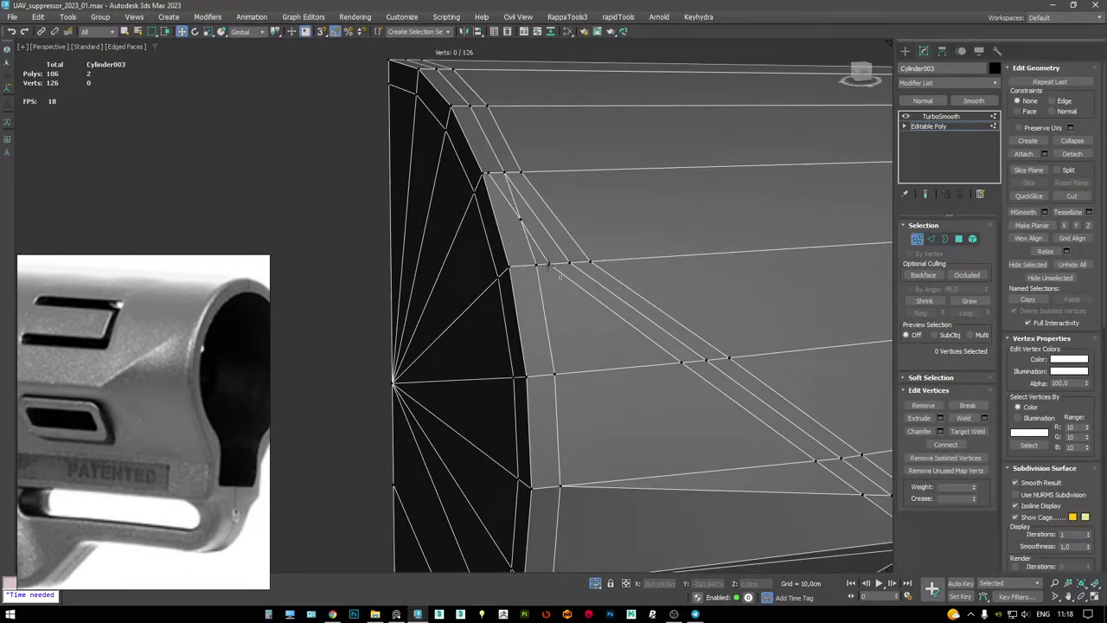
key("2")
key("w")
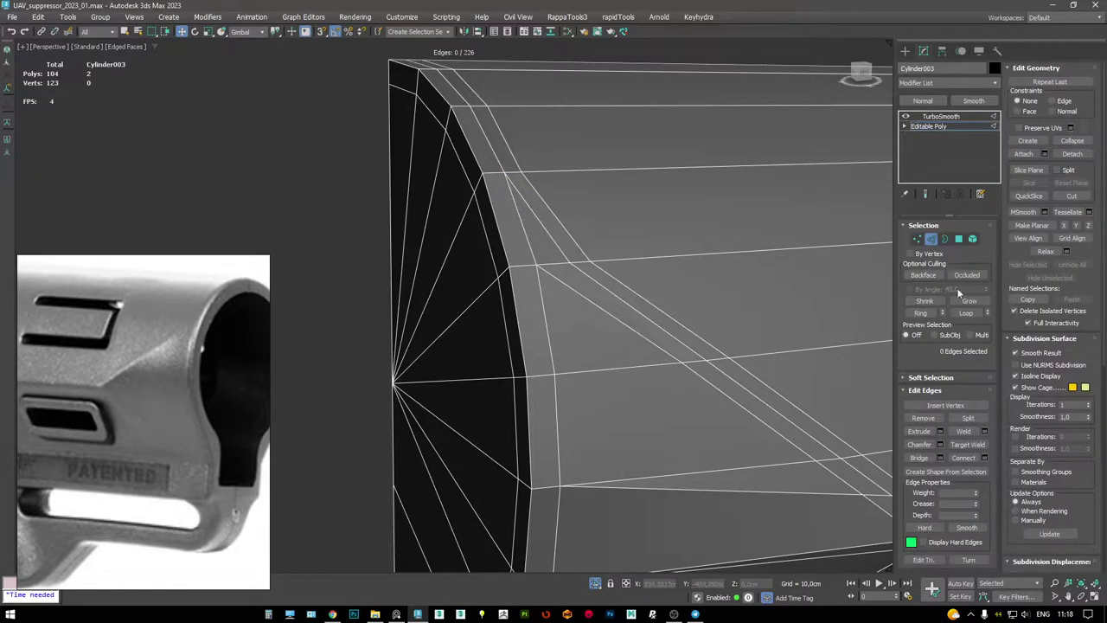
- Check the smoothed tube end under TurboSmooth, then return to the base mesh
key("F4")
left_click(940, 116)
middle_click_drag(329, 338, 888, 137)
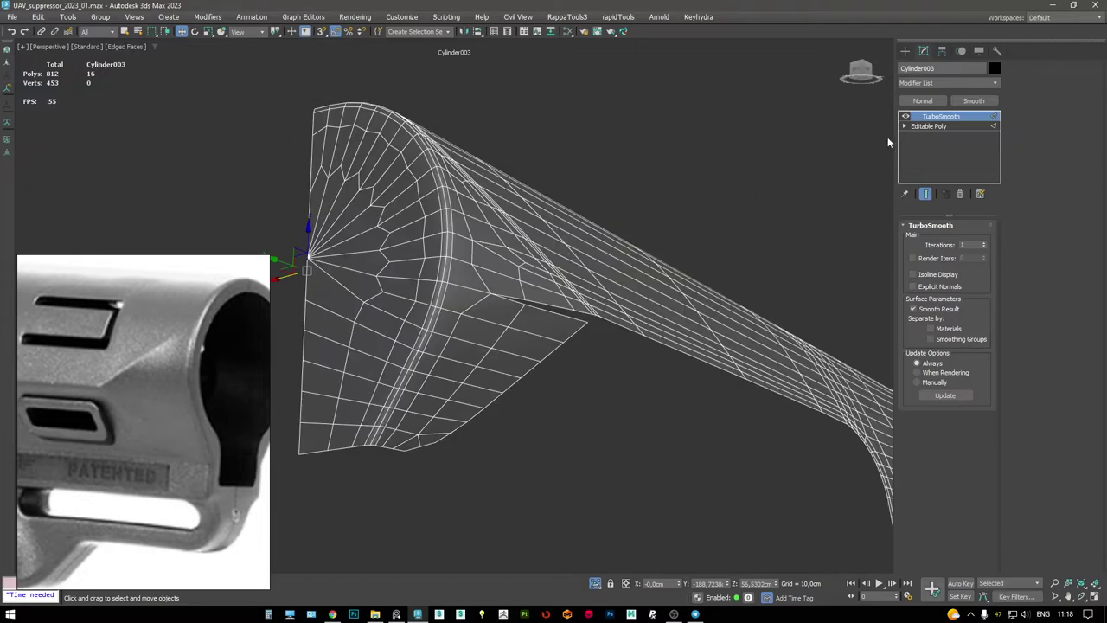
left_click(932, 127)
scroll(554, 254, "up", 2)
middle_click_drag(554, 254, 493, 274, "alt")
key("F4")
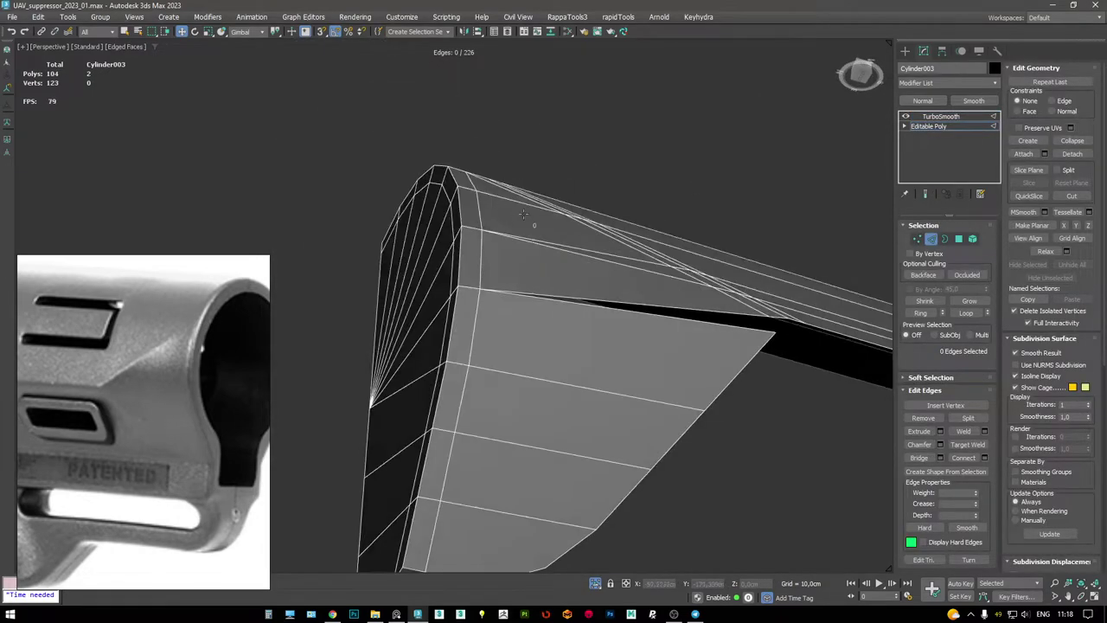
- Ring-select the edges across the end-cap flap and connect them with new edges
scroll(493, 274, "up", 3)
middle_click_drag(534, 235, 531, 194, "alt")
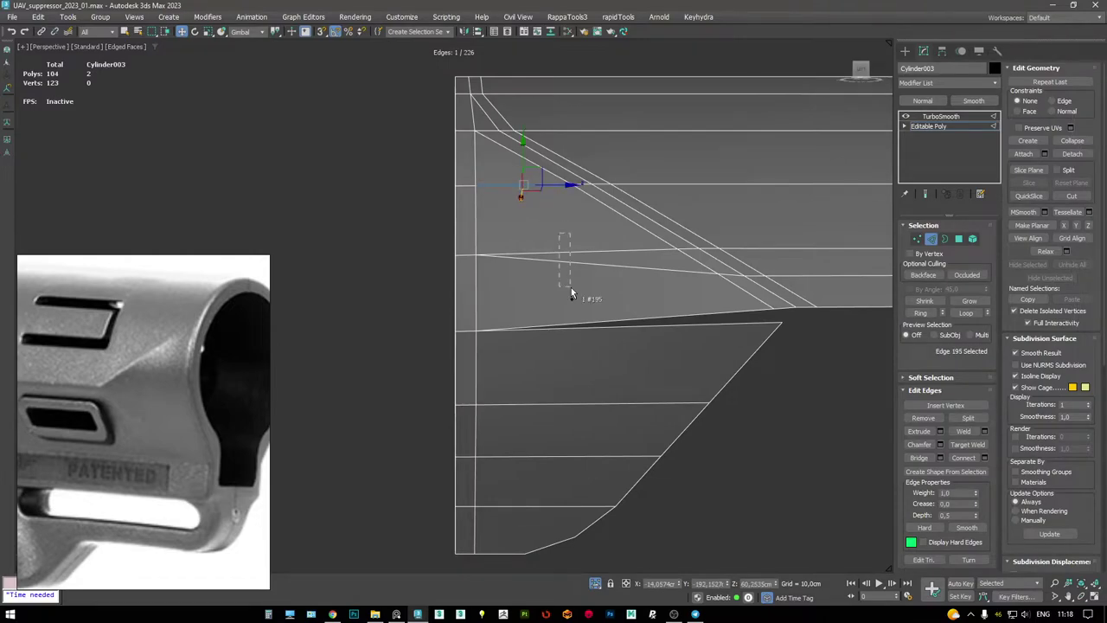
key("F3")
left_click(593, 331, "shift")
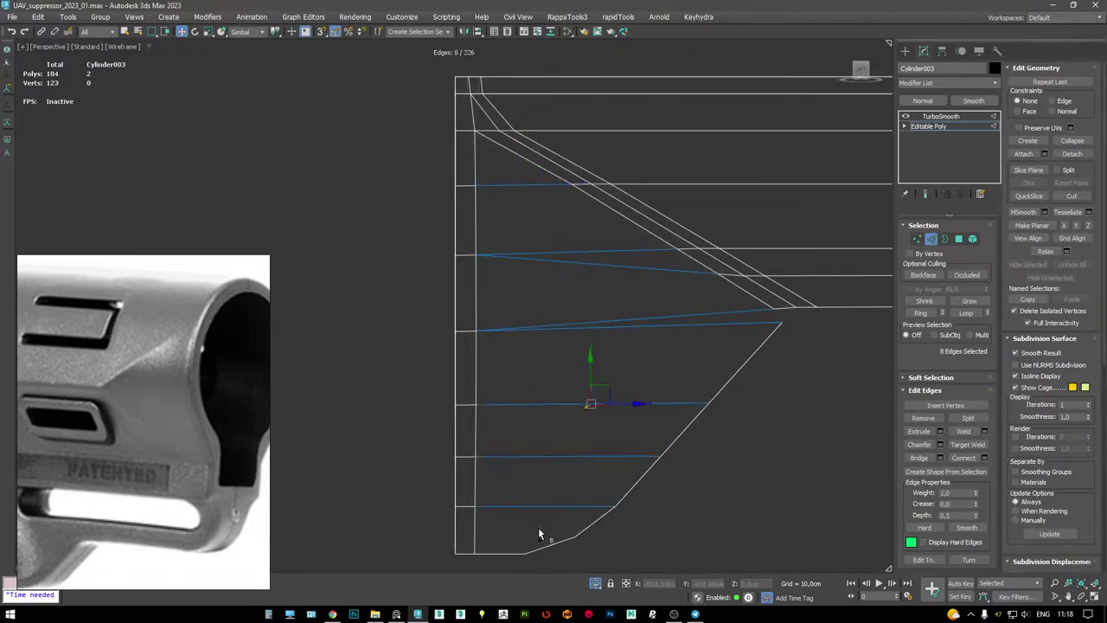
key("F3")
middle_click_drag(628, 381, 675, 344, "alt")
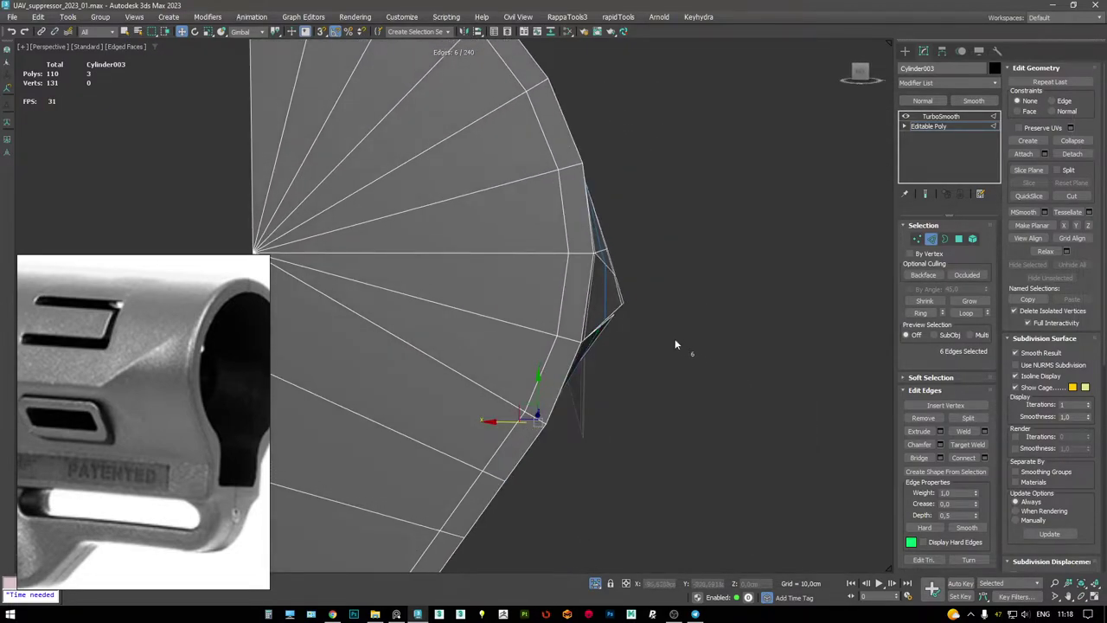
key("F3")
middle_click_drag(501, 420, 498, 313, "alt")
scroll(499, 313, "down", 3)
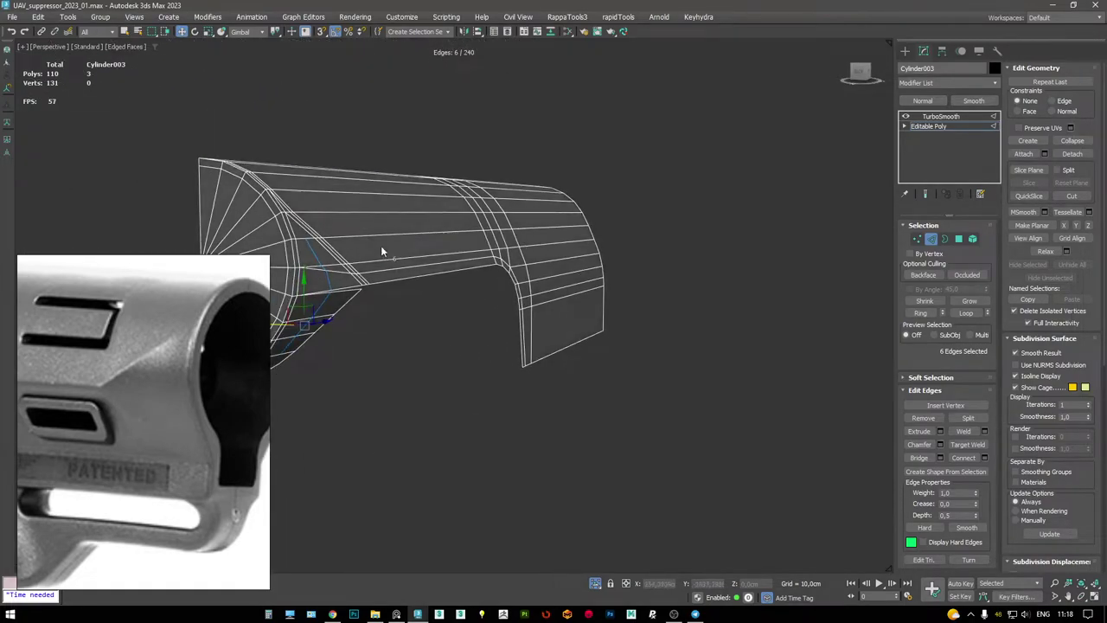
middle_click_drag(384, 248, 487, 291, "alt")
- Remove the stray vertex at the end cap's corner
key("1")
left_click(522, 348)
key("z")
key("F3")
mouse_move(588, 286)
middle_mouse_down()
mouse_move(540, 301)
mouse_move(528, 285)
middle_mouse_up()
key("F3")
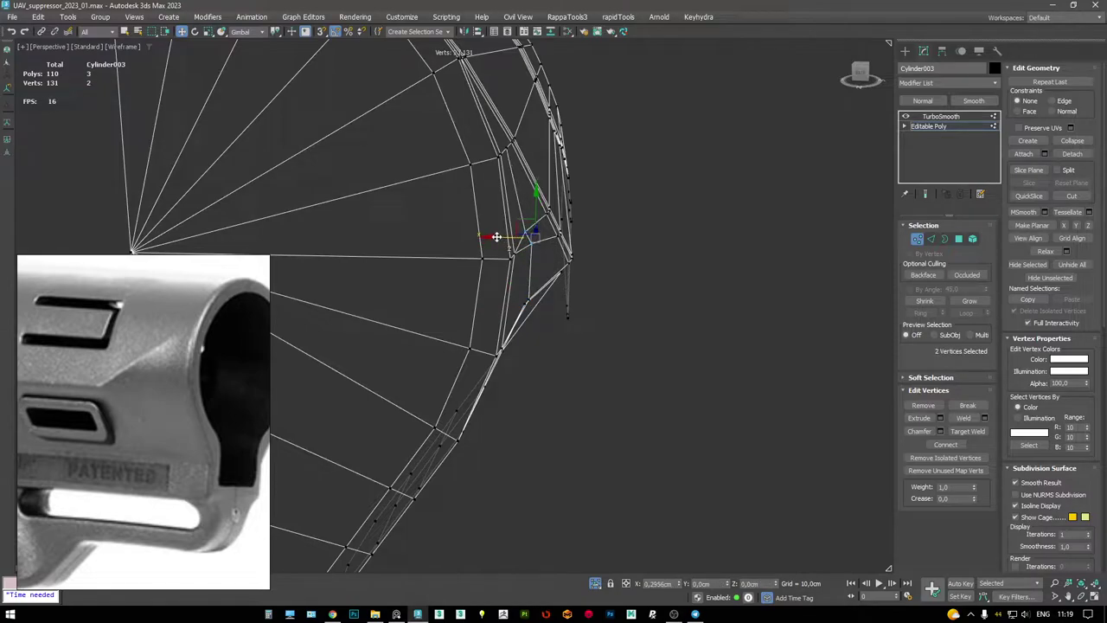
key("F3")
middle_click_drag(500, 242, 492, 203, "alt")
key("BackSpace")
key("2")
key("1")
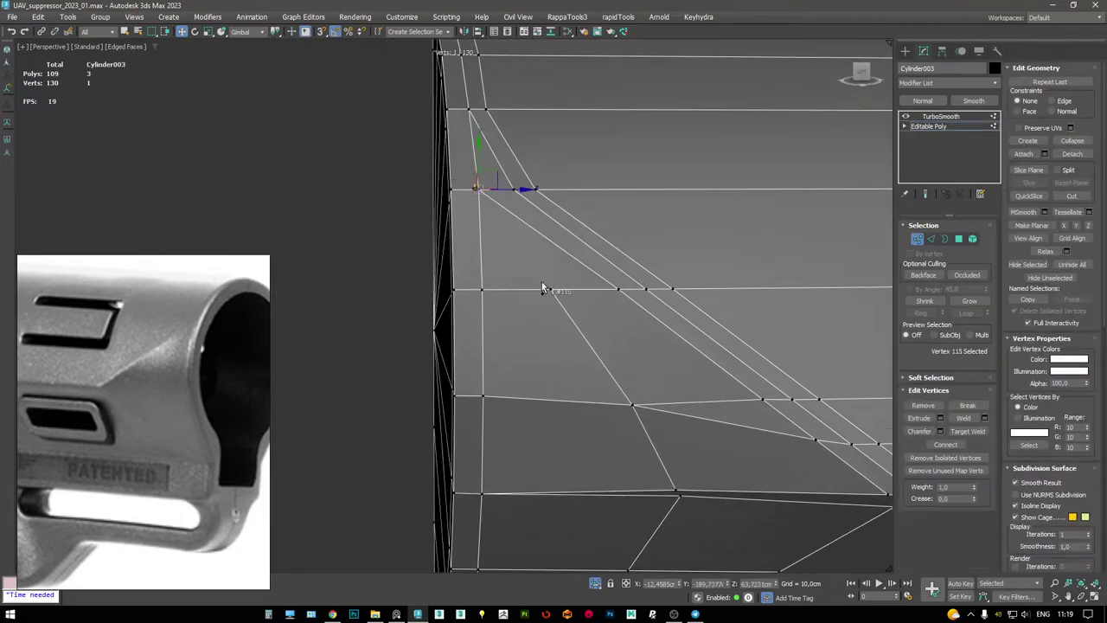
middle_click_drag(608, 260, 563, 243, "alt")
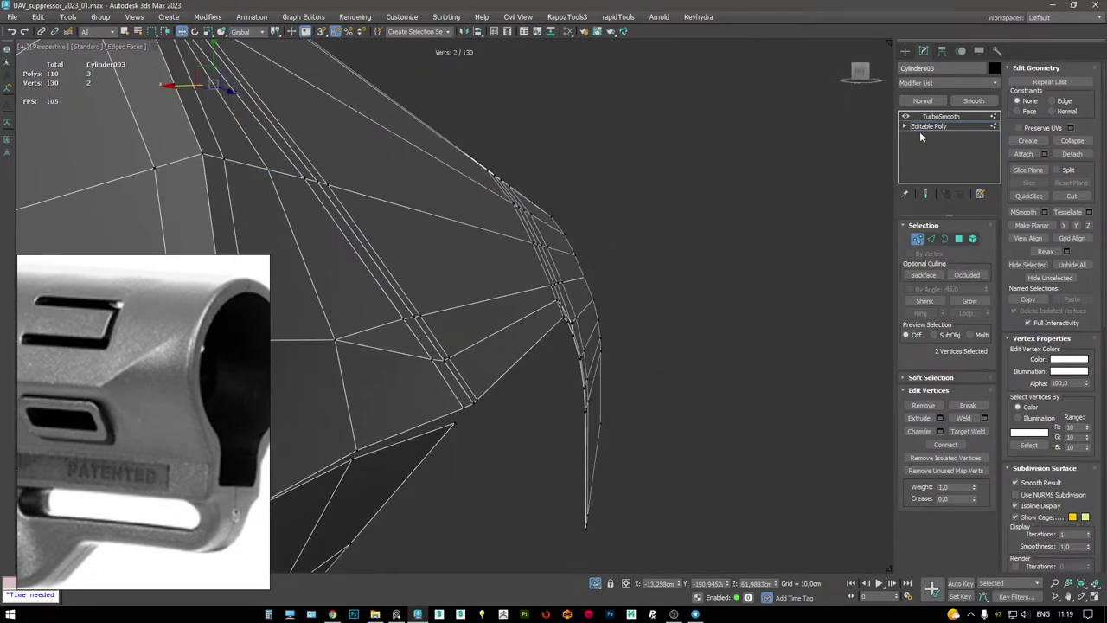
- View the whole tube under TurboSmooth: 860 polys from a 110-poly base
left_click(940, 115)
key("z")
key("F4")
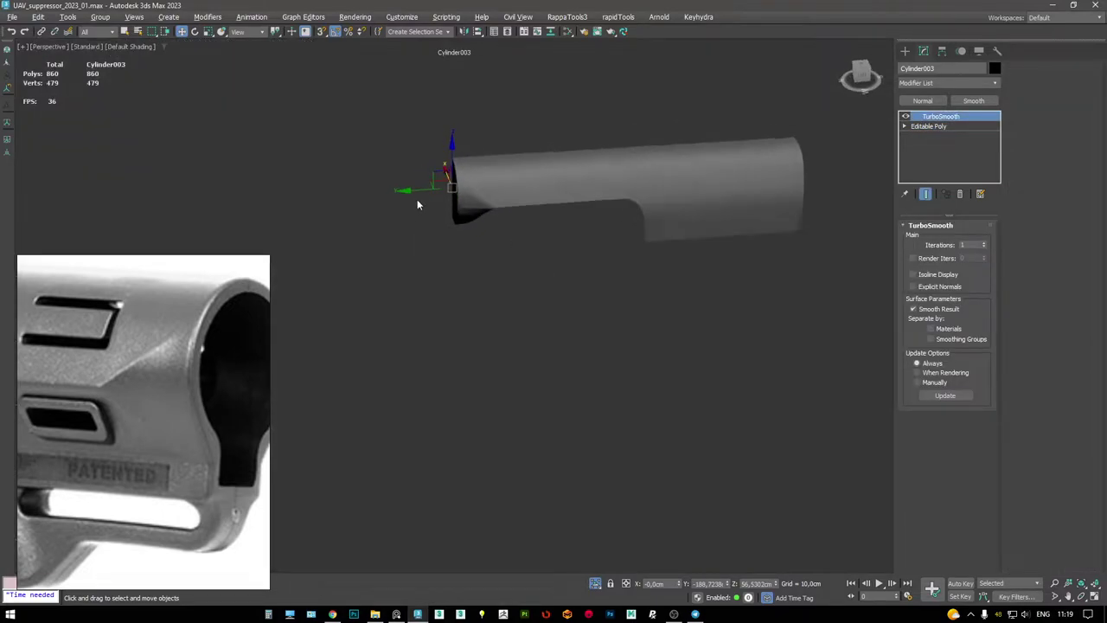
- On Cylinder003's Editable Poly, connect the selected vertices across the muzzle cap corner with a new edge
scroll(448, 152, "up", 3)
middle_click_drag(448, 153, 648, 321, "alt")
key("F4")
left_click(935, 126)
key("1")
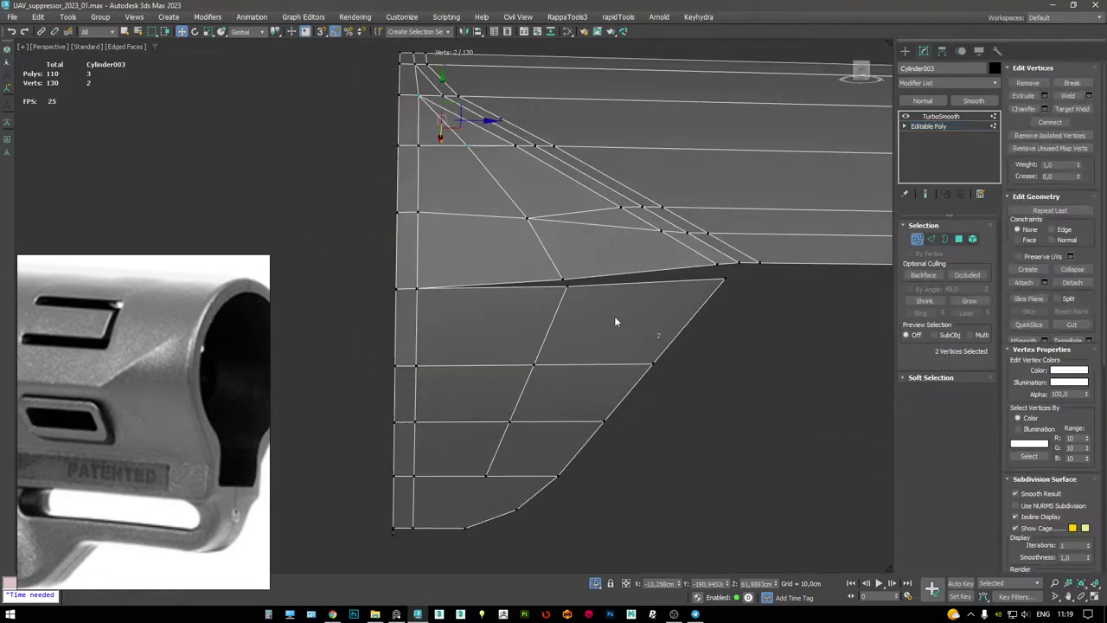
middle_click_drag(567, 288, 667, 308, "alt")
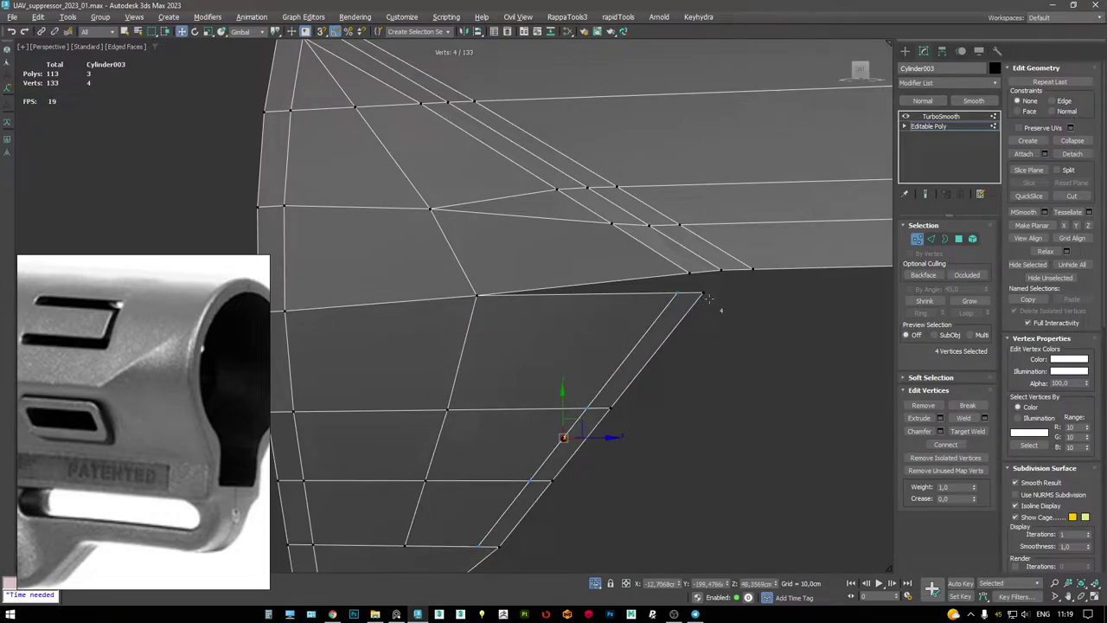
middle_click_drag(680, 295, 497, 340, "alt")
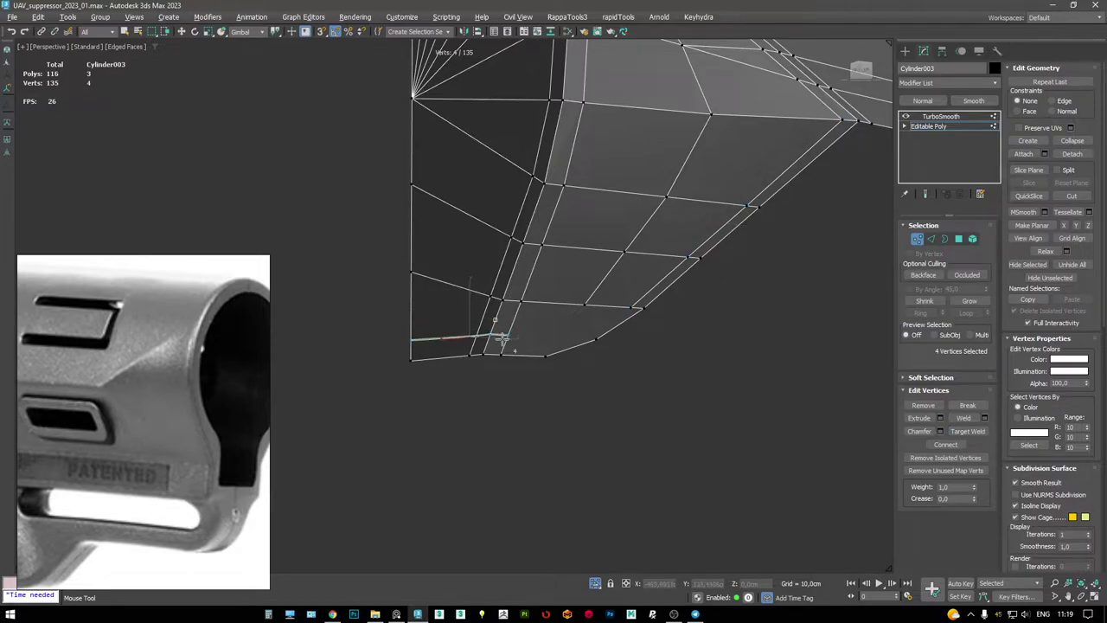
key("w")
middle_click_drag(564, 341, 464, 352, "alt")
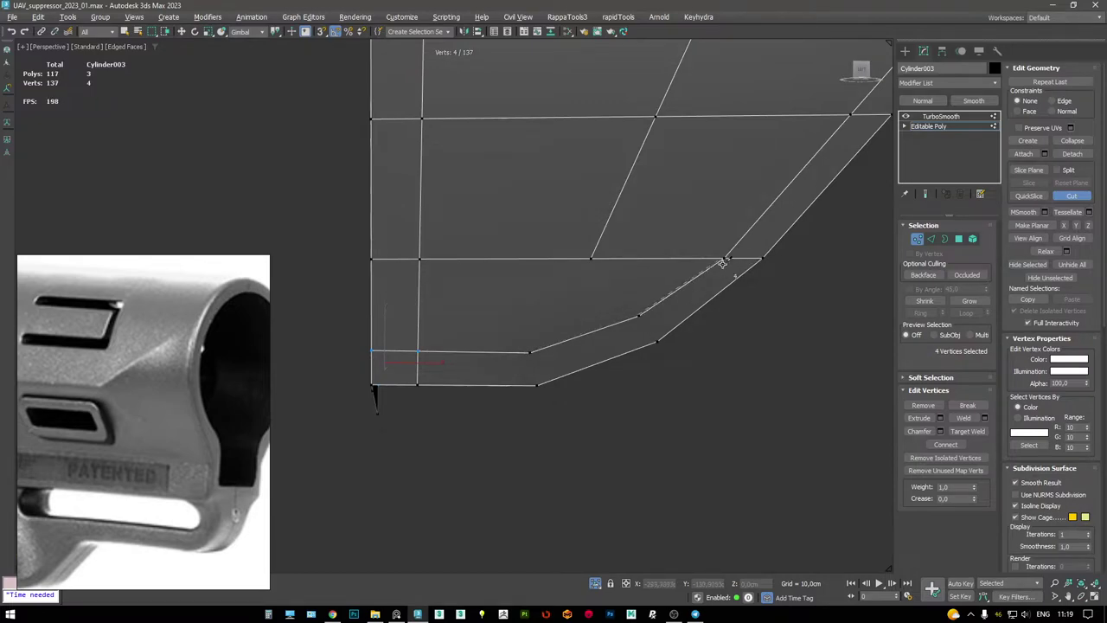
key("w")
key("F3")
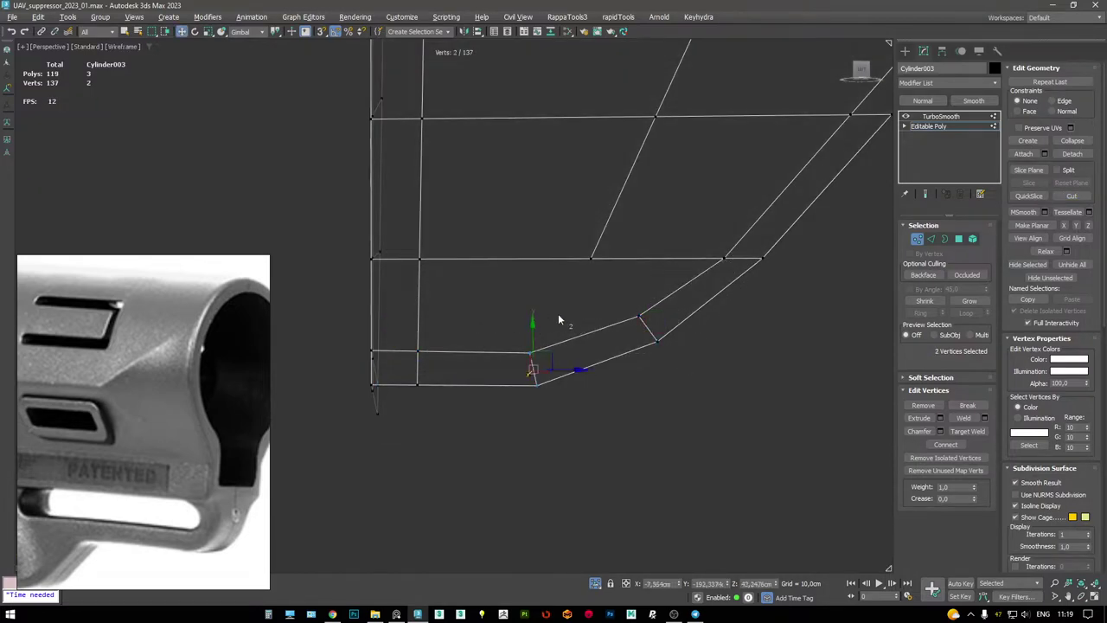
key("ctrl+shift+e")
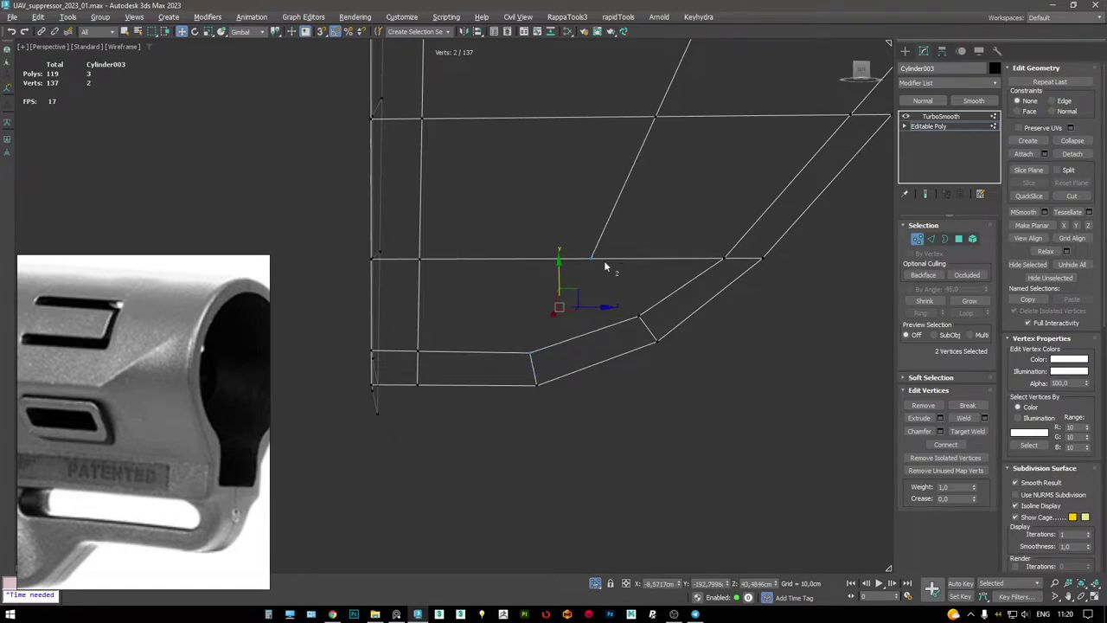
- Preview the rerouted corner under TurboSmooth, now 936 polys and 513 vertices
key("F3")
middle_click_drag(604, 260, 834, 193, "alt")
left_click(941, 116)
mouse_move(854, 148)
middle_mouse_down("alt")
mouse_move(622, 258)
mouse_move(579, 235)
mouse_move(591, 227)
mouse_move(536, 248)
mouse_move(641, 237)
mouse_move(559, 274)
mouse_move(485, 257)
mouse_move(663, 235)
mouse_move(667, 215)
mouse_move(606, 234)
mouse_move(611, 280)
mouse_move(609, 266)
middle_mouse_up("alt")
key("F4")
key("F4")
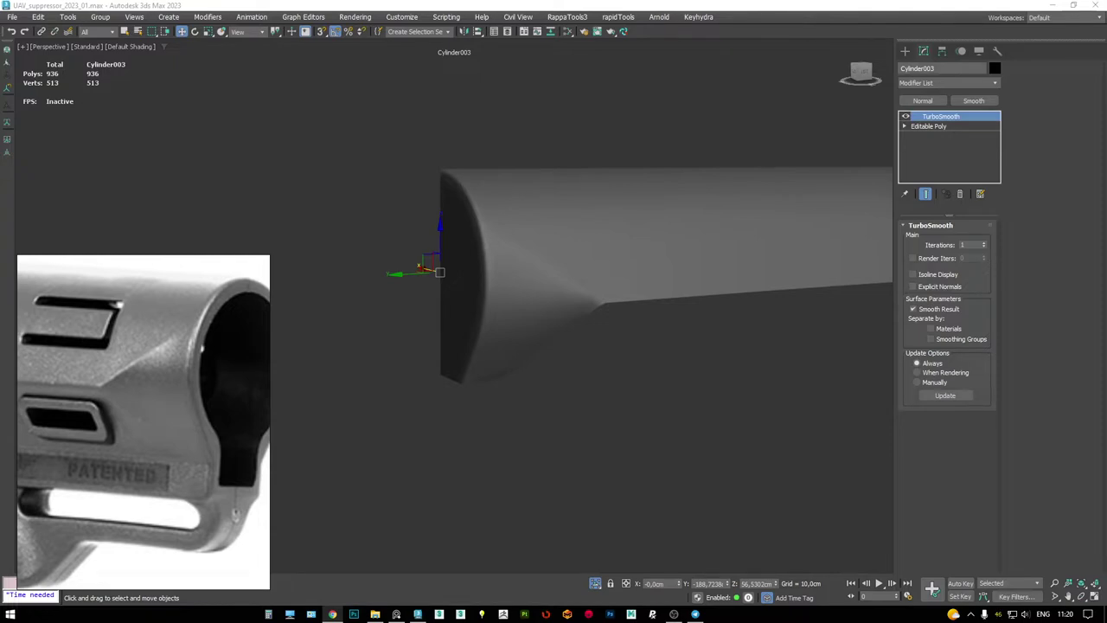
- End isolation and maximize the Left view showing the grip, slots and reference photo
middle_click_drag(617, 268, 178, 331, "alt")
left_click_drag(177, 326, 152, 383)
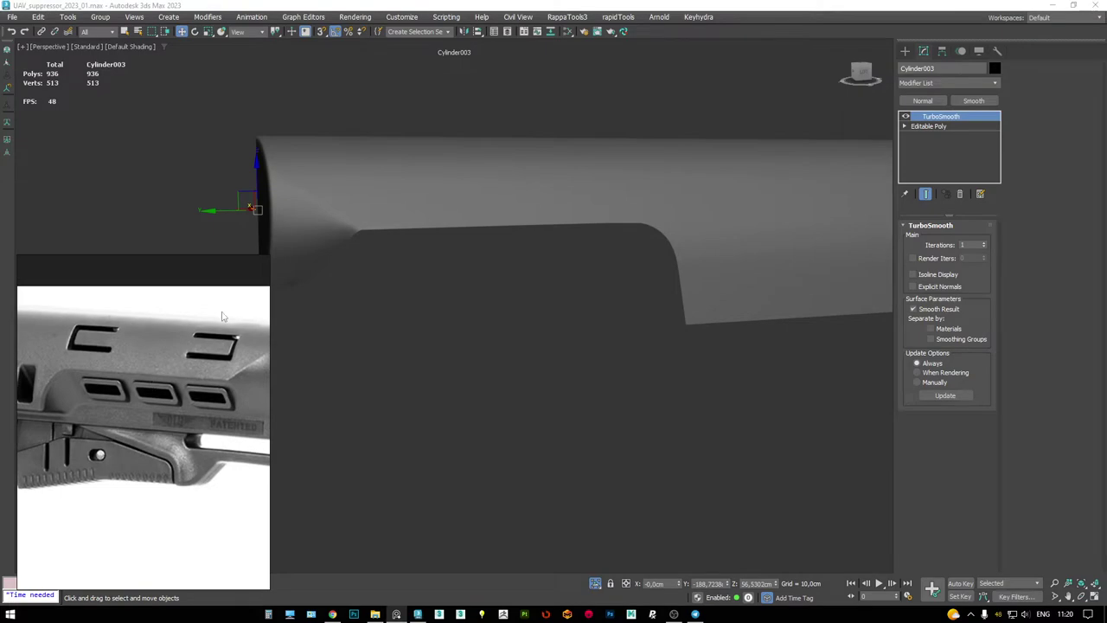
left_click_drag(192, 327, 408, 279)
key("F4")
middle_click_drag(408, 279, 692, 237, "alt")
key("alt+q")
key("F4")
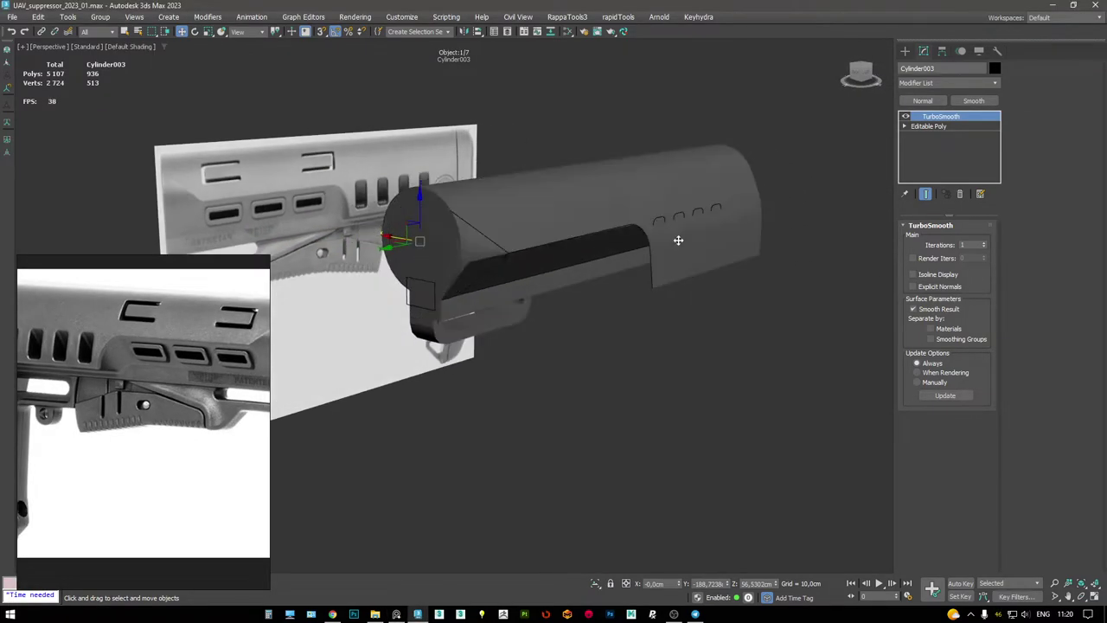
key("alt+w")
left_click(406, 367)
key("alt+w")
scroll(536, 355, "up", 5)
middle_click_drag(657, 346, 596, 347)
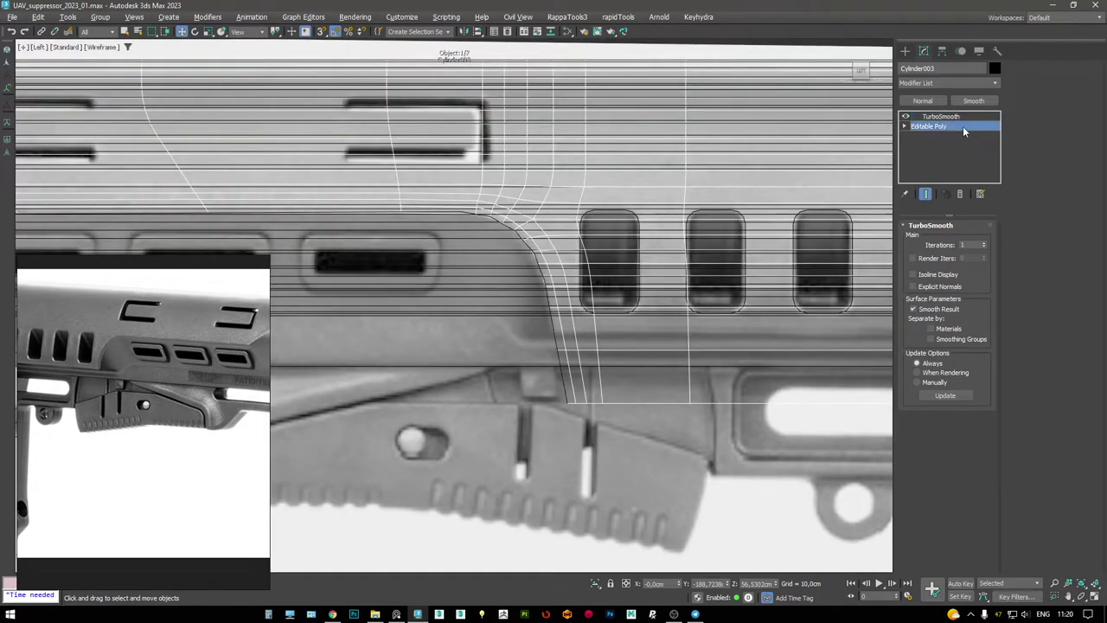
- Cut new edges at the side cut-out corner and select the edge loop below the slots
left_click(962, 127)
scroll(601, 322, "up", 4)
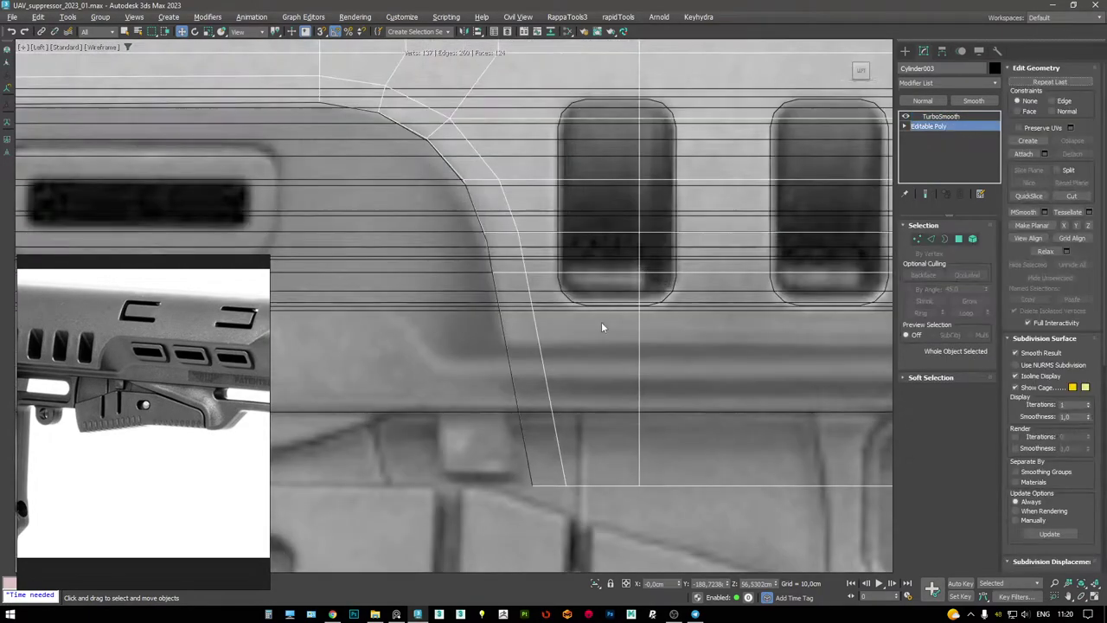
left_click(525, 349)
scroll(579, 302, "down", 4)
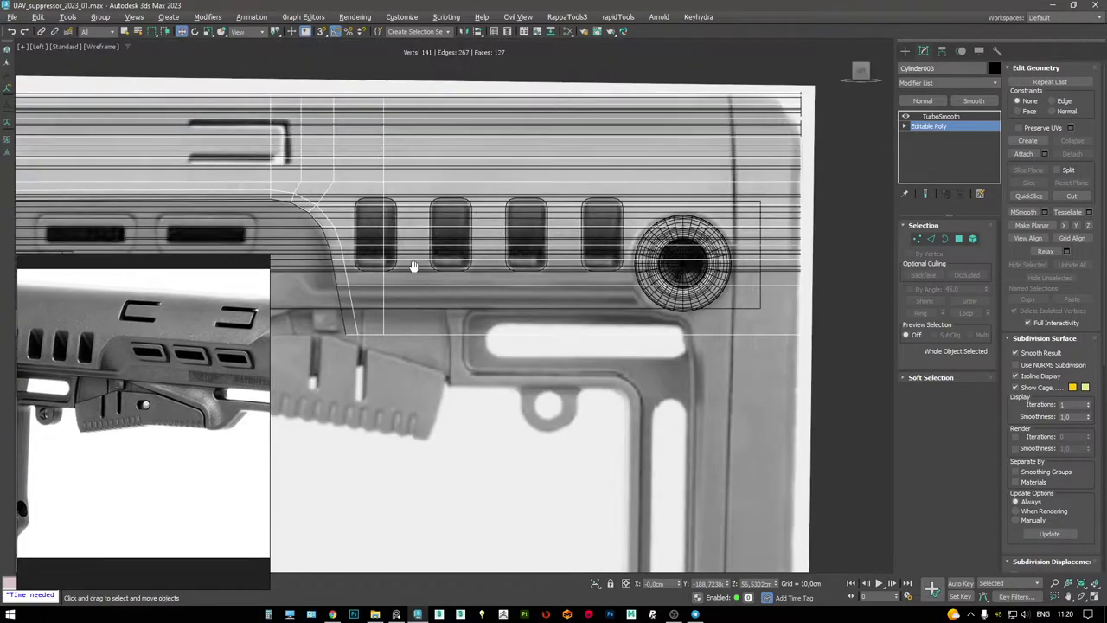
scroll(451, 311, "up", 2)
key("F3")
scroll(454, 312, "up", 2)
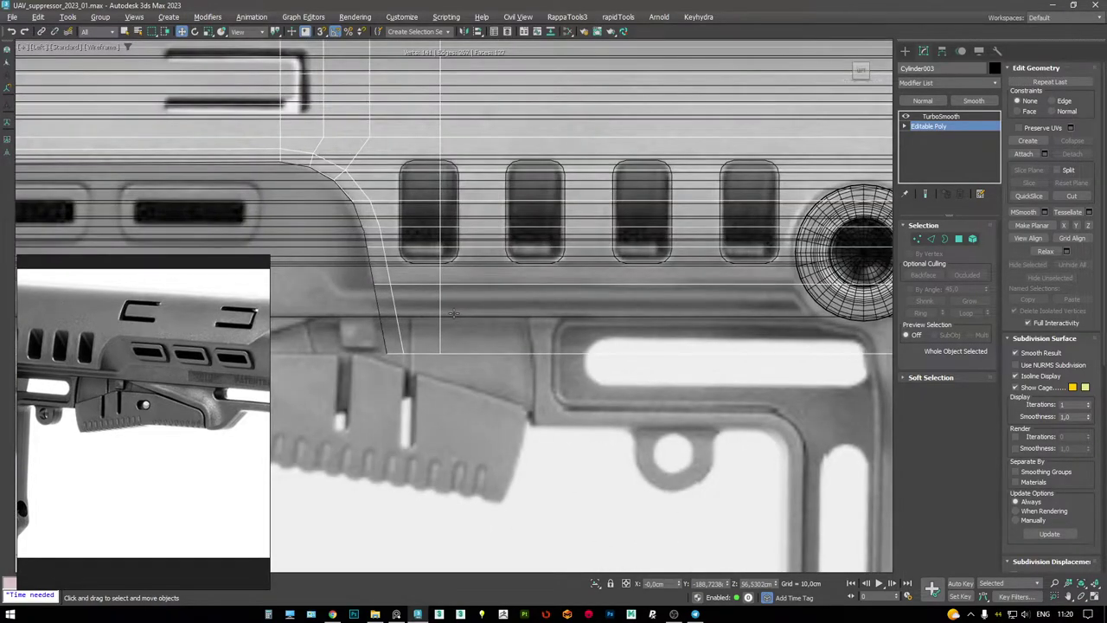
key("4")
key("F3")
key("F3")
key("2")
double_click(482, 353)
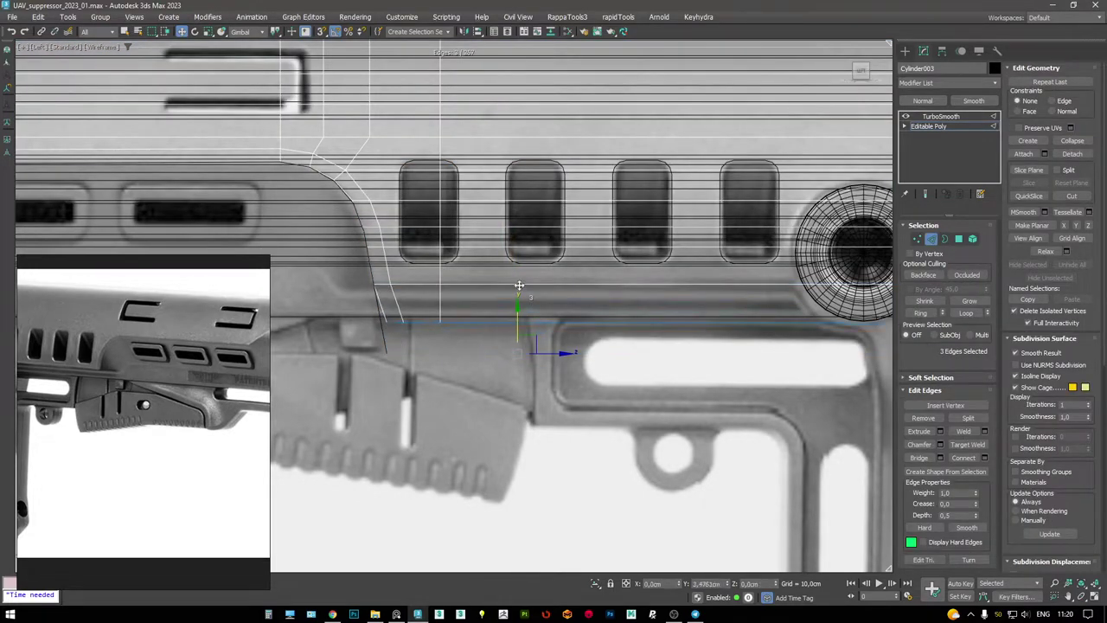
scroll(435, 303, "up", 2)
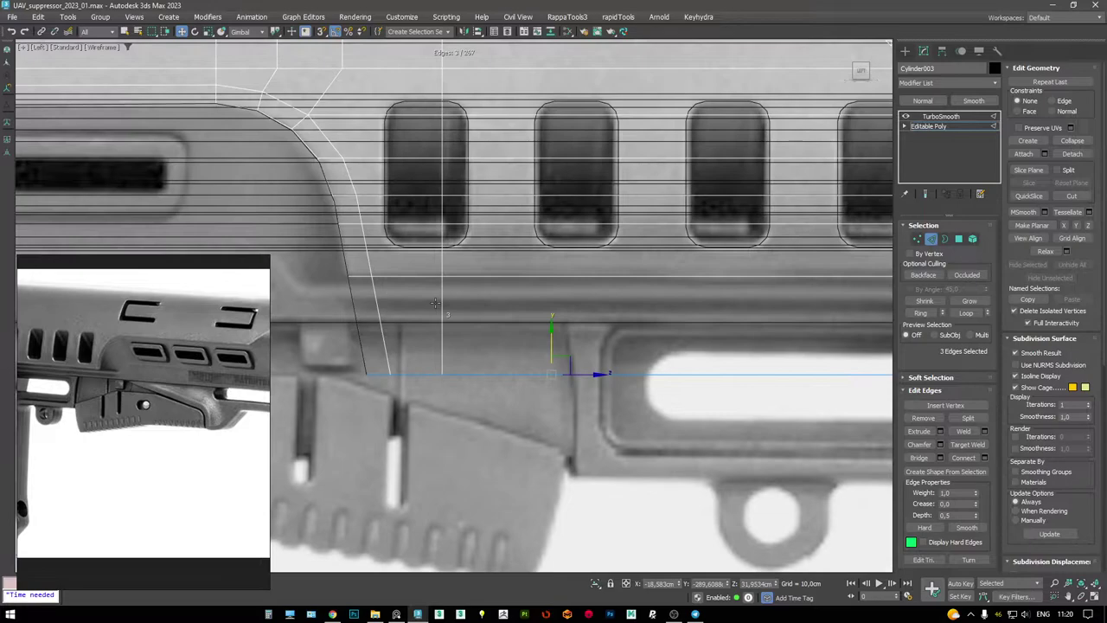
- Add an edge loop below the slots and adjust the polygon selection there
key("q")
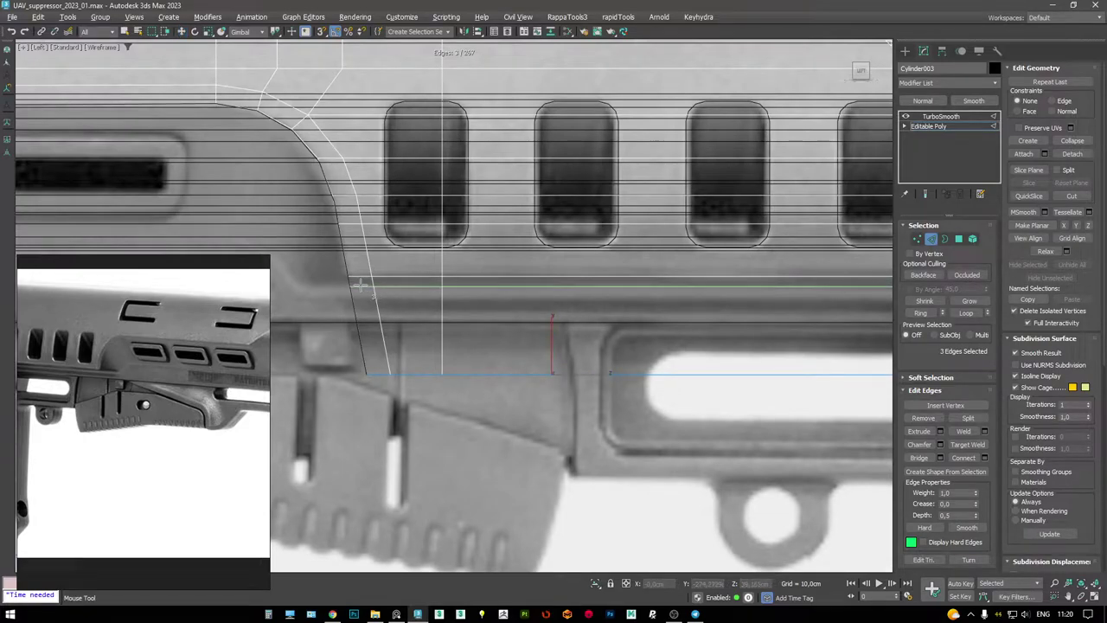
middle_click_drag(361, 283, 442, 301)
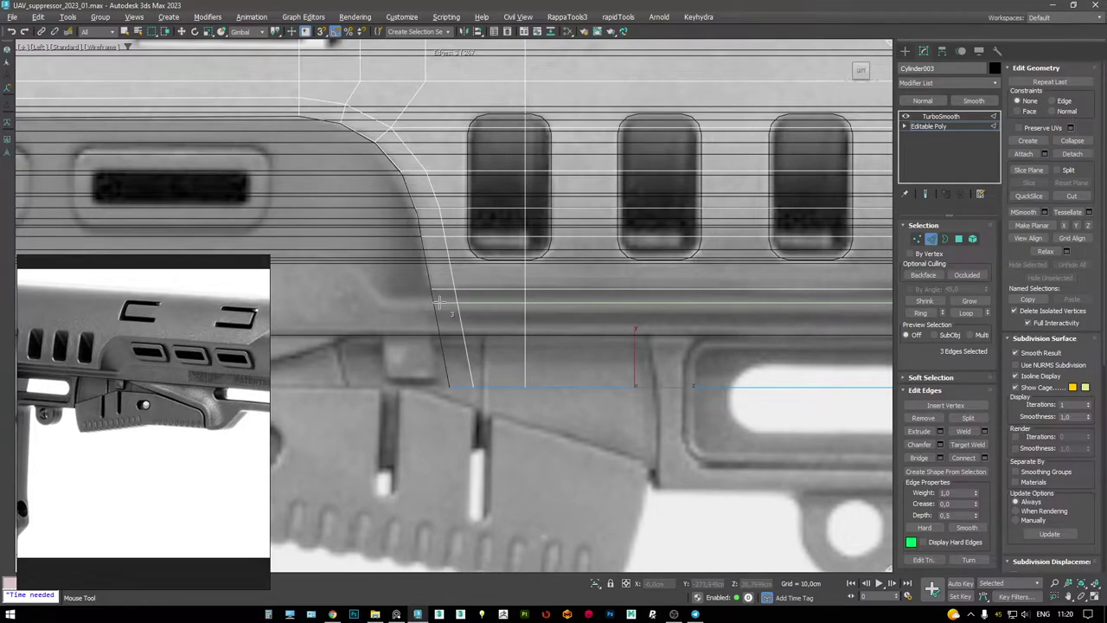
key("w")
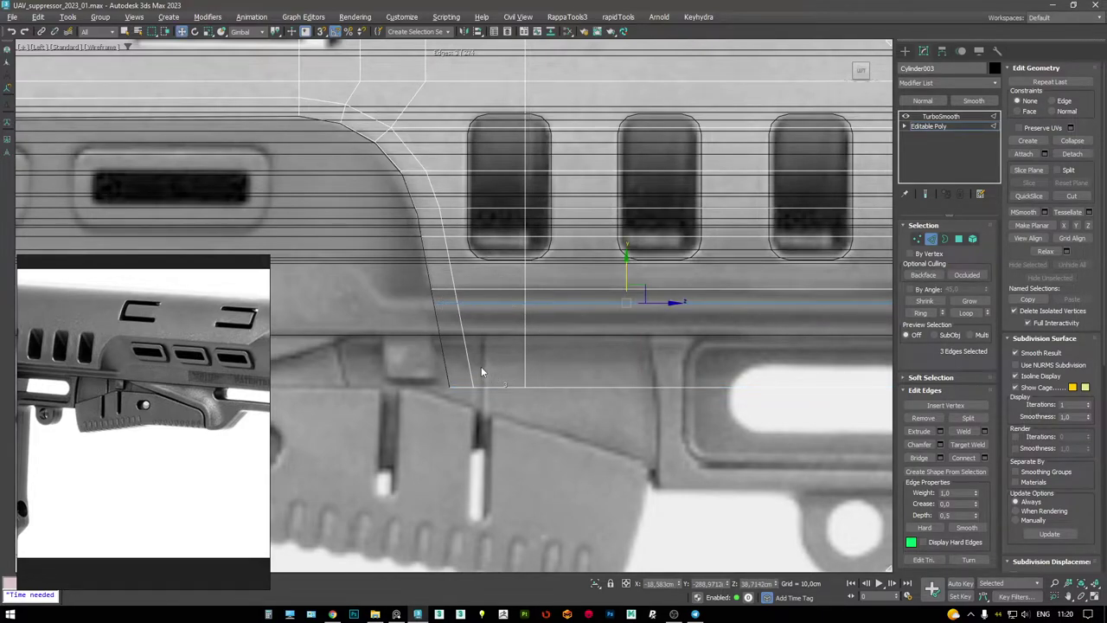
key("4")
left_click(452, 361)
key("alt+l")
scroll(452, 362, "down", 4)
middle_click_drag(452, 362, 411, 358)
left_click(530, 318)
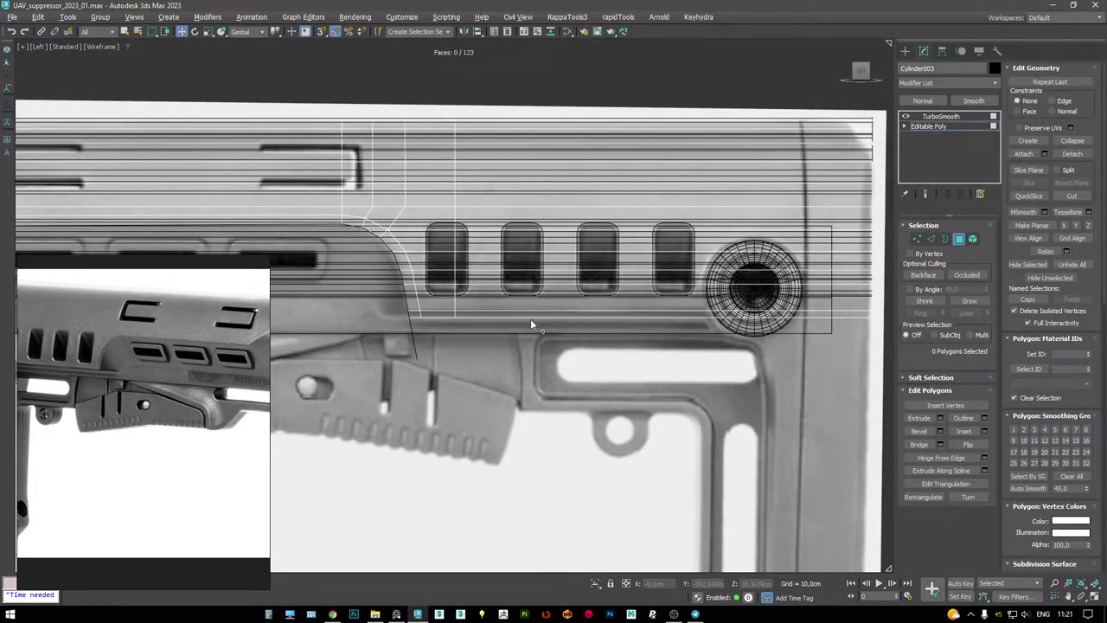
key("alt+w")
key("alt+w")
key("F4")
scroll(681, 358, "up", 5)
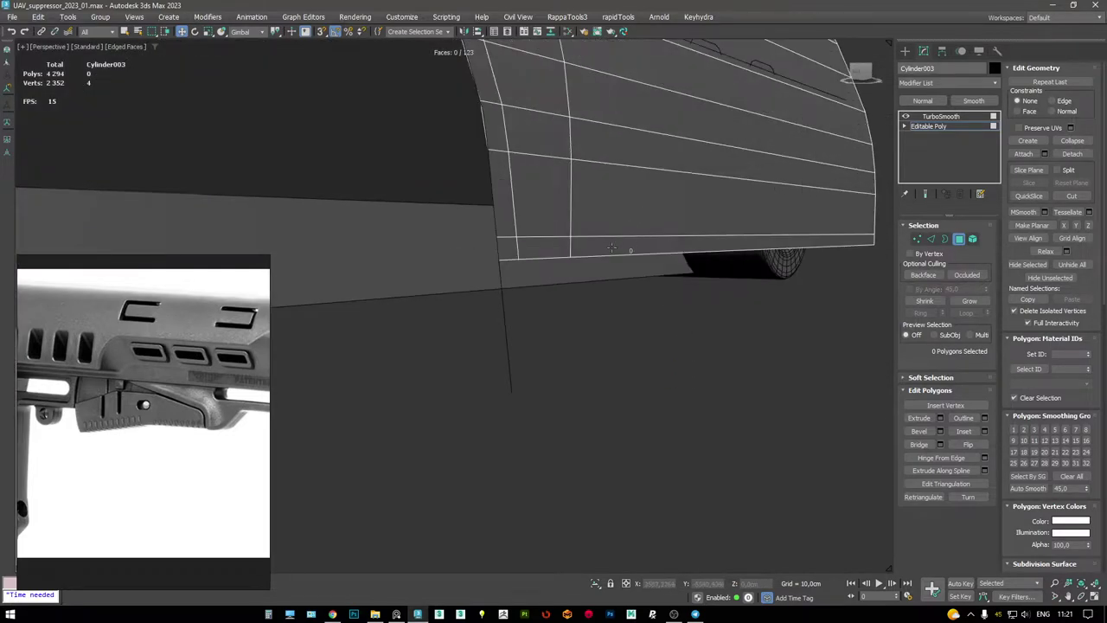
- Snap the selected lower edges onto a vertex and slide them to match the reference outline
key("2")
middle_click_drag(608, 253, 614, 292, "alt")
left_click_drag(620, 299, 396, 273)
mouse_move(396, 272)
middle_mouse_down("alt")
mouse_move(451, 245)
mouse_move(524, 234)
mouse_move(451, 250)
mouse_move(513, 248)
mouse_move(522, 237)
mouse_move(521, 220)
mouse_move(481, 223)
mouse_move(450, 258)
mouse_move(548, 256)
mouse_move(605, 228)
mouse_move(587, 223)
middle_mouse_up("alt")
scroll(549, 256, "up", 5)
- Select the corner vertex and inspect it in the Left view
key("F3")
key("F3")
key("1")
scroll(586, 223, "up", 3)
key("F3")
left_click(616, 279)
key("F3")
middle_click_drag(611, 279, 717, 223, "alt")
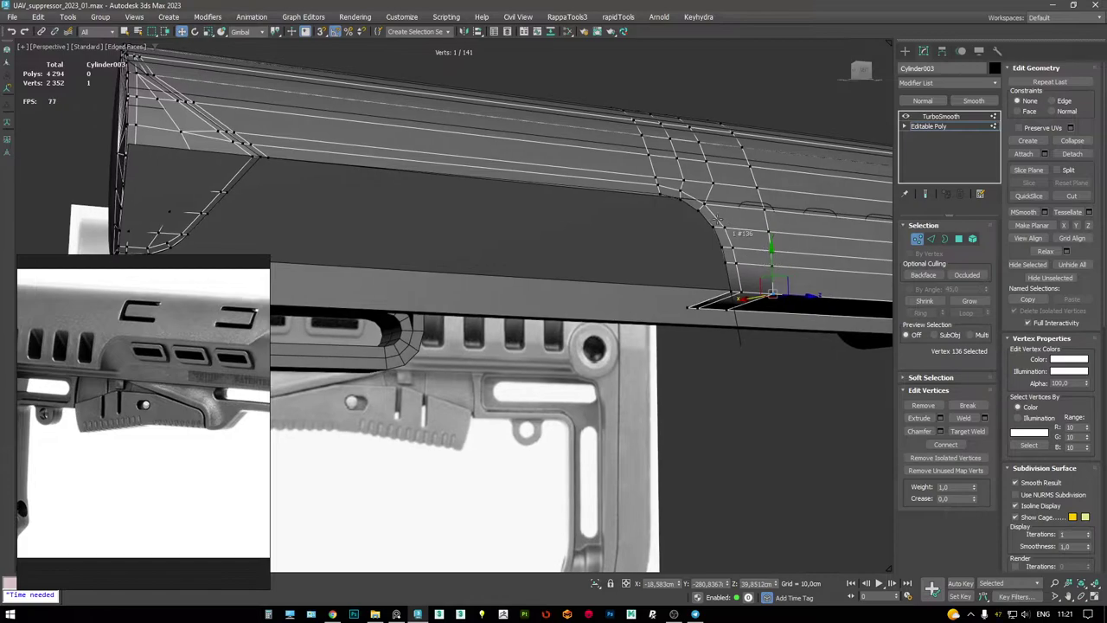
key("alt+w")
key("alt+w")
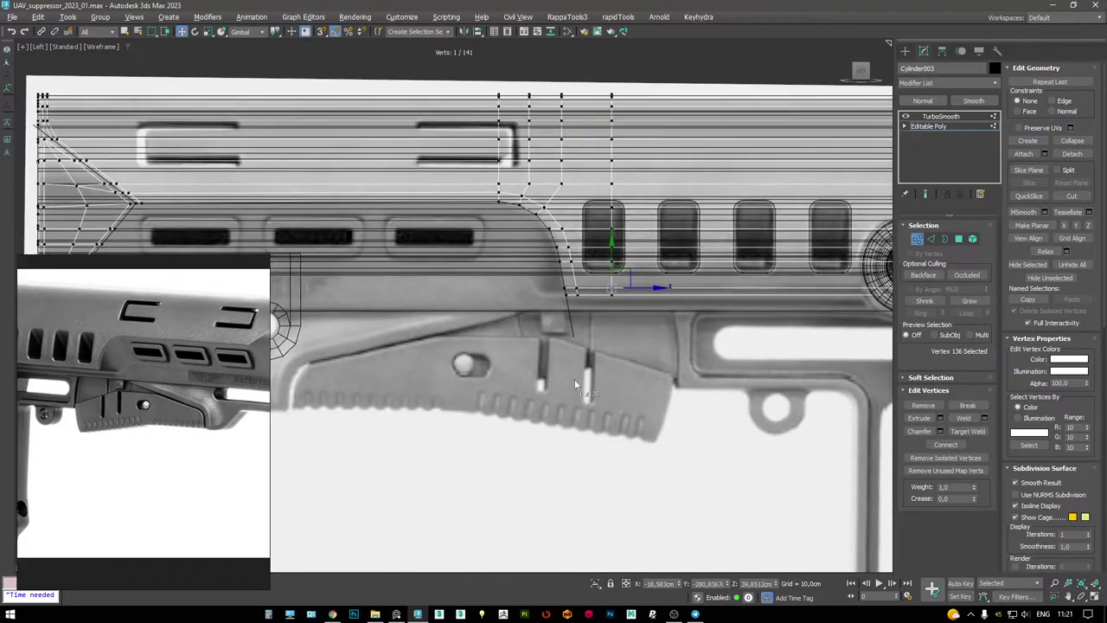
key("alt+w")
key("alt+w")
middle_click_drag(734, 371, 669, 277, "alt")
- Select the edge loops along the cut-out corner, dropping one edge from the selection
key("2")
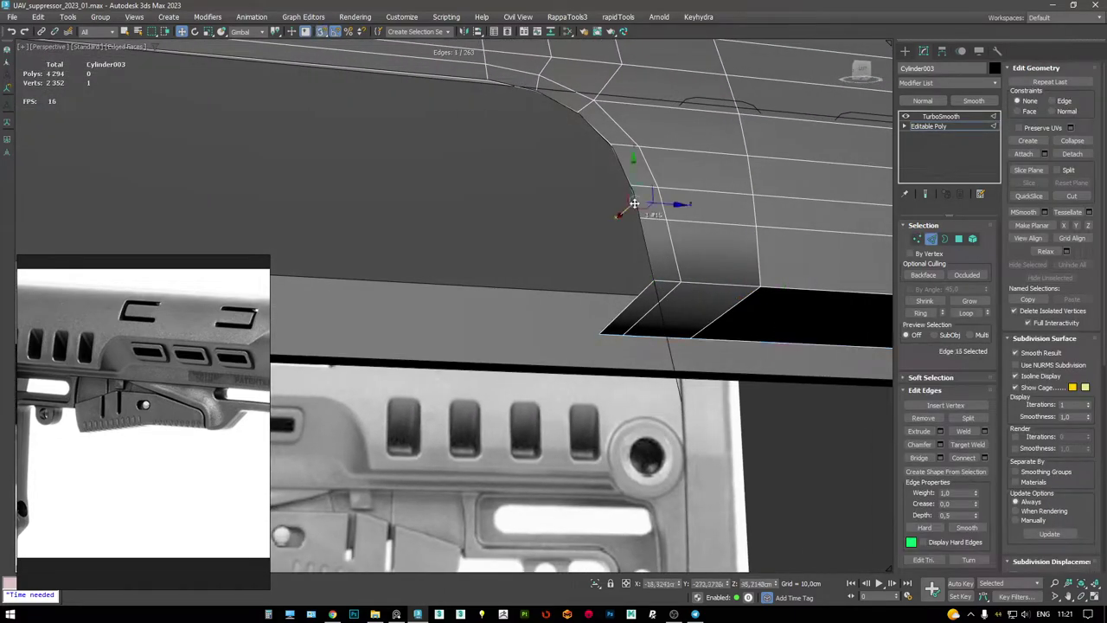
double_click(638, 201)
key("F3")
scroll(639, 227, "down", 5)
key("F3")
scroll(566, 284, "down", 3)
key("F3")
double_click(658, 251)
scroll(666, 256, "down", 2)
key("F3")
key("F3")
scroll(690, 264, "up", 5)
left_click(626, 342, "alt")
- In the maximized Left view, slide the corner edges left toward the reference outline
key("alt+w")
key("alt+w")
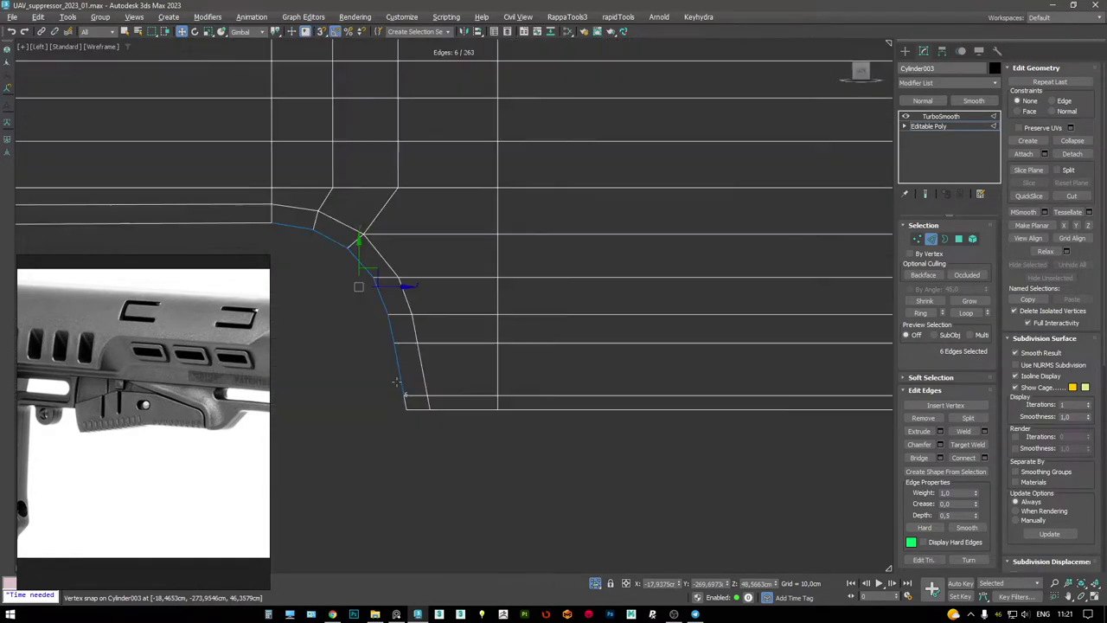
key("F3")
scroll(536, 295, "up", 2)
key("F3")
middle_click_drag(536, 294, 611, 279)
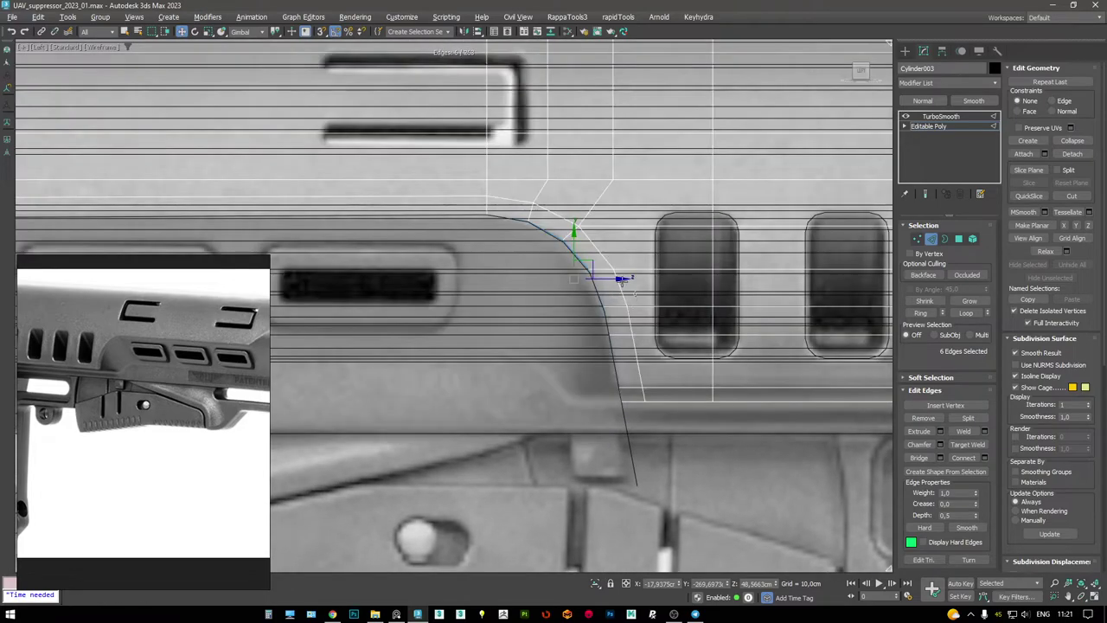
left_click_drag(611, 278, 558, 282, "shift")
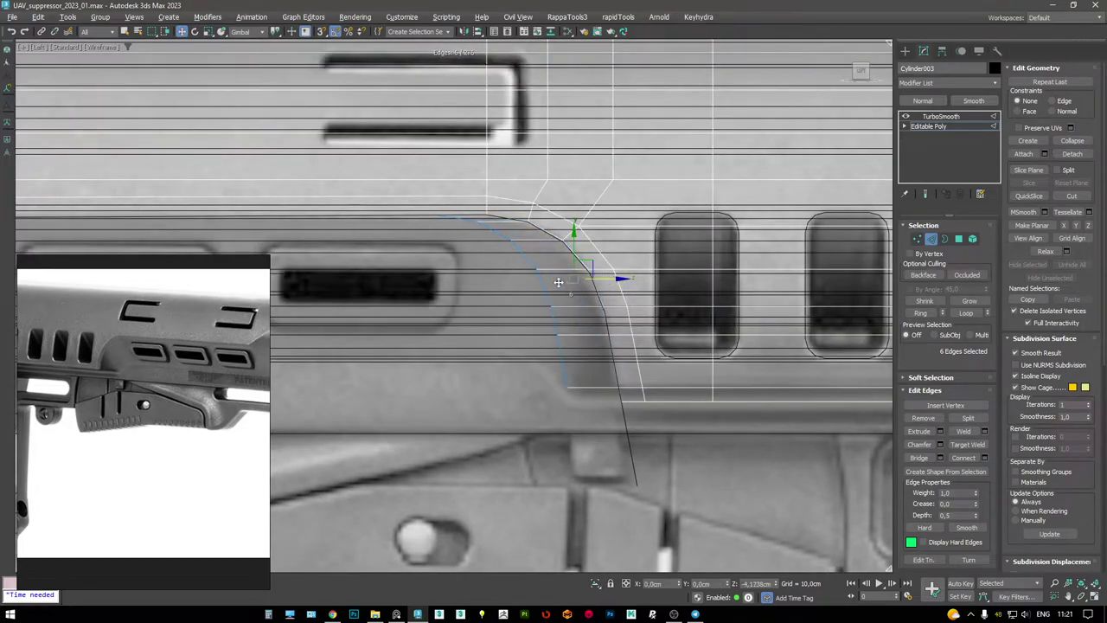
- Check the adjusted corner in the perspective and reference side views
key("alt+w")
middle_click(715, 436)
key("alt+w")
key("F3")
key("F3")
middle_click_drag(663, 294, 702, 306, "alt")
key("F3")
key("F3")
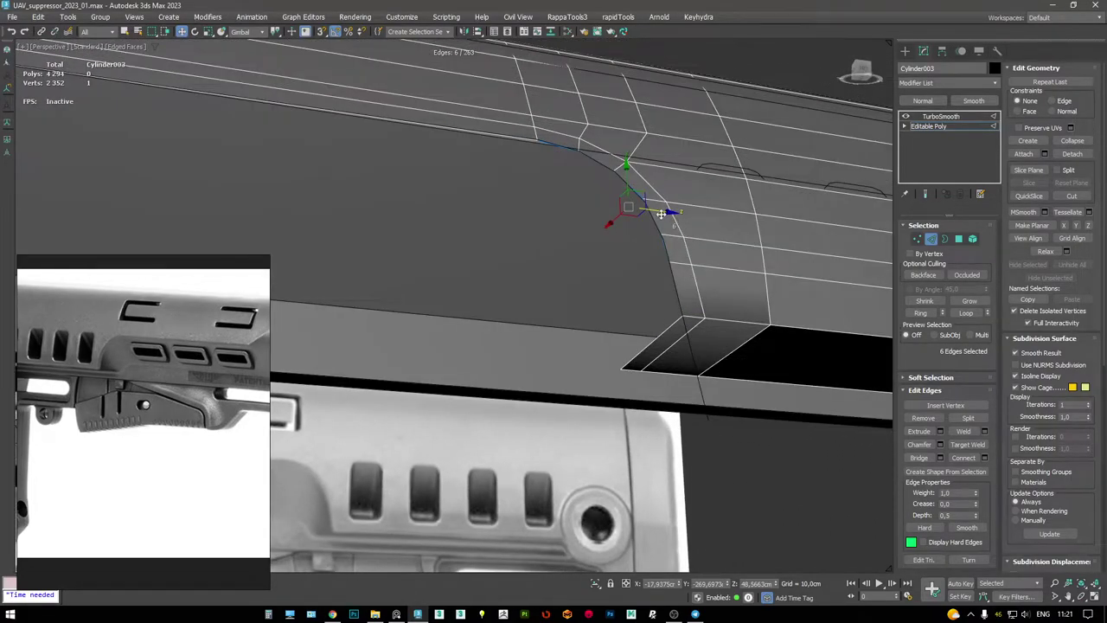
key("alt+w")
middle_click(321, 421)
key("alt+w")
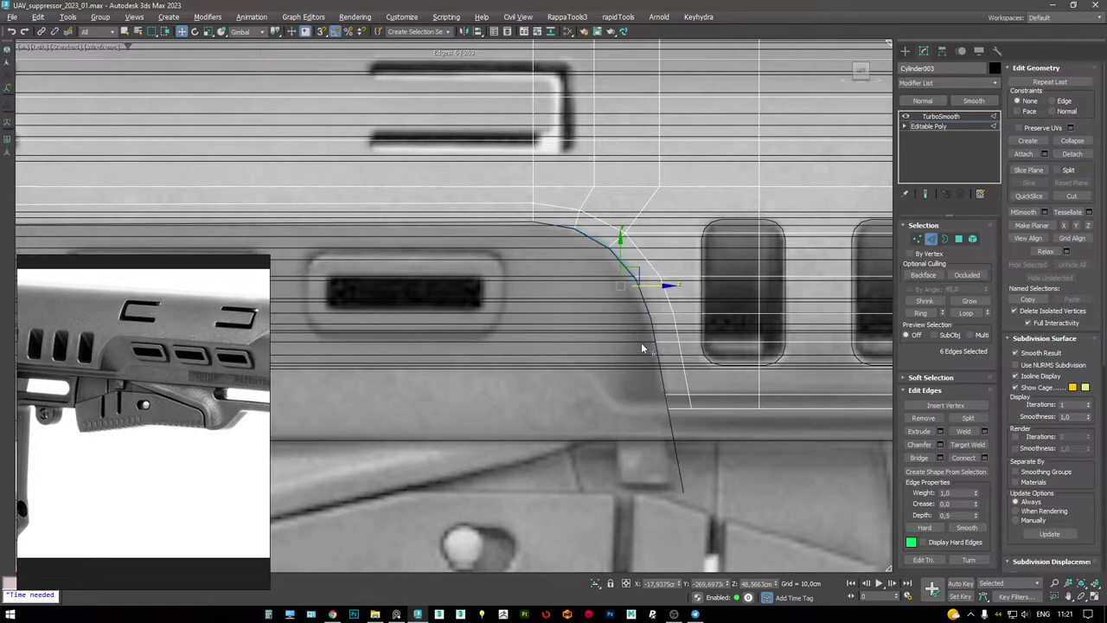
key("alt+w")
middle_click(735, 425)
key("alt+w")
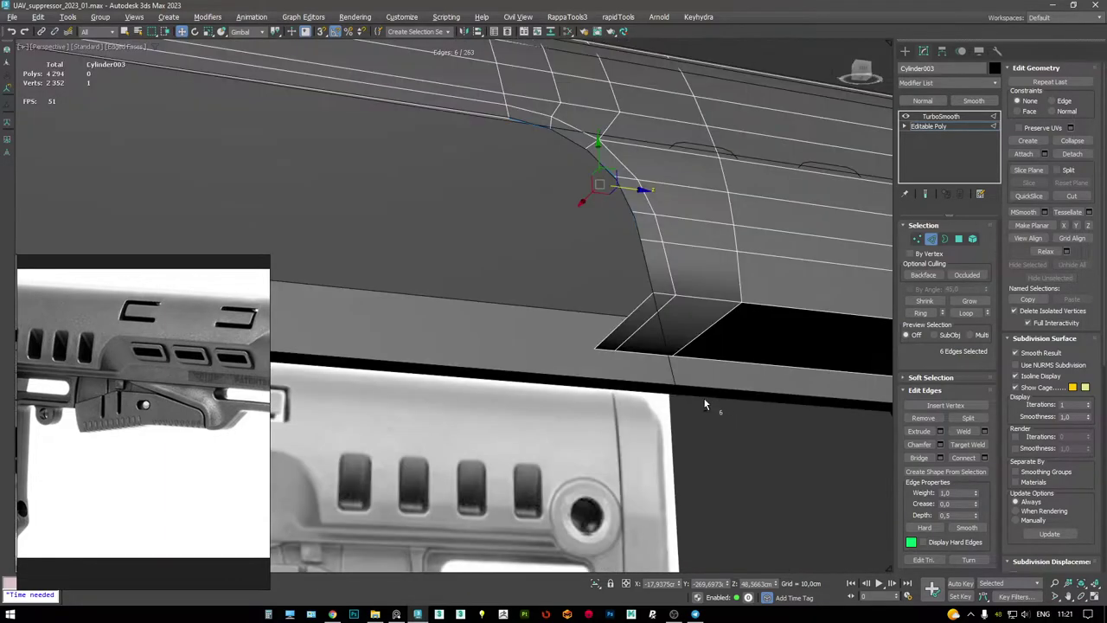
middle_click_drag(703, 397, 507, 280)
- Select the two front corner edges and move them about -4 cm along Z
left_click(467, 277)
left_click(489, 278, "ctrl")
key("alt+w")
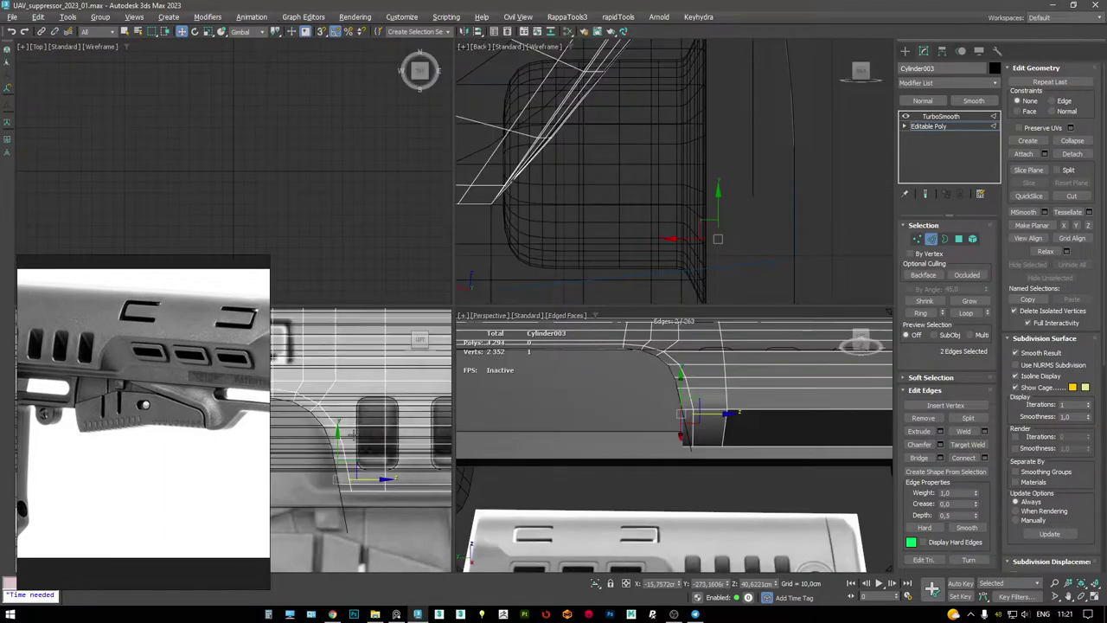
middle_click(652, 453)
key("alt+w")
left_click_drag(758, 395, 707, 395)
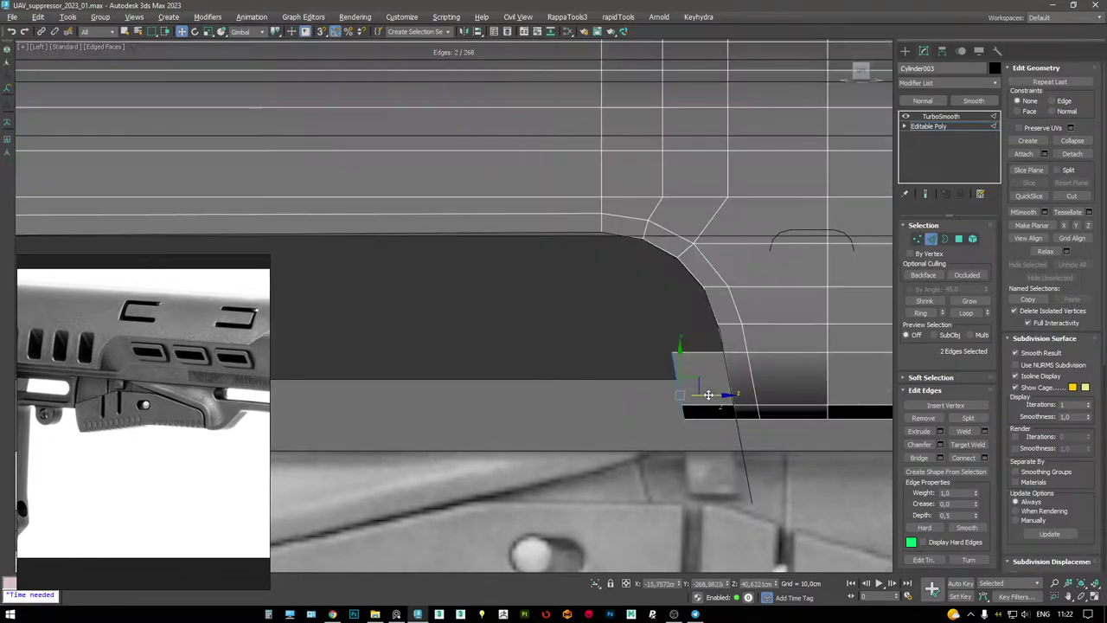
scroll(735, 412, "up", 2)
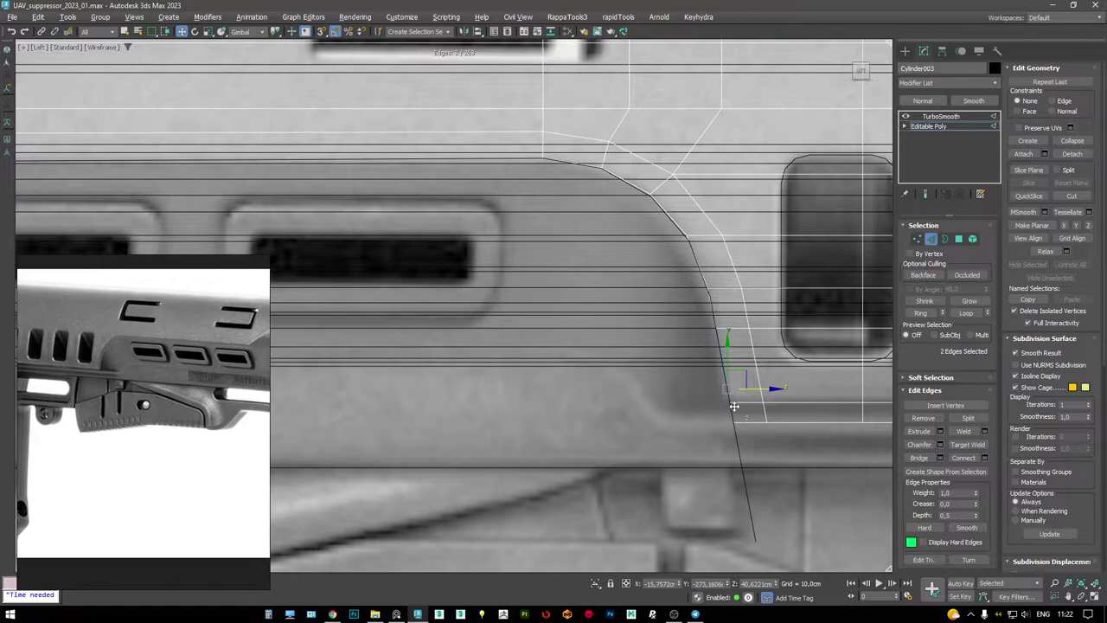
- Move corner vertex 138 of the cut-out to the left
key("1")
left_click(732, 404)
left_click_drag(749, 421, 690, 420)
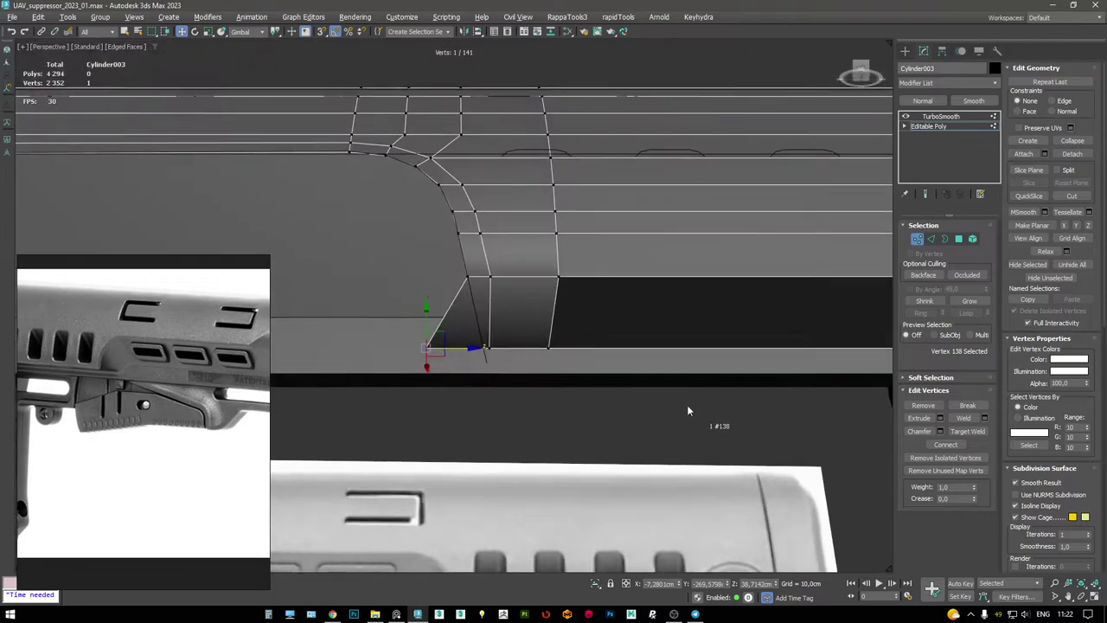
middle_click_drag(687, 404, 675, 355, "alt")
- Extrude a new polygon strip from edge 252 in the maximized Left view
key("2")
key("alt+w")
key("alt+w")
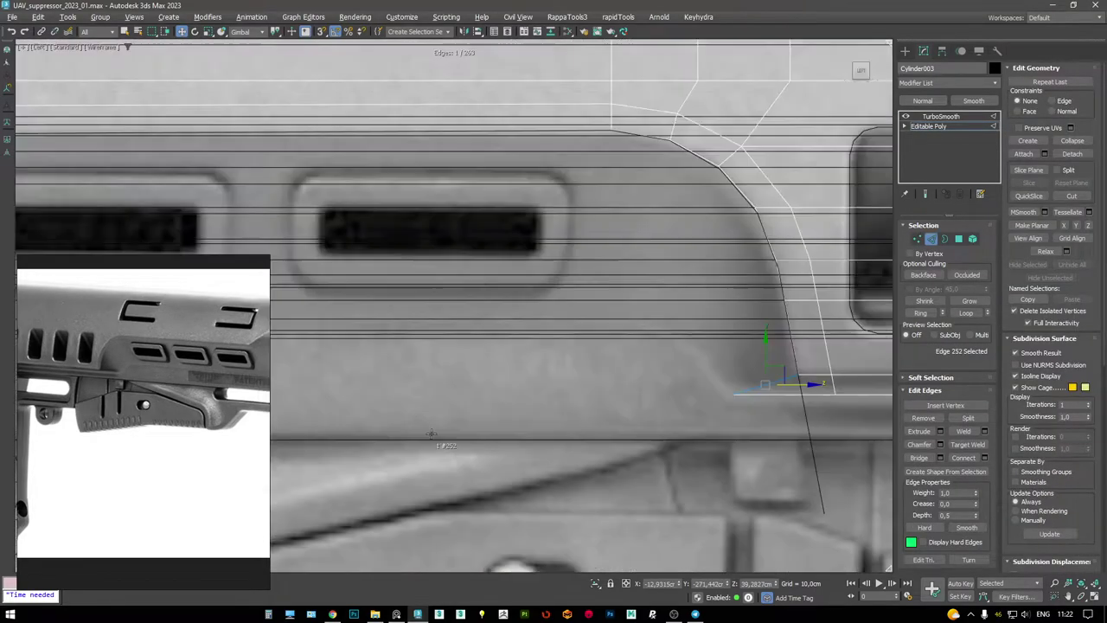
middle_click_drag(786, 328, 729, 338)
left_click_drag(722, 377, 651, 313, "shift")
- Target Weld the new strip's loose vertex onto the corner vertex and inspect the weld
key("1")
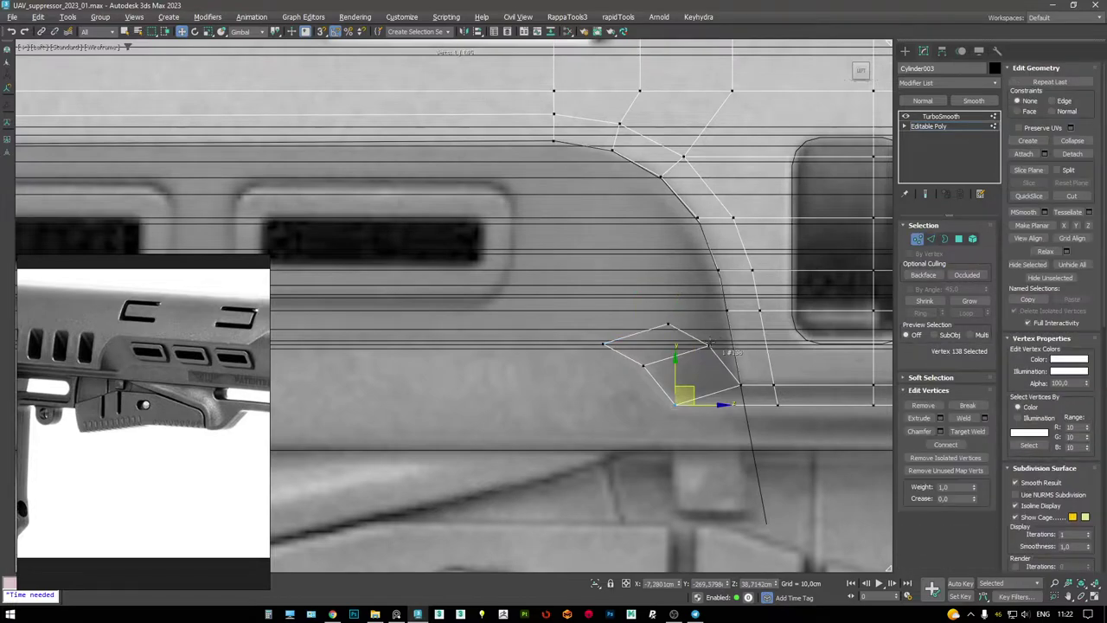
key("ctrl+w")
left_click(668, 323)
left_click(717, 272)
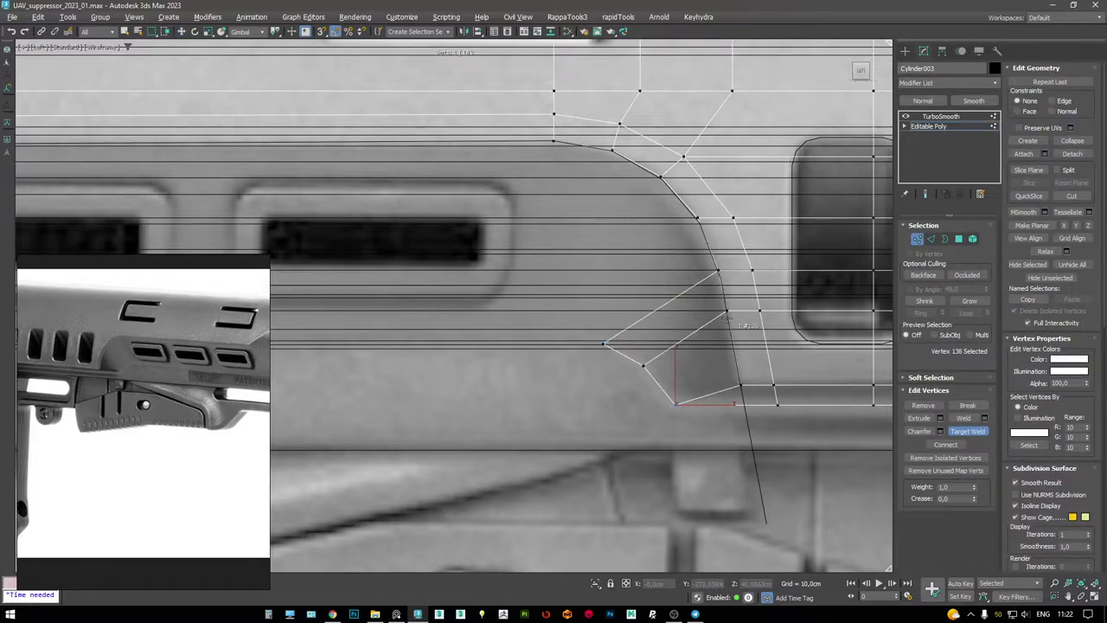
key("alt+w")
key("alt+w")
middle_click_drag(720, 347, 658, 320, "alt")
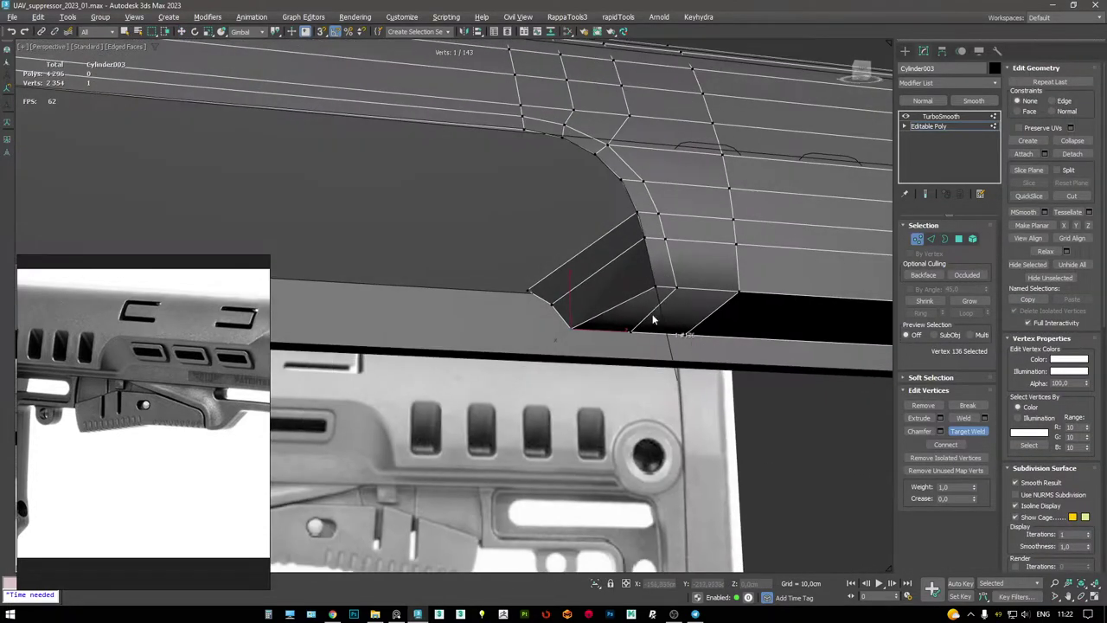
key("alt+w")
- Select underside vertex 143 and orbit to view the bottom of the corner
key("alt+w")
mouse_move(574, 326)
middle_mouse_down()
mouse_move(660, 320)
mouse_move(749, 265)
middle_mouse_up()
key("alt+w")
key("alt+w")
middle_click_drag(769, 371, 678, 274)
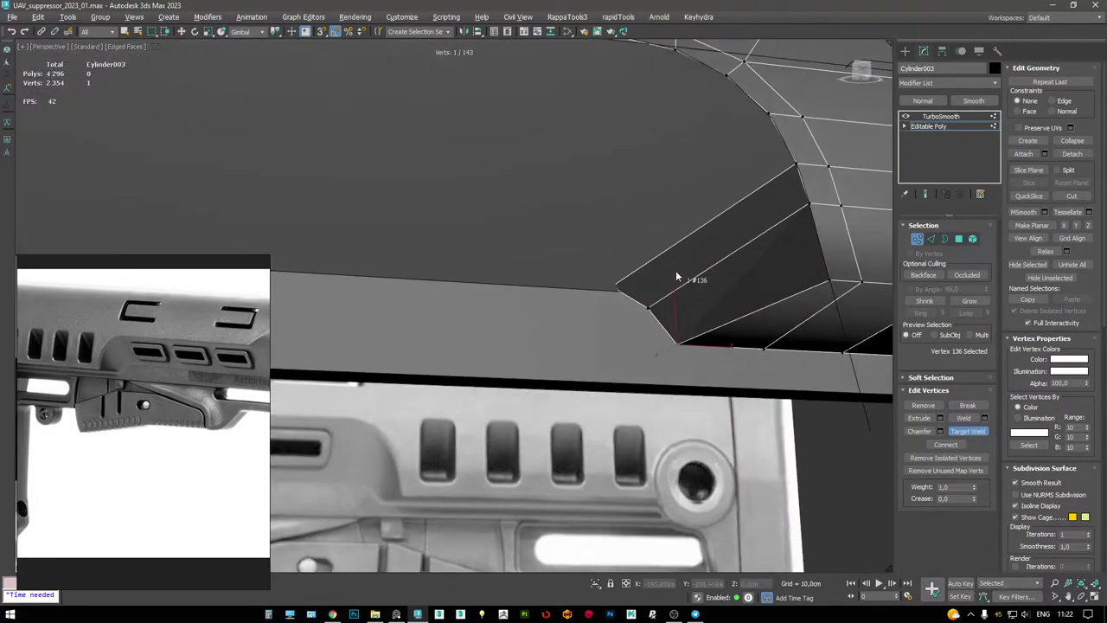
key("w")
left_click(674, 332)
scroll(605, 276, "up", 5)
middle_click_drag(588, 255, 790, 280, "alt")
scroll(649, 263, "down", 4)
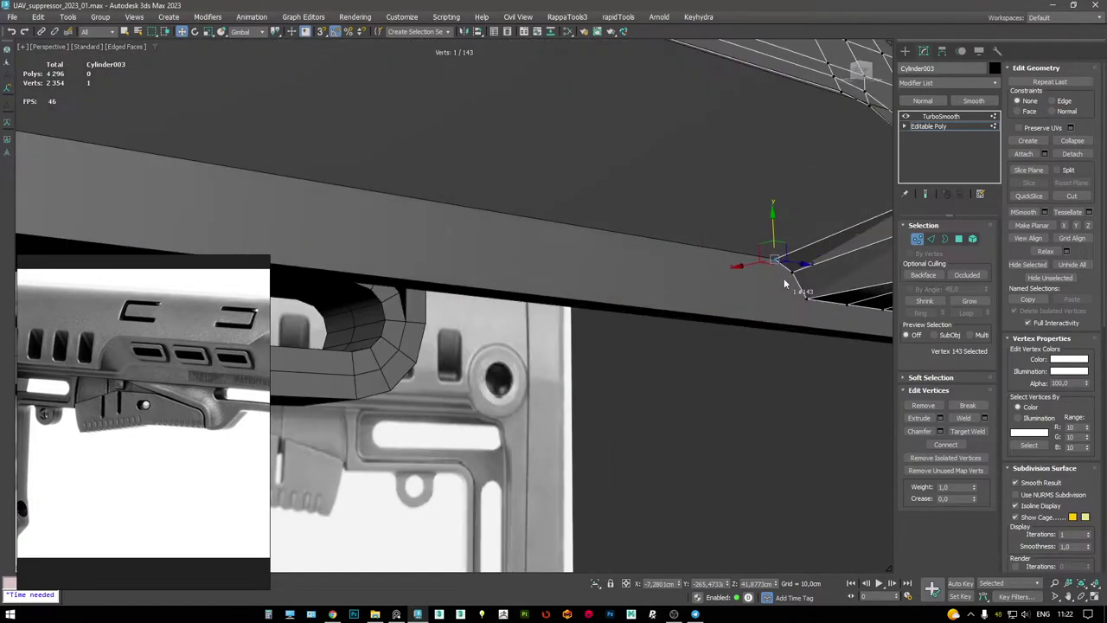
- Clone the two bottom corner edges leftward into new polygons
key("2")
left_click(803, 291)
key("alt+w")
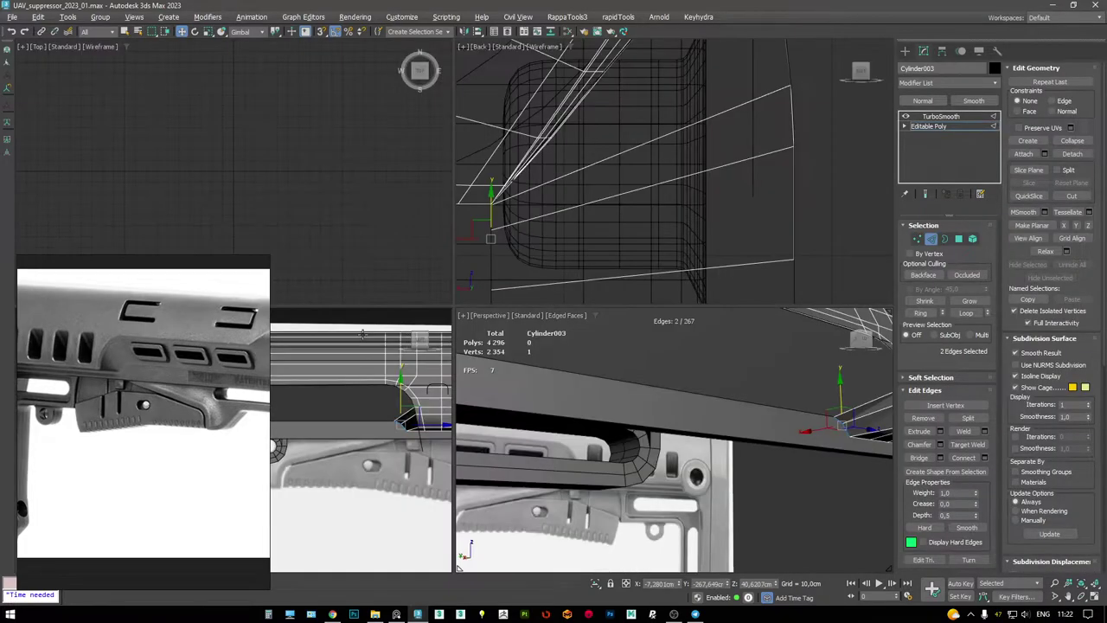
right_click(427, 341)
key("alt+w")
scroll(594, 410, "up", 2)
key("super")
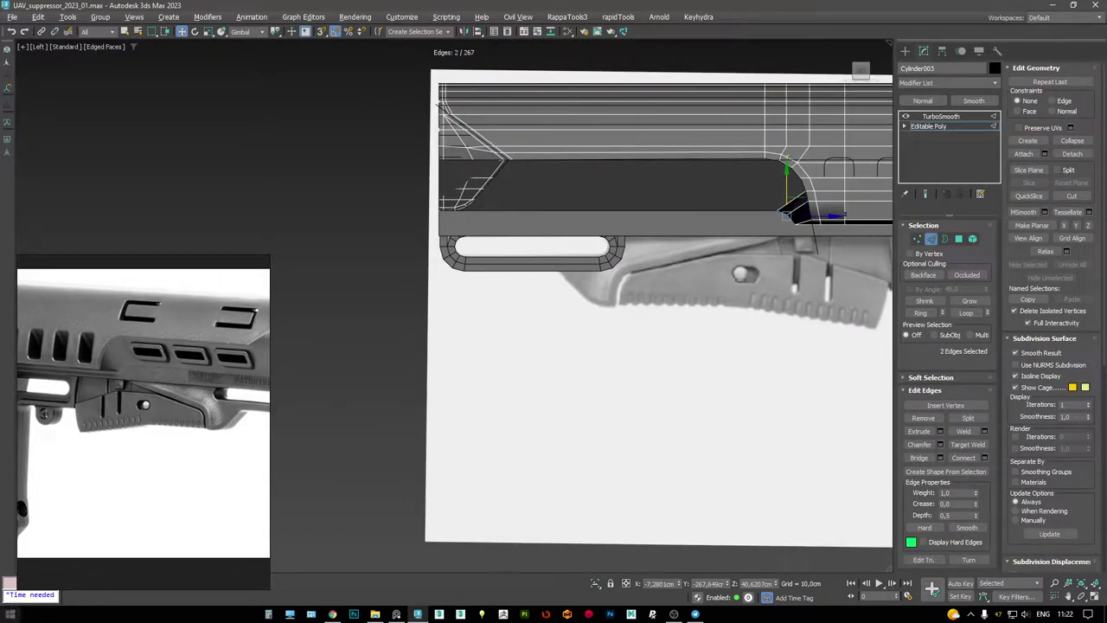
key("super")
mouse_move(694, 340)
middle_mouse_down()
mouse_move(623, 372)
mouse_move(718, 346)
middle_mouse_up()
left_click_drag(751, 267, 474, 269, "shift")
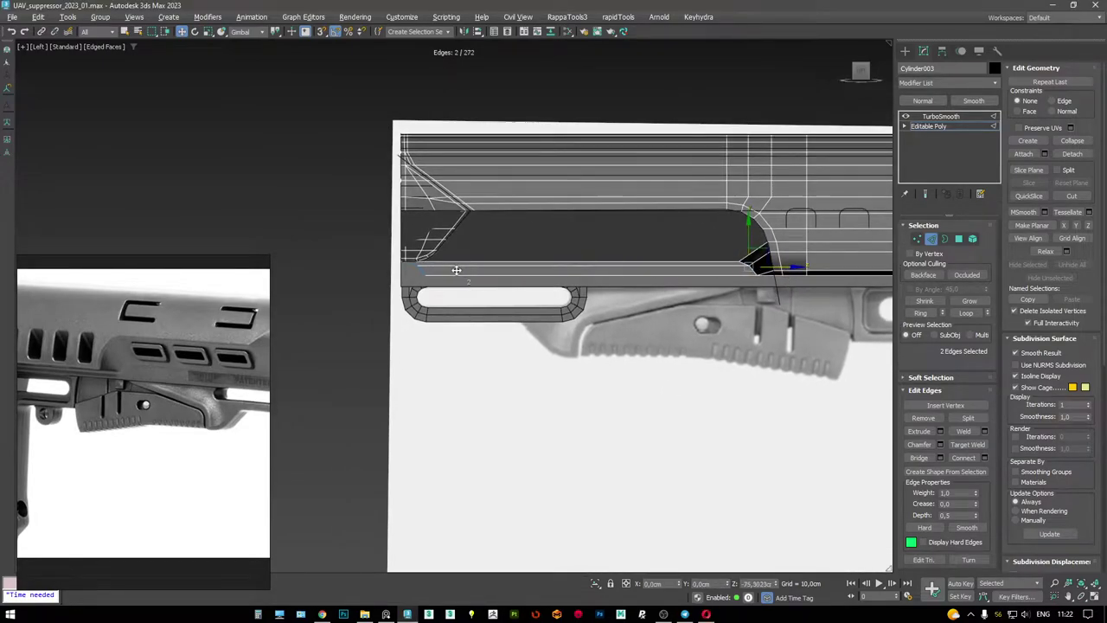
scroll(437, 269, "up", 6)
- Slide the new bottom edges further left and turn on 3D vertex snapping
key("F3")
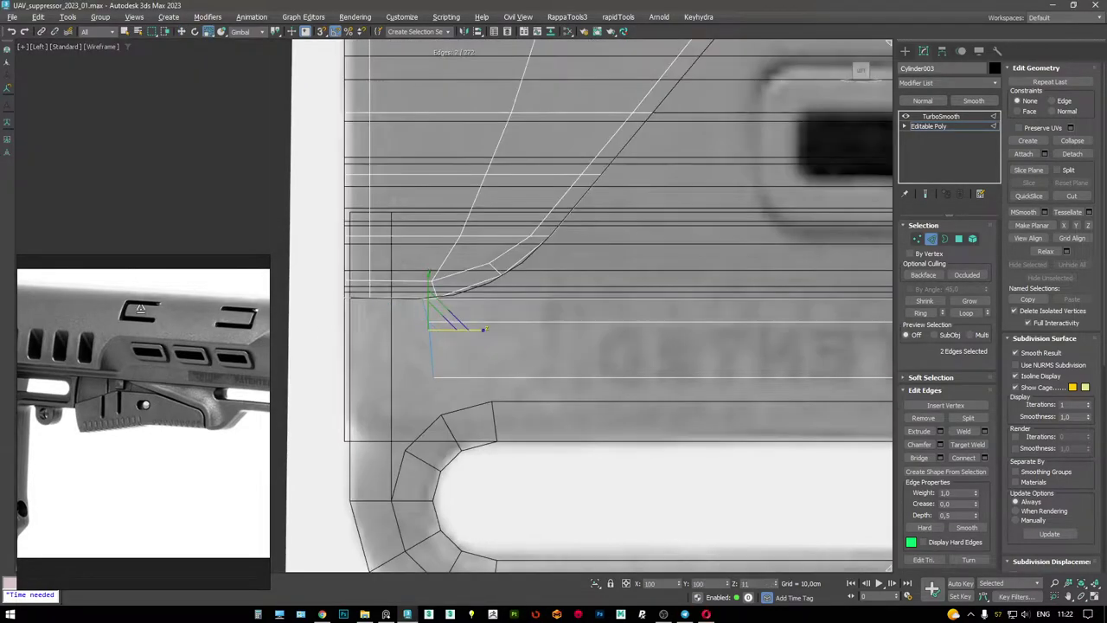
key("F3")
key("w")
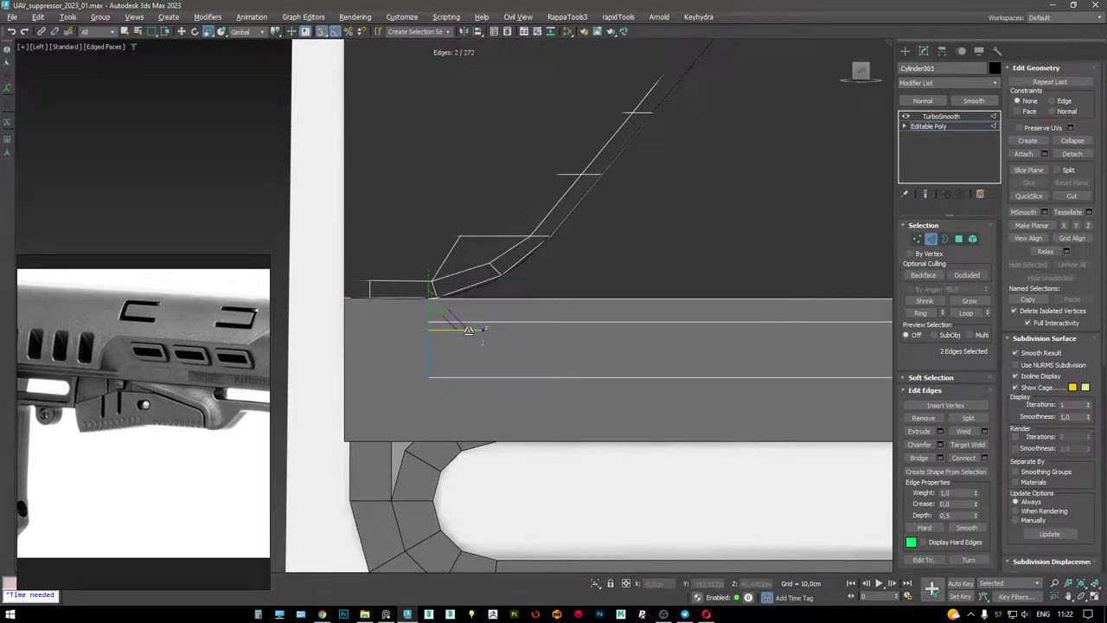
left_click_drag(469, 328, 436, 283)
key("s")
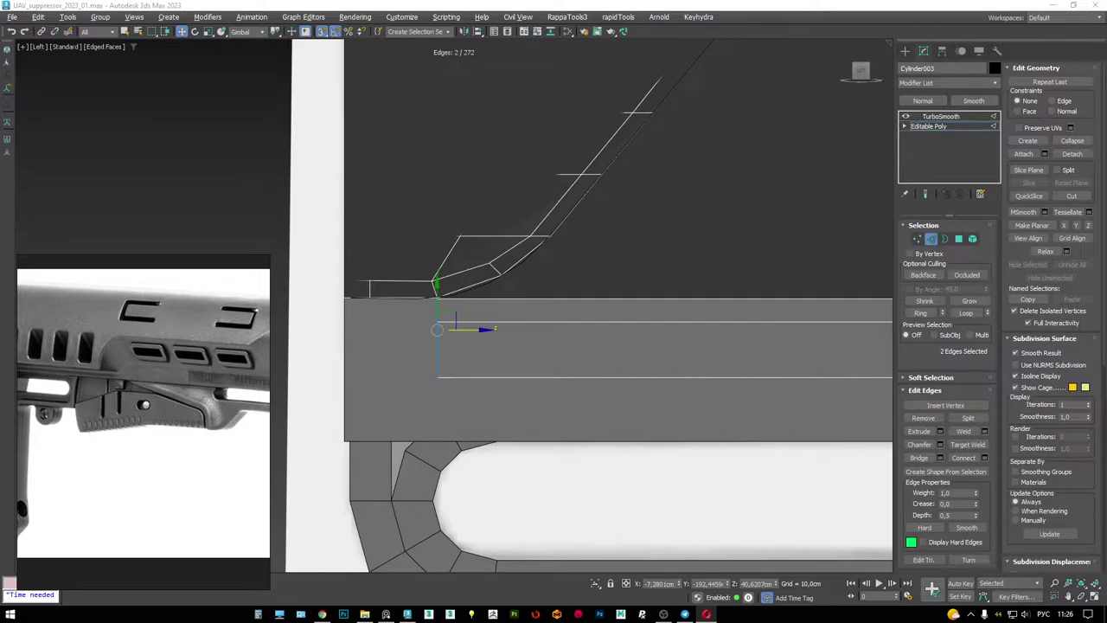
- Isolate the buttstock mesh in a maximized wireframe perspective view
middle_click_drag(507, 227, 526, 275)
key("F3")
key("alt+w")
key("alt+w")
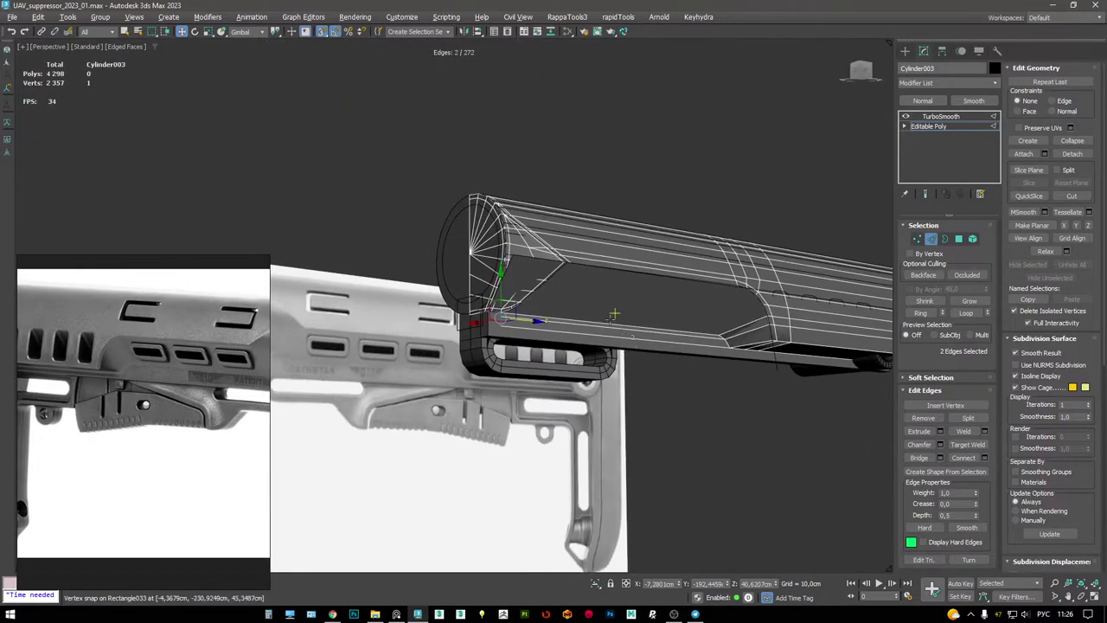
scroll(571, 286, "up", 3)
key("alt+q")
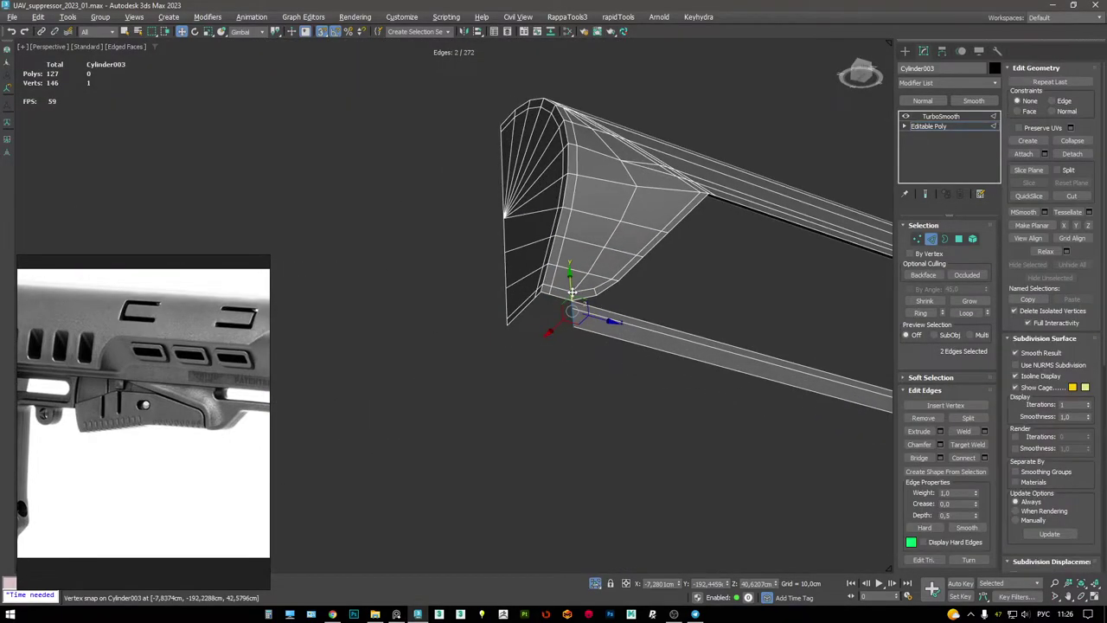
- Extrude the bottom edges in two strips onto snapped vertices, filling the lower corner
scroll(193, 385, "up", 4)
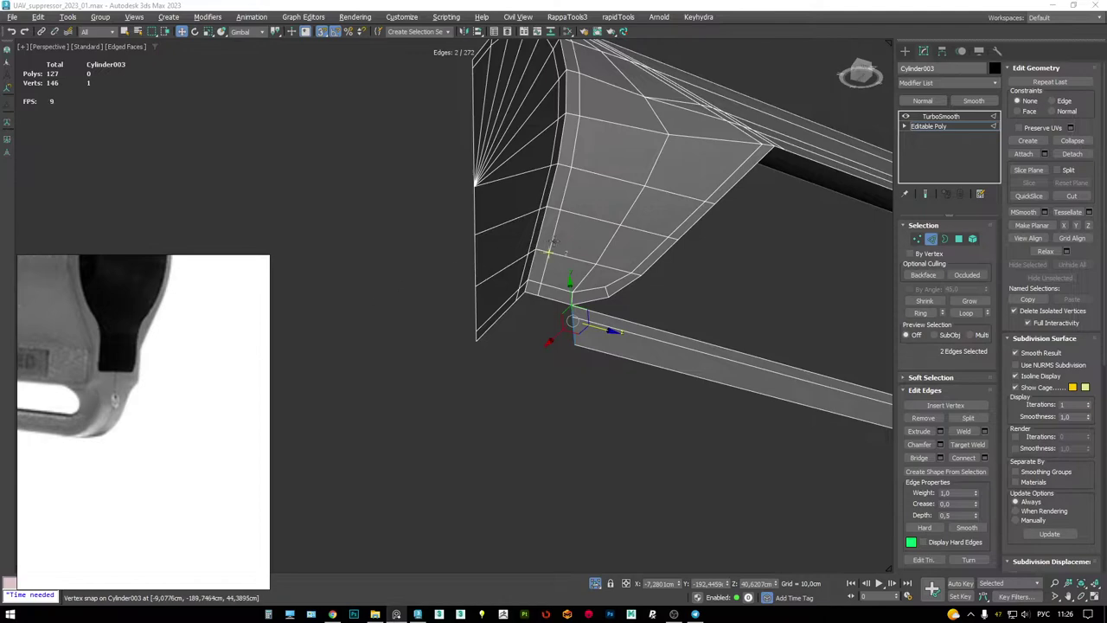
scroll(591, 284, "up", 2)
scroll(591, 282, "up", 1)
scroll(610, 385, "up", 3)
scroll(610, 385, "down", 4)
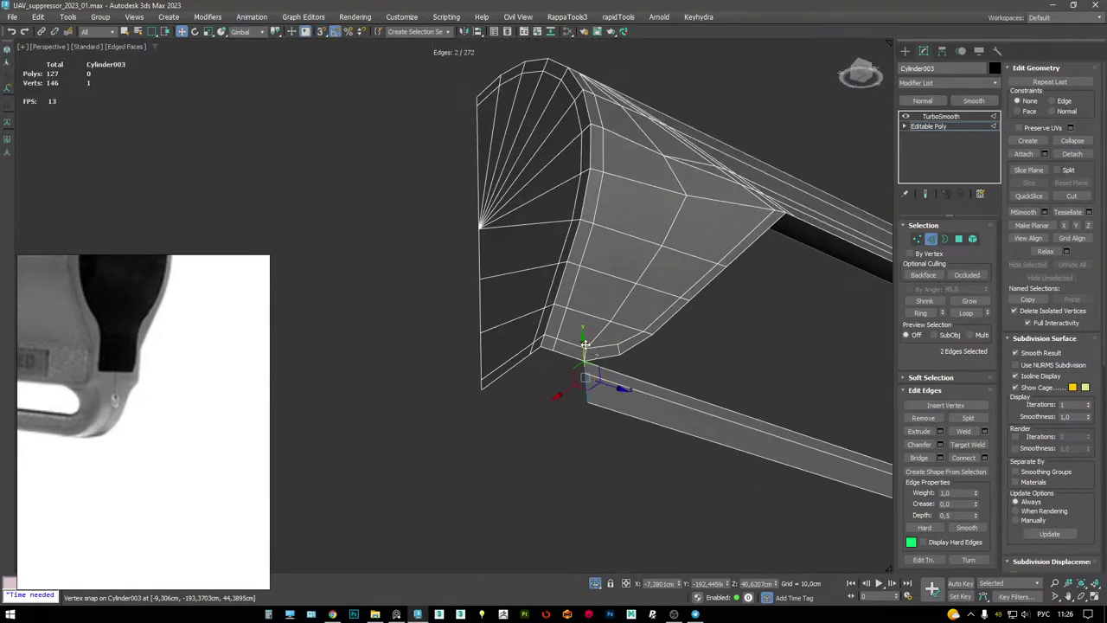
scroll(596, 348, "up", 2)
left_click_drag(592, 399, 515, 360, "shift")
middle_click_drag(515, 361, 516, 372, "alt")
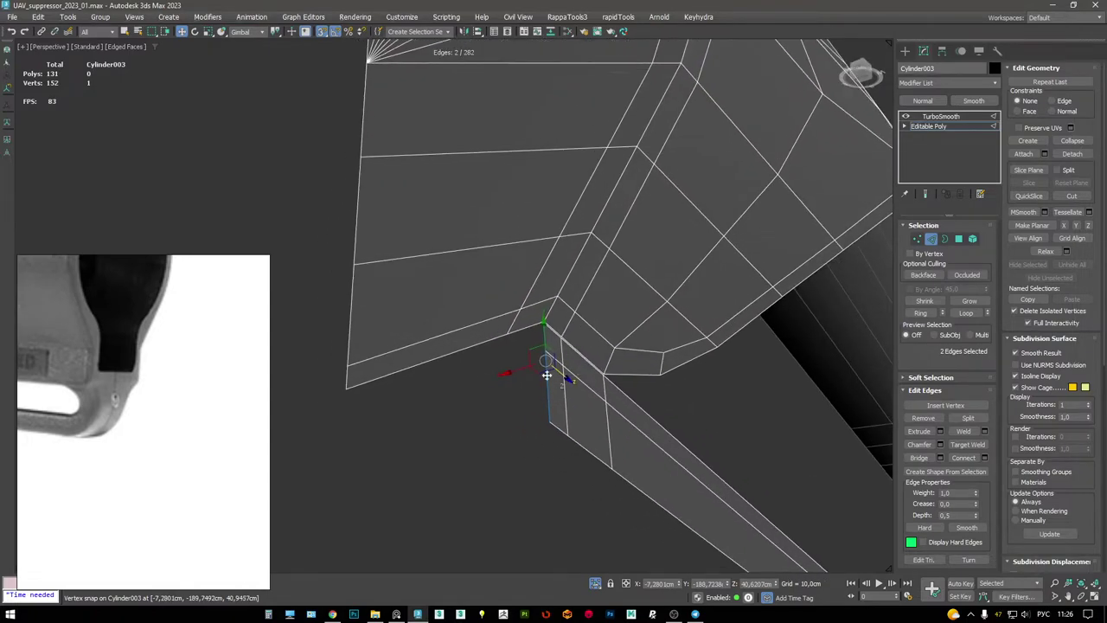
left_click_drag(516, 372, 352, 396, "shift")
- Merge loose vertex 149 onto its neighbouring vertex
key("1")
scroll(370, 398, "up", 5)
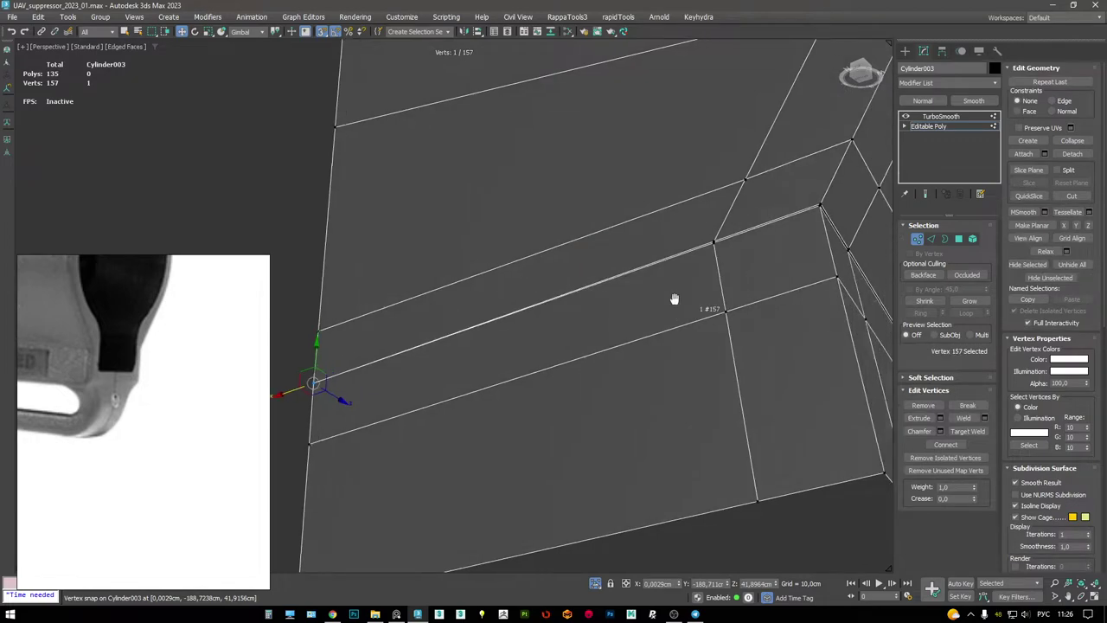
middle_click_drag(582, 266, 596, 235)
left_click(630, 250)
left_click_drag(641, 252, 680, 302)
middle_click_drag(704, 317, 608, 306)
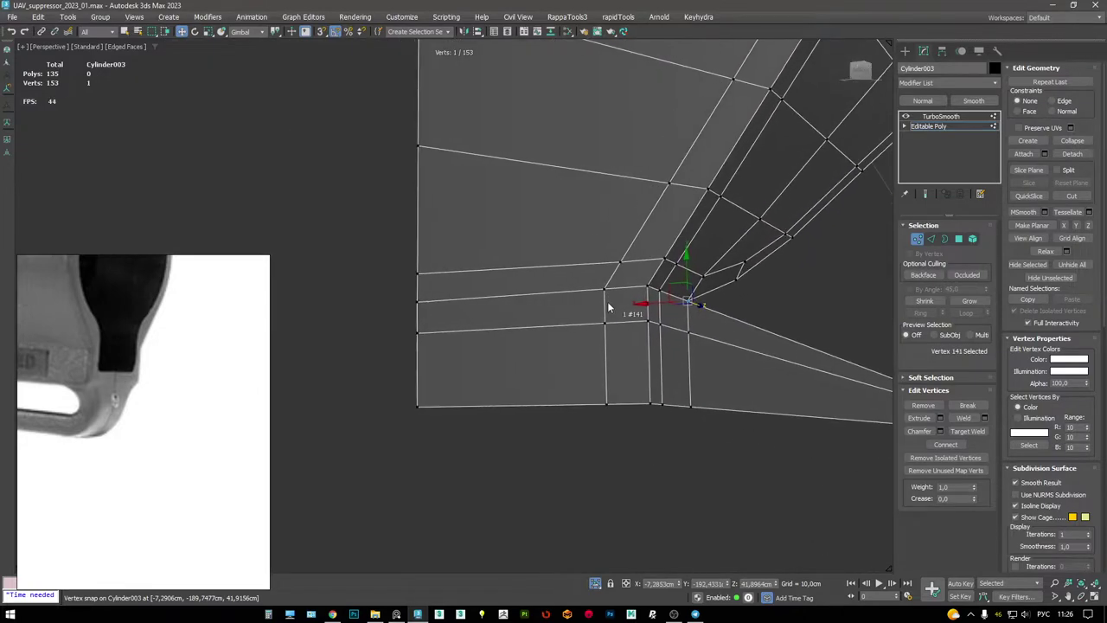
key("F3")
- Select the end-cap vertices, then the edge loop around the end cap
left_click_drag(390, 279, 444, 287)
left_click(420, 146)
middle_click_drag(435, 153, 618, 377)
scroll(510, 286, "up", 5)
key("2")
double_click(618, 230)
double_click(583, 527, "ctrl")
middle_click_drag(583, 527, 640, 450, "alt")
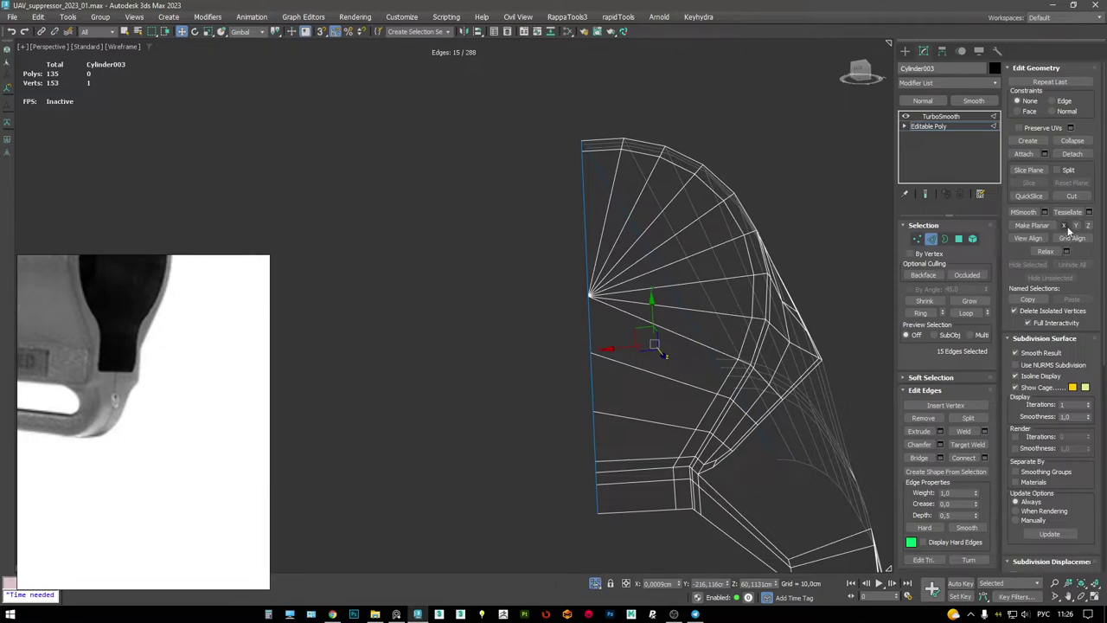
- Check the smoothed stock at the TurboSmooth level
left_click(944, 124)
left_click(942, 116)
middle_click_drag(638, 202, 596, 287, "alt")
key("F3")
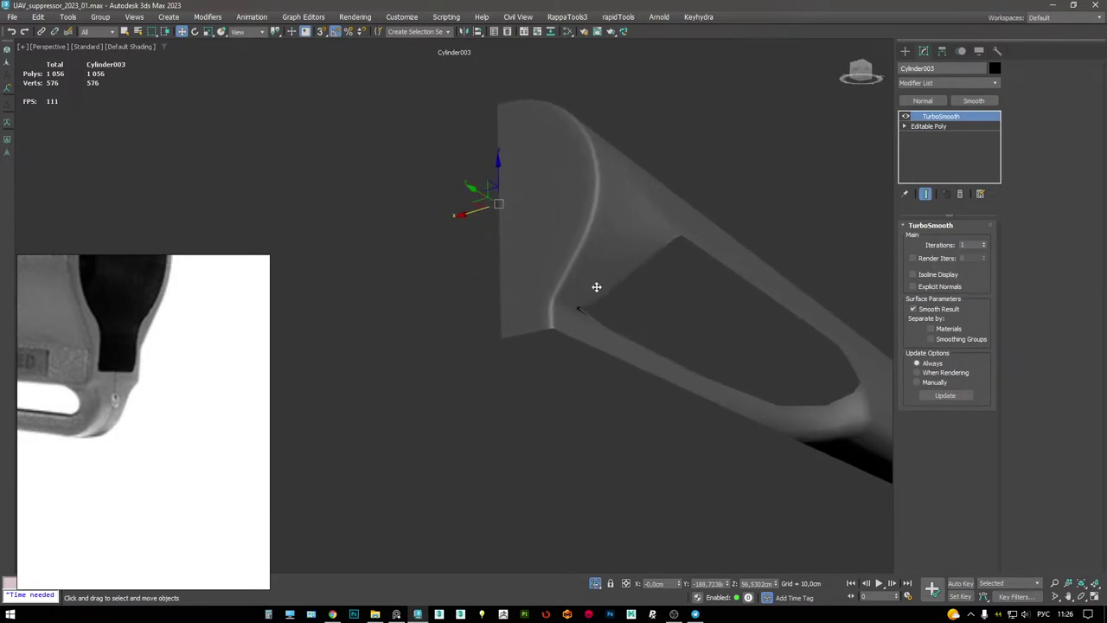
- Add a Symmetry modifier mirroring across X with the flip enabled, shown with edged faces
left_click(940, 126)
right_click(588, 178)
left_click(623, 173)
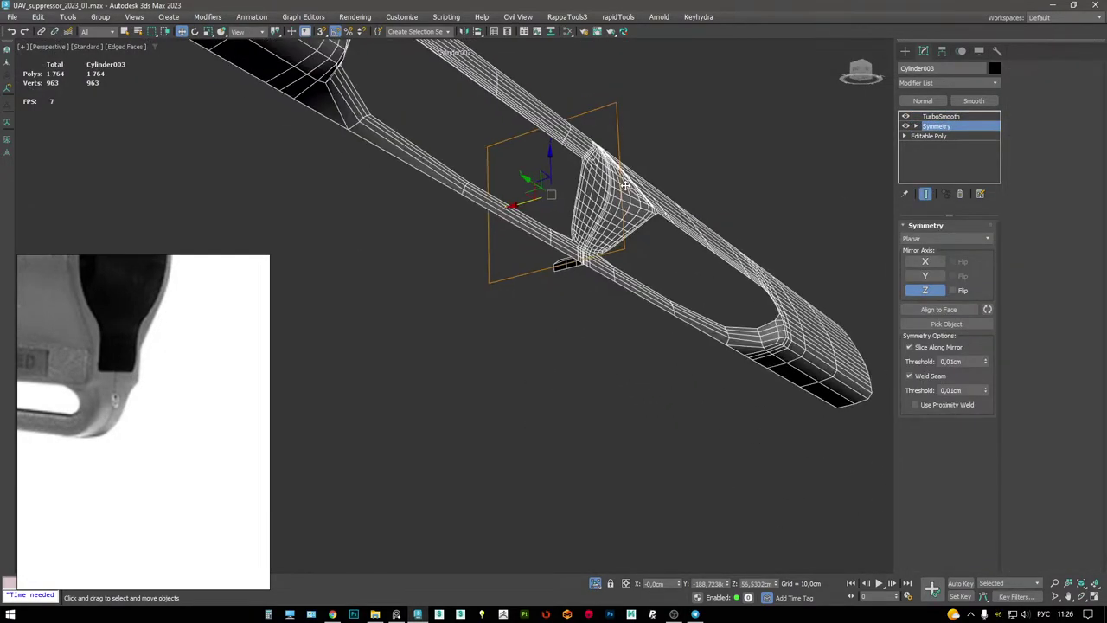
left_click(932, 276)
left_click(925, 261)
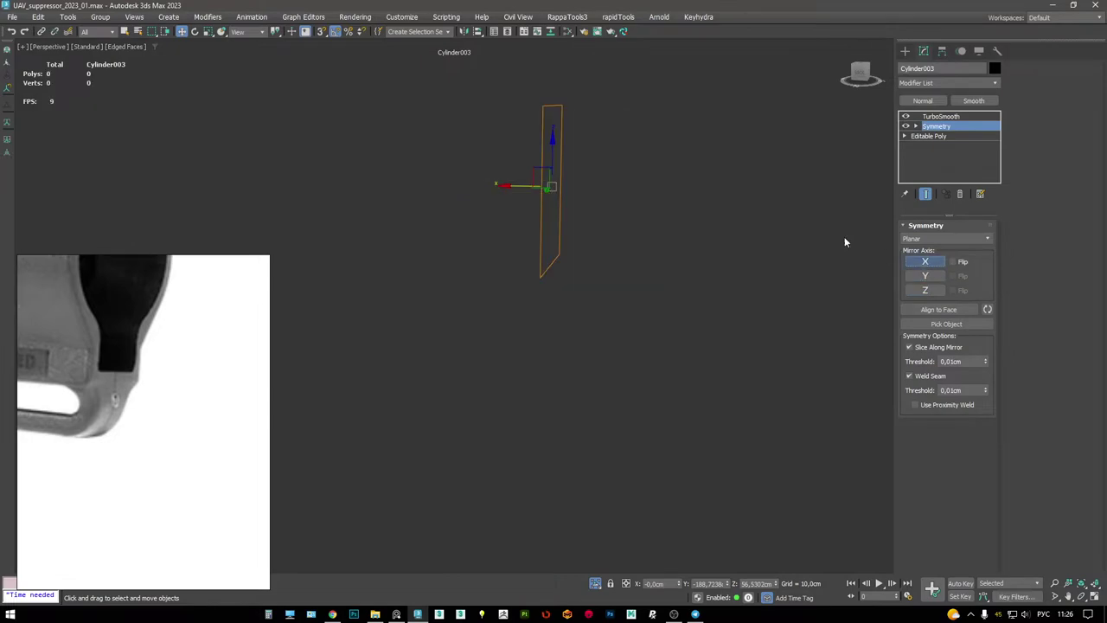
left_click(952, 261)
mouse_move(606, 208)
middle_mouse_down("alt")
mouse_move(670, 188)
mouse_move(504, 207)
mouse_move(527, 151)
mouse_move(562, 129)
middle_mouse_up("alt")
key("F3")
key("F4")
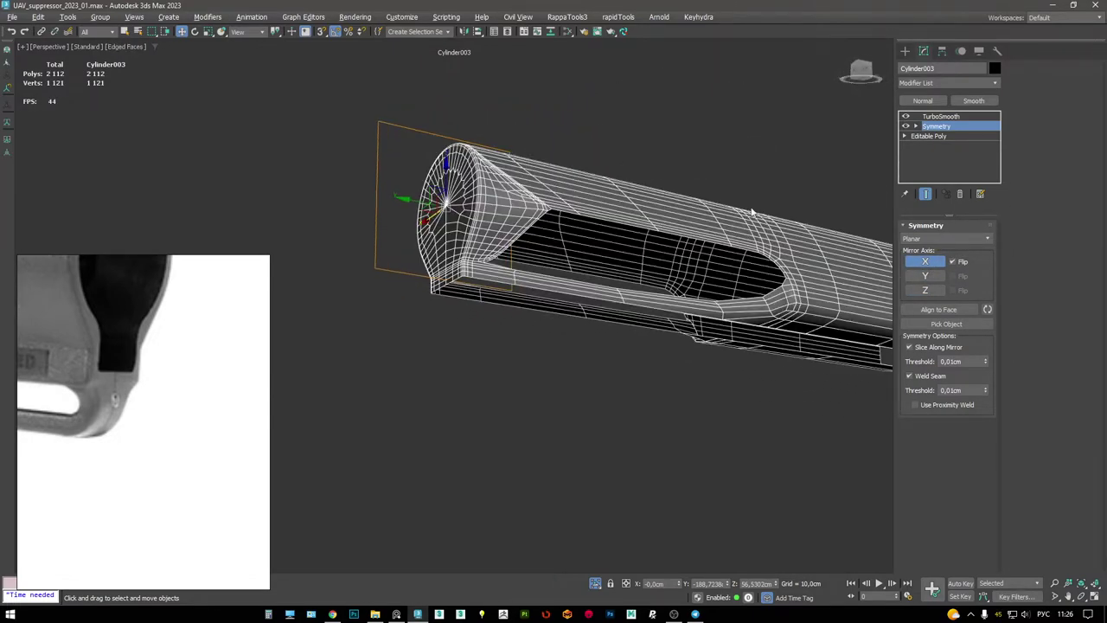
- Select the bottom edge loop beside the cutout corner and switch to Border mode
scroll(822, 200, "up", 5)
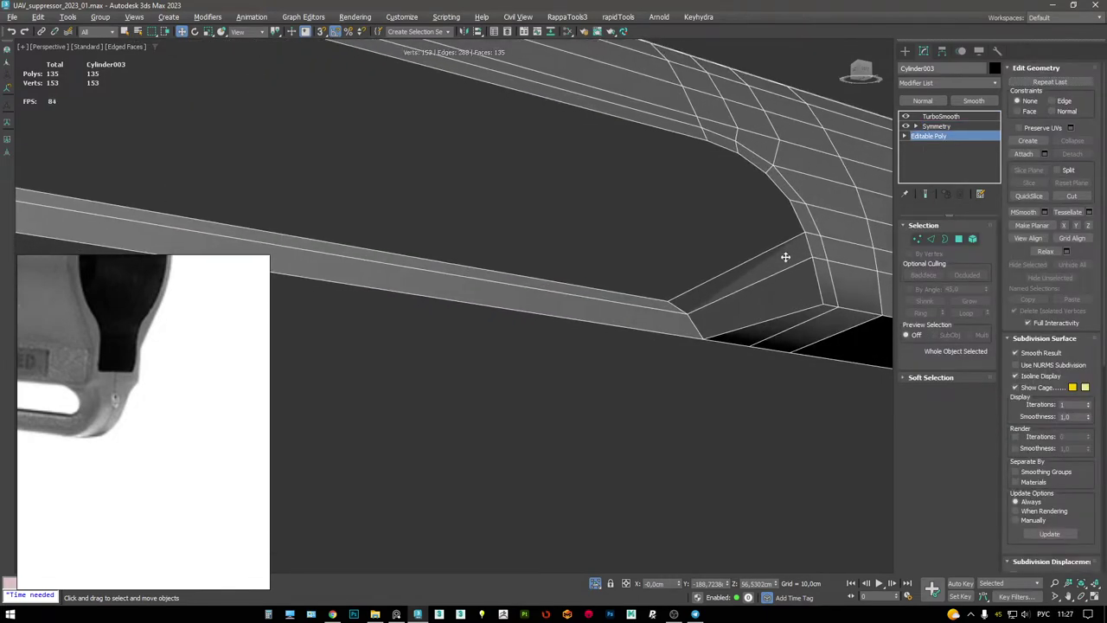
scroll(220, 387, "down", 3)
scroll(130, 373, "up", 4)
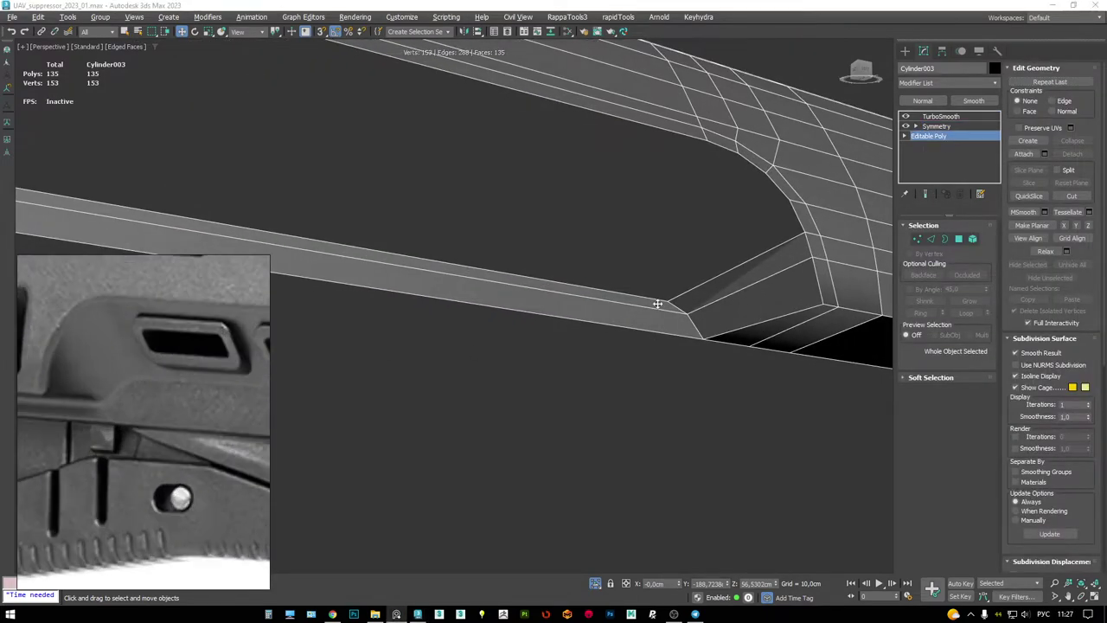
scroll(709, 304, "down", 2)
middle_click_drag(696, 314, 711, 300, "alt")
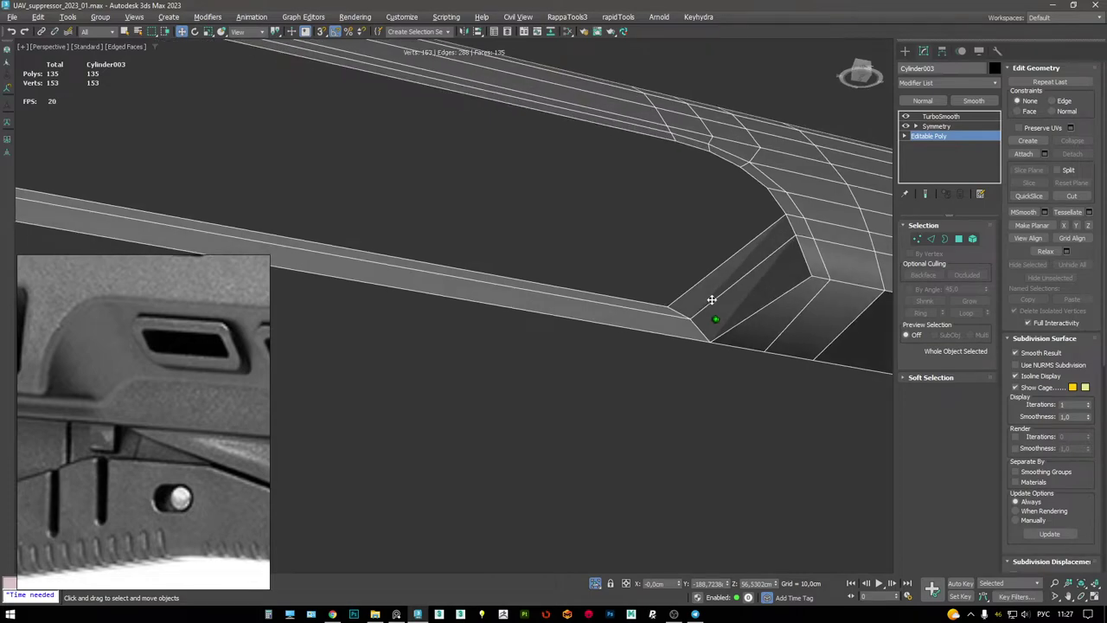
key("2")
left_click(714, 344)
double_click(677, 338)
middle_click_drag(677, 339, 524, 304, "alt")
scroll(727, 251, "down", 3)
scroll(719, 243, "up", 3)
key("3")
- Select the open bottom edges on the stock's underside and switch to a four-viewport layout
key("2")
key("F3")
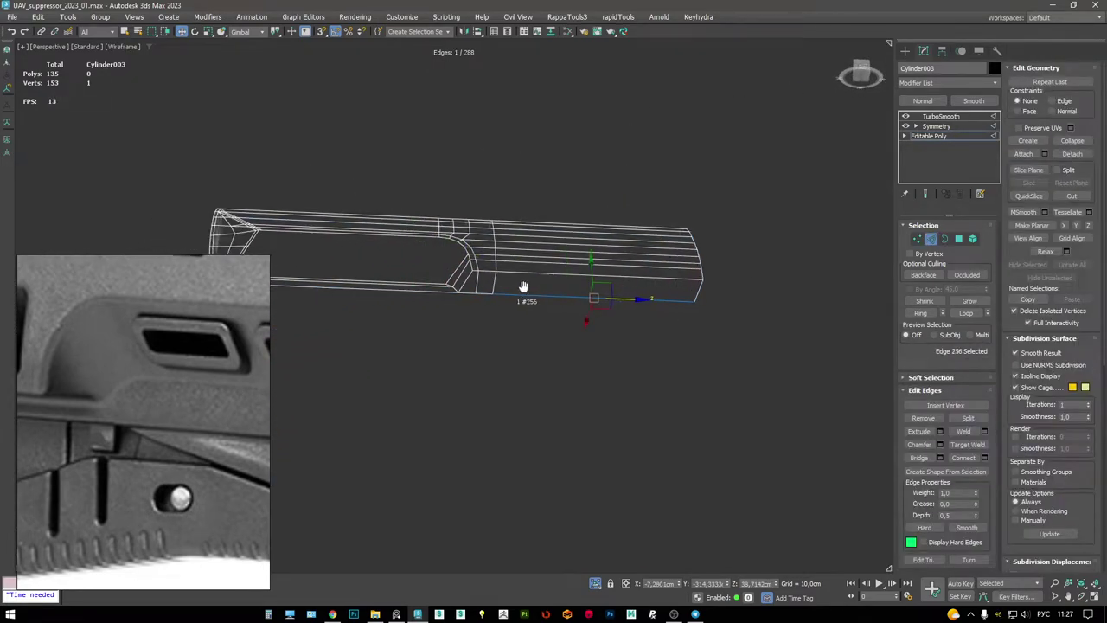
scroll(525, 304, "up", 3)
left_click(606, 279)
mouse_move(594, 279)
middle_mouse_down("alt")
mouse_move(529, 259)
mouse_move(548, 230)
middle_mouse_up("alt")
key("F3")
left_click(547, 242, "ctrl")
scroll(548, 241, "down", 4)
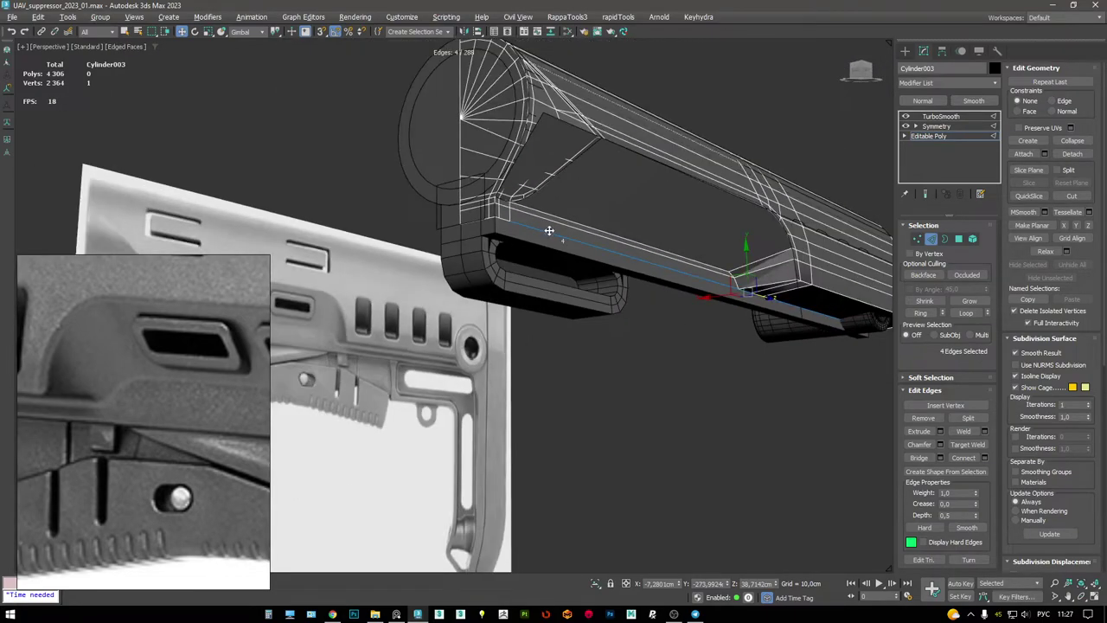
key("alt+w")
key("alt+w")
middle_click_drag(735, 331, 671, 201, "alt")
scroll(167, 404, "down", 5)
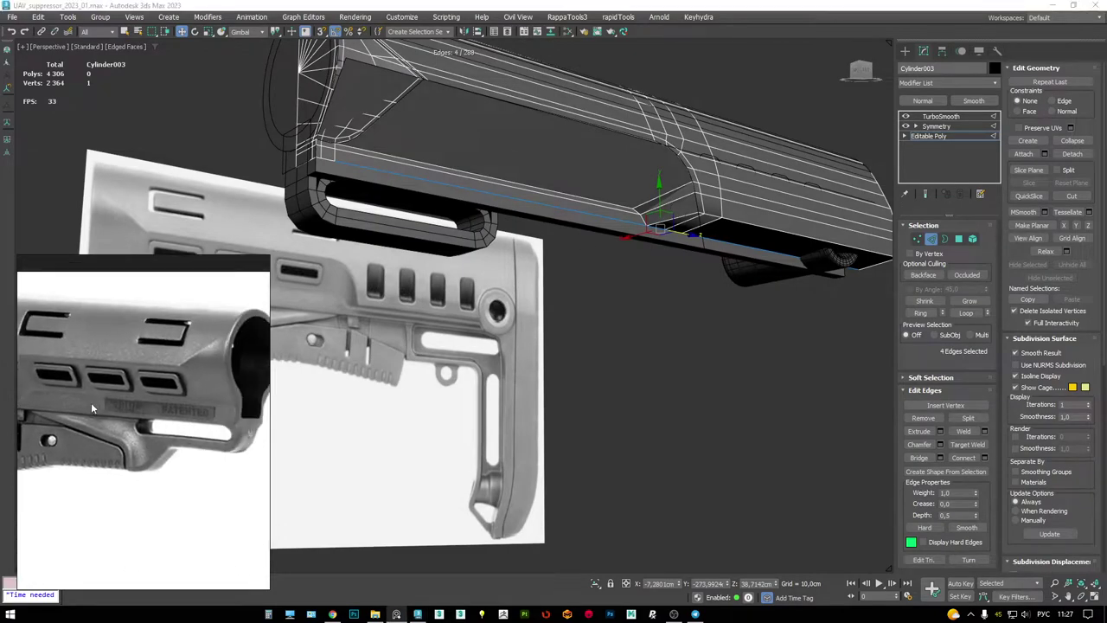
scroll(720, 241, "up", 3)
scroll(611, 223, "up", 1)
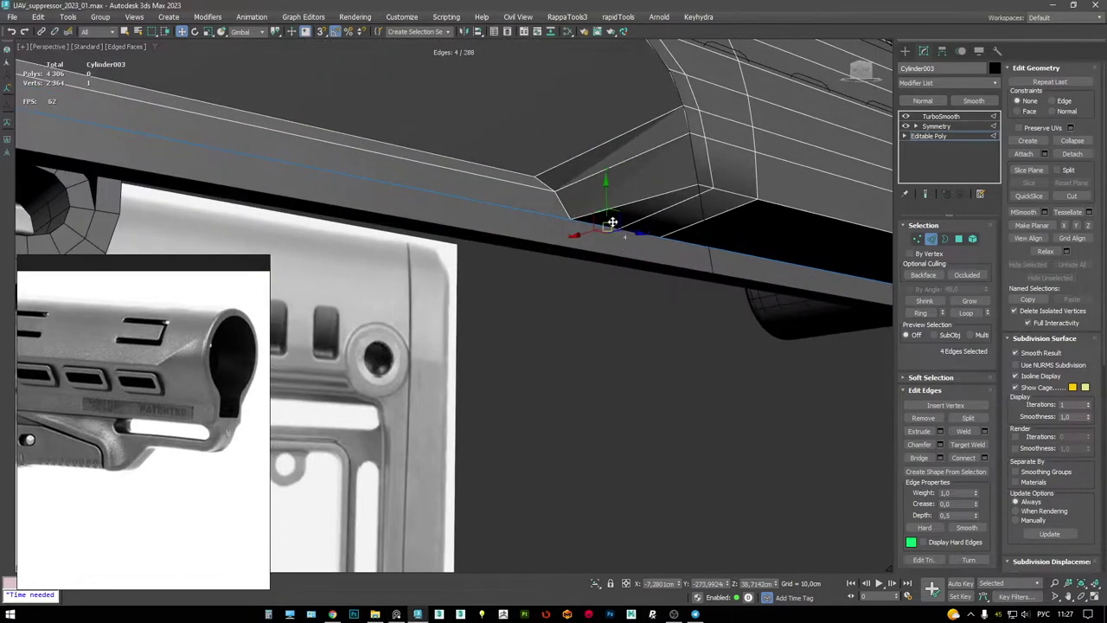
- Shift-drag the selected rail edges into new faces and vertex-snap them onto vertices further left
mouse_move(606, 196)
left_mouse_down("shift")
mouse_move(641, 247)
mouse_move(717, 277)
mouse_move(715, 258)
left_mouse_up("shift")
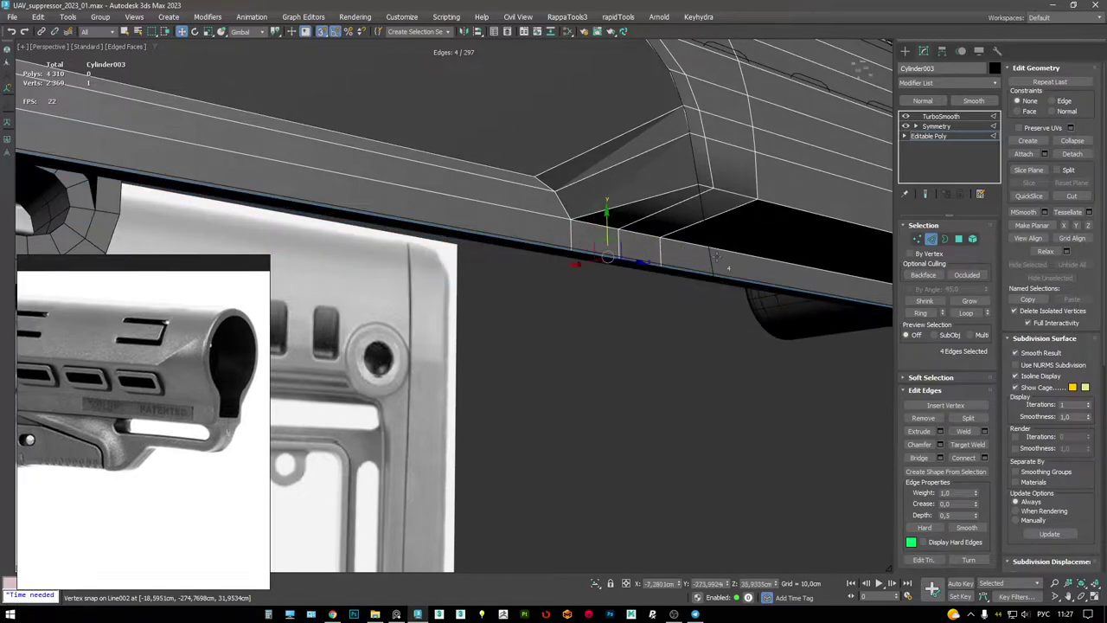
scroll(632, 241, "up", 2)
left_click_drag(623, 228, 617, 226)
scroll(616, 226, "down", 5)
middle_click_drag(616, 225, 655, 255, "alt")
scroll(588, 251, "up", 6)
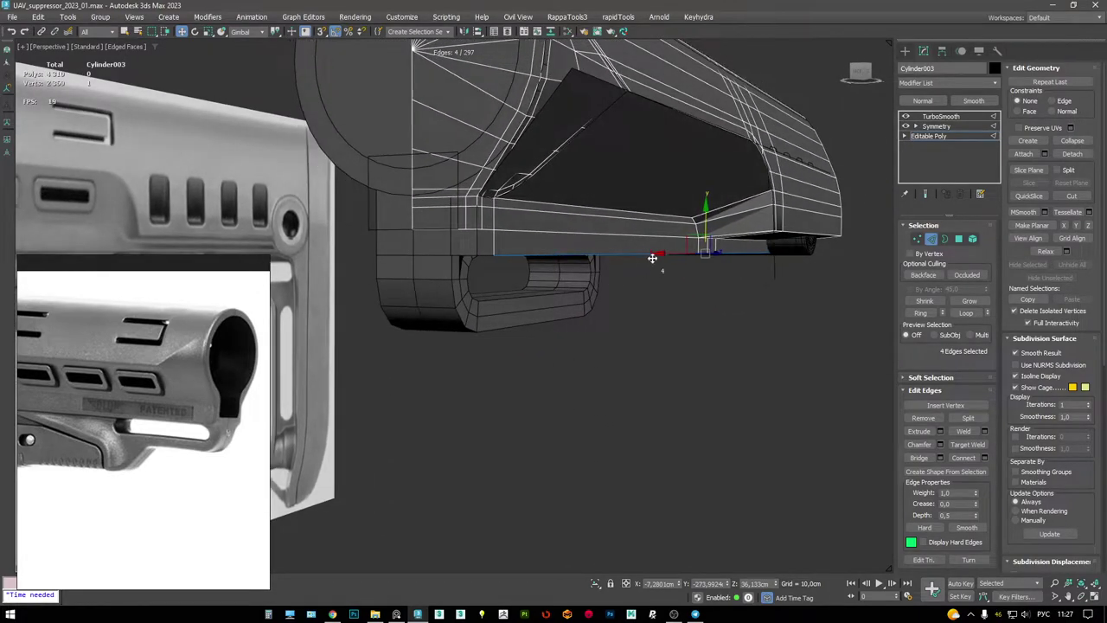
scroll(693, 242, "up", 4)
left_click_drag(715, 223, 289, 254)
scroll(289, 254, "up", 2)
left_click_drag(763, 217, 342, 238)
mouse_move(524, 238)
middle_mouse_down("alt")
mouse_move(541, 234)
mouse_move(514, 224)
middle_mouse_up("alt")
- Clone the eight selected edges into new faces along the rail
key("F3")
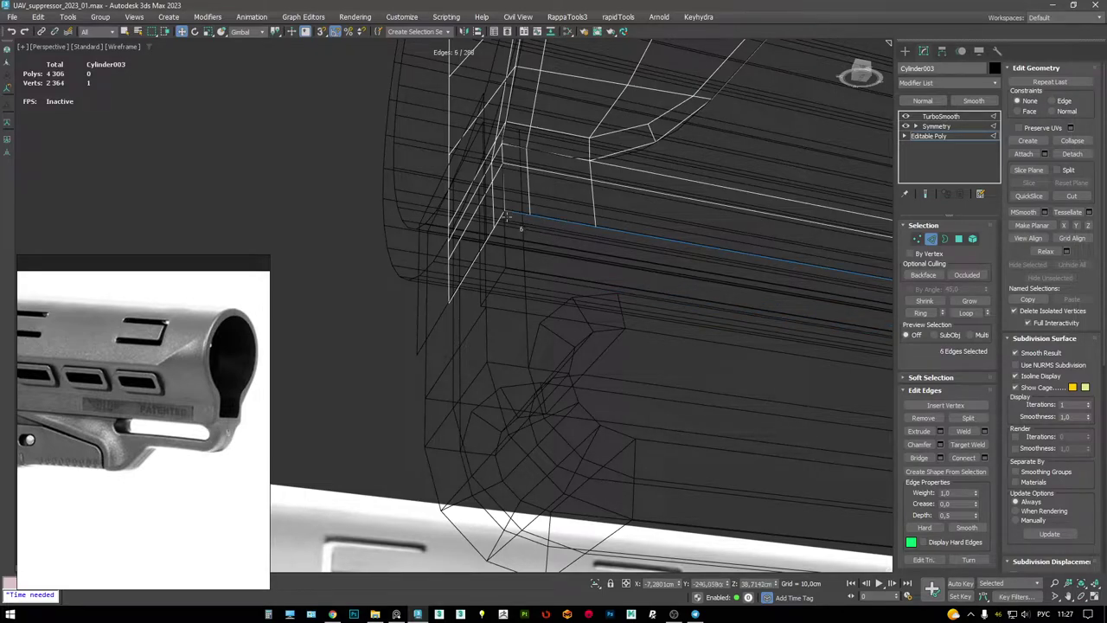
key("F3")
mouse_move(483, 234)
middle_mouse_down("alt")
mouse_move(412, 217)
mouse_move(536, 266)
mouse_move(667, 275)
middle_mouse_up("alt")
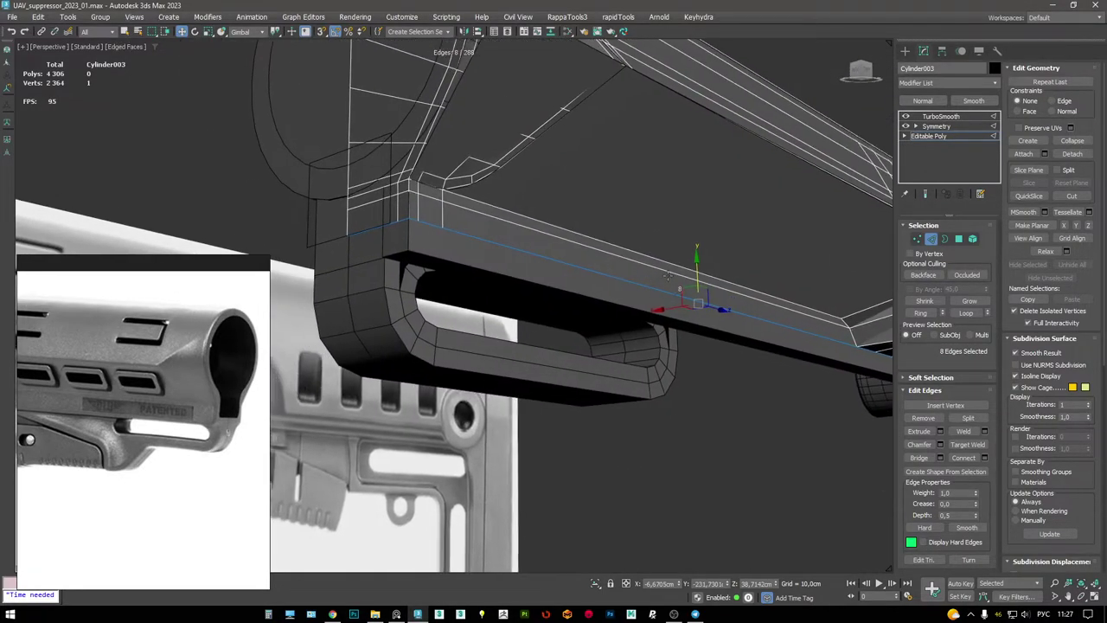
left_click_drag(697, 267, 699, 275, "shift")
scroll(486, 223, "down", 5)
middle_click_drag(486, 223, 662, 315, "alt")
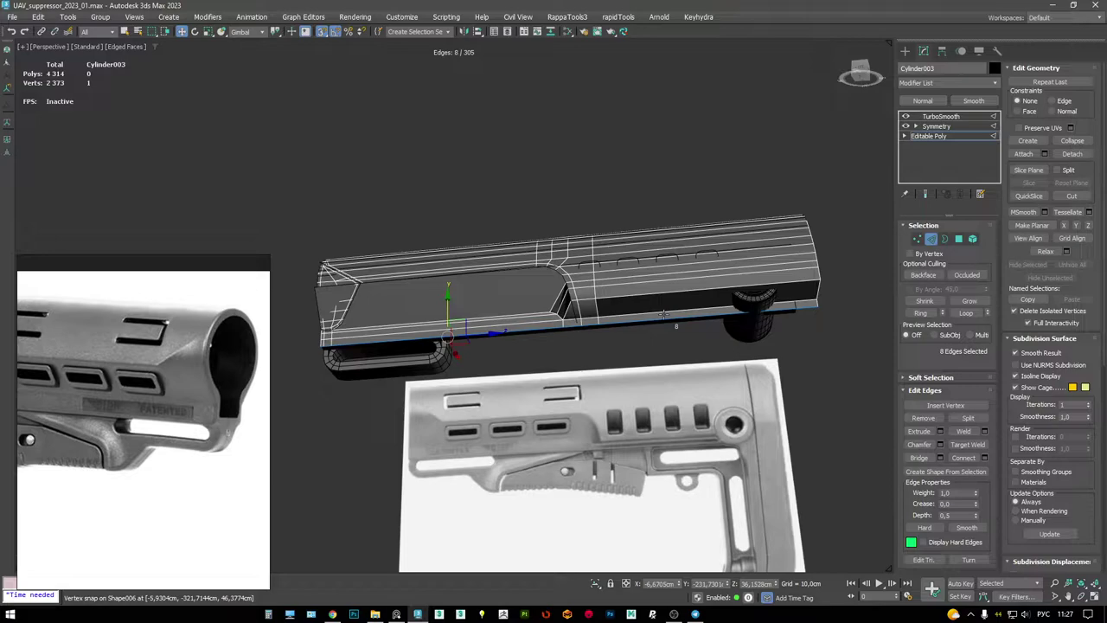
middle_click_drag(451, 318, 537, 320, "alt")
scroll(640, 316, "up", 5)
scroll(674, 281, "down", 3)
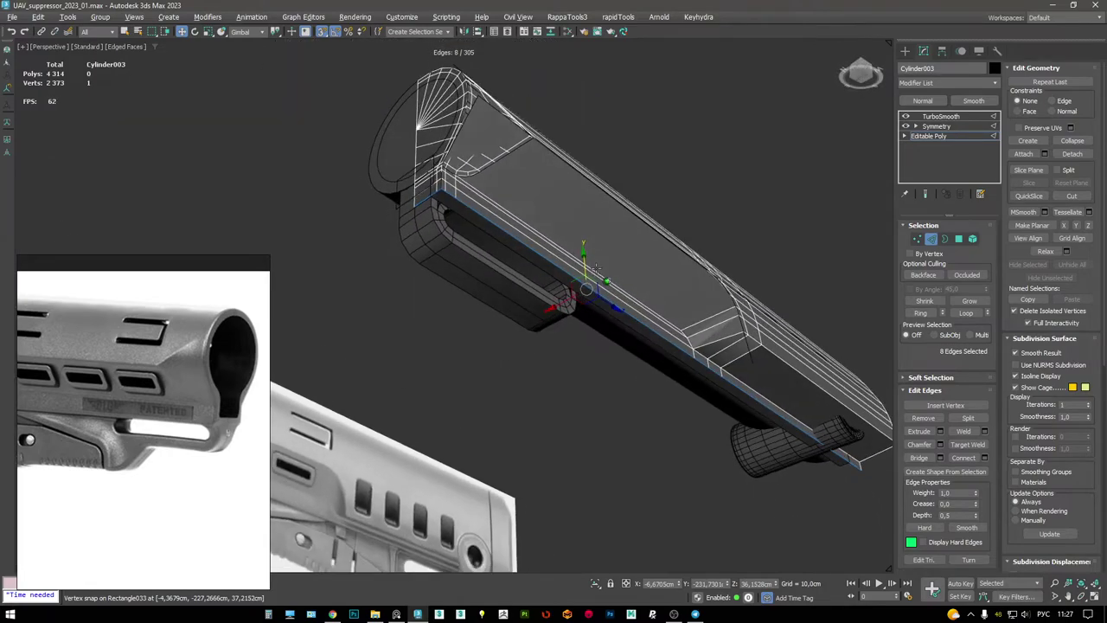
middle_click_drag(402, 343, 554, 242, "alt")
key("F3")
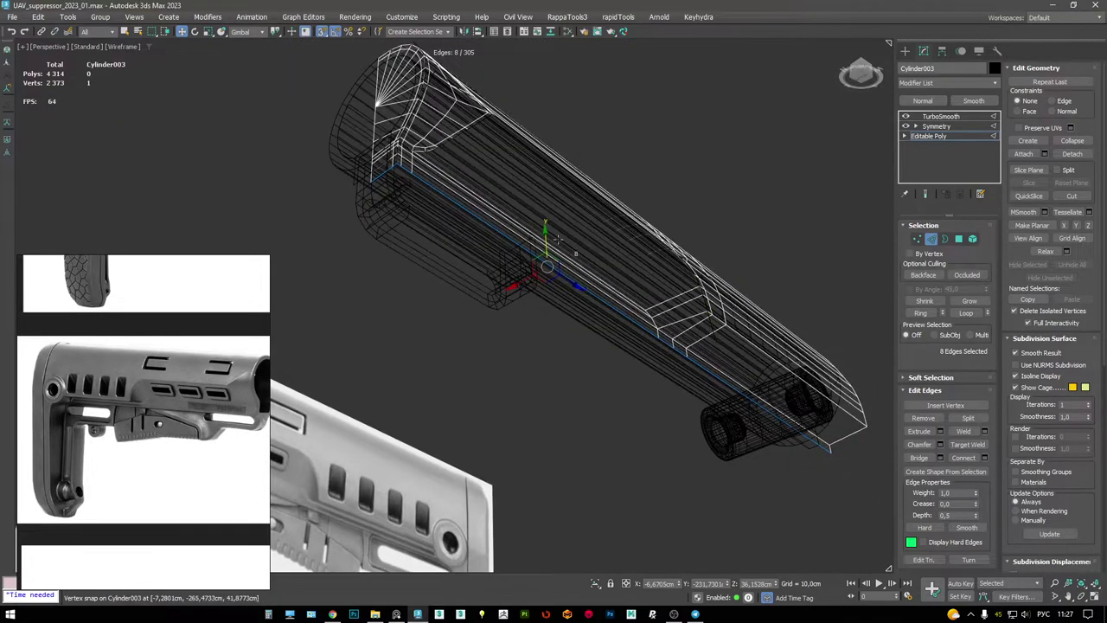
scroll(406, 183, "up", 5)
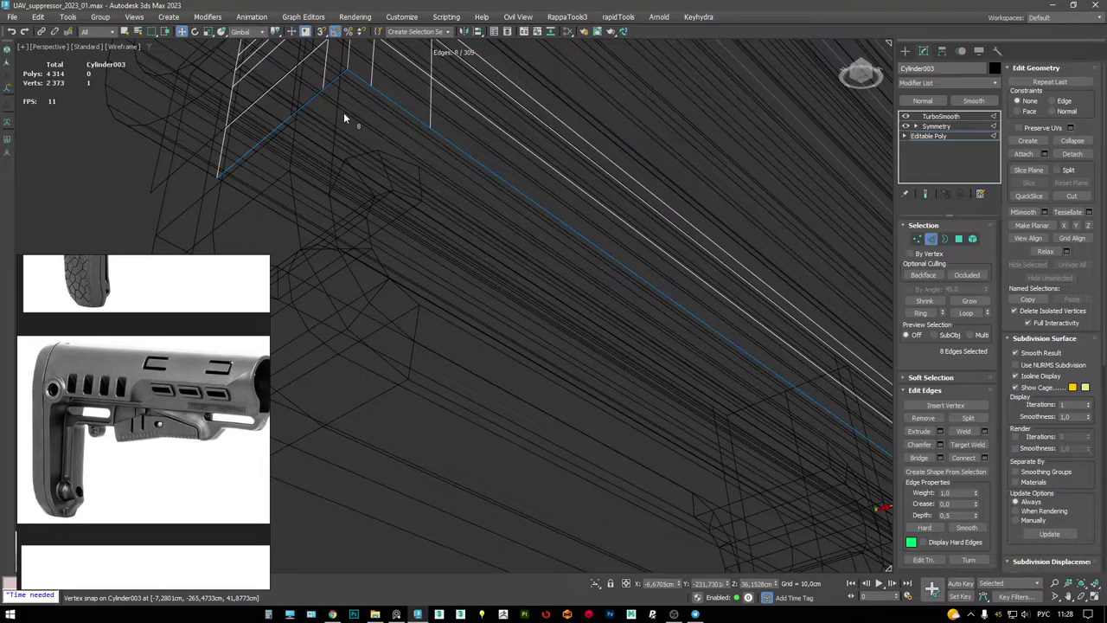
scroll(423, 234, "down", 5)
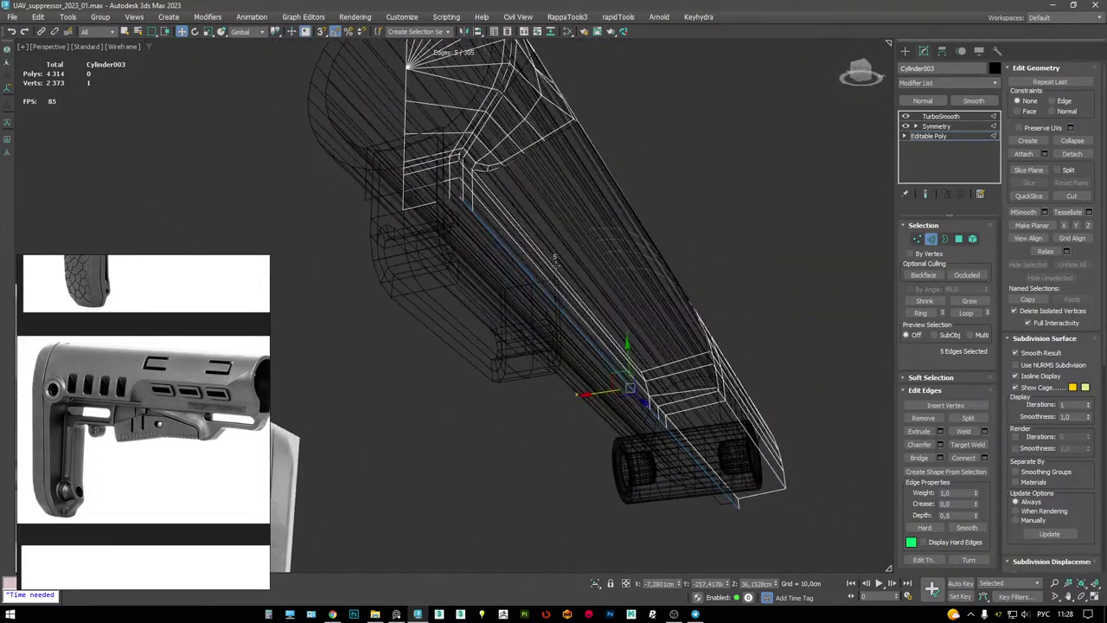
key("F3")
scroll(653, 365, "down", 2)
scroll(653, 365, "up", 2)
- Extend the five edges into further polygons snapped to a vertex
mouse_move(653, 365)
left_mouse_down("shift")
mouse_move(597, 406)
mouse_move(551, 191)
left_mouse_up("shift")
left_click_drag(635, 367, 524, 189, "shift")
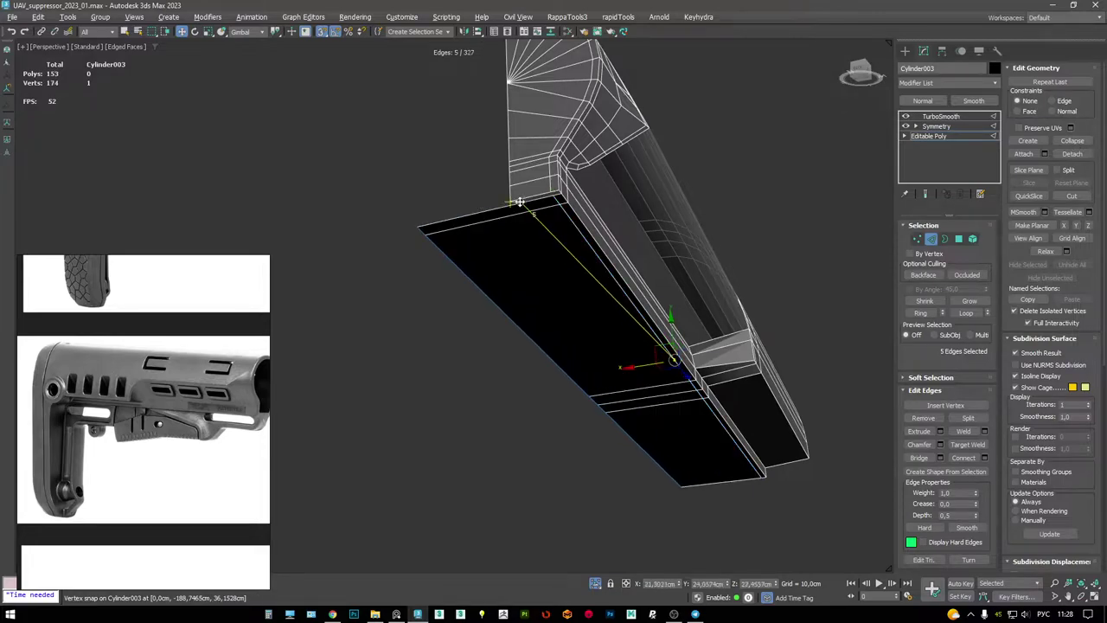
scroll(523, 189, "up", 3)
middle_click_drag(556, 180, 666, 290, "alt")
- Insert a lengthwise Swift Loop near the cutout corner and select its corner edges
key("alt+q")
scroll(455, 208, "down", 3)
scroll(455, 225, "up", 4)
left_click(494, 252)
key("w")
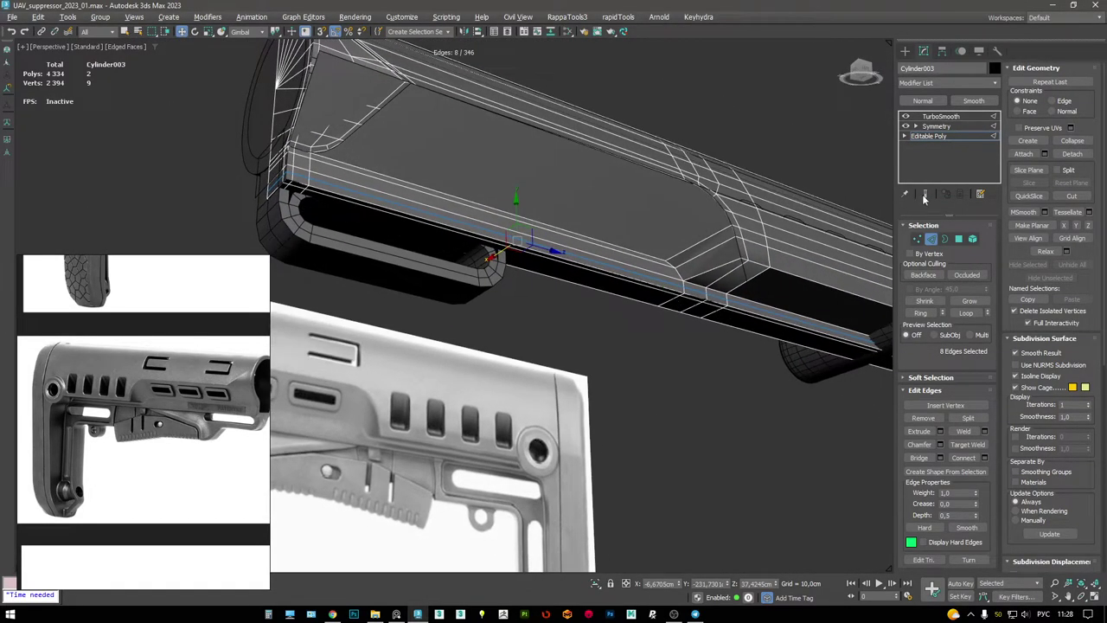
scroll(216, 370, "up", 3)
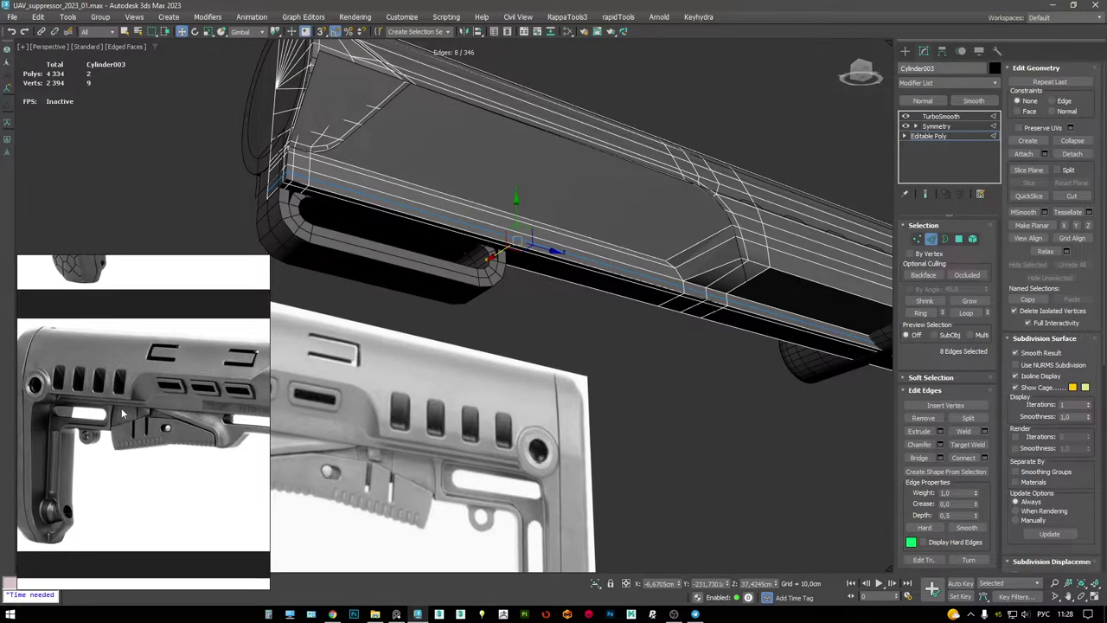
scroll(666, 218, "up", 5)
left_click(626, 244)
middle_click_drag(626, 245, 650, 275, "alt")
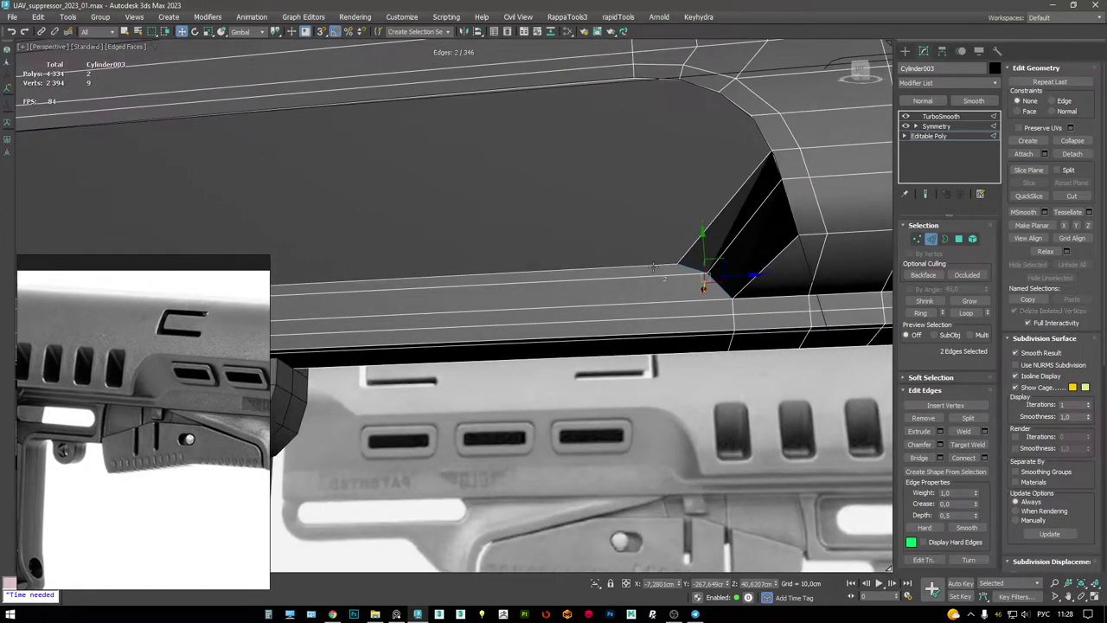
- Select the cutout corner vertex and a nearby edge to inspect the corner topology
key("1")
key("shift+alt+w")
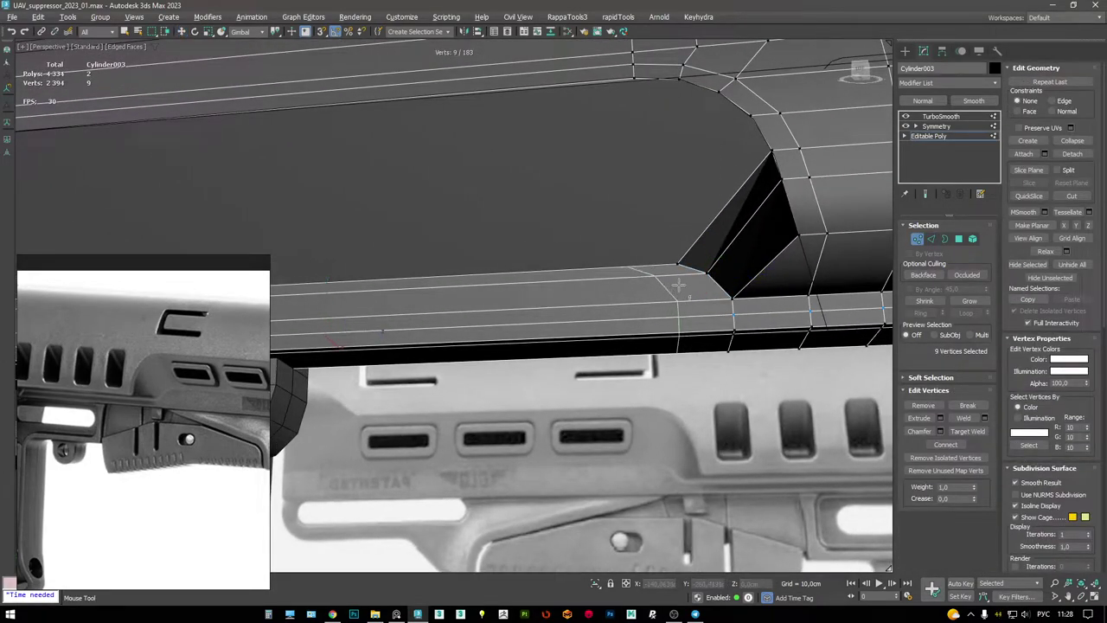
middle_click_drag(671, 275, 656, 301, "alt")
left_click(638, 320)
mouse_move(697, 194)
middle_mouse_down("alt")
mouse_move(707, 213)
mouse_move(718, 190)
mouse_move(707, 190)
mouse_move(712, 211)
middle_mouse_up("alt")
key("F3")
key("4")
key("F3")
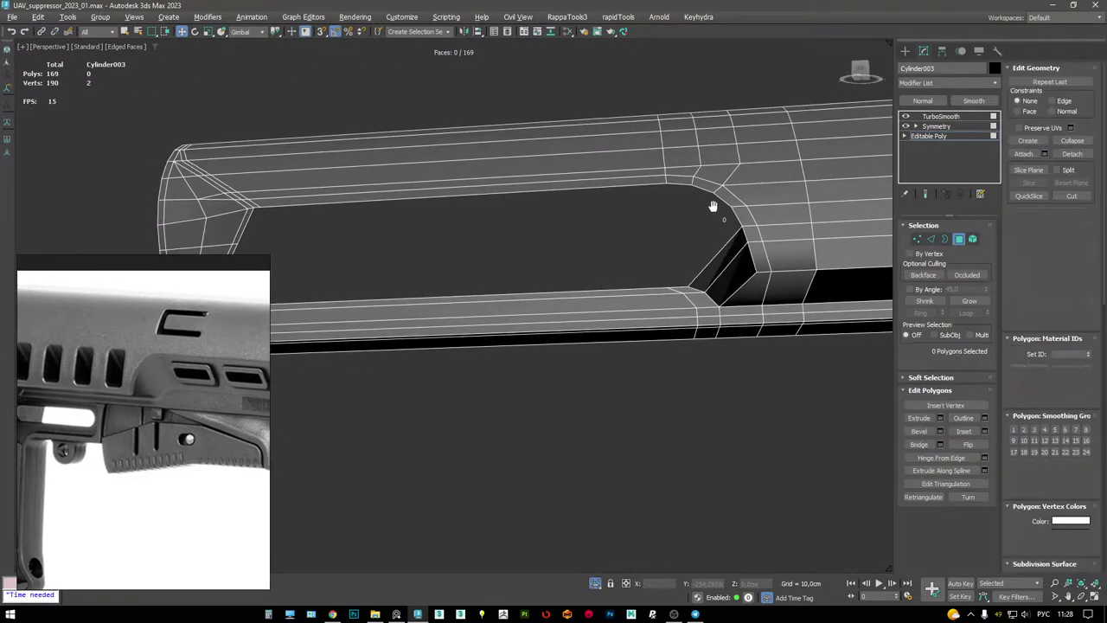
scroll(727, 213, "up", 2)
key("2")
left_click(744, 208)
middle_click_drag(650, 312, 711, 320, "alt")
- Move corner vertex #138 to reshape its edges and link it to a neighbouring vertex
key("1")
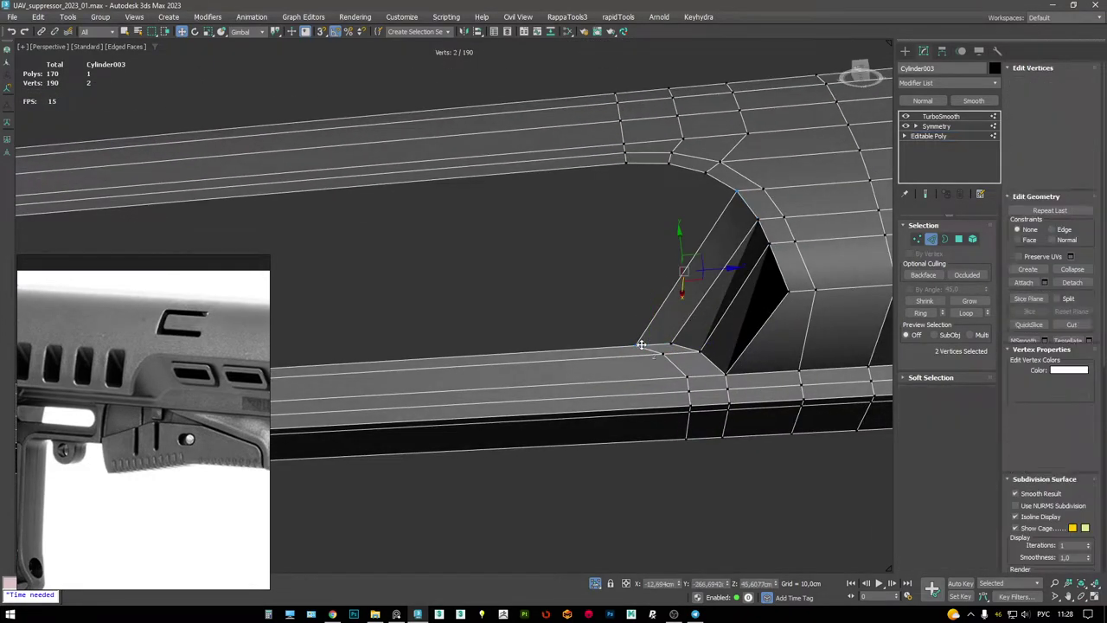
left_click(636, 345)
scroll(685, 344, "up", 4)
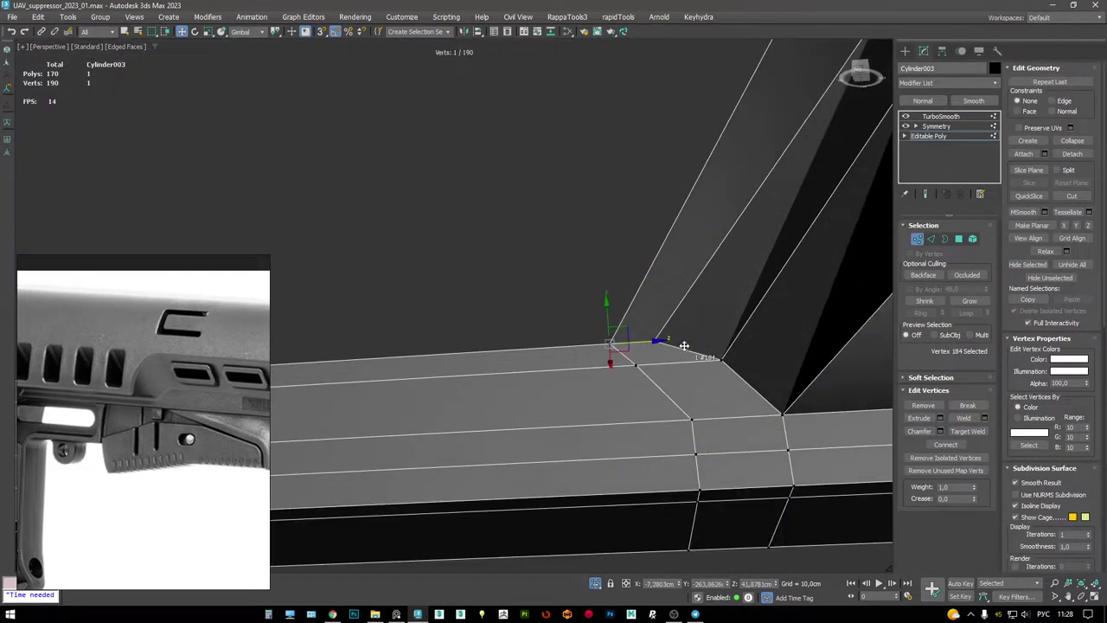
left_click_drag(664, 344, 708, 325)
key("ctrl+shift+w")
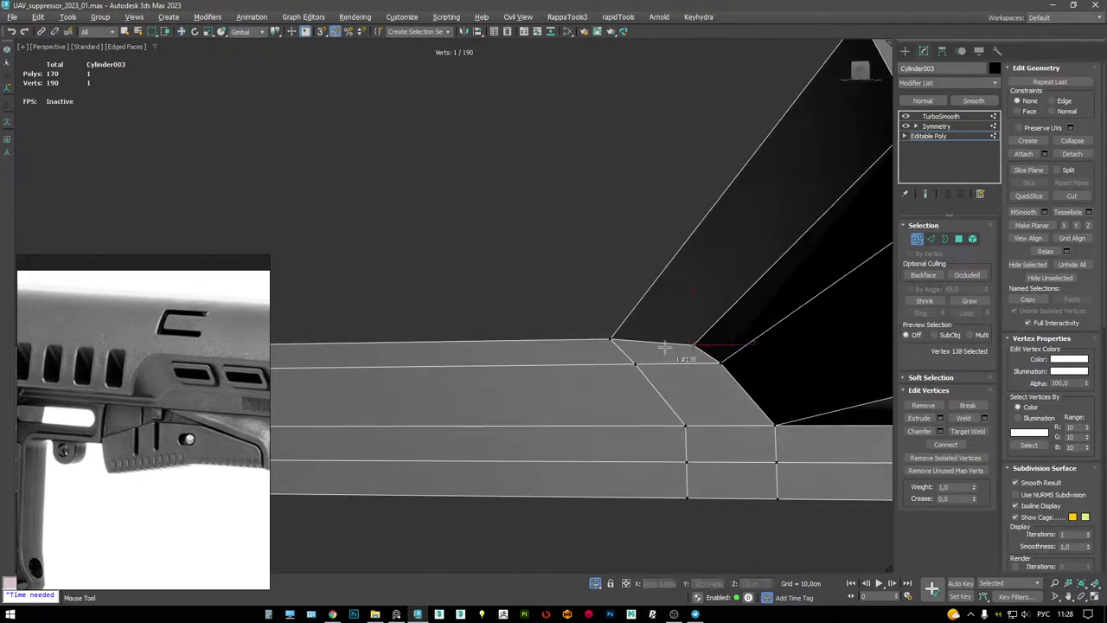
middle_click_drag(664, 348, 600, 289, "alt")
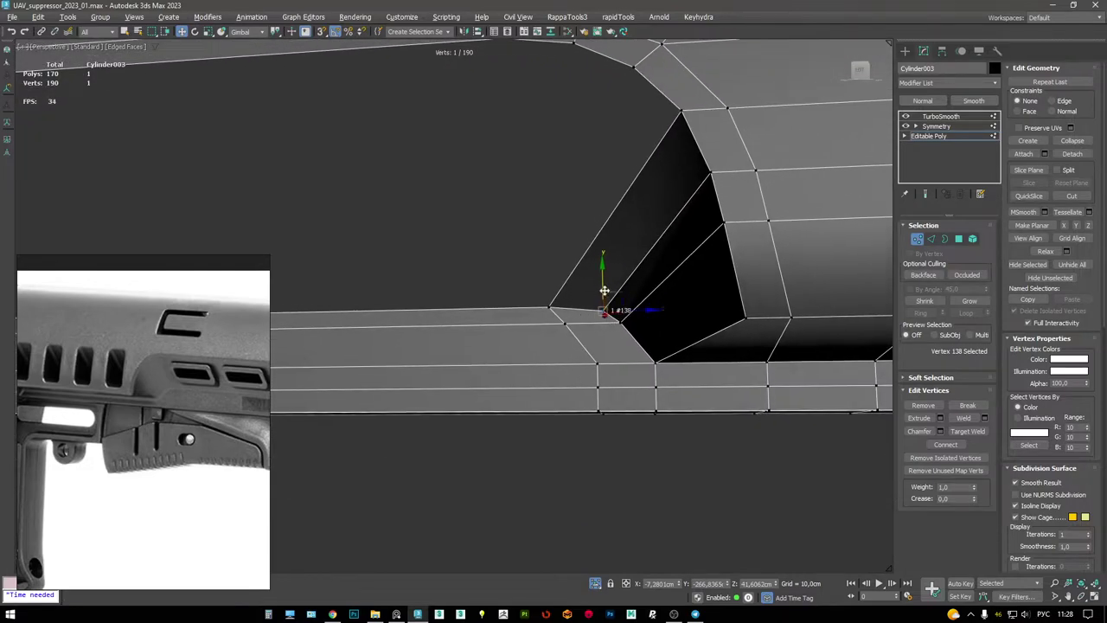
- Delete the cutout corner face and nudge the corner vertex toward the cut-out edge
key("4")
left_click(611, 219)
key("Delete")
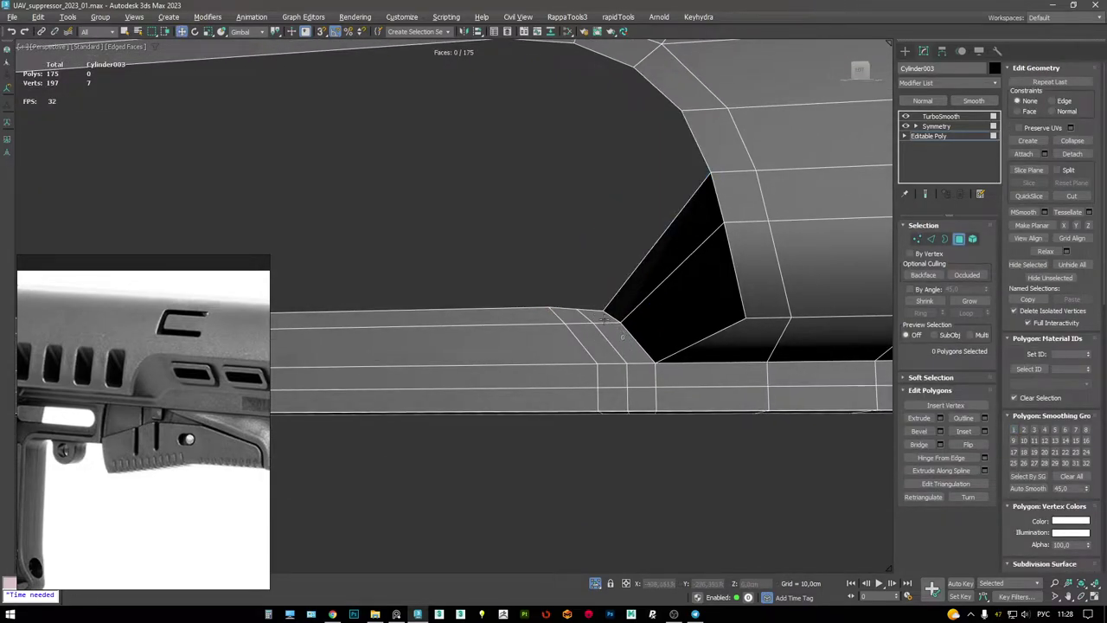
key("1")
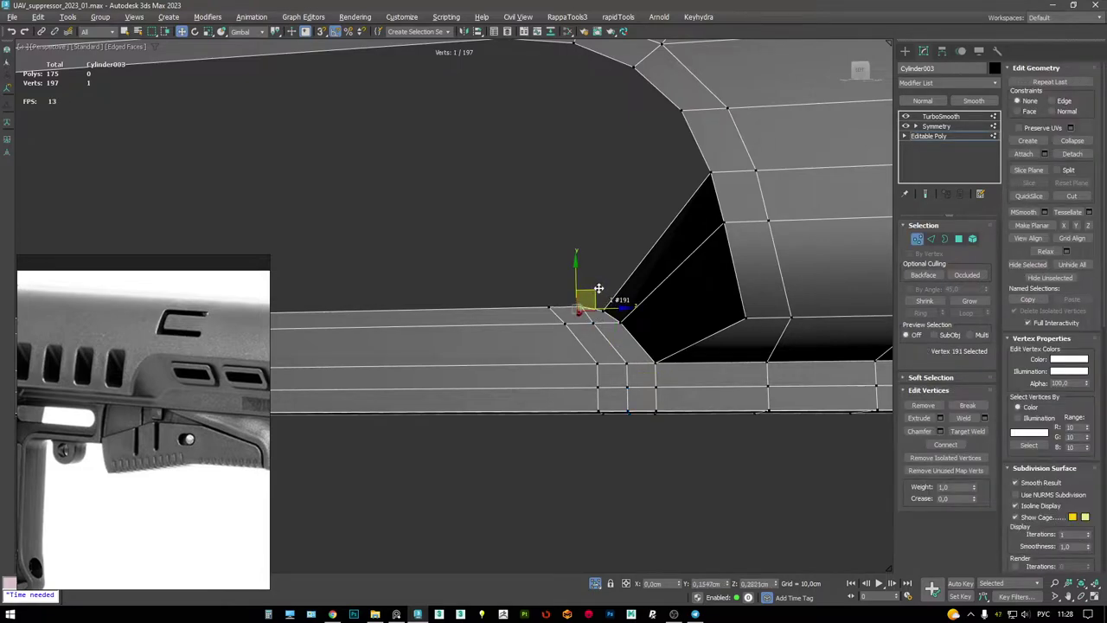
middle_click_drag(586, 310, 591, 327, "alt")
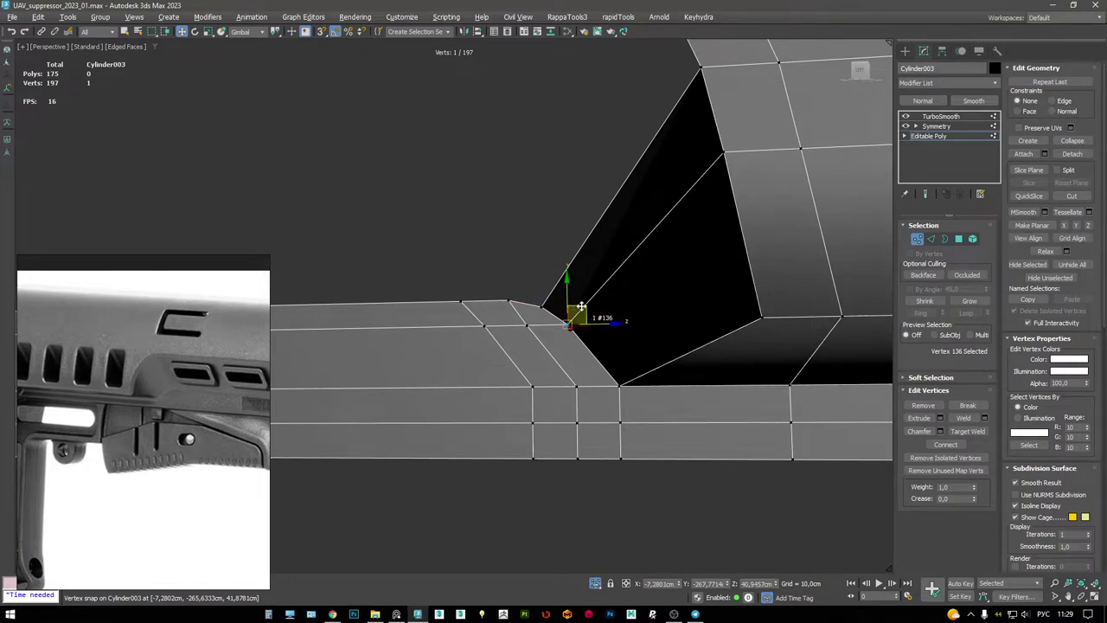
left_click_drag(596, 312, 603, 318)
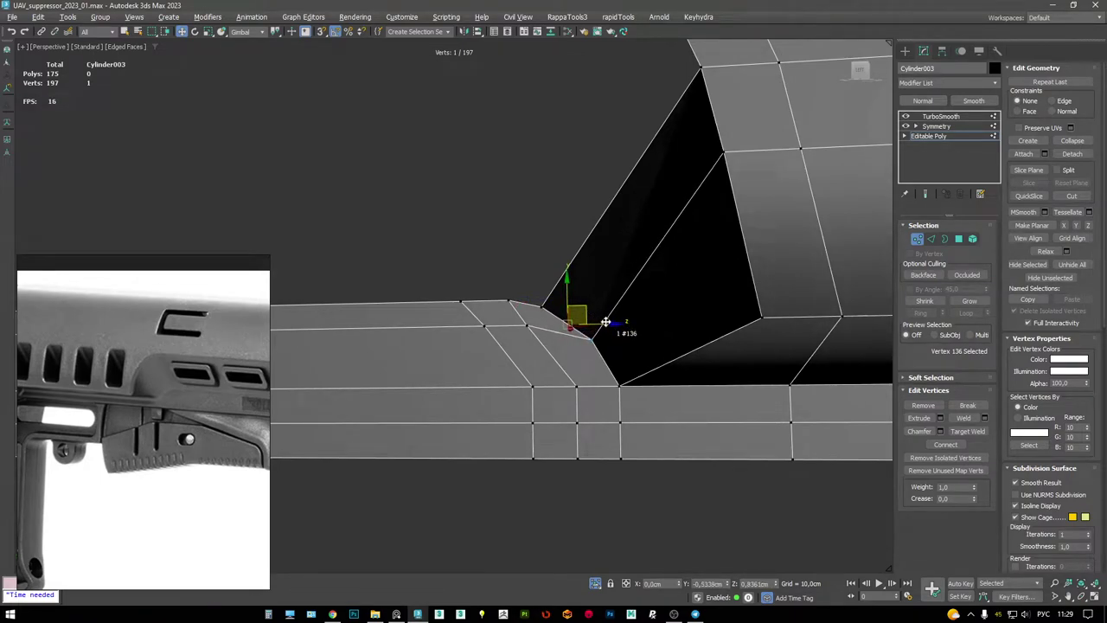
left_click_drag(559, 287, 584, 300)
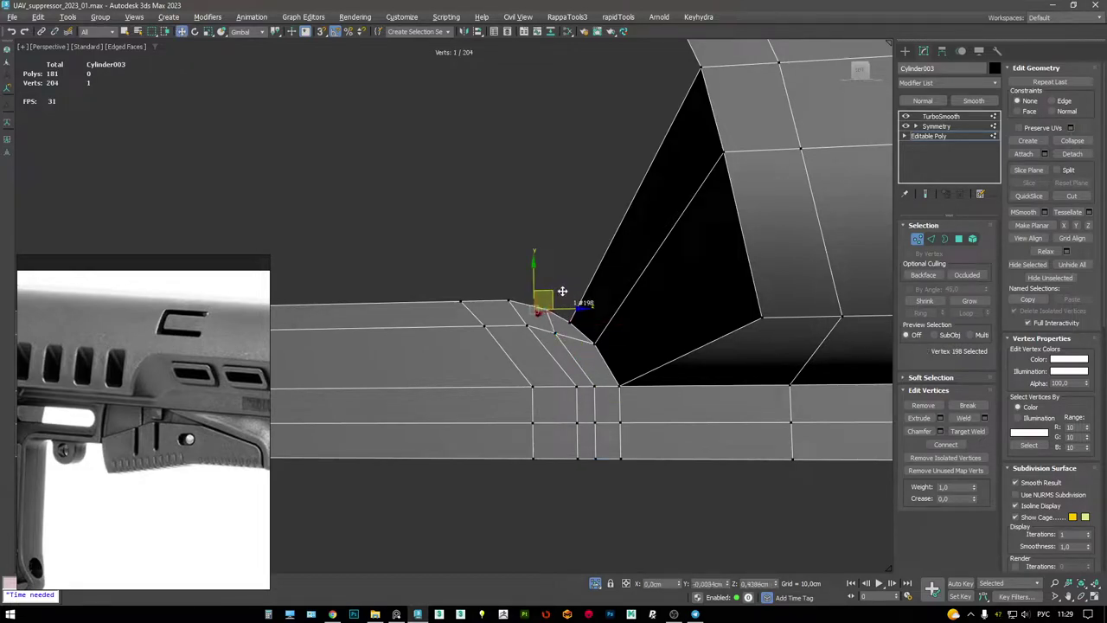
left_click_drag(584, 316, 591, 302)
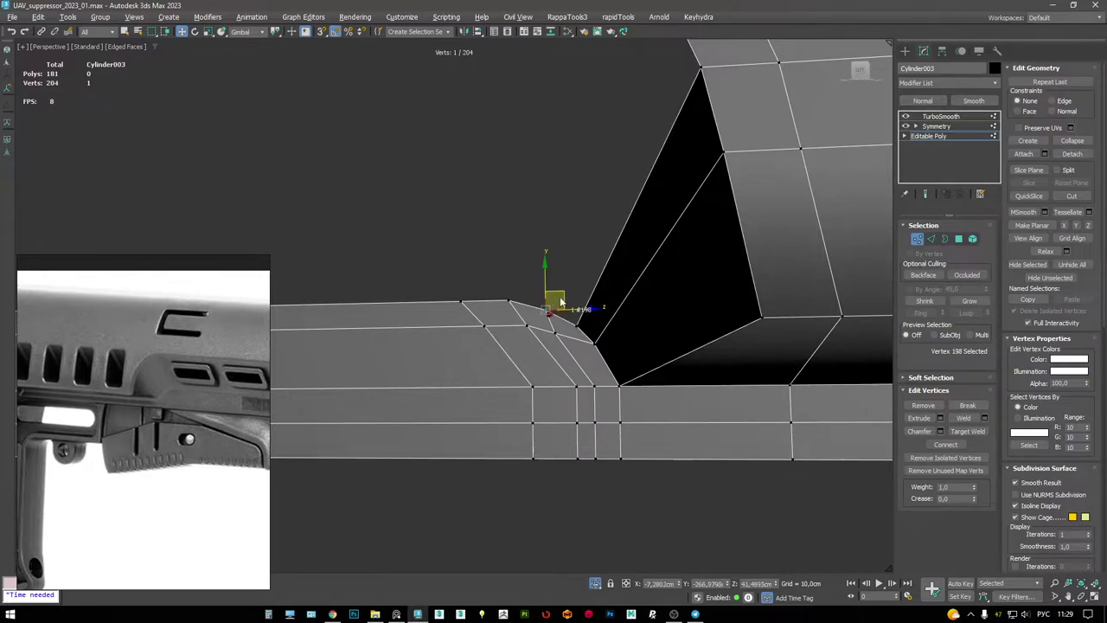
middle_click_drag(622, 155, 627, 240)
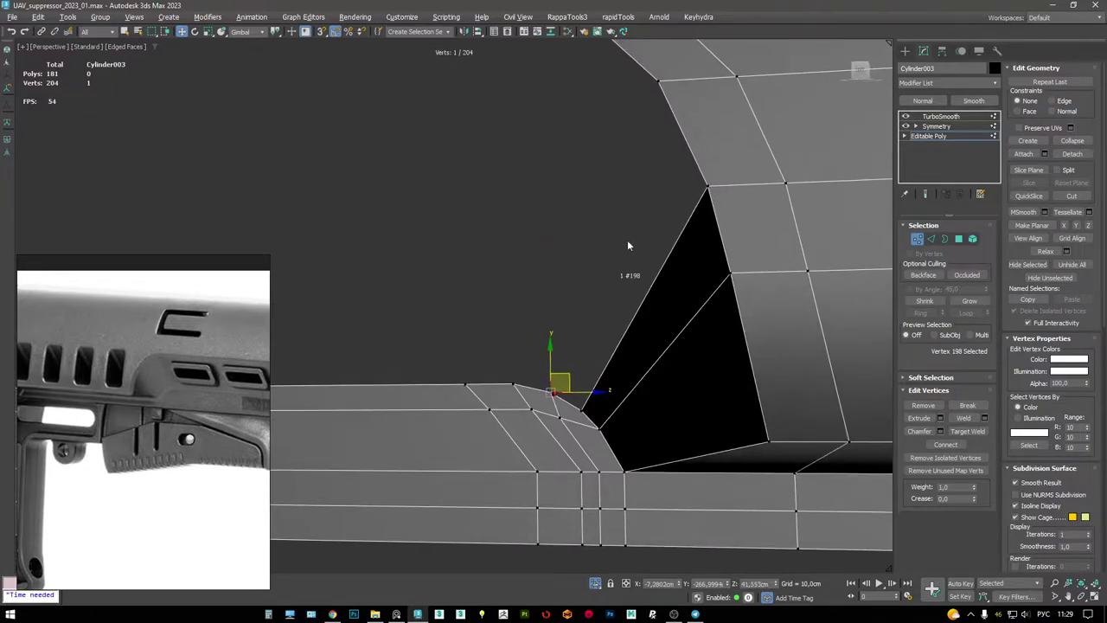
key("2")
left_click(680, 138)
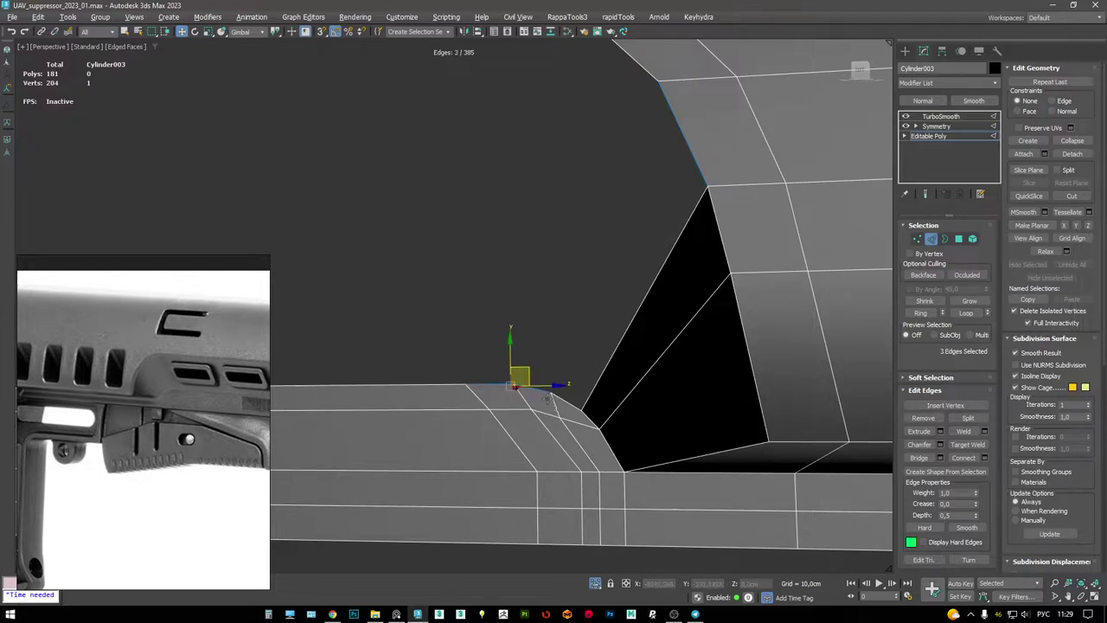
- Select edges and the corner vertex around the rear notch to add supporting edges
middle_click_drag(620, 88, 658, 246)
scroll(527, 70, "down", 3)
left_click(585, 275, "ctrl")
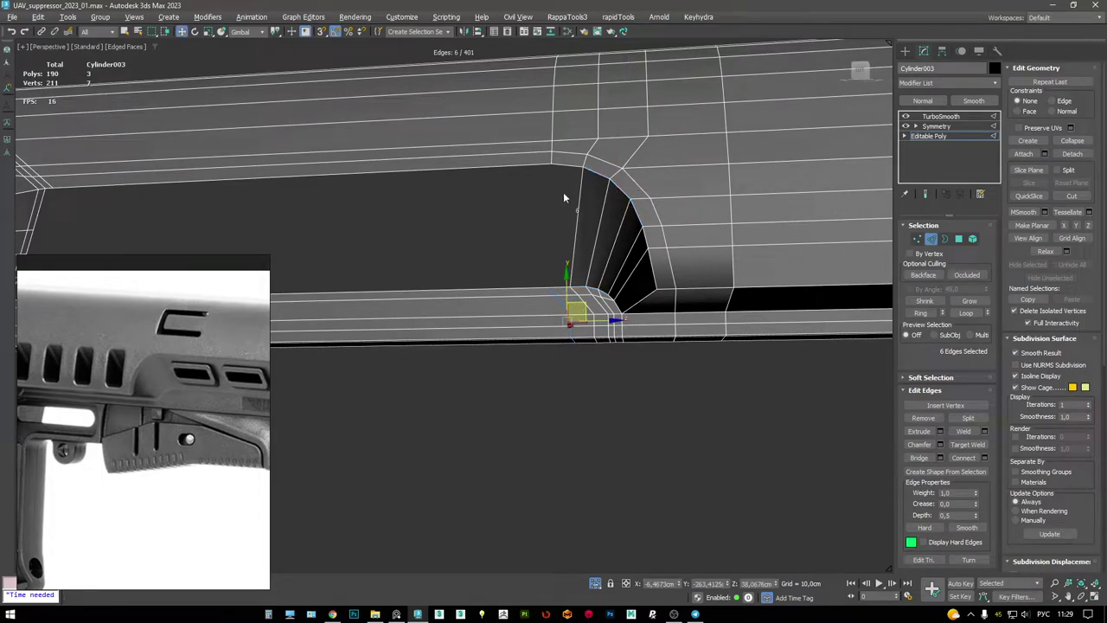
middle_click_drag(557, 284, 555, 243, "alt")
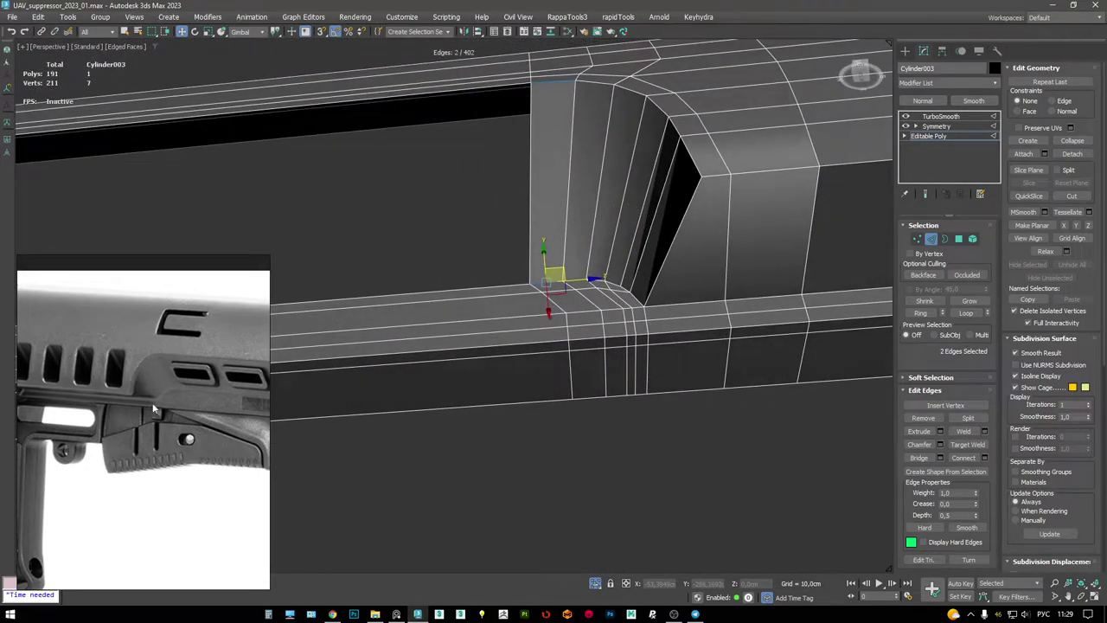
scroll(665, 299, "down", 3)
middle_click_drag(664, 299, 566, 338, "alt")
scroll(524, 340, "up", 5)
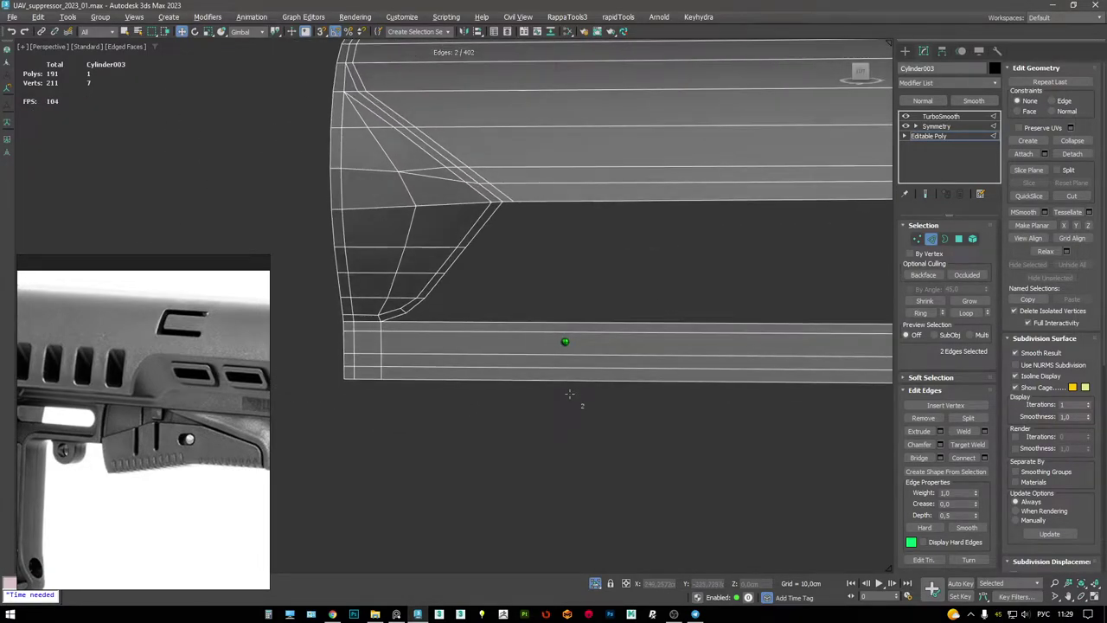
scroll(488, 348, "down", 1)
scroll(487, 348, "up", 2)
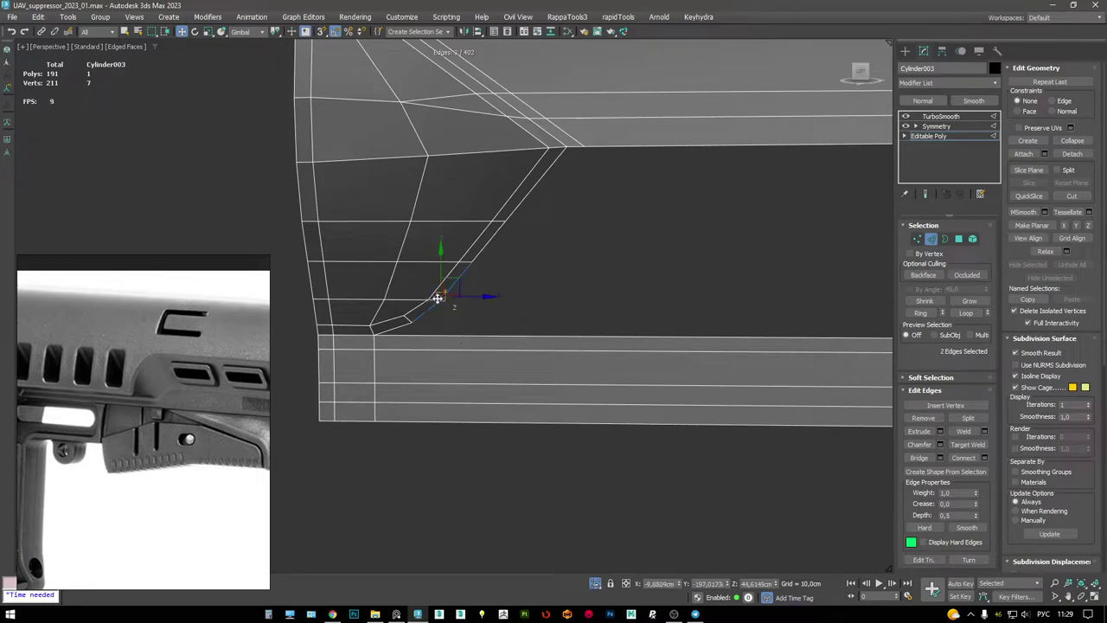
middle_click_drag(524, 192, 508, 223)
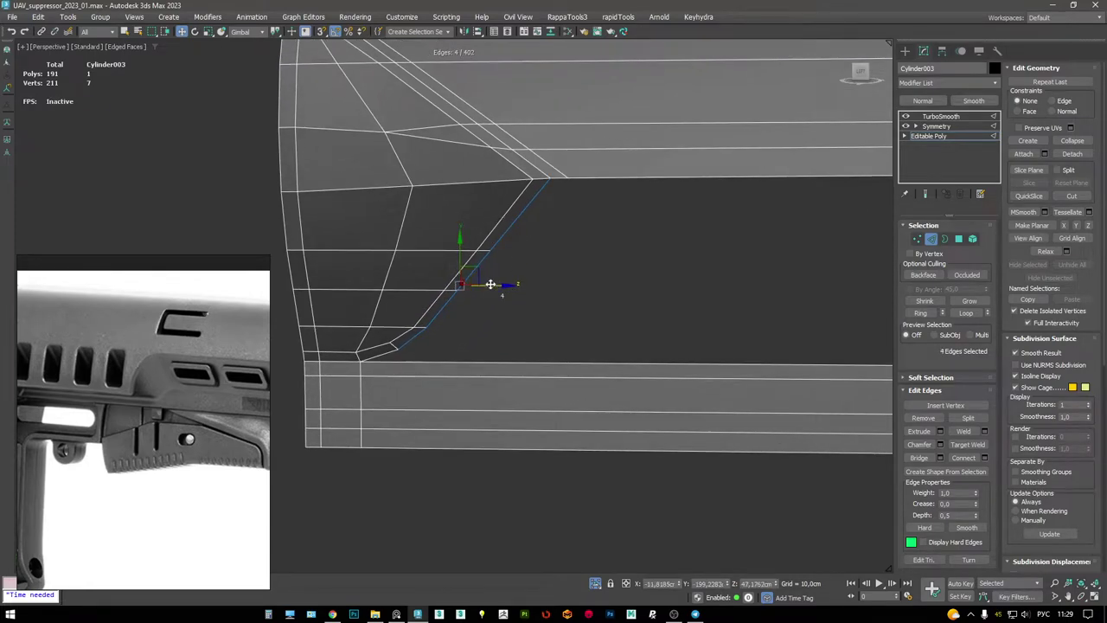
scroll(510, 288, "down", 2)
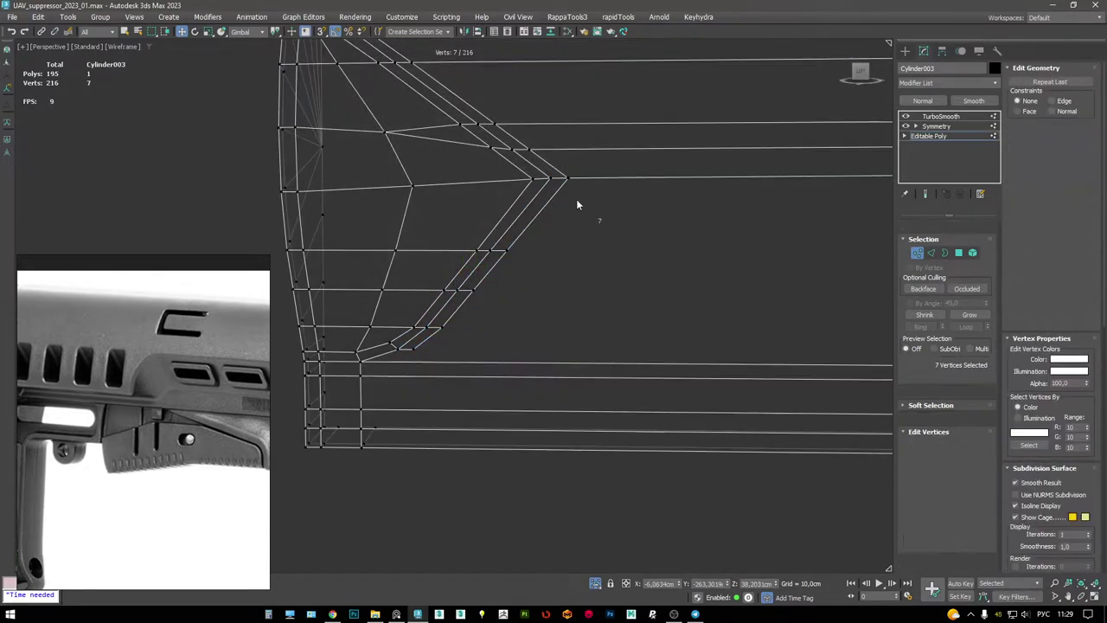
key("1")
left_click(569, 179)
middle_click_drag(570, 179, 536, 250, "alt")
scroll(109, 382, "up", 2)
middle_click_drag(484, 285, 518, 284, "alt")
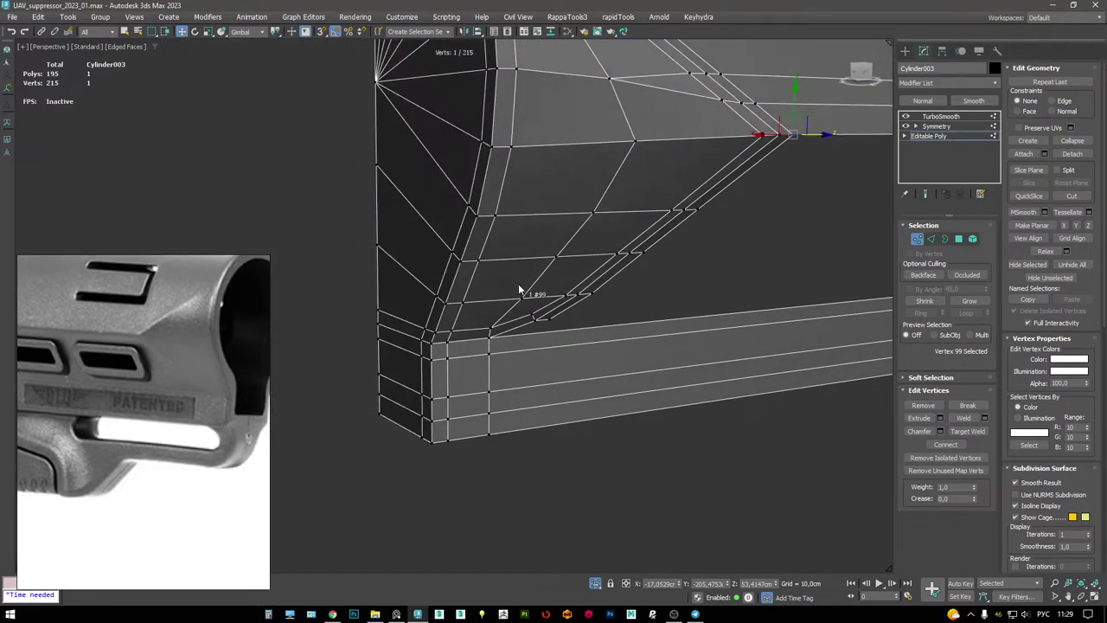
- Raise the diagonal chamfer edge loop slightly along Y
key("2")
double_click(529, 296)
left_click_drag(558, 223, 559, 220)
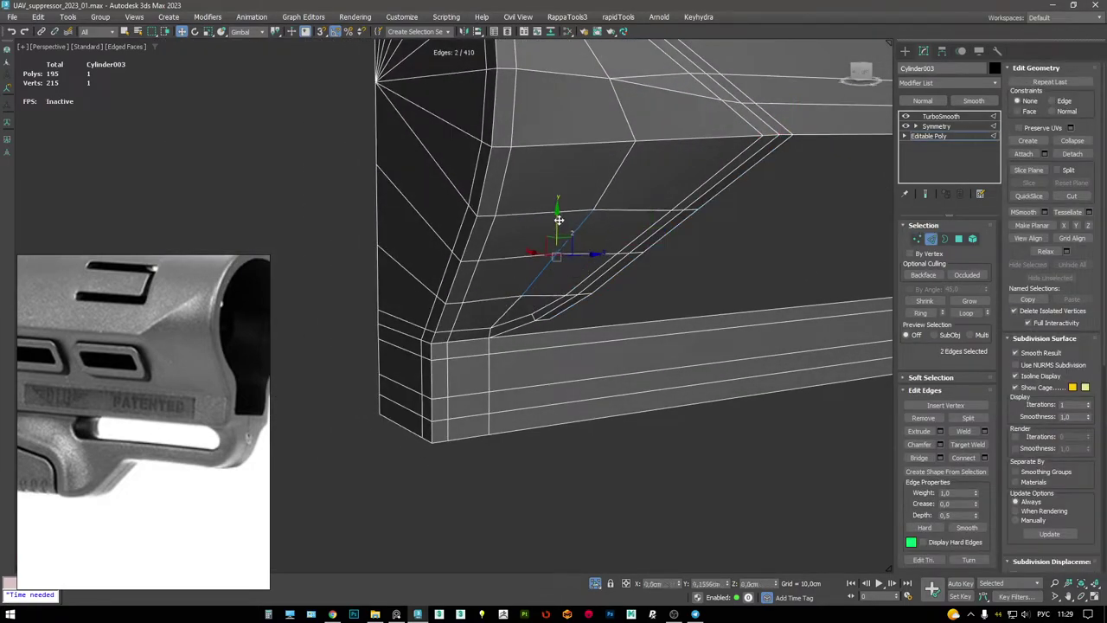
mouse_move(557, 218)
middle_mouse_down("alt")
mouse_move(598, 233)
mouse_move(577, 233)
mouse_move(532, 263)
mouse_move(539, 239)
mouse_move(620, 227)
mouse_move(573, 212)
middle_mouse_up("alt")
- Preview the smoothed cut-out and rounded end under TurboSmooth
left_click(950, 117)
key("F4")
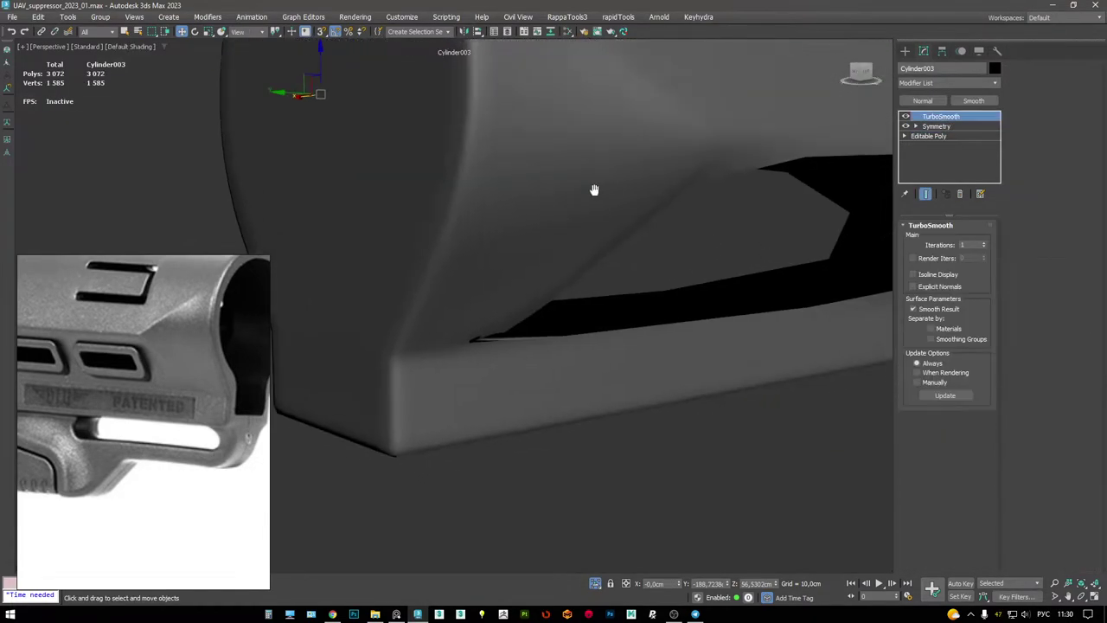
scroll(594, 188, "down", 3)
mouse_move(574, 164)
middle_mouse_down("alt")
mouse_move(597, 152)
mouse_move(580, 145)
middle_mouse_up("alt")
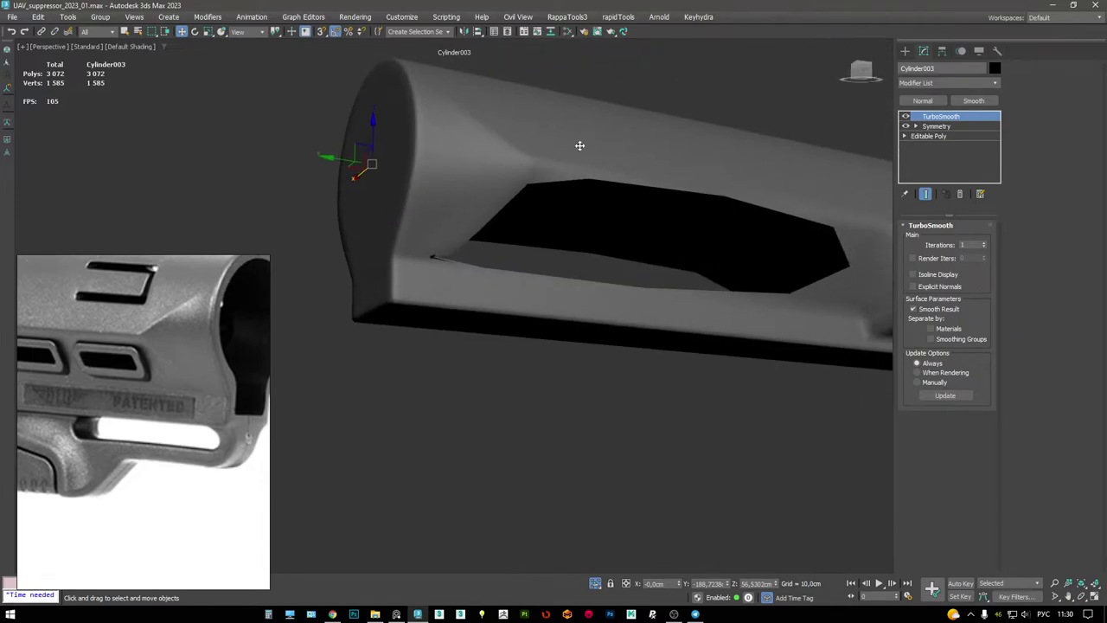
key("F4")
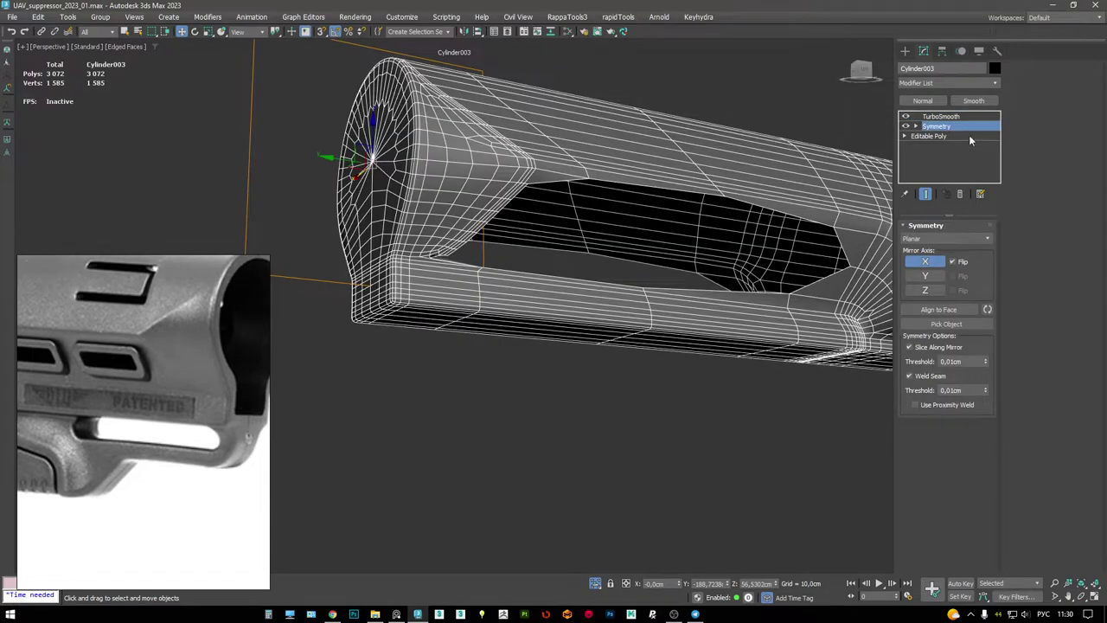
- Back in Editable Poly, remove stray vertex 99 at the chamfer's lower rail corner
left_click(969, 137)
scroll(507, 286, "up", 10)
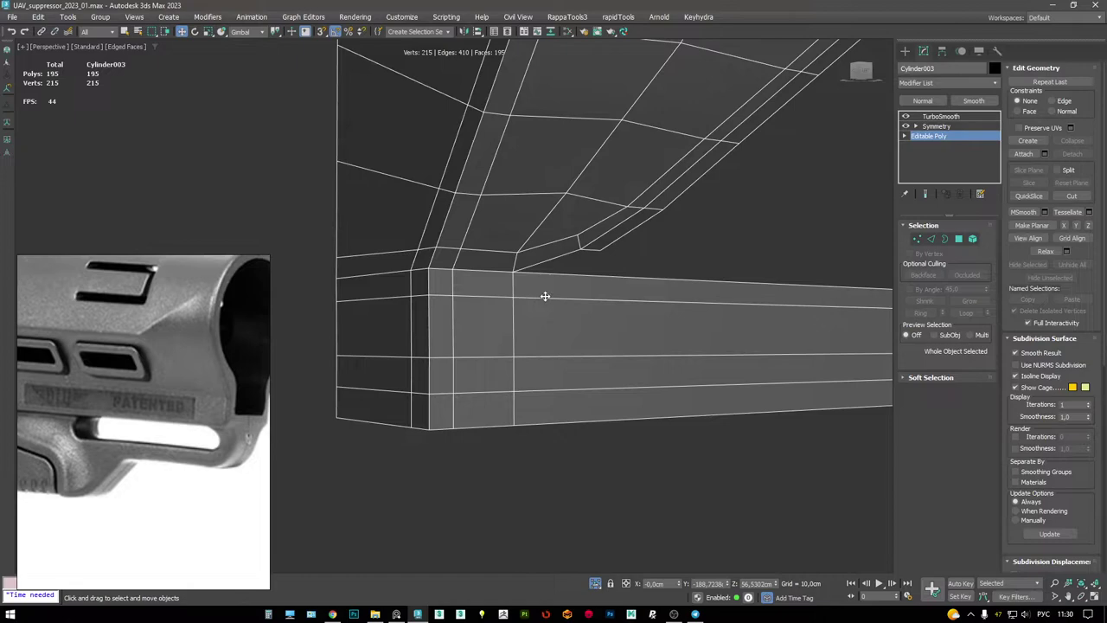
key("1")
left_click(518, 283)
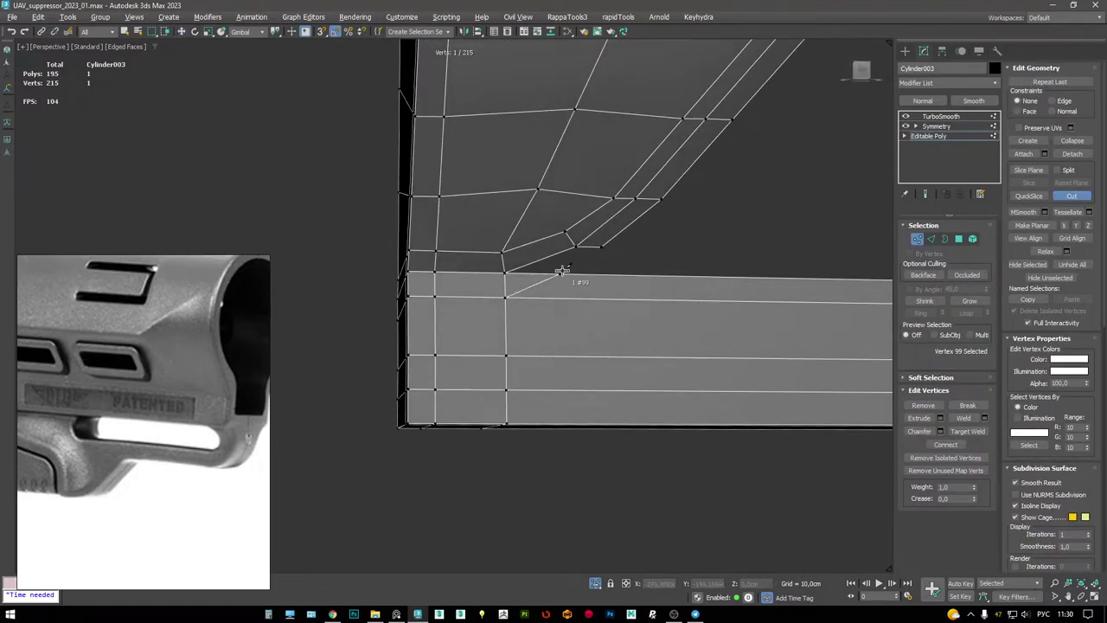
key("2")
scroll(554, 274, "down", 5)
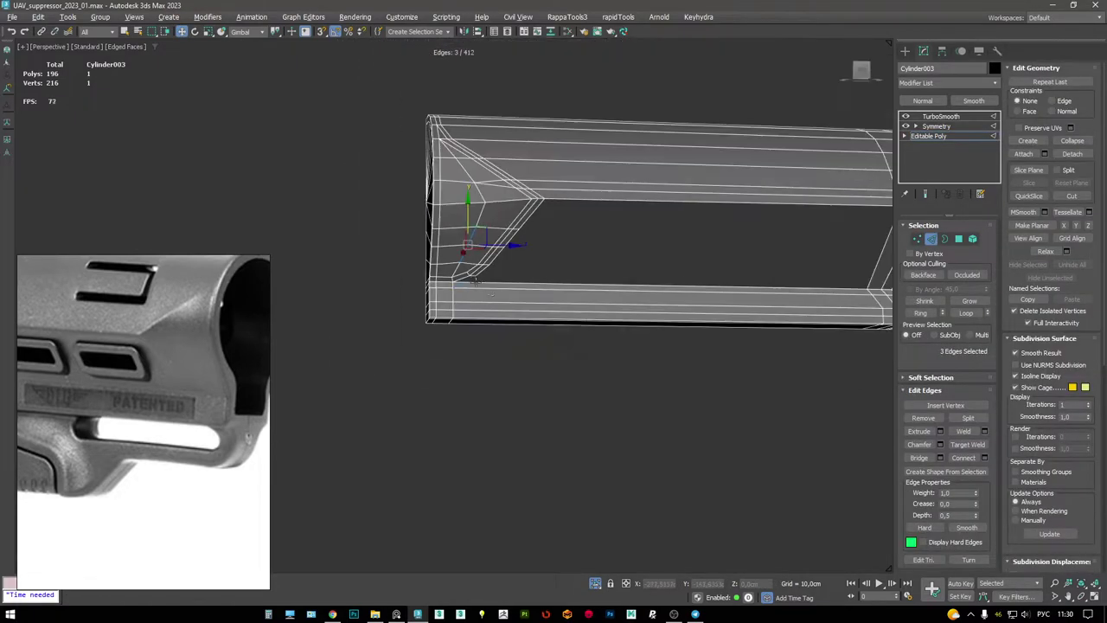
scroll(405, 285, "up", 7)
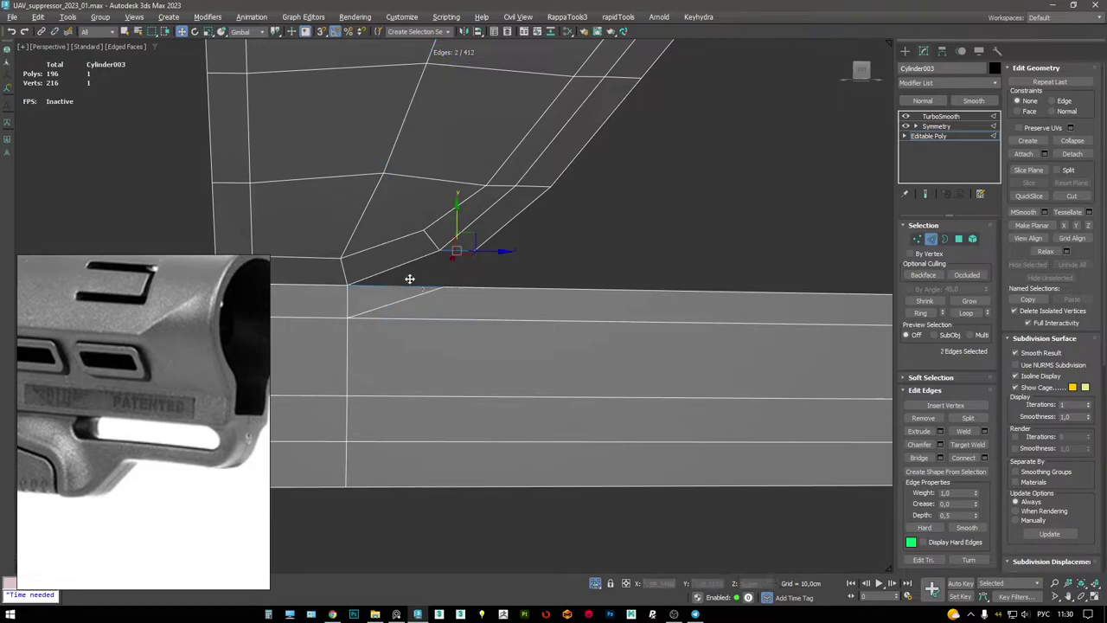
scroll(410, 278, "down", 3)
key("1")
left_click(513, 304)
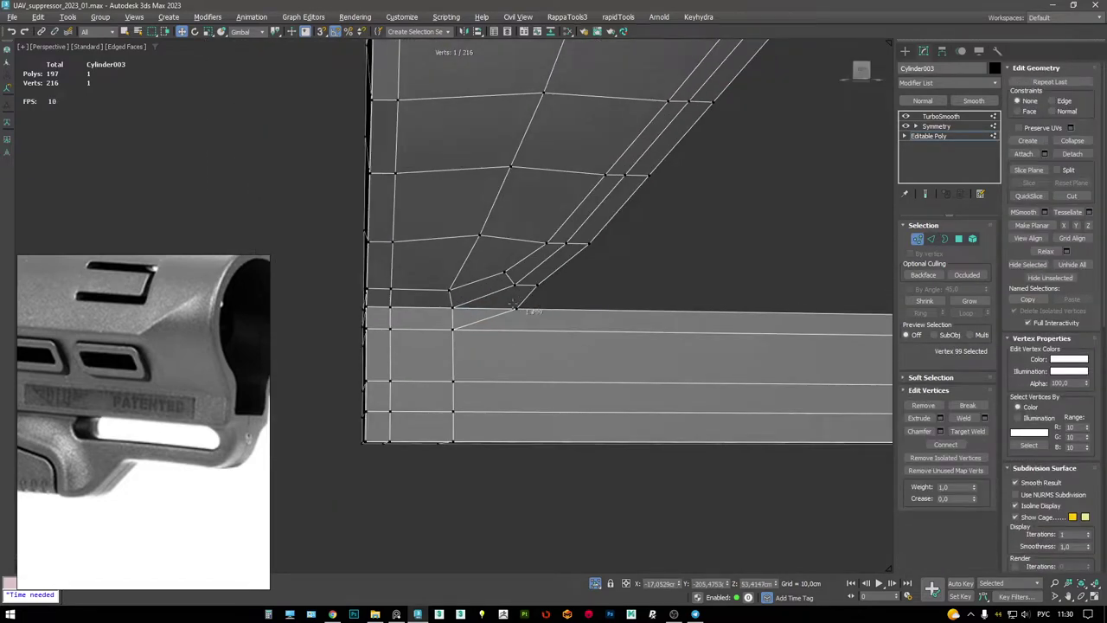
middle_click_drag(514, 305, 495, 256, "alt")
key("BackSpace")
key("2")
middle_click_drag(478, 295, 474, 261)
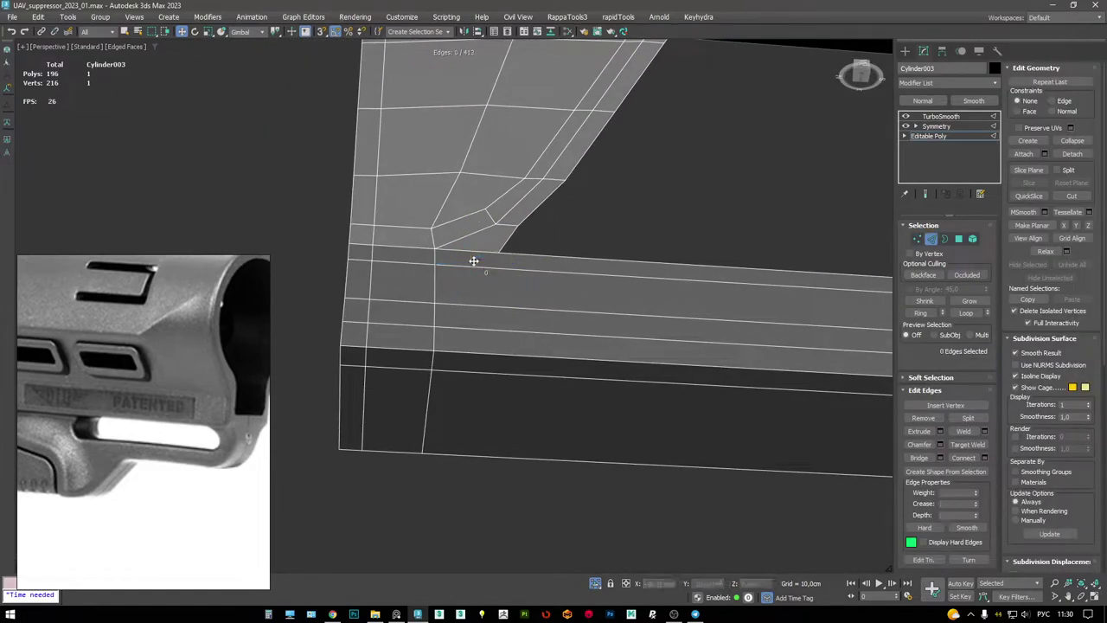
- Add an edge loop across the stock body and view the vent opening from the side
left_click(510, 290)
key("F3")
key("1")
key("F3")
scroll(577, 244, "down", 3)
left_click(577, 242)
middle_click_drag(653, 147, 803, 201, "alt")
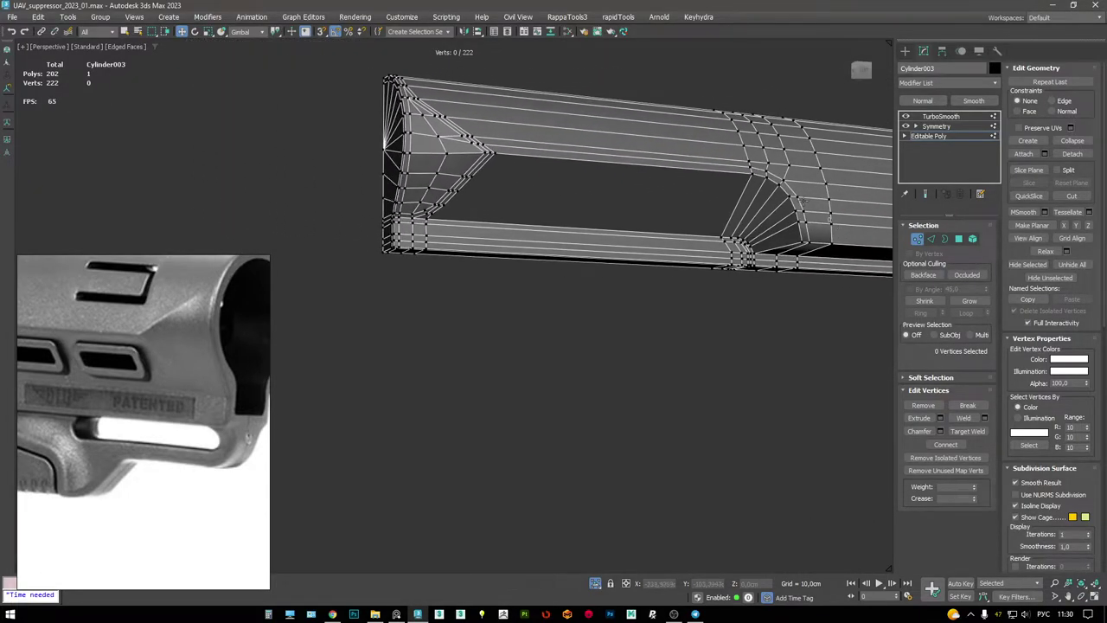
scroll(612, 130, "up", 2)
scroll(173, 346, "down", 3)
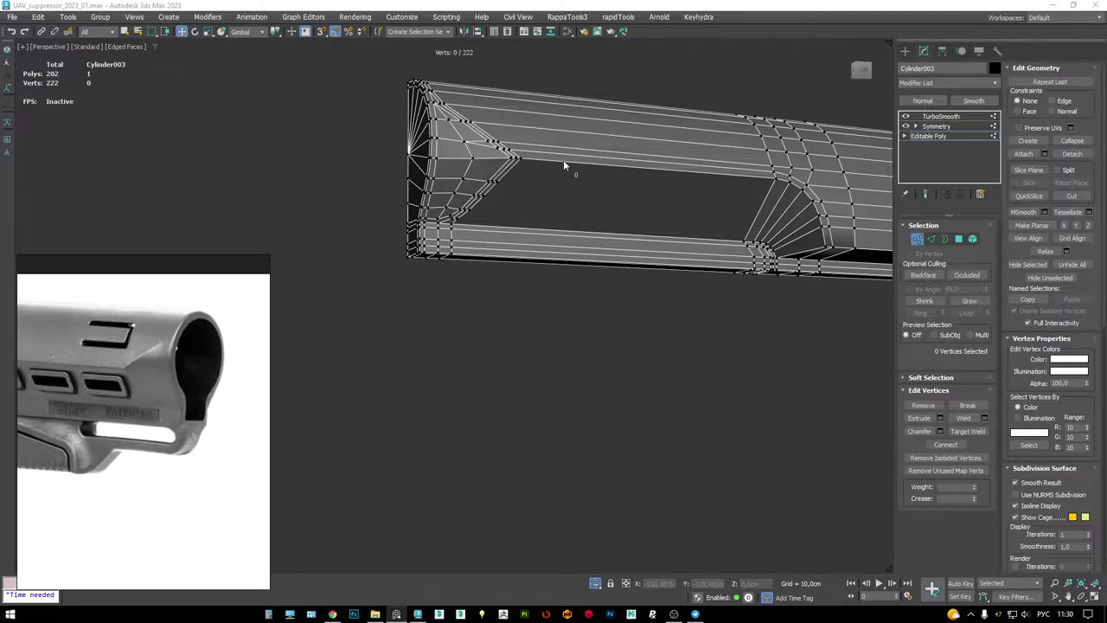
scroll(484, 167, "up", 3)
- Select the vent opening's border and cap the hole
key("2")
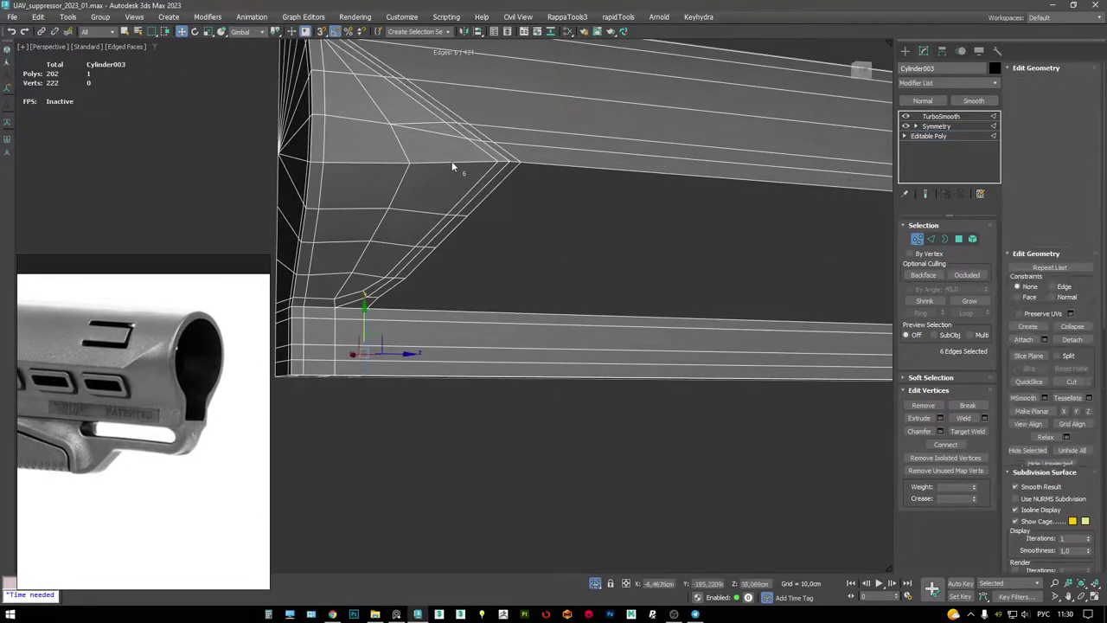
double_click(452, 162)
scroll(457, 152, "down", 3)
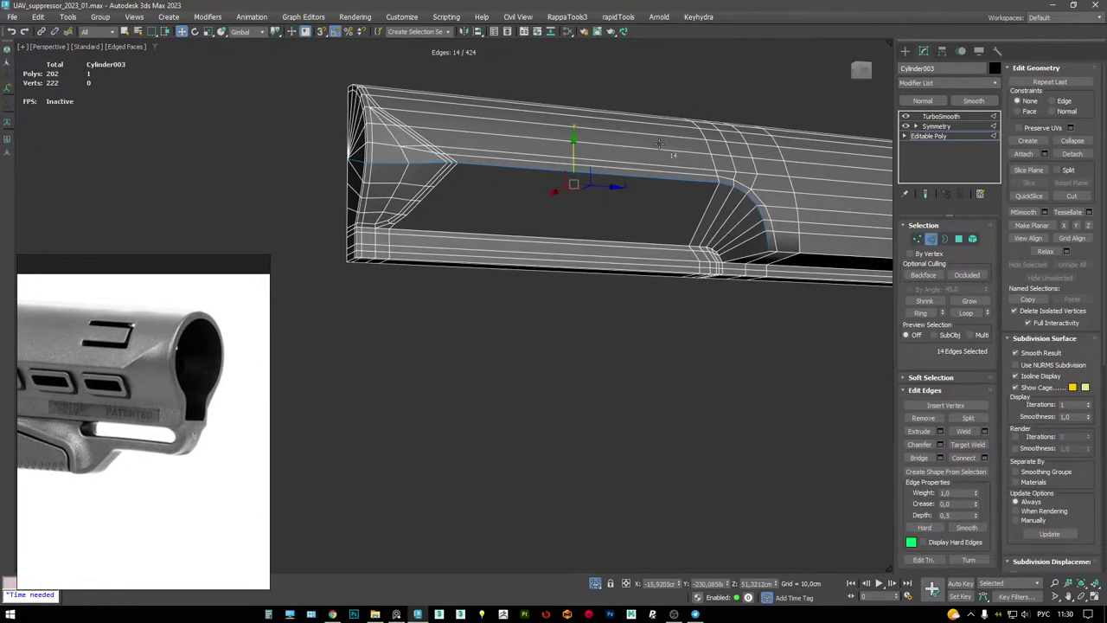
key("3")
left_click(962, 418)
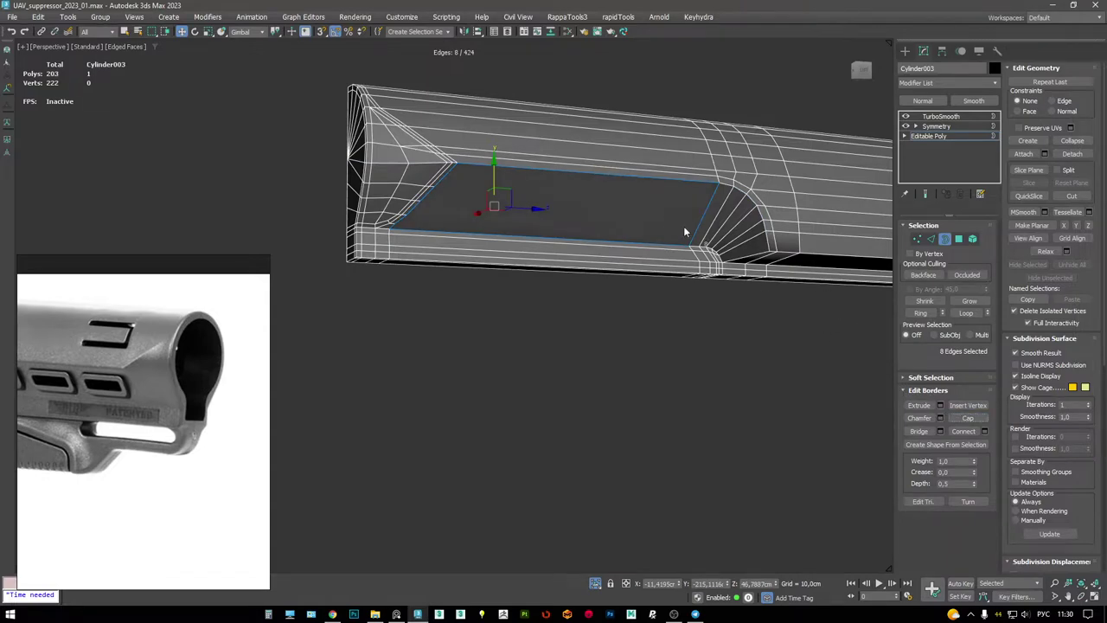
- Select the cap's rim edges and extrude them to form the recessed vent floor
key("2")
double_click(698, 183)
middle_click_drag(449, 160, 472, 169, "alt")
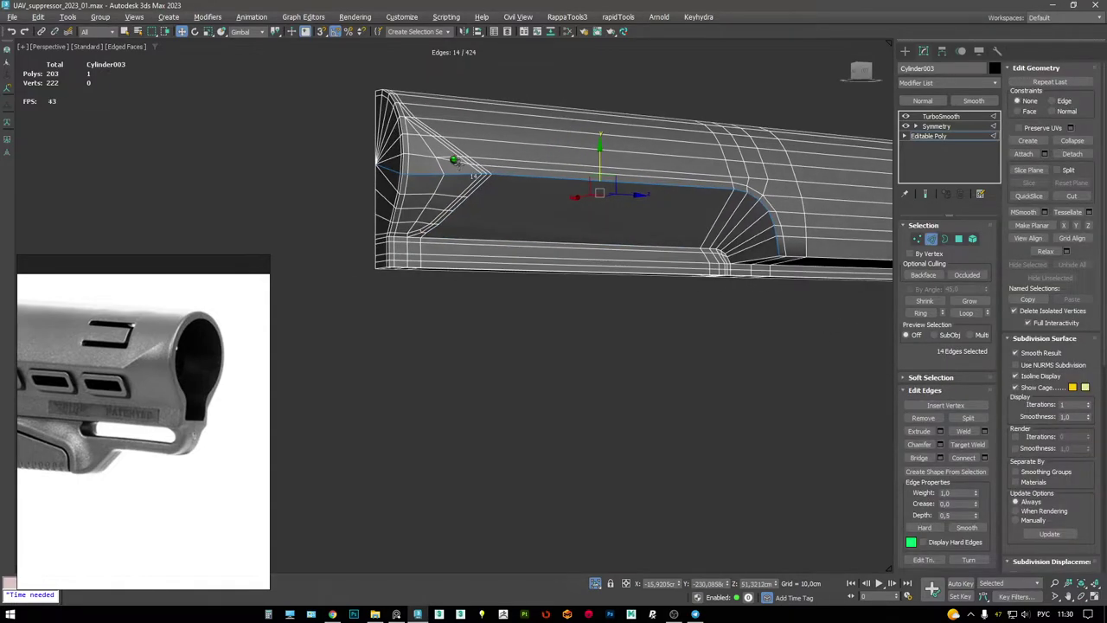
key("F3")
left_click_drag(287, 116, 398, 213)
key("F3")
scroll(435, 187, "up", 3)
key("shift+e")
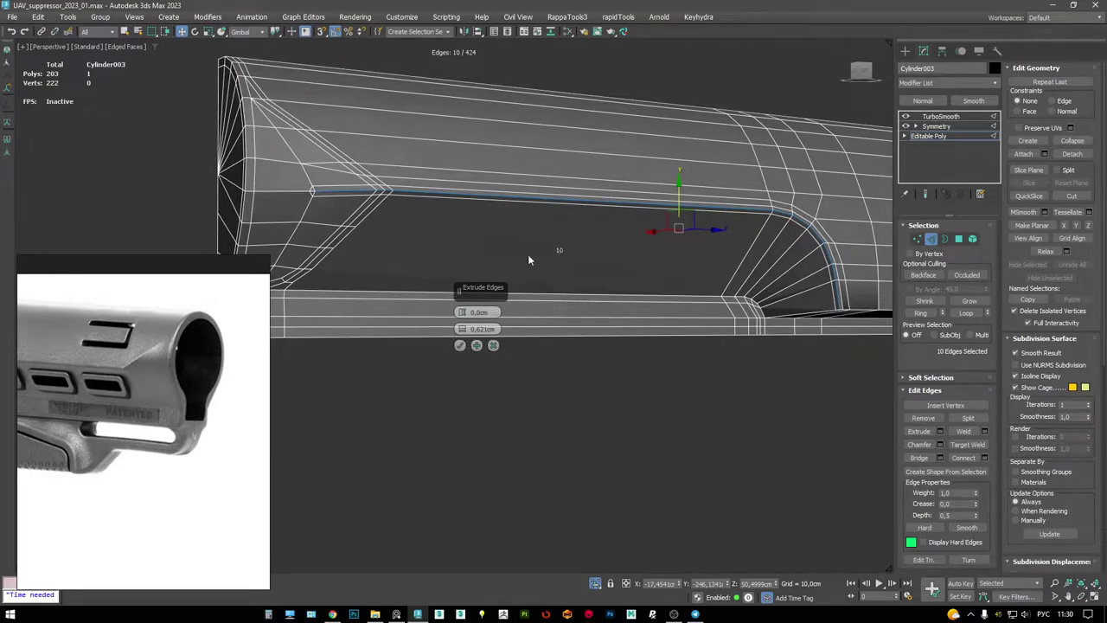
left_click(460, 346)
scroll(469, 205, "up", 5)
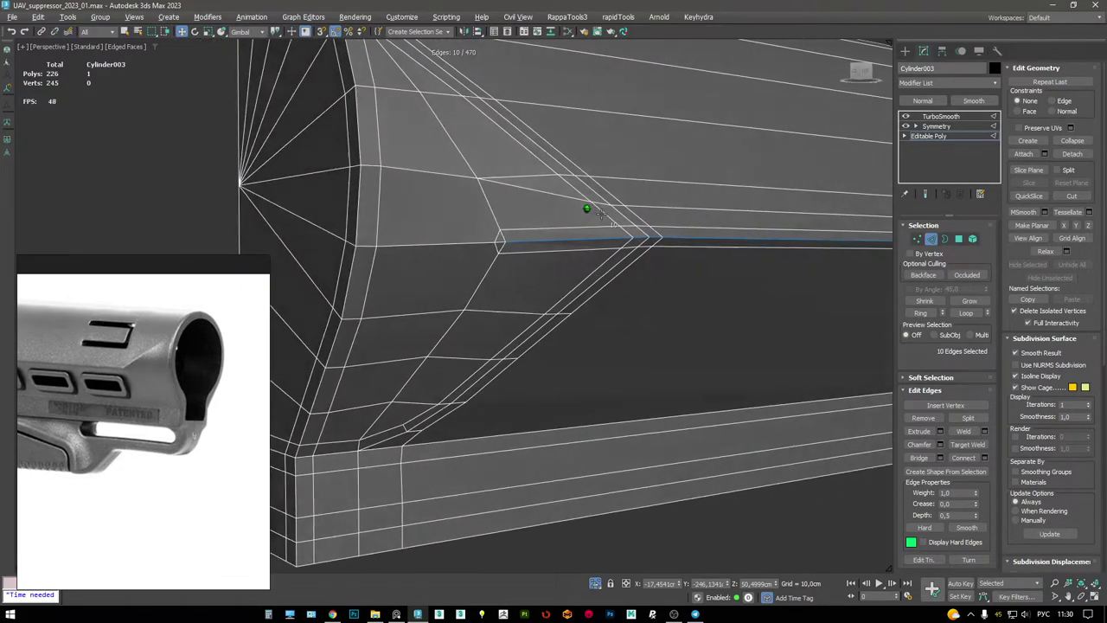
- Weld the stray vertex at the vent corner into its lower neighbour
key("1")
middle_click_drag(594, 223, 684, 224, "alt")
middle_click_drag(730, 271, 719, 269, "alt")
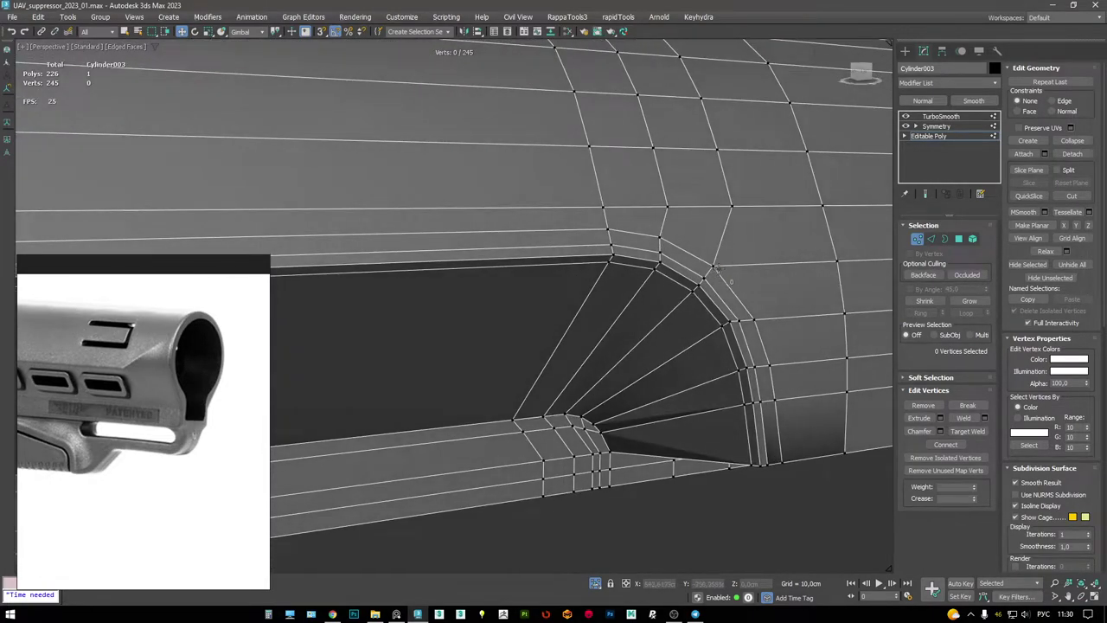
left_click_drag(714, 265, 708, 275)
- Remove the extra edge loop near the vent corner
key("2")
double_click(661, 238)
middle_click_drag(661, 239, 657, 186, "alt")
key("ctrl+BackSpace")
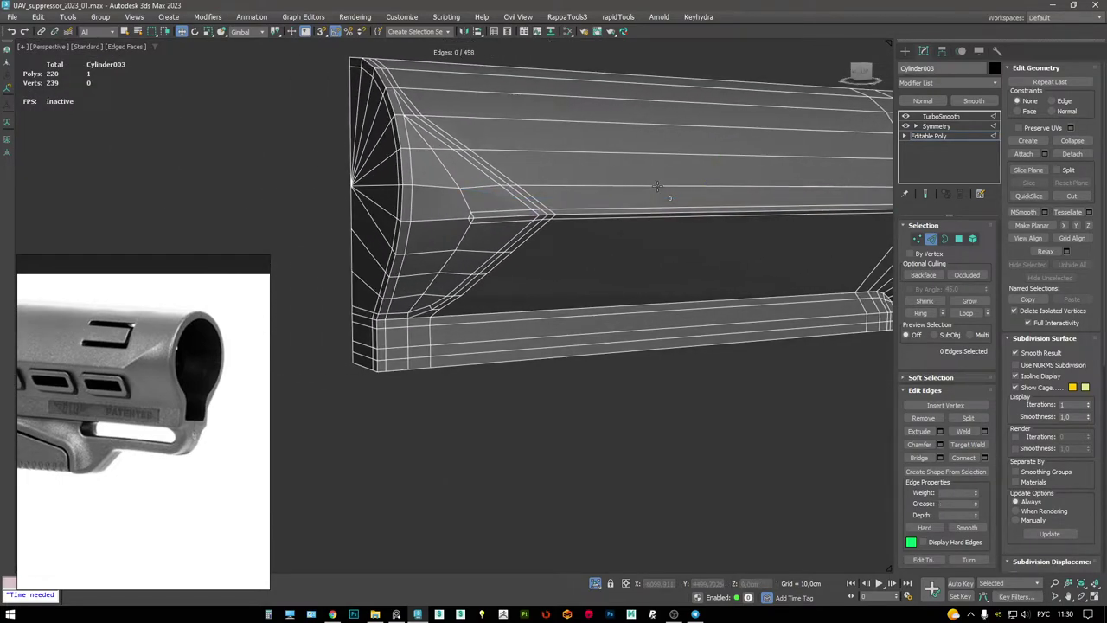
- Target Weld the remaining corner vertex onto its neighbour
key("1")
scroll(525, 170, "up", 3)
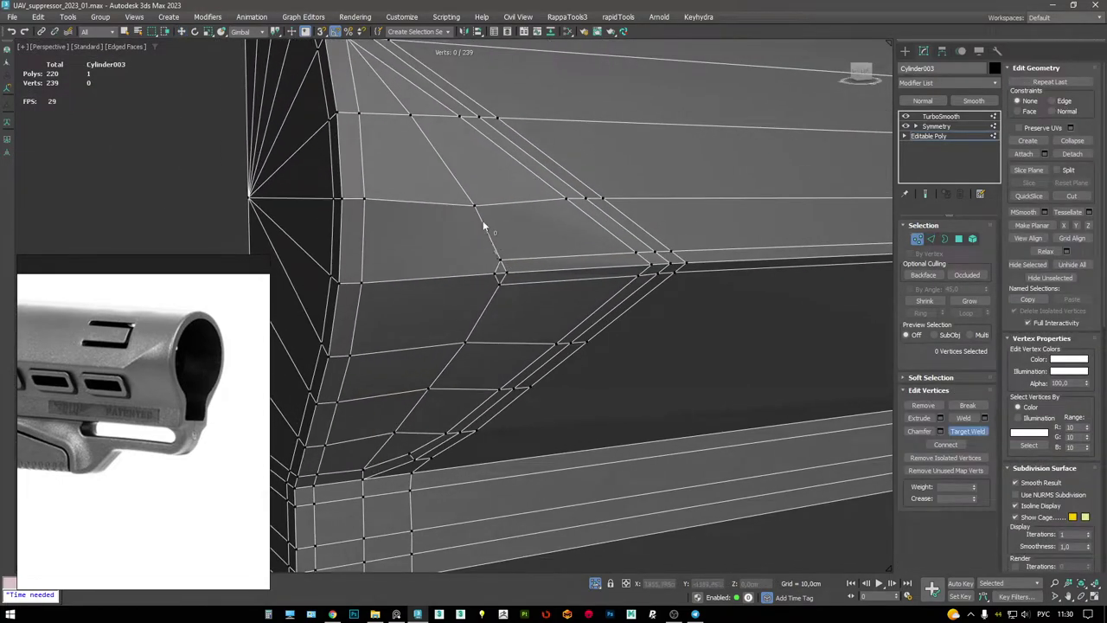
middle_click_drag(513, 256, 518, 209, "alt")
left_click(488, 260)
middle_click_drag(488, 261, 511, 196, "alt")
- Preview the stock with TurboSmooth and inspect the smoothed vent
key("2")
key("w")
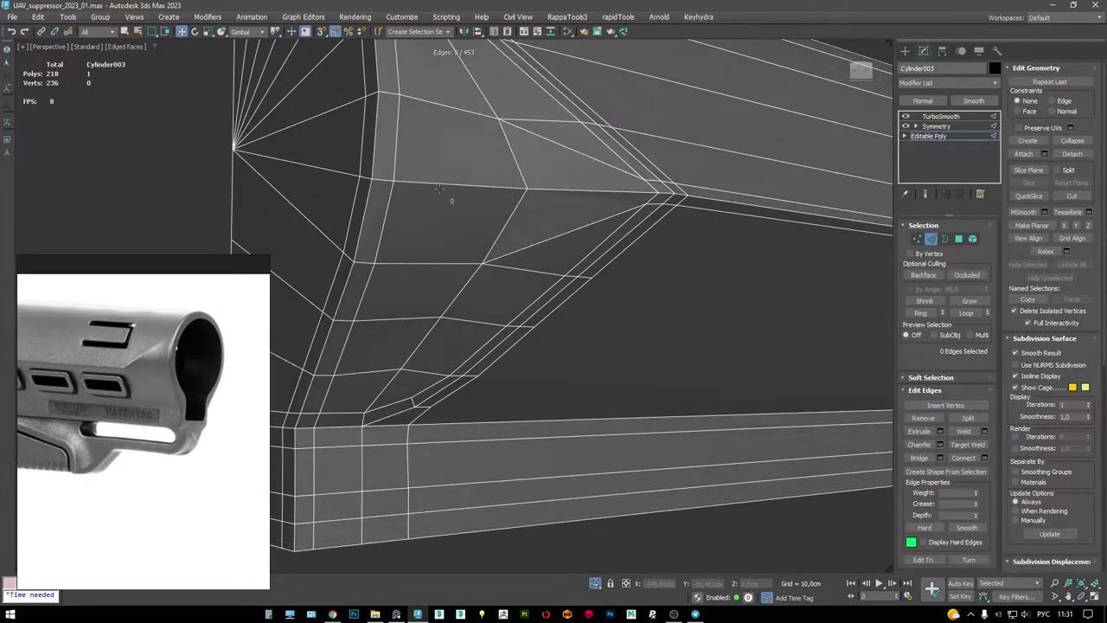
key("F4")
left_click(941, 116)
scroll(729, 136, "down", 4)
middle_click_drag(600, 168, 563, 165, "alt")
scroll(542, 176, "up", 3)
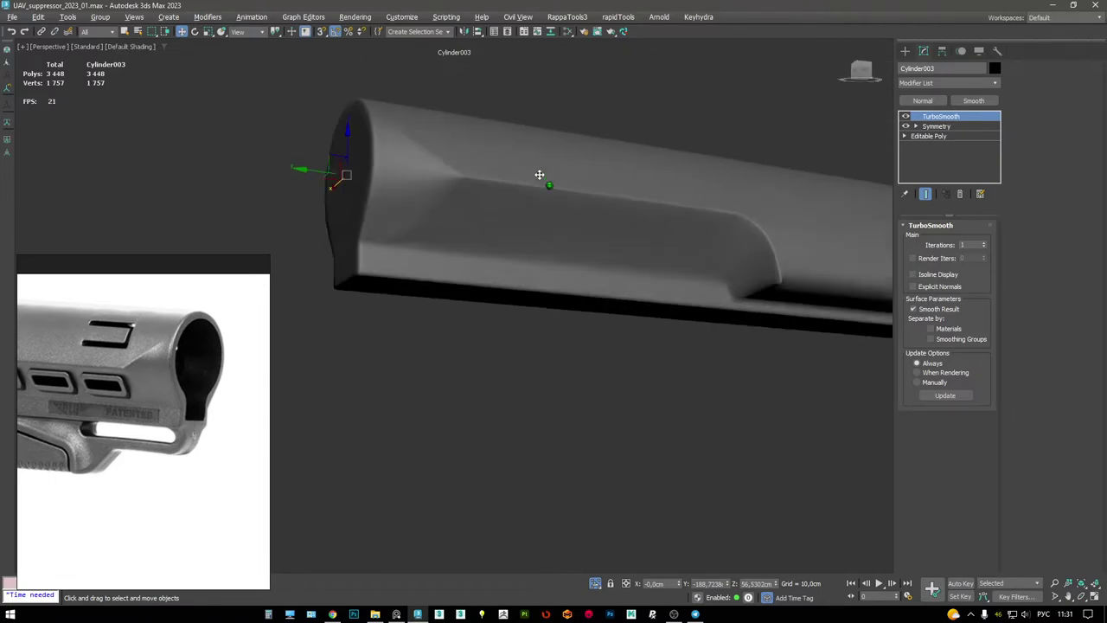
- Return to the base Editable Poly mesh, zoomed in on the vent's notch
key("F4")
middle_click_drag(655, 208, 643, 207, "alt")
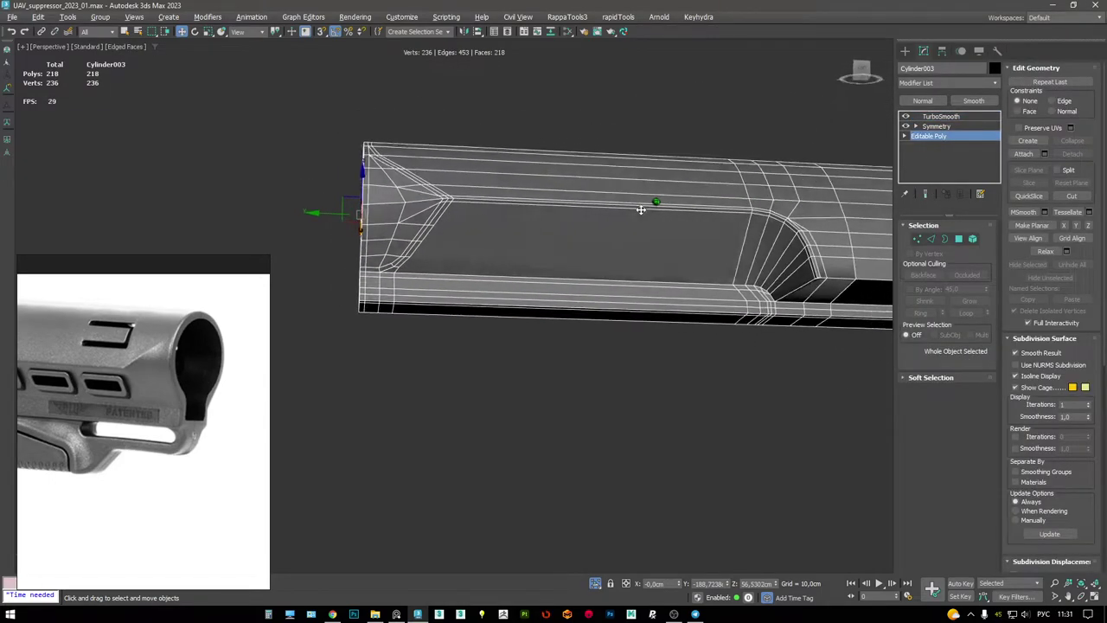
scroll(519, 193, "up", 4)
middle_click_drag(565, 211, 635, 248, "alt")
- Target Weld the notch vertex onto its neighbouring vertex
key("1")
left_click(603, 214)
middle_click_drag(603, 214, 649, 349, "alt")
key("2")
key("w")
- Cut a new edge from the bottom vertex to the upper vertex at the vent end
key("1")
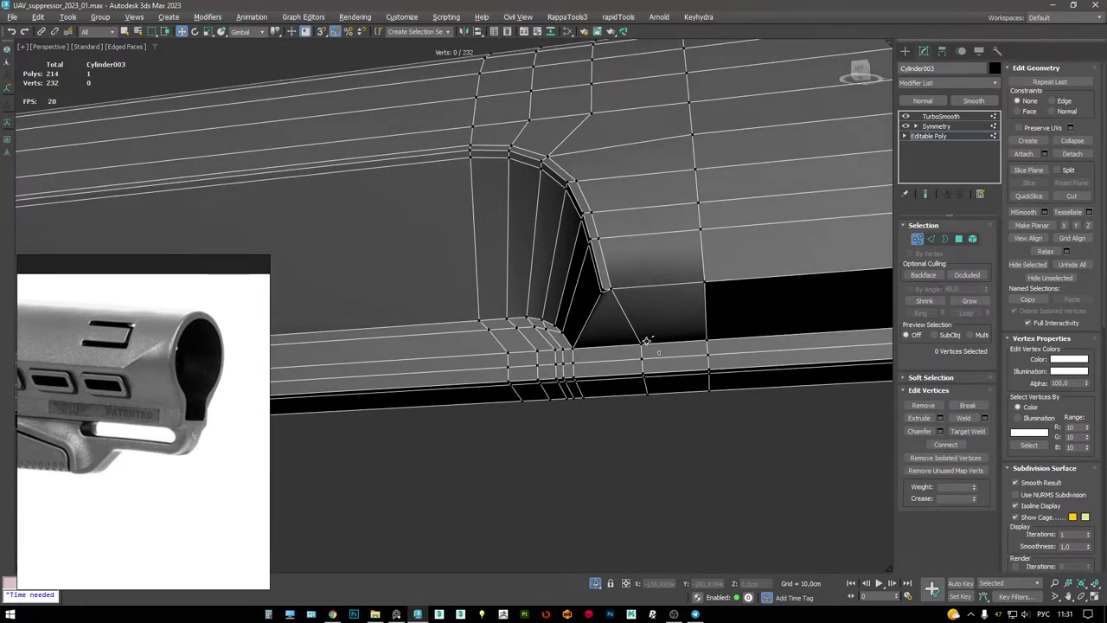
left_click(640, 343)
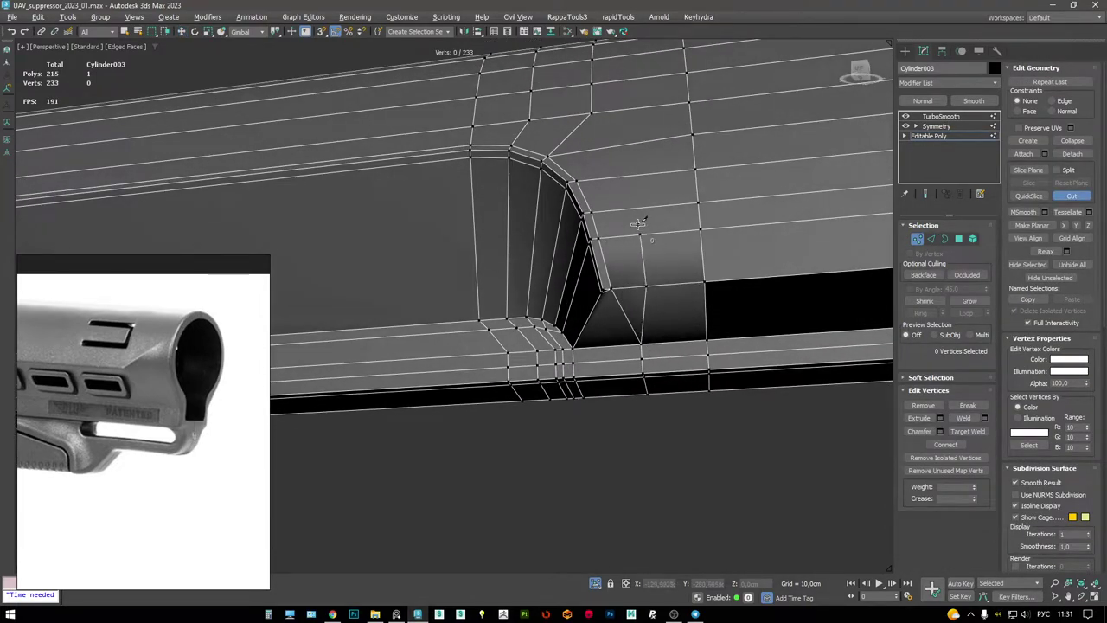
middle_click_drag(637, 224, 641, 234, "alt")
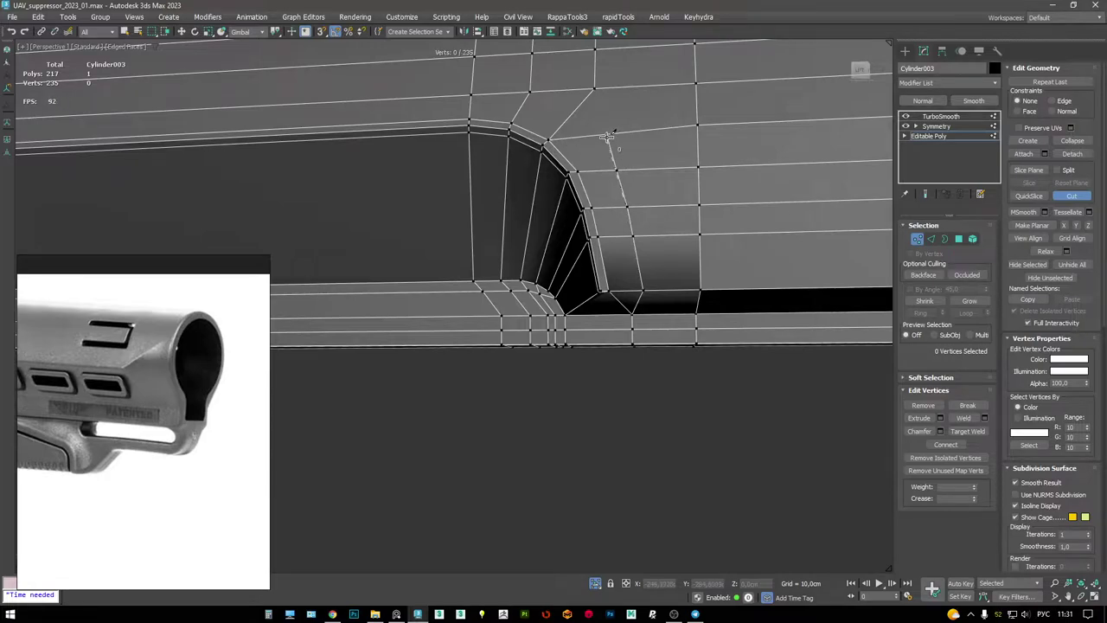
left_click(598, 90)
middle_click_drag(599, 90, 569, 199, "alt")
- Remove the leftover diagonal edge above the notch
key("2")
left_click(540, 225)
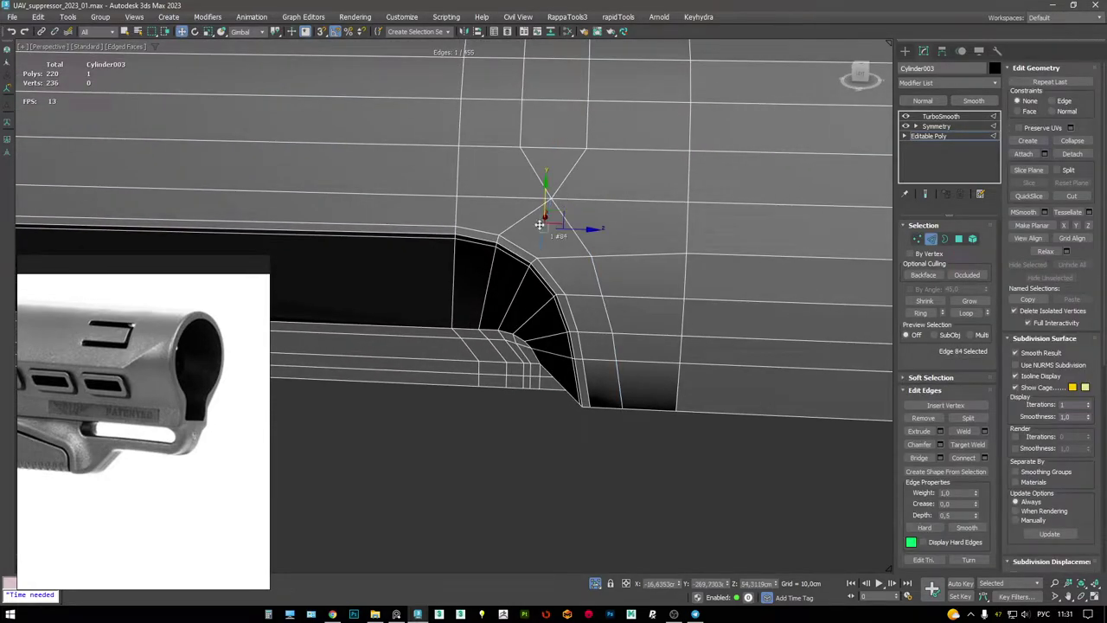
middle_click_drag(654, 250, 660, 257, "alt")
left_click(539, 141)
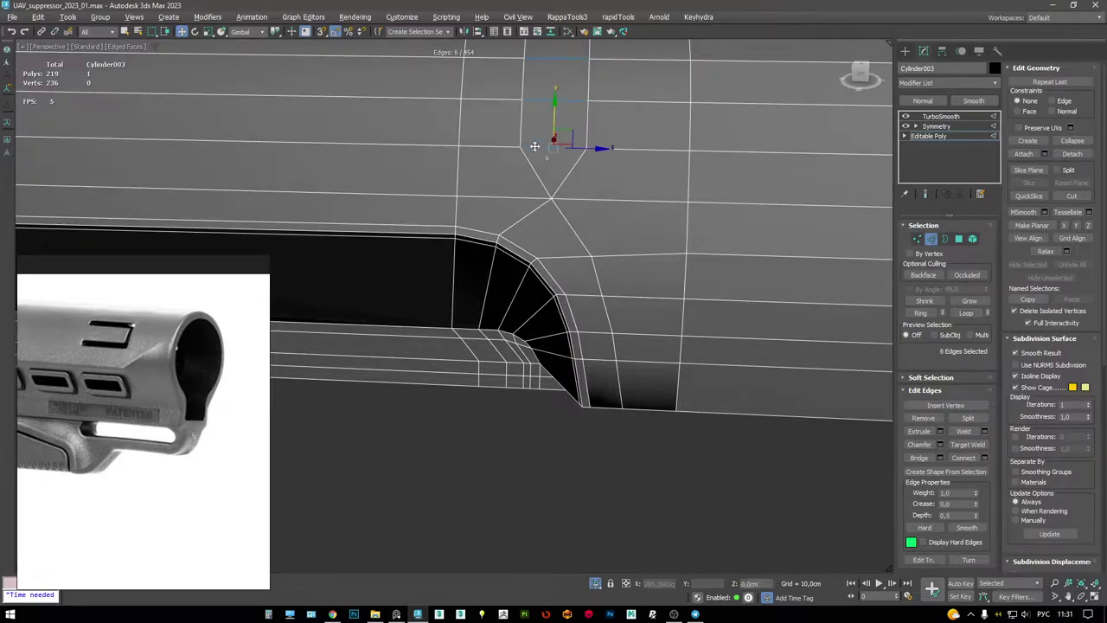
key("ctrl+BackSpace")
scroll(541, 262, "down", 3)
middle_click_drag(541, 262, 585, 254, "alt")
scroll(571, 251, "up", 6)
- Start a cut from the notch's inner corner and view the whole stock
key("1")
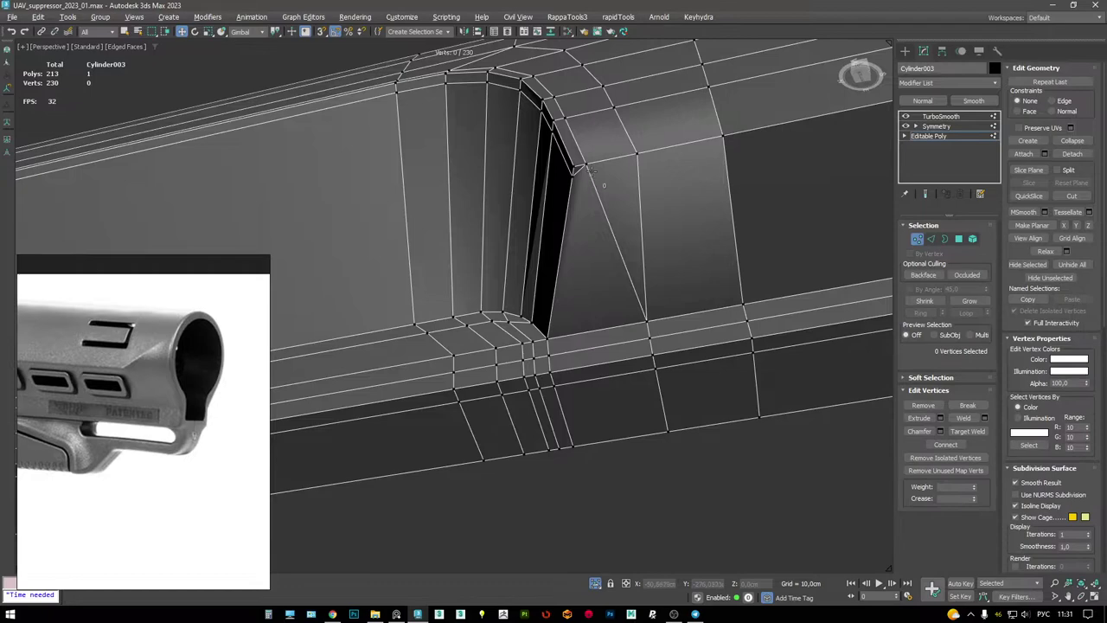
left_click(589, 161)
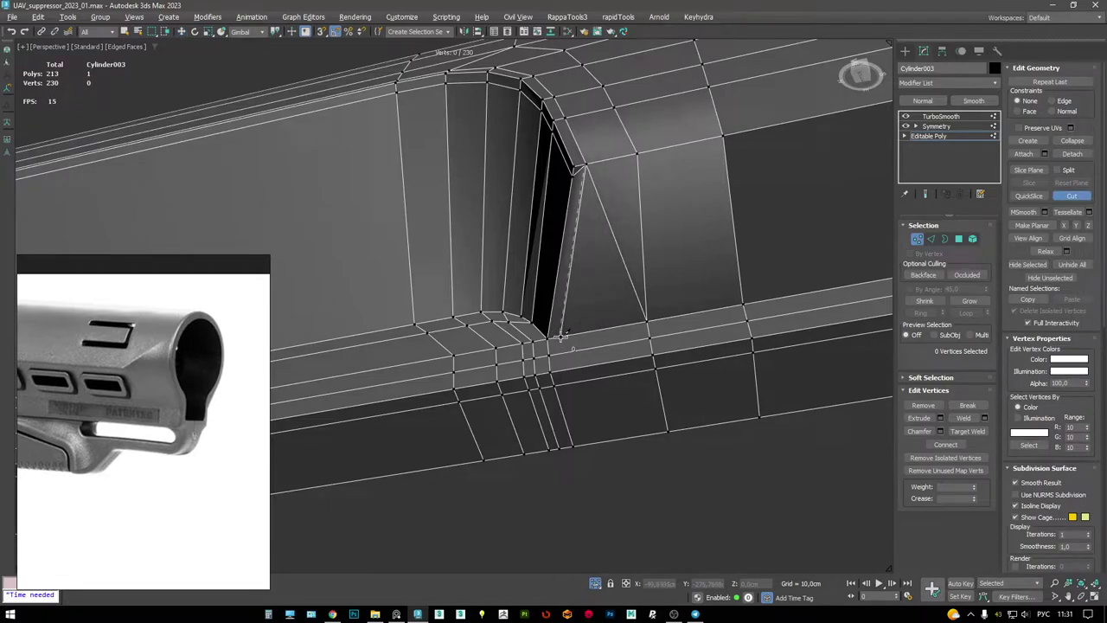
middle_click_drag(553, 349, 586, 395, "alt")
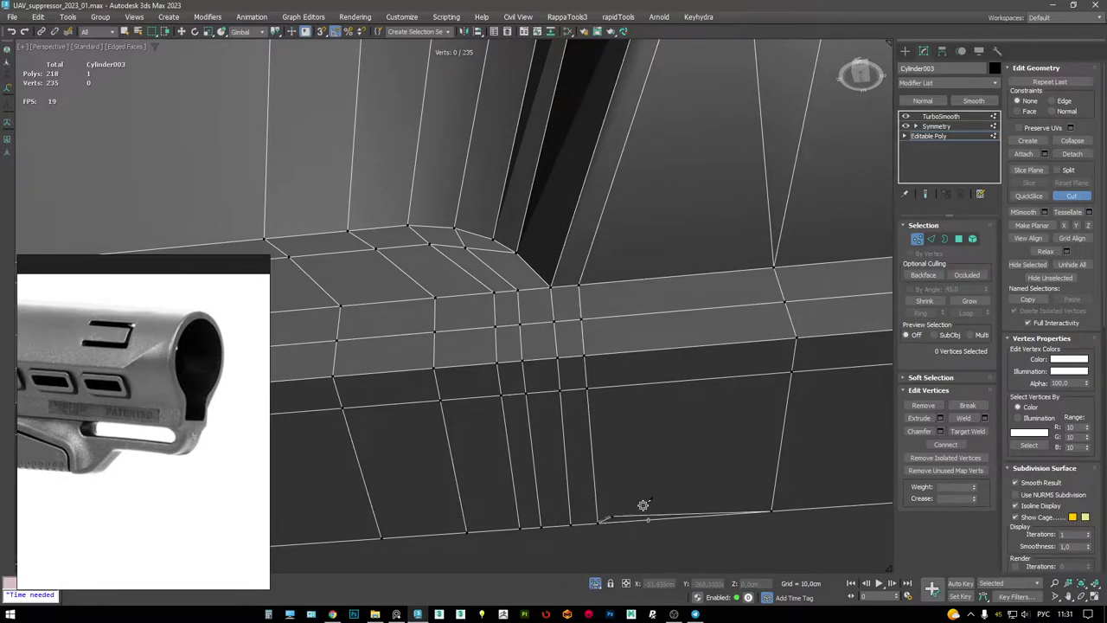
middle_click_drag(644, 506, 546, 395)
middle_click_drag(597, 248, 535, 280, "alt")
scroll(588, 223, "down", 5)
- Extrude the three edges along the recess bottom to form a lip
key("2")
left_click(477, 218)
key("w")
key("shift+e")
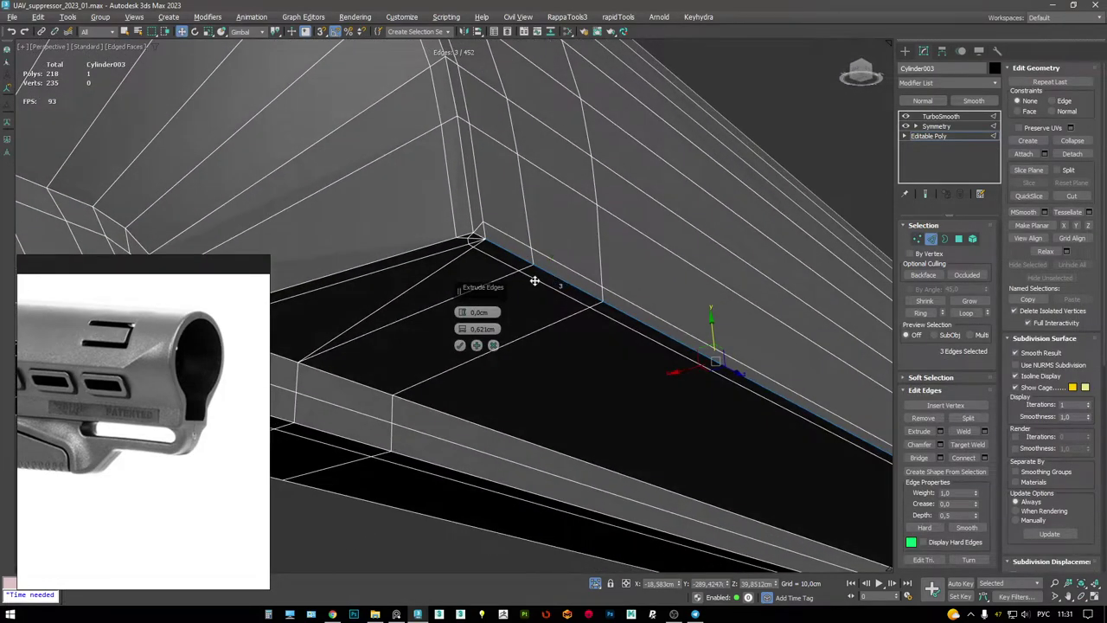
left_click(460, 346)
middle_click_drag(461, 346, 736, 275, "alt")
scroll(182, 346, "down", 5)
key("1")
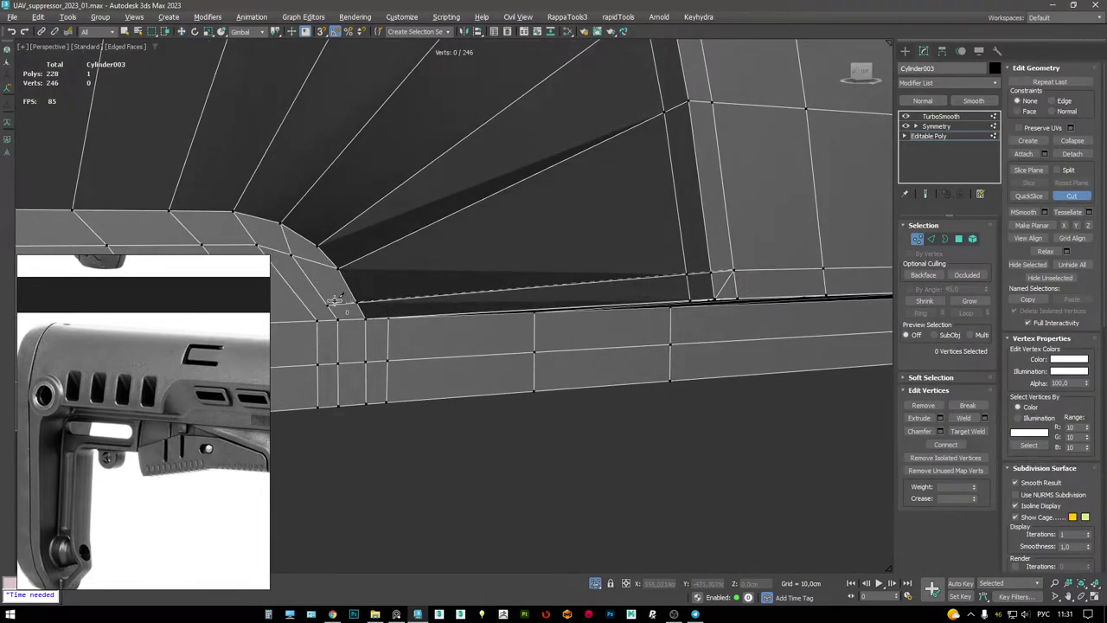
- Remove the stray edge at the recess corner
middle_click_drag(435, 305, 521, 230, "alt")
scroll(613, 210, "up", 2)
scroll(616, 169, "up", 2)
middle_click_drag(616, 170, 604, 219, "alt")
key("w")
left_click(599, 248)
key("2")
left_click(604, 219)
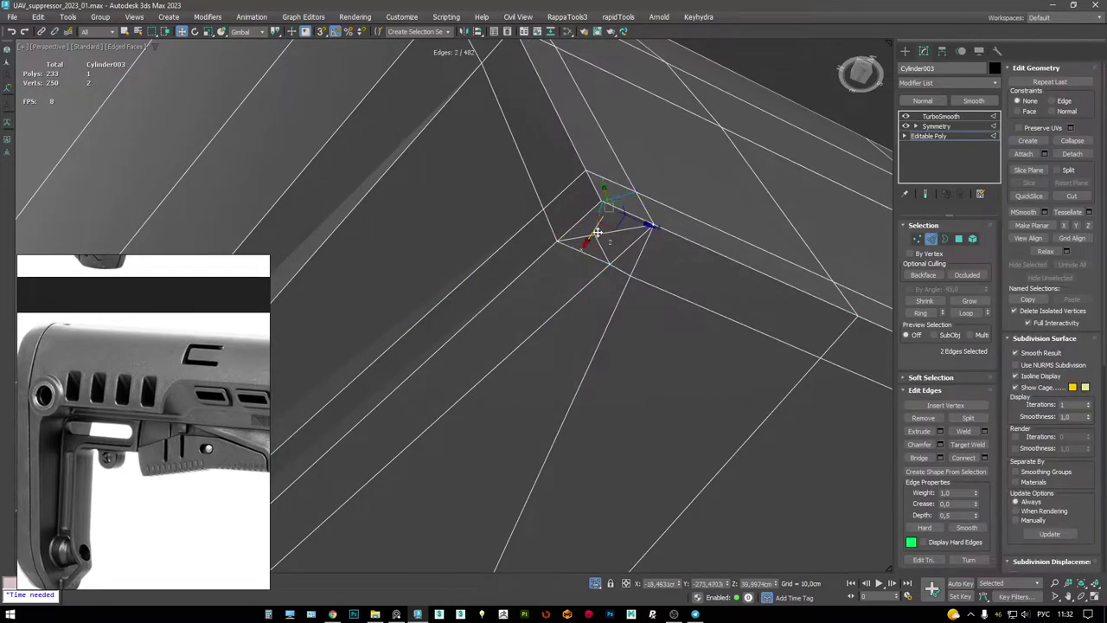
key("ctrl+BackSpace")
- Remove the leftover diagonal edge at the corner
middle_click_drag(632, 285, 558, 296, "alt")
scroll(595, 305, "up", 2)
left_click(585, 281)
key("ctrl+BackSpace")
scroll(714, 260, "down", 3)
- Select the edge loop along the rail's bottom edge
middle_click_drag(699, 280, 517, 205, "alt")
scroll(644, 247, "down", 3)
double_click(688, 242)
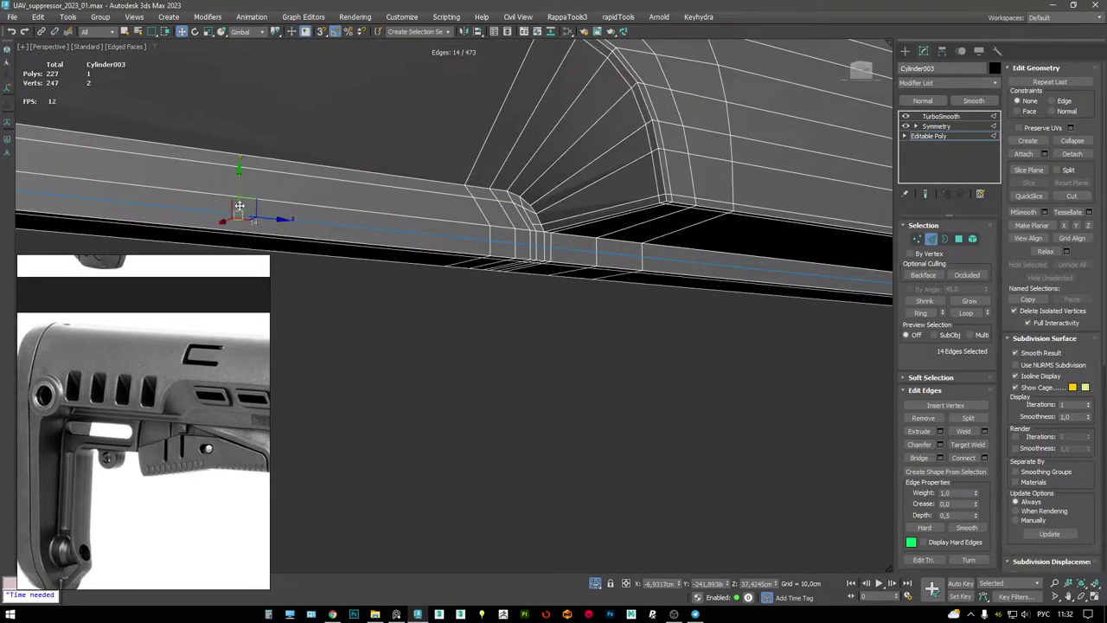
middle_click_drag(230, 178, 571, 254, "alt")
- Target Weld the stray vertices at the rail corner onto their neighbours
key("1")
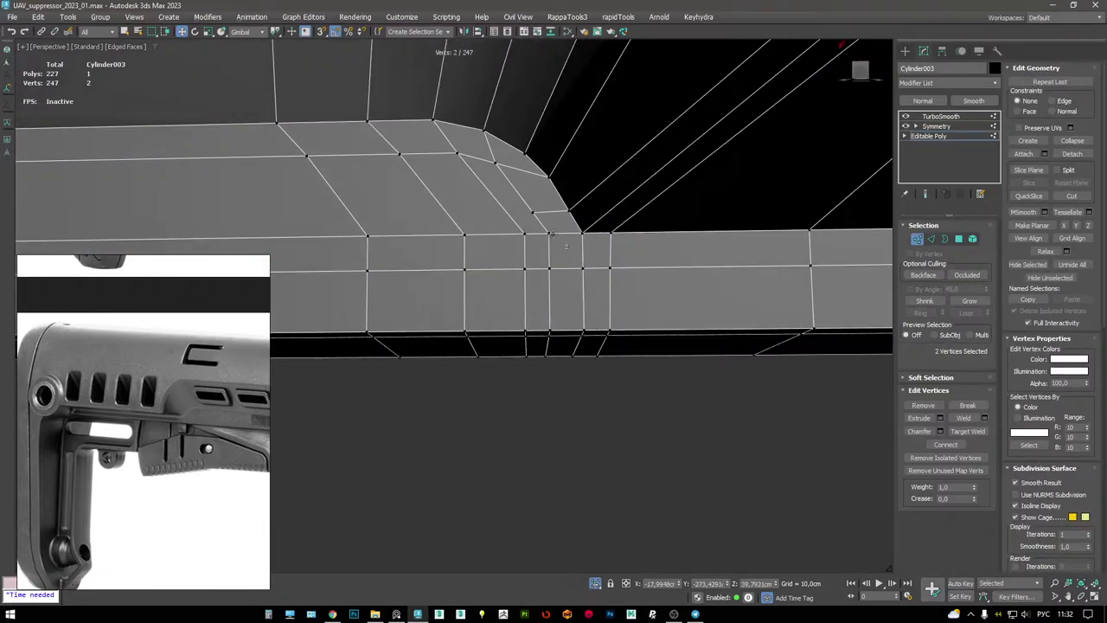
key("ctrl+w")
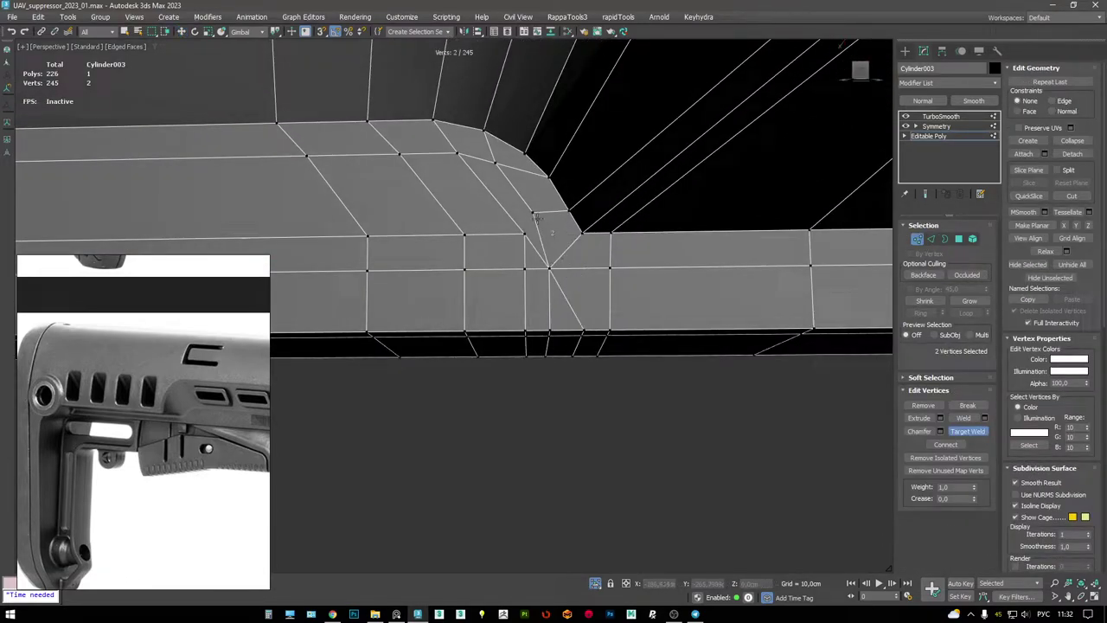
right_click(534, 214)
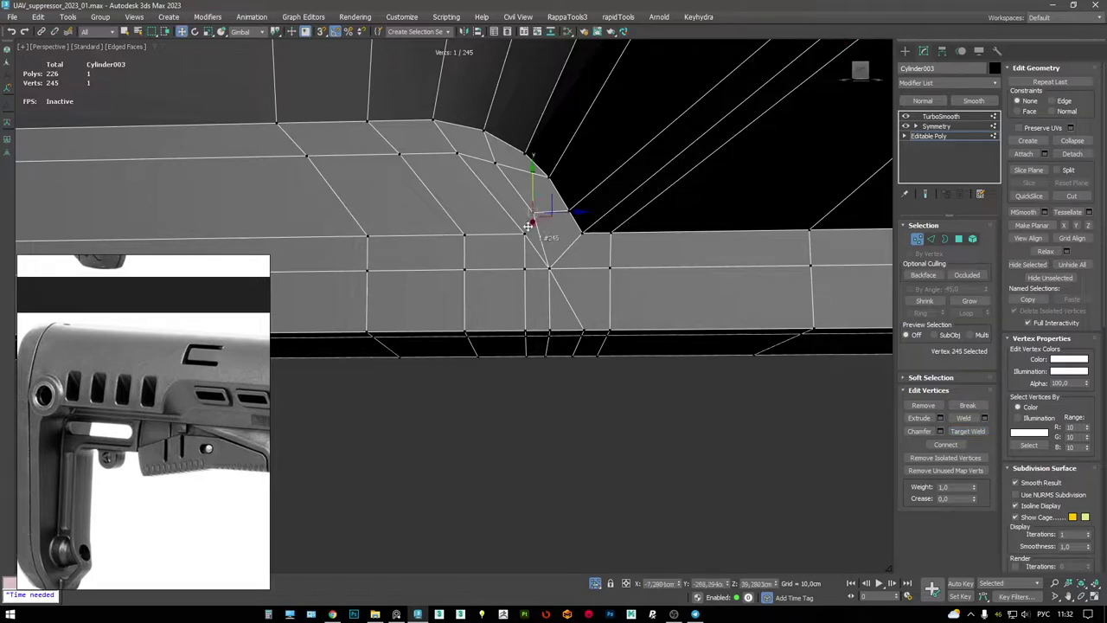
key("ctrl+w")
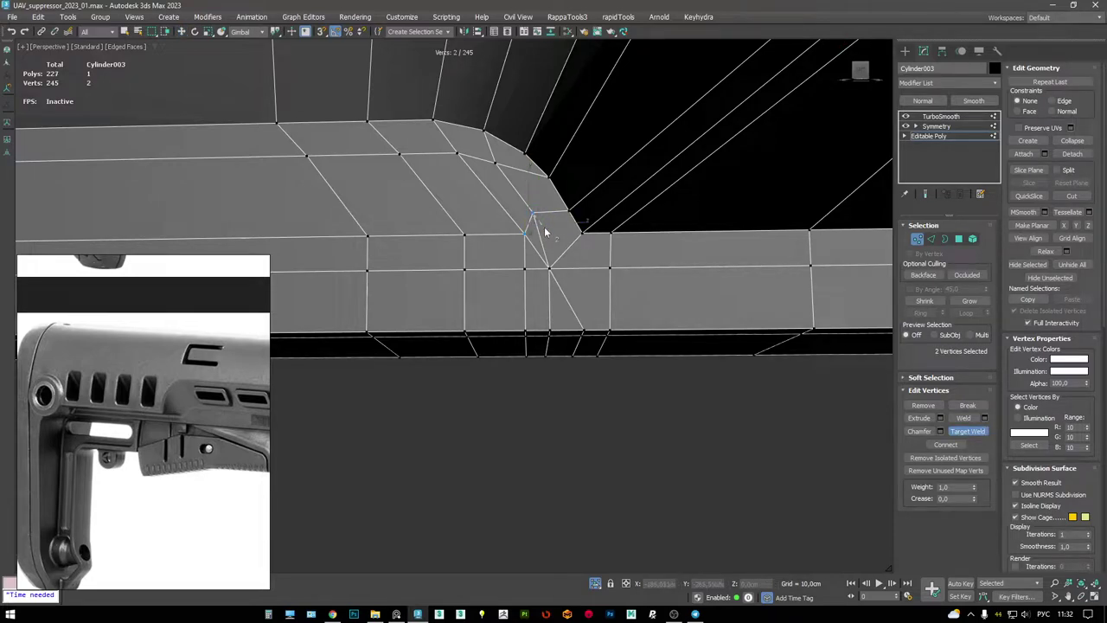
left_click(545, 232)
right_click(553, 222)
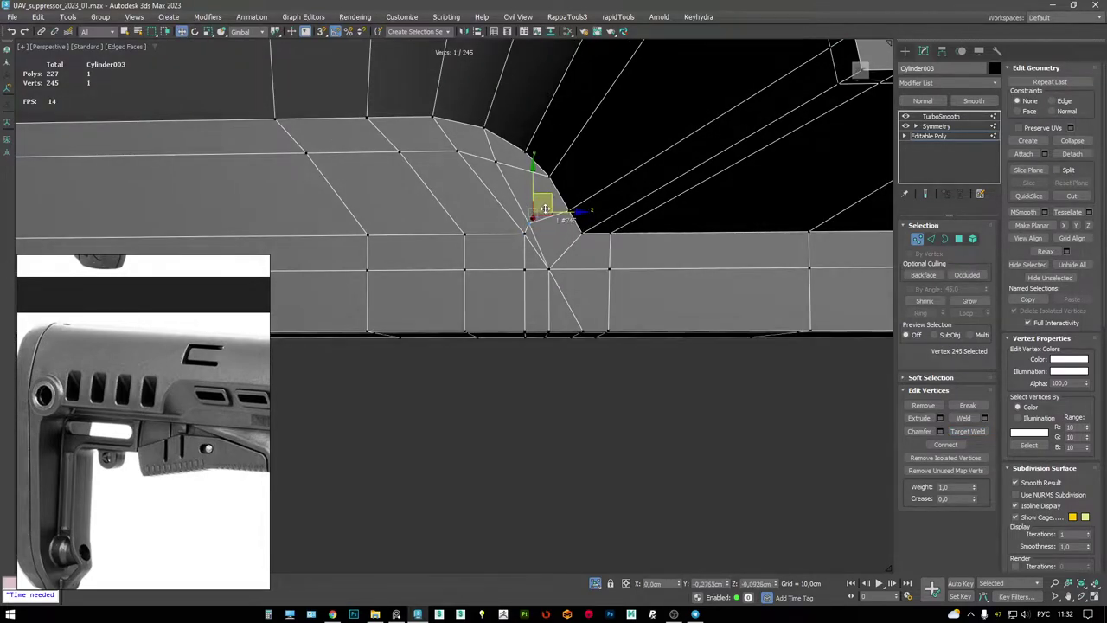
key("ctrl+w")
left_click(532, 217)
left_click(527, 229)
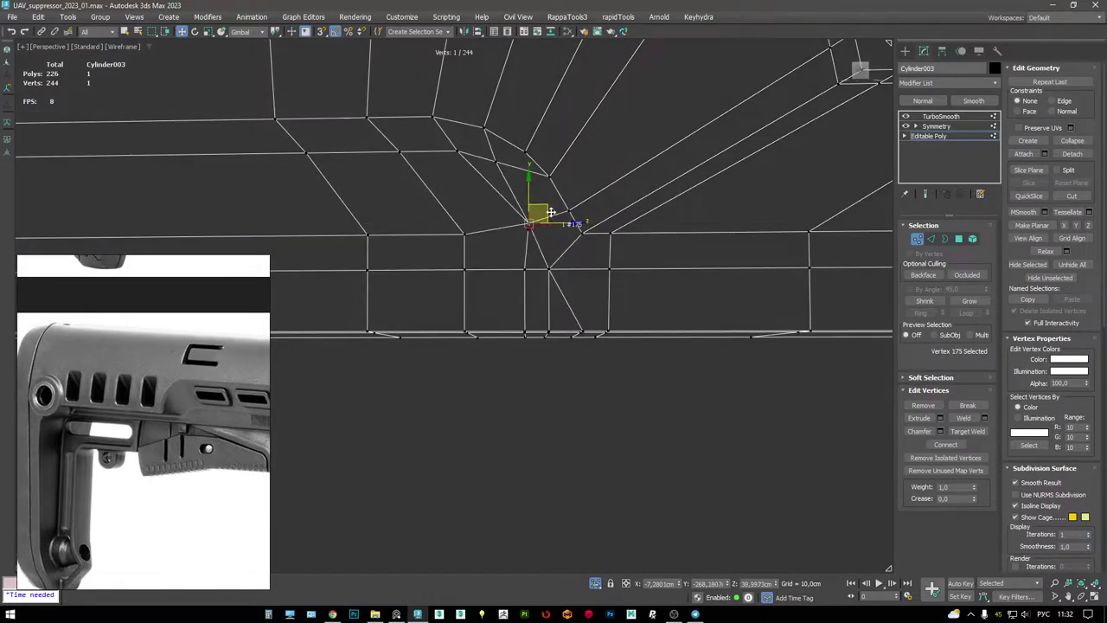
right_click(544, 212)
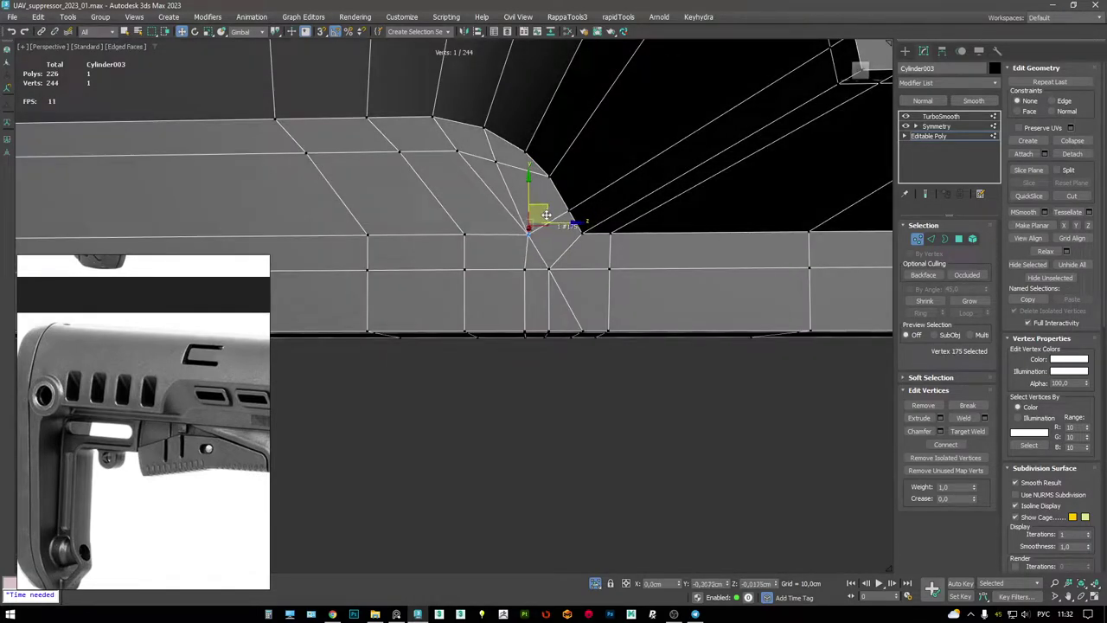
- Add a supporting edge loop around the recess corner and slide it downward
scroll(560, 229, "down", 5)
middle_click_drag(561, 234, 734, 161, "alt")
key("ctrl+z")
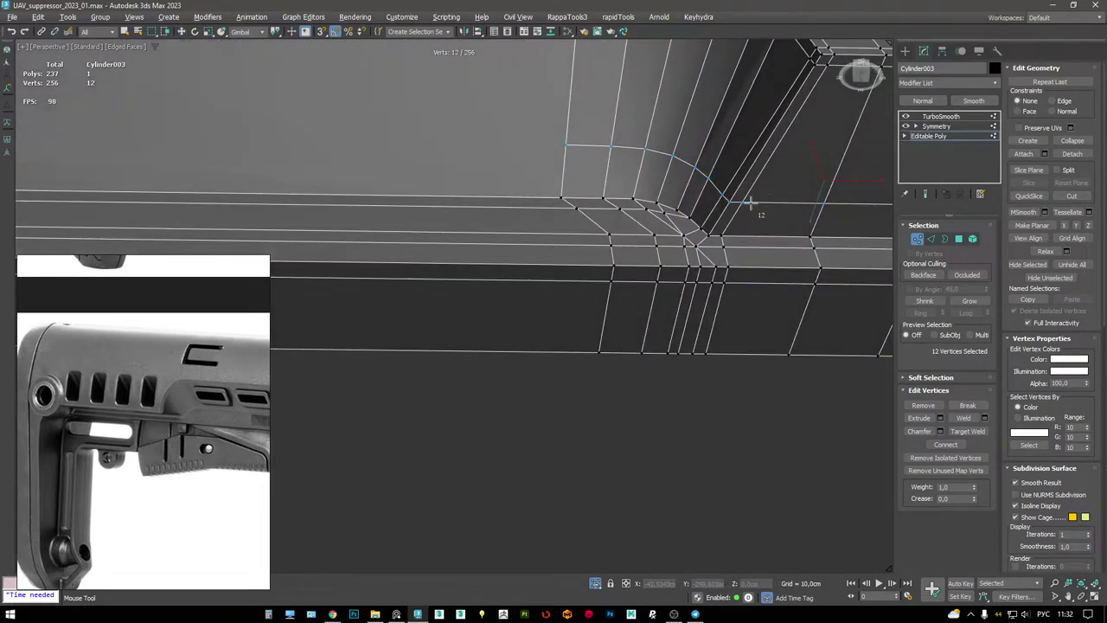
left_click_drag(750, 207, 742, 229)
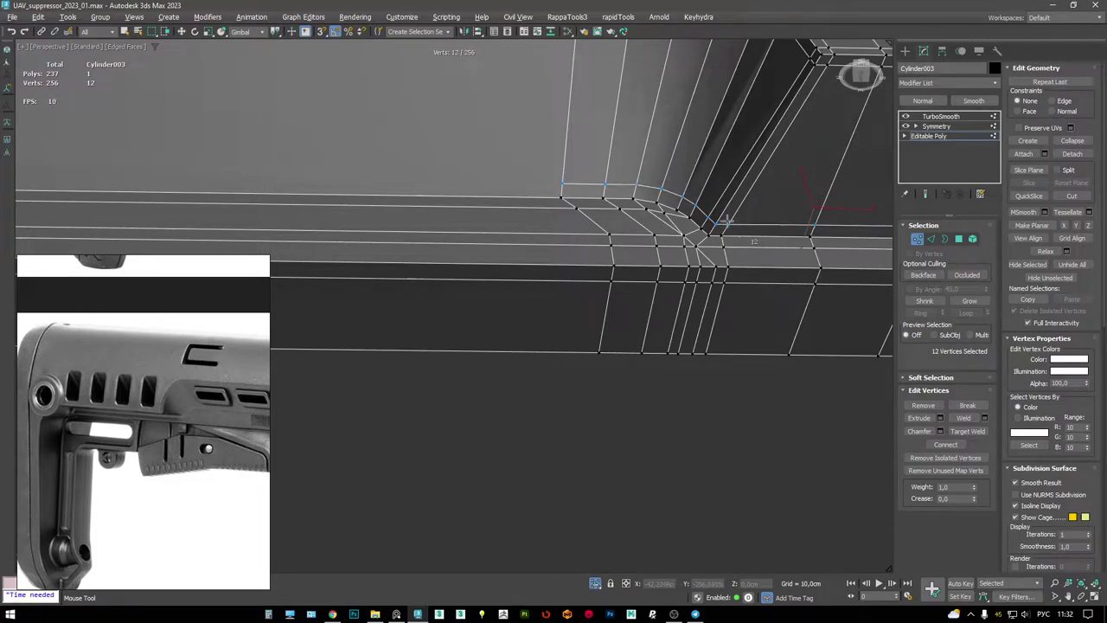
- Select two corner vertices of the vent recess on Cylinder003
scroll(727, 221, "down", 3)
left_click(214, 187)
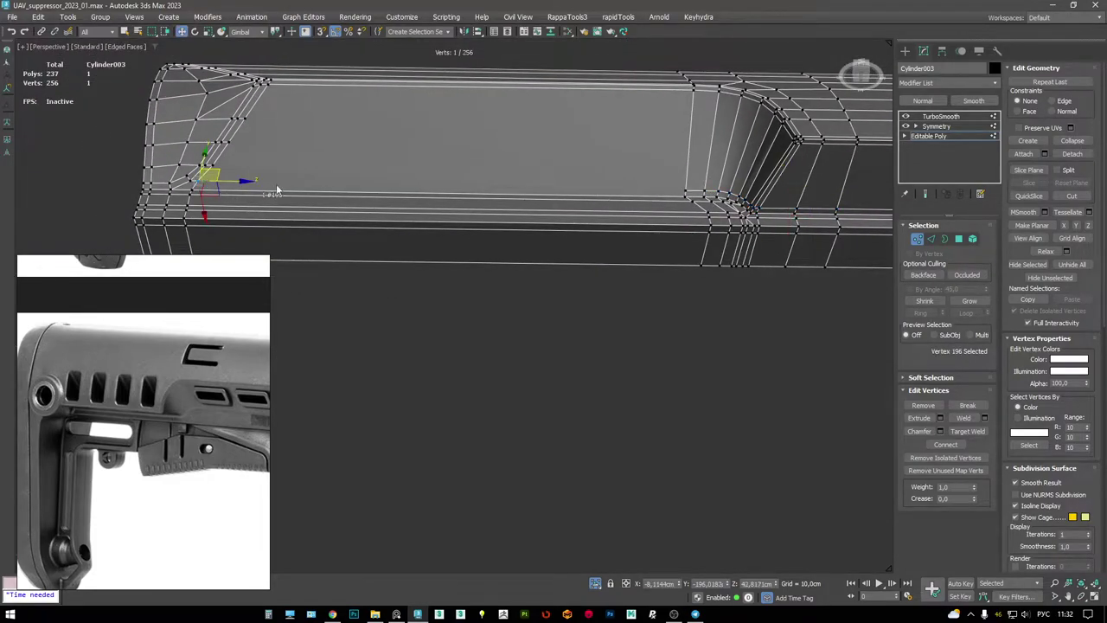
left_click(701, 202, "ctrl")
scroll(697, 200, "up", 5)
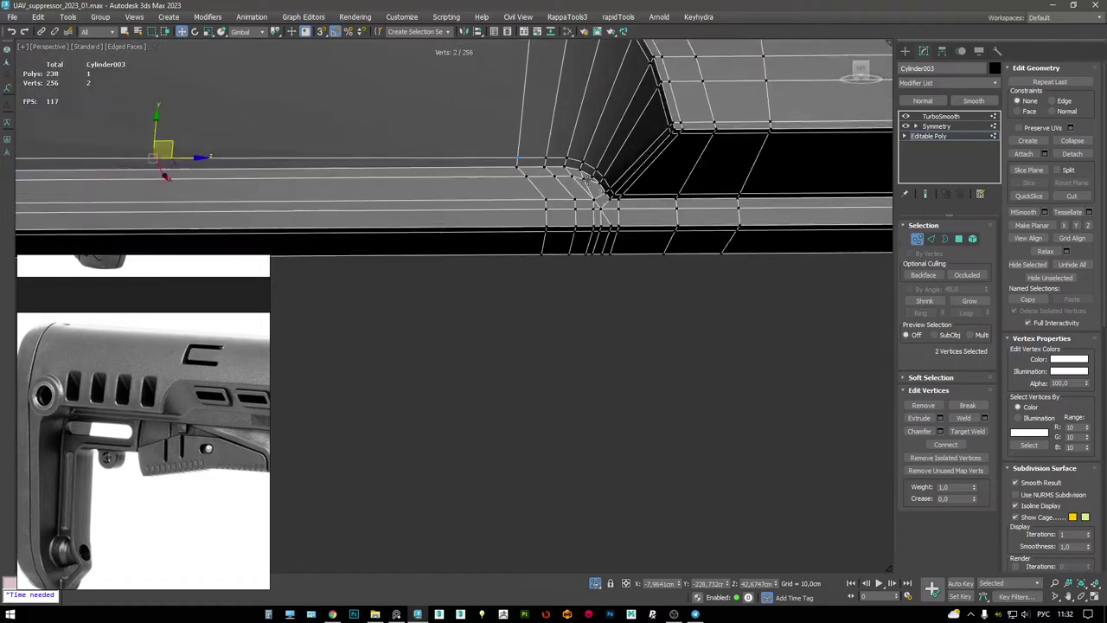
middle_click_drag(612, 178, 545, 166, "alt")
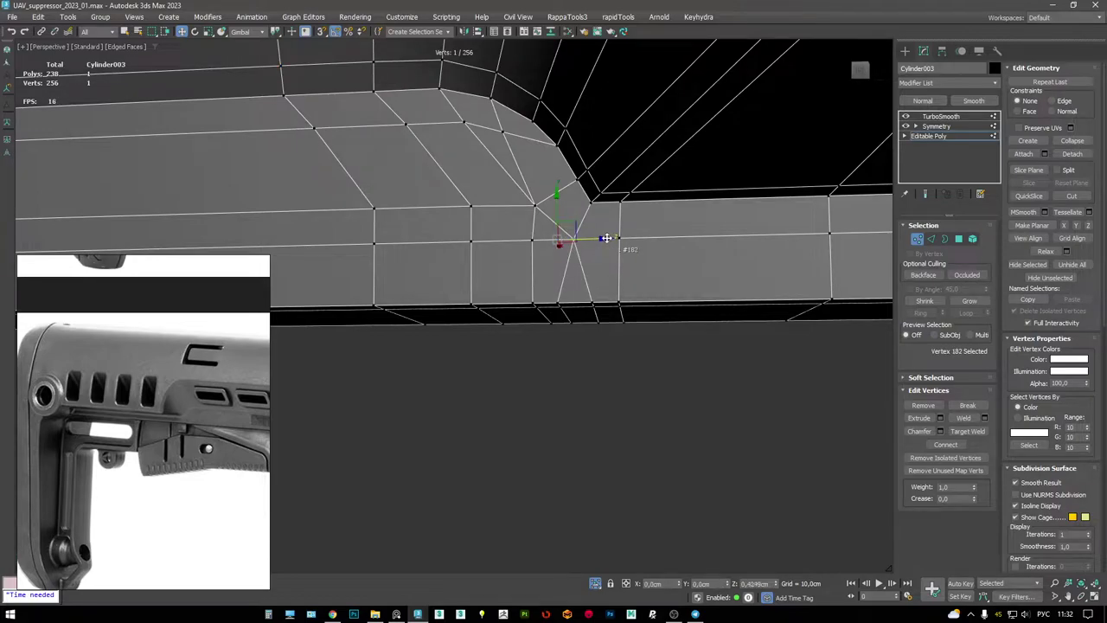
middle_click_drag(608, 237, 611, 206, "alt")
- Cut new edges at the recess corner vertex and move the corner vertices to even out the edges
key("2")
left_click(754, 210, "ctrl")
middle_click_drag(755, 210, 545, 245, "alt")
scroll(414, 187, "up", 5)
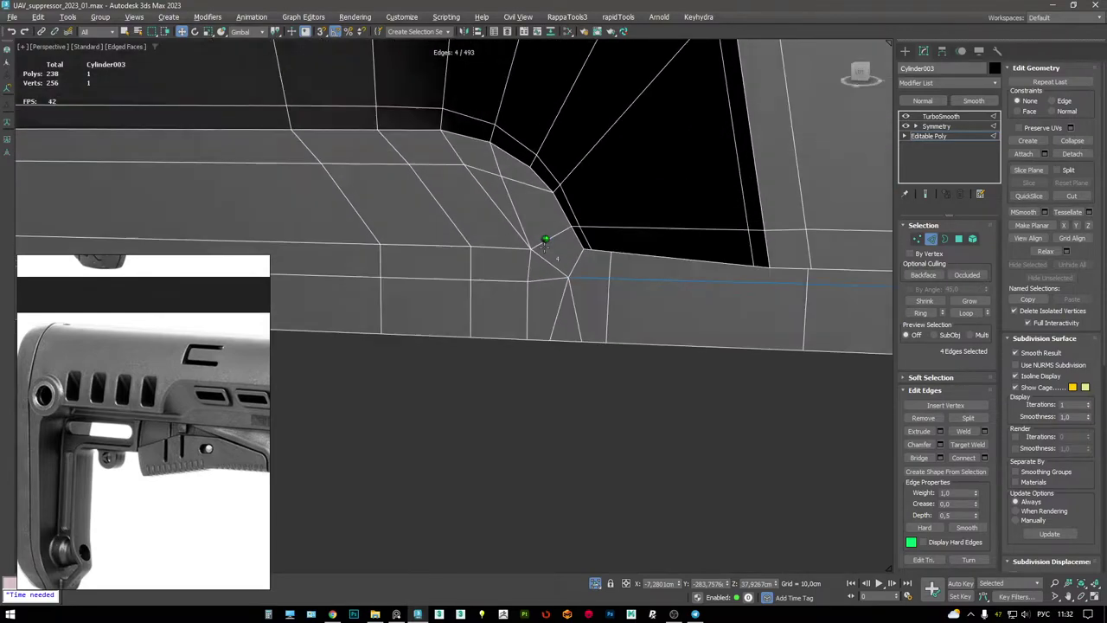
key("1")
left_click(568, 275)
key("alt+c")
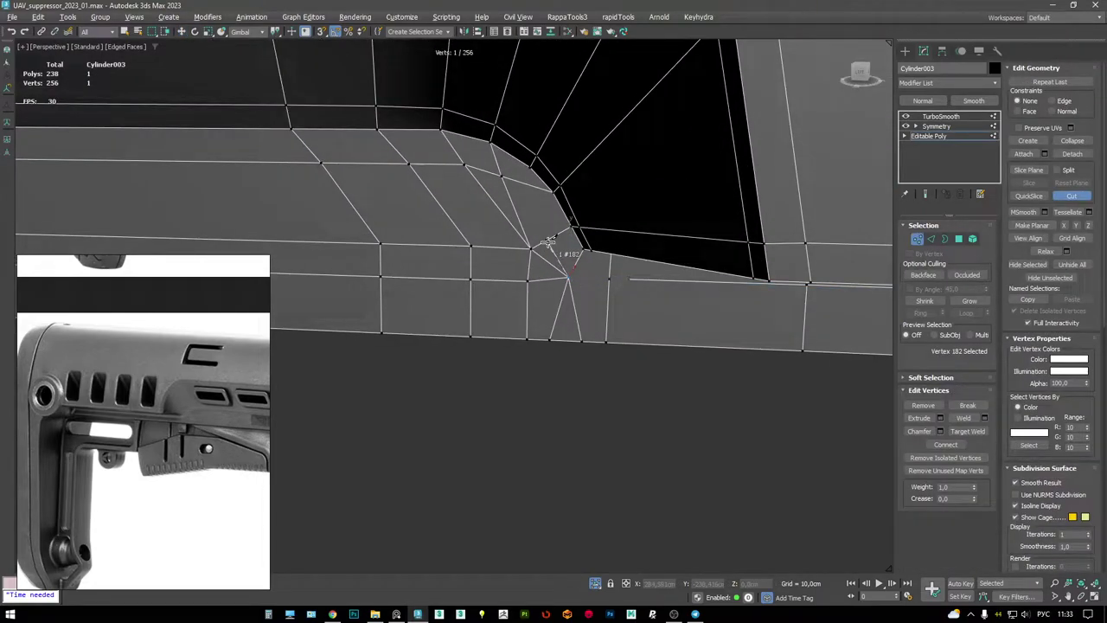
scroll(532, 209, "up", 2)
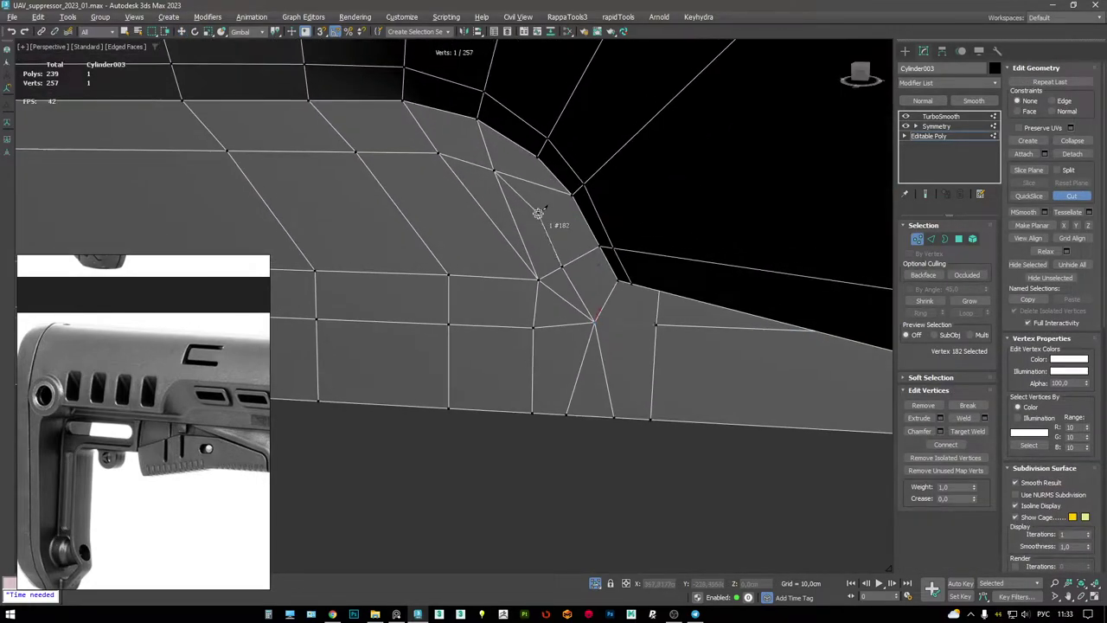
key("w")
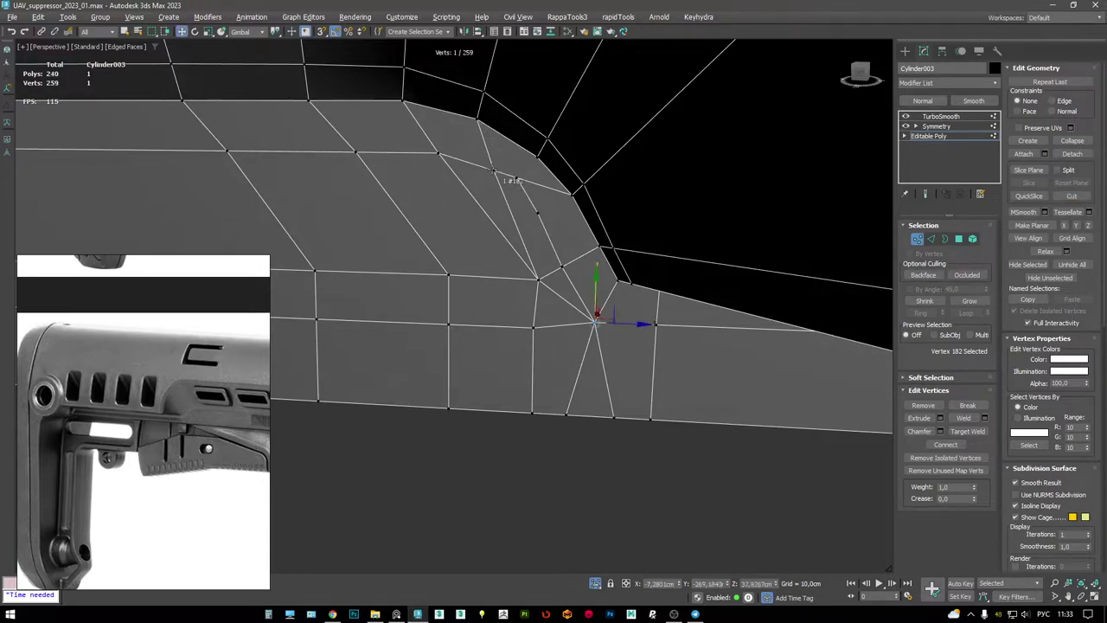
left_click_drag(511, 159, 210, 151)
left_click(439, 153)
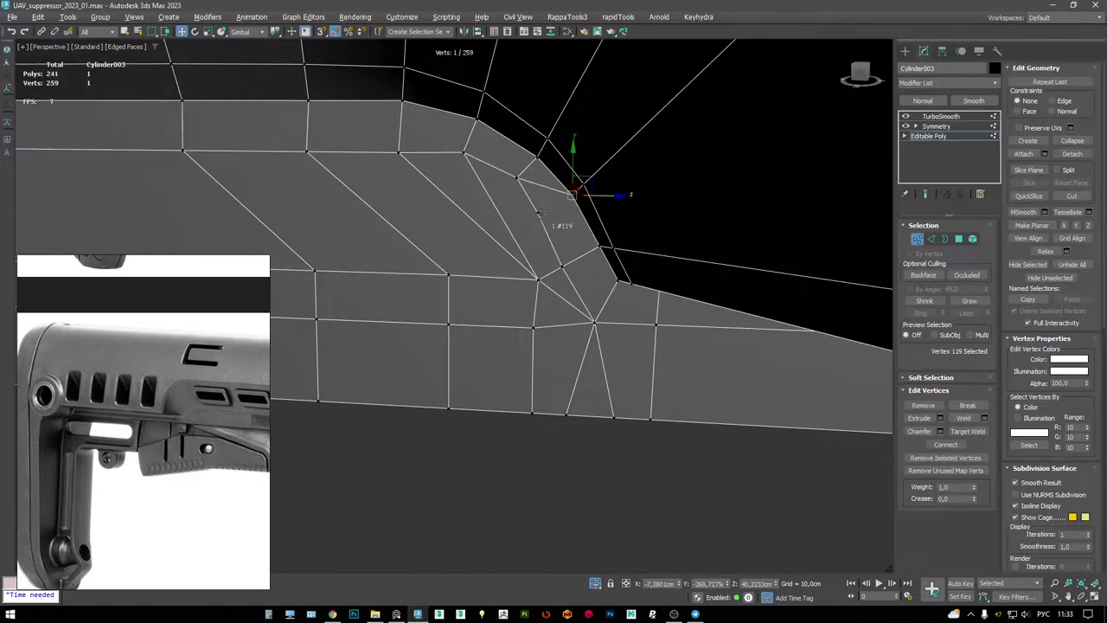
- Select a five-edge loop along the recess and slide it slightly along the surface
key("2")
middle_click_drag(550, 209, 544, 184, "alt")
scroll(543, 185, "down", 10)
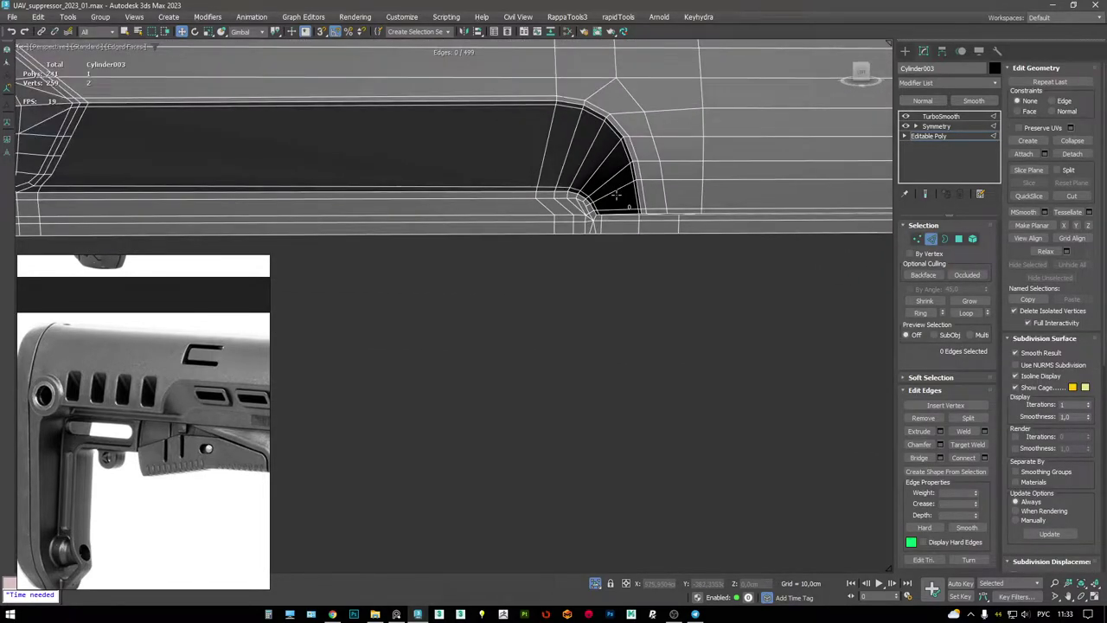
scroll(500, 176, "up", 6)
double_click(483, 166)
middle_click_drag(484, 168, 324, 264, "alt")
key("F3")
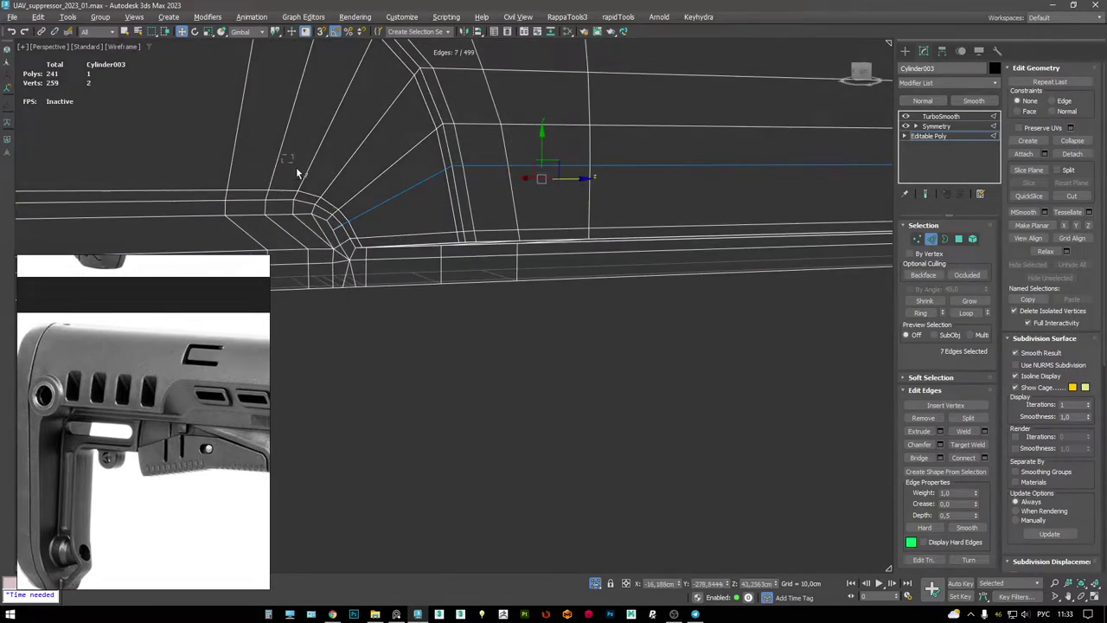
left_click_drag(359, 271, 357, 264, "alt")
key("F3")
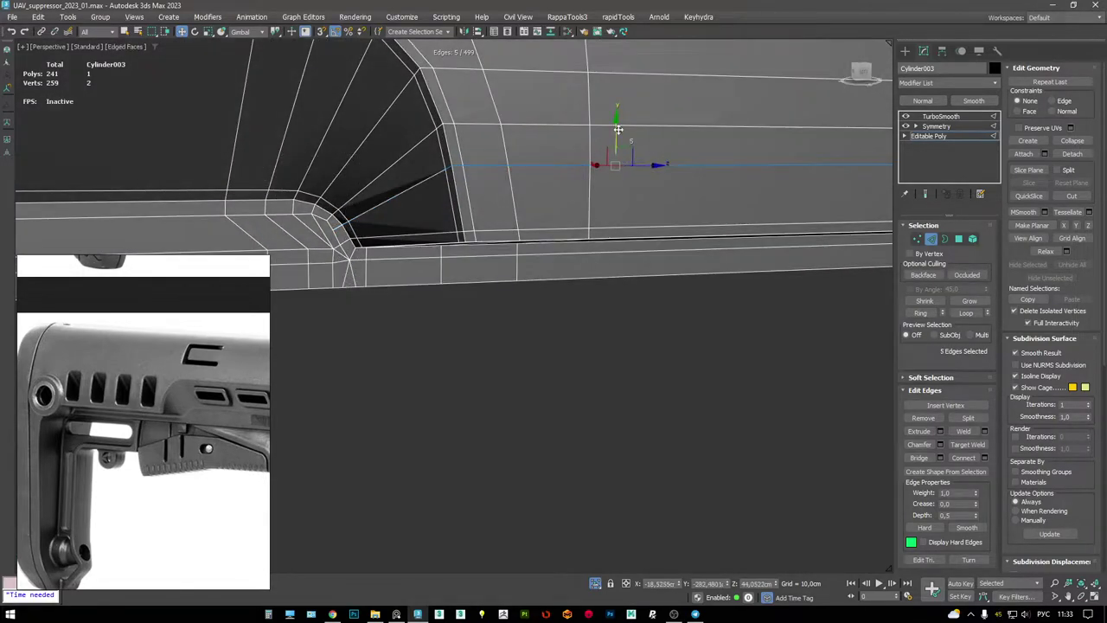
left_click_drag(613, 129, 620, 137)
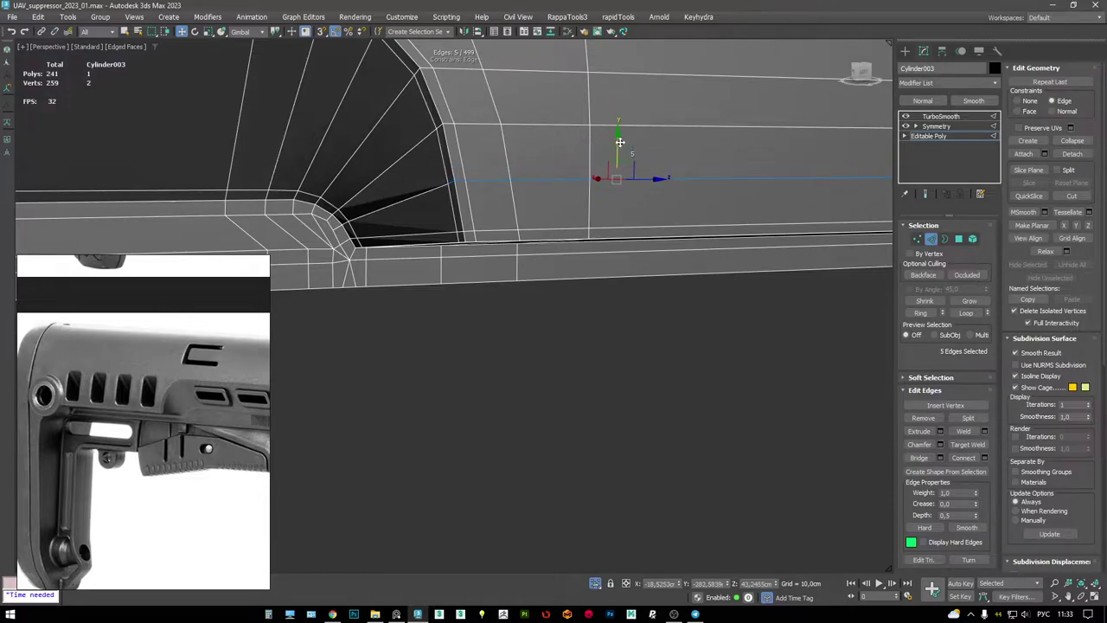
- Insert a new edge loop along the top face and merge a stray vertex into its neighbour
middle_click_drag(620, 142, 553, 208, "alt")
scroll(586, 220, "up", 5)
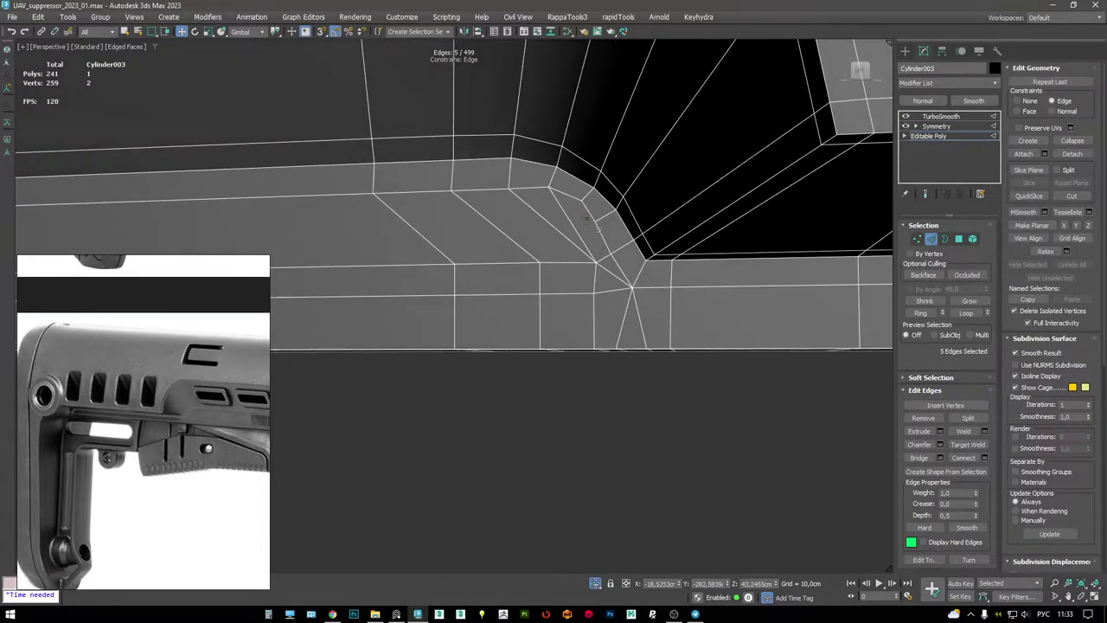
scroll(587, 221, "up", 3)
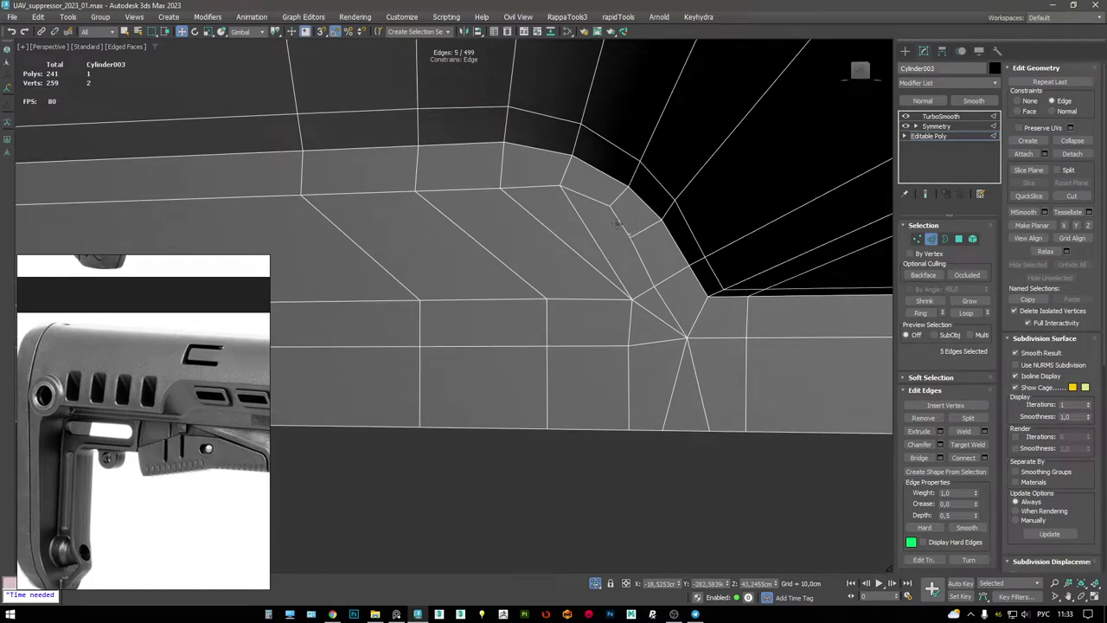
scroll(625, 225, "down", 2)
middle_click_drag(625, 233, 716, 130, "alt")
key("1")
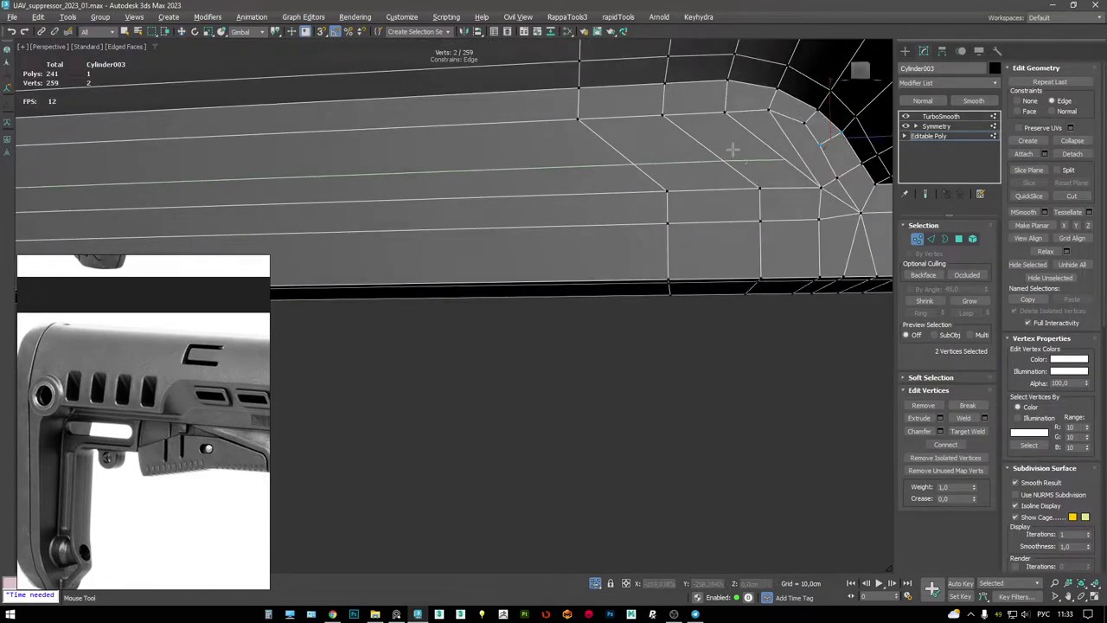
left_click(719, 132)
key("w")
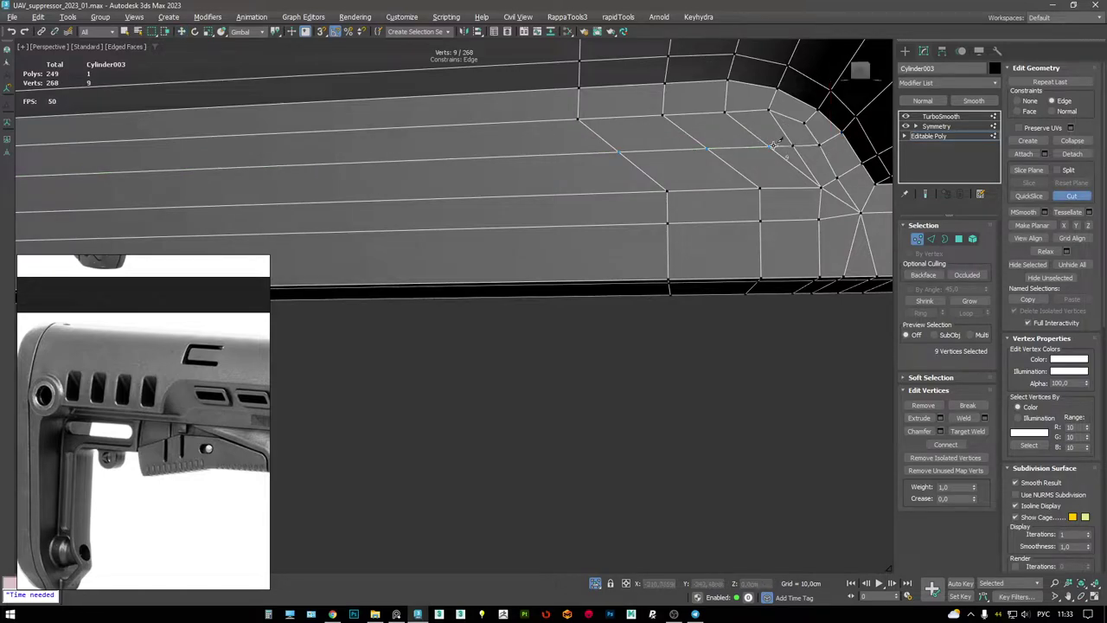
middle_click_drag(777, 151, 662, 180)
left_click(702, 172)
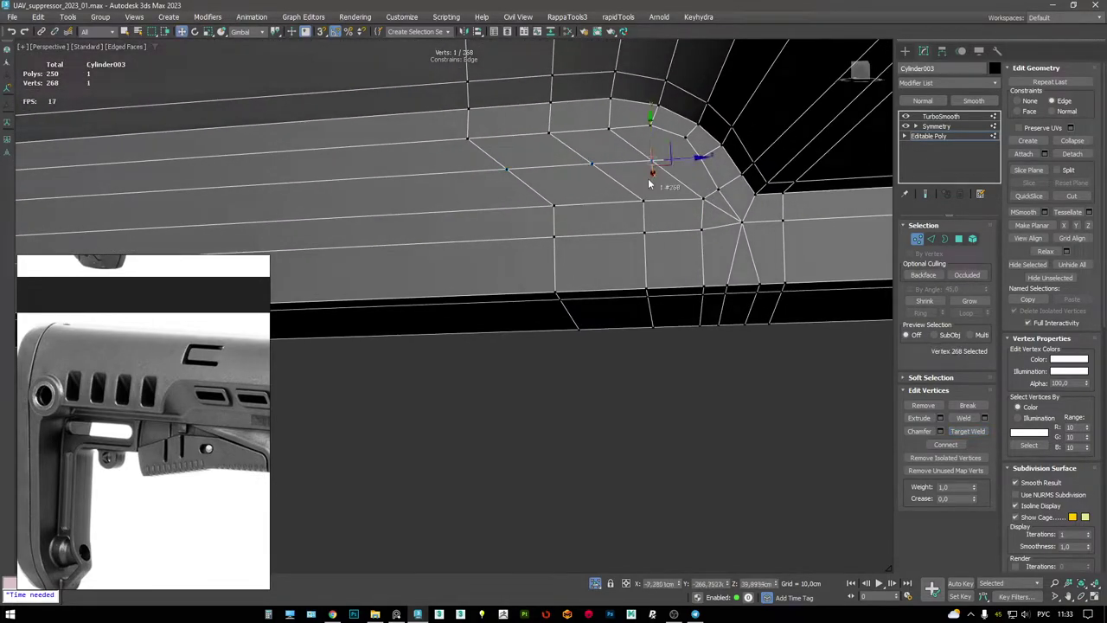
- Target Weld the corner vertices and remove seven unwanted edges
key("2")
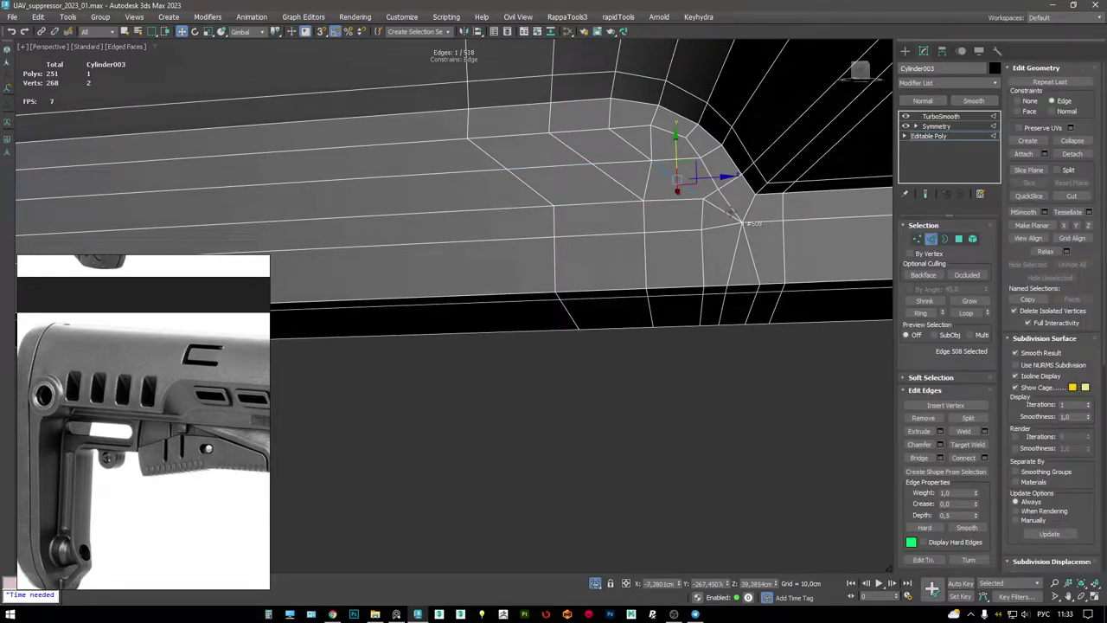
key("1")
key("ctrl+w")
middle_click_drag(714, 192, 603, 186, "alt")
key("2")
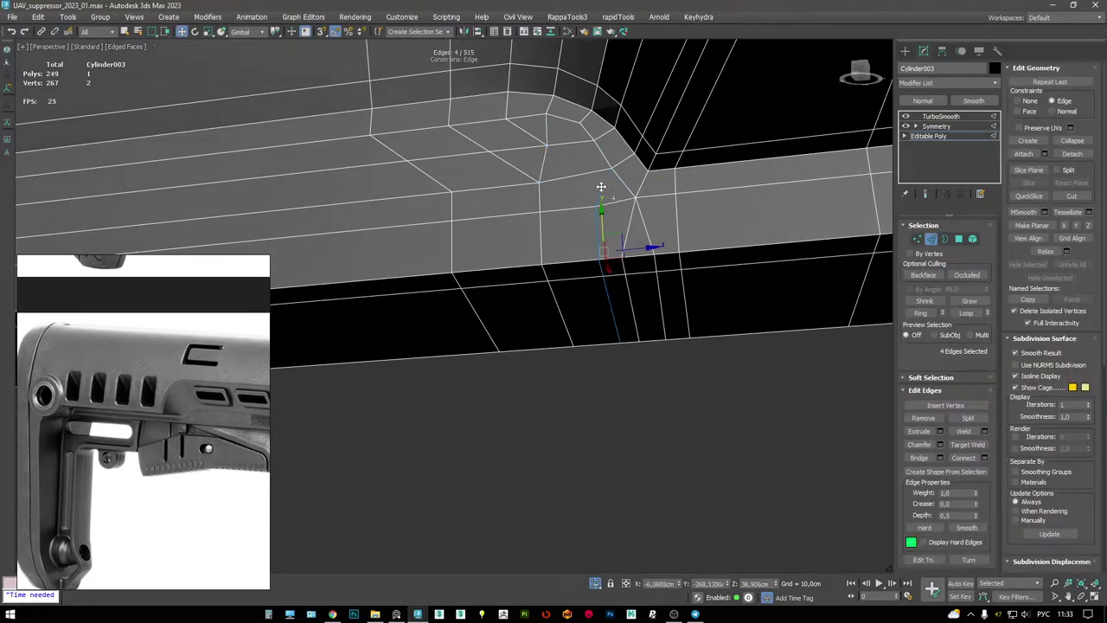
key("ctrl+BackSpace")
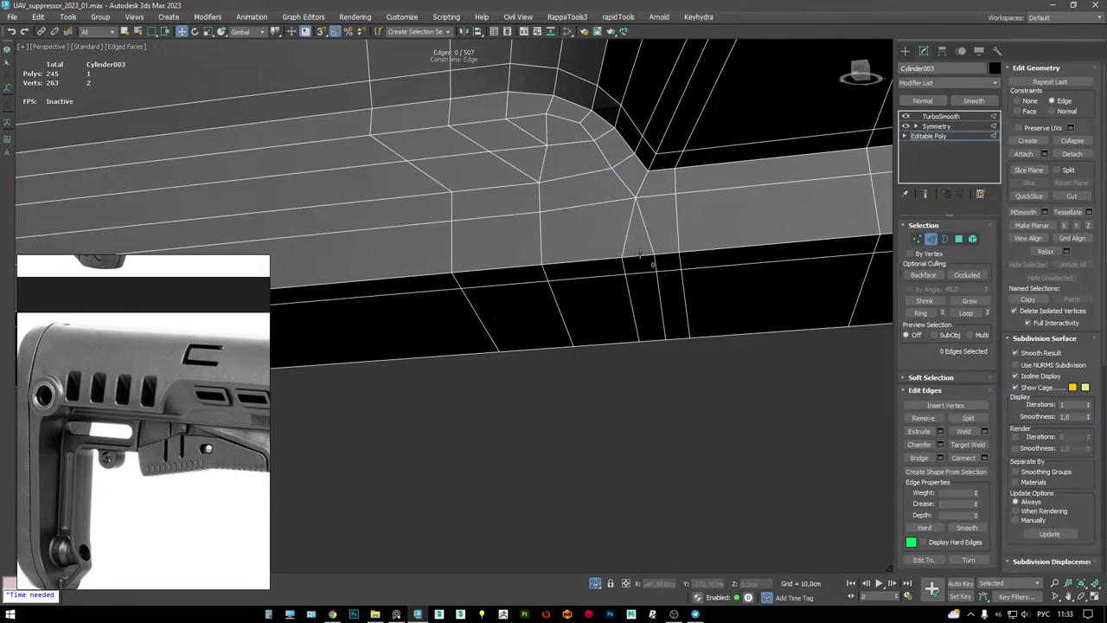
key("ctrl+BackSpace")
- Line the corner vertices up in a straight column and shift it slightly sideways
middle_click_drag(742, 269, 648, 236, "alt")
key("1")
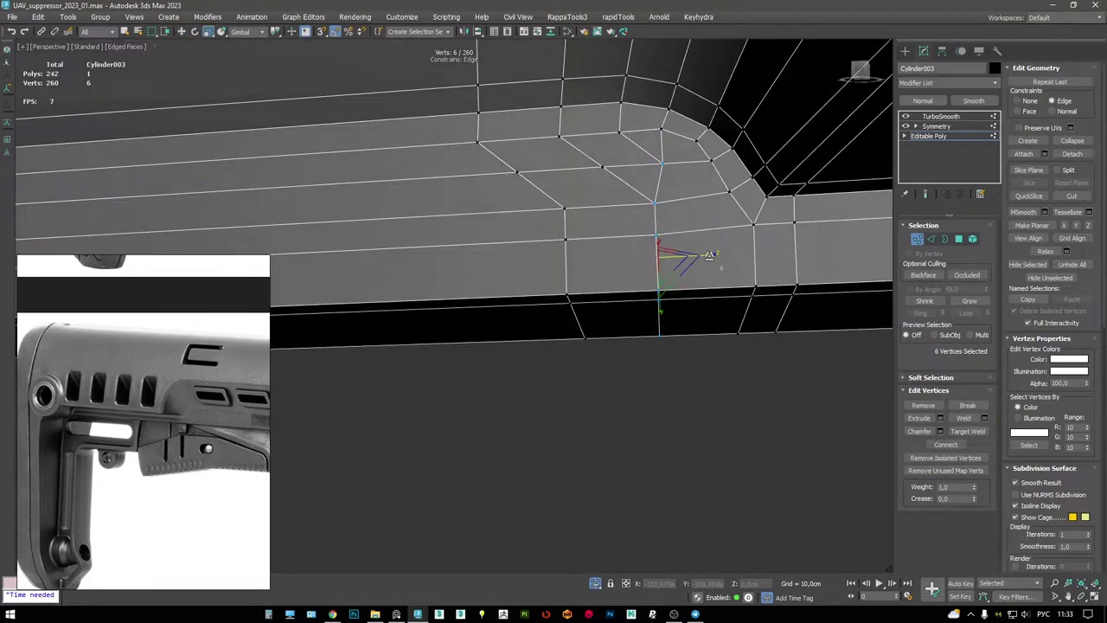
left_click_drag(710, 255, 103, 257)
left_click_drag(694, 255, 702, 253)
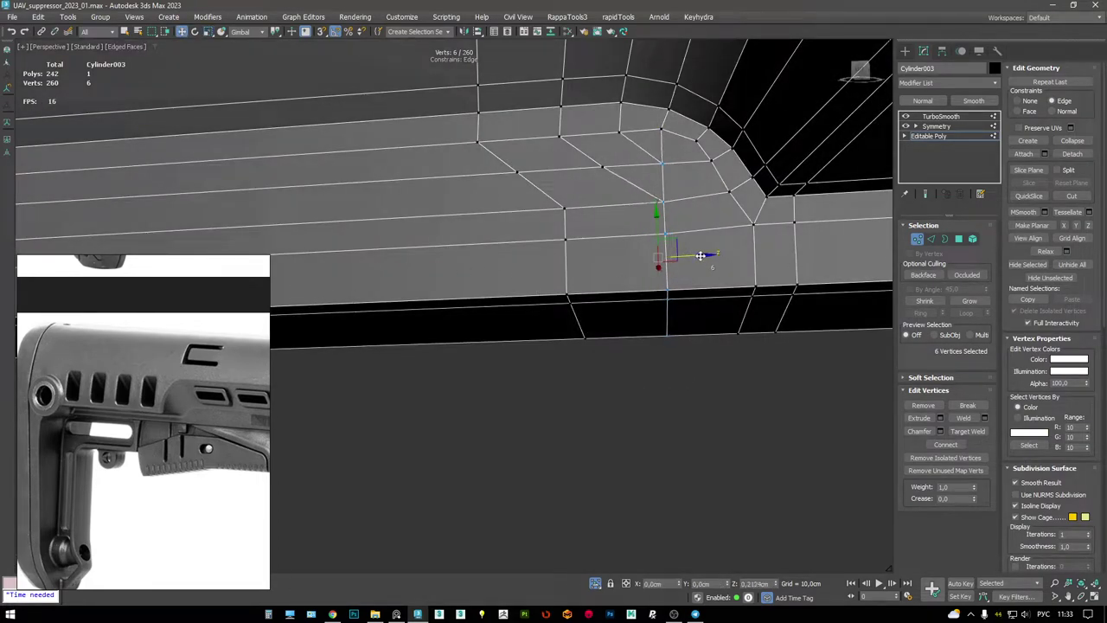
middle_click_drag(620, 185, 621, 160, "alt")
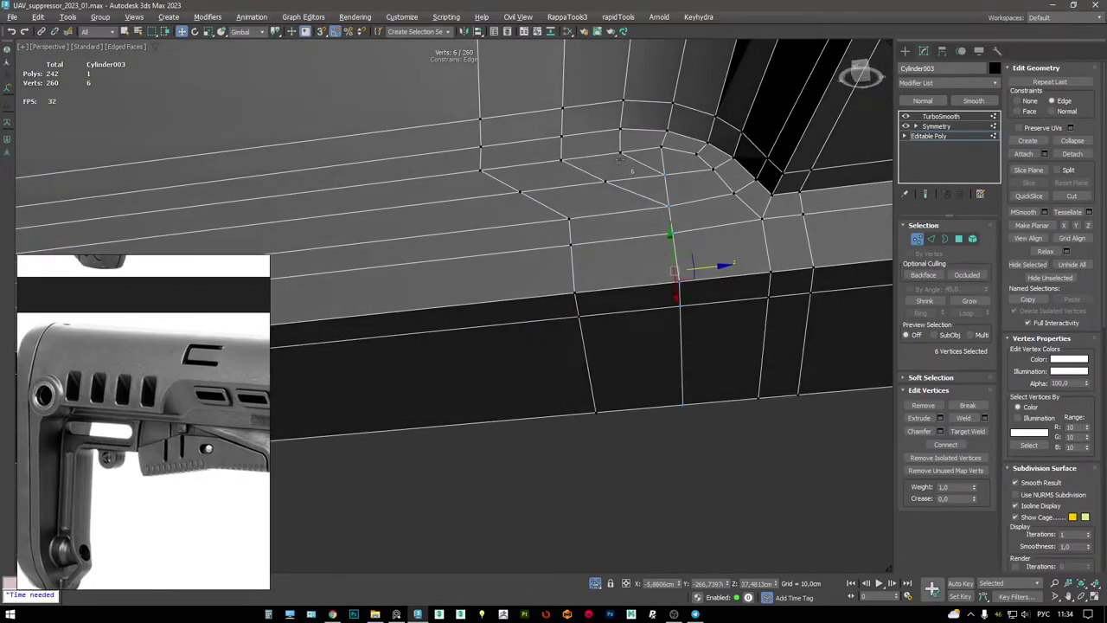
- Cut two new edges down the side of the body and remove the six leftover edges
key("alt+c")
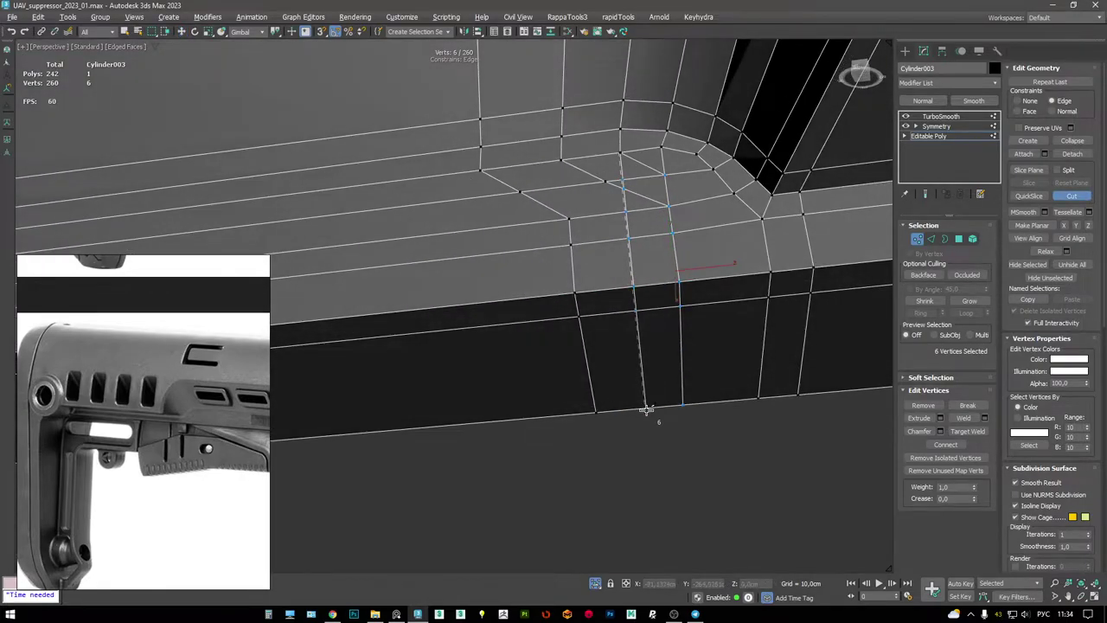
middle_click_drag(643, 297, 723, 229, "alt")
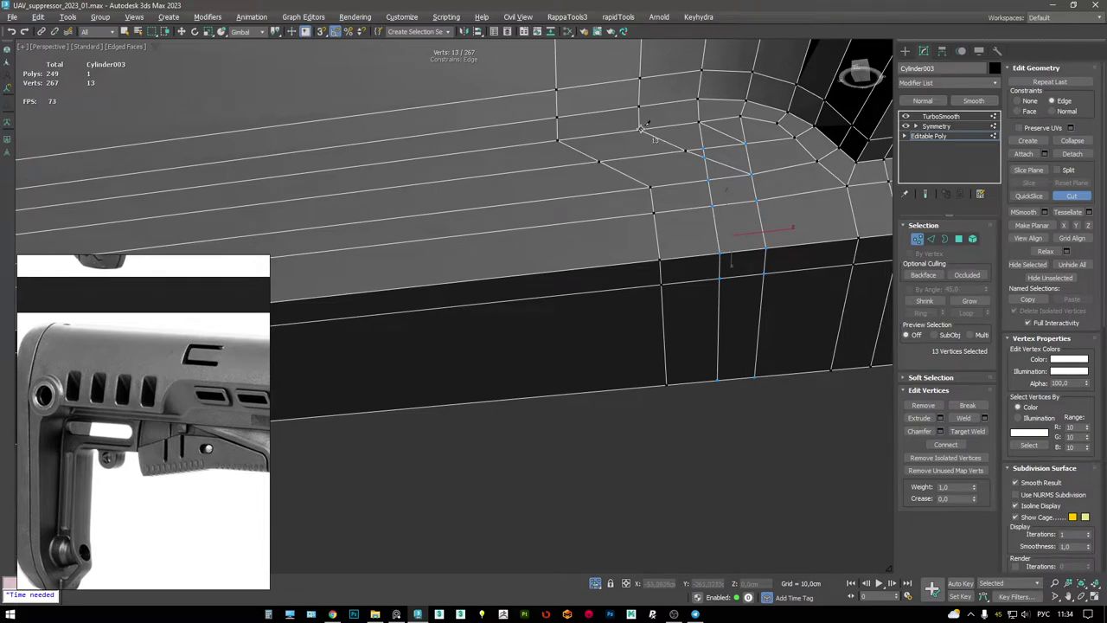
middle_click_drag(614, 187, 597, 122, "alt")
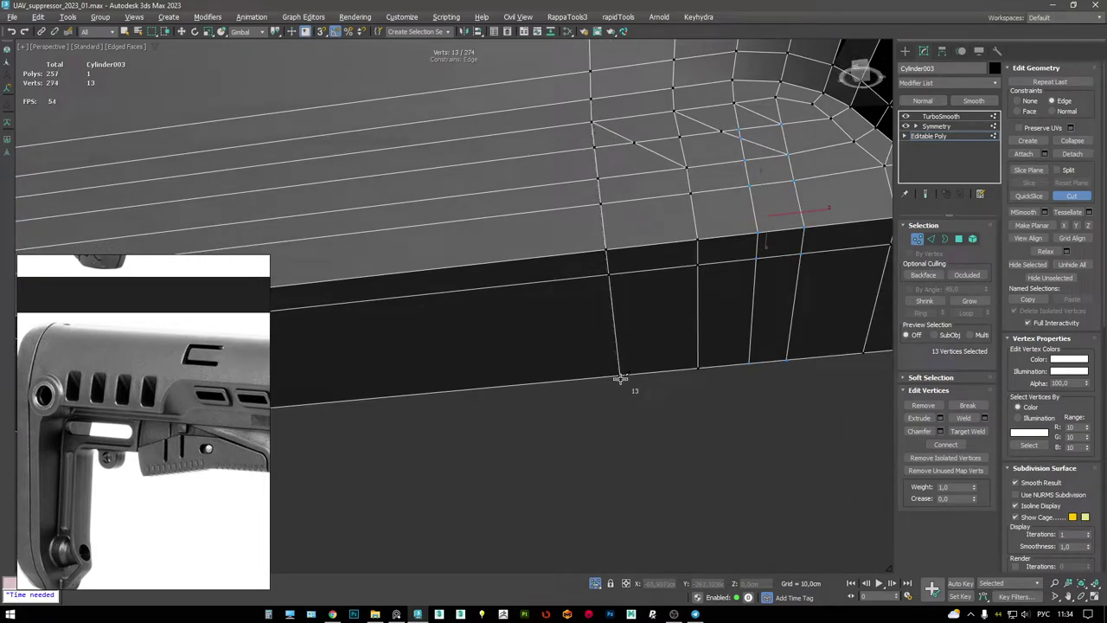
key("2")
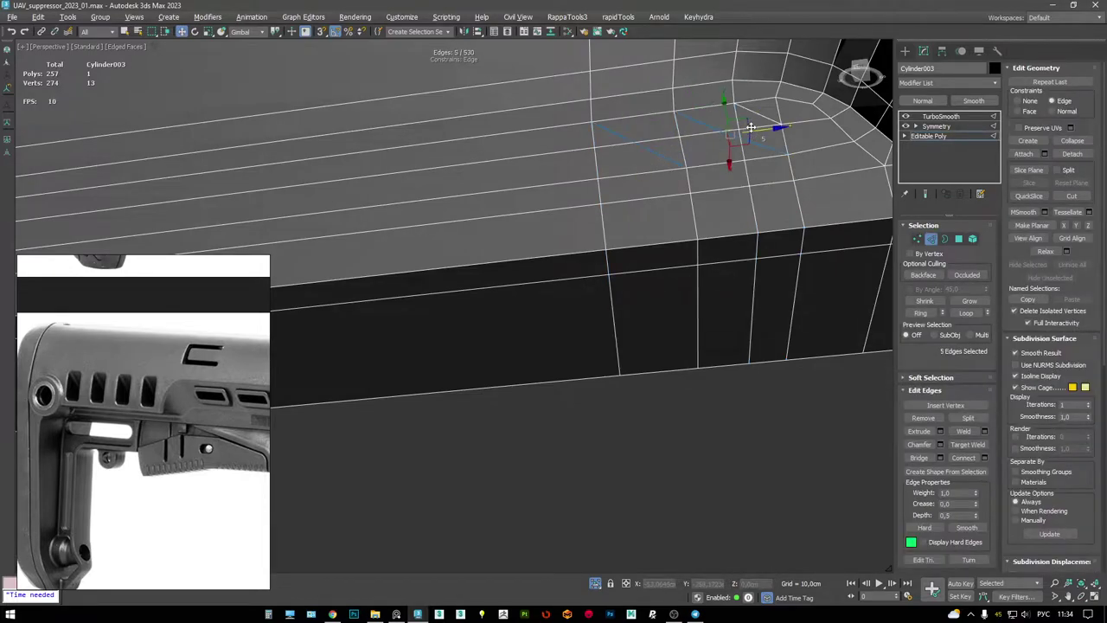
scroll(756, 117, "down", 3)
key("ctrl+BackSpace")
middle_click_drag(753, 129, 641, 172, "alt")
key("F4")
- Preview the smoothed body, then return to edge editing on the base mesh
key("Page_Up")
key("Page_Up")
scroll(574, 165, "down", 3)
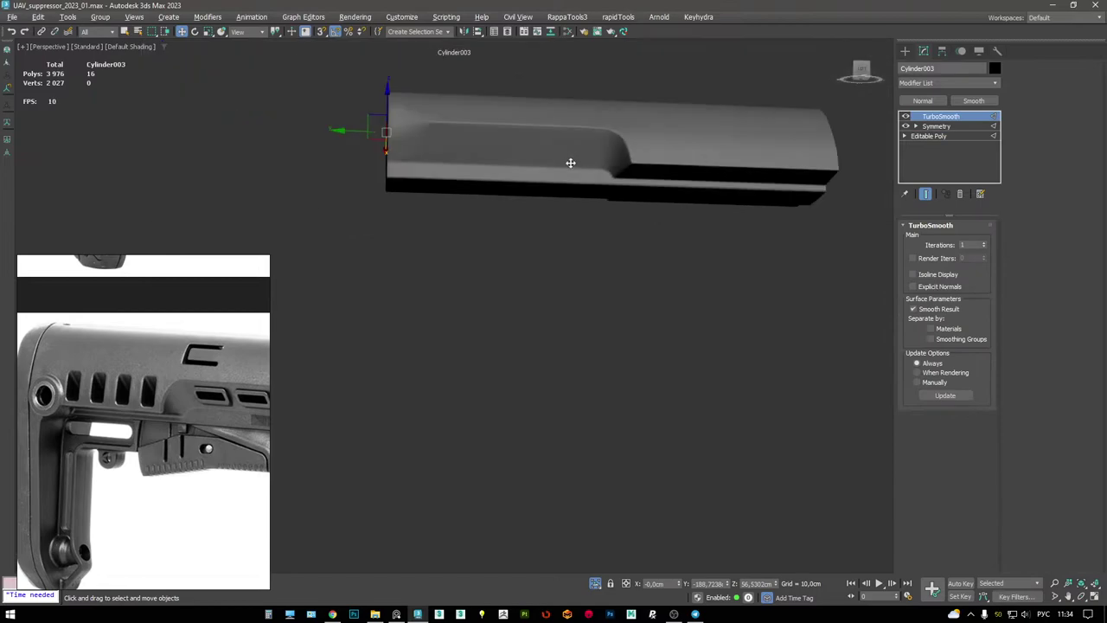
key("F4")
middle_click_drag(571, 172, 625, 168, "alt")
scroll(618, 170, "up", 3)
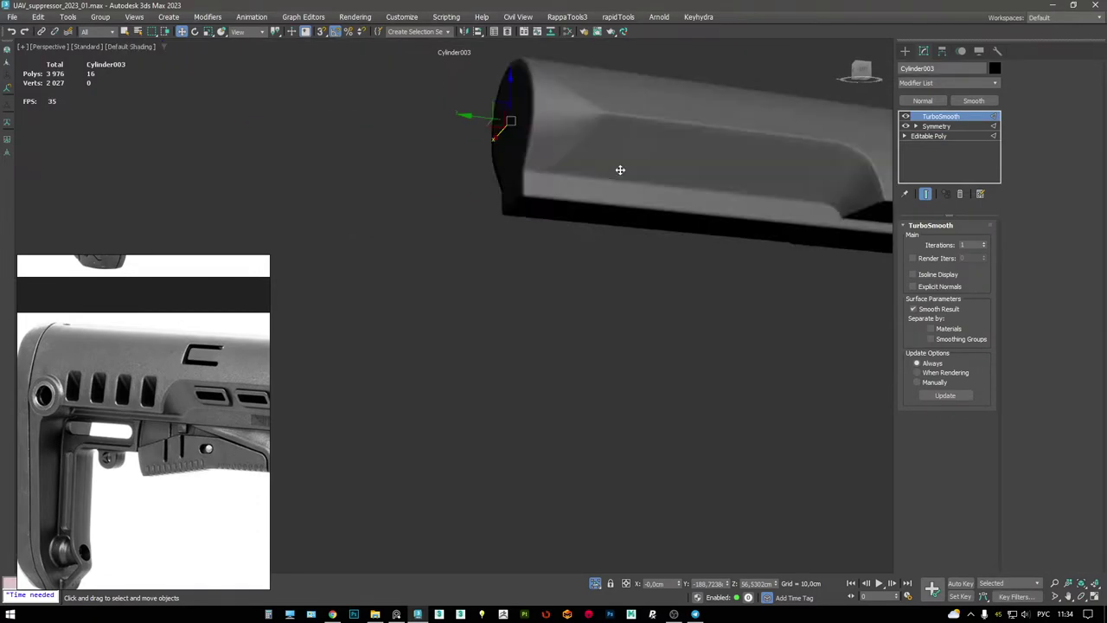
left_click(973, 136)
key("2")
scroll(789, 168, "up", 5)
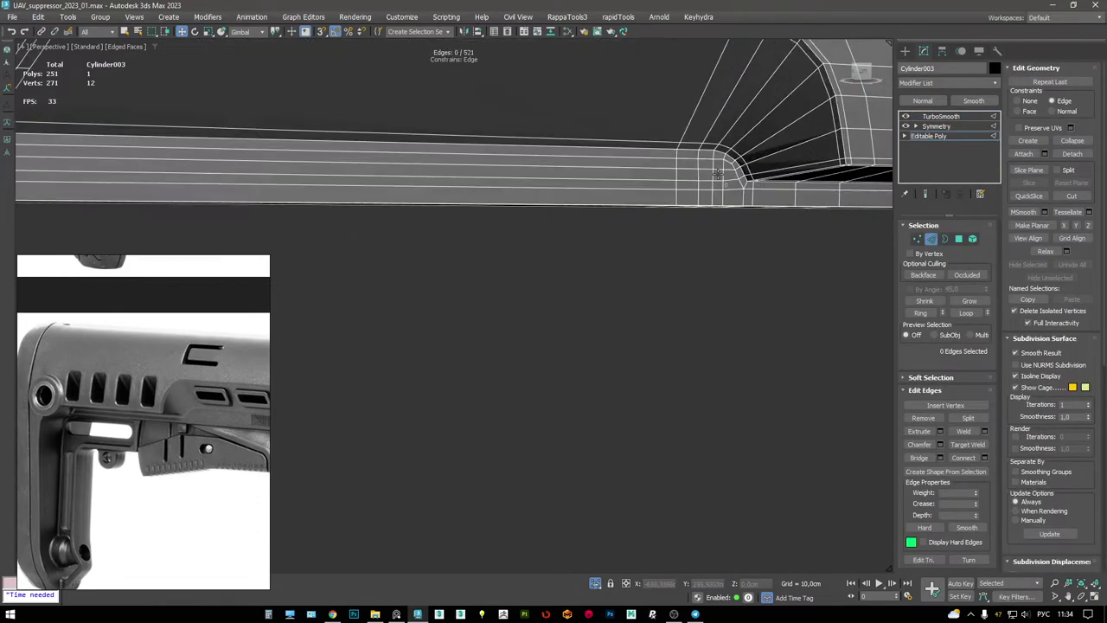
scroll(789, 169, "down", 4)
middle_click_drag(753, 158, 623, 149, "alt")
scroll(606, 129, "up", 3)
scroll(636, 173, "up", 2)
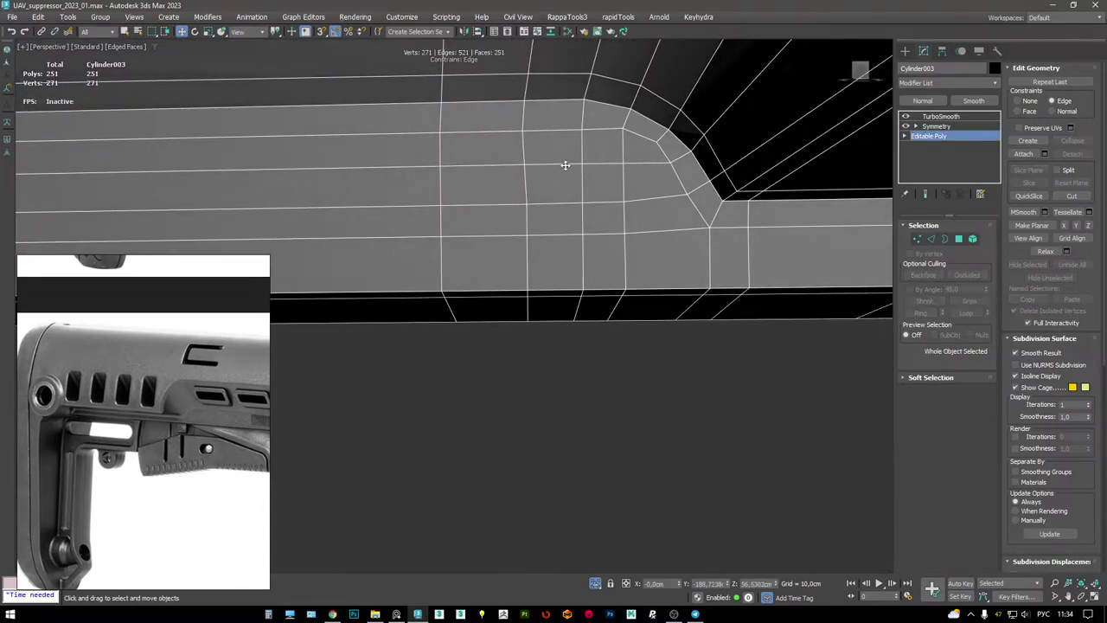
- Collapse the extra corner edges beside the cutout
key("ctrl+alt+c")
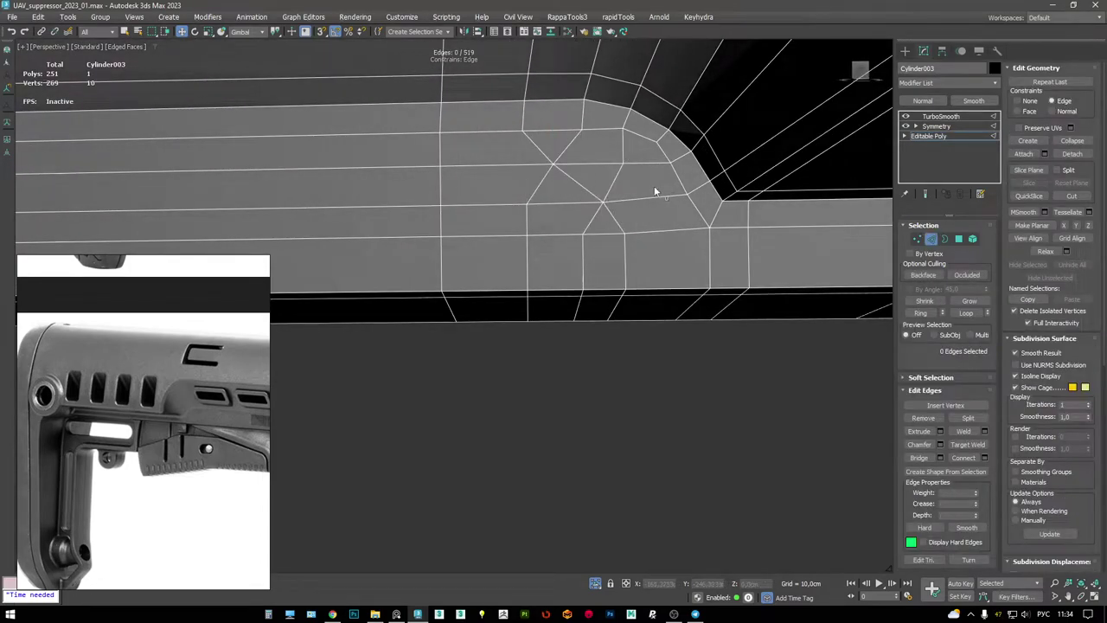
key("ctrl+alt+c")
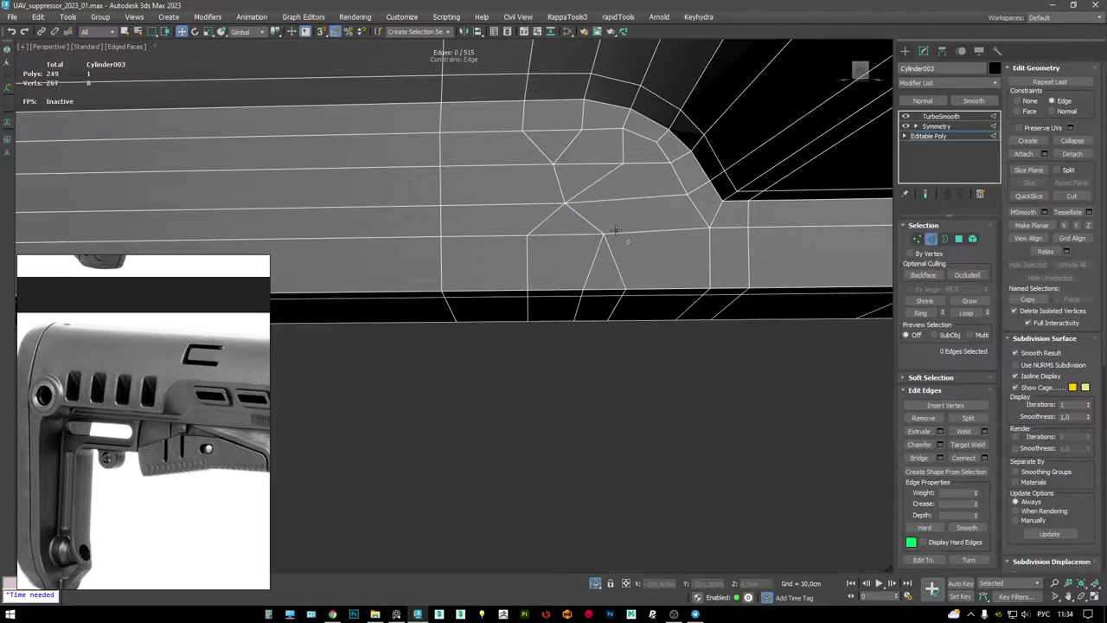
key("ctrl+z")
key("ctrl+z")
middle_click_drag(613, 205, 590, 180, "alt")
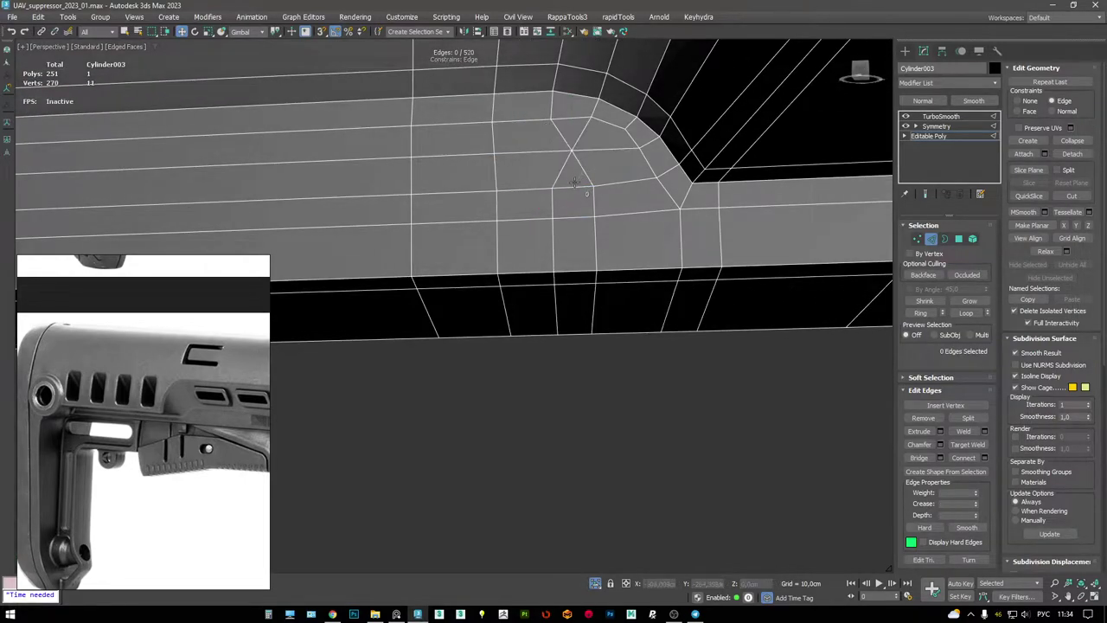
key("ctrl+alt+c")
middle_click_drag(578, 173, 560, 227, "alt")
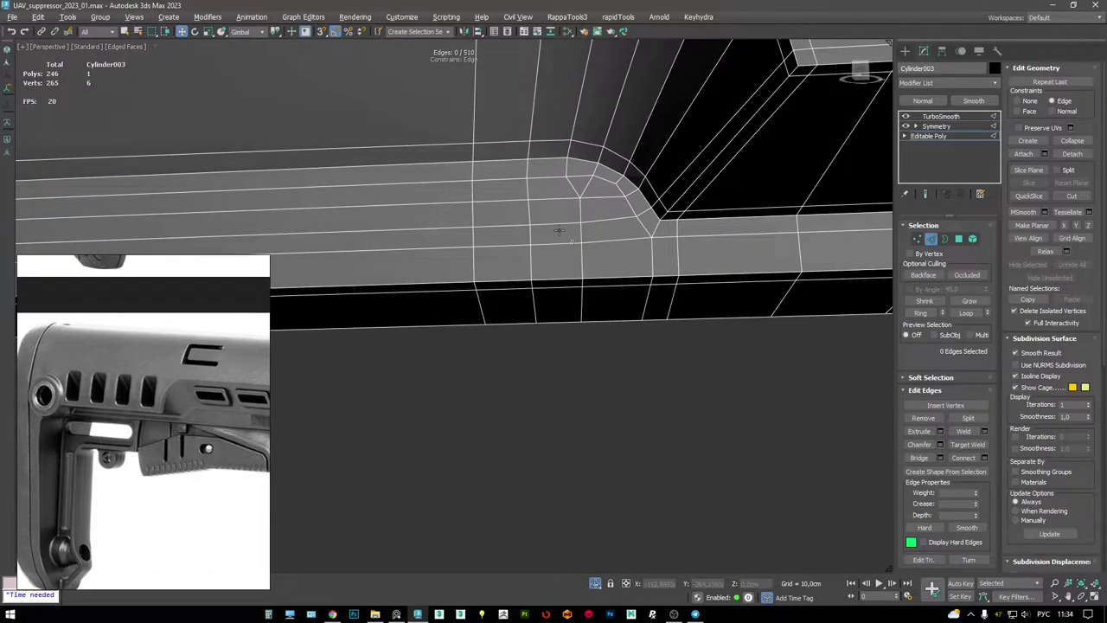
scroll(737, 205, "down", 3)
middle_click_drag(737, 205, 714, 219, "alt")
scroll(738, 218, "up", 5)
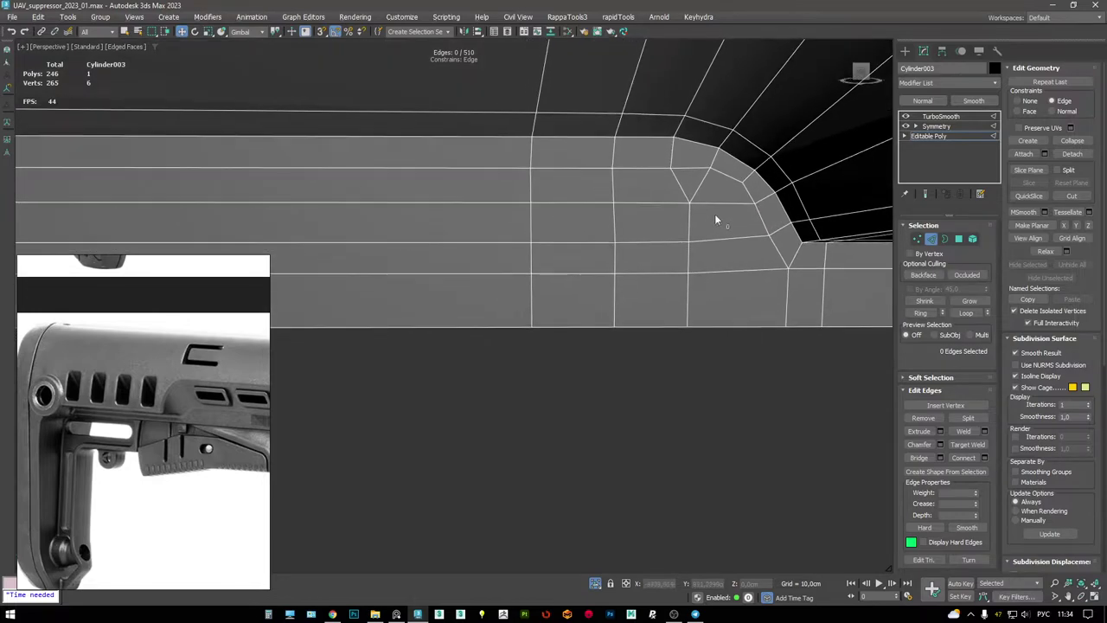
- Merge the short vertical corner edge and remove the horizontal loop across the corner
left_click(689, 224)
double_click(664, 223)
key("ctrl+BackSpace")
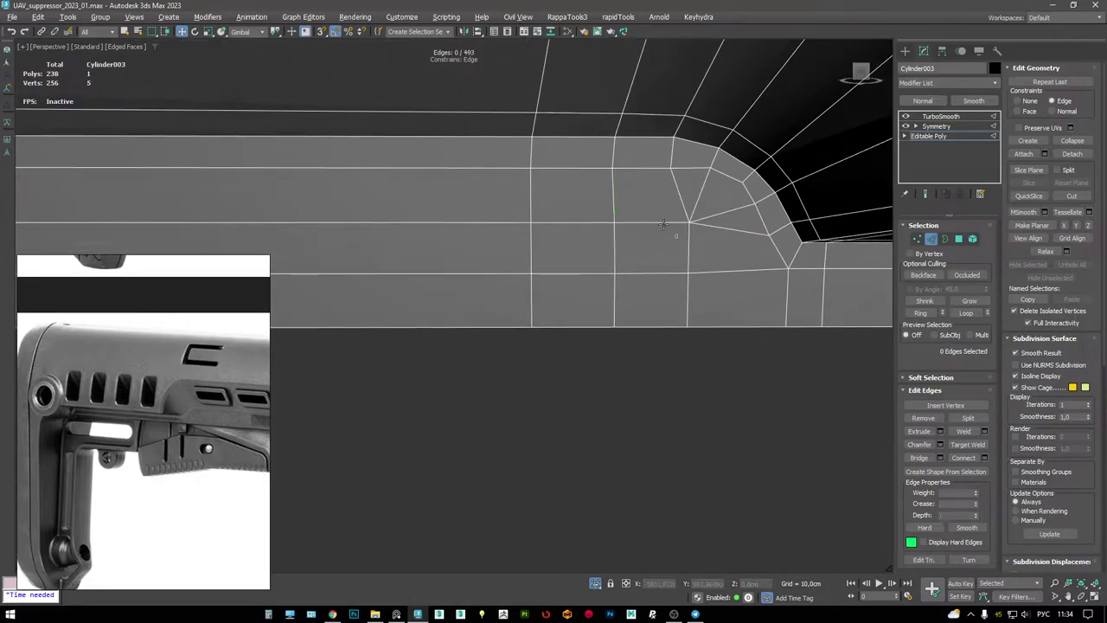
key("1")
left_click(732, 185)
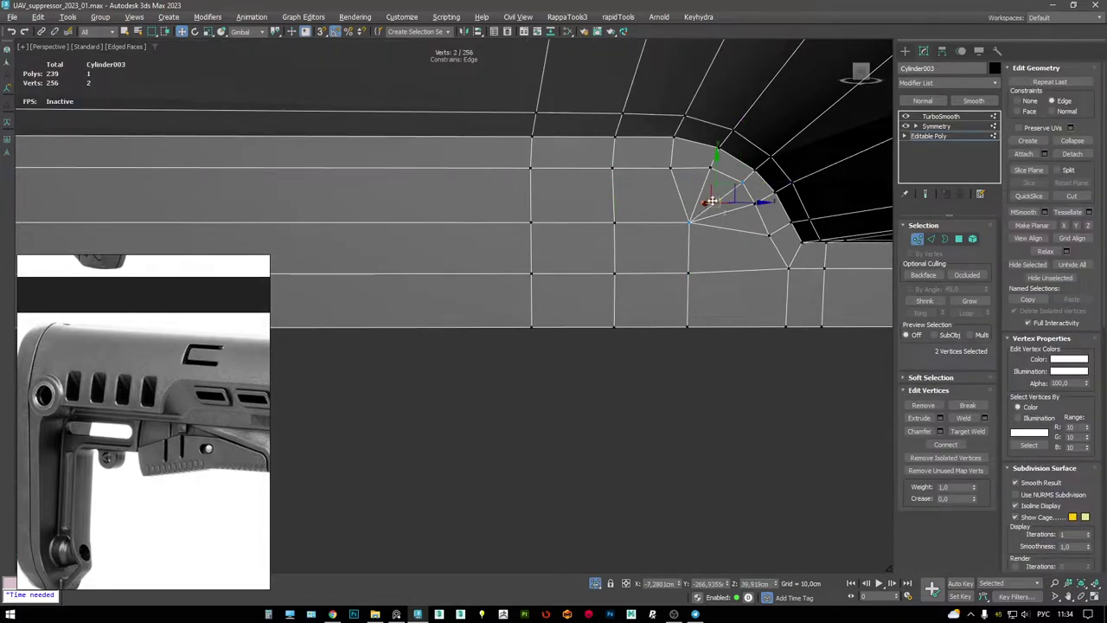
key("2")
left_click(725, 214)
scroll(754, 218, "down", 3)
mouse_move(755, 218)
middle_mouse_down("alt")
mouse_move(753, 200)
mouse_move(755, 213)
middle_mouse_up("alt")
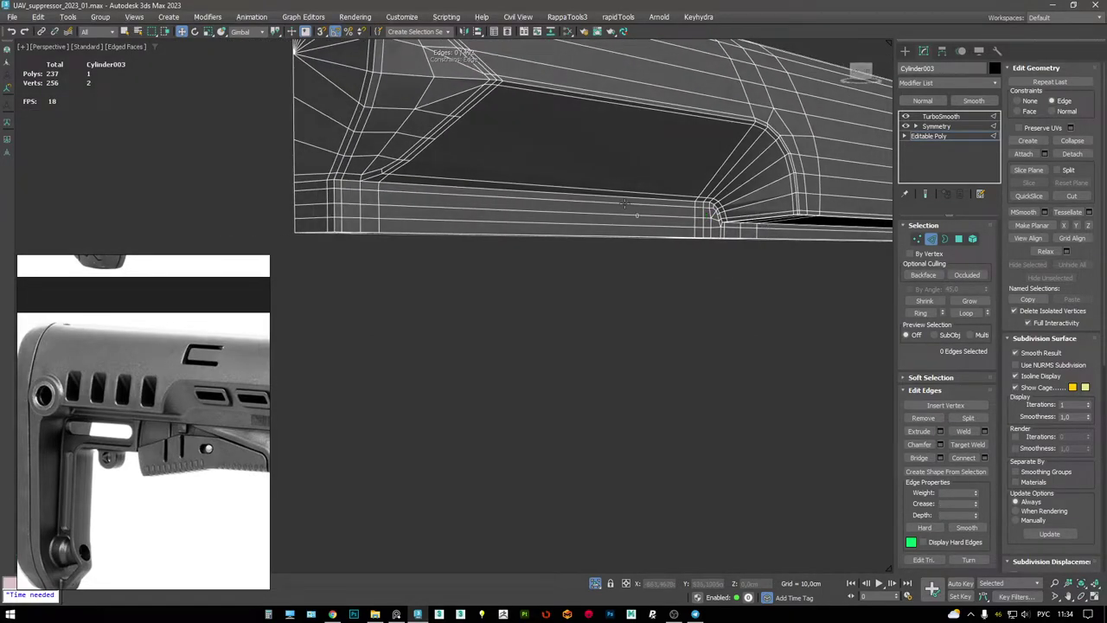
scroll(625, 202, "down", 6)
- Turn off Edged Faces, show the TurboSmooth result, and exit Isolate mode
key("F4")
key("ctrl+Page_Up")
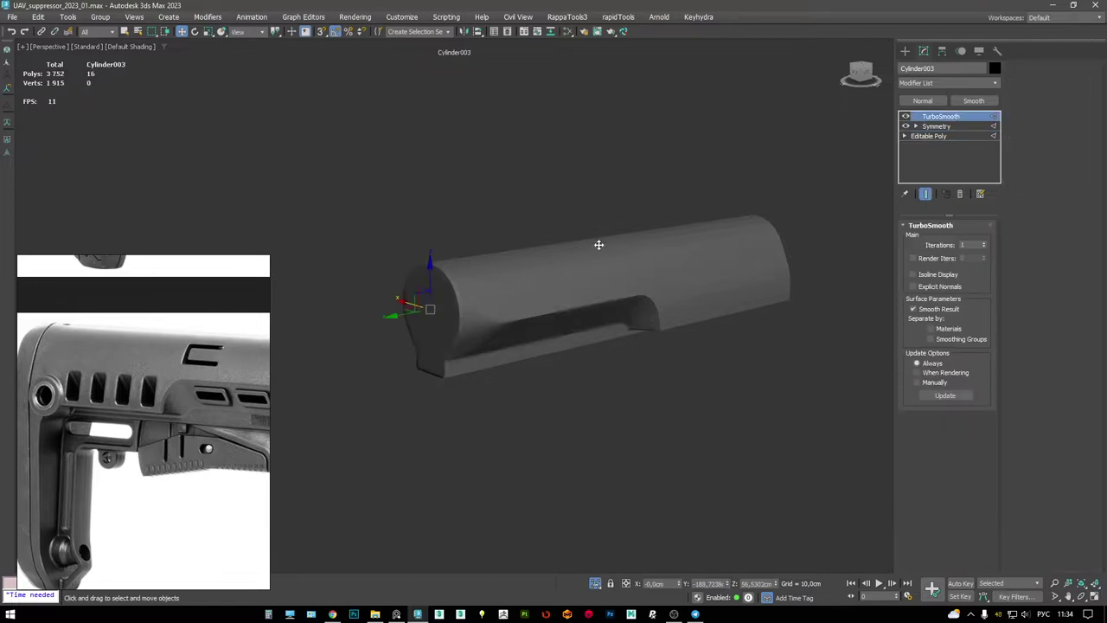
key("alt+q")
middle_click_drag(601, 302, 709, 278, "alt")
- Select Line002 and Box004 and toggle the wireframe and edged-face display
scroll(636, 290, "up", 2)
left_click(639, 294)
scroll(673, 284, "up", 2)
key("Delete")
middle_click_drag(451, 205, 456, 205, "alt")
scroll(456, 205, "up", 3)
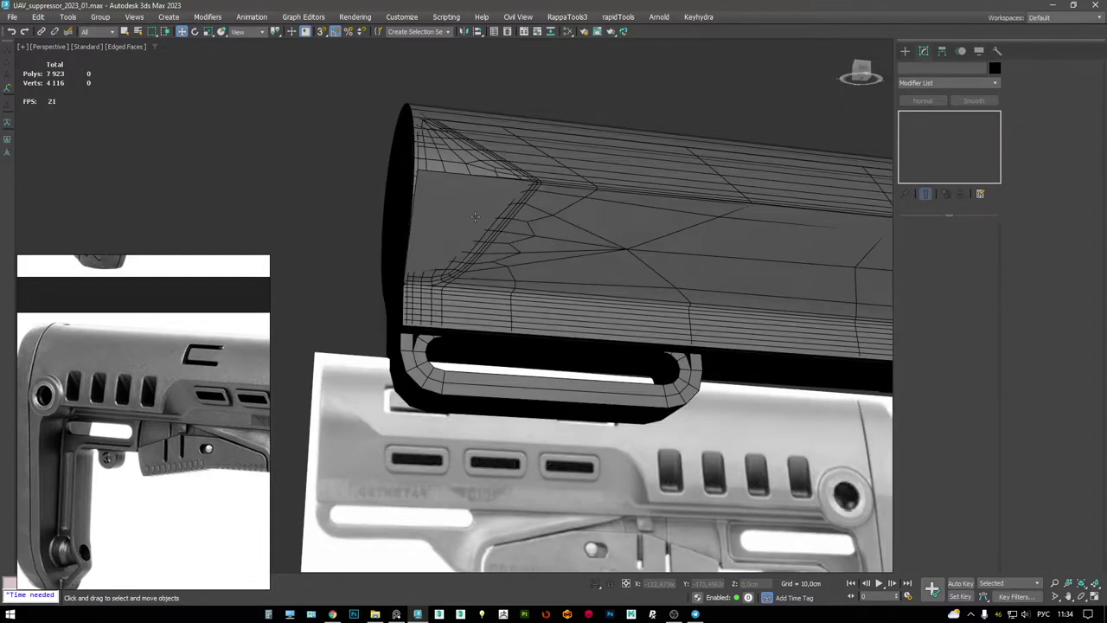
left_click(536, 254)
key("F3")
middle_click_drag(606, 234, 632, 235, "alt")
key("ctrl+d")
key("F3")
scroll(631, 234, "up", 3)
key("F4")
- Select the stray Cylinder001 beside the stock body and delete it
left_click(632, 216)
left_click(947, 134)
middle_click_drag(606, 260, 623, 259, "alt")
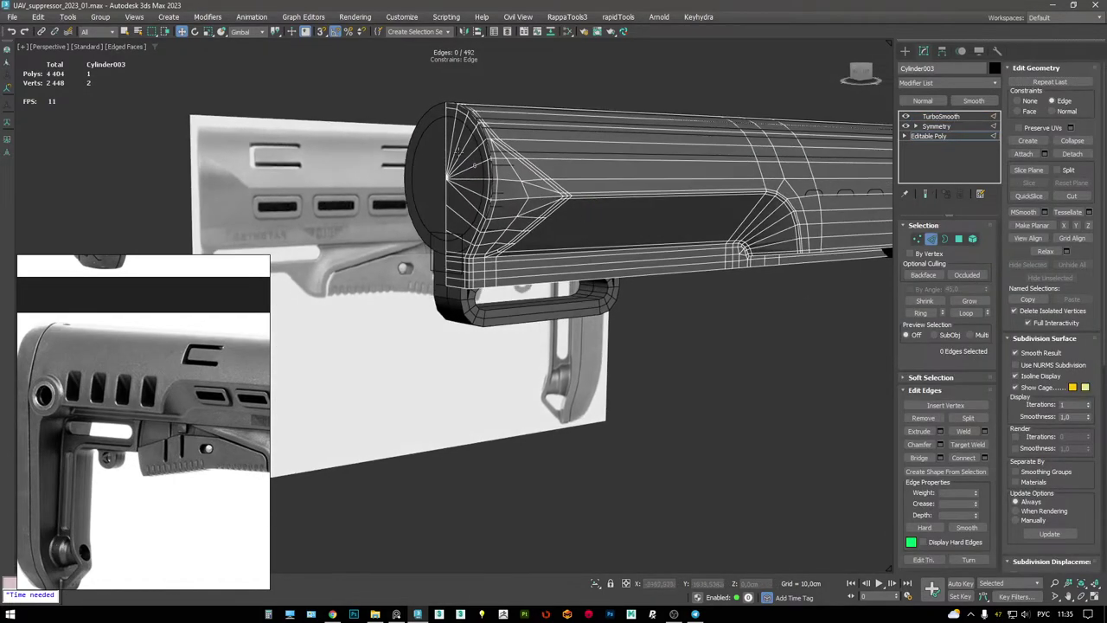
left_click(982, 117)
left_click(607, 157)
scroll(607, 156, "down", 5)
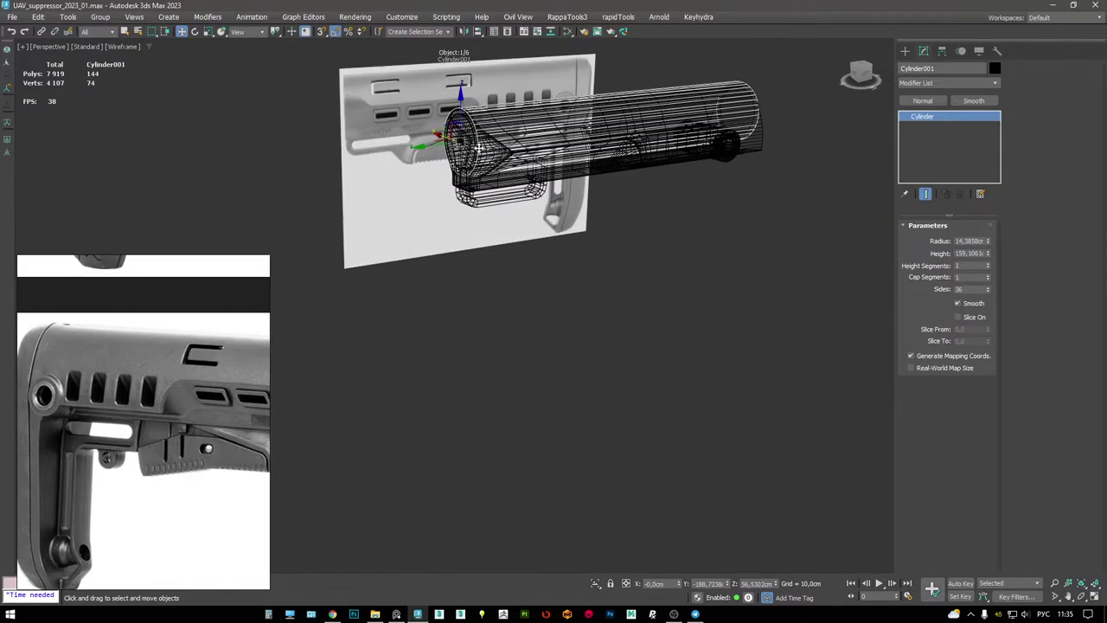
key("Delete")
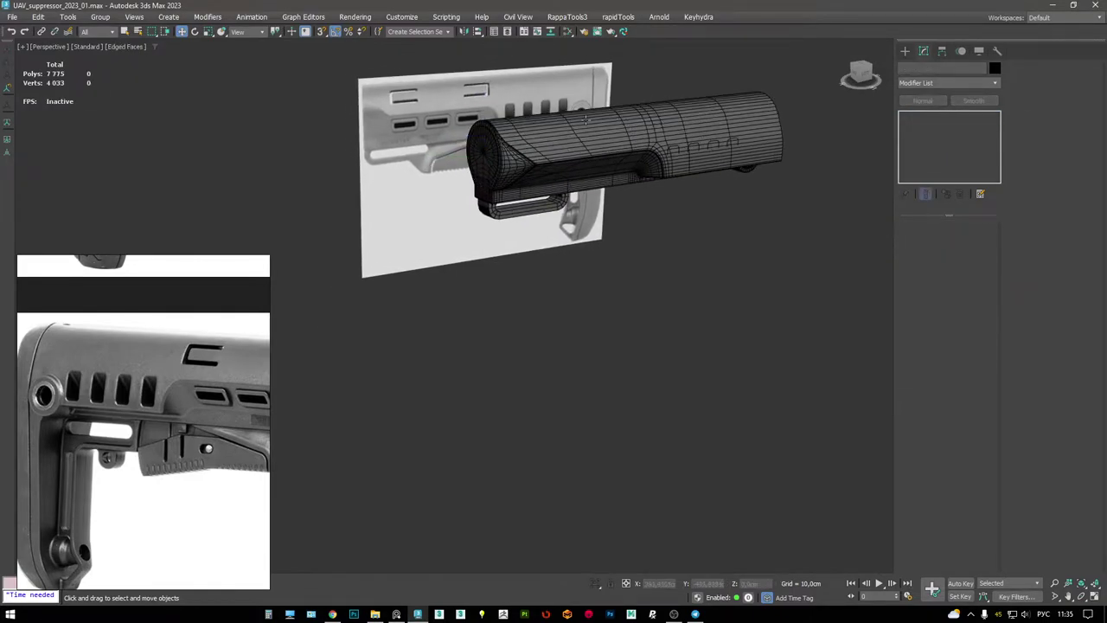
scroll(588, 120, "up", 4)
- Reselect Cylinder003 and edit its Editable Poly edges with Show End Result off
left_click(564, 145)
middle_click_drag(562, 119, 586, 147, "alt")
left_click(928, 136)
left_click(926, 194)
key("2")
middle_click_drag(605, 207, 692, 290, "alt")
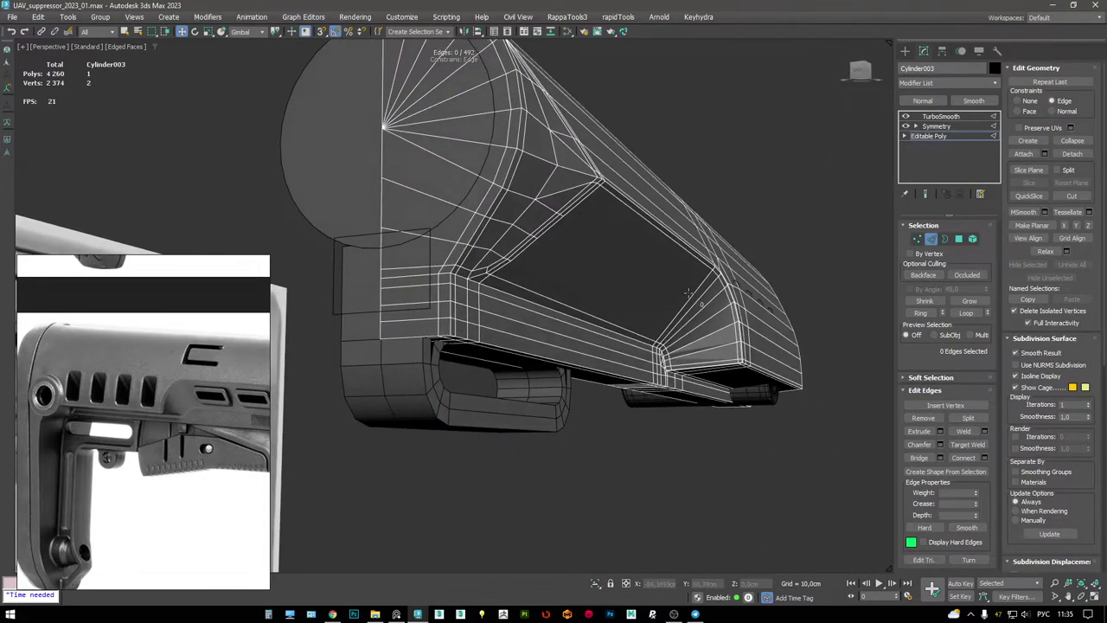
- From a side view, connect the edge ring across the long cutout with a new vertical loop
key("shift+z")
left_click_drag(606, 147, 647, 421)
key("ctrl+shift+e")
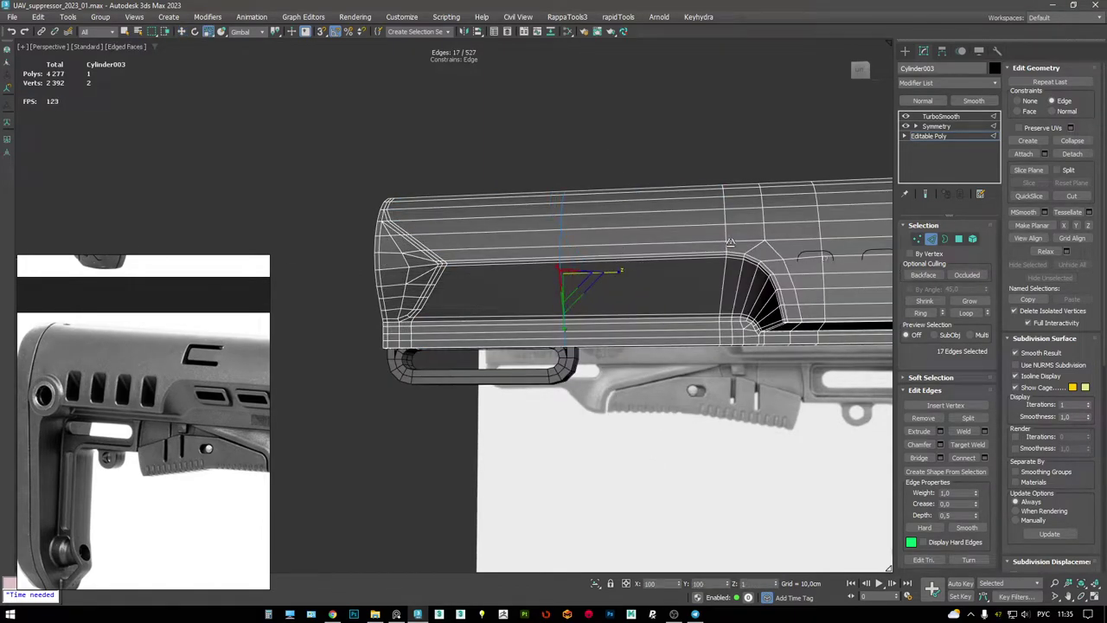
key("w")
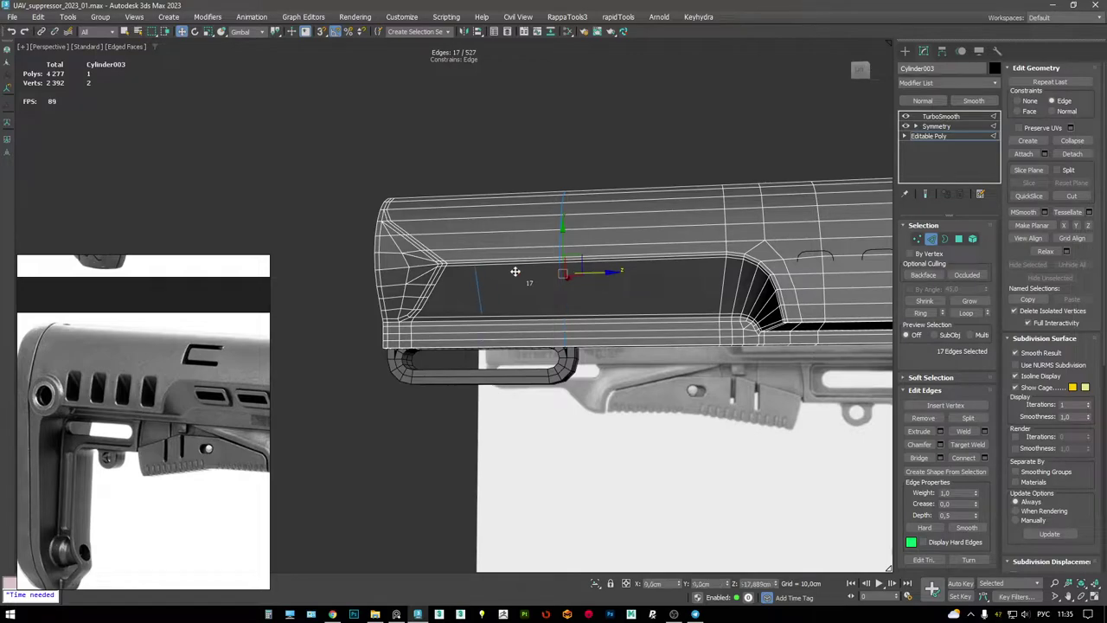
middle_click_drag(532, 271, 586, 260, "alt")
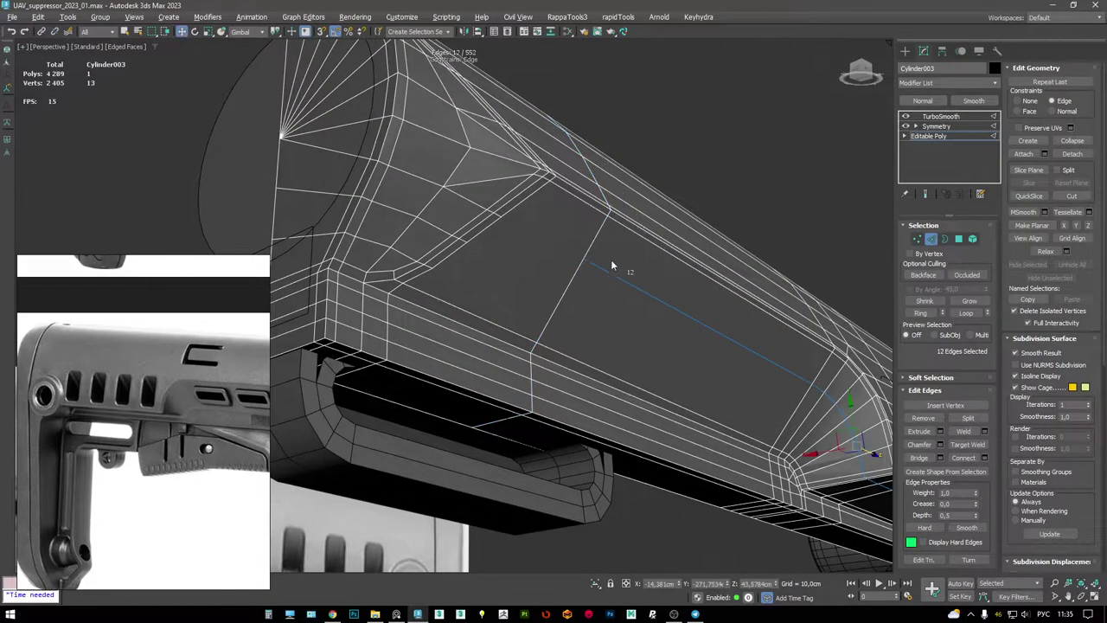
- Insert two Swift Loop edge loops, one through the selected vertex and another lower on the body
key("1")
left_click(586, 258)
middle_click_drag(573, 266, 576, 264, "alt")
left_click(571, 264)
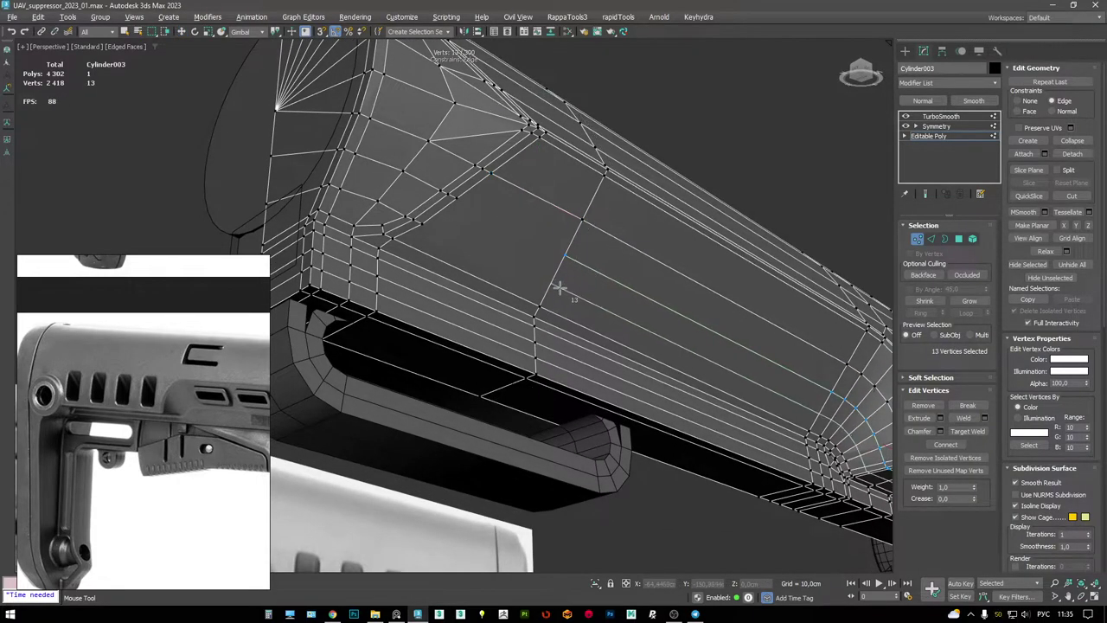
left_click(550, 289)
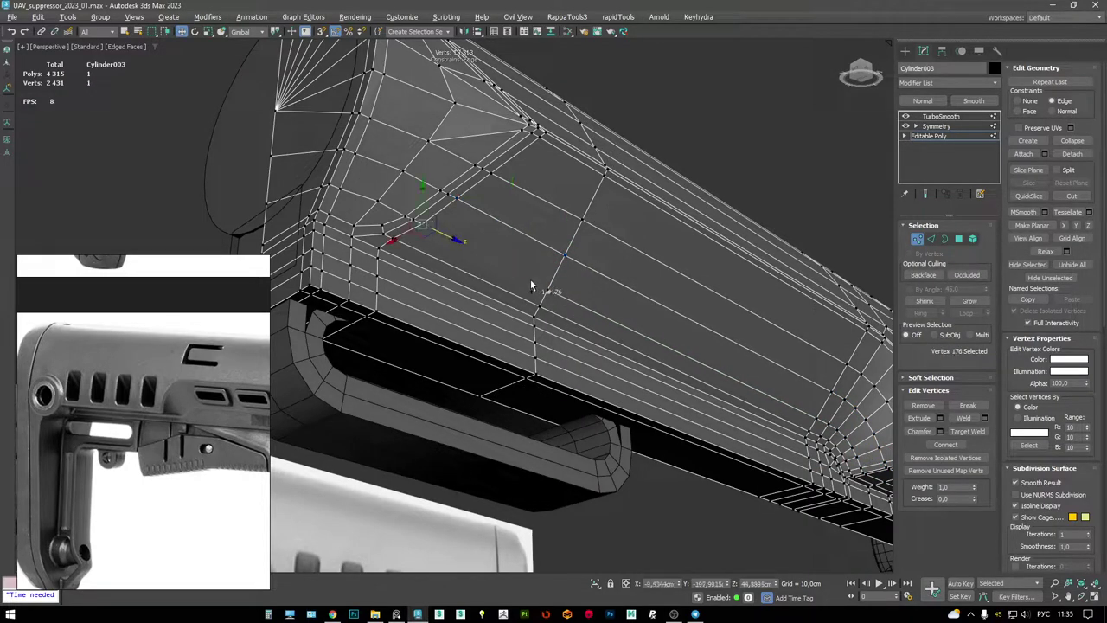
middle_click_drag(546, 281, 515, 311, "alt")
left_click(529, 339)
scroll(480, 260, "up", 2)
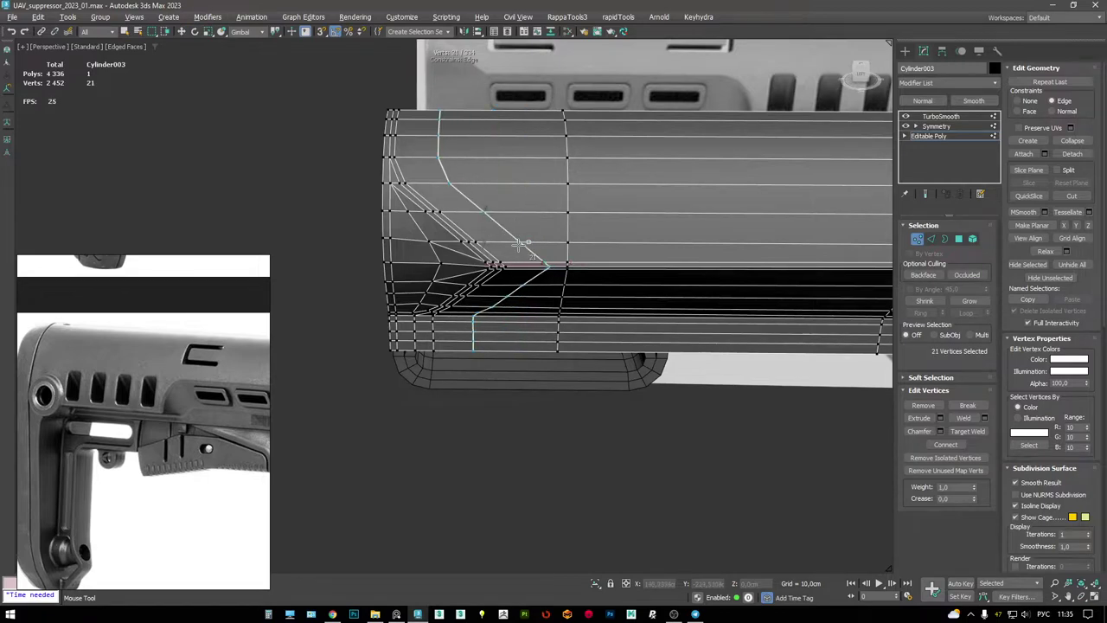
- Try removing the 20 selected edges, then undo the removal
key("w")
middle_click_drag(504, 245, 662, 251, "alt")
key("2")
key("ctrl+BackSpace")
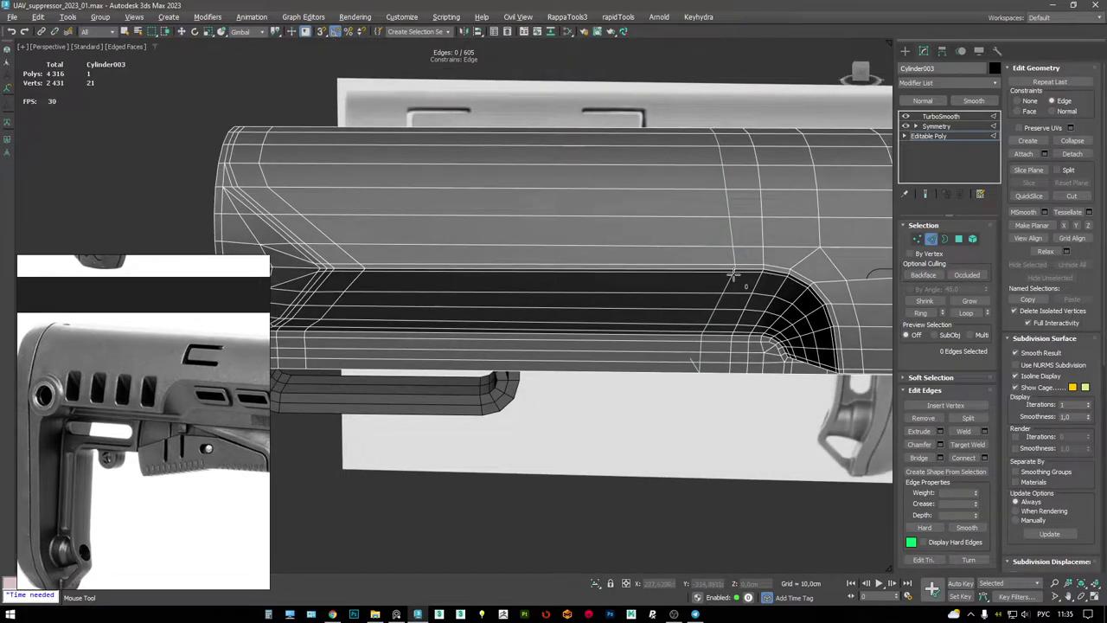
left_click(720, 275)
key("ctrl+z")
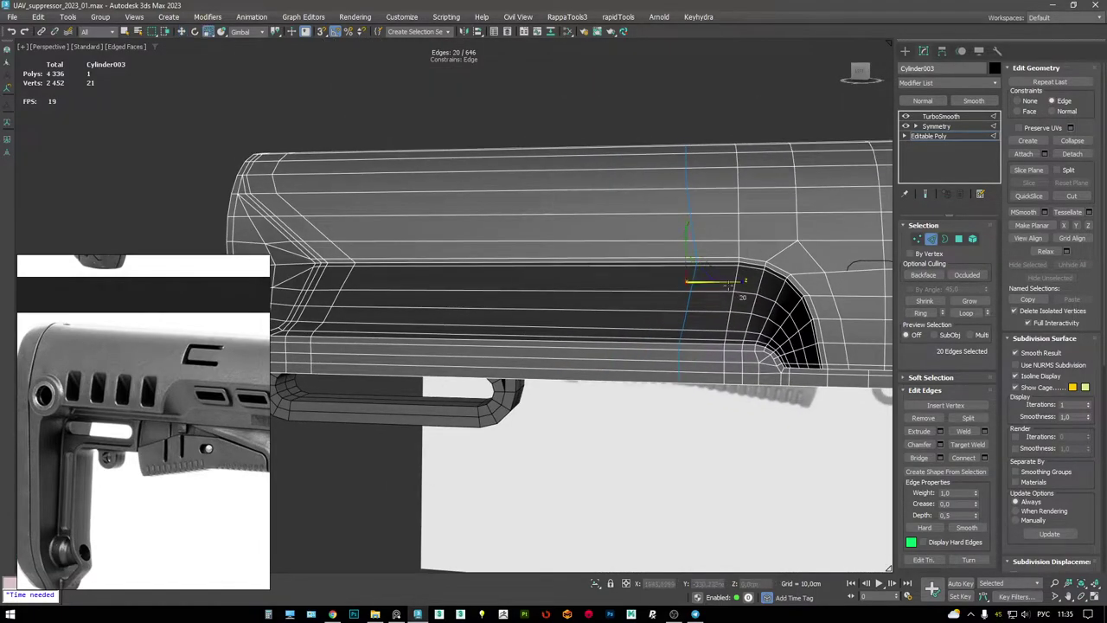
- Grow an edge near the cutout's end into a full loop and frame it for moving
key("F3")
key("alt+l")
key("F3")
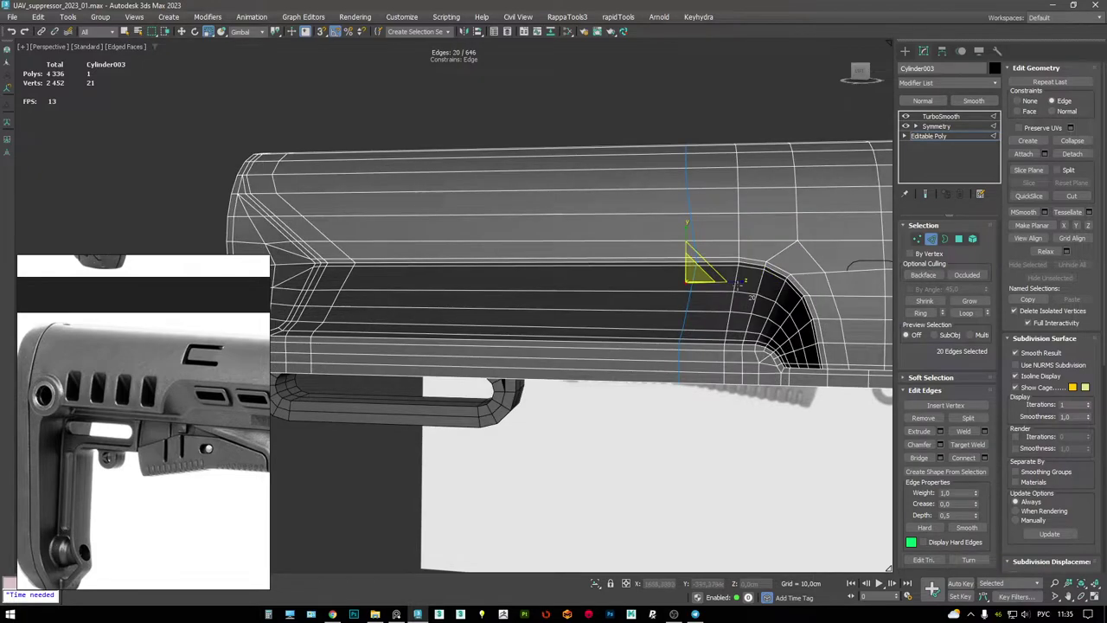
key("w")
key("z")
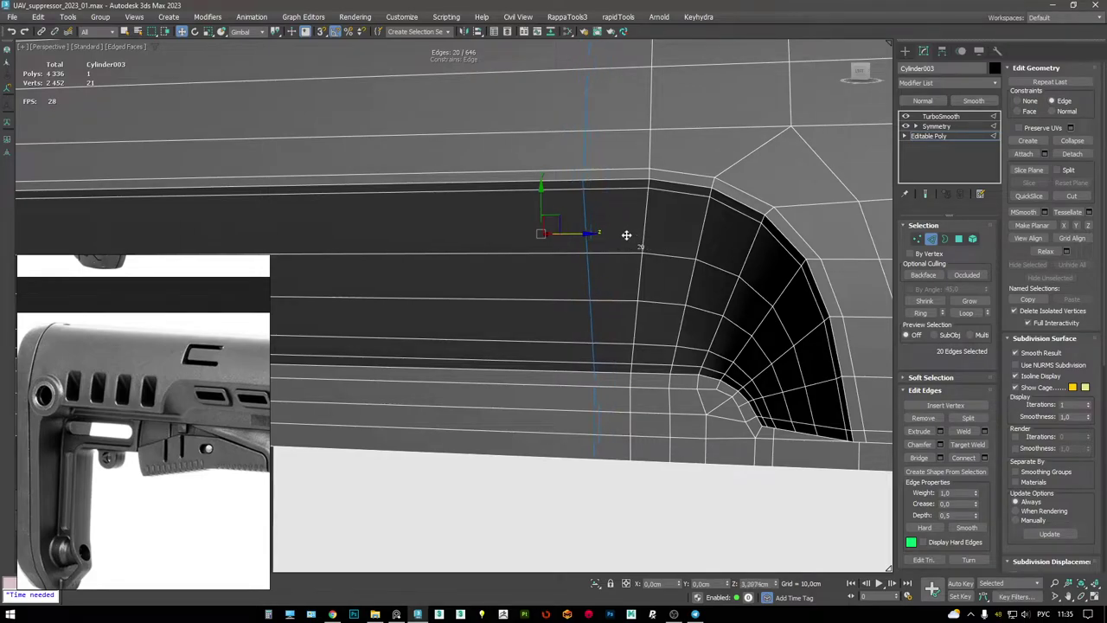
middle_click_drag(624, 237, 554, 275, "alt")
scroll(562, 259, "down", 3)
- Ring an edge along the cutout, Connect it, and view the TurboSmoothed body at 6556 polys
left_click(552, 276)
key("alt+r")
left_click(985, 457)
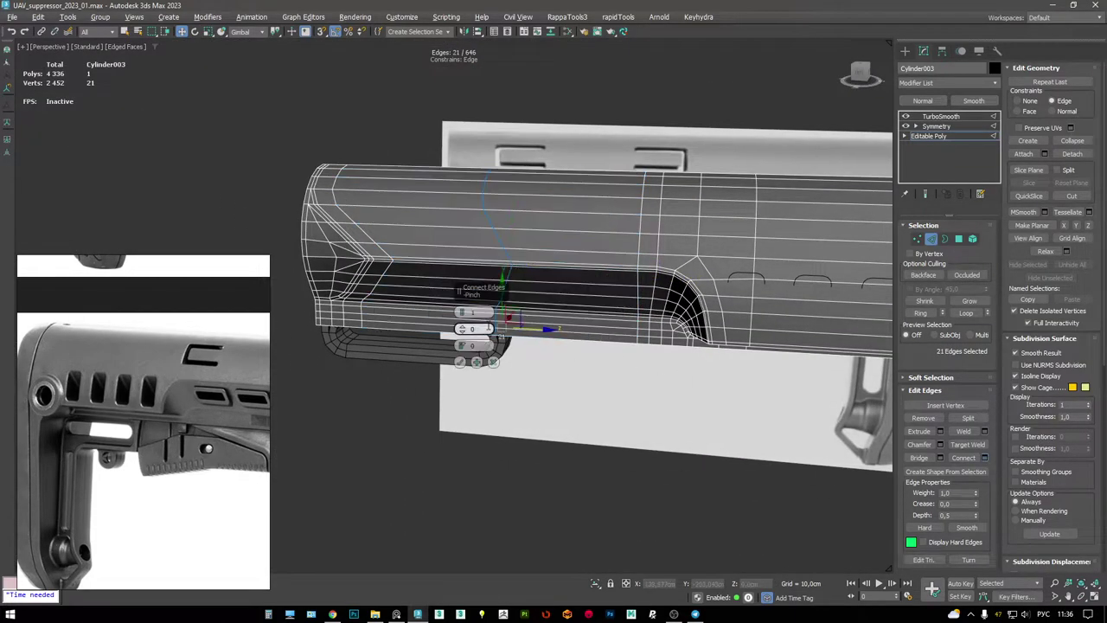
left_click(461, 362)
middle_click_drag(519, 286, 1023, 141, "alt")
left_click(941, 116)
scroll(605, 260, "down", 3)
middle_click_drag(605, 259, 596, 51, "alt")
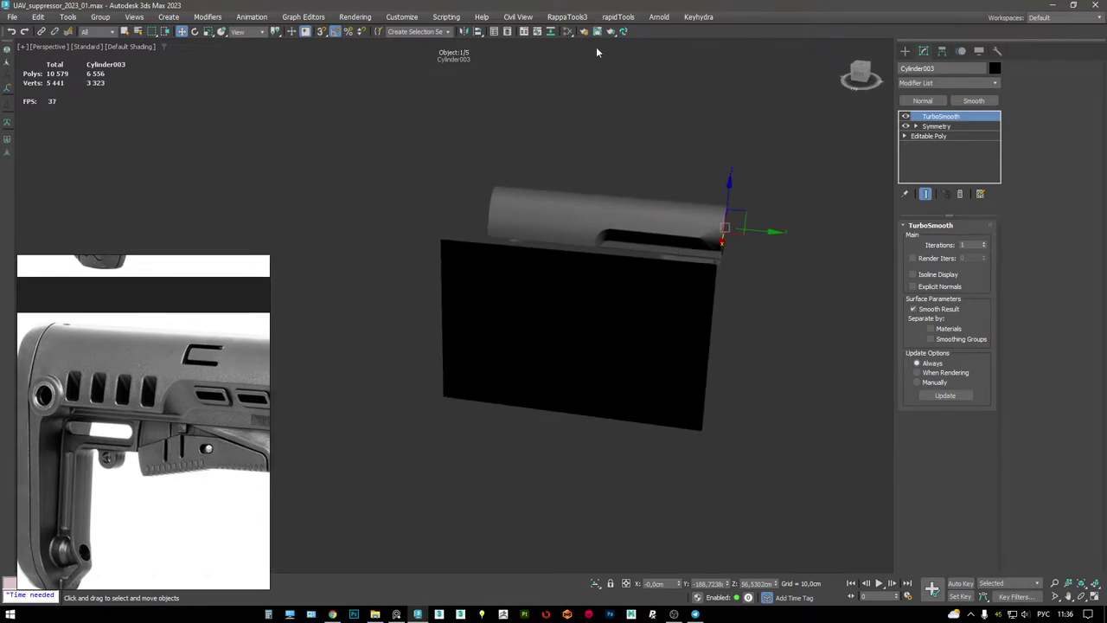
- Open the Layer Explorer, expand Layer001, and select its ref layer
key("h")
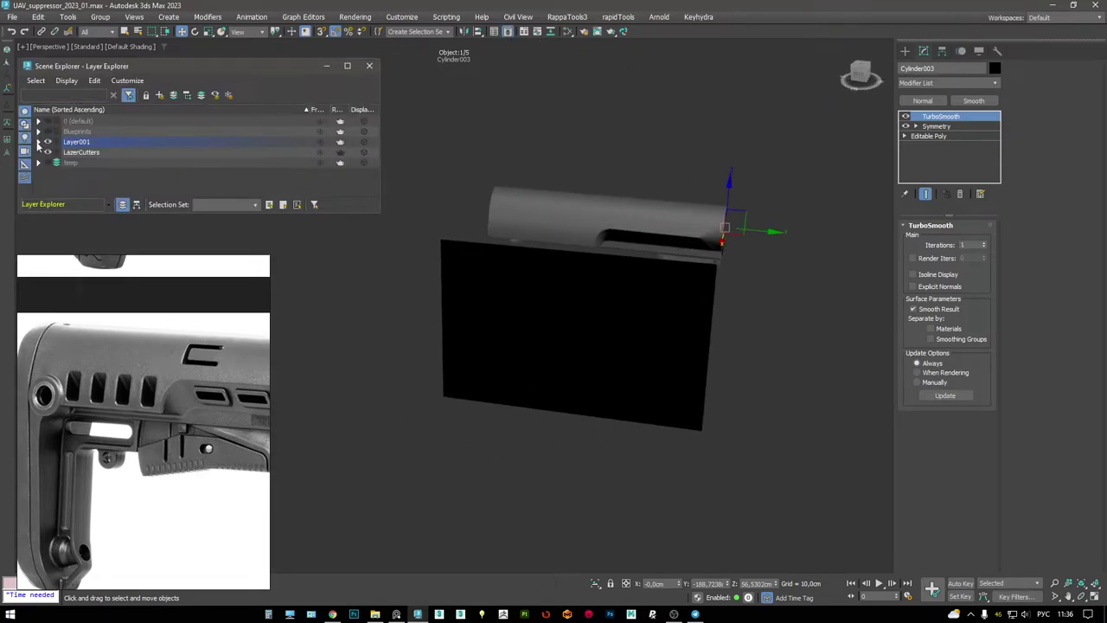
left_click(37, 142)
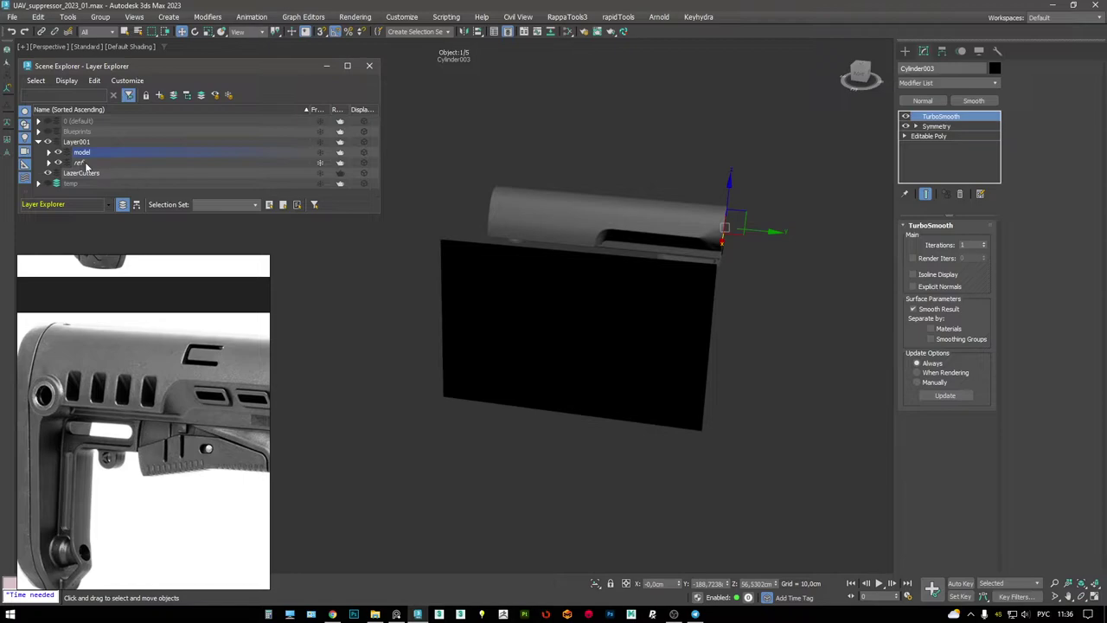
left_click(82, 163)
- Enable Backface Cull in the ref layer's Layer Properties so the reference plane stops hiding the stock
right_click(121, 162)
left_click(164, 233)
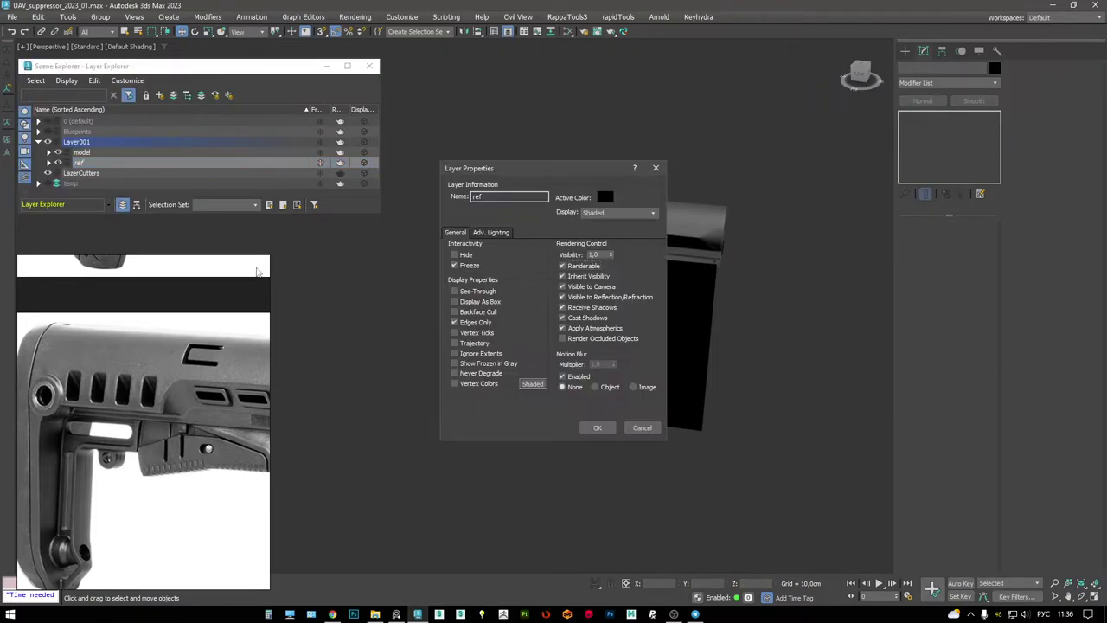
left_click(475, 313)
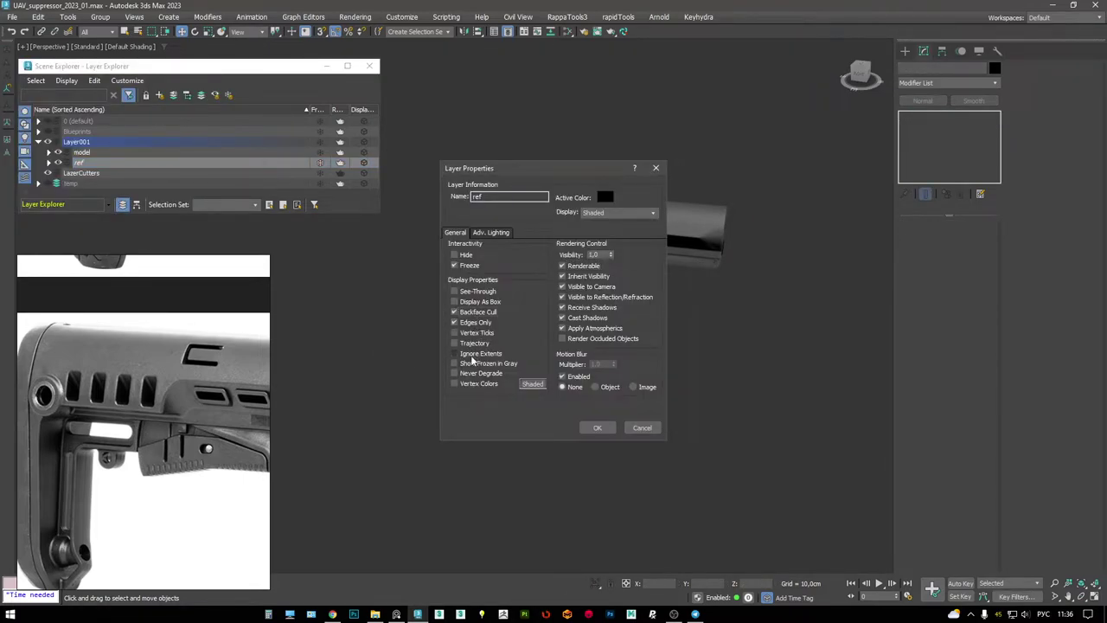
left_click(597, 429)
middle_click_drag(625, 312, 553, 259, "alt")
middle_click_drag(132, 465, 162, 467)
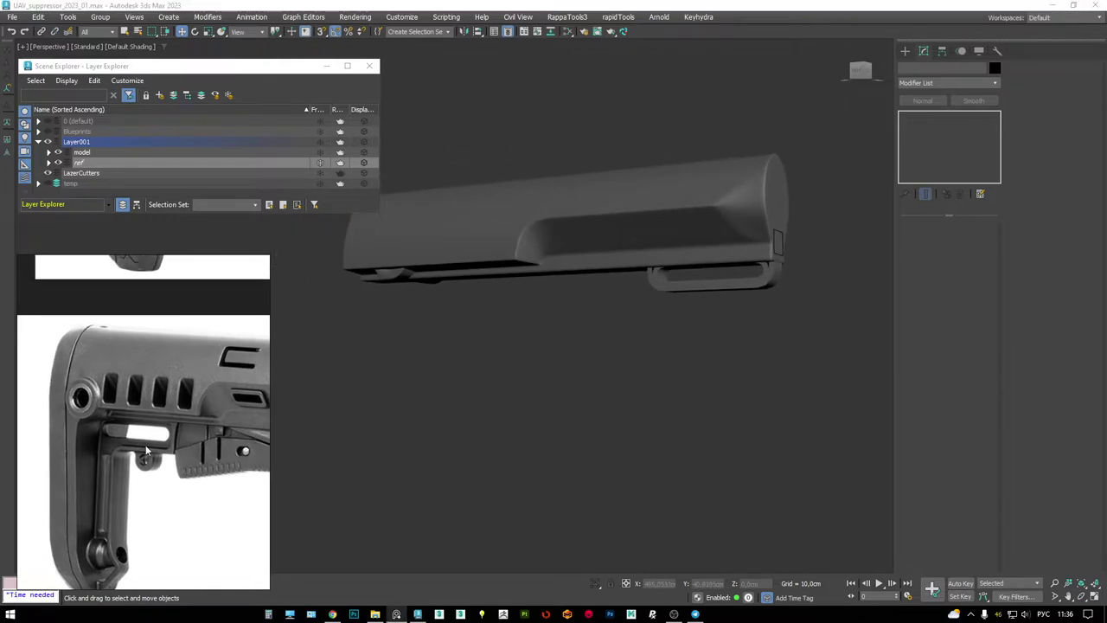
- Select the Shape006 ring and frame it in wireframe
middle_click_drag(571, 259, 621, 323, "alt")
key("F4")
scroll(519, 333, "up", 3)
key("F4")
key("F4")
scroll(510, 337, "down", 3)
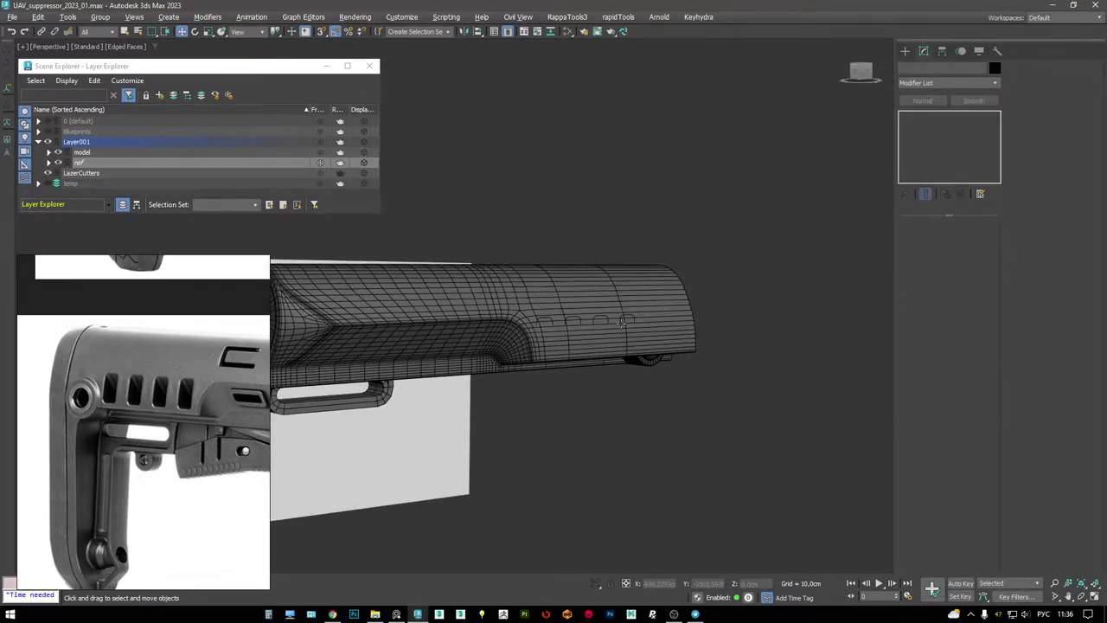
left_click(673, 322)
scroll(673, 321, "up", 3)
key("F3")
key("z")
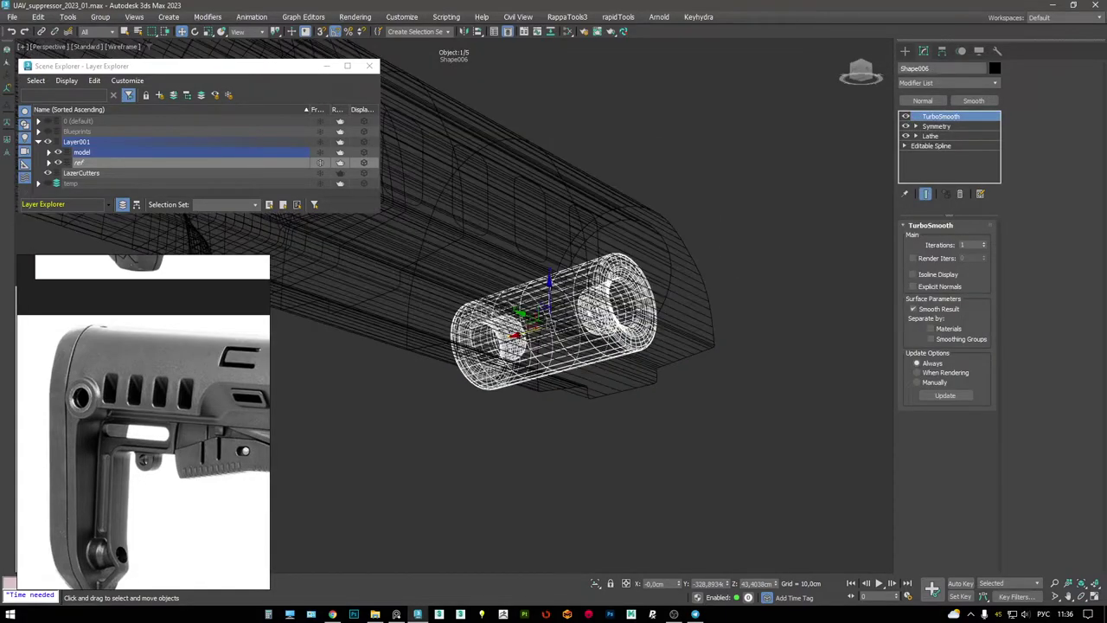
- At the Editable Spline vertex level, box-select the ring's profile vertices and move them along Z
left_click(931, 146)
key("1")
middle_click_drag(606, 286, 571, 269, "alt")
left_click_drag(704, 357, 561, 225)
key("F3")
mouse_move(628, 279)
middle_mouse_down("alt")
mouse_move(637, 272)
mouse_move(618, 302)
mouse_move(669, 229)
middle_mouse_up("alt")
mouse_move(675, 203)
left_mouse_down()
mouse_move(699, 208)
mouse_move(688, 207)
left_mouse_up()
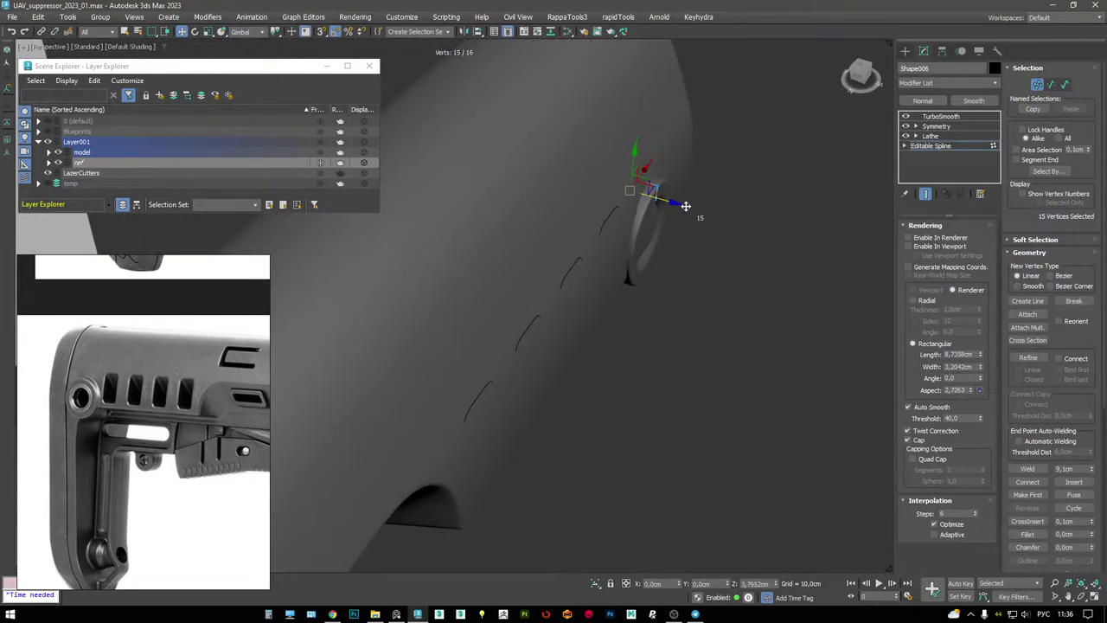
middle_click_drag(688, 205, 676, 196, "alt")
key("F4")
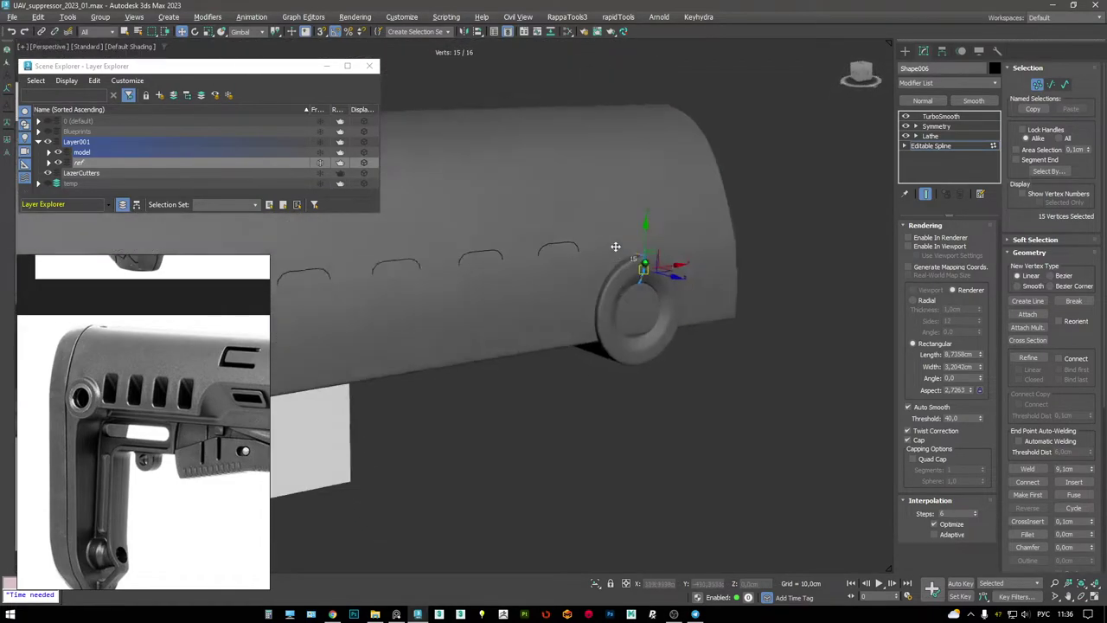
key("F4")
middle_click_drag(680, 274, 593, 261, "alt")
- Return to the top of the ring's modifier stack, then select vent rectangle Rectangle038 and right-click it
left_click(941, 116)
middle_click_drag(674, 259, 725, 233, "alt")
left_click(725, 234)
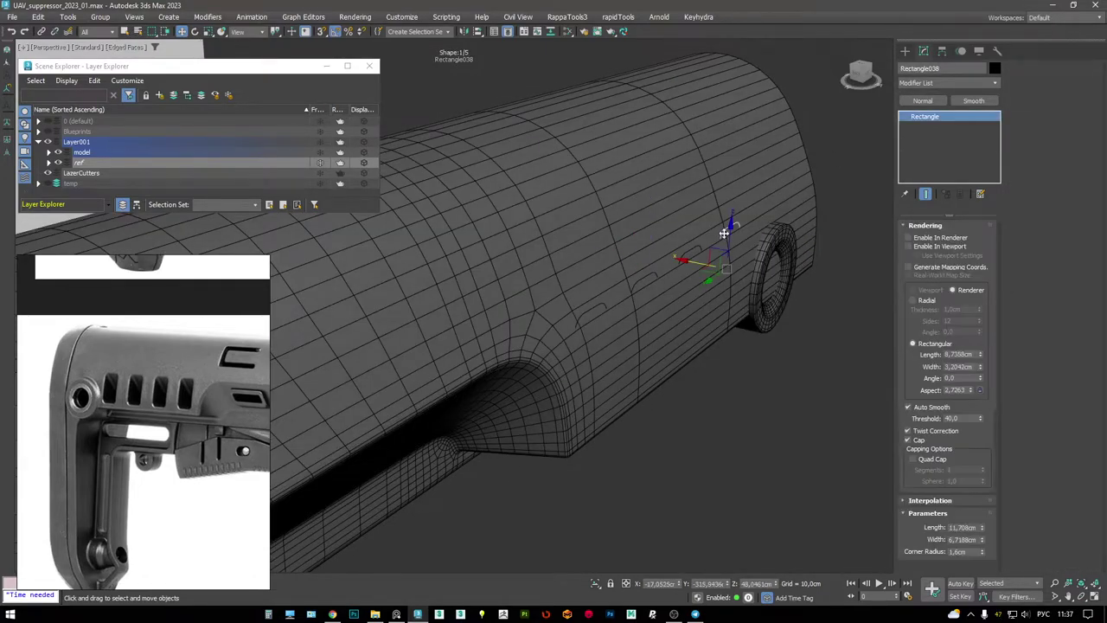
key("F3")
key("F3")
key("F3")
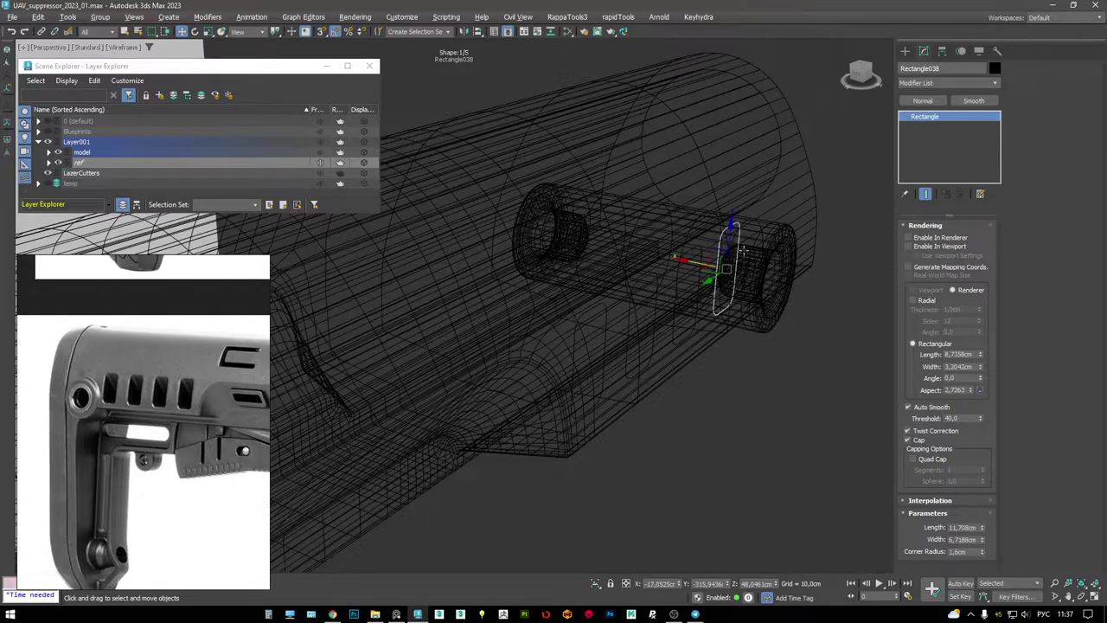
middle_click_drag(761, 273, 784, 273, "alt")
right_click(784, 273)
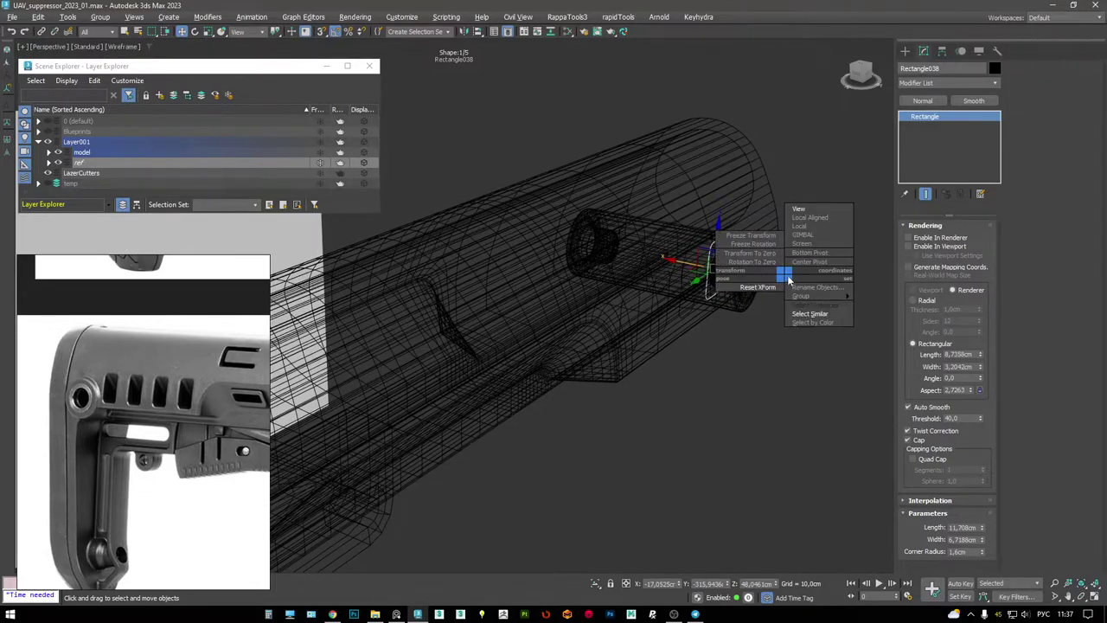
- Select Similar to pick all vent rectangles and hide everything else
left_click(813, 313)
key("z")
key("F3")
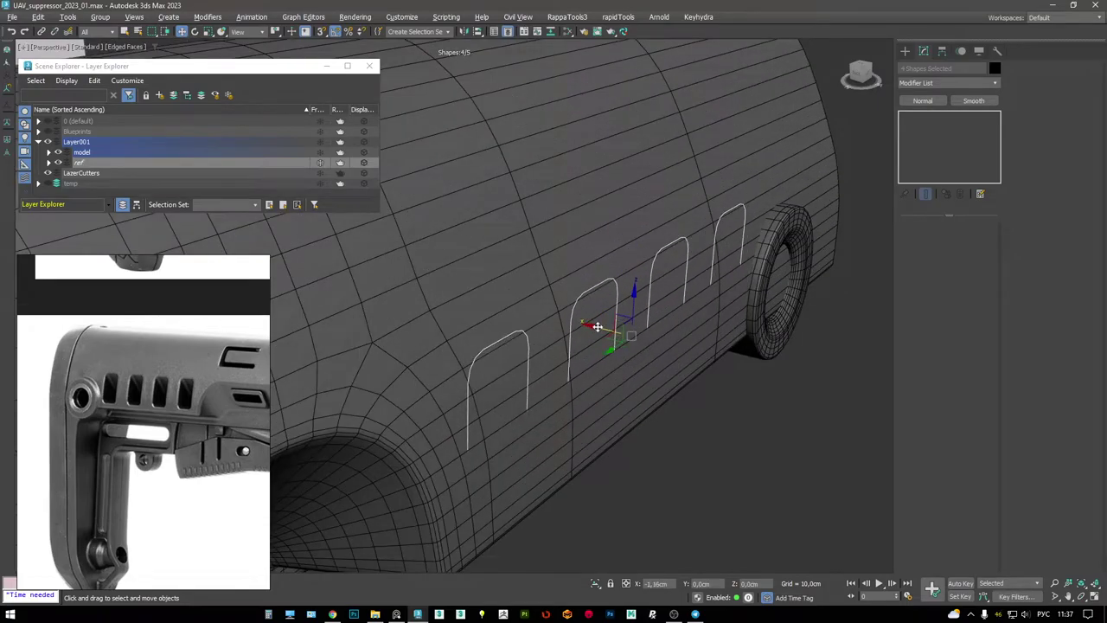
middle_click_drag(600, 314, 666, 268, "alt")
key("alt+q")
scroll(213, 414, "up", 4)
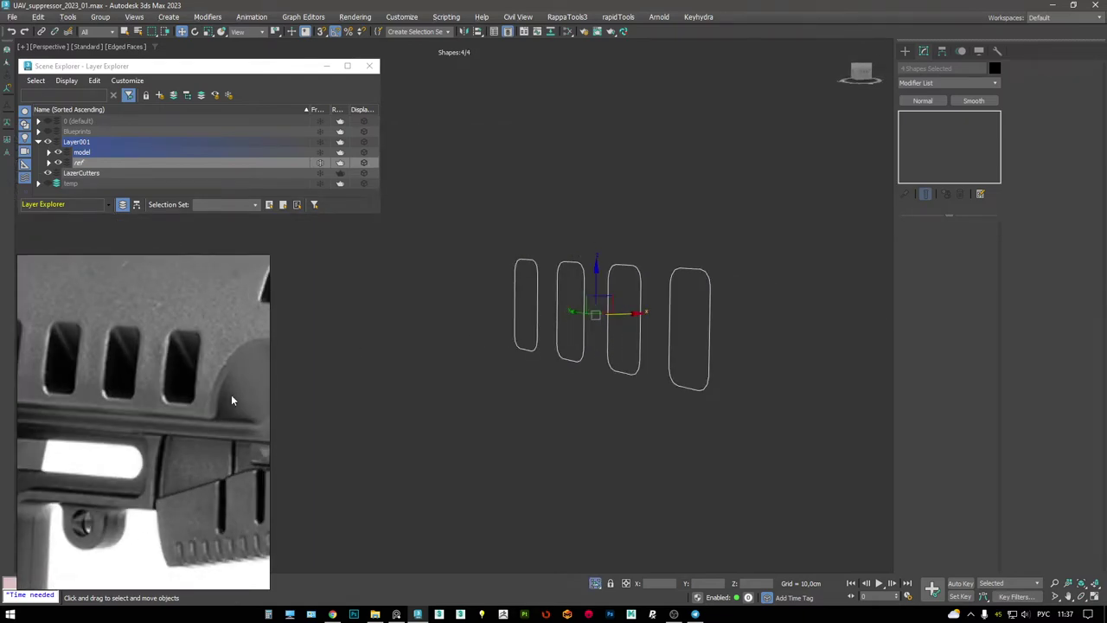
middle_click_drag(694, 341, 706, 312, "alt")
- Shift-drag the rightmost rectangle with vertex snap onto the next vent as instanced copies
left_click(548, 281)
left_click_drag(691, 313, 673, 314, "shift")
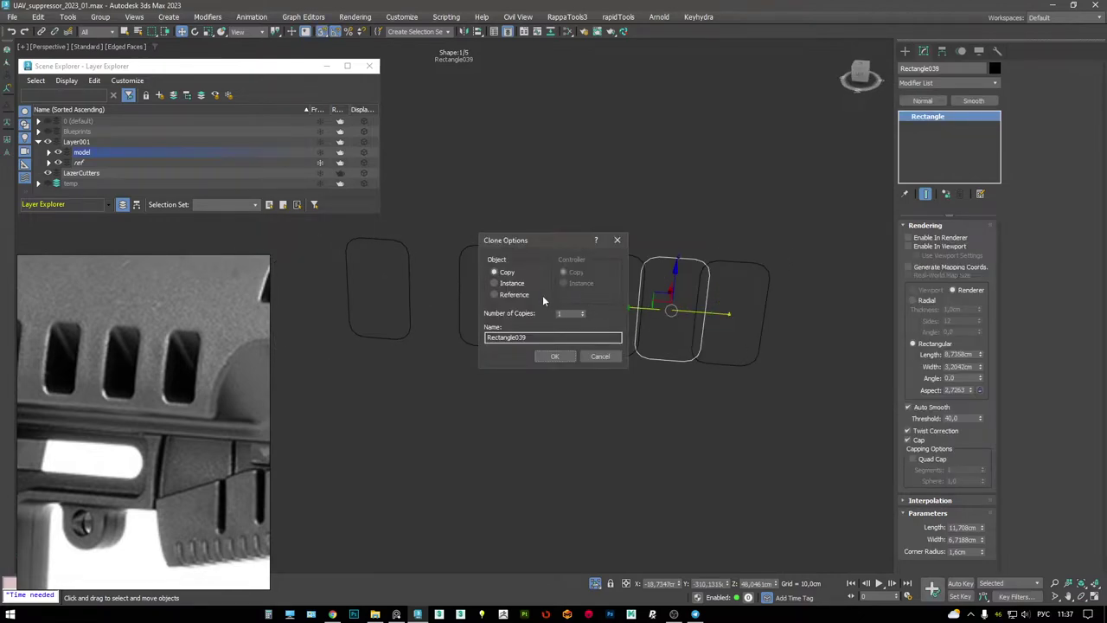
left_click(600, 356)
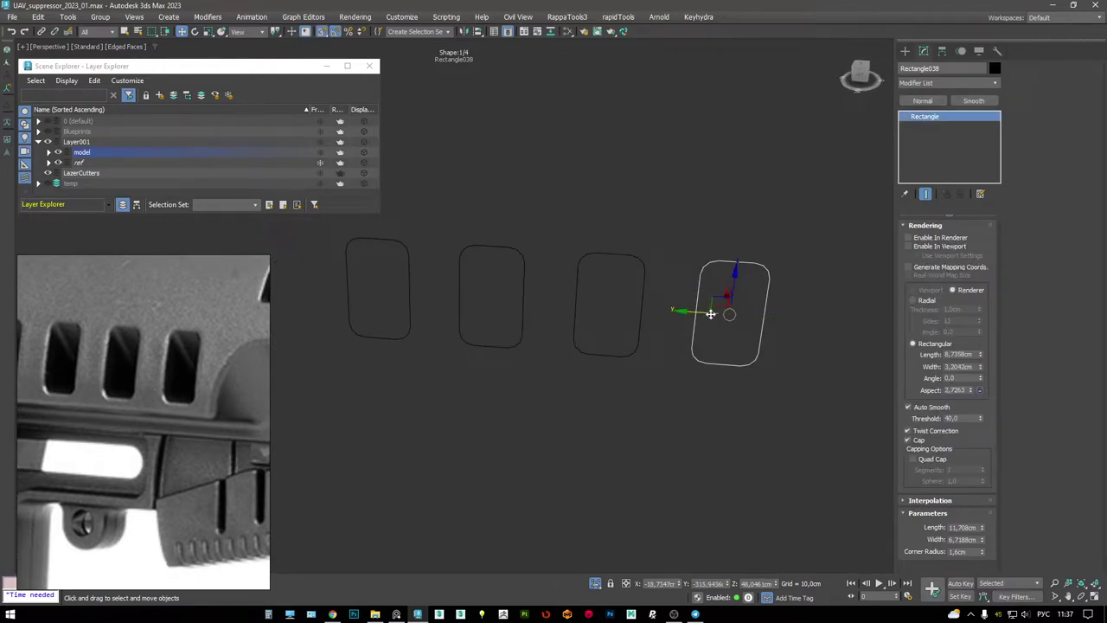
mouse_move(684, 308)
left_mouse_down("shift")
mouse_move(600, 254)
mouse_move(632, 253)
mouse_move(613, 246)
left_mouse_up("shift")
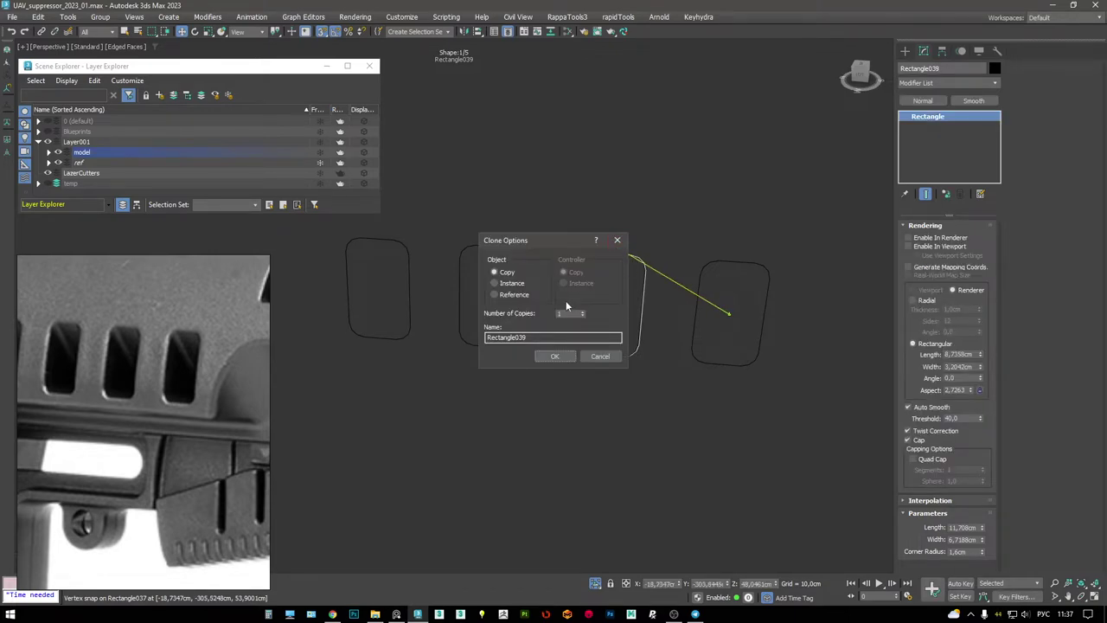
left_click(519, 284)
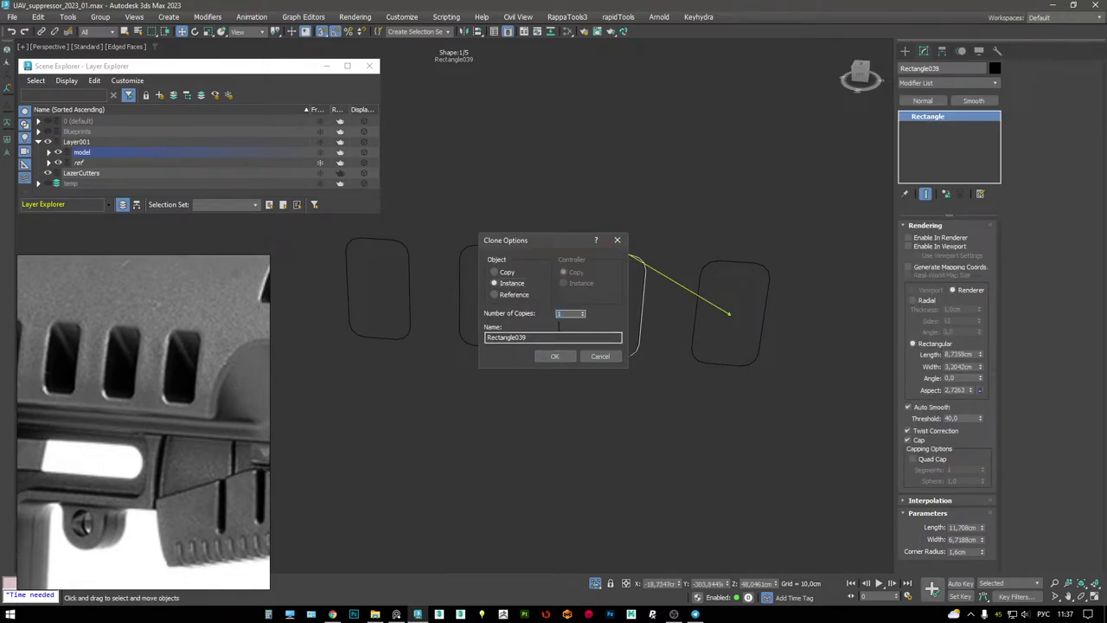
left_click(555, 355)
scroll(602, 280, "down", 2)
middle_click_drag(615, 283, 619, 294)
- Delete the old overlapping Rectangle037 beneath the third vent rectangle
right_click(707, 334)
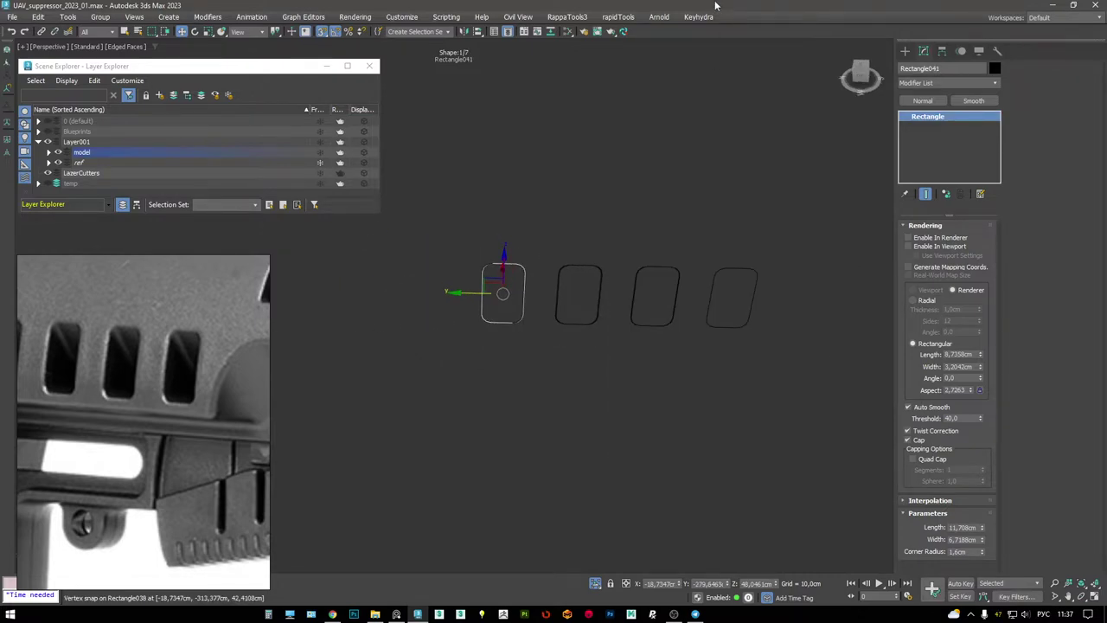
right_click(680, 257)
left_click(707, 297)
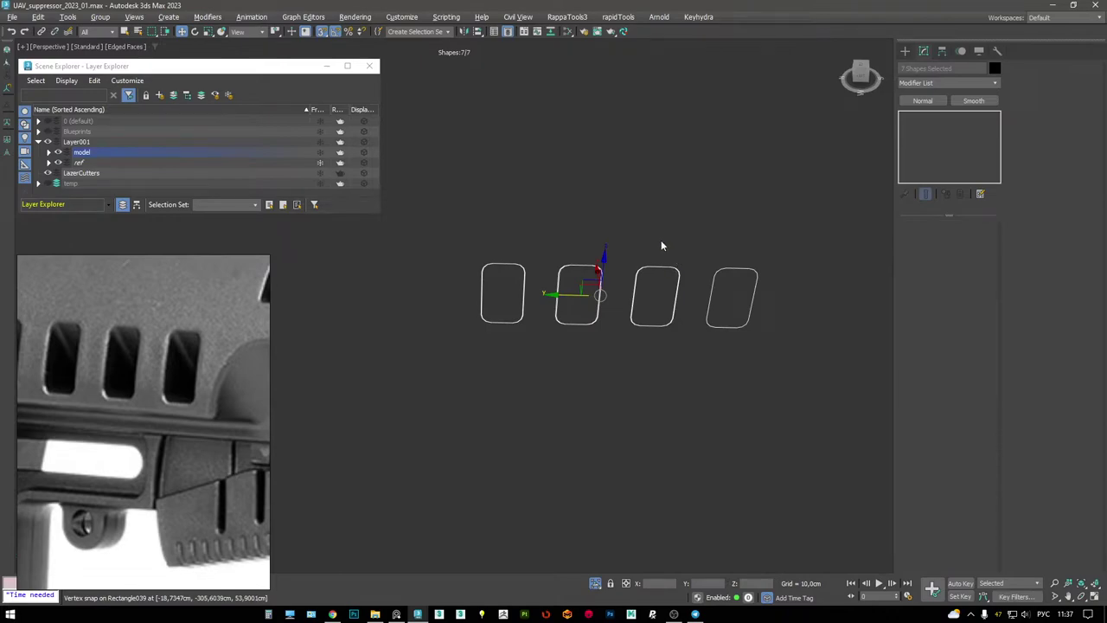
scroll(661, 246, "up", 3)
left_click(749, 279)
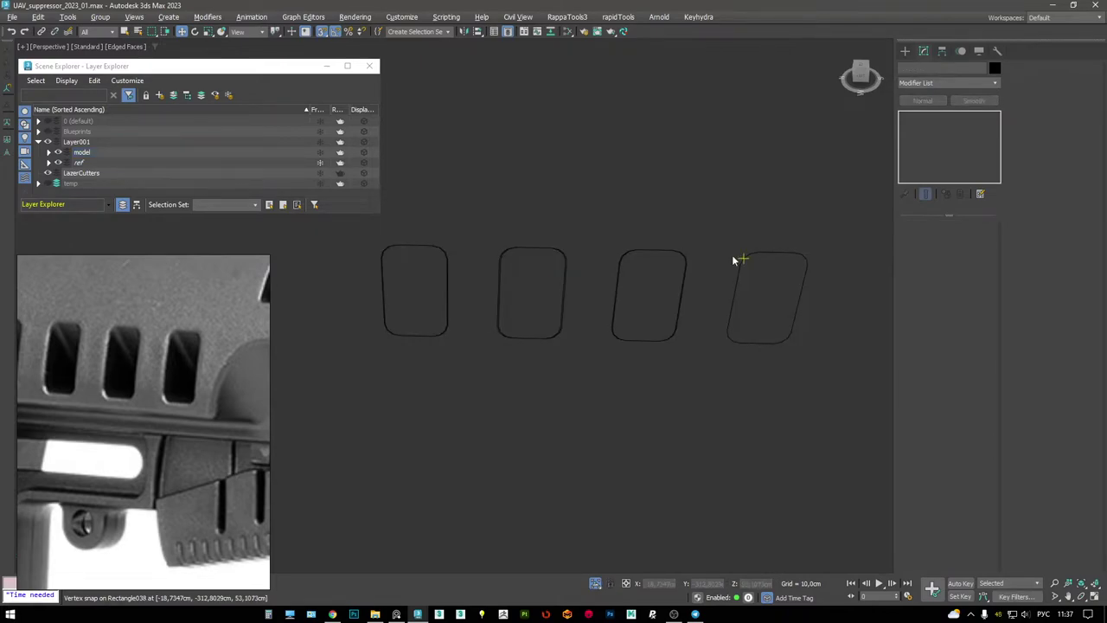
left_click(668, 250)
left_click(667, 248)
key("Delete")
- Check each vent rectangle in turn, ending with the fourth one selected
left_click(559, 253)
left_click(470, 256)
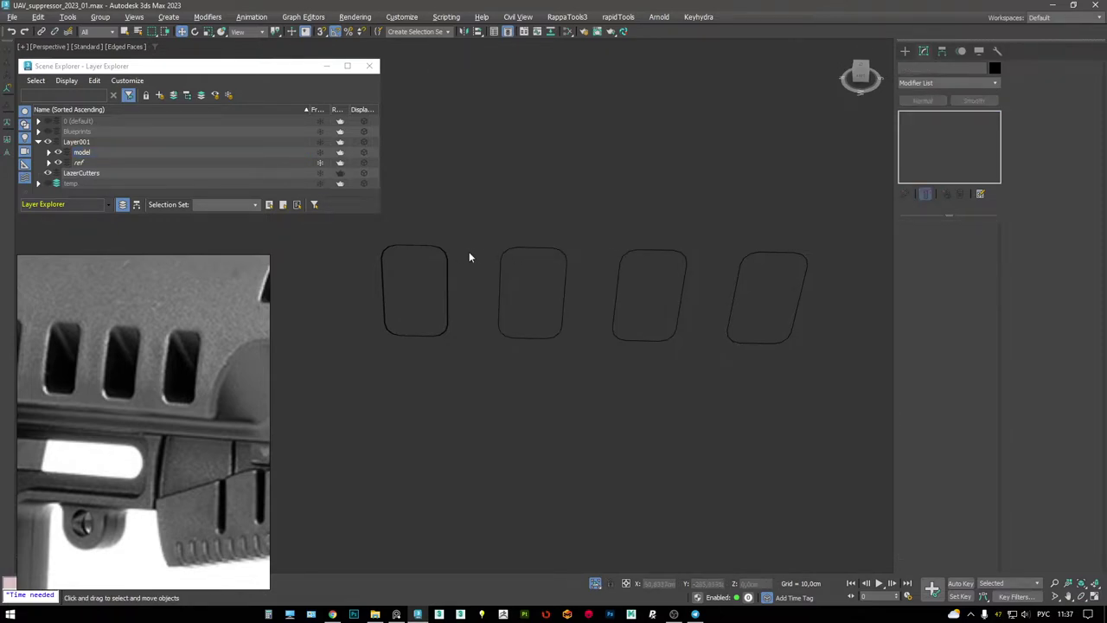
left_click(446, 253)
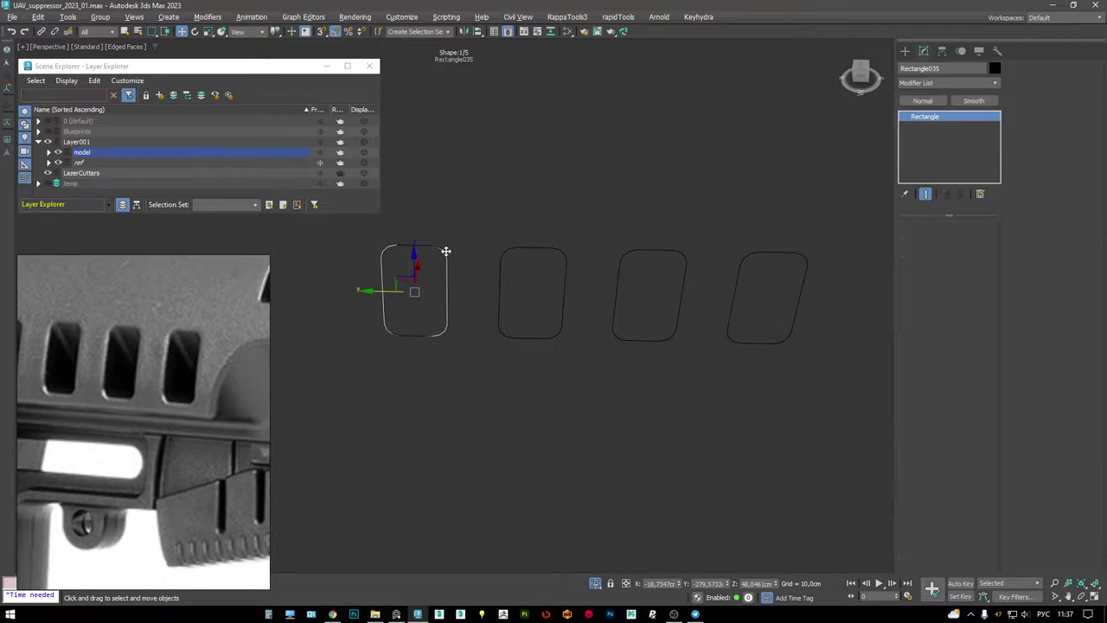
left_click(455, 259)
left_click(755, 254)
mouse_move(740, 260)
middle_mouse_down("alt")
mouse_move(637, 268)
mouse_move(757, 265)
middle_mouse_up("alt")
- Convert Rectangle038 to an editable spline and copy its spline sideways within the object
right_click(757, 265)
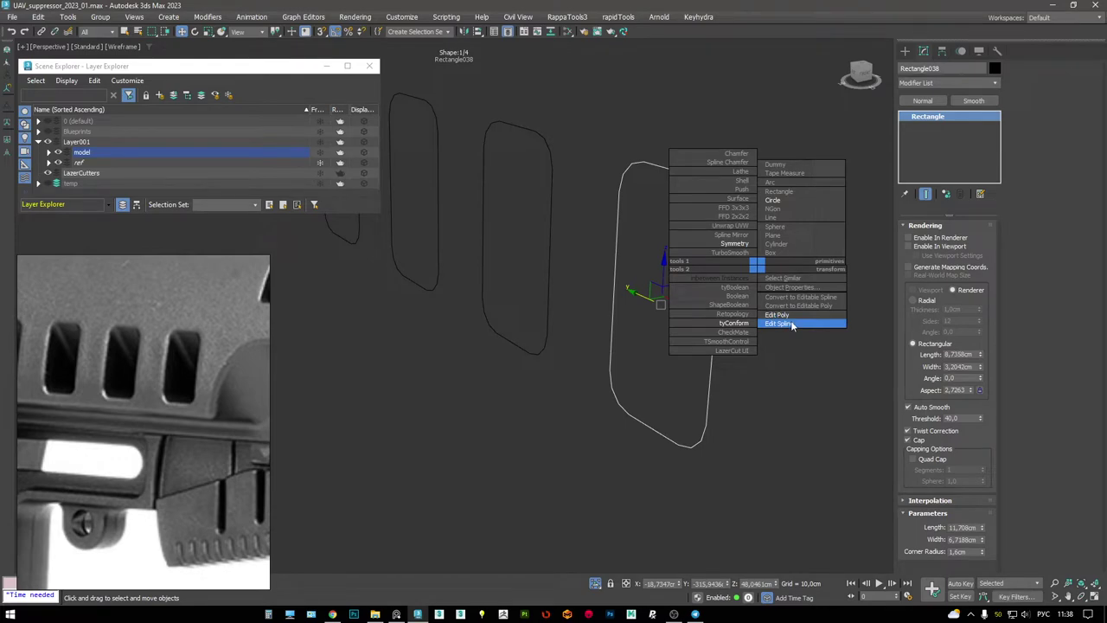
right_click(762, 275)
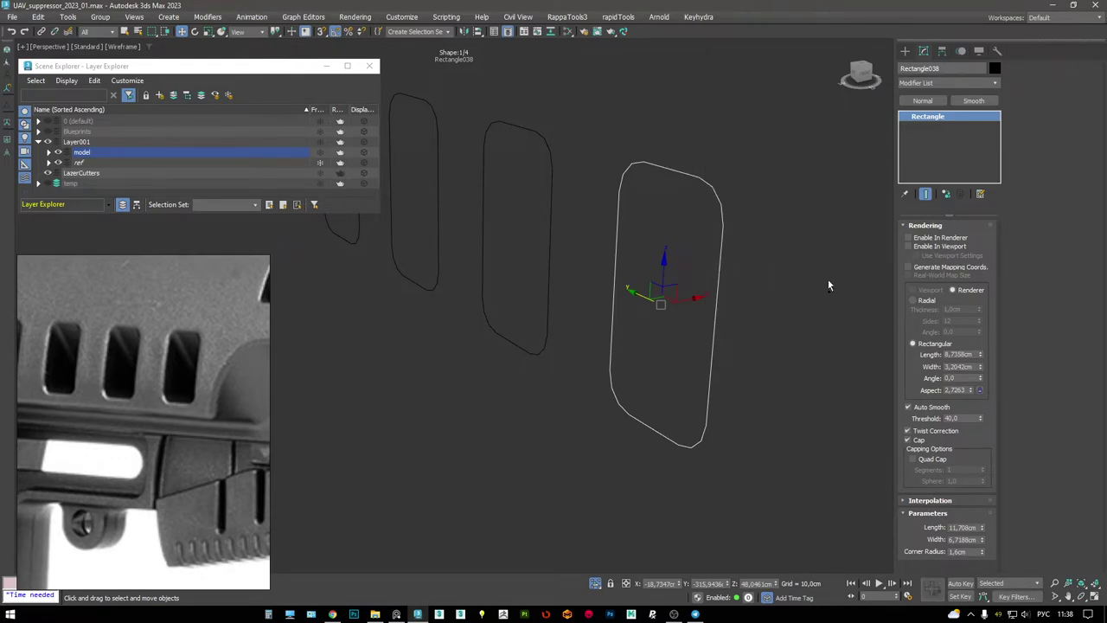
right_click(776, 266)
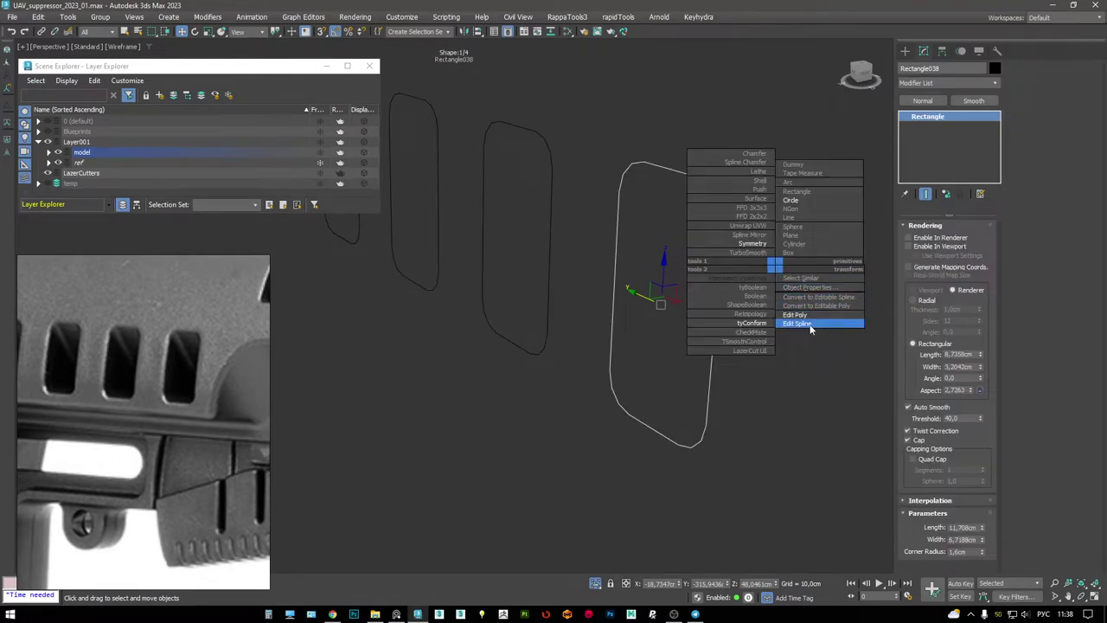
left_click(811, 325)
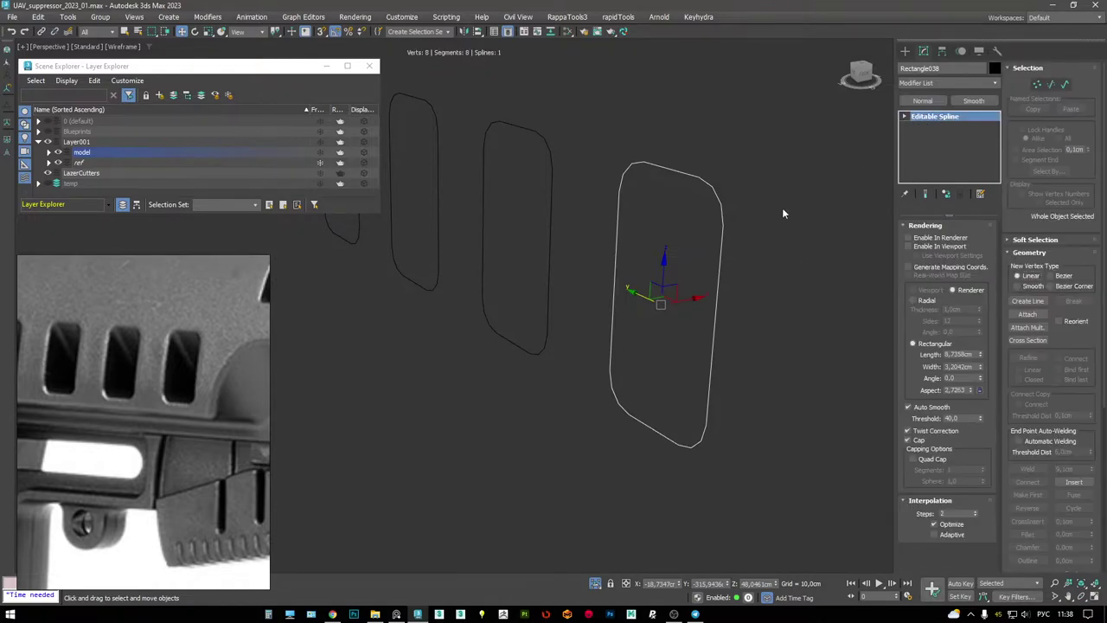
key("3")
left_click(725, 217)
middle_click_drag(725, 217, 670, 212, "alt")
left_click_drag(621, 237, 691, 260, "shift")
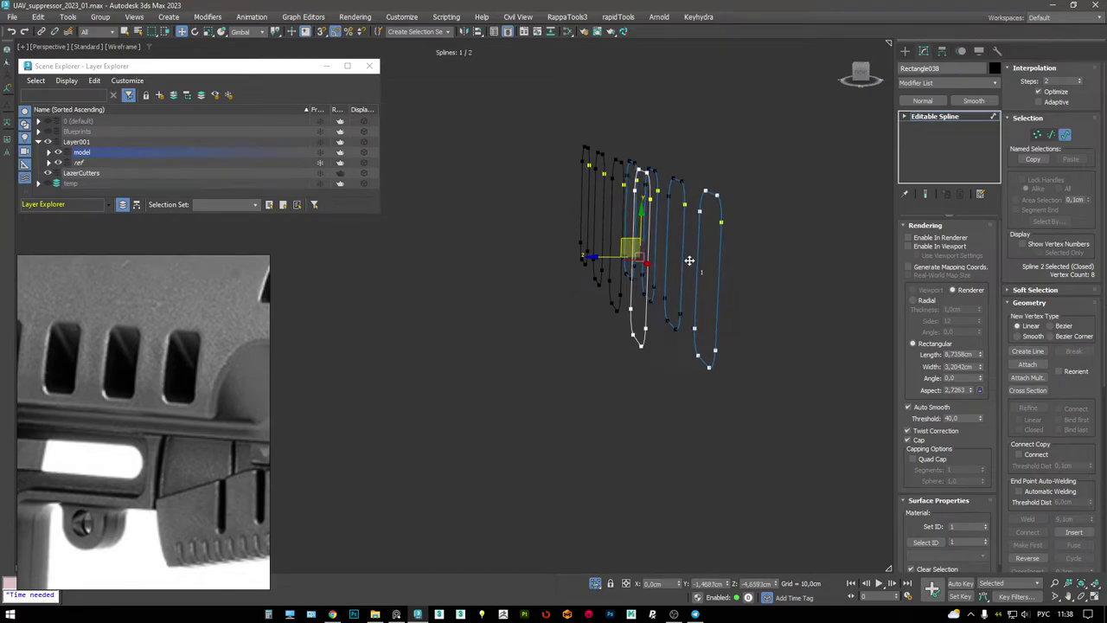
middle_click_drag(692, 259, 727, 229, "alt")
- Isolate the spline and cross-section link the tall outline to its smaller copy
key("1")
key("F3")
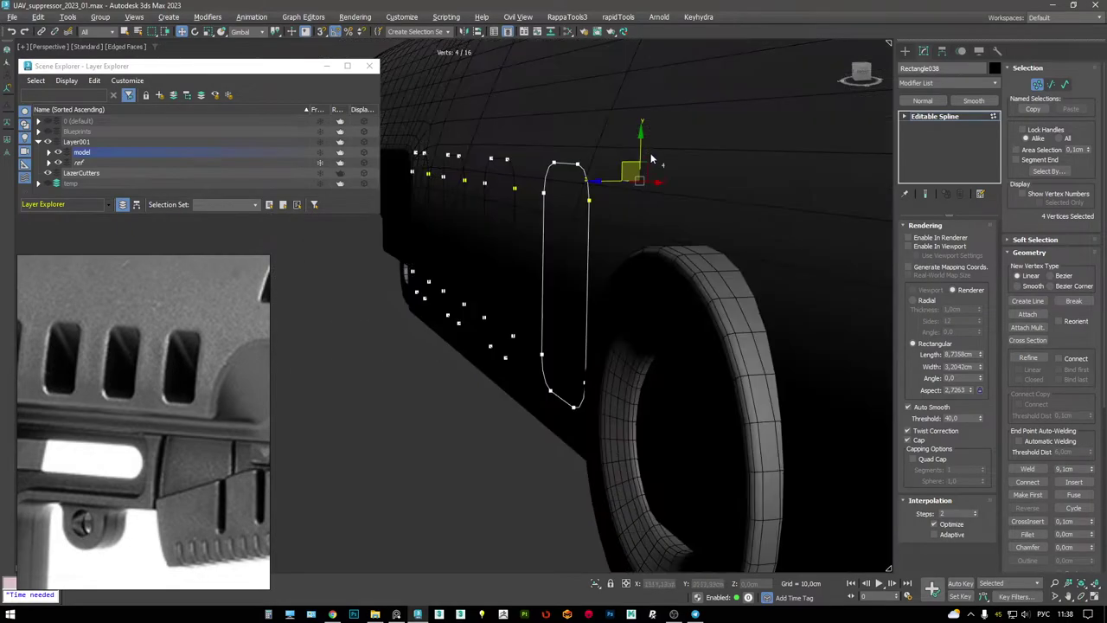
key("F3")
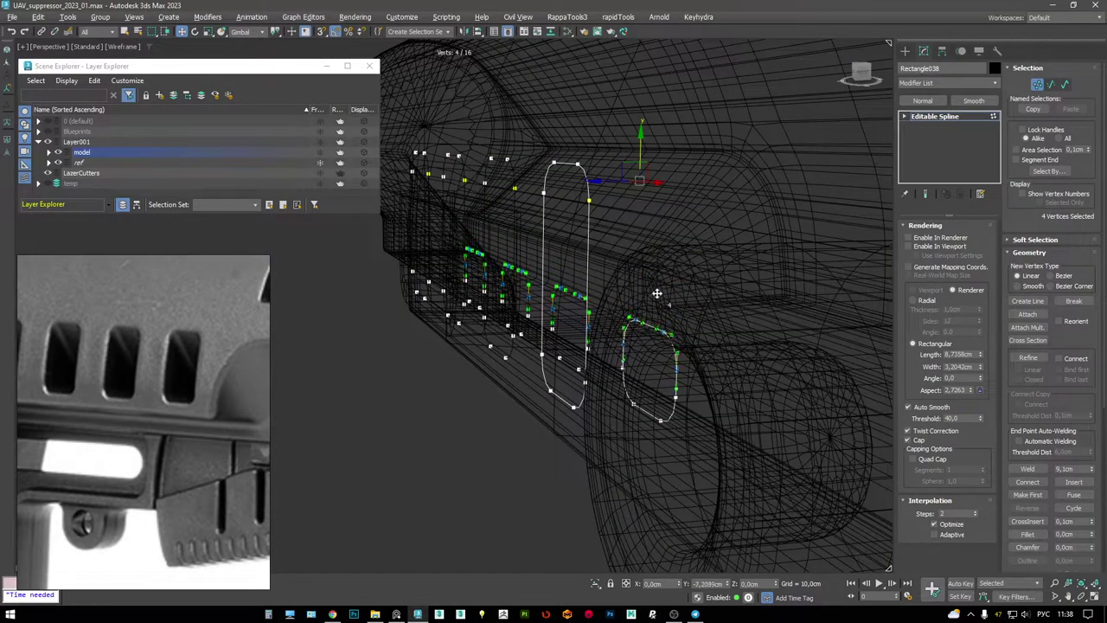
middle_click_drag(662, 296, 639, 291, "alt")
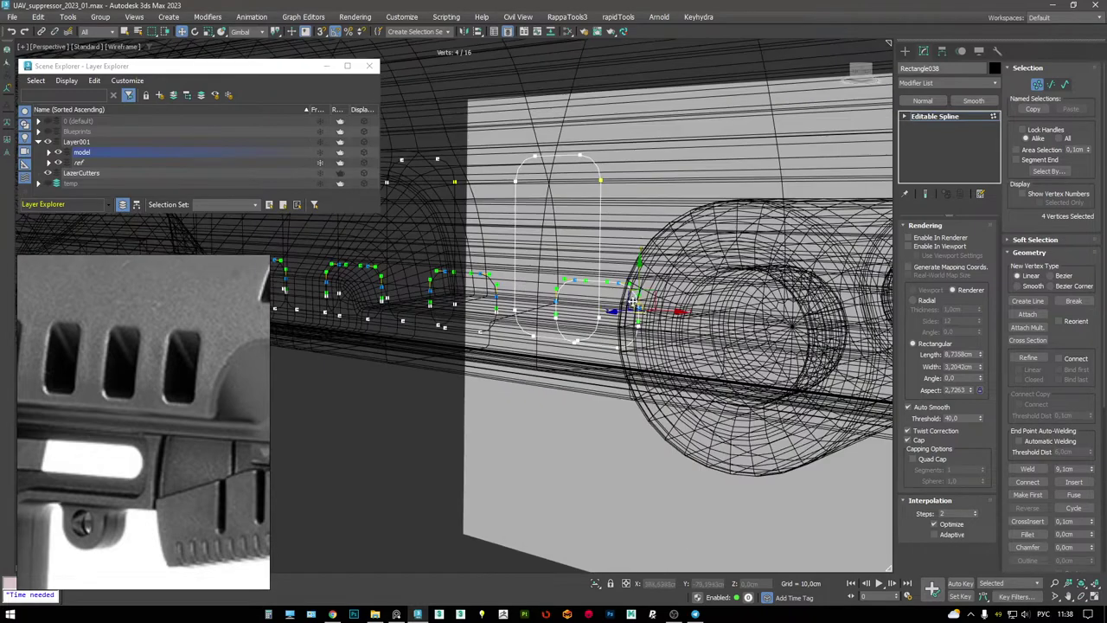
key("alt+q")
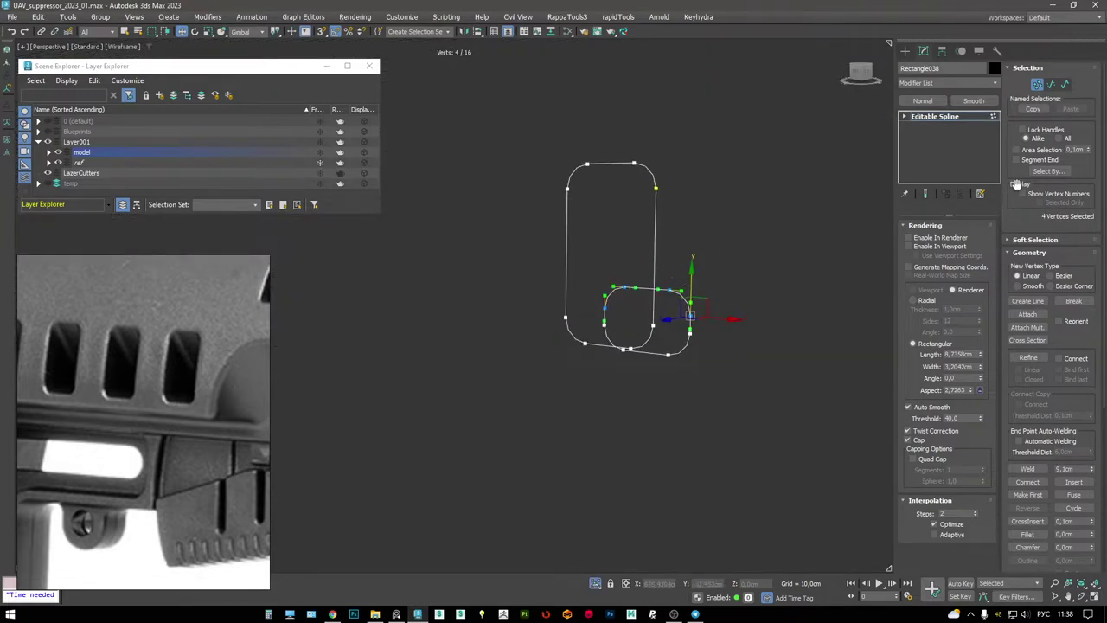
left_click(1027, 340)
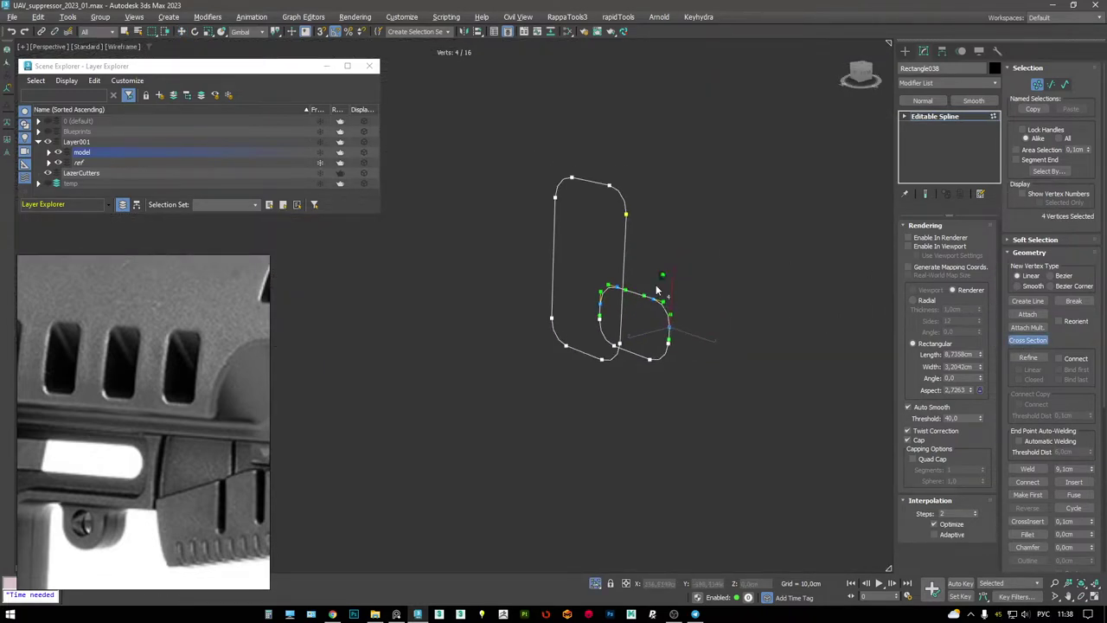
left_click(635, 232)
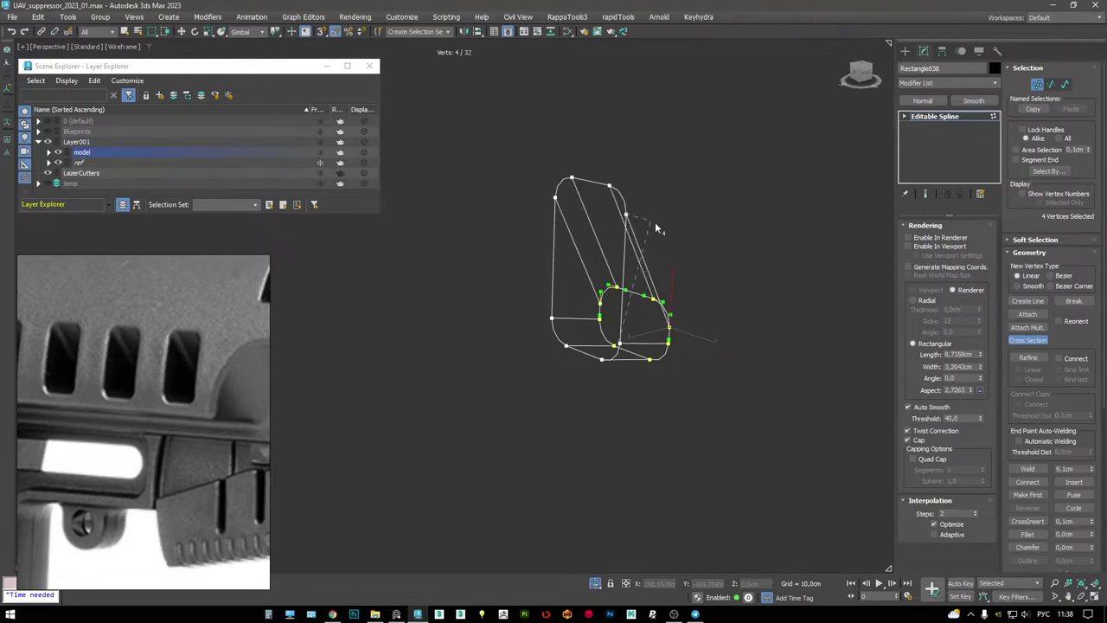
mouse_move(621, 252)
middle_mouse_down("alt")
mouse_move(647, 240)
mouse_move(705, 244)
mouse_move(627, 238)
middle_mouse_up("alt")
scroll(627, 238, "up", 2)
left_click(930, 117)
- Back at vertex level with Move active, box-select more of the spline vertices
middle_click_drag(721, 193, 609, 474, "alt")
key("1")
key("w")
key("shift+z")
left_click_drag(605, 458, 529, 327)
mouse_move(529, 327)
middle_mouse_down("alt")
mouse_move(507, 313)
mouse_move(558, 318)
mouse_move(485, 286)
mouse_move(497, 290)
mouse_move(445, 284)
mouse_move(526, 288)
middle_mouse_up("alt")
- Toggle isolation and wireframe to inspect the splines against the full model
key("alt+q")
key("F3")
key("F3")
scroll(502, 294, "up", 3)
key("F3")
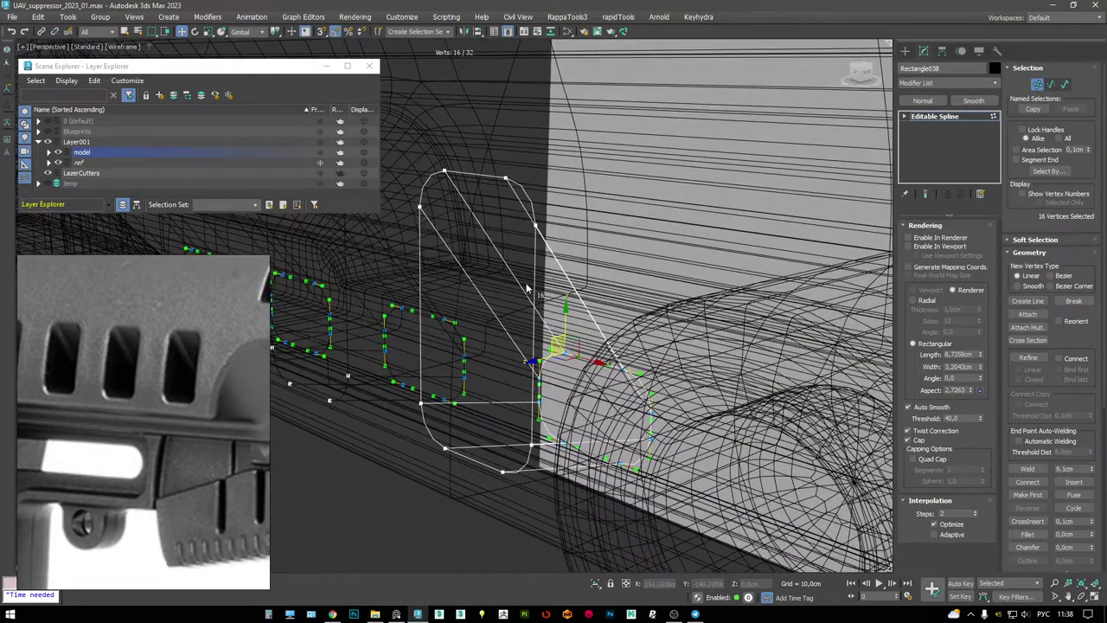
key("alt+q")
key("F3")
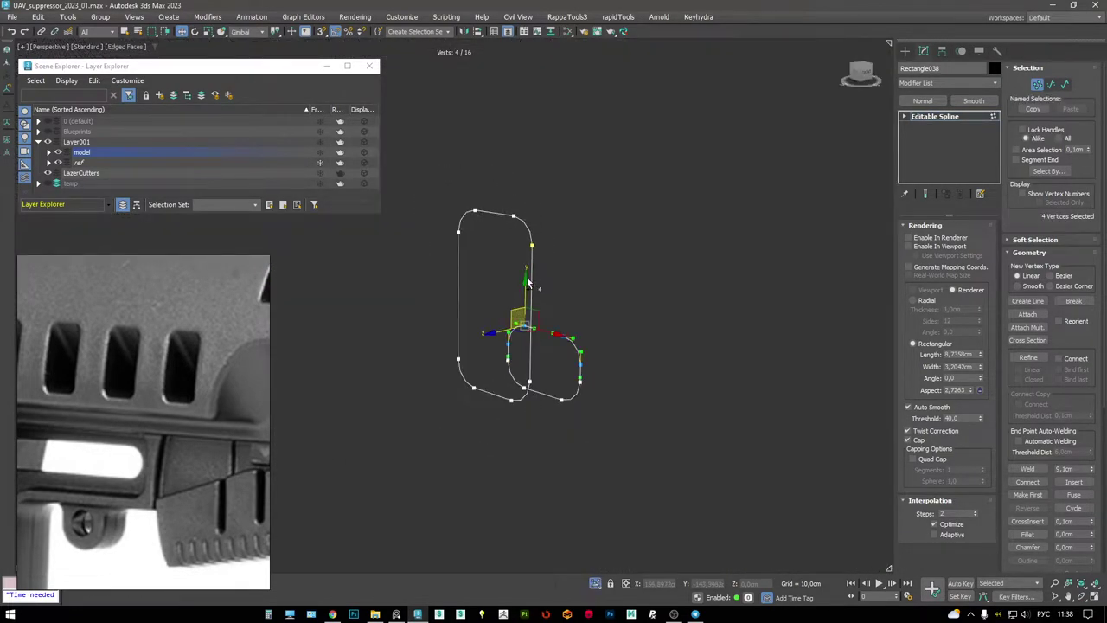
middle_click_drag(535, 256, 653, 263, "alt")
key("F3")
key("alt+q")
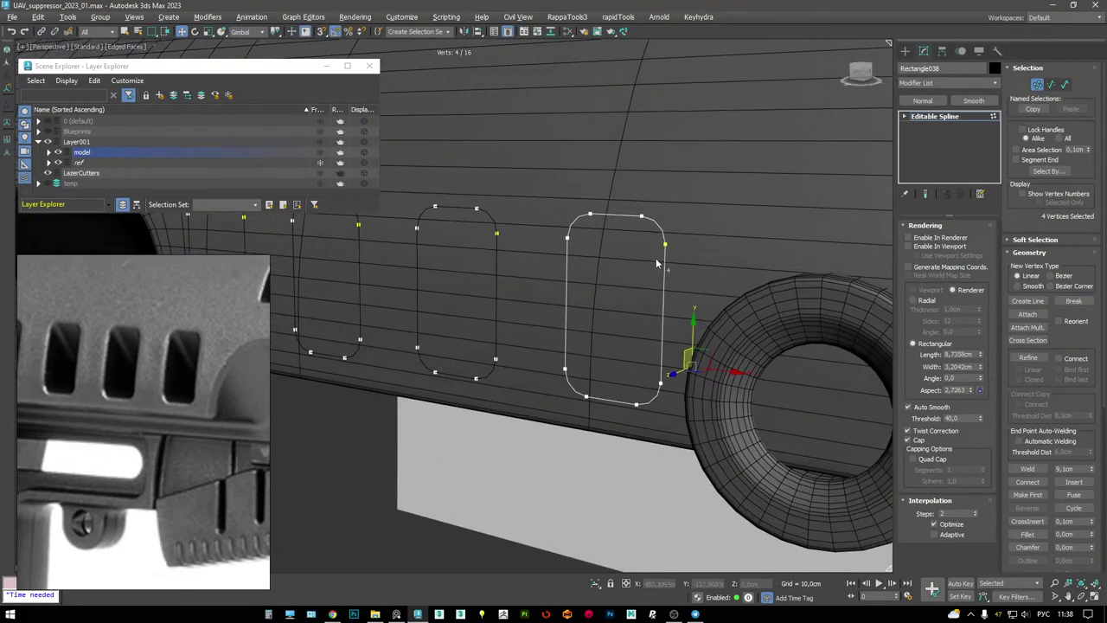
- Select the vent outline's upper vertices, add the lower ones, and bring up the quad menu
left_click_drag(610, 213, 585, 199)
middle_click_drag(585, 199, 611, 314, "alt")
key("F3")
left_click_drag(654, 415, 654, 415, "ctrl")
key("F3")
middle_click_drag(654, 414, 626, 343, "alt")
right_click(680, 327)
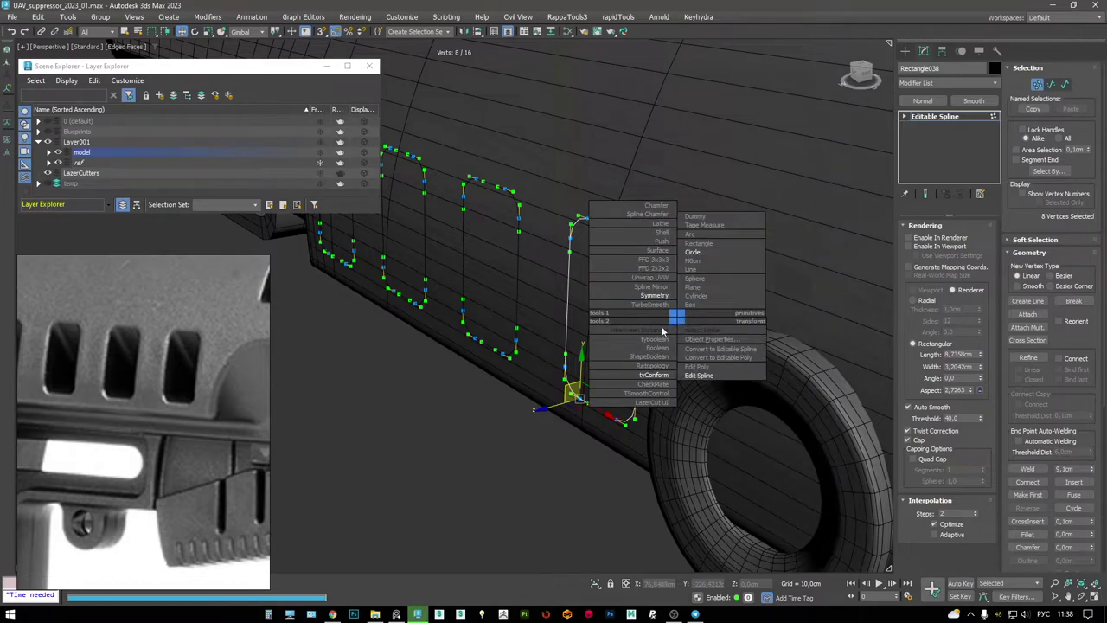
- Apply tyConform to the vent outline with Cylinder003 as the conform target
left_click(660, 377)
middle_click_drag(630, 306, 634, 291)
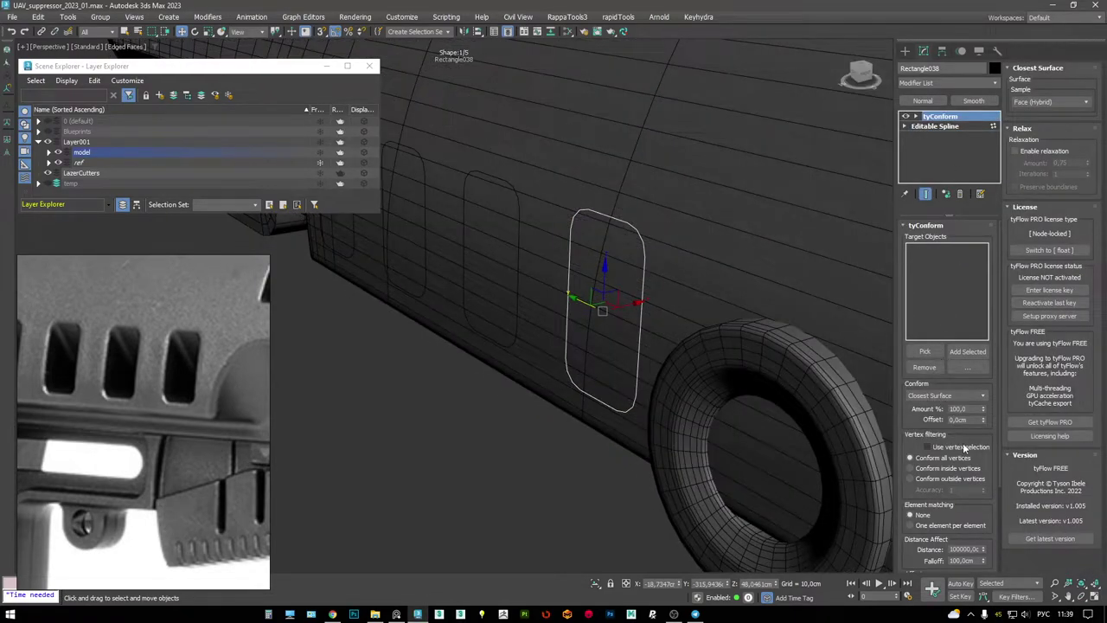
left_click(925, 351)
left_click(669, 239)
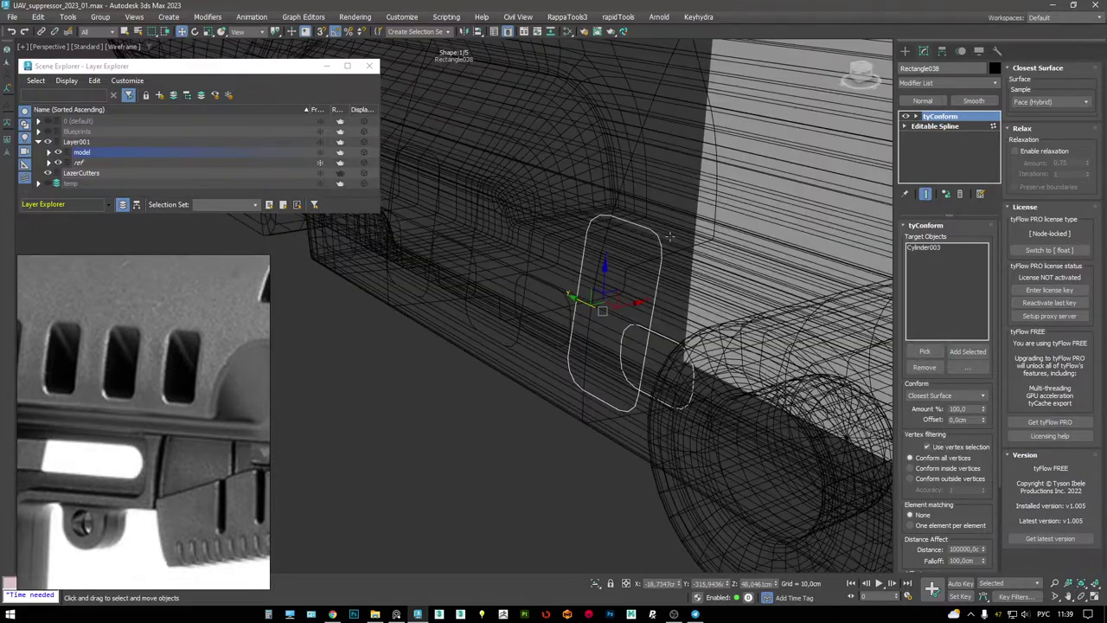
scroll(669, 240, "up", 1)
- Select the outline's left and right side segments in the Editable Spline
left_click(934, 127)
key("2")
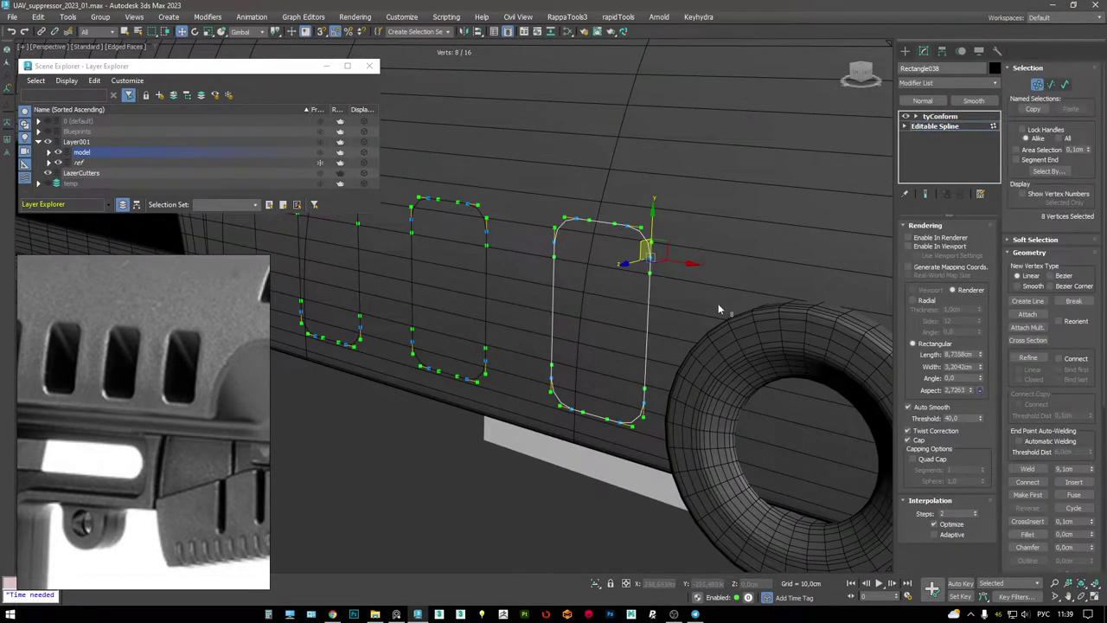
key("F3")
left_click(647, 299)
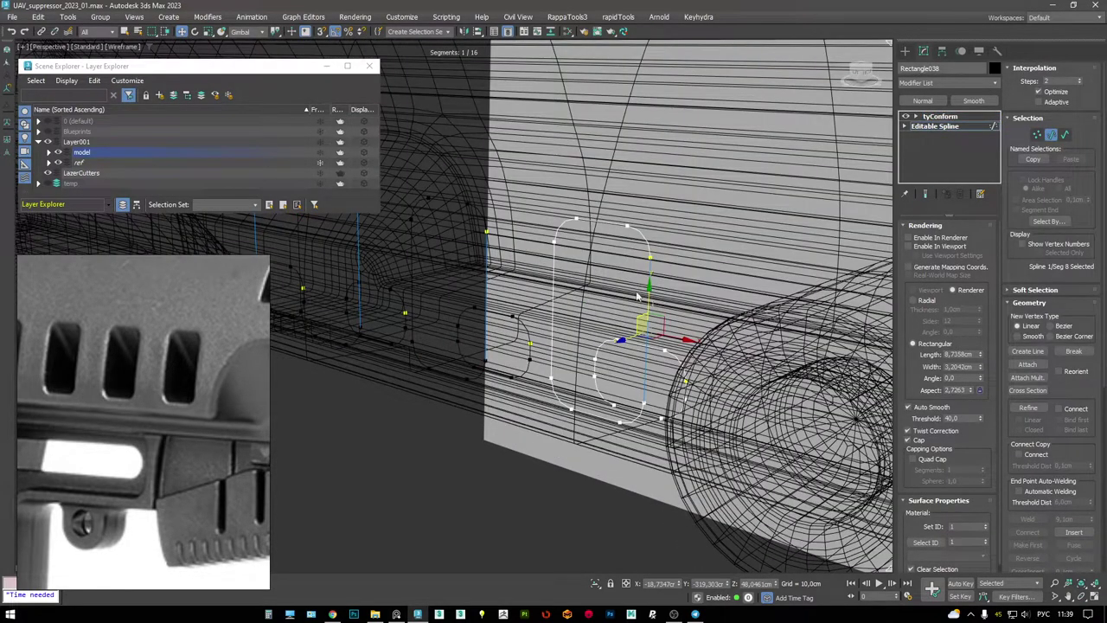
left_click(556, 282, "ctrl")
key("F3")
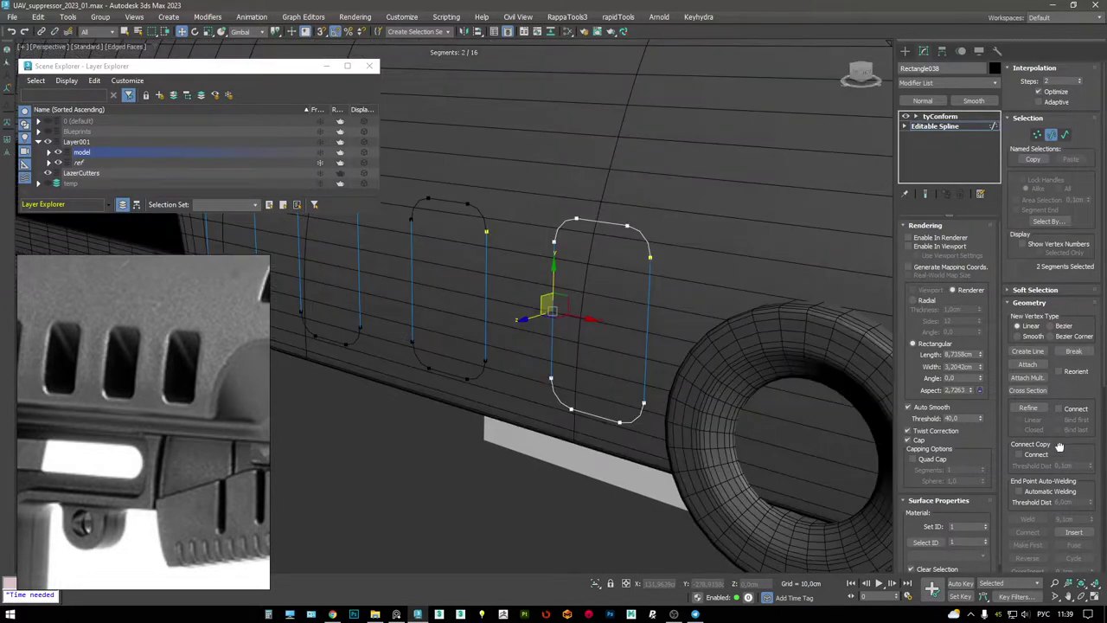
scroll(1059, 404, "down", 5)
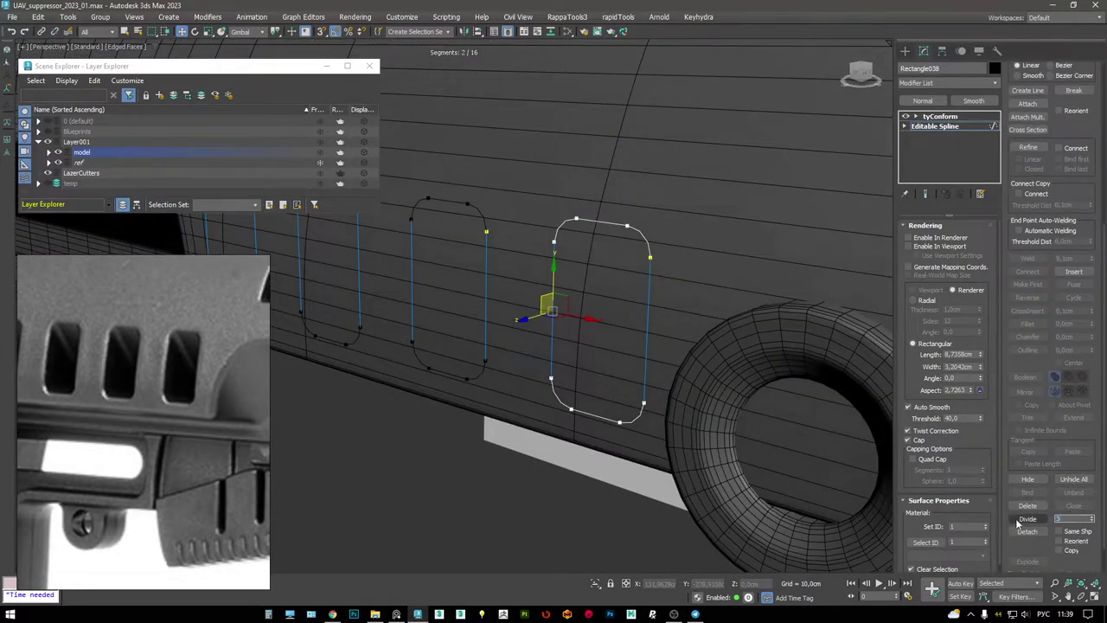
- Check the conform result and review the spline's vertices in wireframe
left_click(936, 116)
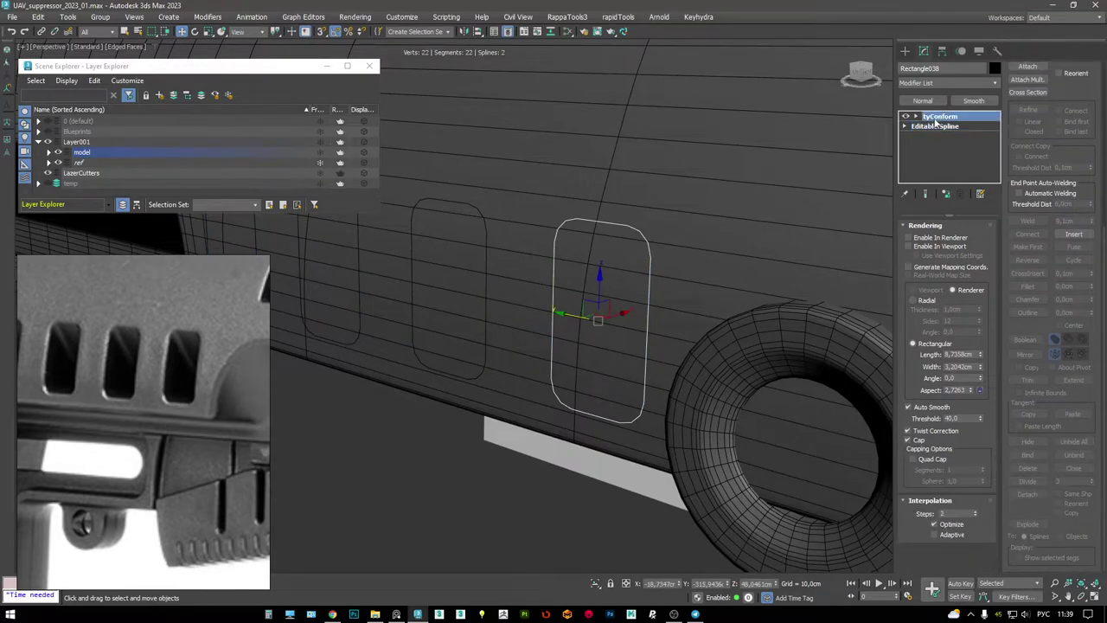
left_click(959, 127)
key("1")
key("F3")
middle_click_drag(692, 245, 471, 158, "alt")
key("F3")
middle_click_drag(524, 326, 442, 208, "alt")
- Inspect the conformed outline on the body from several angles
left_click(940, 116)
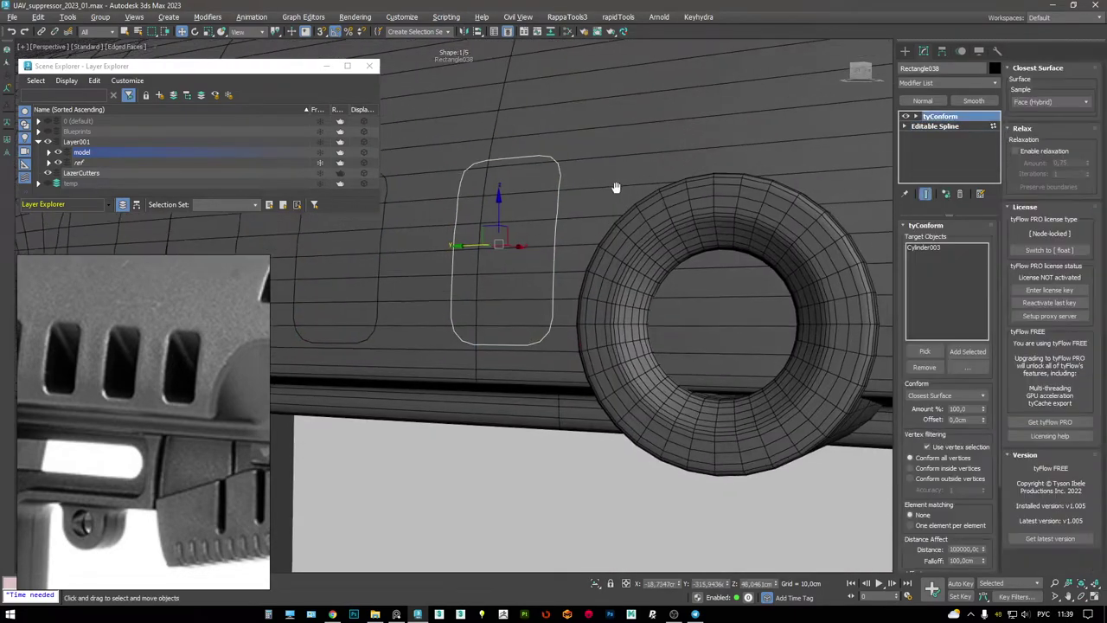
scroll(616, 187, "down", 3)
key("F3")
key("F3")
mouse_move(628, 217)
middle_mouse_down()
mouse_move(666, 201)
mouse_move(645, 212)
middle_mouse_up()
key("F4")
scroll(193, 399, "down", 2)
middle_click_drag(495, 257, 765, 223)
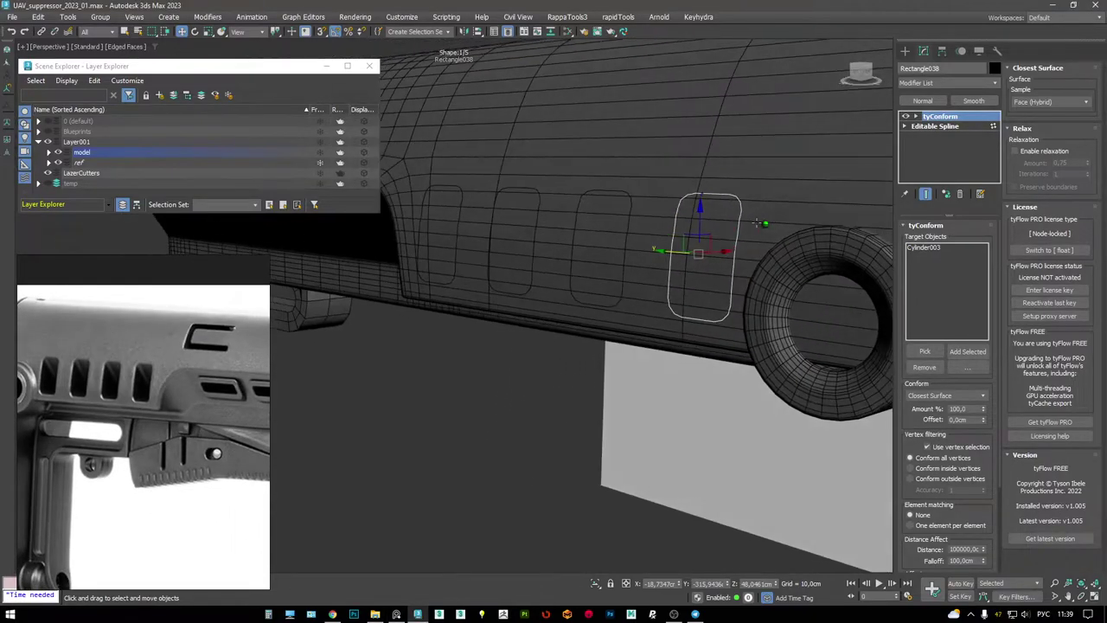
middle_click_drag(820, 265, 860, 323, "alt")
- Switch tyConform to Raycast mode and raise the X direction to 1147
left_click(951, 396)
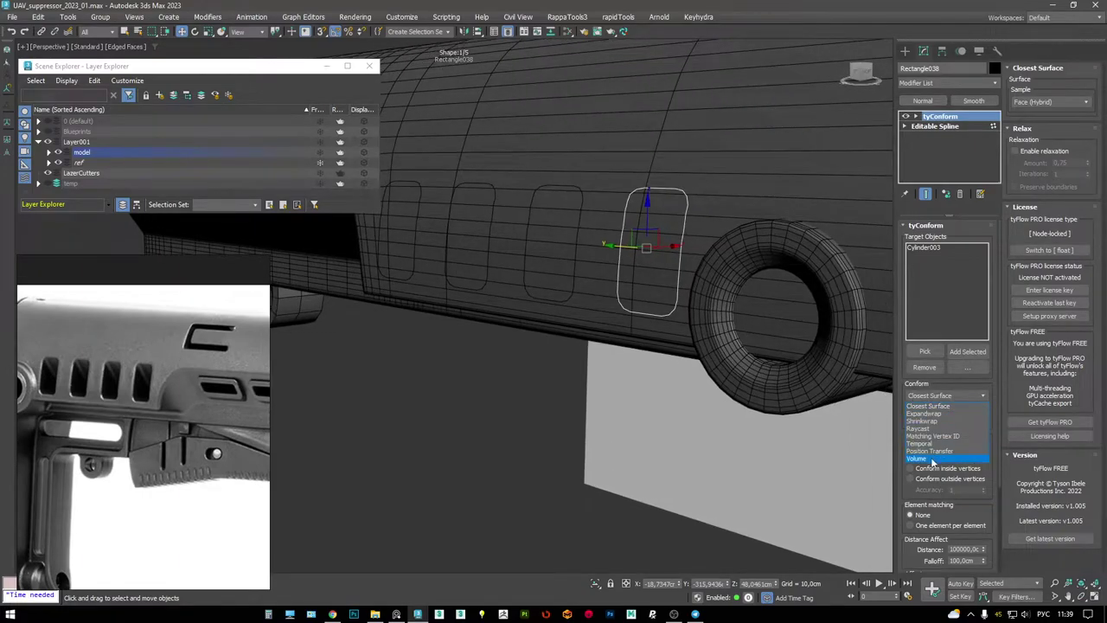
left_click(921, 429)
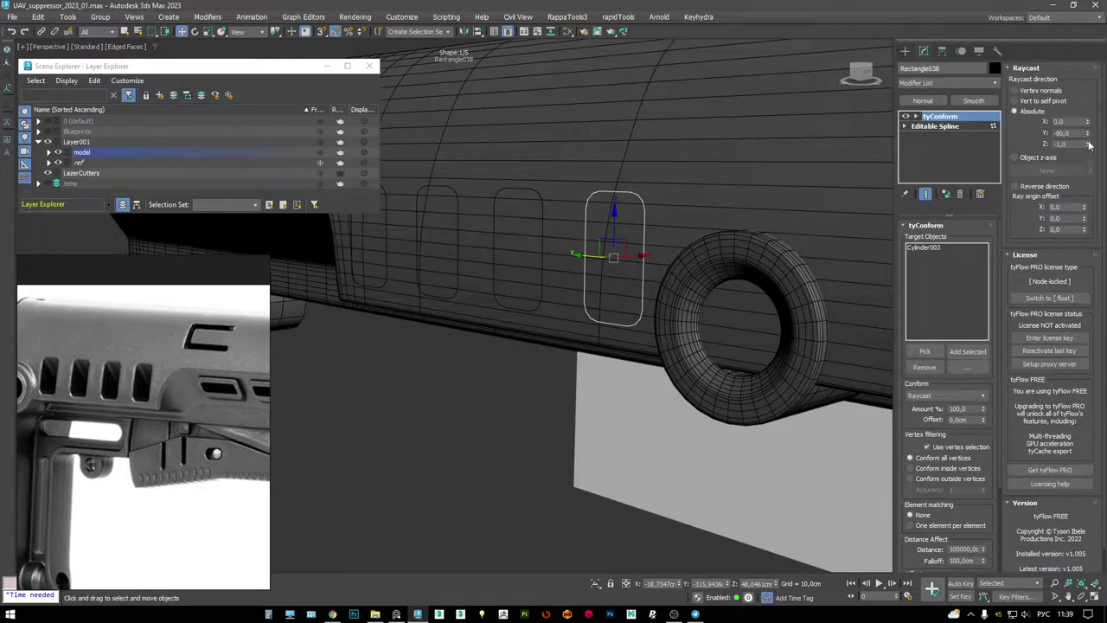
left_click_drag(1089, 134, 1091, 533)
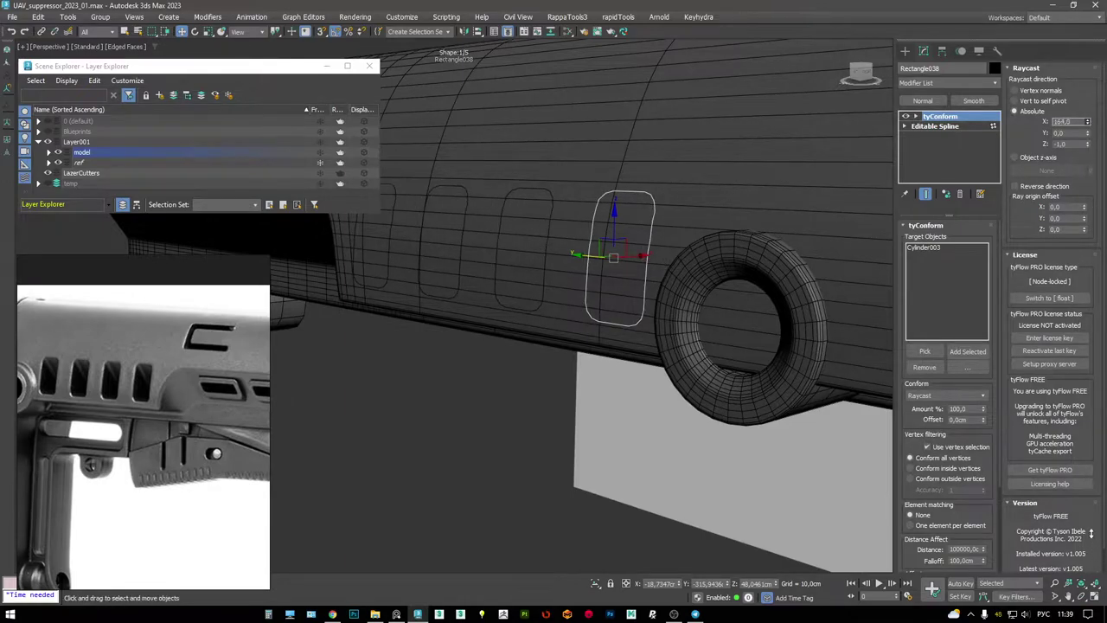
left_click_drag(1103, 154, 1103, 139)
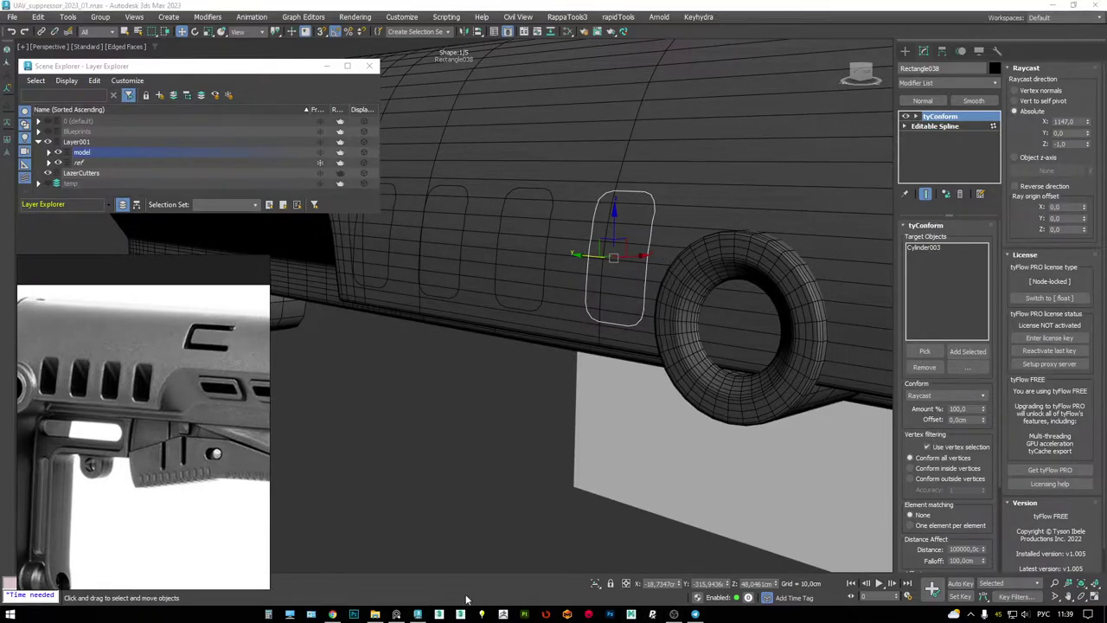
scroll(609, 294, "down", 8)
key("F4")
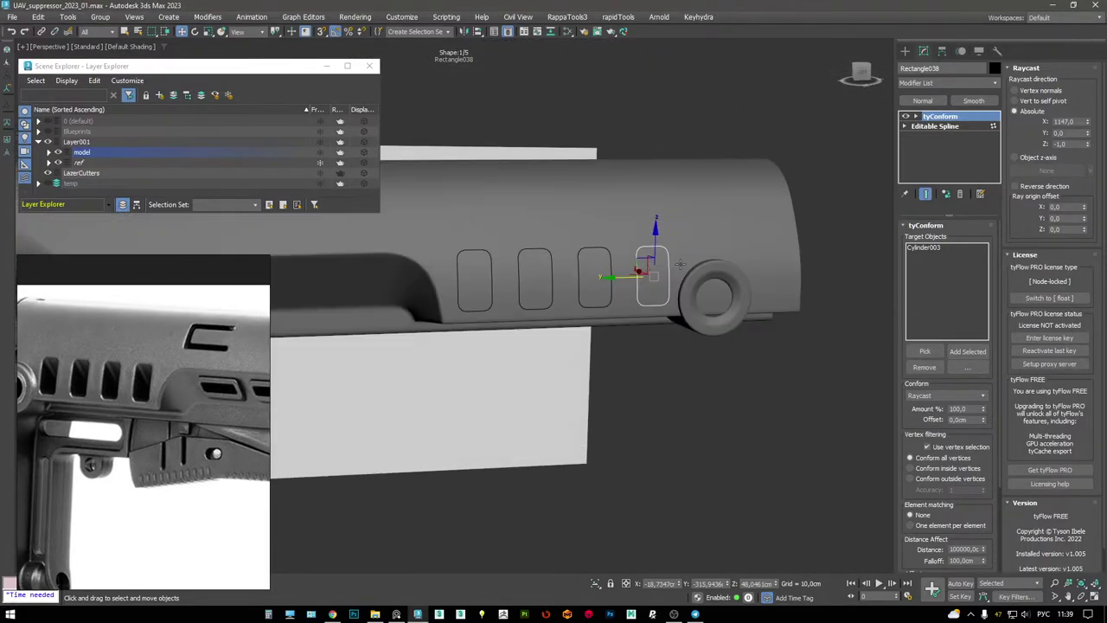
middle_click_drag(680, 265, 691, 301, "alt")
scroll(636, 303, "up", 5)
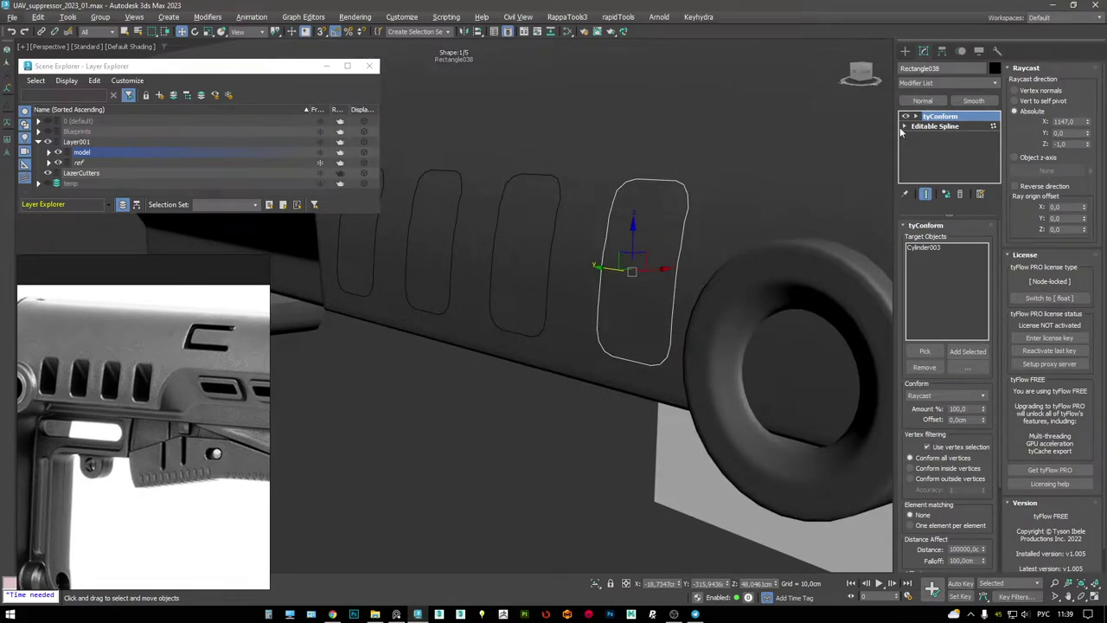
- Delete the tyConform modifier and clear the vertex selection
left_click(959, 194)
middle_click_drag(701, 262, 623, 238, "alt")
scroll(523, 235, "up", 3)
scroll(529, 244, "down", 4)
scroll(692, 230, "up", 5)
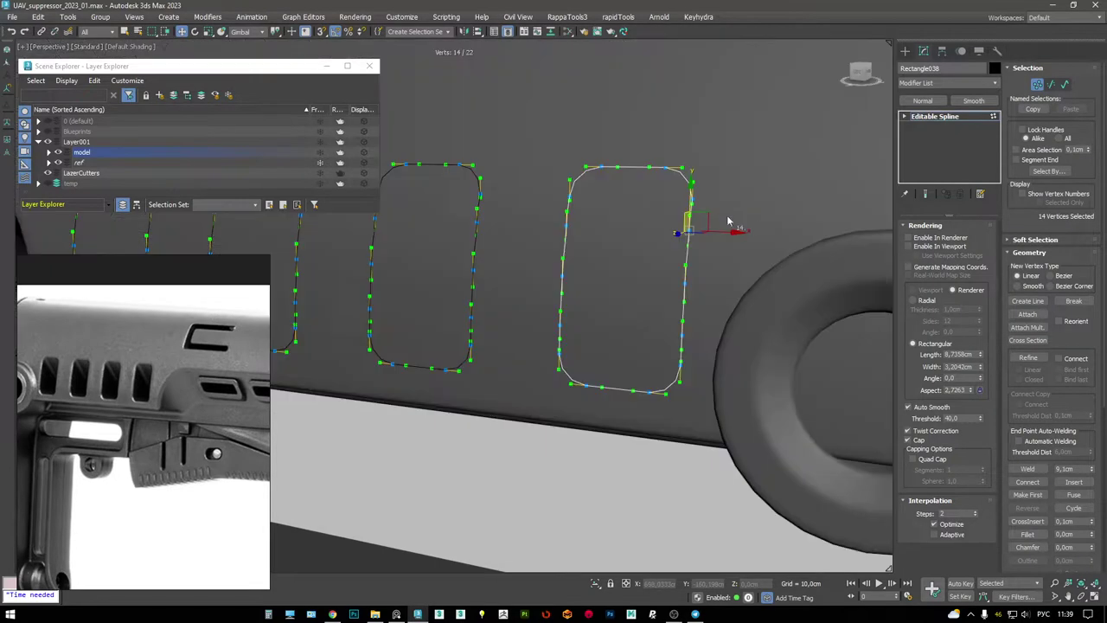
left_click(742, 207)
- Move to whole-spline level and clear the spline selection
scroll(741, 208, "up", 3)
middle_click_drag(719, 218, 690, 190, "alt")
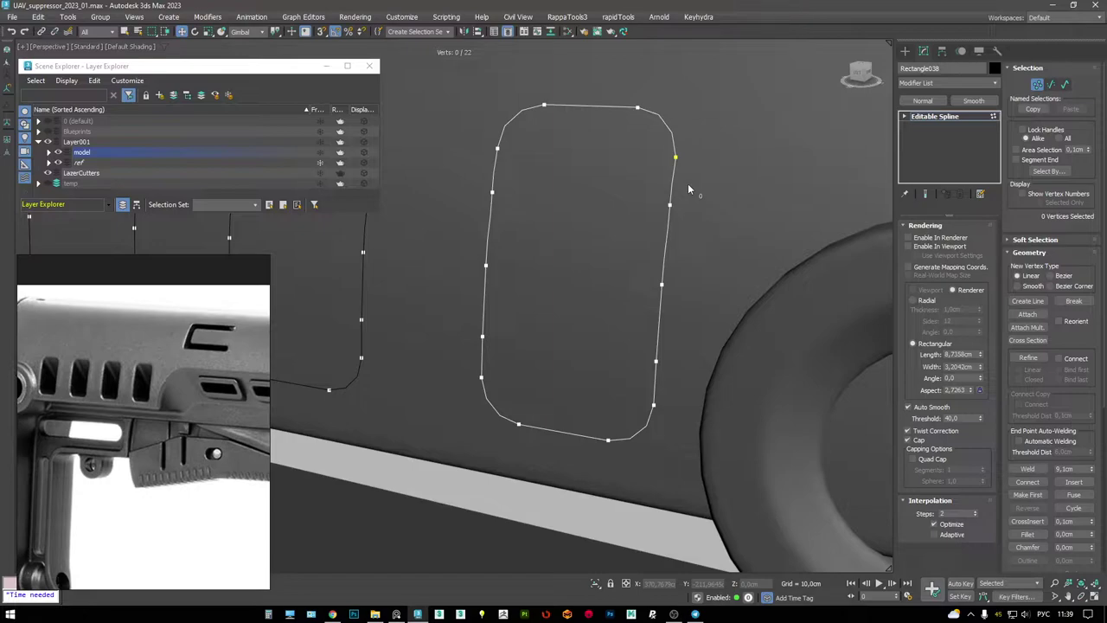
scroll(690, 188, "down", 2)
key("F3")
key("3")
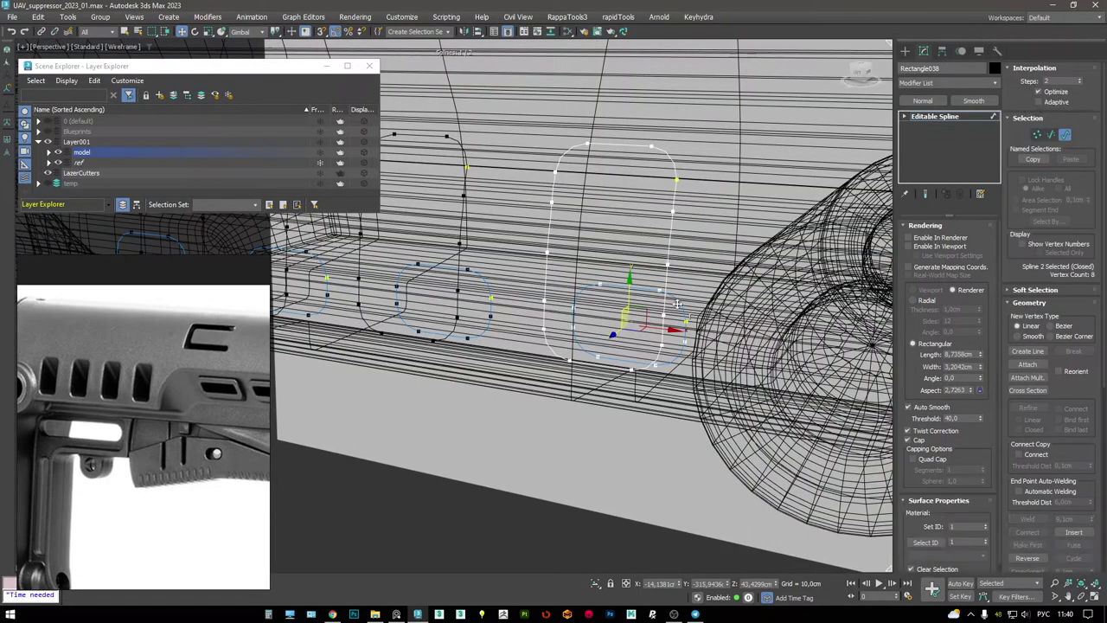
left_click(777, 164)
key("F3")
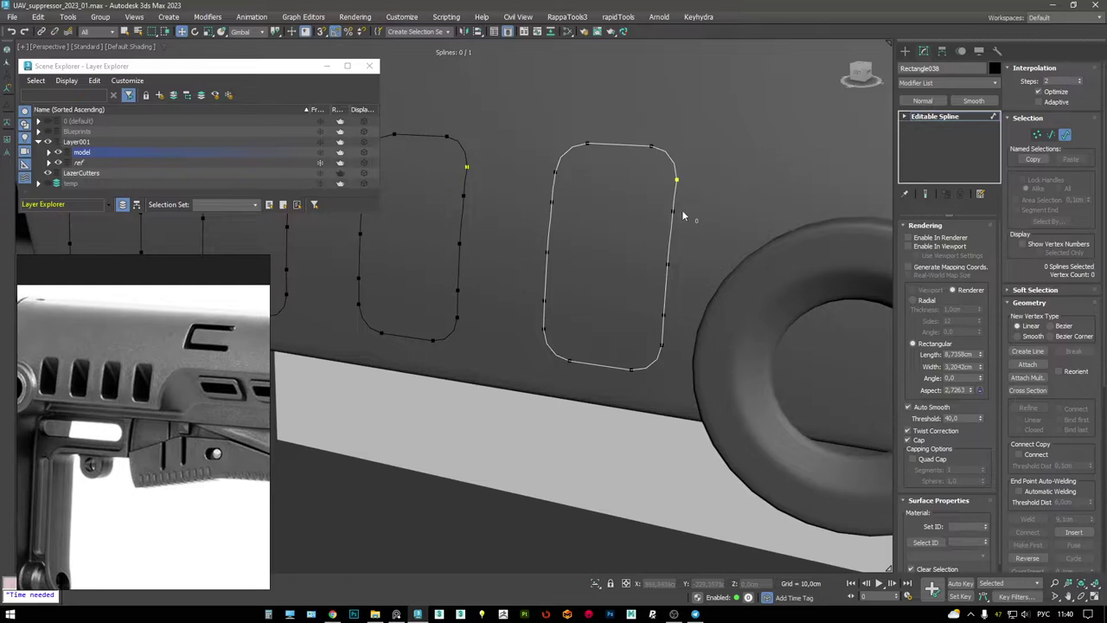
middle_click_drag(682, 212, 695, 221)
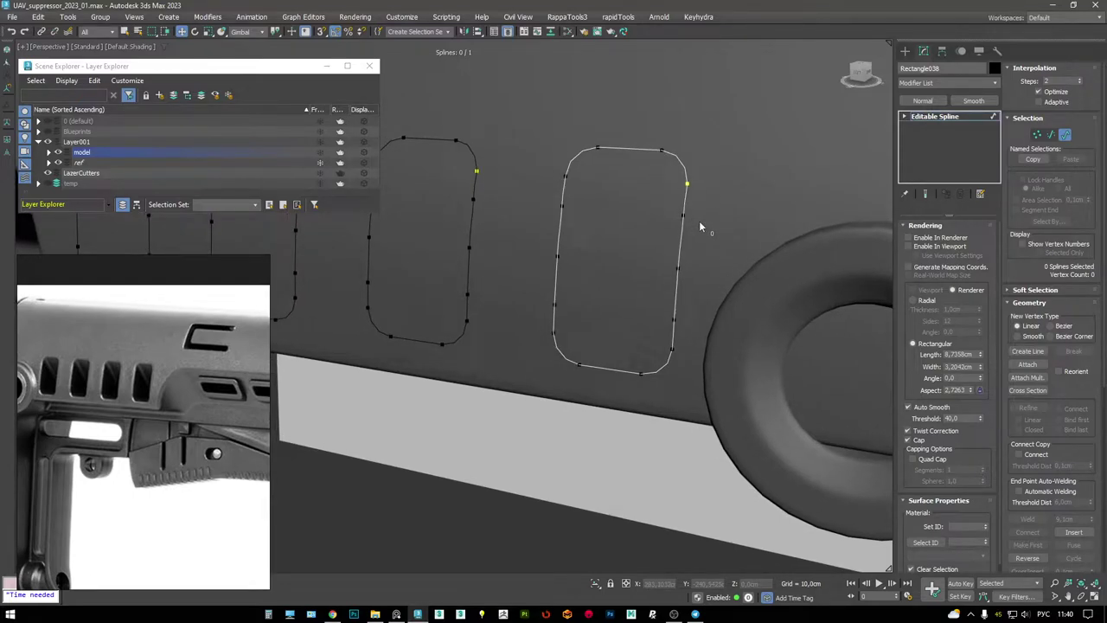
- Add an Edit Poly modifier to the outline and collapse it to Editable Poly
right_click(714, 279)
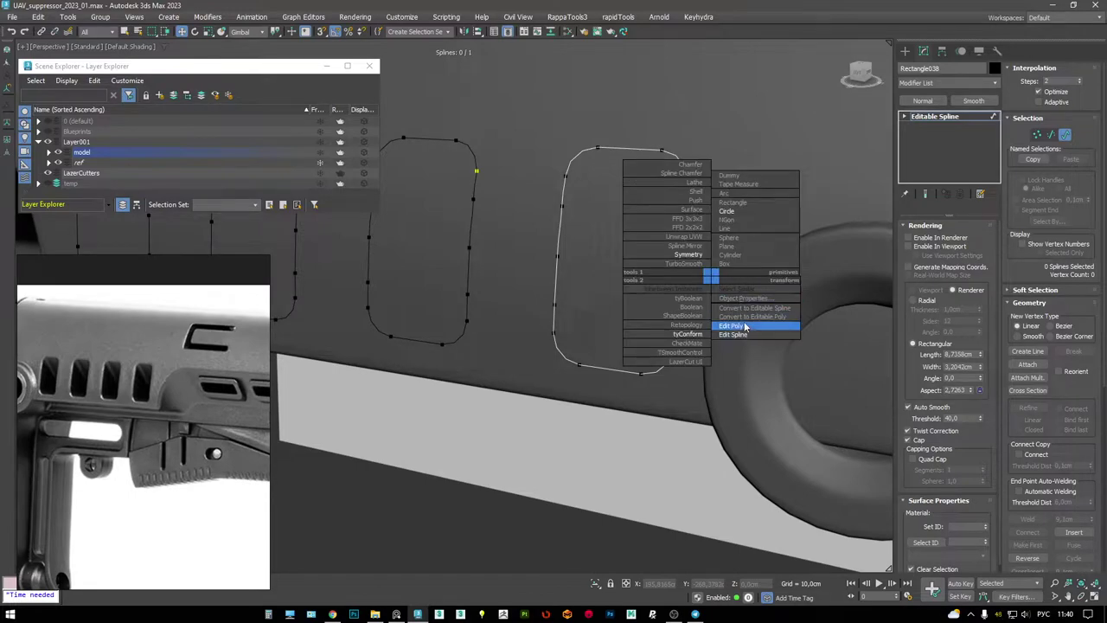
left_click(751, 329)
mouse_move(640, 251)
middle_mouse_down("alt")
mouse_move(627, 244)
mouse_move(644, 248)
mouse_move(636, 242)
middle_mouse_up("alt")
key("F3")
key("ctrl+shift+c")
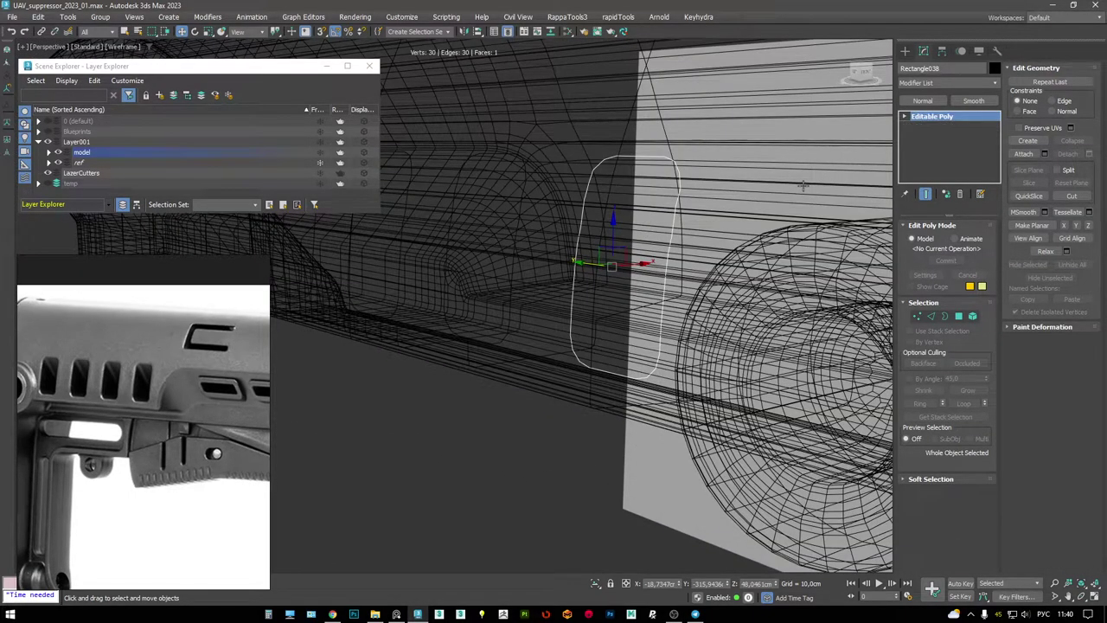
key("F3")
key("alt+q")
key("1")
- Select six side vertices of the outline and remove them, leaving 24
scroll(687, 210, "up", 5)
scroll(698, 184, "down", 3)
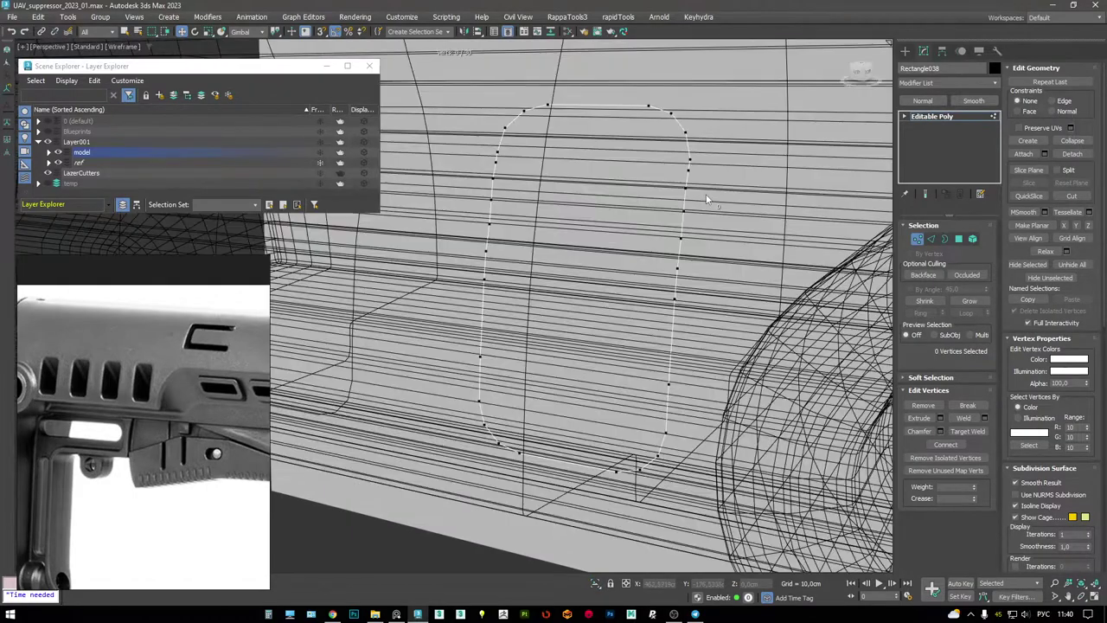
scroll(706, 197, "down", 1)
left_click_drag(674, 170, 674, 160)
middle_click_drag(680, 229, 680, 212)
middle_click_drag(698, 299, 599, 278, "alt")
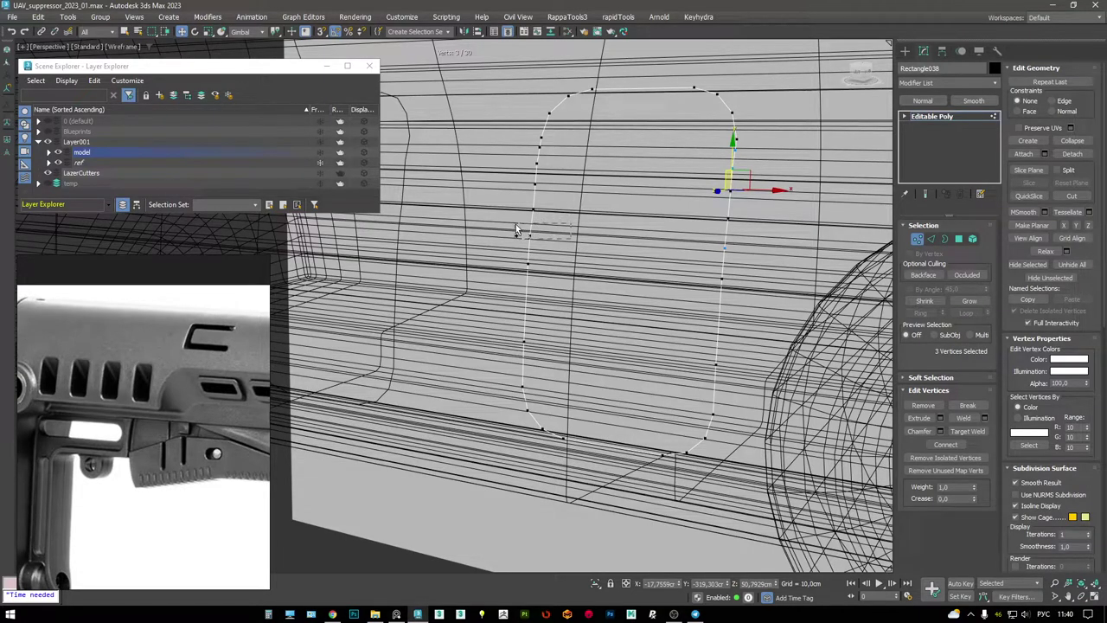
left_click_drag(517, 162, 543, 246, "ctrl")
middle_click_drag(543, 247, 534, 227, "alt")
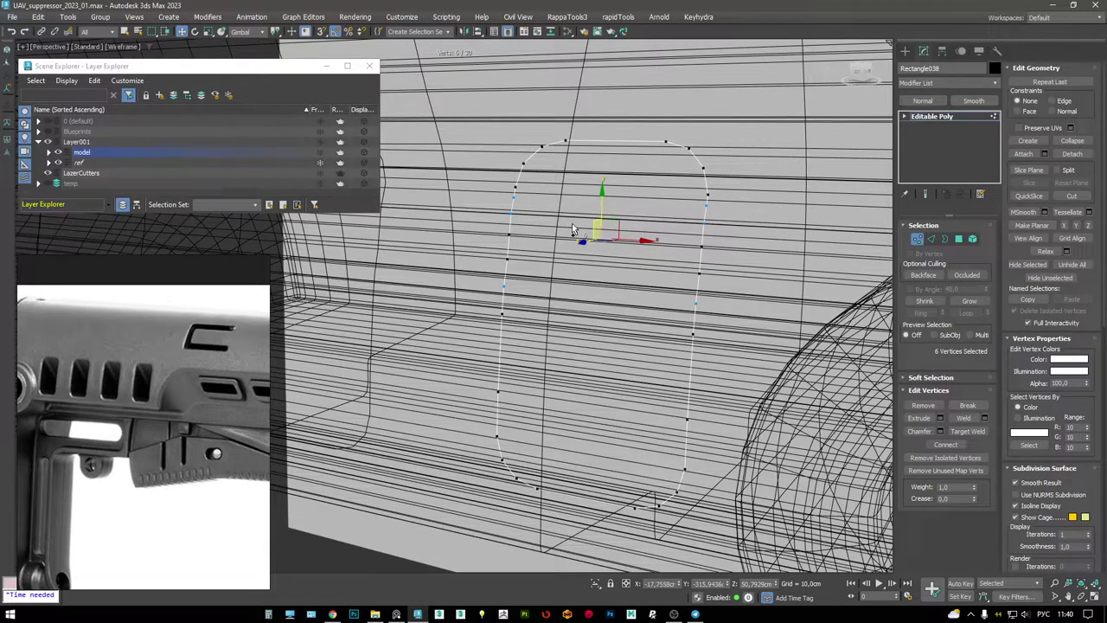
key("BackSpace")
- Return to shaded view with edges and select Cylinder003
scroll(658, 288, "down", 6)
key("F3")
key("F4")
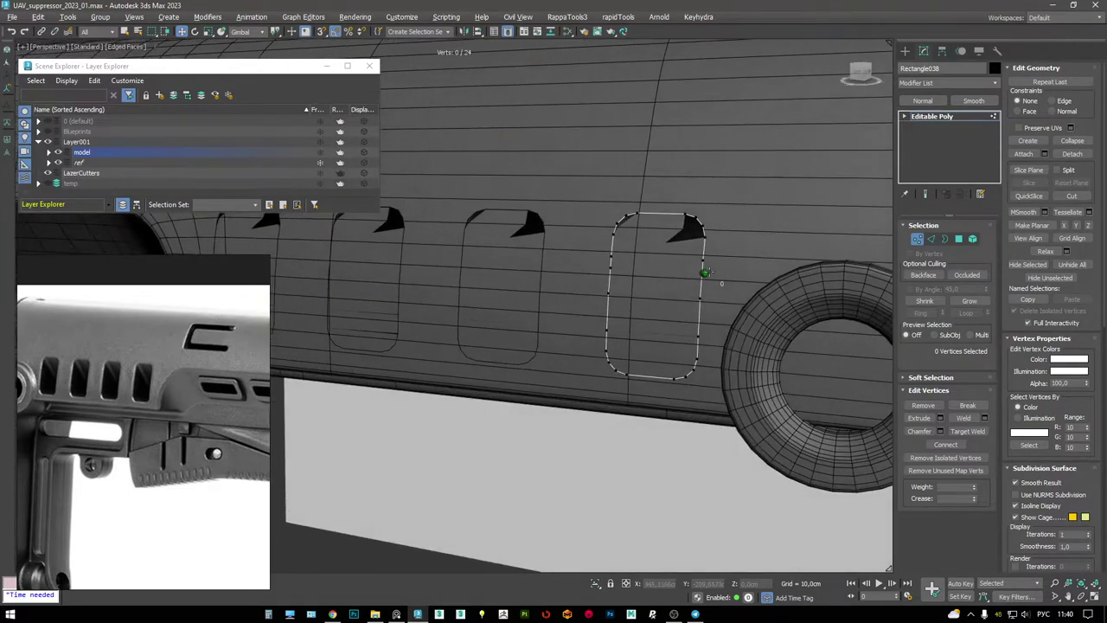
left_click(940, 118)
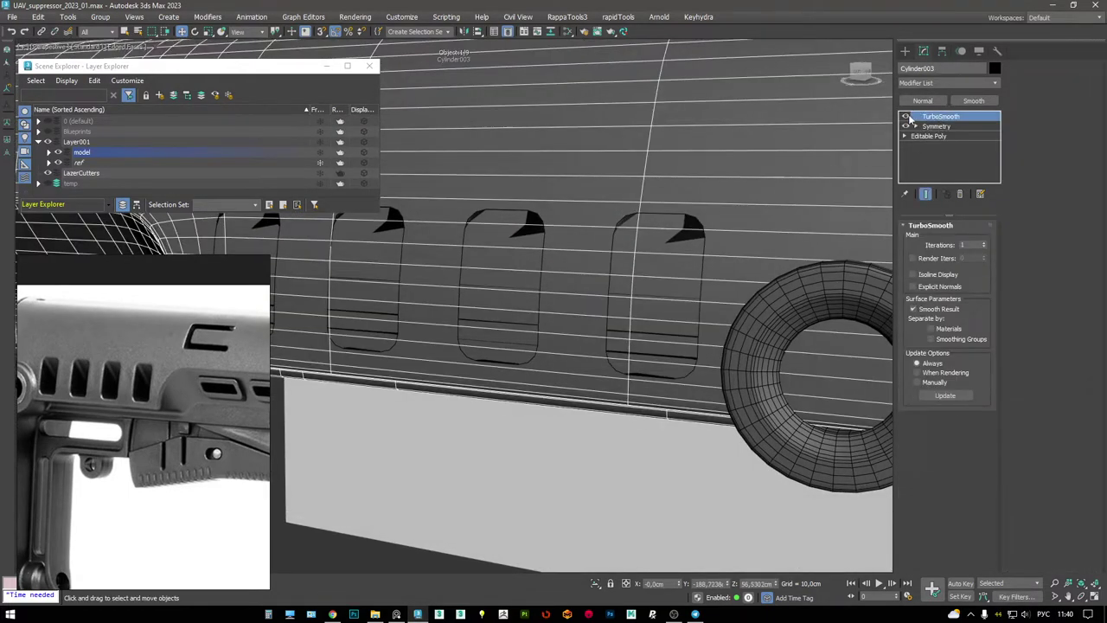
- Turn off TurboSmooth, then move two vertices of Rectangle038 at vertex level
left_click(905, 117)
left_click(696, 224)
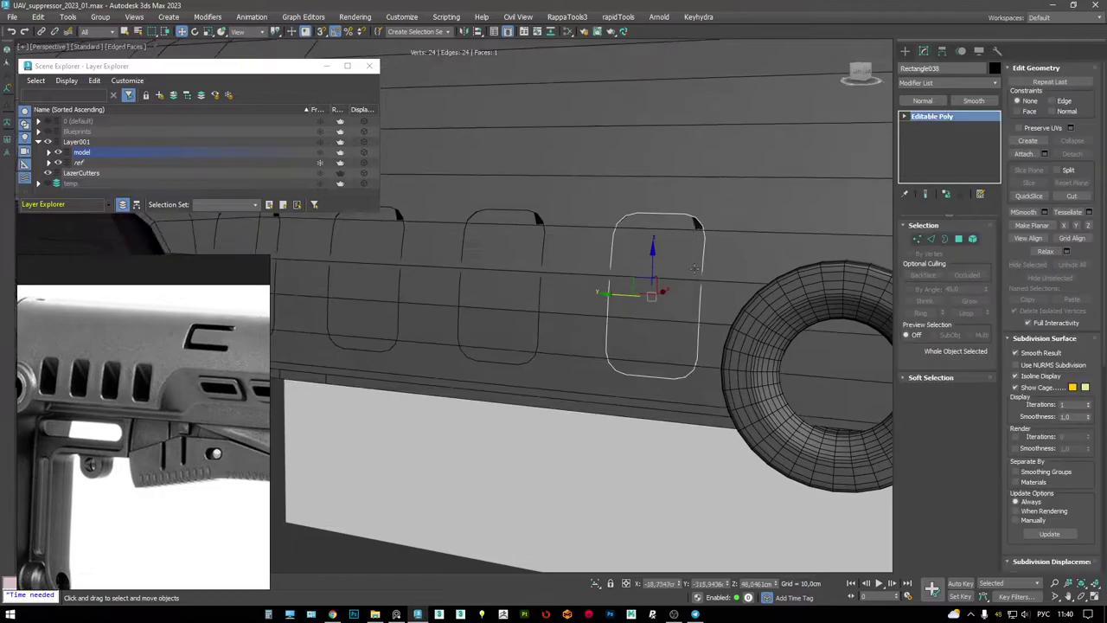
scroll(701, 259, "up", 5)
key("1")
mouse_move(713, 285)
middle_mouse_down("alt")
mouse_move(686, 295)
mouse_move(707, 292)
middle_mouse_up("alt")
key("F3")
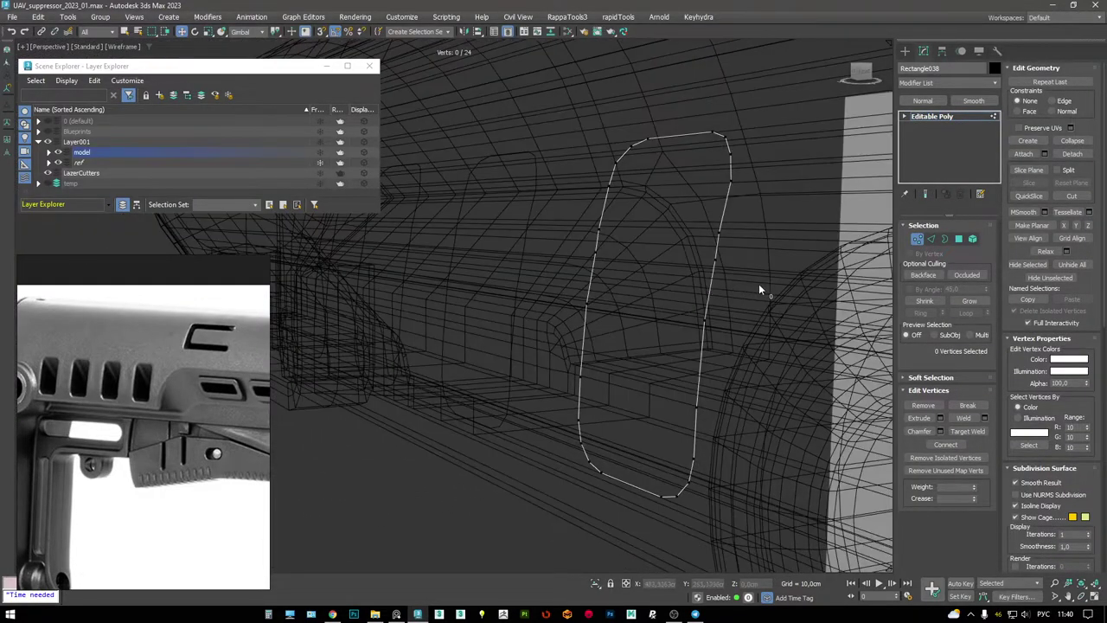
key("F3")
mouse_move(621, 256)
left_mouse_down()
mouse_move(629, 266)
mouse_move(647, 244)
mouse_move(642, 259)
left_mouse_up()
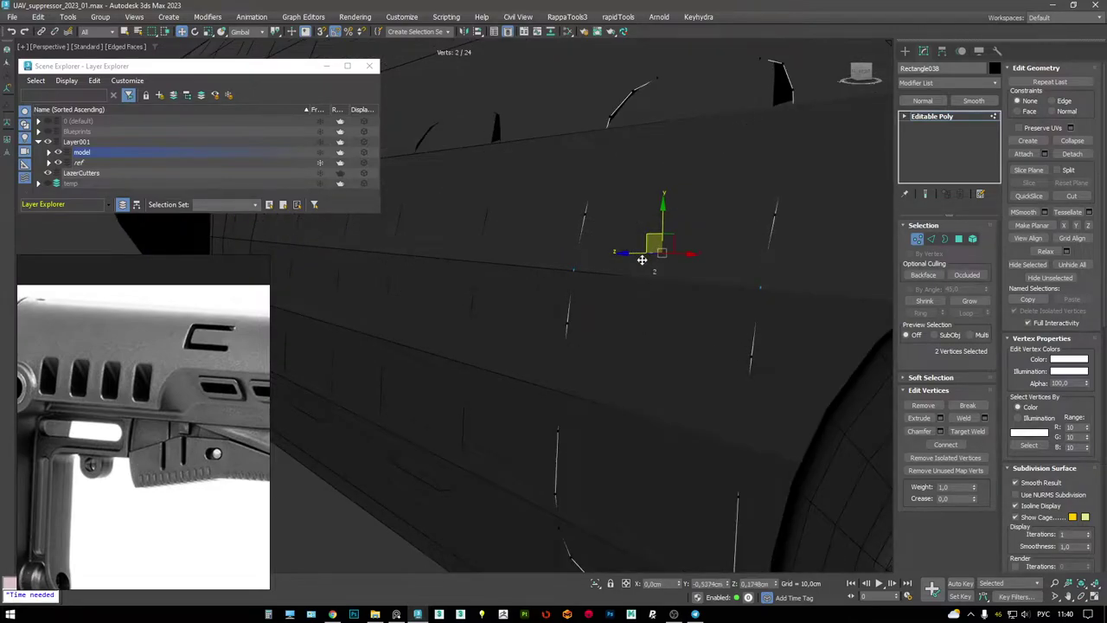
middle_click_drag(642, 258, 638, 297)
- Delete the two selected vertices of the vent cutter outline
key("F3")
middle_click_drag(564, 241, 563, 277)
key("F3")
key("F3")
key("F3")
key("F3")
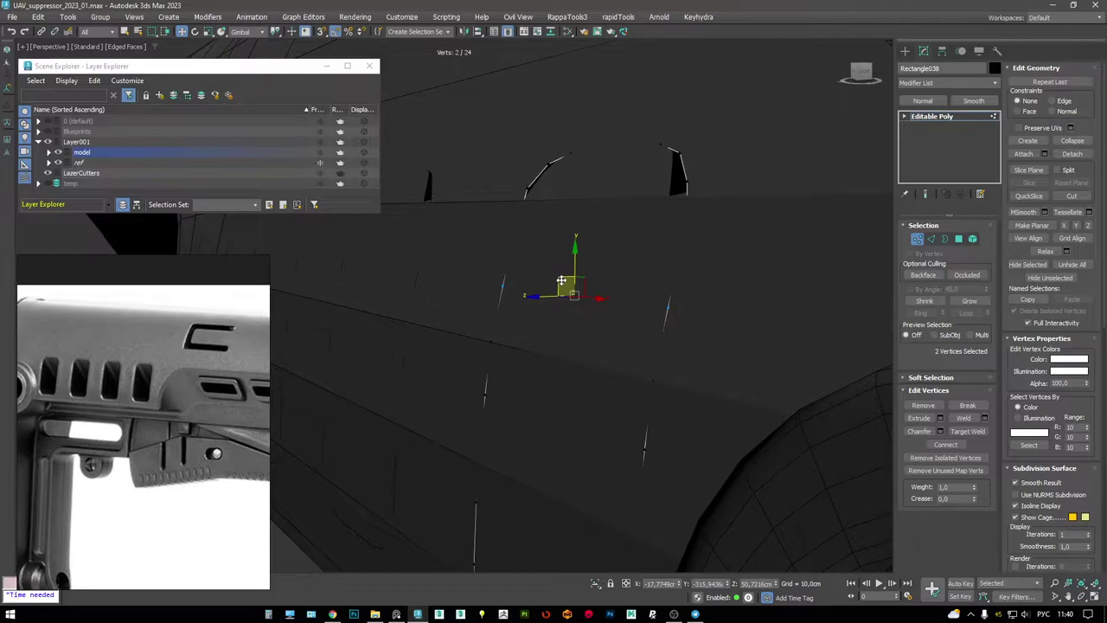
key("F3")
scroll(564, 271, "down", 8)
mouse_move(613, 259)
middle_mouse_down("alt")
mouse_move(662, 294)
mouse_move(694, 289)
mouse_move(714, 337)
middle_mouse_up("alt")
scroll(675, 294, "up", 5)
key("F3")
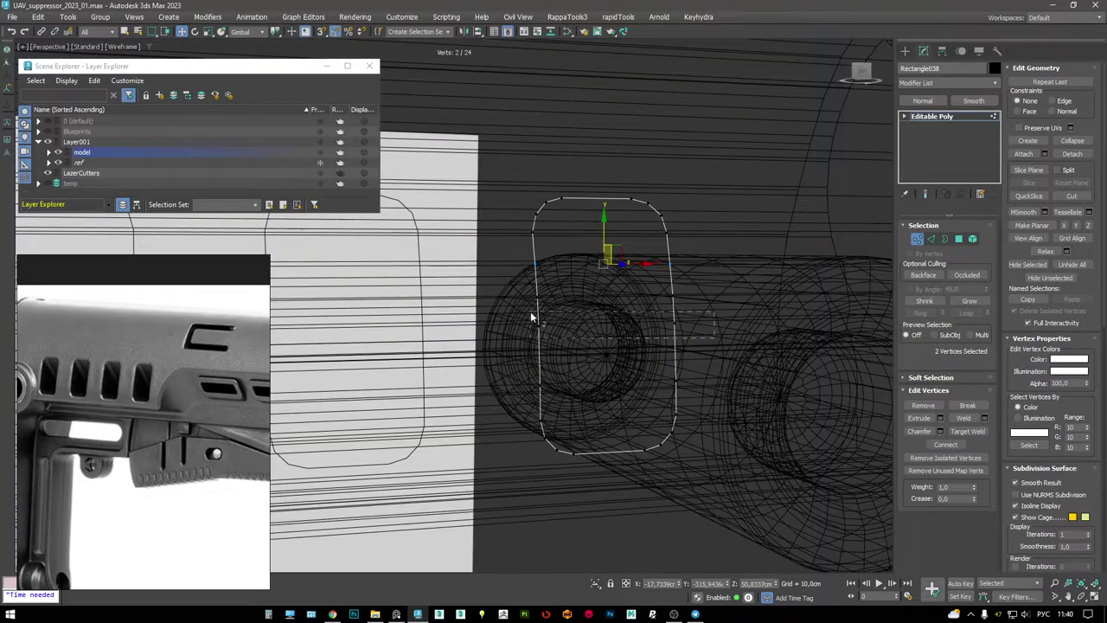
key("F3")
key("Delete")
key("F3")
- Raise the vent's two lower vertices so the opening sits higher
key("F3")
left_click_drag(651, 385, 509, 362)
key("F3")
key("F3")
left_click_drag(605, 332, 605, 290)
middle_click_drag(606, 294, 635, 356, "alt")
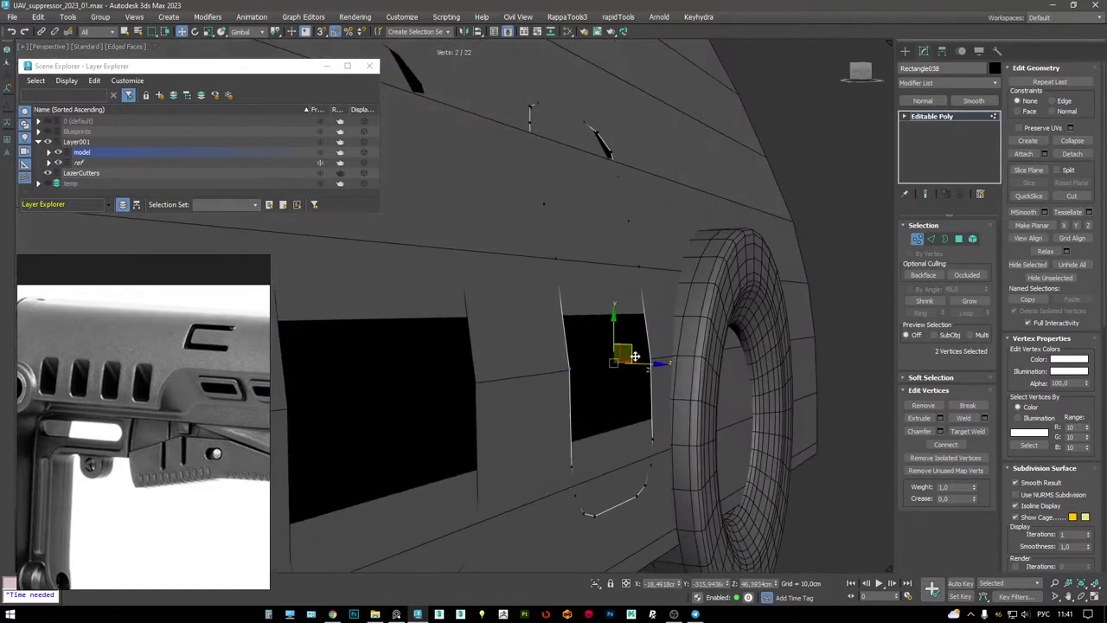
left_click_drag(635, 356, 628, 348)
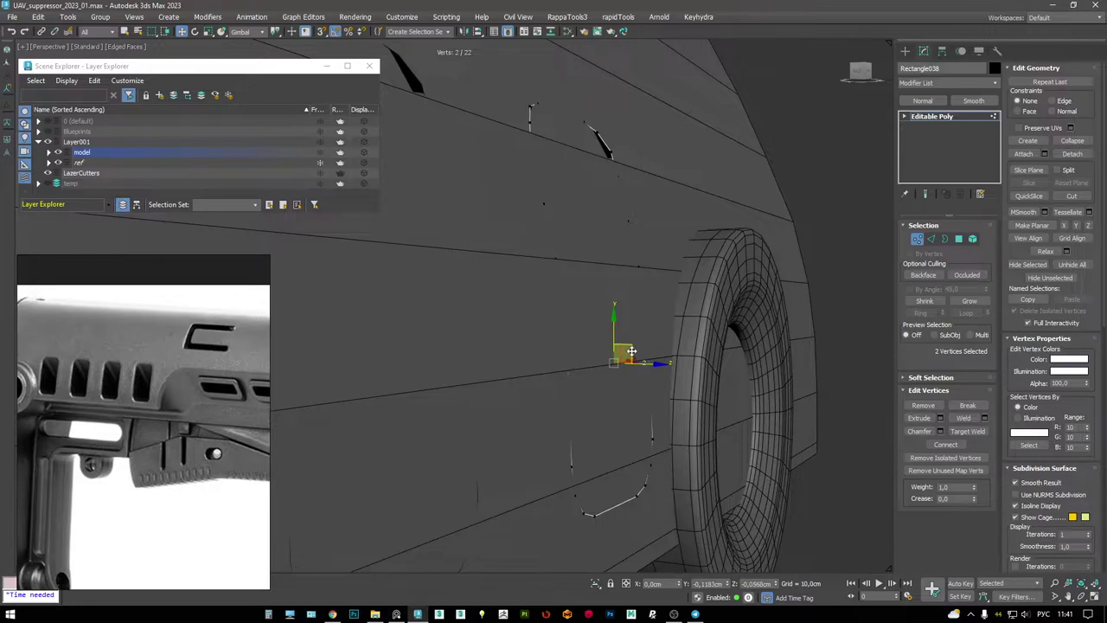
left_click_drag(631, 349, 632, 347)
- Clear the vertex selection, recenter the vents and exit vertex editing
key("F3")
mouse_move(628, 346)
middle_mouse_down("alt")
mouse_move(721, 362)
mouse_move(693, 304)
mouse_move(524, 295)
mouse_move(601, 319)
mouse_move(713, 300)
middle_mouse_up("alt")
key("F3")
key("F3")
key("F3")
left_click(711, 294)
key("F3")
key("F3")
scroll(662, 311, "down", 3)
scroll(600, 372, "up", 5)
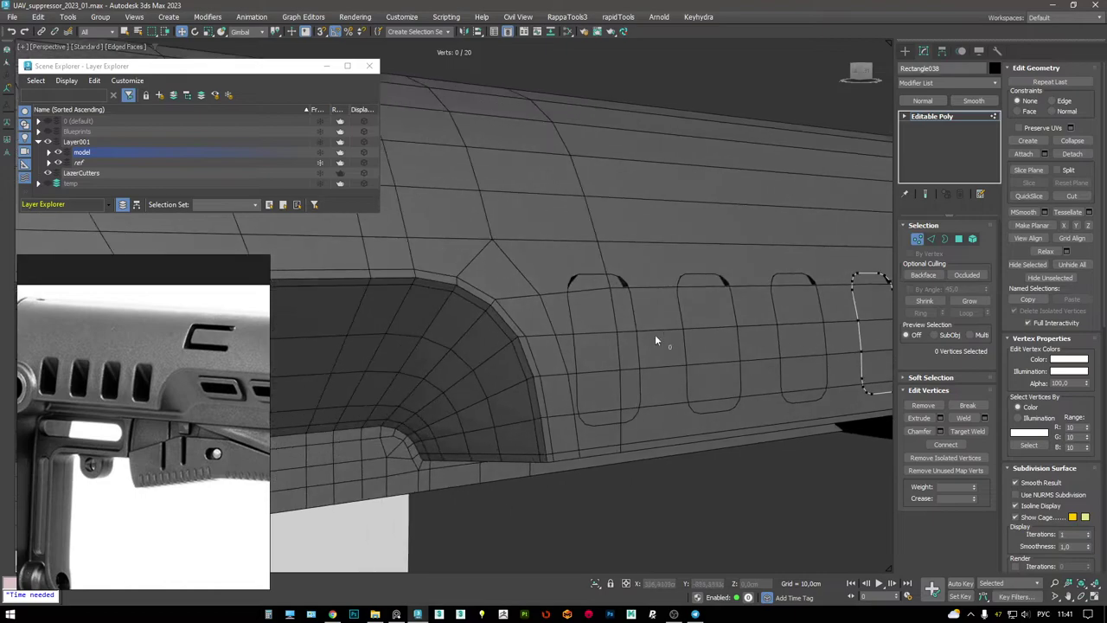
middle_click_drag(649, 337, 573, 329)
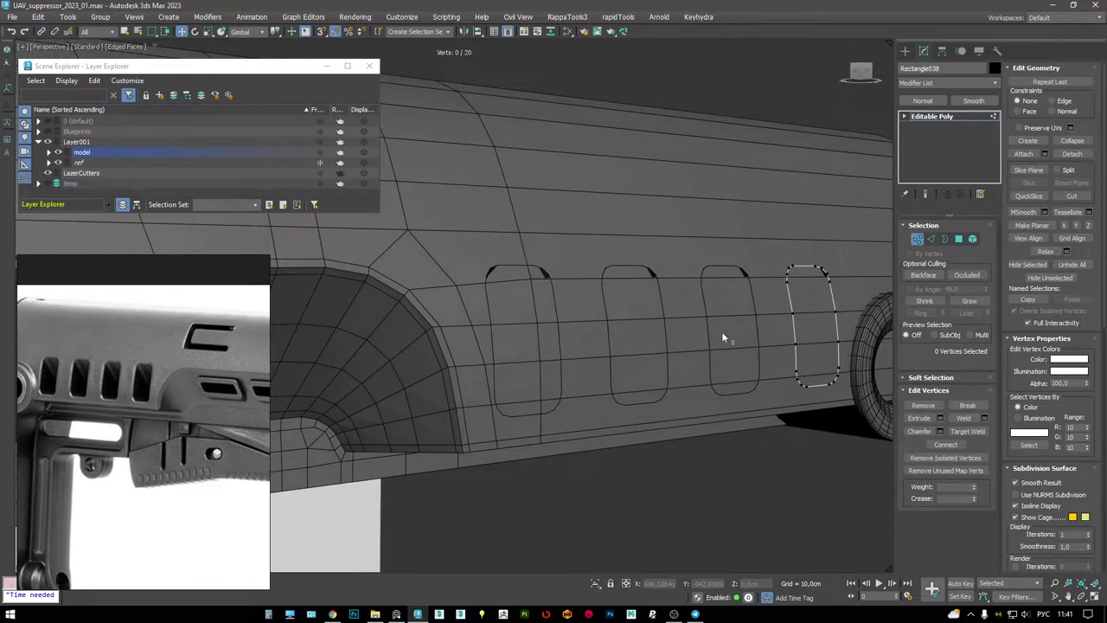
scroll(739, 300, "down", 4)
scroll(667, 314, "up", 3)
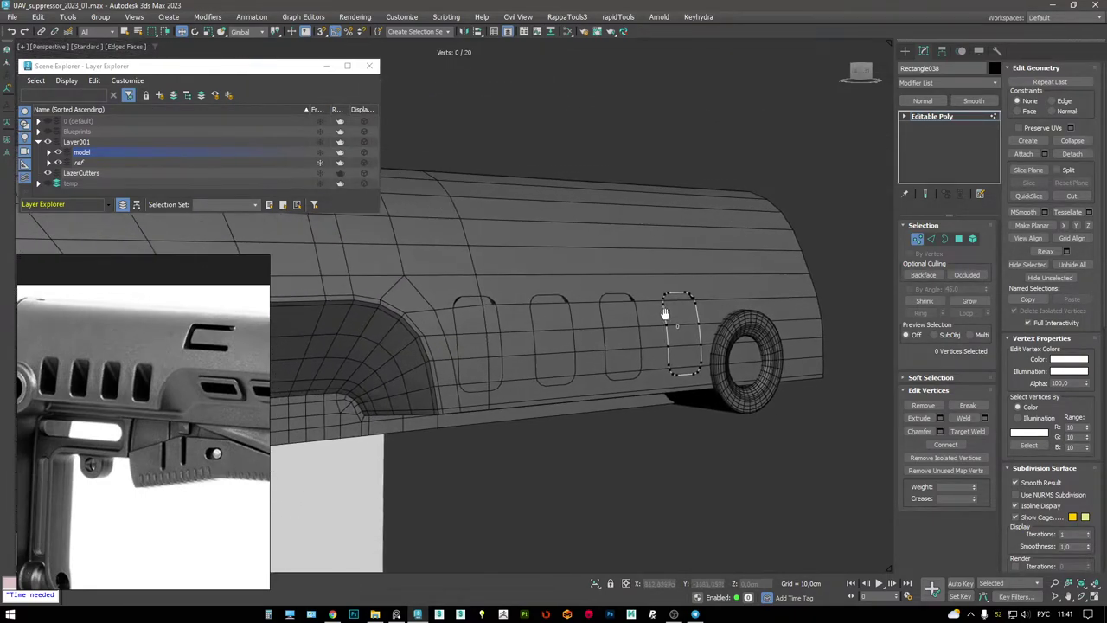
left_click(938, 115)
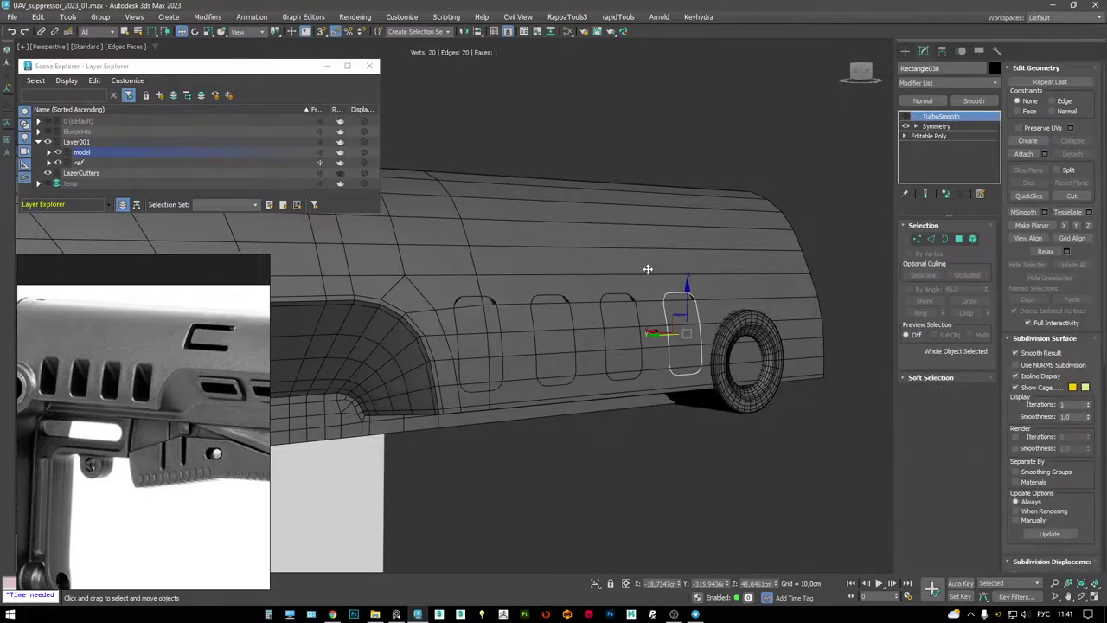
- Chamfer the edge through the vent row on Cylinder003 by 1,8737cm
left_click(648, 267)
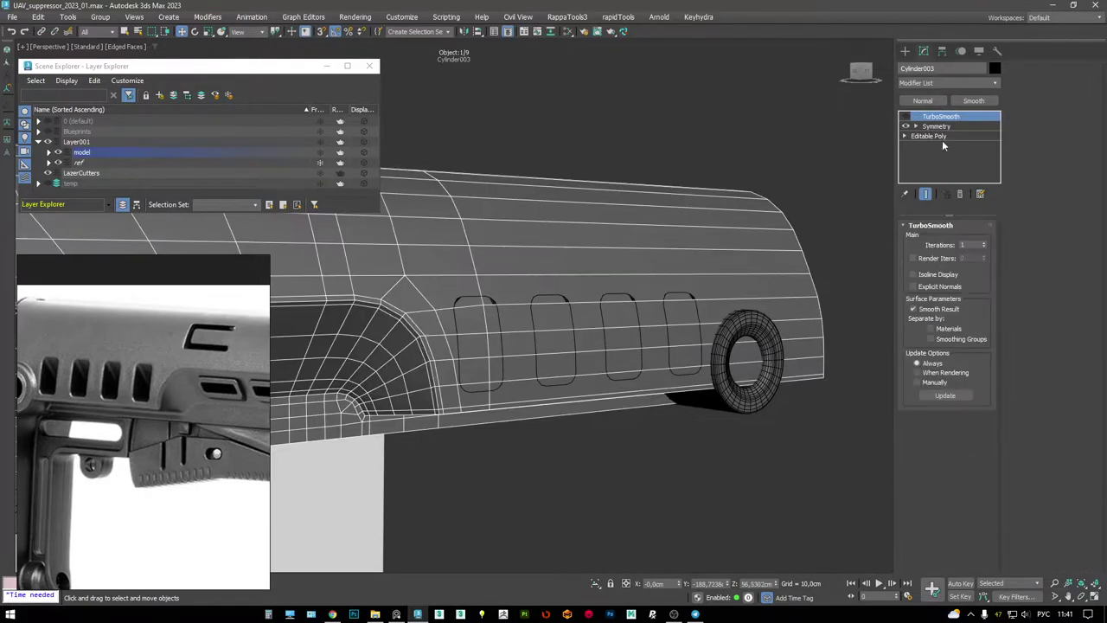
key("2")
left_click(553, 307)
middle_click_drag(553, 307, 631, 339, "alt")
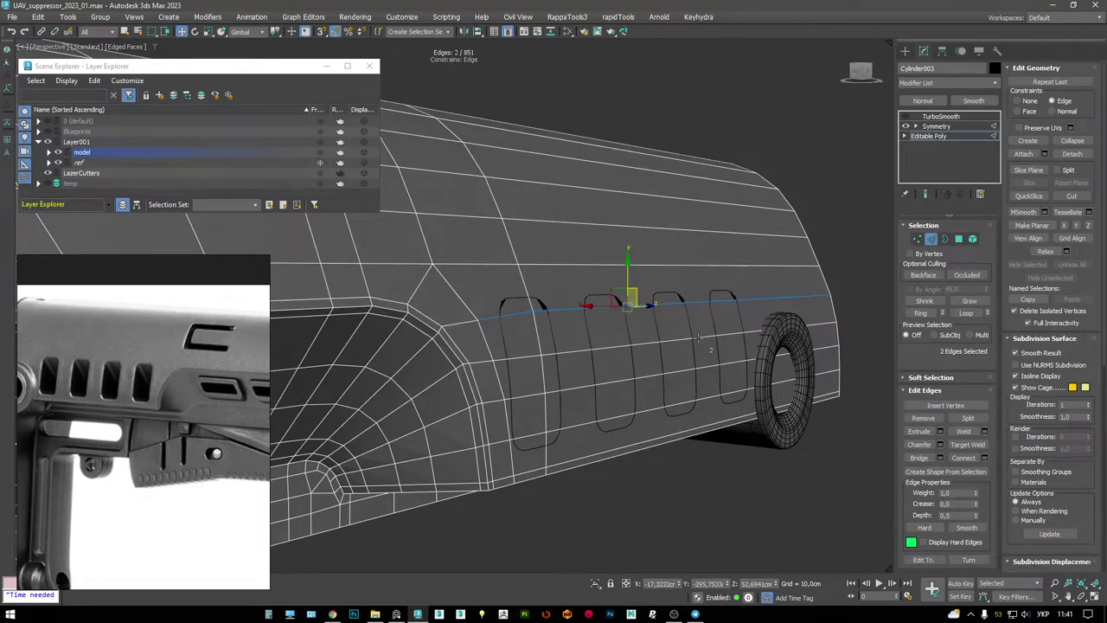
key("ctrl+shift+c")
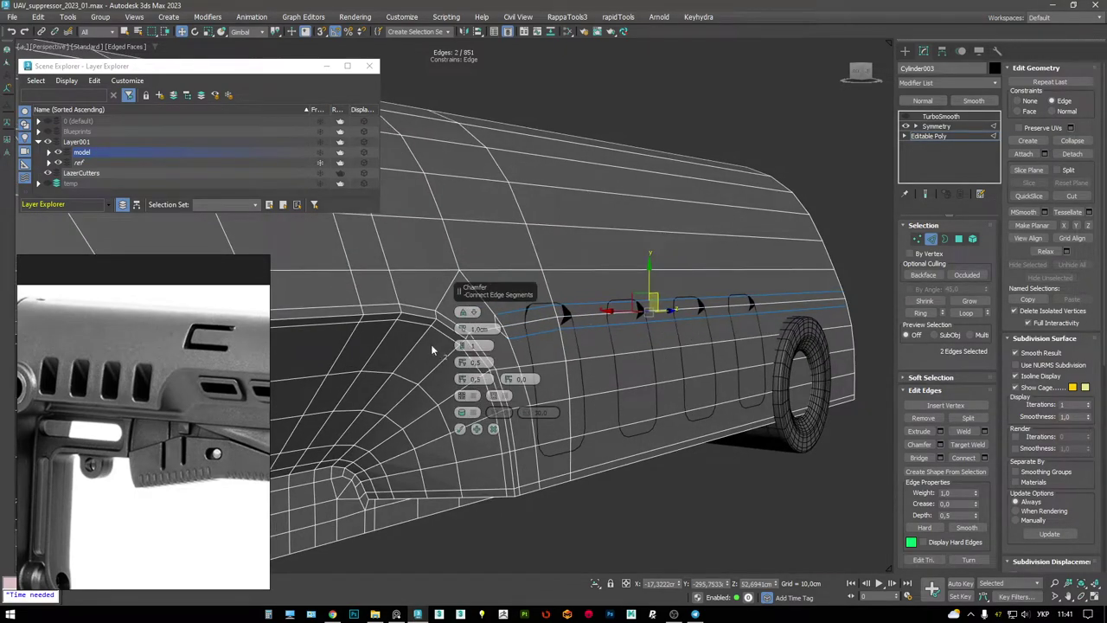
right_click(463, 331)
left_click_drag(464, 331, 464, 333)
mouse_move(456, 269)
left_mouse_down()
mouse_move(448, 257)
mouse_move(461, 282)
left_mouse_up()
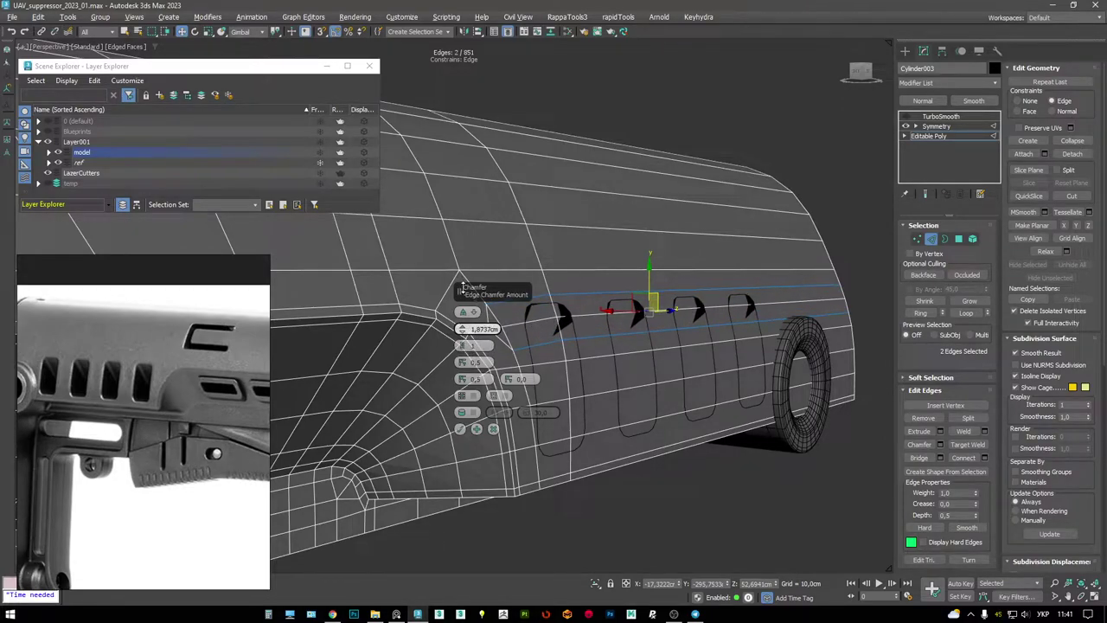
left_click_drag(460, 287, 462, 290)
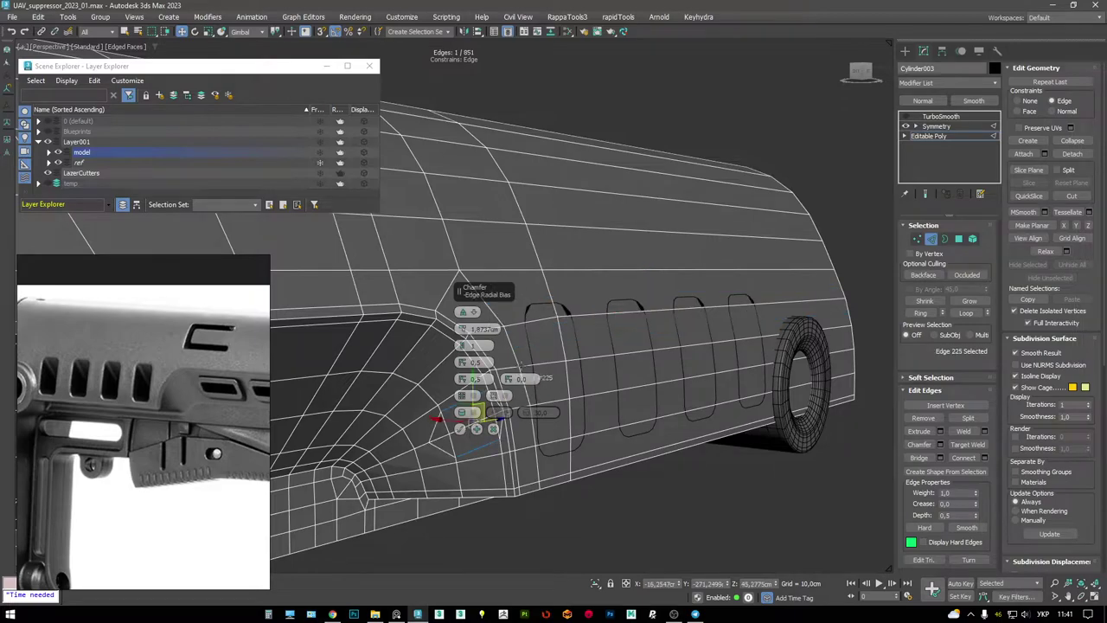
left_click(461, 429)
- Select the chamfered edge loop and drop the unwanted front edges
middle_click_drag(594, 355, 623, 329, "alt")
double_click(663, 309)
key("F3")
middle_click_drag(506, 316, 501, 496, "alt")
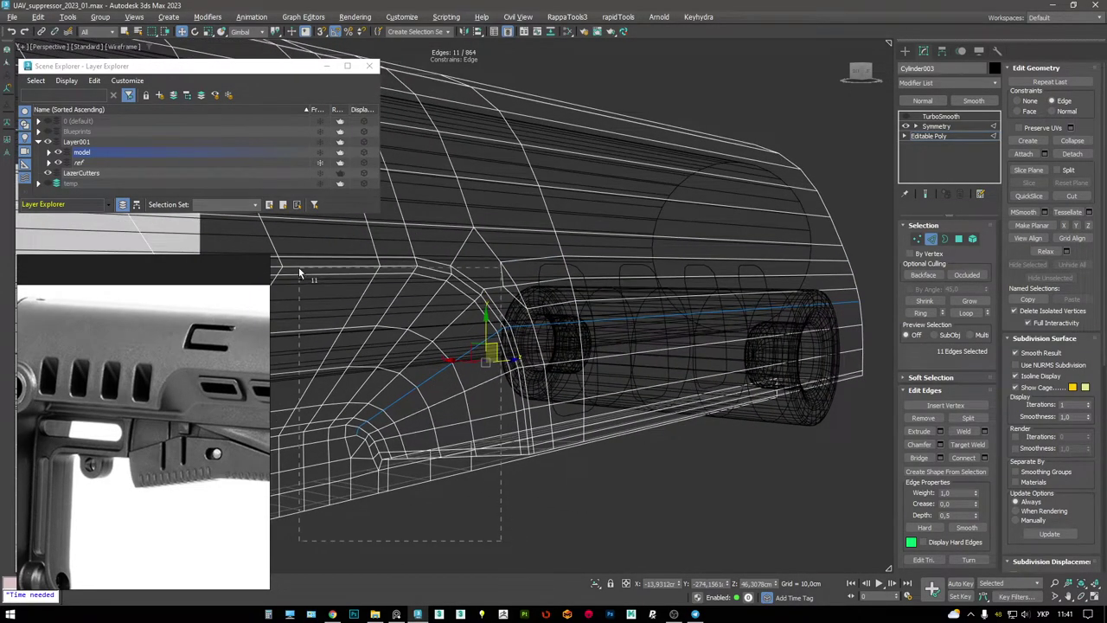
left_click_drag(299, 273, 299, 275, "alt")
left_click(582, 332, "alt")
key("F3")
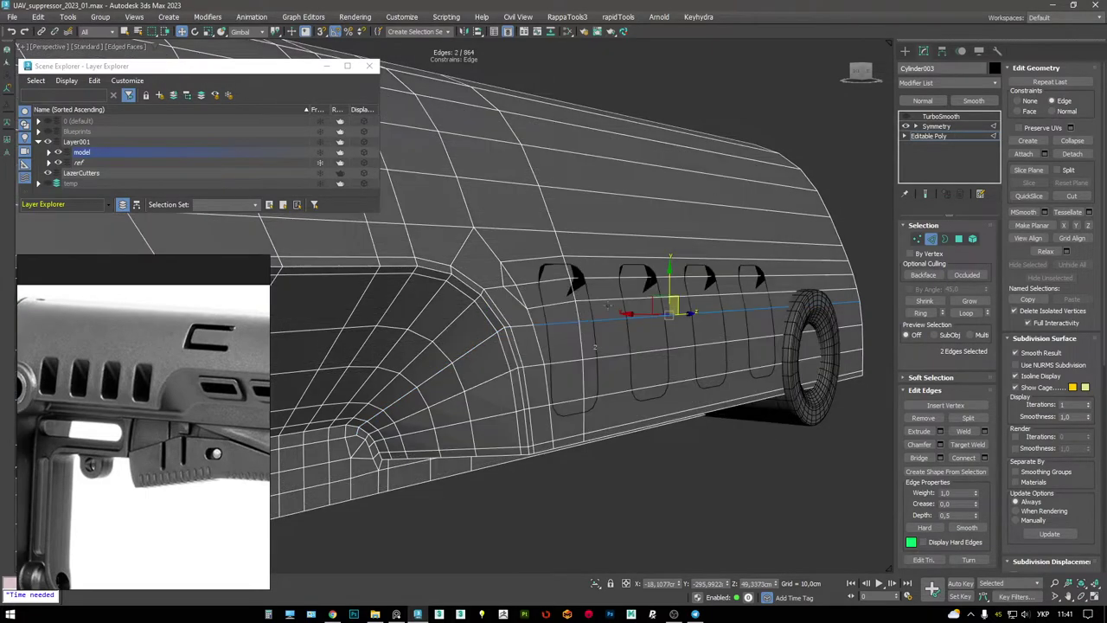
middle_click_drag(673, 283, 703, 338)
- Select the top edge loop, then exit edge mode and show the TurboSmooth level
left_click(680, 286)
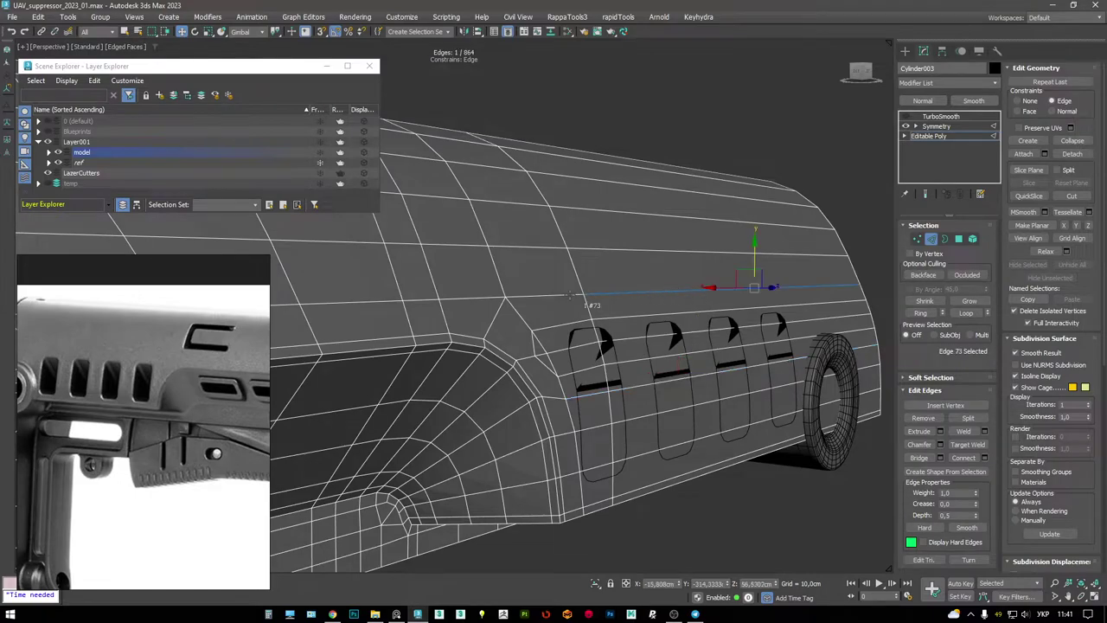
scroll(669, 254, "down", 3)
middle_click_drag(669, 254, 743, 293, "alt")
double_click(727, 276)
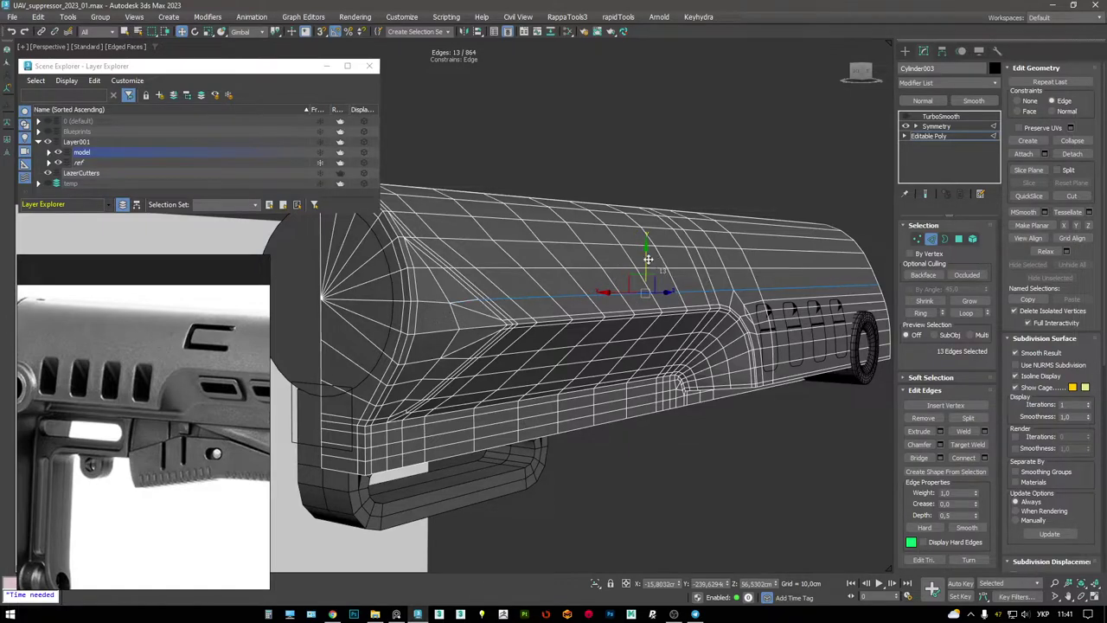
scroll(640, 253, "up", 6)
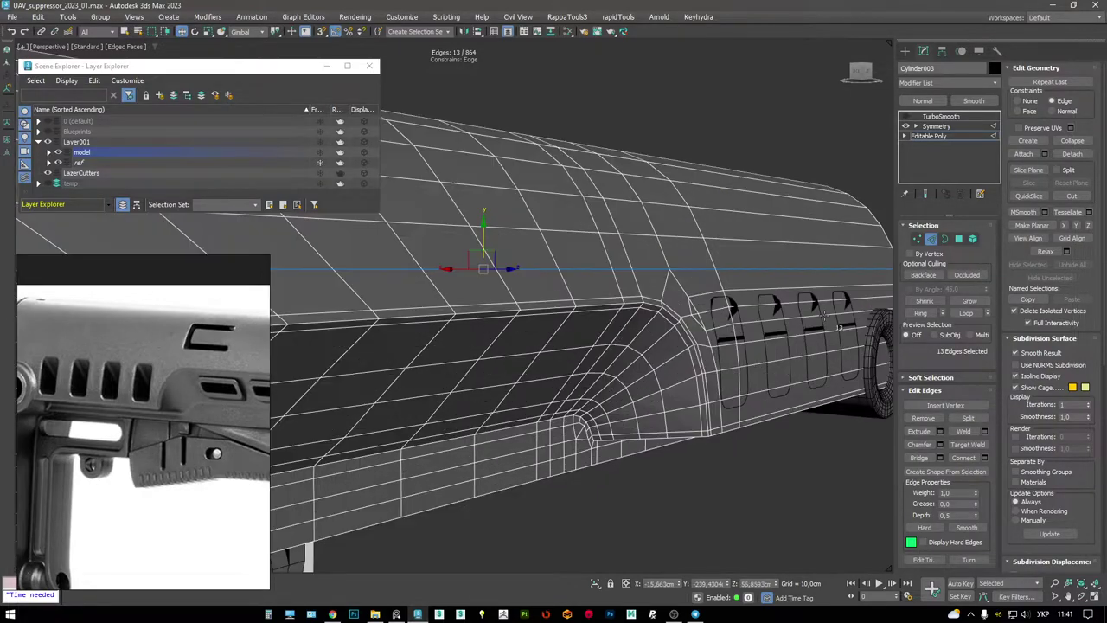
left_click(930, 136)
left_click(940, 116)
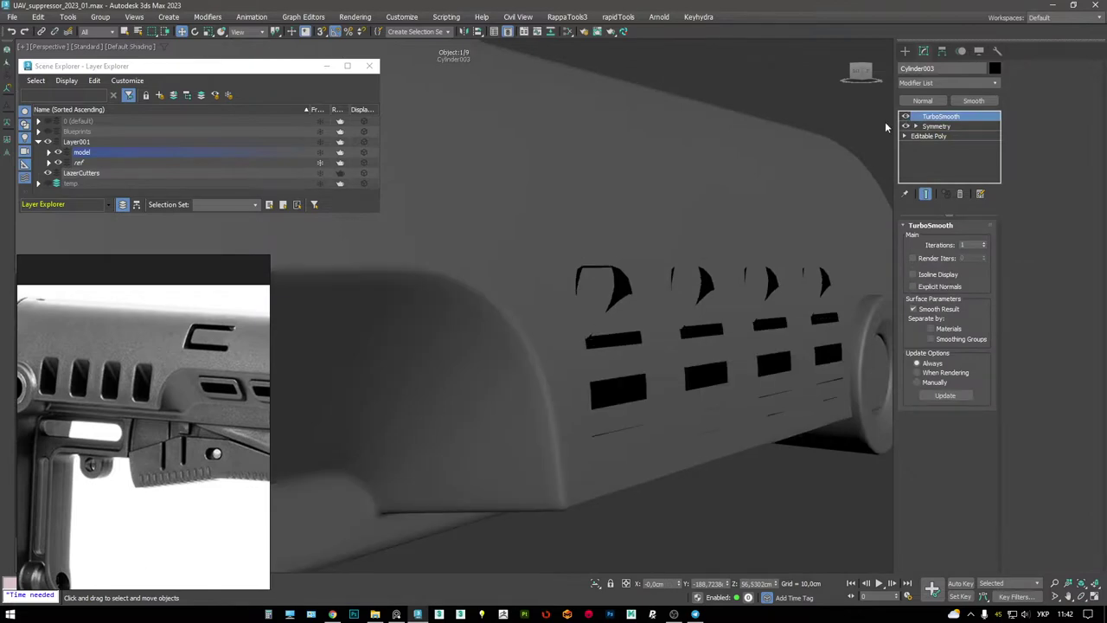
- Inspect Cylinder003's smoothed vents with the wireframe overlay toggled off and back on
scroll(539, 228, "down", 5)
mouse_move(539, 228)
middle_mouse_down("alt")
mouse_move(576, 230)
mouse_move(746, 177)
mouse_move(598, 247)
mouse_move(505, 256)
mouse_move(649, 264)
mouse_move(623, 269)
mouse_move(637, 304)
mouse_move(572, 326)
middle_mouse_up("alt")
key("F4")
scroll(649, 264, "up", 4)
key("F4")
scroll(637, 304, "up", 3)
key("F4")
key("F4")
scroll(573, 326, "up", 2)
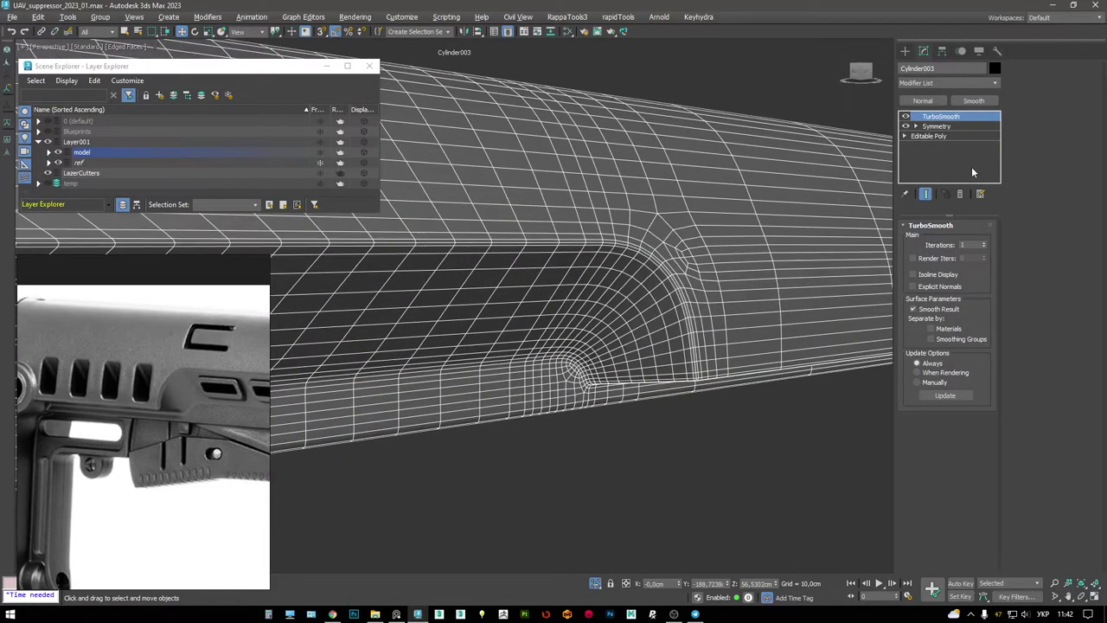
- In Editable Poly, weld the stray vertex at the front corner of the vent row
left_click(928, 136)
scroll(658, 260, "up", 4)
key("1")
scroll(658, 261, "down", 4)
middle_click_drag(657, 260, 608, 295, "alt")
scroll(608, 295, "up", 4)
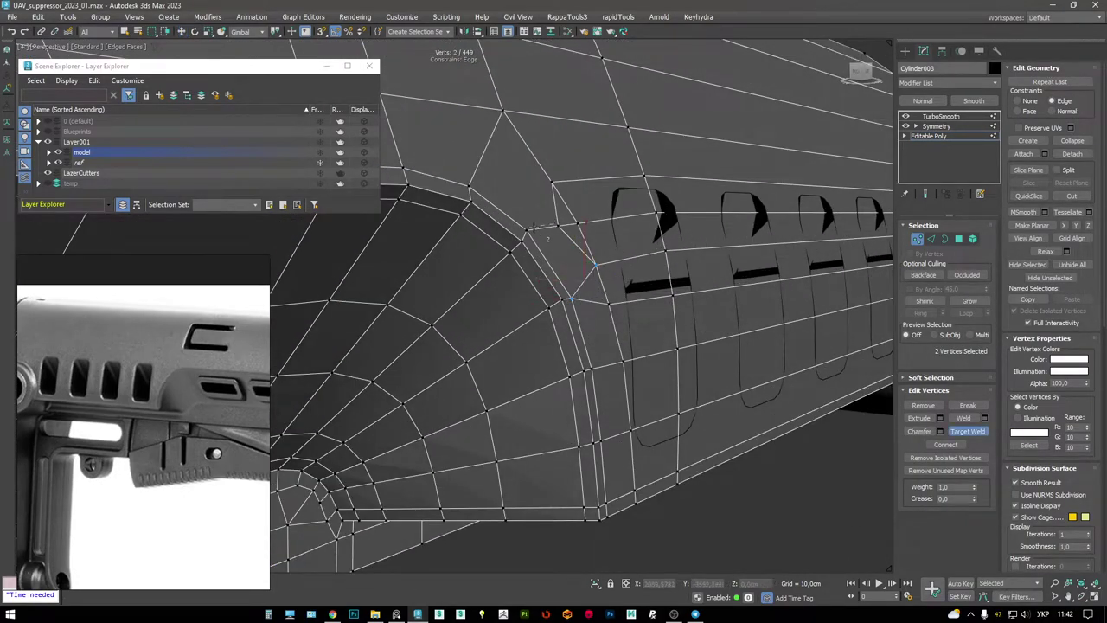
key("2")
key("1")
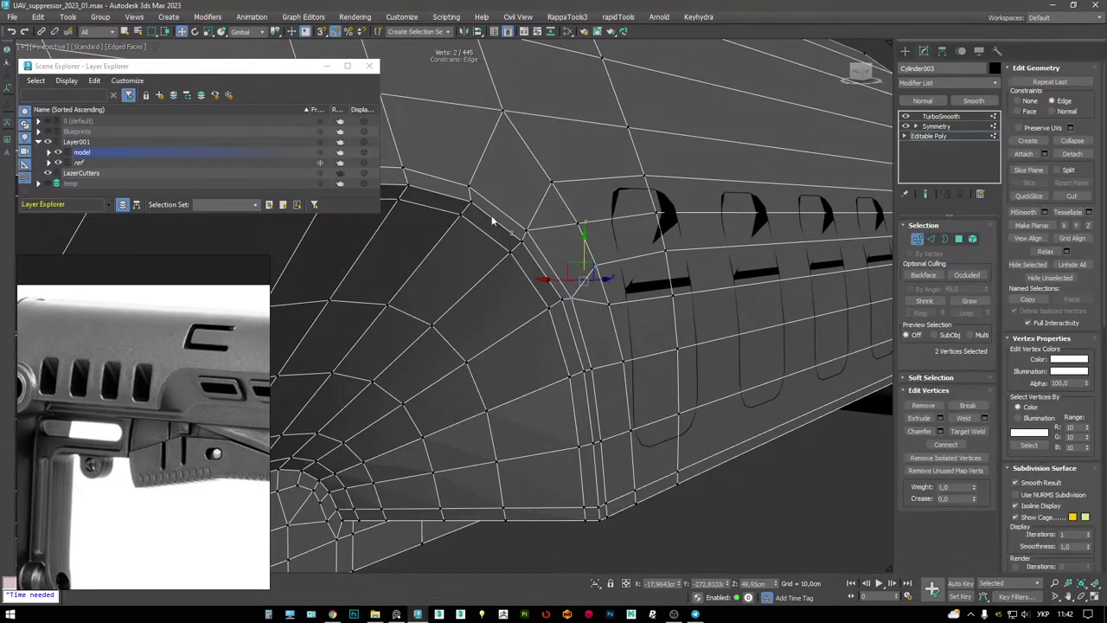
middle_click_drag(570, 249, 569, 225, "alt")
key("2")
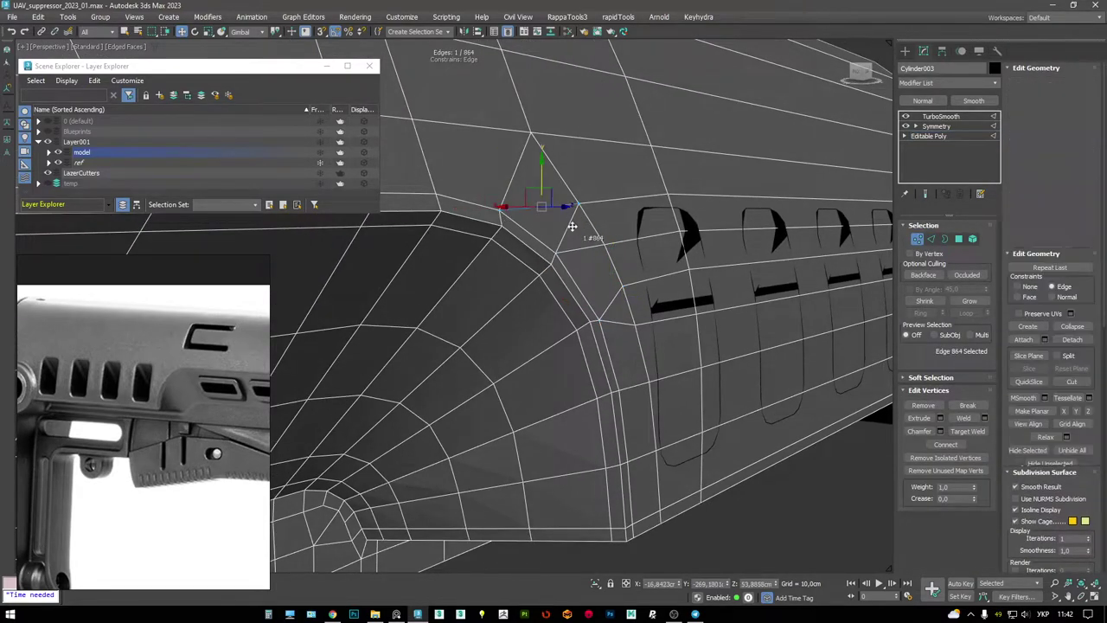
scroll(568, 227, "down", 2)
scroll(502, 189, "down", 2)
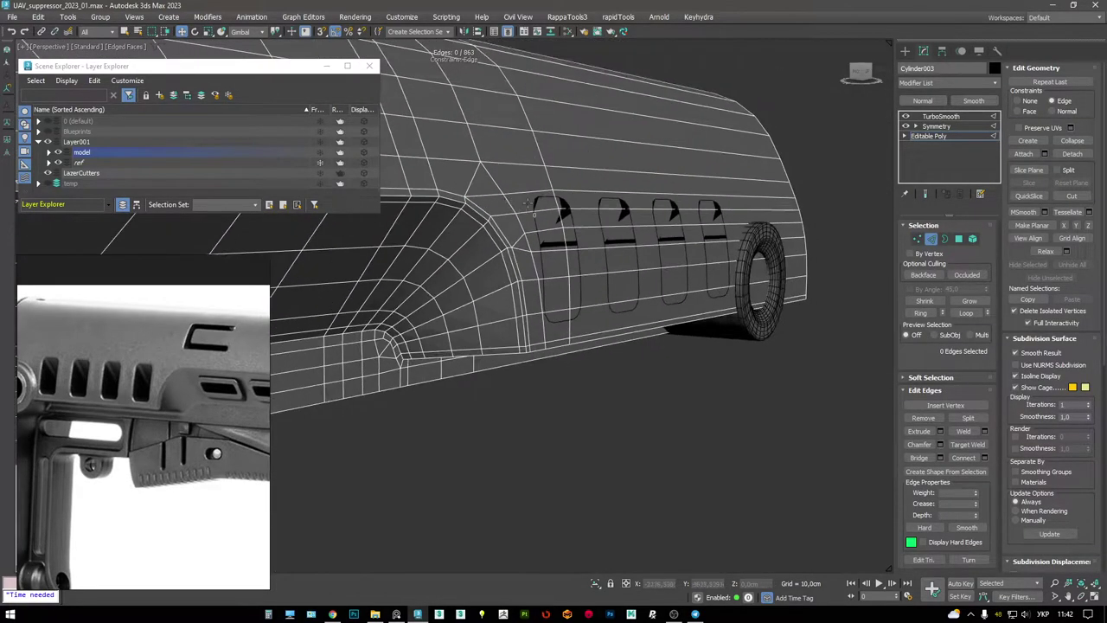
- Preview the TurboSmooth result close in on the vents
left_click(941, 116)
scroll(822, 158, "up", 3)
key("F4")
mouse_move(588, 240)
middle_mouse_down("alt")
mouse_move(544, 240)
mouse_move(573, 247)
mouse_move(594, 236)
mouse_move(570, 213)
mouse_move(736, 228)
mouse_move(711, 183)
middle_mouse_up("alt")
key("F4")
scroll(754, 206, "up", 3)
- Reselect Cylinder003 and return to its Editable Poly level
left_click(744, 192)
left_click(787, 121)
left_click(937, 136)
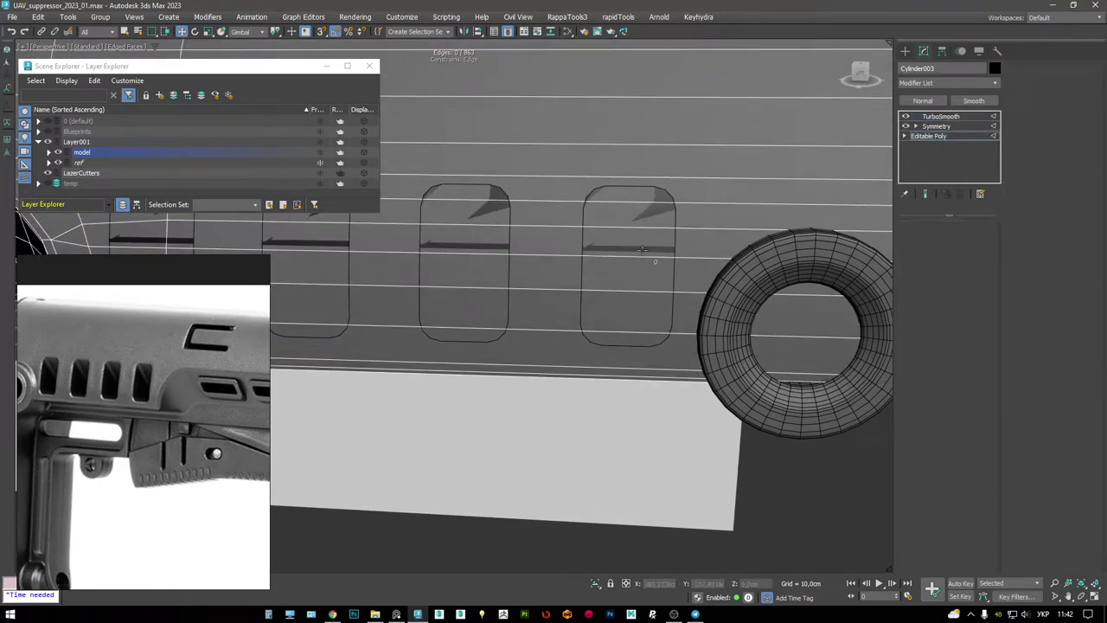
- Insert two vertical edge loops beside the vents and check the TurboSmooth result
key("2")
scroll(630, 258, "down", 3)
scroll(630, 258, "up", 2)
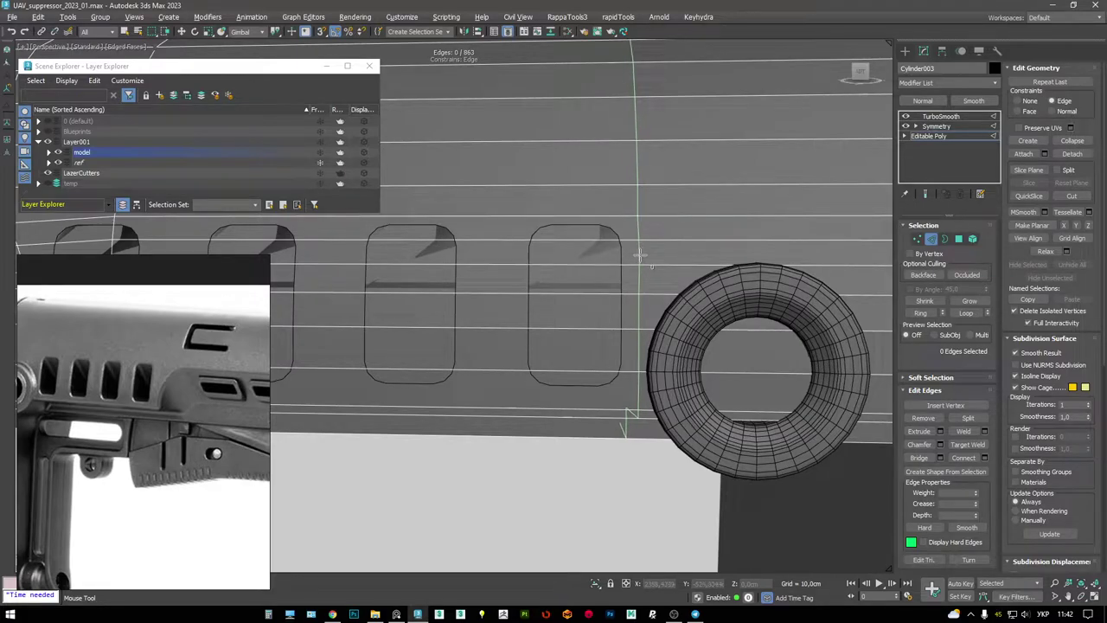
left_click(640, 253)
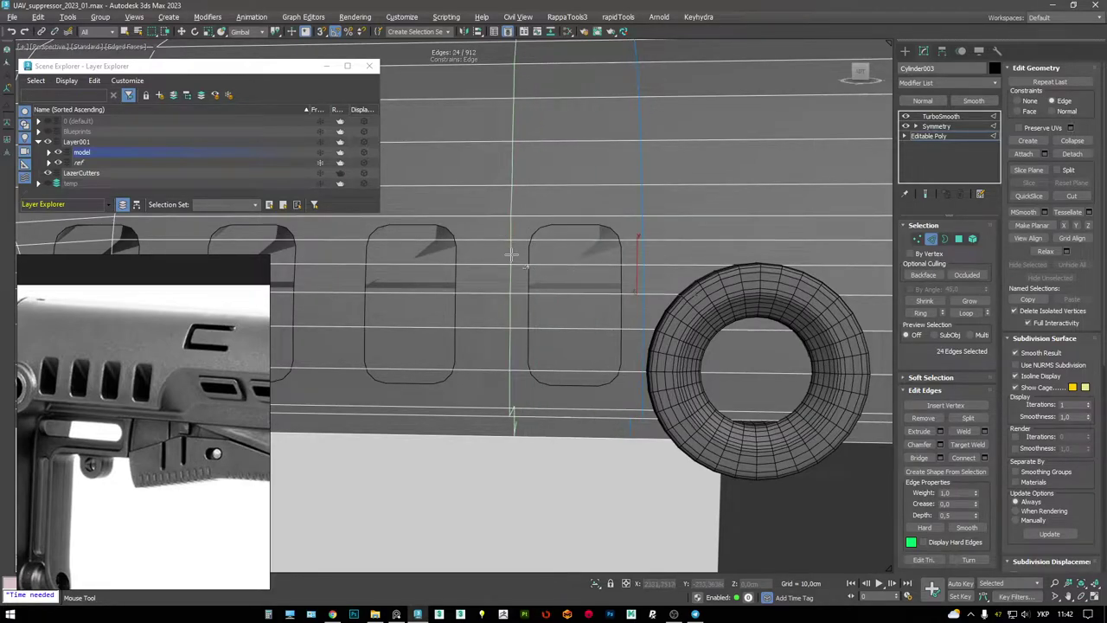
left_click(567, 254)
key("w")
middle_click_drag(616, 253, 648, 230, "alt")
scroll(661, 297, "up", 3)
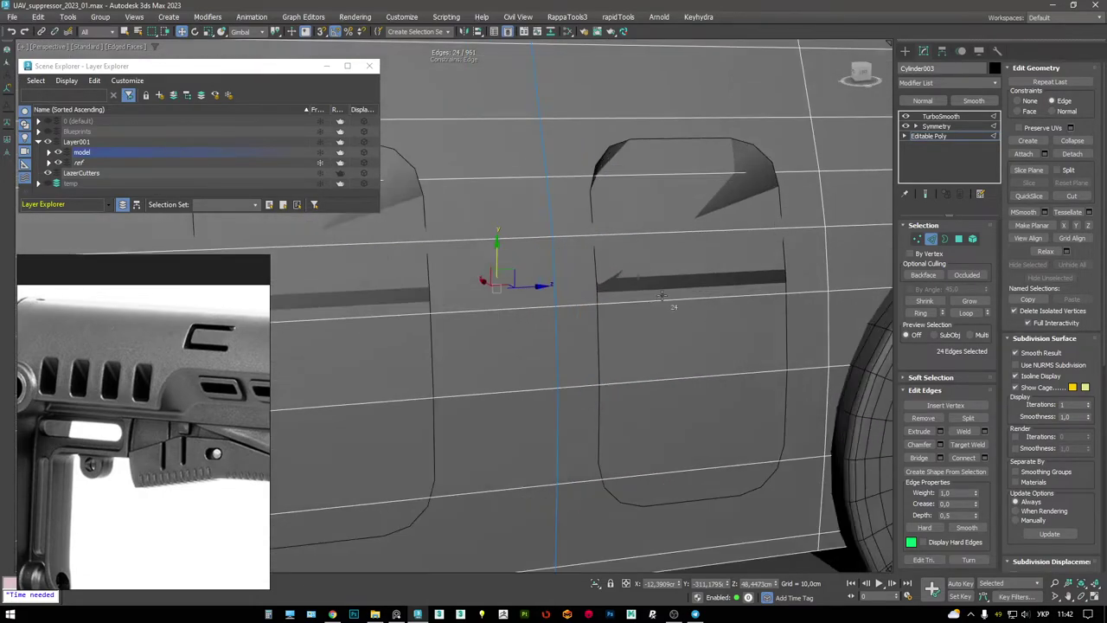
left_click(943, 116)
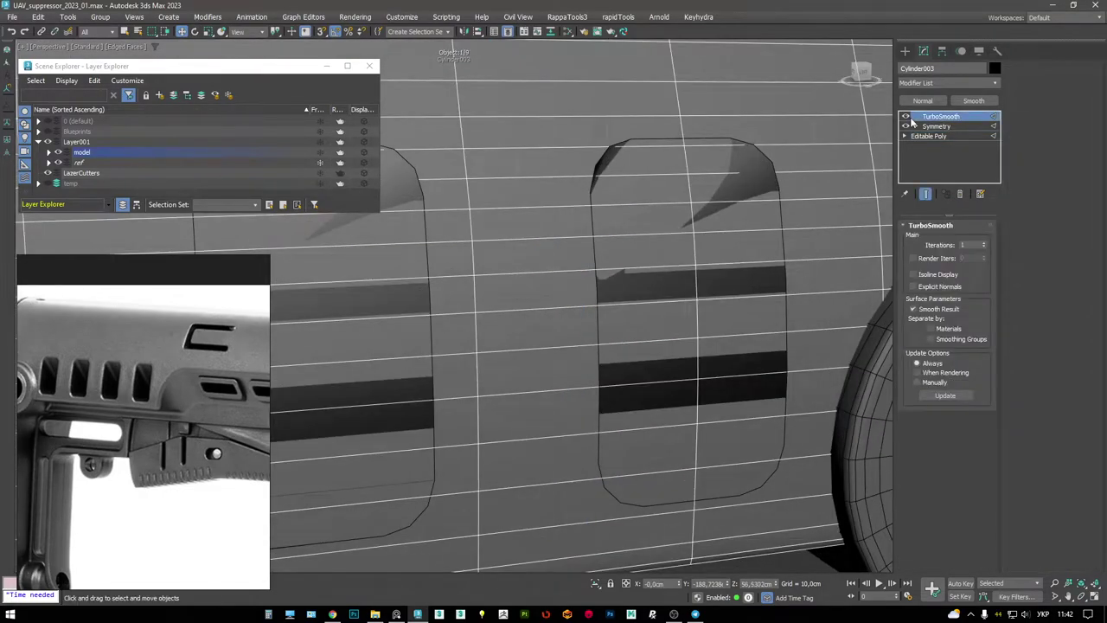
- Select the Rectangle038 vent cutter and pick two of its vertices
left_click(764, 164)
key("1")
middle_click_drag(763, 168, 566, 256, "alt")
left_click(662, 277)
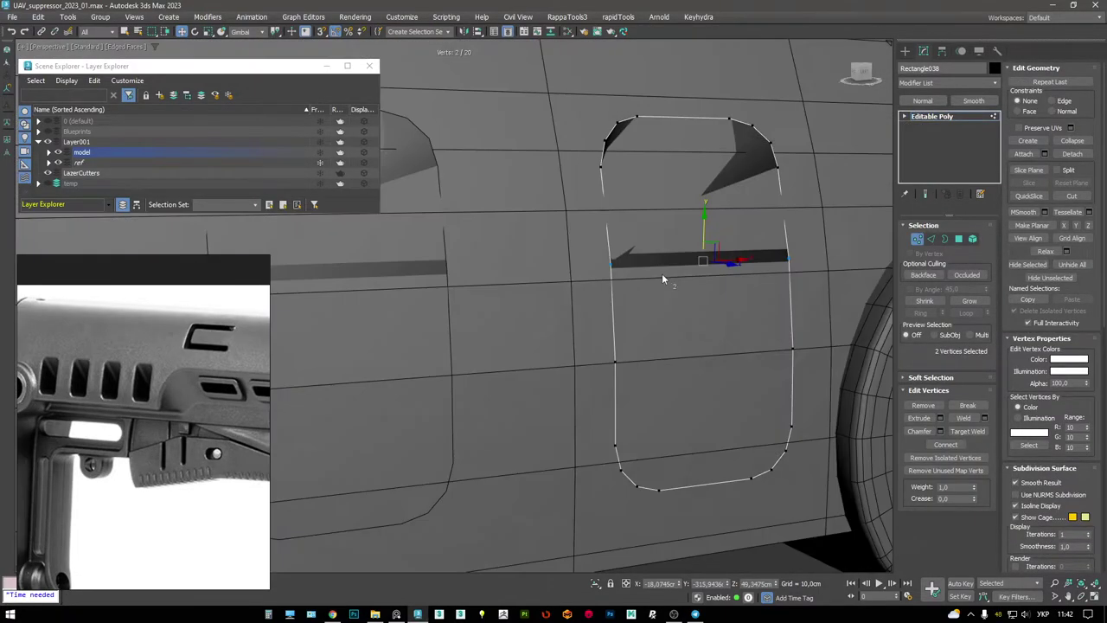
middle_click_drag(663, 277, 708, 263, "alt")
- Move the selected cutter vertices and nudge an edge of Rectangle038's outline
left_click_drag(701, 244, 623, 280)
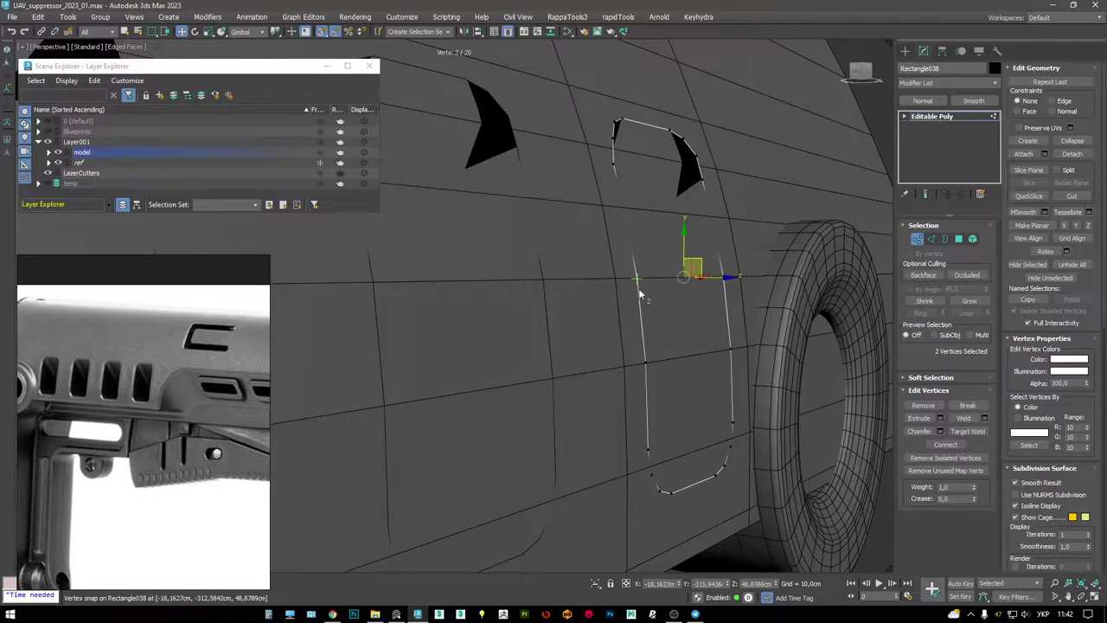
middle_click_drag(623, 280, 615, 289, "alt")
middle_click_drag(727, 275, 786, 329, "alt")
key("2")
scroll(649, 337, "up", 2)
left_click(733, 336)
key("F3")
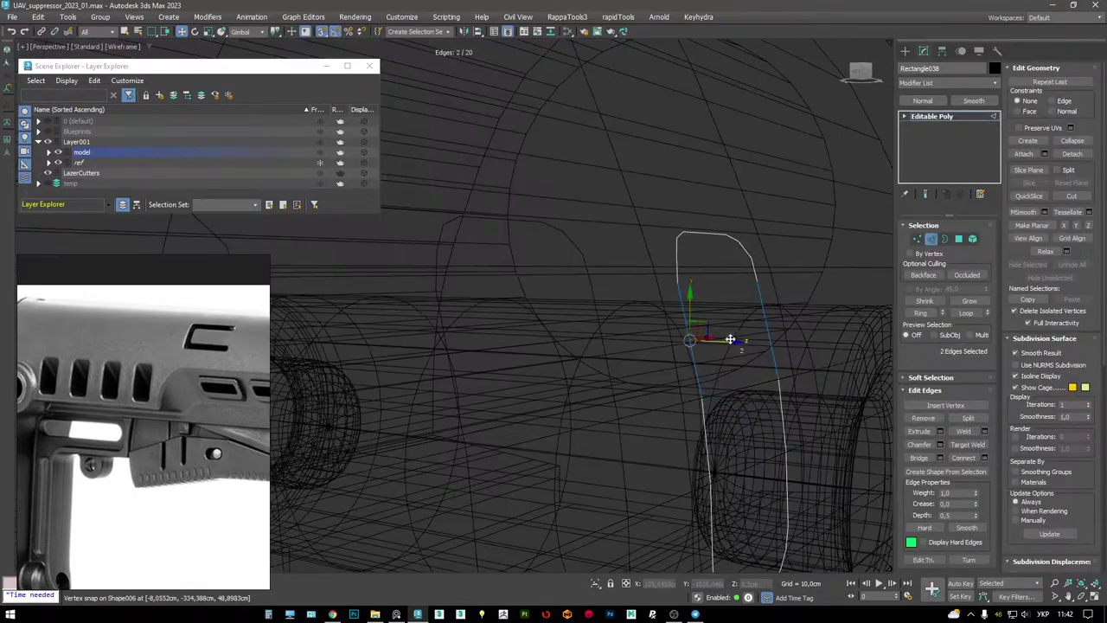
key("F3")
left_click_drag(744, 327, 709, 299)
middle_click_drag(709, 296, 816, 312, "alt")
- Lower the slot's top corner vertices slightly so they cut the slot cleanly
key("1")
left_click(772, 297)
left_click(571, 282, "ctrl")
mouse_move(613, 289)
middle_mouse_down("alt")
mouse_move(767, 289)
mouse_move(682, 302)
mouse_move(751, 286)
mouse_move(684, 277)
middle_mouse_up("alt")
left_click_drag(683, 277, 684, 274)
middle_click_drag(697, 259, 727, 257, "alt")
left_click_drag(727, 257, 722, 257)
mouse_move(721, 257)
middle_mouse_down("alt")
mouse_move(757, 284)
mouse_move(712, 254)
middle_mouse_up("alt")
left_click(705, 256, "ctrl")
left_click_drag(704, 255, 713, 259)
mouse_move(714, 259)
middle_mouse_down("alt")
mouse_move(705, 250)
mouse_move(717, 257)
middle_mouse_up("alt")
left_click_drag(717, 255, 718, 252)
- Leave vertex editing on Rectangle038 and view the vents from the side
scroll(692, 277, "down", 6)
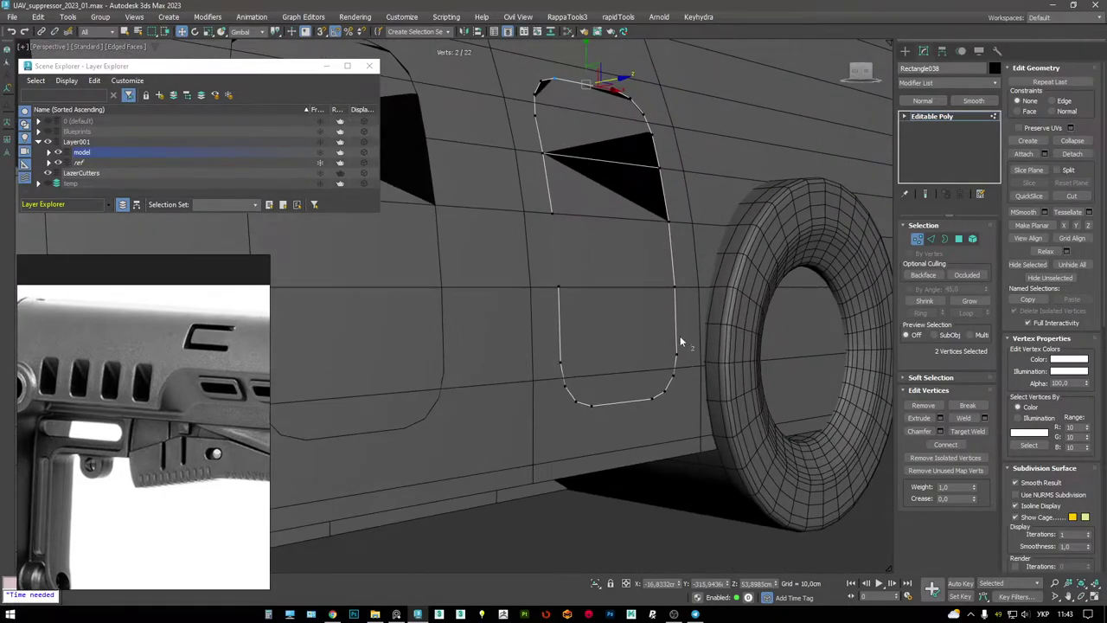
middle_click_drag(654, 282, 634, 291, "alt")
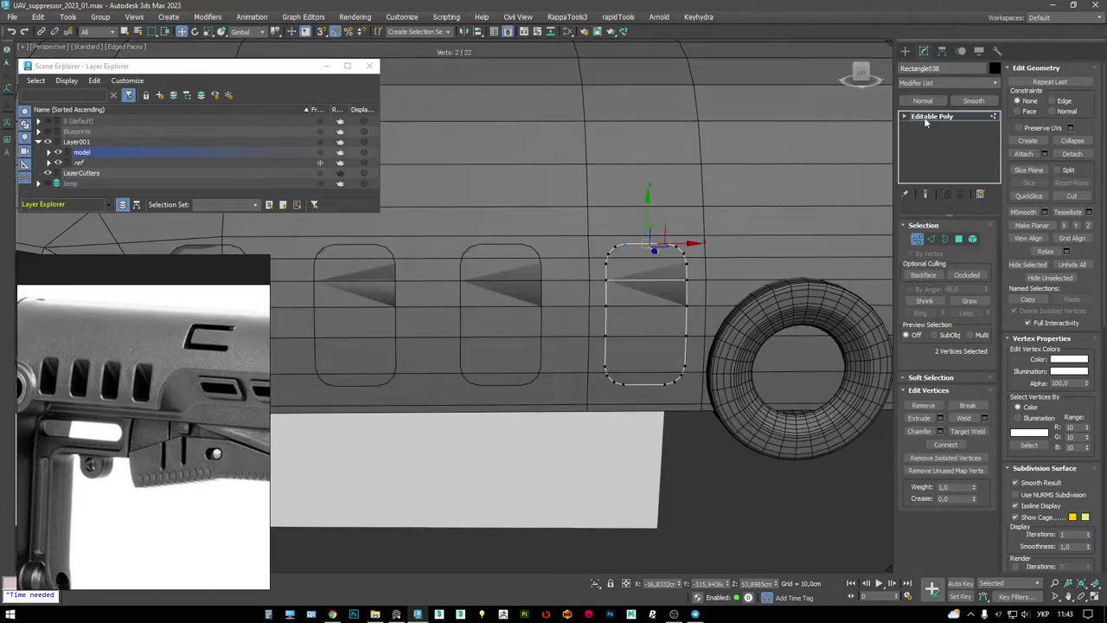
left_click(924, 116)
scroll(644, 246, "up", 4)
middle_click_drag(643, 245, 733, 217, "alt")
- Select the six polygons inside Cylinder003's rightmost vent and delete them
left_click(745, 219)
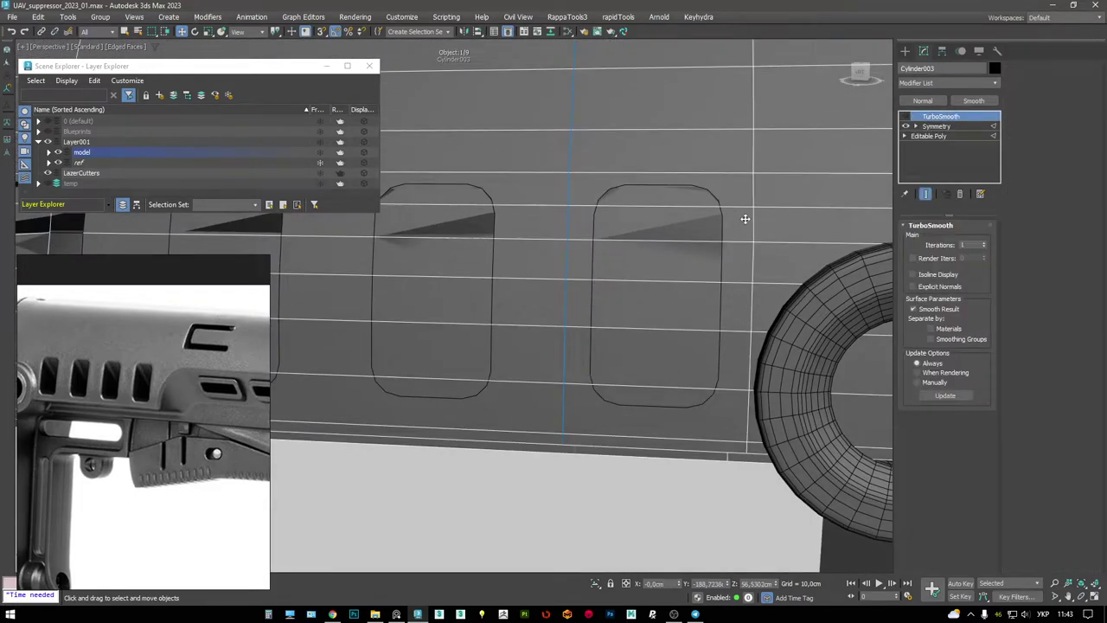
left_click(926, 136)
key("4")
left_click(692, 190)
left_click(683, 227, "ctrl")
left_click(675, 263, "ctrl")
left_click(661, 307, "ctrl")
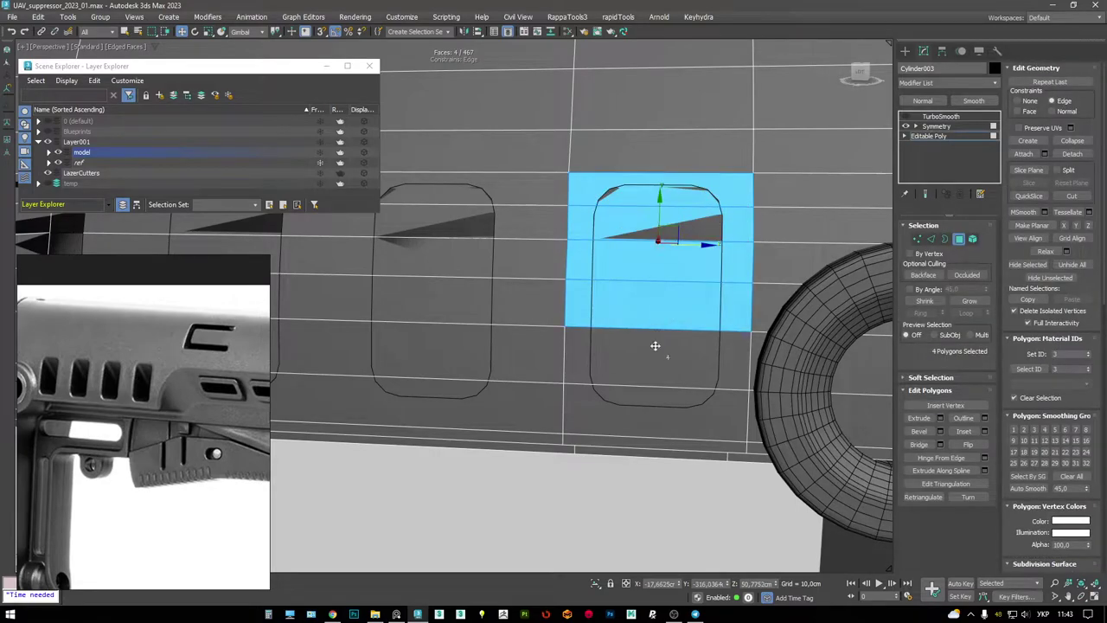
left_click(655, 350, "ctrl")
left_click(641, 408, "ctrl")
key("Delete")
- Cap the resulting hole with a new face and inspect its depth
scroll(706, 290, "down", 6)
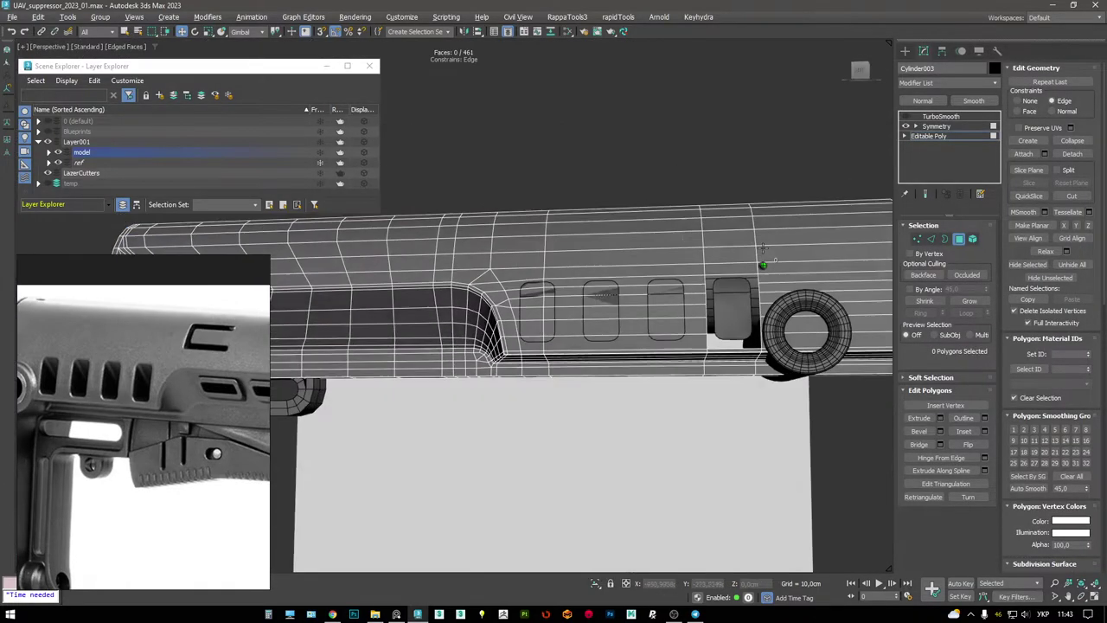
scroll(732, 215, "up", 6)
key("alt+p")
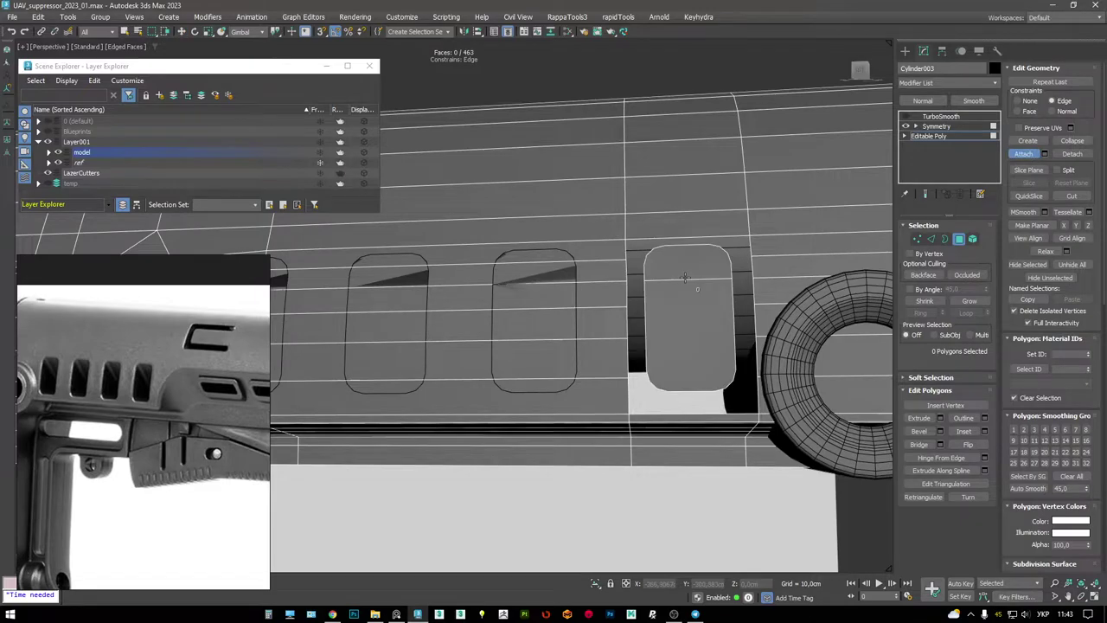
middle_click_drag(682, 273, 622, 274)
scroll(605, 265, "up", 3)
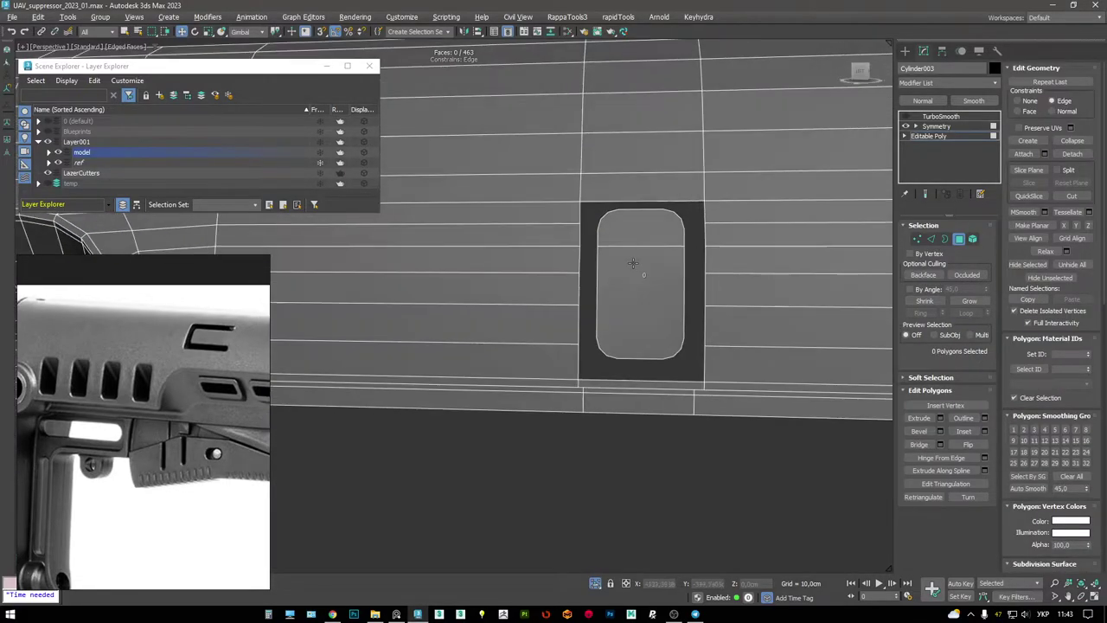
key("1")
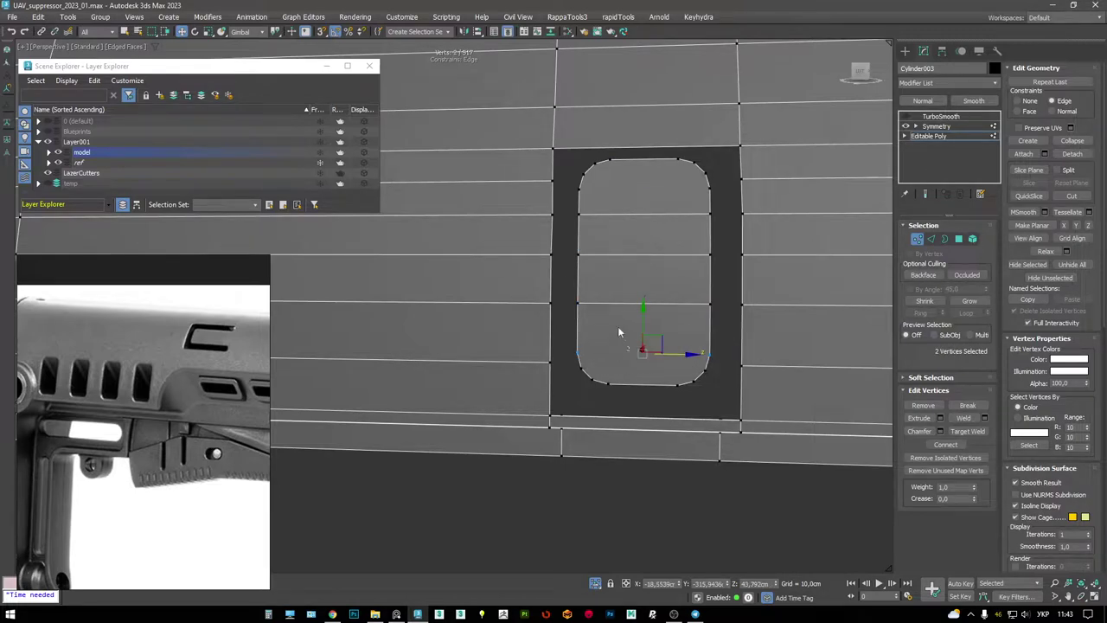
middle_click_drag(713, 190, 612, 183, "alt")
- Select the edges at the hole's top-right and the column below, ready to move
key("2")
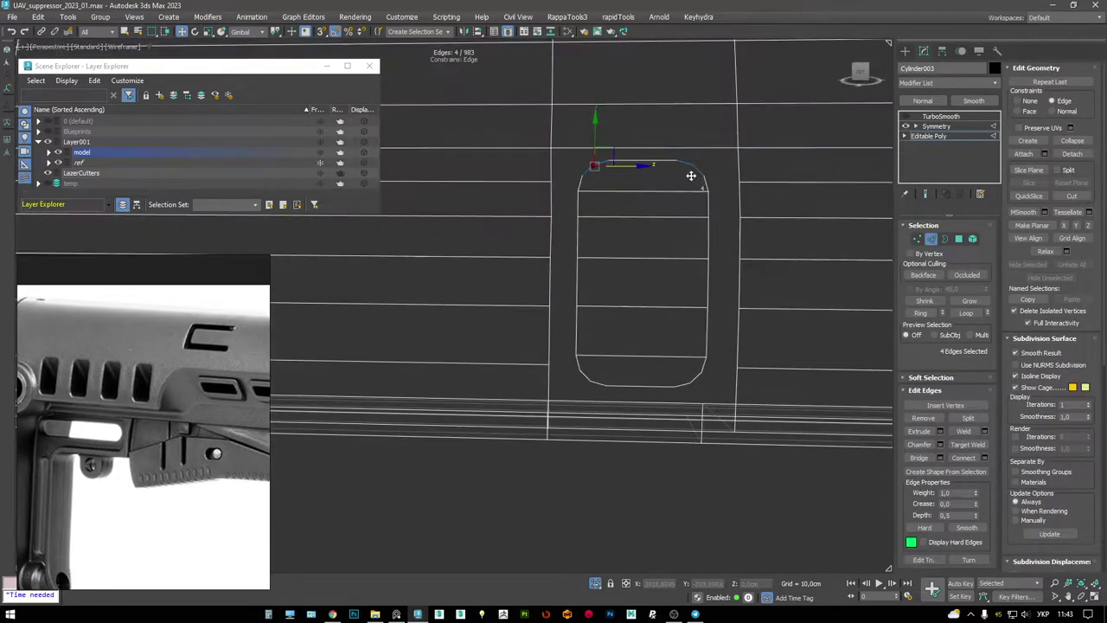
key("F3")
left_click(591, 256, "ctrl")
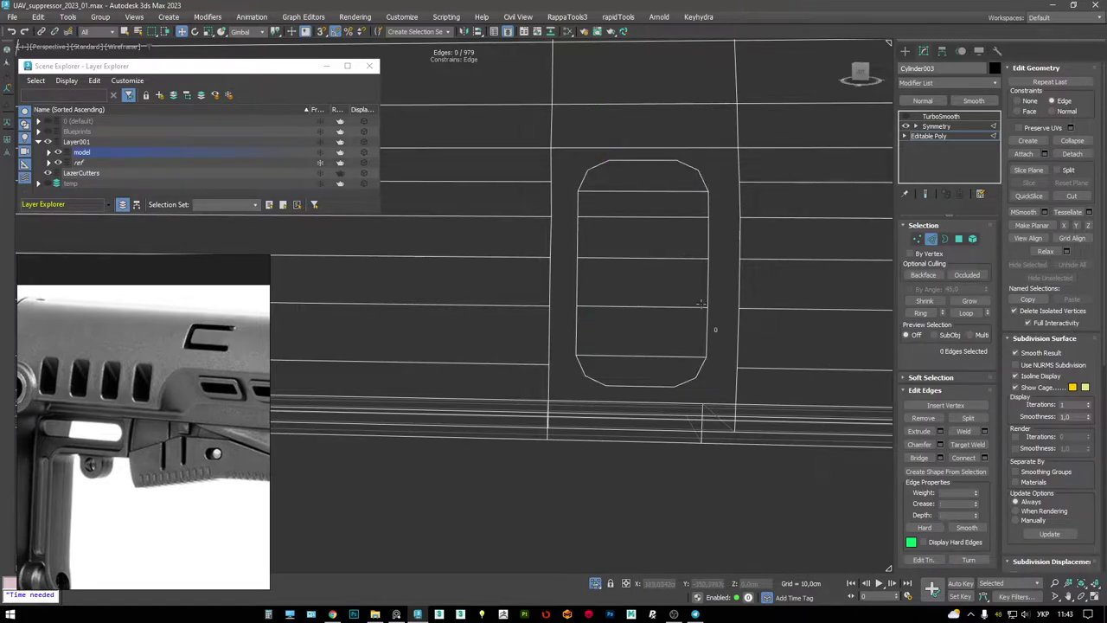
key("F3")
mouse_move(726, 240)
middle_mouse_down("alt")
mouse_move(705, 194)
mouse_move(634, 211)
middle_mouse_up("alt")
left_click(705, 194)
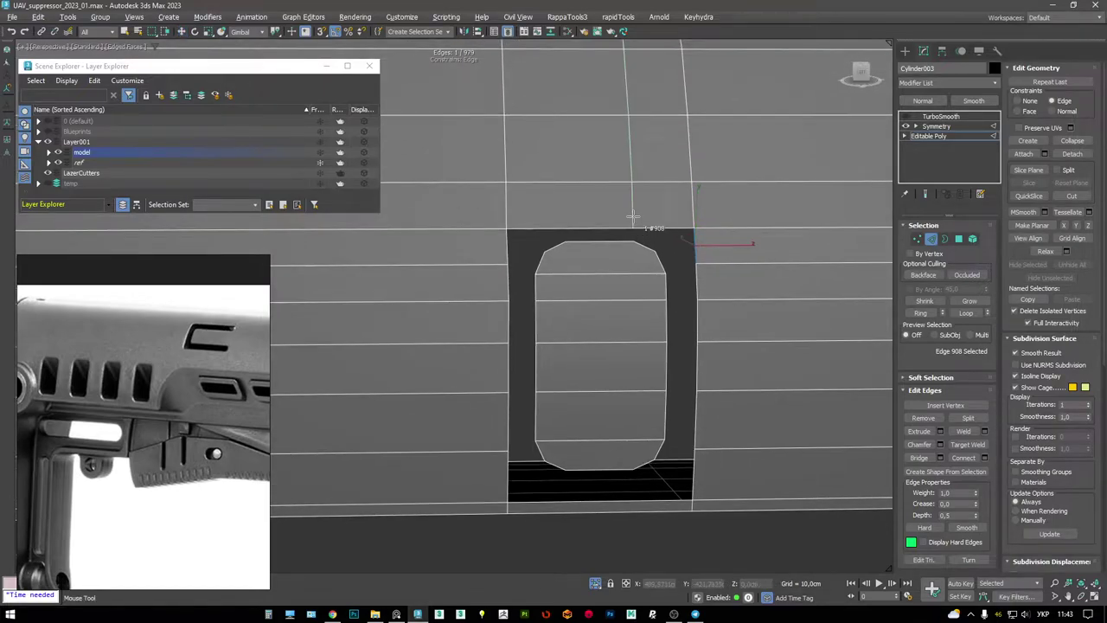
middle_click_drag(563, 225, 506, 338, "alt")
left_click(484, 338, "ctrl")
key("w")
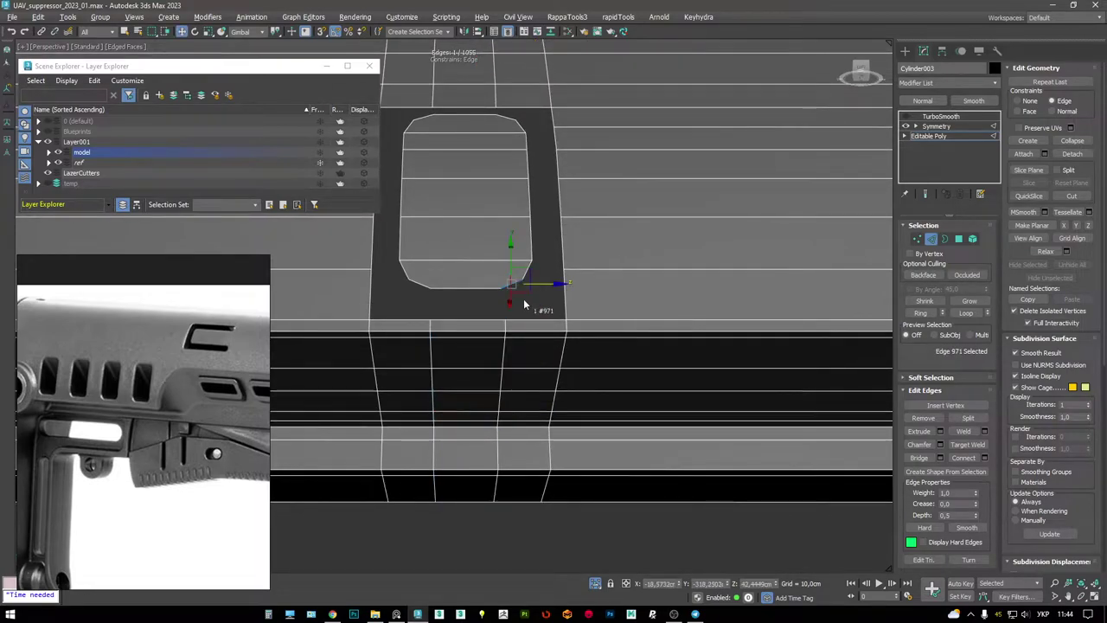
scroll(571, 294, "up", 3)
- Select the open border around the vent hole and inspect it head-on
key("3")
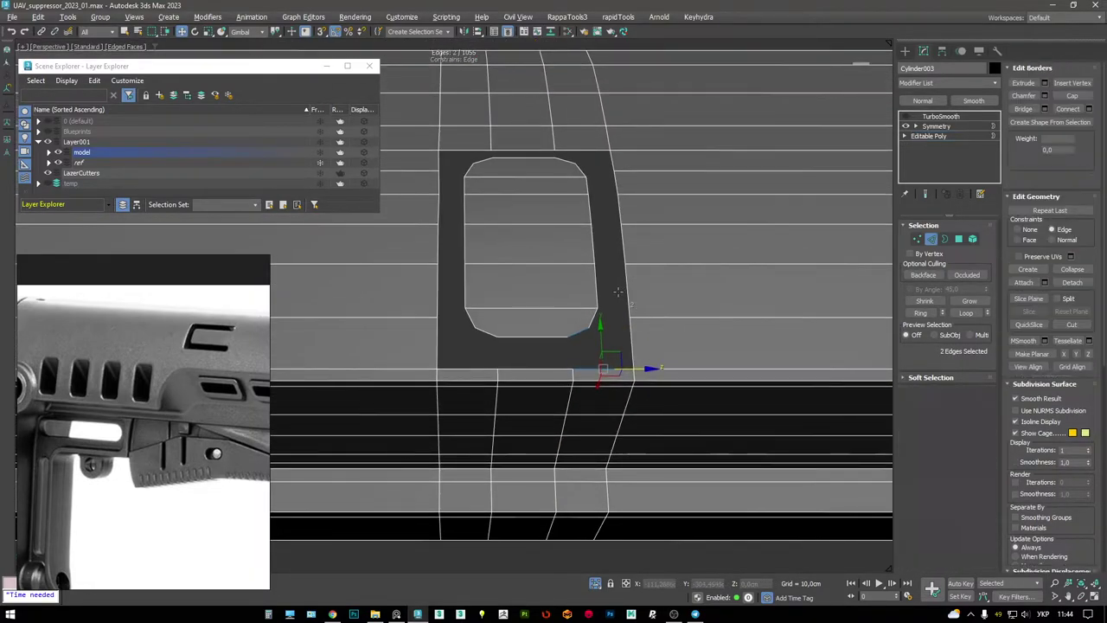
left_click(618, 292)
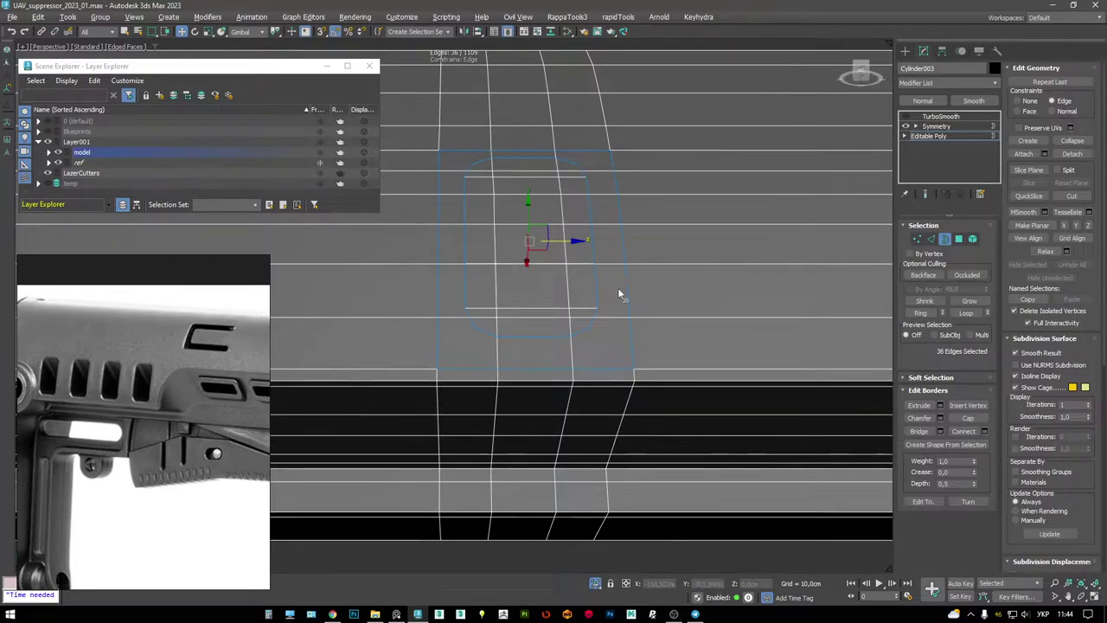
mouse_move(631, 297)
middle_mouse_down("alt")
mouse_move(608, 323)
mouse_move(594, 376)
mouse_move(605, 380)
mouse_move(640, 316)
middle_mouse_up("alt")
key("2")
key("3")
middle_click_drag(623, 354, 586, 294, "alt")
- In Polygon mode, select the six faces of the rightmost vent
key("4")
left_click(567, 275)
left_click(565, 296, "ctrl")
left_click(565, 319, "ctrl")
left_click(564, 347, "ctrl")
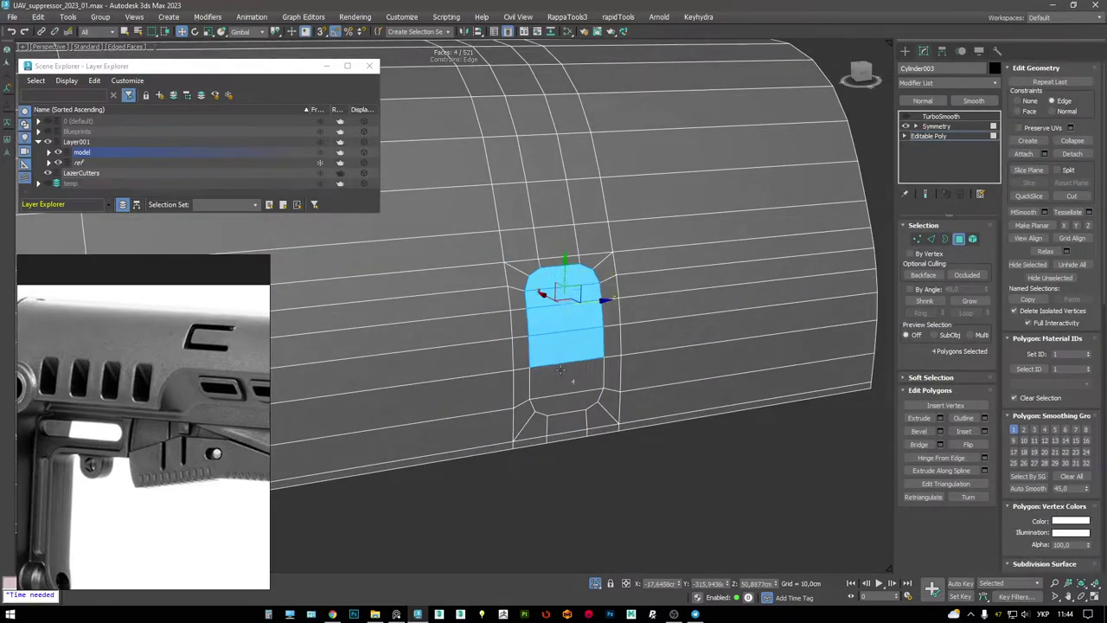
left_click(562, 382, "ctrl")
left_click(563, 405, "ctrl")
- Sink the selected vent faces inward into the body with the Move gizmo
middle_click_drag(564, 405, 675, 293, "alt")
key("F3")
scroll(484, 282, "up", 3)
middle_click_drag(609, 298, 593, 264, "alt")
left_click_drag(577, 271, 574, 268)
- Remove three faces from the recessed selection, checking it in wireframe
key("F3")
key("F3")
mouse_move(573, 255)
middle_mouse_down("alt")
mouse_move(593, 272)
mouse_move(494, 277)
middle_mouse_up("alt")
key("F3")
middle_click_drag(728, 291, 692, 260, "alt")
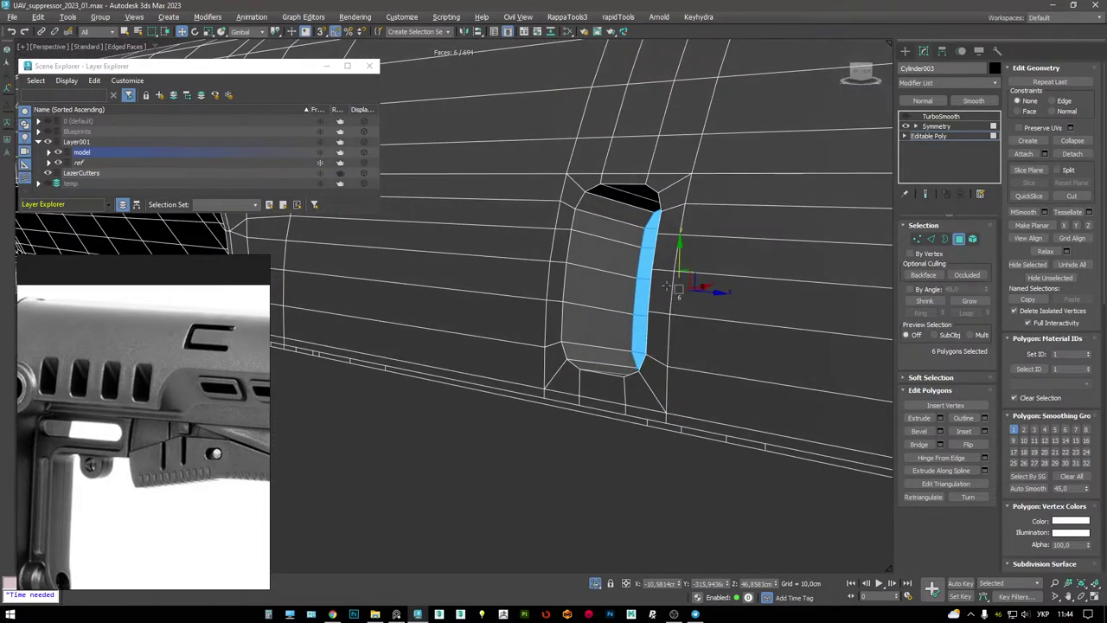
key("F3")
left_click_drag(762, 281, 688, 199)
key("F3")
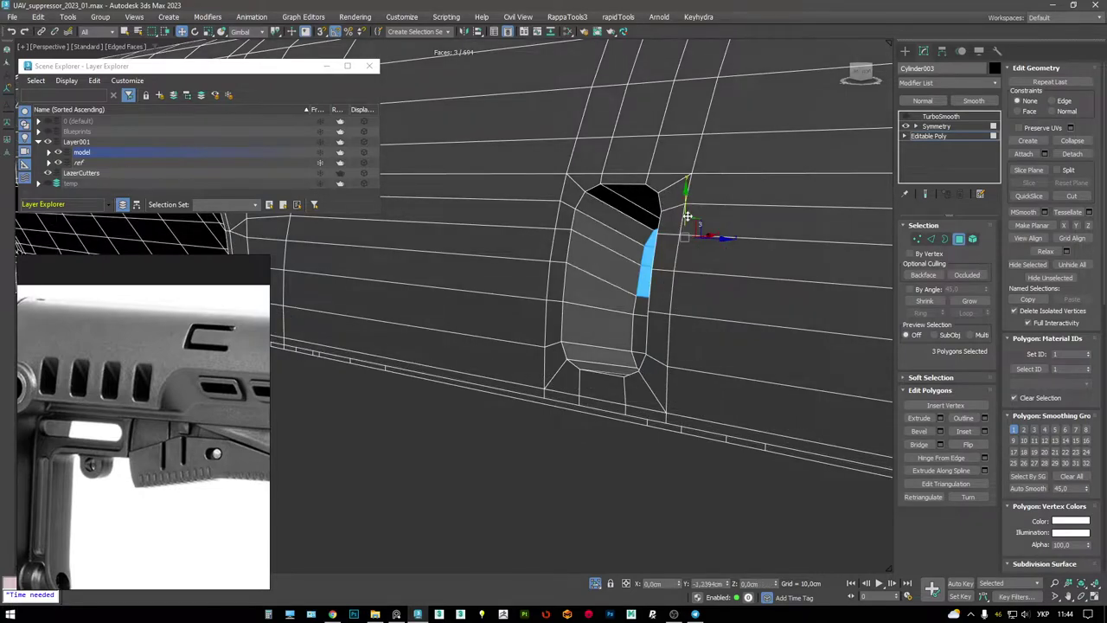
- Inspect the recess in shaded and wireframe views, framing the view on the selected faces
key("F4")
scroll(690, 251, "down", 3)
mouse_move(568, 254)
middle_mouse_down()
mouse_move(507, 253)
mouse_move(588, 254)
middle_mouse_up()
key("F4")
scroll(667, 247, "up", 5)
key("F3")
scroll(672, 238, "down", 3)
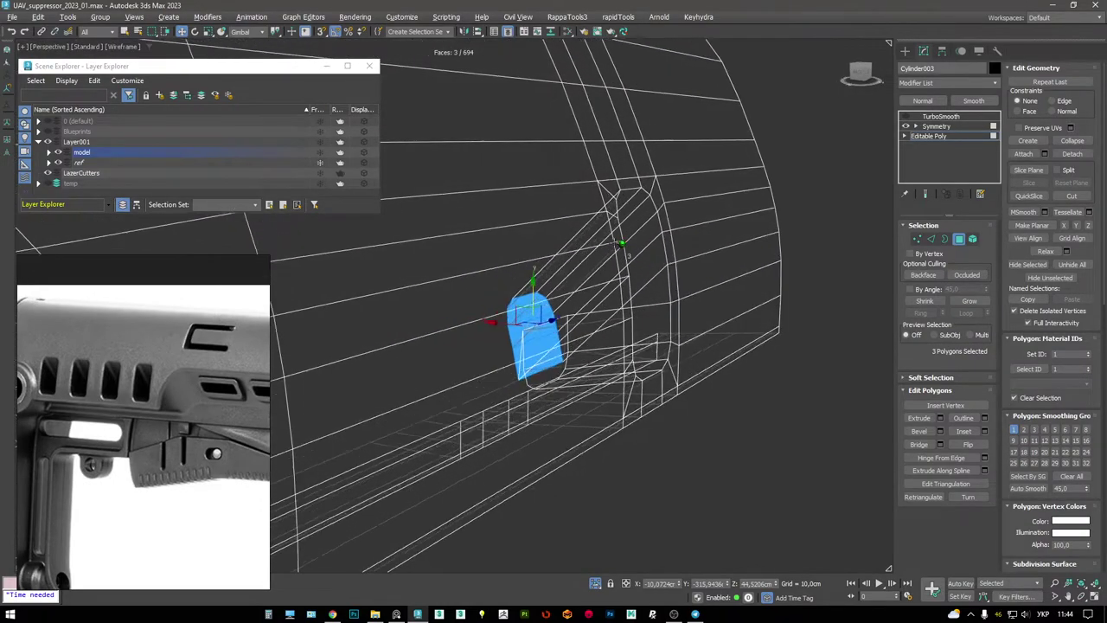
scroll(184, 362, "down", 3)
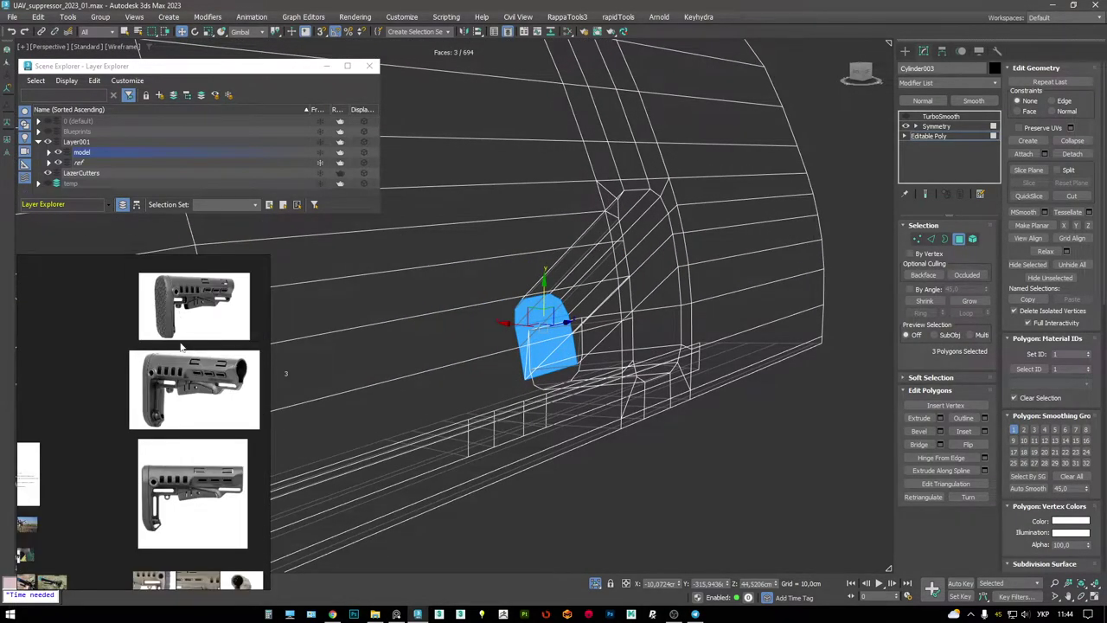
scroll(181, 346, "up", 5)
scroll(612, 329, "up", 4)
key("F3")
key("z")
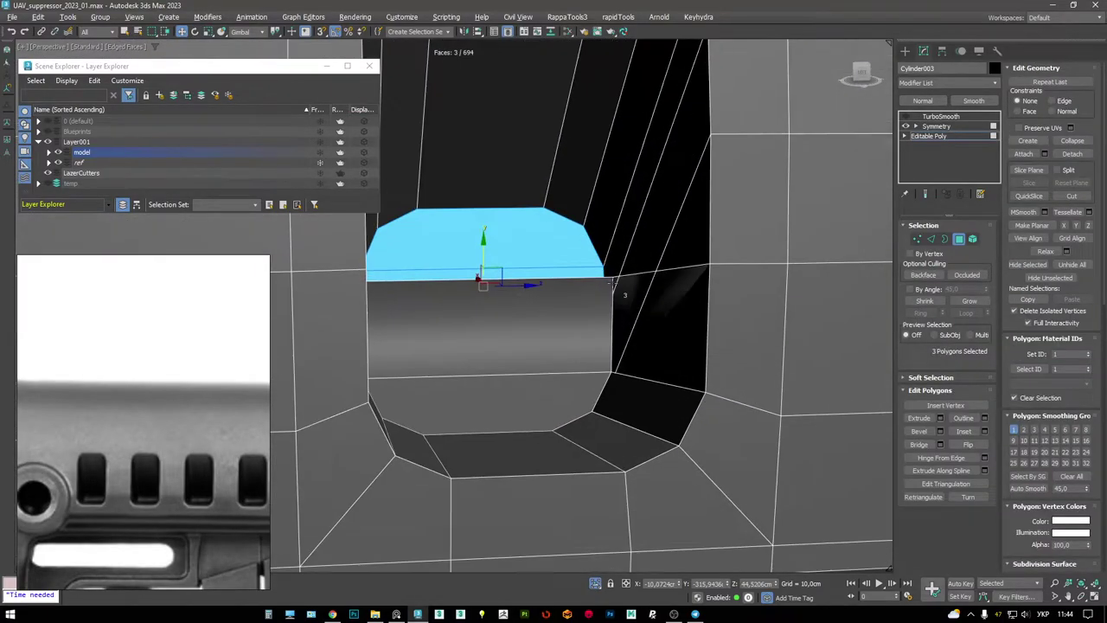
scroll(636, 301, "down", 3)
middle_click_drag(637, 304, 706, 323)
scroll(612, 307, "up", 2)
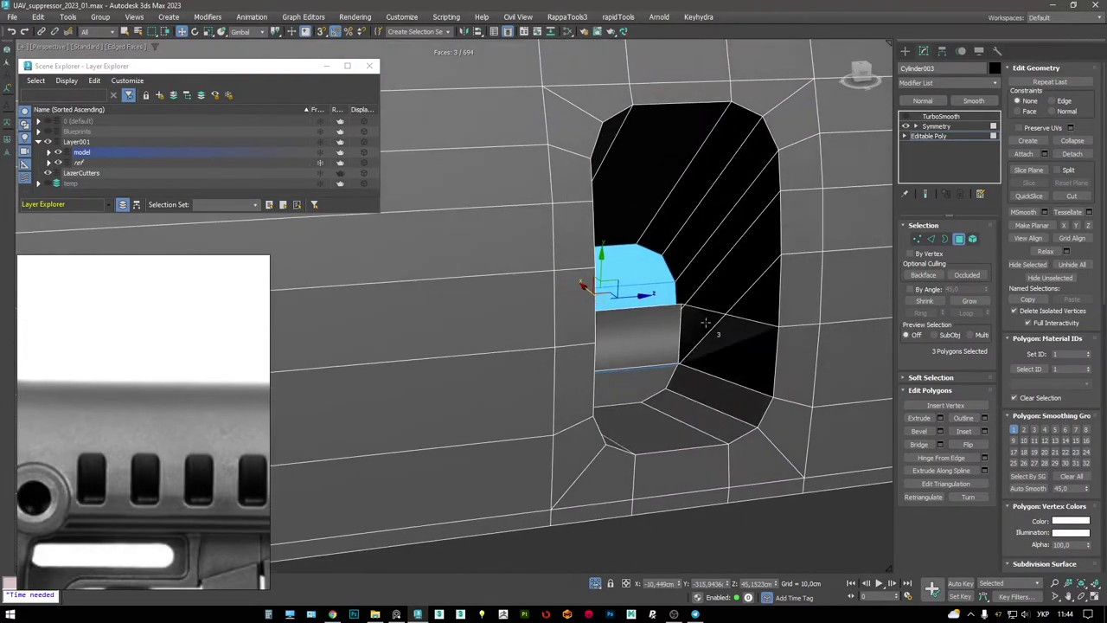
- Select the six inner side polygons of the slot and delete them
left_click(757, 281)
left_click(735, 258)
left_click(725, 286, "ctrl")
left_click(705, 302, "ctrl")
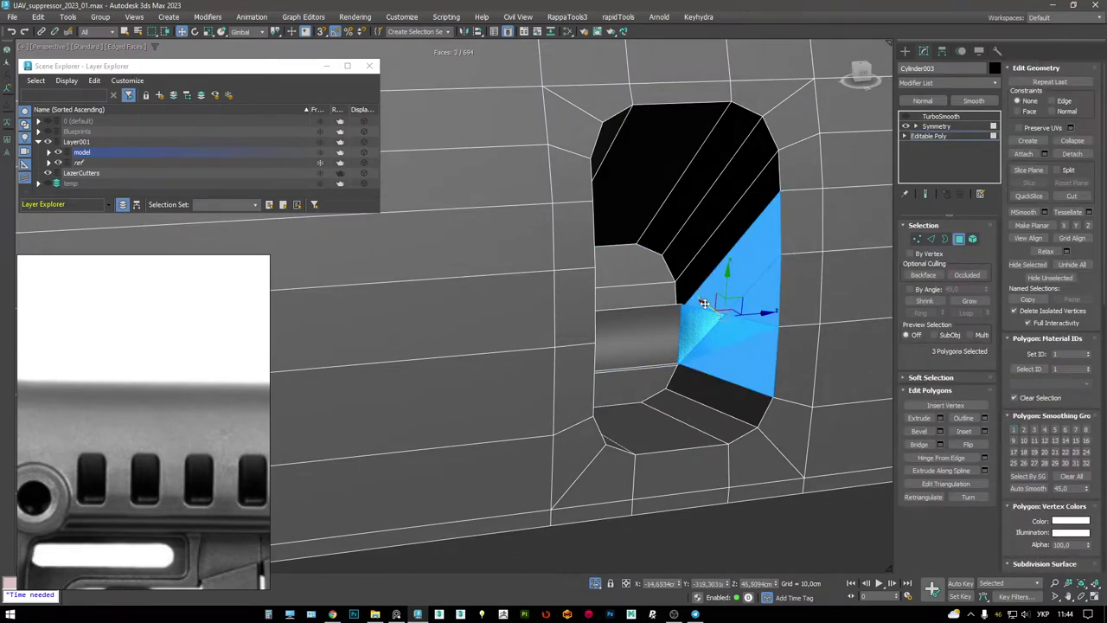
middle_click_drag(705, 303, 554, 294, "alt")
left_click(549, 307, "ctrl")
left_click(538, 264, "ctrl")
left_click(524, 235, "ctrl")
middle_click_drag(525, 235, 650, 257, "alt")
key("Delete")
- Clear the face selection, switch to Vertex mode and enable Target Weld
middle_click_drag(576, 318, 573, 289, "alt")
key("ctrl+z")
key("ctrl+d")
scroll(498, 286, "up", 3)
mouse_move(499, 286)
middle_mouse_down("alt")
mouse_move(632, 317)
mouse_move(346, 340)
middle_mouse_up("alt")
key("1")
scroll(662, 343, "up", 3)
key("ctrl+w")
key("F3")
key("F3")
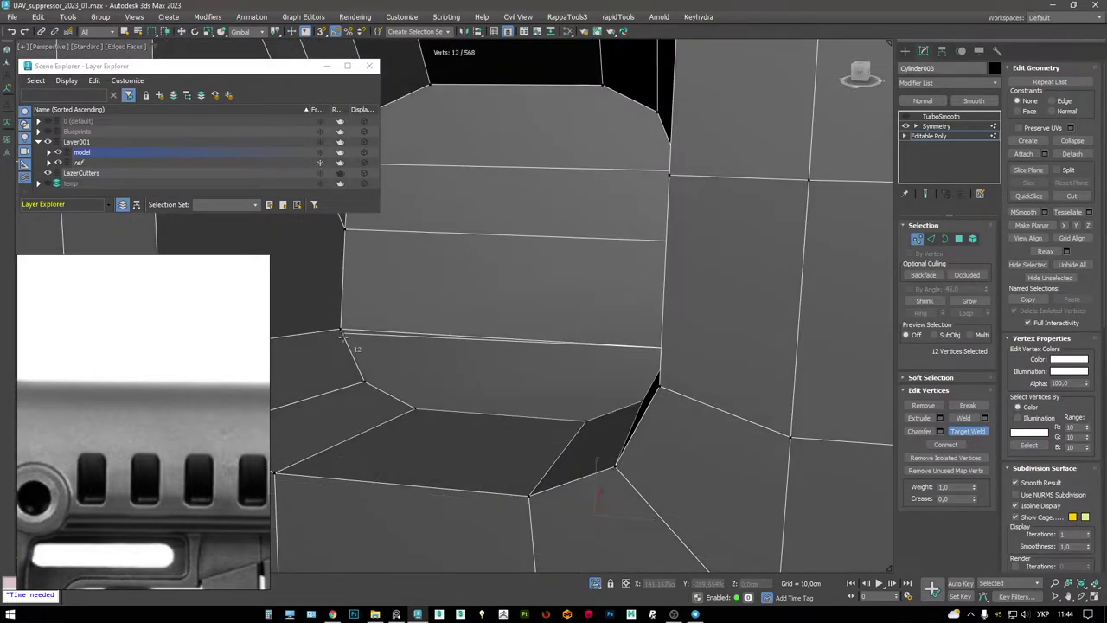
- Select two vertices beside the vent slot
scroll(513, 345, "down", 6)
scroll(482, 333, "up", 3)
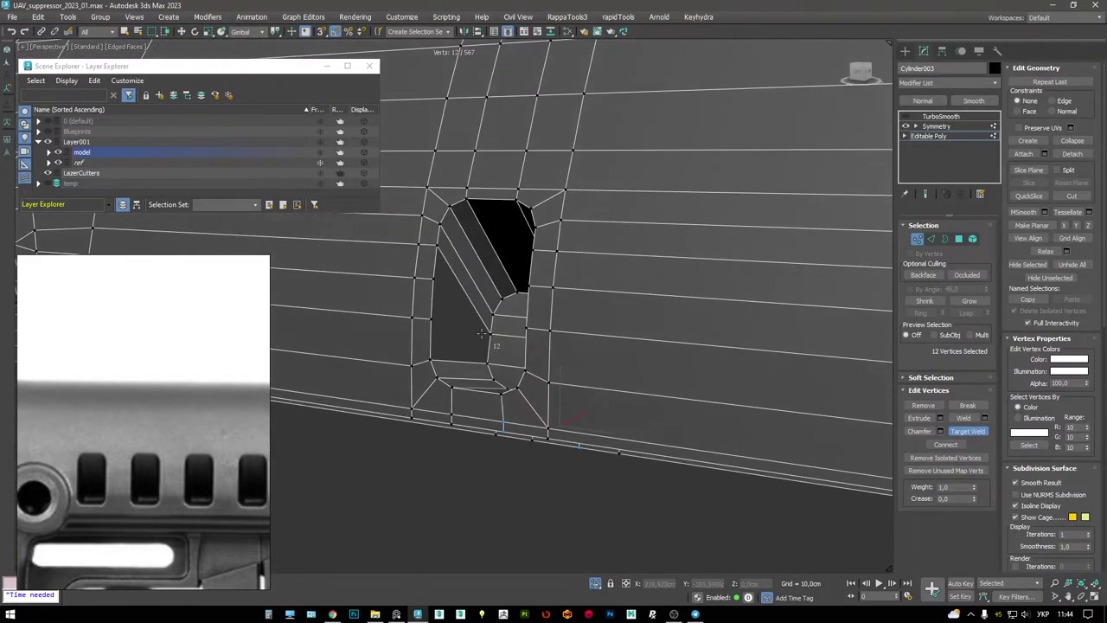
scroll(453, 306, "up", 4)
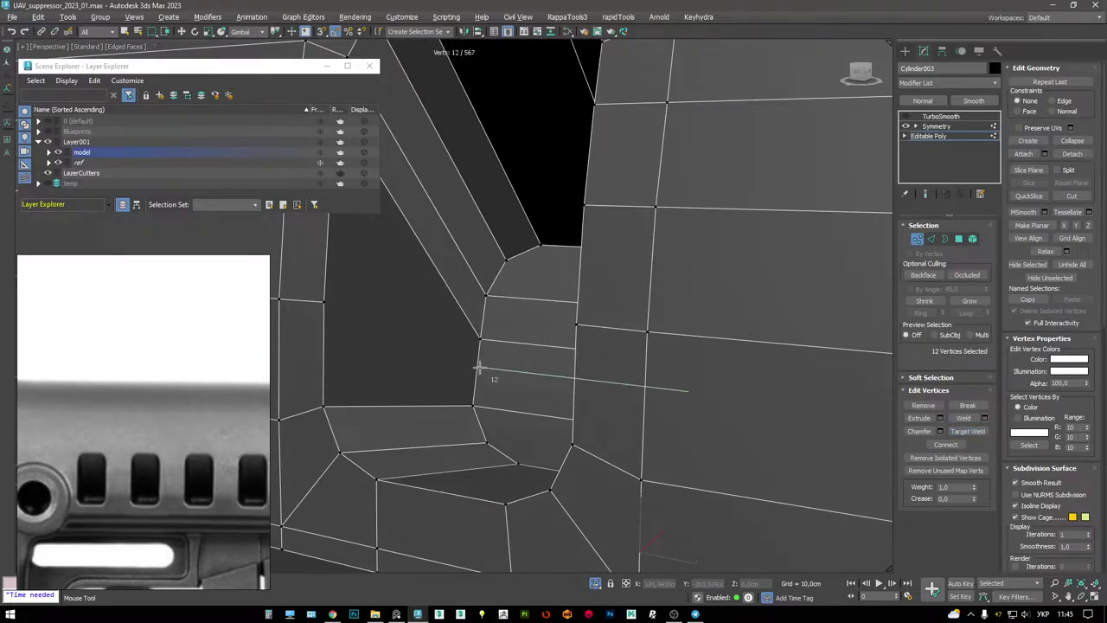
left_click(573, 355)
scroll(448, 366, "down", 5)
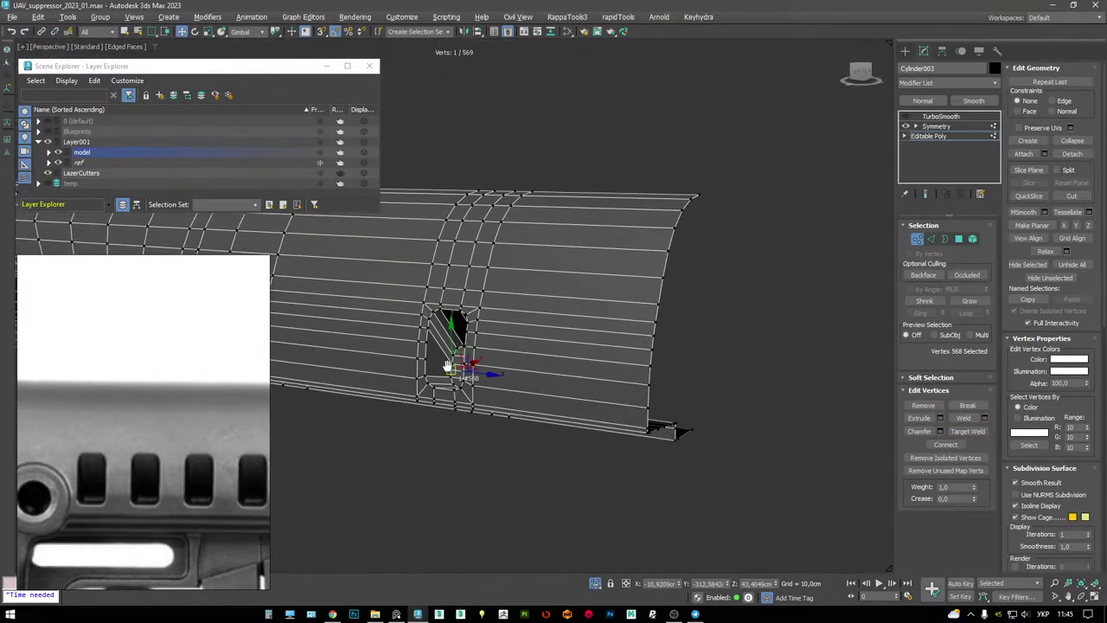
left_click(427, 345, "ctrl")
scroll(419, 348, "up", 8)
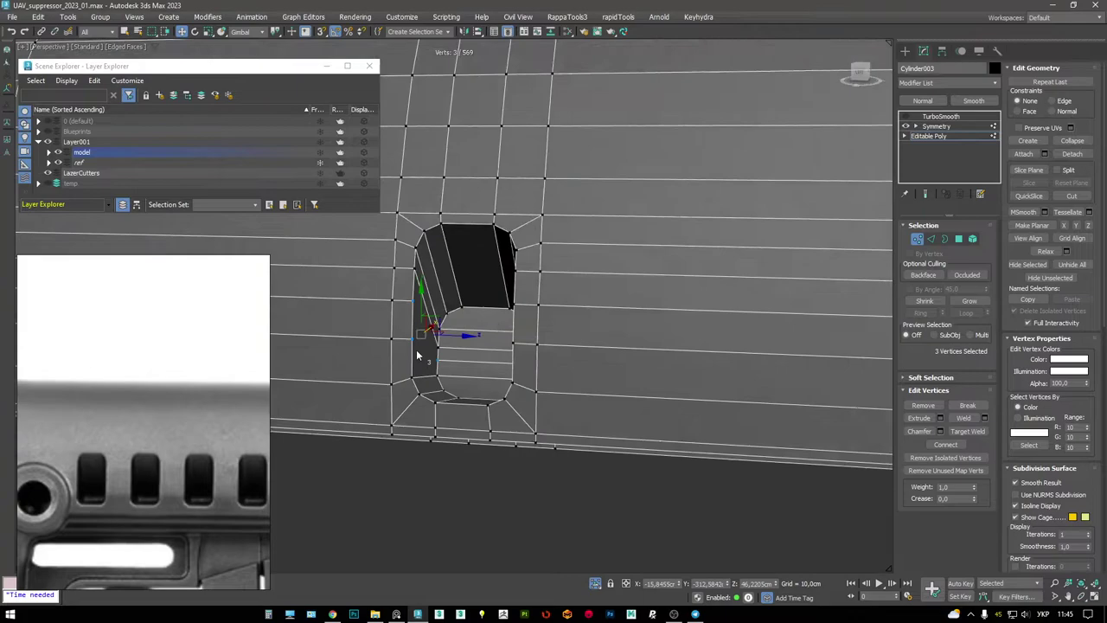
scroll(421, 344, "down", 5)
scroll(451, 361, "up", 3)
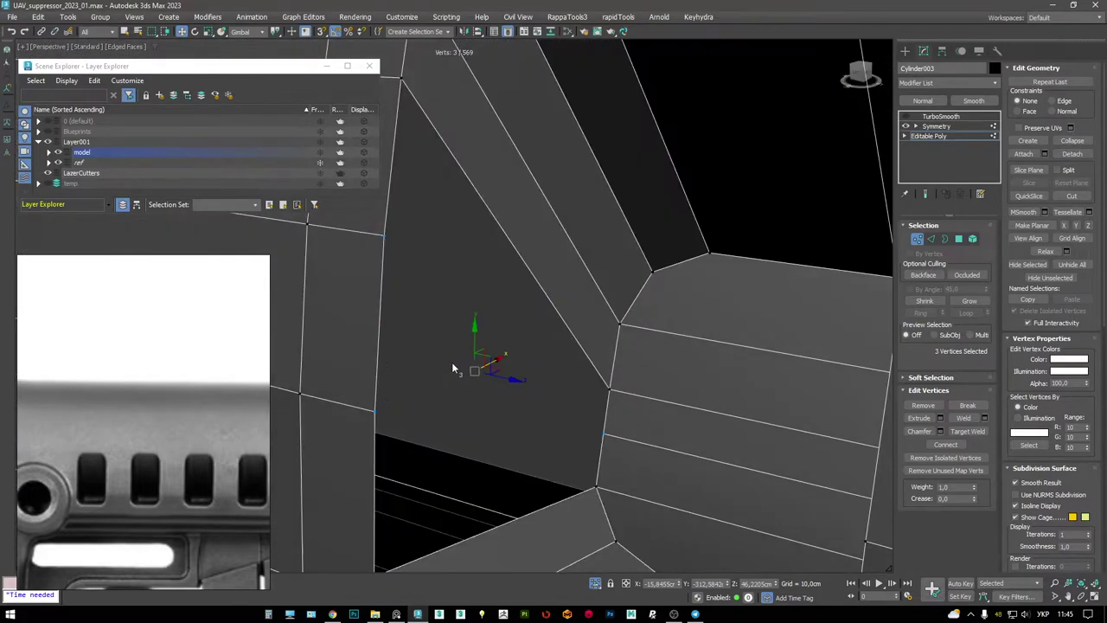
- Select the slot's right and left open border loops
key("3")
scroll(537, 299, "down", 5)
middle_click_drag(537, 299, 470, 271, "alt")
left_click(555, 308)
scroll(554, 309, "down", 1)
scroll(567, 309, "up", 4)
left_click(498, 282, "ctrl")
key("1")
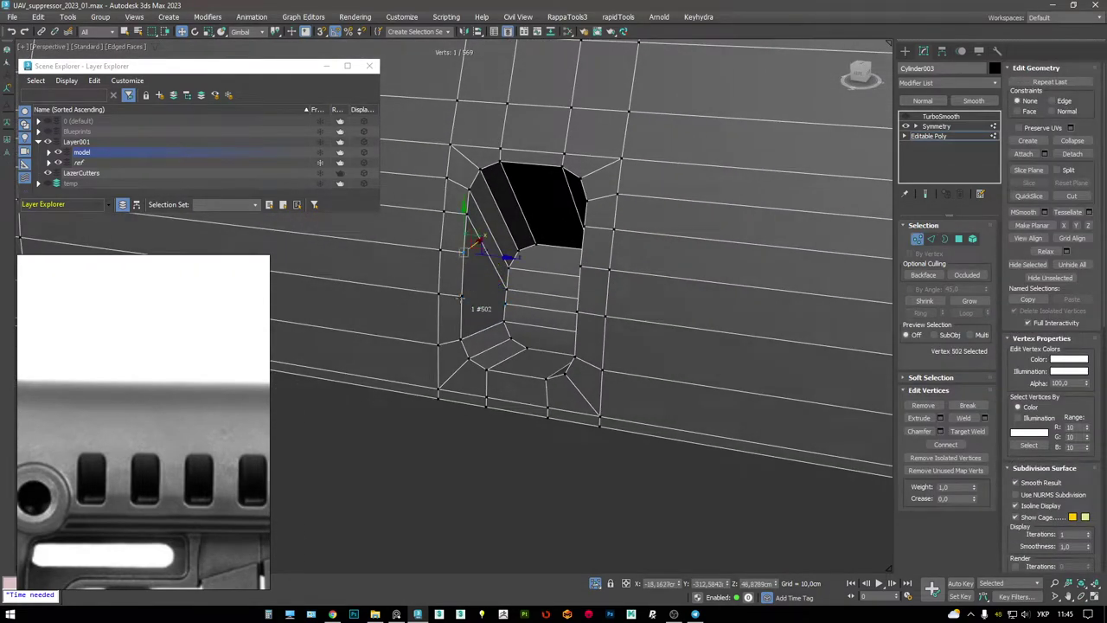
middle_click_drag(516, 322, 603, 294, "alt")
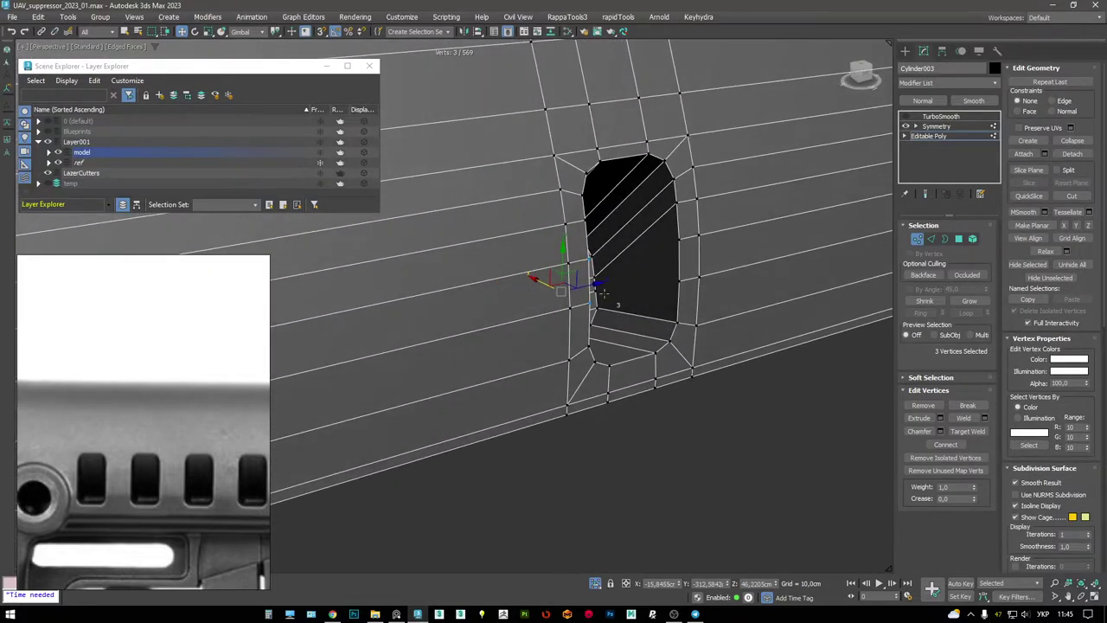
mouse_move(681, 269)
middle_mouse_down("alt")
mouse_move(528, 282)
mouse_move(665, 222)
mouse_move(673, 256)
middle_mouse_up("alt")
- Extrude the border edges with a width of 0.5556cm to form a narrow rim
key("2")
key("shift+e")
left_click_drag(463, 329, 463, 331)
left_click(459, 346)
middle_click_drag(571, 225, 580, 176, "alt")
left_click(557, 158)
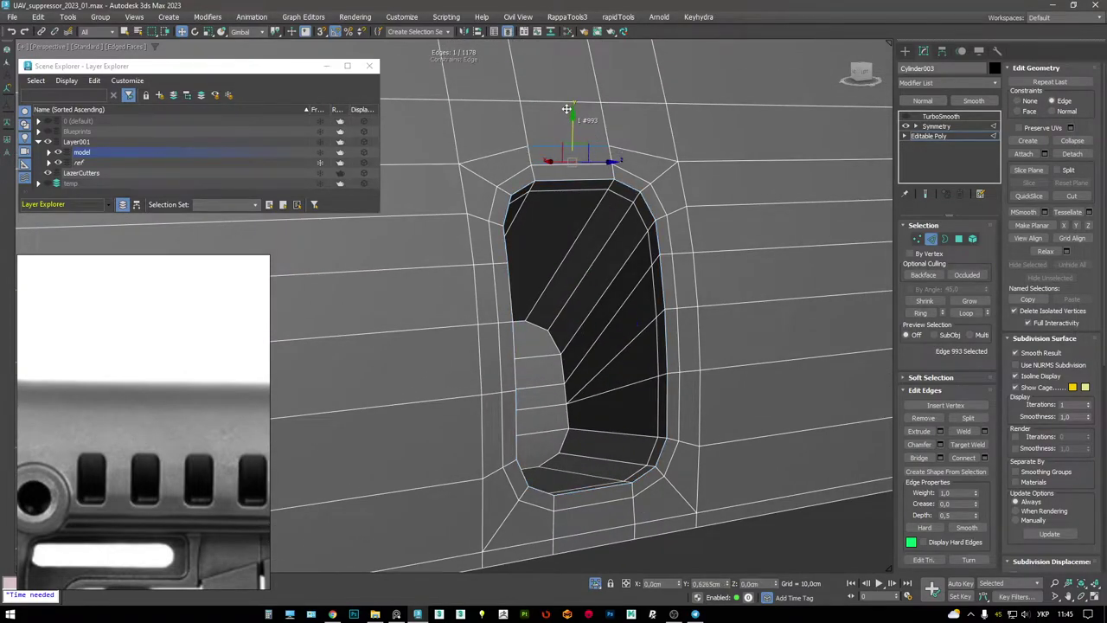
- Select the faces inside the vent opening top to bottom and inset them
middle_click_drag(619, 223, 588, 289, "alt")
scroll(545, 289, "up", 5)
key("4")
left_click_drag(545, 289, 521, 507)
scroll(522, 508, "down", 4)
key("shift+i")
scroll(506, 353, "up", 3)
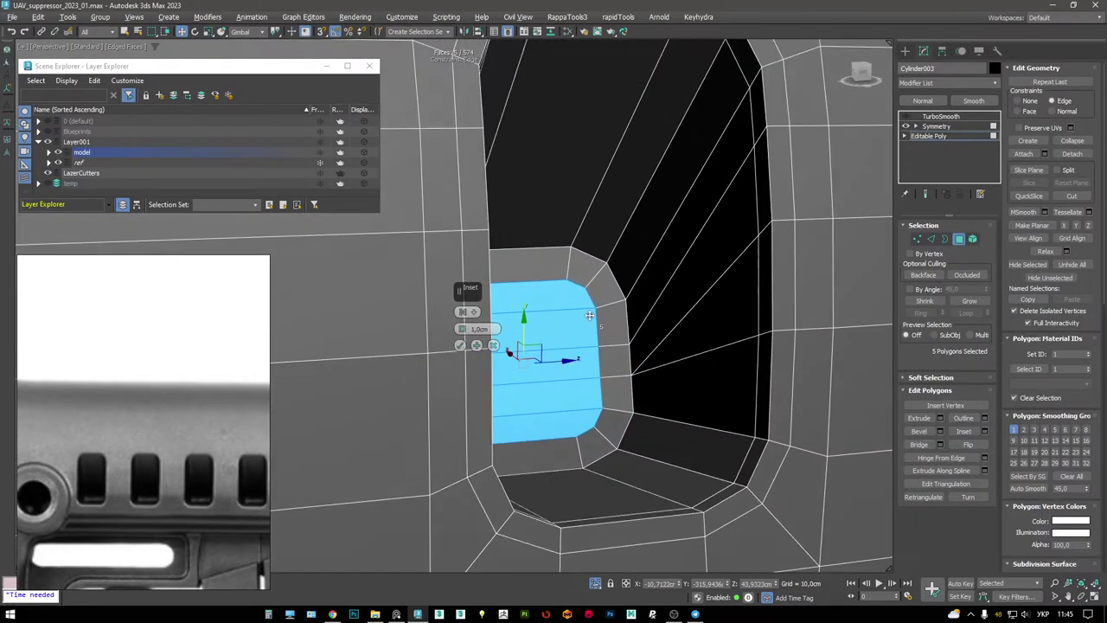
key("F3")
left_click(493, 346)
- Chamfer the opening's edges with depth 1.0 and amount about 0.52 cm
key("F3")
mouse_move(493, 345)
middle_mouse_down("alt")
mouse_move(657, 329)
mouse_move(683, 308)
middle_mouse_up("alt")
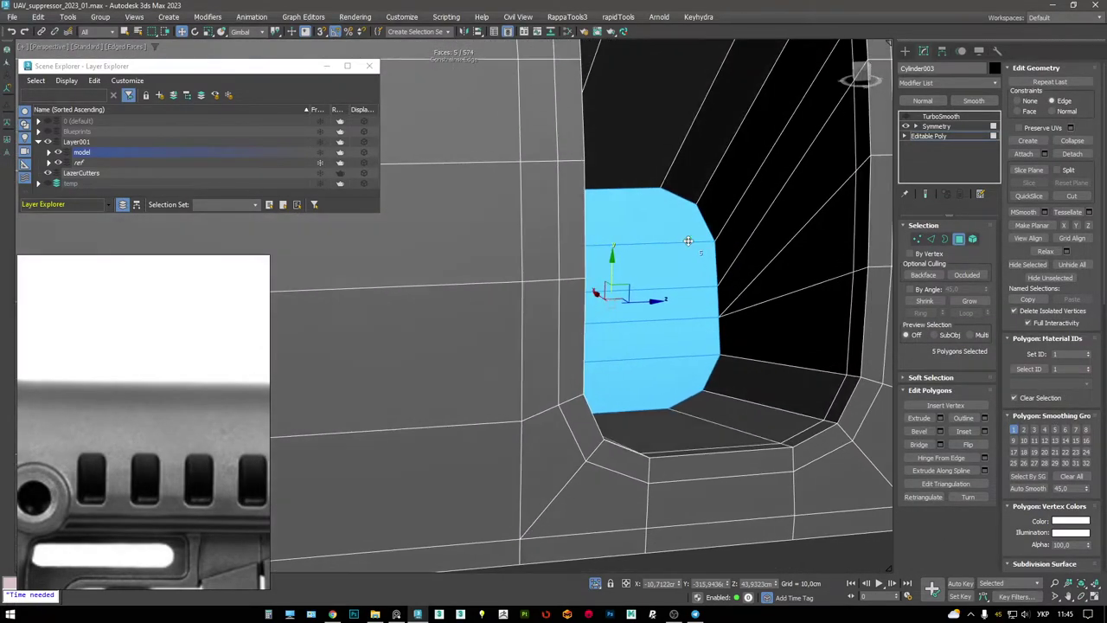
key("ctrl+2")
key("F3")
key("F3")
middle_click_drag(643, 246, 636, 200, "alt")
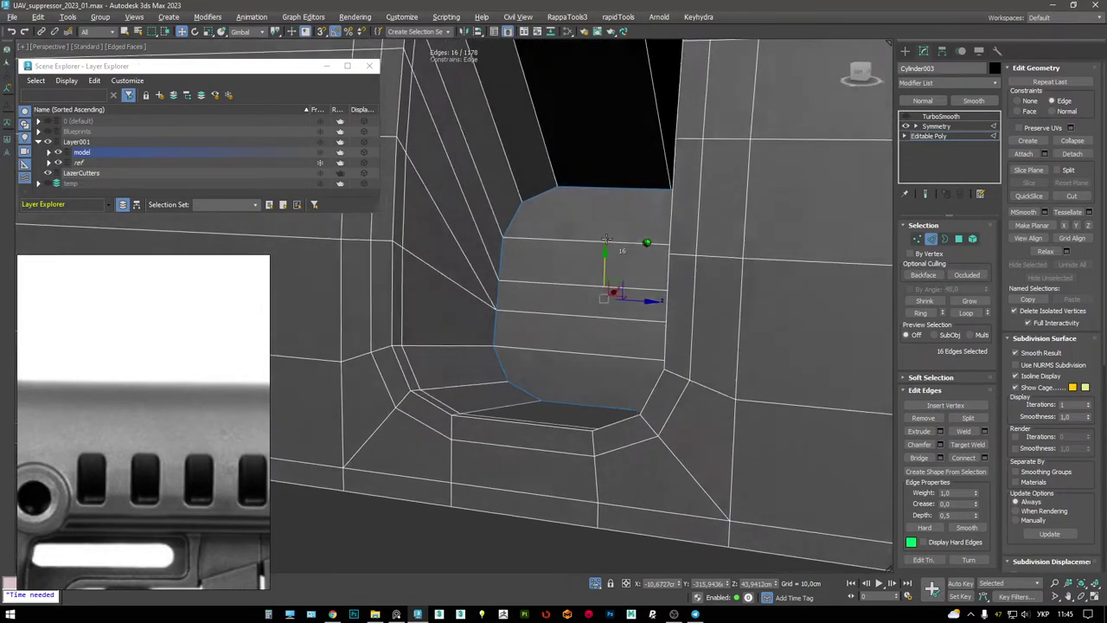
key("ctrl+shift+c")
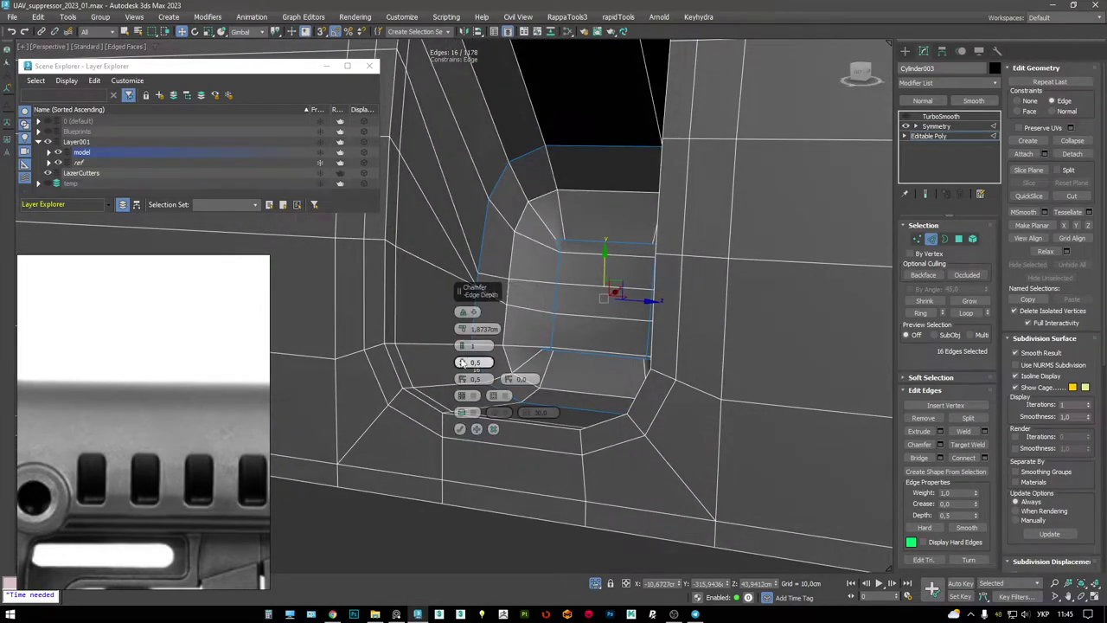
left_click_drag(462, 362, 462, 136)
left_click_drag(462, 329, 448, 293)
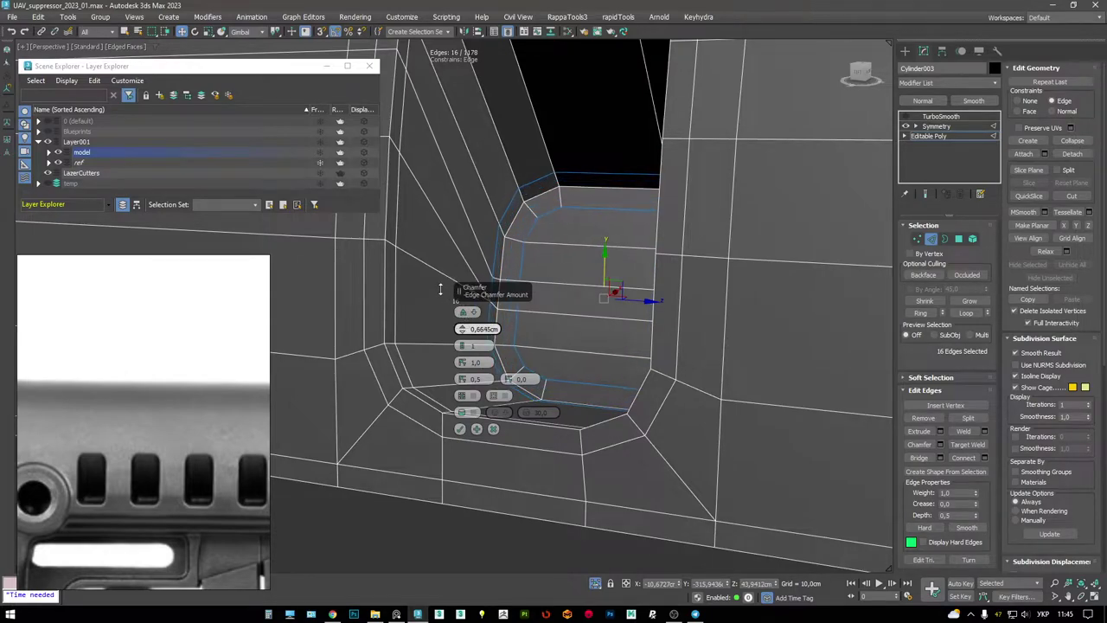
left_click(459, 430)
- Connect the edges on the slot's inner wall to add supporting edges across it
middle_click_drag(487, 321, 500, 288, "alt")
left_click(556, 244)
key("alt+r")
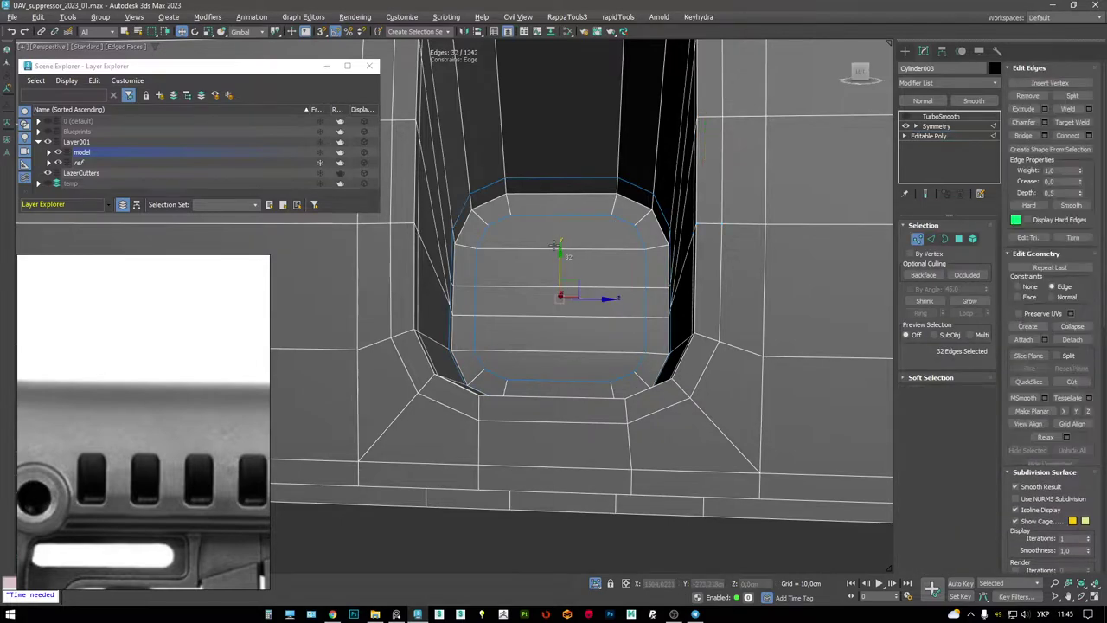
key("ctrl+shift+e")
key("1")
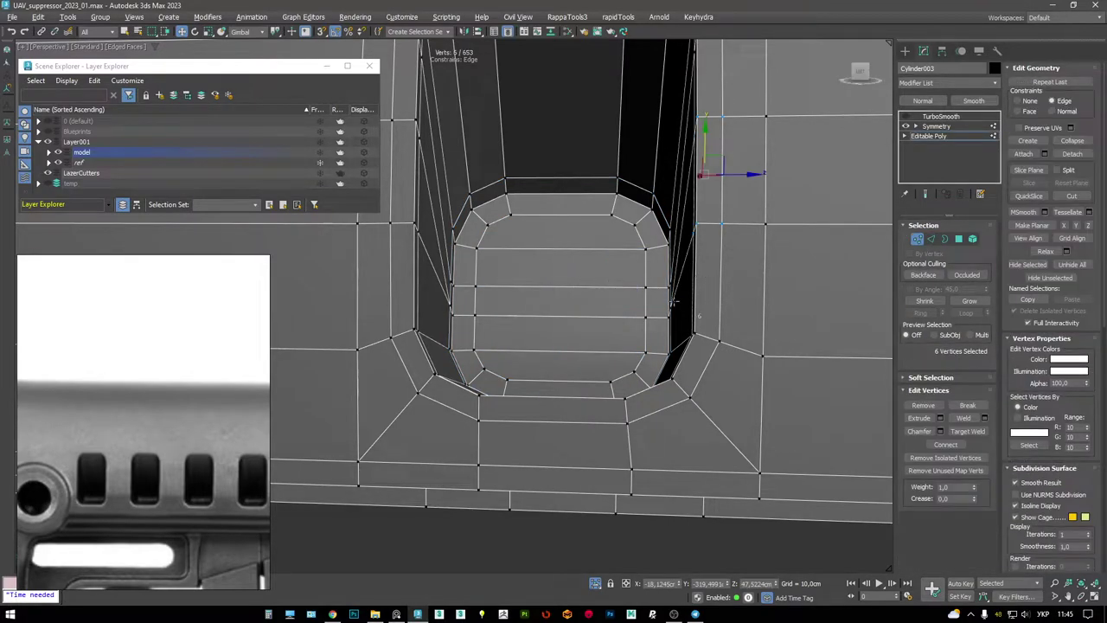
key("2")
key("ctrl+shift+e")
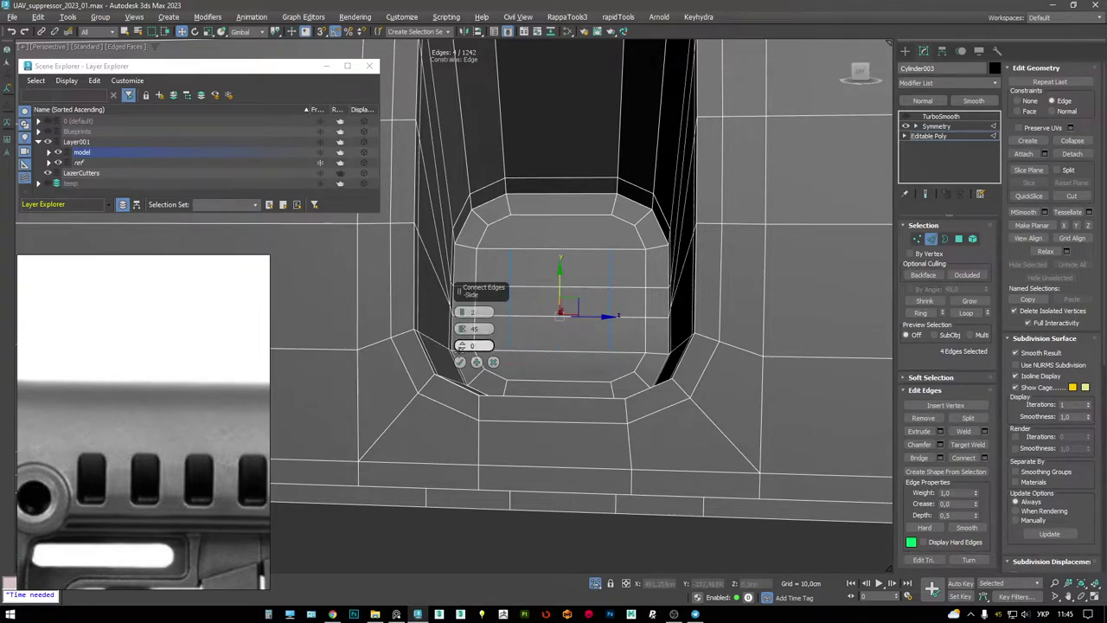
left_click(460, 361)
- Select the polygons at the slot's bottom and top and check them in wireframe
key("4")
left_click(553, 294)
left_click(558, 229)
key("F3")
middle_click_drag(558, 260, 605, 216, "alt")
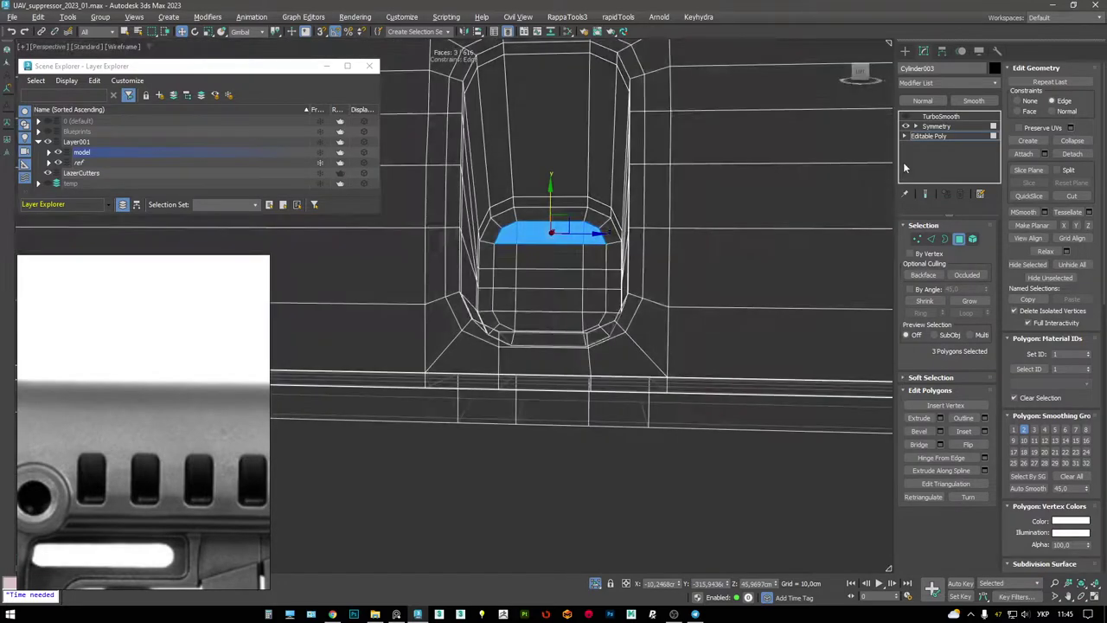
key("F3")
- Turn on the TurboSmooth result and inspect the smoothed slot with edges shown
left_click(941, 116)
left_click(906, 116)
scroll(618, 169, "down", 5)
middle_click_drag(618, 169, 583, 216, "alt")
scroll(123, 390, "down", 4)
scroll(611, 240, "up", 6)
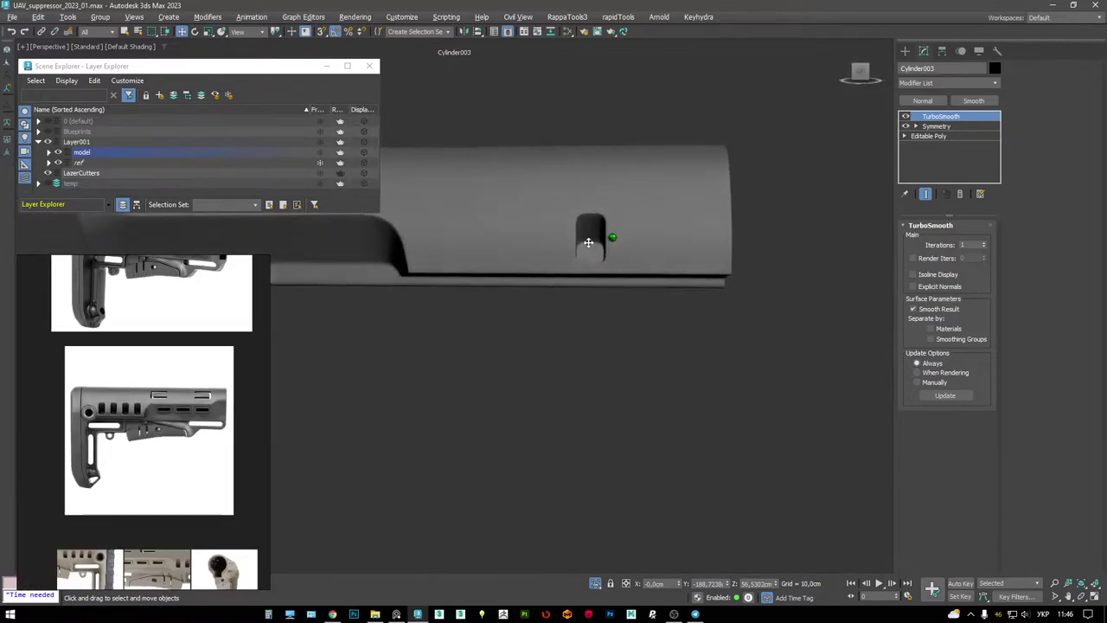
key("F4")
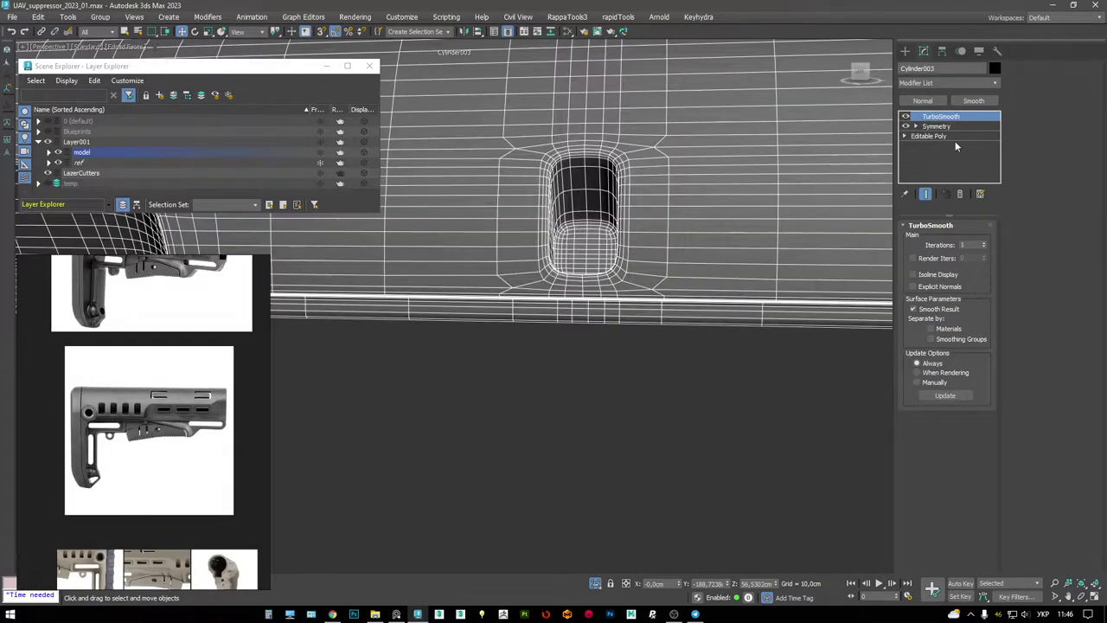
- Return to the base mesh and grow a polygon selection across the whole slot
left_click(930, 136)
scroll(564, 243, "up", 3)
middle_click_drag(563, 243, 530, 255, "alt")
key("4")
left_click(563, 249)
scroll(463, 247, "up", 3)
scroll(529, 255, "up", 2)
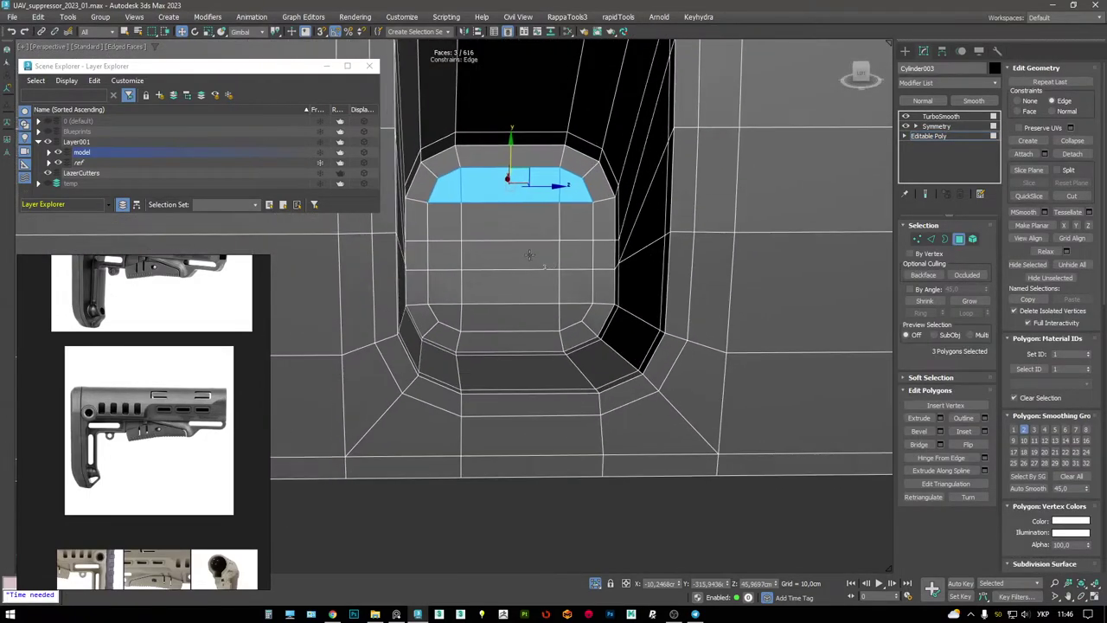
key("ctrl+Page_Up")
key("ctrl+Page_Up")
key("ctrl+Page_Up")
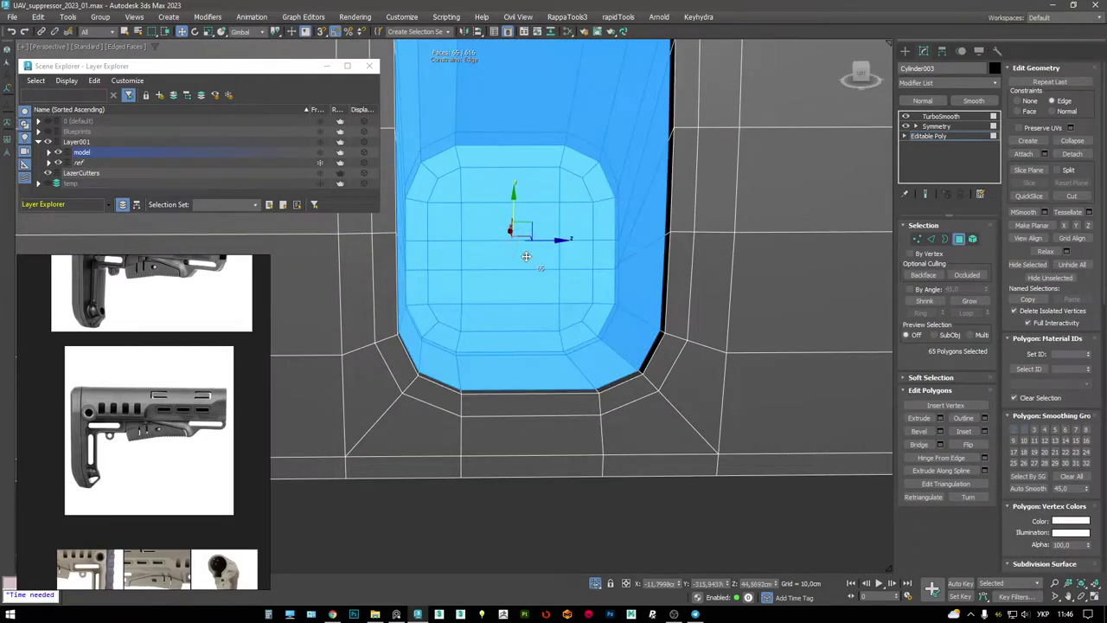
scroll(555, 170, "down", 5)
- Shrink the slot's face selection and check it from the side in wireframe
key("F3")
middle_click_drag(555, 169, 519, 178, "alt")
key("ctrl+Page_Down")
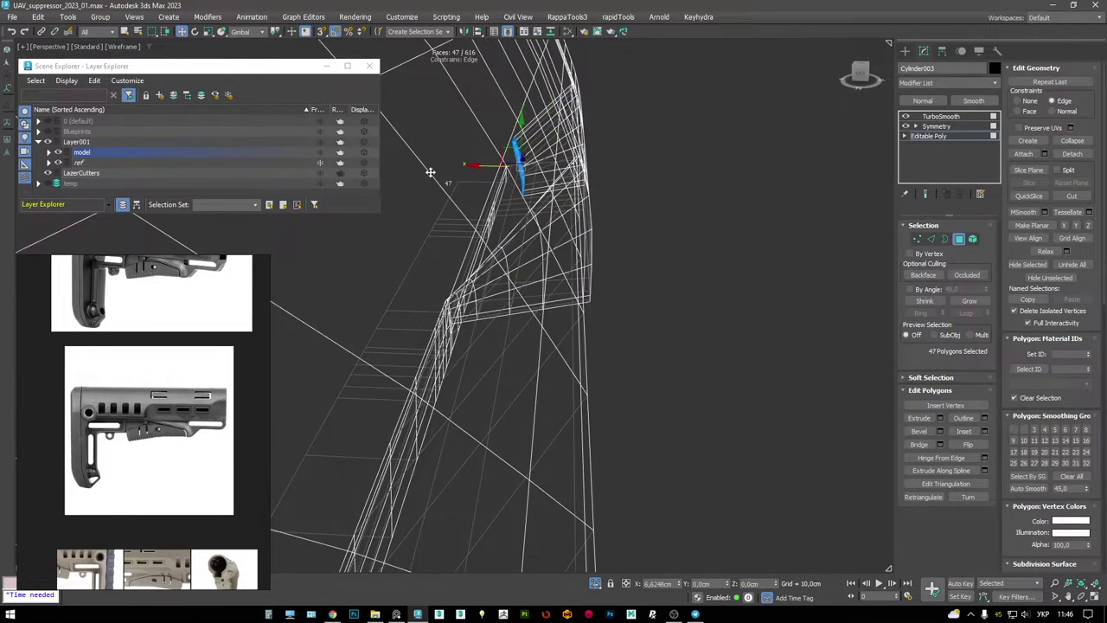
middle_click_drag(431, 178, 457, 156, "alt")
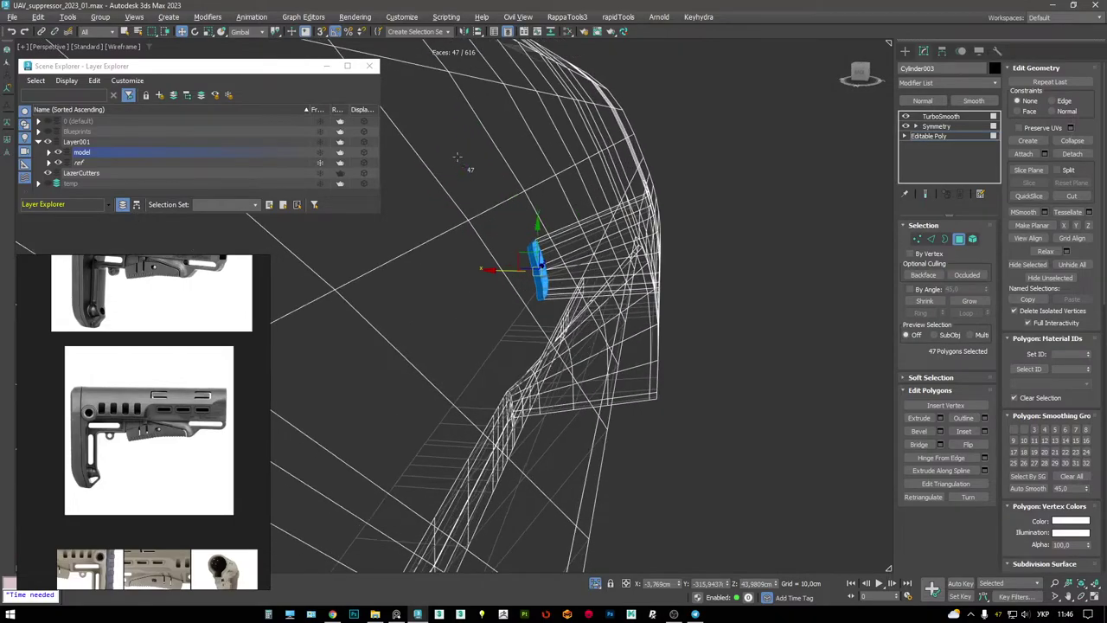
key("F3")
middle_click_drag(602, 257, 625, 233, "alt")
scroll(586, 225, "down", 2)
scroll(673, 205, "up", 5)
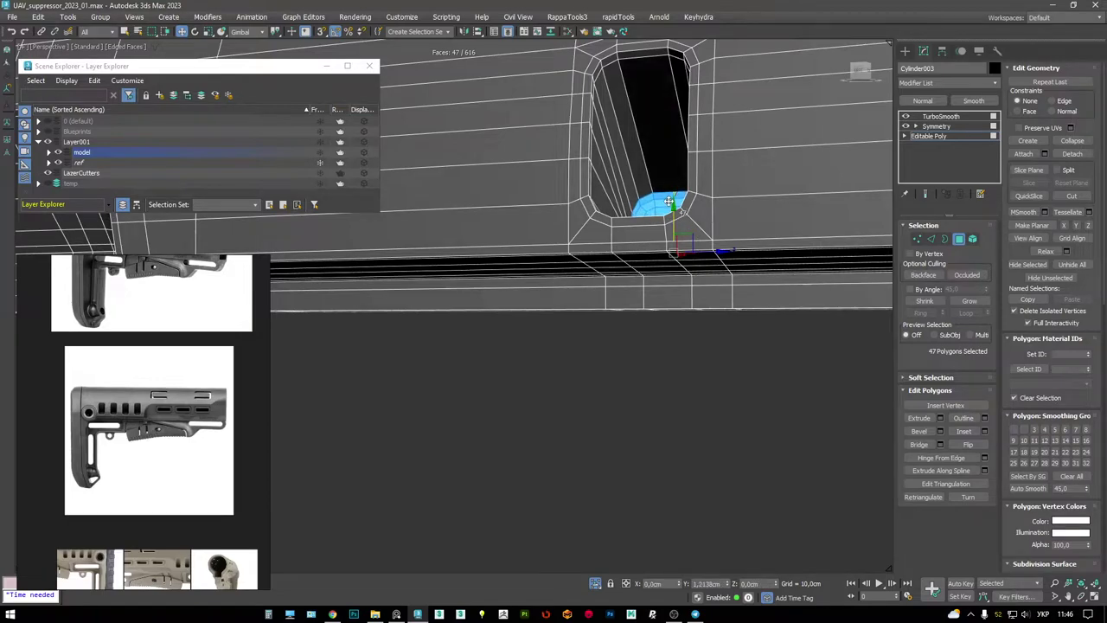
scroll(673, 205, "up", 3)
- Show the TurboSmooth result again and view the smoothed slot without edges
middle_click_drag(673, 208, 876, 171, "alt")
left_click(940, 116)
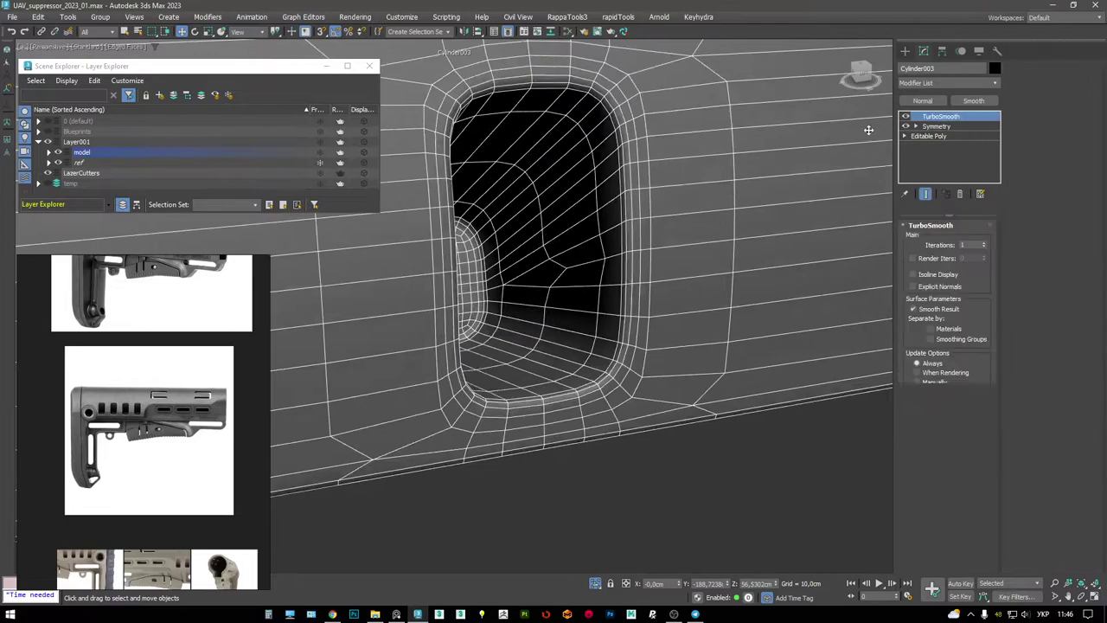
scroll(590, 196, "down", 8)
key("F4")
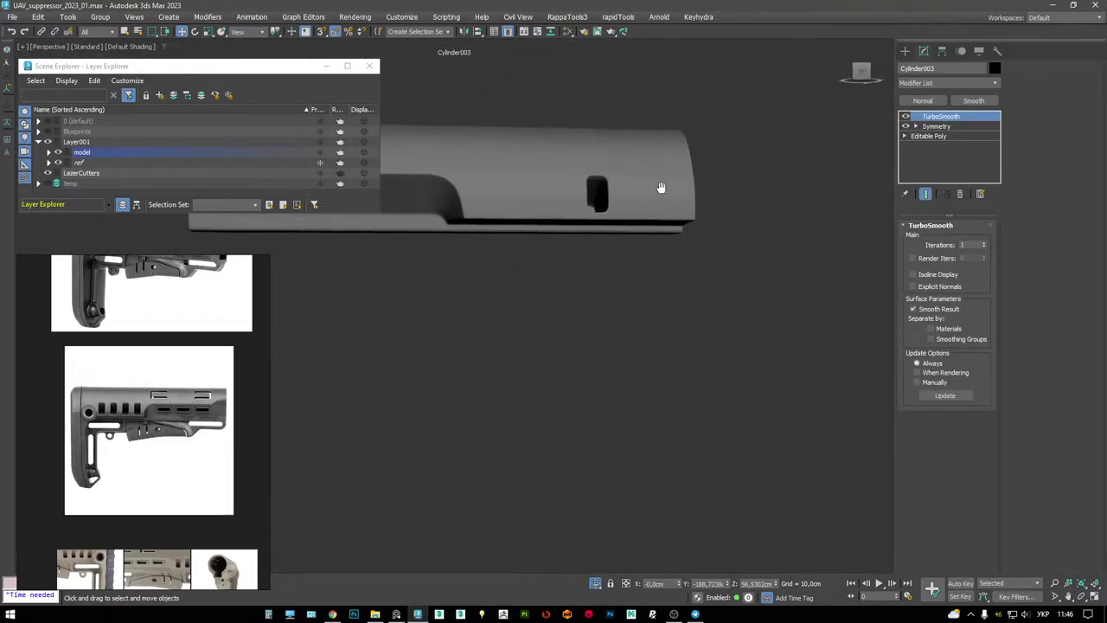
scroll(663, 183, "up", 4)
key("F3")
- On the base mesh, select the middle block of stock faces and delete it
left_click(928, 136)
middle_click_drag(667, 193, 594, 291, "alt")
key("4")
mouse_move(650, 447)
left_mouse_down()
mouse_move(496, 83)
mouse_move(610, 511)
mouse_move(640, 108)
left_mouse_up()
key("F3")
mouse_move(640, 108)
middle_mouse_down("alt")
mouse_move(709, 165)
mouse_move(758, 178)
middle_mouse_up("alt")
left_click_drag(599, 105, 595, 342)
key("Delete")
- Select only the vent band on the right mesh piece
key("F3")
left_click_drag(657, 173, 797, 435)
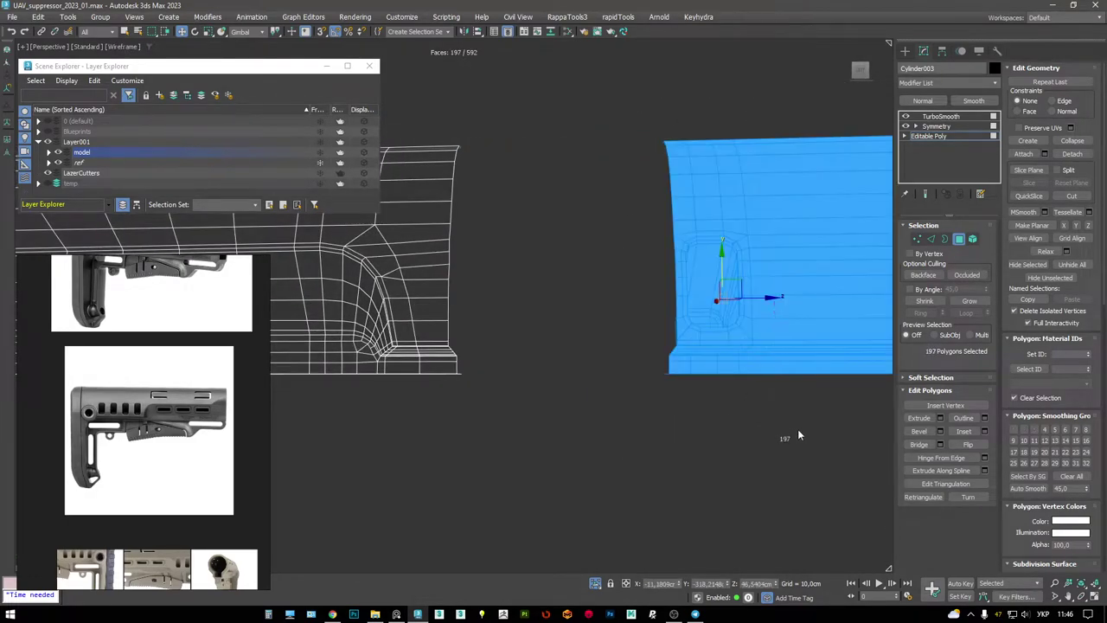
left_click_drag(766, 104, 767, 102, "alt")
key("F3")
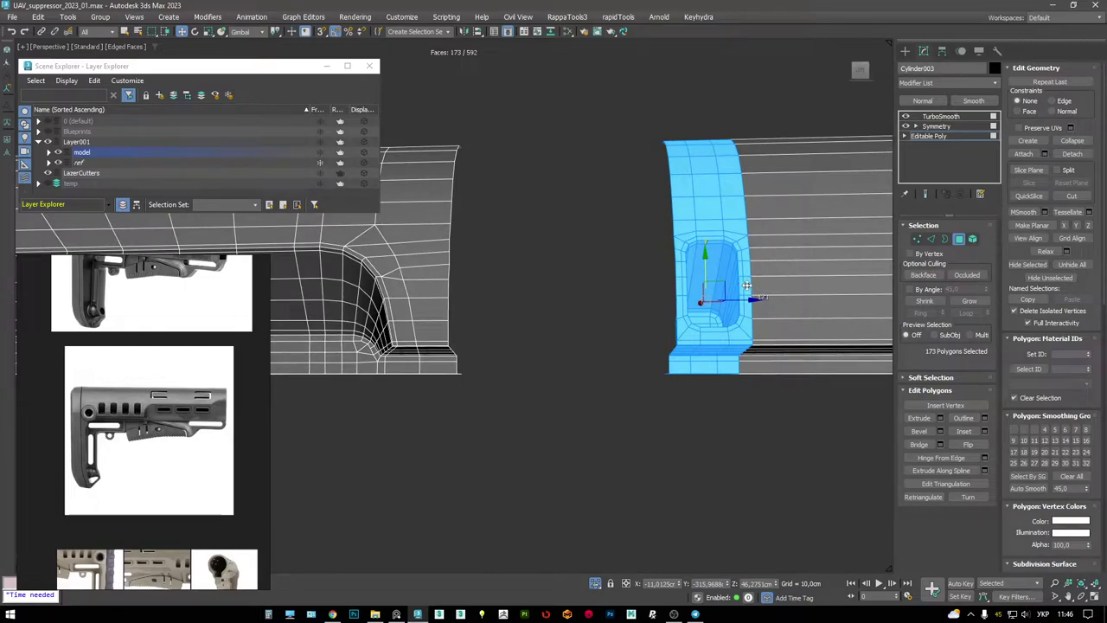
key("alt+q")
key("F3")
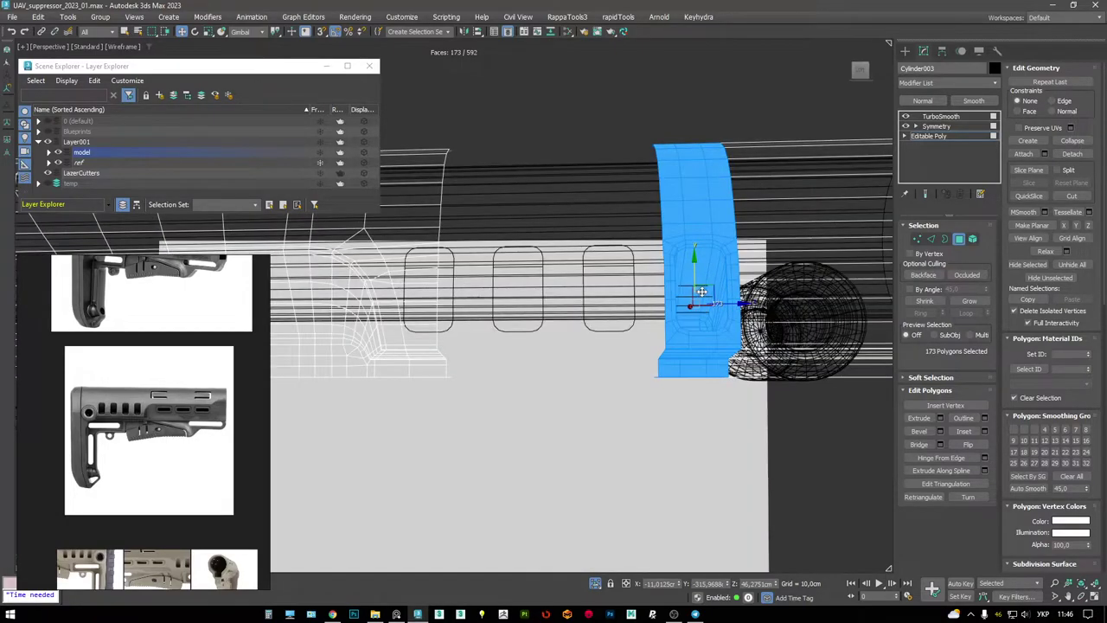
key("F3")
- Shift-drag clones of the vent band leftward along X using Clone Part of Mesh
mouse_move(734, 304)
left_mouse_down("shift")
mouse_move(641, 322)
mouse_move(615, 309)
left_mouse_up("shift")
left_click(610, 310)
key("z")
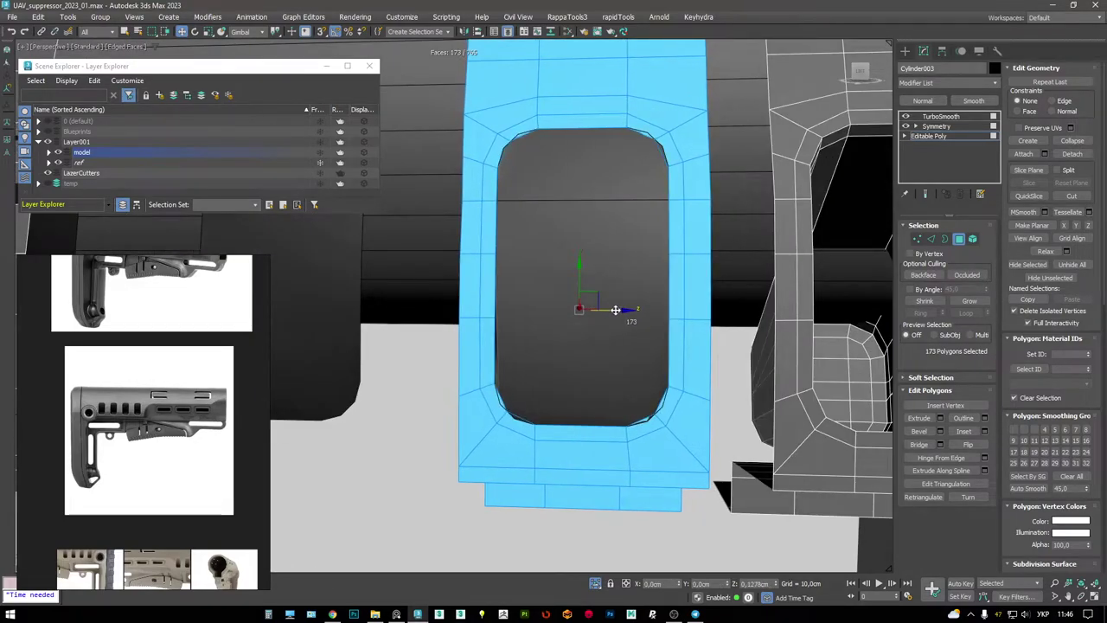
scroll(613, 310, "down", 3)
left_click_drag(748, 308, 608, 309)
left_click_drag(608, 308, 608, 309, "shift")
key("Return")
mouse_move(608, 309)
middle_mouse_down("alt")
mouse_move(597, 310)
mouse_move(619, 313)
mouse_move(711, 268)
middle_mouse_up("alt")
left_click_drag(714, 266, 588, 260, "shift")
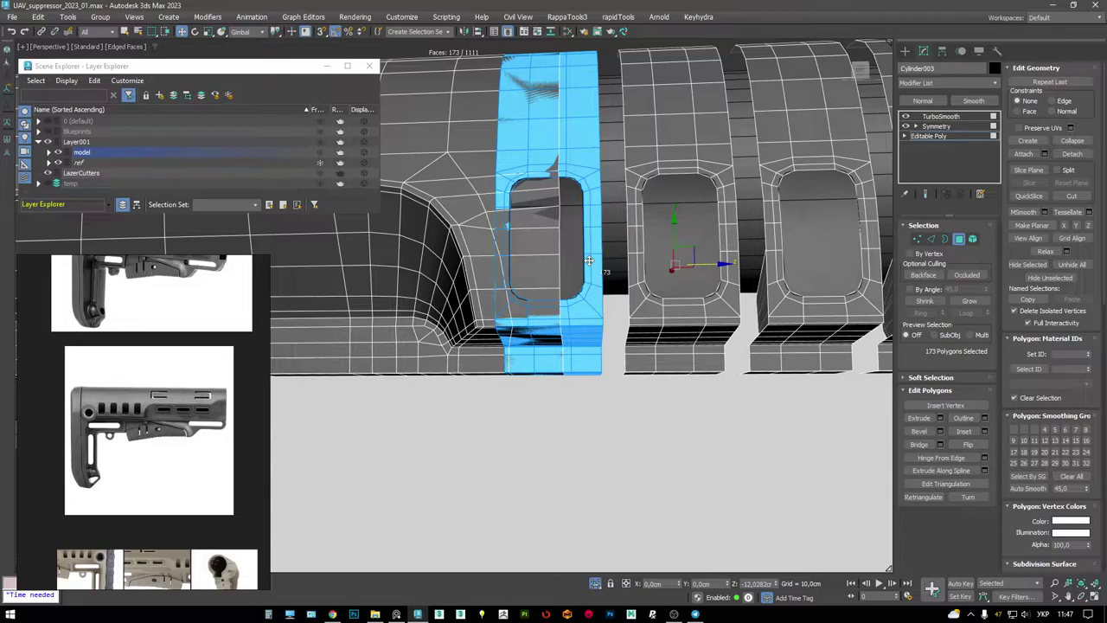
left_click(622, 309)
scroll(619, 291, "down", 3)
- Select the open border of a gap between vents, try capping it, then undo
middle_click_drag(623, 291, 630, 374, "alt")
scroll(631, 264, "up", 4)
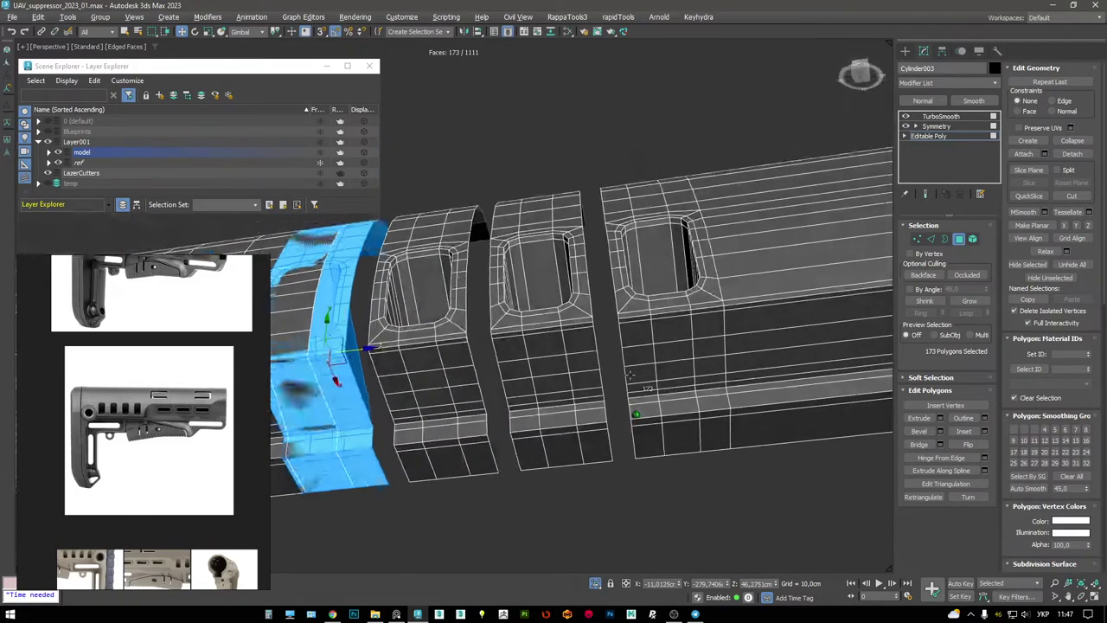
scroll(630, 374, "up", 5)
left_click(638, 450)
key("2")
left_click(597, 452)
scroll(636, 290, "down", 5)
middle_click_drag(636, 291, 601, 485, "alt")
key("3")
left_click(605, 183)
key("alt+p")
key("ctrl+z")
- Delete the gap-strip faces between the copied vent sections
key("2")
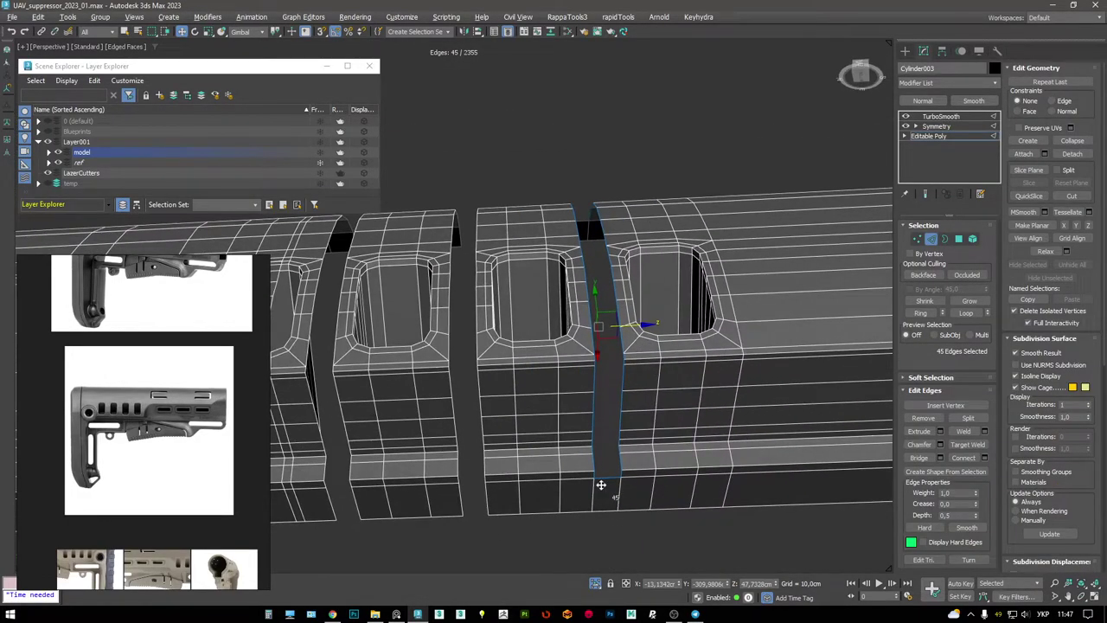
key("ctrl+z")
middle_click_drag(553, 414, 534, 472, "alt")
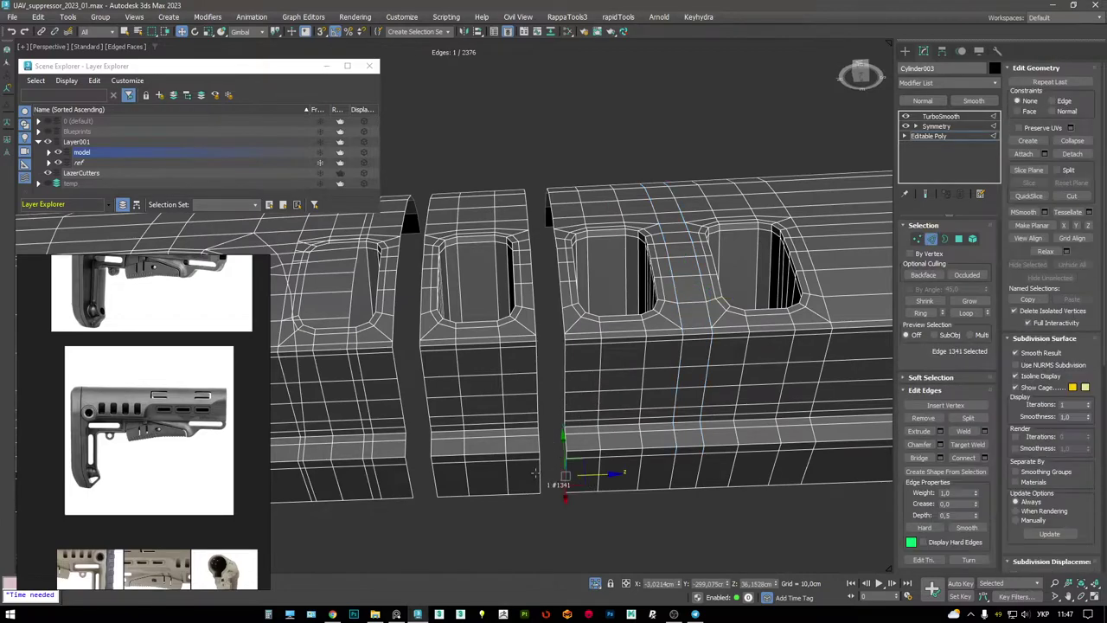
middle_click_drag(561, 211, 519, 246, "alt")
key("ctrl+shift+e")
double_click(532, 299)
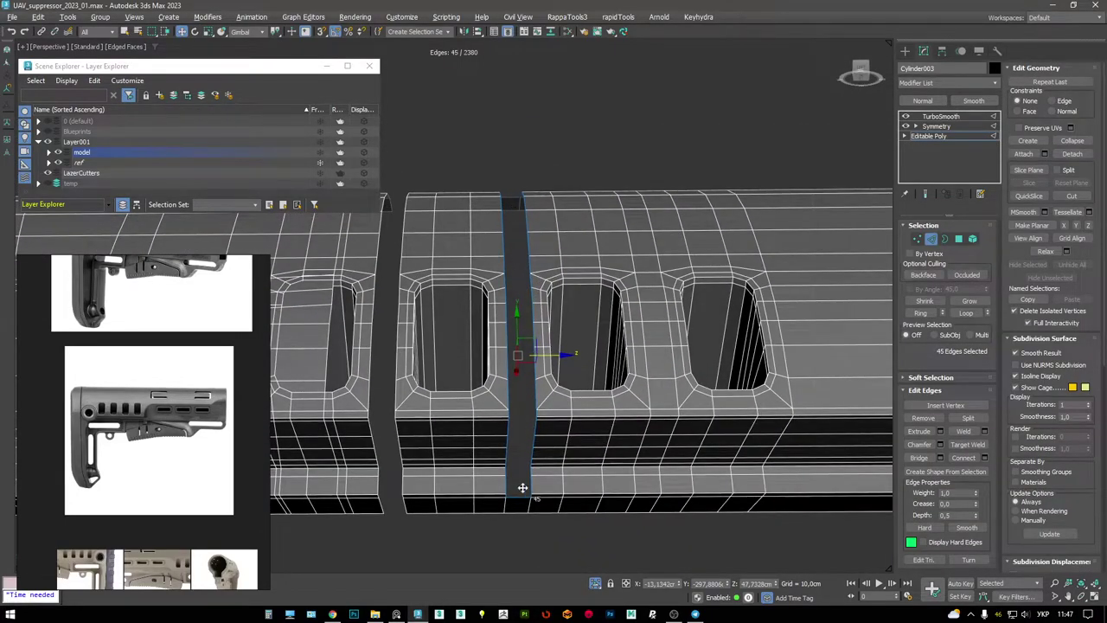
key("Delete")
middle_click_drag(522, 487, 601, 354, "alt")
- Bridge the upper and lower border edge loops across the gap to join the sections
key("3")
key("2")
left_click(512, 500)
middle_click_drag(534, 167, 519, 208, "alt")
left_click(506, 212)
double_click(514, 226)
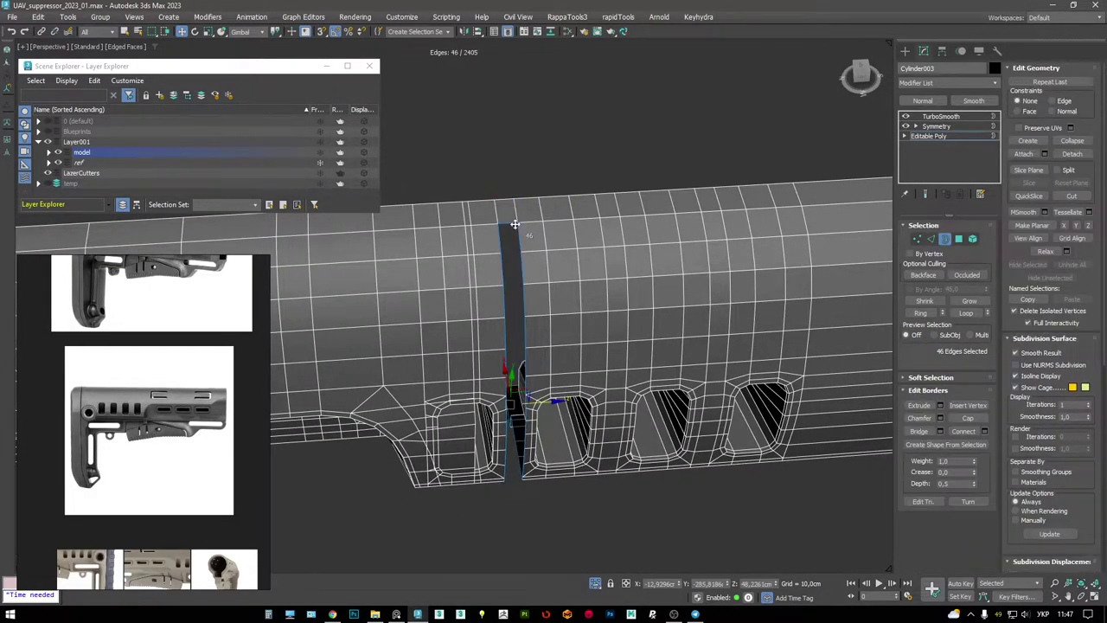
middle_click_drag(510, 393, 560, 264, "alt")
key("ctrl+b")
- Delete the extra vertical polygon loop on the right element
key("4")
key("5")
key("4")
left_click(536, 229)
left_click(545, 208, "ctrl")
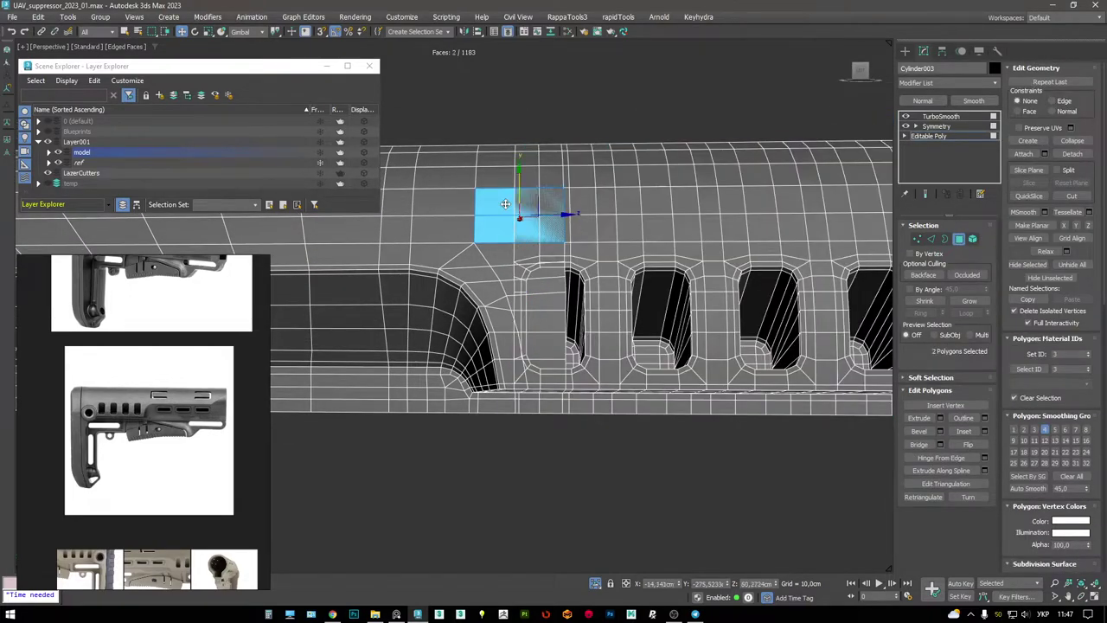
left_click(532, 260, "shift")
middle_click_drag(532, 309, 550, 294, "alt")
key("Delete")
scroll(557, 315, "up", 5)
- Target Weld the stray vertex on the top surface onto its neighbour
key("1")
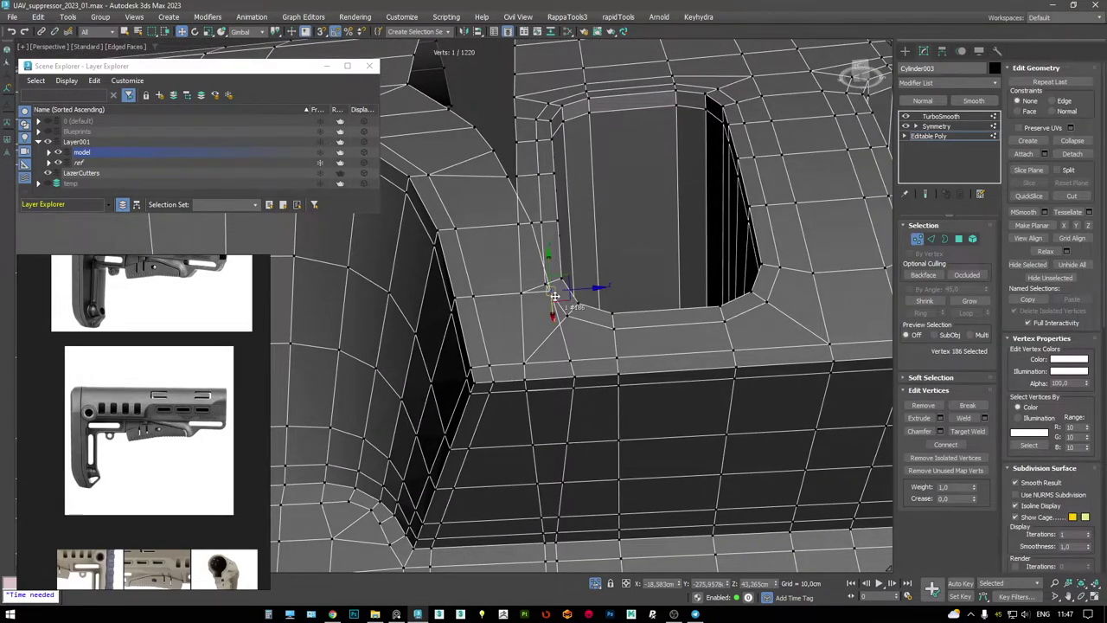
key("ctrl+alt+w")
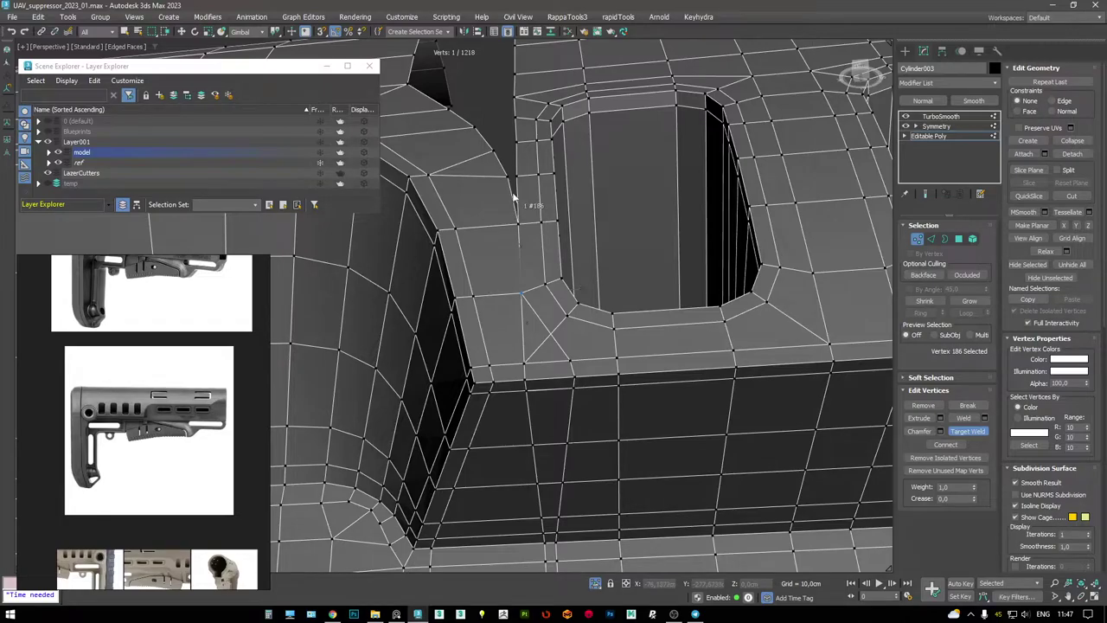
left_click(517, 183)
middle_click_drag(517, 183, 510, 312, "alt")
scroll(569, 260, "down", 3)
scroll(575, 259, "up", 3)
- Cap the small hole on the stock's top surface
key("2")
left_click(561, 163)
left_click(502, 163)
key("3")
key("alt+p")
middle_click_drag(564, 247, 539, 200, "alt")
- Weld two stray vertices onto the triangle's corner and cap the triangular hole
key("1")
left_click_drag(529, 198, 564, 160)
middle_click_drag(564, 160, 601, 250, "alt")
key("3")
left_click(547, 172)
key("alt+p")
- Remove the extra vertical edge loop and preview the TurboSmooth result
key("1")
key("ctrl+shift+w")
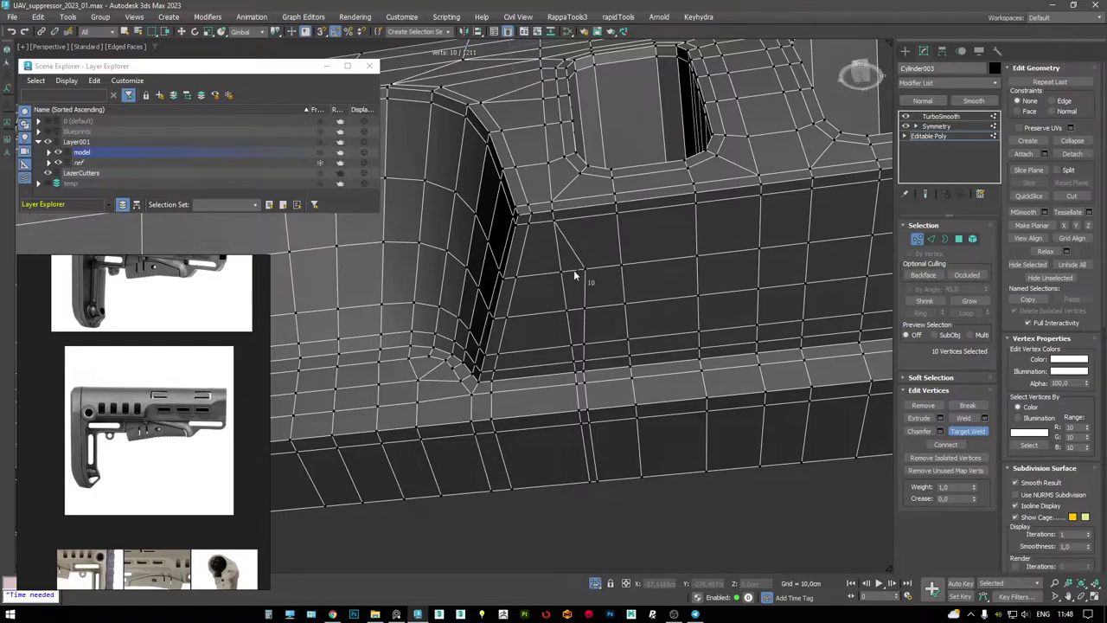
middle_click_drag(571, 348, 591, 293, "alt")
key("2")
double_click(591, 293)
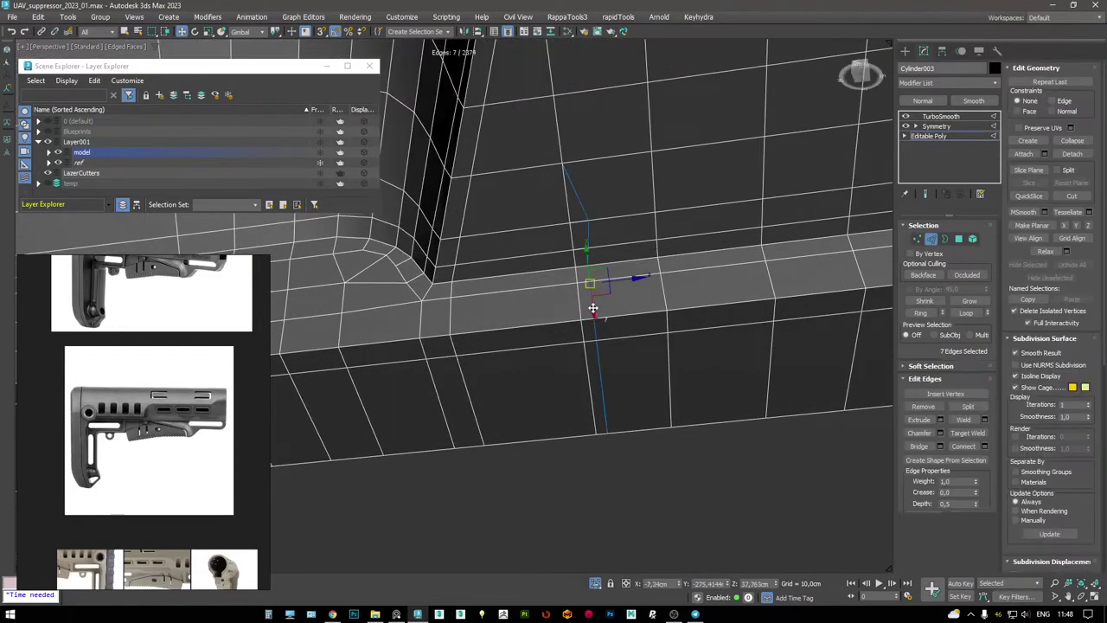
key("F3")
key("F3")
key("ctrl+BackSpace")
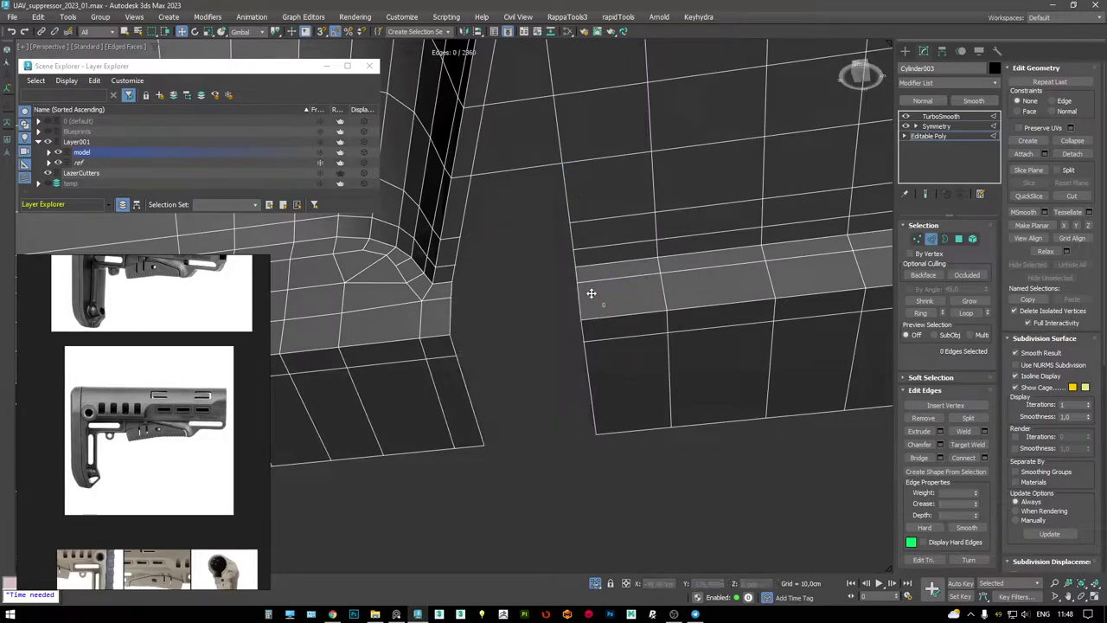
key("Page_Up")
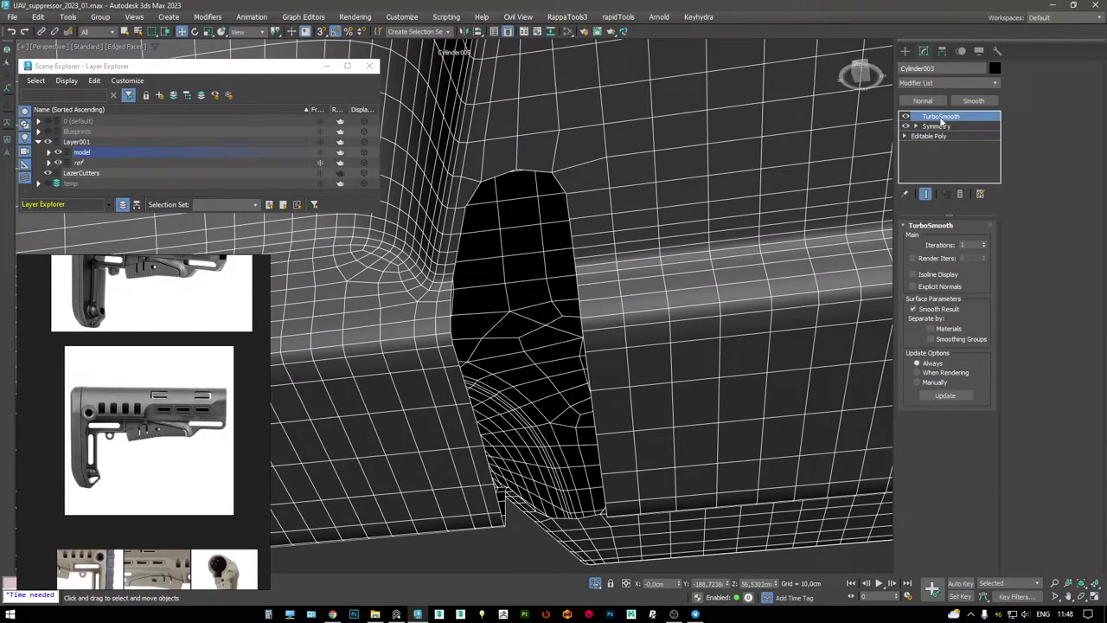
- On the base mesh, Cut rerouted edges near the first vent
key("Page_Down")
key("3")
left_click(581, 306)
key("2")
middle_click_drag(518, 161, 622, 257, "alt")
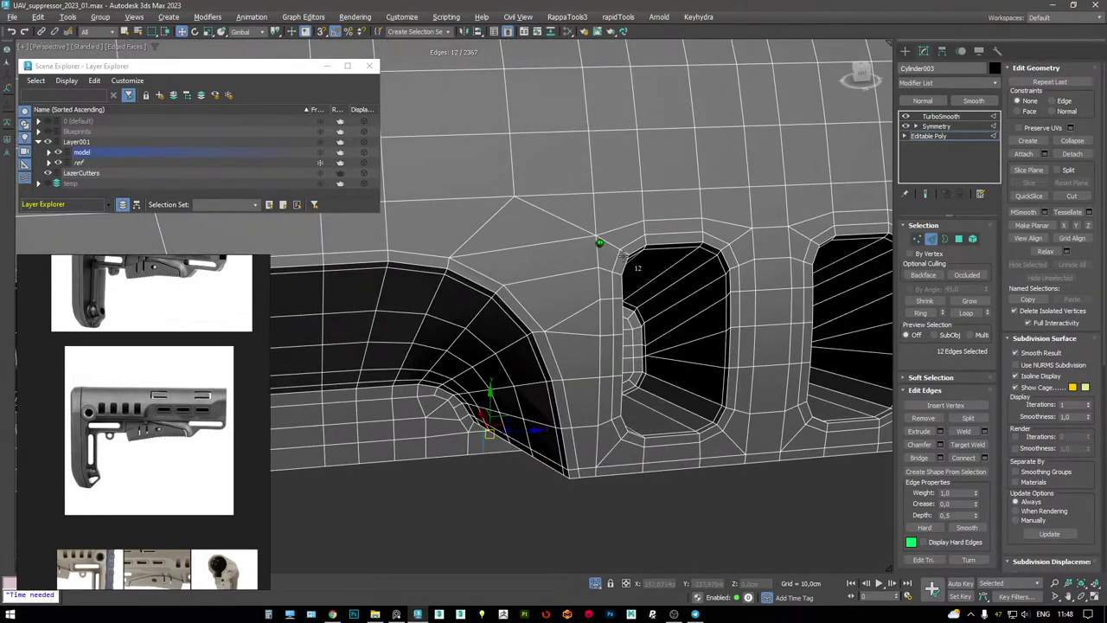
middle_click_drag(585, 317, 607, 324, "alt")
scroll(585, 282, "up", 2)
key("1")
scroll(606, 301, "up", 2)
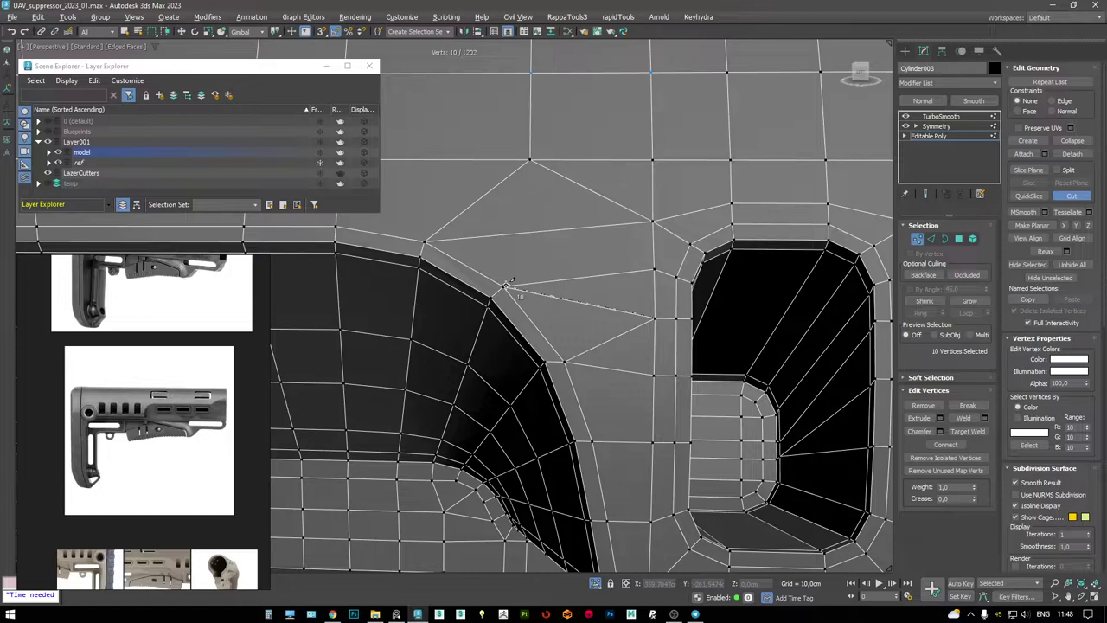
middle_click_drag(521, 275, 560, 306)
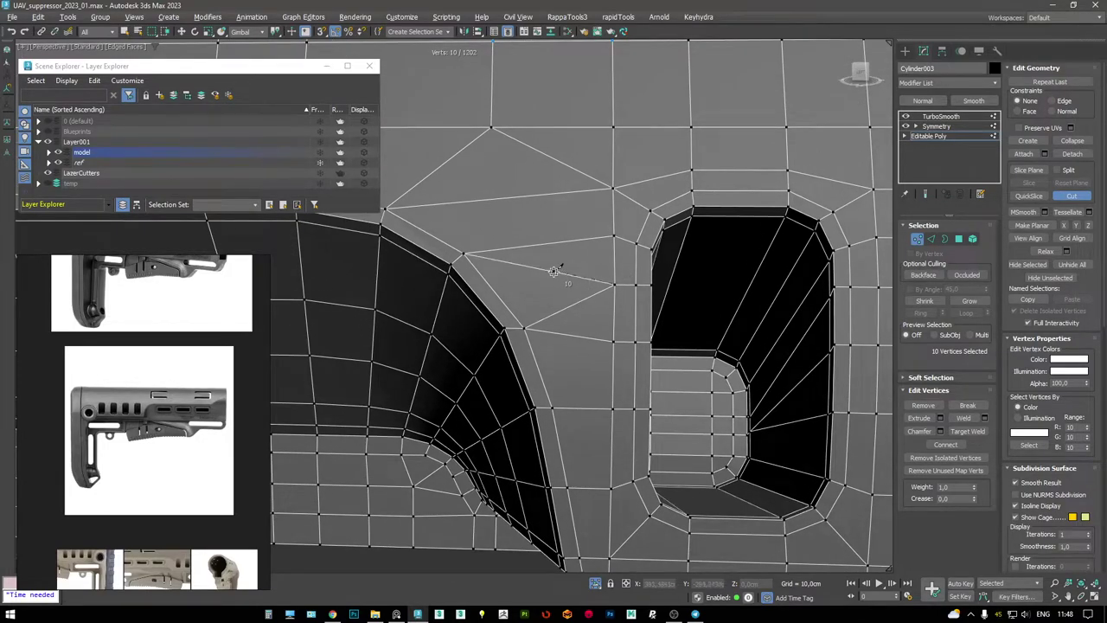
key("ctrl+z")
- Remove the leftover vertices above the long recess
key("w")
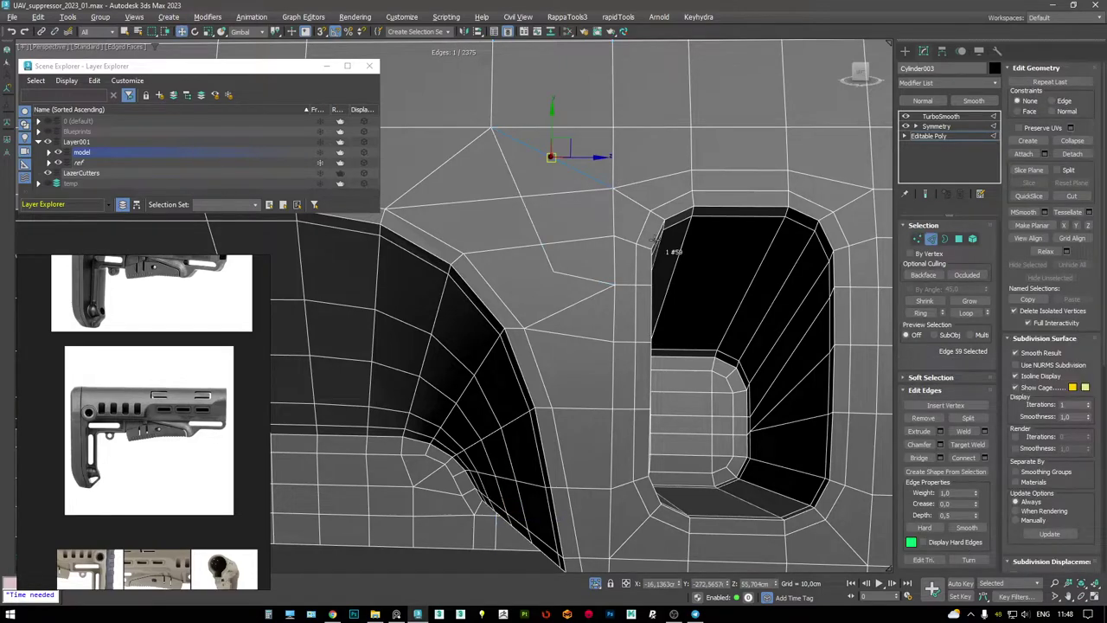
left_click(550, 272)
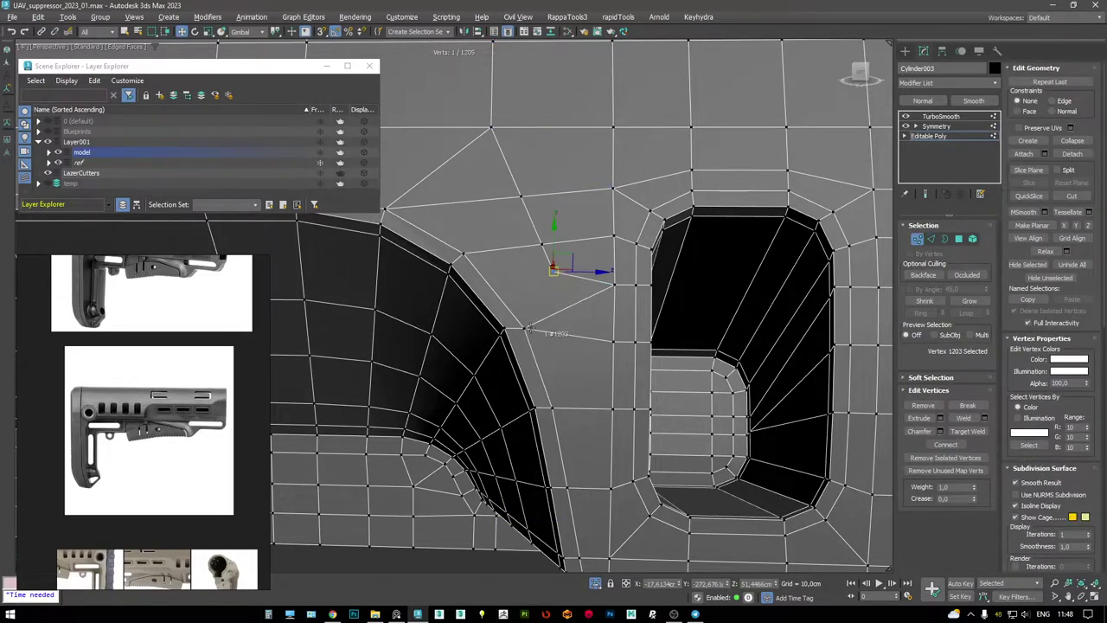
key("2")
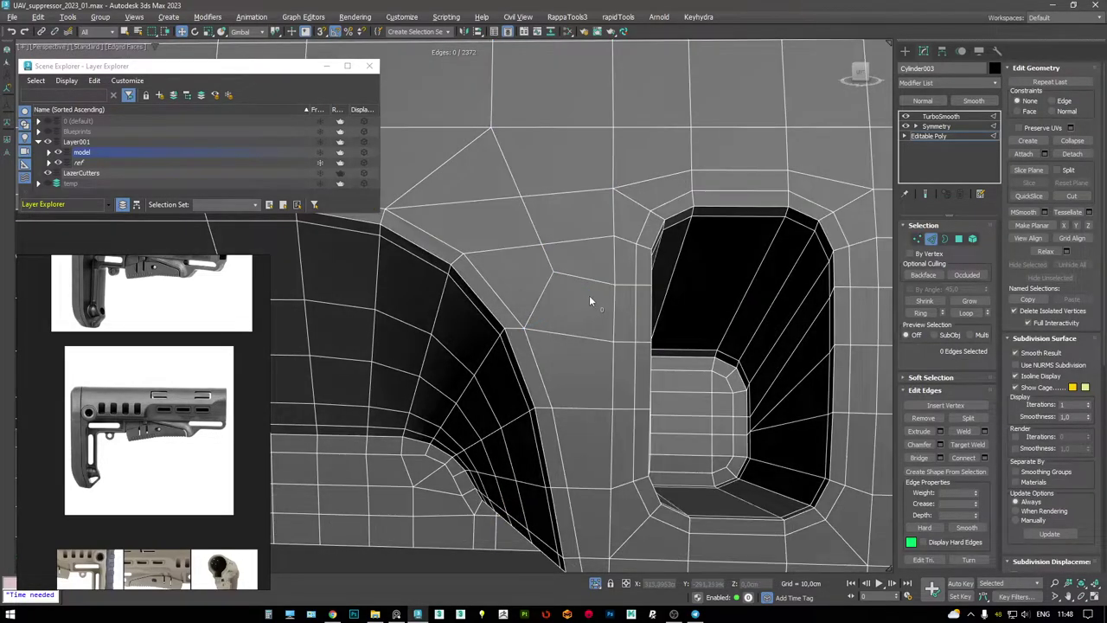
key("1")
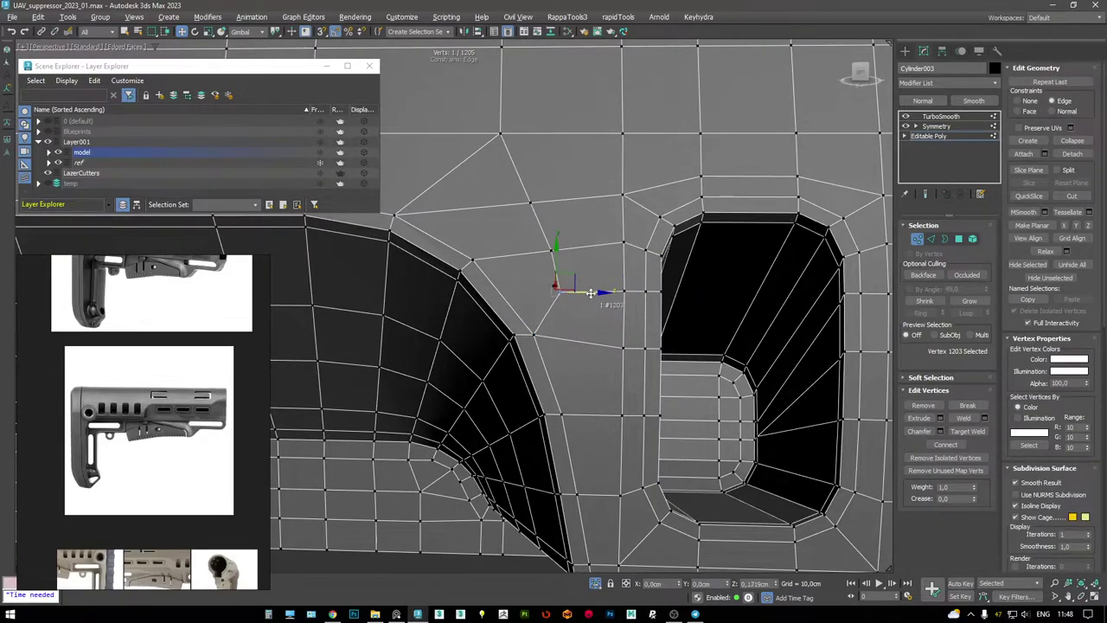
middle_click_drag(611, 249, 577, 264)
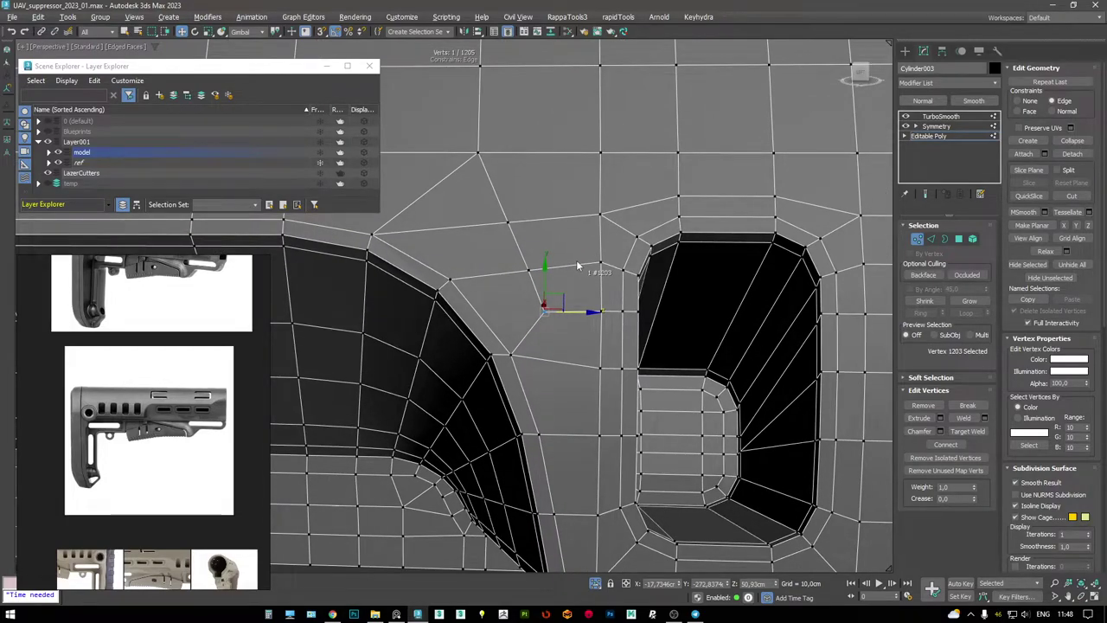
scroll(578, 265, "down", 8)
middle_click_drag(600, 238, 524, 248)
key("F4")
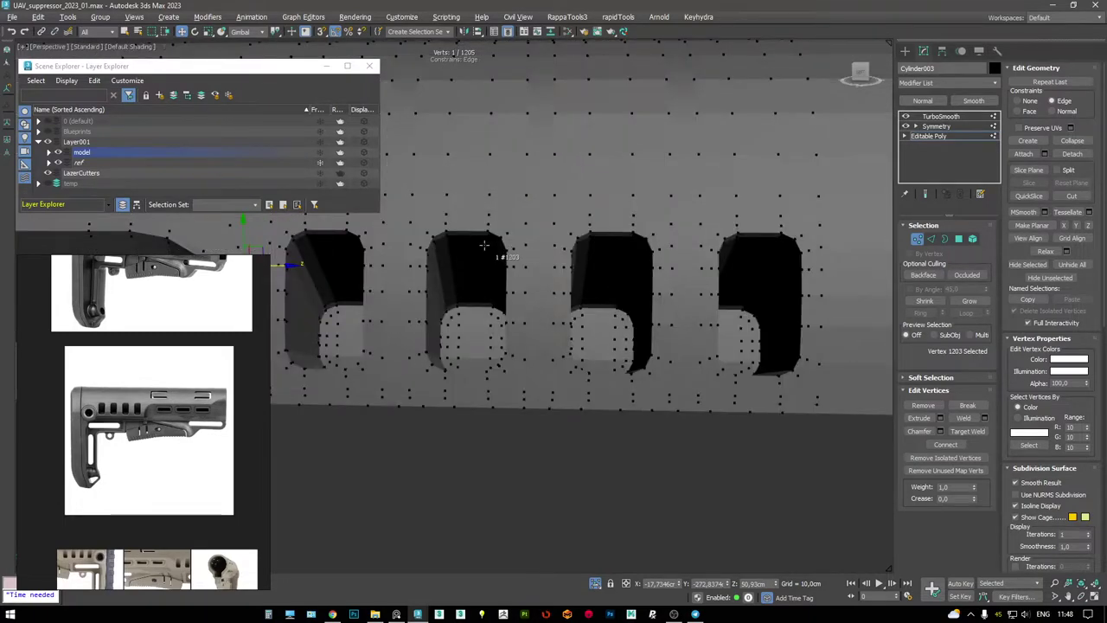
scroll(485, 246, "up", 10)
key("F4")
- Check the smoothed vents under TurboSmooth, then go back to the base poly
left_click(937, 126)
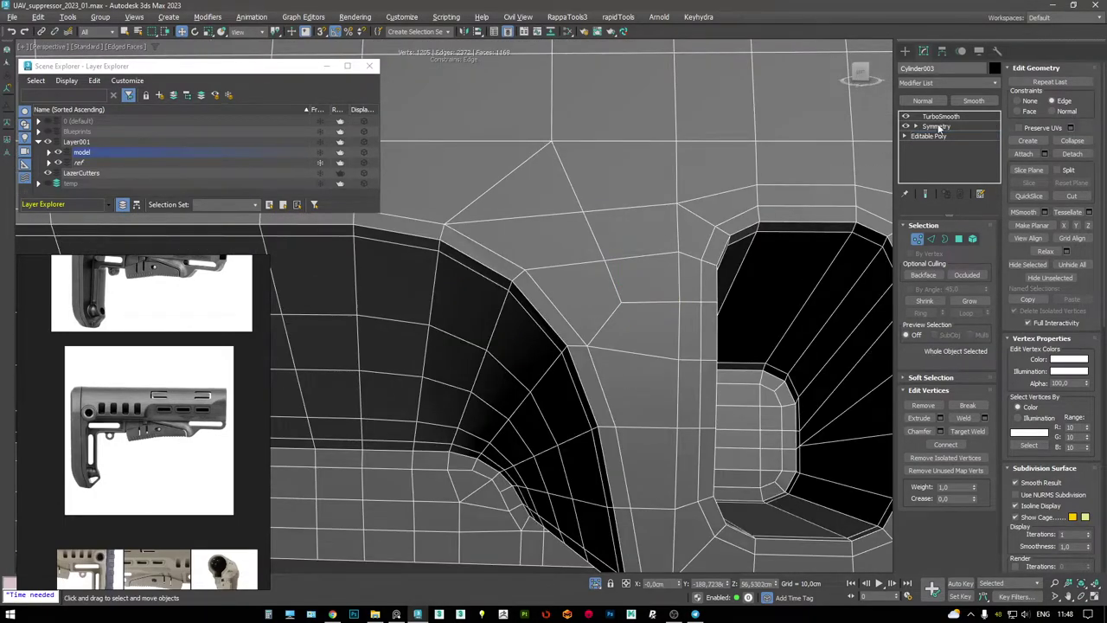
left_click(940, 116)
scroll(704, 185, "down", 5)
middle_click_drag(704, 185, 773, 191, "alt")
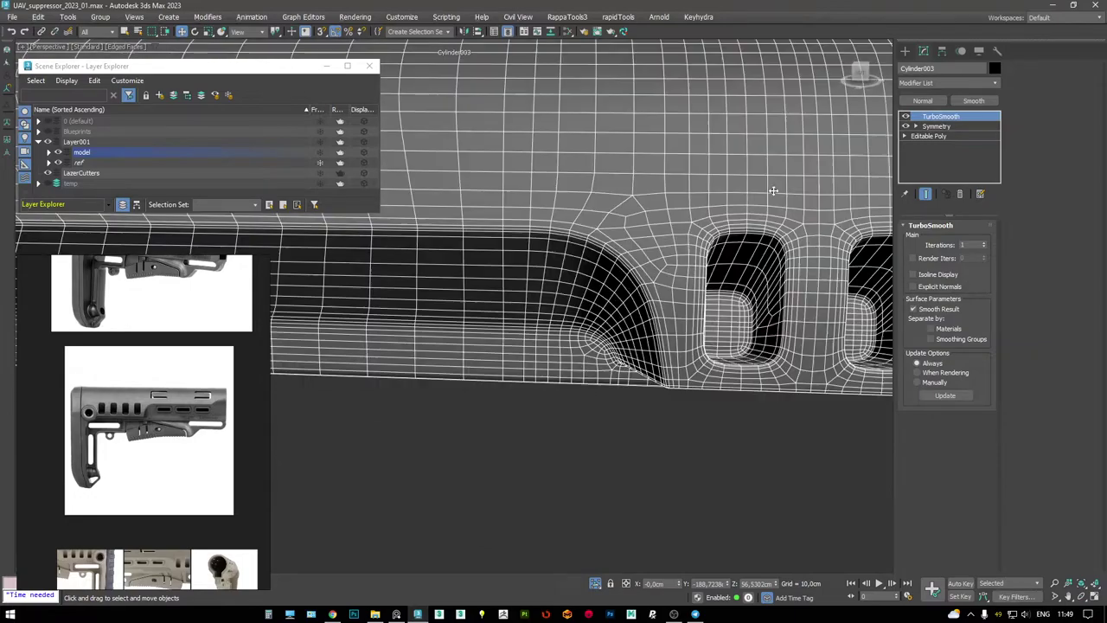
left_click(928, 135)
middle_click_drag(667, 180, 563, 250, "alt")
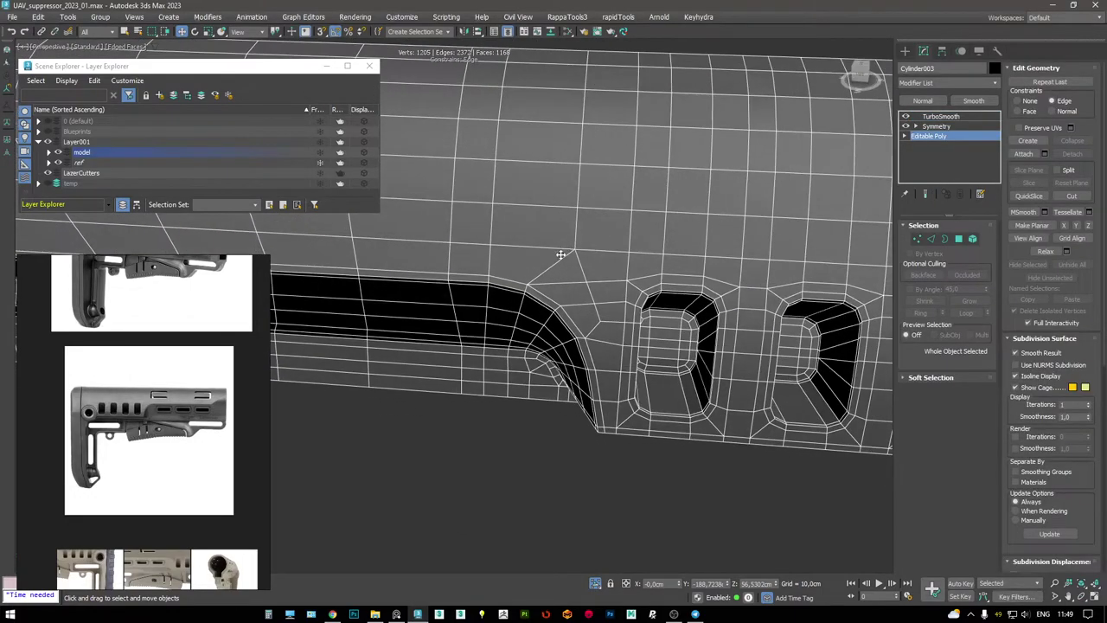
- Move vertices 1203 and 1212 above the recess corner to even out the quads
left_click(558, 260)
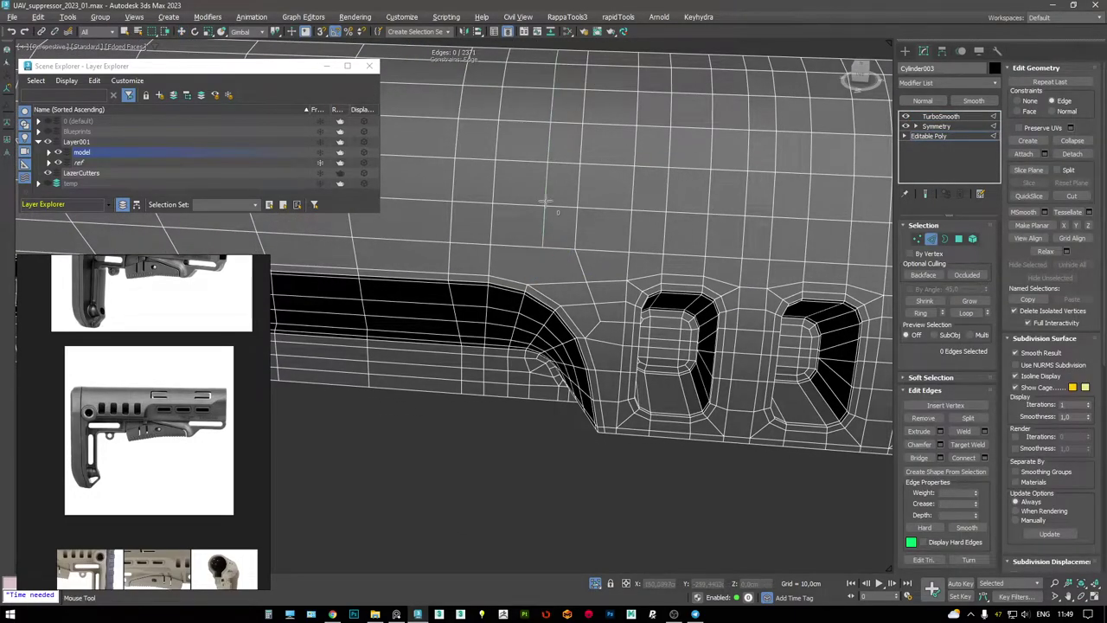
key("w")
key("1")
left_click(530, 251)
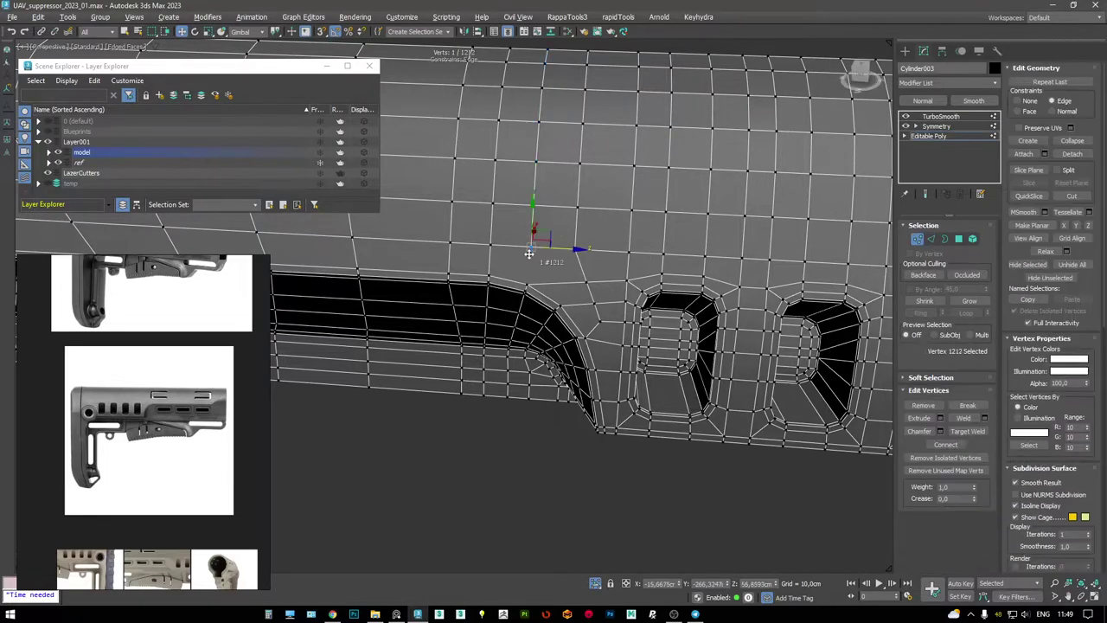
scroll(538, 281, "up", 4)
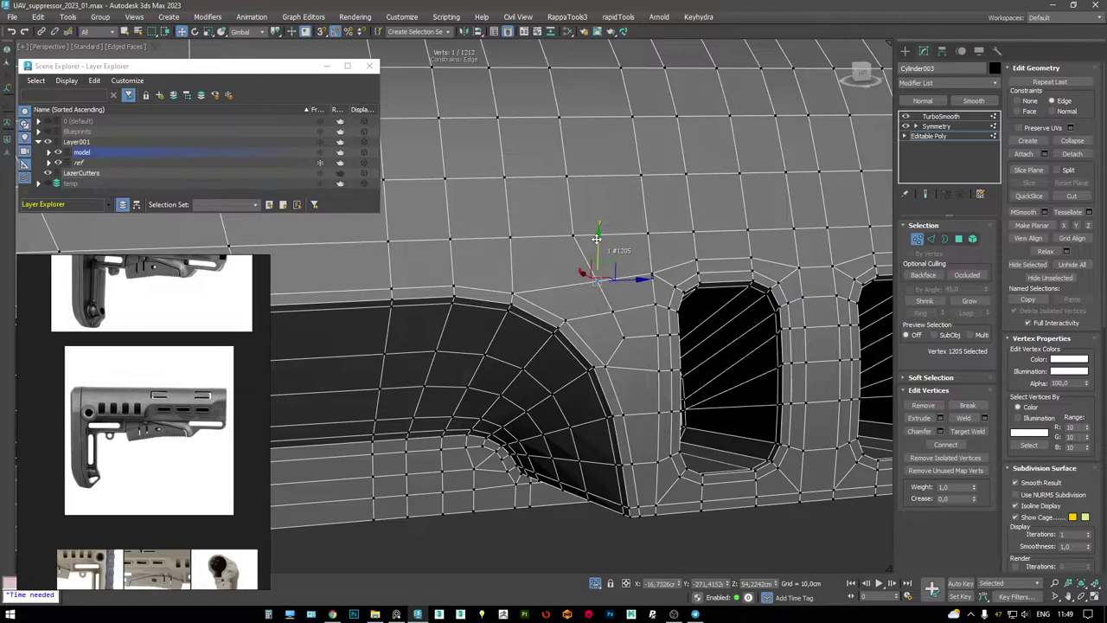
scroll(617, 255, "down", 2)
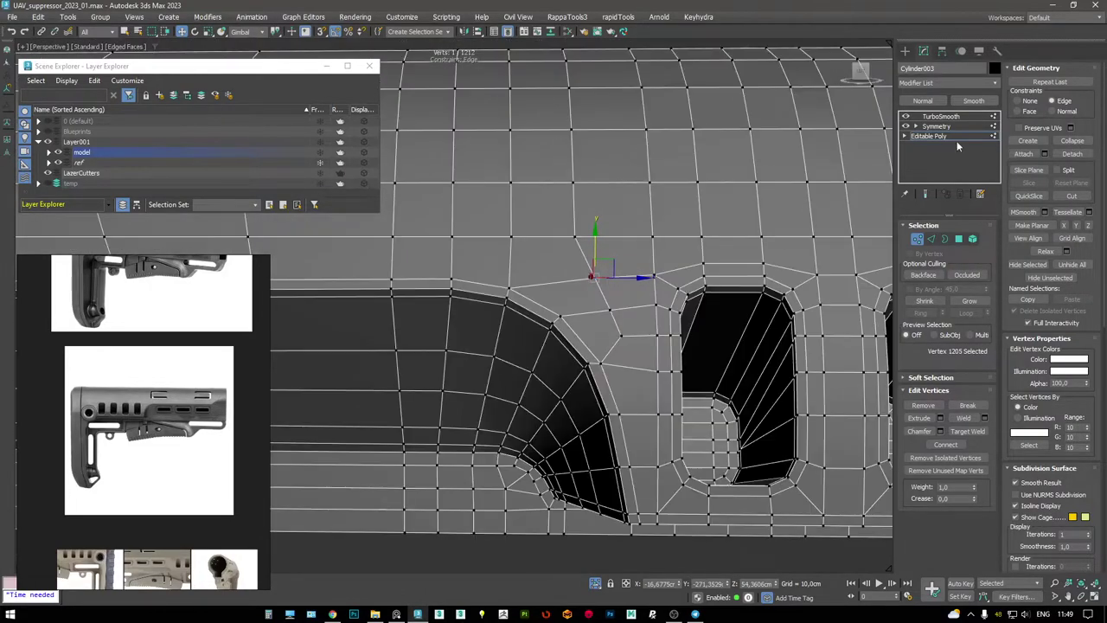
- Inspect the four-vent row under TurboSmooth before returning to the base mesh
left_click(947, 116)
key("F4")
scroll(654, 170, "down", 3)
middle_click_drag(653, 171, 563, 306, "alt")
key("F4")
key("F4")
key("F4")
key("F4")
key("F4")
scroll(597, 276, "up", 5)
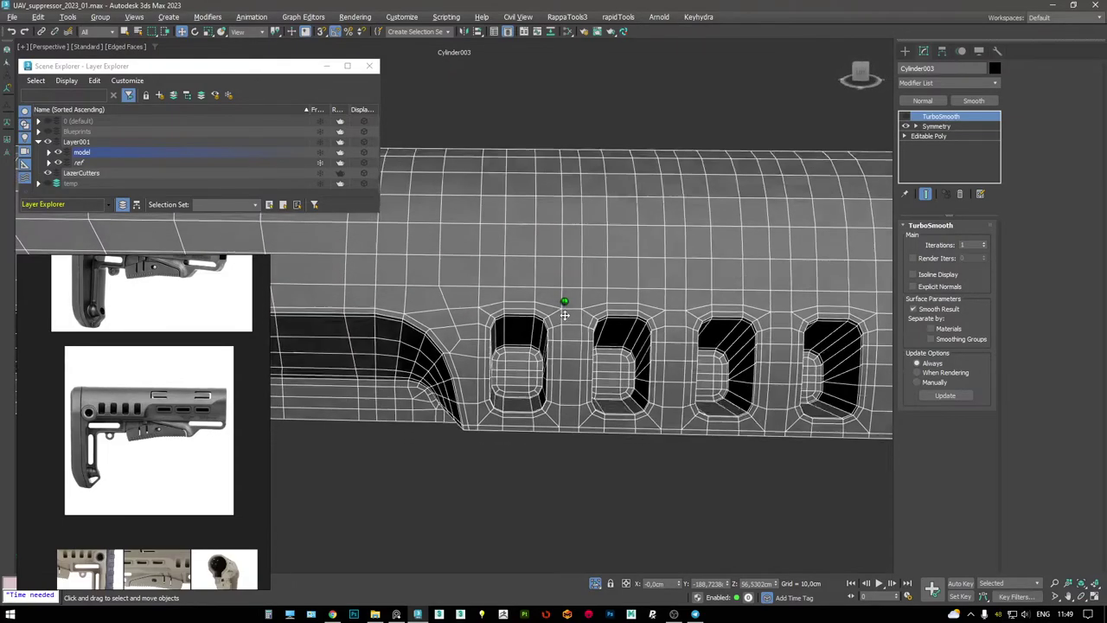
scroll(563, 306, "up", 3)
left_click(931, 137)
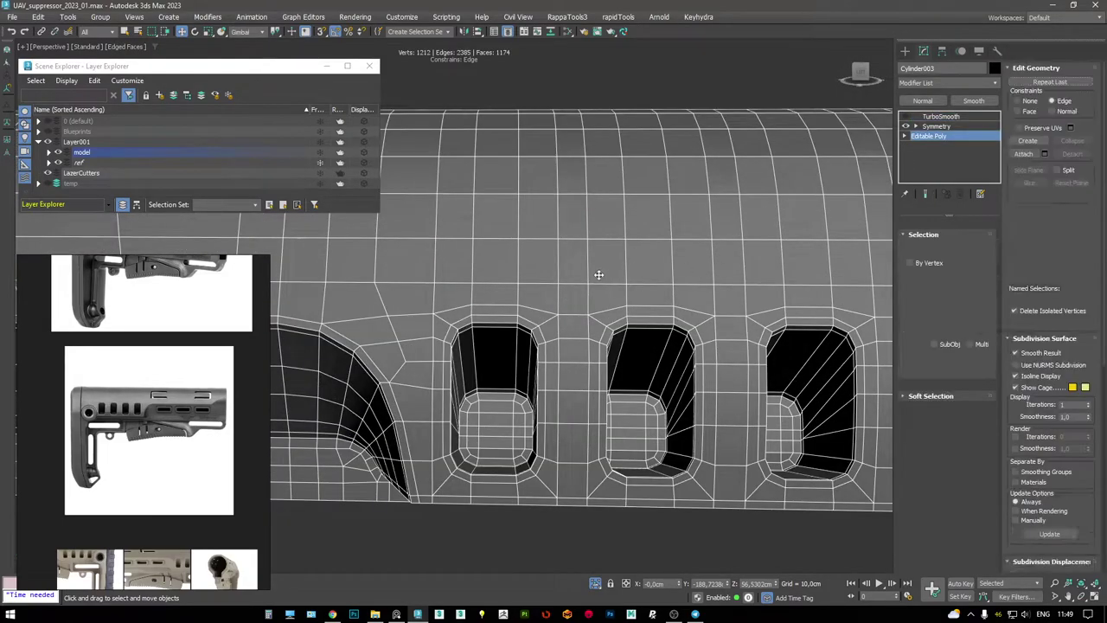
- Select the two vertical edge loops between the vents and remove them
key("2")
left_click(574, 285)
middle_click_drag(591, 286, 581, 276)
middle_click_drag(685, 275, 679, 250)
scroll(677, 253, "down", 4)
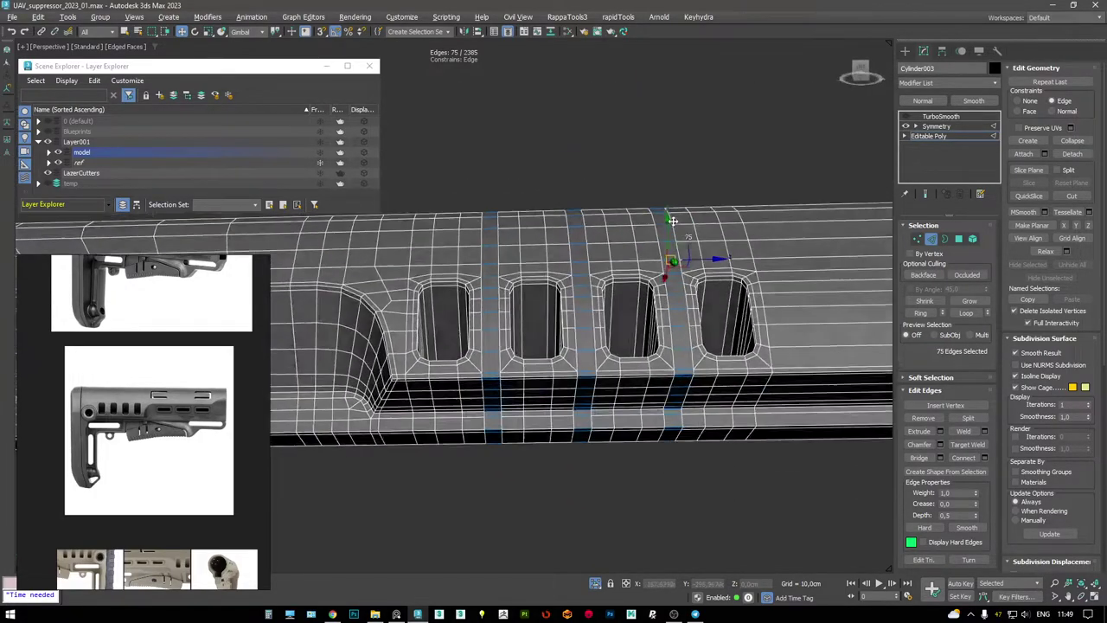
key("ctrl+BackSpace")
- Inspect the TurboSmoothed stock from several angles with wireframe edges toggled
key("F4")
left_click(941, 116)
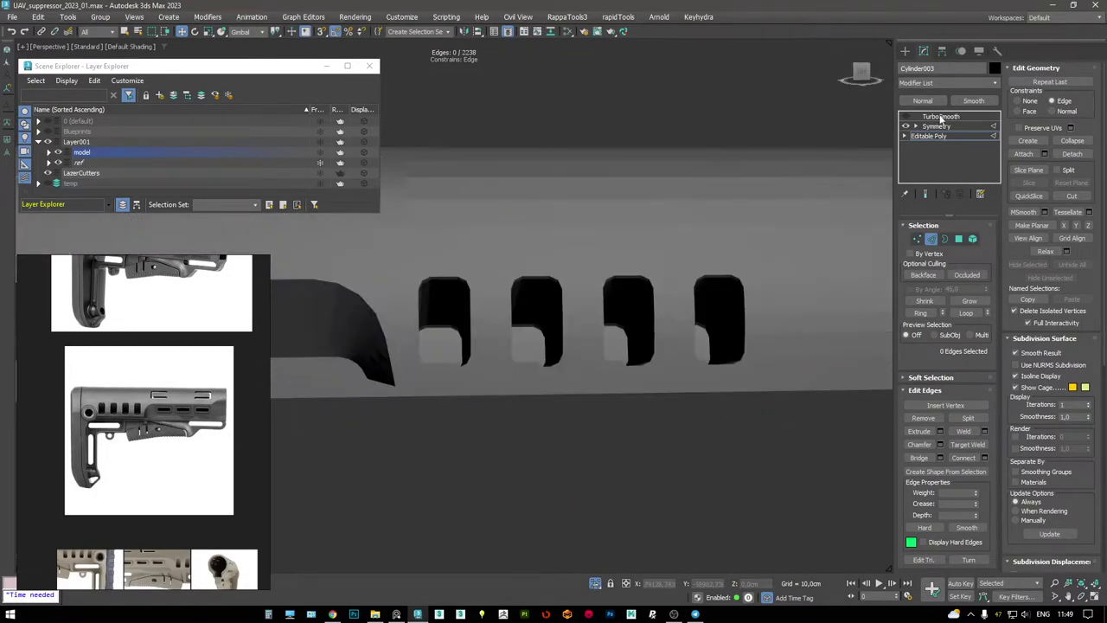
middle_click_drag(667, 205, 700, 226, "alt")
key("F4")
key("F4")
key("F4")
mouse_move(618, 267)
middle_mouse_down("alt")
mouse_move(597, 264)
mouse_move(588, 279)
mouse_move(568, 254)
mouse_move(590, 310)
mouse_move(593, 279)
mouse_move(629, 314)
middle_mouse_up("alt")
key("F4")
key("F4")
key("F4")
key("F4")
key("F4")
scroll(696, 275, "down", 5)
middle_click_drag(692, 277, 673, 242, "alt")
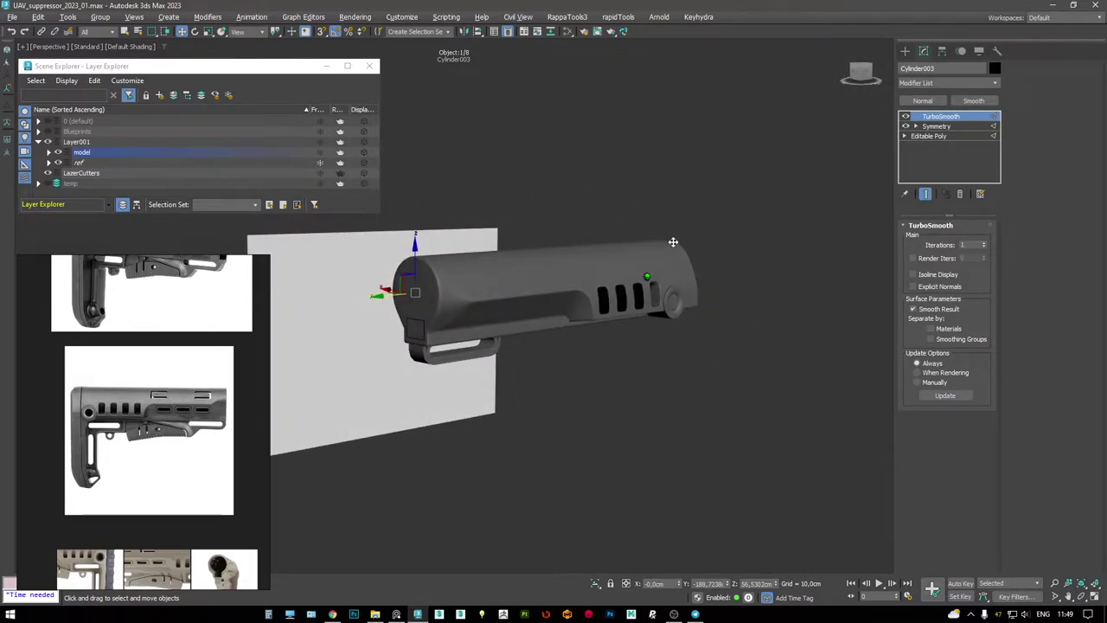
scroll(673, 242, "up", 4)
key("F4")
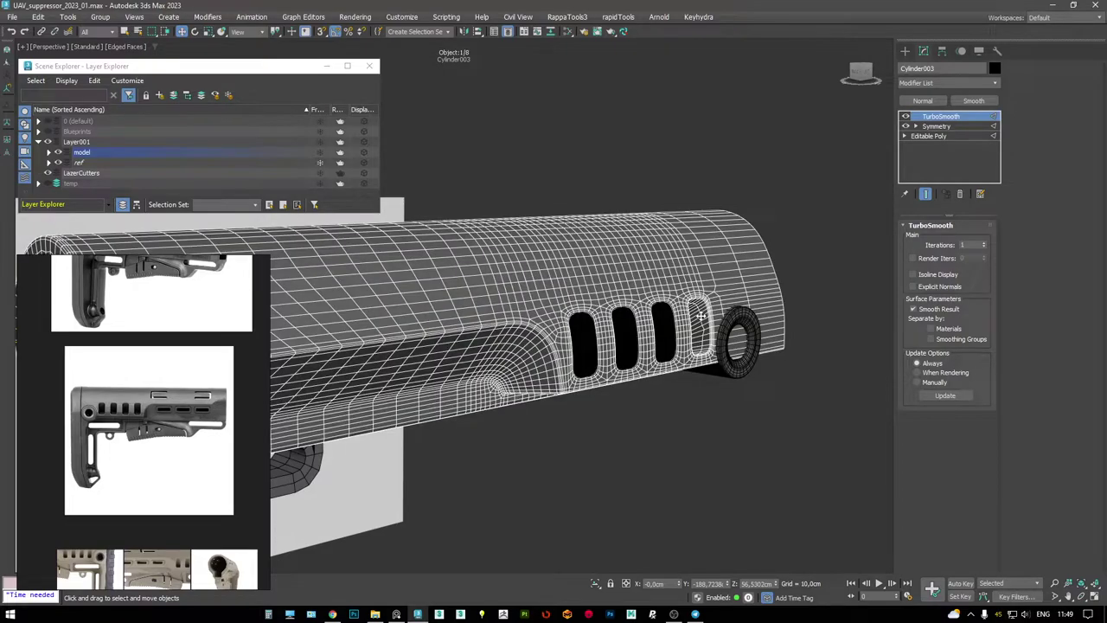
middle_click_drag(701, 317, 661, 326, "alt")
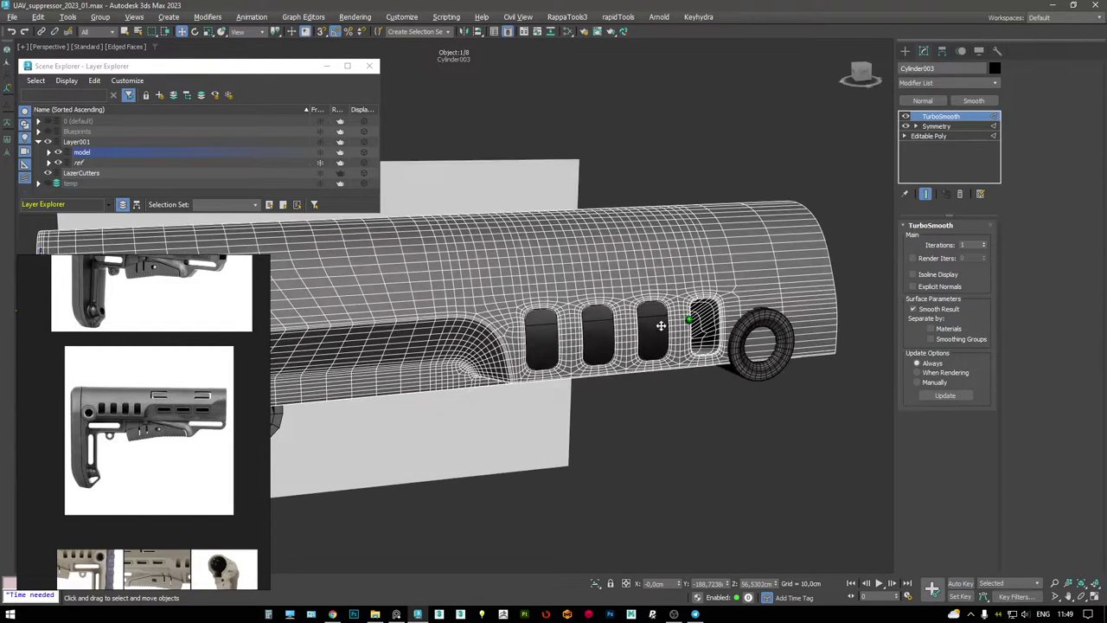
- Select two vent slot faces and Cylinder002, then view the stock in wireframe from the front
key("4")
left_click(597, 329)
left_click(543, 329, "ctrl")
key("F3")
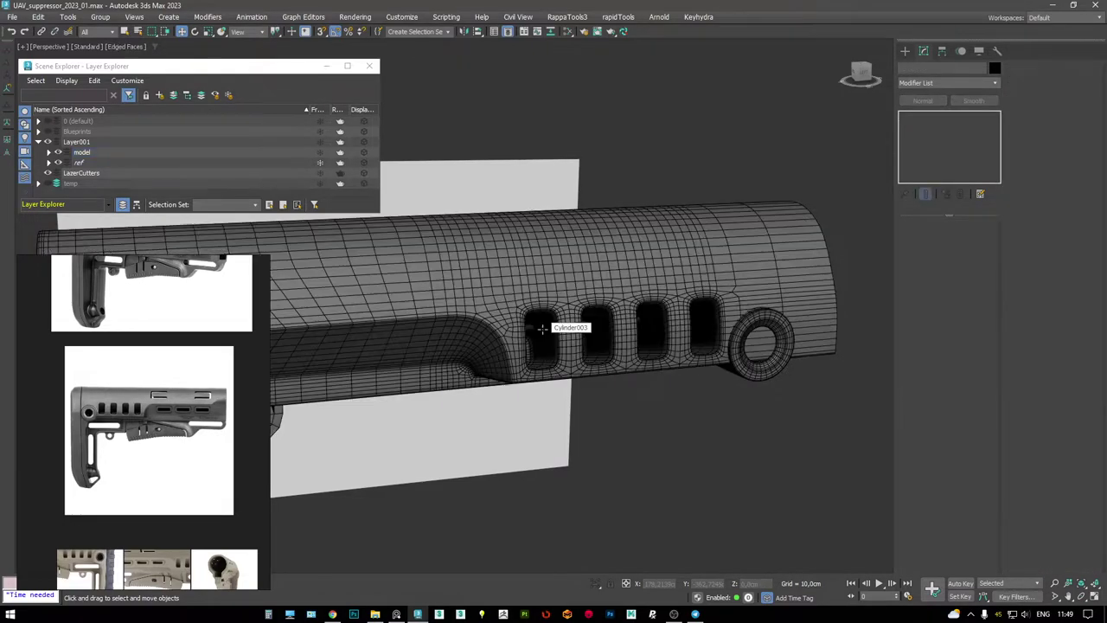
key("F4")
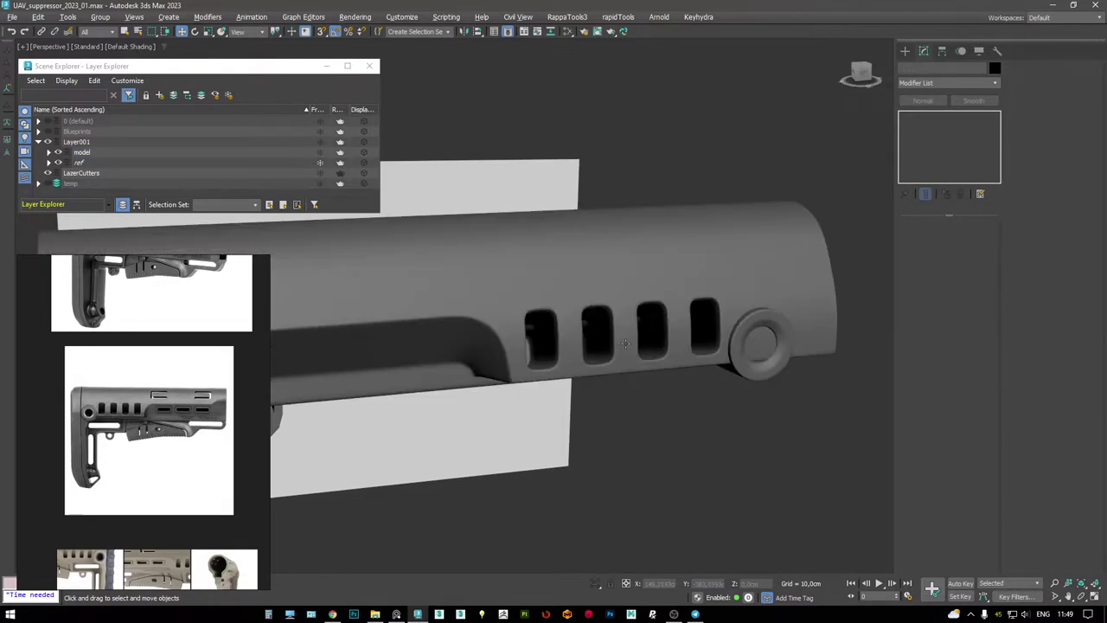
key("F4")
left_click(587, 302)
scroll(587, 308, "down", 5)
middle_click_drag(588, 307, 520, 311, "alt")
key("F3")
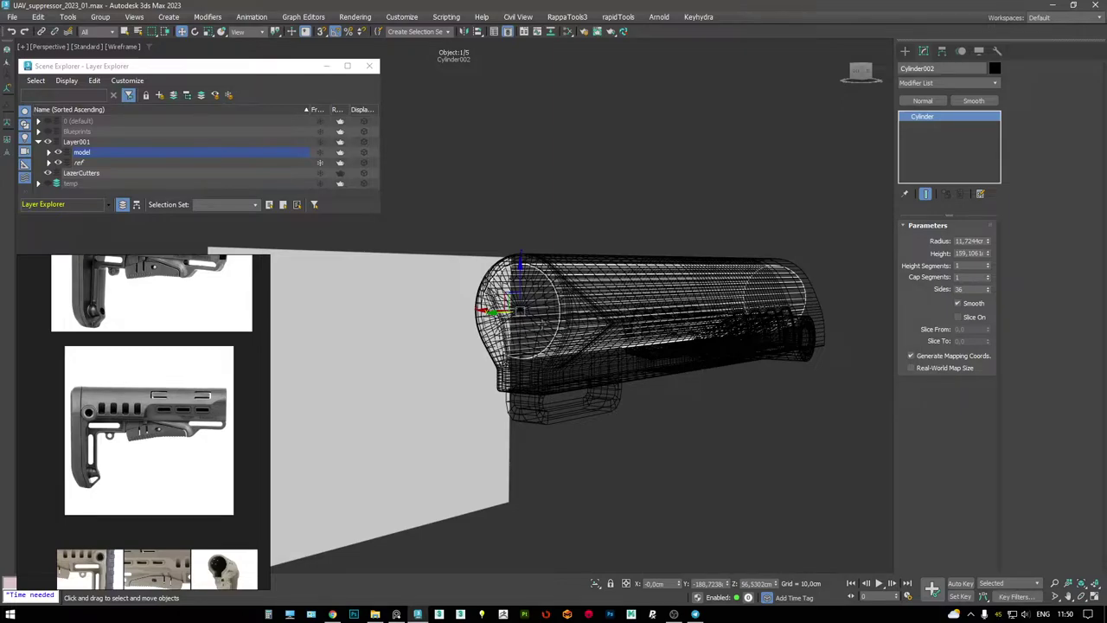
- Shorten the rear tube cylinder's height to about 23.87 cm
key("F3")
mouse_move(519, 310)
middle_mouse_down("alt")
mouse_move(514, 270)
mouse_move(475, 287)
middle_mouse_up("alt")
scroll(514, 270, "up", 4)
key("F3")
left_click_drag(987, 254, 991, 307)
key("F3")
key("F3")
key("F3")
key("F3")
key("F3")
scroll(692, 277, "up", 3)
mouse_move(692, 277)
middle_mouse_down()
mouse_move(615, 273)
mouse_move(663, 248)
mouse_move(542, 274)
mouse_move(562, 260)
middle_mouse_up()
scroll(557, 259, "up", 2)
scroll(144, 428, "up", 5)
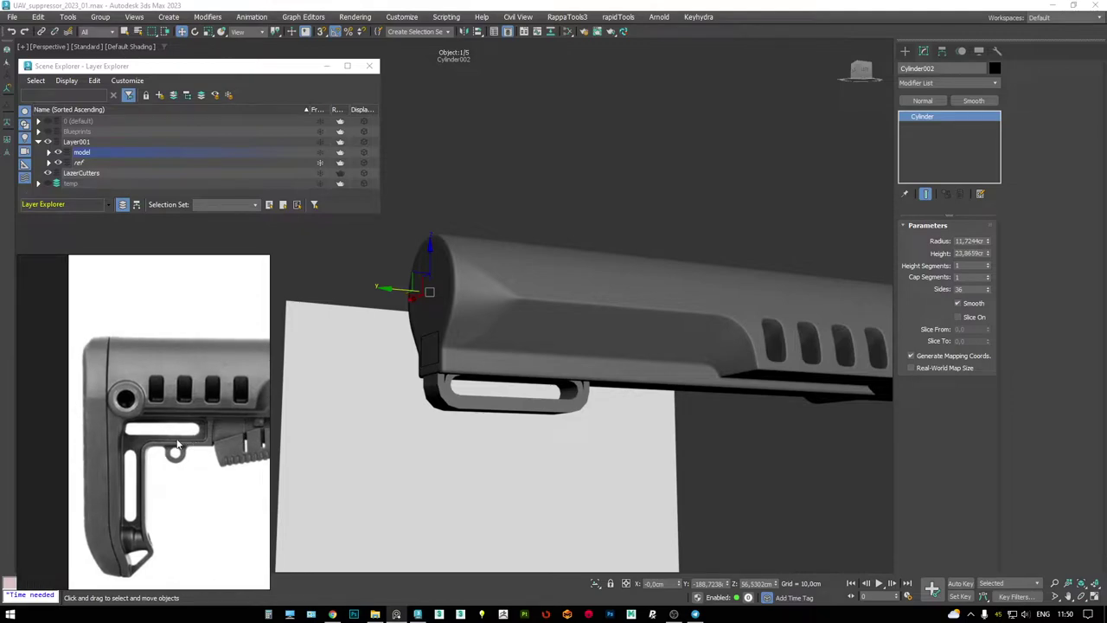
- Select Cylinder003's base Editable Poly and switch to Edge sub-object mode
middle_click_drag(597, 251, 260, 380, "alt")
scroll(152, 404, "up", 2)
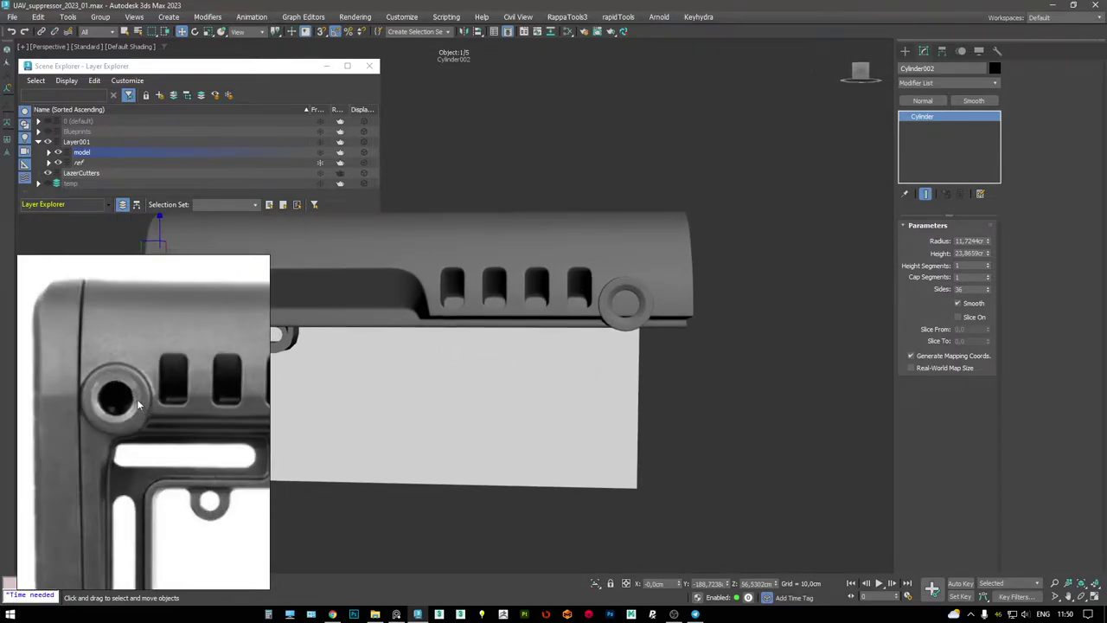
scroll(694, 317, "up", 5)
middle_click_drag(694, 317, 562, 259, "alt")
scroll(509, 275, "up", 2)
key("F4")
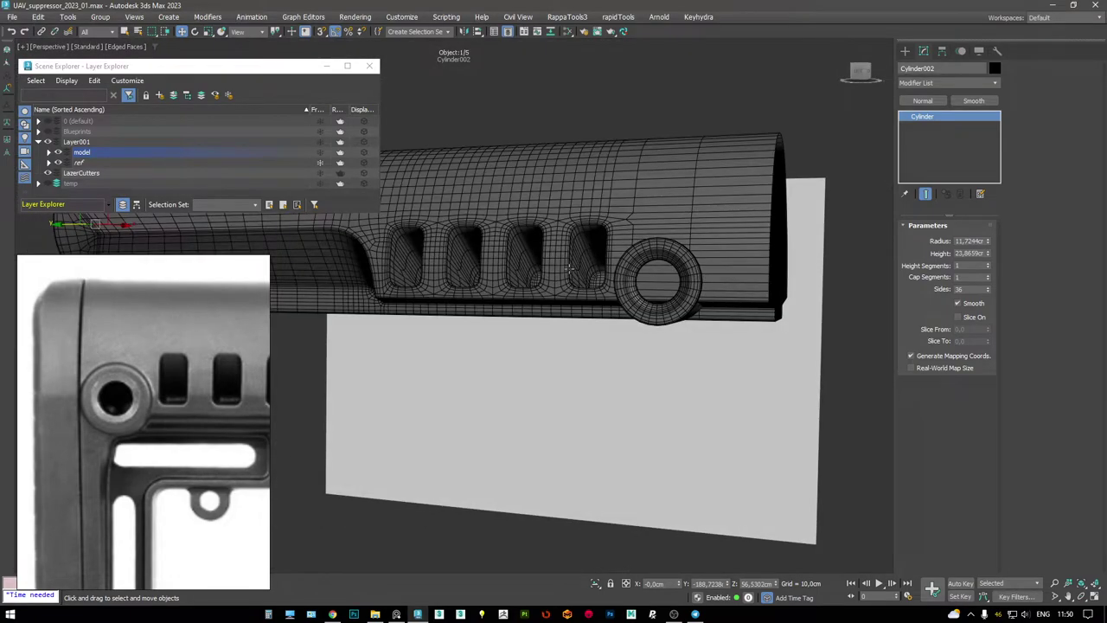
left_click(744, 199)
left_click(934, 136)
key("2")
middle_click_drag(606, 303, 545, 290, "alt")
scroll(647, 275, "up", 3)
- Select the ring of 33 vertices at the stock's slotted end in Vertex mode
middle_click_drag(647, 274, 593, 267, "alt")
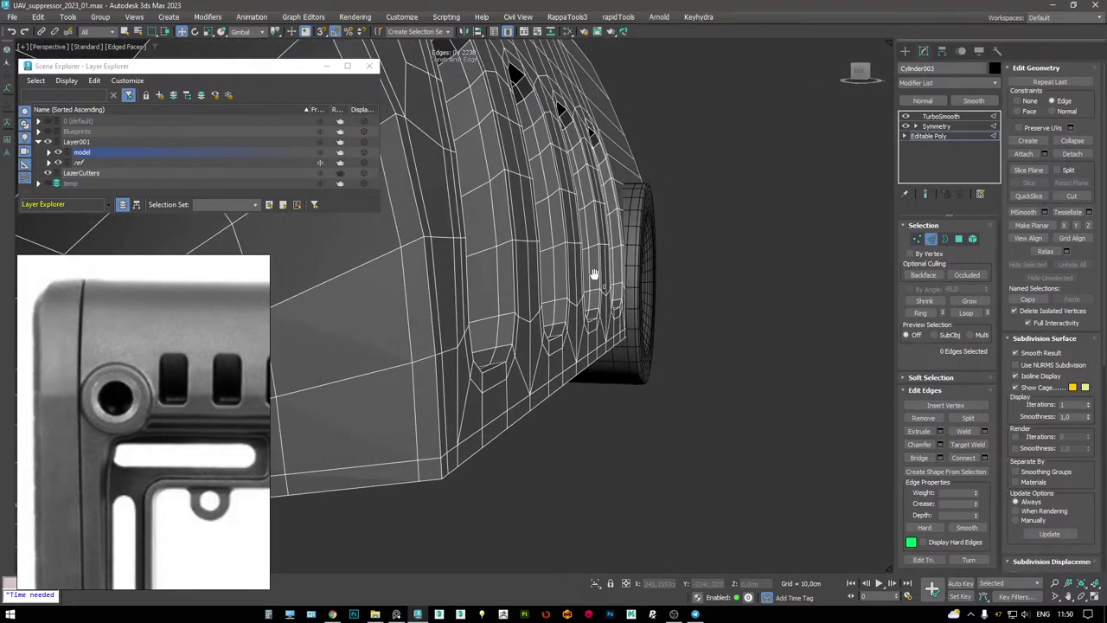
scroll(594, 268, "up", 3)
middle_click_drag(685, 267, 722, 275, "alt")
key("F3")
scroll(735, 268, "up", 5)
key("1")
left_click_drag(733, 229, 680, 258)
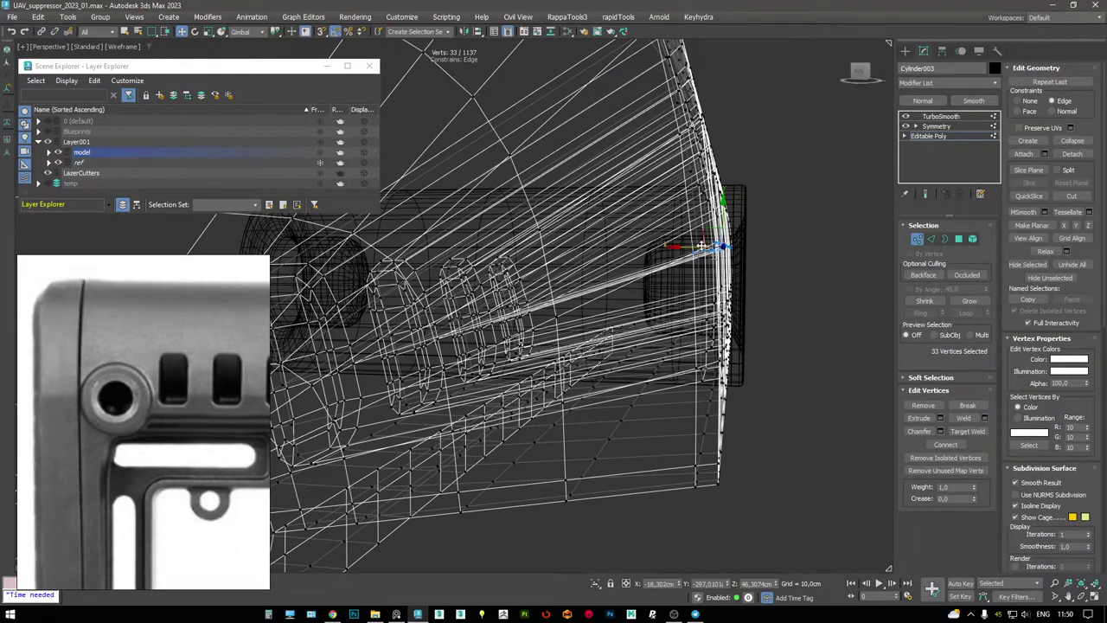
- Move the 33 selected vertices downward with the Move gizmo
key("F3")
scroll(692, 260, "down", 5)
scroll(716, 259, "up", 3)
left_click_drag(742, 190, 750, 220)
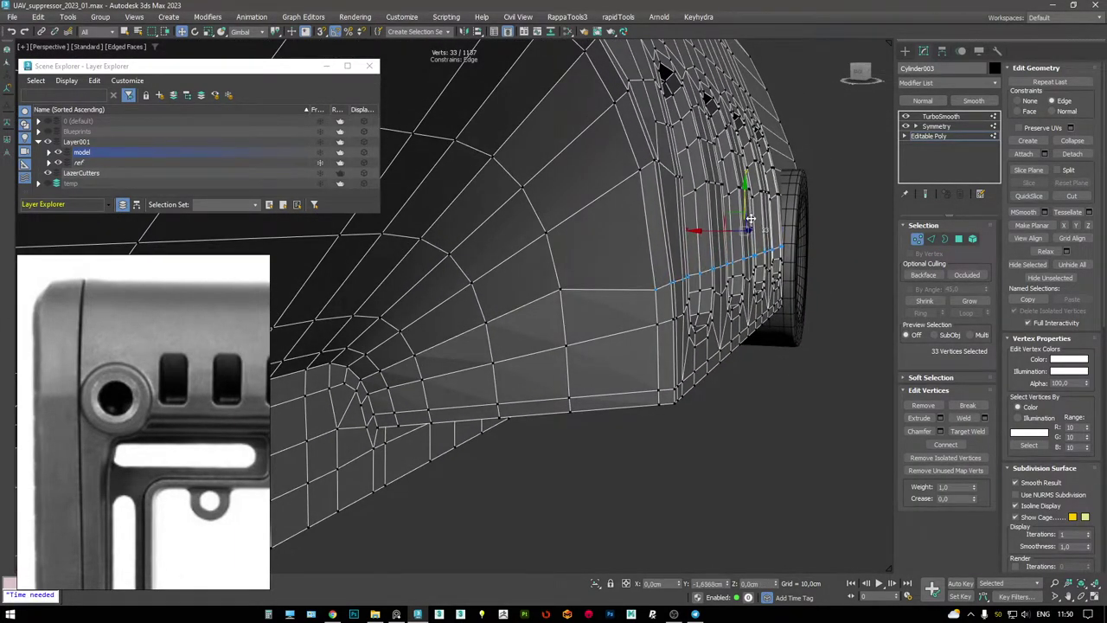
scroll(750, 220, "up", 5)
- Preview the TurboSmoothed stock, then return to its base Editable Poly
left_click(941, 118)
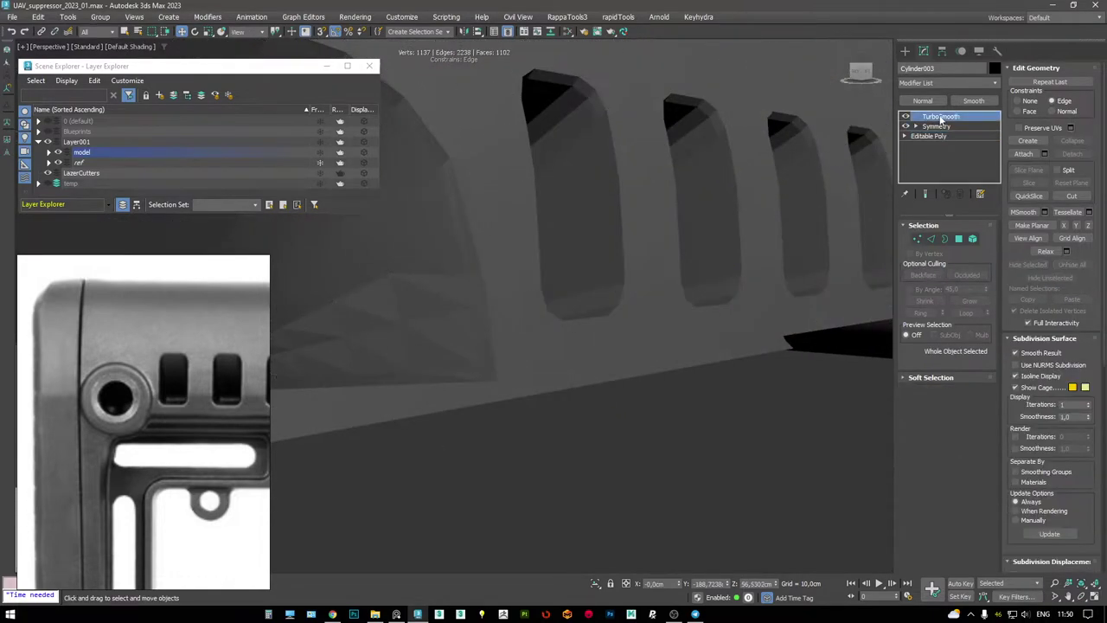
scroll(484, 255, "down", 4)
middle_click_drag(488, 258, 450, 260, "alt")
key("F4")
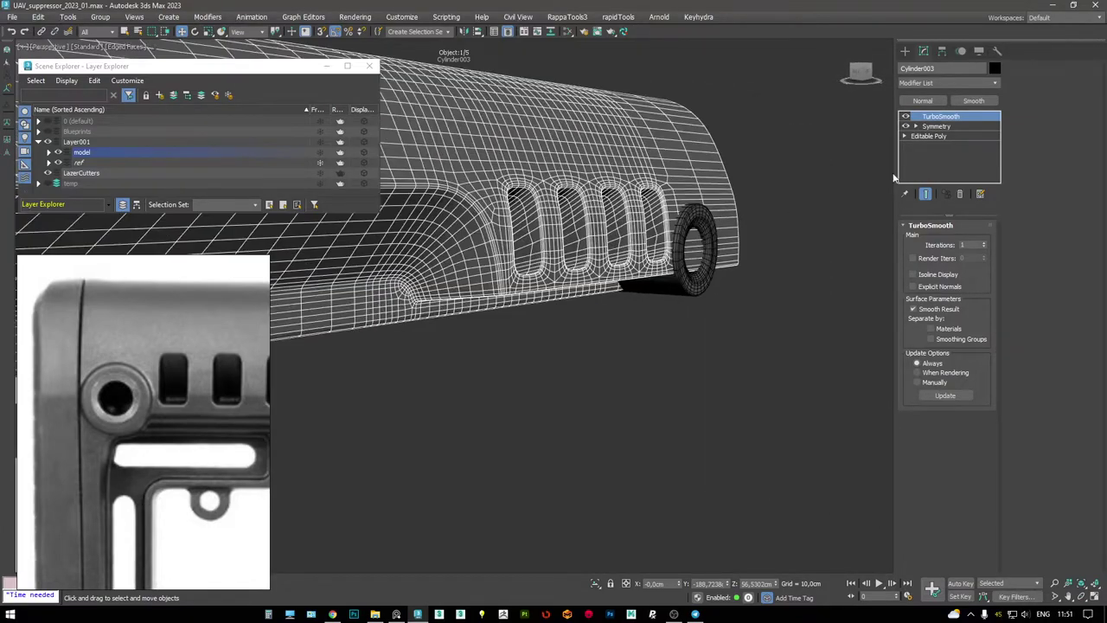
left_click(955, 132)
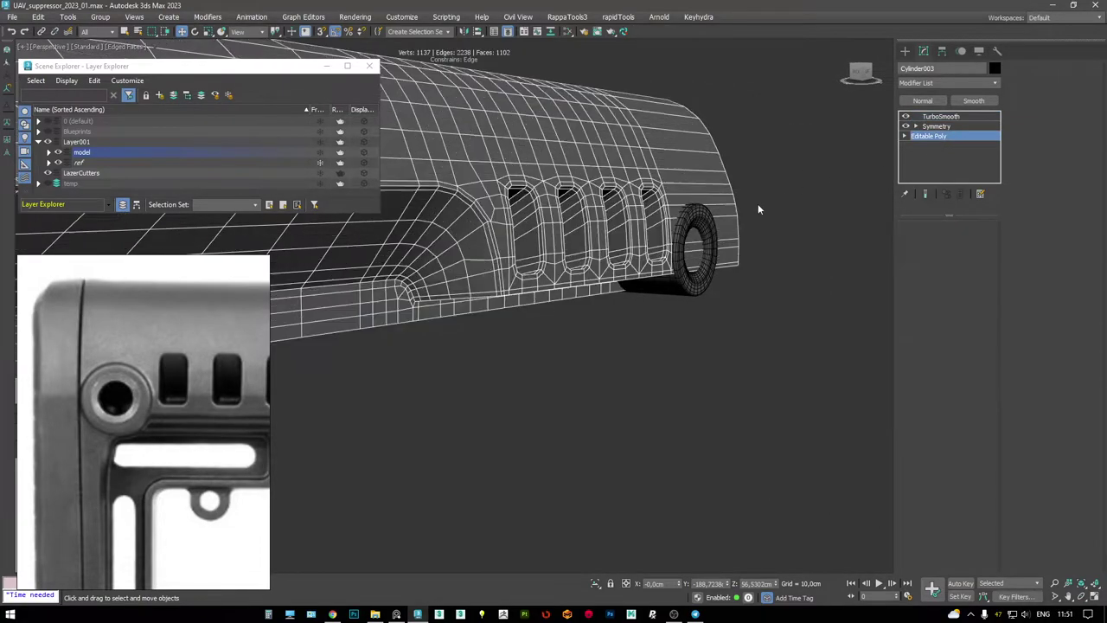
- Check the reshaped stock in the Left and Perspective views and select the ref layer
key("alt+w")
key("alt+w")
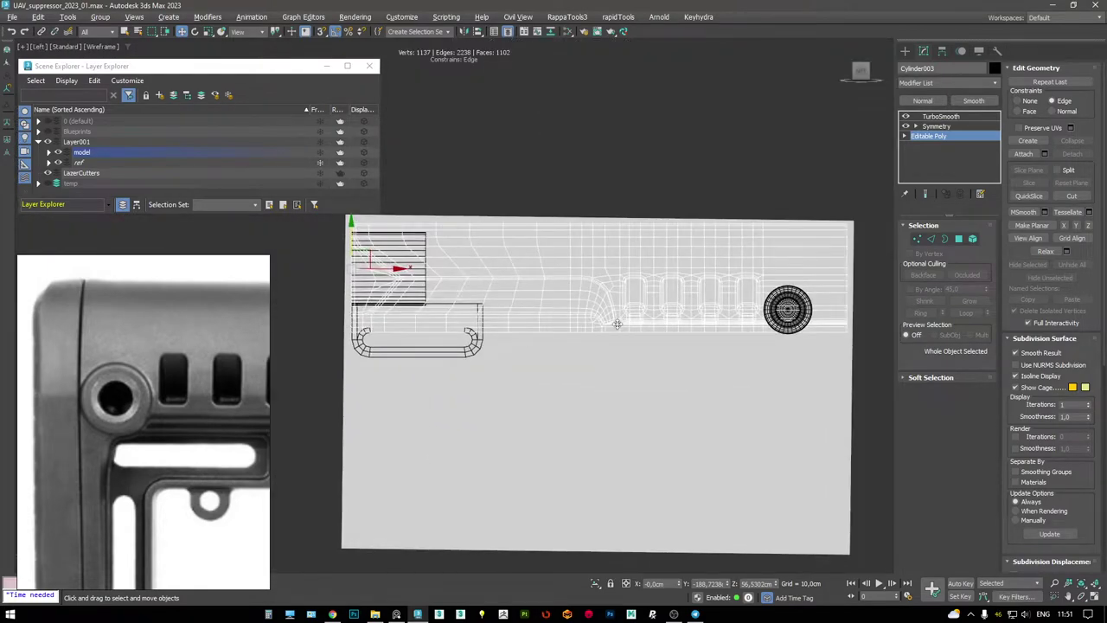
scroll(651, 310, "up", 5)
key("F3")
scroll(656, 307, "down", 6)
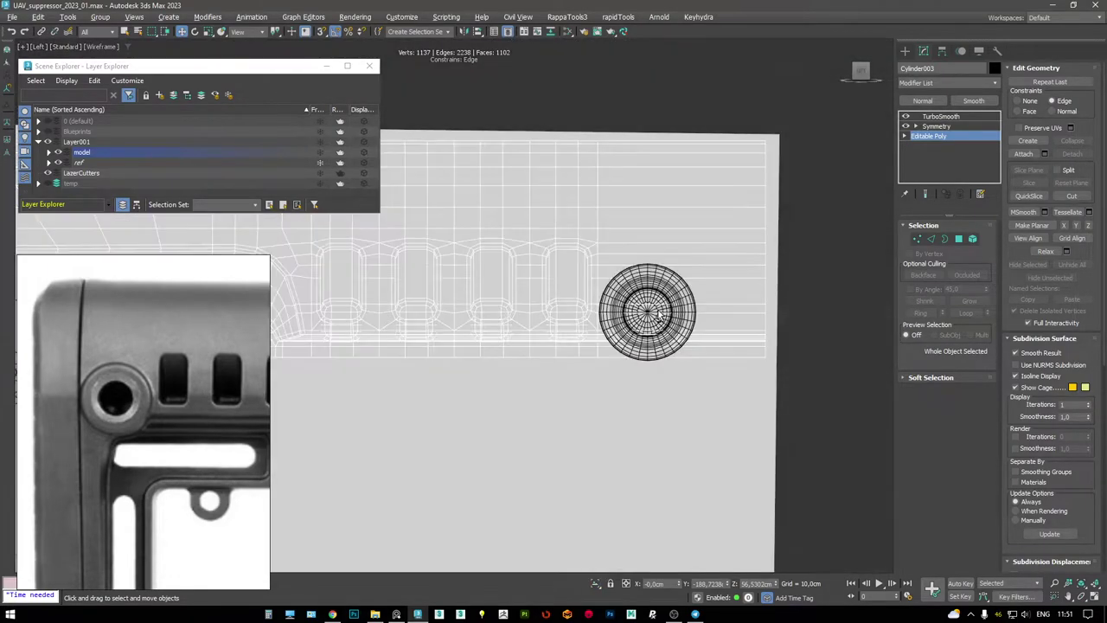
key("F3")
key("alt+w")
left_click(700, 396)
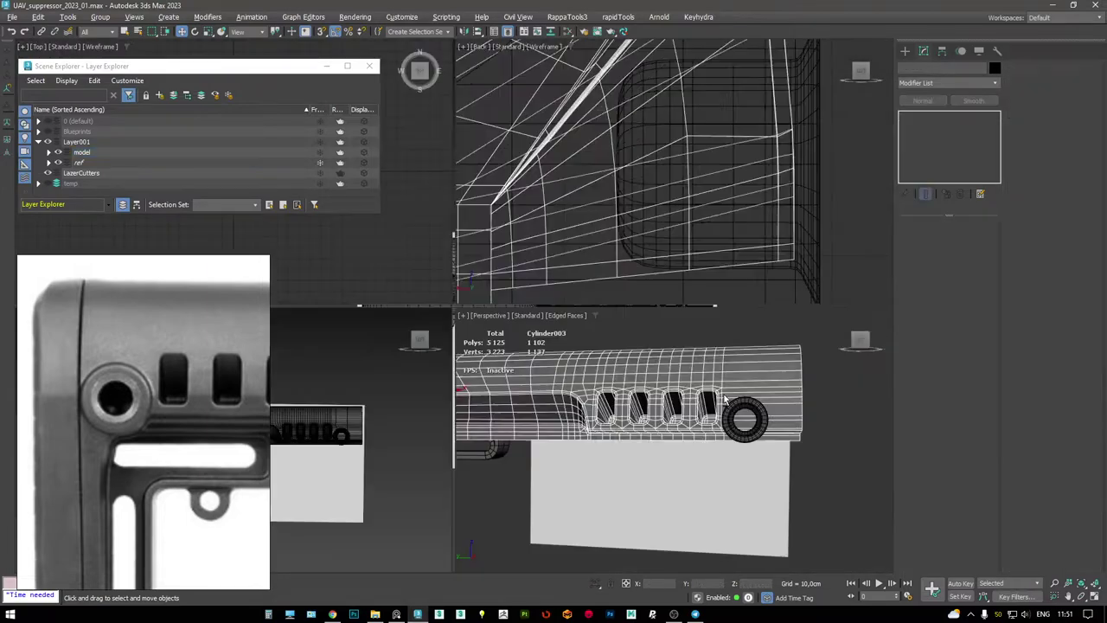
key("alt+w")
mouse_move(700, 395)
middle_mouse_down("alt")
mouse_move(580, 316)
mouse_move(627, 211)
middle_mouse_up("alt")
scroll(579, 318, "down", 3)
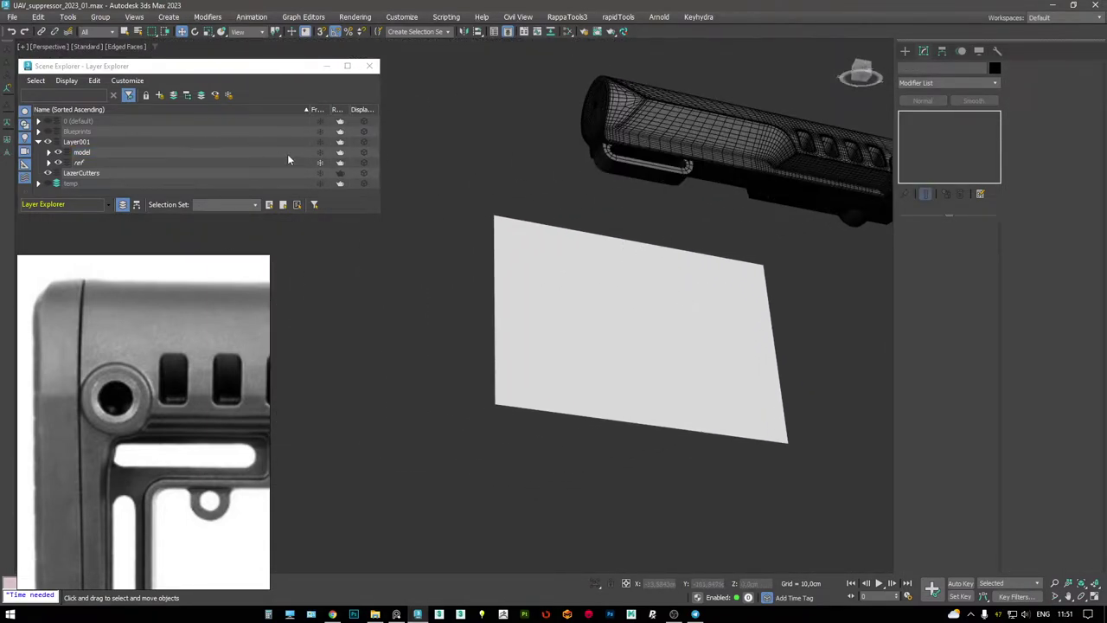
left_click(95, 164)
- Turn off Show Frozen in Gray in the ref layer's properties
right_click(98, 163)
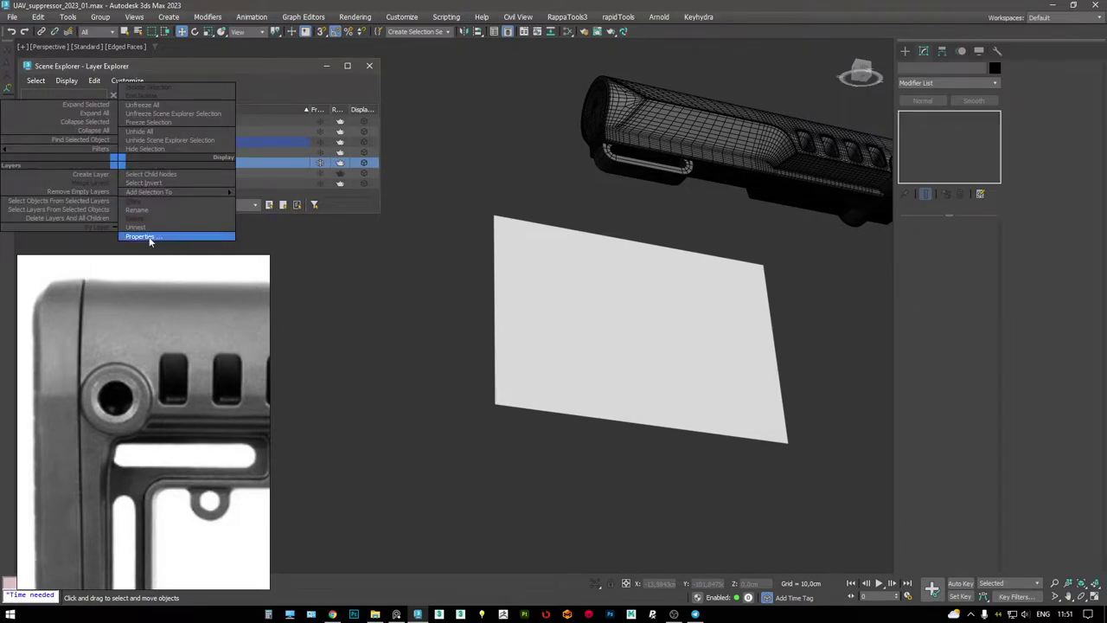
left_click(151, 244)
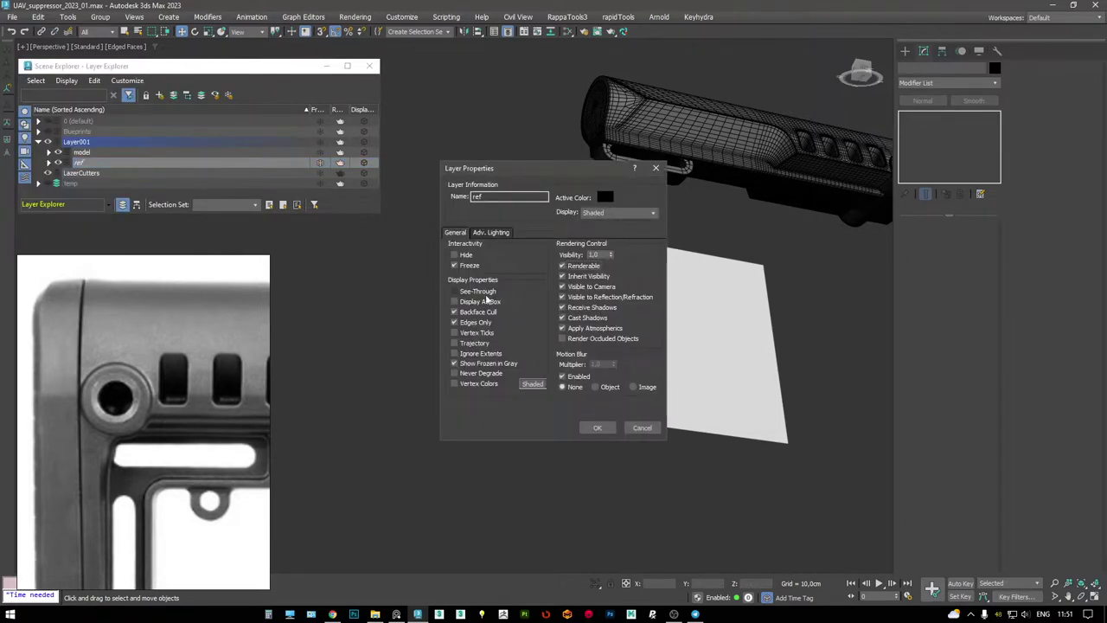
left_click(483, 367)
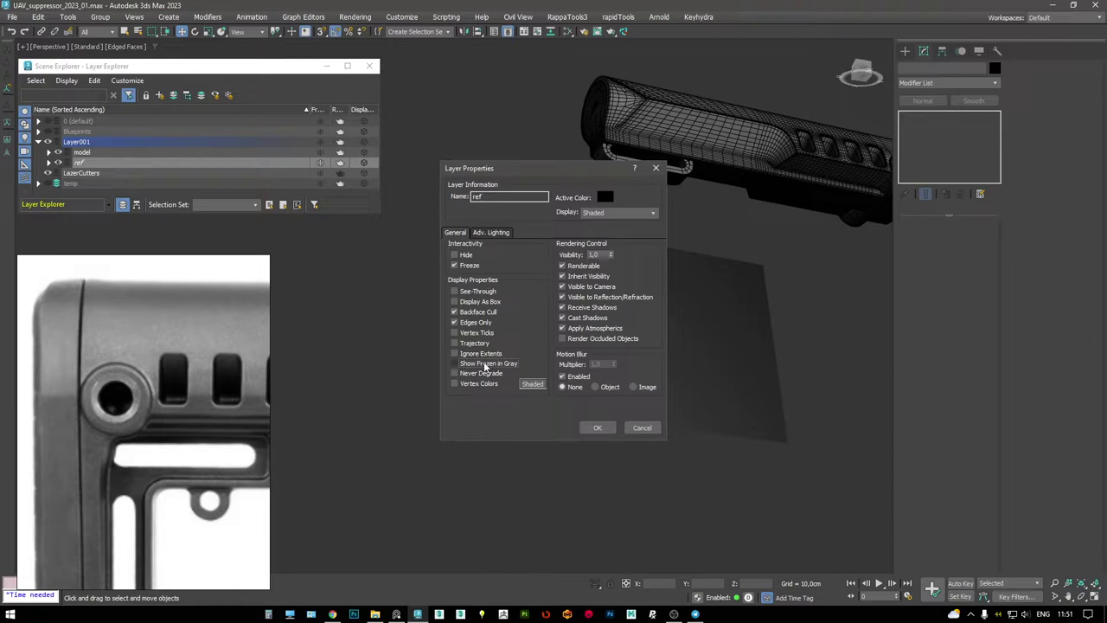
left_click(485, 367)
left_click(485, 367)
left_click(599, 430)
- Select the stock reference image and open the Slate Material Editor
middle_click_drag(599, 430, 619, 264, "alt")
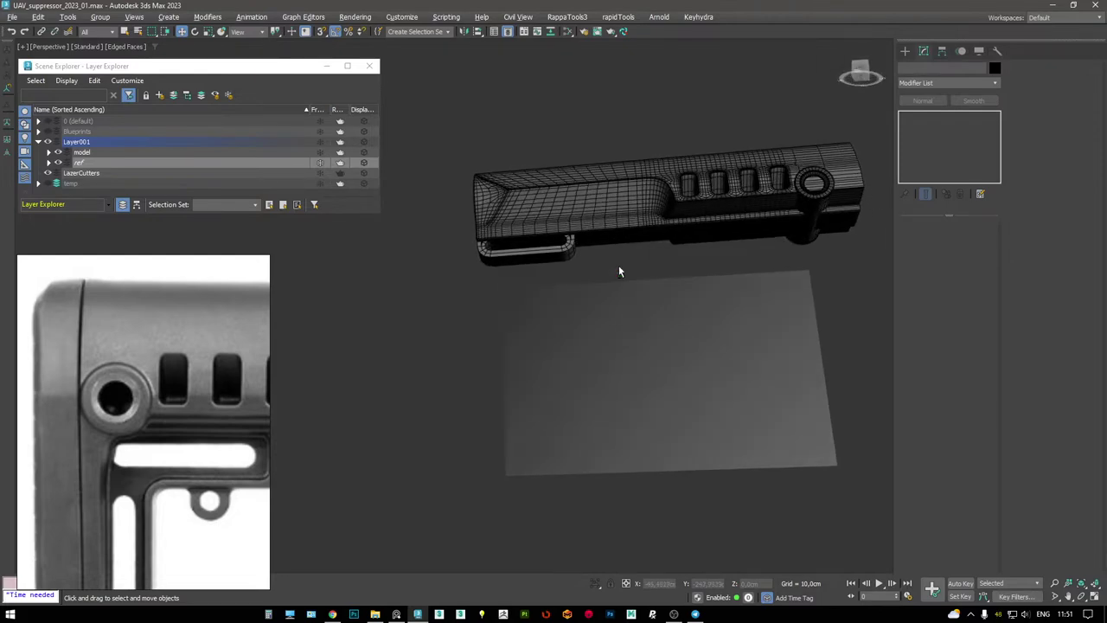
middle_click_drag(638, 334, 439, 194, "alt")
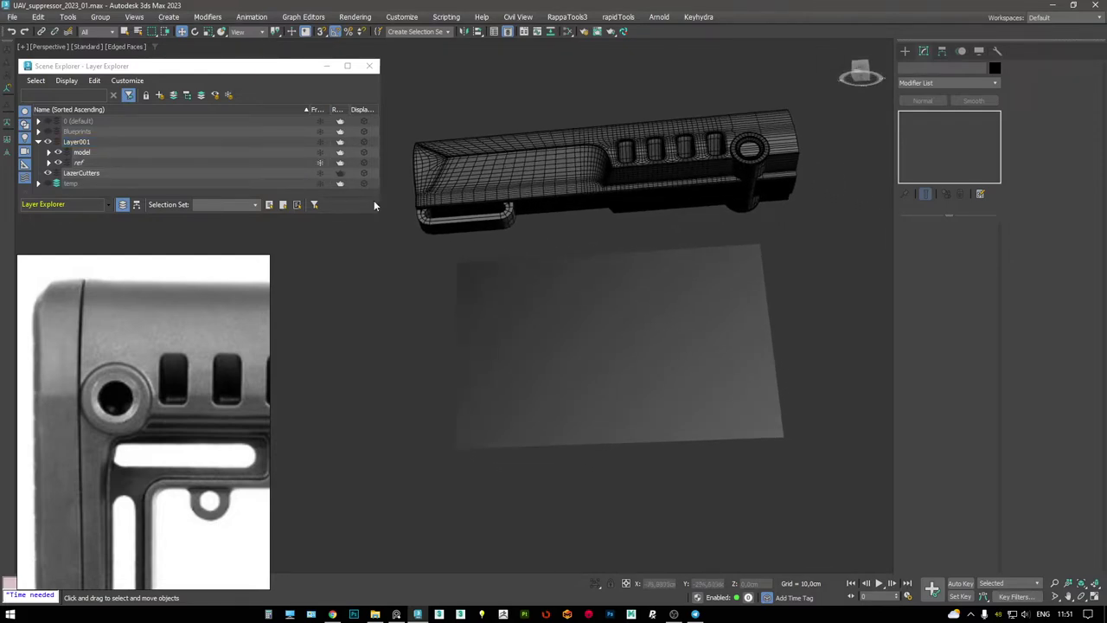
scroll(143, 415, "down", 3)
left_click(115, 359)
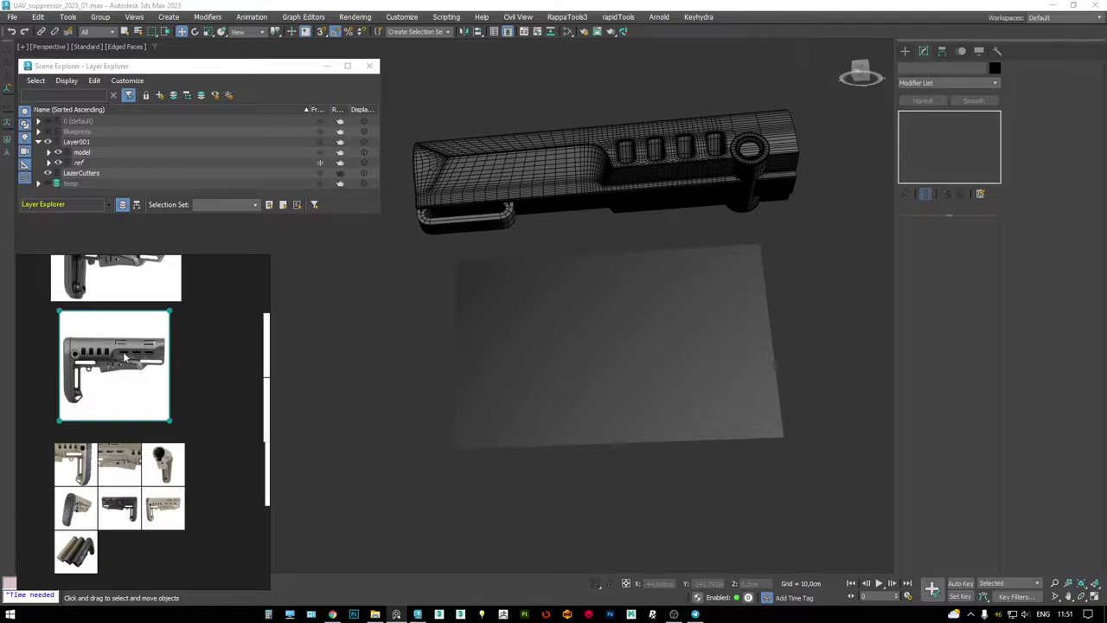
scroll(124, 355, "up", 2)
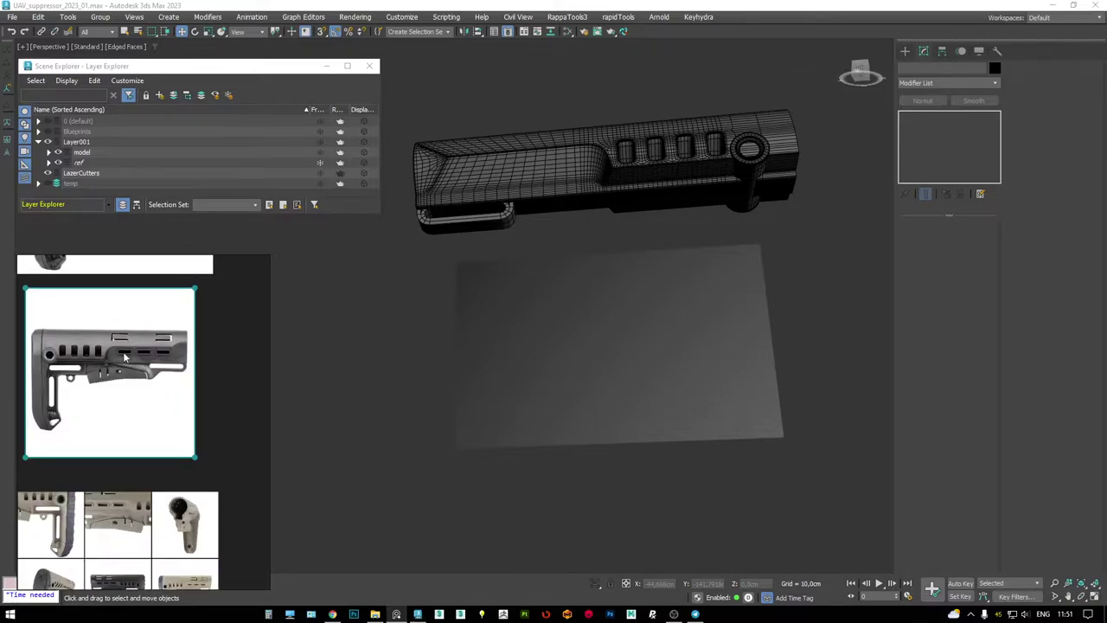
left_click(568, 32)
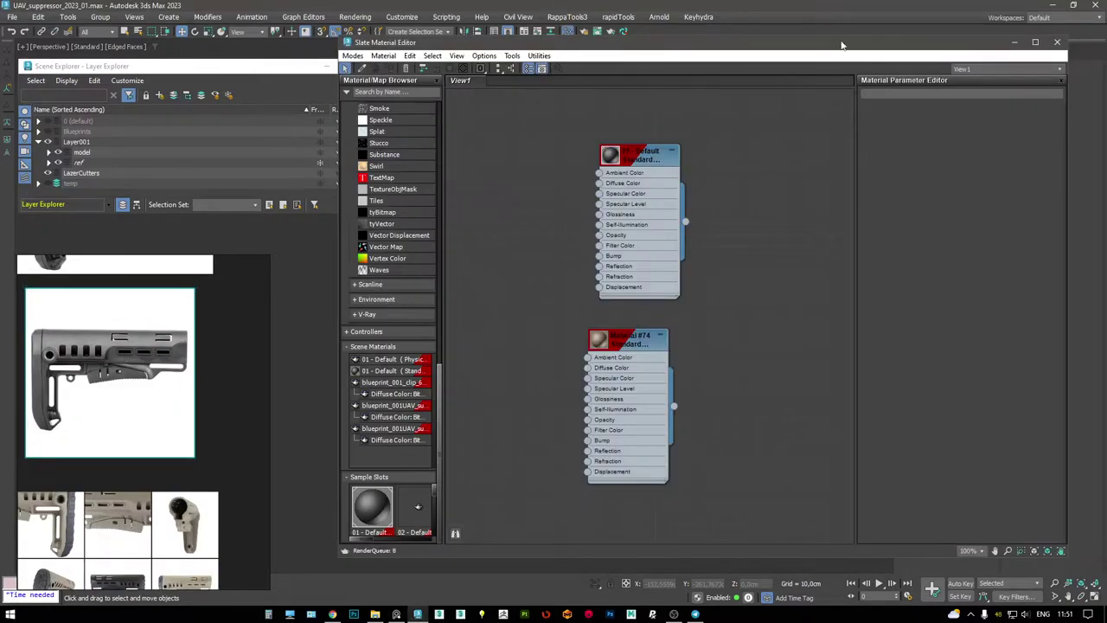
- Move the material editor aside and select the reference image board
left_click_drag(694, 49, 968, 36)
scroll(398, 303, "down", 4)
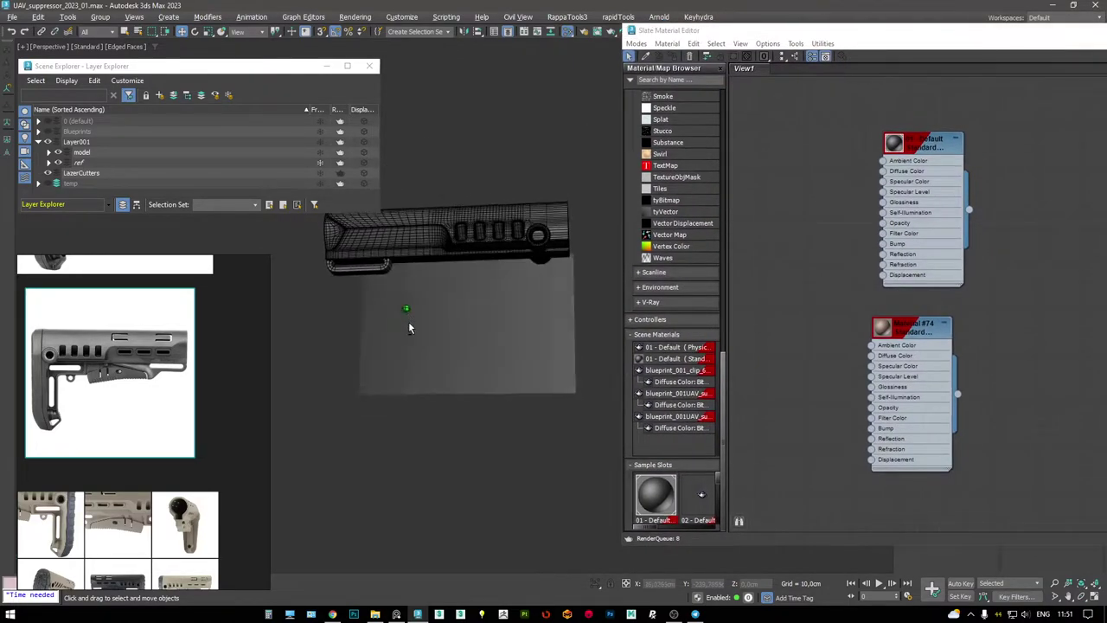
middle_click_drag(440, 299, 440, 292, "alt")
left_click(164, 350)
scroll(169, 354, "down", 2)
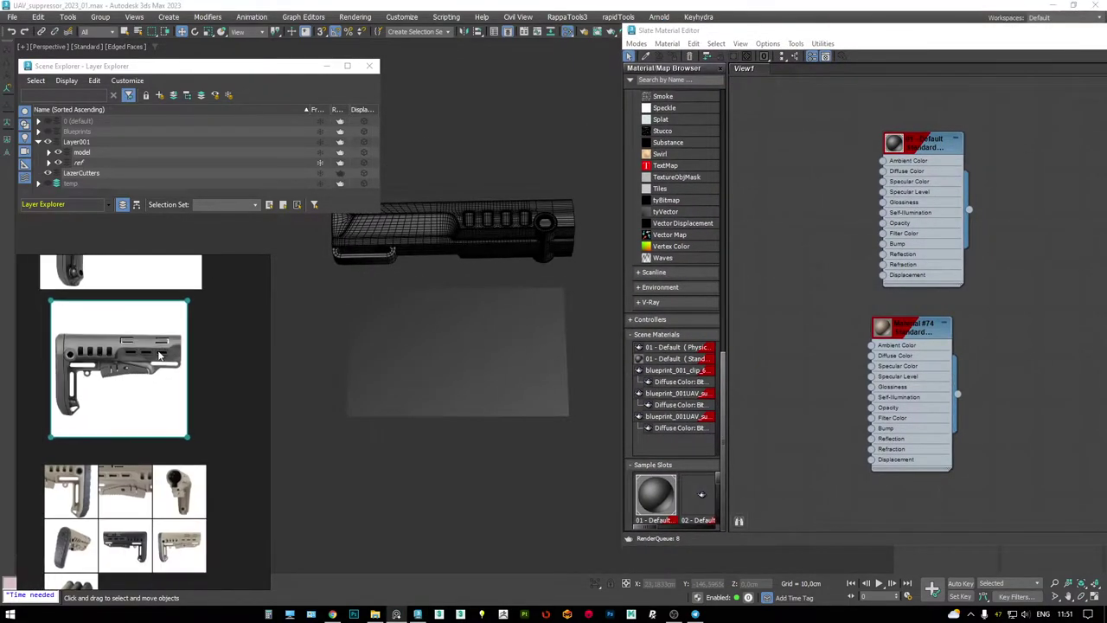
scroll(862, 301, "down", 3)
middle_click_drag(831, 351, 831, 265)
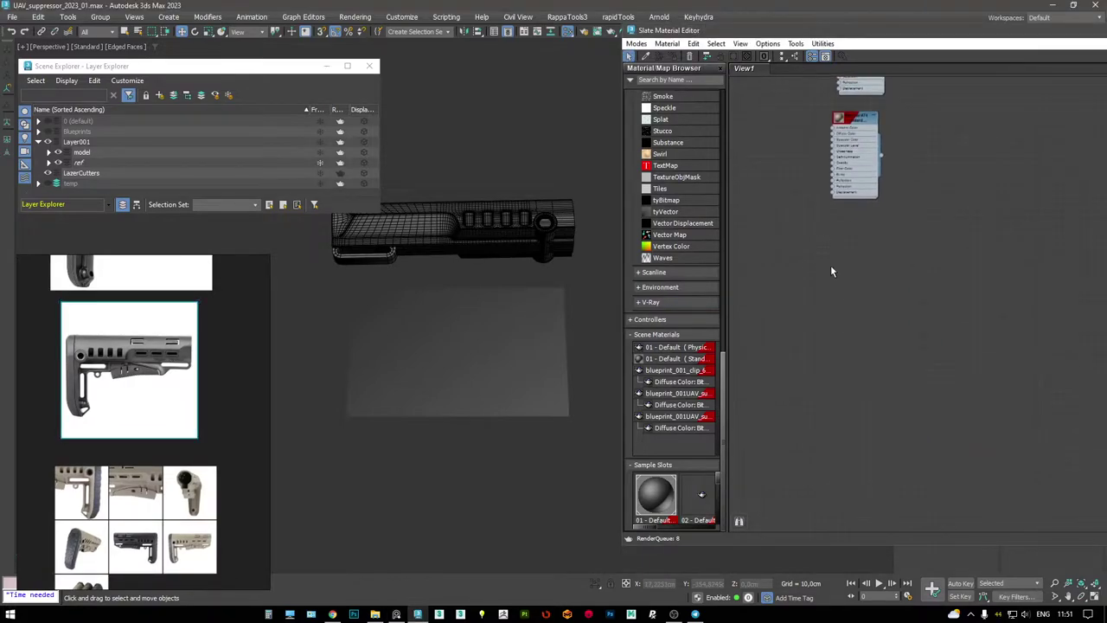
- Add an Architectural material node in the Slate node view
right_click(835, 274)
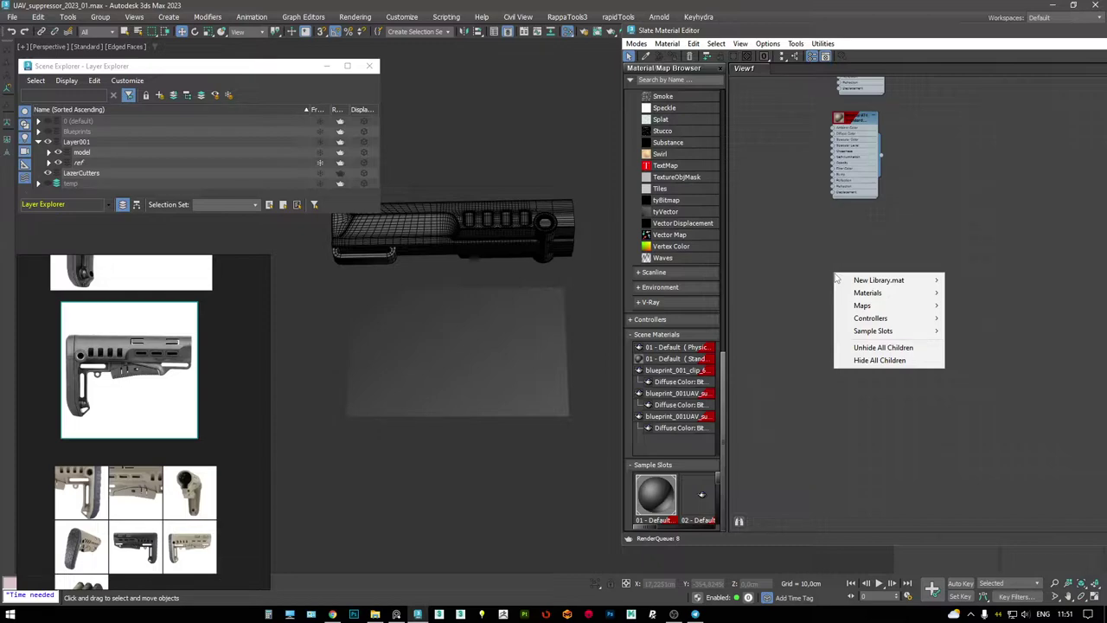
mouse_move(868, 292)
mouse_move(974, 305)
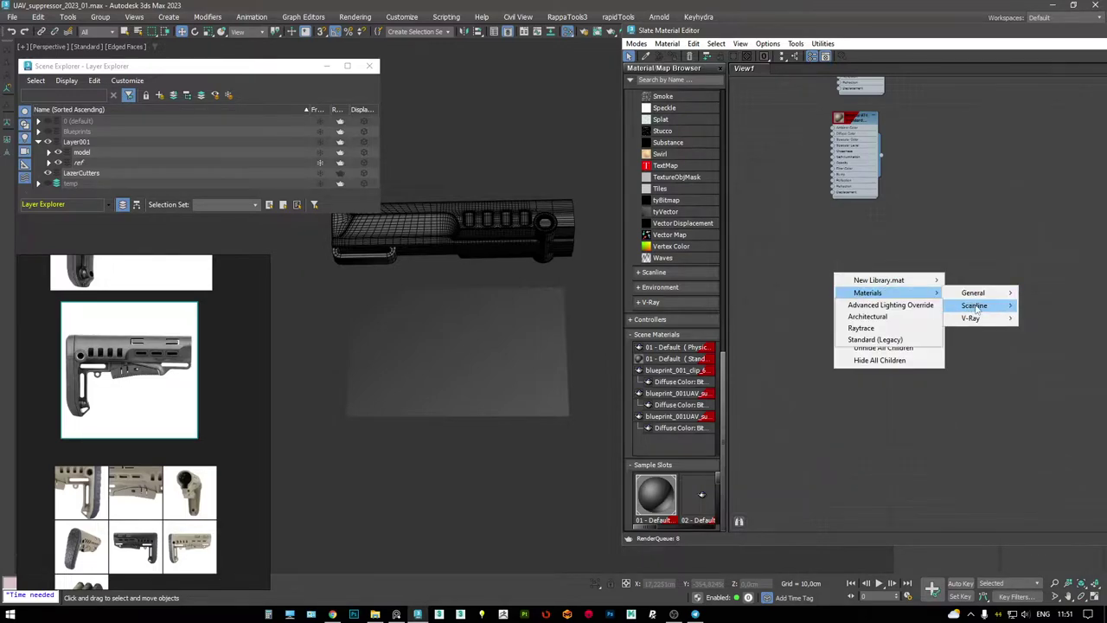
left_click(894, 321)
right_click(855, 266)
left_click(838, 275)
right_click(836, 277)
mouse_move(870, 293)
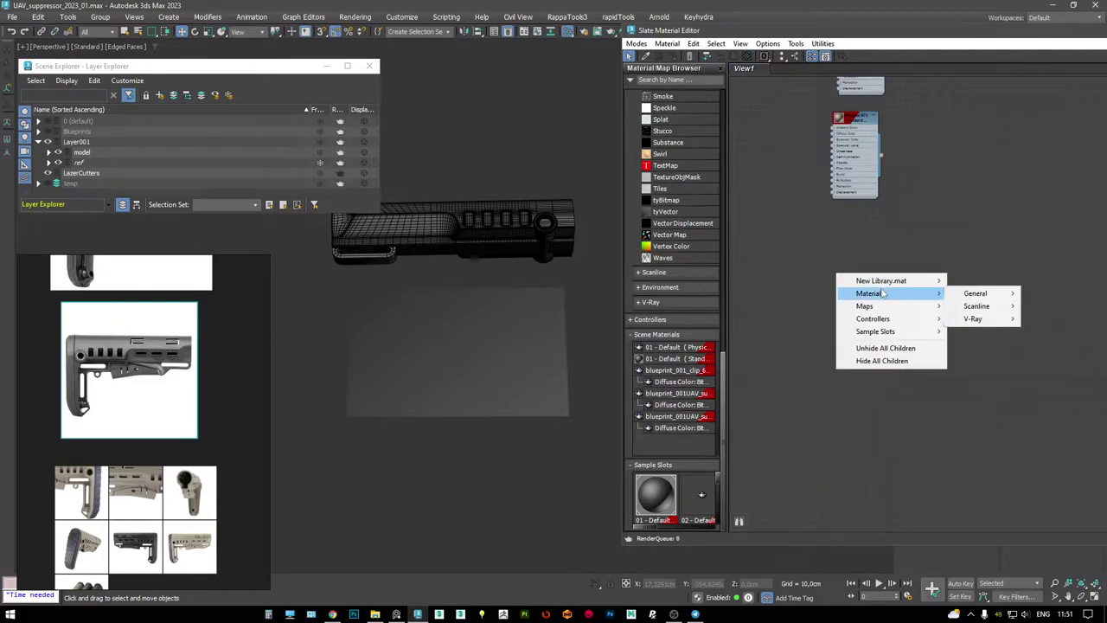
mouse_move(993, 320)
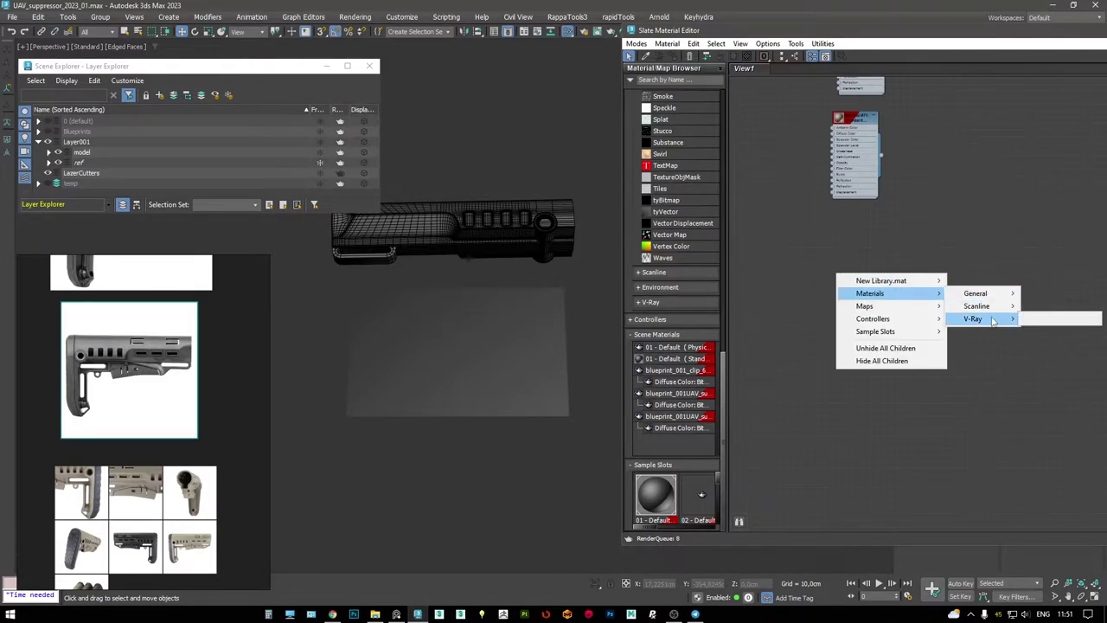
left_click(874, 257)
- Add a new Standard material node and reposition it
right_click(855, 265)
mouse_move(920, 288)
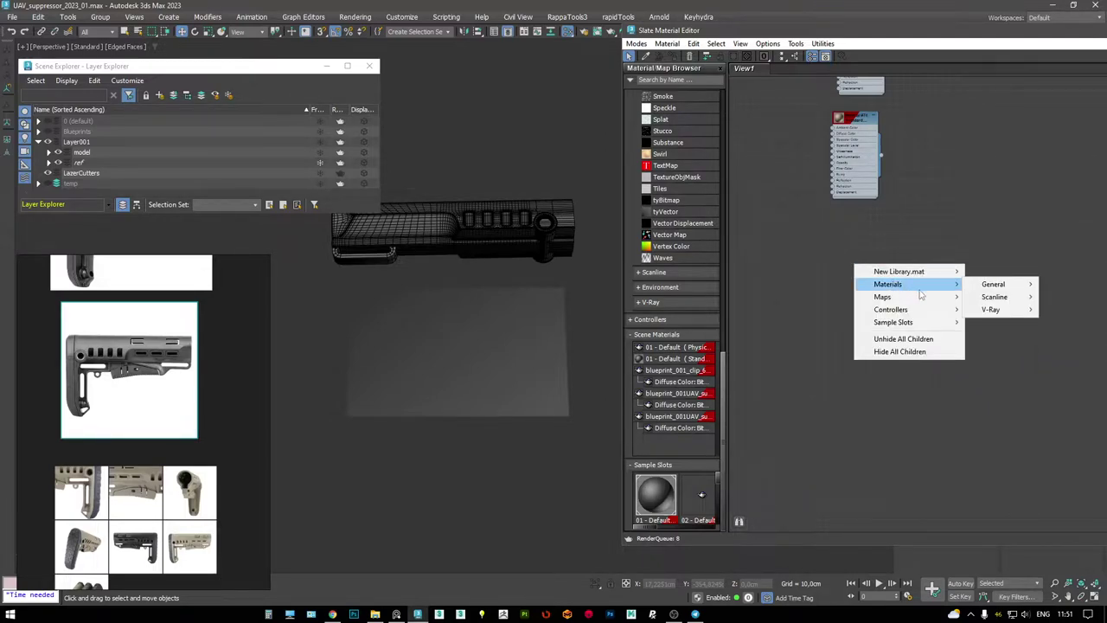
mouse_move(995, 297)
left_click(886, 329)
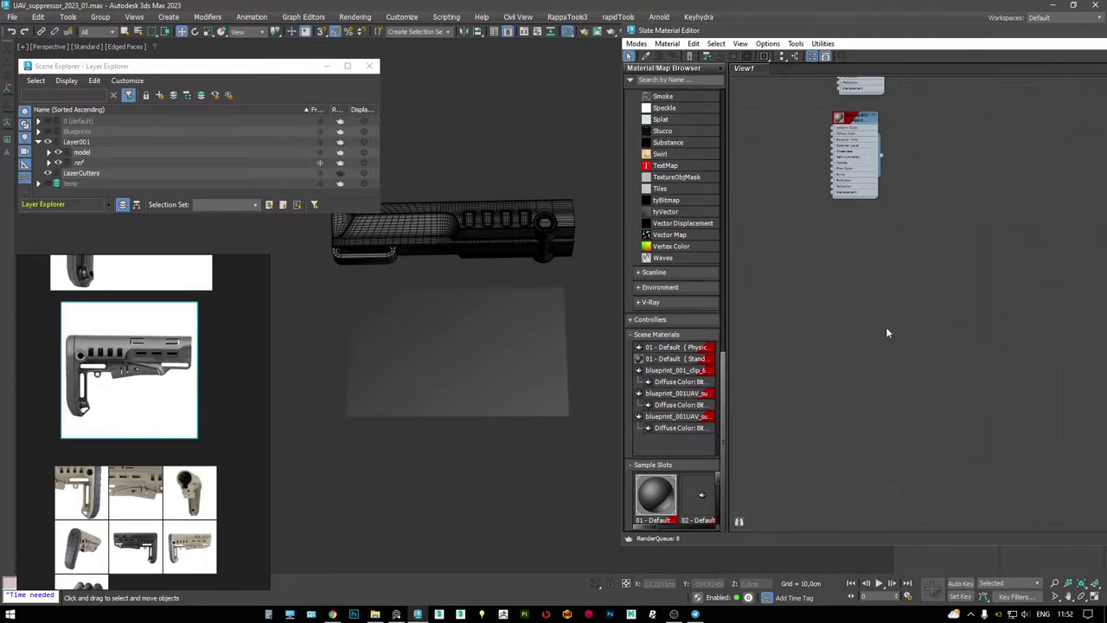
left_click_drag(862, 276, 883, 261)
- Freeze the ref layer, then bring the material editor forward and maximize it
middle_click_drag(420, 316, 468, 308)
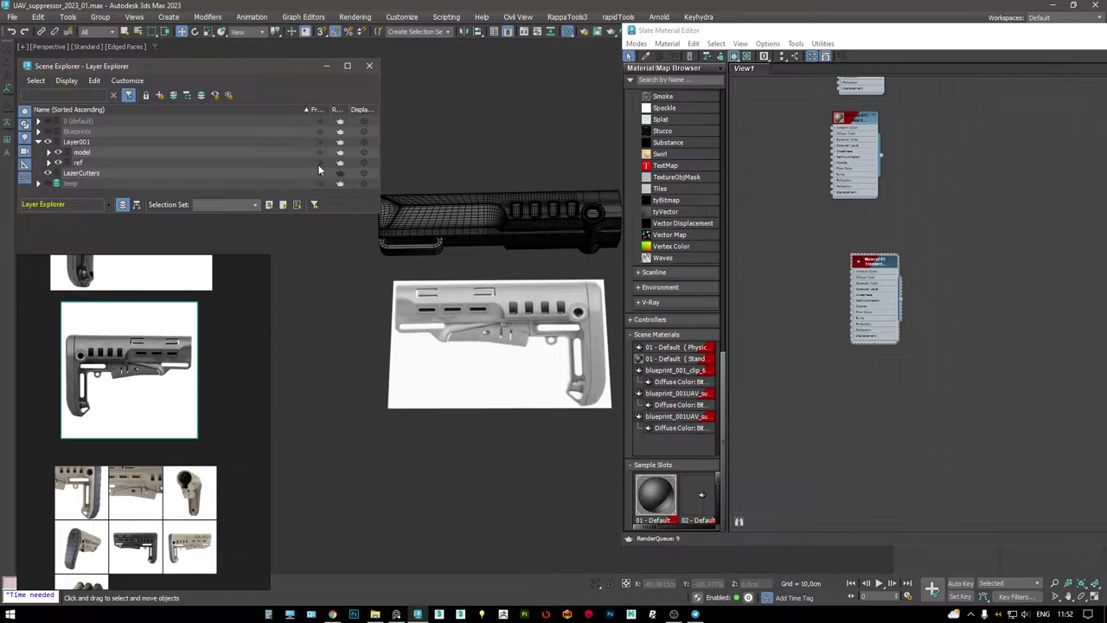
key("Delete")
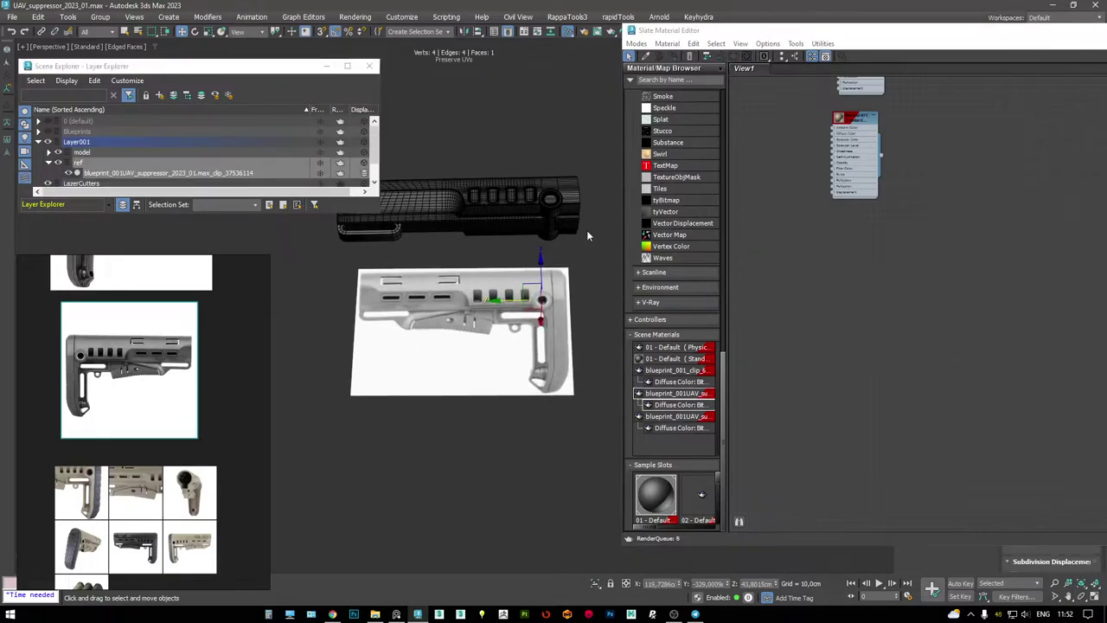
left_click(318, 164)
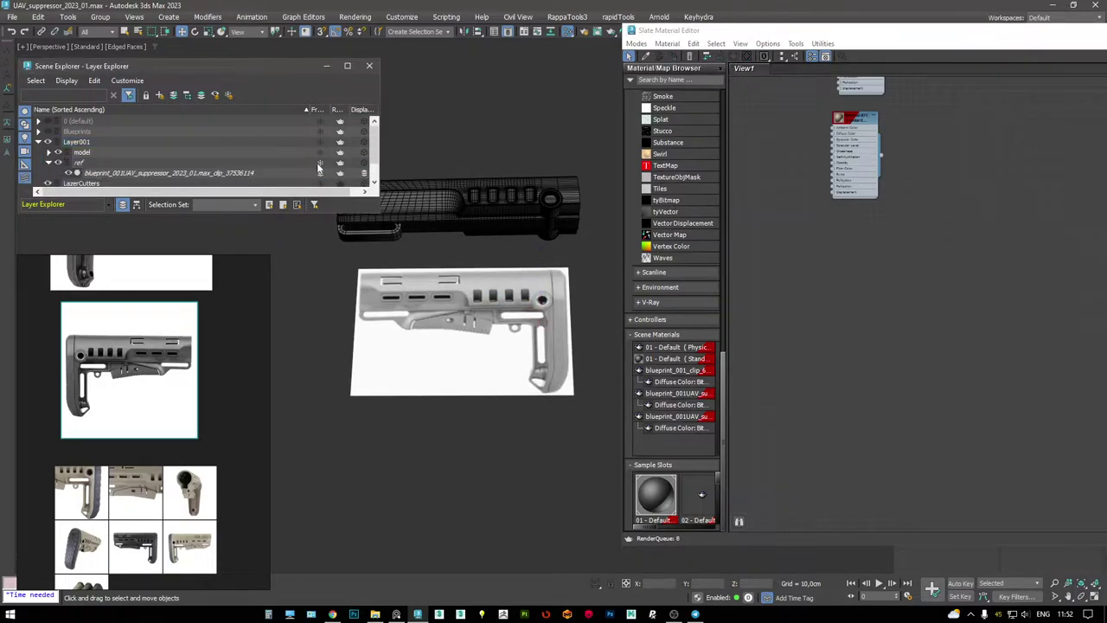
left_click(970, 45)
double_click(906, 36)
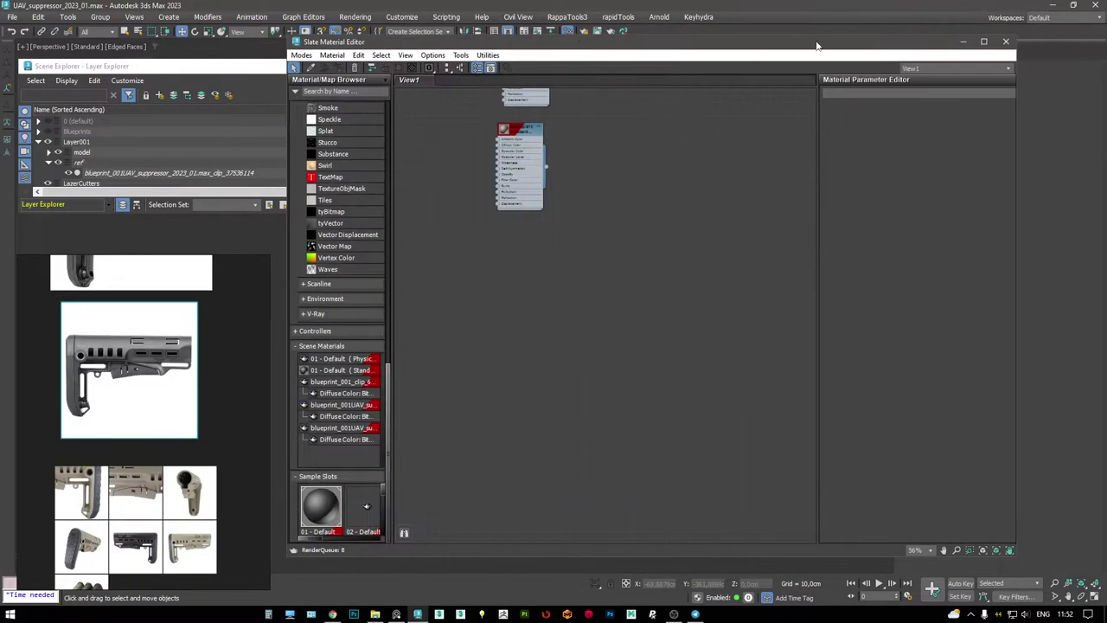
- Close the material editor, select the stock model, and maximize the Left view
key("m")
scroll(628, 315, "up", 3)
middle_click_drag(627, 316, 692, 208, "alt")
left_click(721, 190)
key("alt+w")
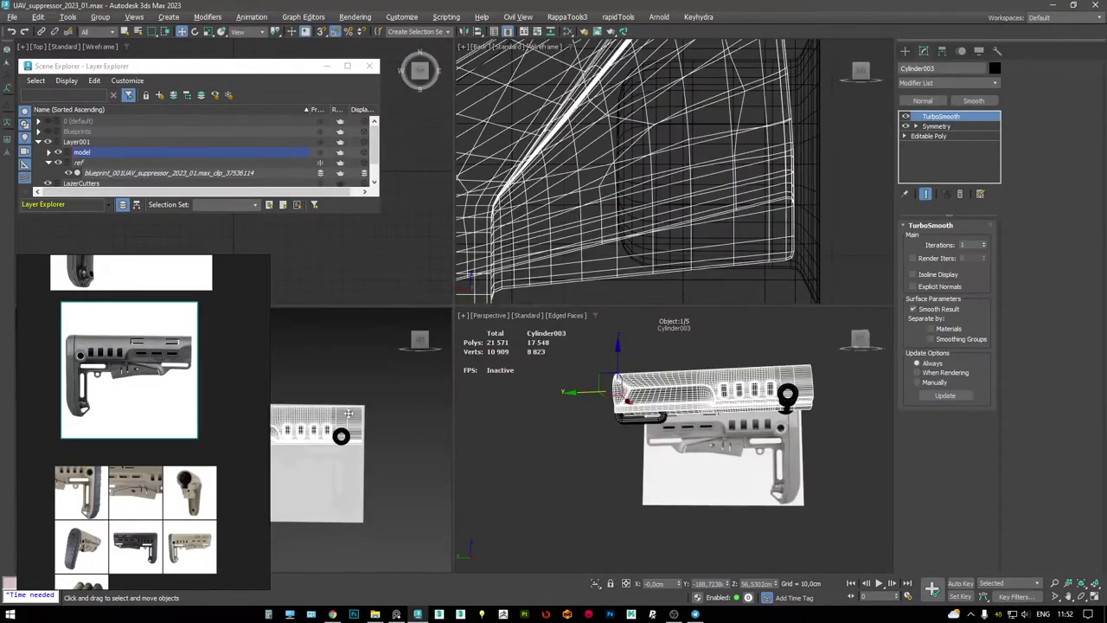
key("alt+w")
- Zoom and pan the Left view to line the stock's rear up with the blueprint
scroll(638, 275, "up", 6)
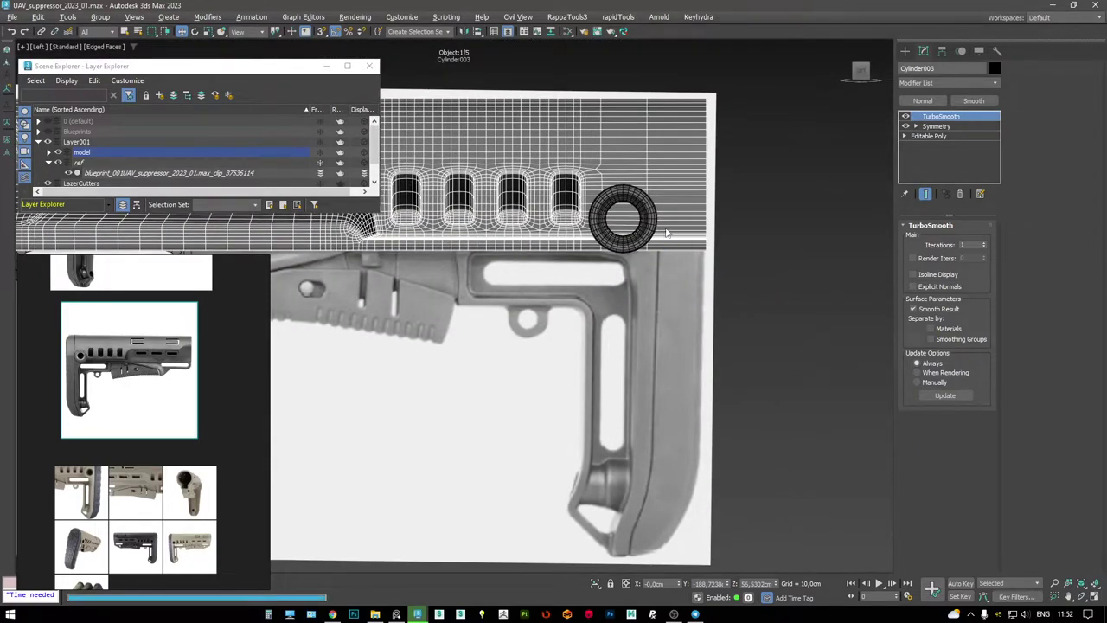
scroll(645, 258, "up", 2)
middle_click_drag(645, 257, 665, 357)
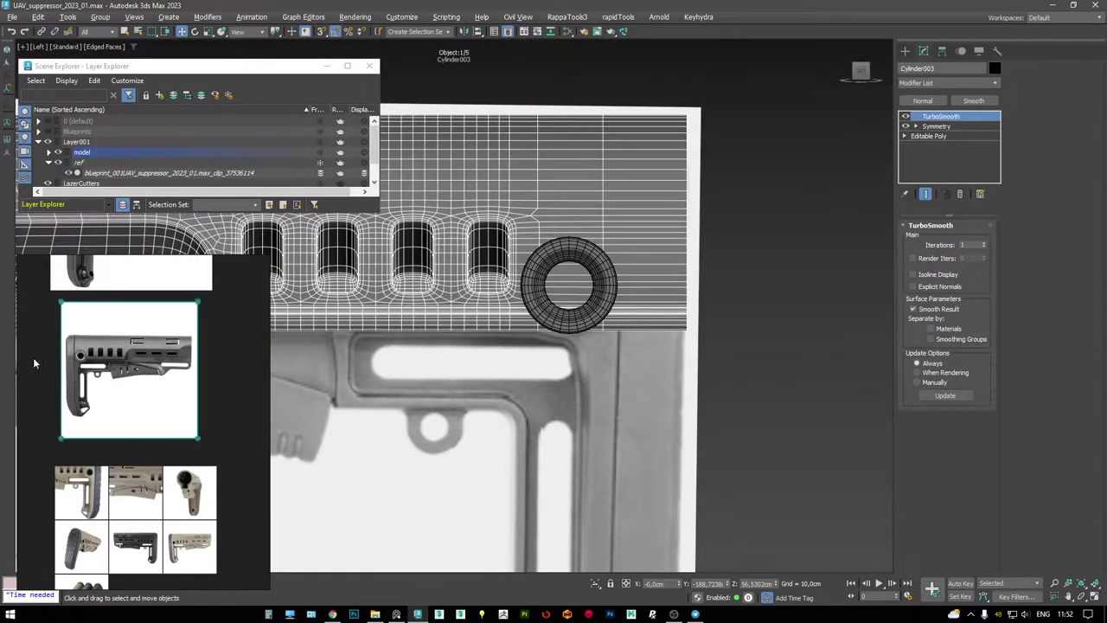
scroll(86, 354, "up", 5)
middle_click_drag(650, 284, 599, 165)
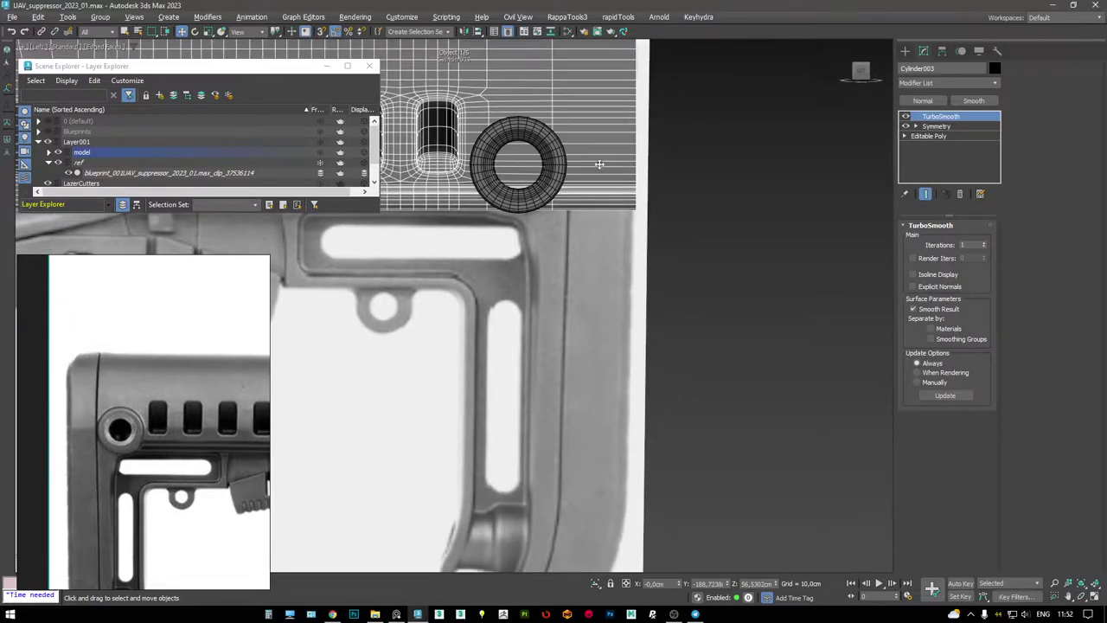
scroll(572, 206, "down", 2)
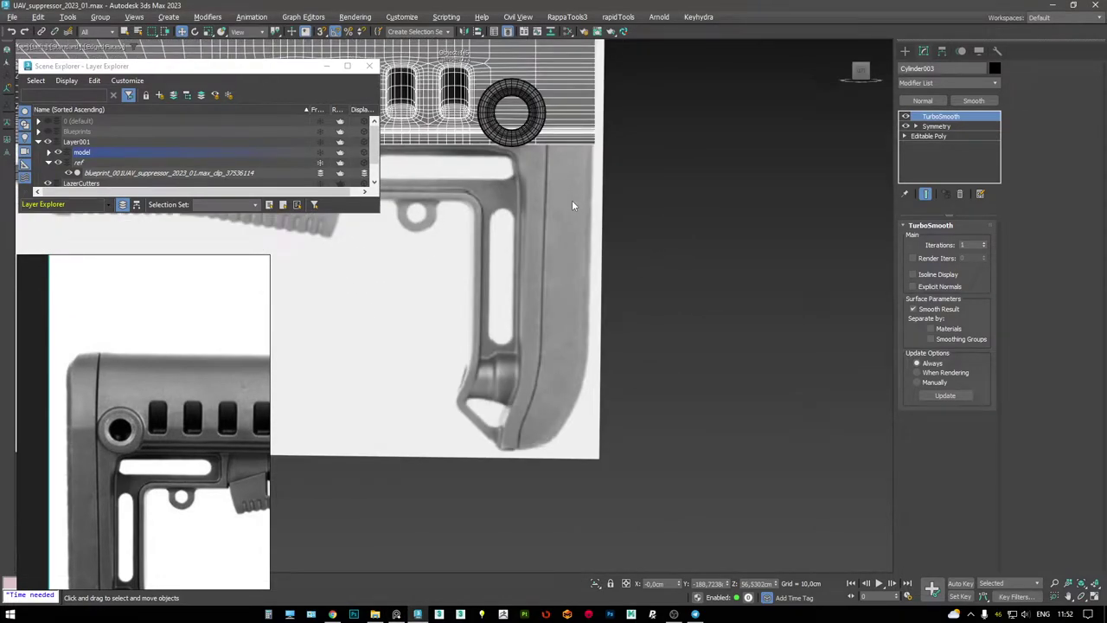
scroll(170, 366, "down", 5)
scroll(170, 366, "up", 3)
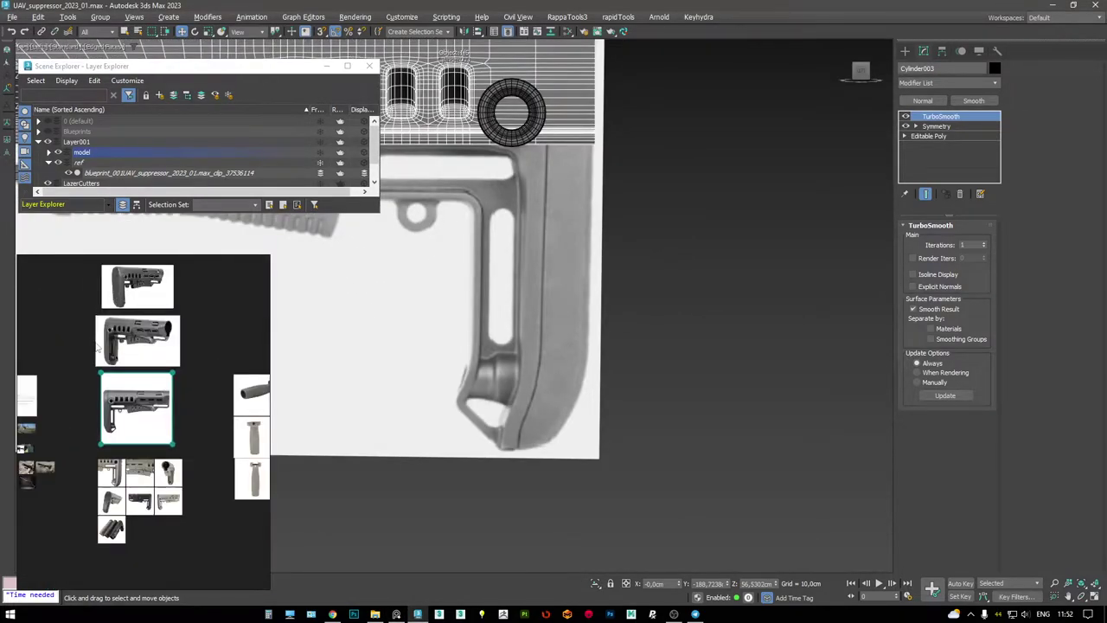
scroll(170, 366, "up", 6)
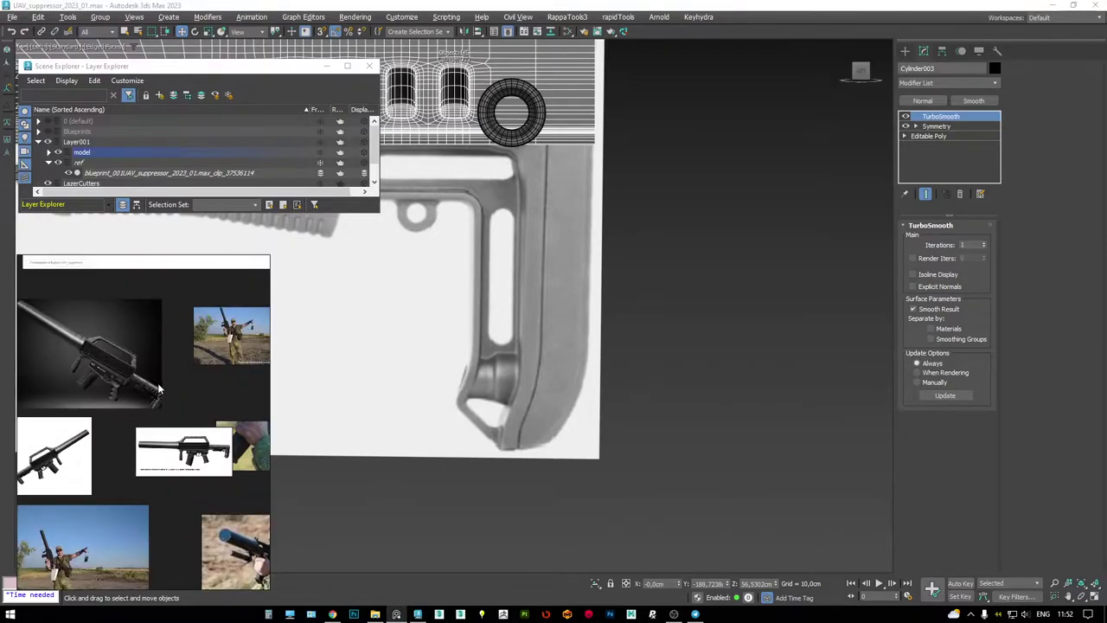
scroll(155, 420, "down", 4)
middle_click_drag(413, 292, 412, 338)
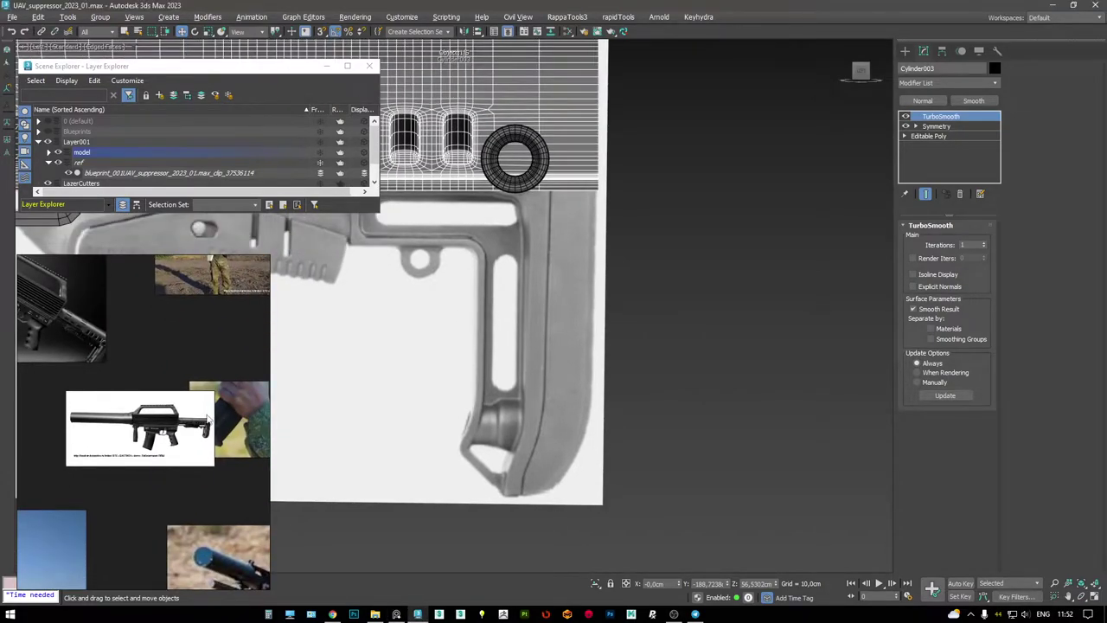
scroll(209, 468, "up", 5)
scroll(209, 468, "up", 2)
middle_click_drag(579, 313, 573, 324)
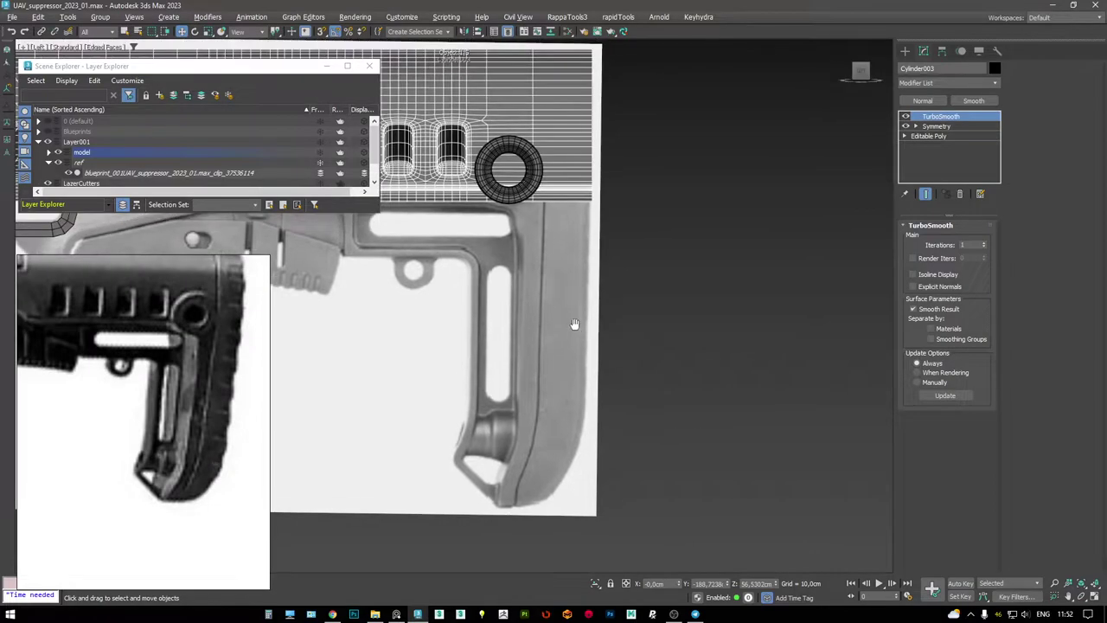
scroll(572, 326, "down", 3)
scroll(538, 286, "up", 6)
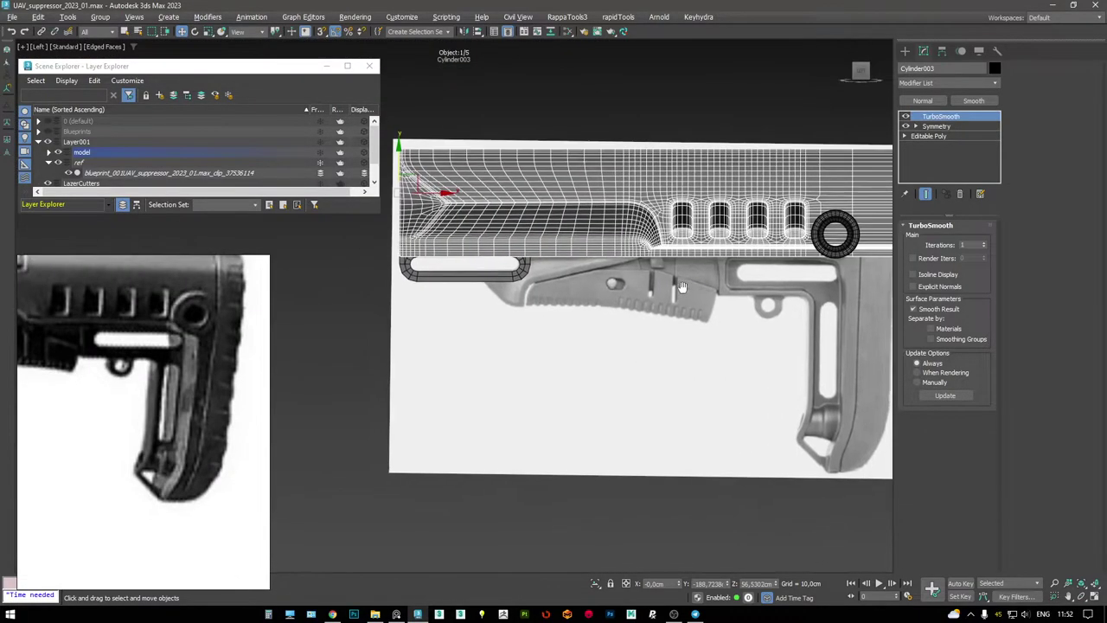
scroll(538, 286, "down", 3)
scroll(552, 282, "up", 3)
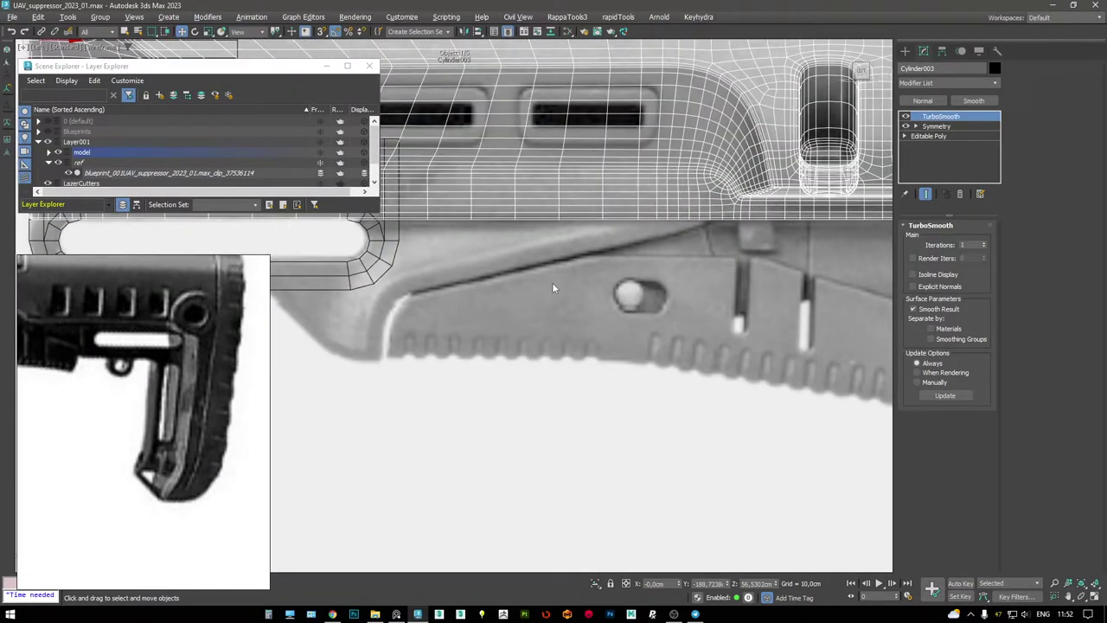
scroll(501, 294, "down", 1)
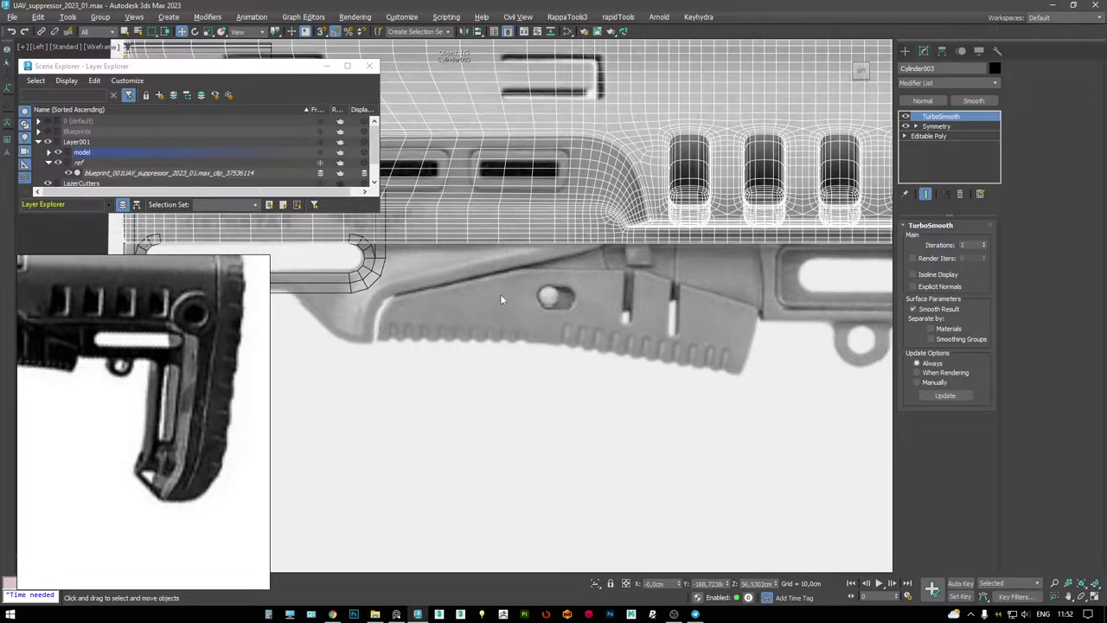
- Drop to the stock's base Editable Poly level in the modifier stack
scroll(500, 299, "down", 2)
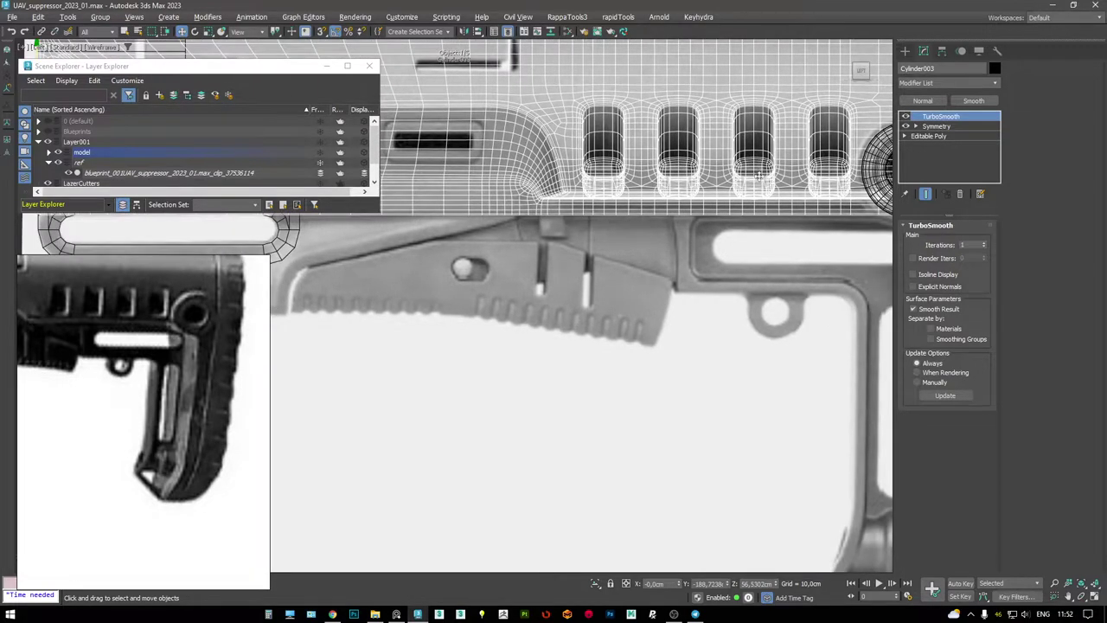
middle_click_drag(775, 340, 620, 236)
scroll(657, 213, "up", 4)
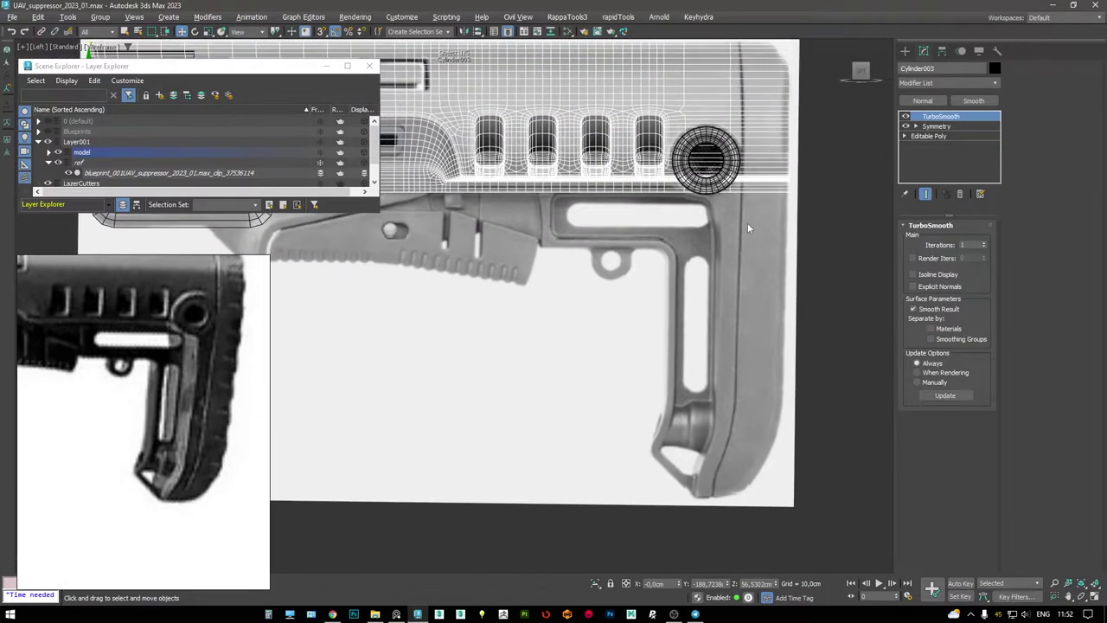
left_click(931, 136)
scroll(683, 209, "up", 4)
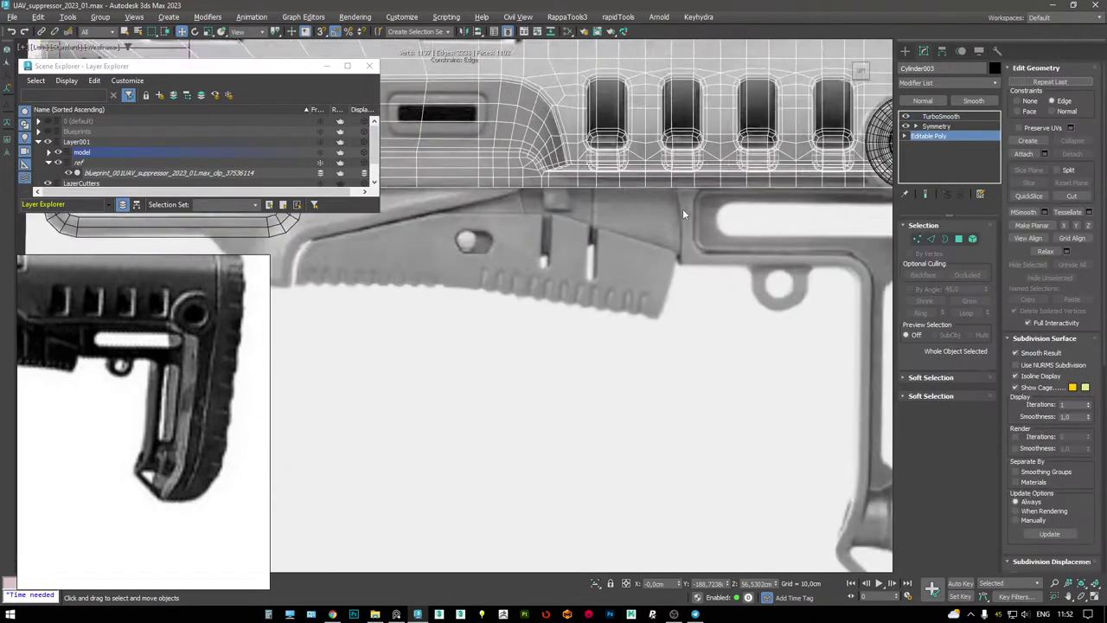
scroll(142, 332, "down", 3)
scroll(142, 332, "down", 5)
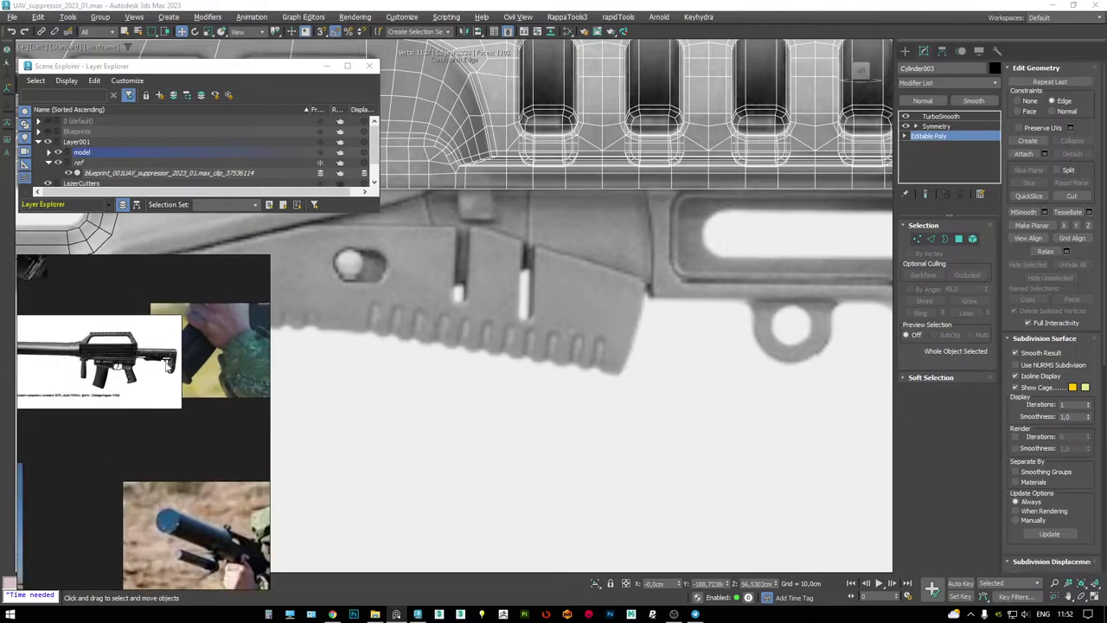
scroll(0, 322, "up", 3)
scroll(140, 313, "up", 3)
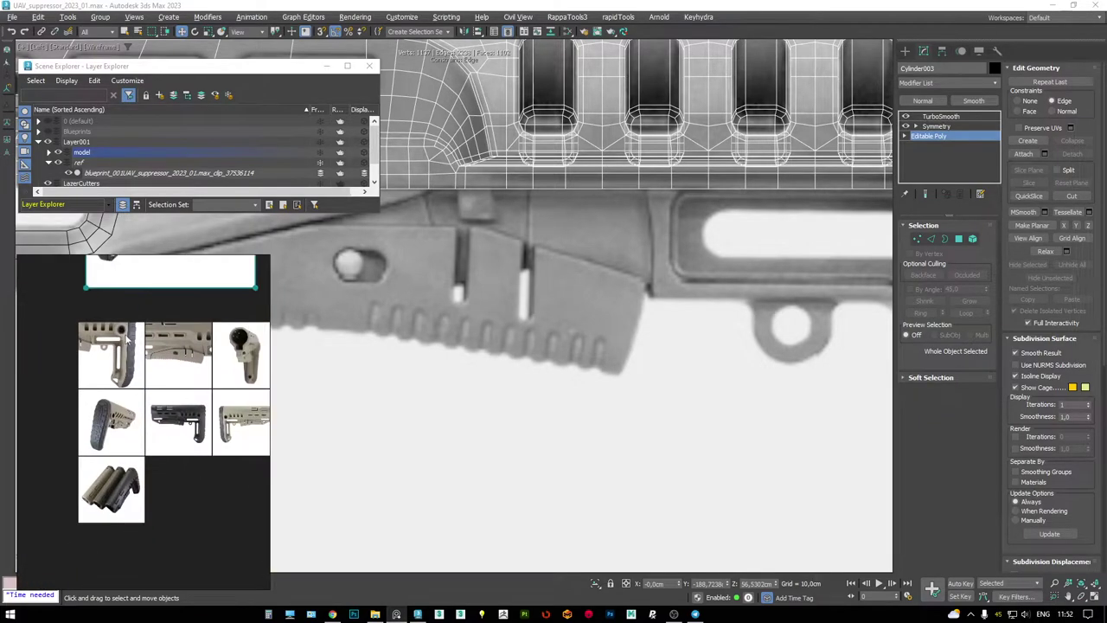
scroll(140, 313, "up", 5)
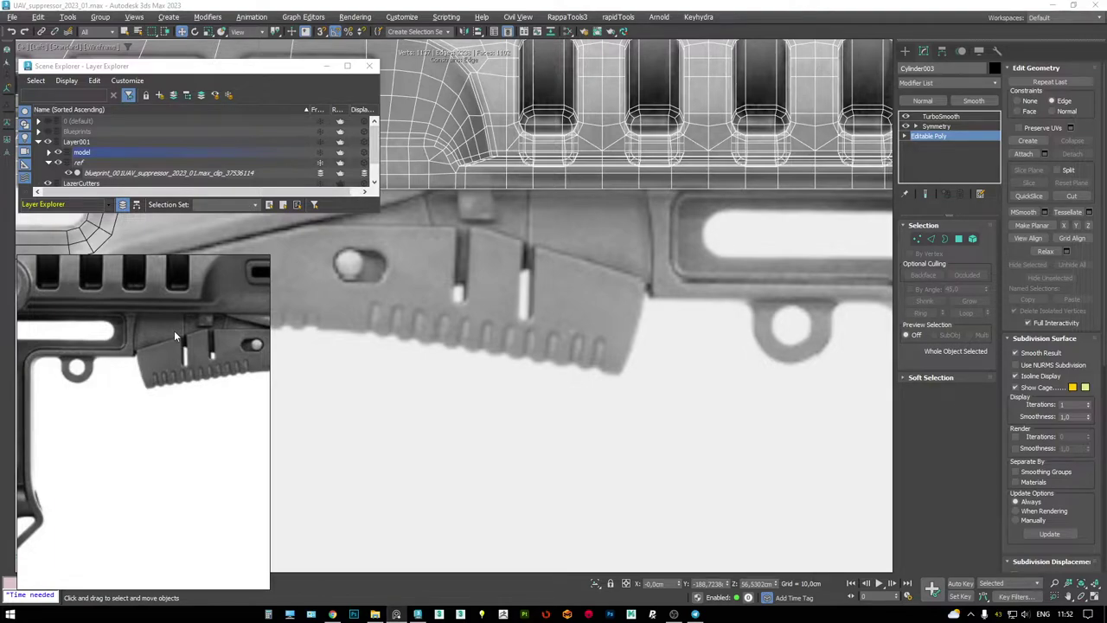
scroll(138, 372, "down", 3)
scroll(120, 401, "up", 4)
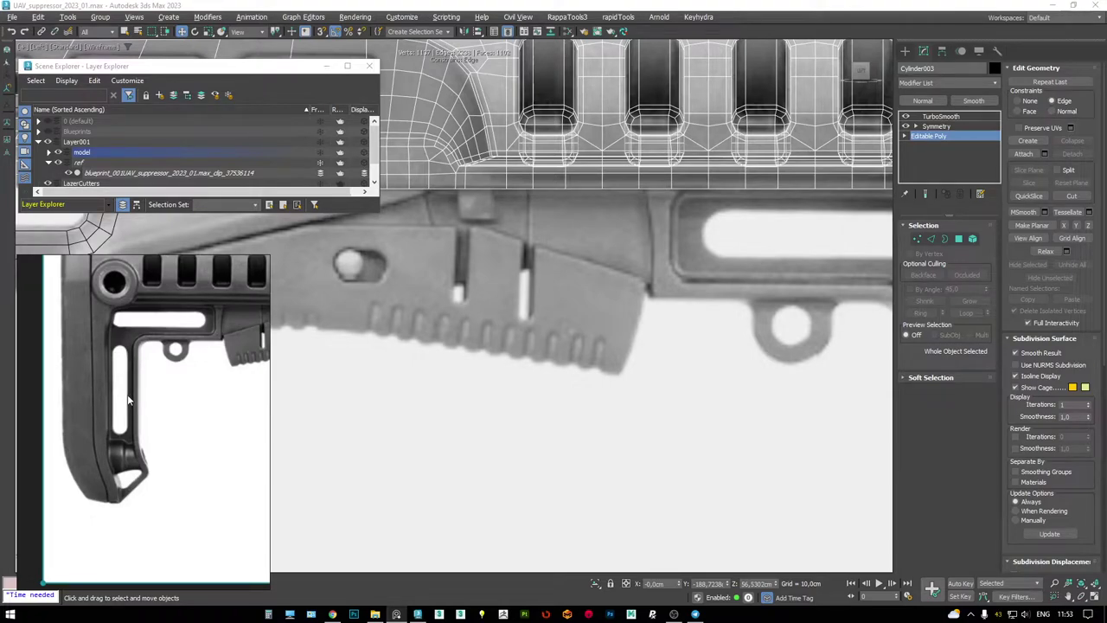
- Turn on Edged Faces and return to a maximized Perspective view of the rear ring
middle_click_drag(845, 248, 655, 240)
scroll(692, 238, "down", 2)
scroll(674, 276, "up", 4)
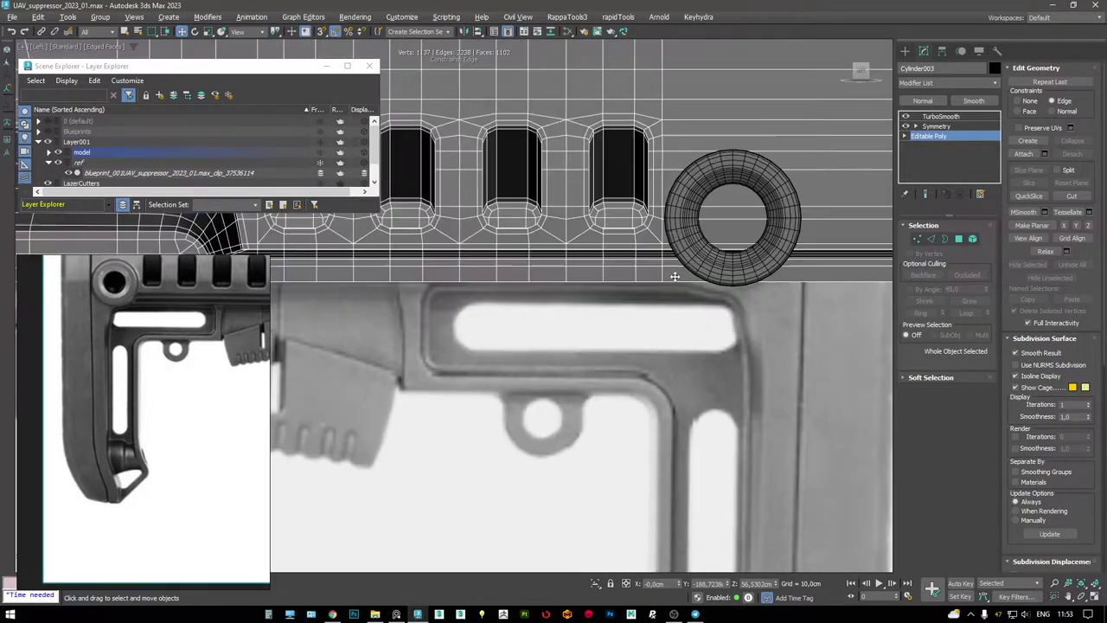
scroll(669, 269, "down", 1)
scroll(668, 266, "up", 3)
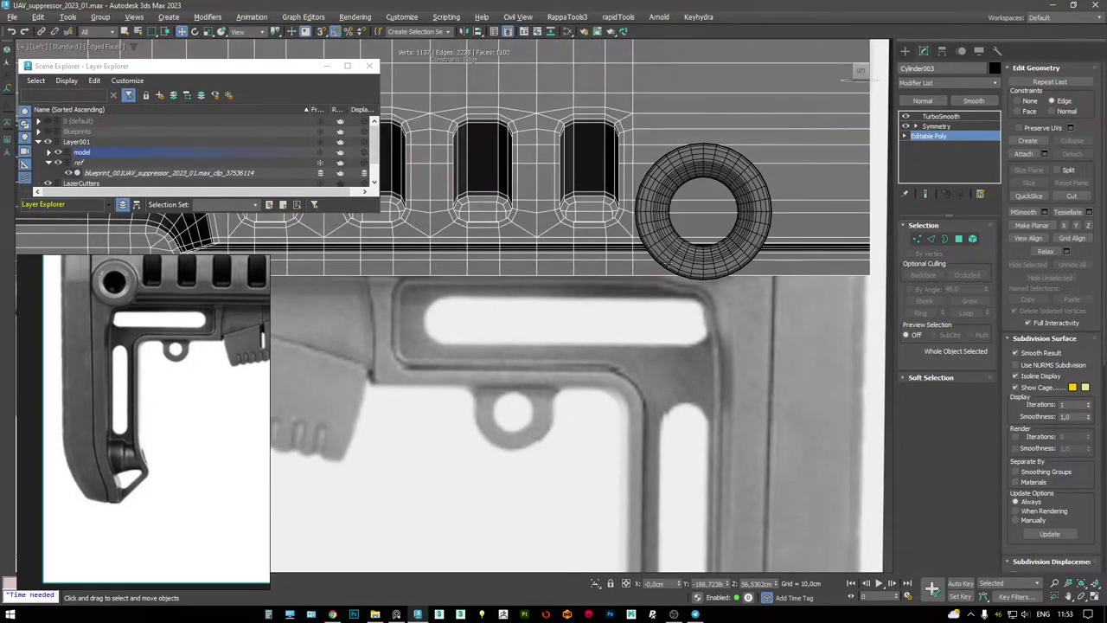
scroll(667, 263, "up", 2)
scroll(640, 246, "down", 2)
scroll(594, 242, "up", 1)
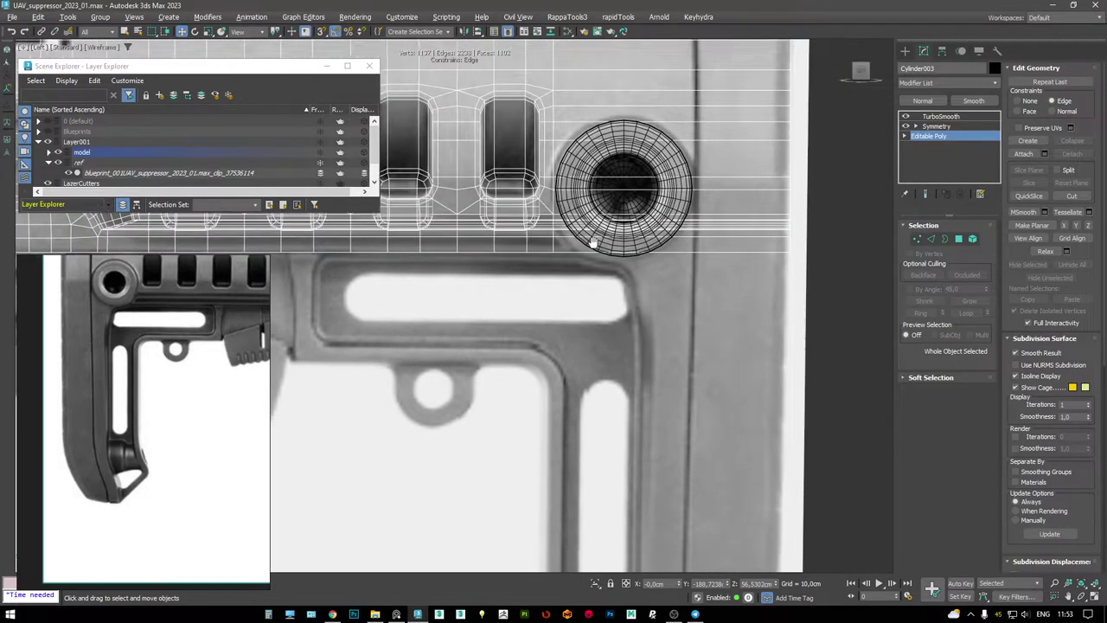
scroll(593, 243, "down", 1)
key("F4")
scroll(591, 223, "up", 2)
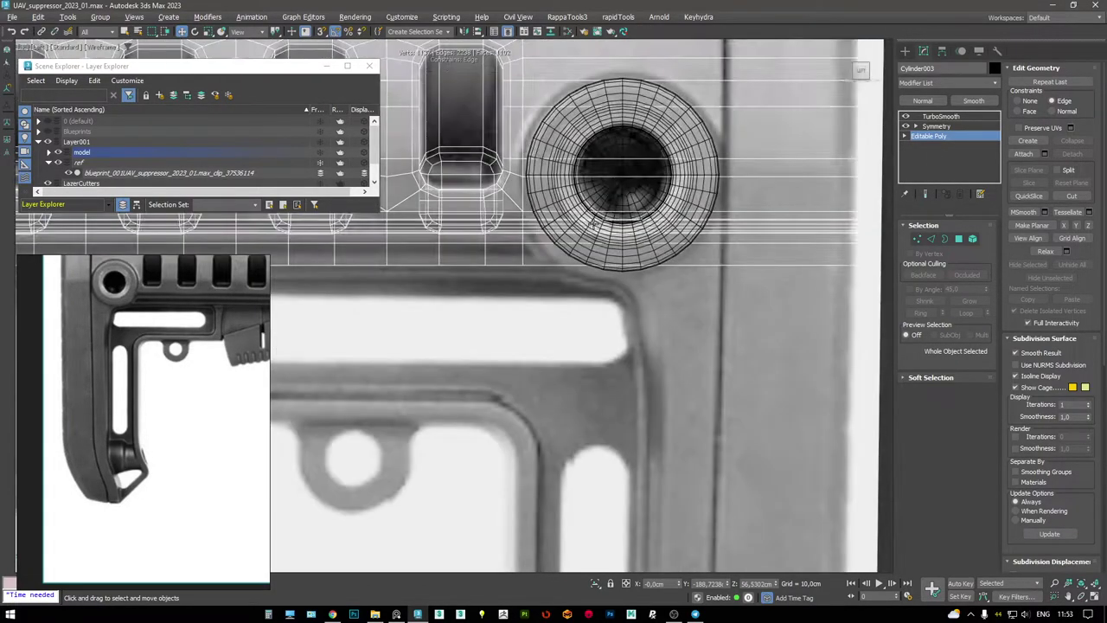
scroll(585, 225, "up", 3)
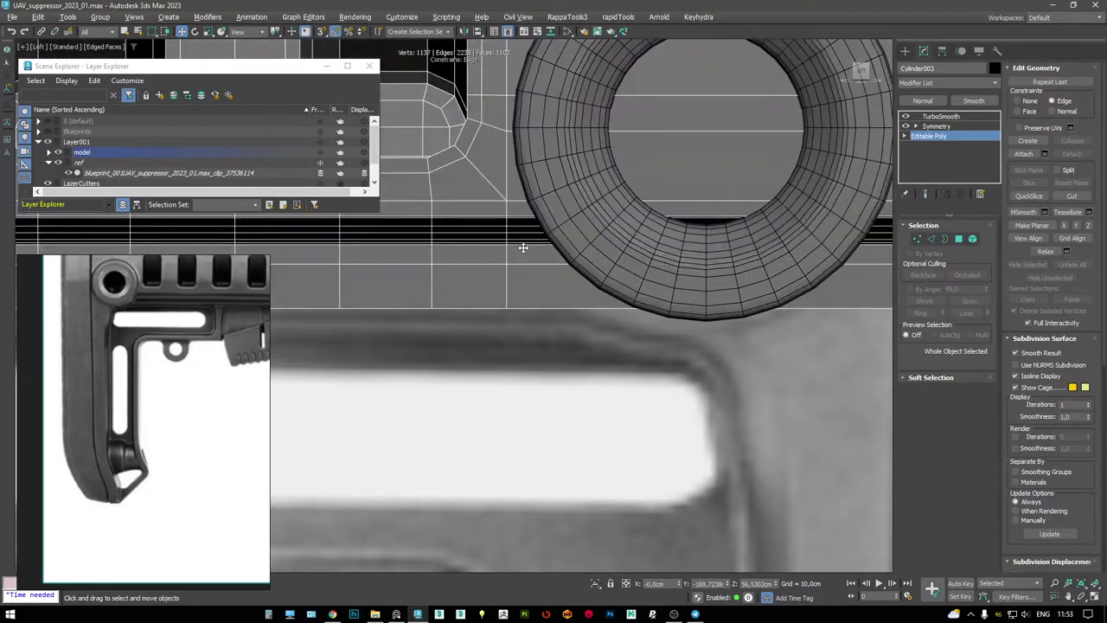
key("alt+w")
key("alt+w")
scroll(604, 287, "up", 4)
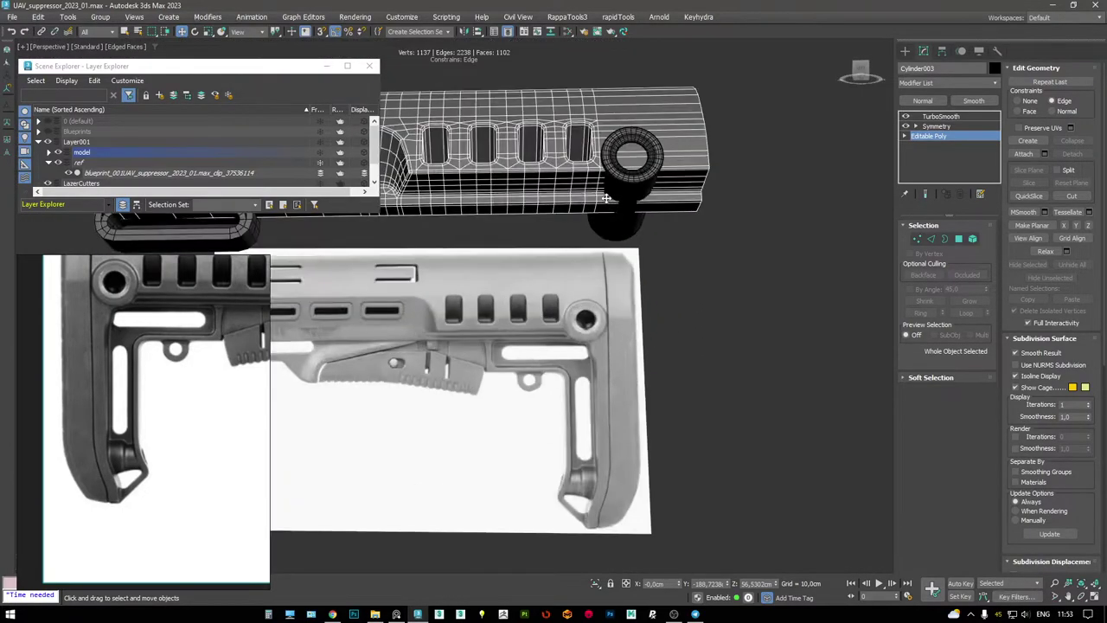
middle_click_drag(604, 287, 627, 214, "alt")
- Delete the six polygons around the rear tube on the stock body
key("4")
left_click(626, 213)
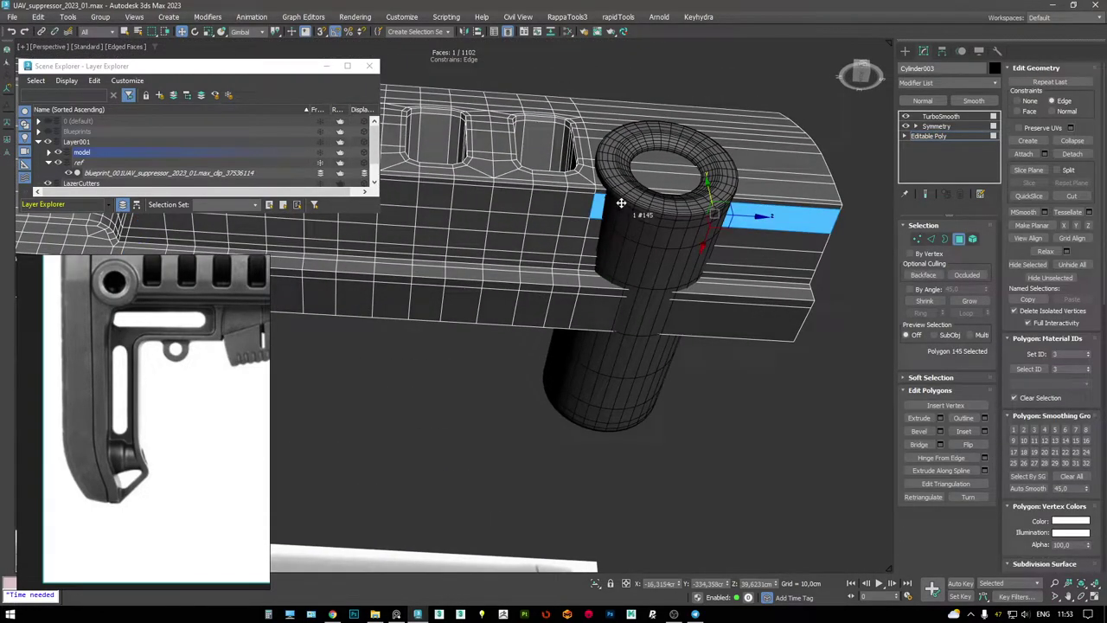
left_click(606, 196, "ctrl")
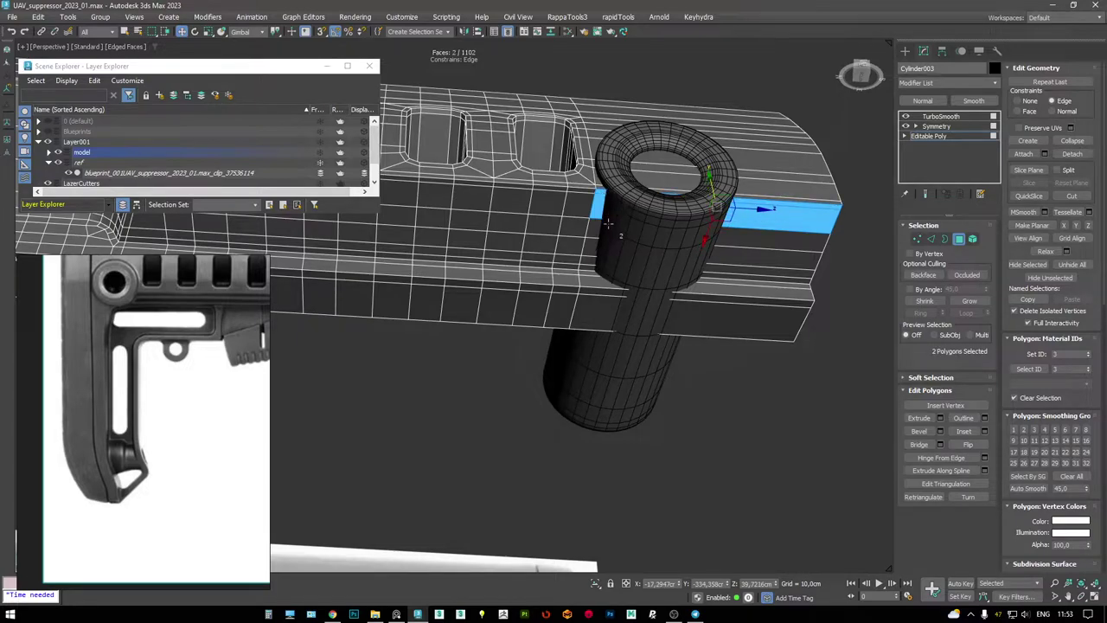
left_click(612, 221, "ctrl")
left_click(611, 236, "ctrl")
left_click(608, 252, "ctrl")
left_click(605, 259, "ctrl")
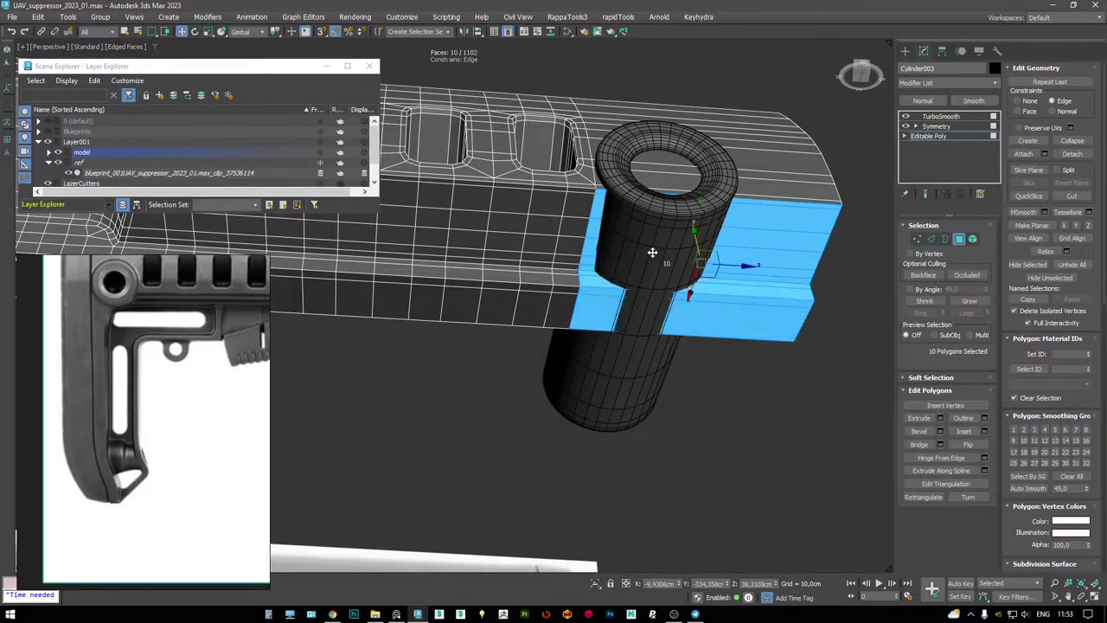
key("Delete")
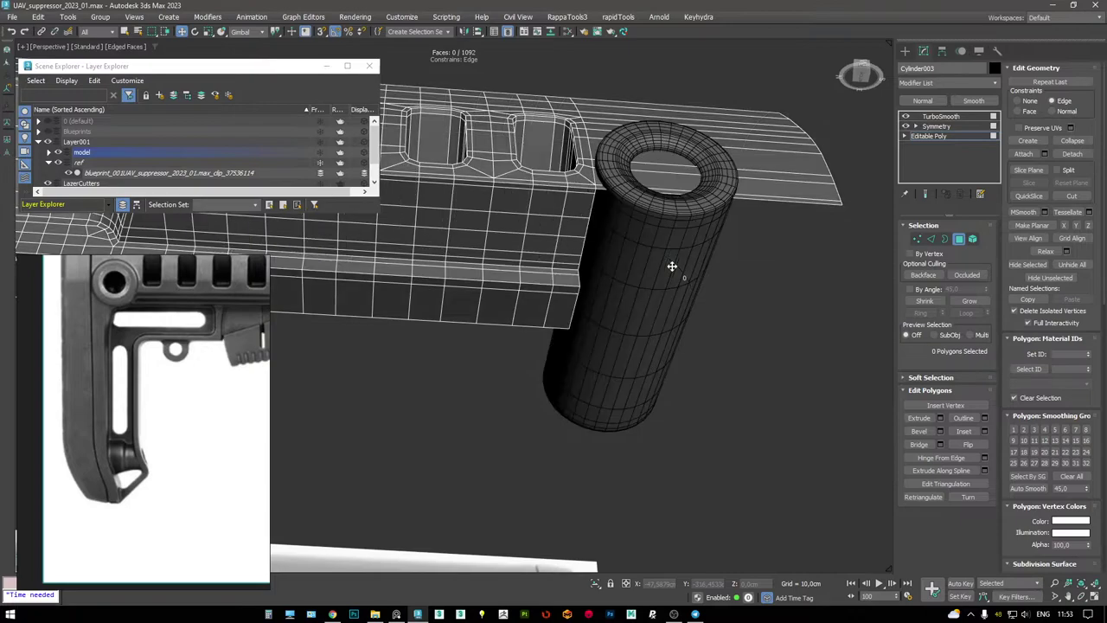
scroll(672, 265, "up", 6)
- Select the vertical edge line beside the tube and move it onto the ring in the Left view
key("2")
left_click(645, 228)
left_click(626, 290, "ctrl")
left_click(615, 339, "ctrl")
left_click(610, 373, "ctrl")
left_click(606, 393, "ctrl")
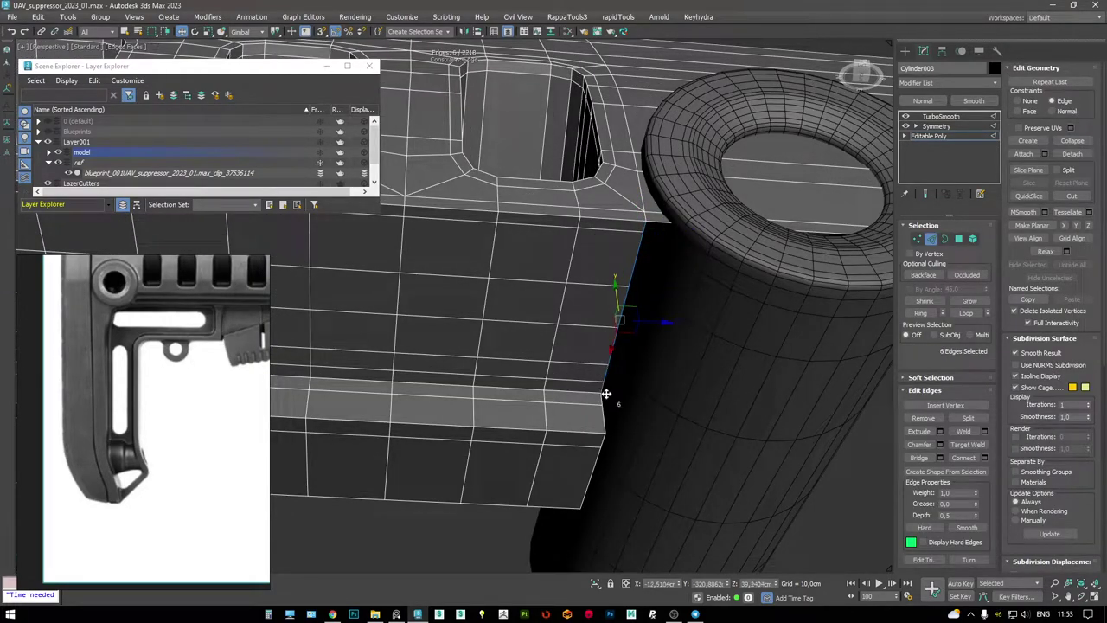
key("f")
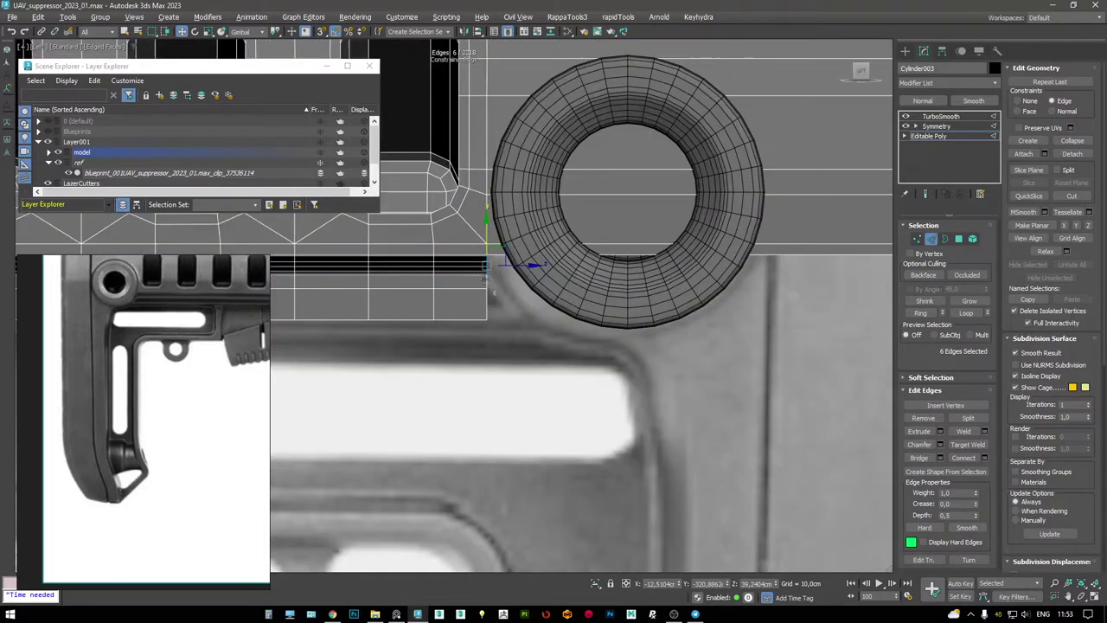
mouse_move(532, 283)
left_mouse_down()
mouse_move(517, 262)
mouse_move(528, 288)
left_mouse_up()
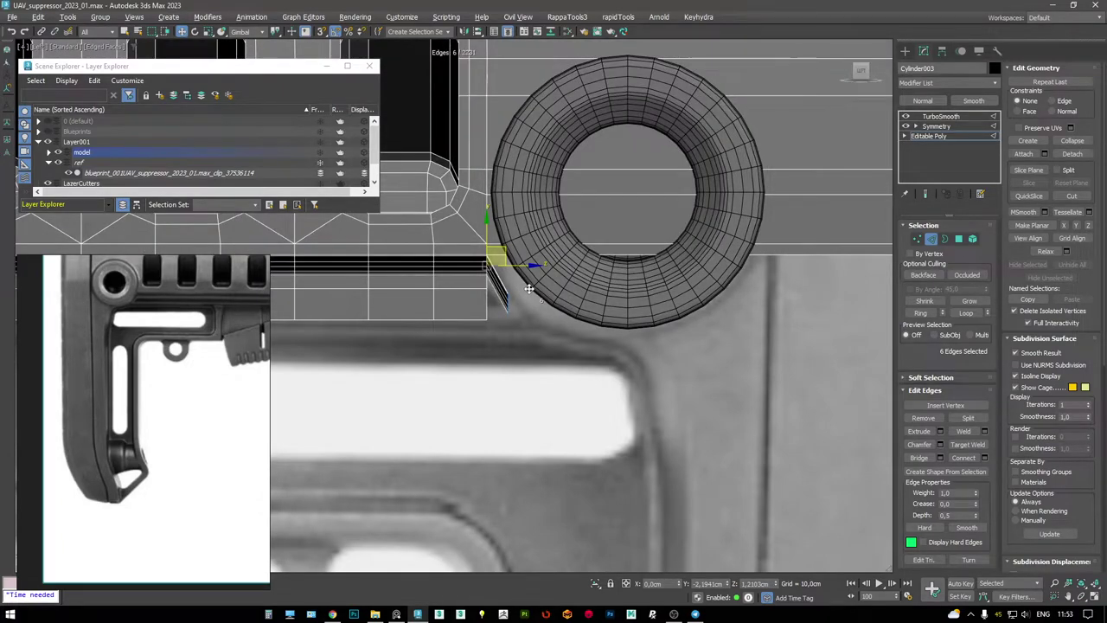
- In wireframe, pick a top tube edge, then select the lathed ring Shape006
key("F3")
scroll(661, 288, "down", 3)
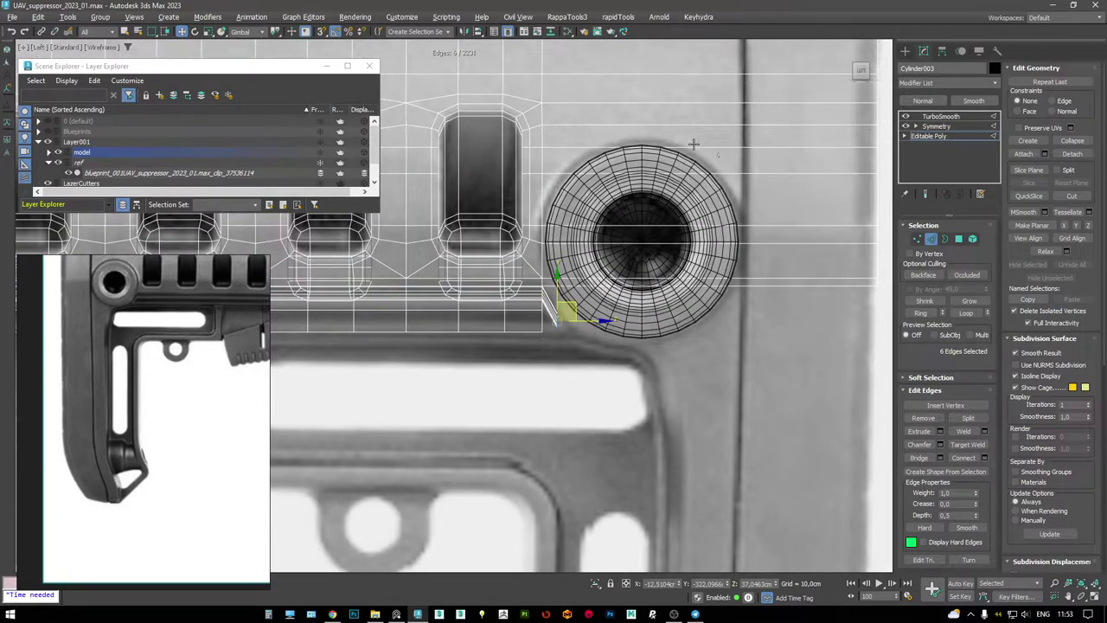
left_click(671, 152)
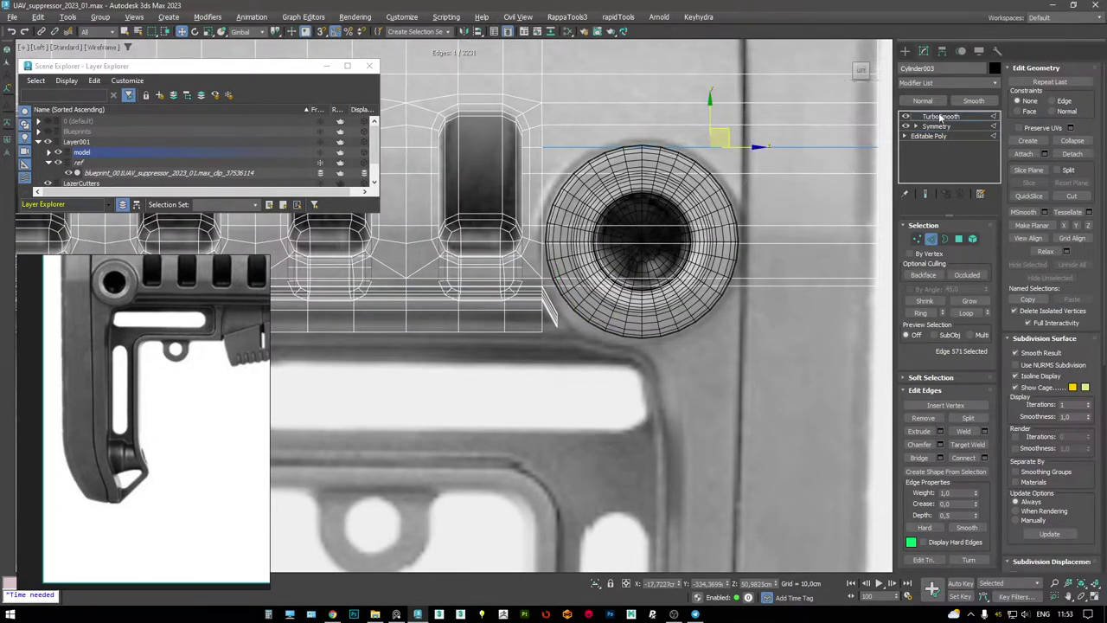
left_click(726, 192)
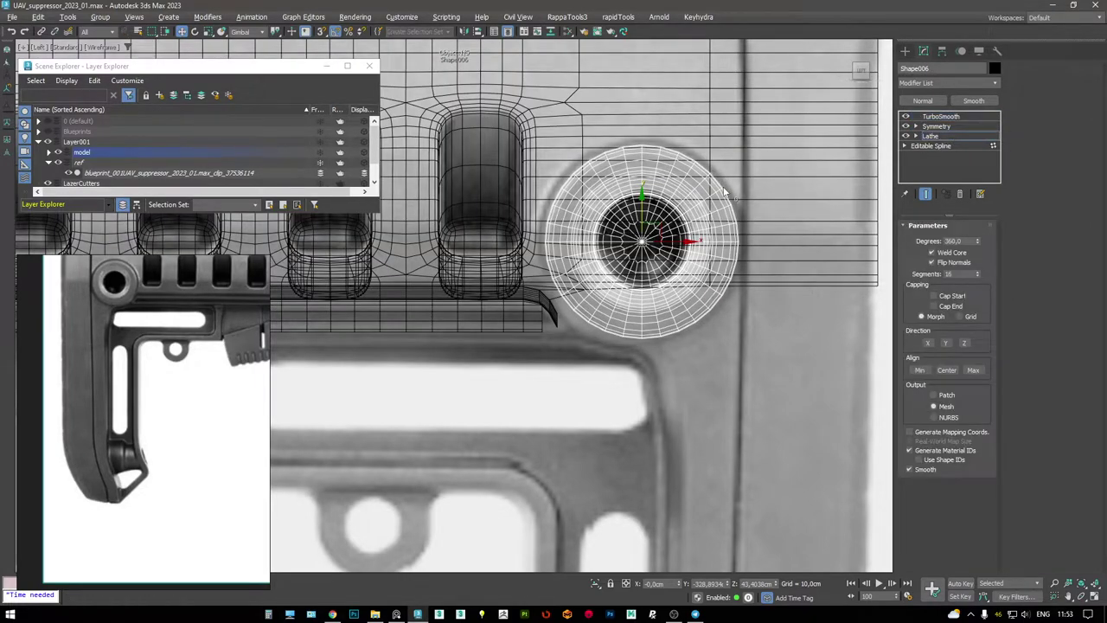
- Move Shape006's Editable Spline profile vertices up along Y to slightly enlarge the ring
left_click(921, 145)
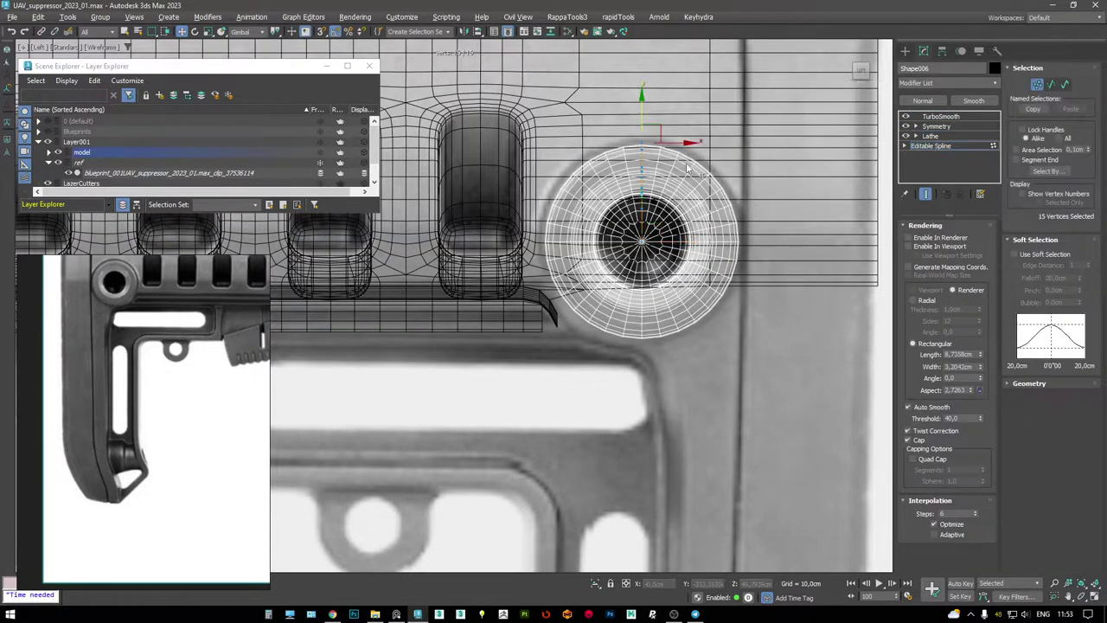
key("ctrl+e")
key("p")
middle_click_drag(767, 366, 823, 341, "alt")
left_click(829, 378)
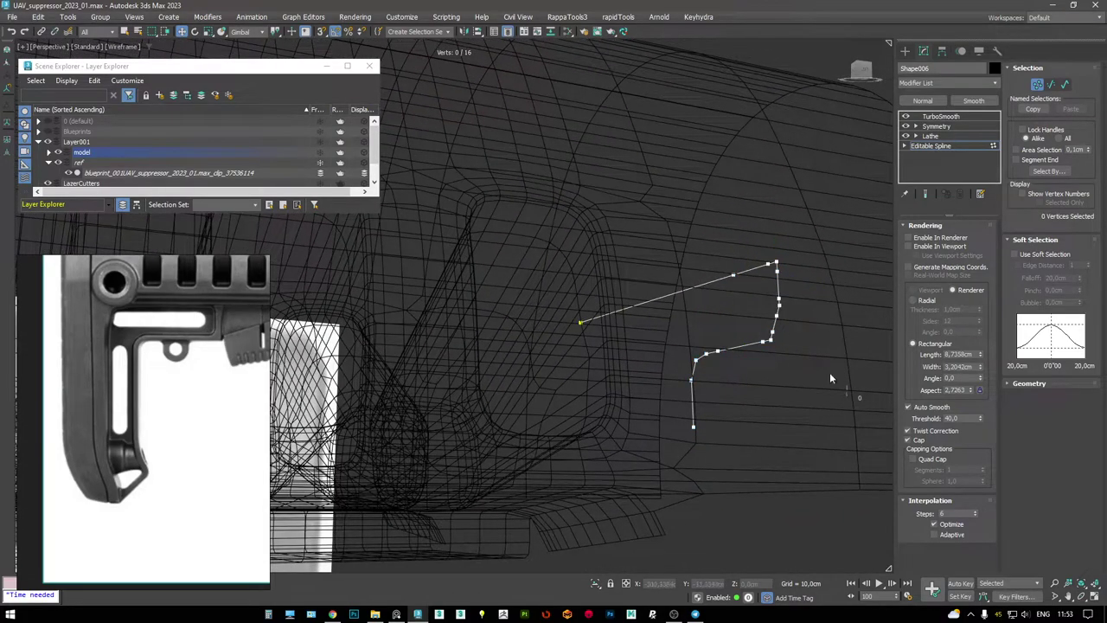
key("alt+w")
key("alt+w")
key("ctrl+e")
mouse_move(660, 94)
left_mouse_down()
mouse_move(666, 105)
mouse_move(655, 83)
left_mouse_up()
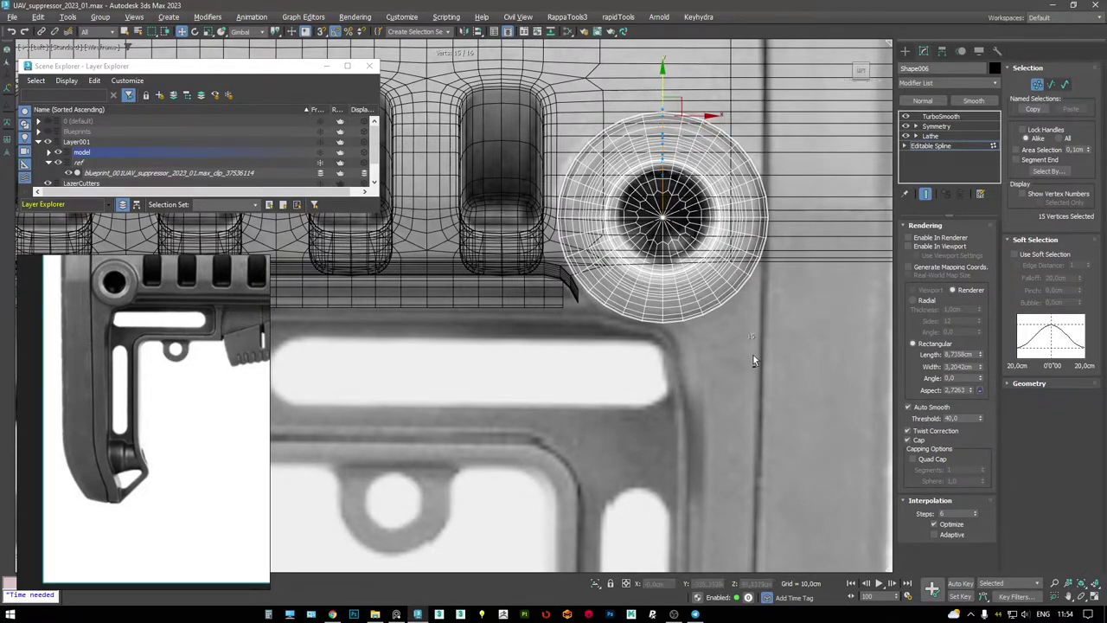
key("alt+w")
key("alt+w")
middle_click_drag(653, 313, 489, 250)
left_click(490, 251)
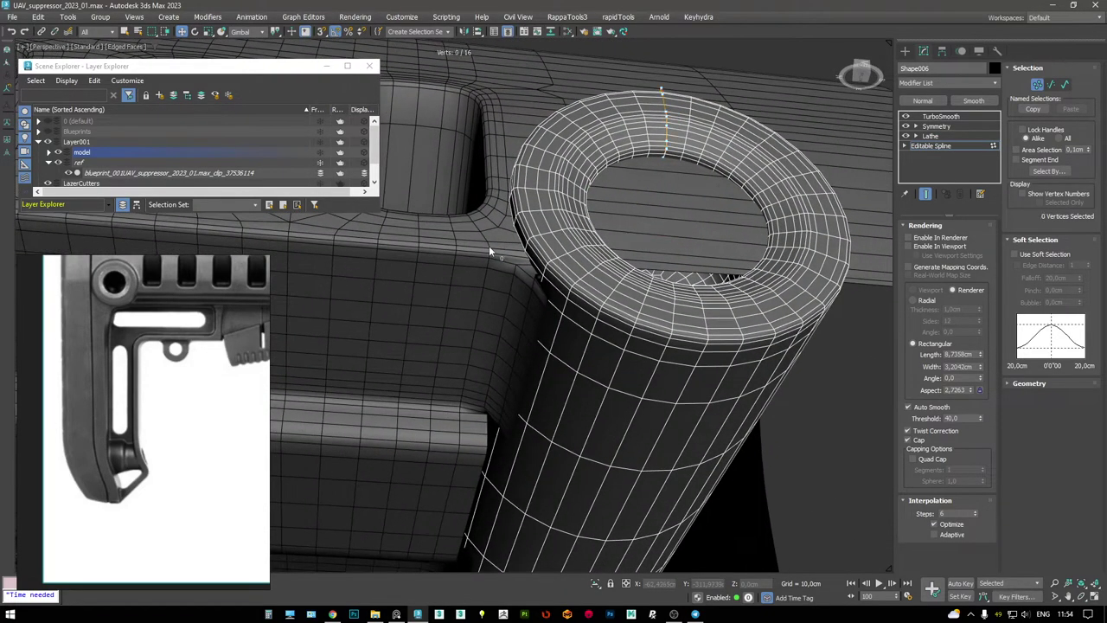
- Turn off the ring's TurboSmooth and put Cylinder003 into Editable Poly edge mode
left_click(936, 117)
left_click(906, 116)
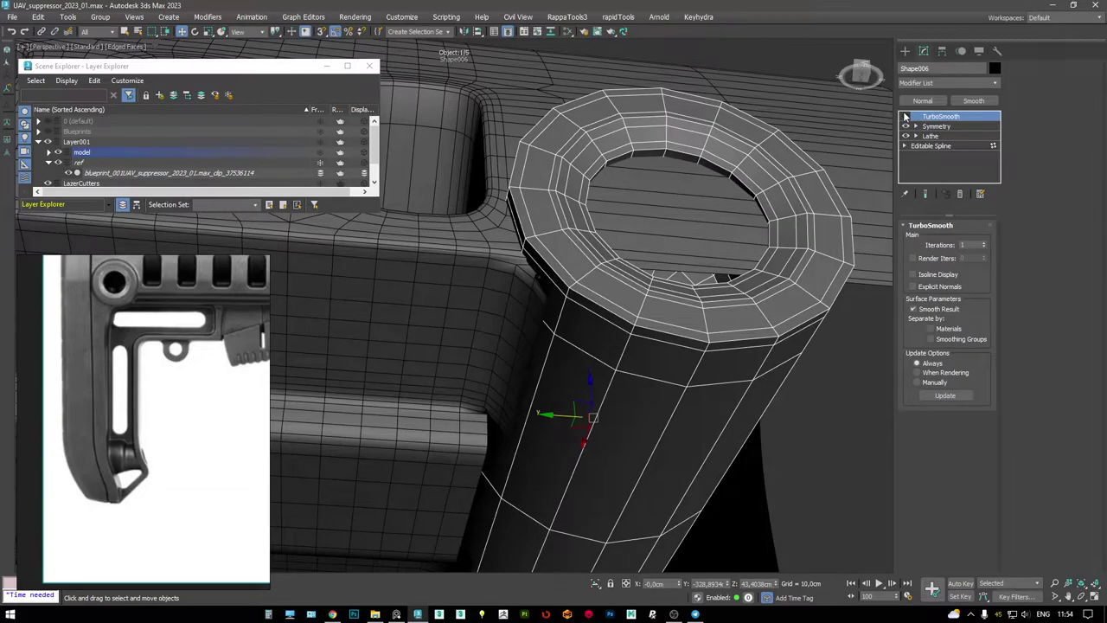
left_click(595, 267)
left_click(930, 136)
key("2")
middle_click_drag(606, 303, 563, 212, "alt")
- Select edge 571 and frame the ring edge in the four-viewport layout
left_click(536, 298)
scroll(563, 212, "down", 1)
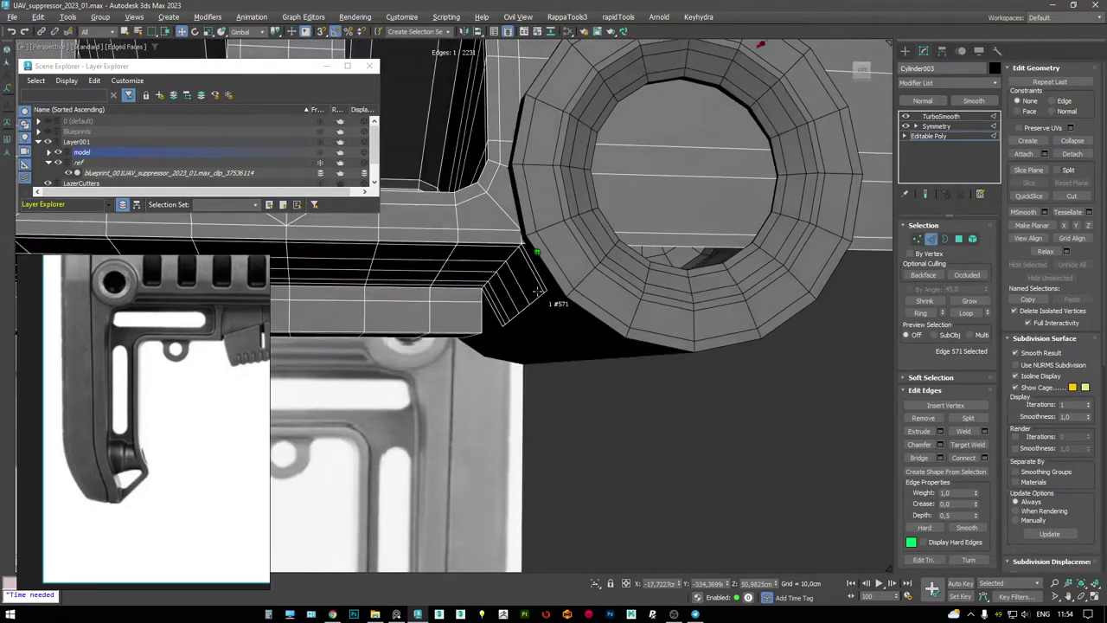
key("alt+w")
key("alt+w")
scroll(609, 213, "up", 6)
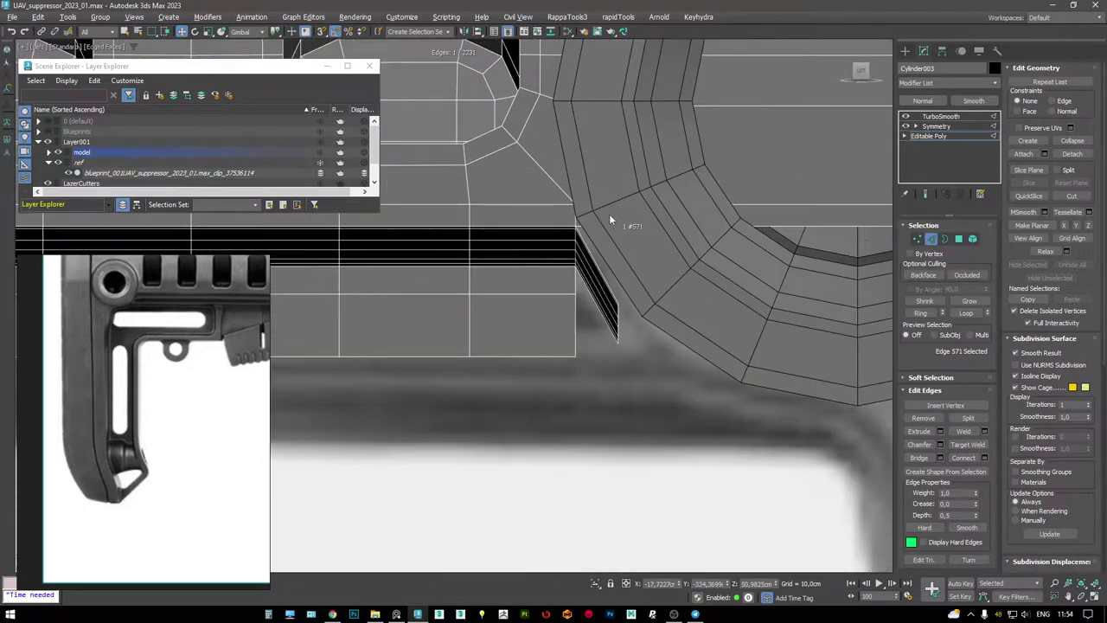
scroll(577, 240, "down", 3)
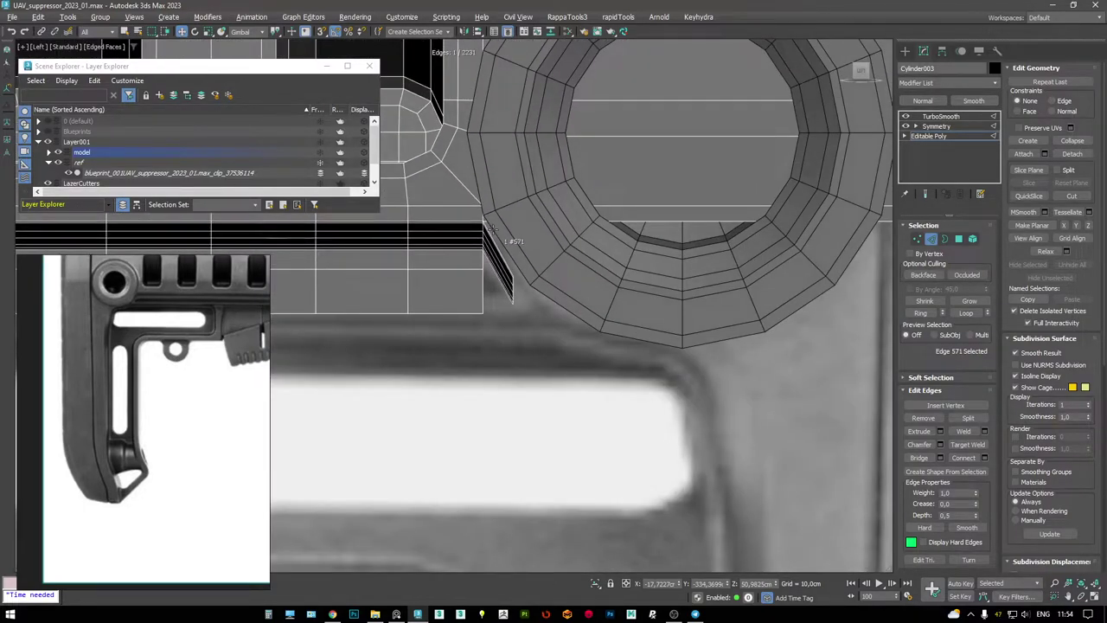
middle_click_drag(496, 252, 582, 360)
- Flatten the seven corner vertices onto one line and snap them onto the ring's vertex
key("1")
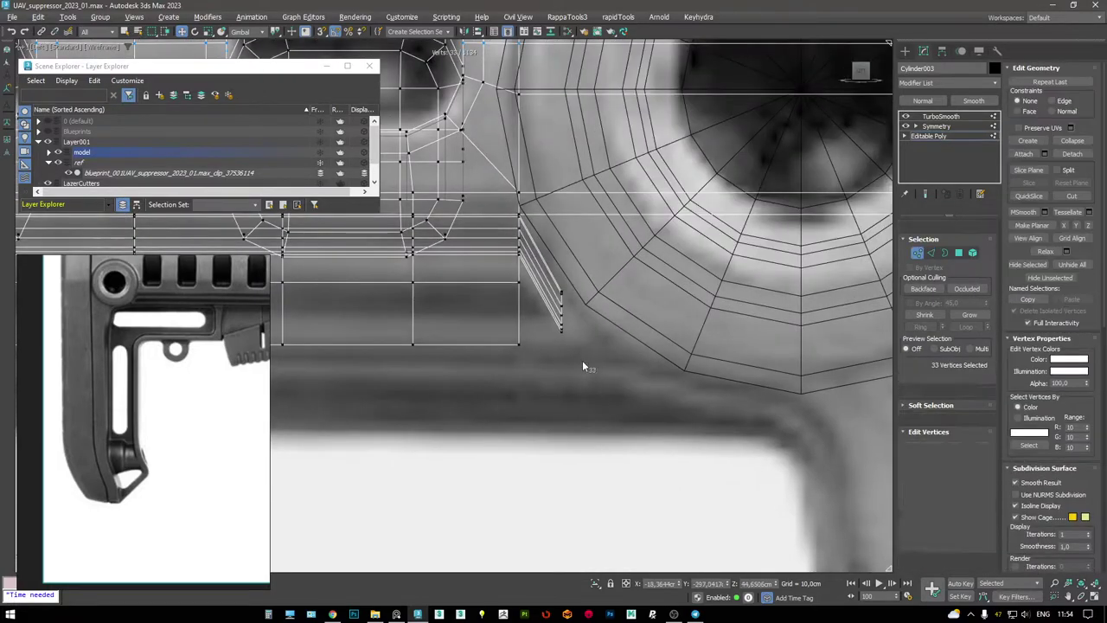
scroll(582, 360, "up", 2)
left_click_drag(541, 286, 615, 257)
key("r")
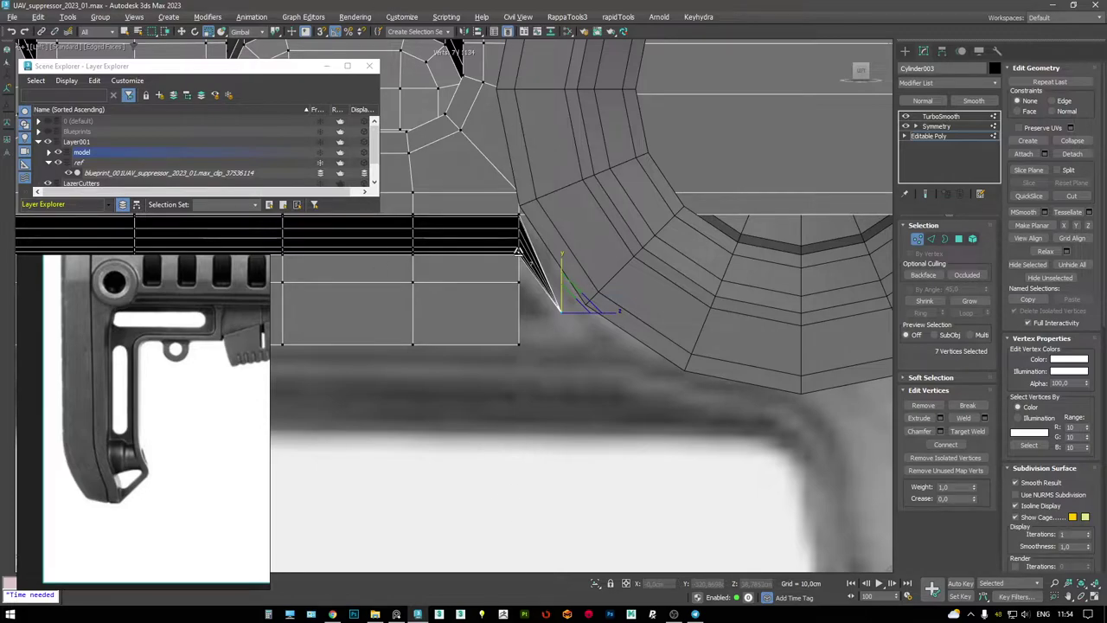
key("w")
scroll(588, 307, "up", 2)
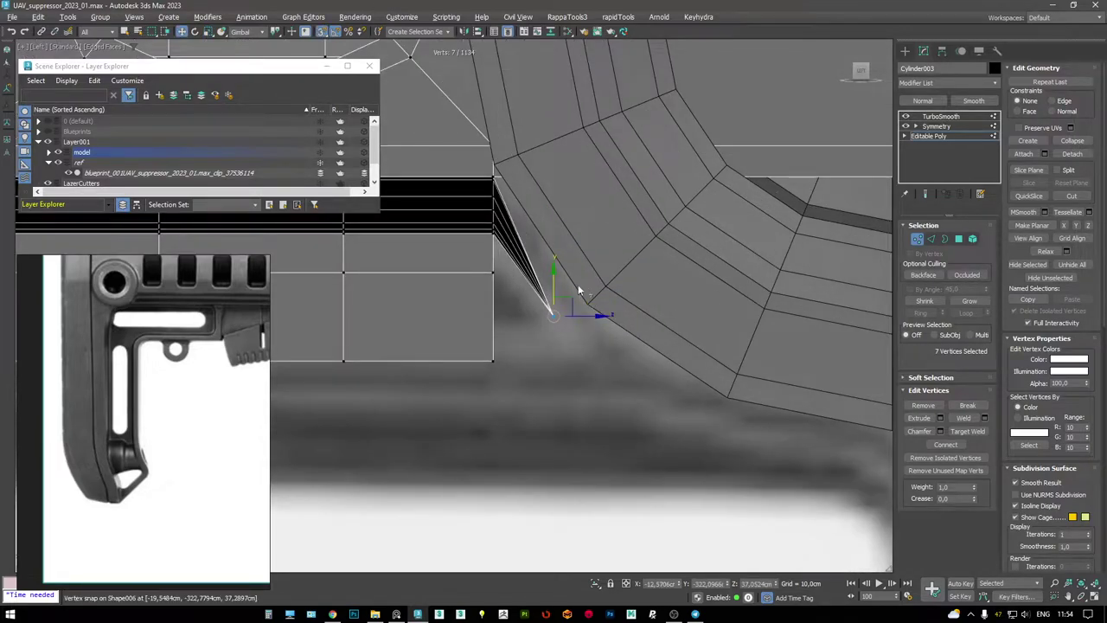
left_click_drag(577, 298, 589, 298)
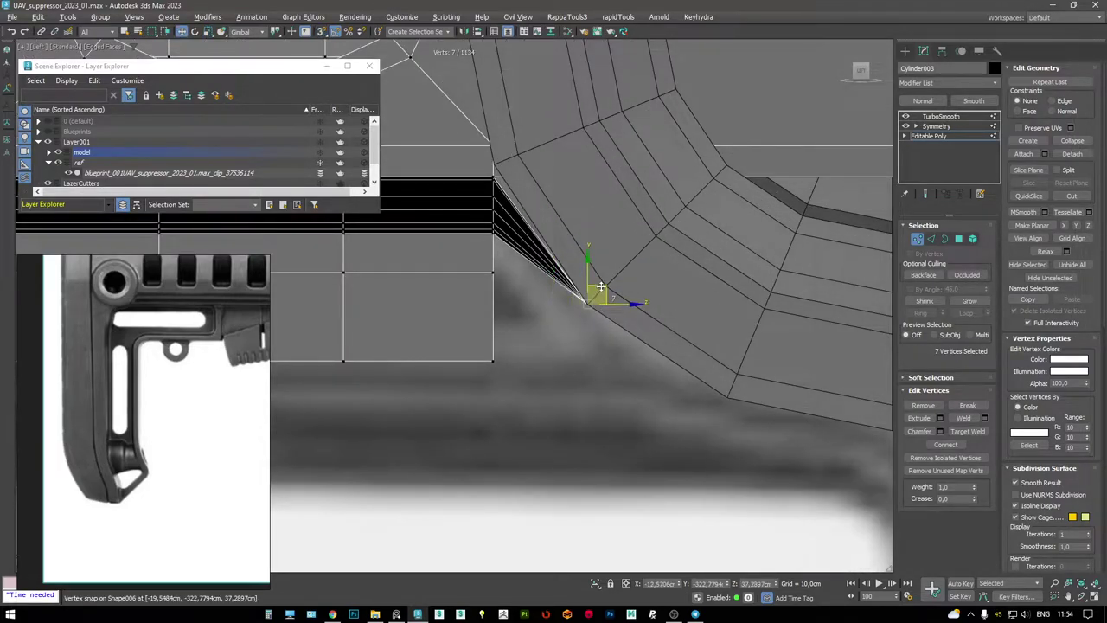
scroll(685, 369, "down", 3)
scroll(580, 300, "up", 4)
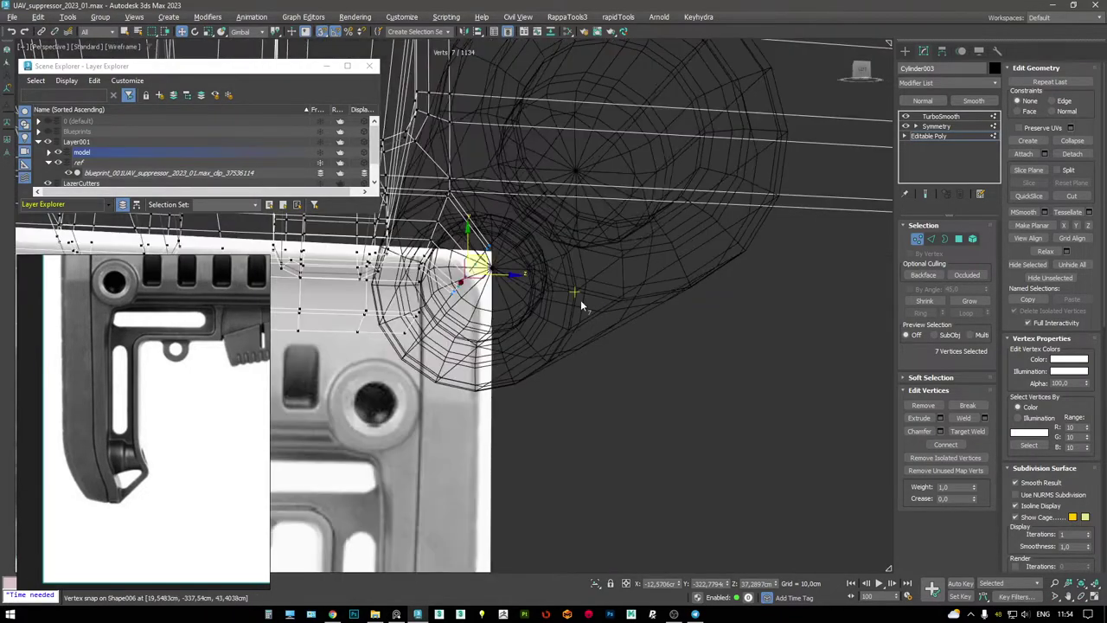
- Snap the six-edge loop onto the ring's vertices in the Left wireframe view
key("2")
scroll(601, 277, "up", 2)
double_click(551, 262)
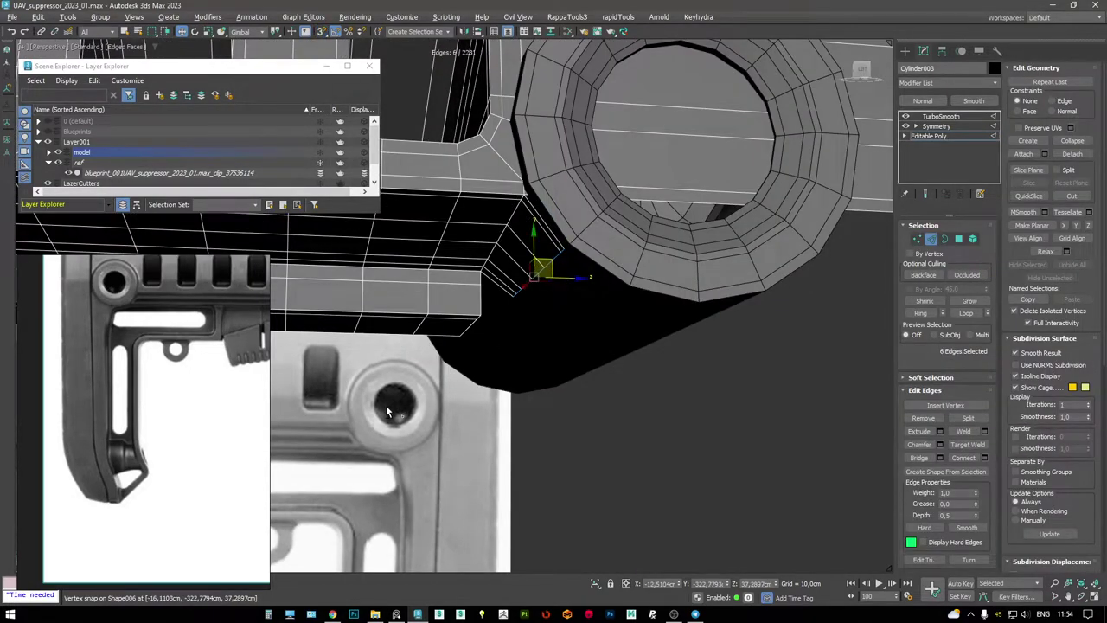
key("l")
scroll(494, 297, "down", 2)
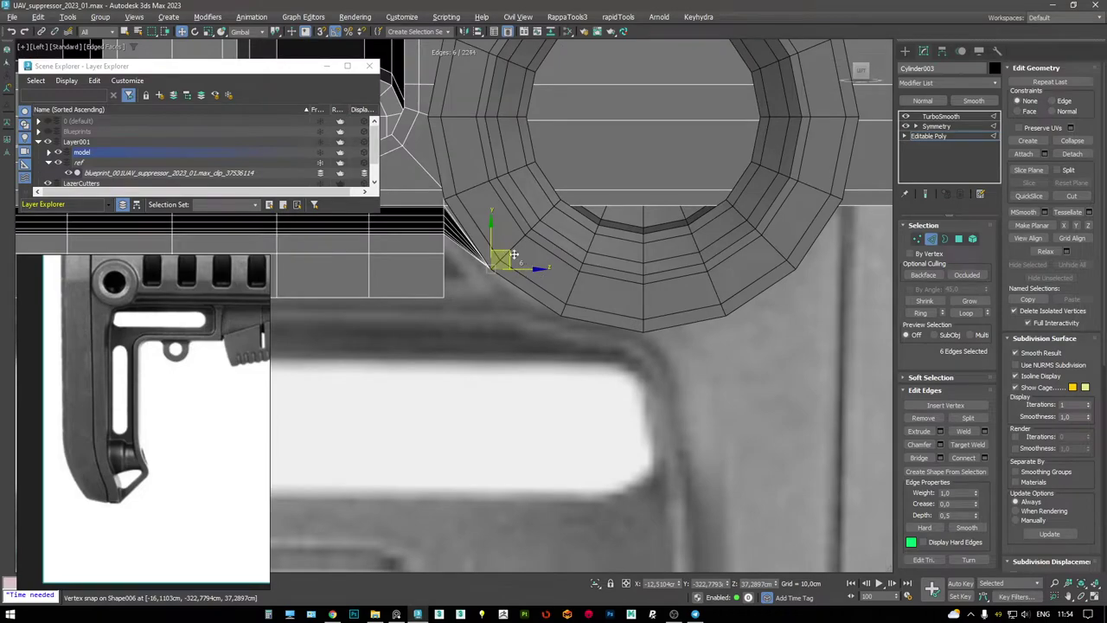
key("F3")
left_click_drag(514, 254, 566, 312)
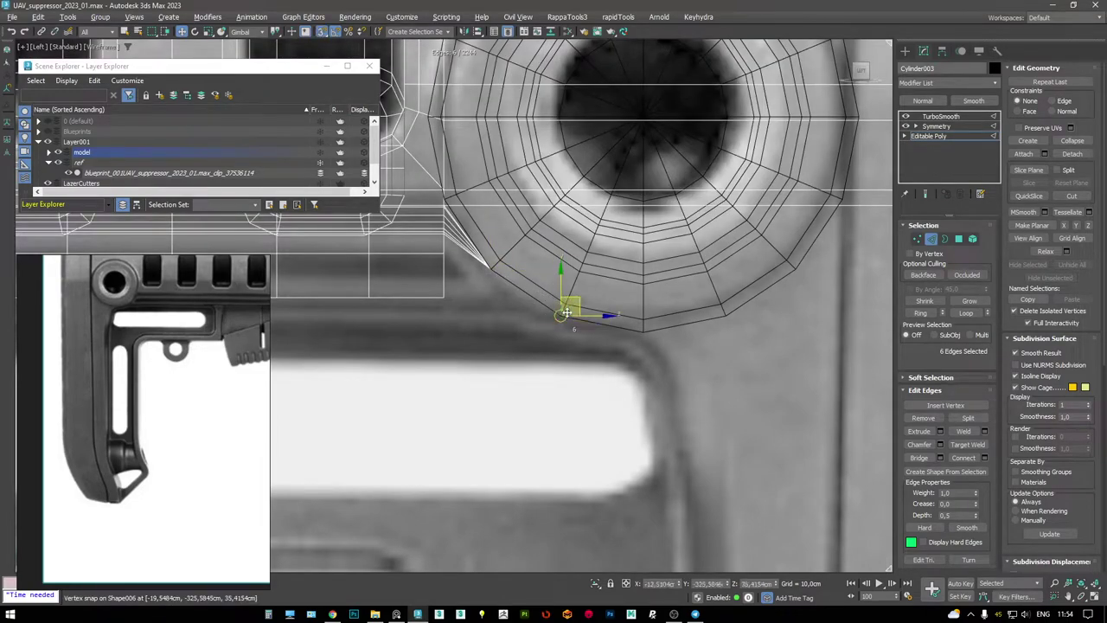
left_click_drag(641, 325, 645, 333)
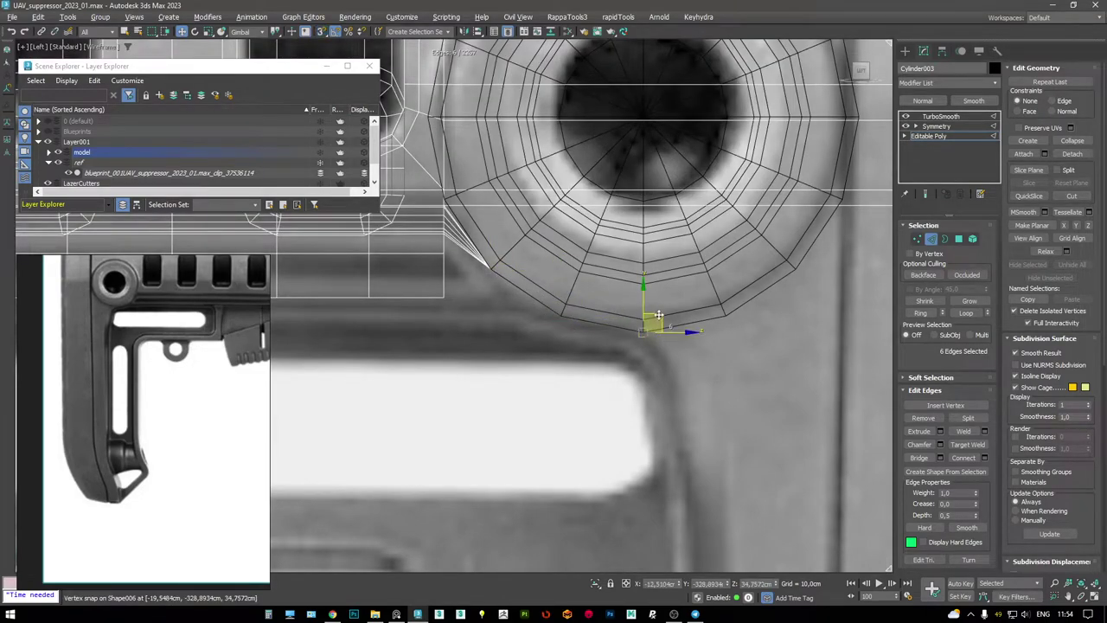
scroll(645, 314, "down", 2)
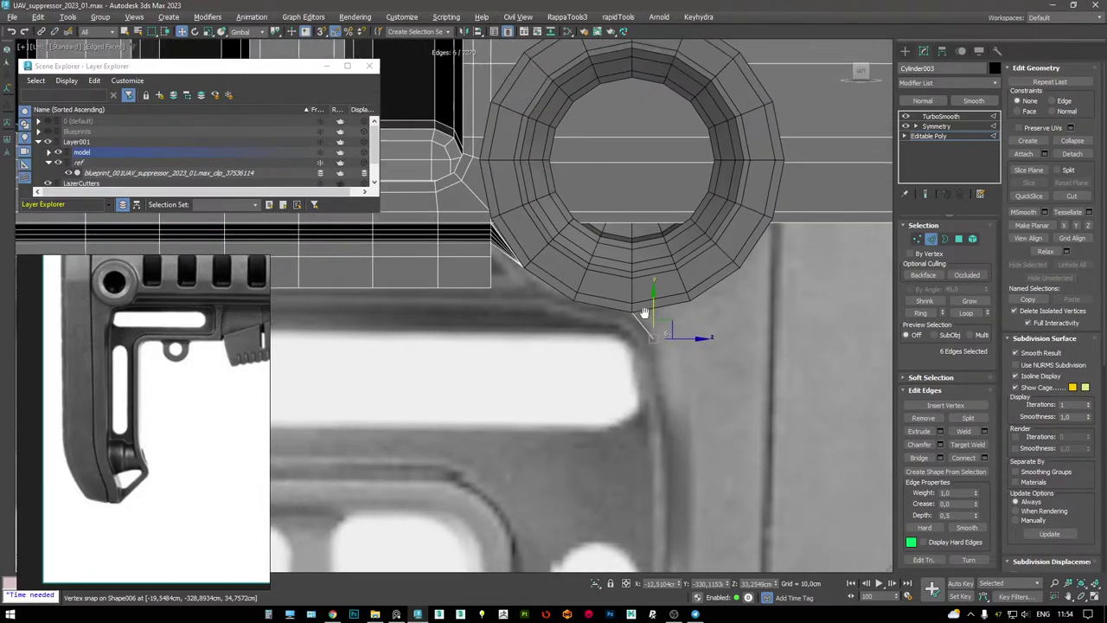
scroll(610, 267, "down", 3)
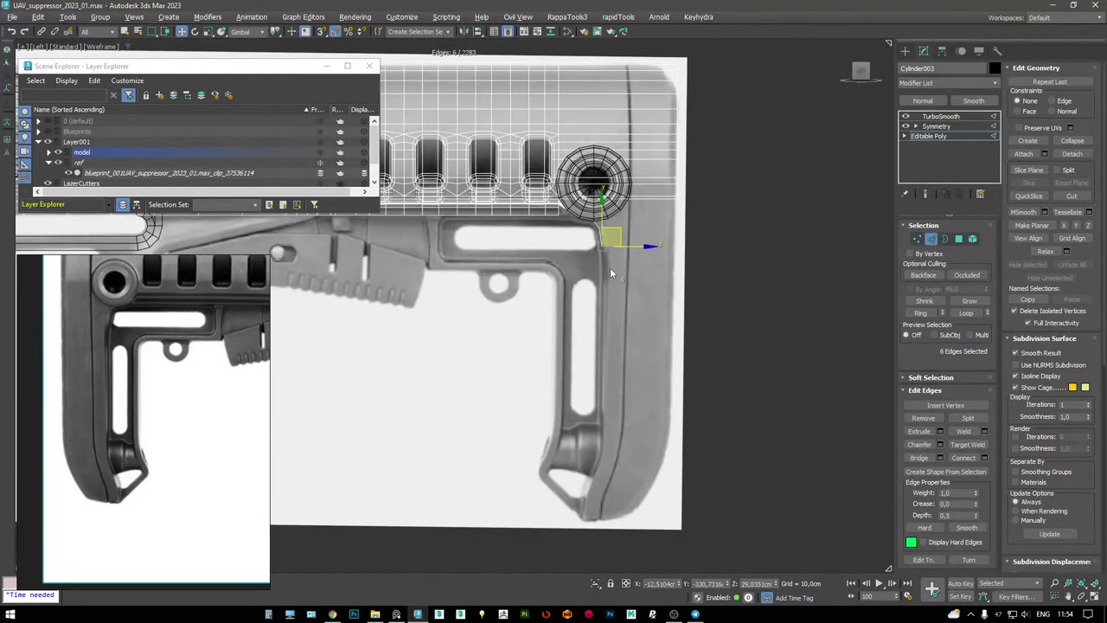
- With vertex snapping on, extend new faces from the selected edges to the ring
key("p")
middle_click_drag(597, 203, 568, 294, "alt")
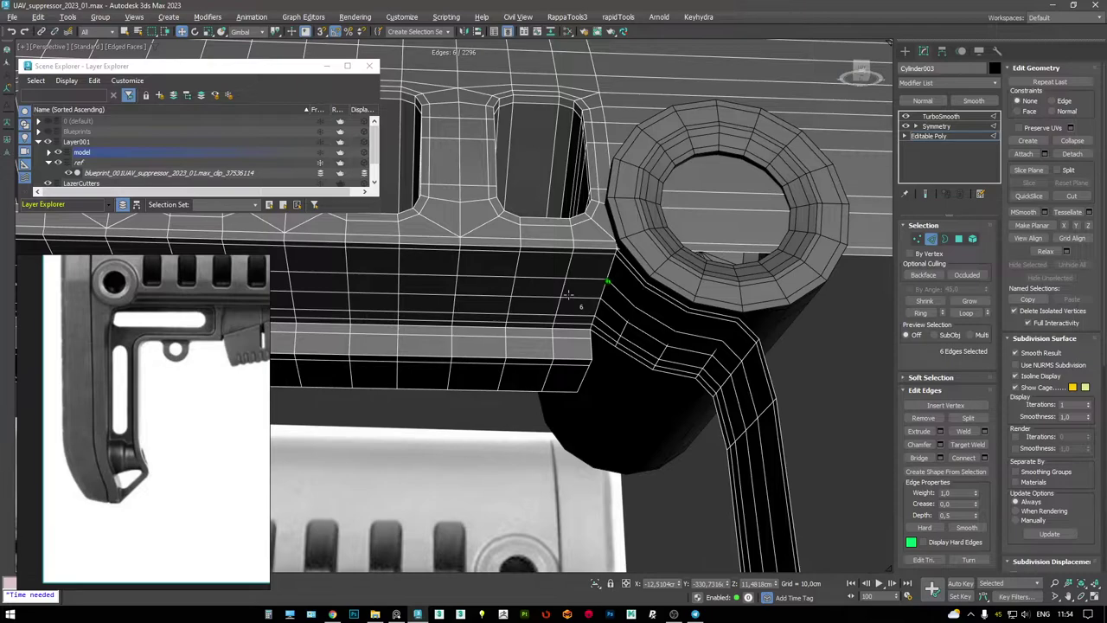
scroll(591, 347, "up", 5)
scroll(596, 297, "down", 3)
scroll(597, 292, "up", 1)
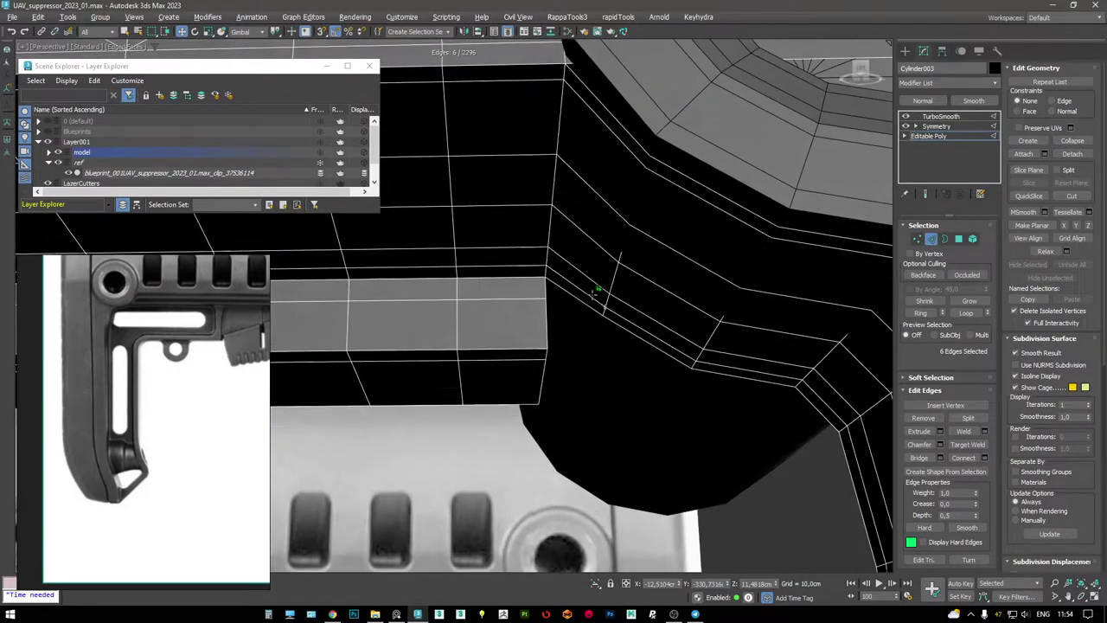
left_click(559, 385, "ctrl")
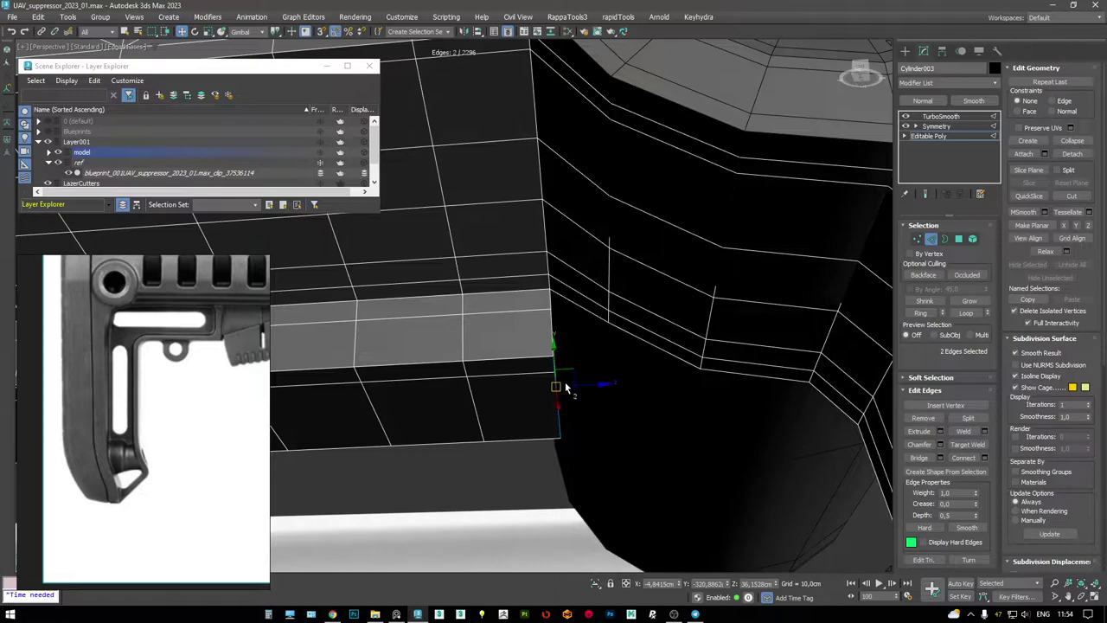
key("s")
left_click_drag(577, 374, 660, 378, "shift")
middle_click_drag(659, 378, 705, 325, "alt")
- Merge the two overlapping vertices into one and add a new vertical edge loop
key("1")
key("F3")
left_click(749, 372)
key("ctrl+alt+c")
key("F3")
key("F3")
key("F3")
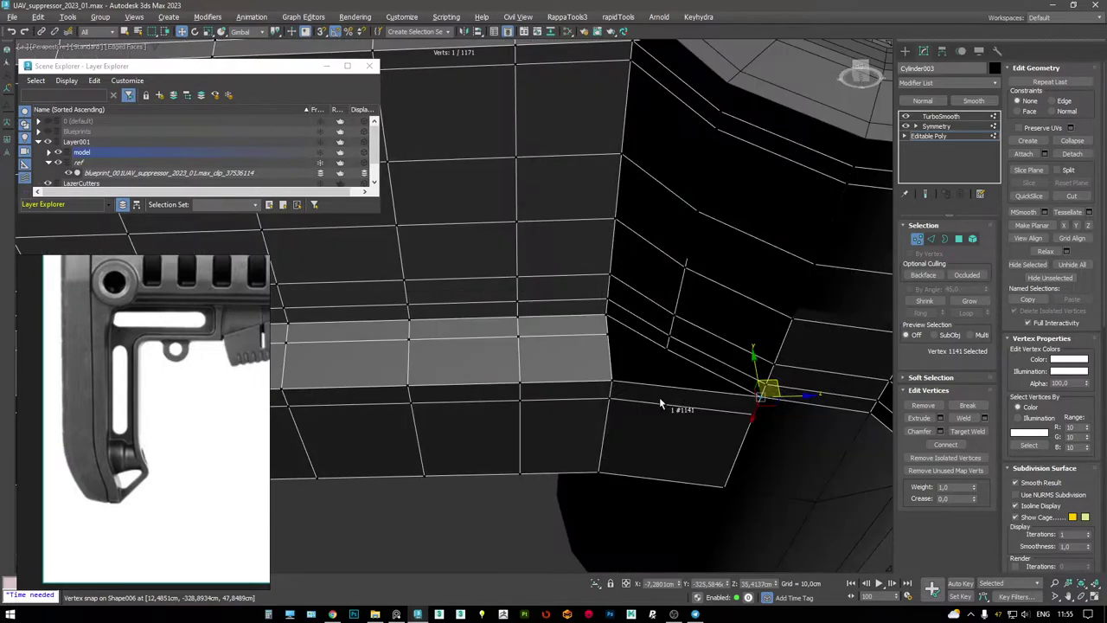
left_click(659, 397)
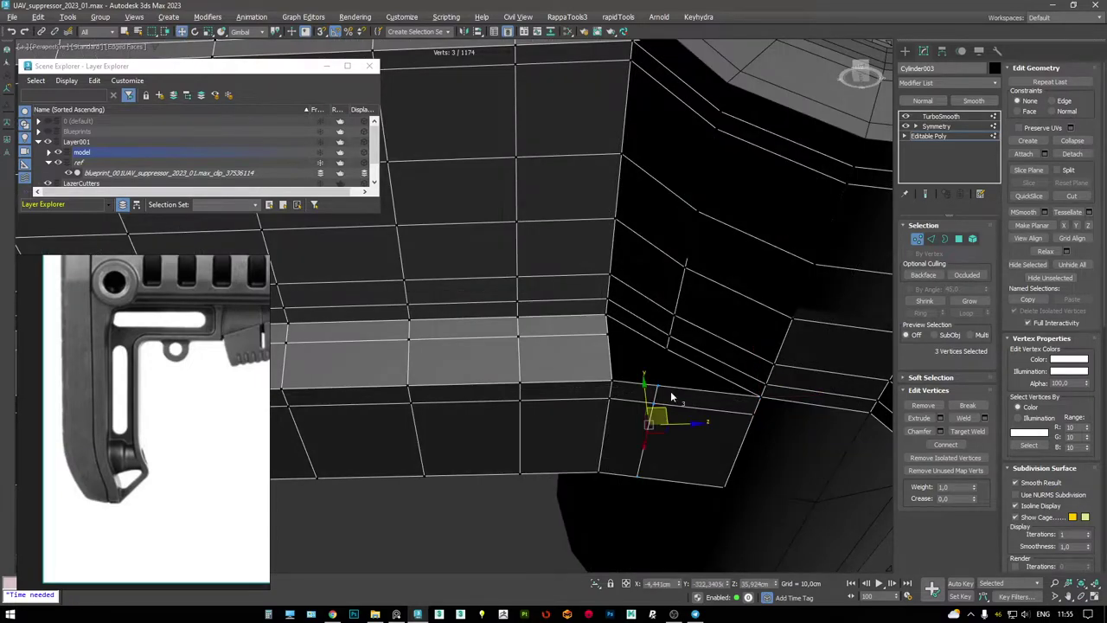
- Select the six edges around the triangular hole and fill it with faces
key("2")
left_click(664, 388)
left_click(624, 373)
left_click_drag(611, 321, 667, 346)
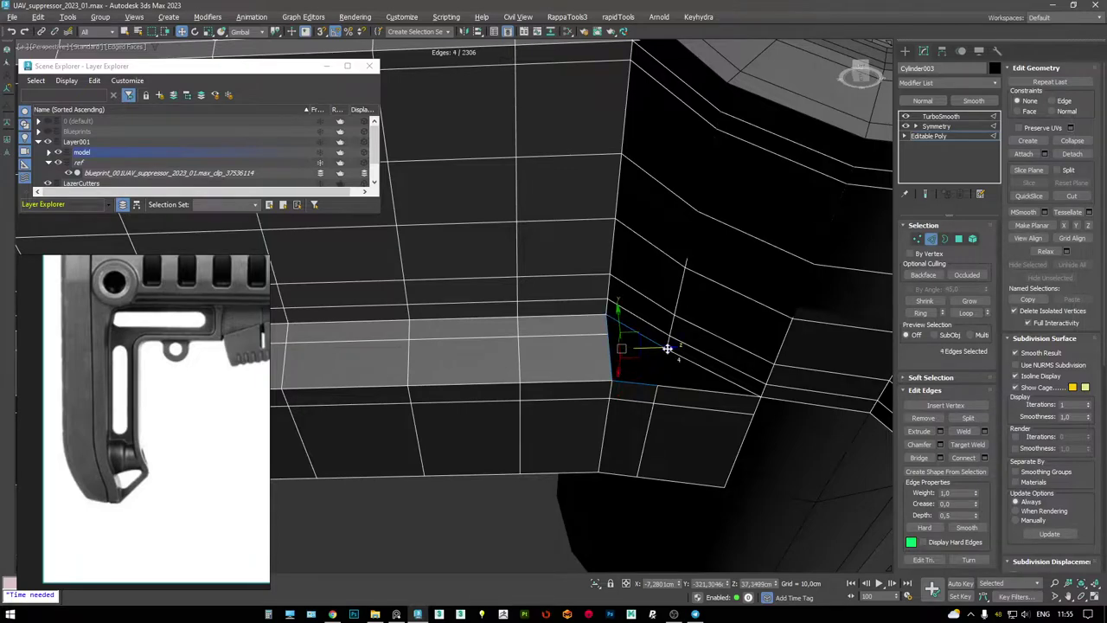
left_click(663, 367)
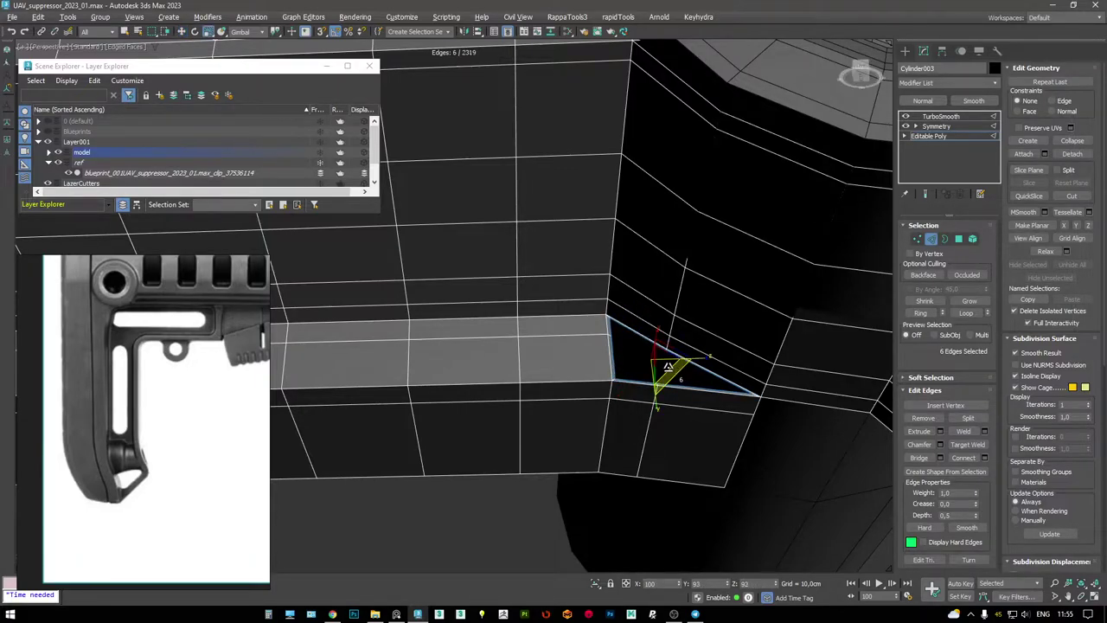
middle_click_drag(655, 363, 735, 398, "alt")
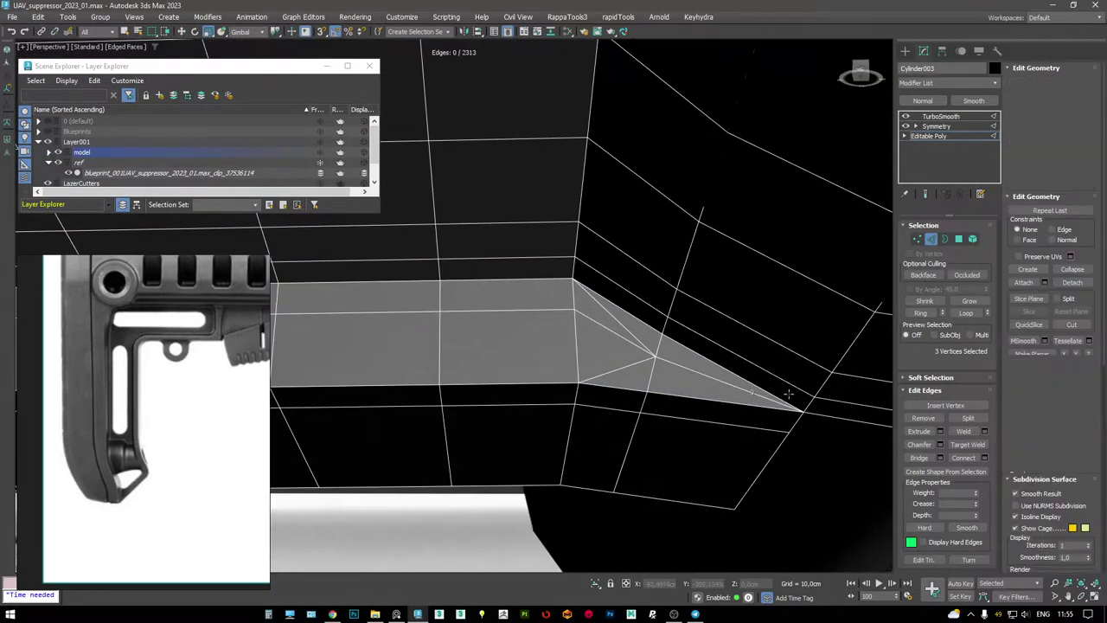
- Remove the extra fan edges at vertex 1175 on the stock's corner
key("F3")
key("1")
left_click(820, 417)
key("F3")
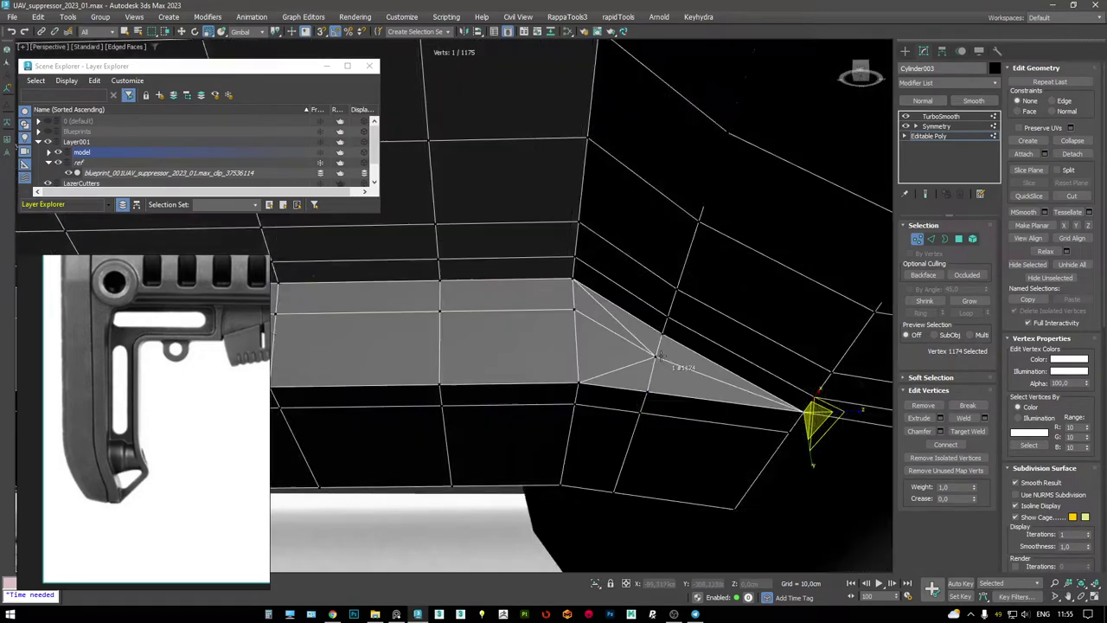
scroll(683, 368, "up", 3)
left_click(647, 358)
key("2")
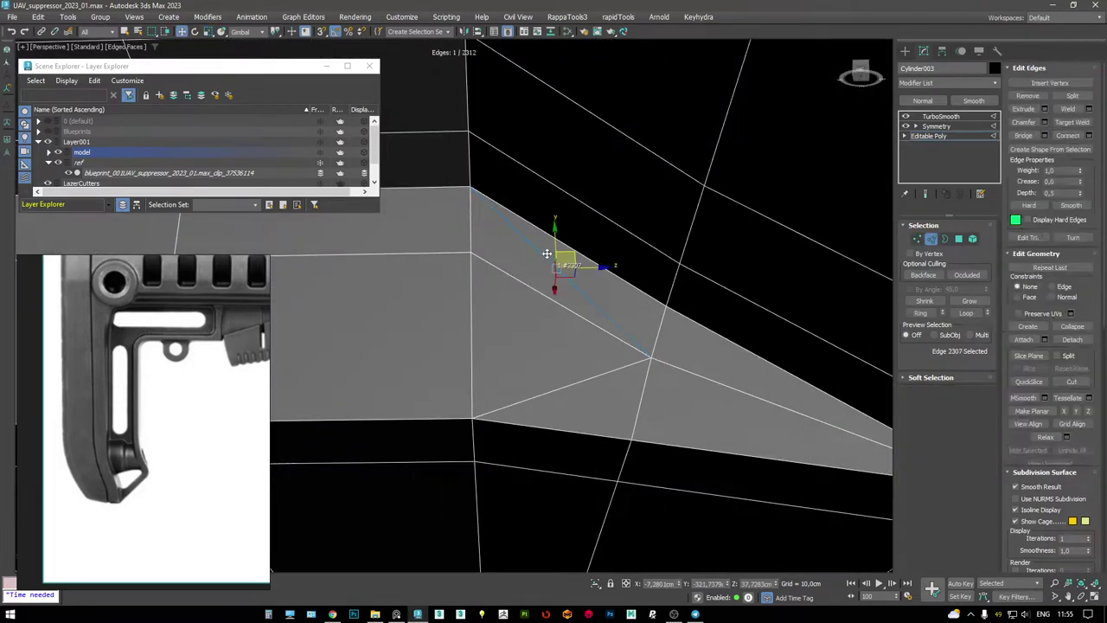
left_click(574, 396)
key("BackSpace")
key("1")
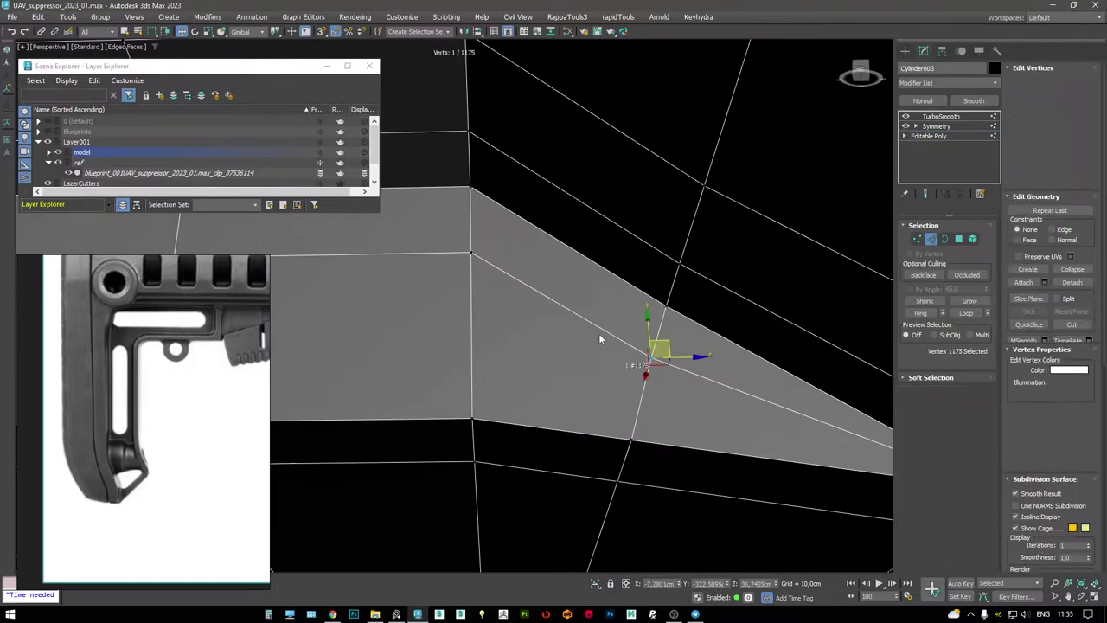
middle_click_drag(599, 336, 847, 178, "alt")
- Turn on TurboSmooth to inspect the smoothed corner, then return to Editable Poly
left_click(934, 117)
left_click(906, 116)
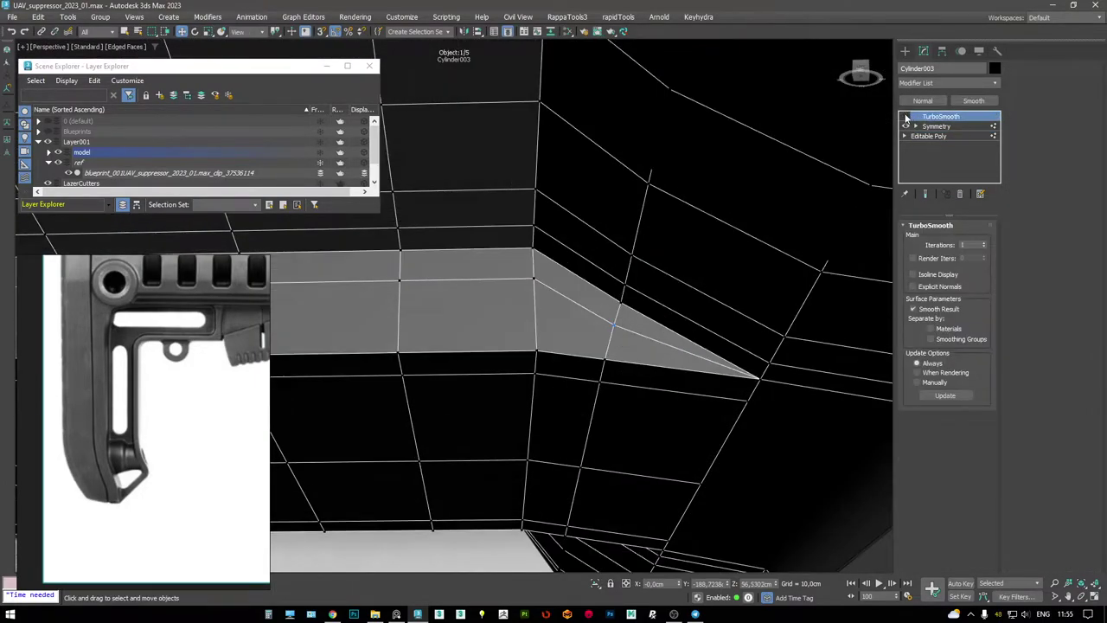
key("F3")
key("F3")
mouse_move(714, 195)
middle_mouse_down("alt")
mouse_move(724, 205)
mouse_move(606, 248)
mouse_move(658, 234)
mouse_move(645, 218)
mouse_move(659, 234)
mouse_move(651, 259)
middle_mouse_up("alt")
key("F3")
key("F3")
left_click(945, 137)
scroll(638, 211, "up", 5)
- Move the corner vertex up over the see-through reference and check it with TurboSmooth
key("2")
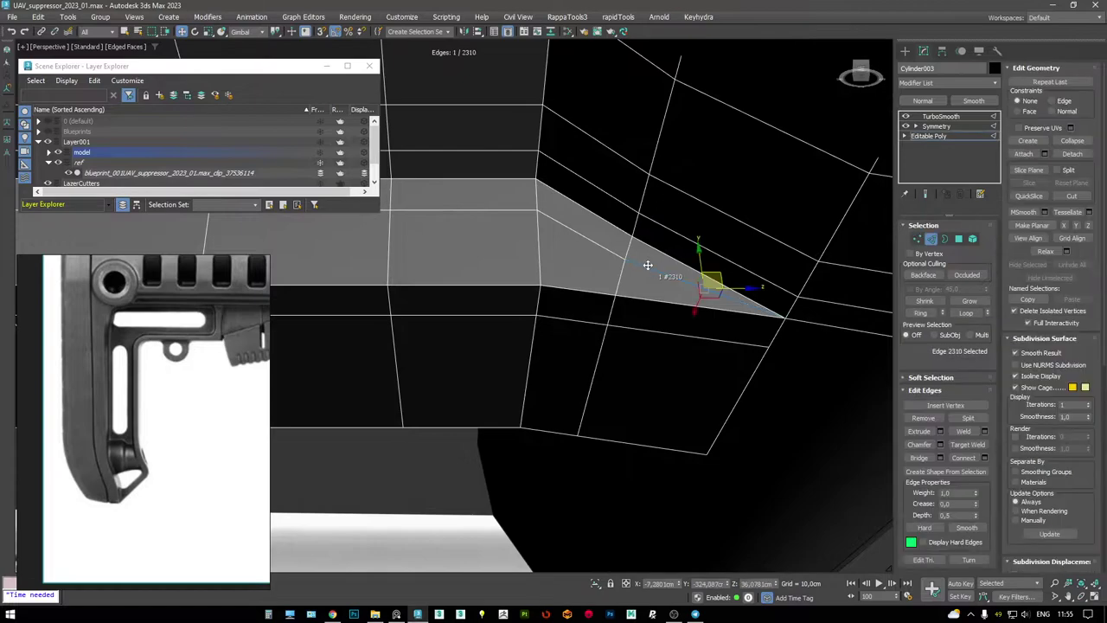
key("1")
left_click(623, 259)
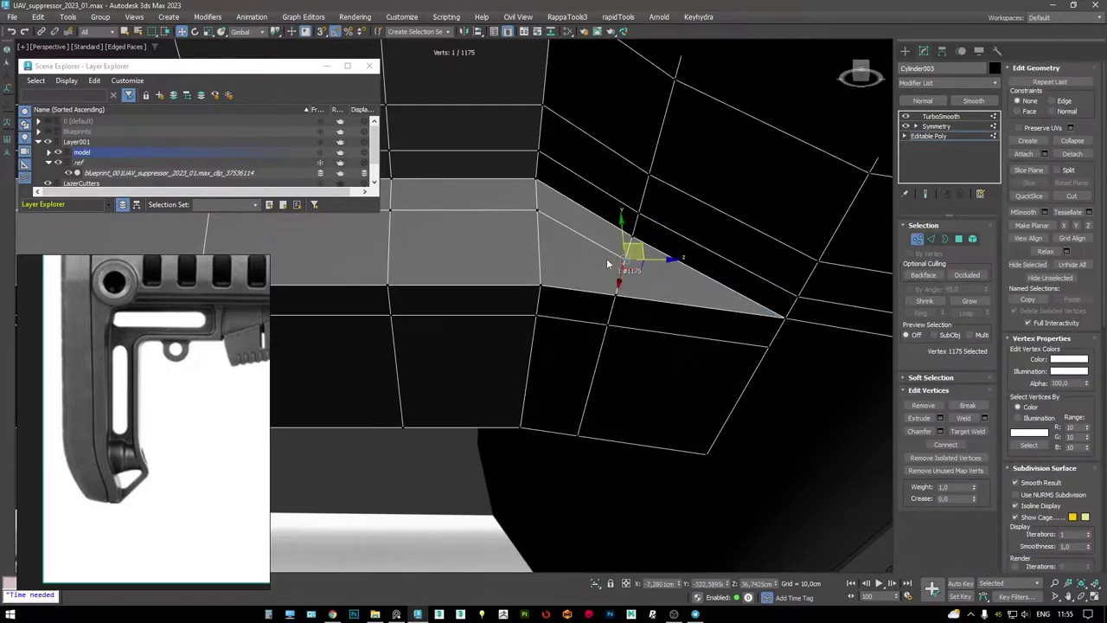
key("alt+x")
left_click_drag(629, 283, 611, 262)
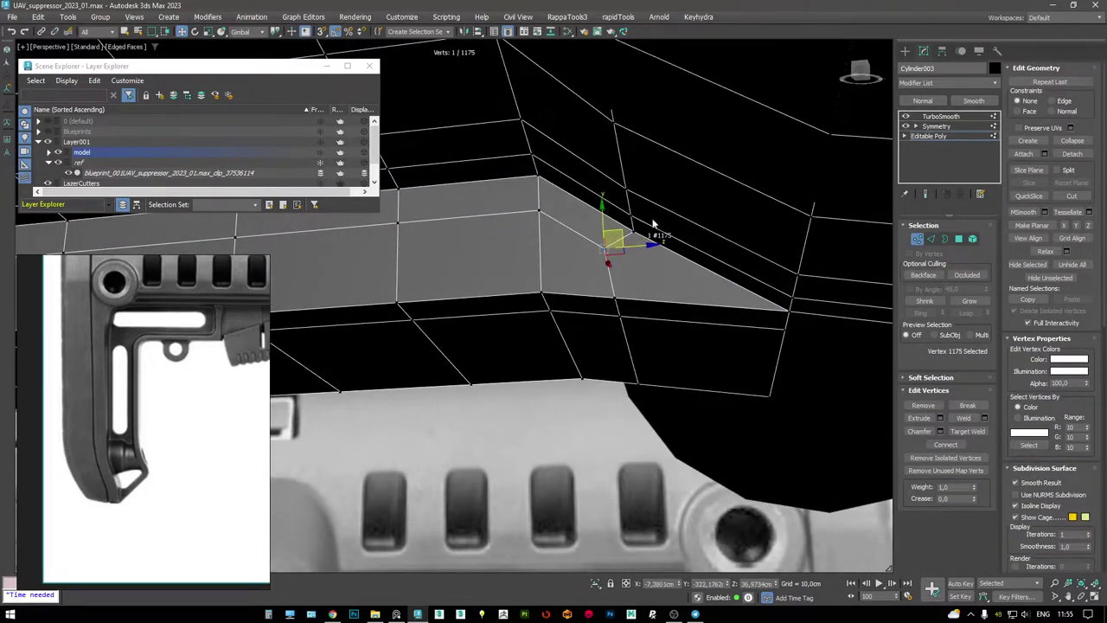
key("F4")
left_click(940, 116)
middle_click_drag(606, 216, 648, 178, "alt")
scroll(648, 178, "up", 5)
key("F4")
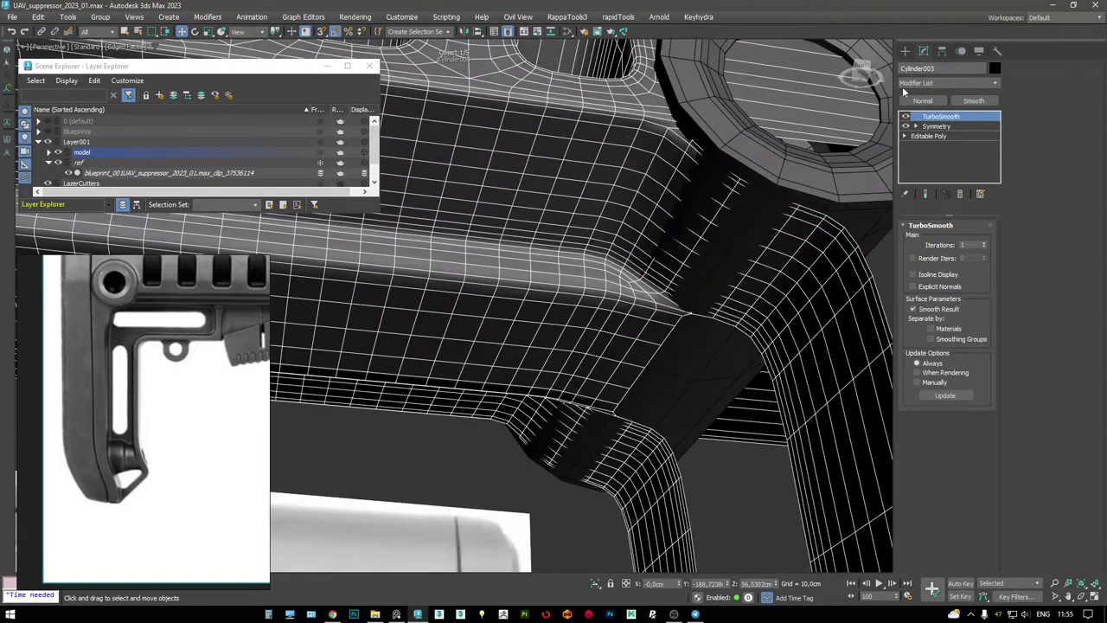
- Cut a vertical edge from the top edge to the bottom edge beside the ring
left_click(930, 136)
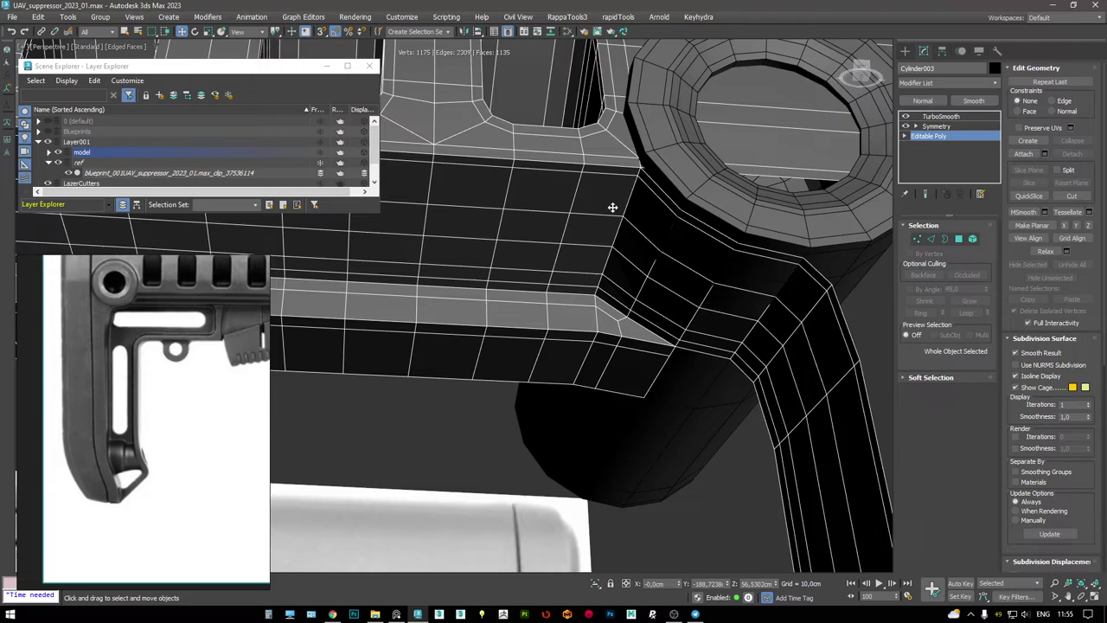
middle_click_drag(607, 207, 578, 233, "alt")
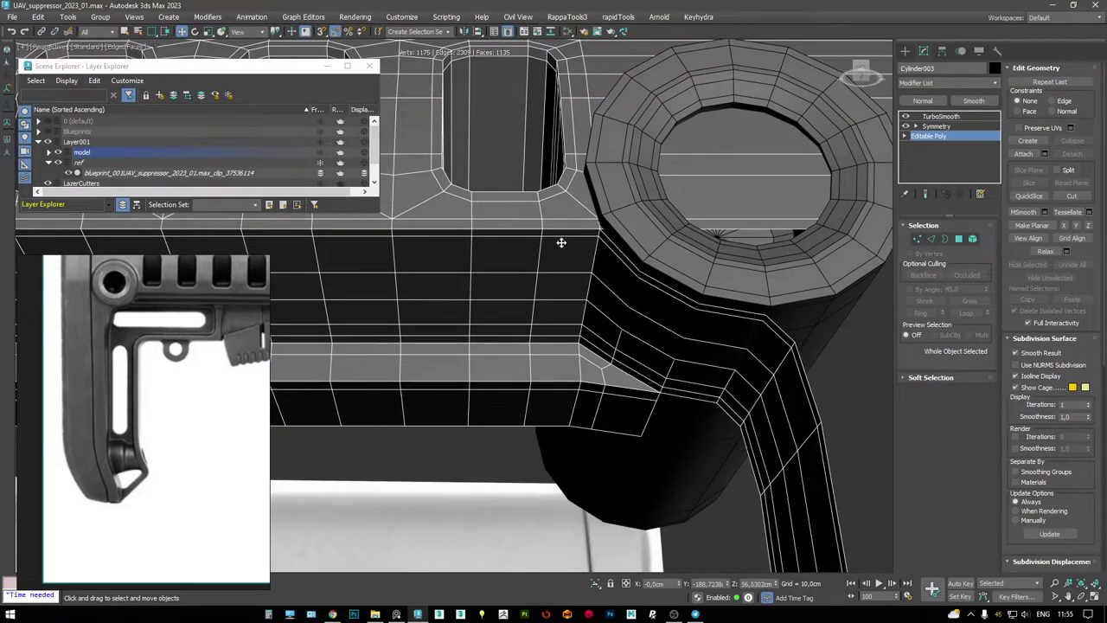
middle_click_drag(541, 250, 487, 269, "alt")
key("1")
key("alt+c")
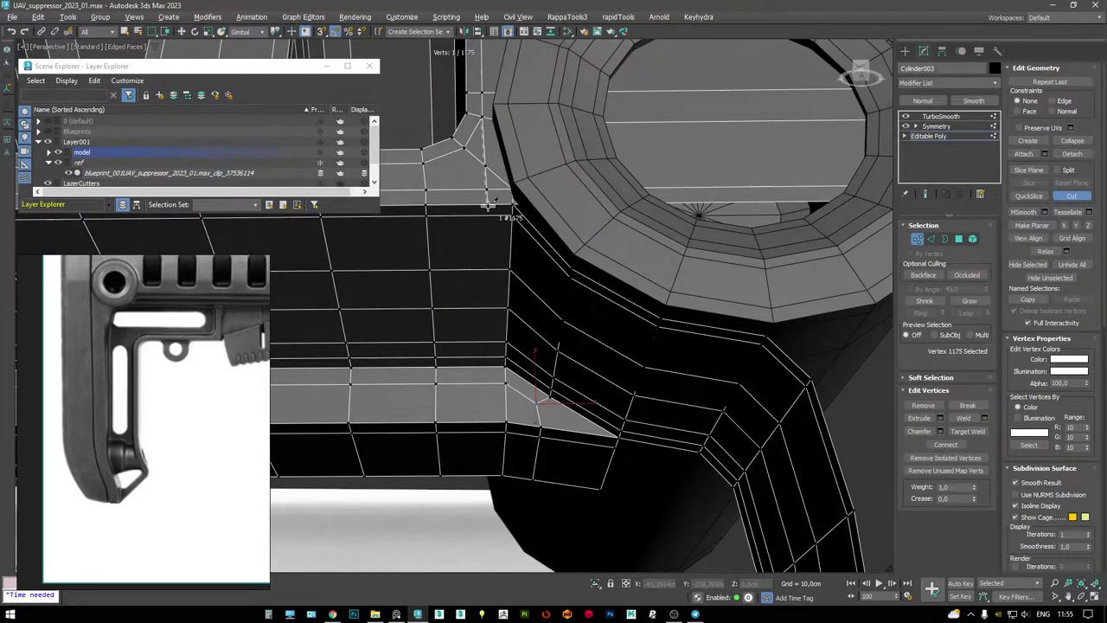
left_click(488, 212)
left_click(487, 429)
right_click(487, 428)
key("w")
left_click(491, 213)
scroll(502, 230, "down", 3)
middle_click_drag(501, 230, 603, 212, "alt")
- Preview the stock with TurboSmooth, toggling edge display, and return to four viewports
left_click(940, 116)
key("F4")
mouse_move(484, 329)
middle_mouse_down("alt")
mouse_move(535, 306)
mouse_move(554, 245)
mouse_move(543, 237)
mouse_move(536, 260)
middle_mouse_up("alt")
key("F4")
key("F4")
key("F4")
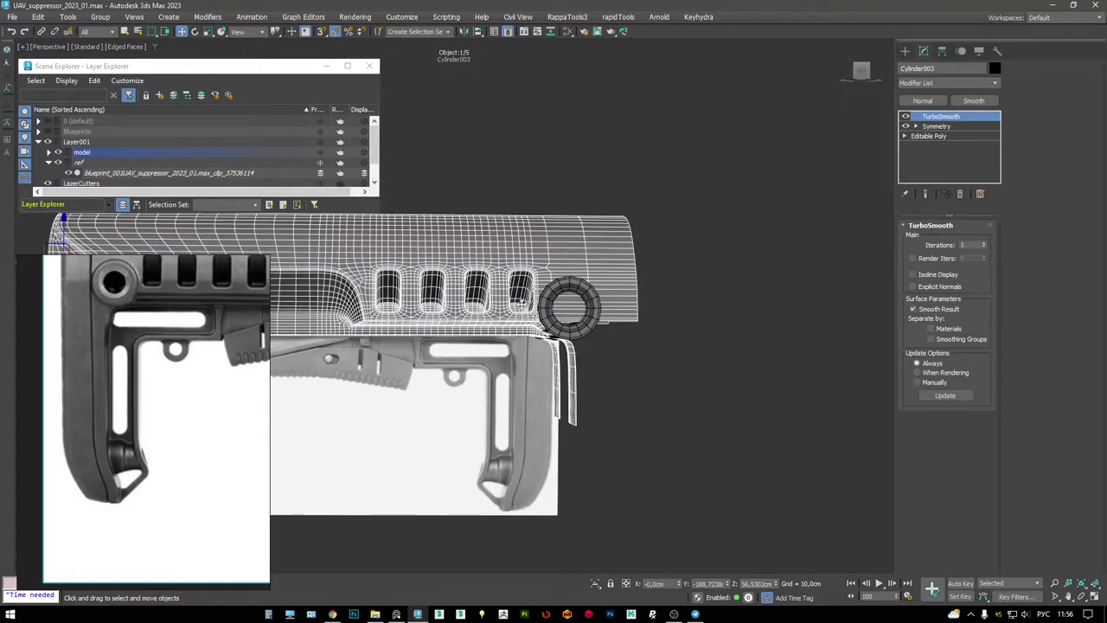
scroll(184, 327, "down", 1)
key("F4")
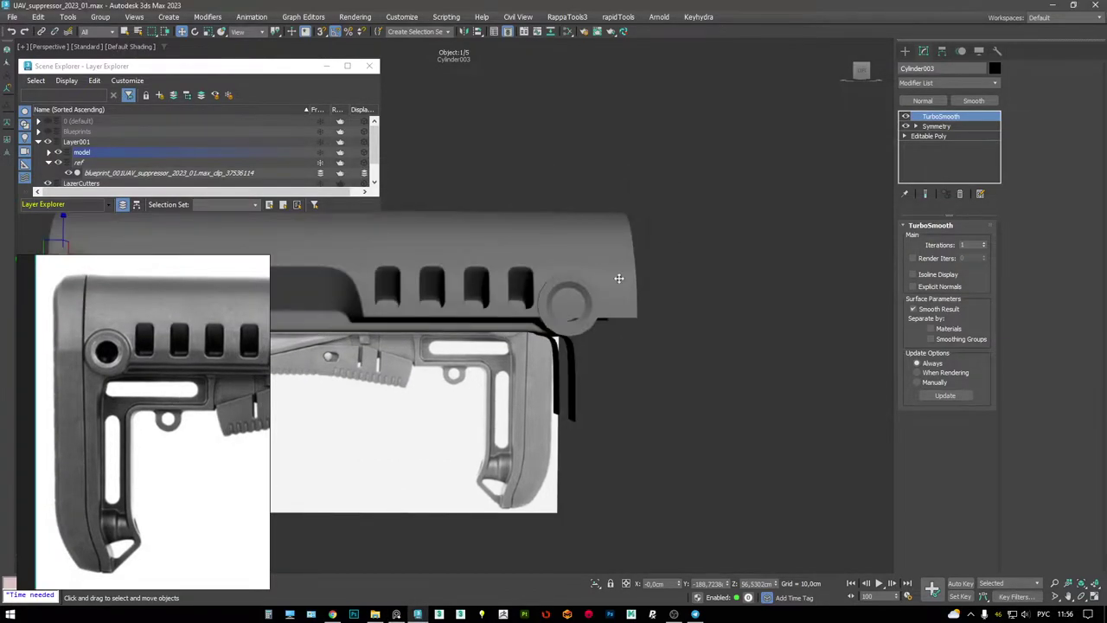
key("alt+w")
key("alt+w")
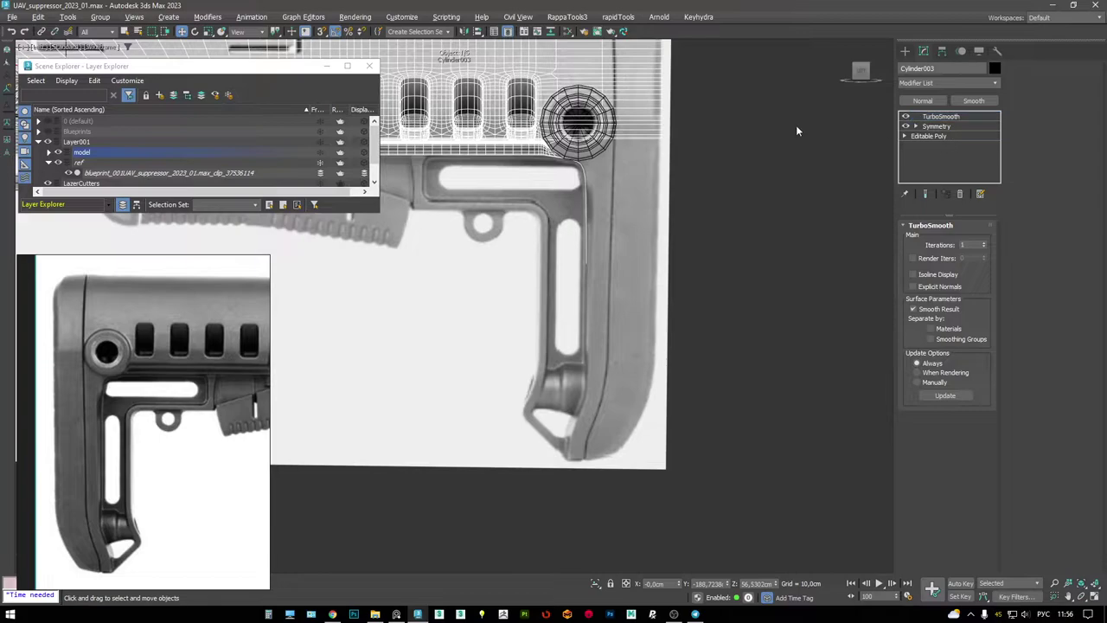
scroll(630, 208, "up", 3)
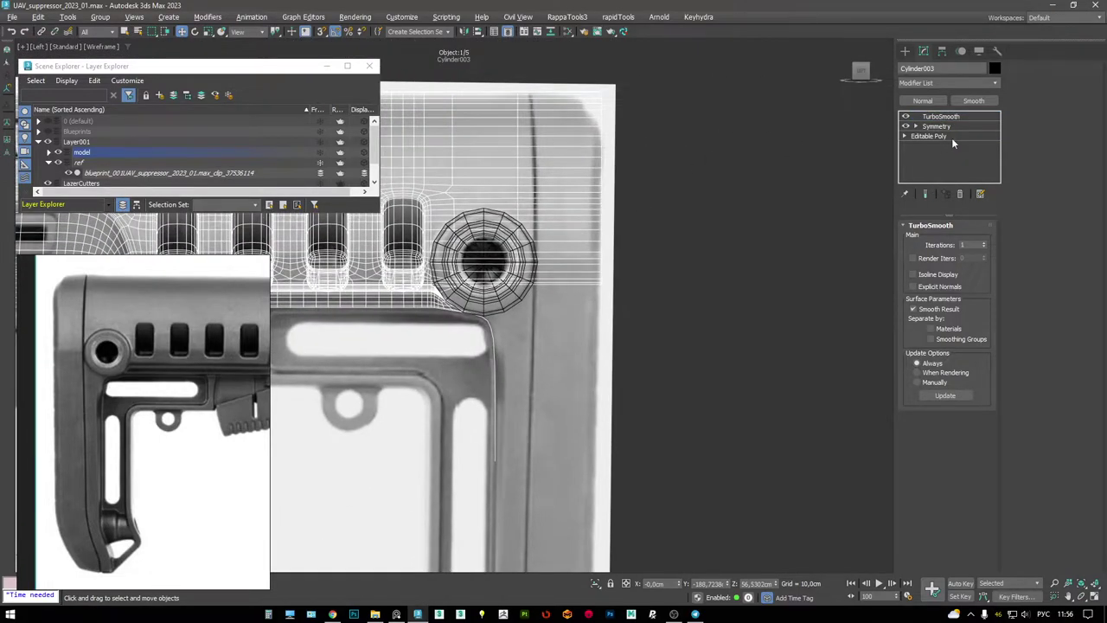
- Return to the base Editable Poly and frame the stock's rear block, with edges shown, in a full-size view
left_click(952, 138)
key("1")
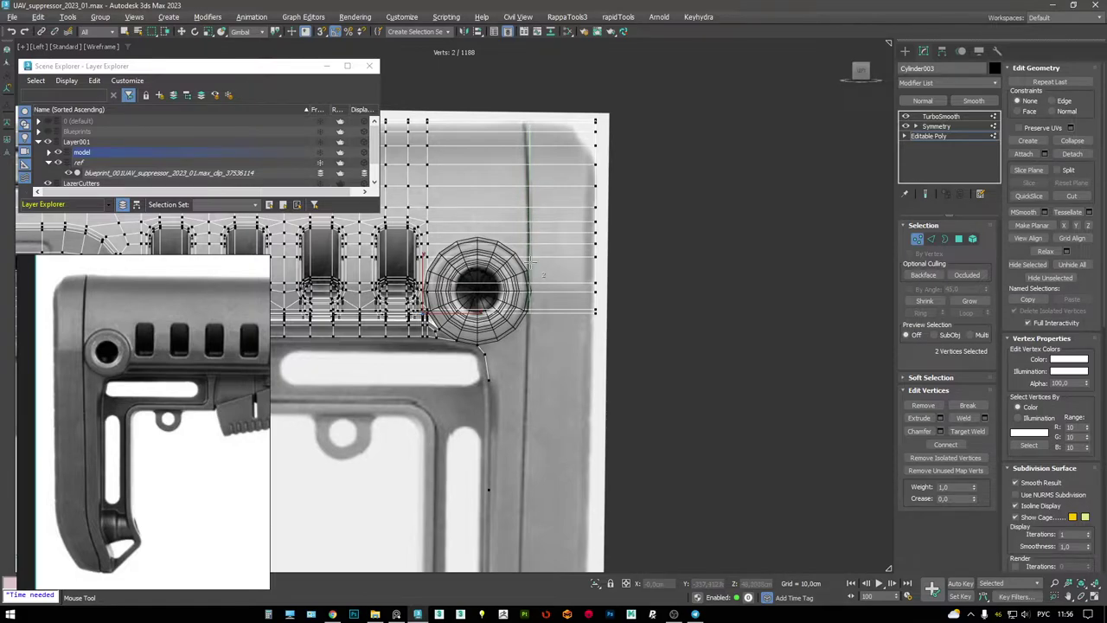
key("F3")
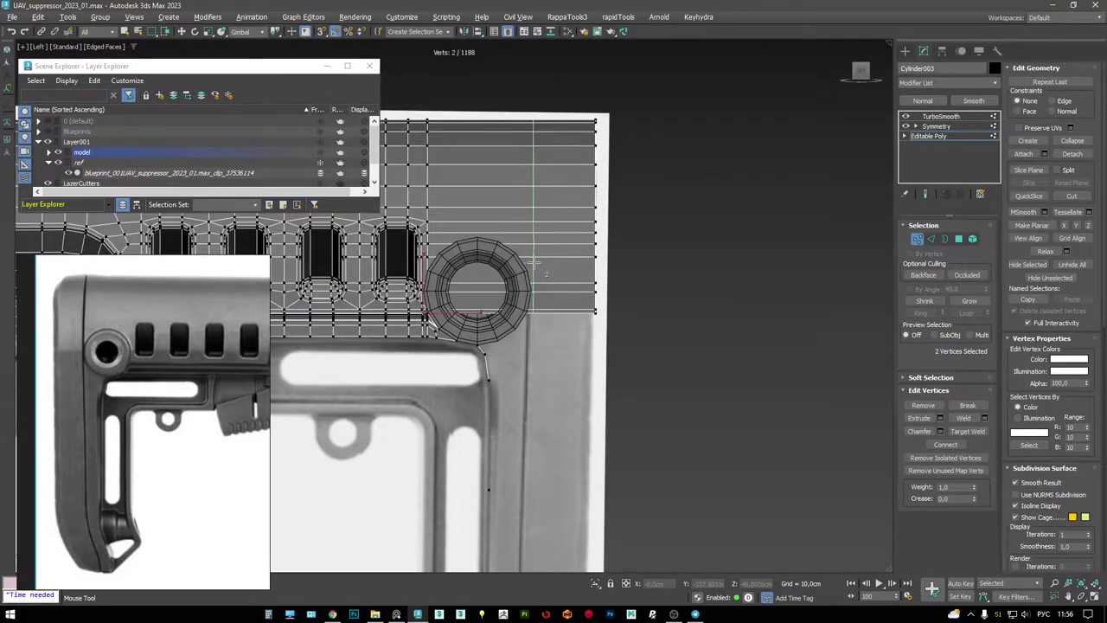
key("F3")
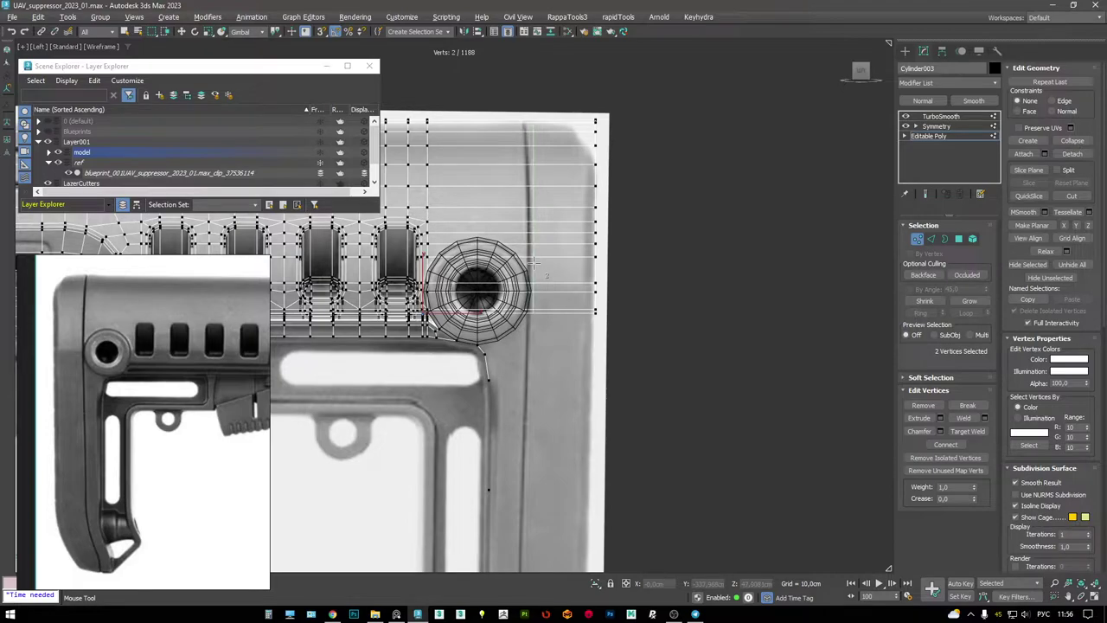
key("F3")
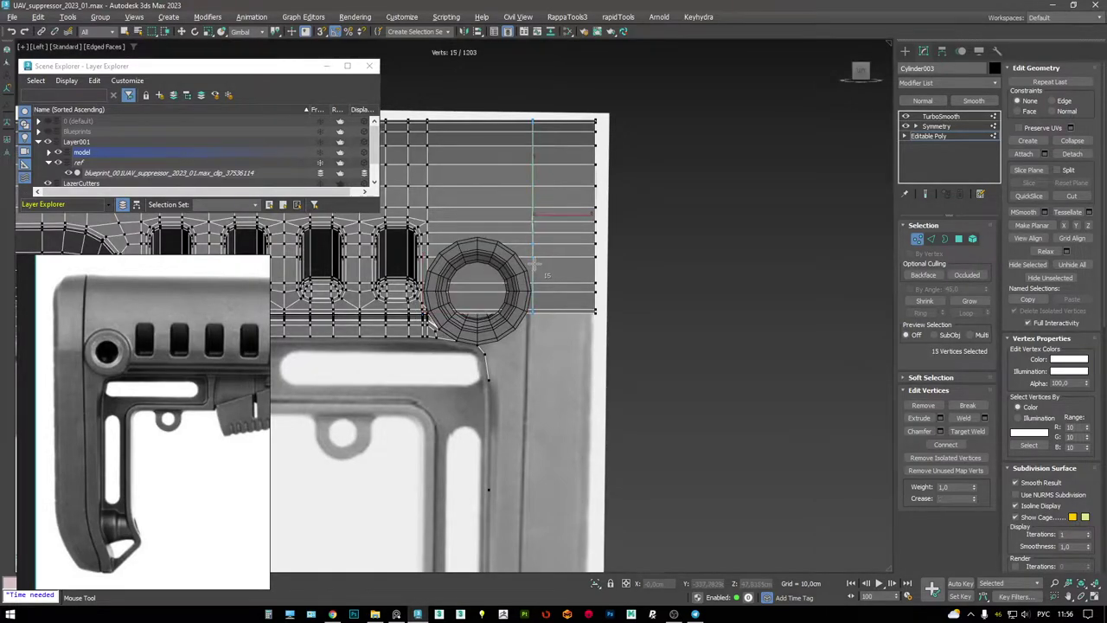
key("alt+w")
key("alt+w")
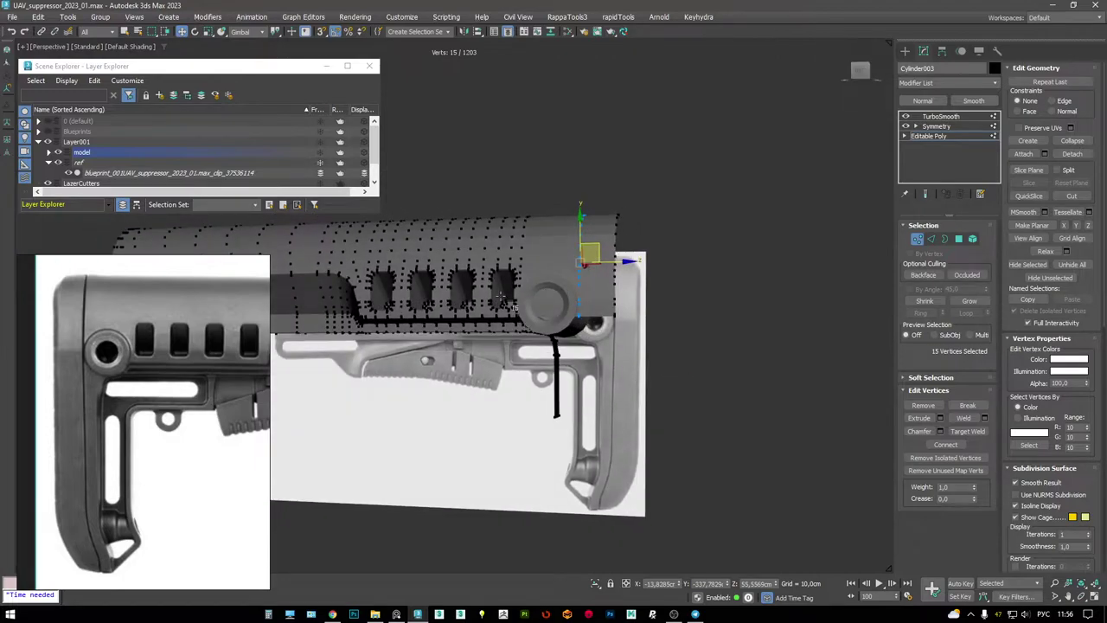
scroll(554, 285, "up", 5)
key("F4")
scroll(542, 303, "down", 5)
middle_click_drag(542, 304, 536, 242)
scroll(536, 243, "up", 5)
- Insert a vertical edge loop near the rear end and select the block's two bottom edges
key("2")
left_click(539, 256)
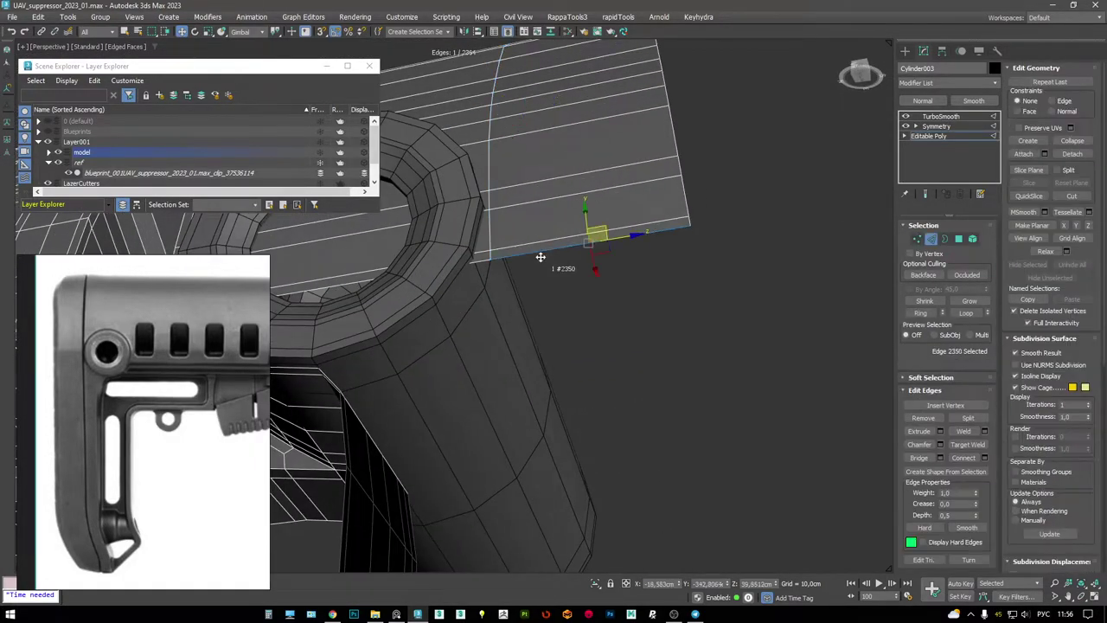
key("alt+w")
key("alt+w")
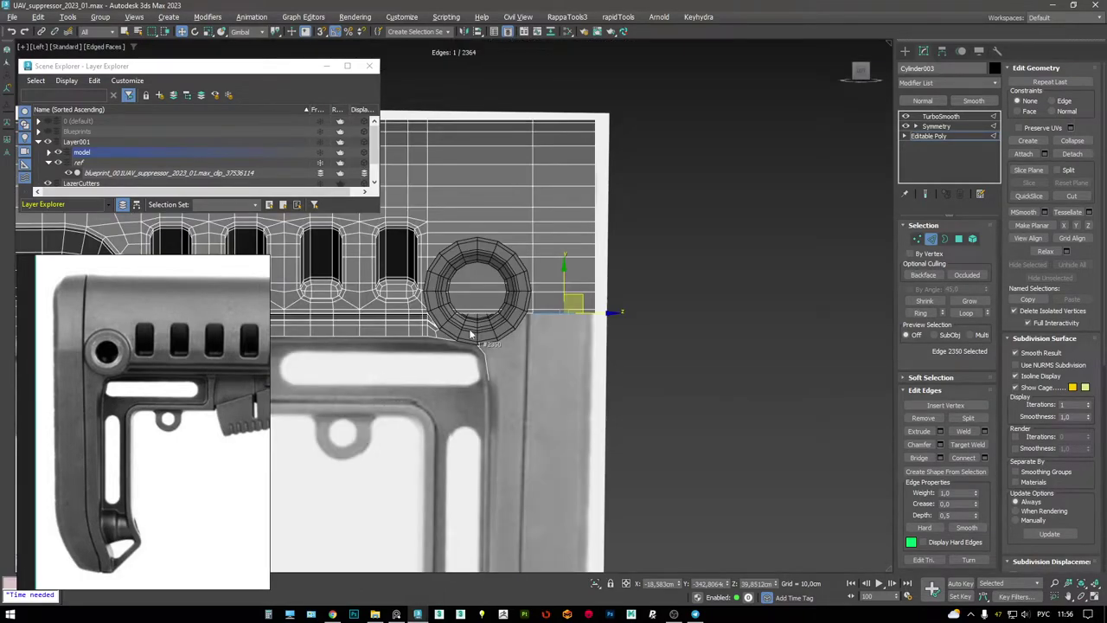
scroll(523, 288, "up", 4)
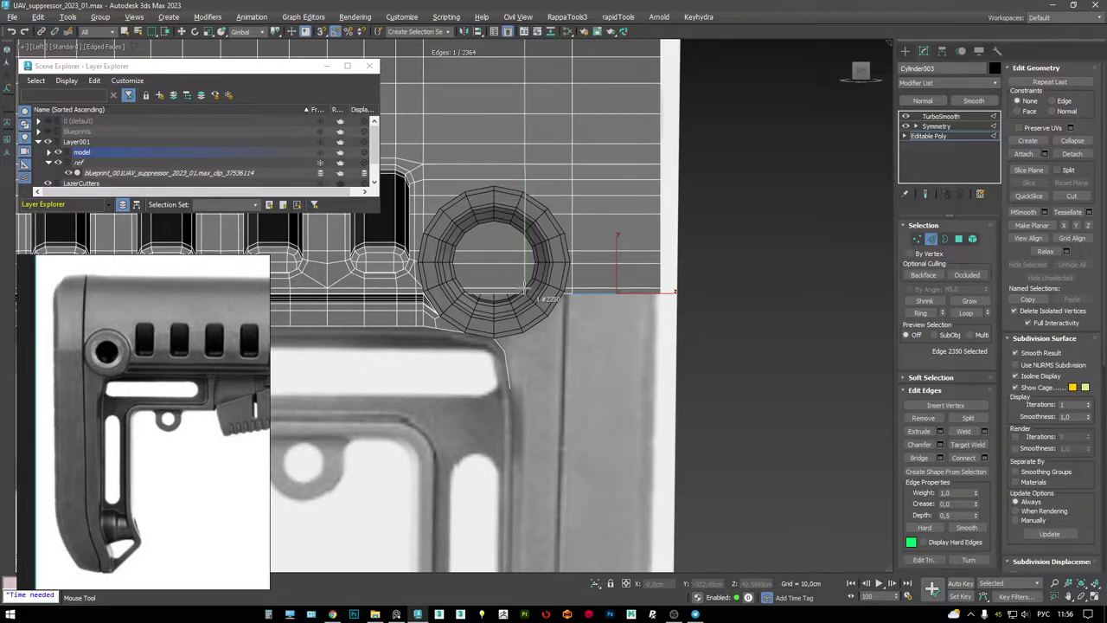
left_click(524, 290)
left_click(563, 288)
key("w")
middle_click_drag(554, 290, 535, 248)
scroll(536, 309, "down", 6)
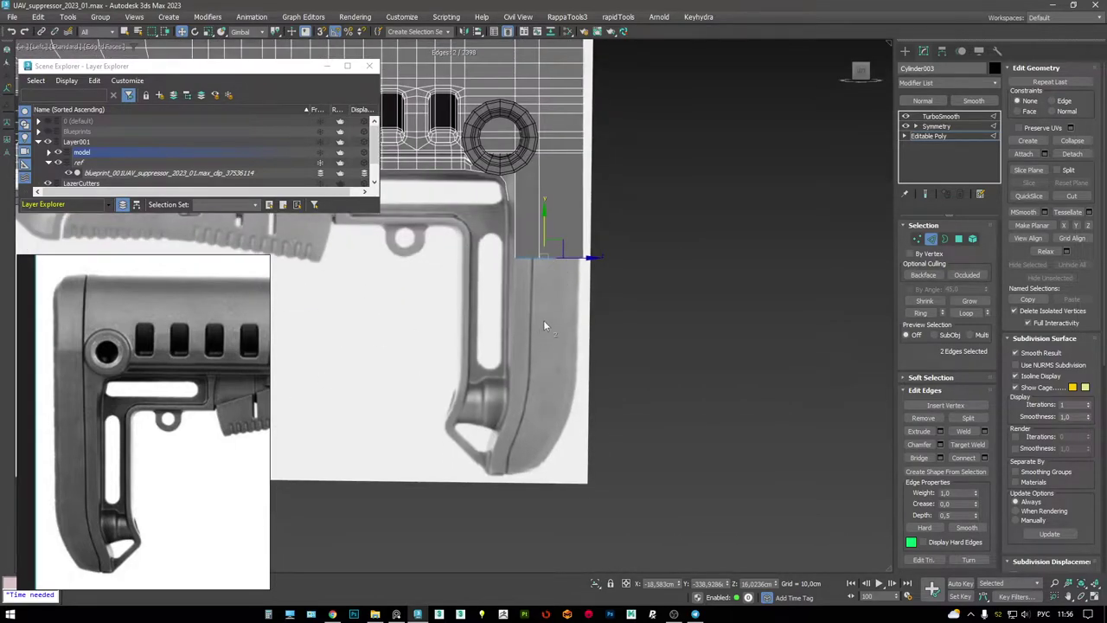
- Pull the two edges down the rear leg and extrude another strip toward the buttpad
left_click_drag(548, 220, 535, 339)
scroll(535, 345, "up", 4)
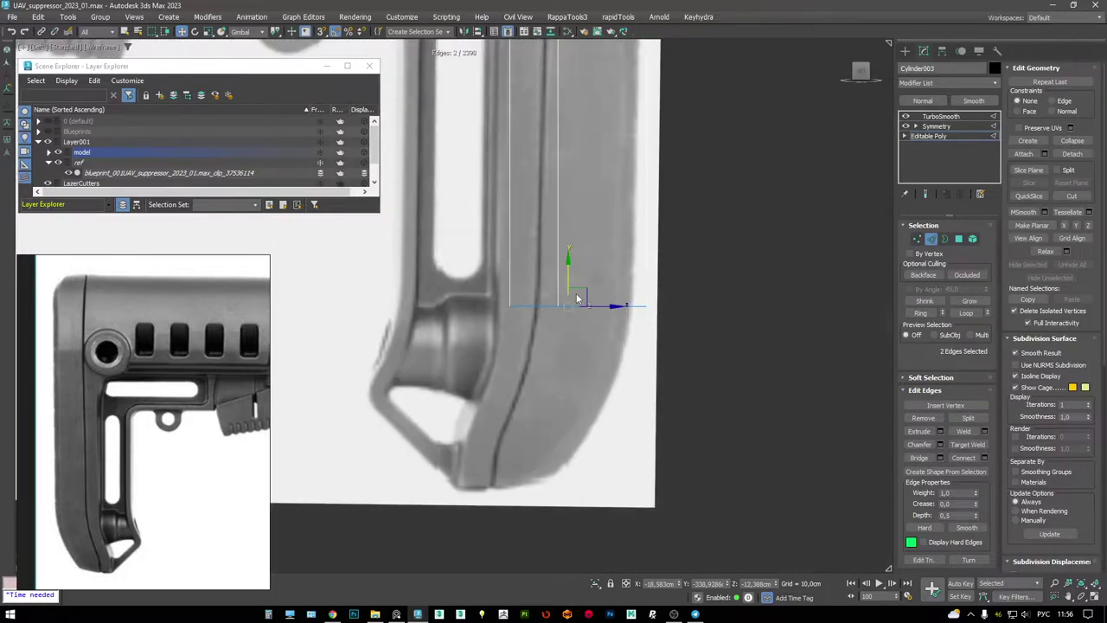
left_click_drag(581, 286, 531, 428, "shift")
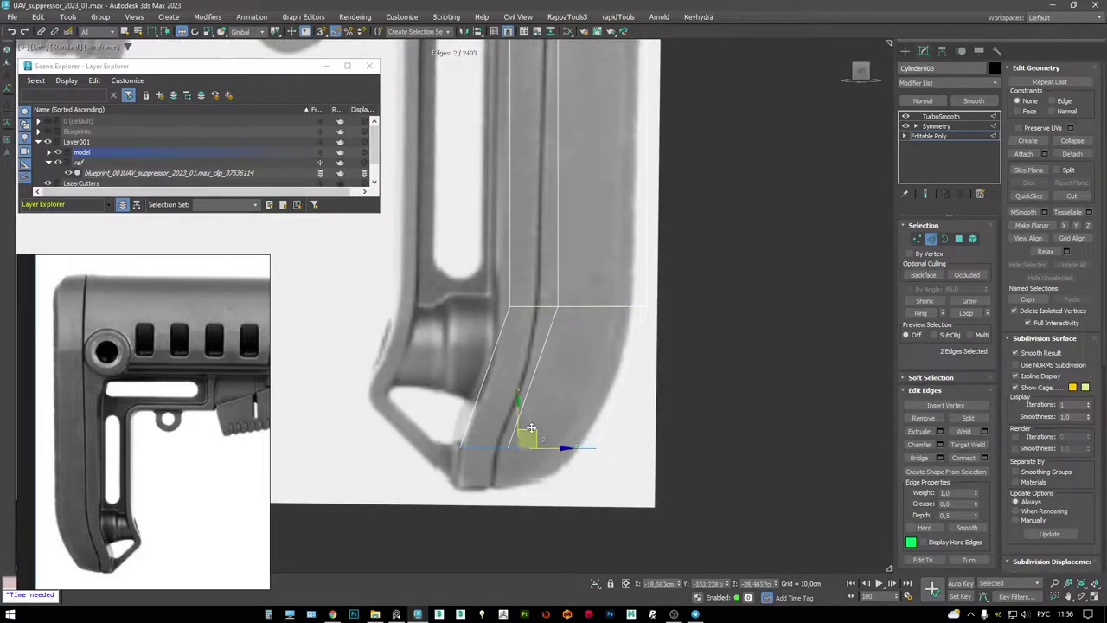
scroll(525, 460, "up", 3)
scroll(595, 377, "down", 3)
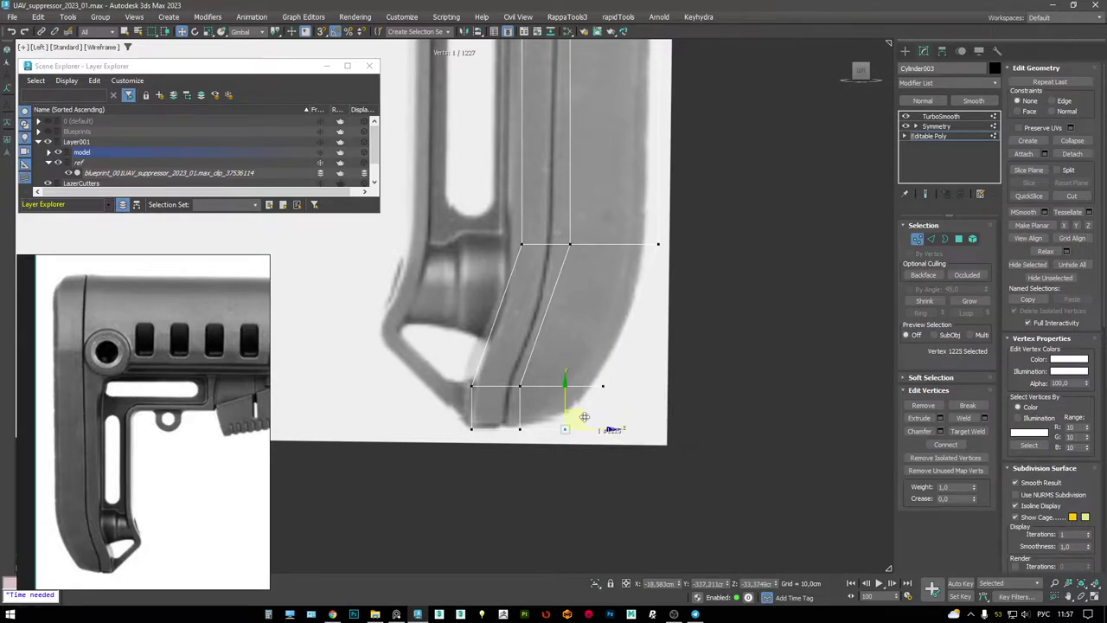
middle_click_drag(590, 404, 578, 428)
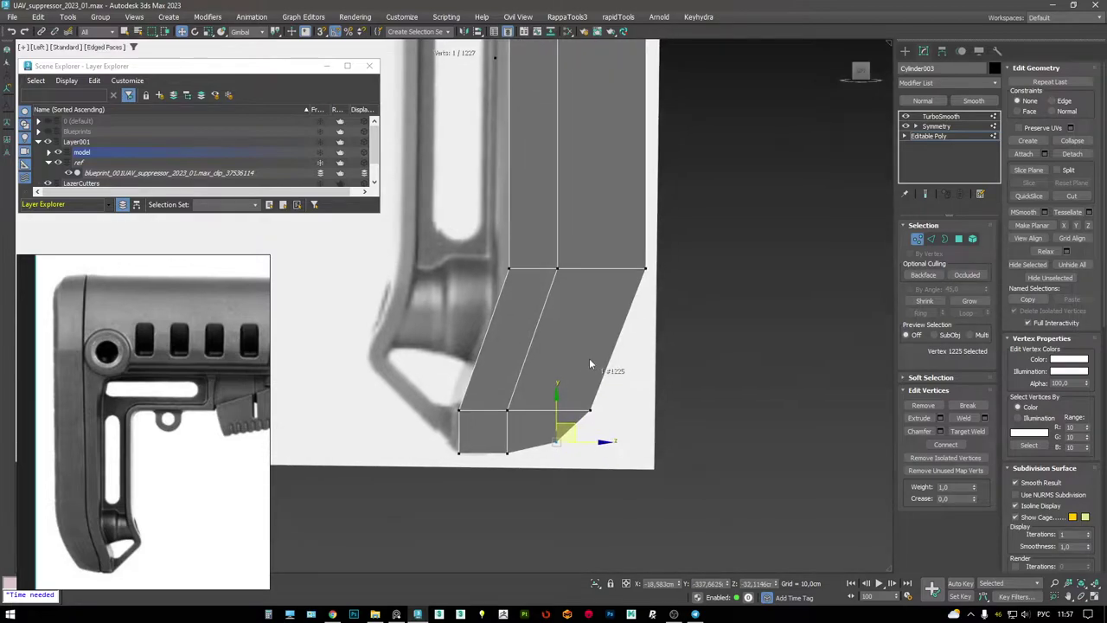
- Chamfer the horizontal edges at the rear leg's bend
key("2")
left_click(597, 268)
key("ctrl+shift+c")
middle_click_drag(569, 295, 555, 331)
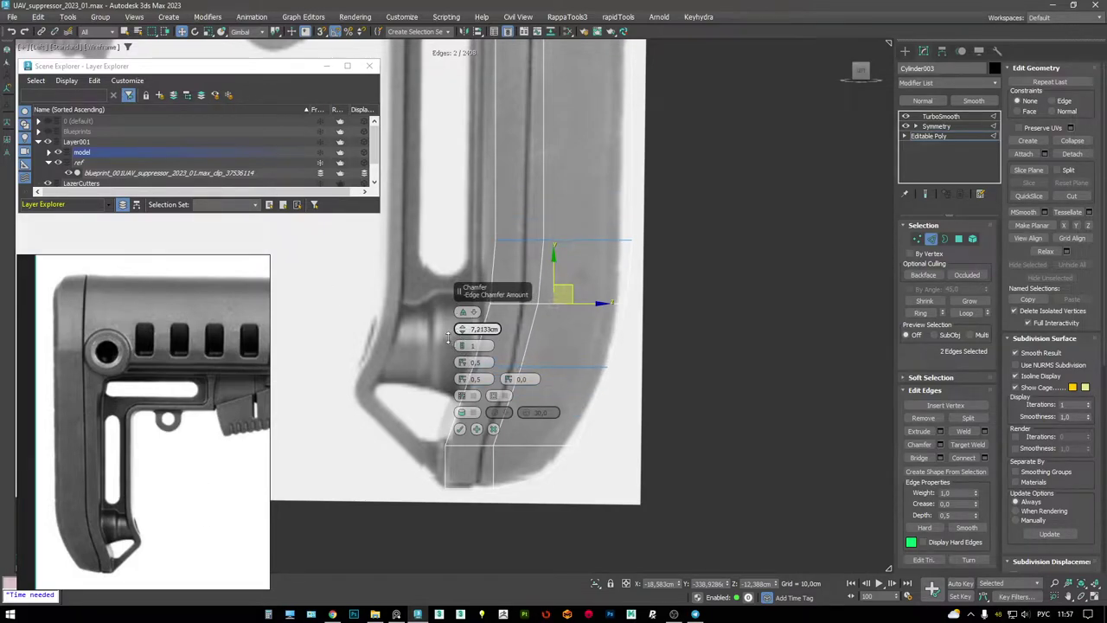
left_click(460, 429)
scroll(580, 329, "down", 5)
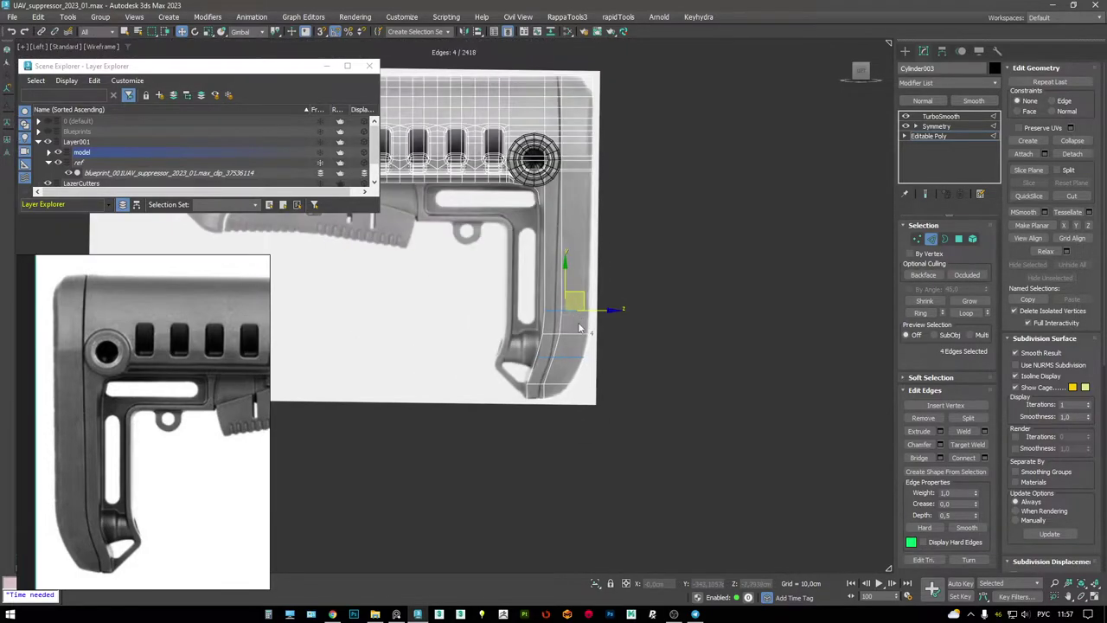
- Bring the Left view to full size with edges shown, in Vertex mode
key("p")
scroll(616, 380, "down", 10)
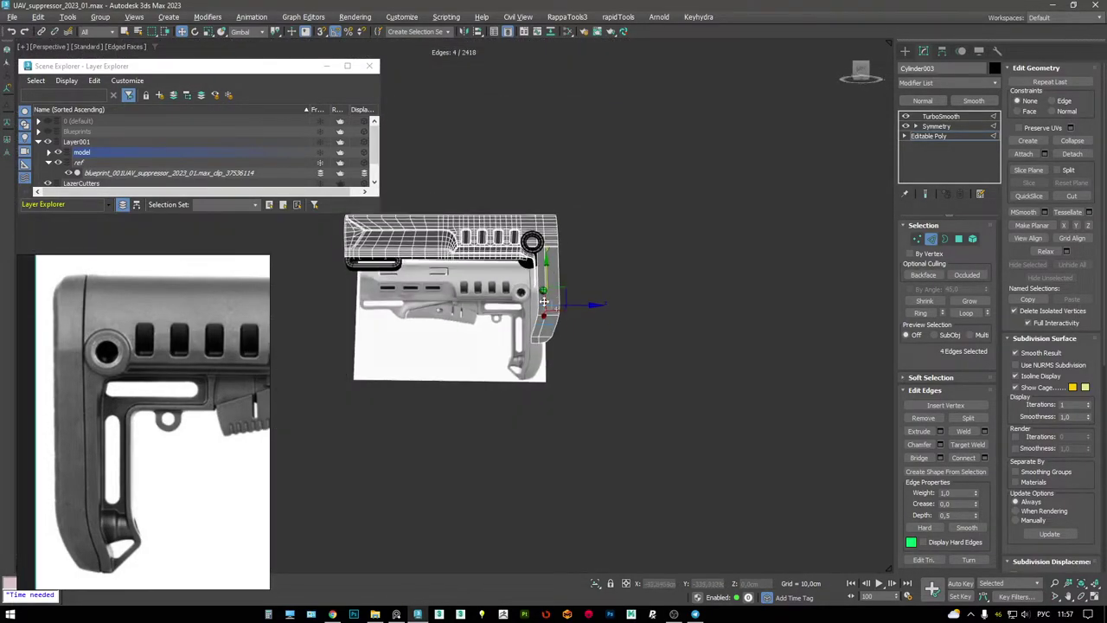
key("F4")
scroll(544, 300, "up", 6)
key("F4")
key("alt+w")
right_click(335, 464)
key("alt+w")
scroll(591, 298, "up", 4)
scroll(592, 297, "down", 6)
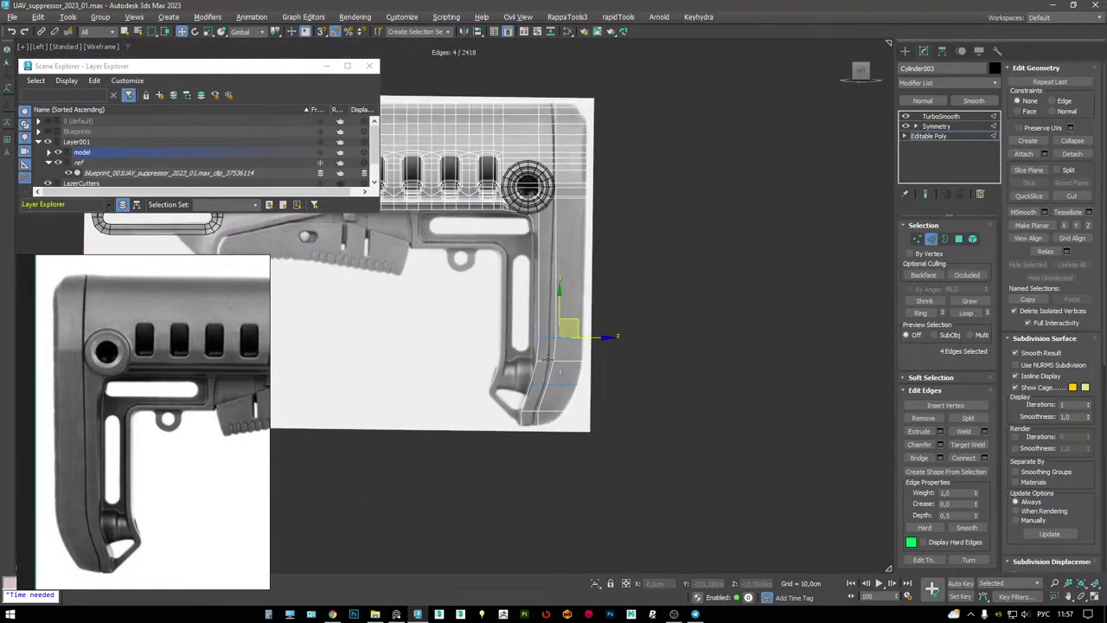
scroll(547, 359, "up", 5)
key("1")
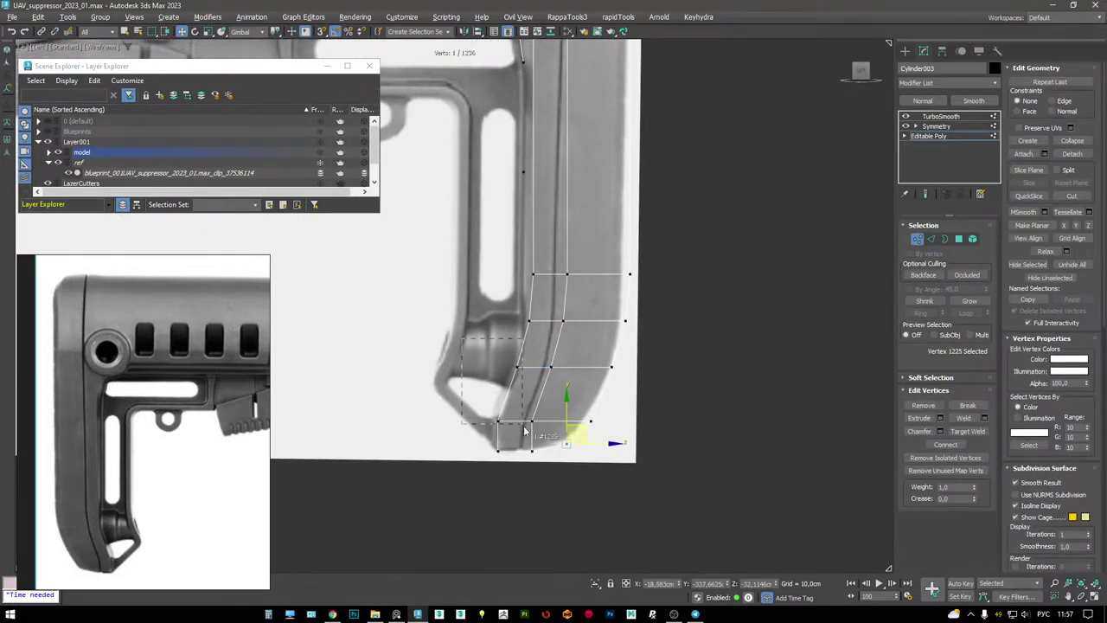
scroll(562, 426, "up", 2)
key("F3")
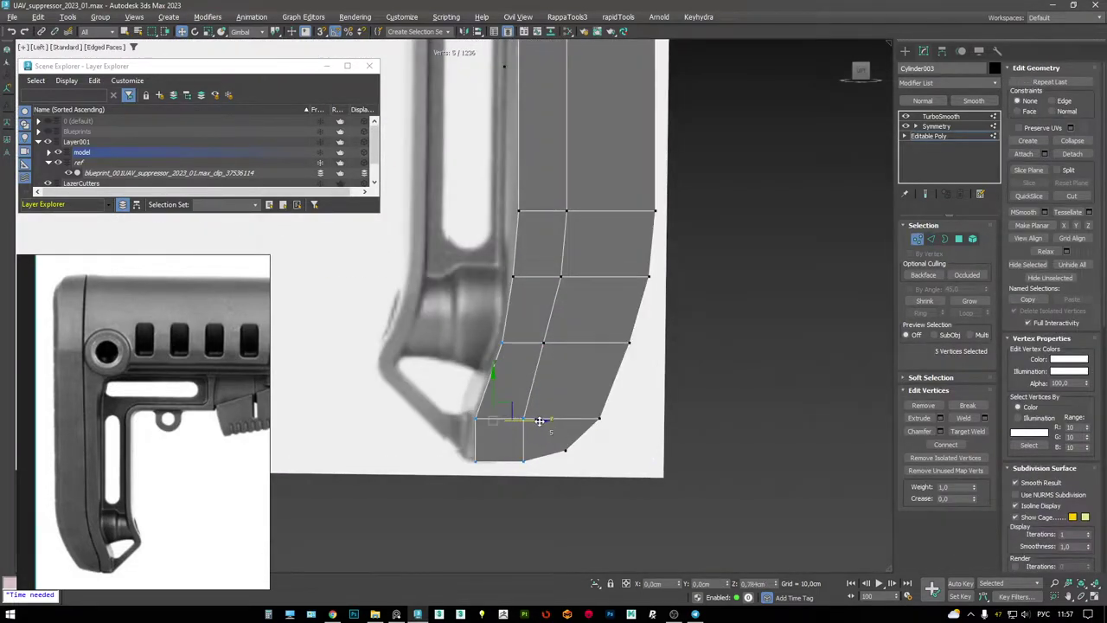
- Select the vertices around the leg's bottom corner to follow the blueprint's foot curve
left_click(543, 343, "ctrl")
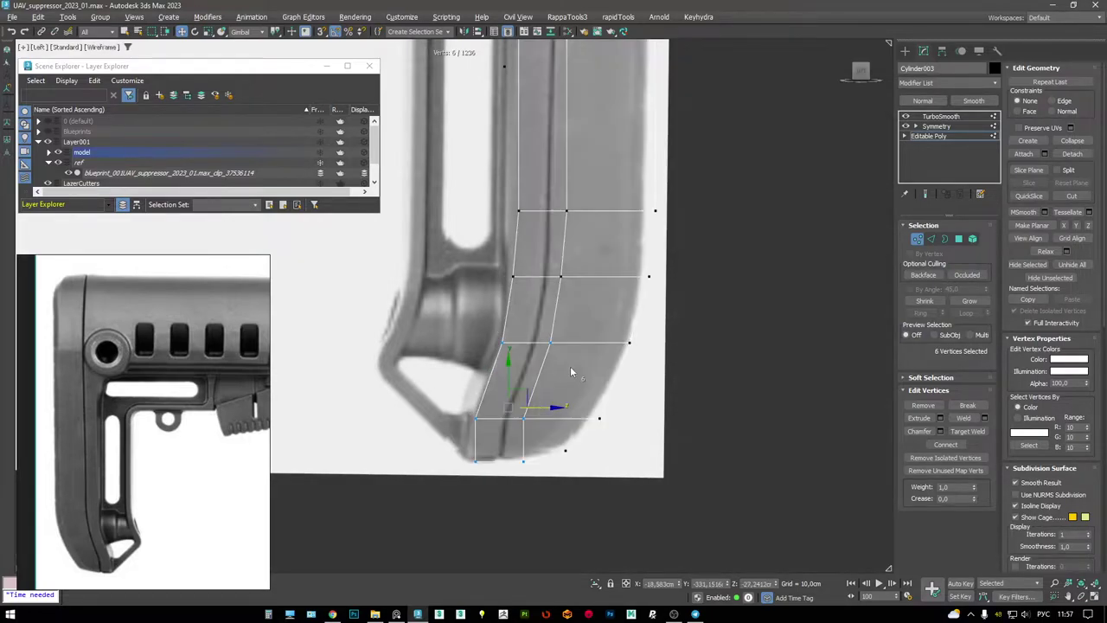
scroll(564, 357, "down", 2)
middle_click_drag(547, 227, 541, 298)
key("F3")
scroll(541, 298, "down", 4)
scroll(530, 351, "up", 5)
scroll(531, 350, "down", 1)
middle_click_drag(530, 351, 523, 311)
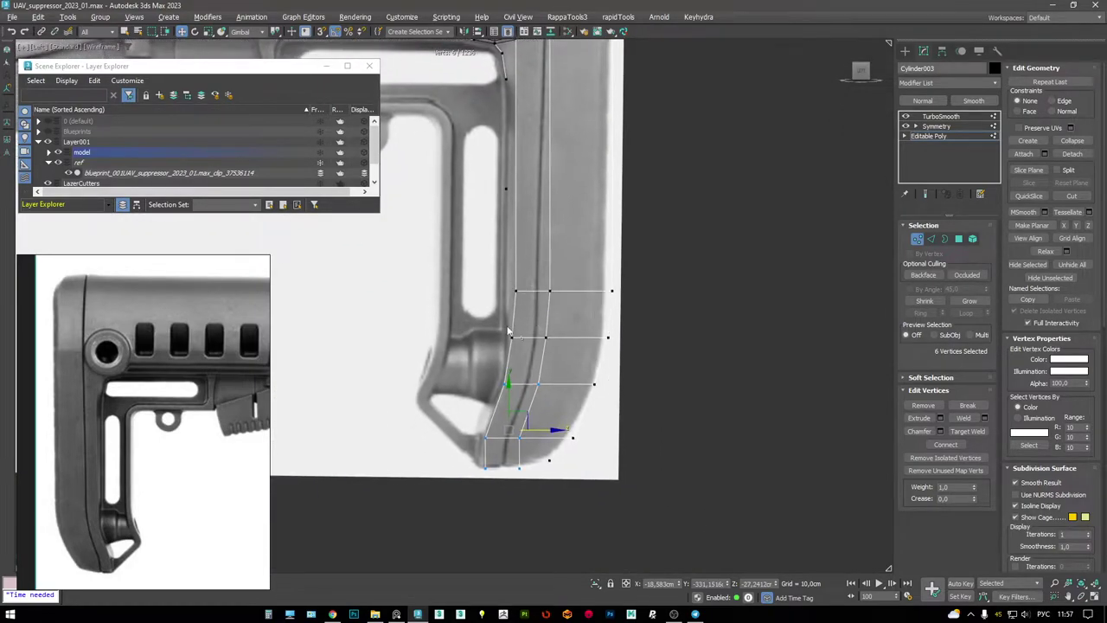
left_click_drag(468, 330, 555, 412)
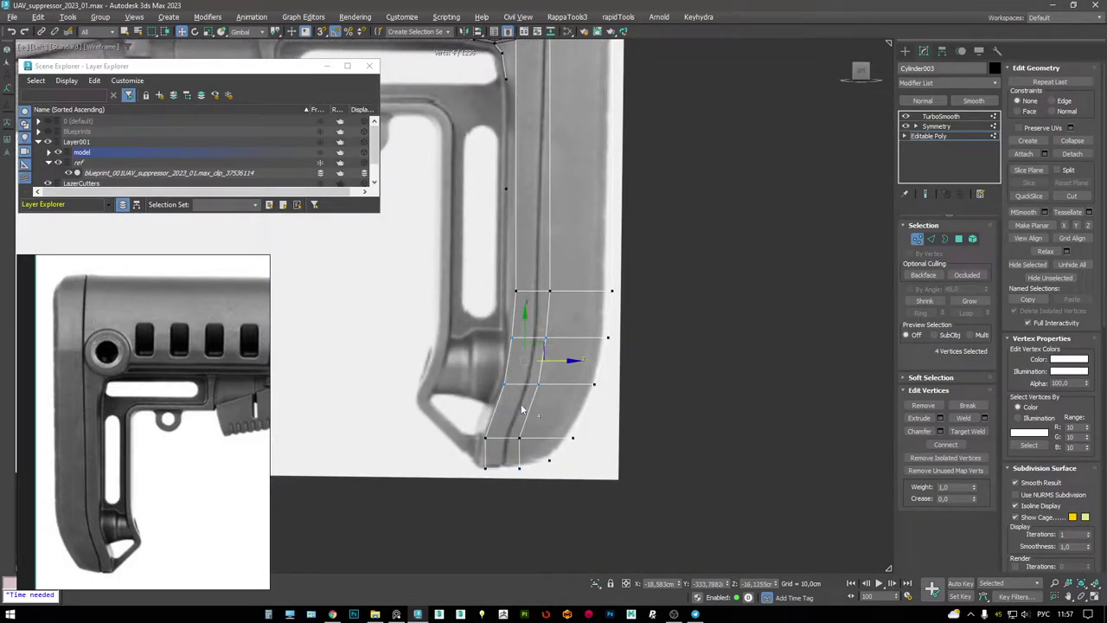
left_click_drag(422, 343, 616, 513)
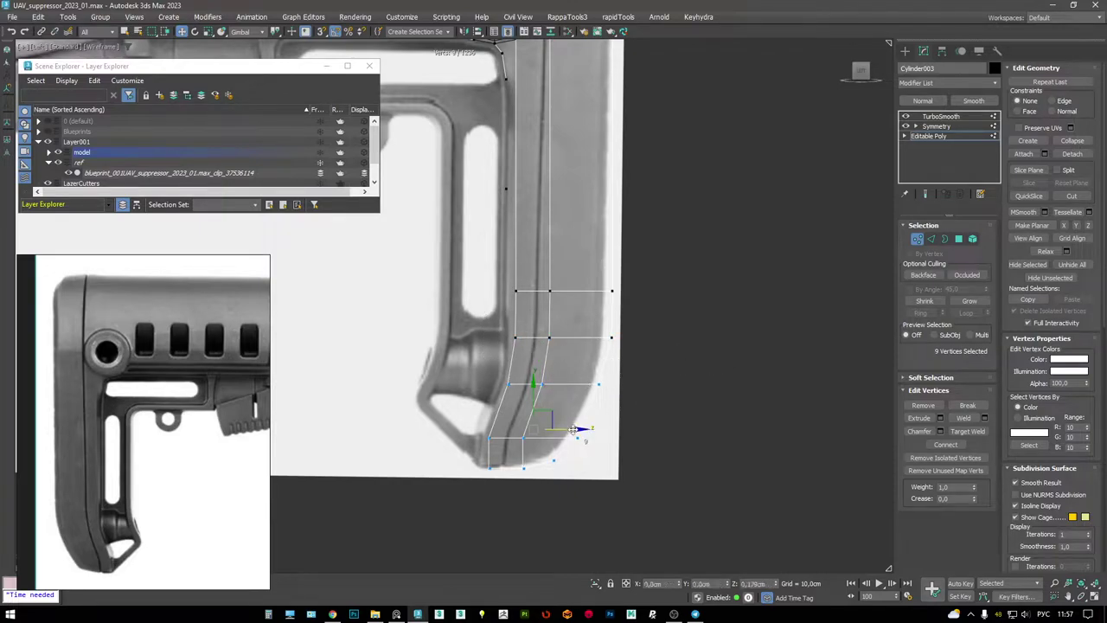
- Check the reshaped foot corner in perspective, then select an edge on the leg
key("F3")
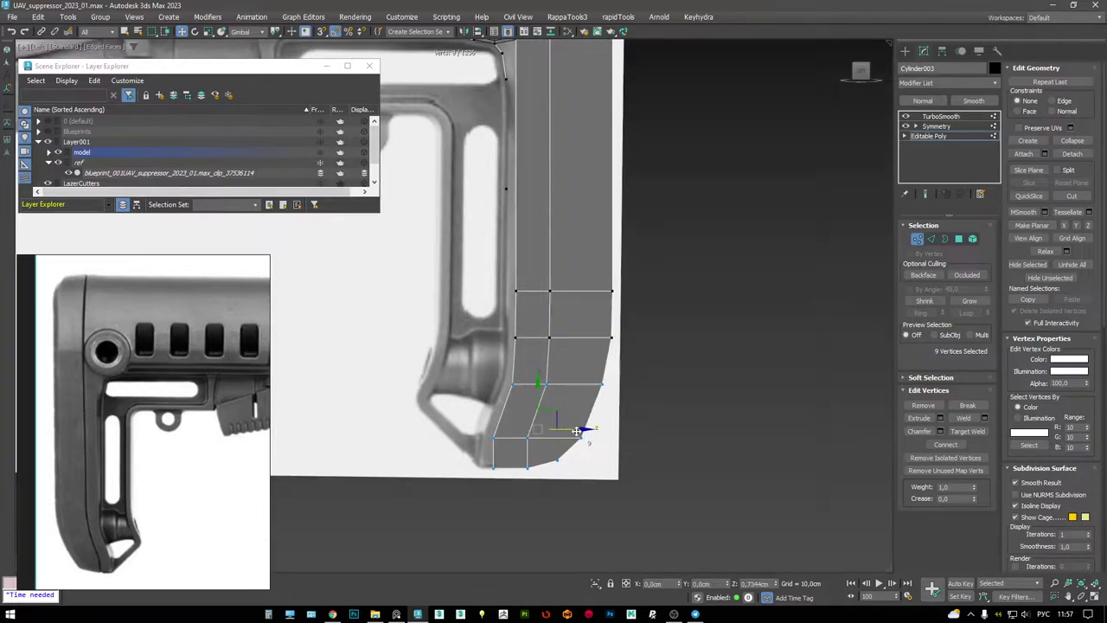
key("alt+w")
key("alt+w")
scroll(591, 307, "up", 3)
middle_click_drag(572, 314, 591, 314, "alt")
scroll(538, 419, "up", 4)
key("F3")
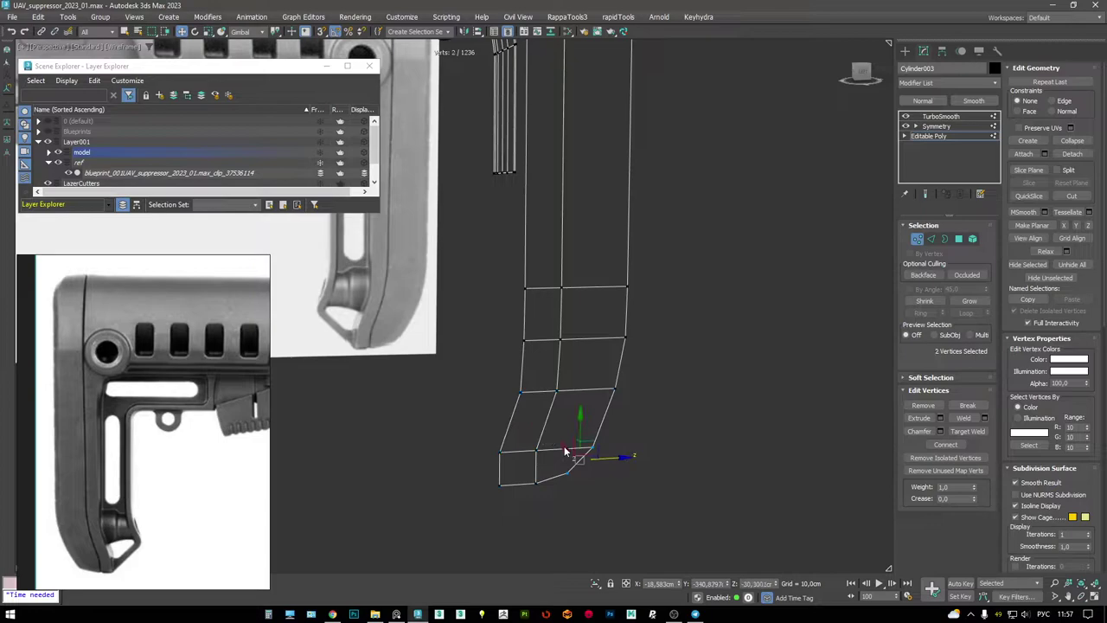
key("F3")
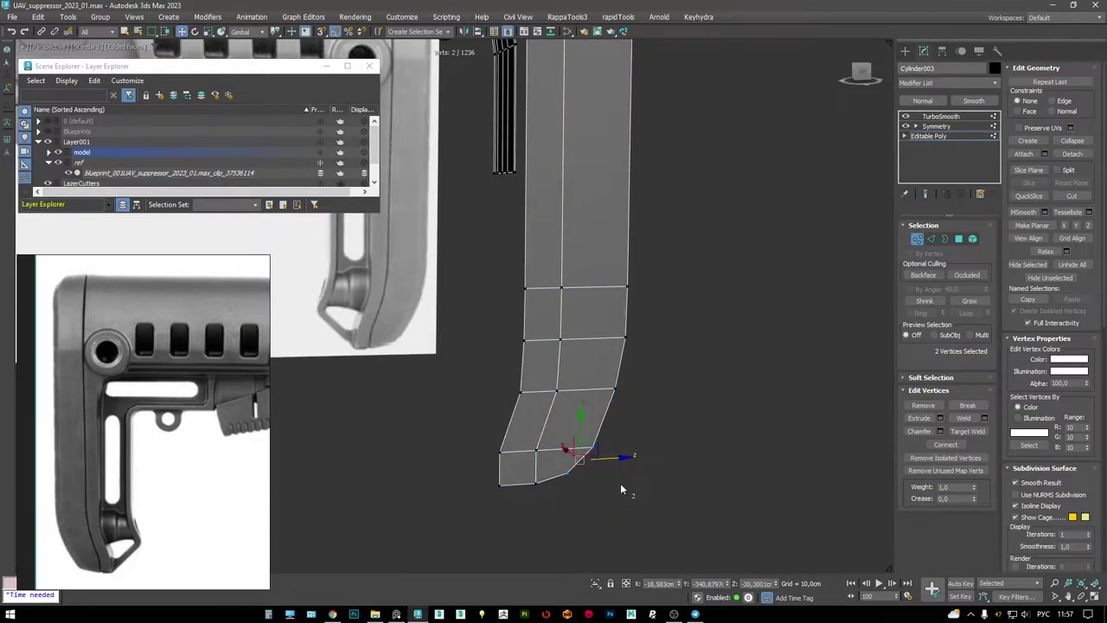
key("alt+w")
key("alt+w")
scroll(538, 322, "up", 3)
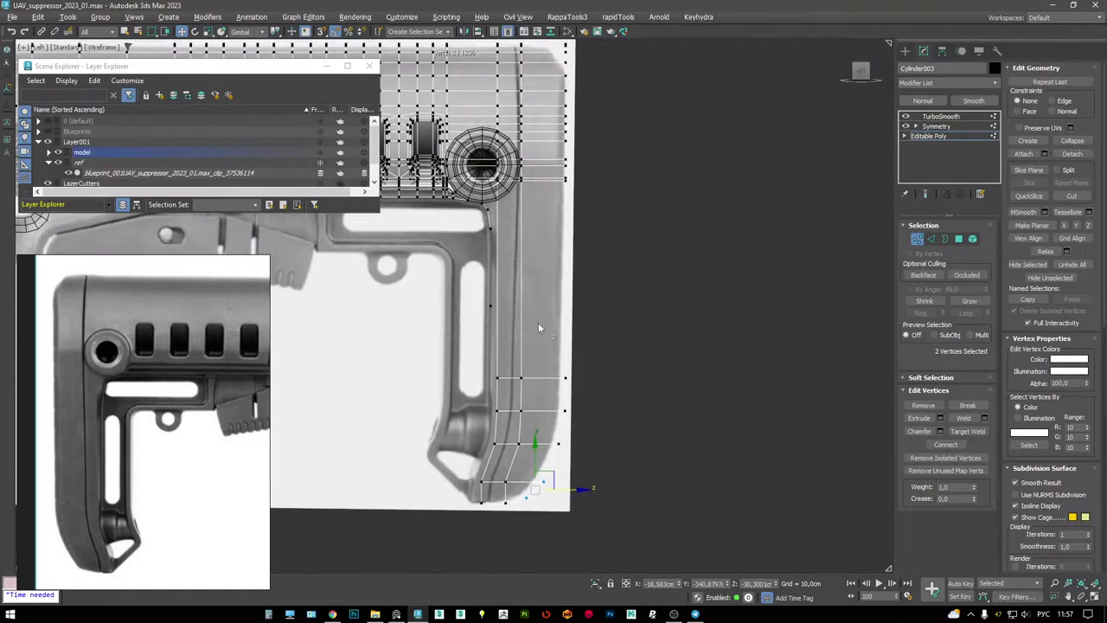
key("2")
left_click(519, 314)
key("alt+w")
key("alt+w")
middle_click_drag(519, 329, 553, 263, "alt")
scroll(160, 402, "down", 5)
scroll(160, 402, "up", 5)
scroll(160, 403, "up", 2)
scroll(527, 350, "up", 6)
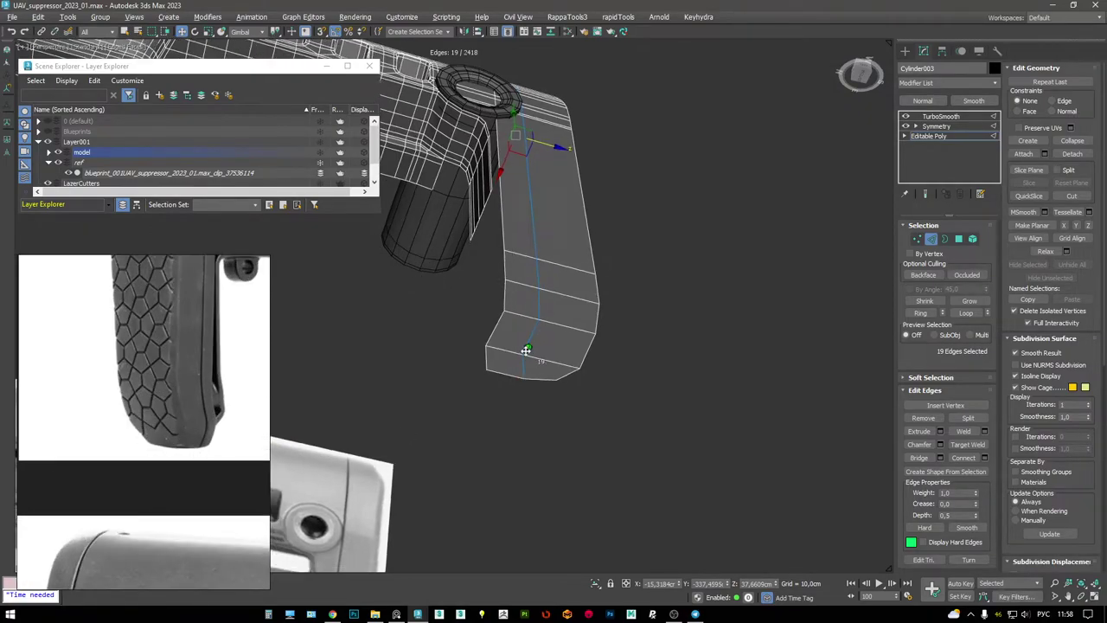
scroll(549, 366, "down", 6)
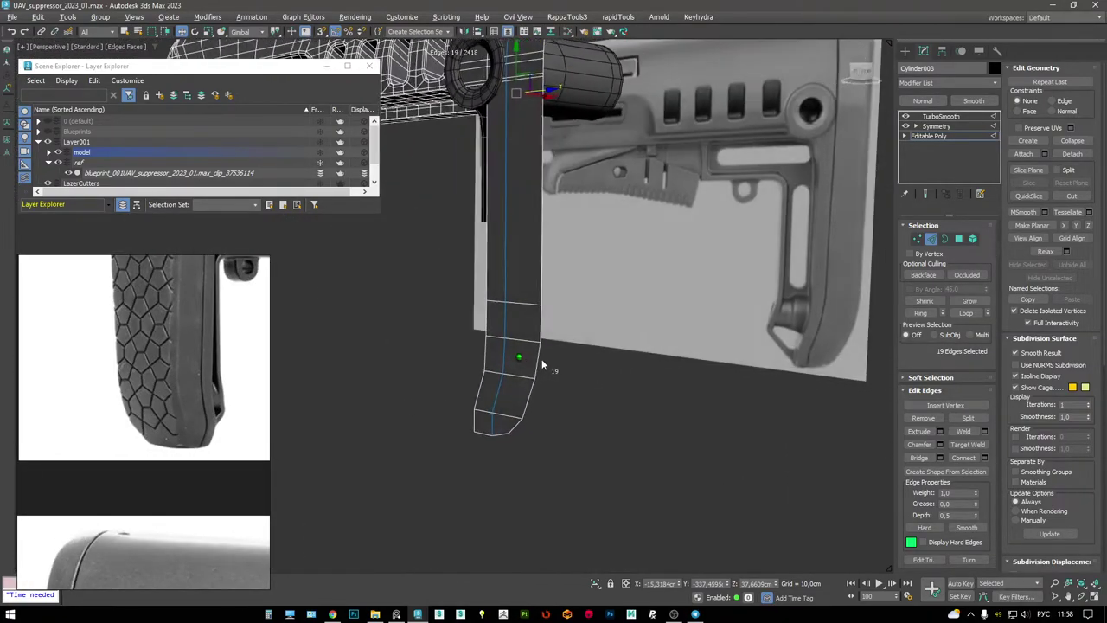
key("F3")
middle_click_drag(509, 344, 528, 311, "alt")
key("F3")
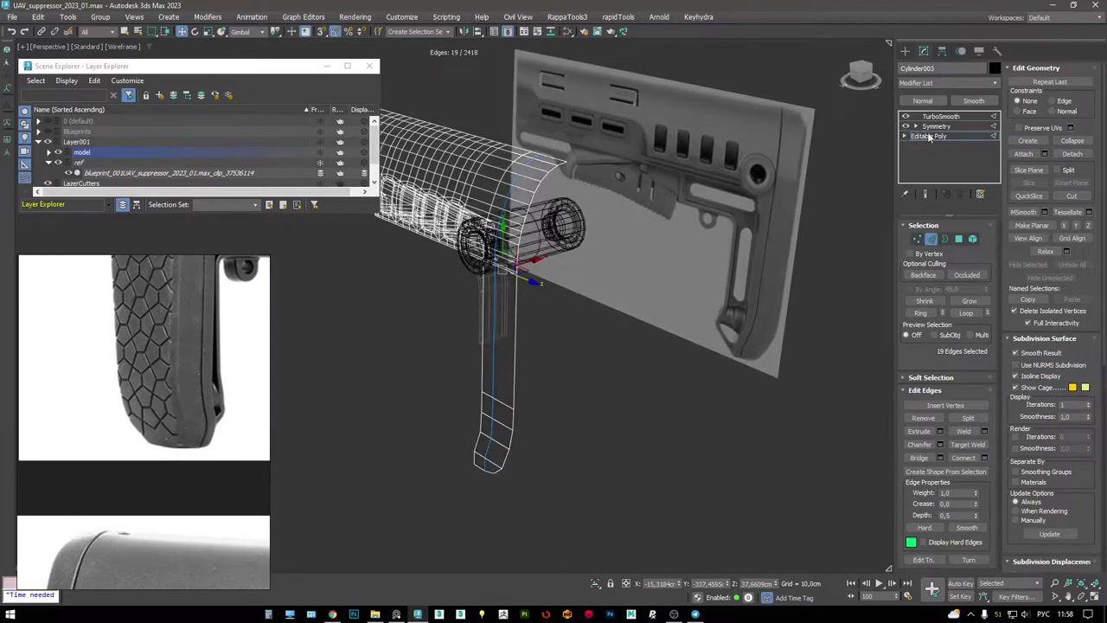
left_click(942, 116)
key("F4")
mouse_move(504, 251)
middle_mouse_down("alt")
mouse_move(508, 321)
mouse_move(481, 327)
mouse_move(550, 288)
middle_mouse_up("alt")
scroll(49, 373, "down", 6)
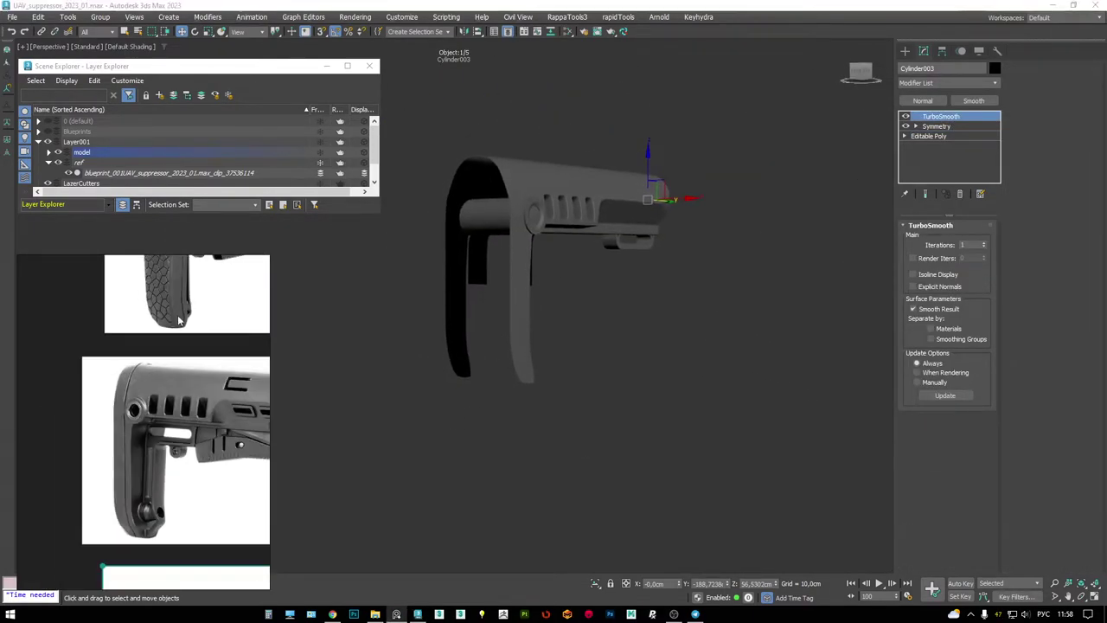
scroll(156, 432, "up", 6)
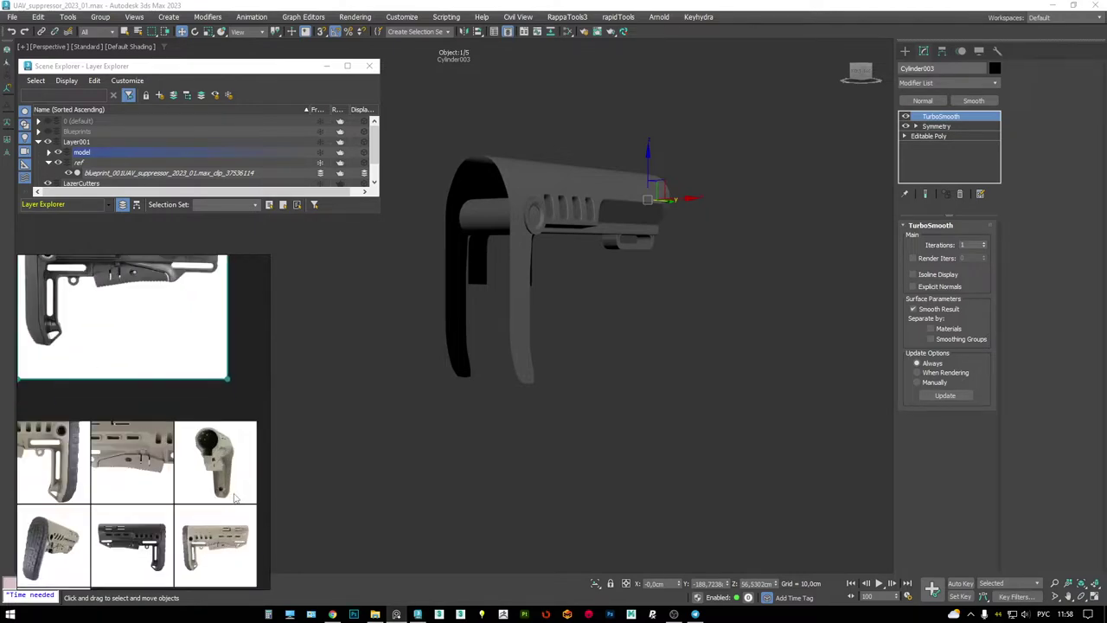
scroll(190, 459, "down", 2)
scroll(191, 459, "down", 2)
scroll(83, 467, "up", 4)
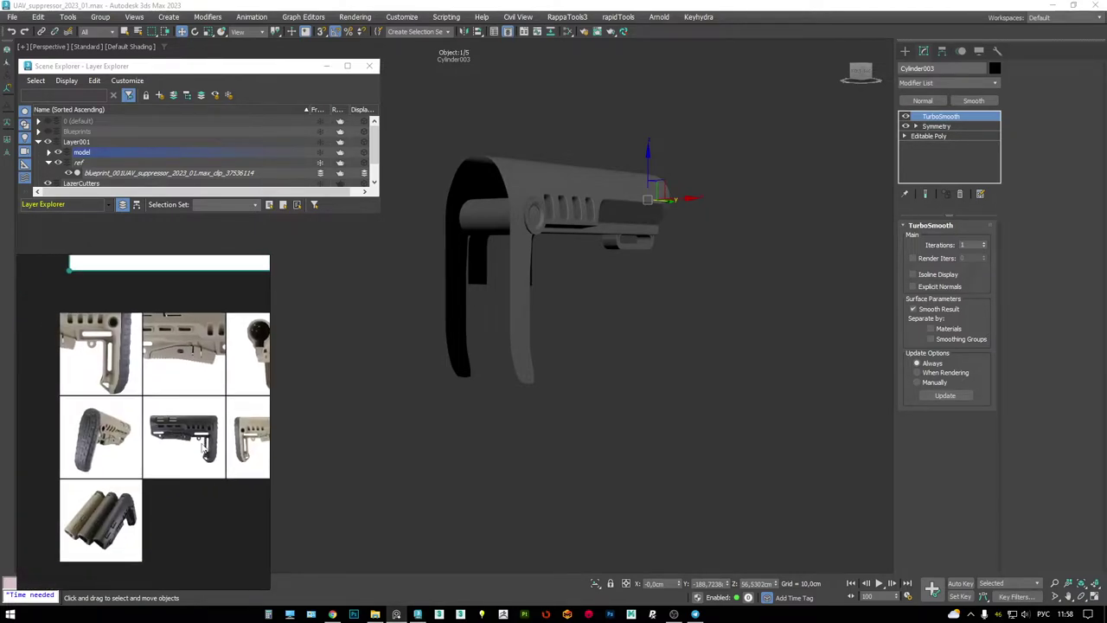
scroll(122, 456, "down", 1)
scroll(237, 389, "down", 1)
mouse_move(550, 290)
middle_mouse_down("alt")
mouse_move(518, 302)
mouse_move(583, 321)
mouse_move(527, 285)
mouse_move(511, 318)
middle_mouse_up("alt")
key("F4")
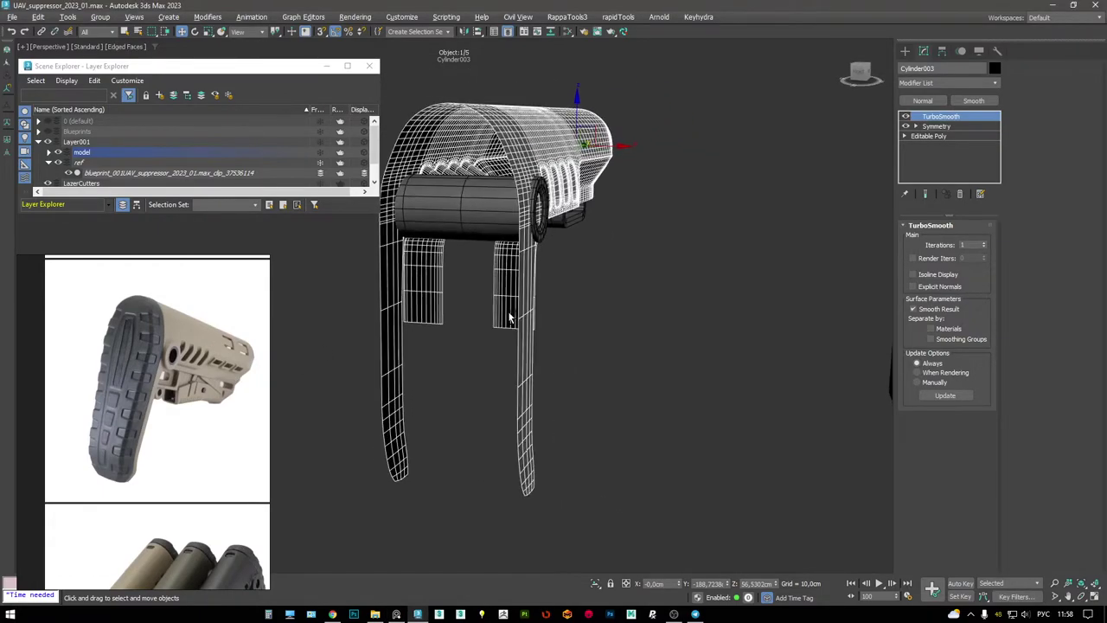
left_click(928, 135)
middle_click_drag(566, 245, 655, 334, "alt")
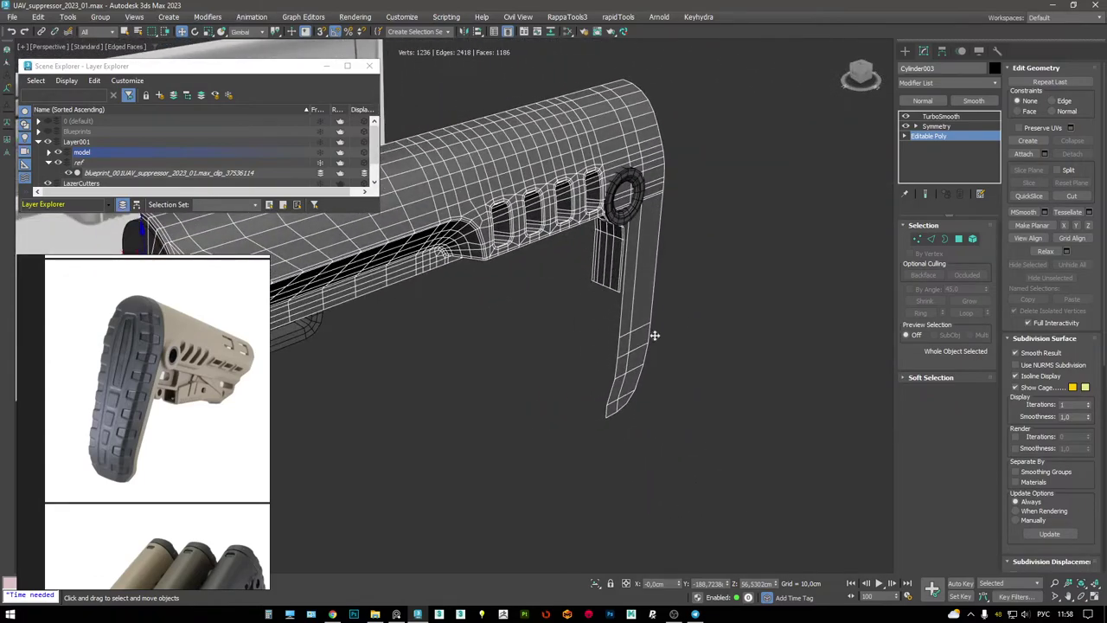
key("4")
left_click_drag(697, 518, 531, 321)
middle_click_drag(467, 147, 477, 177, "alt")
key("1")
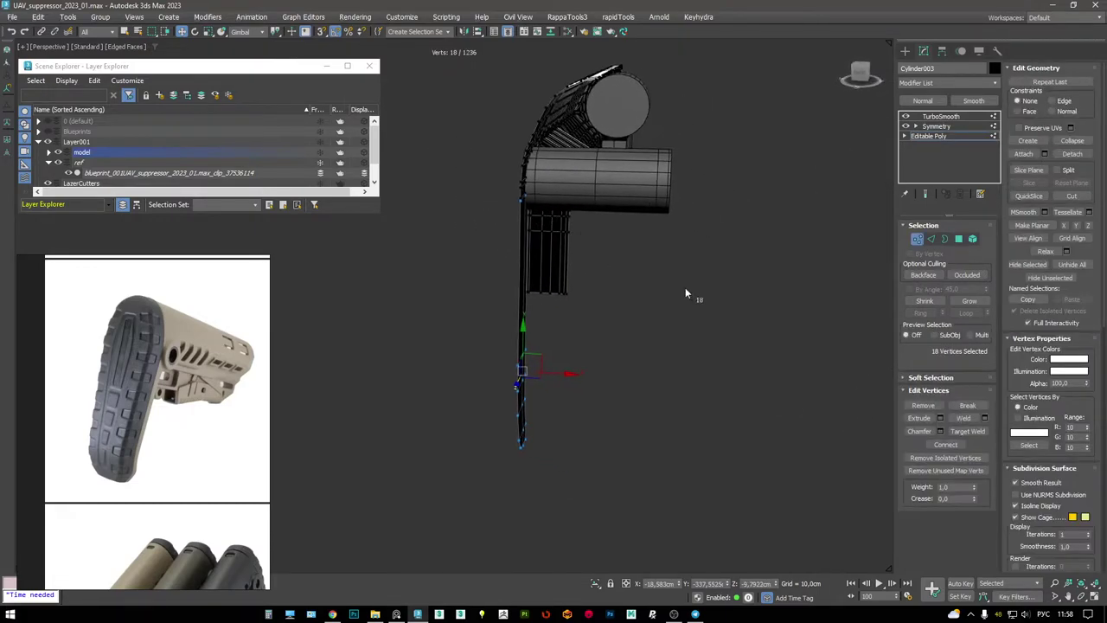
right_click(682, 284)
left_click(677, 228)
left_click_drag(444, 353, 571, 510)
middle_click_drag(580, 456, 477, 489, "alt")
left_click_drag(467, 493, 470, 498)
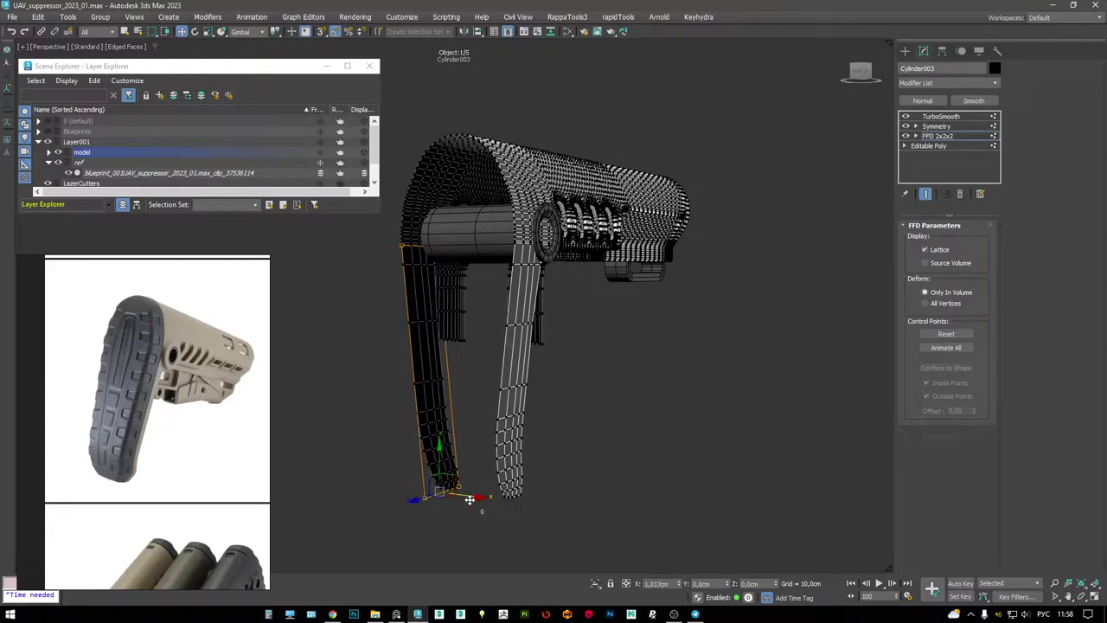
left_click_drag(470, 502, 474, 505)
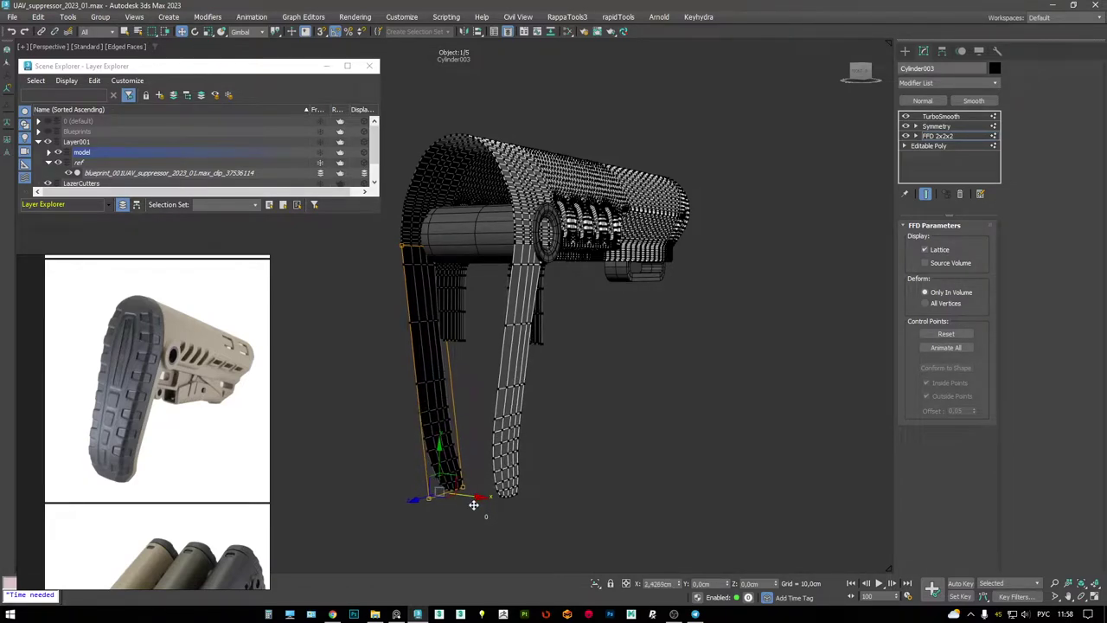
left_click(949, 139)
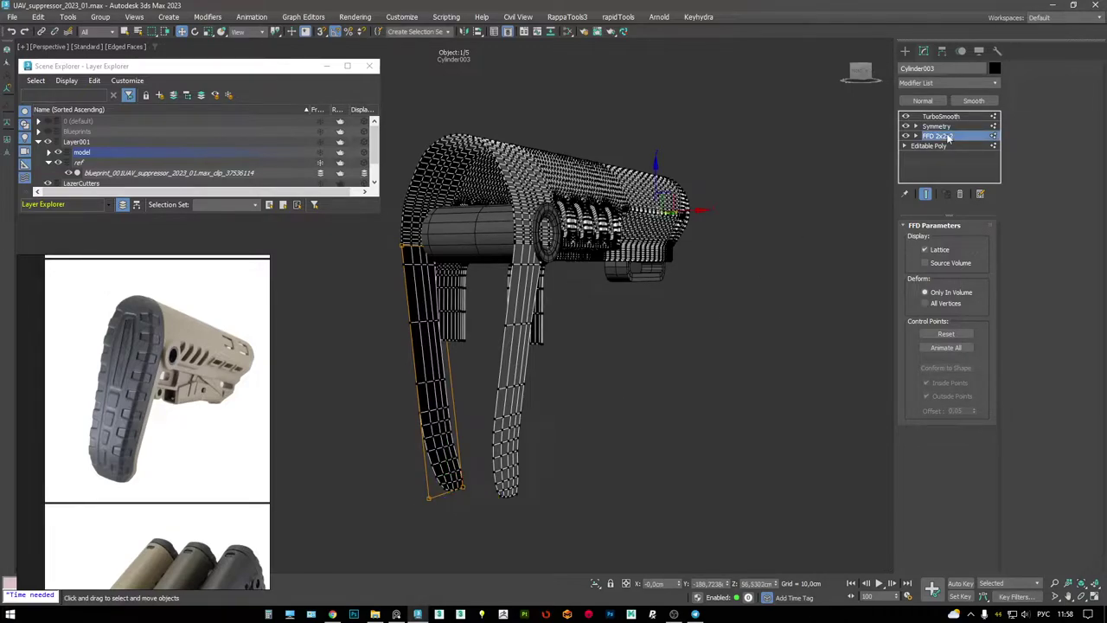
key("Delete")
left_click(946, 134)
middle_click_drag(701, 244, 588, 177)
- Select the edge loop across the rear leg, then undo back to the lattice-deformed leg shape
scroll(528, 178, "up", 5)
key("2")
double_click(529, 145)
middle_click_drag(530, 145, 606, 208, "alt")
key("F3")
scroll(637, 216, "up", 3)
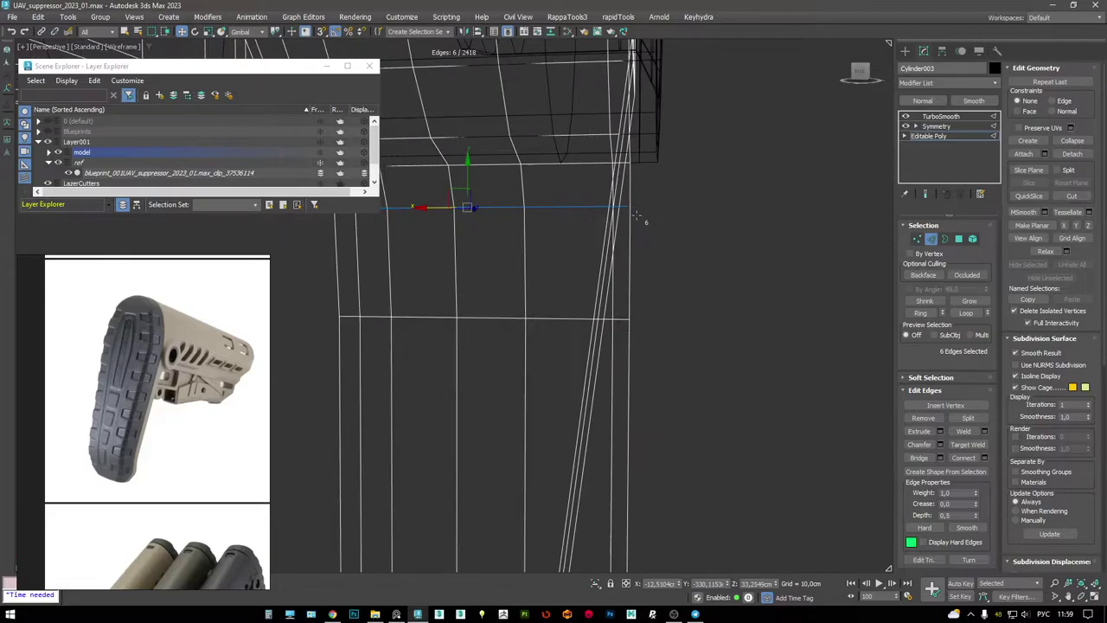
key("1")
key("F3")
middle_click_drag(575, 217, 597, 235, "alt")
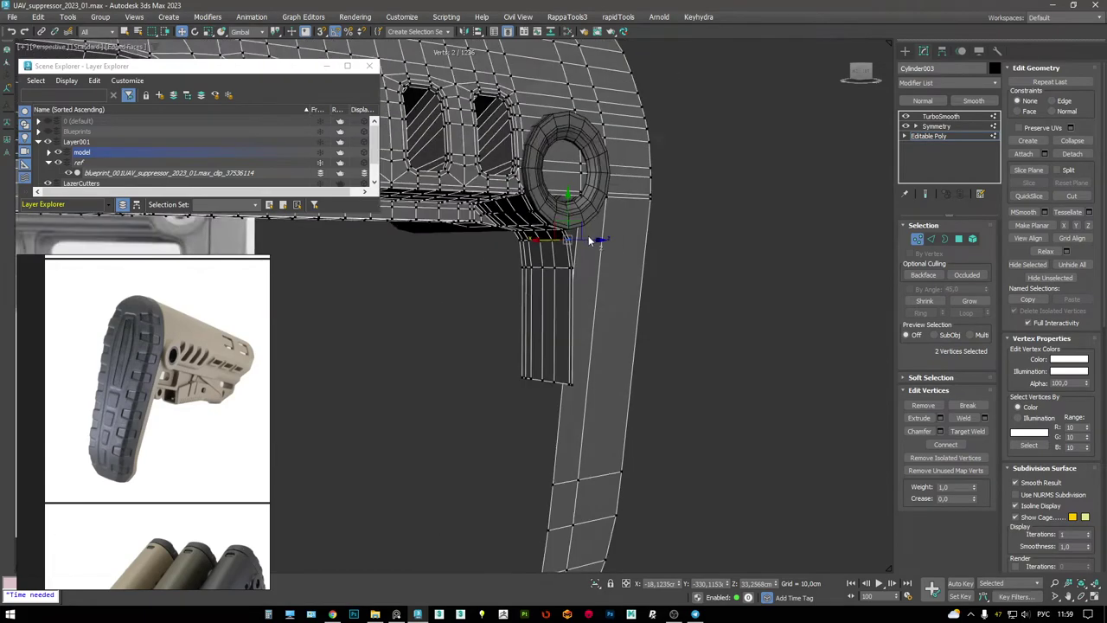
middle_click_drag(597, 235, 589, 234, "alt")
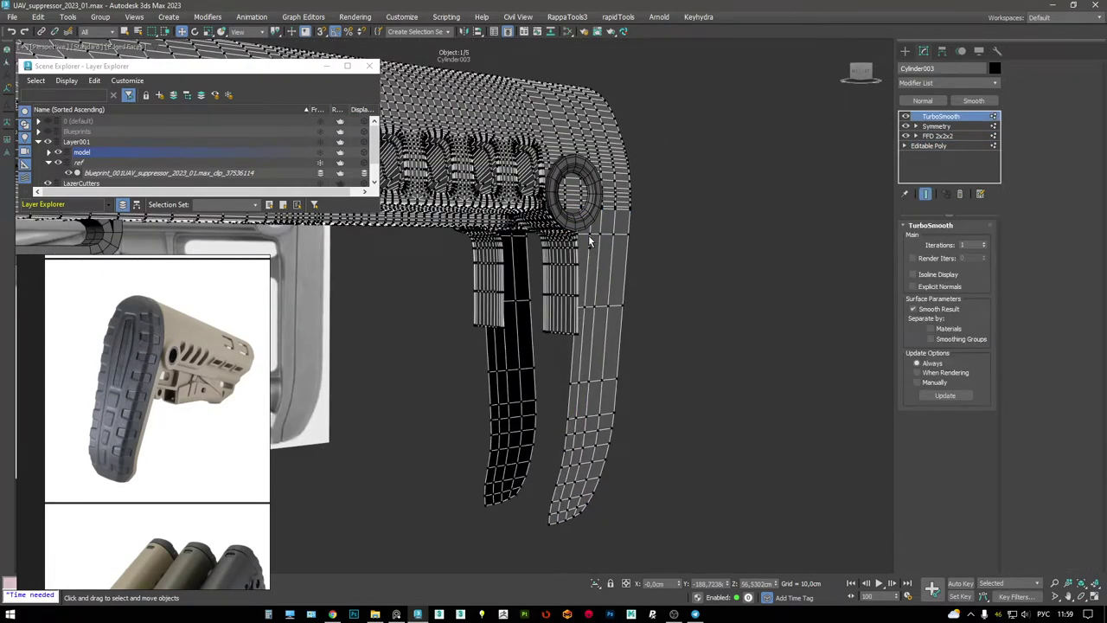
key("ctrl+z")
- Snap the leg's top vertices onto nearby mesh points at the boss-ring joint
scroll(576, 235, "up", 4)
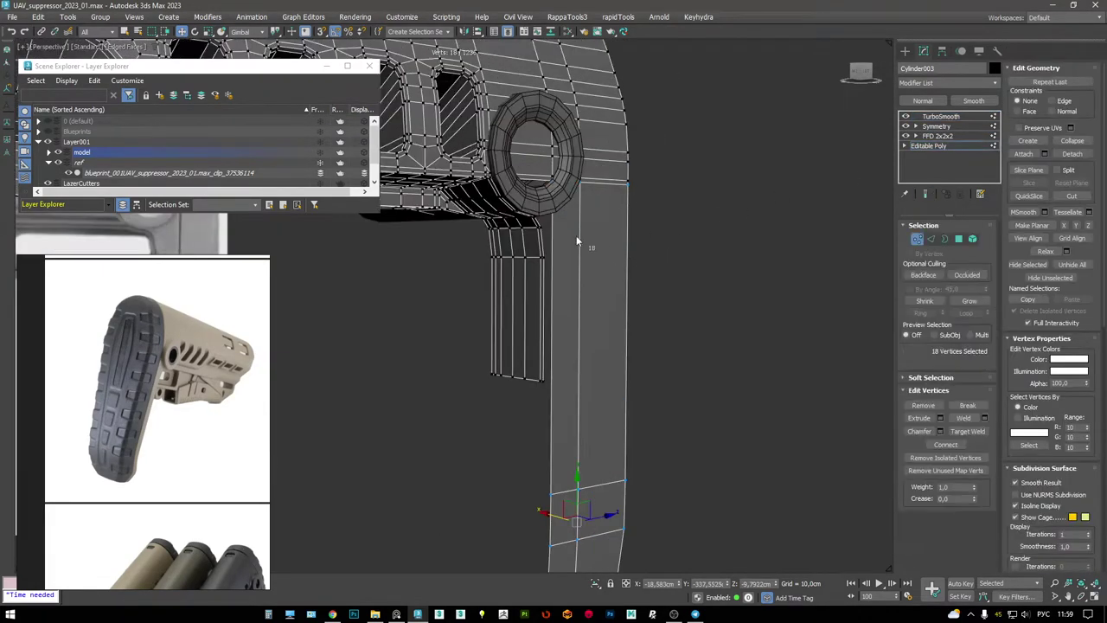
middle_click_drag(576, 235, 570, 244, "alt")
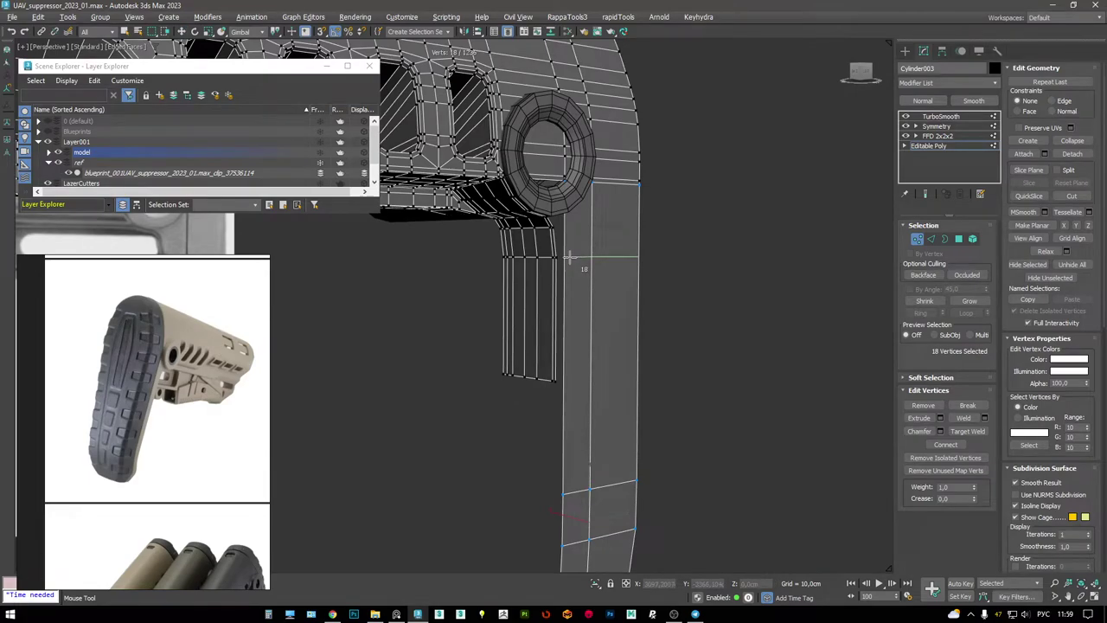
scroll(569, 263, "up", 4)
middle_click_drag(631, 232, 667, 230, "alt")
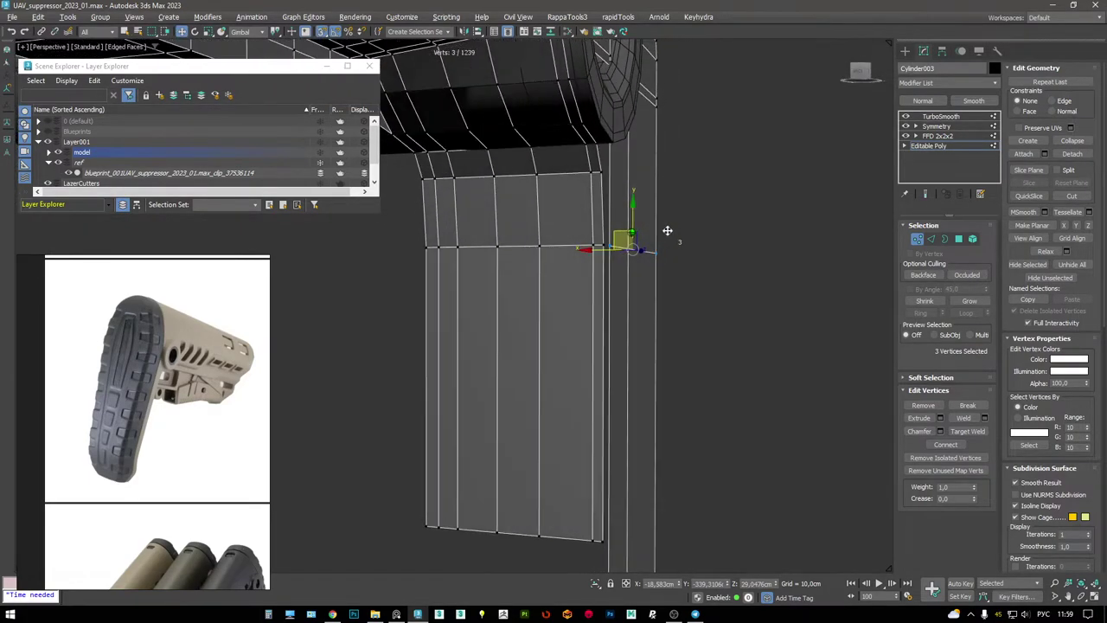
left_click_drag(613, 231, 605, 246)
middle_click_drag(609, 251, 626, 293, "alt")
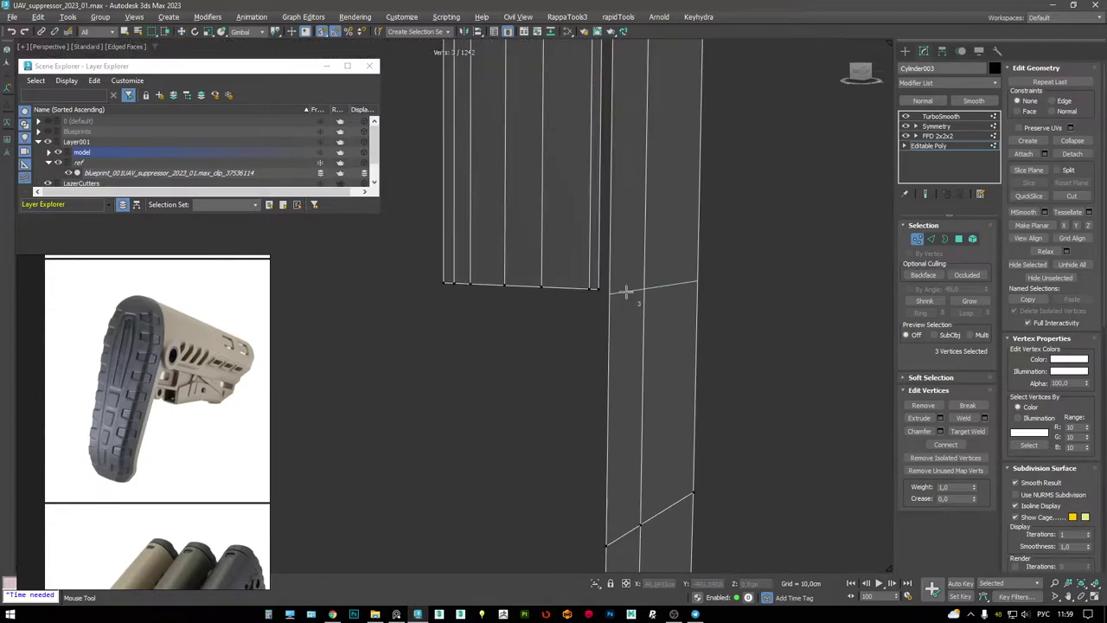
scroll(598, 290, "down", 5)
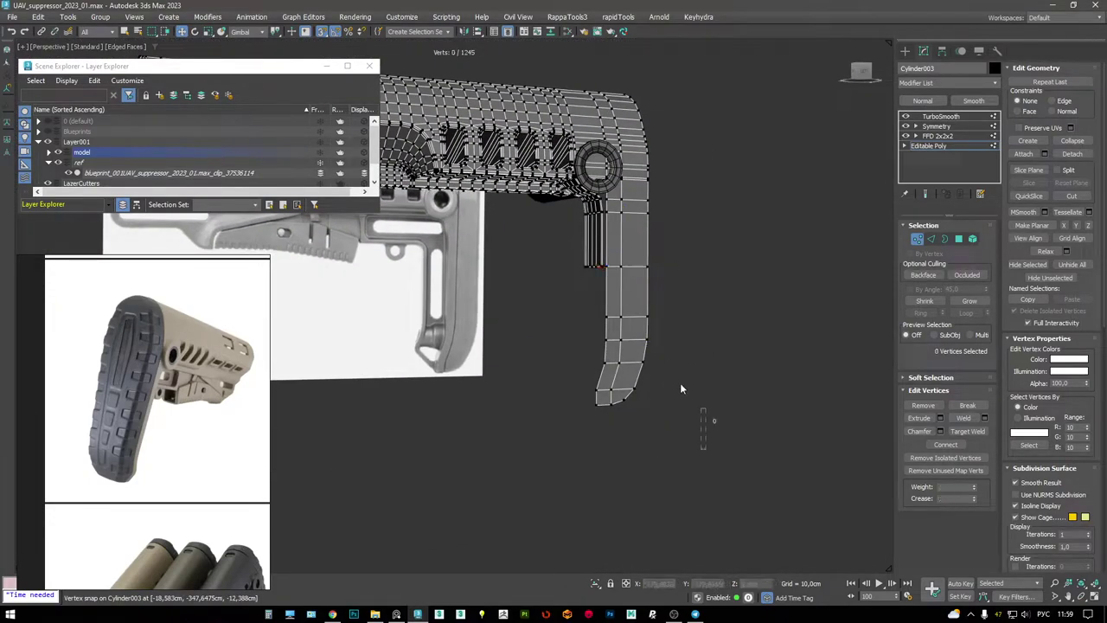
- Select the vertices along the leg and inspect the joint from several angles
left_click_drag(557, 210, 557, 210)
scroll(595, 210, "up", 3)
middle_click_drag(595, 210, 734, 233, "alt")
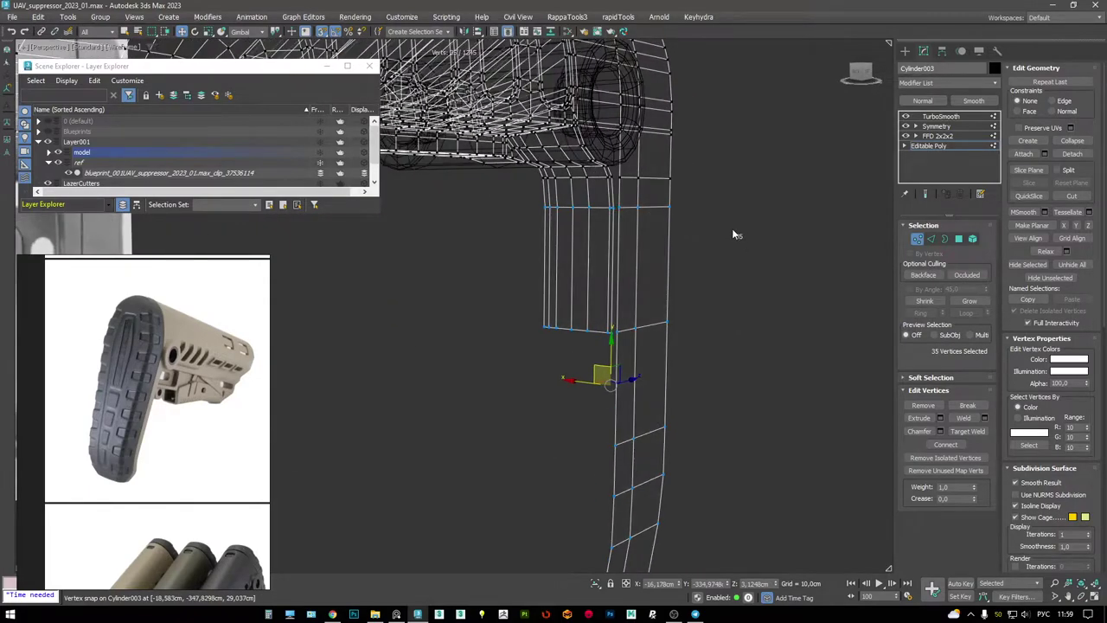
middle_click_drag(635, 183, 642, 223, "alt")
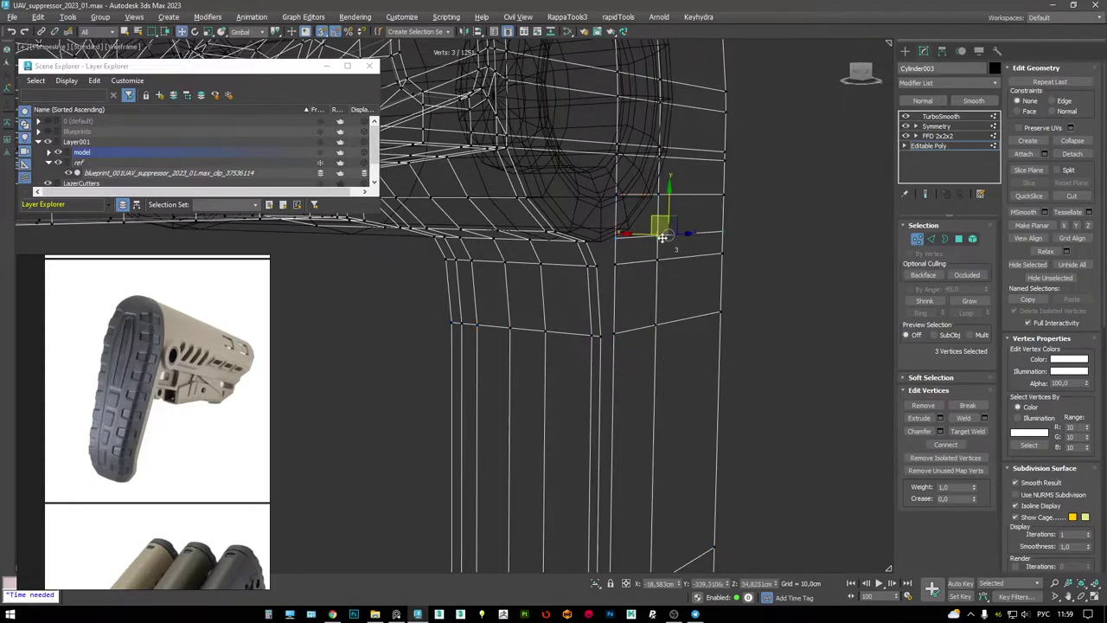
scroll(662, 236, "down", 3)
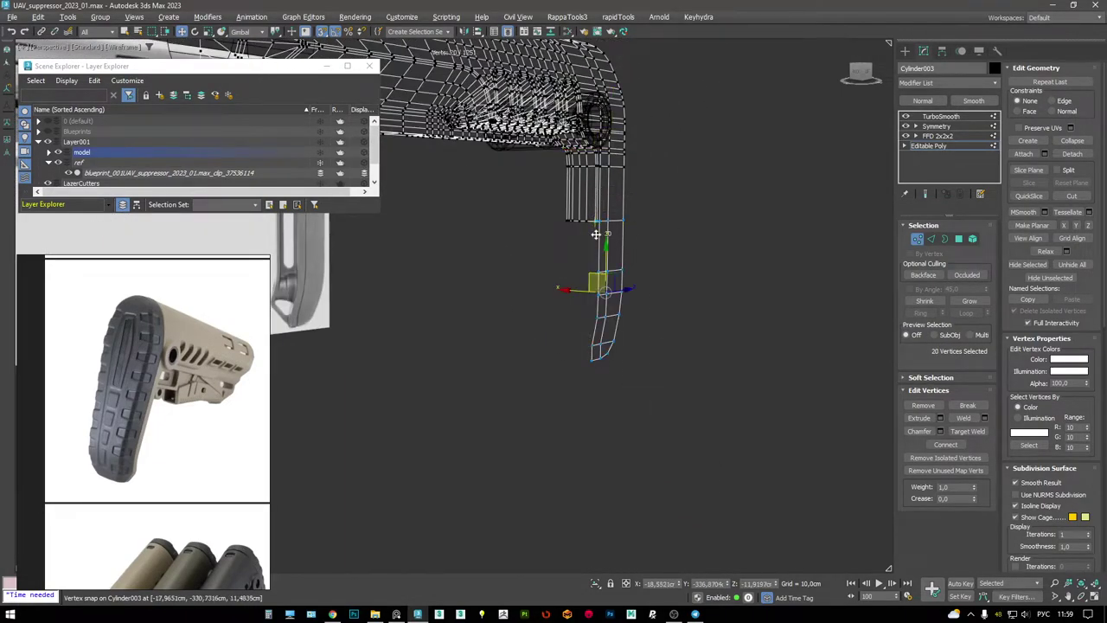
scroll(621, 171, "up", 4)
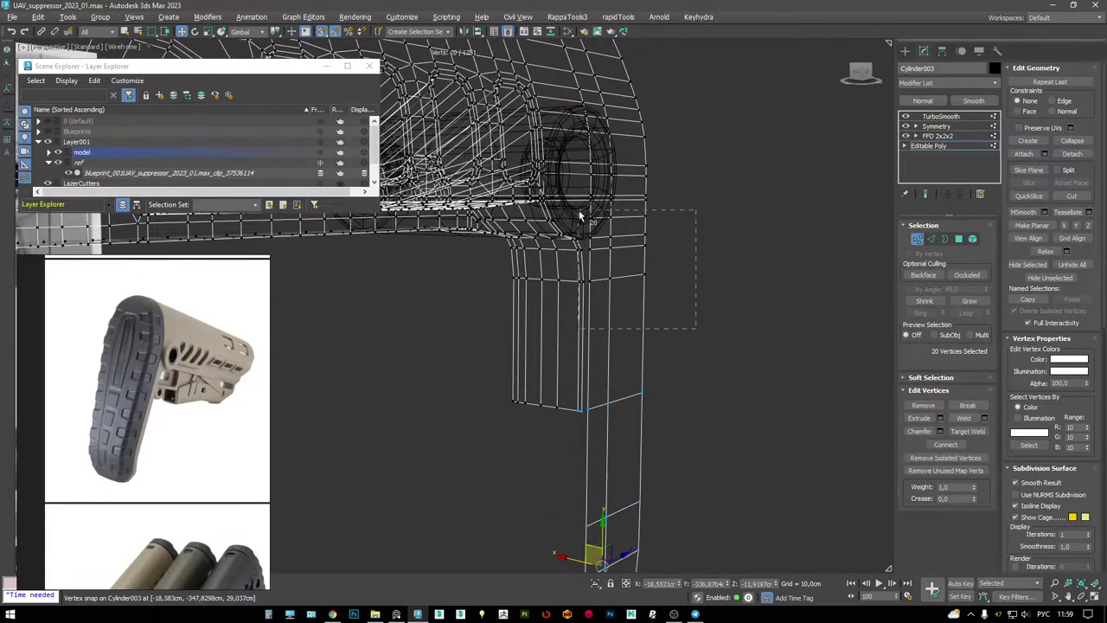
scroll(583, 216, "up", 3)
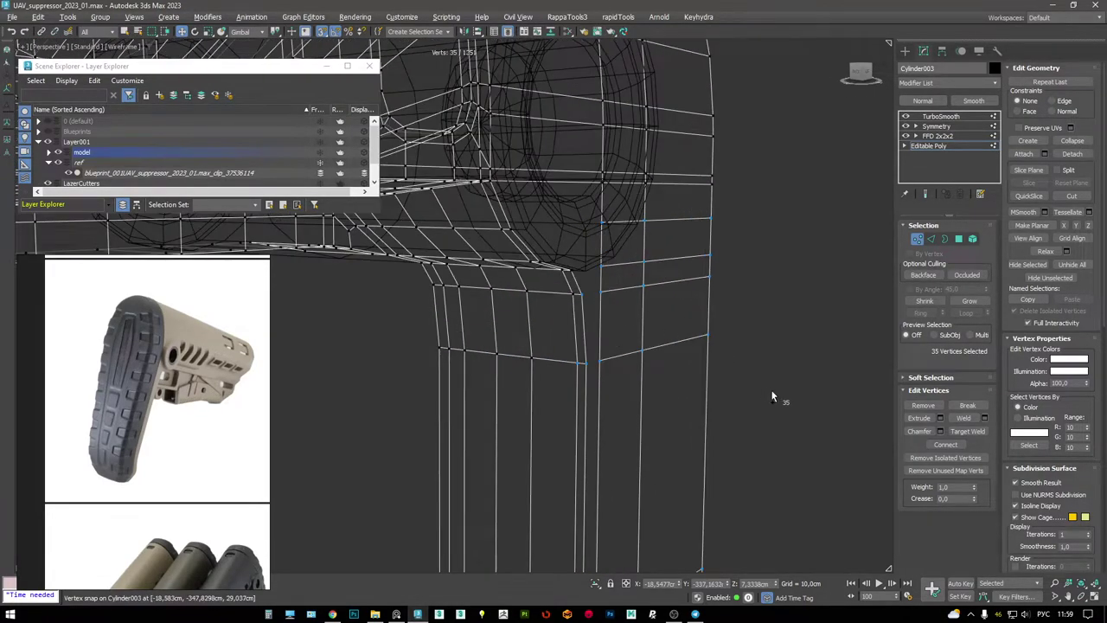
middle_click_drag(566, 216, 558, 128, "alt")
scroll(553, 216, "down", 3)
- Select the FFD 2x2x2 lattice's bottom control points and shift them to bend both legs
key("4")
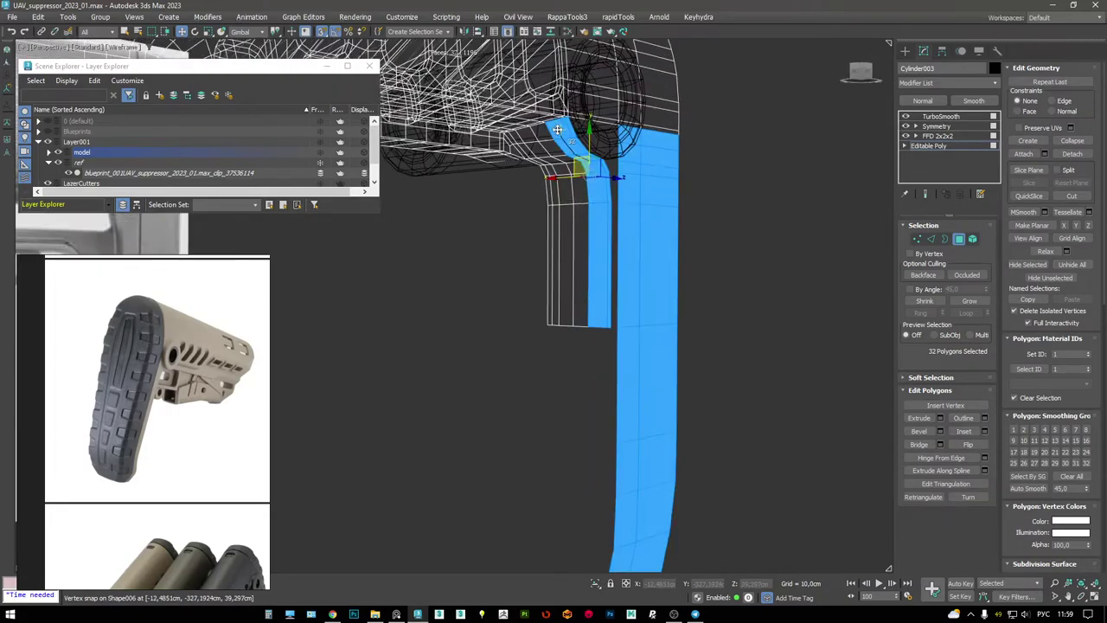
scroll(545, 116, "up", 2)
key("F3")
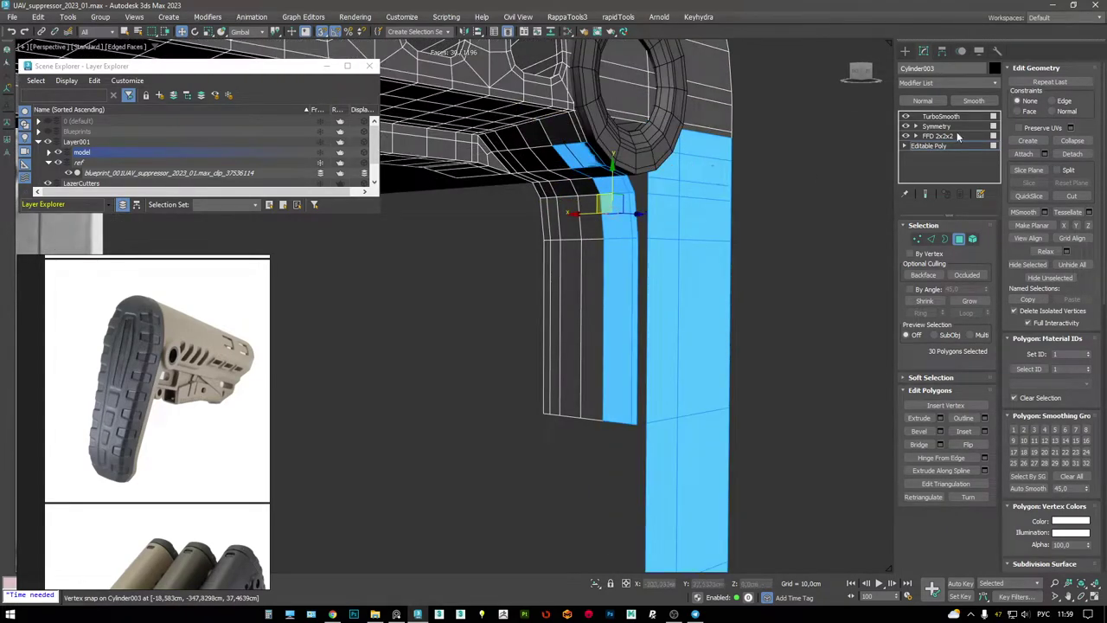
left_click(958, 137)
middle_click_drag(606, 259, 571, 225, "alt")
left_click_drag(582, 376, 700, 462)
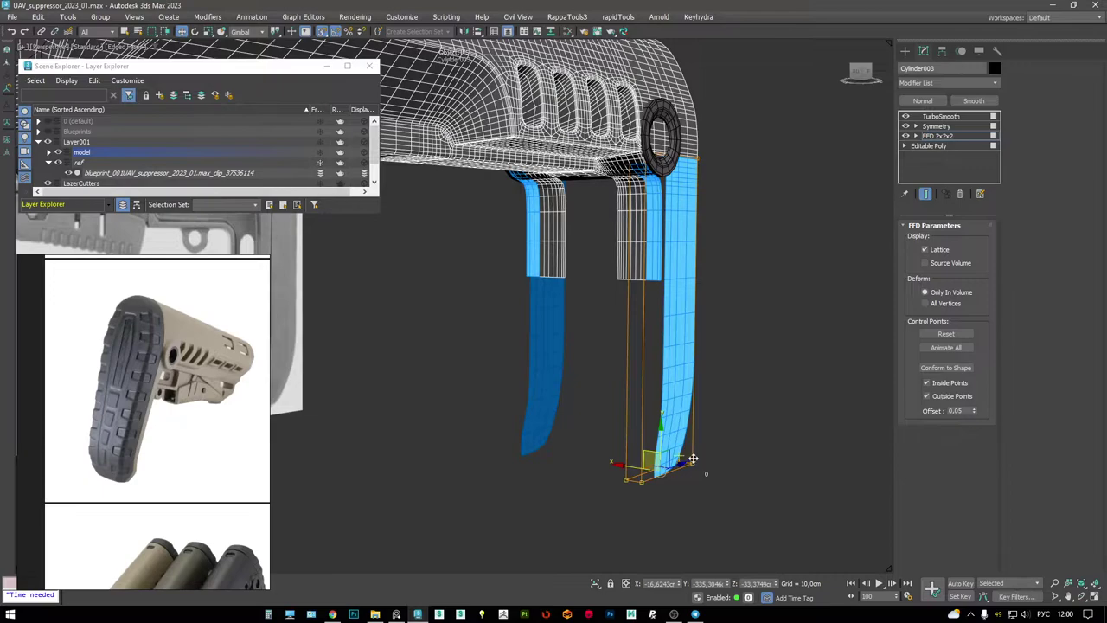
scroll(693, 458, "down", 3)
middle_click_drag(491, 417, 586, 378, "alt")
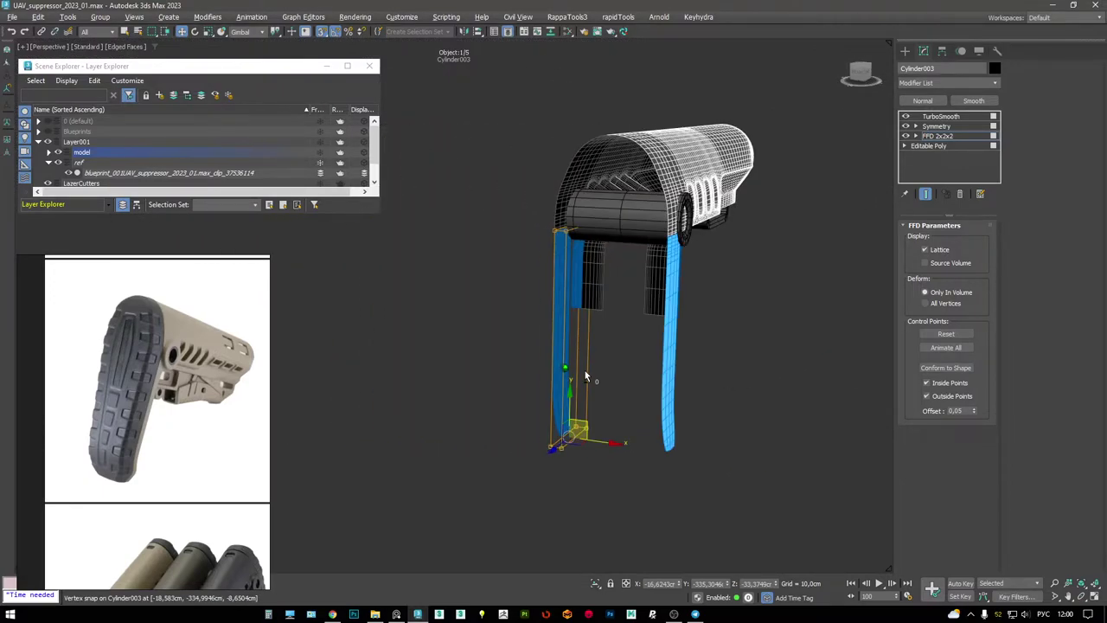
left_click_drag(609, 440, 602, 435)
- Push the control points further to curve the legs, then bake the bend into the Editable Poly
scroll(502, 324, "up", 5)
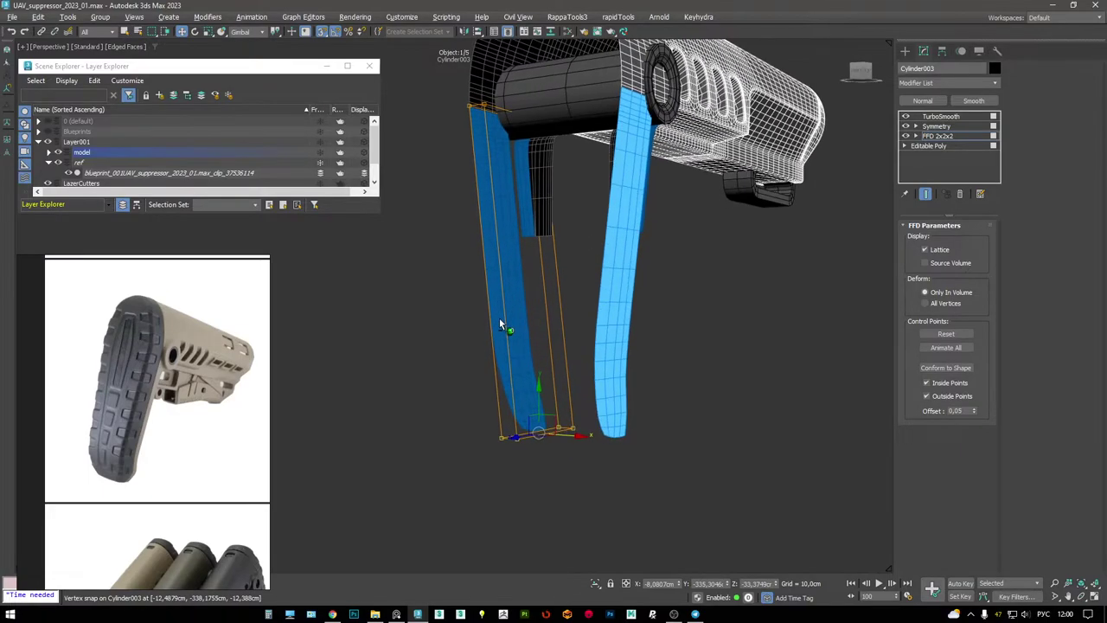
mouse_move(497, 329)
middle_mouse_down("alt")
mouse_move(529, 328)
mouse_move(522, 348)
mouse_move(491, 319)
mouse_move(493, 332)
middle_mouse_up("alt")
scroll(520, 358, "down", 5)
scroll(520, 358, "up", 4)
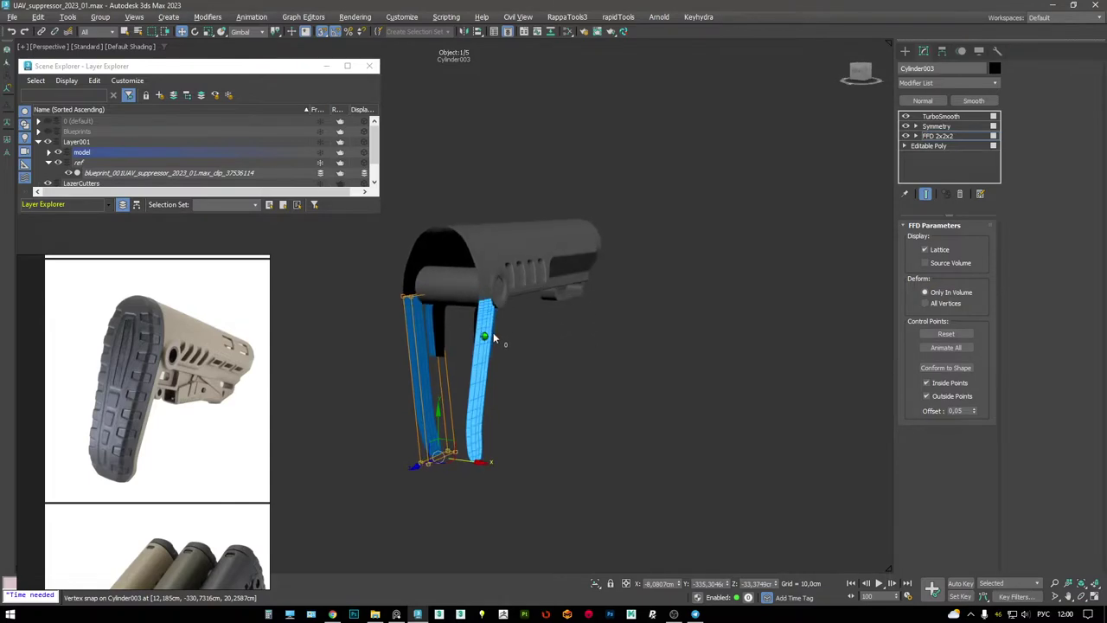
left_click_drag(469, 460, 474, 464)
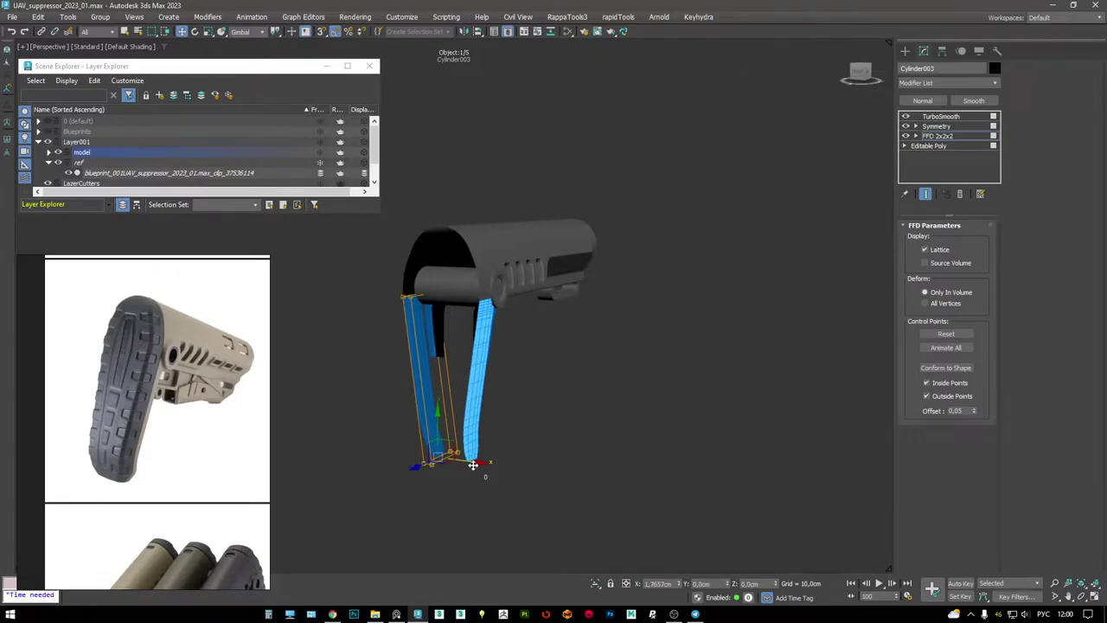
middle_click_drag(475, 415, 606, 394, "alt")
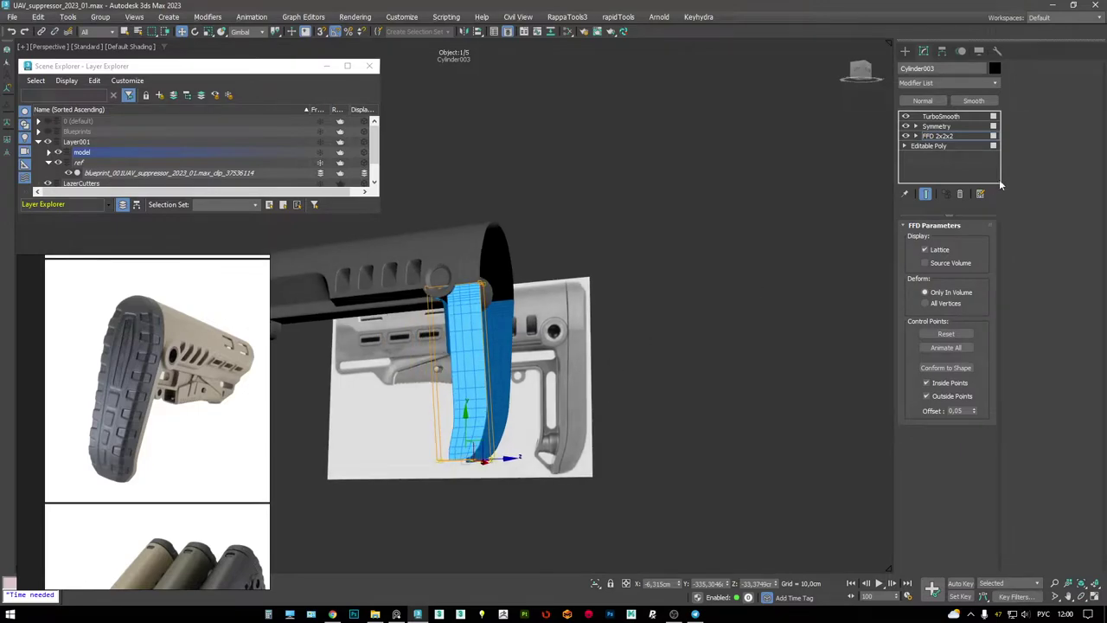
key("Delete")
left_click(934, 136)
scroll(499, 322, "up", 5)
key("alt+q")
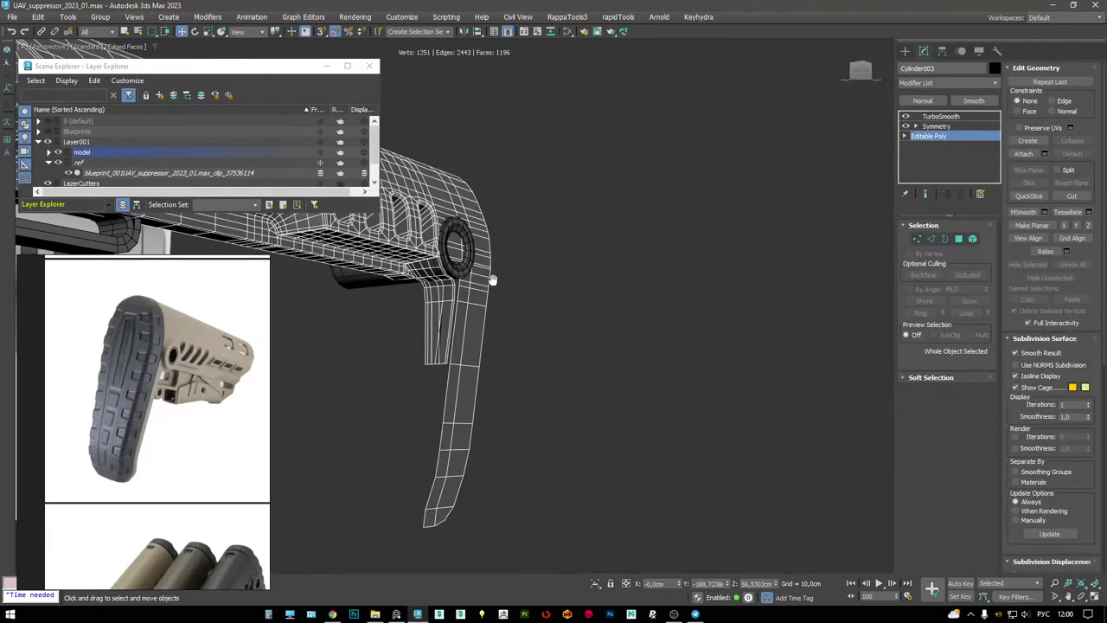
- Select the vertices along the leg's seam and compare the smoothed and wireframe views of the mesh
scroll(526, 283, "up", 6)
middle_click_drag(557, 271, 533, 301, "alt")
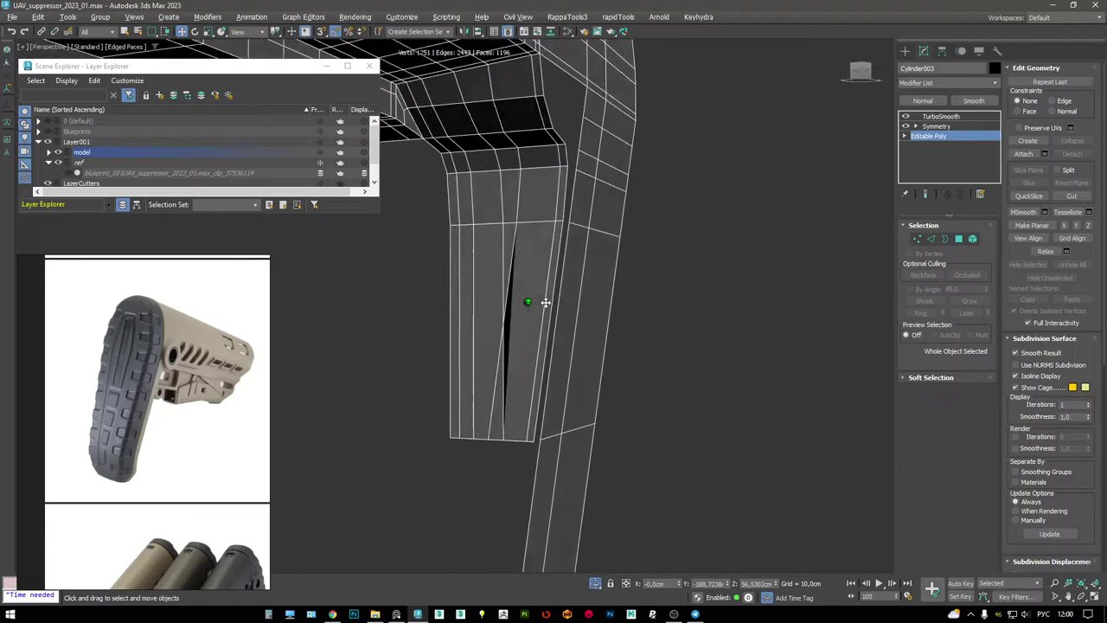
key("1")
middle_click_drag(507, 217, 515, 261, "alt")
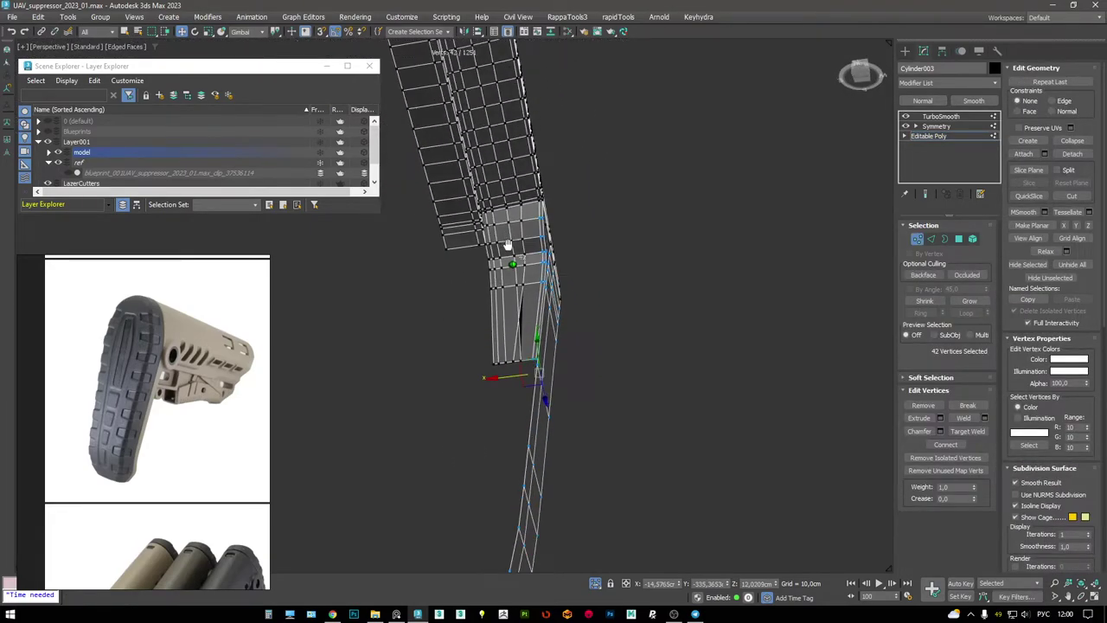
scroll(519, 261, "up", 5)
key("2")
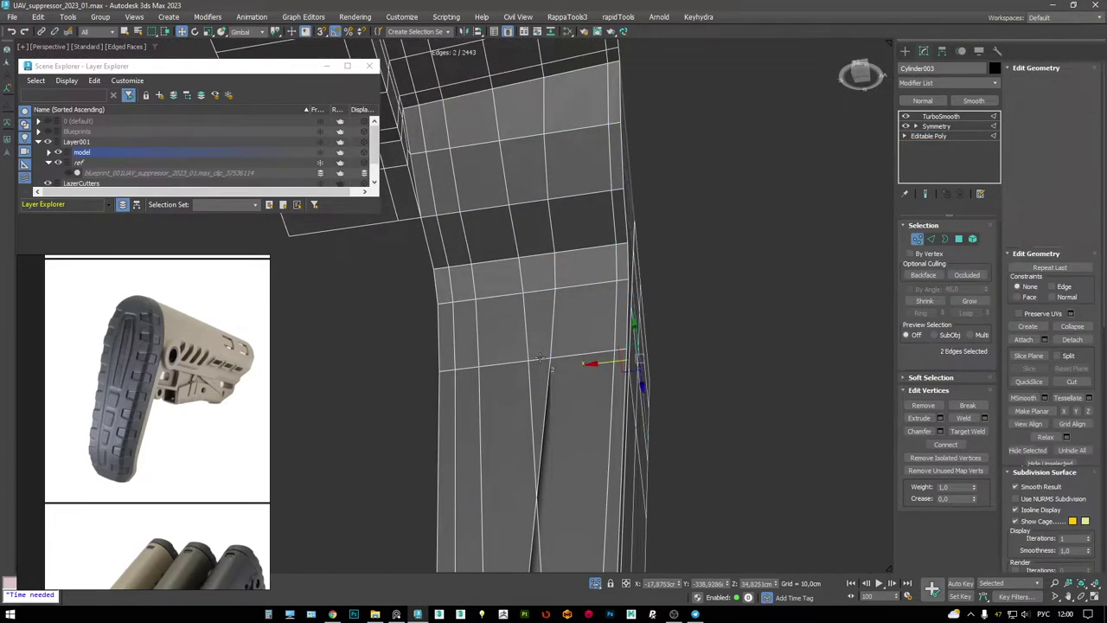
scroll(542, 307, "down", 4)
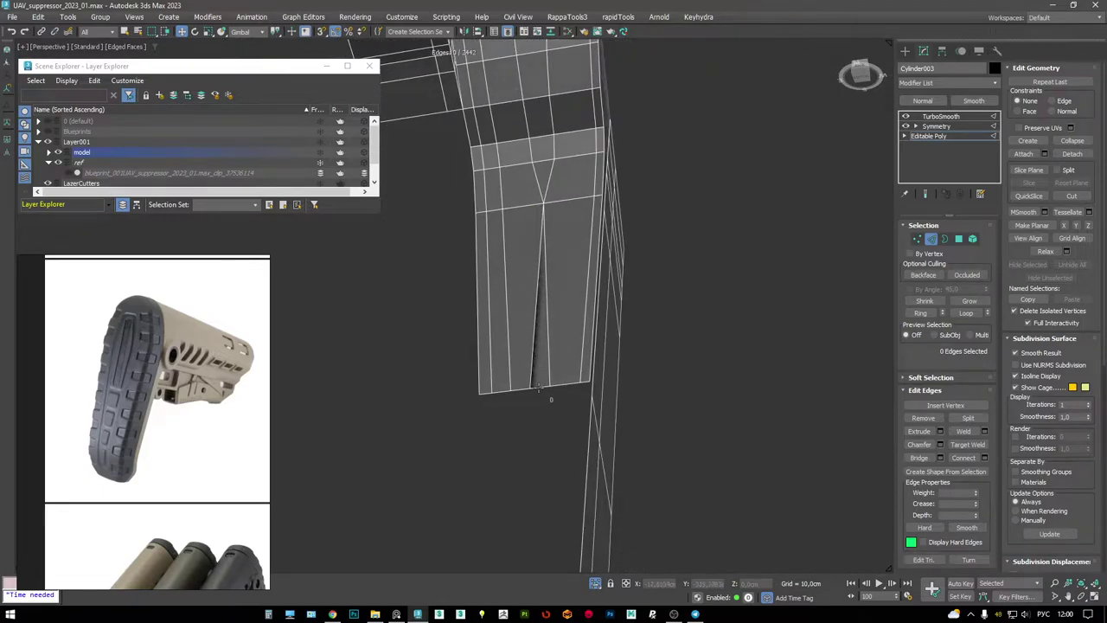
key("Page_Up")
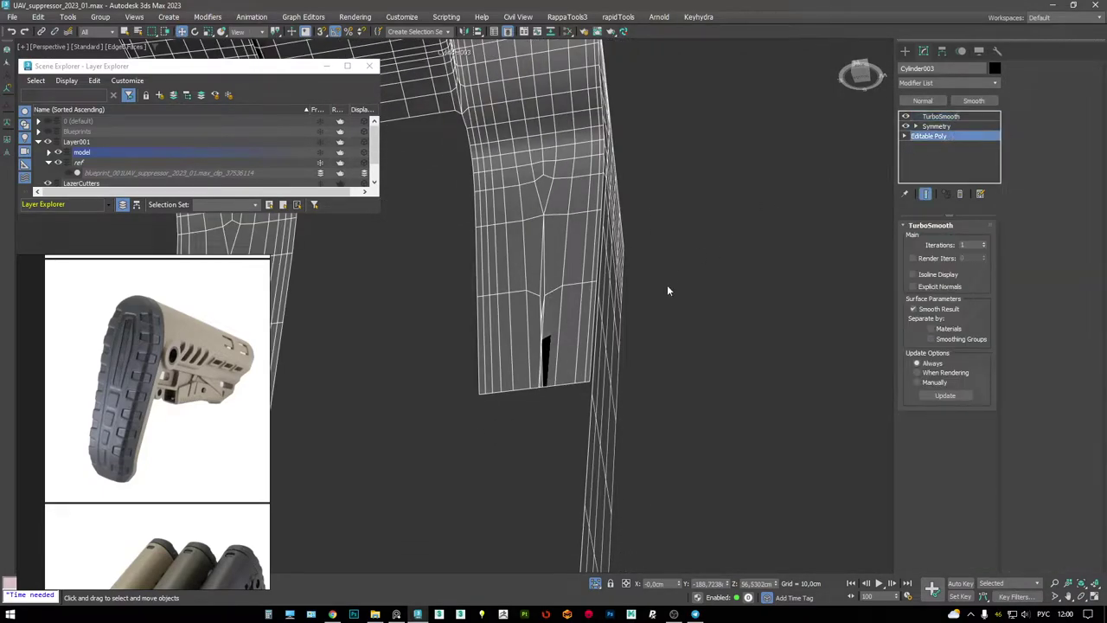
key("Page_Down")
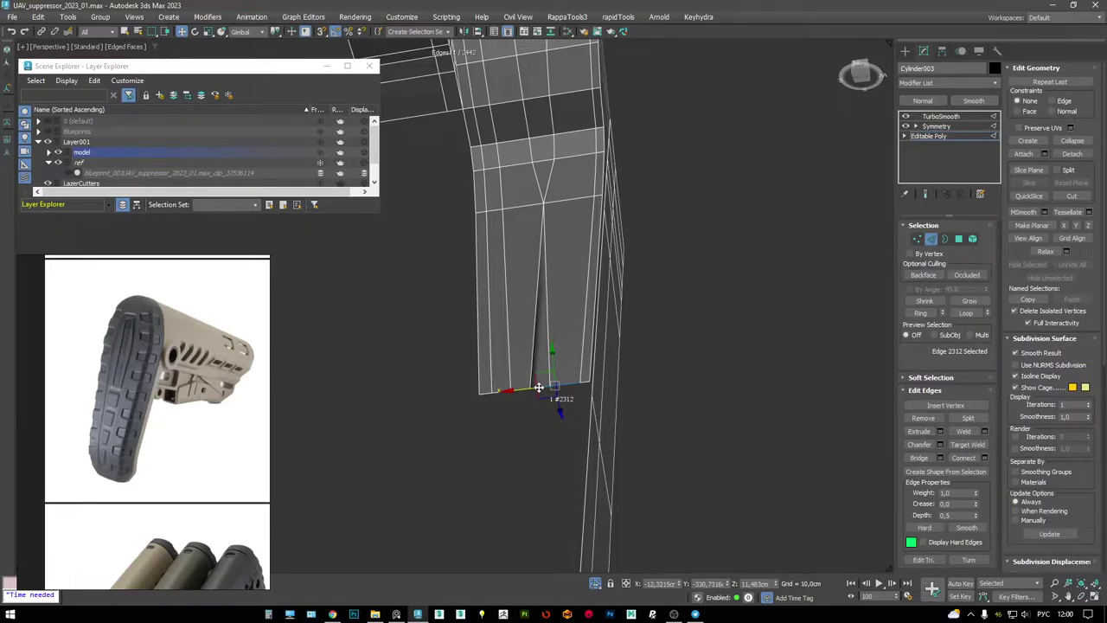
key("F3")
scroll(538, 387, "up", 3)
key("1")
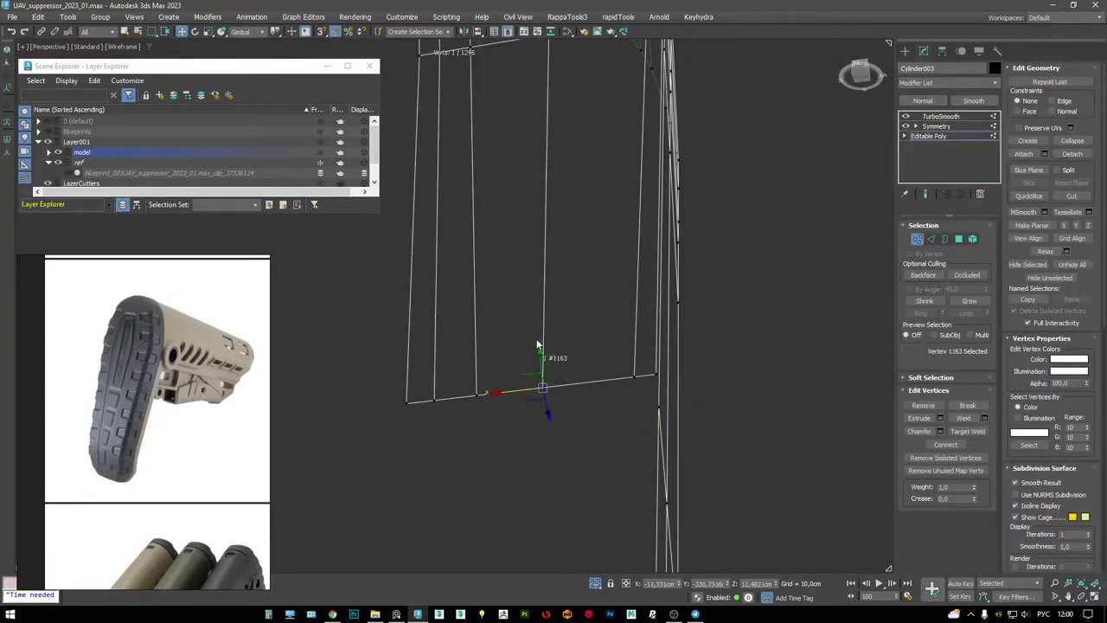
key("F3")
scroll(537, 346, "down", 3)
- Pick the gap's bottom edge and the leg's inner corner vertex, then clear them and check the TurboSmooth result
middle_click_drag(608, 258, 584, 283, "alt")
key("2")
left_click(584, 282)
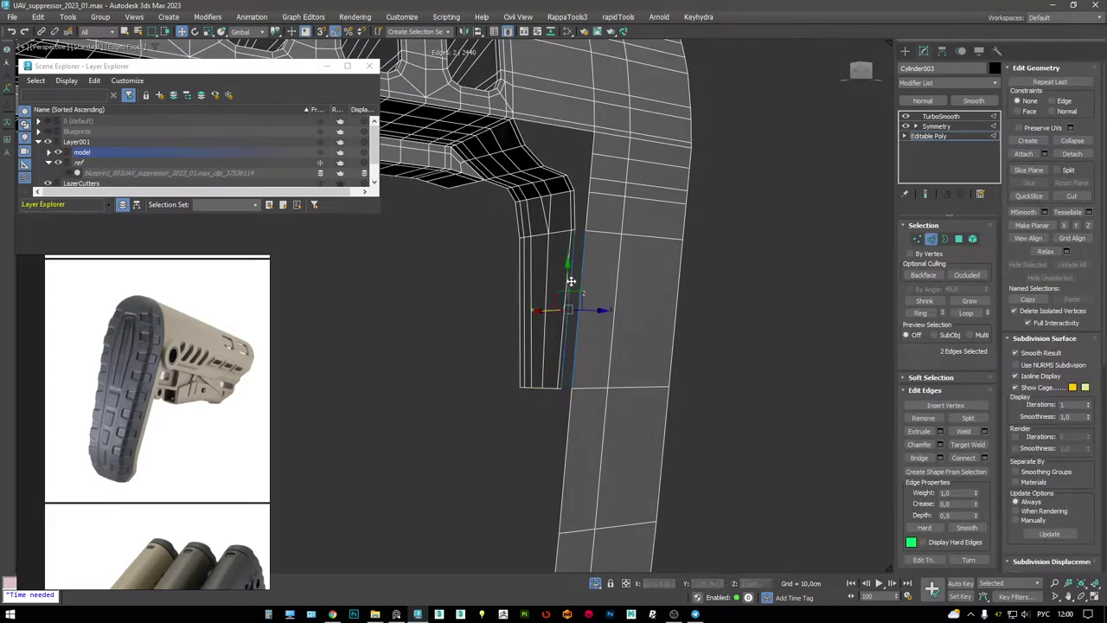
scroll(596, 214, "down", 3)
scroll(602, 208, "up", 8)
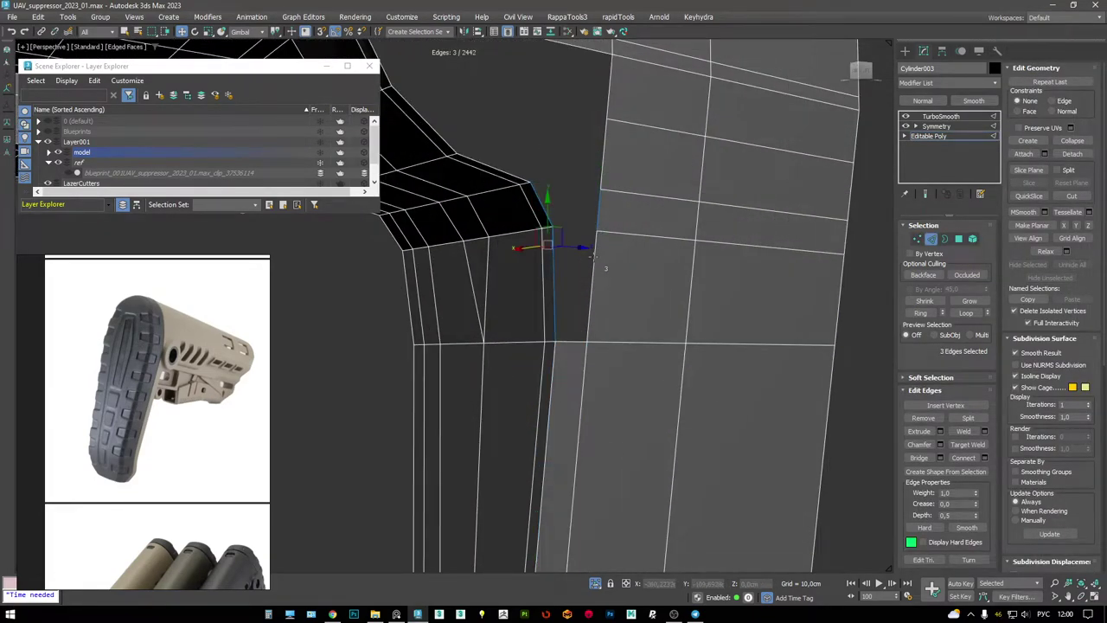
scroll(594, 257, "down", 5)
key("1")
left_click(578, 275)
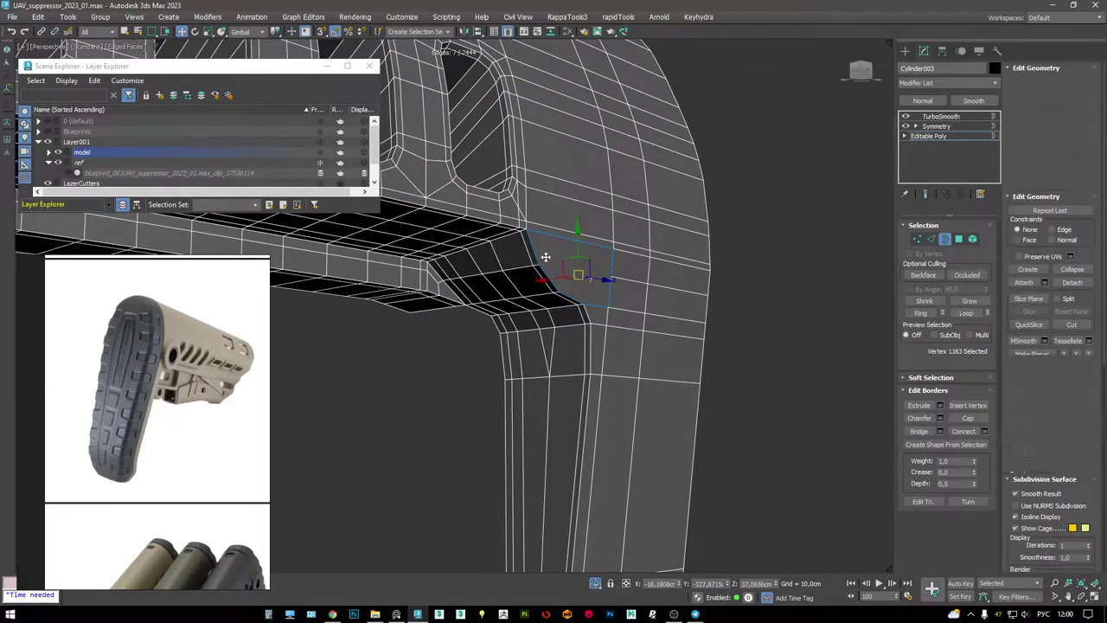
key("1")
scroll(629, 293, "down", 3)
mouse_move(629, 293)
middle_mouse_down("alt")
mouse_move(526, 230)
mouse_move(544, 260)
mouse_move(538, 279)
mouse_move(554, 259)
mouse_move(601, 283)
mouse_move(580, 260)
mouse_move(703, 253)
middle_mouse_up("alt")
left_click(538, 278)
key("F4")
key("F4")
left_click(940, 116)
key("F4")
key("F4")
key("F4")
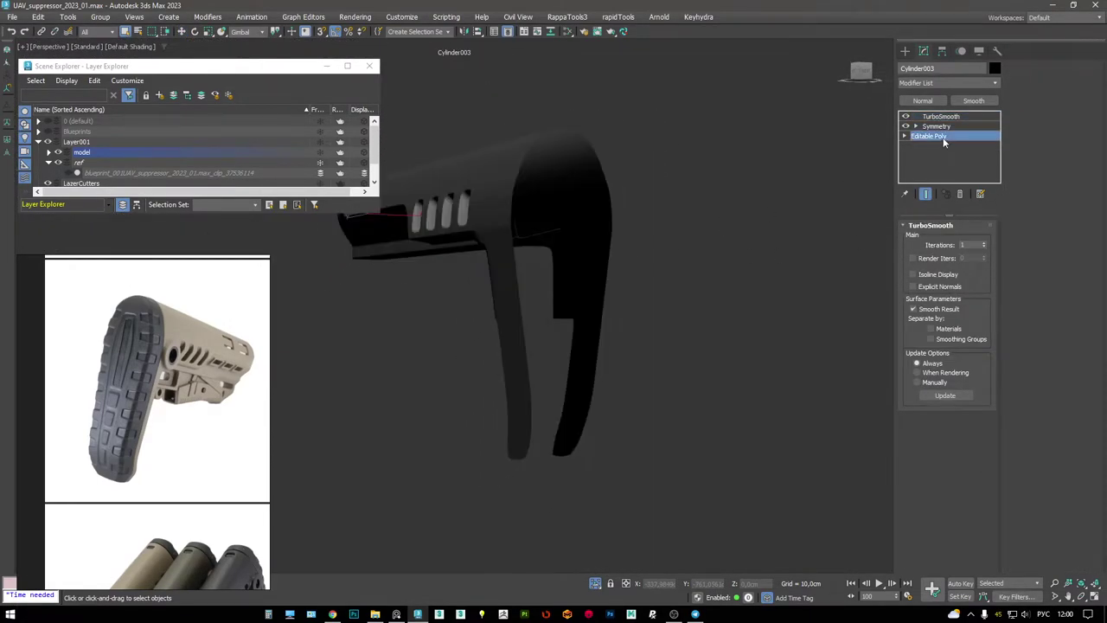
key("F4")
- Select an edge on the lower stock arm and compare it with the side blueprint and mirrored half
mouse_move(573, 320)
middle_mouse_down("alt")
mouse_move(524, 378)
mouse_move(615, 368)
mouse_move(541, 318)
mouse_move(573, 301)
mouse_move(682, 299)
mouse_move(659, 252)
middle_mouse_up("alt")
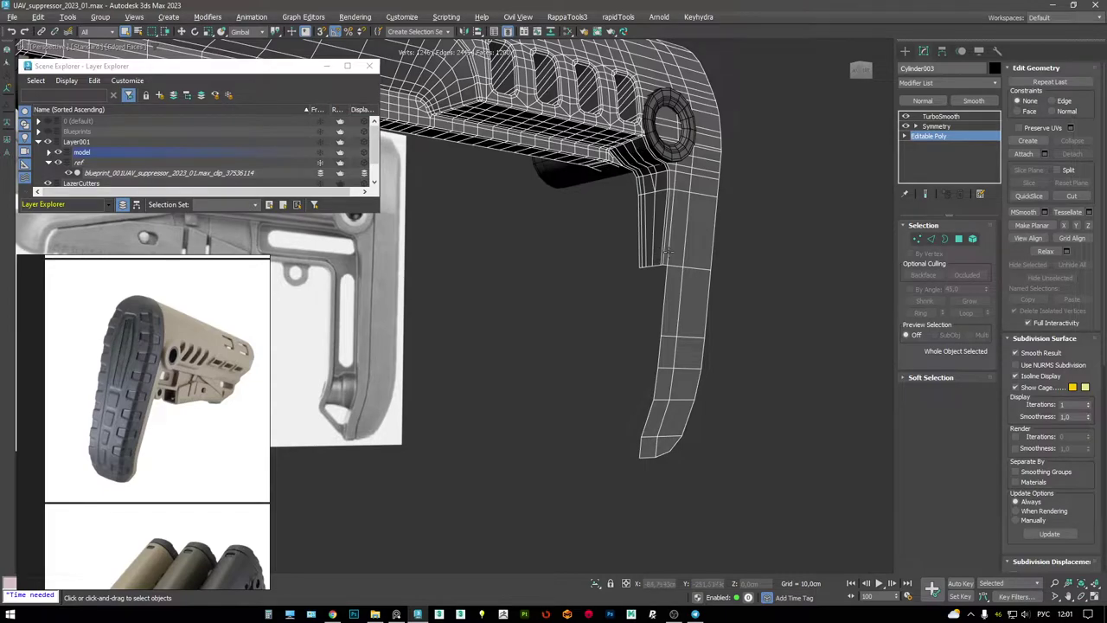
scroll(657, 260, "up", 5)
key("2")
key("w")
left_click(659, 346)
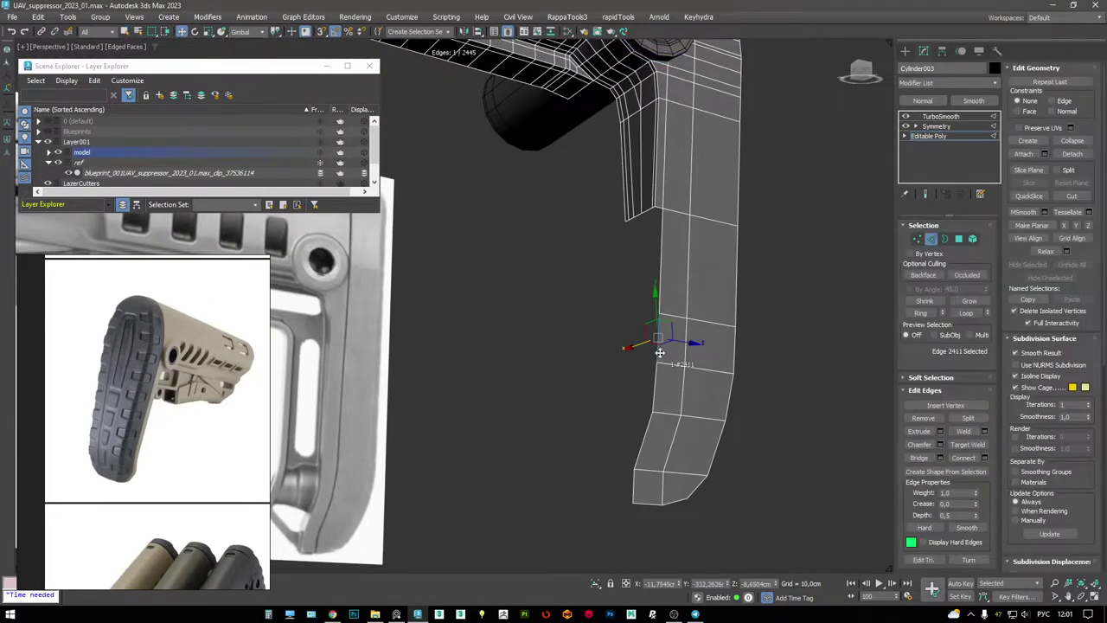
key("alt+w")
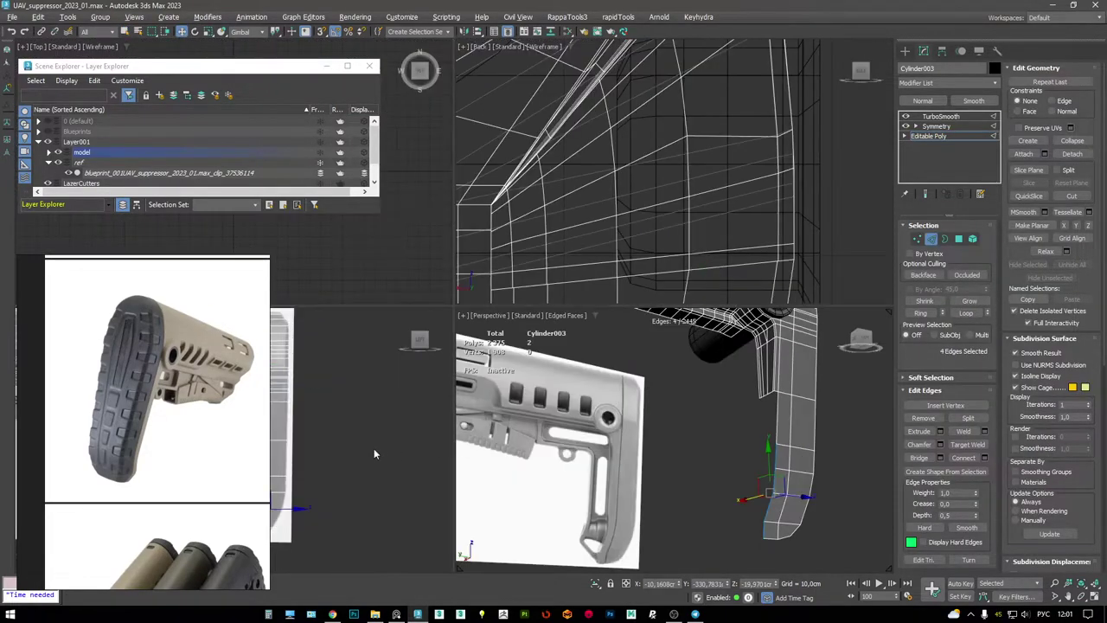
key("alt+w")
key("F3")
scroll(522, 369, "up", 2)
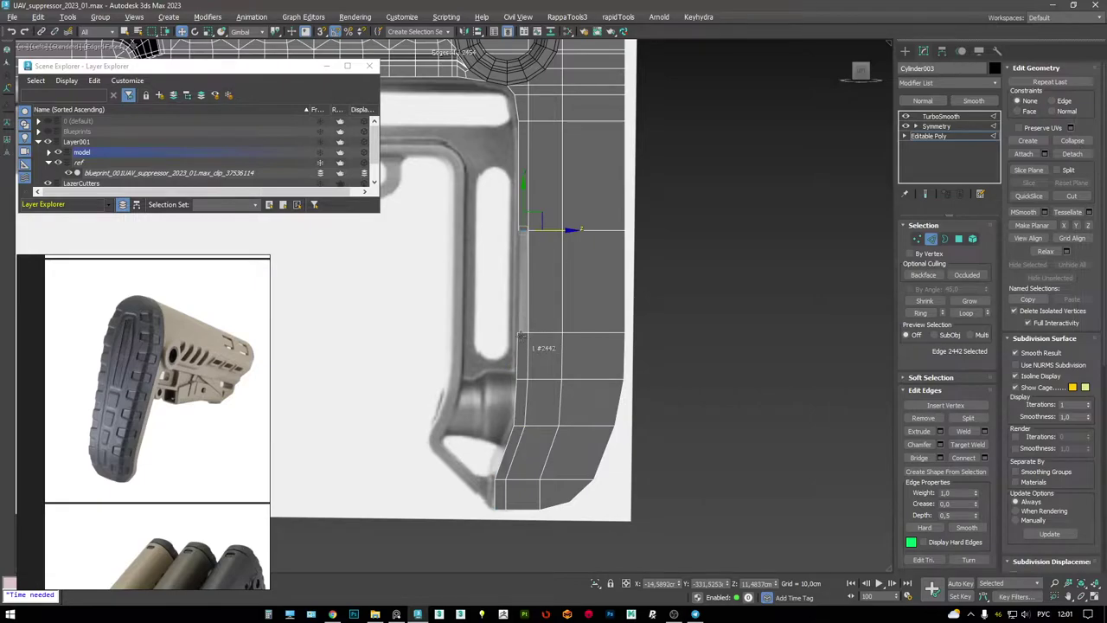
key("alt+w")
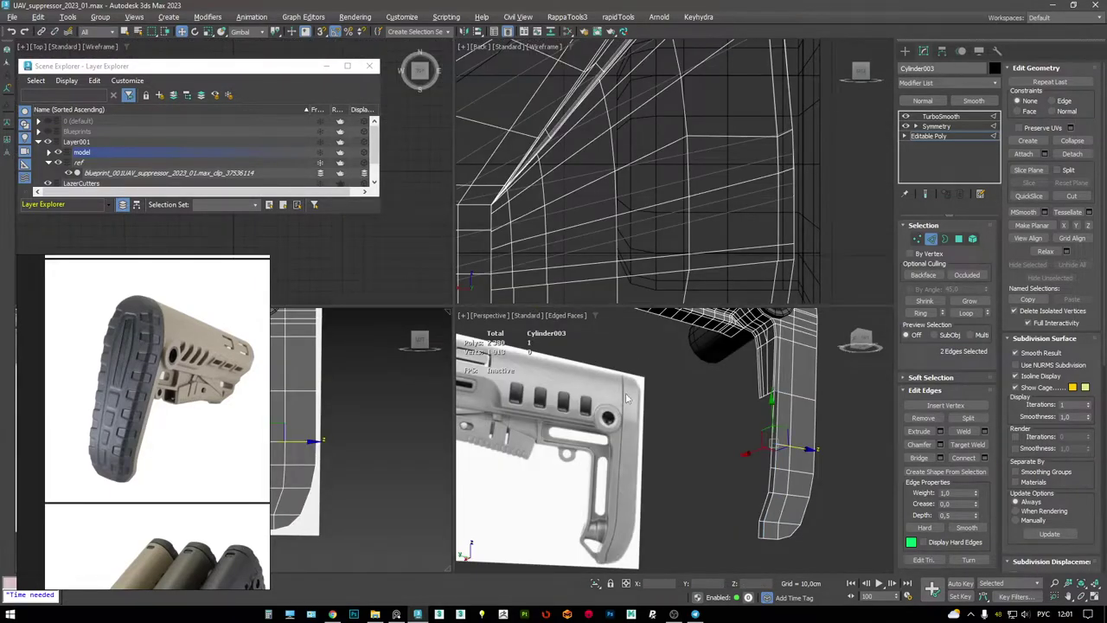
key("alt+w")
middle_click_drag(685, 358, 641, 357, "alt")
scroll(134, 441, "down", 3)
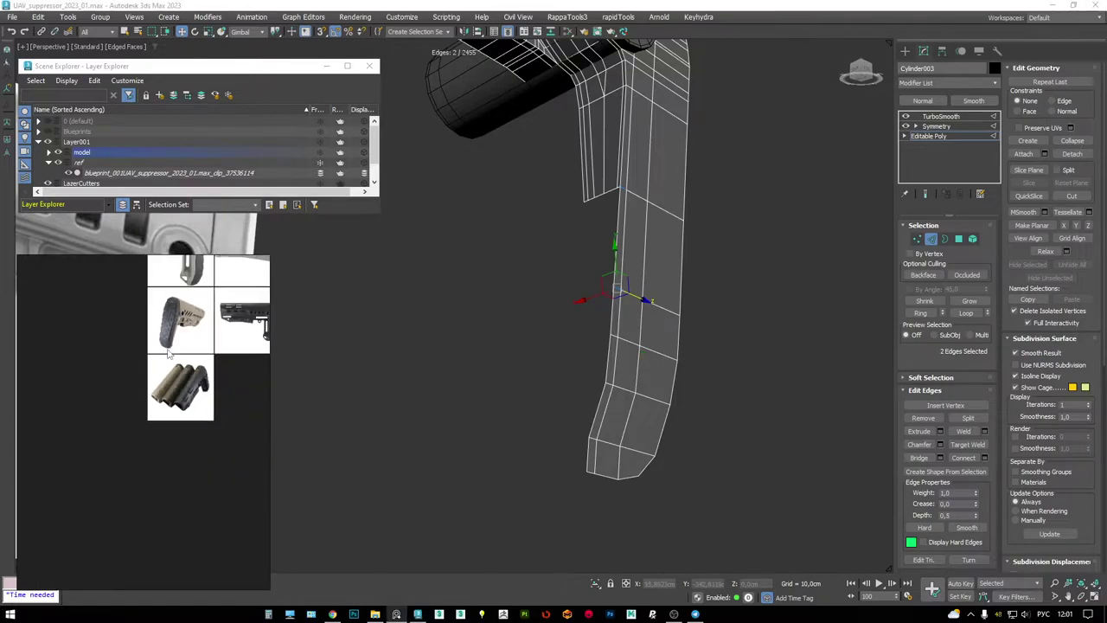
scroll(134, 442, "up", 5)
middle_click_drag(337, 441, 320, 437, "alt")
scroll(169, 393, "down", 5)
scroll(169, 392, "up", 6)
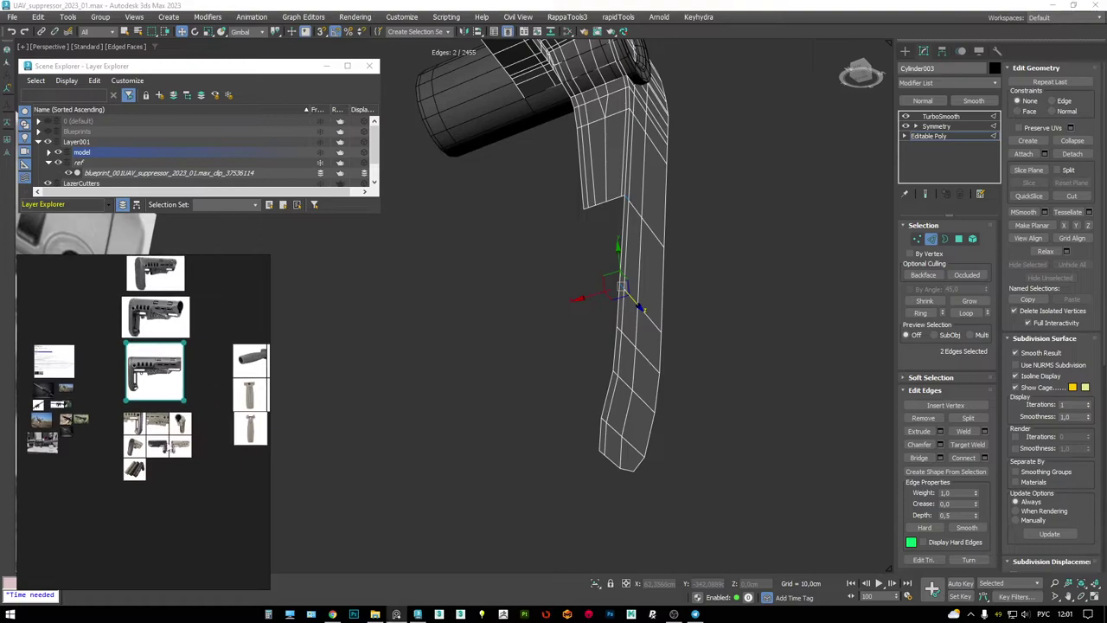
middle_click_drag(605, 372, 596, 408, "alt")
key("alt+e")
key("alt+e")
- In the enlarged side view, select the twelve vertices at the leg's bottom and bring up the quad menu
key("alt+w")
scroll(336, 445, "down", 2)
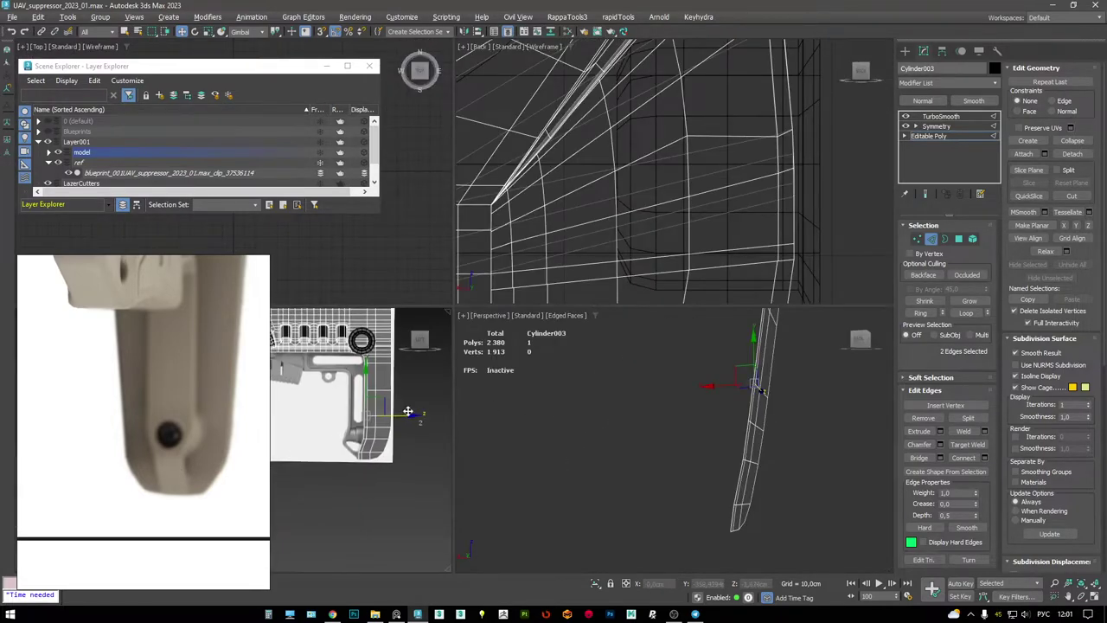
key("alt+w")
scroll(717, 357, "up", 3)
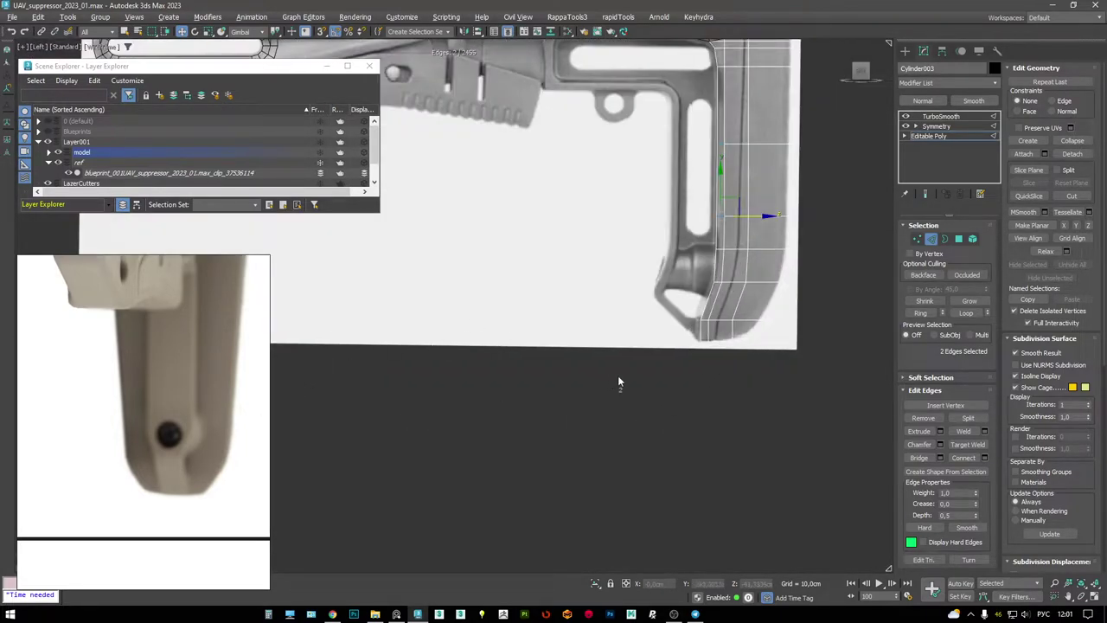
scroll(734, 318, "up", 2)
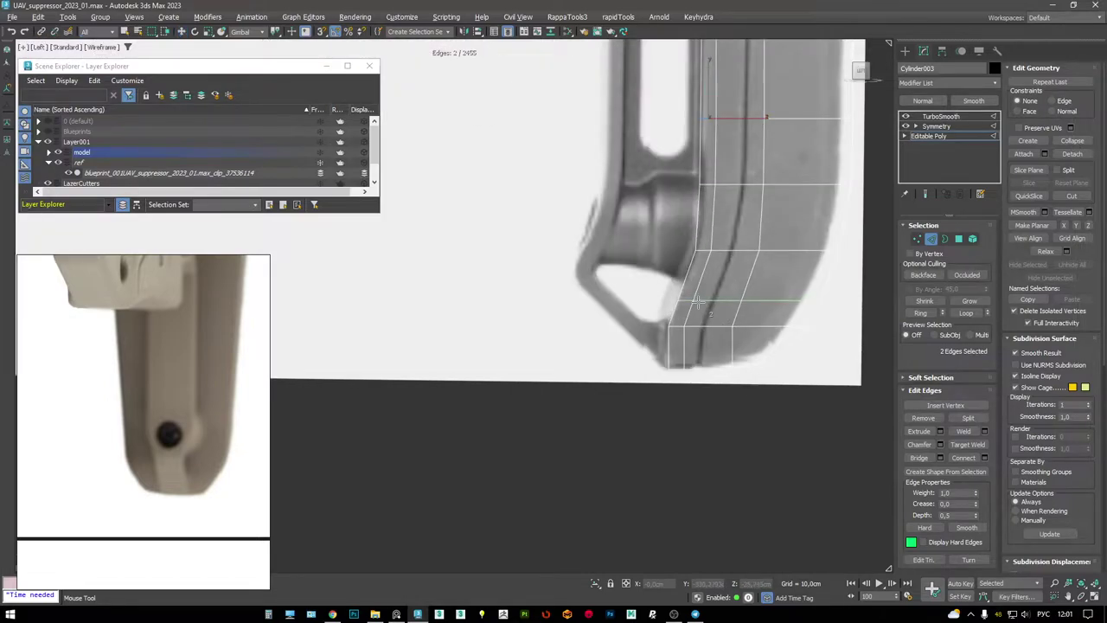
scroll(785, 294, "up", 2)
key("F3")
key("1")
left_click(751, 341)
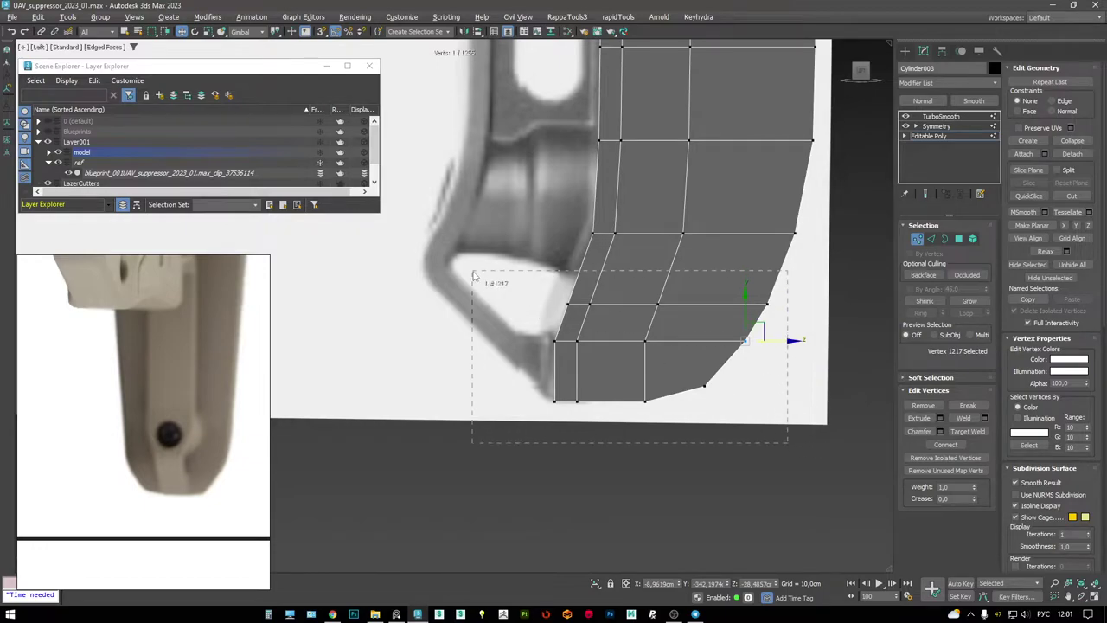
left_click_drag(474, 276, 474, 275)
key("alt+w")
key("alt+w")
right_click(667, 378)
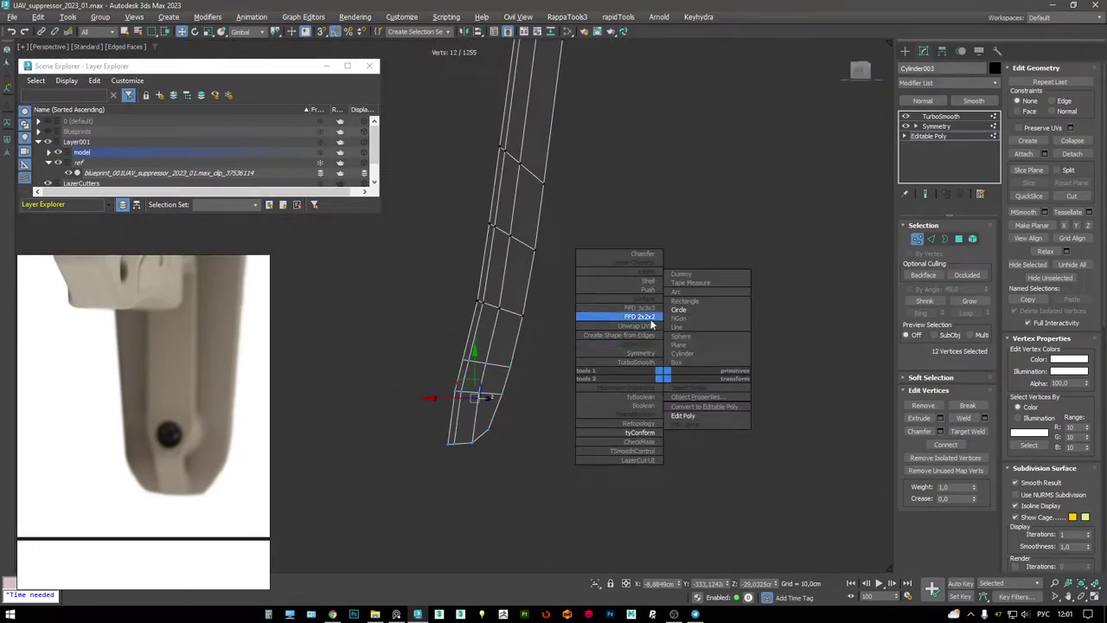
- Apply FFD 2x2x2 to the selected vertices and move the lower lattice points left to bend the foot
left_click(652, 323)
middle_click_drag(553, 341, 632, 476)
left_click_drag(531, 448, 515, 445)
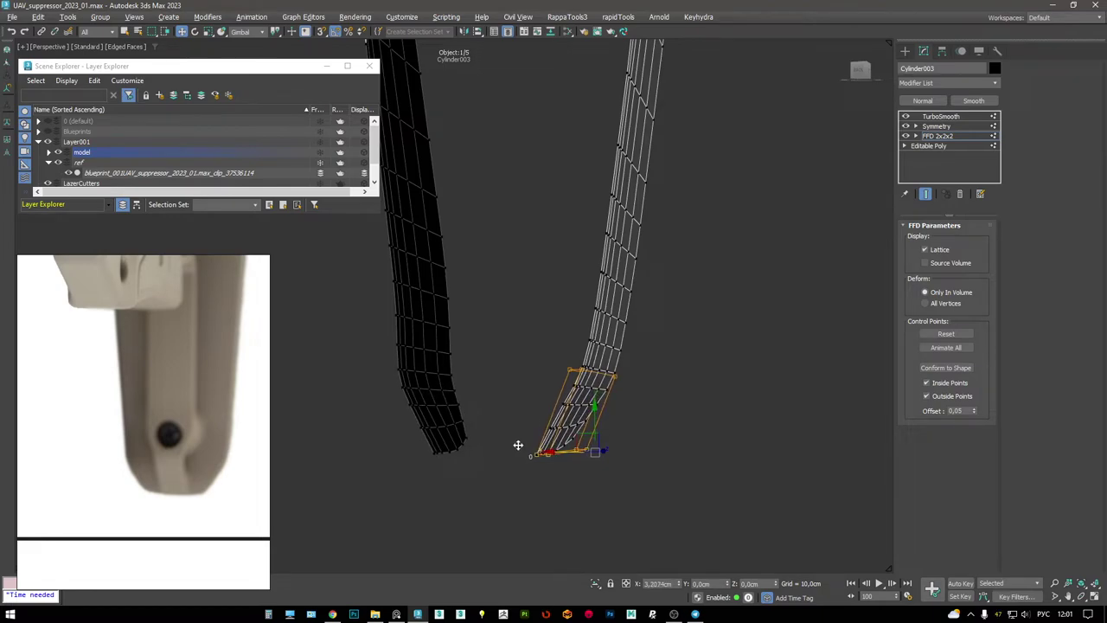
- Collapse the FFD bend into the Editable Poly and select edges at the leg's lower corner
left_click(952, 136)
key("Delete")
left_click(950, 136)
key("2")
middle_click_drag(635, 331, 654, 394)
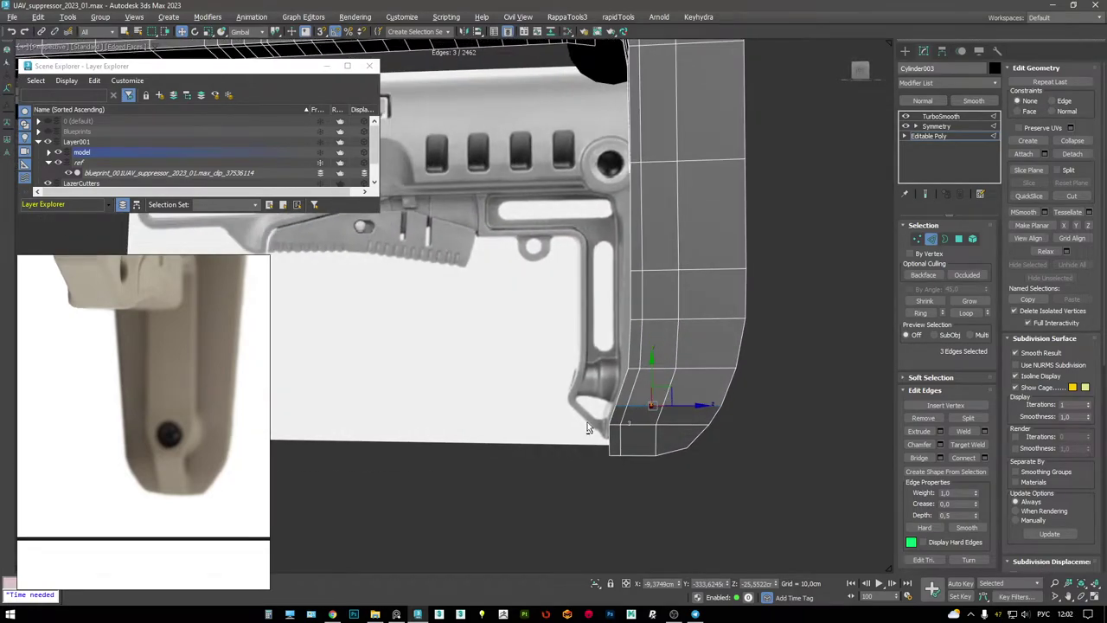
- Select the edge loop along the stock's rear outline and inspect it shaded from behind
key("alt+w")
middle_click_drag(693, 465, 658, 415, "alt")
key("alt+w")
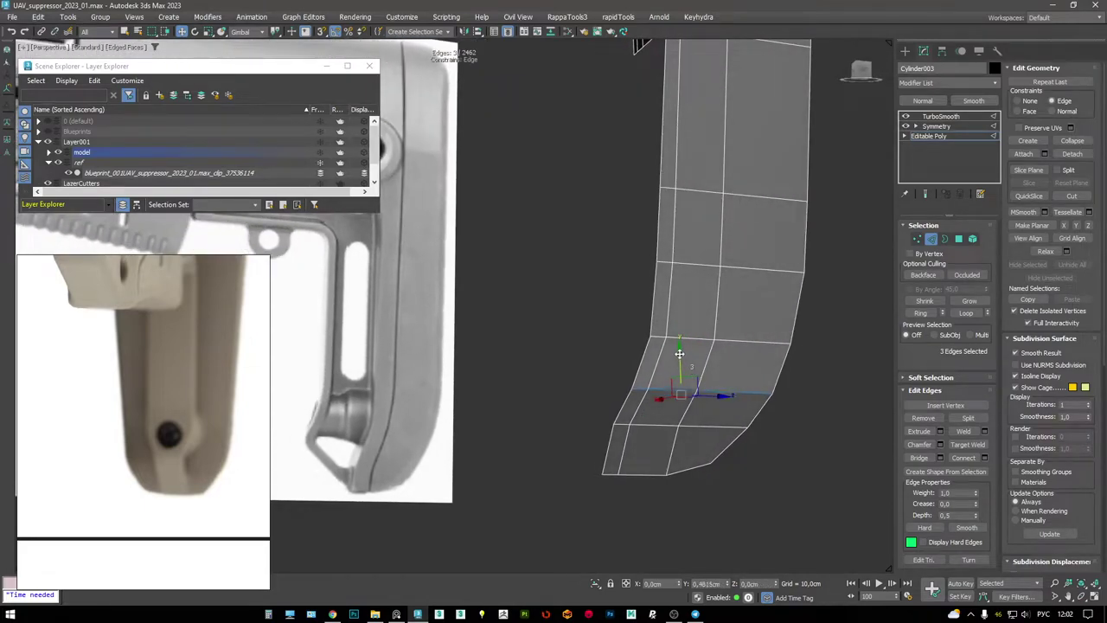
scroll(674, 368, "down", 5)
mouse_move(674, 368)
middle_mouse_down("alt")
mouse_move(692, 351)
mouse_move(682, 348)
middle_mouse_up("alt")
scroll(696, 347, "up", 5)
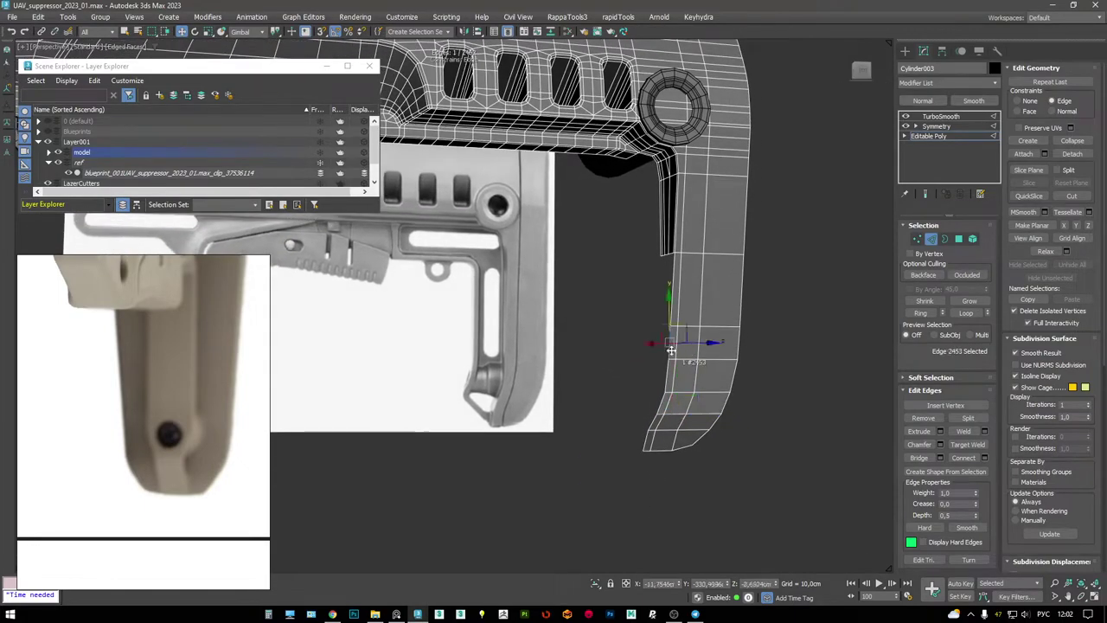
key("3")
key("2")
double_click(731, 378, "ctrl")
middle_click_drag(731, 378, 655, 245, "alt")
key("F3")
mouse_move(690, 337)
middle_mouse_down("alt")
mouse_move(640, 338)
mouse_move(608, 314)
mouse_move(335, 324)
middle_mouse_up("alt")
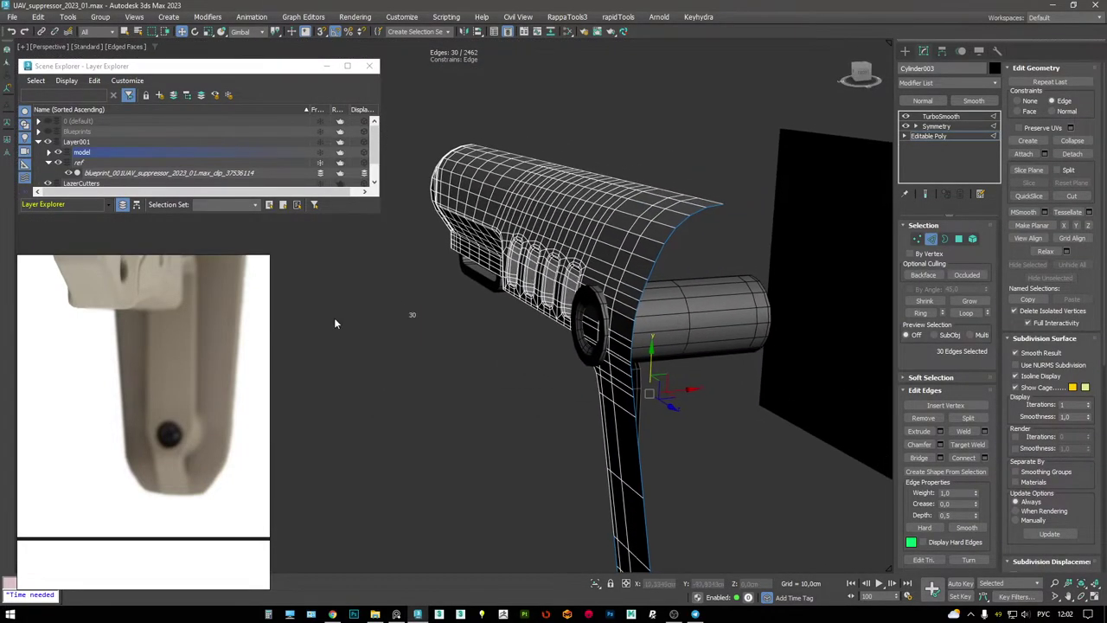
scroll(103, 396, "down", 6)
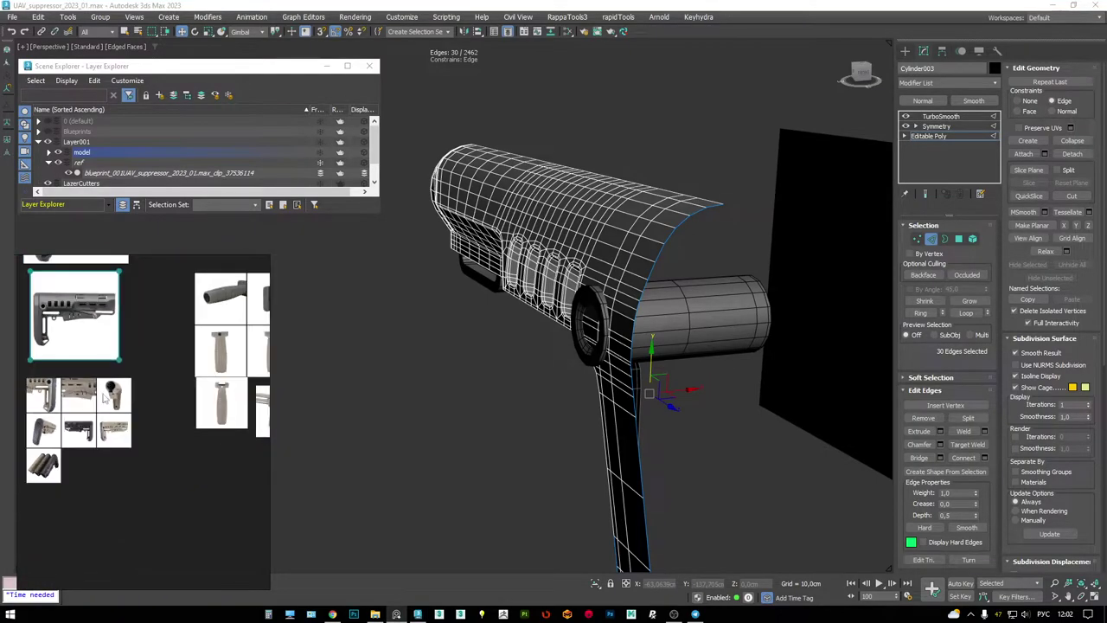
scroll(104, 399, "up", 6)
middle_click_drag(718, 263, 623, 218, "alt")
- Deselect the five top edges of the loop and turn the reference plane face-on in wireframe
left_click_drag(729, 234, 729, 234, "alt")
middle_click_drag(729, 233, 657, 252, "alt")
scroll(581, 272, "down", 3)
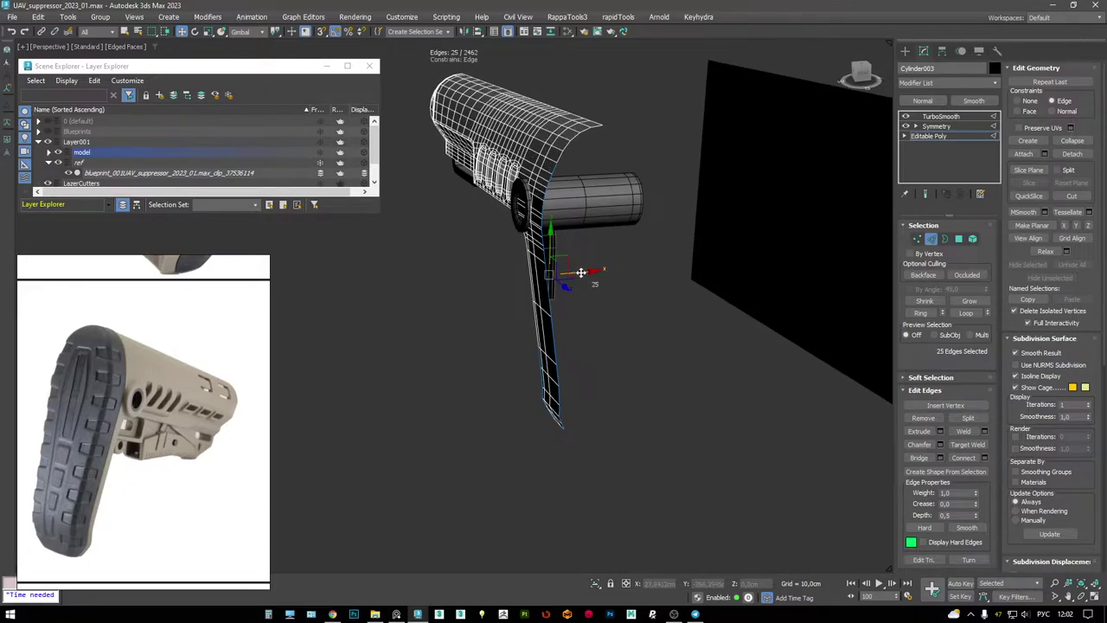
middle_click_drag(599, 282, 584, 260, "alt")
scroll(584, 260, "up", 3)
scroll(547, 431, "up", 5)
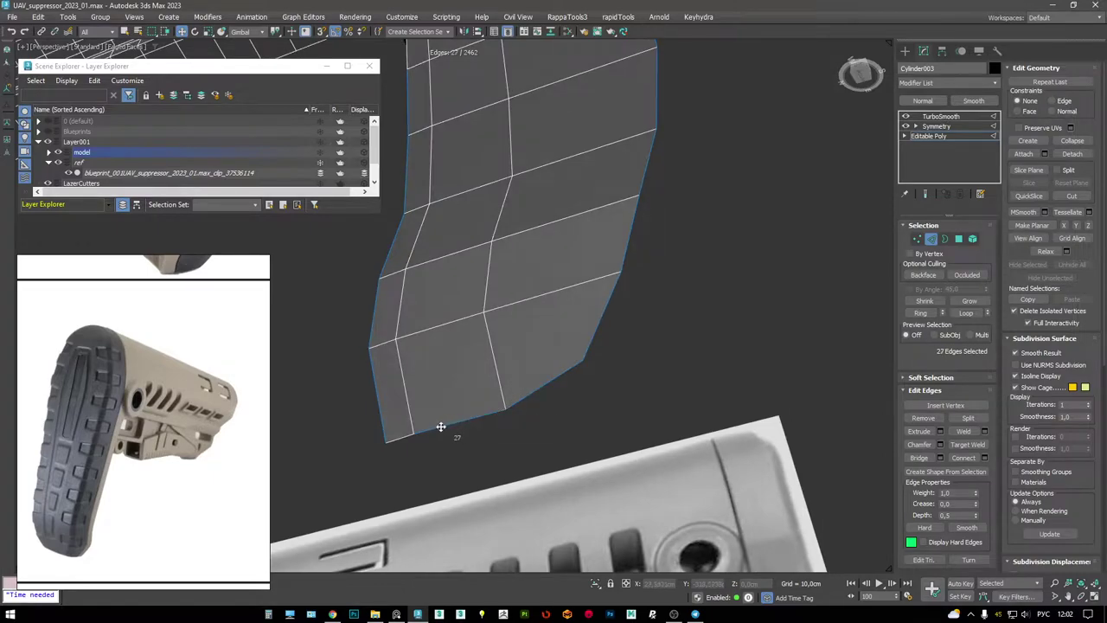
scroll(437, 427, "down", 4)
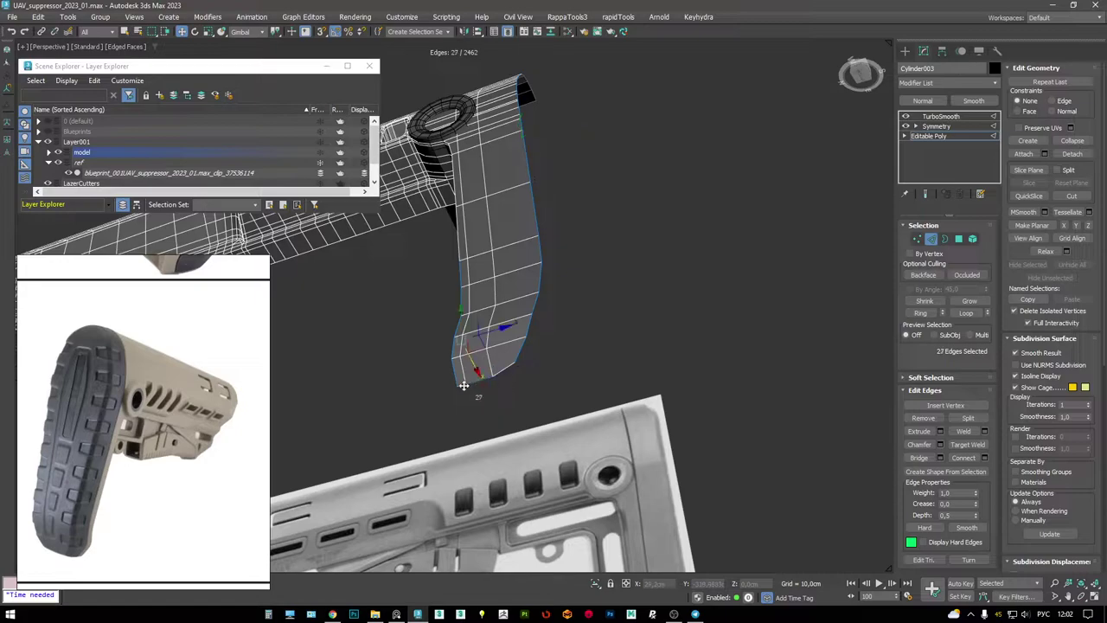
middle_click_drag(503, 369, 500, 251, "alt")
key("F3")
key("F3")
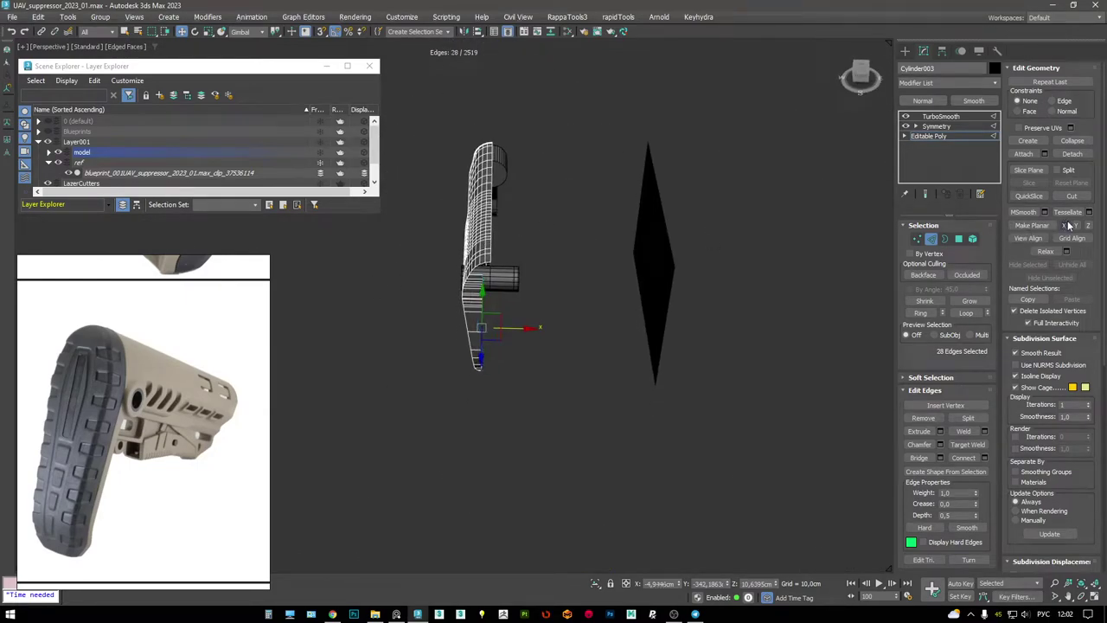
middle_click_drag(631, 450, 650, 470, "alt")
middle_click_drag(519, 329, 609, 249, "alt")
scroll(533, 314, "up", 5)
- Inspect the open border and single edge at the corner, then view the butt end from below
key("3")
left_click(543, 247)
key("2")
left_click(577, 239)
key("1")
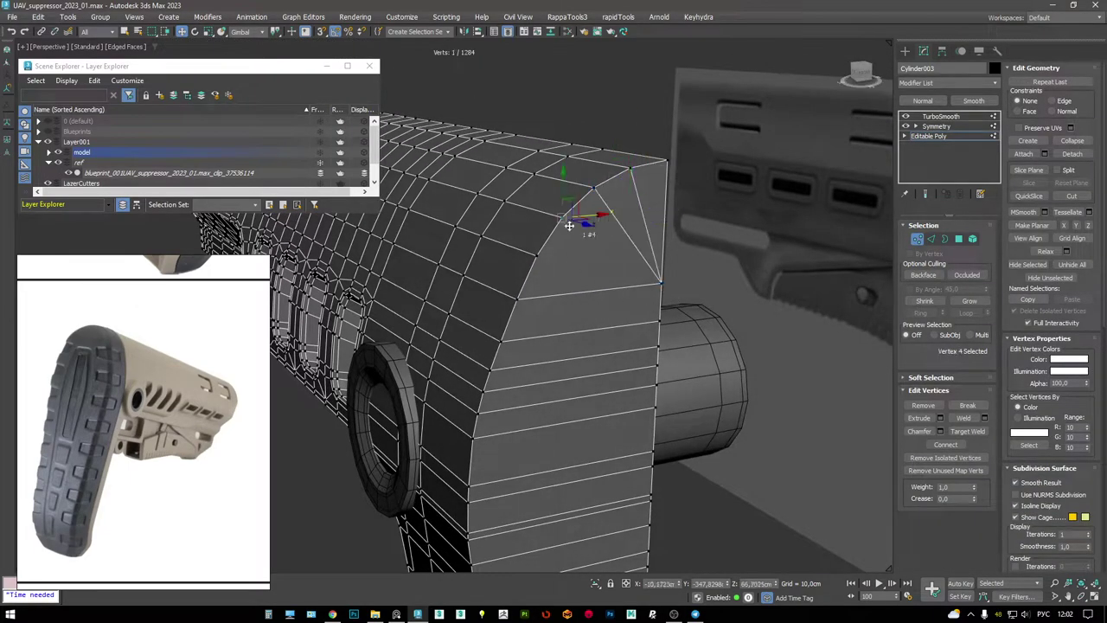
scroll(705, 229, "down", 5)
middle_click_drag(606, 259, 580, 355, "alt")
scroll(577, 378, "up", 5)
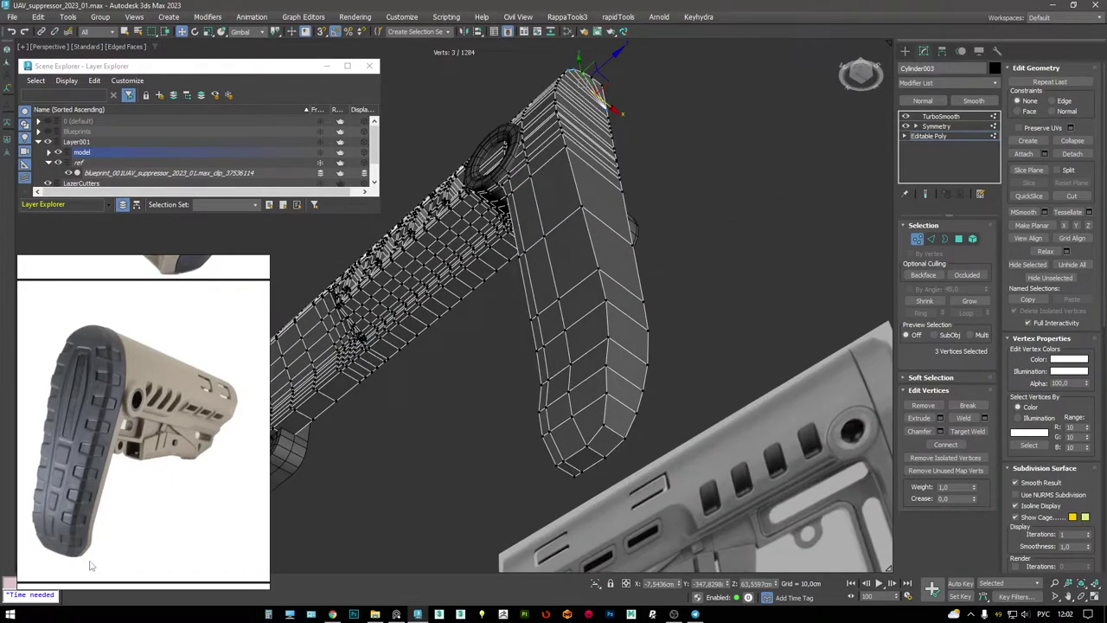
scroll(95, 545, "up", 3)
middle_click_drag(563, 411, 562, 346, "alt")
scroll(568, 398, "up", 3)
- Reselect the 25-edge loop around the butt outline, show the end result, and open Chamfer settings
key("2")
scroll(590, 408, "down", 5)
double_click(562, 346)
middle_click_drag(558, 299, 730, 268, "alt")
key("ctrl+e")
key("ctrl+e")
middle_click_drag(658, 285, 467, 288, "alt")
key("ctrl+shift+c")
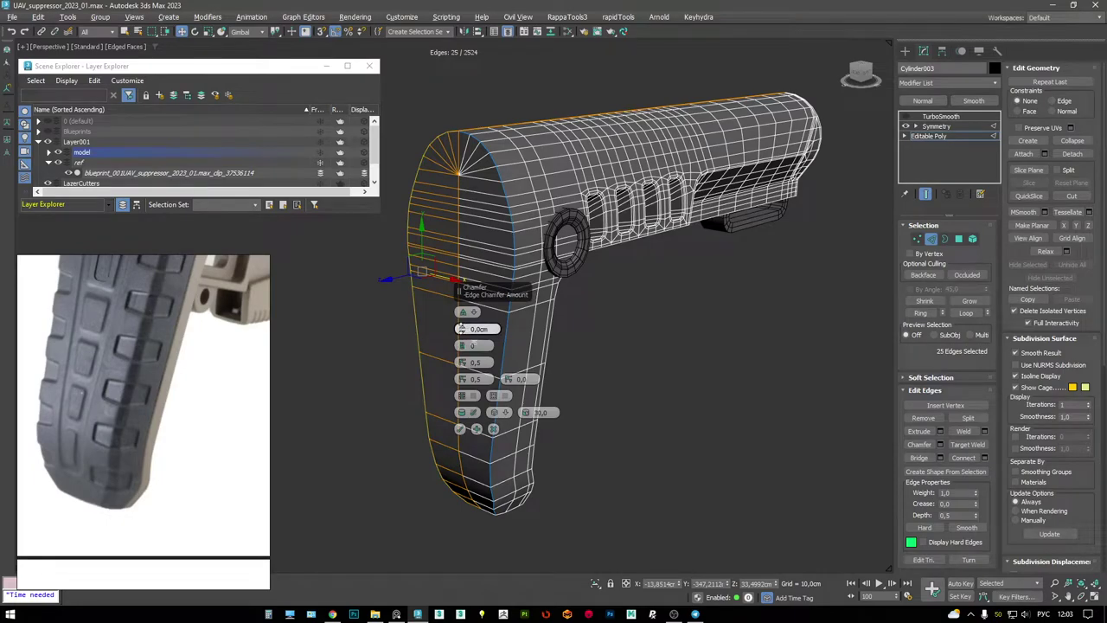
- Chamfer the rear outline edges by 1.634 cm
mouse_move(461, 253)
left_mouse_down()
mouse_move(461, 220)
mouse_move(472, 242)
left_mouse_up()
middle_click_drag(354, 311, 486, 315, "alt")
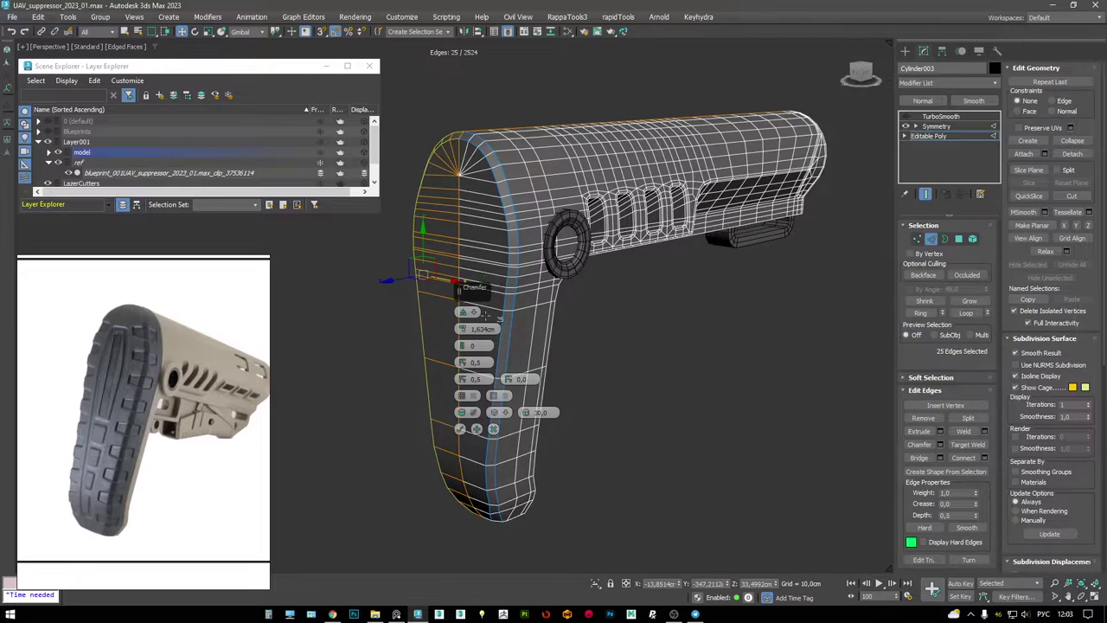
left_click(460, 430)
- Extrude the chamfered edges with 0 cm height and 0.6972 cm width
middle_click_drag(459, 430, 617, 391, "alt")
middle_click_drag(493, 349, 420, 292, "alt")
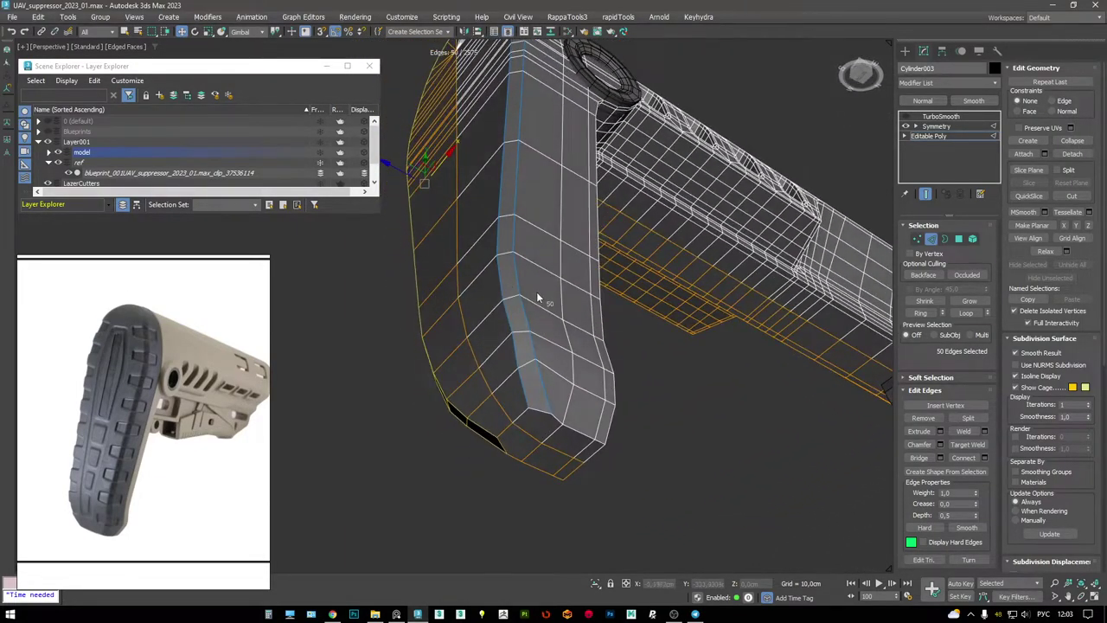
middle_click_drag(529, 299, 543, 275, "alt")
key("shift+e")
right_click(460, 313)
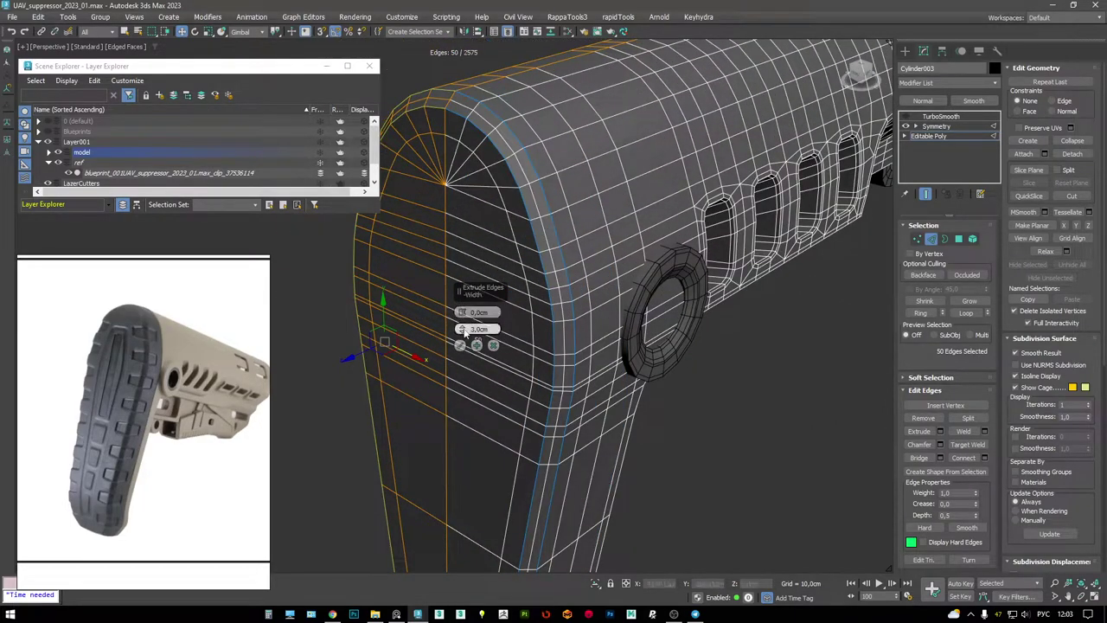
left_click_drag(460, 311, 458, 288)
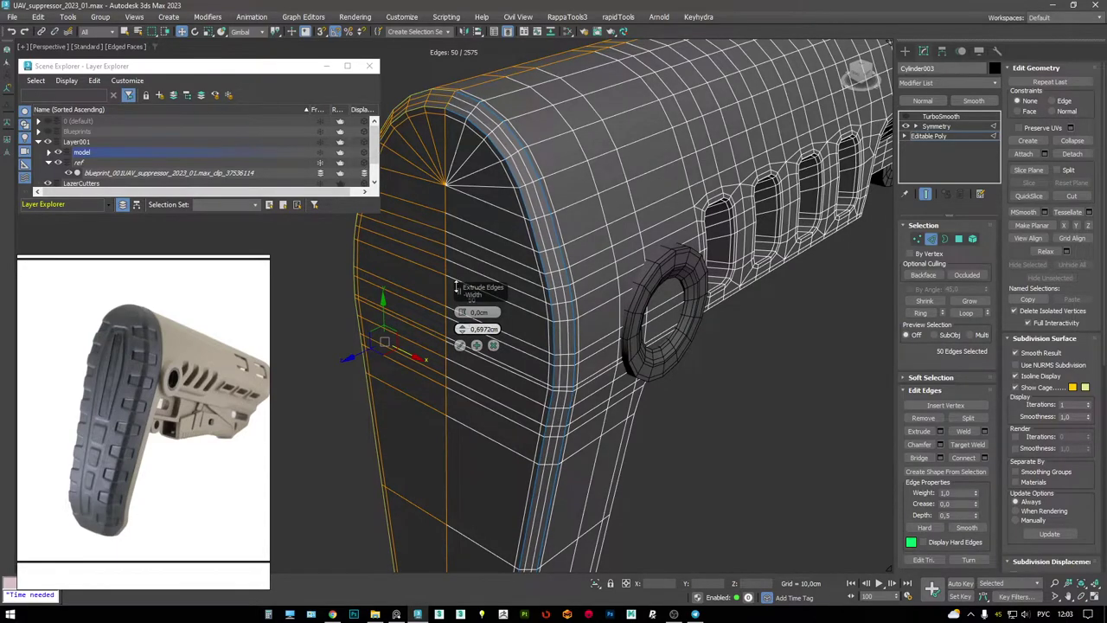
scroll(468, 359, "down", 3)
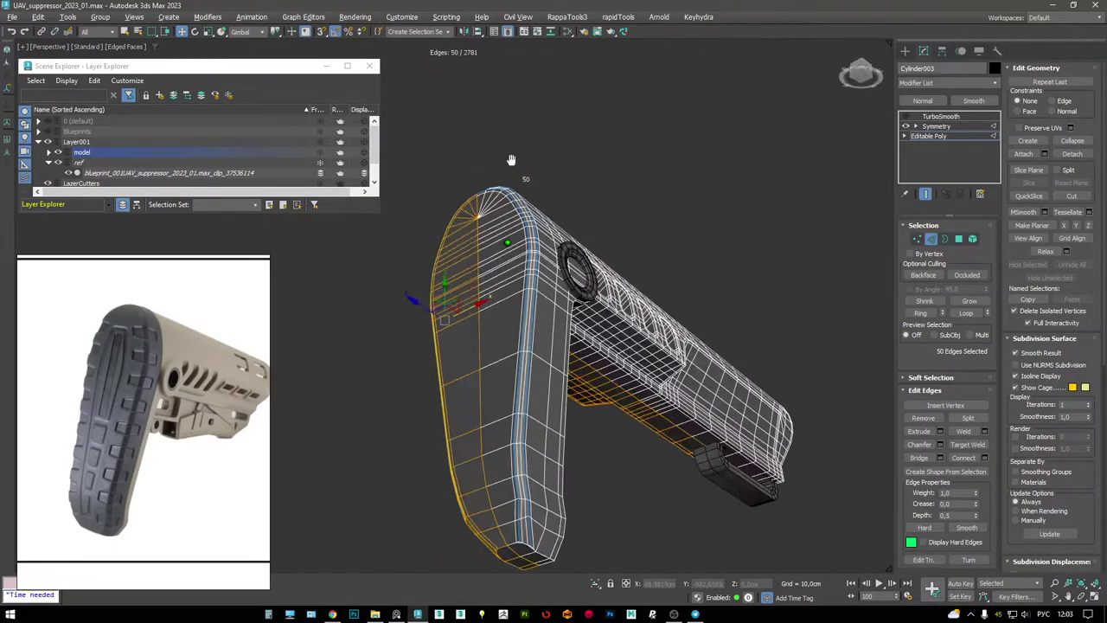
- Inspect the stock's end piece and select the edge loop on its end face
middle_click_drag(514, 173, 410, 207, "alt")
scroll(506, 251, "up", 3)
scroll(507, 251, "up", 3)
scroll(508, 251, "down", 3)
middle_click_drag(509, 251, 571, 277, "alt")
scroll(610, 302, "up", 4)
scroll(602, 266, "down", 3)
scroll(526, 247, "up", 3)
scroll(214, 387, "down", 3)
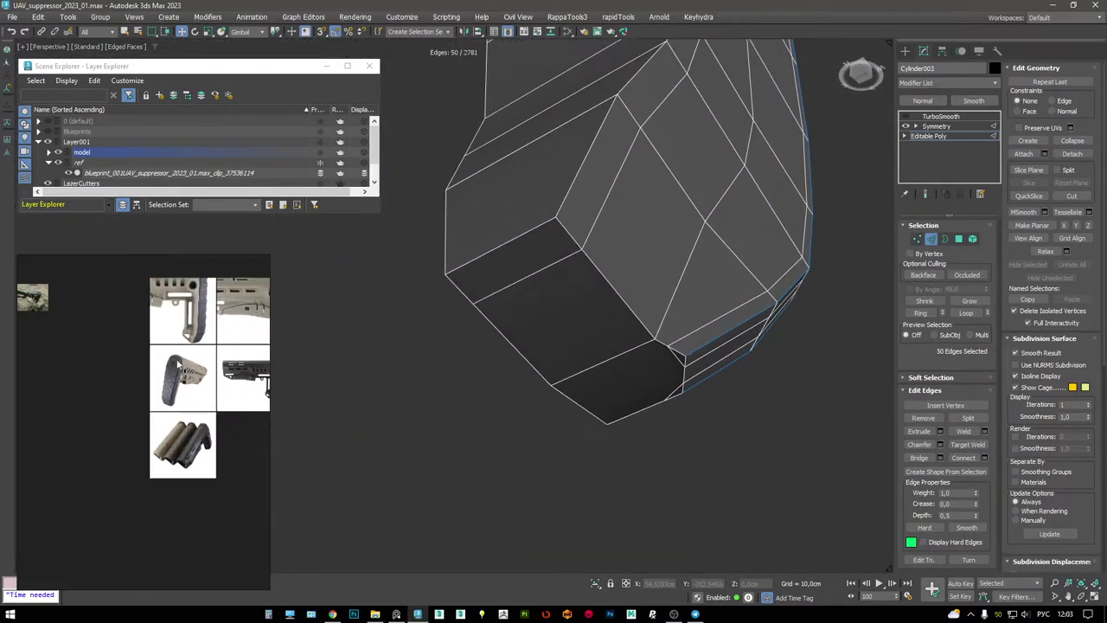
scroll(215, 387, "up", 4)
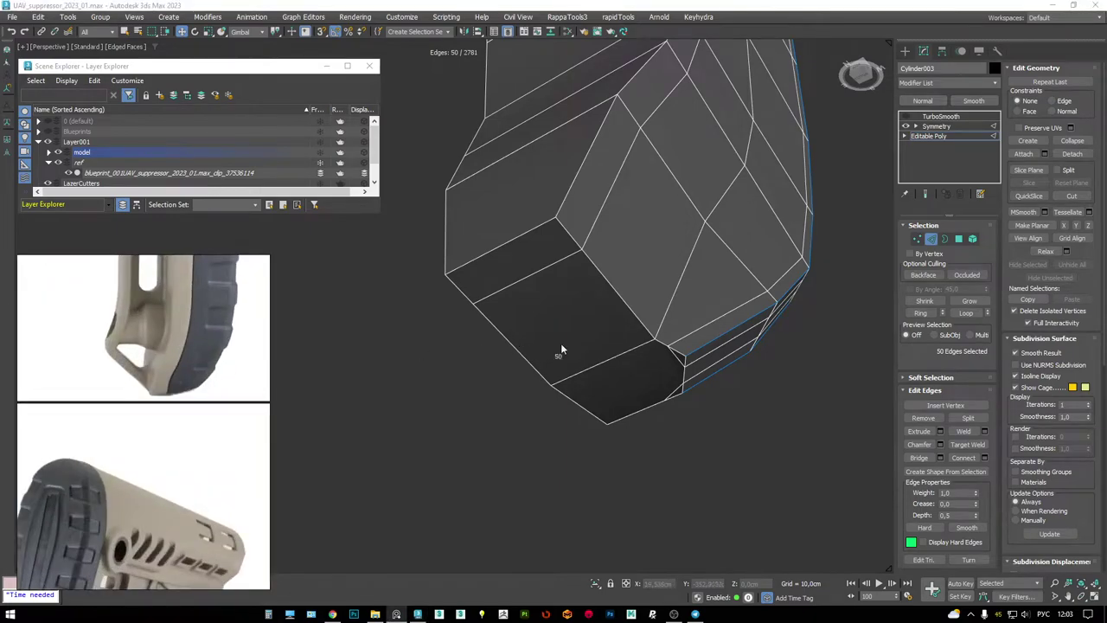
middle_click_drag(561, 345, 613, 337, "alt")
double_click(596, 368)
- Select the extra edge at the stock-cylinder junction and remove its loop with Ctrl+Backspace
scroll(502, 270, "up", 3)
middle_click_drag(502, 269, 659, 288, "alt")
middle_click_drag(746, 299, 602, 222, "alt")
middle_click_drag(528, 184, 554, 372, "alt")
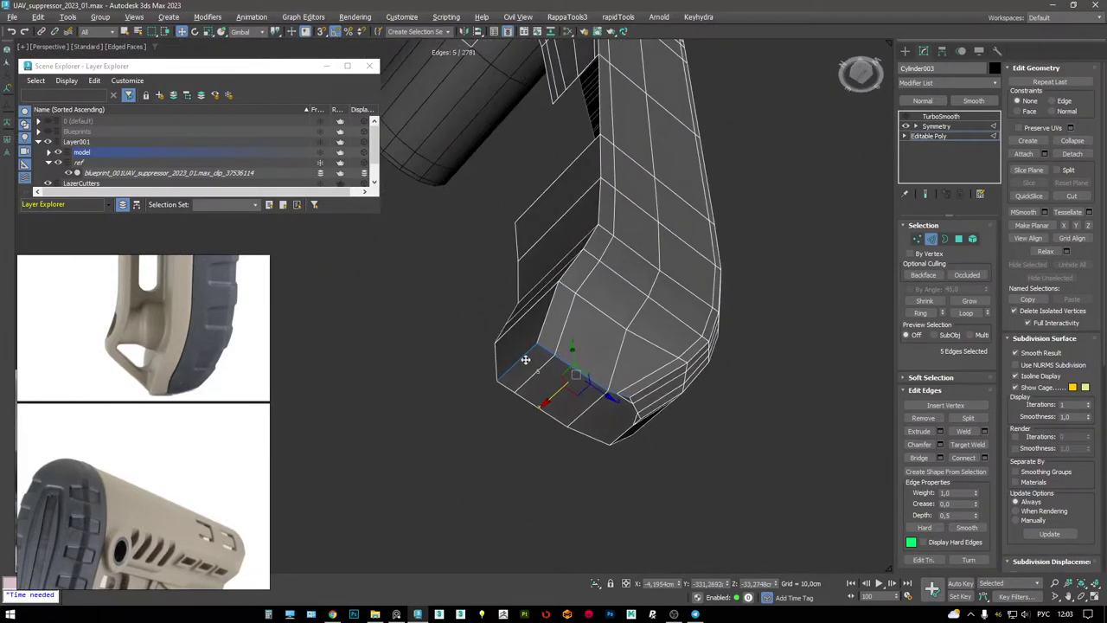
scroll(167, 383, "up", 3)
middle_click_drag(168, 383, 184, 492)
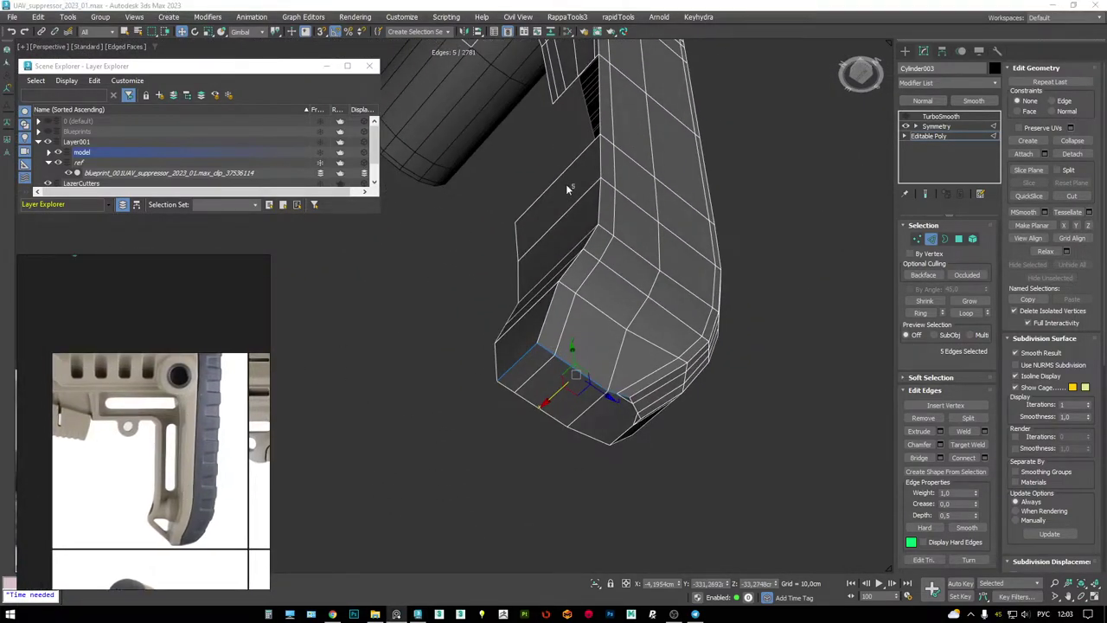
middle_click_drag(568, 189, 561, 395)
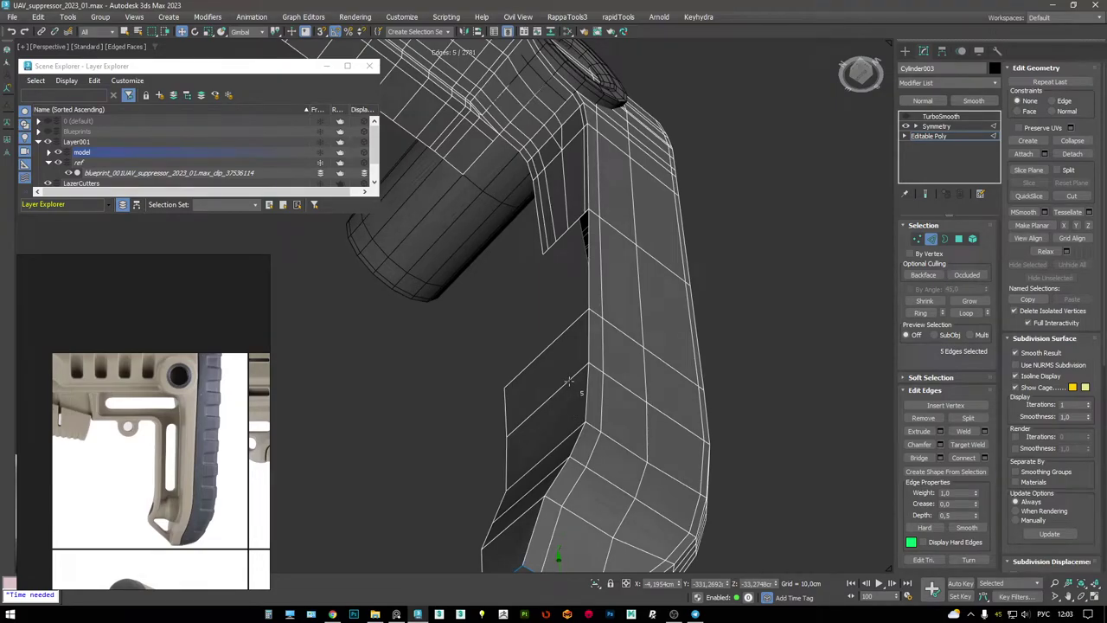
scroll(558, 207, "up", 8)
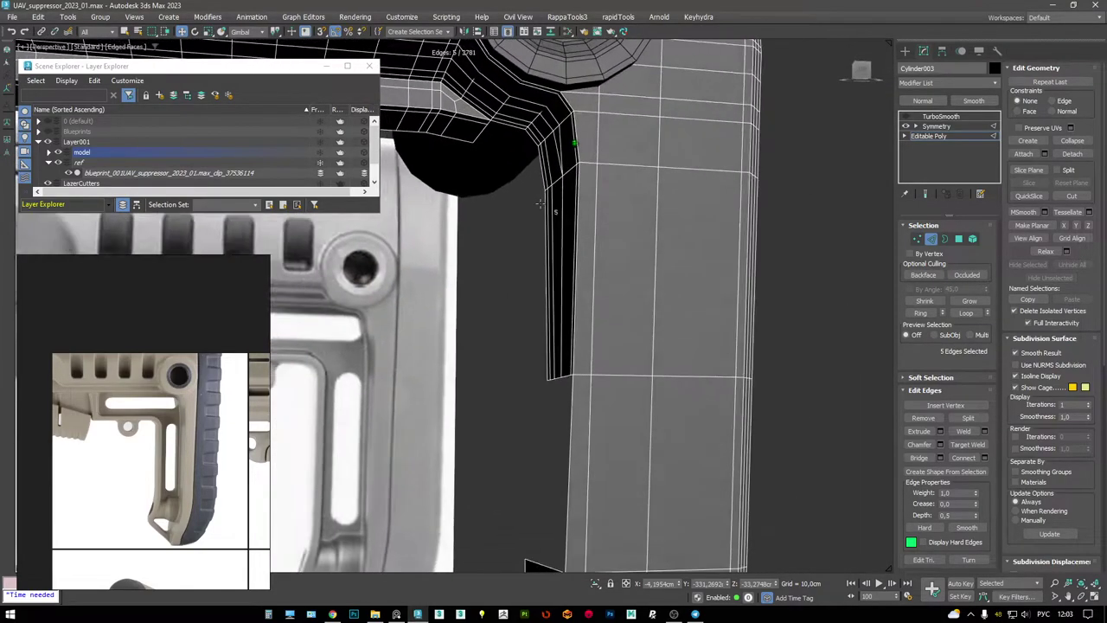
middle_click_drag(538, 203, 538, 158, "alt")
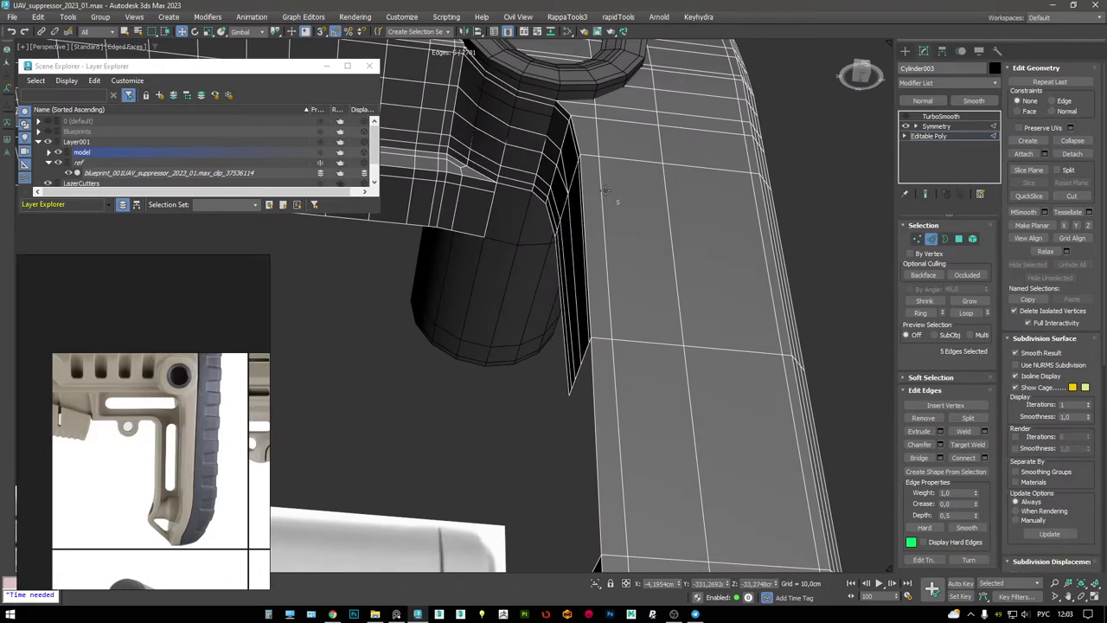
scroll(605, 190, "down", 5)
mouse_move(605, 190)
middle_mouse_down("alt")
mouse_move(611, 259)
mouse_move(610, 196)
middle_mouse_up("alt")
scroll(611, 296, "up", 5)
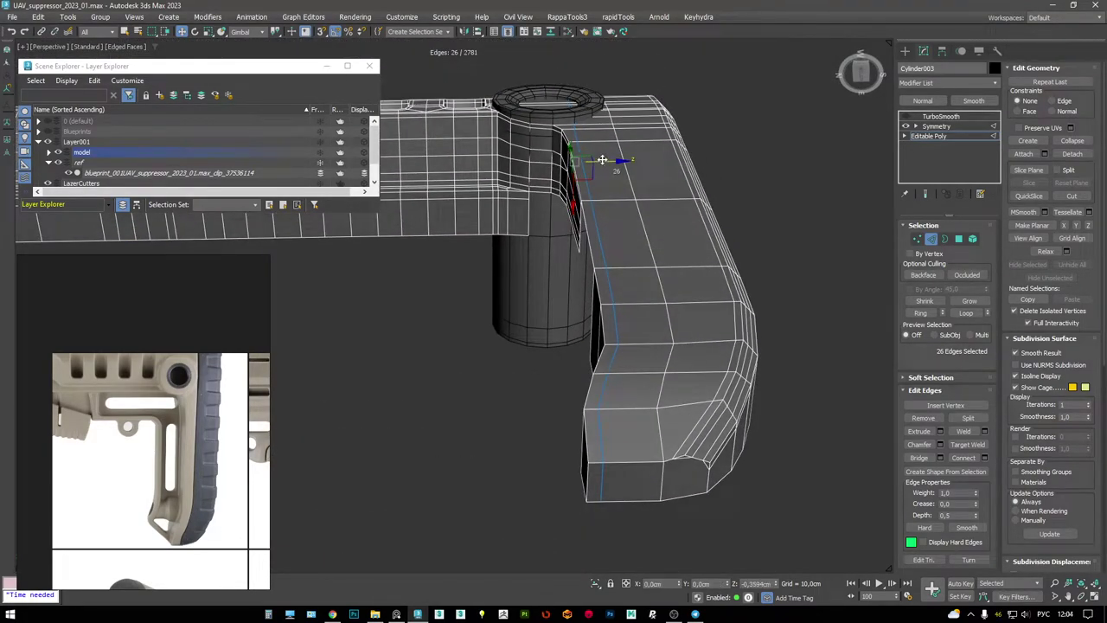
middle_click_drag(603, 186, 613, 309, "alt")
scroll(613, 309, "up", 3)
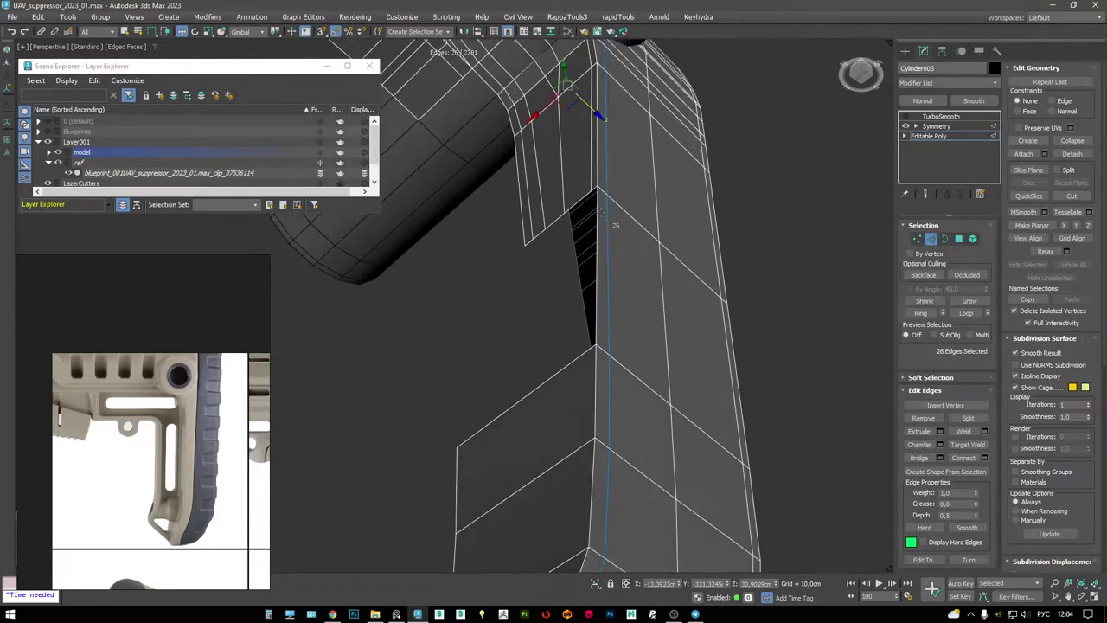
middle_click_drag(583, 195, 577, 139, "alt")
left_click(577, 139)
key("F3")
scroll(593, 210, "up", 3)
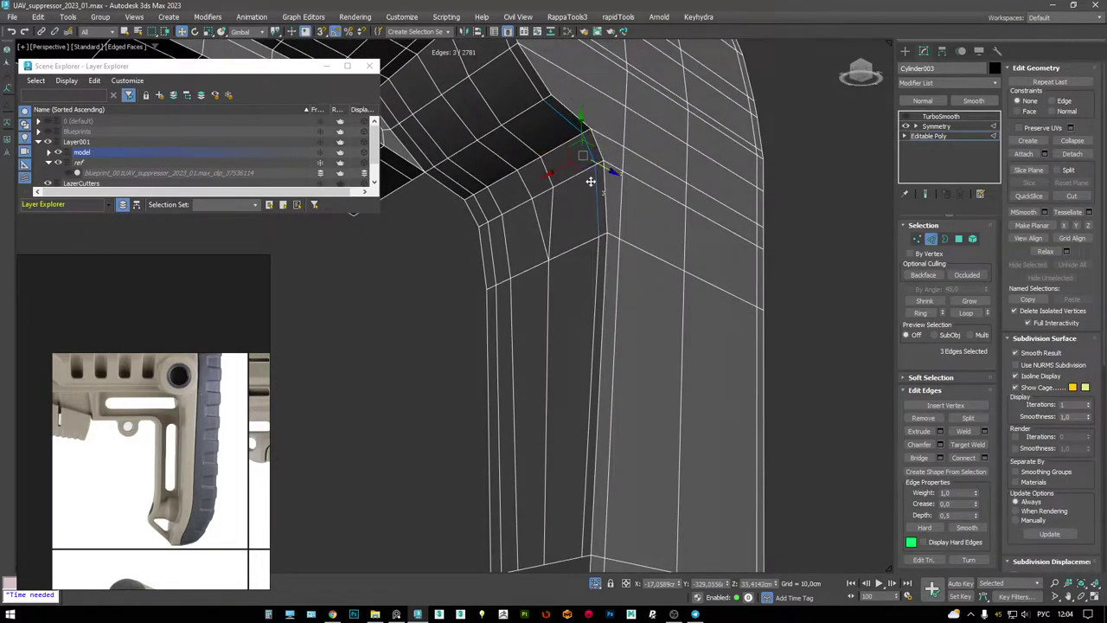
key("ctrl+BackSpace")
- Select the long vertical edge loop running down the rear leg
scroll(593, 267, "down", 3)
middle_click_drag(594, 267, 588, 317, "alt")
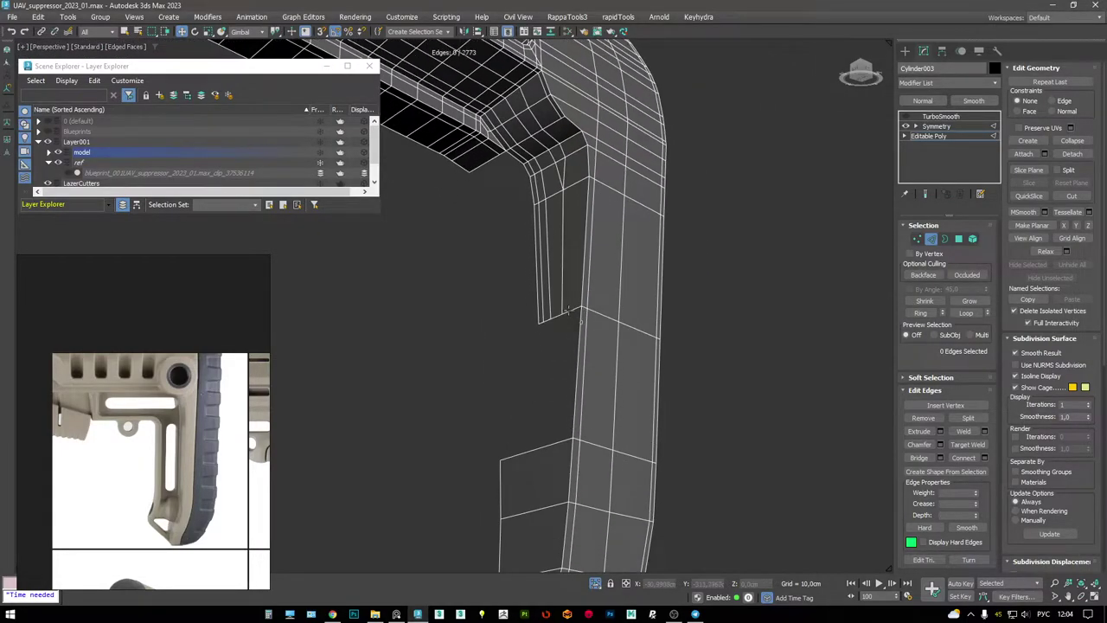
middle_click_drag(580, 420, 587, 304, "alt")
double_click(588, 322)
key("F4")
left_click(577, 311)
key("F3")
key("F3")
double_click(591, 327)
- Extrude the leg's vertical edge loop with height 0 and width about 0.76cm
mouse_move(576, 375)
middle_mouse_down("alt")
mouse_move(576, 385)
mouse_move(575, 356)
middle_mouse_up("alt")
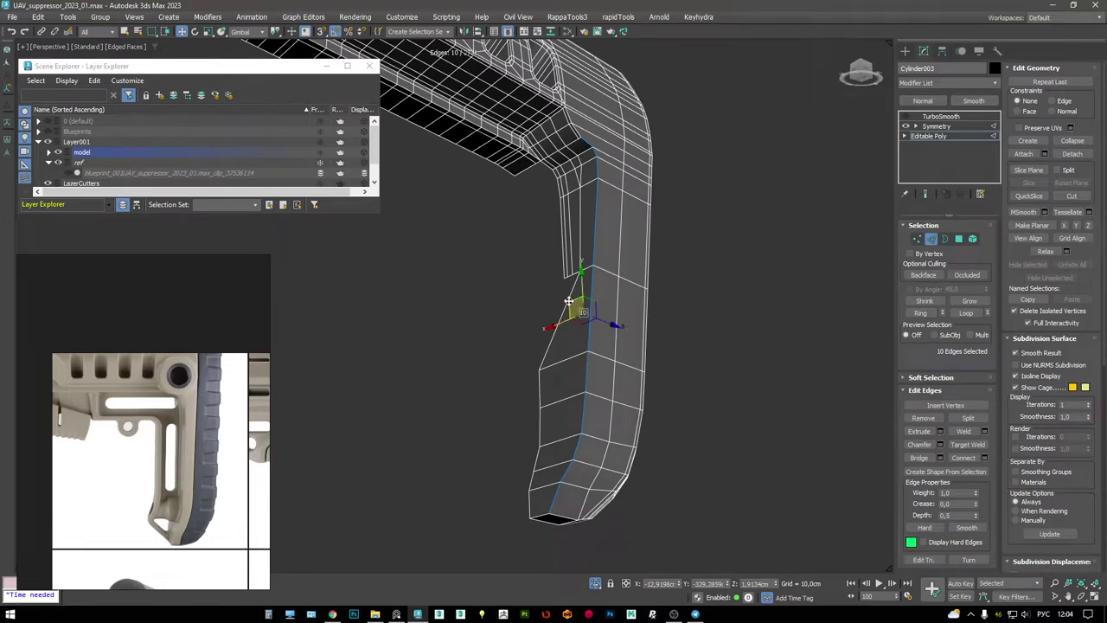
scroll(131, 566, "up", 4)
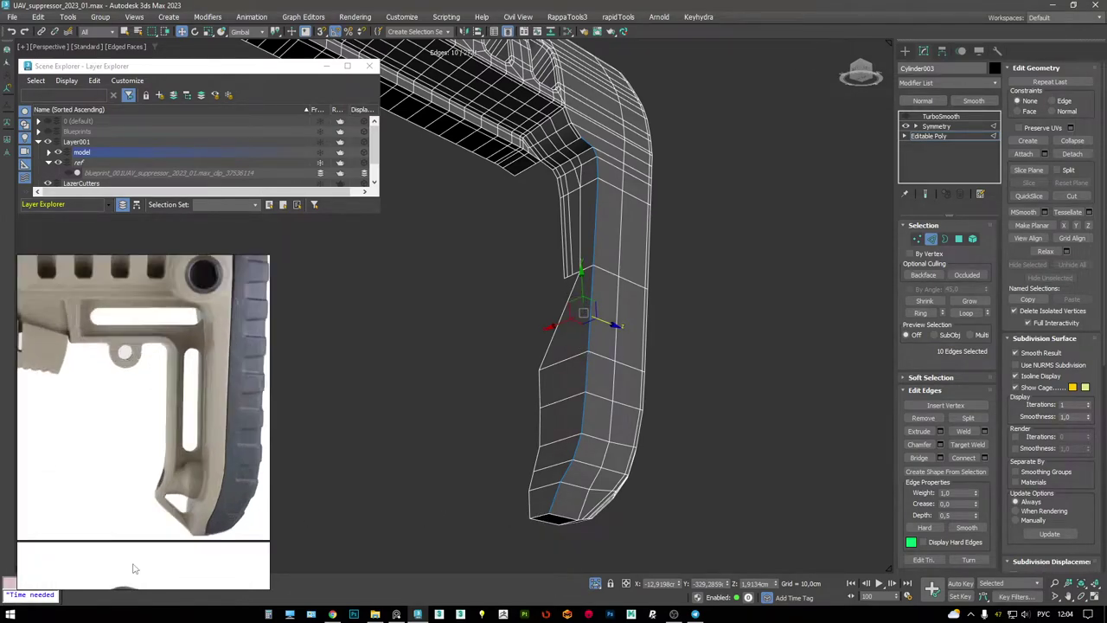
scroll(224, 516, "down", 5)
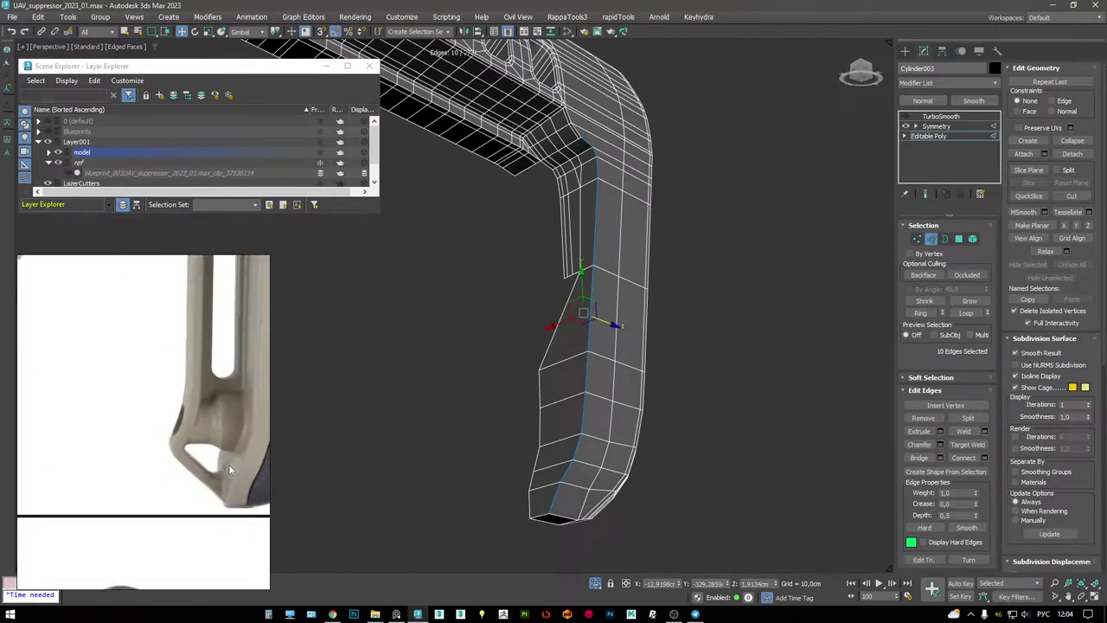
scroll(197, 391, "up", 6)
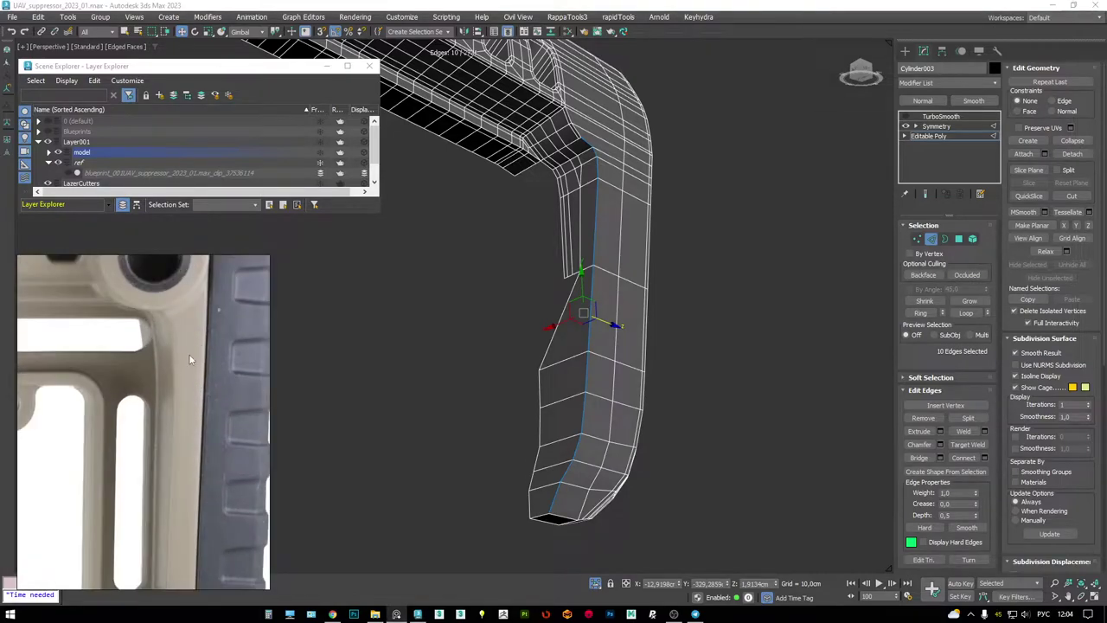
scroll(190, 358, "down", 6)
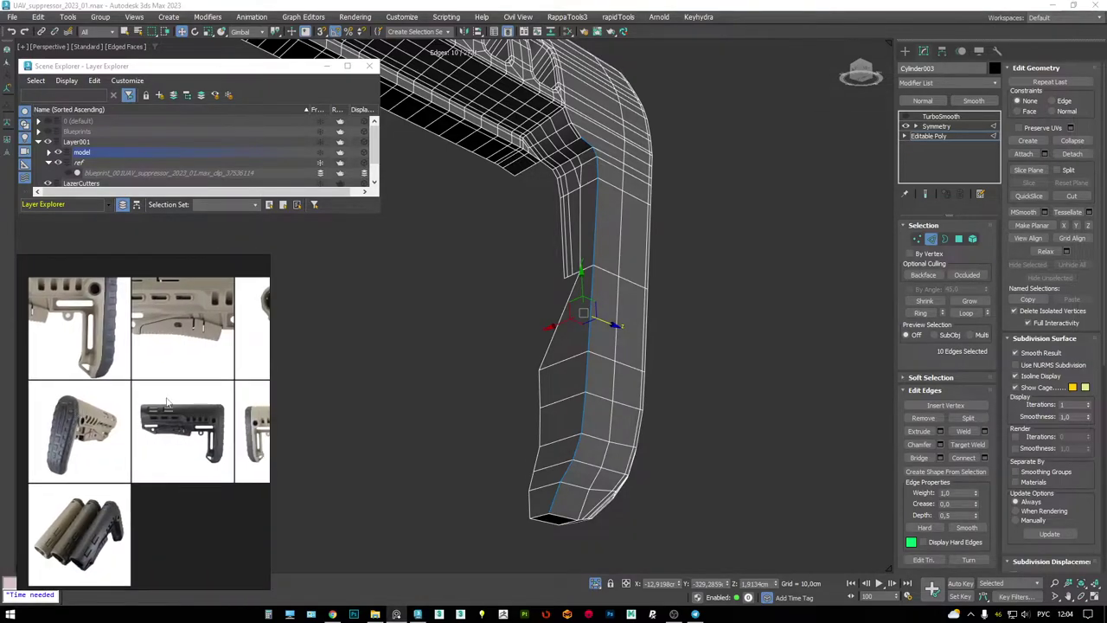
scroll(168, 403, "down", 2)
scroll(173, 412, "up", 6)
scroll(186, 359, "down", 4)
scroll(139, 320, "up", 6)
scroll(87, 398, "down", 2)
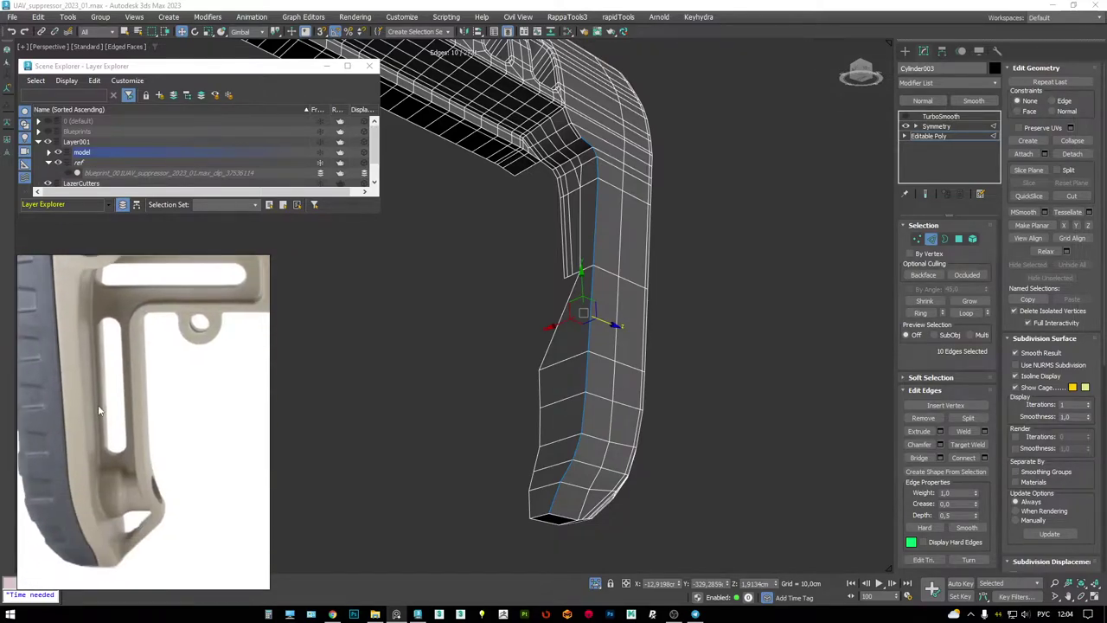
scroll(106, 333, "down", 2)
scroll(102, 474, "up", 2)
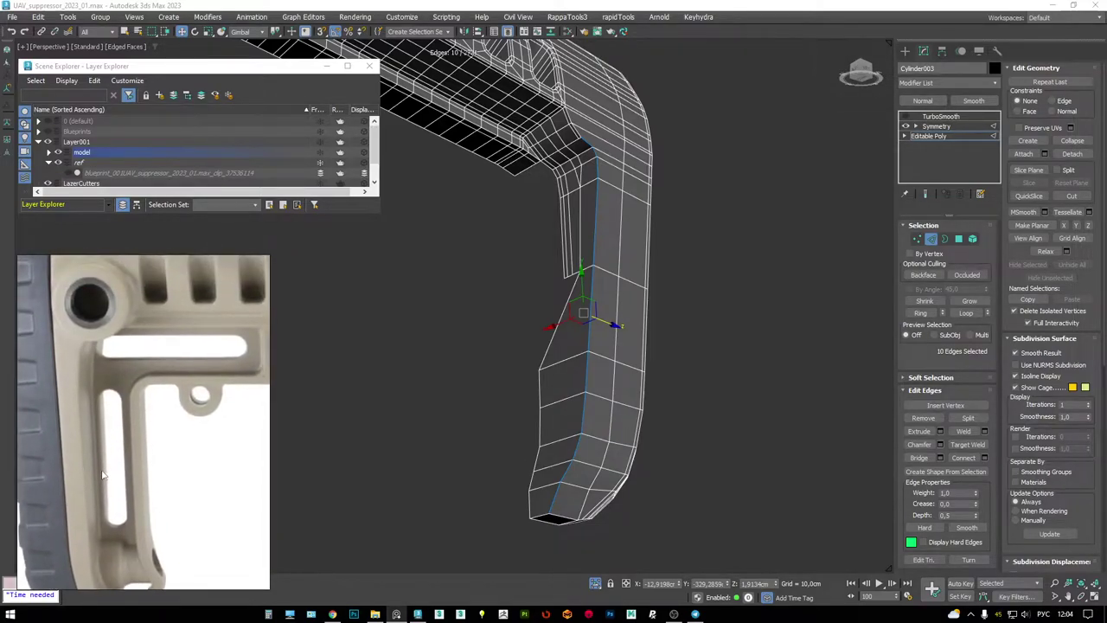
middle_click_drag(593, 206, 191, 510, "alt")
scroll(594, 150, "up", 2)
left_click_drag(191, 510, 206, 390)
middle_click_drag(520, 386, 456, 378, "alt")
key("shift+e")
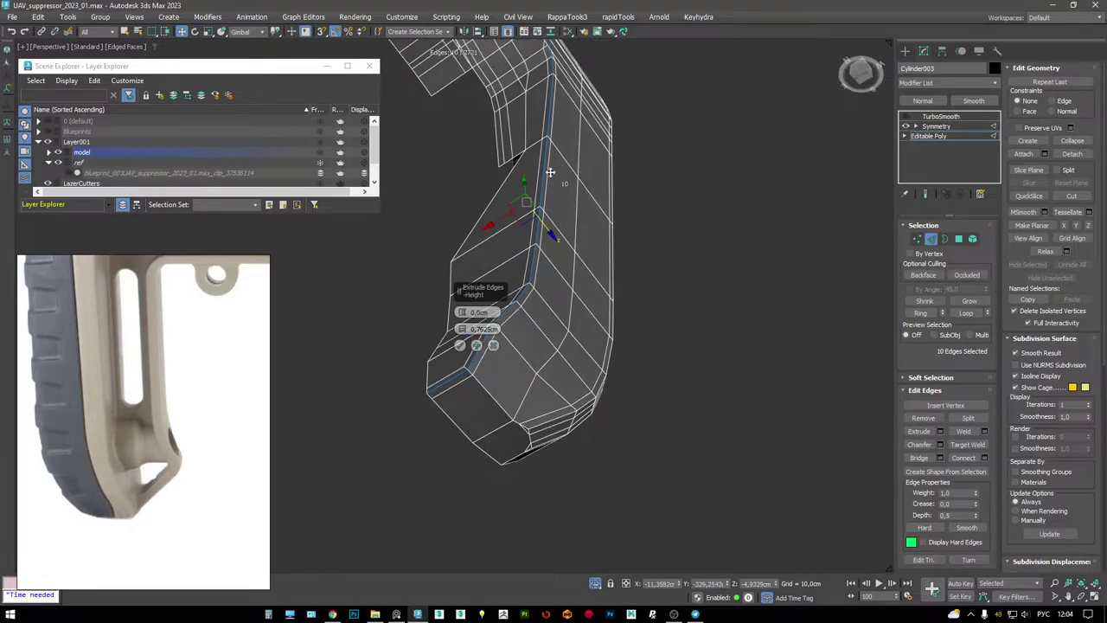
middle_click_drag(551, 172, 547, 259)
left_click(462, 345)
- Select a vertex at the leg's upper bend, then an edge at the bend's corner
scroll(502, 185, "up", 8)
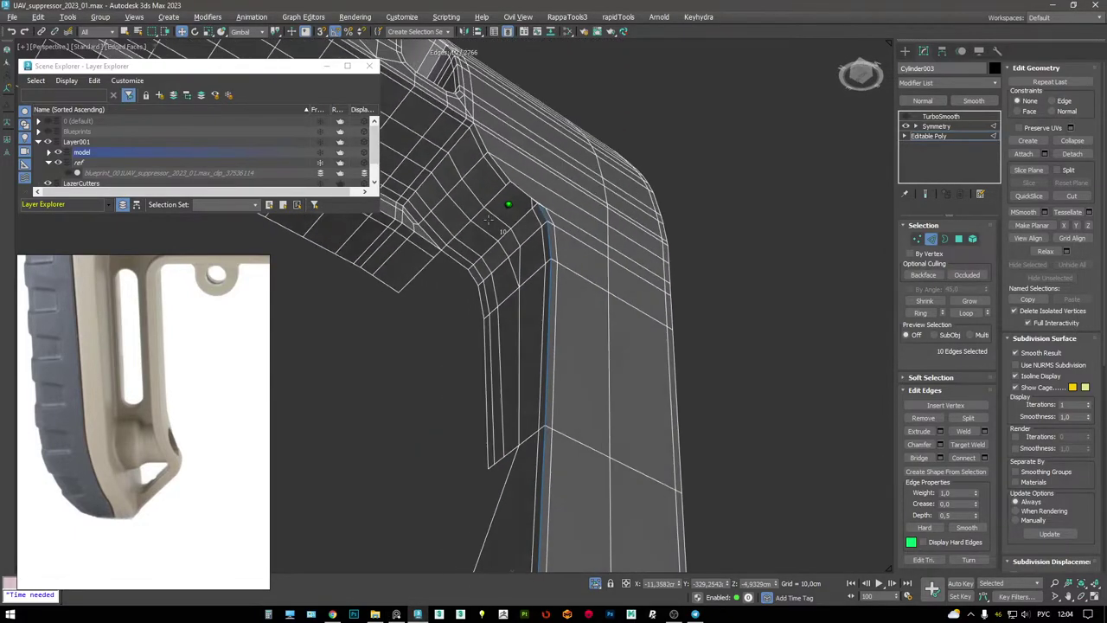
key("1")
left_click(498, 180)
scroll(563, 225, "up", 2)
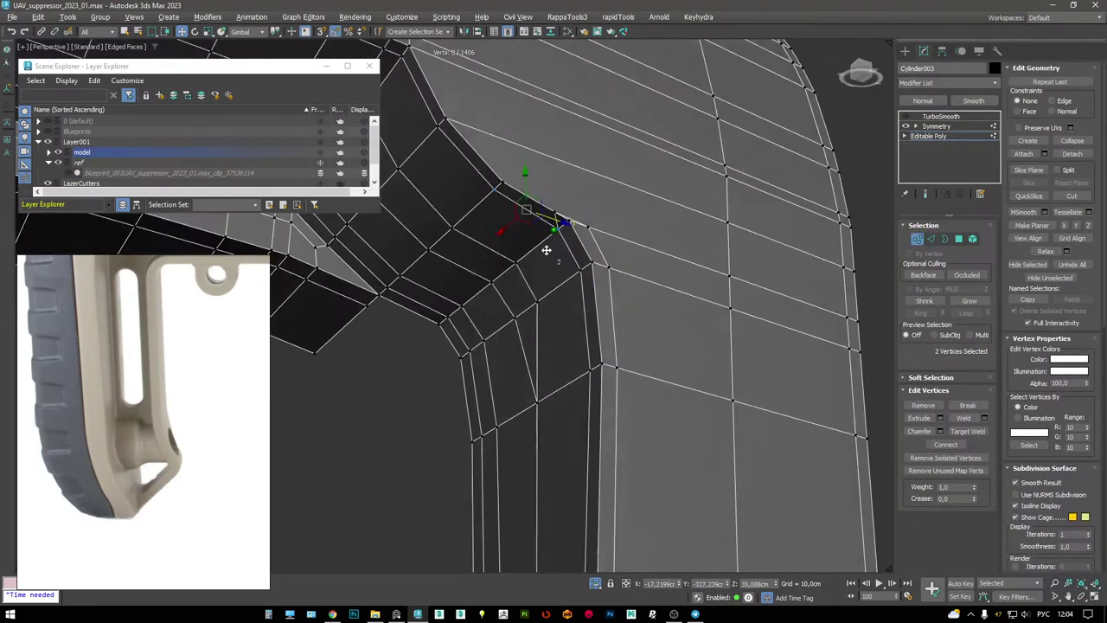
key("2")
left_click(559, 223)
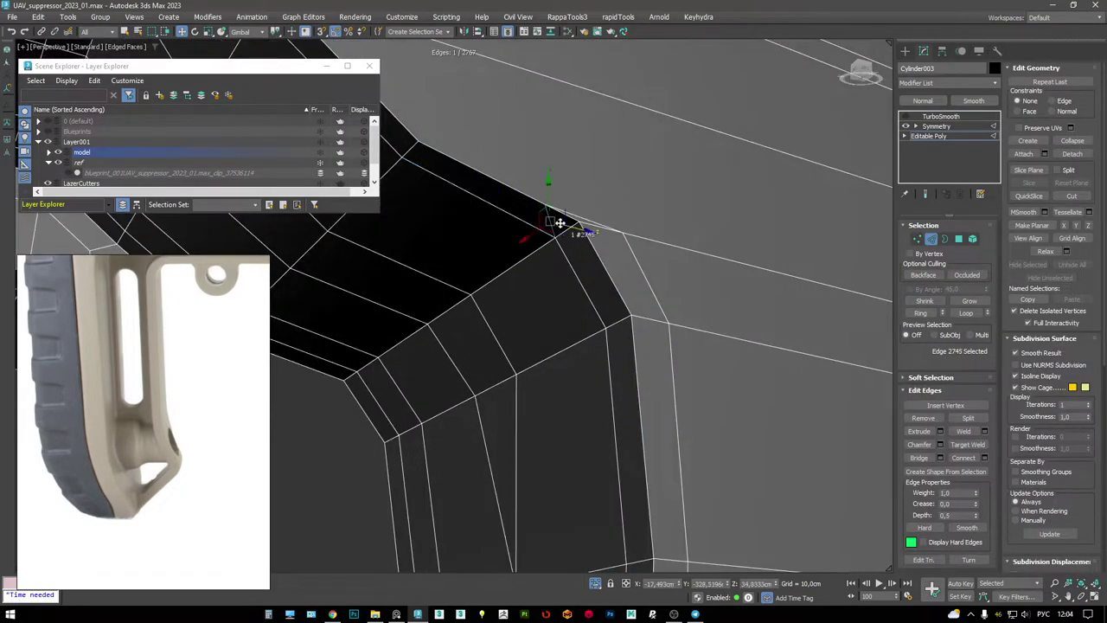
scroll(575, 214, "down", 5)
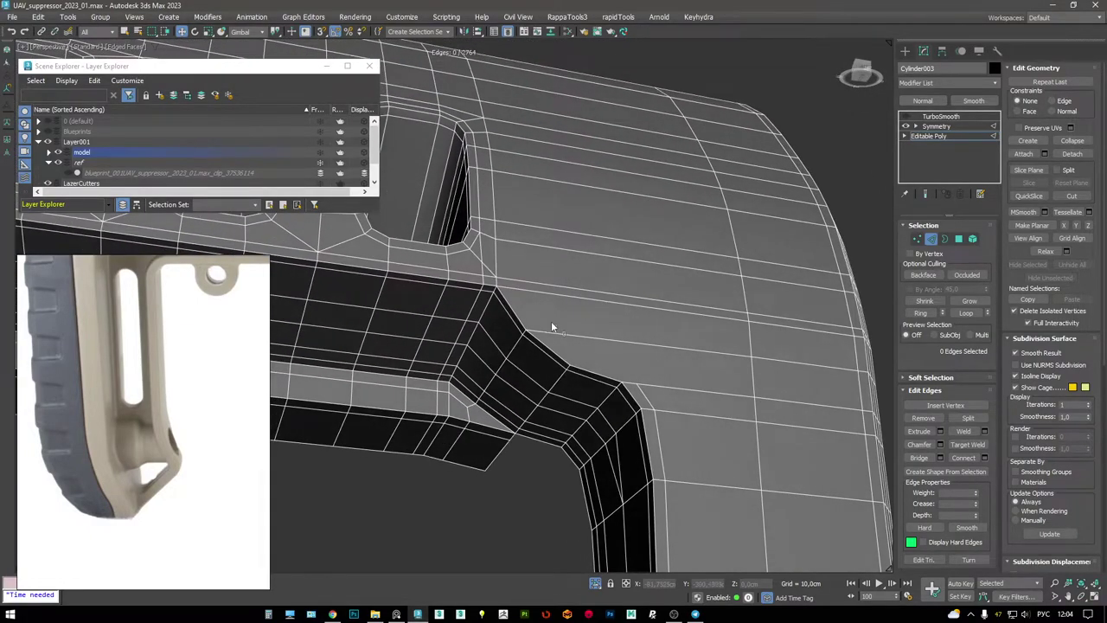
- Leave edge editing for the smoothed result and select the ring object Shape006
middle_click_drag(623, 332, 541, 273, "alt")
scroll(601, 264, "down", 4)
scroll(561, 279, "up", 4)
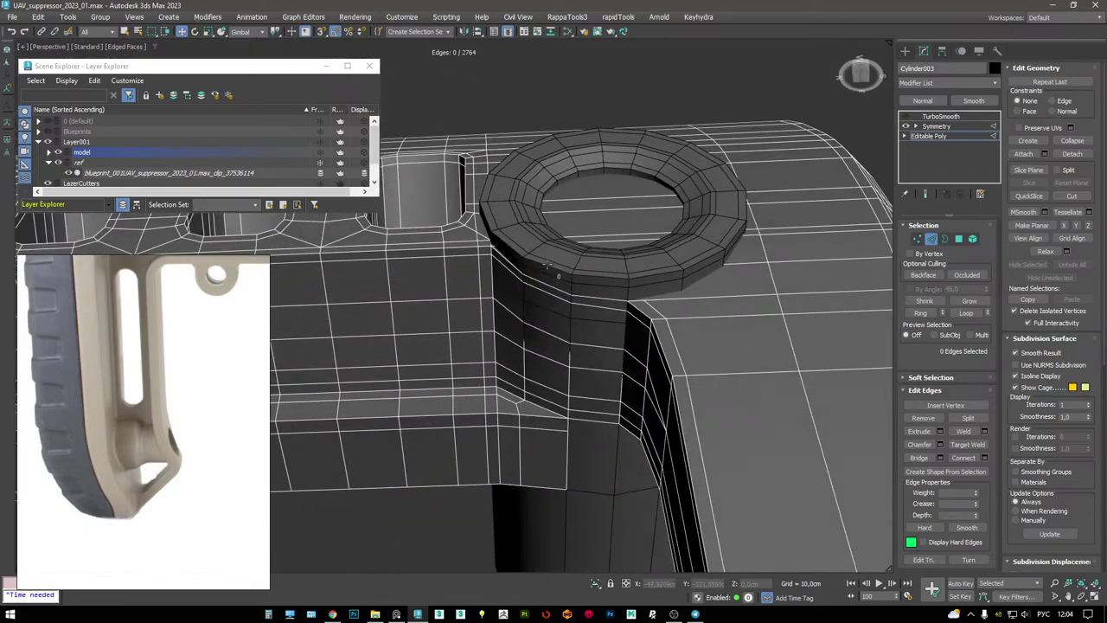
scroll(633, 294, "up", 5)
scroll(585, 262, "down", 3)
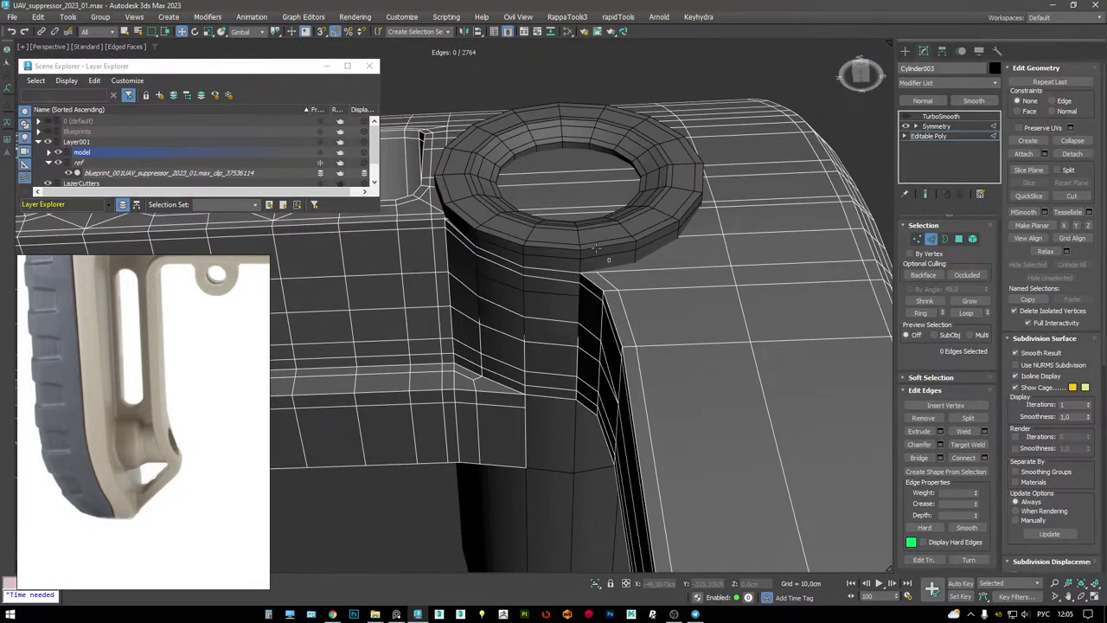
middle_click_drag(595, 249, 271, 286, "alt")
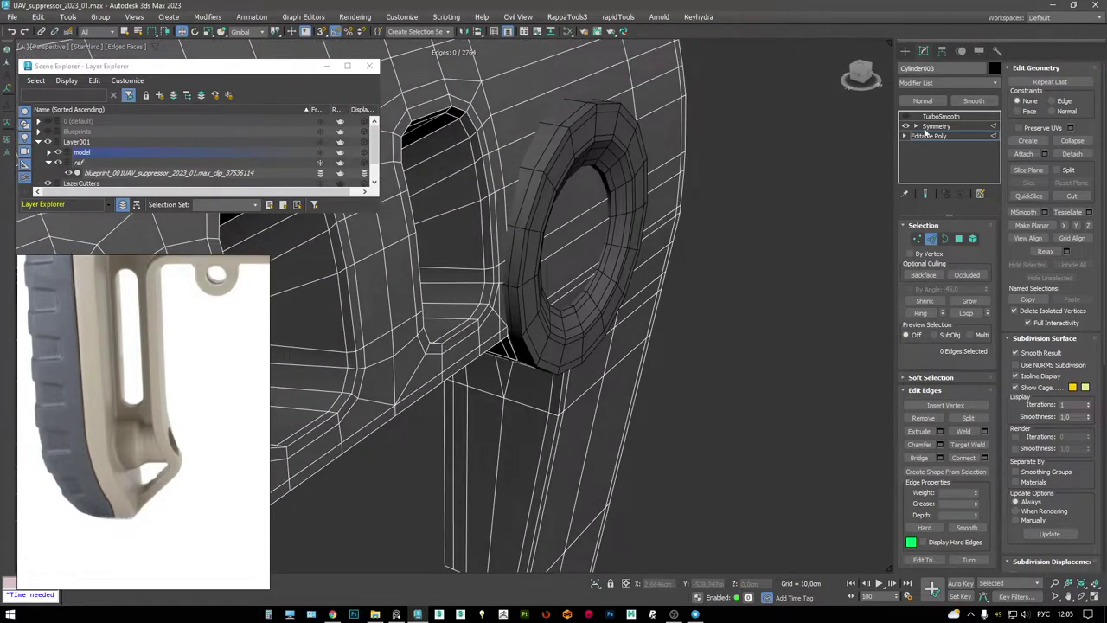
left_click(952, 117)
key("F3")
left_click(614, 151)
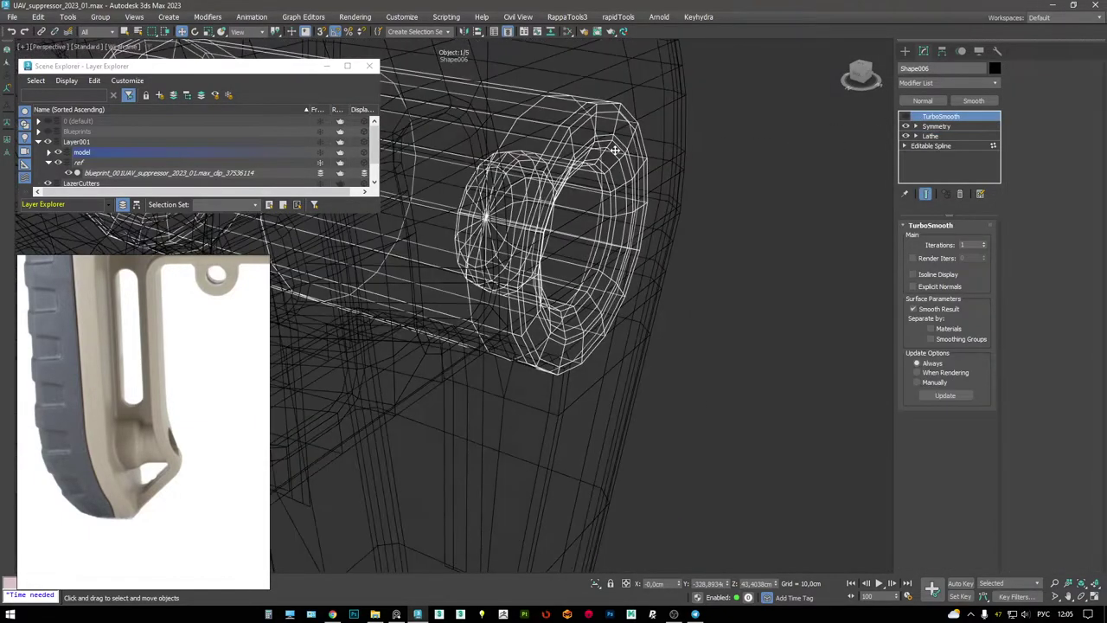
key("F3")
middle_click_drag(614, 152, 668, 152, "alt")
scroll(519, 260, "down", 5)
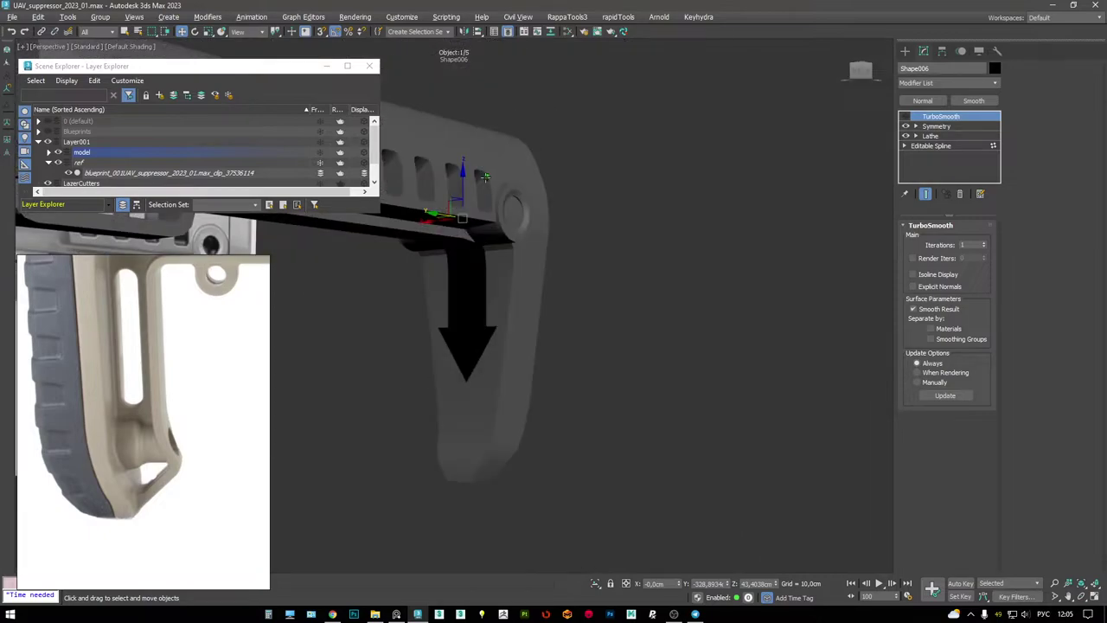
- Reselect Cylinder003, check its mirrored cage, and resume edge editing on the base mesh
left_click(510, 242)
middle_click_drag(510, 243, 528, 212, "alt")
scroll(569, 212, "up", 3)
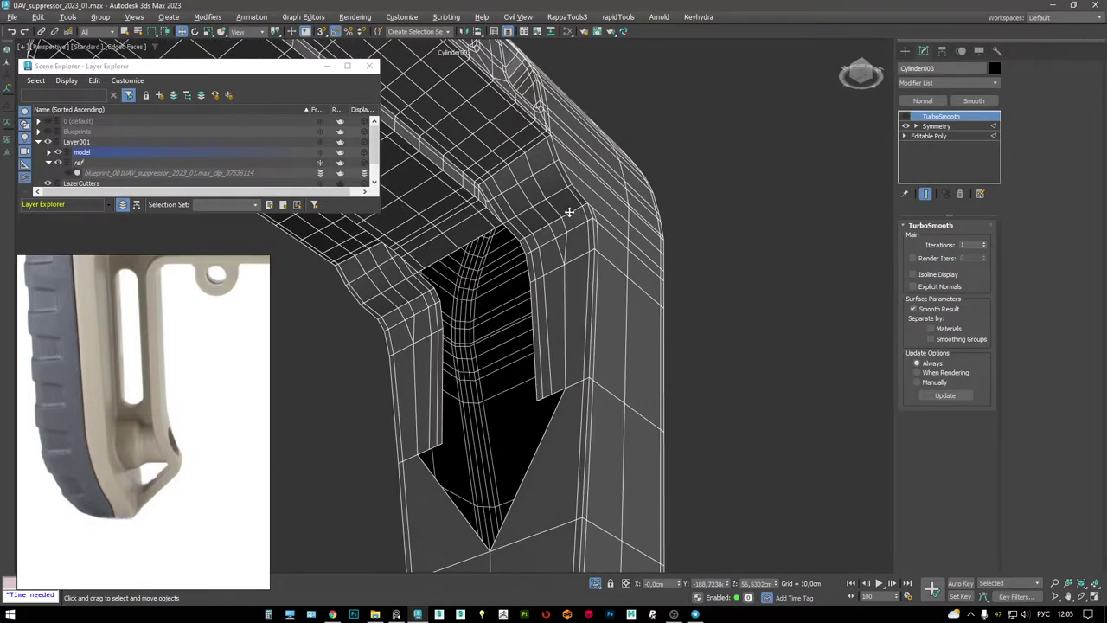
left_click(938, 137)
key("2")
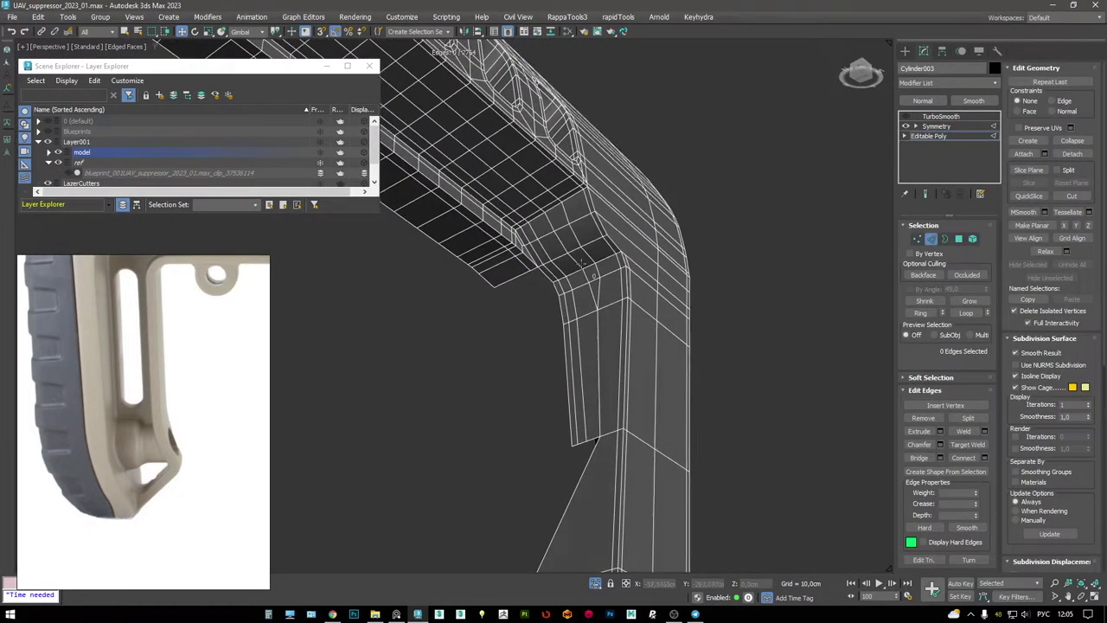
scroll(522, 316, "up", 3)
left_click(940, 116)
left_click(936, 126)
left_click(935, 136)
key("2")
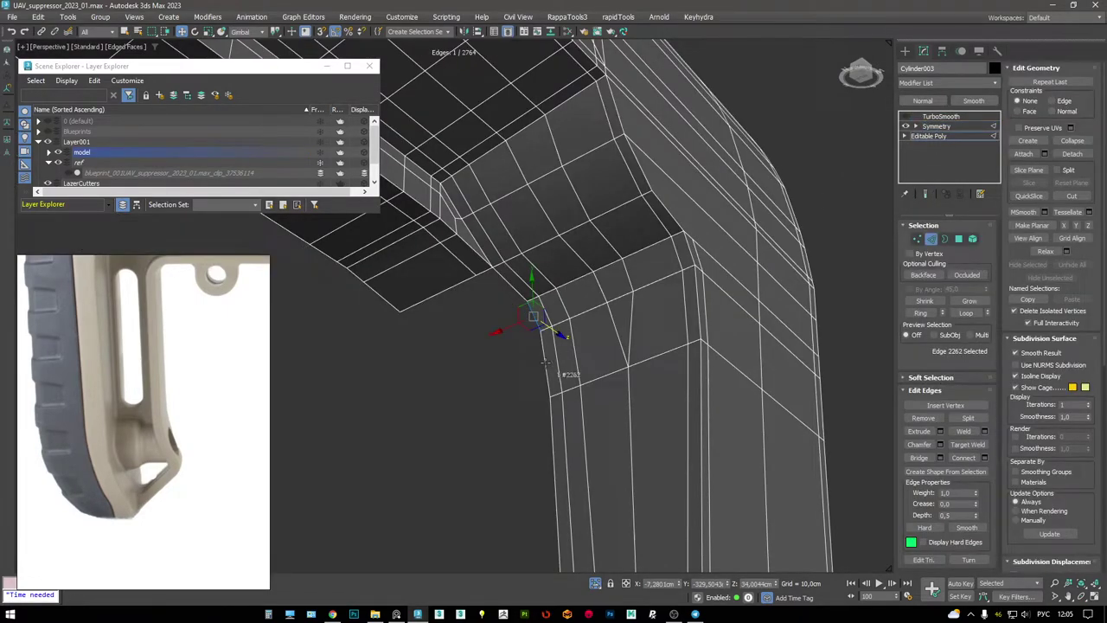
middle_click_drag(546, 362, 568, 310)
scroll(569, 313, "down", 5)
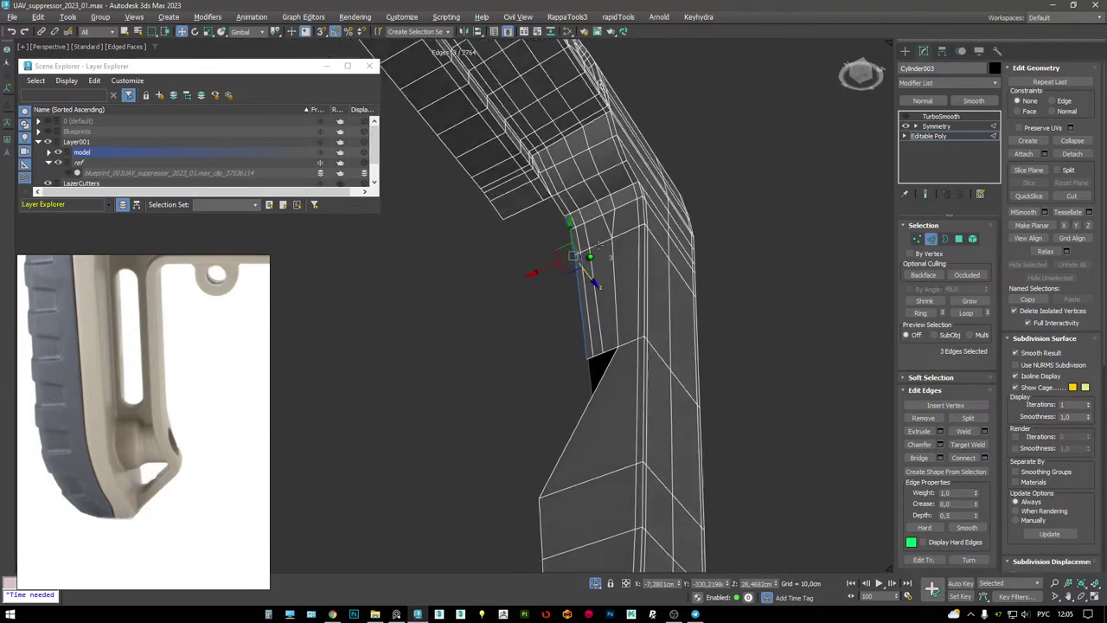
- With 3D Snap on, snap the selected edges onto the centreline vertex and check the smoothed leg
key("s")
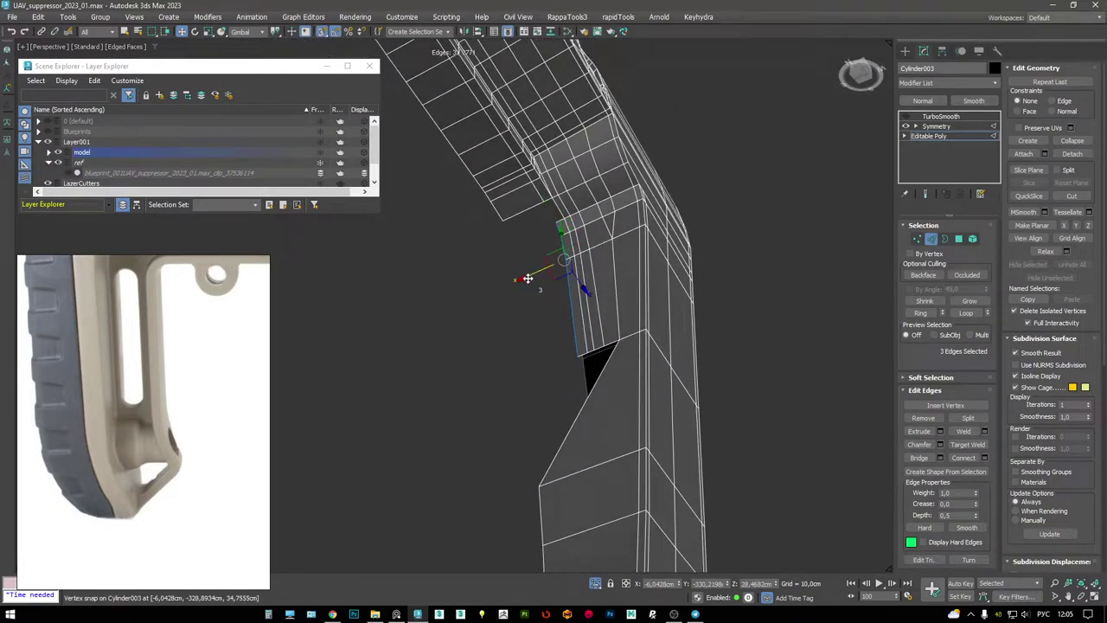
left_click_drag(528, 278, 500, 222)
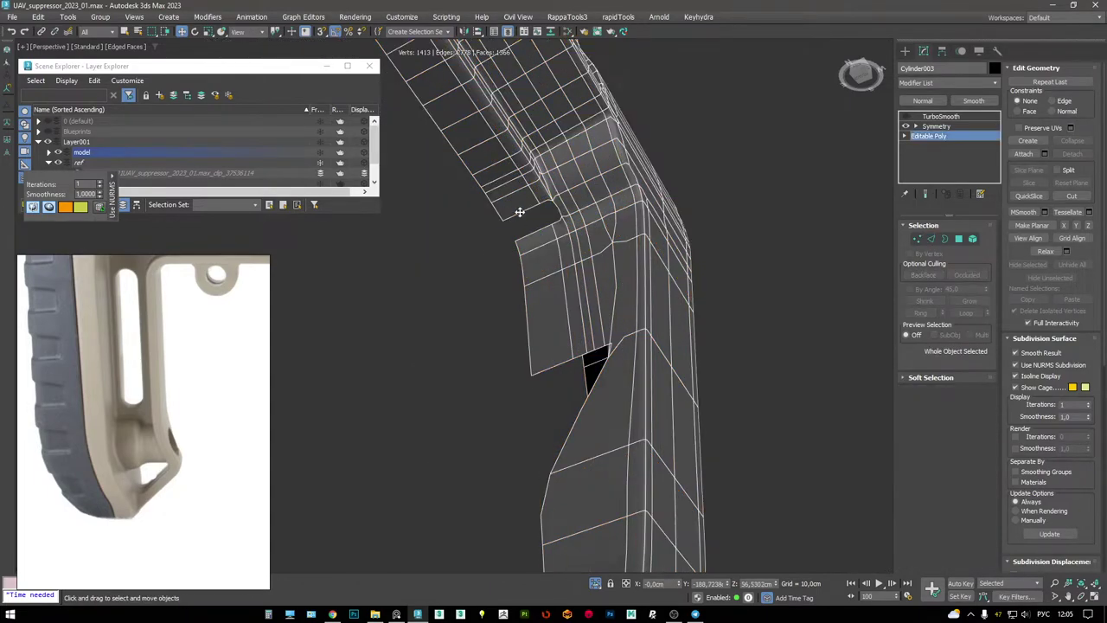
left_click(940, 116)
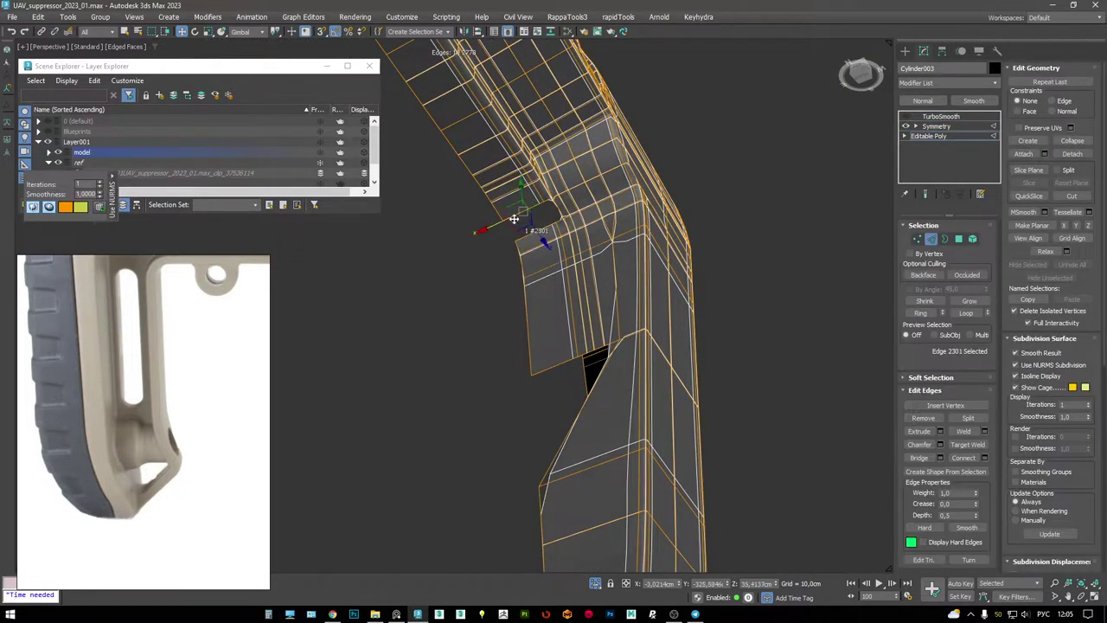
middle_click_drag(538, 223, 718, 250, "alt")
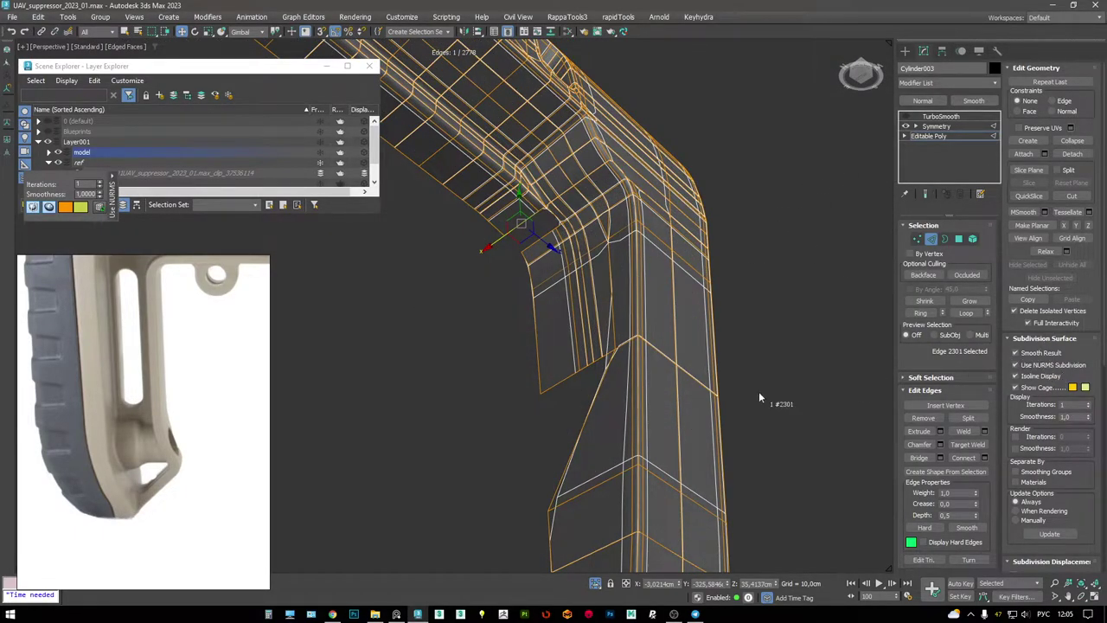
middle_click_drag(759, 397, 677, 367, "alt")
scroll(539, 203, "up", 2)
mouse_move(607, 205)
middle_mouse_down("alt")
mouse_move(571, 217)
mouse_move(599, 221)
mouse_move(595, 239)
mouse_move(650, 273)
mouse_move(628, 159)
mouse_move(638, 304)
mouse_move(648, 235)
mouse_move(624, 298)
mouse_move(599, 192)
middle_mouse_up("alt")
- Delete the stray triangle face on the rear leg
key("3")
key("F3")
key("4")
left_click(638, 302)
key("Delete")
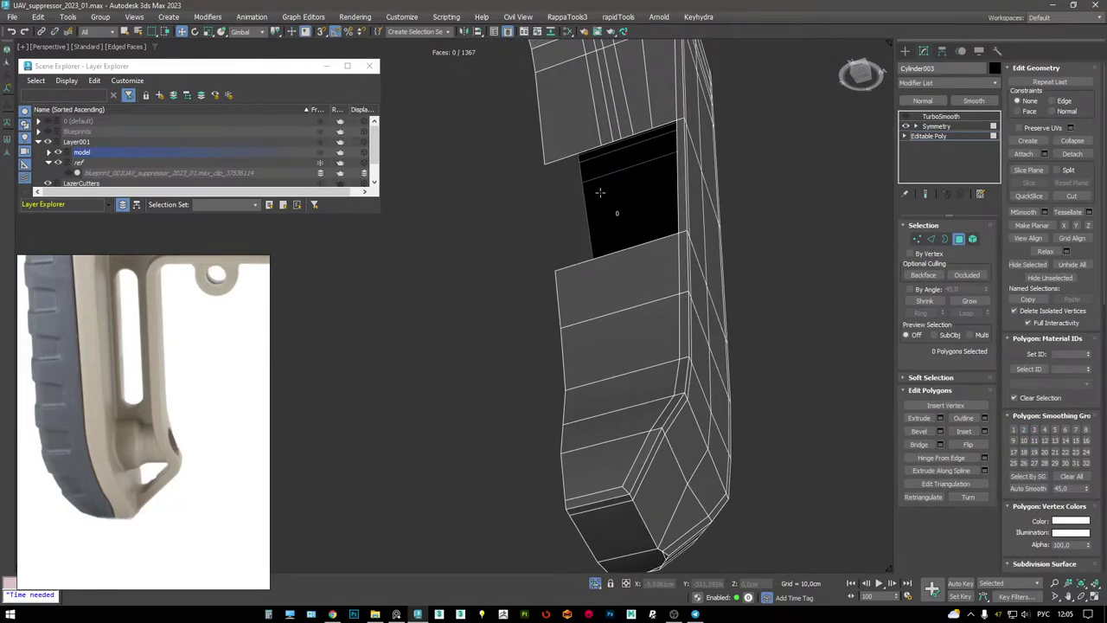
- Bridge the hole's two opposite edges and cap the remaining border
key("2")
left_click(572, 159)
left_click(578, 263, "ctrl")
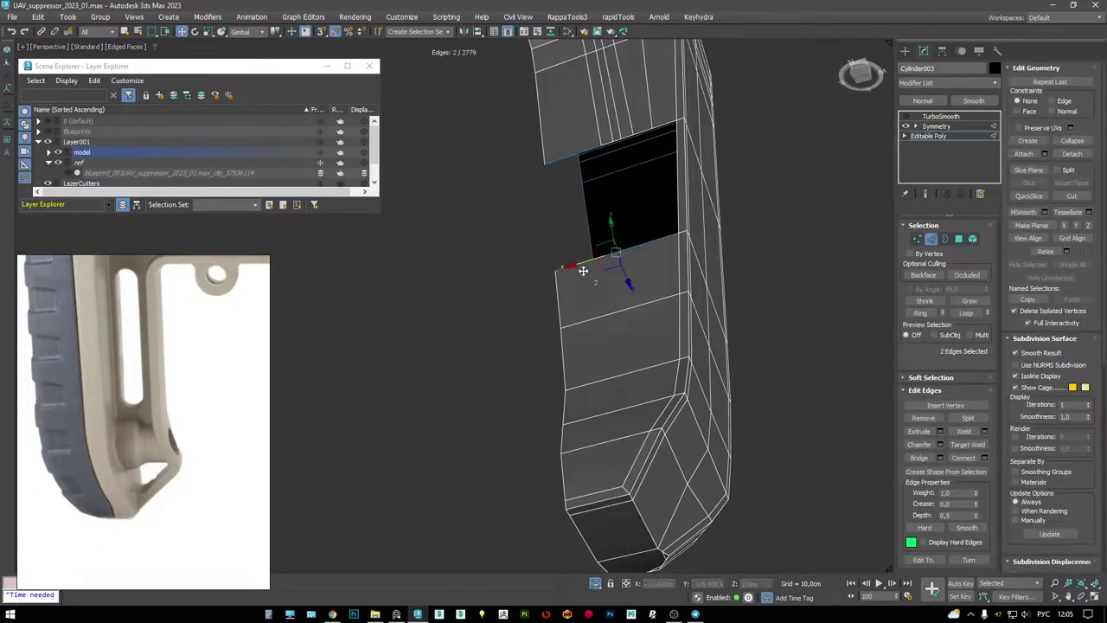
key("ctrl+shift+b")
key("3")
left_click(683, 216)
- Preview the smoothed result of the repaired leg with edges shown
left_click(955, 135)
left_click(913, 118)
scroll(689, 129, "down", 5)
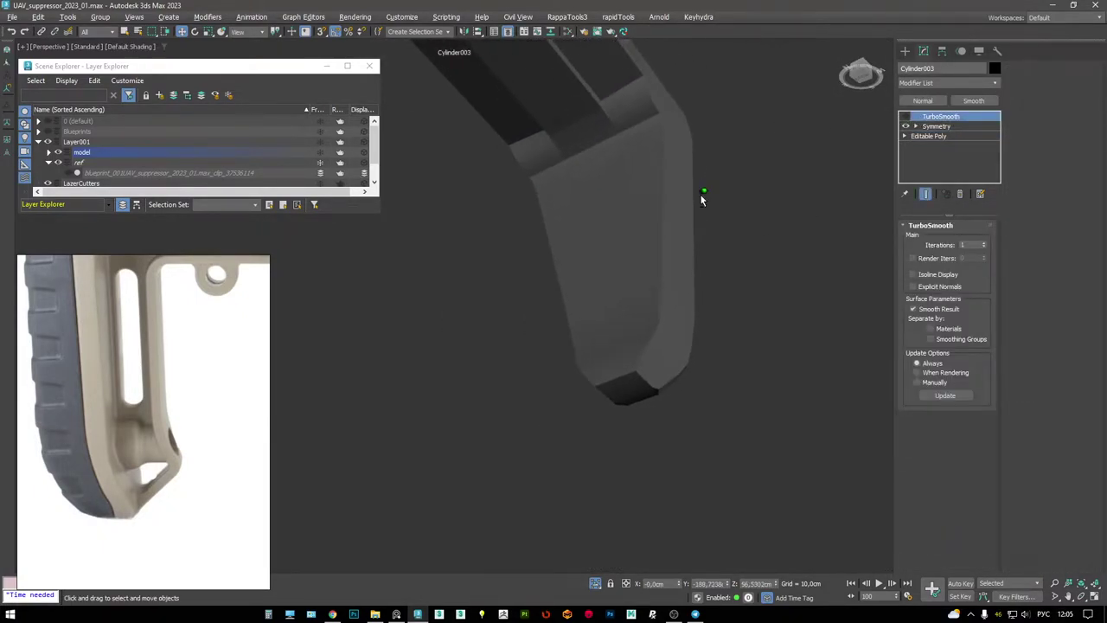
key("F4")
scroll(585, 221, "up", 8)
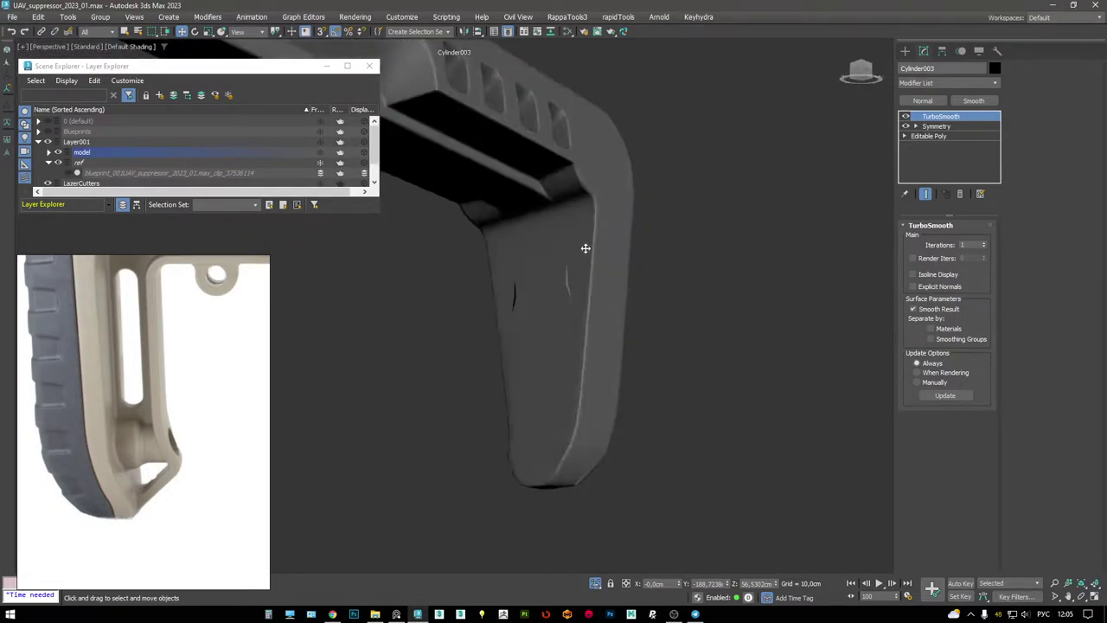
- Return to the base mesh and select a vertex on the leg's bottom end
left_click(925, 136)
middle_click_drag(603, 217, 593, 180, "alt")
scroll(593, 180, "up", 3)
scroll(534, 201, "down", 5)
middle_click_drag(534, 201, 628, 68, "alt")
scroll(554, 305, "up", 4)
key("1")
scroll(562, 329, "up", 4)
left_click(596, 359)
scroll(595, 315, "up", 3)
- Extrude the edge loop around the leg's bottom end at zero height to add a support strip
key("2")
middle_click_drag(595, 320, 618, 322, "alt")
double_click(657, 370)
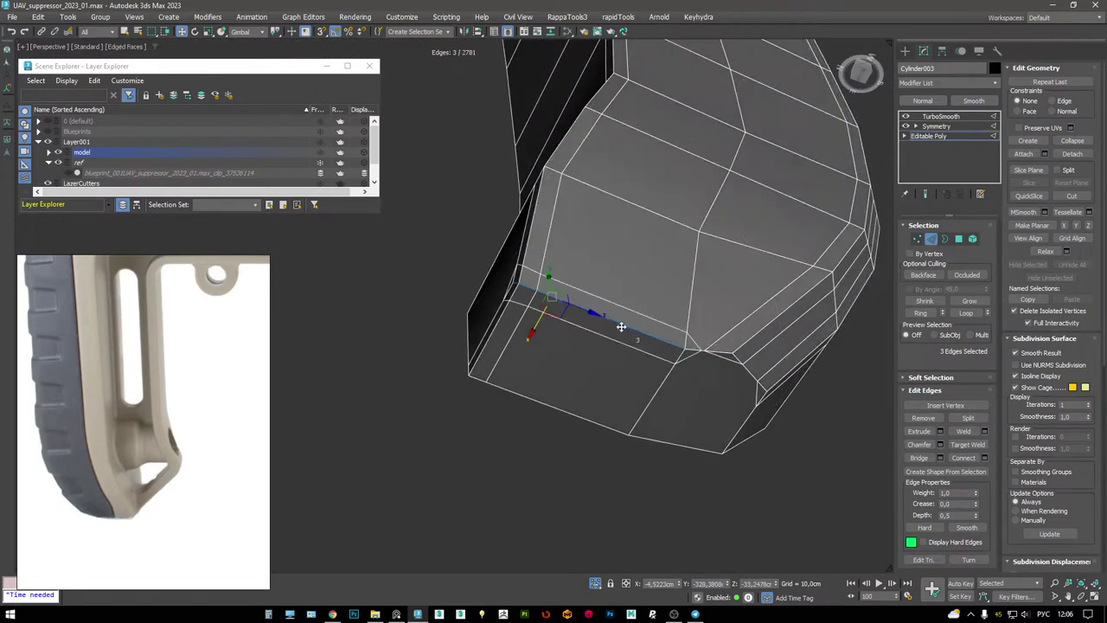
key("shift+e")
left_click_drag(461, 312, 470, 321)
right_click(462, 313)
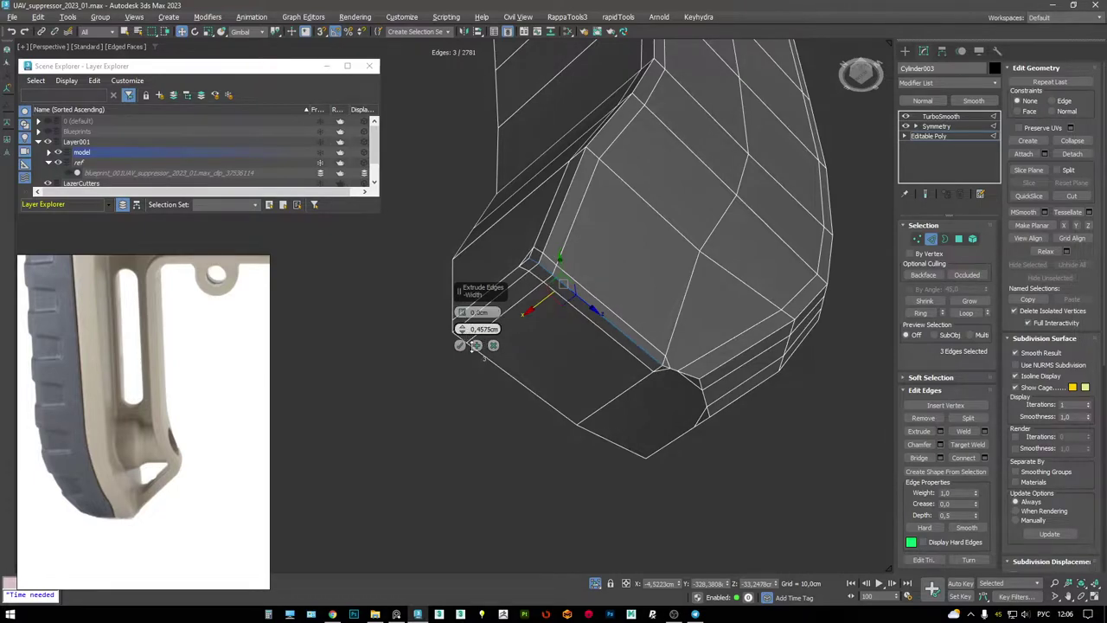
left_click(459, 345)
middle_click_drag(464, 351, 702, 294, "alt")
- Select the corner vertex and edge at the leg's lower corner for rework
key("1")
key("w")
key("2")
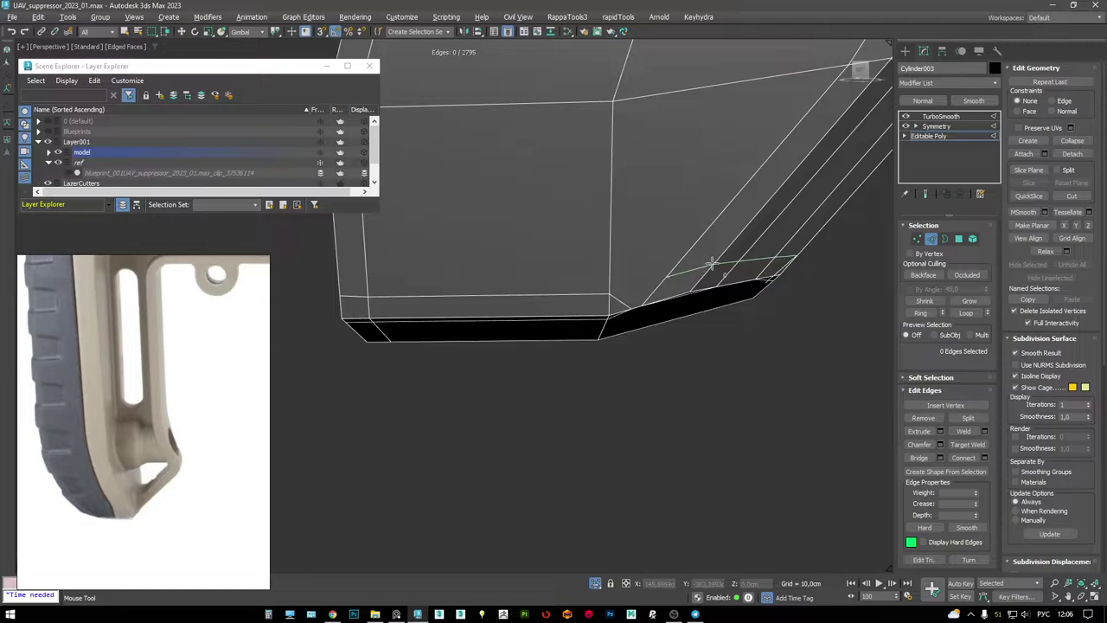
middle_click_drag(715, 258, 682, 279, "alt")
key("1")
left_click(668, 272)
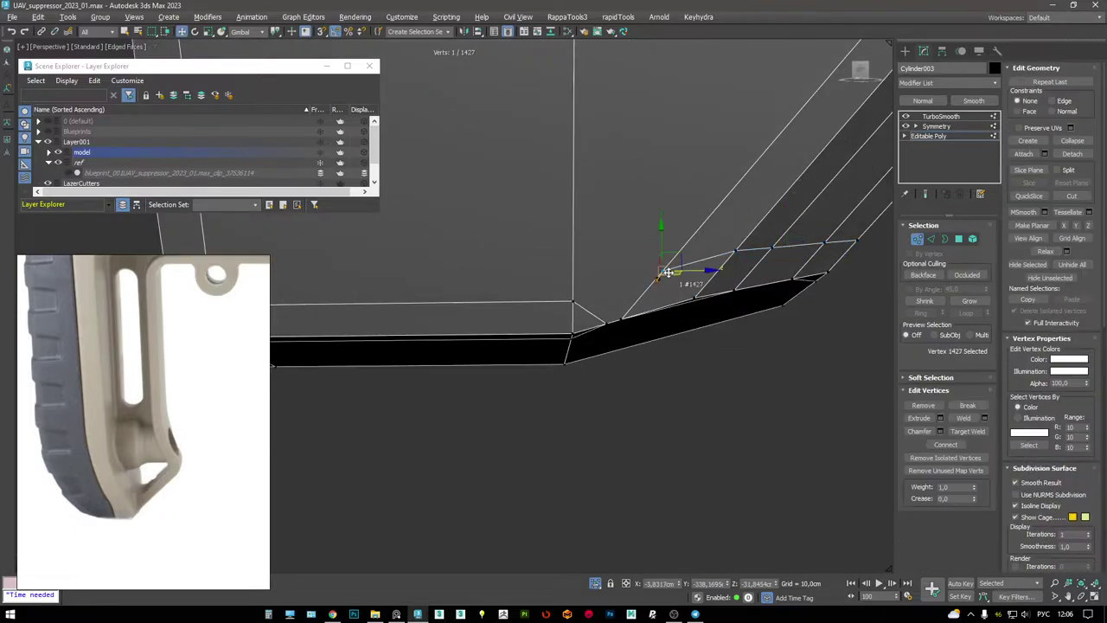
middle_click_drag(580, 297, 600, 240, "alt")
key("2")
left_click(632, 295)
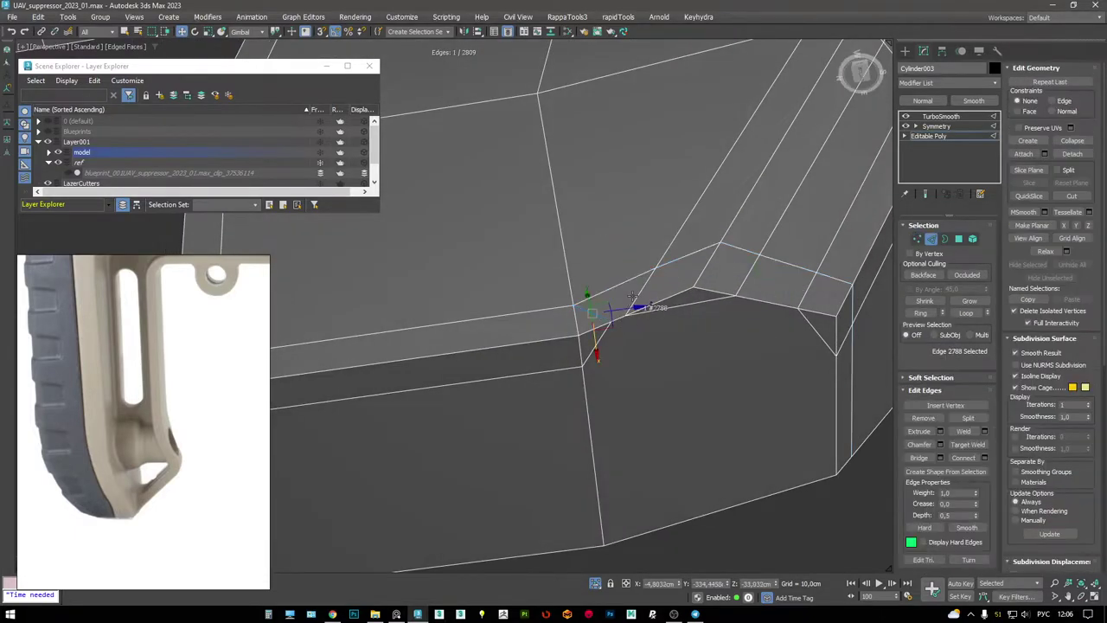
middle_click_drag(635, 337, 648, 282, "alt")
- Adjust the four vertices around the leg's corner, bringing the mesh to 1,430 vertices
key("1")
left_click(705, 279)
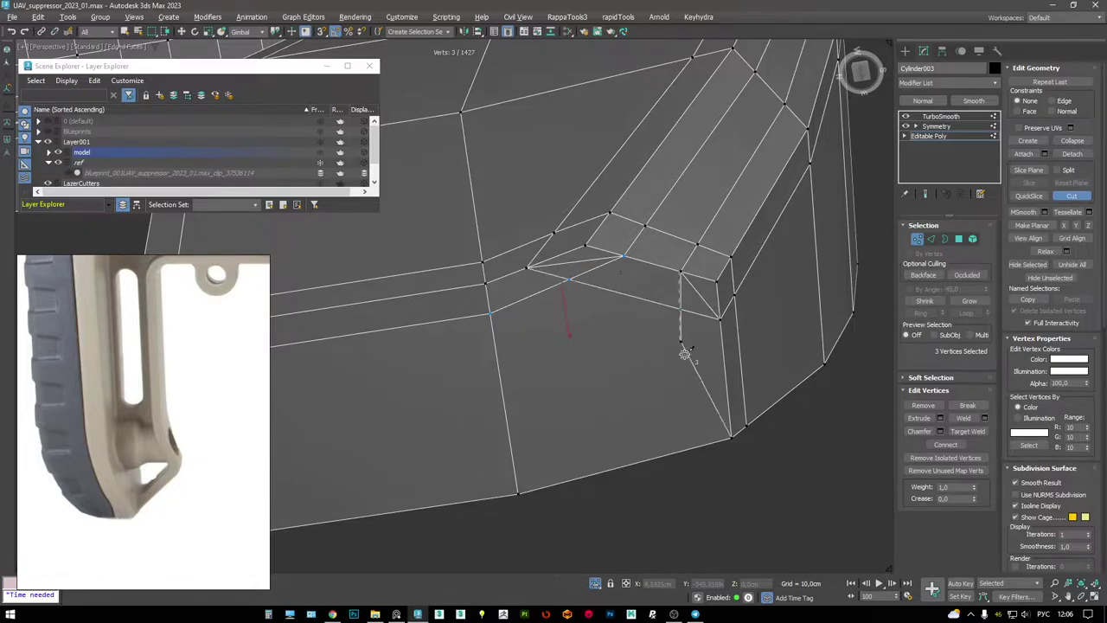
key("2")
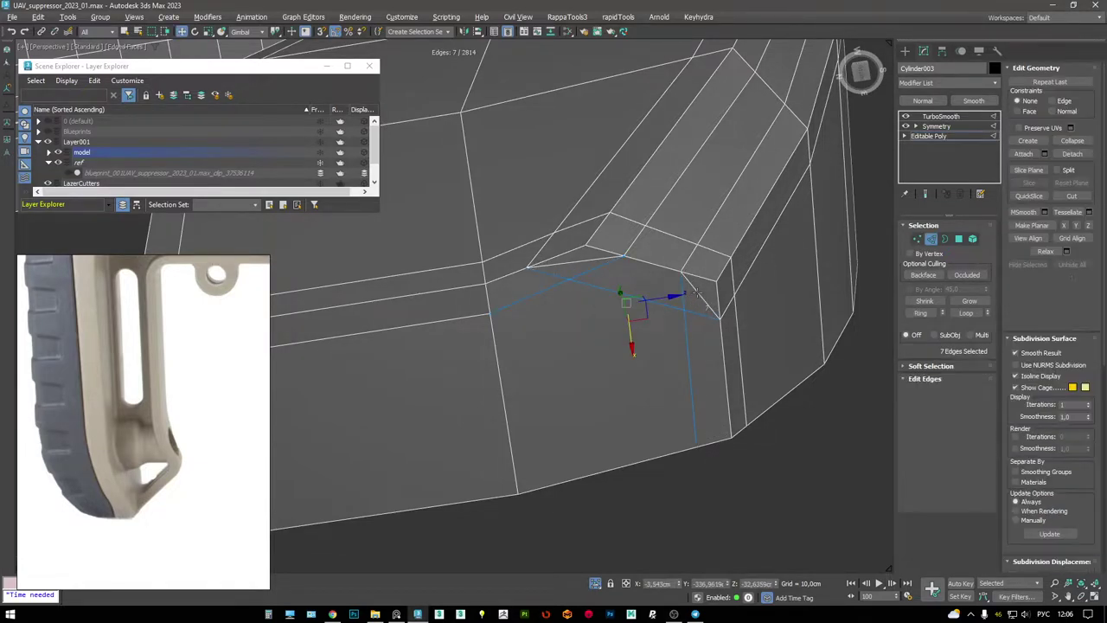
left_click(596, 259)
scroll(589, 257, "down", 3)
mouse_move(588, 257)
middle_mouse_down("alt")
mouse_move(640, 273)
mouse_move(655, 290)
mouse_move(662, 264)
middle_mouse_up("alt")
key("1")
left_click(655, 289)
- Enable TurboSmooth in the stack and orbit around the smoothed stock, toggling the wireframe
key("F4")
left_click(960, 136)
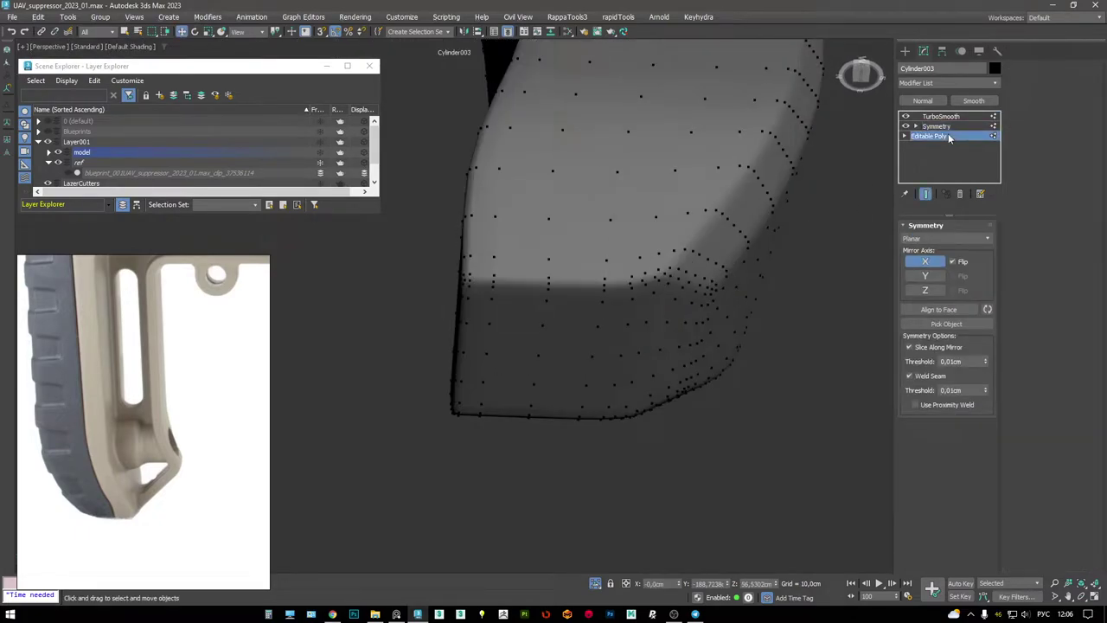
left_click(941, 116)
mouse_move(666, 227)
middle_mouse_down("alt")
mouse_move(521, 354)
mouse_move(527, 317)
mouse_move(551, 306)
middle_mouse_up("alt")
key("F4")
mouse_move(593, 391)
middle_mouse_down("alt")
mouse_move(663, 407)
mouse_move(648, 334)
mouse_move(605, 309)
mouse_move(612, 284)
mouse_move(643, 267)
mouse_move(630, 222)
middle_mouse_up("alt")
key("F4")
scroll(649, 259, "down", 5)
scroll(681, 255, "up", 5)
middle_click_drag(681, 255, 709, 290, "alt")
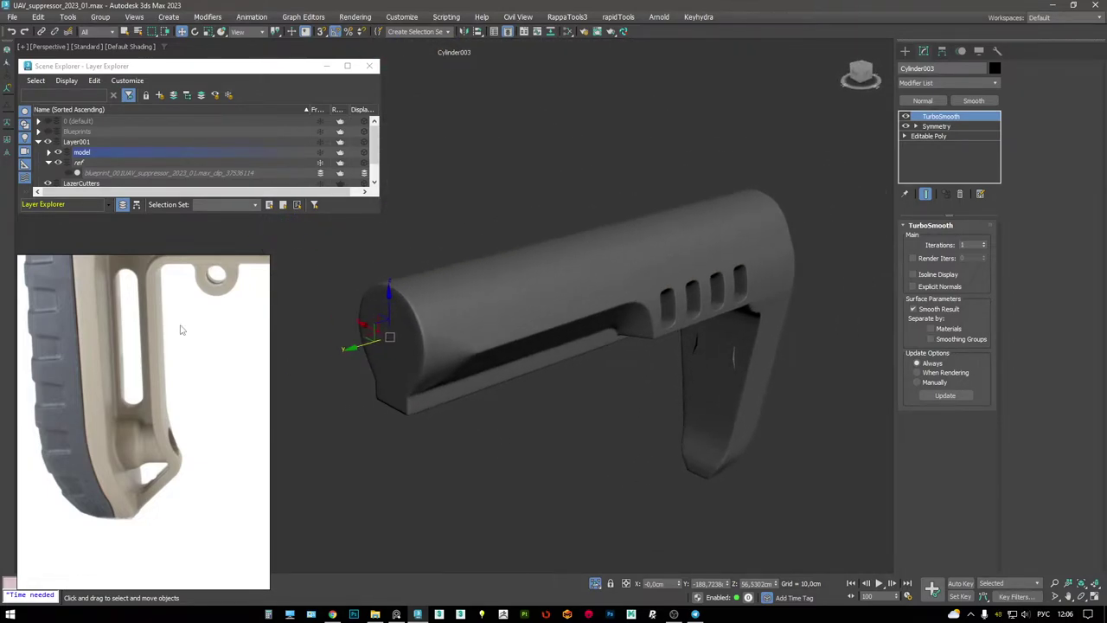
- Return to the four-view layout and show the whole stock over its blueprint
scroll(180, 321, "down", 3)
key("alt+w")
key("alt+w")
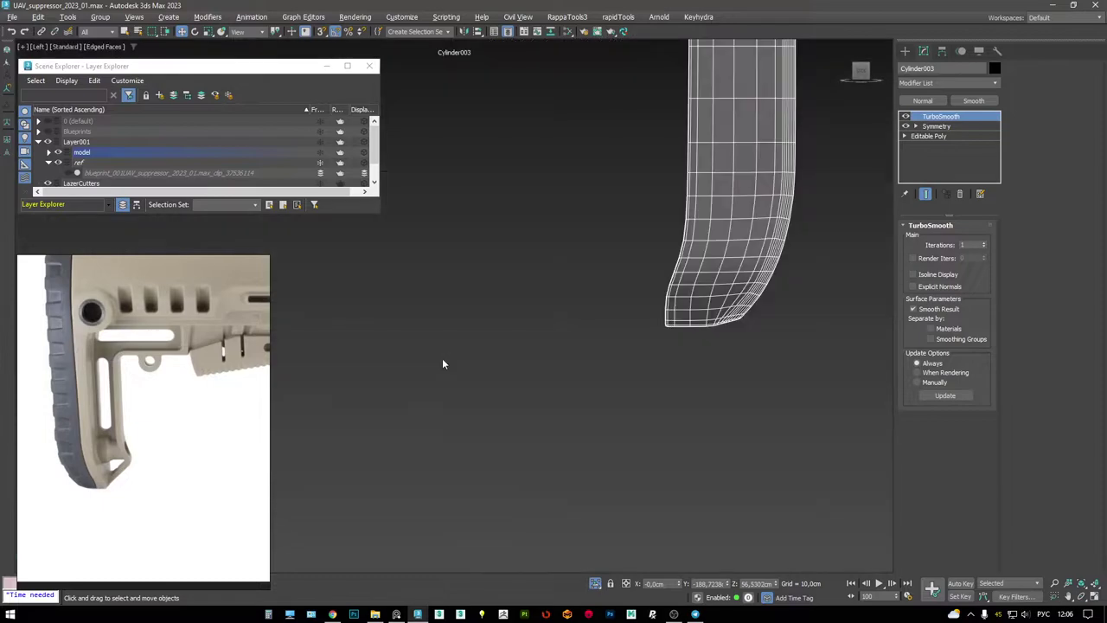
scroll(447, 351, "down", 3)
middle_click_drag(566, 366, 585, 414)
scroll(576, 358, "up", 5)
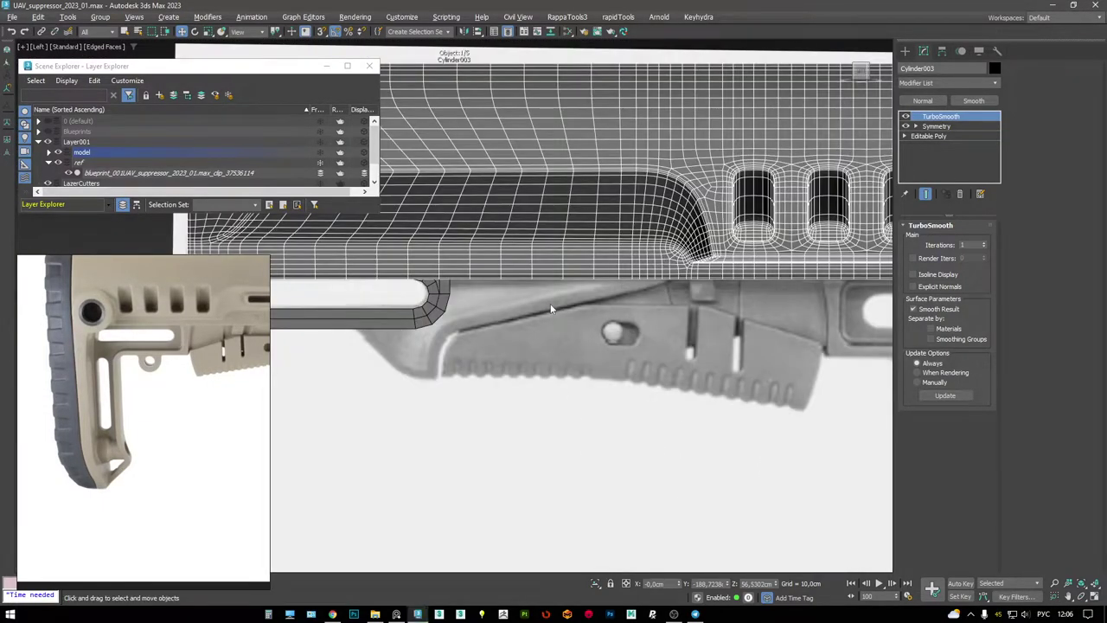
scroll(79, 366, "down", 3)
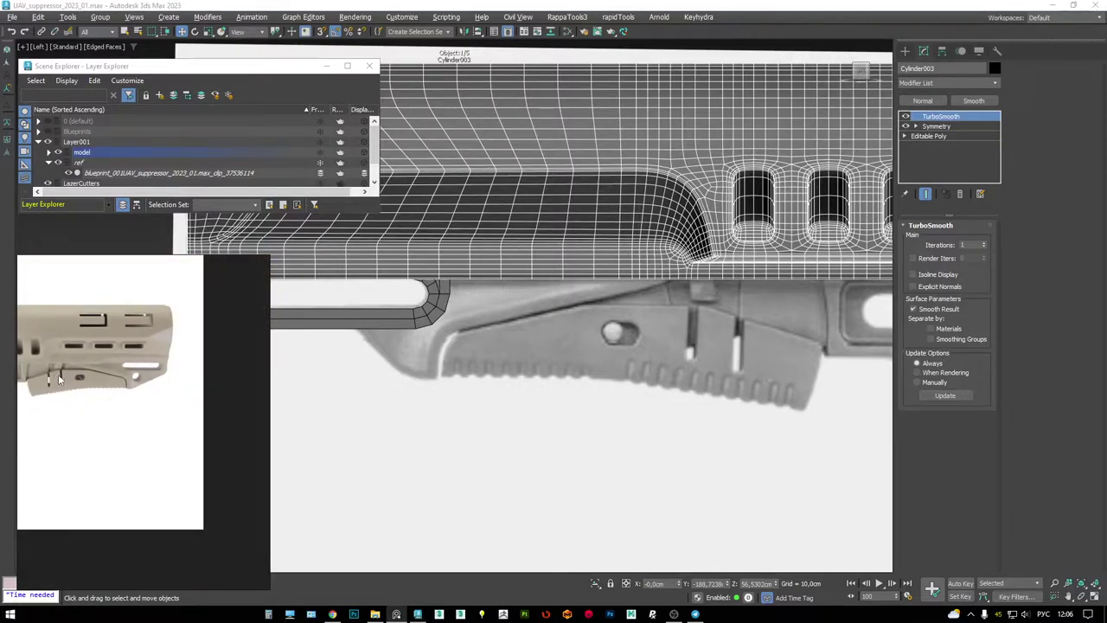
scroll(58, 374, "up", 5)
scroll(165, 373, "up", 3)
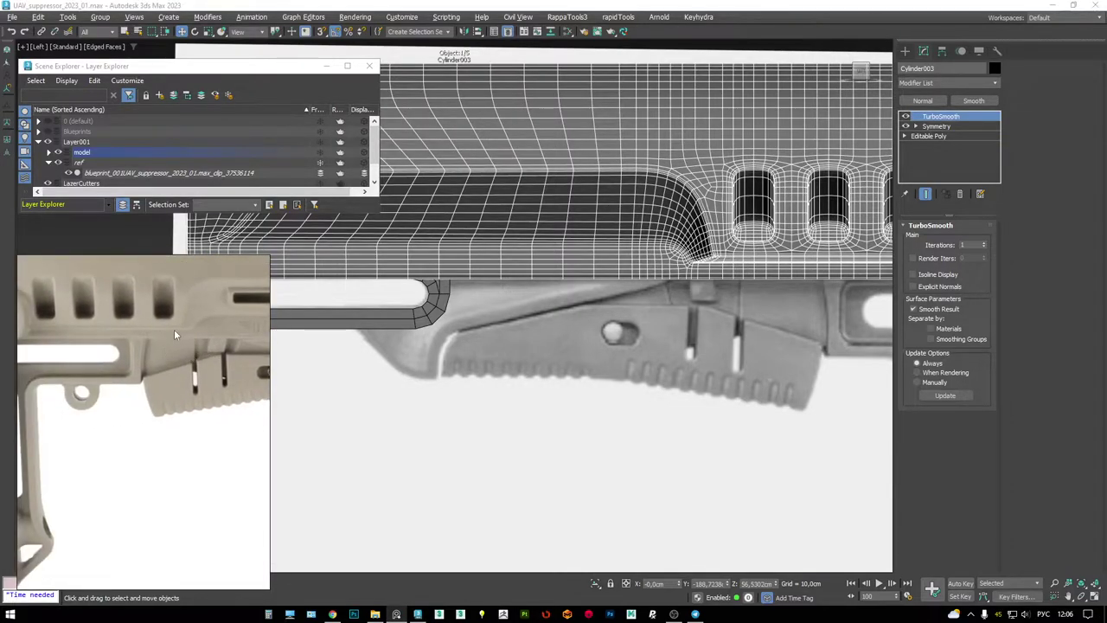
scroll(174, 329, "down", 3)
- Bring the grip ridges into view in the Left viewport and compare with the reference photo
middle_click_drag(541, 314, 576, 294)
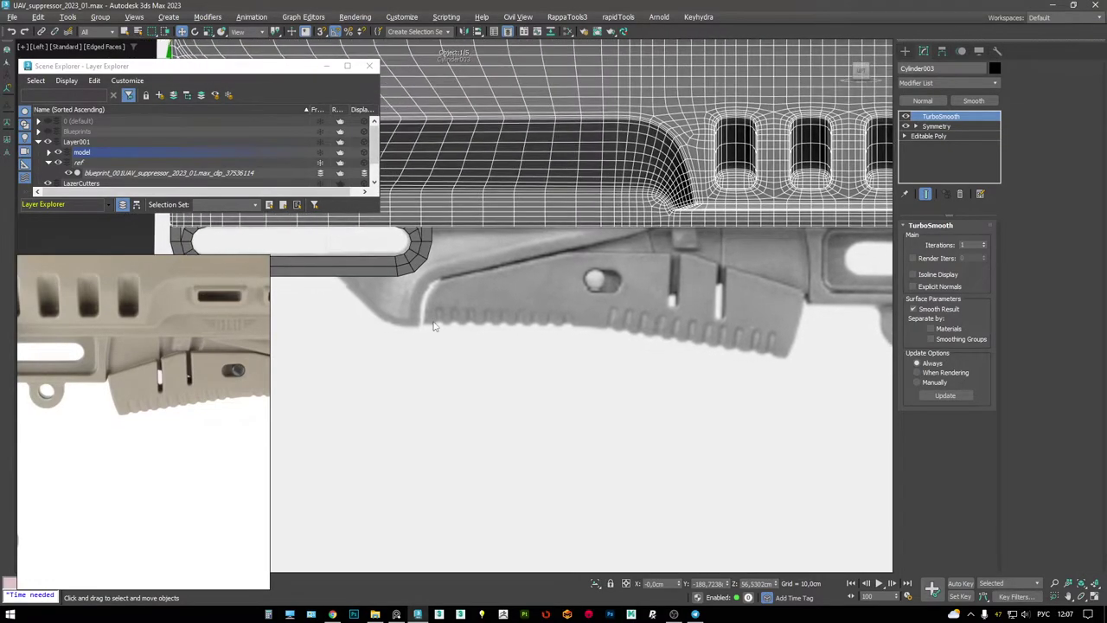
scroll(450, 322, "up", 4)
right_click(517, 350)
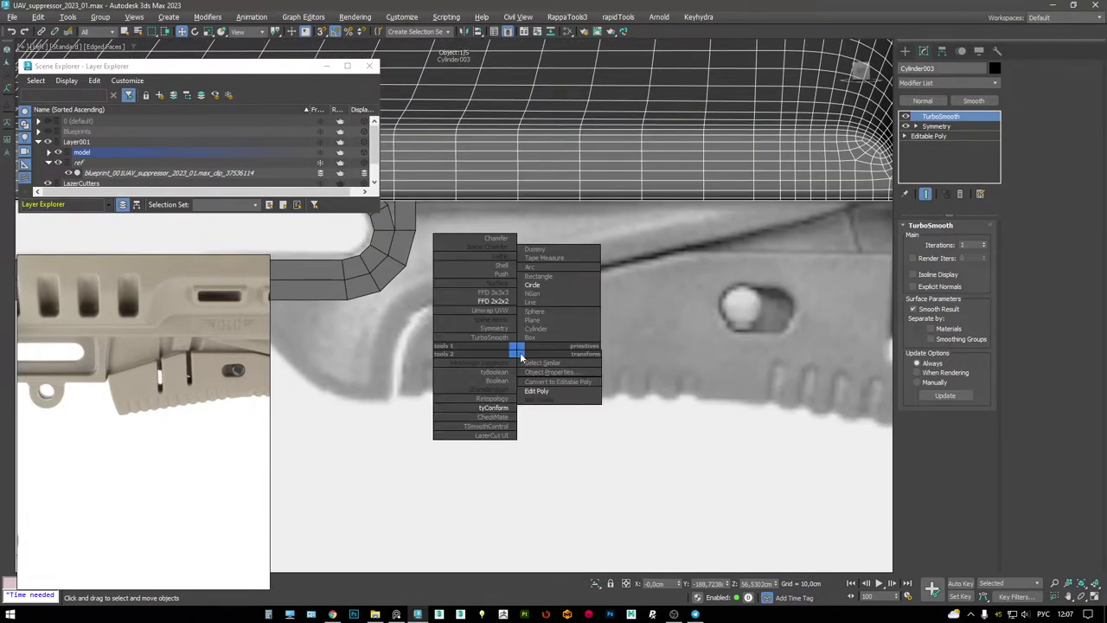
left_click_drag(101, 457, 185, 411)
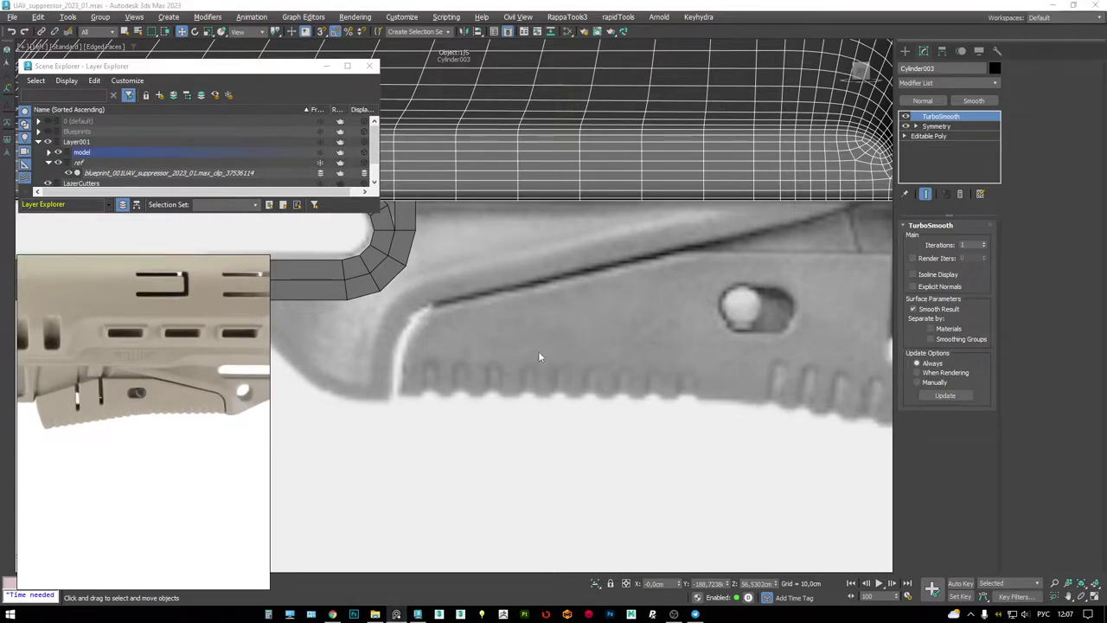
middle_click_drag(538, 356, 530, 283)
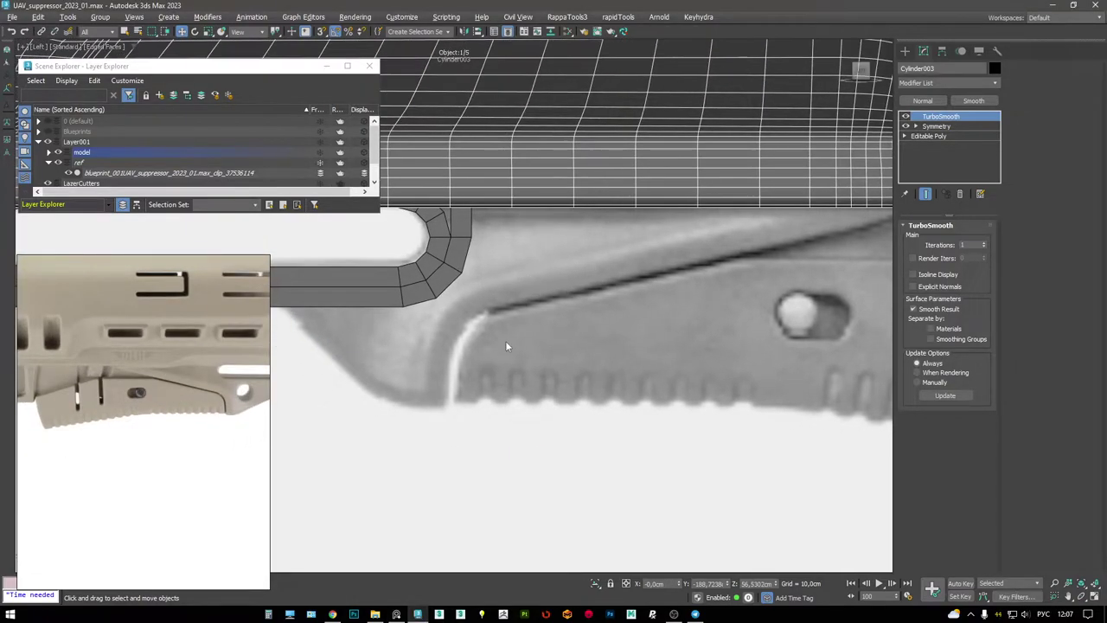
right_click(516, 351)
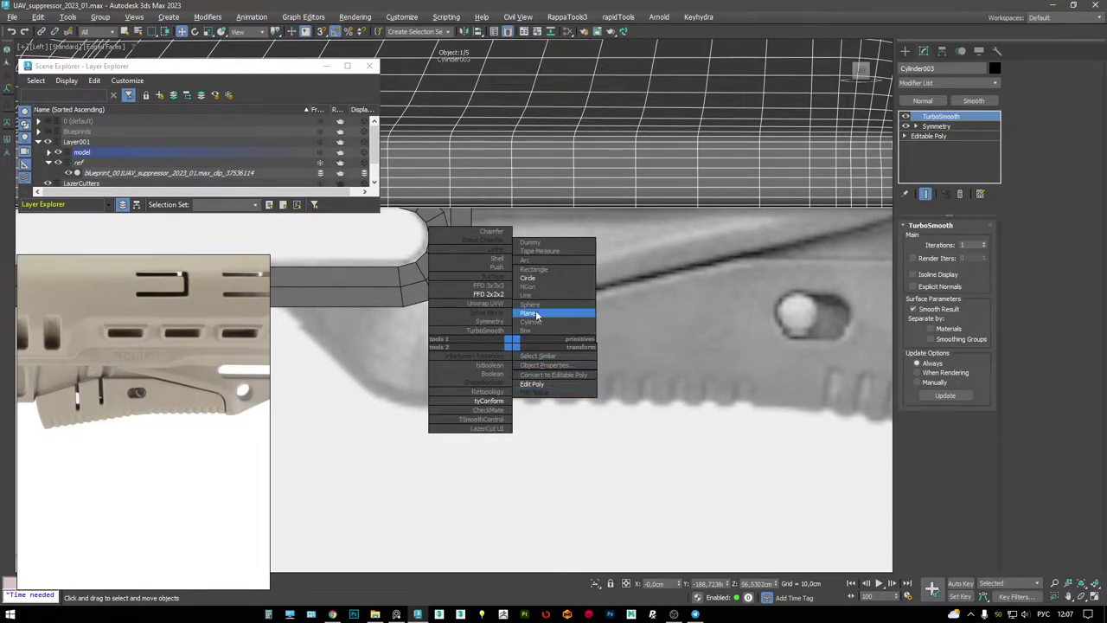
- Unhide the model layer and draw a small Plane001 at the front of the ridged grip
left_click(531, 312)
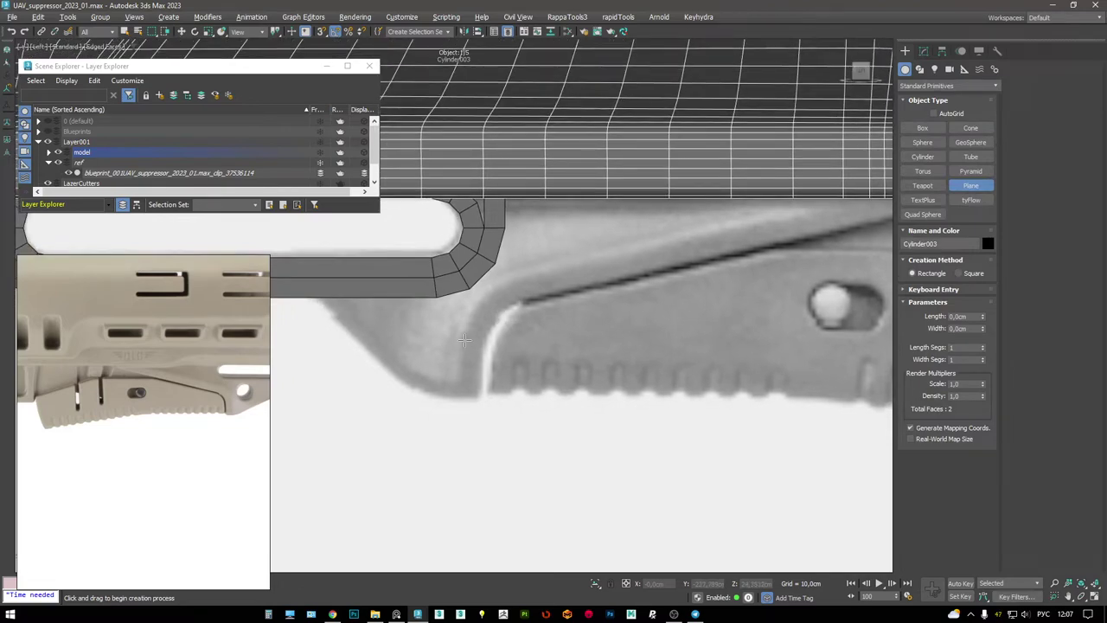
left_click(465, 340)
left_click(656, 271)
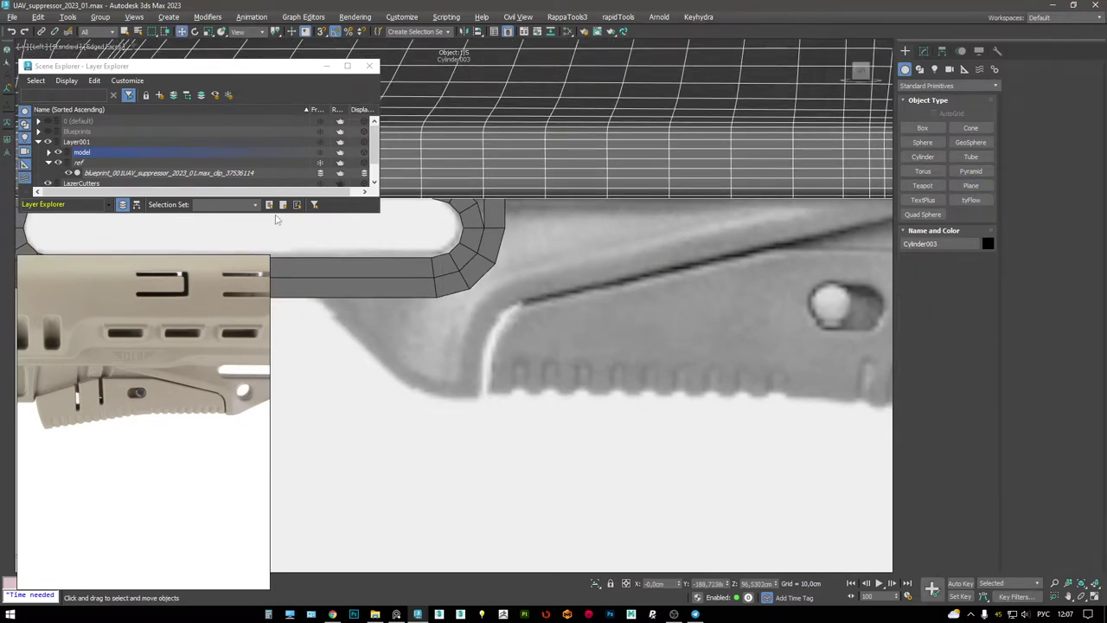
left_click(58, 152)
middle_click_drag(428, 337, 457, 327)
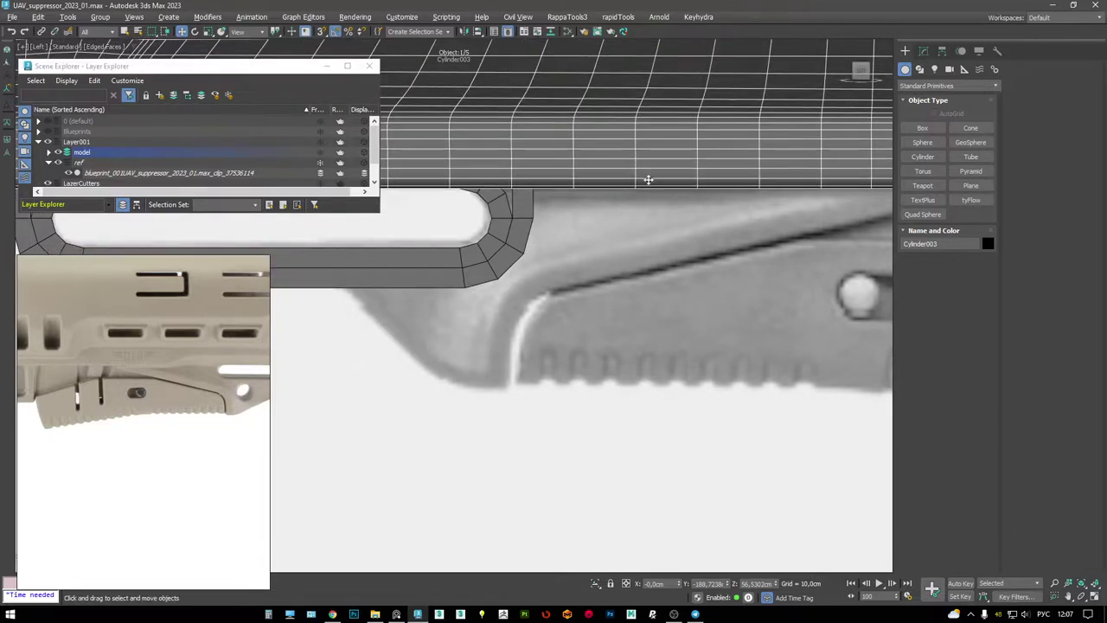
right_click(502, 321)
left_click(523, 299)
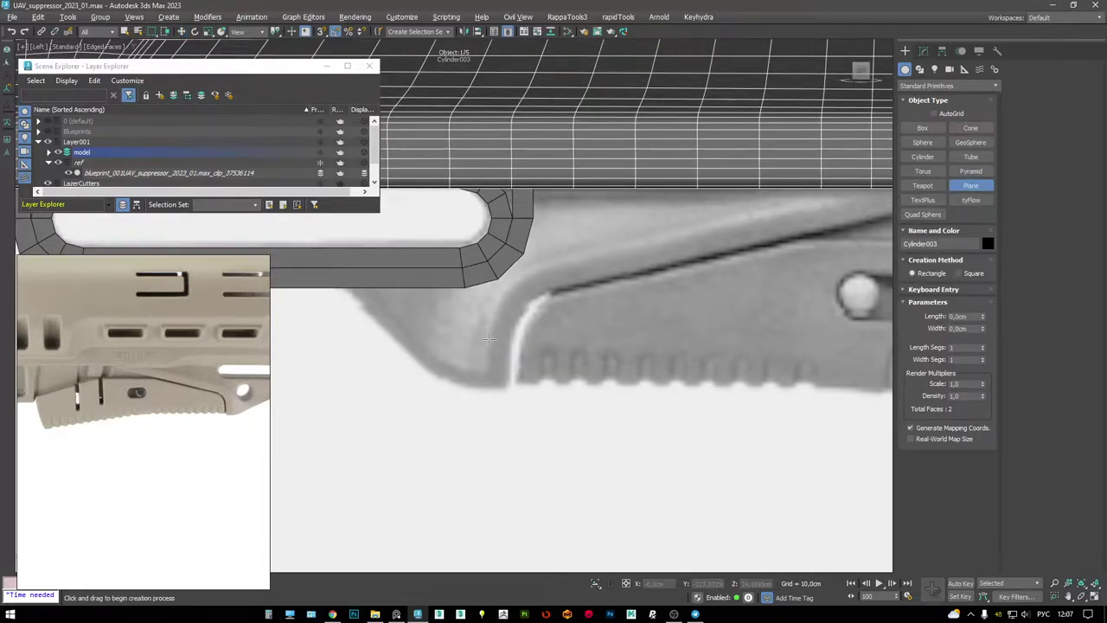
left_click_drag(490, 332, 511, 391)
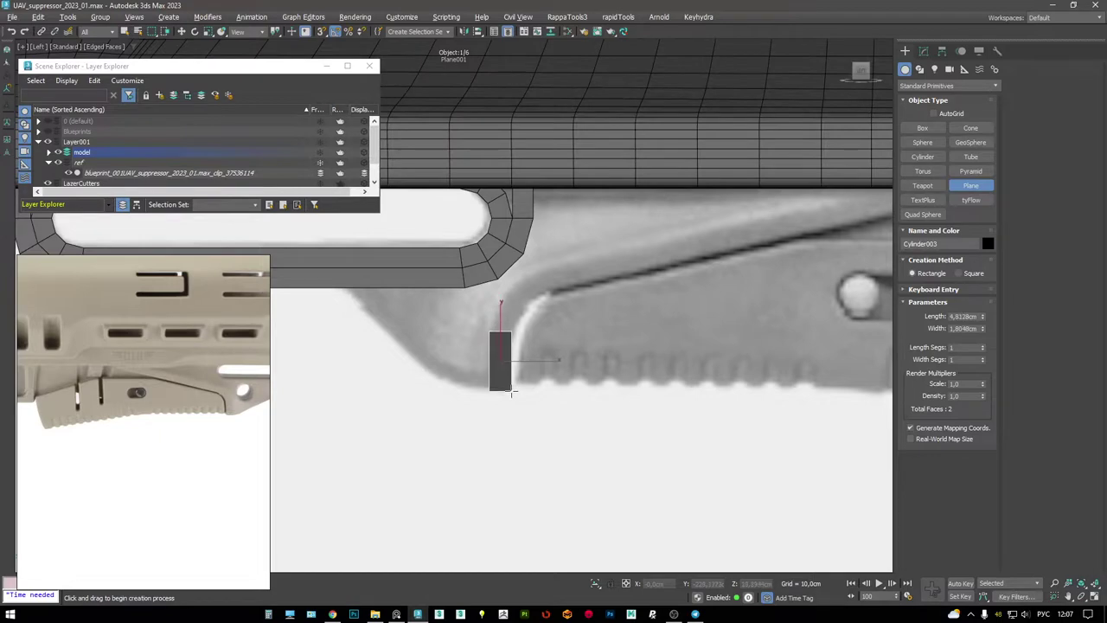
- Maximize the view, frame Plane001 and orbit with wireframe shown to inspect it
key("w")
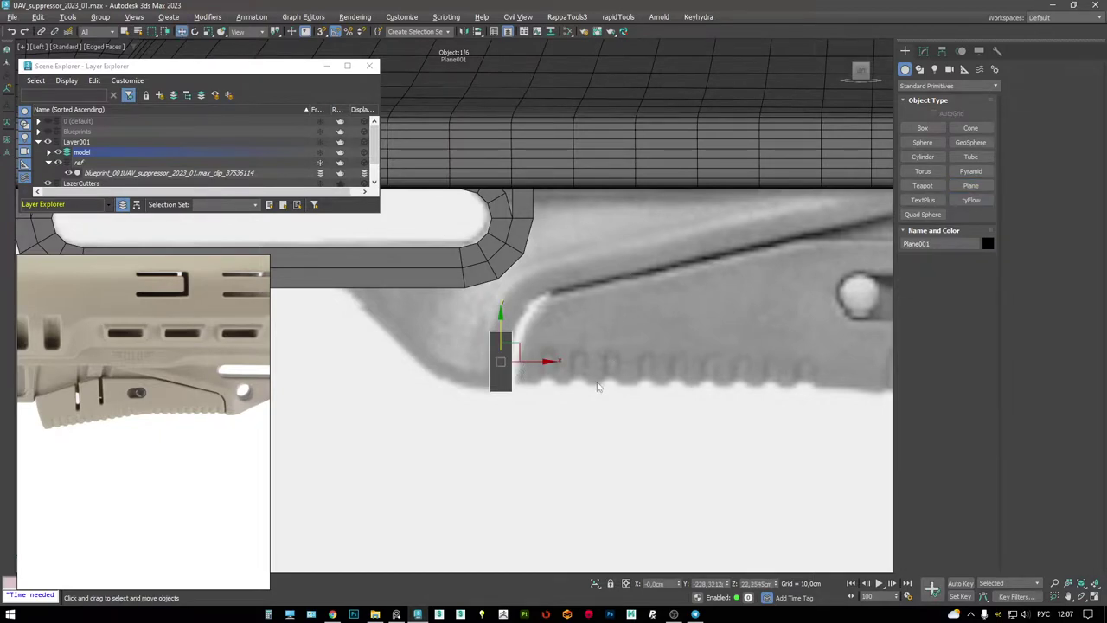
key("alt+w")
key("alt+w")
key("z")
middle_click_drag(549, 323, 482, 246, "alt")
scroll(481, 246, "down", 3)
key("F4")
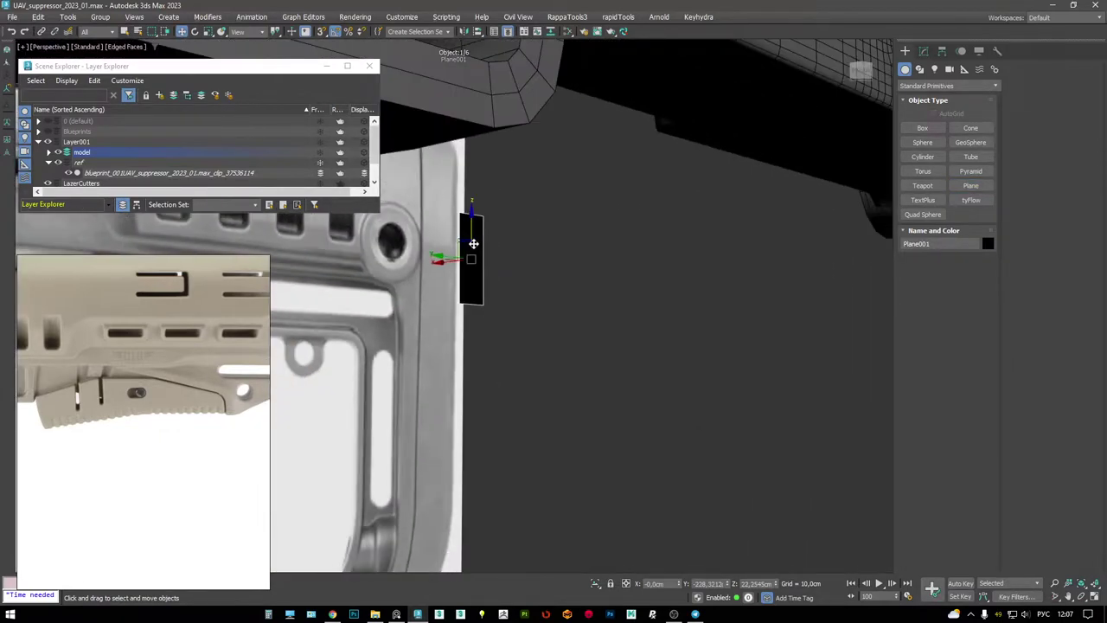
scroll(146, 431, "up", 2)
scroll(147, 424, "up", 2)
scroll(147, 423, "up", 2)
middle_click_drag(554, 242, 513, 351, "alt")
middle_click_drag(128, 377, 153, 381)
scroll(152, 381, "down", 3)
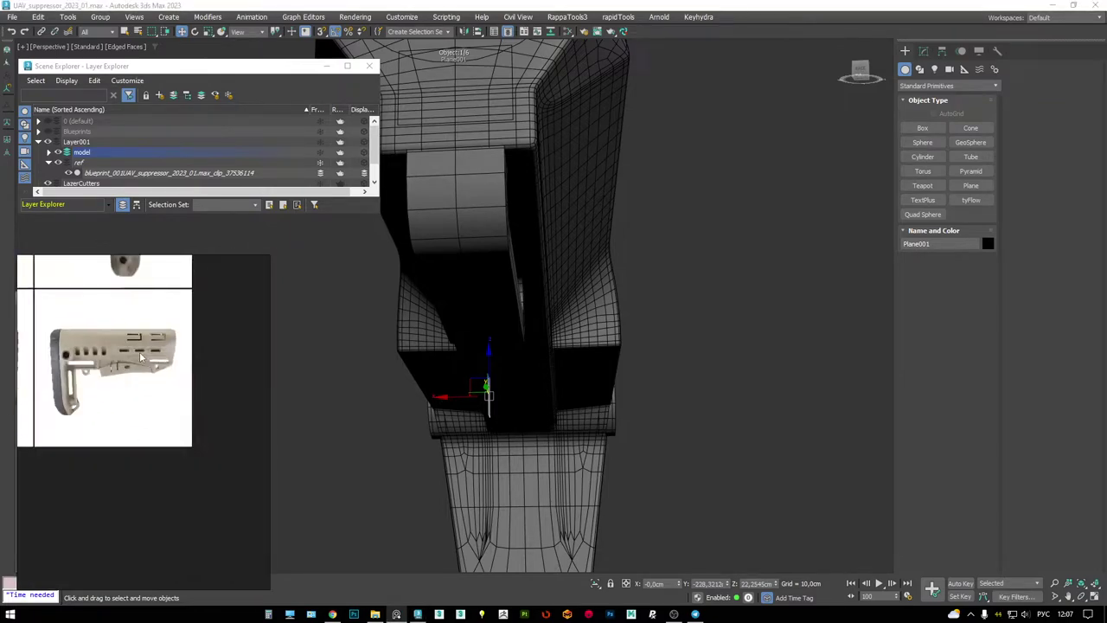
scroll(137, 468, "up", 2)
scroll(136, 468, "down", 3)
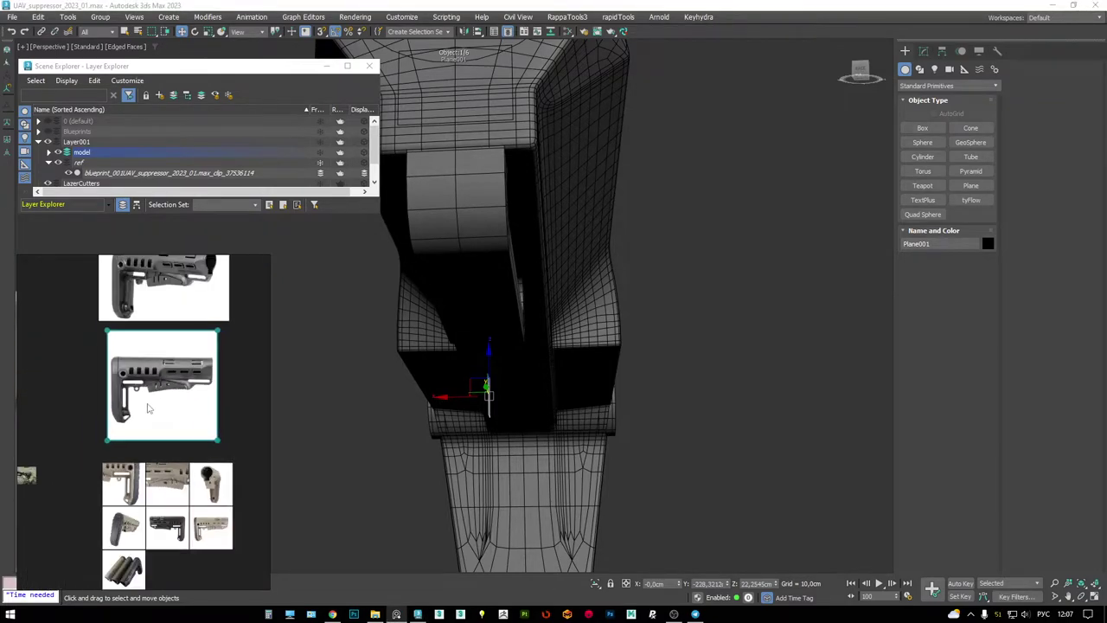
scroll(156, 419, "up", 6)
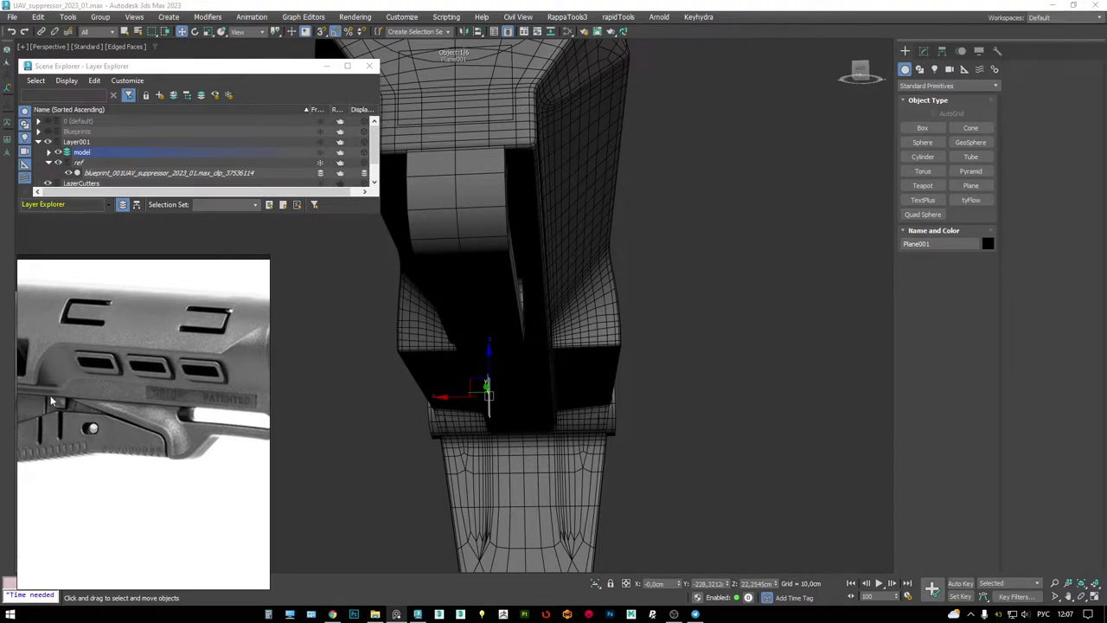
- Snap Plane001 onto a vertex of the body and nudge it slightly sideways
scroll(132, 392, "down", 2)
scroll(132, 391, "up", 3)
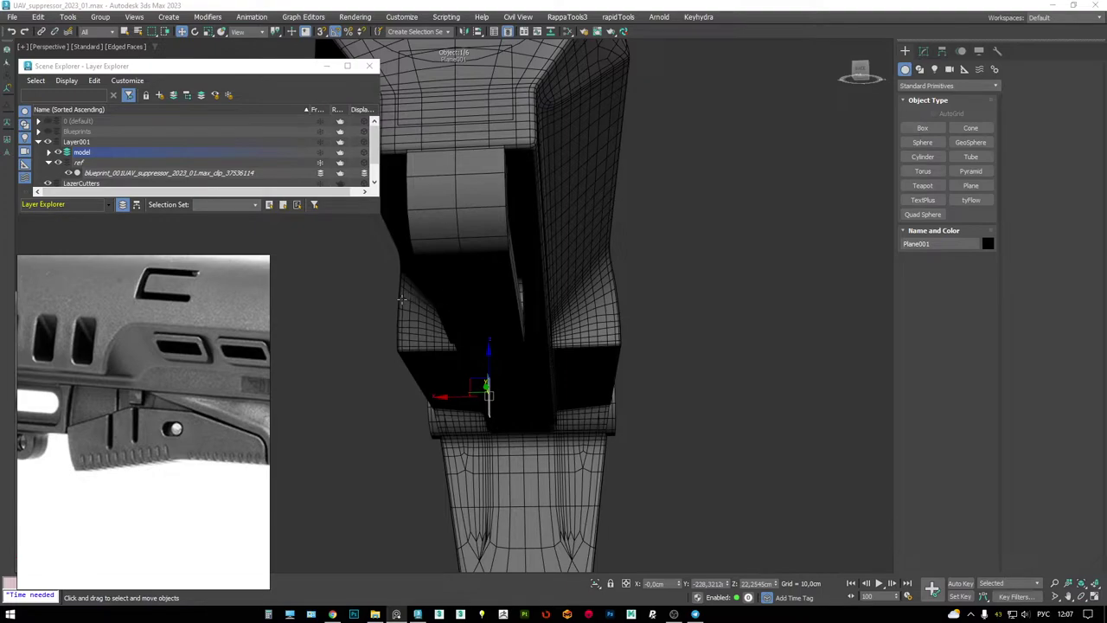
middle_click_drag(394, 301, 491, 392, "alt")
scroll(534, 376, "up", 2)
left_click_drag(484, 390, 589, 253)
middle_click_drag(589, 253, 604, 308, "alt")
left_click_drag(582, 392, 584, 387)
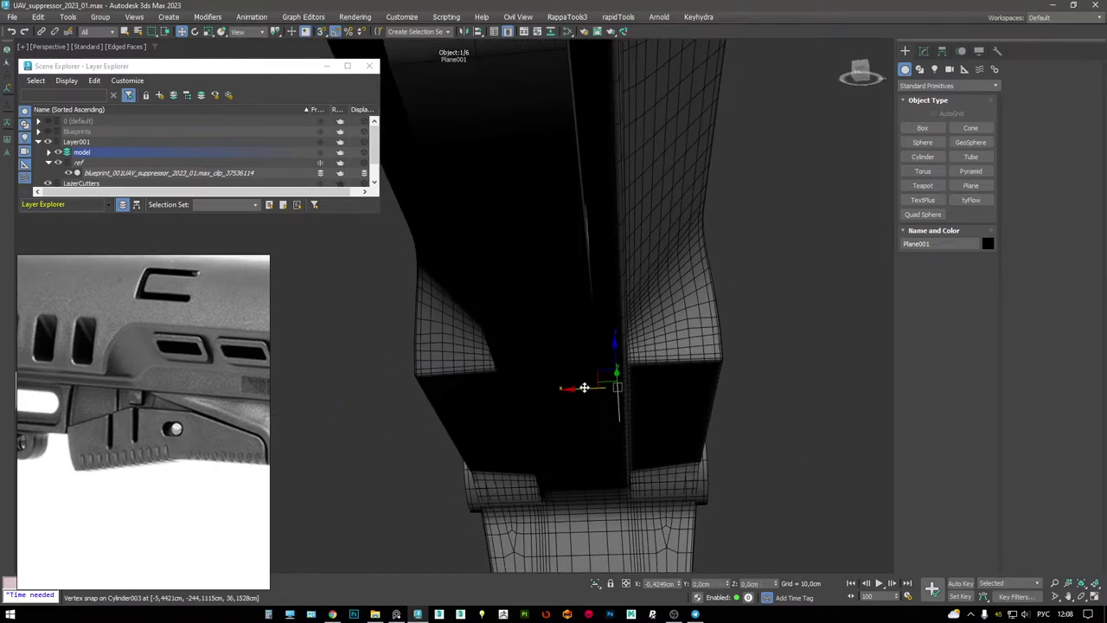
middle_click_drag(583, 385, 581, 348, "alt")
- Extrude an edge of the plane into a short stub, undoing the overly long extrusion
key("2")
left_click_drag(581, 348, 510, 406, "shift")
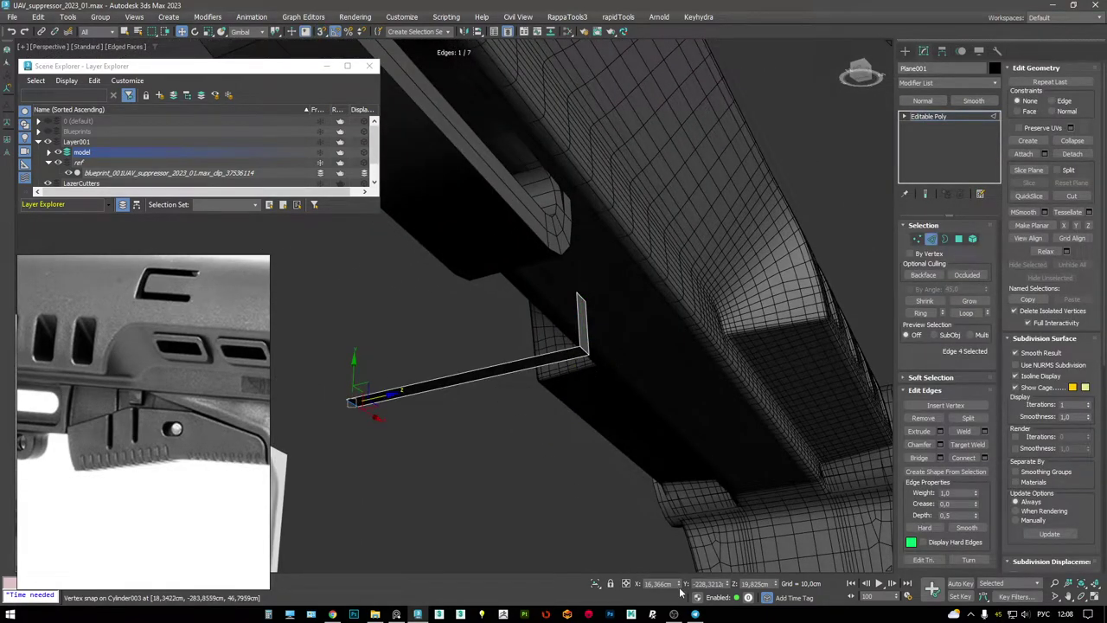
key("ctrl+z")
middle_click_drag(664, 568, 861, 154, "alt")
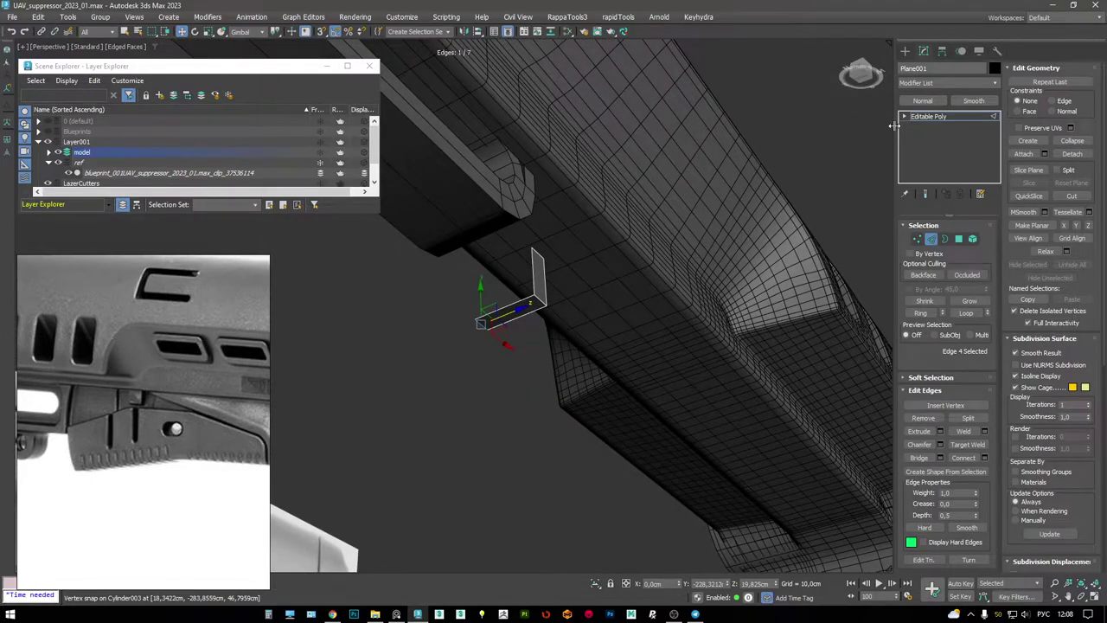
- Add a Symmetry modifier to Plane001 to mirror it on Z
left_click(938, 117)
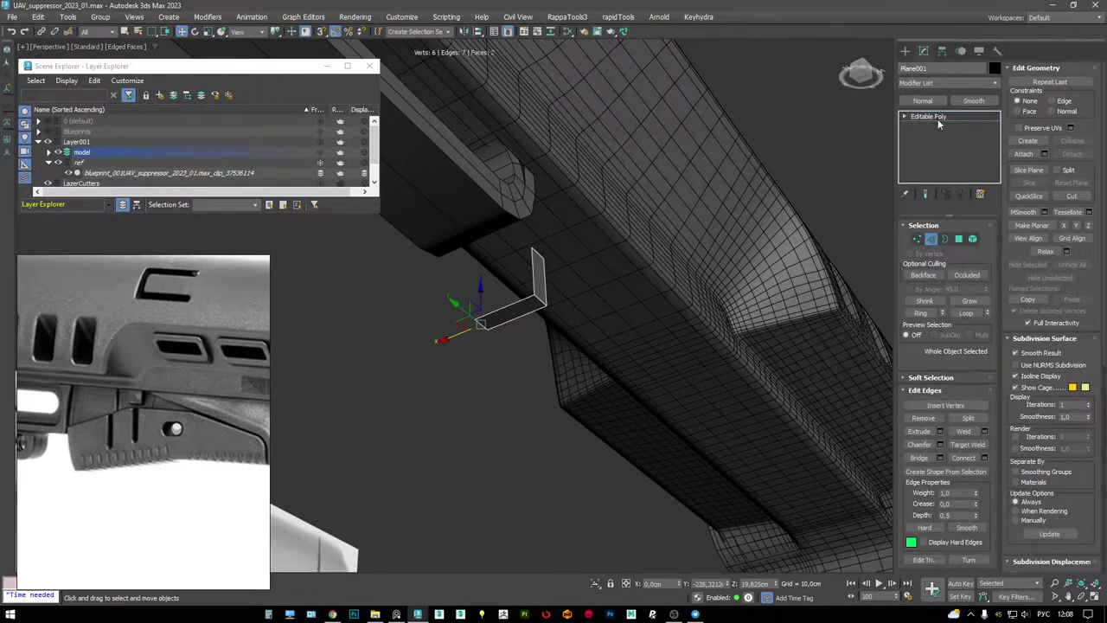
right_click(706, 254)
left_click(671, 251)
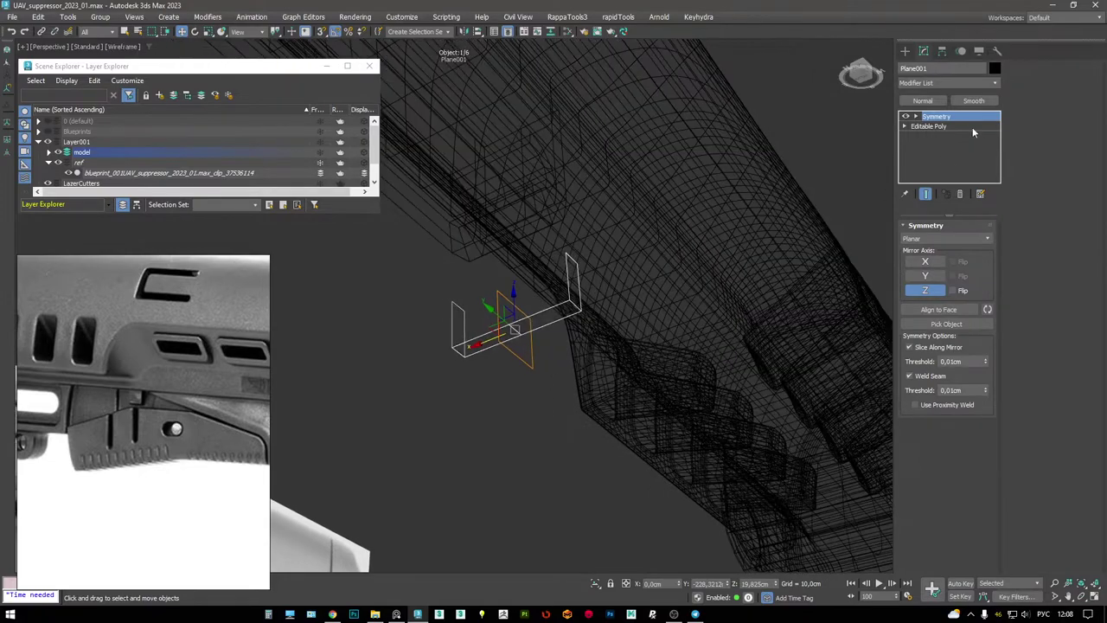
- In the Left view, extrude the plane's top edge upward into a new segment
left_click(928, 126)
key("l")
scroll(537, 328, "up", 3)
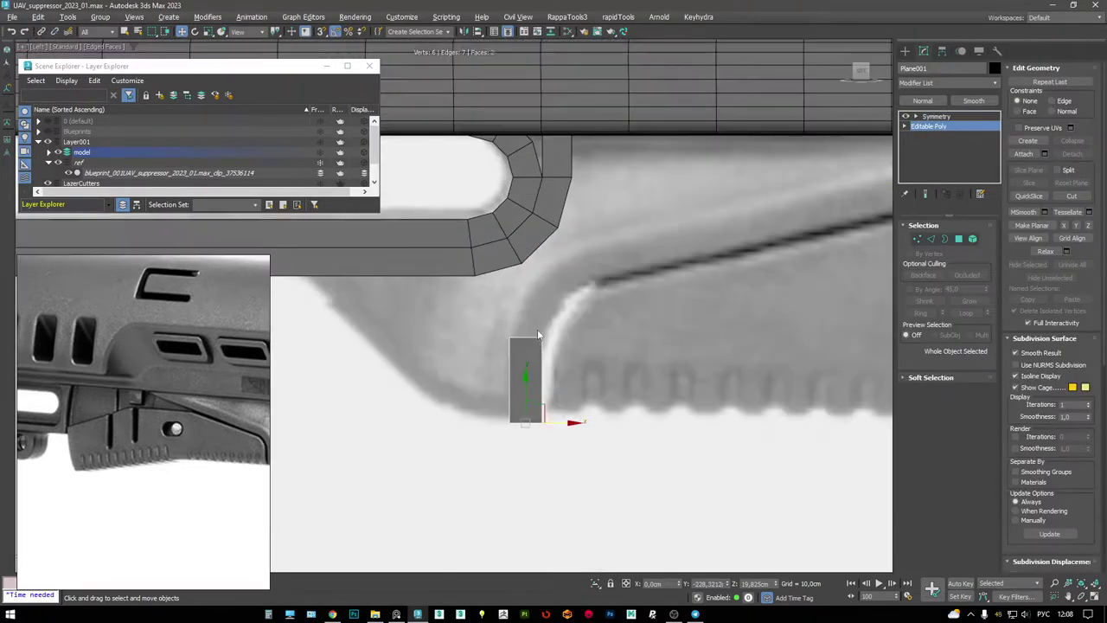
key("2")
left_click(533, 330)
key("F3")
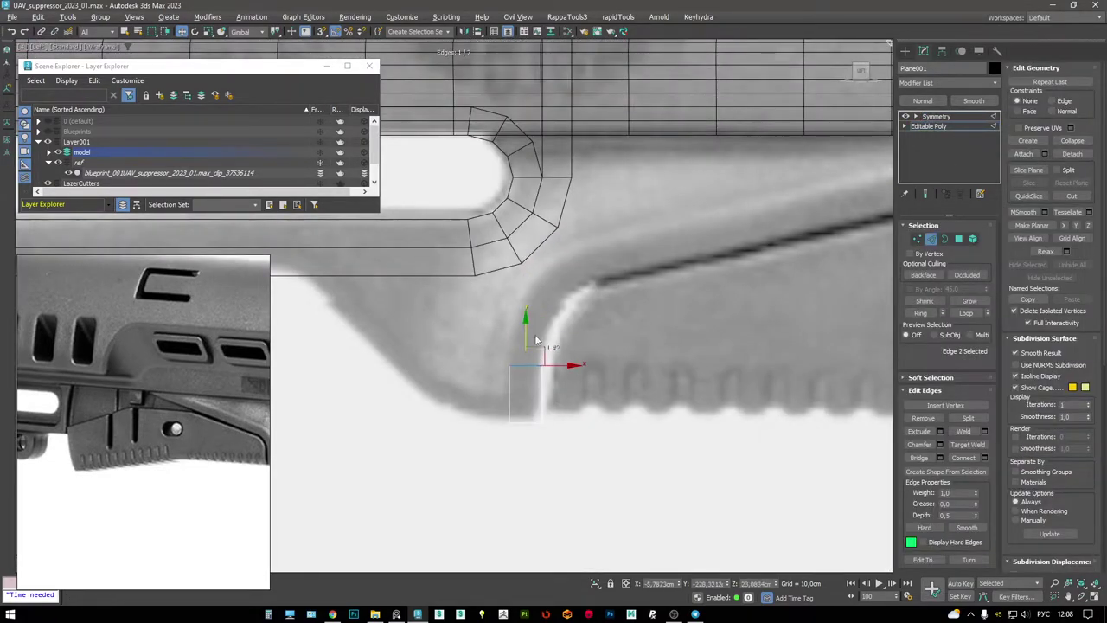
key("F3")
left_click_drag(537, 327, 610, 246, "shift")
key("e")
key("w")
- Rotate the new segment's edges to follow the blueprint's bend
left_click(536, 319)
key("e")
key("w")
left_click(554, 288)
key("e")
key("w")
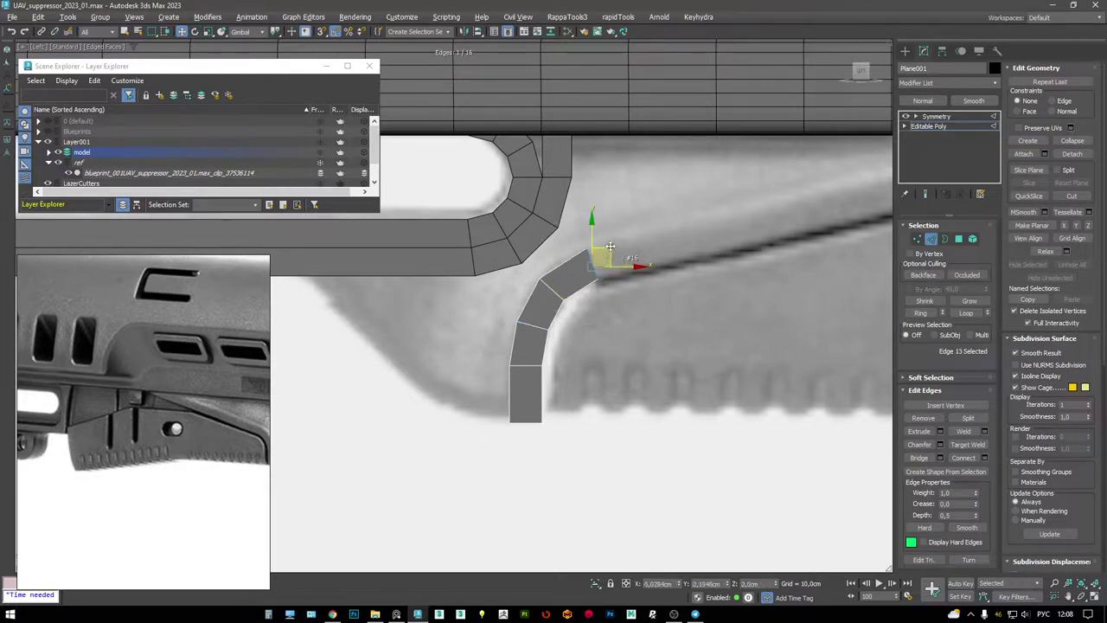
scroll(544, 314, "down", 4)
middle_click_drag(554, 285, 395, 285)
scroll(435, 279, "up", 3)
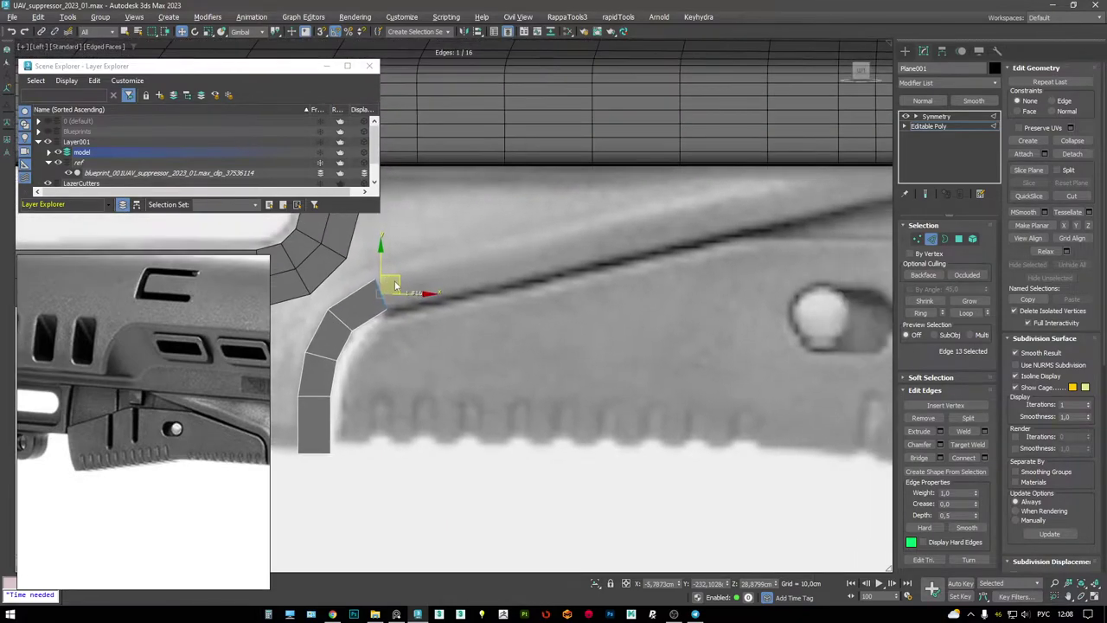
- Extrude the top edge into a long strip toward the upper right and raise it to match the reference
left_click_drag(409, 271, 774, 193, "shift")
scroll(739, 208, "up", 2)
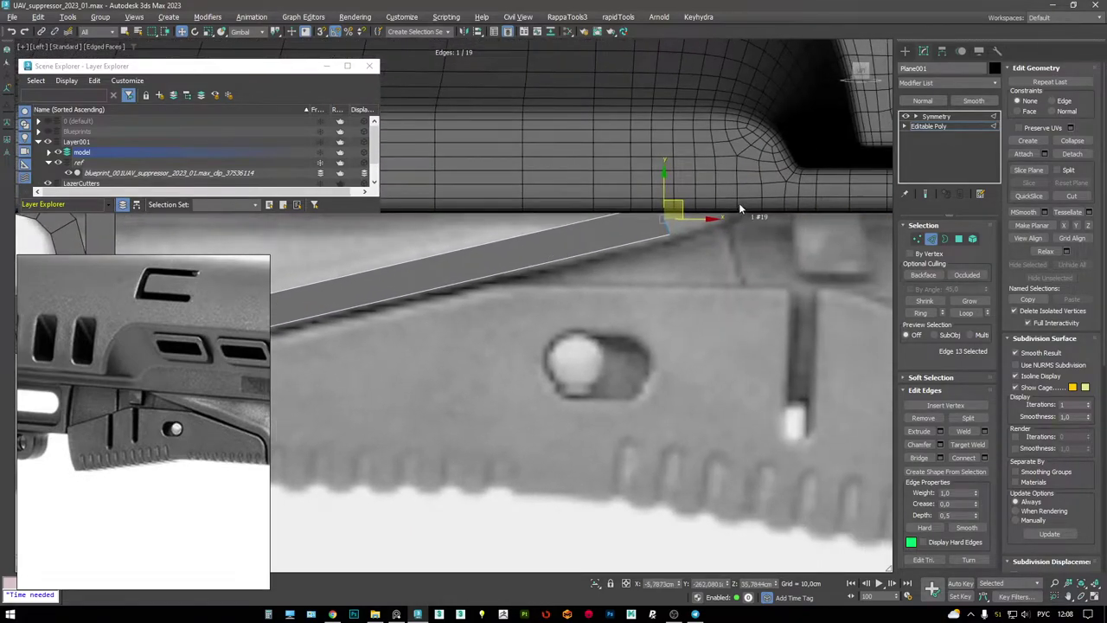
scroll(698, 202, "down", 4)
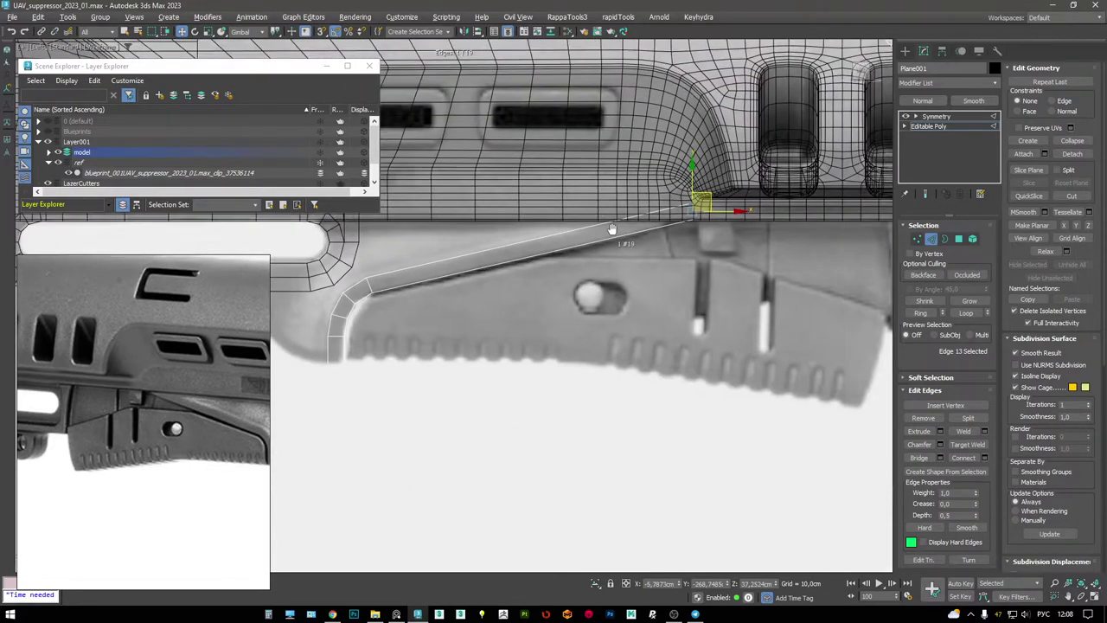
middle_click_drag(611, 229, 603, 269)
scroll(659, 258, "up", 2)
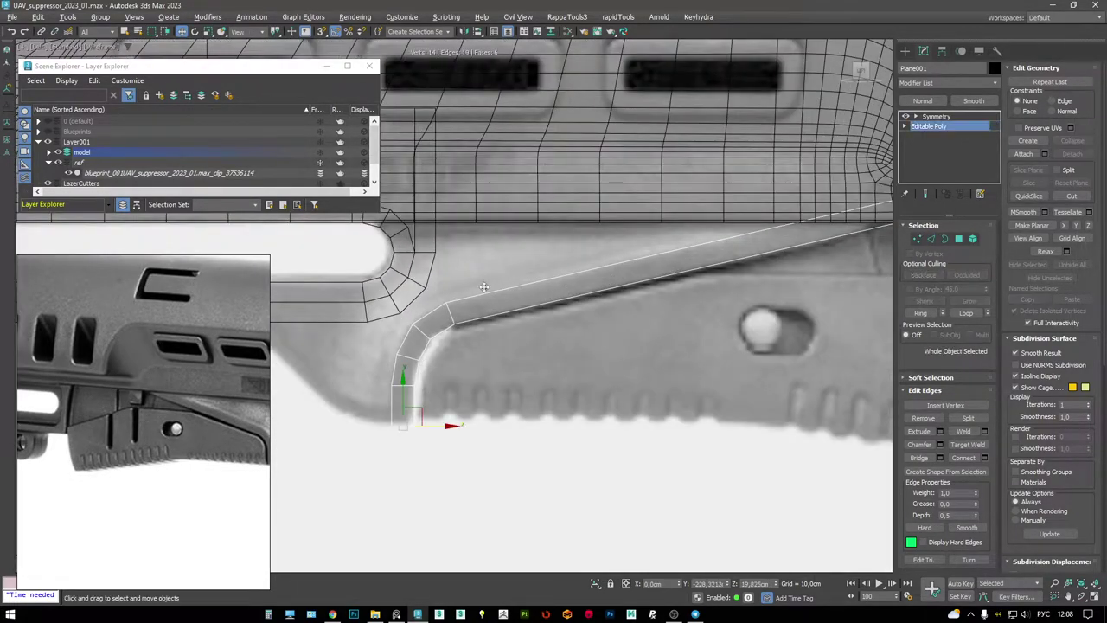
left_click(644, 273)
left_click_drag(689, 232, 690, 227)
- Adjust the strip's left-side edges and corner vertices around the bend
scroll(536, 346, "up", 2)
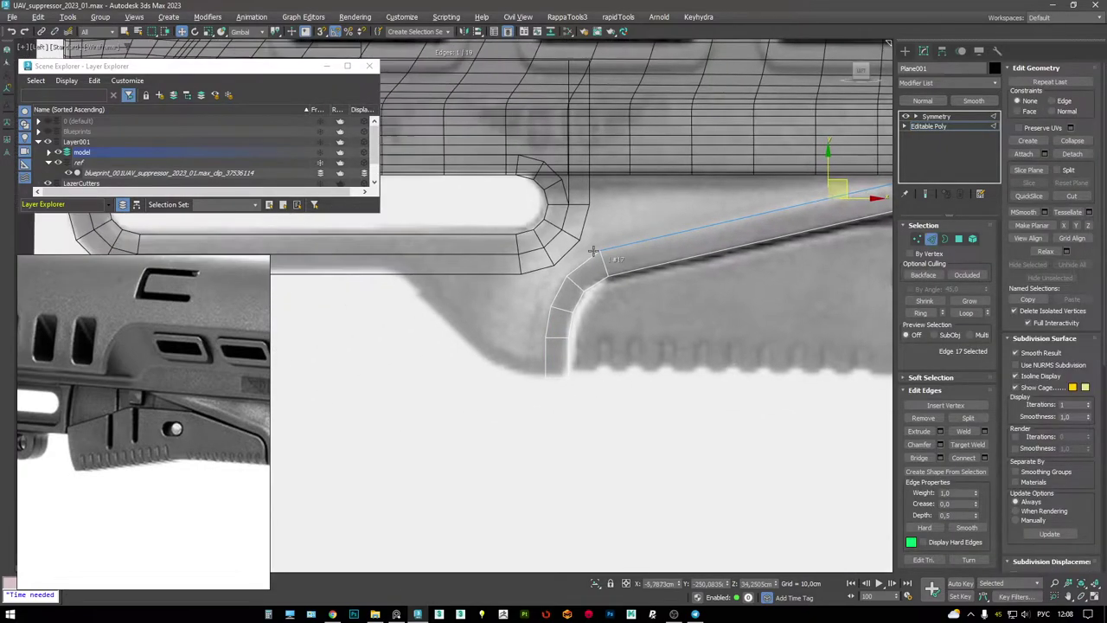
left_click(544, 316)
left_click(533, 356, "ctrl")
left_click(530, 383, "ctrl")
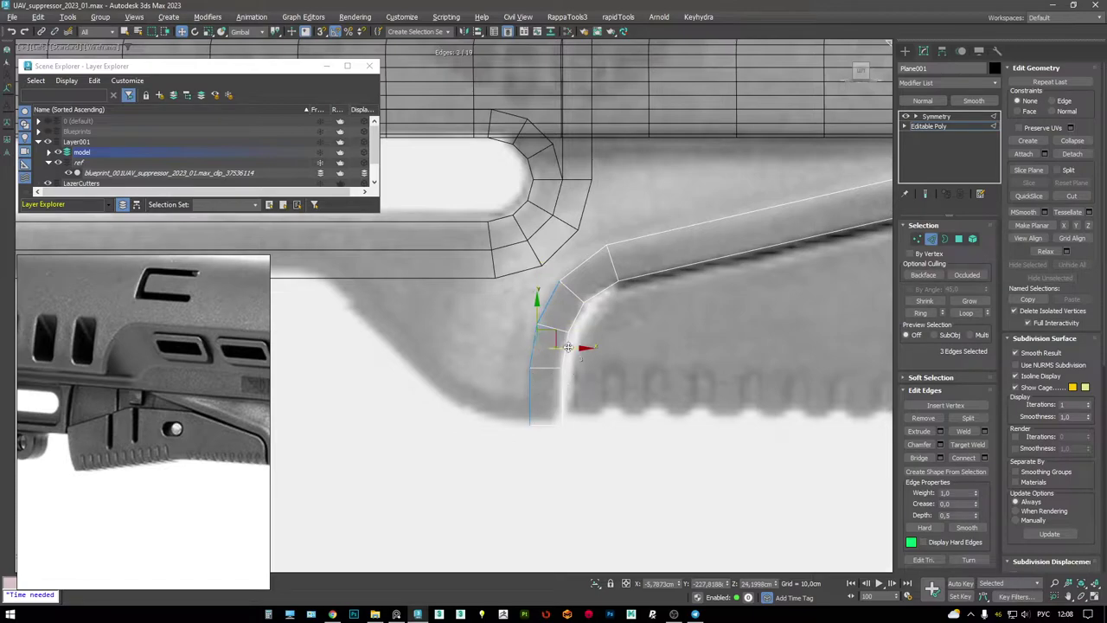
key("1")
left_click(555, 277)
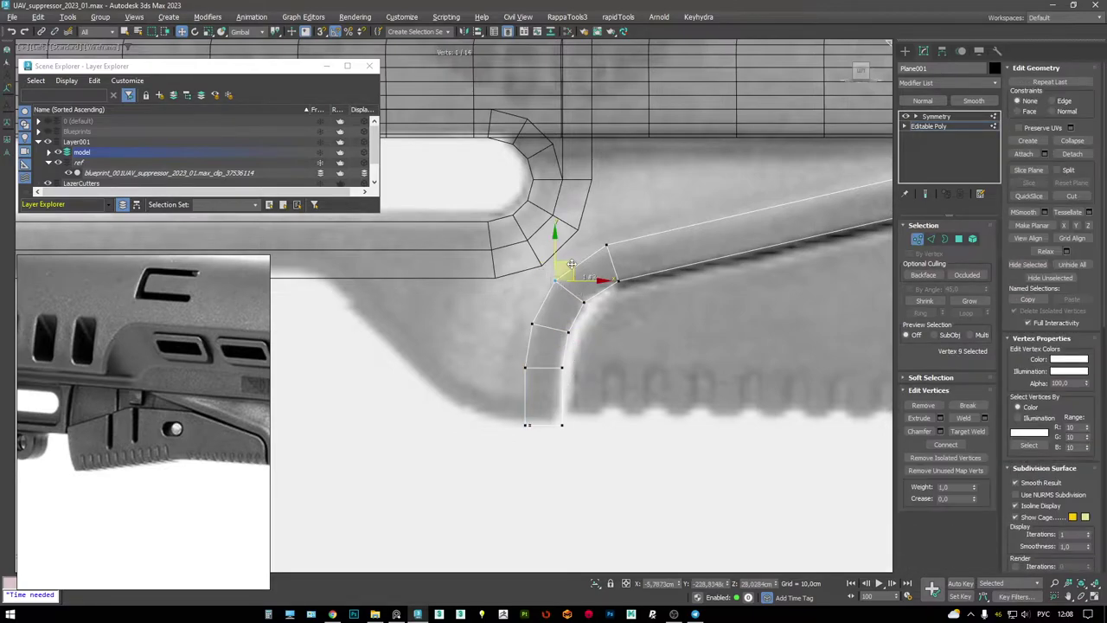
left_click(533, 322)
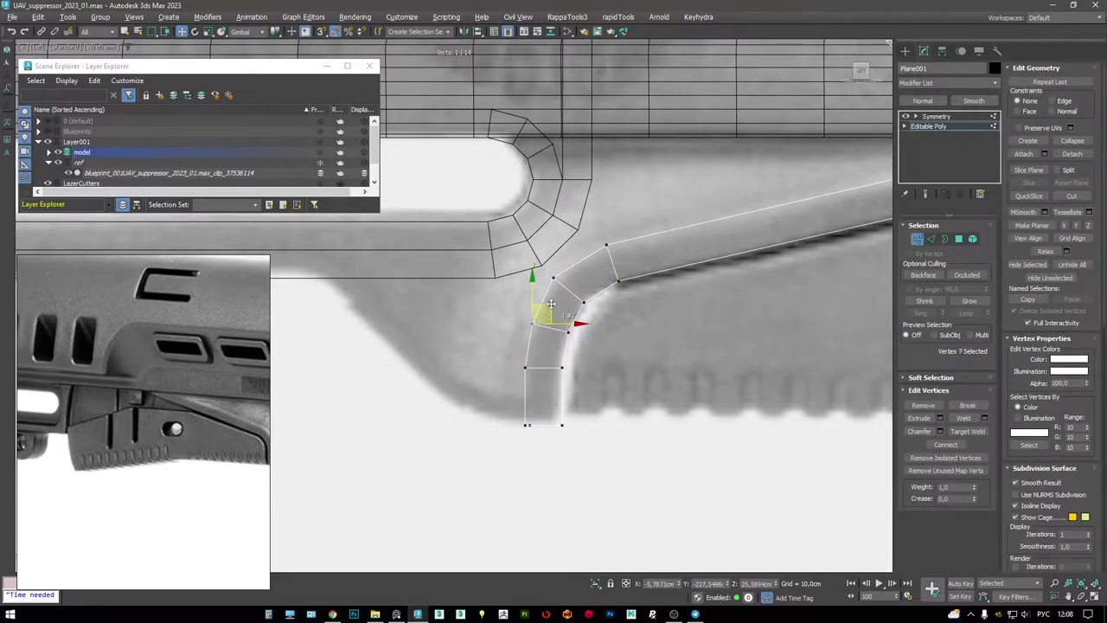
key("F3")
scroll(553, 298, "down", 2)
- Widen the strip sideways by extruding its border edges onto a snapped vertex
key("alt+w")
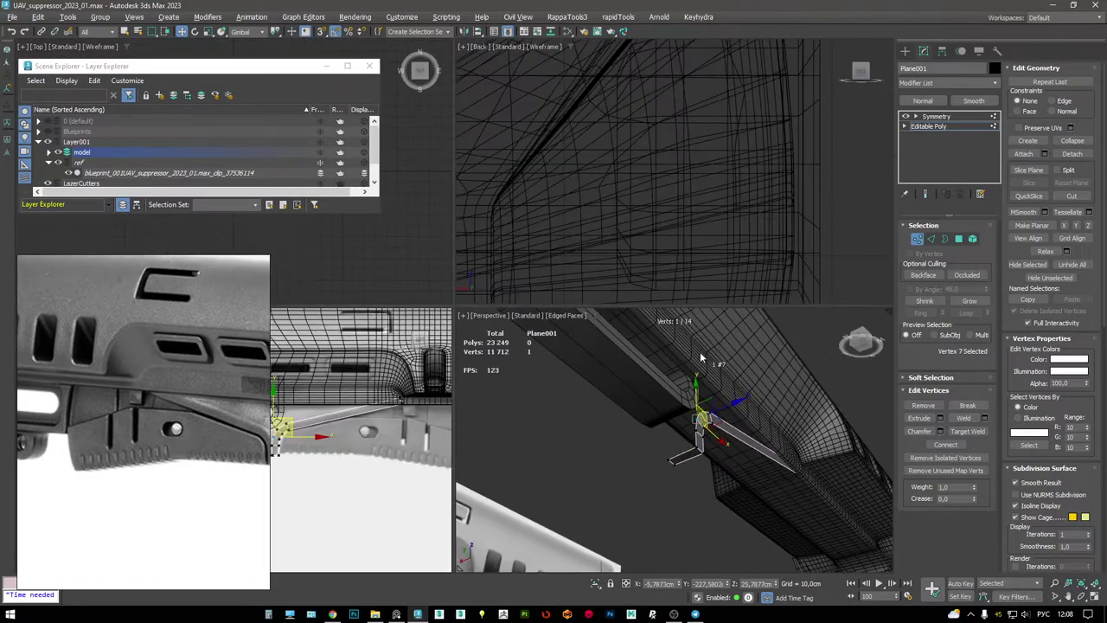
middle_click(608, 303)
key("alt+w")
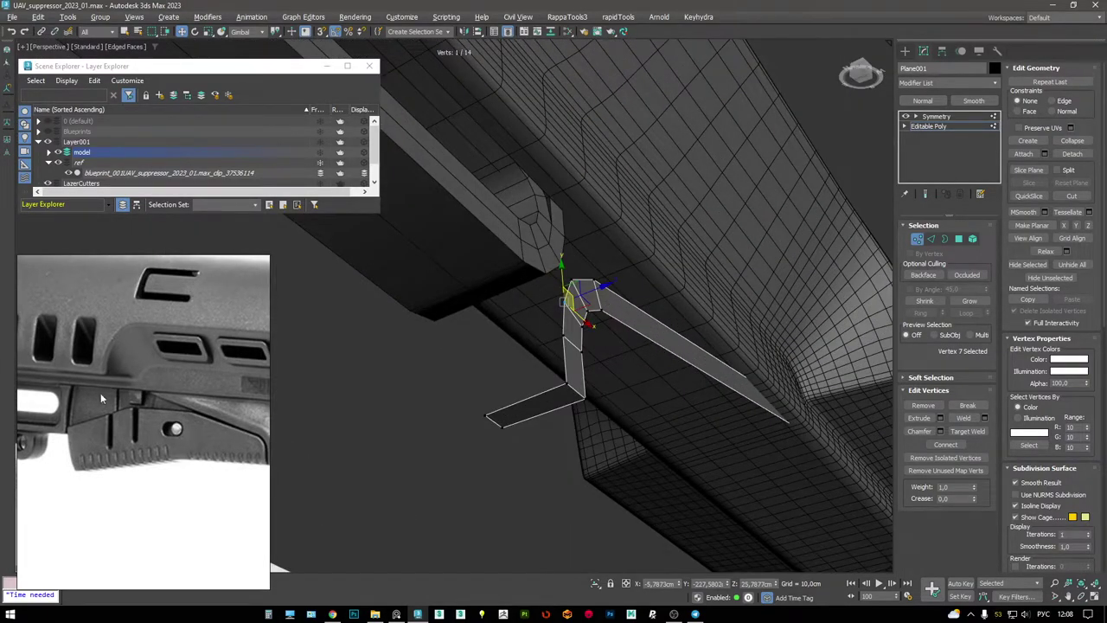
middle_click_drag(581, 304, 620, 306, "alt")
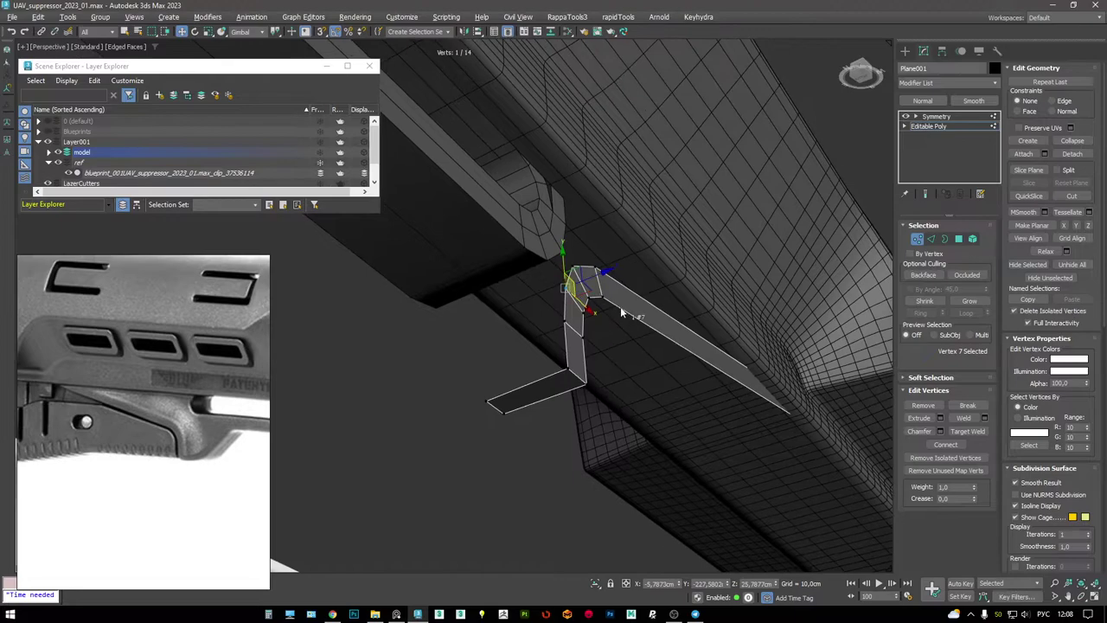
key("2")
double_click(618, 312)
key("F3")
key("s")
left_click_drag(655, 316, 507, 417, "shift")
key("F3")
- Check the new corner vertex and view the mirrored result from the Symmetry modifier
key("1")
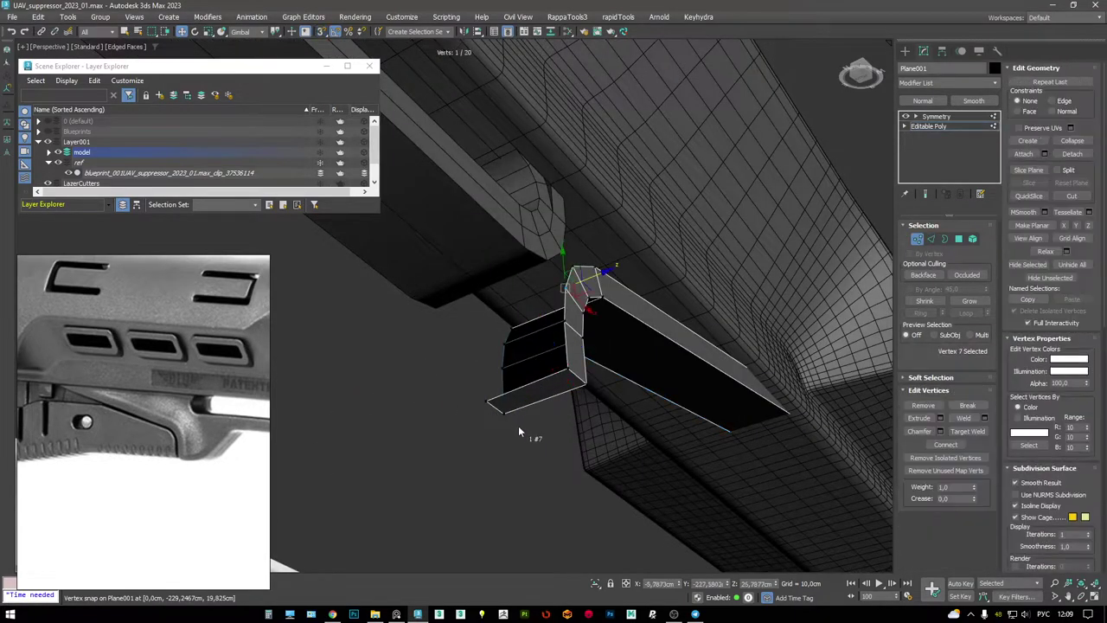
left_click(504, 413)
key("F3")
key("F3")
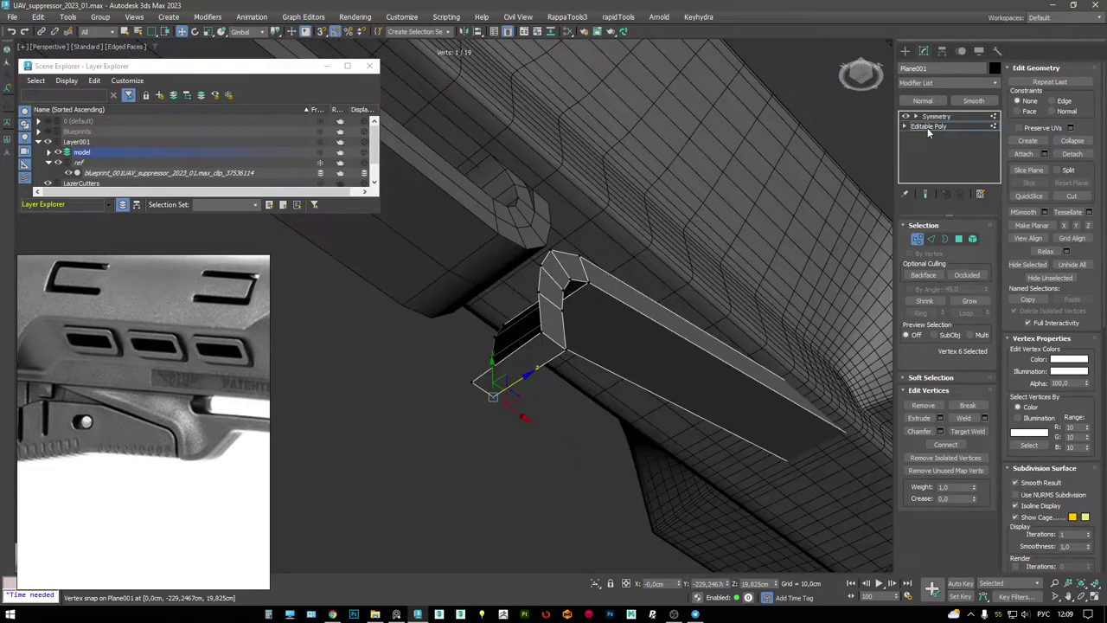
left_click(933, 116)
- Select the bar under the body and enlarge the side view on it
middle_click_drag(585, 266, 582, 241, "alt")
left_click(604, 219)
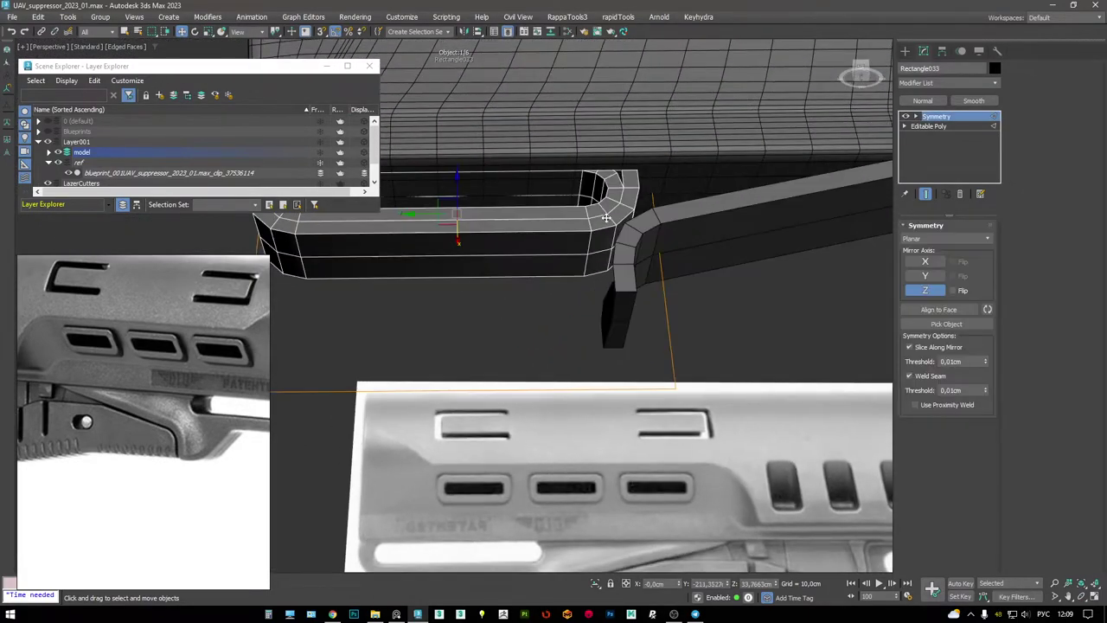
left_click(651, 230, "ctrl")
key("alt+w")
scroll(320, 466, "up", 2)
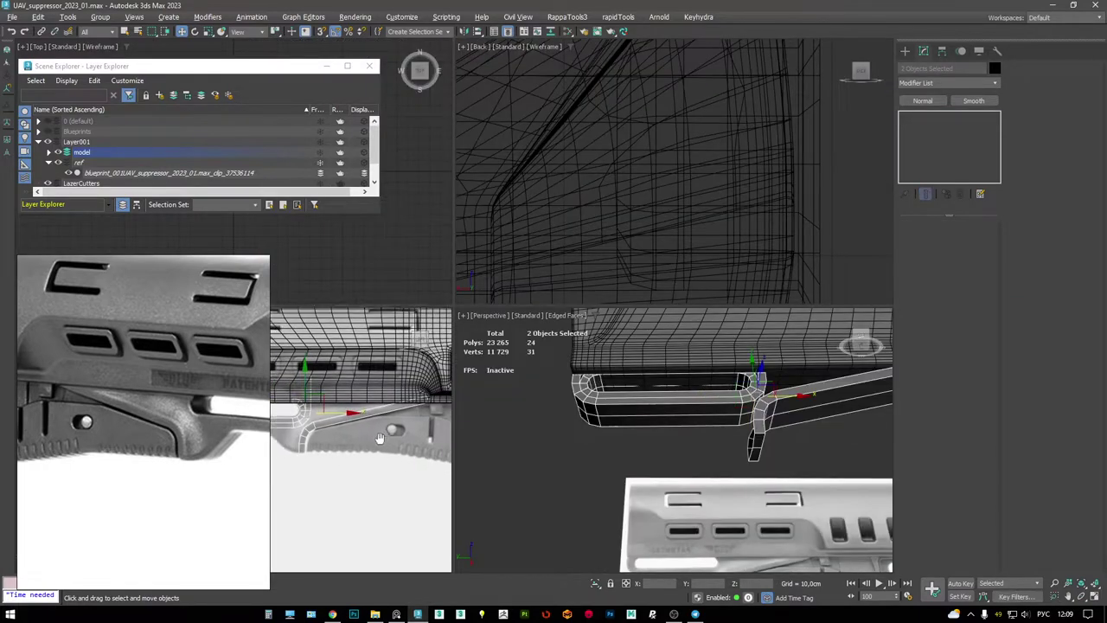
key("alt+w")
scroll(513, 358, "up", 3)
scroll(592, 280, "up", 2)
left_click(579, 266)
scroll(580, 267, "down", 2)
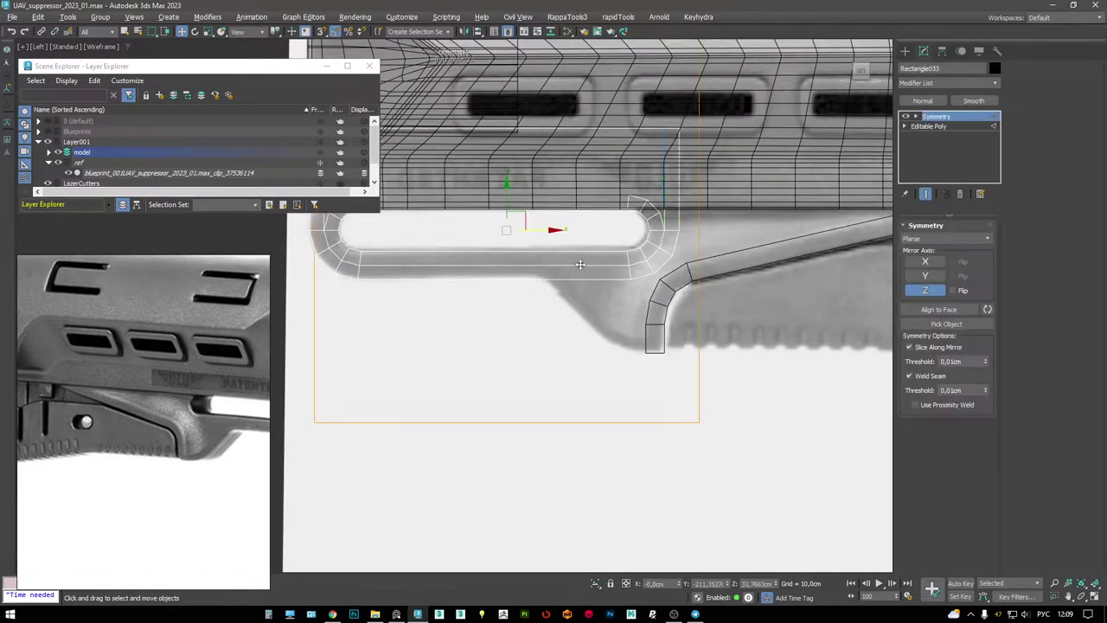
scroll(580, 267, "up", 3)
- Make the bar see-through and add a new edge cut across it
left_click(952, 126)
key("2")
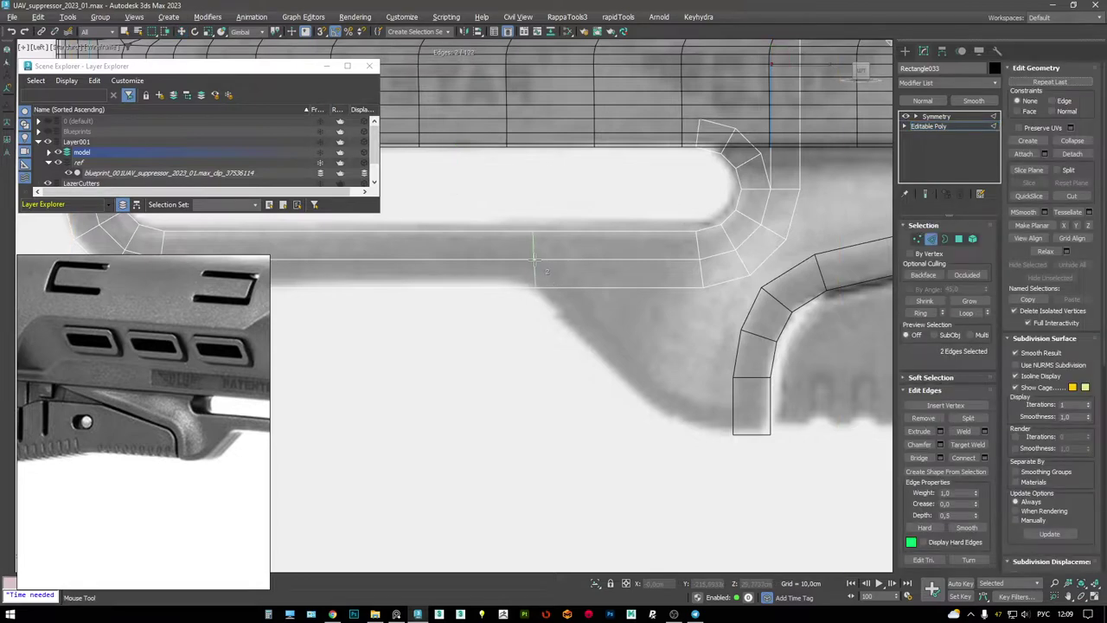
key("alt+x")
left_click_drag(525, 256, 562, 256, "shift")
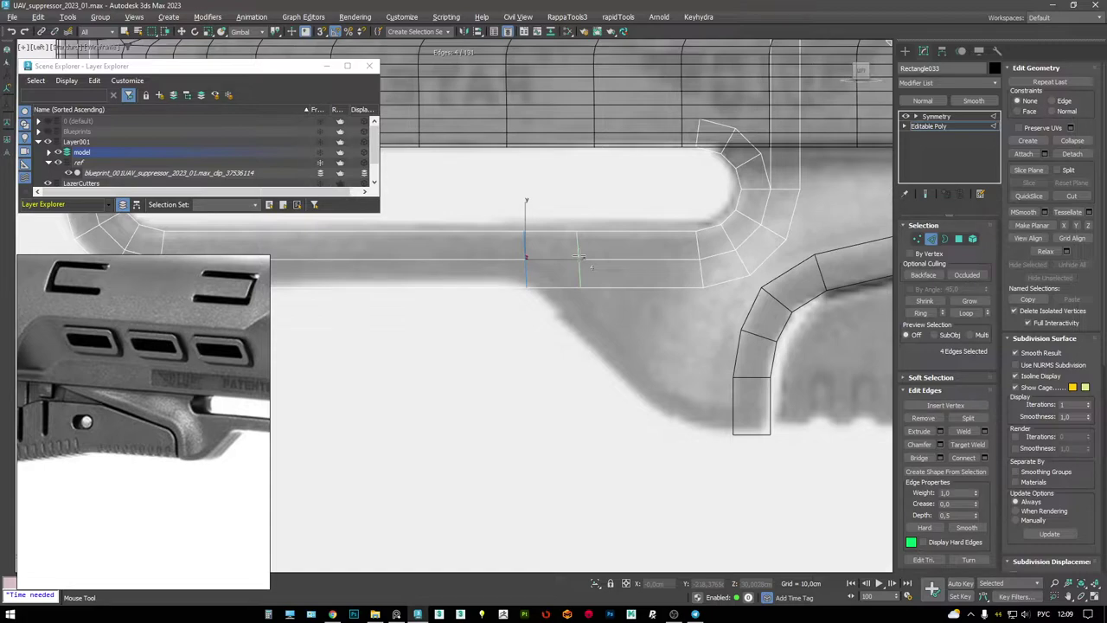
key("w")
left_click(578, 260)
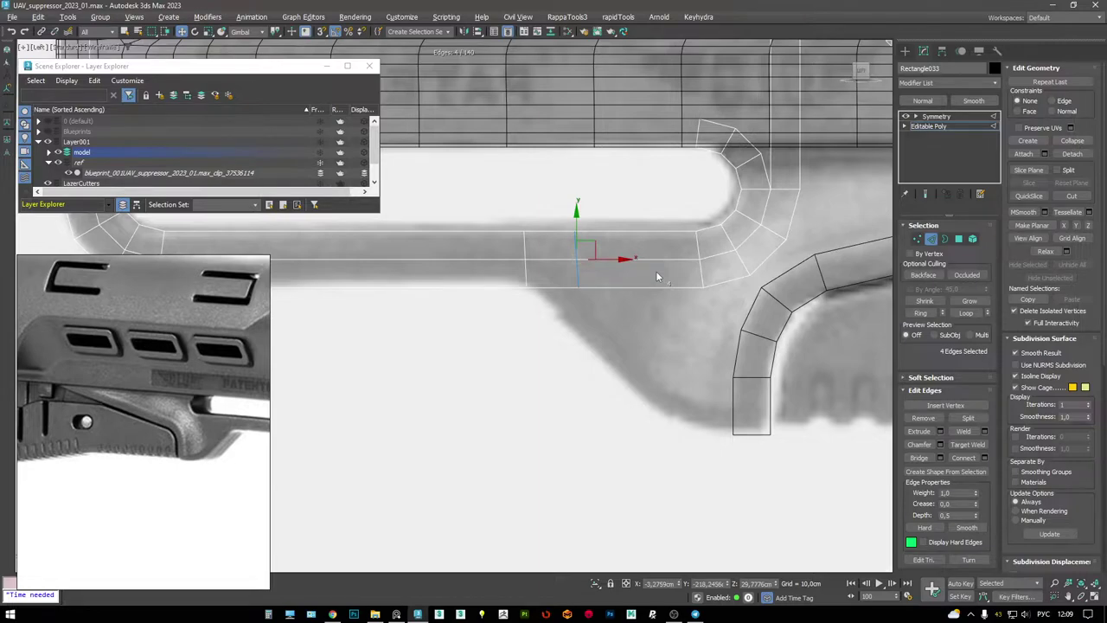
middle_click_drag(630, 303, 574, 292)
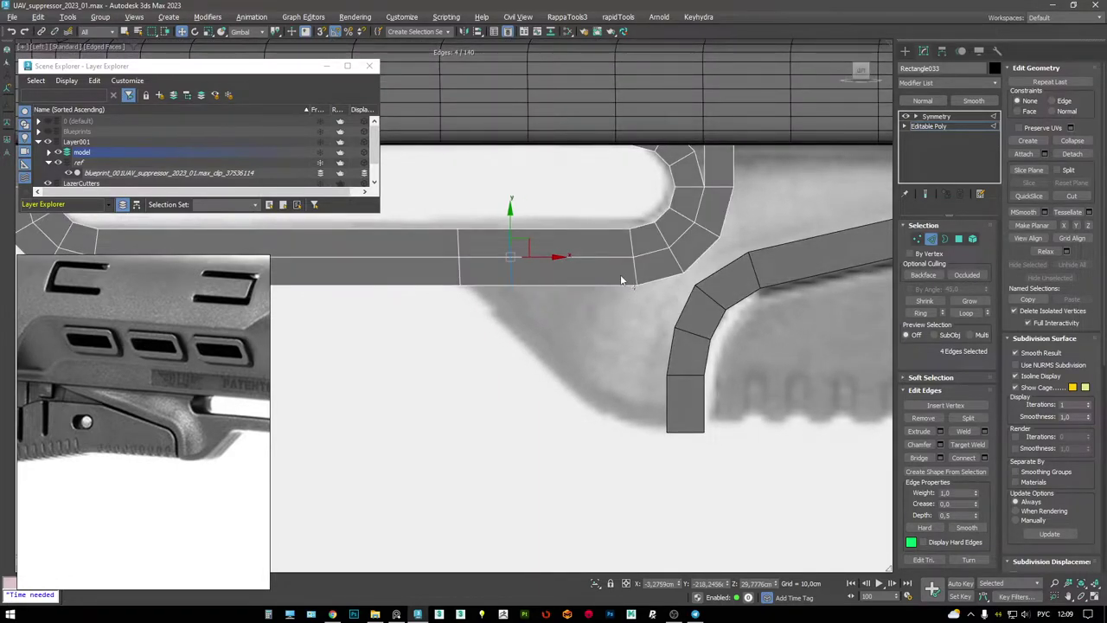
- Delete a polygon of the bracket and select two edges on its lower border
key("p")
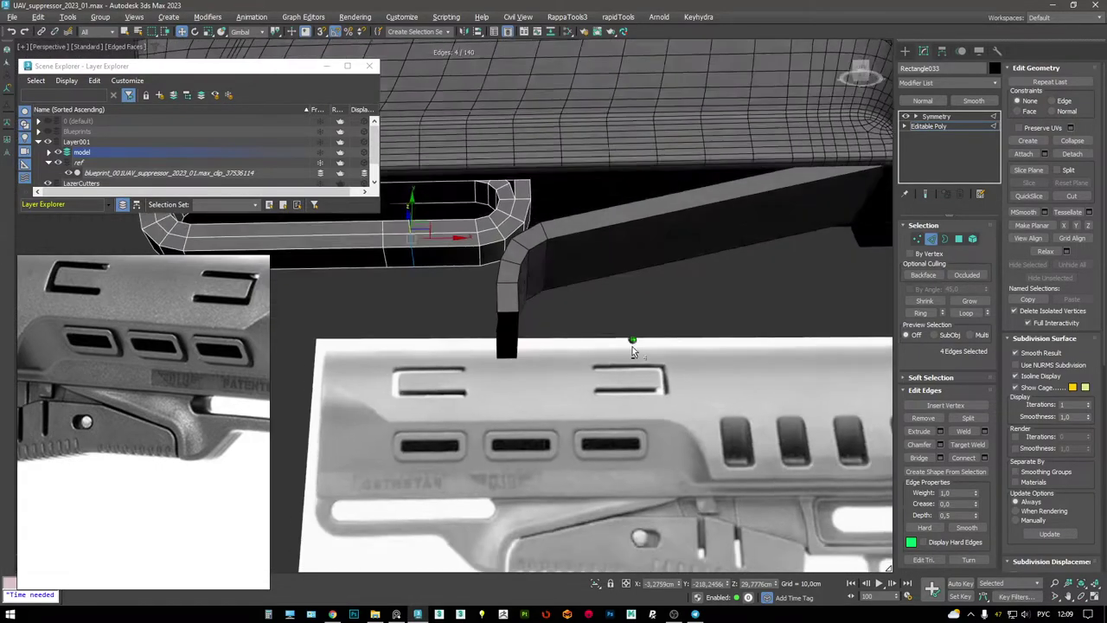
middle_click_drag(633, 352, 452, 248, "alt")
key("4")
key("Delete")
key("2")
left_click(450, 249)
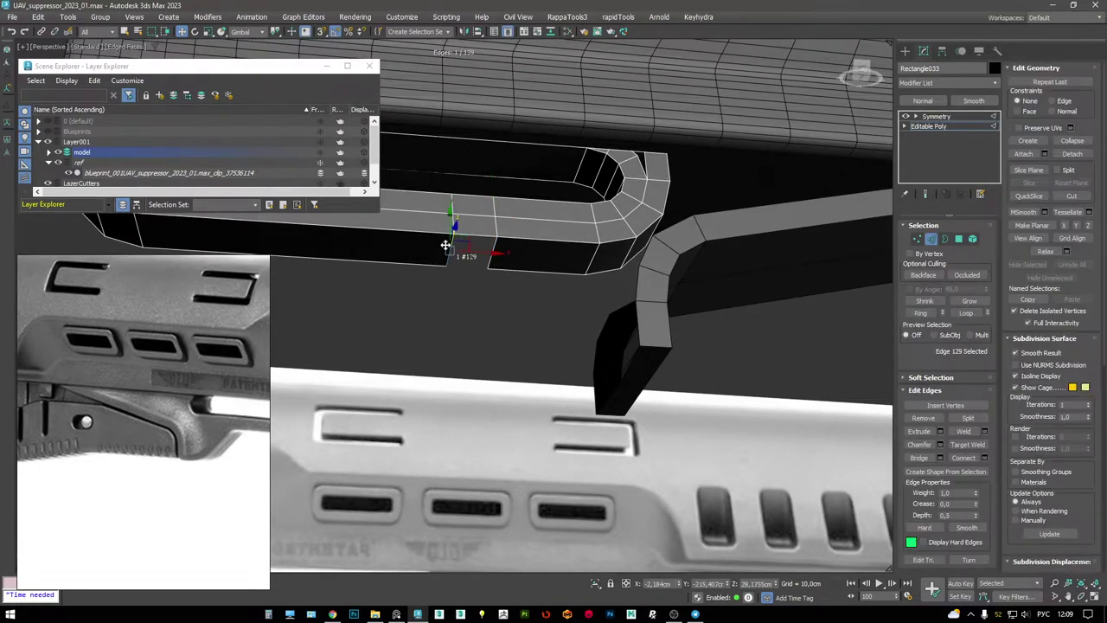
left_click(488, 255, "ctrl")
- Extrude the two edges into a strip down the blueprint's sloping edge and align its end
key("alt+w")
key("alt+w")
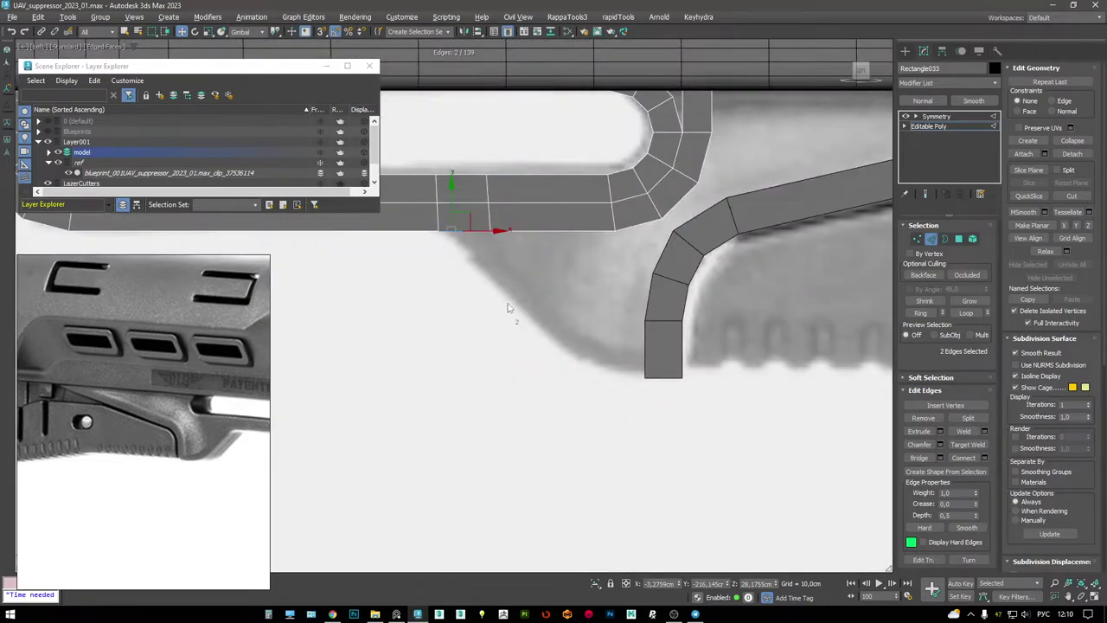
mouse_move(468, 218)
left_mouse_down("shift")
mouse_move(569, 319)
mouse_move(618, 346)
mouse_move(567, 311)
left_mouse_up("shift")
key("1")
left_click(589, 328)
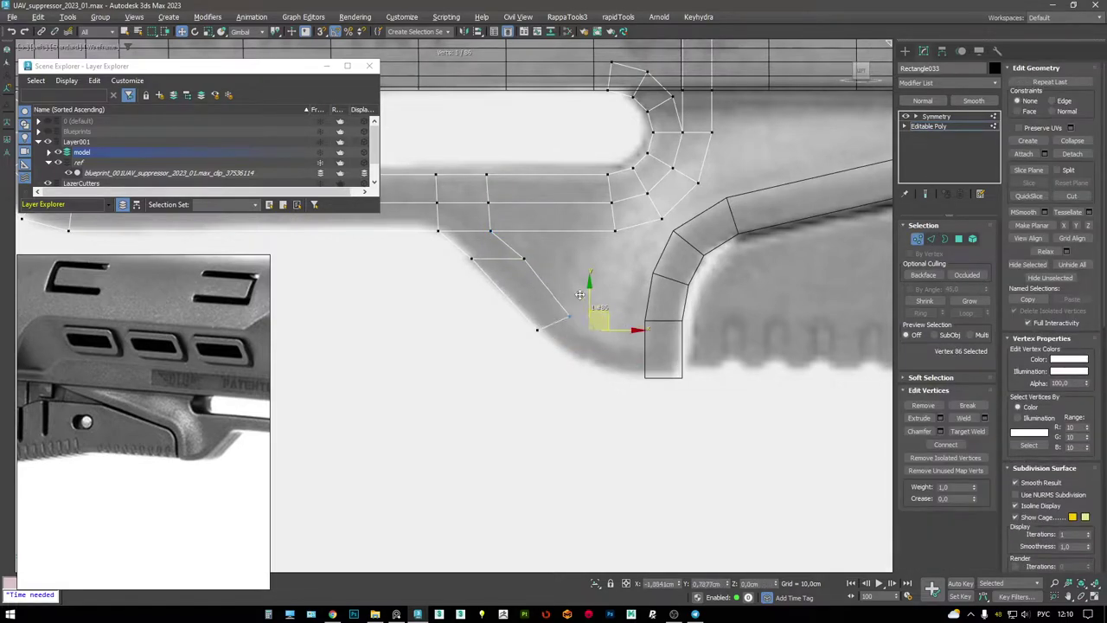
left_click(564, 312)
key("2")
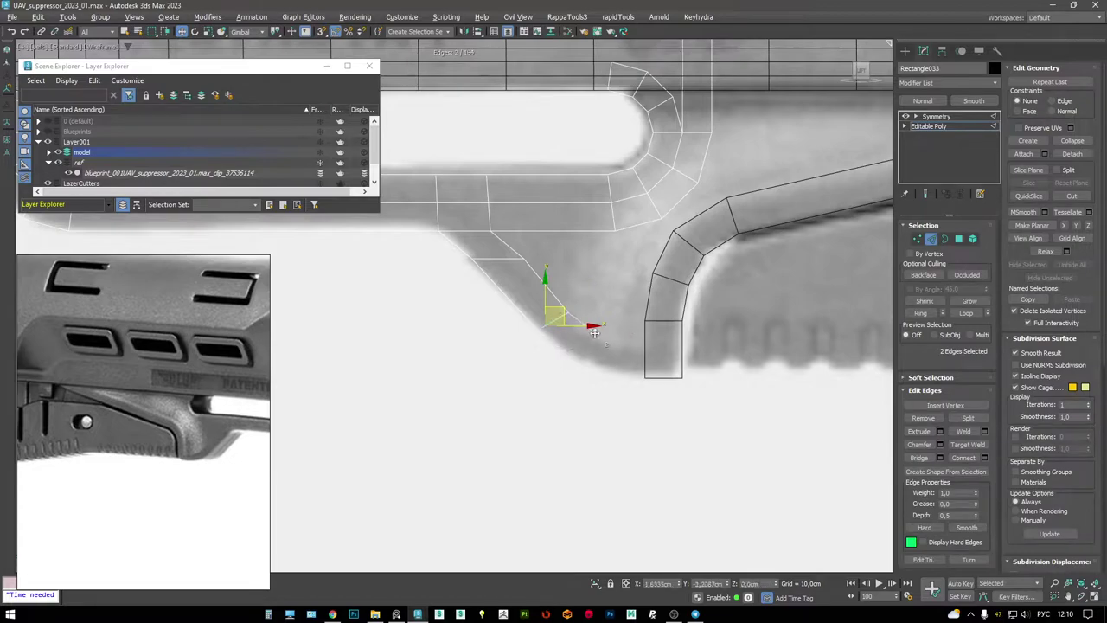
key("e")
key("w")
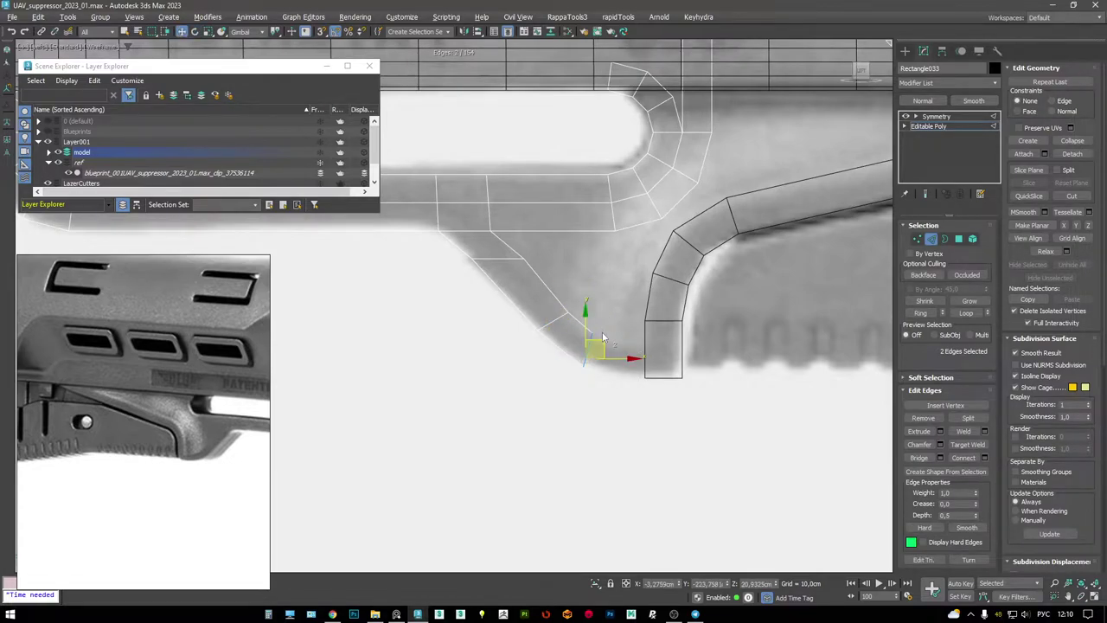
scroll(619, 345, "up", 2)
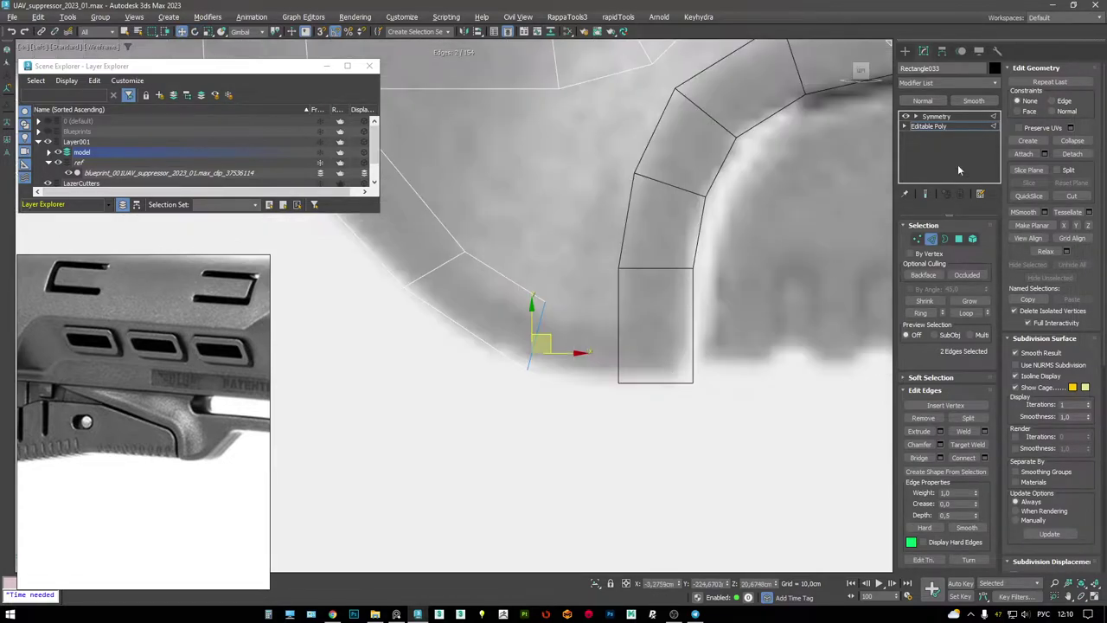
left_click(951, 116)
- Select the vertical bar and inspect its base mesh with the mirrored half in perspective
left_click(624, 306)
left_click(622, 305)
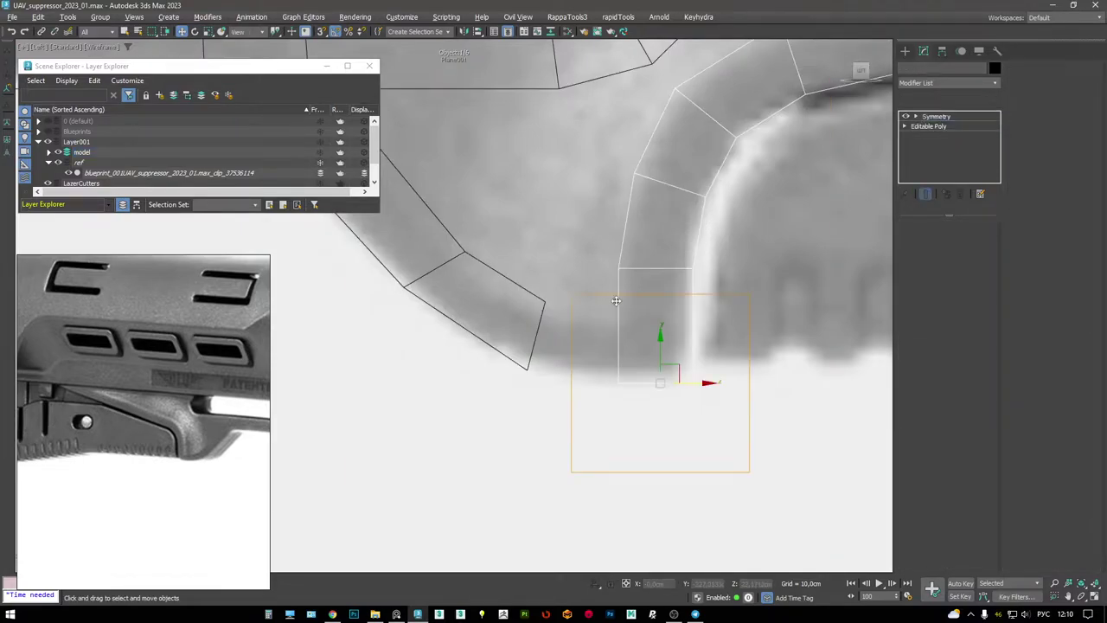
left_click(933, 127)
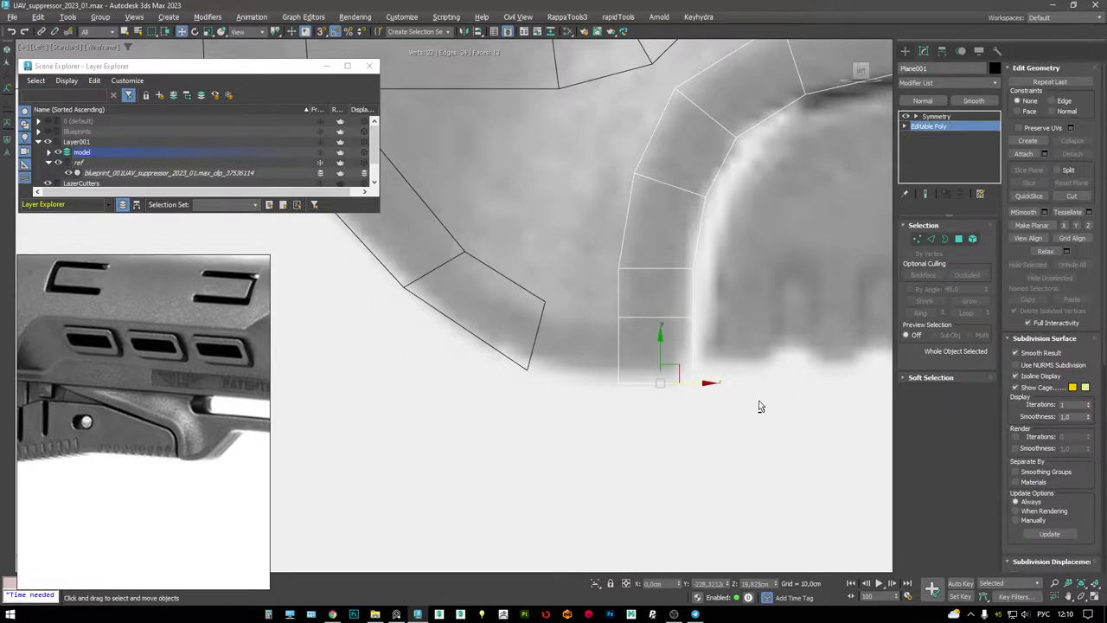
key("p")
middle_click_drag(709, 358, 683, 294, "alt")
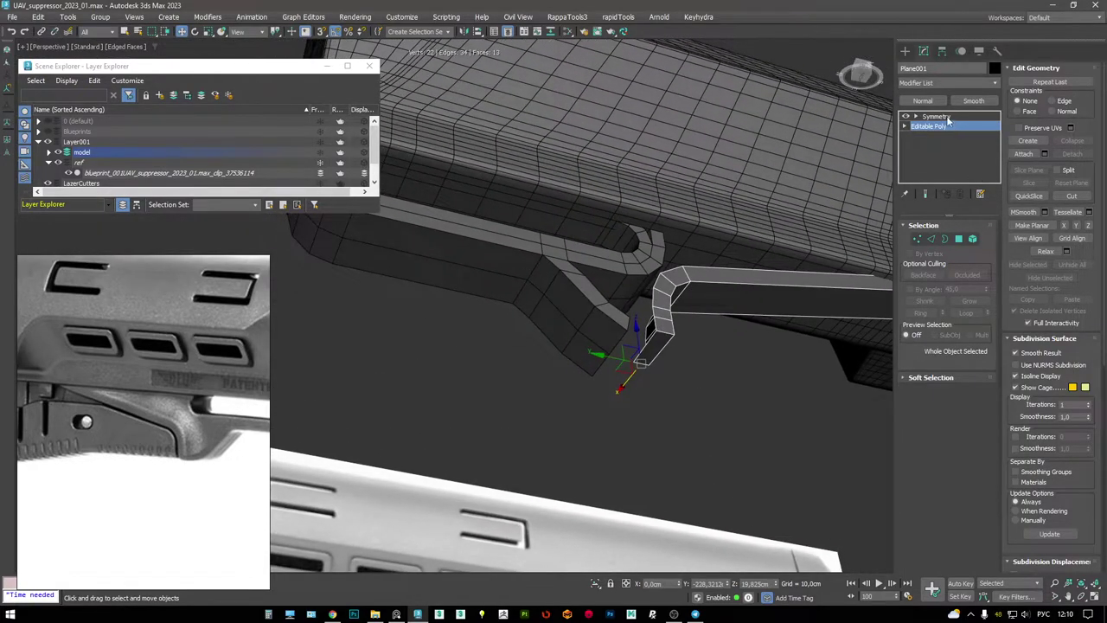
left_click(948, 117)
- Return to Rectangle033's edge level and isolate it for editing
key("ctrl+z")
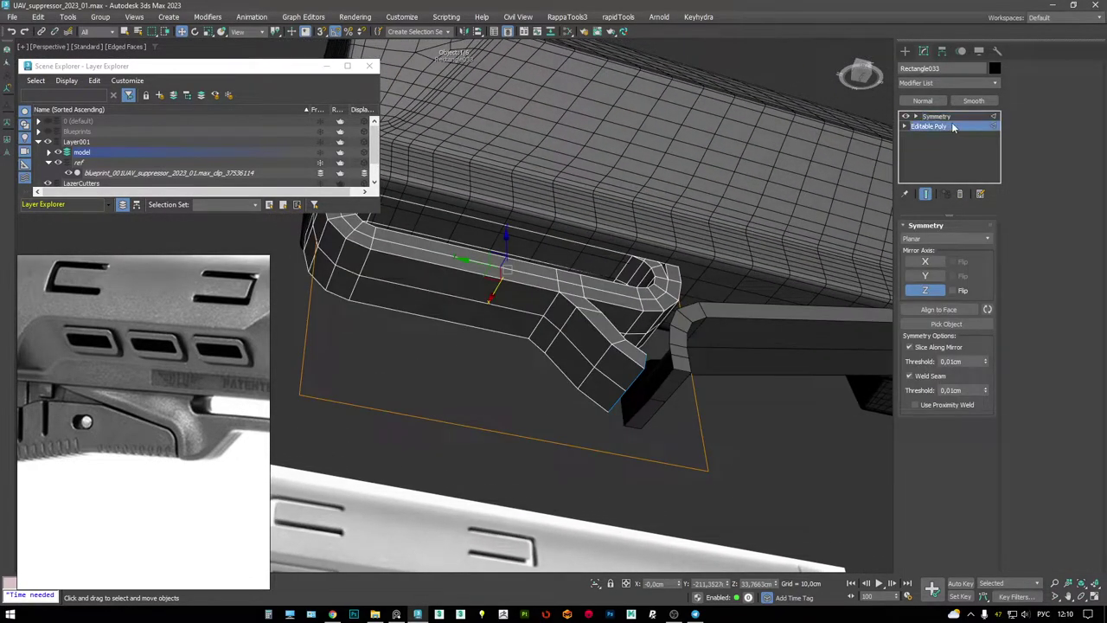
left_click(953, 128)
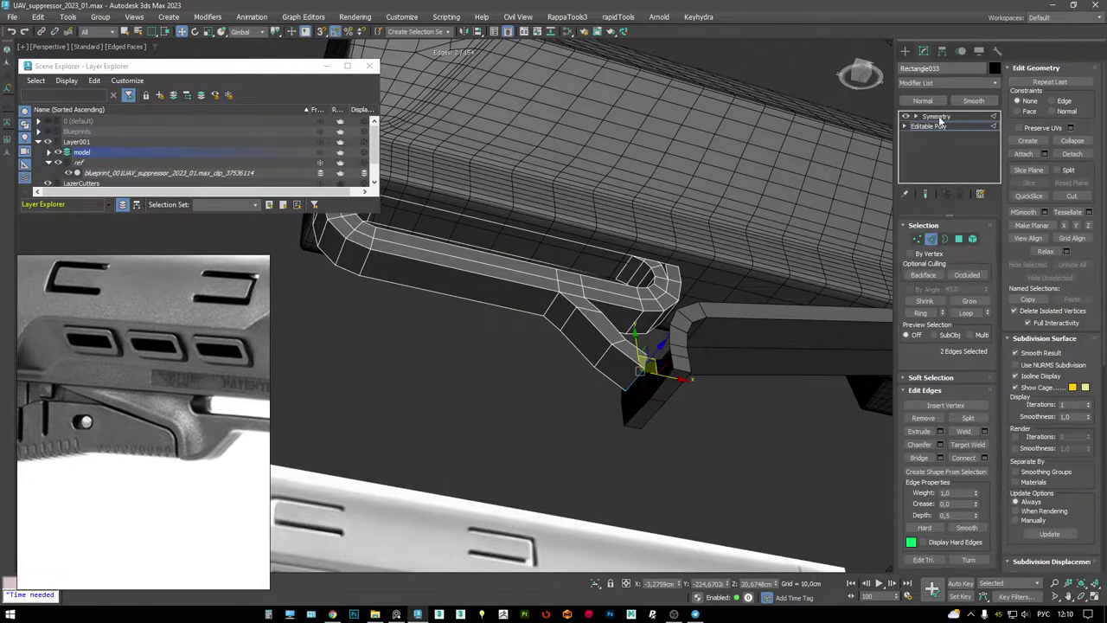
left_click(938, 117)
left_click(791, 320)
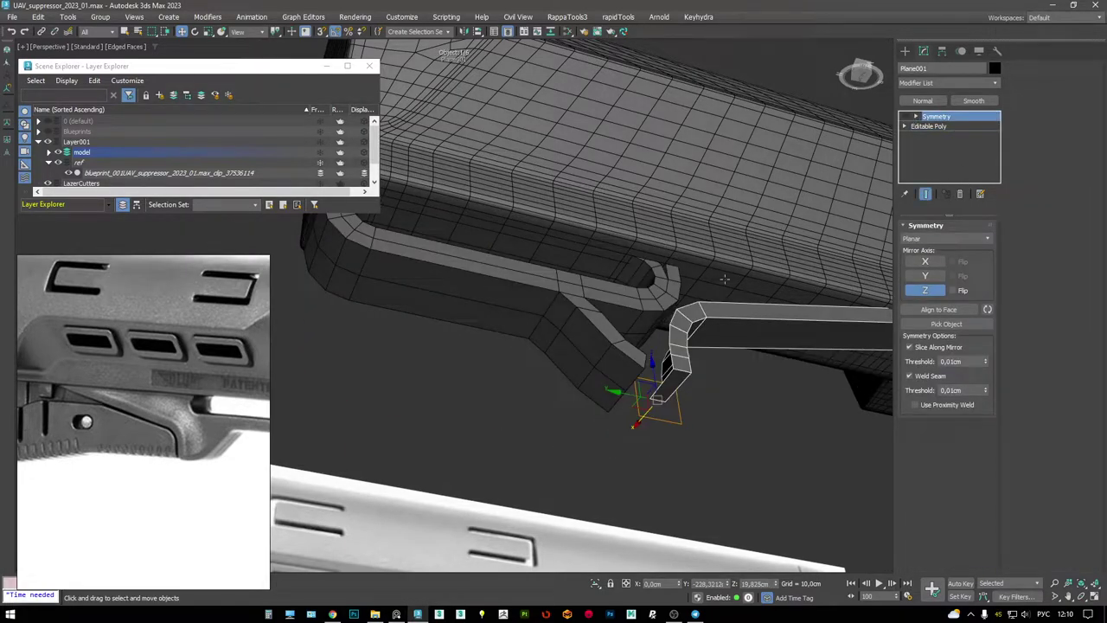
key("ctrl+z")
left_click(964, 127)
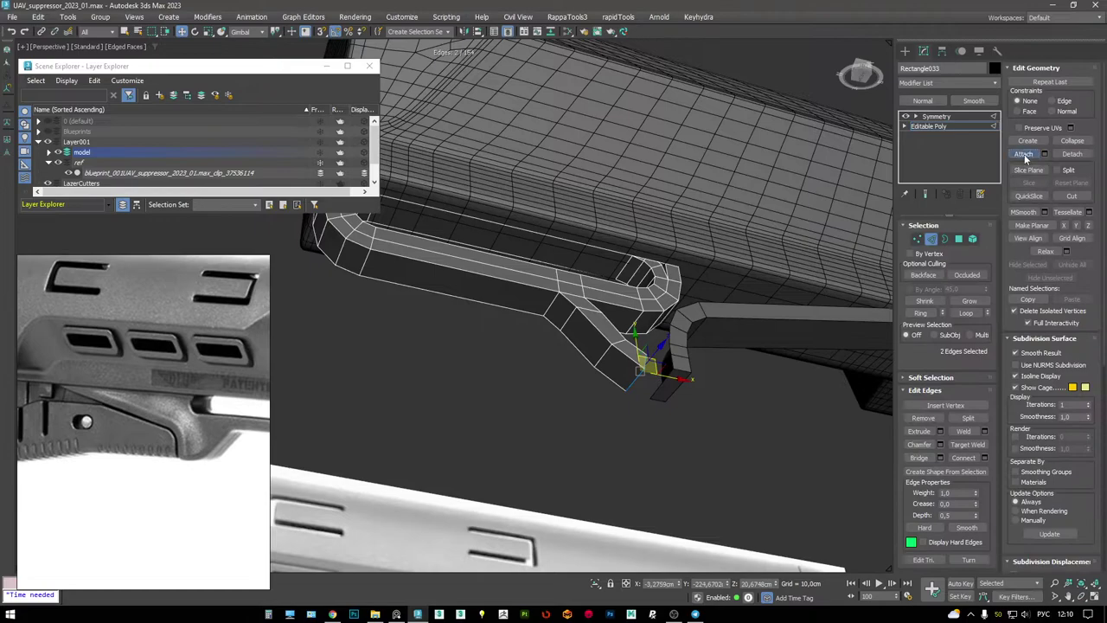
key("alt+q")
key("w")
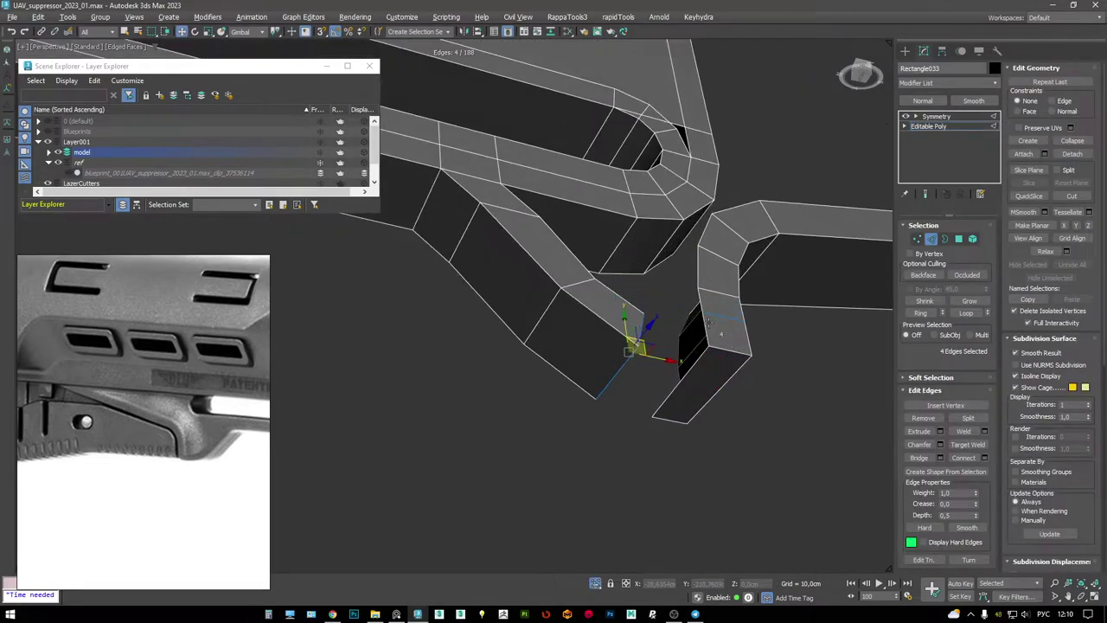
- Extend the strip's end toward the bar and delete the four overlapping polygons
left_click_drag(636, 346, 704, 326, "shift")
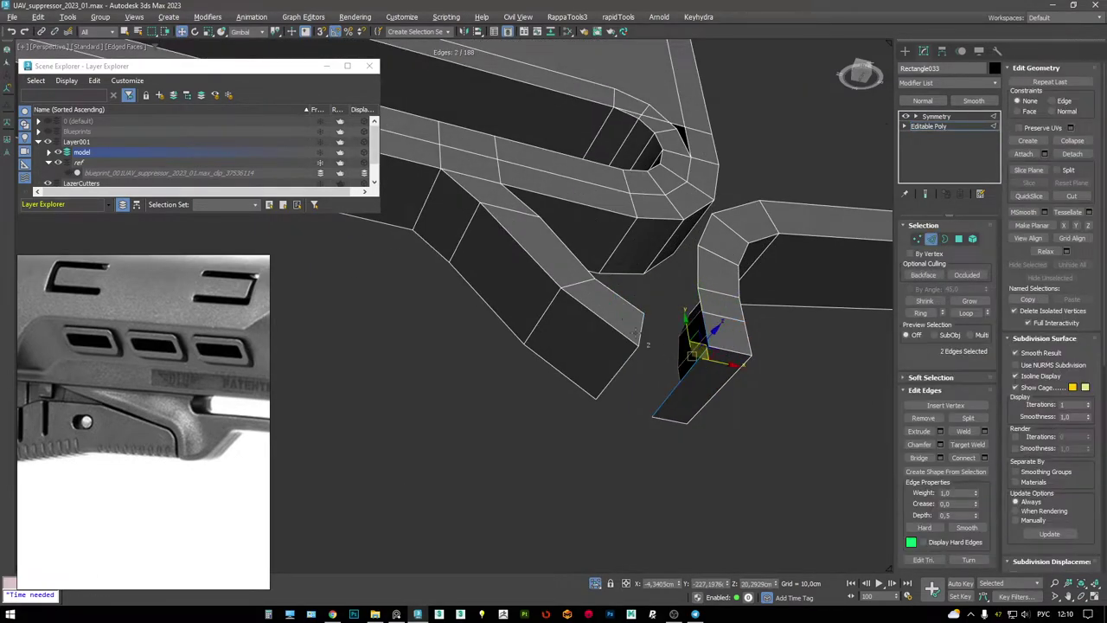
middle_click_drag(608, 323, 571, 208)
key("4")
left_click(554, 210)
left_click(601, 205, "ctrl")
left_click(636, 192, "ctrl")
middle_click_drag(636, 192, 645, 238, "alt")
left_click(646, 235, "ctrl")
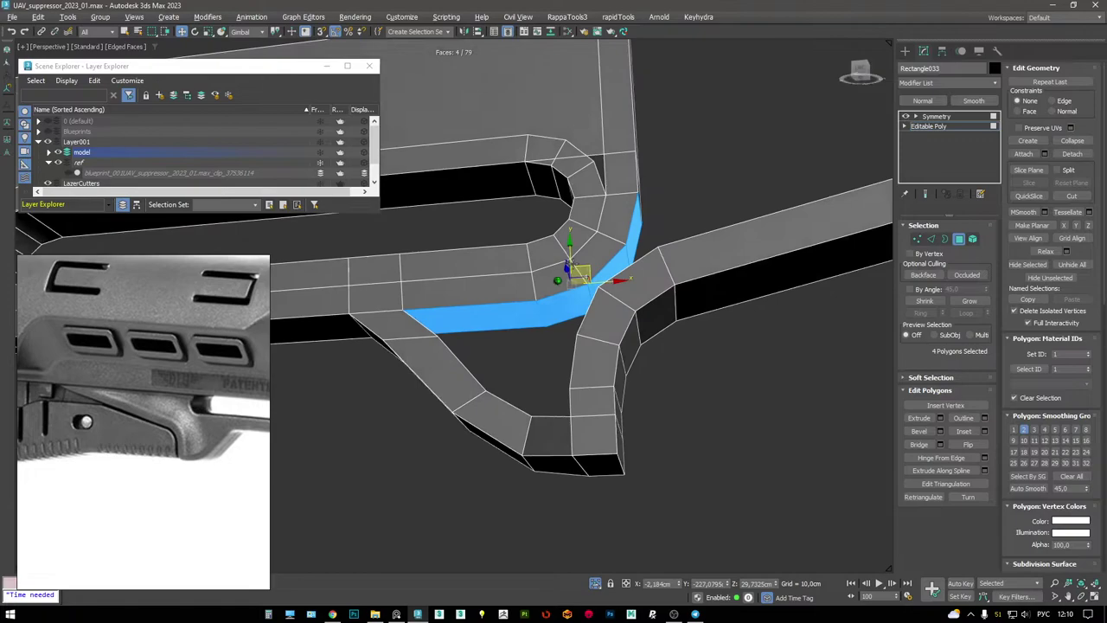
key("Delete")
- Move the cut-end edge loop up and extrude it to bridge the gap to the strip
middle_click_drag(649, 327, 588, 267)
key("2")
double_click(516, 424)
key("w")
left_click_drag(692, 263, 534, 257)
left_click_drag(522, 310, 553, 285)
mouse_move(554, 286)
middle_mouse_down("alt")
mouse_move(585, 277)
mouse_move(609, 249)
mouse_move(576, 276)
mouse_move(554, 264)
middle_mouse_up("alt")
scroll(549, 262, "up", 2)
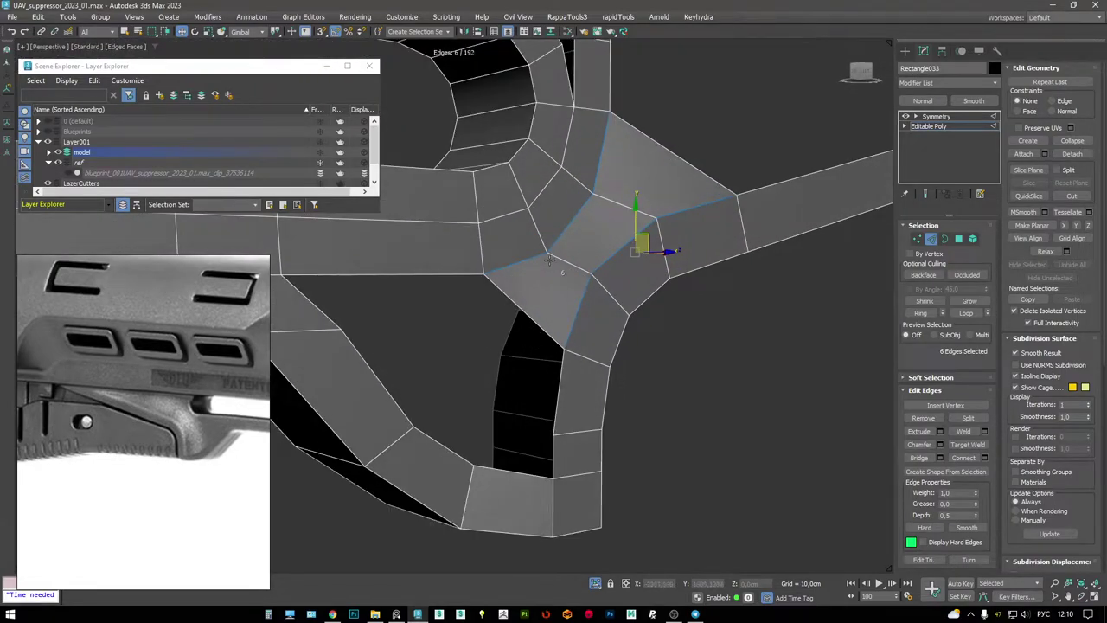
- Cut new edges at the junction vertex and select the edges along the hole
key("1")
key("alt+c")
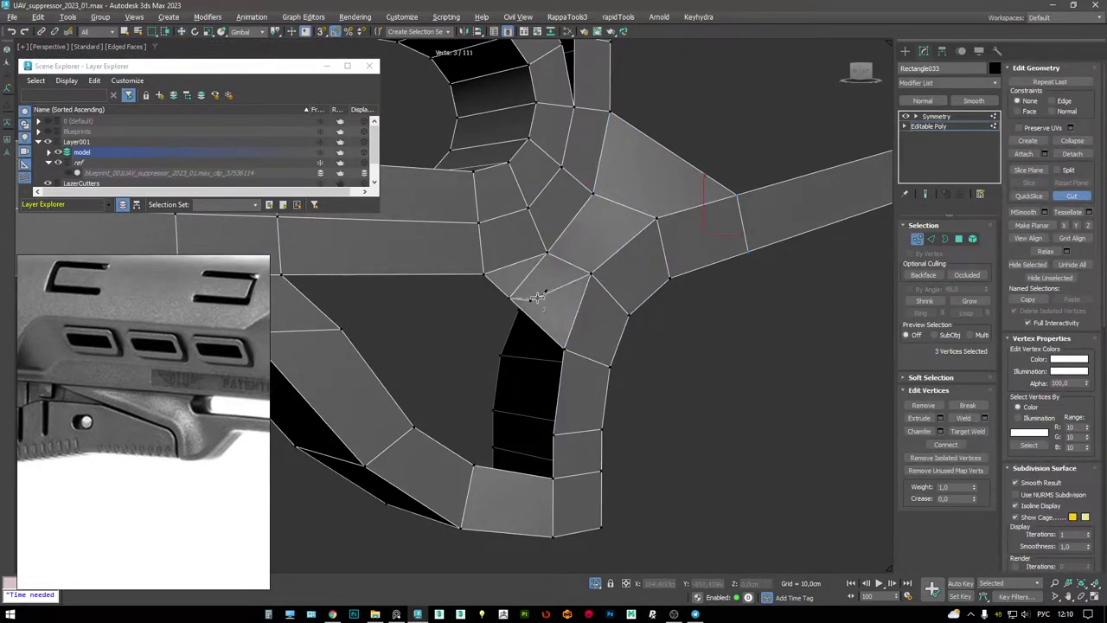
key("w")
left_click(529, 294)
middle_click_drag(525, 290, 602, 320, "alt")
key("2")
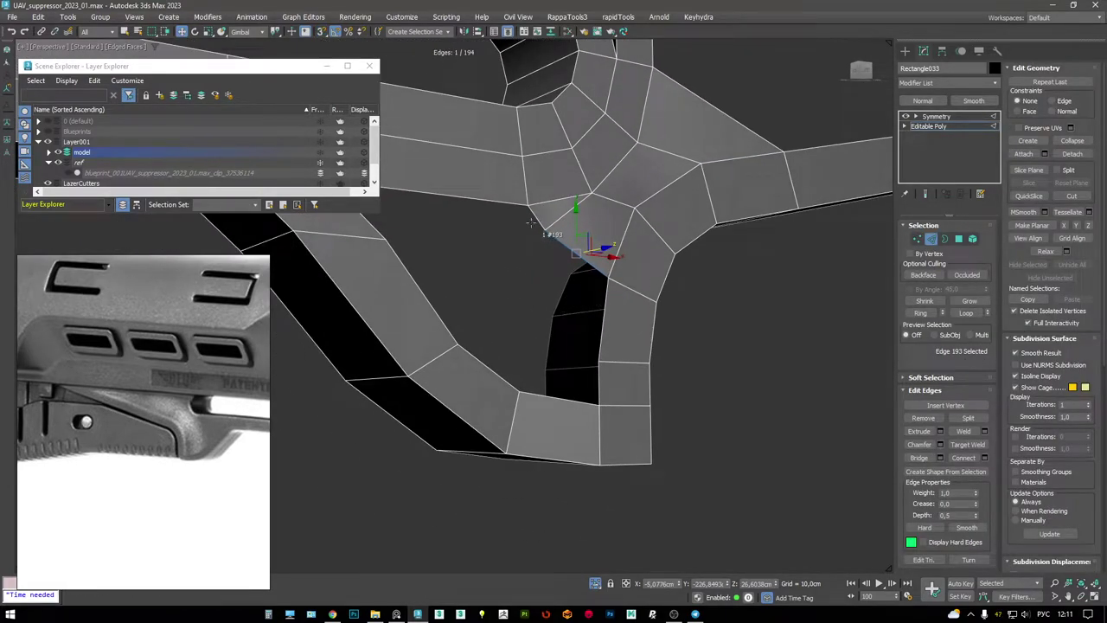
left_click(495, 374, "ctrl")
middle_click_drag(495, 374, 507, 309, "alt")
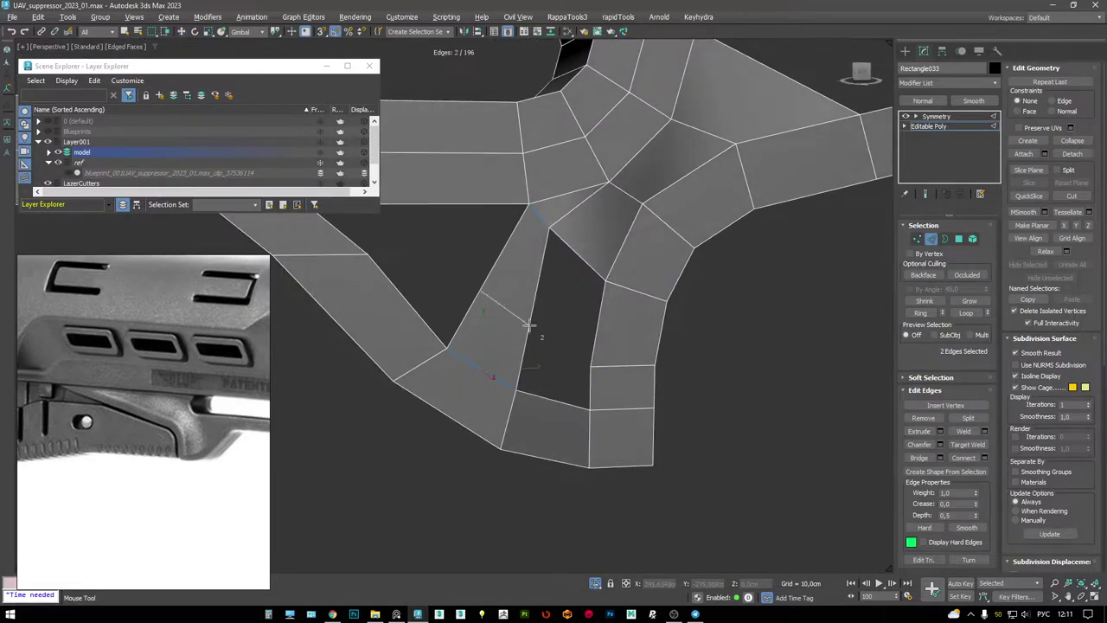
- Cap the open border at the junction with a new face
key("3")
left_click(598, 294)
key("alt+p")
middle_click_drag(598, 294, 589, 314, "alt")
- In the Left view, select the junction vertex, then return to shaded perspective
key("alt+w")
key("alt+w")
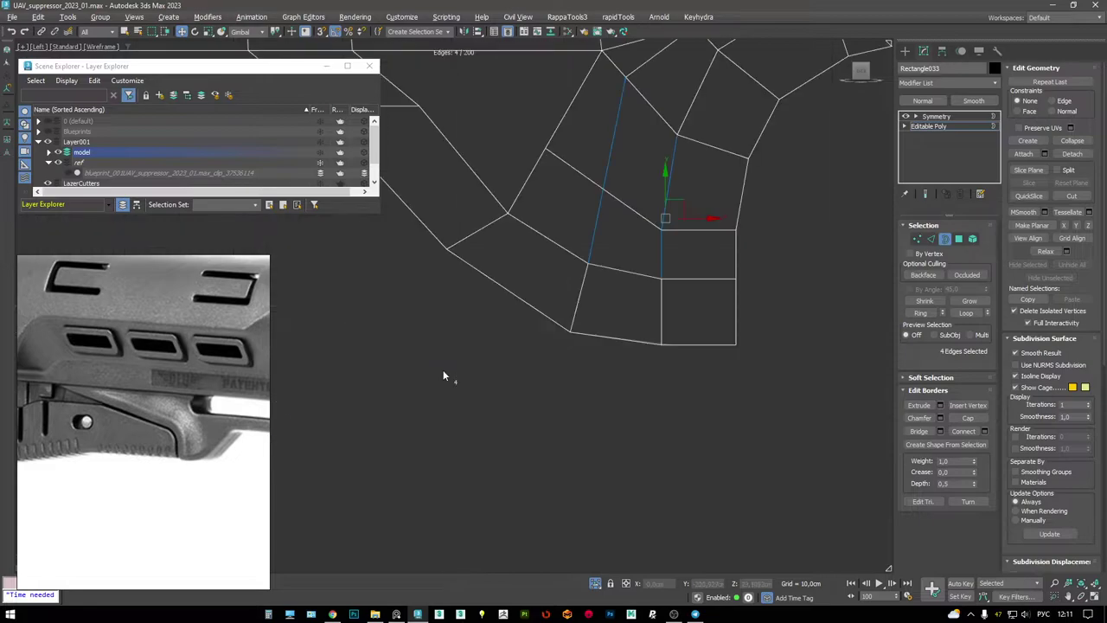
scroll(519, 346, "up", 3)
scroll(560, 349, "down", 5)
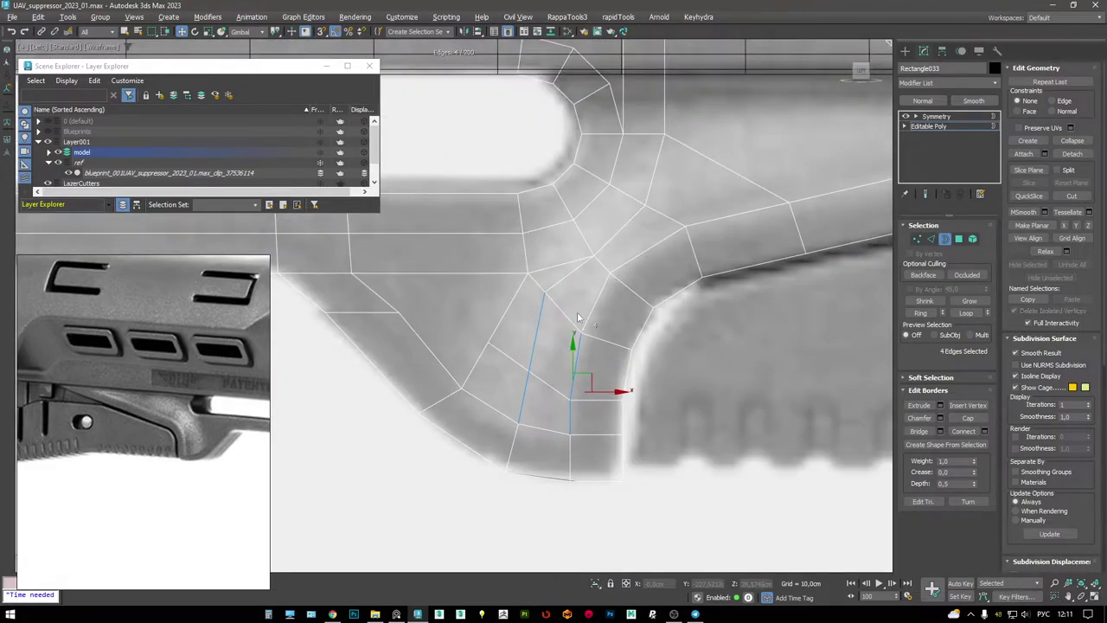
key("1")
left_click(544, 291)
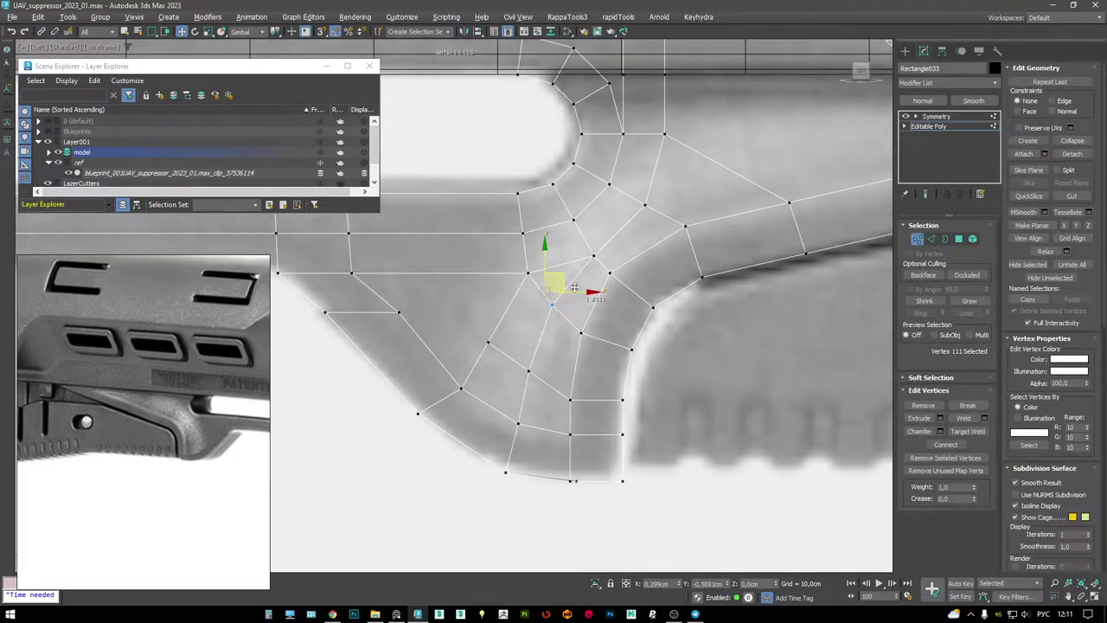
key("F3")
key("alt+w")
key("alt+w")
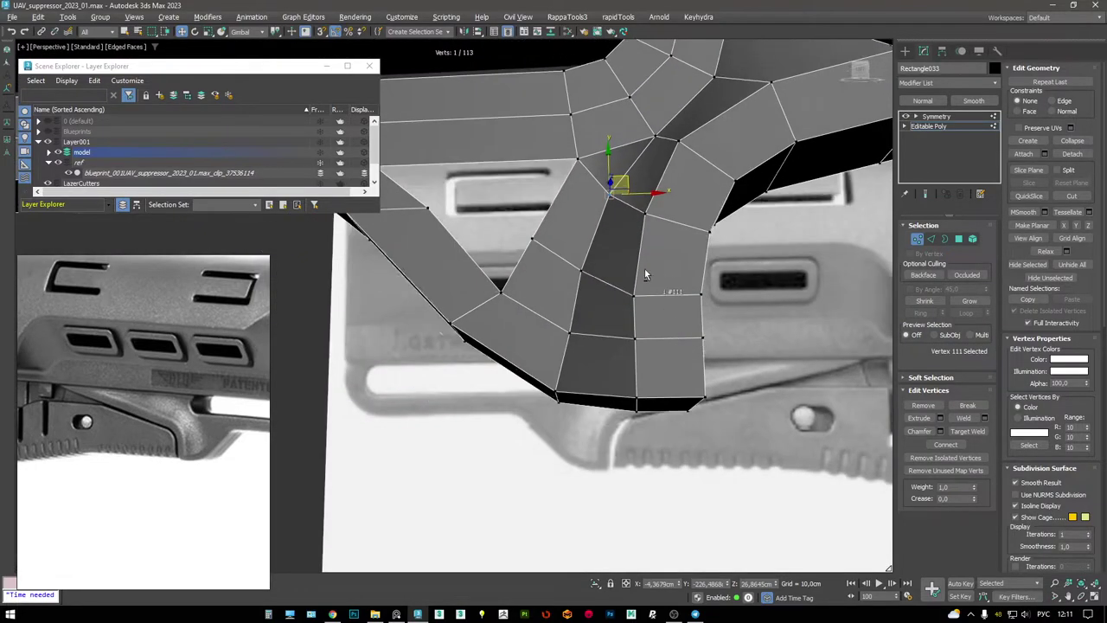
key("2")
- Cut a new edge across the wide triangular junction face
double_click(655, 298)
key("3")
middle_click_drag(642, 298, 640, 321, "alt")
key("alt+c")
left_click(610, 346)
right_click(610, 346)
key("1")
key("alt+c")
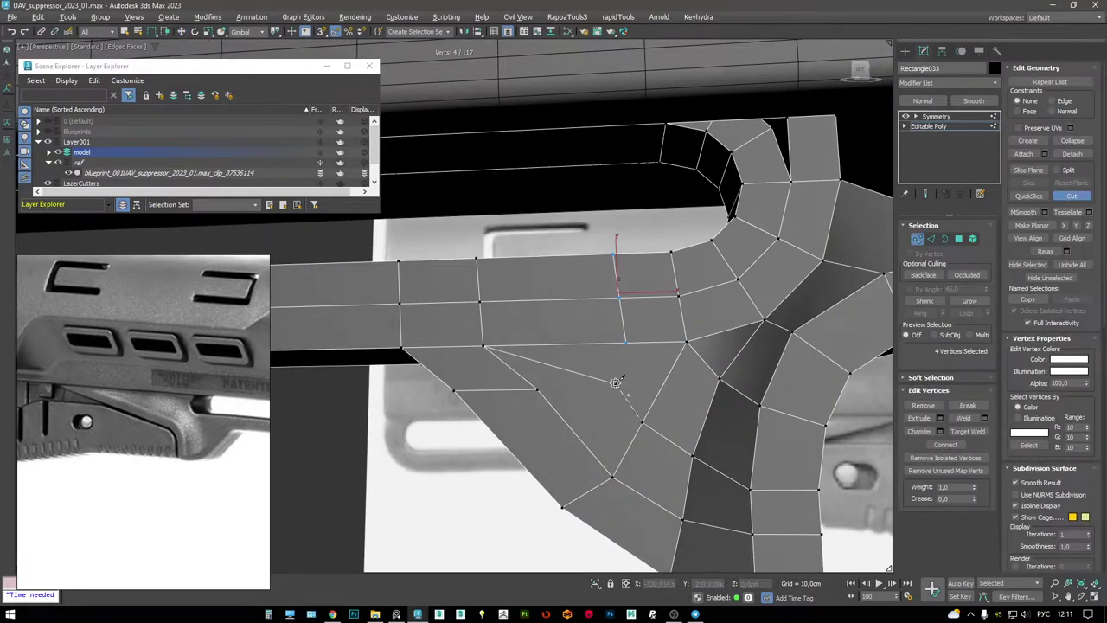
right_click(643, 345)
- Adjust the new cut's vertices and preview the bracket with its Symmetry half
left_click(546, 385, "ctrl")
scroll(555, 388, "down", 2)
middle_click_drag(562, 321, 622, 316)
key("ctrl+z")
scroll(576, 324, "down", 3)
key("shift+z")
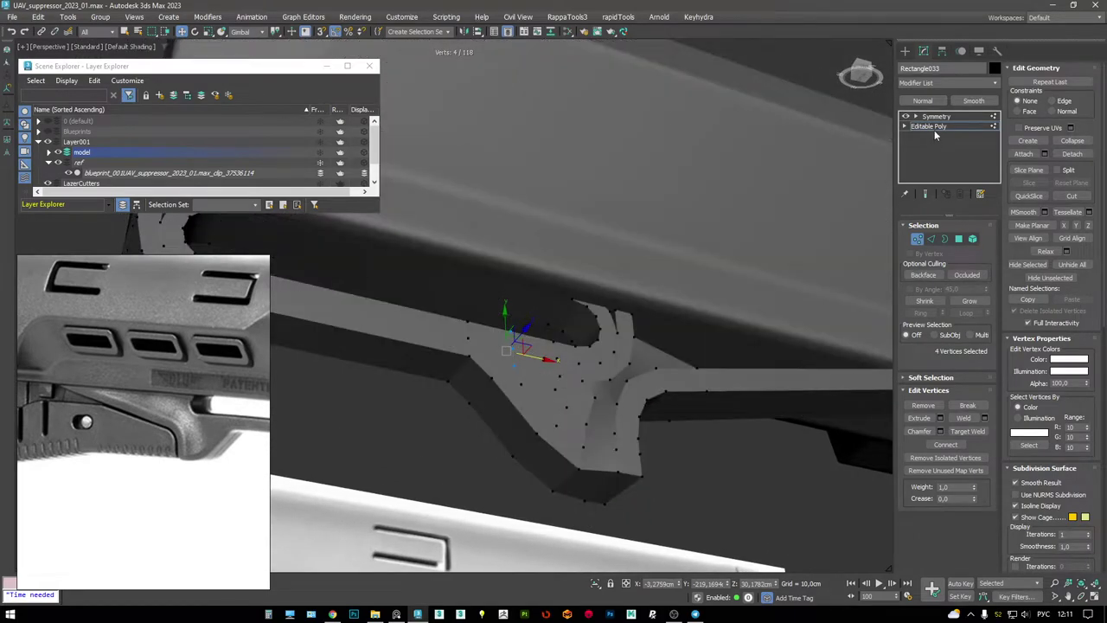
left_click(936, 116)
key("shift+z")
key("shift+z")
- Show edged faces, isolate the part, and go to its base mesh below the mirror
key("shift+y")
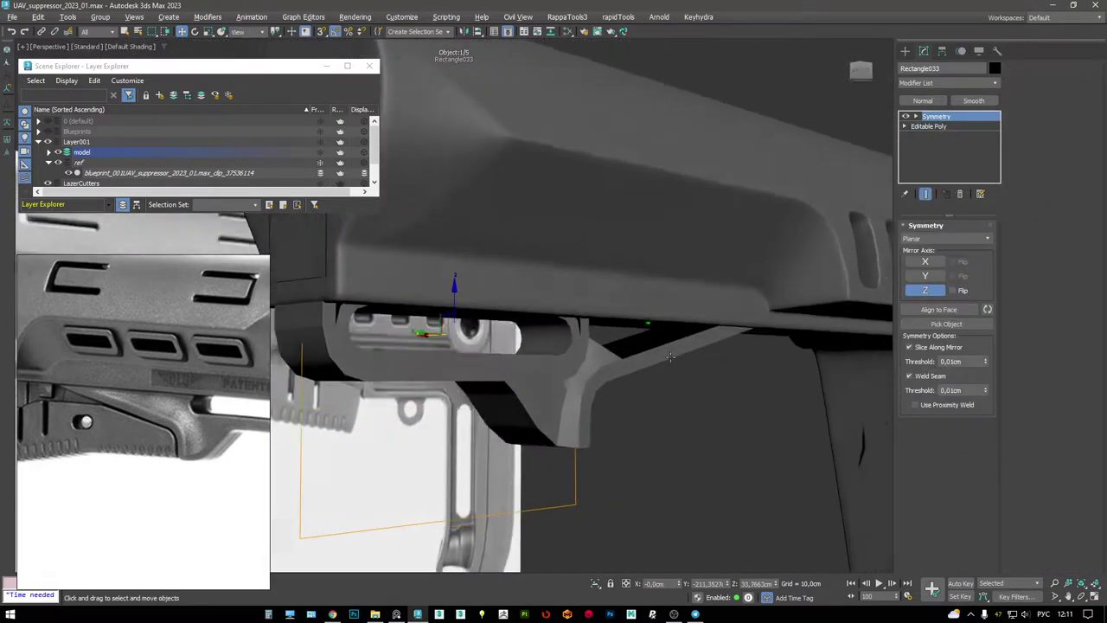
key("F4")
key("shift+y")
key("alt+q")
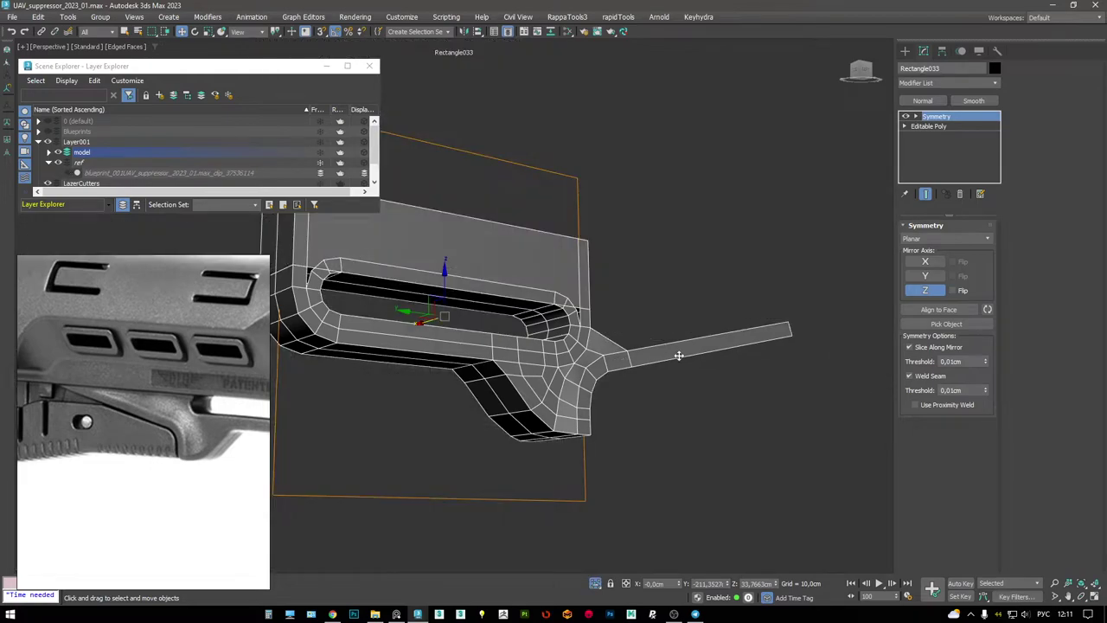
left_click(939, 127)
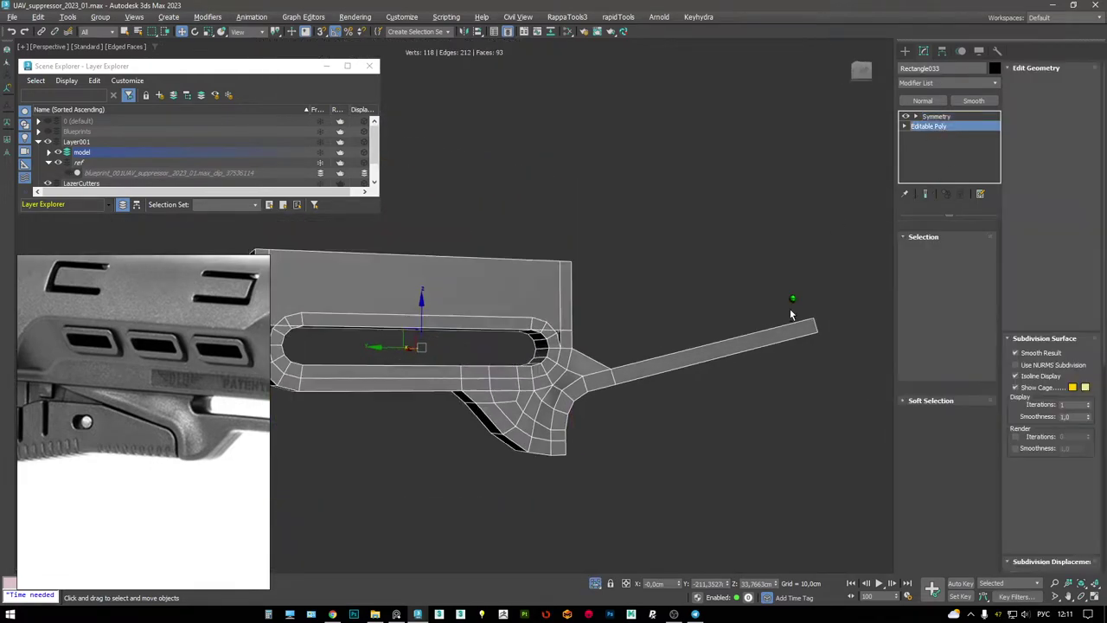
key("shift+z")
left_click(943, 128)
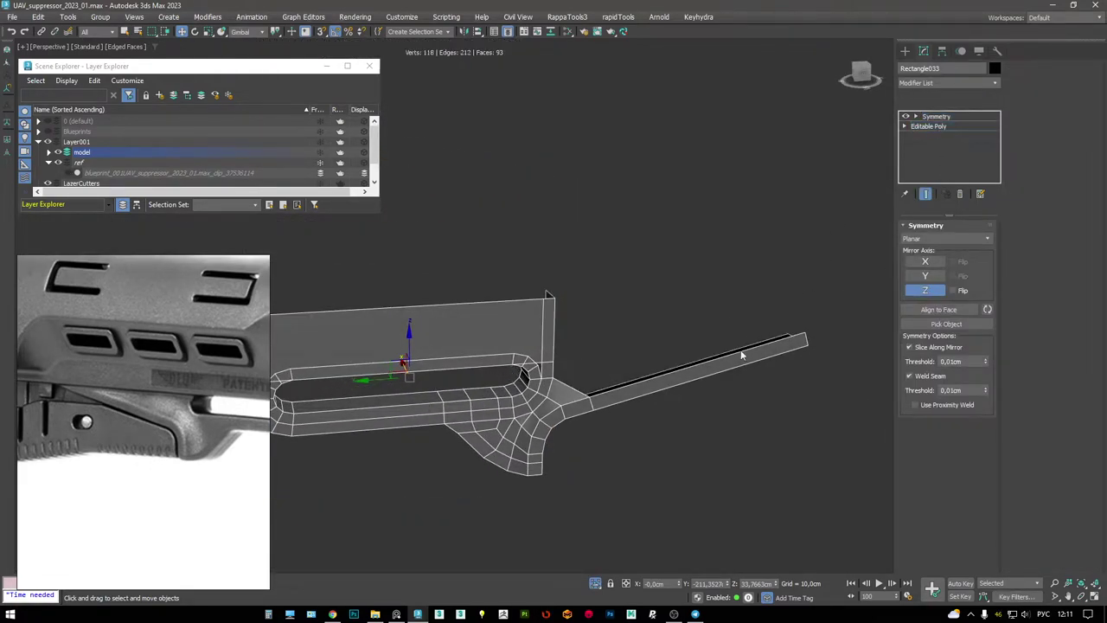
- In the Left view, extrude a new strip upward from the thin bar's top edge
key("2")
left_click(717, 364)
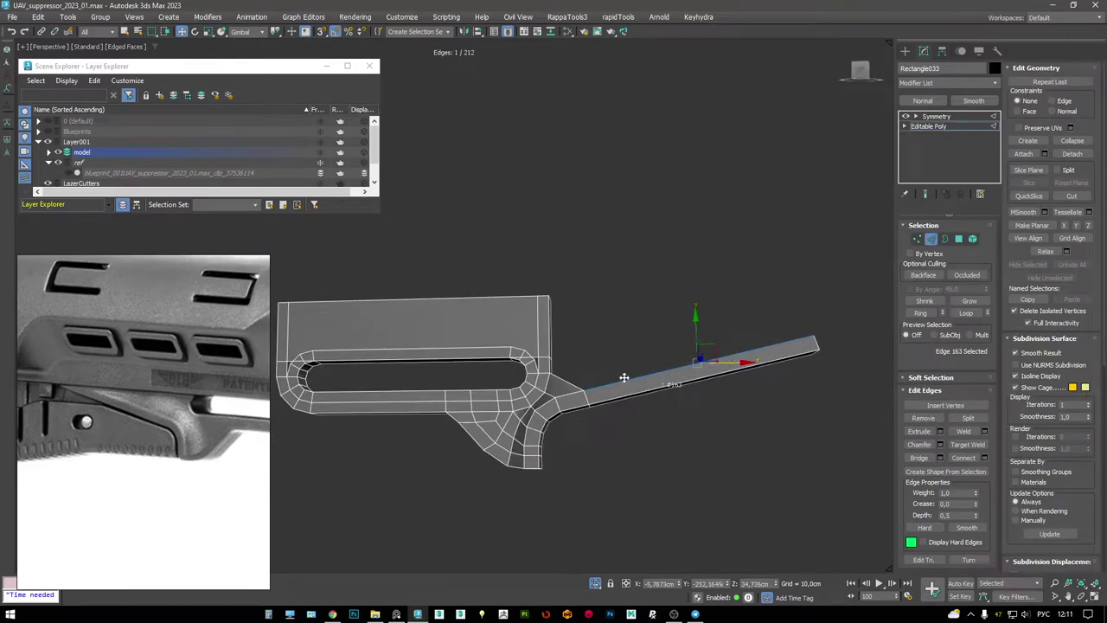
key("l")
key("alt+w")
key("alt+w")
left_click_drag(673, 288, 675, 247, "shift")
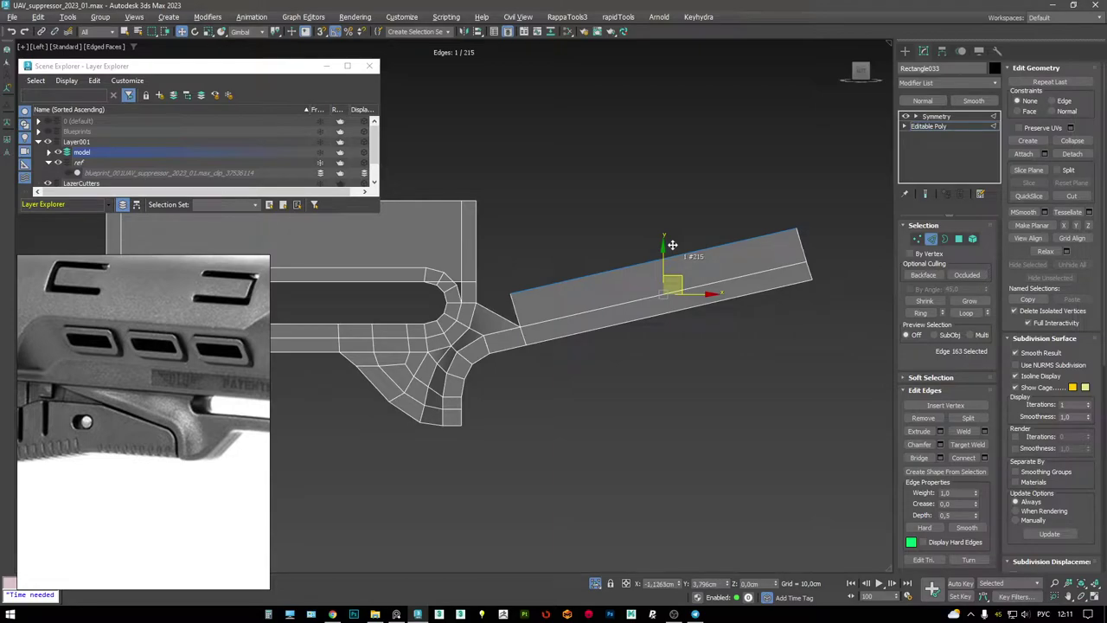
key("alt+w")
key("alt+w")
key("p")
middle_click_drag(634, 430, 702, 323, "alt")
scroll(695, 353, "up", 3)
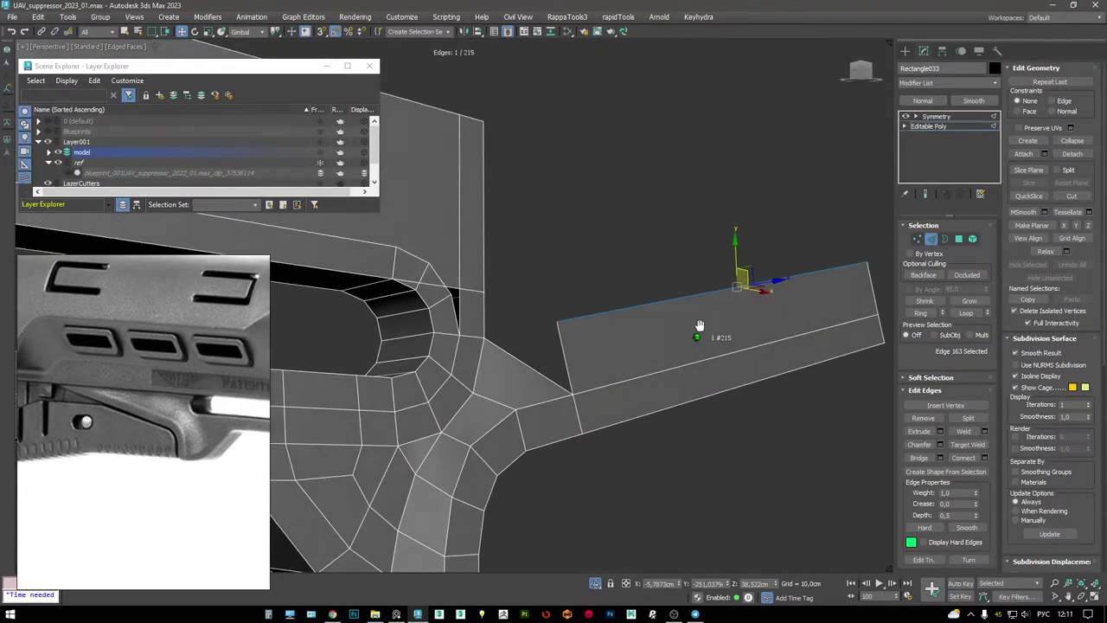
scroll(655, 379, "up", 2)
- Select the strip's corner vertex and turn on vertex snapping
key("1")
key("alt+c")
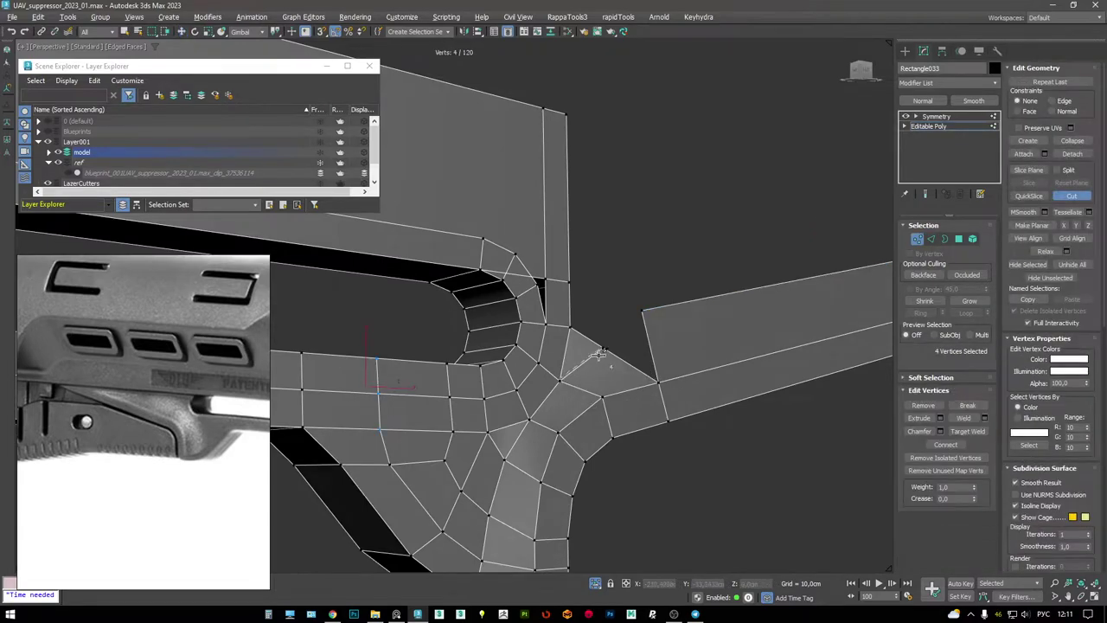
key("w")
middle_click_drag(619, 353, 597, 337, "alt")
left_click(608, 347)
key("s")
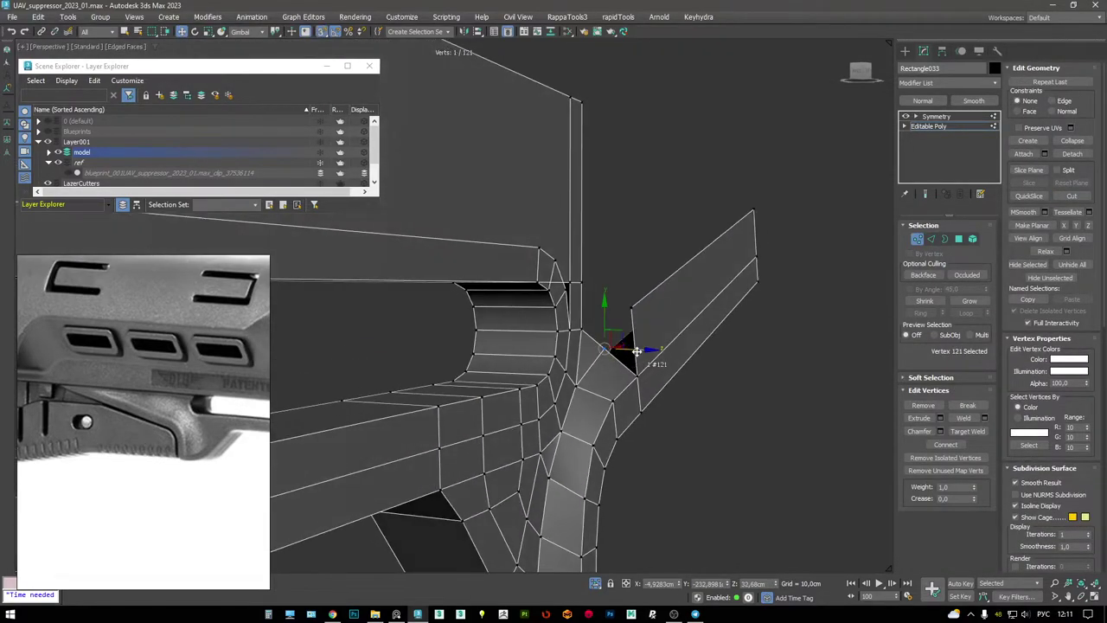
middle_click_drag(647, 367, 672, 289, "alt")
- Snap the strip's top edge onto a body vertex, then lower it slightly in side view
key("2")
left_click(673, 293)
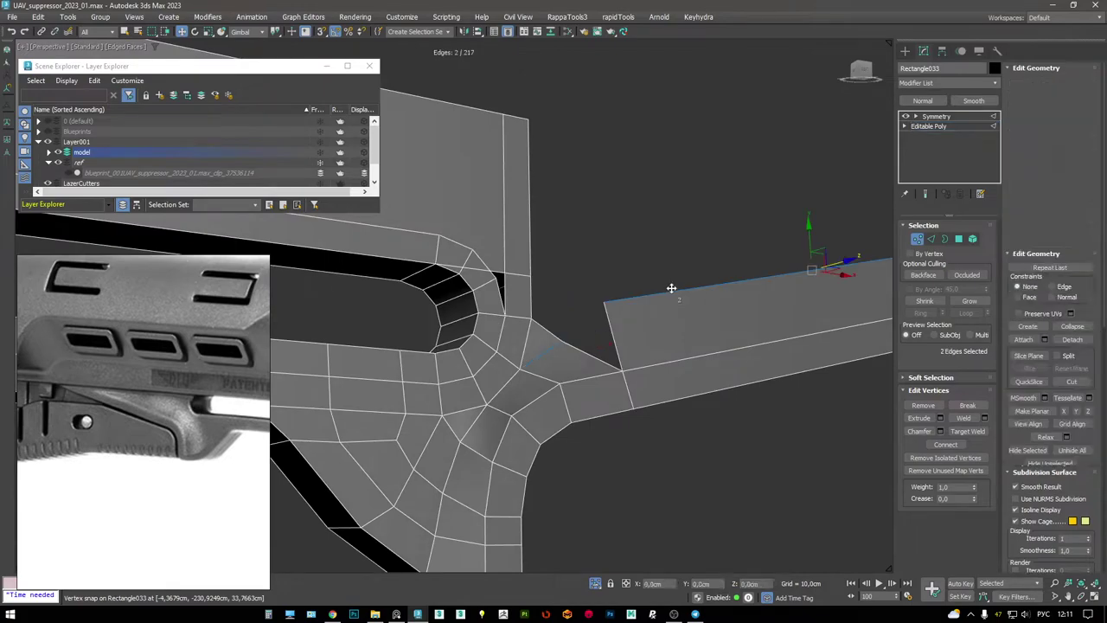
middle_click_drag(781, 287, 775, 277, "alt")
left_click_drag(776, 276, 683, 312)
key("l")
key("alt+w")
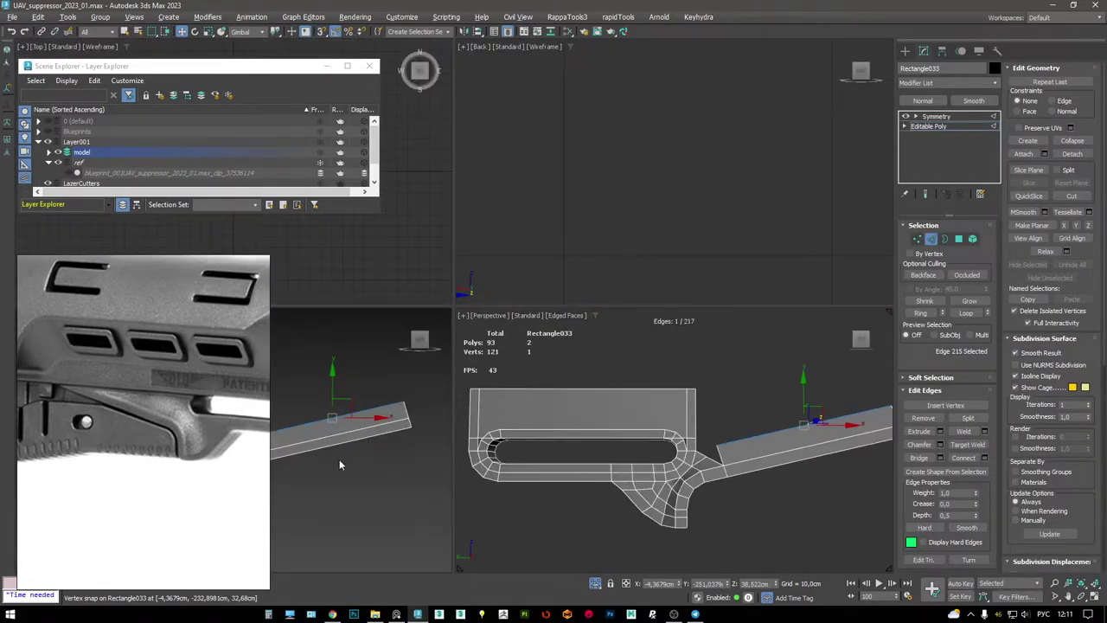
key("alt+w")
scroll(649, 281, "up", 3)
left_click_drag(676, 250, 678, 258)
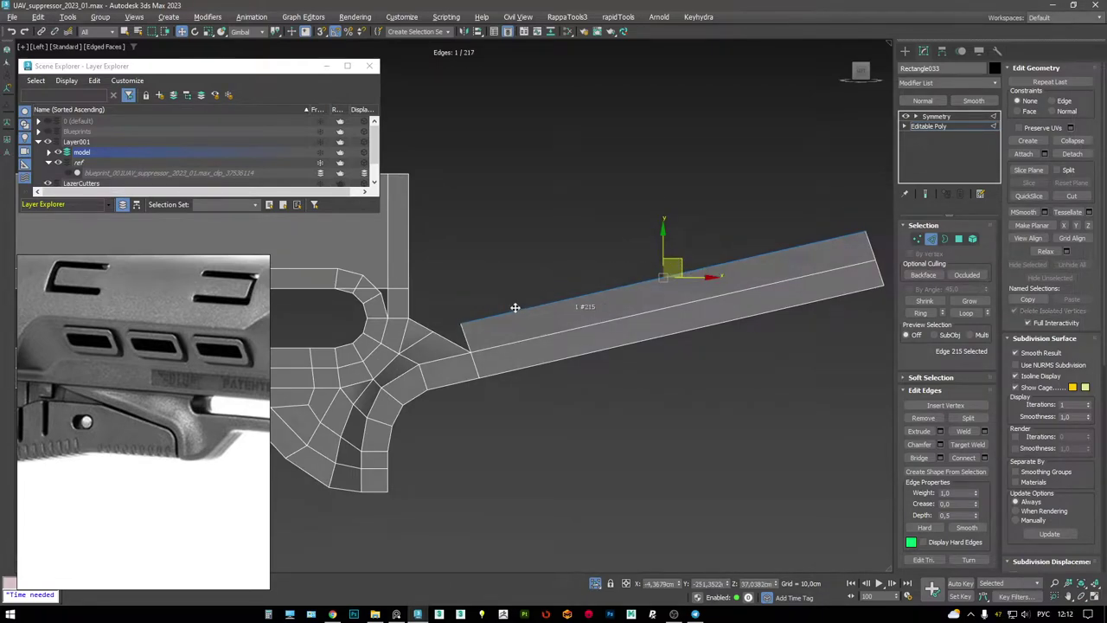
- Target Weld the strip's left end vertex onto its neighbour
key("1")
left_click(465, 328)
key("ctrl+shift+w")
left_click_drag(463, 326, 474, 354)
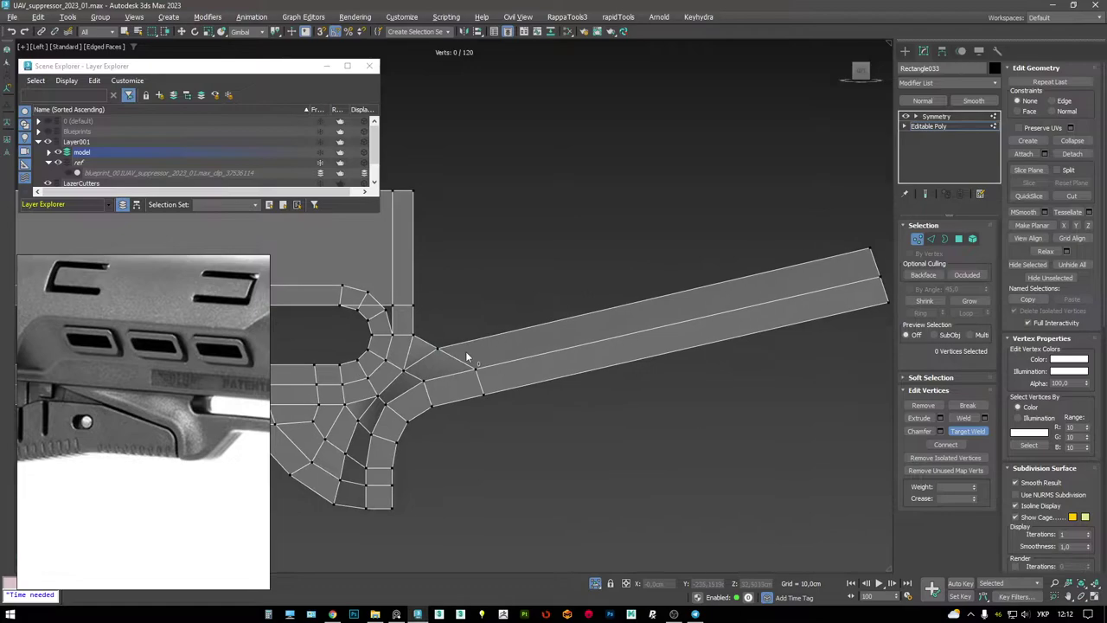
key("alt+w")
key("alt+w")
- Extrude the strip's top edge upward and snap it level with the body top
key("2")
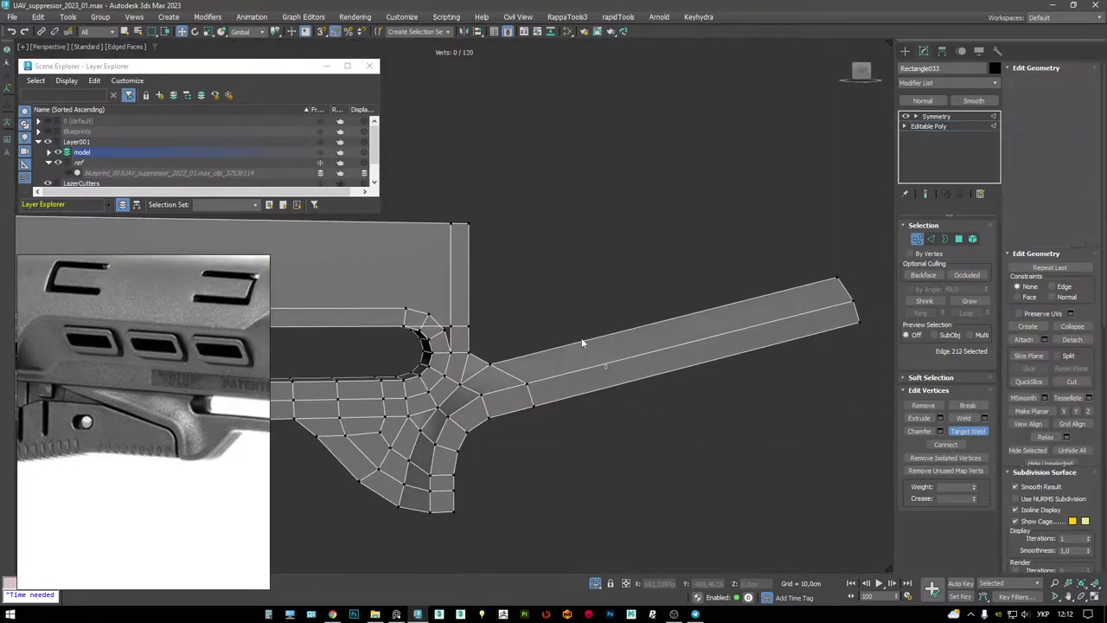
left_click(662, 319)
left_click_drag(671, 284, 675, 212, "shift")
key("w")
left_click_drag(671, 212, 473, 225)
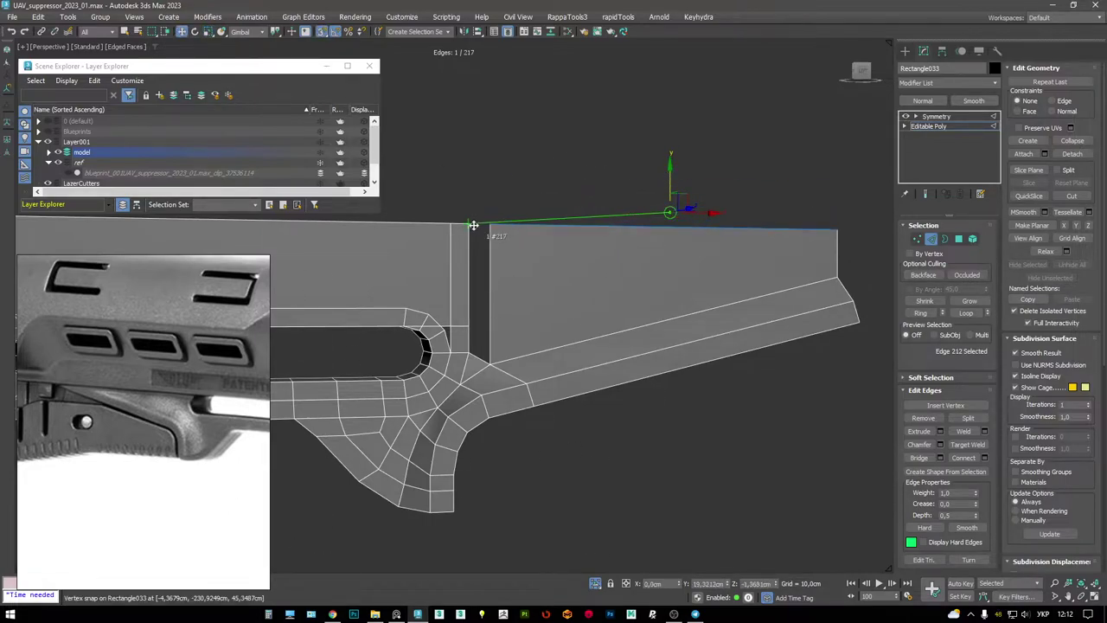
mouse_move(491, 291)
middle_mouse_down("alt")
mouse_move(570, 239)
mouse_move(545, 289)
mouse_move(667, 263)
mouse_move(654, 260)
mouse_move(667, 314)
mouse_move(588, 305)
middle_mouse_up("alt")
scroll(545, 289, "up", 5)
- Delete the stray polygon inside the slot
key("F3")
key("4")
left_click(545, 273)
key("F3")
key("Delete")
key("1")
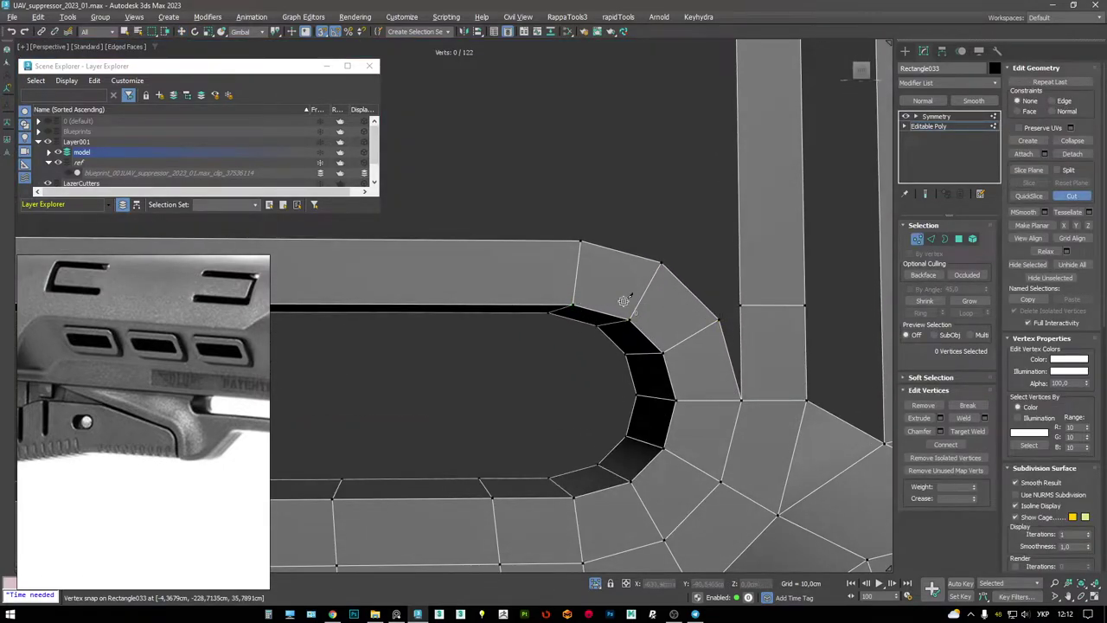
- Cut a new edge from the slot's end corner vertex to the neighbouring edge
middle_click_drag(623, 301, 605, 299, "alt")
scroll(560, 298, "up", 2)
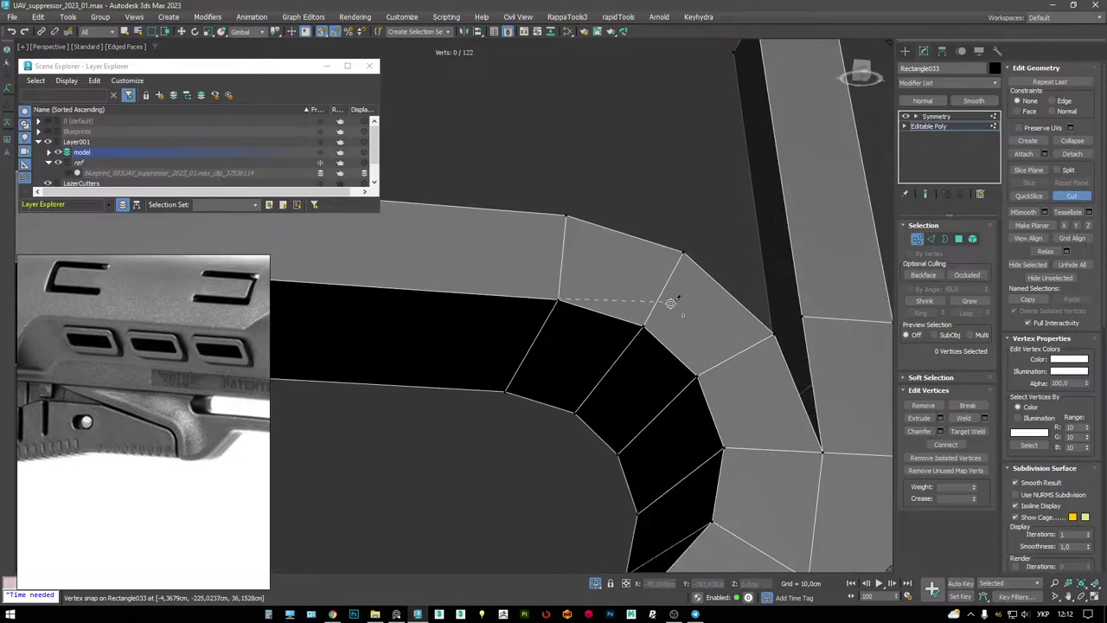
key("w")
left_click(545, 303)
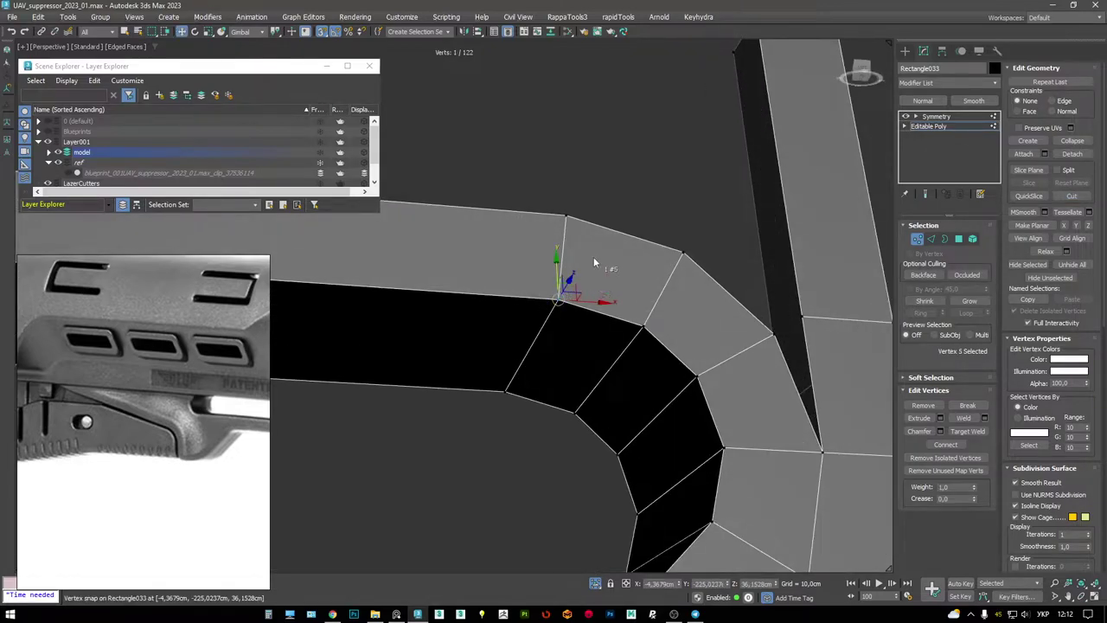
key("shift+x")
middle_click_drag(586, 300, 578, 317, "alt")
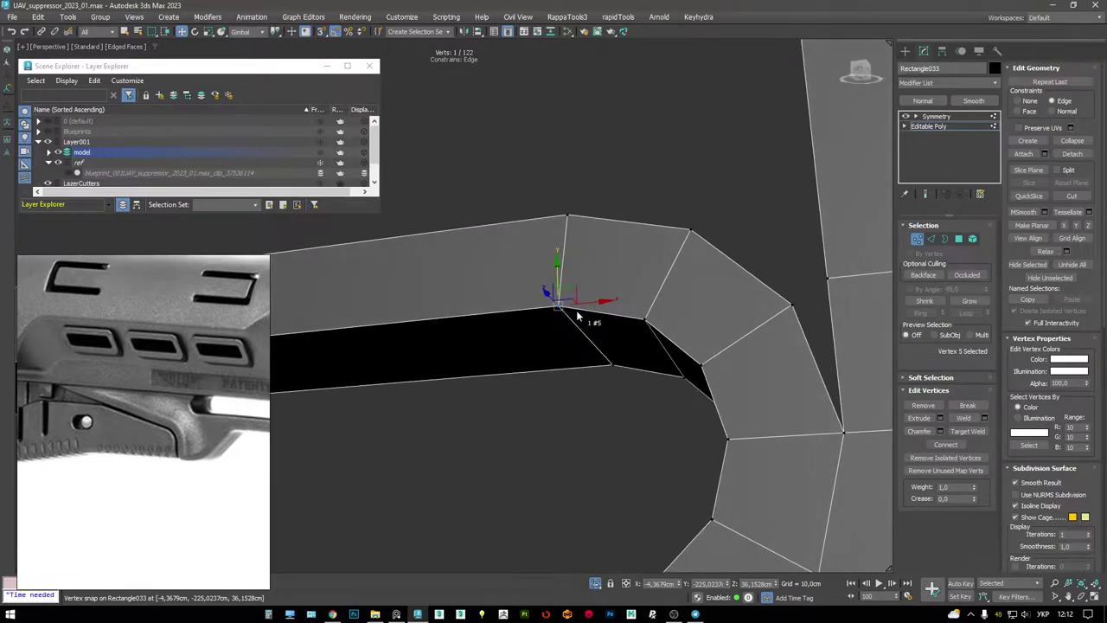
key("alt+c")
middle_click_drag(661, 295, 763, 285, "alt")
left_click(762, 302)
right_click(762, 302)
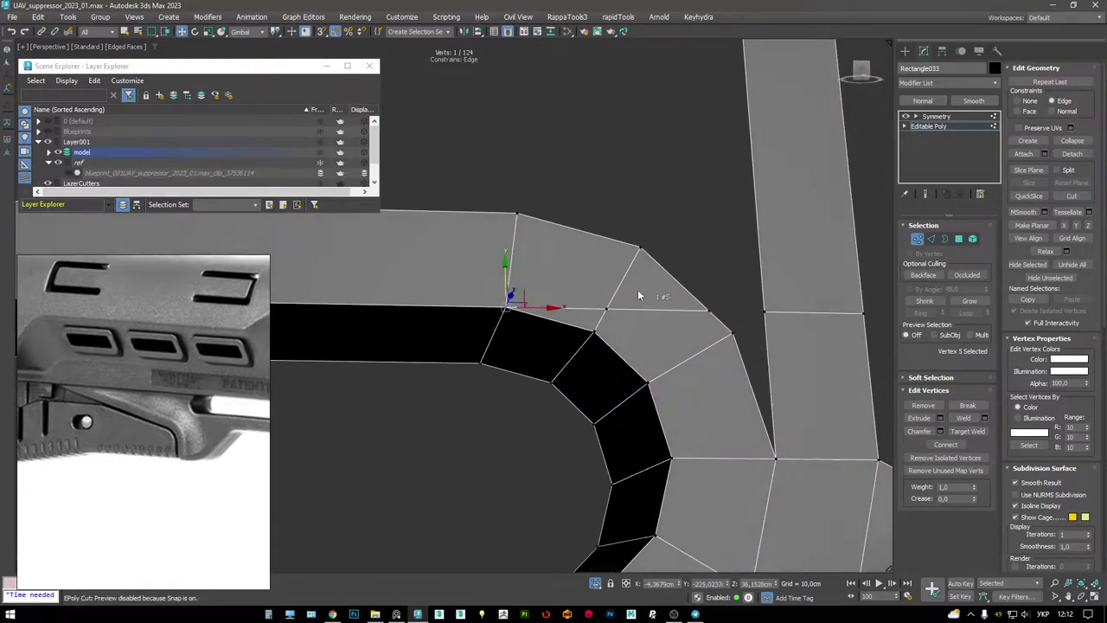
- Cut a second edge that ends on the loop's other corner vertex
middle_click_drag(603, 325, 739, 340, "alt")
key("alt+c")
right_click(611, 301)
middle_click_drag(638, 294, 702, 296, "alt")
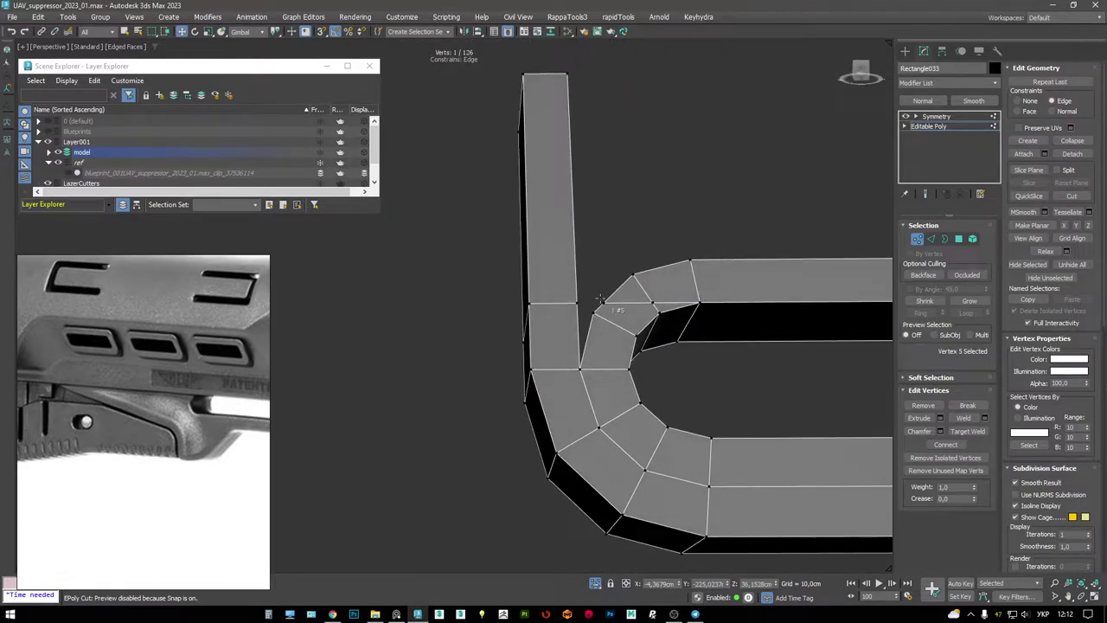
middle_click_drag(572, 302, 579, 291, "alt")
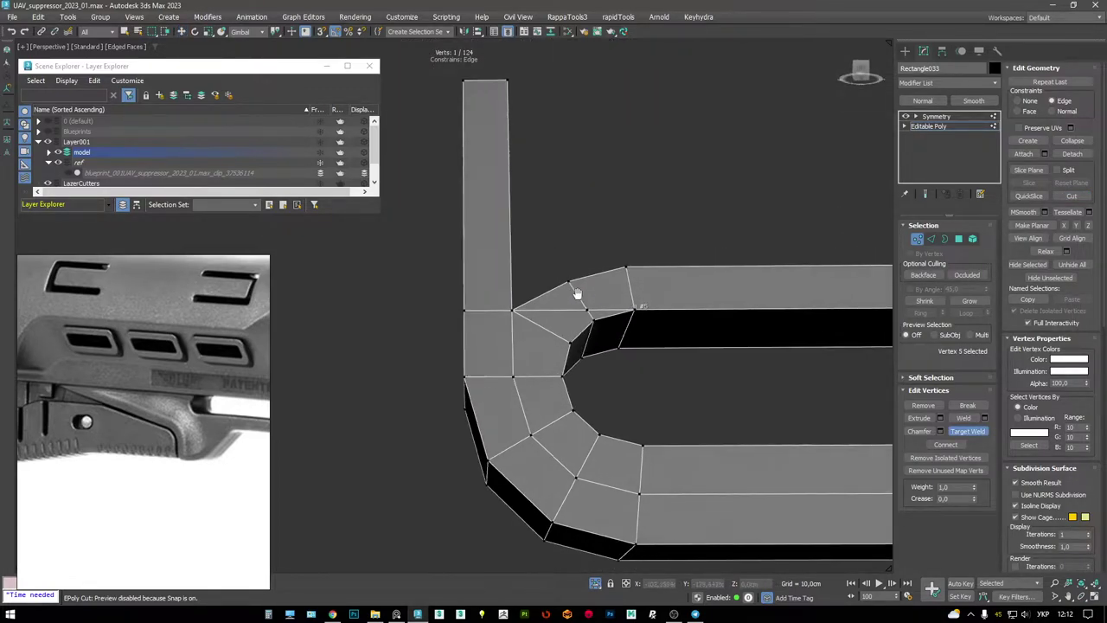
scroll(579, 291, "down", 5)
middle_click_drag(389, 279, 605, 294, "alt")
scroll(681, 304, "up", 5)
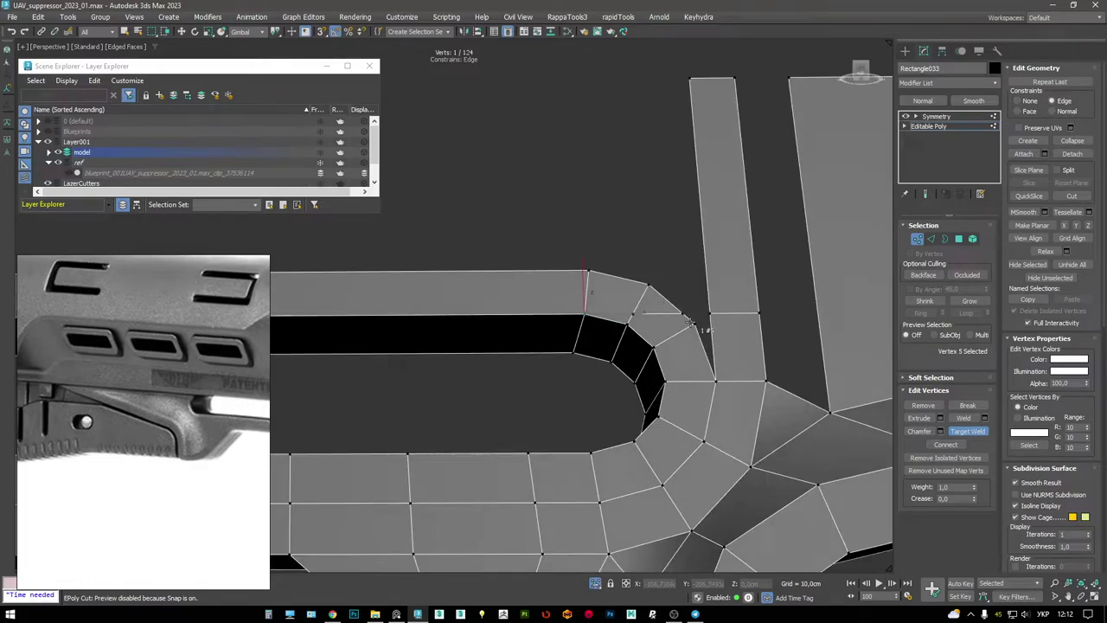
left_click(711, 312)
right_click(672, 308)
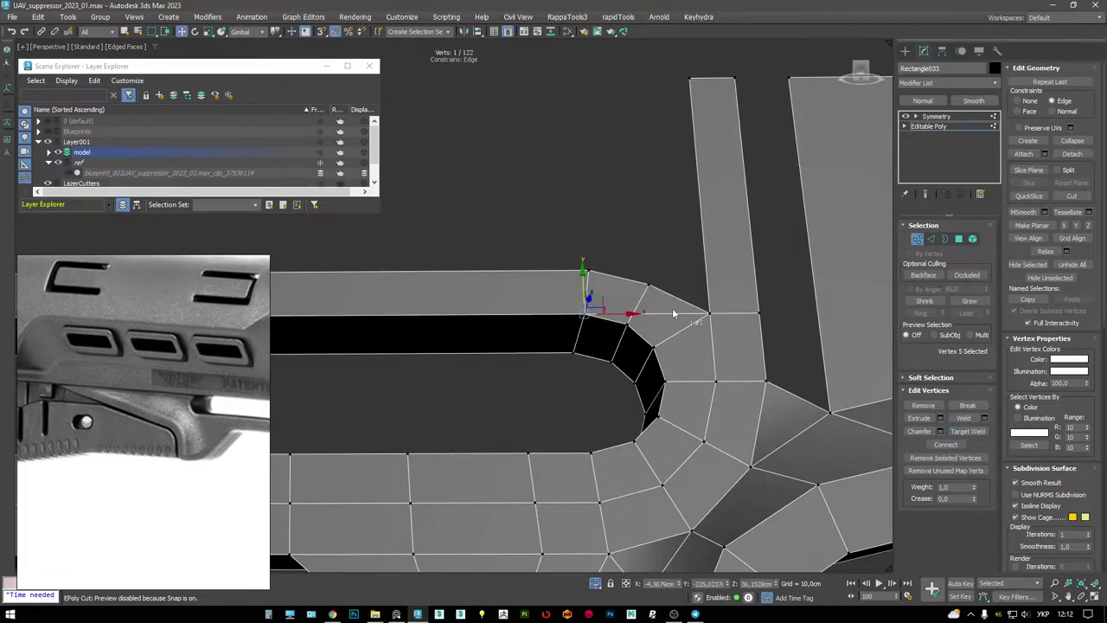
middle_click_drag(672, 308, 730, 279, "alt")
- Cut across the vertical upright and snap the new edge down to a vertex
key("4")
middle_click_drag(801, 285, 762, 297, "alt")
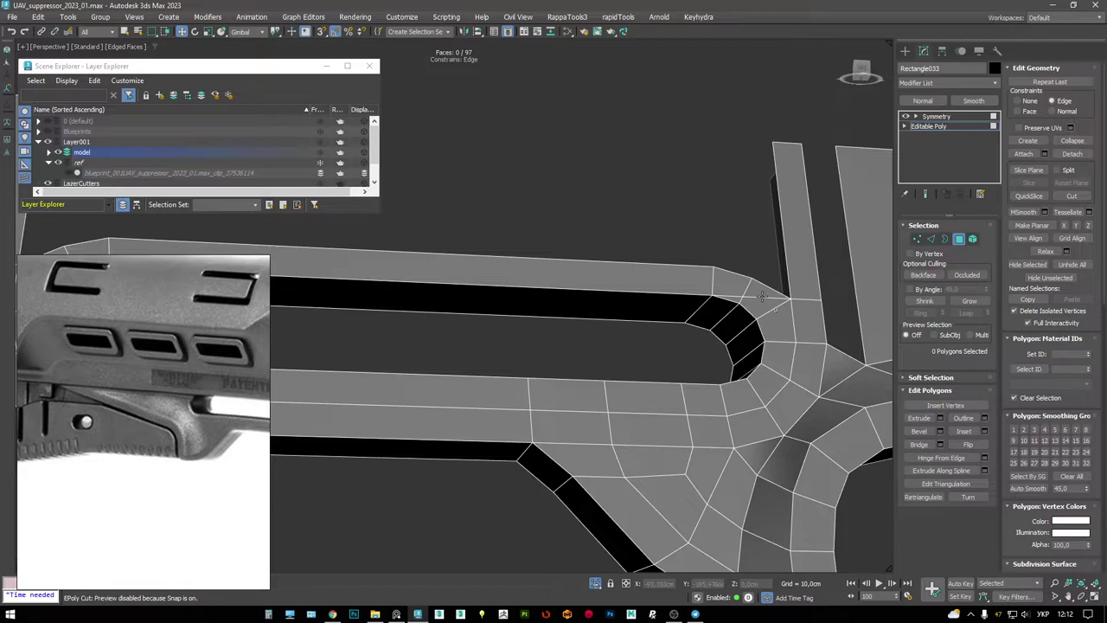
key("Page_Up")
left_click(928, 128)
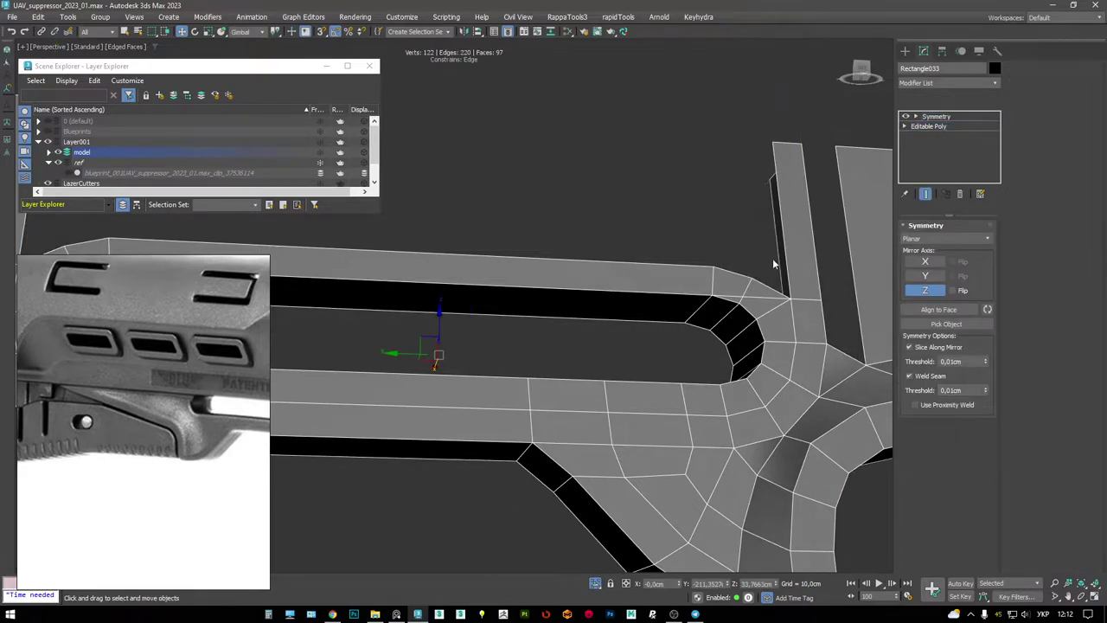
key("4")
scroll(779, 285, "up", 3)
middle_click_drag(778, 285, 783, 291)
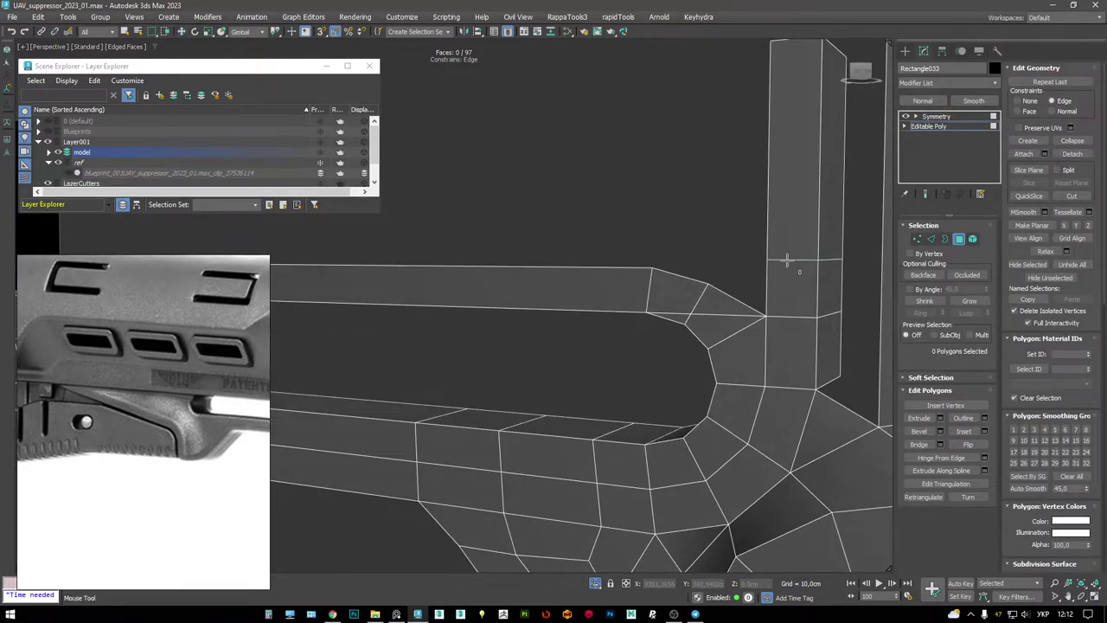
left_click(841, 263)
key("2")
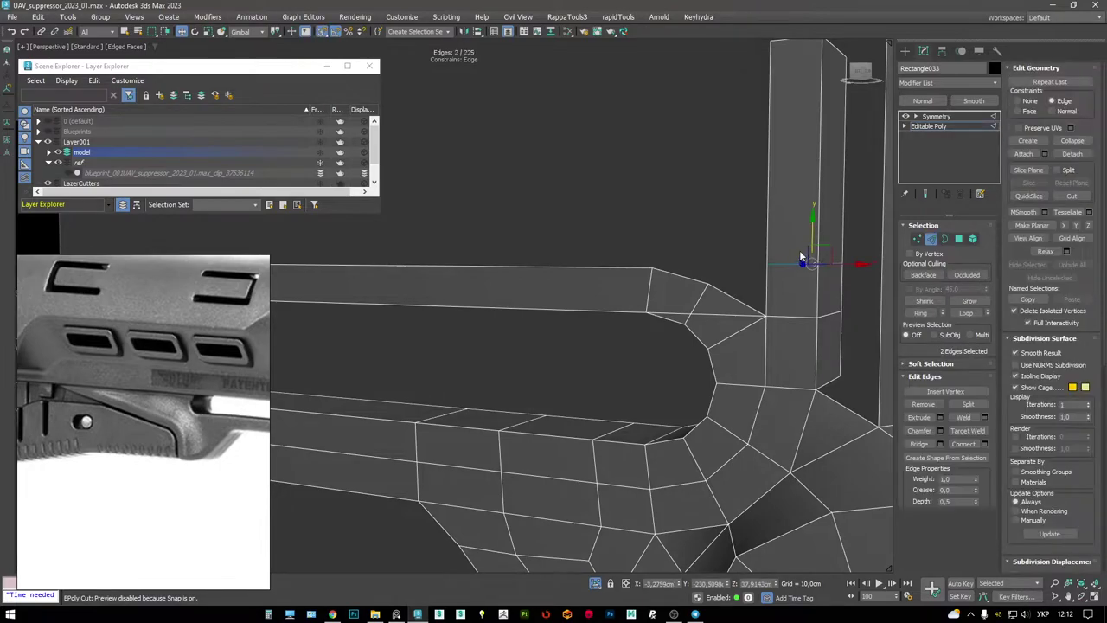
left_click_drag(671, 262, 679, 272)
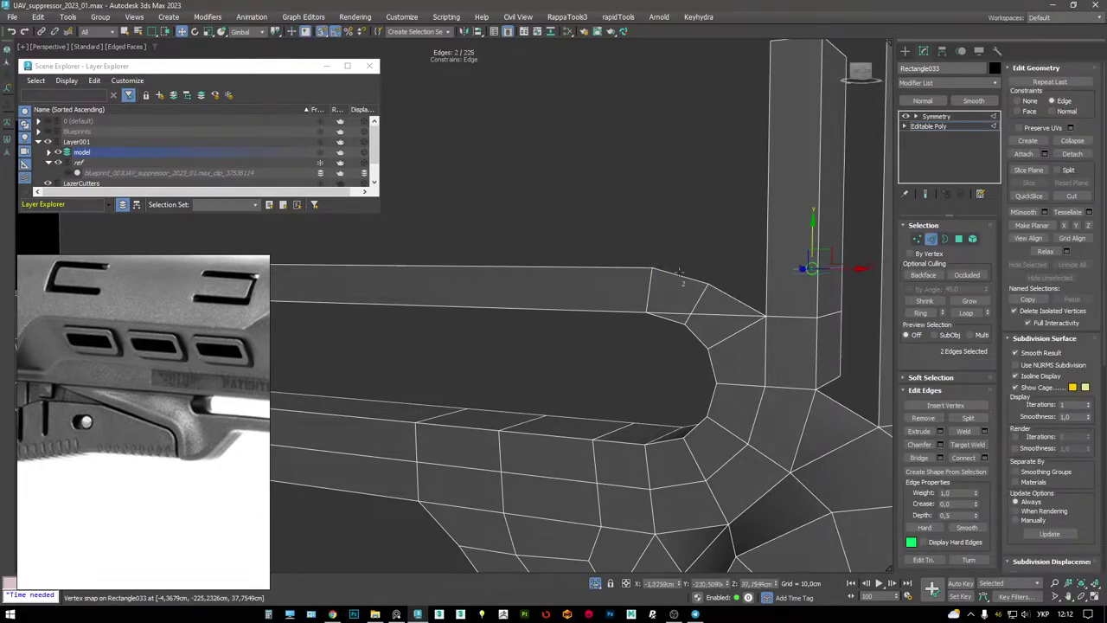
- Delete the corner triangle and adjacent quad, then Shift-extrude the two edges into a new top strip
key("4")
left_click(723, 296)
left_click(692, 293, "ctrl")
key("Delete")
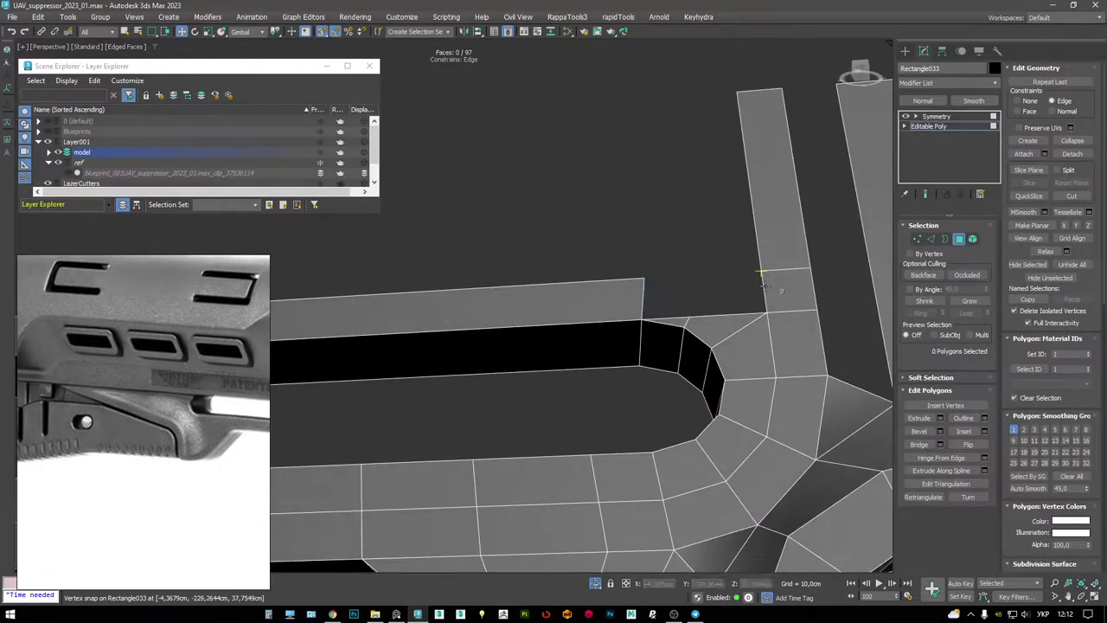
key("2")
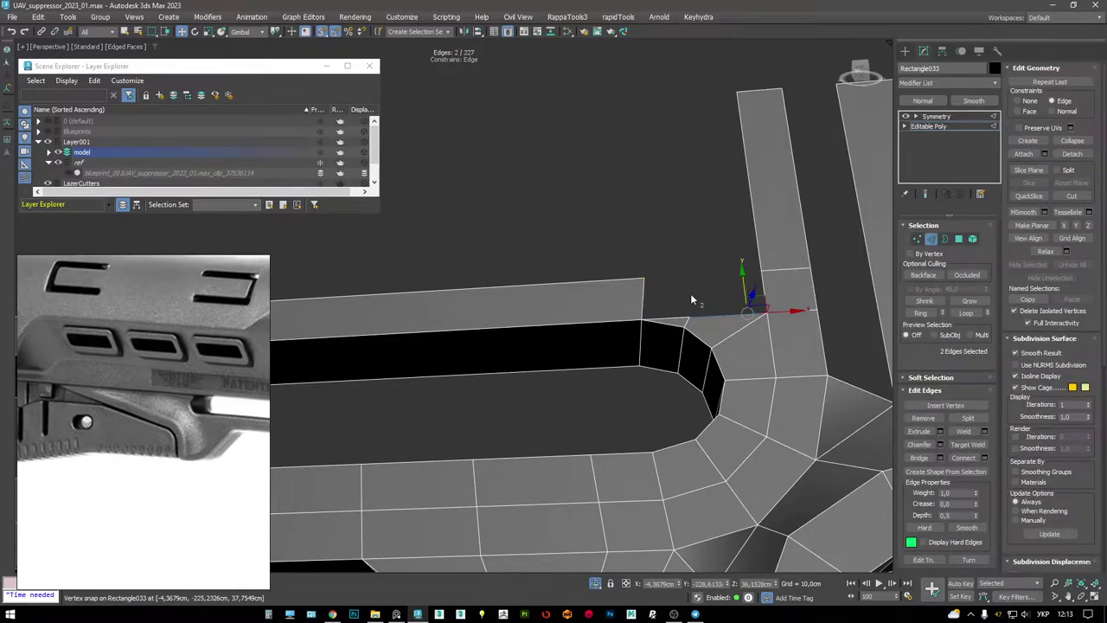
key("shift+x")
mouse_move(695, 279)
left_mouse_down("shift")
mouse_move(695, 255)
mouse_move(694, 272)
left_mouse_up("shift")
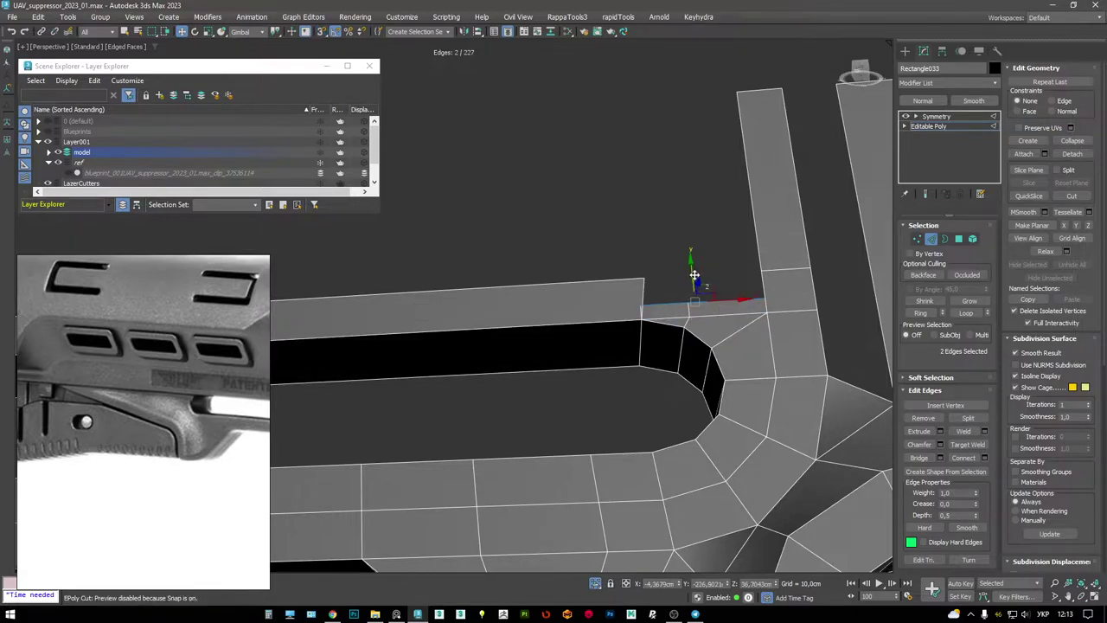
- Target Weld the two close corner vertices into one
key("1")
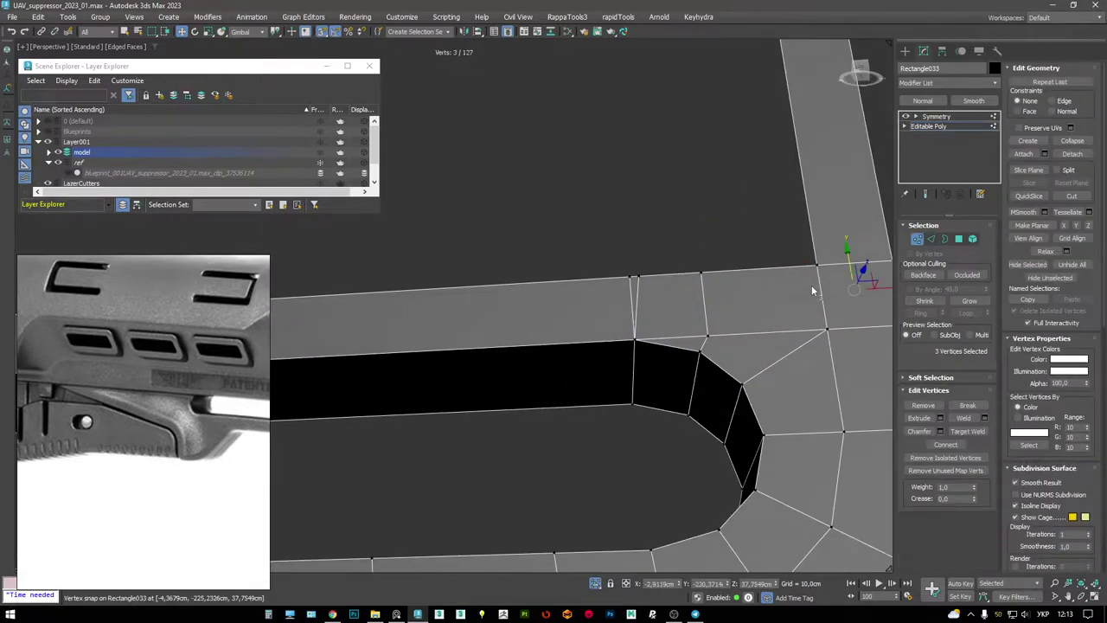
key("F3")
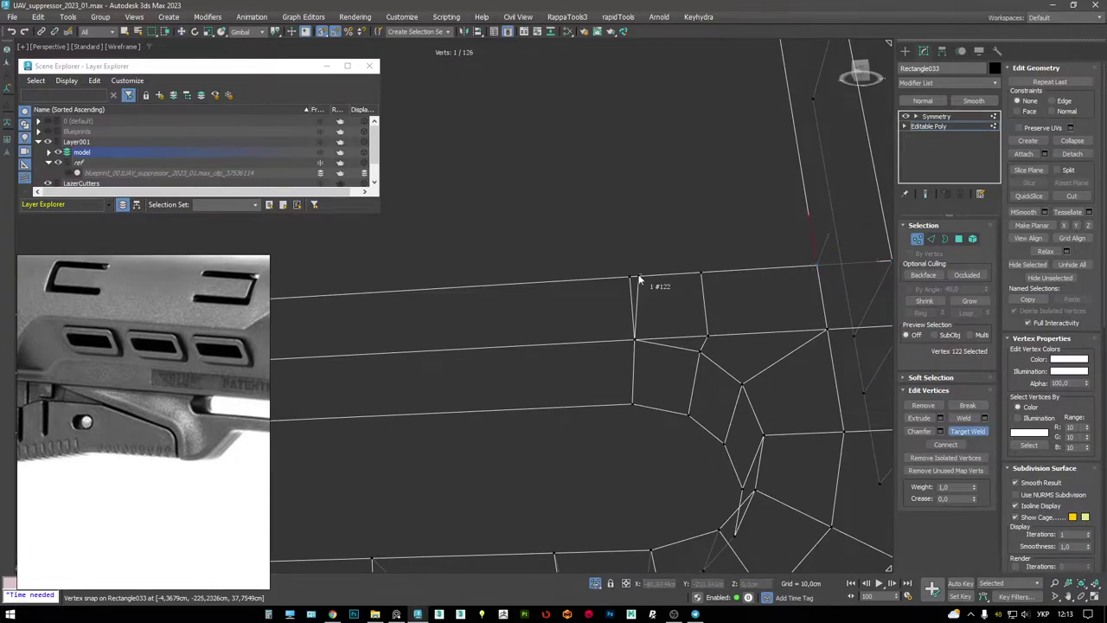
left_click(639, 279)
key("F3")
middle_click_drag(564, 290, 496, 303, "alt")
scroll(678, 294, "up", 3)
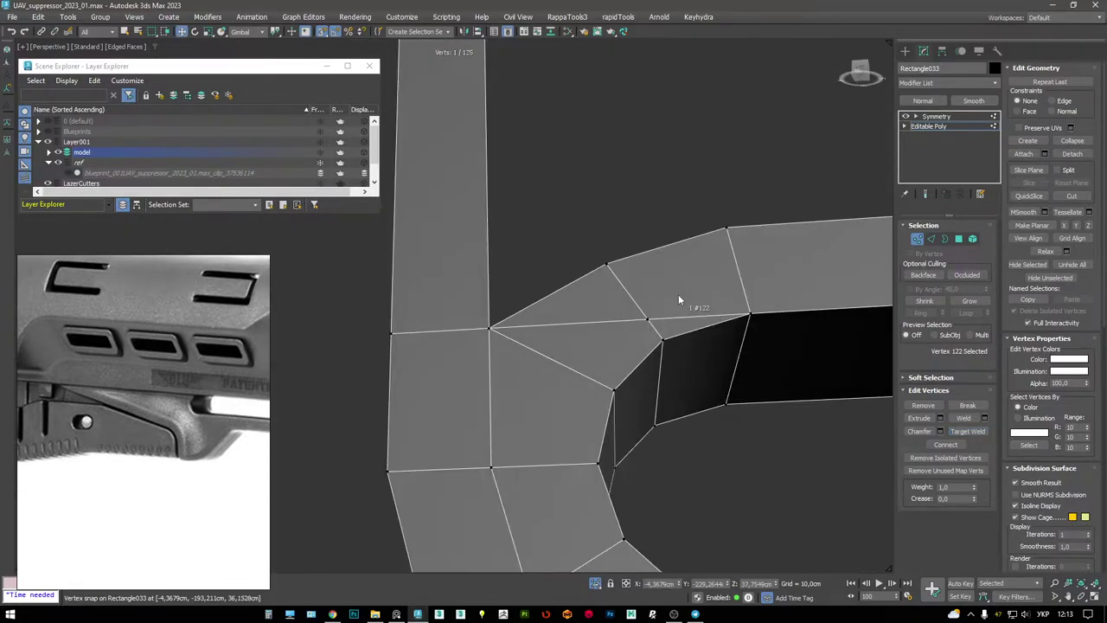
- Delete the two corner polygons, extrude the gap's top edge up, and weld the doubled vertices
key("4")
left_click(636, 301)
left_click(683, 290, "ctrl")
key("Delete")
middle_click_drag(764, 250, 639, 298, "alt")
key("2")
left_click(513, 321)
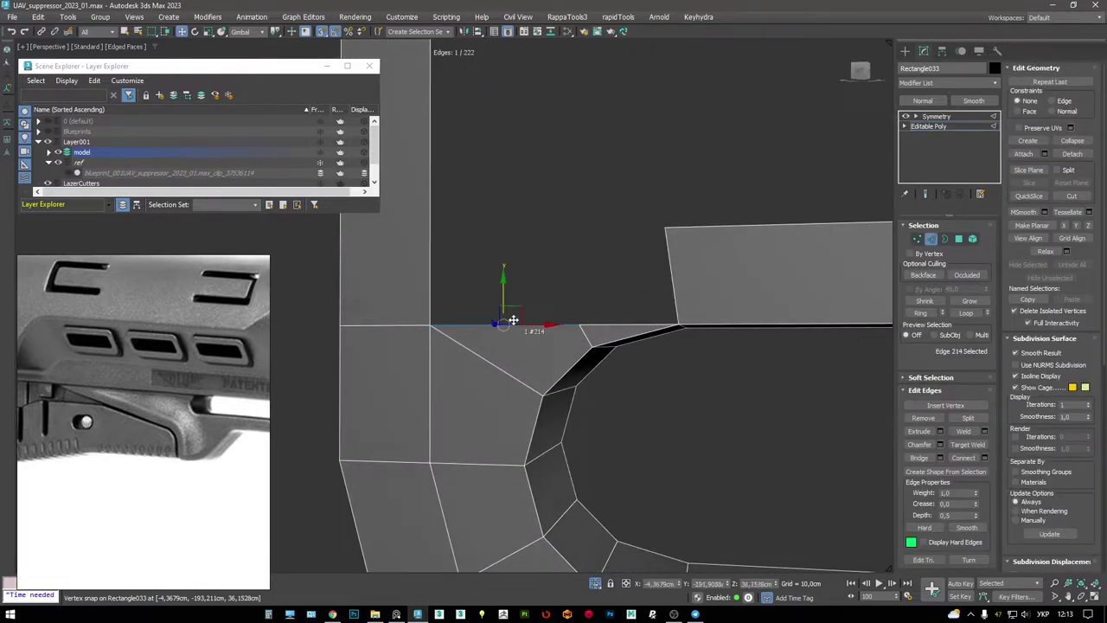
left_click_drag(564, 295, 663, 228, "shift")
key("1")
left_click(664, 229)
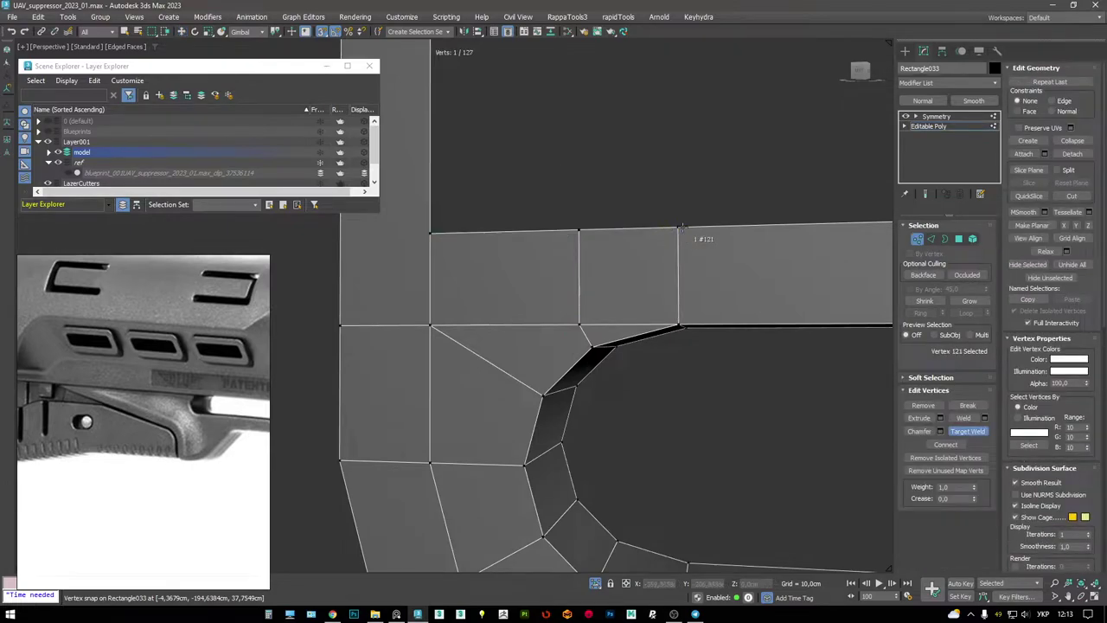
- Select the edge loop around the slot opening
middle_click_drag(681, 226, 579, 248, "alt")
key("w")
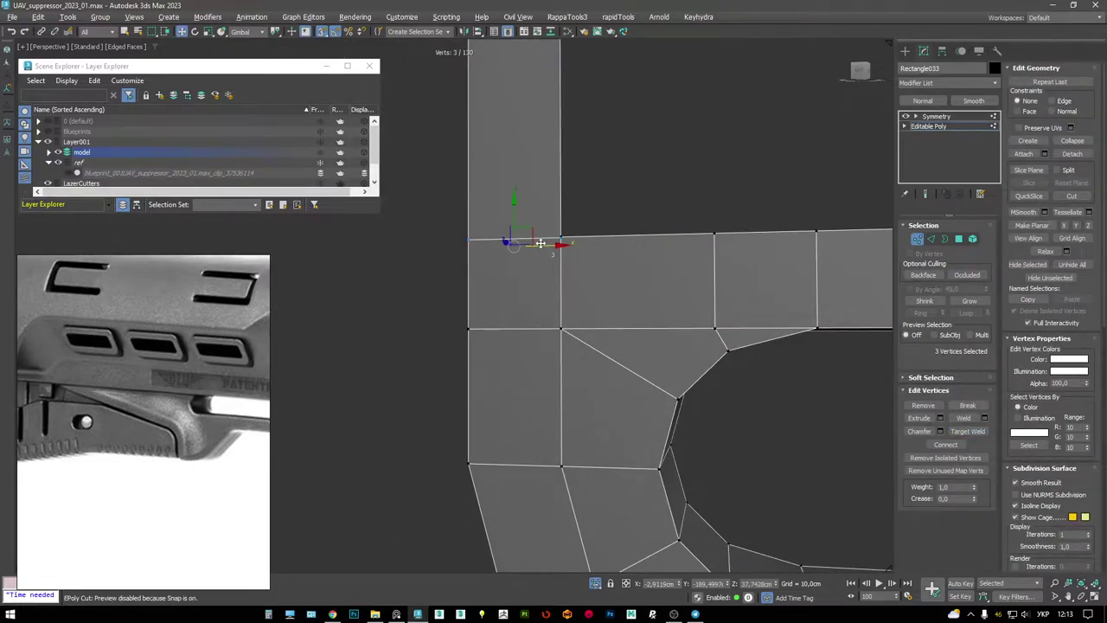
middle_click_drag(619, 271, 648, 299, "alt")
scroll(648, 299, "up", 3)
middle_click_drag(827, 341, 783, 316, "alt")
scroll(783, 316, "up", 2)
key("2")
double_click(769, 305)
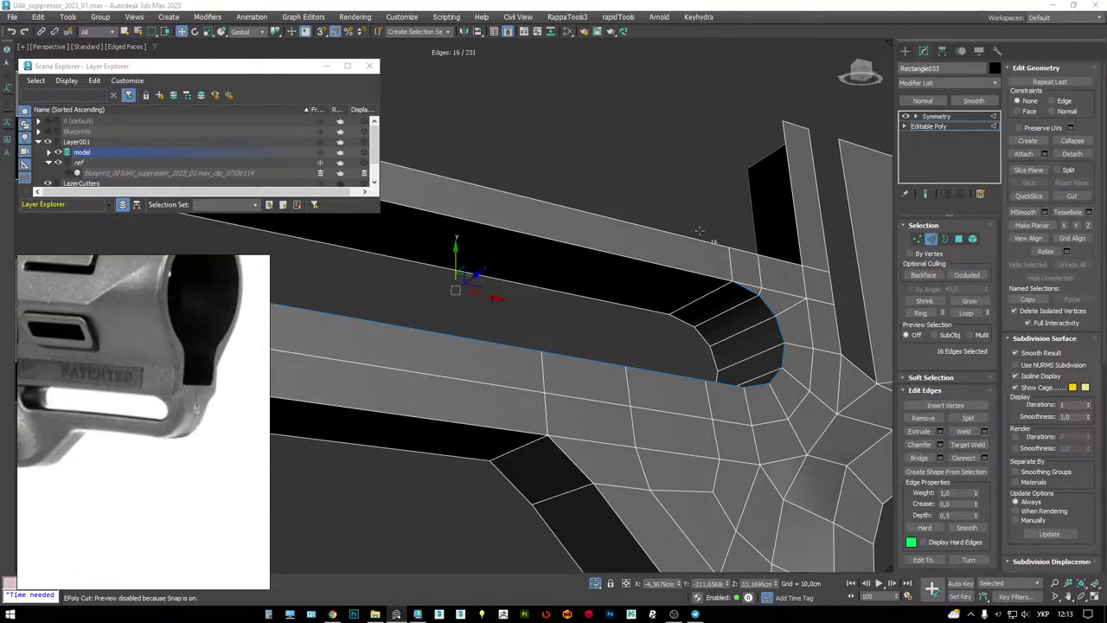
- Select the bracket's top polygons, the long top strip and a vertical face
scroll(731, 238, "down", 5)
scroll(801, 270, "up", 3)
scroll(776, 282, "up", 10)
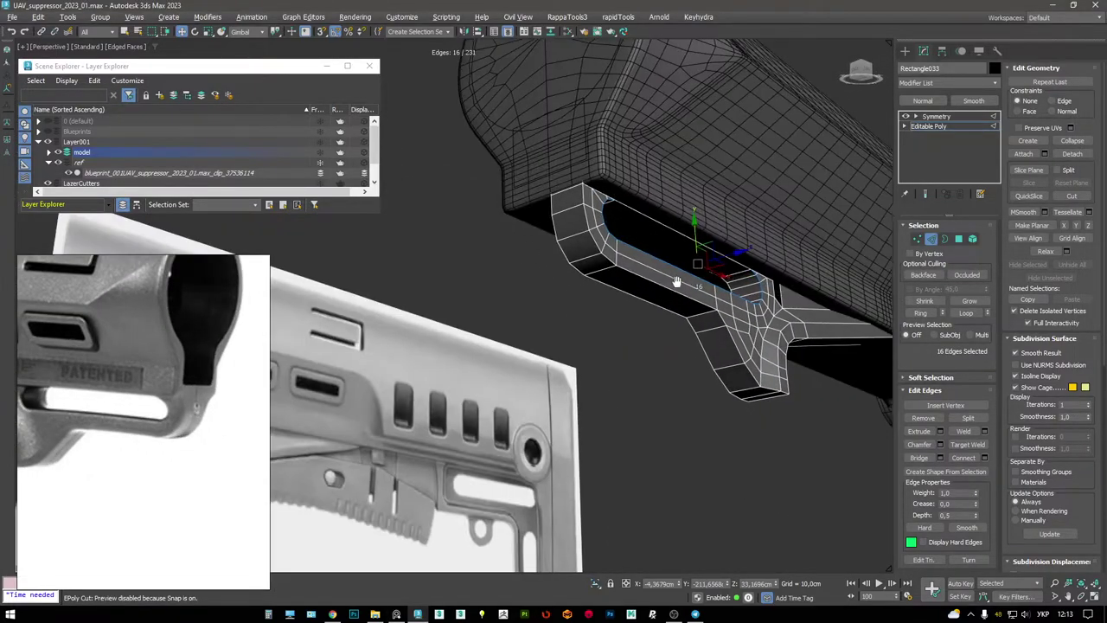
key("F3")
scroll(547, 179, "down", 8)
key("F3")
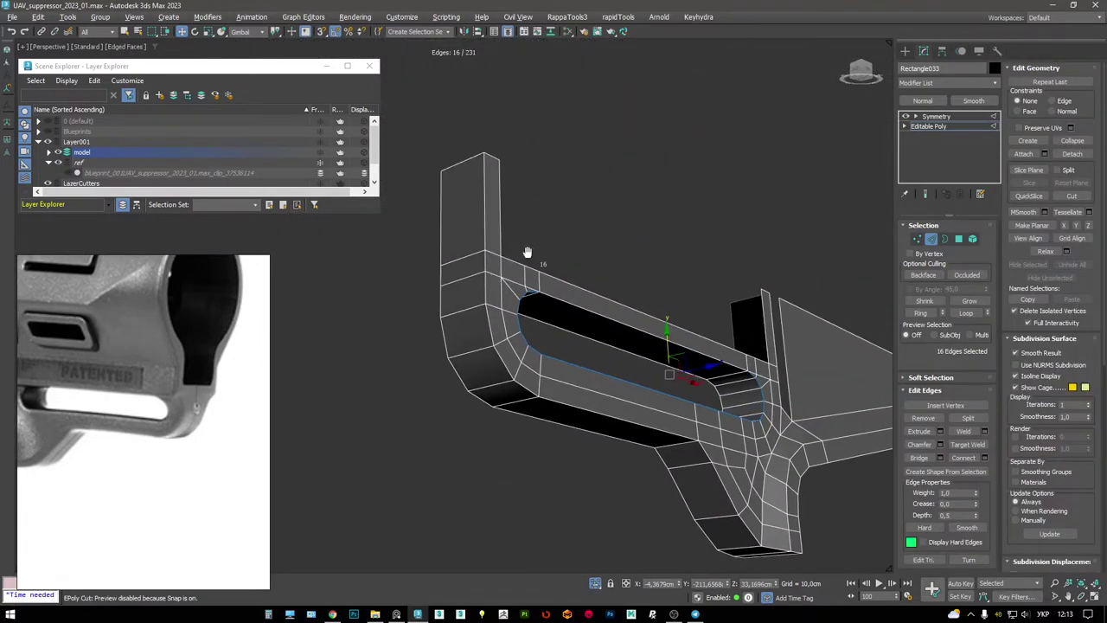
key("4")
left_click(495, 252)
left_click(492, 201, "ctrl")
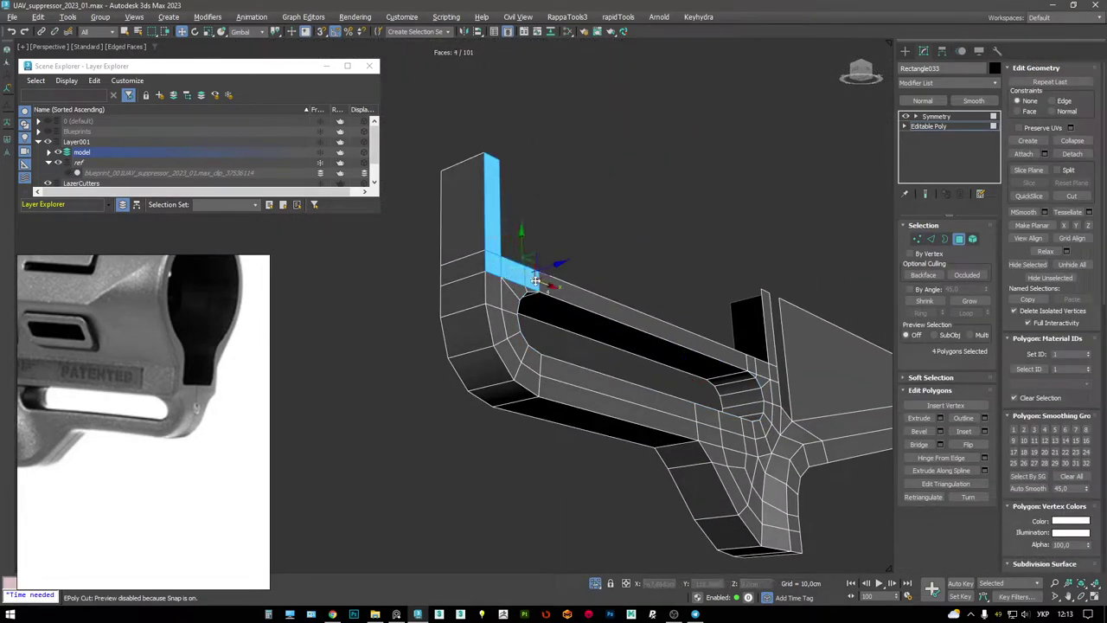
left_click(593, 297, "ctrl")
scroll(685, 357, "up", 4)
left_click(729, 339, "ctrl")
middle_click_drag(731, 342, 816, 139, "alt")
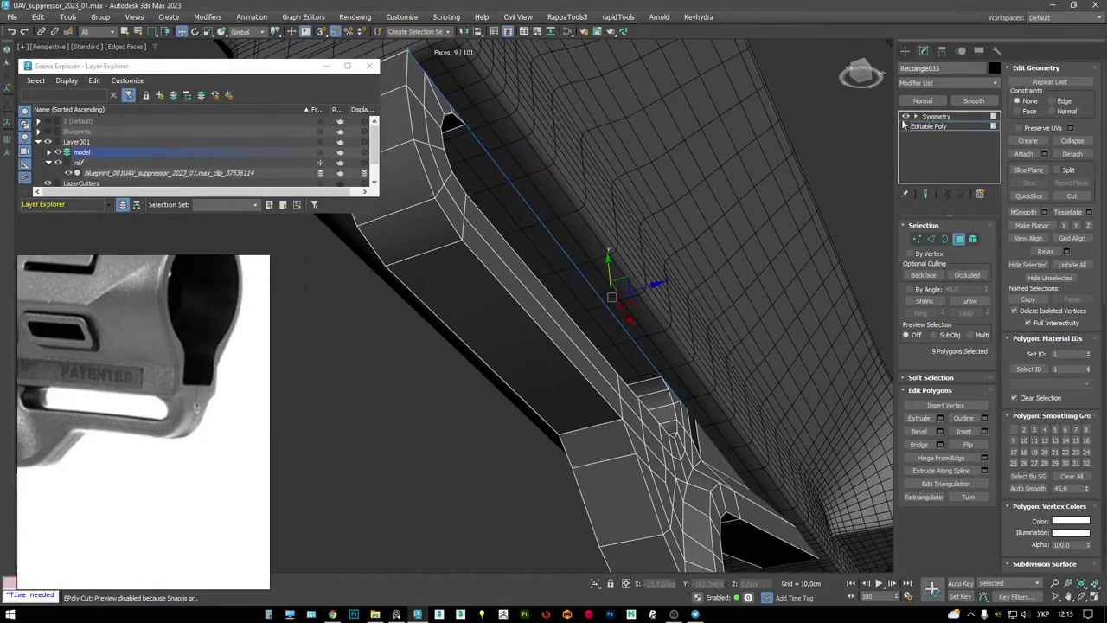
- Check the mirrored bracket against the body mesh, then return to the bracket's base mesh
left_click(933, 115)
left_click(720, 166)
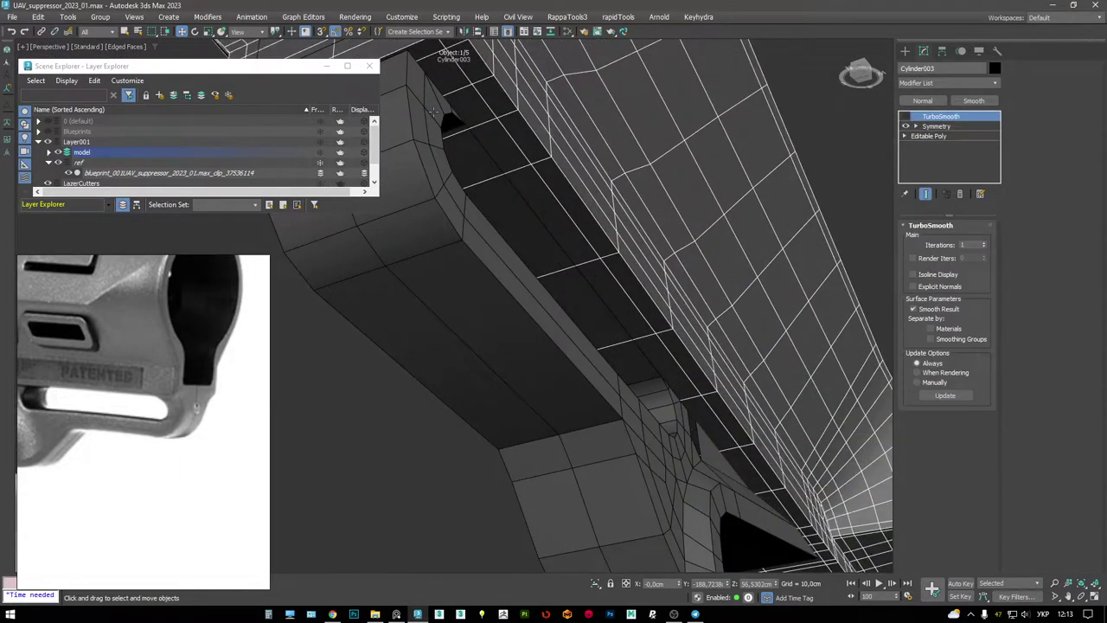
left_click(433, 111)
middle_click_drag(462, 141, 561, 167, "alt")
left_click(955, 125)
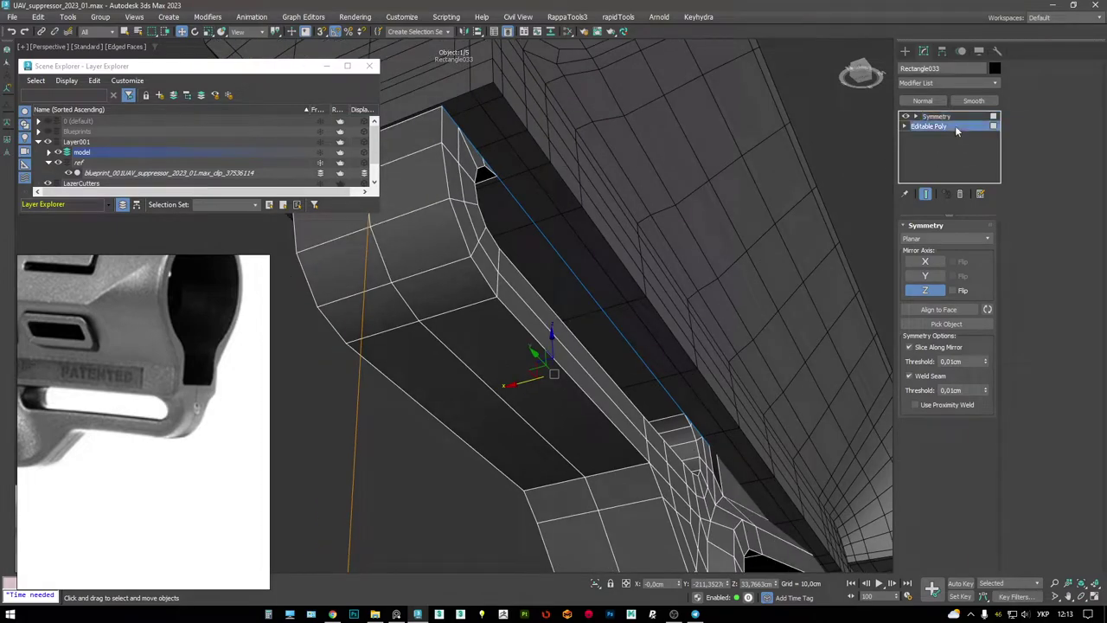
- Cut a long edge along the bracket's top strip
key("4")
key("alt+c")
key("F3")
key("F3")
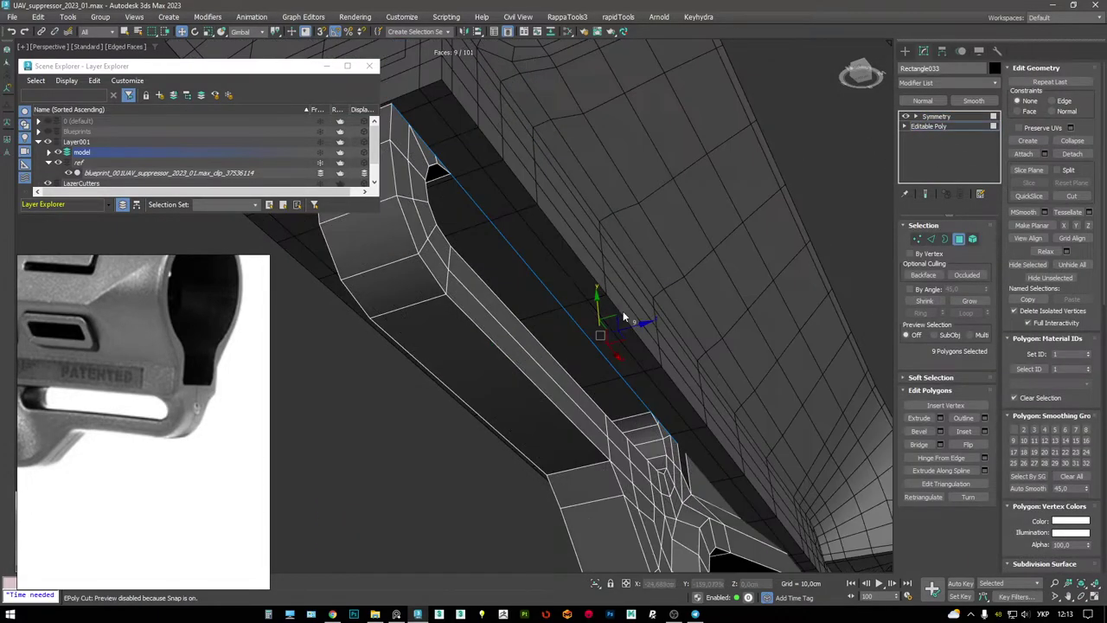
left_click(636, 327)
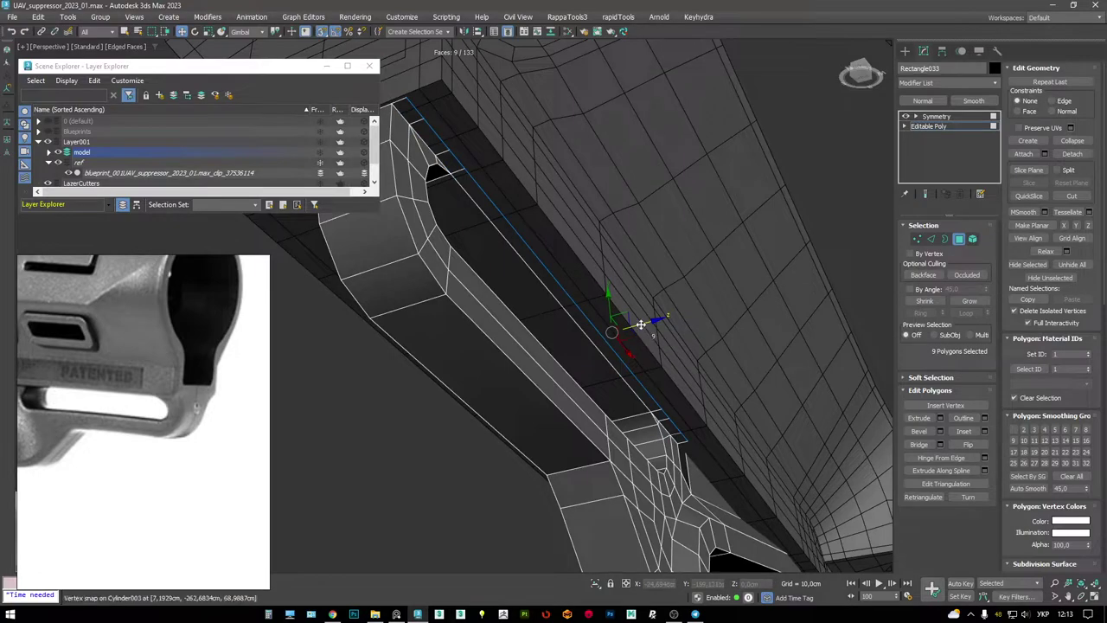
middle_click_drag(450, 178, 593, 281)
- Box-select the top polygons sitting against the body and delete them
key("F3")
key("ctrl+z")
left_click_drag(637, 286, 647, 291)
mouse_move(647, 291)
middle_mouse_down("alt")
mouse_move(539, 219)
mouse_move(545, 235)
mouse_move(526, 241)
middle_mouse_up("alt")
key("F3")
left_click_drag(631, 318, 632, 318)
middle_click_drag(633, 318, 524, 272, "alt")
key("Delete")
- Extrude the open border edges with Height 0 and Width 0.7734cm into a narrow lip
scroll(524, 272, "up", 4)
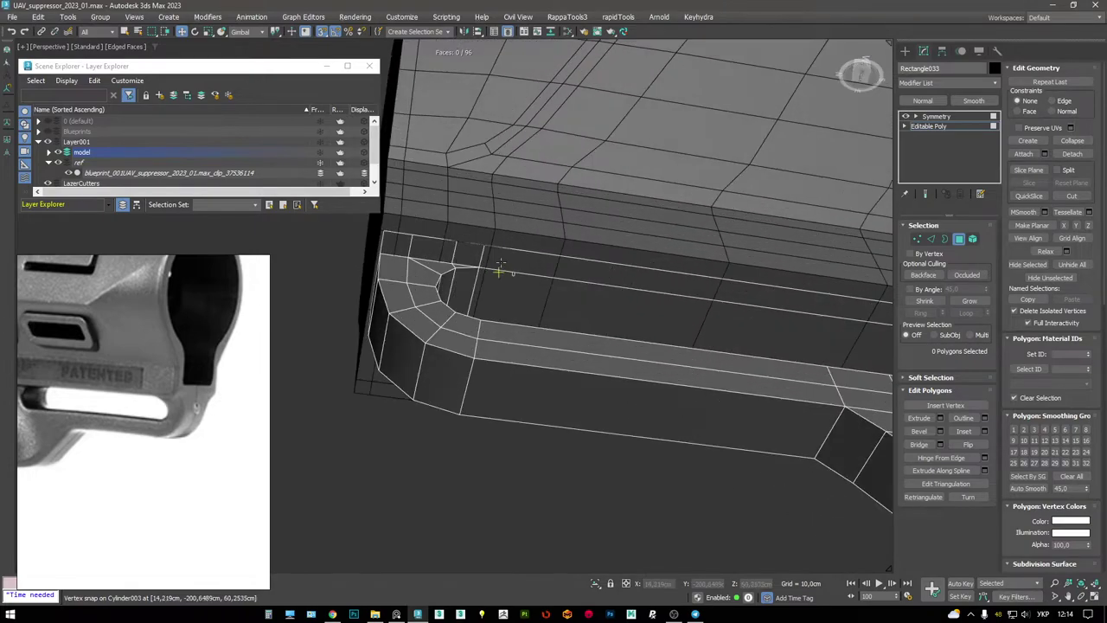
scroll(600, 312, "down", 3)
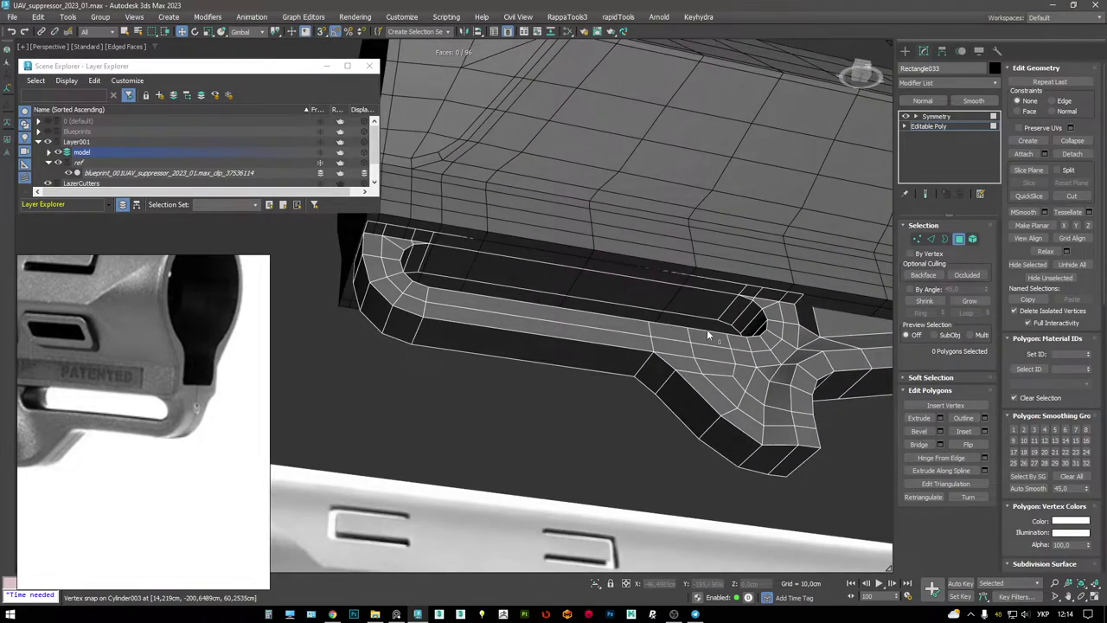
middle_click_drag(706, 328, 765, 297, "alt")
scroll(764, 297, "up", 2)
key("ctrl+a")
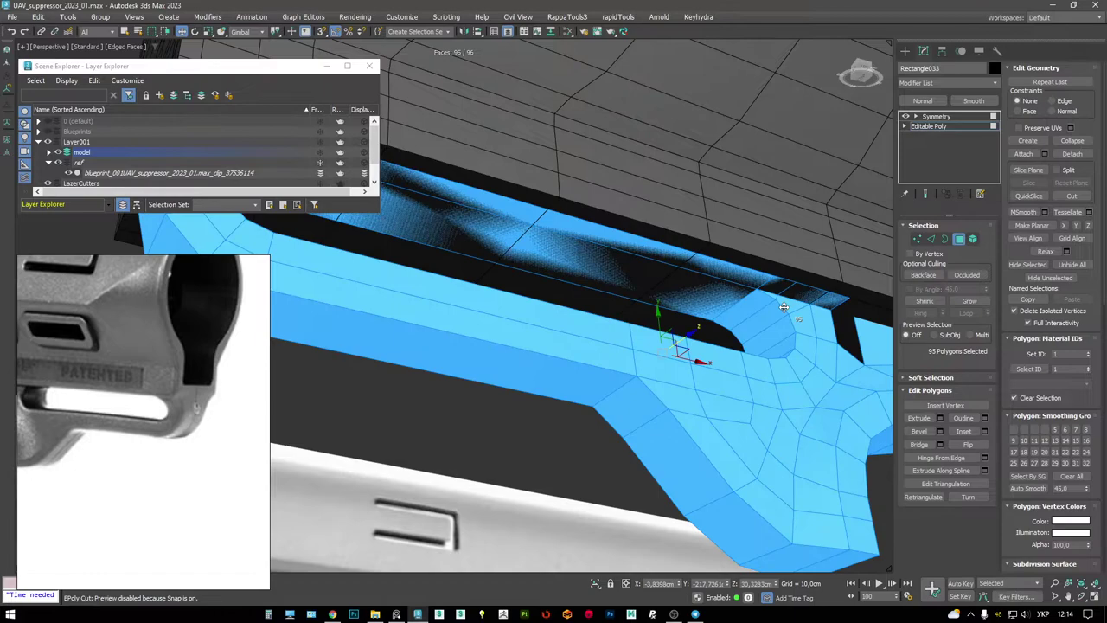
key("2")
middle_click_drag(736, 284, 485, 273, "alt")
key("shift+e")
left_click_drag(453, 314, 490, 275)
middle_click_drag(490, 275, 466, 313, "alt")
left_click_drag(461, 329, 462, 319)
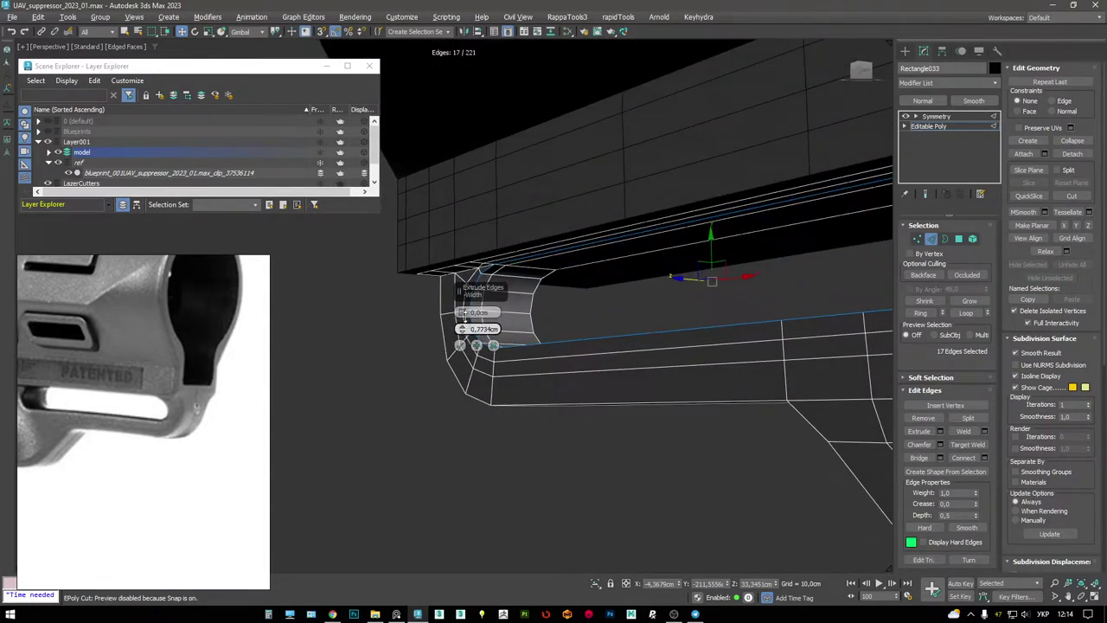
left_click(460, 345)
- Raise the lip's corner vertex slightly
middle_click_drag(460, 345, 540, 276, "alt")
scroll(502, 240, "up", 3)
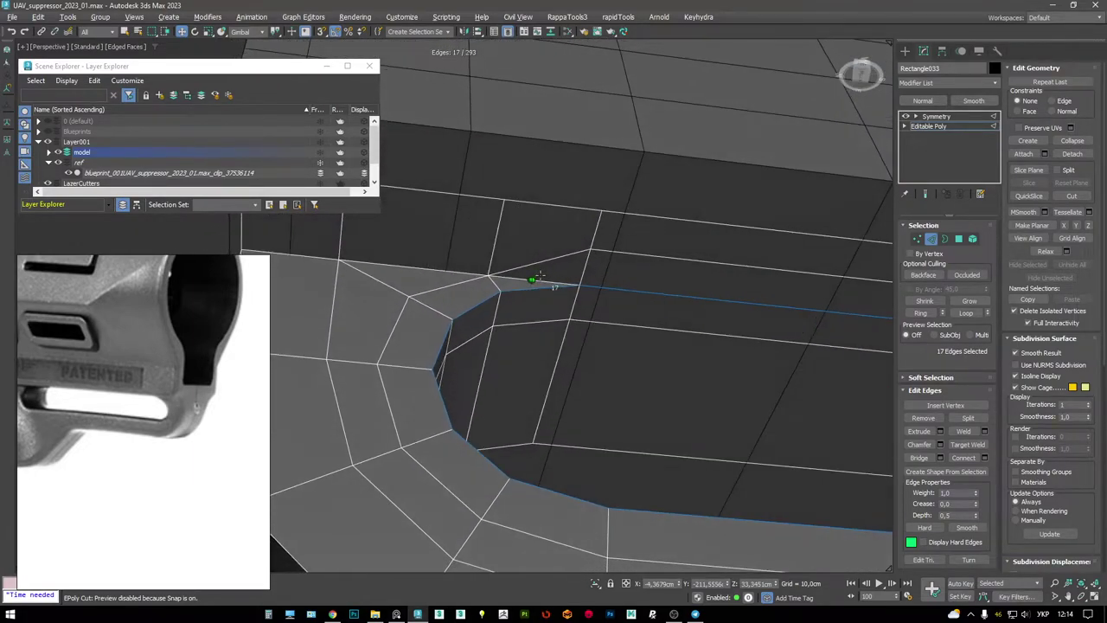
left_click(526, 282)
key("1")
key("F3")
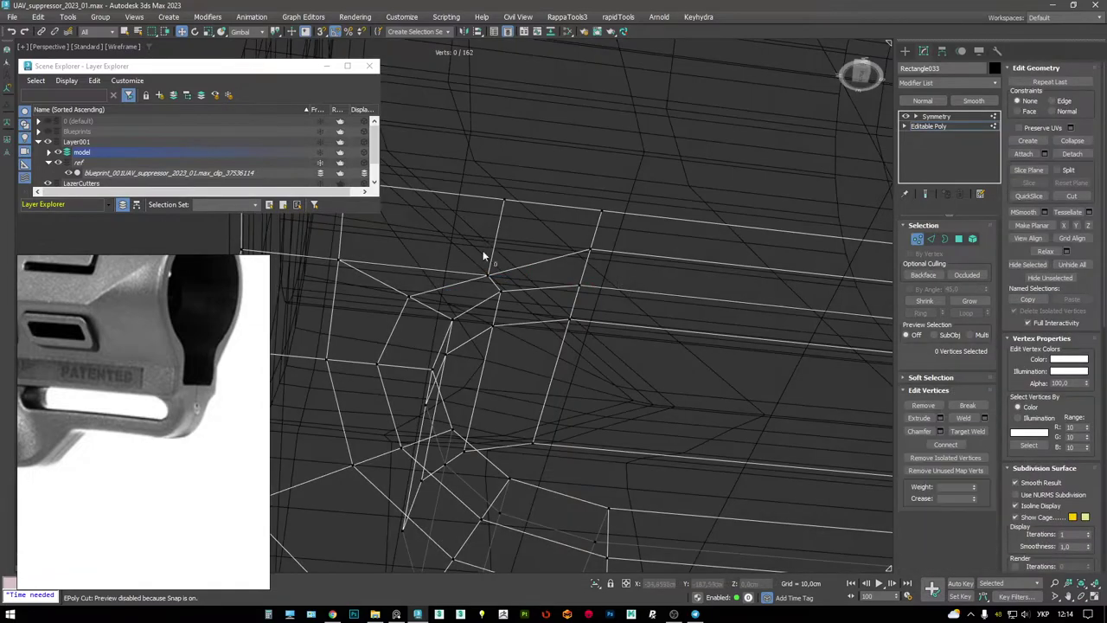
key("F3")
left_click(491, 272)
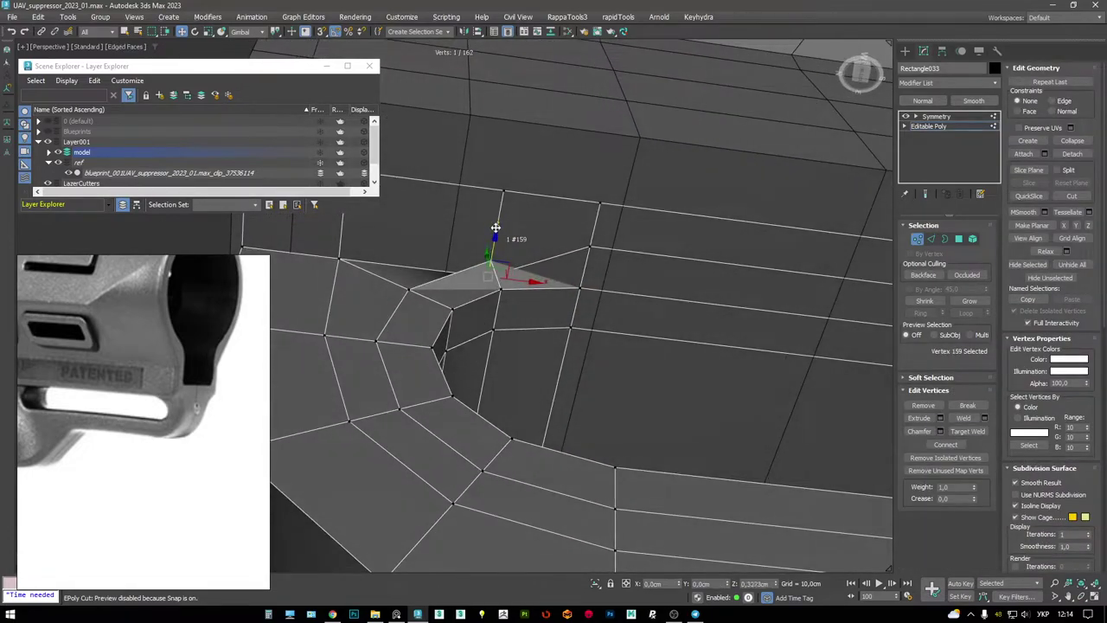
key("F3")
key("F3")
left_click_drag(502, 272, 498, 223)
mouse_move(498, 222)
middle_mouse_down("alt")
mouse_move(383, 286)
mouse_move(721, 312)
mouse_move(734, 341)
middle_mouse_up("alt")
key("F3")
- Raise a vertex near the hole to level the adjacent faces
key("2")
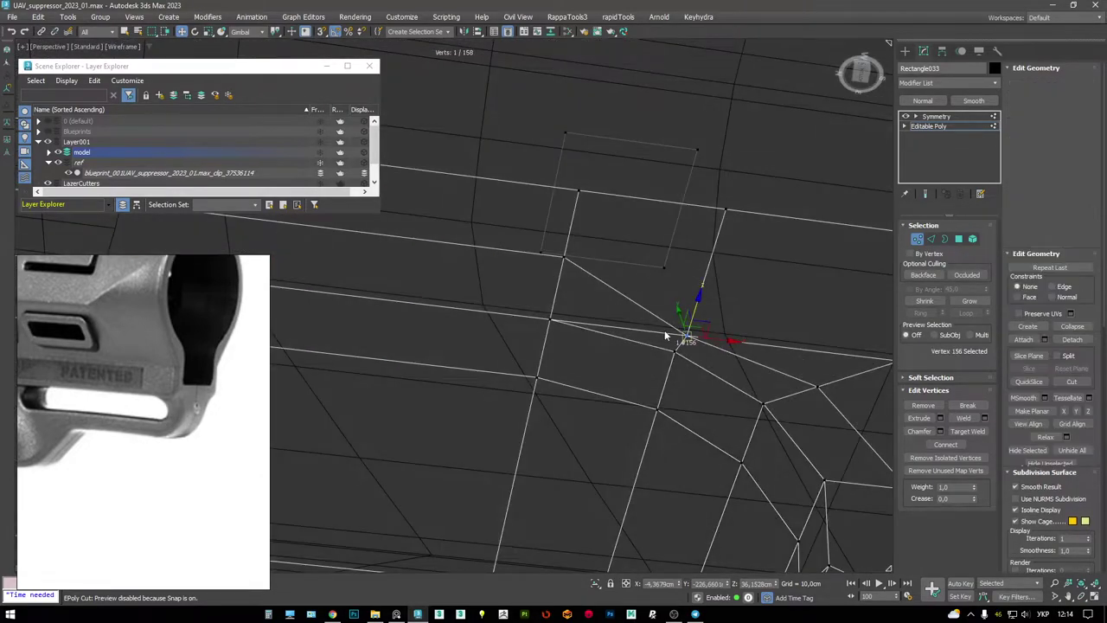
left_click(664, 331)
key("1")
key("F3")
left_click(683, 337)
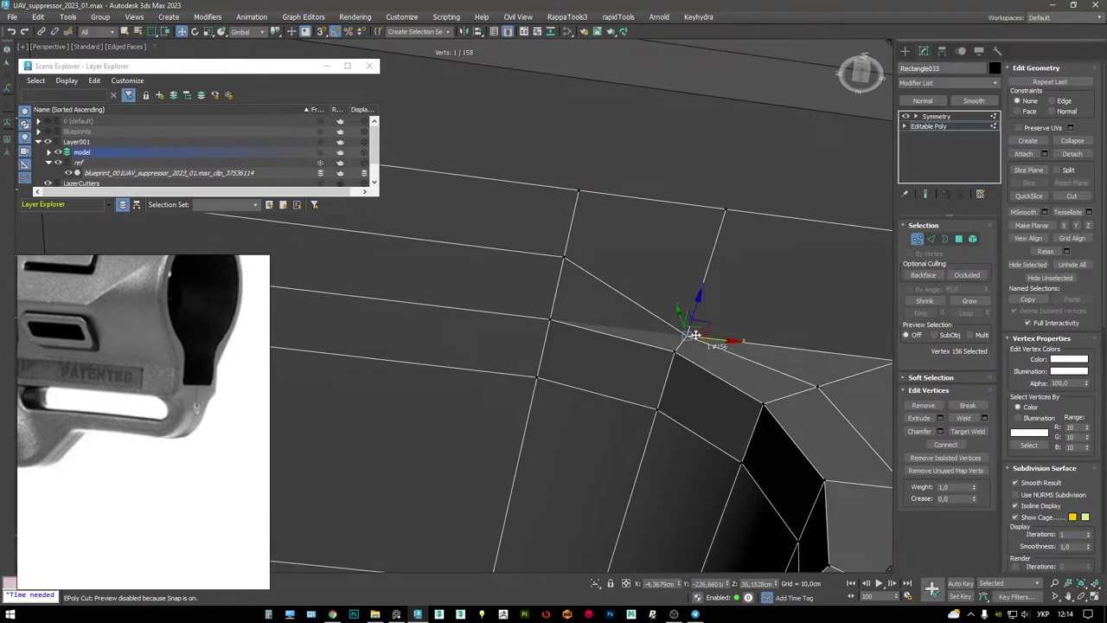
left_click_drag(696, 307, 702, 291)
- Nudge an edge along the lip slightly downward
middle_click_drag(702, 309, 600, 249, "alt")
key("2")
left_click(609, 264)
left_click_drag(600, 248, 603, 249)
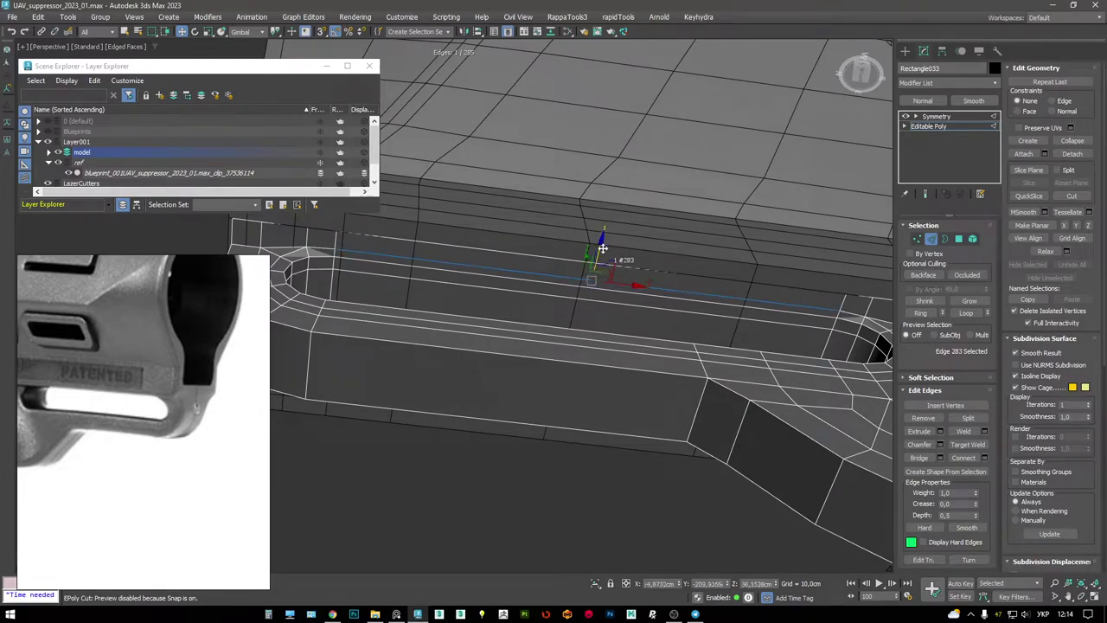
- Inspect the full mirrored bracket beneath the body with edge lines hidden
left_click(936, 116)
mouse_move(605, 286)
middle_mouse_down("alt")
mouse_move(640, 269)
mouse_move(633, 276)
mouse_move(660, 306)
mouse_move(631, 321)
mouse_move(565, 317)
middle_mouse_up("alt")
scroll(668, 302, "up", 5)
key("F4")
key("F4")
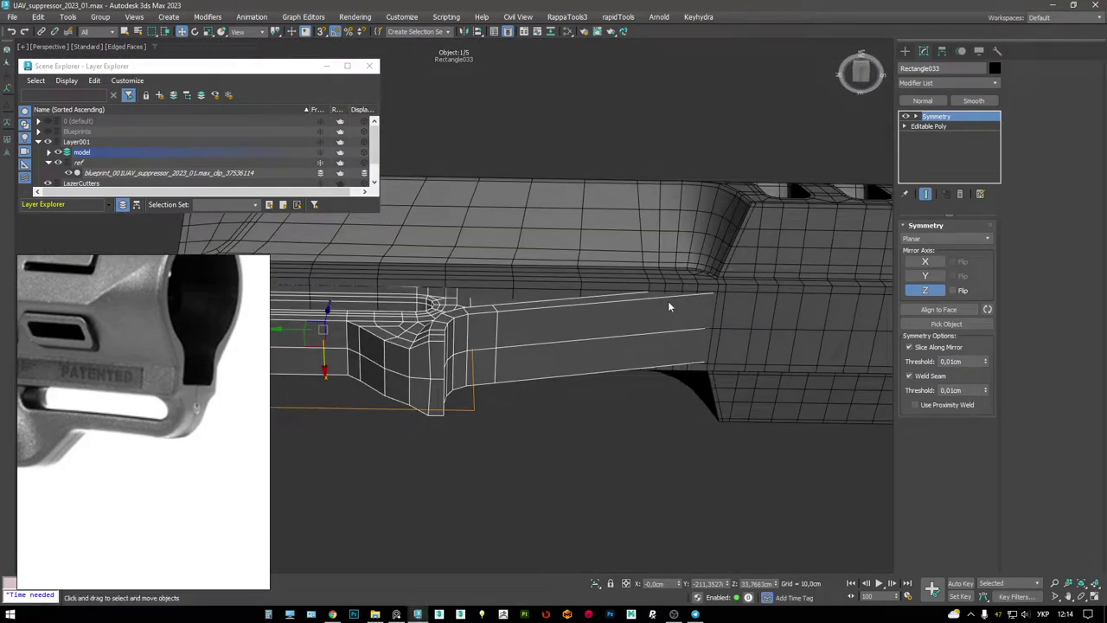
- Frame the bracket's end and switch the reference image to another photo
middle_click_drag(667, 306, 826, 308)
left_click(195, 400)
scroll(195, 400, "up", 3)
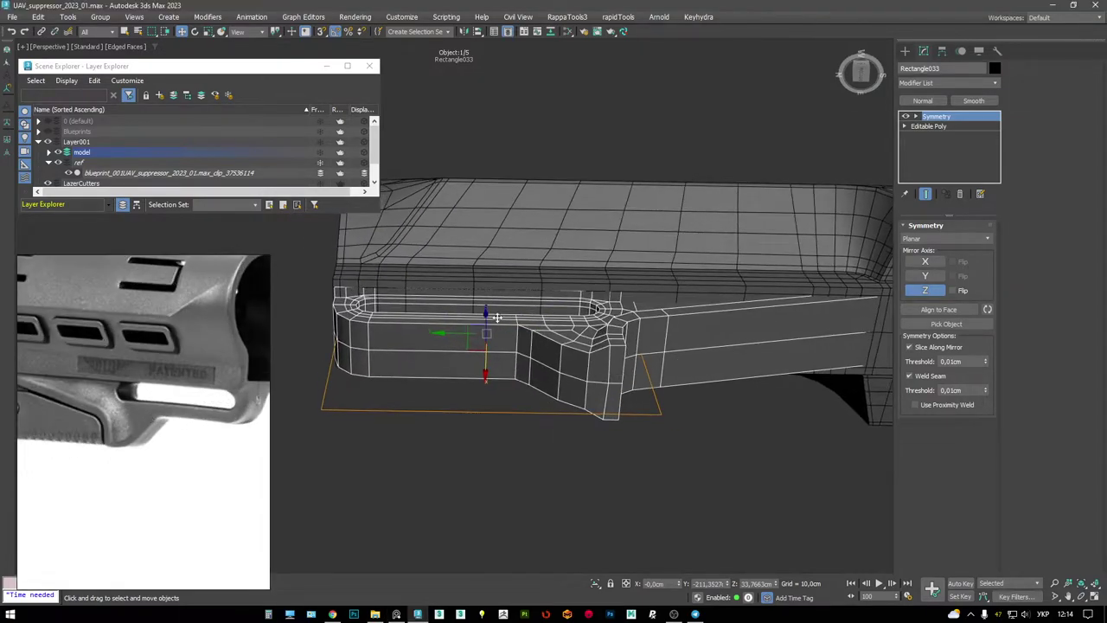
scroll(494, 385, "up", 6)
scroll(493, 386, "up", 2)
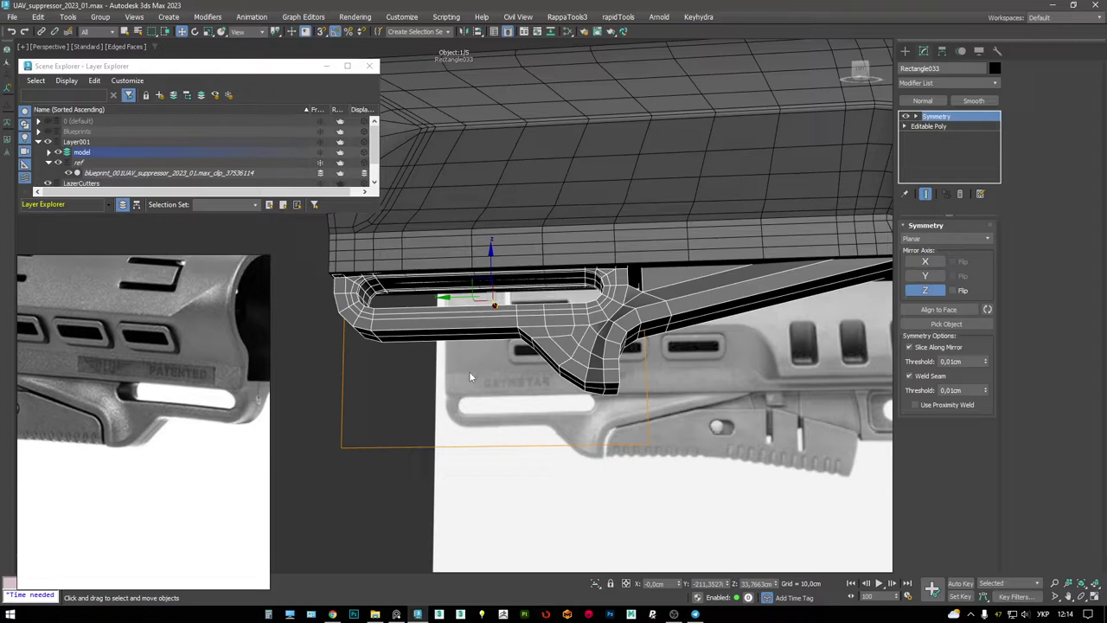
scroll(603, 312, "up", 4)
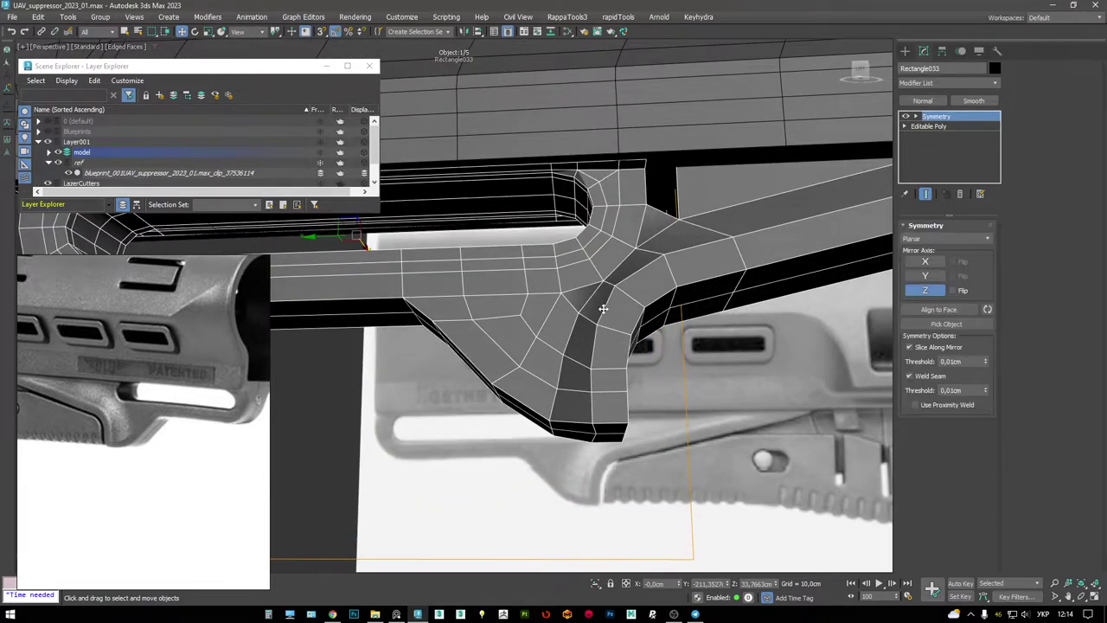
- At Edge level on the bracket's base mesh, preview a 1.0 cm chamfer on 26 slot and rail edges
left_click(928, 126)
key("2")
mouse_move(553, 312)
middle_mouse_down("alt")
mouse_move(605, 285)
mouse_move(669, 333)
mouse_move(459, 356)
mouse_move(415, 329)
mouse_move(668, 333)
mouse_move(653, 322)
mouse_move(605, 346)
middle_mouse_up("alt")
key("F3")
scroll(400, 292, "up", 3)
key("F3")
scroll(437, 316, "down", 3)
key("ctrl+shift+c")
- Apply the chamfer with Edge Depth 1,0 at about 0.87 cm, raising edges from 285 to 389
left_click_drag(462, 362, 451, 164)
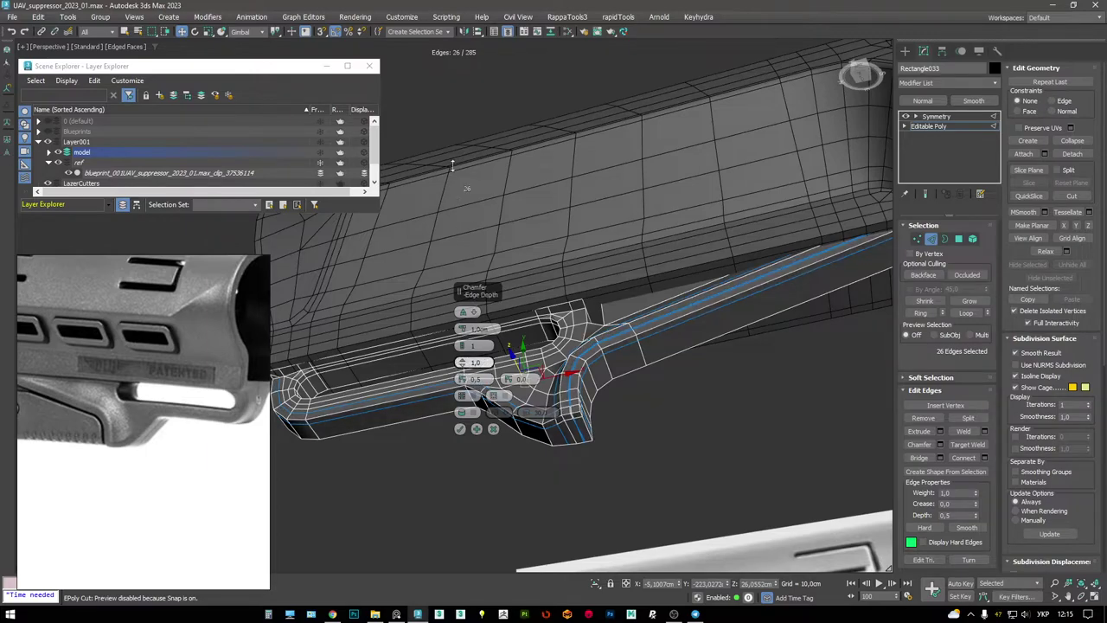
left_click_drag(463, 330, 461, 320)
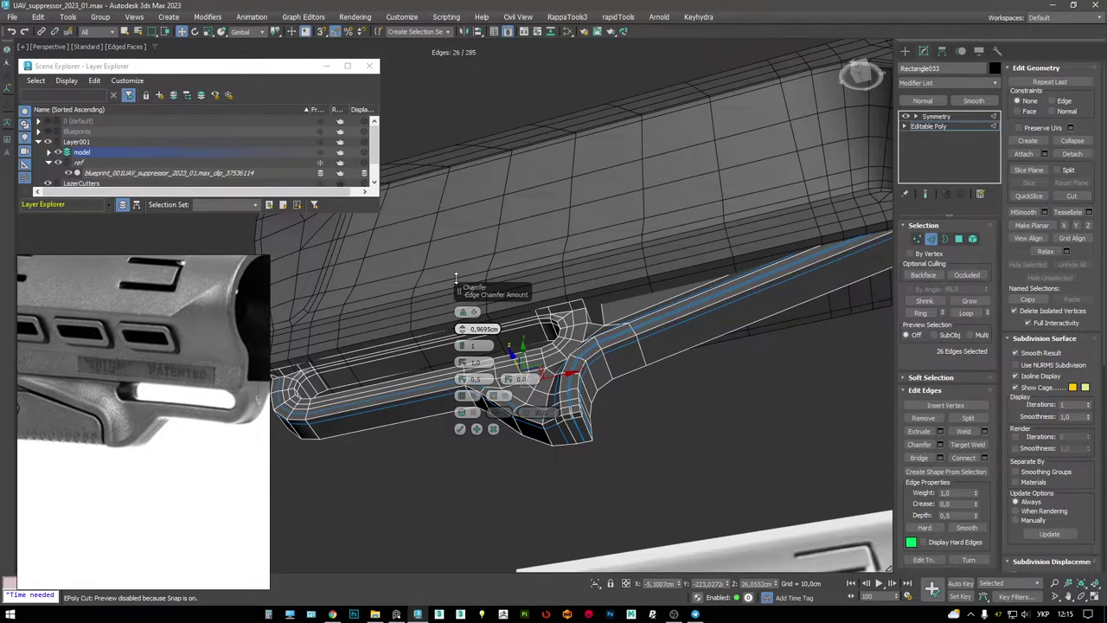
left_click(461, 430)
scroll(562, 389, "up", 3)
scroll(563, 389, "up", 2)
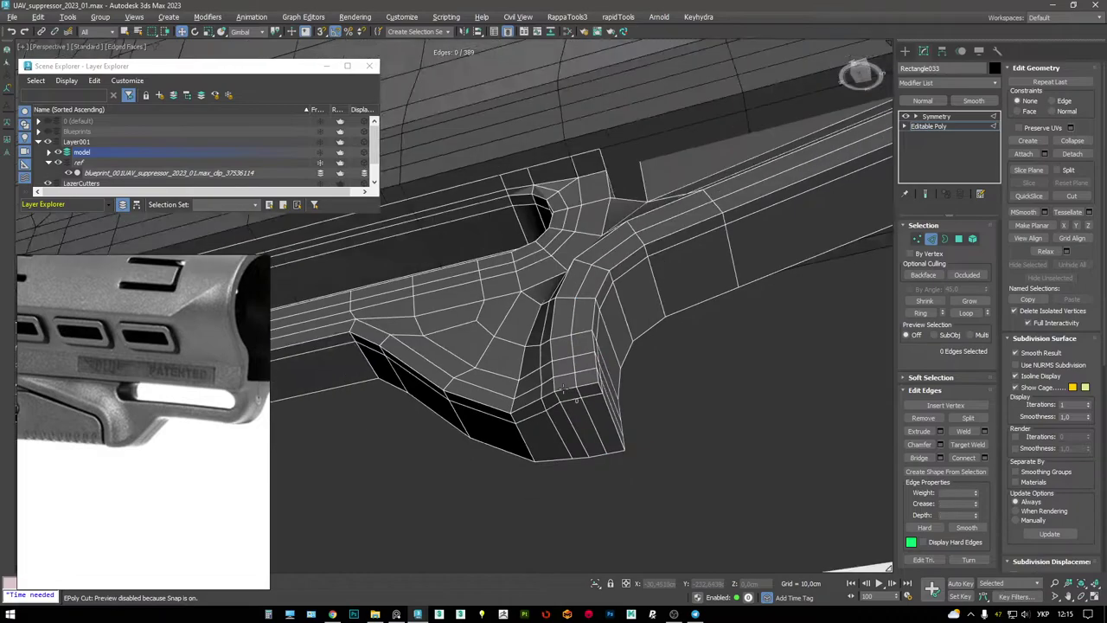
scroll(563, 389, "down", 4)
- Inspect the chamfered grip corner from a low angle, returning to Edge level with Move active
middle_click_drag(563, 390, 702, 381, "alt")
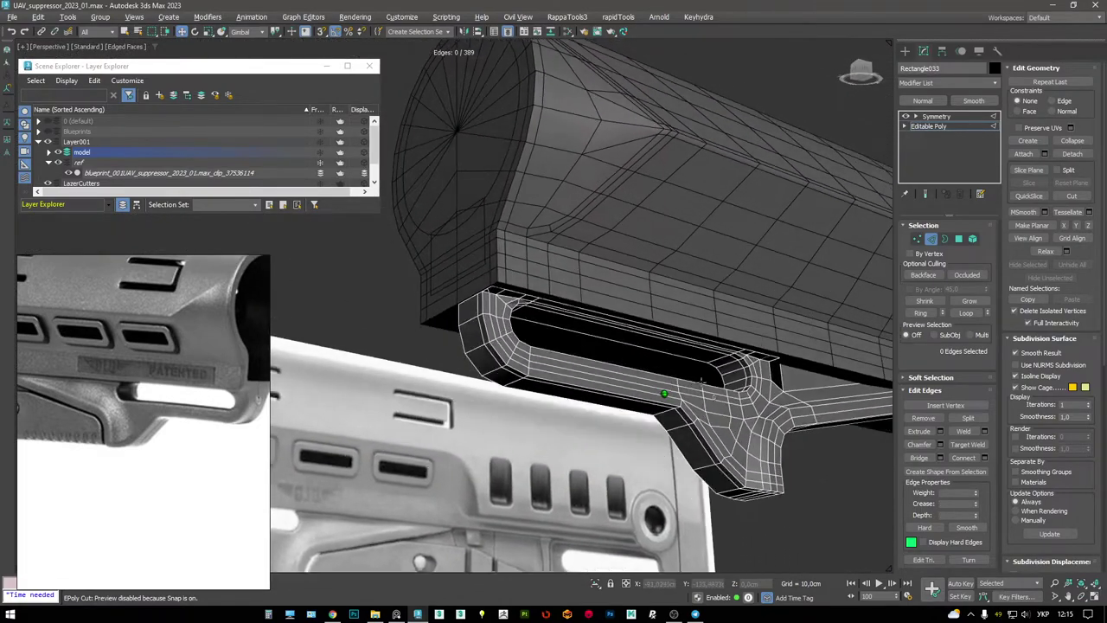
scroll(703, 382, "up", 3)
scroll(523, 342, "up", 4)
key("1")
mouse_move(514, 318)
middle_mouse_down("alt")
mouse_move(524, 343)
mouse_move(510, 346)
mouse_move(523, 345)
middle_mouse_up("alt")
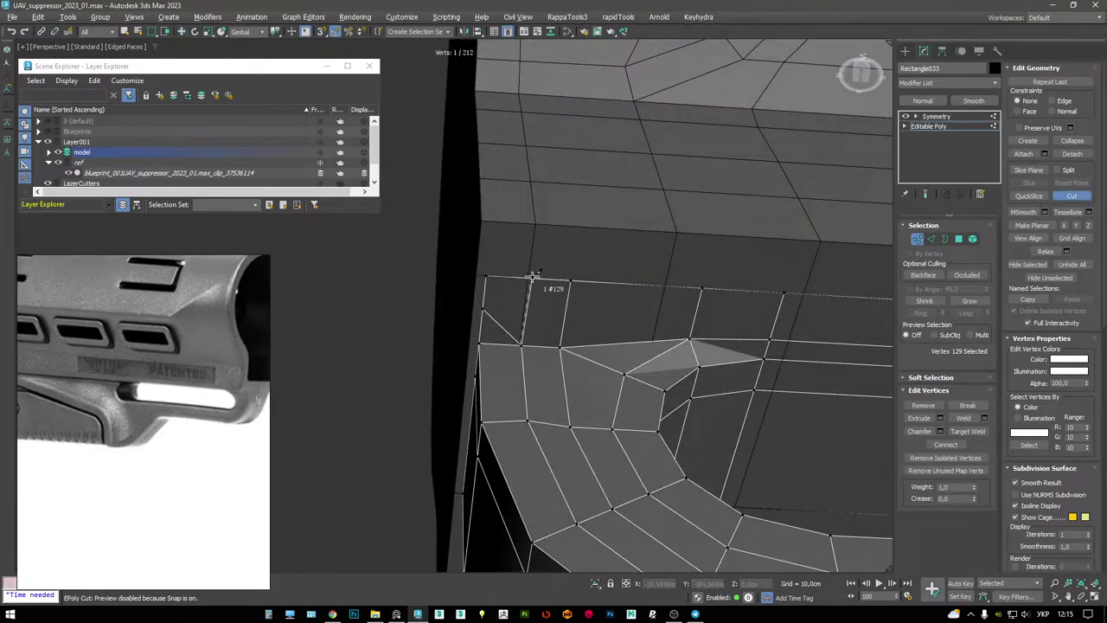
middle_click_drag(531, 283, 583, 317, "alt")
key("2")
key("w")
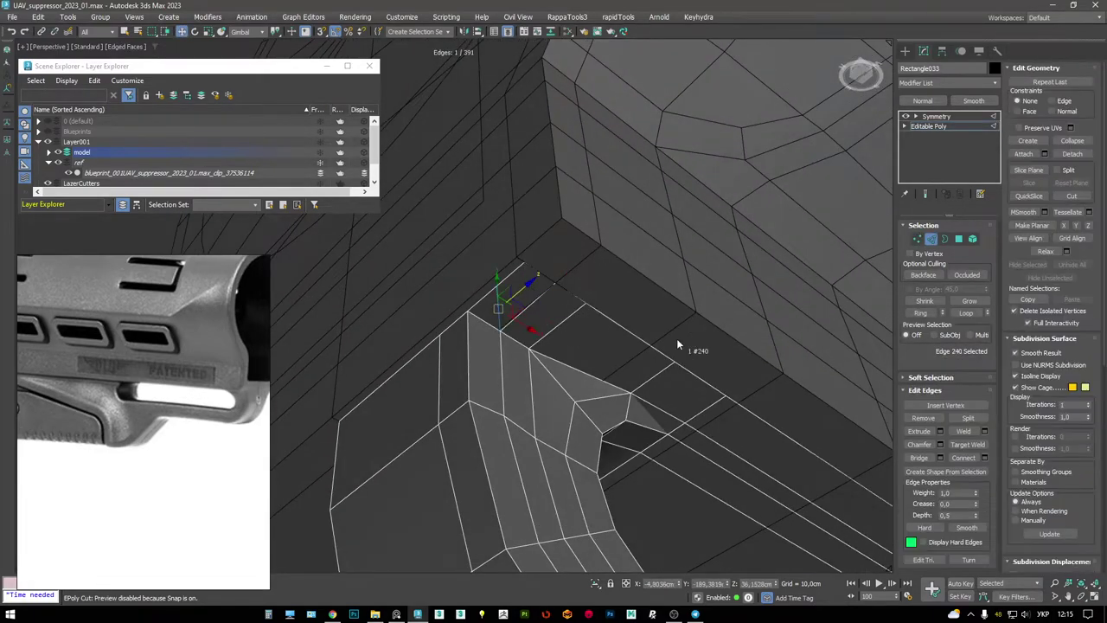
scroll(677, 345, "down", 10)
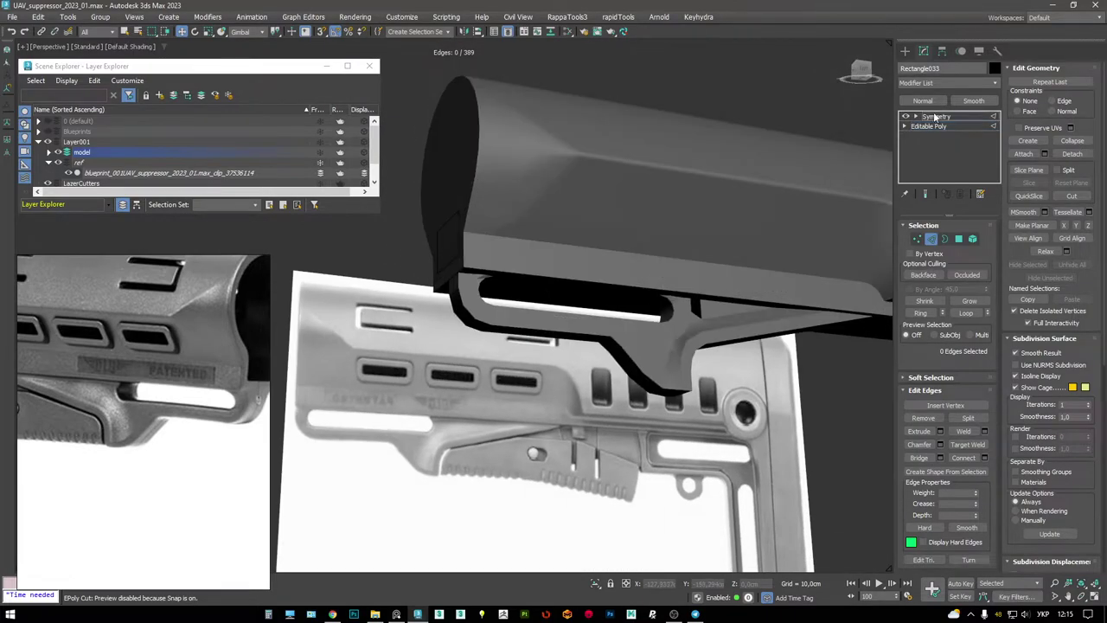
- Add TurboSmooth on top of the bracket from the quad menu, showing edged faces
left_click(934, 116)
right_click(519, 231)
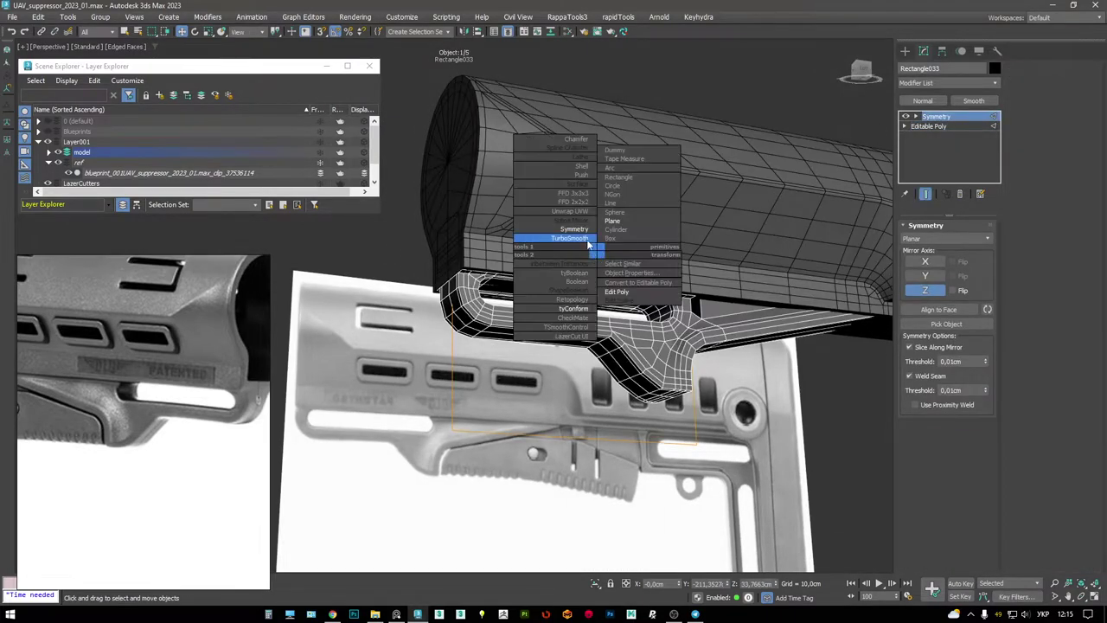
left_click(545, 239)
scroll(562, 243, "up", 2)
middle_click_drag(561, 243, 563, 330, "alt")
key("F4")
- Return to the bracket's Editable Poly at Edge level and inspect the rail from several angles
left_click(928, 136)
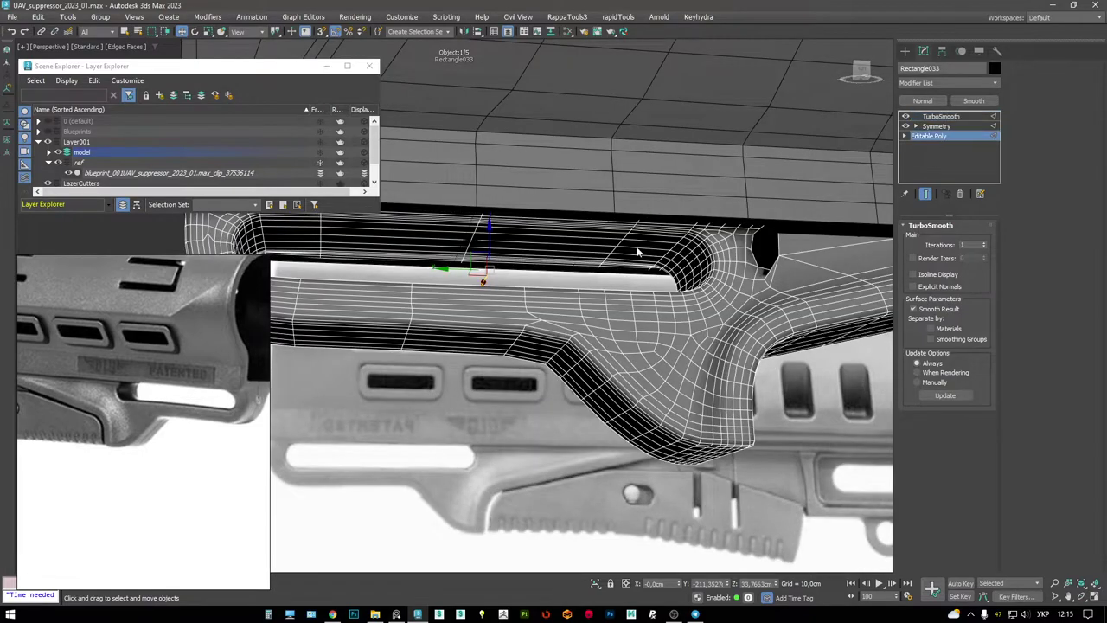
key("2")
scroll(468, 316, "up", 5)
key("alt+c")
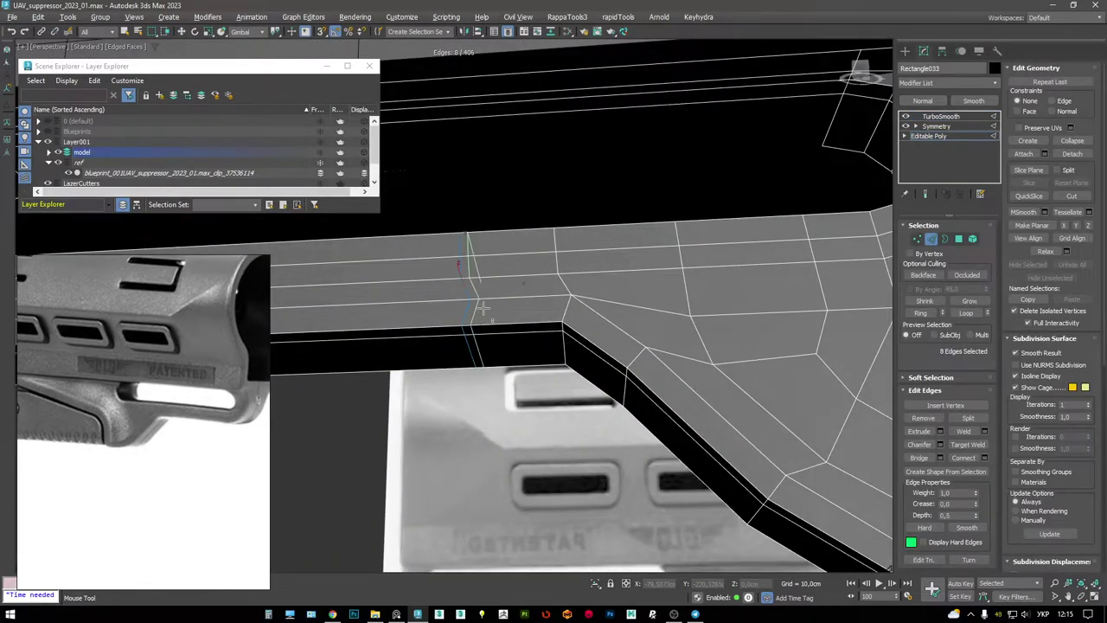
key("w")
scroll(483, 307, "down", 4)
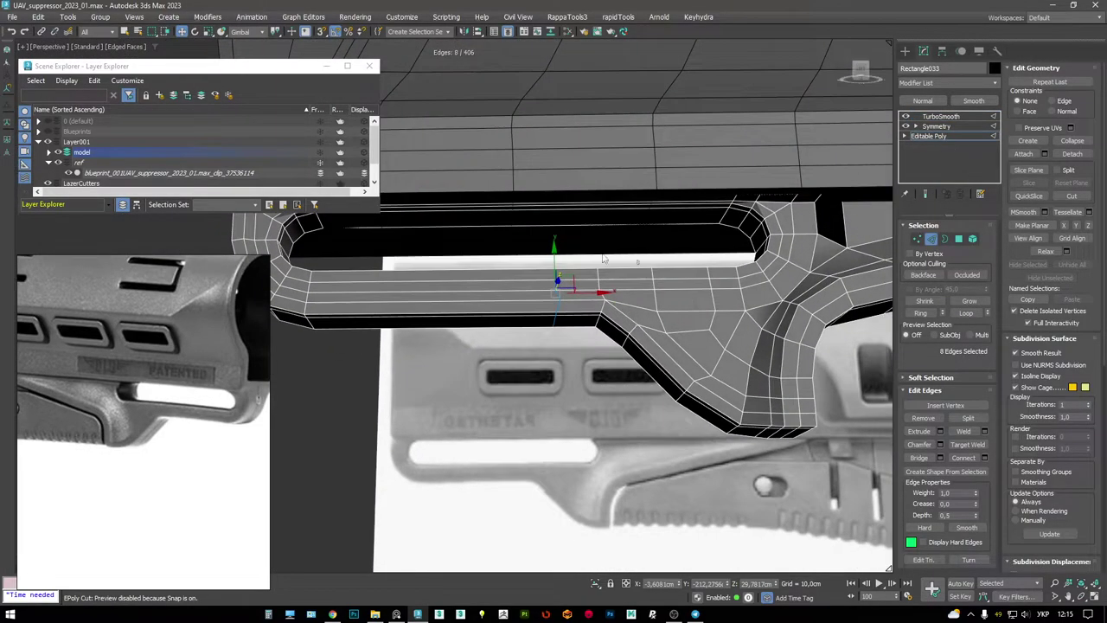
middle_click_drag(604, 258, 880, 272, "alt")
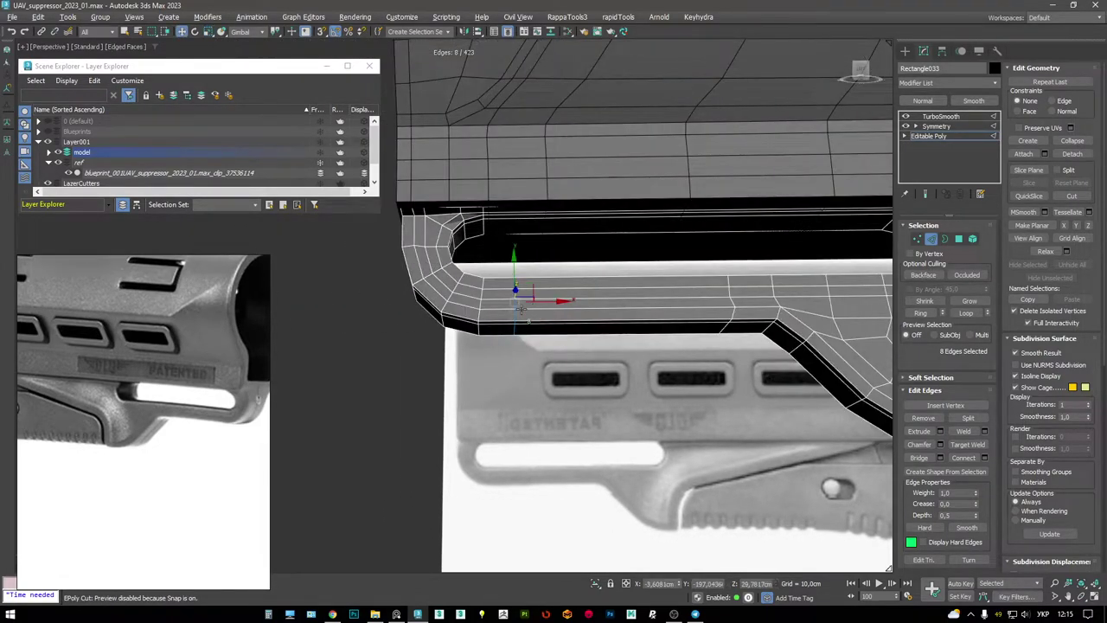
middle_click_drag(548, 300, 641, 288, "alt")
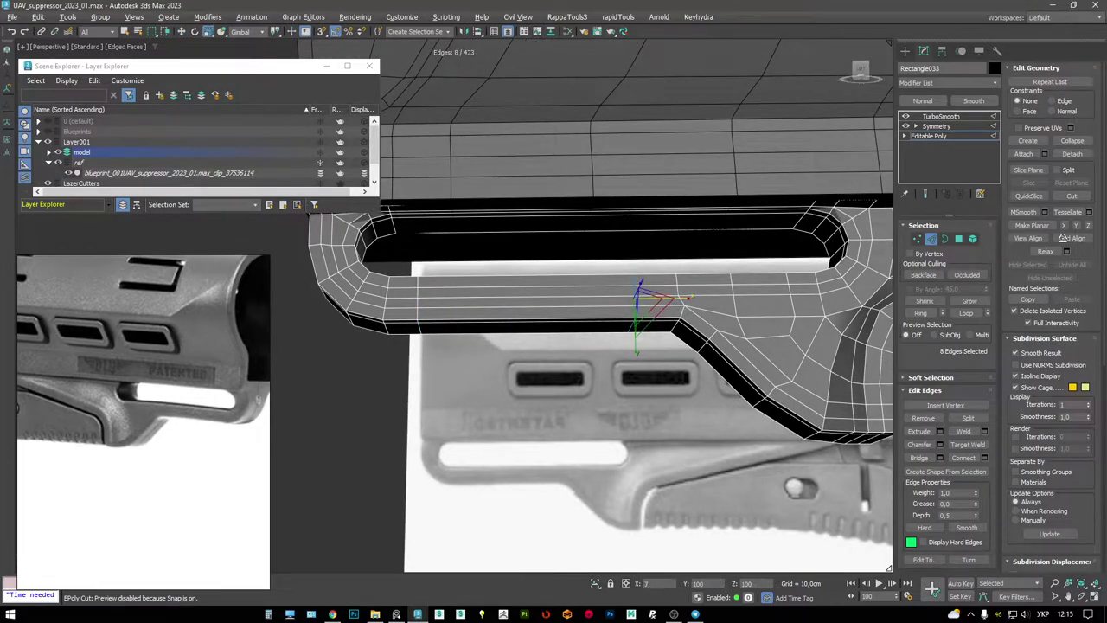
middle_click_drag(494, 296, 670, 277, "alt")
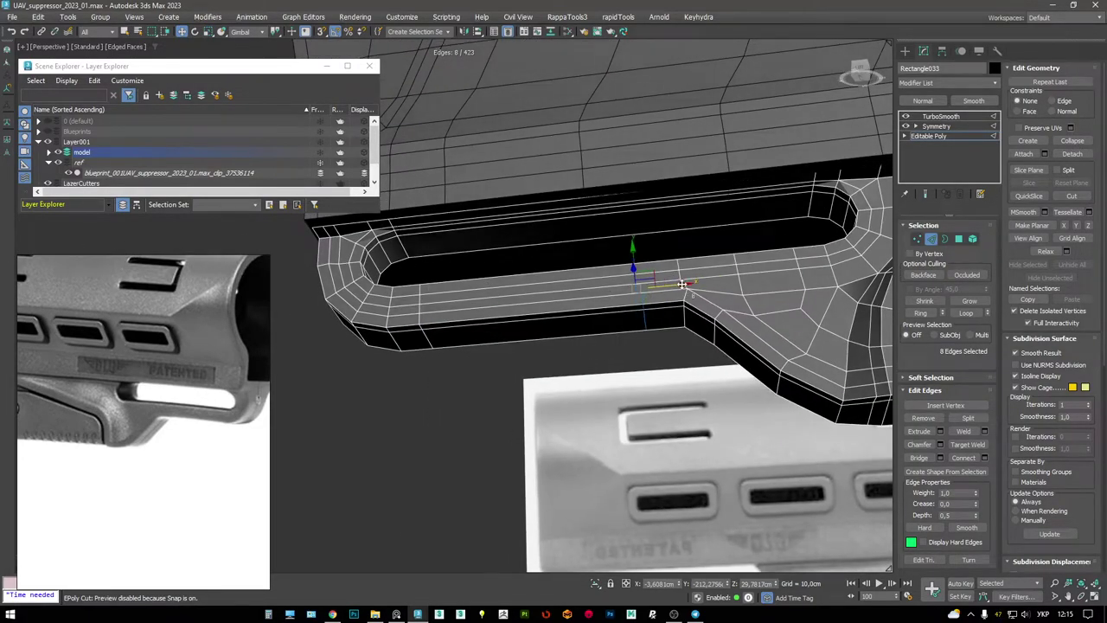
middle_click_drag(601, 290, 609, 246, "alt")
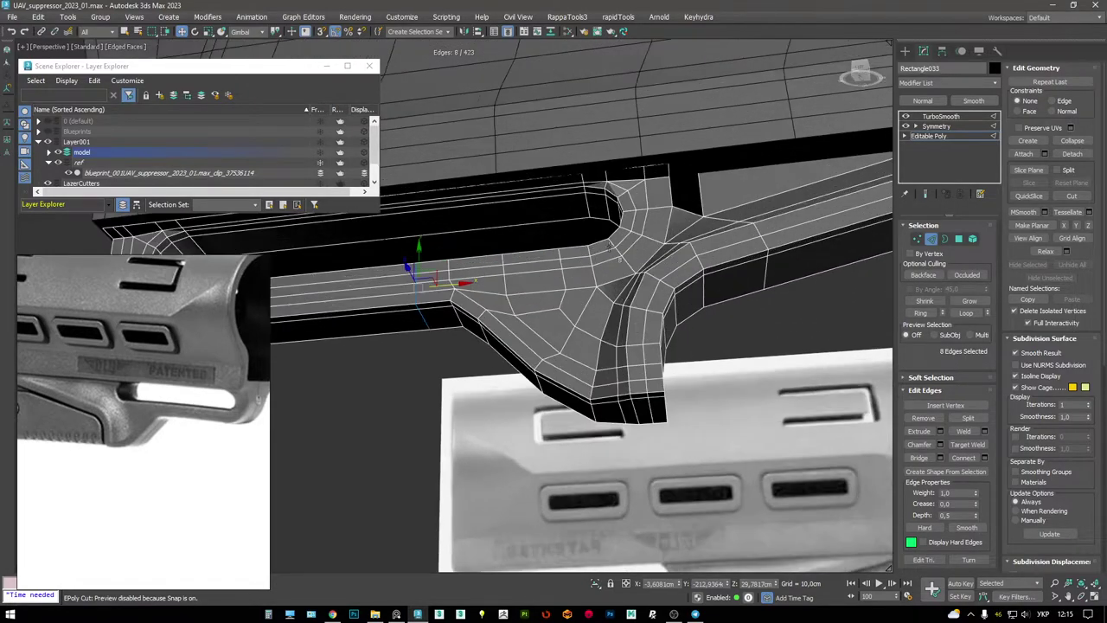
middle_click_drag(683, 173, 609, 182, "alt")
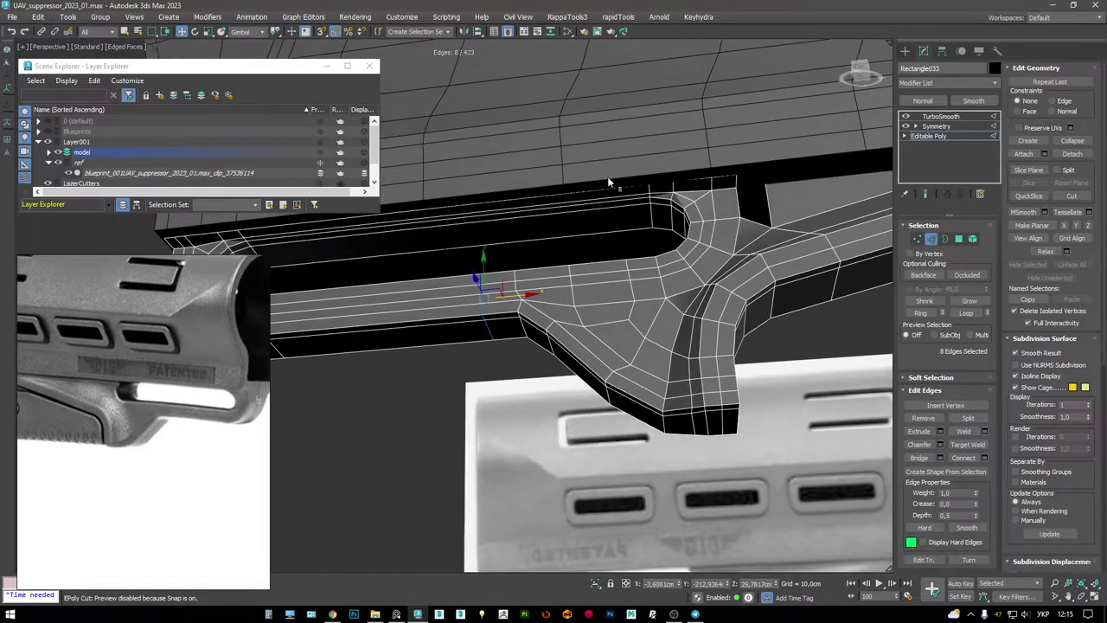
- Preview the smoothed bracket and compare the whole stock with the reference photo's slots area
left_click(941, 115)
scroll(554, 285, "down", 4)
middle_click_drag(554, 286, 635, 235, "alt")
key("F4")
scroll(632, 251, "up", 4)
middle_click_drag(86, 381, 210, 357)
middle_click_drag(617, 257, 527, 201, "alt")
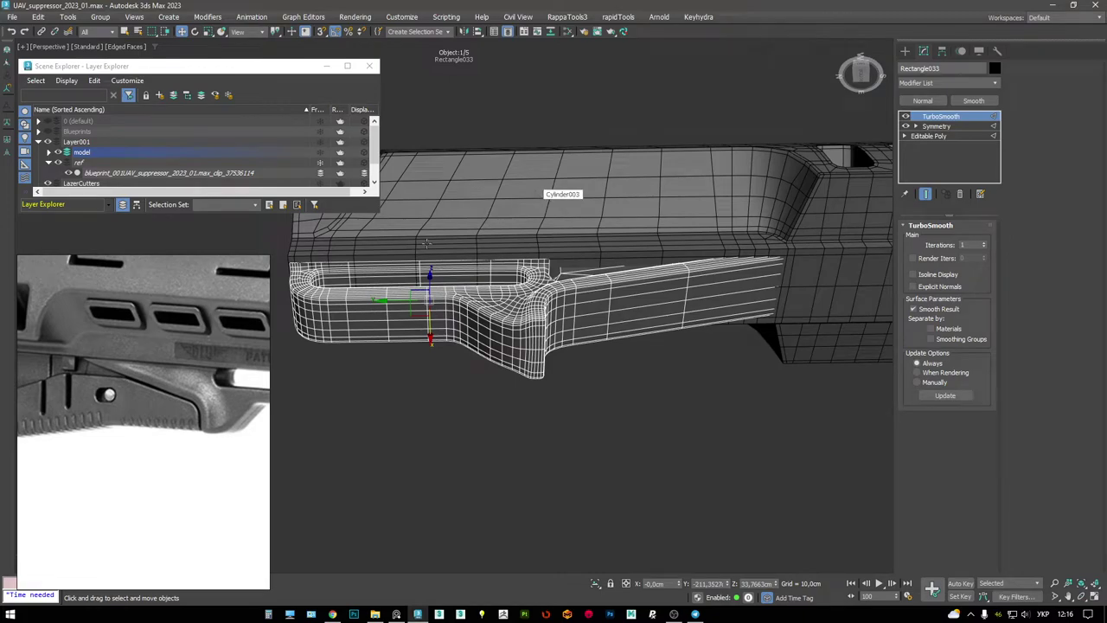
scroll(36, 365, "down", 3)
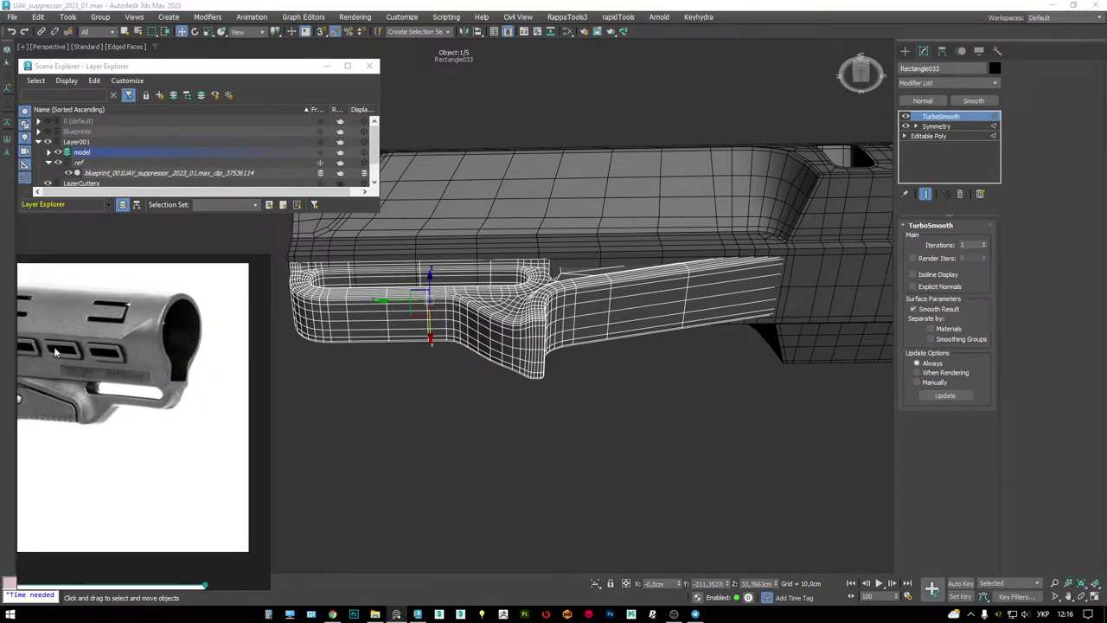
scroll(725, 313, "up", 4)
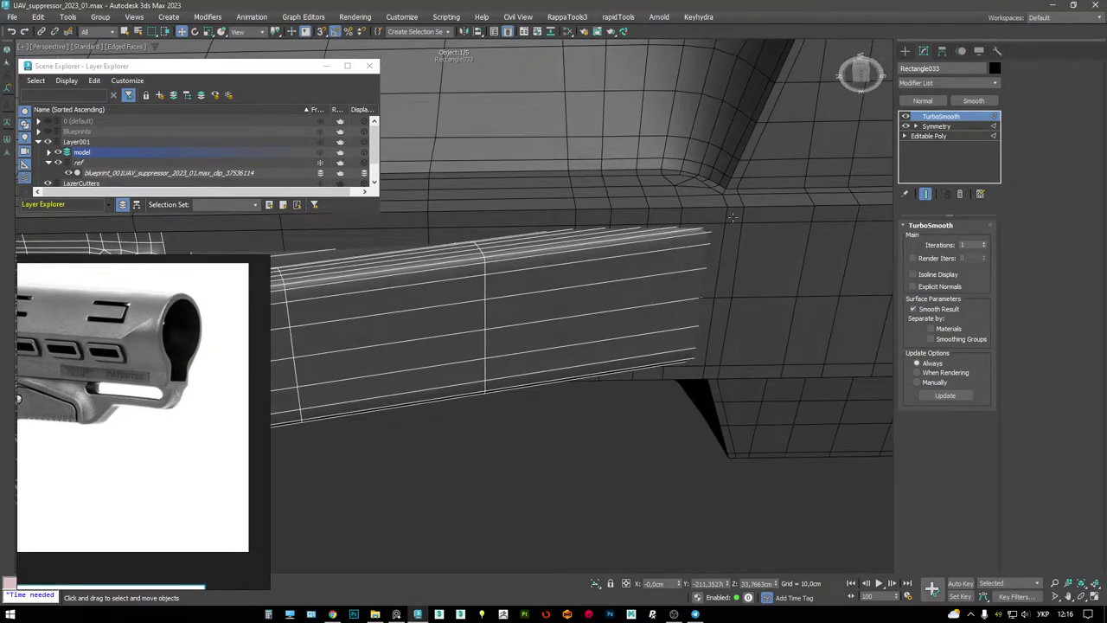
middle_click_drag(779, 191, 677, 242, "alt")
scroll(677, 234, "up", 2)
- Select the Cylinder003 body, open its base mesh, and view the rail in wireframe
left_click(678, 223)
left_click(943, 136)
mouse_move(761, 217)
middle_mouse_down("alt")
mouse_move(645, 255)
mouse_move(830, 189)
middle_mouse_up("alt")
key("F3")
key("F3")
scroll(684, 259, "up", 2)
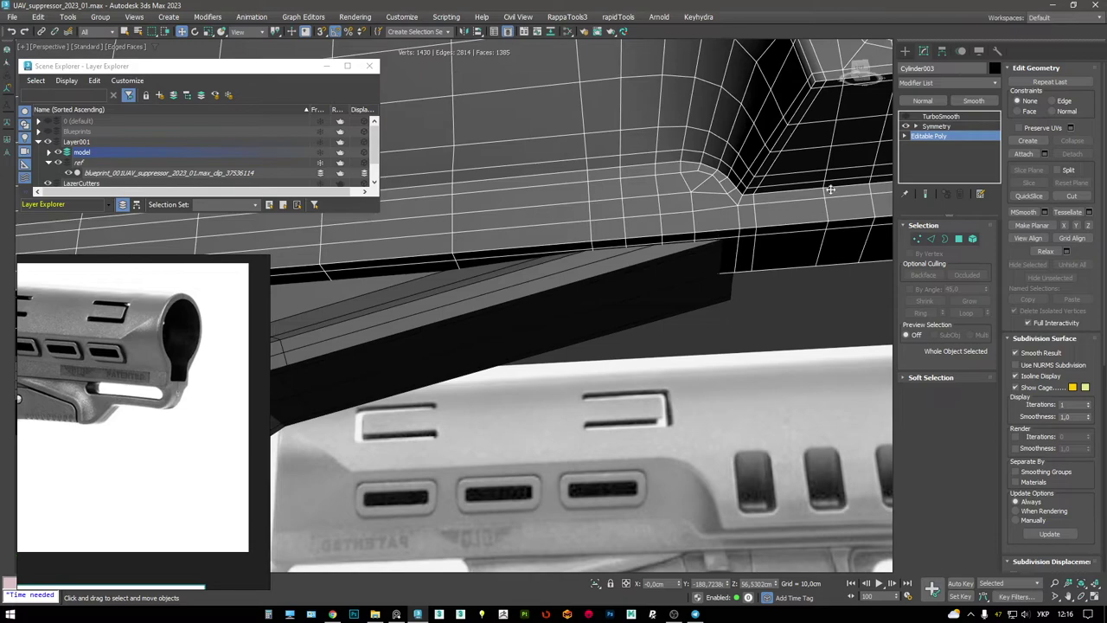
- Reselect the bracket, turn off the TurboSmooth preview, and select the rail's top faces at Polygon level
left_click(922, 115)
left_click(669, 256)
left_click(947, 136)
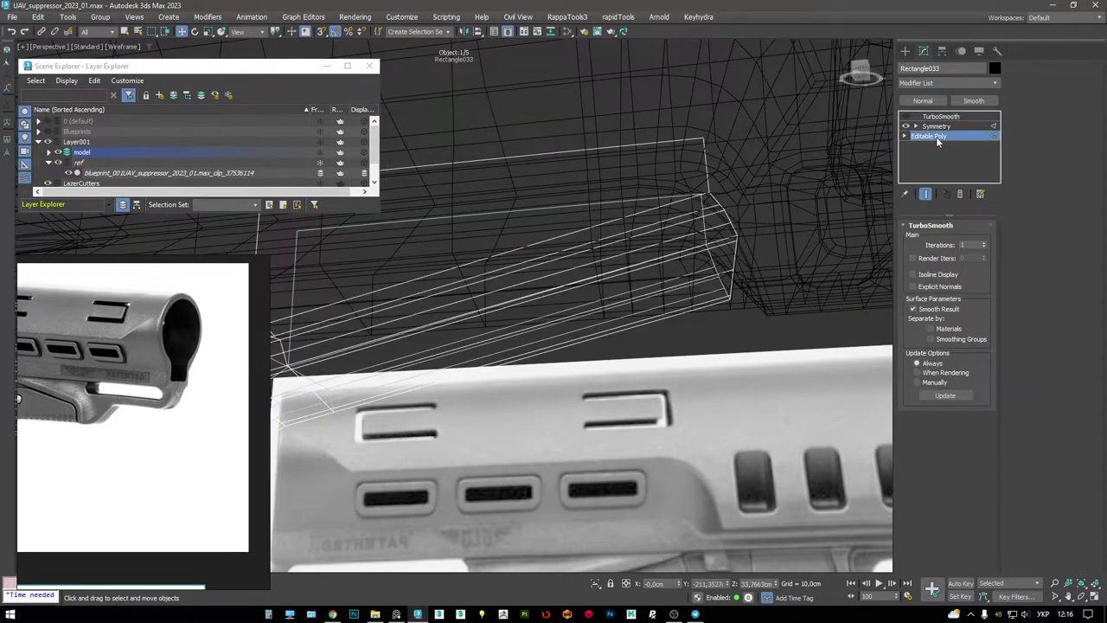
key("2")
key("alt+c")
middle_click_drag(654, 238, 576, 75, "alt")
key("4")
left_click(626, 173)
middle_click_drag(627, 173, 788, 209, "alt")
- Place a slice plane on the rail faces, tilted nearly flat and raised up the rail
scroll(697, 239, "up", 3)
key("alt+shift+s")
scroll(697, 277, "down", 8)
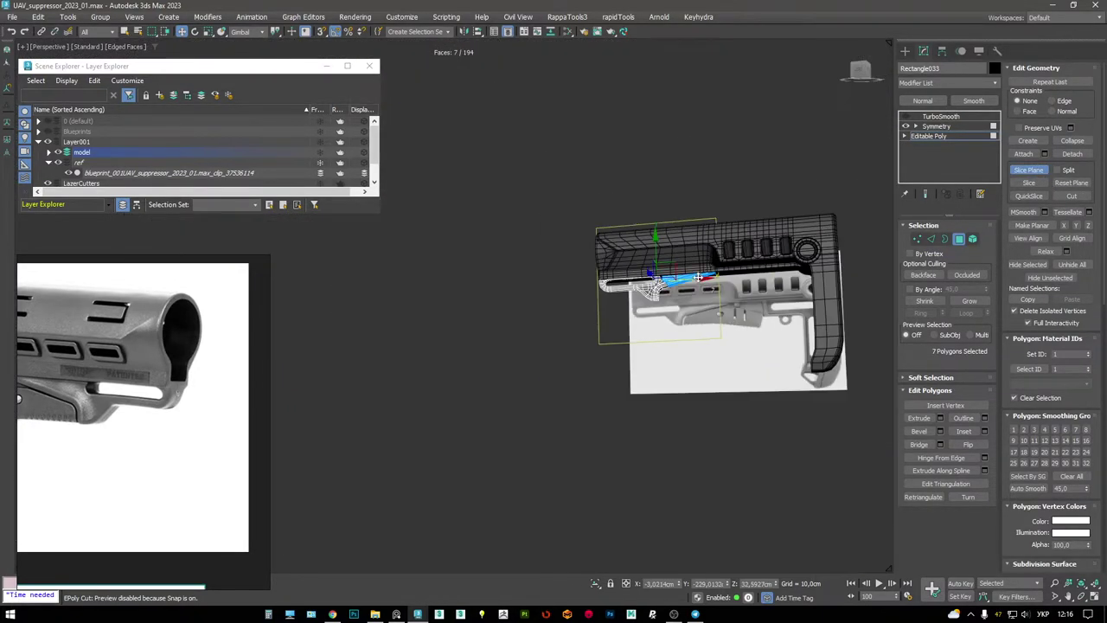
scroll(697, 277, "up", 5)
left_click_drag(554, 281, 600, 139)
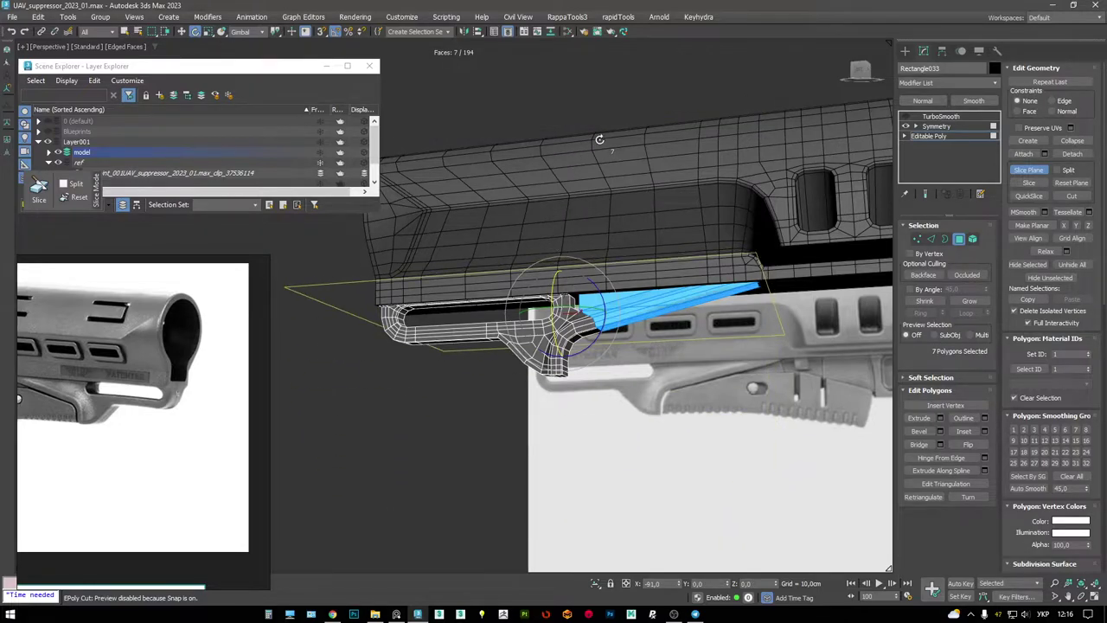
key("w")
scroll(626, 292, "up", 5)
left_click_drag(425, 286, 572, 256)
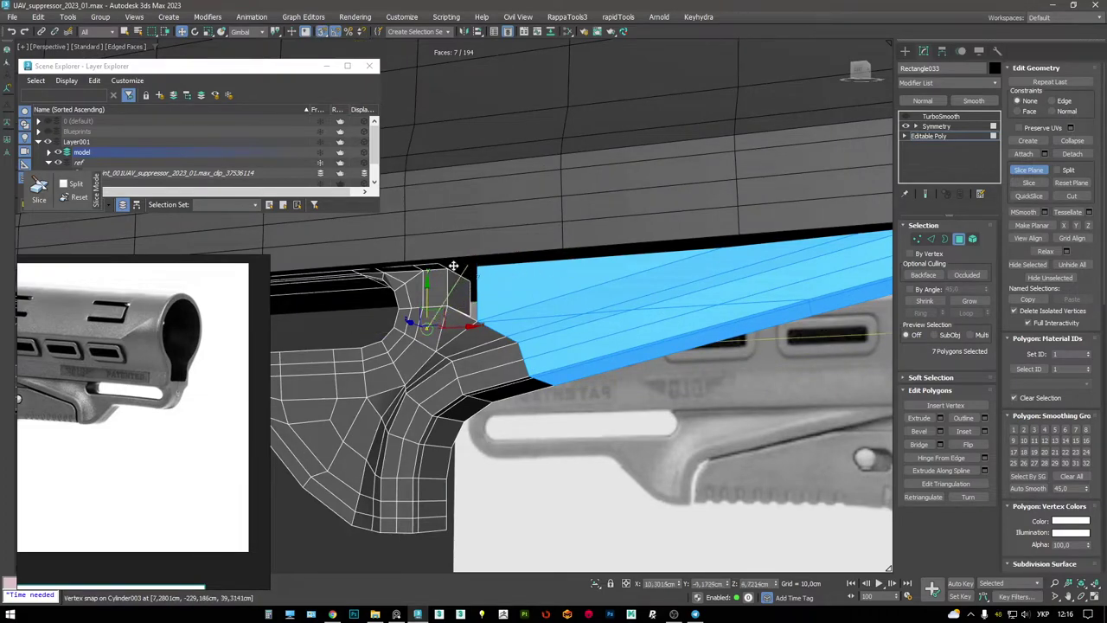
- Slice the rail's top faces along the plane, turning seven faces into fourteen
middle_click_drag(539, 217, 680, 193)
scroll(695, 166, "up", 4)
scroll(697, 167, "down", 6)
scroll(697, 167, "up", 2)
scroll(696, 168, "down", 2)
left_click(1029, 183)
- Inspect the sliced rail faces against the reference stock from lower angles
middle_click_drag(467, 259, 447, 268, "alt")
scroll(447, 268, "up", 3)
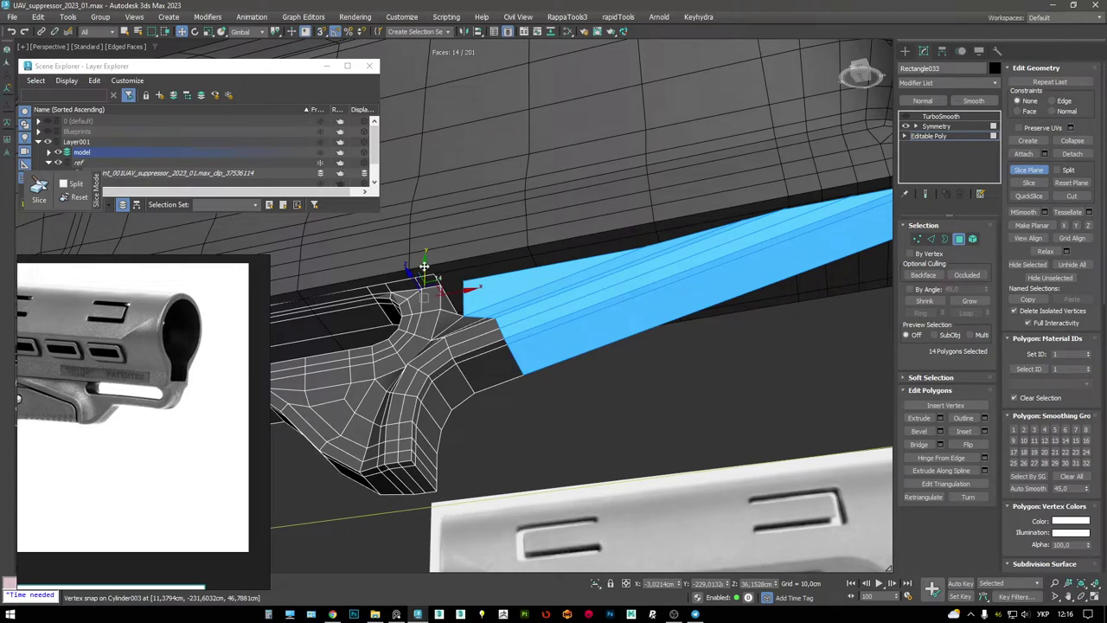
mouse_move(643, 234)
middle_mouse_down("alt")
mouse_move(651, 261)
mouse_move(459, 281)
middle_mouse_up("alt")
left_click_drag(274, 246, 266, 243)
middle_click_drag(266, 244, 772, 220, "alt")
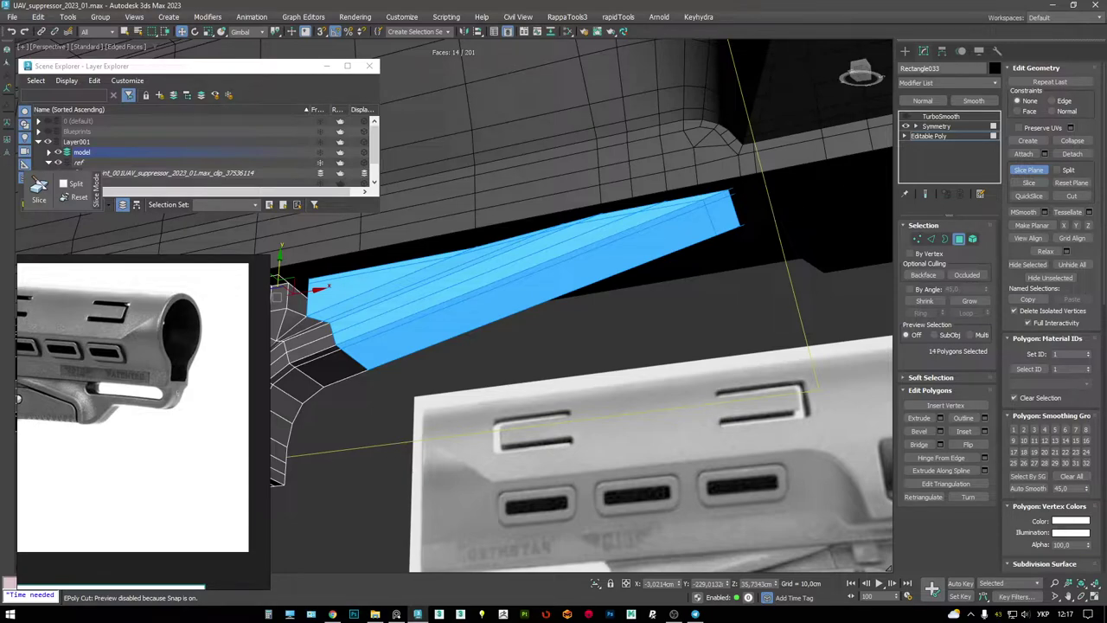
middle_click_drag(718, 69, 692, 225, "alt")
- Isolate the selection and region-select the seven upper faces of the rail
key("alt+q")
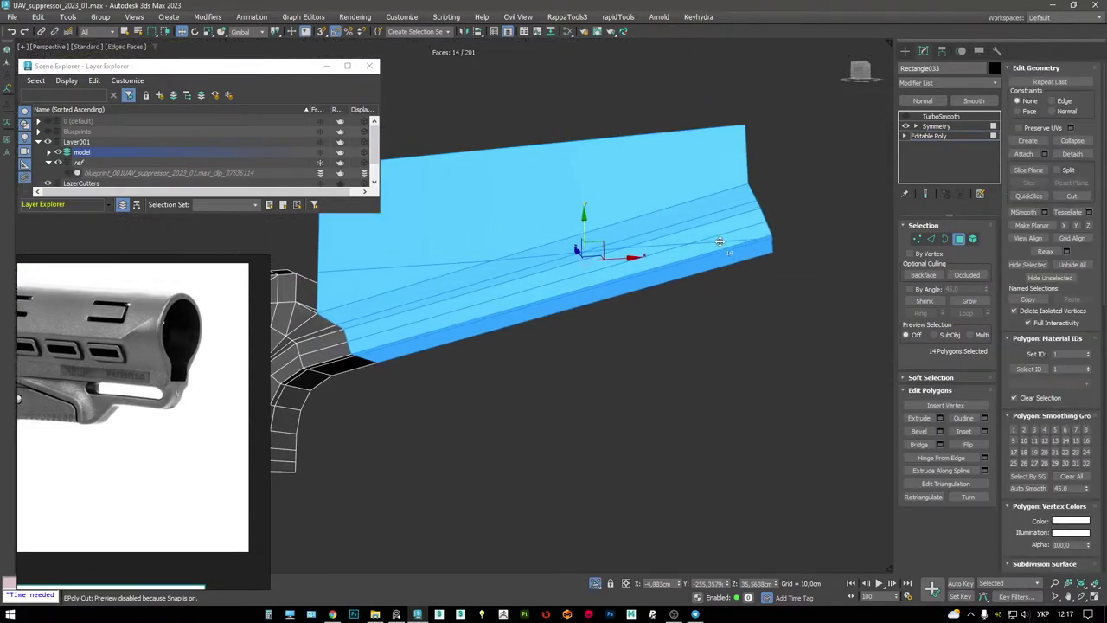
left_click(828, 236)
middle_click_drag(822, 233, 784, 229, "alt")
left_click_drag(751, 235, 746, 239)
middle_click_drag(746, 238, 470, 234, "alt")
- Delete the seven chosen rail faces plus two leftover stray faces
key("Delete")
scroll(469, 234, "up", 3)
left_click(536, 221)
key("Delete")
scroll(540, 216, "down", 2)
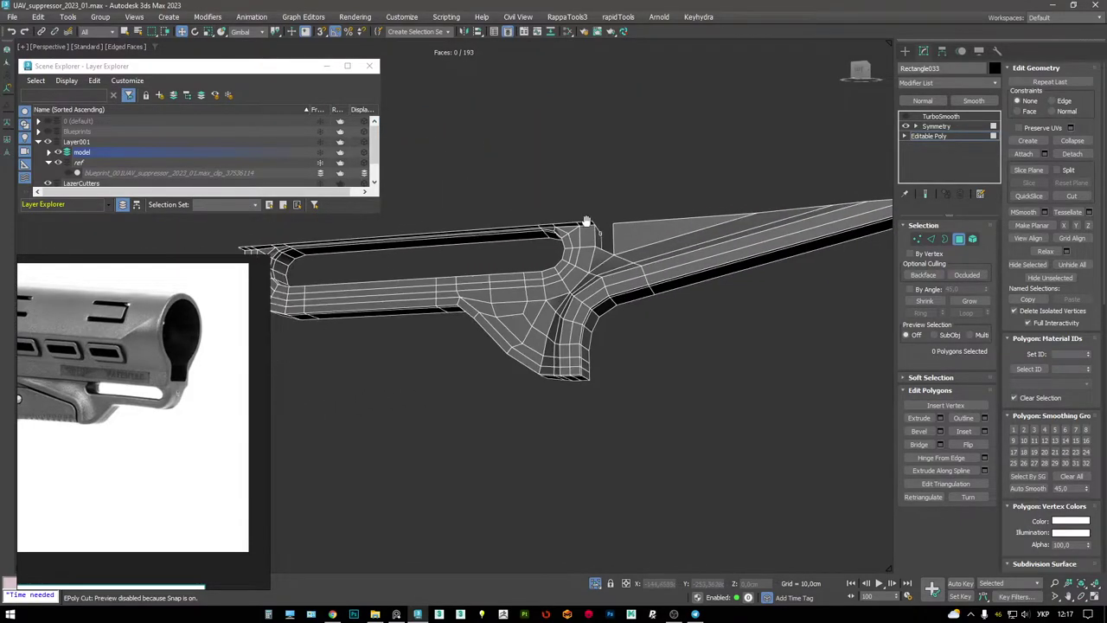
scroll(540, 216, "up", 4)
middle_click_drag(540, 216, 668, 251)
left_click(508, 310)
key("Delete")
- Select the blade's faces and slice them along a slice plane, then clear the selection
key("2")
left_click(508, 246)
key("4")
left_click_drag(865, 260, 542, 226)
left_click(1028, 169)
middle_click_drag(623, 260, 718, 226, "alt")
left_click(1029, 182)
left_click(1029, 170)
left_click(718, 318)
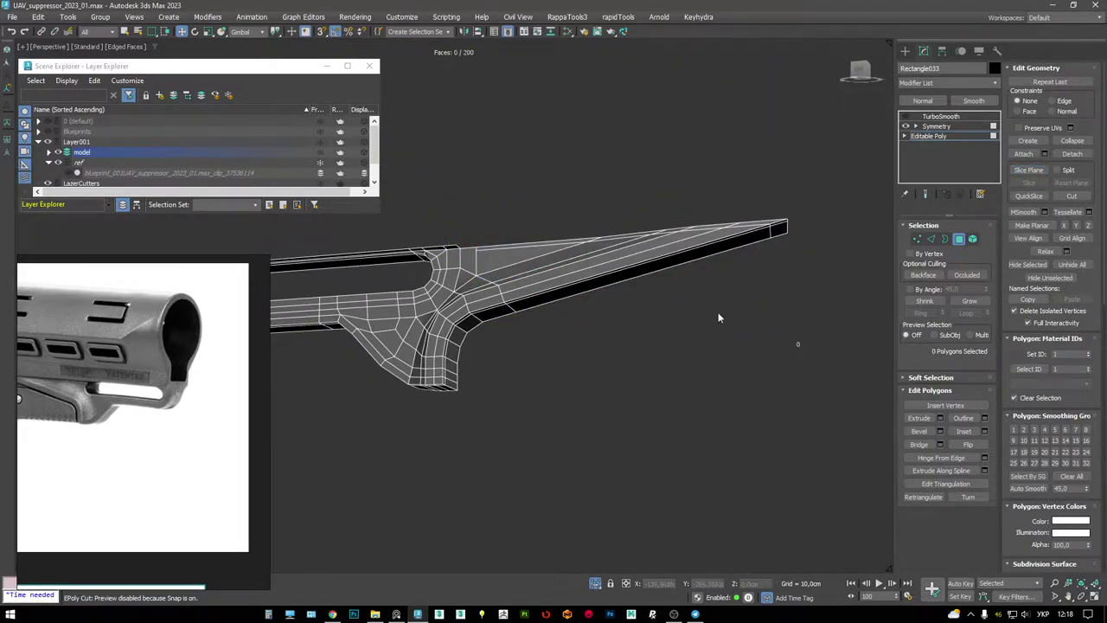
- Cut a new edge from a vertex at the blade junction and check its open border
scroll(469, 251, "up", 5)
left_click(475, 248)
middle_click_drag(510, 256, 487, 280, "alt")
key("1")
key("alt+c")
left_click(470, 271)
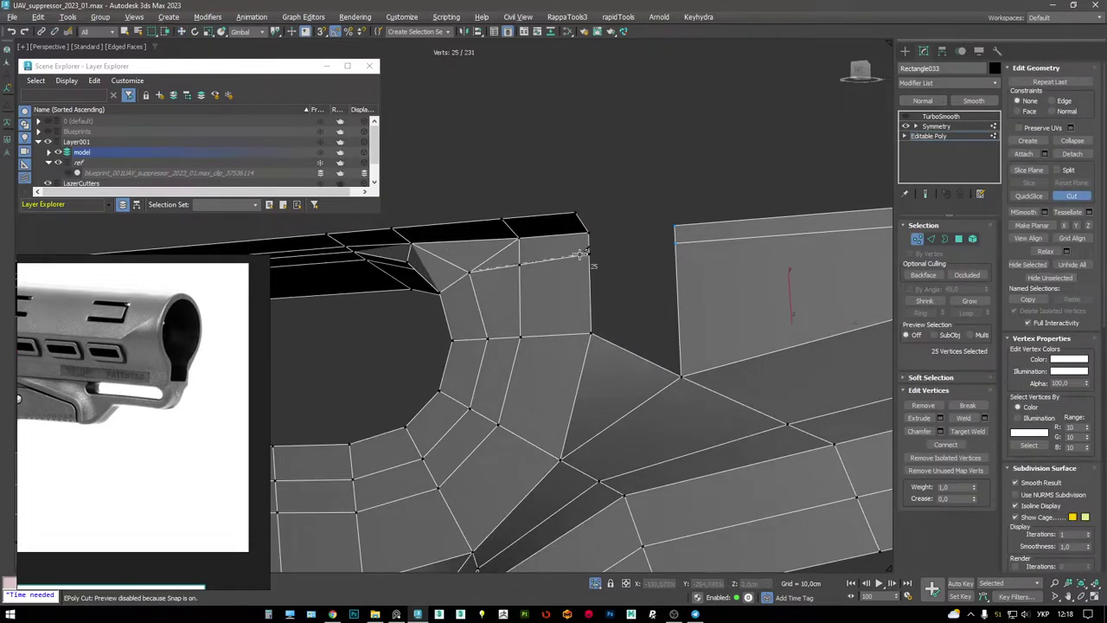
key("3")
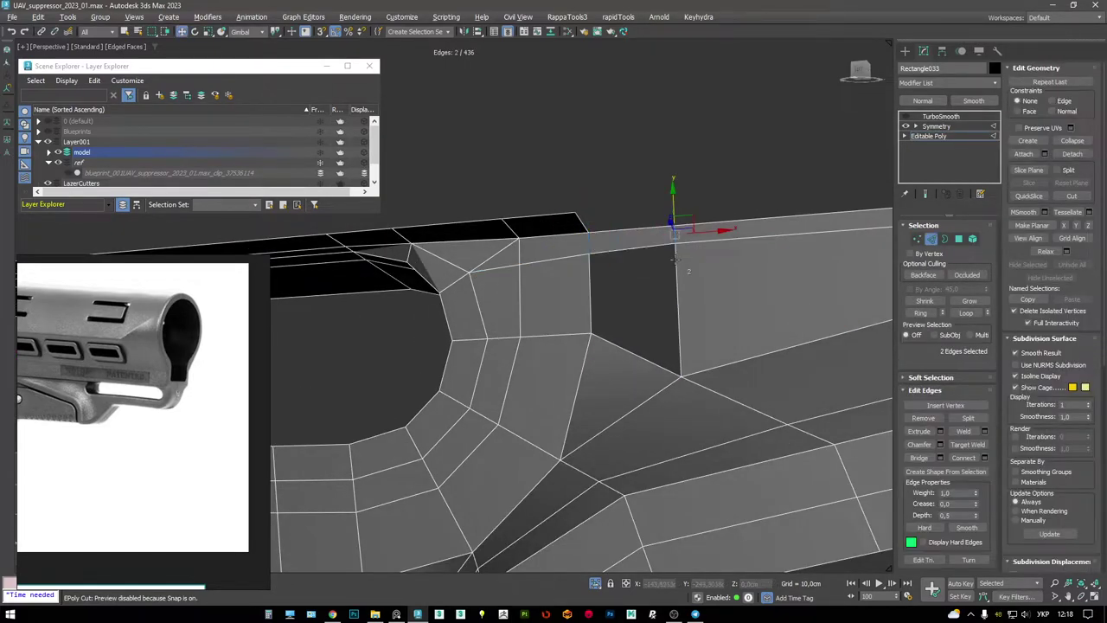
left_click(675, 263)
middle_click_drag(674, 265, 590, 256)
left_click(660, 176)
middle_click_drag(660, 177, 594, 277, "alt")
- Cut more edges into the junction, select a junction edge, and move to the TurboSmooth modifier
key("1")
key("alt+c")
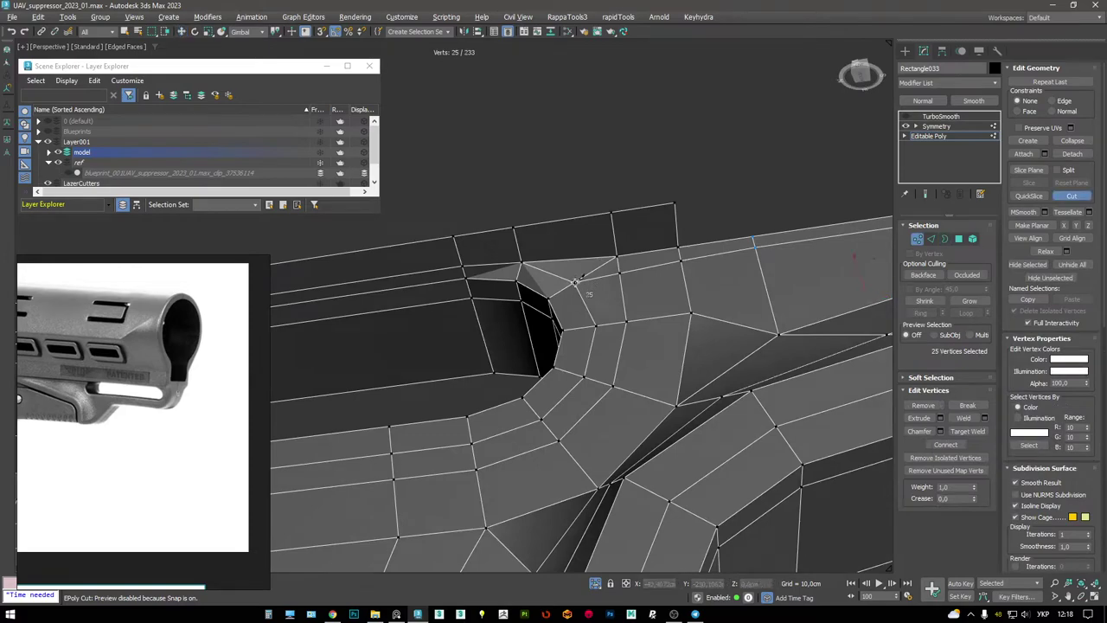
key("2")
left_click(606, 262)
key("F4")
left_click(939, 116)
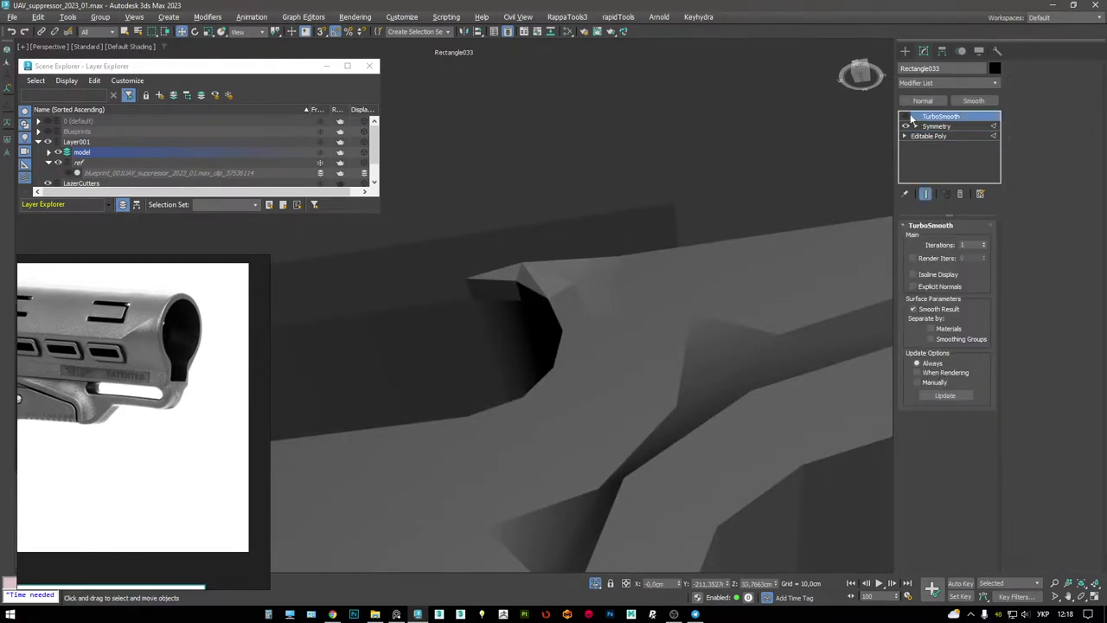
- Preview the TurboSmooth result with edges shown, then return to the base poly mesh
left_click(906, 116)
scroll(875, 229, "down", 5)
key("F4")
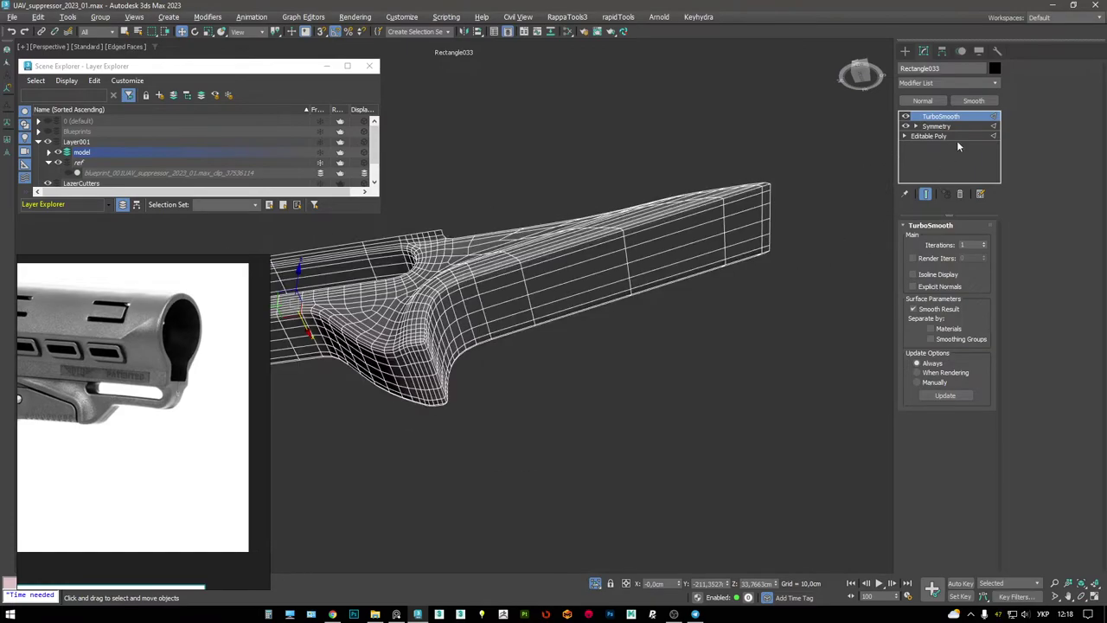
left_click(957, 138)
- Select the bracket's five top edges and shift-extrude them slightly upward
middle_click_drag(605, 285, 796, 179, "alt")
left_click(796, 178)
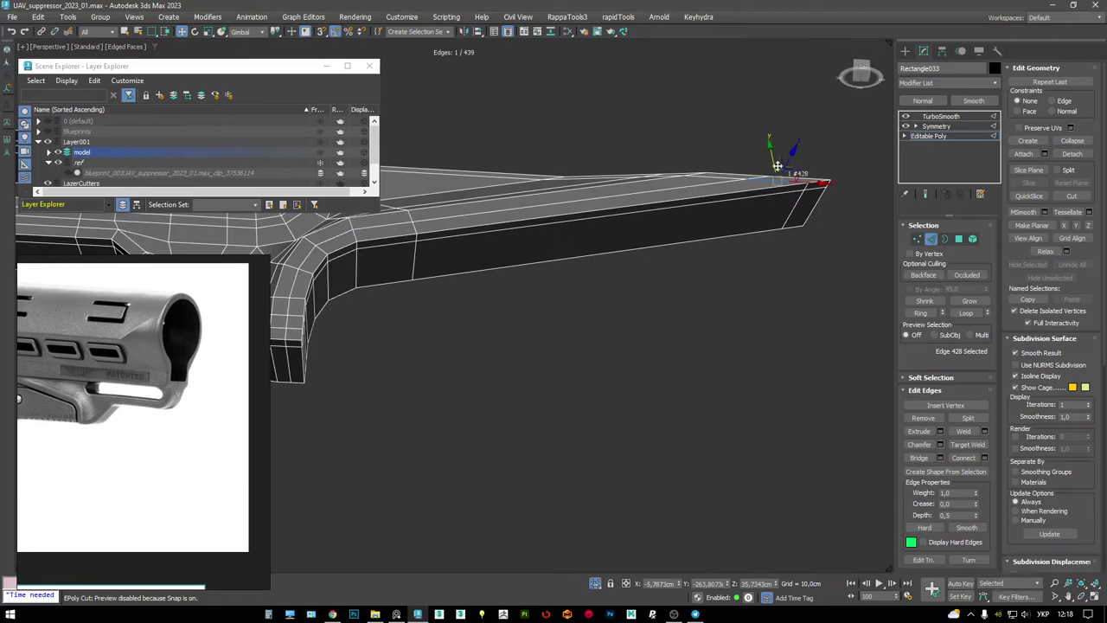
scroll(683, 171, "up", 5)
scroll(683, 171, "down", 4)
scroll(867, 211, "up", 4)
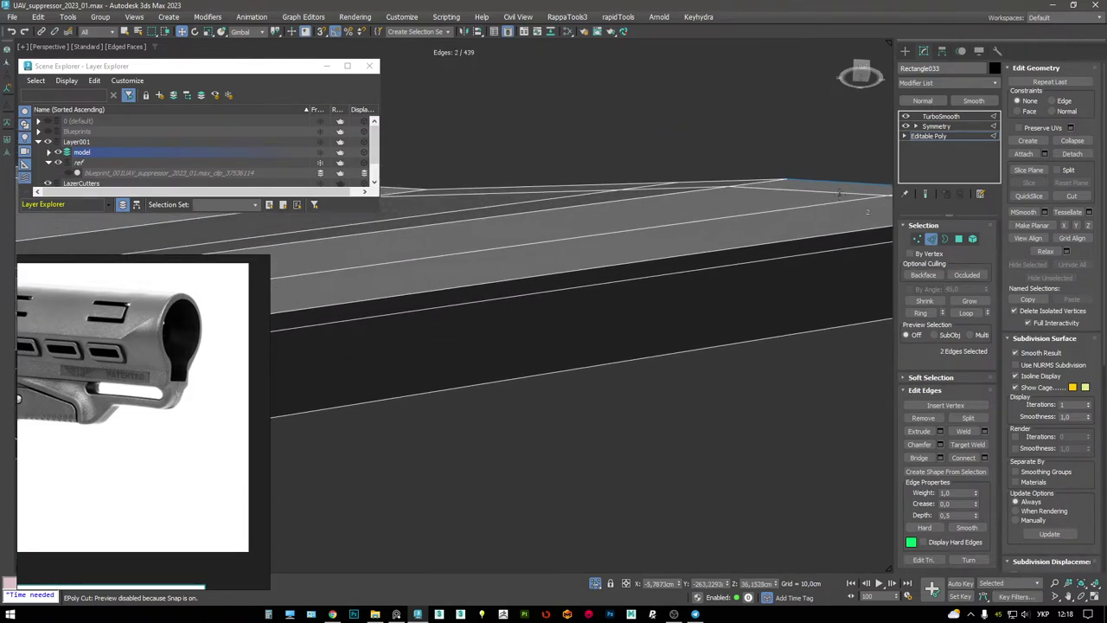
left_click(725, 184, "ctrl")
scroll(640, 183, "down", 4)
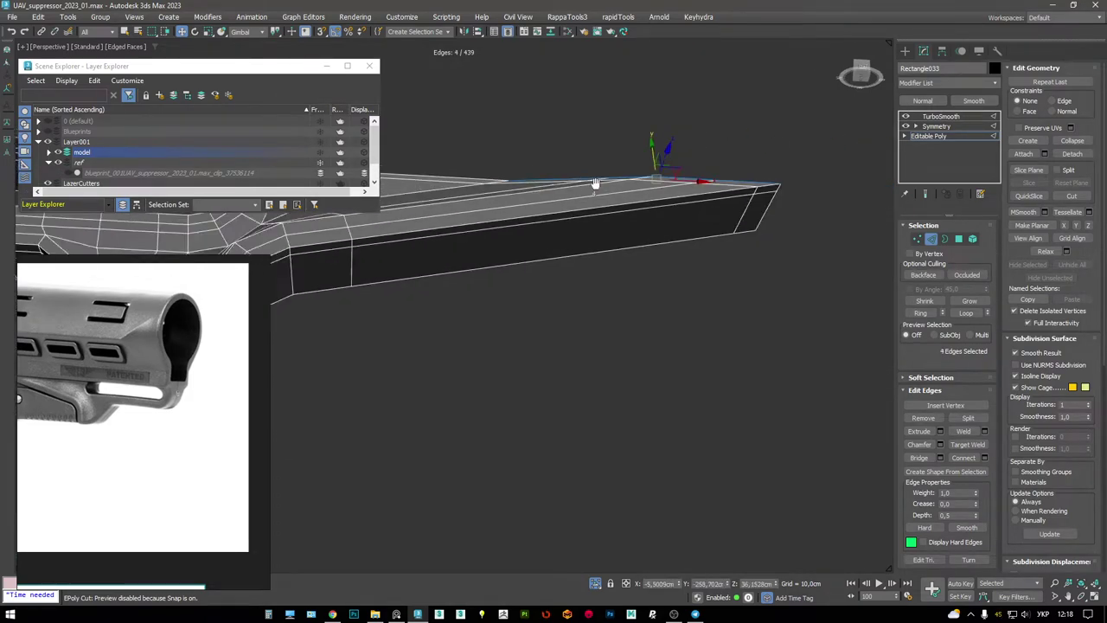
middle_click_drag(639, 184, 685, 232, "alt")
left_click(575, 205, "ctrl")
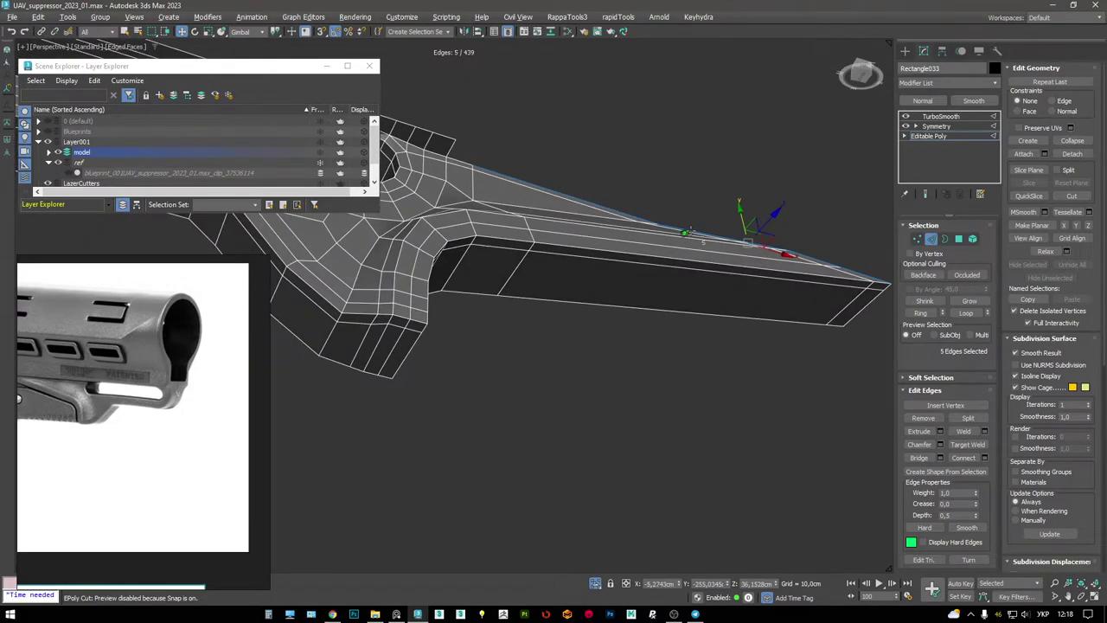
left_click_drag(765, 220, 776, 214, "shift")
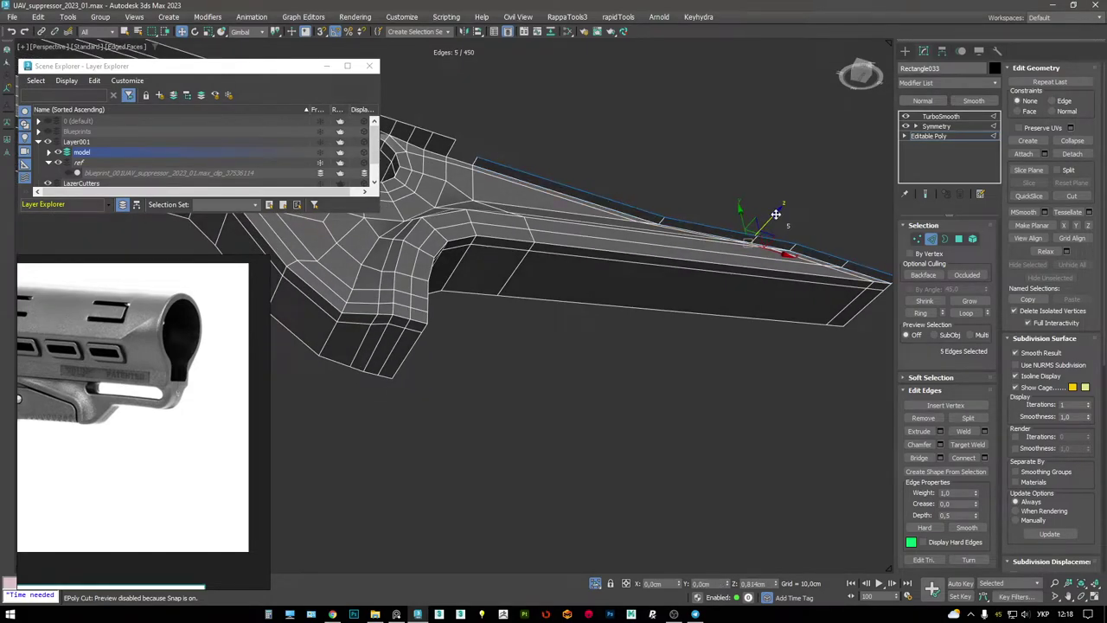
- Target Weld the bracket's top corner vertex onto its neighbour in wireframe
middle_click_drag(699, 218, 700, 211, "alt")
left_click(643, 185)
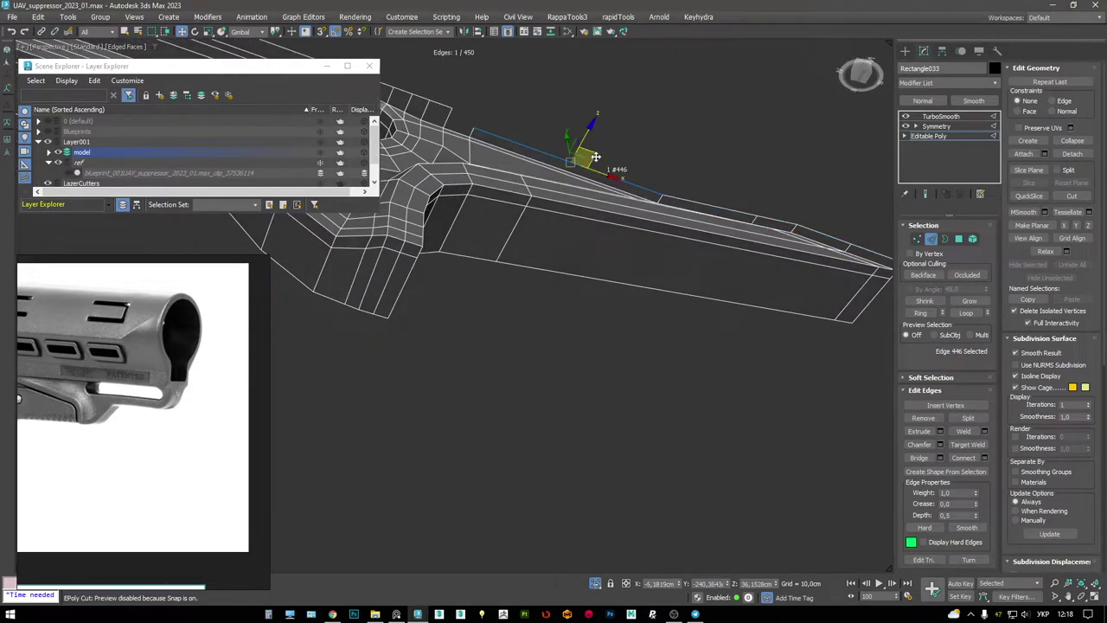
left_click(442, 116)
left_click(525, 149, "ctrl")
middle_click_drag(536, 155, 662, 244, "alt")
left_click(657, 247, "ctrl")
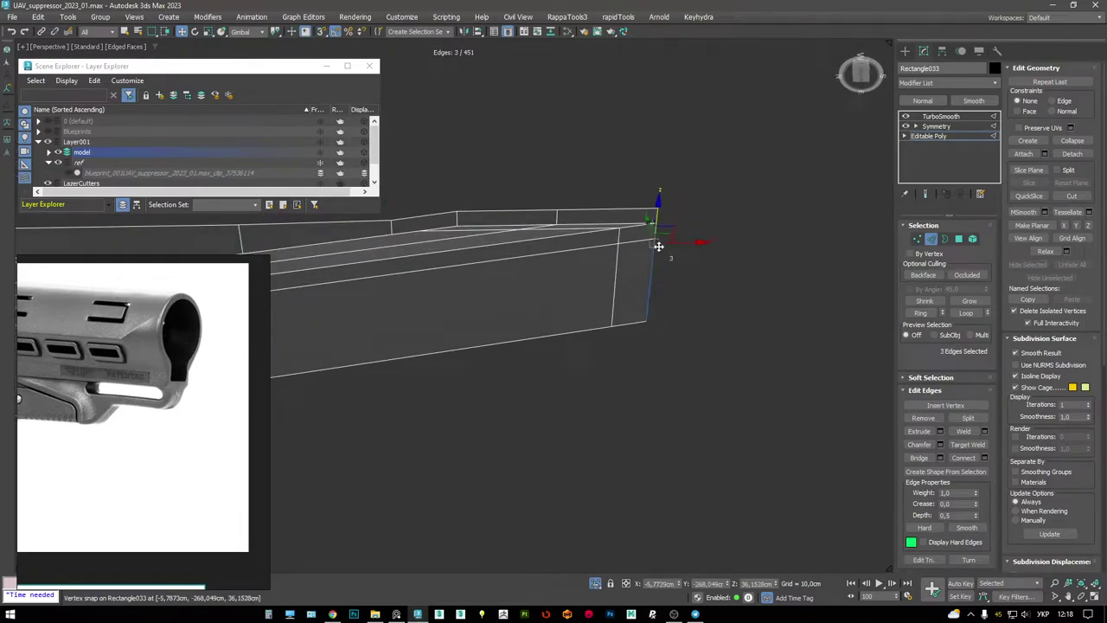
key("F3")
key("1")
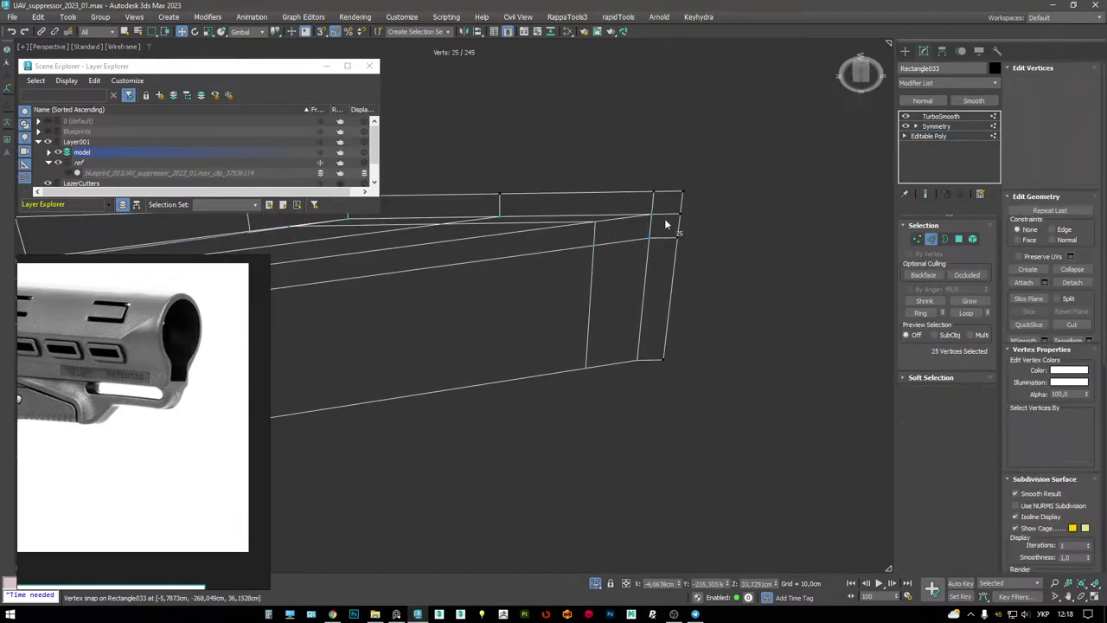
key("ctrl+w")
left_click_drag(653, 191, 682, 193)
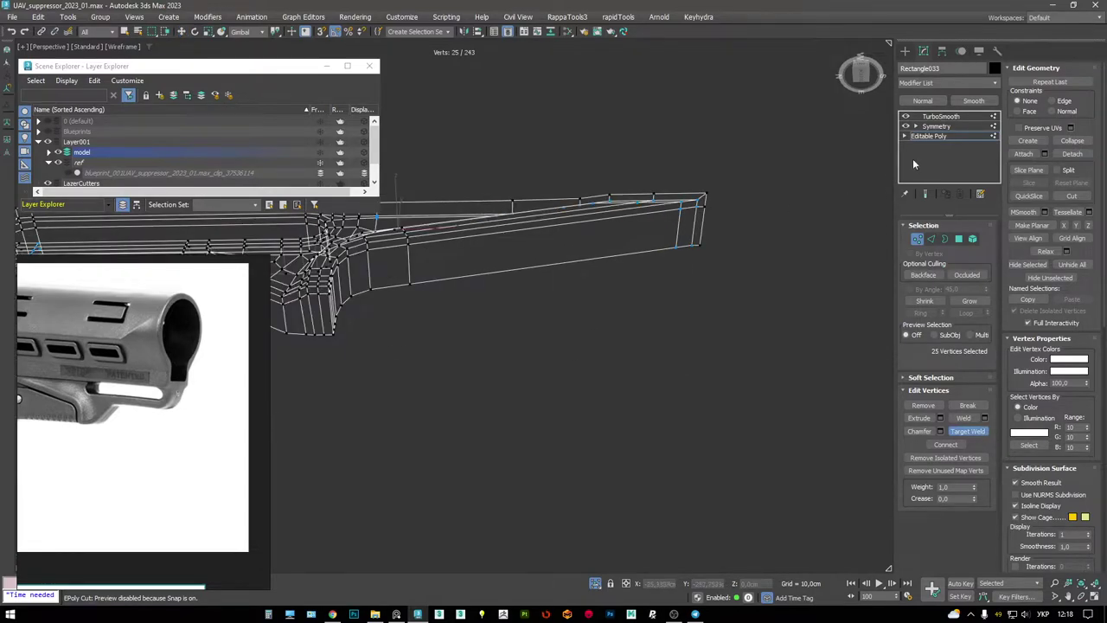
- Inspect the TurboSmoothed bracket in shaded view with edges shown
left_click(940, 116)
key("F3")
key("F4")
middle_click_drag(645, 219, 682, 278, "alt")
key("F4")
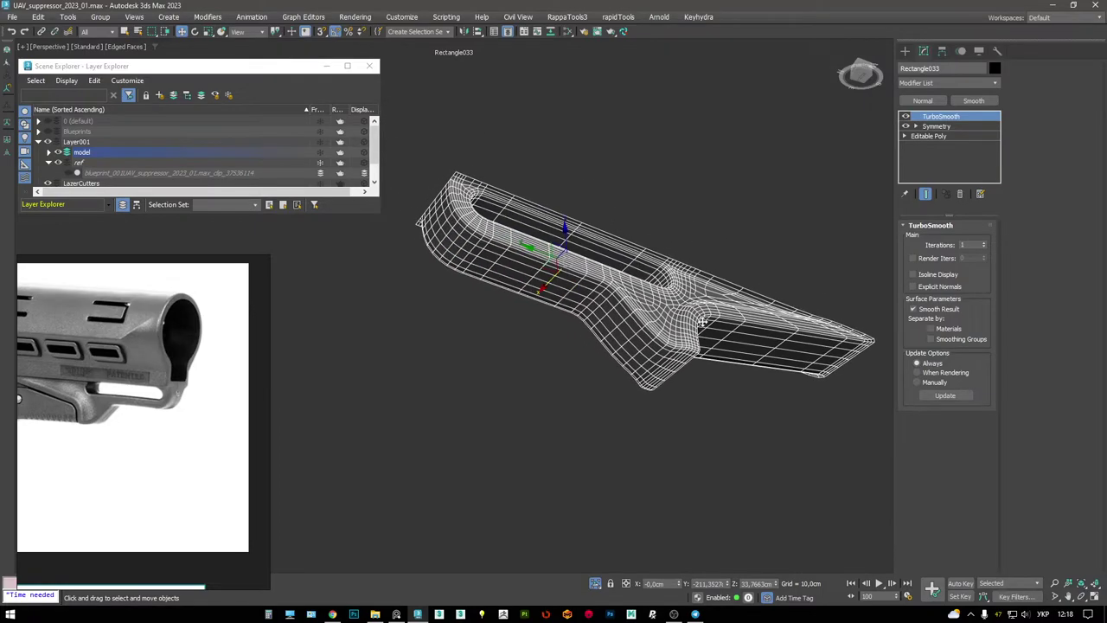
scroll(682, 278, "up", 3)
- Add two SwiftLoop edge loops across the stock near its rounded end
left_click(928, 135)
scroll(672, 268, "up", 5)
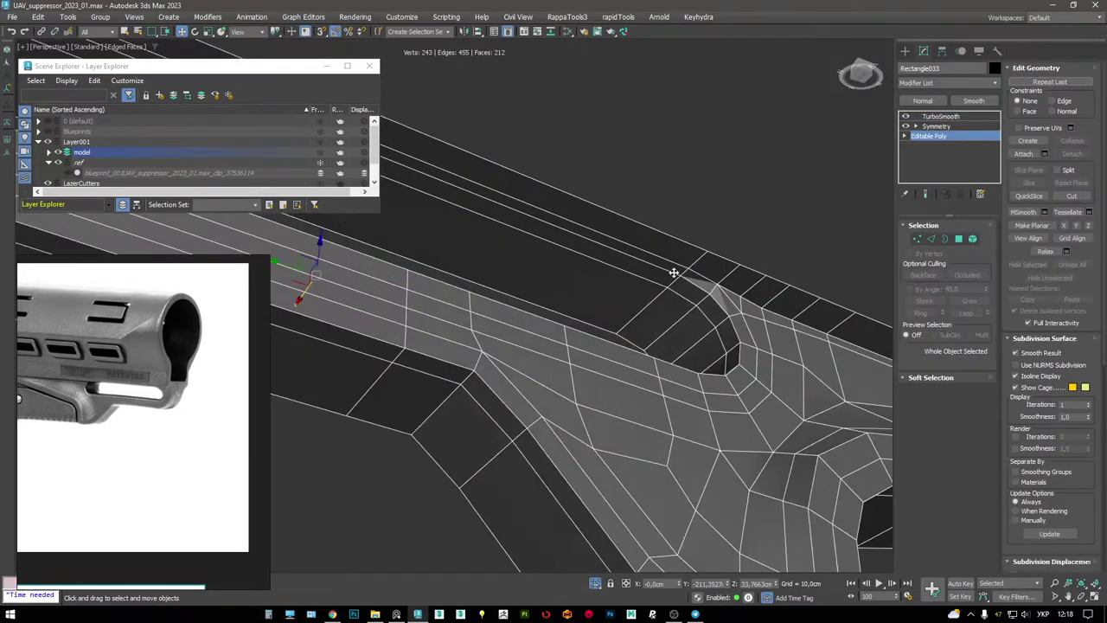
left_click(653, 290)
middle_click_drag(680, 304, 605, 309, "alt")
left_click(549, 289)
key("w")
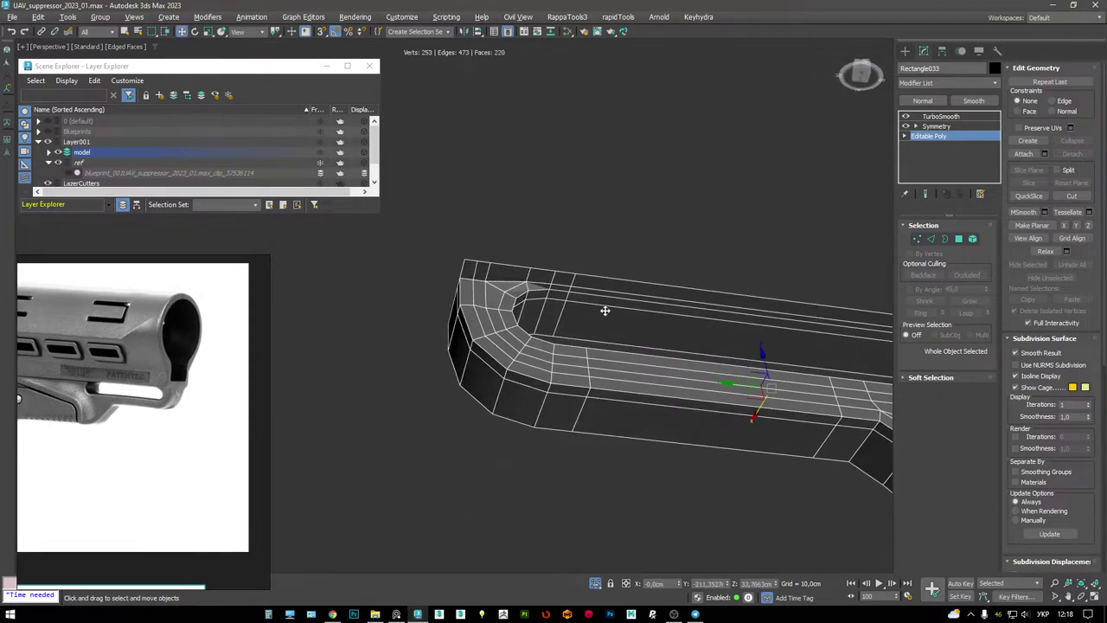
- Show the smoothed bracket with edges and end isolation to view the whole model
middle_click_drag(508, 272, 528, 275, "alt")
left_click(941, 116)
key("F4")
middle_click_drag(588, 311, 584, 251, "alt")
key("alt+q")
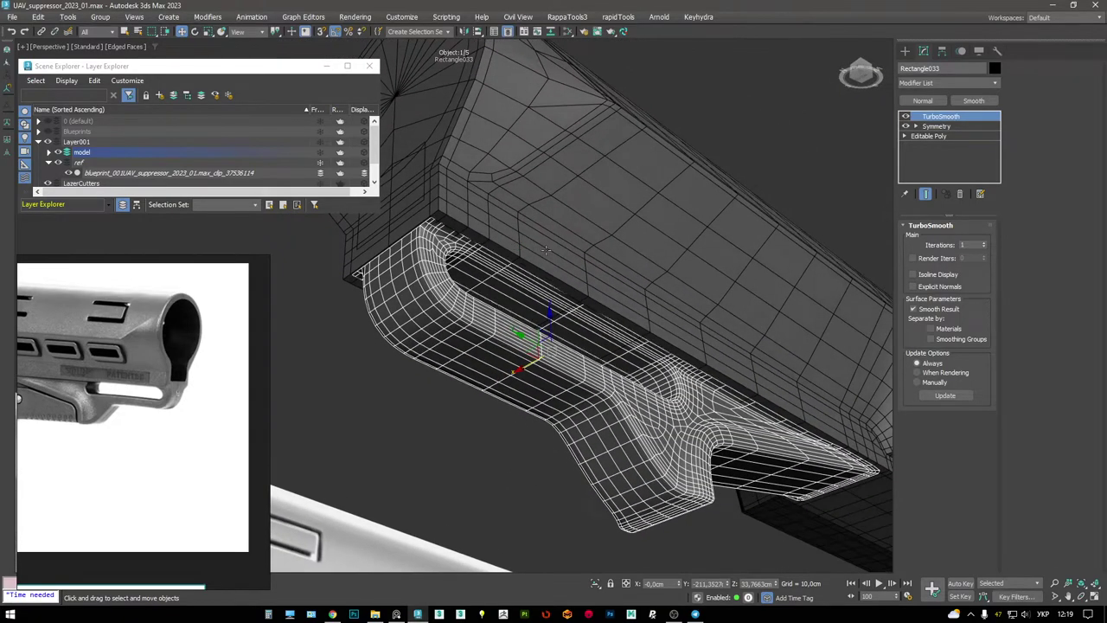
- Turn off TurboSmooth, select body Cylinder003 and enter Polygon mode on its base mesh
left_click(589, 250, "ctrl")
left_click(462, 294)
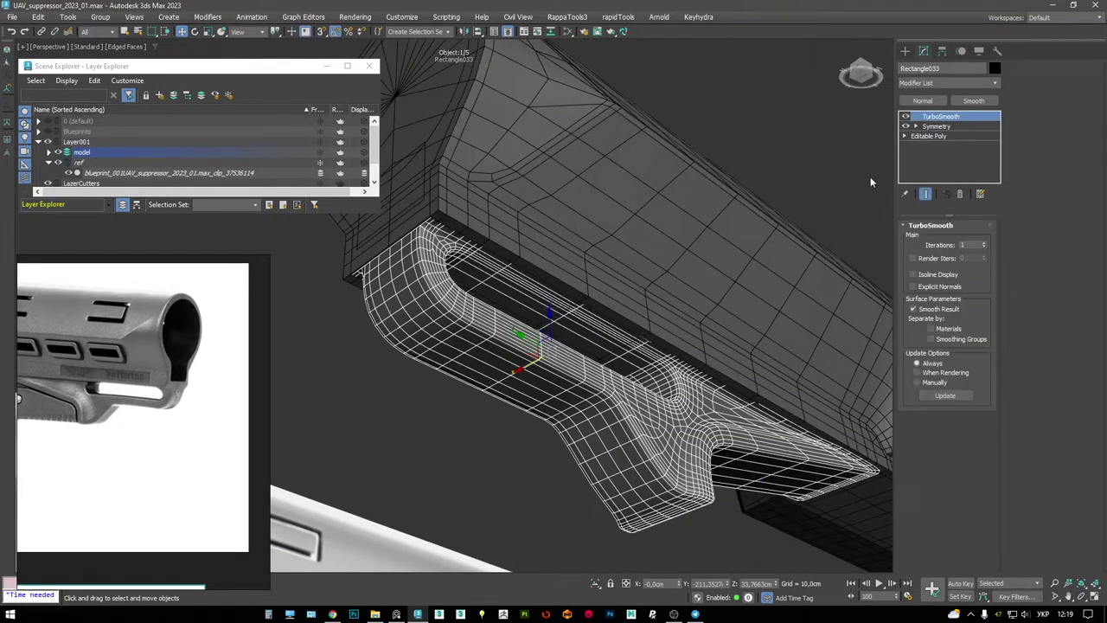
left_click(905, 116)
middle_click_drag(605, 218, 692, 252, "alt")
scroll(87, 382, "up", 2)
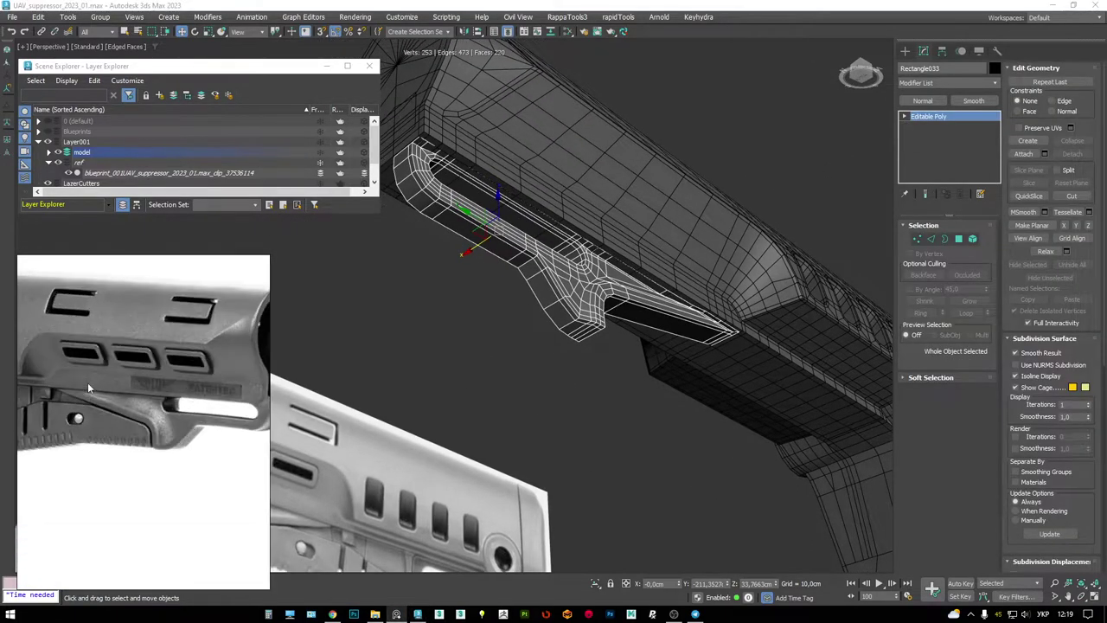
middle_click_drag(624, 269, 594, 317, "alt")
scroll(594, 316, "up", 4)
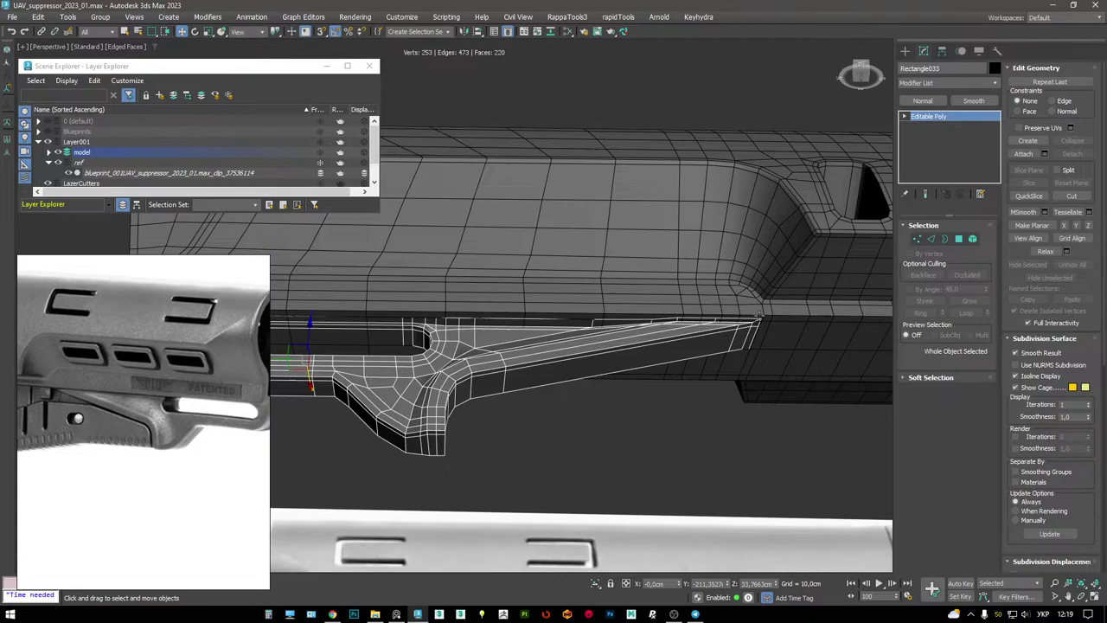
left_click(780, 309)
left_click(928, 136)
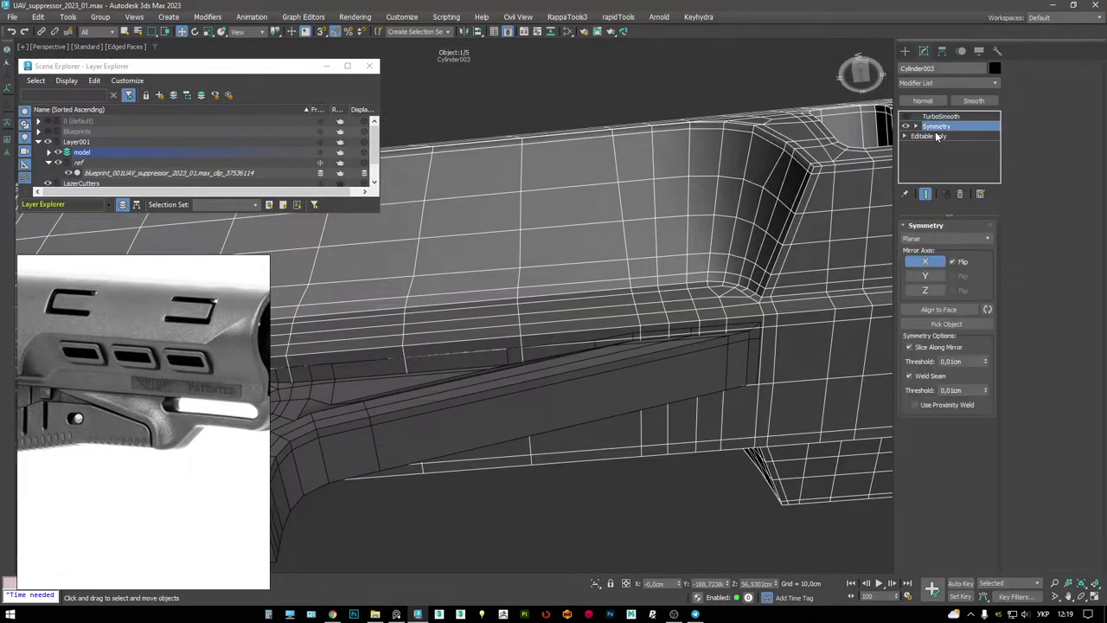
key("4")
scroll(762, 436, "up", 3)
key("F3")
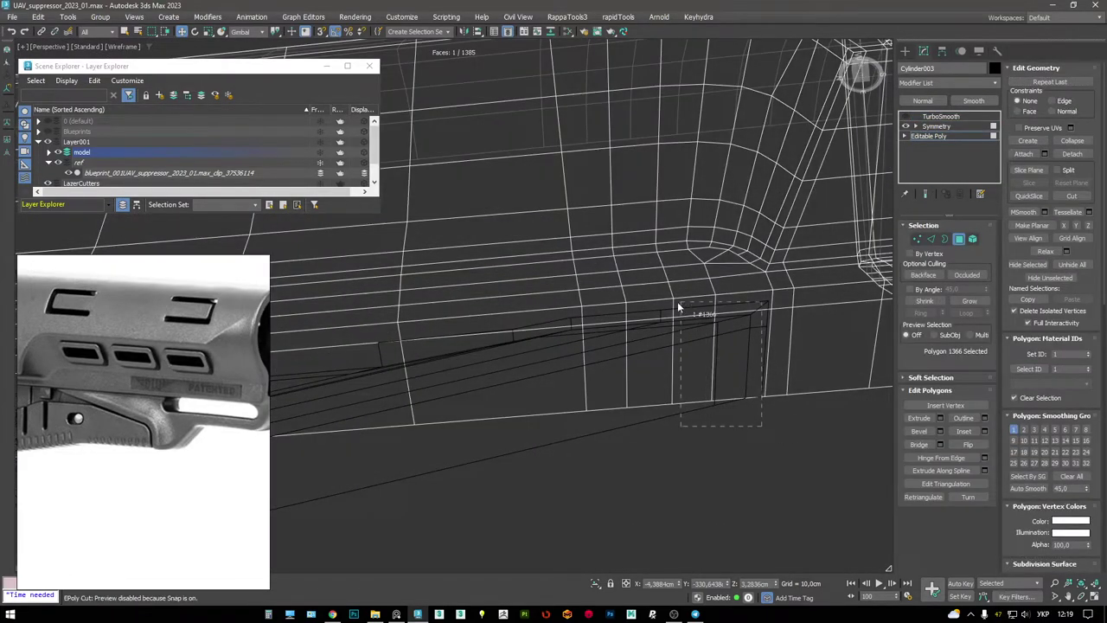
- Select the strip of underside polygons along the bracket's edge
left_click_drag(677, 303, 677, 304)
key("F3")
middle_click_drag(633, 353, 648, 353)
left_click_drag(717, 445, 512, 327, "ctrl")
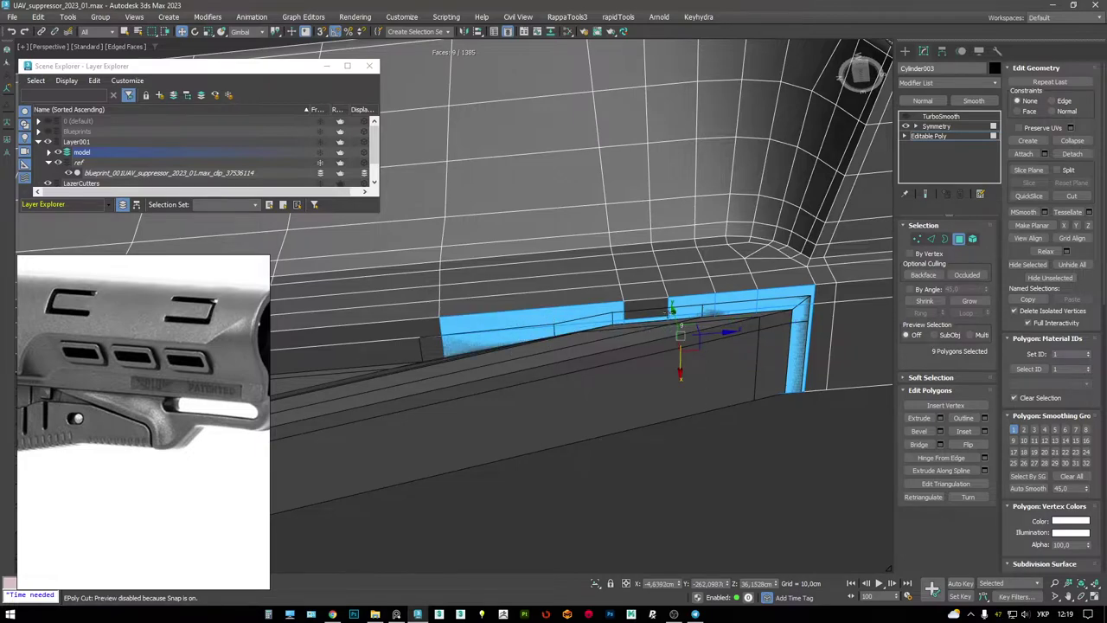
scroll(605, 346, "down", 3)
middle_click_drag(605, 346, 465, 337, "alt")
left_click_drag(664, 429, 451, 330, "ctrl")
middle_click_drag(451, 330, 517, 330)
left_click_drag(562, 413, 465, 335, "ctrl")
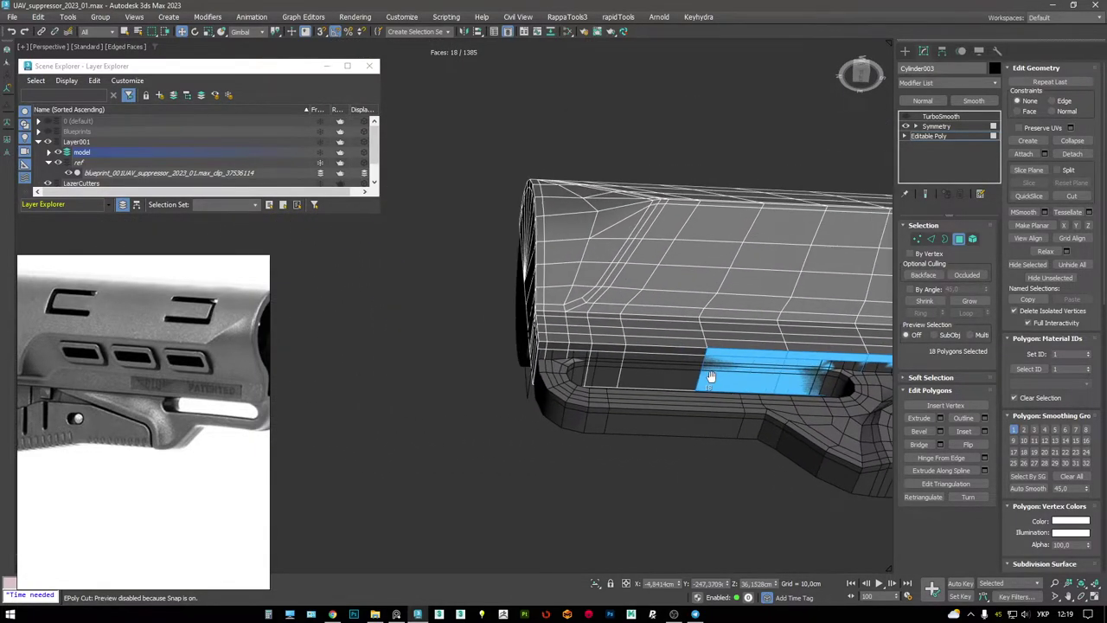
key("F3")
middle_click_drag(465, 334, 747, 458, "alt")
left_click_drag(575, 338, 575, 338, "ctrl")
middle_click_drag(575, 338, 551, 398, "alt")
key("F3")
left_click_drag(493, 292, 493, 291, "ctrl")
middle_click_drag(534, 302, 533, 267, "alt")
- Deselect two stray polygons near the stock's end and shade the selected faces
left_click(533, 267, "alt")
left_click(545, 266, "alt")
key("F3")
key("F3")
key("F2")
key("F2")
mouse_move(640, 256)
middle_mouse_down("alt")
mouse_move(613, 236)
mouse_move(599, 246)
middle_mouse_up("alt")
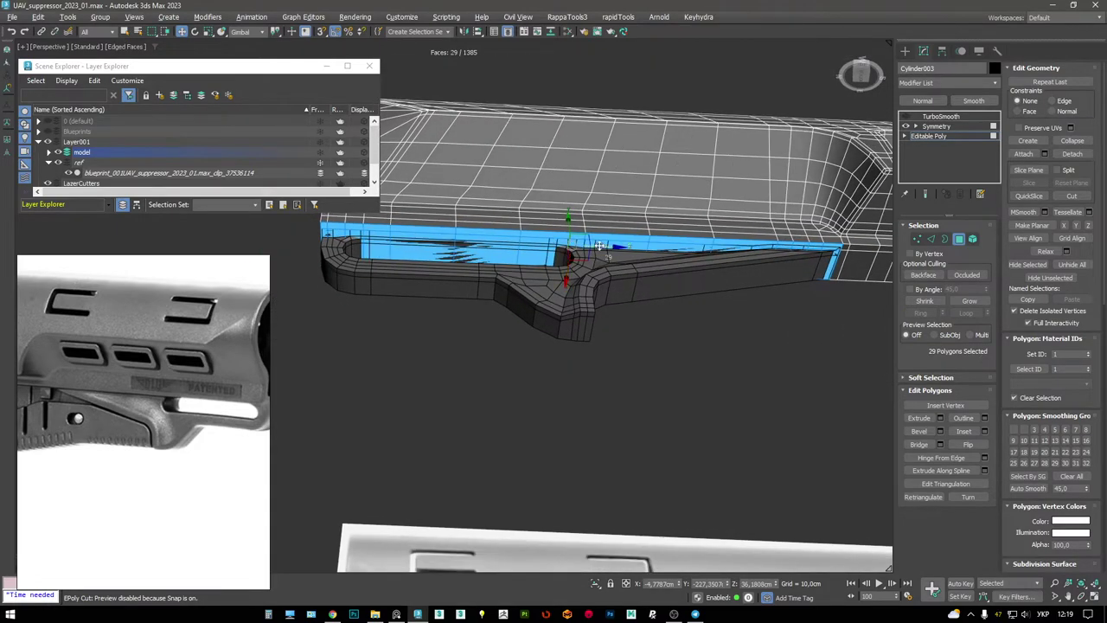
scroll(600, 246, "up", 5)
middle_click_drag(803, 247, 657, 288, "alt")
middle_click_drag(790, 243, 655, 211, "alt")
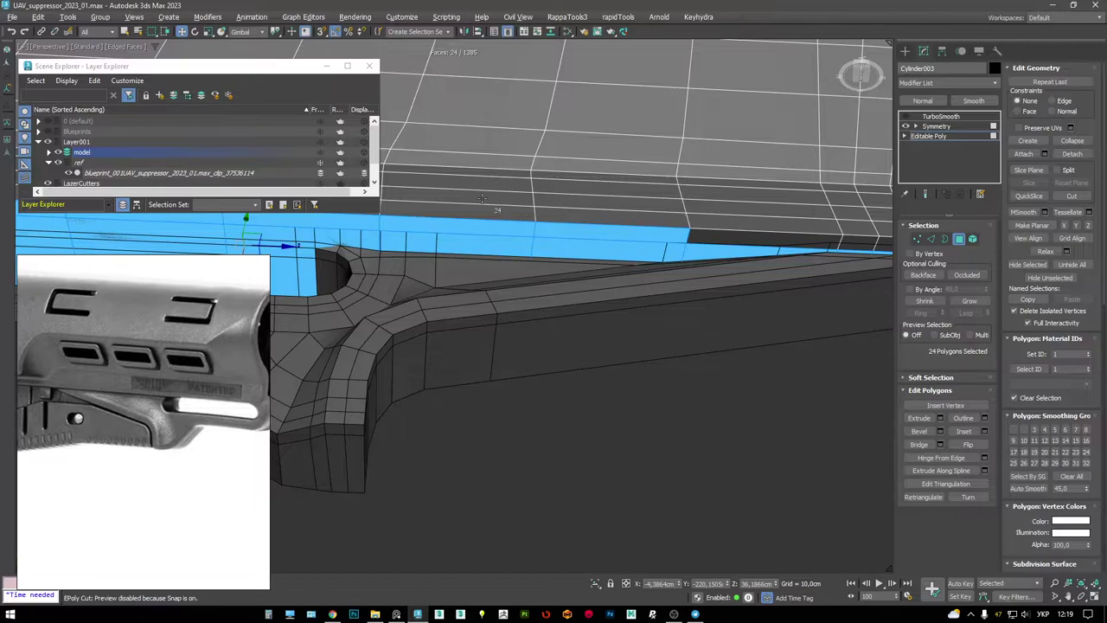
middle_click_drag(481, 198, 751, 201, "alt")
- Alt-drag to trim the remaining extra polygons until only the 14-face strip stays selected
left_click_drag(797, 230, 797, 230, "alt")
middle_click_drag(797, 230, 679, 212, "alt")
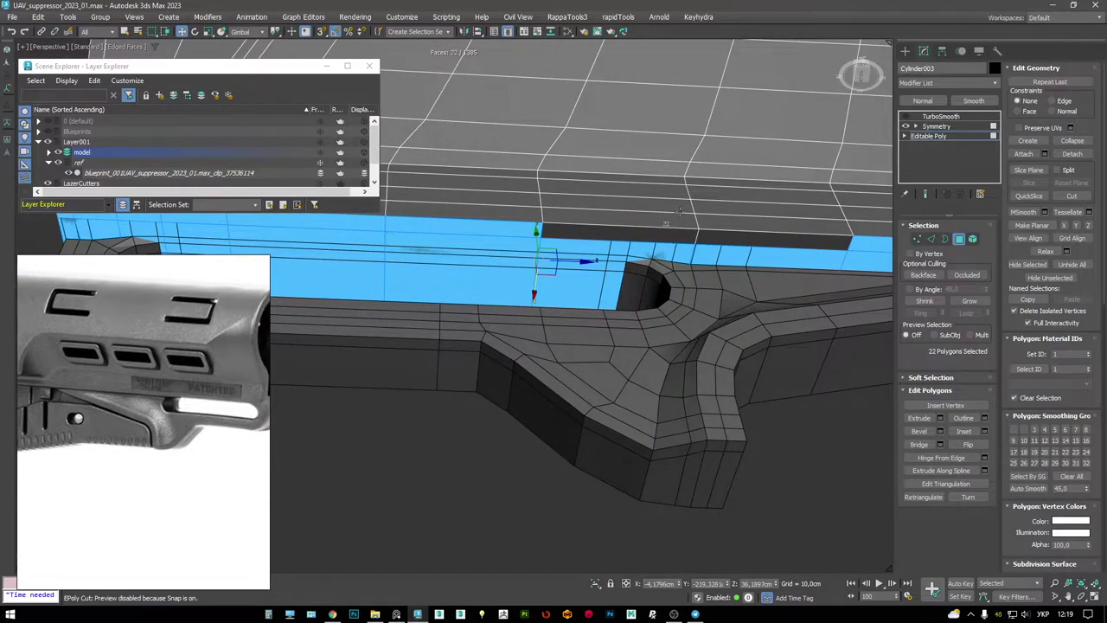
middle_click_drag(876, 245, 562, 186, "alt")
left_click_drag(550, 180, 616, 201, "alt")
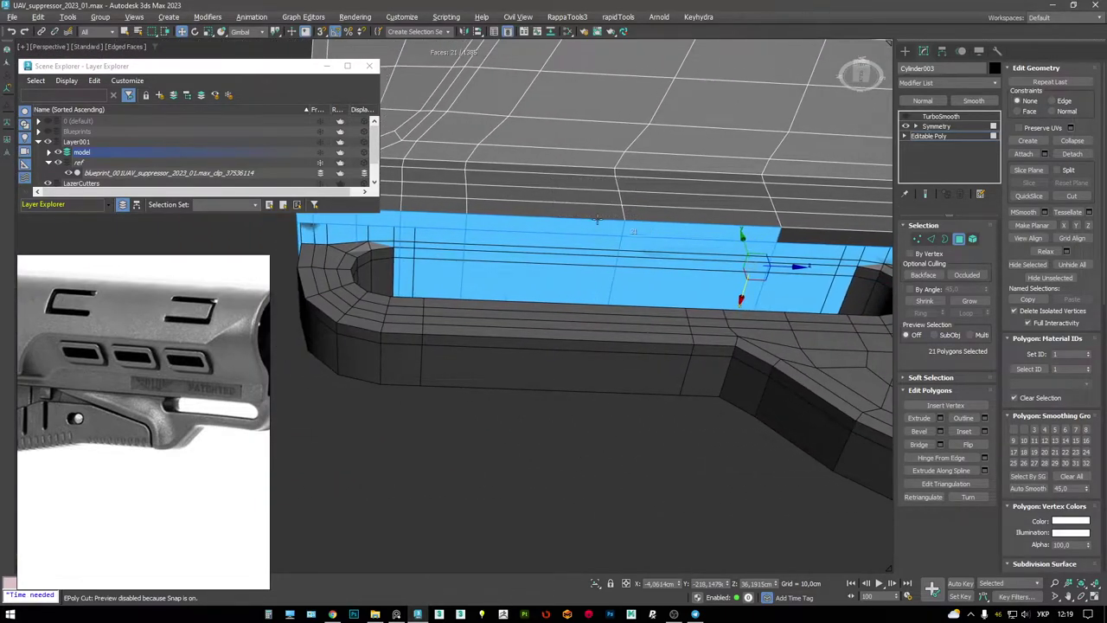
middle_click_drag(597, 219, 705, 220, "alt")
left_click_drag(705, 219, 759, 243, "alt")
middle_click_drag(759, 244, 579, 206, "alt")
left_click_drag(579, 206, 629, 258, "alt")
middle_click_drag(629, 258, 576, 217, "alt")
left_click_drag(588, 235, 635, 250, "alt")
key("F3")
middle_click_drag(635, 250, 568, 241, "alt")
key("F3")
- Delete the 14 selected polygons and check the mirrored Symmetry result on Cylinder003
key("Delete")
left_click(936, 126)
key("ctrl+a")
left_click(569, 242)
key("4")
scroll(499, 201, "up", 5)
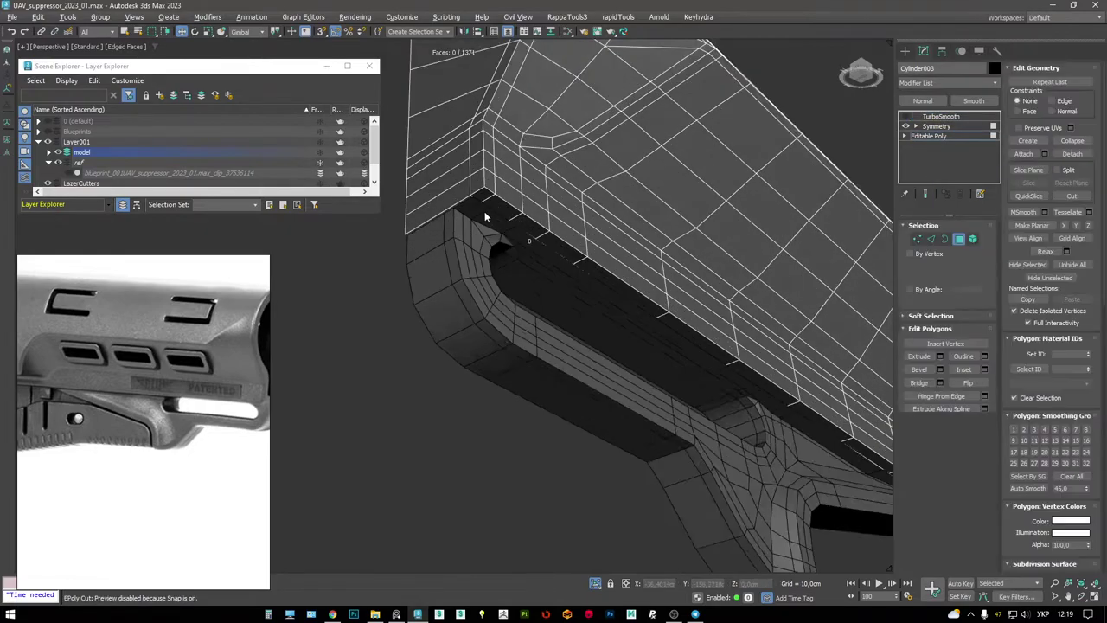
middle_click_drag(499, 201, 571, 338, "alt")
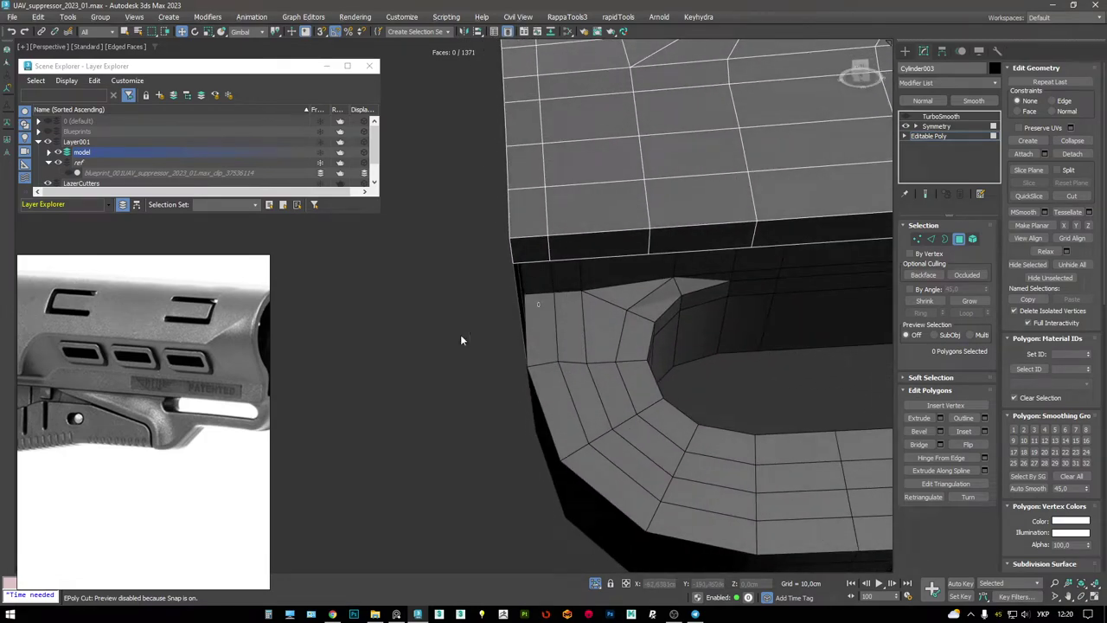
- Show the rear reference photo and select Rectangle033's corner vertices in wireframe
left_click(201, 400)
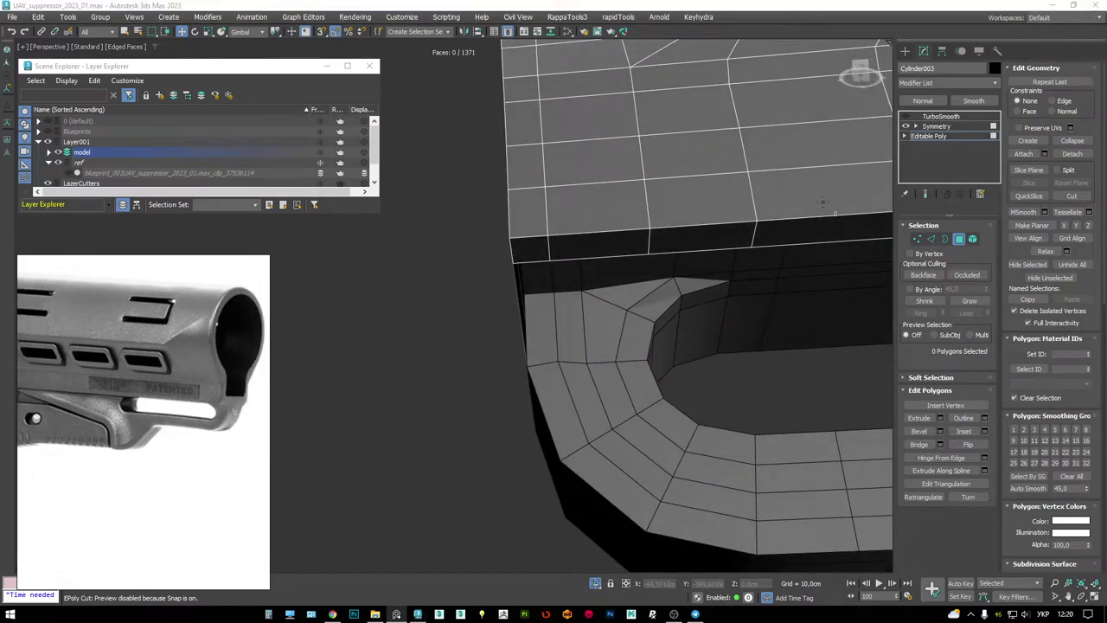
left_click(939, 116)
key("F3")
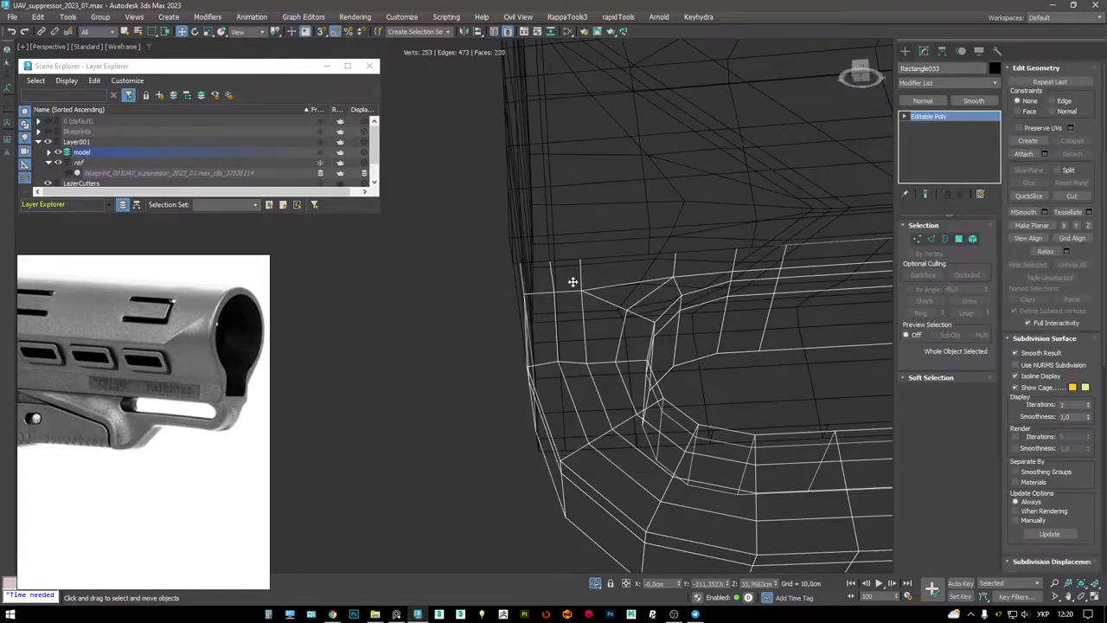
left_click_drag(559, 331, 558, 332, "ctrl")
mouse_move(559, 331)
middle_mouse_down("alt")
mouse_move(579, 350)
mouse_move(549, 289)
mouse_move(529, 282)
mouse_move(550, 288)
mouse_move(554, 237)
mouse_move(471, 281)
middle_mouse_up("alt")
key("F3")
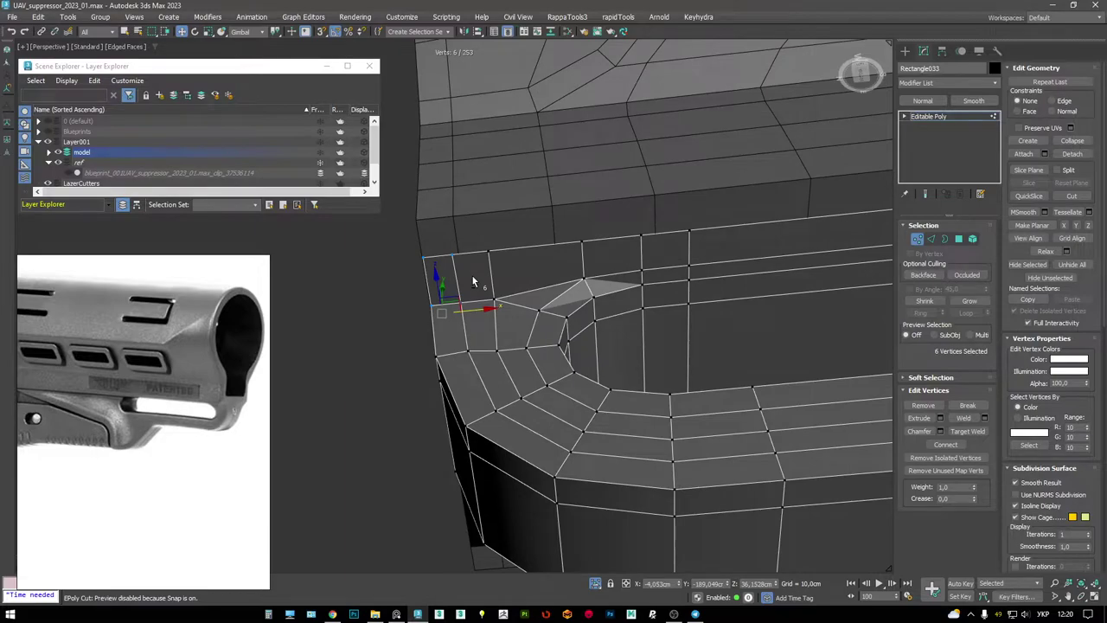
middle_click_drag(485, 297, 477, 321, "alt")
- Target Weld two stray corner vertices of the pocket into their neighbours
key("ctrl+w")
key("w")
left_click(448, 261)
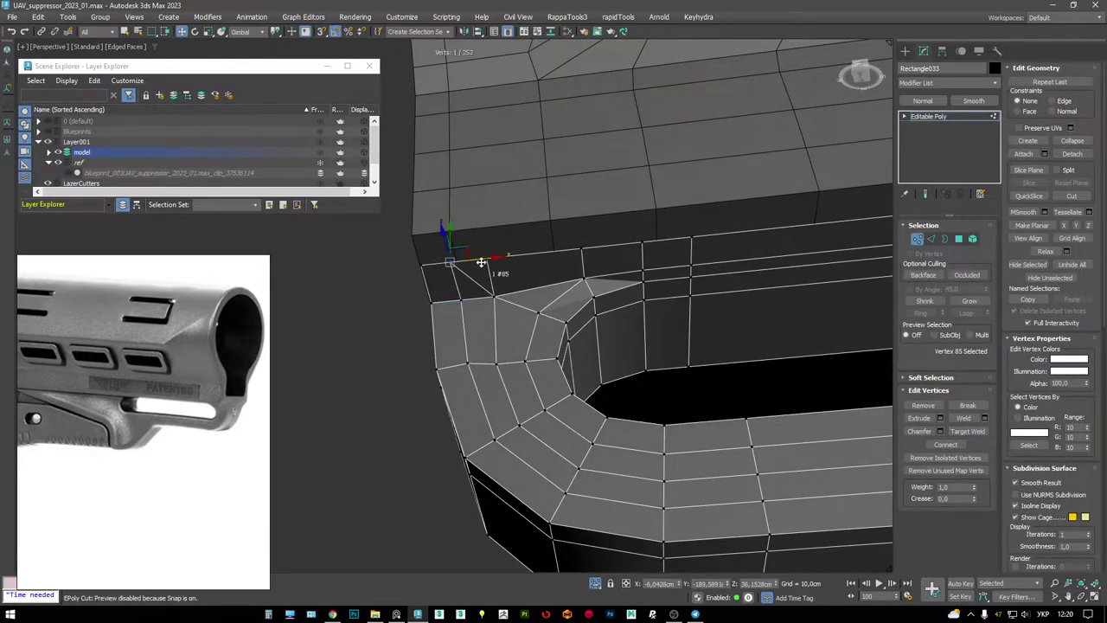
key("F3")
key("ctrl+w")
key("F3")
key("w")
left_click(449, 261)
scroll(484, 277, "up", 5)
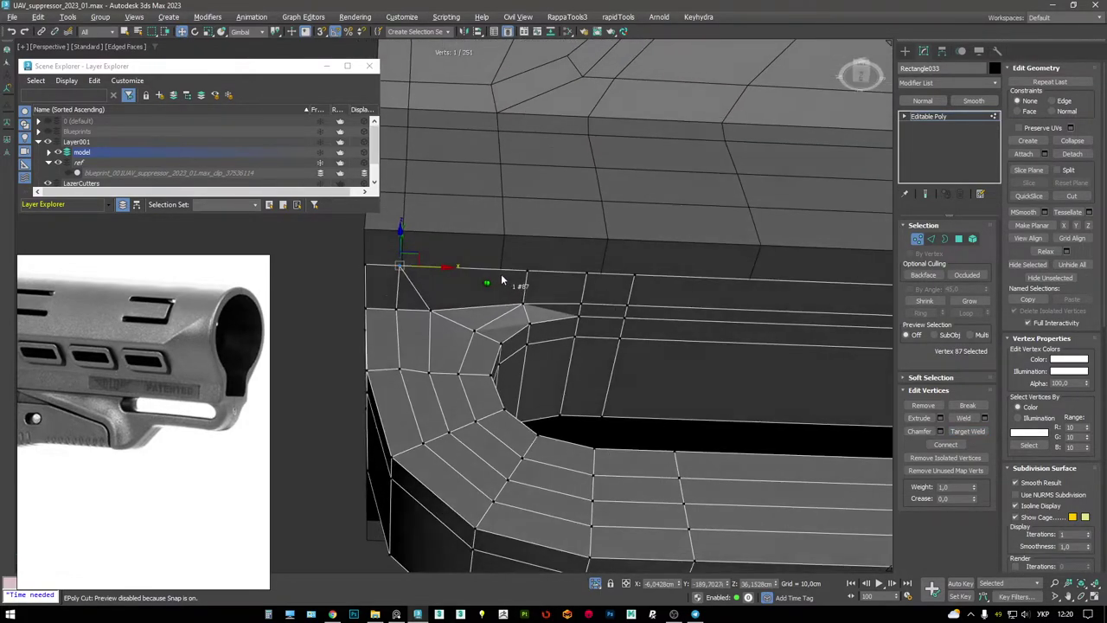
middle_click_drag(486, 299, 488, 355, "alt")
- Cut to a vertex on the pocket's top edge and select the apex vertex
key("alt+c")
key("w")
left_click(559, 267)
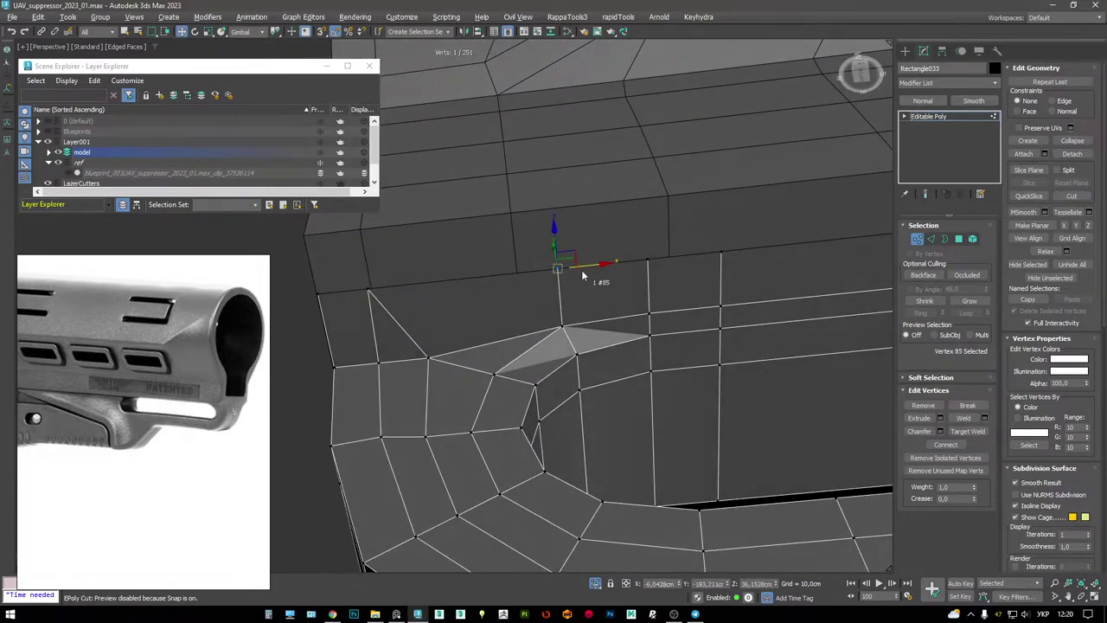
middle_click_drag(610, 270, 483, 276, "alt")
key("2")
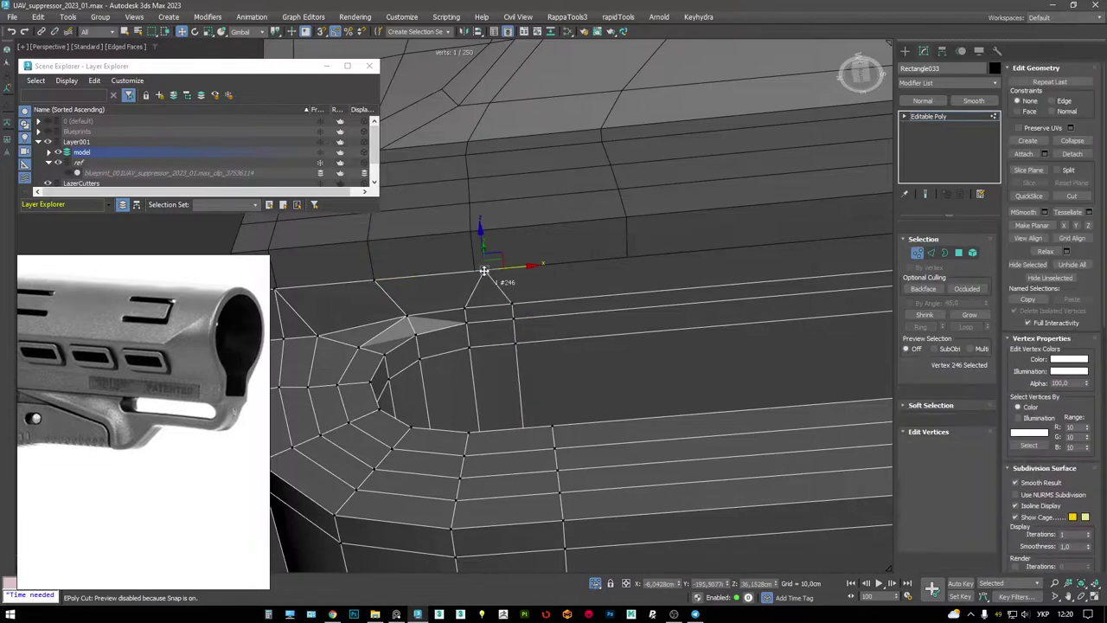
key("1")
left_click(486, 270)
middle_click_drag(493, 281, 530, 285, "alt")
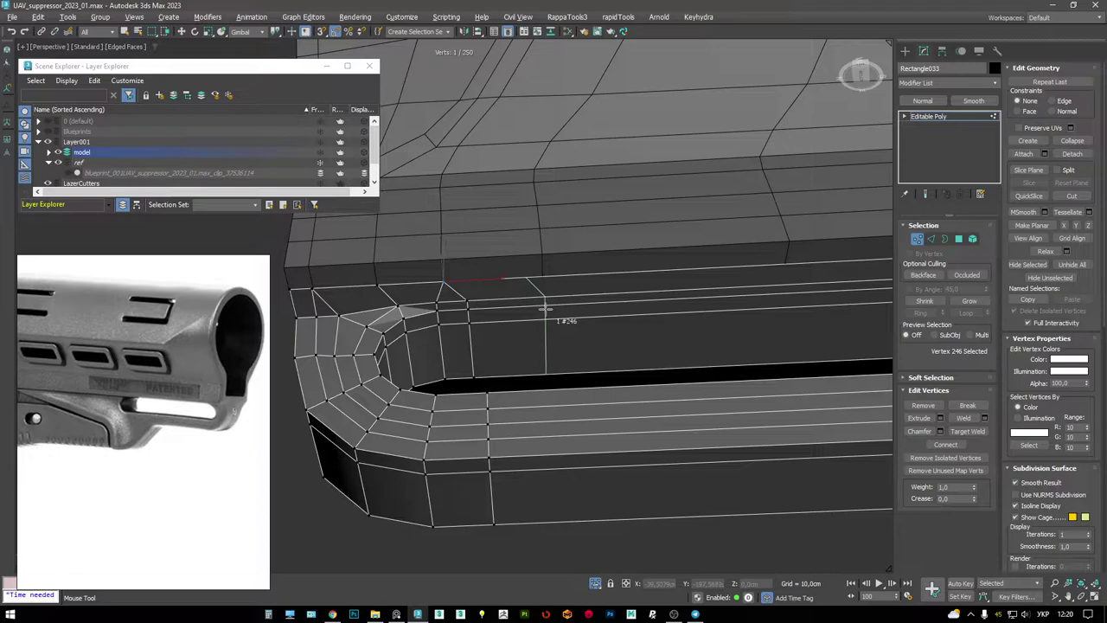
- Move the apex vertex up onto the top edge and inspect the pocket
left_click_drag(554, 307, 524, 273)
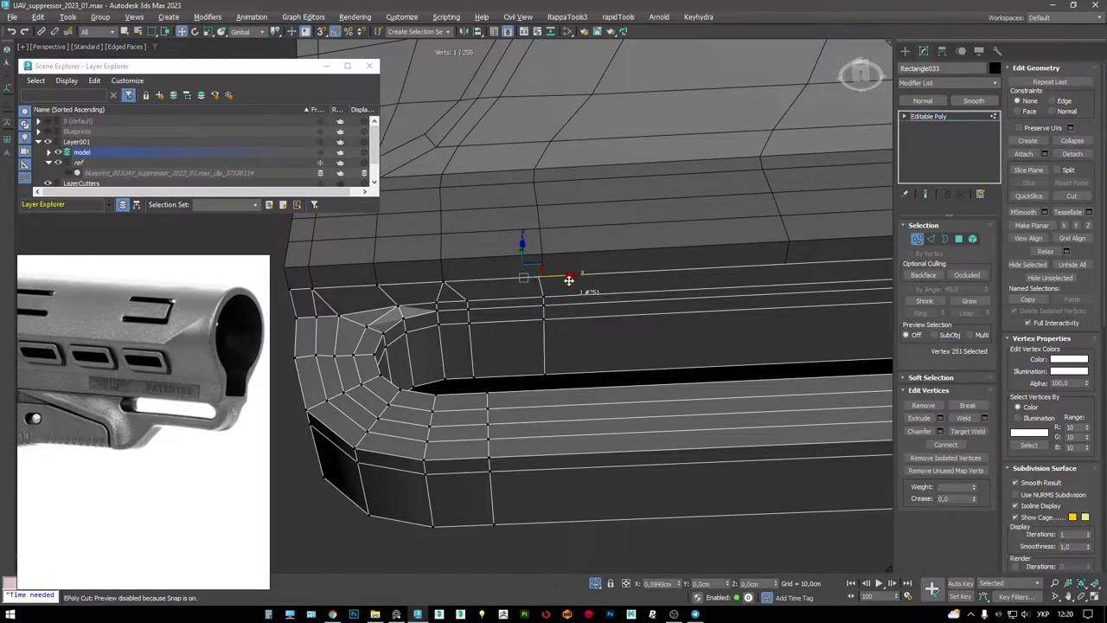
scroll(591, 284, "down", 5)
middle_click_drag(591, 285, 485, 340, "alt")
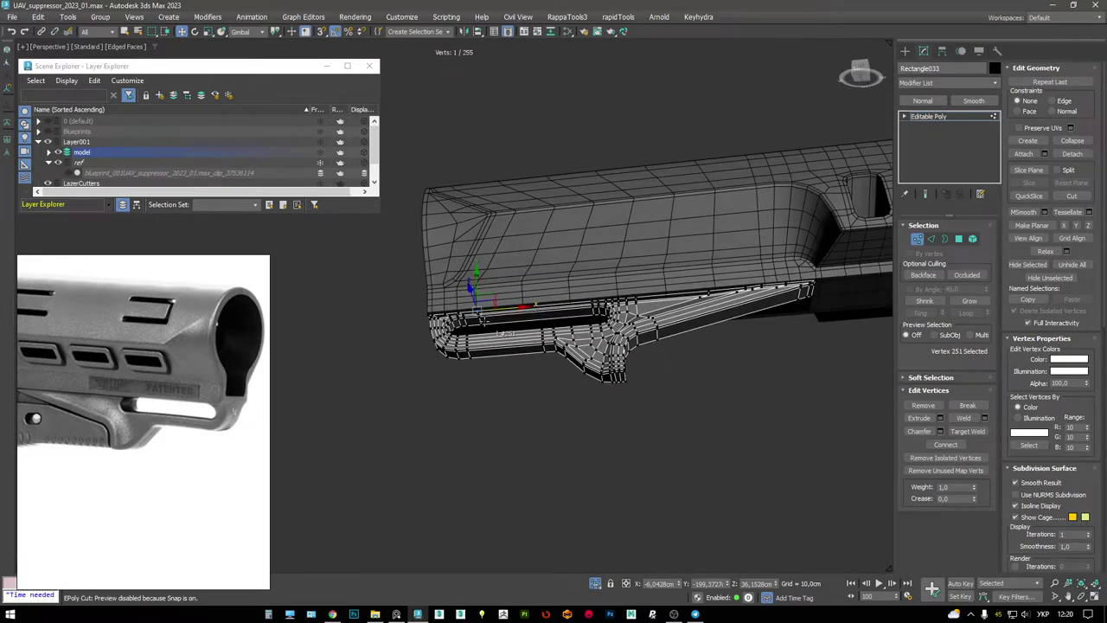
scroll(509, 327, "up", 5)
middle_click_drag(542, 306, 580, 293, "alt")
scroll(581, 293, "up", 4)
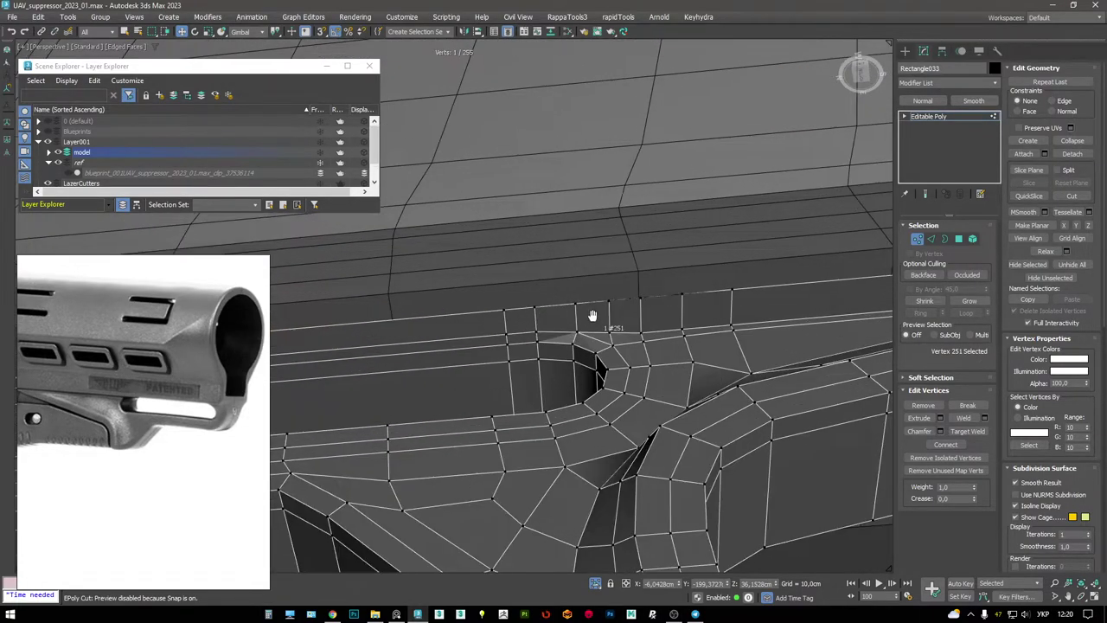
- Select an edge beside the pocket on Rectangle033 and add a cut point on it
key("2")
left_click(617, 303)
scroll(588, 313, "down", 3)
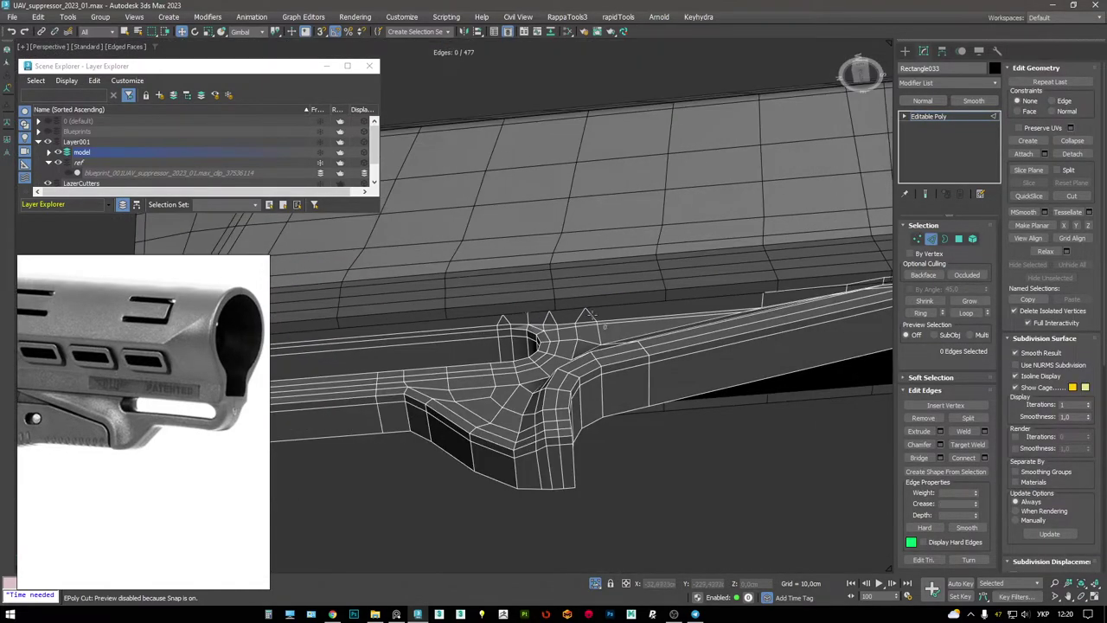
middle_click_drag(746, 275, 575, 320, "alt")
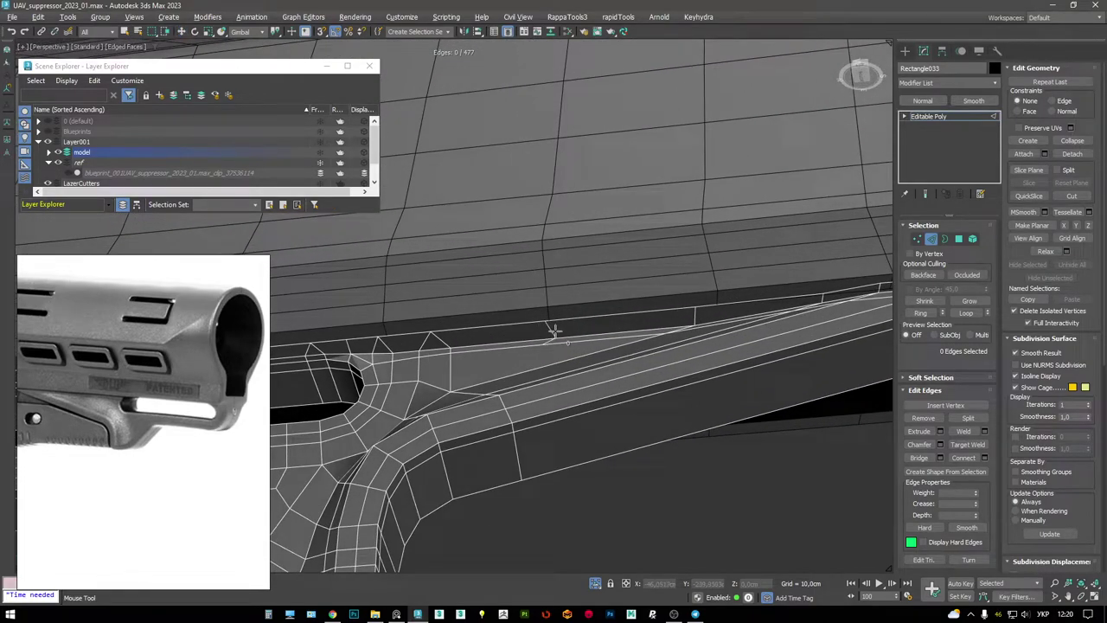
left_click(558, 328)
scroll(558, 329, "up", 5)
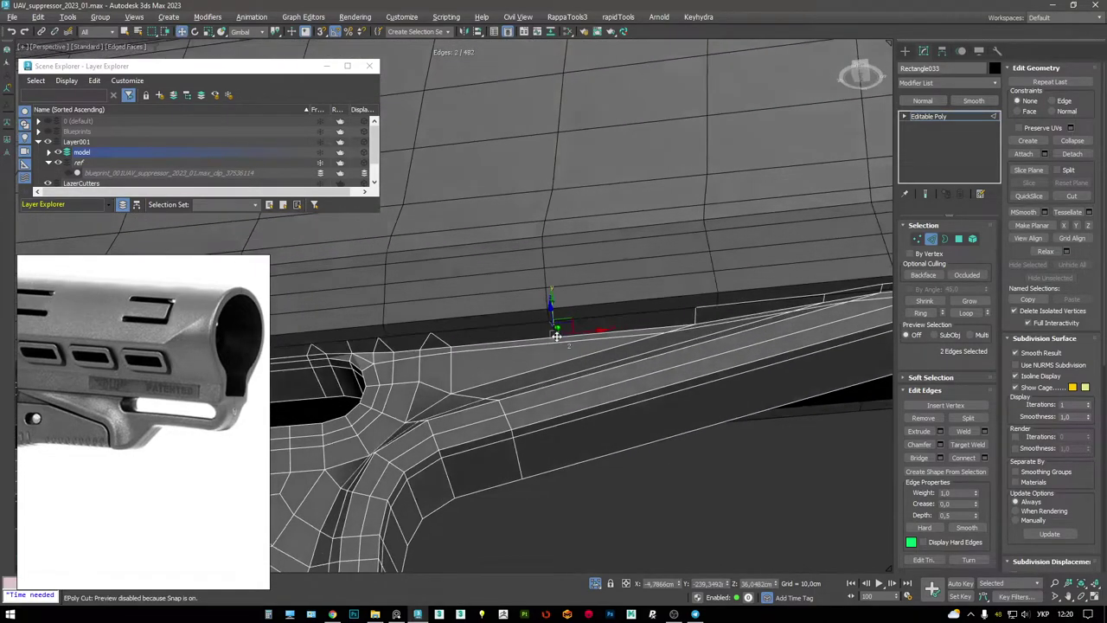
right_click(589, 330)
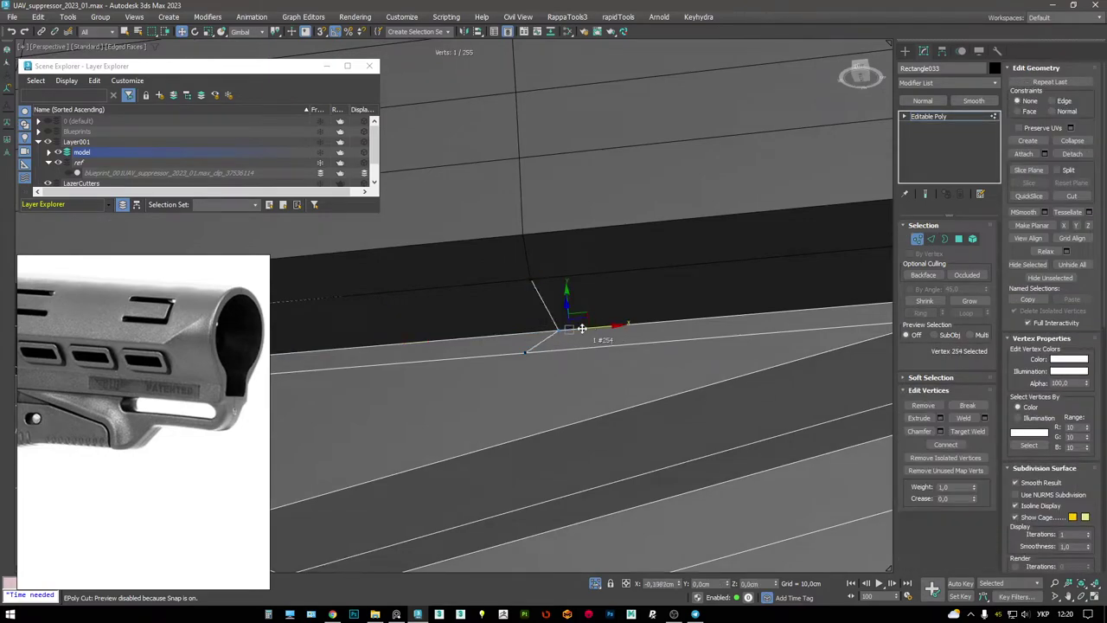
scroll(562, 327, "down", 4)
scroll(545, 338, "up", 3)
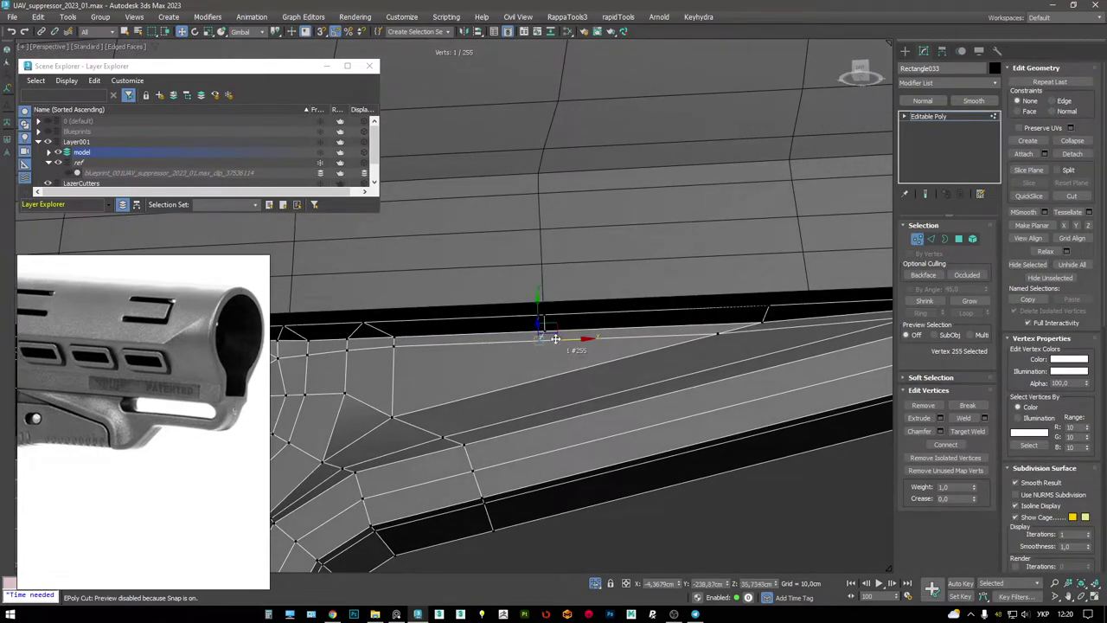
middle_click_drag(551, 349, 551, 358, "alt")
- Cut a new edge across the faces and slide vertex 259 slightly along its edge
key("s")
left_click(588, 406)
right_click(592, 403)
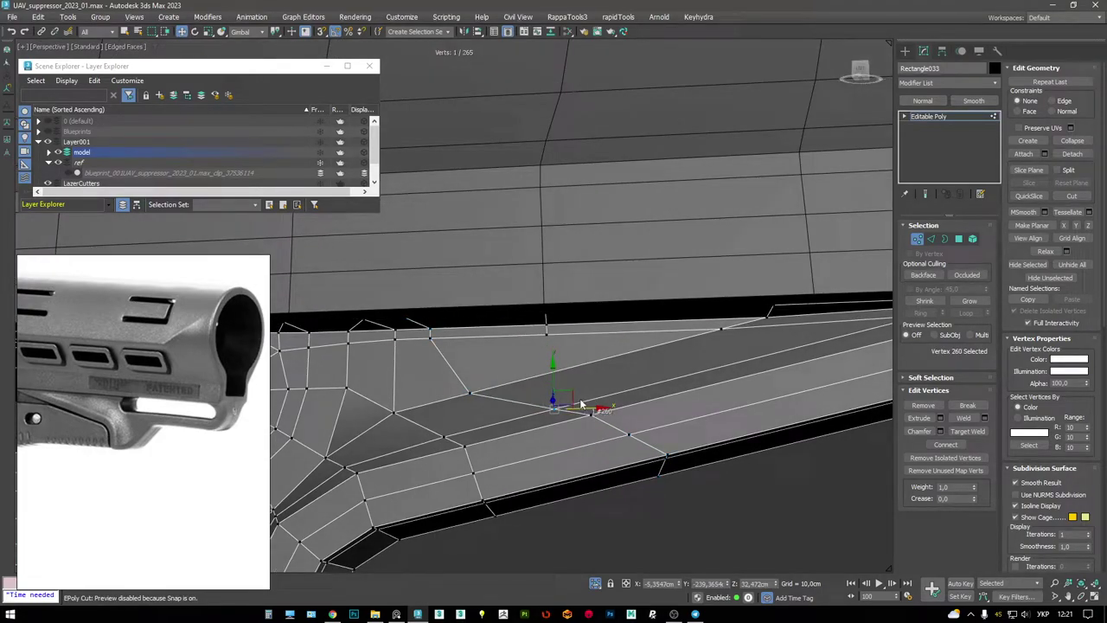
left_click(469, 389)
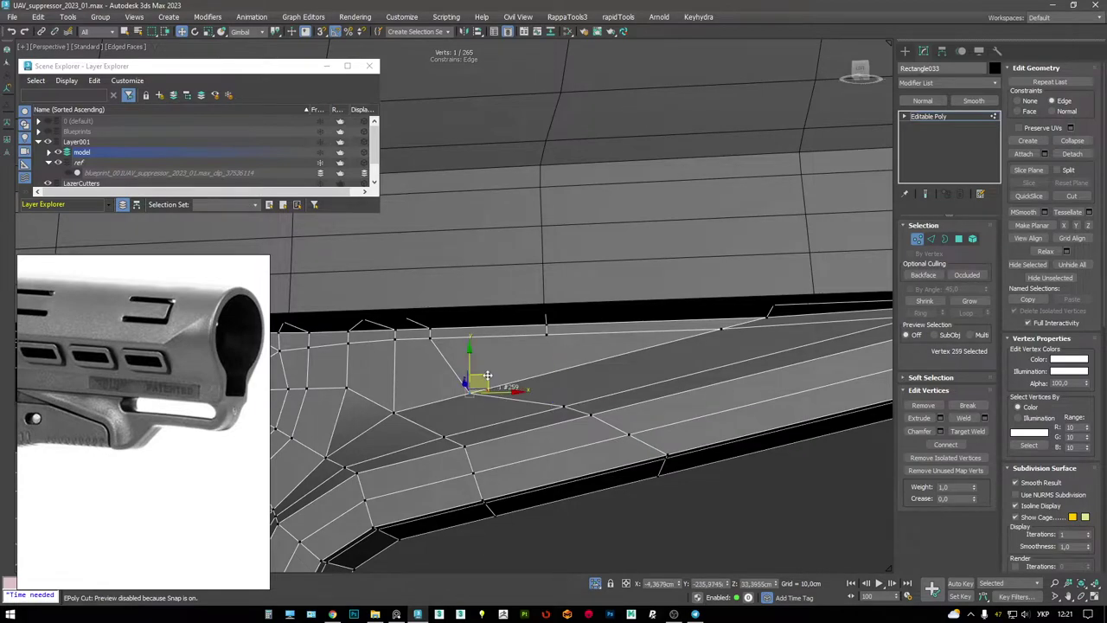
left_click_drag(568, 350, 548, 332)
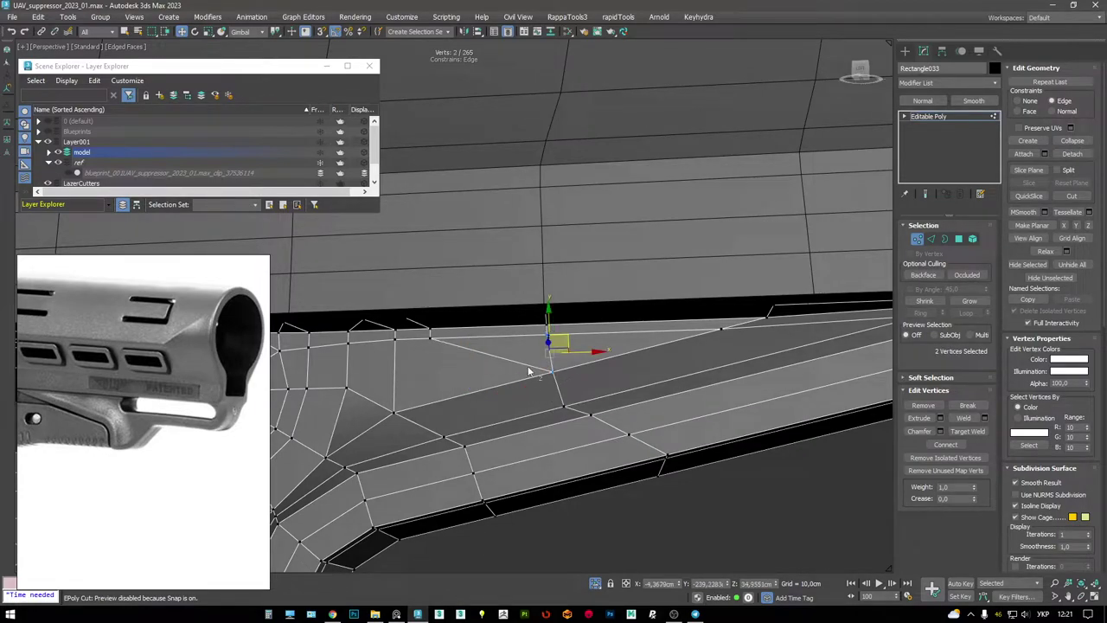
- Undo the recent cut and vertex edits, returning to the edge selection
key("ctrl+z")
key("ctrl+z")
key("ctrl+z")
key("ctrl+z")
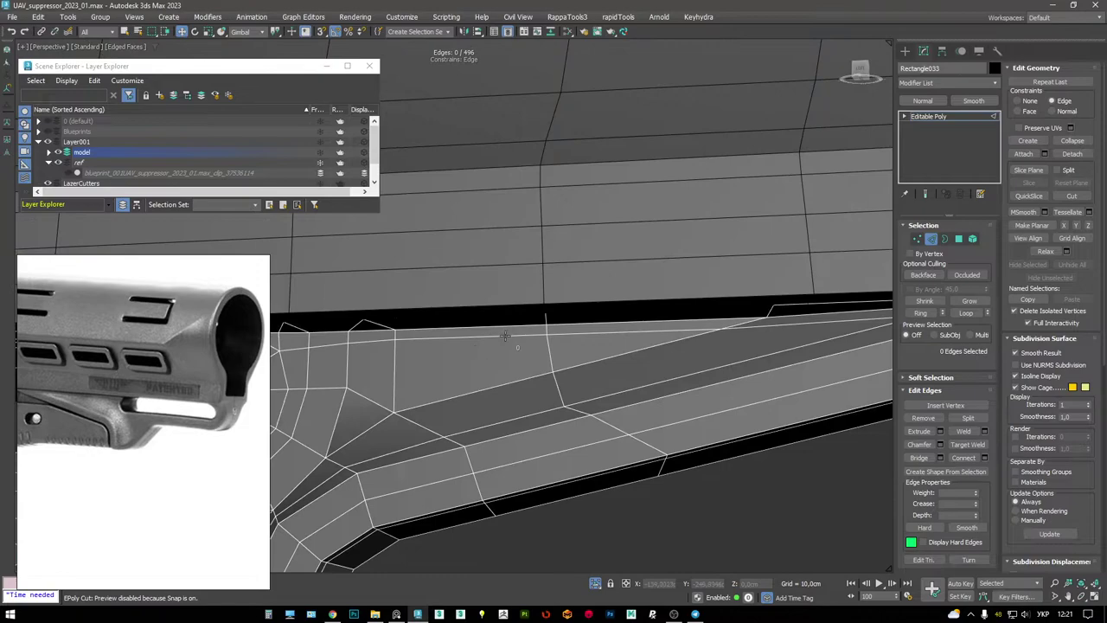
key("ctrl+z")
key("ctrl+z")
key("ctrl+z")
key("ctrl+z")
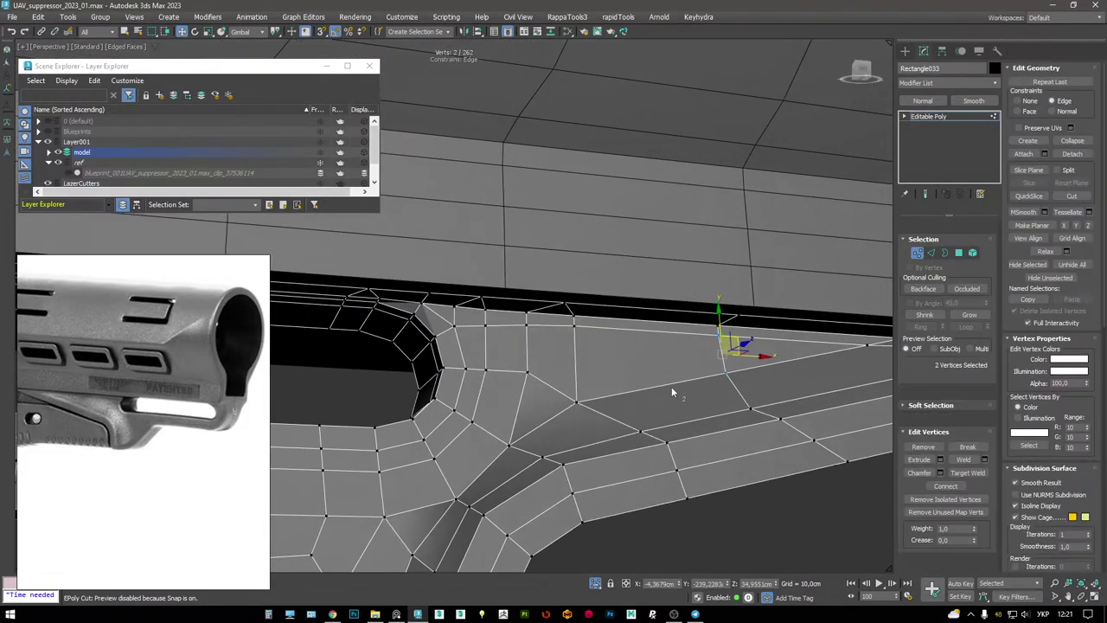
key("ctrl+z")
key("ctrl+z")
left_click(524, 375)
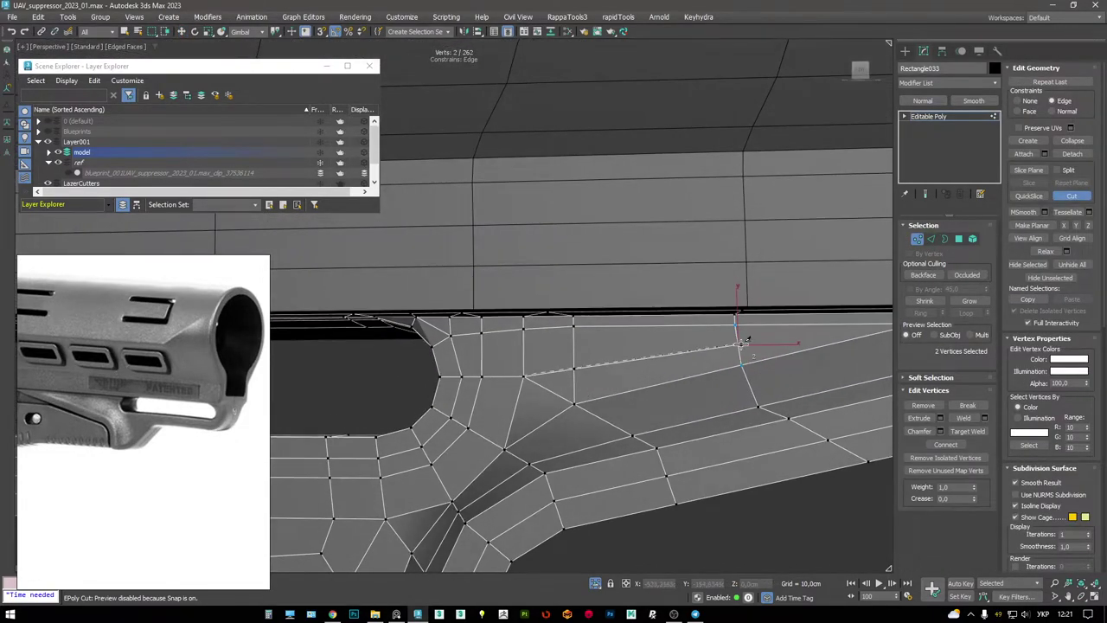
key("w")
key("ctrl+z")
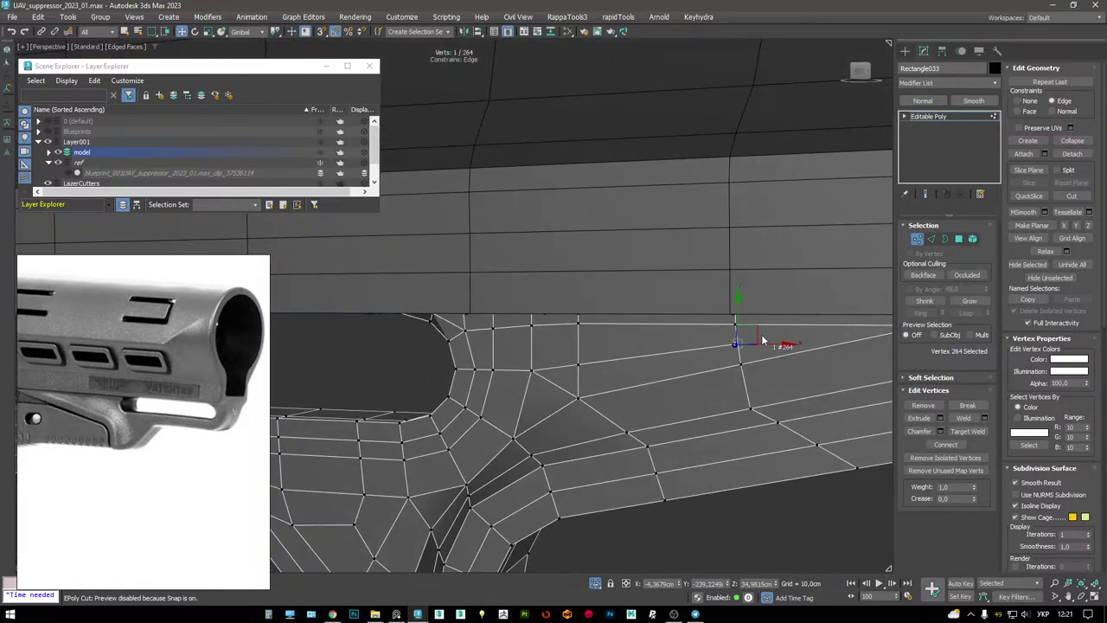
key("ctrl+z")
key("F3")
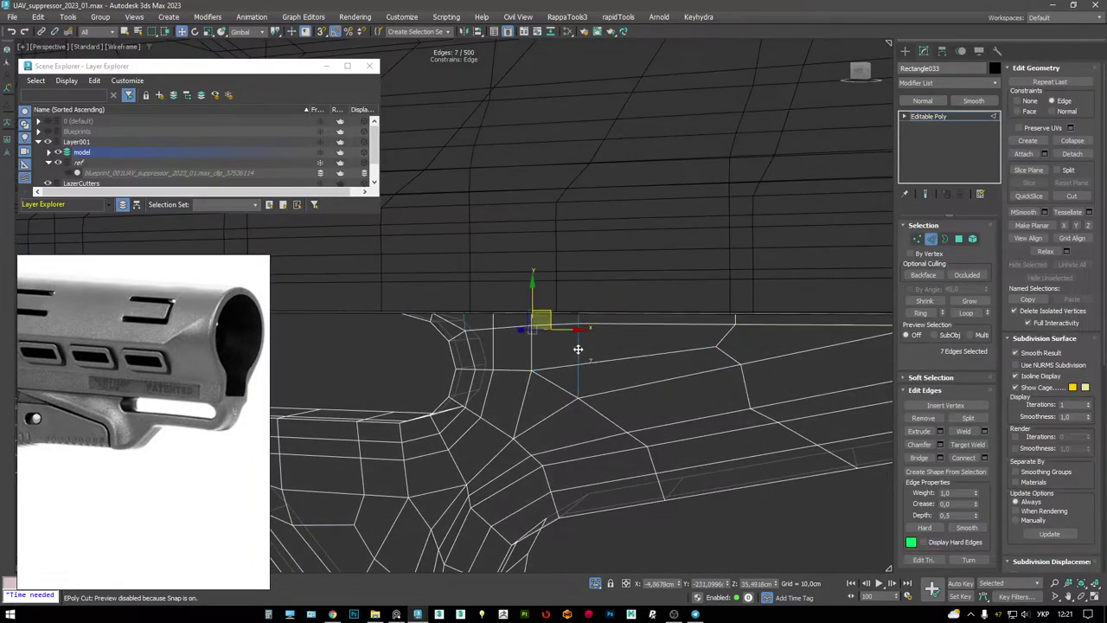
- Select edge 439 near the slot and remove it, dropping stray edges near the pocket corner
key("F3")
key("F3")
mouse_move(578, 348)
middle_mouse_down("alt")
mouse_move(583, 307)
mouse_move(566, 304)
middle_mouse_up("alt")
key("F3")
left_click(571, 334)
key("F3")
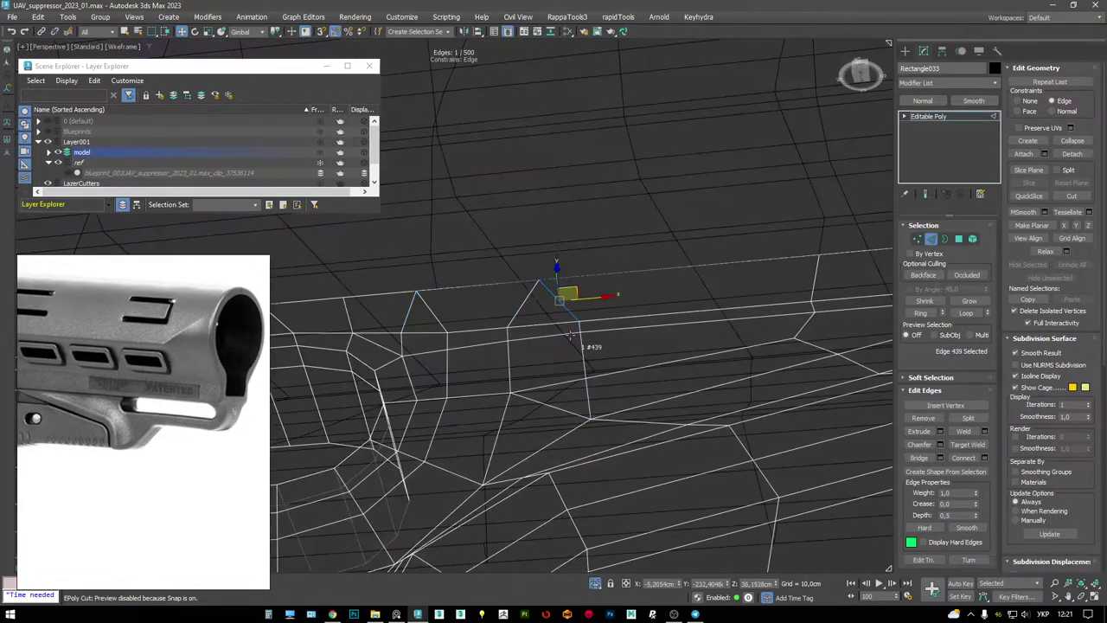
key("ctrl+BackSpace")
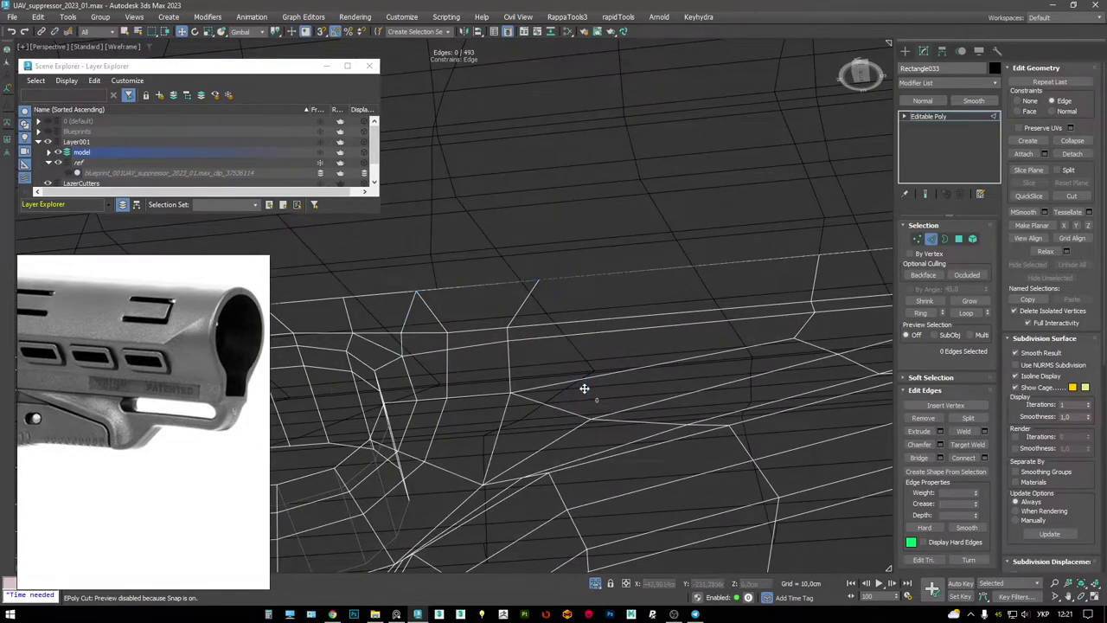
key("F3")
- Select the whole edge loop around the slot end, checking it in wireframe
mouse_move(586, 388)
middle_mouse_down()
mouse_move(660, 234)
mouse_move(594, 334)
mouse_move(586, 384)
mouse_move(626, 378)
mouse_move(512, 377)
mouse_move(519, 346)
mouse_move(523, 381)
middle_mouse_up()
double_click(512, 378)
key("F3")
scroll(697, 341, "up", 3)
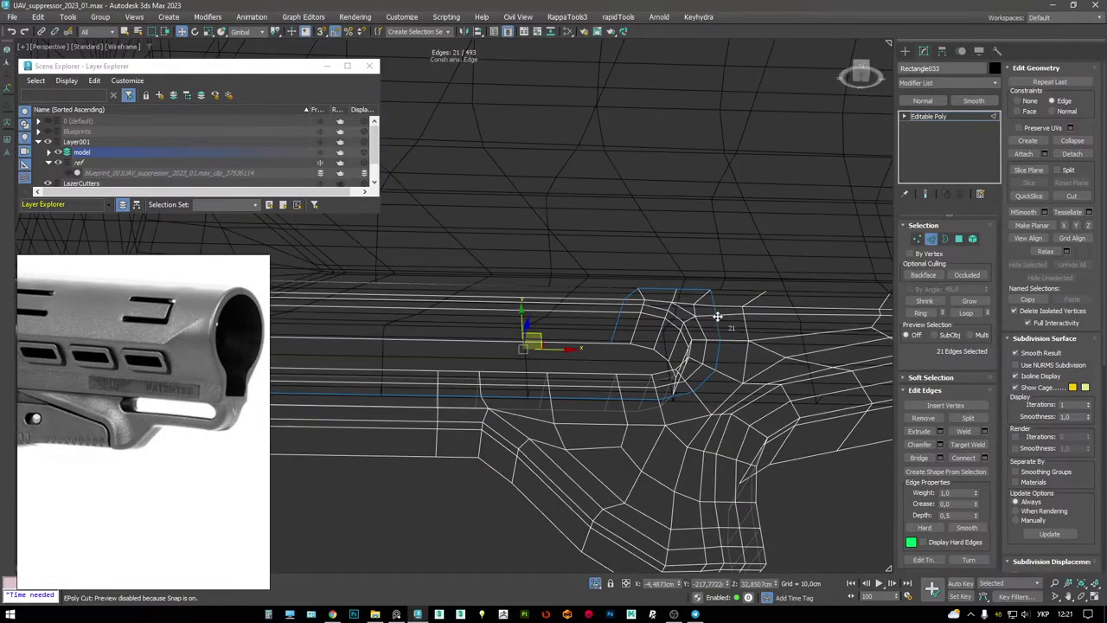
middle_click_drag(696, 342, 729, 297, "alt")
left_click(707, 288)
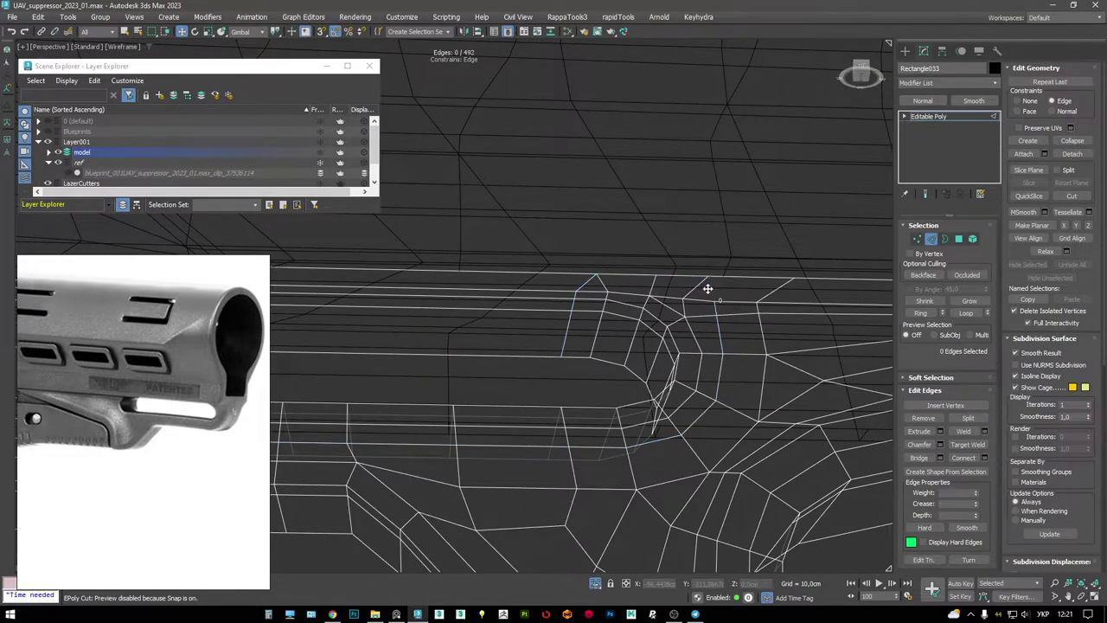
key("F3")
double_click(712, 307)
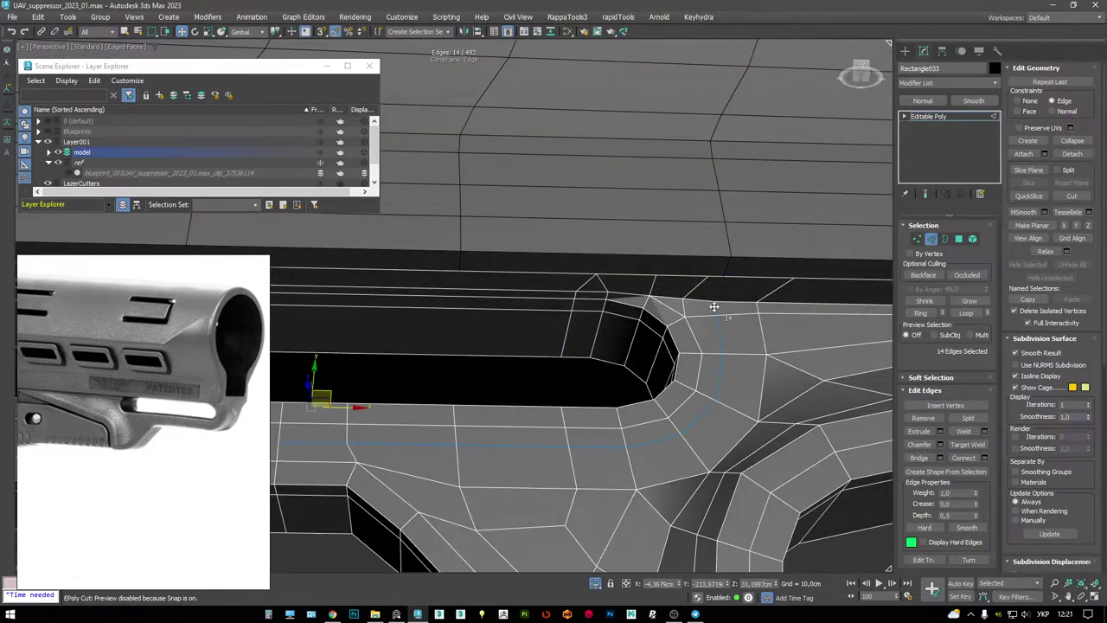
- Remove the selected edge loop around the slot end with Ctrl+Backspace
mouse_move(714, 307)
middle_mouse_down("alt")
mouse_move(507, 341)
mouse_move(476, 307)
middle_mouse_up("alt")
key("F3")
key("ctrl+BackSpace")
key("F3")
scroll(476, 316, "up", 4)
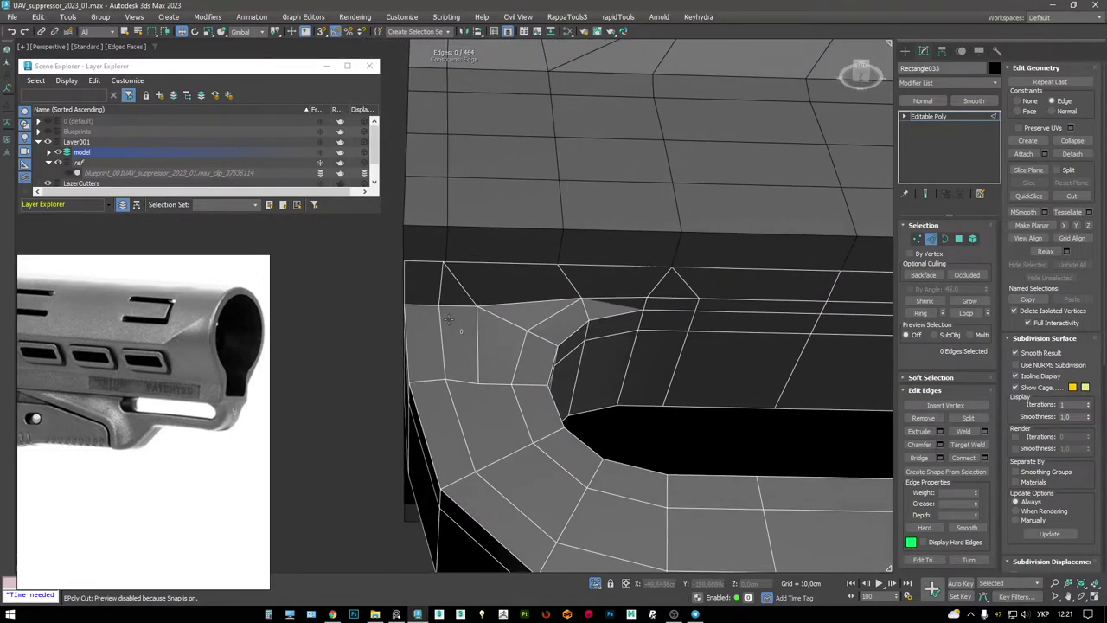
scroll(477, 322, "up", 1)
- Cut across the face beside the slot corner and weld the stray vertex to repair it
left_click(480, 311)
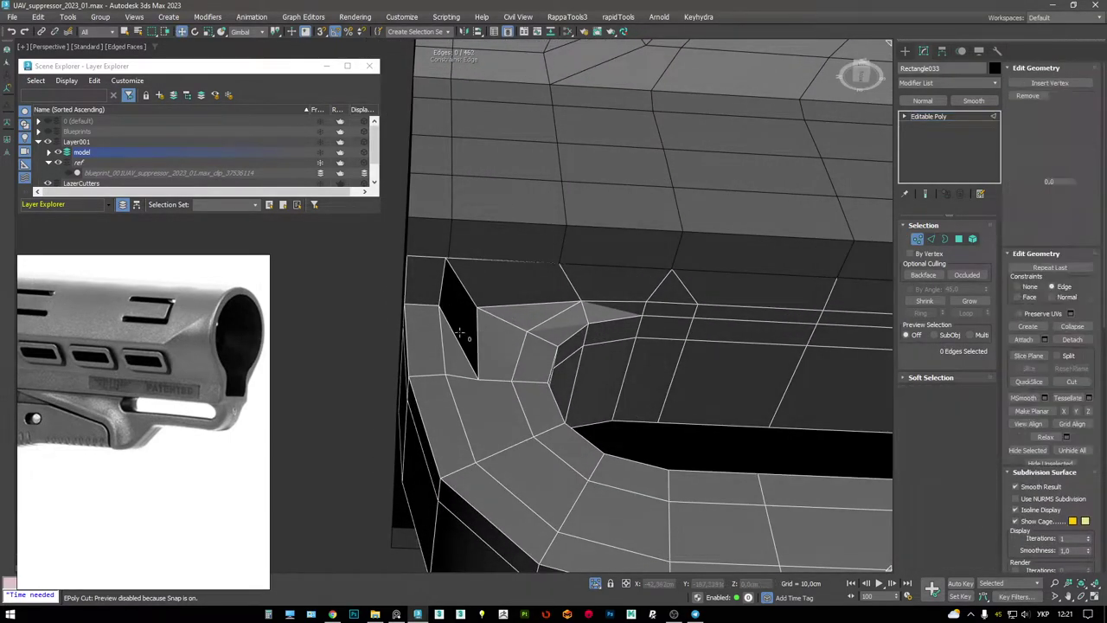
left_click(479, 305)
left_click(446, 304)
key("F3")
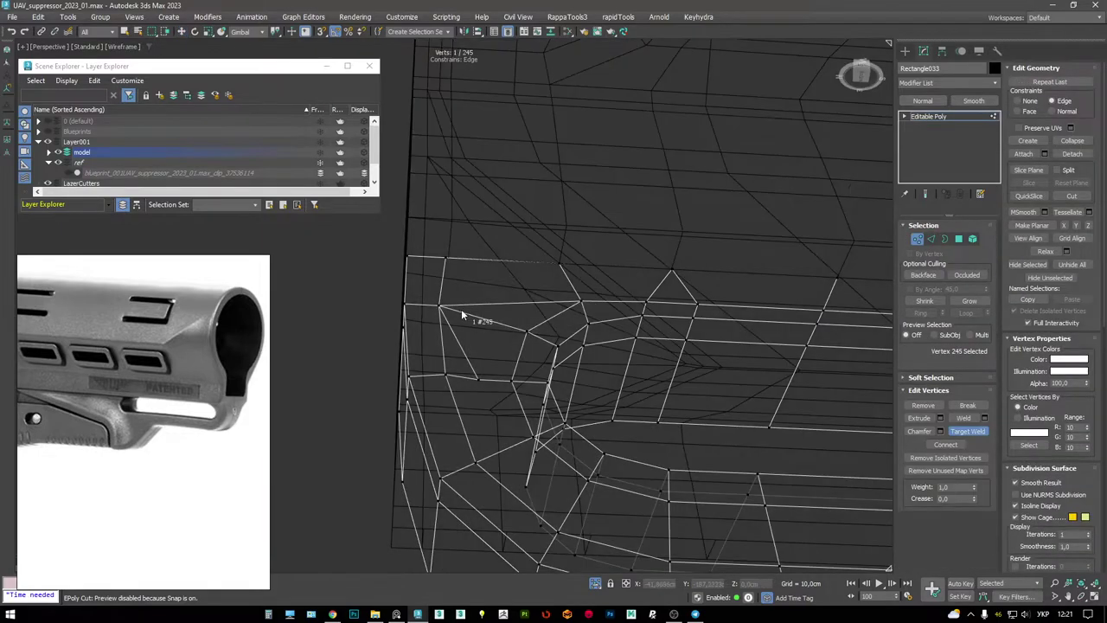
key("F3")
key("2")
key("F3")
key("w")
key("F3")
scroll(451, 337, "down", 5)
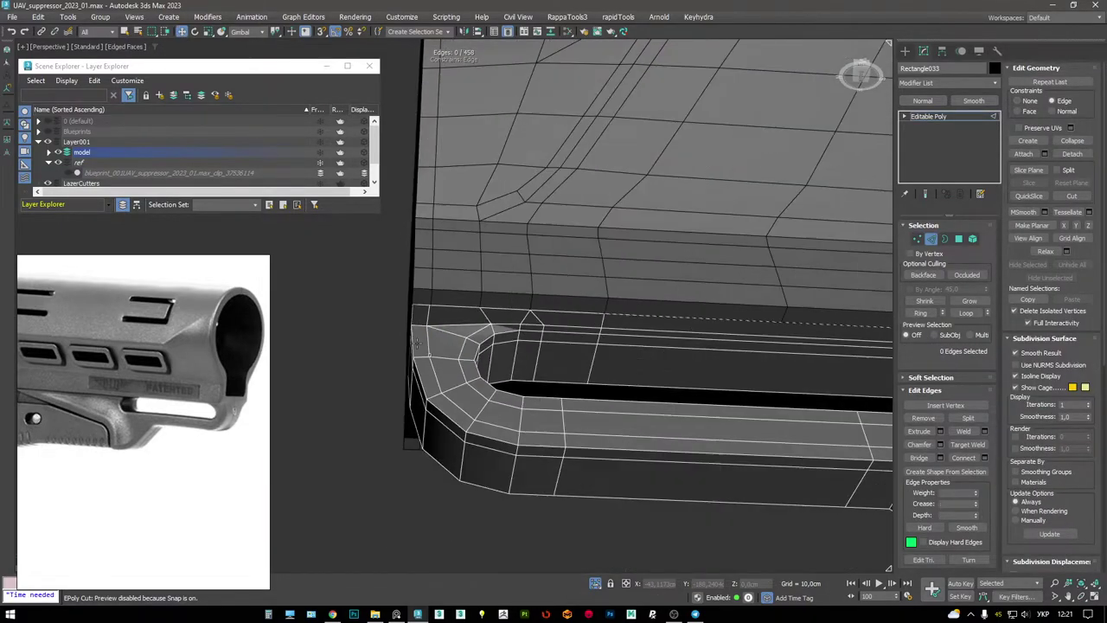
scroll(691, 339, "up", 2)
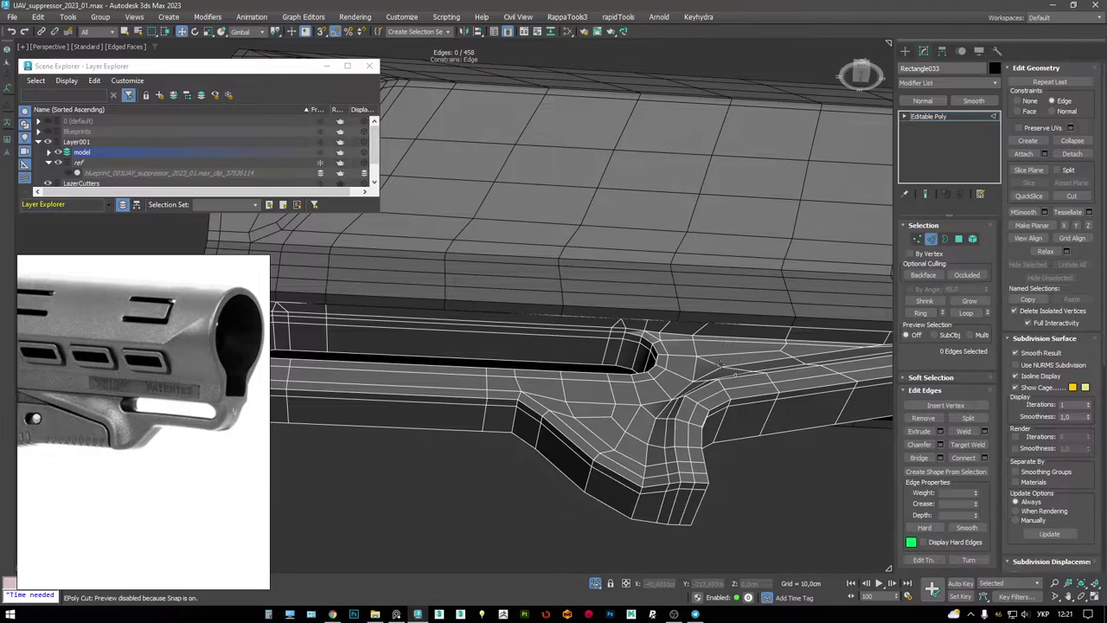
scroll(588, 370, "up", 6)
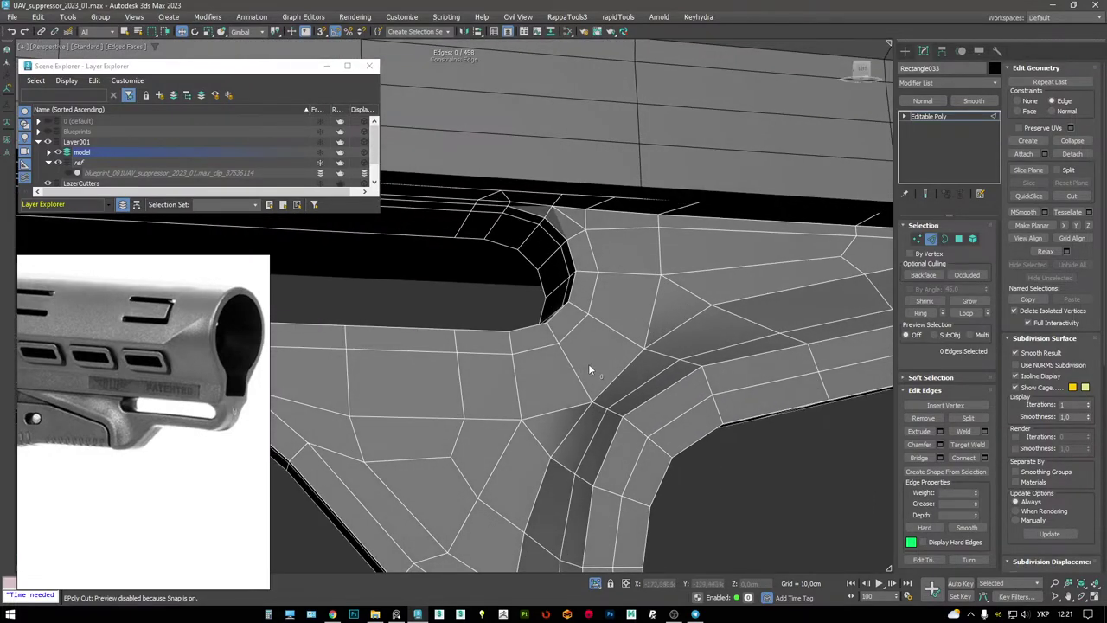
scroll(588, 370, "up", 2)
- Orbit around the slot corner to inspect the repaired faces in a clean shaded view
key("1")
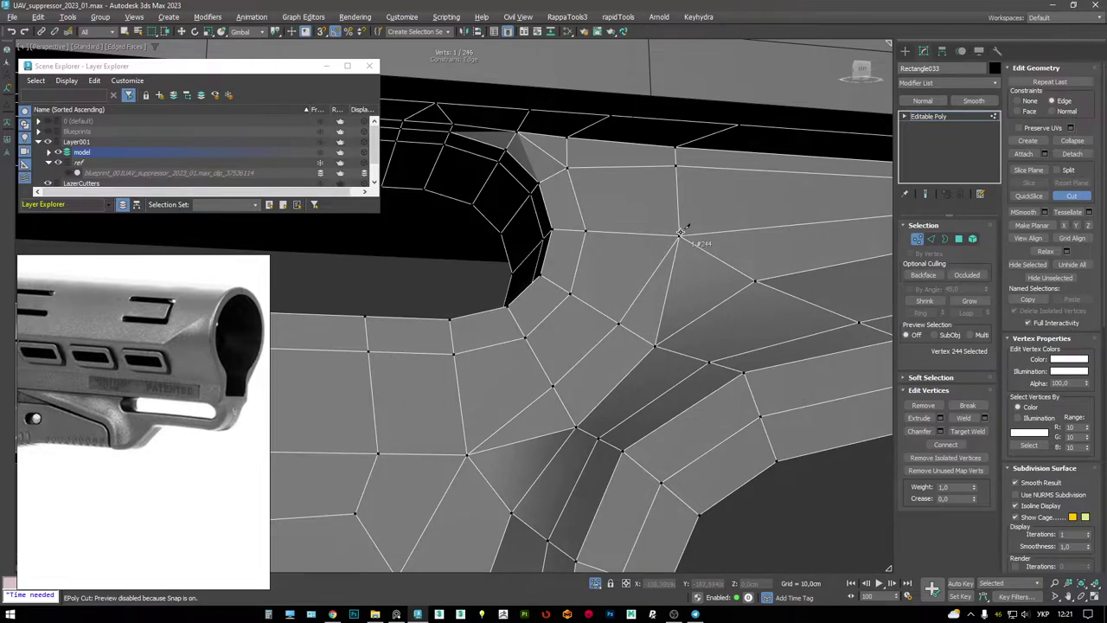
key("w")
key("2")
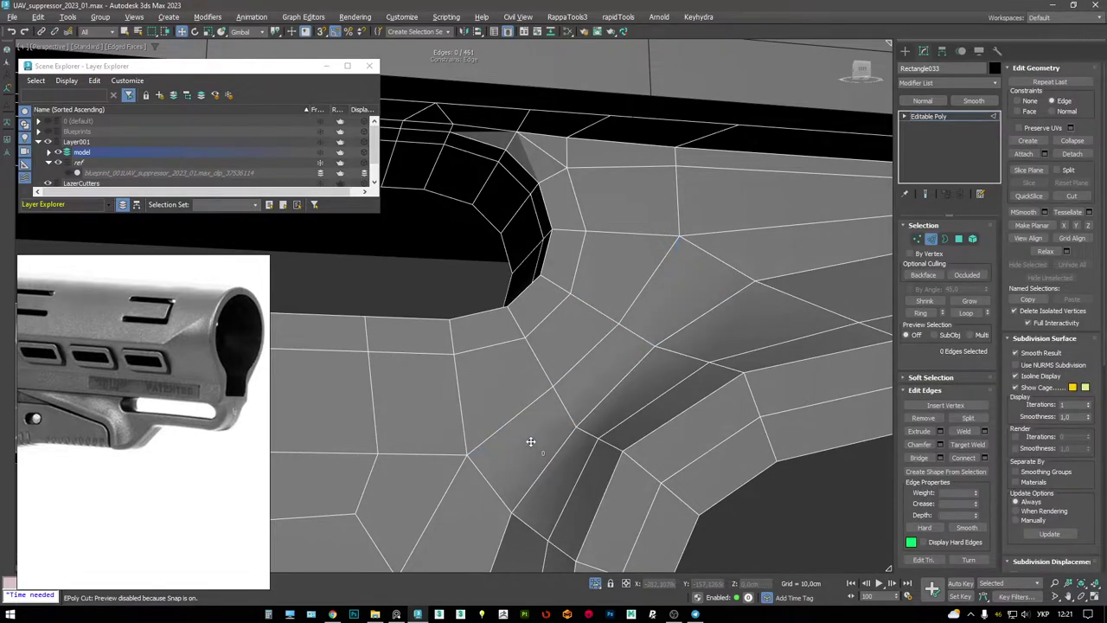
scroll(530, 441, "down", 5)
mouse_move(530, 441)
middle_mouse_down("alt")
mouse_move(541, 383)
mouse_move(723, 276)
middle_mouse_up("alt")
key("F4")
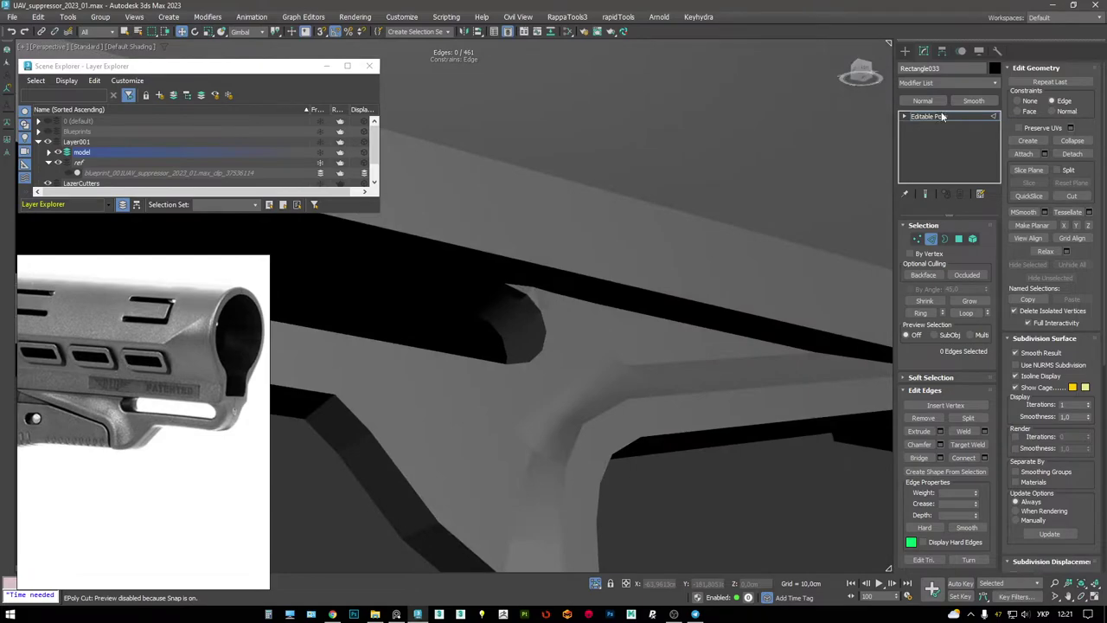
- Exit sub-object editing and apply TurboSmooth to the bracket
left_click(929, 116)
right_click(617, 329)
left_click(615, 324)
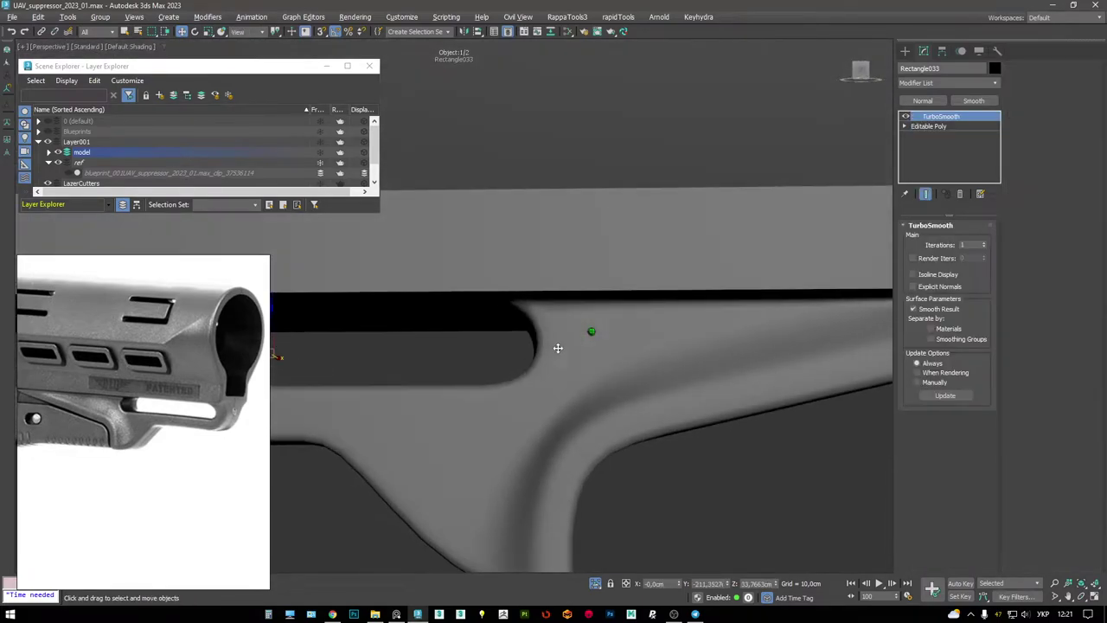
scroll(558, 347, "down", 3)
key("F4")
middle_click_drag(558, 347, 730, 307, "alt")
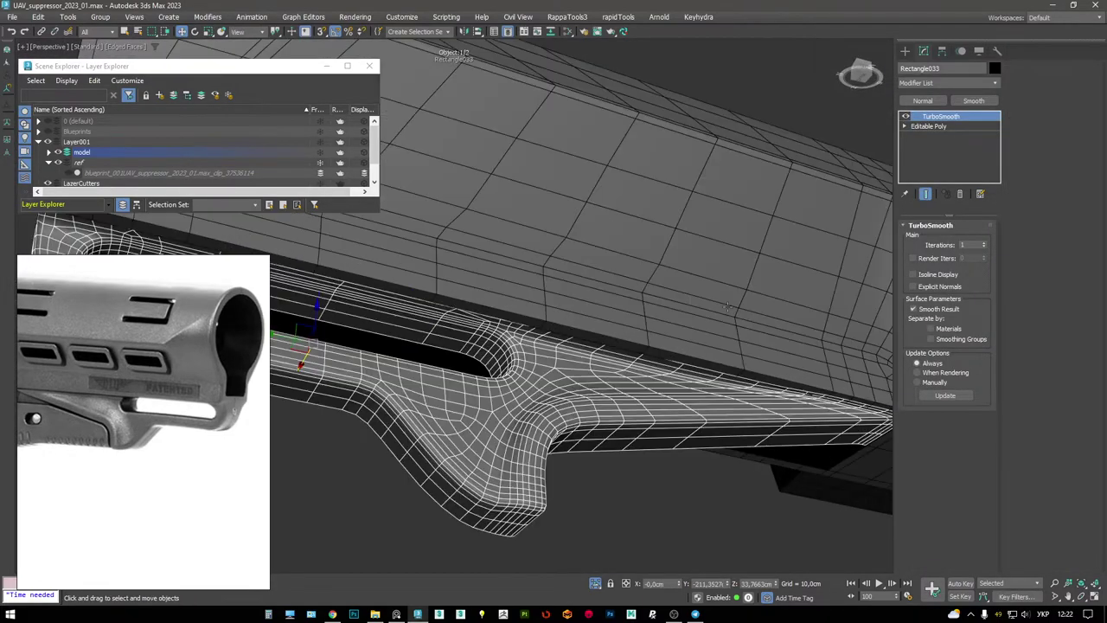
- Compare smoothed and base mesh, turn TurboSmooth off, and select the suppressor body Cylinder003
middle_click_drag(860, 192, 822, 224, "alt")
left_click(957, 119)
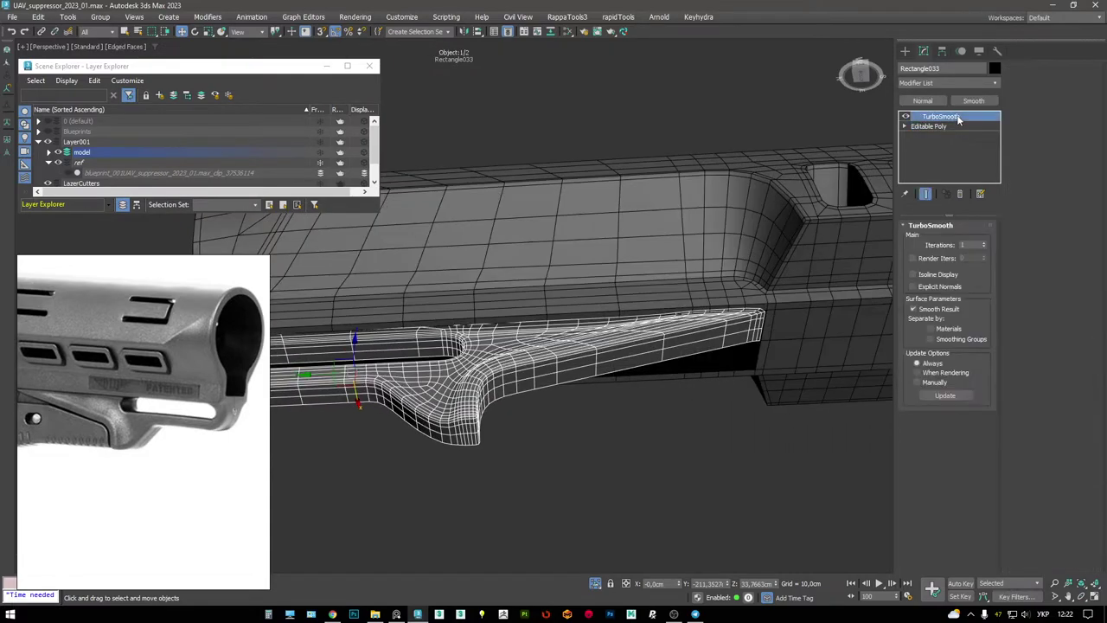
left_click(957, 116)
left_click(927, 116)
left_click(905, 117)
left_click(611, 270)
left_click(947, 136)
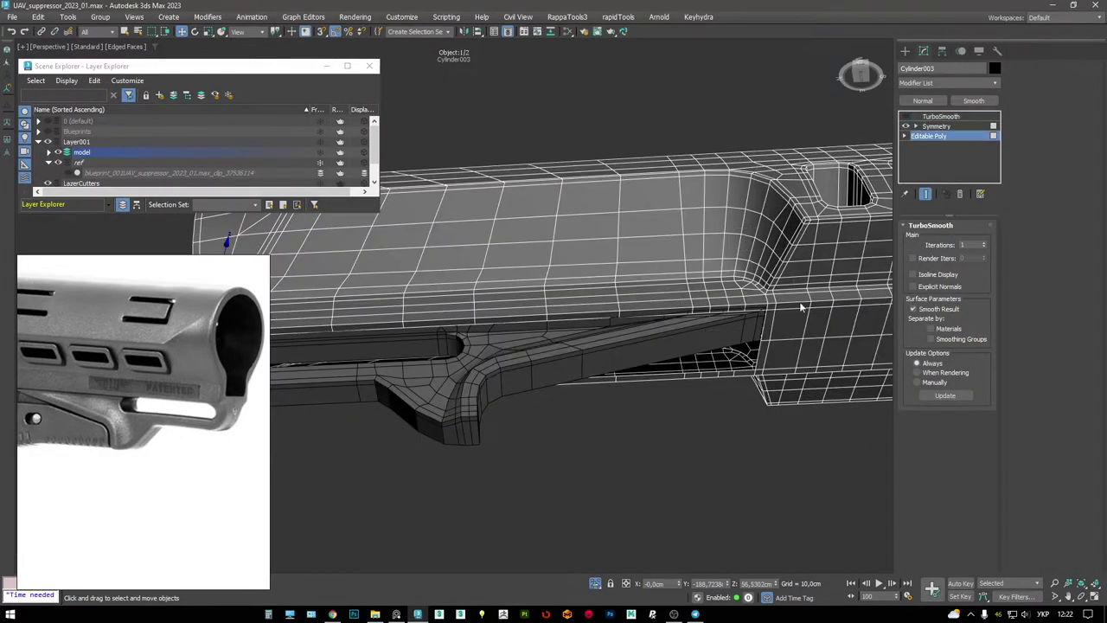
- Select a body polygon above the slot and preview Cylinder003 with TurboSmooth
key("4")
left_click(519, 327)
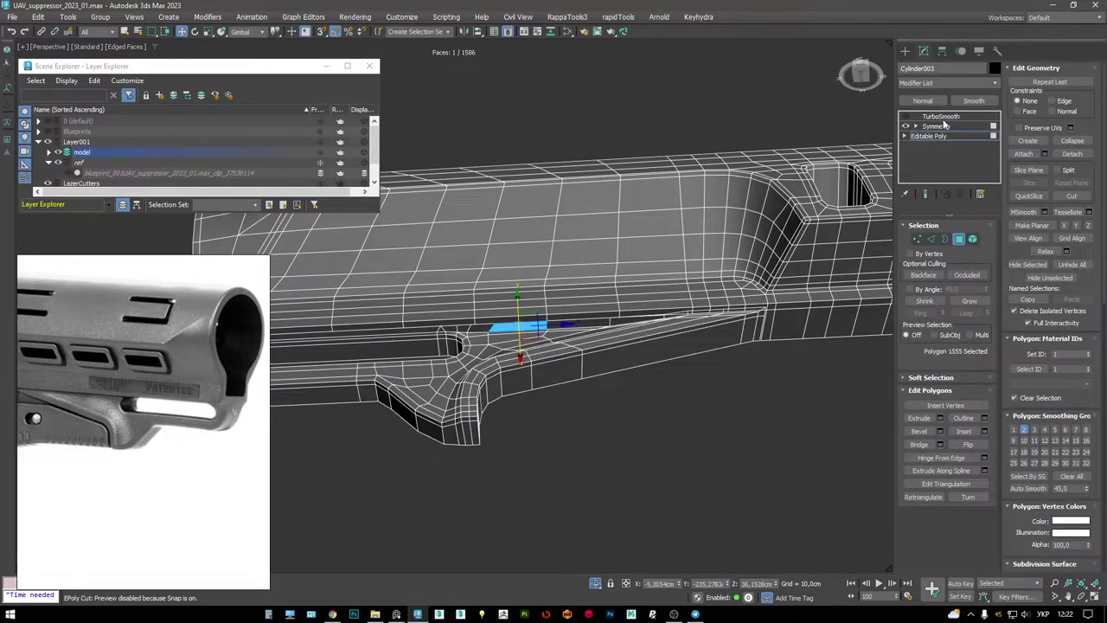
left_click(941, 116)
left_click(906, 116)
key("F4")
mouse_move(605, 346)
middle_mouse_down("alt")
mouse_move(660, 370)
mouse_move(635, 311)
mouse_move(616, 333)
middle_mouse_up("alt")
key("F4")
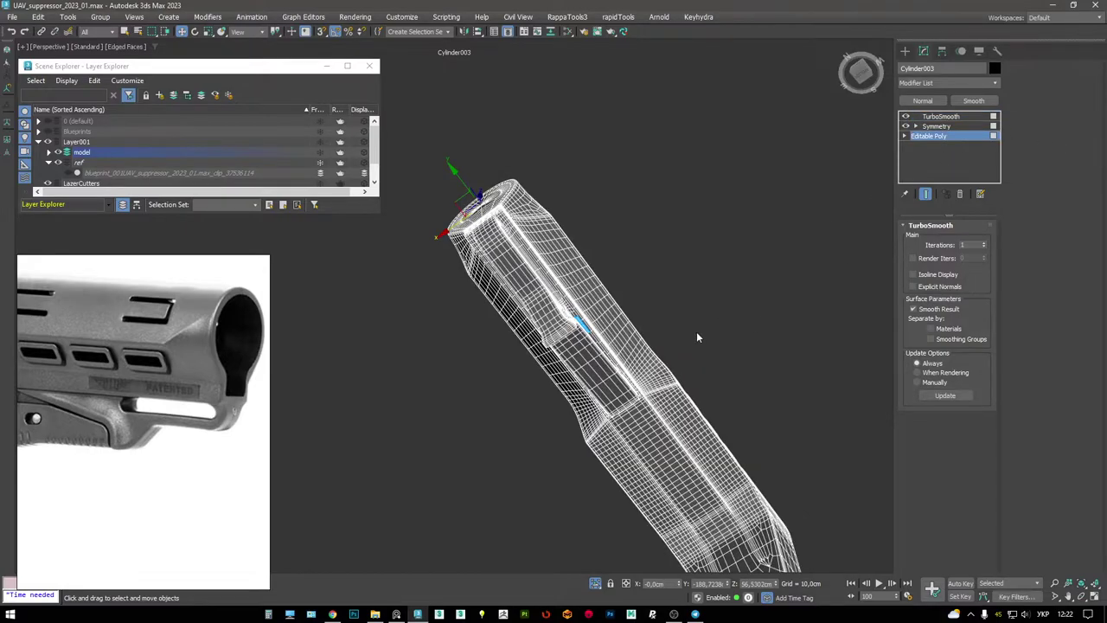
middle_click_drag(697, 337, 475, 442, "alt")
scroll(476, 443, "up", 8)
- Cut a new edge on the body running to the vertical edge above the slot
key("alt+c")
middle_click_drag(549, 315, 672, 317, "alt")
key("1")
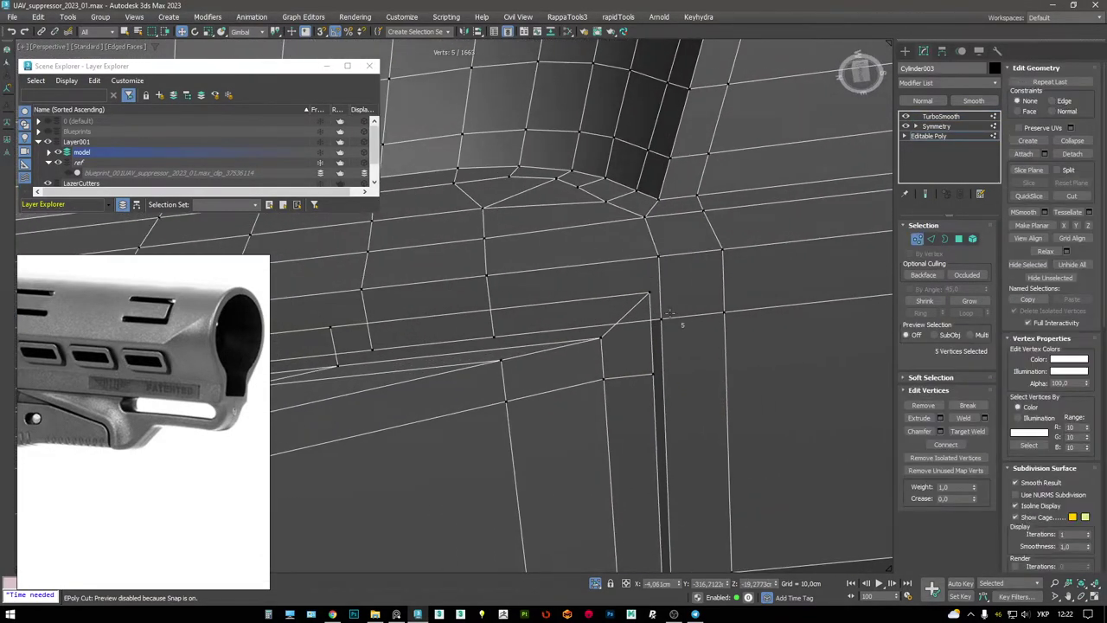
left_click(662, 319)
middle_click_drag(571, 320, 629, 346, "alt")
scroll(567, 353, "up", 2)
scroll(572, 344, "down", 2)
middle_click_drag(581, 319, 525, 258, "alt")
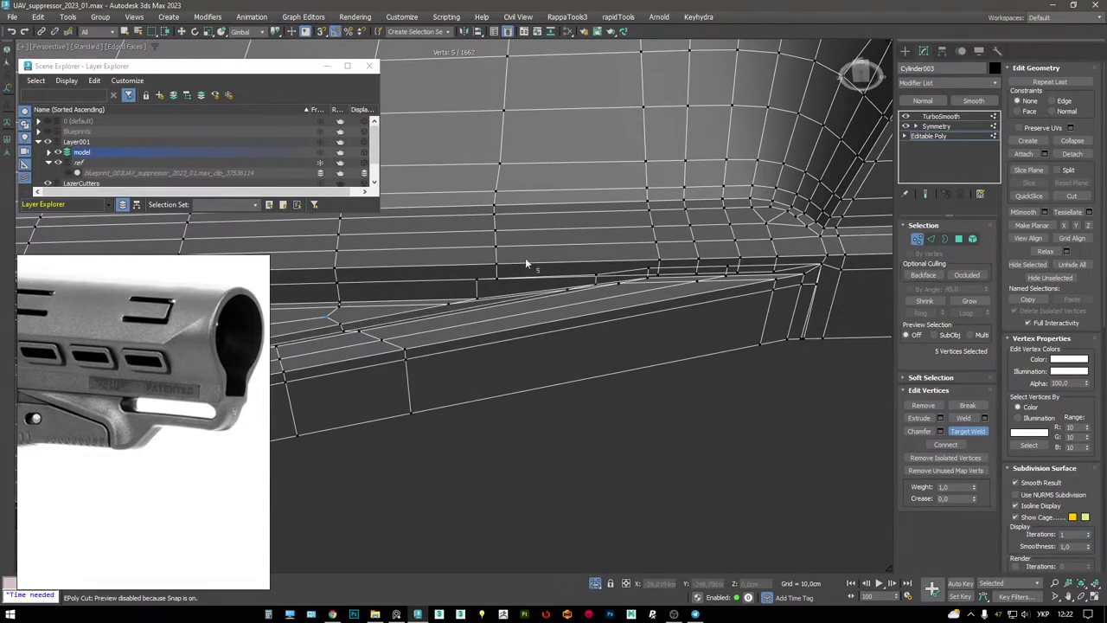
scroll(565, 342, "down", 3)
- Select the edge loops running along the body, inspecting them in wireframe
key("2")
scroll(555, 303, "up", 3)
double_click(493, 287)
scroll(500, 300, "up", 3)
key("F3")
double_click(639, 307)
middle_click_drag(647, 305, 657, 413, "alt")
key("F3")
key("F3")
- Select the vertices near the cut and above the slot corner, checking them in wireframe
key("1")
left_click(521, 472)
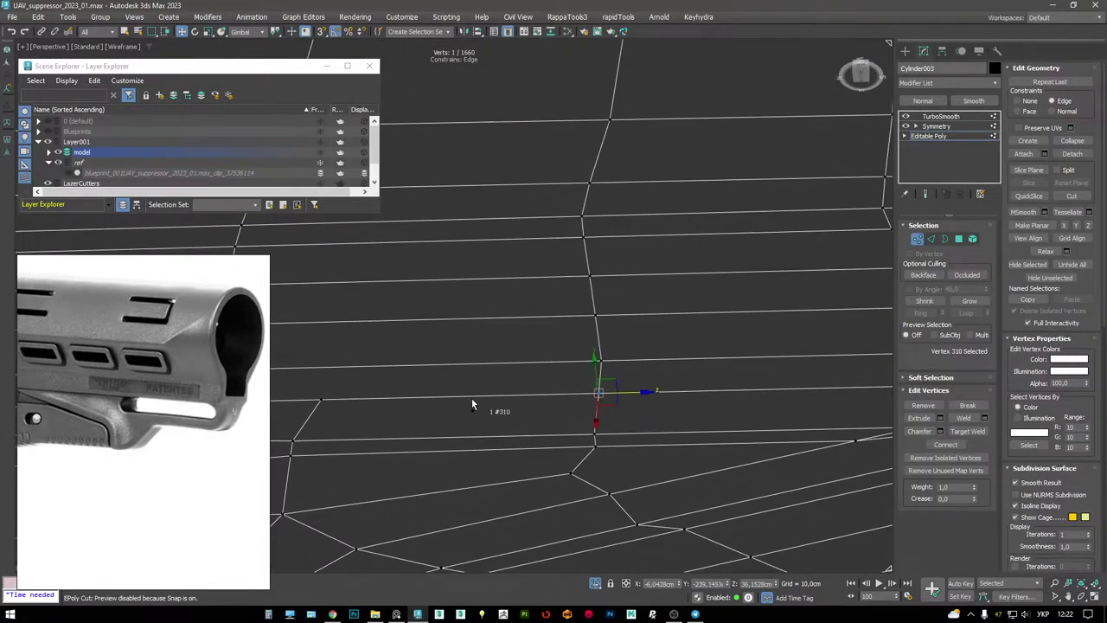
key("F3")
scroll(608, 373, "down", 3)
mouse_move(608, 373)
middle_mouse_down("alt")
mouse_move(585, 383)
mouse_move(563, 329)
mouse_move(533, 378)
mouse_move(578, 355)
mouse_move(563, 361)
middle_mouse_up("alt")
scroll(533, 378, "up", 3)
key("2")
key("1")
left_click(579, 352)
key("F3")
key("F3")
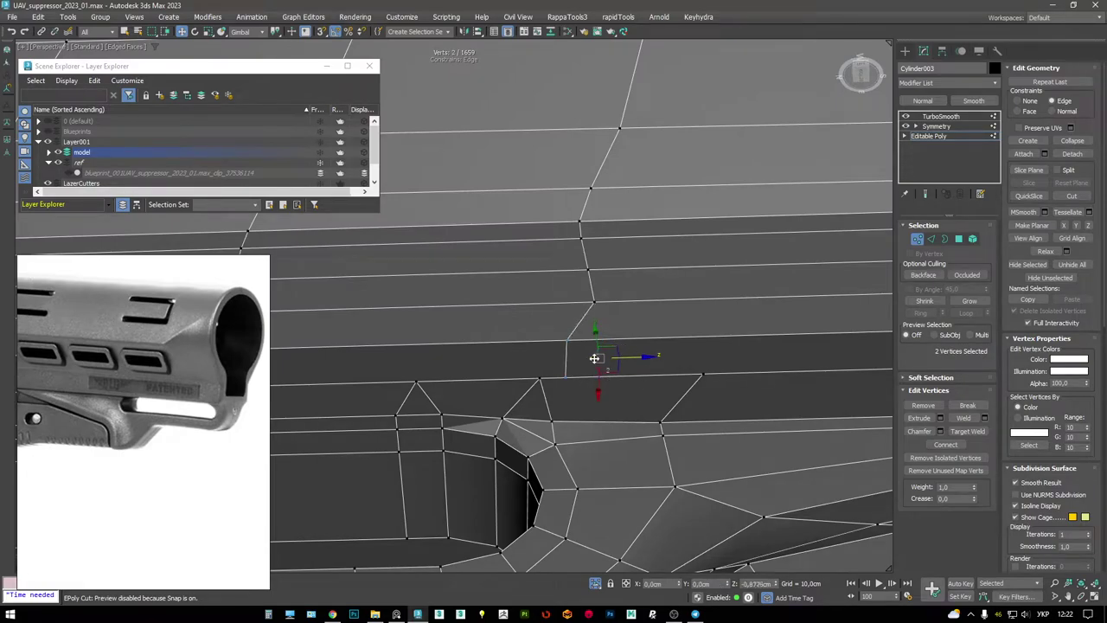
- Slide the selected vertices along their edges and pick the vertex where the cut starts
left_click_drag(569, 359, 499, 383)
key("F3")
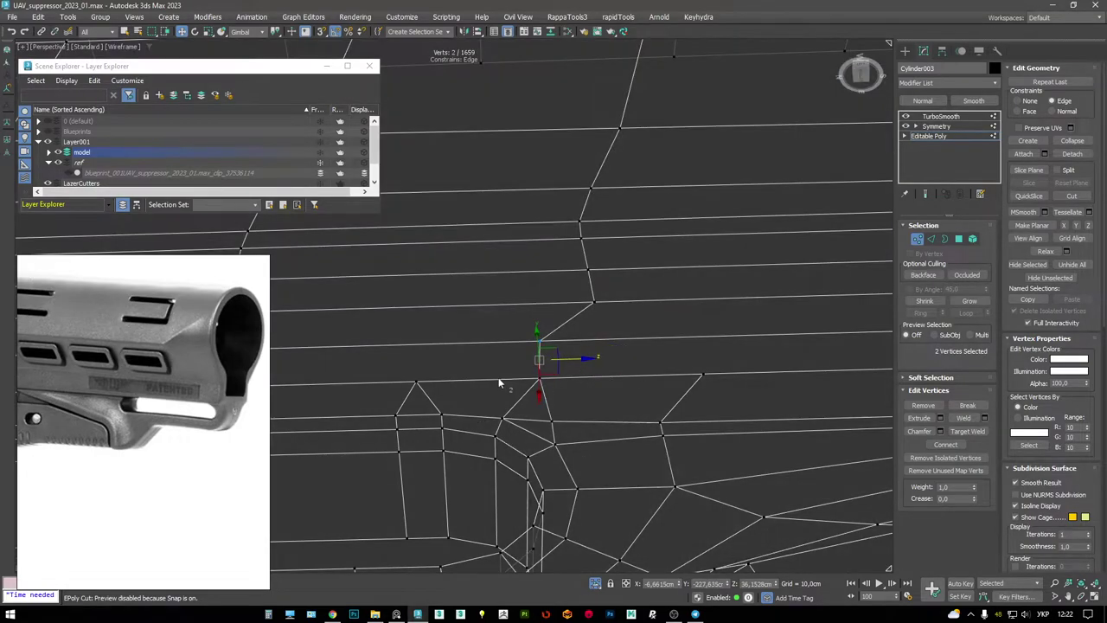
middle_click_drag(578, 370, 534, 372, "alt")
key("F3")
left_click(530, 364)
key("F3")
key("F3")
- Cut a new edge from vertex 314 up to the upper edge of the panel
key("alt+c")
left_click(542, 365)
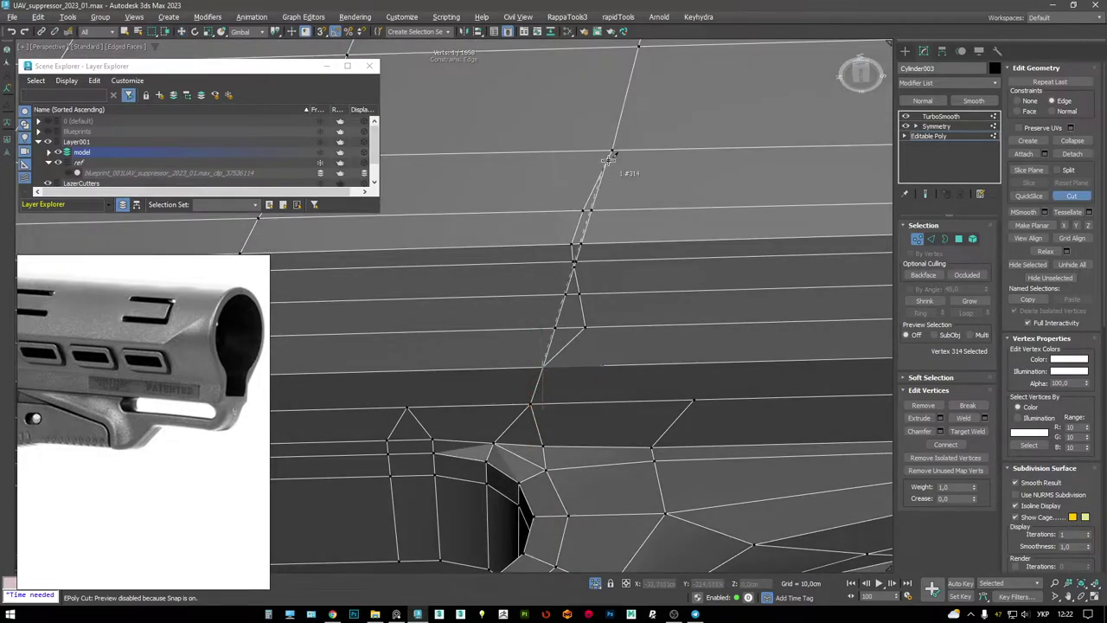
left_click(612, 145)
right_click(612, 144)
key("2")
key("F3")
key("F3")
- Extend a cut down to the lower edge beside the slot in vertex mode
scroll(586, 200, "down", 5)
middle_click_drag(524, 254, 531, 305, "alt")
scroll(530, 305, "up", 6)
key("1")
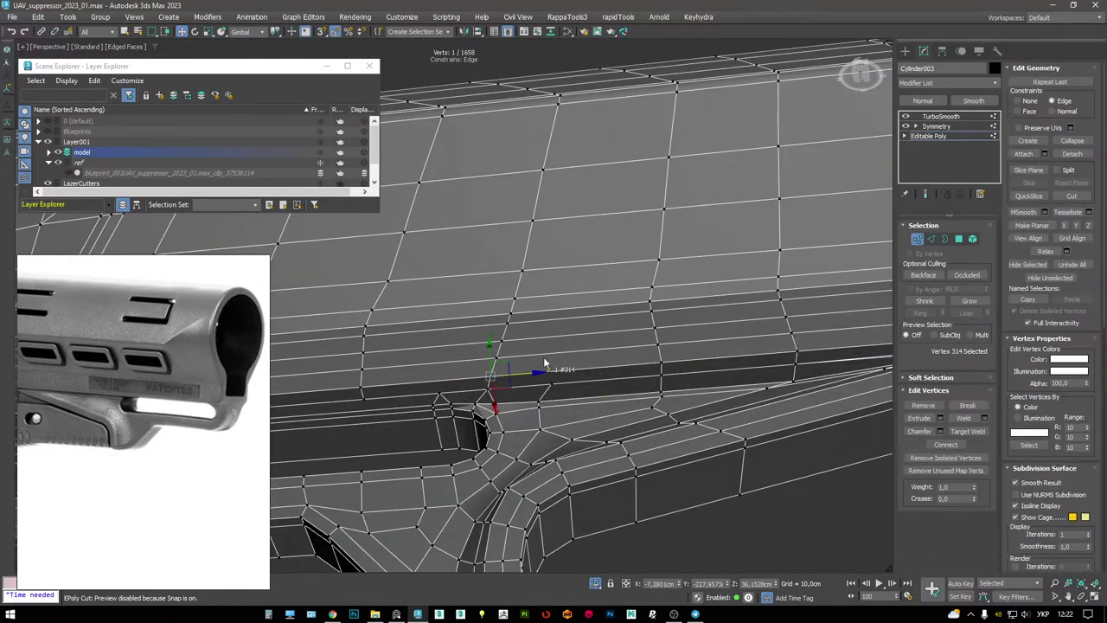
scroll(554, 372, "up", 3)
middle_click_drag(561, 374, 555, 223, "alt")
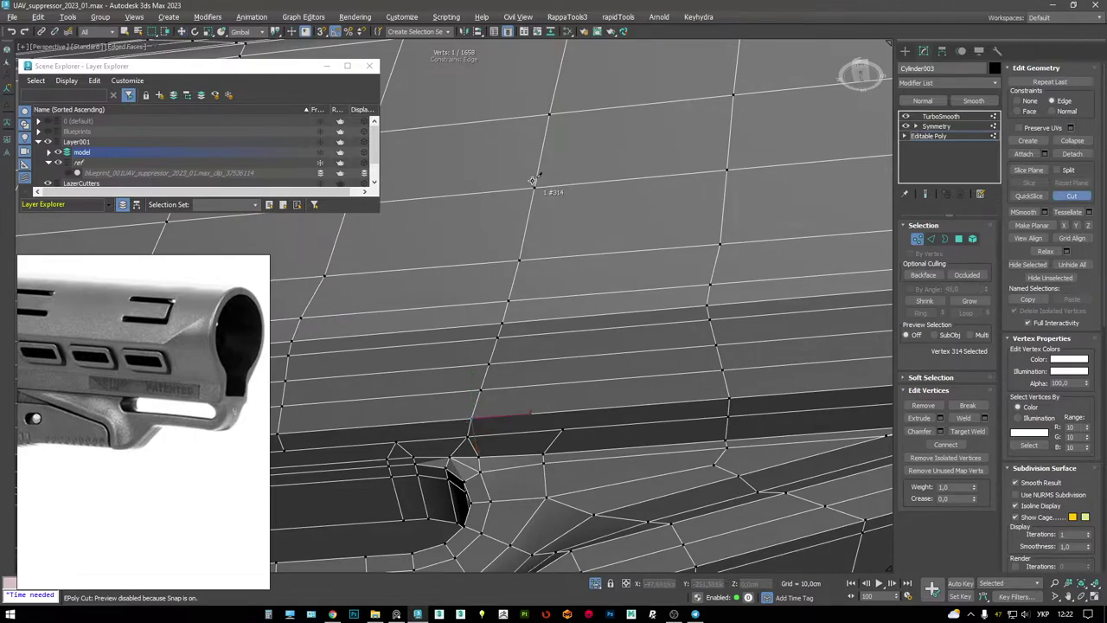
left_click(559, 256)
right_click(556, 313)
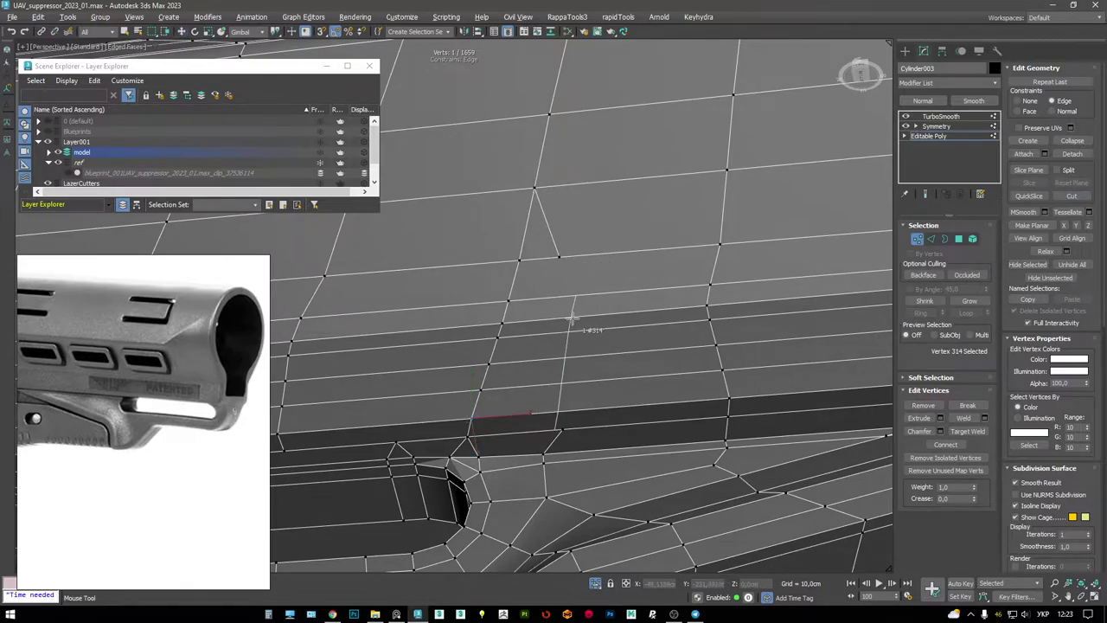
- Enable snapping and move mode, dismiss the no-cameras warning, and reframe the slot area
key("s")
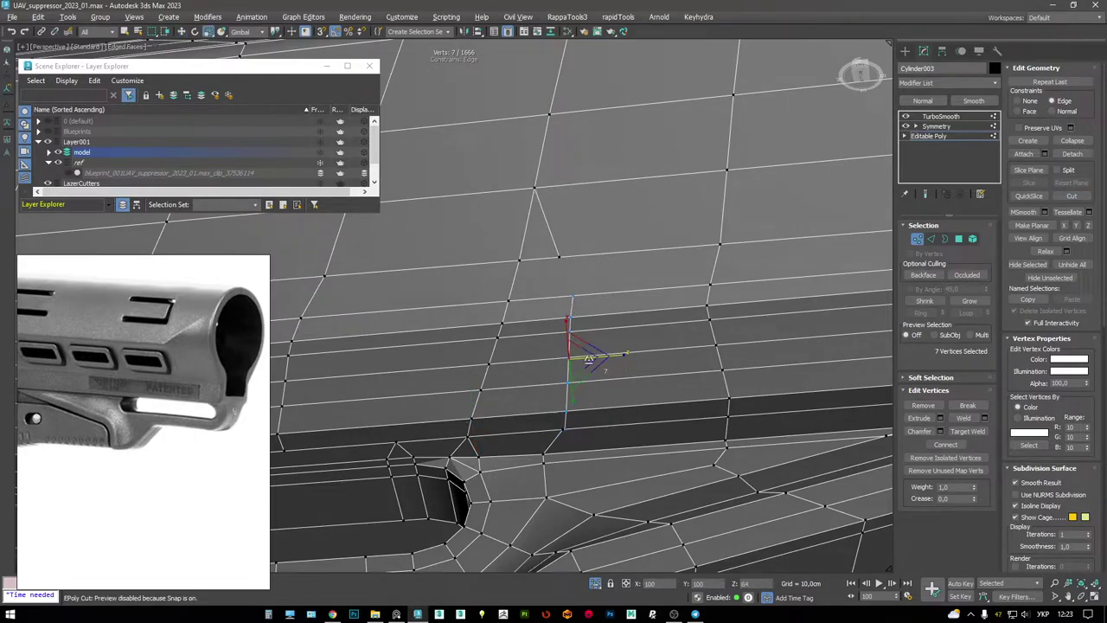
key("w")
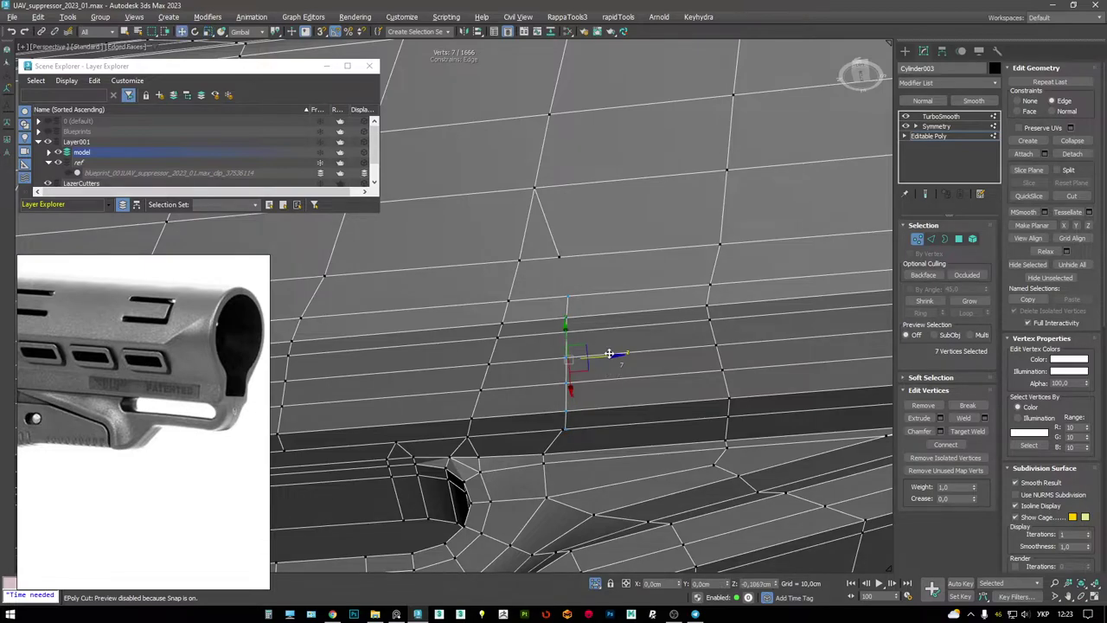
key("F3")
key("F3")
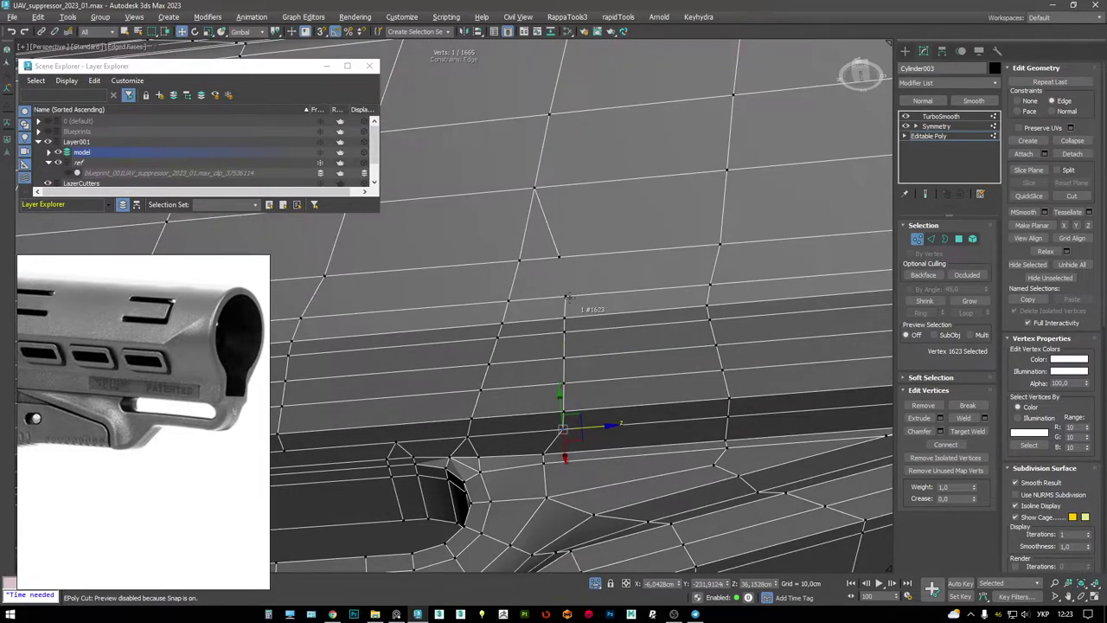
key("c")
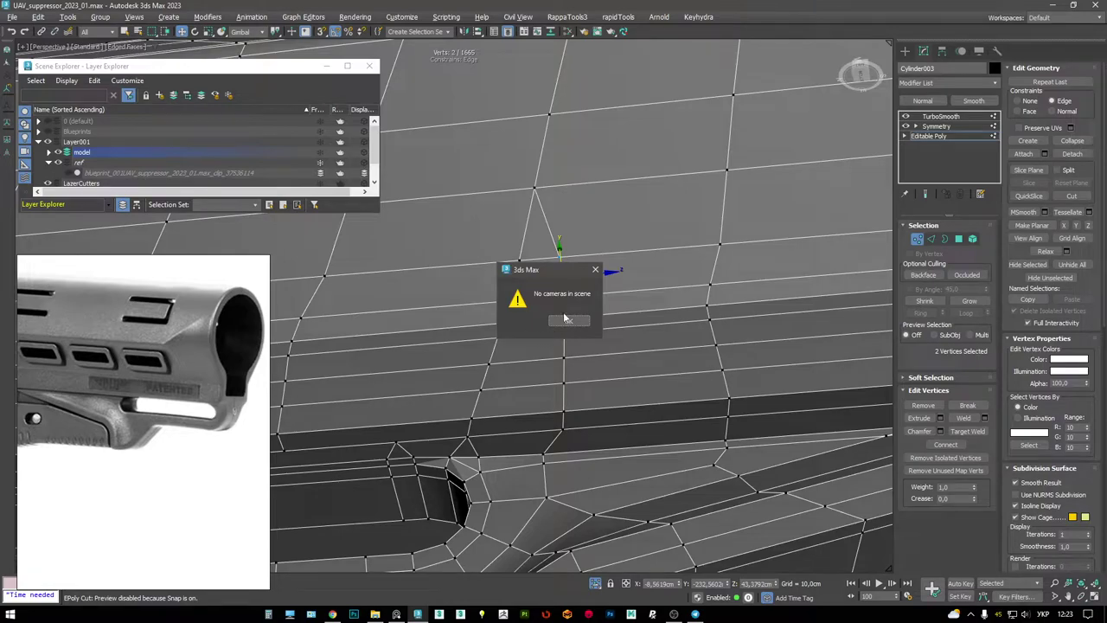
left_click(569, 323)
scroll(606, 286, "down", 3)
middle_click_drag(677, 289, 539, 263, "alt")
scroll(543, 280, "up", 2)
scroll(558, 351, "up", 2)
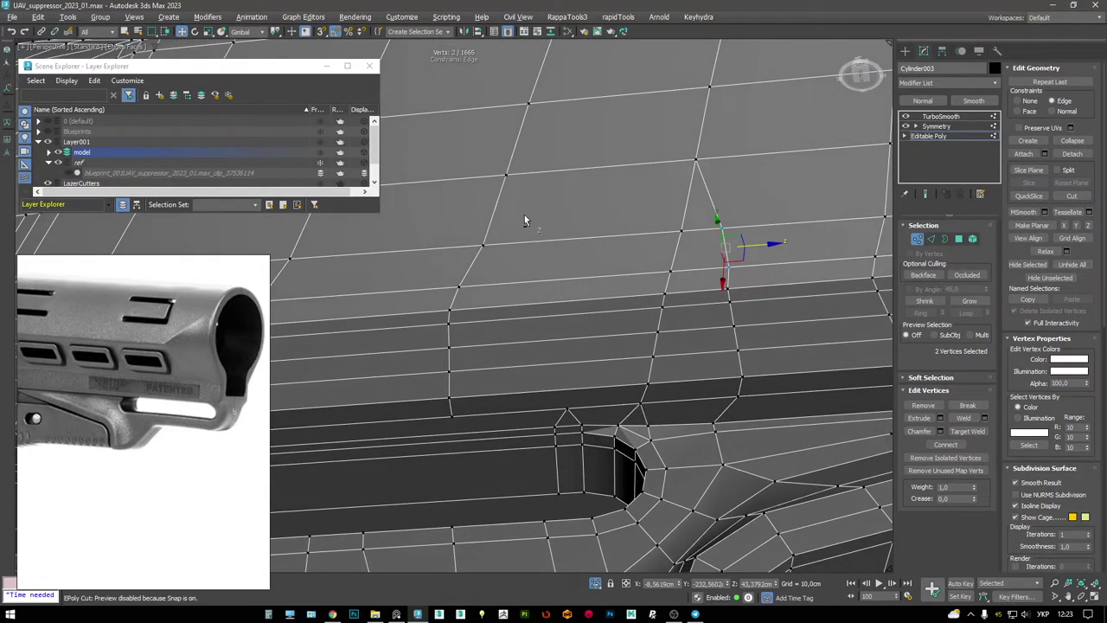
- Cut a new edge across the slot's edge to reroute the flow
key("alt+c")
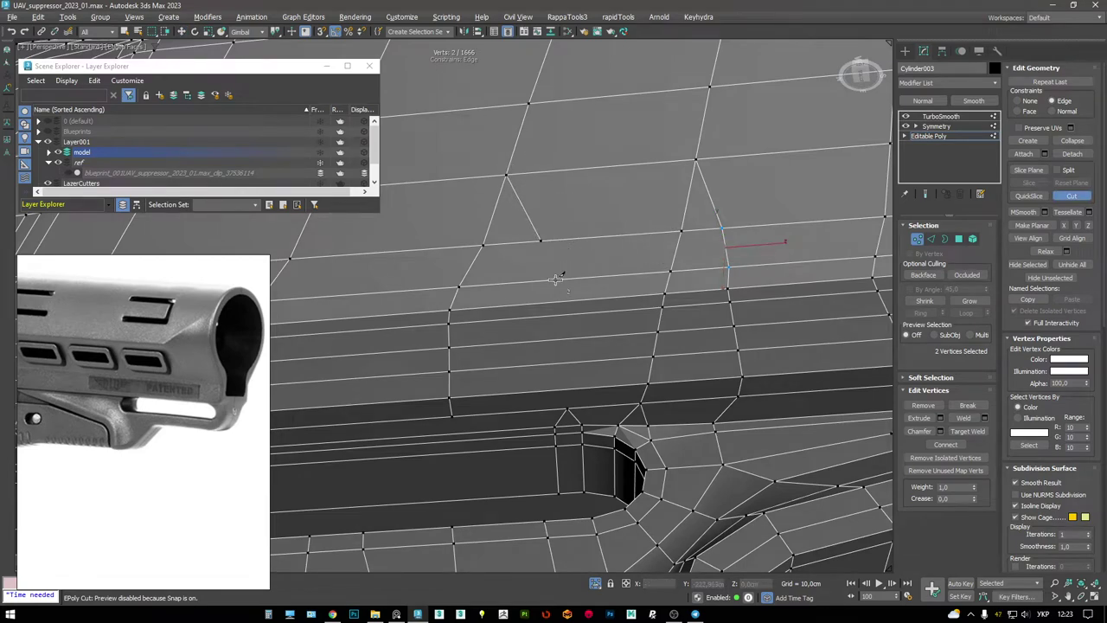
right_click(603, 361)
key("w")
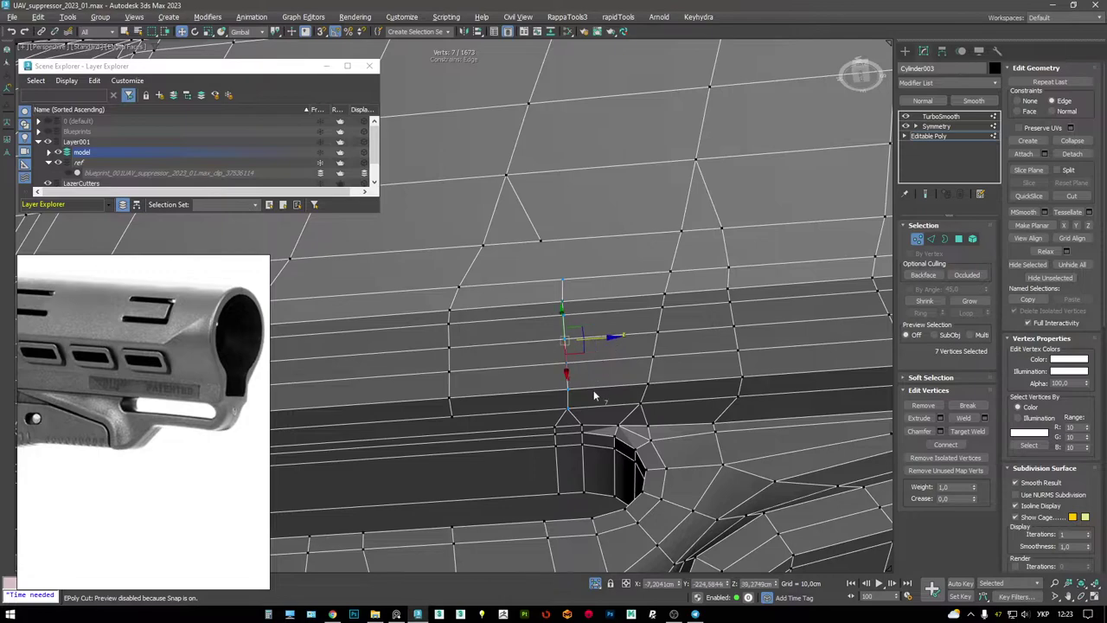
scroll(594, 390, "up", 5)
key("F3")
key("F3")
scroll(558, 370, "down", 3)
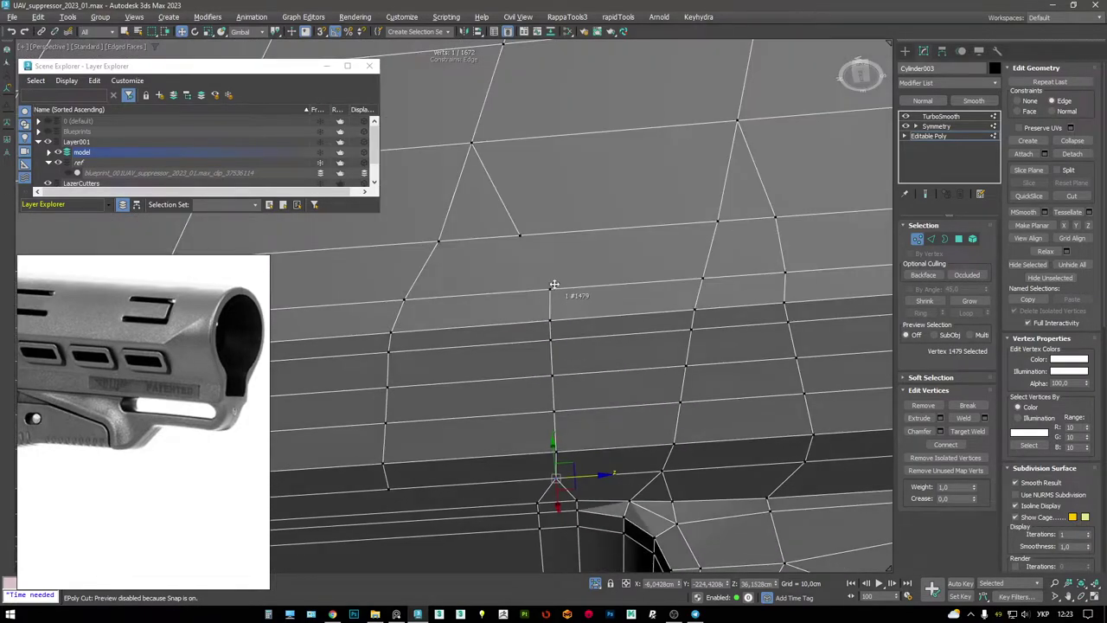
middle_click_drag(538, 287, 544, 346, "alt")
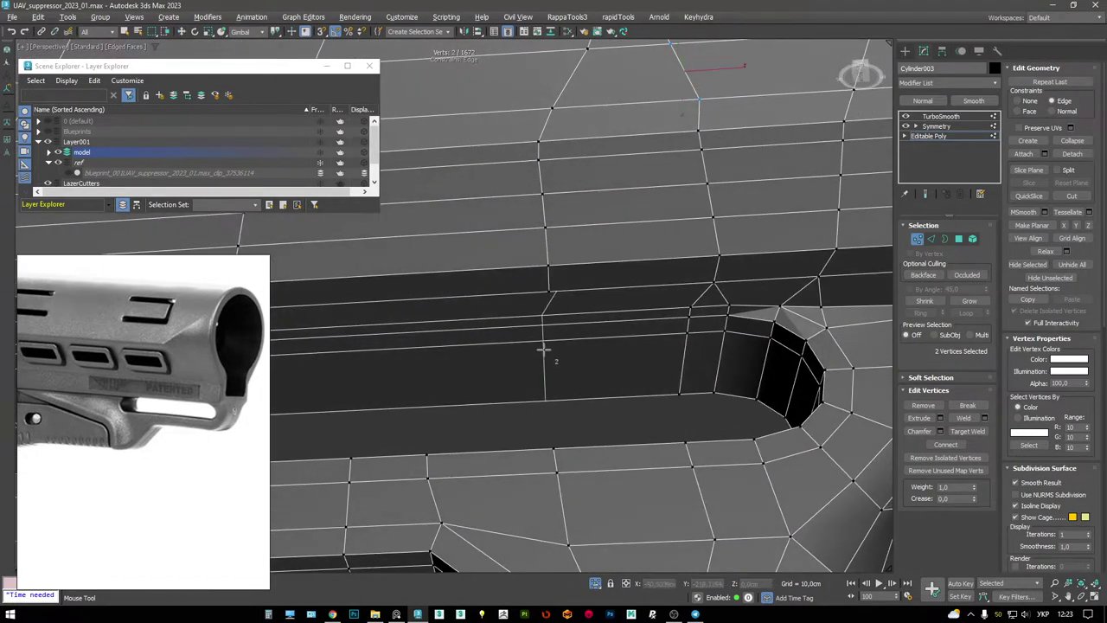
left_click(548, 340)
right_click(566, 309)
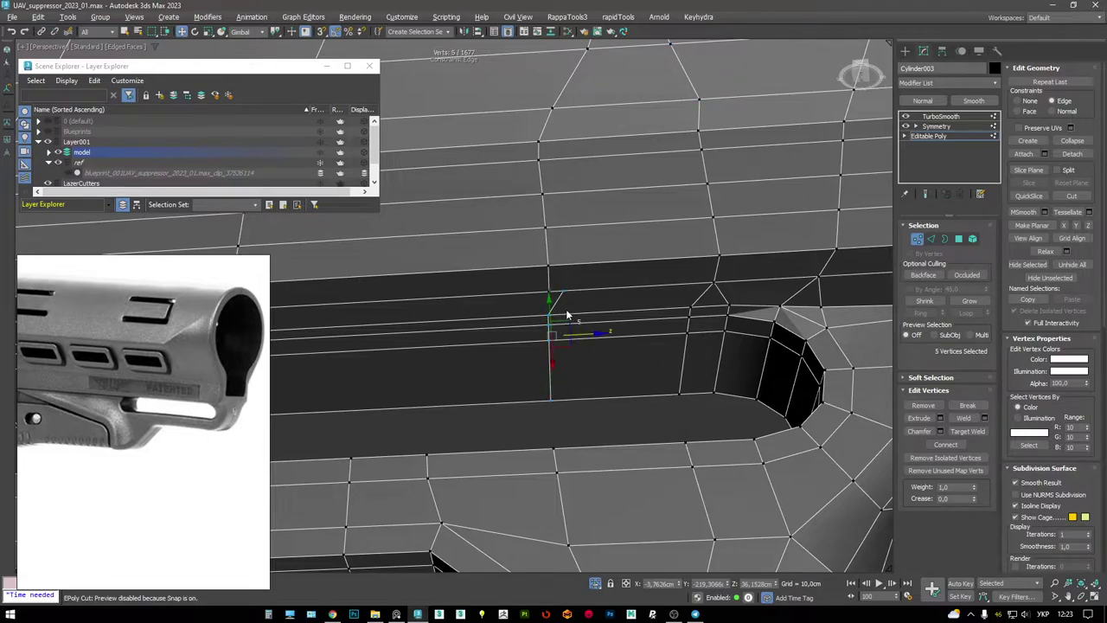
scroll(559, 270, "up", 3)
- Add another cut that terminates at the slot edge
key("ctrl+shift+w")
scroll(517, 294, "down", 3)
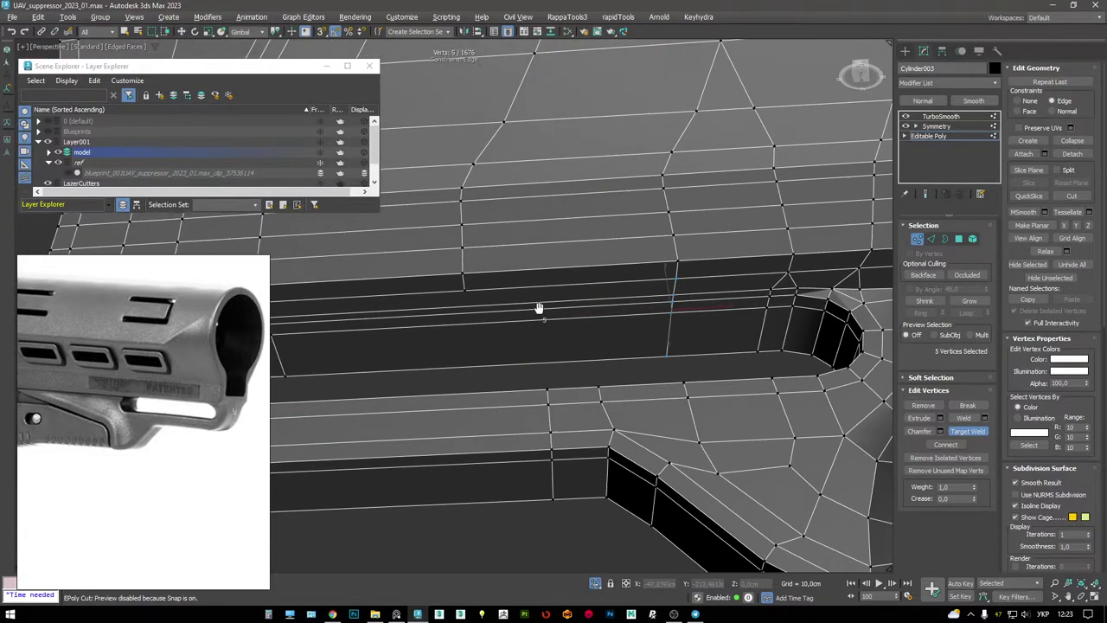
middle_click_drag(538, 309, 520, 343, "alt")
left_click(536, 330)
right_click(550, 295)
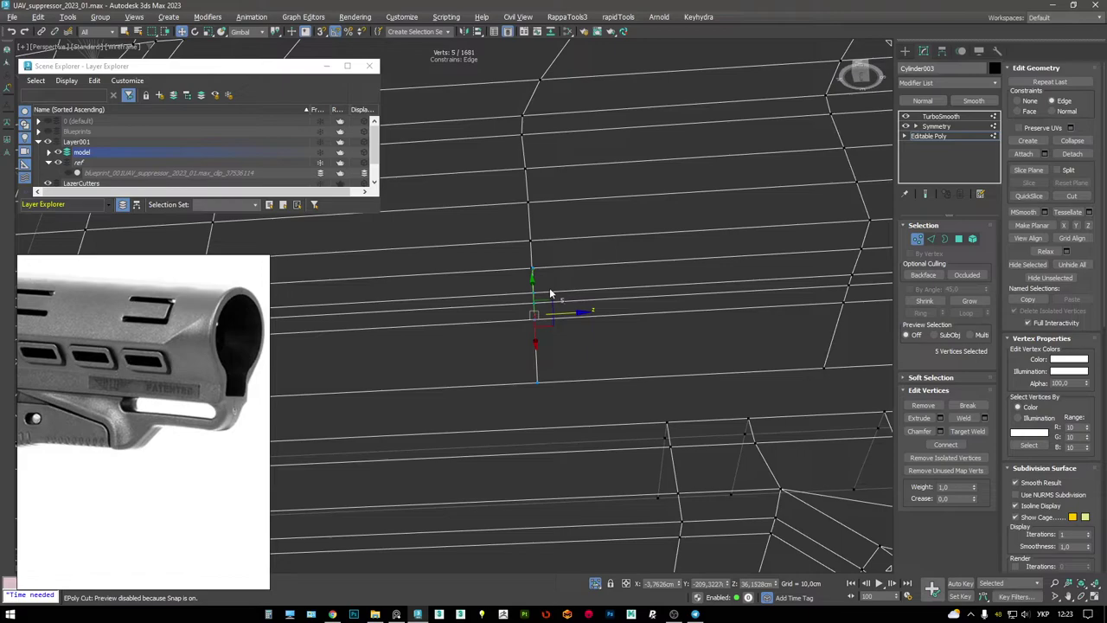
scroll(524, 308, "down", 3)
scroll(546, 297, "up", 2)
middle_click_drag(546, 297, 591, 318, "alt")
- Collapse the stray vertex pairs near the new cuts into single vertices
key("q")
key("ctrl+alt+c")
mouse_move(509, 315)
middle_mouse_down("alt")
mouse_move(588, 324)
mouse_move(647, 351)
middle_mouse_up("alt")
key("ctrl+alt+c")
key("F3")
mouse_move(586, 326)
middle_mouse_down("alt")
mouse_move(589, 298)
mouse_move(584, 373)
mouse_move(561, 363)
middle_mouse_up("alt")
key("F3")
key("ctrl+alt+c")
scroll(588, 346, "down", 5)
scroll(572, 370, "up", 3)
key("alt+c")
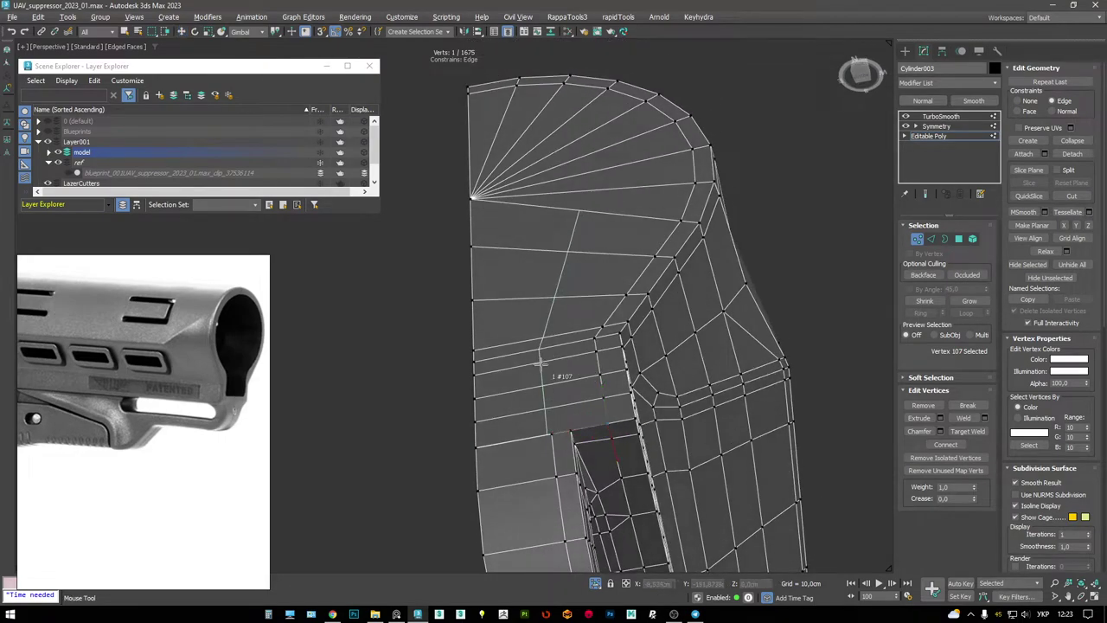
- Finish the cut across the end cap's top face and check it in wireframe
scroll(578, 390, "up", 1)
left_click(578, 390)
key("F3")
scroll(596, 436, "up", 2)
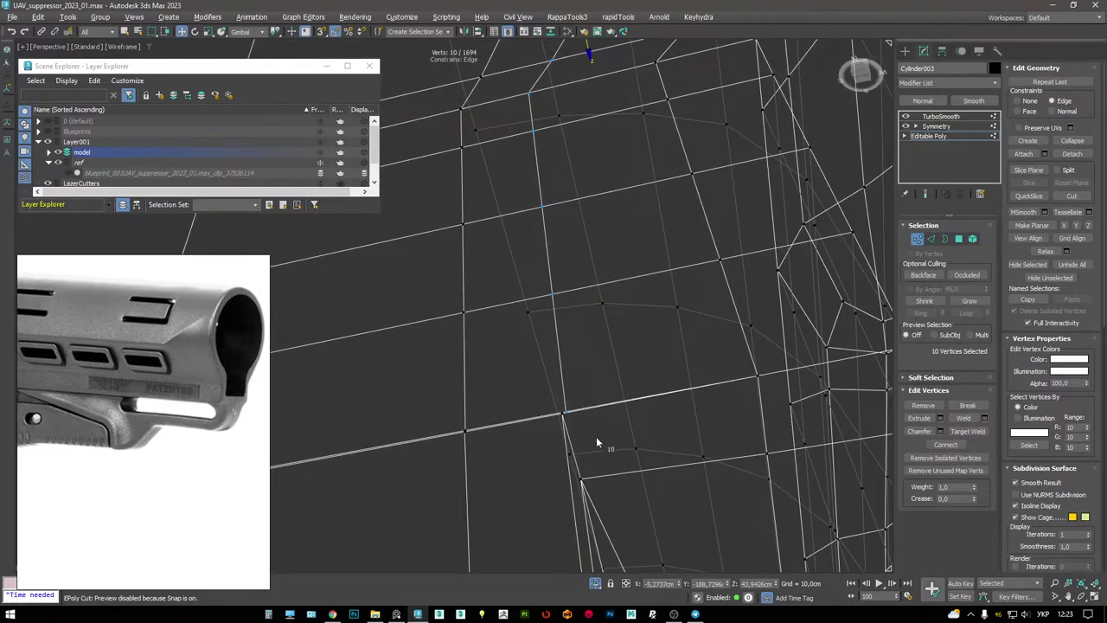
scroll(551, 416, "up", 1)
key("F3")
- Select the vertices beside the cut and weld vertex 108 onto its neighbour
left_click_drag(618, 426, 540, 393)
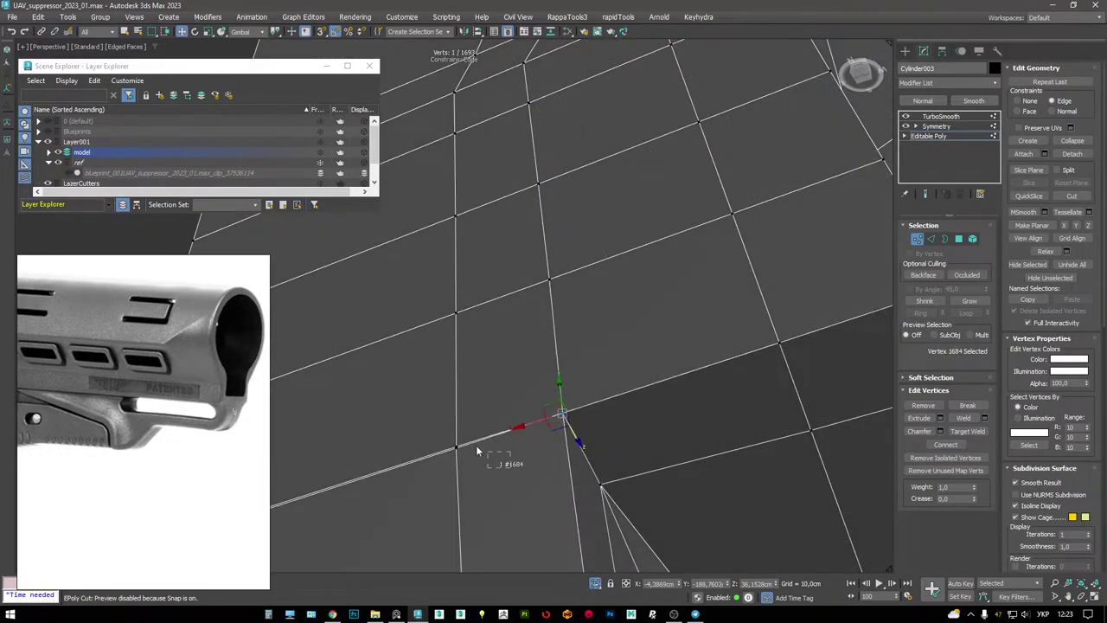
scroll(476, 449, "down", 2)
scroll(420, 412, "up", 1)
mouse_move(598, 344)
middle_mouse_down("alt")
mouse_move(600, 370)
mouse_move(642, 324)
mouse_move(605, 355)
middle_mouse_up("alt")
left_click(605, 355)
left_click(579, 280)
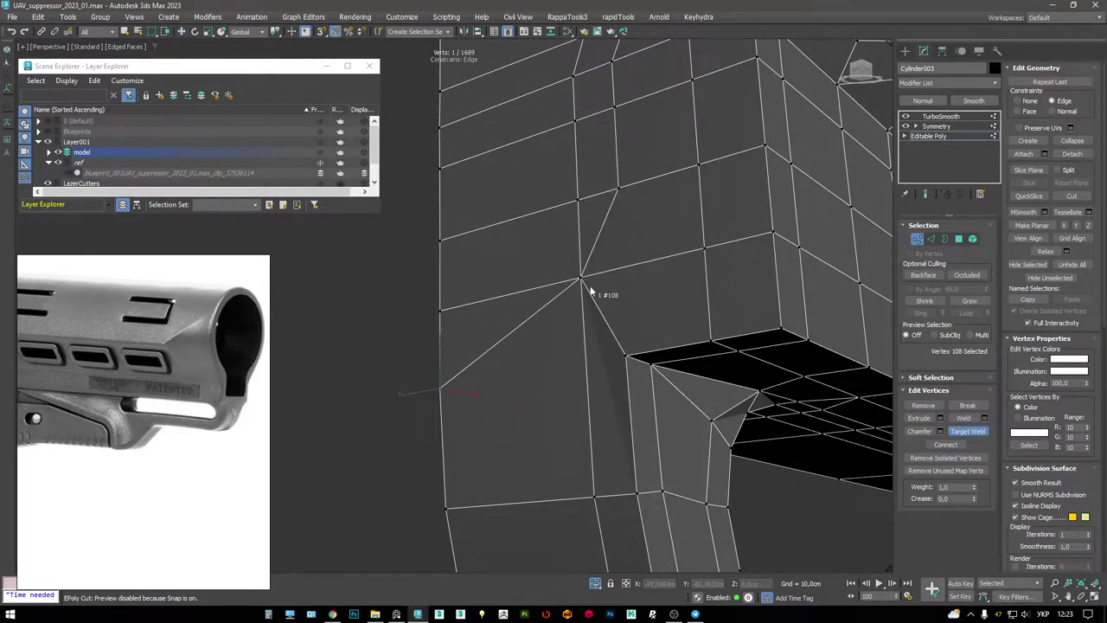
- Select the fan of edges from the corner vertex and connect them with new edge rings
key("2")
middle_click_drag(518, 333, 494, 321, "alt")
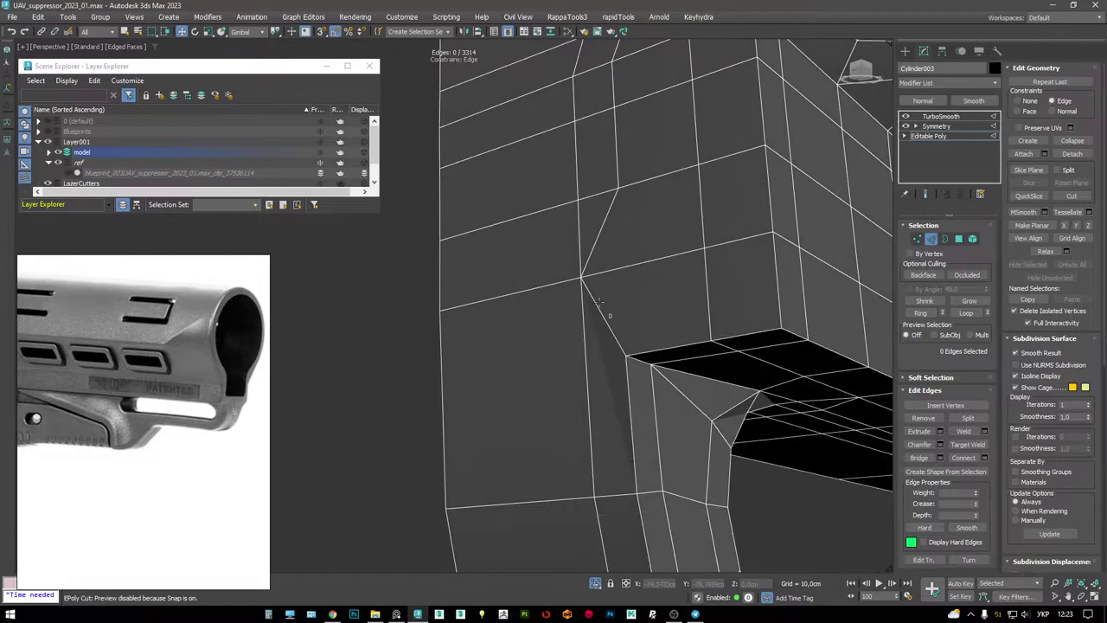
middle_click_drag(605, 317, 582, 309, "alt")
left_click(598, 245, "ctrl")
middle_click_drag(598, 244, 631, 327, "alt")
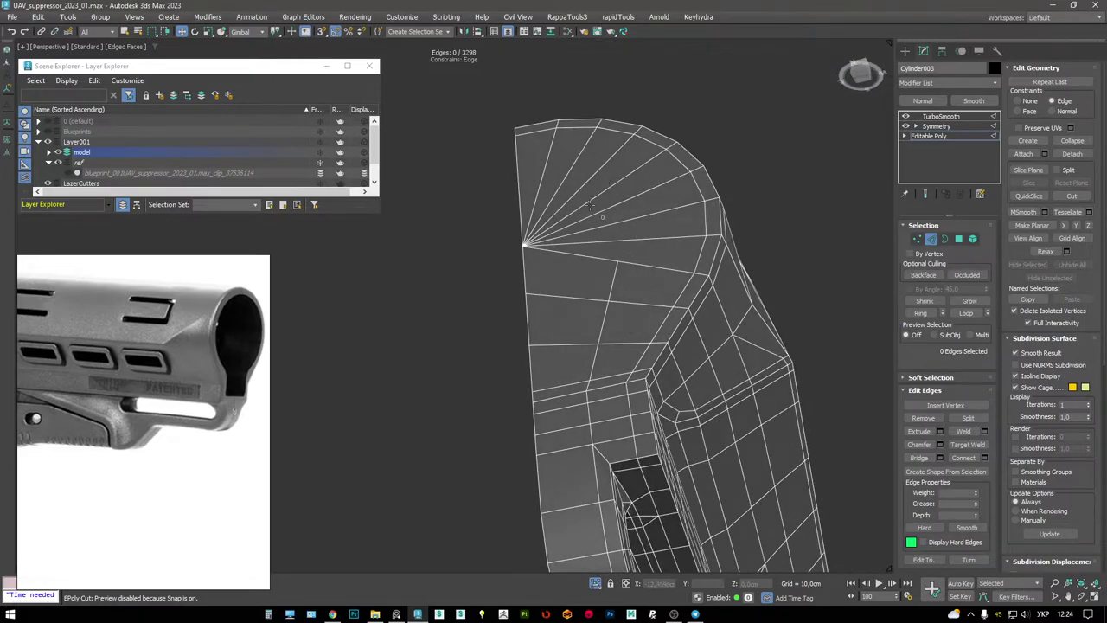
middle_click_drag(590, 205, 567, 216, "alt")
left_click_drag(518, 172, 617, 226)
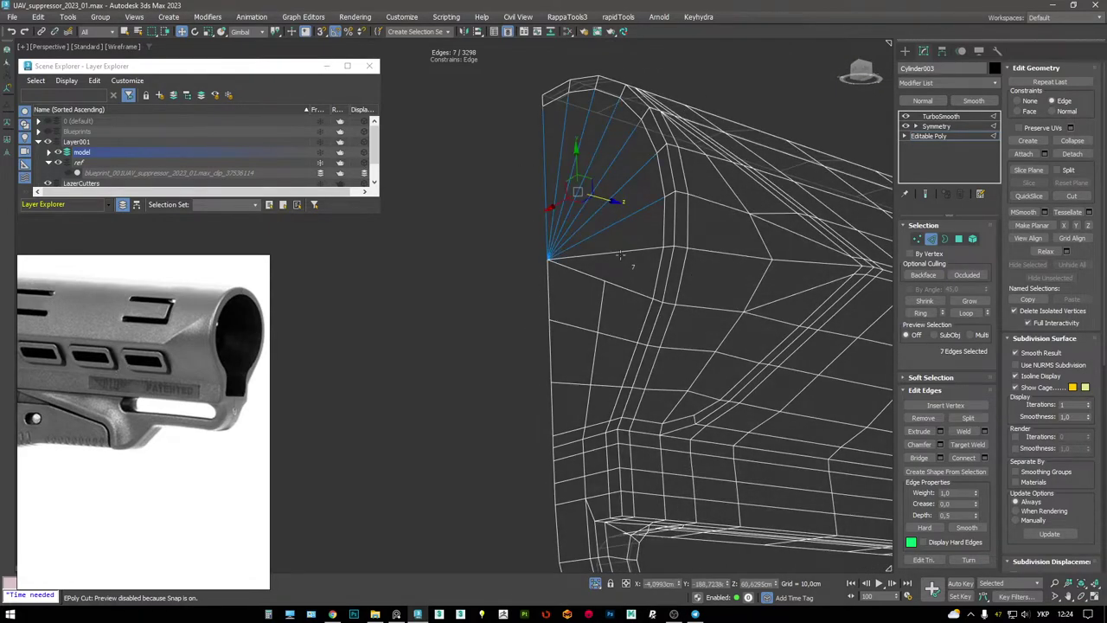
middle_click_drag(625, 256, 569, 198, "alt")
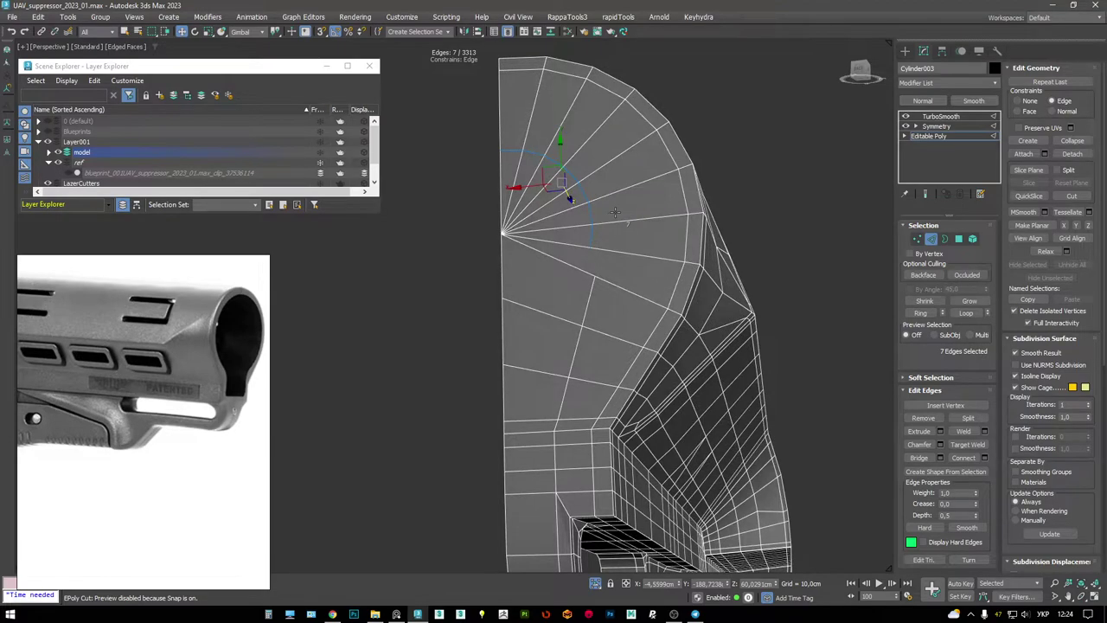
key("ctrl+z")
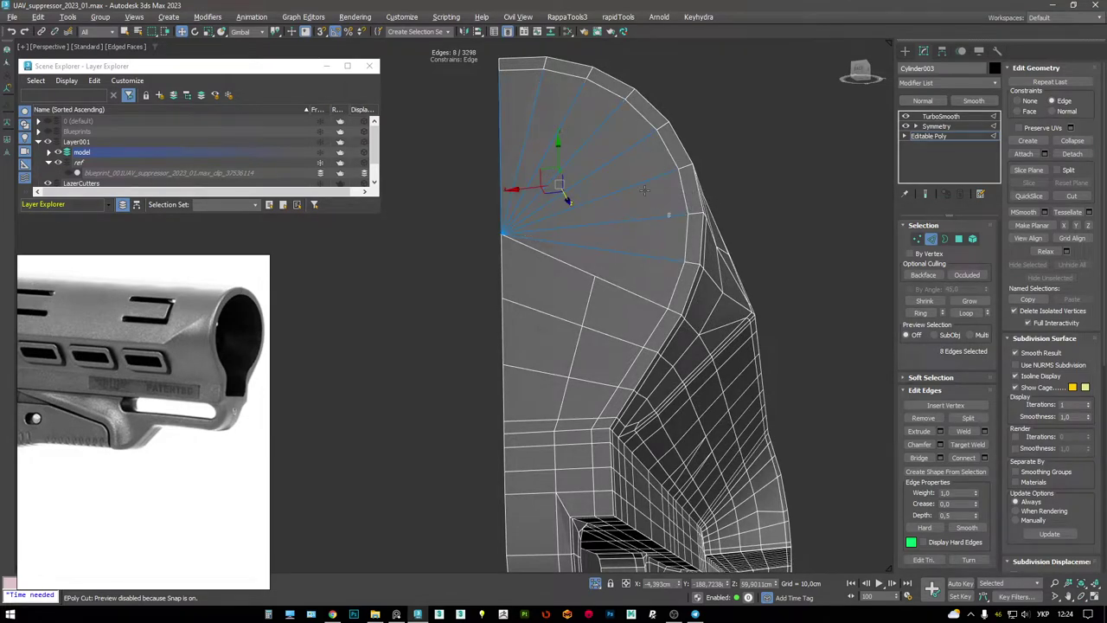
key("ctrl+shift+e")
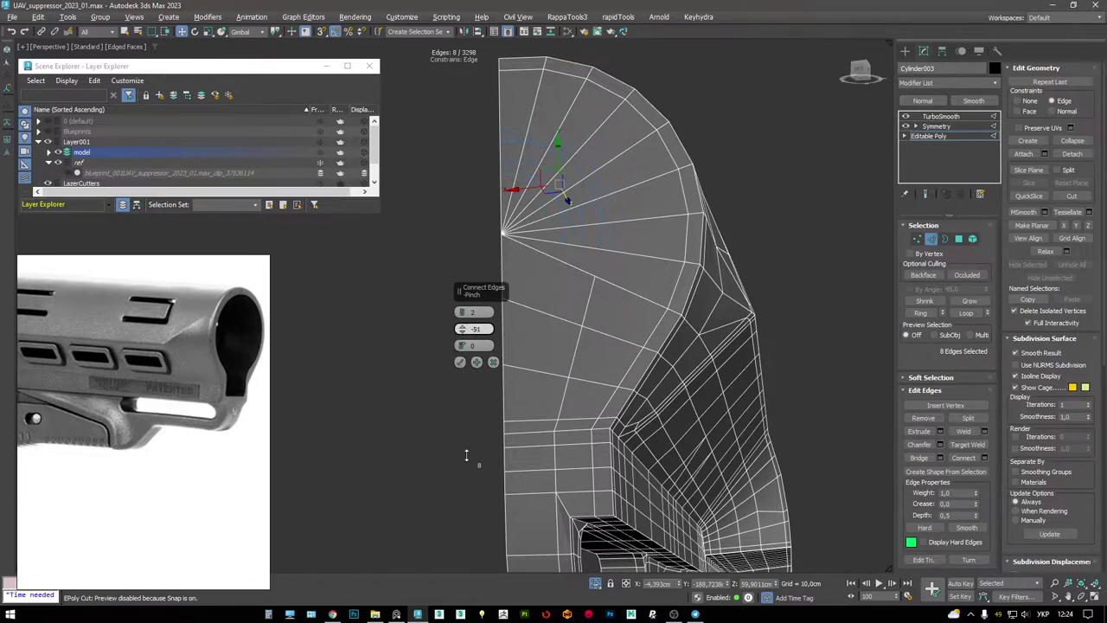
left_click(460, 363)
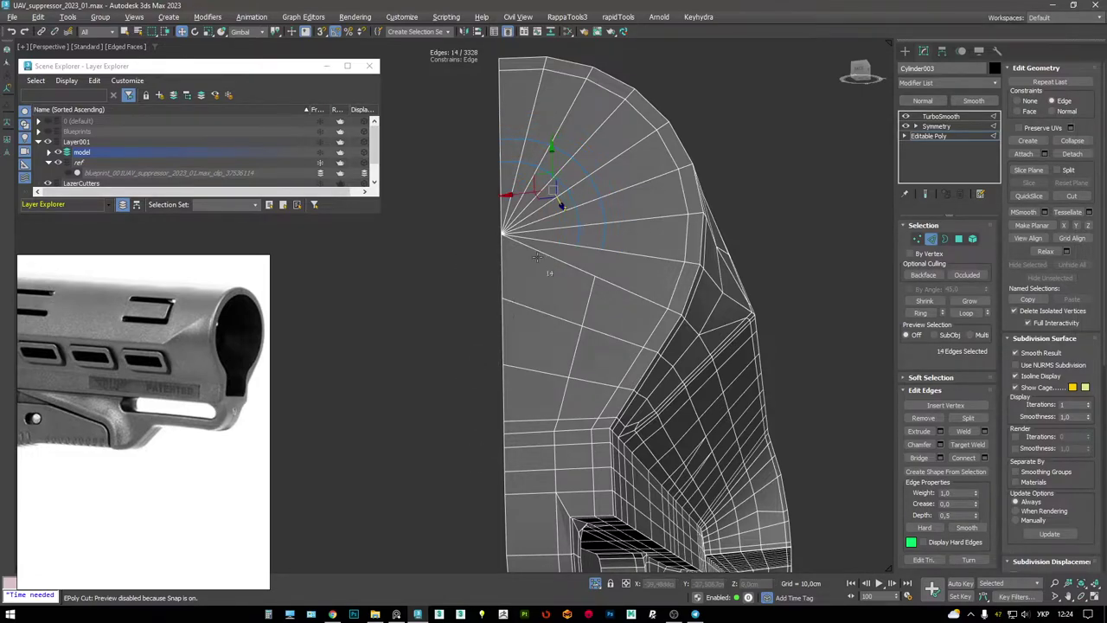
- Select a new edge ring and extra fan vertices, checking the end cap in wireframe
double_click(579, 235)
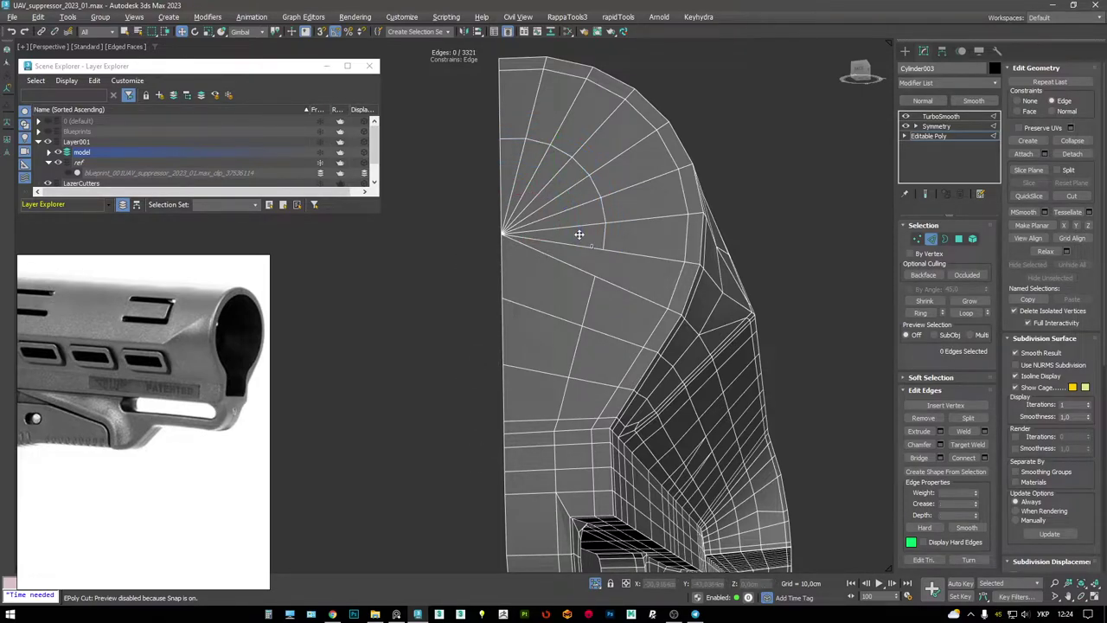
key("1")
scroll(591, 270, "up", 3)
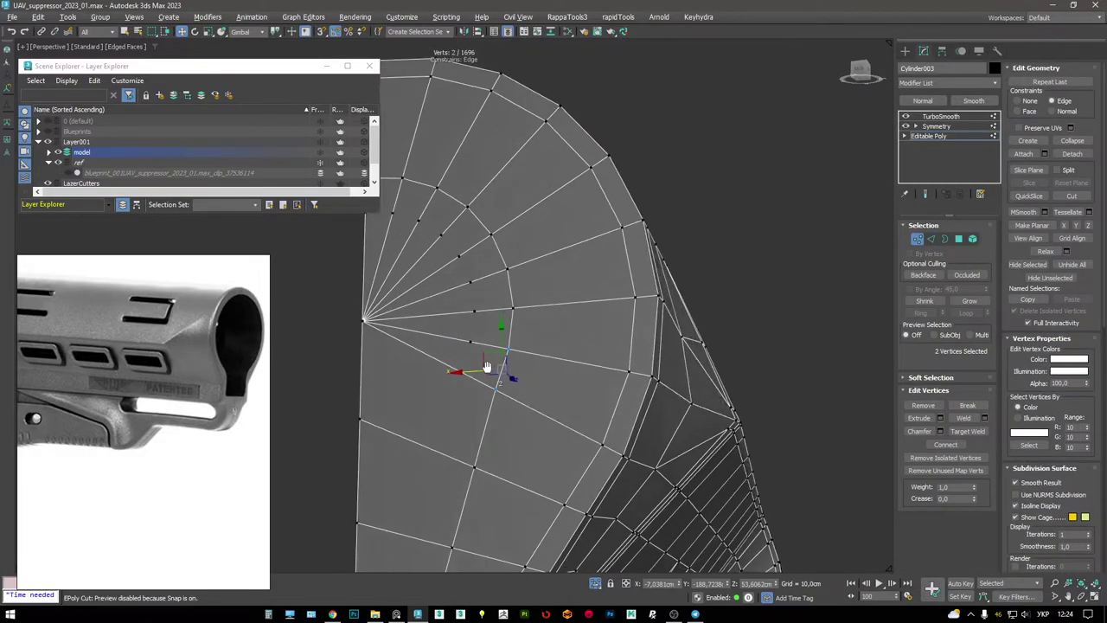
key("F3")
mouse_move(487, 372)
middle_mouse_down("alt")
mouse_move(452, 366)
mouse_move(529, 241)
mouse_move(529, 258)
middle_mouse_up("alt")
key("F3")
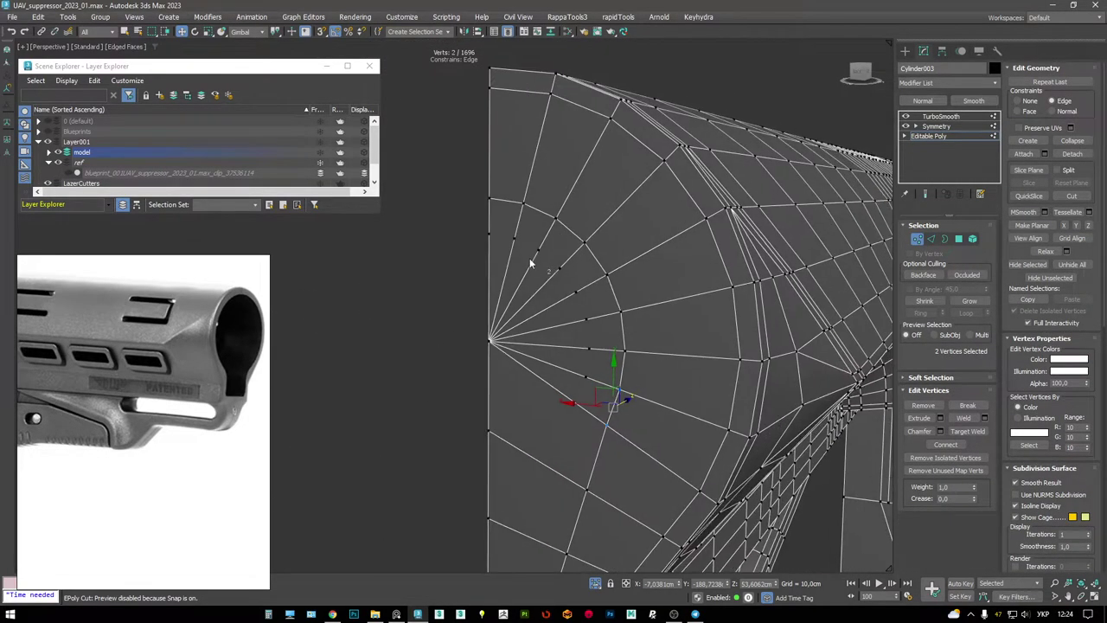
left_click_drag(527, 259, 529, 262, "ctrl")
key("F3")
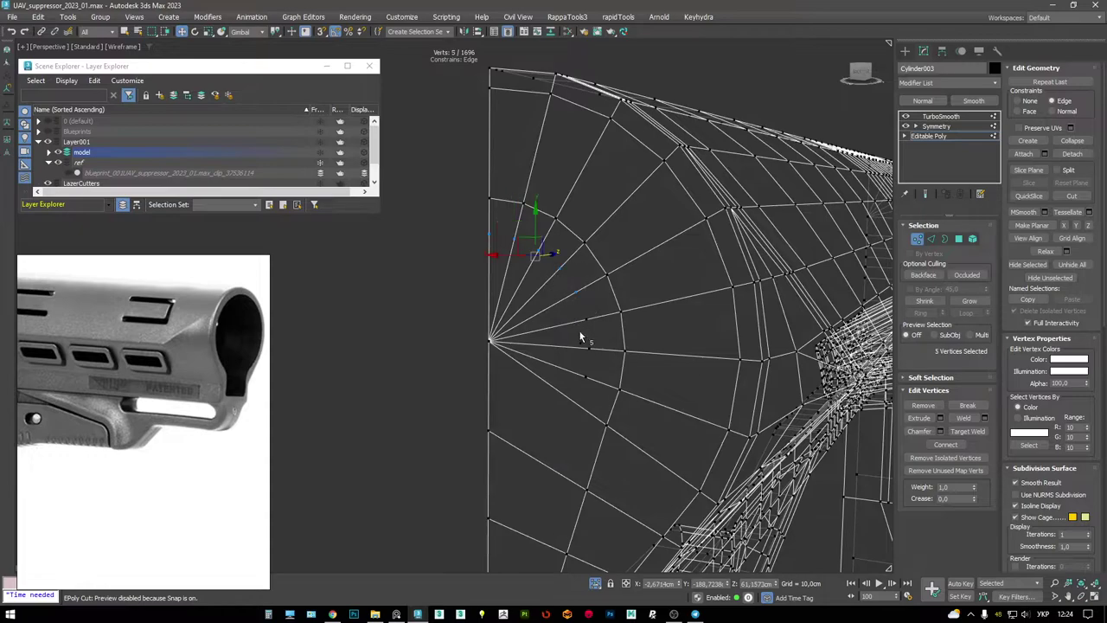
key("F3")
mouse_move(597, 378)
middle_mouse_down("alt")
mouse_move(652, 271)
mouse_move(638, 262)
mouse_move(848, 255)
middle_mouse_up("alt")
key("F4")
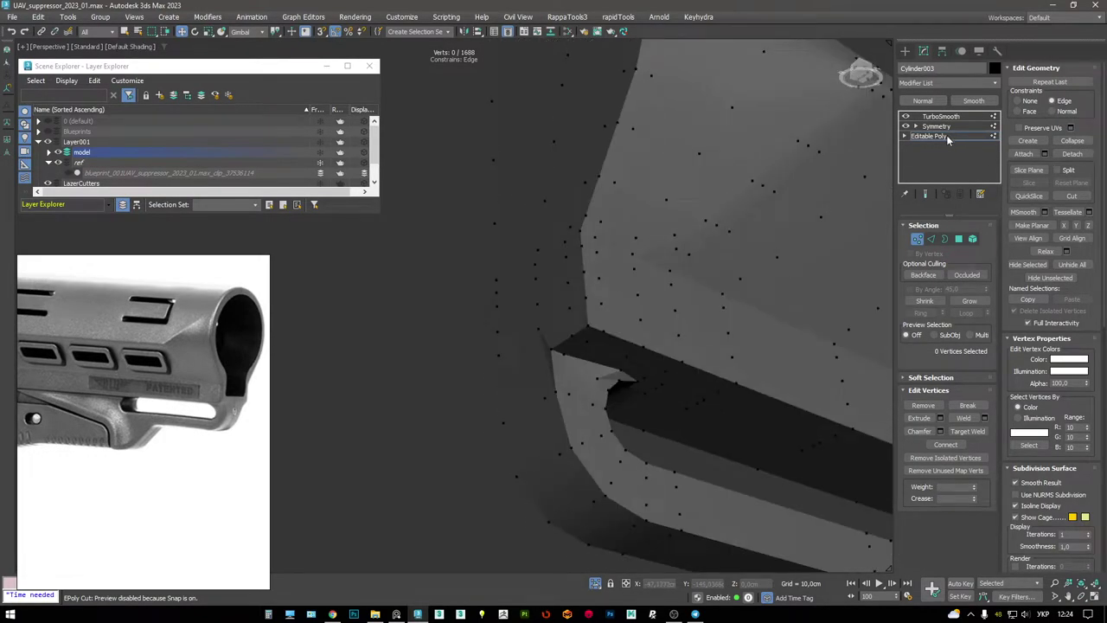
left_click(936, 127)
middle_click_drag(623, 294, 571, 264, "alt")
key("F4")
key("F4")
key("F4")
scroll(571, 264, "down", 5)
middle_click_drag(398, 173, 403, 210, "alt")
key("F4")
scroll(458, 260, "up", 5)
key("F4")
mouse_move(457, 260)
middle_mouse_down("alt")
mouse_move(418, 212)
mouse_move(487, 208)
mouse_move(487, 245)
mouse_move(525, 276)
mouse_move(499, 294)
mouse_move(501, 274)
middle_mouse_up("alt")
key("F4")
key("F4")
key("F4")
key("F4")
scroll(499, 294, "up", 4)
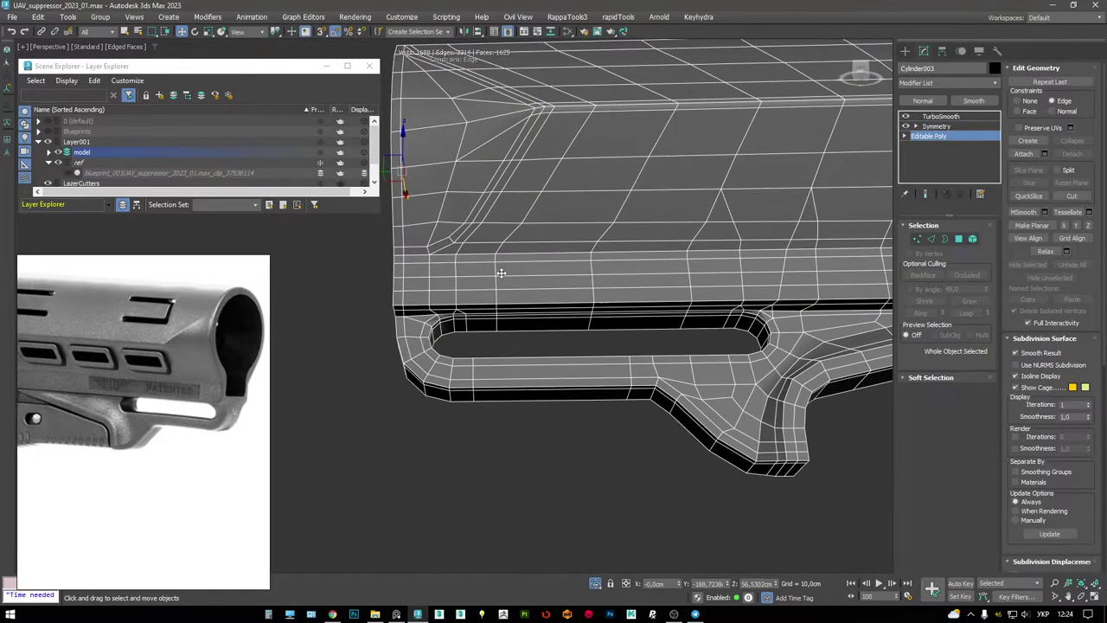
middle_click_drag(571, 274, 488, 236, "alt")
scroll(548, 245, "up", 3)
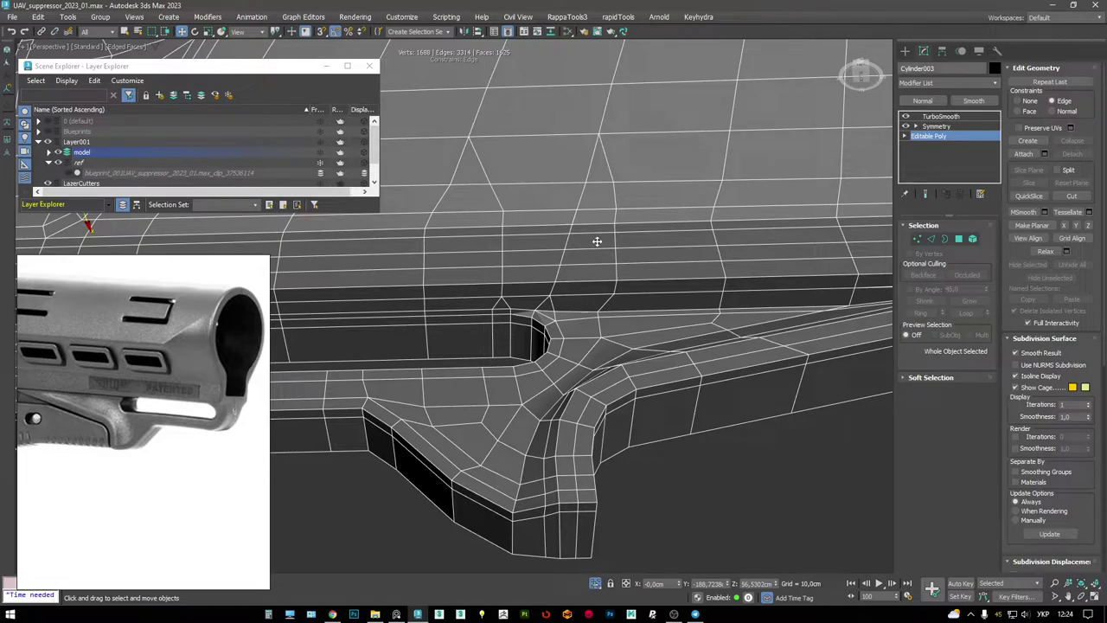
mouse_move(597, 241)
middle_mouse_down("alt")
mouse_move(634, 229)
mouse_move(624, 208)
mouse_move(682, 245)
mouse_move(658, 262)
middle_mouse_up("alt")
scroll(629, 221, "down", 3)
key("F4")
scroll(623, 205, "up", 3)
key("F4")
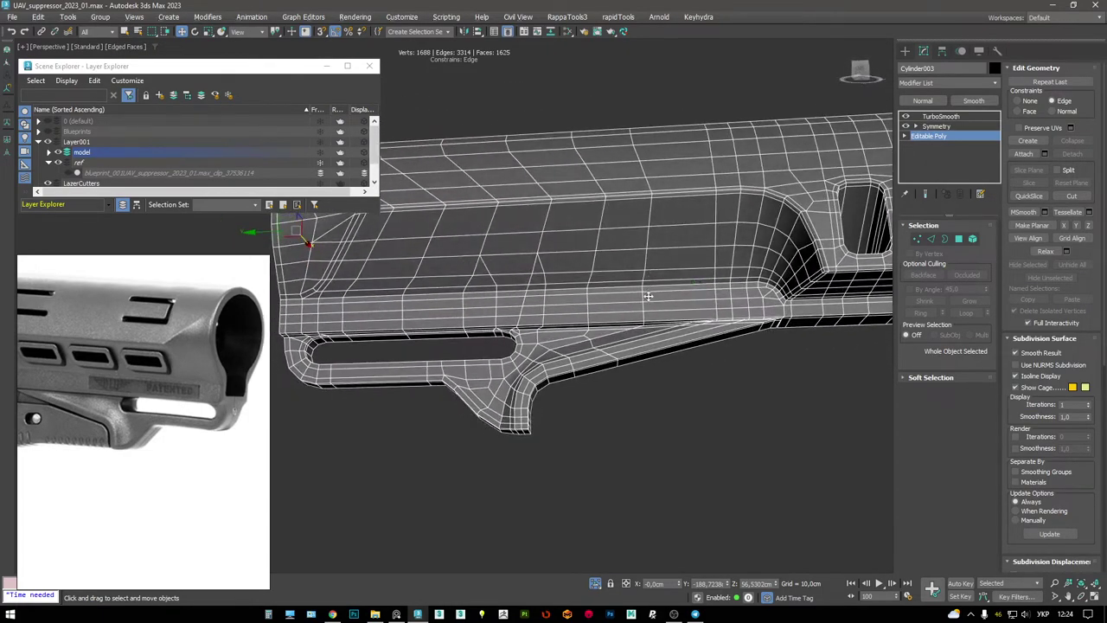
scroll(658, 303, "up", 4)
mouse_move(663, 304)
middle_mouse_down("alt")
mouse_move(803, 354)
mouse_move(553, 306)
mouse_move(653, 296)
mouse_move(664, 313)
middle_mouse_up("alt")
key("1")
key("alt+c")
scroll(683, 298, "down", 5)
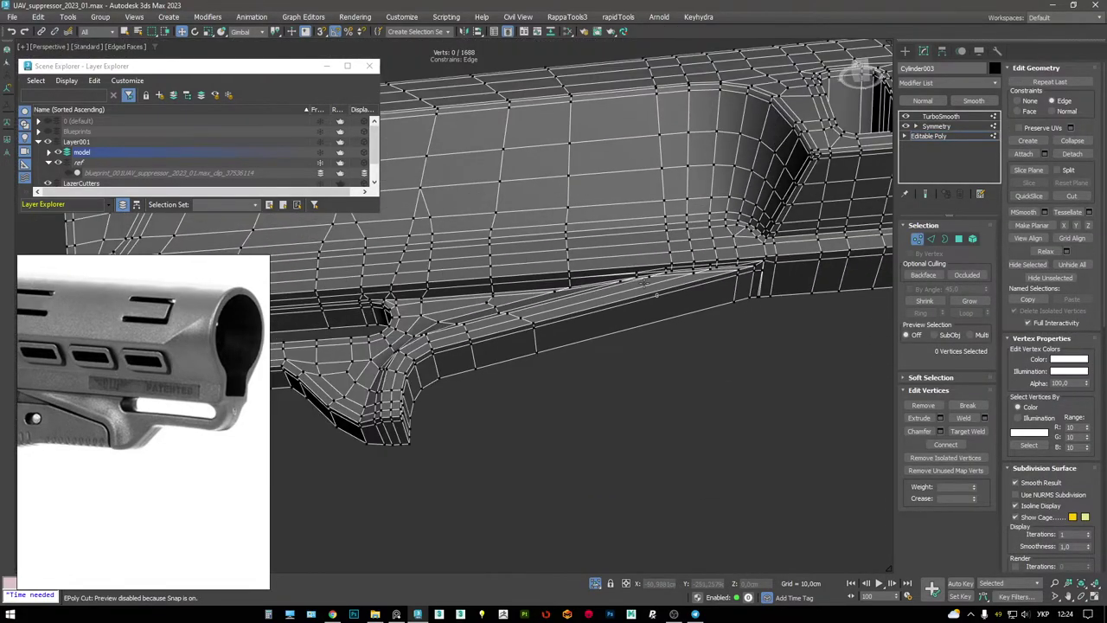
scroll(734, 273, "up", 5)
middle_click_drag(734, 273, 597, 335, "alt")
scroll(585, 242, "down", 3)
middle_click_drag(586, 242, 579, 241, "alt")
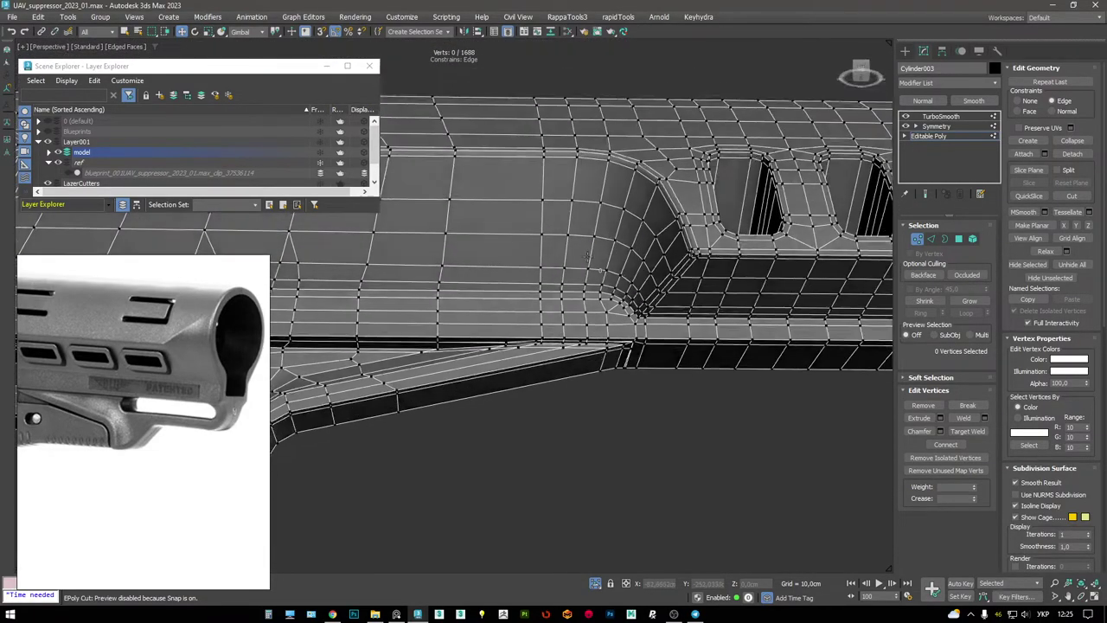
- Undo the unwanted crossing cut edges on the stock's lower side
scroll(579, 241, "up", 4)
key("2")
left_click(558, 228)
key("ctrl+z")
middle_click_drag(549, 274, 577, 222, "alt")
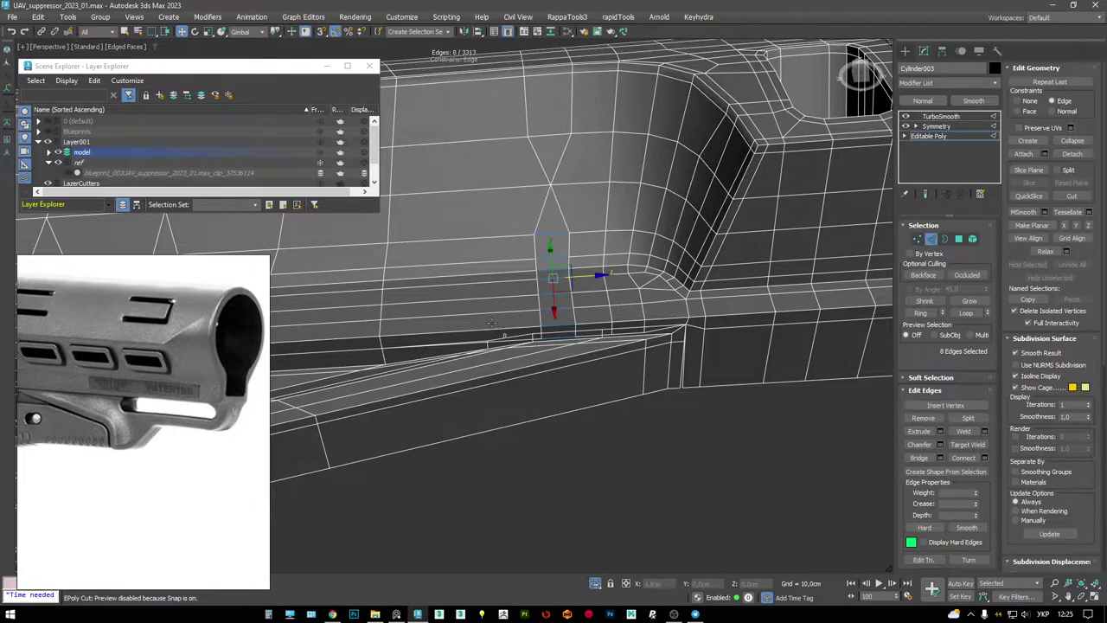
middle_click_drag(491, 322, 593, 319, "alt")
- Finish the cut and select the edge loop along the stock's lower edge
key("1")
scroll(580, 327, "up", 2)
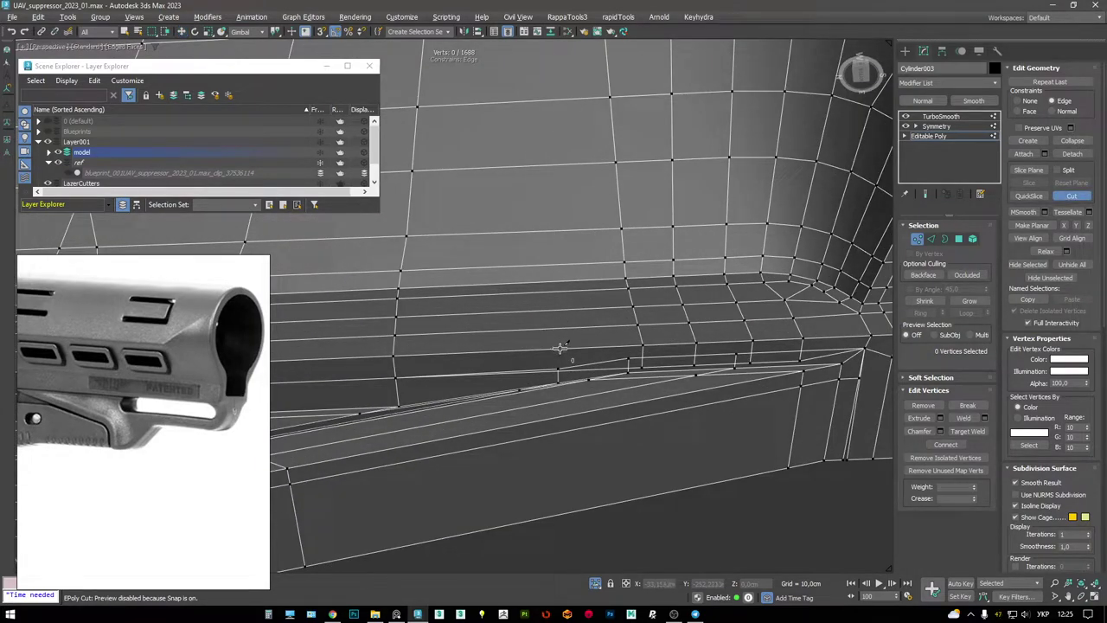
middle_click_drag(608, 218, 559, 294, "alt")
right_click(636, 153)
key("2")
double_click(610, 242)
key("1")
scroll(513, 325, "up", 2)
- Select the face strip along the edge and cut toward the recess corner
key("4")
left_click(521, 314)
scroll(551, 311, "up", 2)
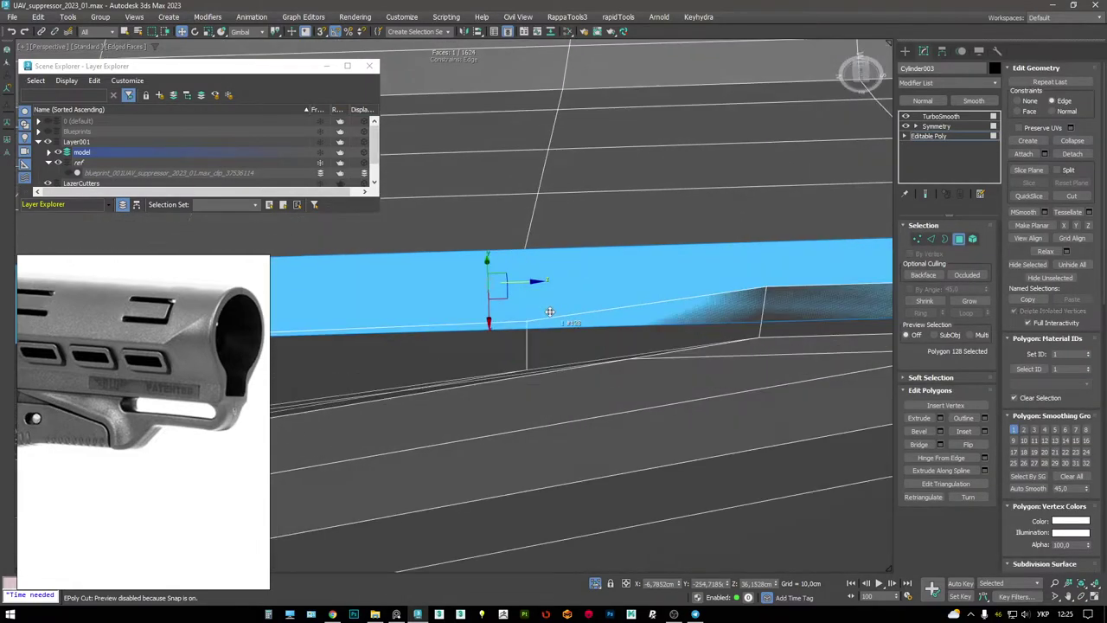
key("1")
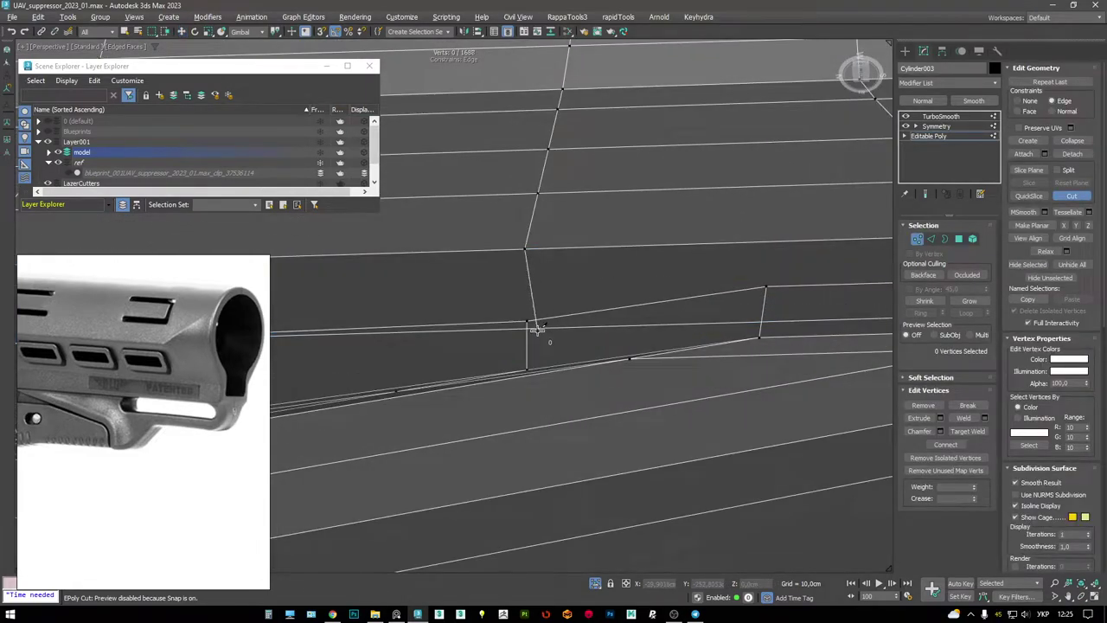
scroll(535, 331, "down", 3)
mouse_move(546, 321)
middle_mouse_down("alt")
mouse_move(600, 288)
mouse_move(487, 301)
mouse_move(562, 320)
middle_mouse_up("alt")
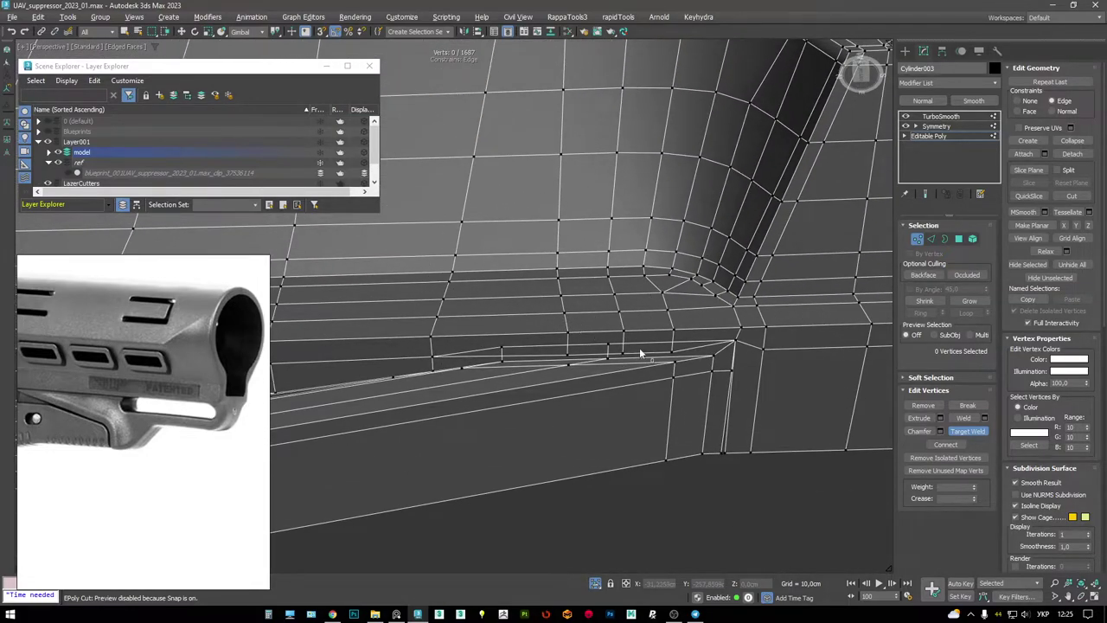
middle_click_drag(641, 352, 626, 389, "alt")
middle_click_drag(582, 333, 546, 378, "alt")
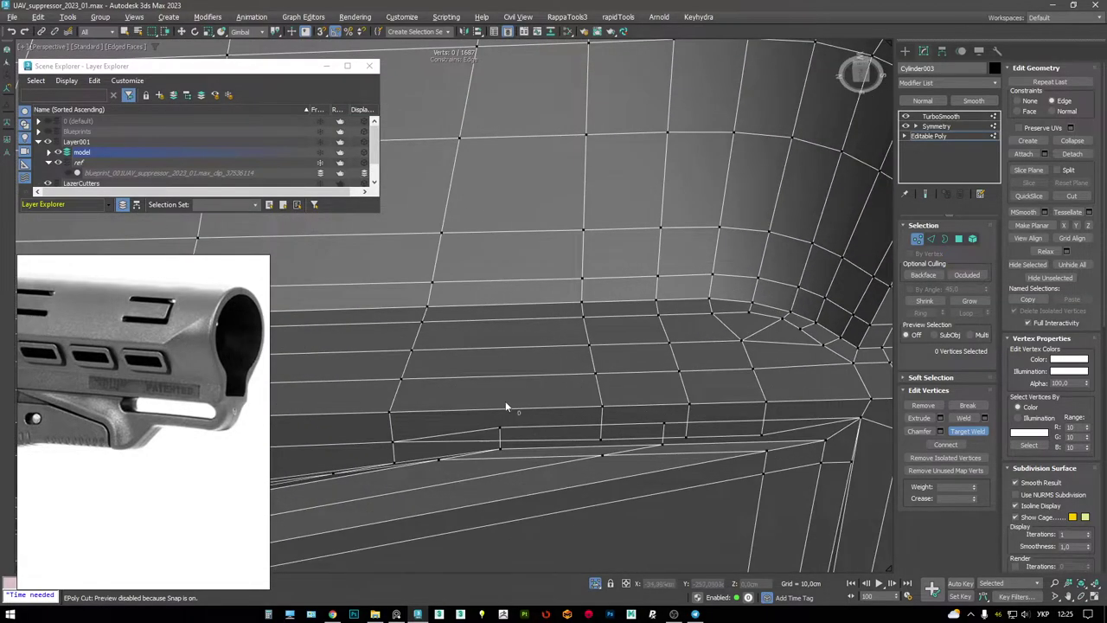
middle_click_drag(564, 193, 502, 351, "alt")
right_click(581, 128)
- Collapse the two selected vertices into one
key("2")
key("w")
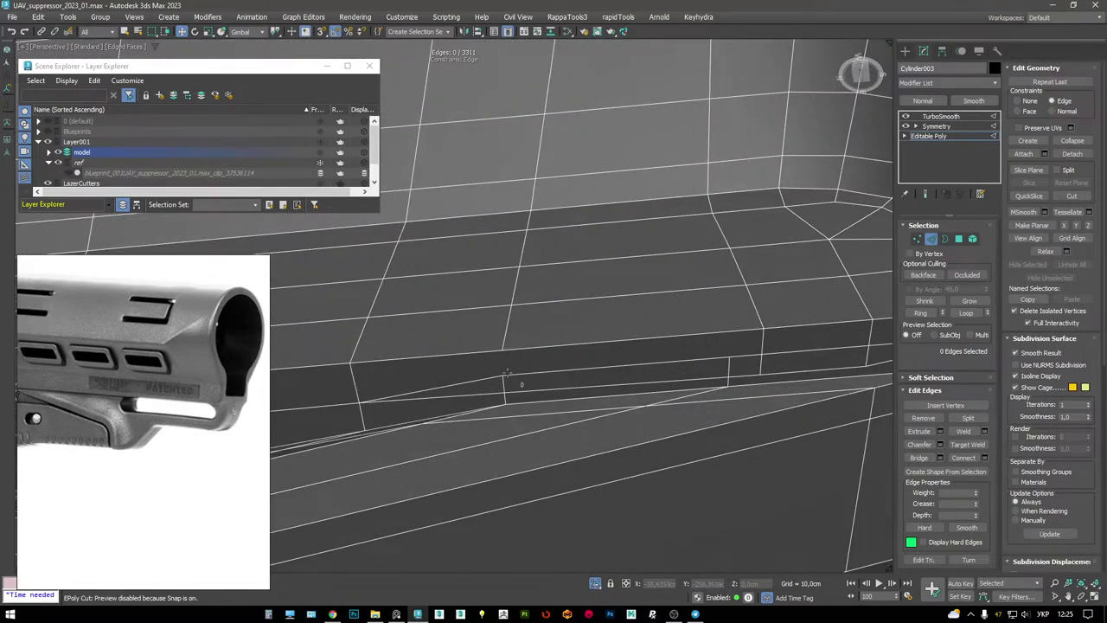
key("1")
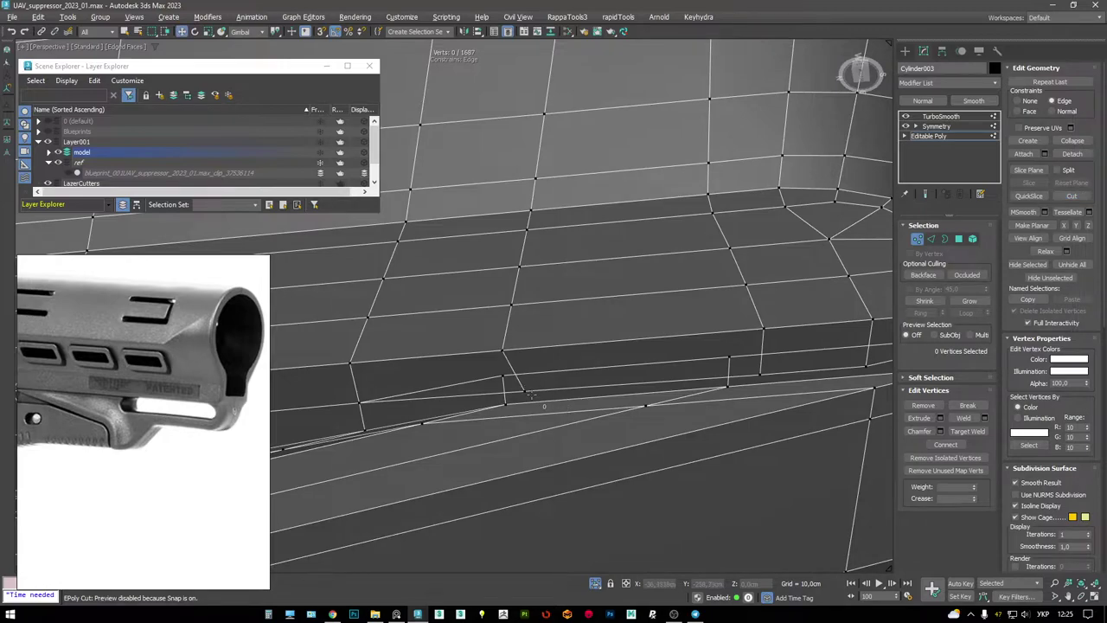
key("ctrl+z")
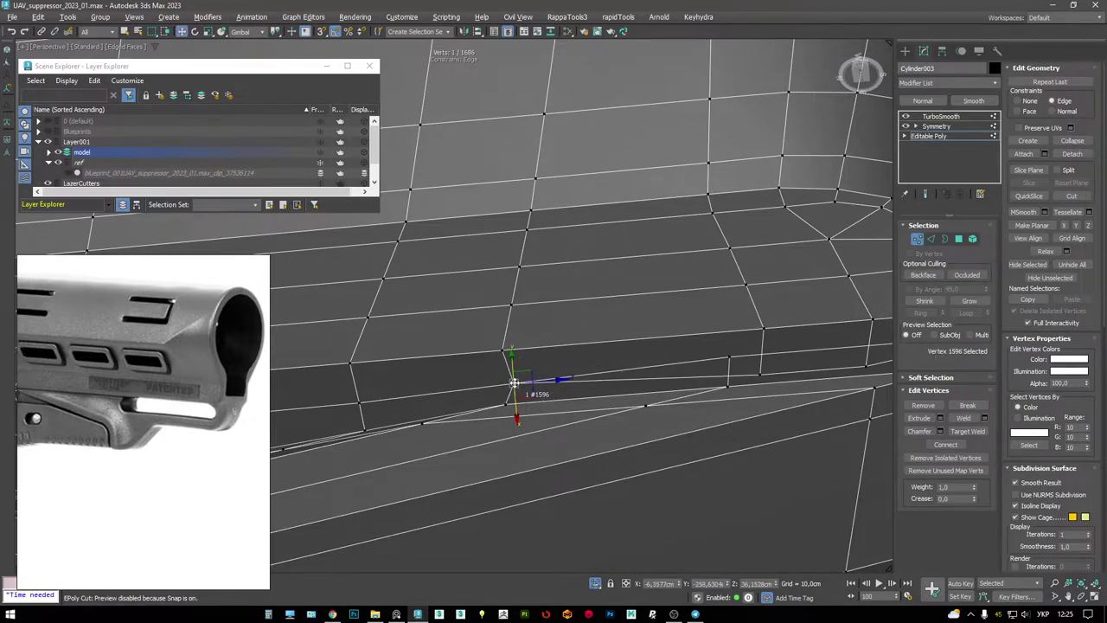
middle_click_drag(525, 384, 629, 340, "alt")
key("ctrl+alt+c")
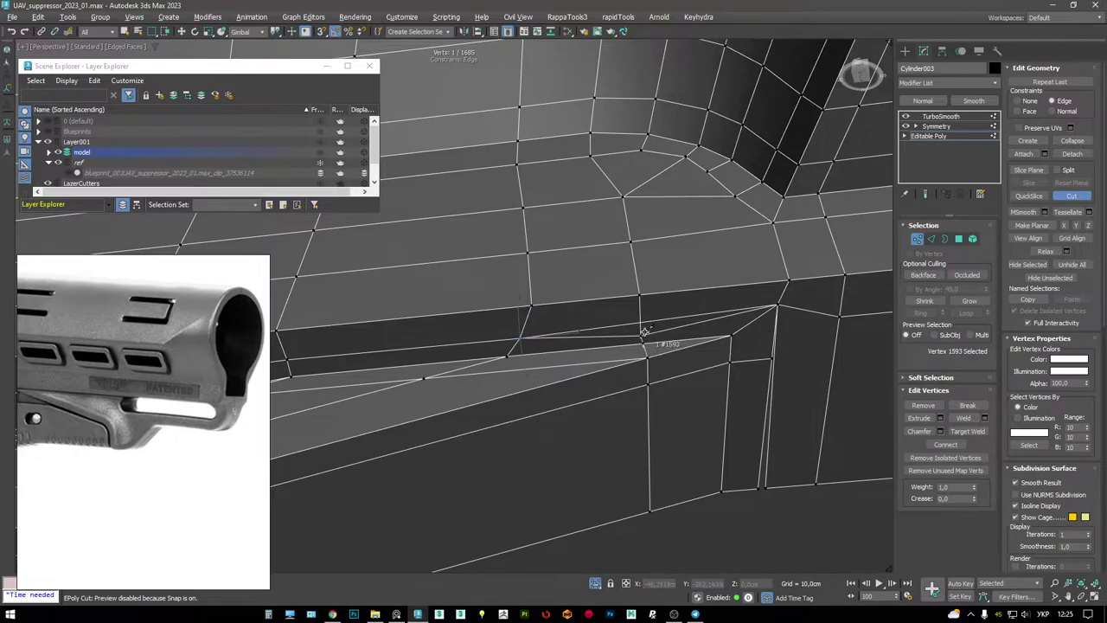
scroll(641, 327, "up", 2)
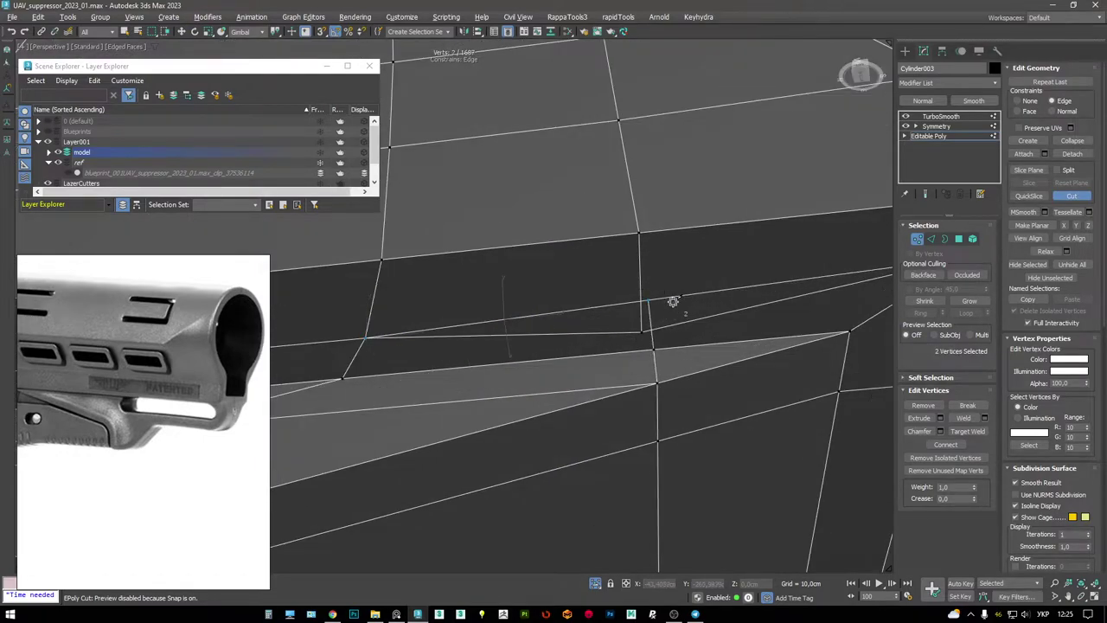
scroll(622, 322, "down", 3)
- Select the vertex at the recess corner and inspect the whole stock mesh
left_click(576, 304)
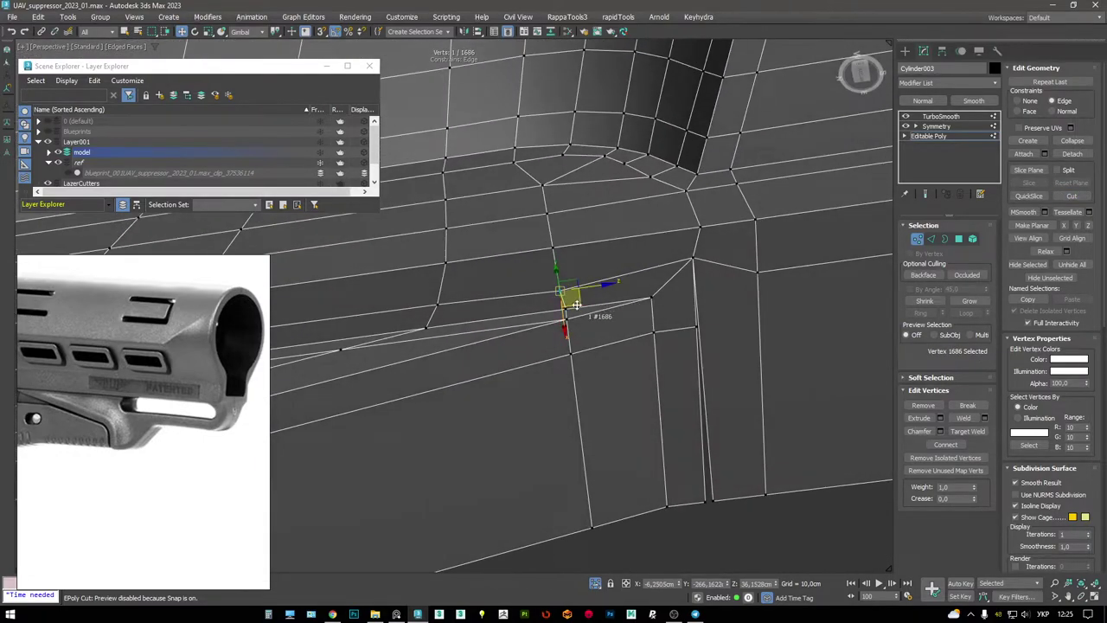
middle_click_drag(591, 319, 609, 333, "alt")
scroll(561, 318, "down", 5)
scroll(561, 318, "up", 2)
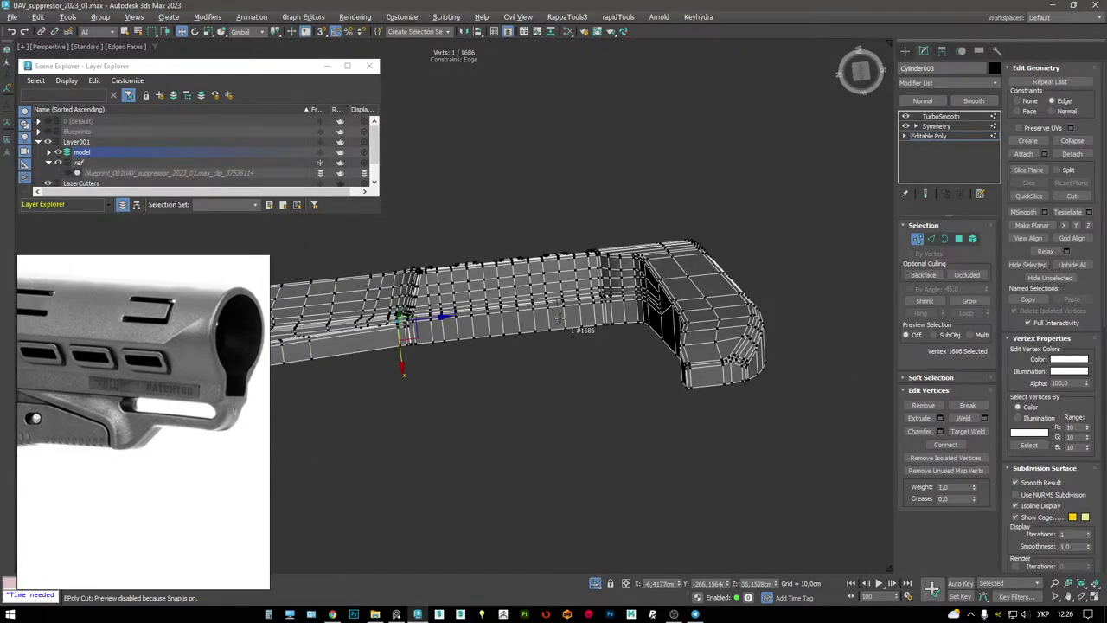
middle_click_drag(648, 294, 547, 124, "alt")
scroll(622, 363, "up", 5)
- Delete the stray face near the stock's end
key("4")
left_click(684, 397)
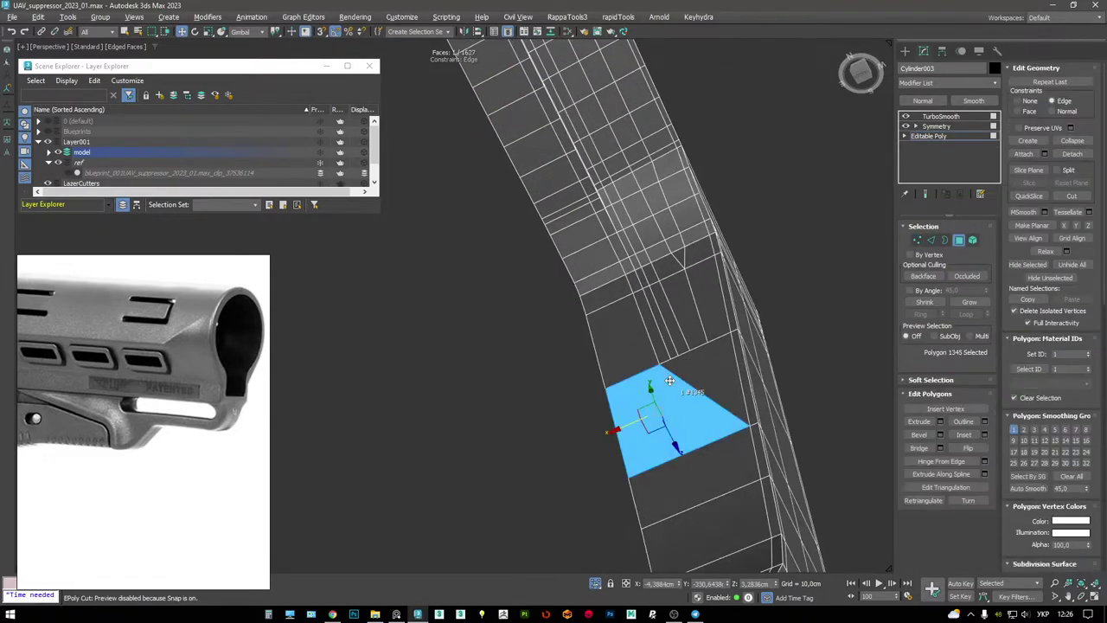
key("Delete")
middle_click_drag(684, 381, 504, 209, "alt")
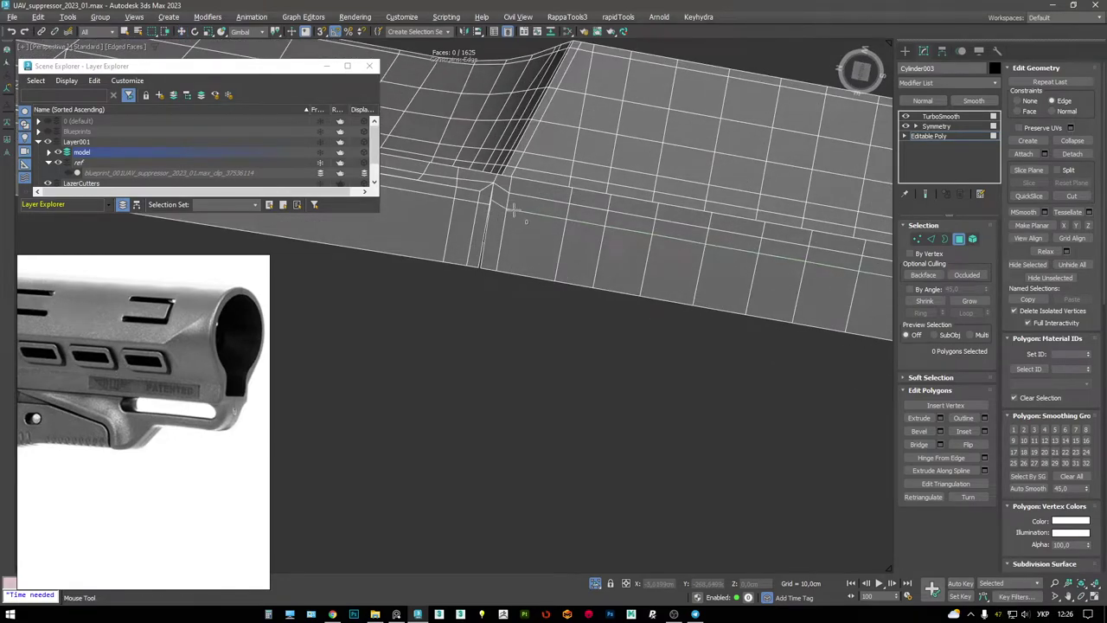
- Target Weld the stray vertex onto its neighbouring vertex
key("w")
scroll(513, 210, "up", 3)
key("1")
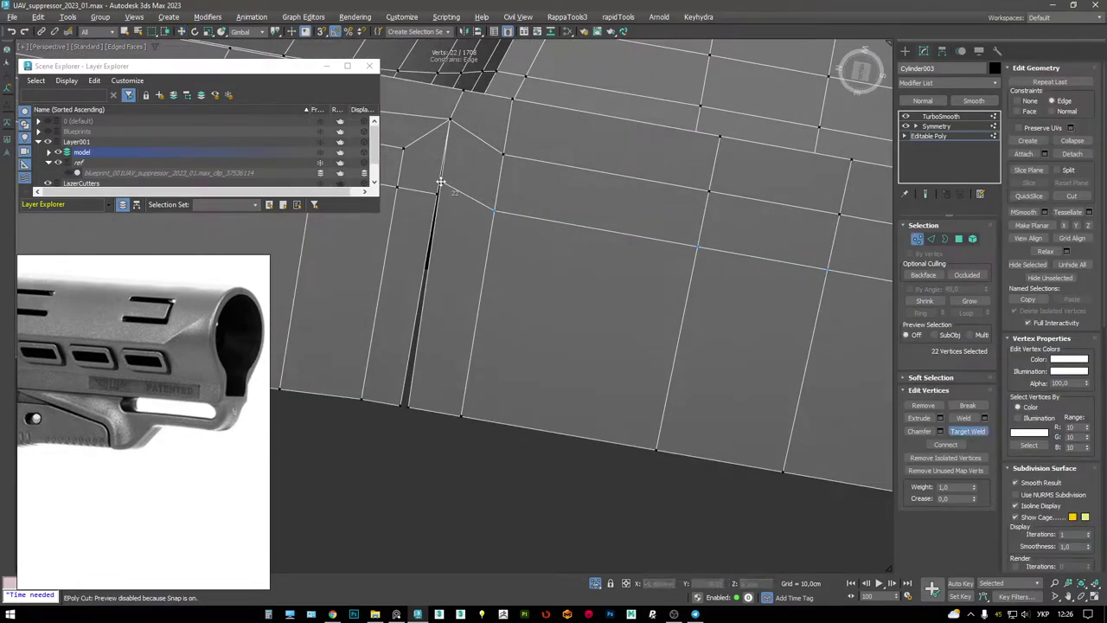
key("F3")
middle_click_drag(446, 210, 494, 255, "alt")
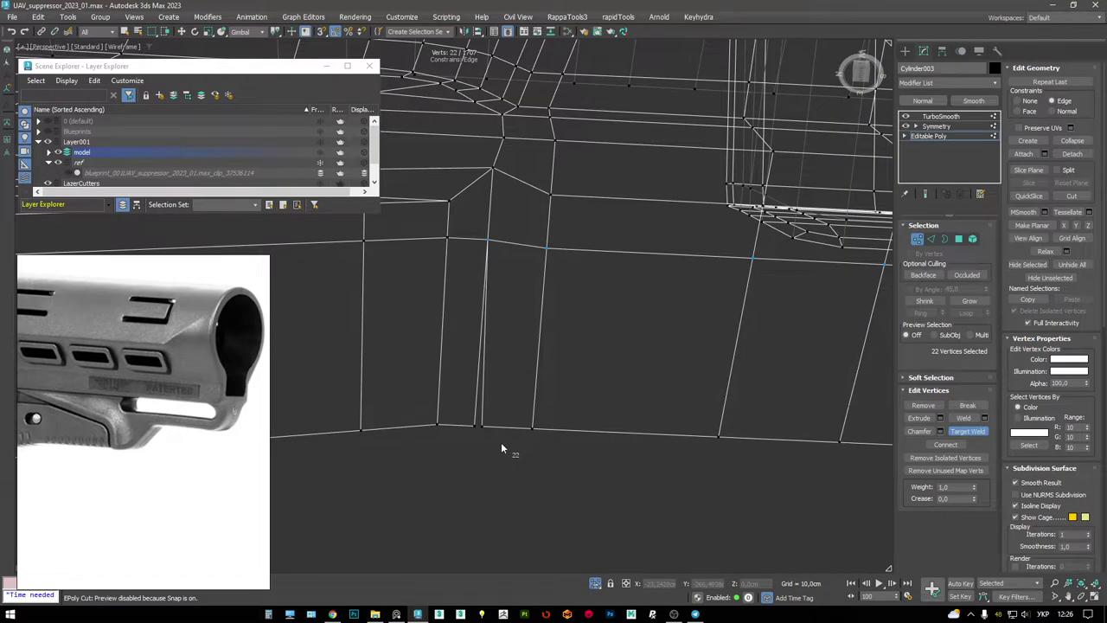
left_click(482, 427)
left_click(475, 427)
key("F3")
key("F4")
- Review the TurboSmoothed stock with and without edged faces
mouse_move(565, 222)
middle_mouse_down("alt")
mouse_move(519, 232)
mouse_move(494, 188)
mouse_move(519, 216)
middle_mouse_up("alt")
key("1")
key("F4")
mouse_move(428, 217)
middle_mouse_down()
mouse_move(513, 226)
mouse_move(583, 277)
mouse_move(589, 234)
mouse_move(543, 235)
middle_mouse_up()
key("F4")
mouse_move(488, 206)
middle_mouse_down("alt")
mouse_move(523, 238)
mouse_move(655, 265)
mouse_move(684, 221)
mouse_move(579, 190)
mouse_move(660, 236)
mouse_move(666, 272)
mouse_move(693, 275)
mouse_move(673, 290)
mouse_move(620, 222)
mouse_move(644, 189)
mouse_move(631, 200)
middle_mouse_up("alt")
key("F4")
- Unhide the blueprint reference plane beside the smoothed stock
key("F4")
scroll(701, 277, "up", 6)
key("F4")
scroll(672, 286, "down", 6)
key("alt+q")
scroll(593, 208, "down", 4)
scroll(645, 189, "up", 8)
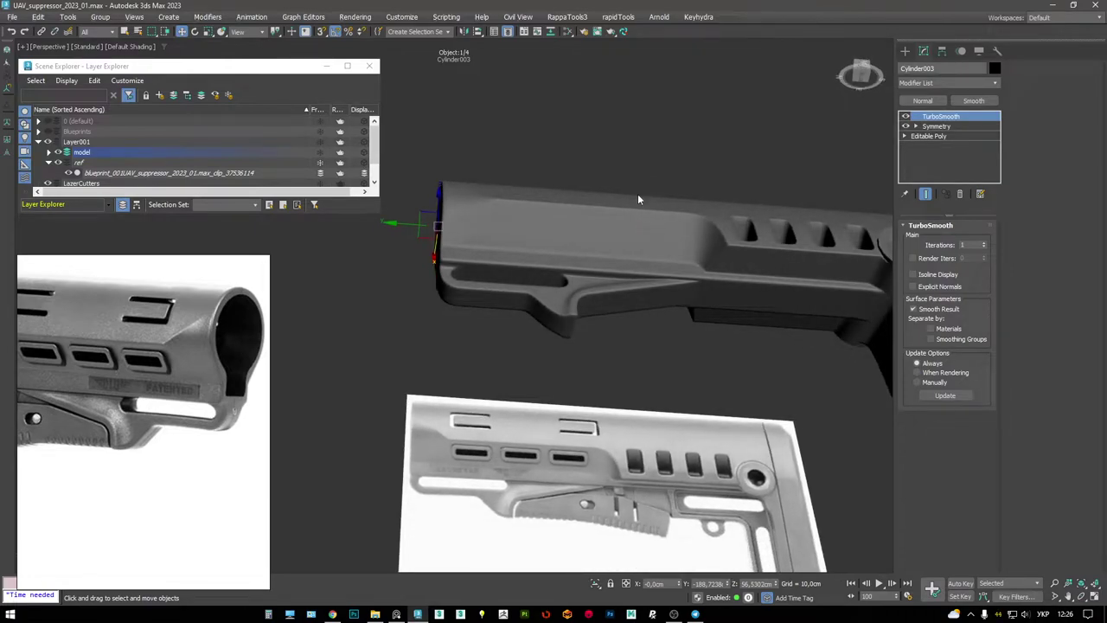
- Show the Left view in wireframe with the stock over the blueprint
middle_click_drag(637, 194, 603, 202, "alt")
key("alt+w")
key("alt+w")
key("F4")
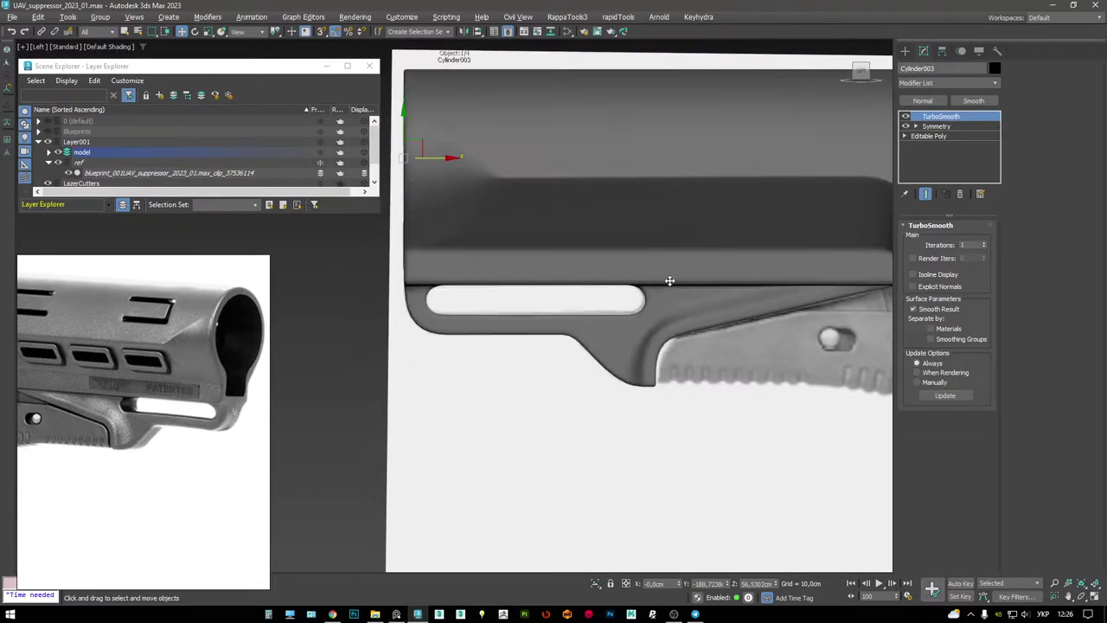
scroll(618, 247, "down", 3)
scroll(617, 282, "up", 5)
key("F3")
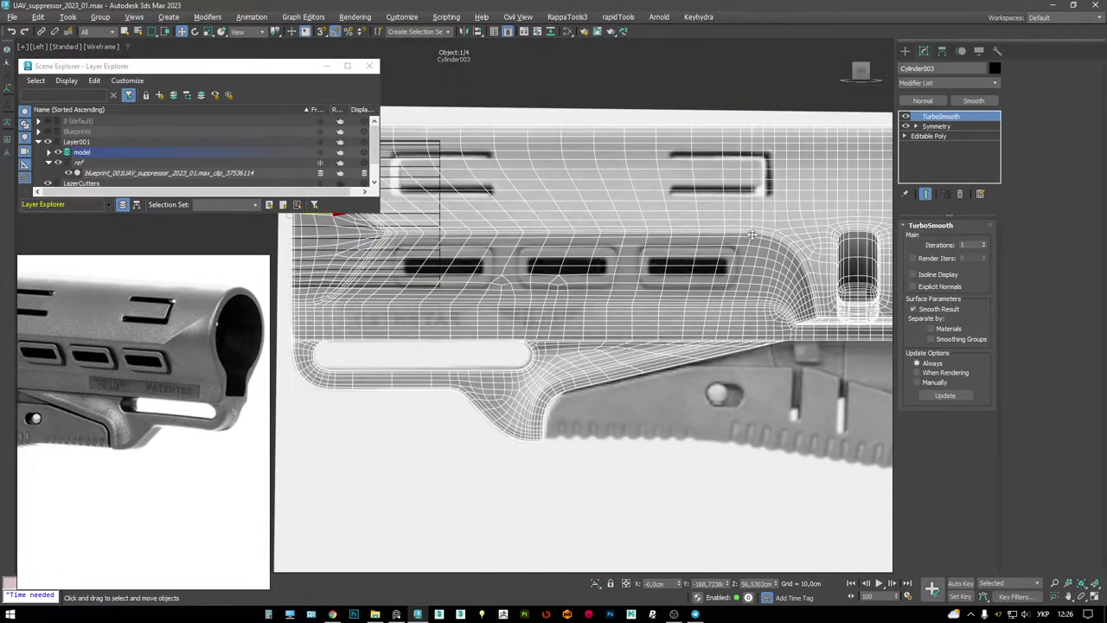
middle_click_drag(732, 217, 646, 224)
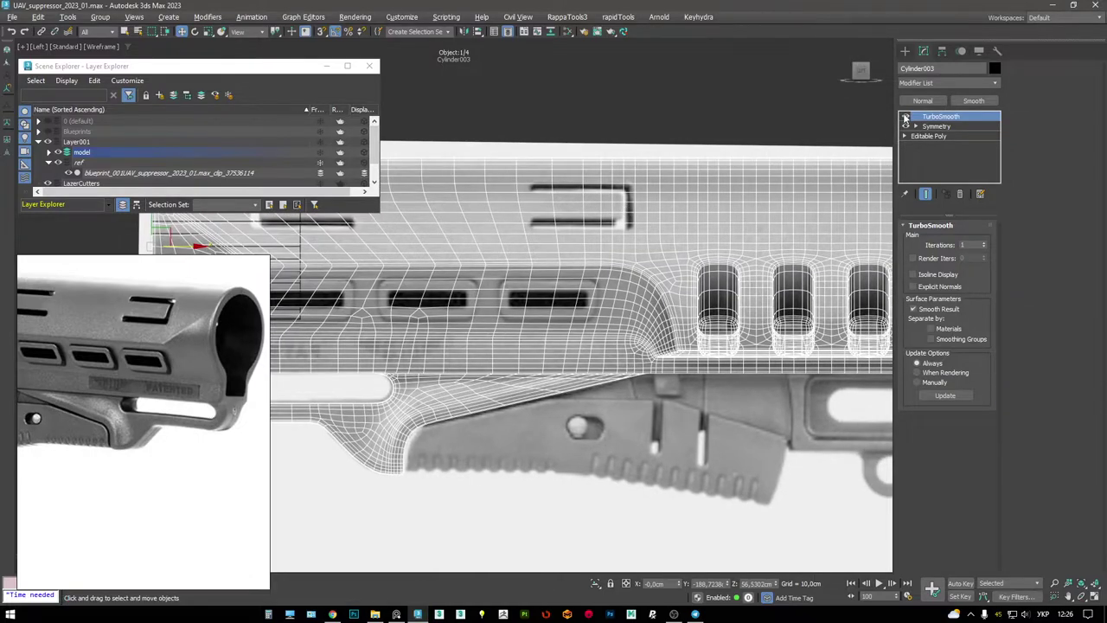
- Turn off TurboSmooth, select Symmetry, and Collapse All into an Editable Poly
left_click(906, 117)
left_click(913, 127)
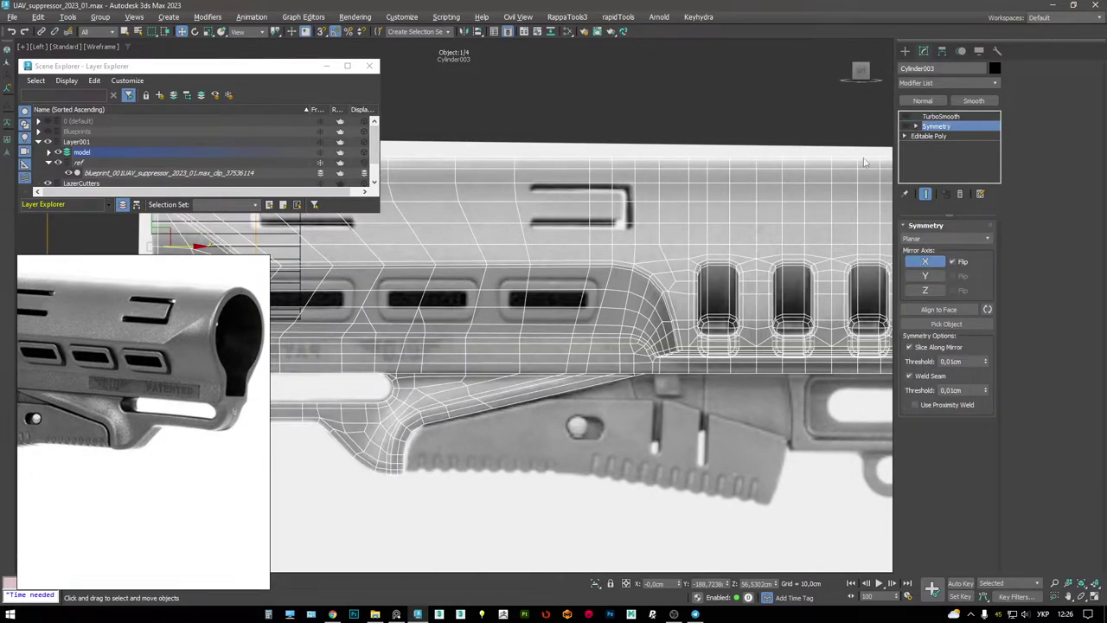
right_click(945, 118)
left_click(952, 225)
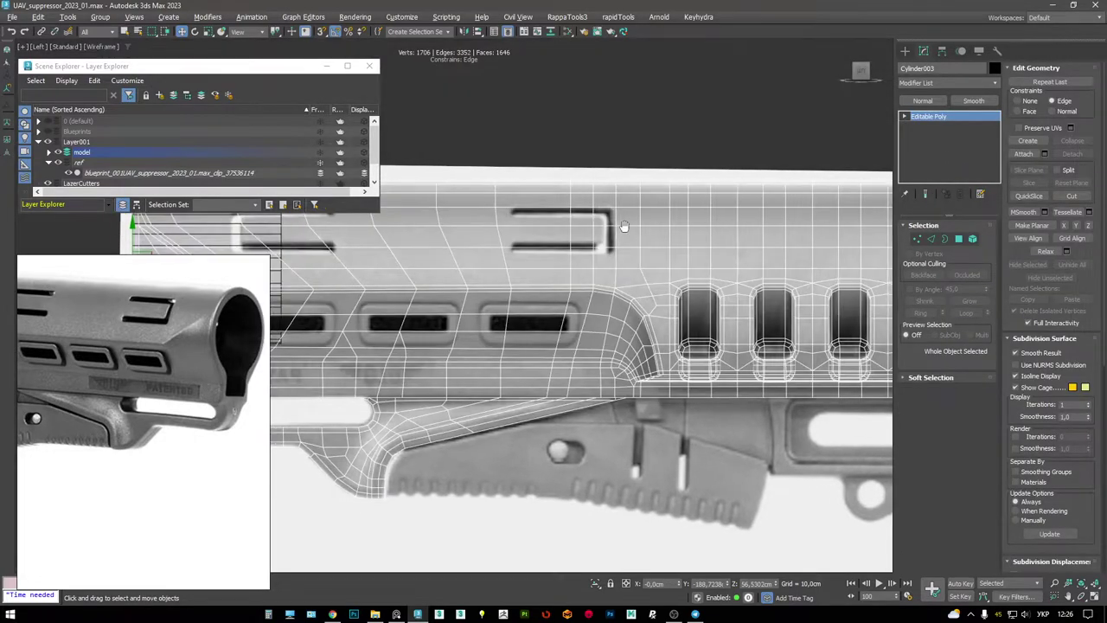
middle_click_drag(618, 235, 763, 238)
right_click(740, 276)
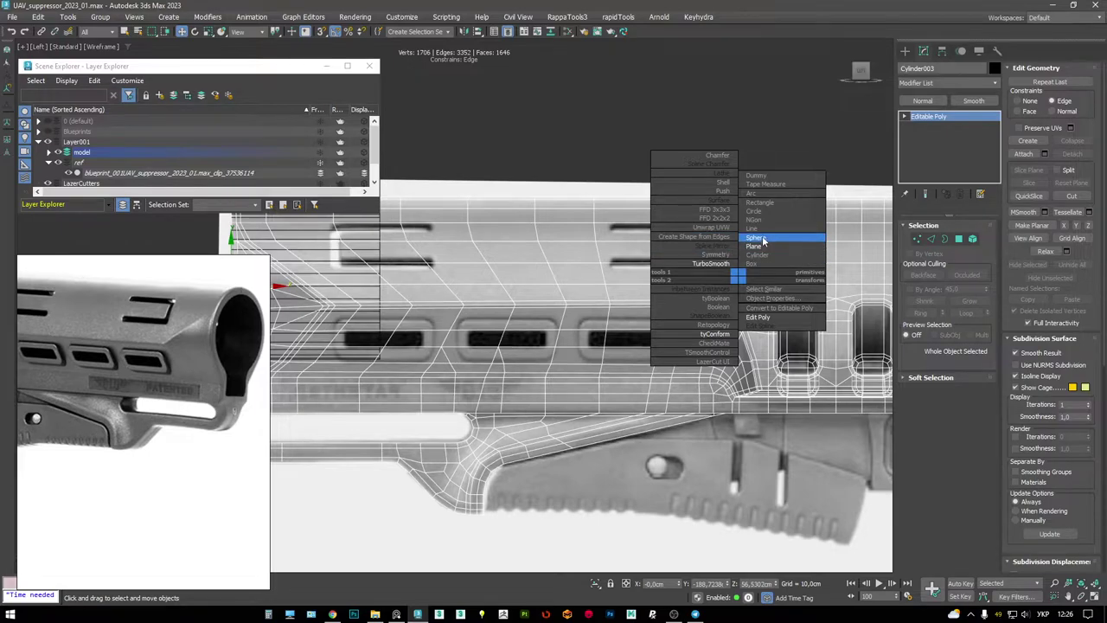
- Draw a rectangle around the top slot and convert it to an Editable Spline
left_click(759, 203)
scroll(599, 244, "up", 5)
middle_click_drag(519, 243, 434, 240)
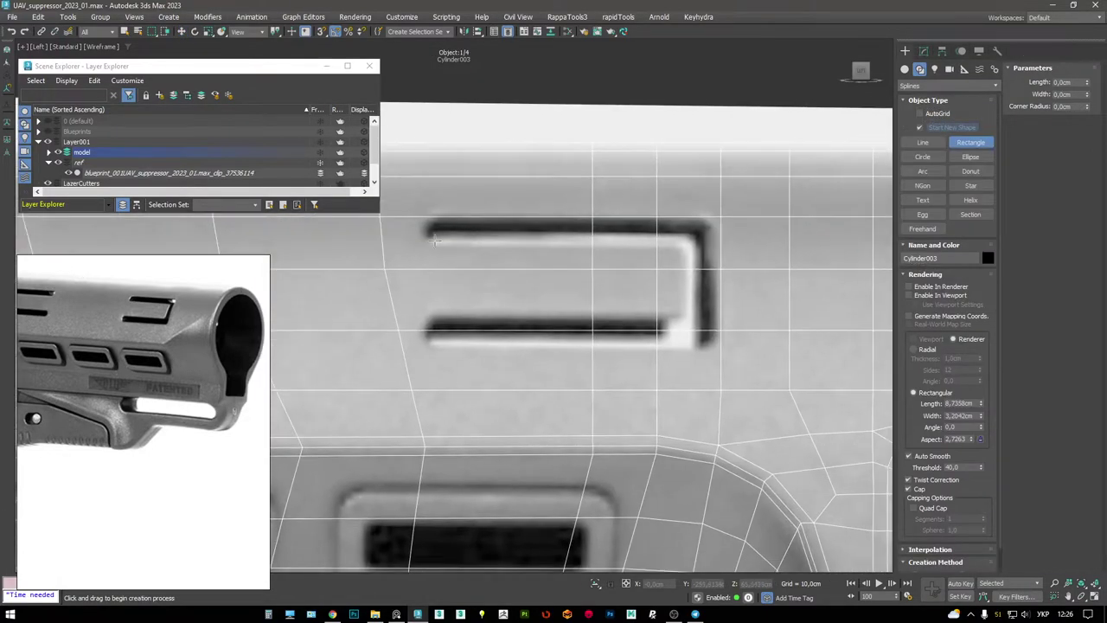
left_click_drag(430, 229, 699, 331)
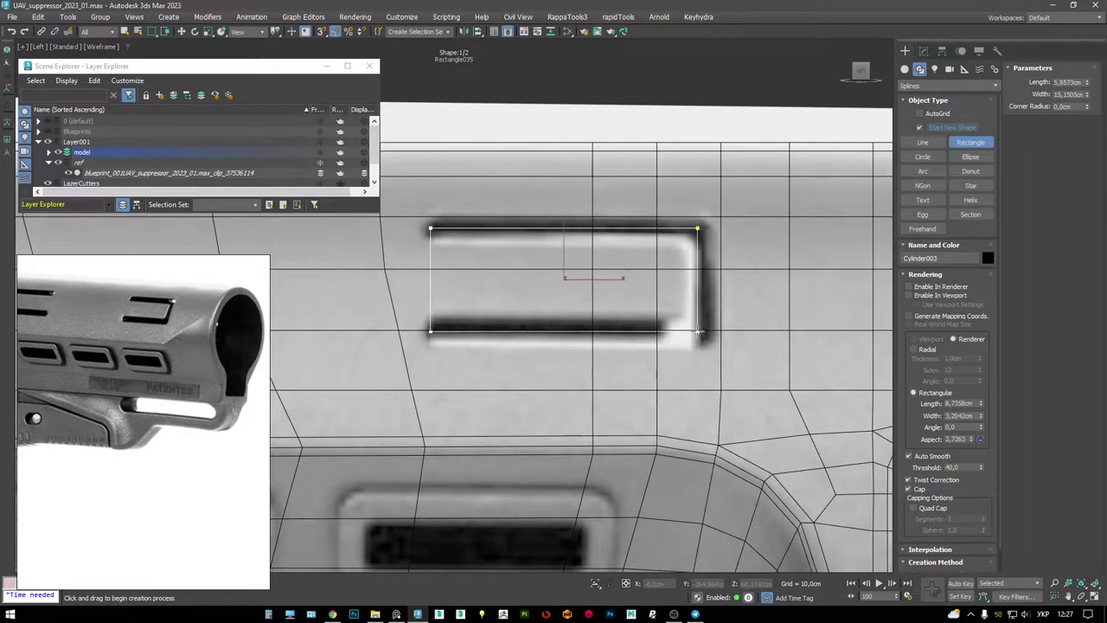
right_click(736, 284)
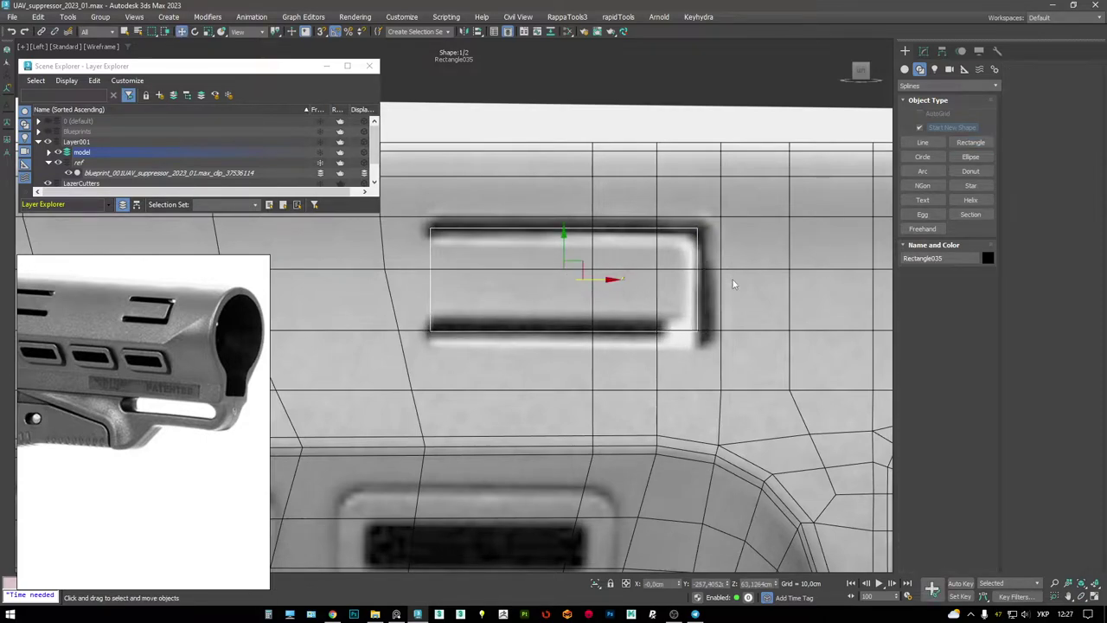
right_click(769, 333)
left_click(805, 360)
key("2")
left_click(430, 278)
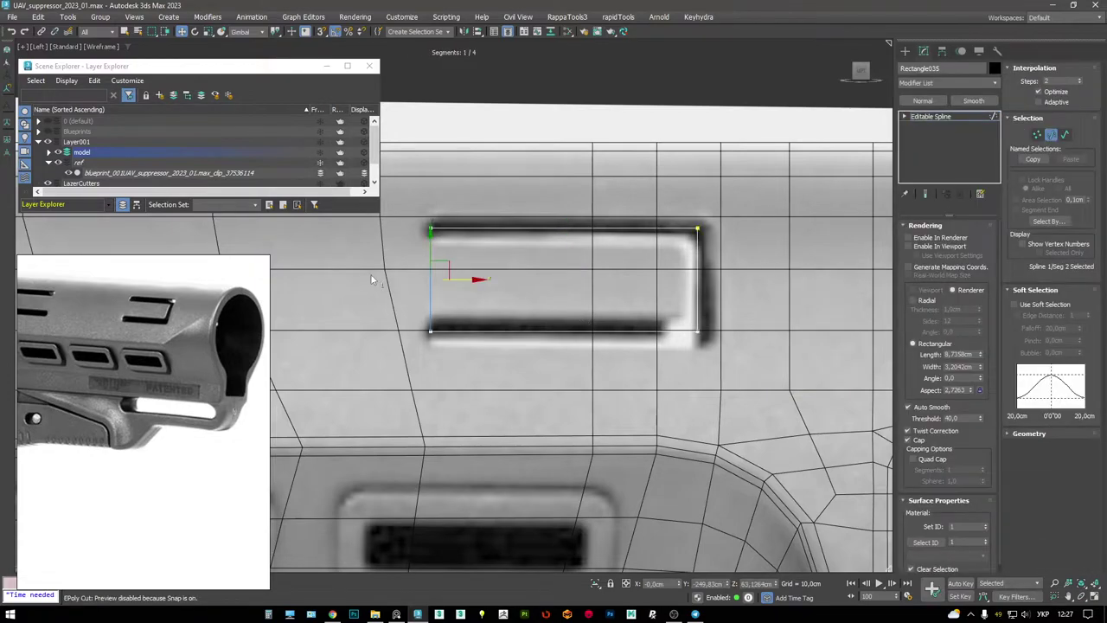
left_click(949, 118)
- Enable the rectangle in the viewport and set its width to 0.9933 cm
key("alt+w")
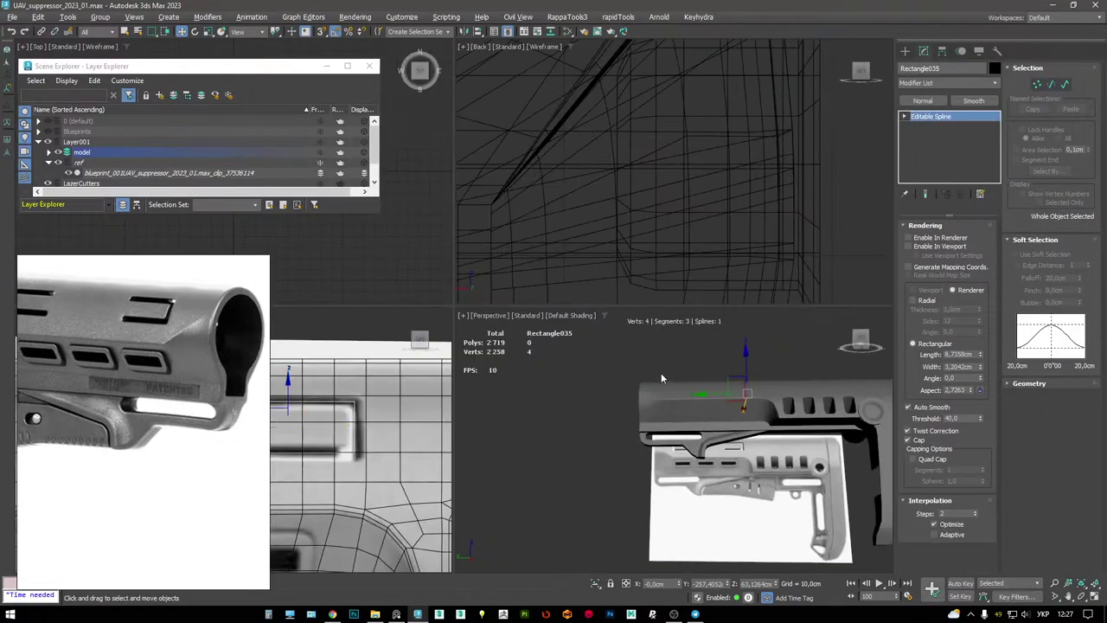
key("alt+w")
key("F4")
middle_click_drag(683, 388, 673, 243, "alt")
key("F3")
key("F3")
key("F3")
key("F3")
scroll(673, 243, "up", 5)
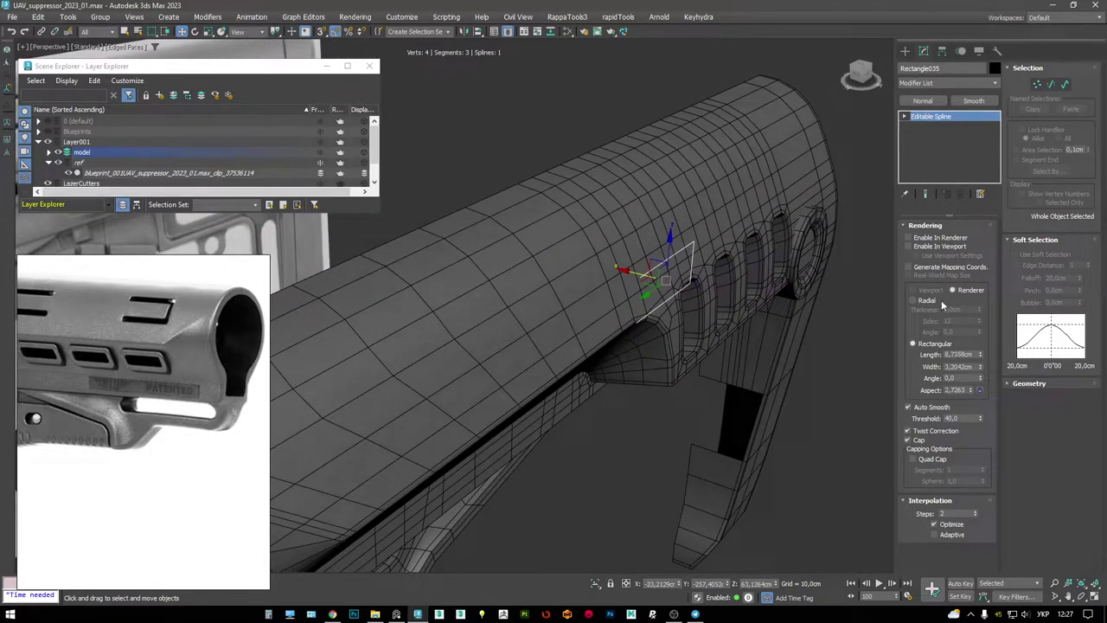
left_click(929, 247)
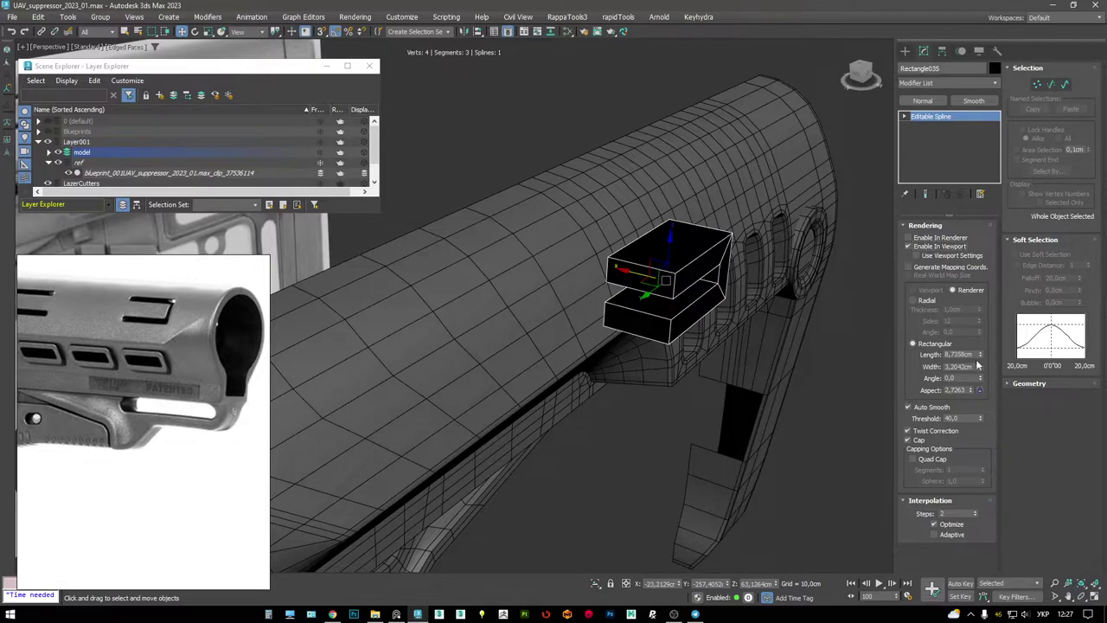
left_click_drag(981, 369, 993, 394)
- Move the rectangle onto the stock and set its length to 33.37 cm
key("alt+w")
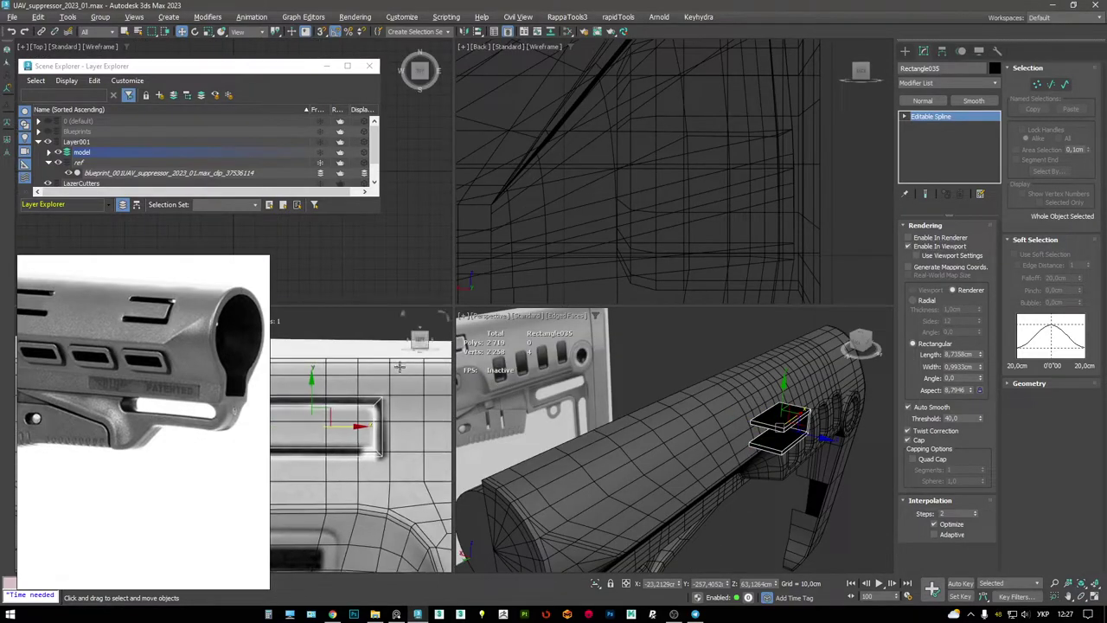
key("alt+w")
key("p")
middle_click_drag(545, 326, 719, 353, "alt")
key("F3")
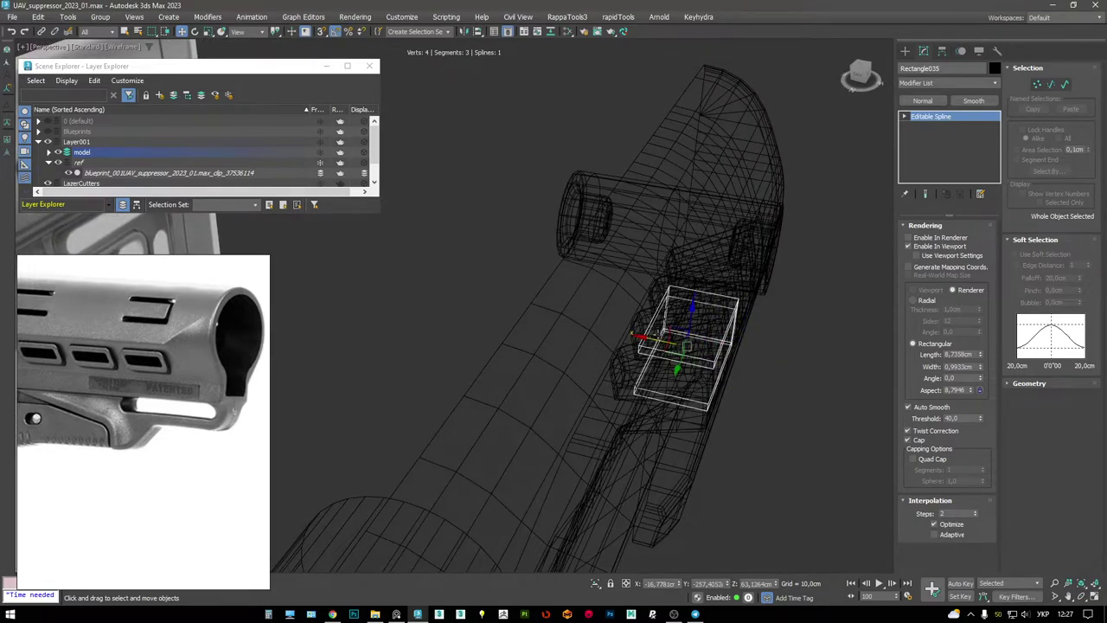
left_click(657, 335)
left_click(633, 328)
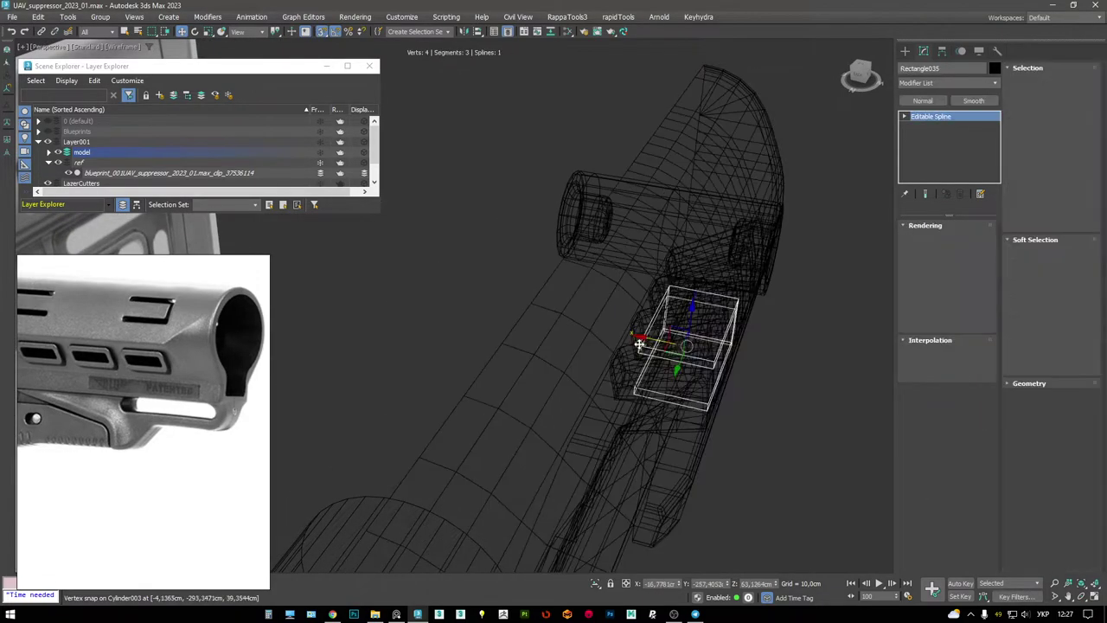
key("F3")
left_click_drag(666, 337, 536, 311)
key("F3")
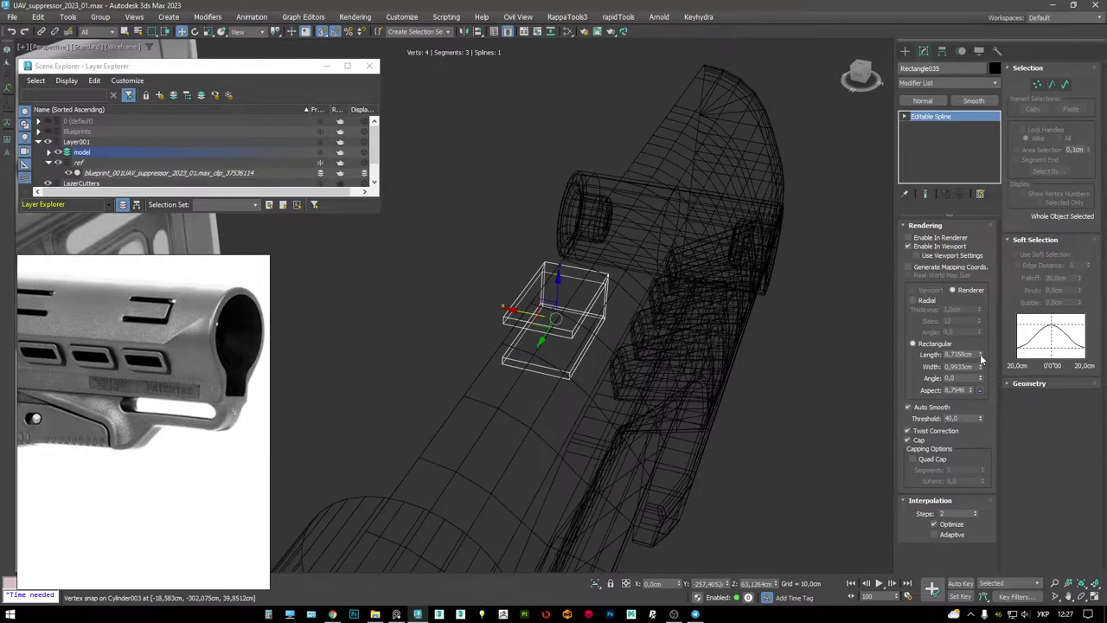
key("F3")
left_click_drag(981, 355, 981, 325)
- Check the rectangle's placement against the reference image in the Left view
mouse_move(792, 280)
middle_mouse_down("alt")
mouse_move(633, 269)
mouse_move(649, 294)
middle_mouse_up("alt")
key("F4")
scroll(634, 269, "down", 5)
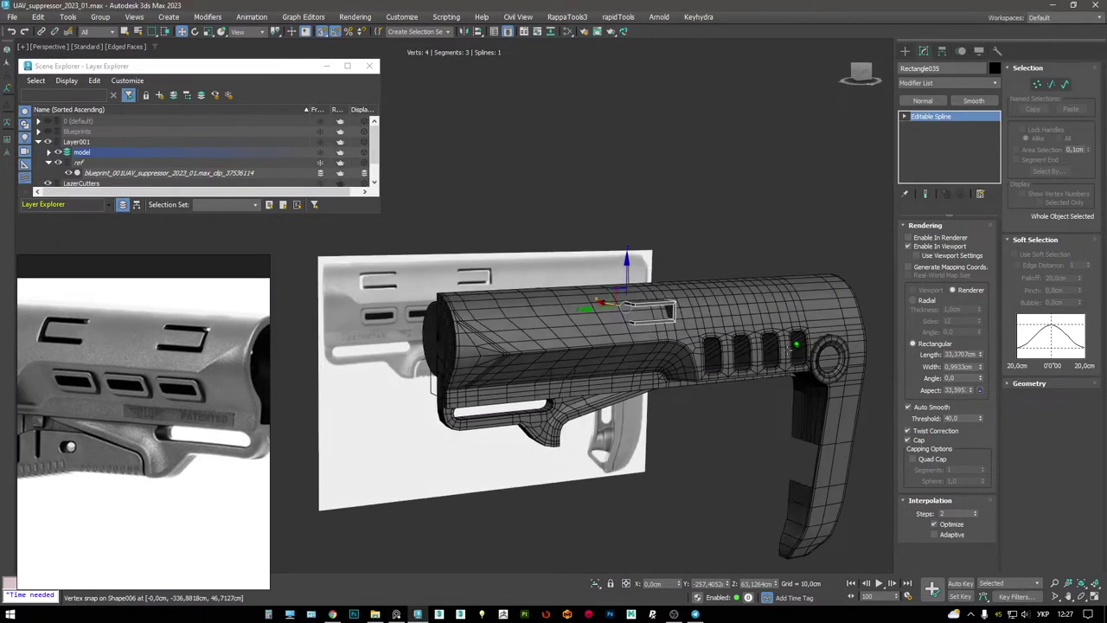
scroll(649, 294, "up", 3)
key("alt+w")
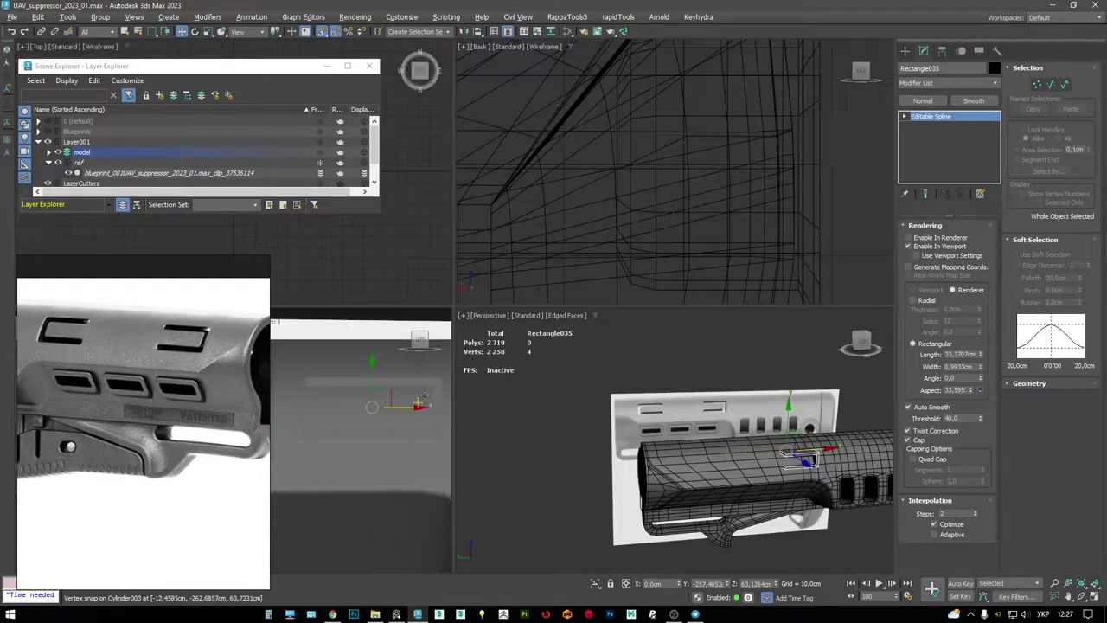
key("alt+w")
key("F3")
middle_click_drag(784, 314, 733, 271)
key("F3")
key("F3")
key("F3")
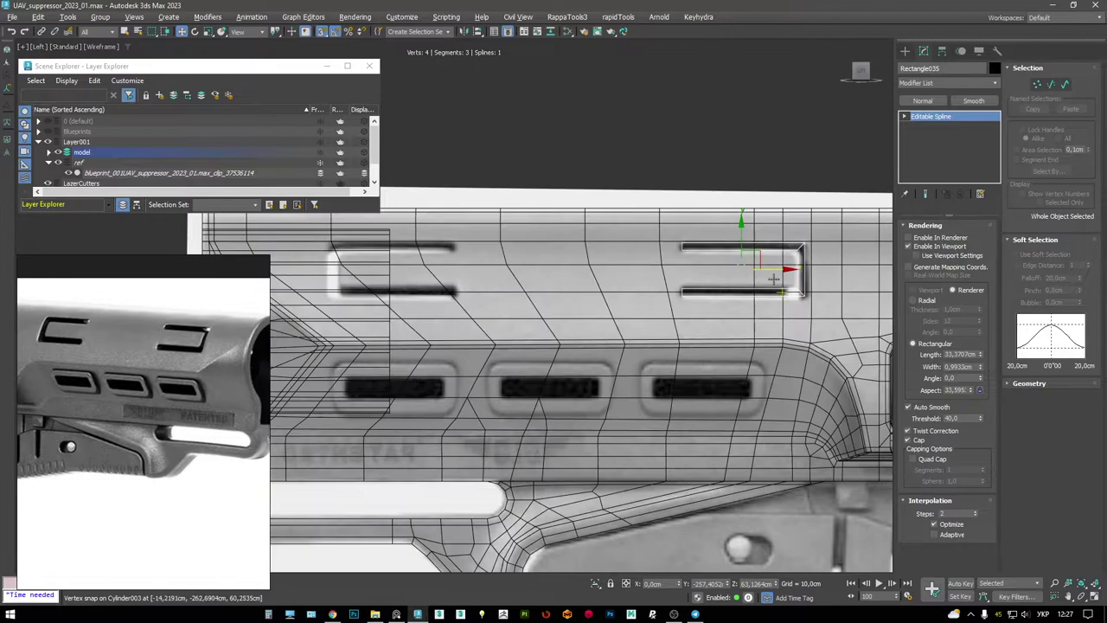
- Add a Spline Mirror to the rectangle and place the copy over the second slot
right_click(728, 279)
left_click(685, 249)
key("F3")
scroll(735, 260, "down", 2)
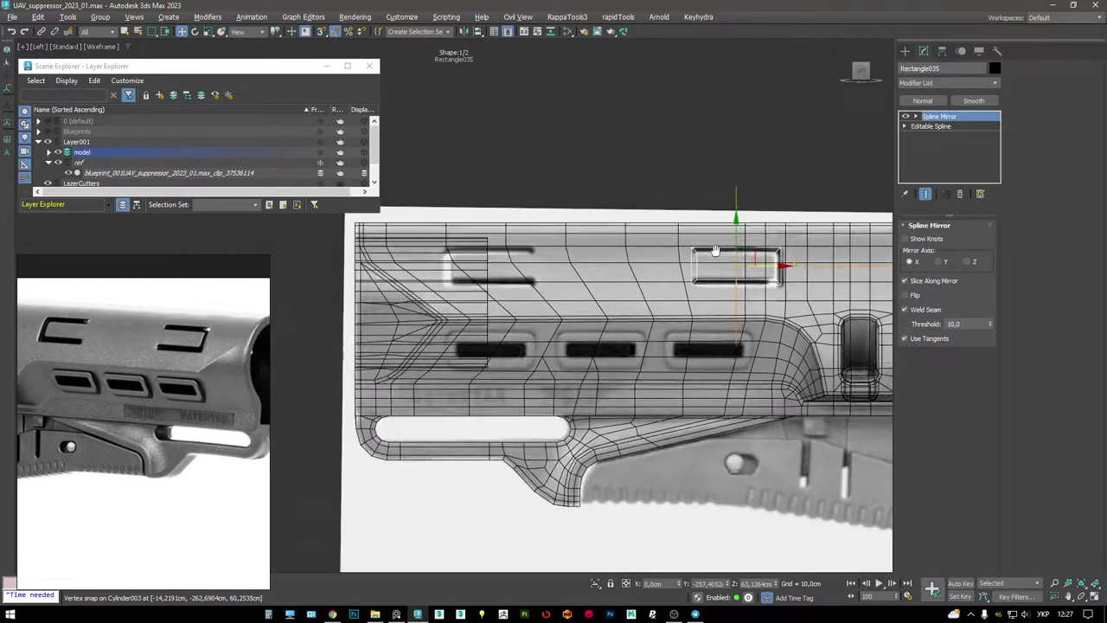
left_click_drag(761, 266, 636, 270)
key("F3")
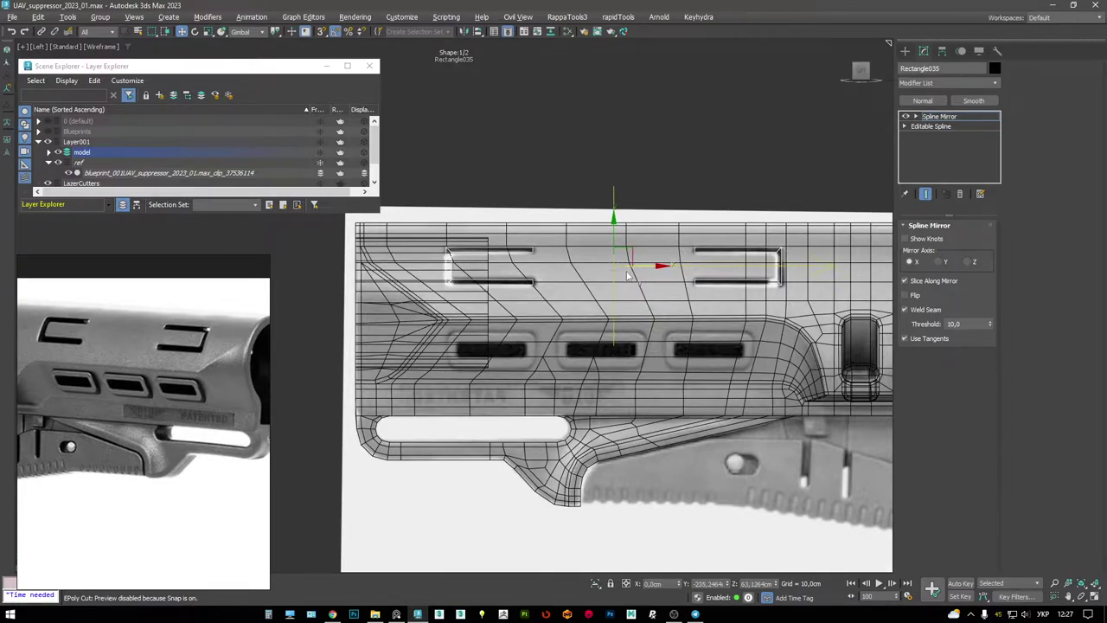
- Select the stock mesh and inspect both slot cutters in perspective
key("alt+w")
key("alt+w")
middle_click_drag(658, 329, 717, 236, "alt")
left_click(709, 311)
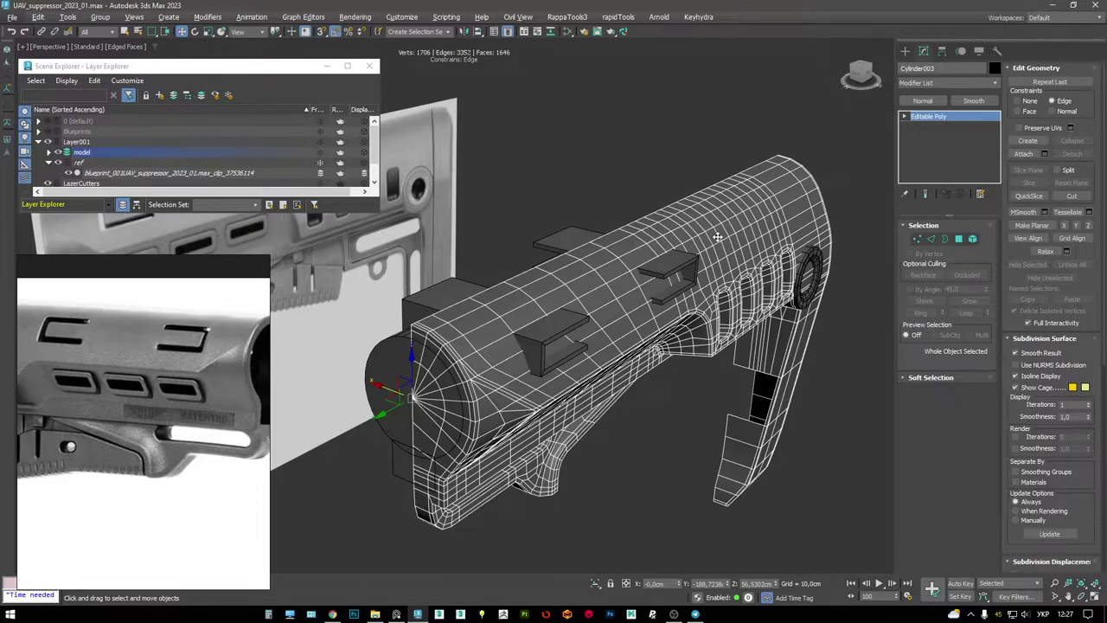
middle_click_drag(693, 235, 732, 218, "alt")
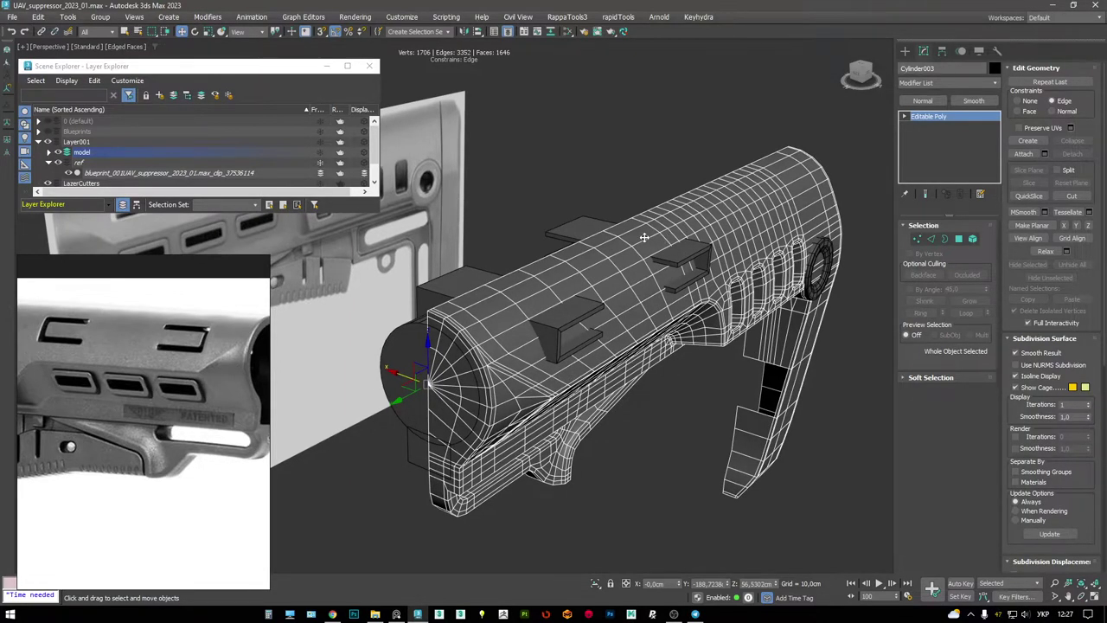
middle_click_drag(644, 237, 636, 231, "alt")
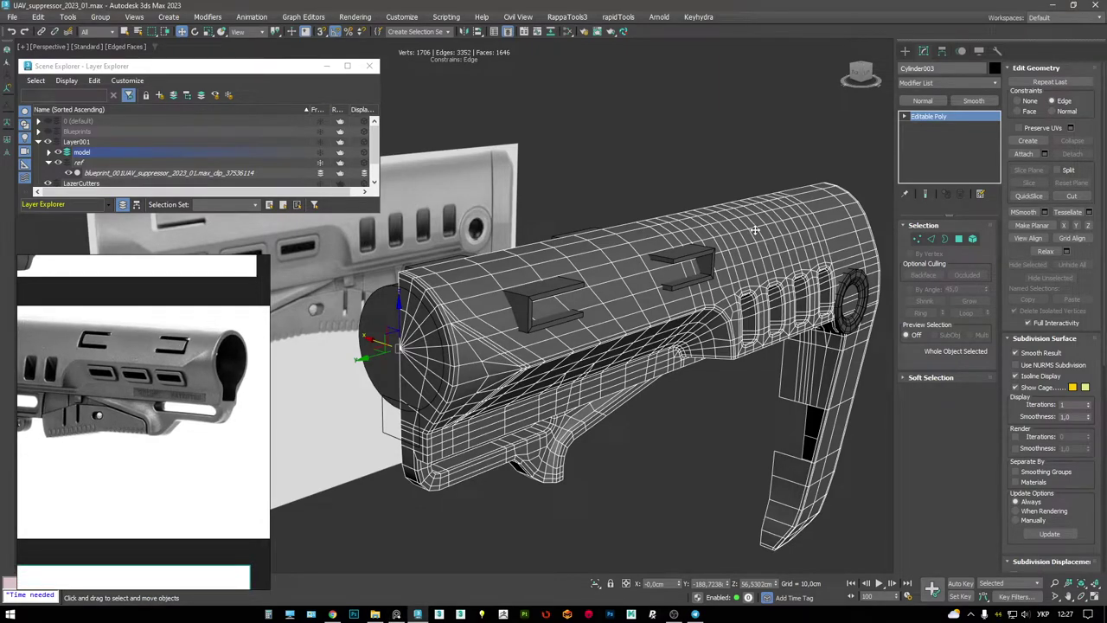
scroll(722, 256, "up", 3)
middle_click_drag(723, 255, 712, 259, "alt")
scroll(712, 258, "down", 3)
middle_click_drag(735, 223, 774, 257, "alt")
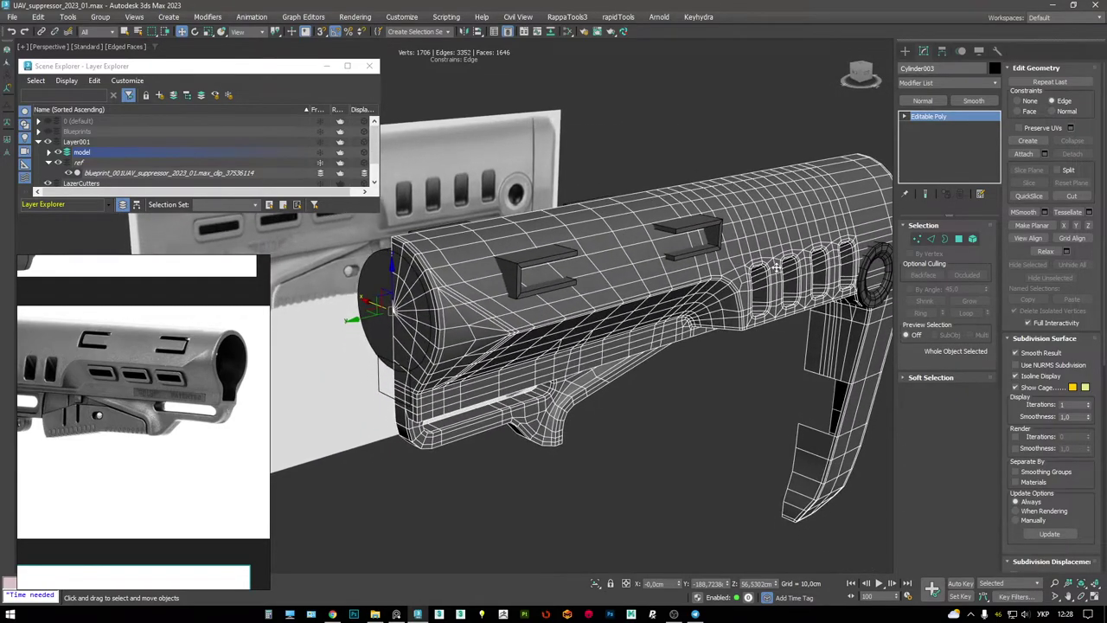
right_click(773, 256)
- Set the stock's Boolean to Subtract with non-planar faces kept, viewing in wireframe
left_click(729, 288)
middle_click_drag(732, 289, 742, 282, "alt")
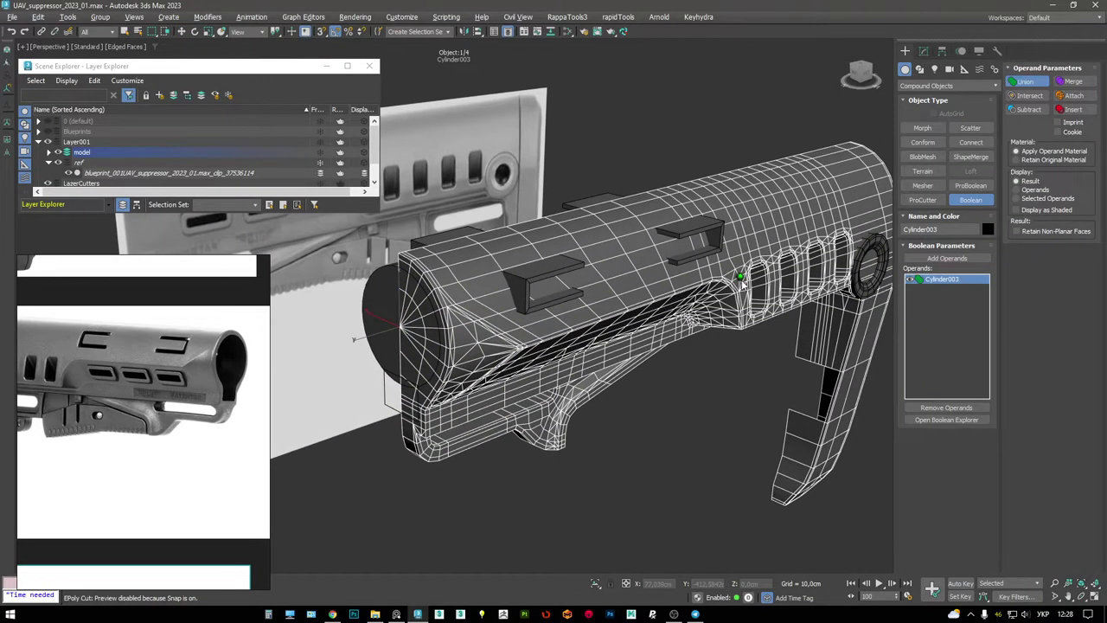
left_click(1017, 231)
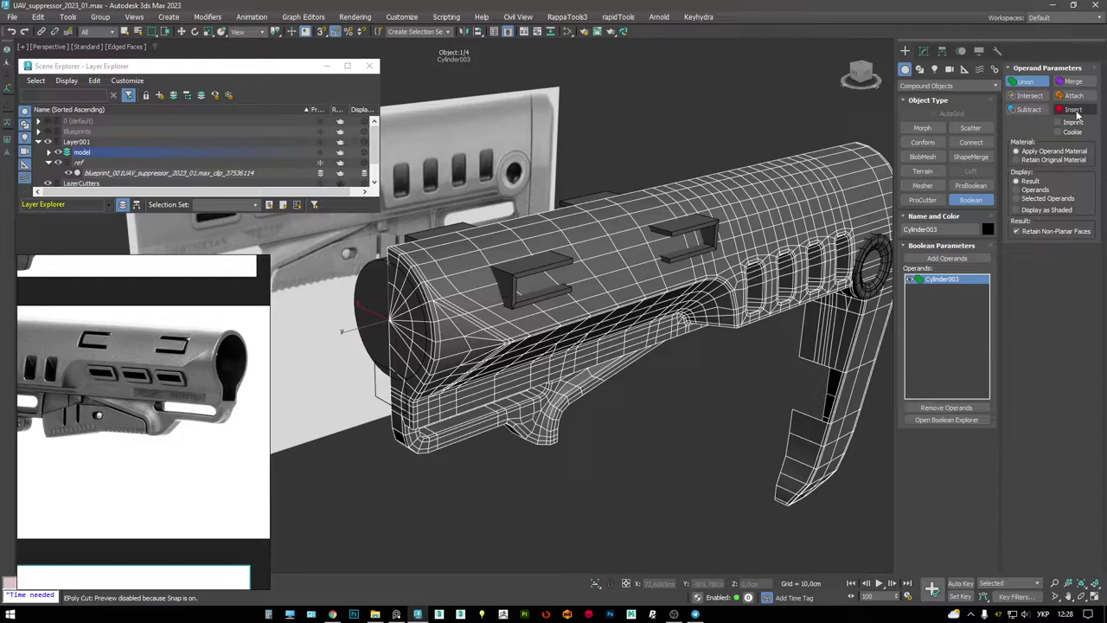
left_click(1029, 109)
left_click(947, 257)
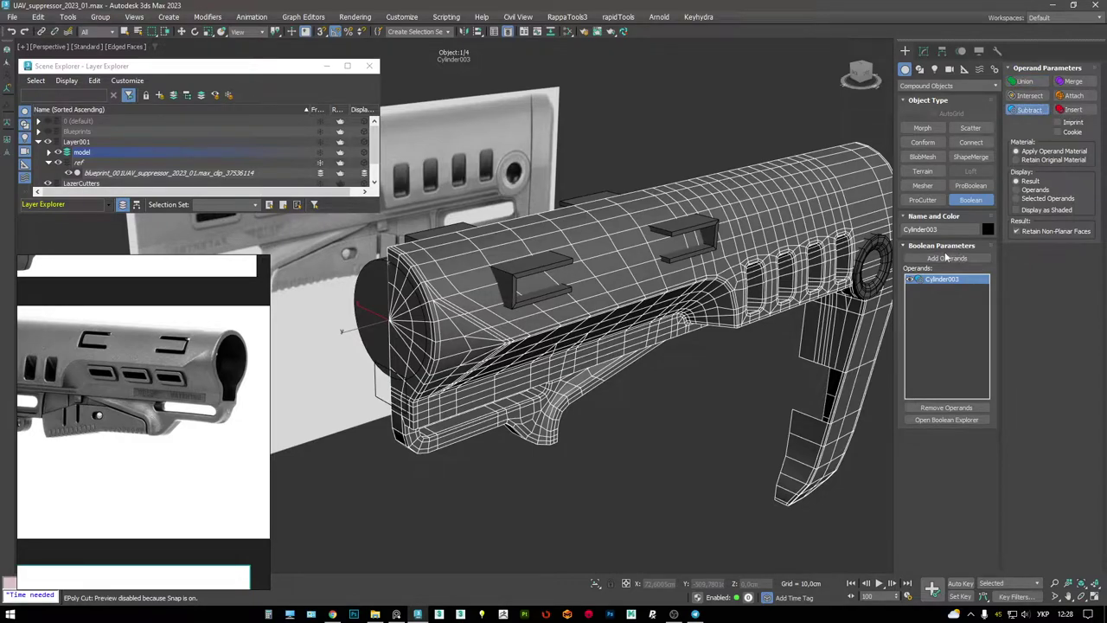
key("F3")
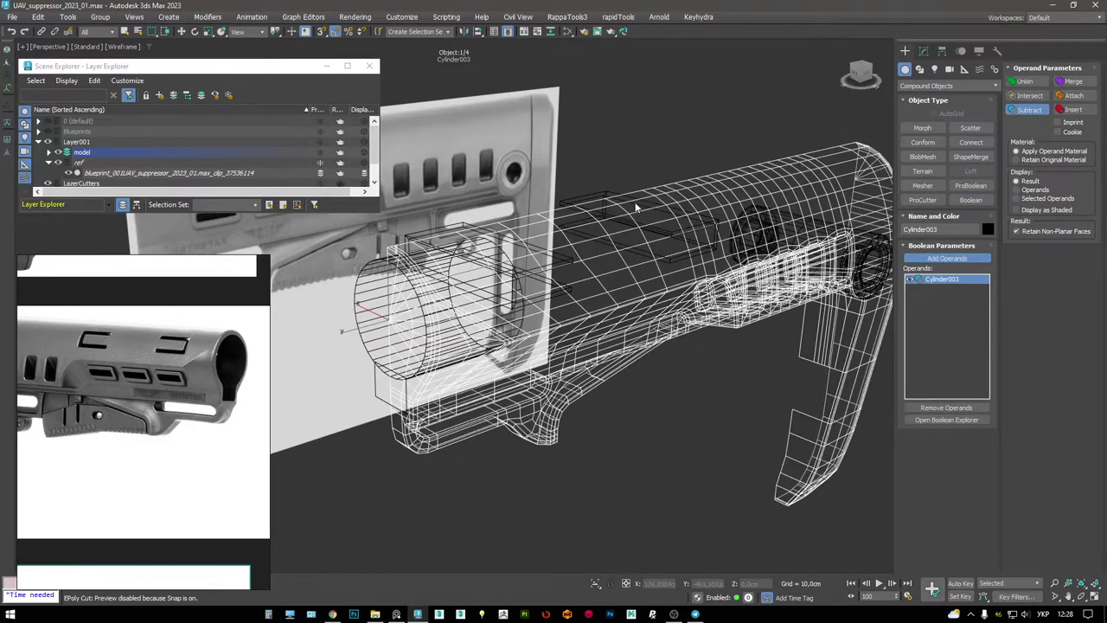
right_click(644, 228)
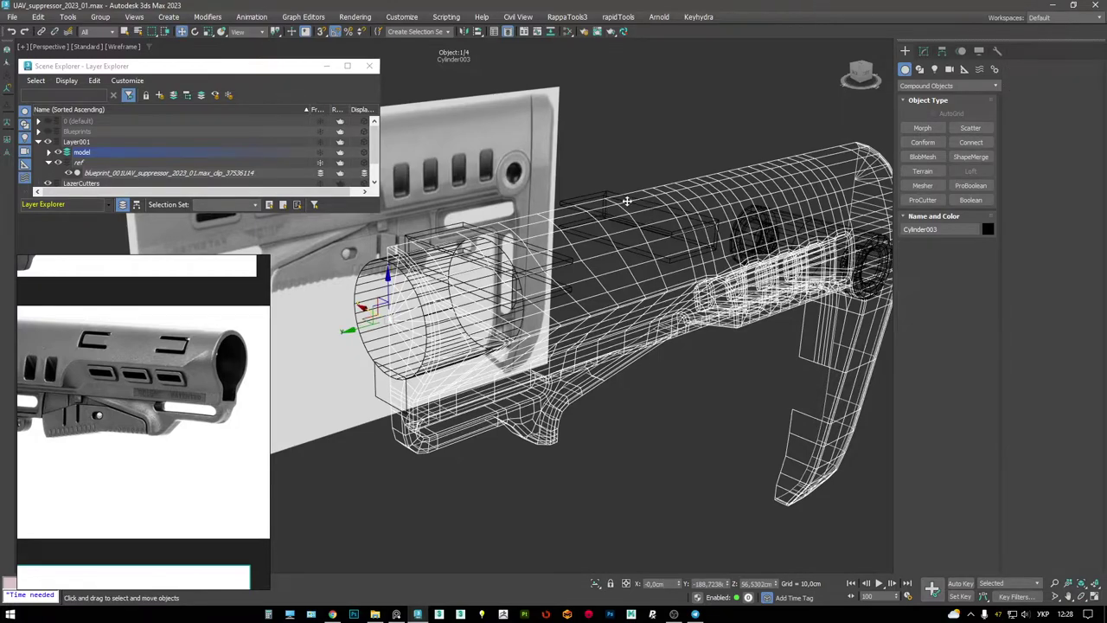
- Select the Rectangle035 cutter spline and check its Spline Mirror settings
left_click(628, 202)
left_click(924, 50)
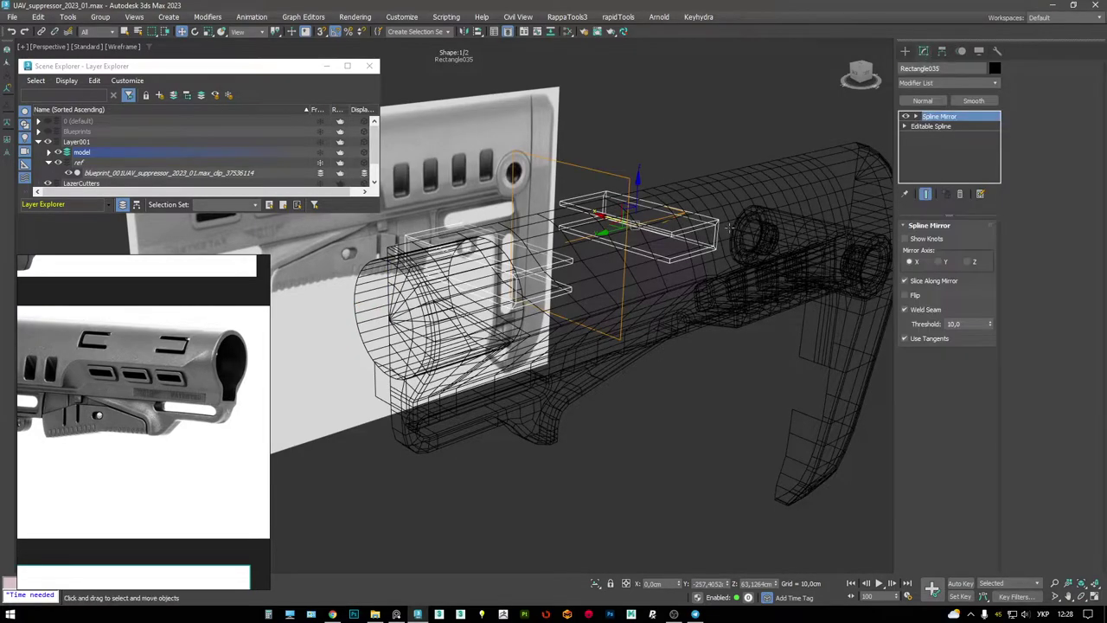
key("F3")
right_click(711, 235)
left_click(718, 272)
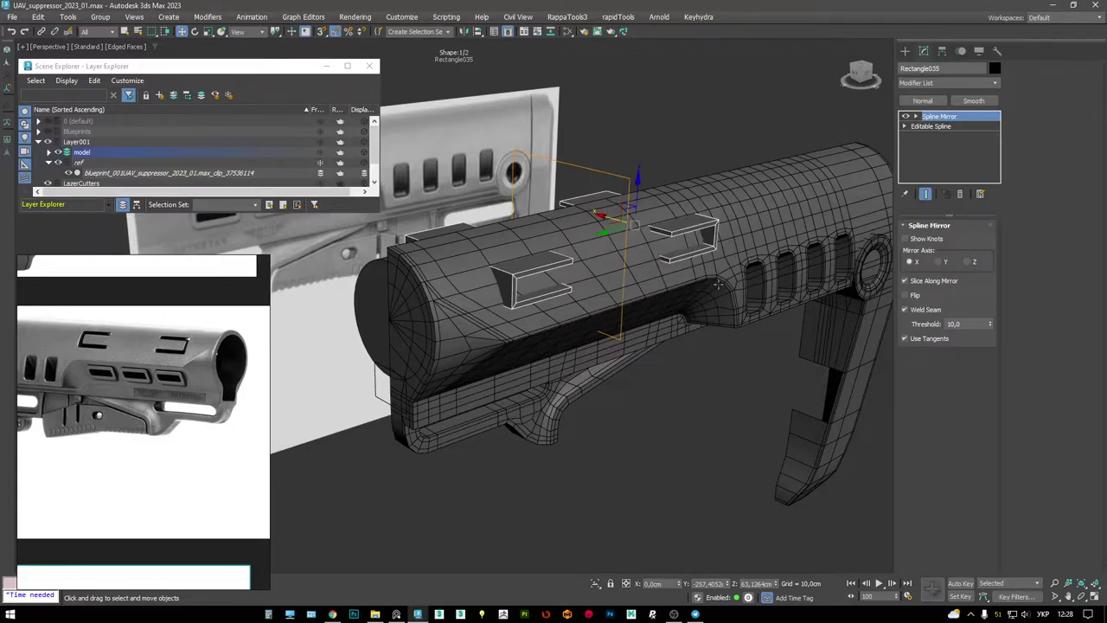
- Reselect the stock and subtract Rectangle035 as a new Boolean operand
left_click(718, 284)
left_click_drag(948, 126, 943, 151)
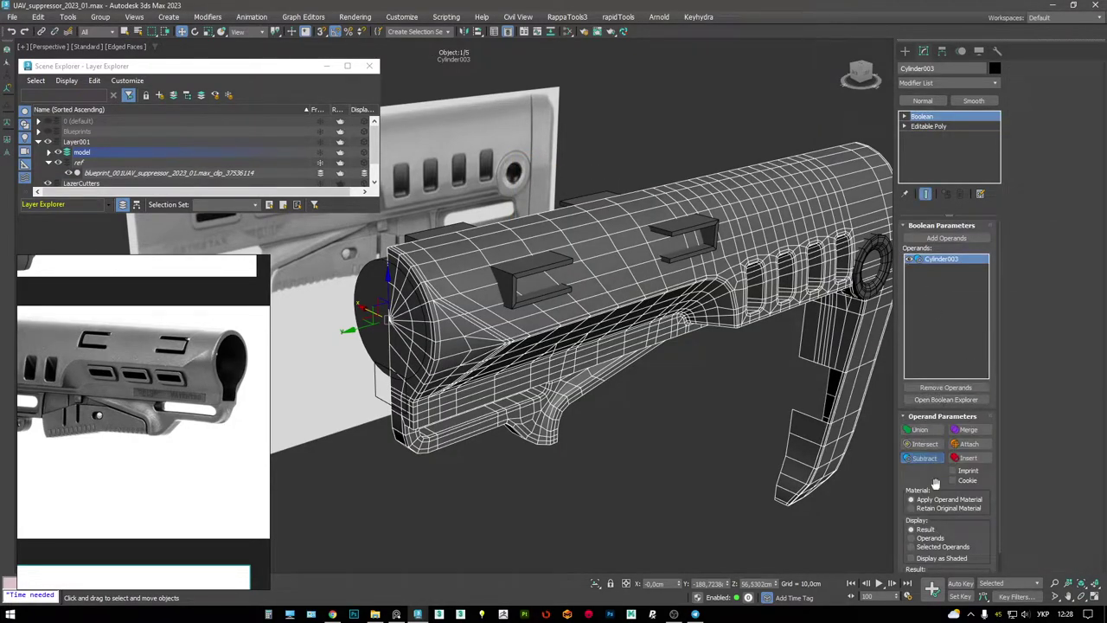
left_click(946, 238)
left_click(697, 232)
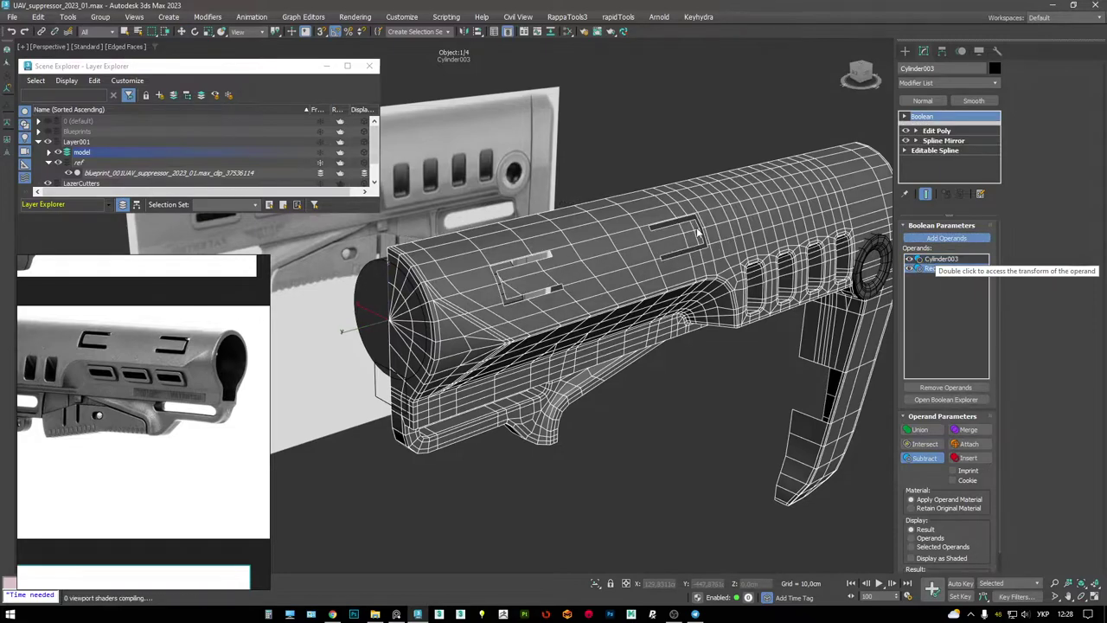
mouse_move(674, 230)
middle_mouse_down("alt")
mouse_move(523, 234)
mouse_move(506, 270)
mouse_move(489, 259)
middle_mouse_up("alt")
- Inspect the cut slots from an end-on view and add a Symmetry modifier to the stock
key("F4")
key("F4")
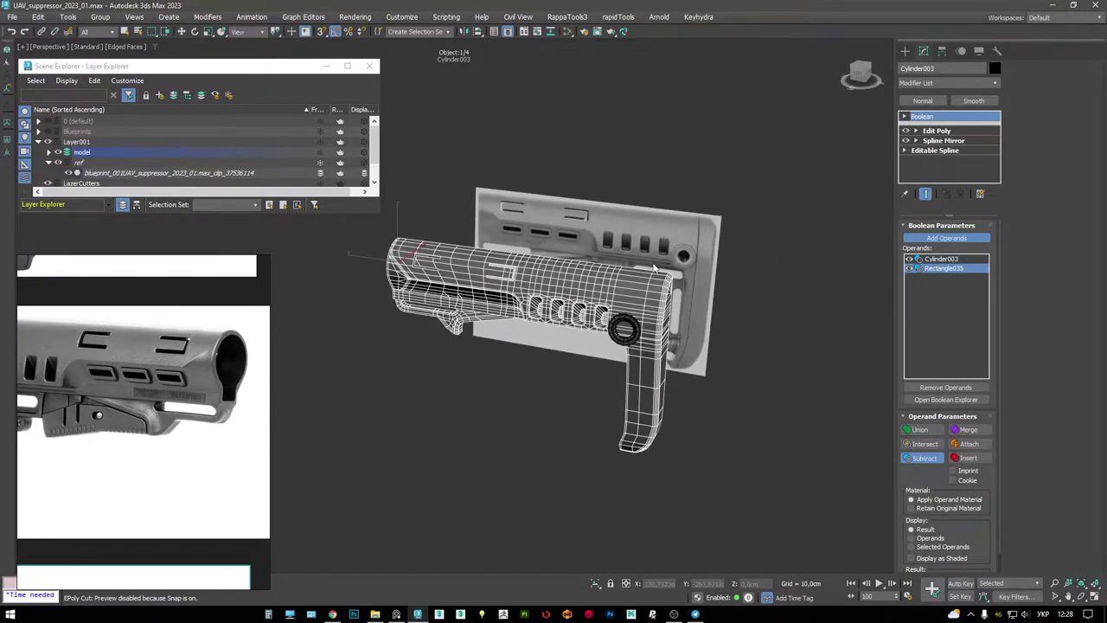
middle_click_drag(655, 270, 533, 285, "alt")
key("w")
right_click(701, 251)
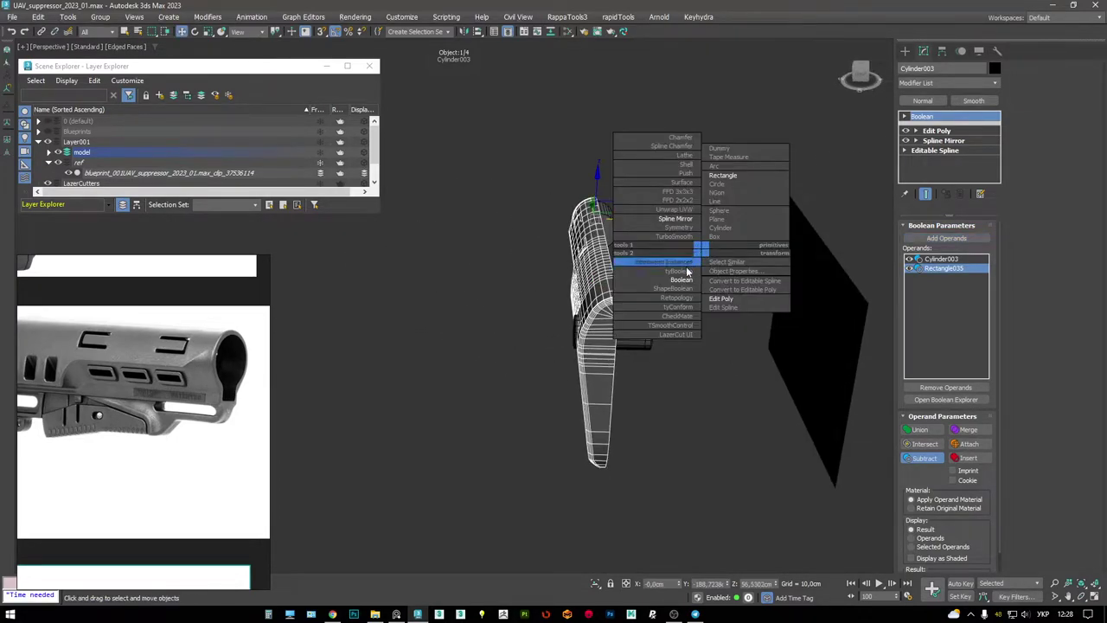
left_click(676, 228)
- Set the Symmetry modifier to mirror the stock across X with Flip enabled
left_click(924, 290)
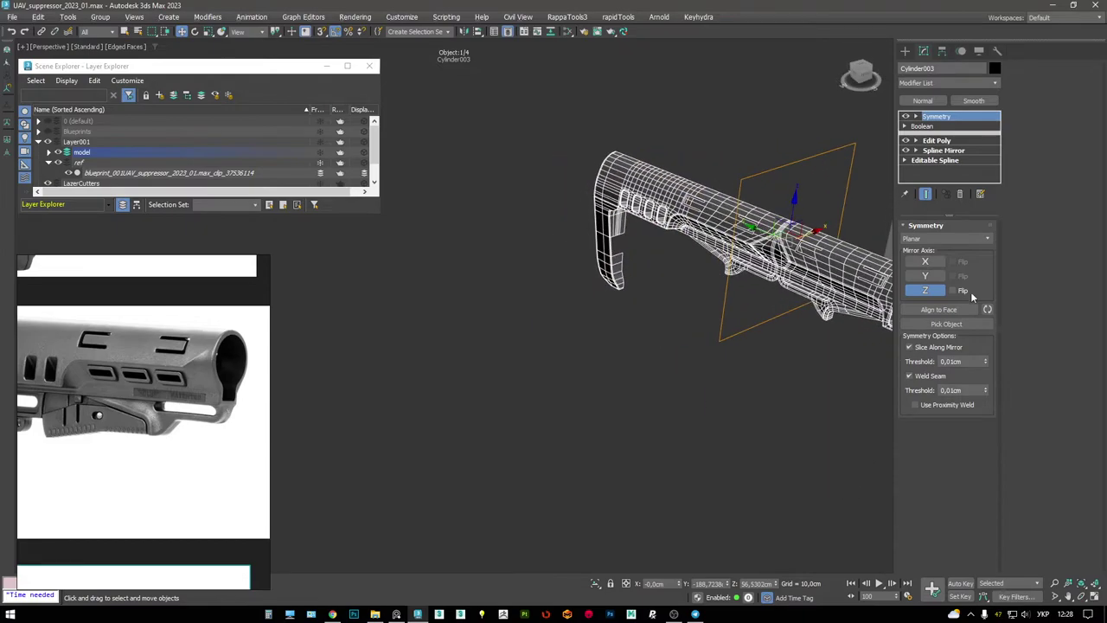
left_click(925, 261)
left_click(925, 275)
left_click(924, 262)
left_click(952, 261)
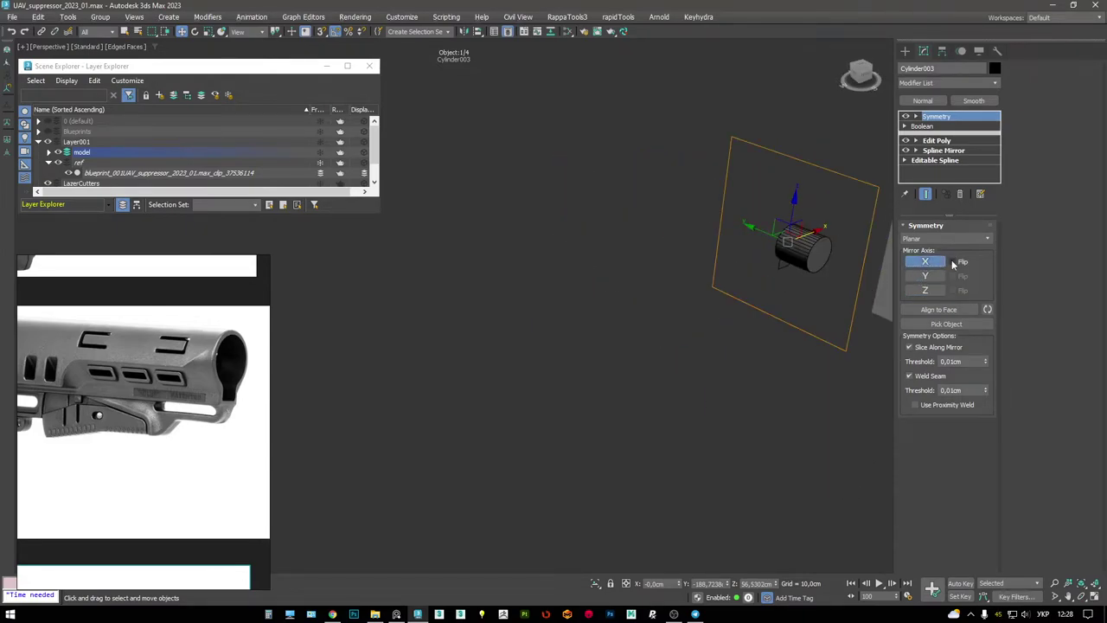
scroll(736, 246, "up", 3)
middle_click_drag(737, 245, 657, 245, "alt")
- Compare the mirrored stock with the reference photos from several angles and shading modes
key("F3")
scroll(572, 244, "up", 5)
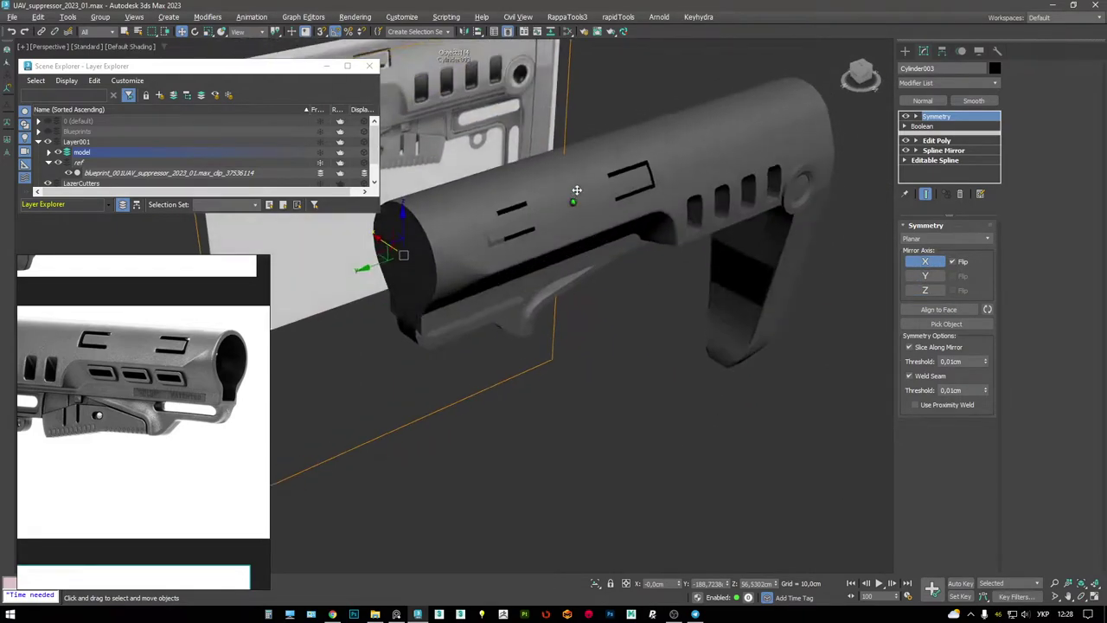
scroll(573, 244, "down", 6)
scroll(210, 378, "down", 4)
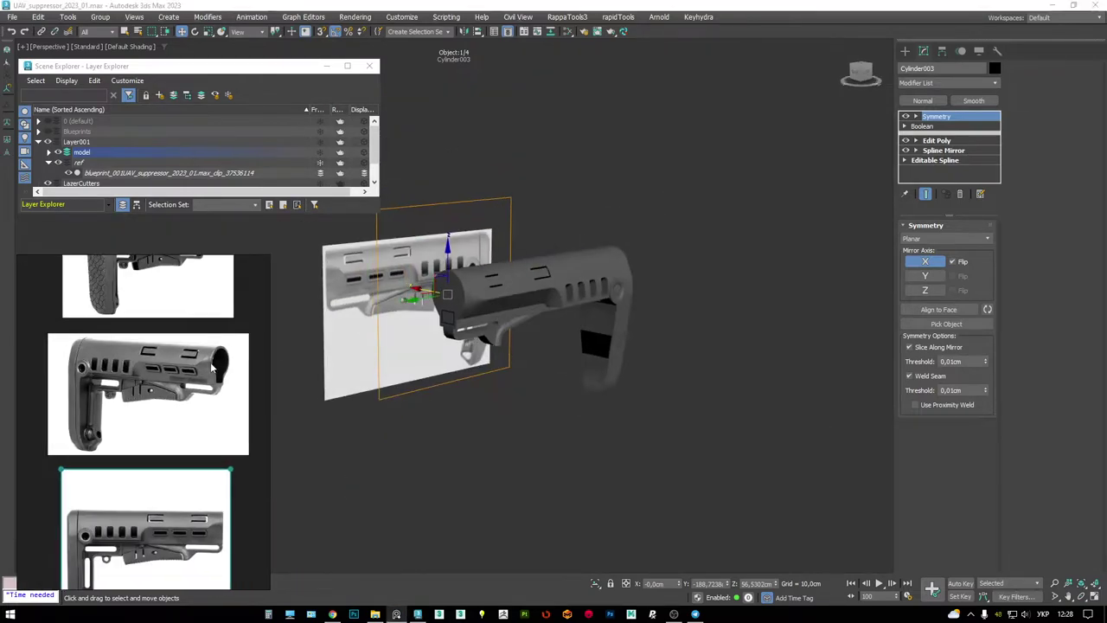
scroll(211, 378, "up", 4)
mouse_move(510, 284)
middle_mouse_down("alt")
mouse_move(426, 286)
mouse_move(450, 320)
mouse_move(380, 286)
mouse_move(472, 332)
mouse_move(400, 306)
mouse_move(507, 291)
mouse_move(563, 296)
mouse_move(478, 302)
mouse_move(682, 299)
mouse_move(666, 309)
mouse_move(519, 296)
mouse_move(530, 291)
mouse_move(499, 299)
middle_mouse_up("alt")
key("F3")
scroll(471, 331, "up", 3)
scroll(401, 305, "up", 3)
scroll(401, 305, "down", 4)
key("F4")
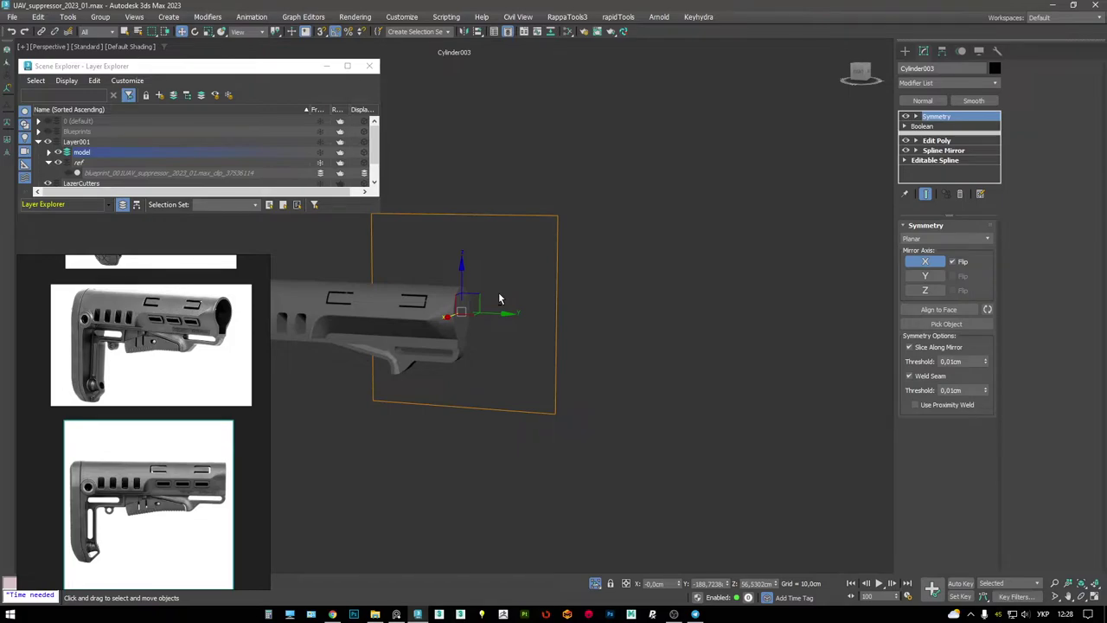
scroll(500, 300, "up", 5)
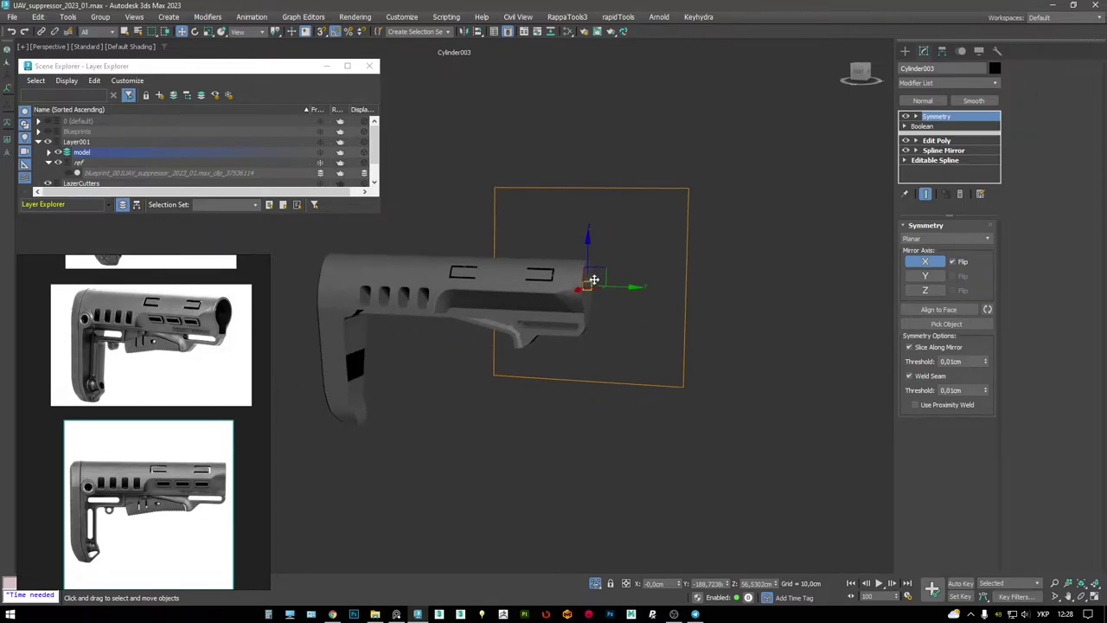
key("F4")
scroll(729, 206, "up", 4)
scroll(676, 259, "down", 6)
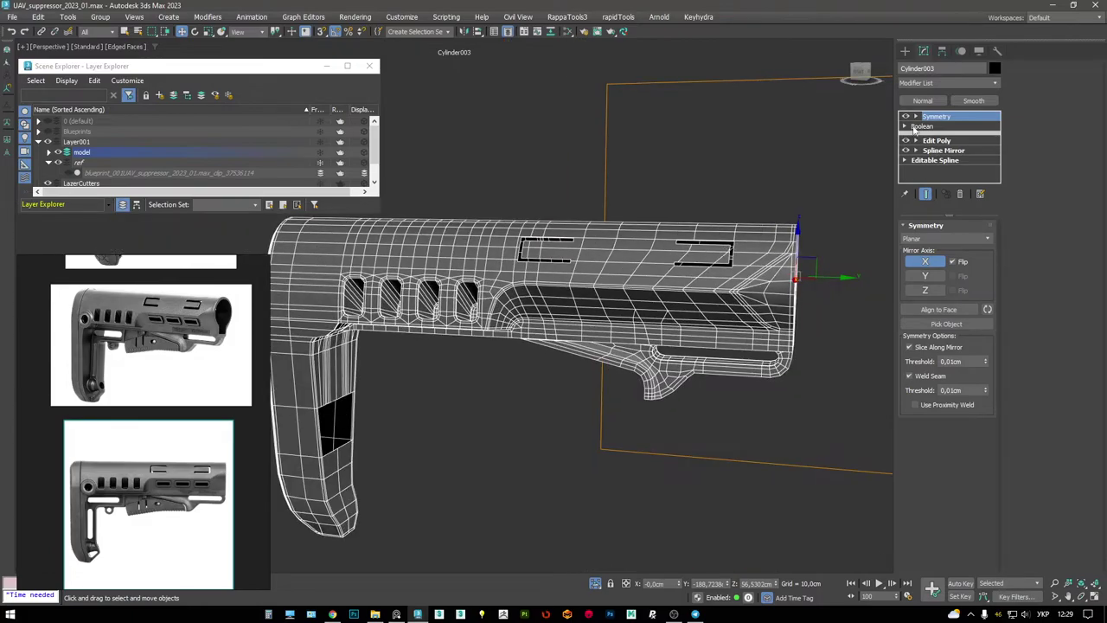
- Re-enable the Boolean cuts and check the stock from the other side
left_click(905, 127)
middle_click_drag(760, 248, 644, 340, "alt")
scroll(644, 340, "up", 10)
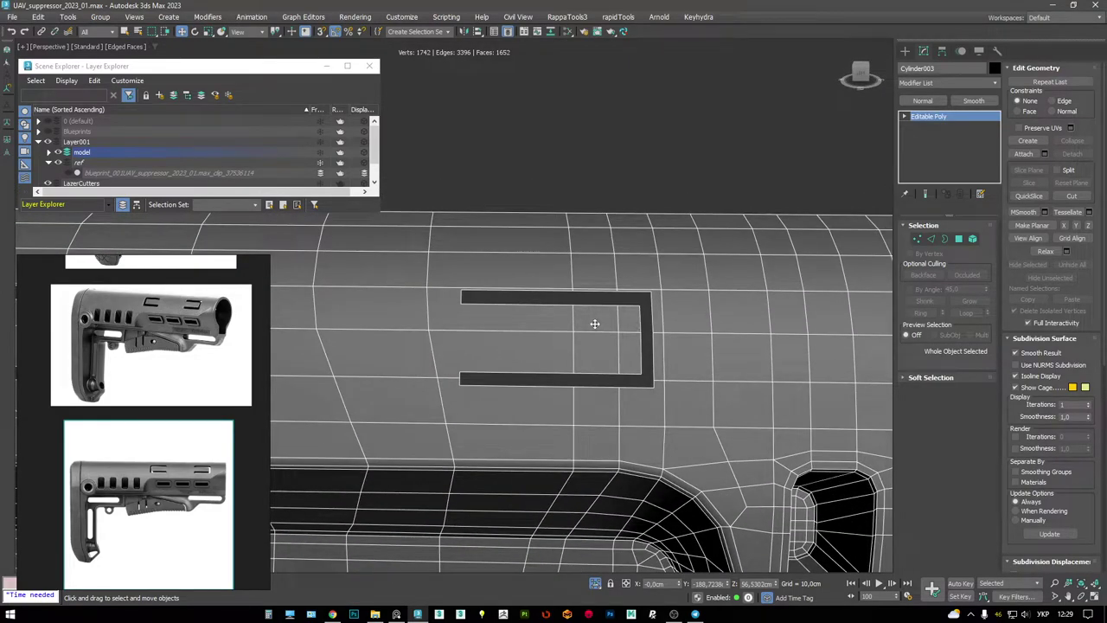
- Pick the vertex and edge at the slot's lower-right corner
scroll(657, 307, "up", 6)
scroll(679, 290, "down", 3)
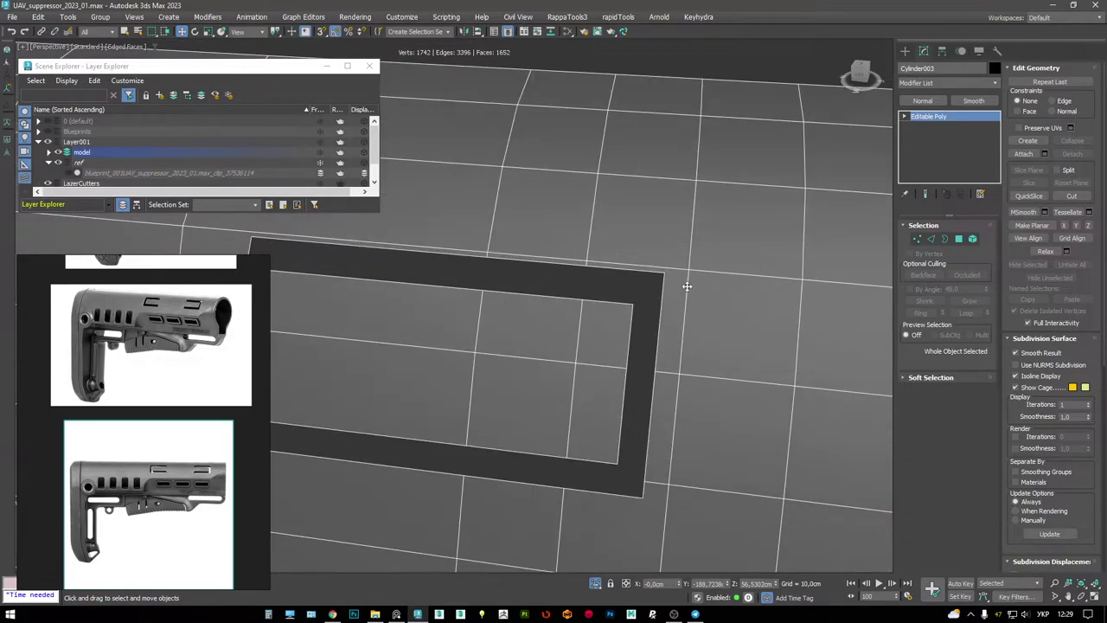
key("1")
key("alt+c")
left_click(689, 270)
scroll(667, 308, "down", 4)
middle_click_drag(667, 309, 675, 298, "alt")
scroll(660, 341, "up", 4)
left_click(657, 339)
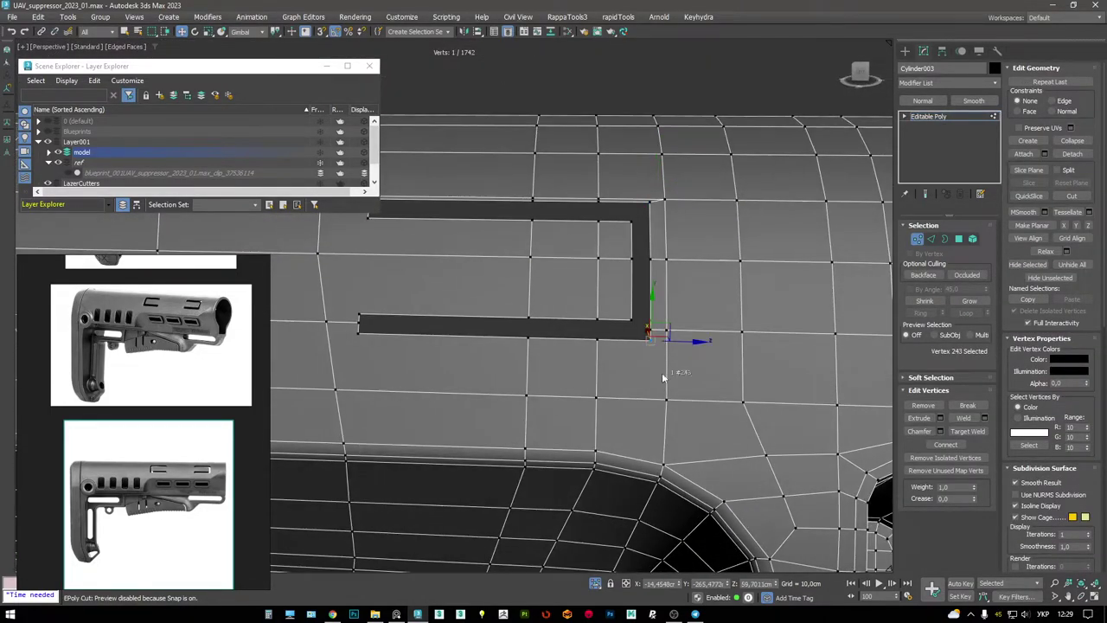
scroll(659, 333, "up", 2)
key("2")
left_click(649, 333)
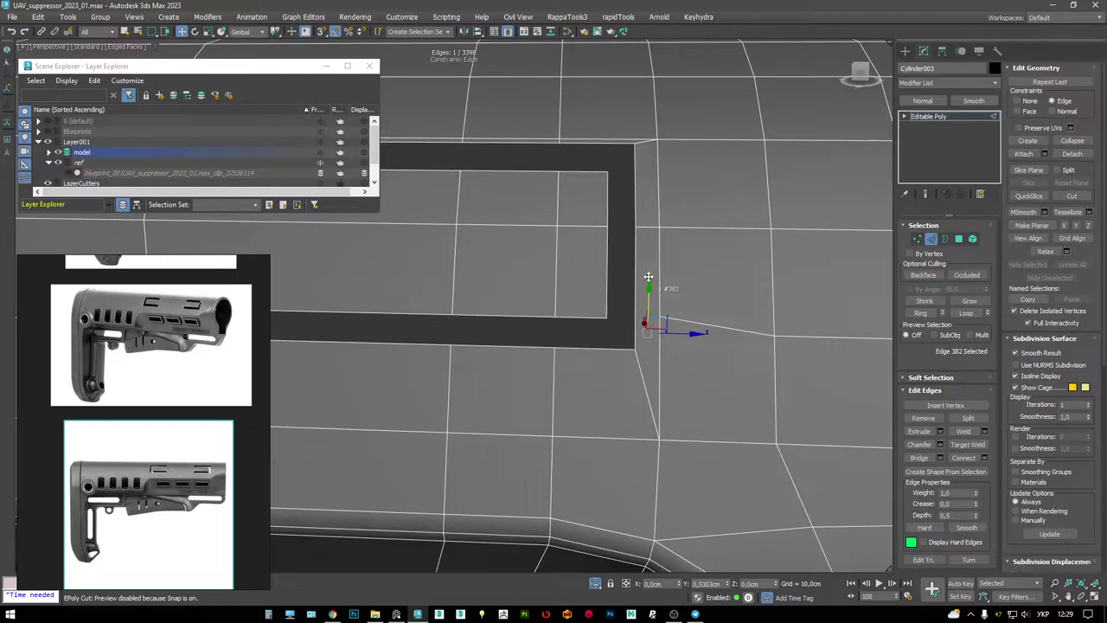
- Select the edge loops running along the slot's right and top sides
middle_click_drag(649, 276, 576, 256, "alt")
double_click(575, 255)
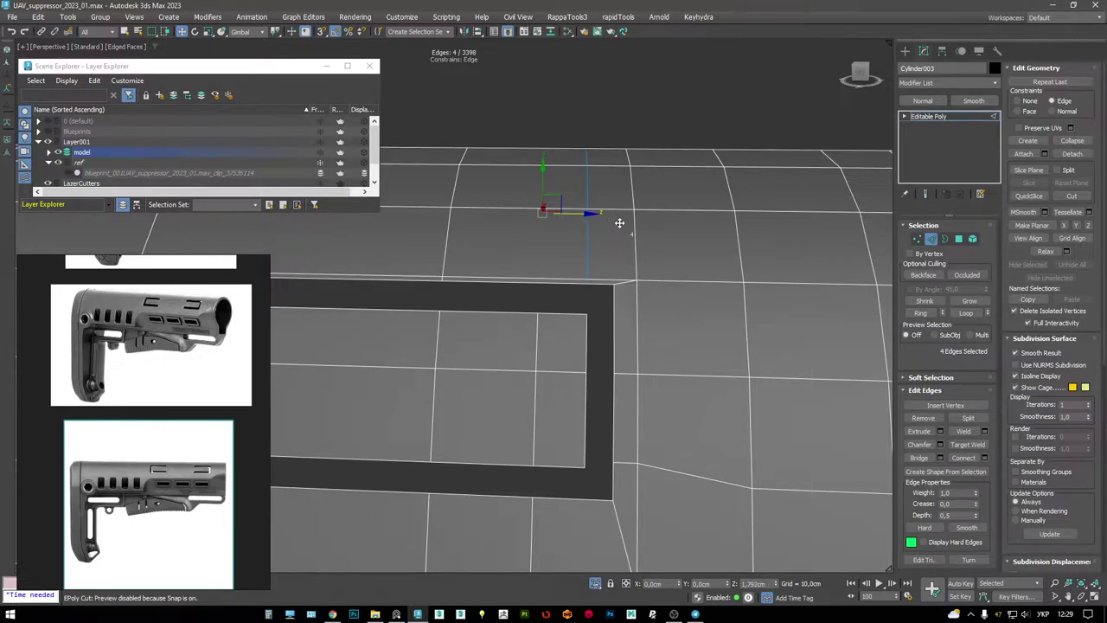
scroll(616, 233, "down", 5)
double_click(620, 294)
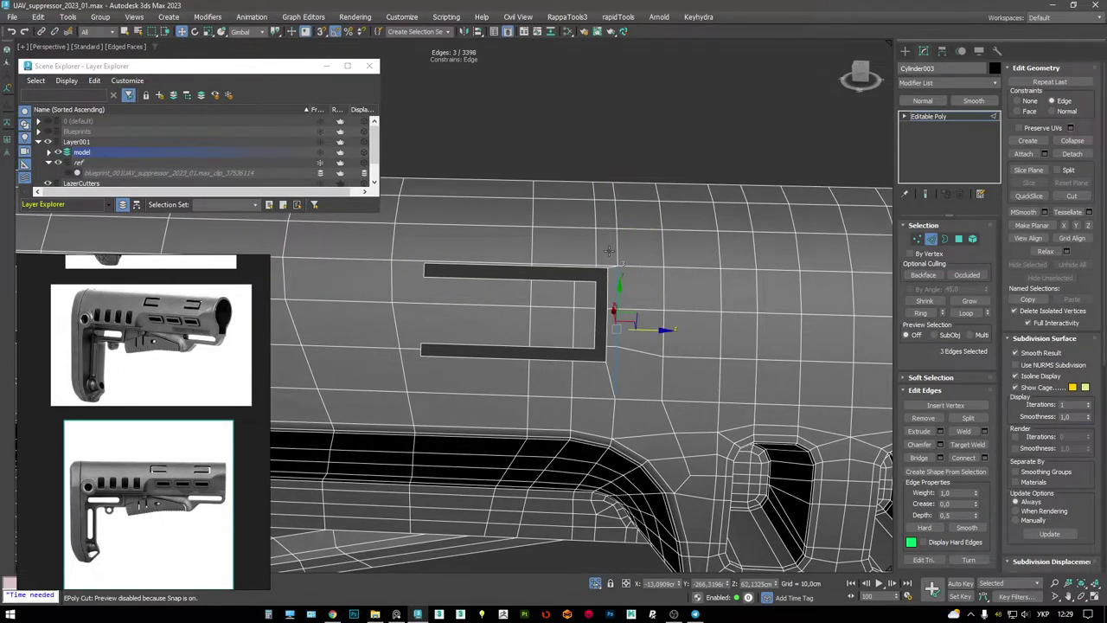
middle_click_drag(472, 255, 454, 269)
left_click(543, 261)
double_click(572, 260)
scroll(570, 259, "down", 2)
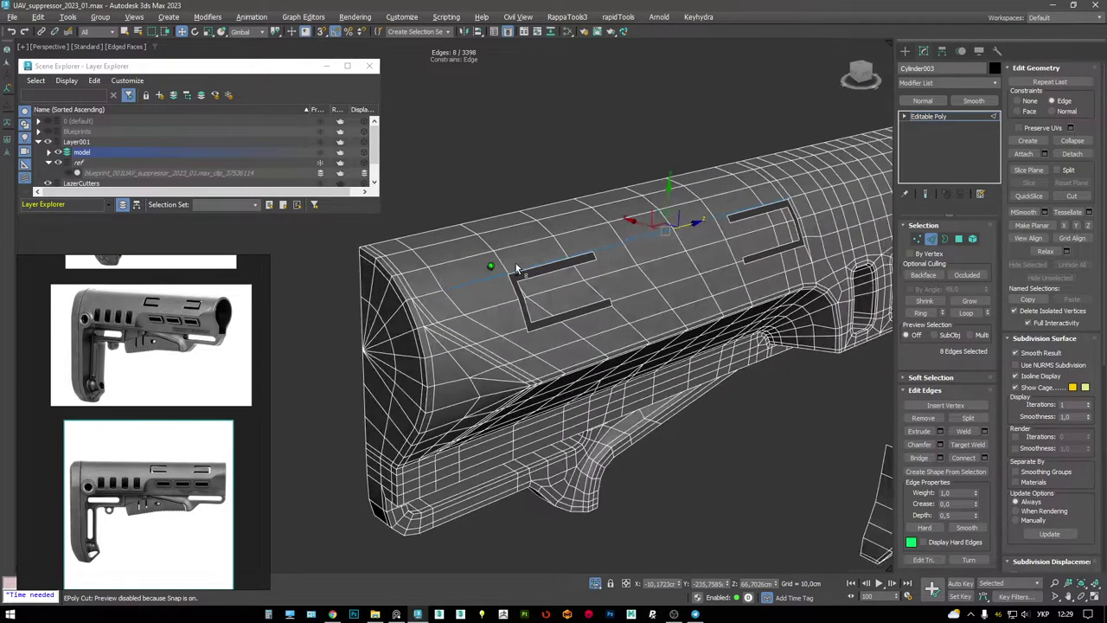
scroll(538, 244, "up", 4)
middle_click_drag(717, 197, 729, 200, "alt")
- Slide the selected edge loops 0,2681cm along X
left_click_drag(656, 194, 639, 196)
scroll(641, 195, "down", 2)
middle_click_drag(640, 196, 774, 232, "alt")
scroll(811, 275, "up", 3)
- Cut a new edge from the slot's corner vertex into the surrounding grid
left_click(756, 263)
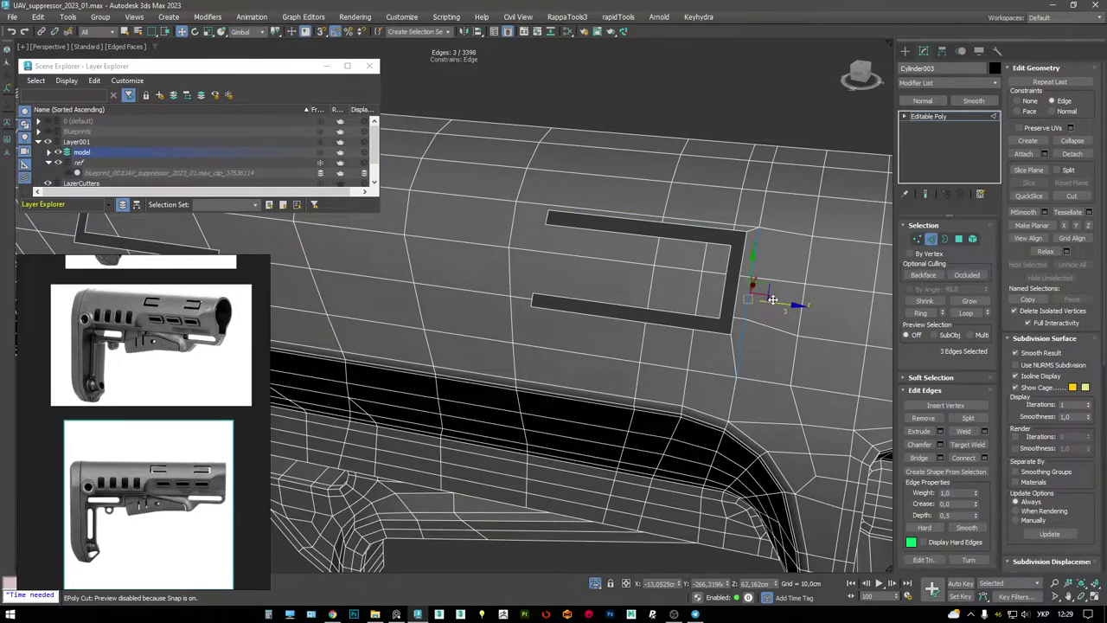
scroll(770, 299, "up", 6)
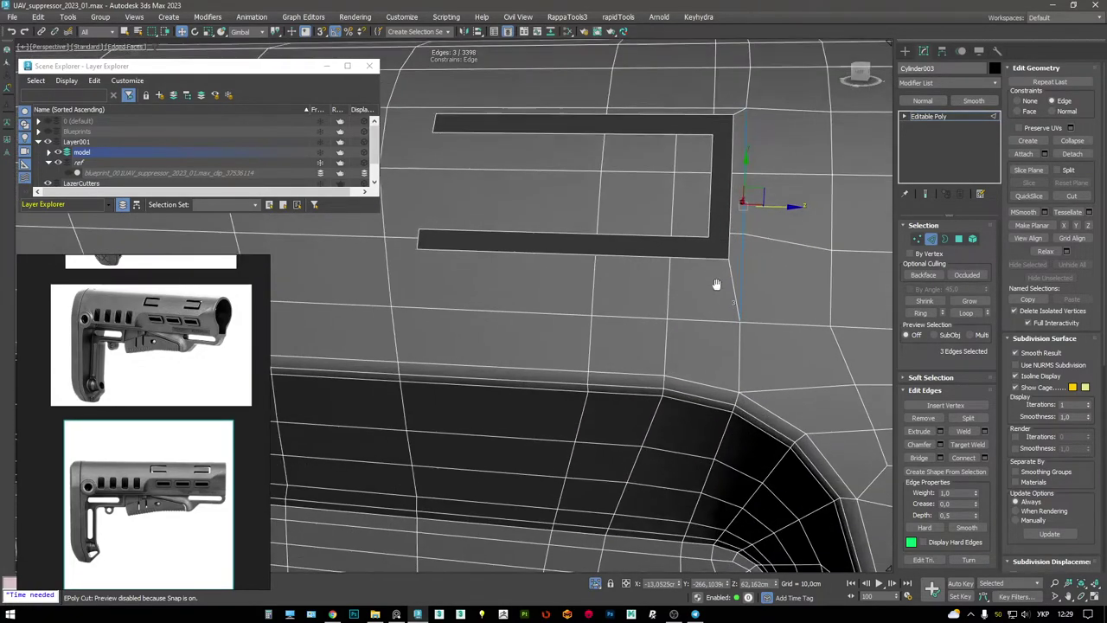
key("1")
middle_click_drag(681, 267, 689, 251)
key("alt+c")
left_click(641, 338)
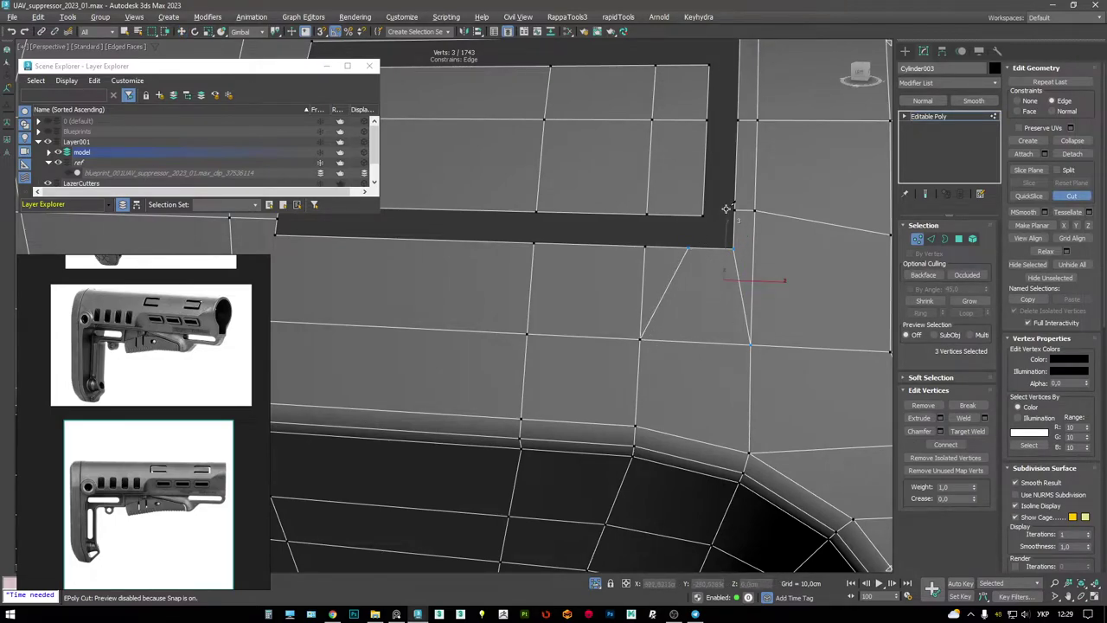
scroll(692, 242, "down", 4)
key("w")
- Reorient the view around the slot and begin another cut in Vertex mode
key("2")
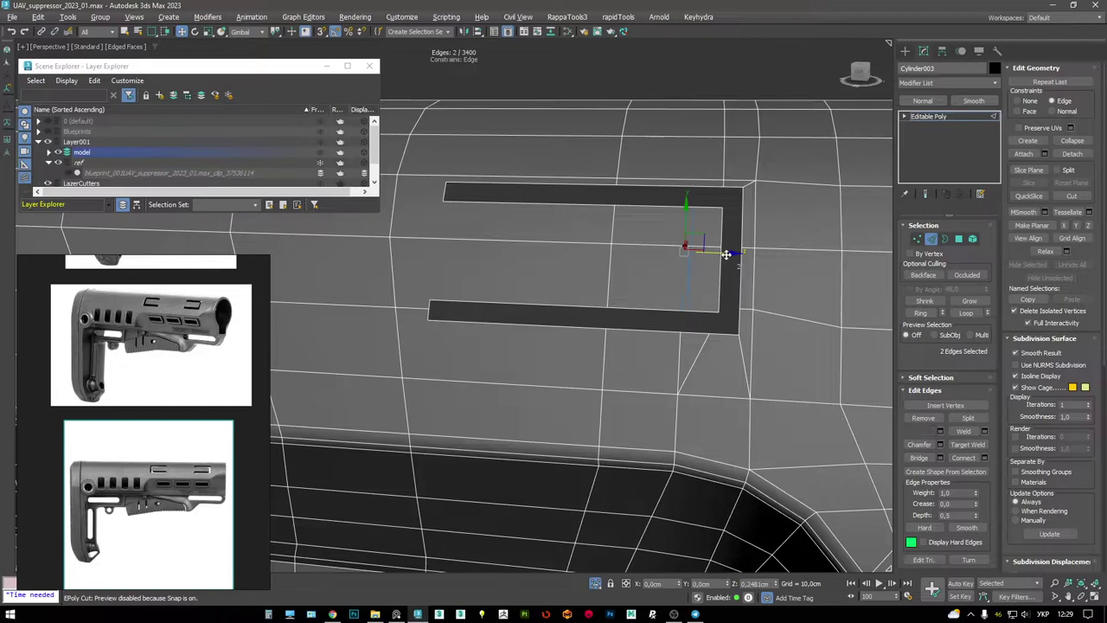
middle_click_drag(741, 254, 735, 246, "alt")
scroll(650, 256, "up", 4)
middle_click_drag(651, 256, 607, 210, "alt")
key("1")
key("alt+c")
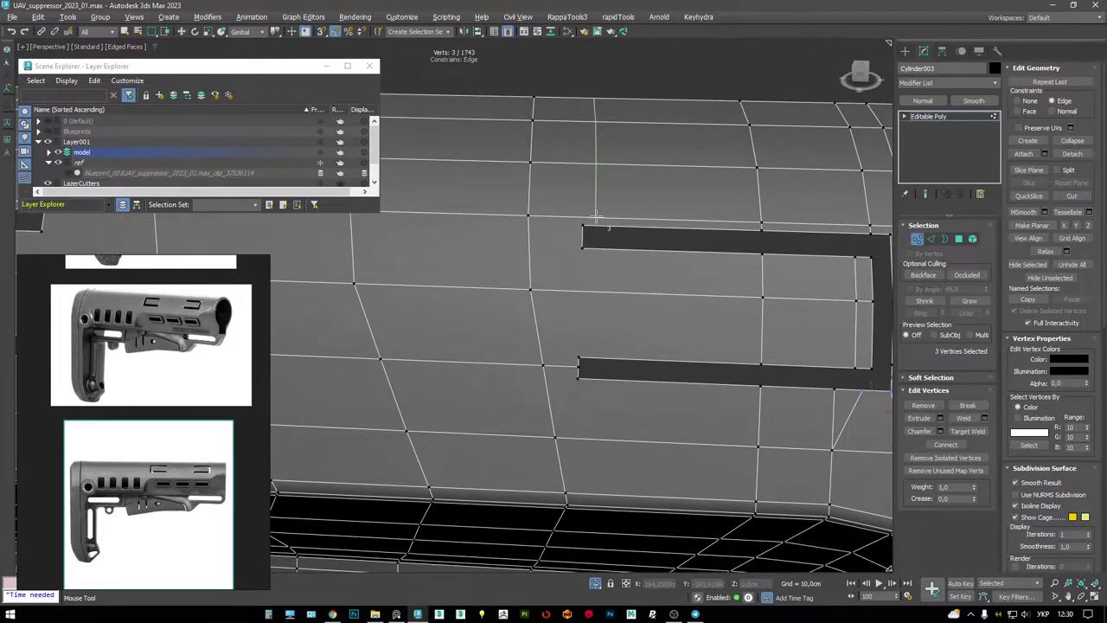
- Cut new edges across the edge above the upper slot's left end
left_click(596, 216)
scroll(605, 227, "up", 4)
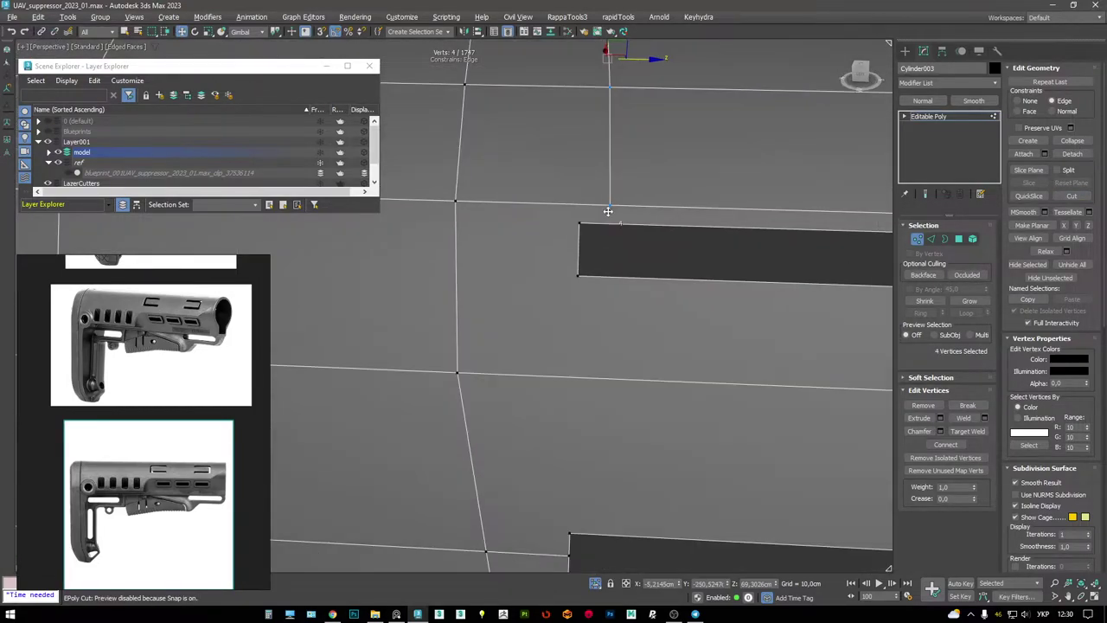
left_click(610, 216)
scroll(608, 235, "down", 4)
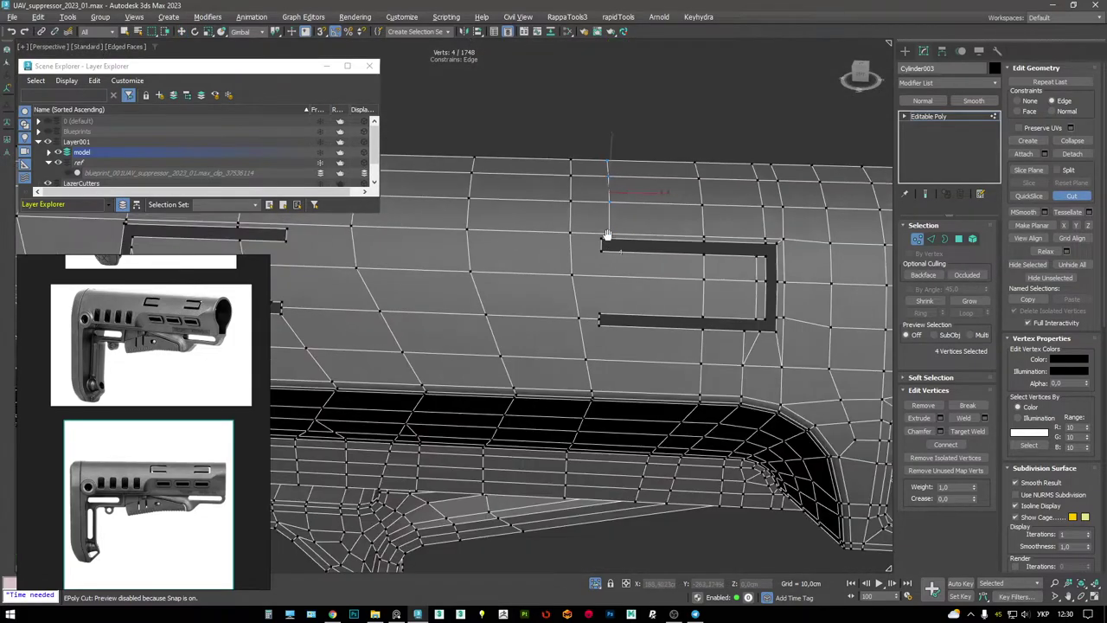
scroll(601, 257, "up", 4)
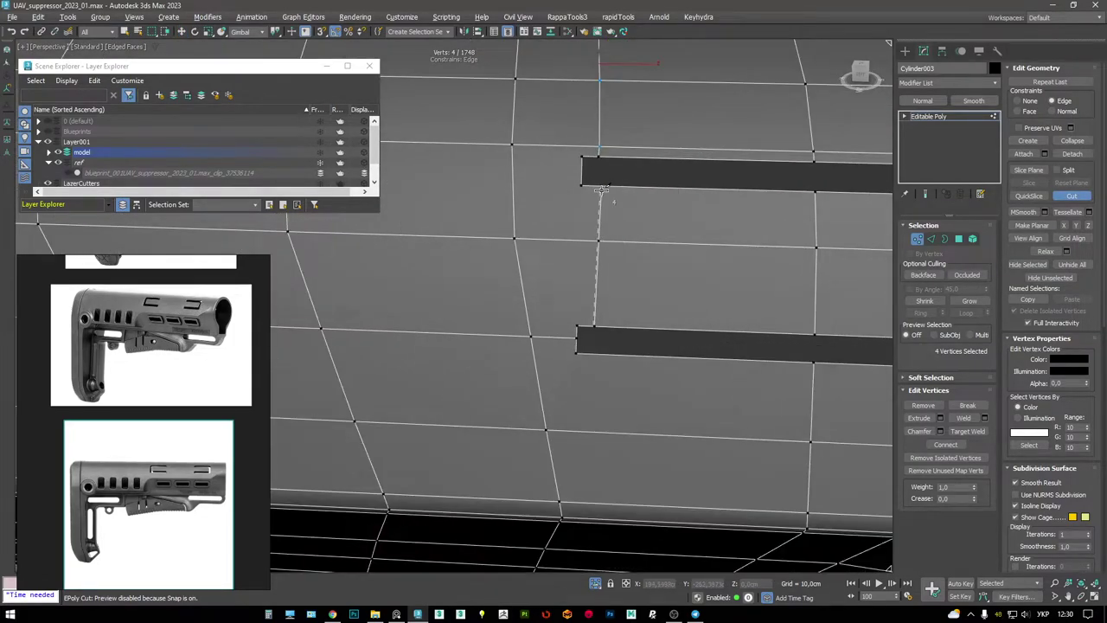
scroll(605, 303, "down", 2)
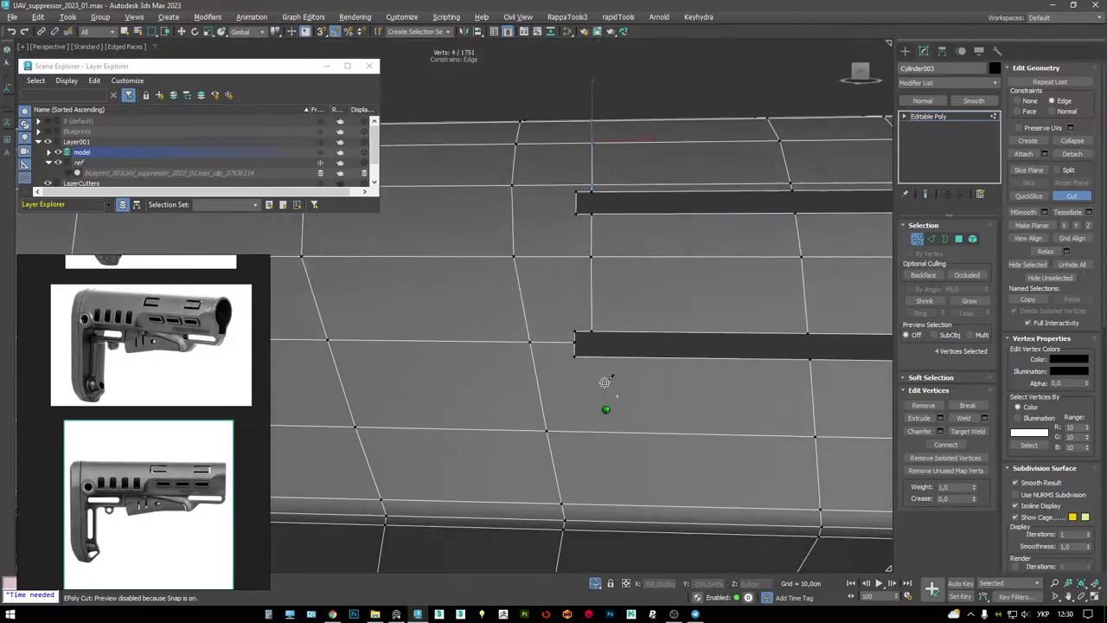
right_click(563, 424)
key("w")
- Cut a second edge from the lower vertex up to the slot corner, ending at vertex 159
middle_click_drag(574, 365, 590, 347)
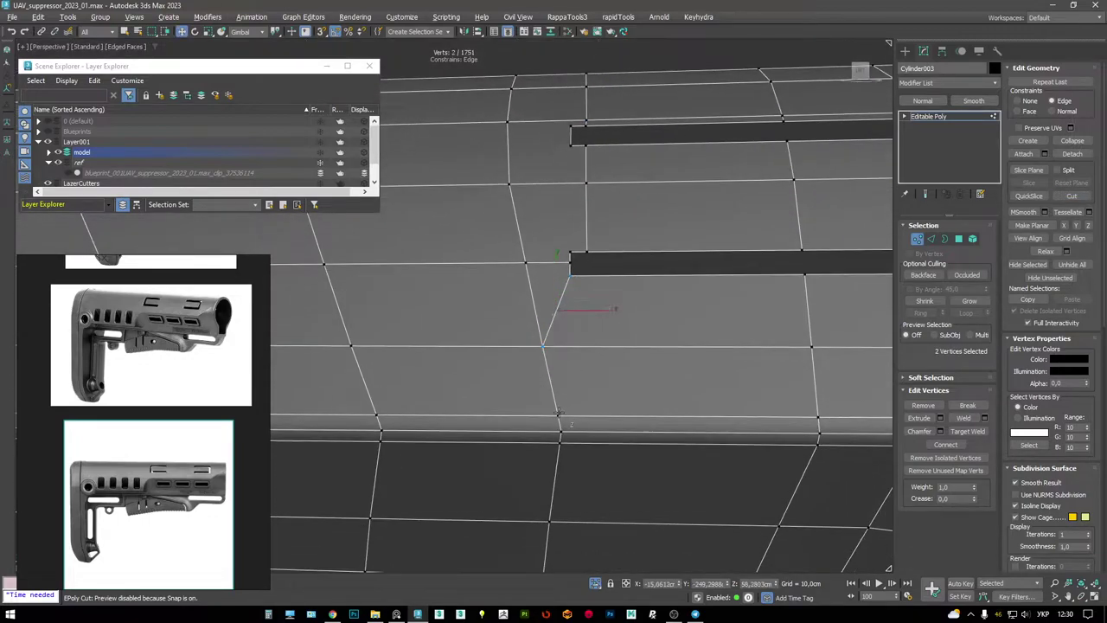
key("alt+c")
left_click(558, 415)
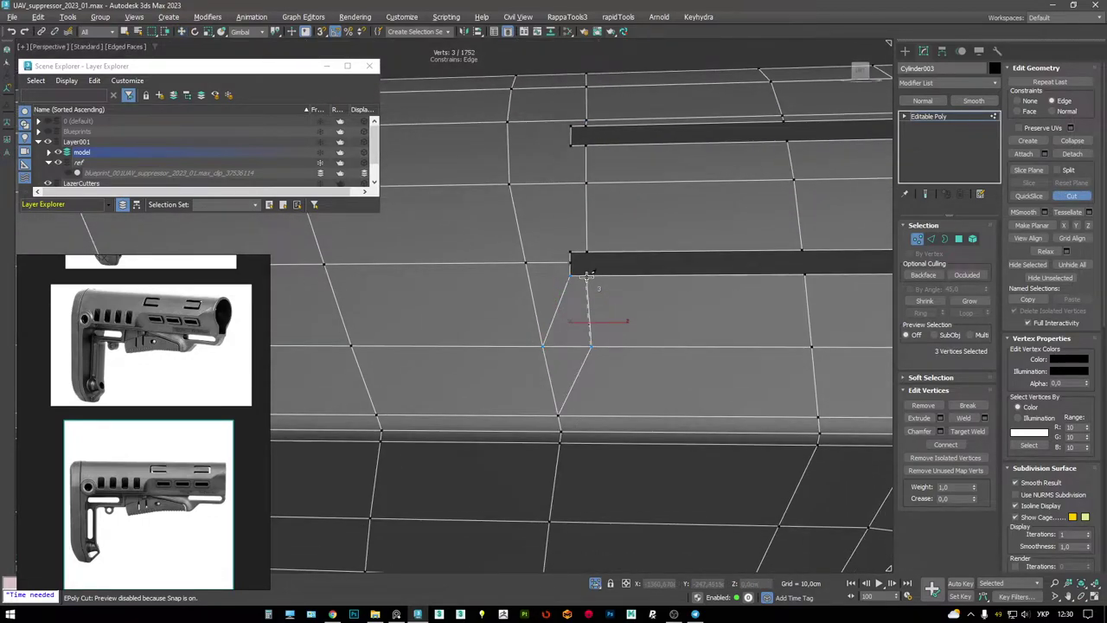
scroll(648, 284, "down", 3)
scroll(576, 291, "up", 5)
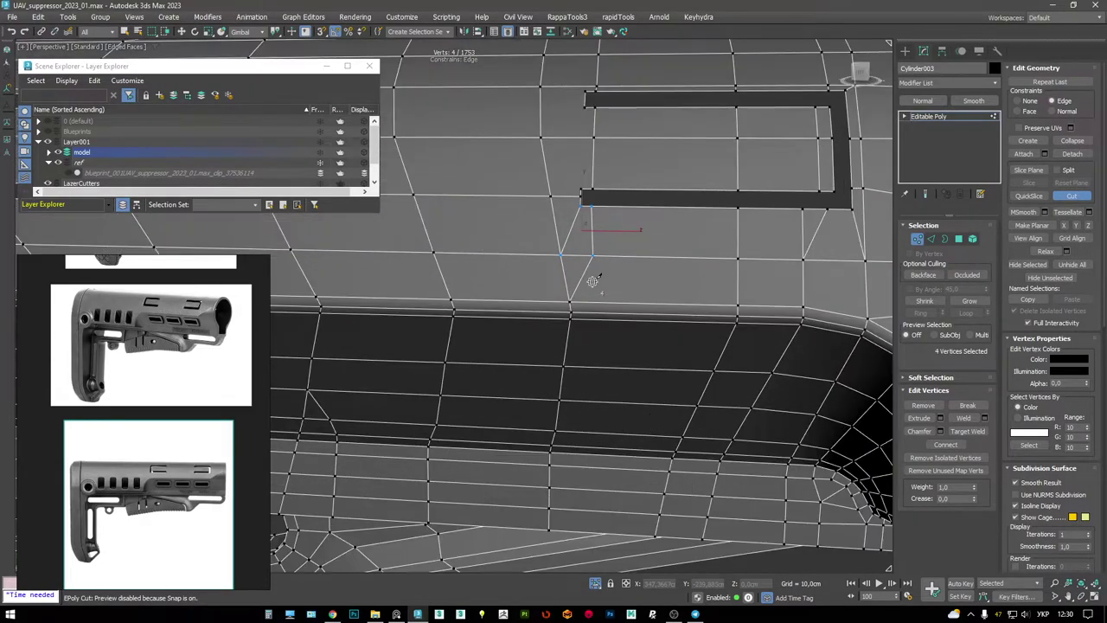
middle_click_drag(593, 281, 597, 253, "alt")
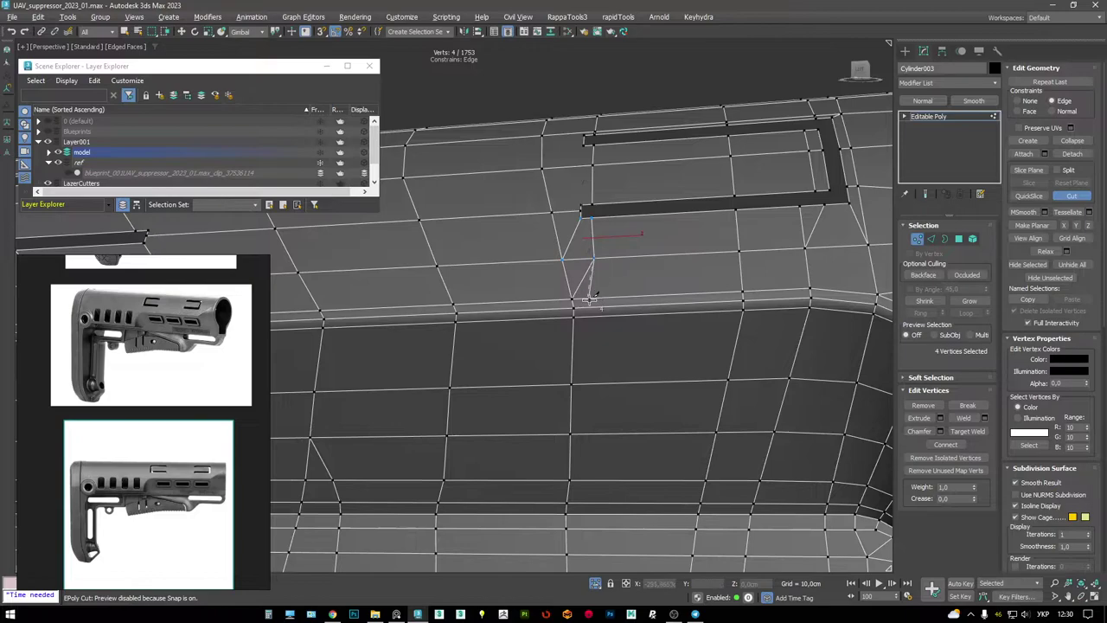
middle_click_drag(588, 298, 595, 304, "alt")
middle_click_drag(615, 361, 647, 235, "alt")
right_click(647, 234)
key("w")
left_click(610, 258)
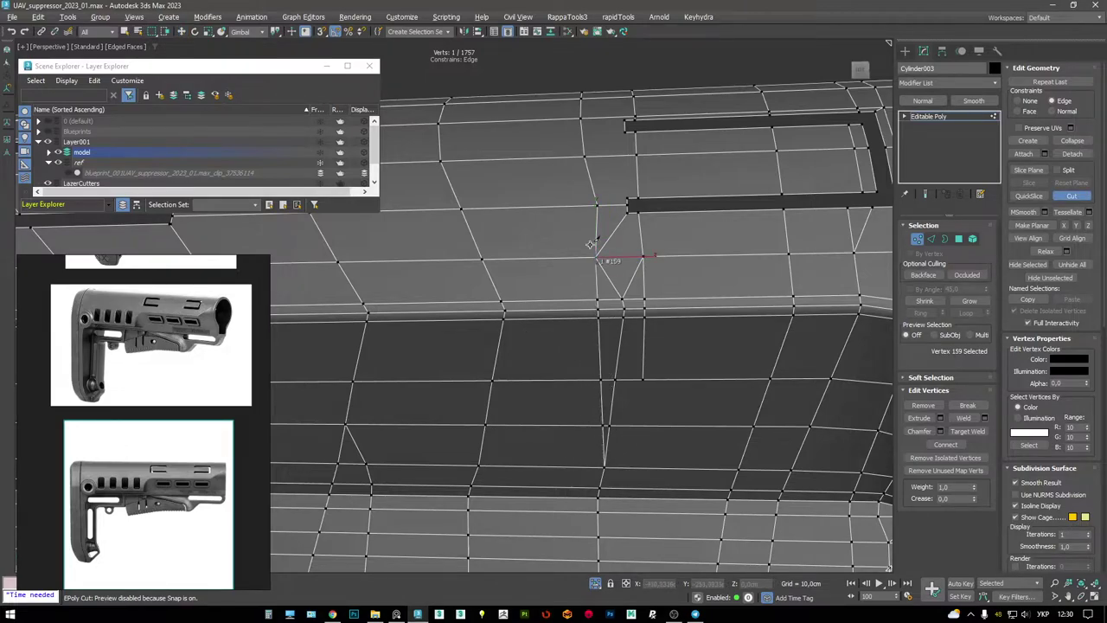
- Select the vertical edge loop beside the slot end and a vertex on it
key("2")
left_click(614, 277)
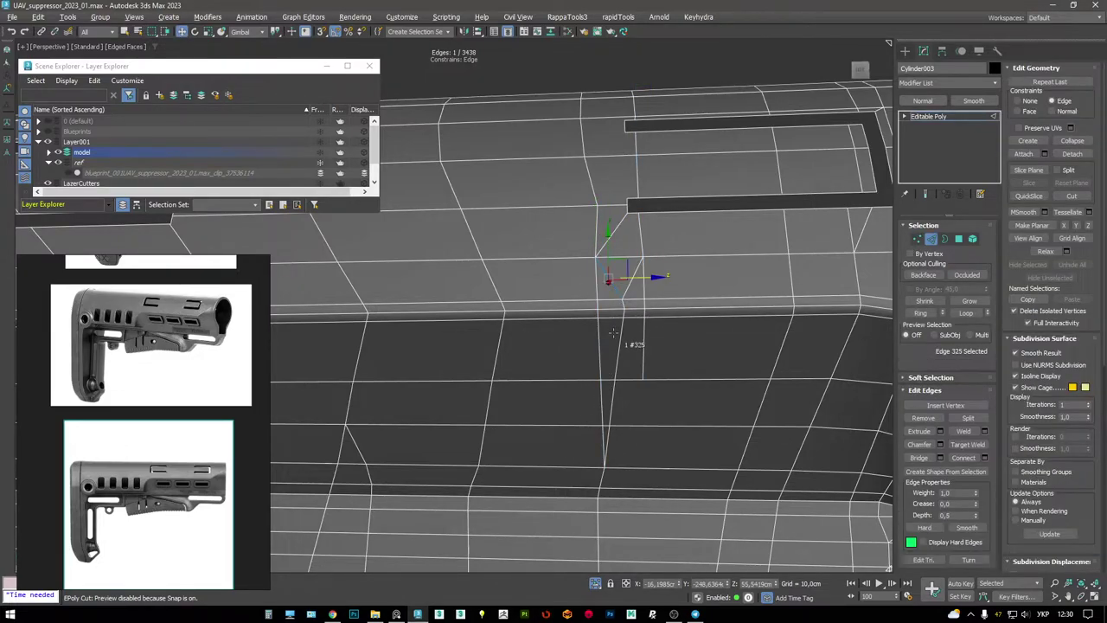
double_click(617, 333)
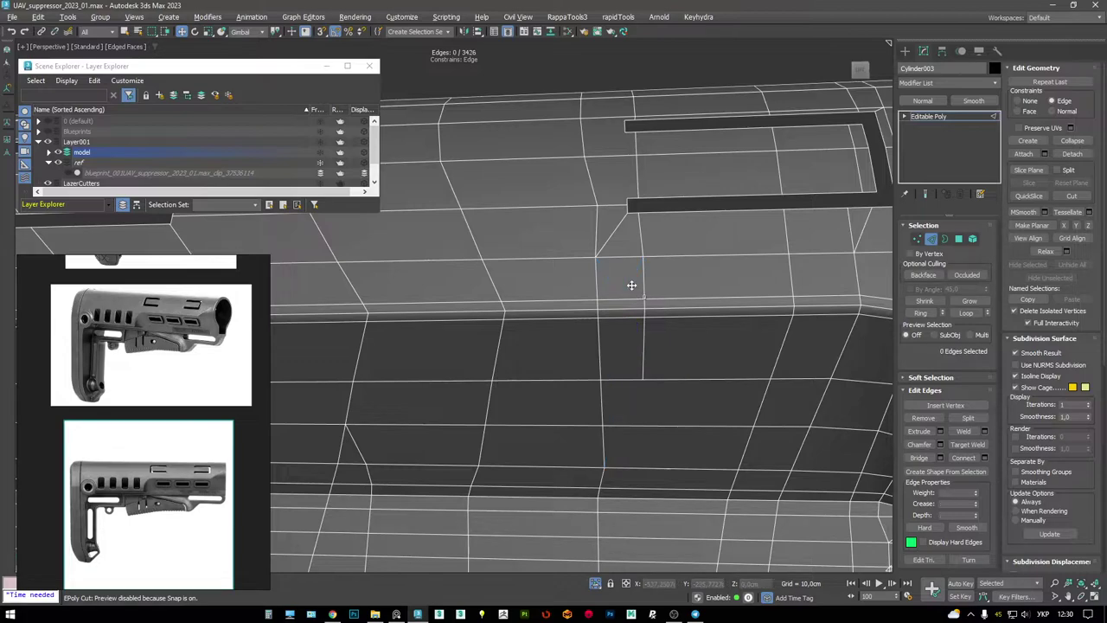
key("1")
left_click(603, 424)
middle_click_drag(636, 389, 632, 272, "alt")
scroll(625, 285, "up", 3)
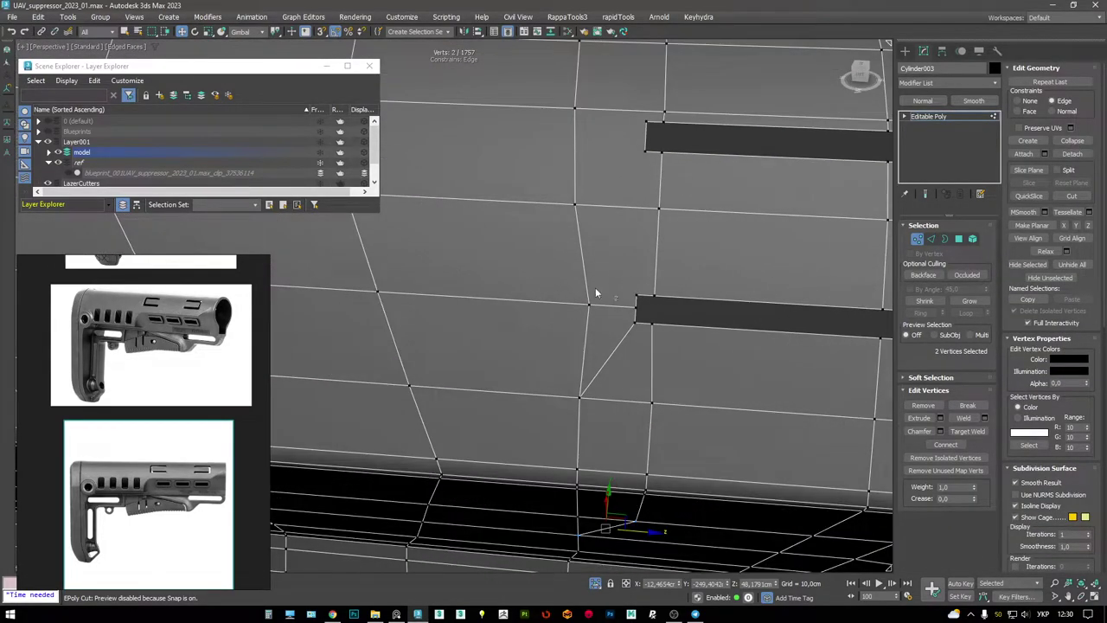
middle_click_drag(593, 297, 526, 86, "alt")
key("F3")
- Box-select the five-vertex column and slide it right along X to straighten the loop
left_click_drag(583, 314, 583, 312)
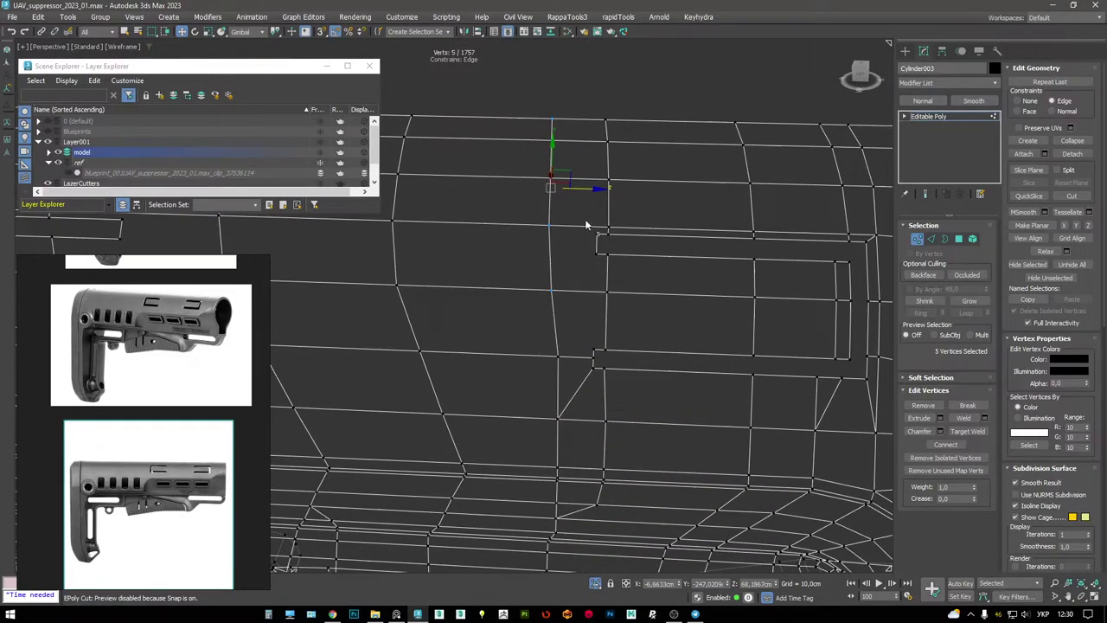
key("F3")
left_click_drag(587, 189, 603, 187)
key("w")
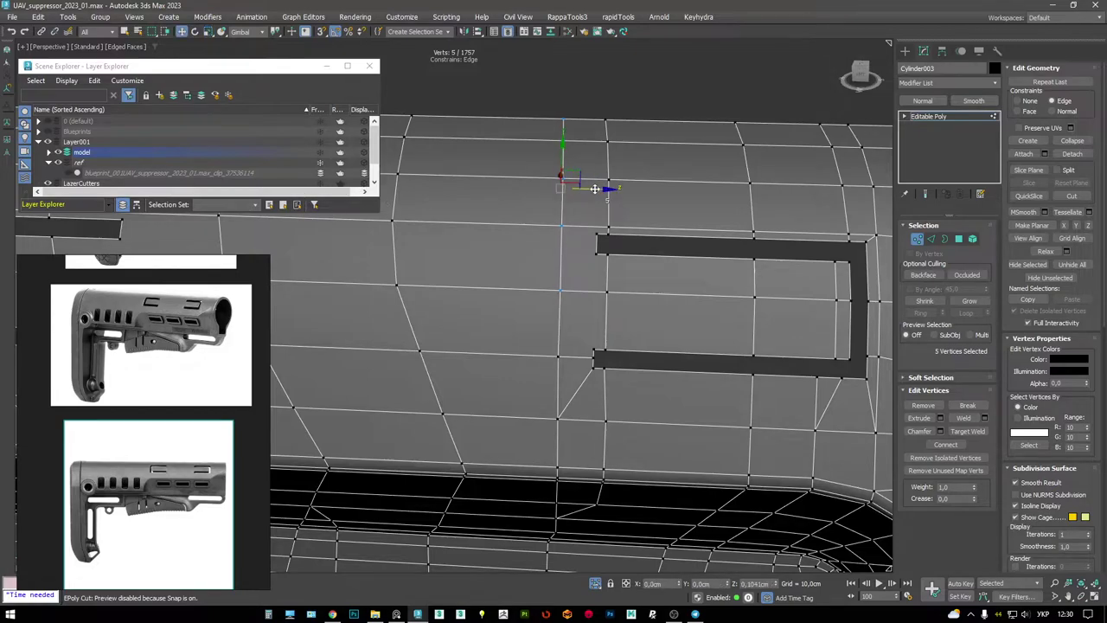
scroll(596, 278, "up", 1)
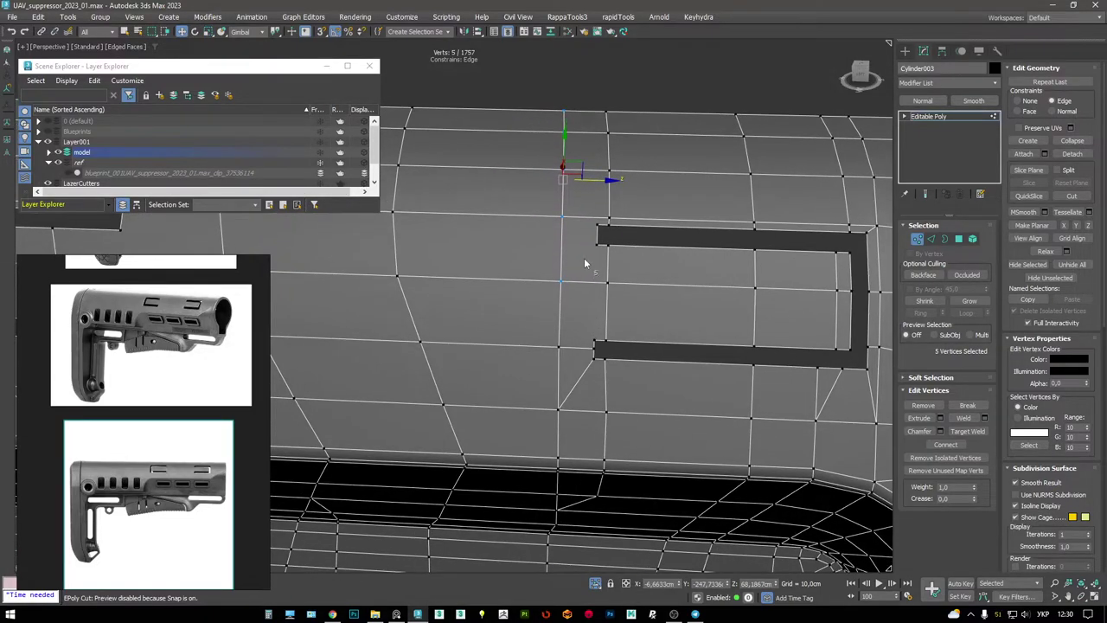
scroll(595, 282, "up", 2)
scroll(606, 264, "down", 2)
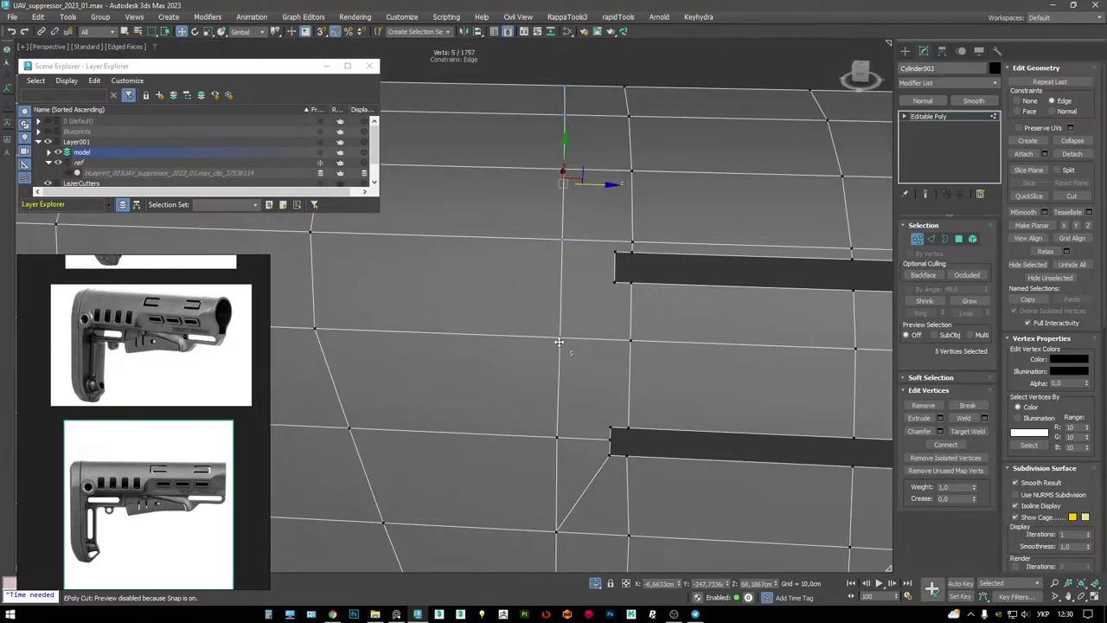
middle_click_drag(611, 264, 595, 240)
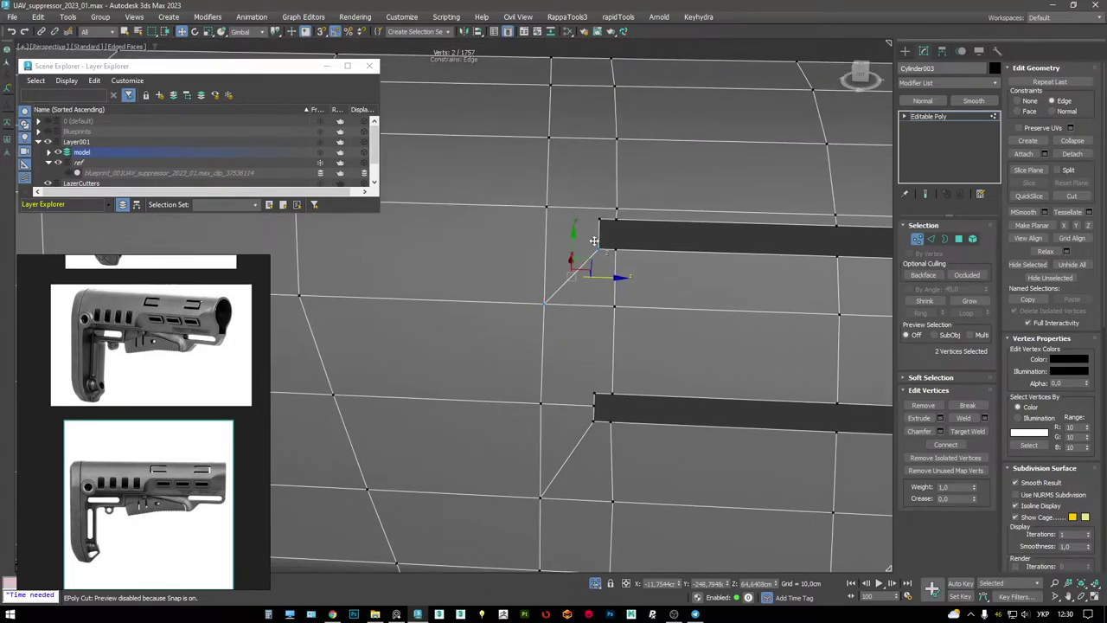
- Cut a new edge from the slot's left corner up to the edge above the slot
scroll(245, 323, "up", 5)
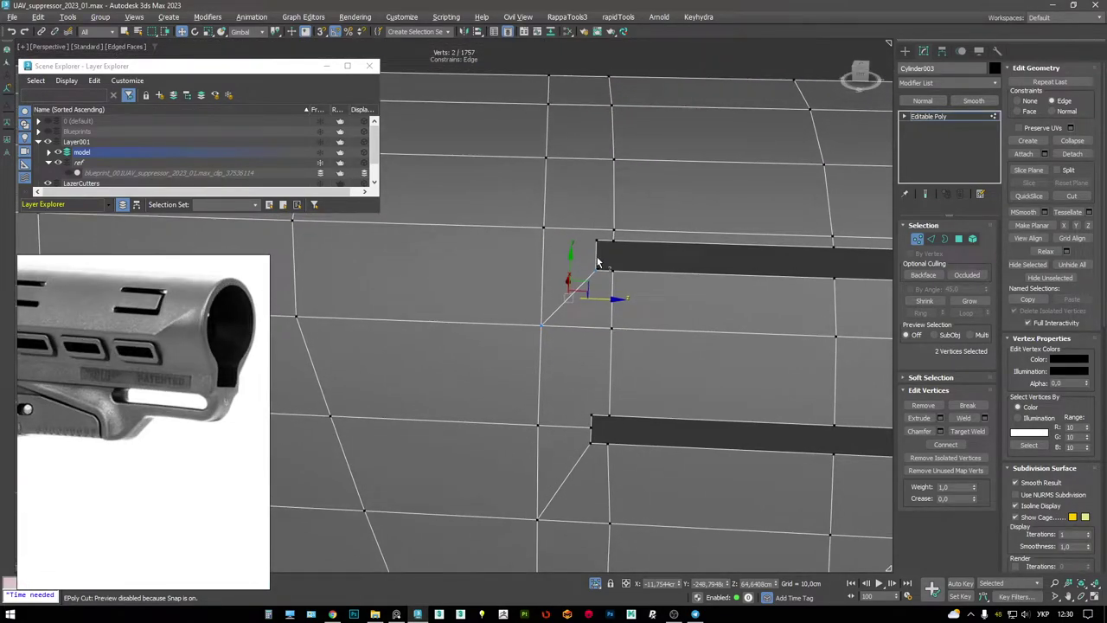
key("alt+c")
scroll(597, 264, "up", 5)
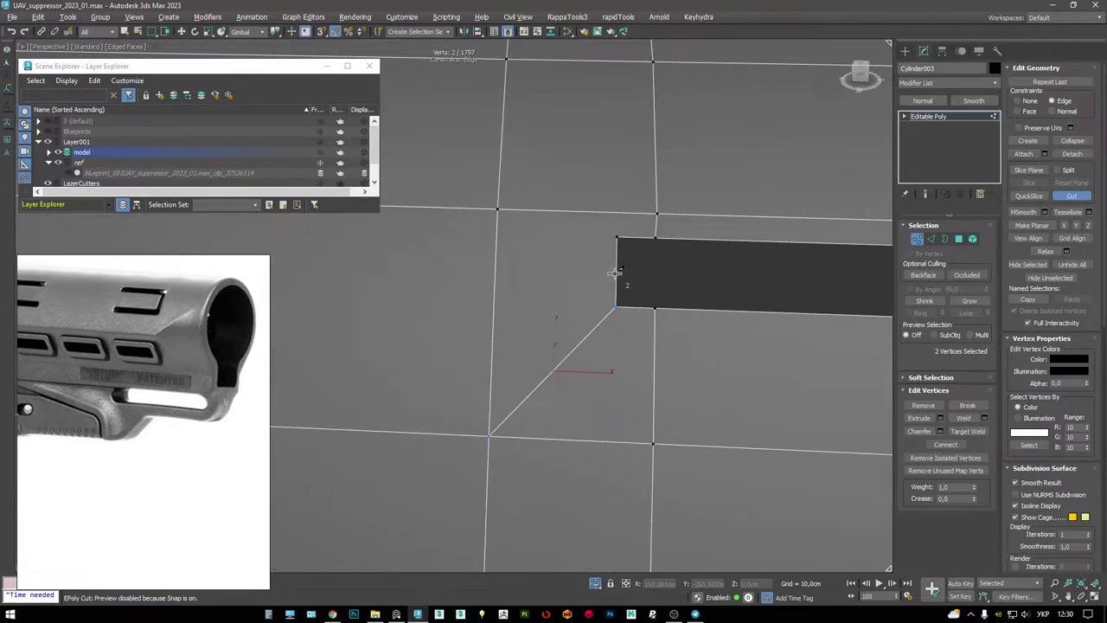
middle_click_drag(514, 206, 568, 250)
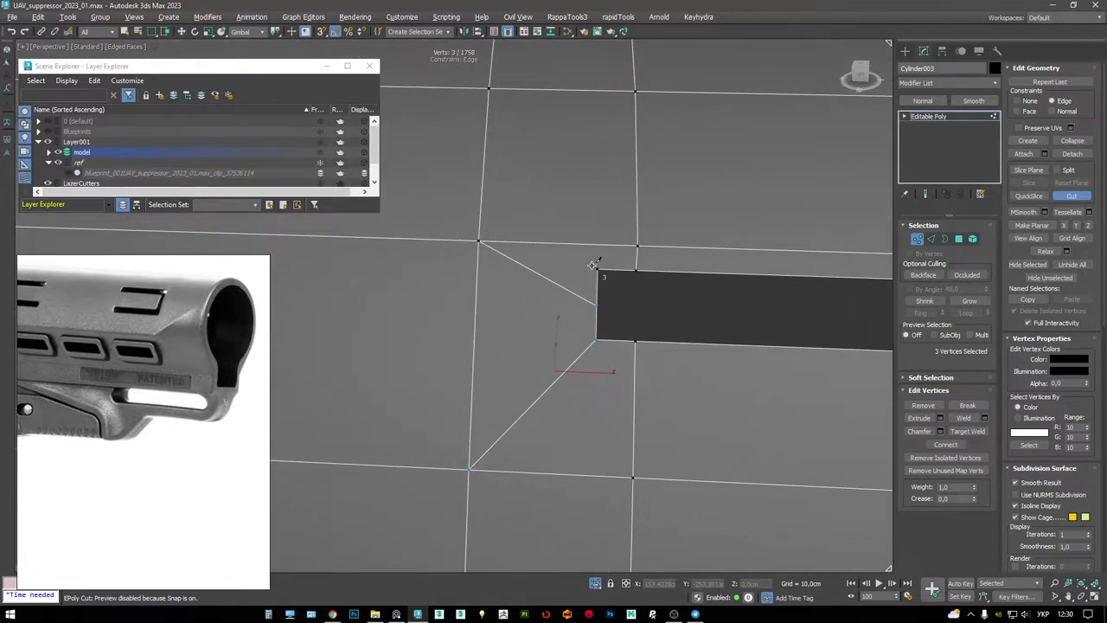
middle_click_drag(588, 153, 584, 163)
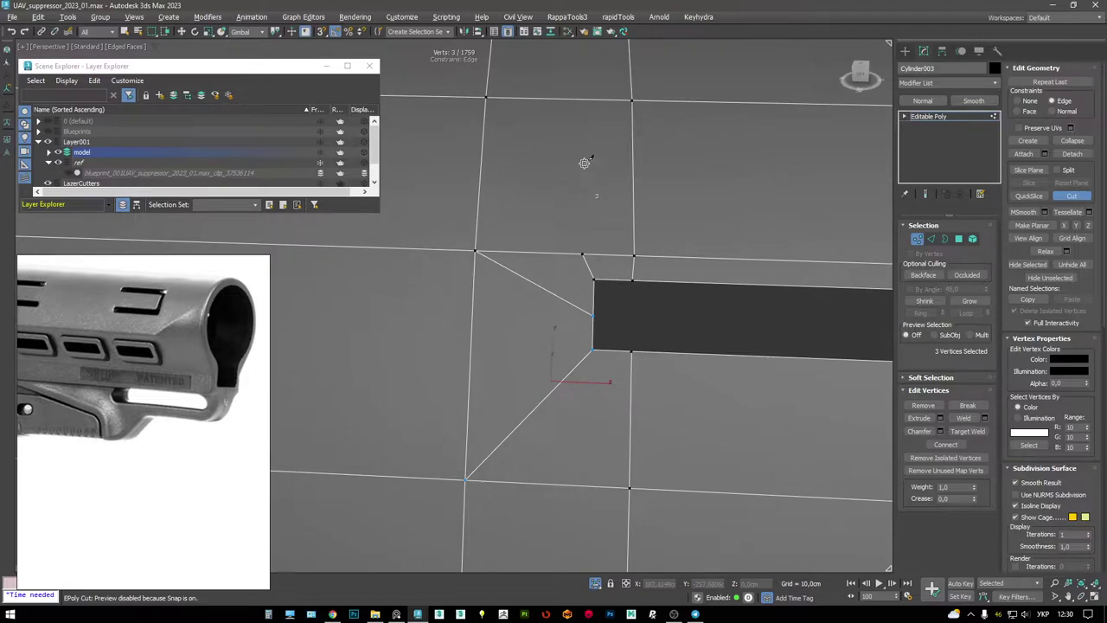
left_click(585, 95)
scroll(583, 252, "down", 4)
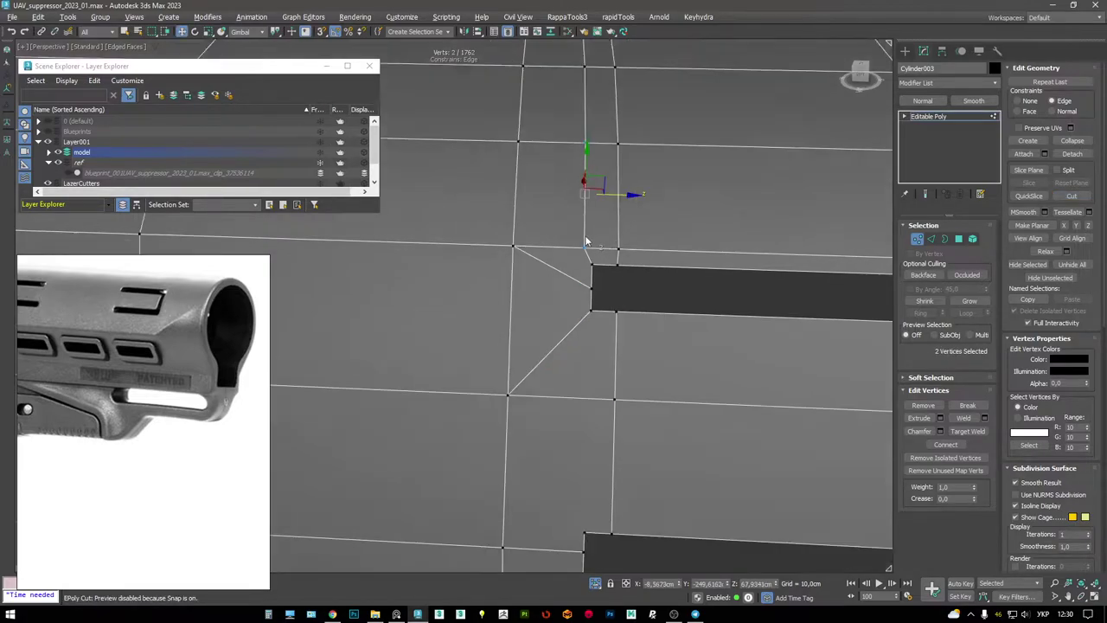
middle_click_drag(537, 246, 592, 308, "alt")
- Cut a new edge from the lower slot corner across to the slot's right corner
key("alt+c")
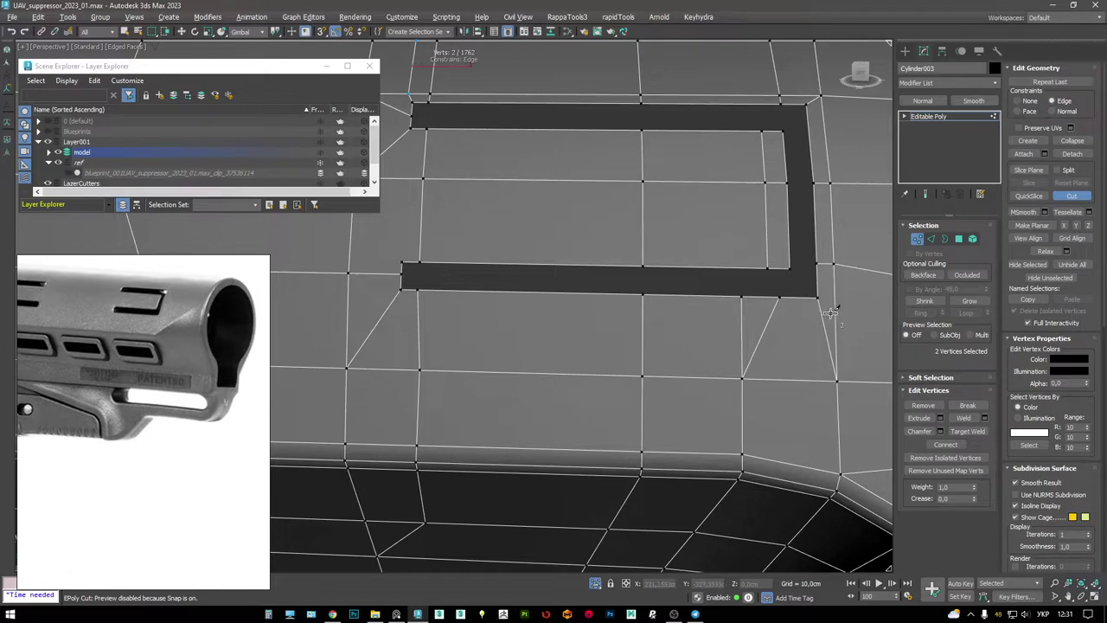
left_click(742, 301)
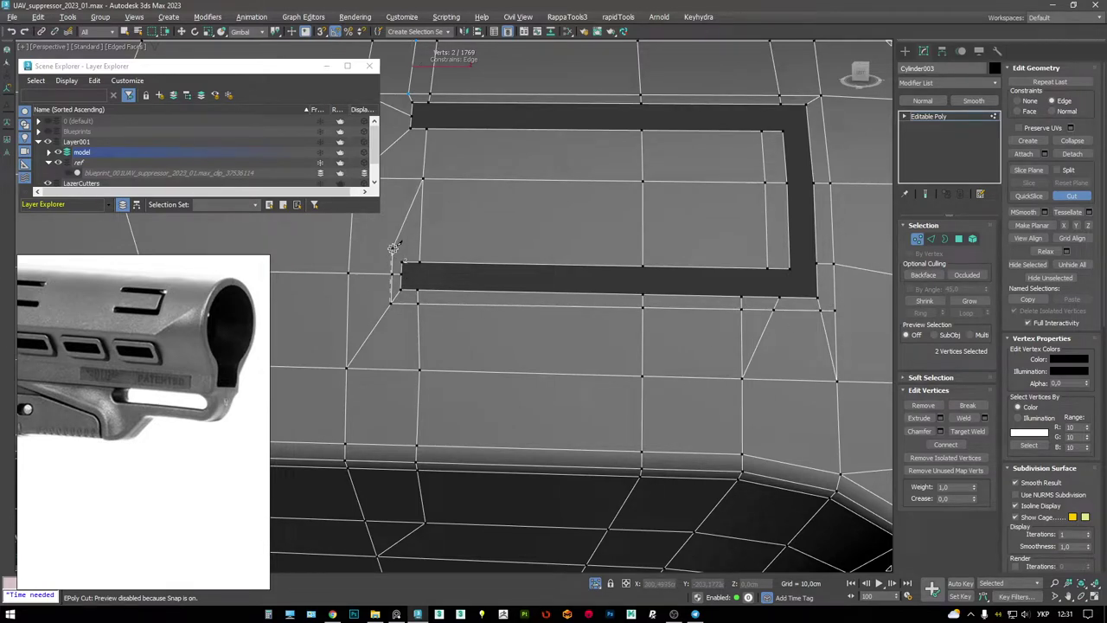
left_click(789, 249)
middle_click_drag(789, 249, 810, 280, "alt")
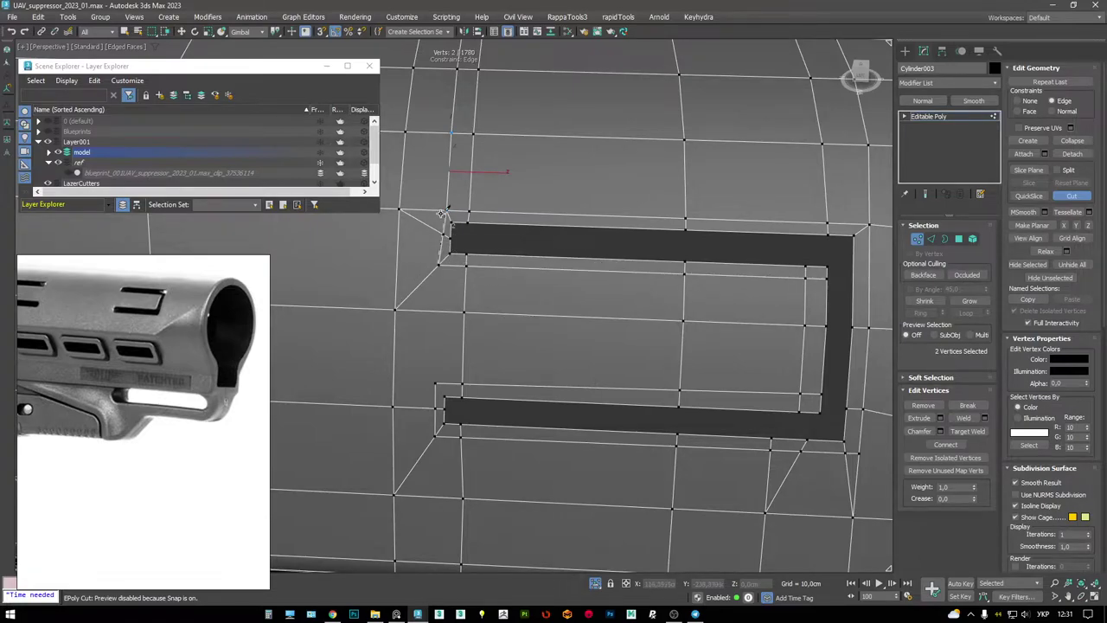
scroll(442, 213, "up", 3)
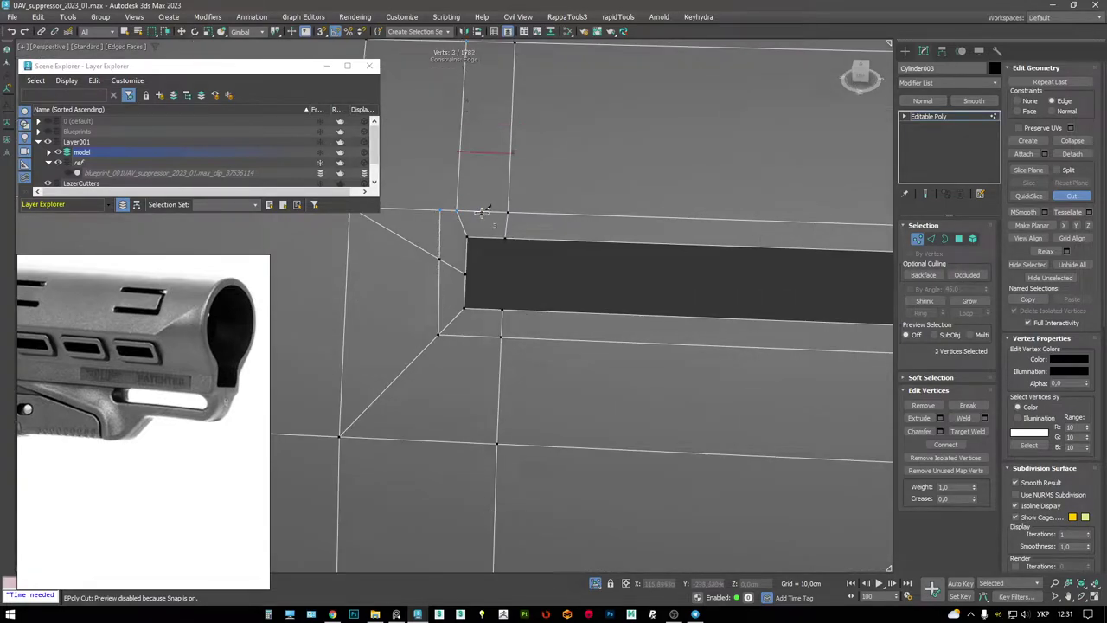
- Switch to Move and box-select the vertices above the slot corner in wireframe
key("w")
scroll(501, 243, "down", 2)
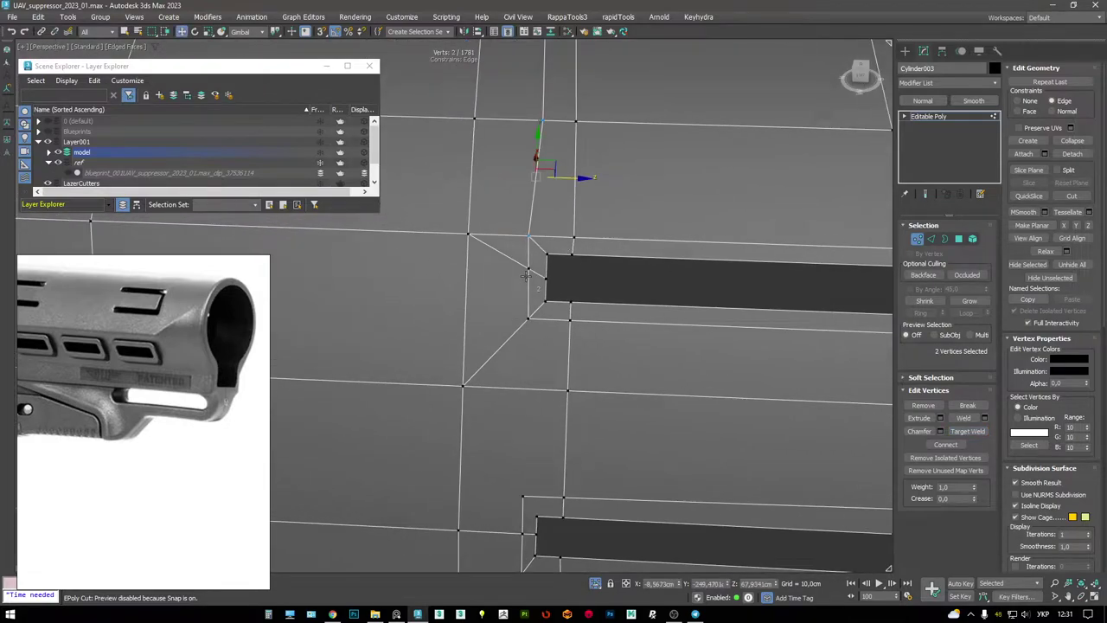
middle_click_drag(536, 246, 565, 288, "alt")
key("F3")
left_click_drag(561, 270, 525, 140)
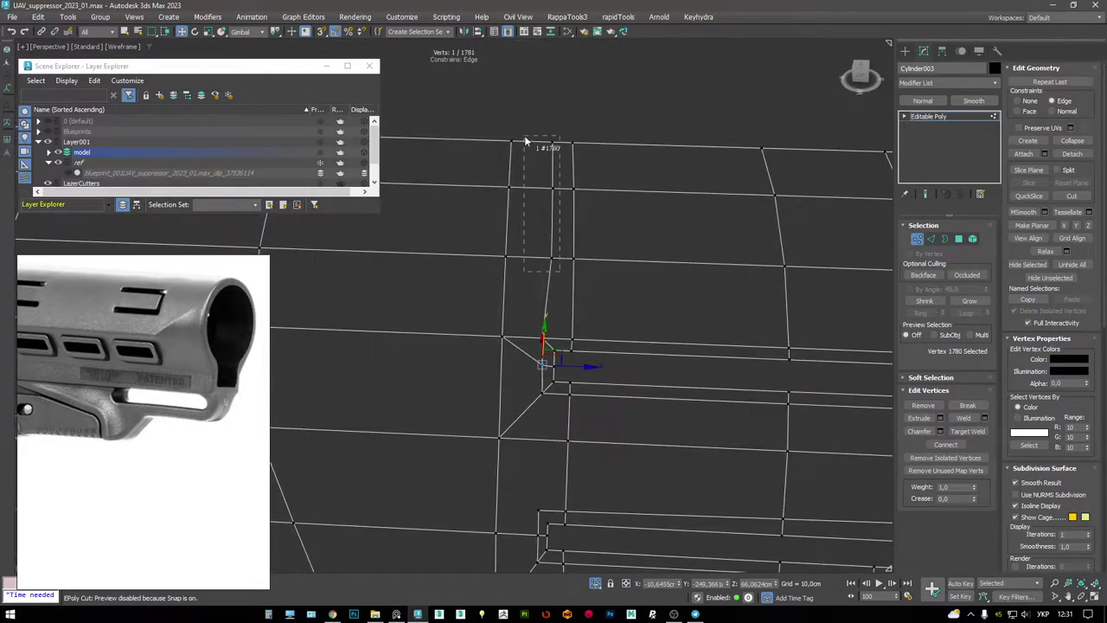
key("F3")
middle_click_drag(576, 191, 682, 239, "alt")
middle_click_drag(602, 350, 620, 346)
scroll(620, 346, "down", 1)
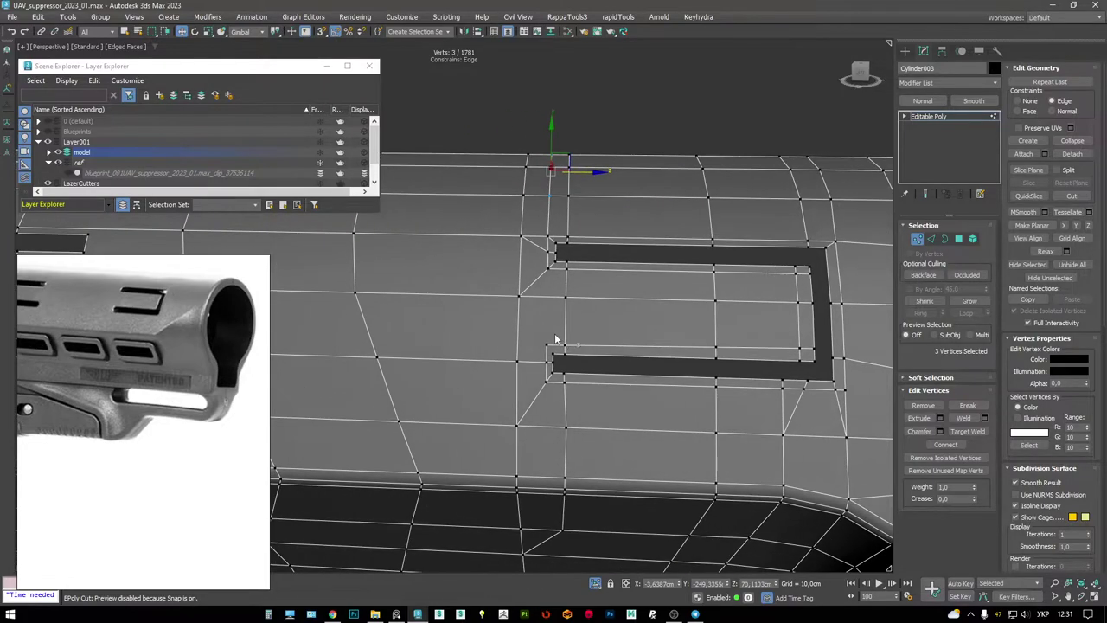
scroll(545, 339, "up", 3)
scroll(564, 293, "down", 2)
middle_click_drag(563, 293, 598, 273, "alt")
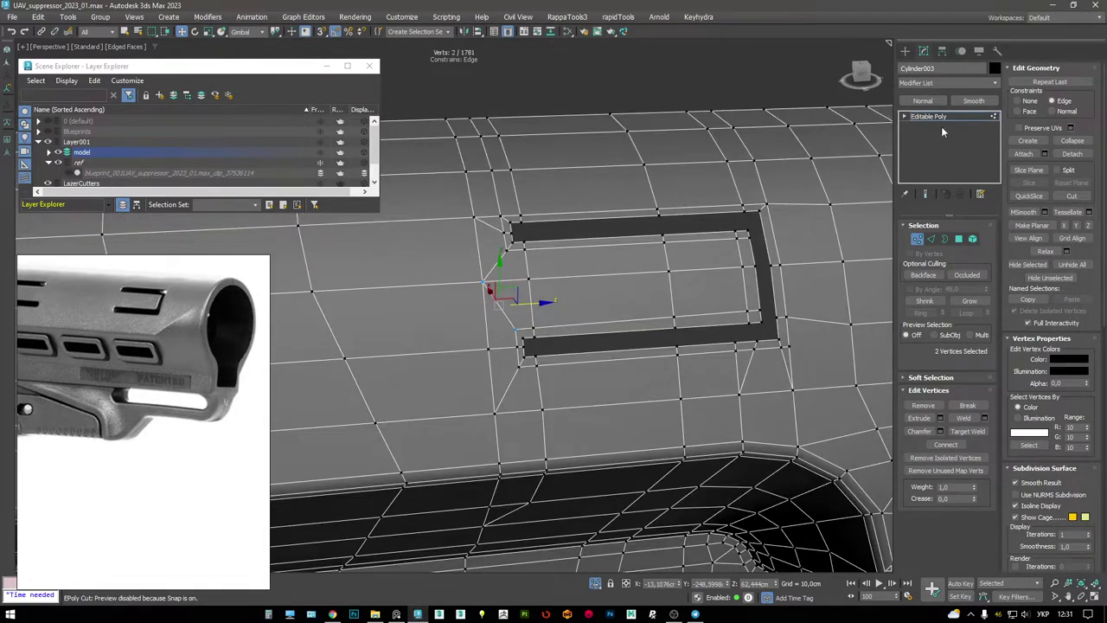
- Select the slot's border and Shift-drag it inward three times to form recessed groove walls
key("1")
key("3")
left_click(626, 241)
middle_click_drag(626, 240, 621, 257, "alt")
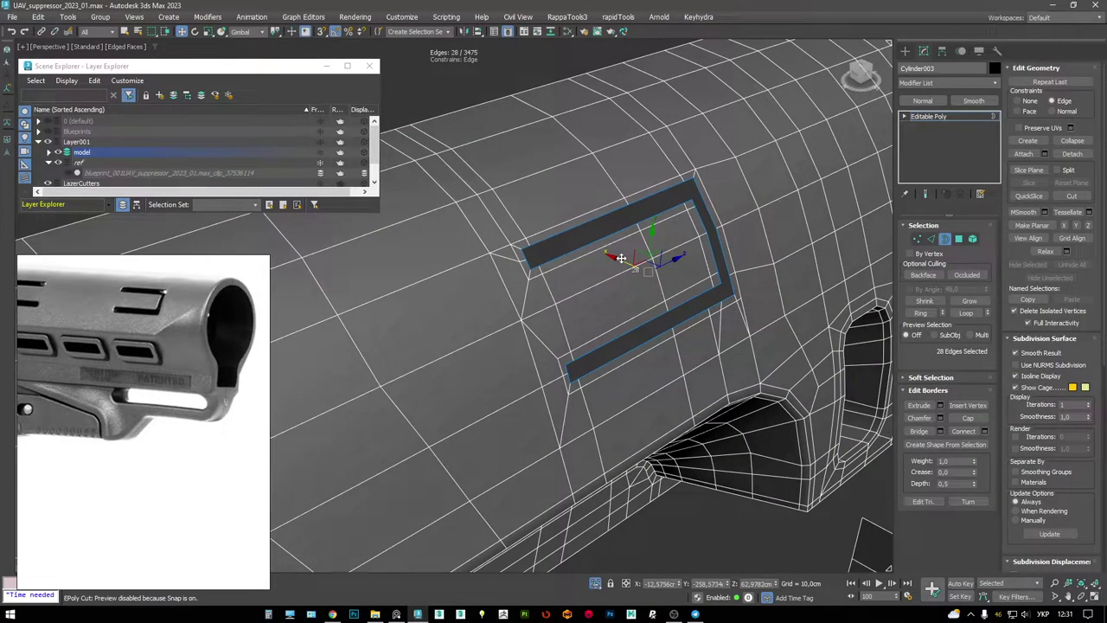
scroll(623, 259, "up", 2)
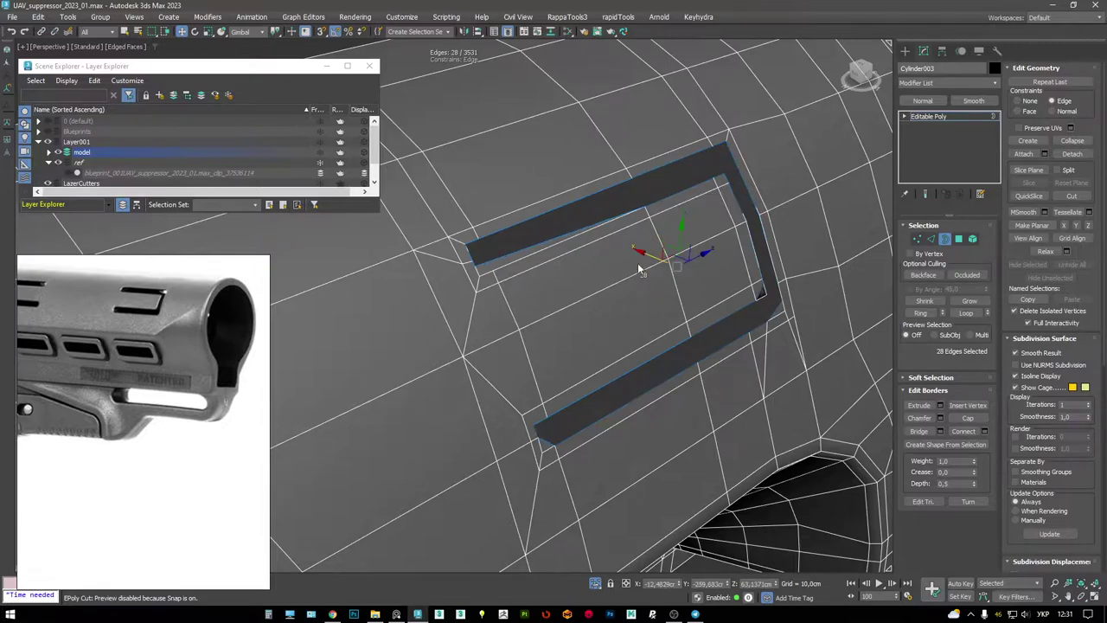
left_click_drag(636, 263, 600, 248, "shift")
middle_click_drag(601, 248, 631, 251, "alt")
key("F3")
mouse_move(631, 251)
left_mouse_down("shift")
mouse_move(494, 240)
mouse_move(564, 251)
left_mouse_up("shift")
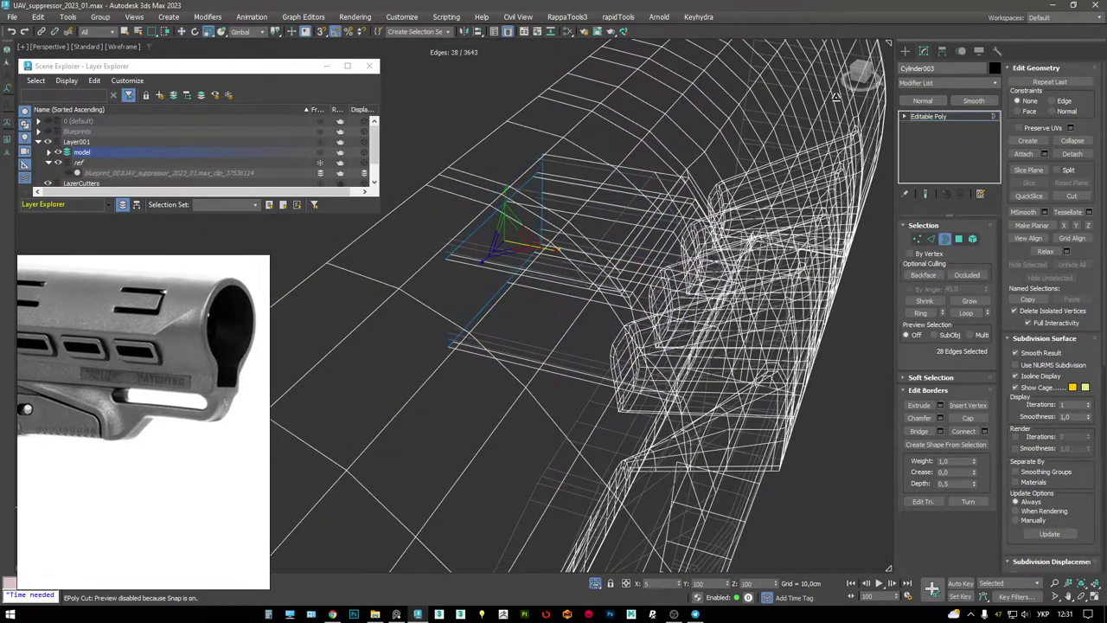
key("w")
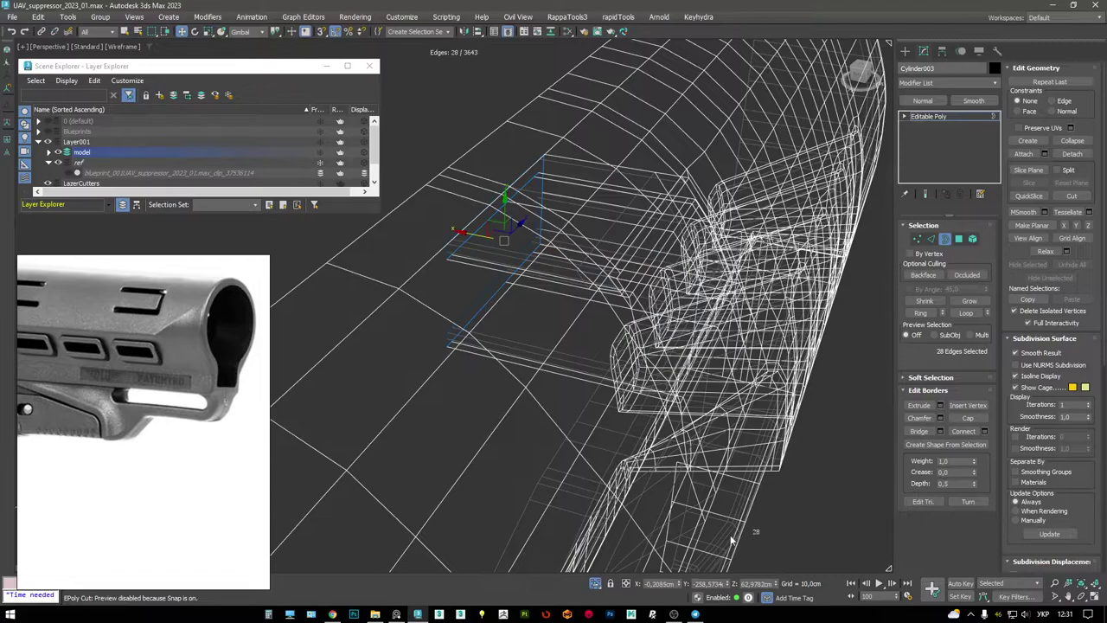
key("F3")
scroll(564, 270, "up", 3)
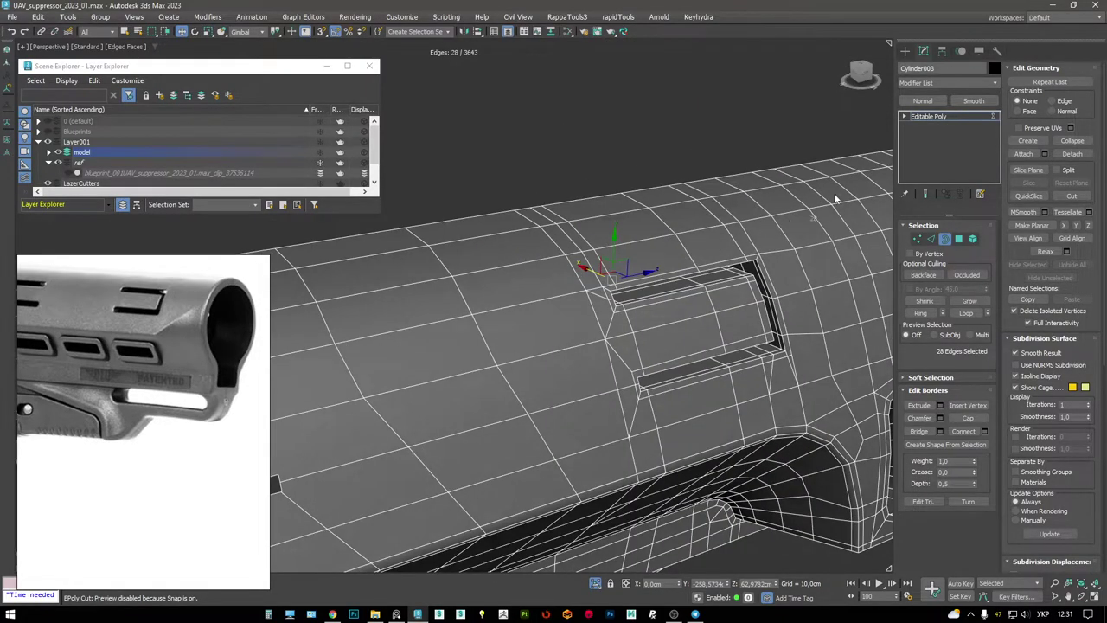
- Exit sub-object mode and add a Symmetry modifier to the stock from the quad menu
left_click(928, 116)
scroll(668, 195, "down", 3)
right_click(673, 223)
left_click(592, 208)
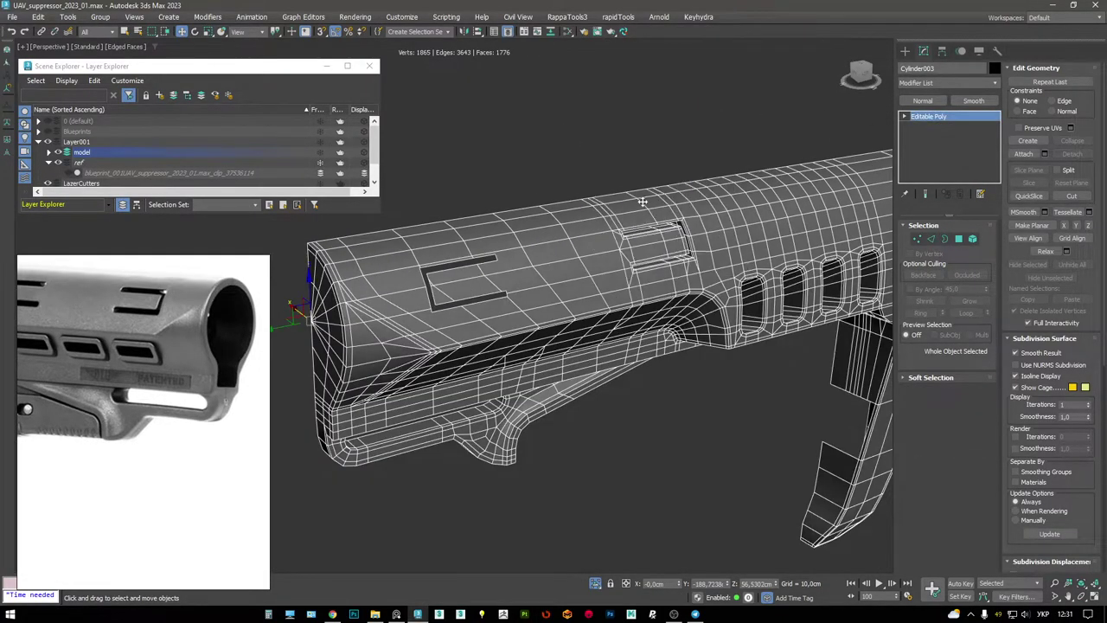
- Set the Symmetry modifier to mirror across X, flipped to keep the modelled half
left_click(926, 291)
left_click(939, 262)
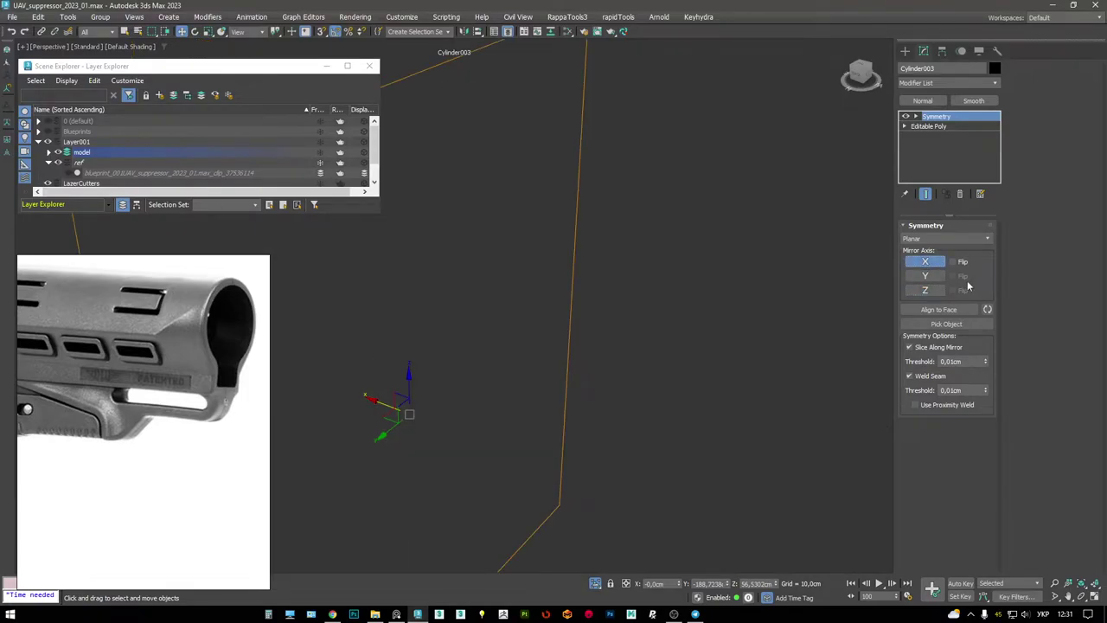
left_click(953, 261)
middle_click_drag(605, 224, 641, 203, "alt")
key("F4")
scroll(640, 203, "up", 6)
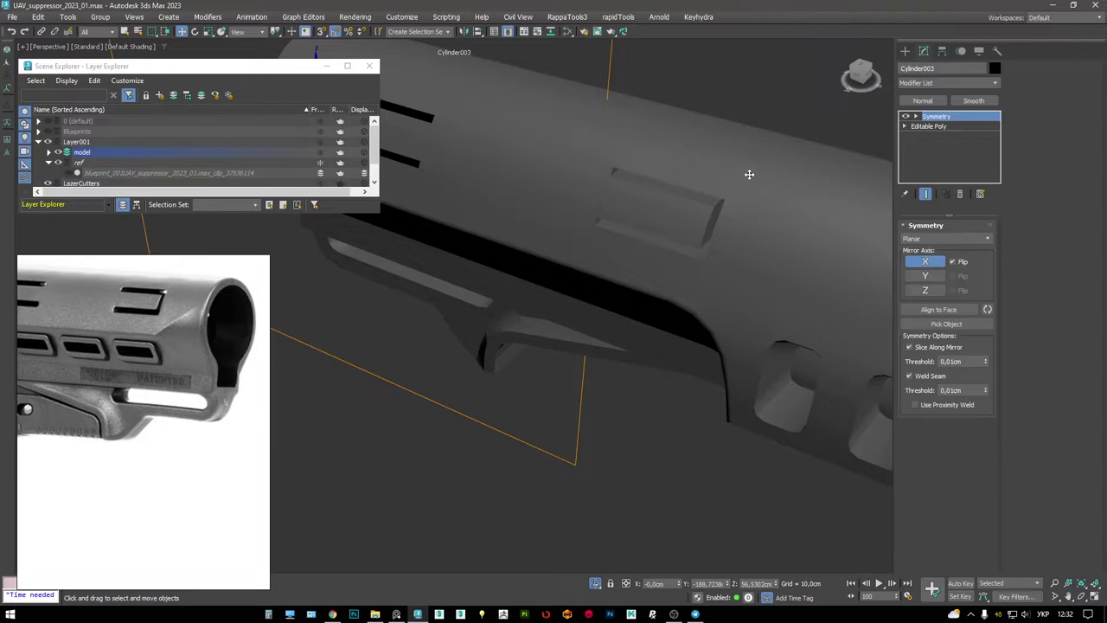
- Add a second Symmetry modifier to the stock from the quad menu
right_click(701, 199)
left_click(678, 176)
scroll(635, 207, "down", 3)
key("F4")
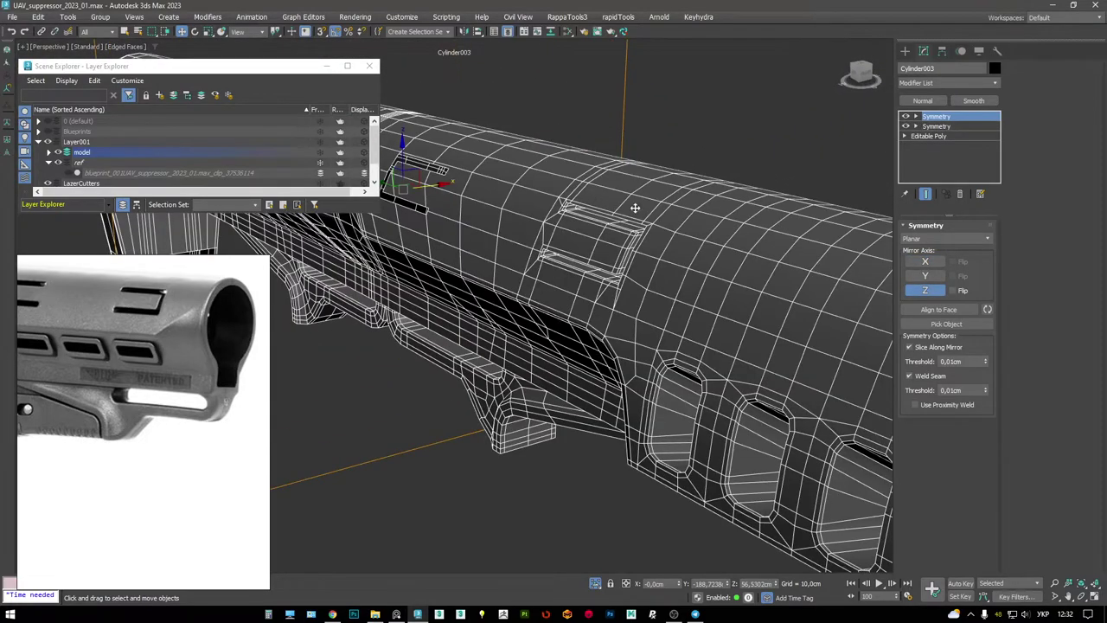
scroll(662, 251, "up", 3)
- Add TurboSmooth on top of the stack and view the smoothed stock from the rear
right_click(662, 251)
left_click(640, 242)
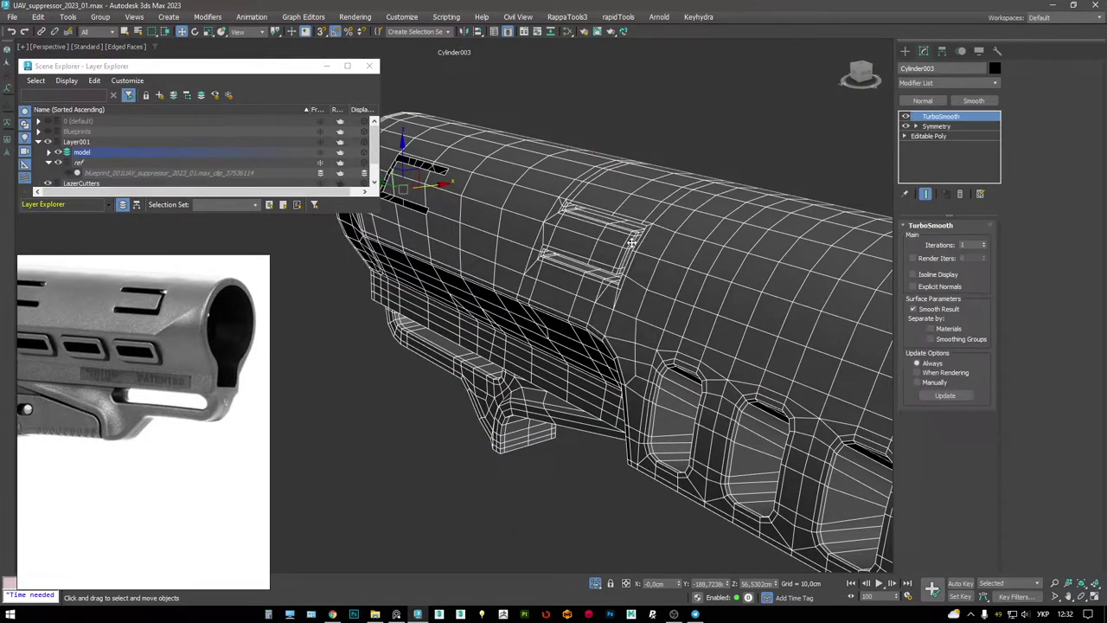
key("F4")
key("F4")
scroll(657, 242, "down", 6)
key("F4")
mouse_move(606, 229)
middle_mouse_down("alt")
mouse_move(516, 228)
mouse_move(635, 285)
mouse_move(680, 247)
mouse_move(635, 230)
mouse_move(579, 251)
middle_mouse_up("alt")
key("F4")
scroll(657, 238, "up", 5)
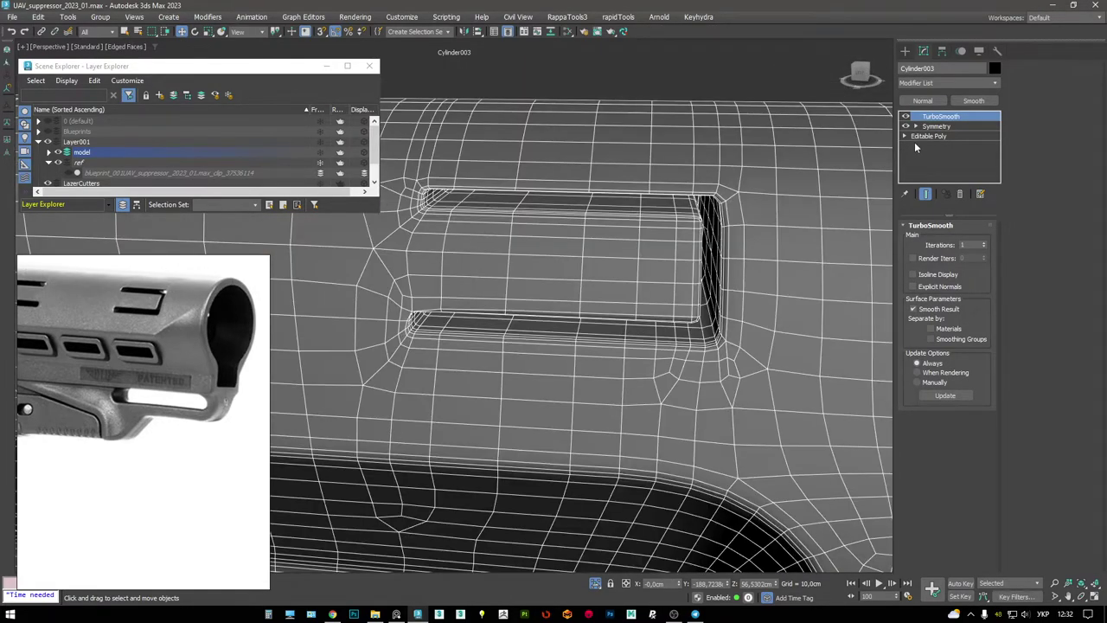
- Target Weld the stray vertex at the slot corner onto its neighbour
middle_click_drag(683, 173, 641, 226, "alt")
scroll(635, 228, "up", 5)
key("1")
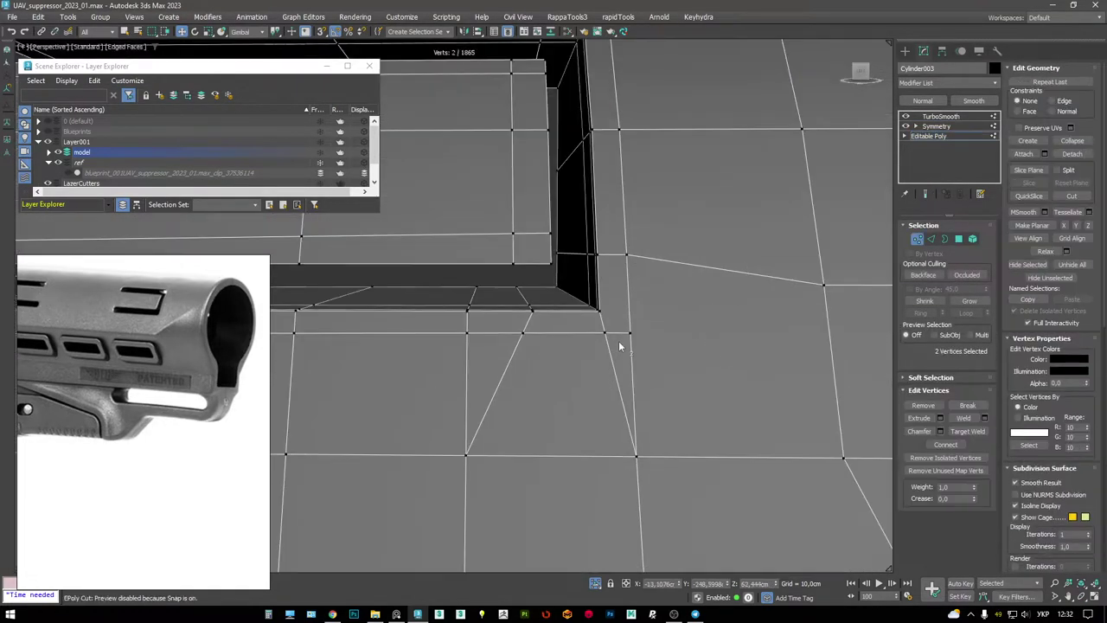
key("ctrl+w")
scroll(635, 314, "down", 4)
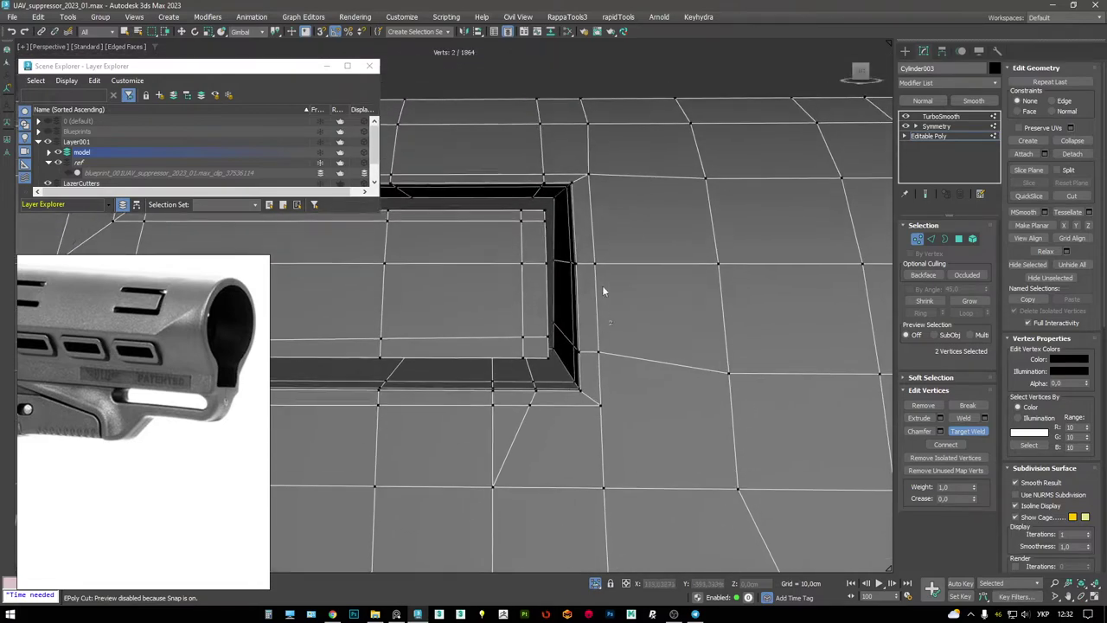
mouse_move(599, 260)
middle_mouse_down("alt")
mouse_move(624, 271)
mouse_move(706, 215)
middle_mouse_up("alt")
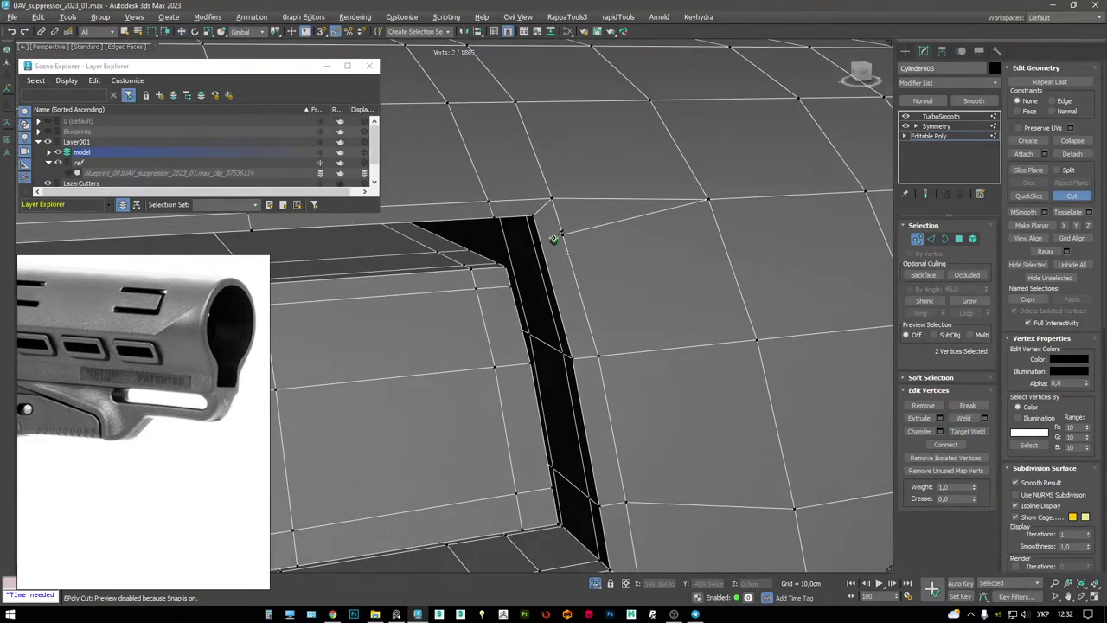
middle_click_drag(553, 238, 527, 244, "alt")
right_click(527, 244)
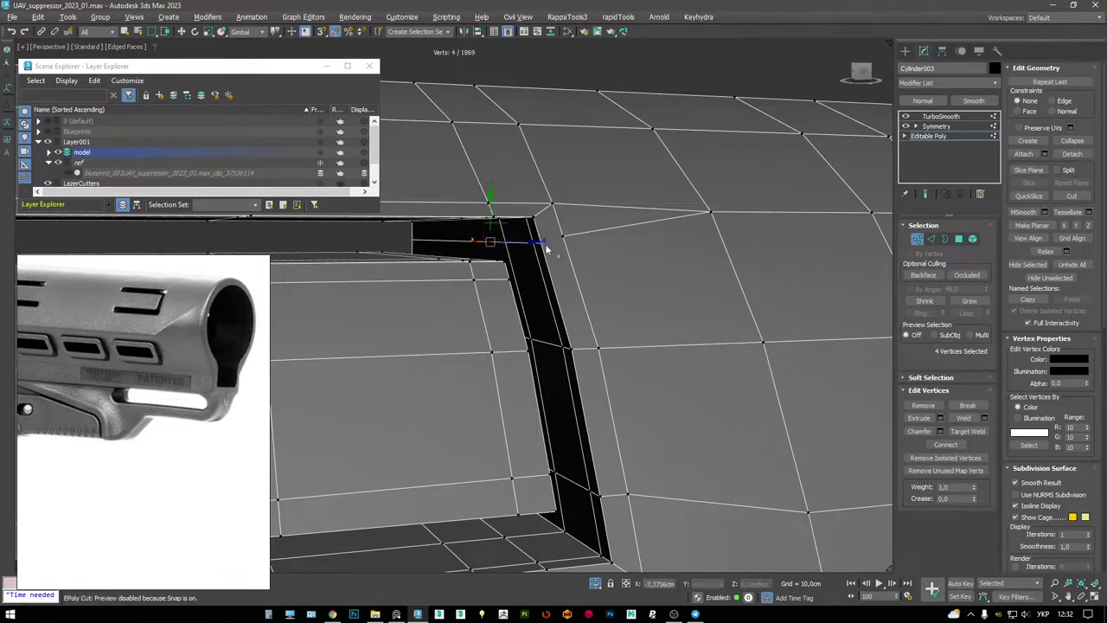
- Inspect the TurboSmooth result around the slot with mesh edges shown
left_click(959, 116)
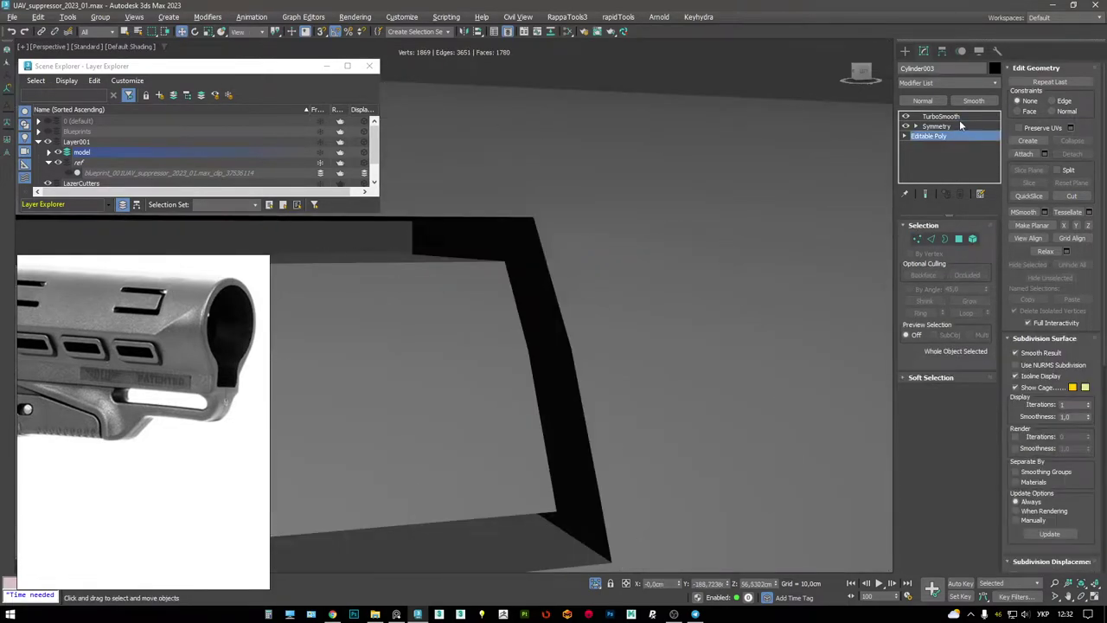
scroll(632, 181, "down", 5)
middle_click_drag(629, 234, 620, 181, "alt")
scroll(721, 140, "up", 5)
key("F4")
- Remove the redundant edge beside the slot corner in the Editable Poly base
left_click(928, 136)
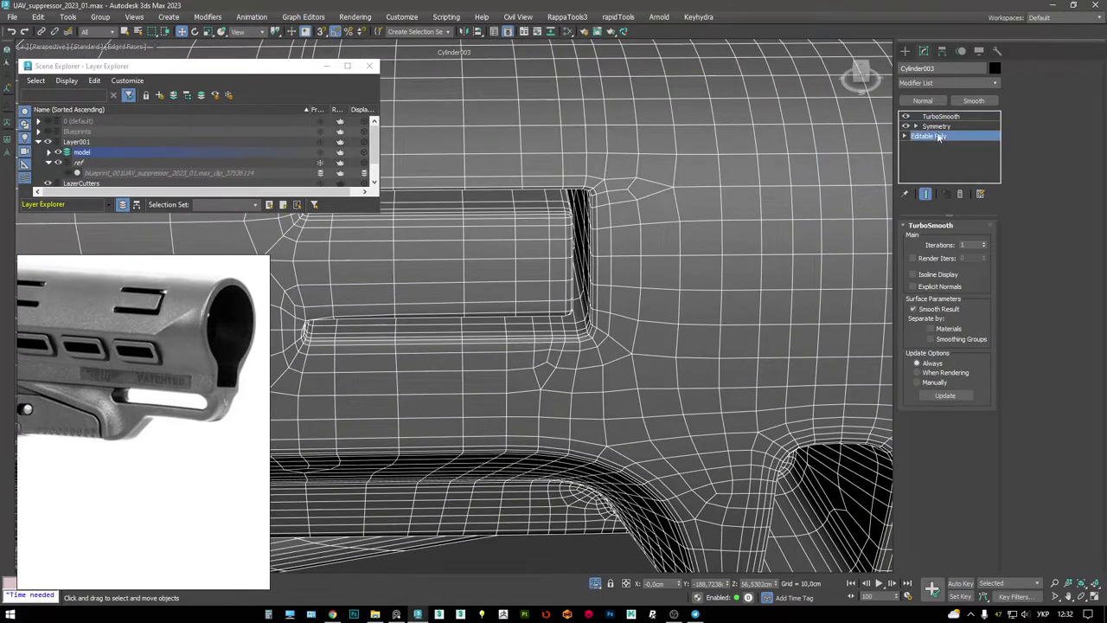
middle_click_drag(682, 217, 589, 250)
key("2")
left_click(589, 249)
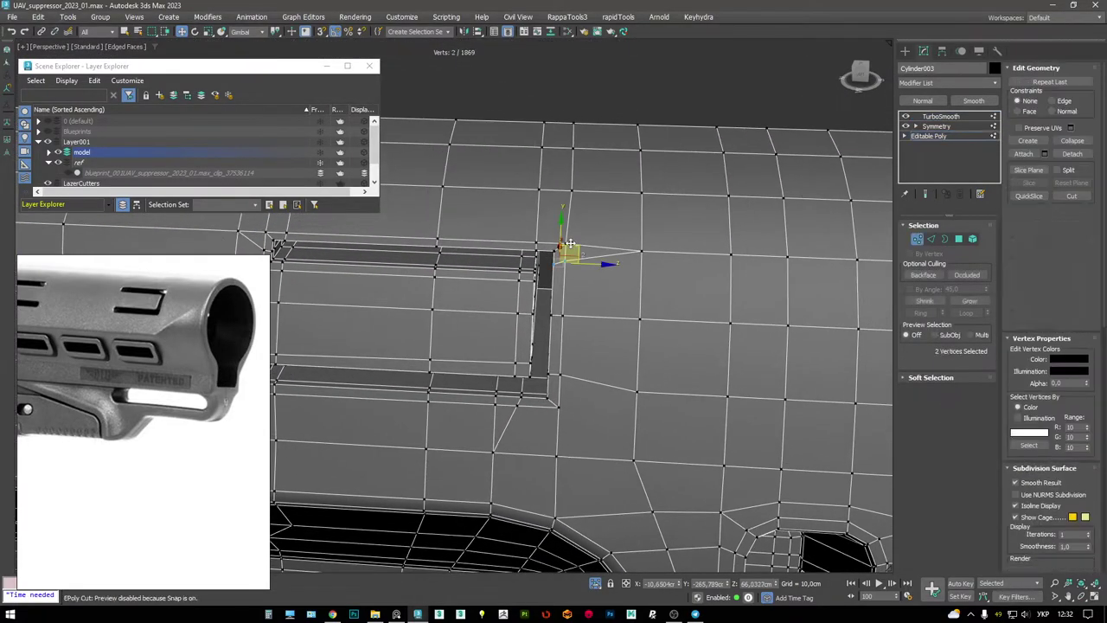
key("BackSpace")
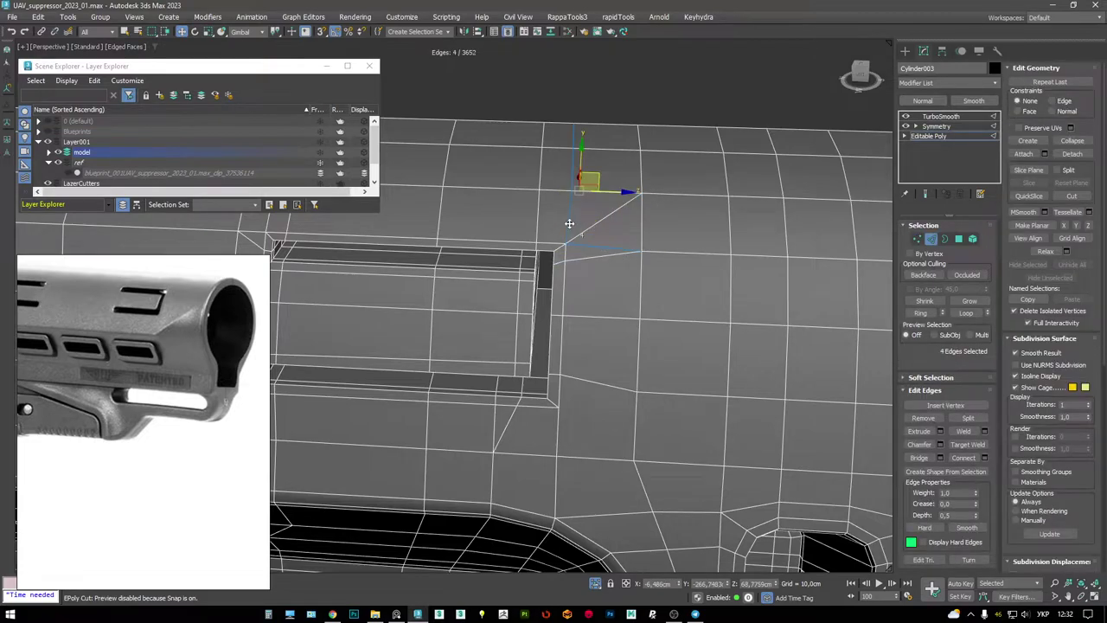
key("F4")
- Re-check the smoothed slot after removing the edge
left_click(941, 116)
middle_click_drag(770, 255, 620, 230, "alt")
scroll(624, 188, "up", 5)
scroll(668, 200, "down", 2)
scroll(668, 200, "down", 2)
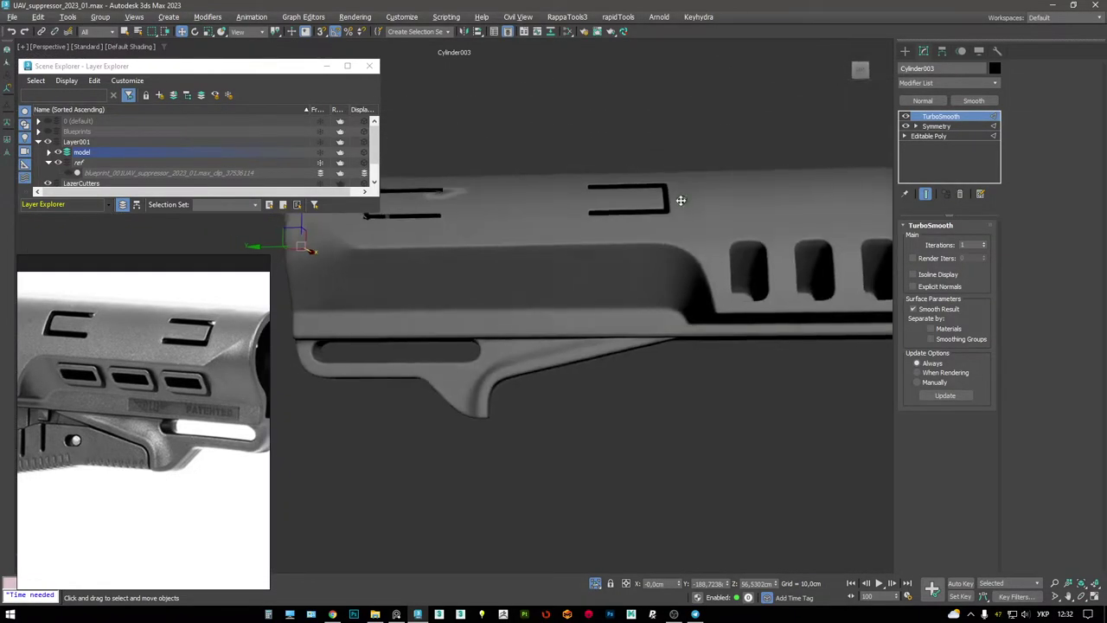
key("F4")
- Return to the Editable Poly base and orbit around the stock's slots for face editing
left_click(940, 137)
key("2")
scroll(600, 223, "up", 3)
key("alt+c")
middle_click_drag(600, 223, 473, 127, "alt")
key("4")
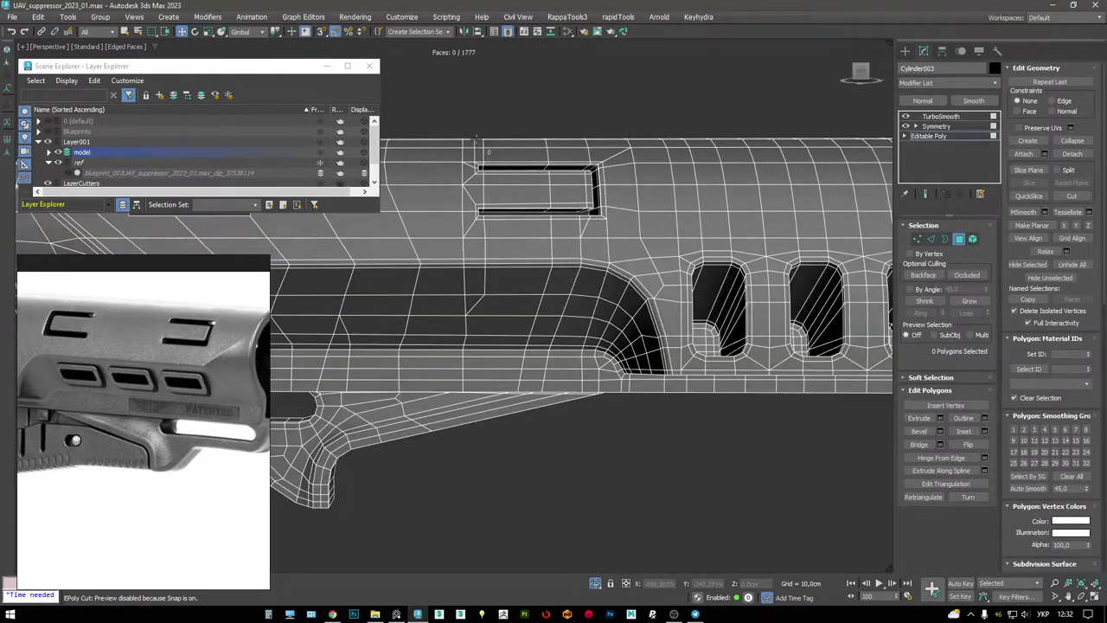
- Select the faces around the upper slot and Detach them as a clone named Object004
left_click_drag(610, 242, 608, 240)
key("F3")
middle_click_drag(608, 241, 744, 227, "alt")
key("F3")
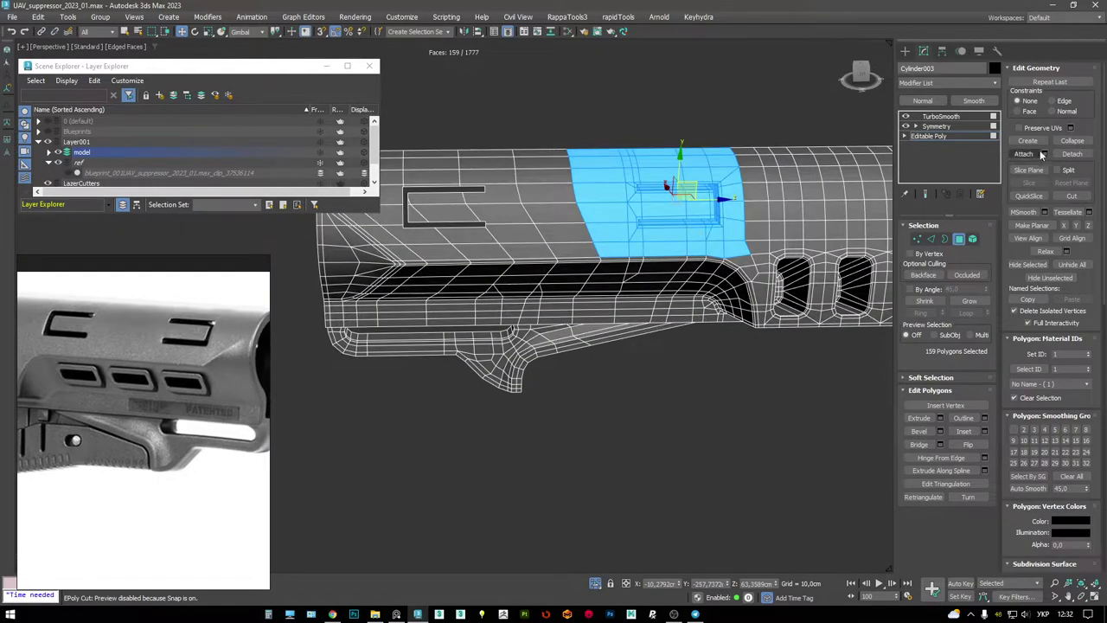
left_click(1072, 153)
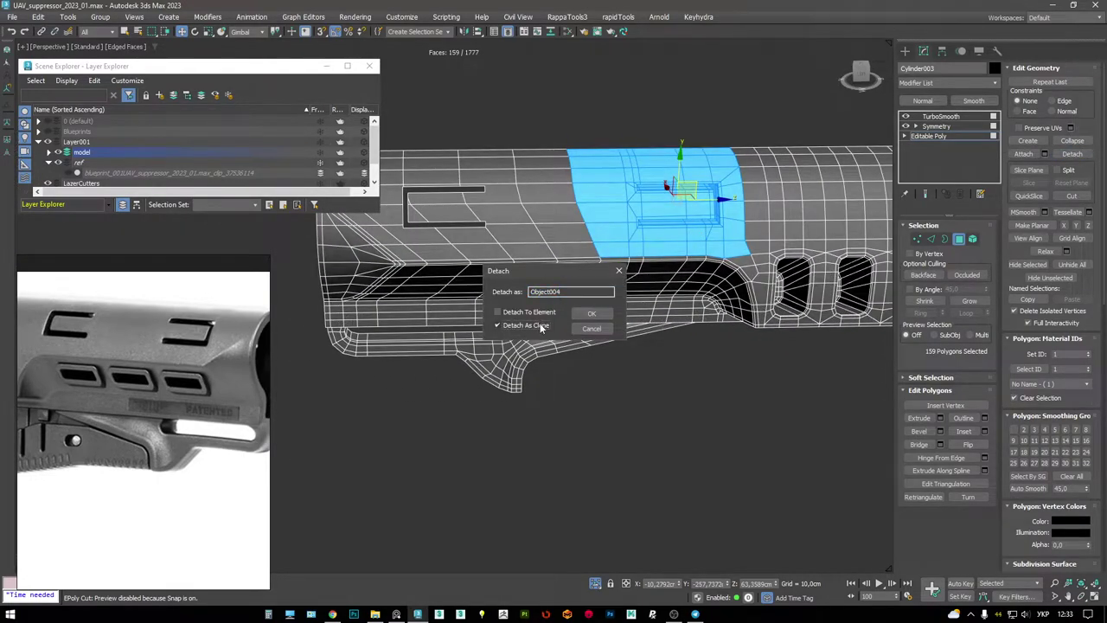
left_click(593, 314)
- Mirror Object004 across Y with No Clone and nudge it into place over the slot
left_click(938, 117)
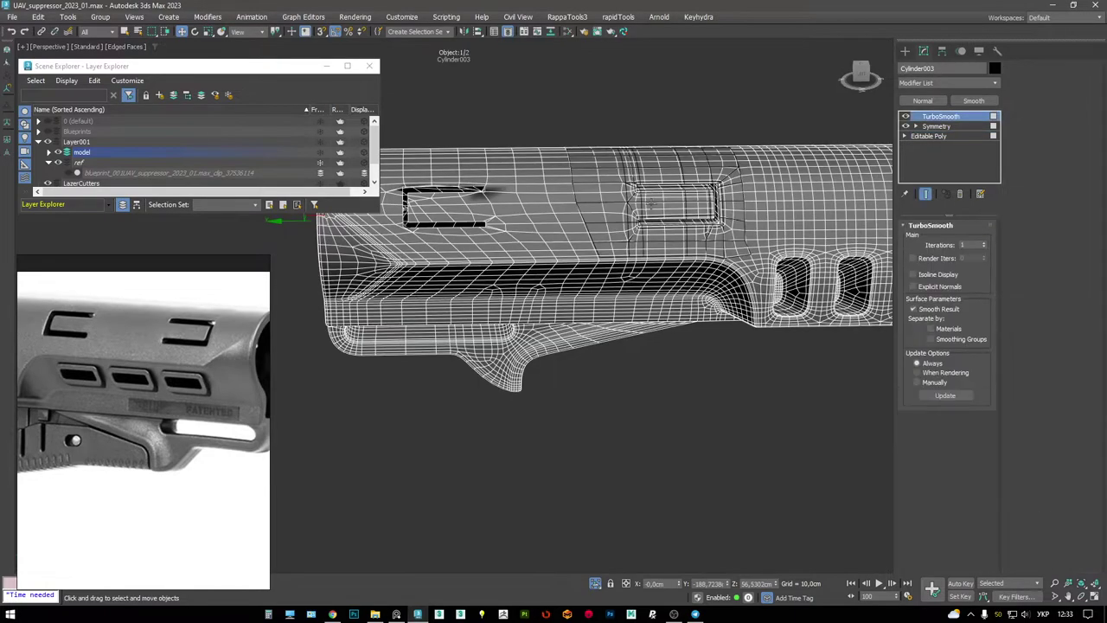
left_click(640, 165)
left_click(468, 31)
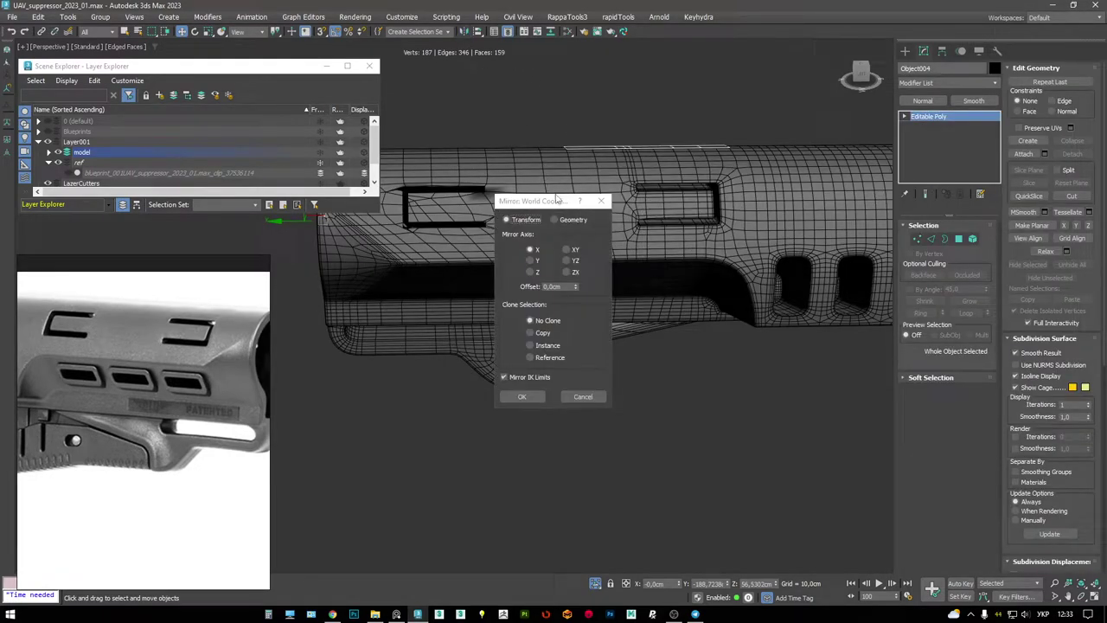
left_click(533, 262)
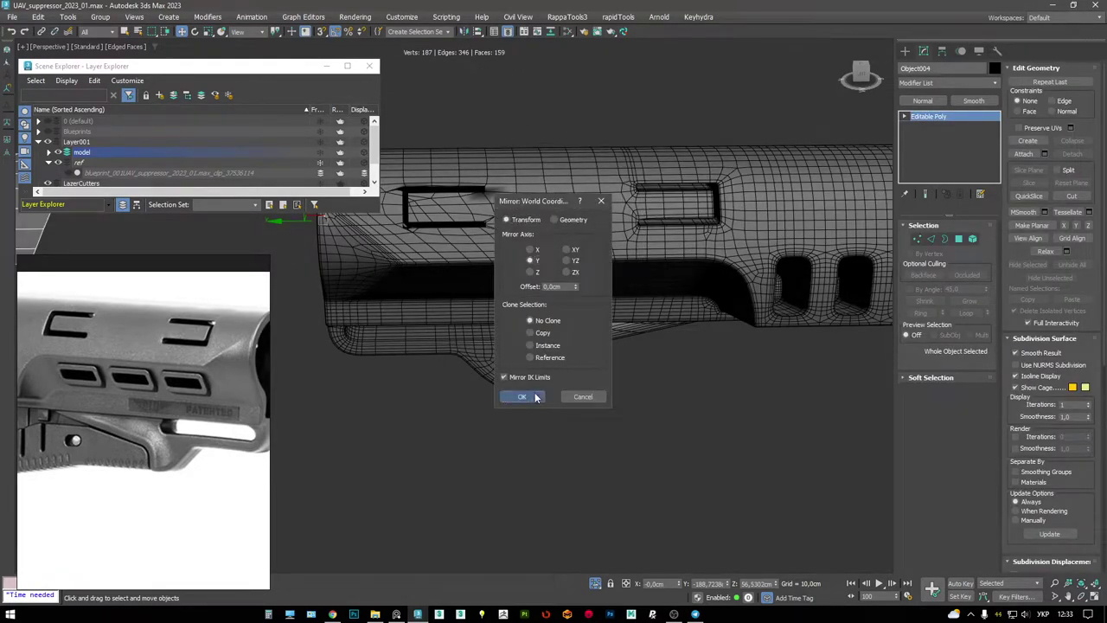
left_click(523, 396)
scroll(605, 259, "down", 3)
scroll(687, 230, "up", 2)
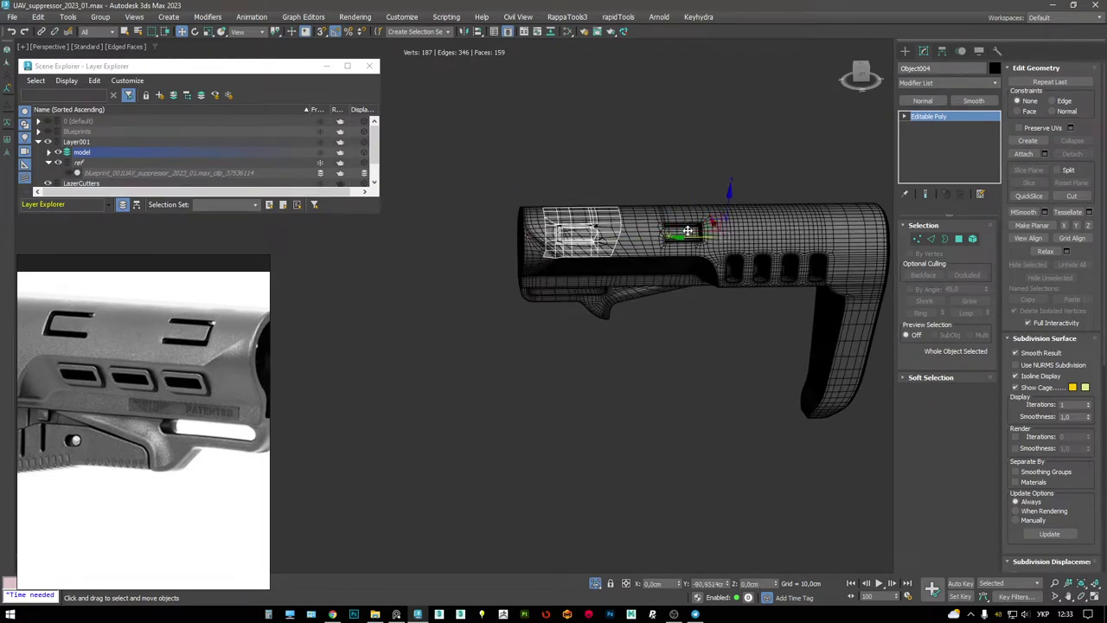
scroll(648, 259, "up", 4)
left_click_drag(884, 267, 891, 261)
- Reselect Cylinder003 and return to editing its base mesh
middle_click_drag(865, 260, 893, 297)
left_click(856, 224)
left_click(947, 137)
key("alt+c")
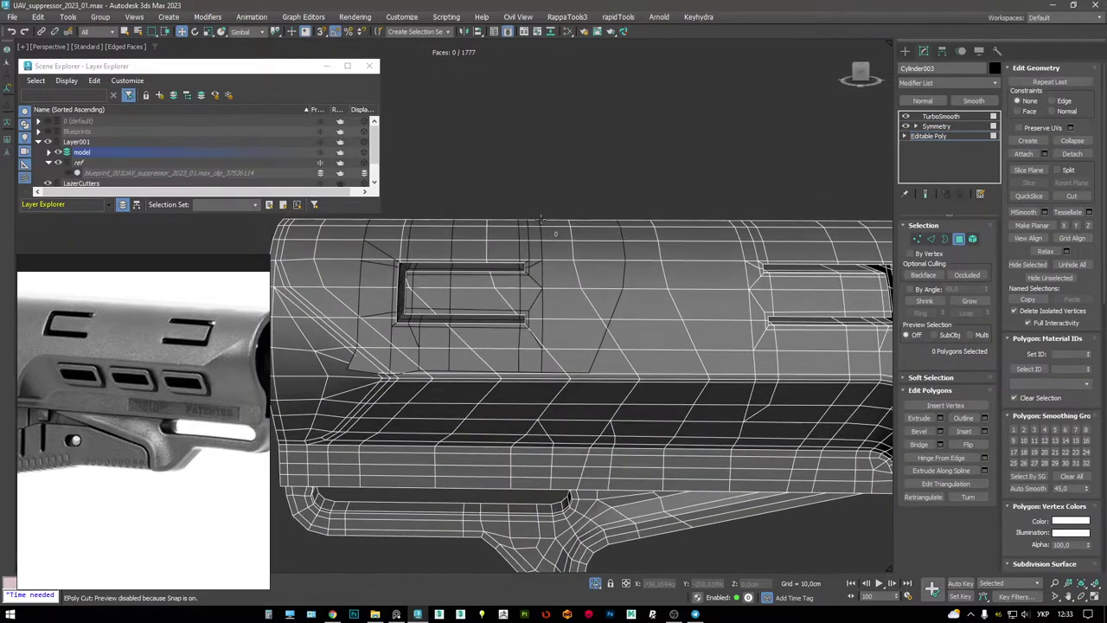
- Select the faces around the upper slot and delete them from the stock
right_click(471, 184)
left_click_drag(465, 181, 629, 363)
key("F3")
middle_click_drag(629, 364, 531, 149, "alt")
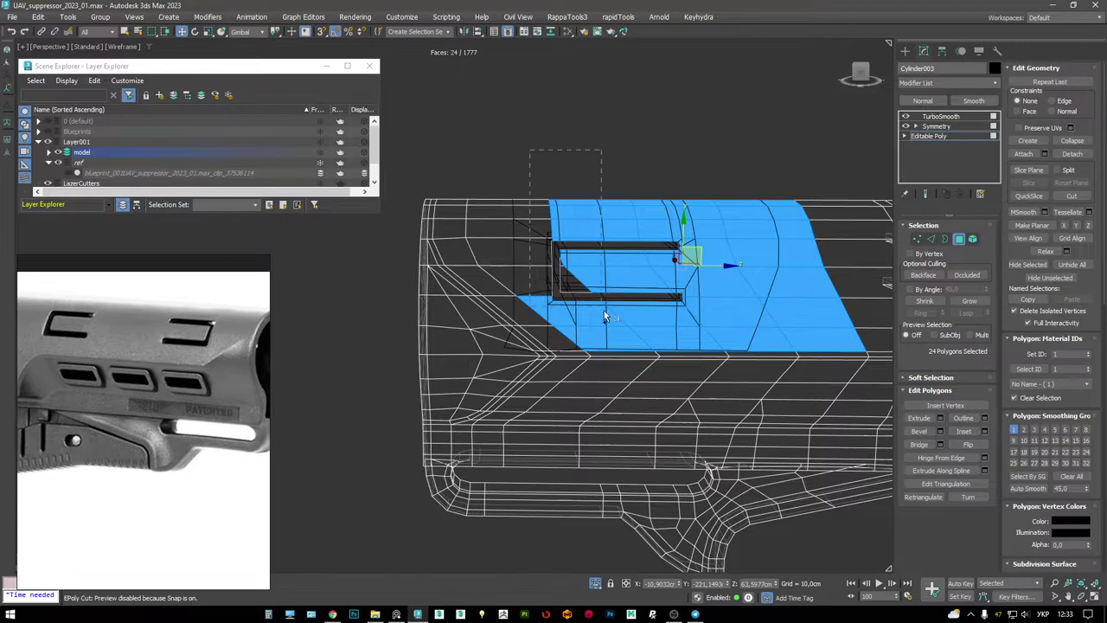
left_click(510, 259, "ctrl")
scroll(562, 294, "up", 2)
left_click(530, 329, "ctrl")
left_click(428, 264, "ctrl")
middle_click_drag(428, 263, 532, 219, "alt")
mouse_move(553, 311)
middle_mouse_down("alt")
mouse_move(571, 294)
mouse_move(541, 257)
mouse_move(598, 274)
mouse_move(583, 267)
mouse_move(611, 290)
middle_mouse_up("alt")
key("Delete")
- Move the detached slot panel Object004 far to the left, away from the stock
key("F3")
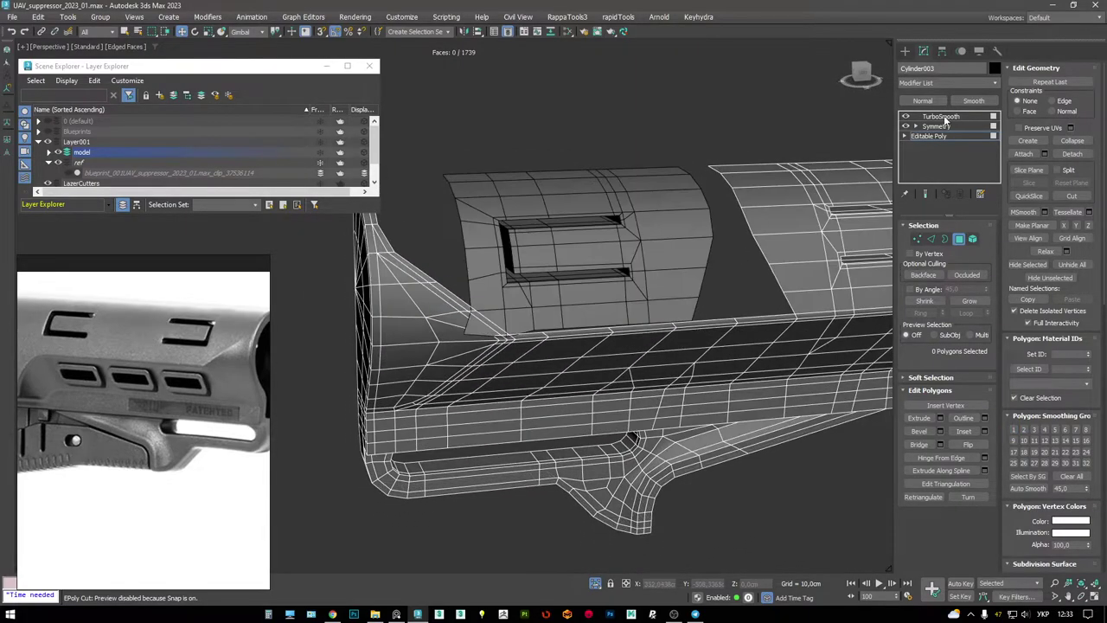
key("4")
left_click(529, 233)
middle_click_drag(529, 233, 532, 235, "alt")
left_click_drag(532, 235, 305, 325)
- On the stock body Cylinder003, remove the edge loop running along the gap
left_click(613, 298)
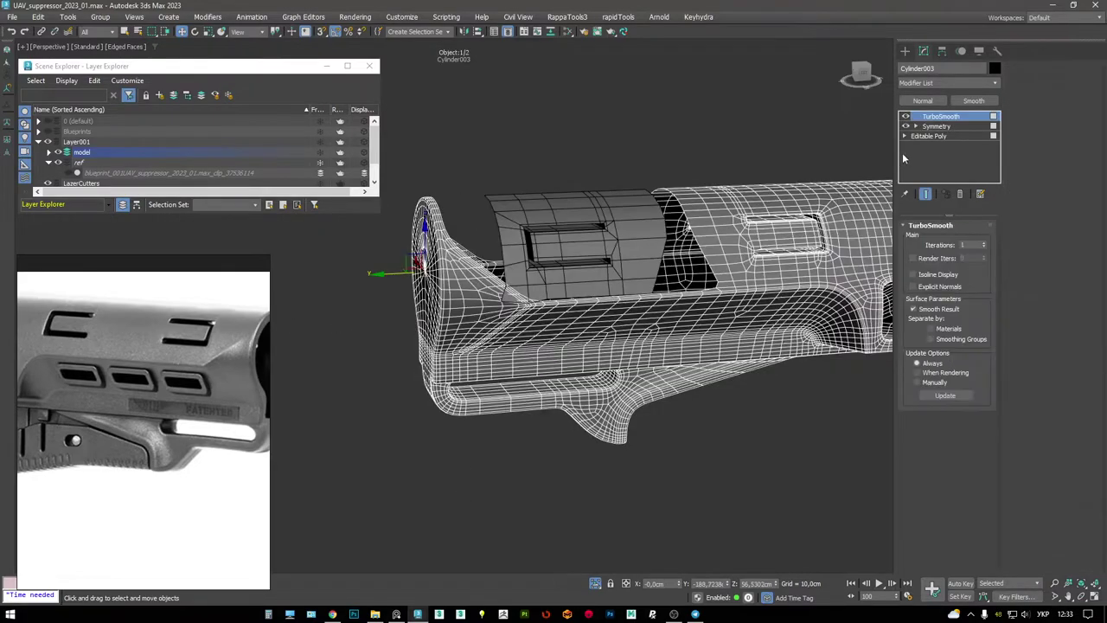
left_click(936, 127)
key("4")
scroll(620, 274, "up", 4)
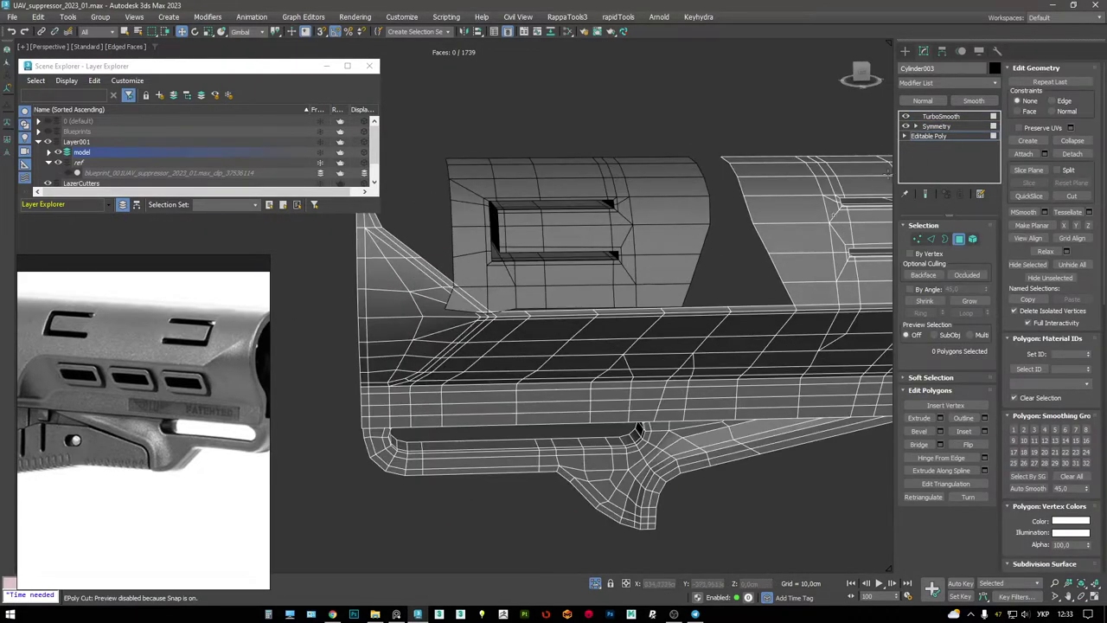
double_click(643, 289)
scroll(643, 289, "up", 3)
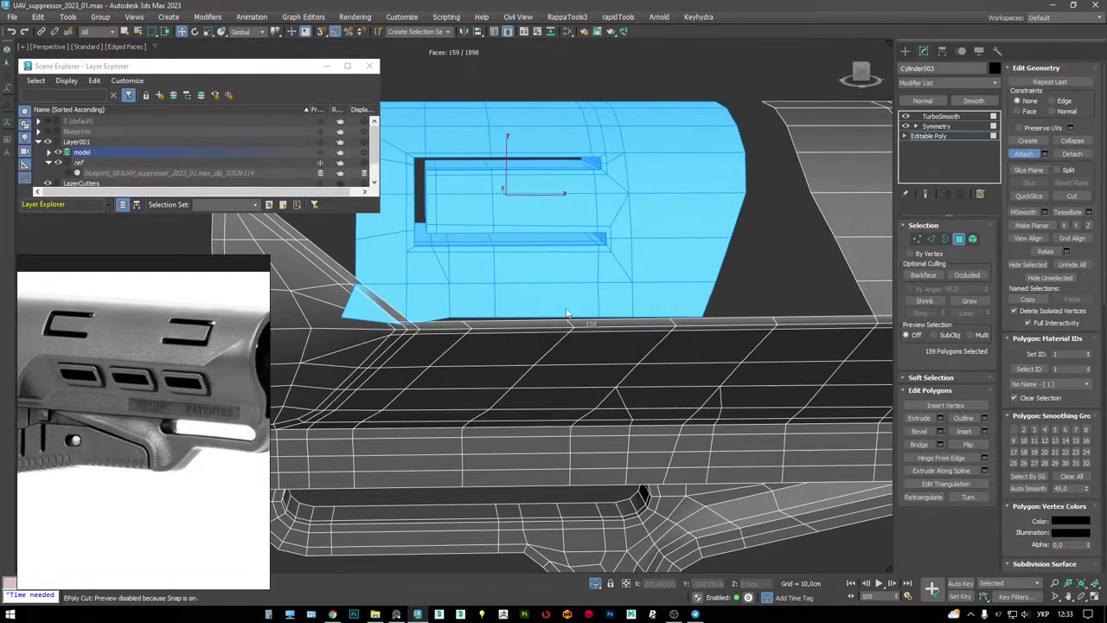
key("2")
double_click(540, 317)
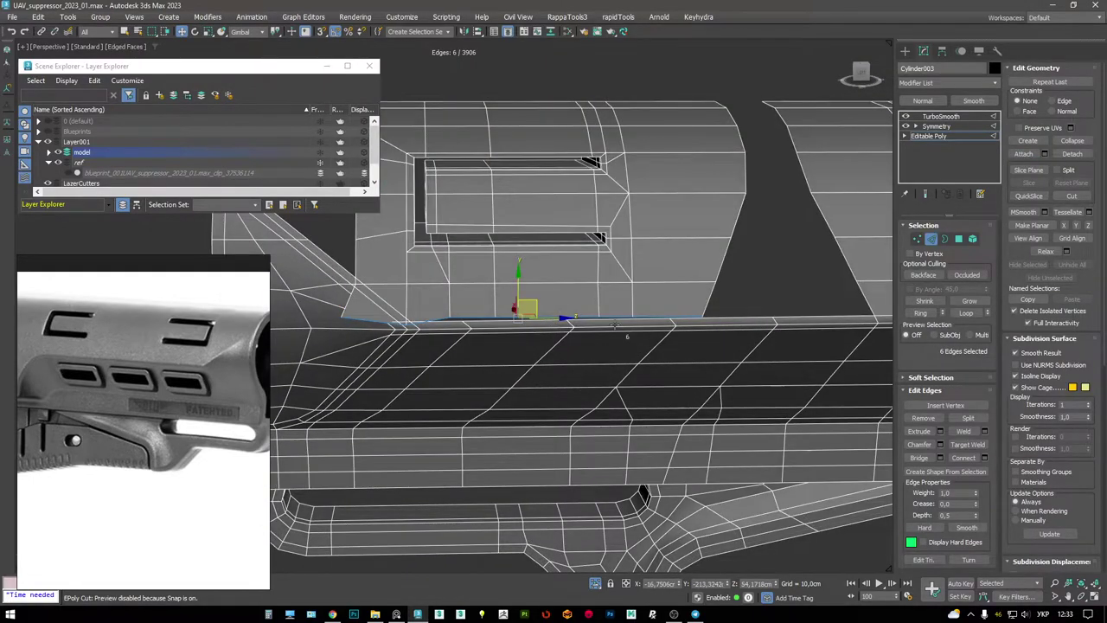
key("ctrl+BackSpace")
- Shift the block-edge vertices left along Z and move the vertex column right, widening the gap
scroll(627, 335, "down", 3)
middle_click_drag(648, 267, 628, 239, "alt")
key("1")
left_click_drag(645, 235, 539, 188)
key("F3")
left_click_drag(606, 333, 607, 334)
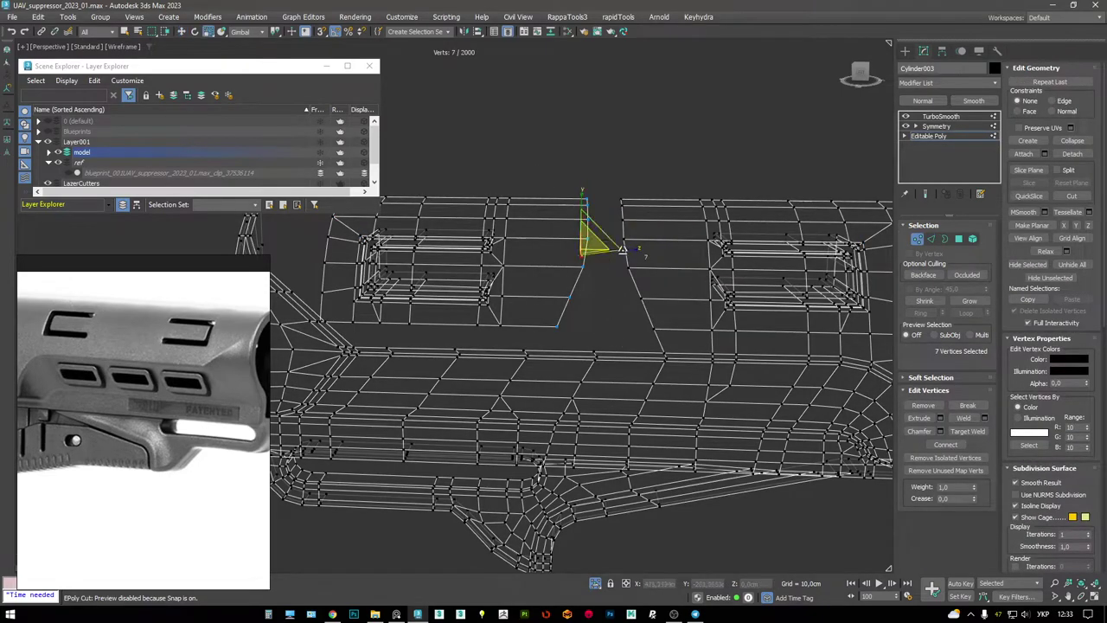
key("w")
key("F3")
left_click_drag(605, 250, 592, 250)
middle_click_drag(578, 249, 586, 176, "alt")
key("F3")
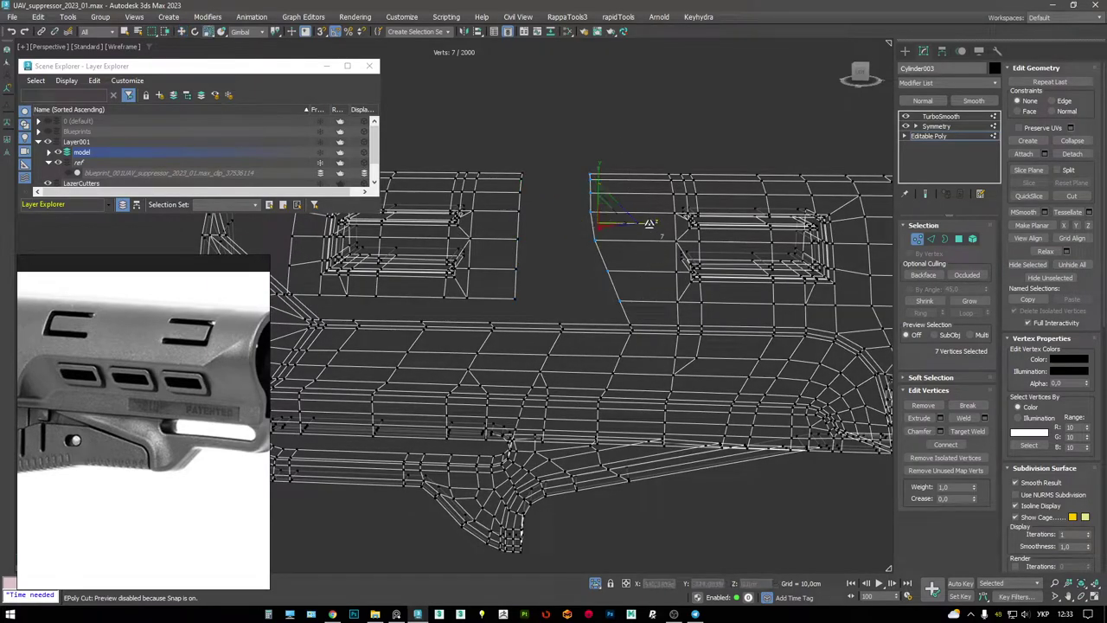
key("F3")
left_click_drag(646, 223, 670, 223)
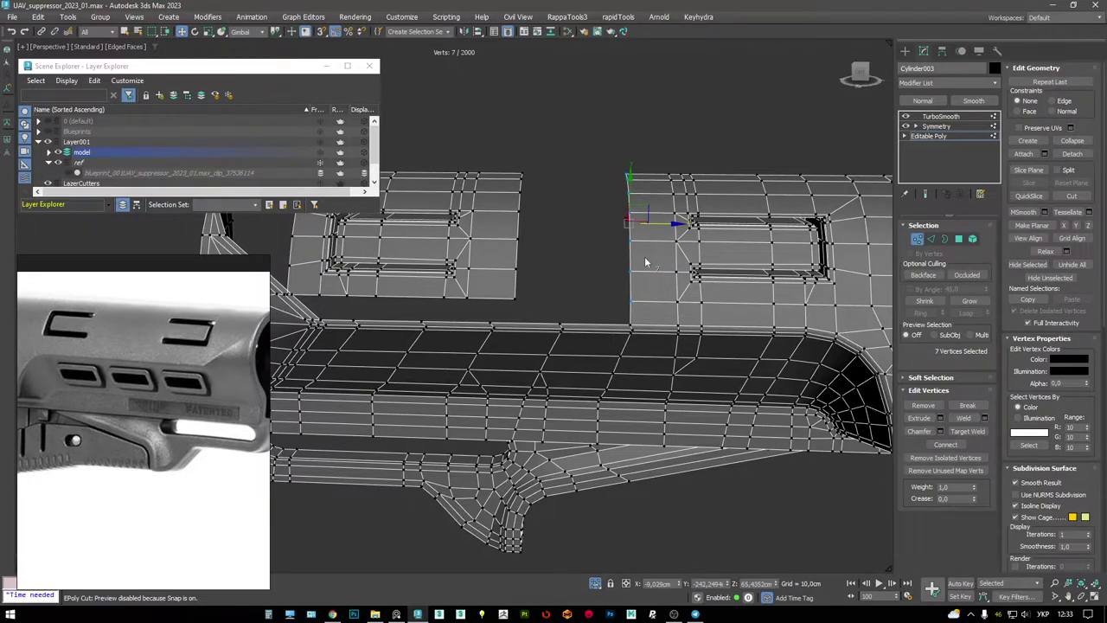
- Flatten the four column vertices into a straight line and raise them slightly
middle_click_drag(644, 262, 642, 232, "alt")
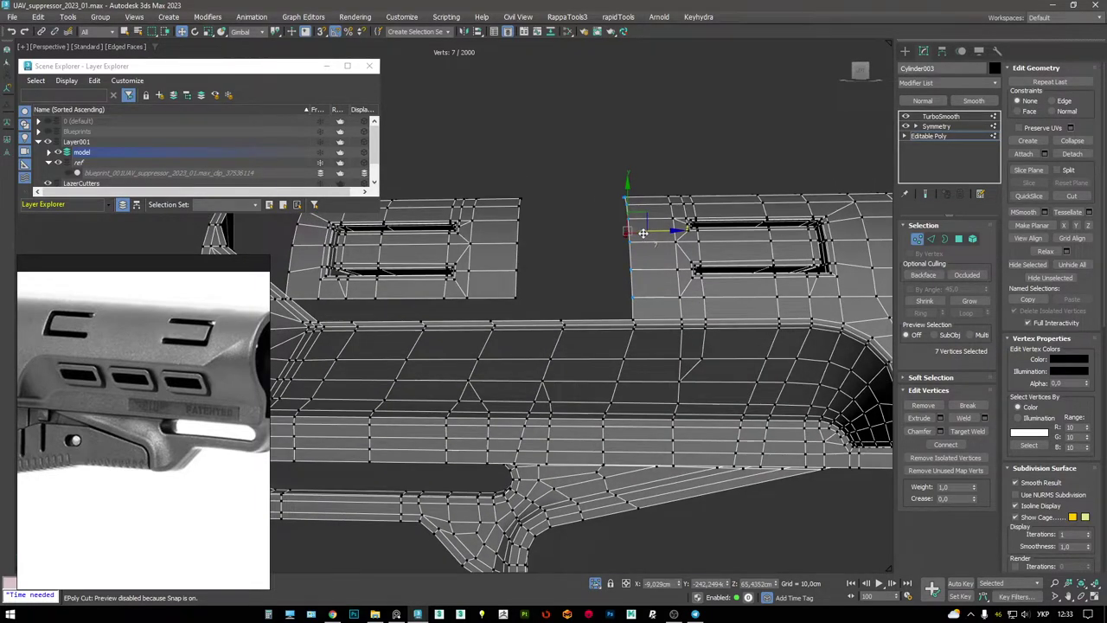
scroll(537, 337, "up", 3)
key("F3")
left_click_drag(605, 314, 512, 217)
left_click_drag(610, 241, 262, 223)
key("F3")
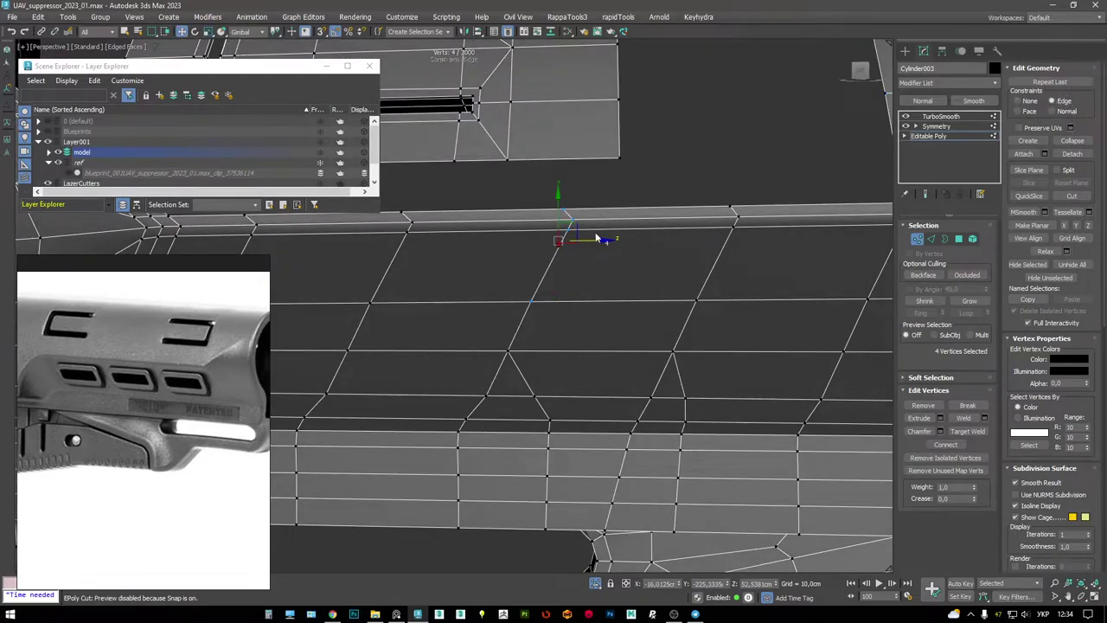
key("r")
key("w")
key("F3")
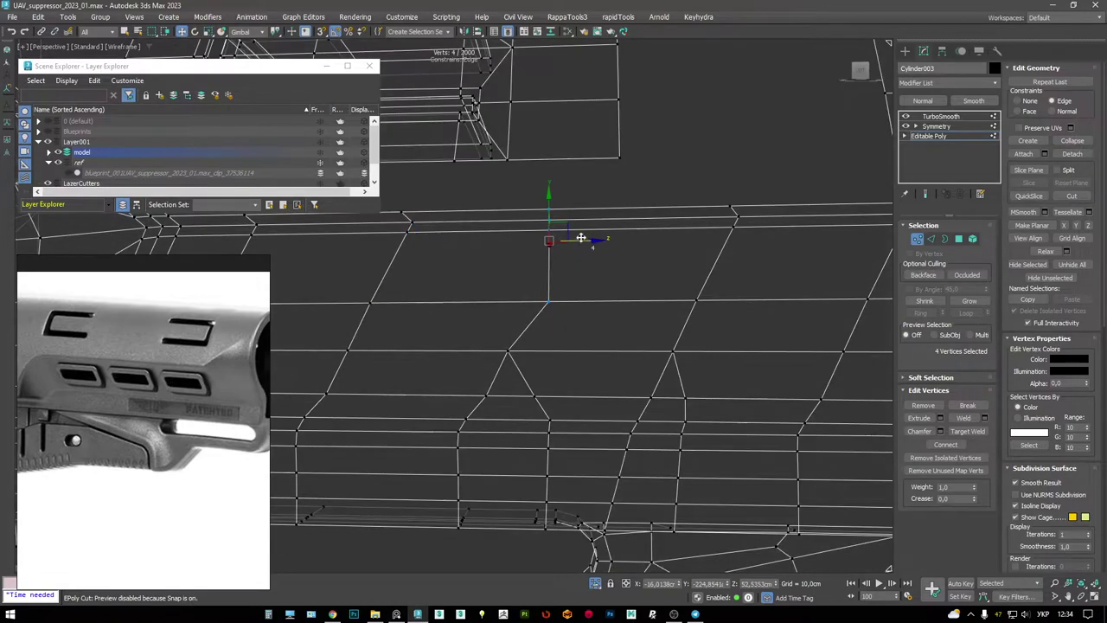
scroll(554, 237, "down", 3)
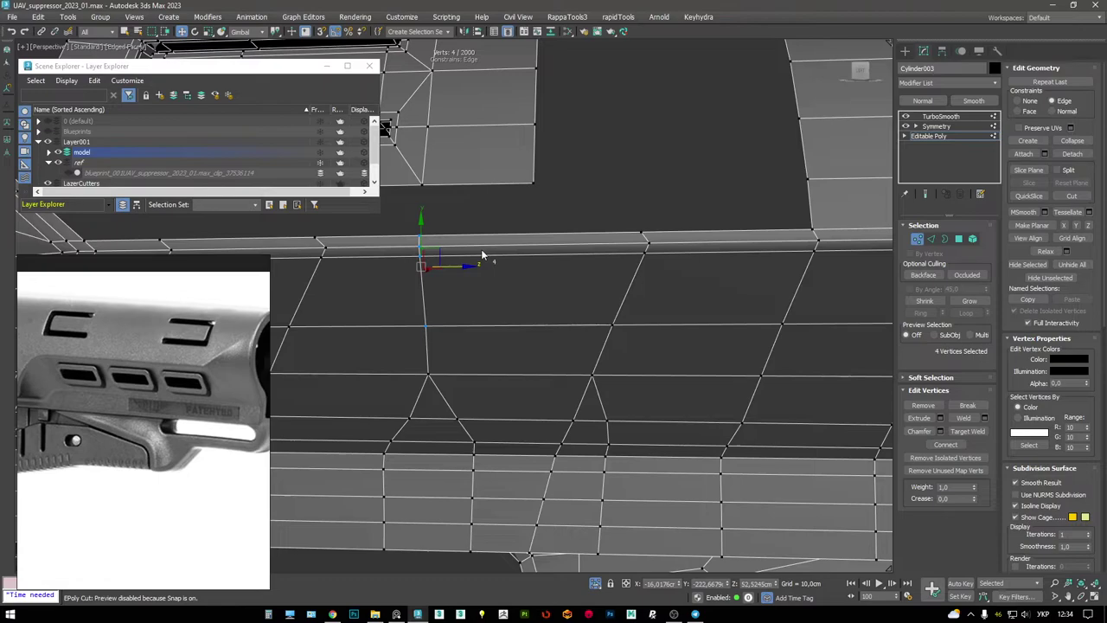
key("r")
key("w")
key("F3")
left_click_drag(588, 270, 590, 261)
- Snap the vertex column onto the vertices below so it lines up vertically
middle_click_drag(585, 260, 587, 298)
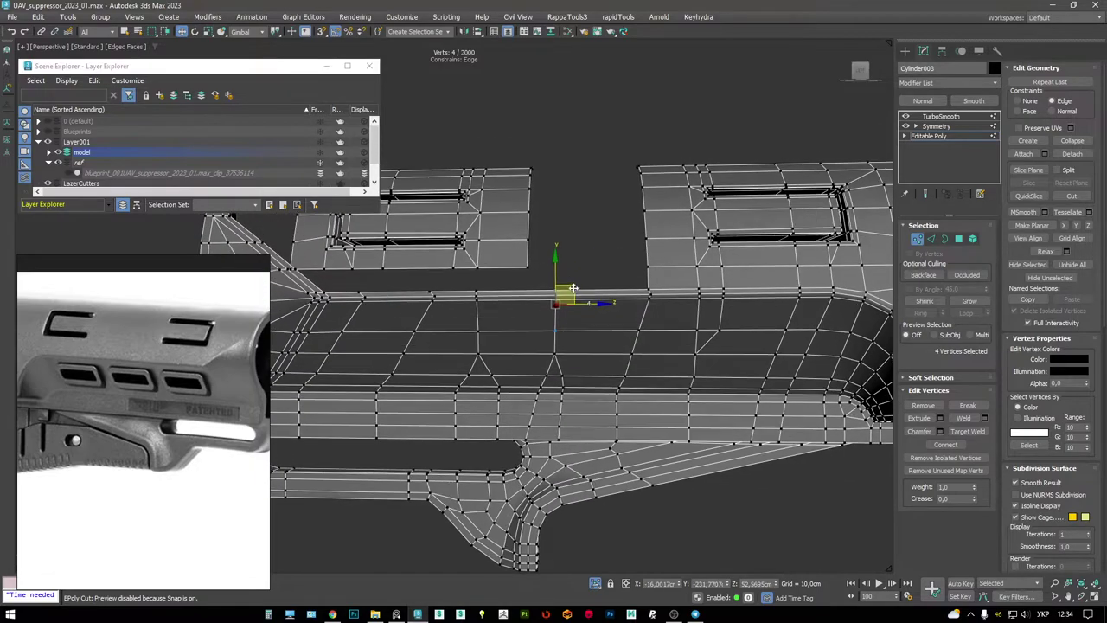
key("F3")
left_click_drag(564, 201, 567, 284)
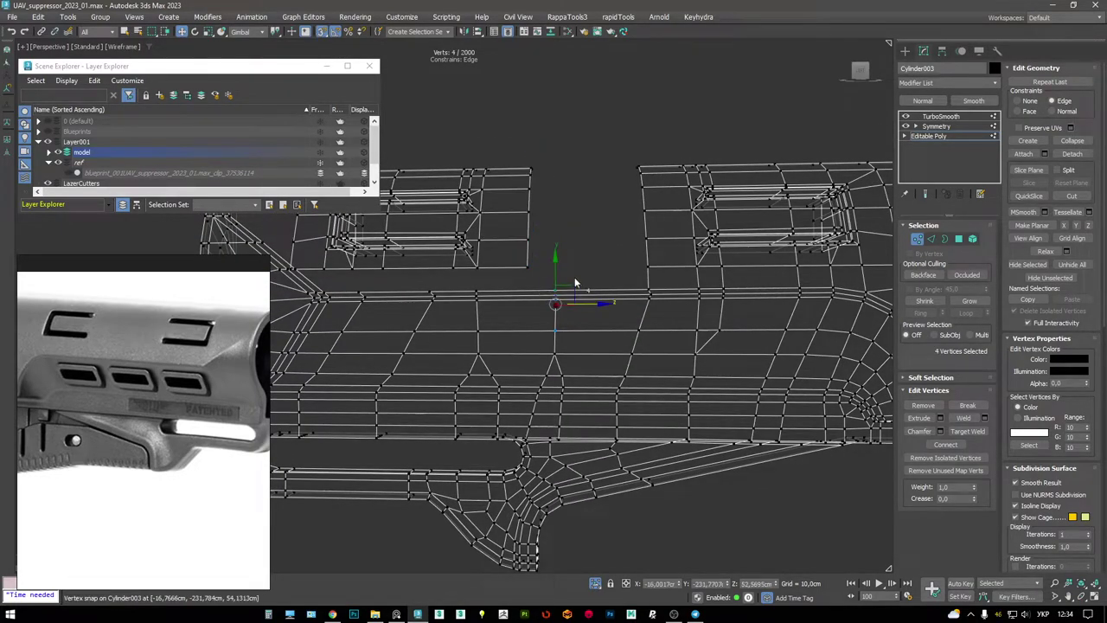
key("shift+x")
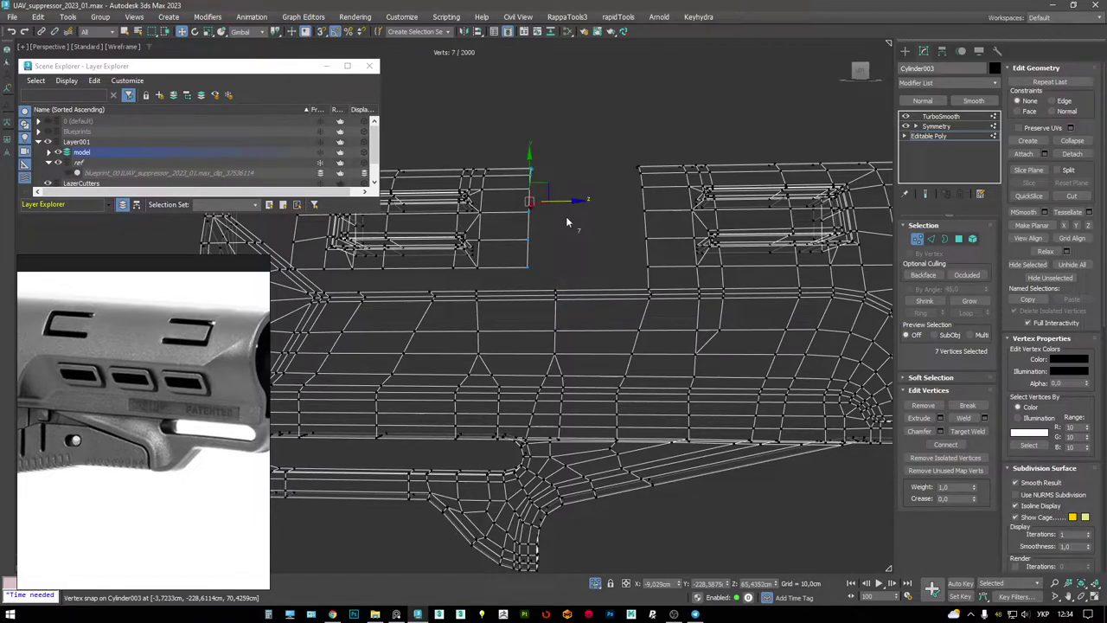
left_click_drag(567, 204, 559, 270)
key("F3")
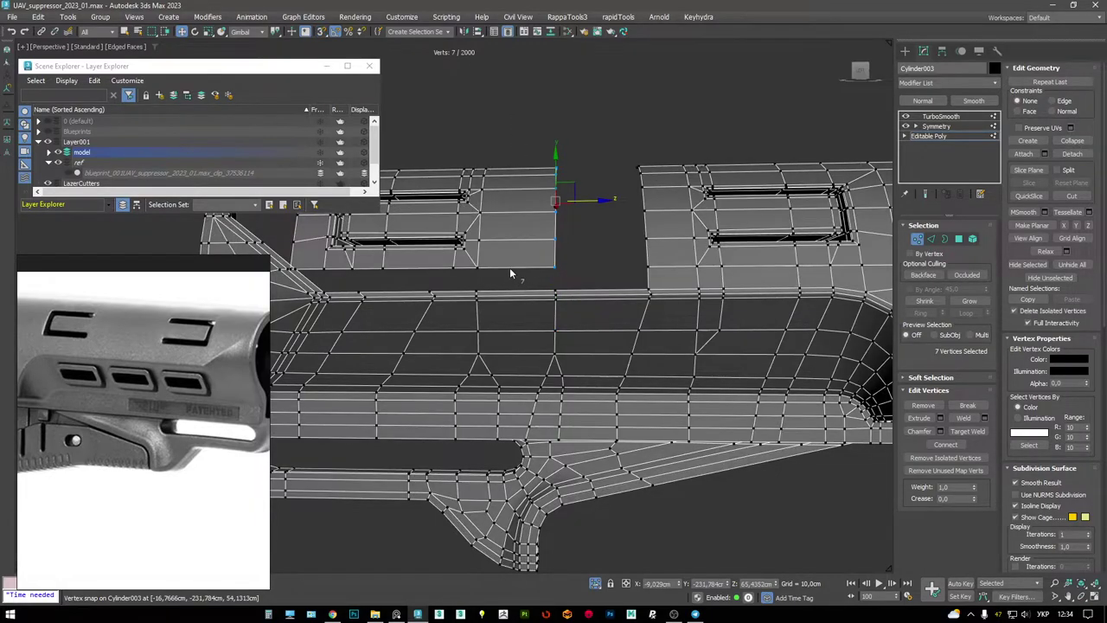
key("2")
middle_click_drag(510, 285, 605, 218, "alt")
left_click(640, 145)
- Bridge the two open borders to fill the gap in the upper surface
key("3")
key("shift+b")
mouse_move(554, 138)
middle_mouse_down("alt")
mouse_move(565, 271)
mouse_move(569, 158)
middle_mouse_up("alt")
scroll(569, 157, "up", 5)
key("F3")
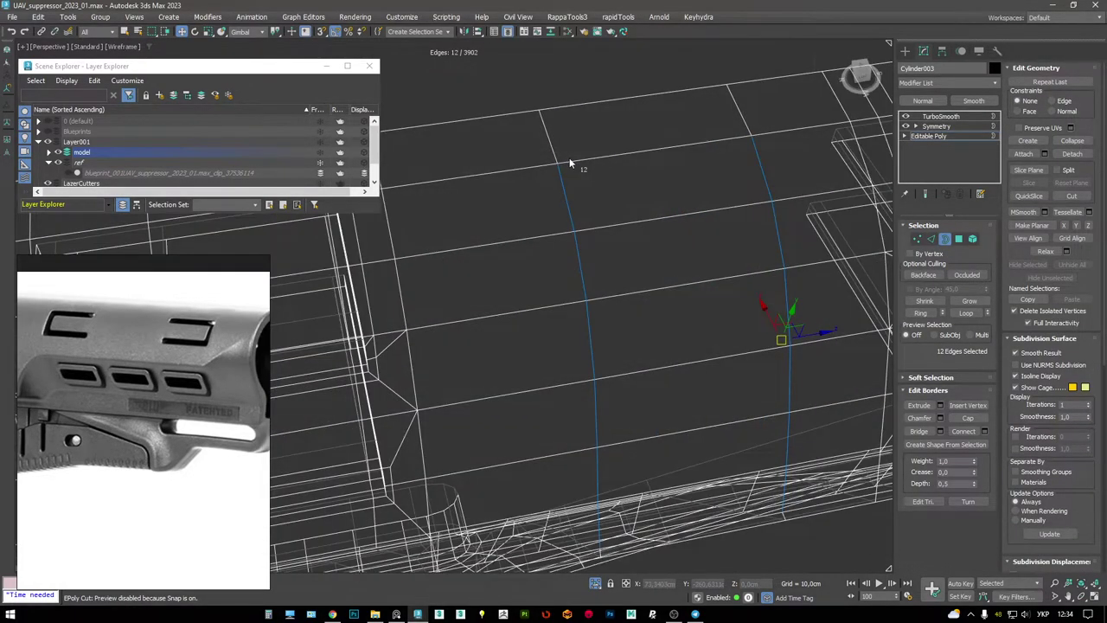
key("F3")
key("1")
left_click(554, 164)
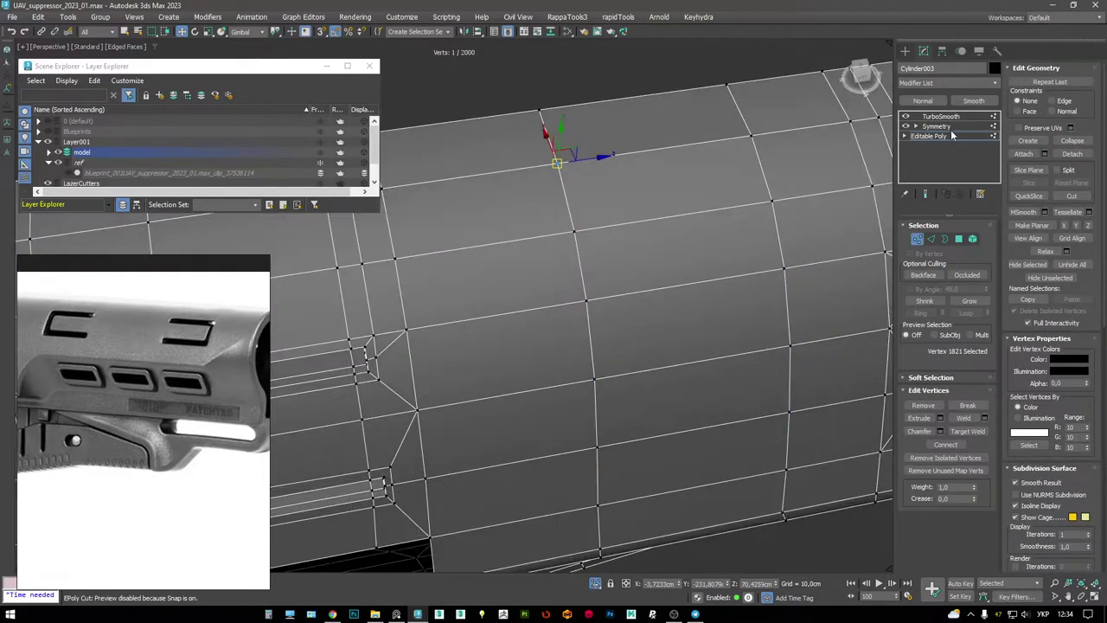
- Preview the TurboSmooth result, then return to the base Editable Poly
left_click(940, 116)
scroll(613, 161, "down", 3)
key("F4")
mouse_move(603, 210)
middle_mouse_down("alt")
mouse_move(615, 264)
mouse_move(613, 246)
middle_mouse_up("alt")
key("F4")
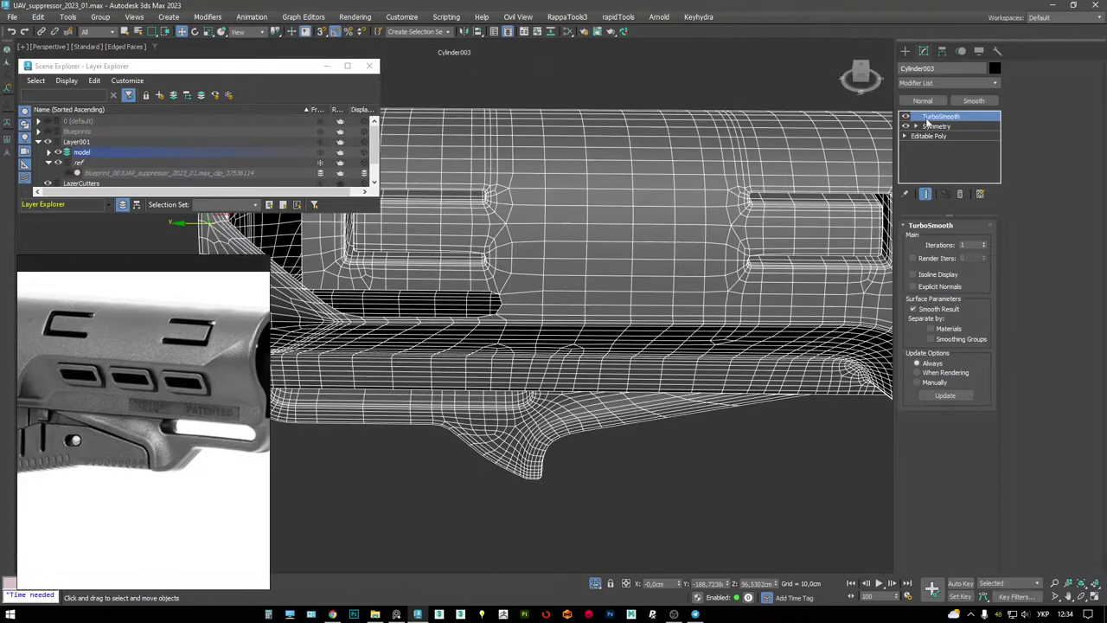
left_click(929, 136)
middle_click_drag(623, 207, 612, 212, "alt")
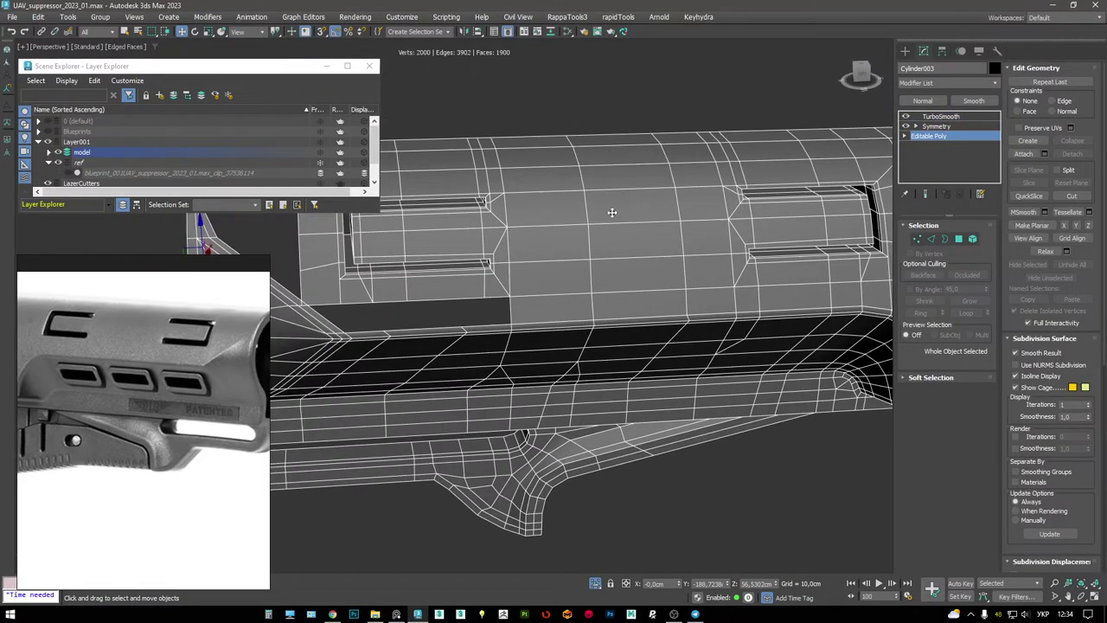
scroll(591, 261, "up", 6)
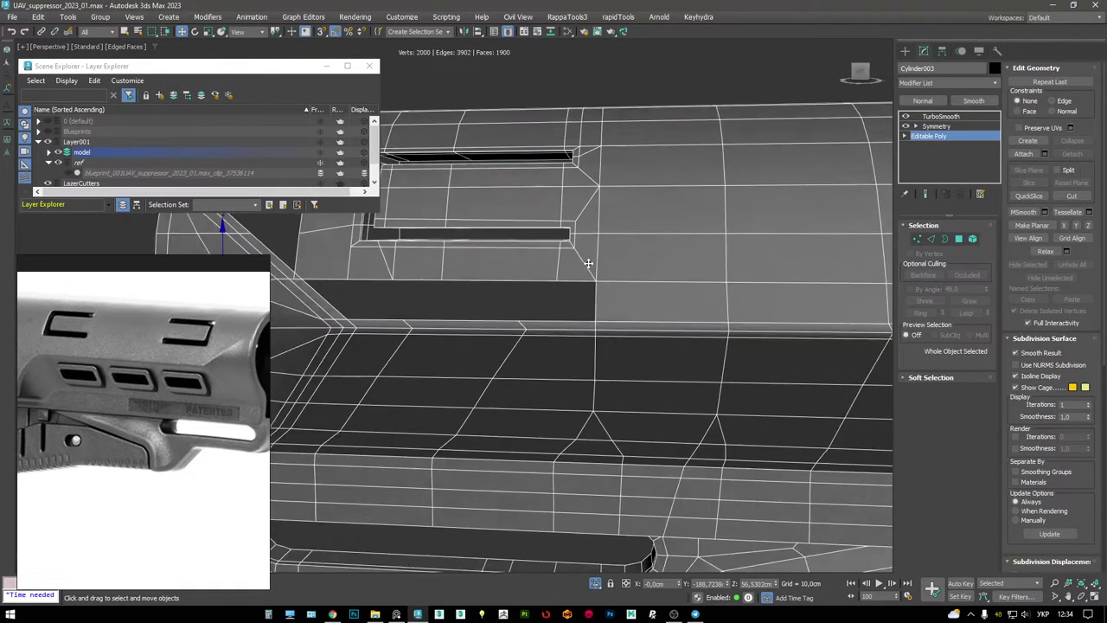
scroll(591, 260, "down", 4)
scroll(630, 280, "down", 5)
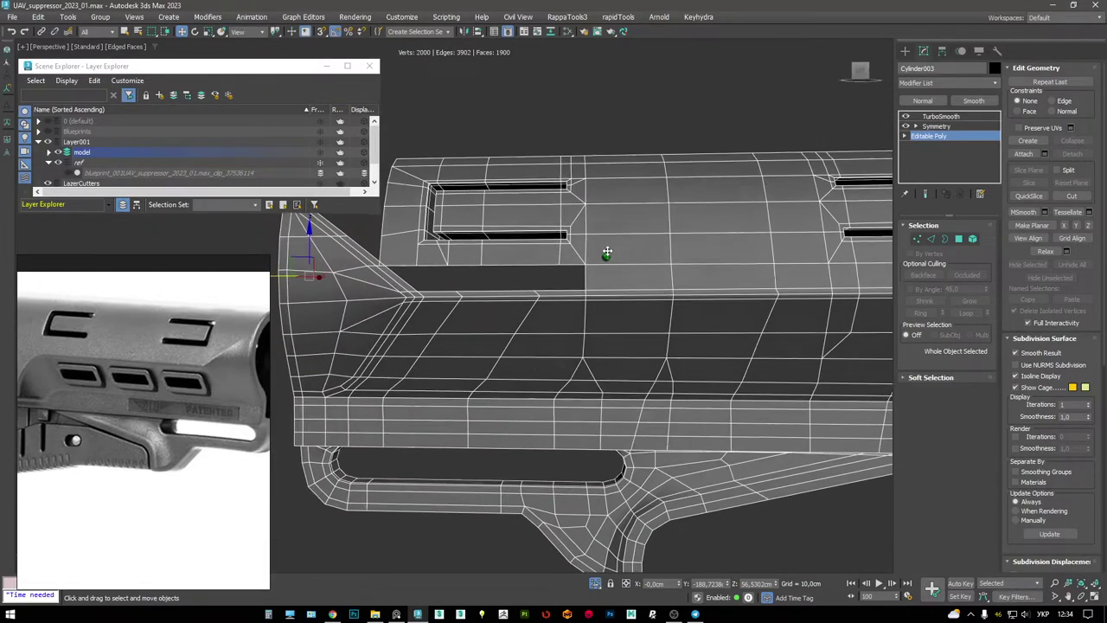
scroll(584, 317, "up", 5)
- Cut new edges and connect an extra edge beside the slot
key("1")
key("alt+c")
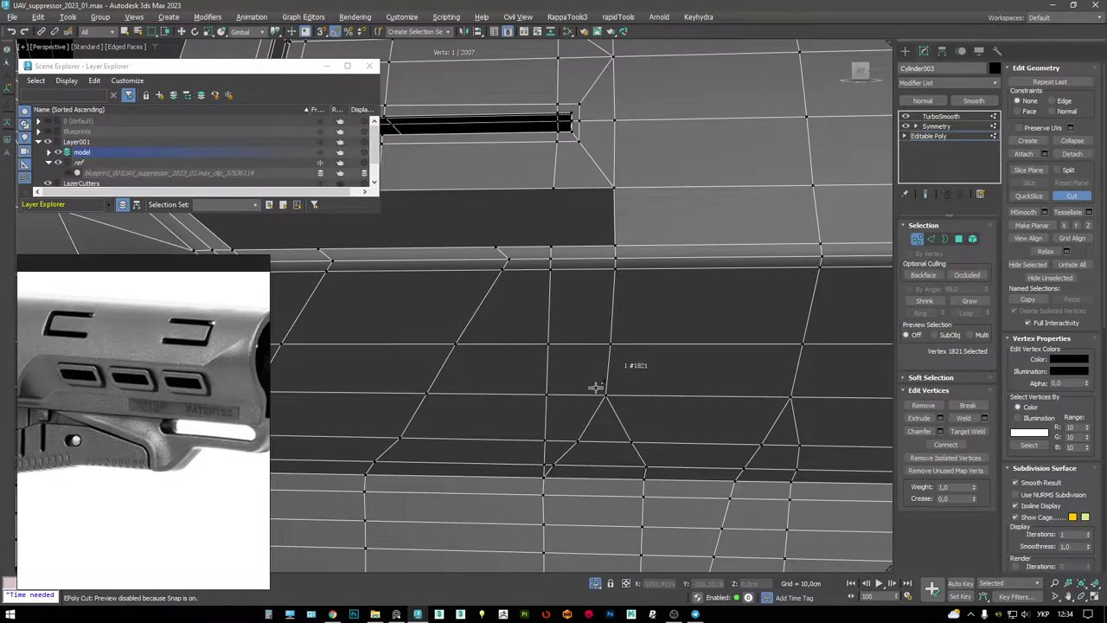
key("w")
key("2")
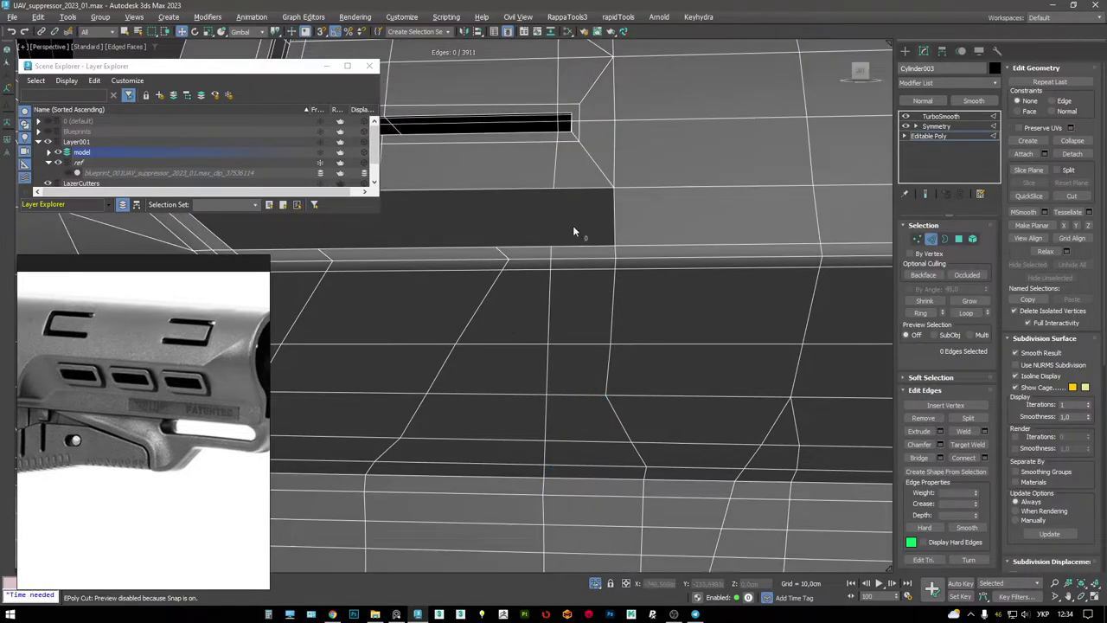
key("ctrl+shift+e")
scroll(587, 244, "down", 3)
middle_click_drag(534, 278, 554, 287)
key("1")
key("alt+shift+s")
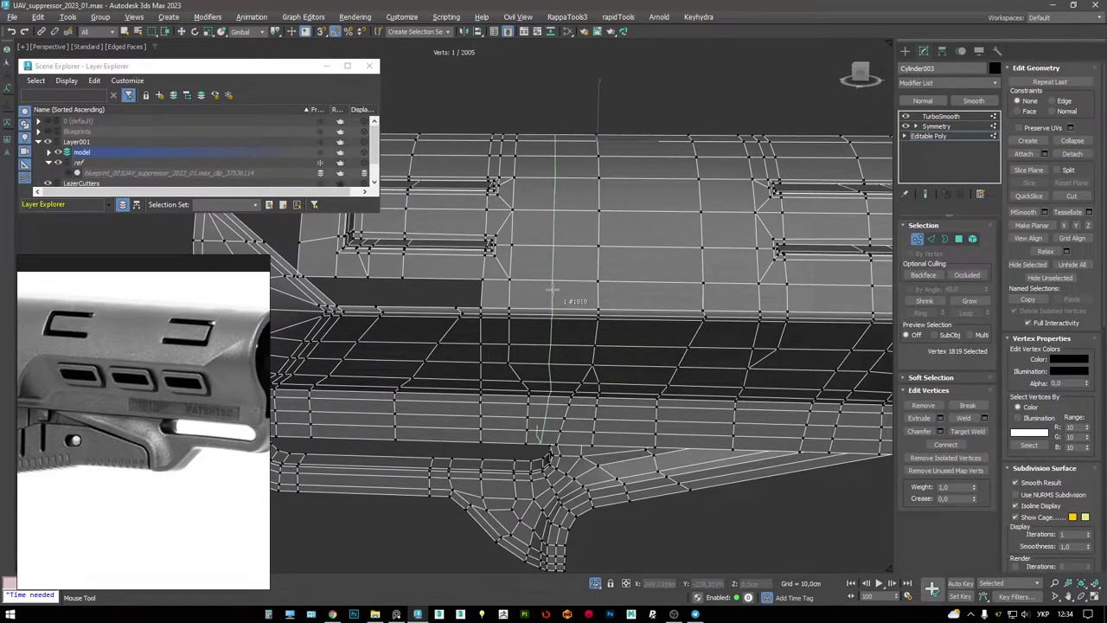
- Finish the new edge loop down the stock's side and select it
right_click(554, 292)
scroll(558, 299, "up", 5)
key("2")
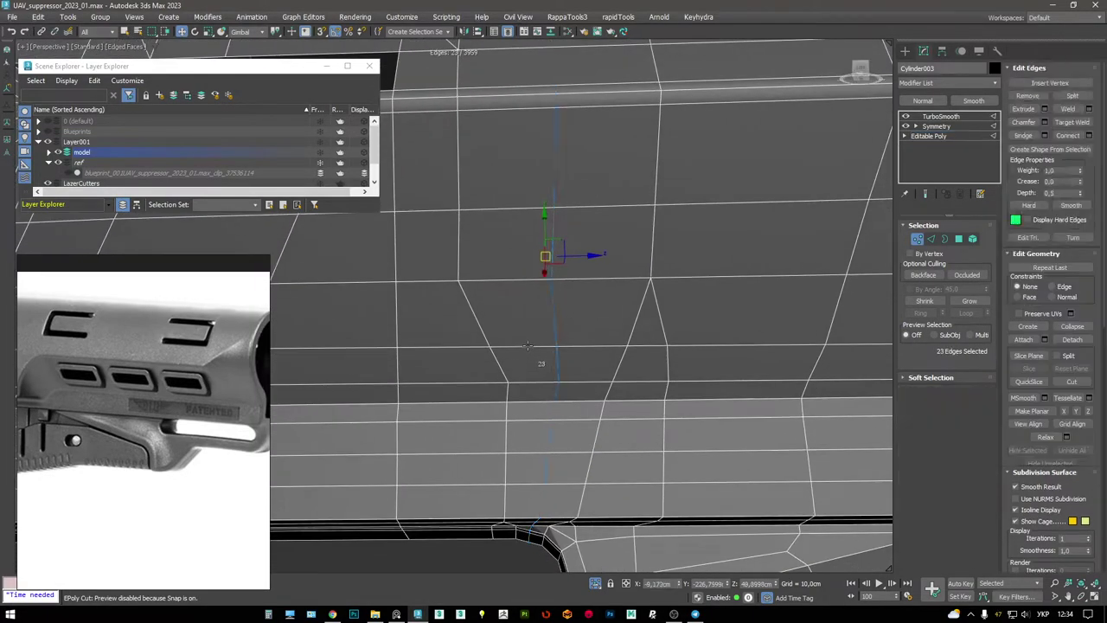
key("alt+c")
scroll(544, 327, "down", 2)
double_click(554, 322)
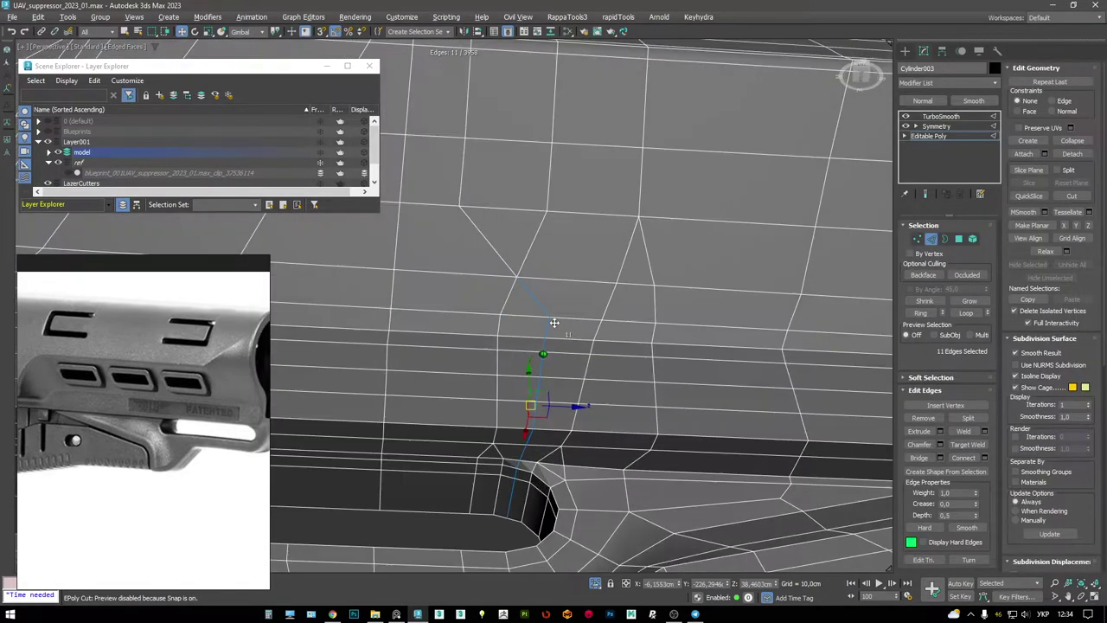
scroll(561, 304, "down", 3)
middle_click_drag(560, 301, 576, 205, "alt")
scroll(563, 227, "up", 2)
middle_click_drag(550, 249, 504, 231, "alt")
- Cut connecting edges toward the top slots
key("1")
key("alt+c")
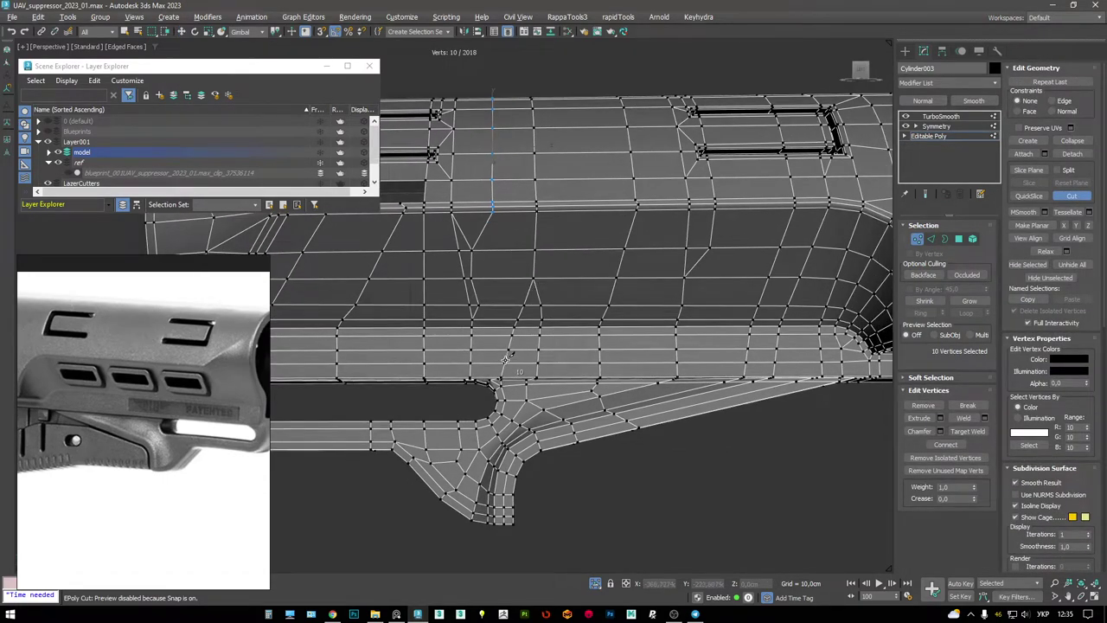
key("w")
key("2")
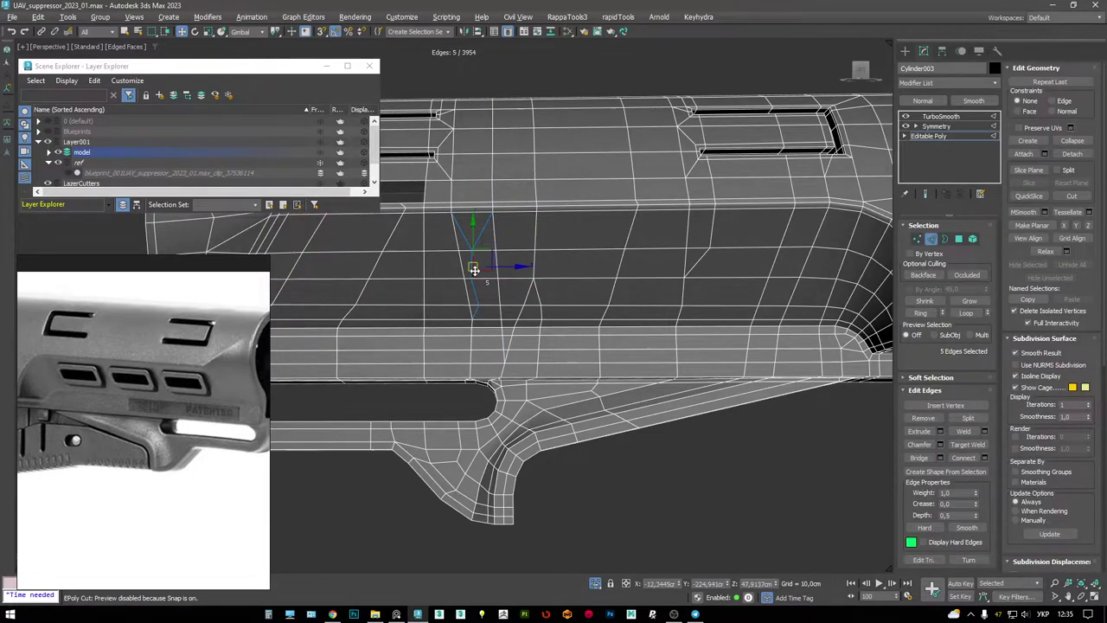
right_click(532, 288)
- Slide the new loop's vertices right along their edges using the Edge constraint
key("F3")
key("1")
left_click_drag(464, 141, 537, 149)
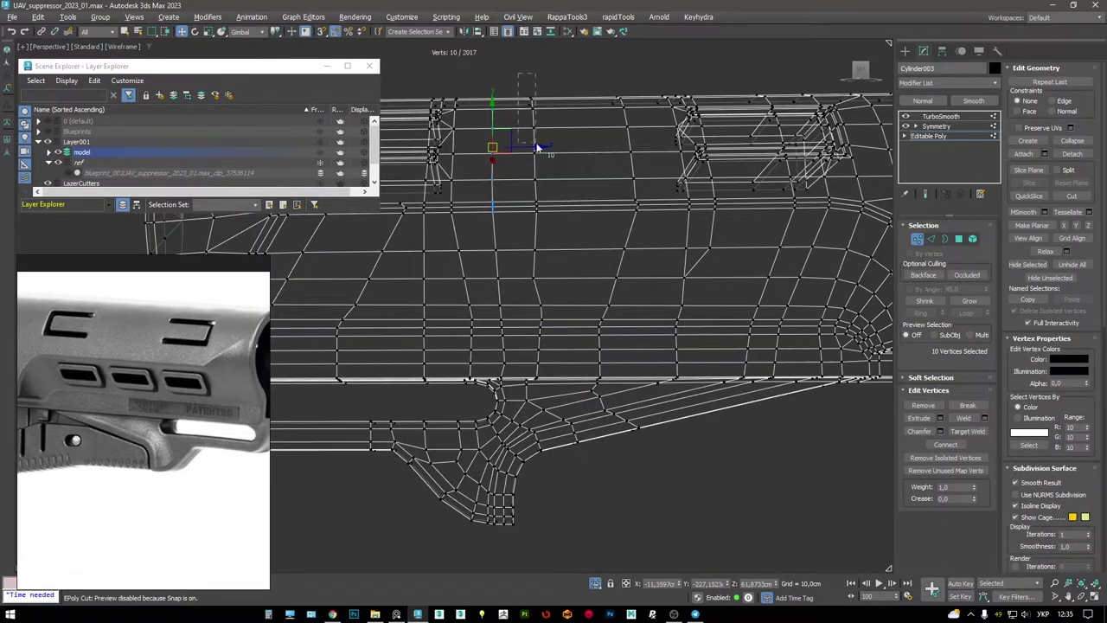
middle_click_drag(567, 294, 566, 204, "alt")
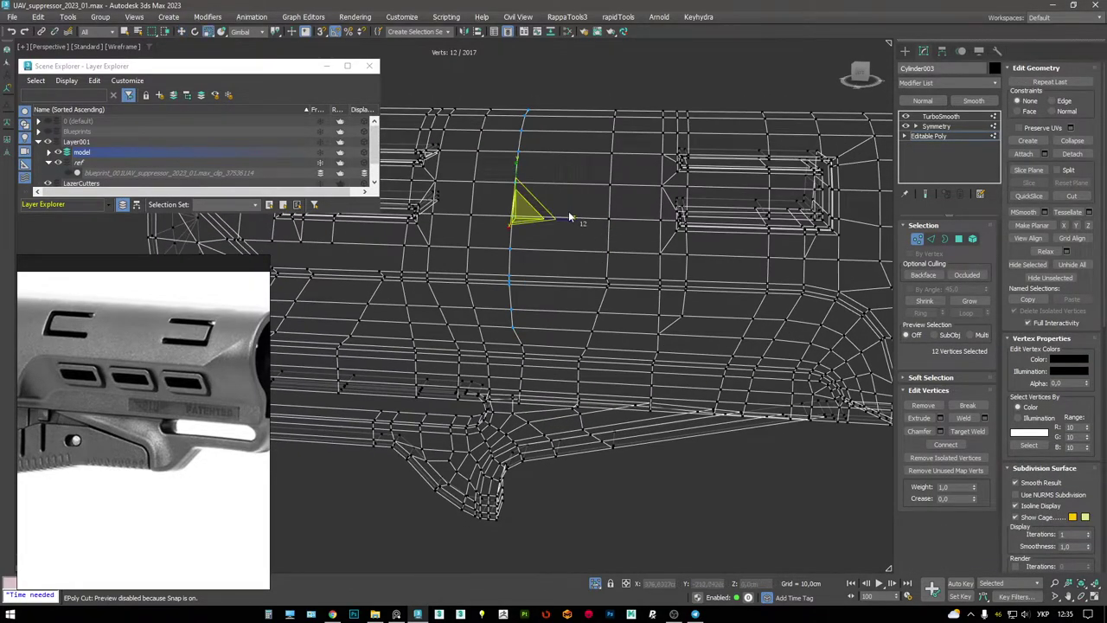
key("shift+x")
key("F3")
key("w")
key("F3")
left_click_drag(551, 217, 568, 219)
key("F3")
key("F3")
scroll(545, 259, "up", 5)
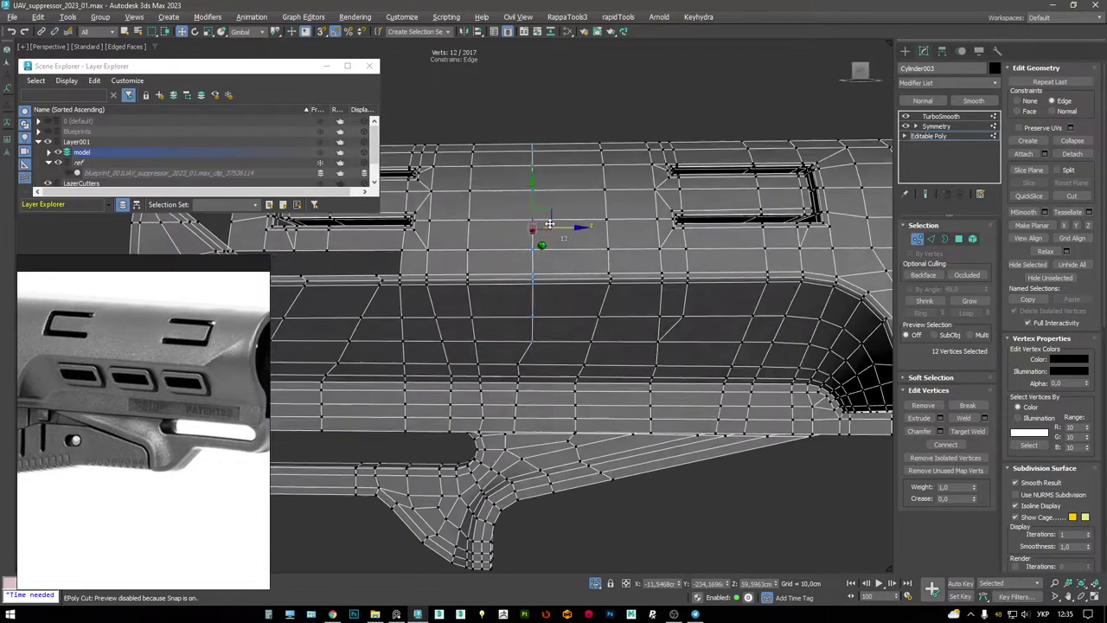
key("F3")
- Cut an edge from the new loop ending on a vertex beneath the slots
key("alt+c")
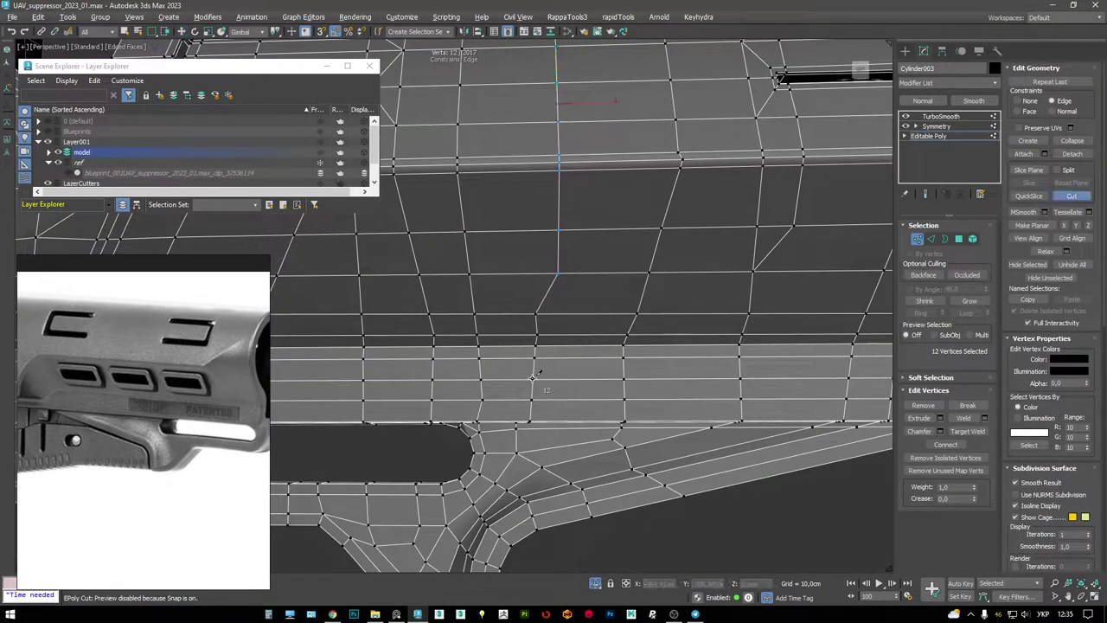
left_click(561, 272)
key("2")
key("F3")
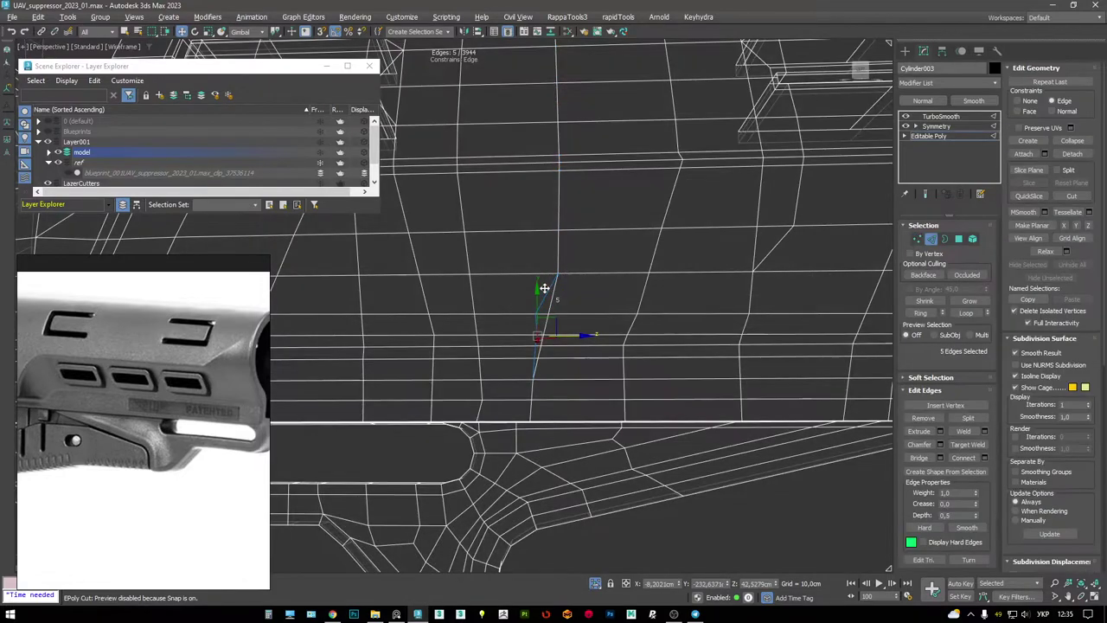
key("F3")
scroll(610, 248, "down", 4)
scroll(581, 284, "up", 5)
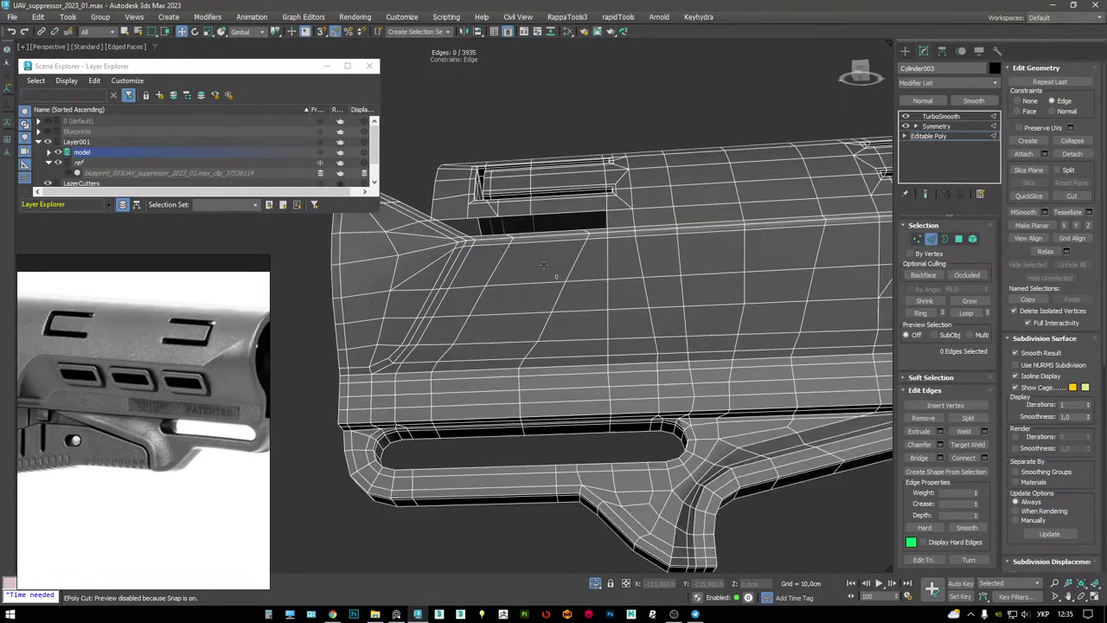
middle_click_drag(580, 278, 534, 307, "alt")
- Cut another edge to a slot-corner vertex, then select an edge beside the slot
key("1")
key("alt+c")
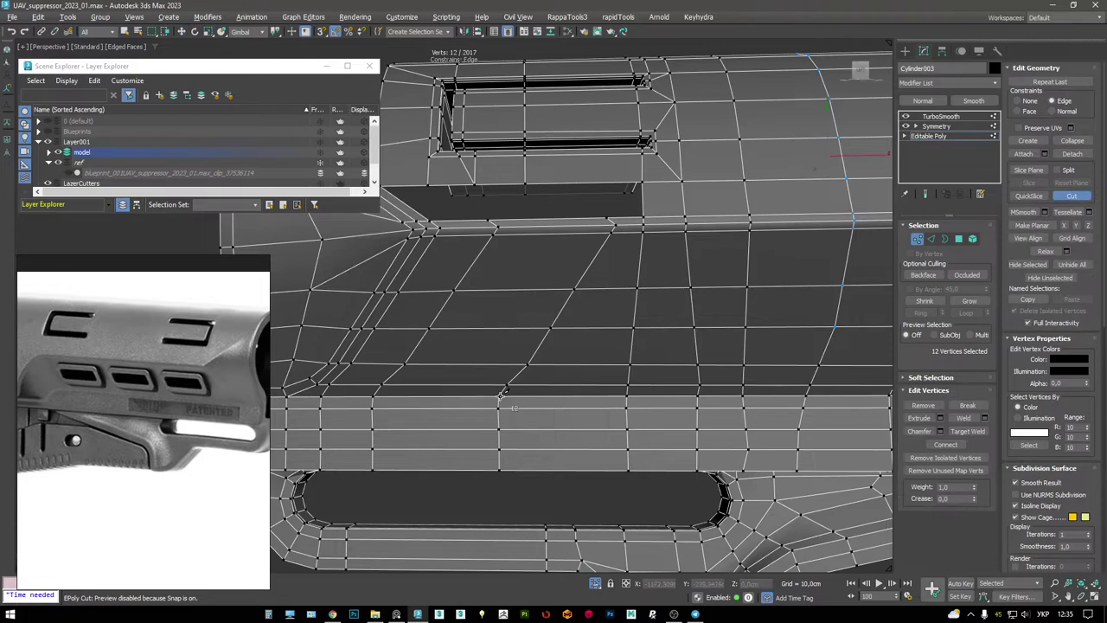
left_click(614, 224)
key("2")
key("F3")
key("F3")
left_click(598, 252)
middle_click_drag(461, 242, 554, 277)
left_click(588, 218)
- Orbit to the slot corner and delete the stray face there in Polygon mode
scroll(554, 277, "up", 3)
key("F3")
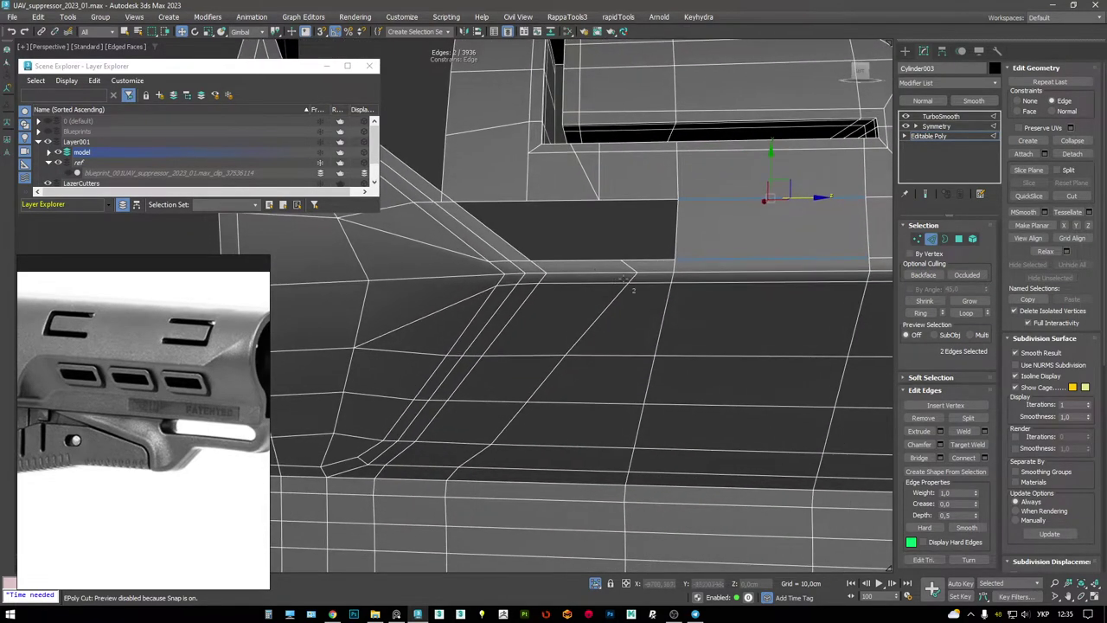
key("1")
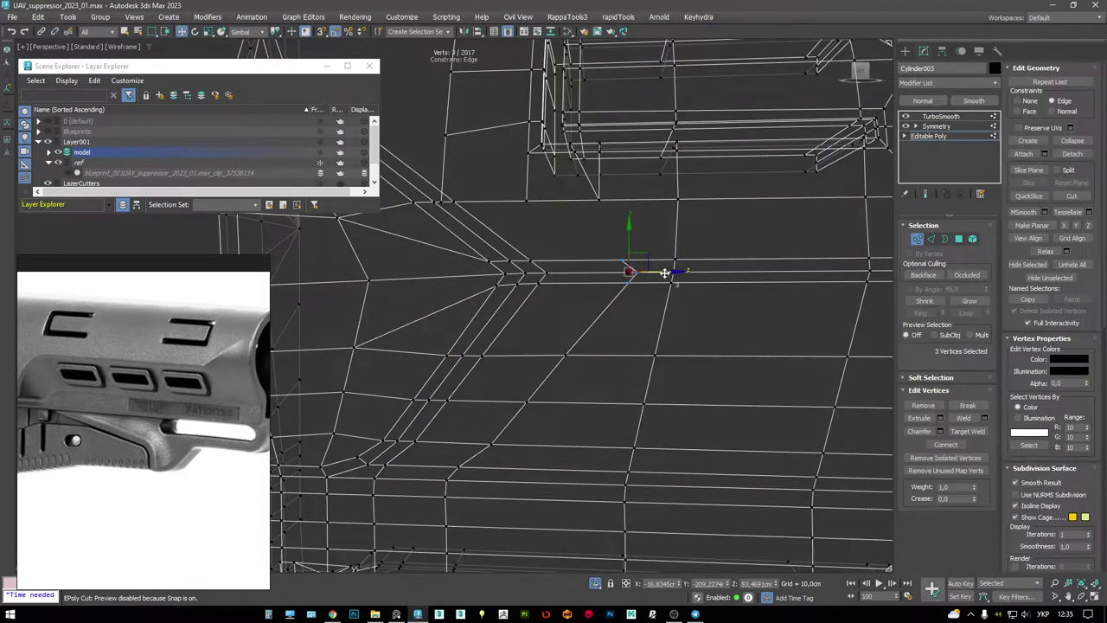
key("F3")
key("2")
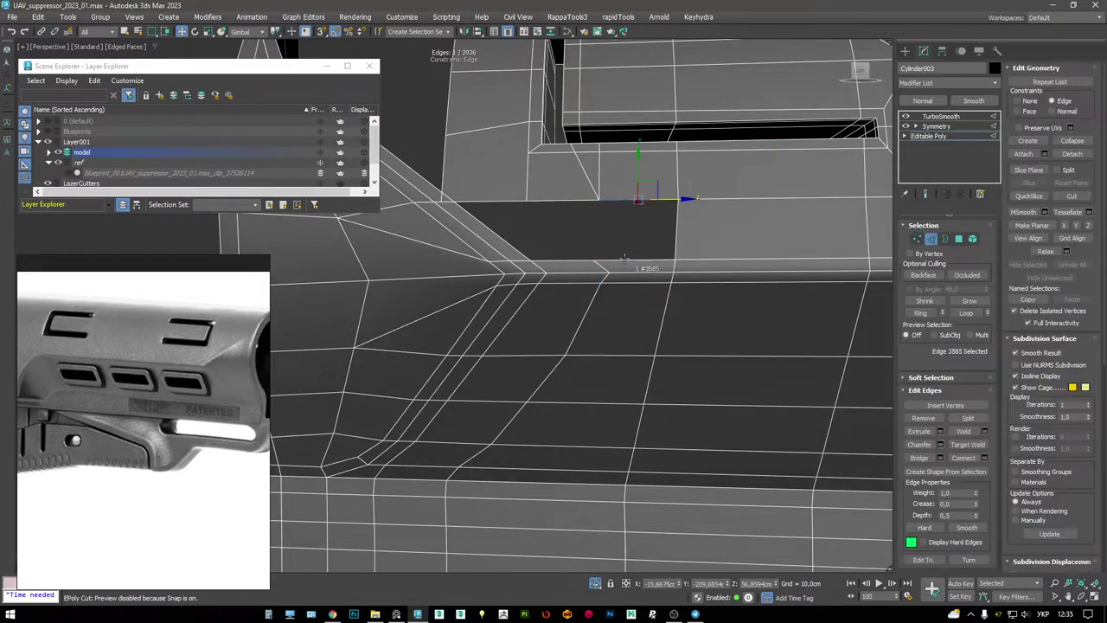
middle_click_drag(628, 289, 601, 279, "alt")
key("1")
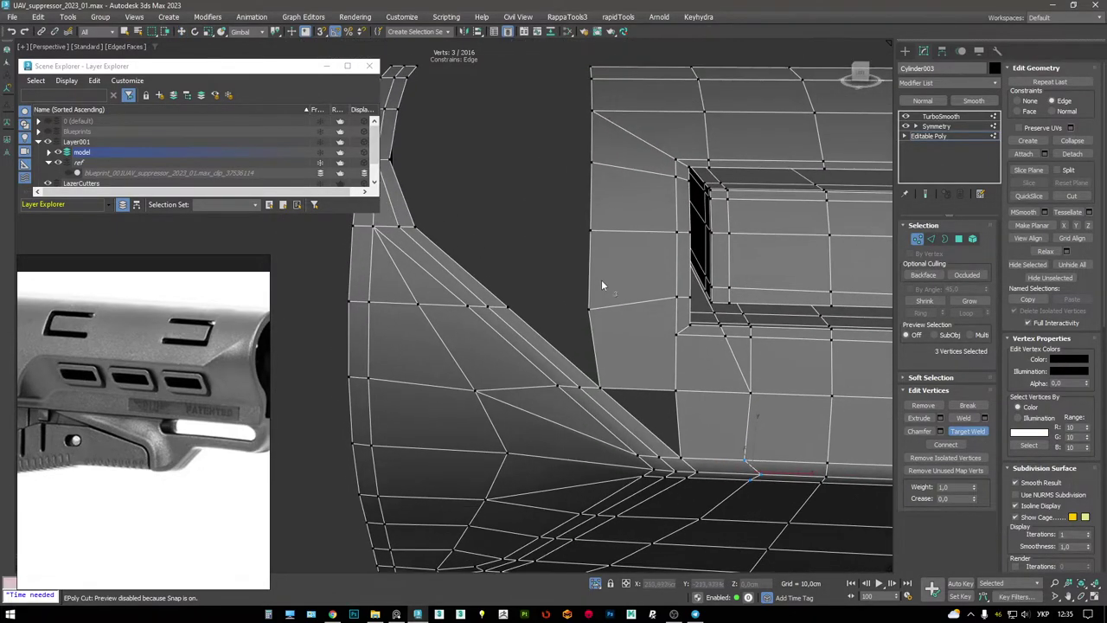
key("w")
middle_click_drag(604, 336, 615, 351, "alt")
key("2")
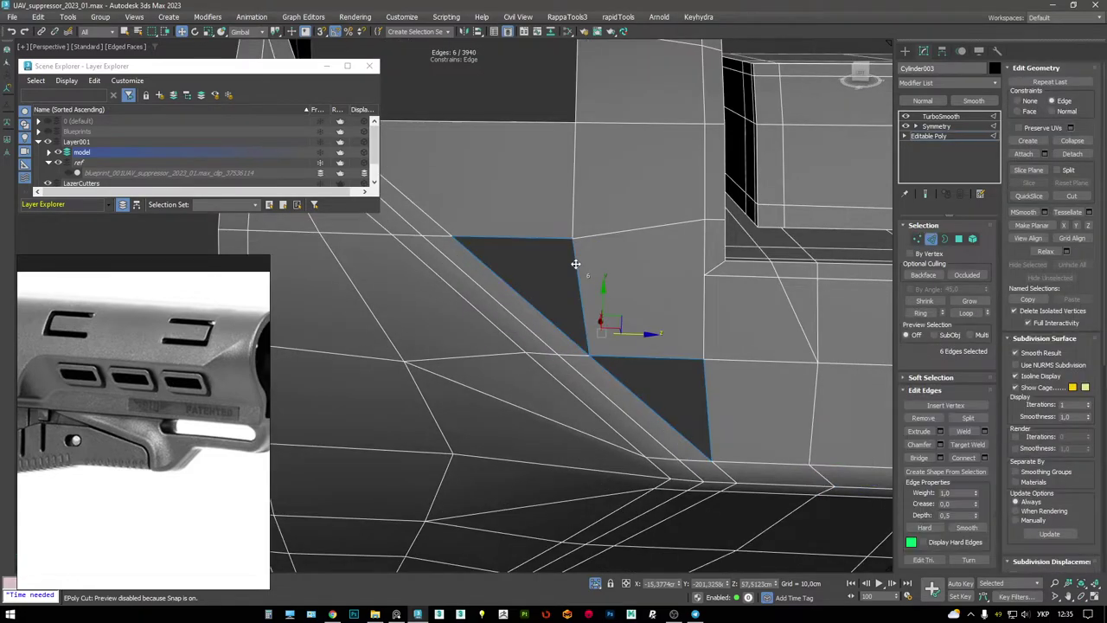
key("4")
left_click(615, 311)
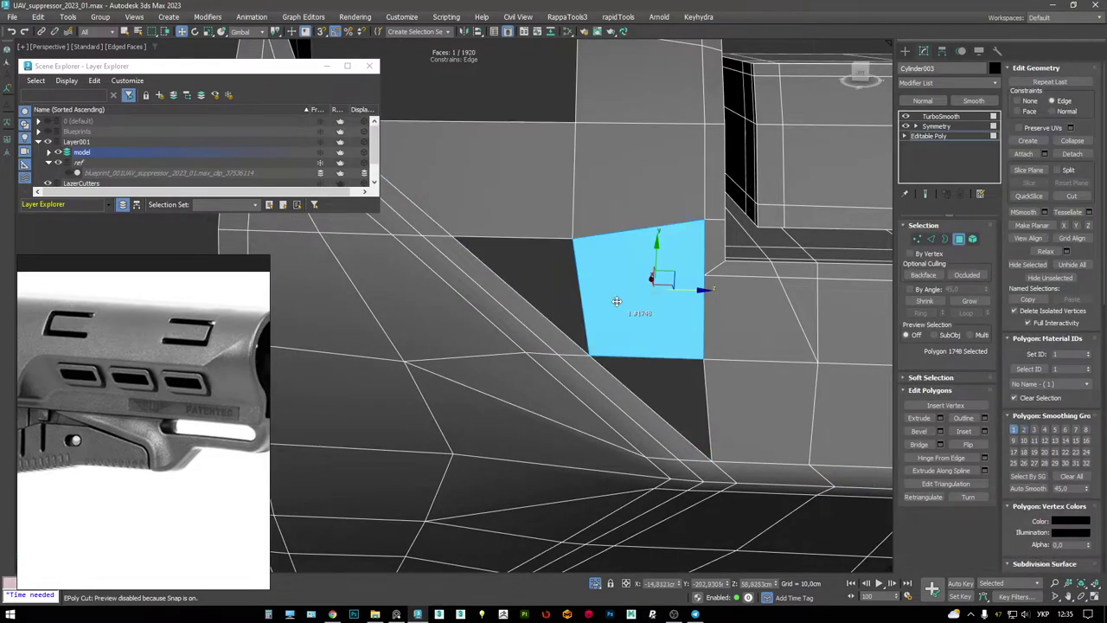
key("Delete")
- Target Weld the leftover loose vertices onto their neighbours to close the gap
key("2")
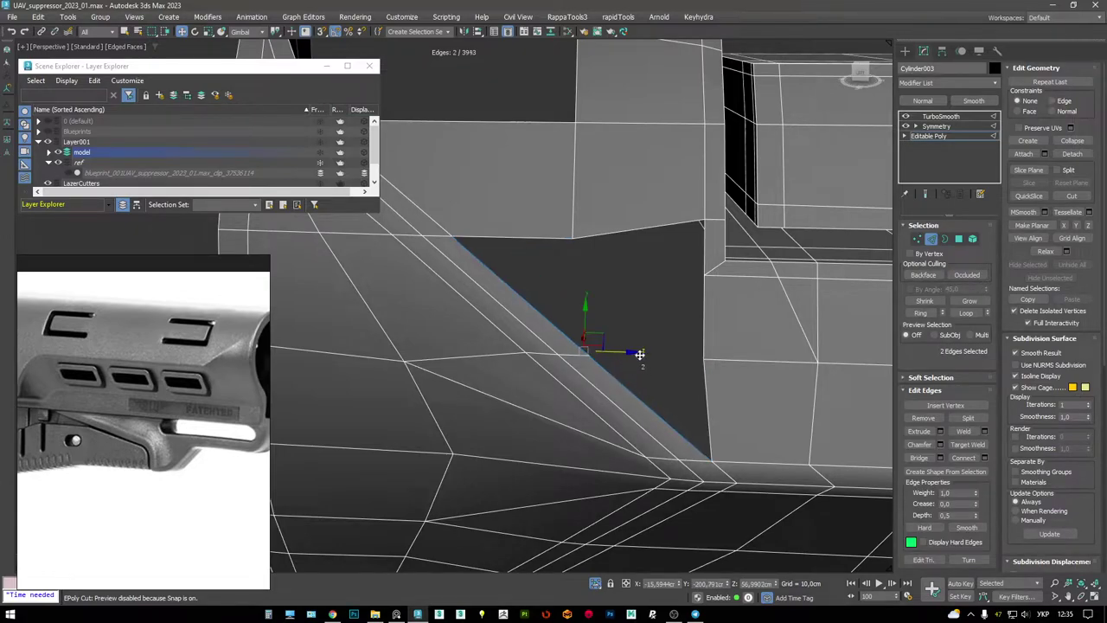
key("1")
key("ctrl+shift+w")
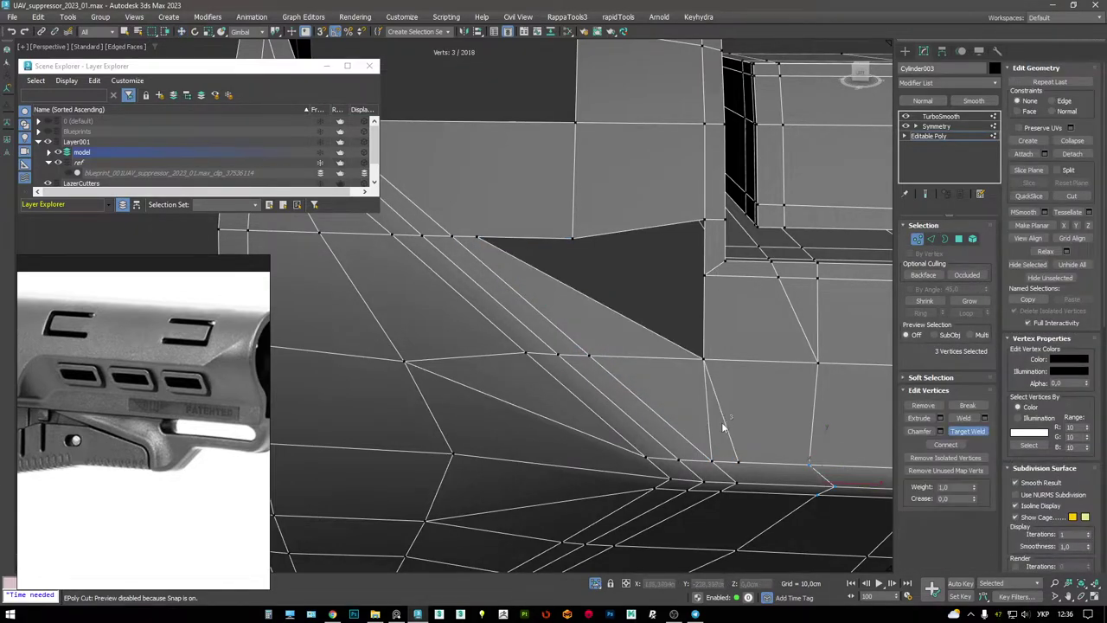
left_click(481, 238)
left_click(564, 237)
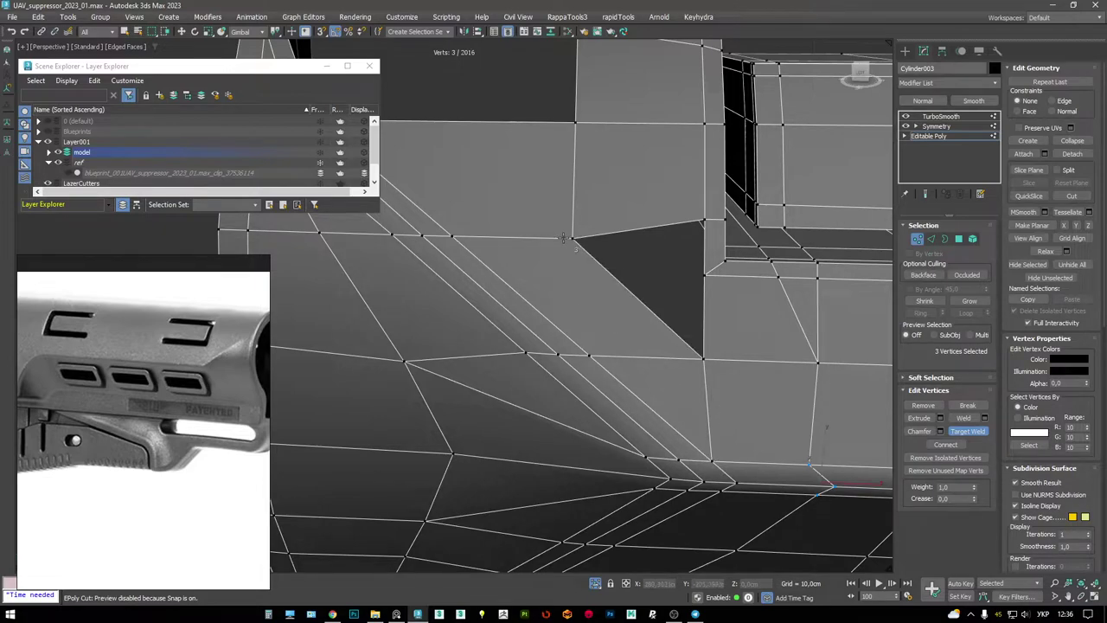
left_click(705, 275)
- Inspect the welded area and slot opening, toggling between wireframe and shaded views
middle_click_drag(722, 317, 699, 317)
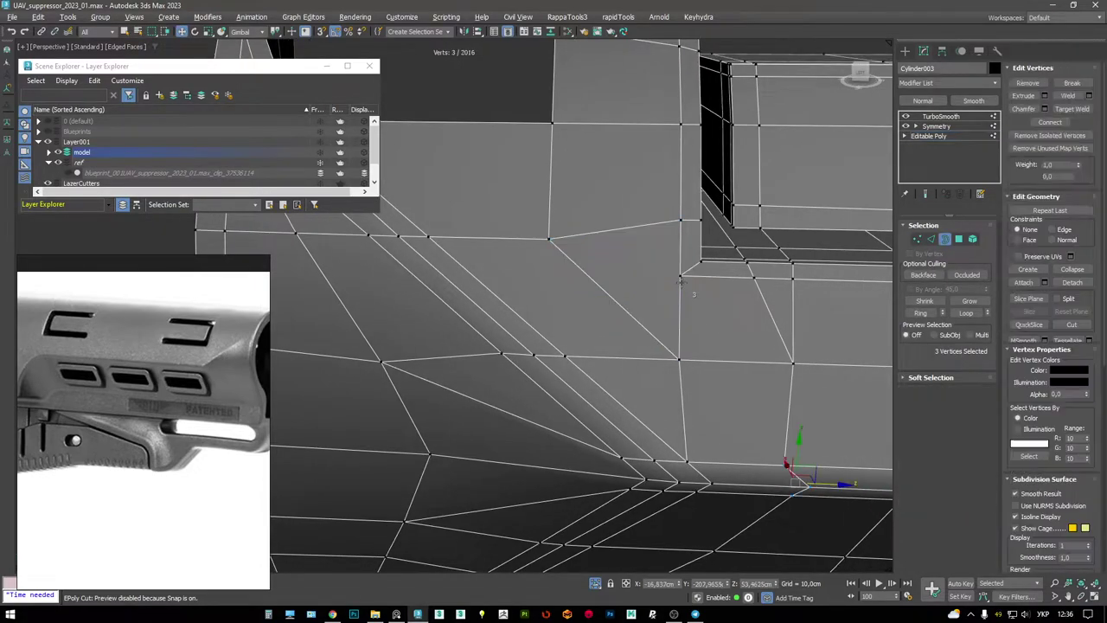
middle_click_drag(560, 248, 594, 319, "alt")
key("2")
key("1")
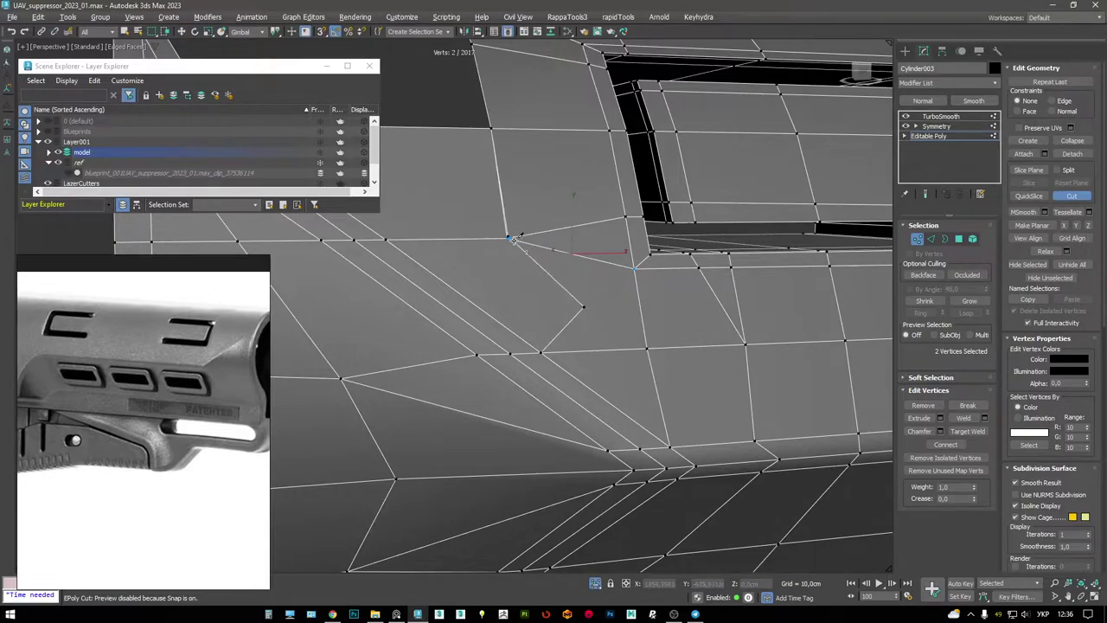
key("F3")
key("w")
middle_click_drag(513, 248, 526, 262, "alt")
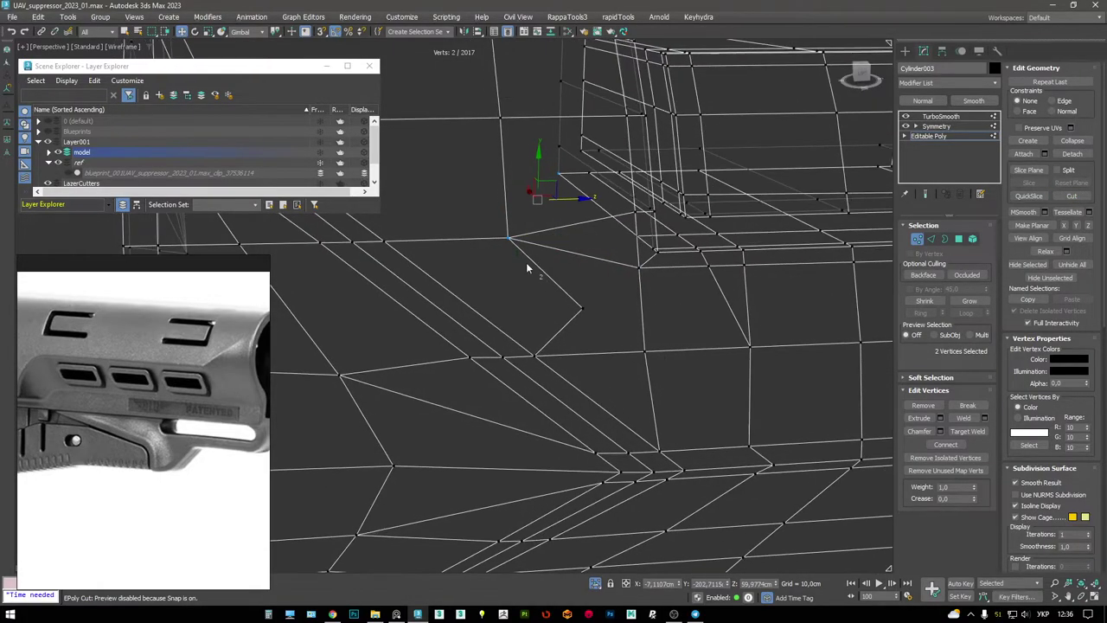
key("F3")
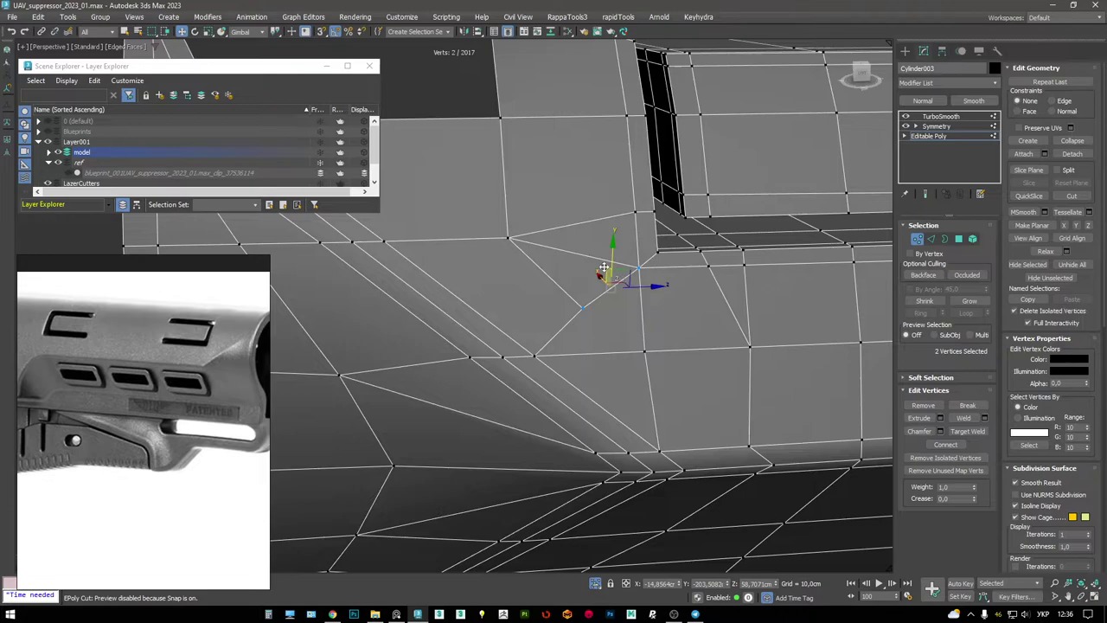
- Select corner vertices 2017 and 2015 with edge-constrained movement enabled
left_click(601, 262)
left_click(582, 309)
key("F3")
left_click(576, 317)
key("F3")
mouse_move(576, 317)
middle_mouse_down("alt")
mouse_move(594, 324)
mouse_move(617, 303)
middle_mouse_up("alt")
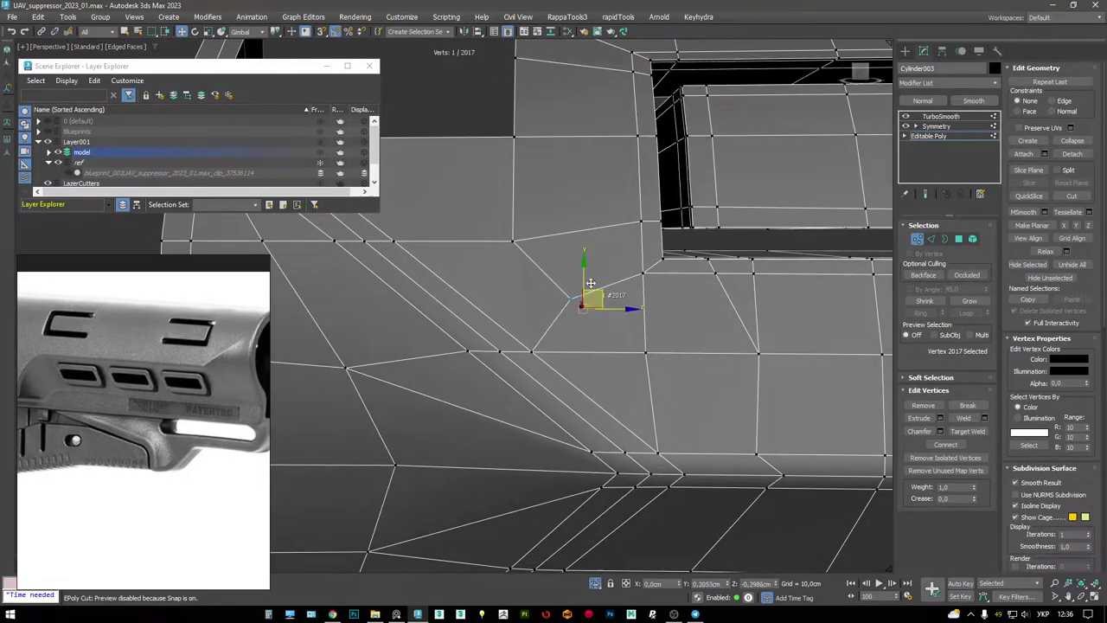
key("shift+x")
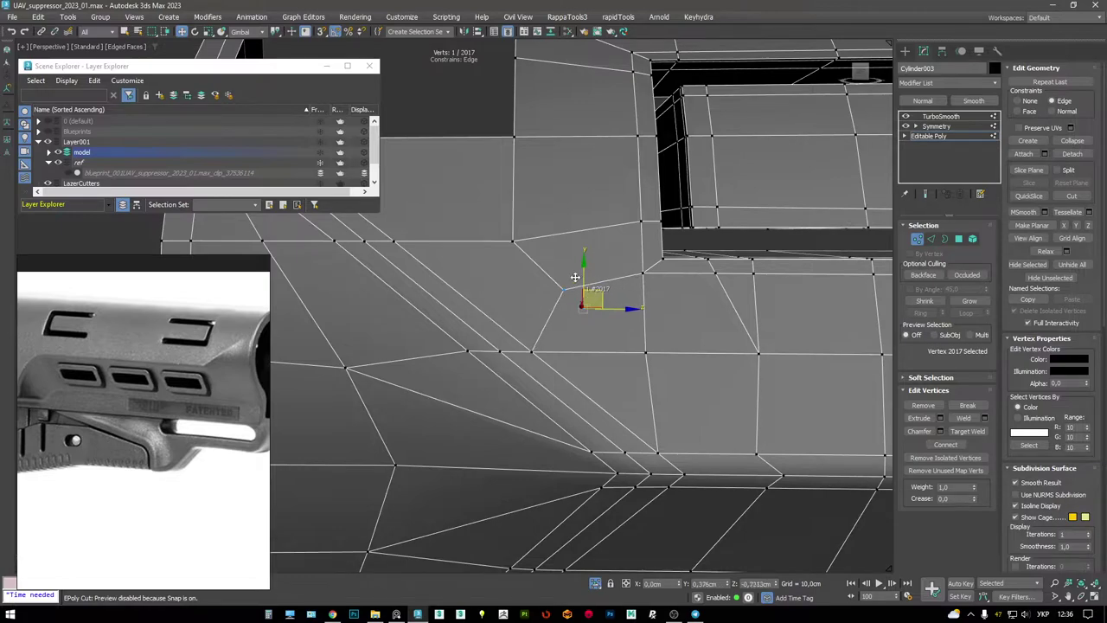
middle_click_drag(575, 277, 549, 317, "alt")
left_click(530, 309)
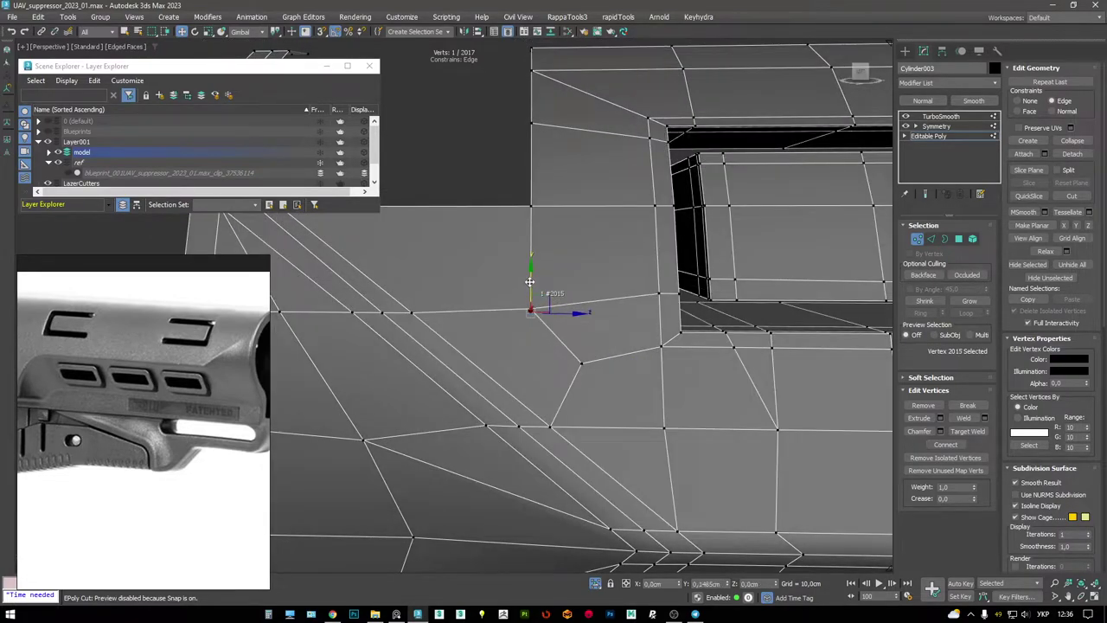
scroll(554, 295, "down", 5)
- Select the open hole's border and cap it, then hide the edged faces
key("2")
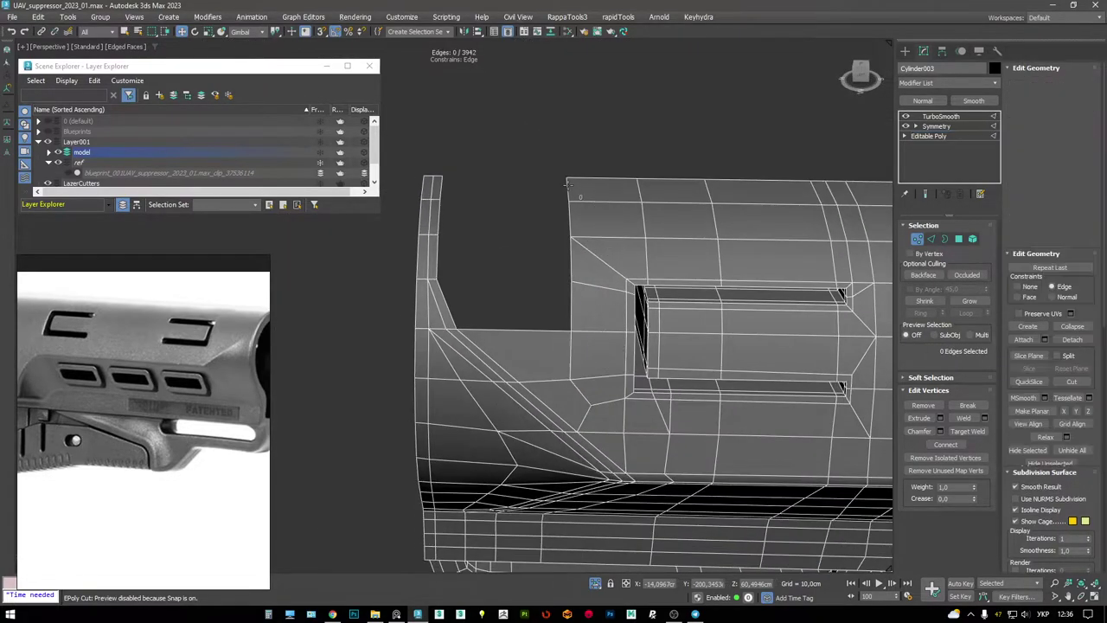
left_click(568, 186)
left_click(449, 190)
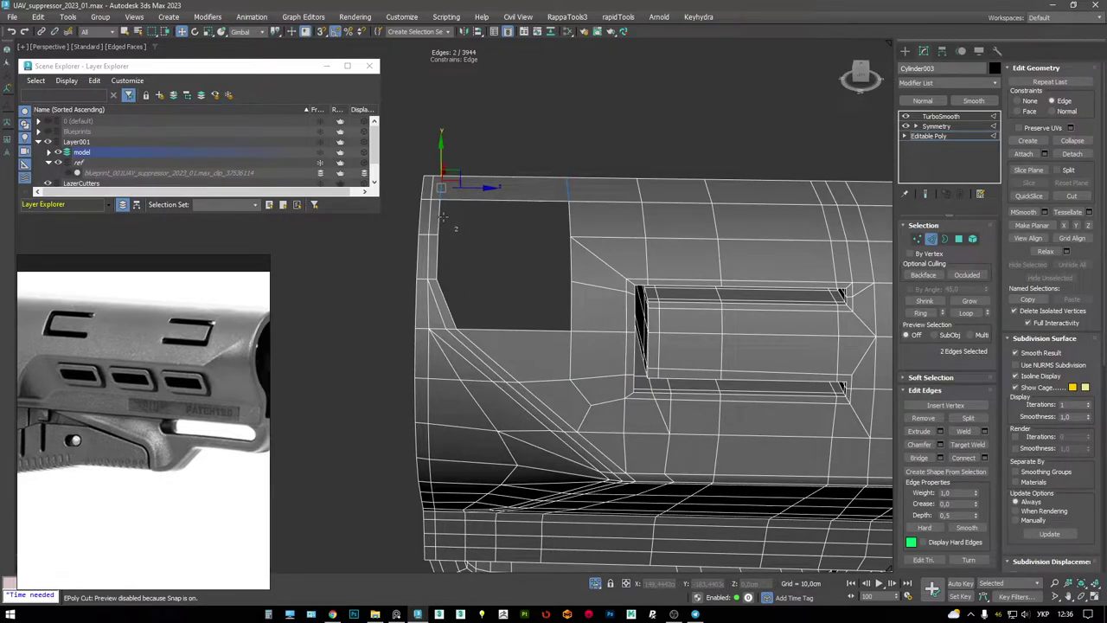
key("3")
left_click(442, 215)
key("alt+p")
middle_click_drag(481, 230, 655, 223, "alt")
middle_click_drag(760, 230, 726, 233, "alt")
key("F4")
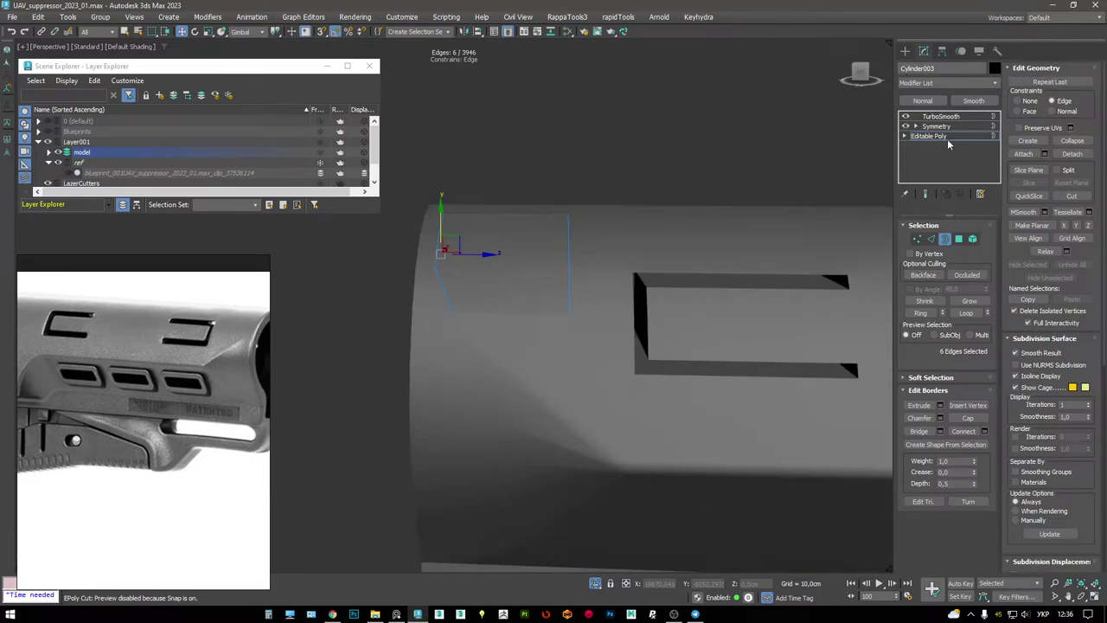
- Check the TurboSmoothed stock around the slot, toggling edged faces on and off
left_click(940, 116)
middle_click_drag(605, 225, 517, 217, "alt")
key("F4")
scroll(553, 259, "up", 3)
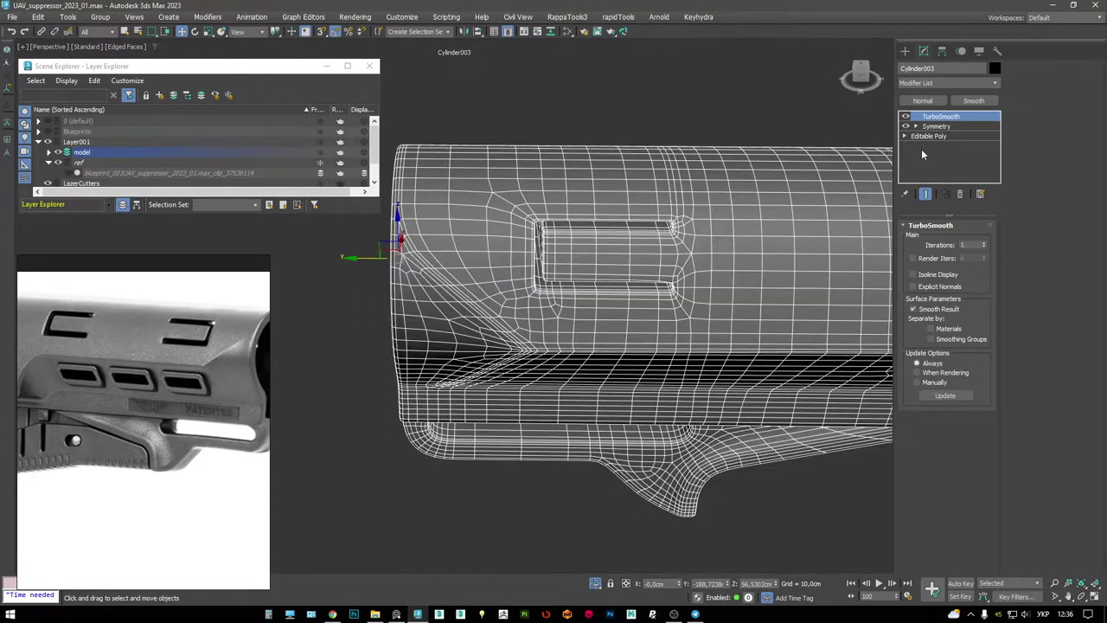
scroll(458, 199, "up", 5)
mouse_move(463, 201)
middle_mouse_down()
mouse_move(472, 219)
mouse_move(485, 210)
middle_mouse_up()
scroll(464, 217, "down", 5)
key("F4")
scroll(484, 210, "up", 4)
key("F4")
scroll(484, 210, "down", 8)
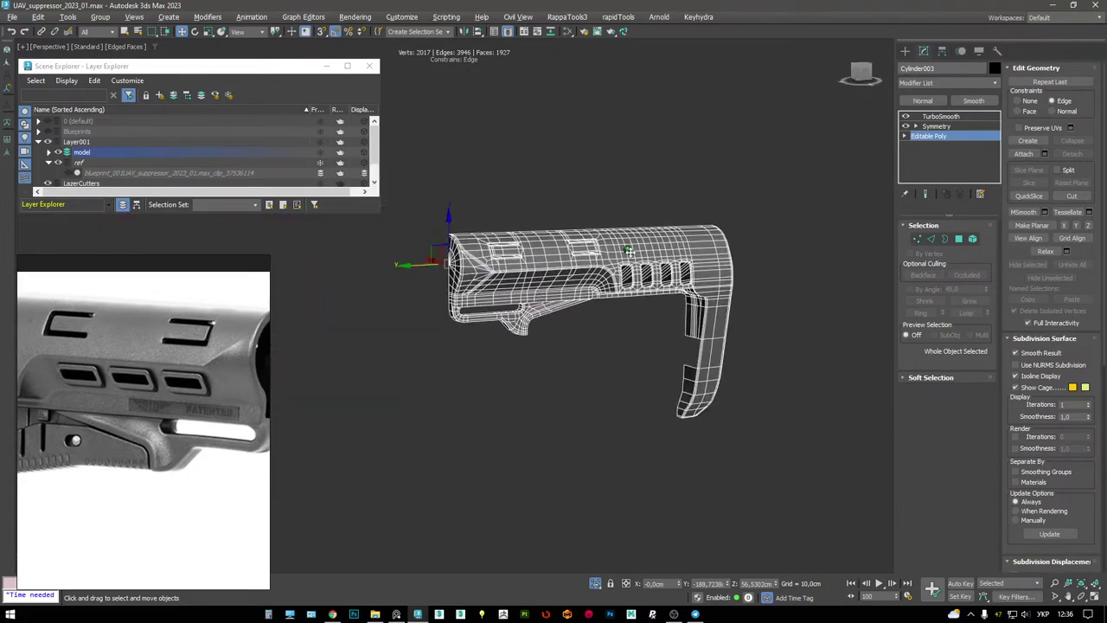
middle_click_drag(606, 260, 719, 268, "alt")
key("F4")
- Frame the smoothed stock's side view over the blueprint to compare the slots
left_click(940, 116)
mouse_move(554, 286)
middle_mouse_down("alt")
mouse_move(536, 190)
mouse_move(579, 195)
mouse_move(586, 223)
mouse_move(513, 249)
mouse_move(548, 252)
middle_mouse_up("alt")
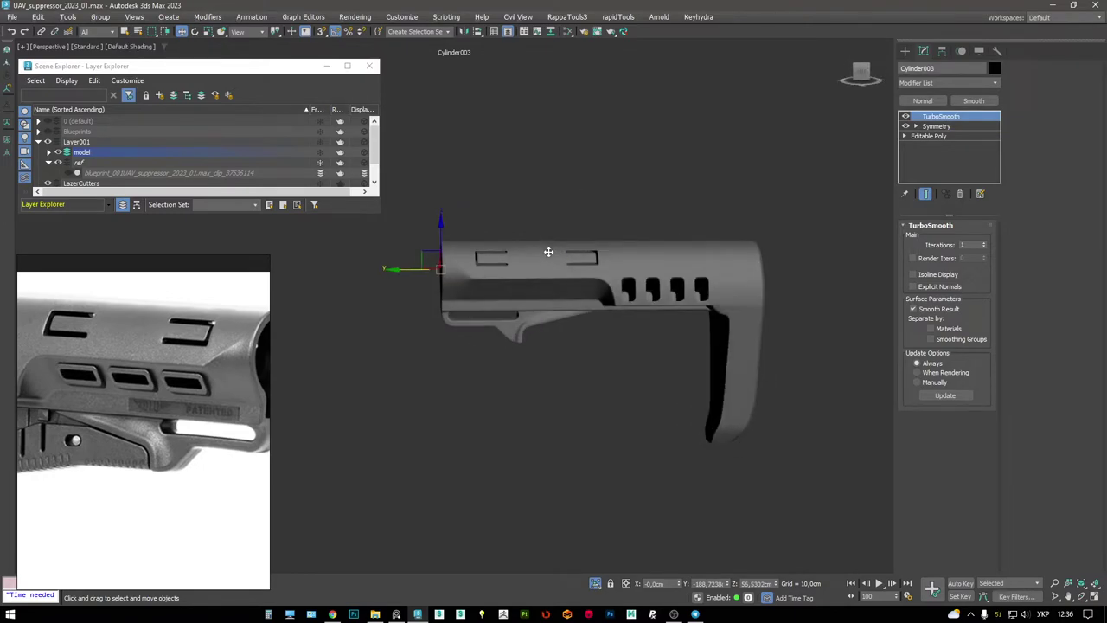
middle_click_drag(535, 299, 528, 227, "alt")
scroll(201, 403, "up", 5)
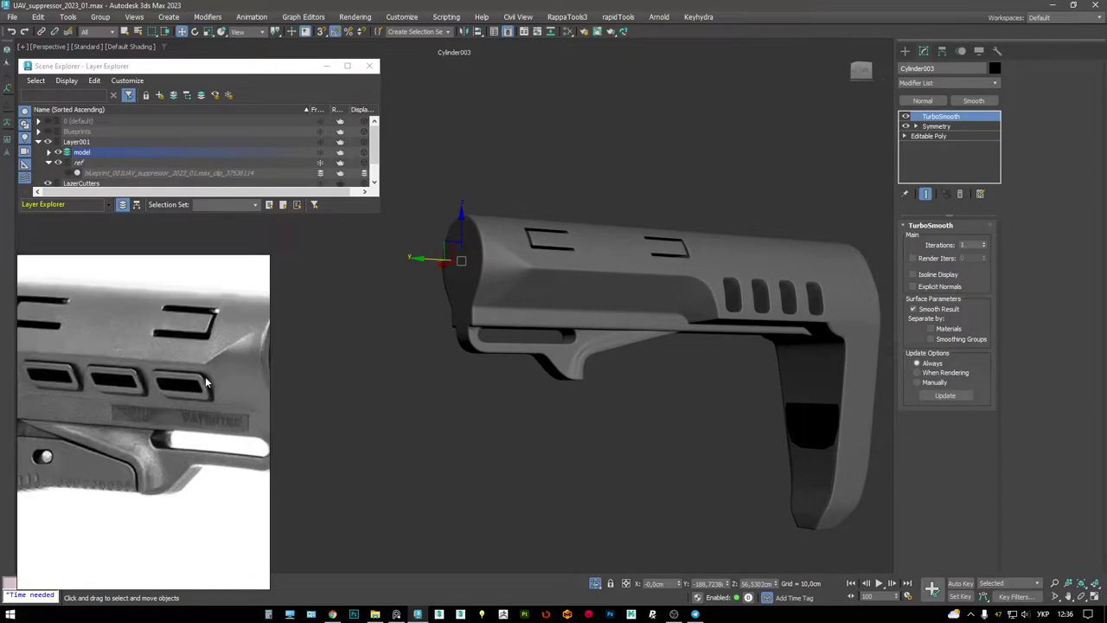
scroll(114, 369, "up", 3)
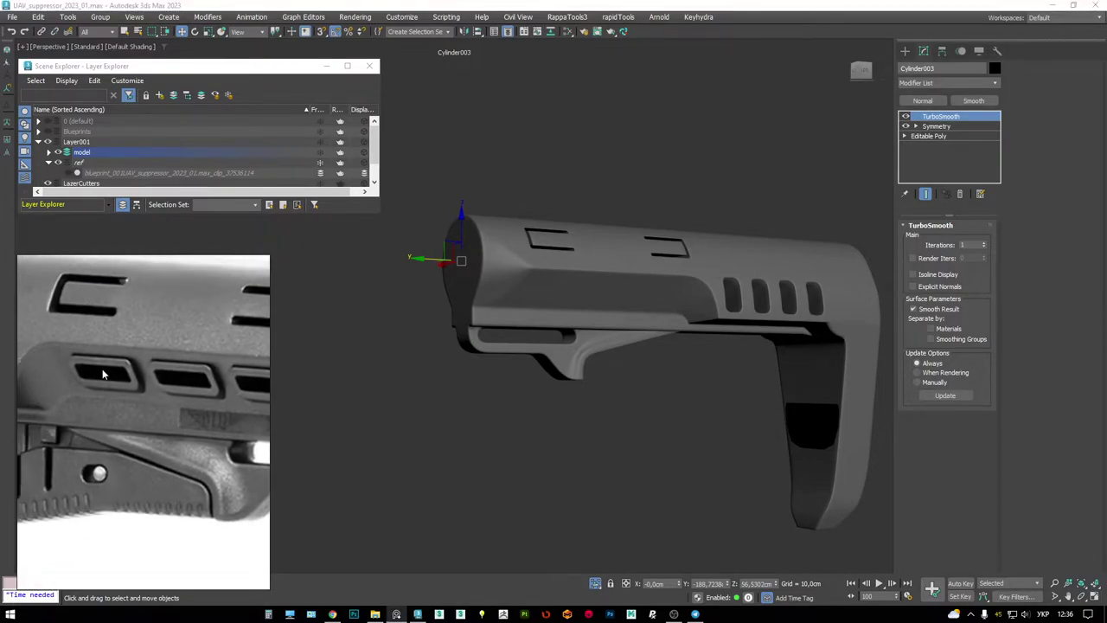
key("alt+w")
key("alt+w")
scroll(643, 314, "up", 6)
scroll(605, 316, "up", 3)
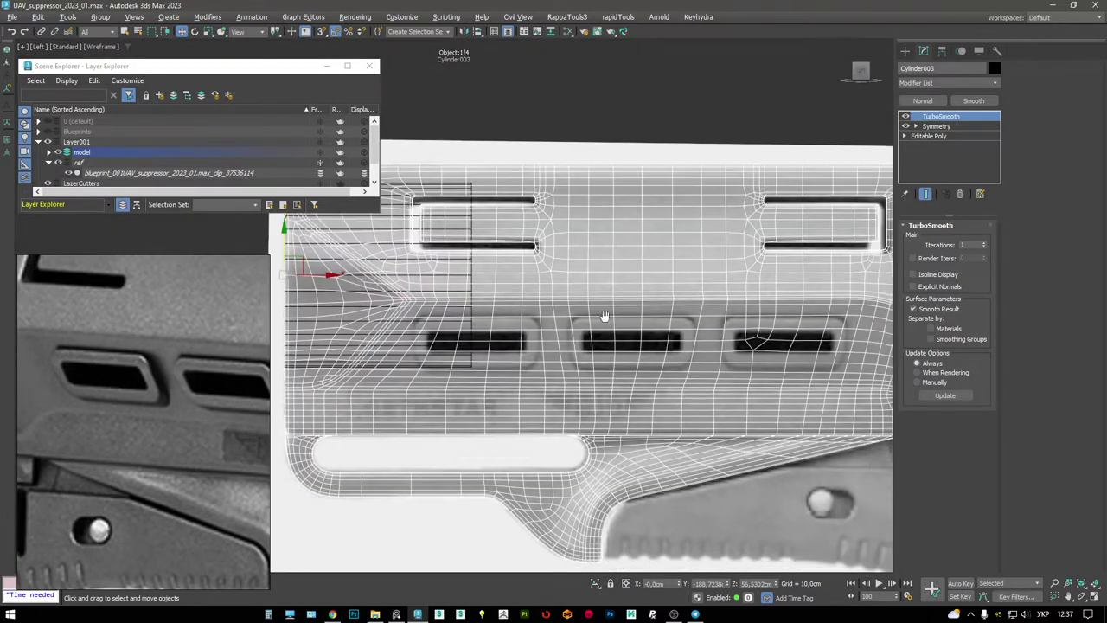
middle_click_drag(604, 316, 592, 294)
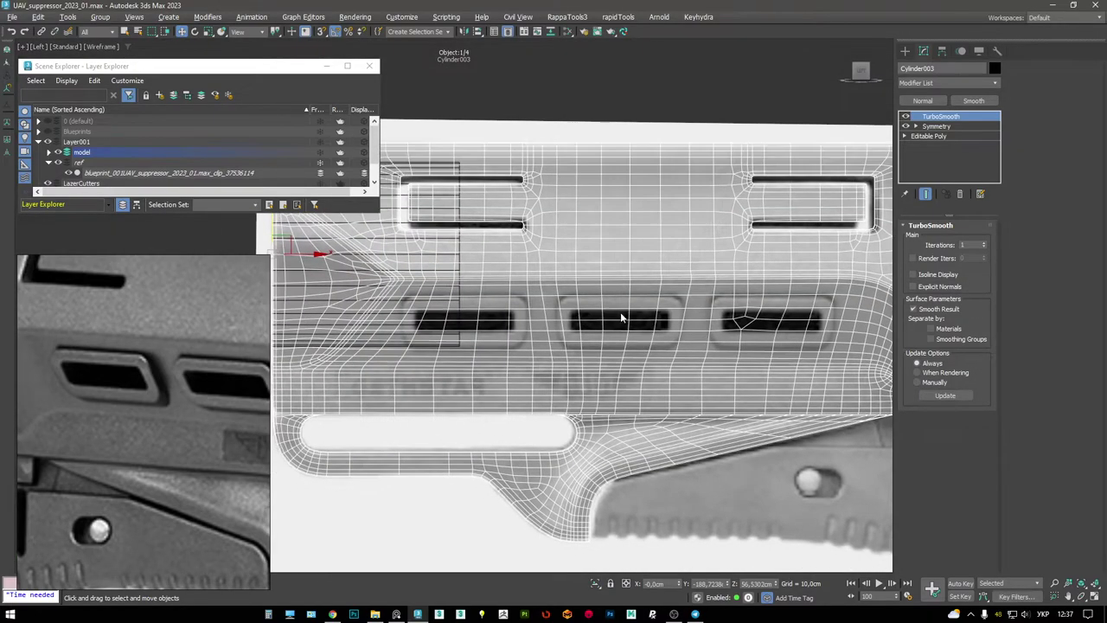
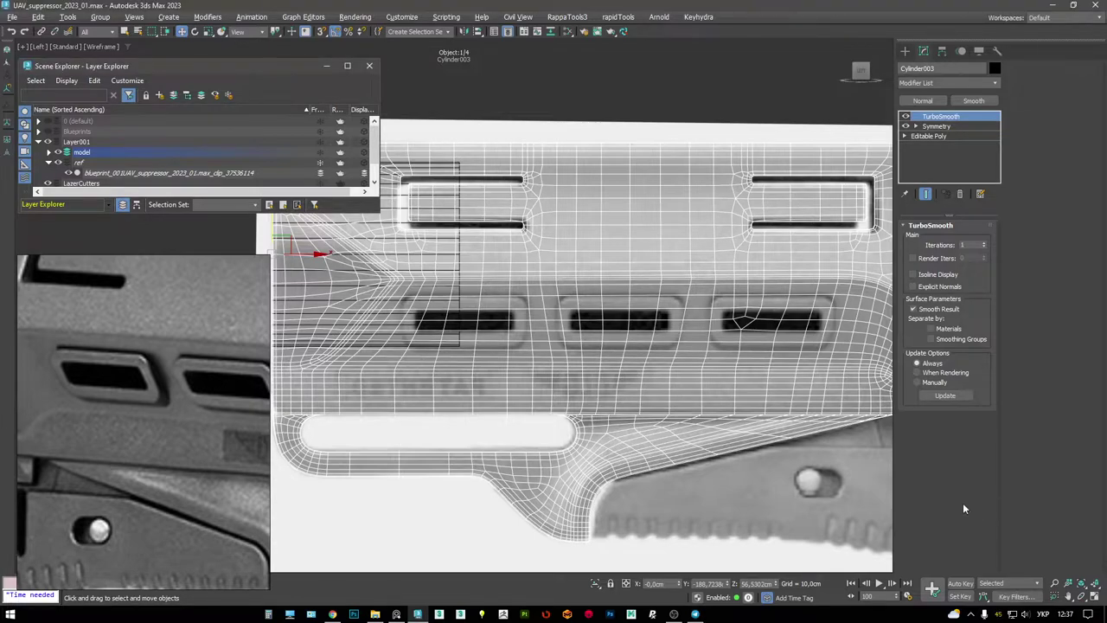
- Activate the Rectangle spline tool, with the Left view centred on the middle vent slot
left_click(697, 615)
mouse_move(751, 330)
middle_mouse_down()
mouse_move(507, 181)
mouse_move(490, 226)
mouse_move(599, 276)
middle_mouse_up()
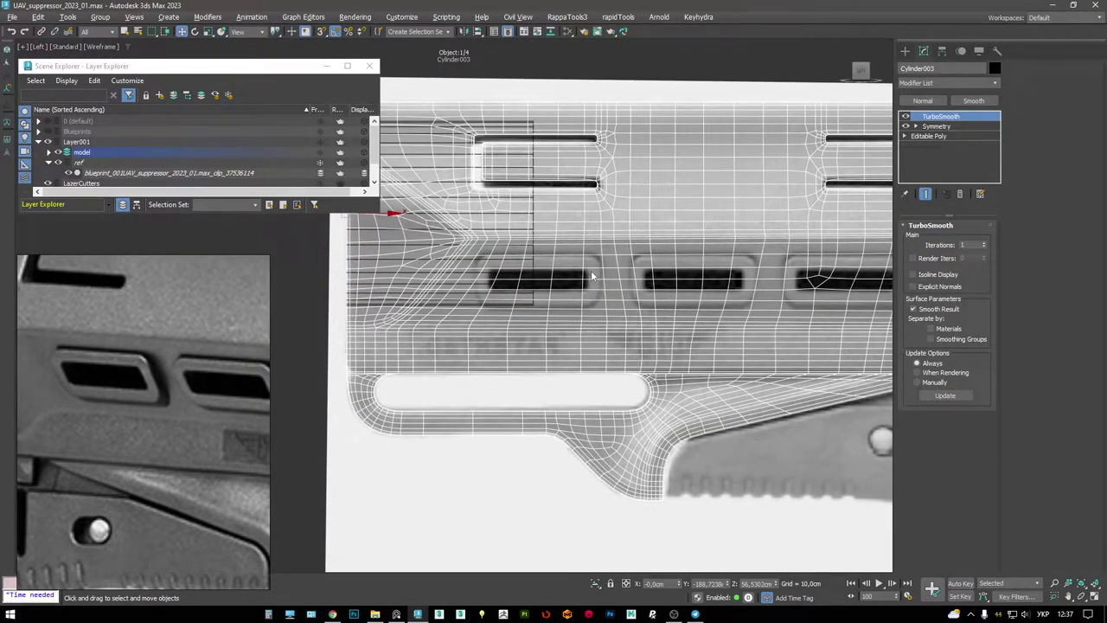
left_click(907, 52)
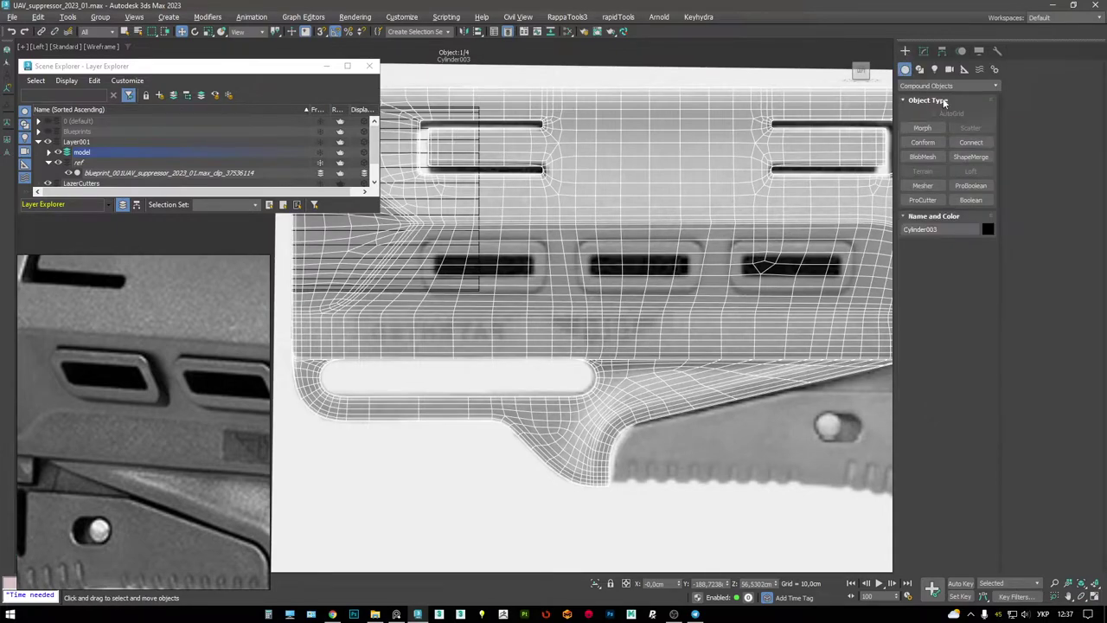
left_click(921, 86)
left_click(922, 98)
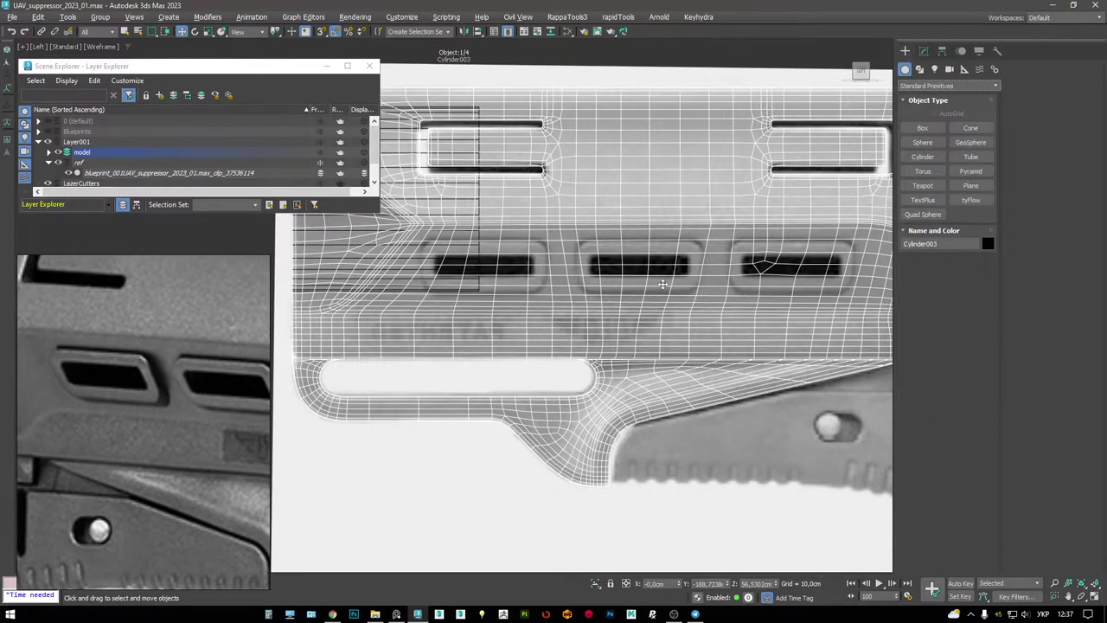
scroll(662, 283, "up", 2)
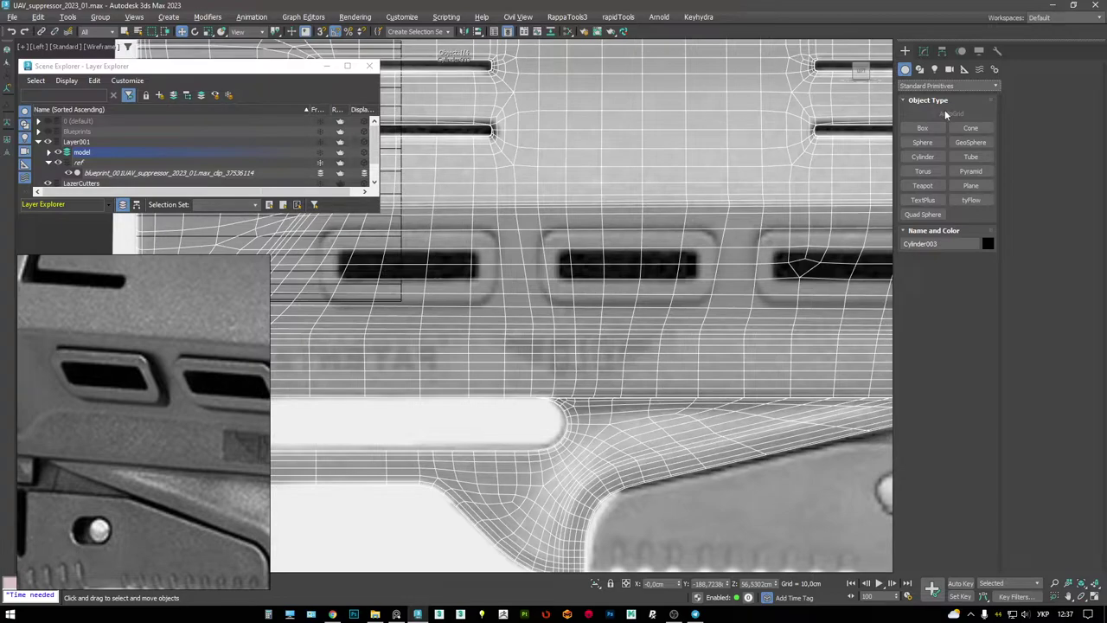
left_click(923, 69)
left_click(971, 142)
middle_click_drag(642, 275, 526, 240)
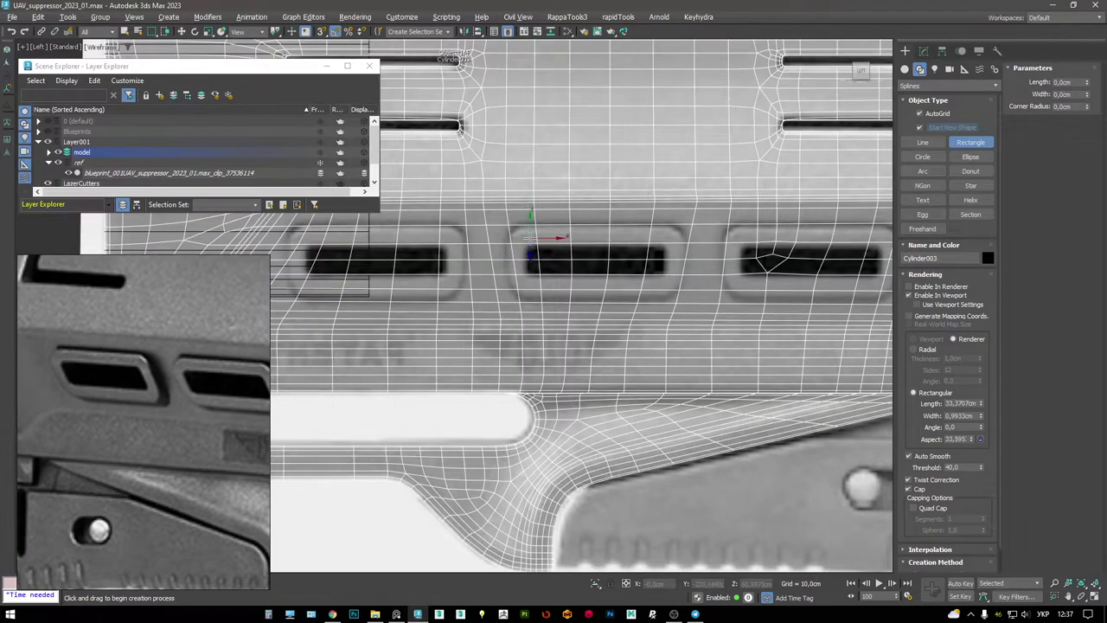
- Drag a rectangle over the middle vent slot and nudge it into place
left_click_drag(508, 223, 681, 301)
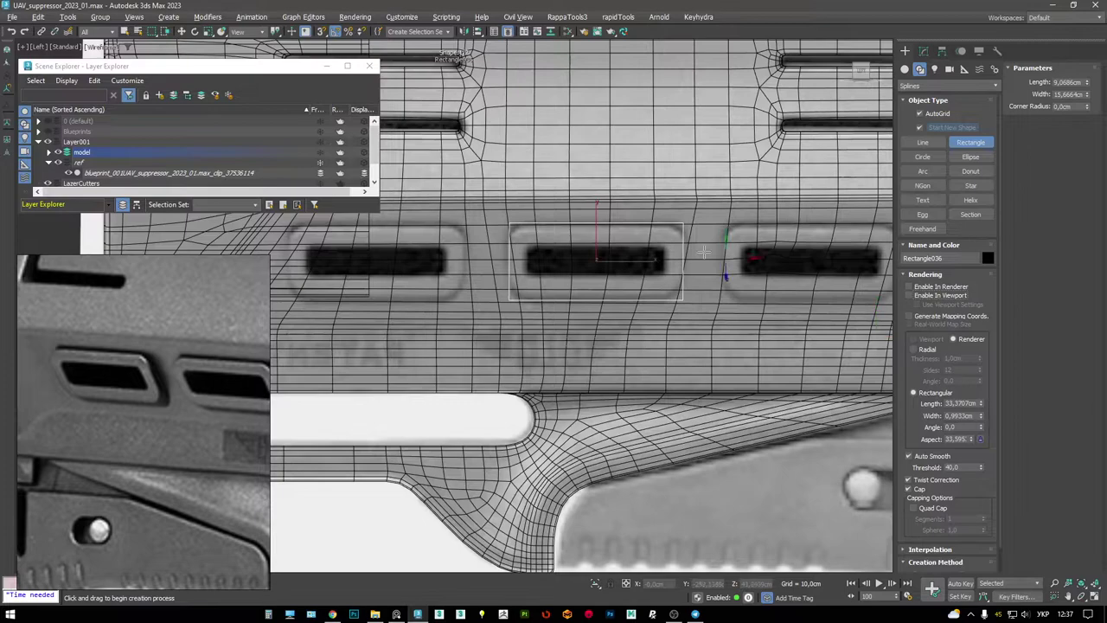
middle_click_drag(680, 236, 680, 248)
key("w")
left_click_drag(623, 273, 625, 273)
- Set the rectangle to Length 8.5336, Width 15.6664 and Corner Radius 1.5115 cm
left_click(924, 50)
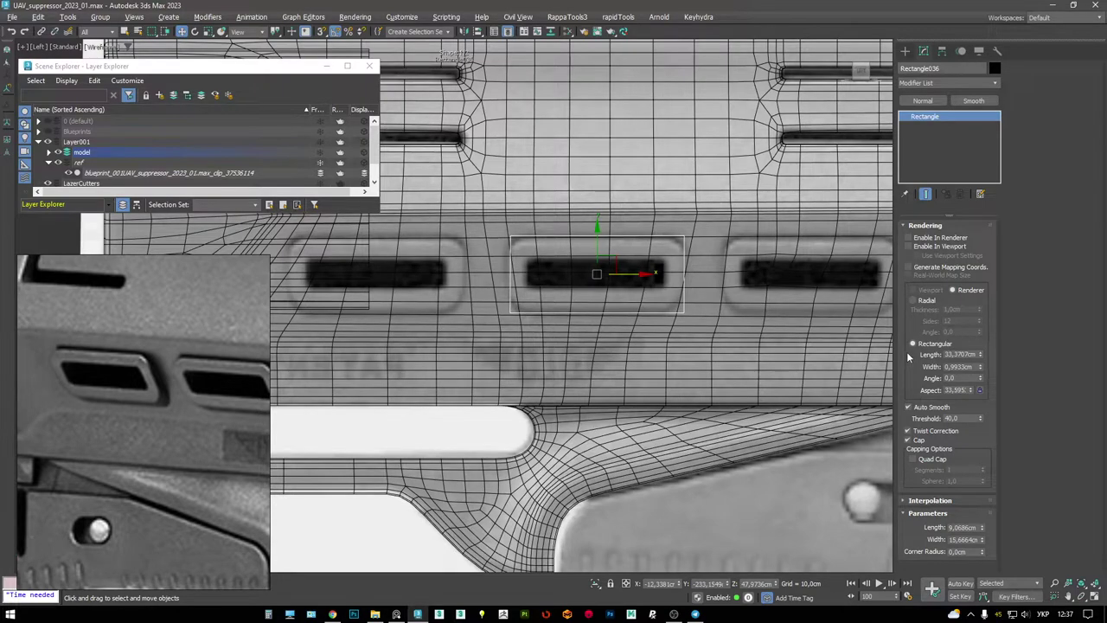
left_click_drag(982, 539, 952, 443)
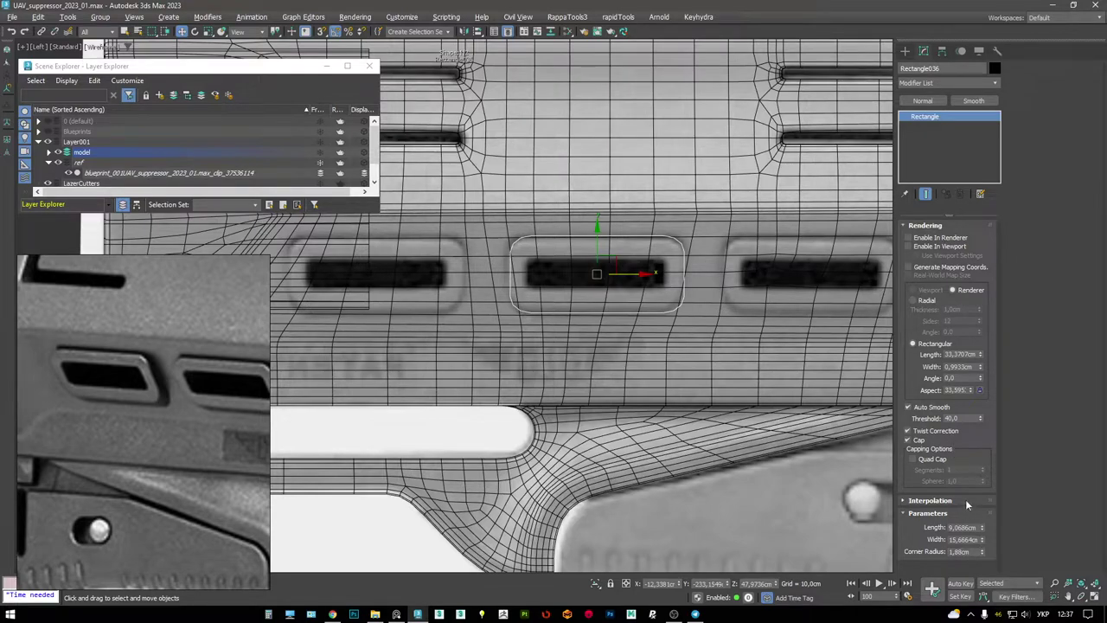
left_click(965, 499)
right_click(974, 508)
key("Escape")
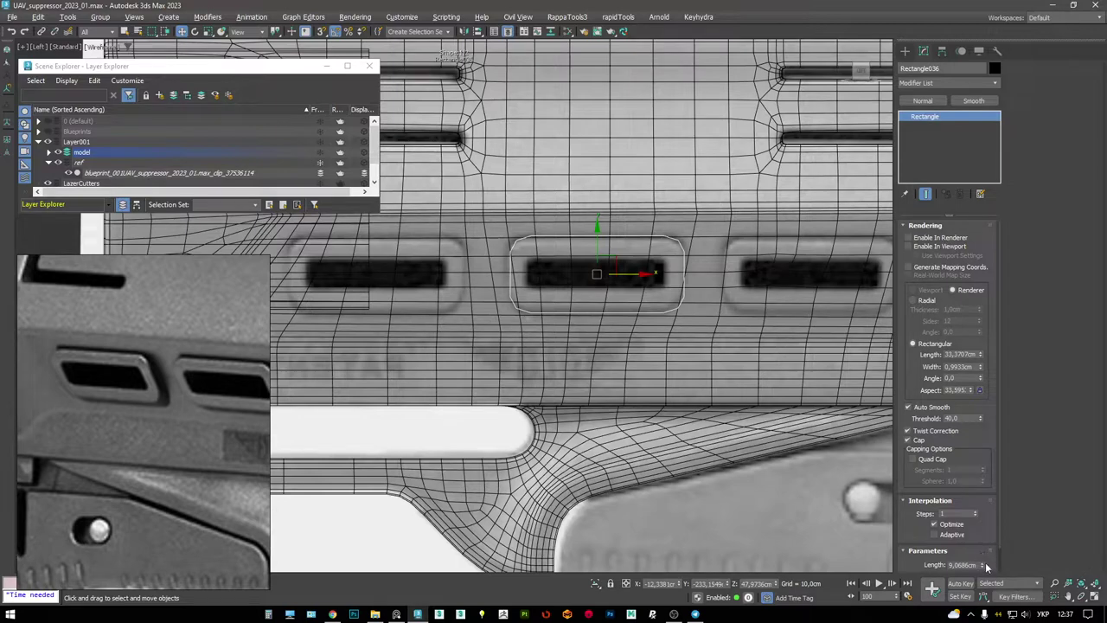
scroll(986, 562, "down", 1)
left_click_drag(985, 599, 961, 119)
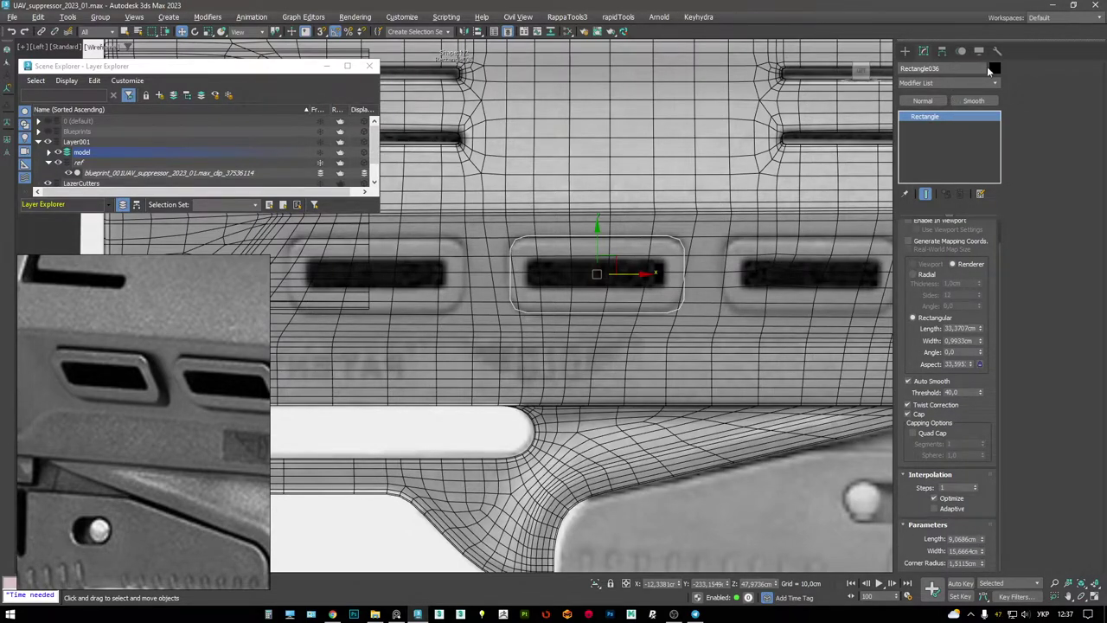
left_click_drag(983, 543, 983, 568)
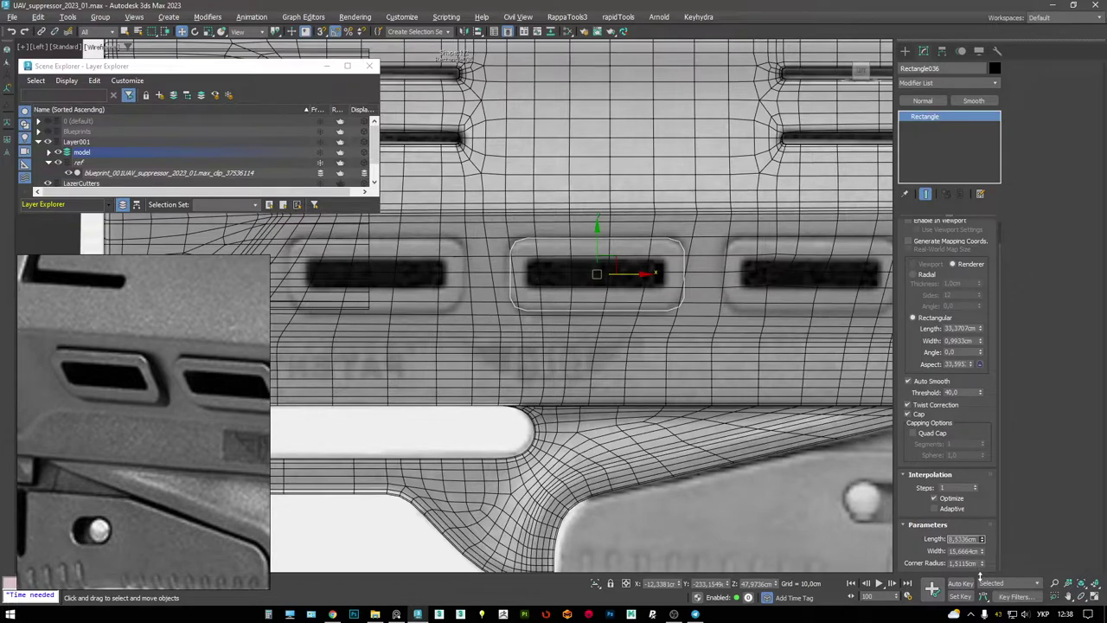
scroll(659, 326, "down", 4)
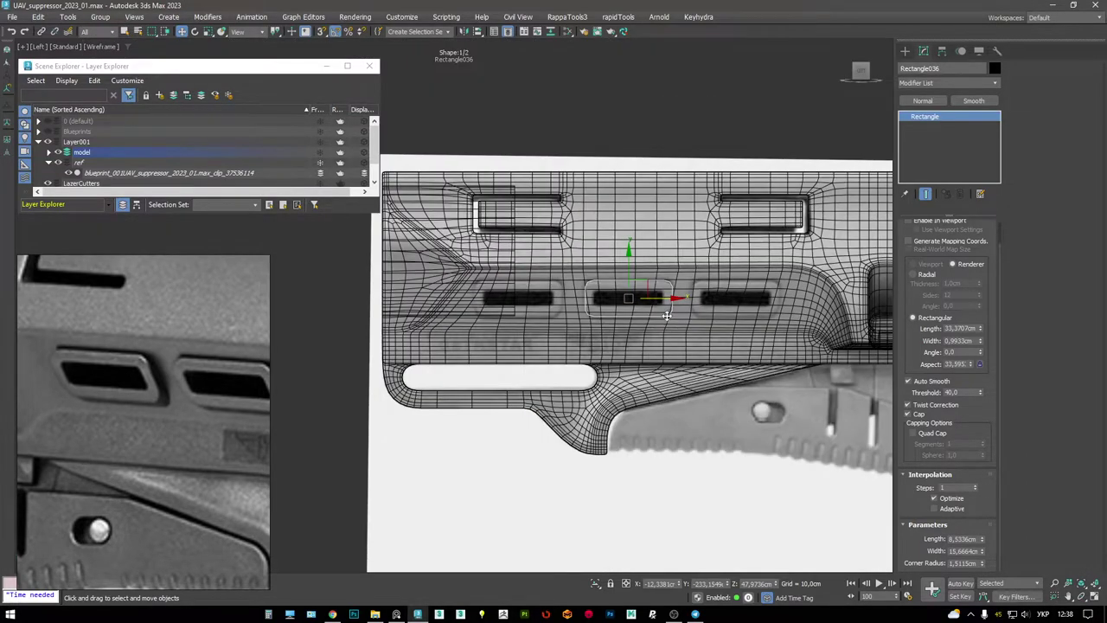
key("alt+w")
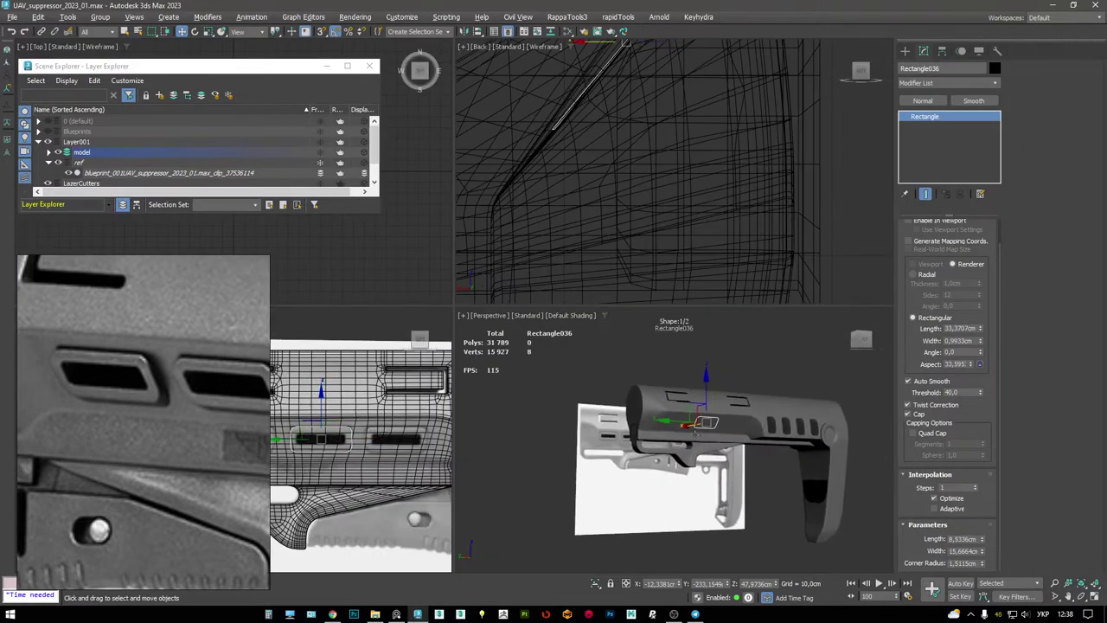
- Convert the rectangle to an Editable Poly, undoing a trial border extrusion
key("alt+w")
scroll(531, 276, "down", 3)
mouse_move(530, 276)
middle_mouse_down("alt")
mouse_move(675, 234)
mouse_move(666, 212)
mouse_move(648, 229)
mouse_move(760, 258)
middle_mouse_up("alt")
left_click(666, 212)
key("F3")
key("F3")
right_click(760, 264)
left_click(779, 270)
left_click_drag(586, 250, 621, 252, "shift")
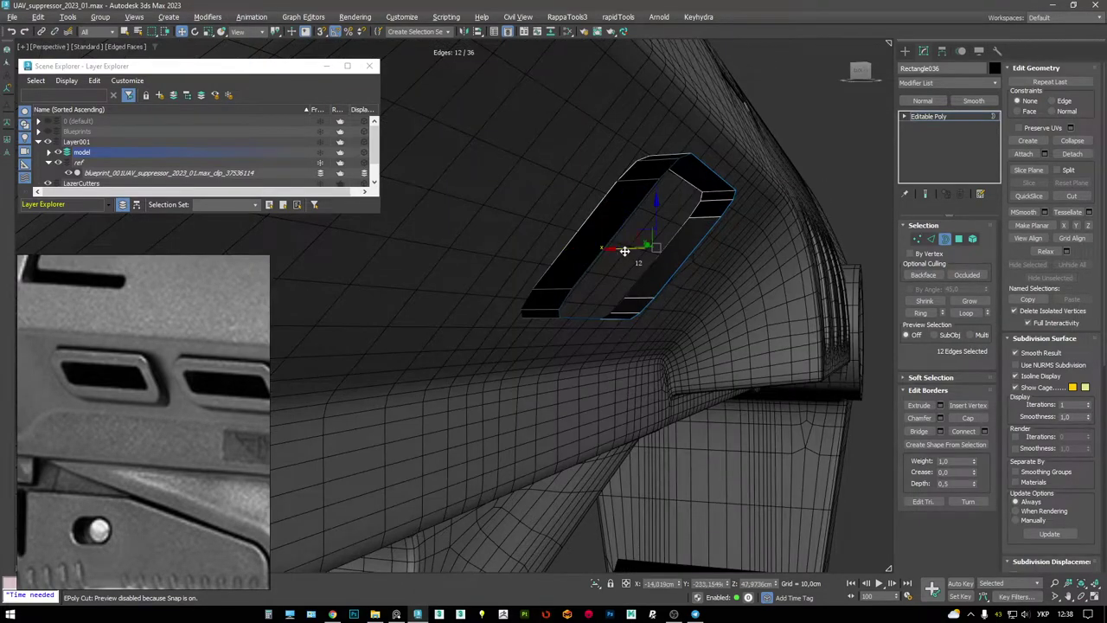
key("ctrl+z")
- Inset the rectangle's polygon by about 1.51 cm in the side view
key("4")
key("F3")
key("l")
key("F3")
key("shift+i")
scroll(578, 304, "down", 2)
key("F3")
scroll(578, 304, "up", 3)
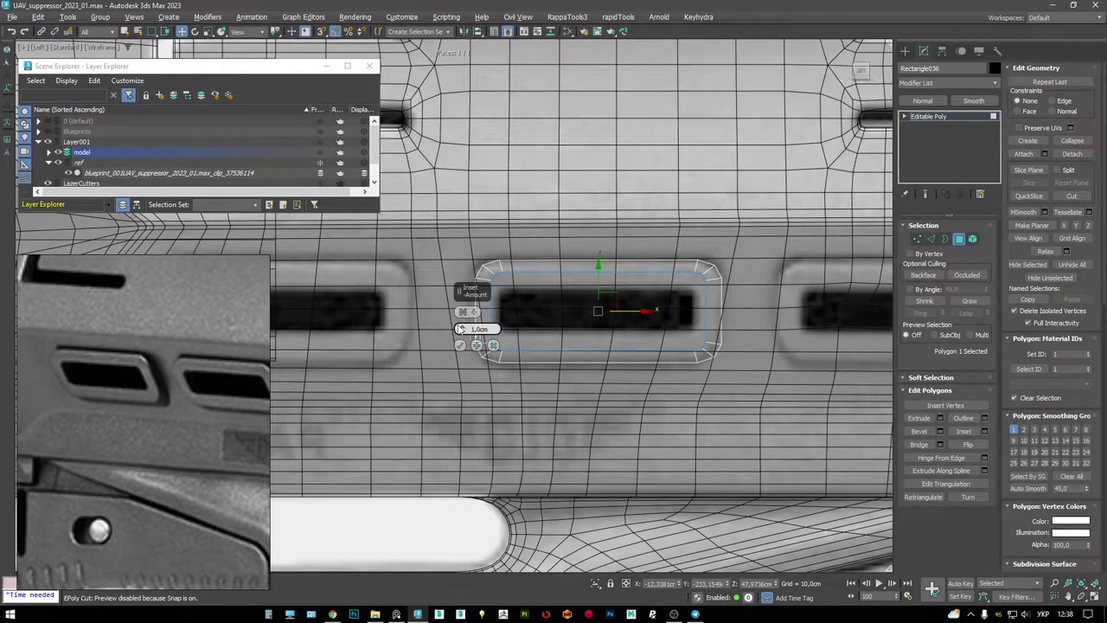
left_click_drag(461, 329, 461, 329)
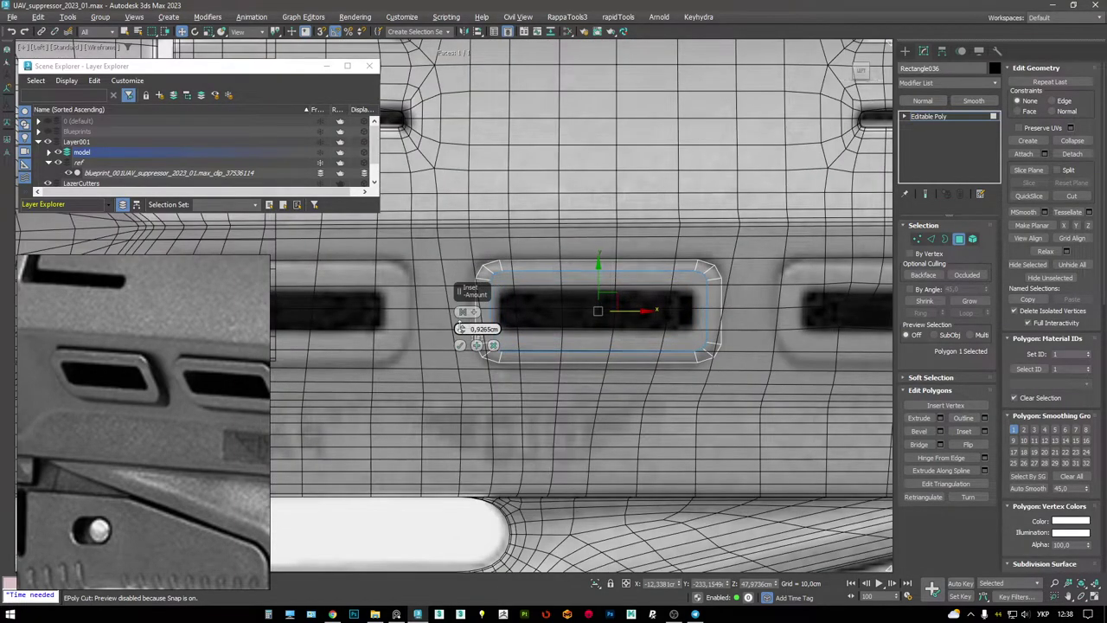
left_click(460, 344)
- Scale the inner polygon to 66% in Y, then delete it to open the centre
key("r")
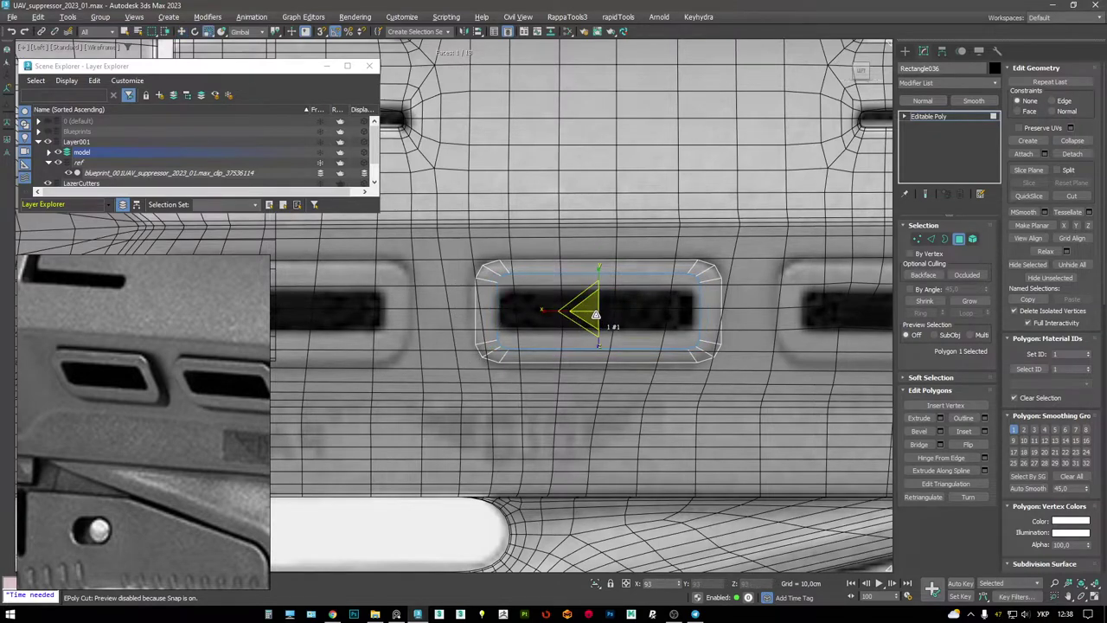
key("w")
left_click_drag(597, 272, 606, 288)
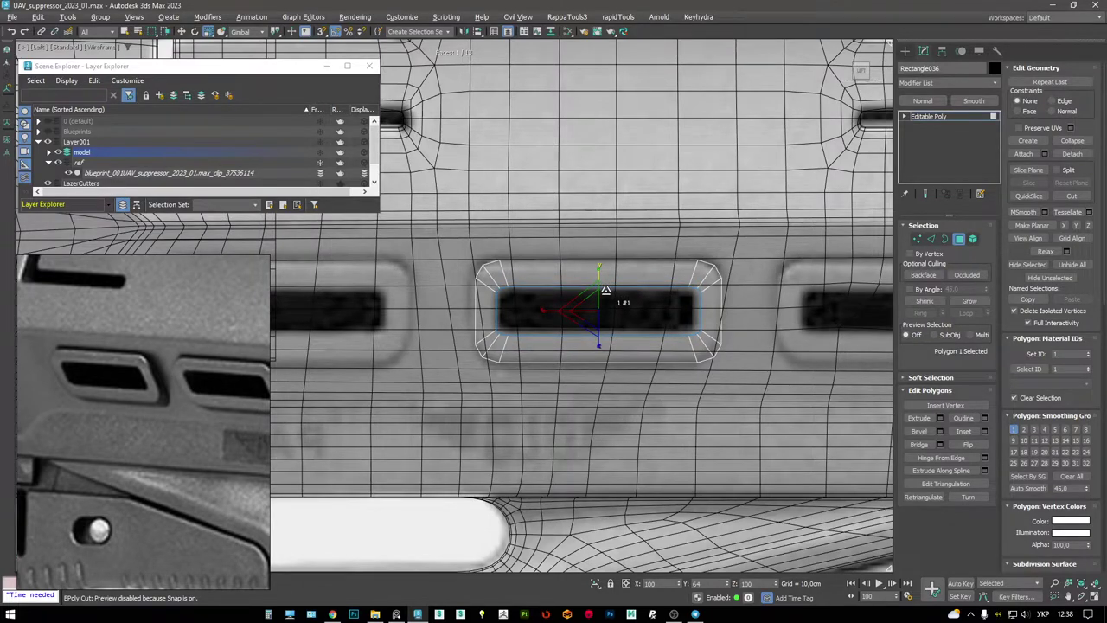
left_click_drag(544, 309, 543, 308)
key("alt+w")
key("alt+w")
key("F3")
scroll(642, 227, "up", 2)
key("Delete")
left_click(936, 116)
- Select all 12 frame polygons and Shift-move them to extrude the ring's depth
middle_click_drag(648, 267, 631, 195, "alt")
left_click(631, 195)
key("F3")
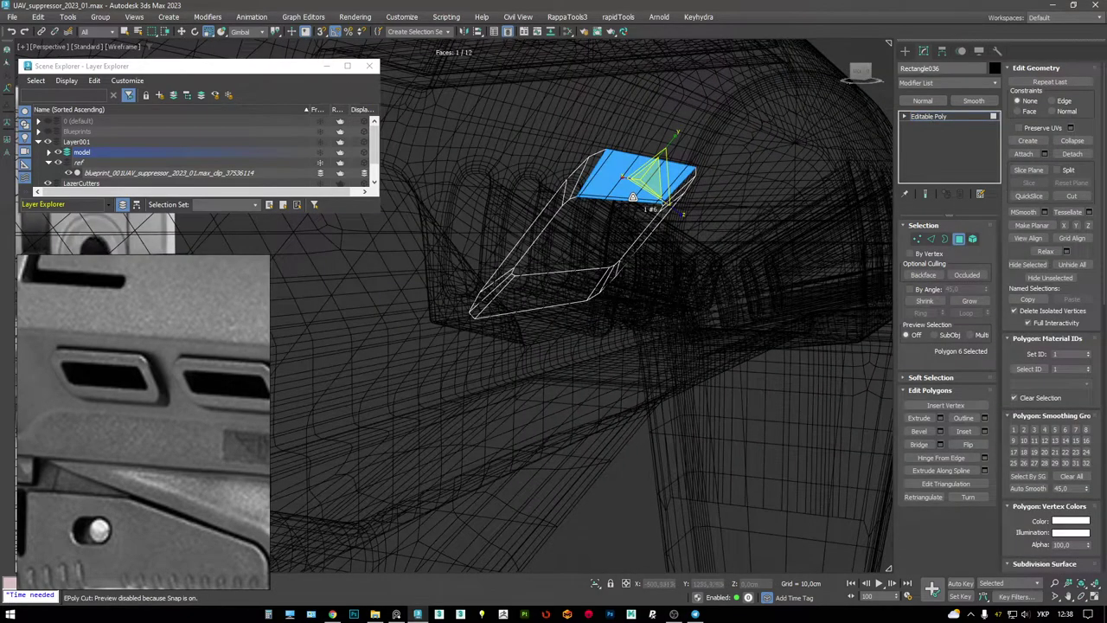
key("ctrl+a")
key("w")
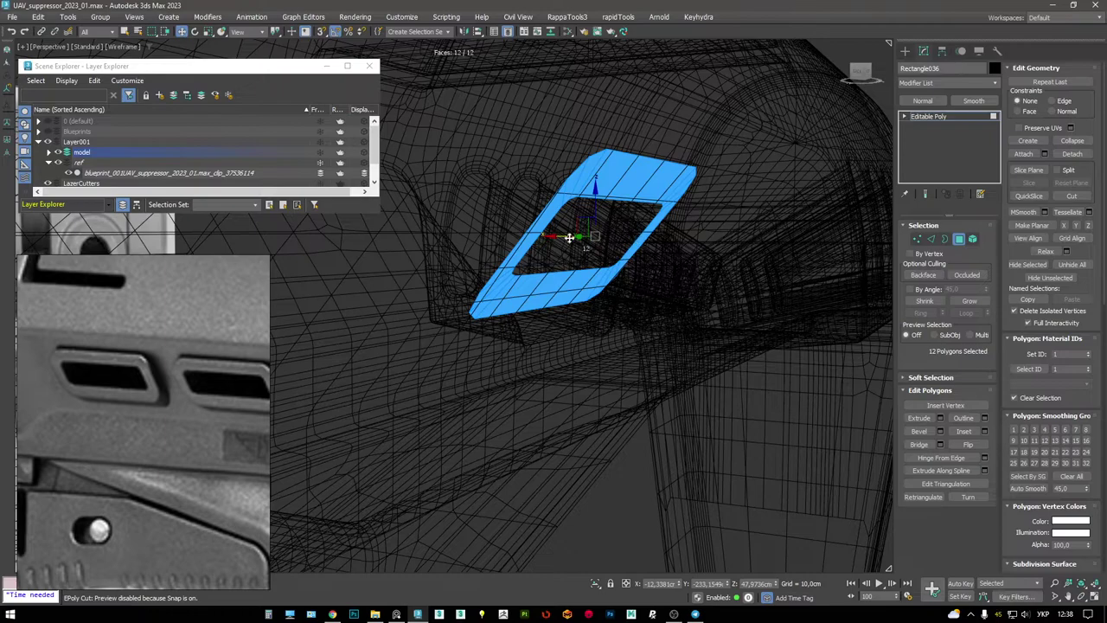
left_click_drag(551, 237, 578, 239, "shift")
key("F3")
scroll(578, 239, "down", 6)
middle_click_drag(578, 239, 137, 317, "alt")
scroll(137, 317, "down", 2)
scroll(571, 207, "up", 10)
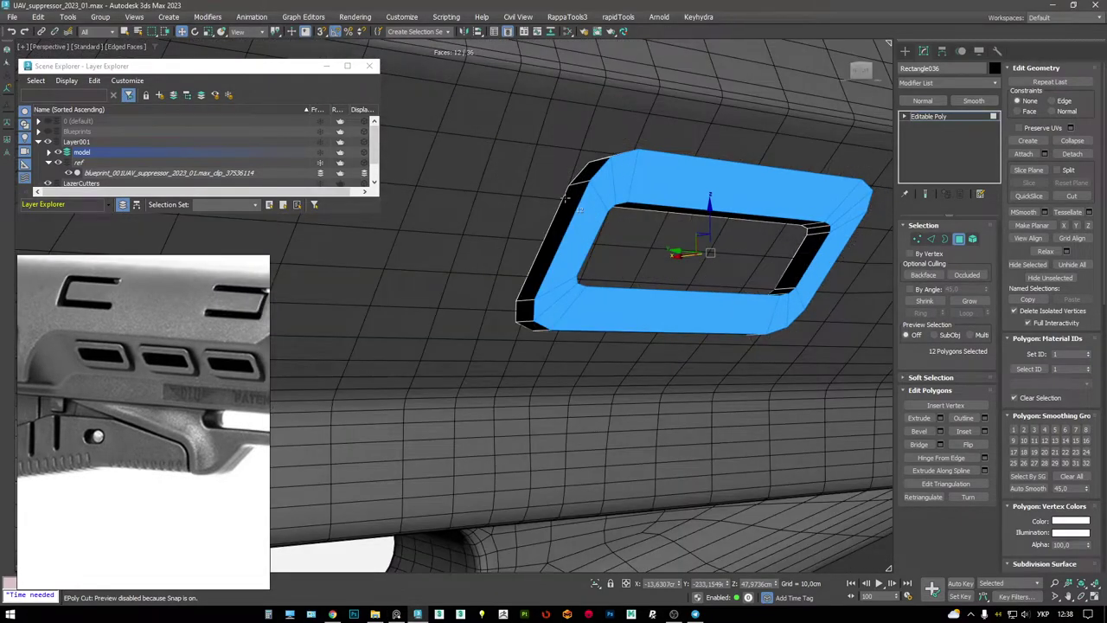
- Shift-scale the open border outward into a wide flange
key("3")
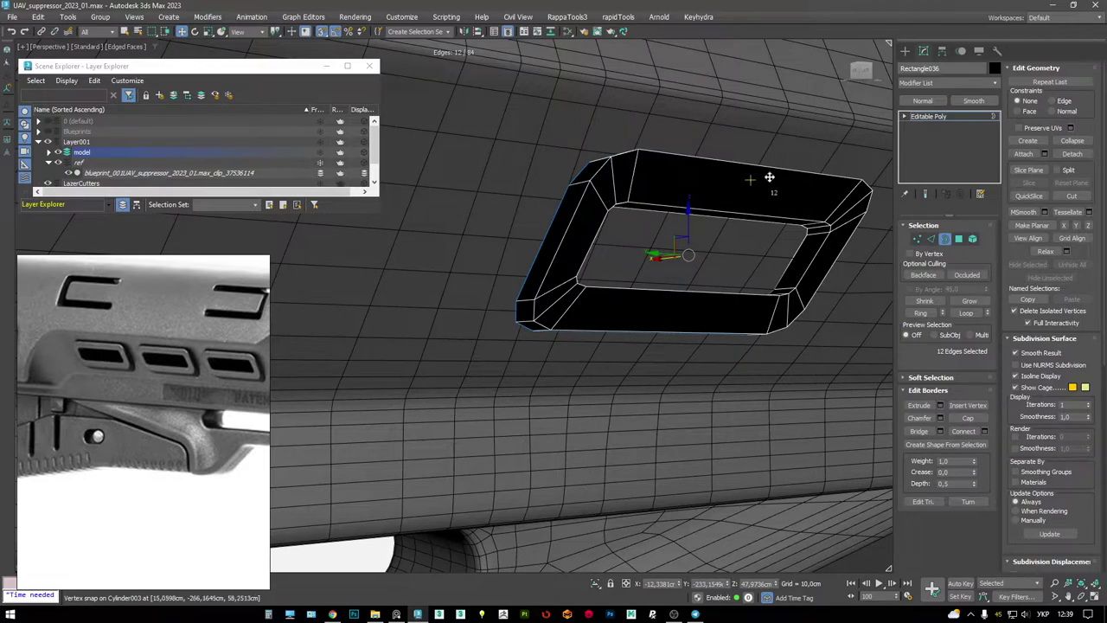
mouse_move(657, 199)
middle_mouse_down("alt")
mouse_move(567, 194)
mouse_move(567, 216)
mouse_move(554, 216)
middle_mouse_up("alt")
key("e")
key("r")
left_click_drag(575, 227, 559, 156, "shift")
- Extrude the outer edge loop with zero height and a narrow width
key("2")
double_click(510, 214)
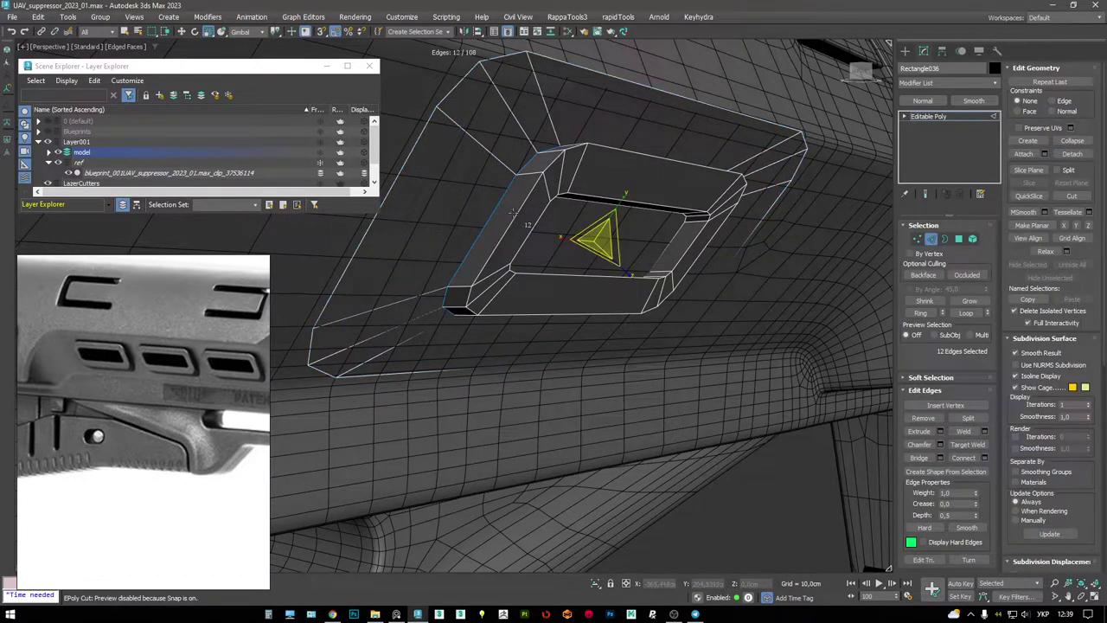
key("shift+e")
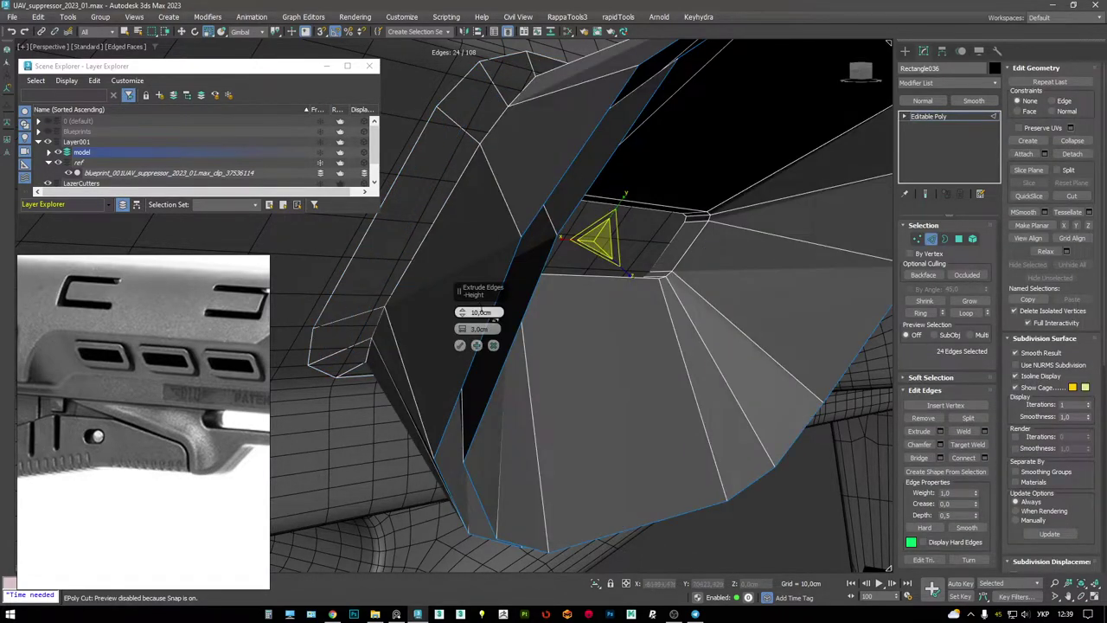
right_click(462, 313)
left_click_drag(461, 329, 461, 305)
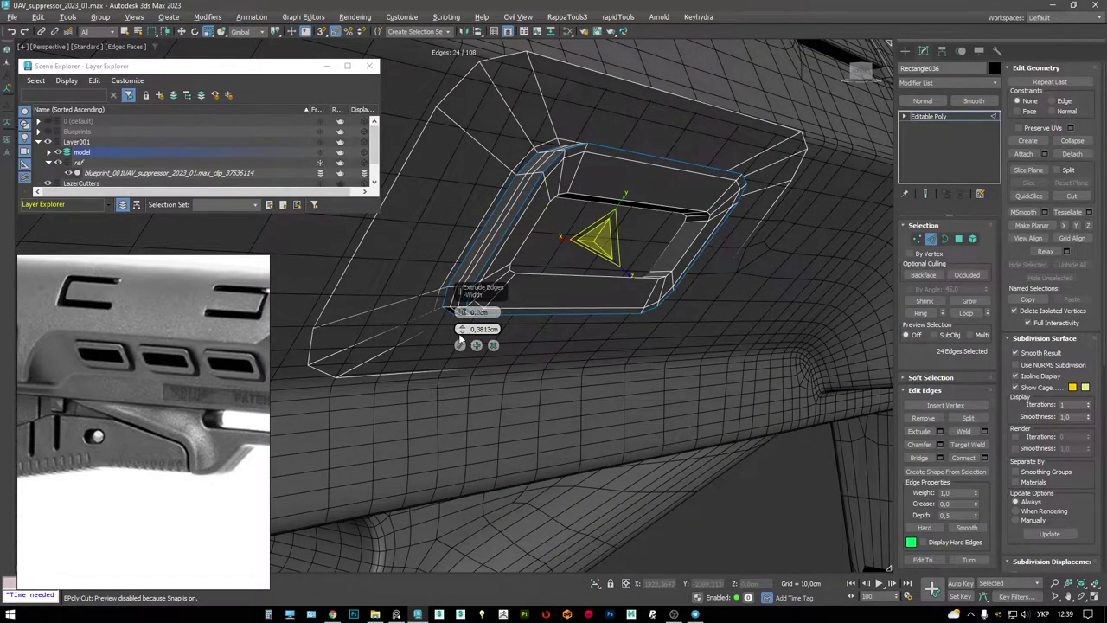
left_click(460, 345)
middle_click_drag(460, 345, 465, 279, "alt")
- Select the inner border loop and extrude its edges
left_click(475, 249)
key("F3")
key("3")
middle_click_drag(567, 148, 551, 179, "alt")
key("F3")
left_click(613, 210)
key("2")
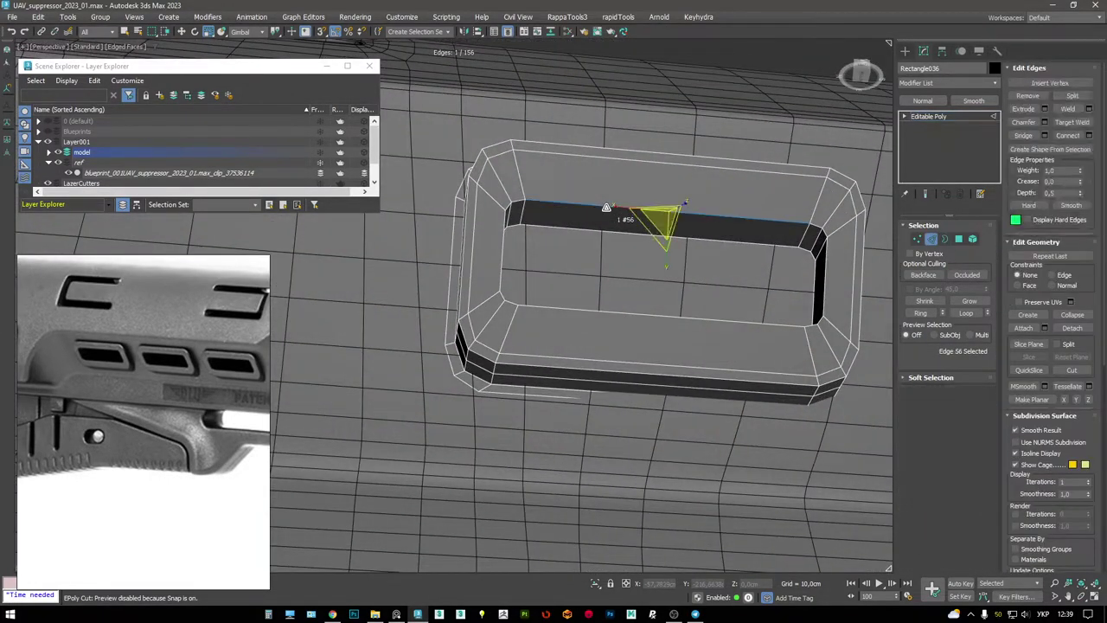
key("shift+e")
left_click(460, 346)
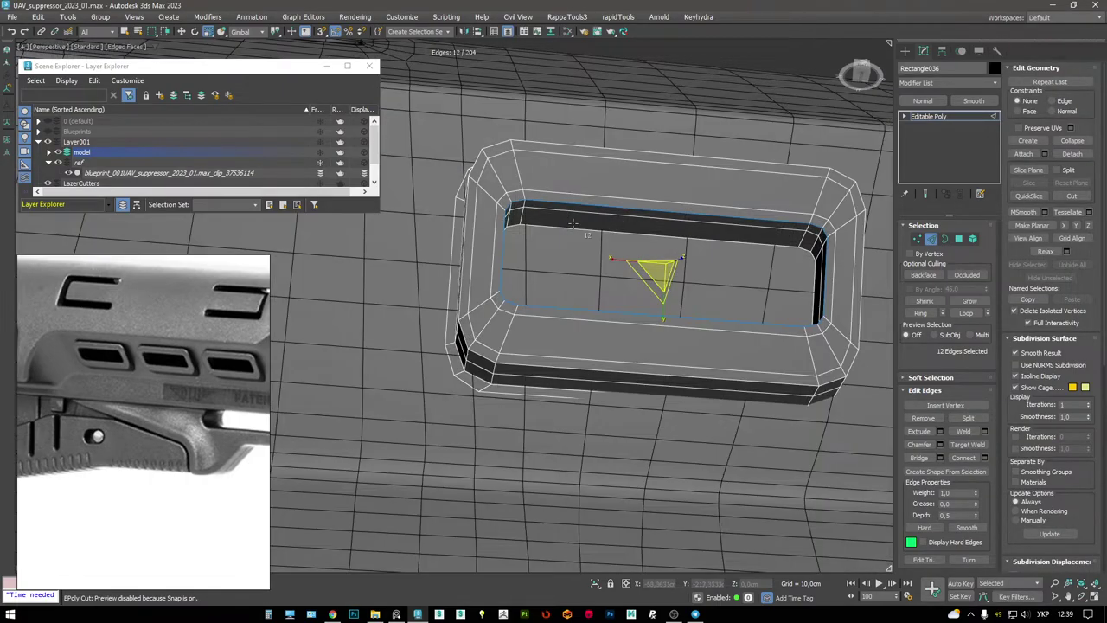
- Move the inner border deeper along X to form the slot's inner wall
key("4")
key("F3")
middle_click_drag(591, 246, 642, 276, "alt")
key("3")
key("F3")
key("F3")
left_click_drag(589, 283, 503, 287)
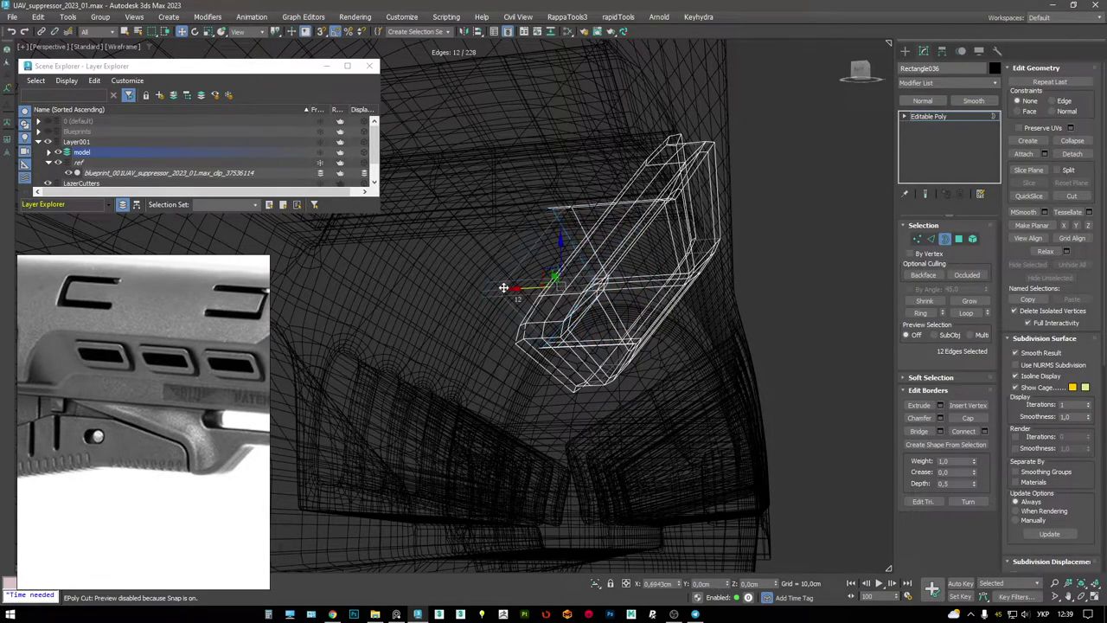
- In isolation, cap the inner border and inset the cap by 0.1198 cm
middle_click_drag(503, 288, 532, 258, "alt")
key("F3")
key("alt+q")
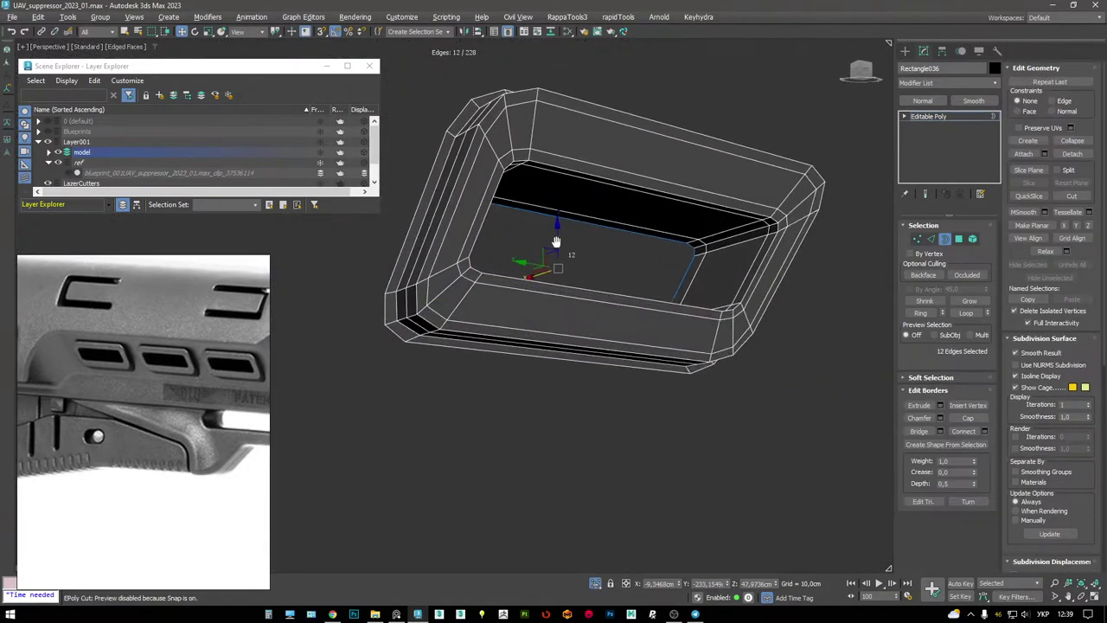
left_click(968, 418)
left_click(959, 239, "ctrl+shift")
left_click(984, 431)
mouse_move(553, 277)
middle_mouse_down("alt")
mouse_move(586, 259)
mouse_move(562, 277)
middle_mouse_up("alt")
left_click_drag(461, 329, 461, 329)
left_click(459, 345)
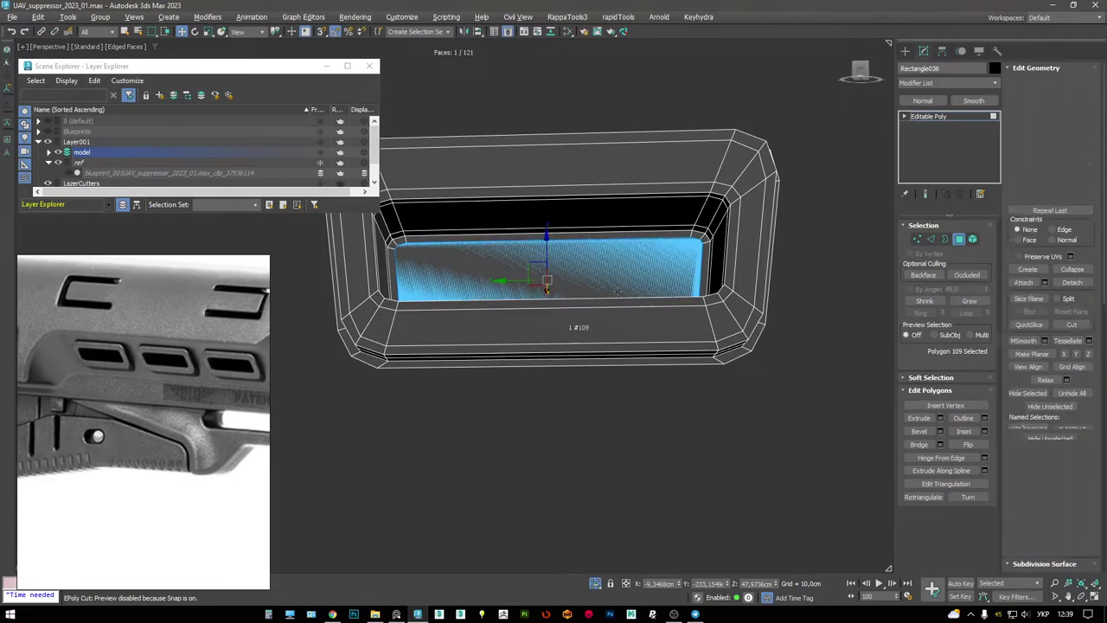
- Weld overlapping vertices with a 2.7144 cm threshold
key("1")
left_click(985, 418)
left_click_drag(461, 311, 459, 350)
left_click(459, 351)
scroll(412, 267, "up", 3)
key("2")
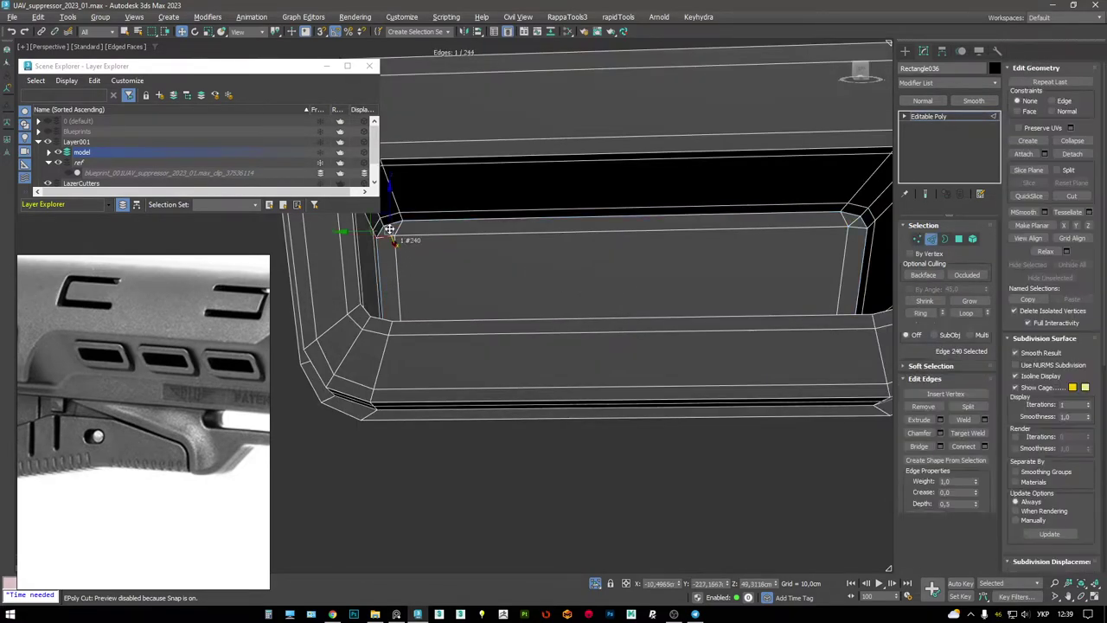
scroll(433, 245, "down", 5)
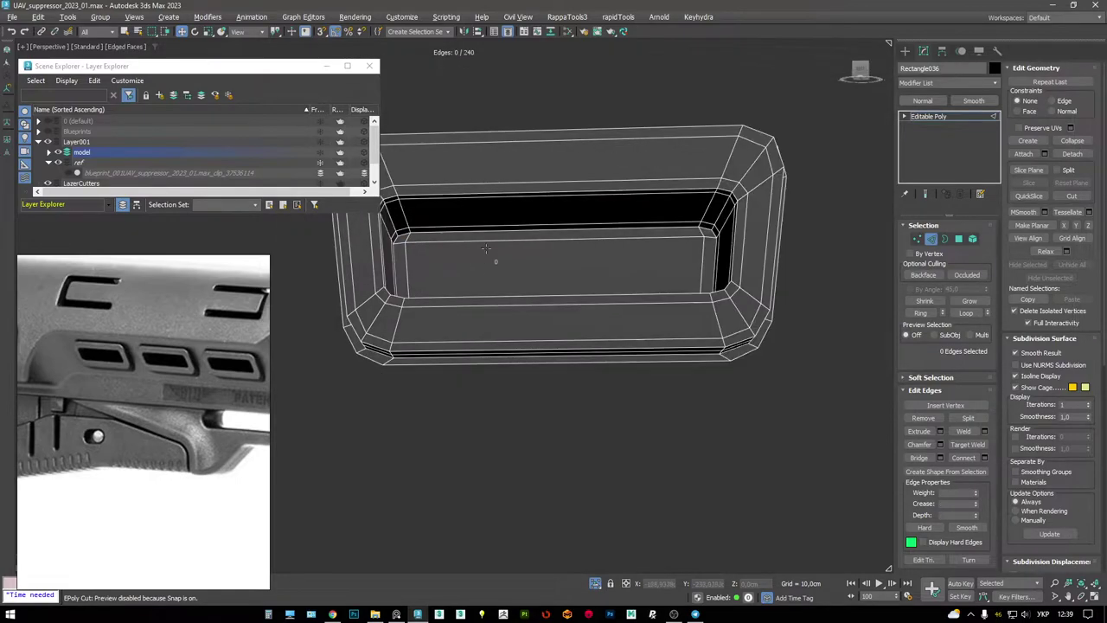
- Extrude the slot's outer border edge loop with a width of about 4.6 cm
key("2")
key("2")
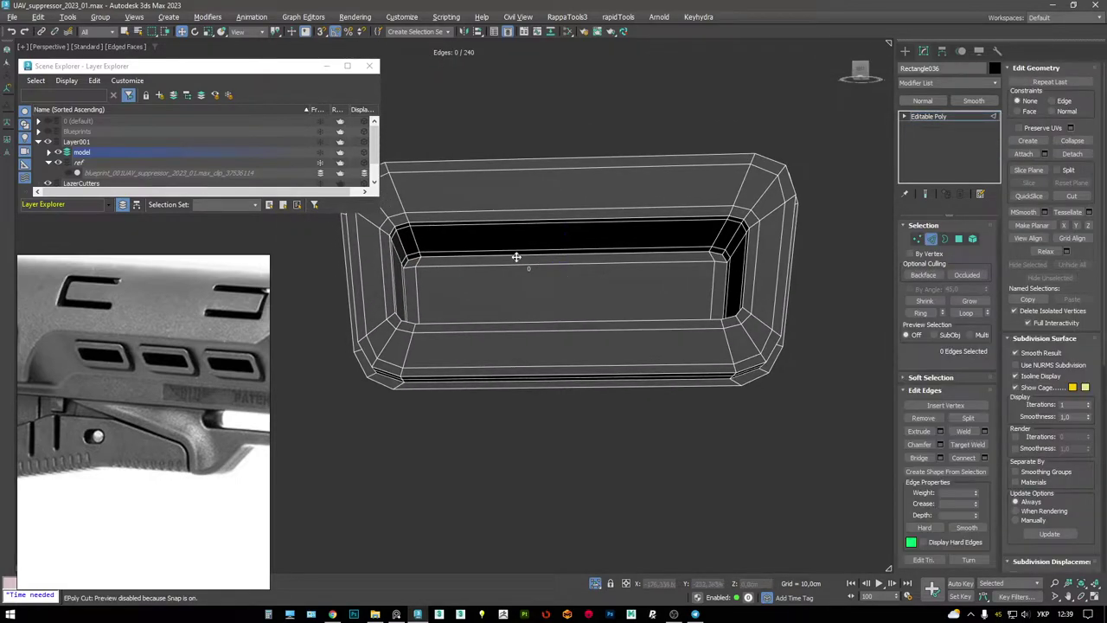
double_click(567, 272)
key("shift+e")
left_click_drag(461, 329, 459, 252)
left_click_drag(464, 291, 468, 314)
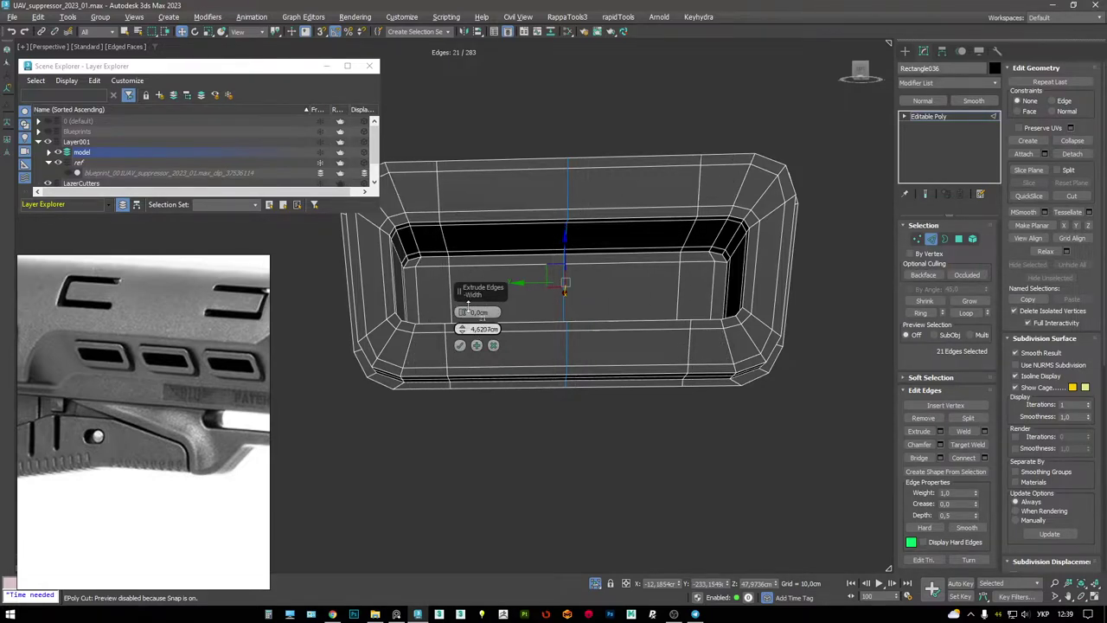
left_click(459, 345)
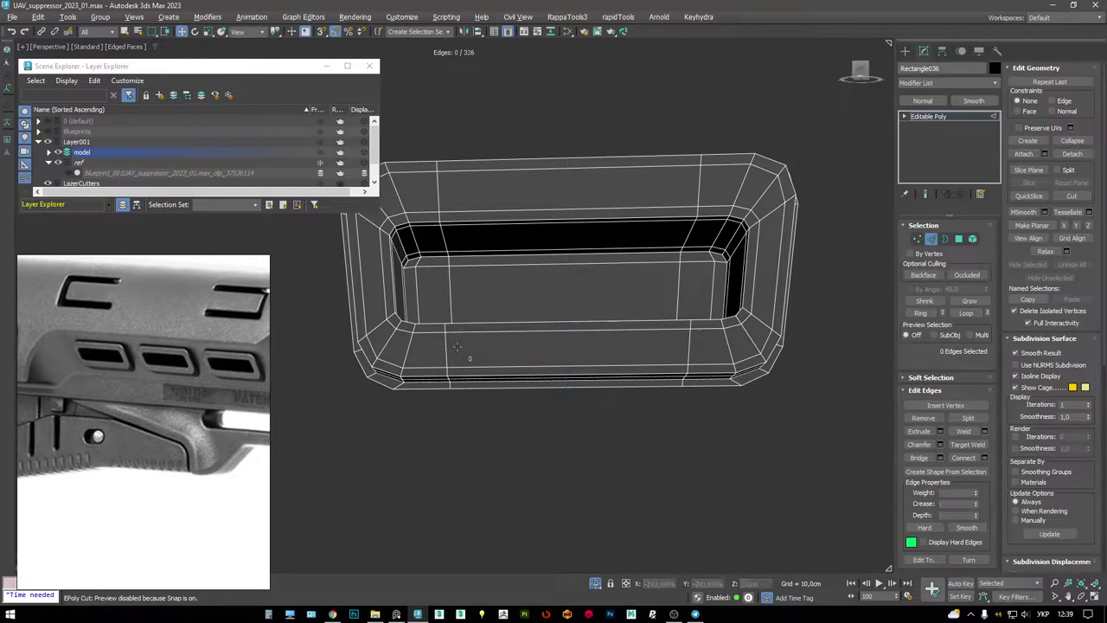
- Extrude the new border loop again at about 0.24 cm, then exit isolation to Editable Poly level
left_click(717, 257)
middle_click_drag(717, 256, 485, 320, "alt")
key("shift+e")
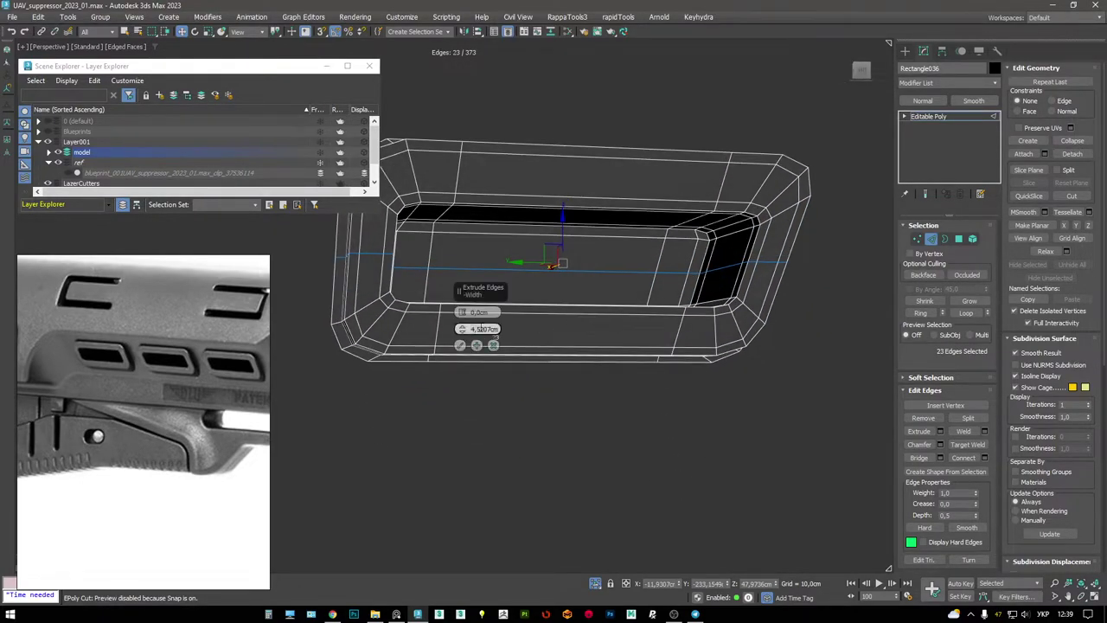
left_click_drag(461, 331, 446, 325)
left_click(459, 346)
scroll(663, 220, "down", 3)
key("alt+q")
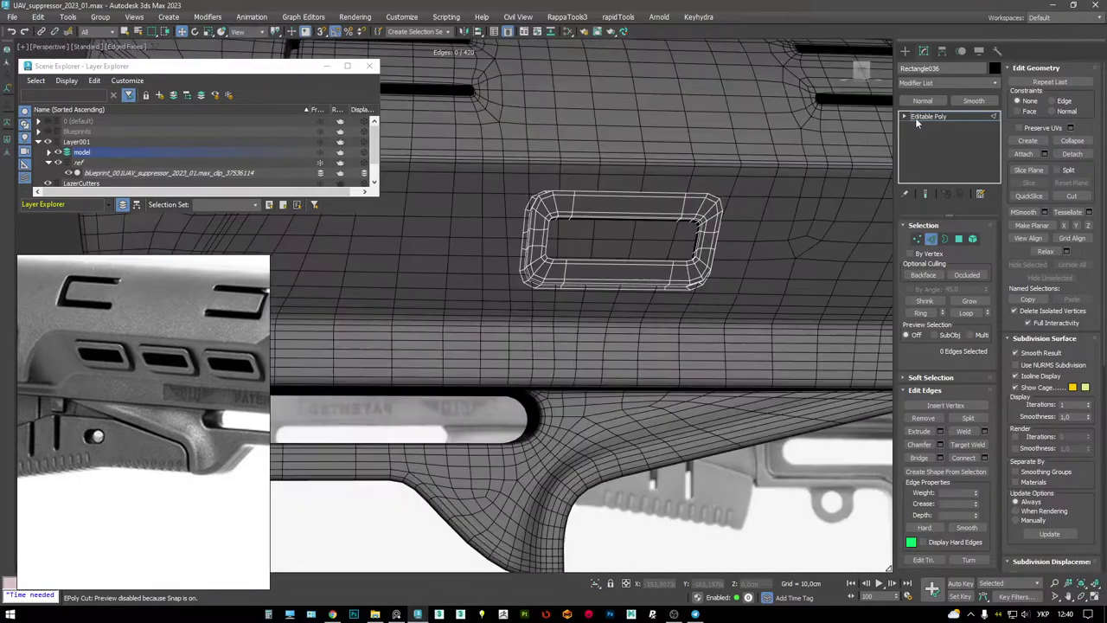
left_click(915, 118)
scroll(605, 233, "down", 2)
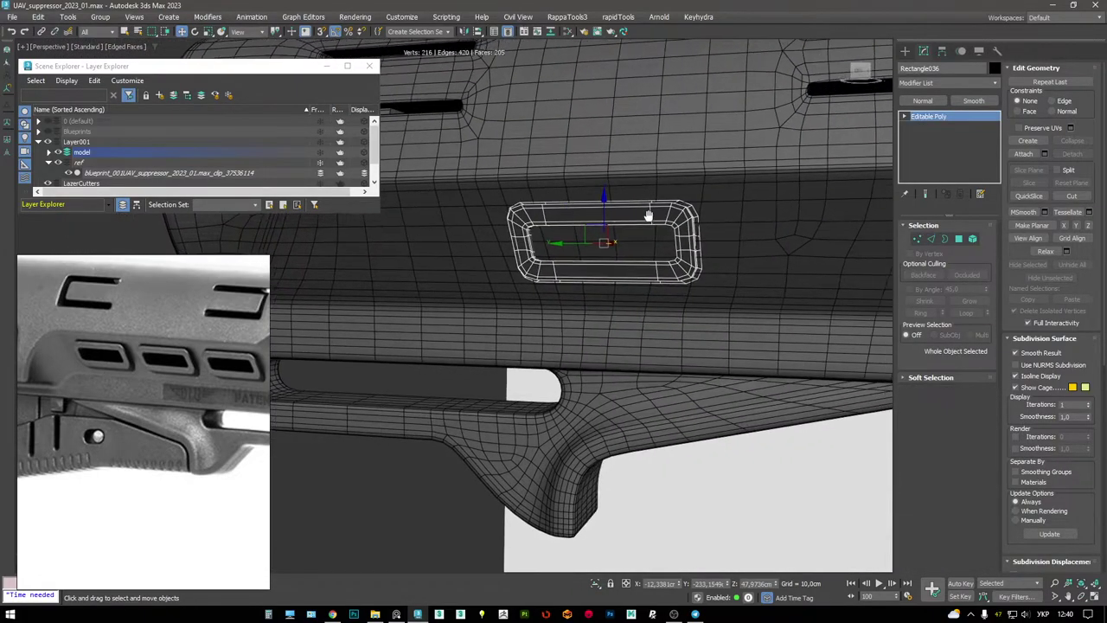
- Clone the vent slot twice as instances, one to the right and one over the left blueprint slot
key("alt+w")
key("alt+w")
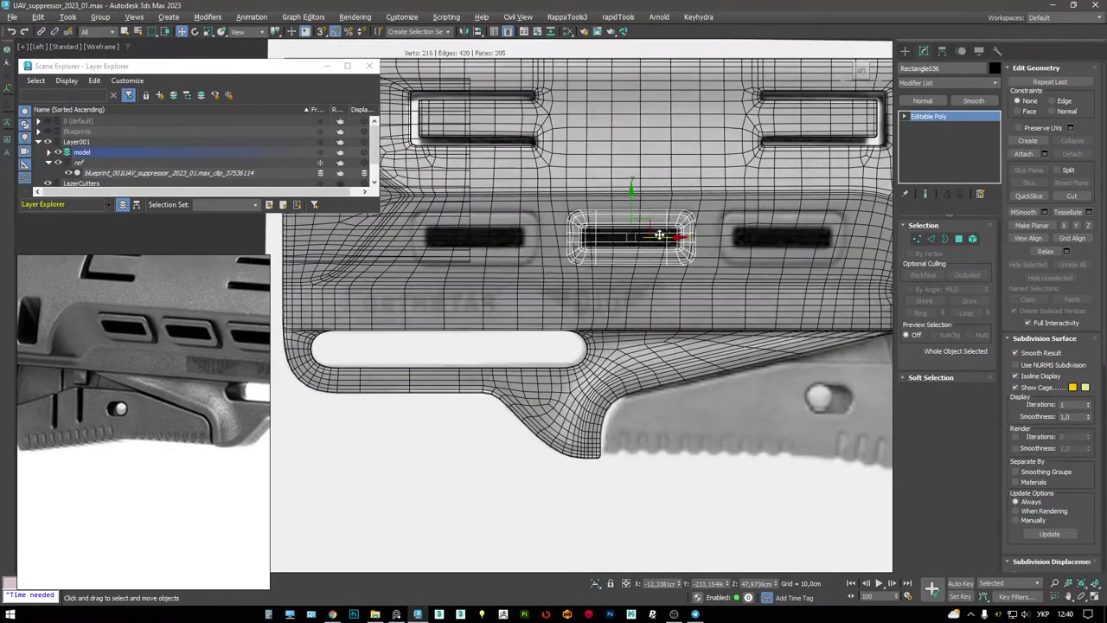
scroll(659, 234, "up", 2)
middle_click_drag(660, 235, 488, 250)
left_click_drag(492, 250, 705, 254, "shift")
left_click(543, 354)
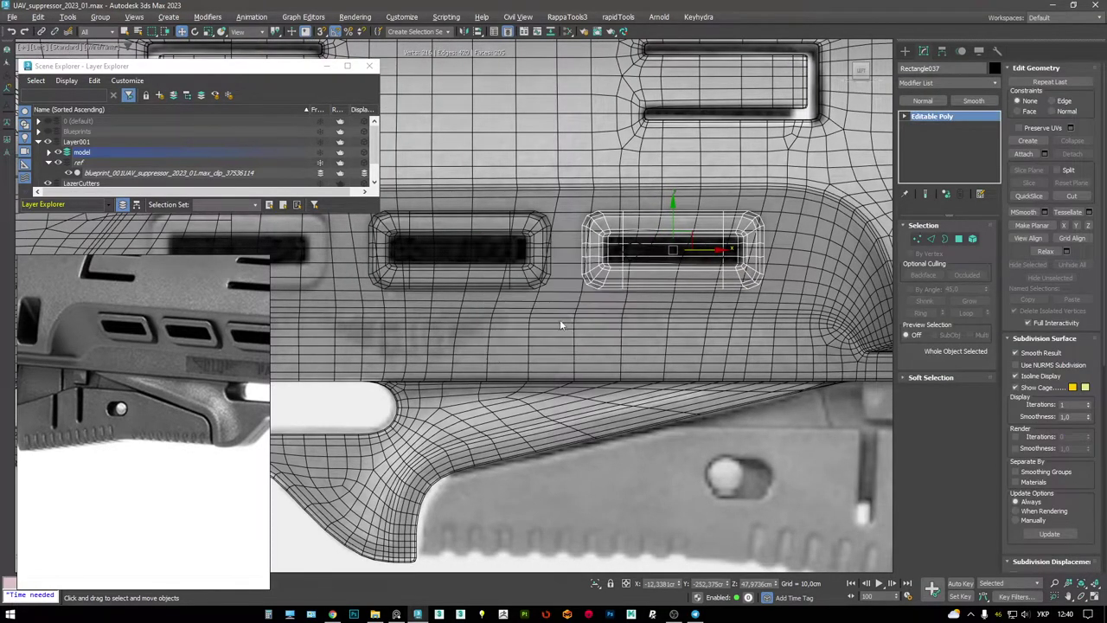
key("F3")
key("F4")
left_click_drag(724, 251, 299, 253, "shift")
left_click_drag(291, 253, 292, 252)
key("ctrl+v")
left_click(598, 358)
- Check the slots in perspective, then select all three slot pieces and isolate them
key("alt+w")
key("alt+w")
key("F4")
mouse_move(573, 389)
middle_mouse_down("alt")
mouse_move(538, 364)
mouse_move(585, 256)
mouse_move(537, 224)
mouse_move(422, 292)
middle_mouse_up("alt")
scroll(506, 250, "up", 2)
key("F4")
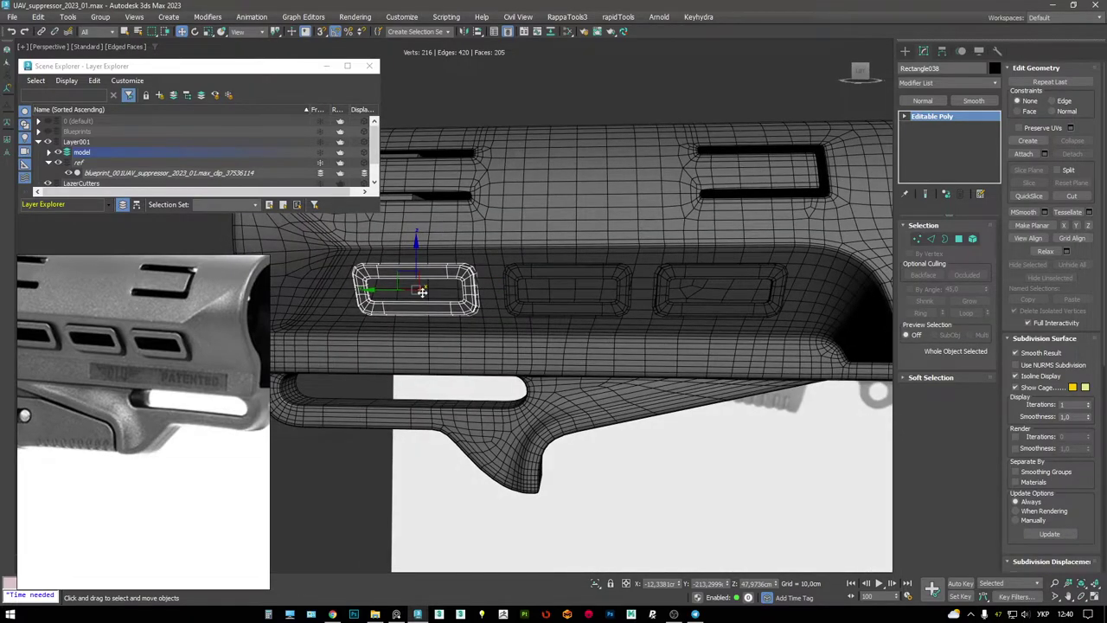
left_click_drag(387, 290, 385, 290)
left_click(516, 280)
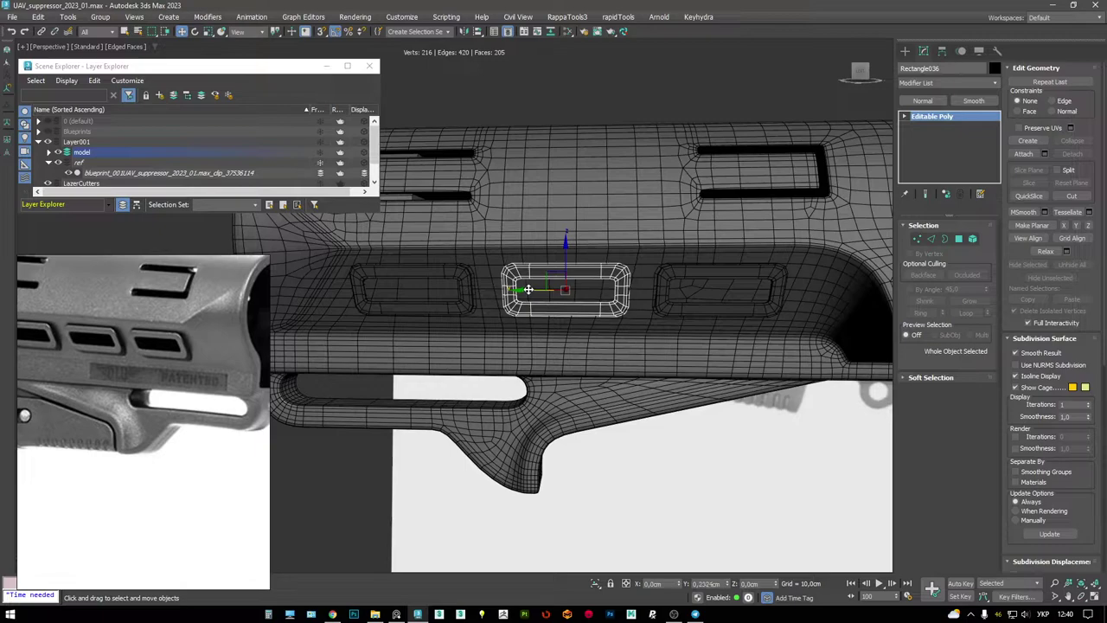
middle_click_drag(530, 290, 593, 271, "alt")
left_click(659, 272, "ctrl")
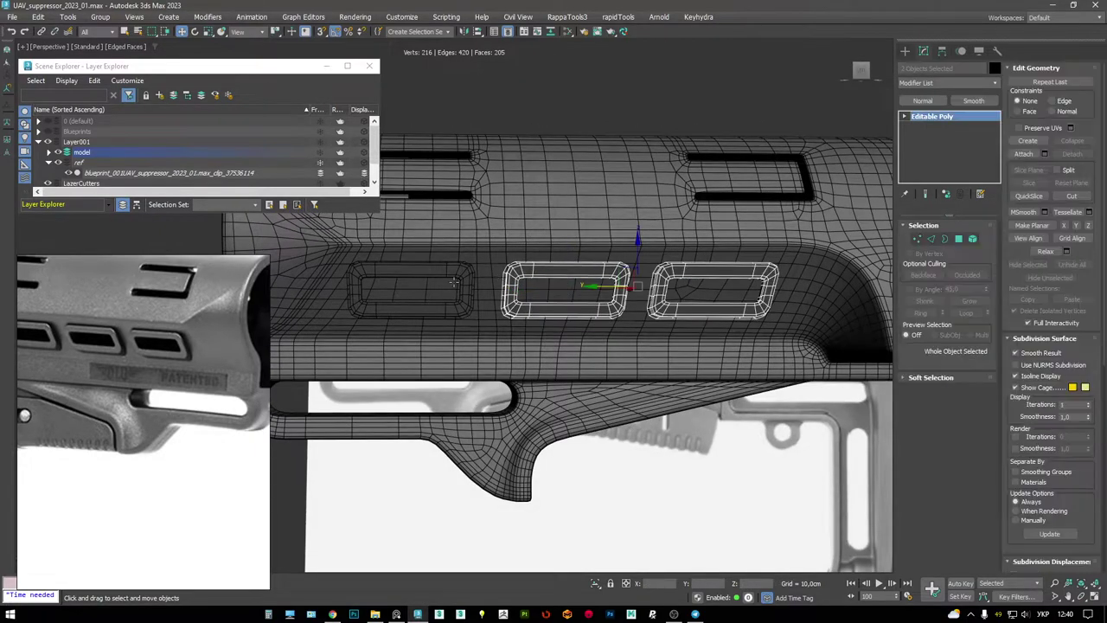
left_click(459, 273, "ctrl")
key("alt+q")
- Attach the left and right slot copies to the middle slot piece, forming Rectangle036
left_click(567, 266)
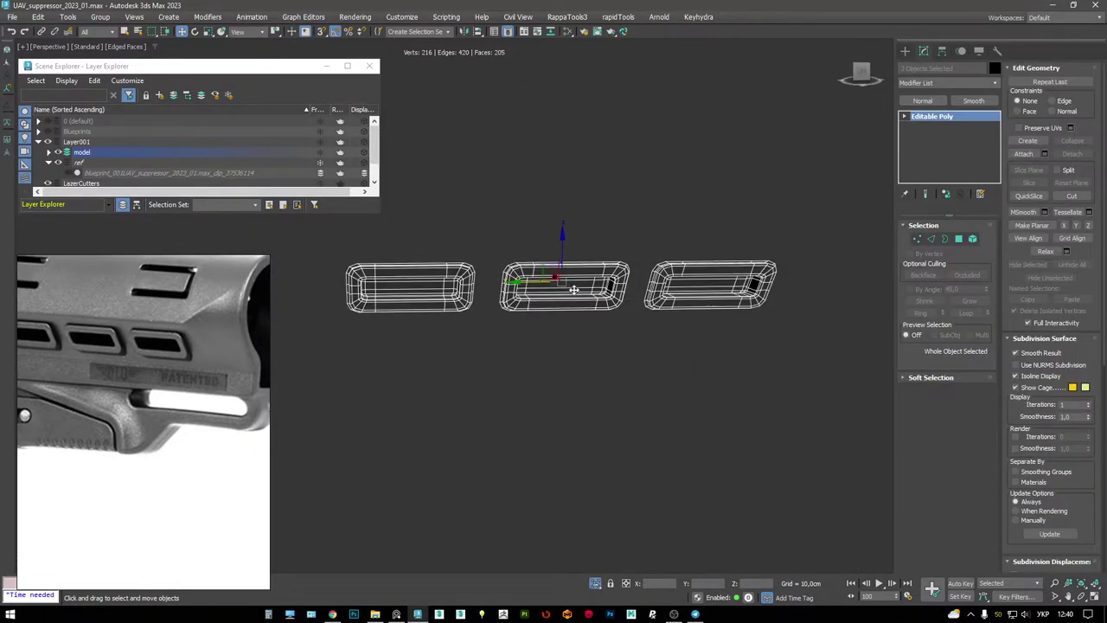
scroll(543, 262, "up", 4)
middle_click_drag(537, 265, 605, 248)
key("F3")
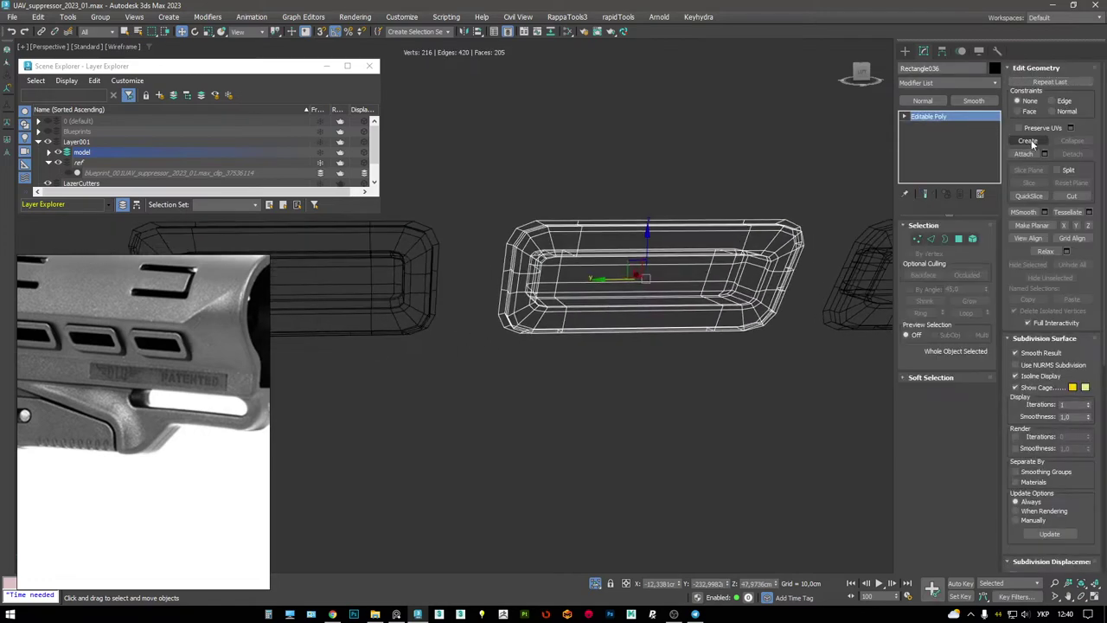
left_click(1023, 153)
left_click(413, 248)
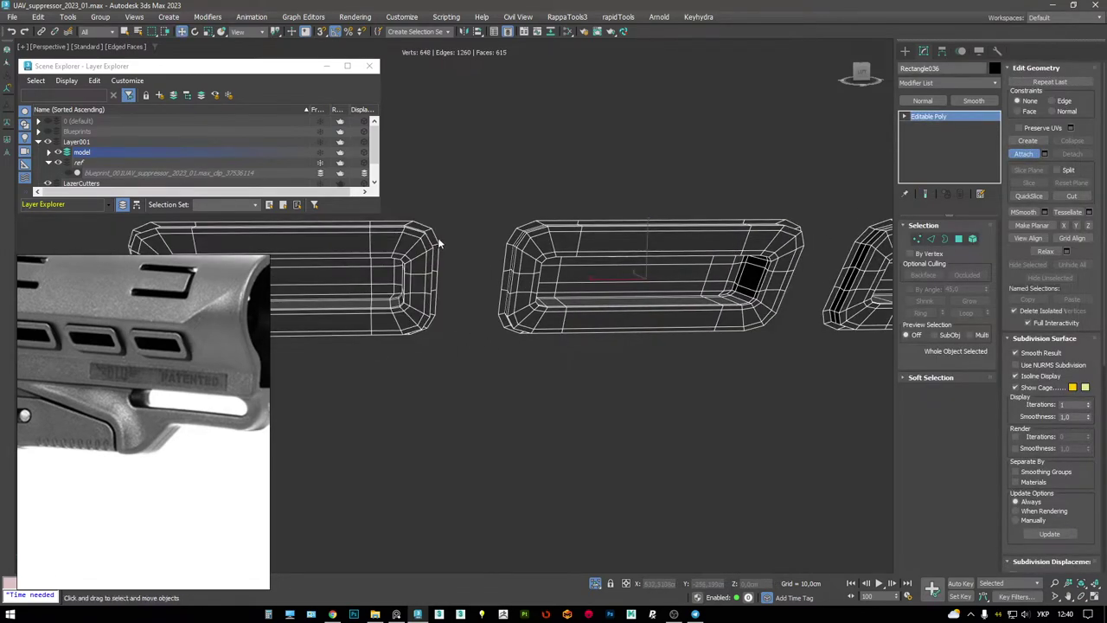
key("2")
left_click(438, 236)
left_click(438, 253, "ctrl")
scroll(438, 253, "up", 3)
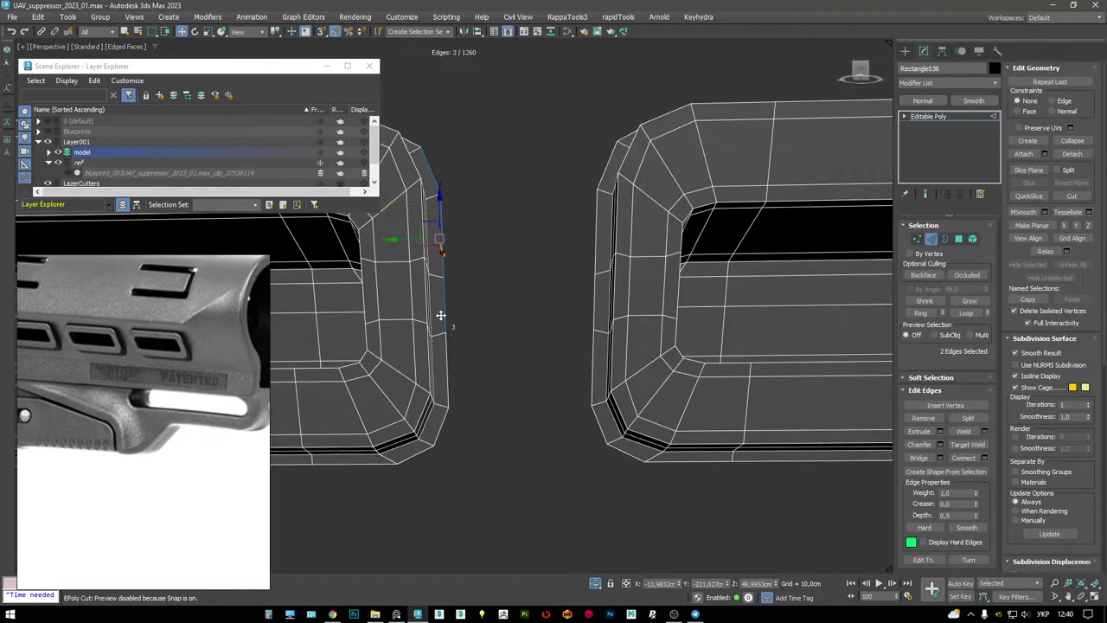
middle_click_drag(626, 393, 580, 401, "alt")
- Select the facing border edges between the slots and bridge the gaps
left_click(577, 407, "ctrl")
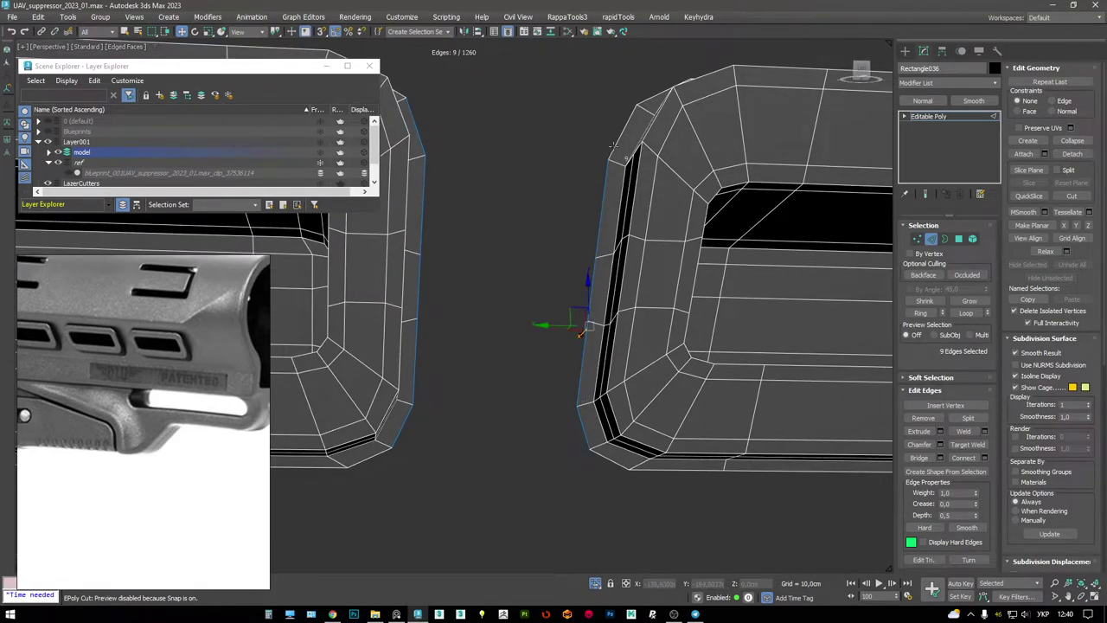
scroll(692, 180, "down", 3)
scroll(542, 176, "up", 1)
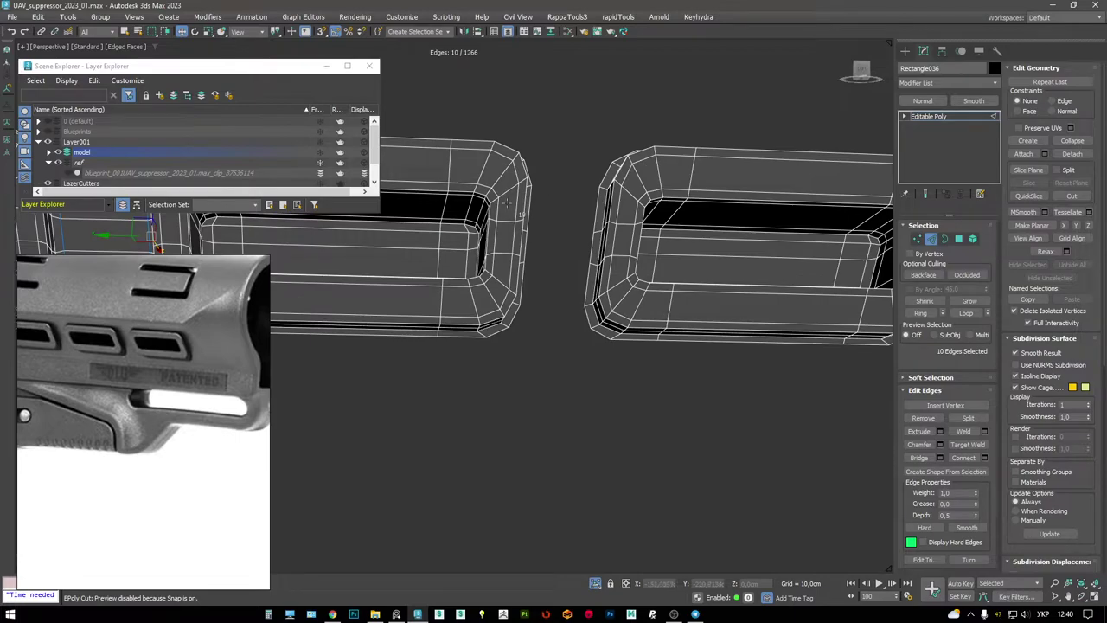
scroll(540, 173, "up", 3)
left_click(543, 177)
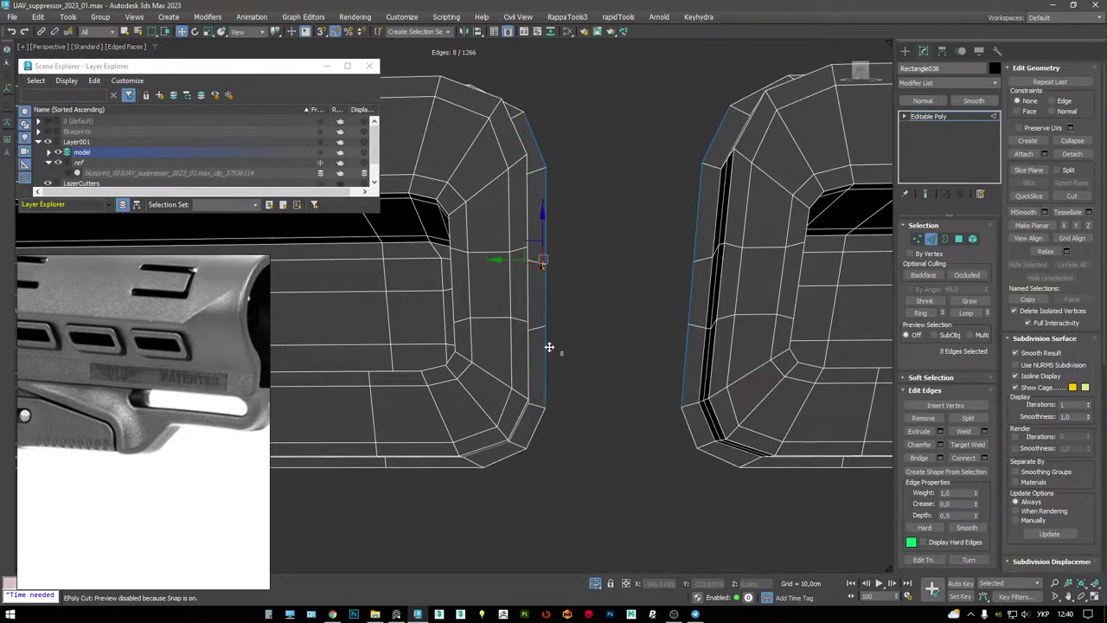
scroll(670, 251, "down", 5)
scroll(587, 208, "up", 4)
key("F4")
key("F4")
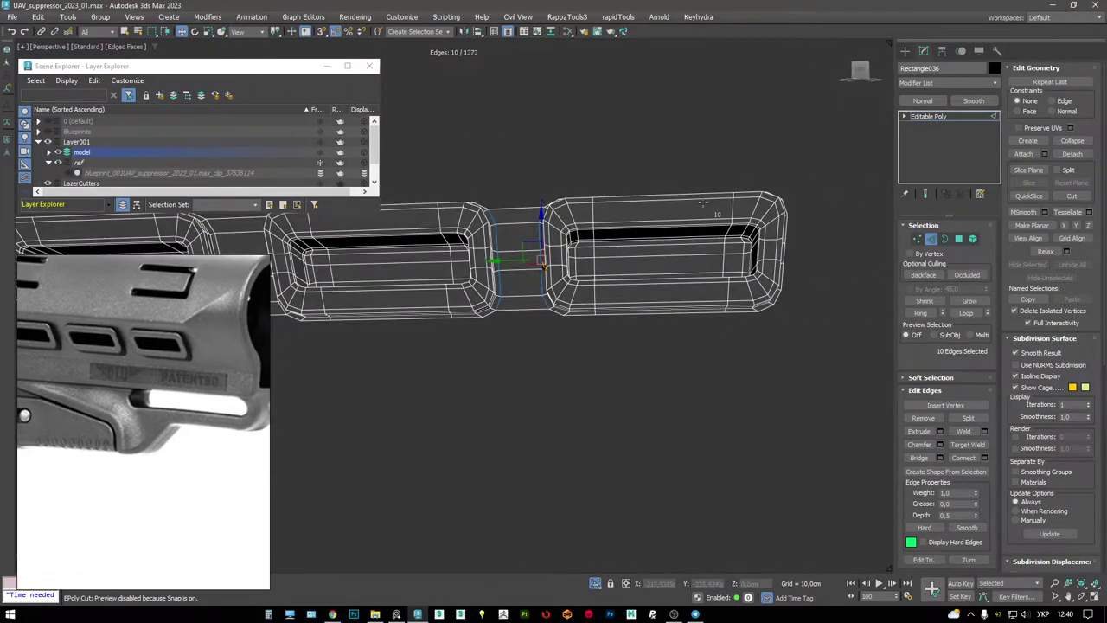
middle_click_drag(587, 207, 623, 212, "alt")
scroll(638, 208, "up", 3)
left_click(639, 224)
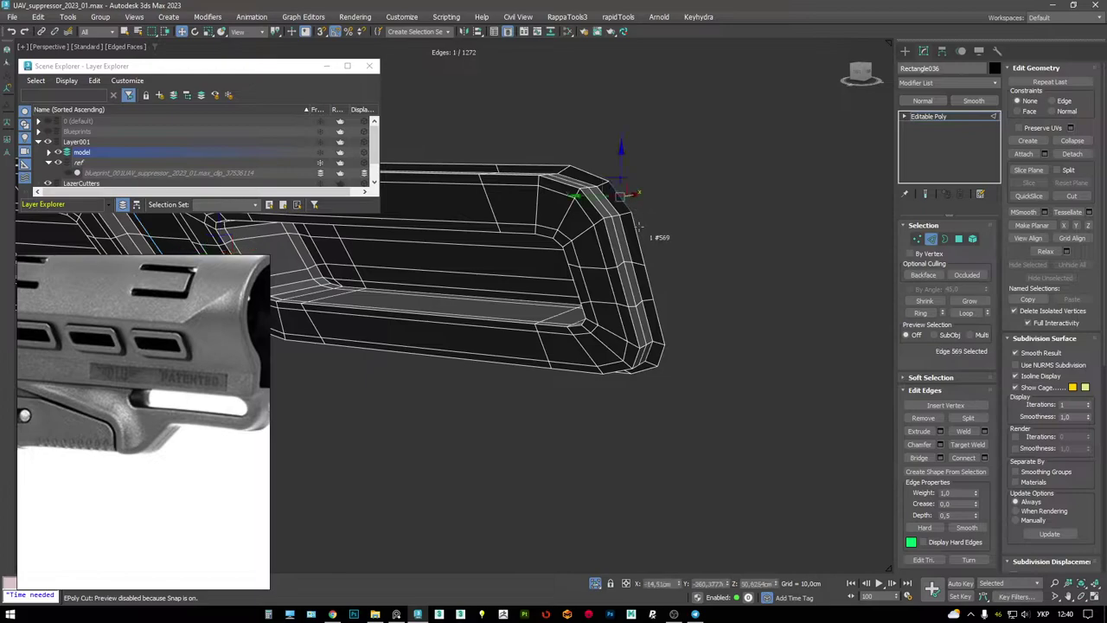
- Pull new polygons out from the strip's end edges to extend the ends
left_click_drag(603, 280, 644, 282, "shift")
scroll(644, 282, "down", 3)
scroll(645, 282, "down", 3)
middle_click_drag(645, 282, 519, 207, "alt")
scroll(497, 192, "up", 5)
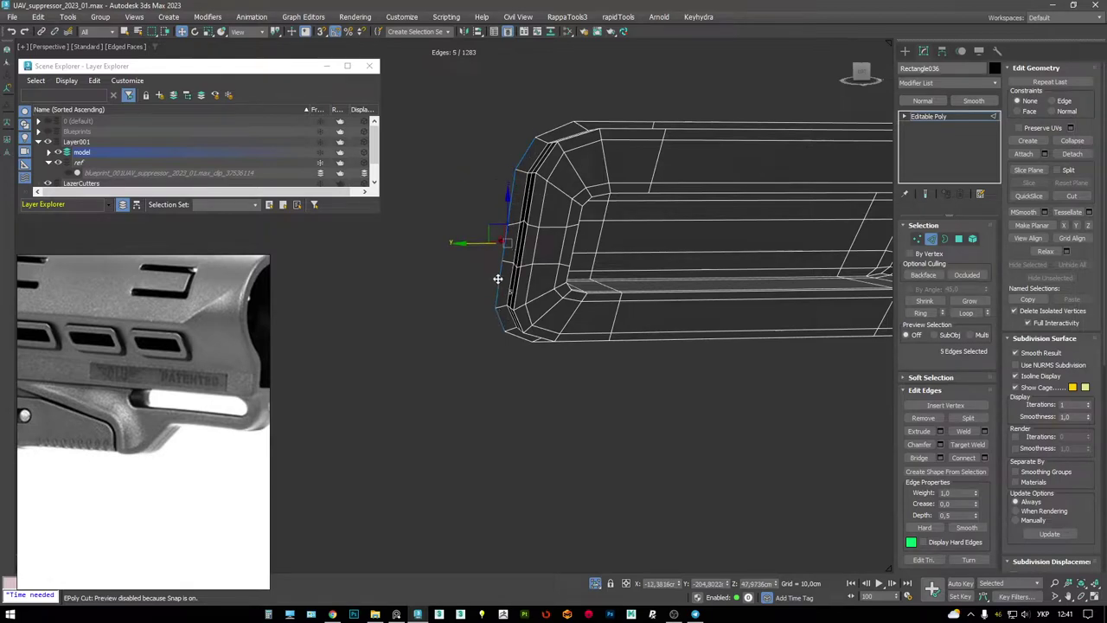
left_click_drag(466, 245, 439, 242, "shift")
left_click_drag(420, 152, 468, 243)
left_click_drag(484, 311, 486, 310)
middle_click_drag(486, 310, 547, 265, "alt")
middle_click_drag(498, 294, 634, 280, "alt")
- Change the transform mode and pivot centre to flatten the extended end edges
key("F3")
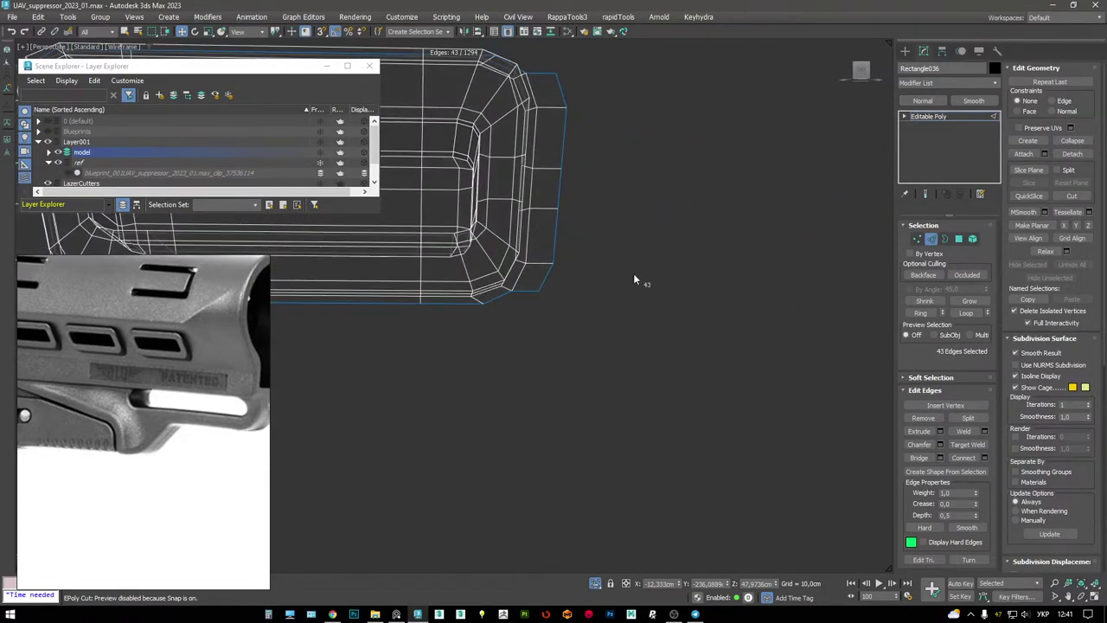
middle_click_drag(534, 115, 594, 135, "alt")
key("F3")
middle_click_drag(488, 126, 537, 222, "alt")
key("e")
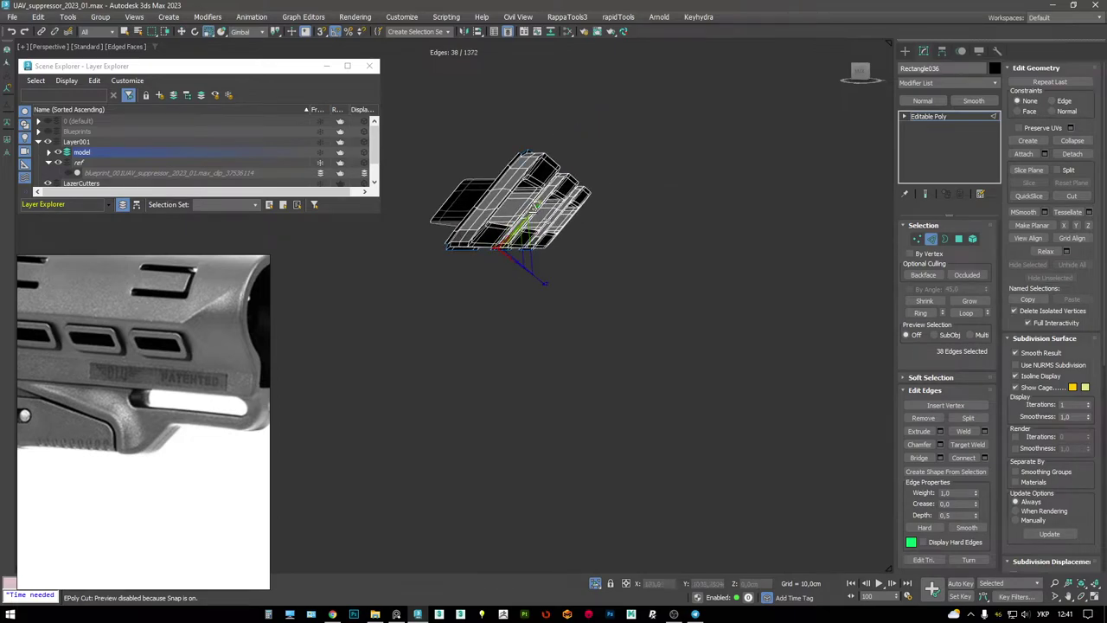
left_click_drag(276, 33, 277, 57)
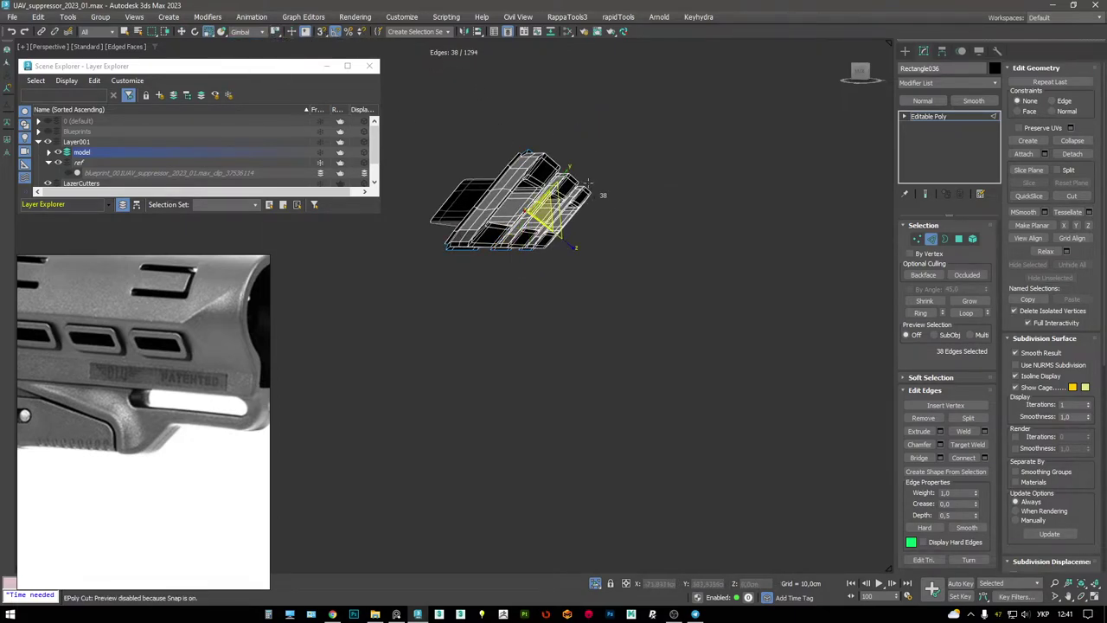
middle_click_drag(566, 170, 590, 184, "alt")
scroll(575, 180, "up", 8)
- Undo the extra edges near the first slot and delete a stray edge between slots
key("ctrl+z")
key("ctrl+z")
key("ctrl+z")
key("w")
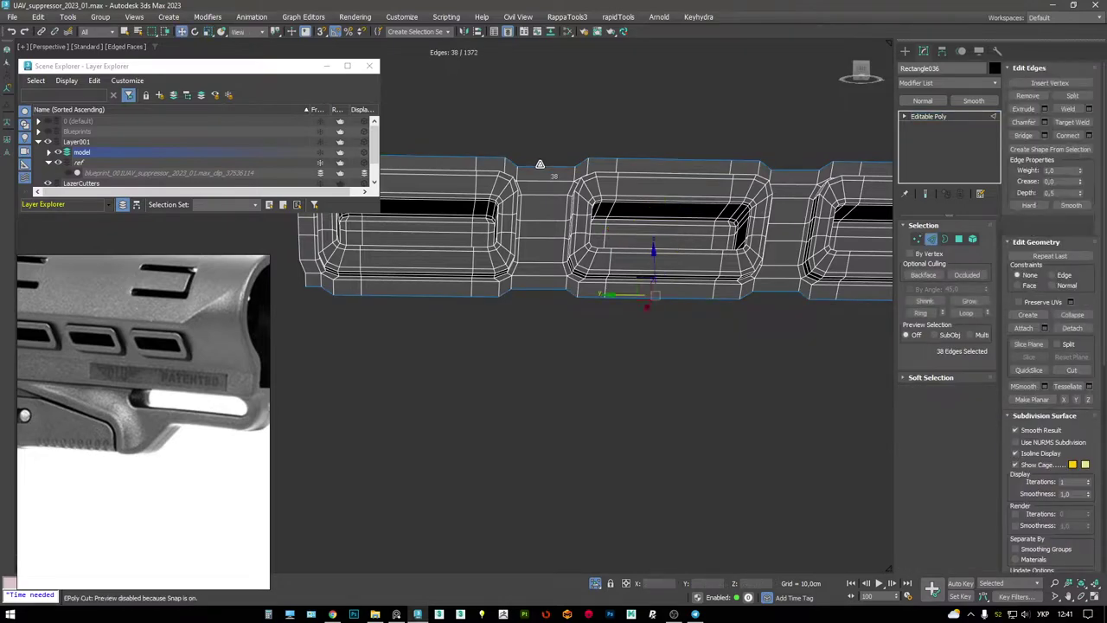
middle_click_drag(749, 296, 616, 305)
left_click(648, 300)
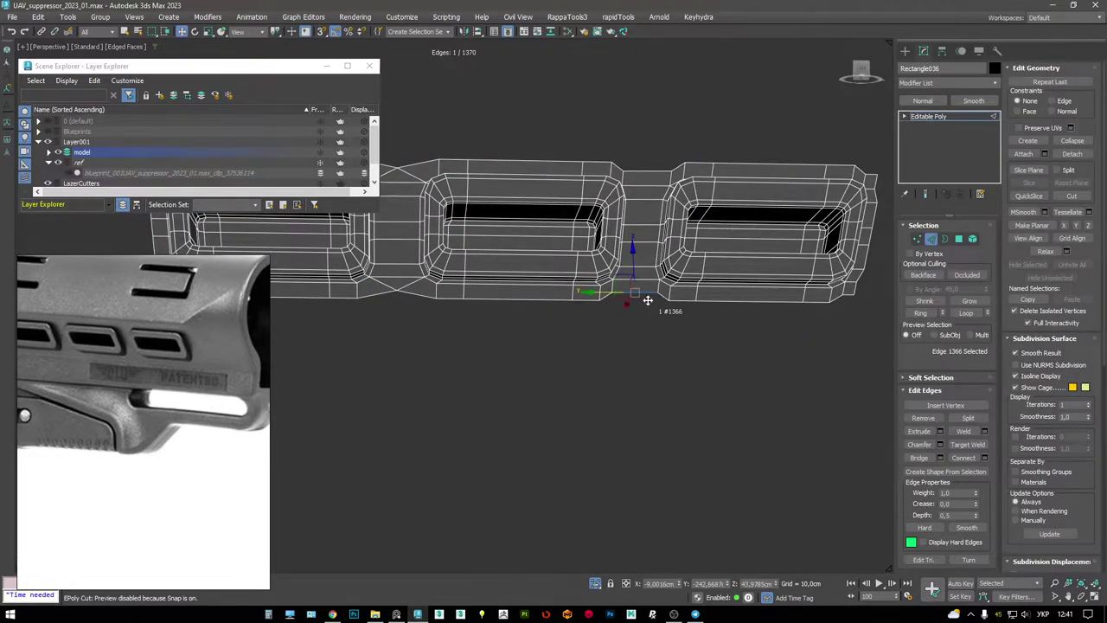
key("BackSpace")
scroll(674, 192, "down", 3)
- Target-weld a stray vertex onto its neighbour on the vent strip
middle_click_drag(674, 192, 714, 221, "alt")
key("F4")
scroll(658, 225, "up", 6)
key("1")
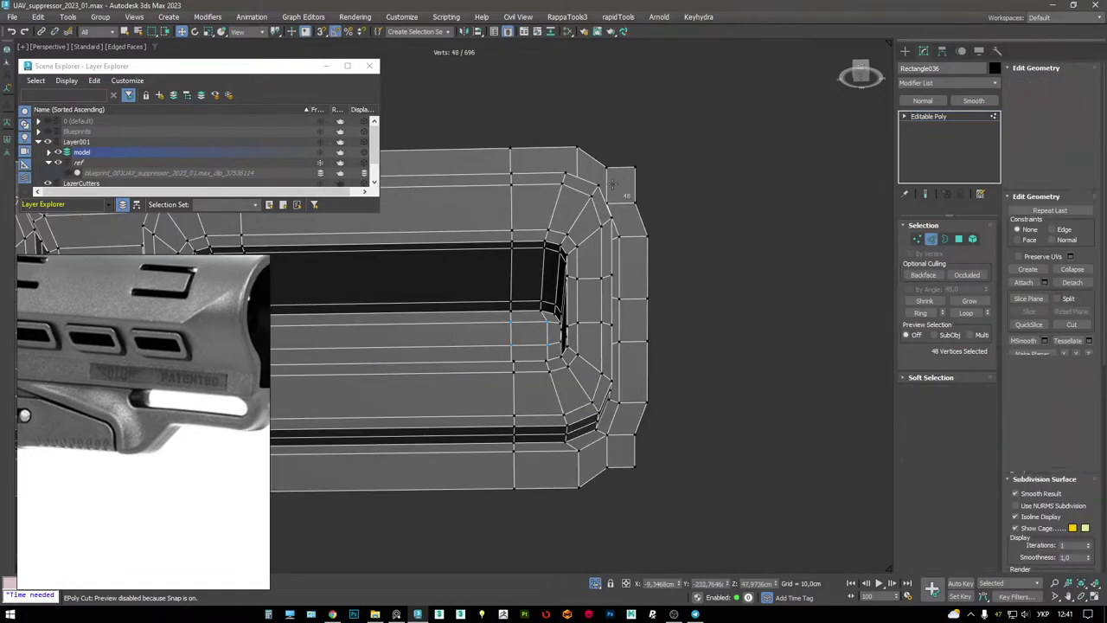
middle_click_drag(616, 222, 632, 181, "alt")
key("ctrl+w")
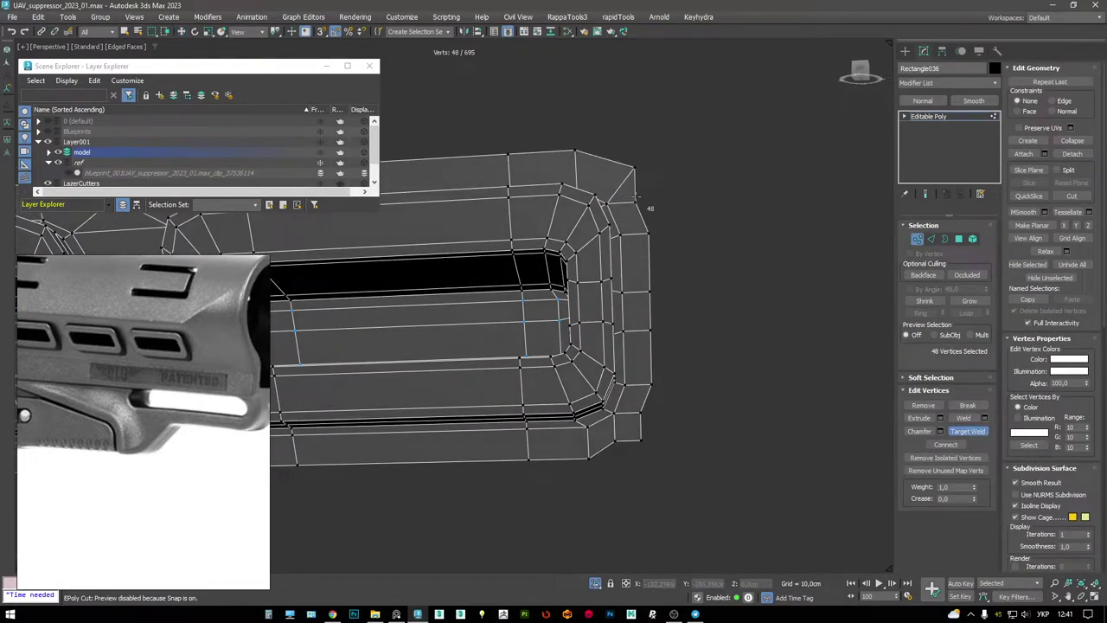
middle_click_drag(634, 290, 655, 297, "alt")
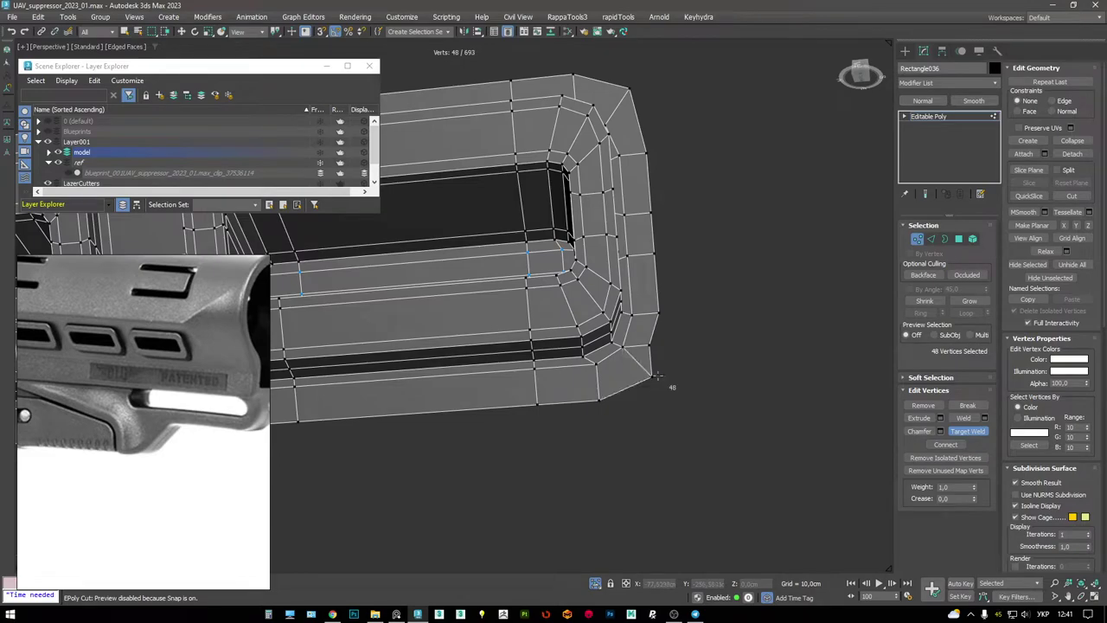
left_click(649, 374)
scroll(649, 374, "down", 5)
scroll(535, 253, "up", 5)
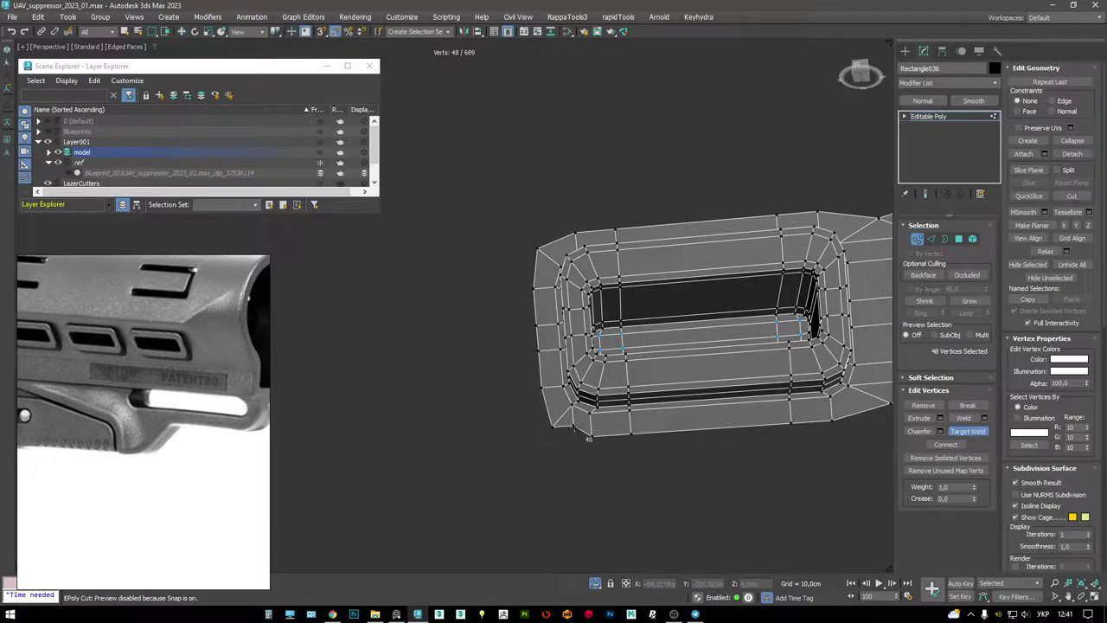
key("w")
- Select a run of edges along the vent strip
key("2")
left_click_drag(500, 252, 531, 293)
left_click_drag(552, 420, 554, 422)
scroll(553, 422, "down", 4)
scroll(519, 320, "up", 4)
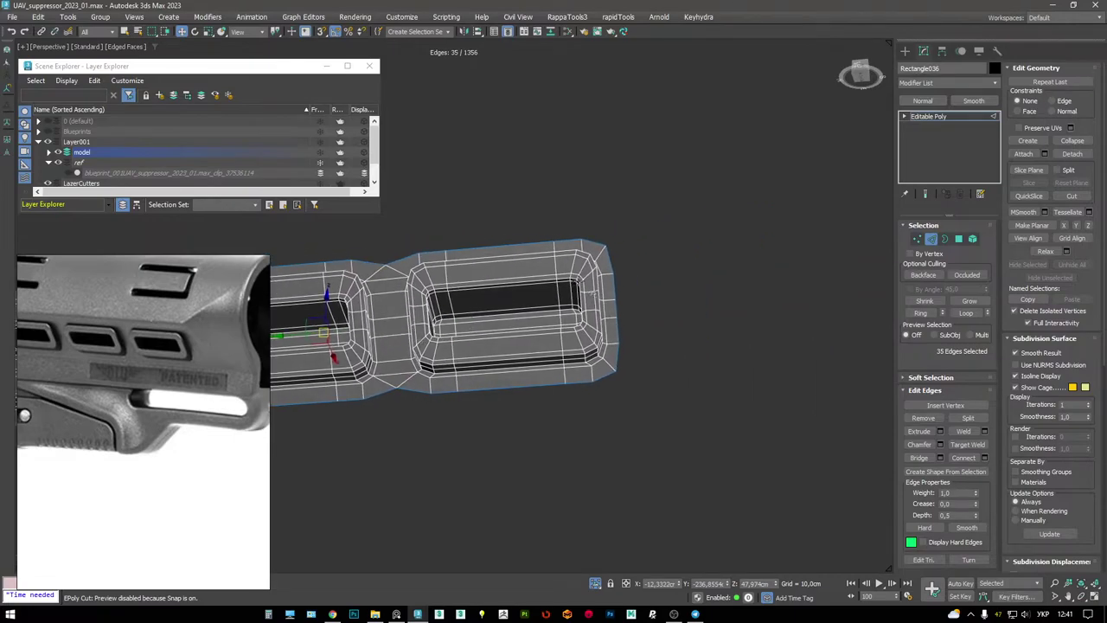
left_click_drag(591, 257, 591, 257)
scroll(591, 257, "down", 3)
middle_click_drag(554, 303, 588, 286, "alt")
scroll(556, 296, "down", 3)
scroll(563, 302, "up", 4)
middle_click_drag(778, 380, 836, 391, "alt")
- Narrow the selection to 15 edges, add the lower border loop, and trim unwanted edges
key("F3")
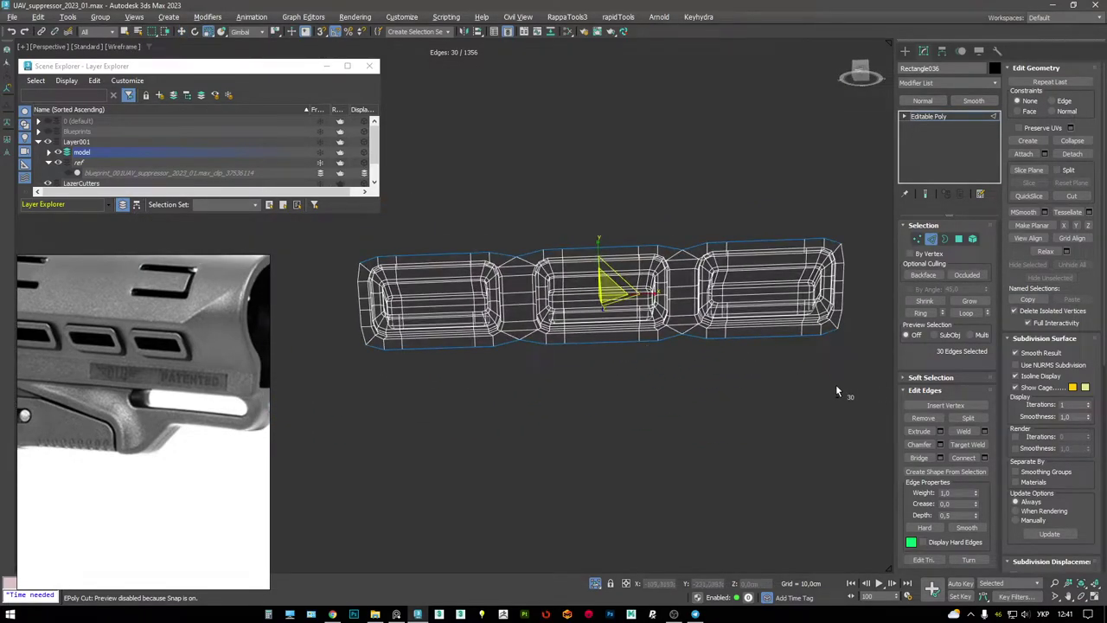
left_click_drag(304, 313, 305, 313, "alt")
middle_click_drag(536, 294, 597, 259, "alt")
key("F3")
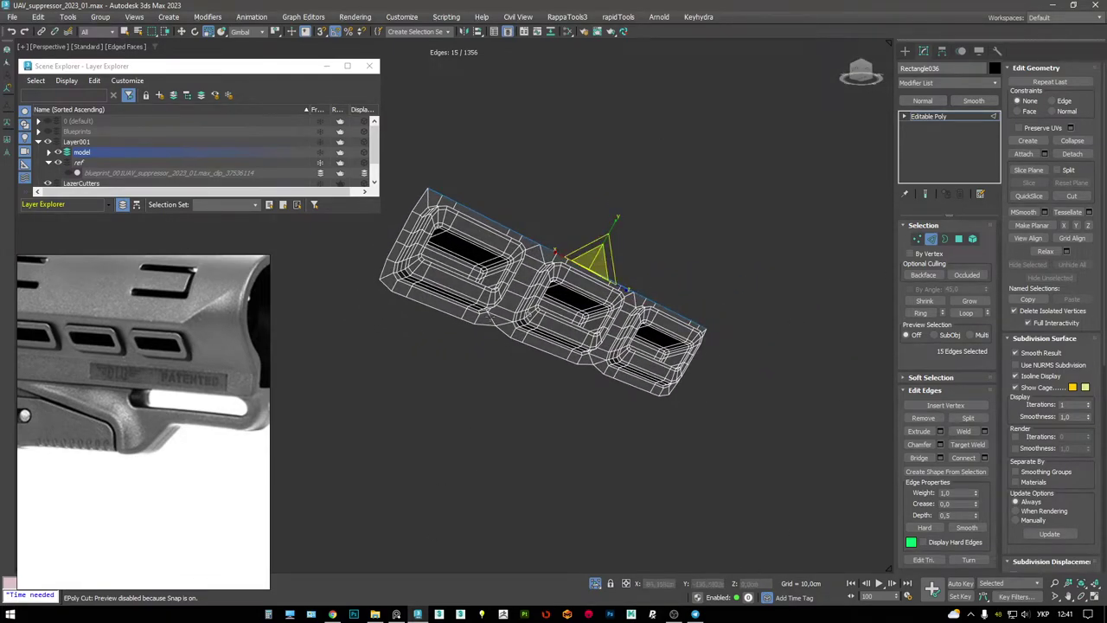
double_click(450, 303, "ctrl")
middle_click_drag(394, 175, 505, 214, "alt")
left_click(603, 254, "alt")
left_click(599, 271, "alt")
left_click(711, 328, "alt")
left_click(666, 295, "alt")
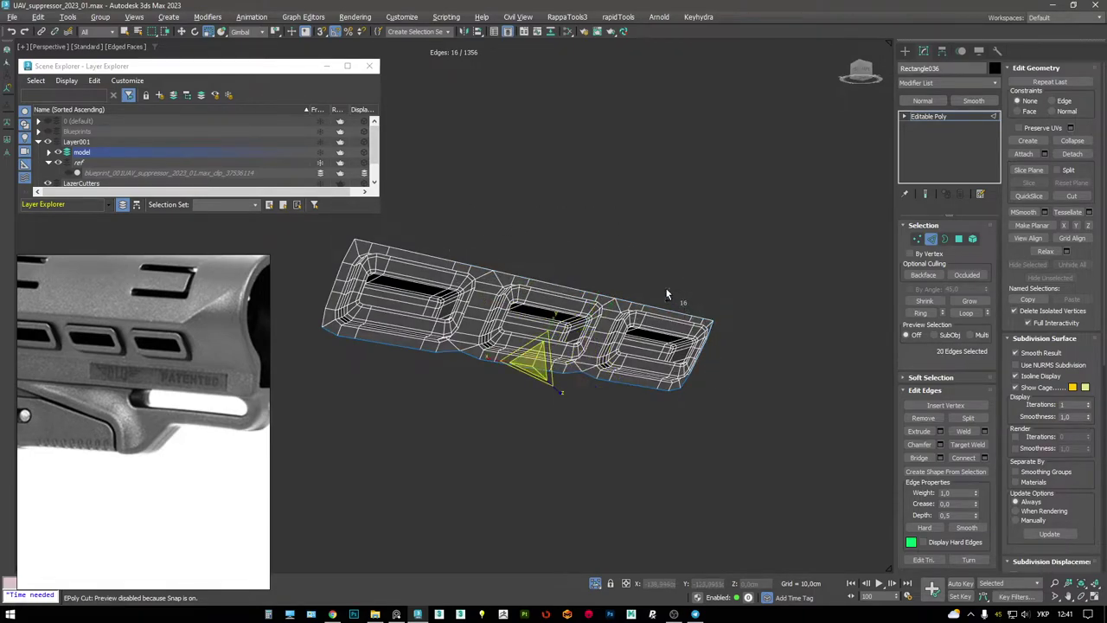
left_click_drag(724, 380, 724, 380, "alt")
middle_click_drag(724, 380, 571, 309, "alt")
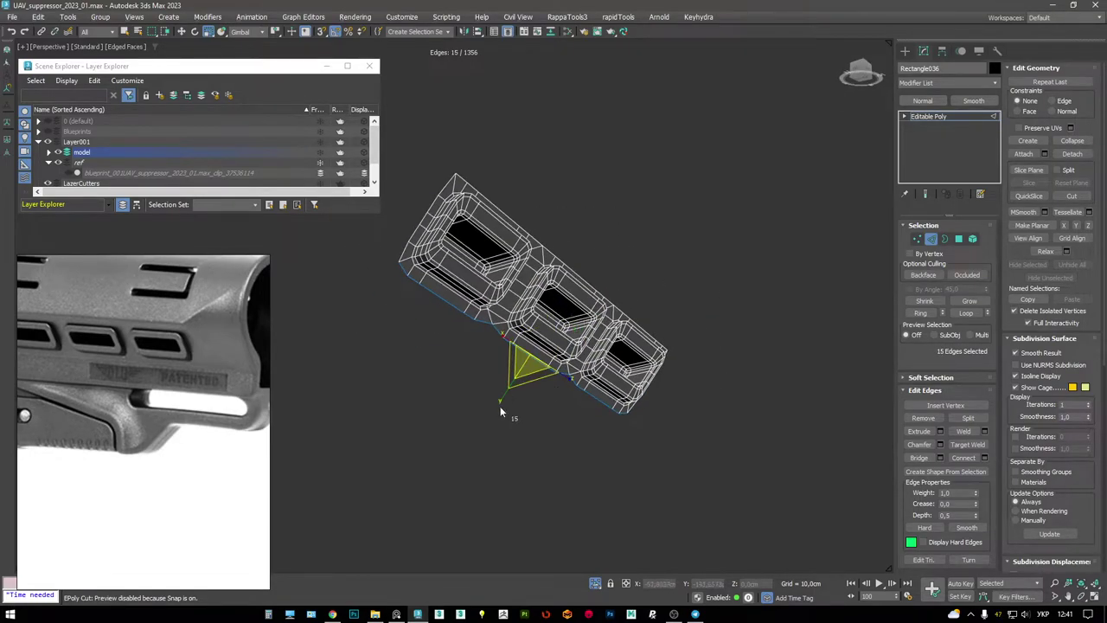
- Select the five edges at the strip's left end and switch to scaling
key("w")
left_click(861, 74)
middle_click_drag(606, 259, 658, 294)
key("3")
key("2")
scroll(697, 348, "down", 2)
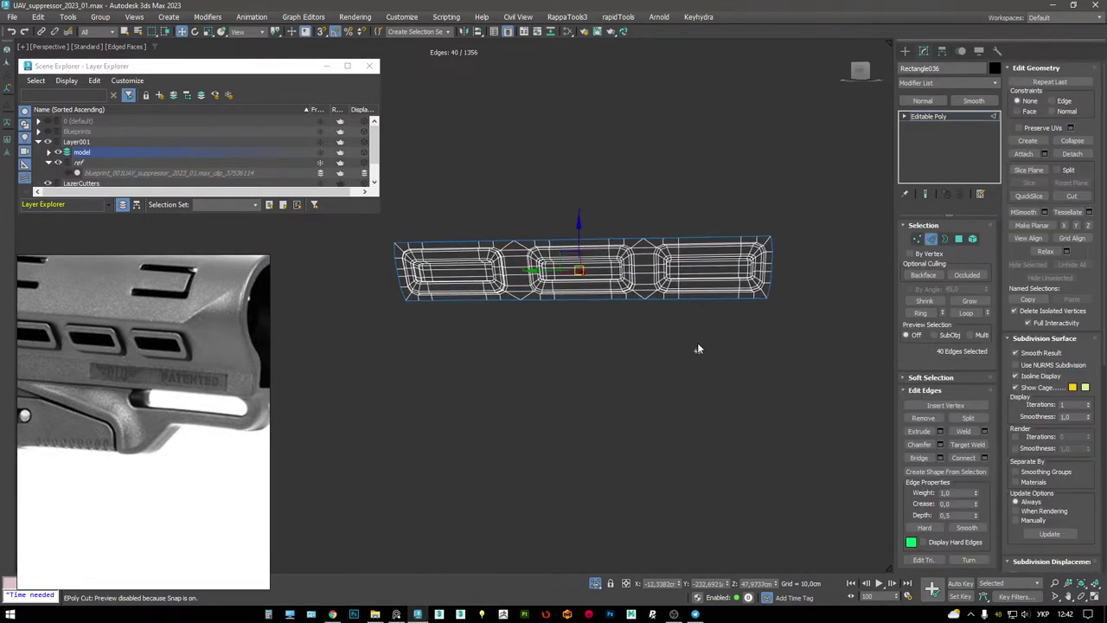
scroll(553, 260, "up", 6)
left_click_drag(645, 270, 492, 272)
key("r")
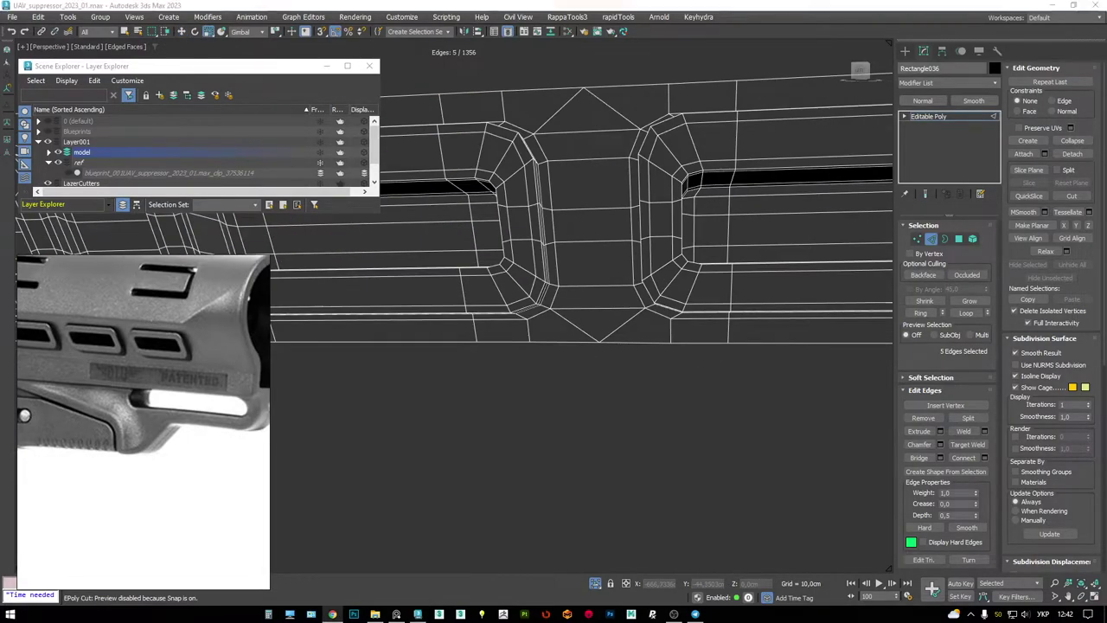
- Scale the right-end edge loop to round the end, then show the full gun model
scroll(733, 226, "down", 5)
scroll(613, 239, "up", 3)
middle_click_drag(614, 239, 687, 272, "alt")
left_click(689, 277)
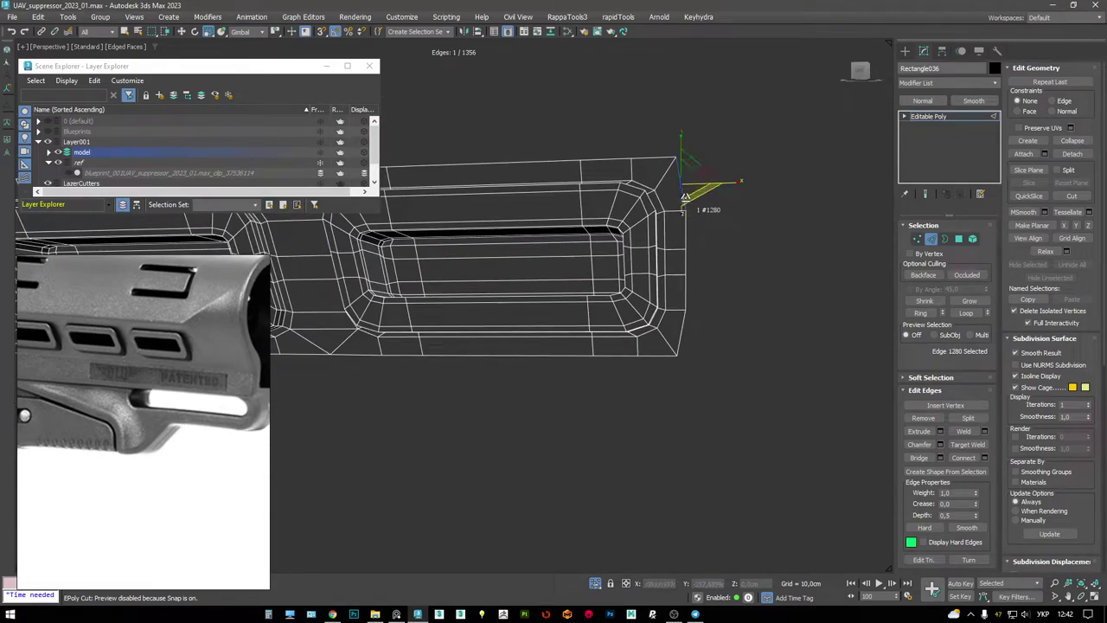
double_click(683, 213)
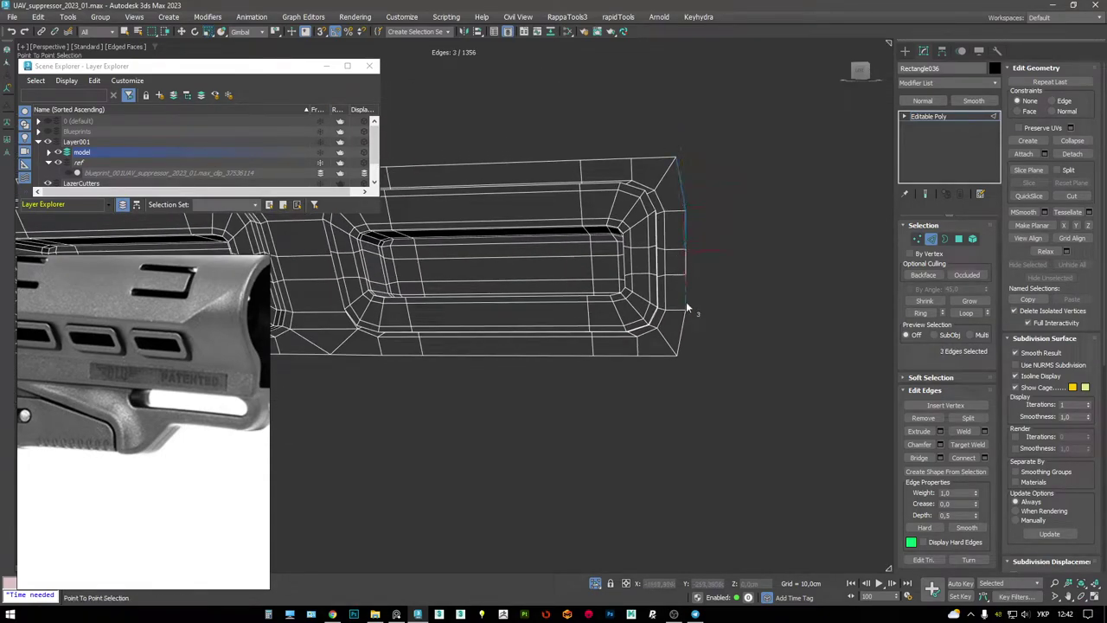
right_click(718, 291)
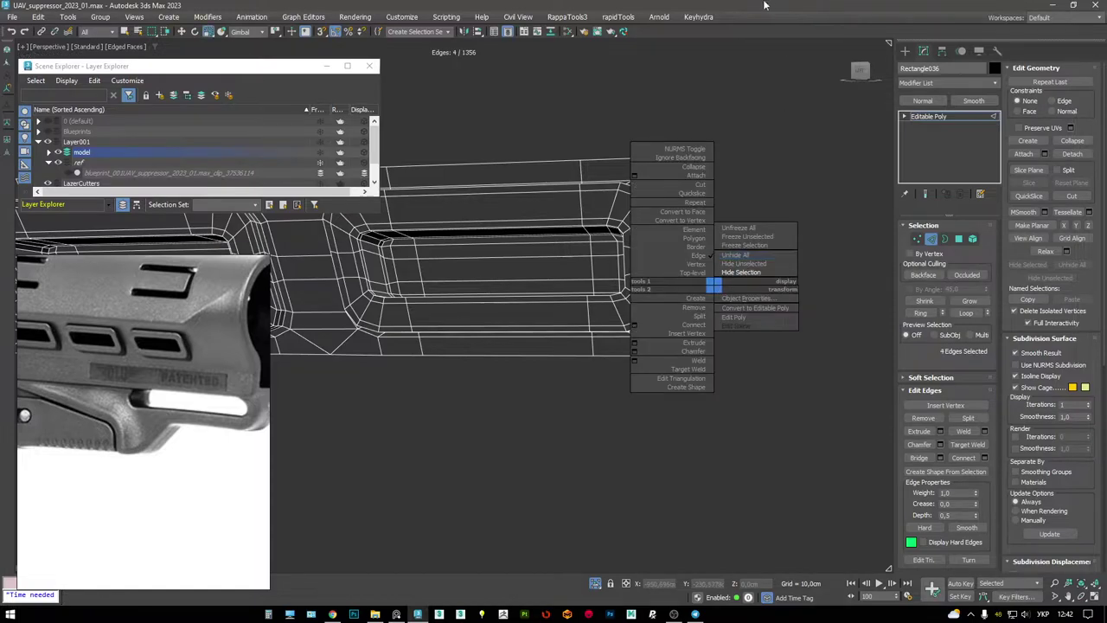
left_click(730, 250)
key("w")
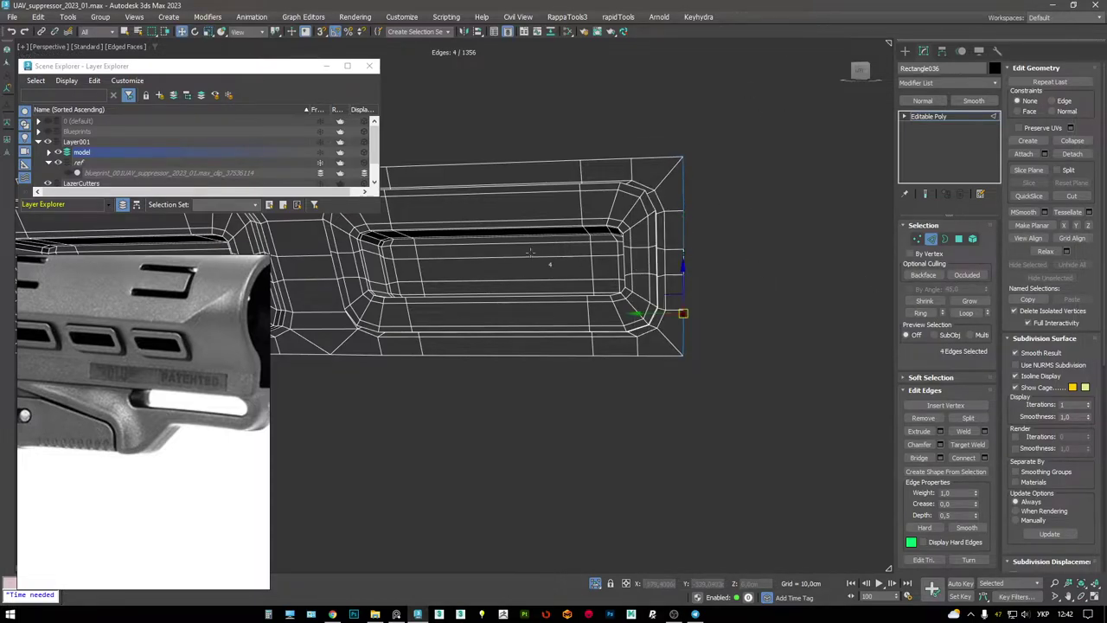
scroll(744, 276, "down", 5)
scroll(685, 232, "up", 2)
key("alt+q")
scroll(685, 232, "up", 3)
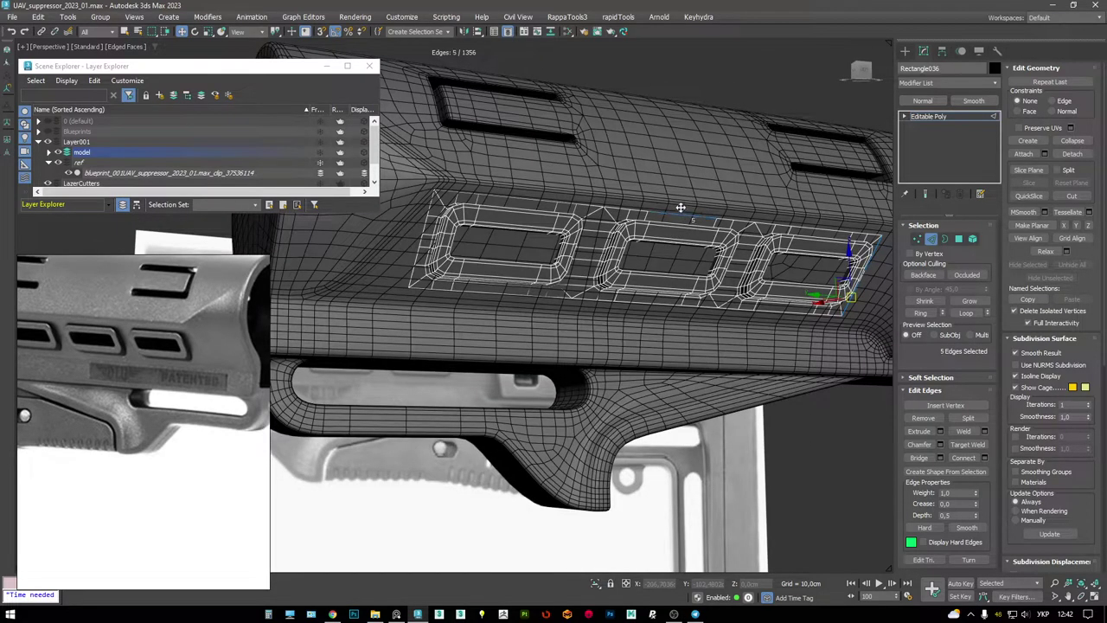
- Select the outer border vertices of the Rectangle036 vent piece
key("ctrl+a")
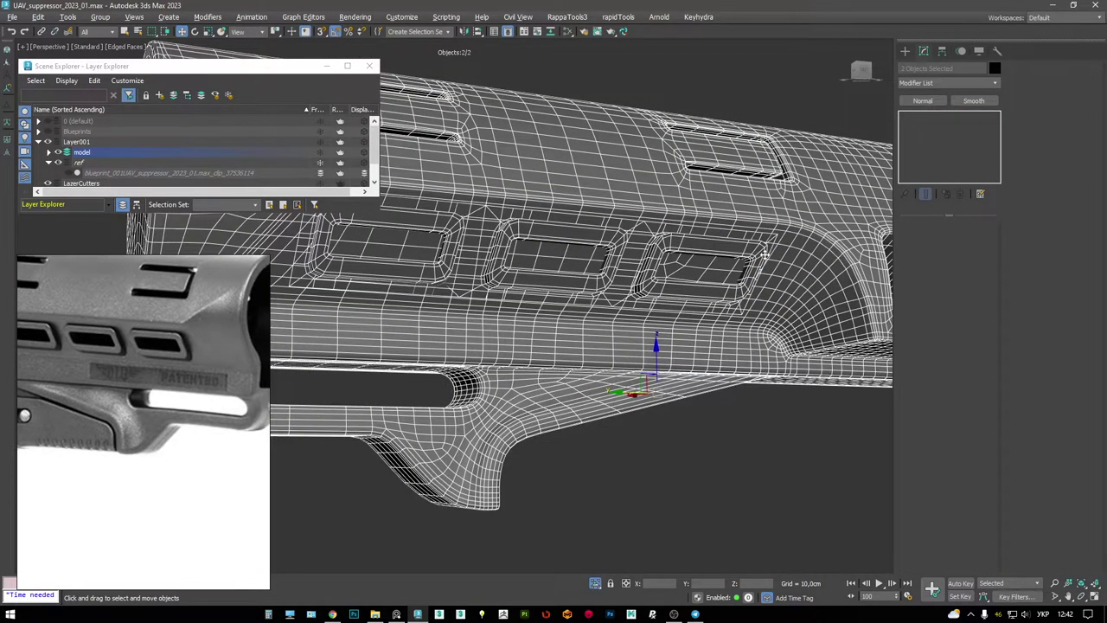
scroll(782, 195, "up", 4)
left_click(782, 195)
left_click(928, 136)
mouse_move(778, 234)
middle_mouse_down("alt")
mouse_move(718, 225)
mouse_move(779, 234)
mouse_move(830, 220)
mouse_move(672, 183)
mouse_move(714, 219)
mouse_move(785, 230)
middle_mouse_up("alt")
scroll(718, 225, "up", 5)
left_click(672, 183)
key("3")
scroll(704, 178, "down", 5)
key("1")
- Add tyConform with Cylinder003 as target, limited to the selected border vertices
right_click(785, 230)
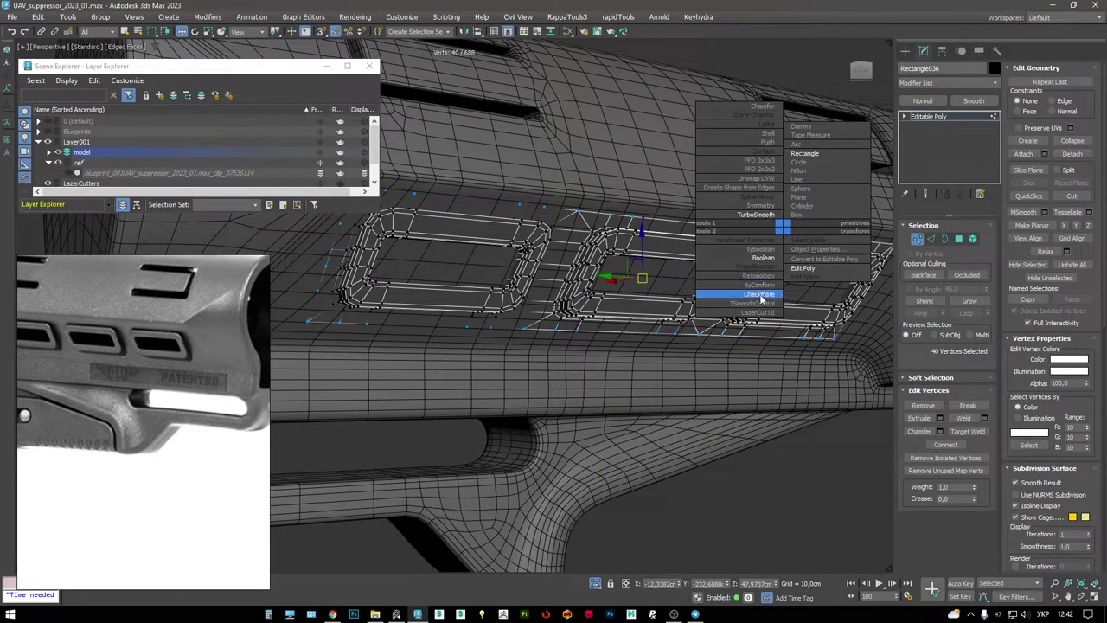
left_click(759, 286)
left_click(924, 351)
left_click(767, 209)
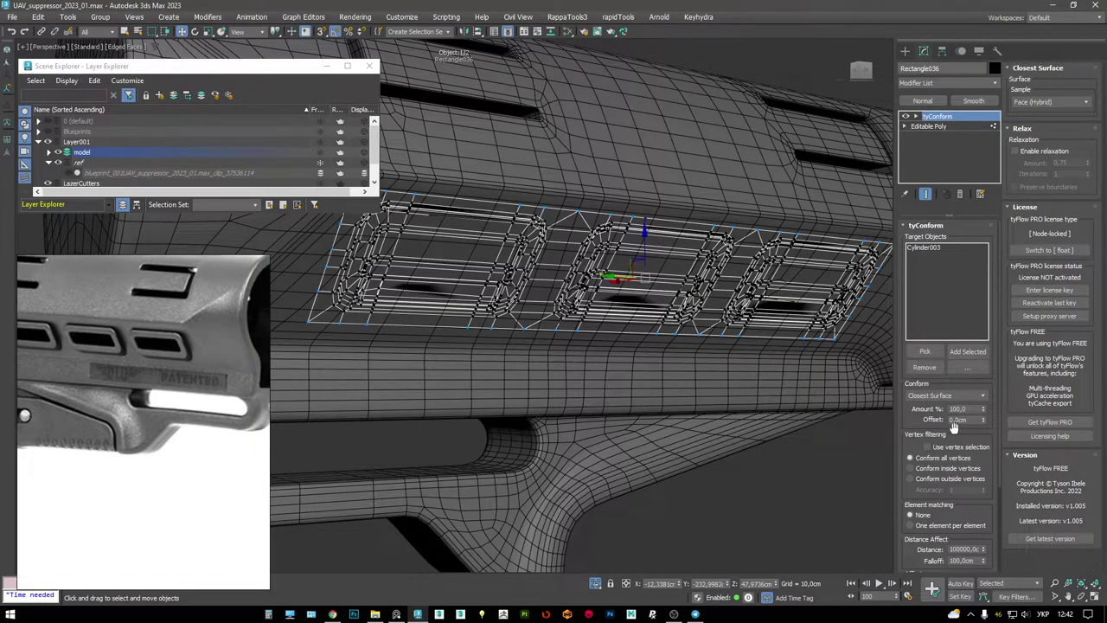
left_click(955, 447)
mouse_move(640, 315)
middle_mouse_down("alt")
mouse_move(625, 309)
mouse_move(706, 314)
mouse_move(640, 298)
middle_mouse_up("alt")
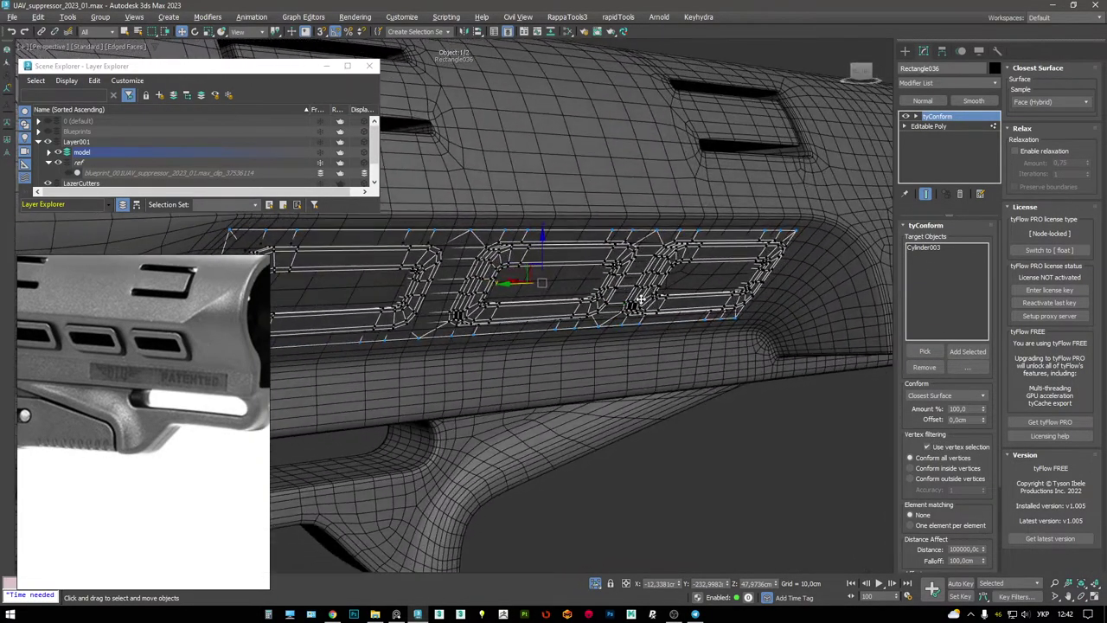
left_click(826, 212)
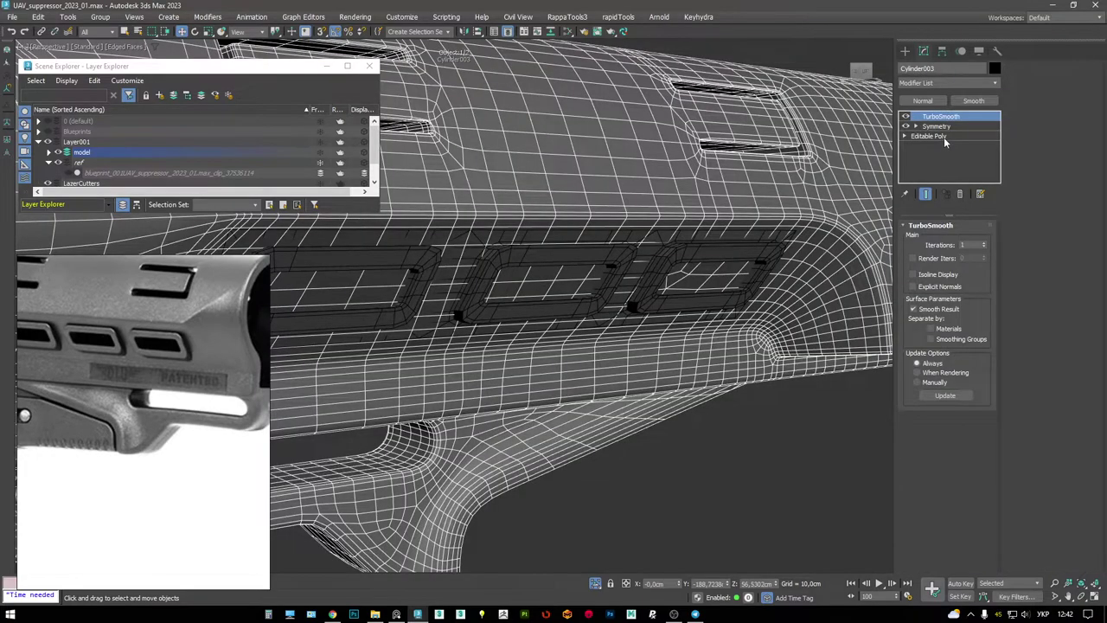
- In Polygon mode on Cylinder003, select the stock faces around the vent's right end
left_click(944, 136)
scroll(605, 285, "up", 10)
key("4")
left_click(781, 253)
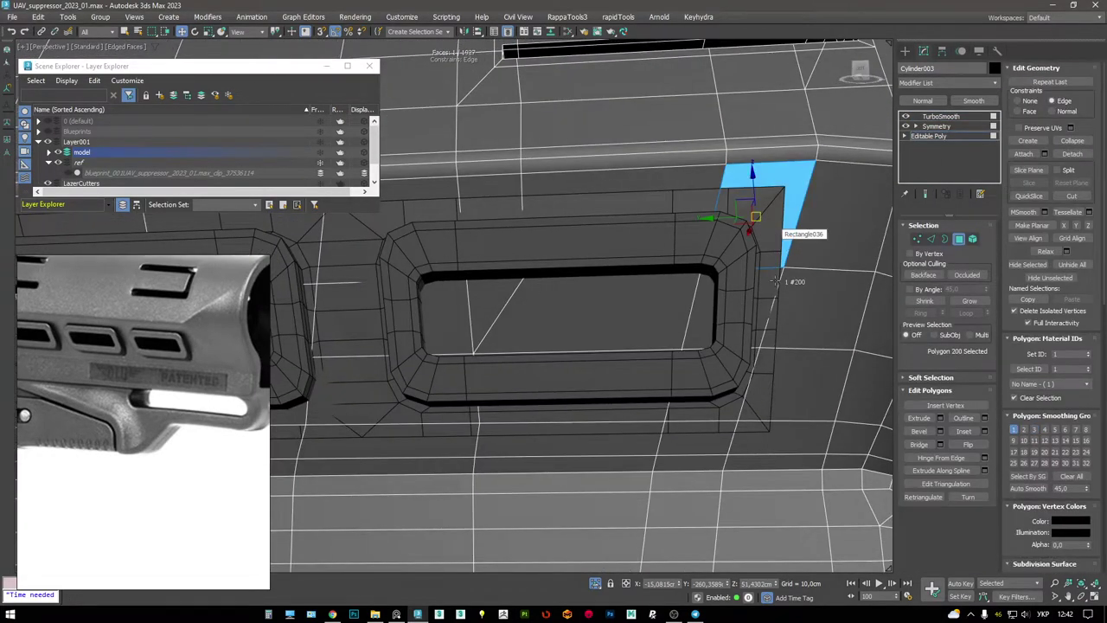
left_click(699, 311, "ctrl")
left_click(809, 307, "ctrl")
left_click(809, 308, "alt")
left_click(809, 380, "ctrl")
left_click(716, 385, "ctrl")
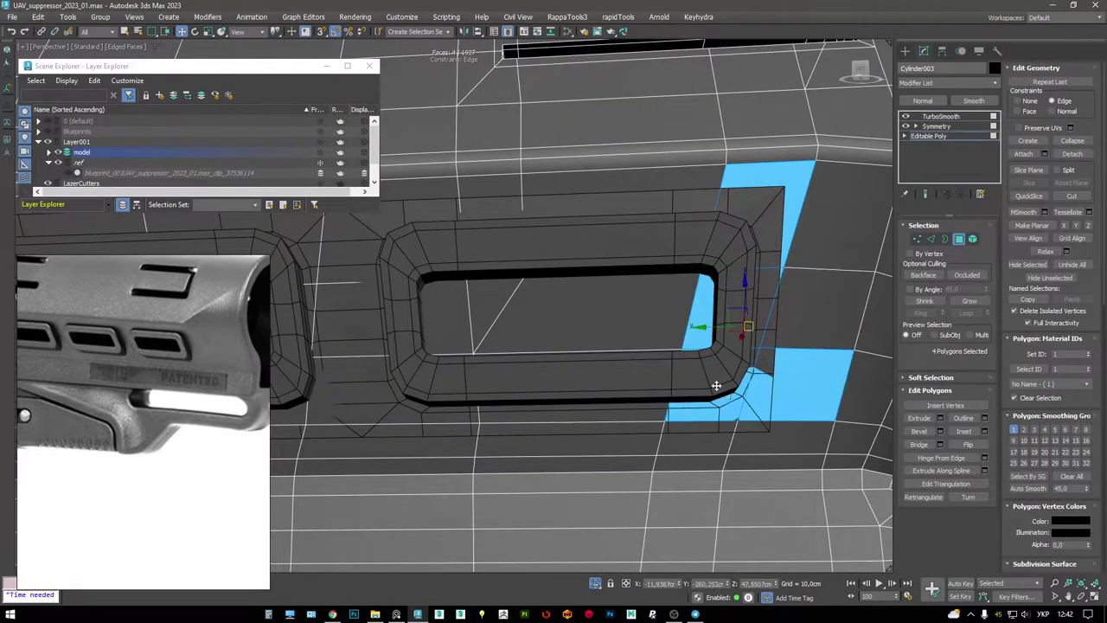
- Add the faces right of and below the slot, then delete the selected faces
left_click(791, 338, "ctrl")
scroll(790, 339, "down", 5)
left_click(794, 341, "ctrl")
left_click(775, 339, "ctrl")
scroll(775, 337, "down", 4)
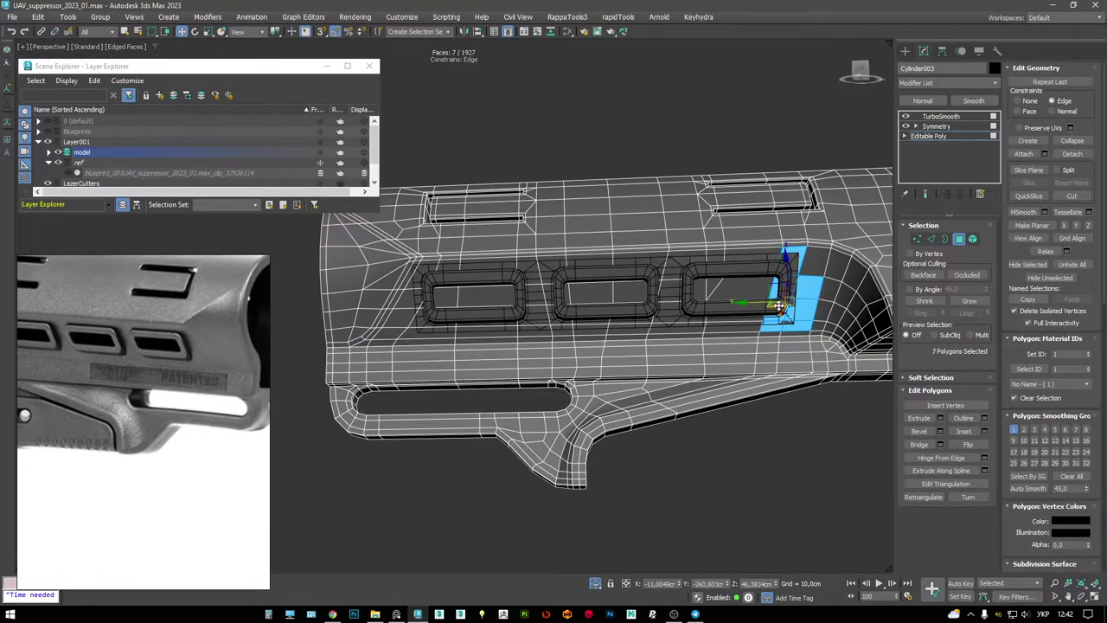
scroll(779, 307, "up", 3)
key("Delete")
- Delete the face strip above the vent and the neighbouring faces bordering it
left_click(777, 259)
middle_click_drag(777, 260, 692, 263)
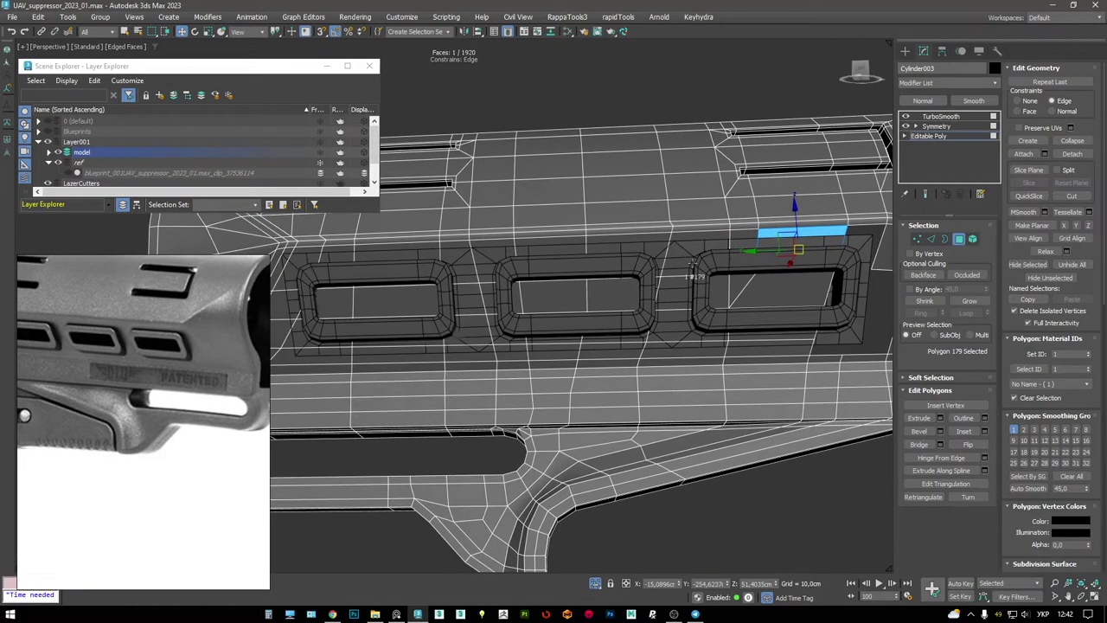
left_click(344, 258, "shift")
scroll(510, 346, "up", 5)
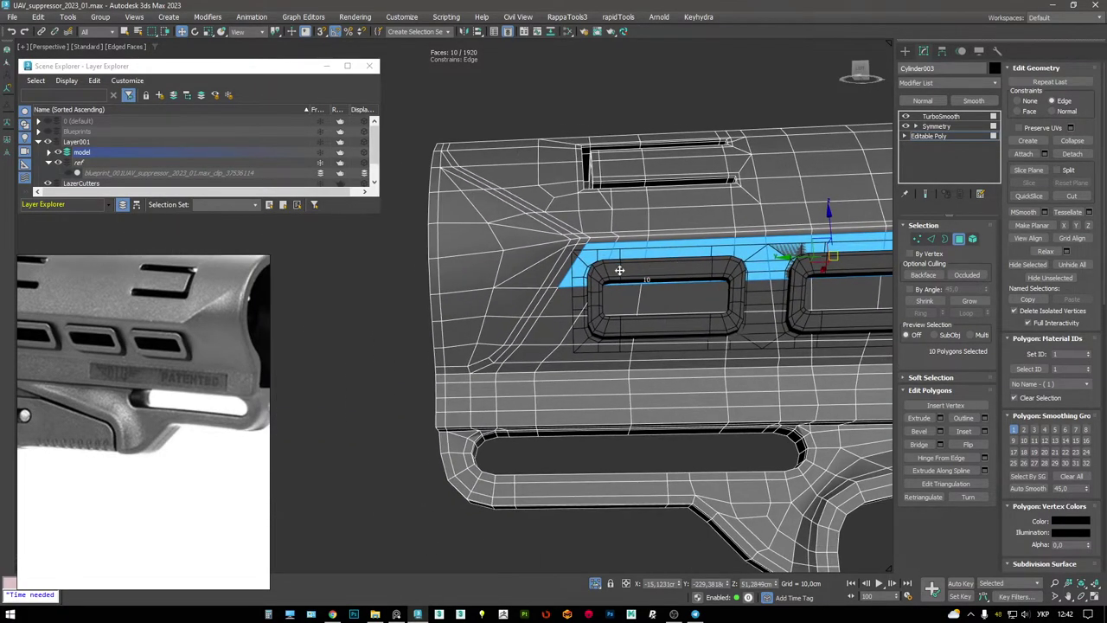
key("Delete")
left_click(517, 336)
left_click(531, 403, "ctrl")
middle_click_drag(531, 403, 606, 346)
key("Delete")
- Delete the face loop under the vent and the leftover 16-face element
left_click(623, 385)
left_click(718, 390, "shift")
scroll(692, 346, "down", 4)
key("Delete")
key("5")
left_click(685, 309)
key("Delete")
scroll(597, 289, "up", 5)
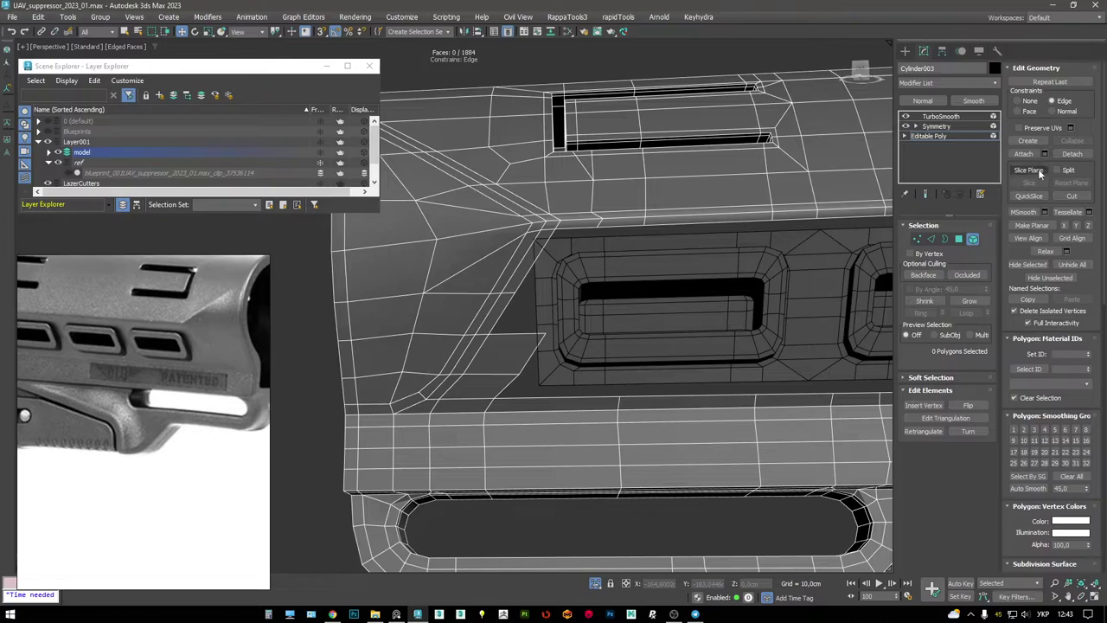
left_click(634, 274)
- Attach Rectangle036 into Cylinder003 and select the vertices of two top-rim edges
left_click(613, 291)
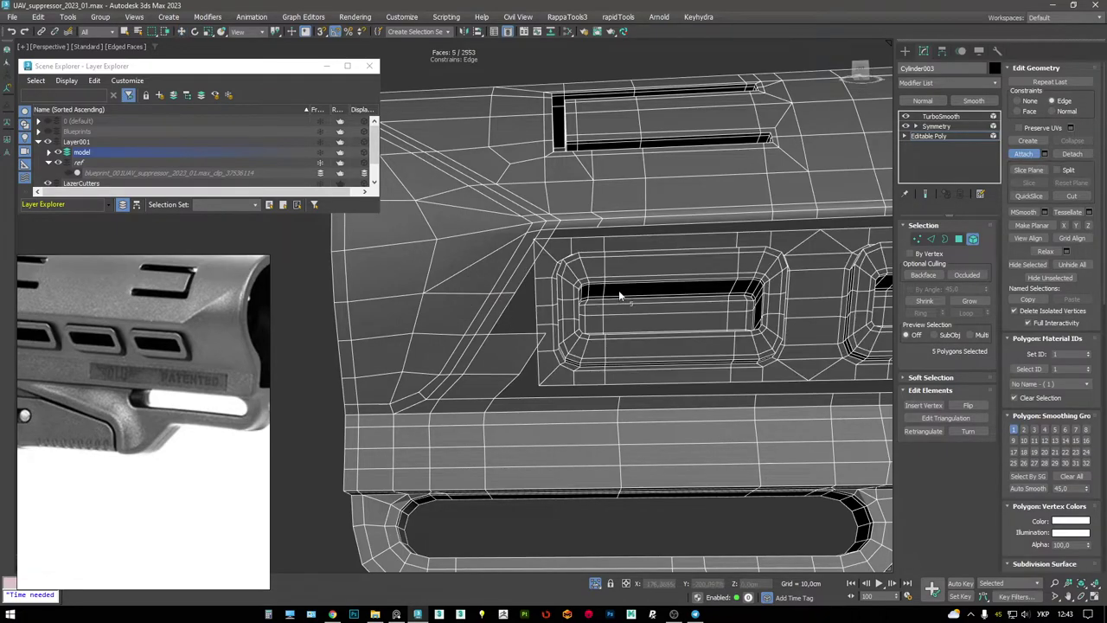
scroll(660, 297, "up", 3)
key("1")
middle_click_drag(680, 260, 711, 243, "alt")
scroll(653, 234, "up", 3)
key("2")
left_click(644, 218)
left_click(640, 244, "ctrl")
key("1")
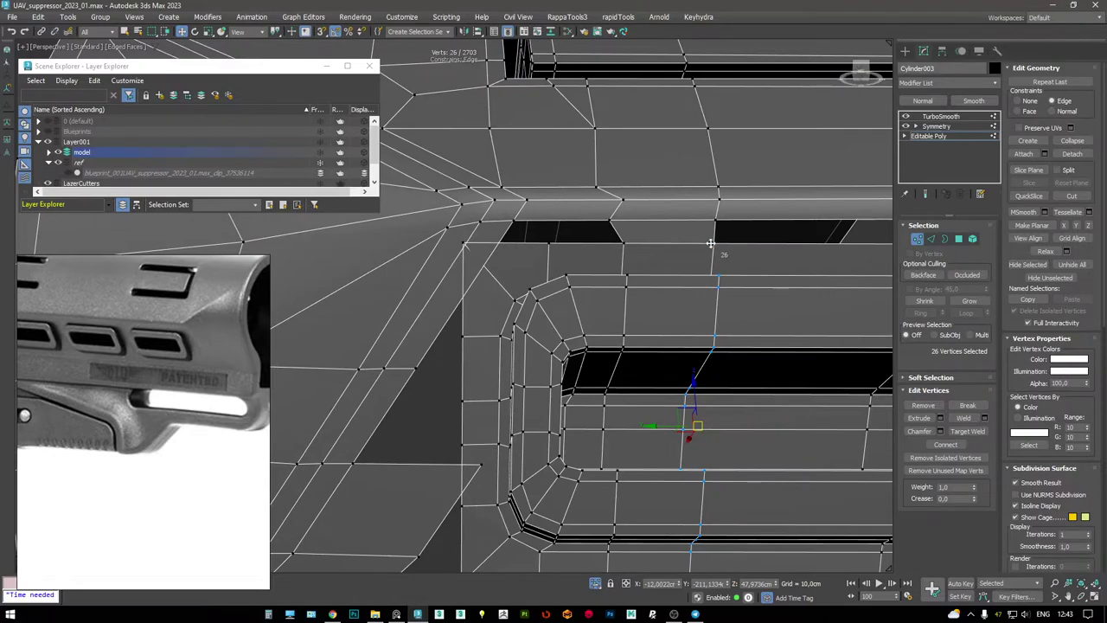
- Target Weld the opening's rim vertices onto their neighbouring stock vertices
key("ctrl+w")
left_click_drag(710, 243, 710, 224)
left_click_drag(624, 238, 611, 222)
middle_click_drag(611, 222, 593, 244, "alt")
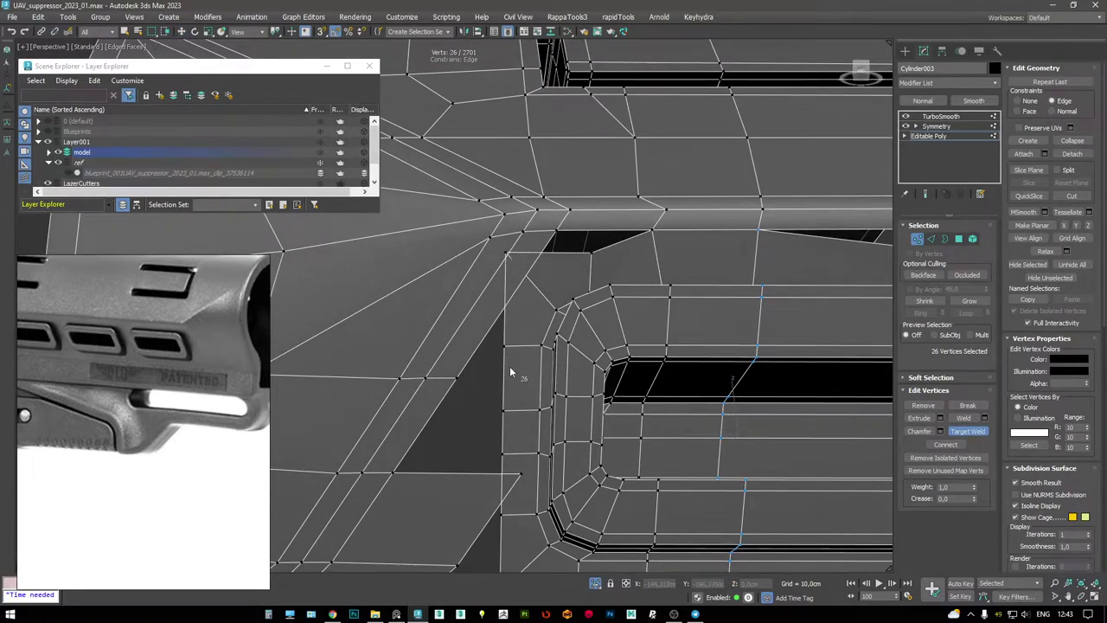
left_click_drag(510, 372, 504, 375)
key("w")
left_click(459, 377)
left_click(556, 232)
left_click(570, 242)
middle_click_drag(569, 243, 617, 267, "alt")
key("w")
- Finish welding at the lower rim and slide the vertex column slightly left
scroll(595, 258, "up", 3)
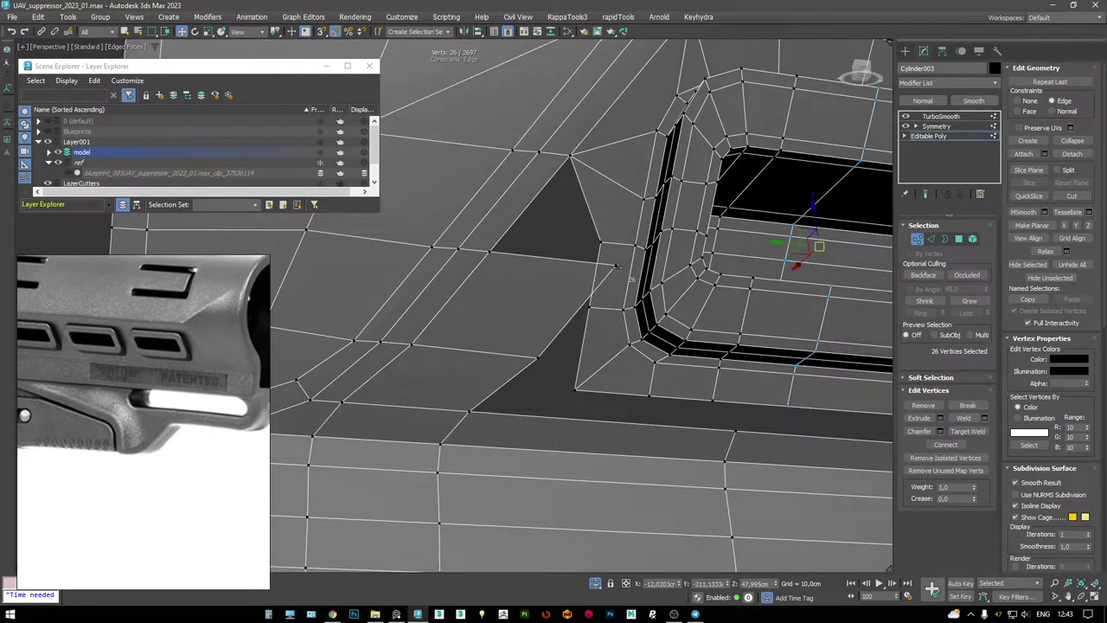
scroll(631, 333, "down", 3)
middle_click_drag(632, 333, 529, 257, "alt")
scroll(536, 258, "up", 3)
key("ctrl+w")
right_click(529, 257)
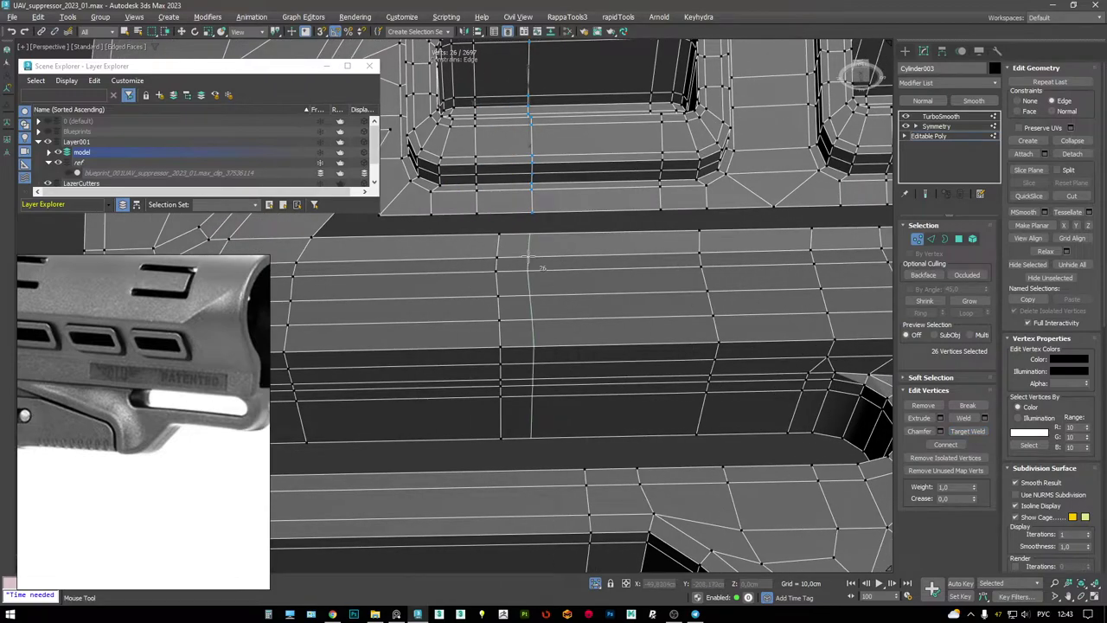
left_click_drag(439, 256, 421, 260)
- Select the vertical edge loop beside the vents as vertices, including its top vertex
key("2")
double_click(495, 257)
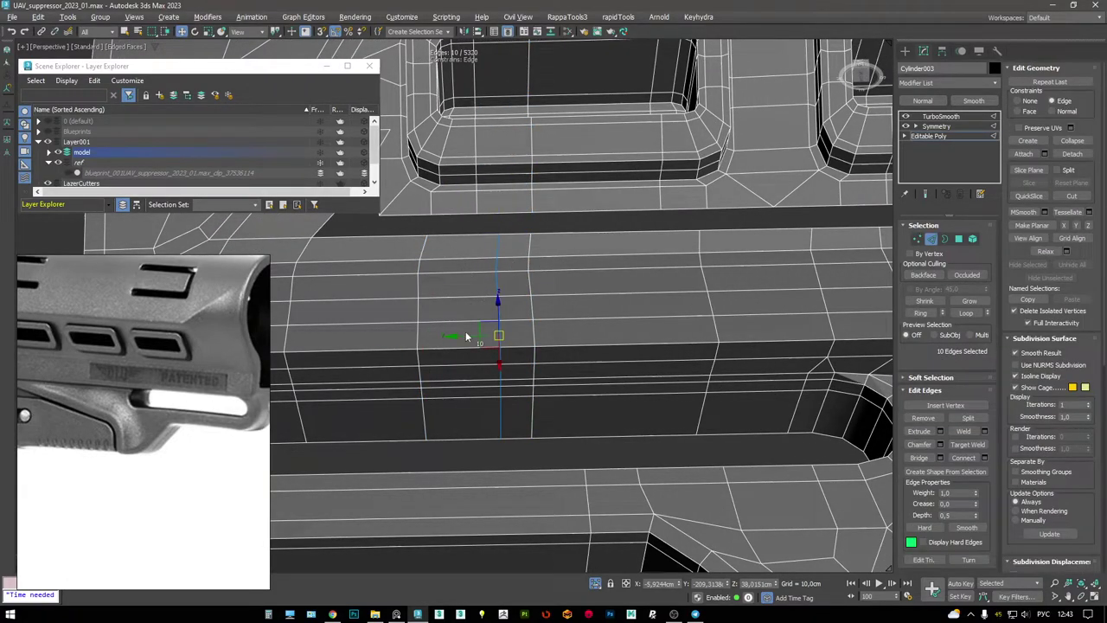
middle_click_drag(439, 338, 572, 252, "alt")
key("1")
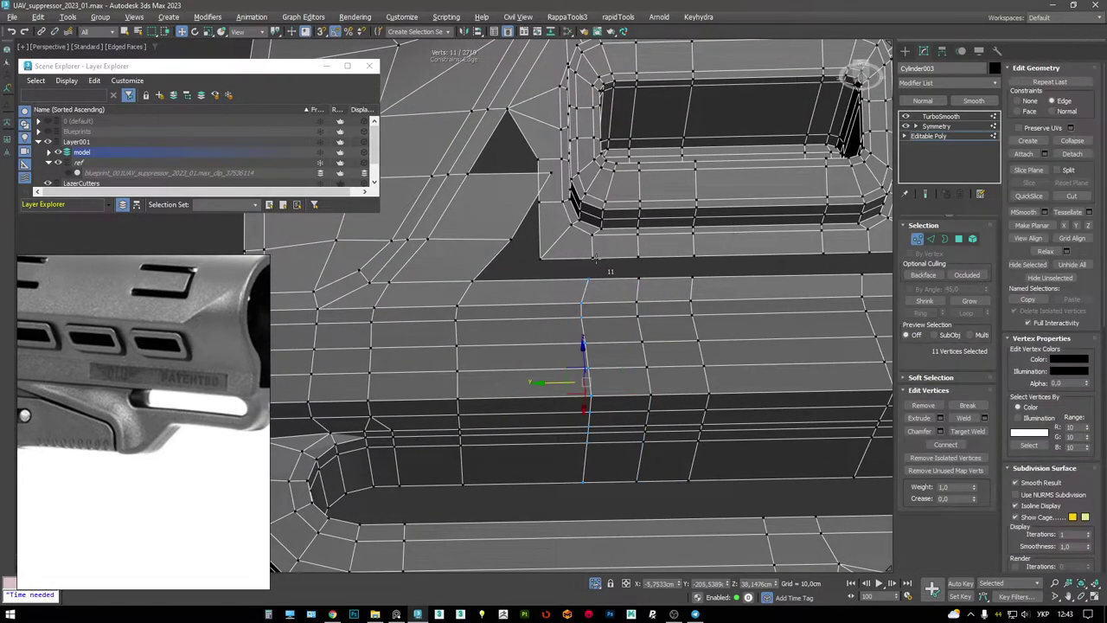
middle_click_drag(710, 282, 495, 297, "alt")
left_click(476, 273, "ctrl")
key("w")
key("2")
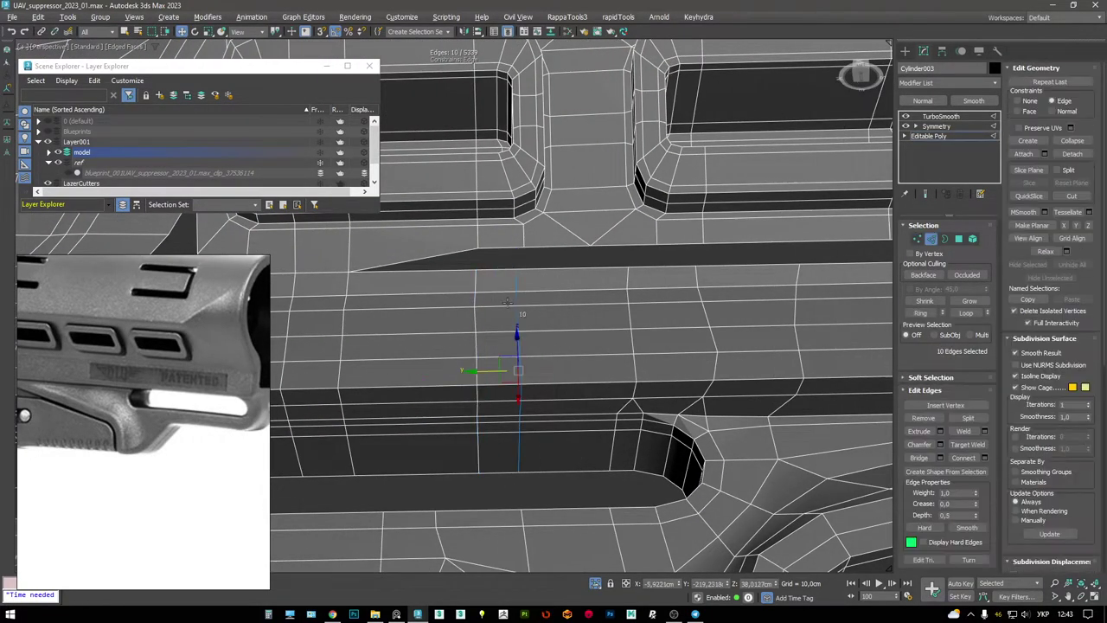
key("1")
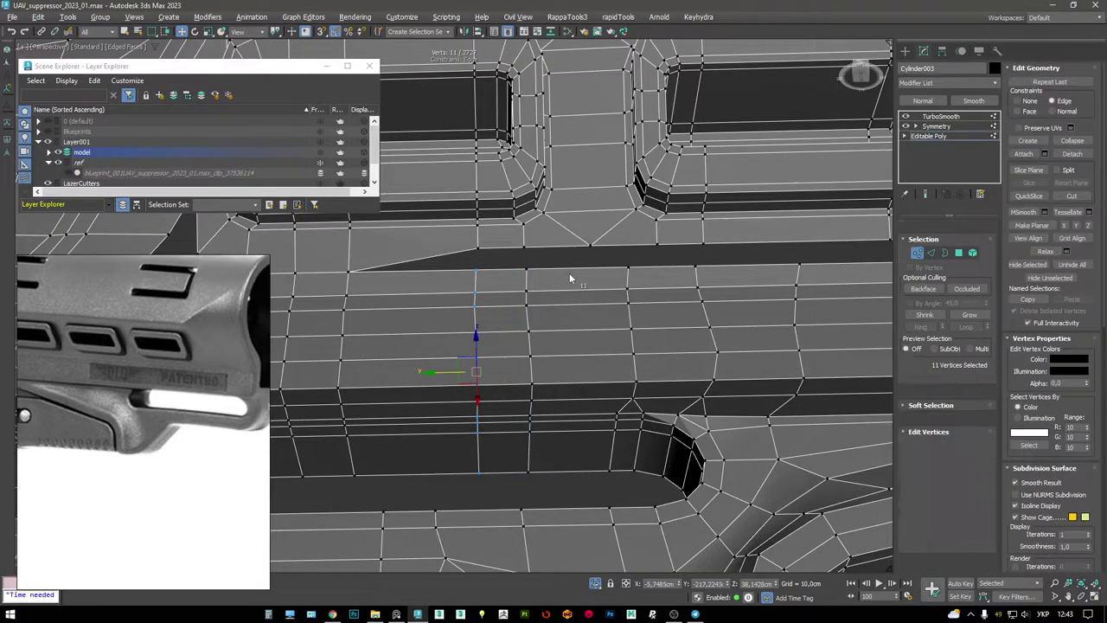
left_click(548, 287)
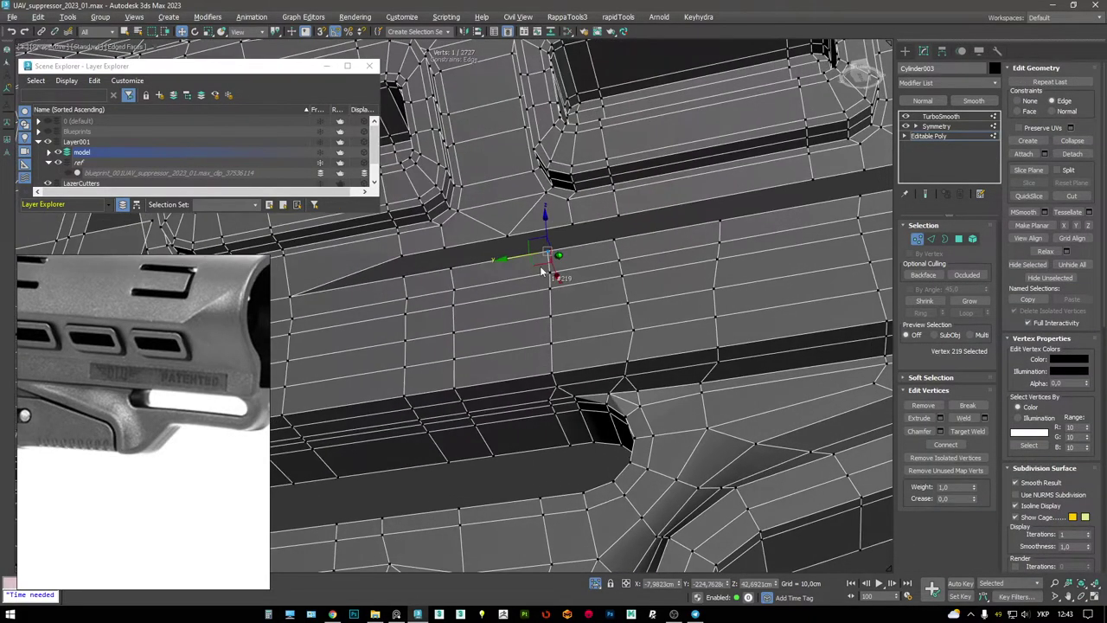